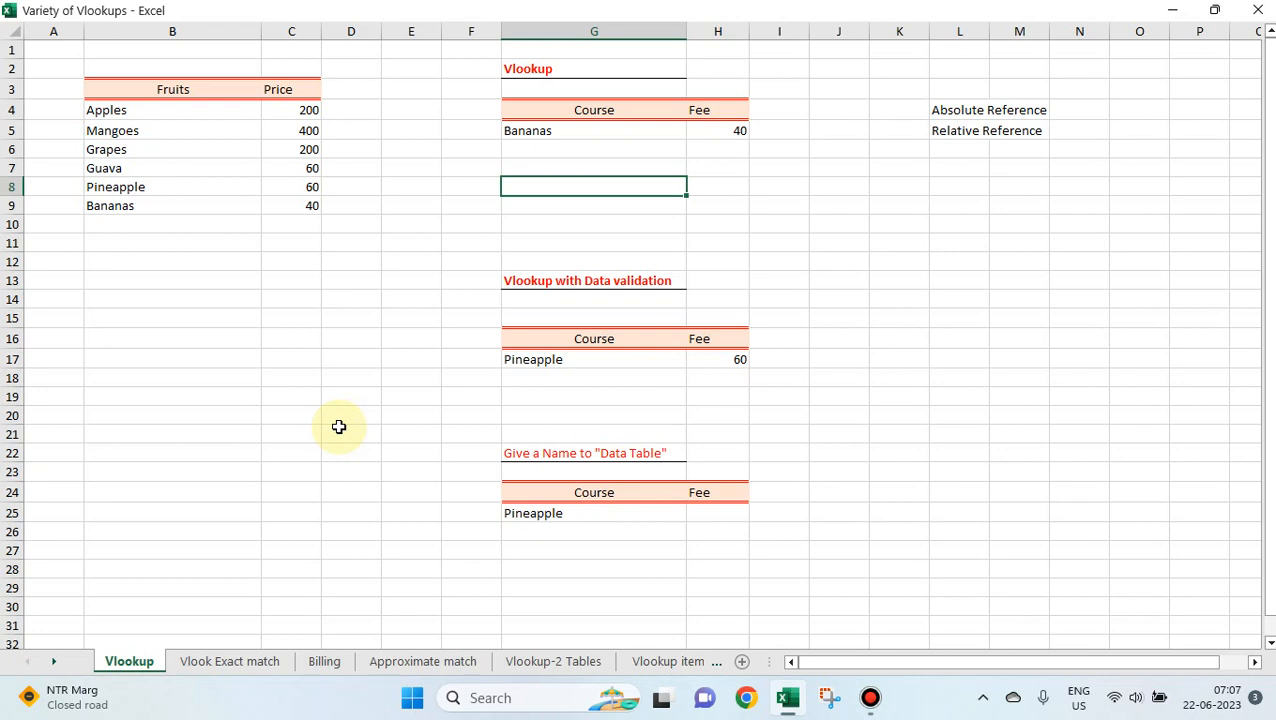
# Restore the ribbon and formula bar, then look over the Fruits list
pyautogui.press('Up')
pyautogui.press('Up')
pyautogui.press('Up')
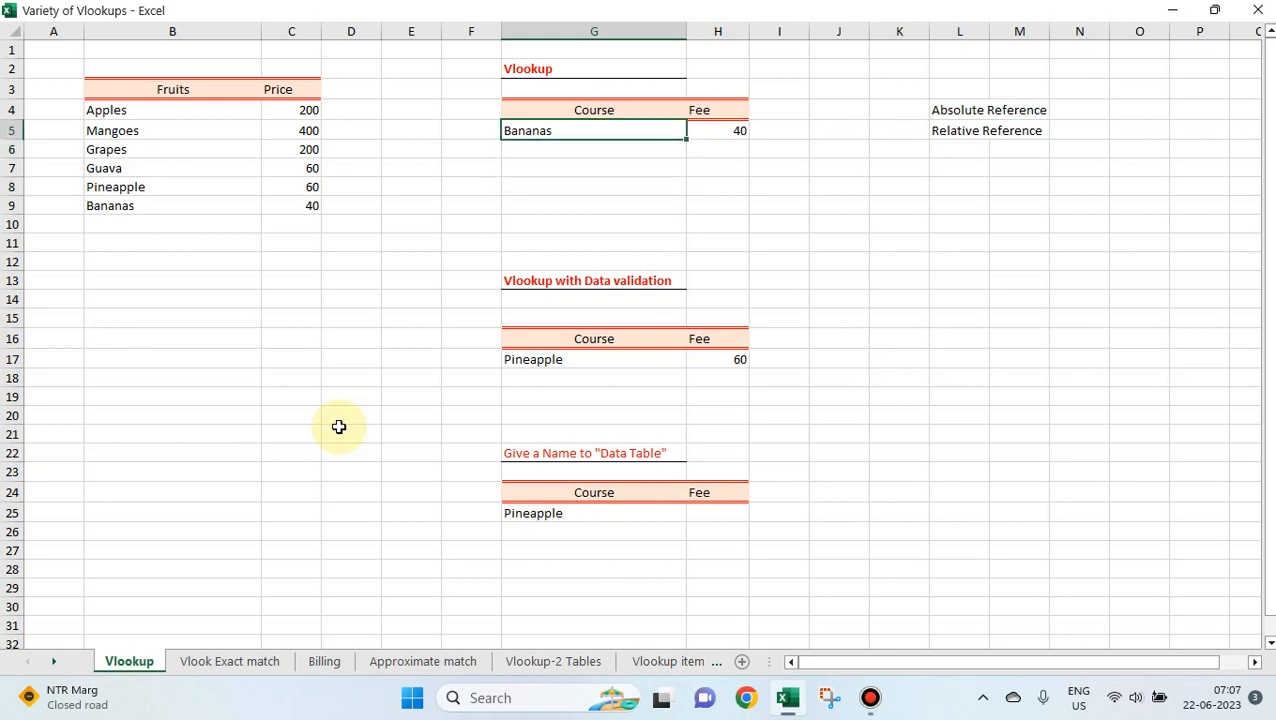
pyautogui.hotkey('ctrl', 'shift', 'F1')
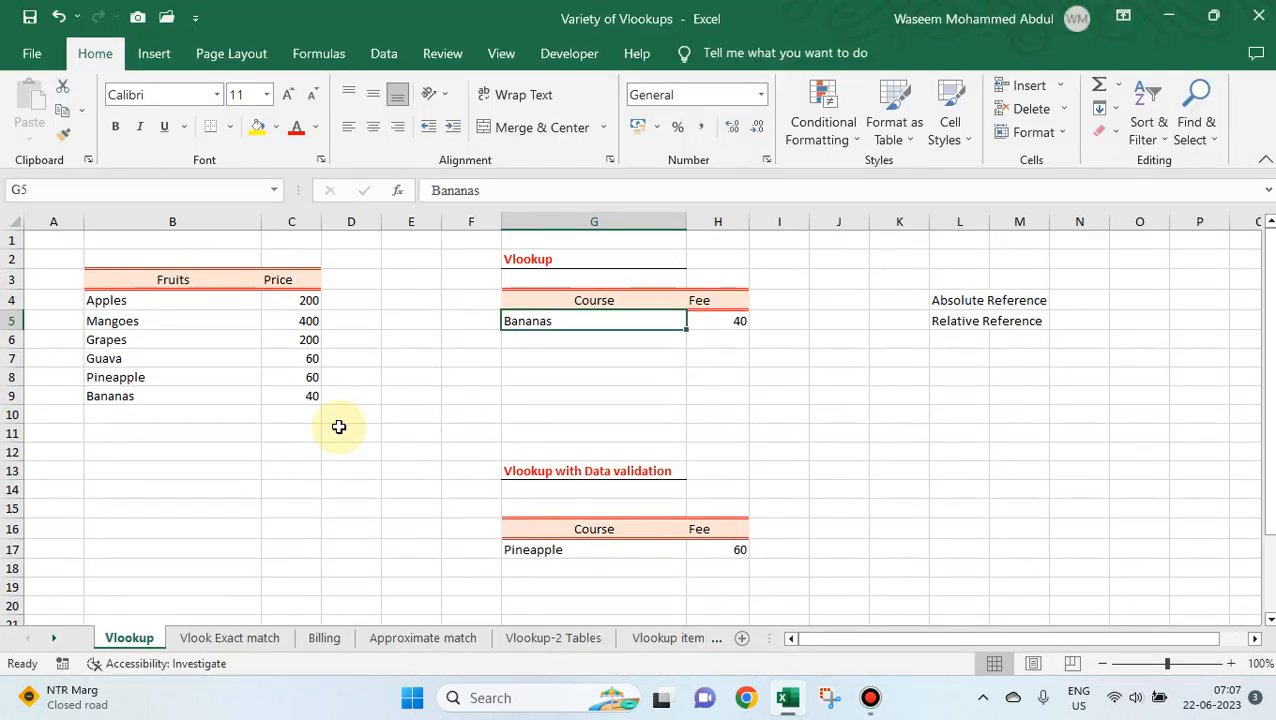
pyautogui.press('Left')
pyautogui.press('Left')
pyautogui.press('Left')
pyautogui.press('Left')
pyautogui.press('Left')
pyautogui.press('Up')
pyautogui.press('Up')
pyautogui.press('Right')
pyautogui.press('Left')
pyautogui.press('Down')
pyautogui.press('Down')
pyautogui.press('Down')
pyautogui.press('Down')
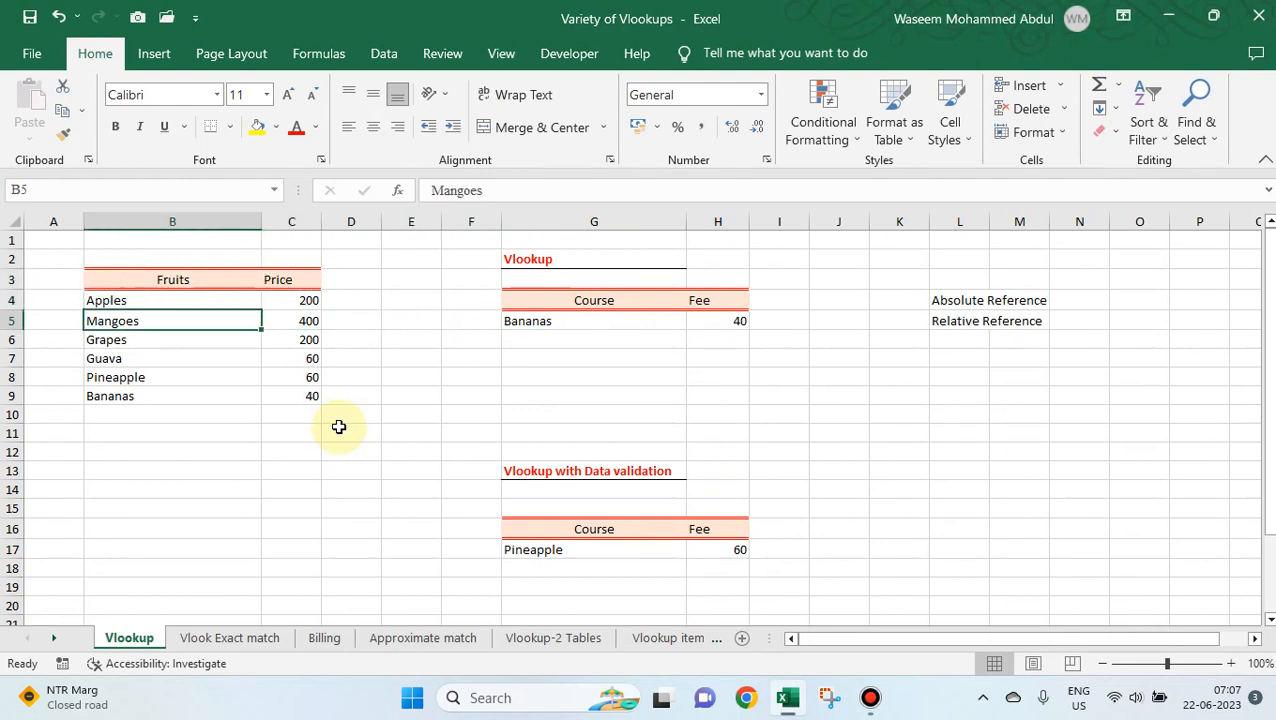
pyautogui.press('Down')
pyautogui.press('Down')
pyautogui.press('Up')
pyautogui.press('Up')
pyautogui.press('Up')
pyautogui.press('Up')
pyautogui.press('Up')
pyautogui.press('Up')
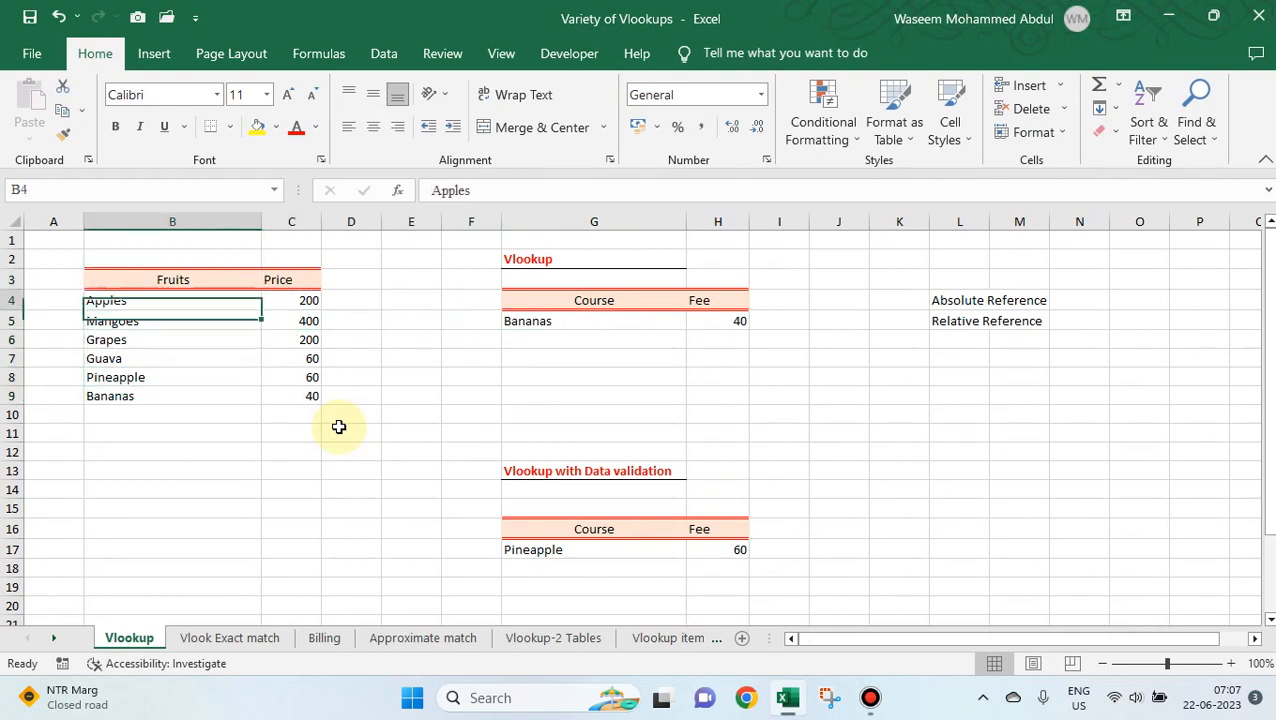
pyautogui.press('Right')
# Step through the Price values and across row 5 of the lookup section
pyautogui.press('Down')
pyautogui.press('Down')
pyautogui.press('Down')
pyautogui.press('Down')
pyautogui.press('Down')
pyautogui.press('Down')
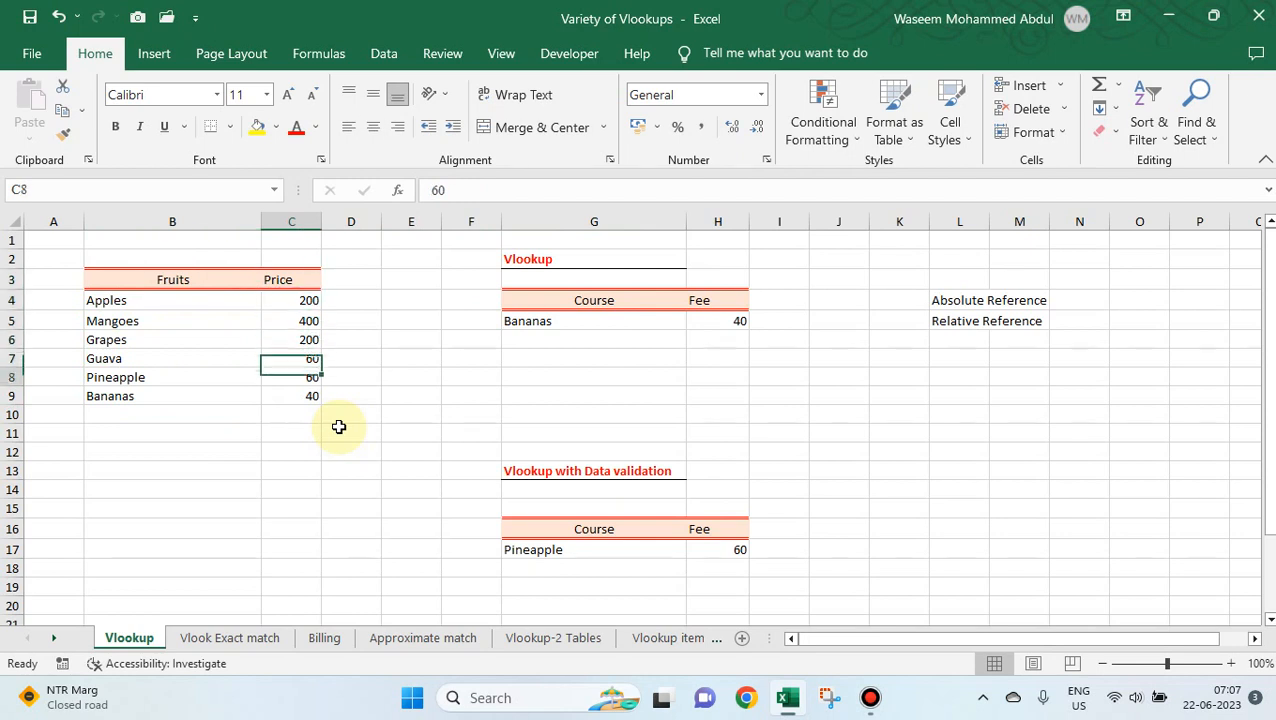
pyautogui.press('Up')
pyautogui.press('Up')
pyautogui.press('Up')
pyautogui.press('Up')
pyautogui.press('Up')
pyautogui.press('Up')
pyautogui.press('Right')
pyautogui.press('Right')
pyautogui.press('Right')
pyautogui.press('Right')
pyautogui.press('Down')
pyautogui.press('Down')
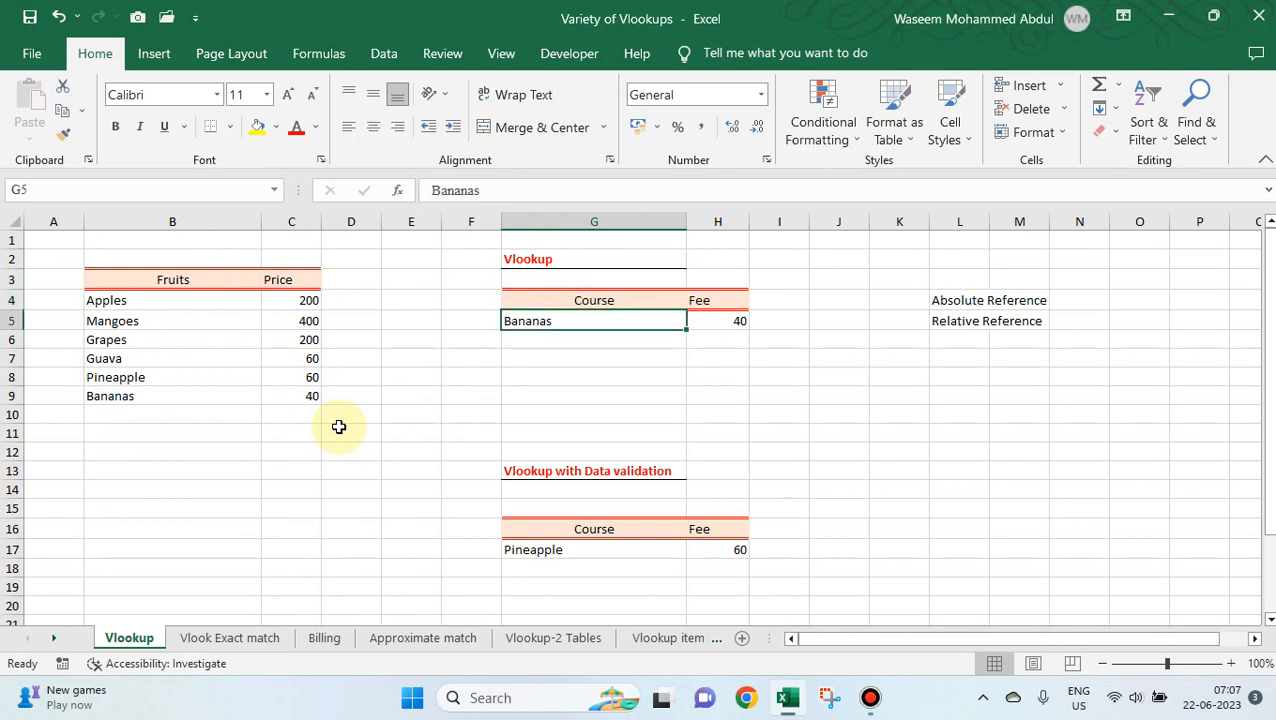
pyautogui.press('Down')
pyautogui.press('Up')
pyautogui.press('Left')
pyautogui.press('Left')
pyautogui.press('Left')
pyautogui.press('Left')
pyautogui.press('Left')
pyautogui.press('Left')
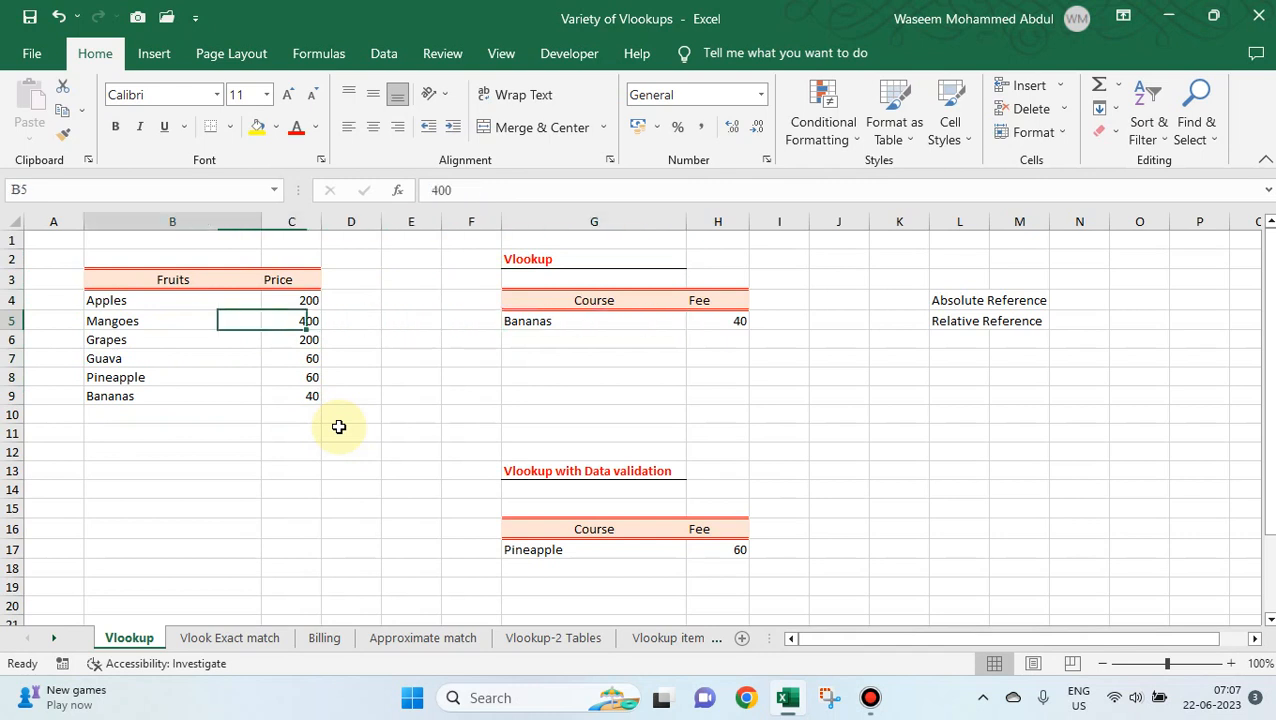
pyautogui.press('Right')
pyautogui.press('Right')
pyautogui.press('Right')
pyautogui.press('Right')
pyautogui.press('Right')
pyautogui.press('Right')
pyautogui.press('Right')
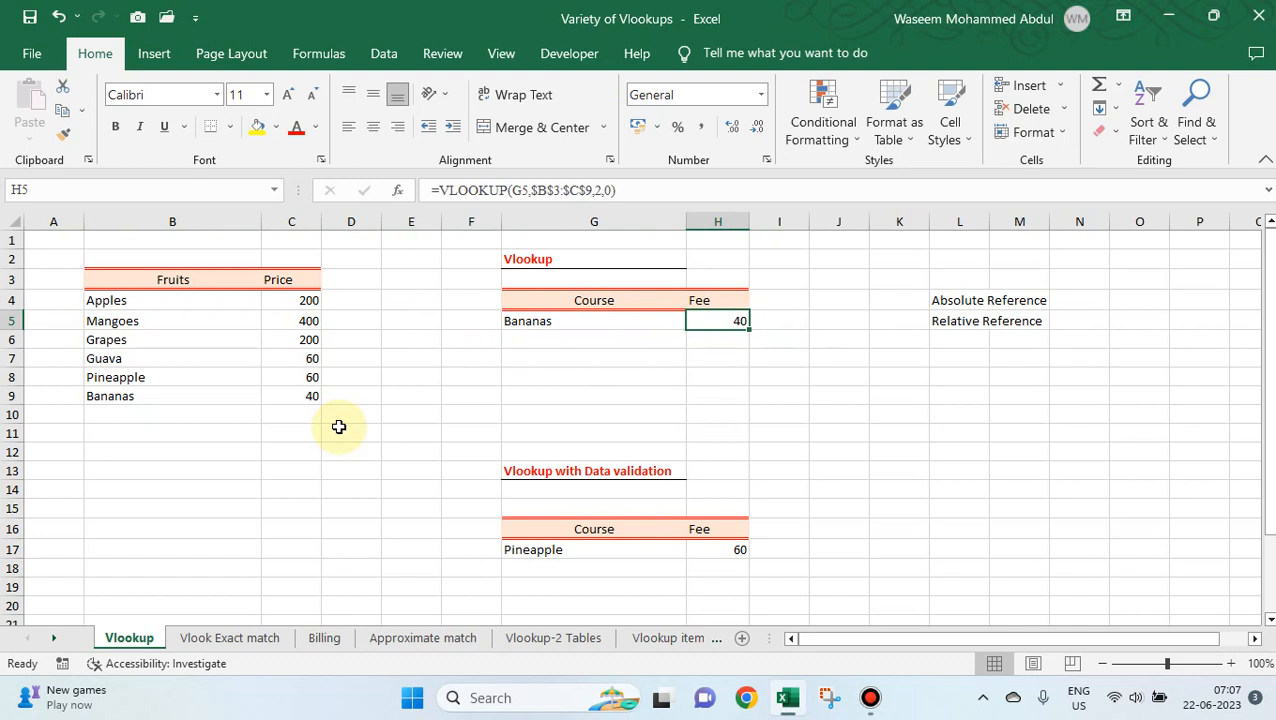
# Inspect H5's Fee VLOOKUP, then clear it beside Bananas
pyautogui.press('F2')
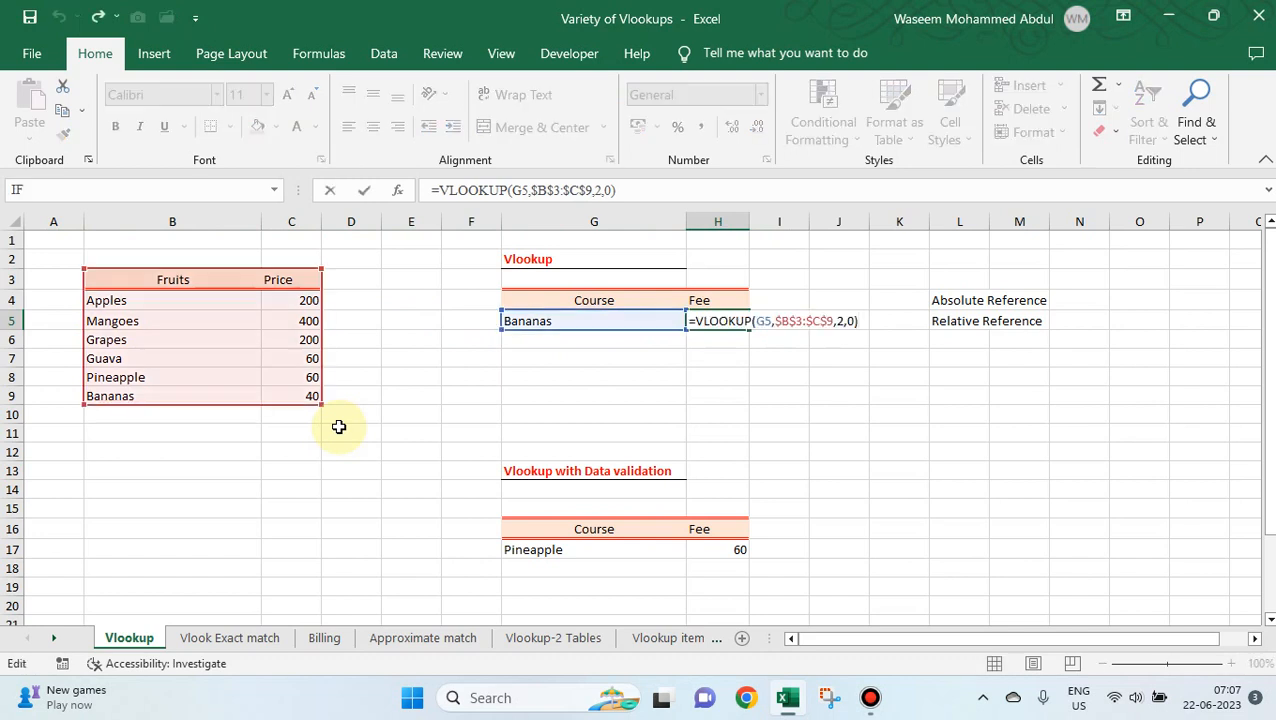
pyautogui.press('Escape')
pyautogui.press('Delete')
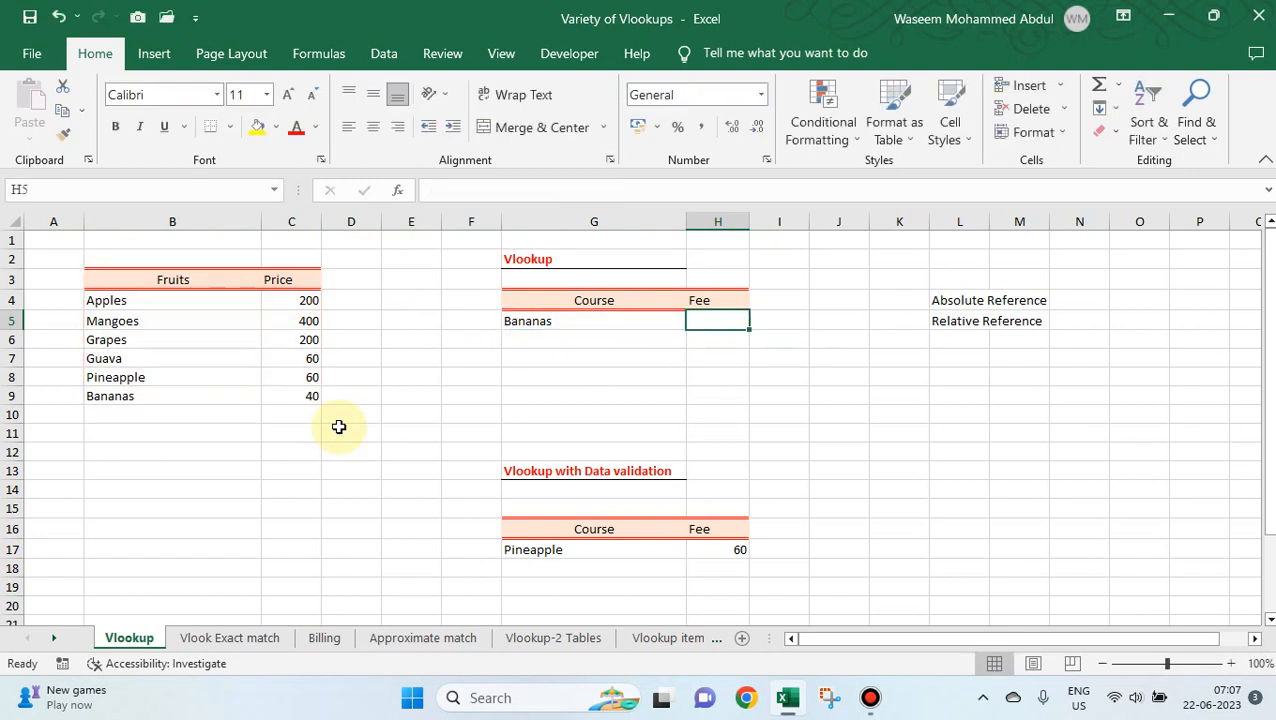
pyautogui.press('Left')
# Replace the Bananas course in G5 with Mangoes
pyautogui.press('Delete')
pyautogui.press('Right')
pyautogui.press('Left')
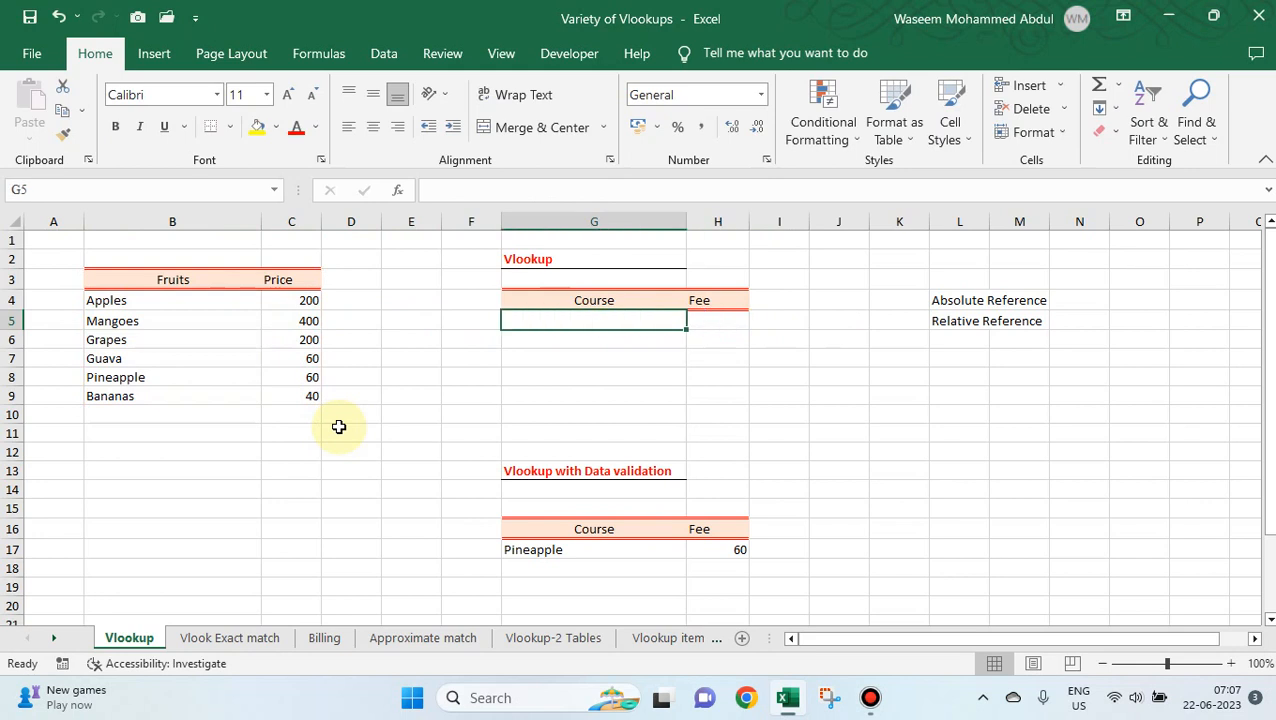
pyautogui.write('Mangoes')
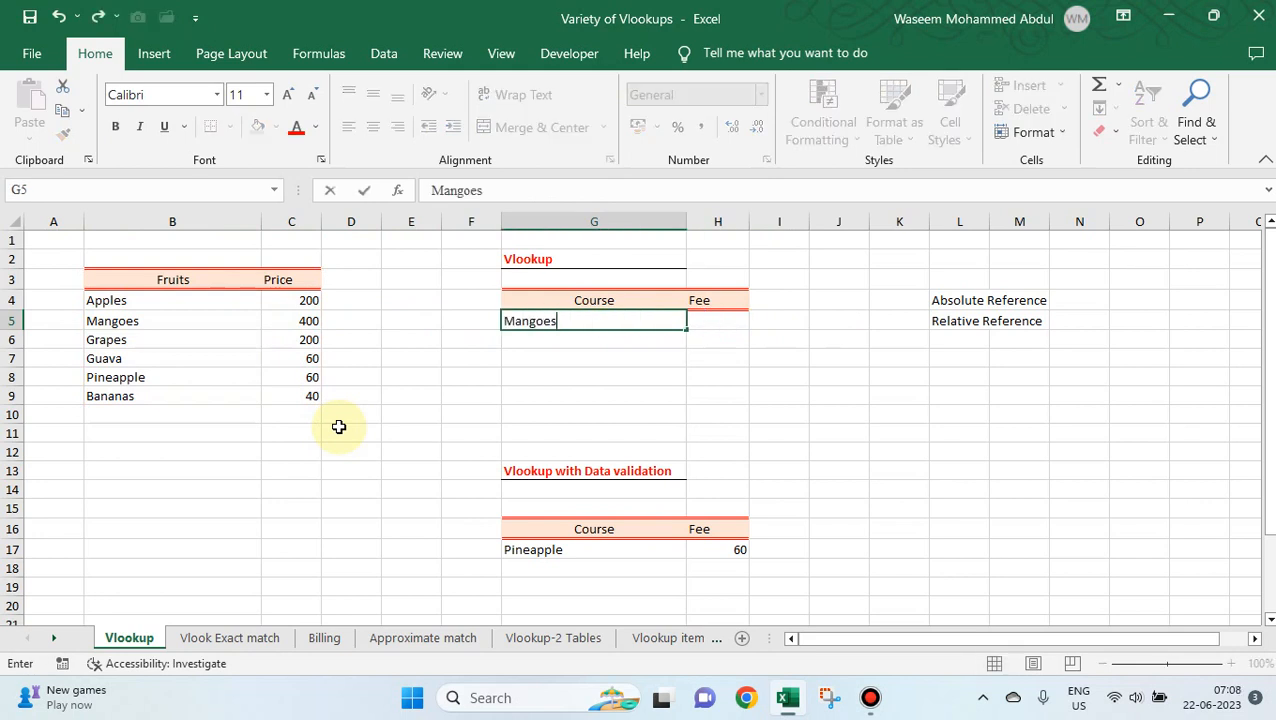
pyautogui.press('Right')
pyautogui.press('Left')
pyautogui.press('Left')
pyautogui.press('Left')
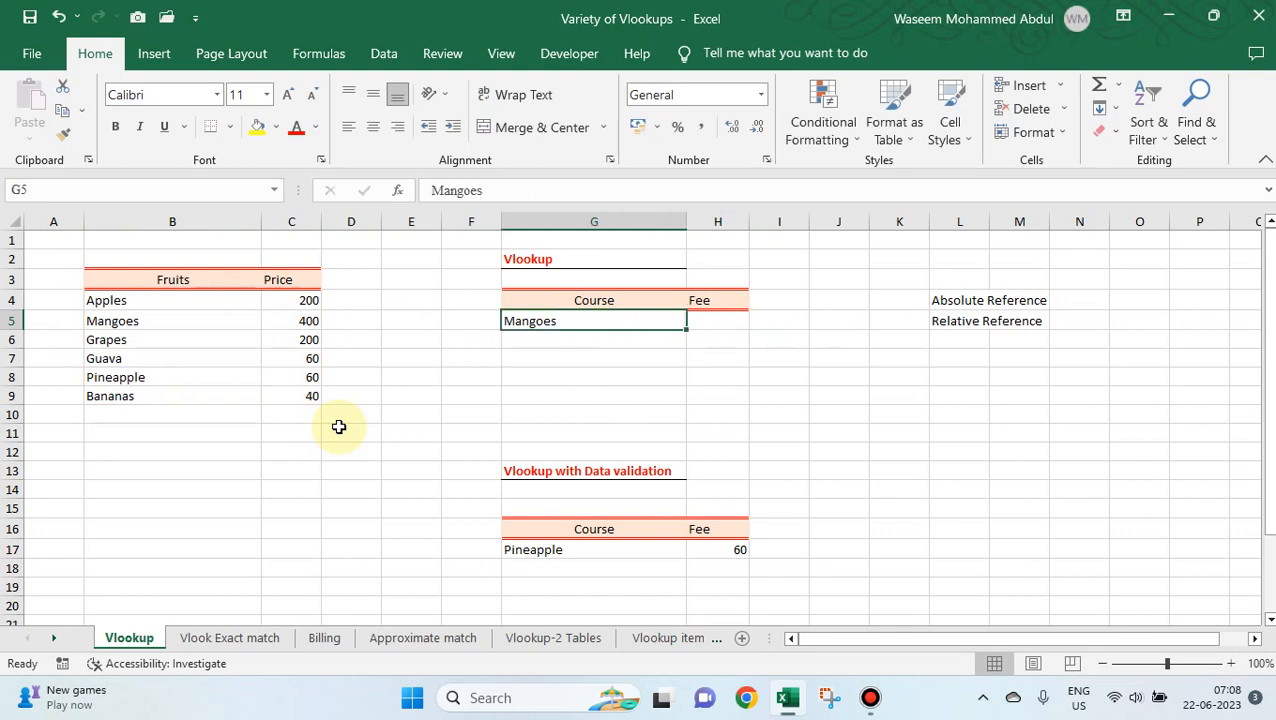
pyautogui.press('Left')
pyautogui.press('Left')
pyautogui.press('Left')
pyautogui.press('Right')
pyautogui.press('Right')
pyautogui.press('Right')
pyautogui.press('Right')
pyautogui.press('Right')
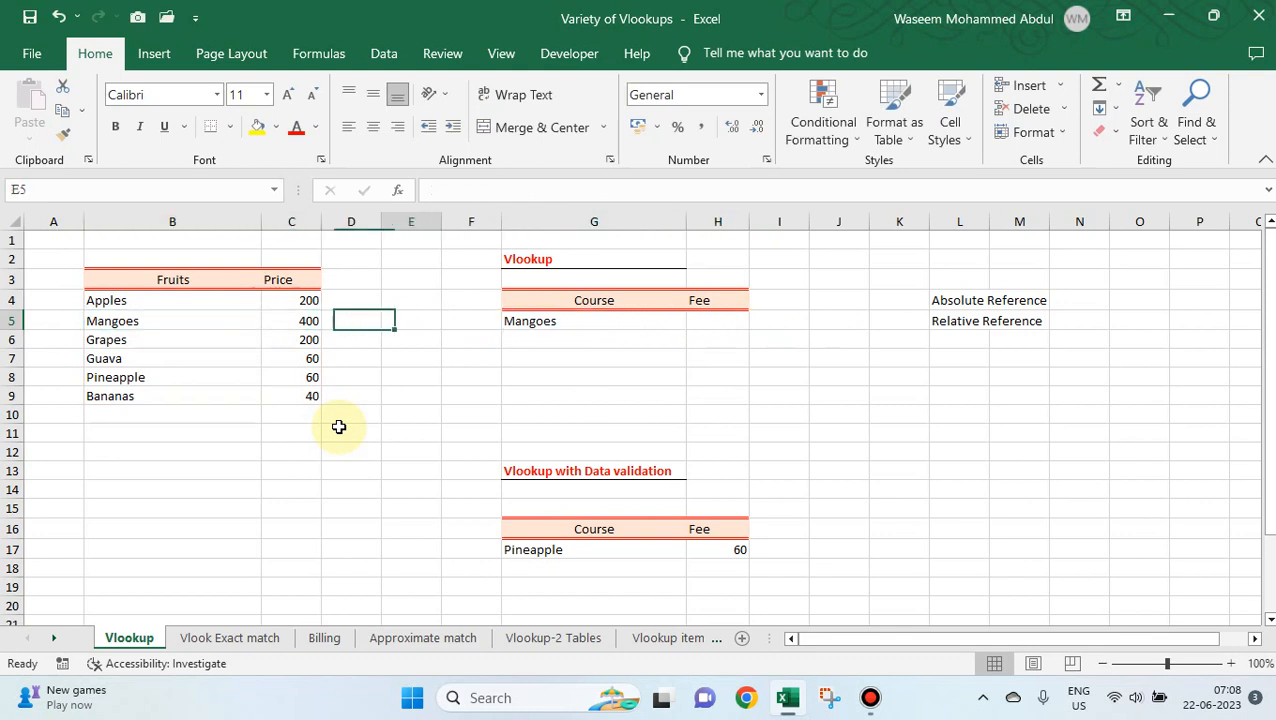
# Start a VLOOKUP in H5 that uses G5 as its lookup value
pyautogui.press('Right')
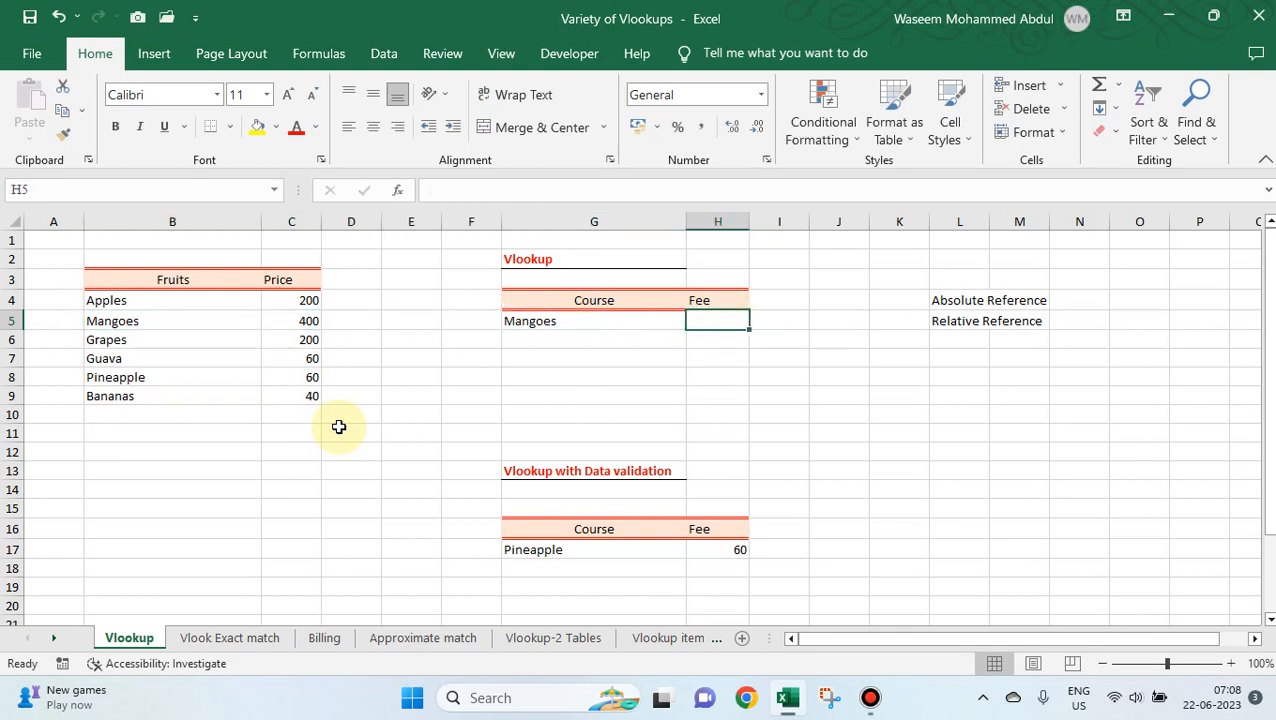
pyautogui.write('=')
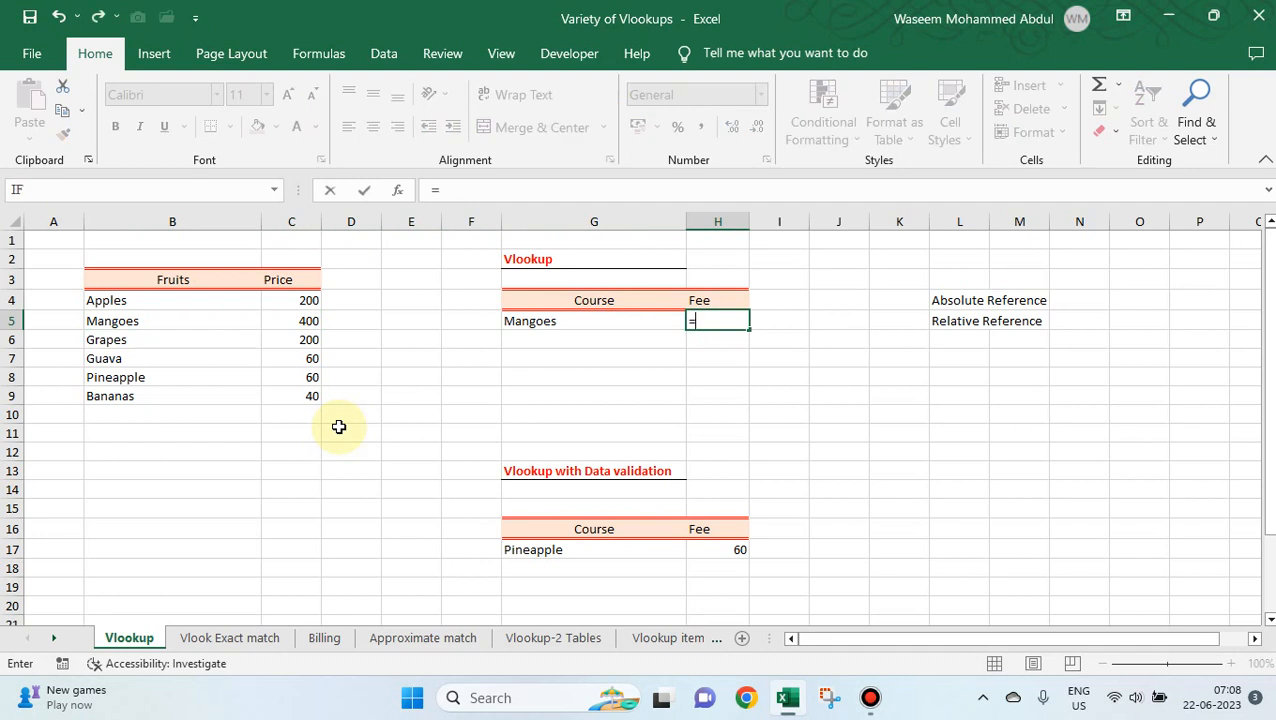
pyautogui.write('vl')
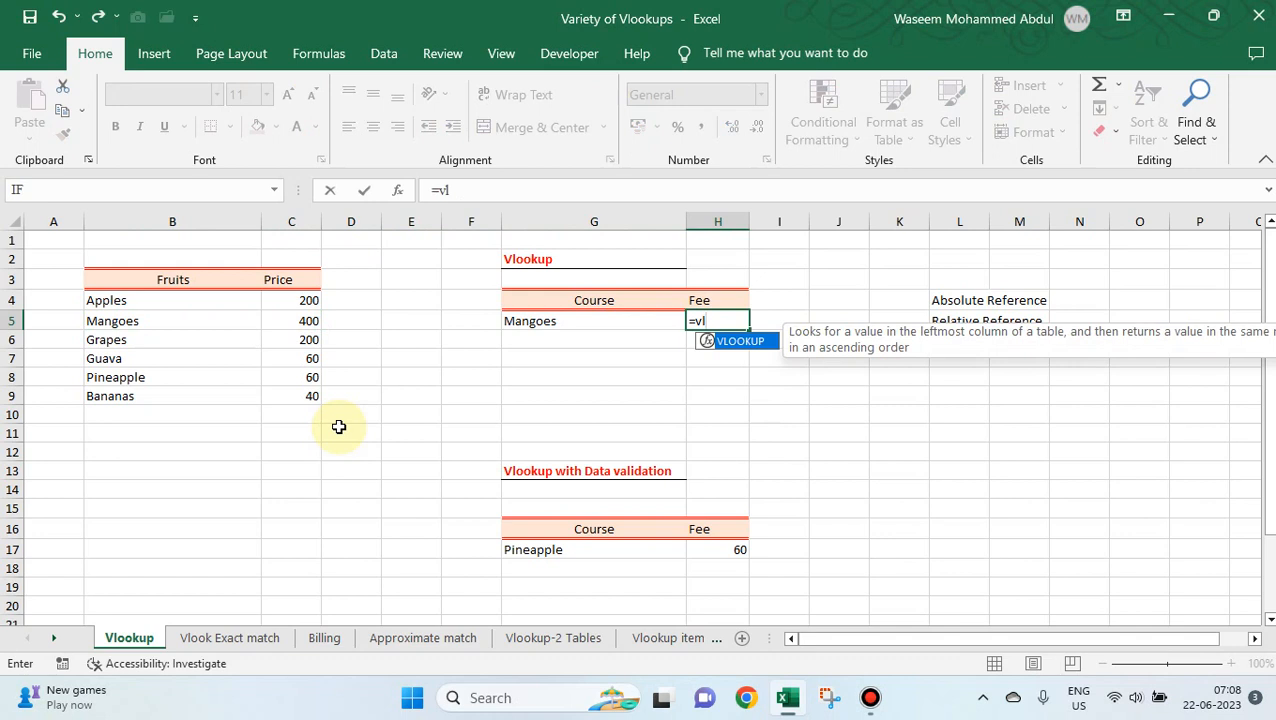
pyautogui.press('Tab')
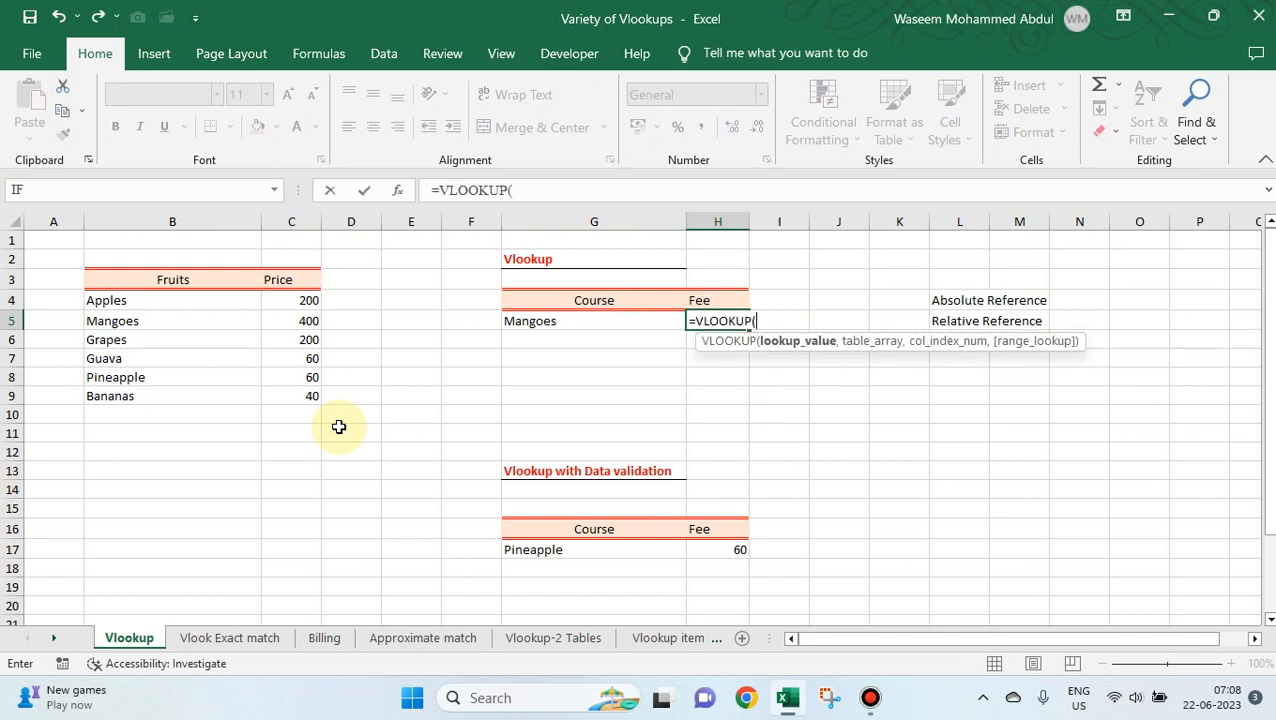
pyautogui.press('Left')
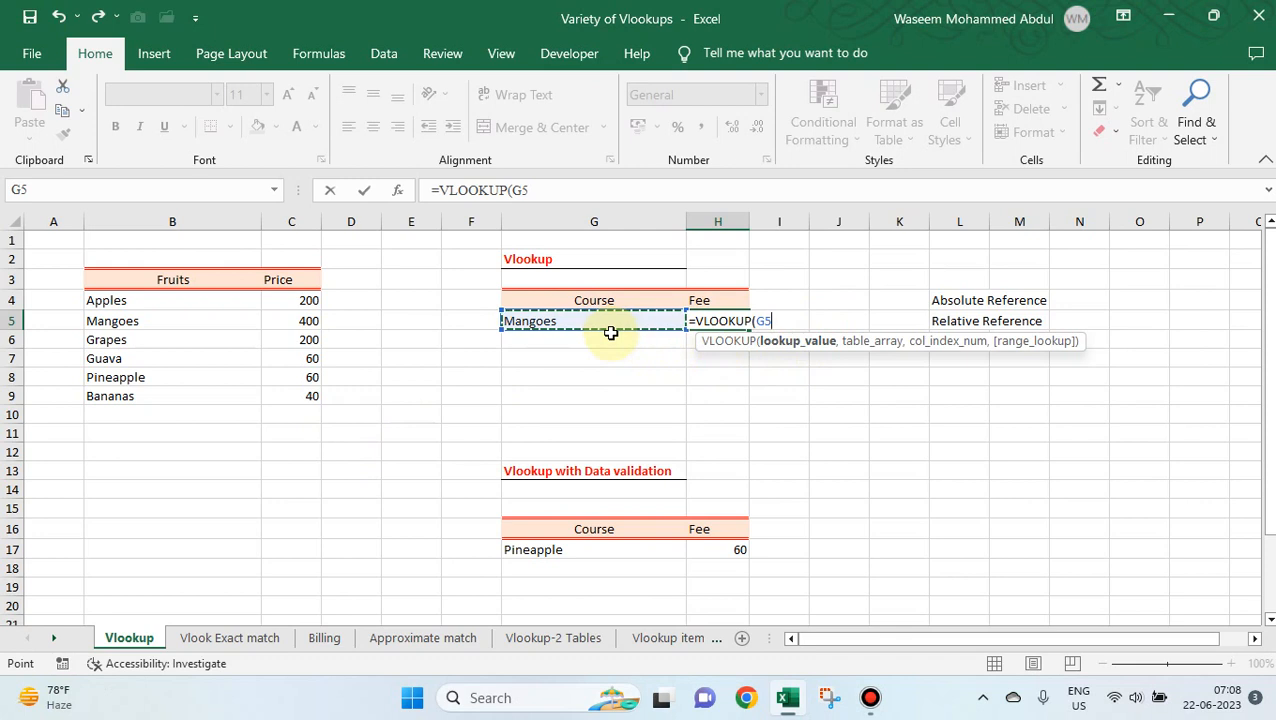
# Add the Fruits and Price table B3:C9 as the VLOOKUP's table range
pyautogui.write(',')
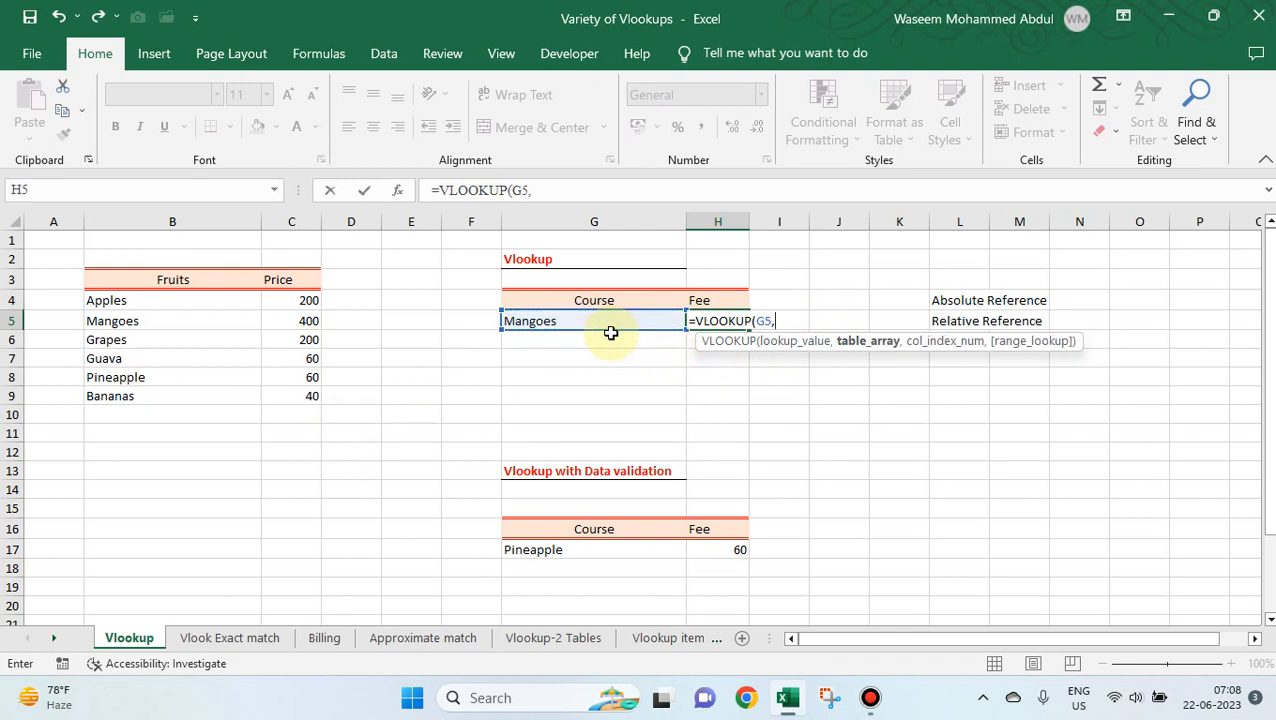
pyautogui.moveTo(136, 280); pyautogui.dragTo(274, 395)
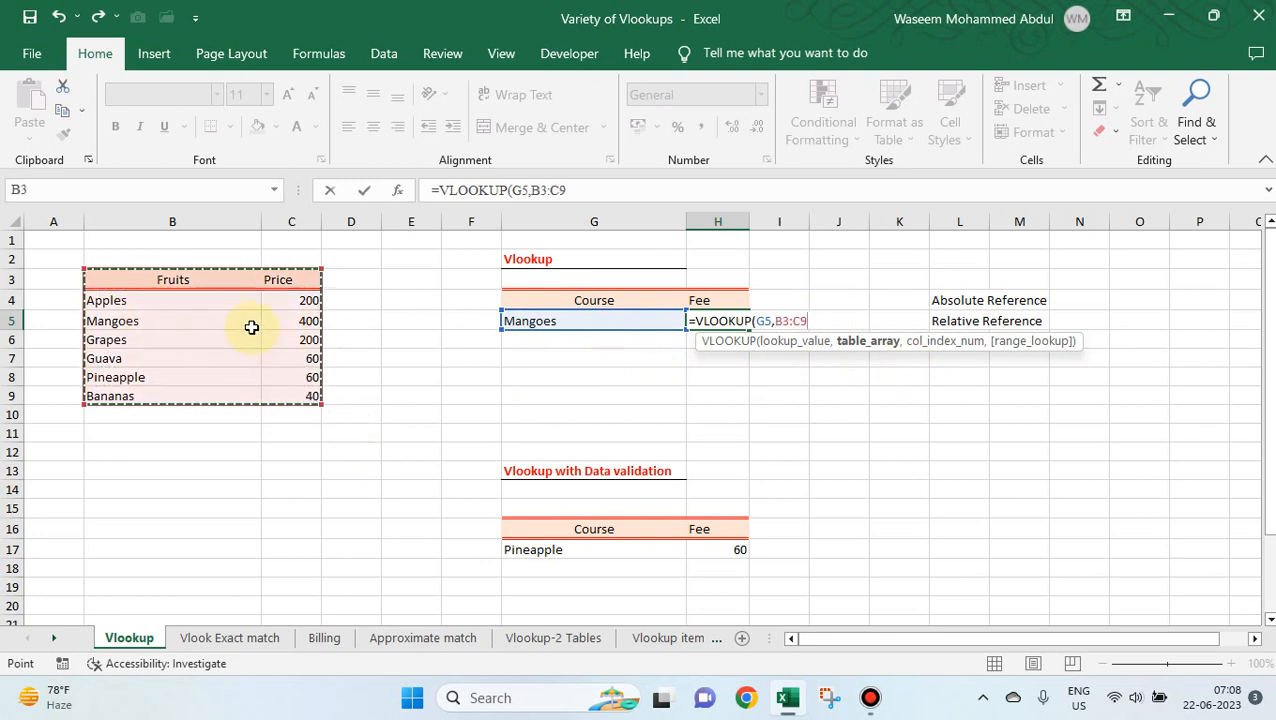
pyautogui.click(172, 278)
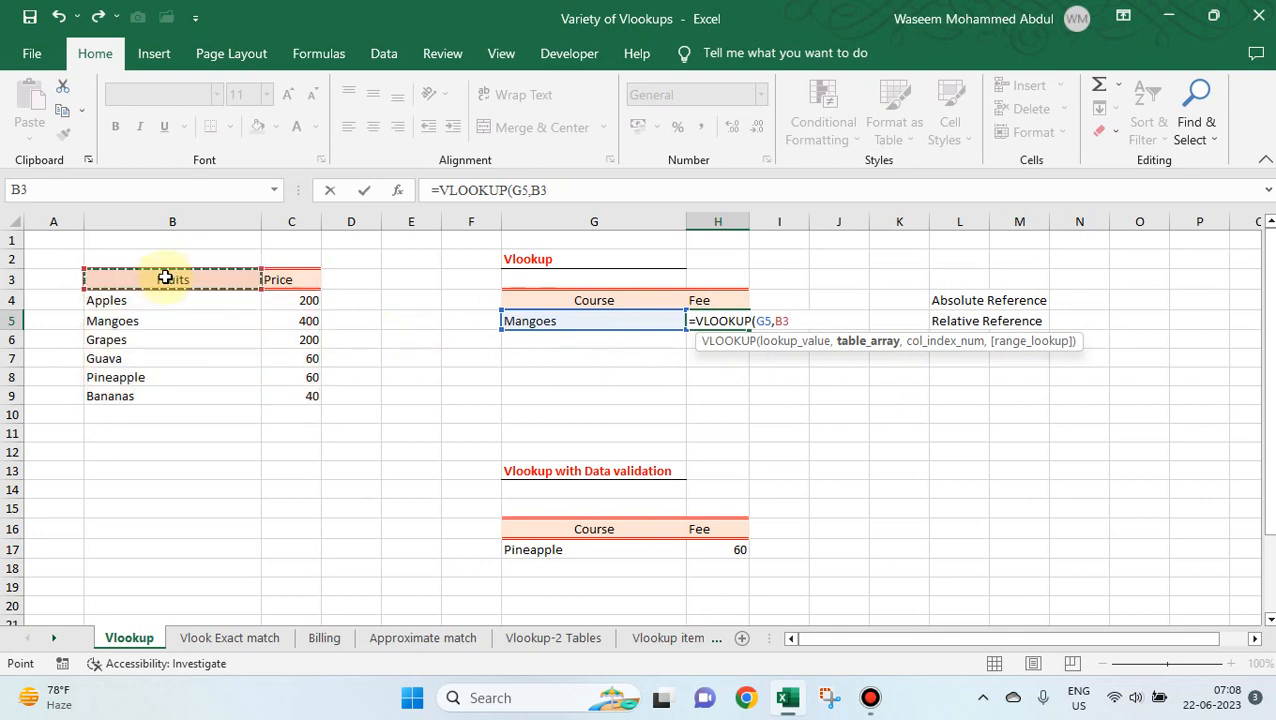
pyautogui.click(294, 397)
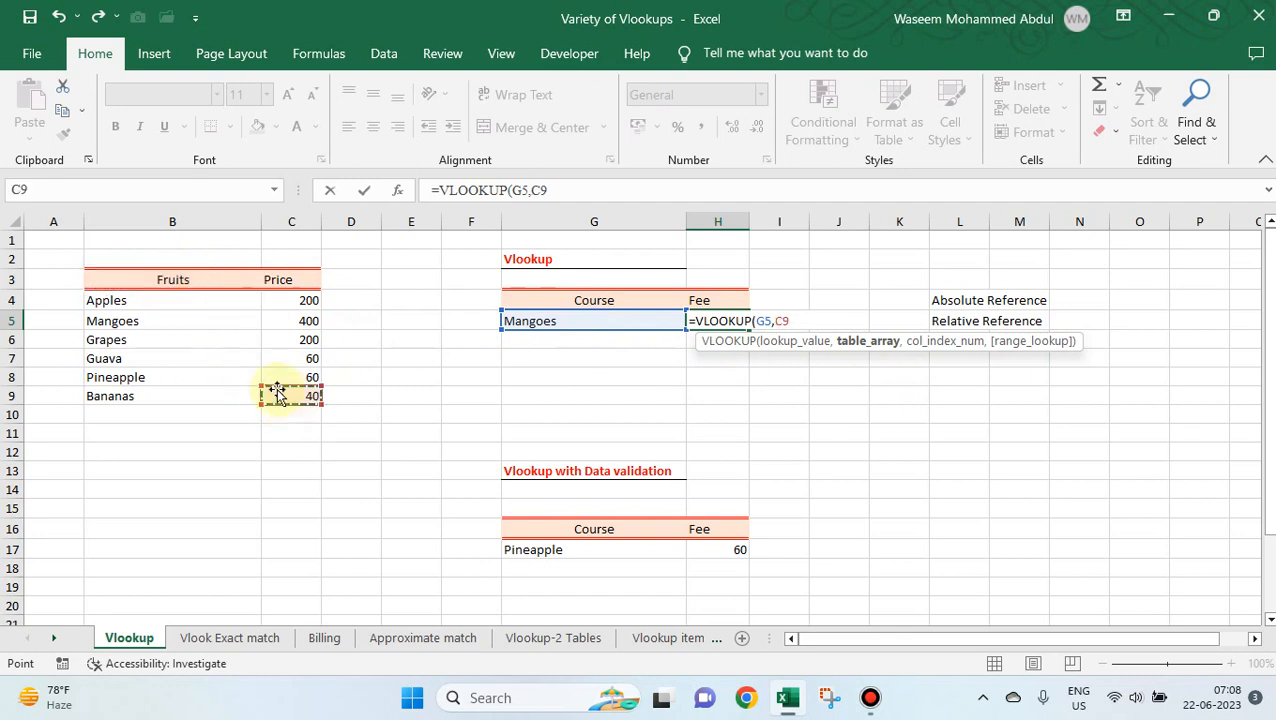
pyautogui.moveTo(172, 280); pyautogui.dragTo(300, 394)
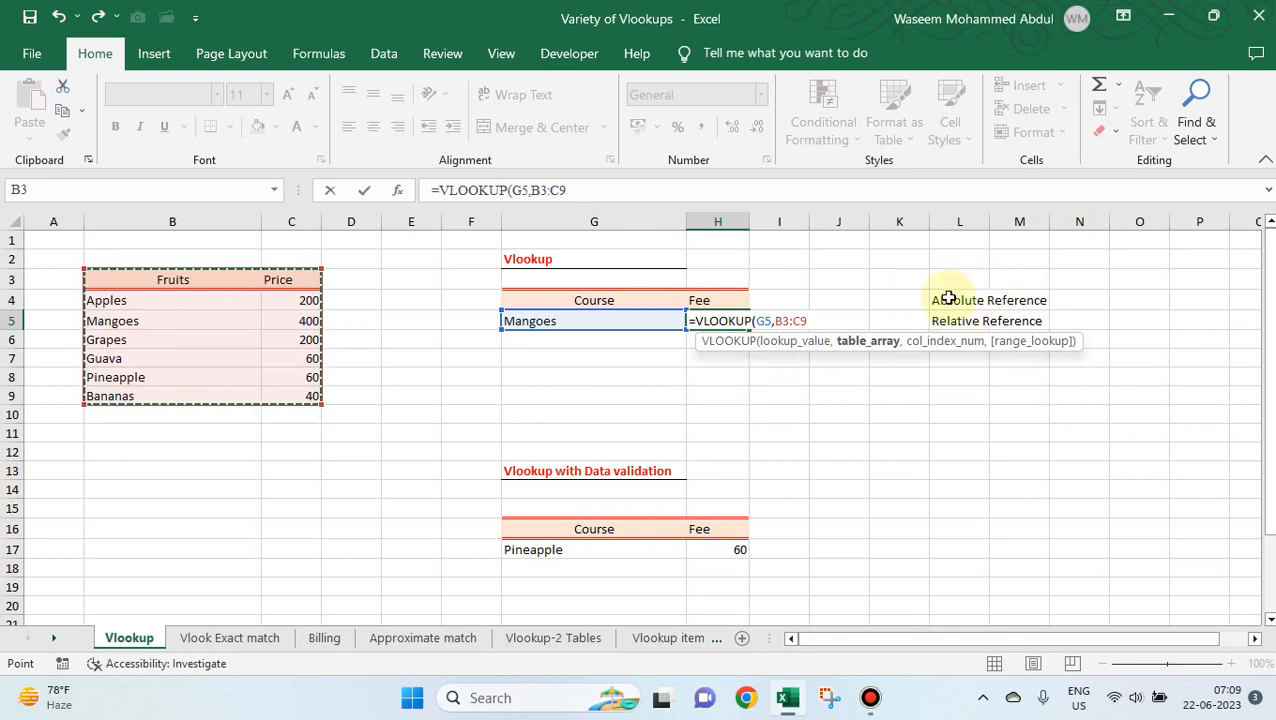
# Lock the range as $B$3:$C$9 and finish with column 2, exact match, returning 400
pyautogui.press('F4')
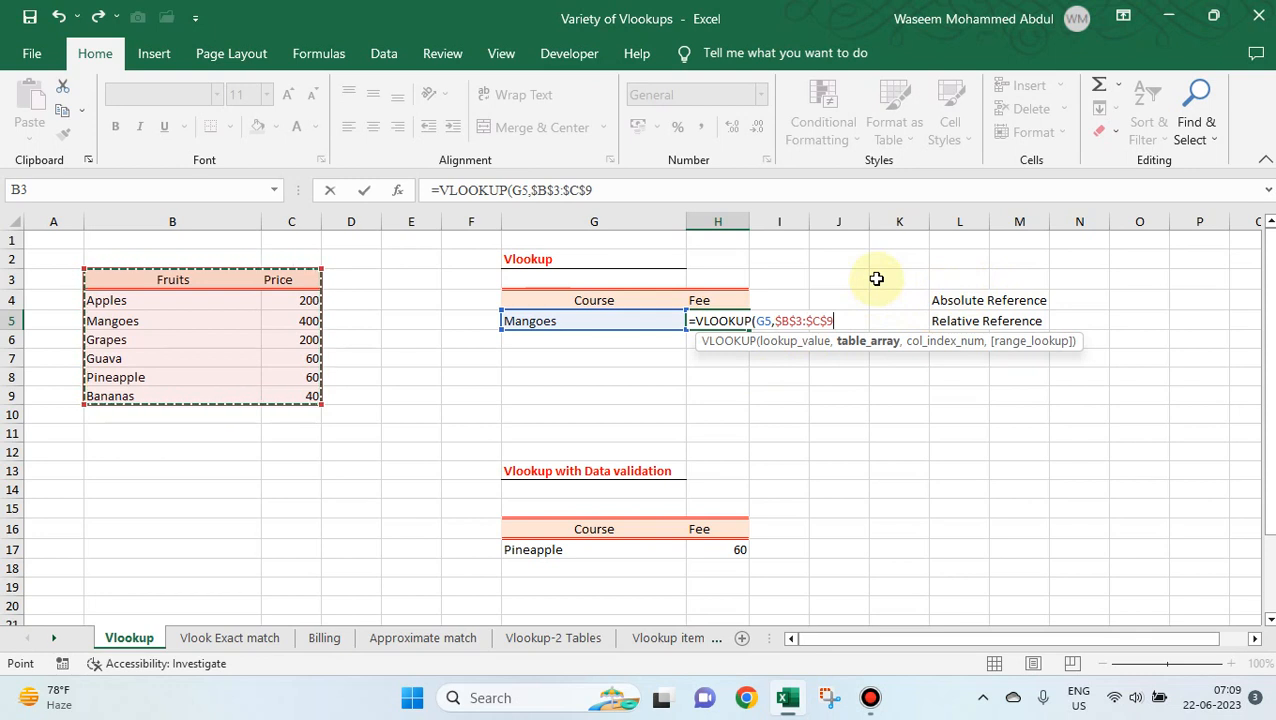
pyautogui.write(',')
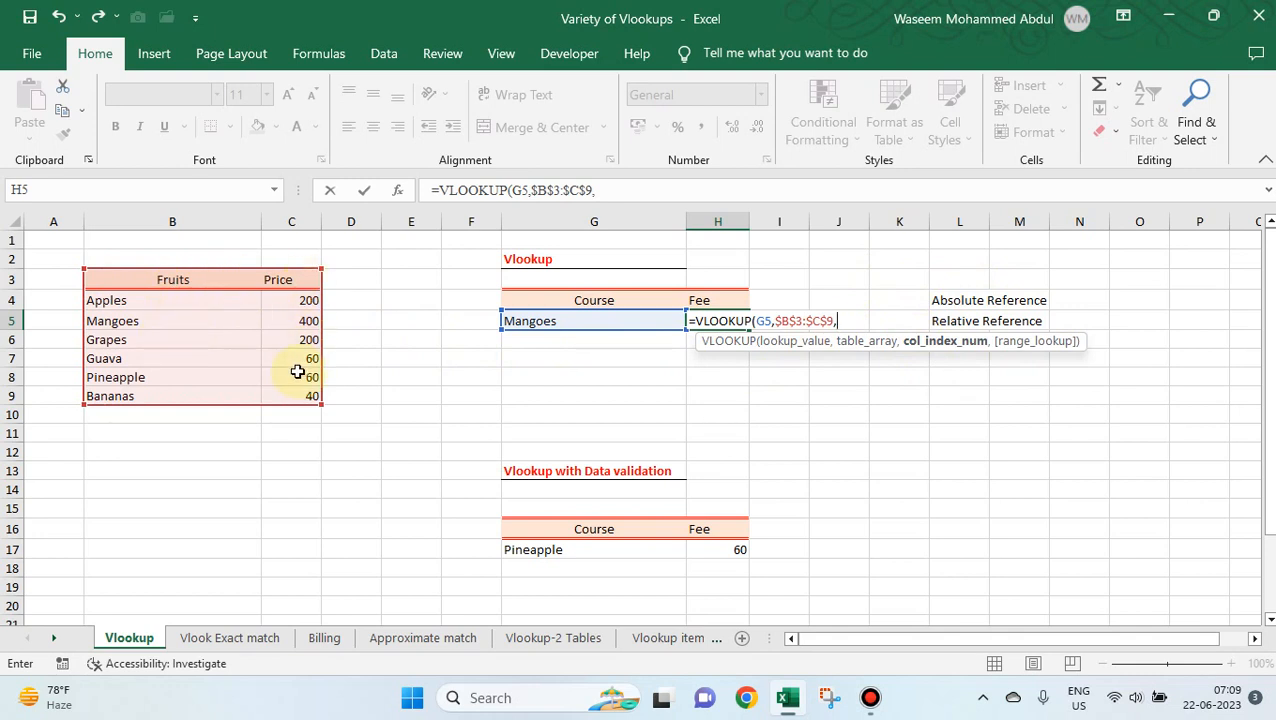
pyautogui.write('2')
pyautogui.write(',')
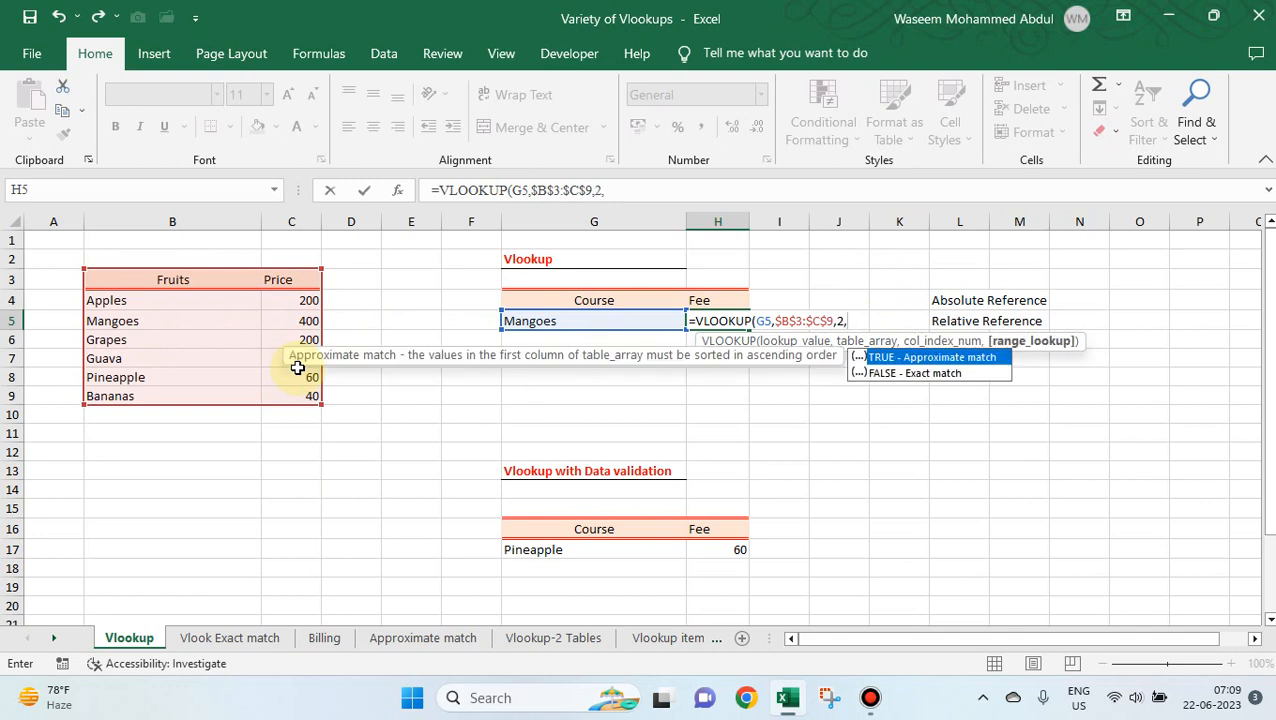
pyautogui.write('0)')
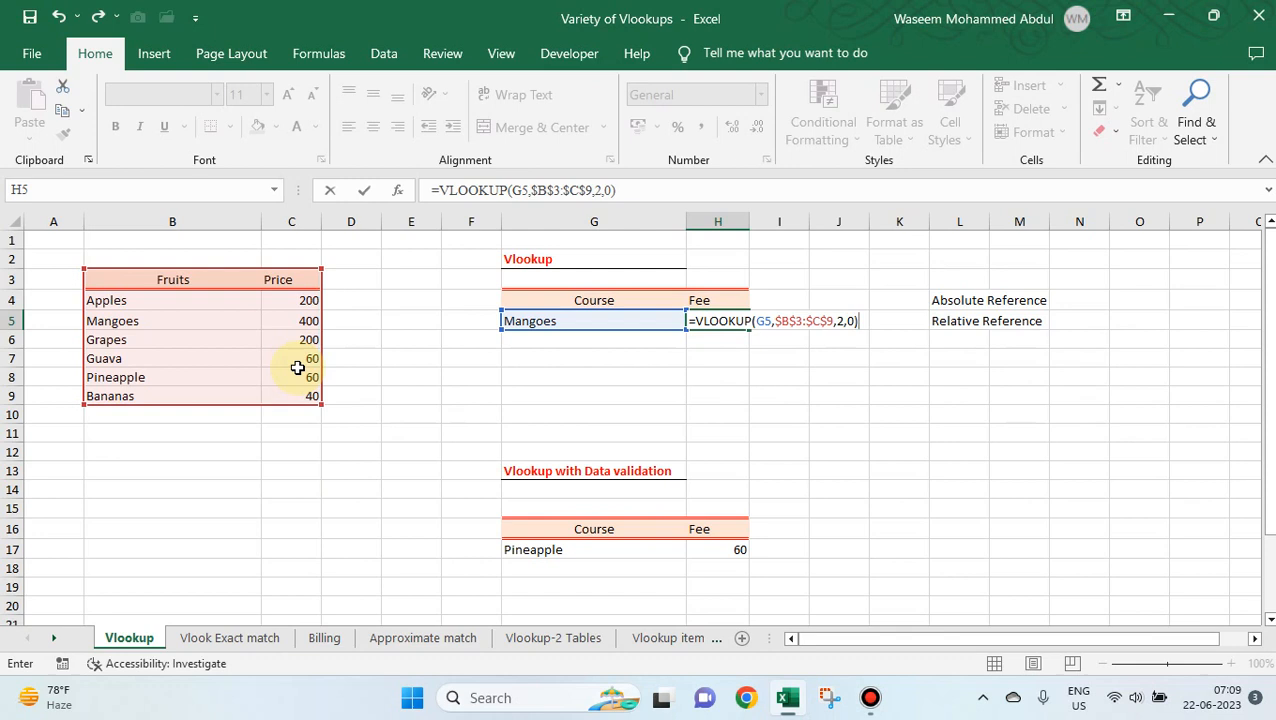
pyautogui.press('Tab')
pyautogui.press('Left')
pyautogui.press('Left')
pyautogui.press('Left')
pyautogui.press('Left')
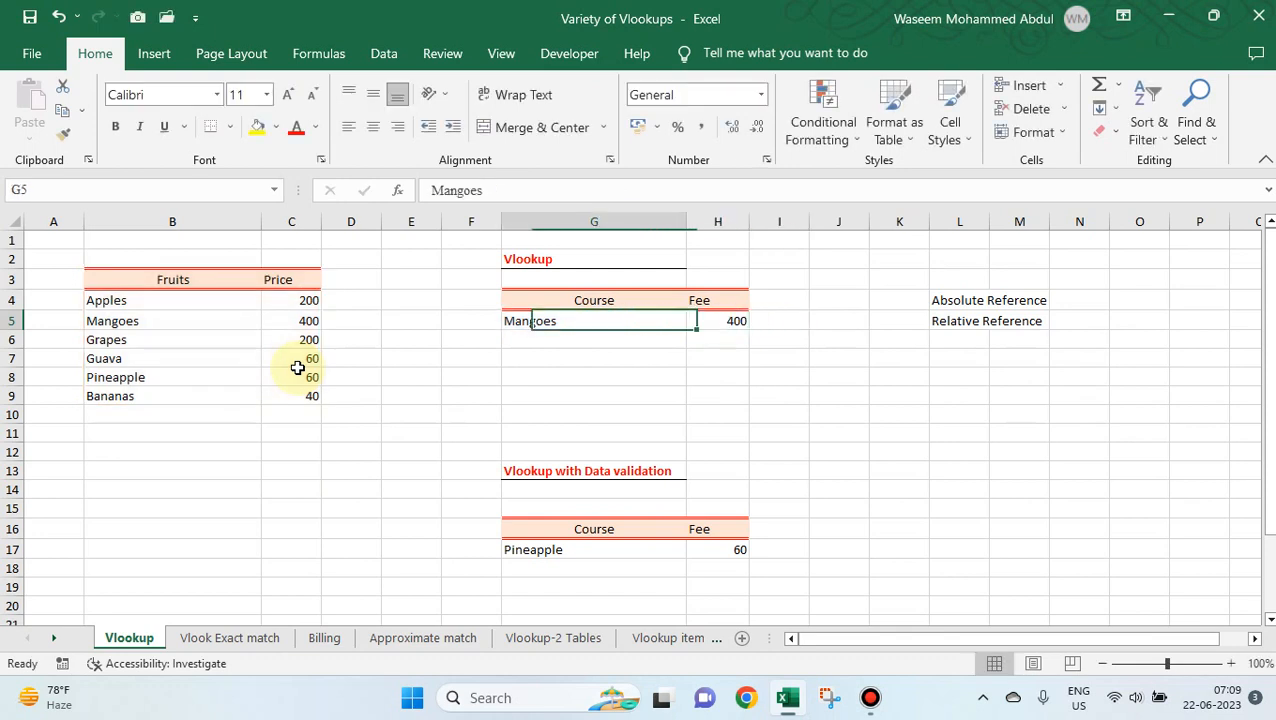
# Enter Grapes as the lookup course in G5
pyautogui.press('Left')
pyautogui.press('Left')
pyautogui.press('Left')
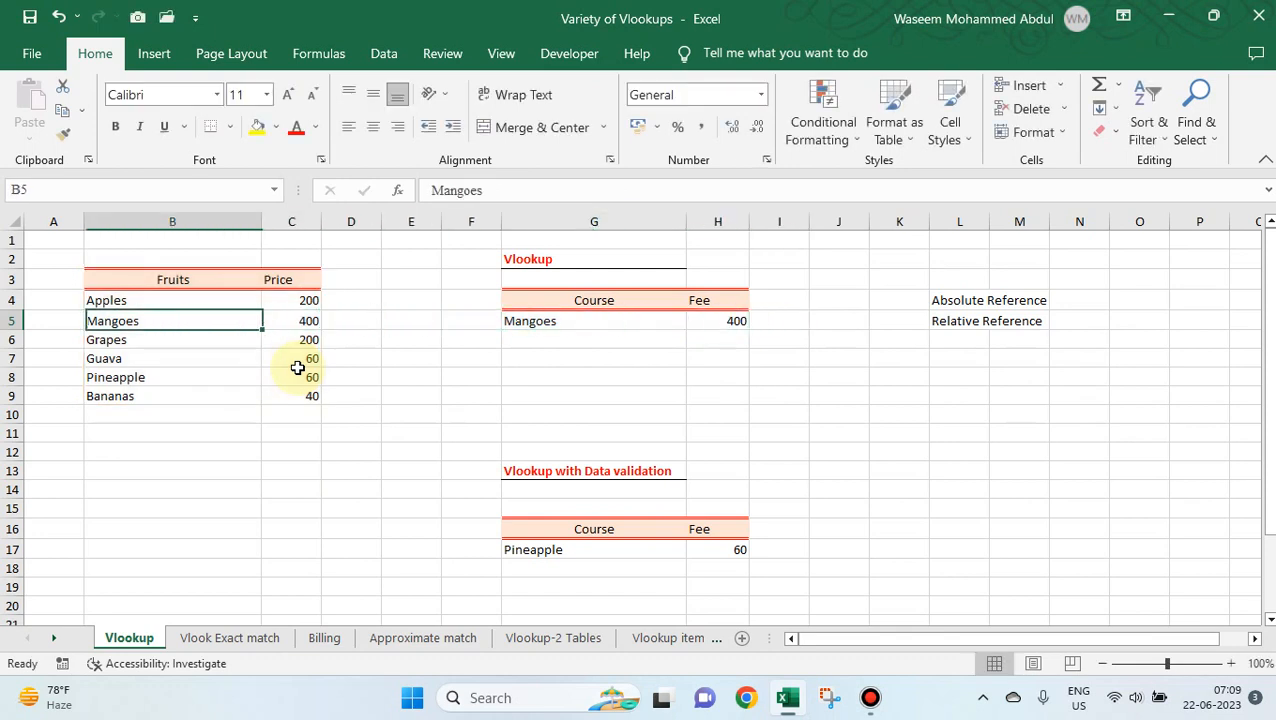
pyautogui.press('Down')
pyautogui.press('Right')
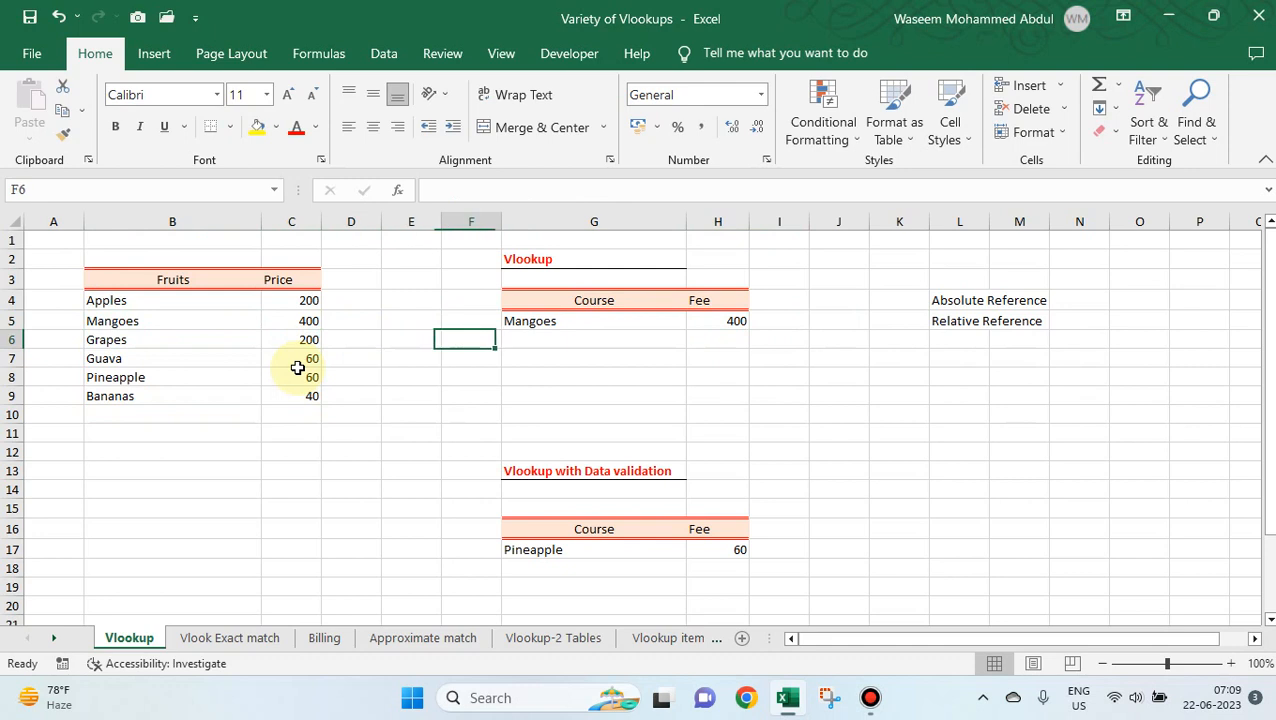
pyautogui.press('Up')
pyautogui.press('Right')
pyautogui.press('Right')
pyautogui.write('Grapes')
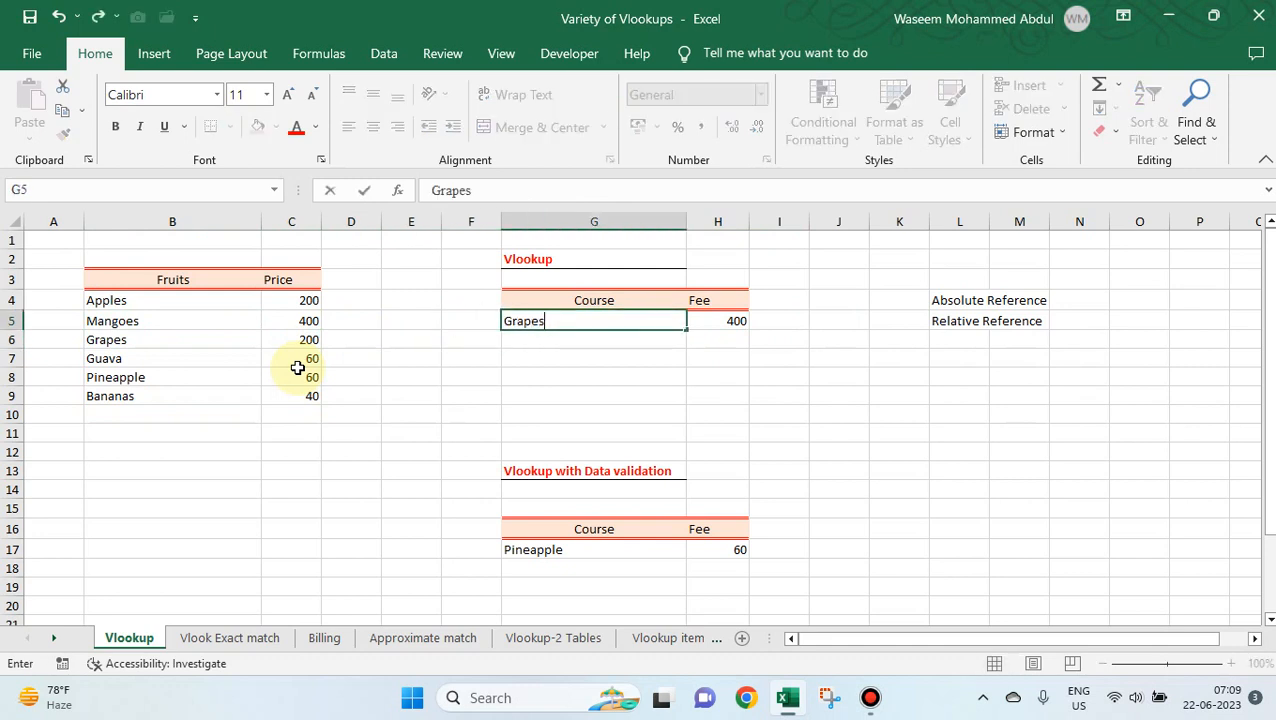
pyautogui.press('Right')
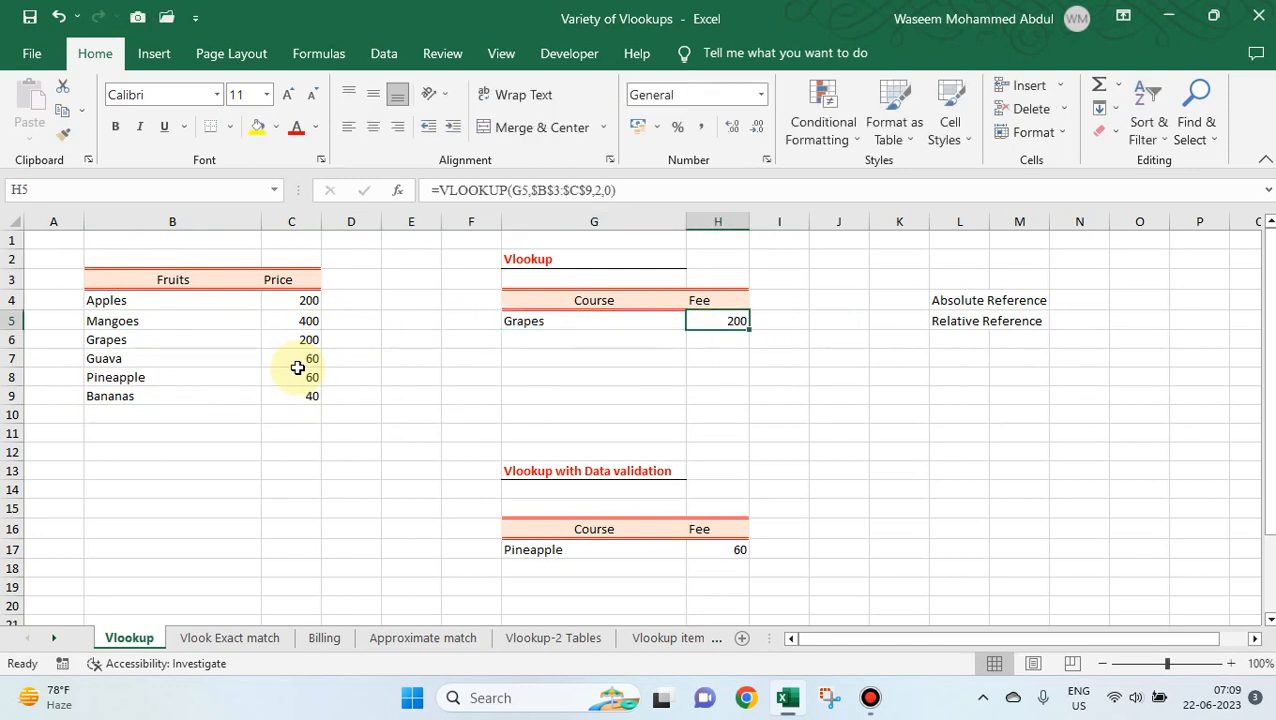
# Change G5's course to Bananas so the fee becomes 40
pyautogui.press('Left')
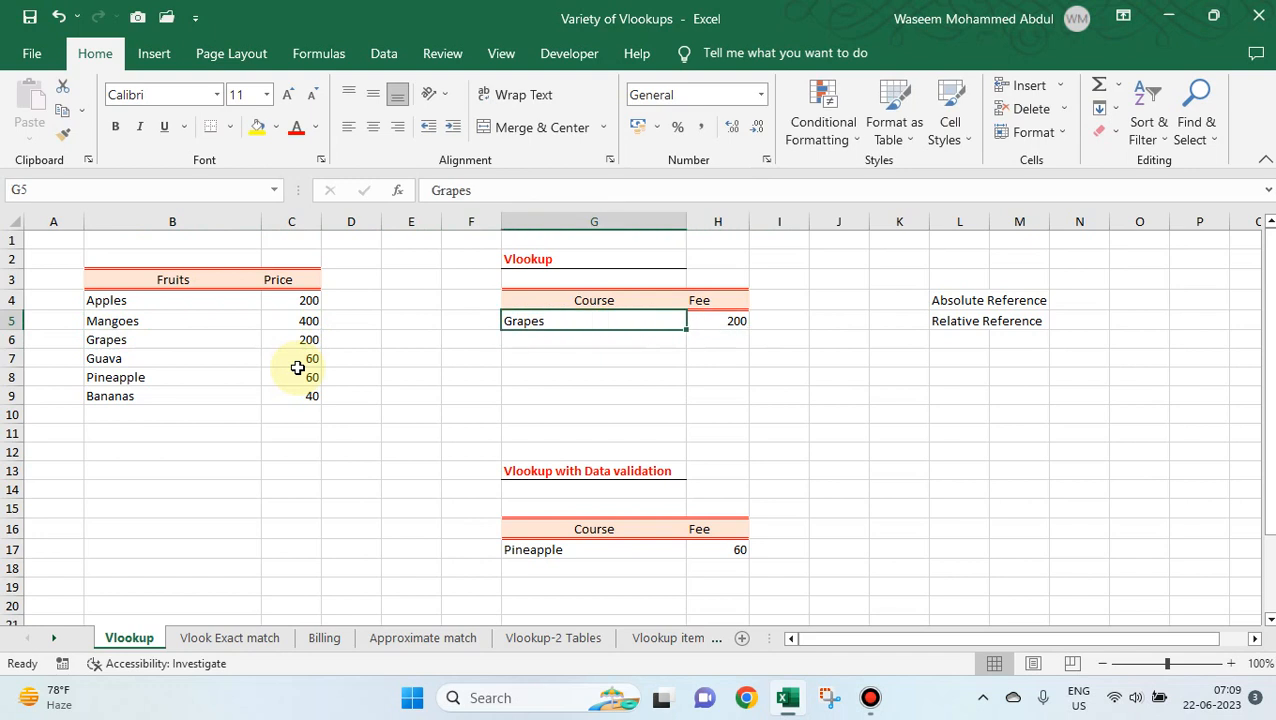
pyautogui.write('Bana')
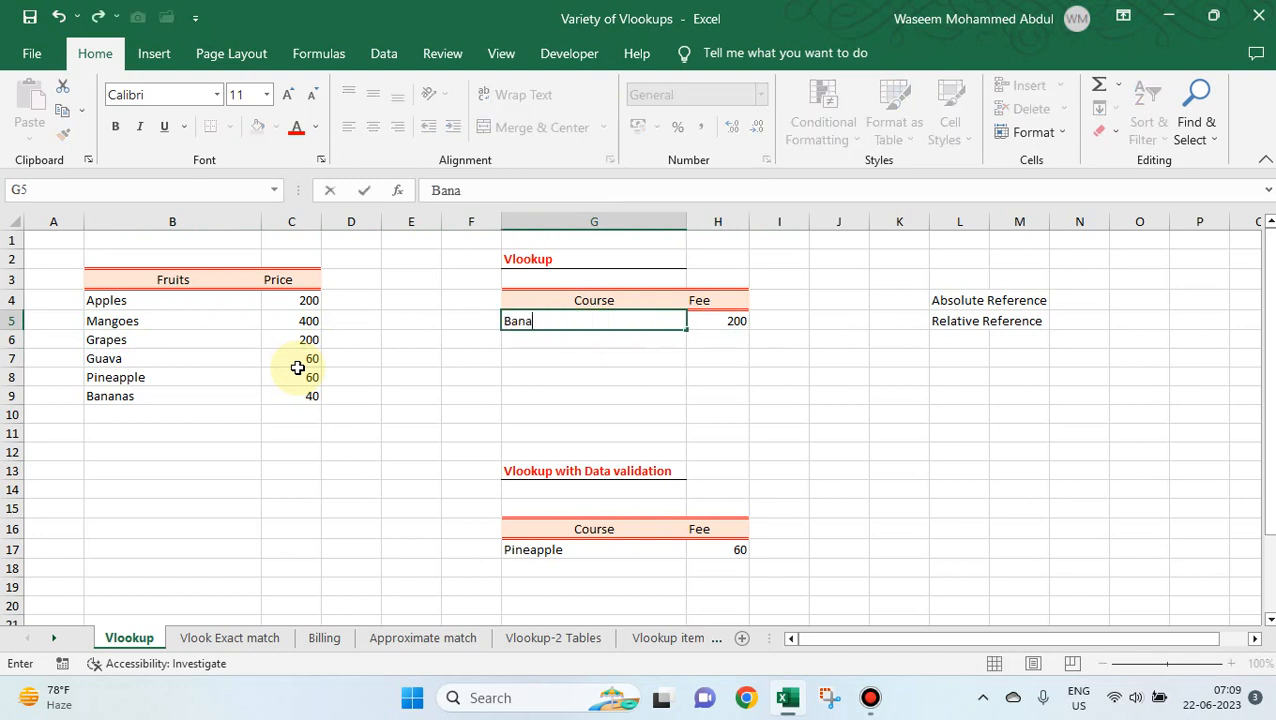
pyautogui.write('nas')
pyautogui.press('Right')
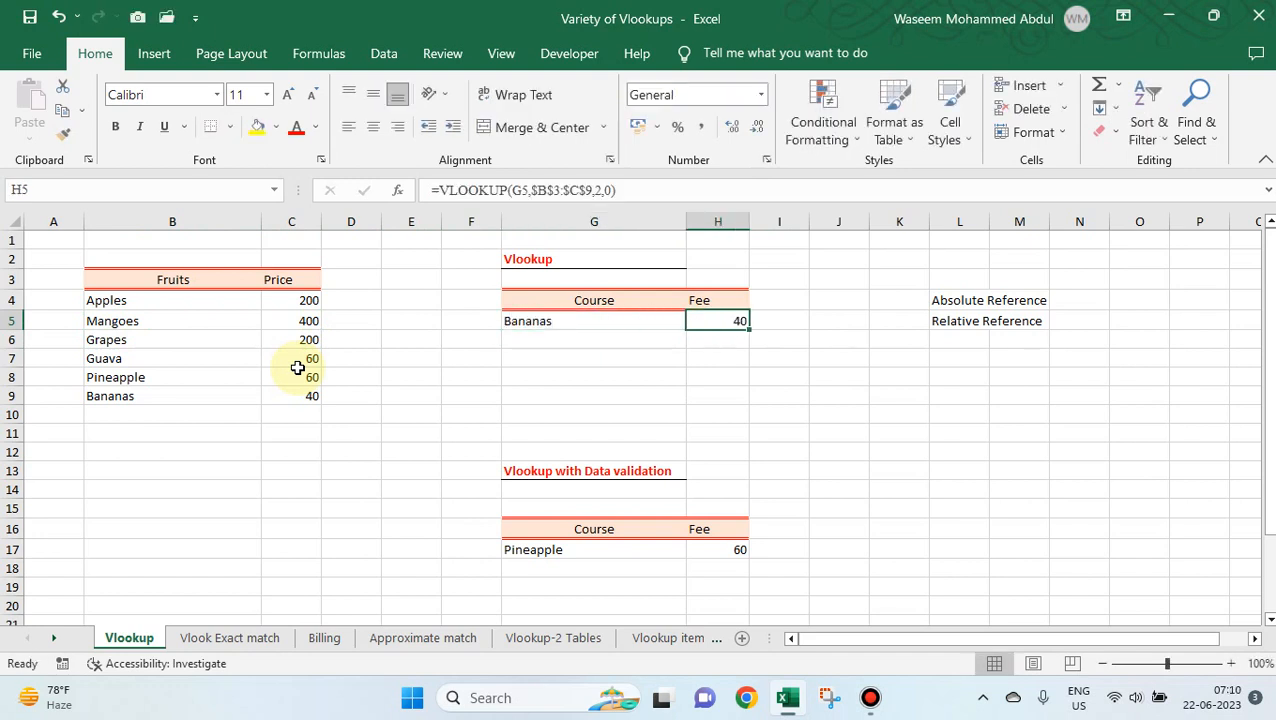
pyautogui.press('Left')
pyautogui.press('Right')
# Review H5's VLOOKUP formula, then select G5:H5
pyautogui.press('F2')
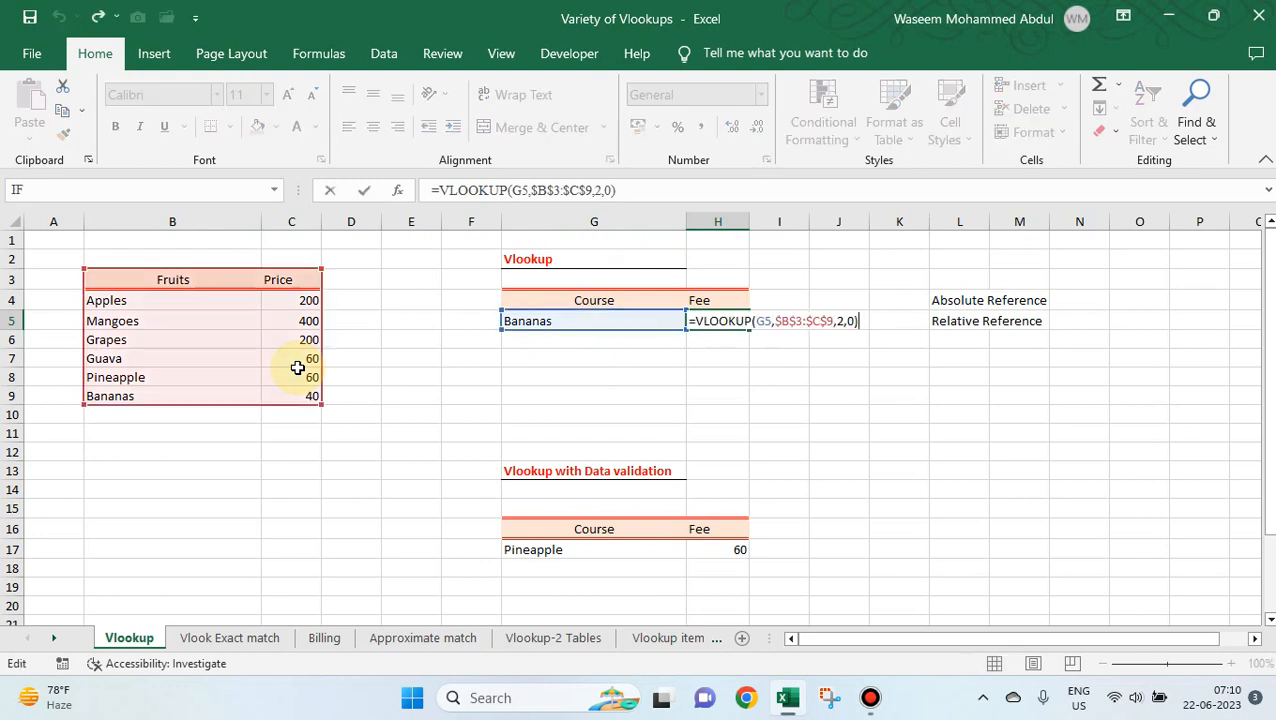
pyautogui.press('Escape')
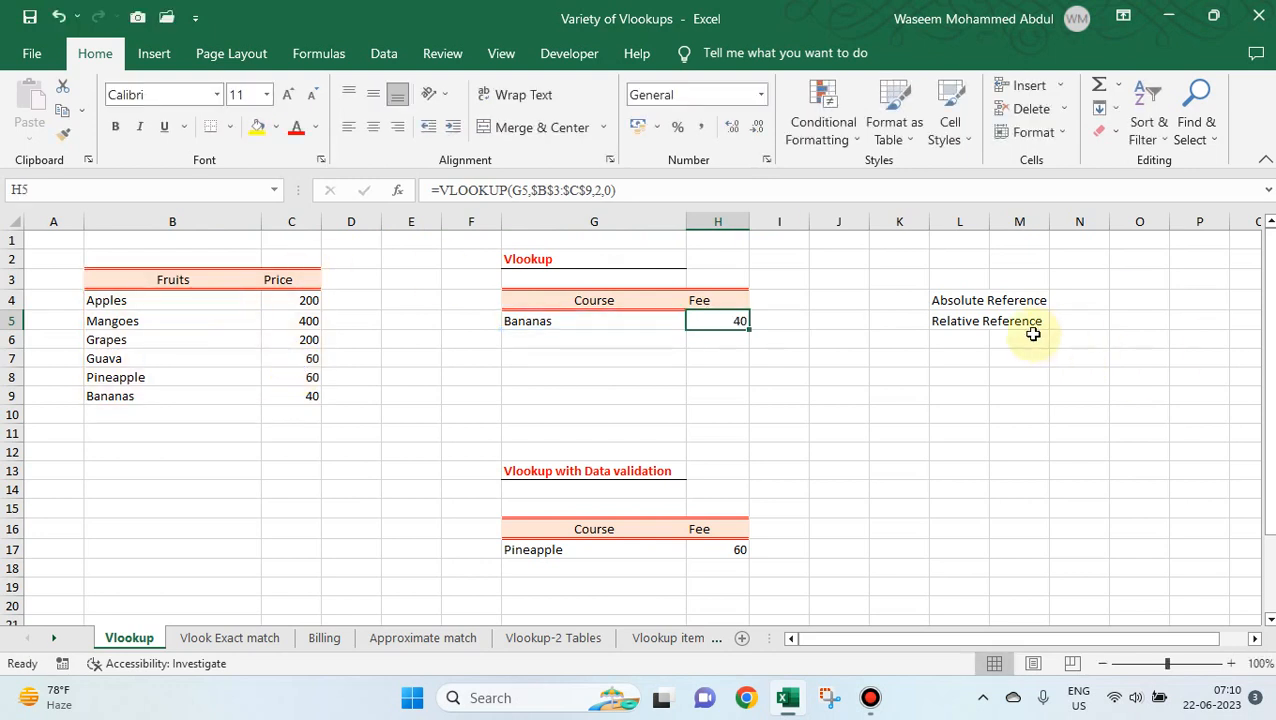
pyautogui.click(966, 300)
pyautogui.press('Down')
pyautogui.press('Up')
pyautogui.press('Left')
pyautogui.press('Left')
pyautogui.press('Left')
pyautogui.press('Left')
pyautogui.press('Down')
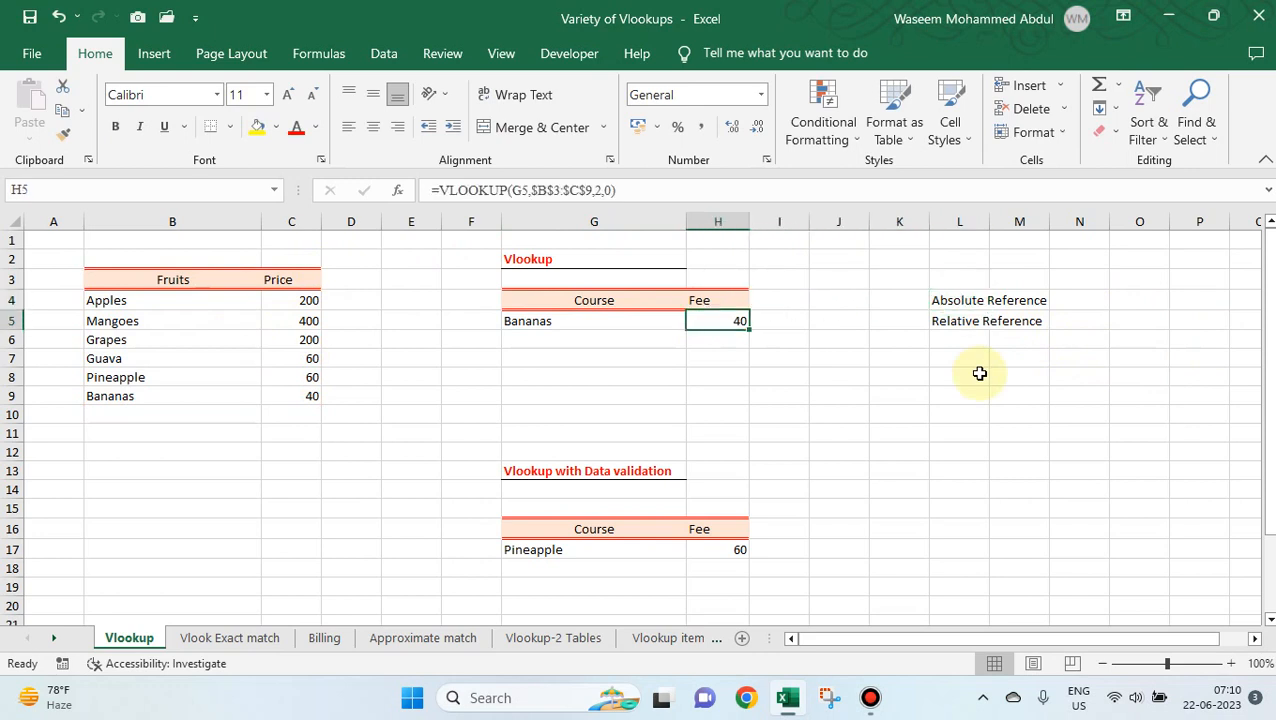
pyautogui.press('F2')
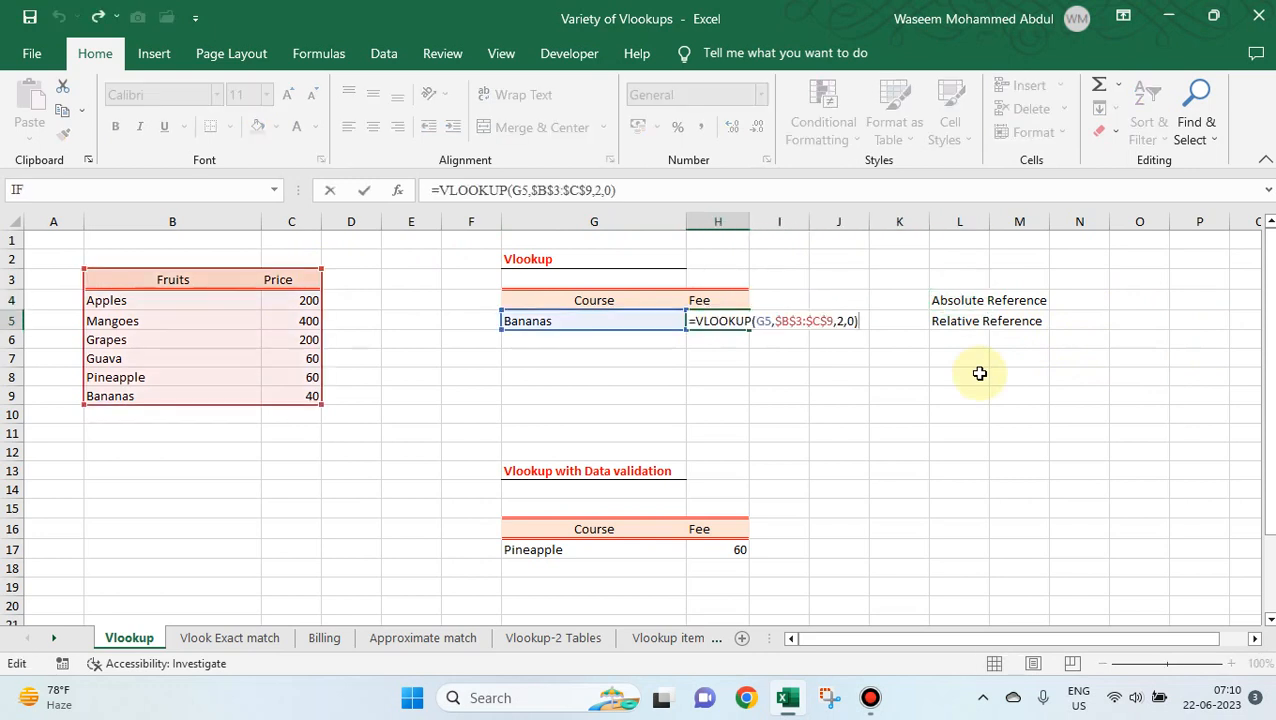
pyautogui.press('Escape')
pyautogui.press('Left')
pyautogui.hotkey('shift', 'Right')
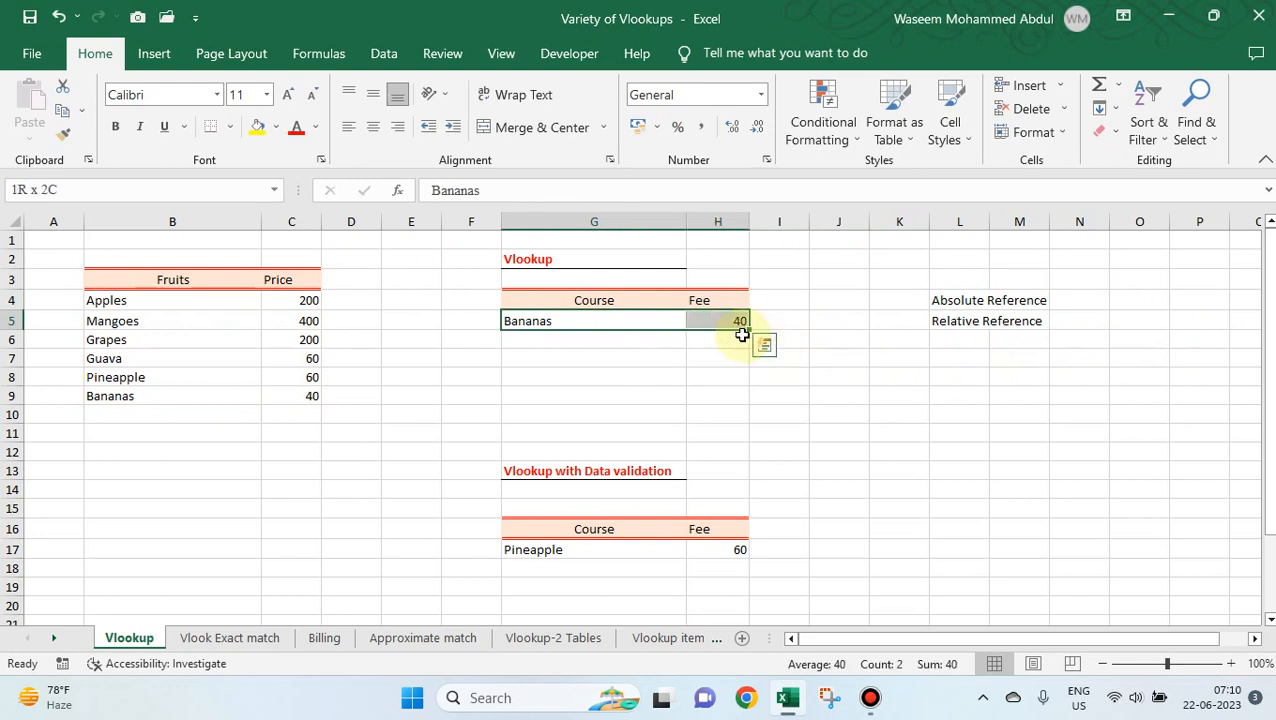
# Fill row 5 down to row 7 and enter Apples in G6 and Guava in G7
pyautogui.moveTo(751, 329); pyautogui.dragTo(747, 367)
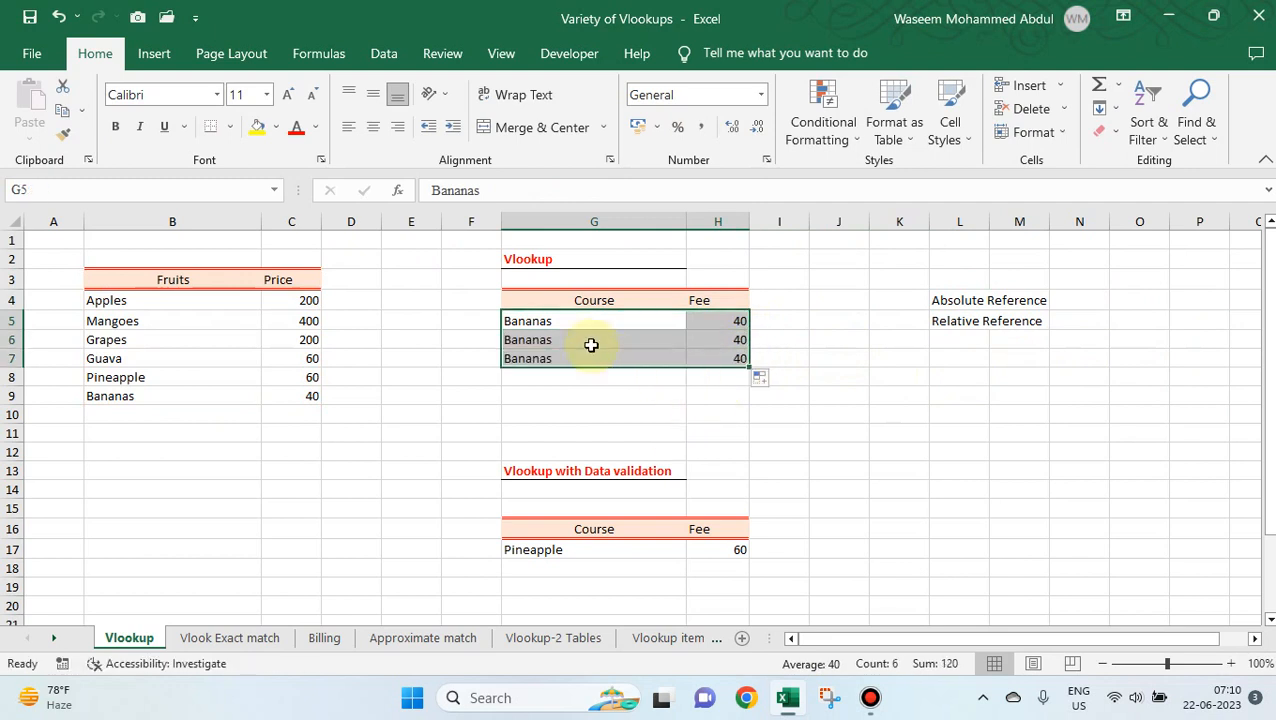
pyautogui.click(578, 339)
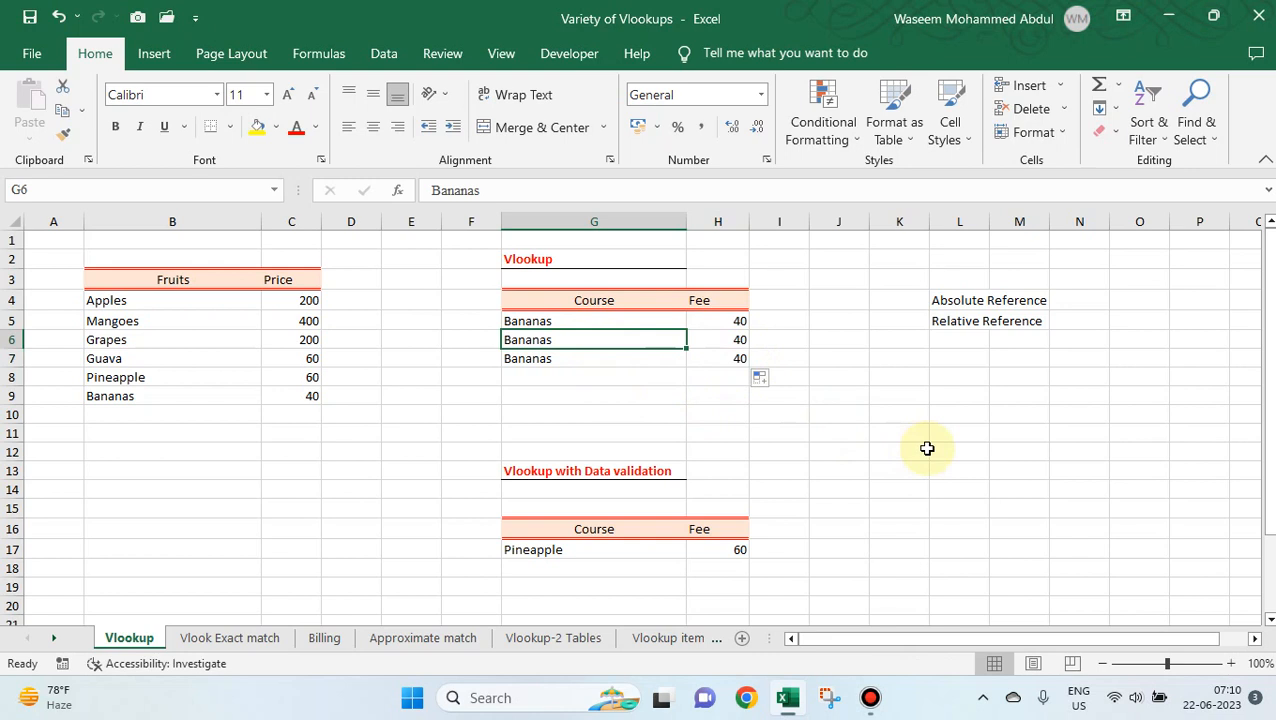
pyautogui.write('Apples')
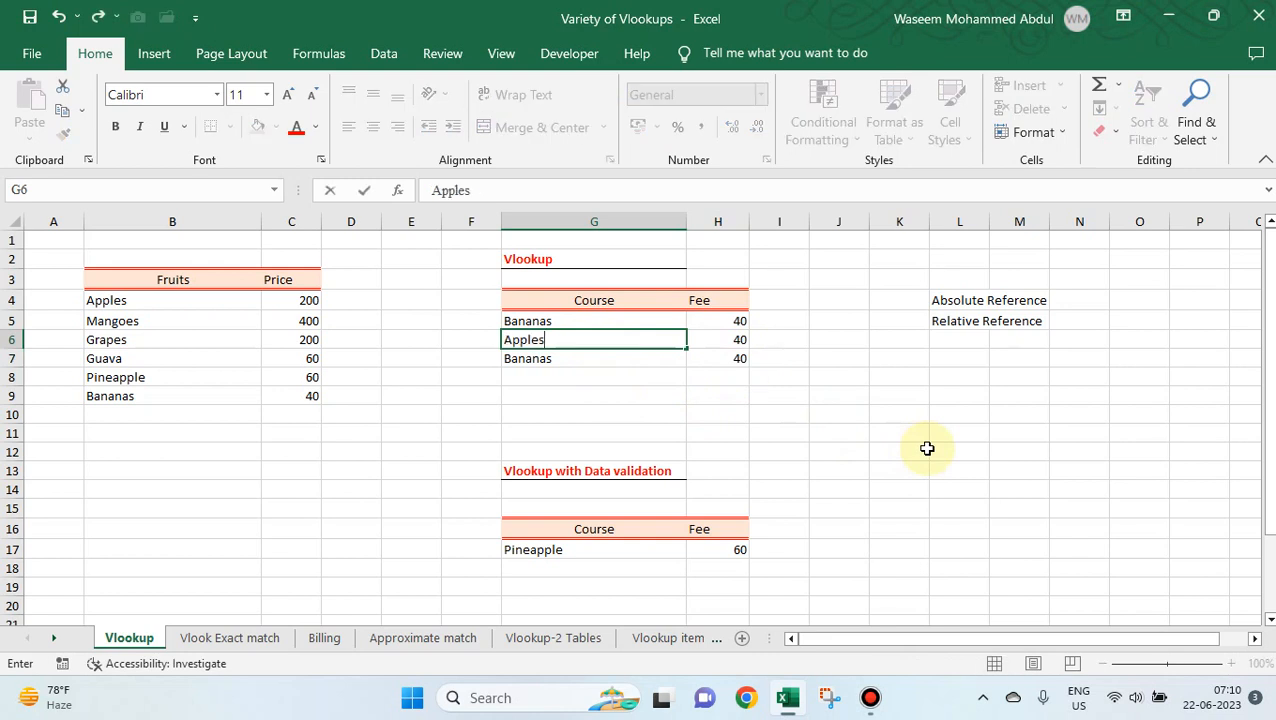
pyautogui.press('Tab')
pyautogui.press('Left')
pyautogui.press('Down')
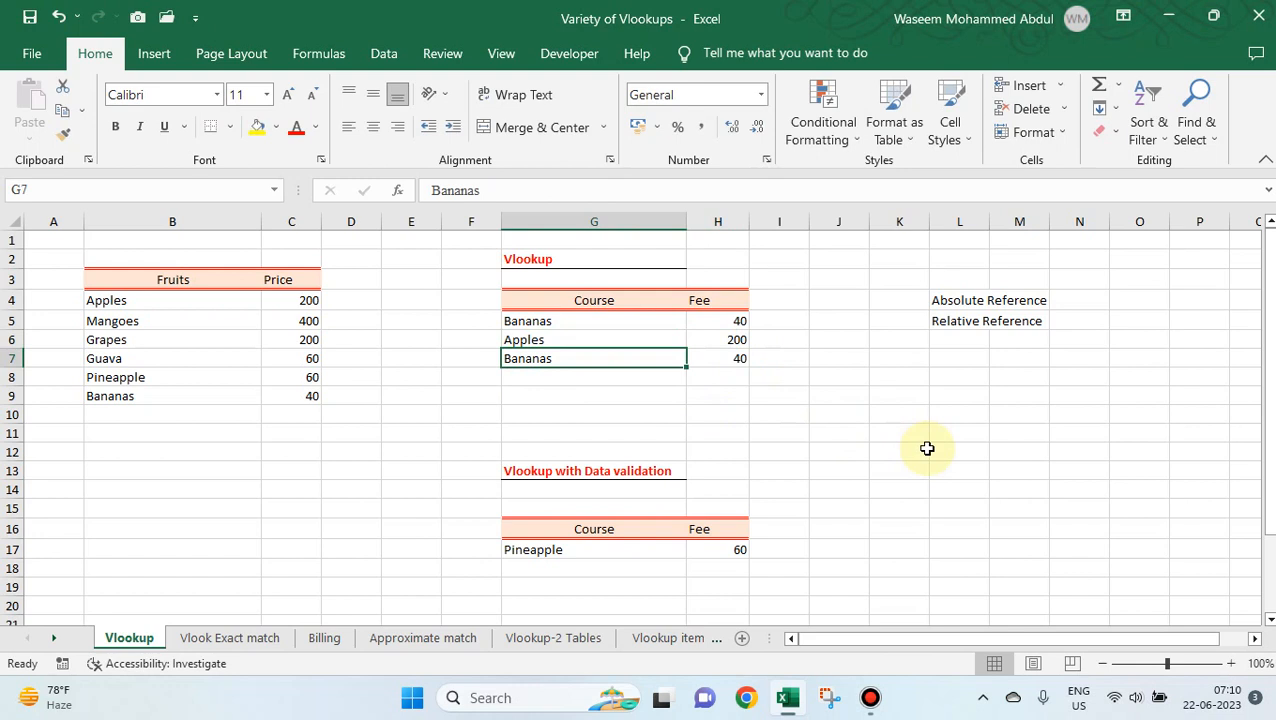
pyautogui.write('Guava')
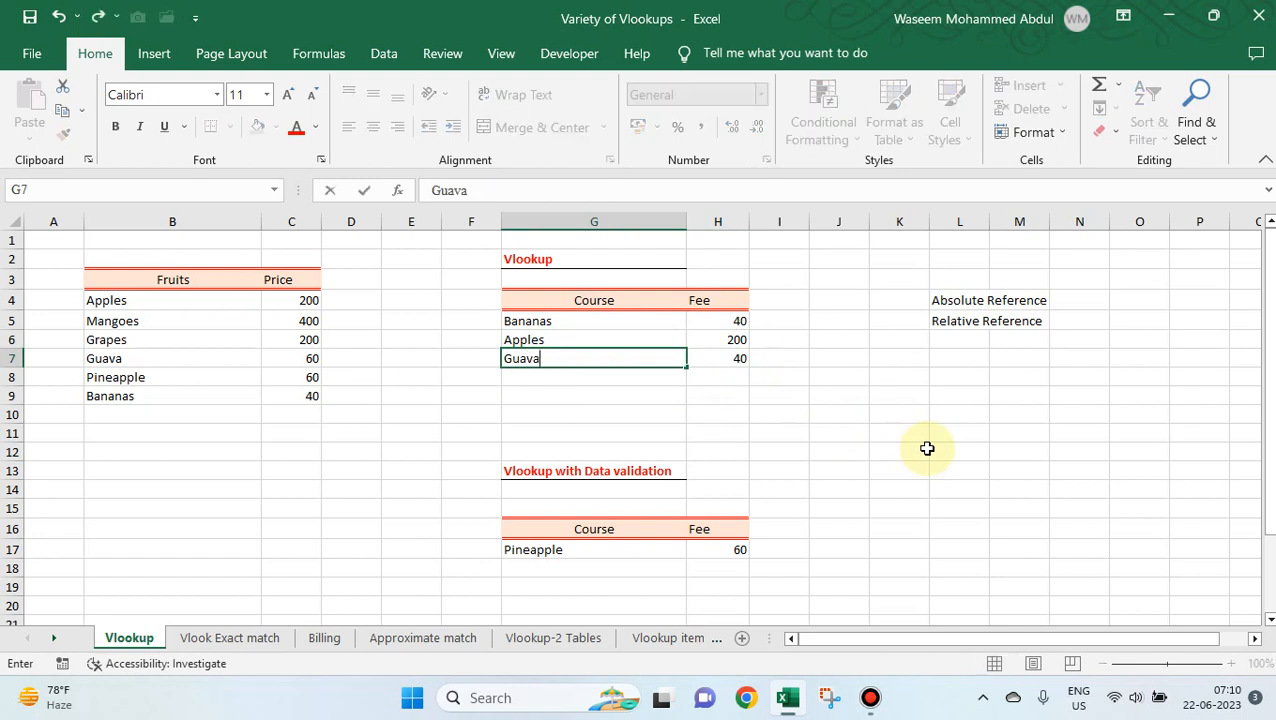
pyautogui.press('Tab')
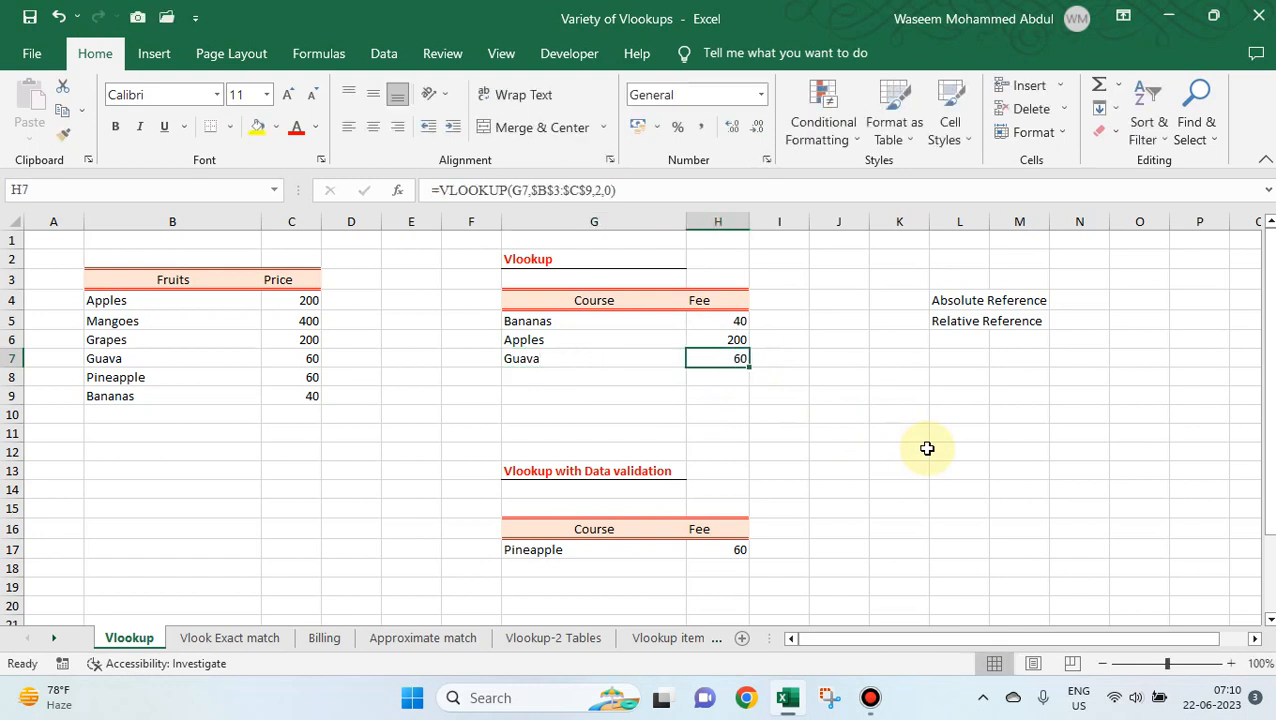
pyautogui.press('Up')
pyautogui.press('Up')
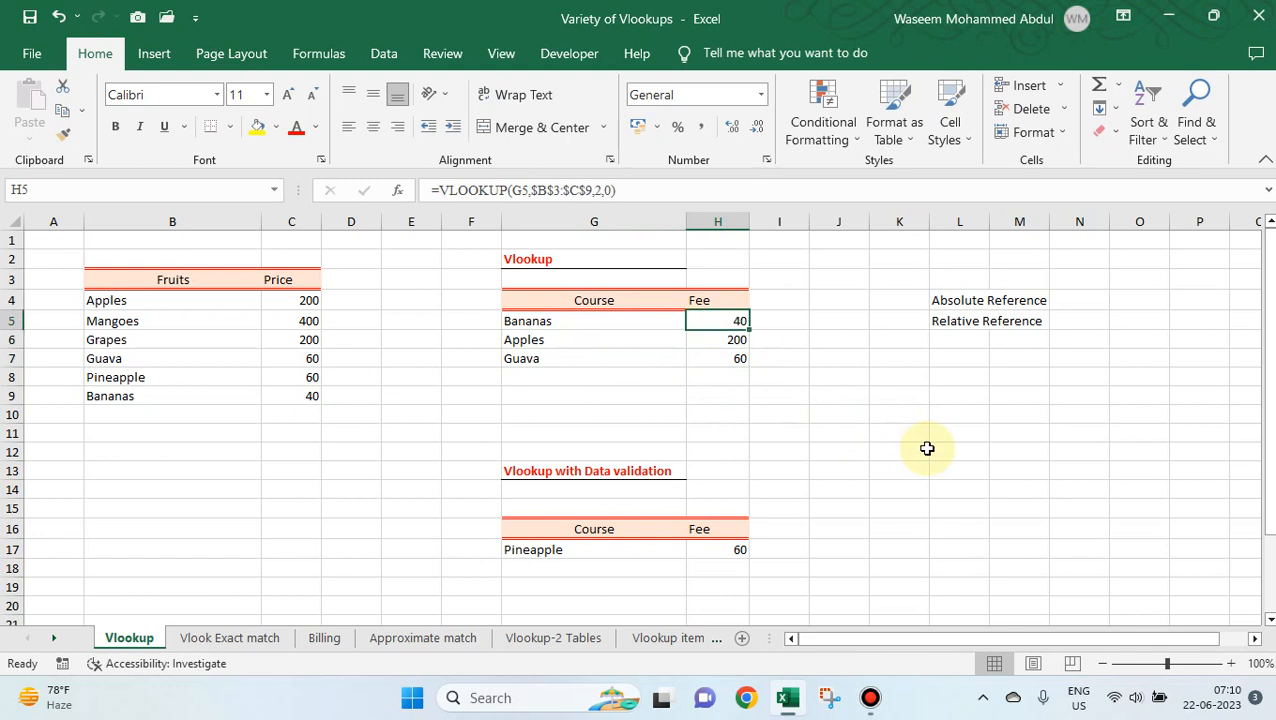
pyautogui.press('F2')
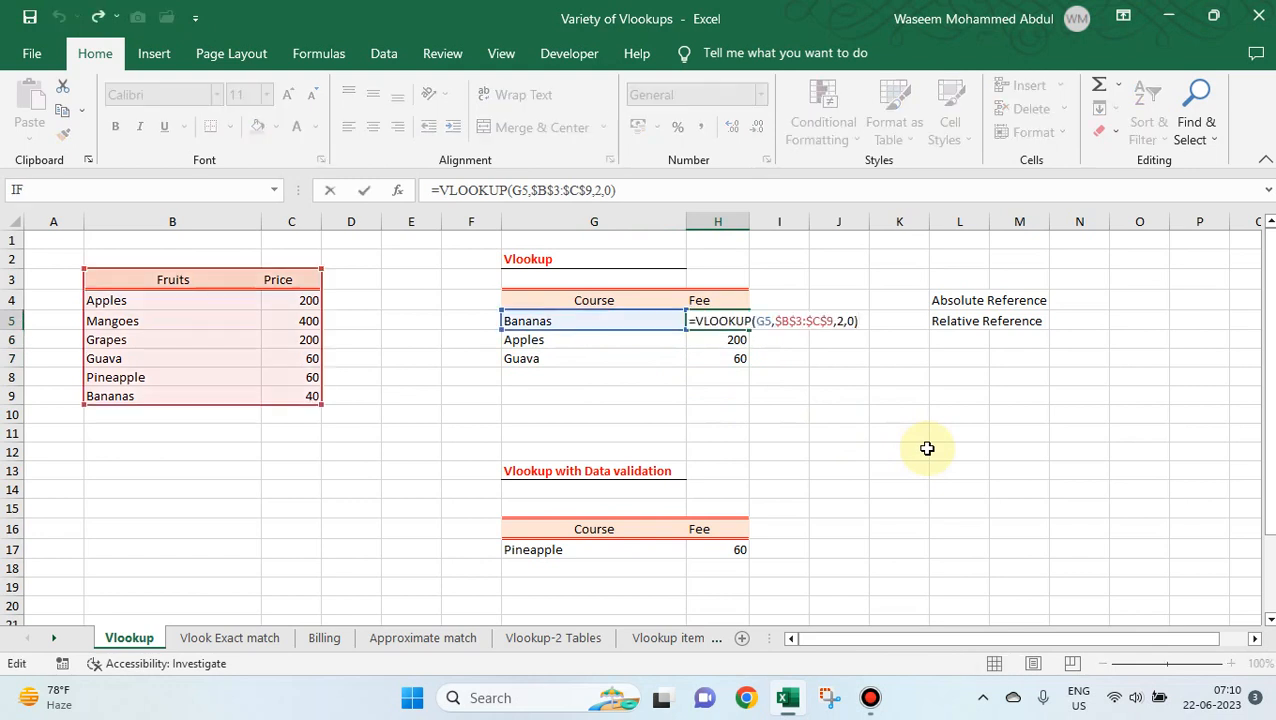
pyautogui.press('Escape')
pyautogui.press('Down')
pyautogui.press('Up')
pyautogui.press('Down')
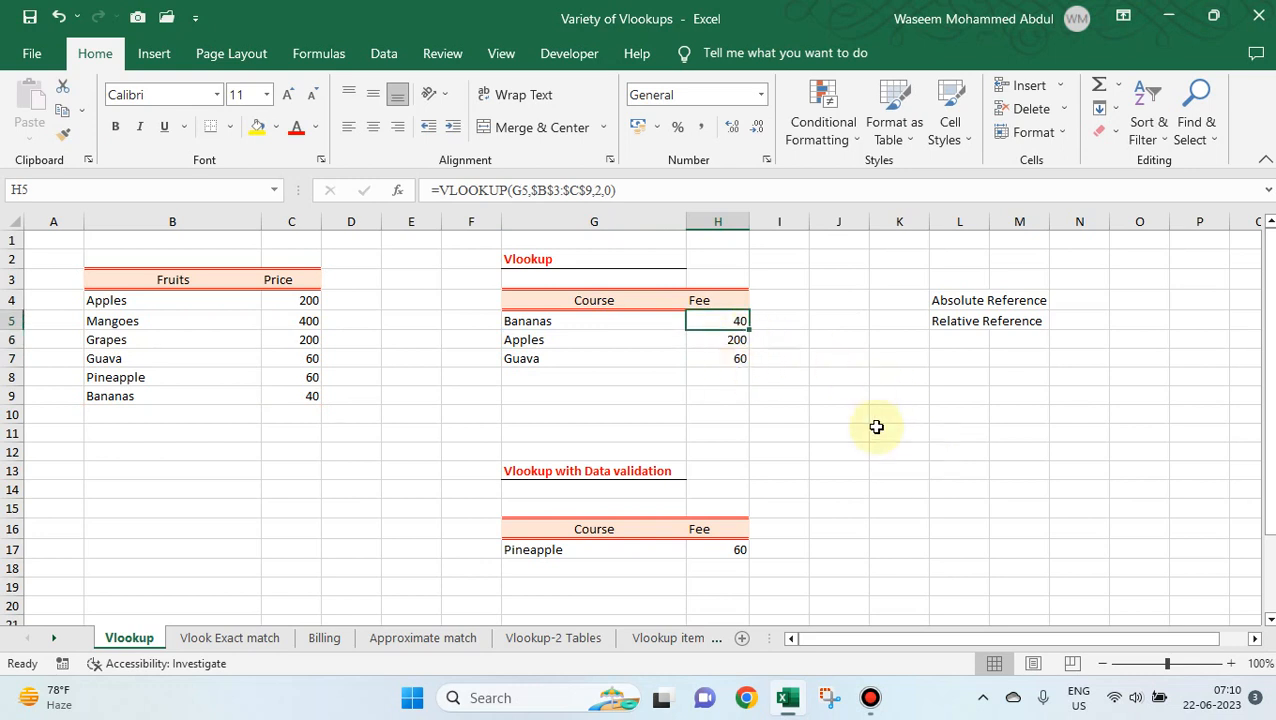
pyautogui.press('Down')
pyautogui.press('Down')
pyautogui.press('Up')
pyautogui.press('Up')
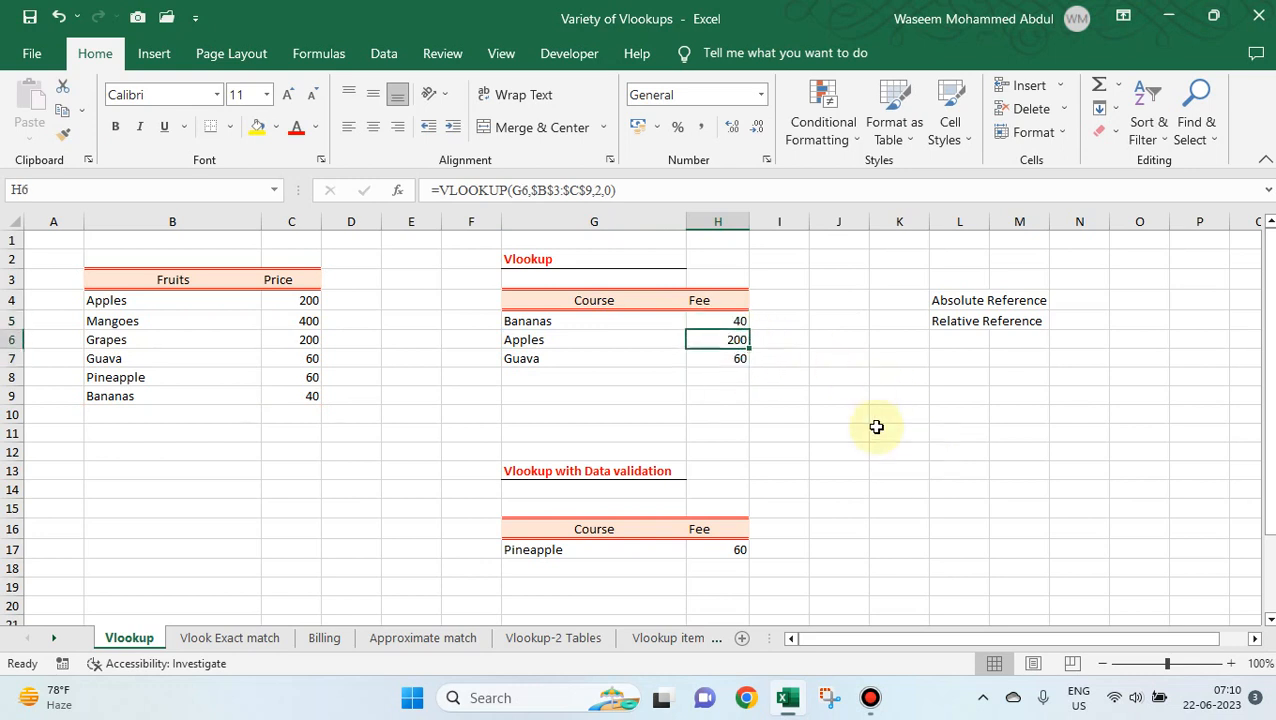
pyautogui.press('F2')
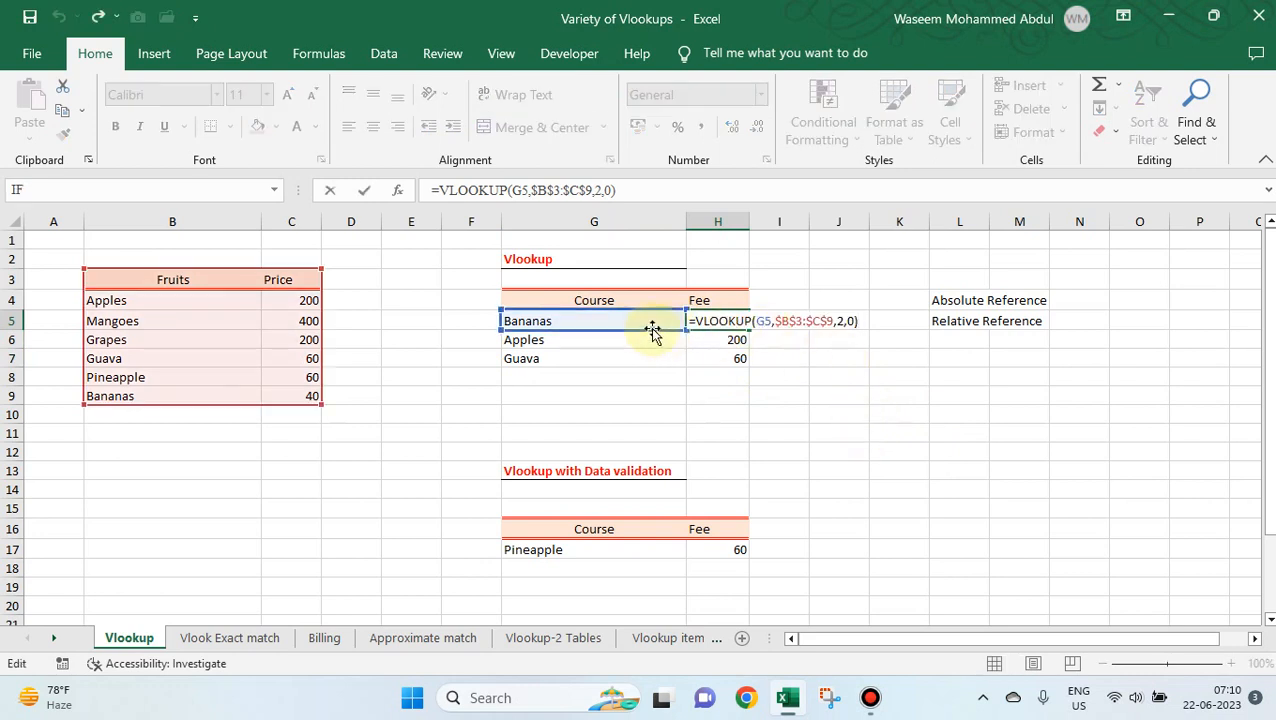
pyautogui.click(584, 321)
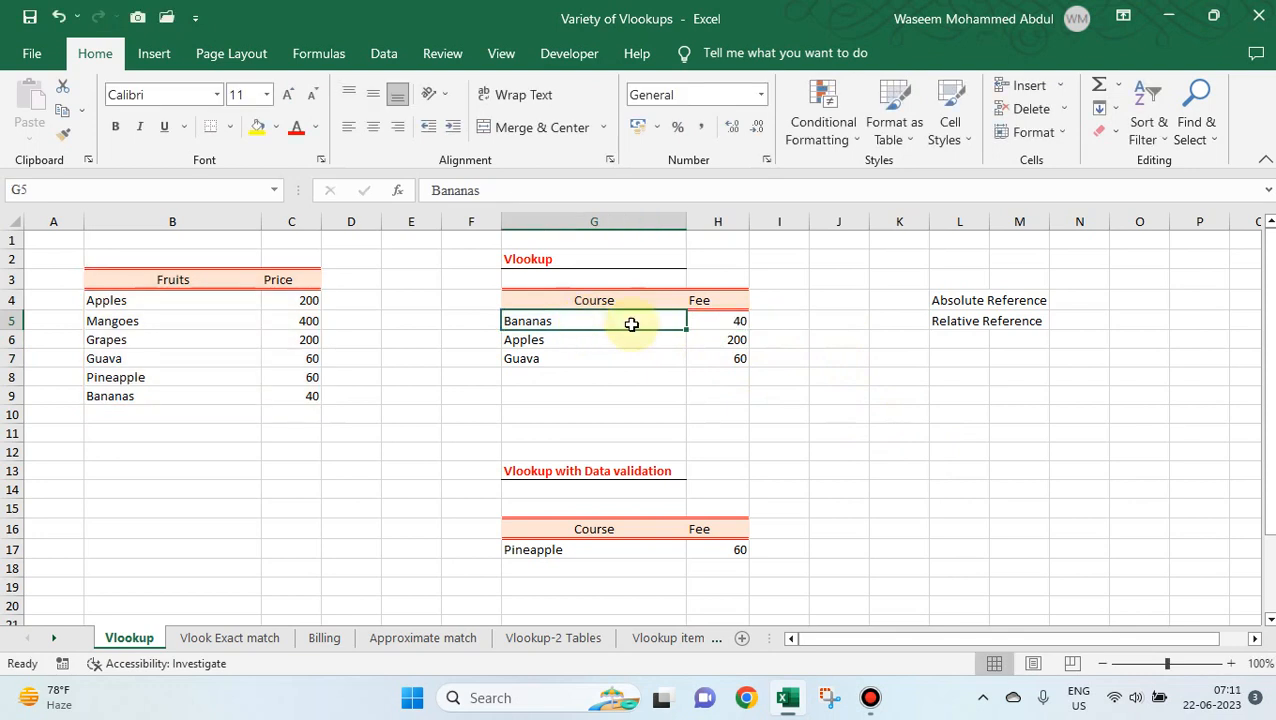
pyautogui.click(726, 321)
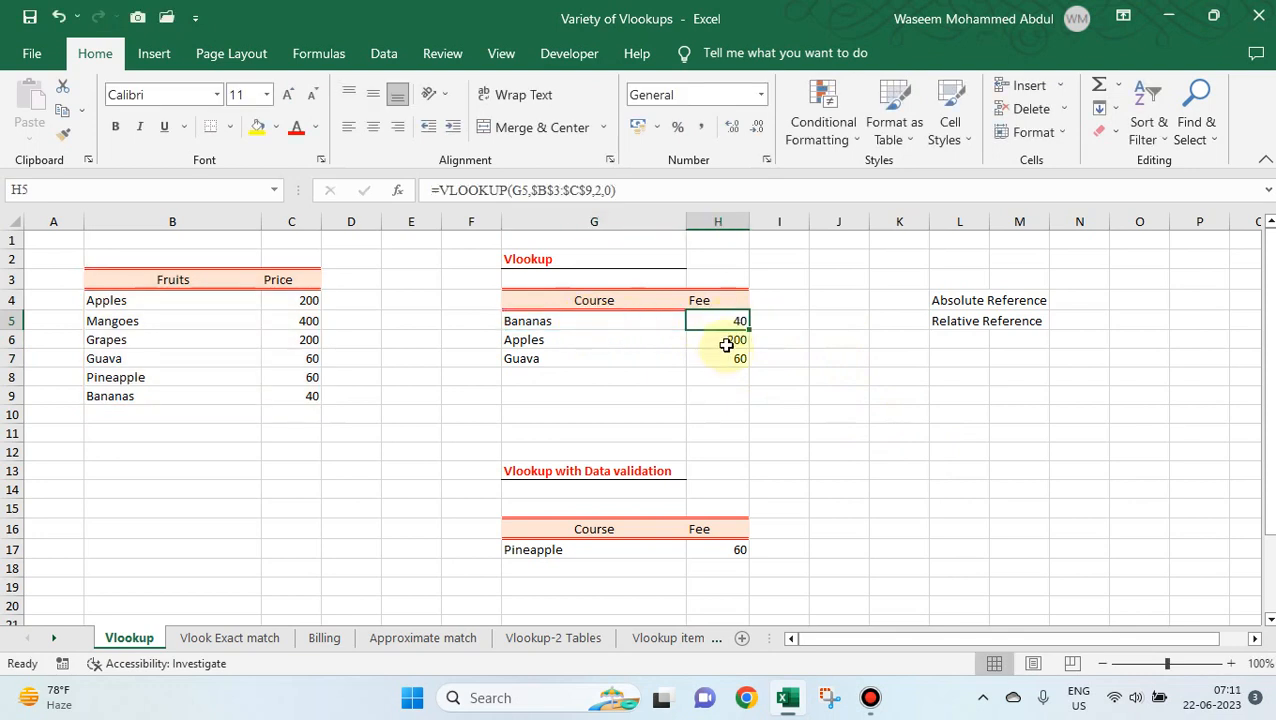
pyautogui.click(733, 339)
pyautogui.press('F2')
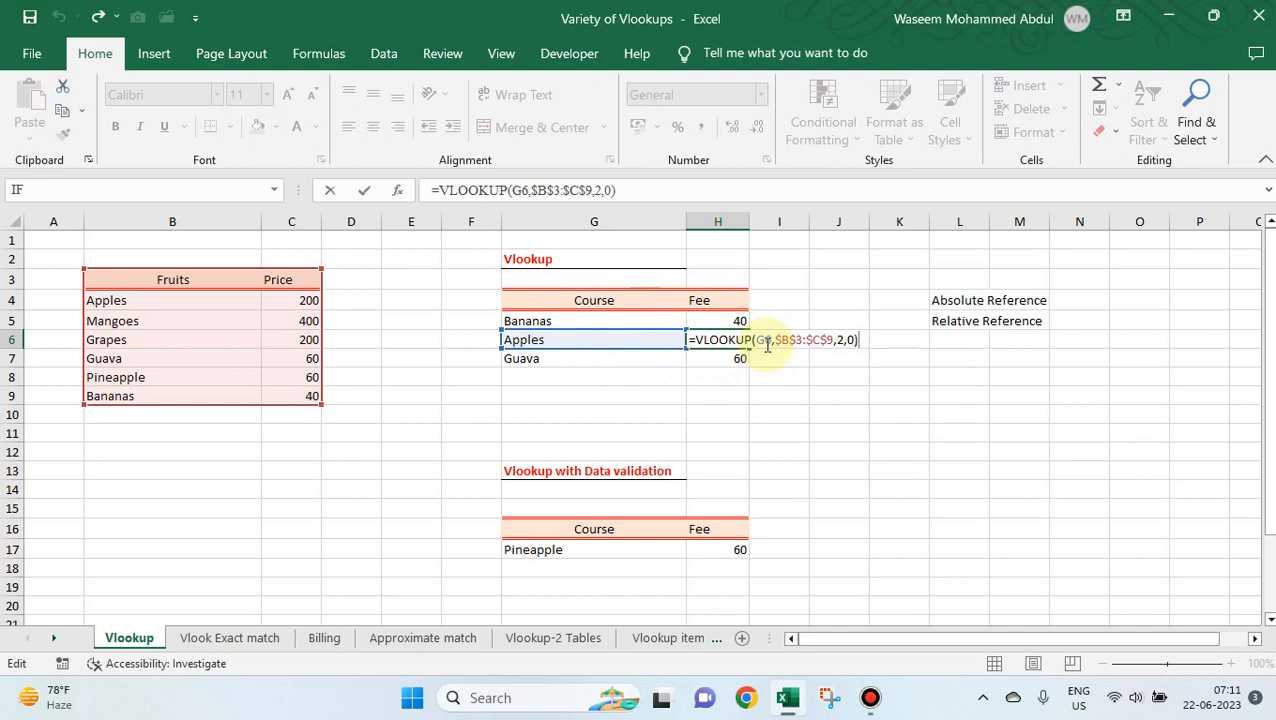
pyautogui.hotkey('ctrl', 'Return')
pyautogui.press('Down')
pyautogui.press('F2')
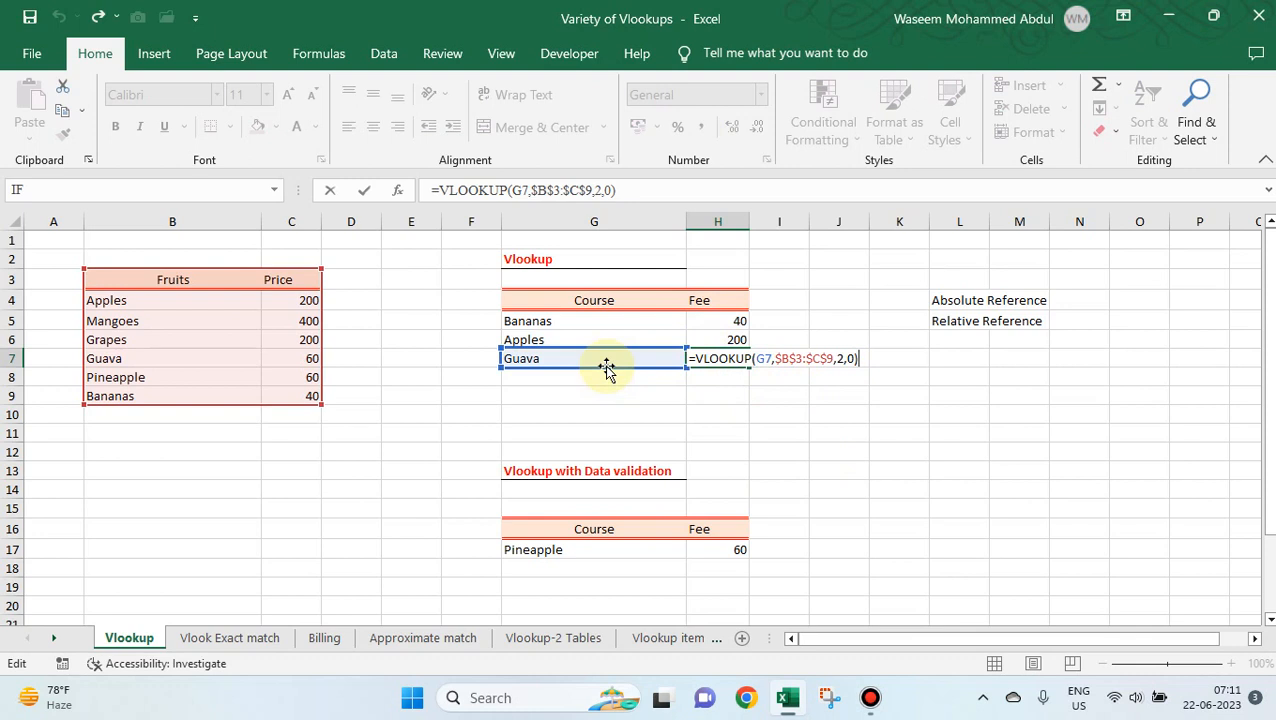
pyautogui.press('Escape')
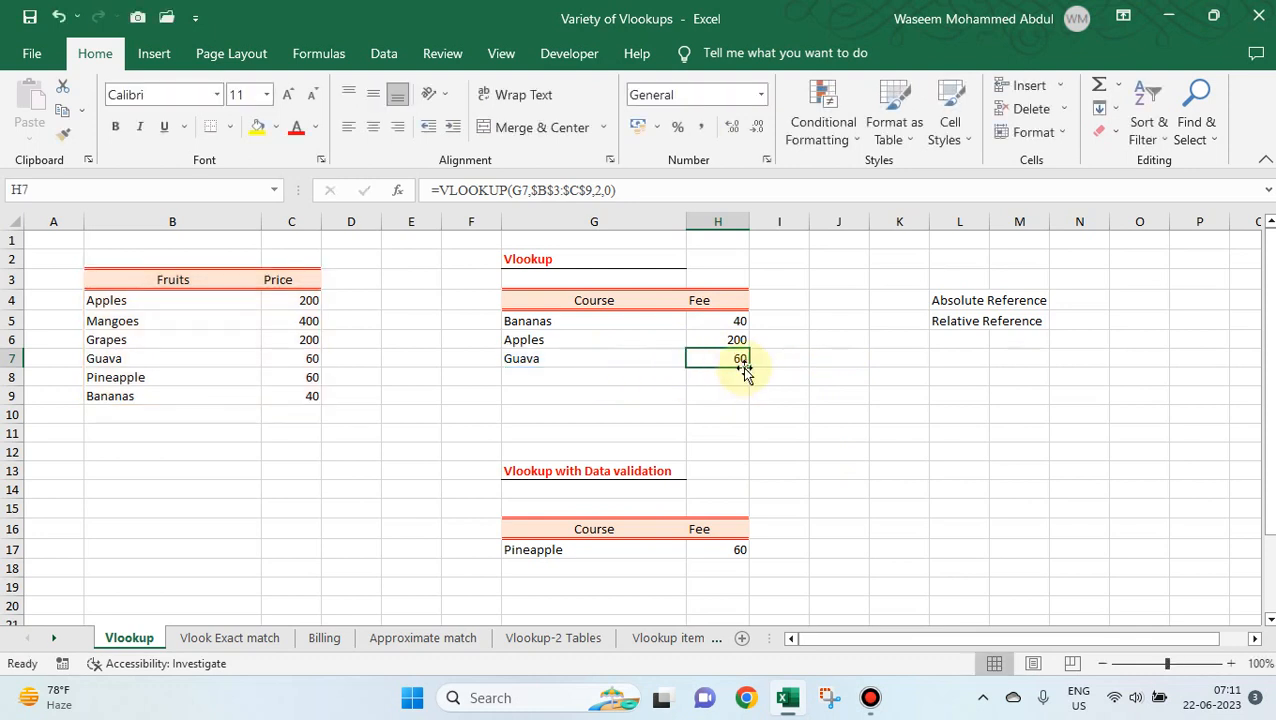
# Extend the fee formula into H8 and enter Grapes as the course in G8
pyautogui.moveTo(746, 366); pyautogui.dragTo(740, 384)
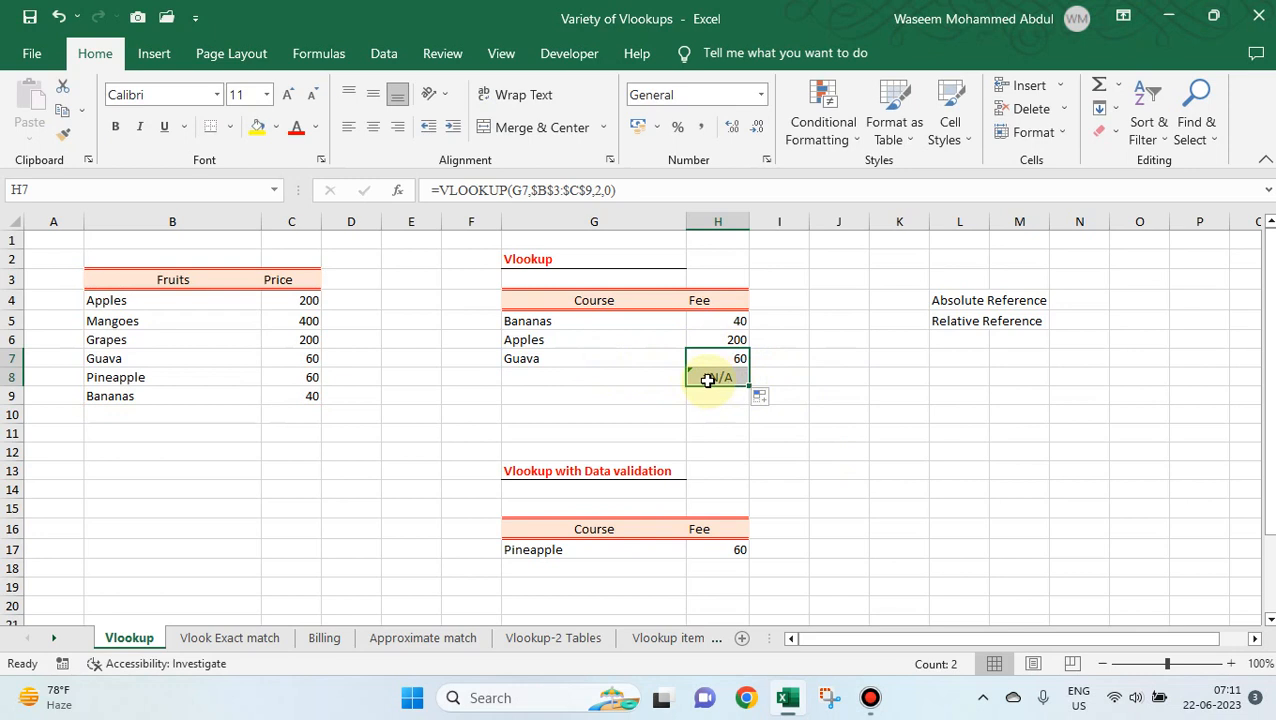
pyautogui.click(595, 377)
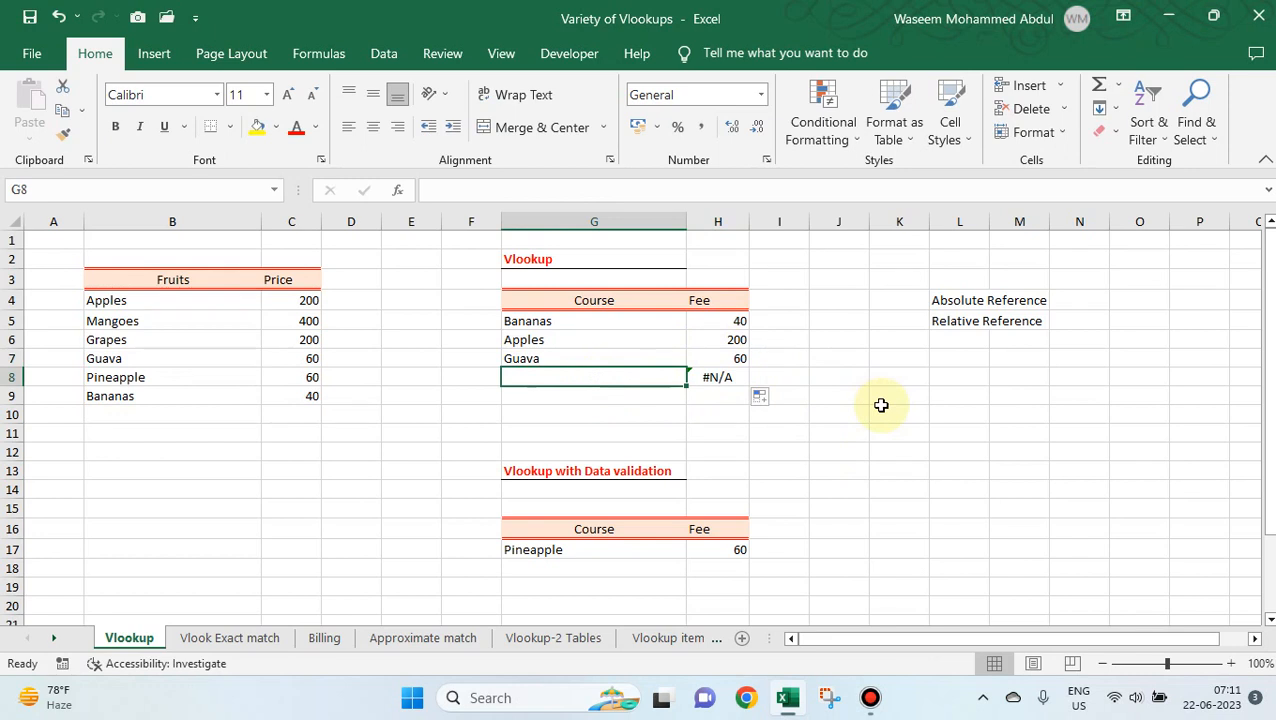
pyautogui.write('Grapes')
pyautogui.press('Tab')
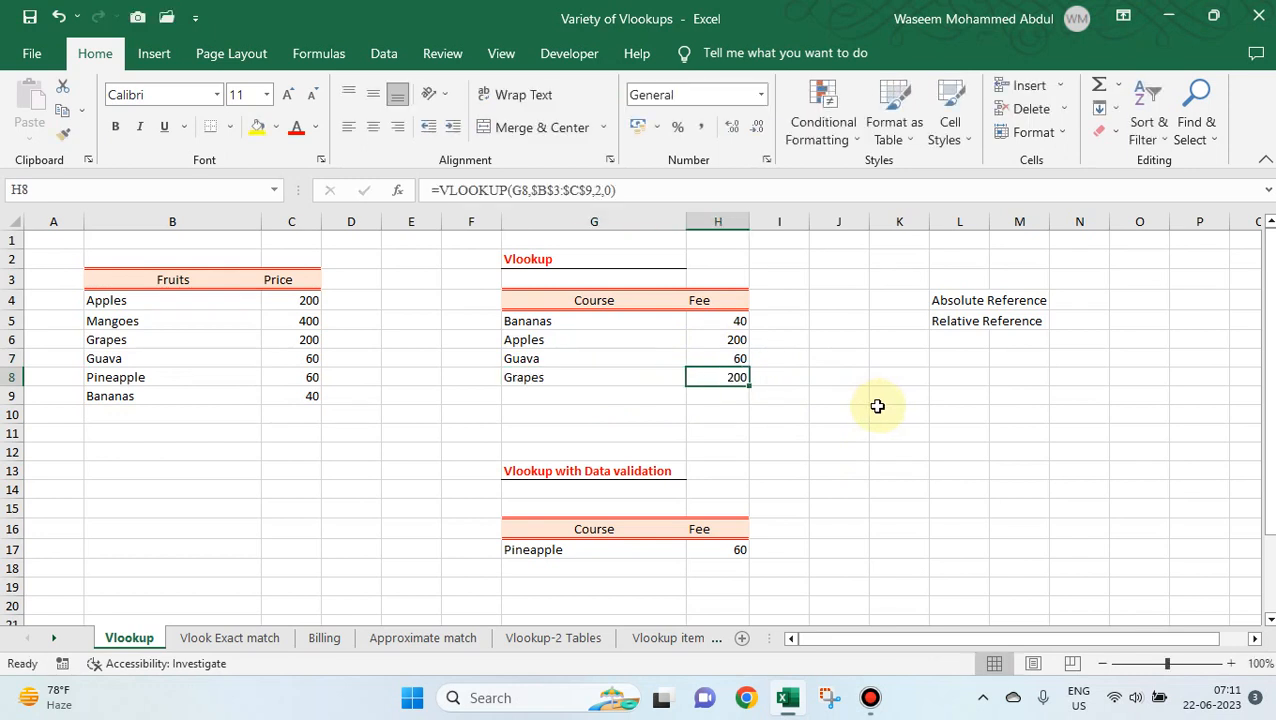
# Check the VLOOKUP formulas in H8 and H5 without changing them
pyautogui.press('F2')
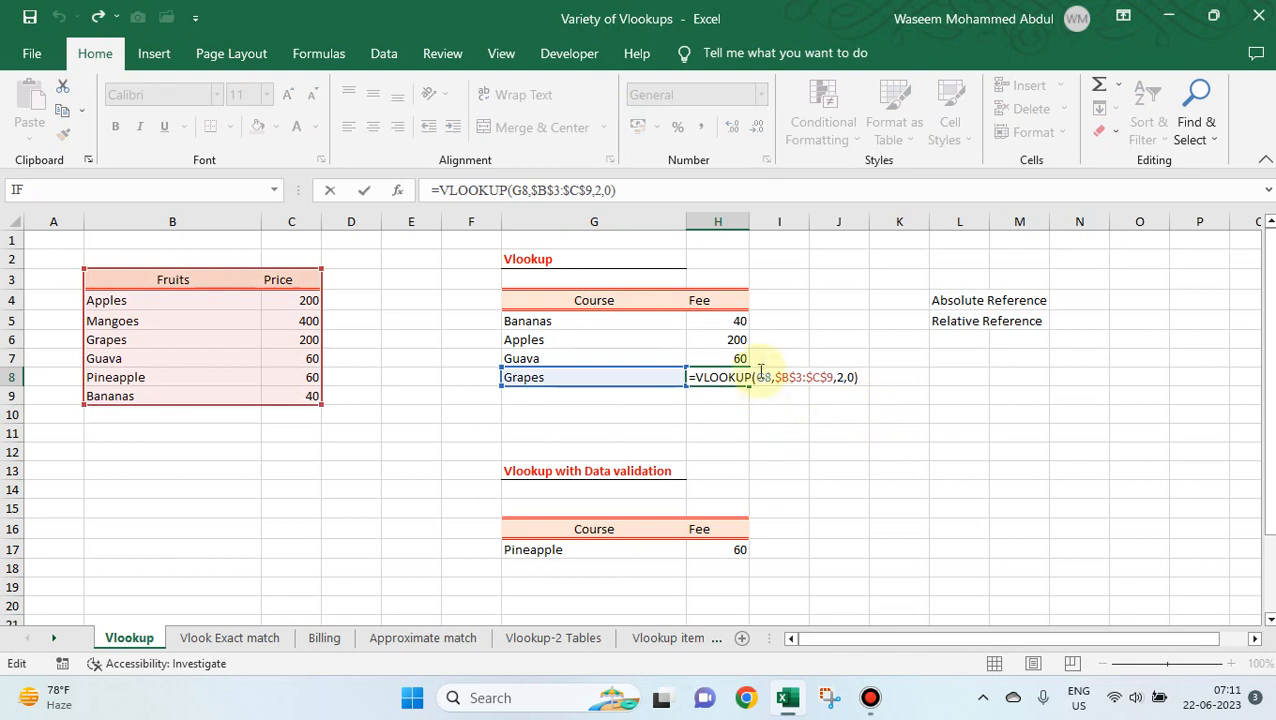
pyautogui.press('Escape')
pyautogui.click(737, 322)
pyautogui.press('F2')
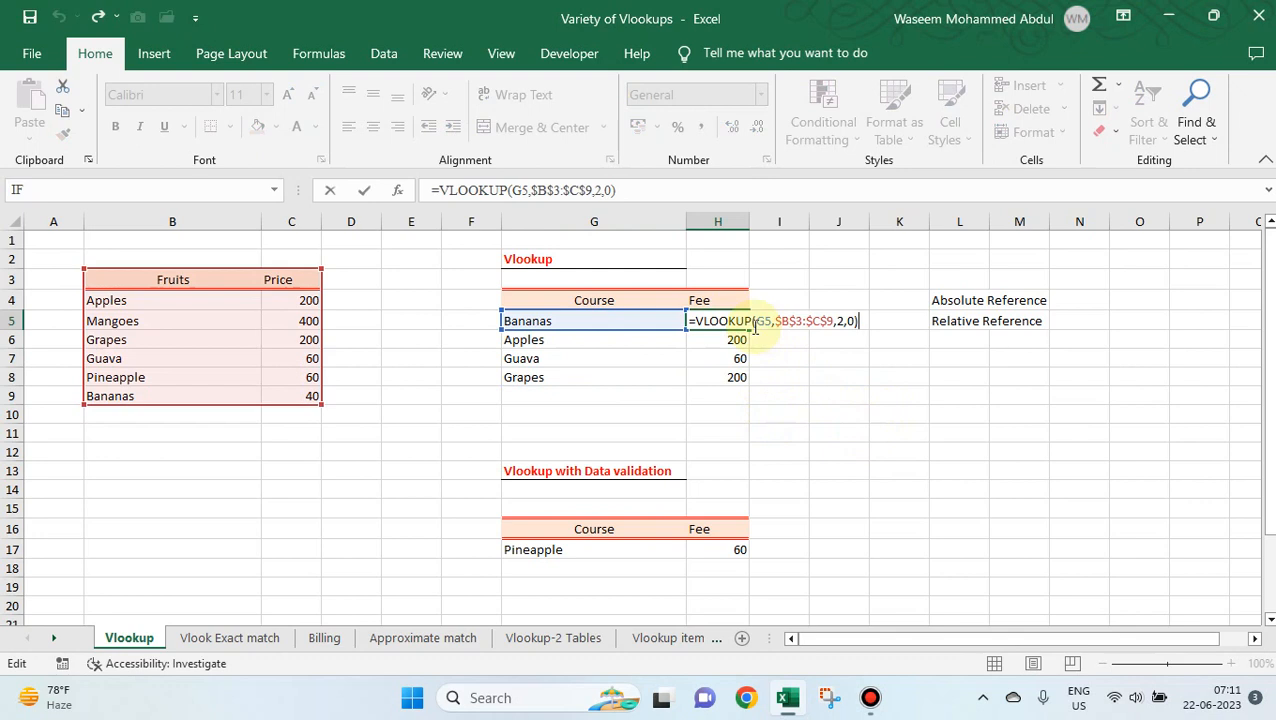
pyautogui.press('Escape')
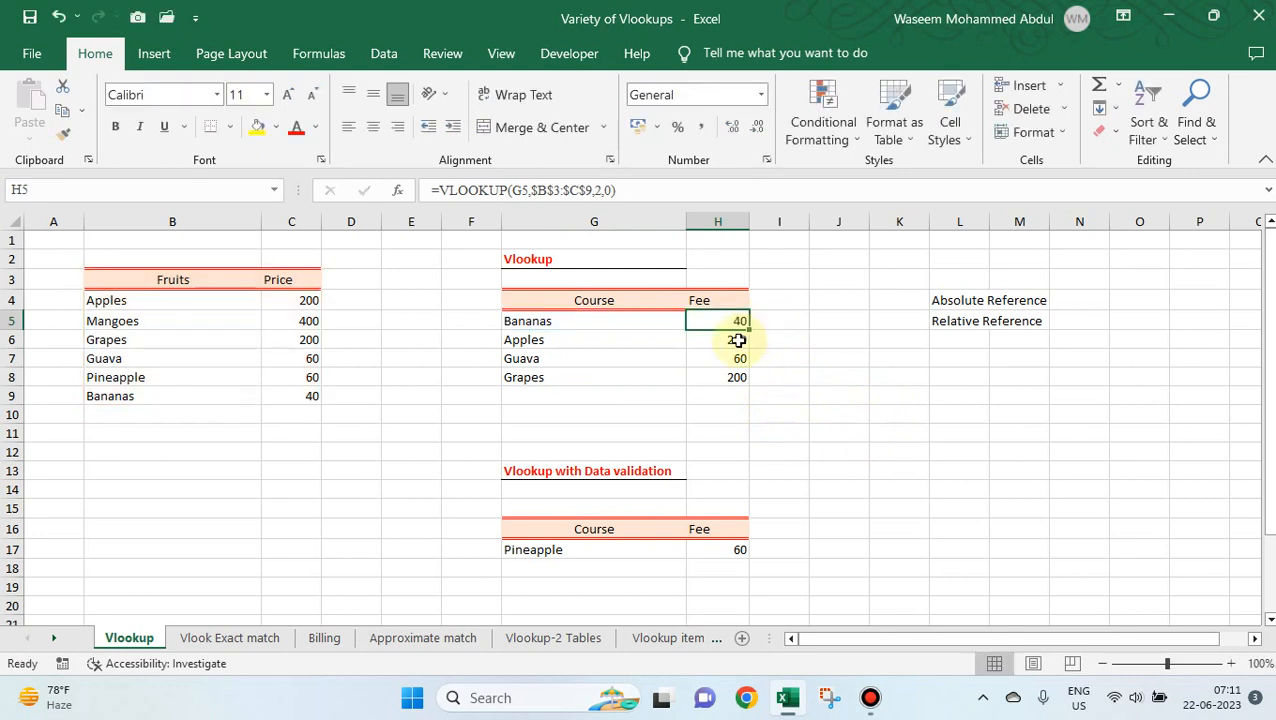
pyautogui.click(734, 377)
pyautogui.press('F2')
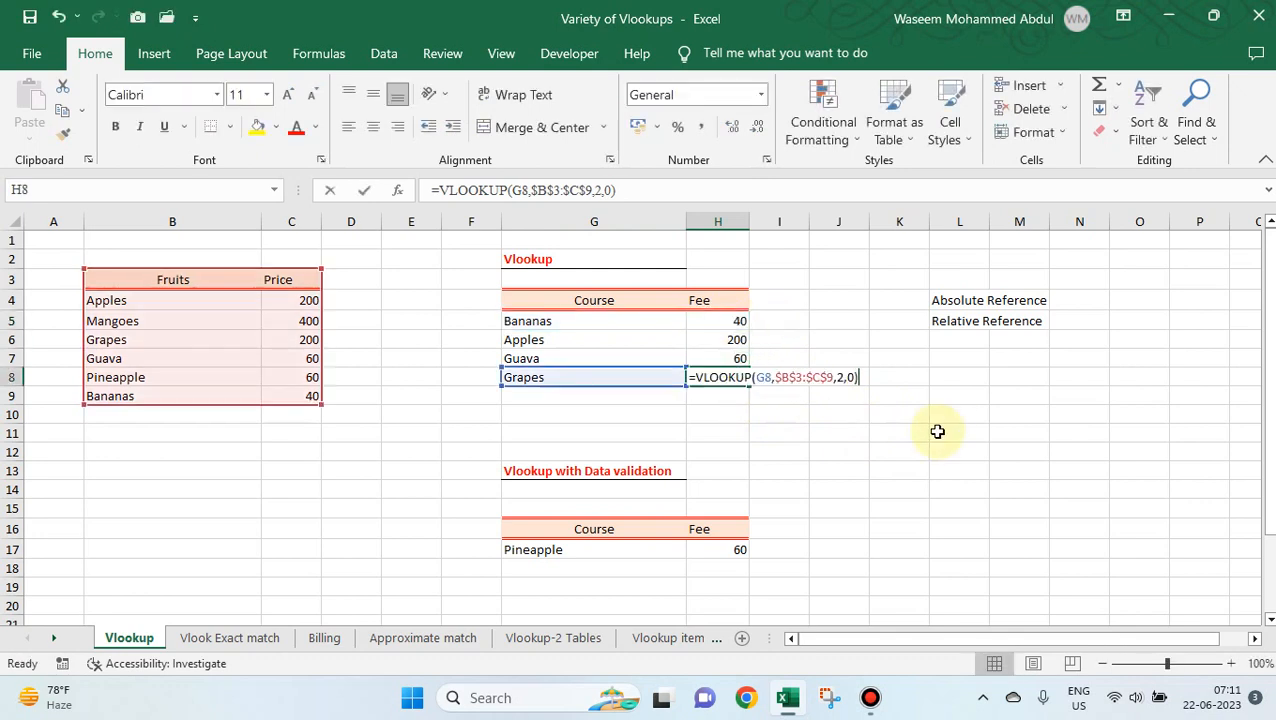
pyautogui.press('Escape')
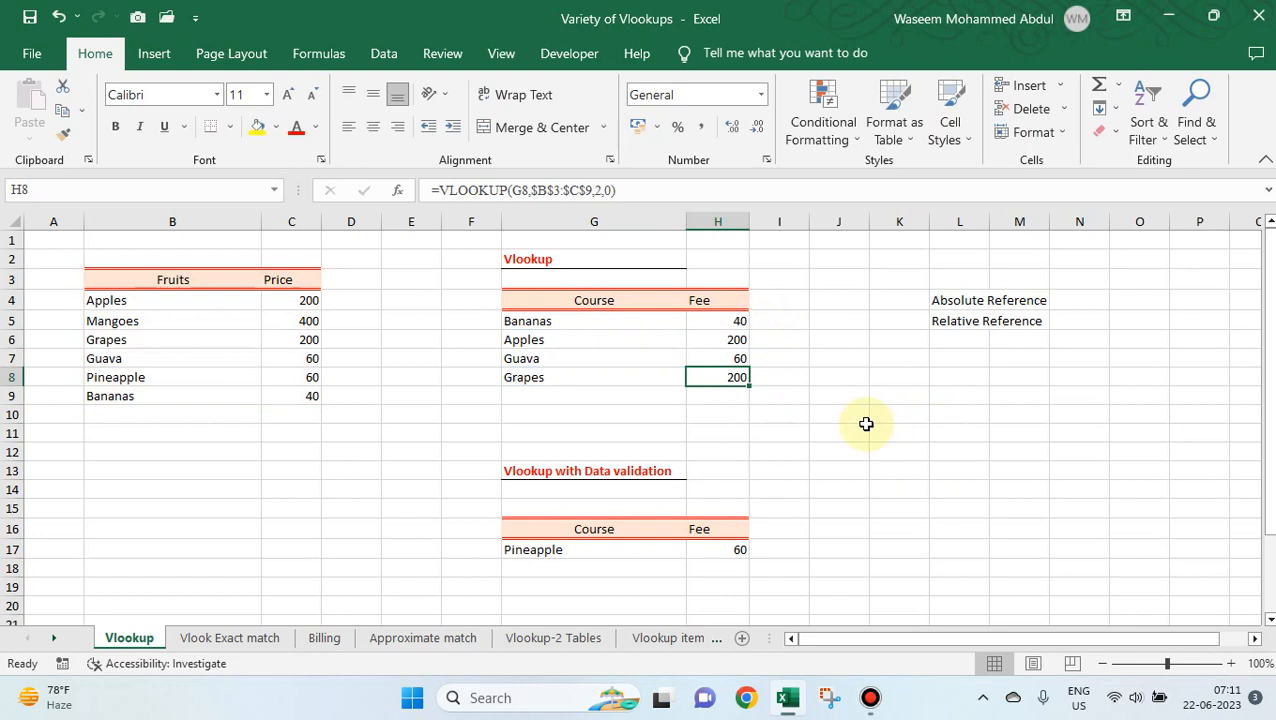
# Clear the fees in H6:H8
pyautogui.click(564, 341)
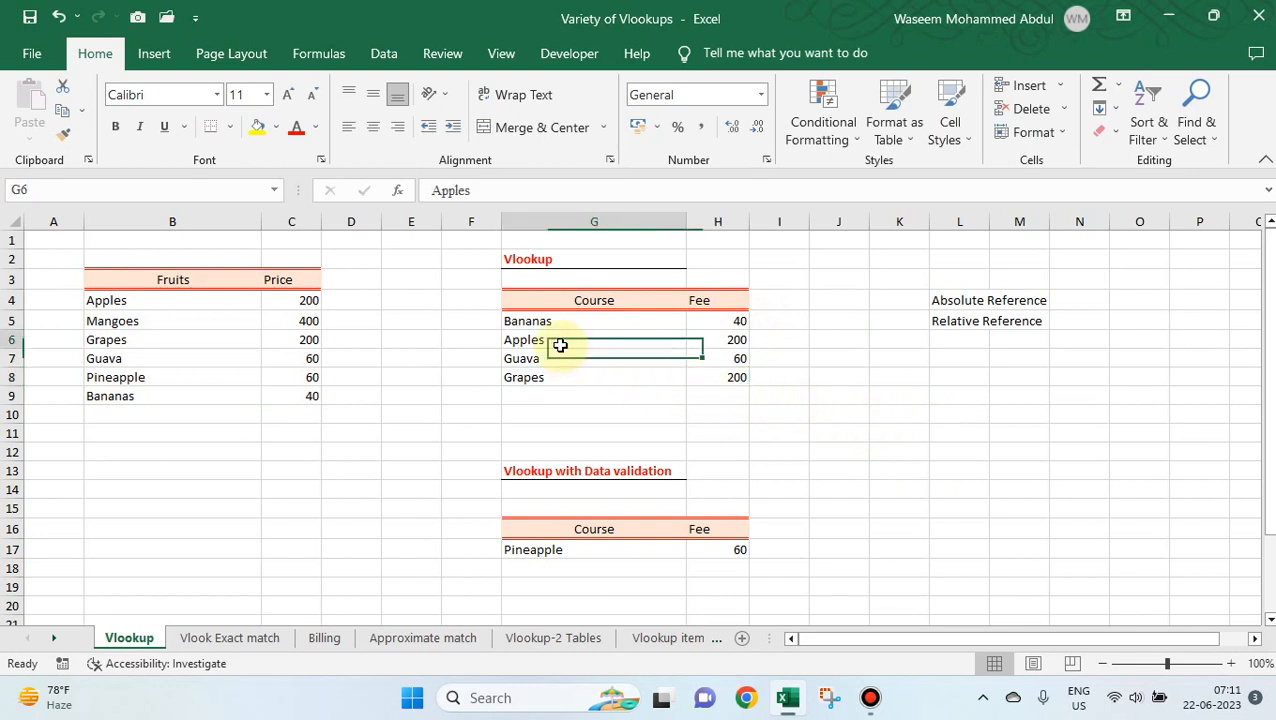
pyautogui.click(702, 342)
pyautogui.hotkey('shift', 'Down')
pyautogui.hotkey('shift', 'Down')
pyautogui.press('Delete')
# Refill H5's VLOOKUP down through H8, restoring fees 40, 200, 60 and 200
pyautogui.press('Up')
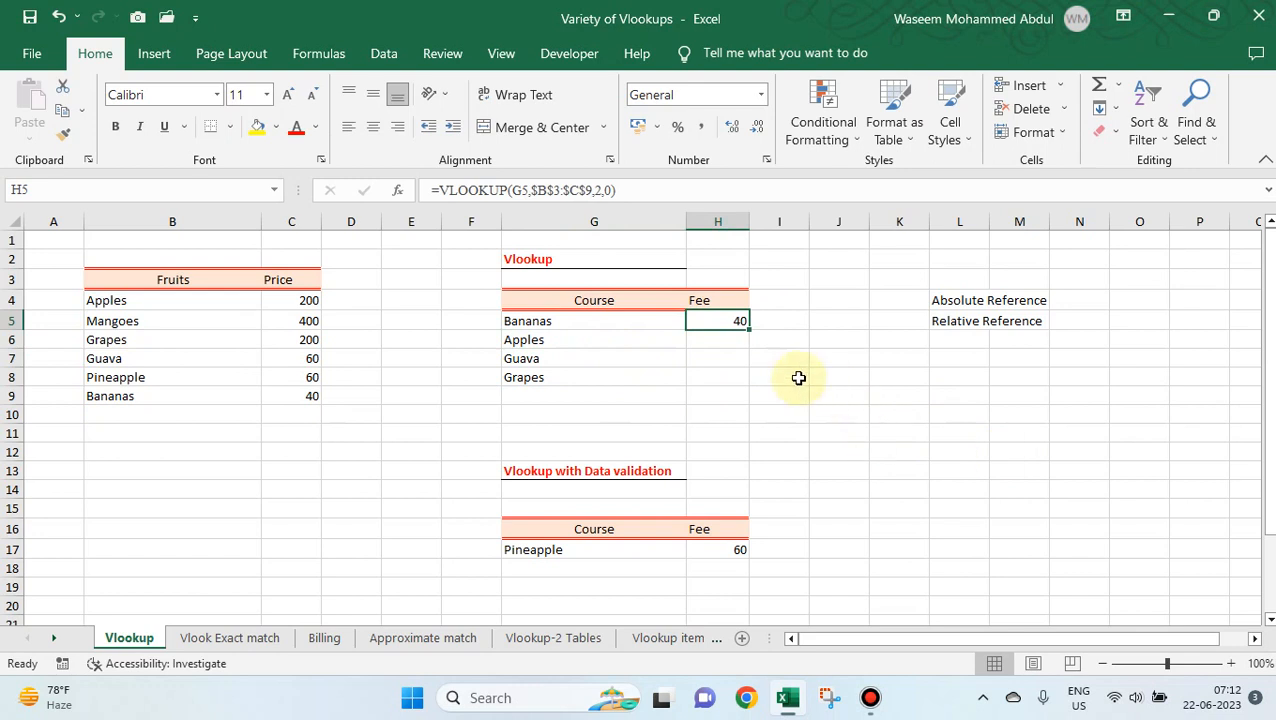
pyautogui.moveTo(746, 329); pyautogui.dragTo(745, 366)
pyautogui.click(735, 330)
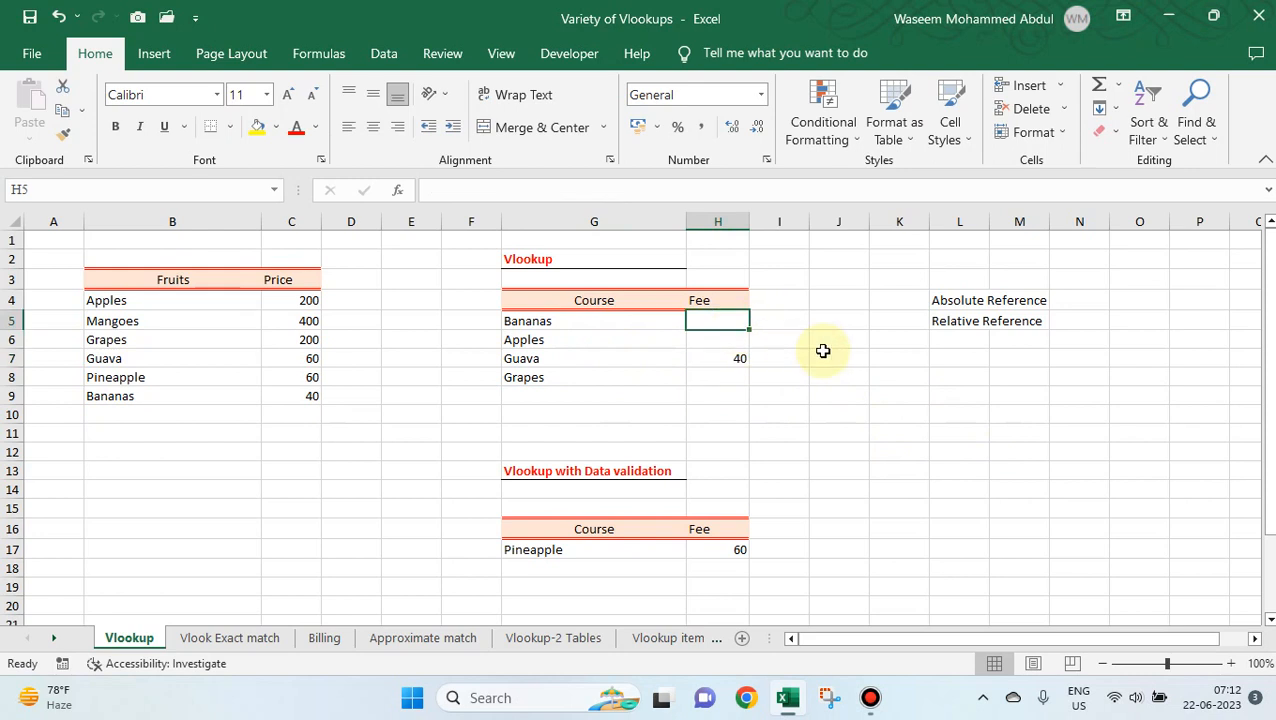
pyautogui.hotkey('ctrl', 'z')
pyautogui.moveTo(748, 329); pyautogui.dragTo(743, 384)
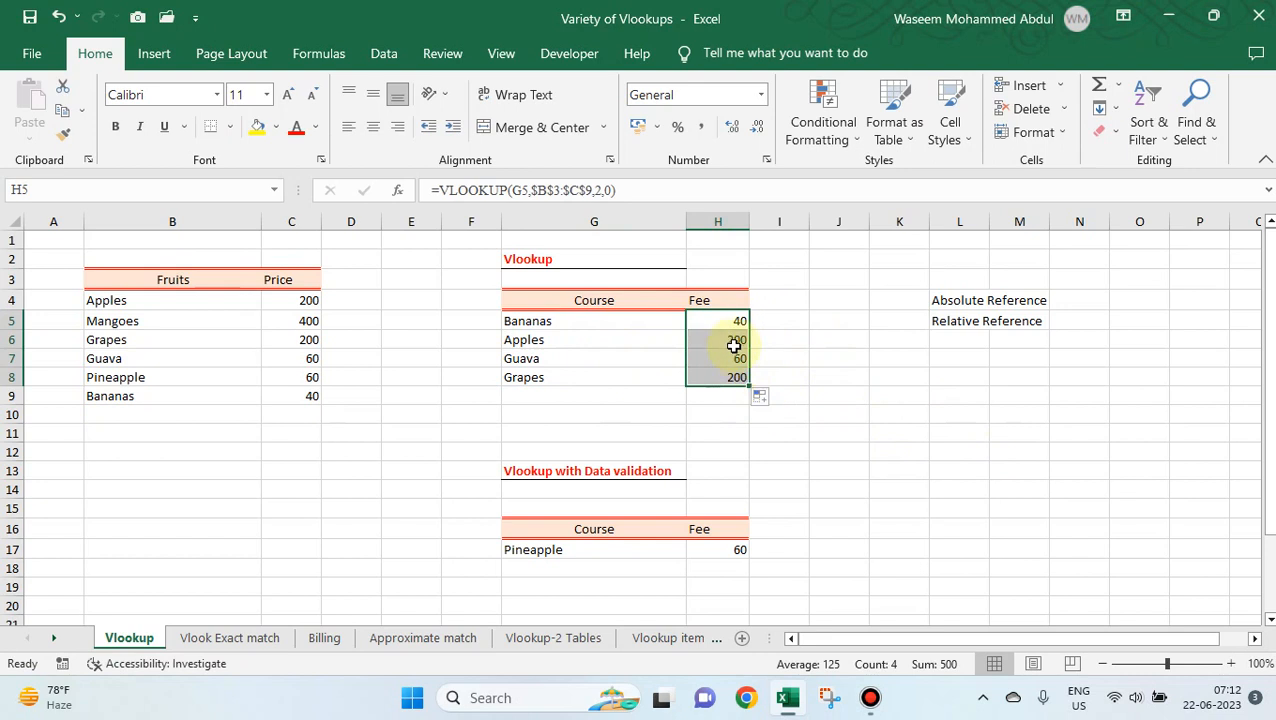
pyautogui.press('Down')
pyautogui.press('Up')
pyautogui.press('F2')
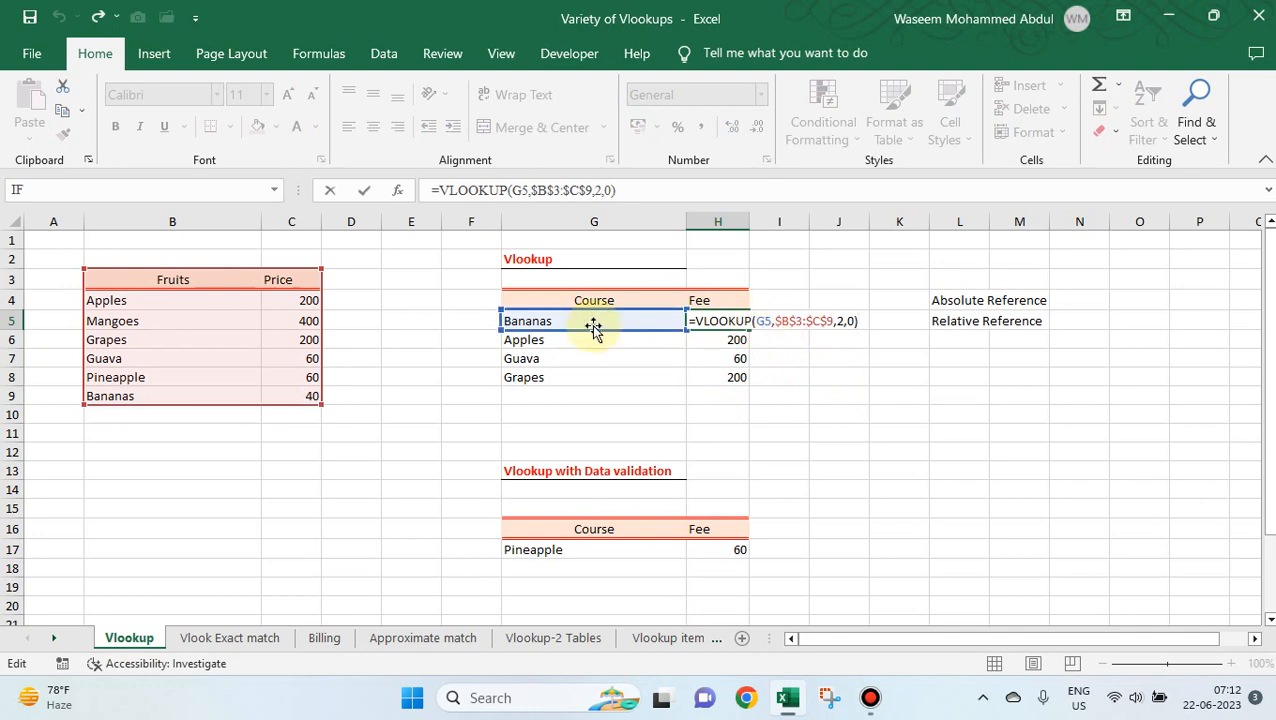
pyautogui.press('Return')
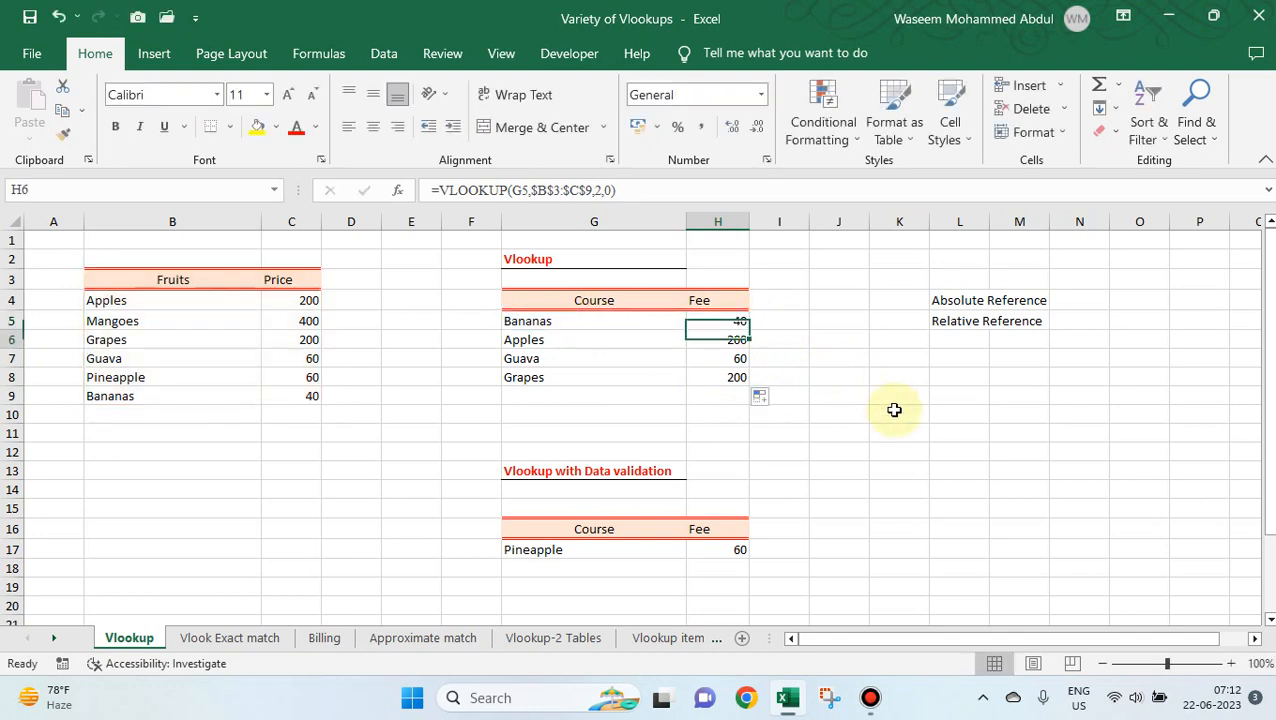
pyautogui.press('F2')
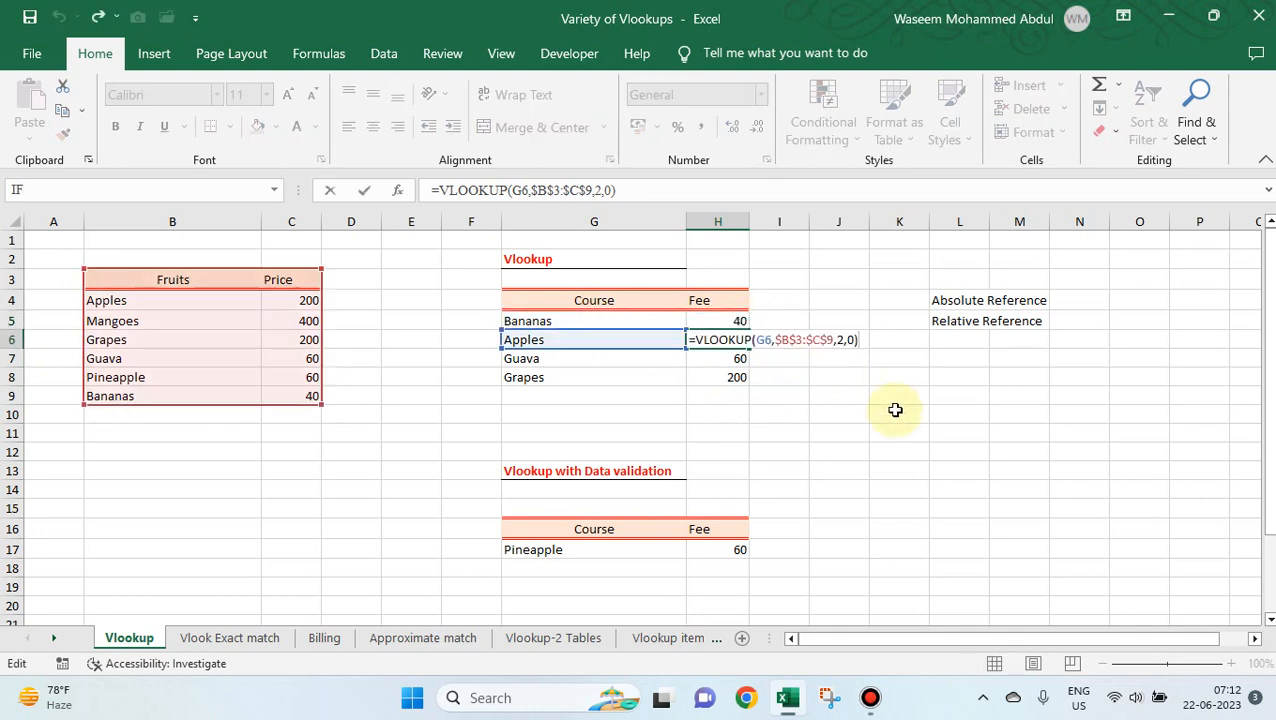
pyautogui.press('Return')
pyautogui.press('F2')
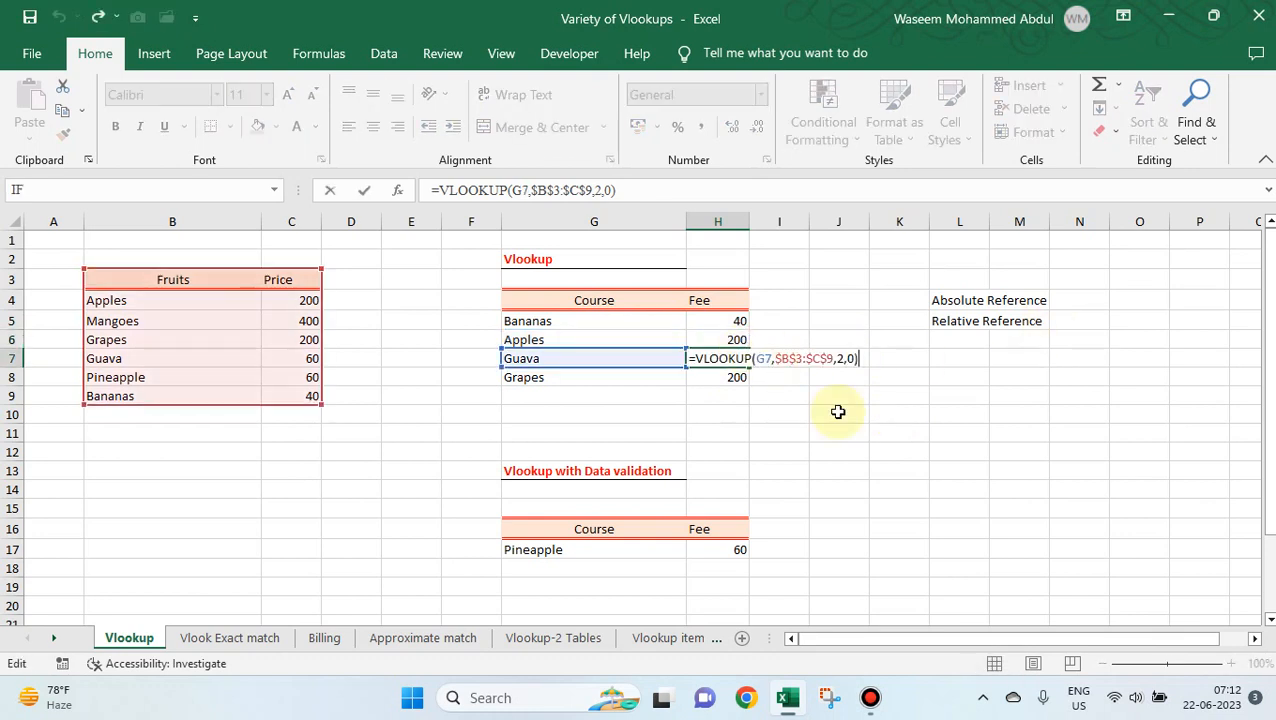
pyautogui.press('Return')
pyautogui.press('F2')
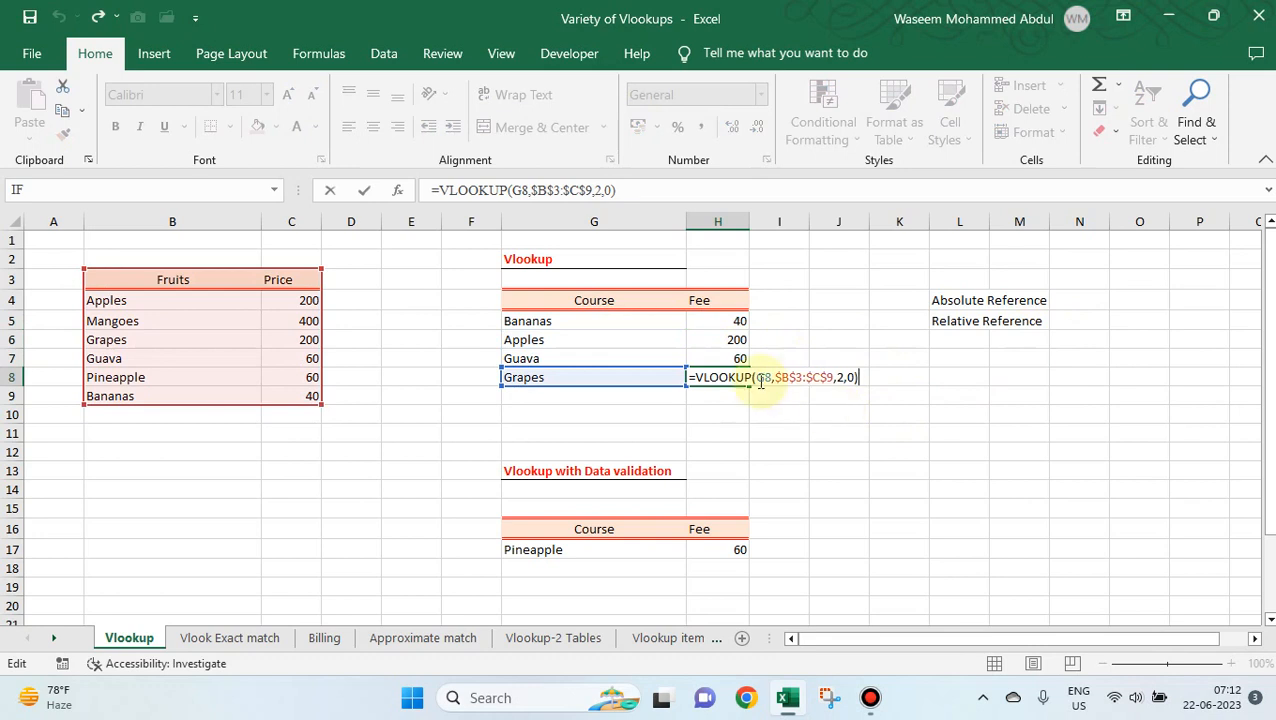
pyautogui.hotkey('ctrl', 'Return')
pyautogui.press('Up')
pyautogui.press('Up')
pyautogui.press('Up')
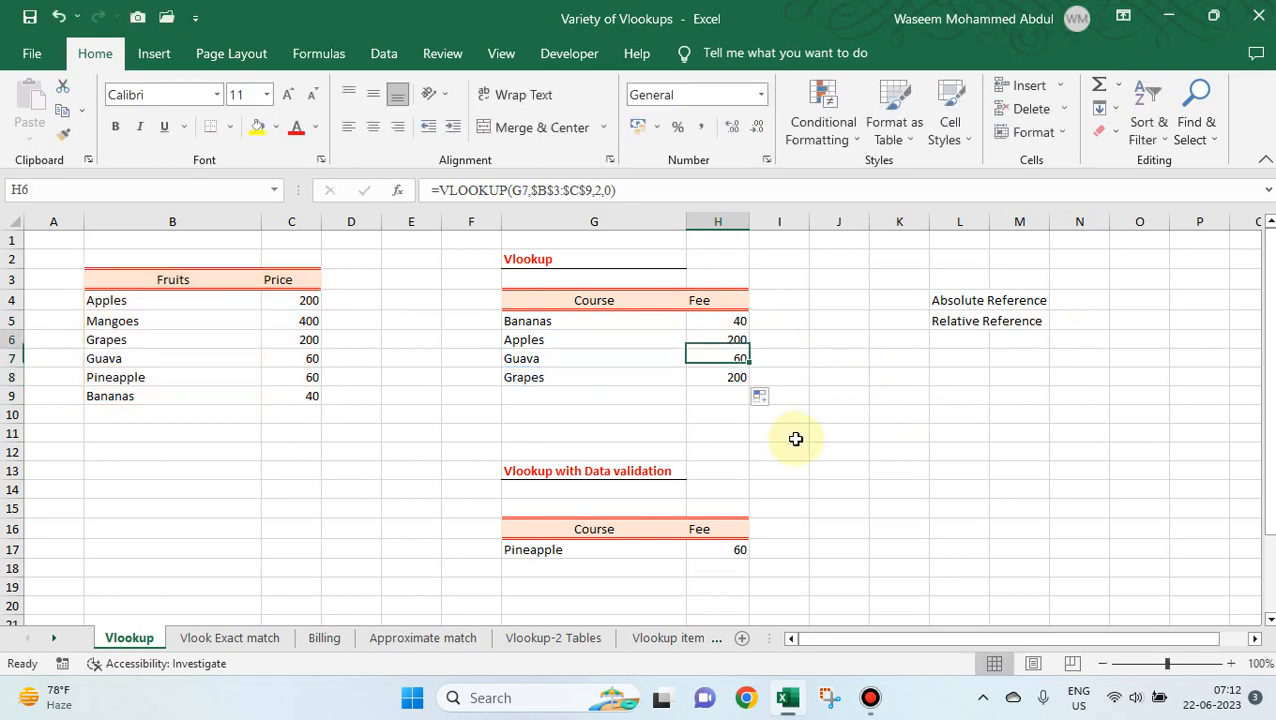
pyautogui.press('Right')
pyautogui.press('Right')
pyautogui.press('Right')
pyautogui.press('Right')
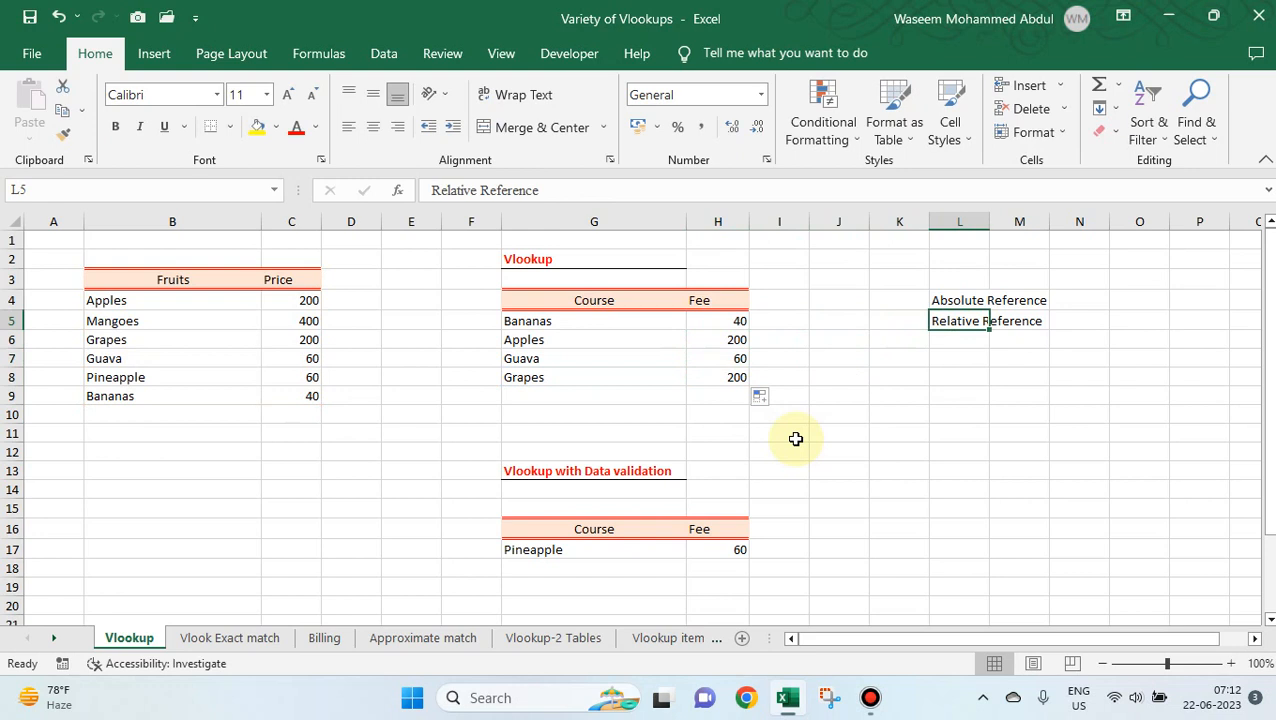
pyautogui.press('Up')
pyautogui.press('Down')
pyautogui.press('Left')
pyautogui.press('Left')
pyautogui.press('Left')
pyautogui.press('Left')
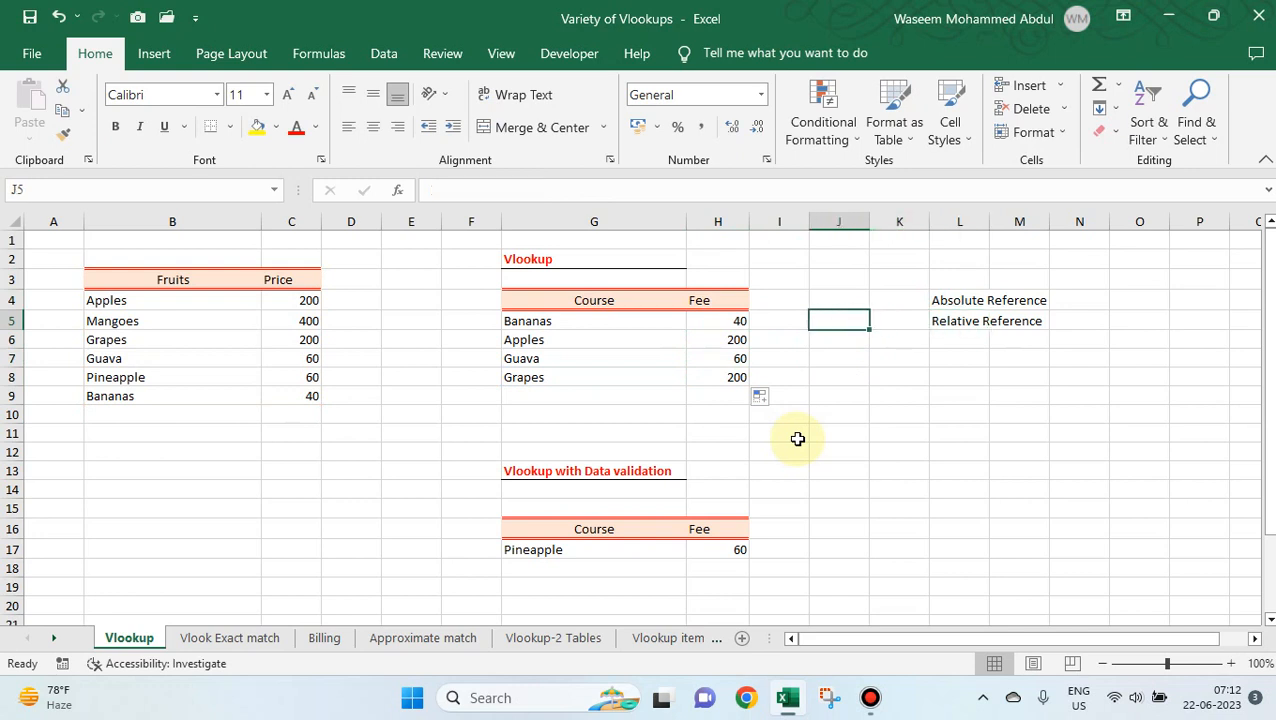
pyautogui.press('F2')
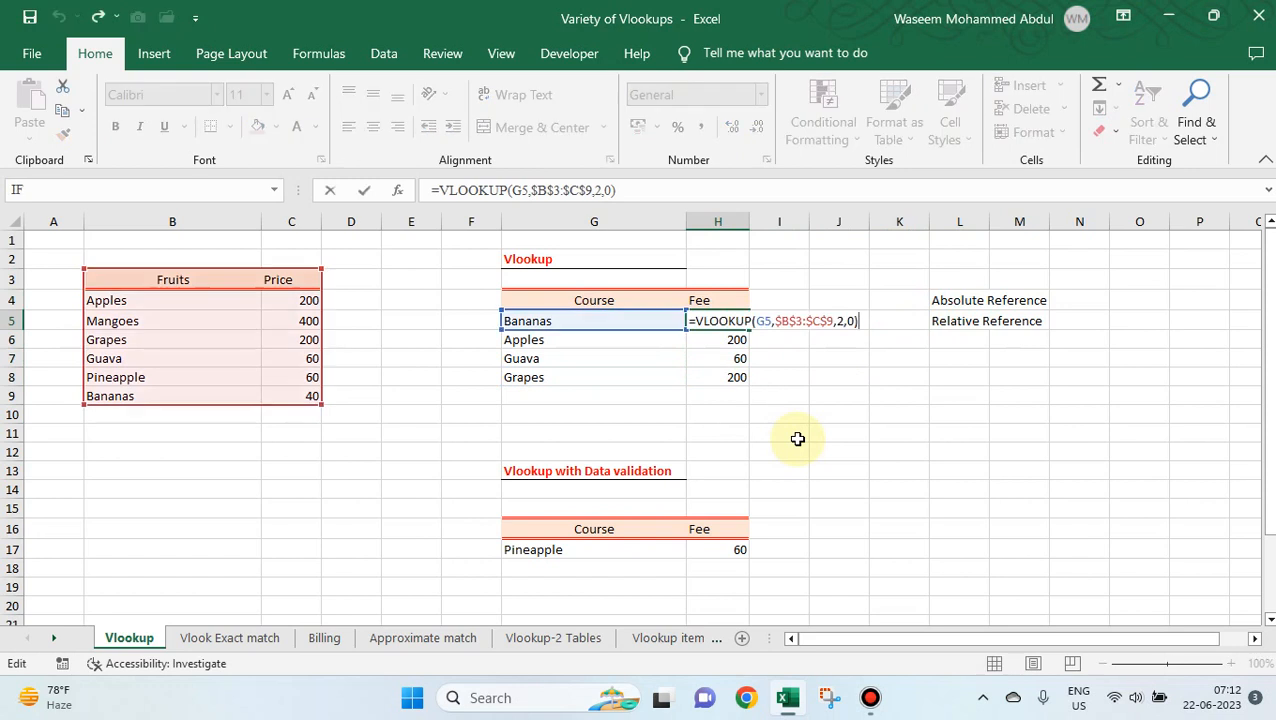
pyautogui.click(763, 321)
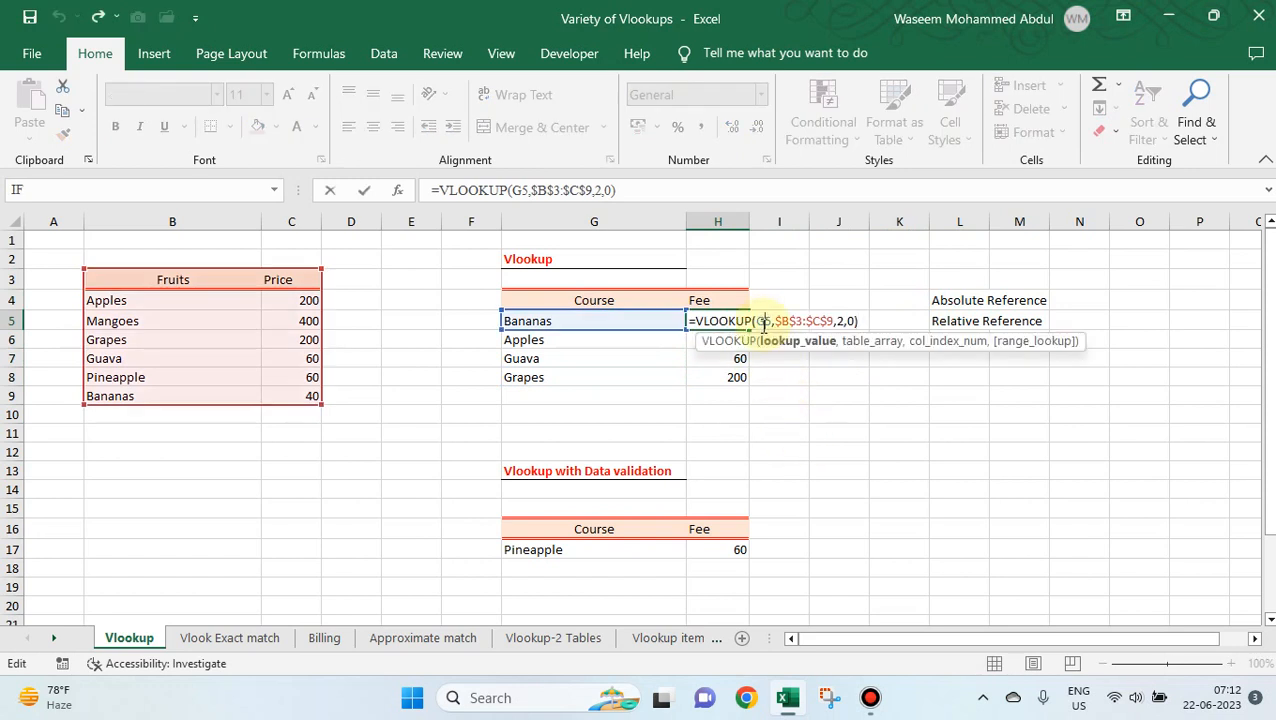
pyautogui.press('Escape')
pyautogui.press('Down')
pyautogui.press('Down')
pyautogui.press('Down')
pyautogui.press('F2')
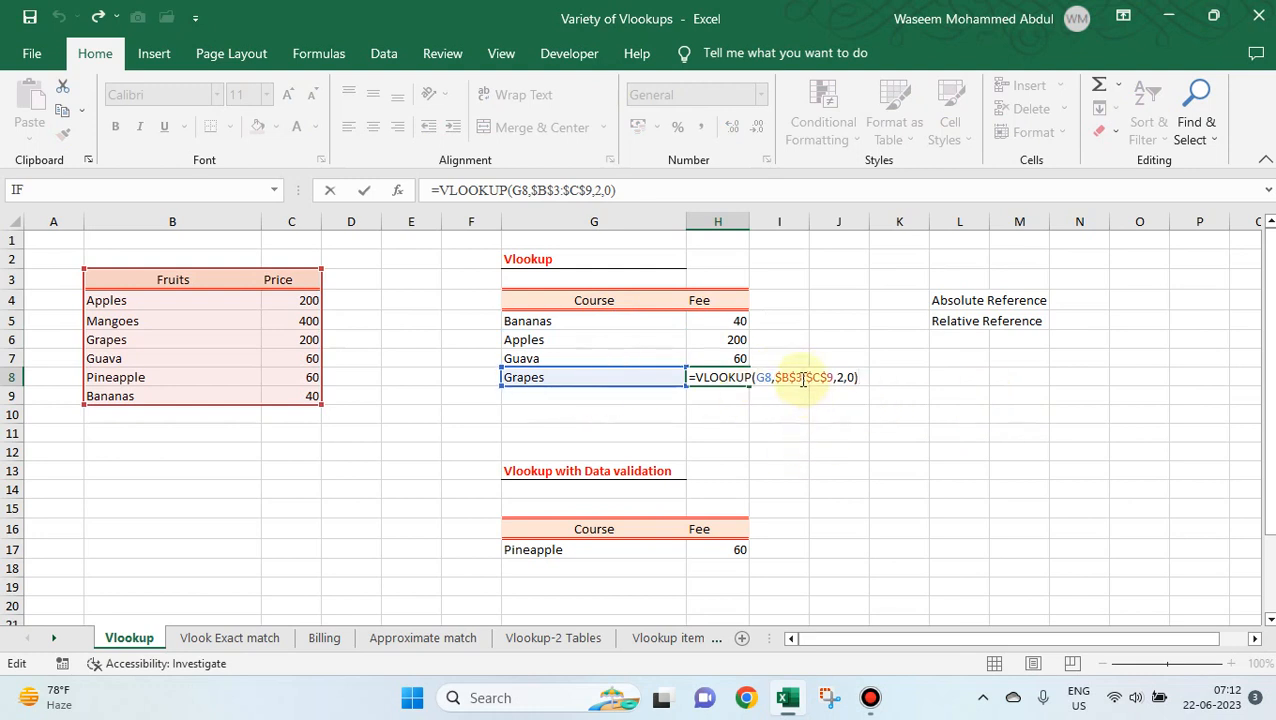
pyautogui.hotkey('ctrl', 'Return')
pyautogui.click(740, 321)
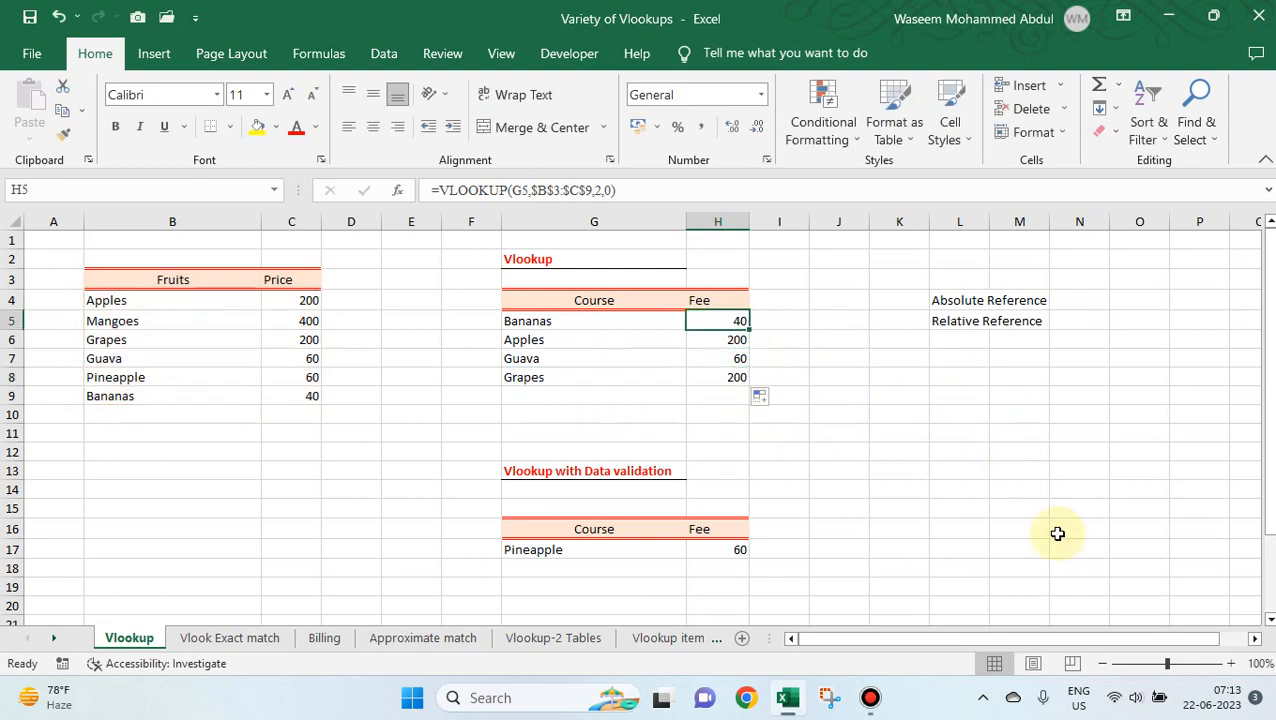
pyautogui.press('F2')
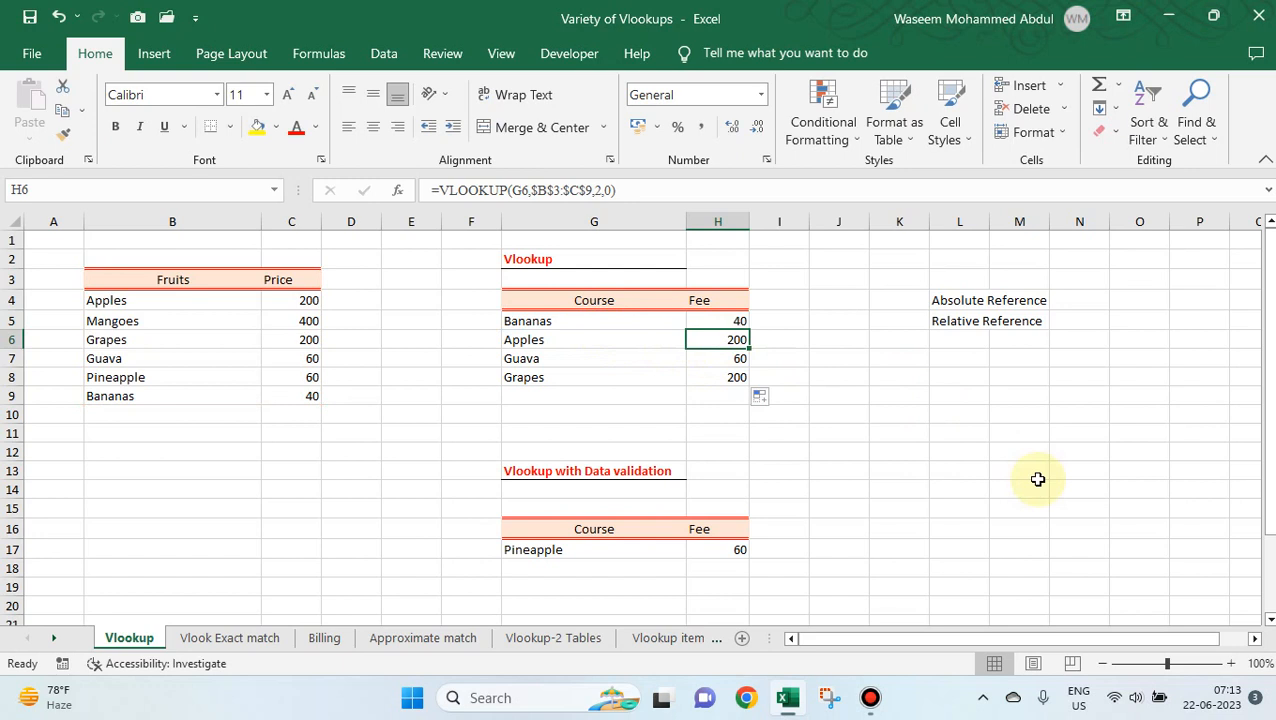
pyautogui.press('F2')
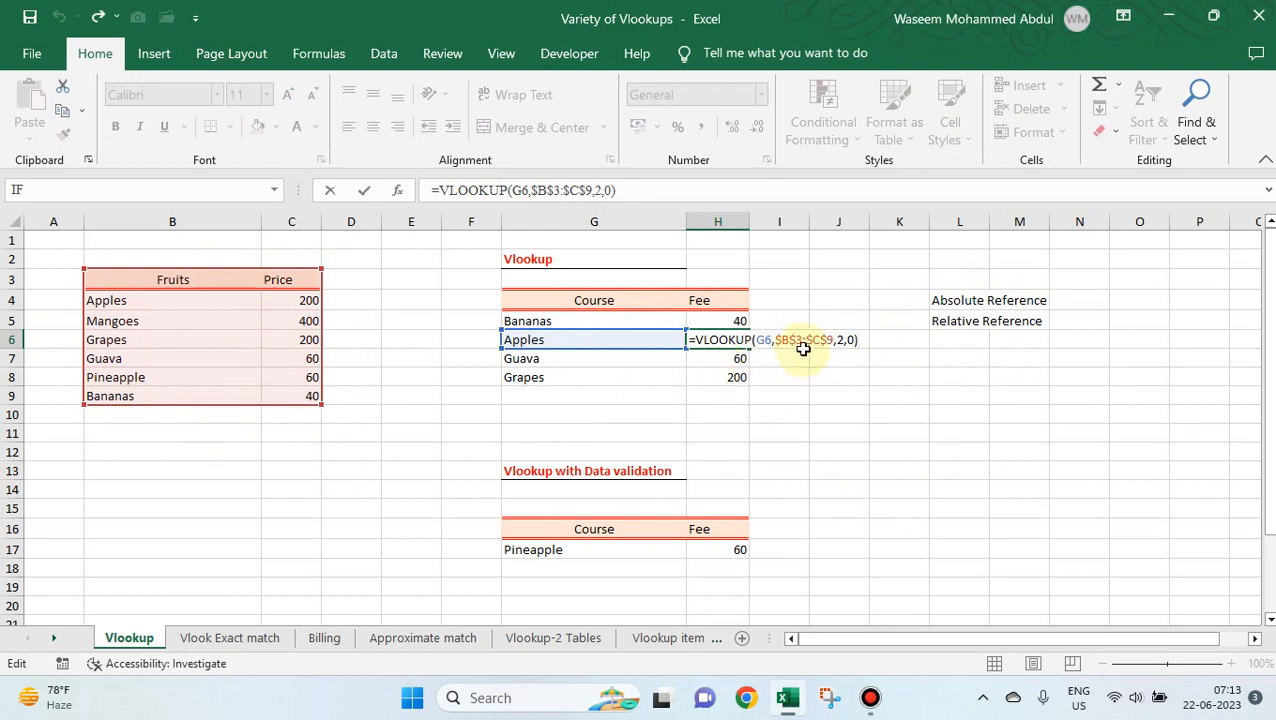
pyautogui.press('Return')
pyautogui.press('F2')
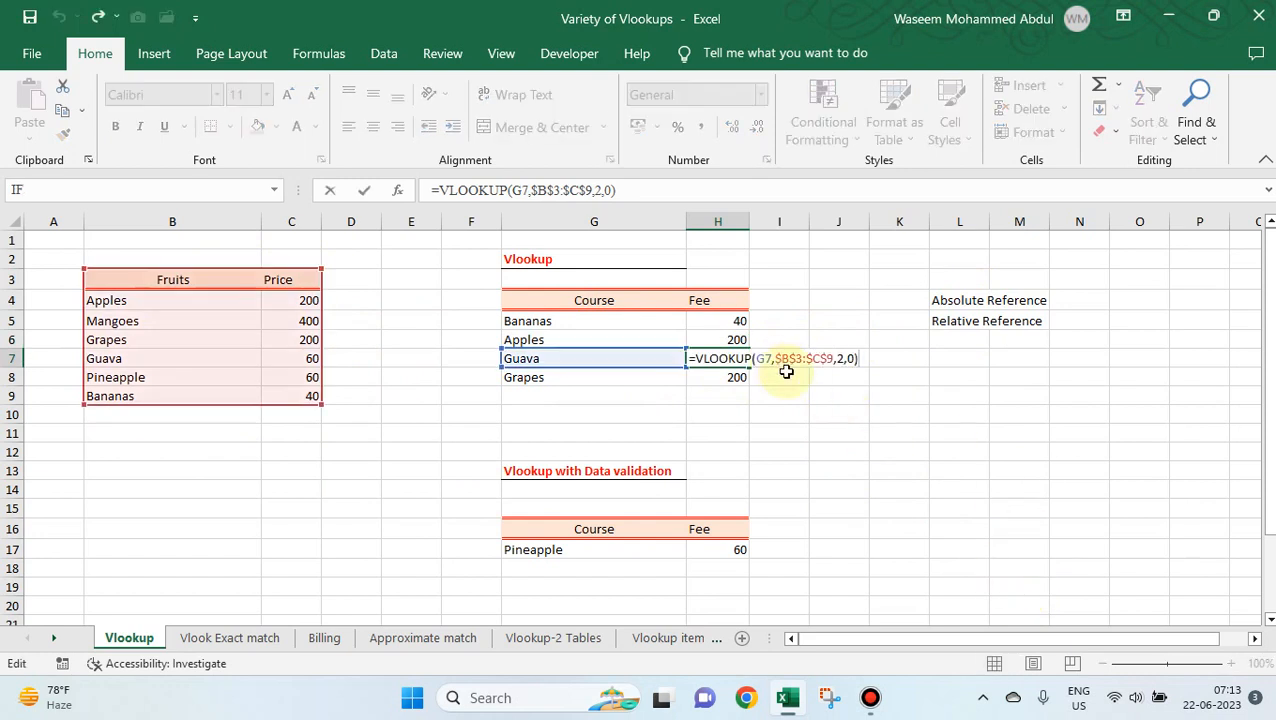
pyautogui.hotkey('ctrl', 'Return')
pyautogui.click(195, 281)
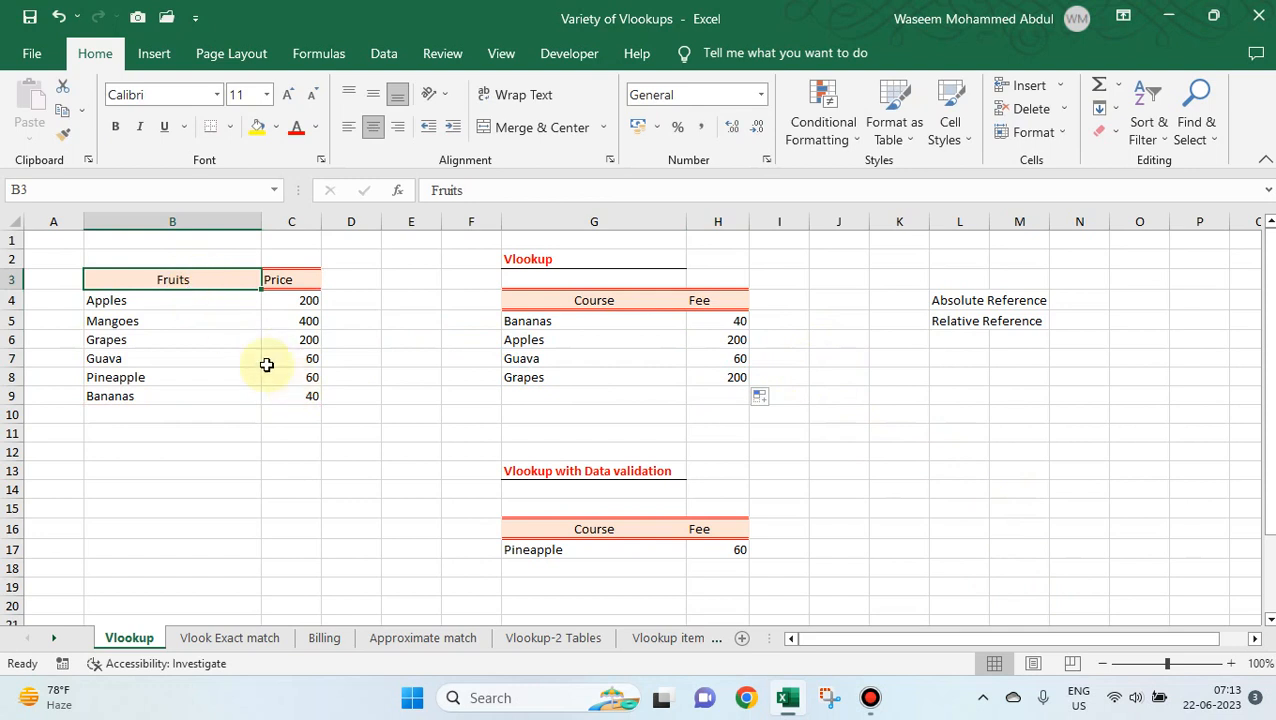
pyautogui.click(294, 397)
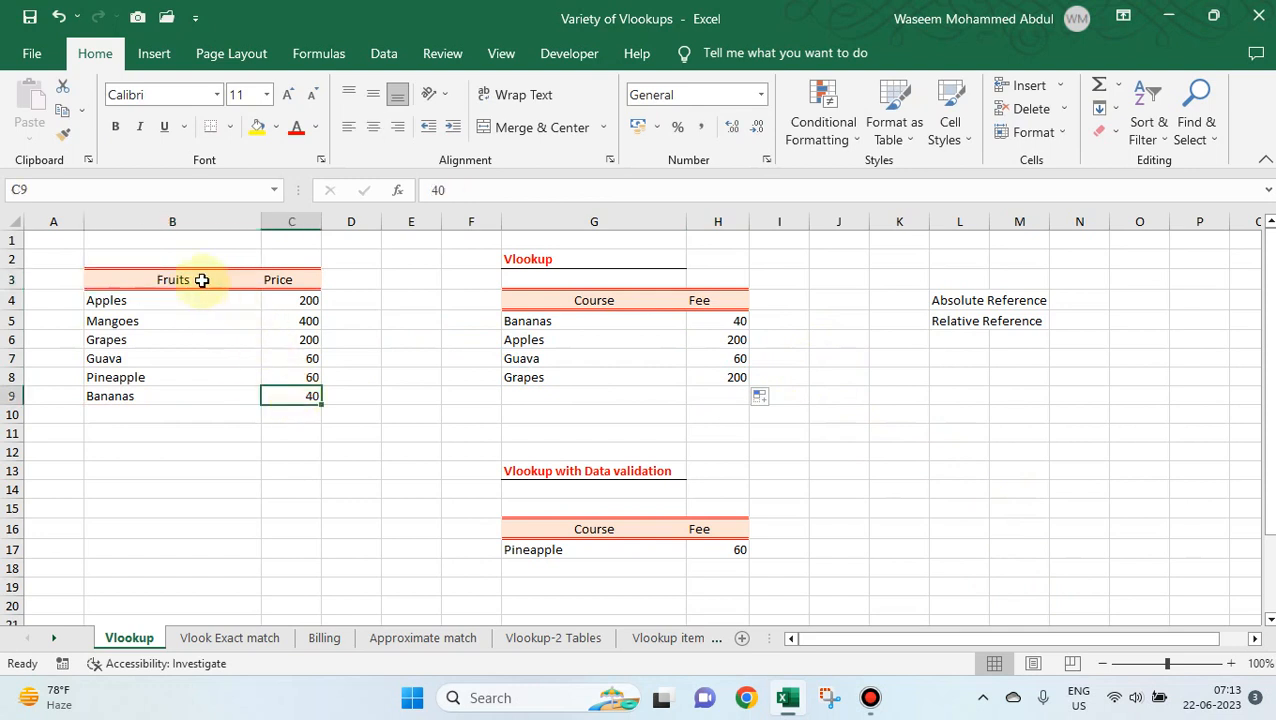
pyautogui.moveTo(245, 279); pyautogui.dragTo(279, 393)
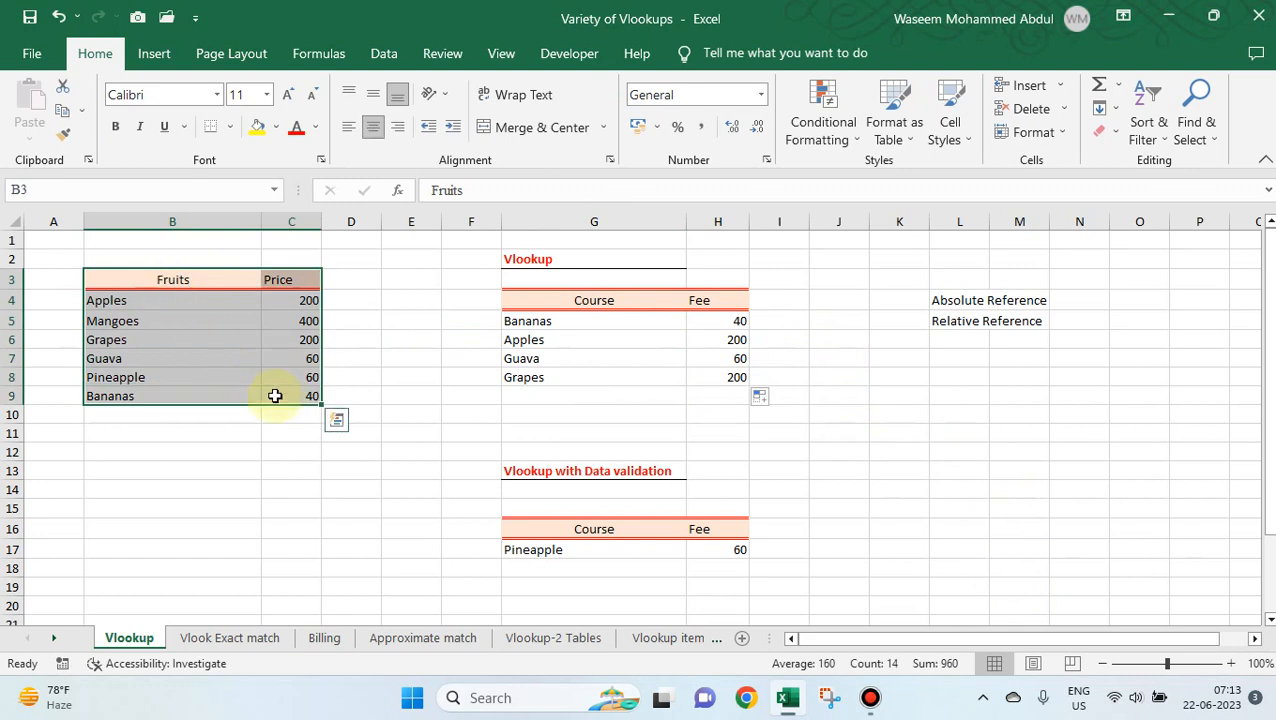
pyautogui.click(725, 323)
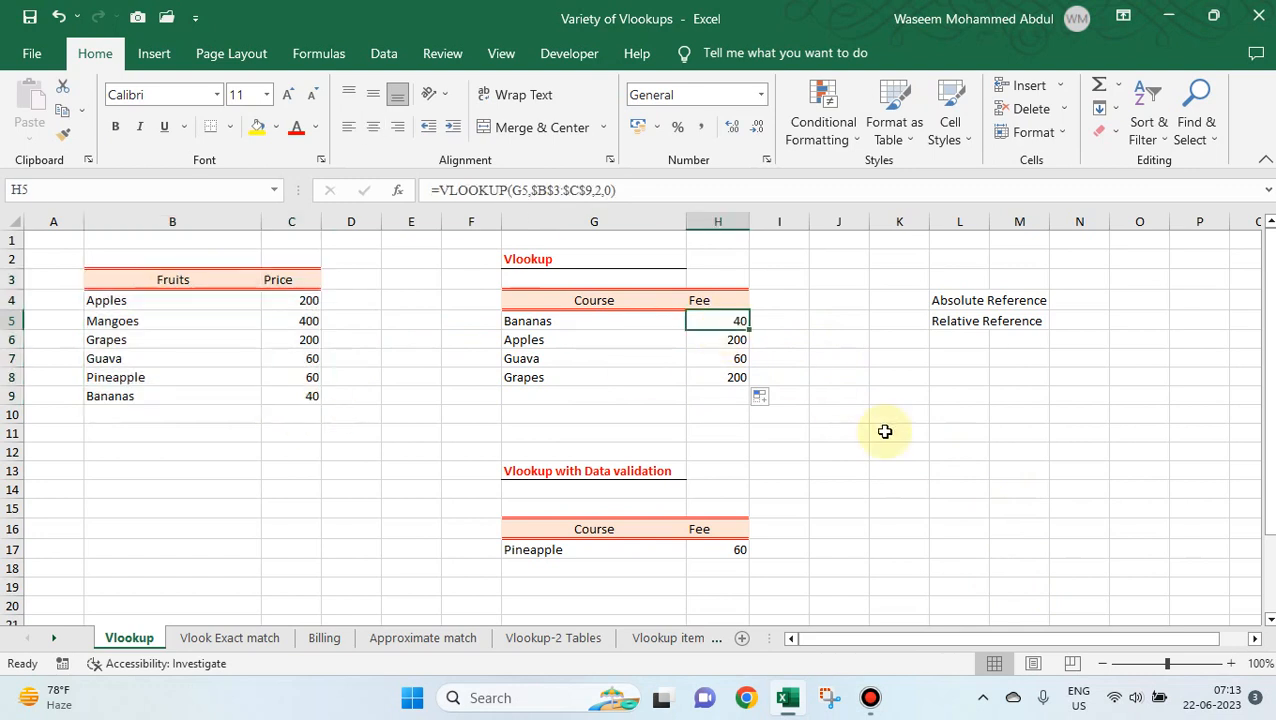
pyautogui.press('F2')
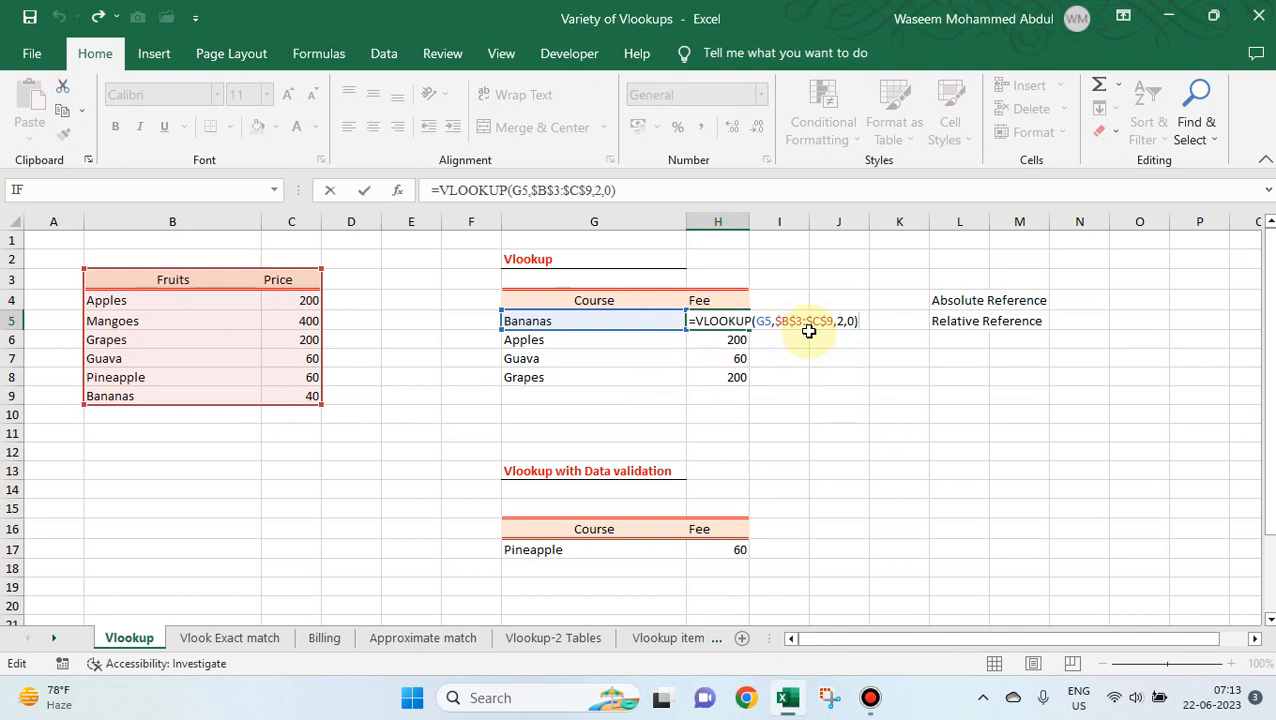
# Glance at the H8 formula and return to H5
pyautogui.press('Escape')
pyautogui.click(718, 378)
pyautogui.press('F2')
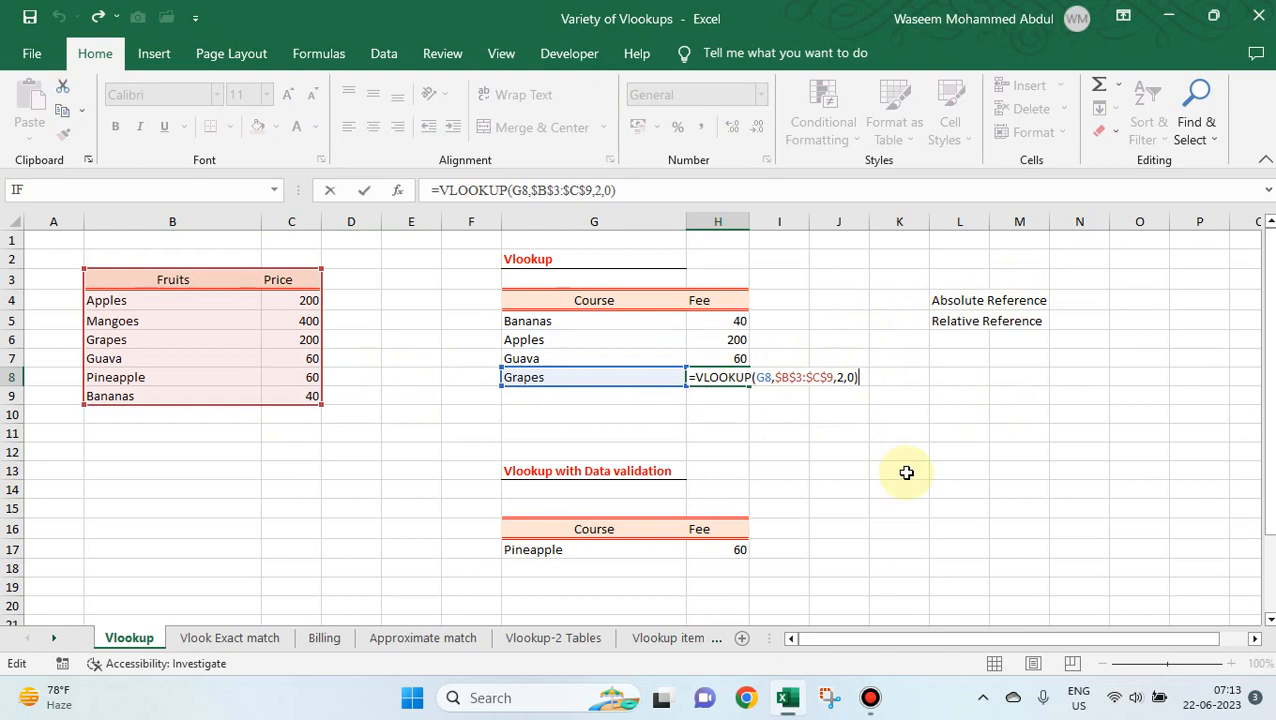
pyautogui.press('Escape')
pyautogui.press('Up')
pyautogui.press('Up')
pyautogui.press('Up')
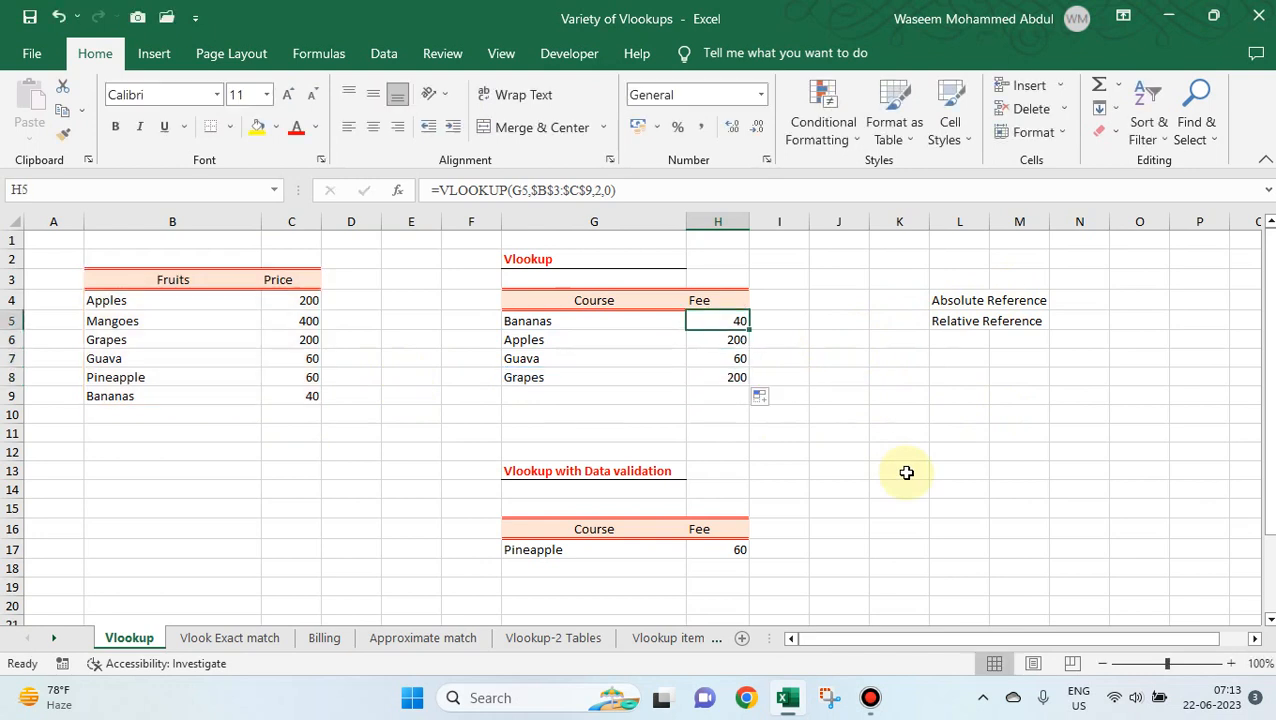
# Switch H5's lookup range to relative B3:C9, still returning 40
pyautogui.press('F2')
pyautogui.press('Left')
pyautogui.press('Left')
pyautogui.press('Left')
pyautogui.press('Left')
pyautogui.press('Left')
pyautogui.press('Left')
pyautogui.press('Left')
pyautogui.press('Left')
pyautogui.press('Left')
pyautogui.press('Left')
pyautogui.press('Left')
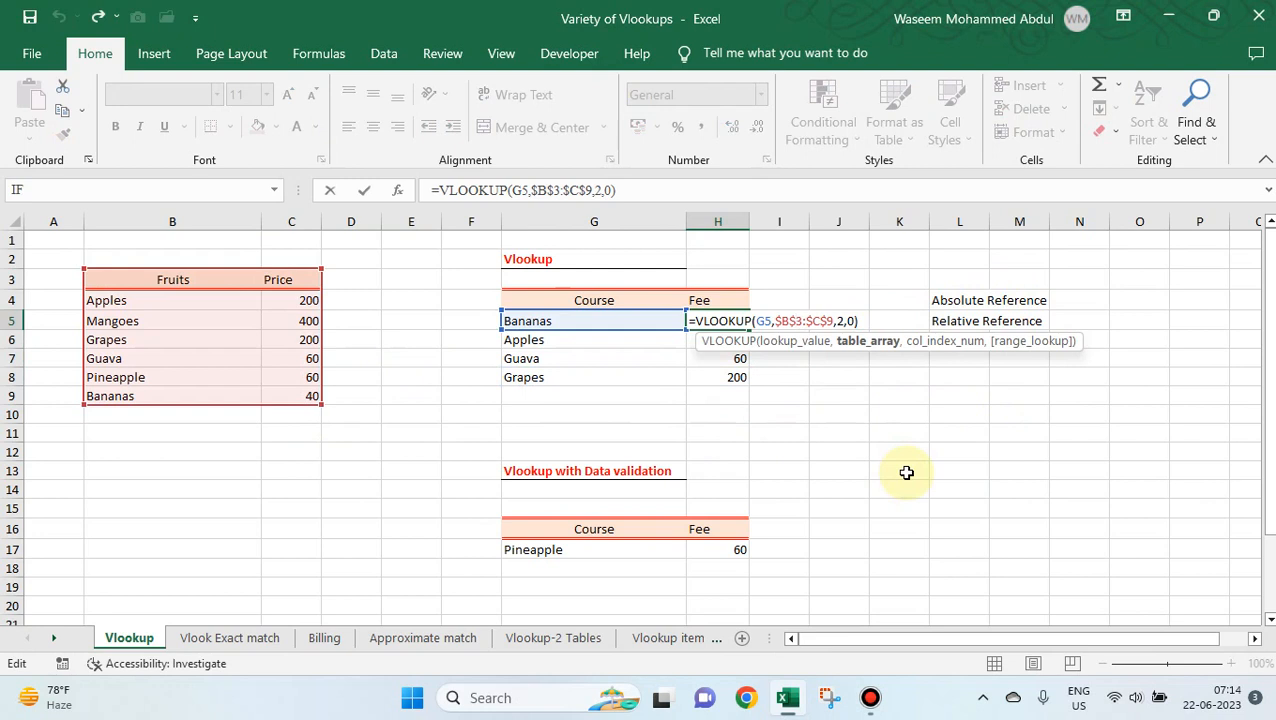
pyautogui.press('F4')
pyautogui.press('F4')
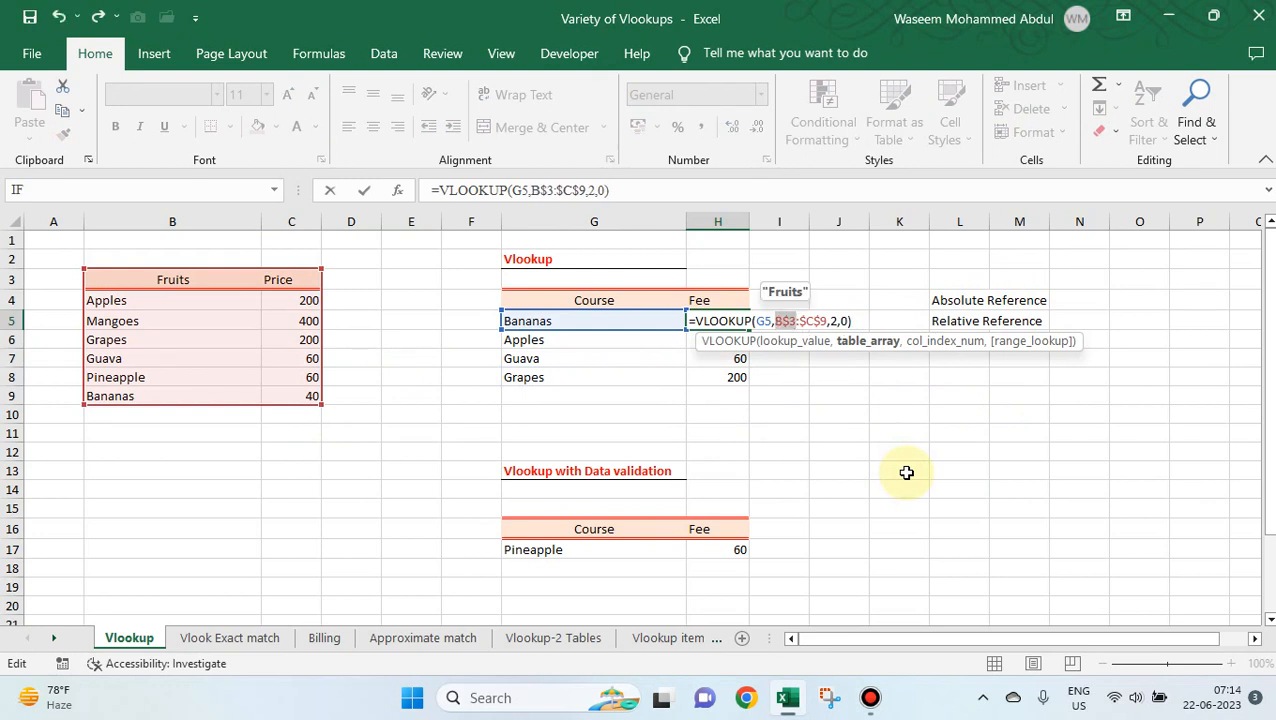
pyautogui.press('F4')
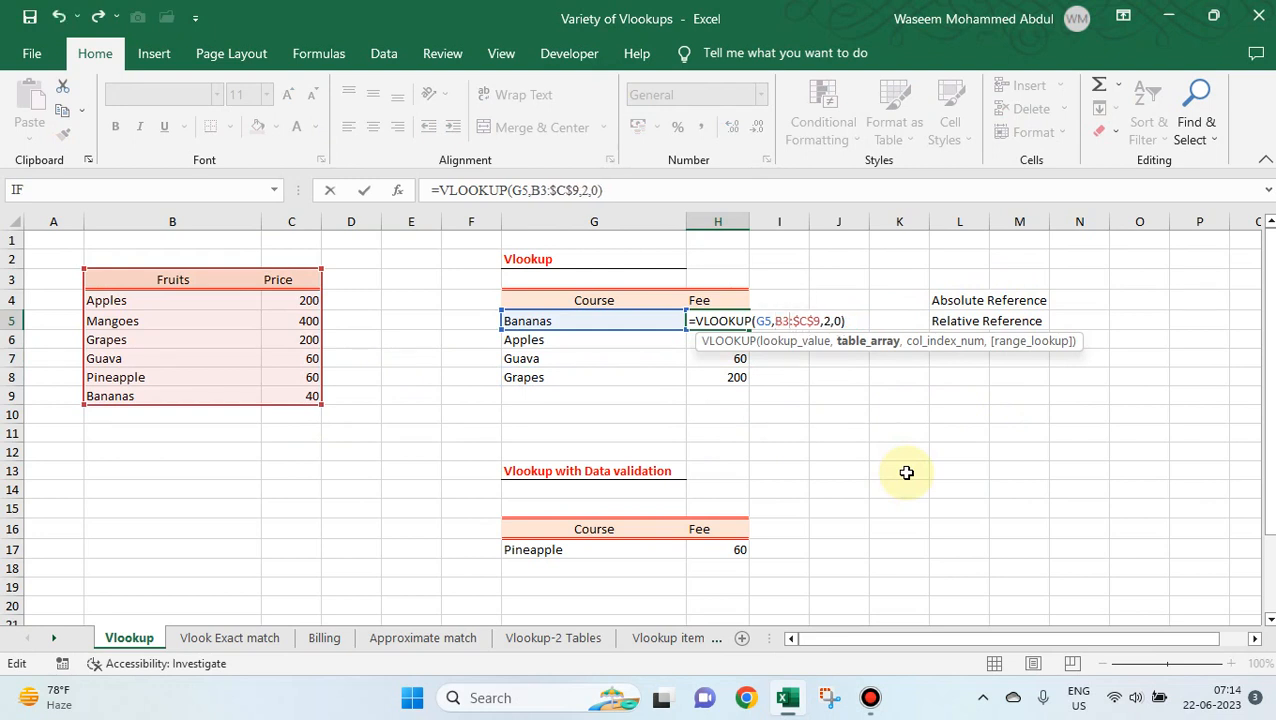
pyautogui.press('F4')
pyautogui.press('F4')
pyautogui.press('F4')
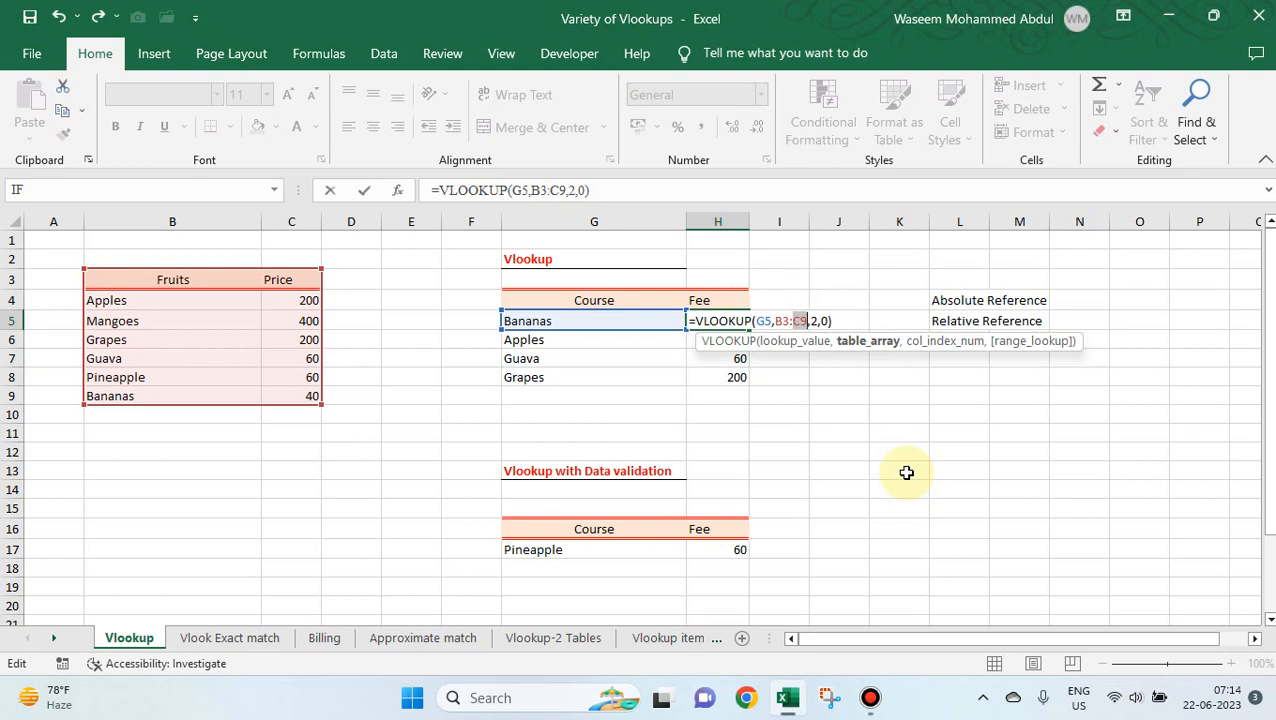
pyautogui.hotkey('ctrl', 'Return')
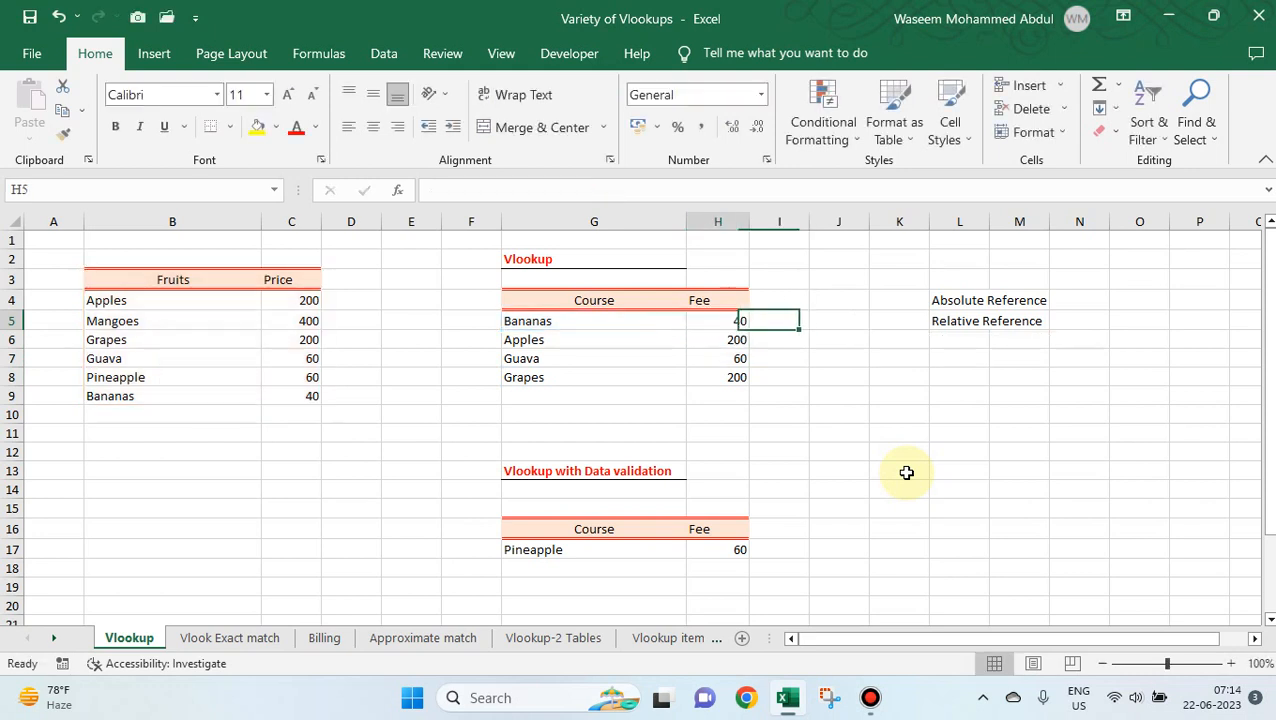
pyautogui.press('F2')
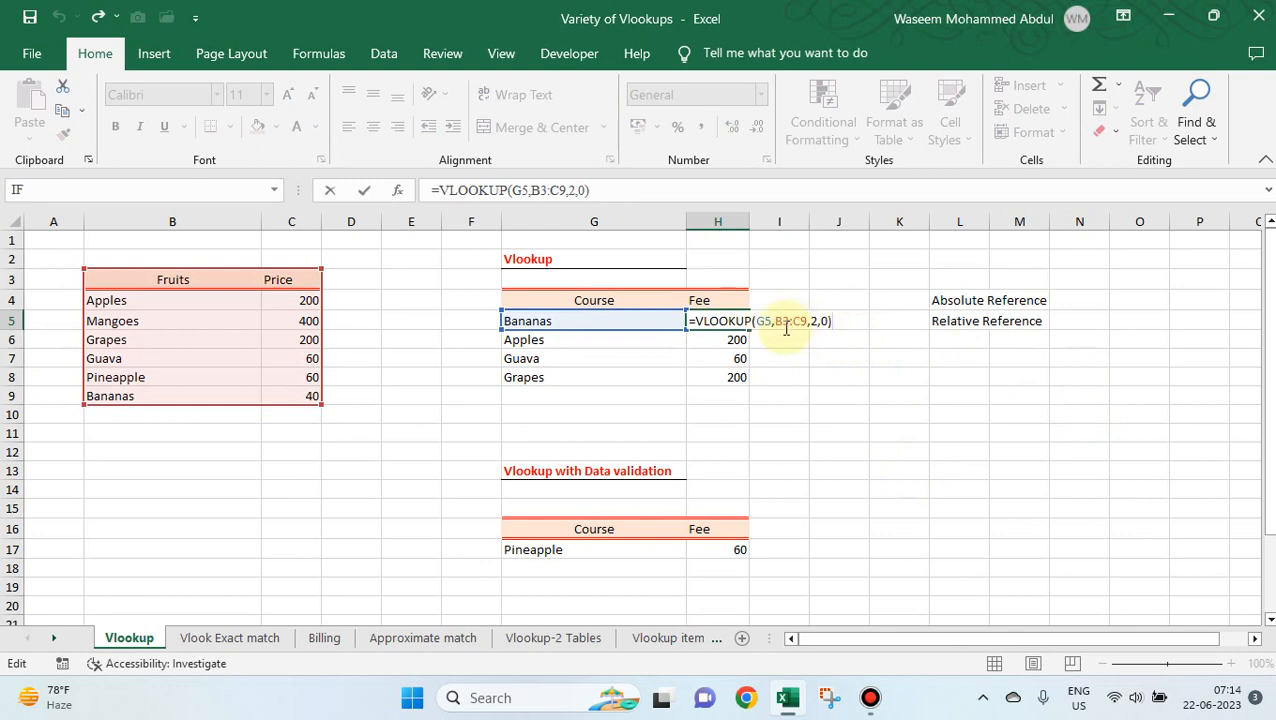
# Copy the relative H5 formula down to H8 with the fill handle
pyautogui.click(814, 378)
pyautogui.click(738, 324)
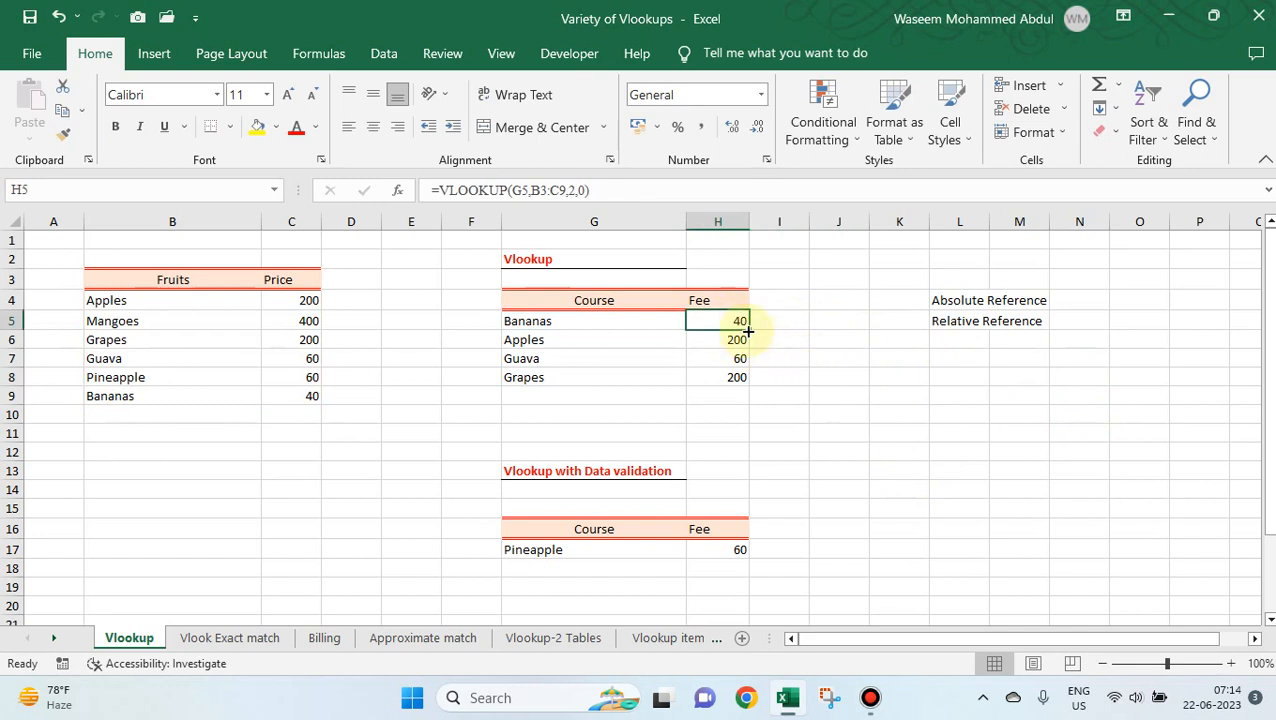
pyautogui.doubleClick(750, 326)
# Inspect H6, H7 and H8 formulas, showing ranges shifted down to B6:C12
pyautogui.click(735, 338)
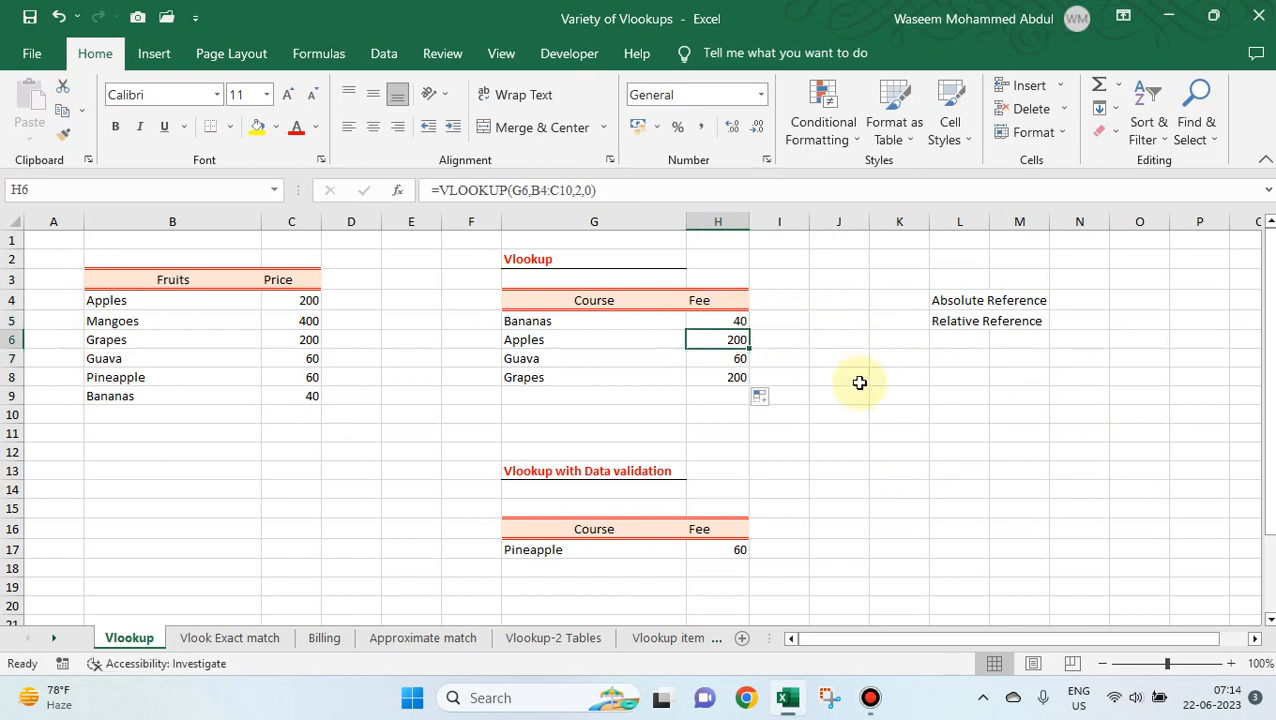
pyautogui.press('F2')
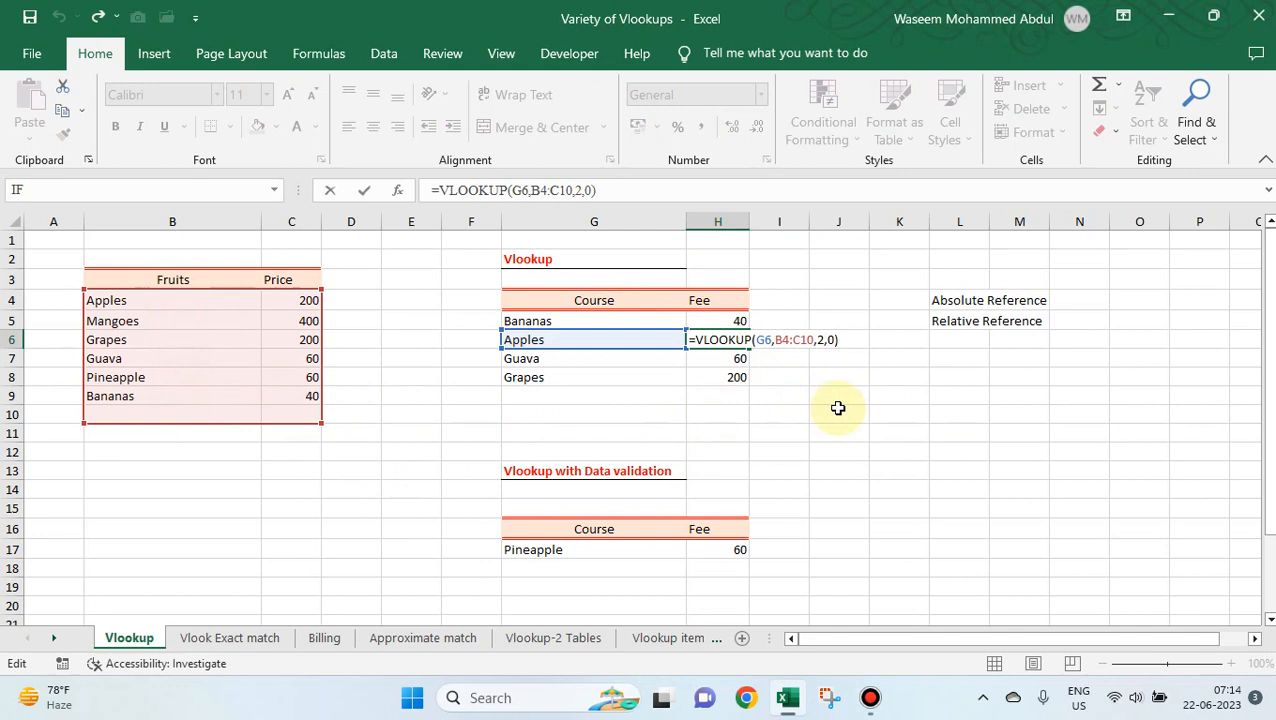
pyautogui.press('Return')
pyautogui.press('F2')
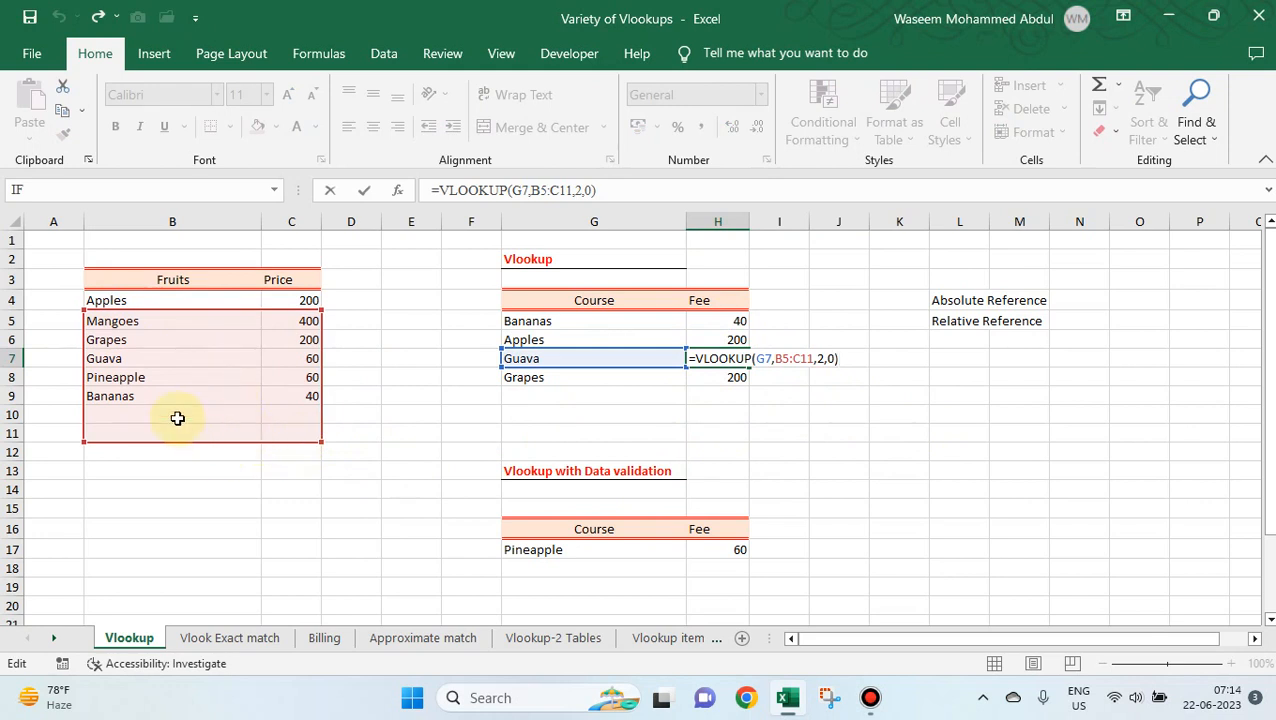
pyautogui.moveTo(177, 418); pyautogui.dragTo(179, 428)
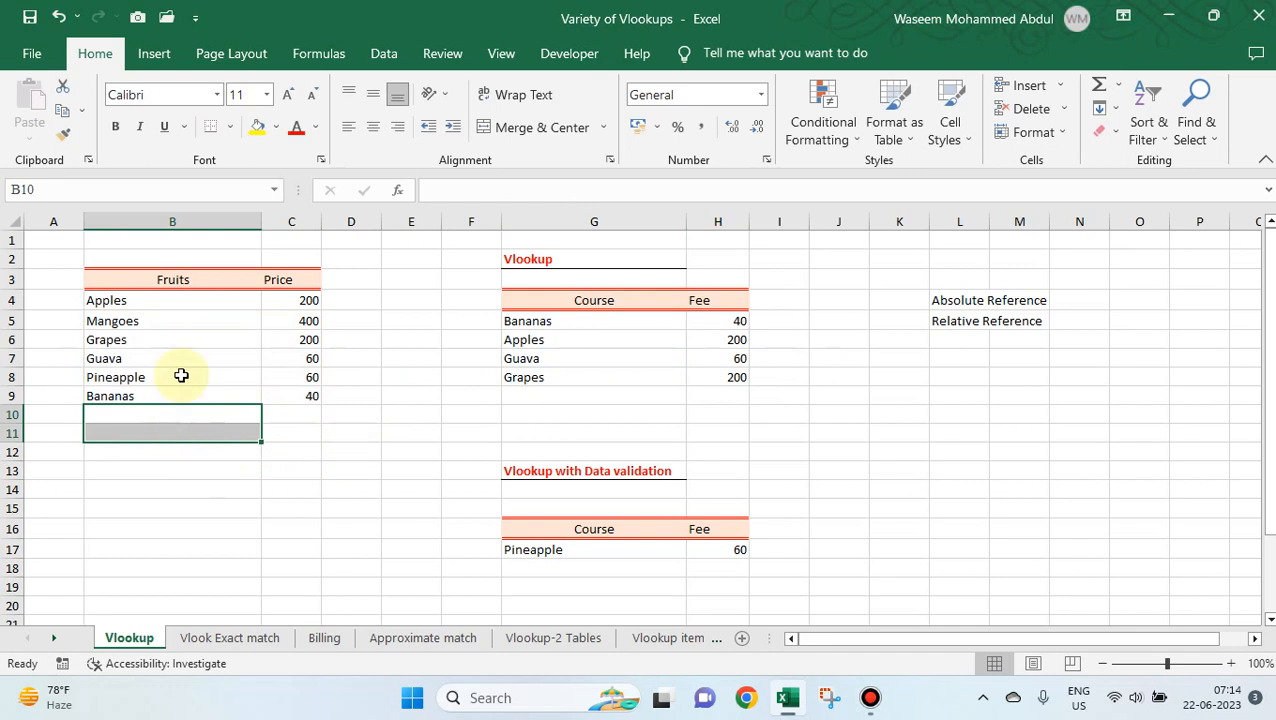
pyautogui.click(712, 381)
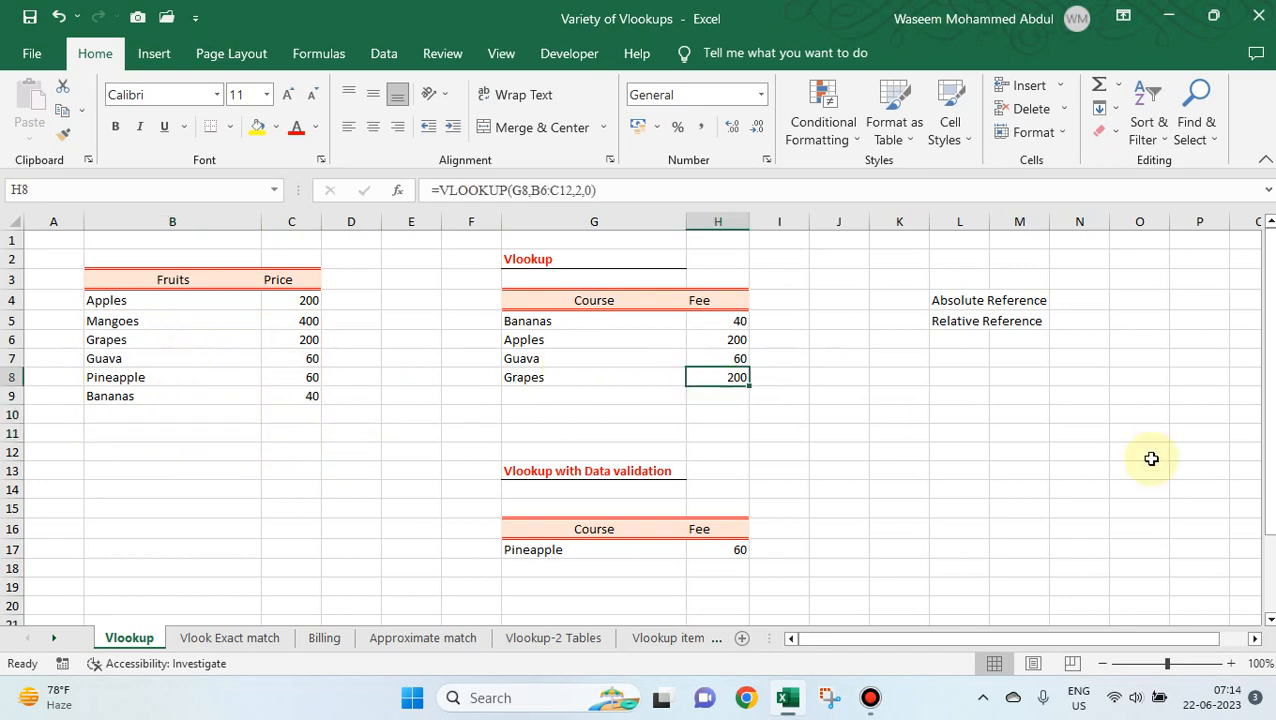
pyautogui.press('F2')
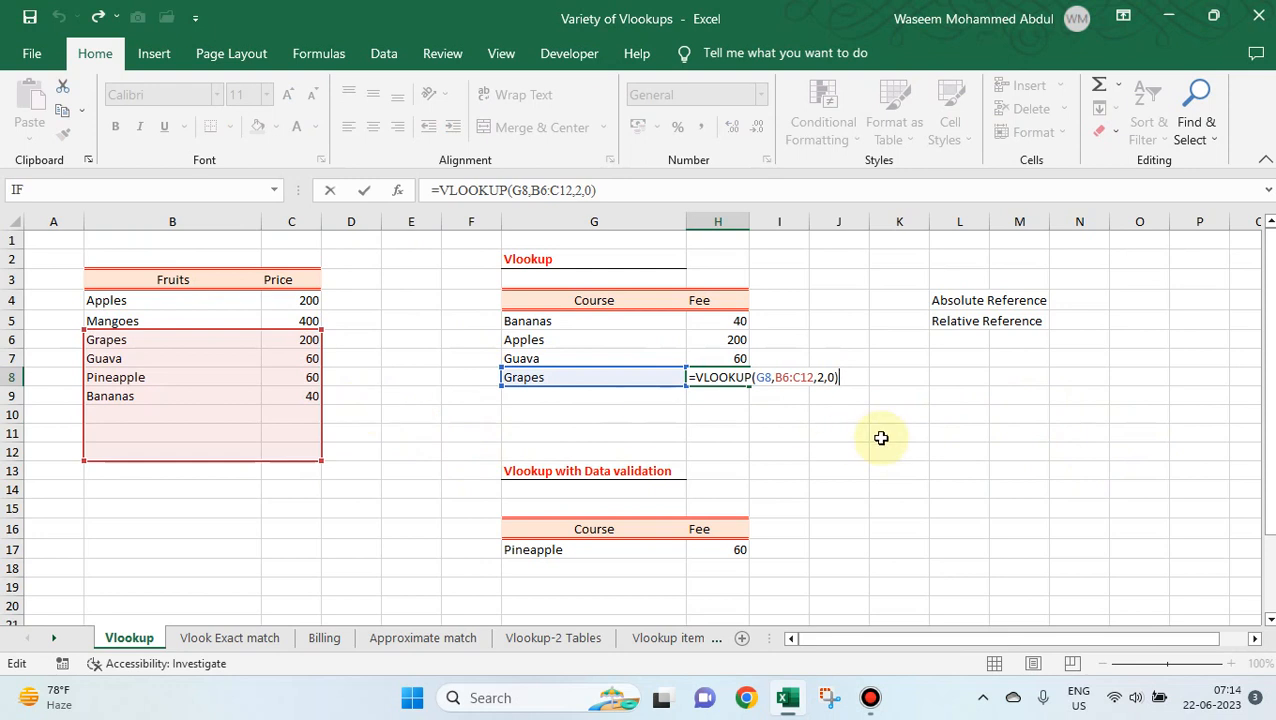
pyautogui.click(722, 358)
# Review the H5 and H8 formulas again, ending on course cell G8
pyautogui.click(740, 320)
pyautogui.press('F2')
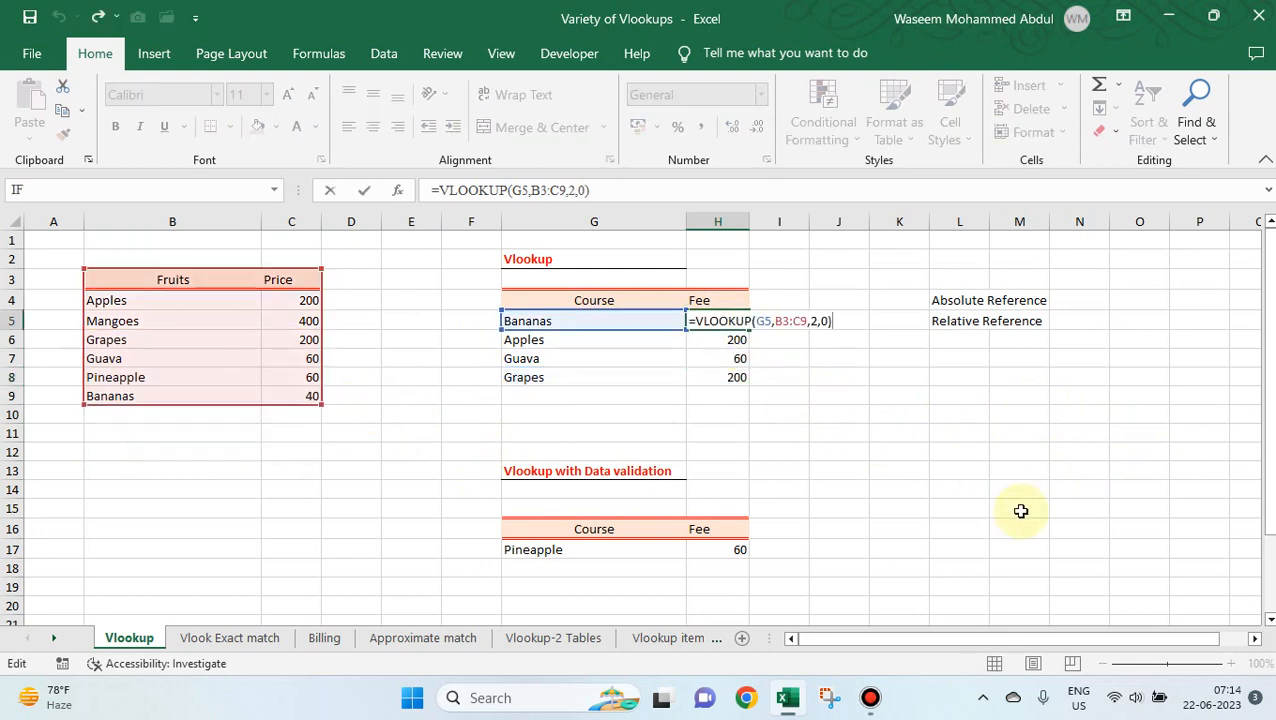
pyautogui.press('Left')
pyautogui.press('Left')
pyautogui.press('Left')
pyautogui.press('Left')
pyautogui.press('Left')
pyautogui.press('Left')
pyautogui.press('Left')
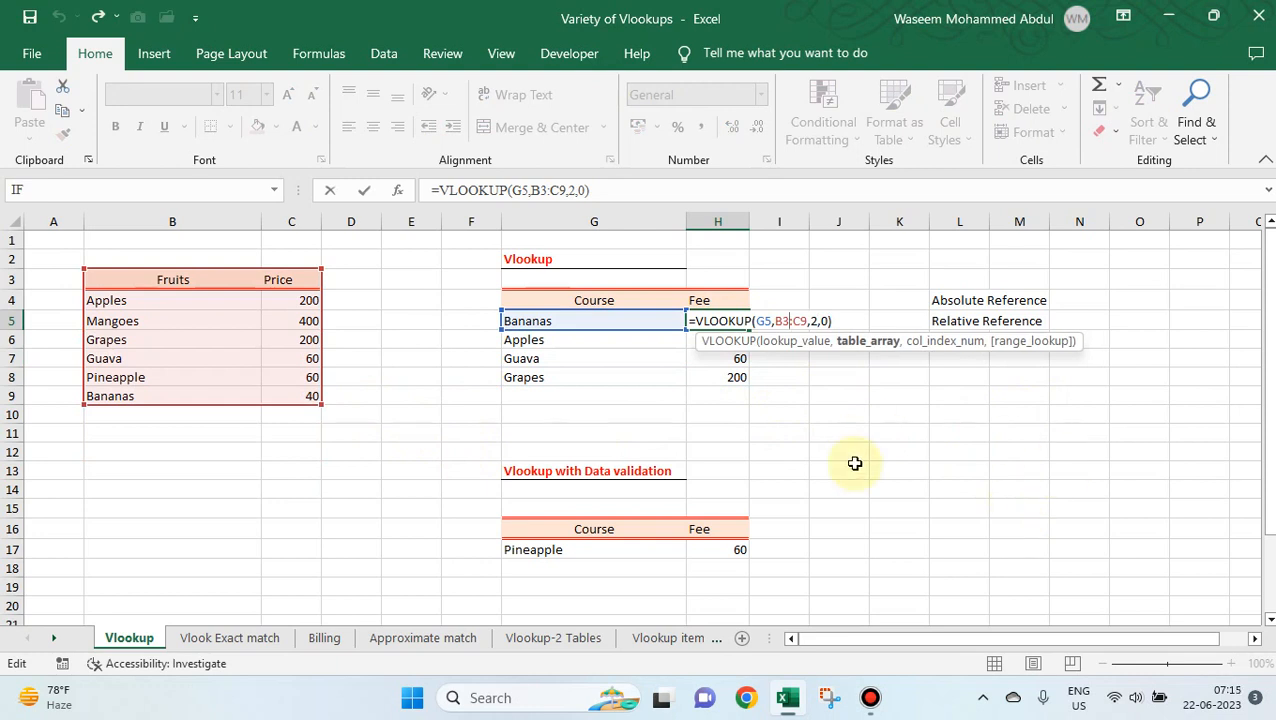
pyautogui.click(765, 320)
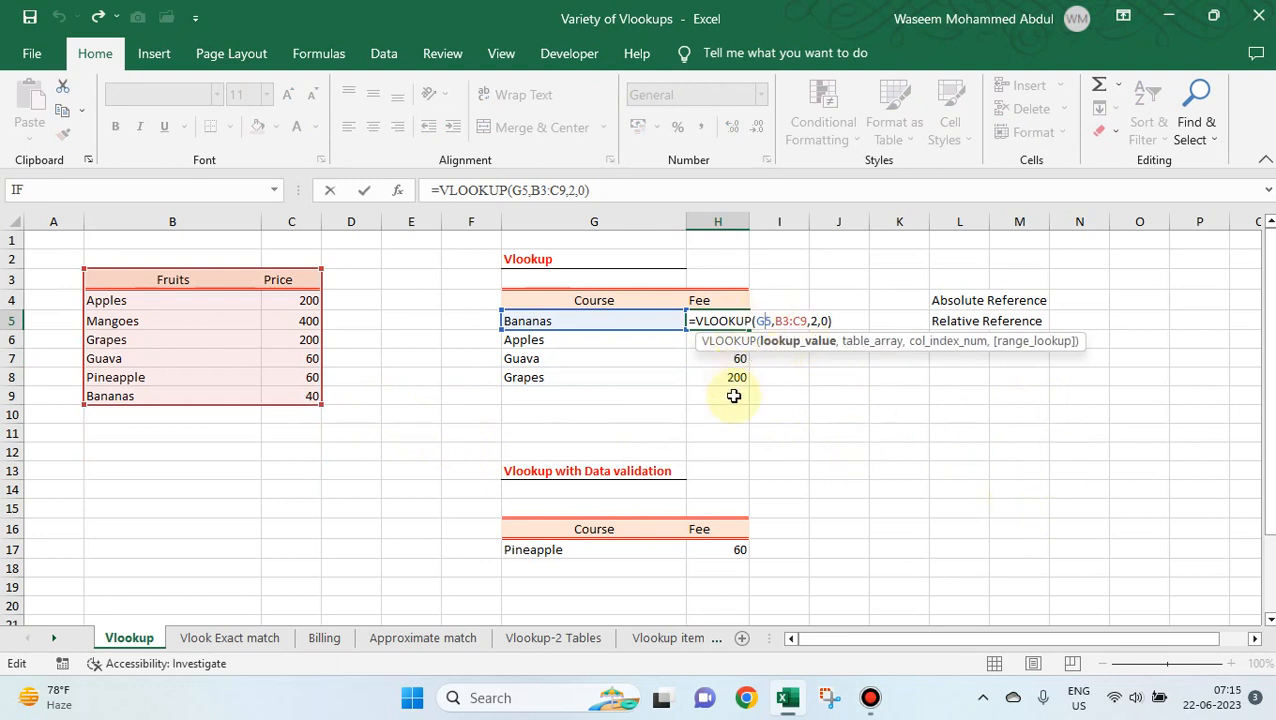
pyautogui.press('Escape')
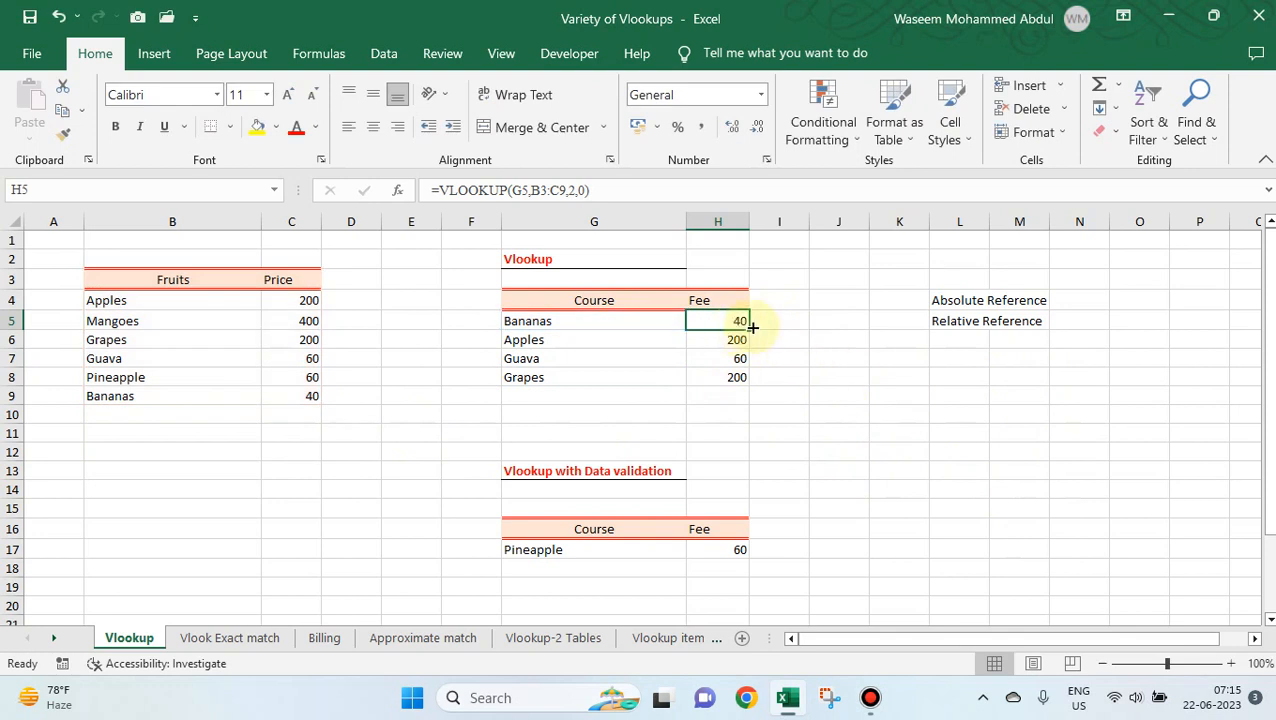
pyautogui.press('Down')
pyautogui.press('Down')
pyautogui.press('Down')
pyautogui.press('F2')
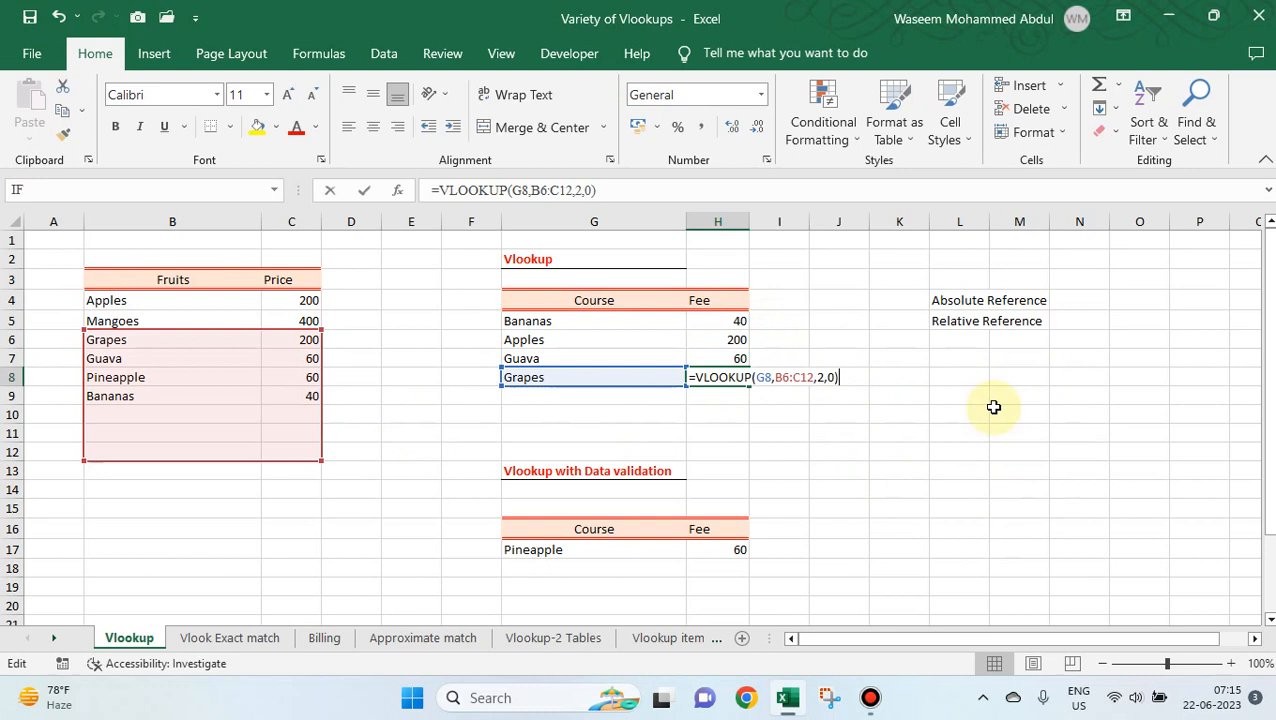
pyautogui.press('Escape')
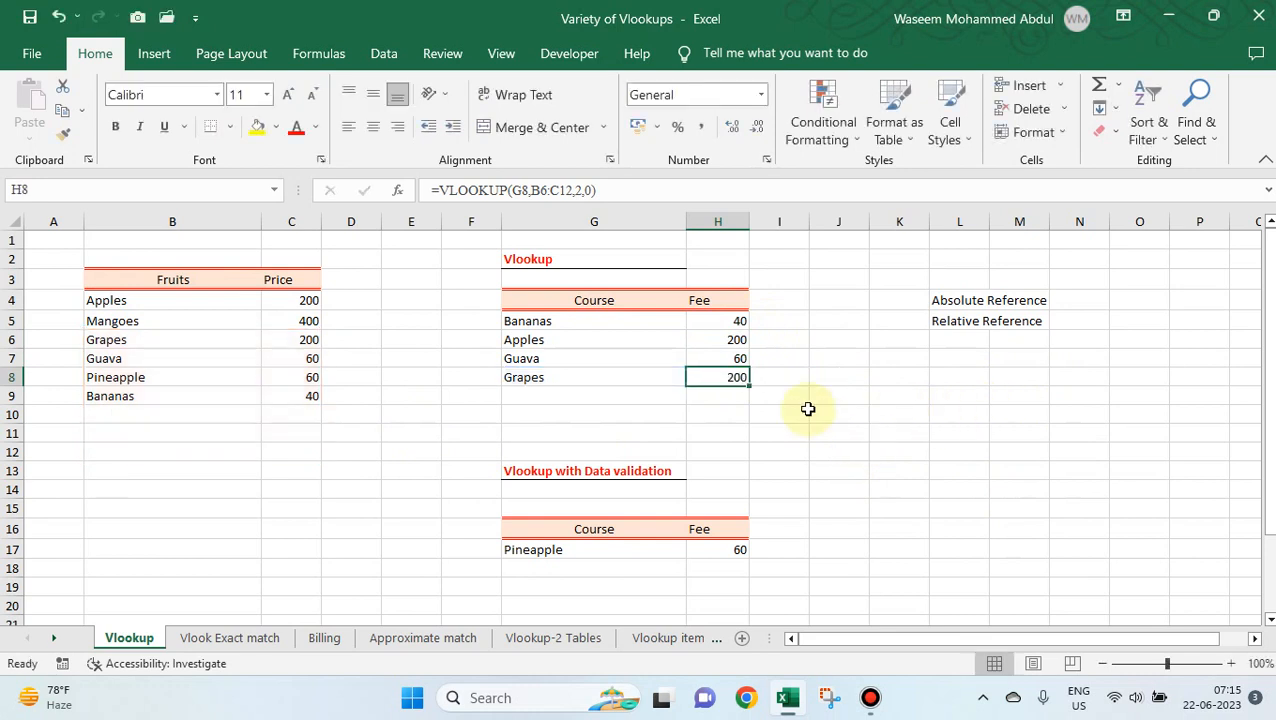
pyautogui.doubleClick(726, 390)
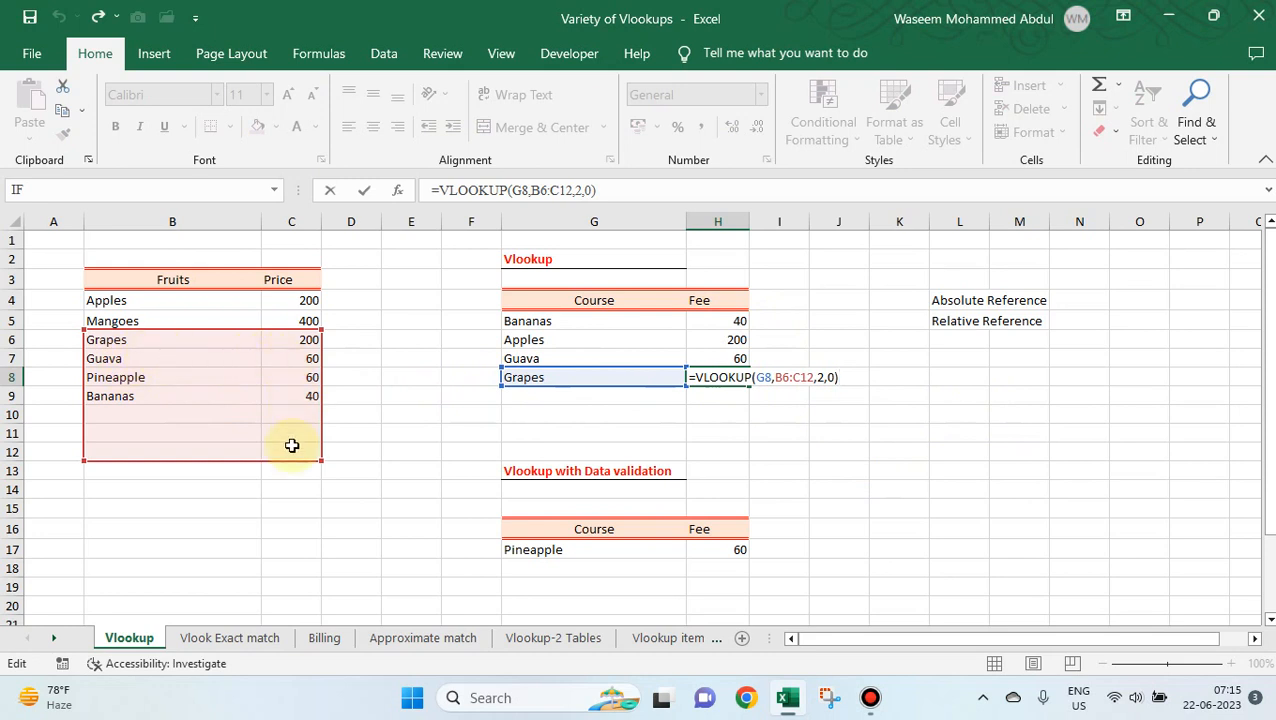
pyautogui.click(523, 388)
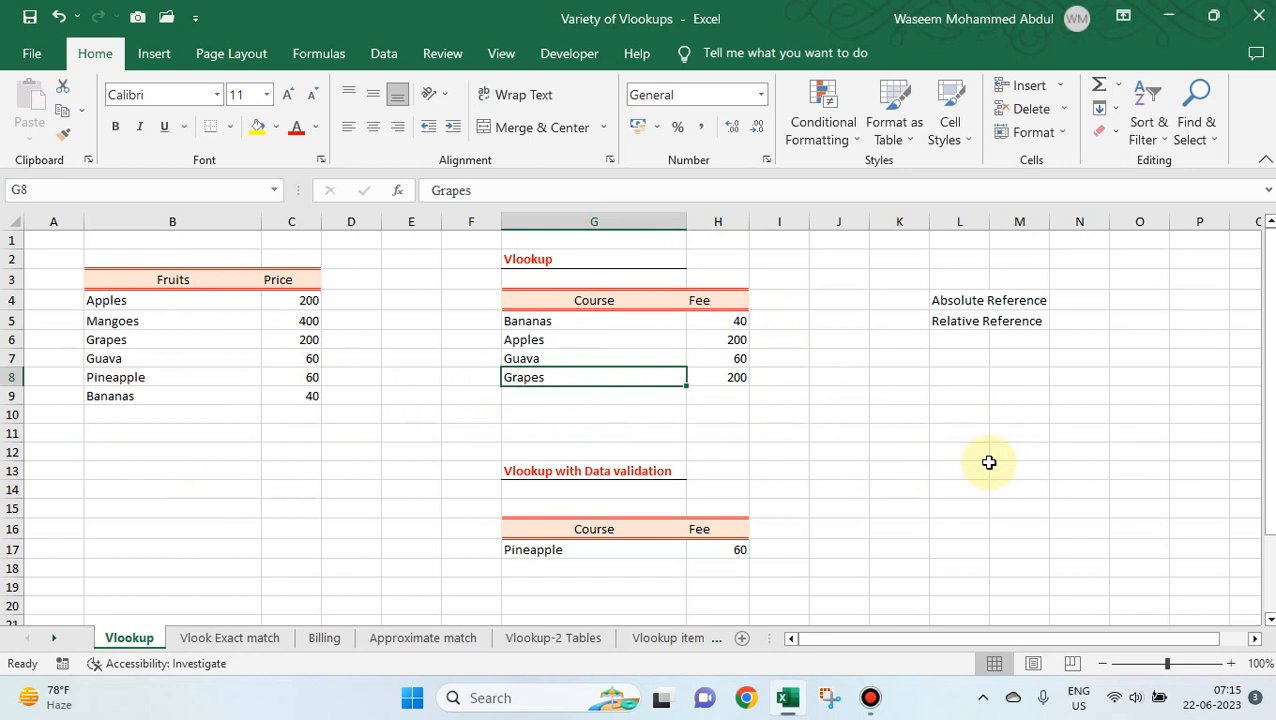
# Enter Apples in G8 and inspect H8's formula, whose B6:C12 range returns #N/A
pyautogui.write('Ap')
pyautogui.press('Tab')
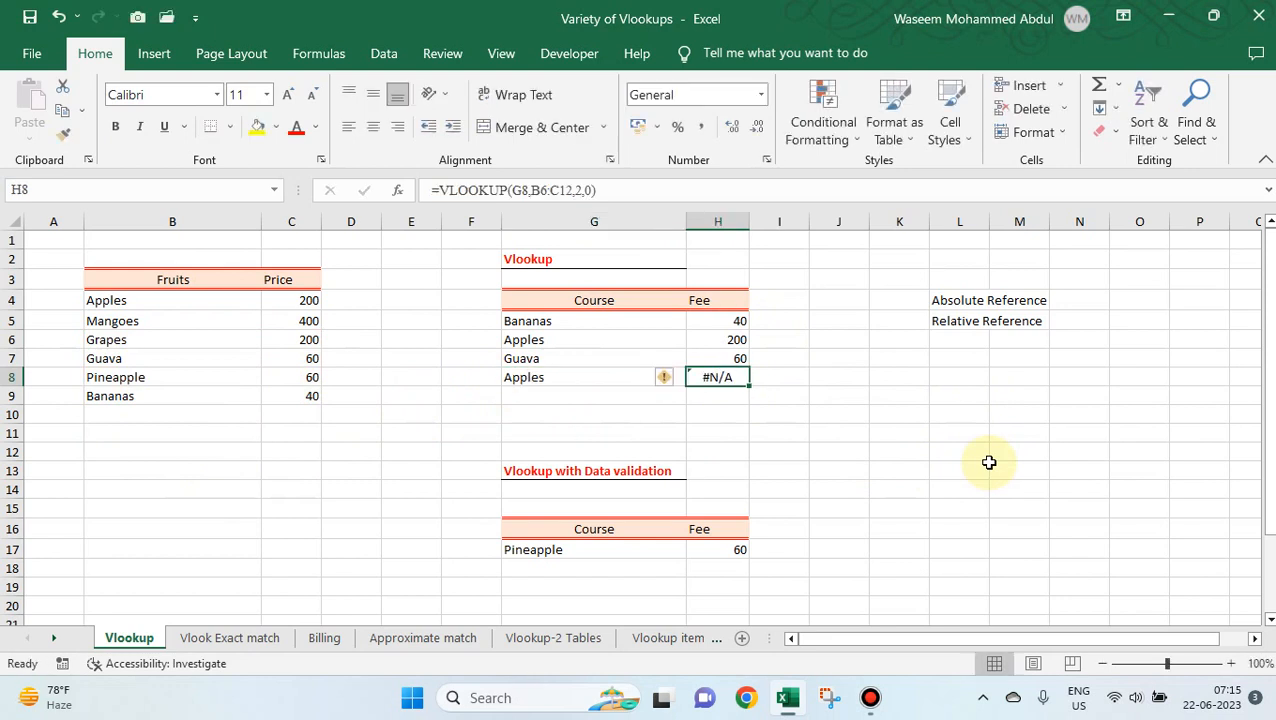
pyautogui.press('F2')
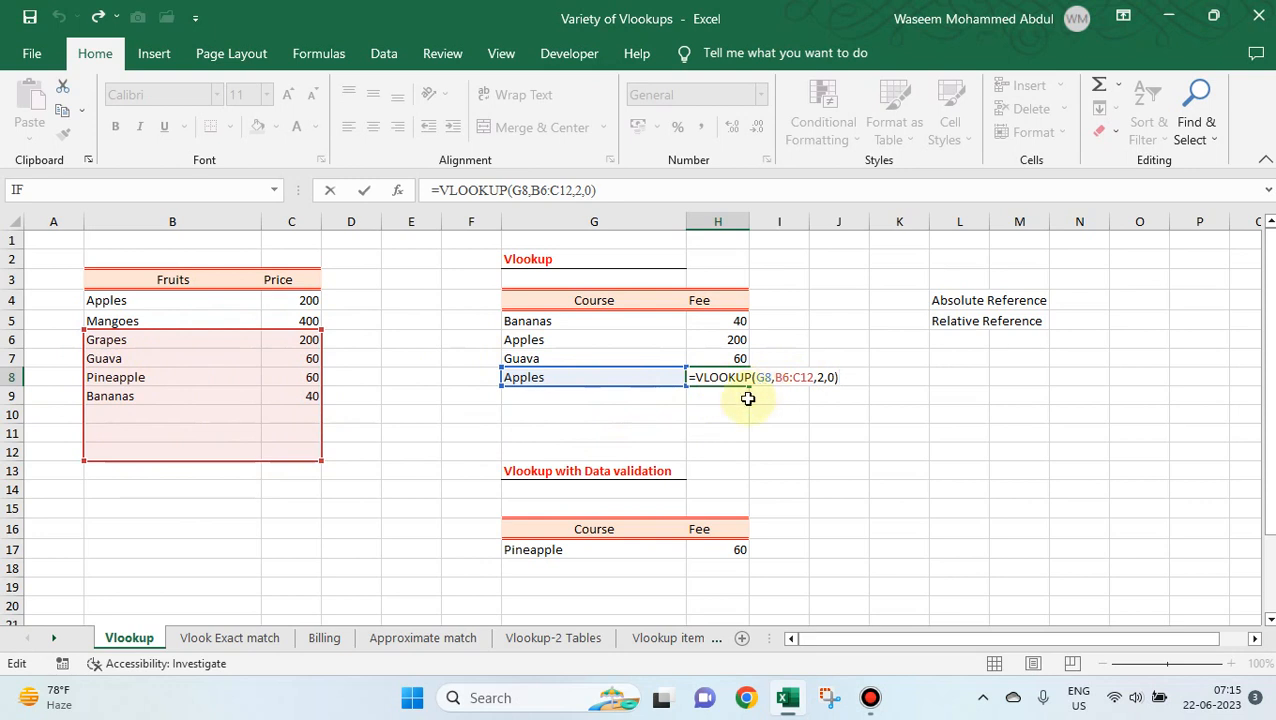
pyautogui.hotkey('ctrl', 'Return')
# Open H5's formula for editing at its lookup range argument
pyautogui.click(725, 321)
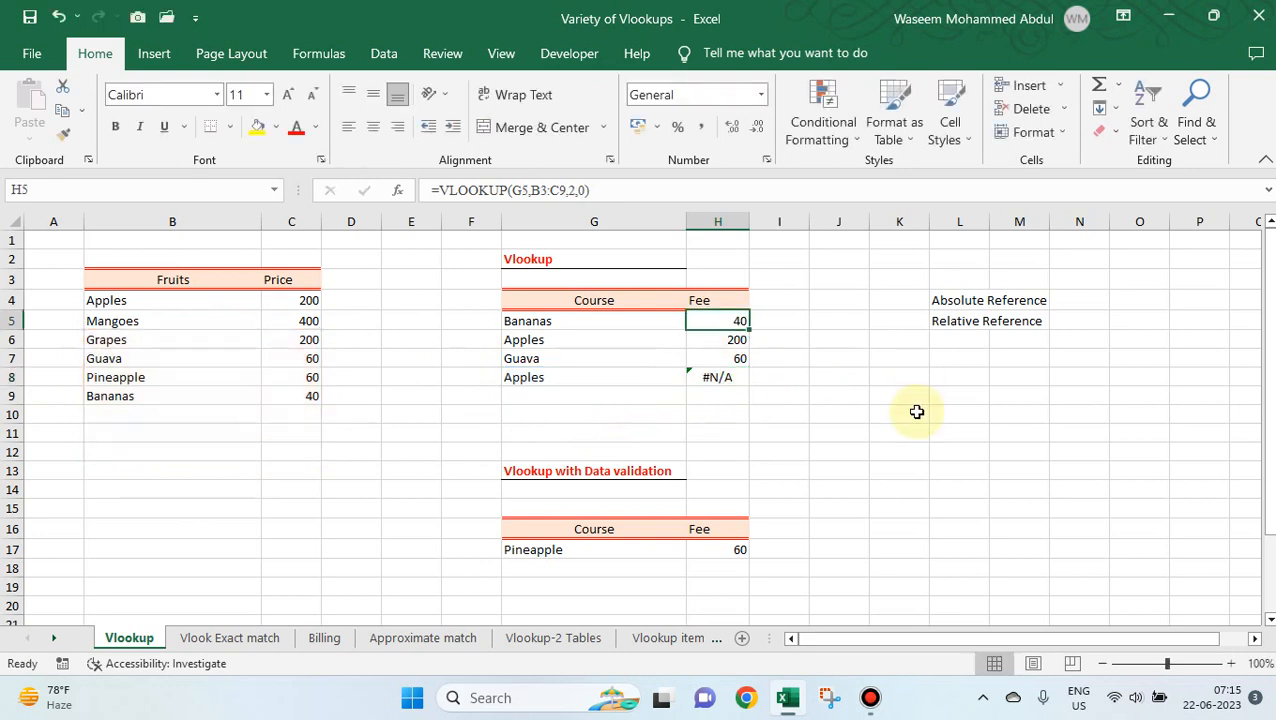
pyautogui.press('F2')
pyautogui.press('Left')
pyautogui.press('Left')
pyautogui.press('Left')
pyautogui.press('Left')
pyautogui.press('Left')
pyautogui.press('Left')
pyautogui.press('Left')
pyautogui.press('Left')
pyautogui.press('Left')
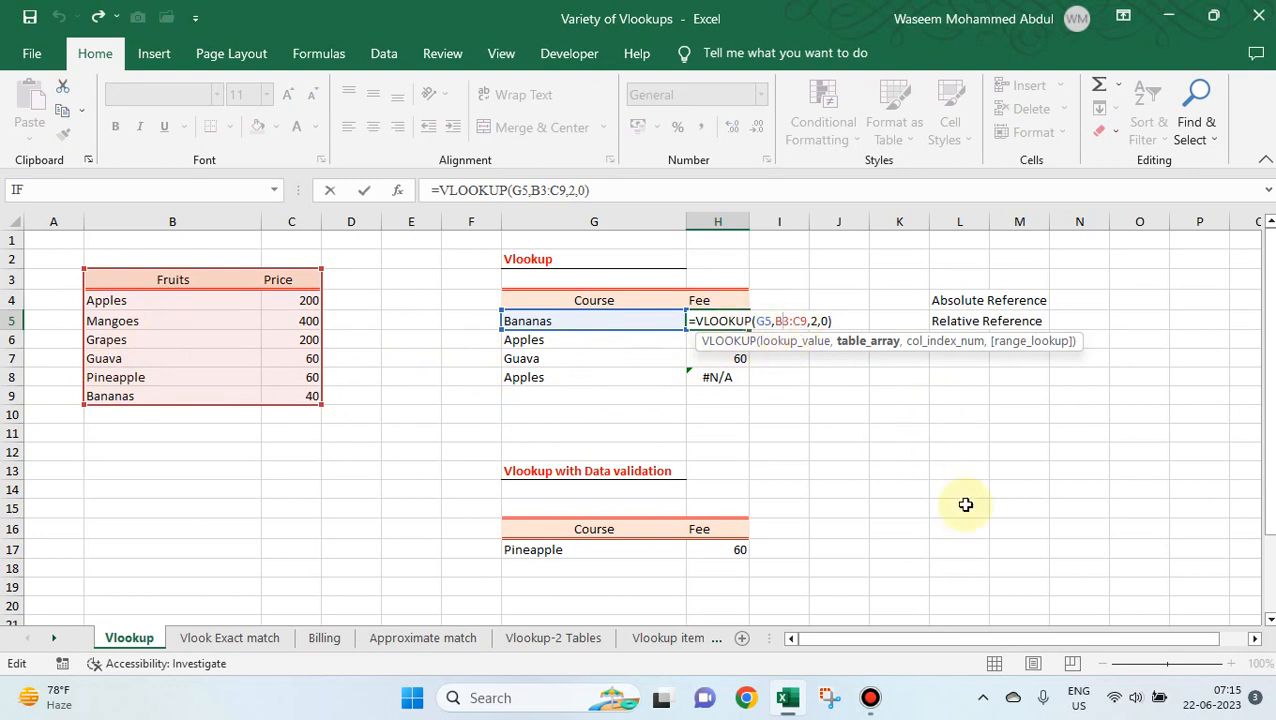
# Make H5's lookup range absolute as $B$3:$C$9 and fill it down to H8
pyautogui.press('F4')
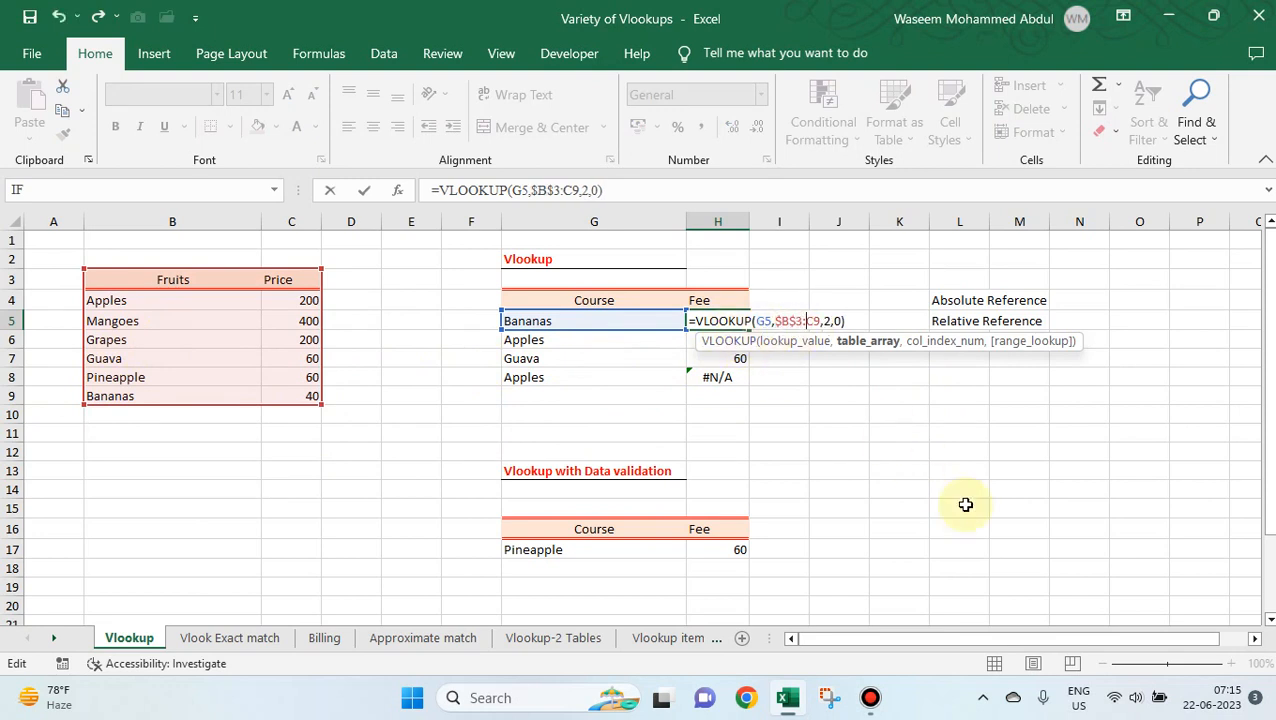
pyautogui.press('F4')
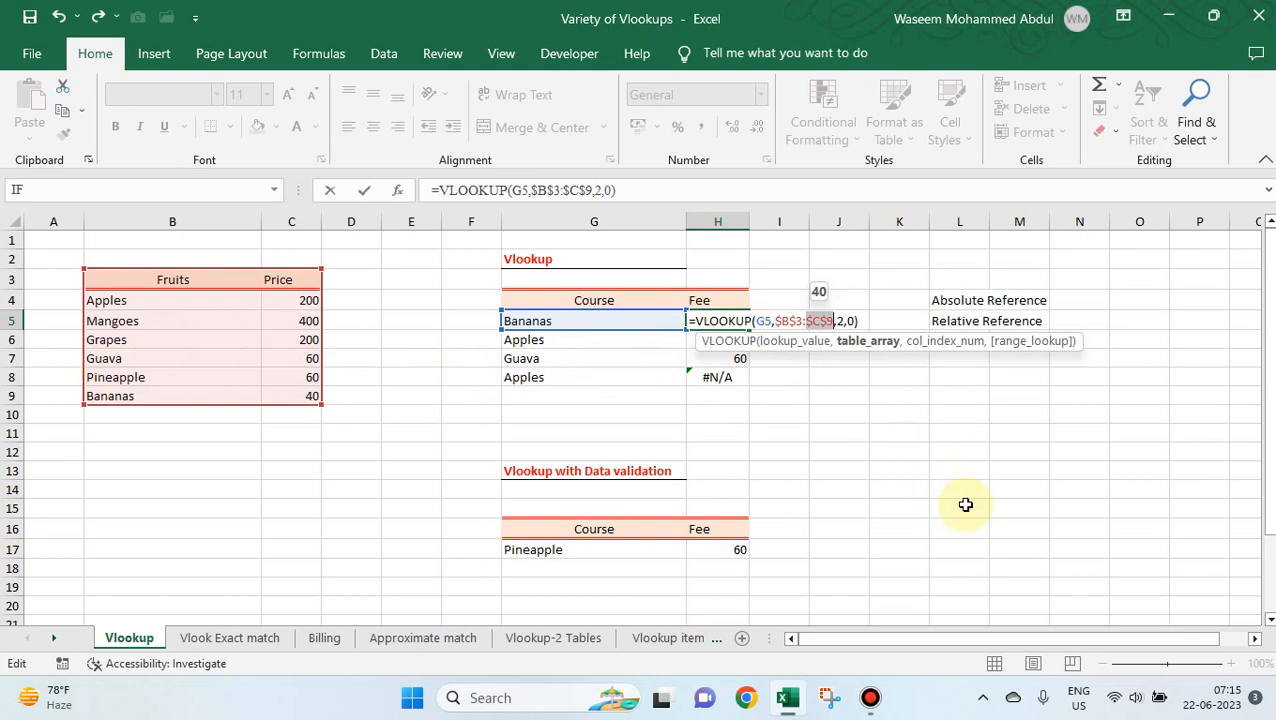
pyautogui.press('Tab')
pyautogui.press('Left')
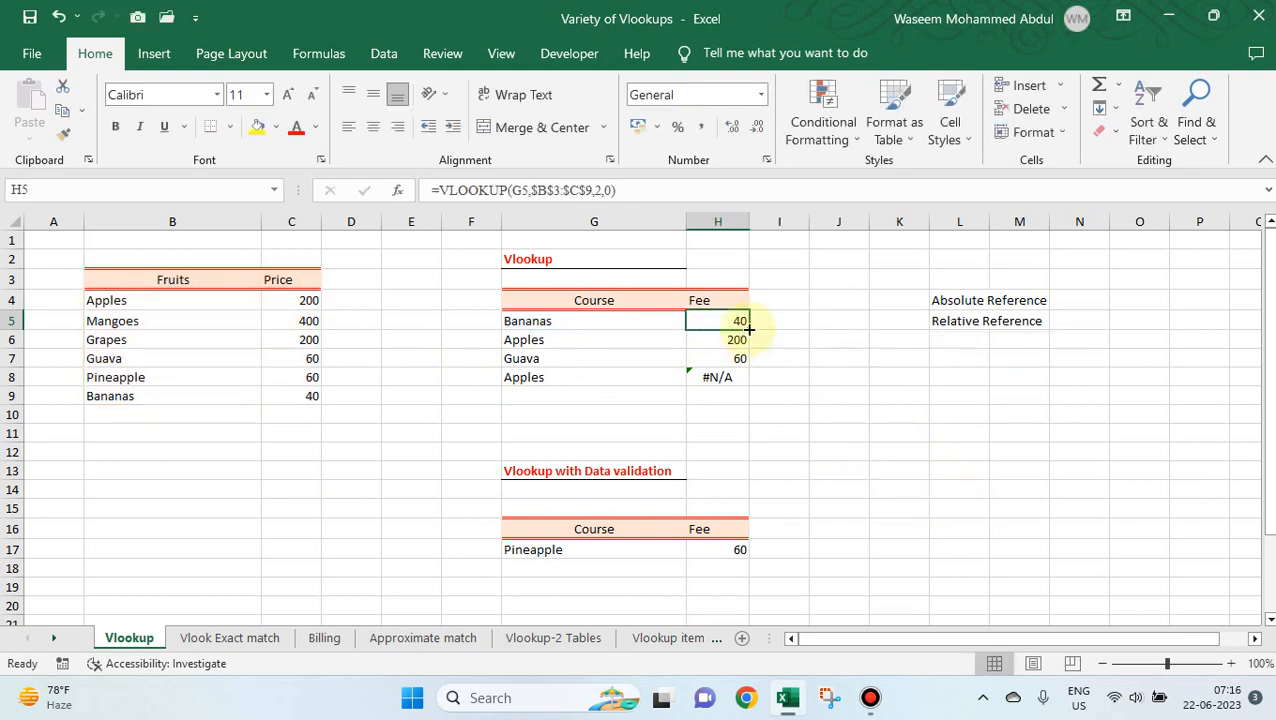
pyautogui.moveTo(748, 326); pyautogui.dragTo(721, 375)
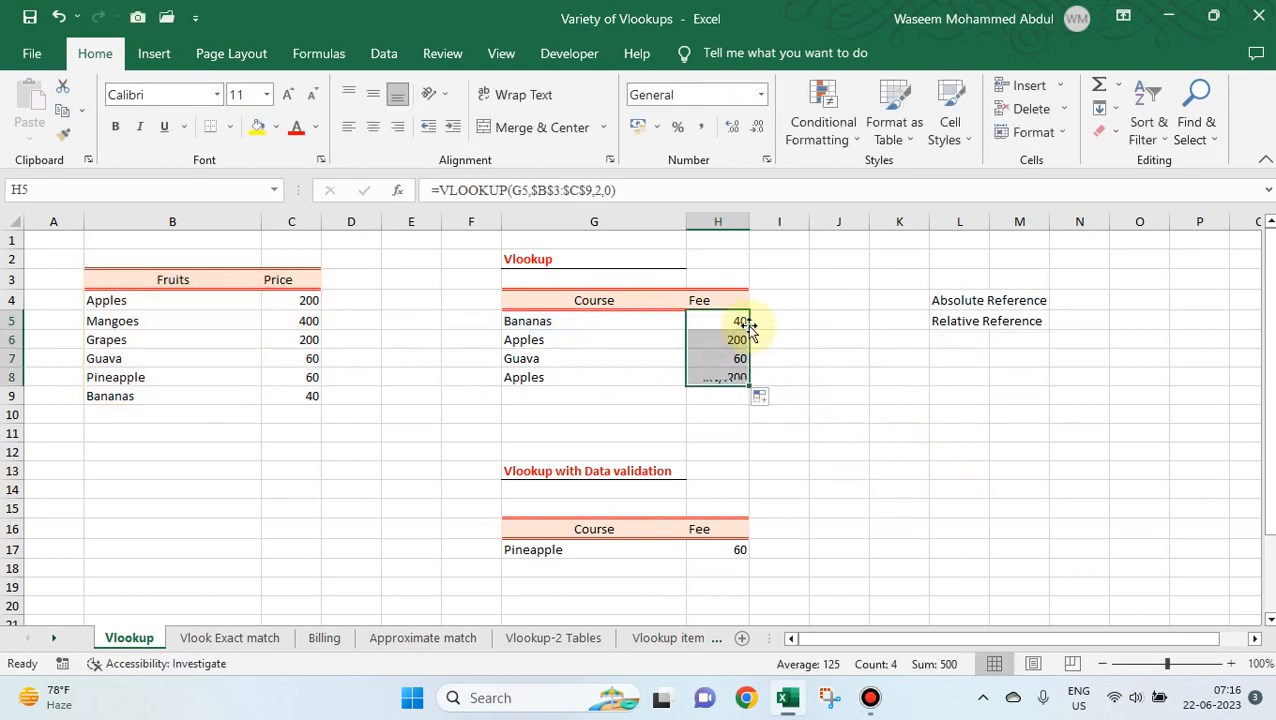
# Check that H8's formula uses $B$3:$C$9 and now returns 200 for Apples
pyautogui.click(730, 378)
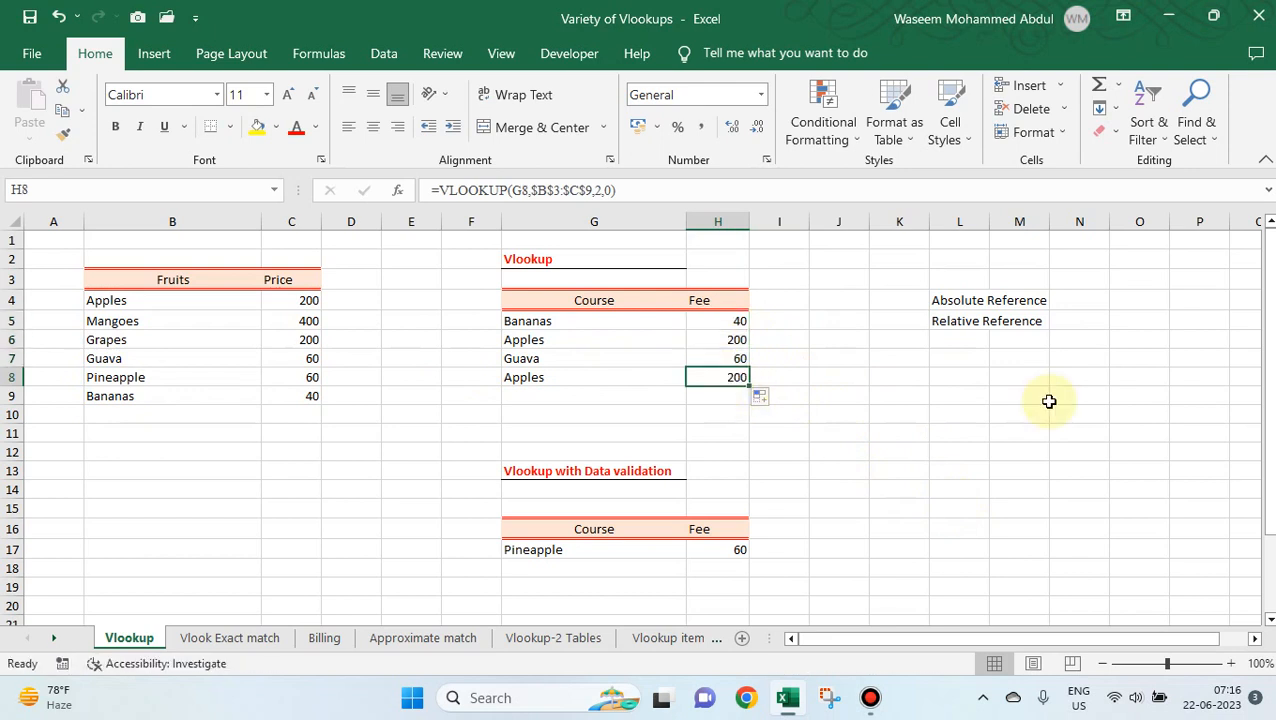
pyautogui.press('F2')
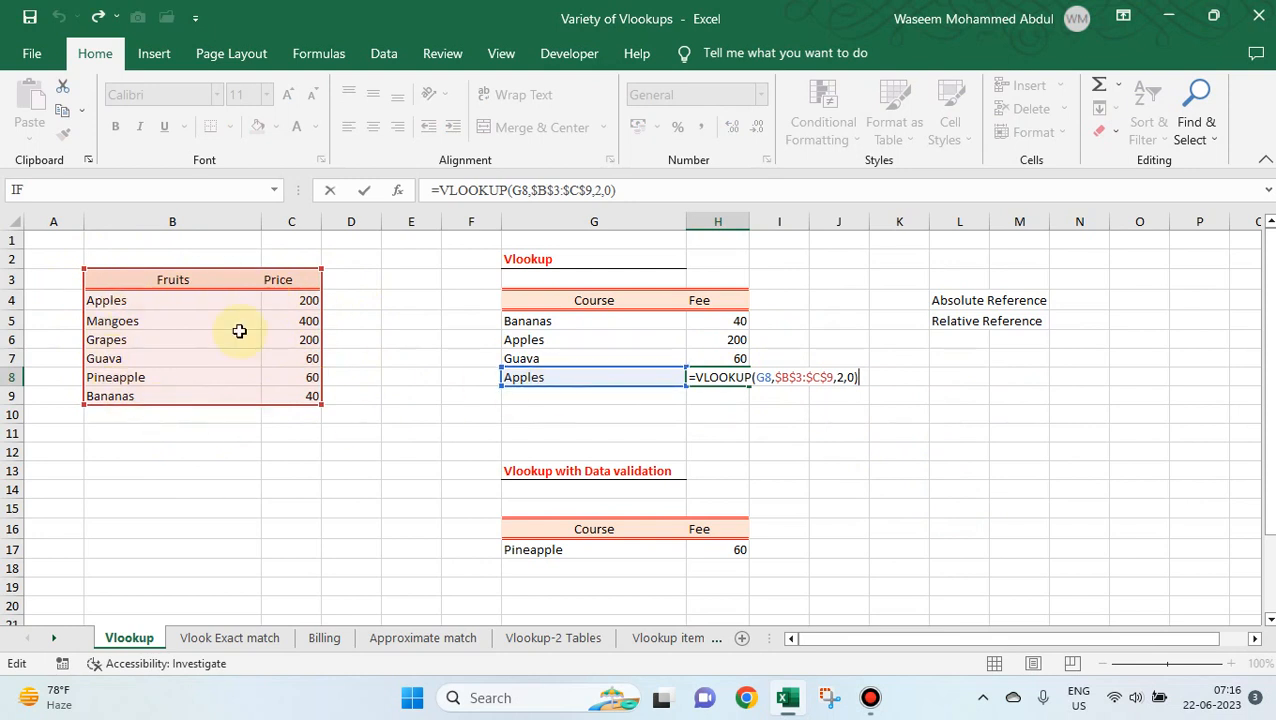
pyautogui.press('Escape')
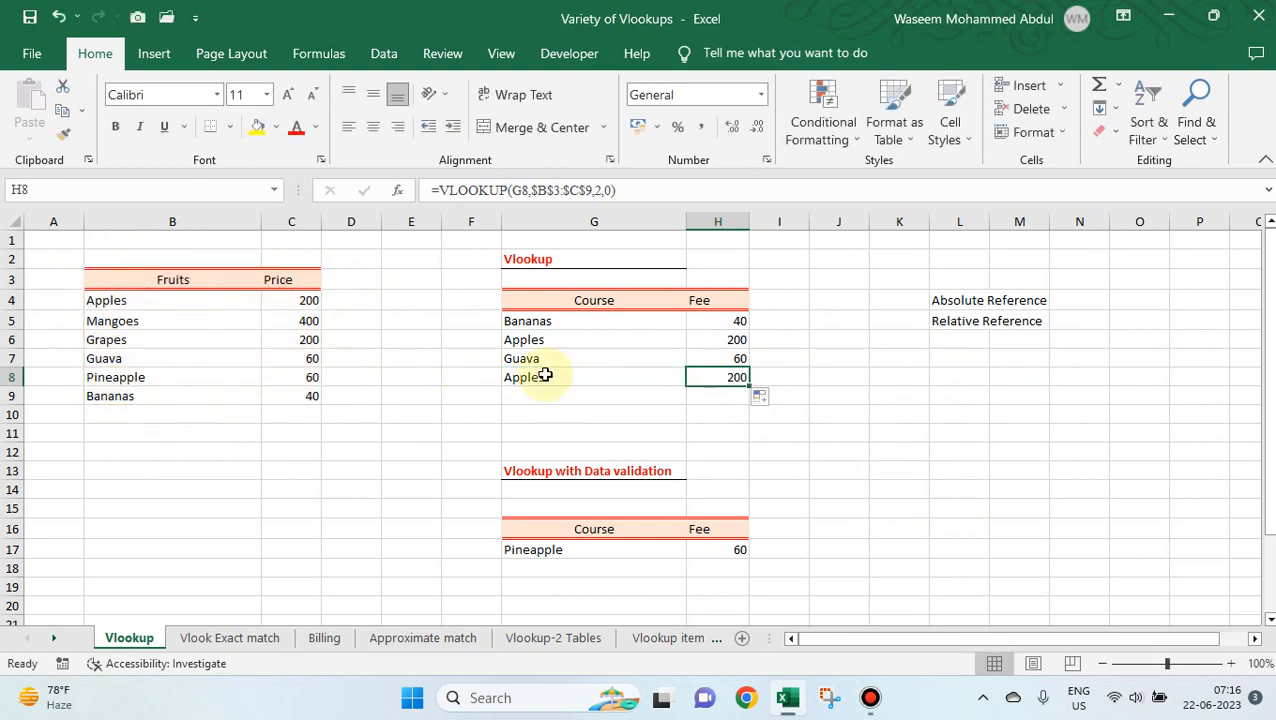
pyautogui.click(954, 300)
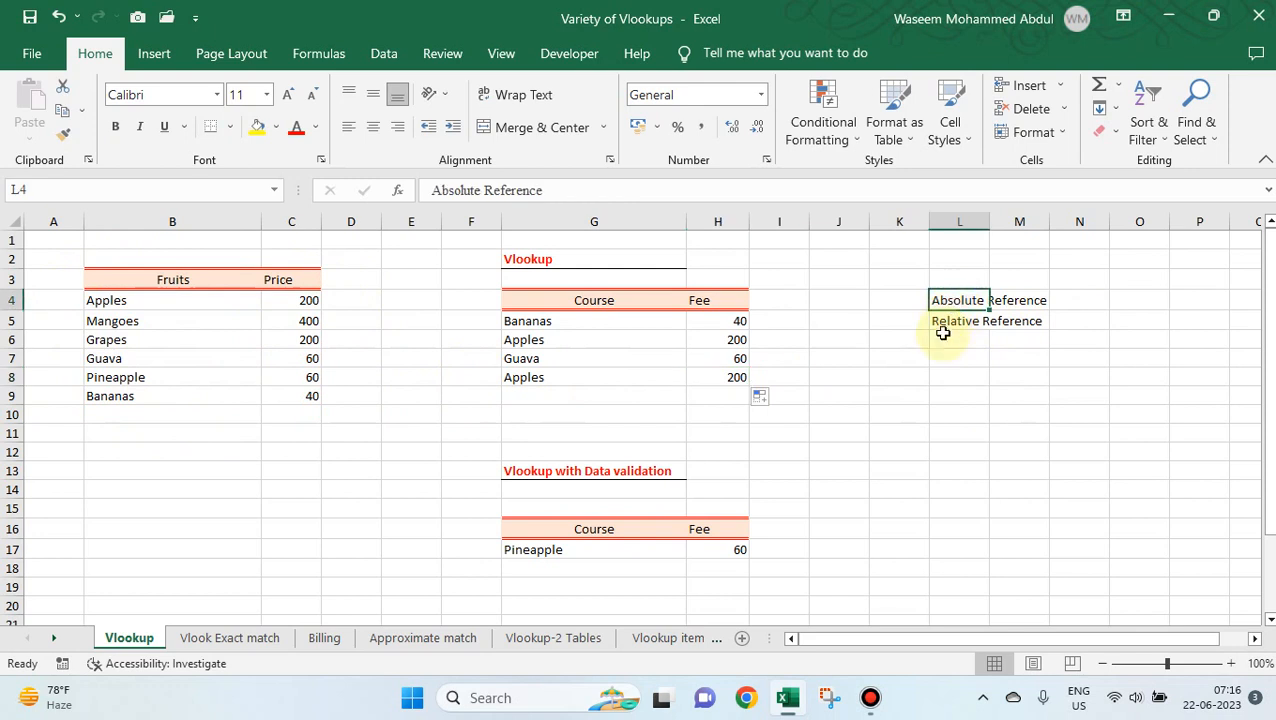
pyautogui.click(943, 323)
pyautogui.click(738, 322)
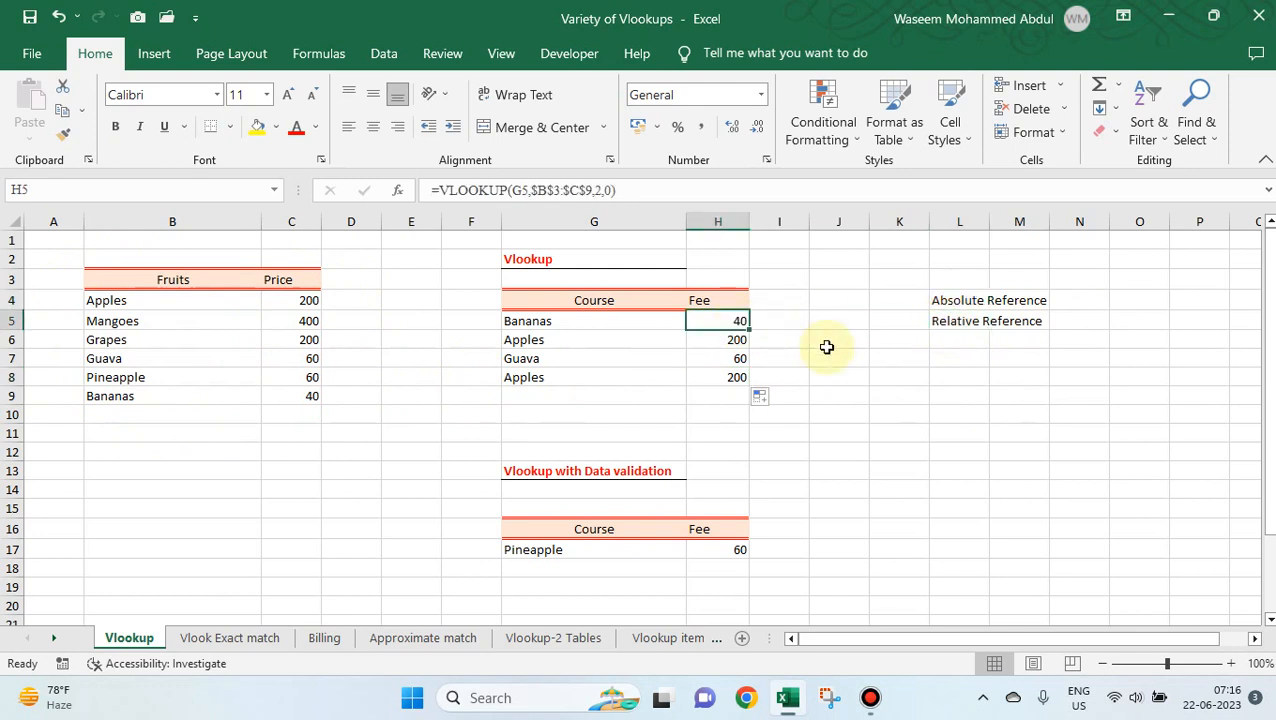
pyautogui.press('F2')
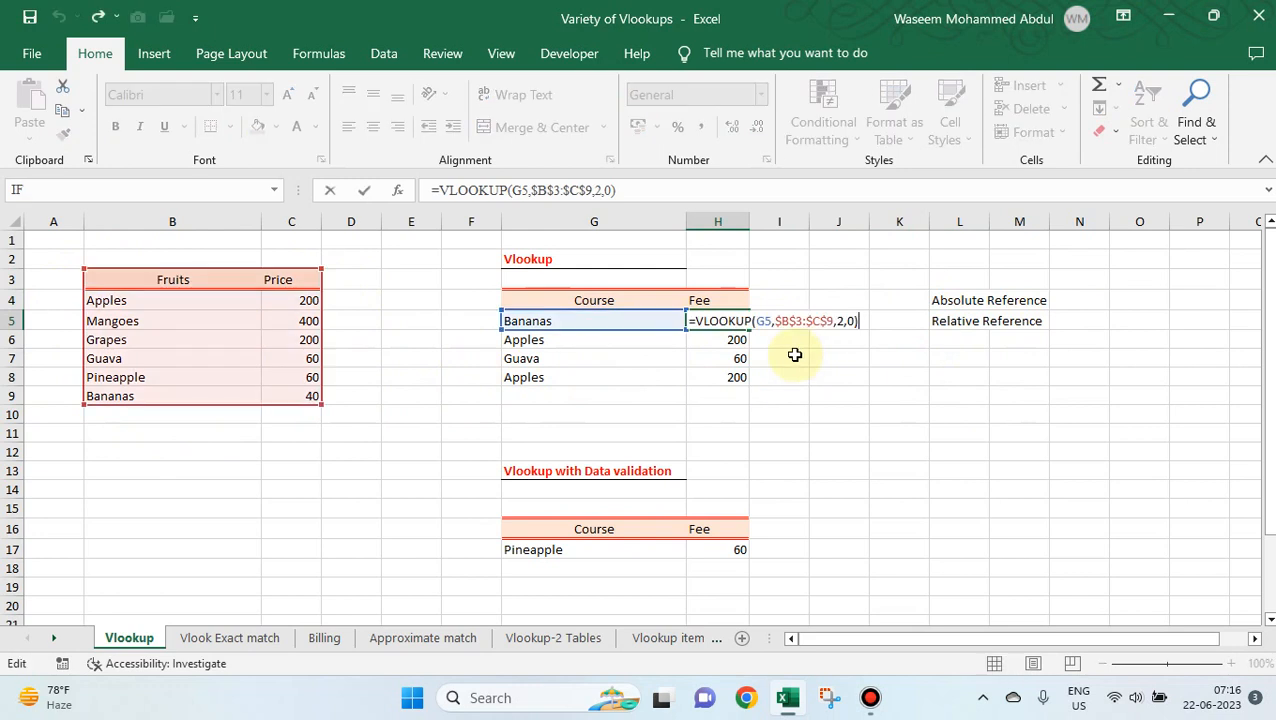
pyautogui.press('Escape')
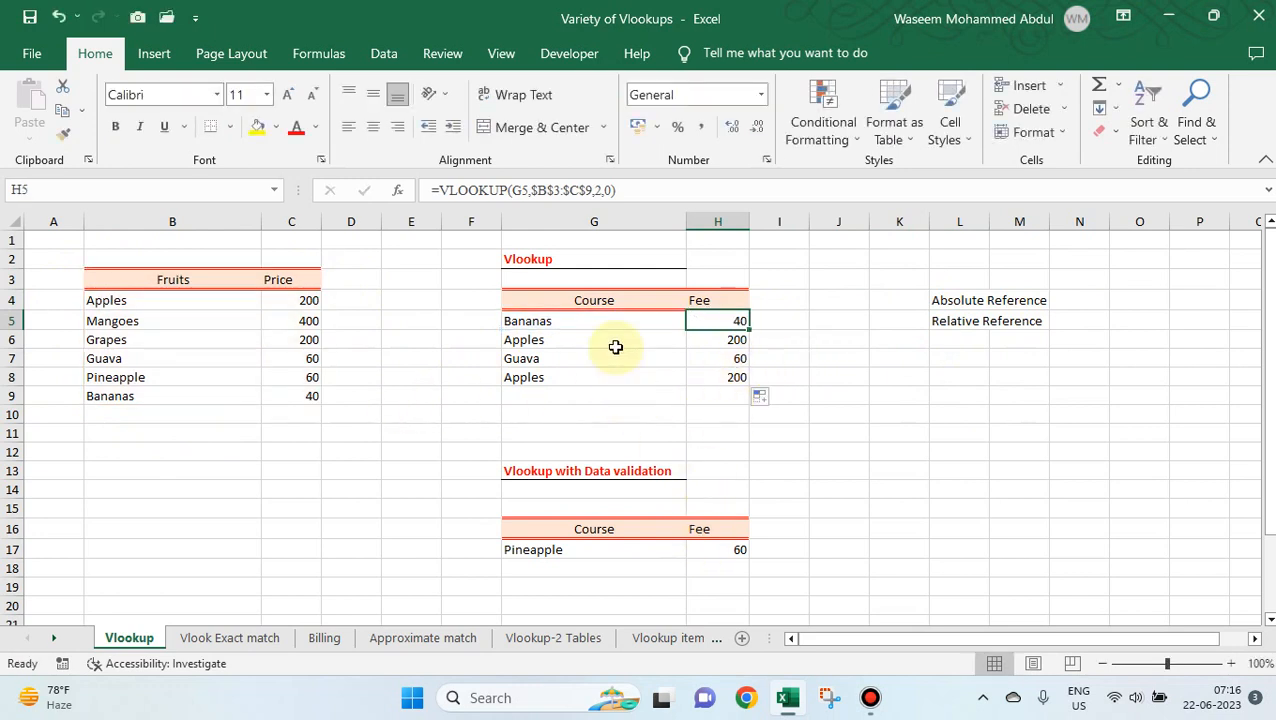
pyautogui.click(557, 324)
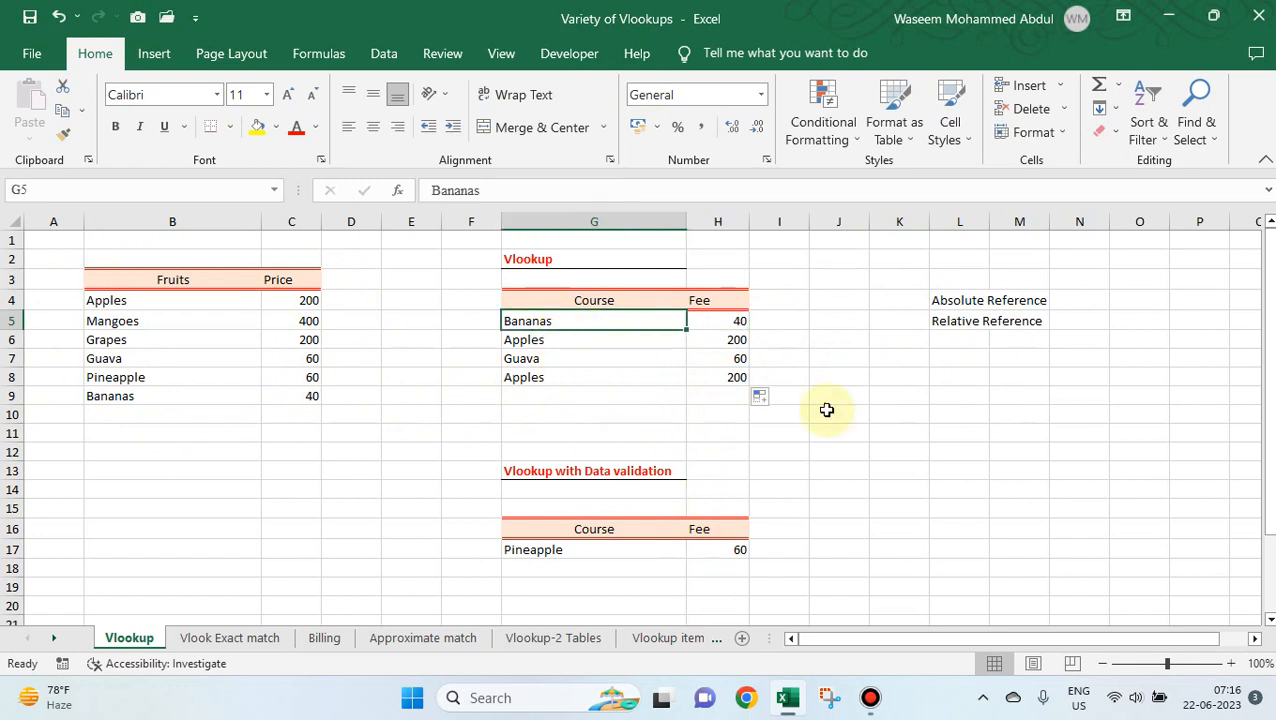
pyautogui.press('Down')
pyautogui.press('Down')
pyautogui.press('Down')
pyautogui.write('A')
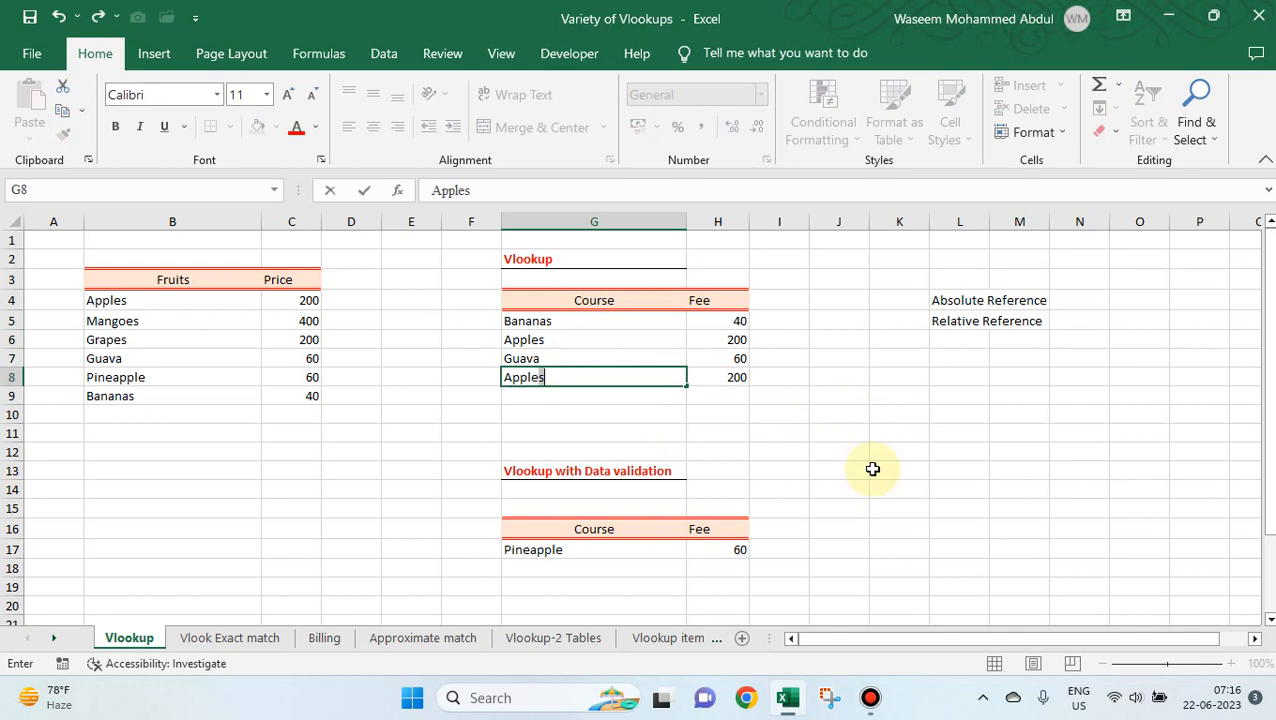
pyautogui.press('Tab')
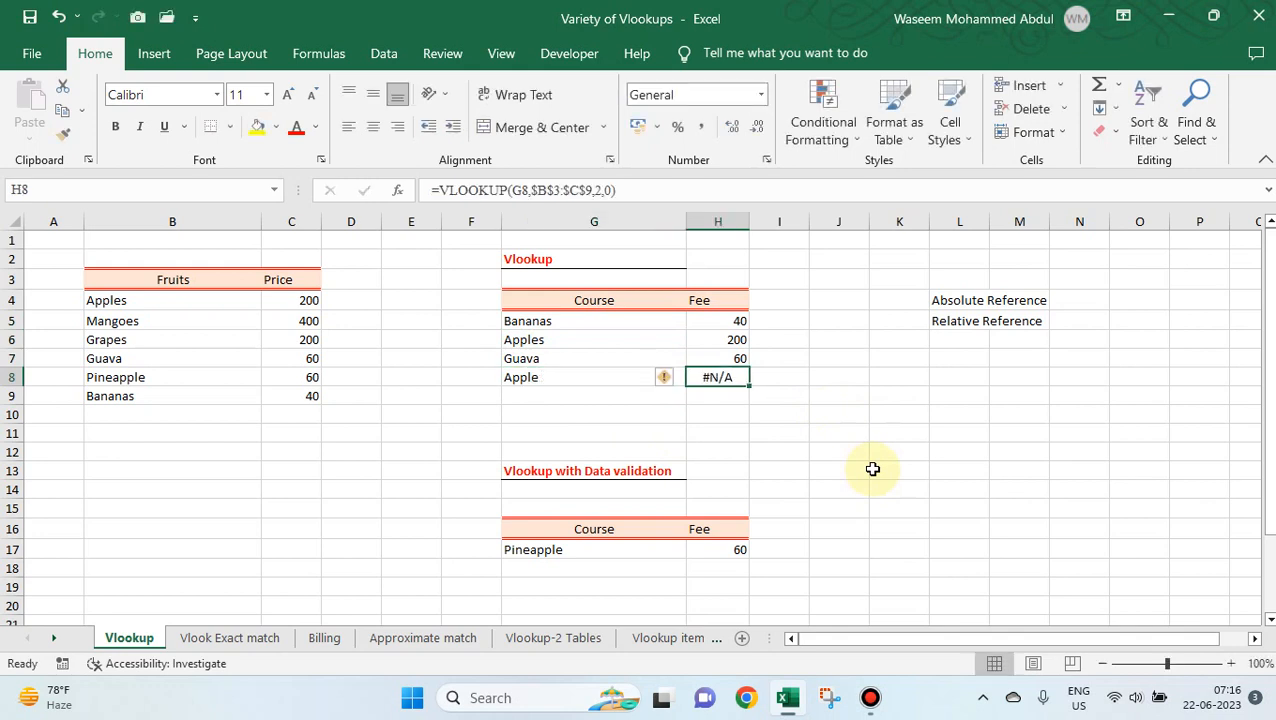
pyautogui.press('Left')
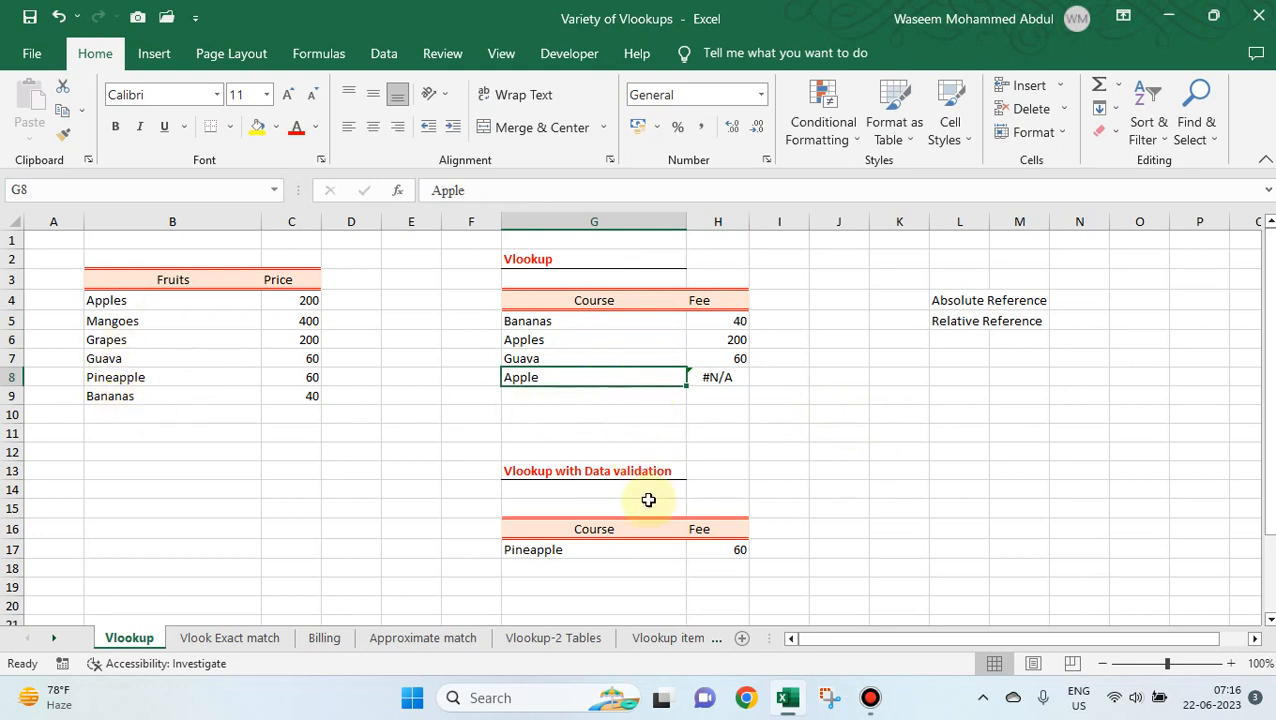
pyautogui.press('F2')
pyautogui.write('s')
pyautogui.press('Tab')
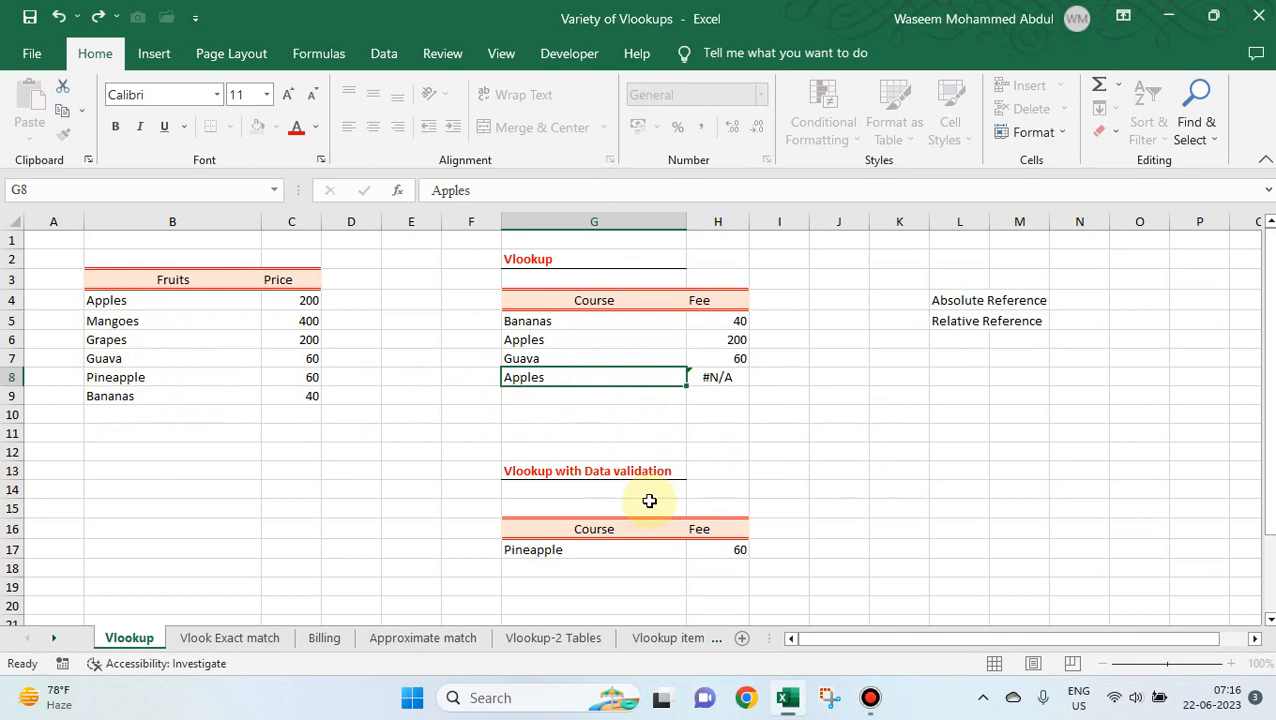
pyautogui.press('Left')
pyautogui.press('Right')
pyautogui.press('F2')
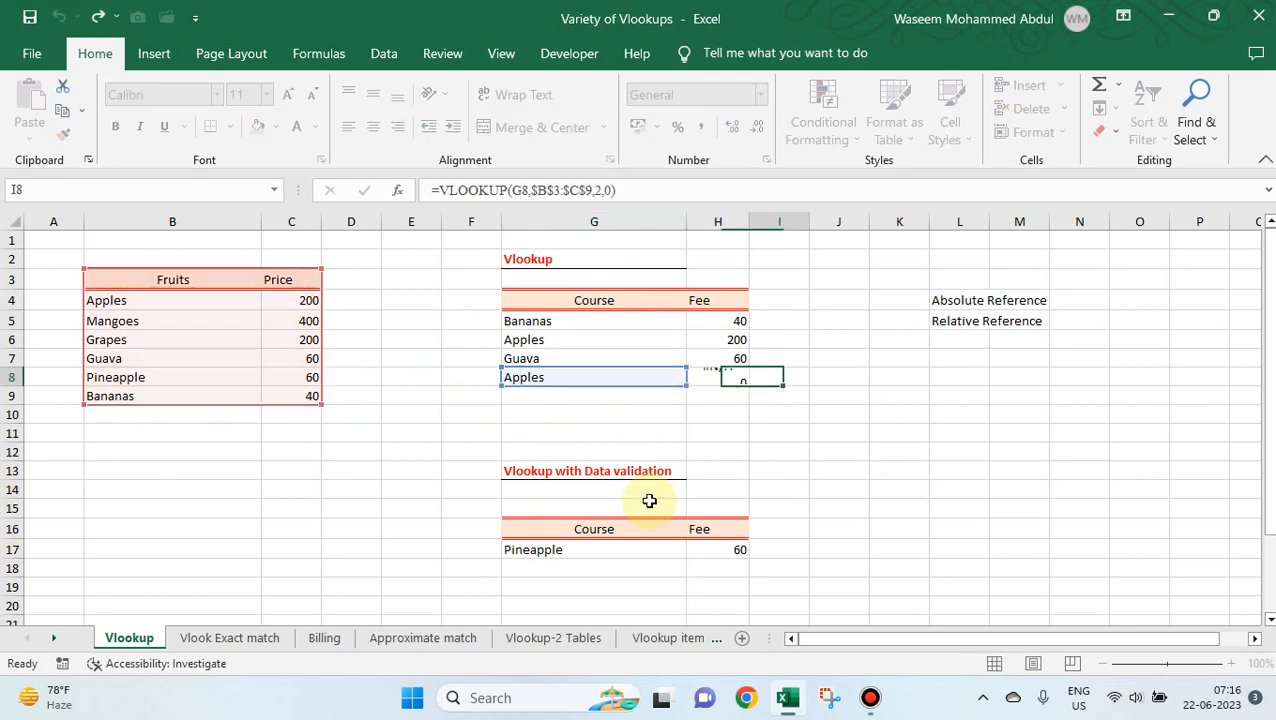
pyautogui.press('Escape')
pyautogui.press('Left')
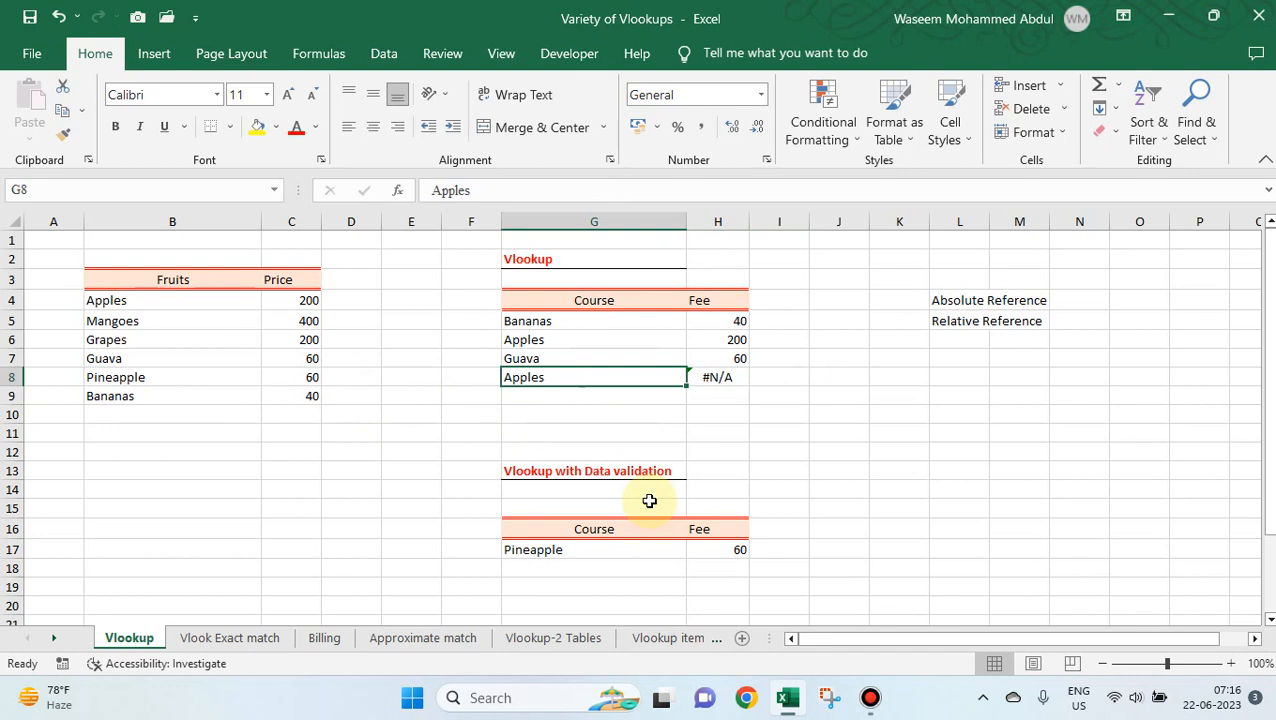
pyautogui.write('Appl')
pyautogui.press('Tab')
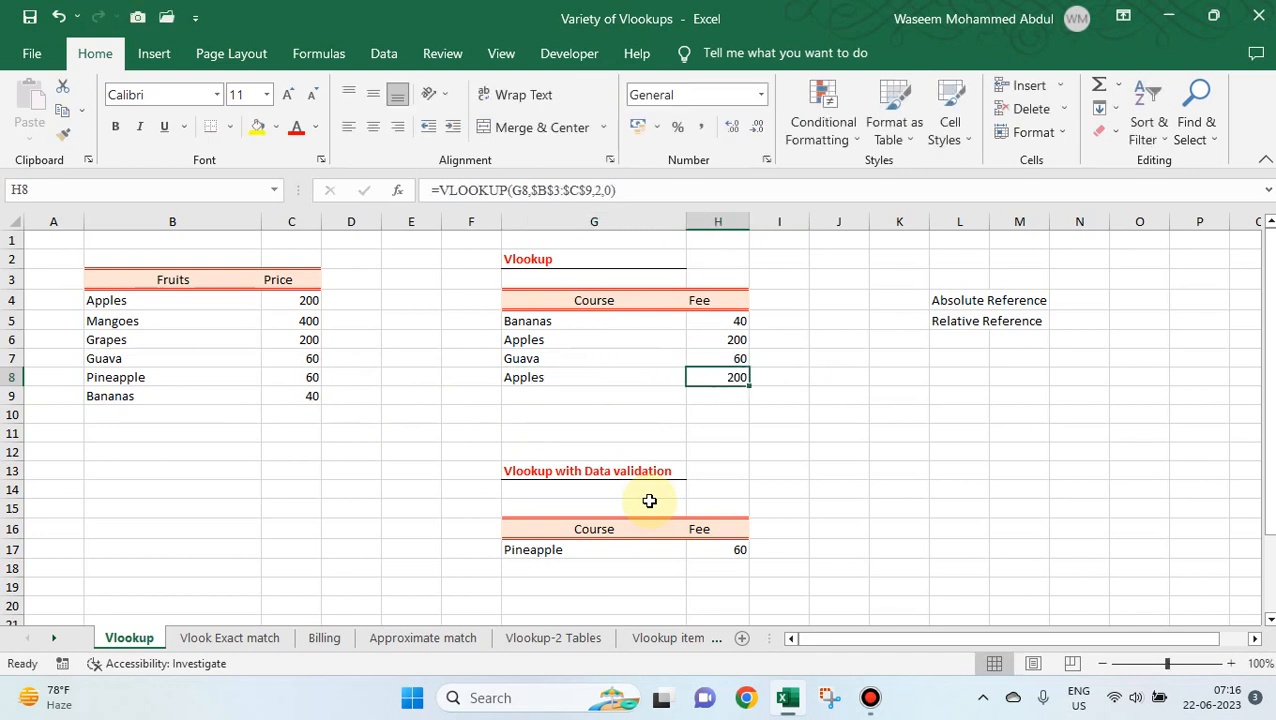
pyautogui.press('Left')
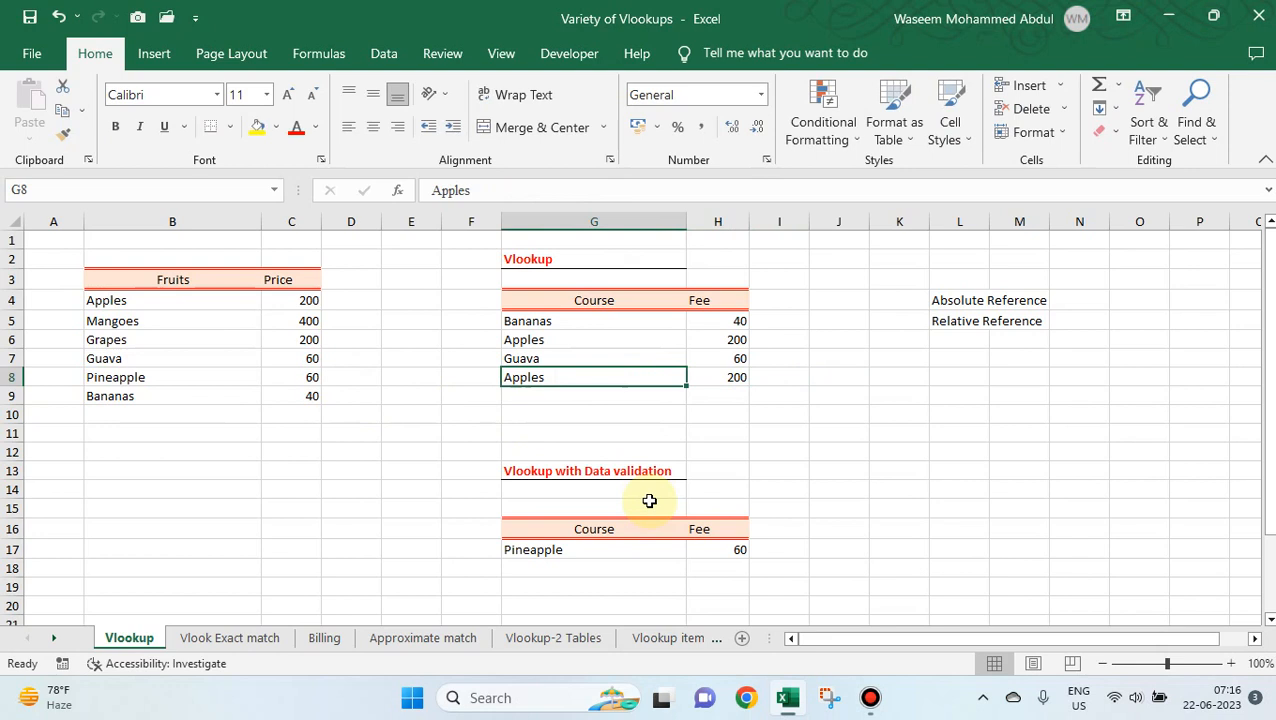
pyautogui.scroll(-1, 650, 500)
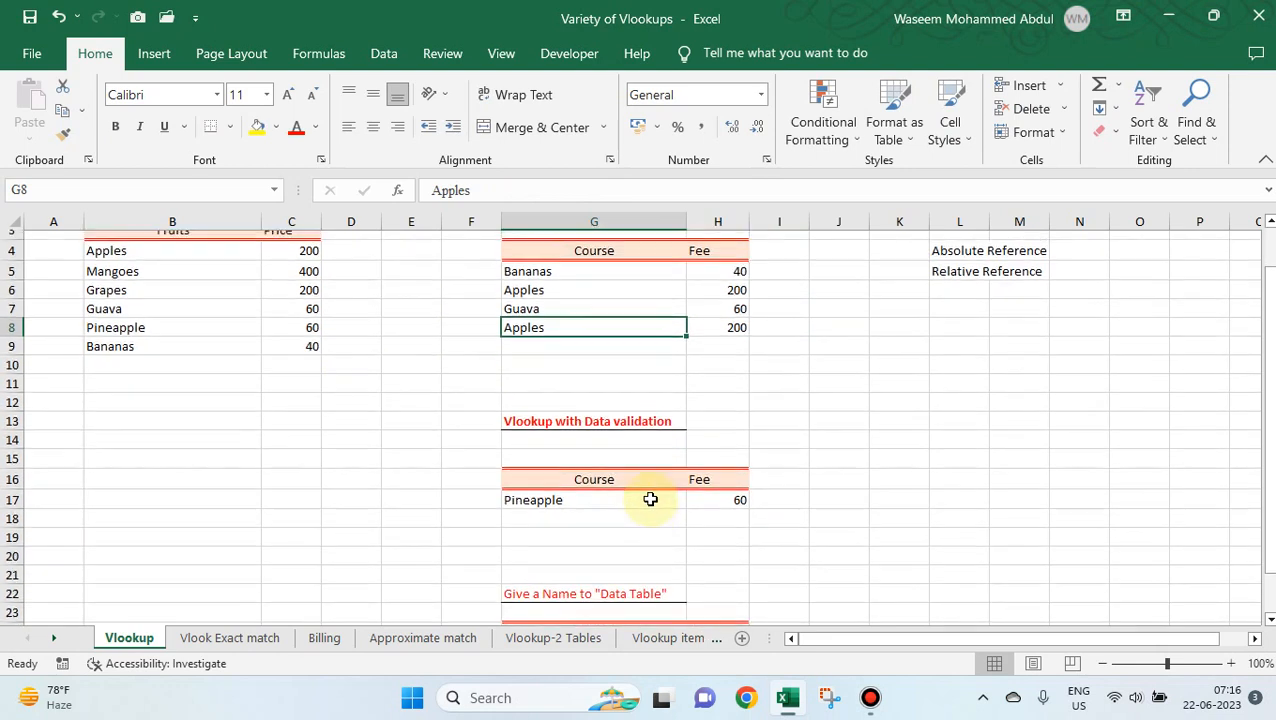
pyautogui.scroll(1, 650, 499)
pyautogui.click(955, 304)
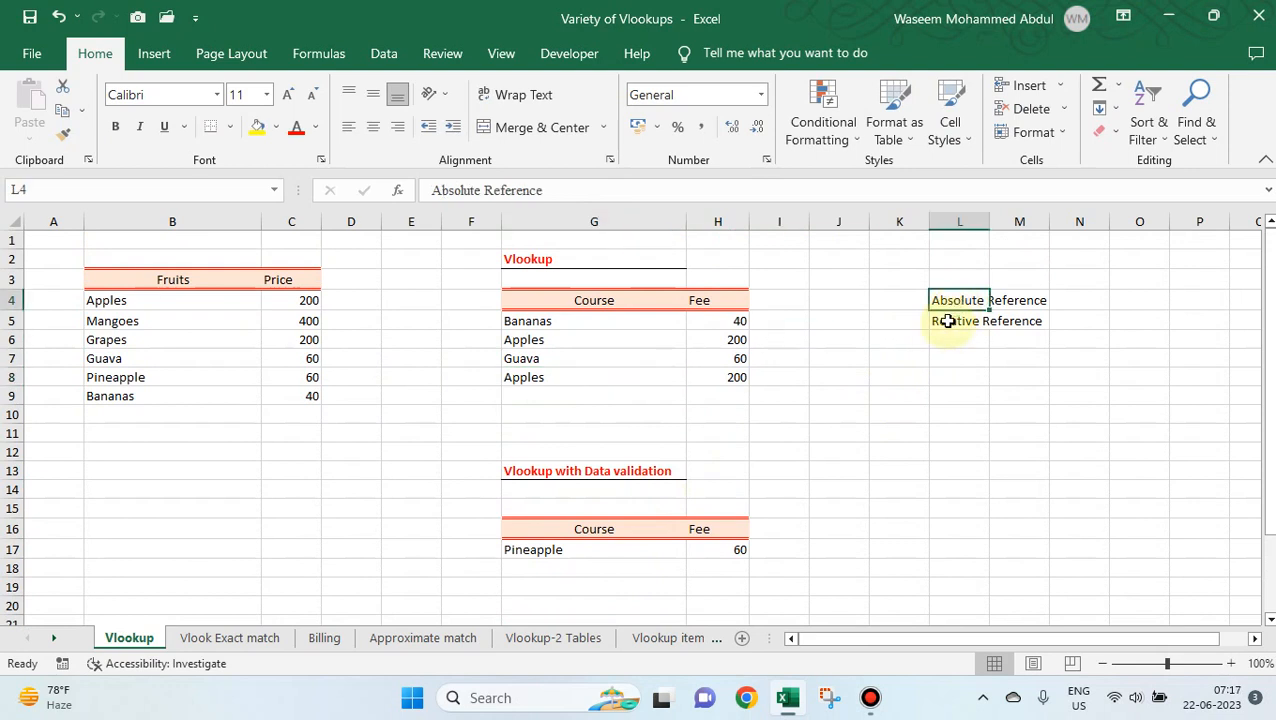
pyautogui.click(940, 320)
pyautogui.scroll(-2, 903, 361)
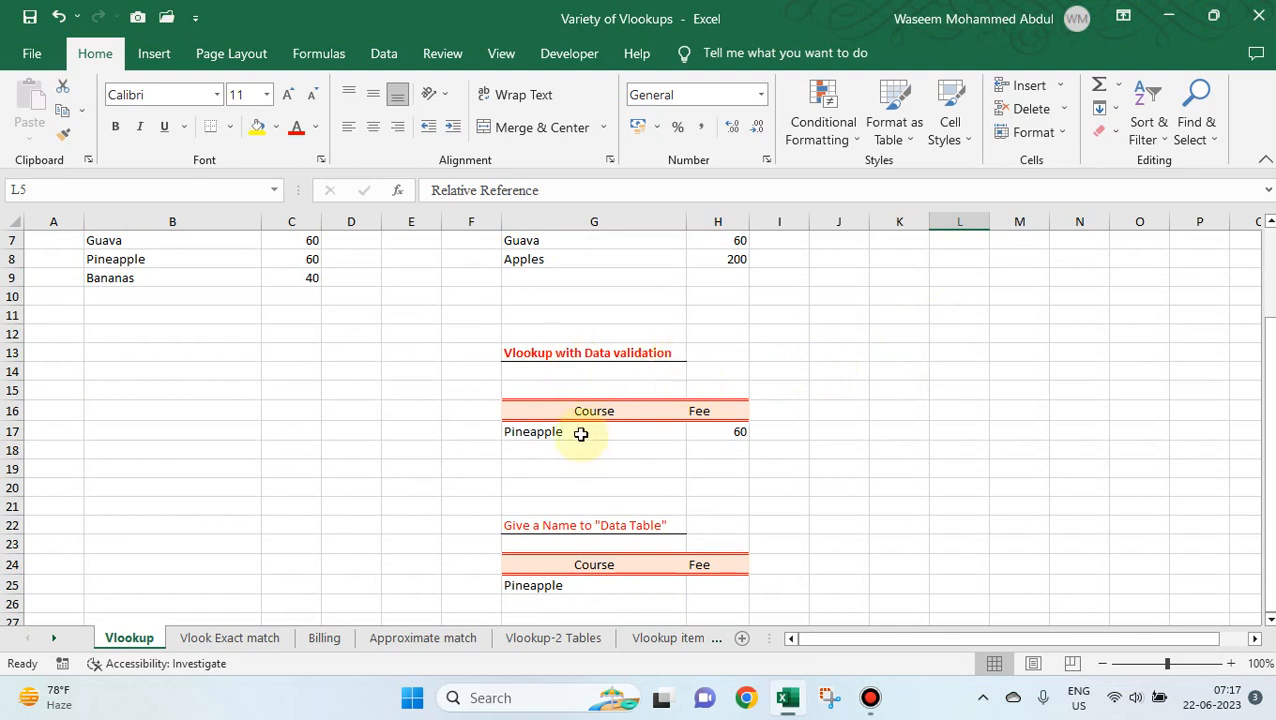
pyautogui.scroll(2, 580, 433)
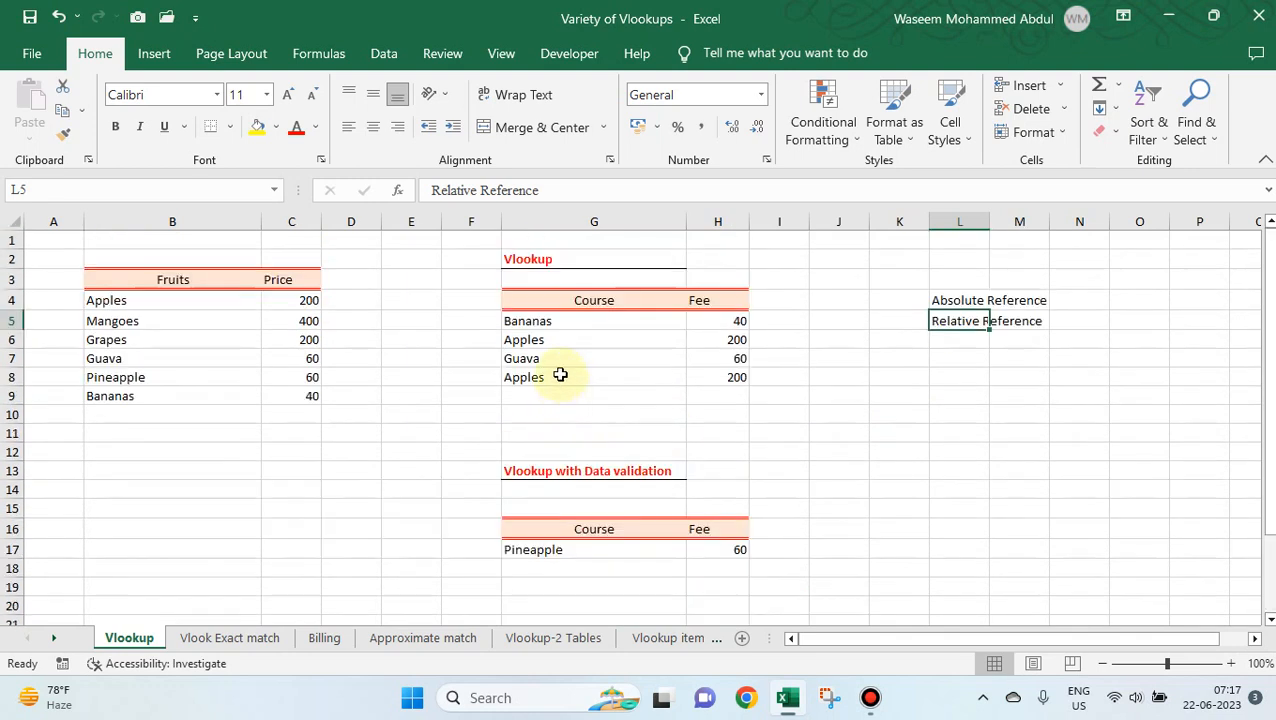
pyautogui.click(561, 376)
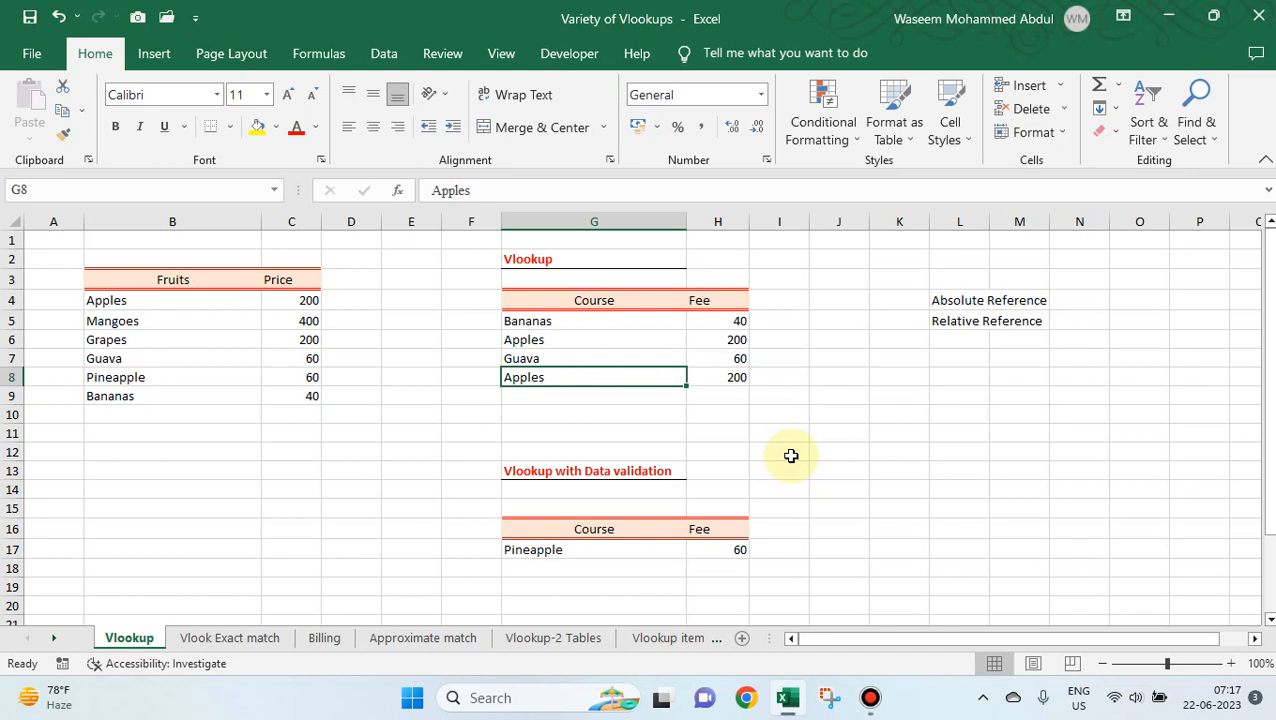
# Try Mangoes, Grapes and Pineapple in turn from G17's course dropdown
pyautogui.scroll(-2, 790, 455)
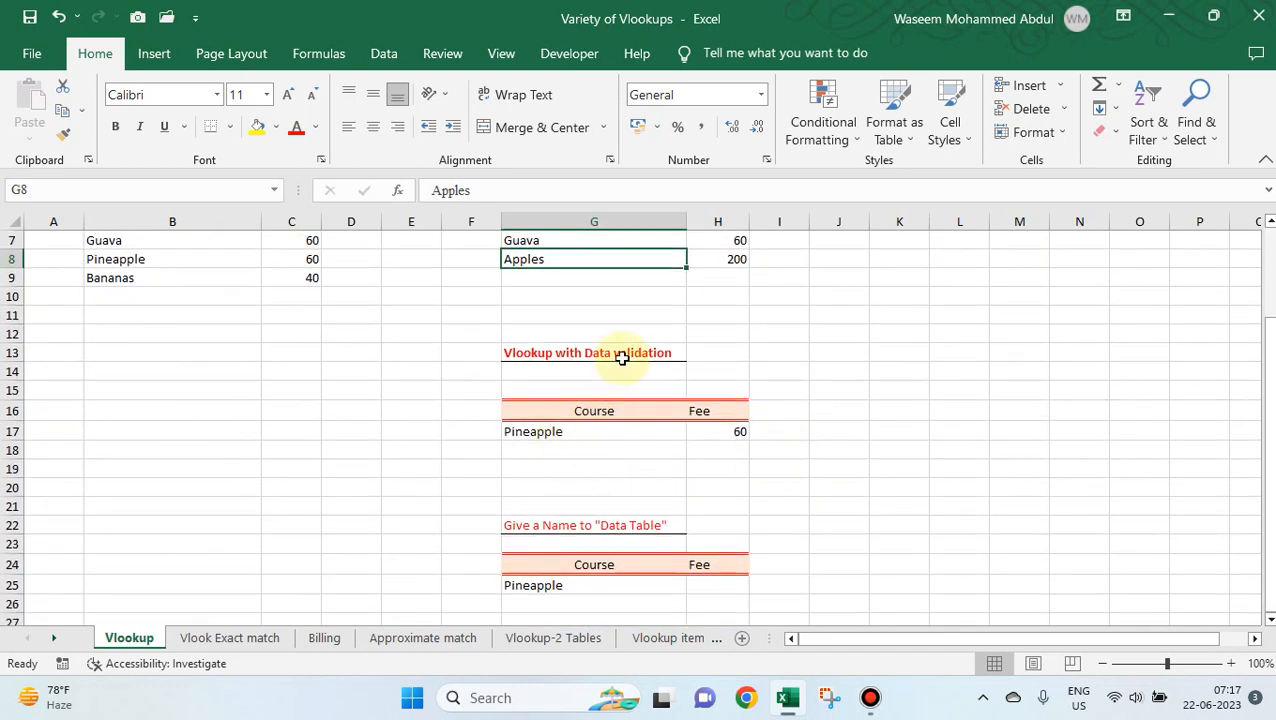
pyautogui.click(578, 432)
pyautogui.click(695, 433)
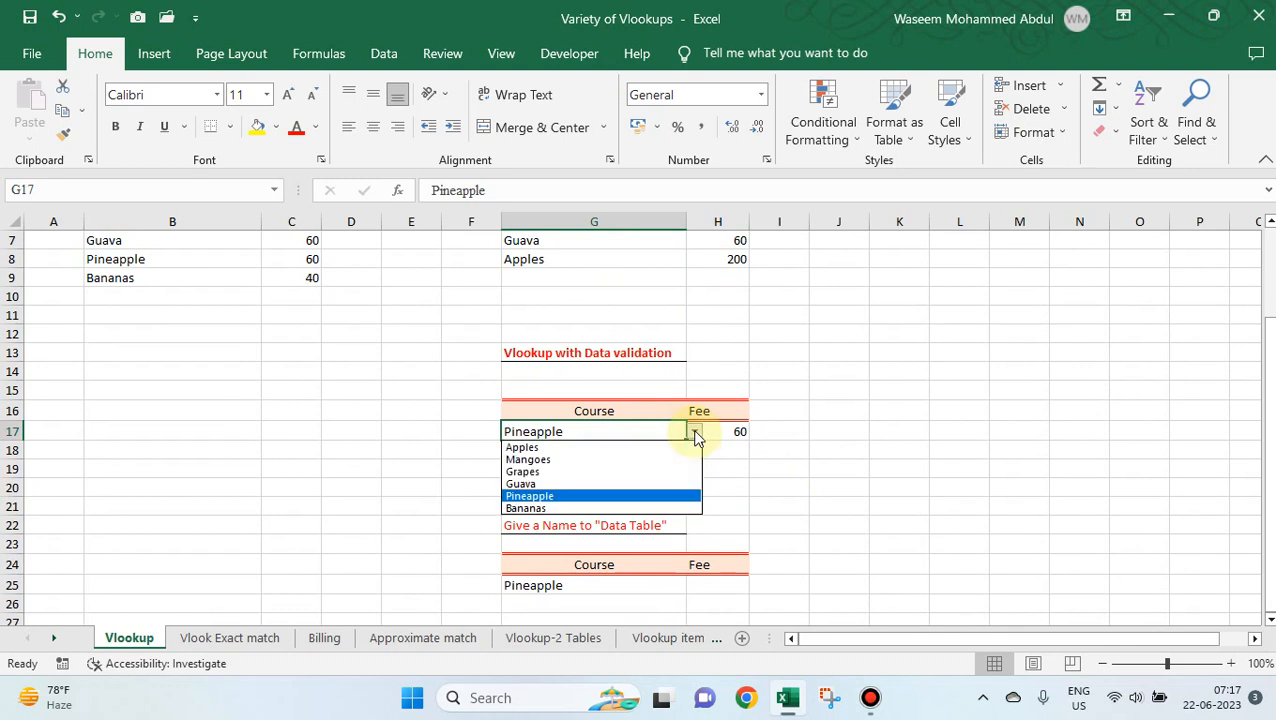
pyautogui.click(670, 459)
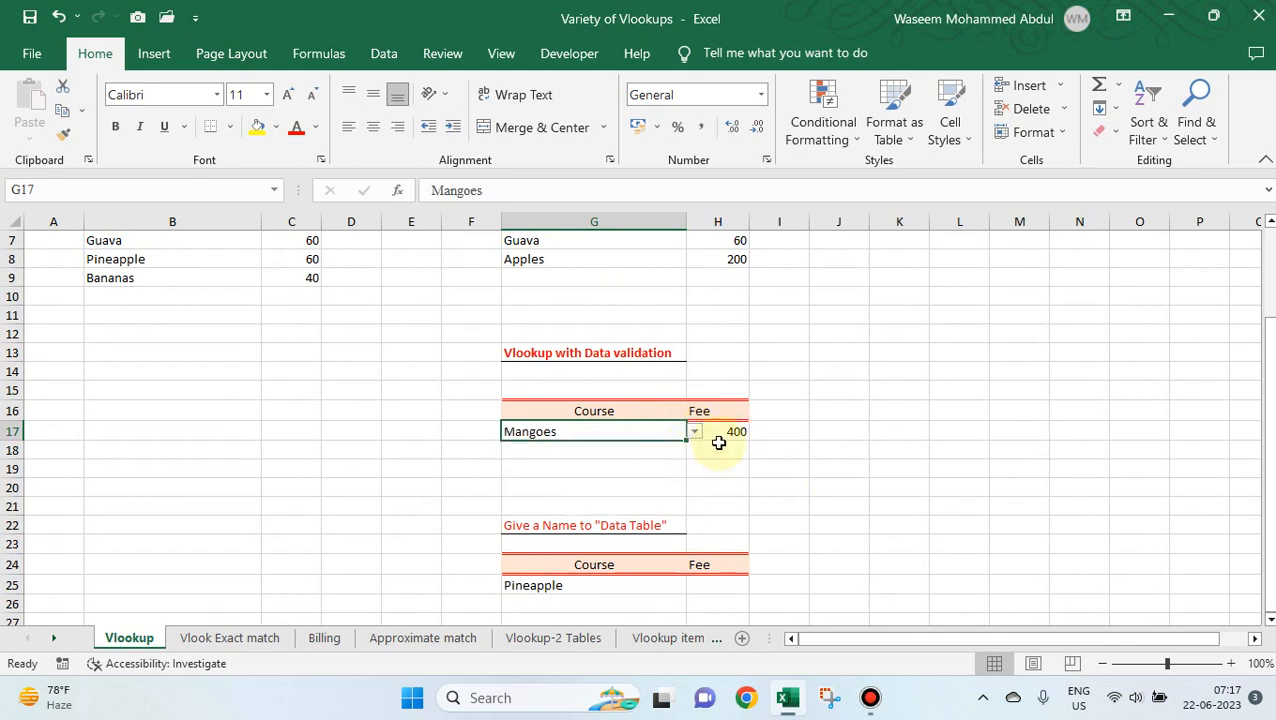
pyautogui.click(695, 433)
pyautogui.click(645, 475)
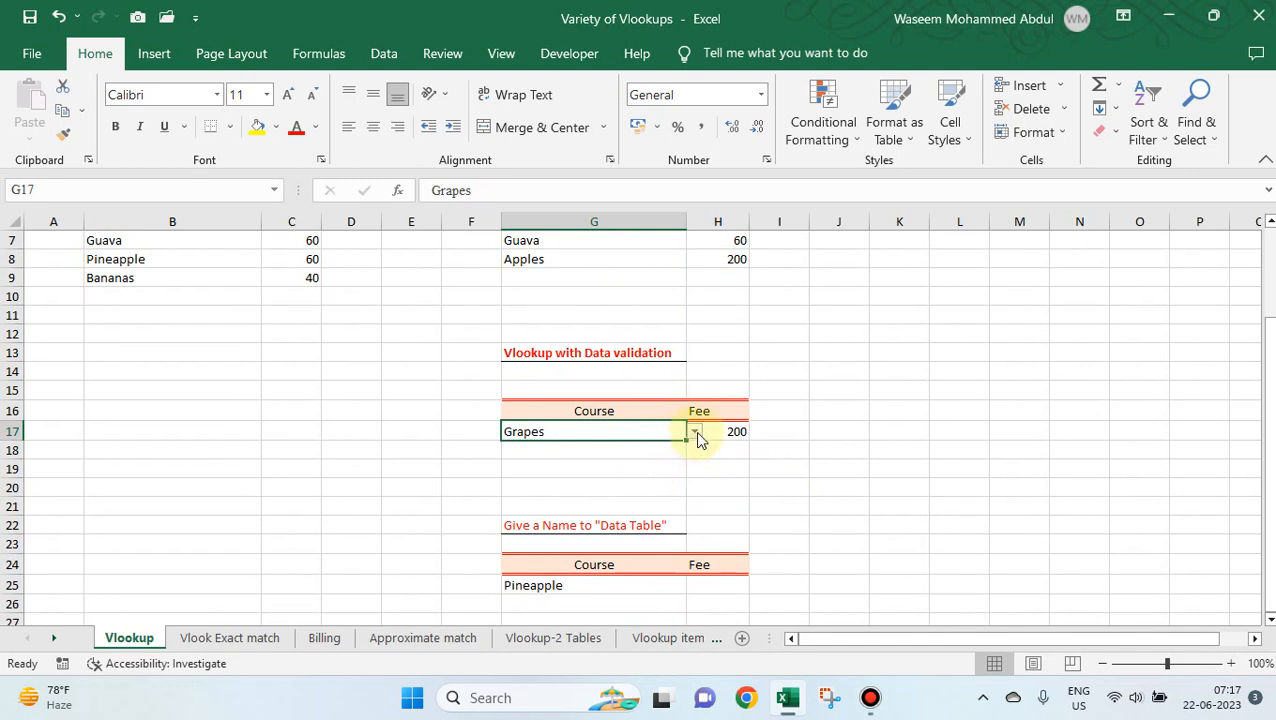
pyautogui.click(694, 432)
pyautogui.click(634, 497)
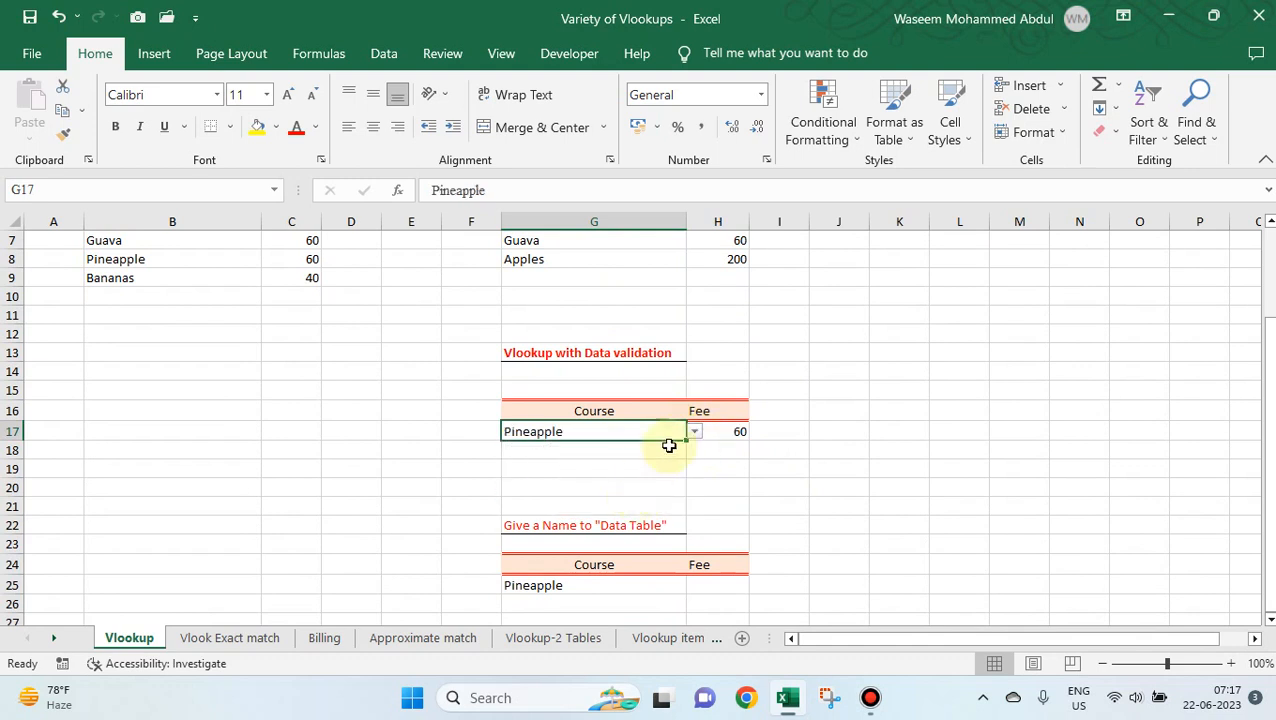
# Choose Bananas in G17 and inspect the ranges in H17's VLOOKUP formula
pyautogui.click(705, 433)
pyautogui.click(666, 433)
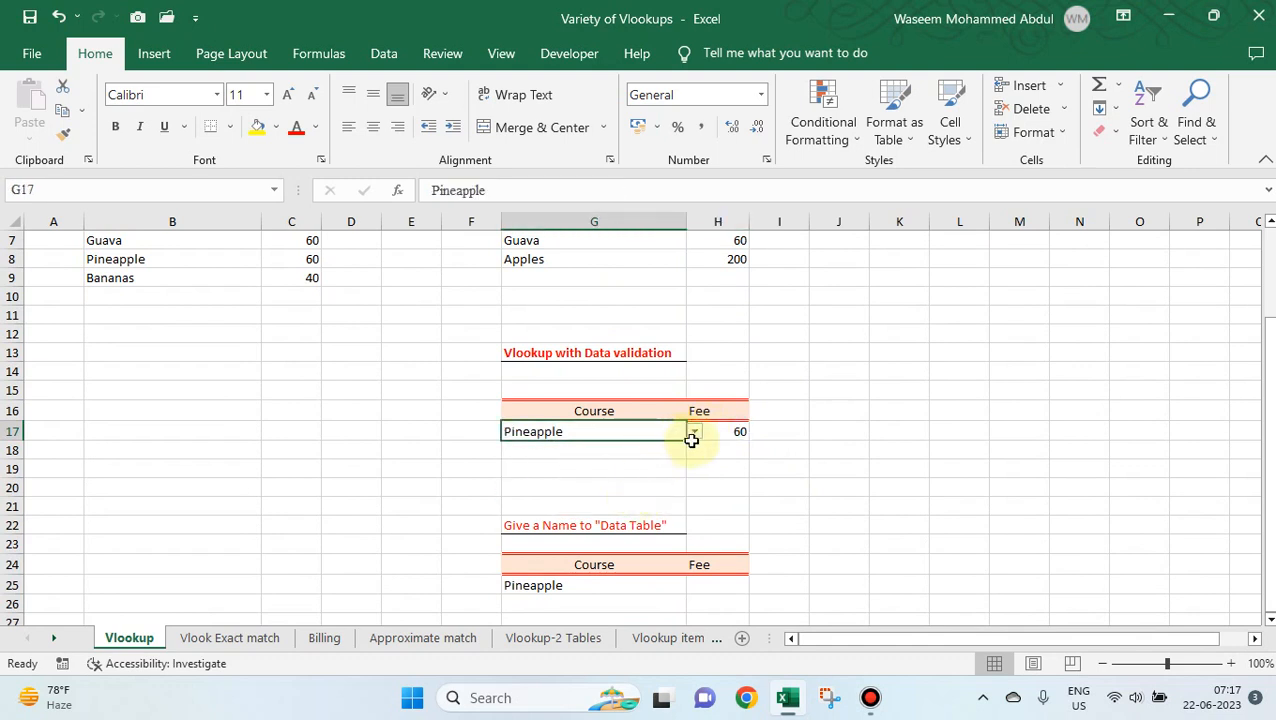
pyautogui.click(694, 432)
pyautogui.click(622, 508)
pyautogui.click(735, 433)
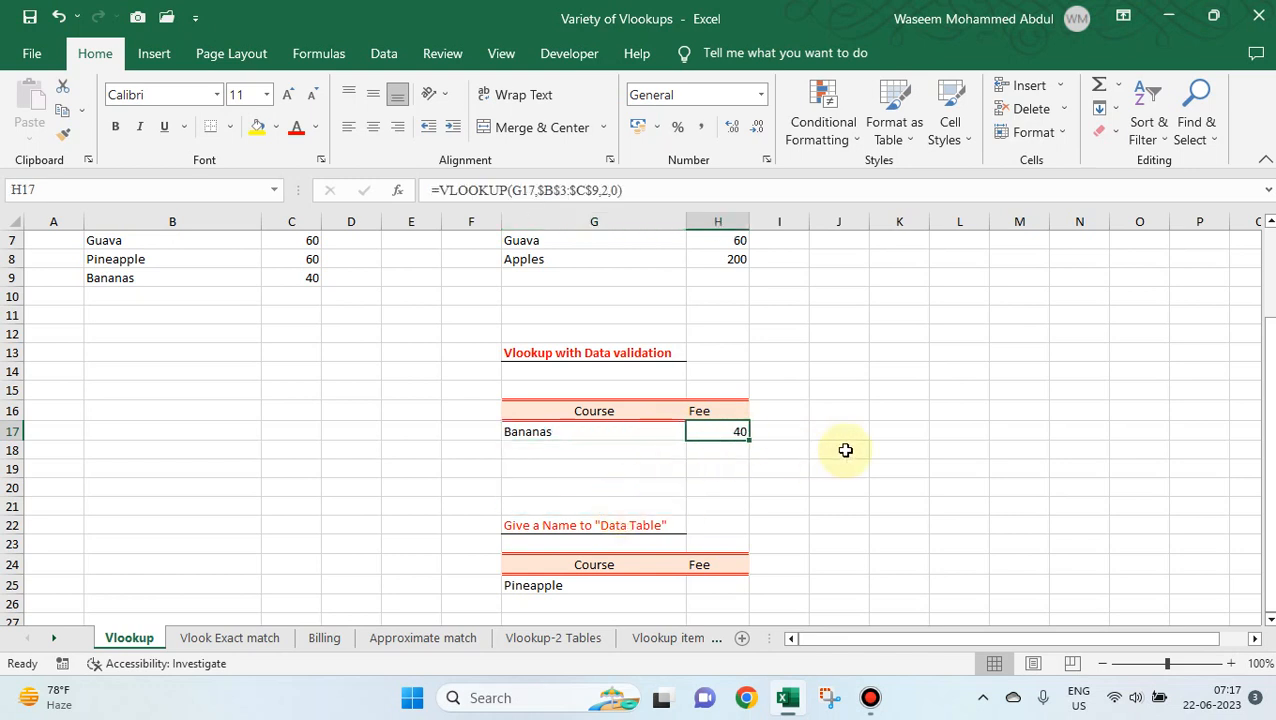
pyautogui.press('F2')
pyautogui.scroll(2, 760, 355)
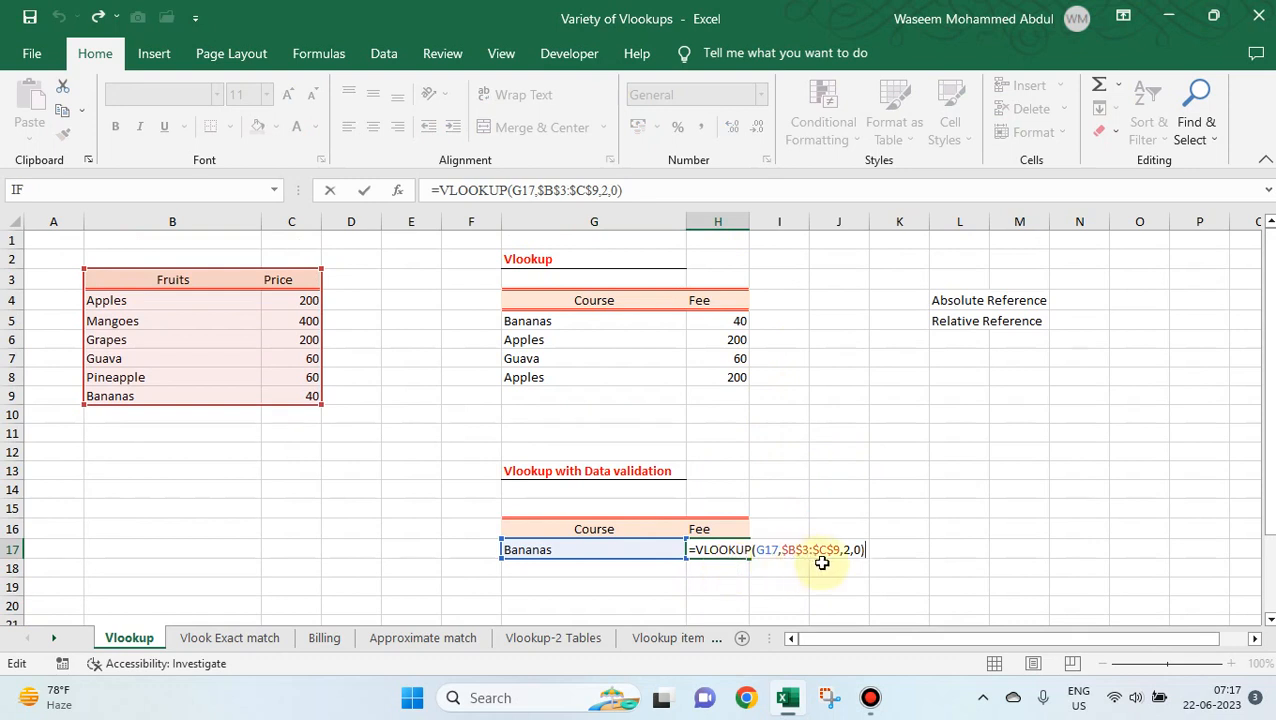
pyautogui.press('Escape')
# Set G17 back to Grapes, so H17 shows a fee of 200
pyautogui.click(624, 553)
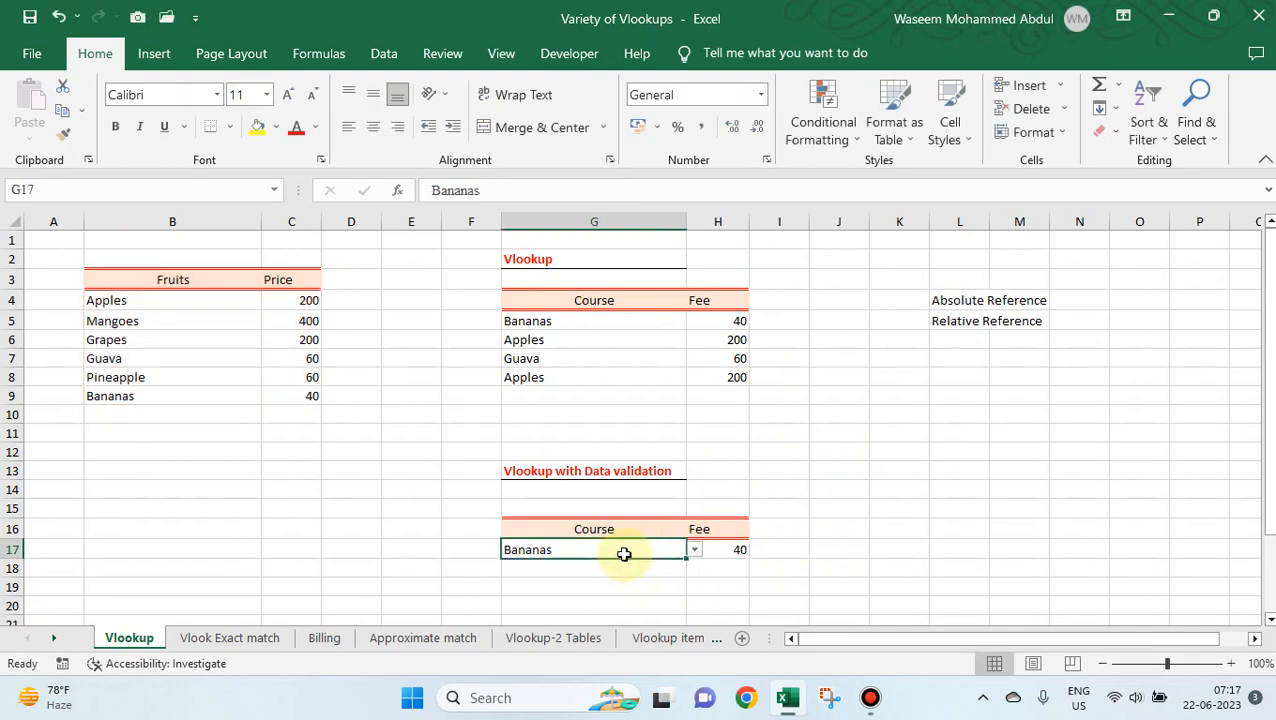
pyautogui.click(694, 550)
pyautogui.click(650, 592)
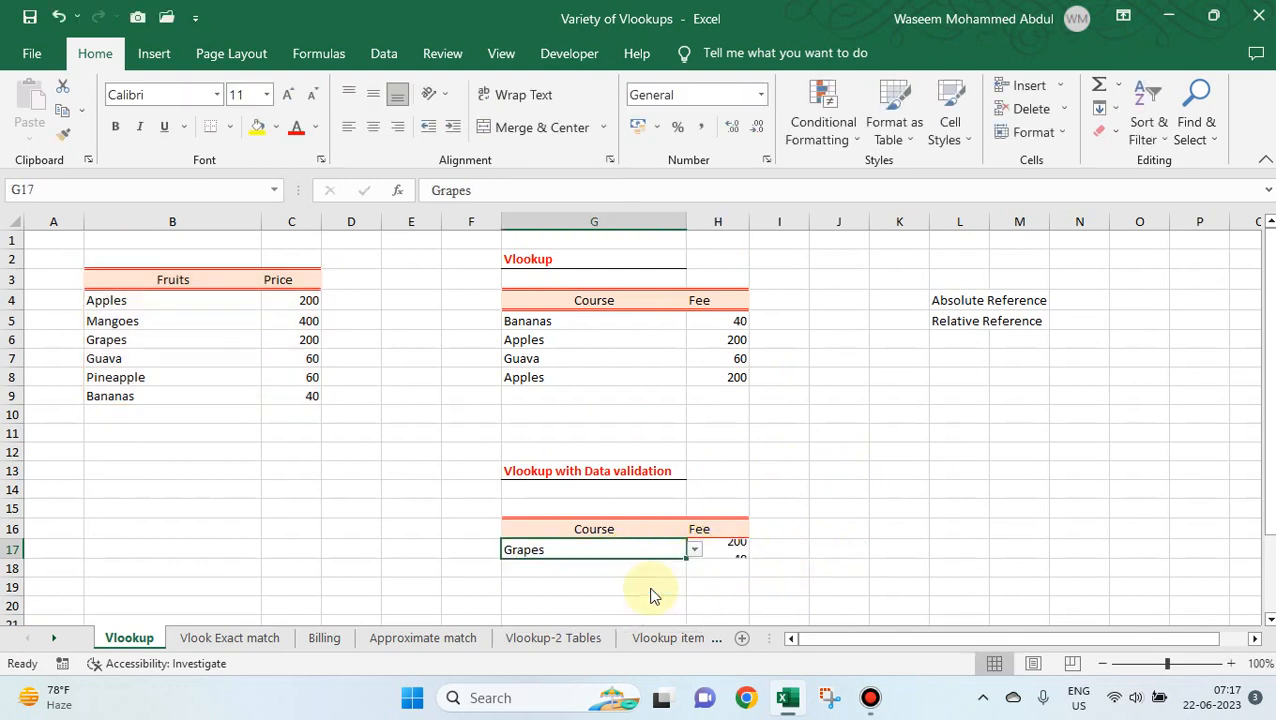
pyautogui.scroll(-2, 650, 580)
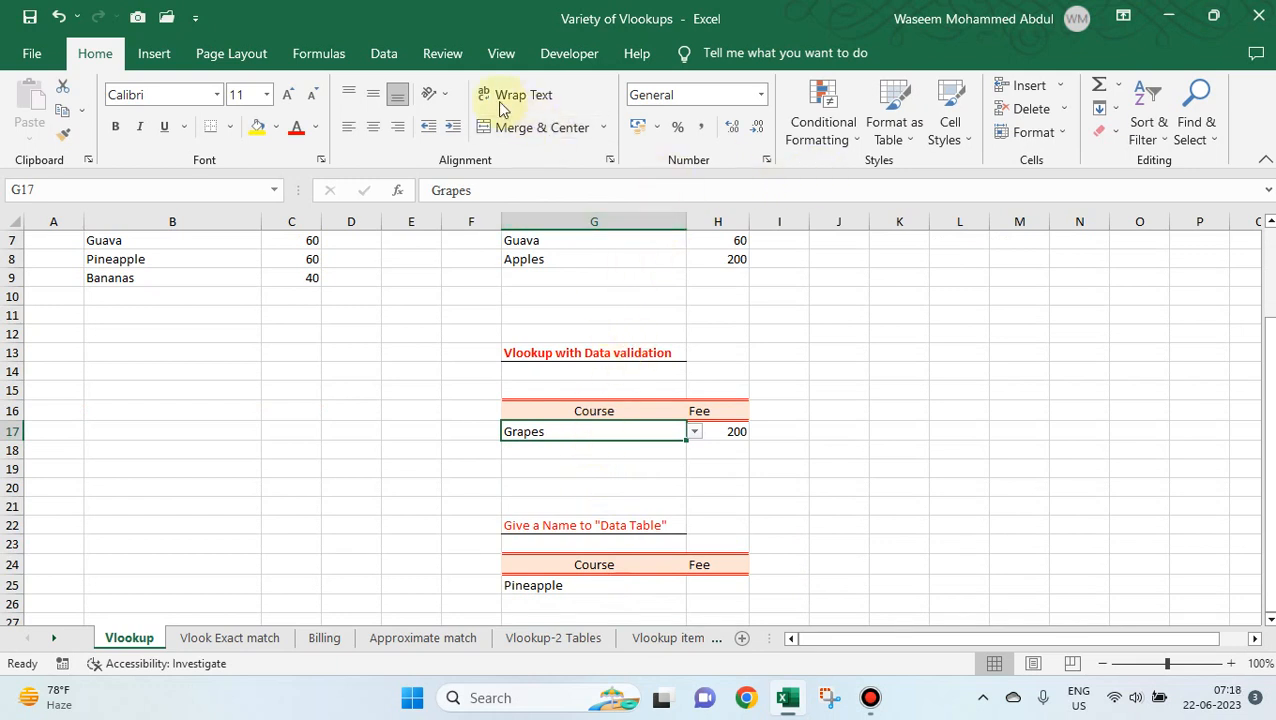
# Remove the fruit-list data validation from G17 with Clear All
pyautogui.click(397, 55)
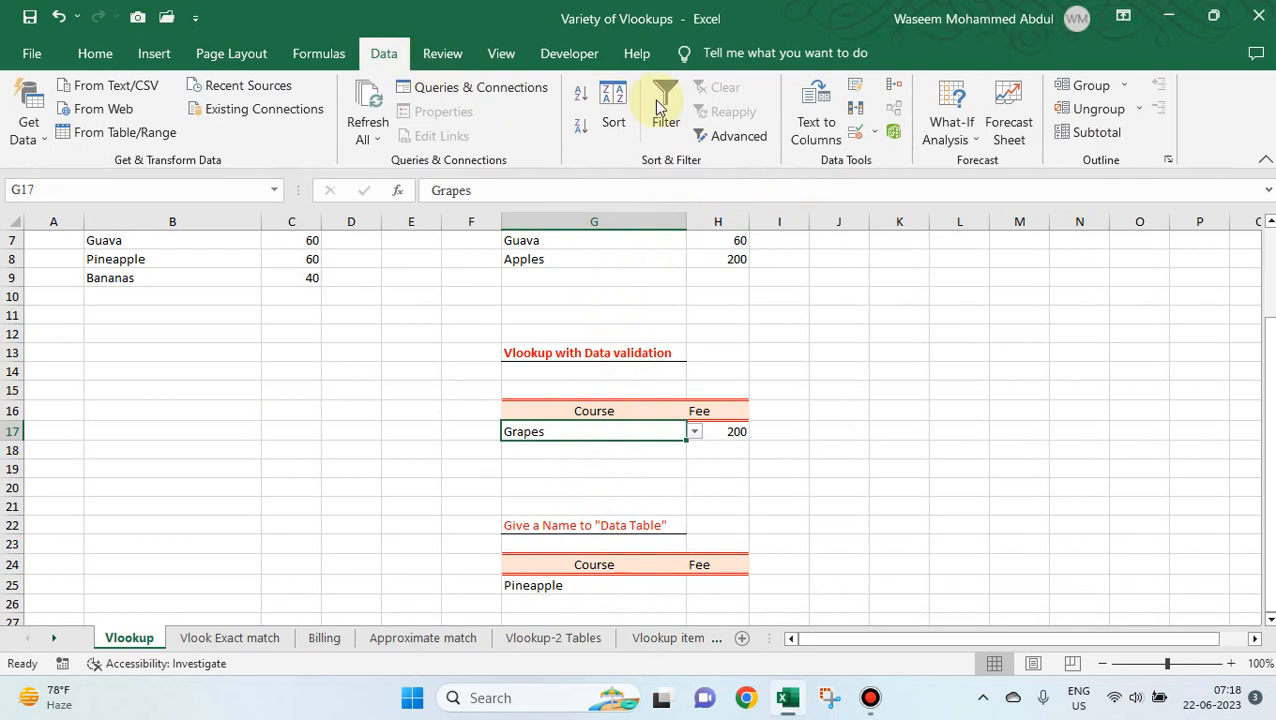
pyautogui.click(856, 138)
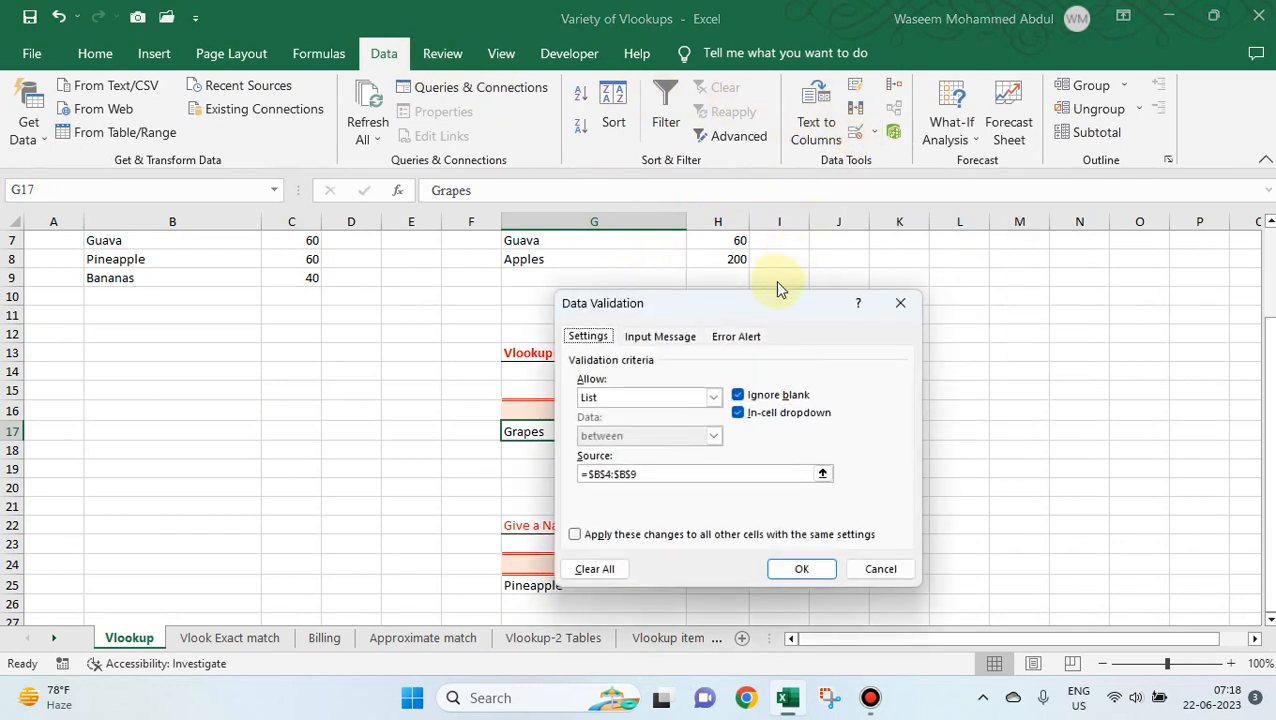
pyautogui.moveTo(776, 308); pyautogui.dragTo(1041, 237)
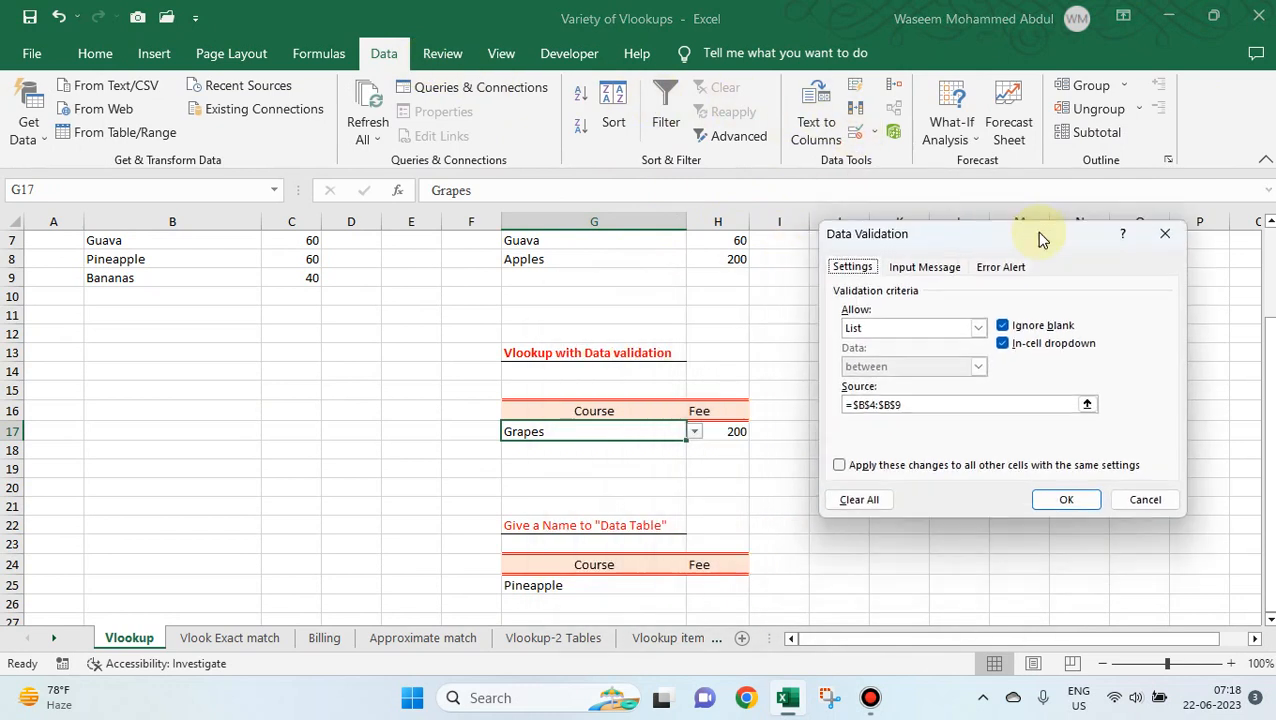
pyautogui.click(862, 500)
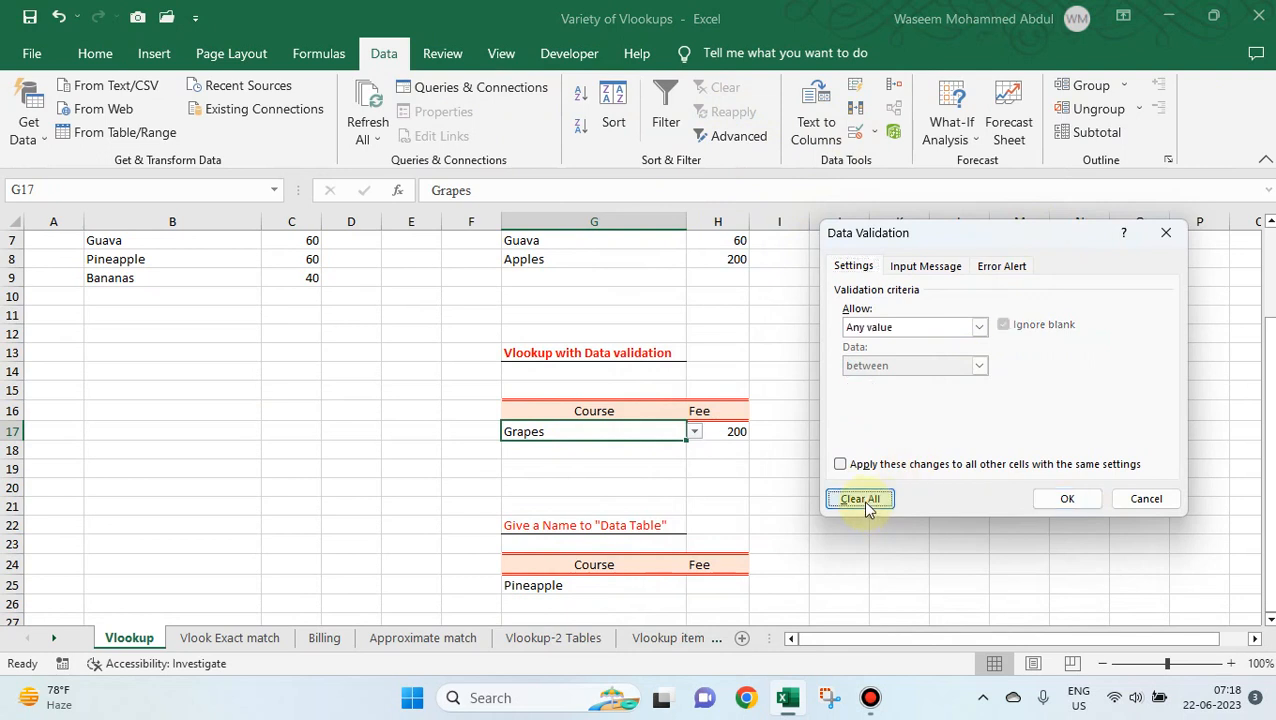
pyautogui.click(1068, 500)
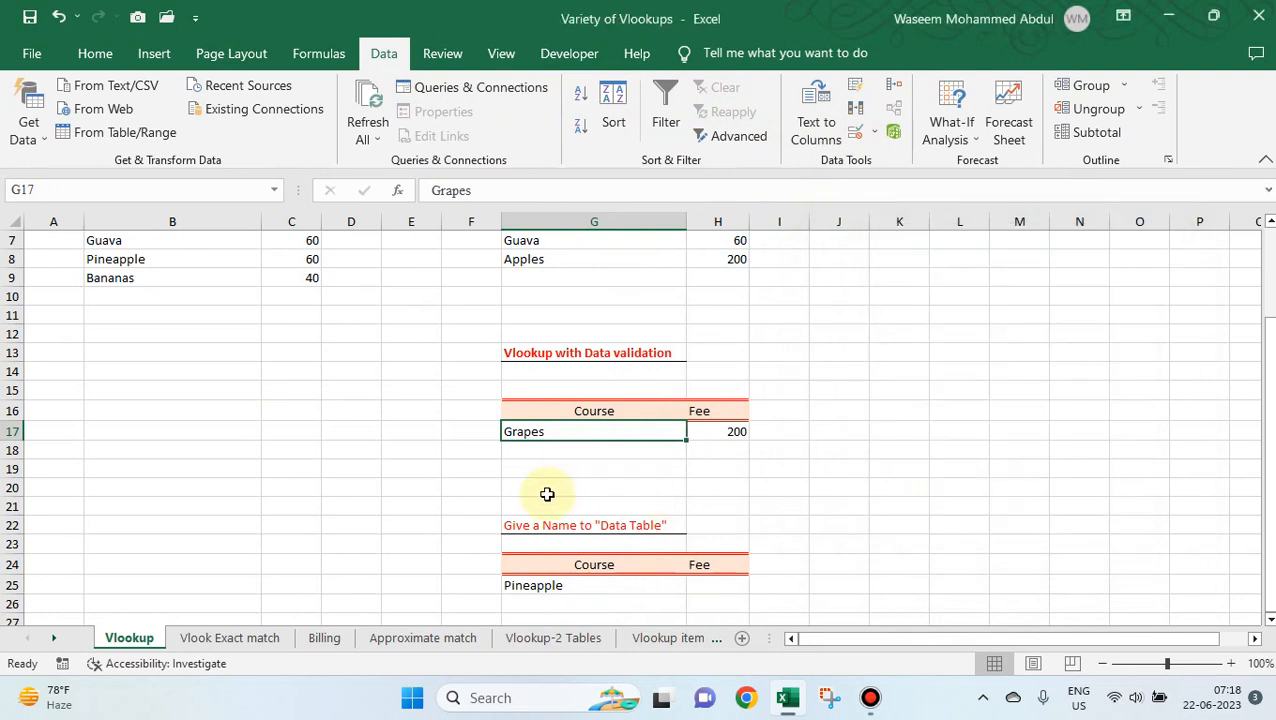
# Delete the Grapes entry in G17 and the fee formula in H17
pyautogui.press('Delete')
pyautogui.press('Right')
pyautogui.press('Delete')
pyautogui.press('Left')
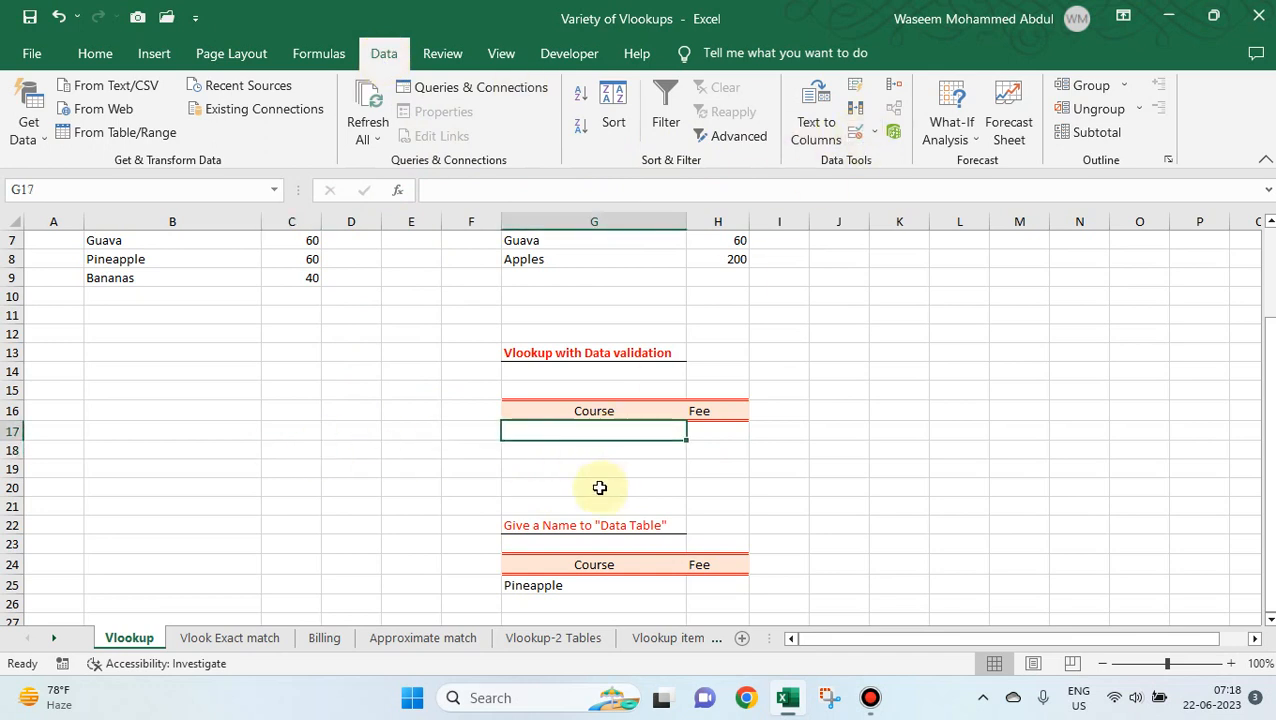
# Add List validation to G17 with the fruit names $B$4:$B$9 as source
pyautogui.click(856, 132)
pyautogui.click(980, 328)
pyautogui.click(940, 378)
pyautogui.click(934, 403)
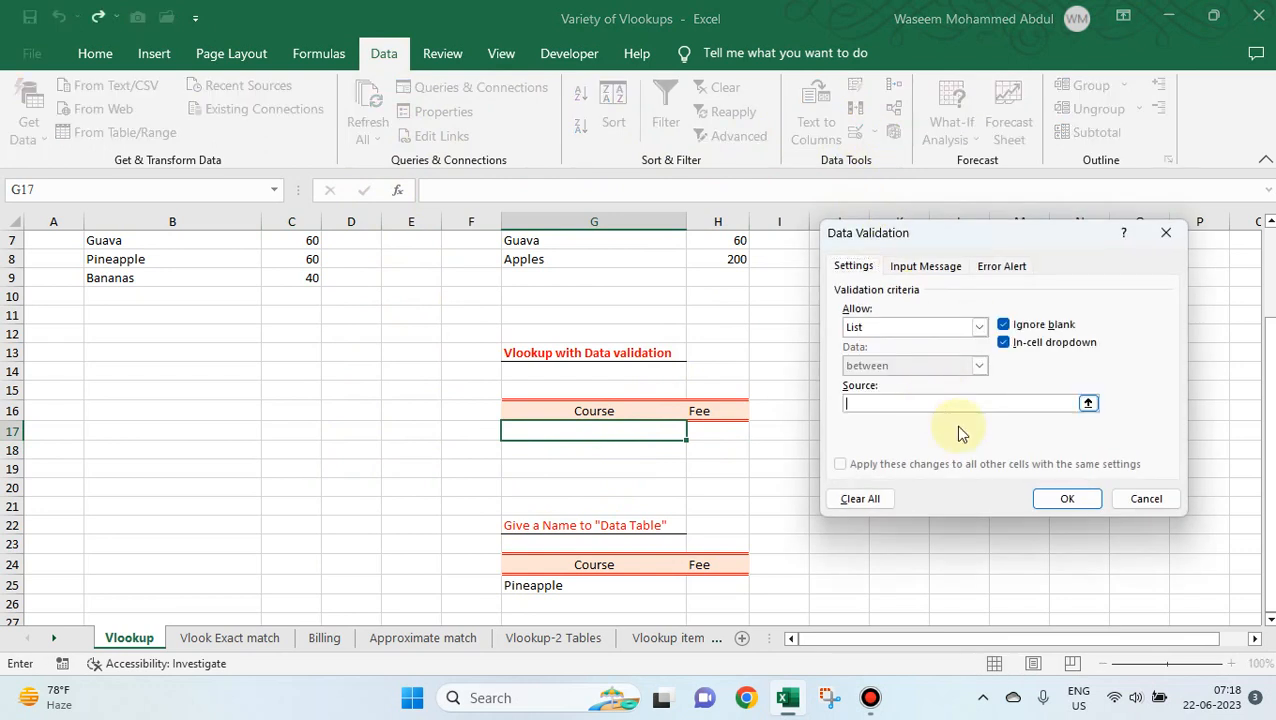
pyautogui.click(333, 316)
pyautogui.press('Up')
pyautogui.press('Up')
pyautogui.press('Up')
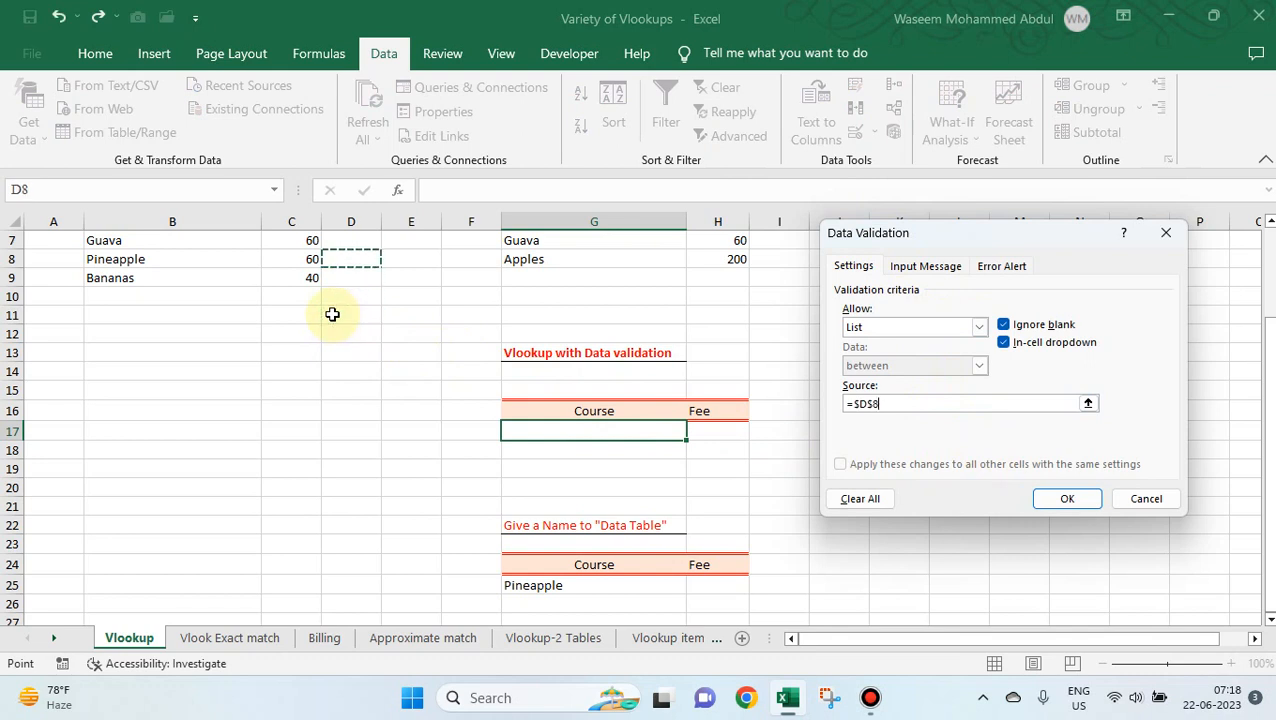
pyautogui.press('Up')
pyautogui.press('Up')
pyautogui.press('Up')
pyautogui.press('Up')
pyautogui.press('Up')
pyautogui.press('Down')
pyautogui.press('Down')
pyautogui.press('Left')
pyautogui.press('Left')
pyautogui.press('Up')
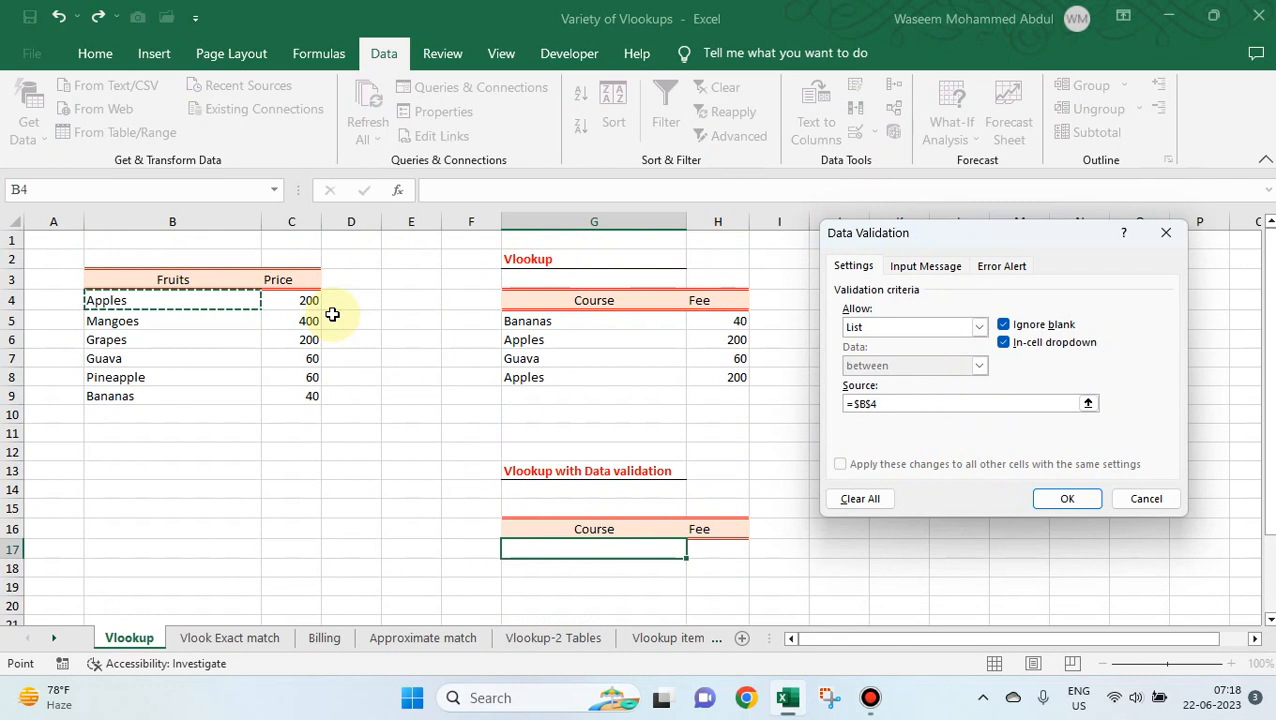
pyautogui.hotkey('shift', 'Down')
pyautogui.hotkey('shift', 'Down')
pyautogui.hotkey('shift', 'Down')
pyautogui.hotkey('shift', 'Down')
pyautogui.hotkey('shift', 'Down')
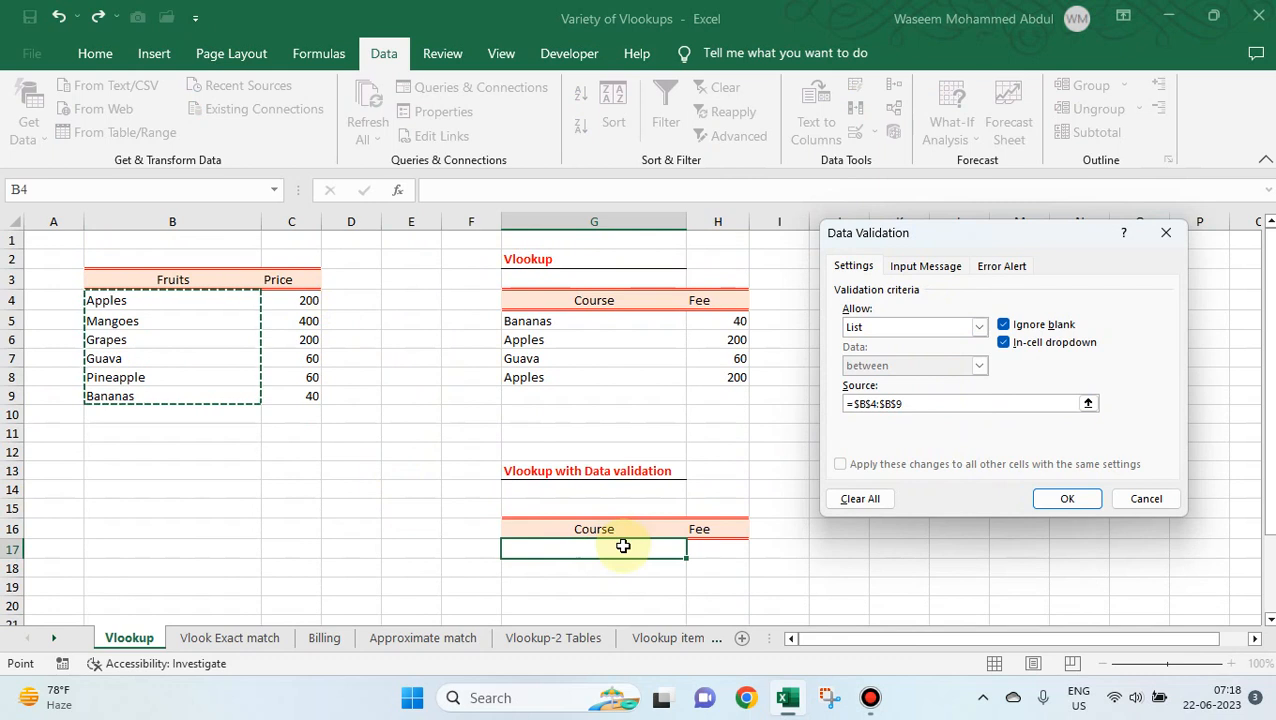
pyautogui.click(1062, 498)
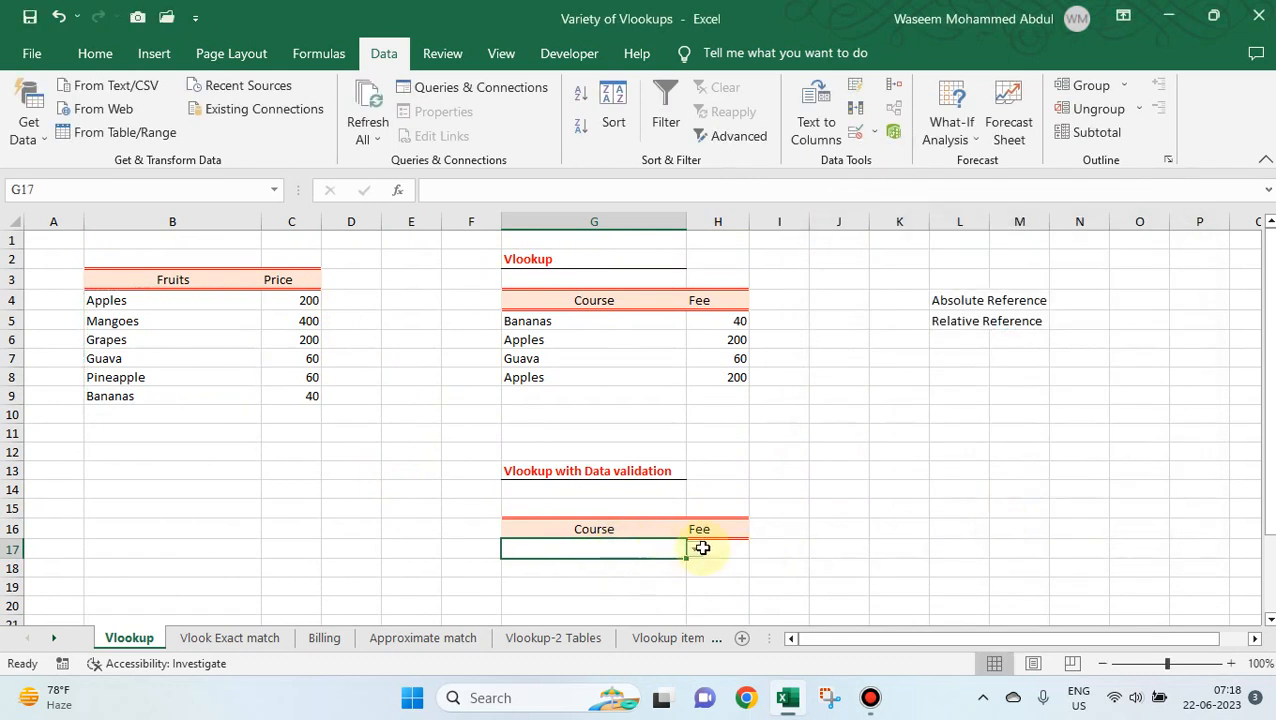
# Test G17's dropdown with Grapes and Guava, ending on Pineapple
pyautogui.click(695, 551)
pyautogui.click(657, 590)
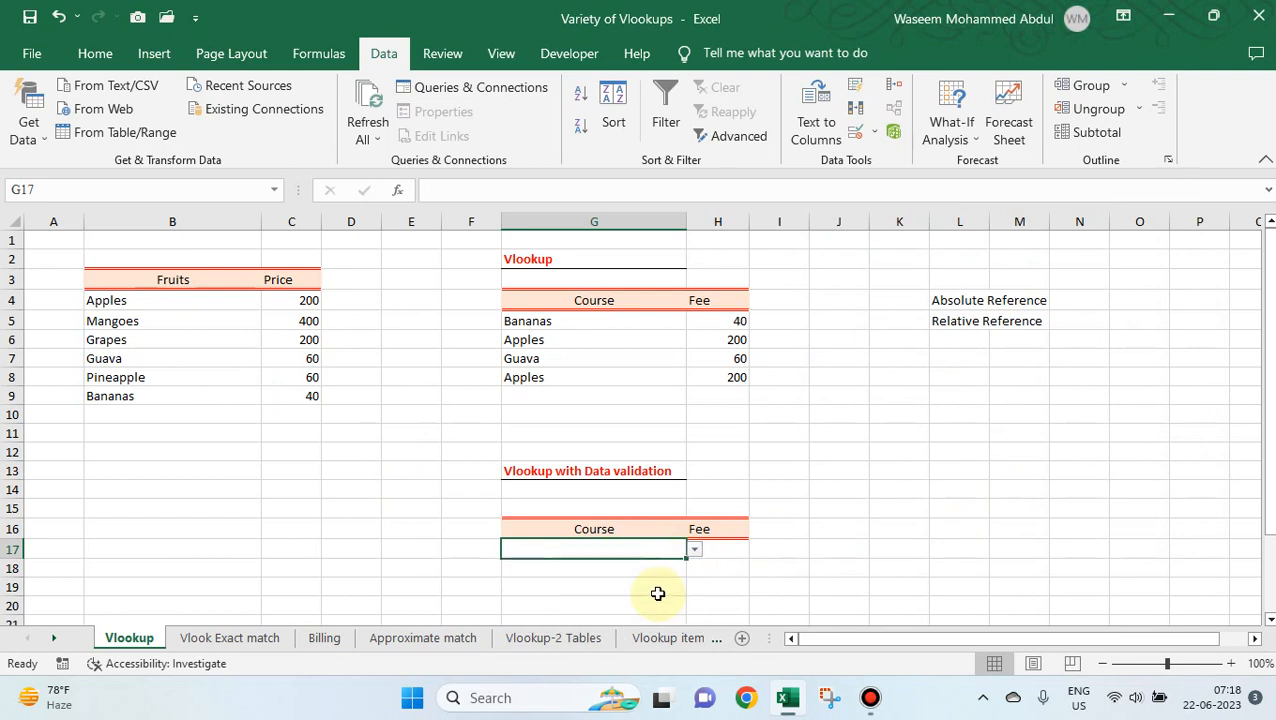
pyautogui.click(694, 551)
pyautogui.click(629, 603)
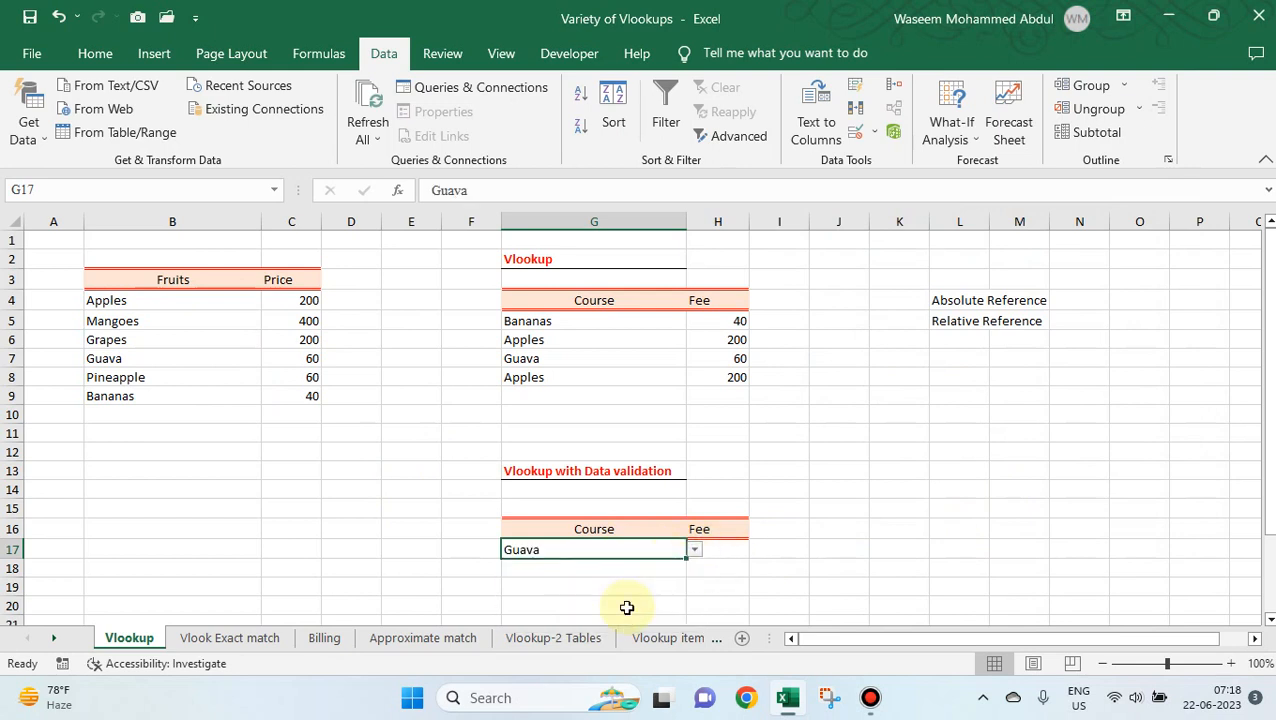
pyautogui.scroll(-2, 838, 484)
pyautogui.click(694, 431)
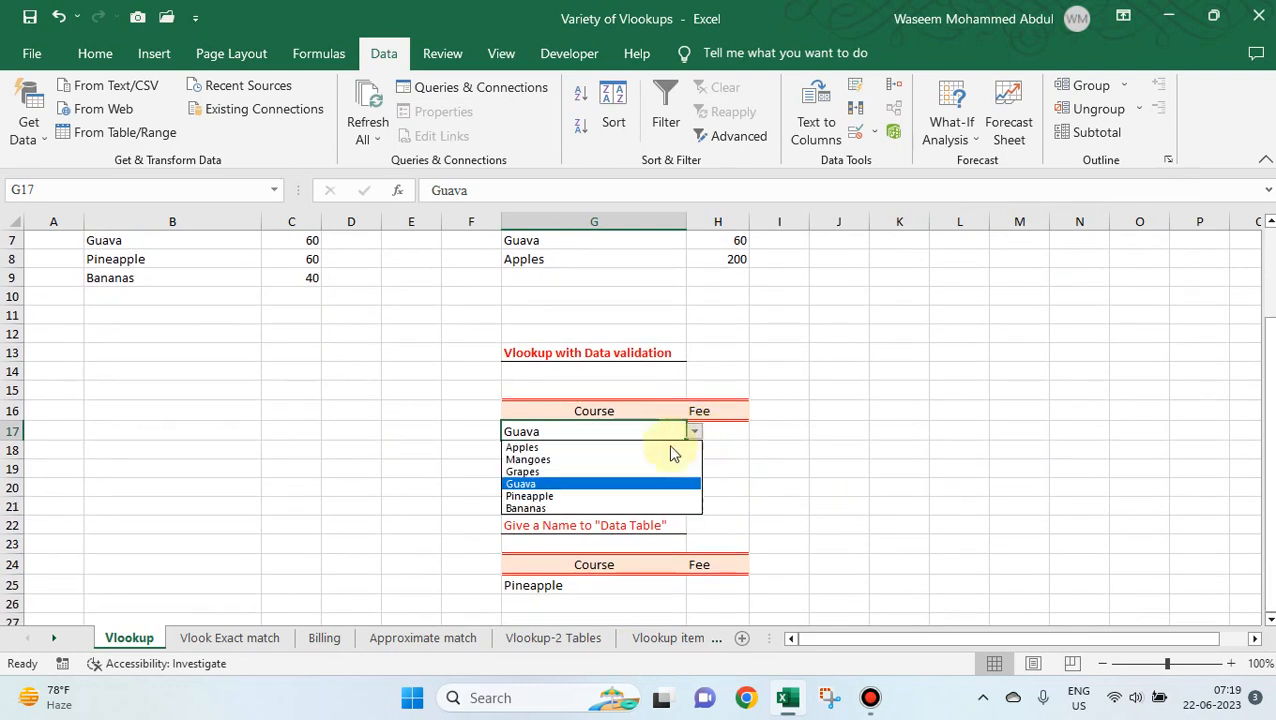
pyautogui.click(616, 497)
pyautogui.click(733, 429)
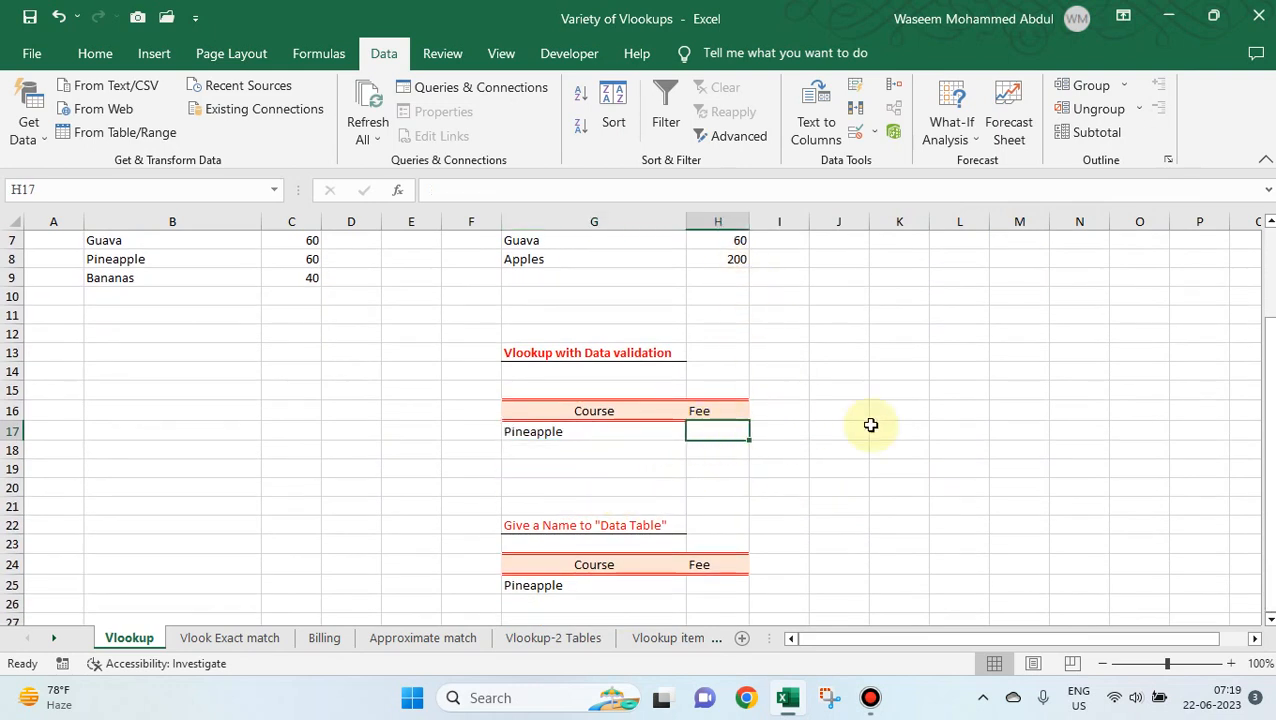
# Enter =VLOOKUP(G17,$B$3:$C$9,2,0) in H17, returning 60 for Pineapple
pyautogui.write('=VLOOKUP(')
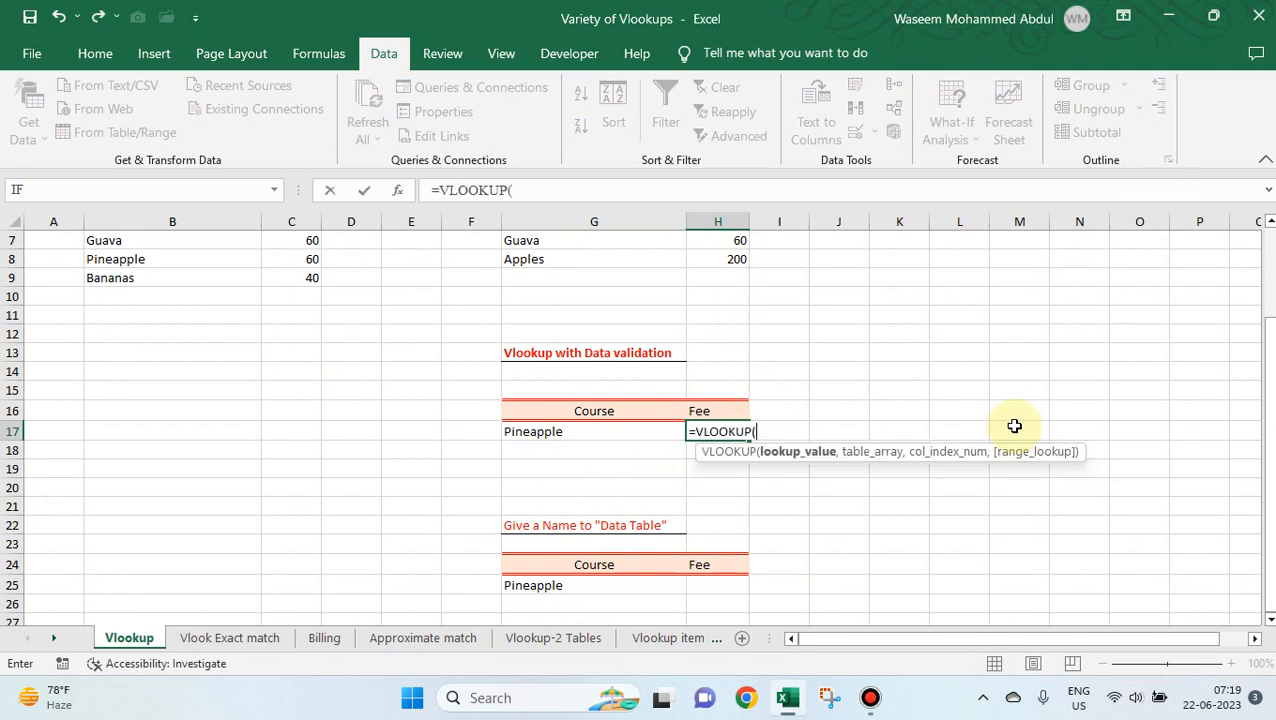
pyautogui.press('Left')
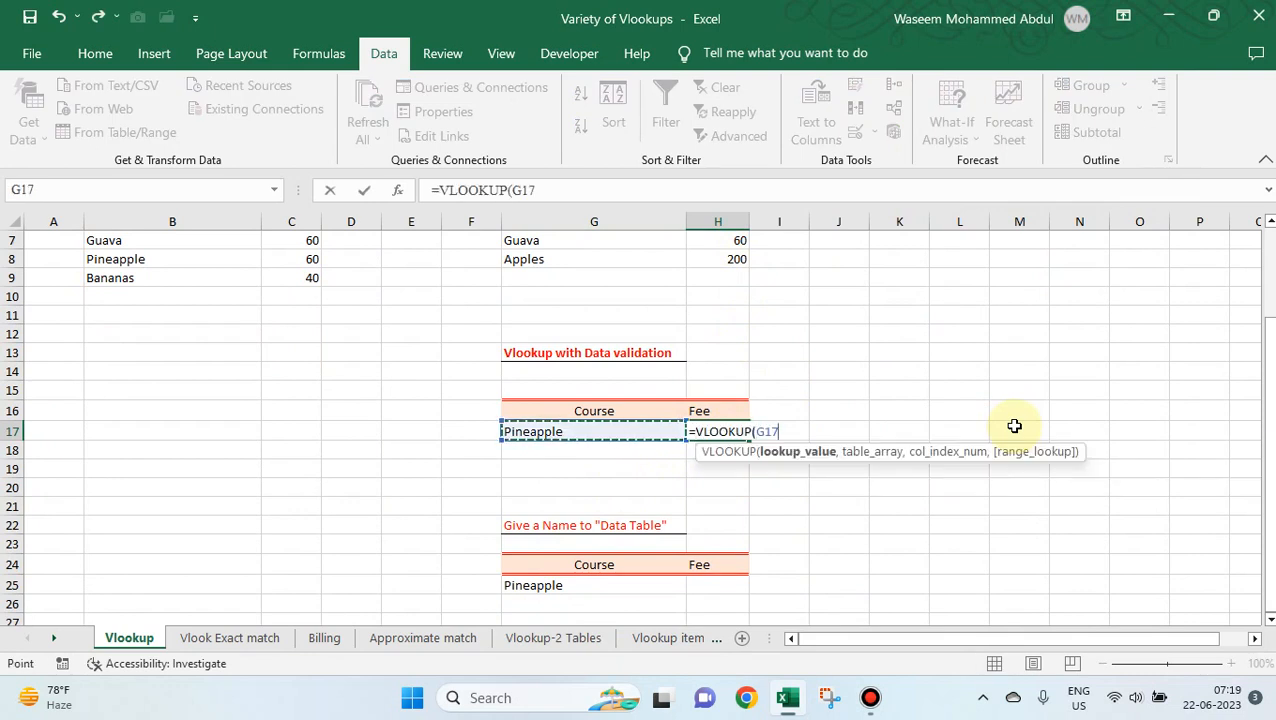
pyautogui.write(',')
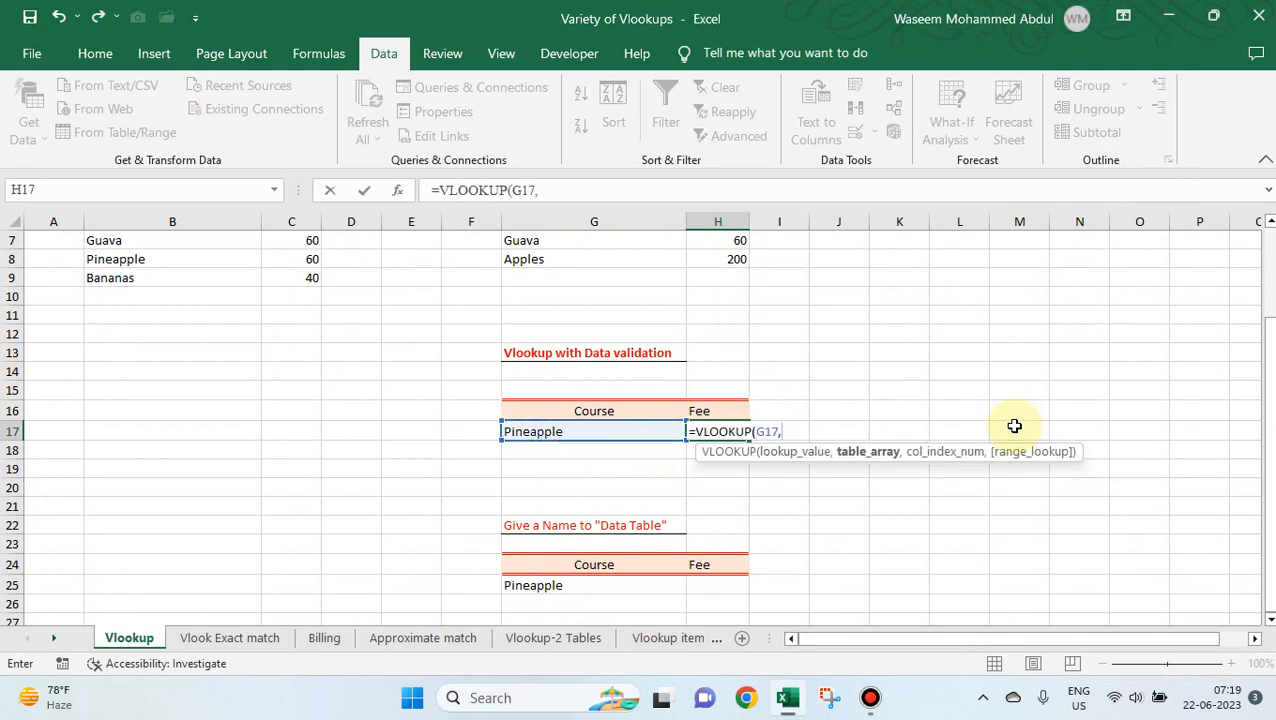
pyautogui.scroll(2, 1014, 426)
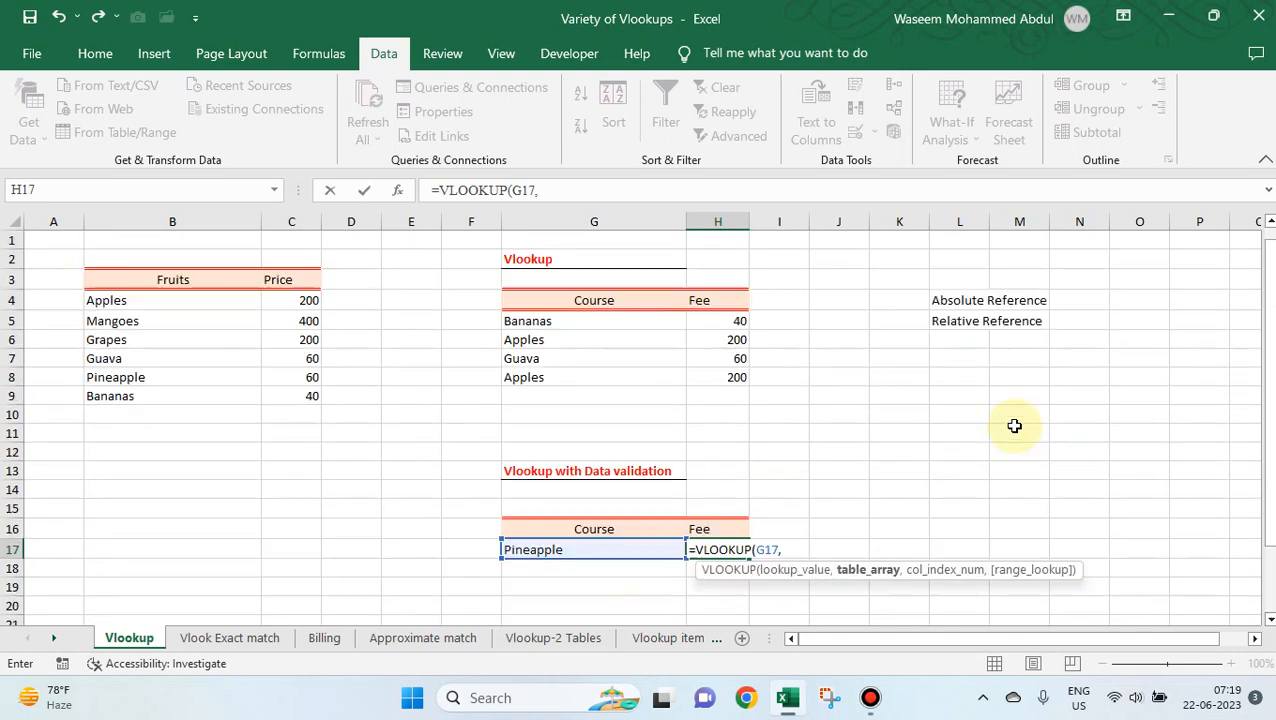
pyautogui.click(178, 279)
pyautogui.moveTo(178, 279); pyautogui.dragTo(300, 378)
pyautogui.hotkey('shift', 'Down')
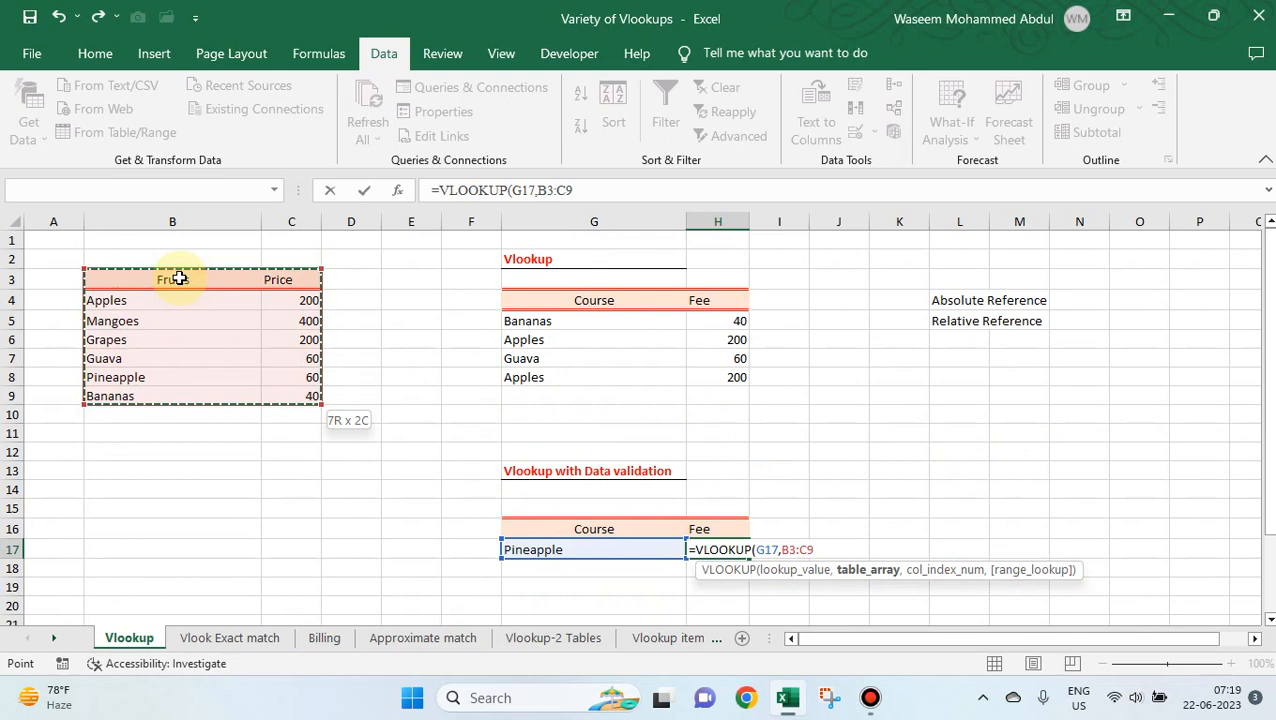
pyautogui.press('F4')
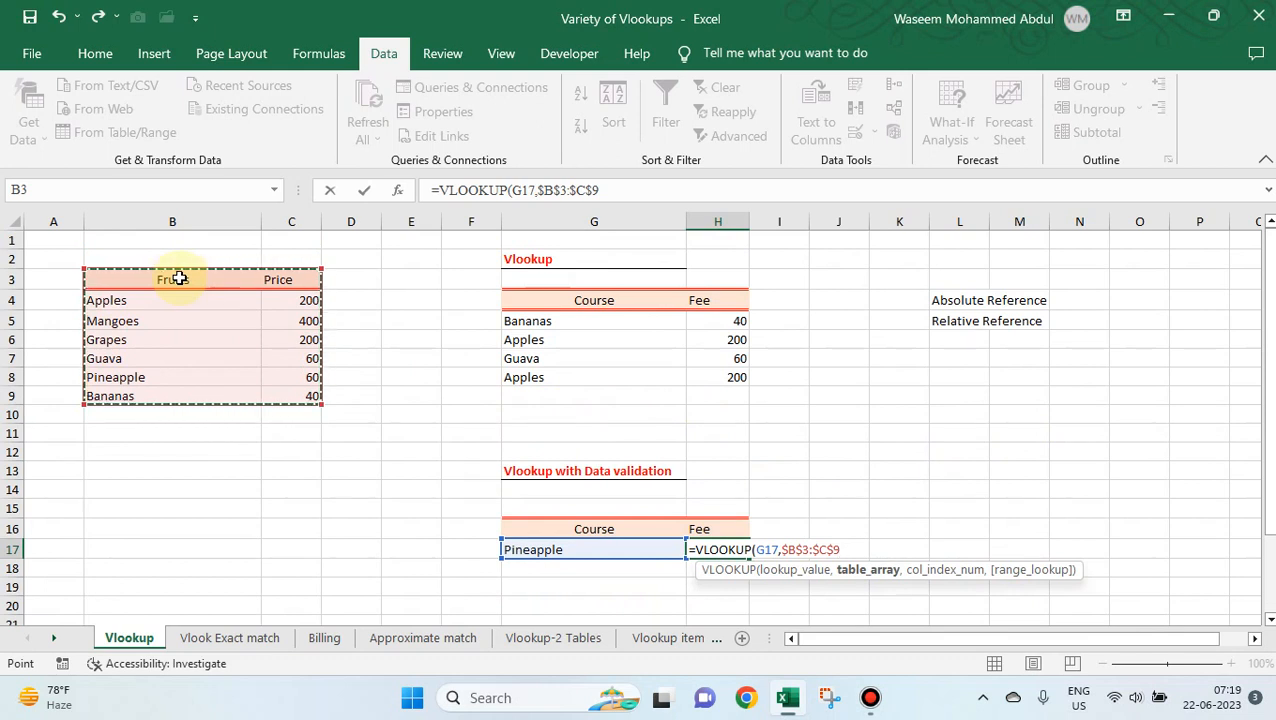
pyautogui.write(',')
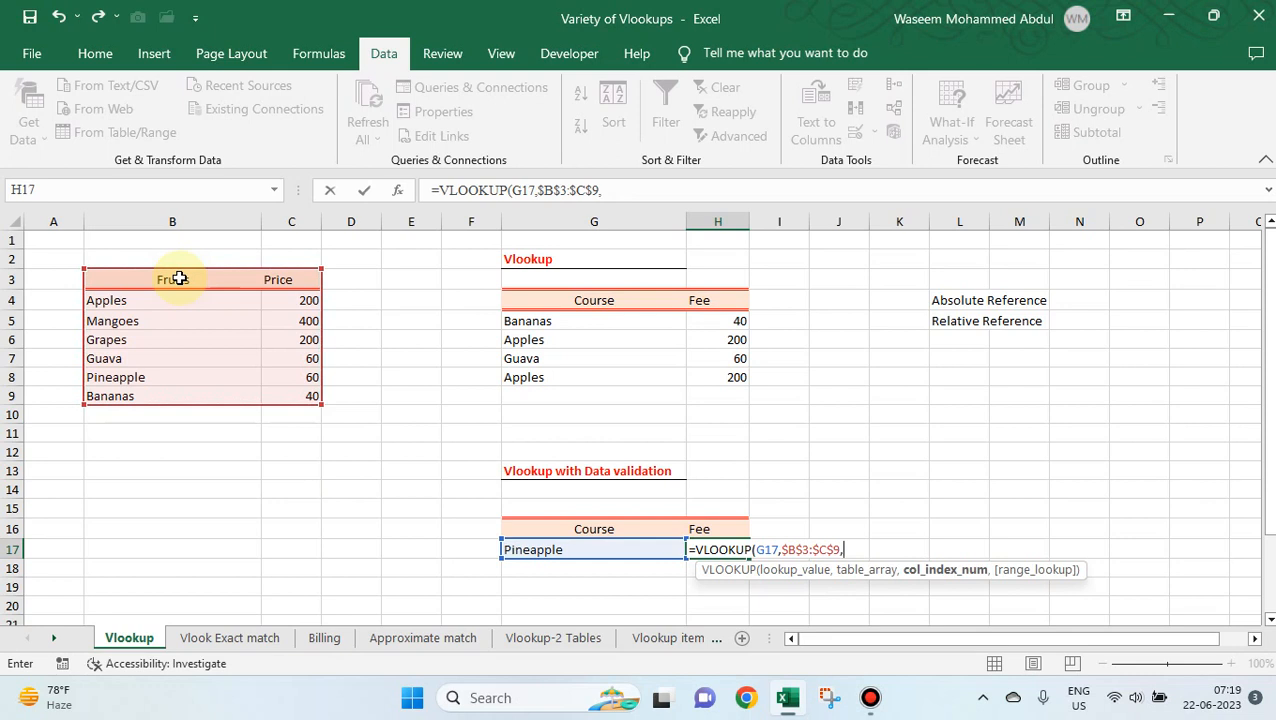
pyautogui.write('2,')
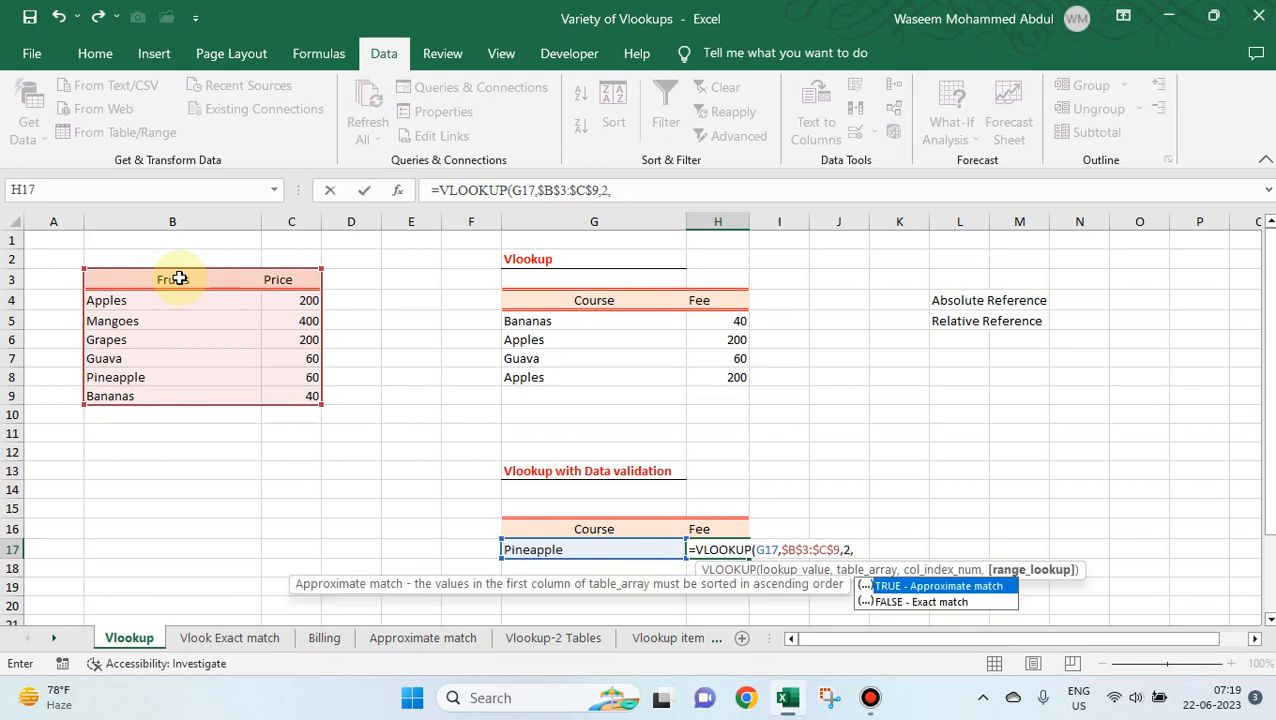
pyautogui.write('0)')
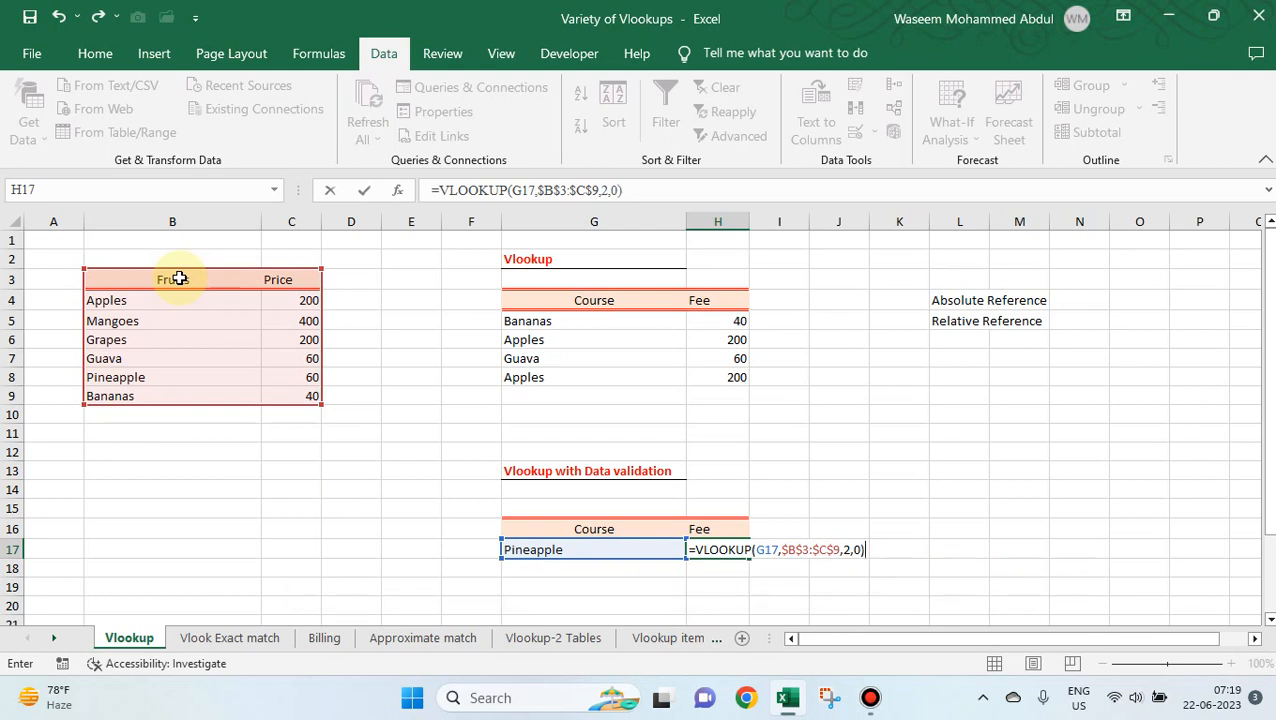
pyautogui.press('Tab')
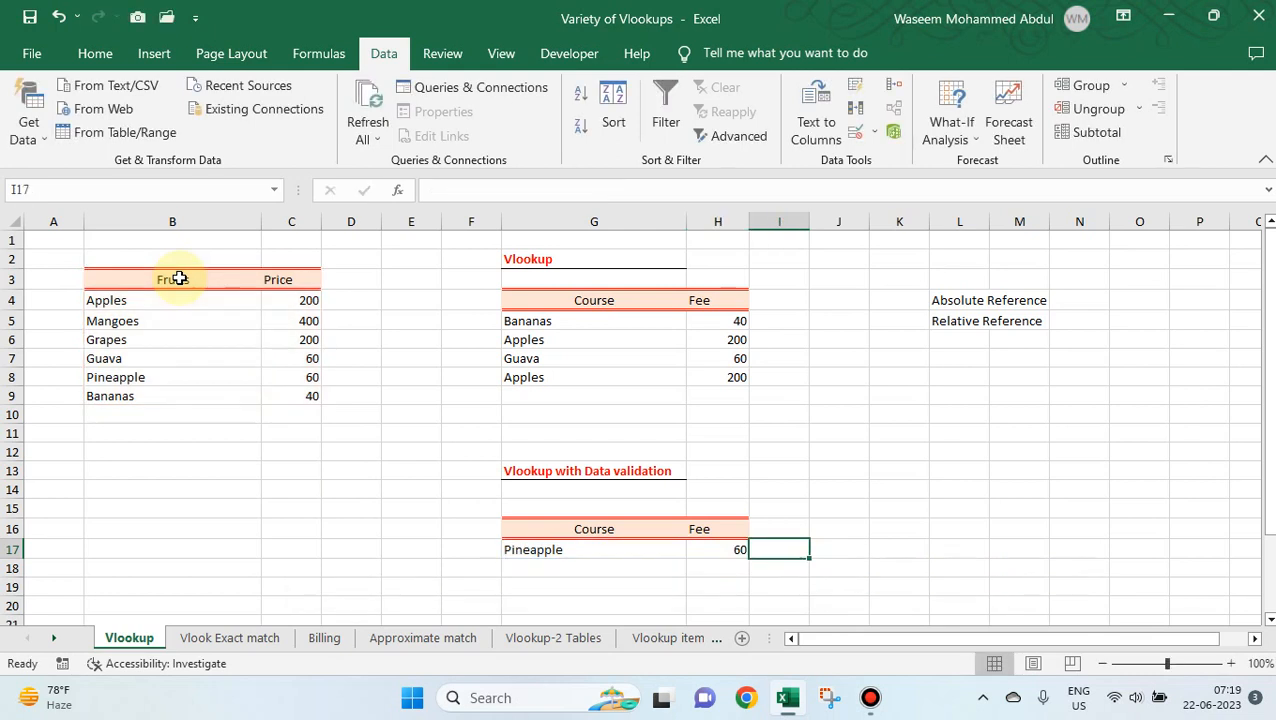
# Pick Mangoes in G17 and check the fee looked up in H17
pyautogui.scroll(-3, 178, 279)
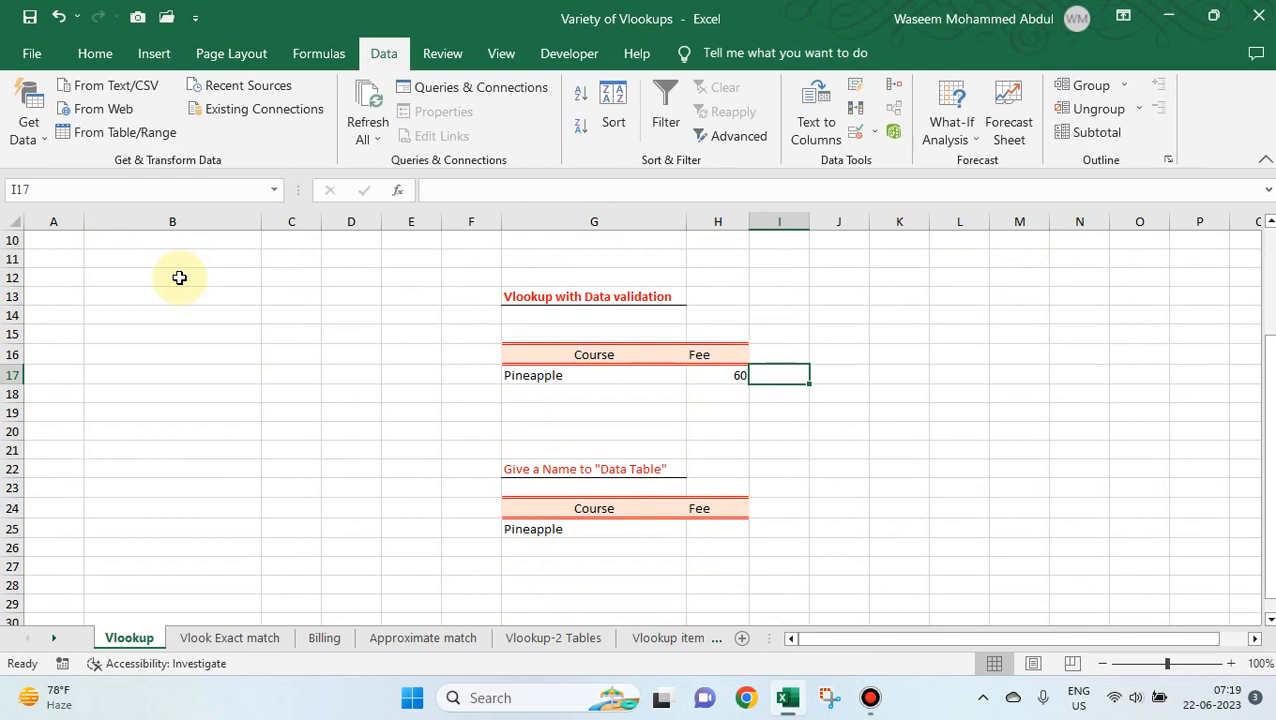
pyautogui.click(571, 372)
pyautogui.click(694, 377)
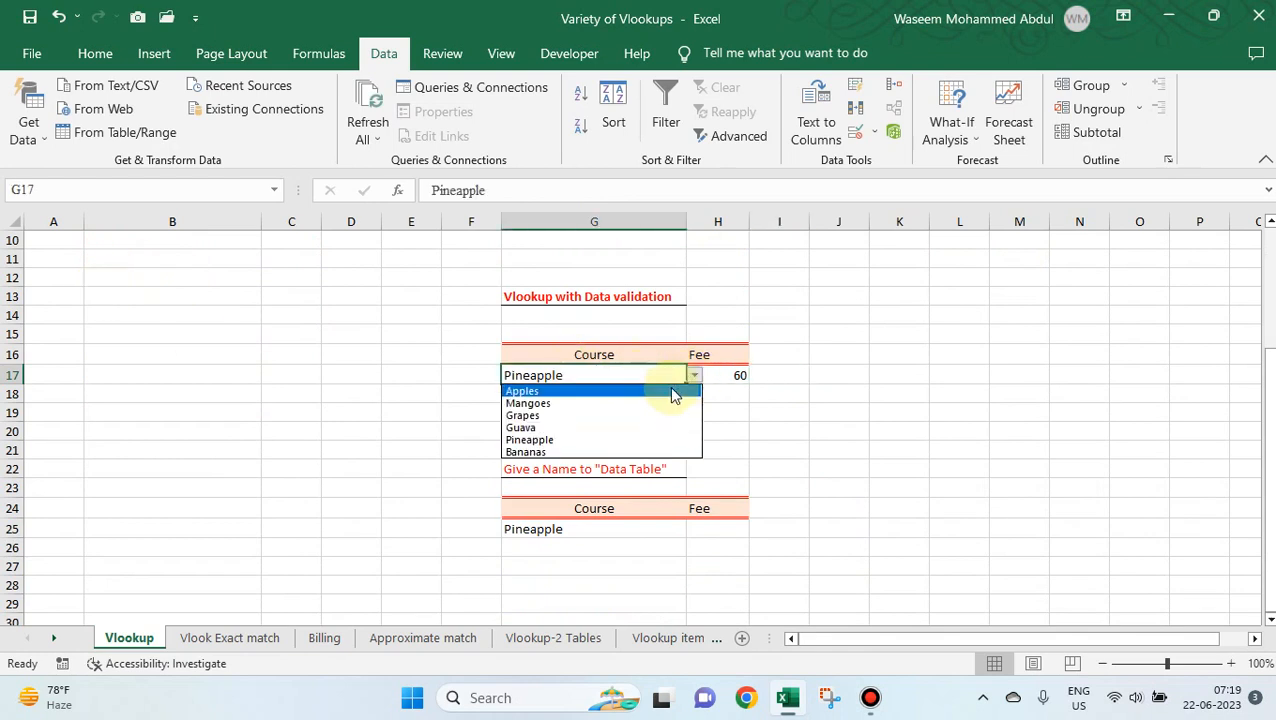
pyautogui.click(661, 401)
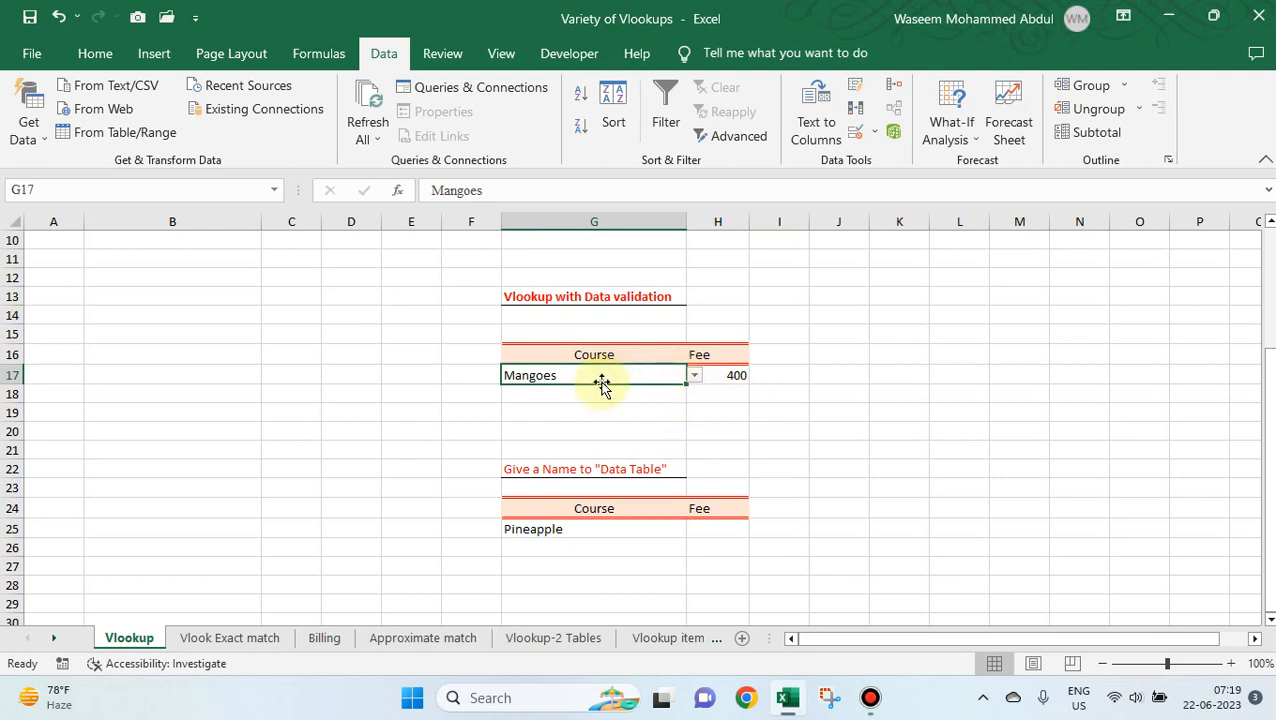
pyautogui.scroll(3, 605, 380)
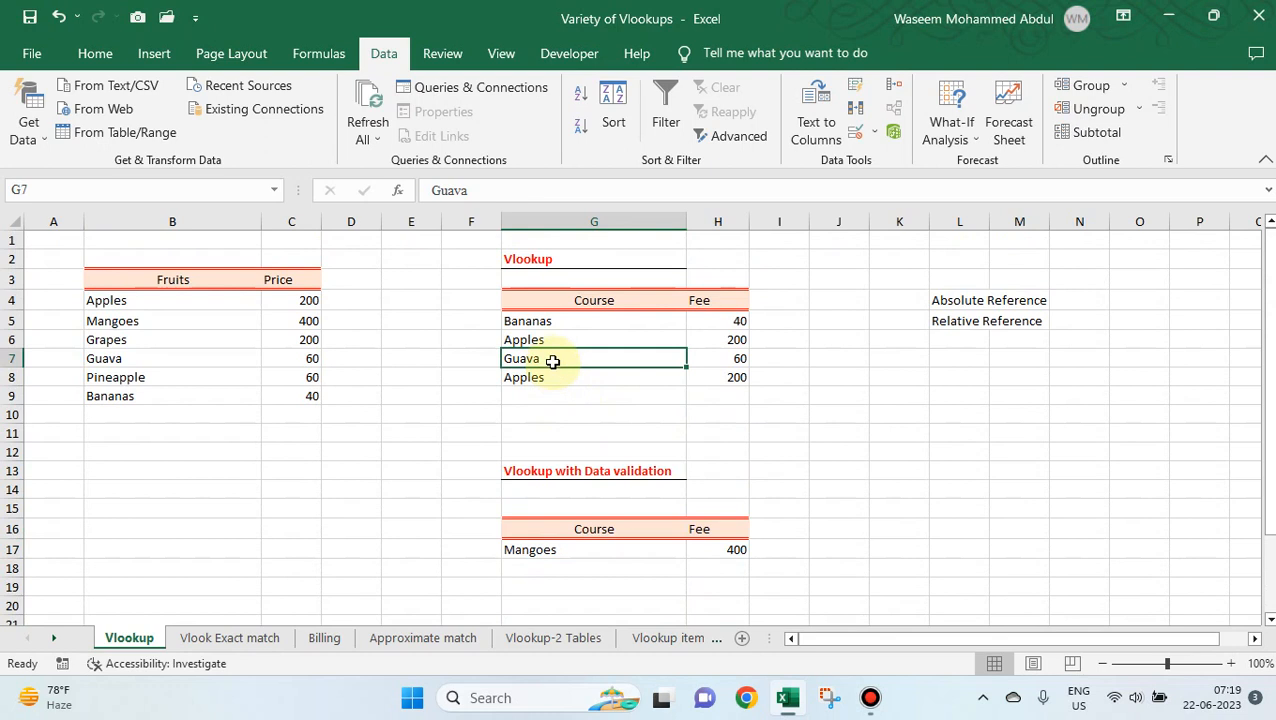
pyautogui.scroll(-3, 553, 361)
# Cycle G17 through Guava, Bananas and Apples, ending on Guava with fee 60
pyautogui.click(585, 376)
pyautogui.click(694, 375)
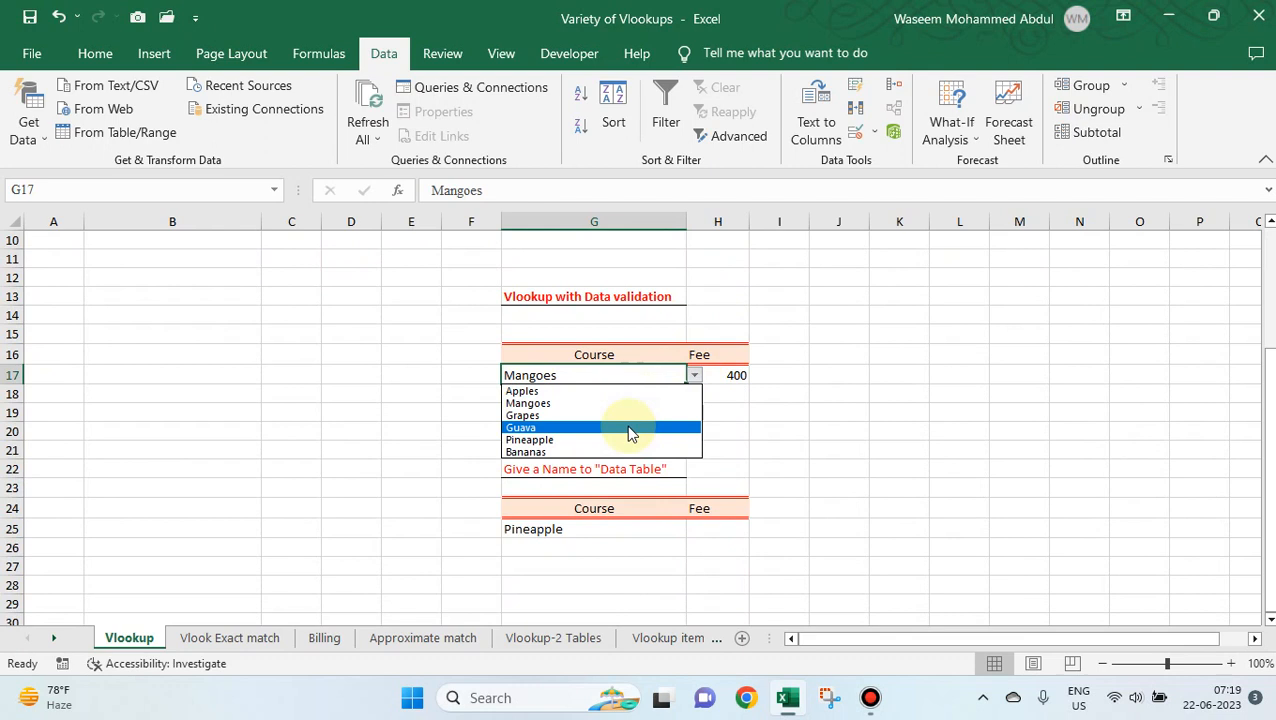
pyautogui.click(630, 432)
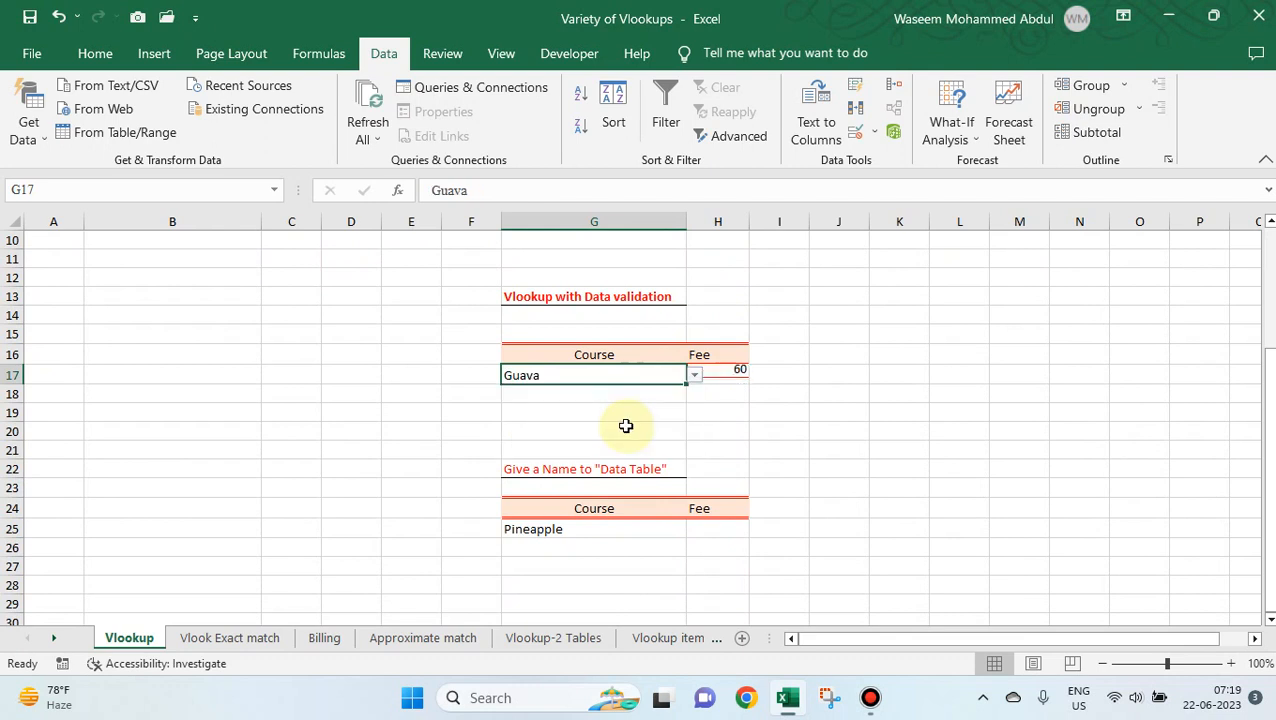
pyautogui.click(690, 377)
pyautogui.click(655, 450)
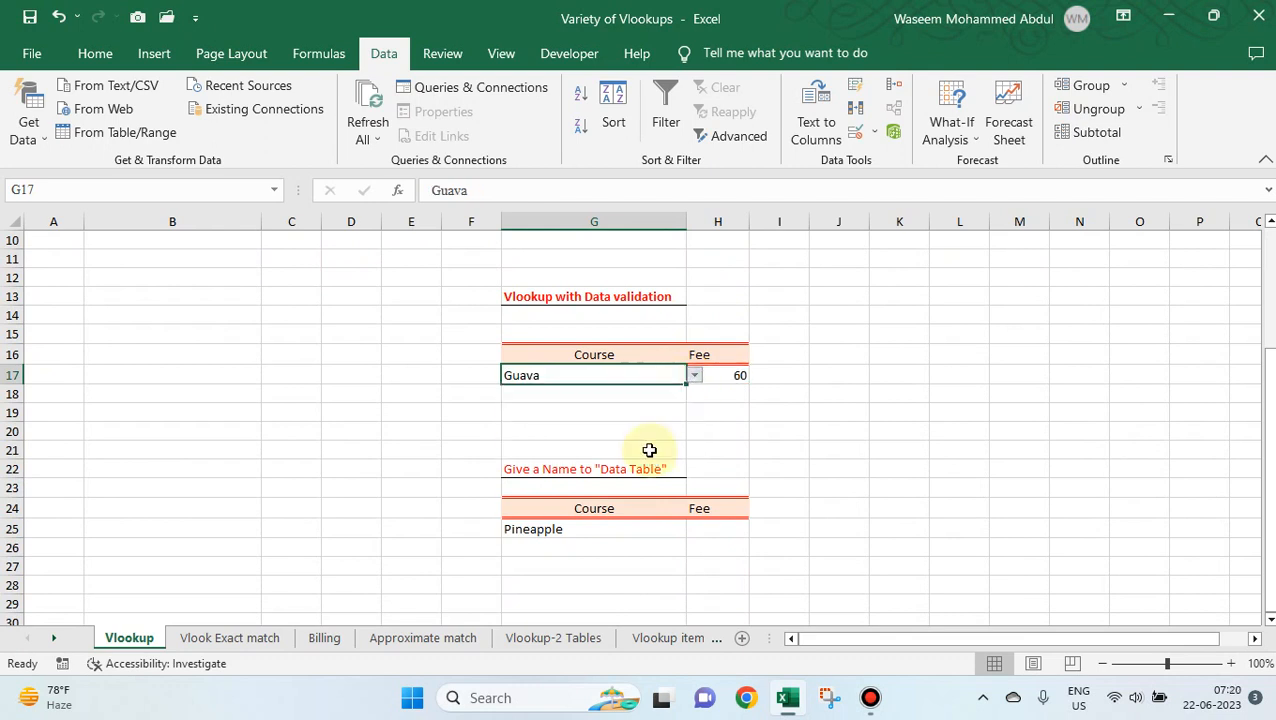
pyautogui.click(691, 377)
pyautogui.click(640, 392)
pyautogui.click(692, 377)
pyautogui.click(627, 427)
pyautogui.scroll(-1, 623, 421)
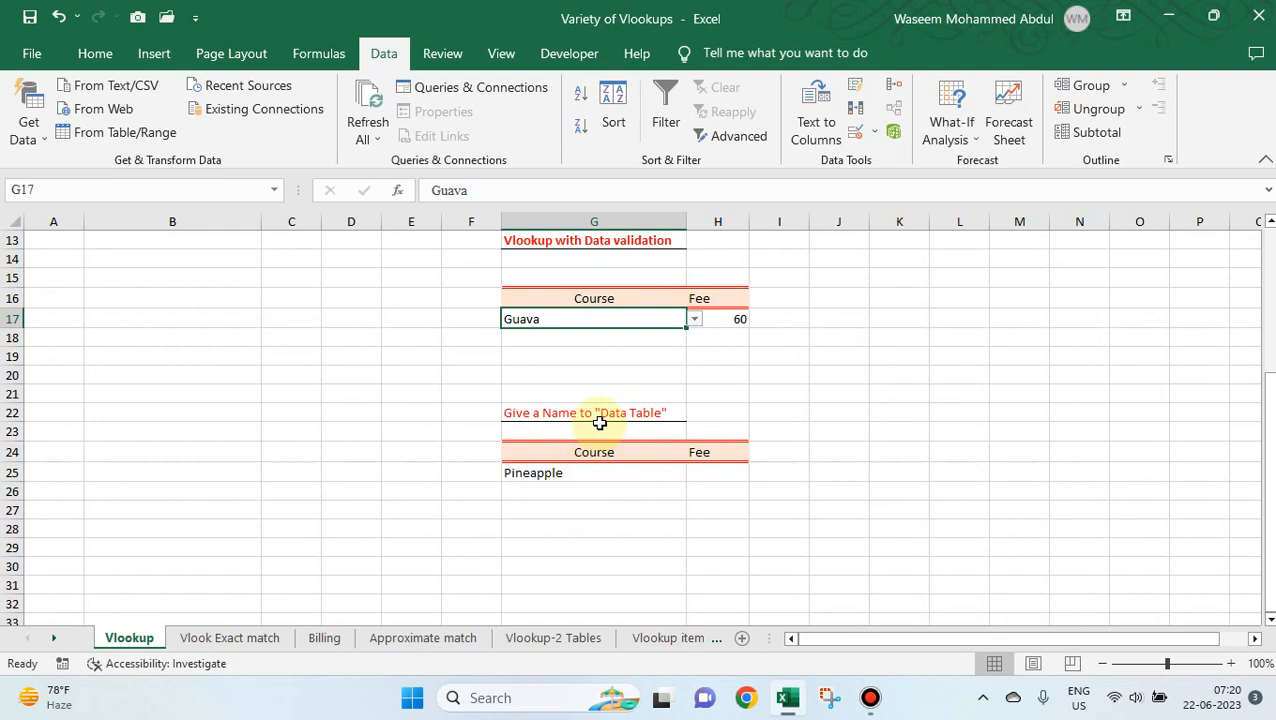
pyautogui.click(581, 476)
pyautogui.click(726, 473)
pyautogui.click(641, 477)
pyautogui.click(693, 474)
pyautogui.press('Escape')
pyautogui.click(634, 513)
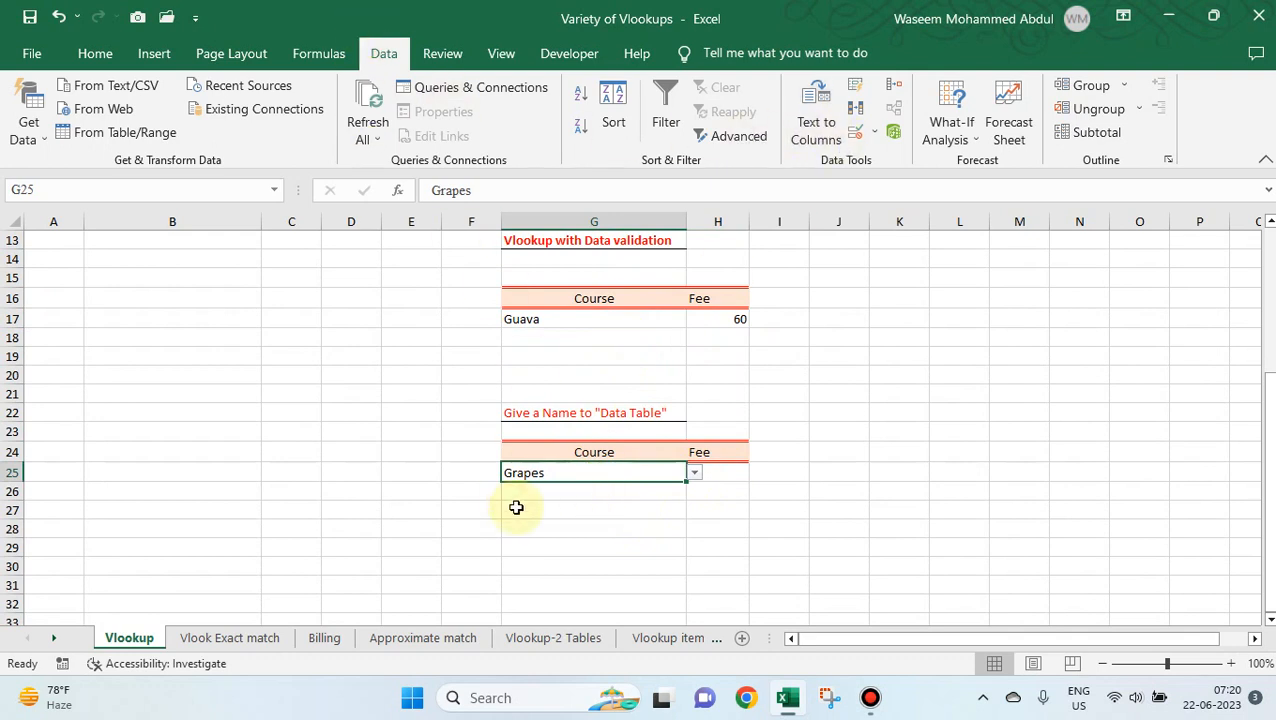
pyautogui.click(708, 478)
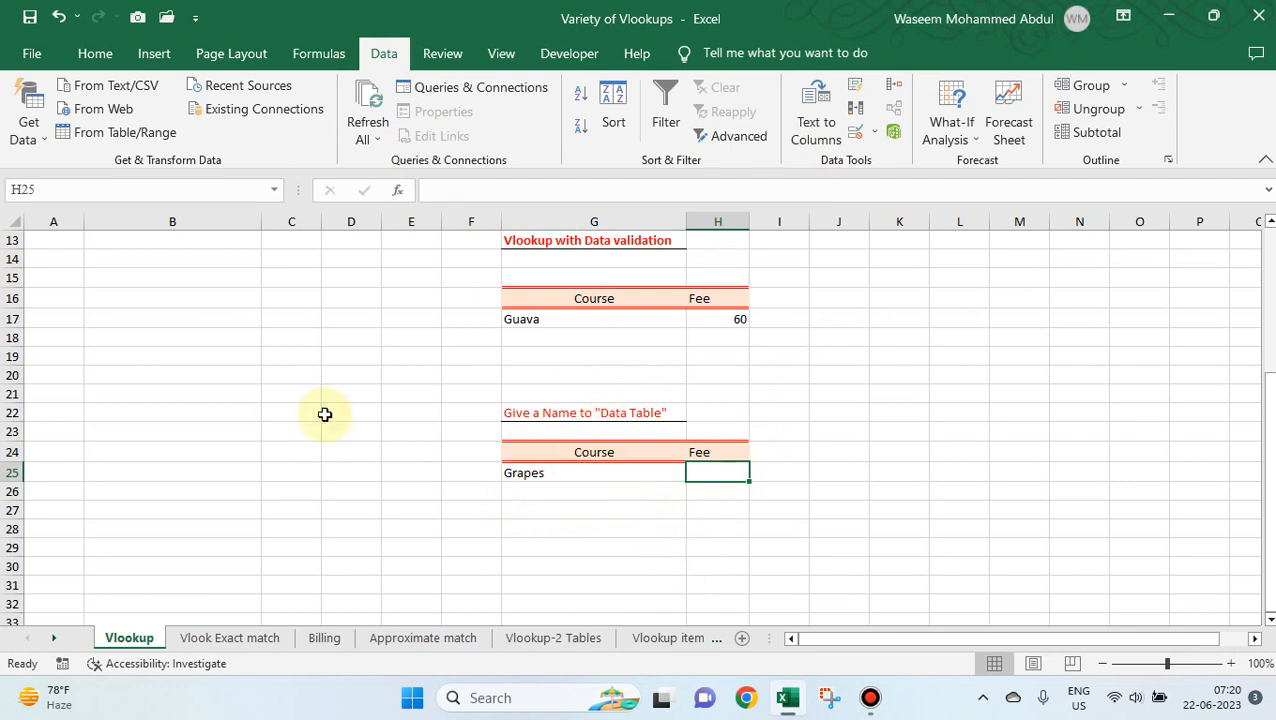
pyautogui.scroll(4, 325, 414)
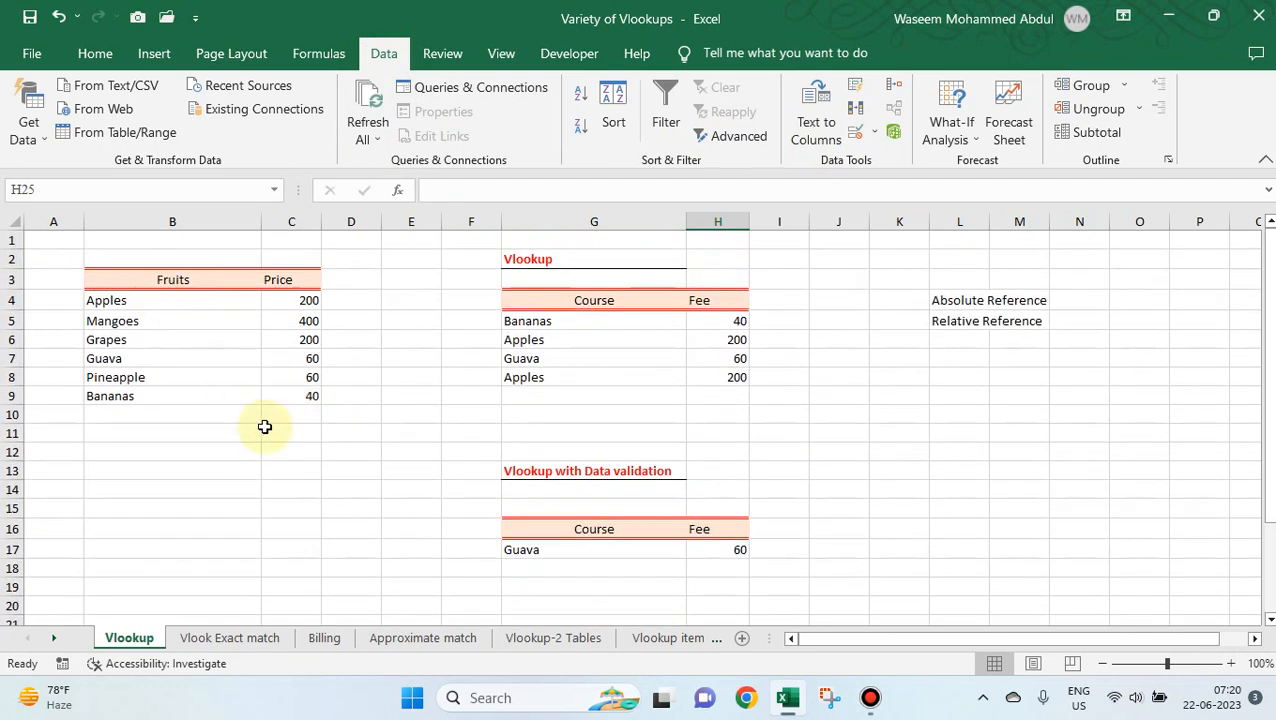
pyautogui.scroll(-4, 300, 460)
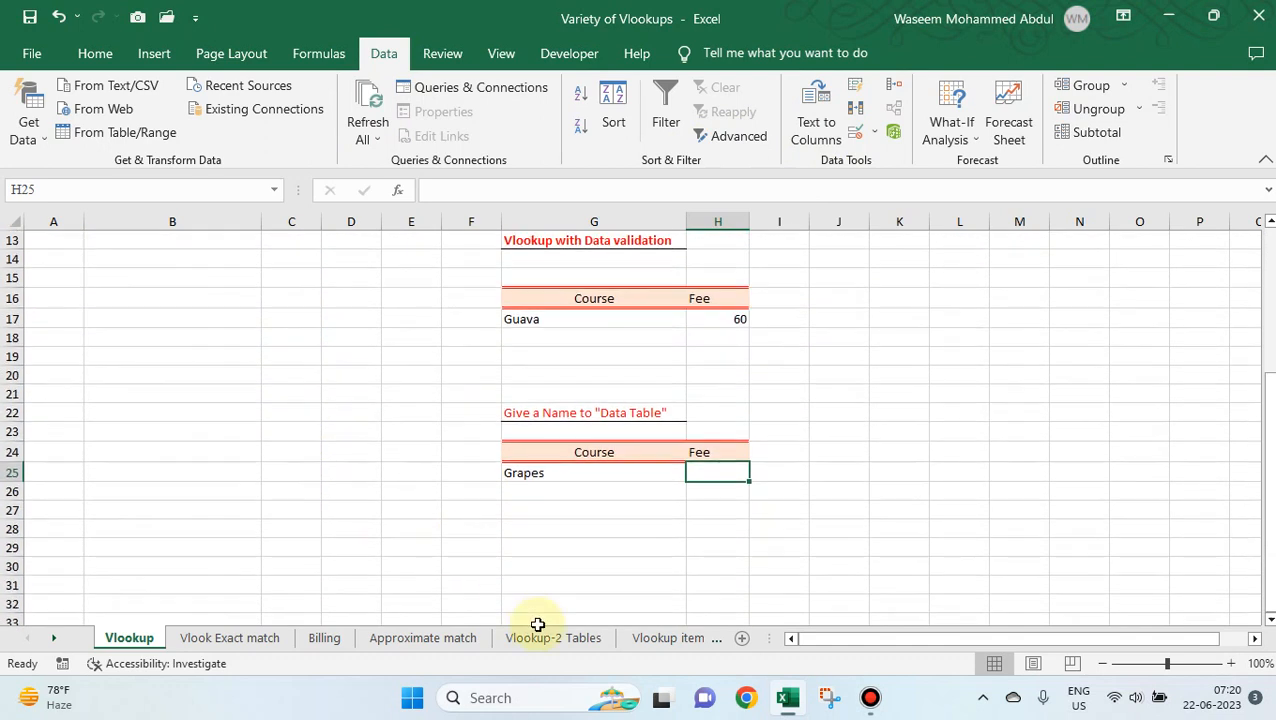
pyautogui.scroll(4, 353, 550)
pyautogui.moveTo(152, 282); pyautogui.dragTo(298, 400)
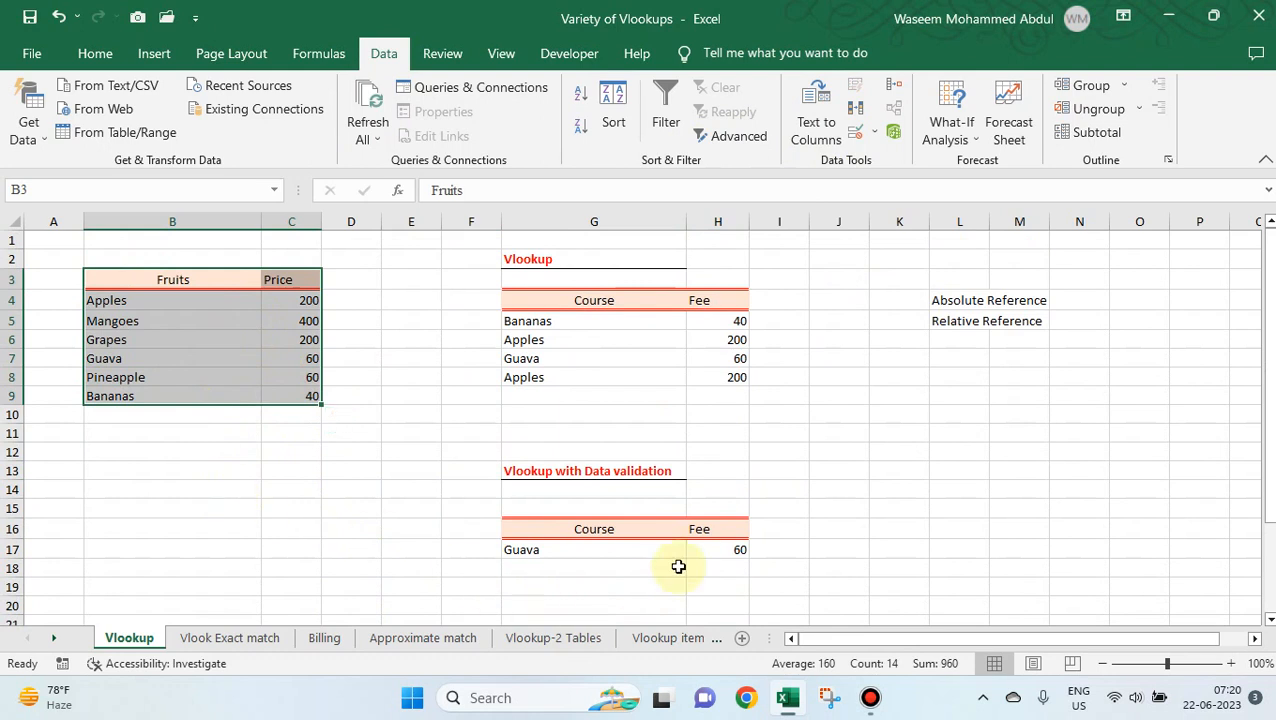
pyautogui.click(712, 551)
pyautogui.doubleClick(712, 551)
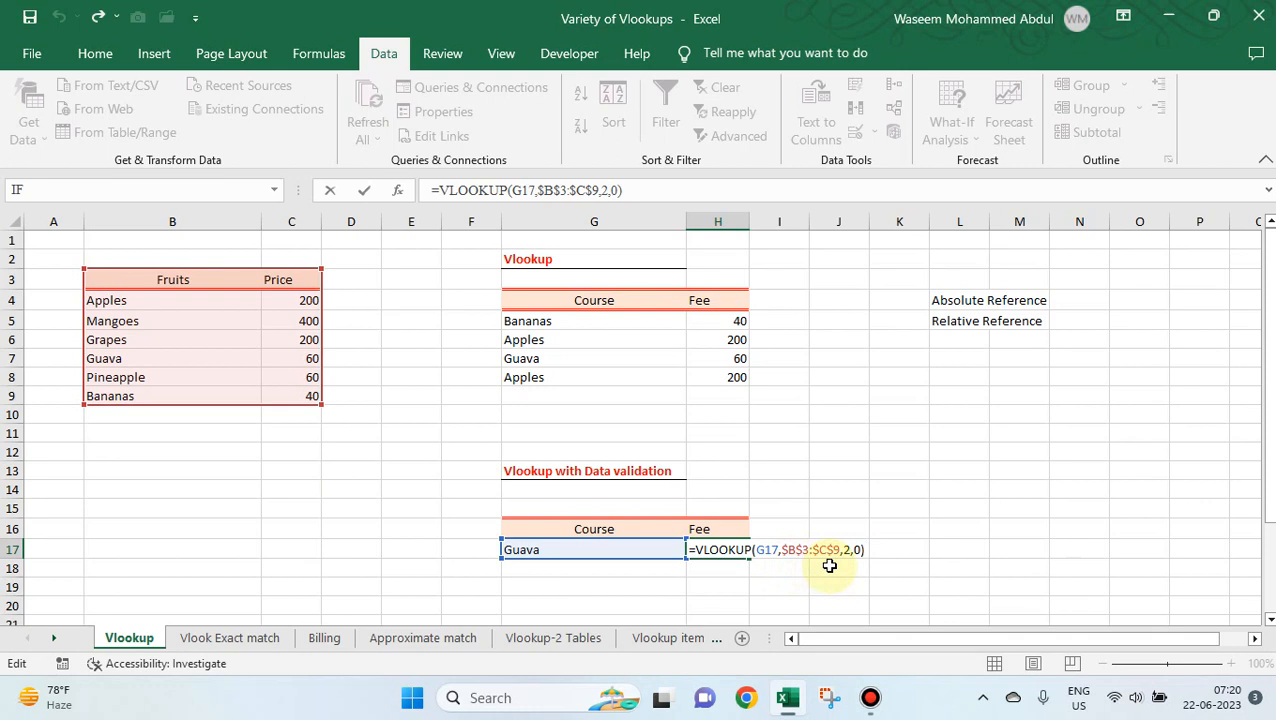
pyautogui.hotkey('ctrl', 'Return')
pyautogui.moveTo(157, 279); pyautogui.dragTo(285, 396)
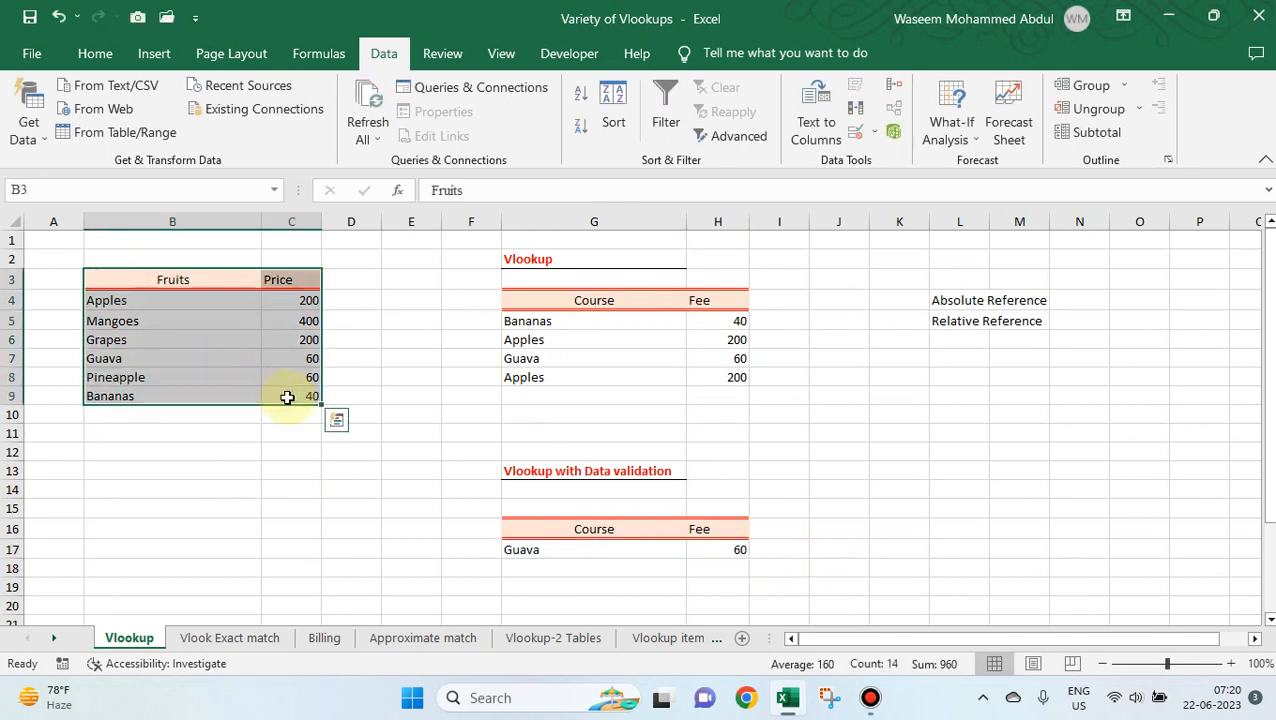
# Name the selected B3:C9 range Fruits_Table through the Name Box
pyautogui.click(156, 191)
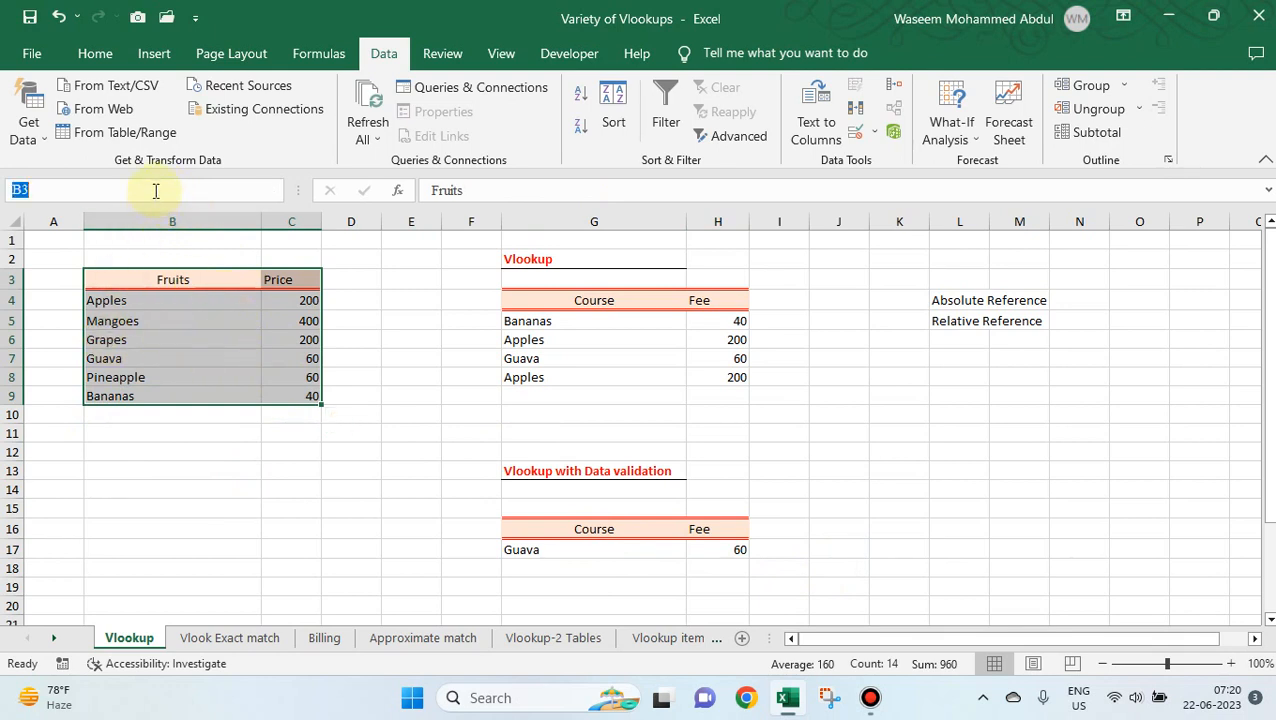
pyautogui.write('Fruits_Tab')
pyautogui.write('le')
pyautogui.press('Return')
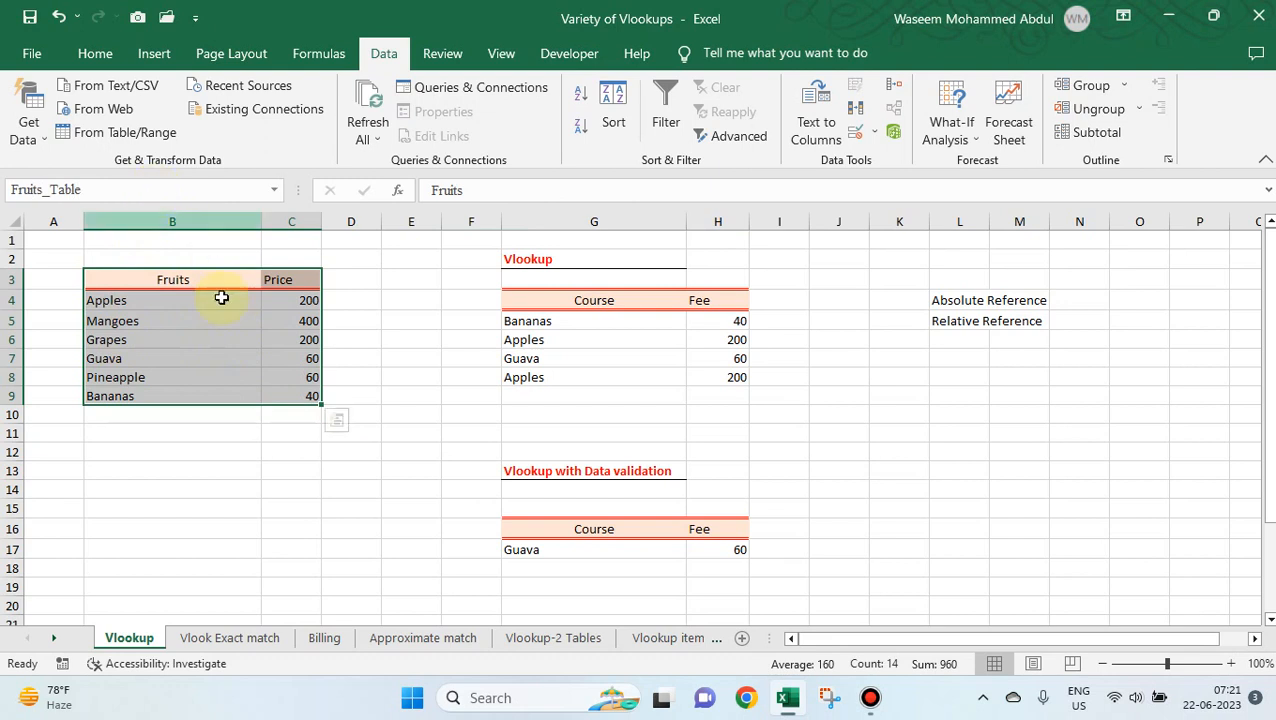
pyautogui.scroll(-4, 234, 344)
# Confirm Grapes as the course in G25 from its dropdown
pyautogui.click(703, 478)
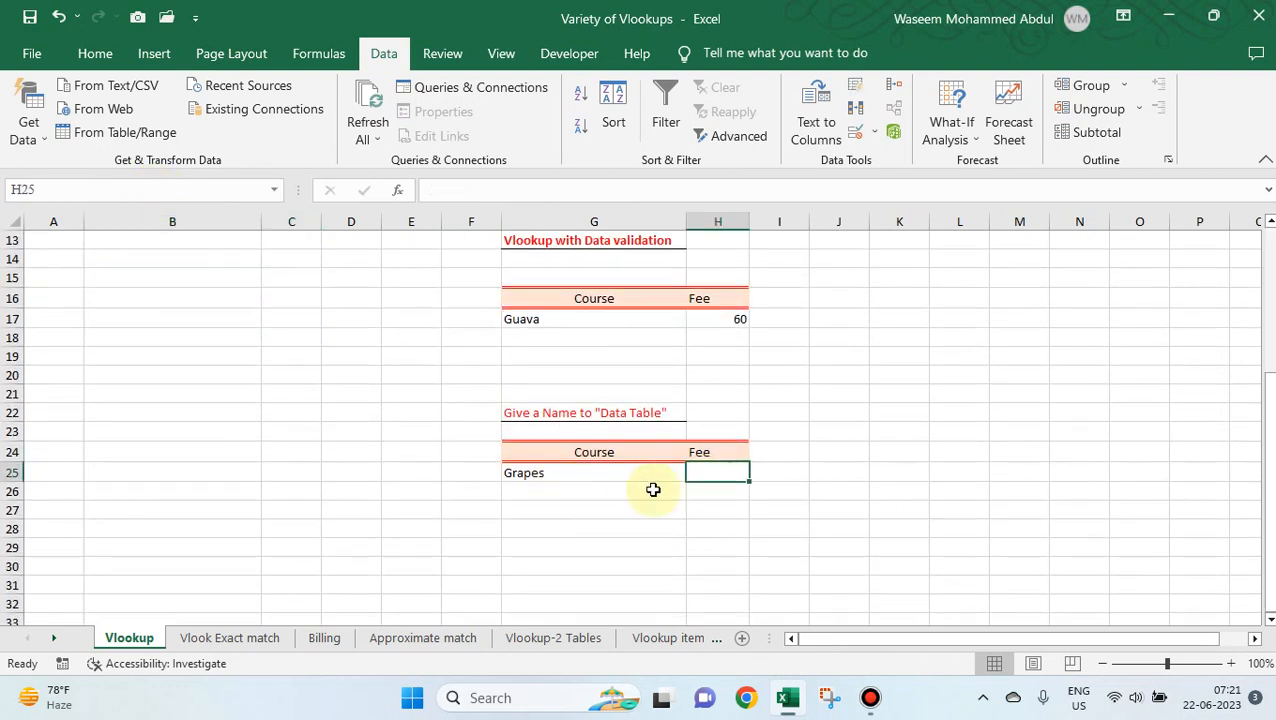
pyautogui.click(624, 475)
pyautogui.click(695, 474)
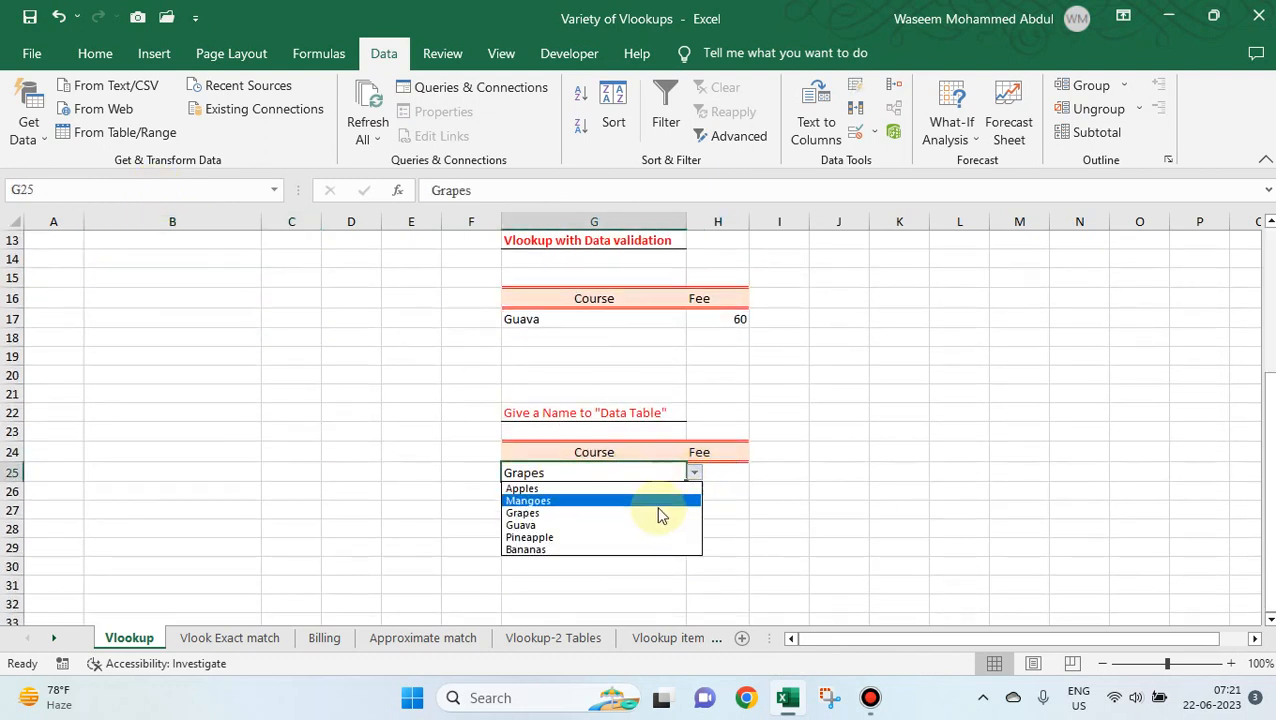
pyautogui.click(652, 514)
# Enter =VLOOKUP(G25,Fruits_Table,2,0) in H25 using name autocomplete
pyautogui.click(716, 471)
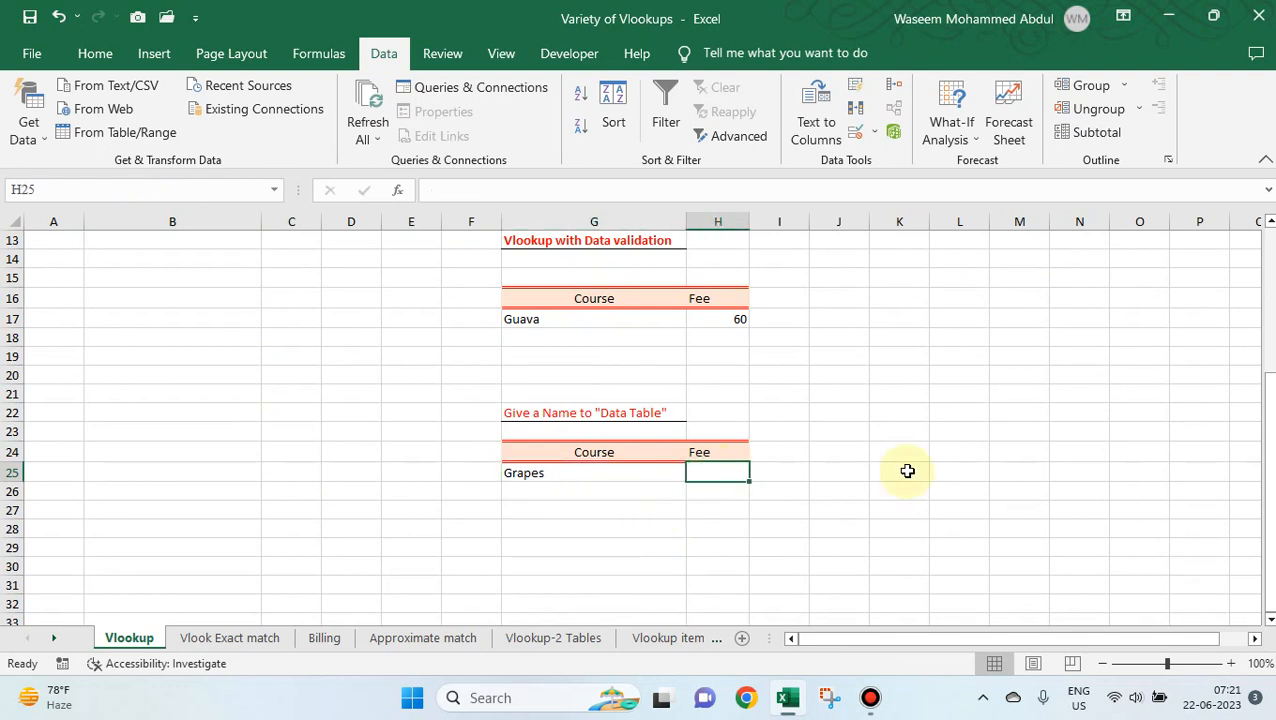
pyautogui.write('=vl')
pyautogui.press('Tab')
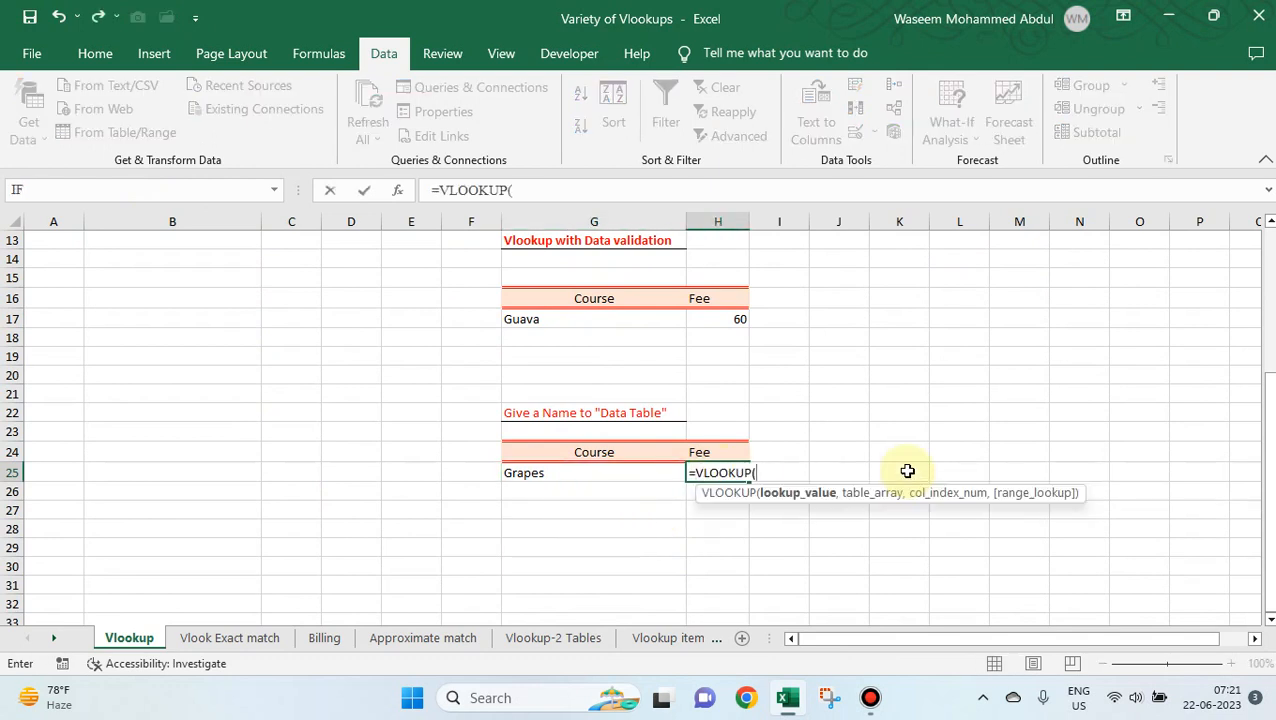
pyautogui.press('Left')
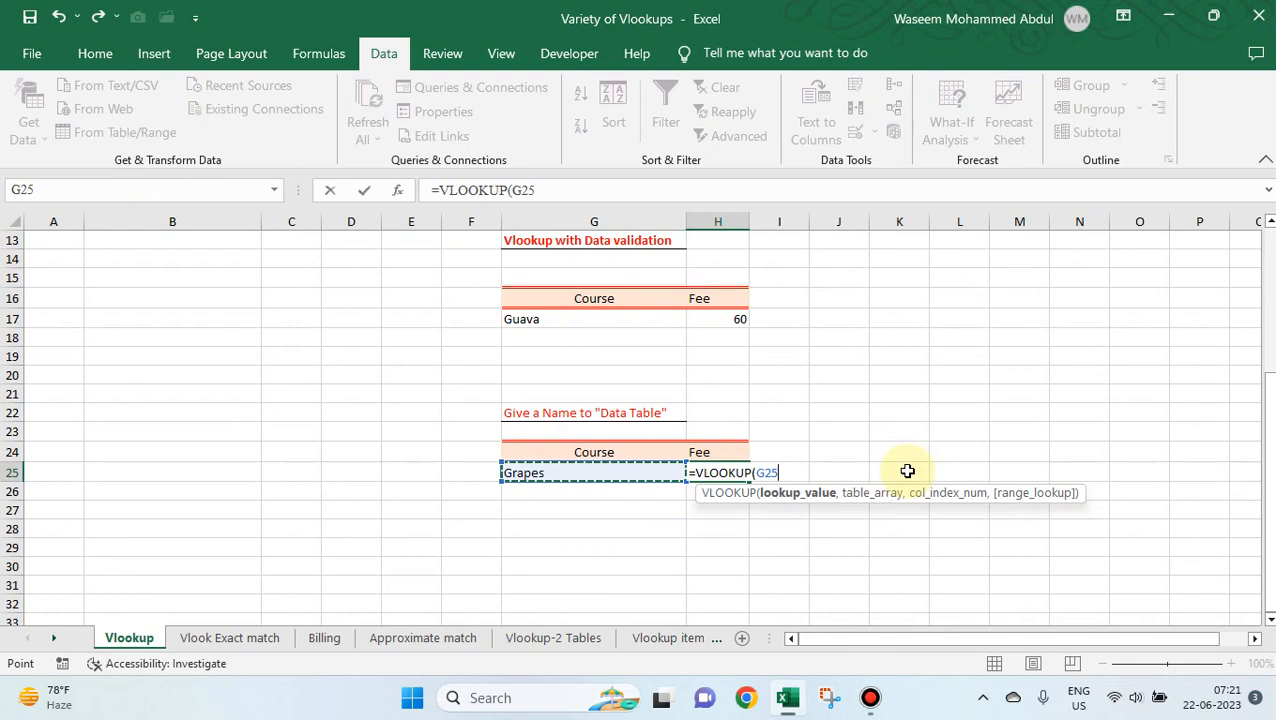
pyautogui.write(',')
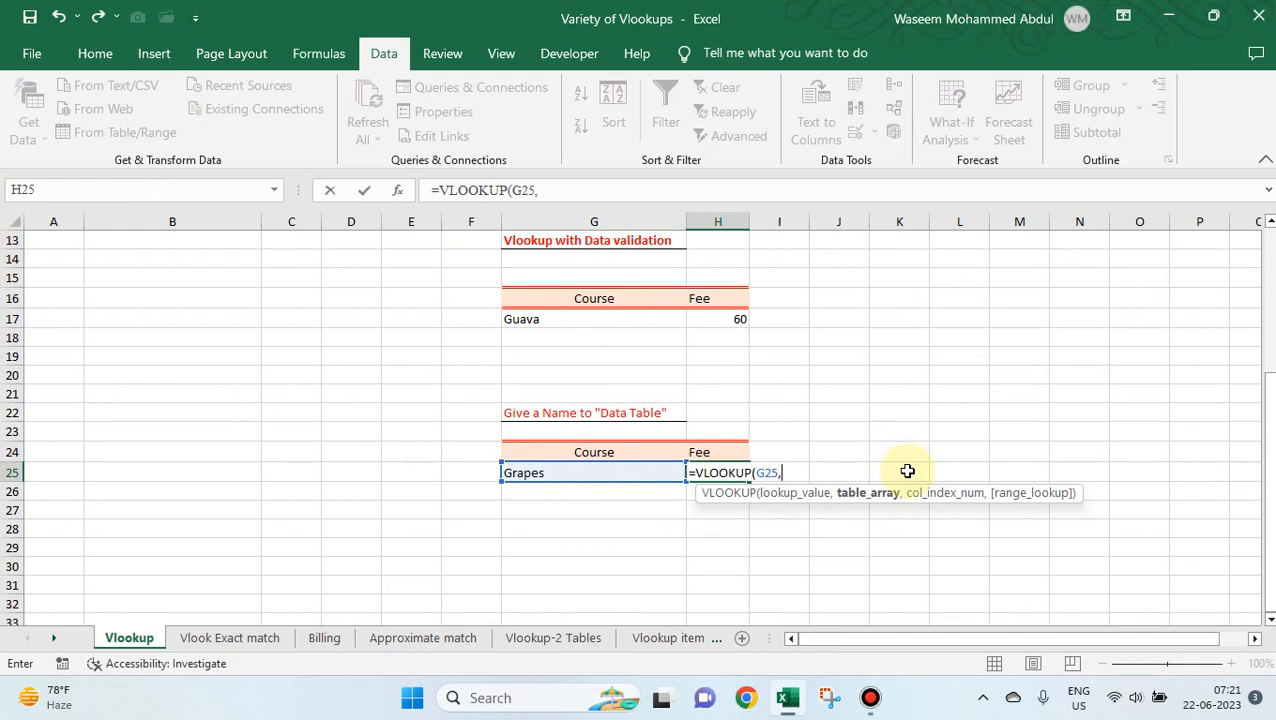
pyautogui.write('frui')
pyautogui.press('Tab')
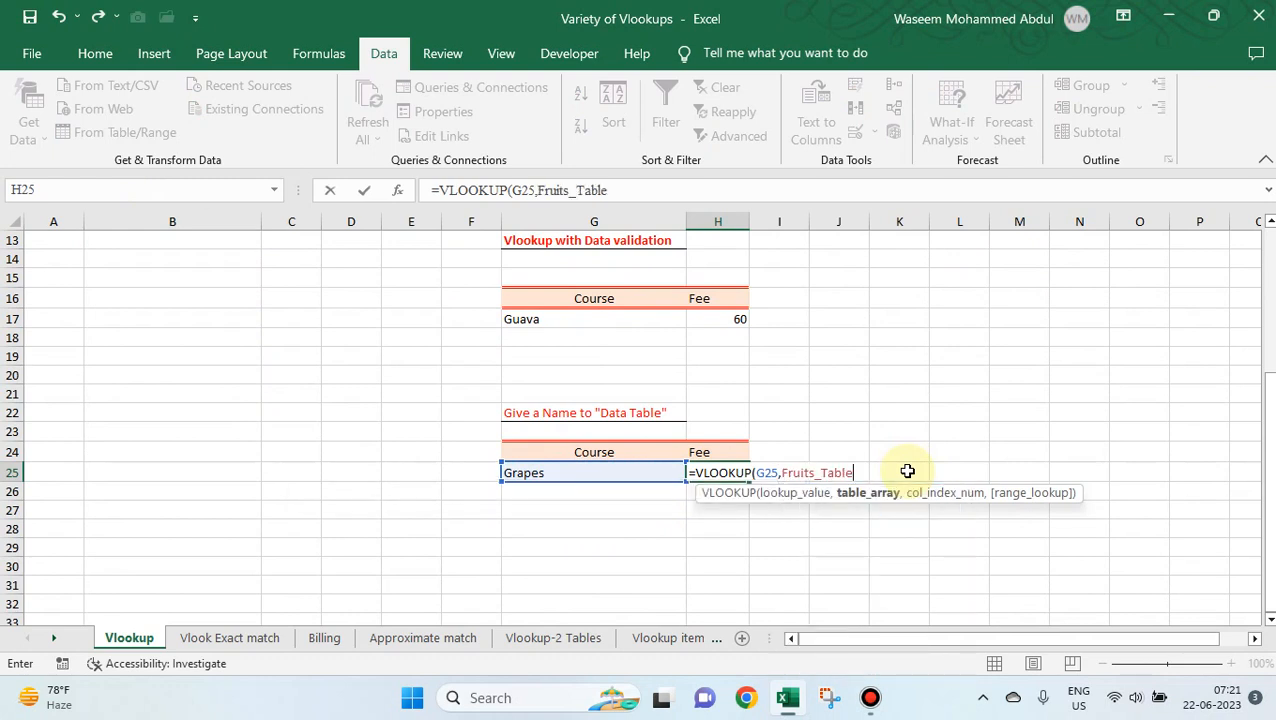
pyautogui.press('BackSpace')
pyautogui.press('BackSpace')
pyautogui.press('BackSpace')
pyautogui.press('BackSpace')
pyautogui.press('BackSpace')
pyautogui.press('BackSpace')
pyautogui.press('BackSpace')
pyautogui.press('BackSpace')
pyautogui.press('BackSpace')
pyautogui.press('BackSpace')
pyautogui.press('BackSpace')
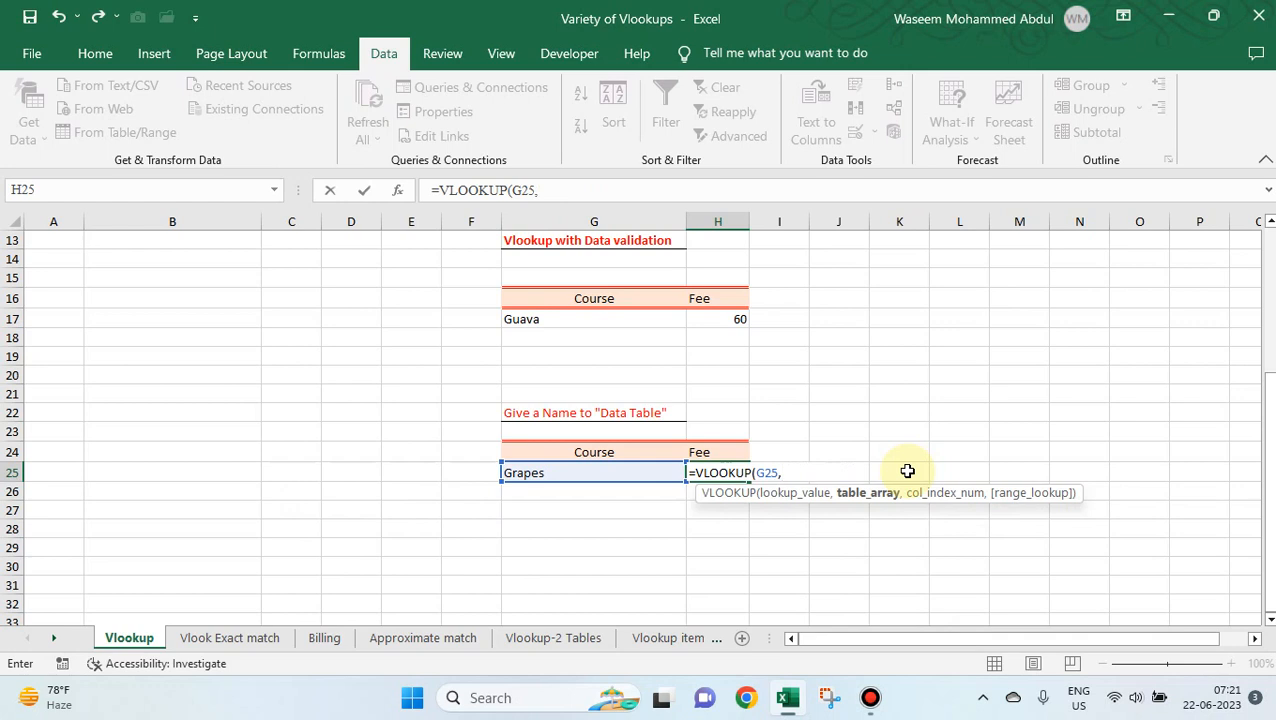
pyautogui.write('fr')
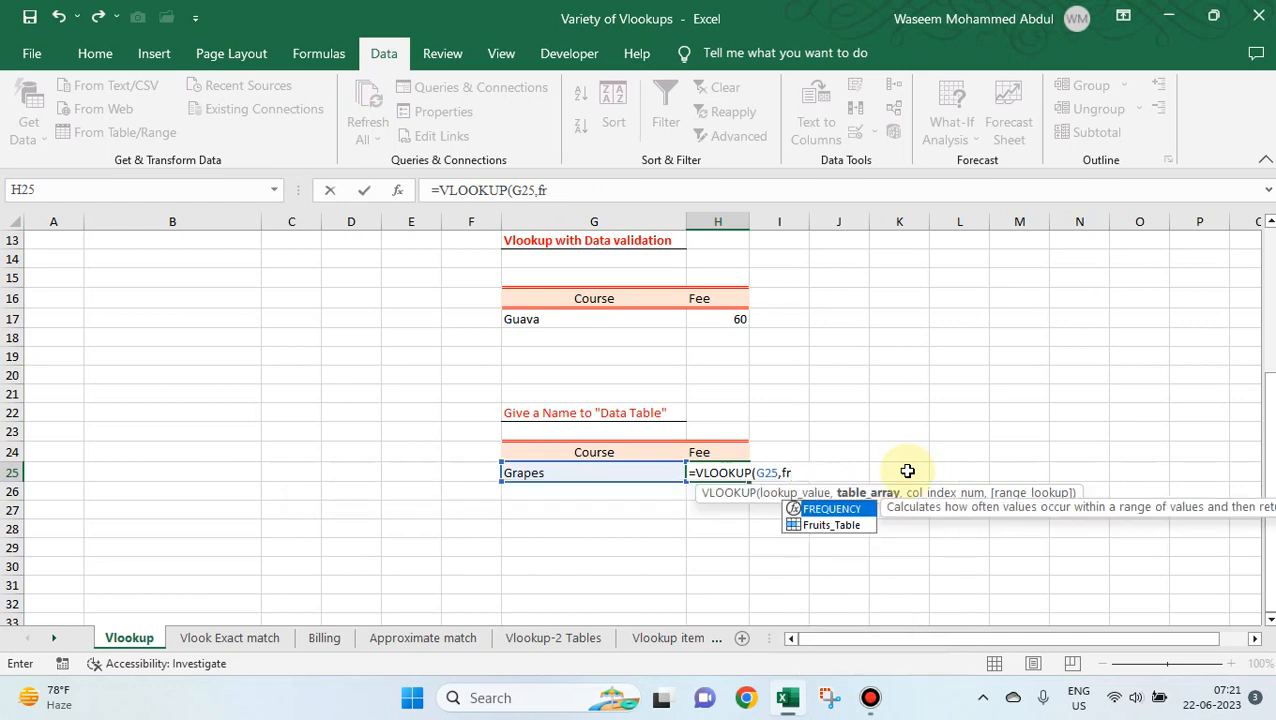
pyautogui.write('u')
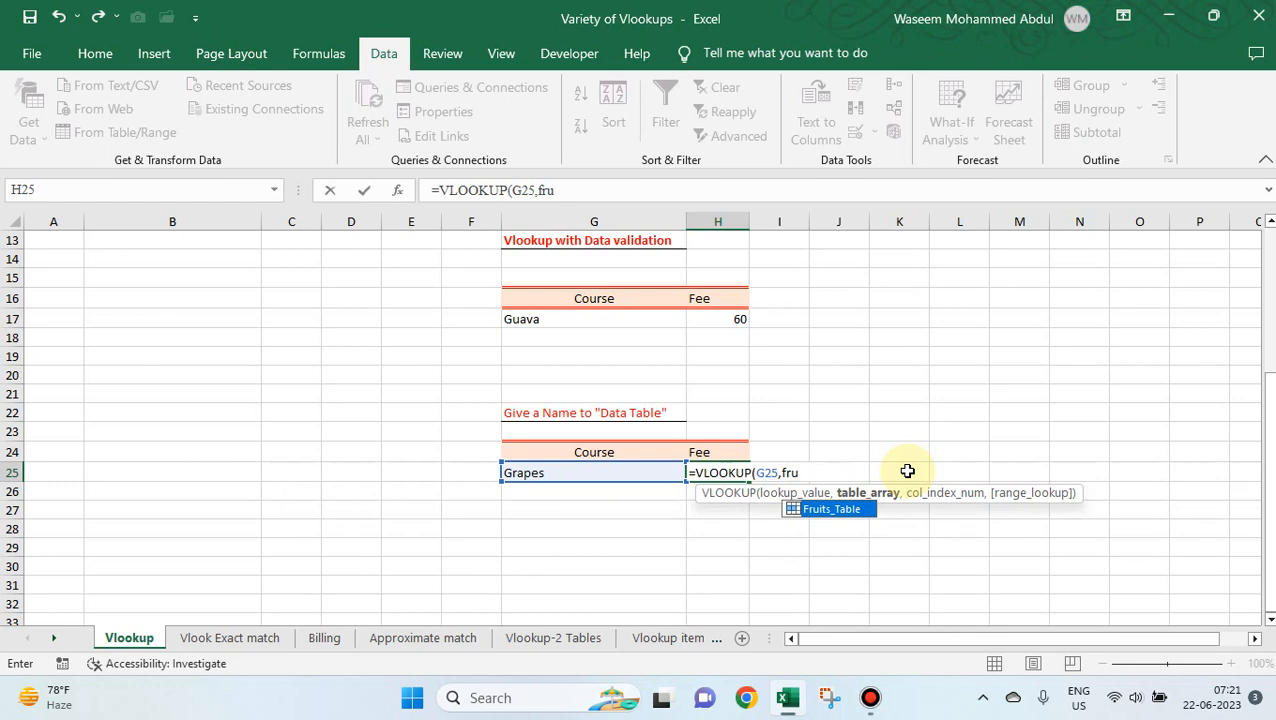
pyautogui.press('Tab')
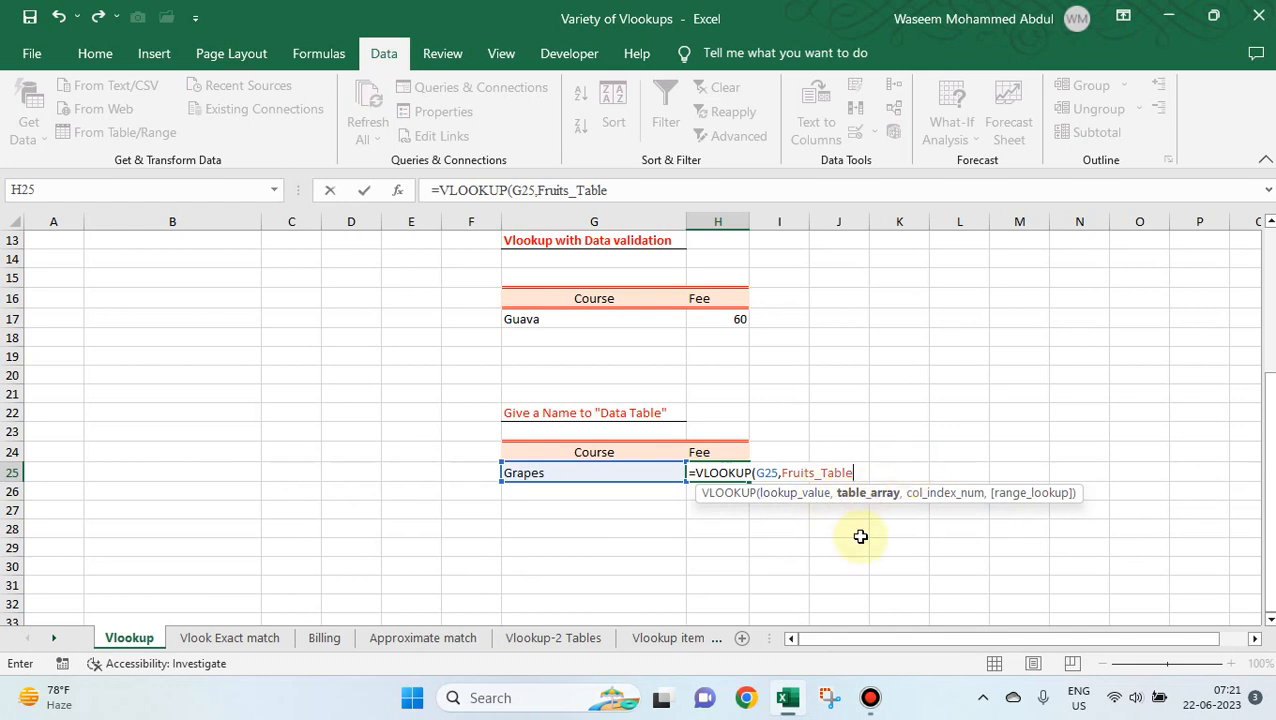
pyautogui.write(',')
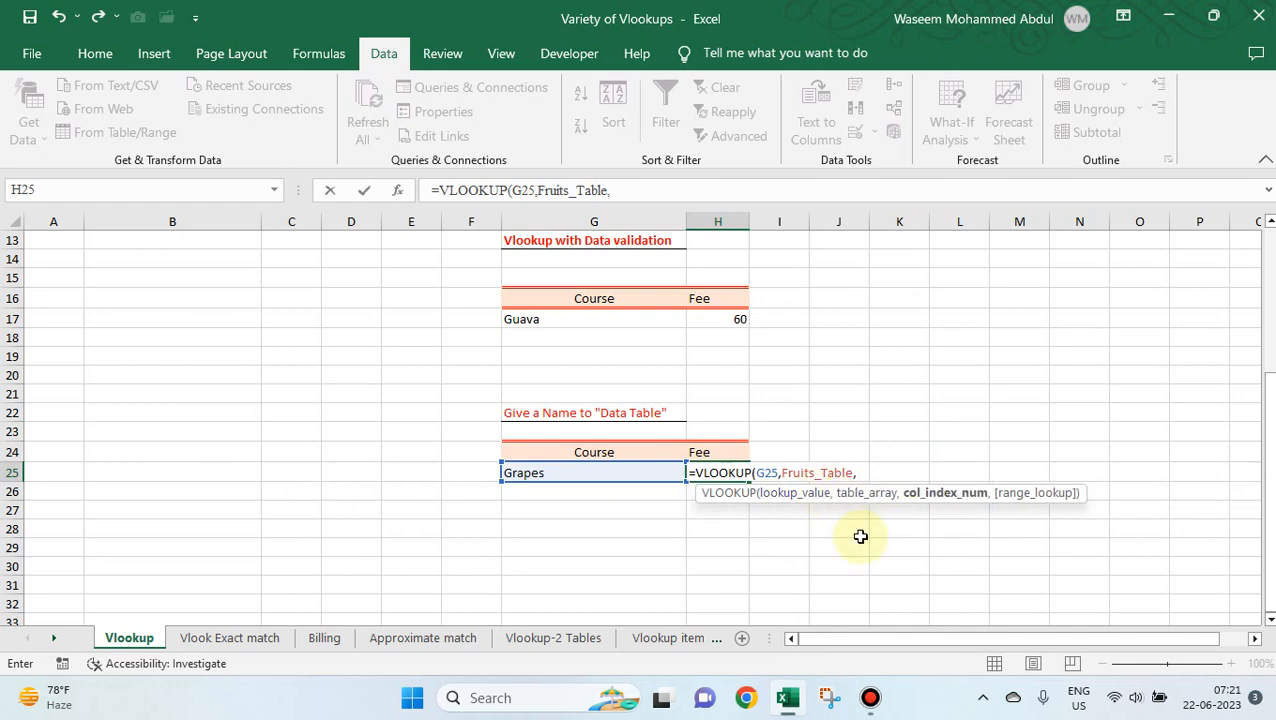
pyautogui.write('2,0')
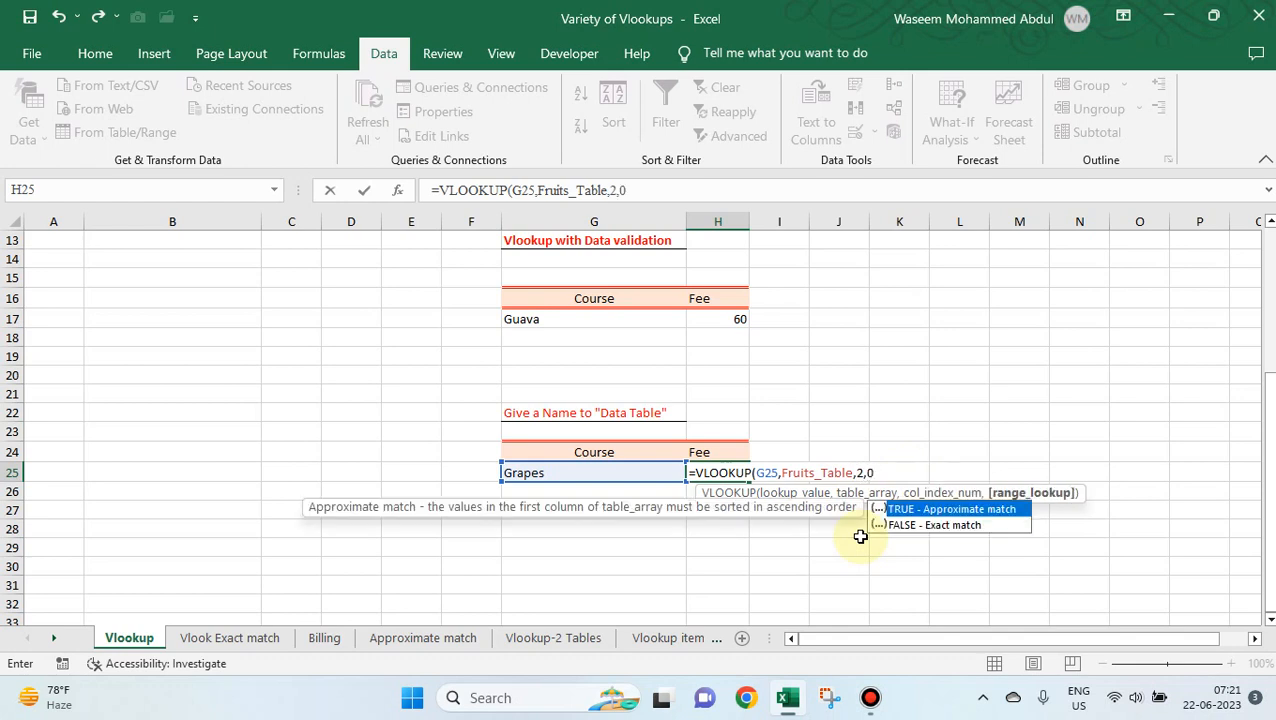
pyautogui.write(')')
pyautogui.press('Tab')
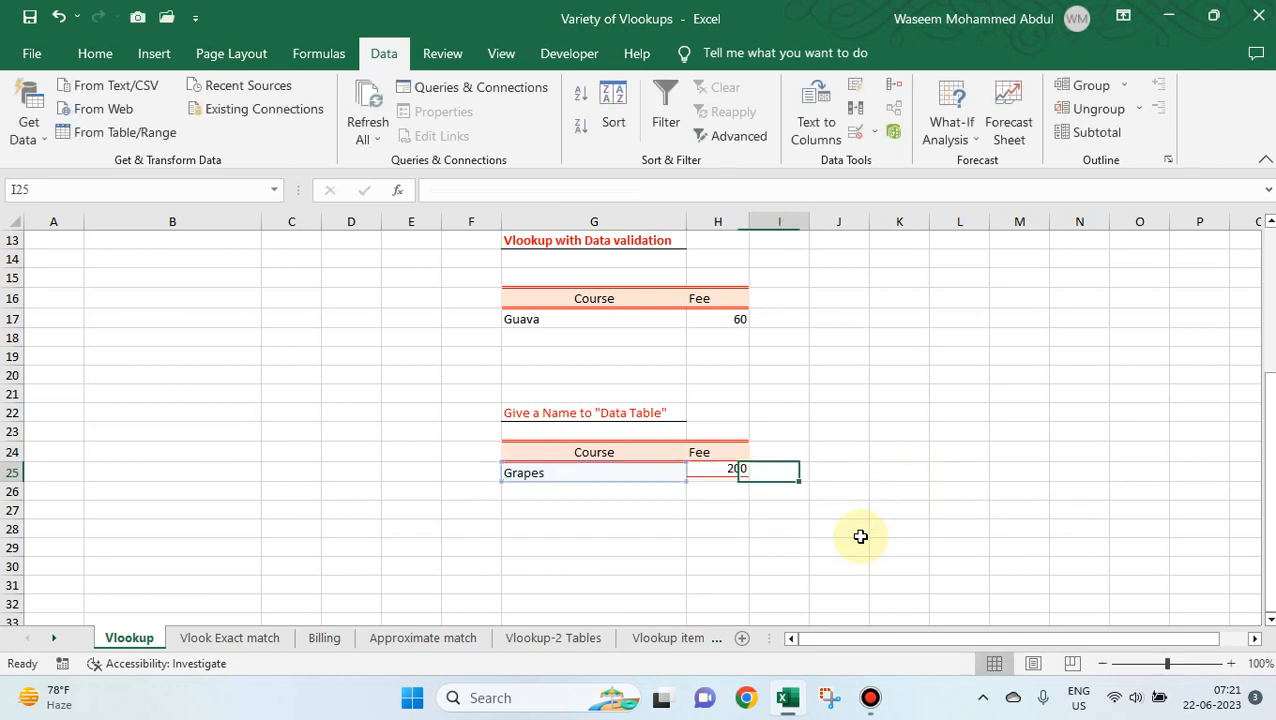
# Review H25's formula, which returns 200 for Grapes, without changing it
pyautogui.press('Left')
pyautogui.press('F2')
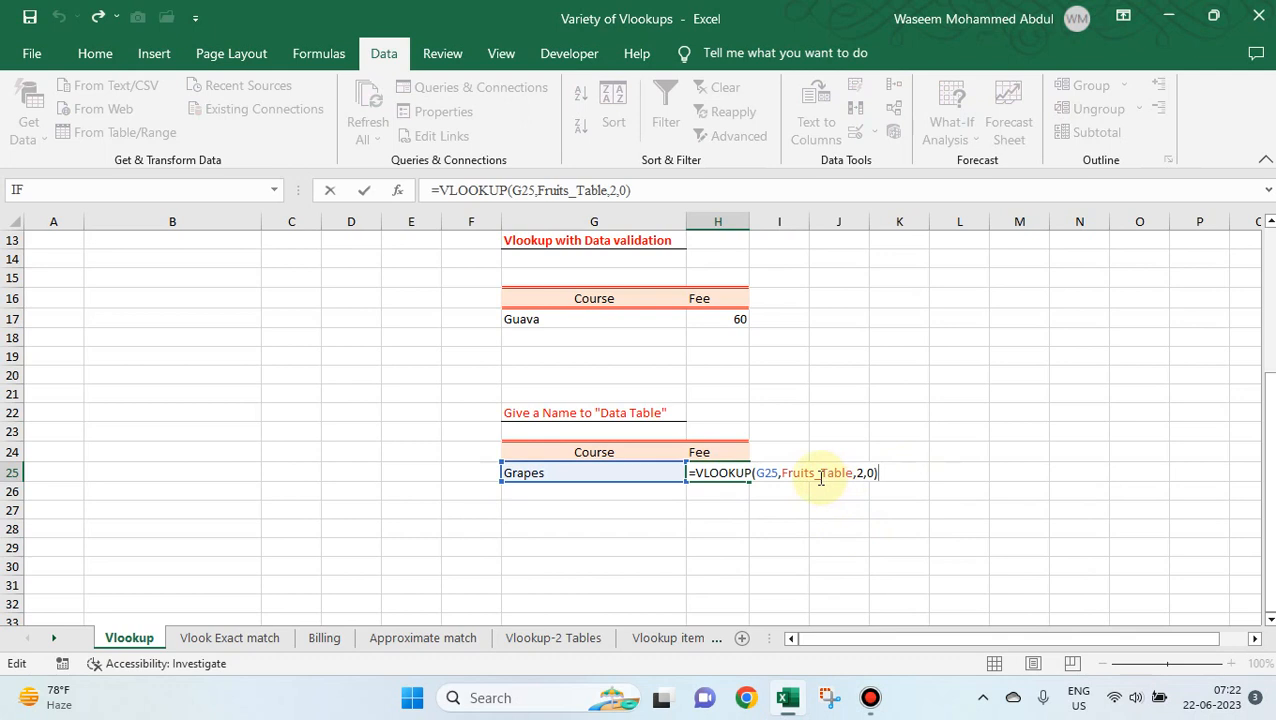
pyautogui.click(765, 473)
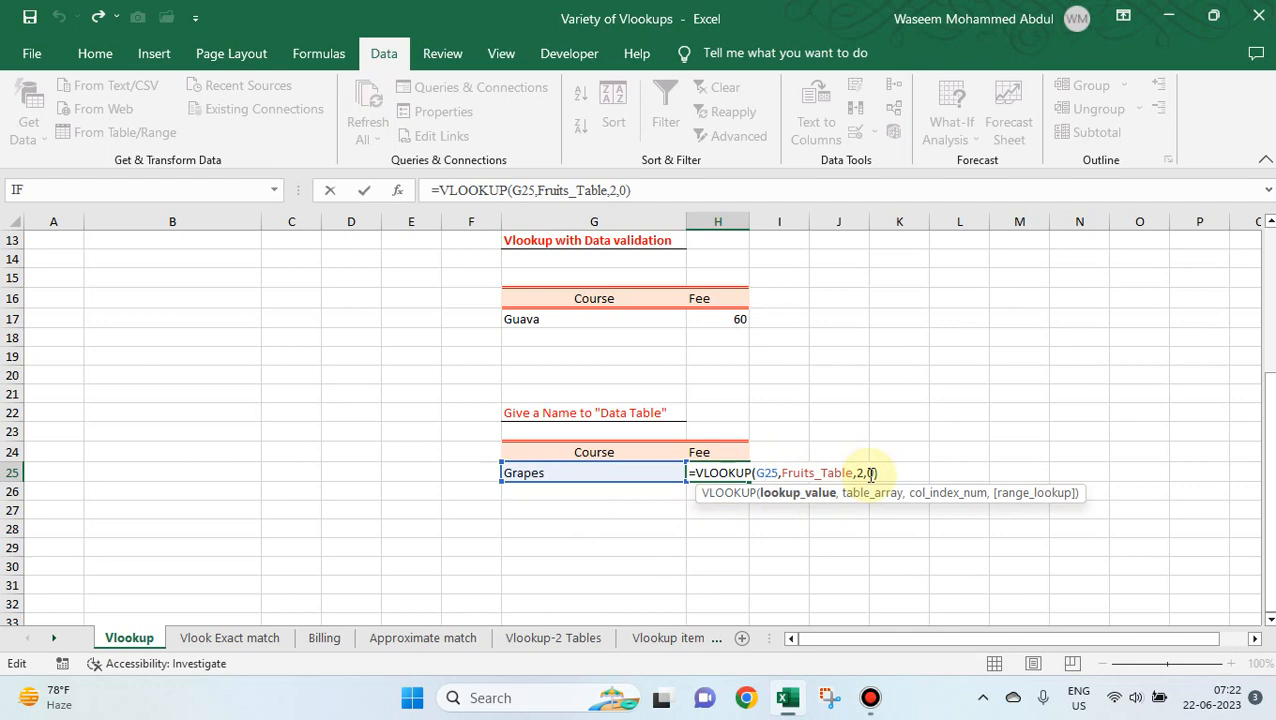
pyautogui.hotkey('ctrl', 'Return')
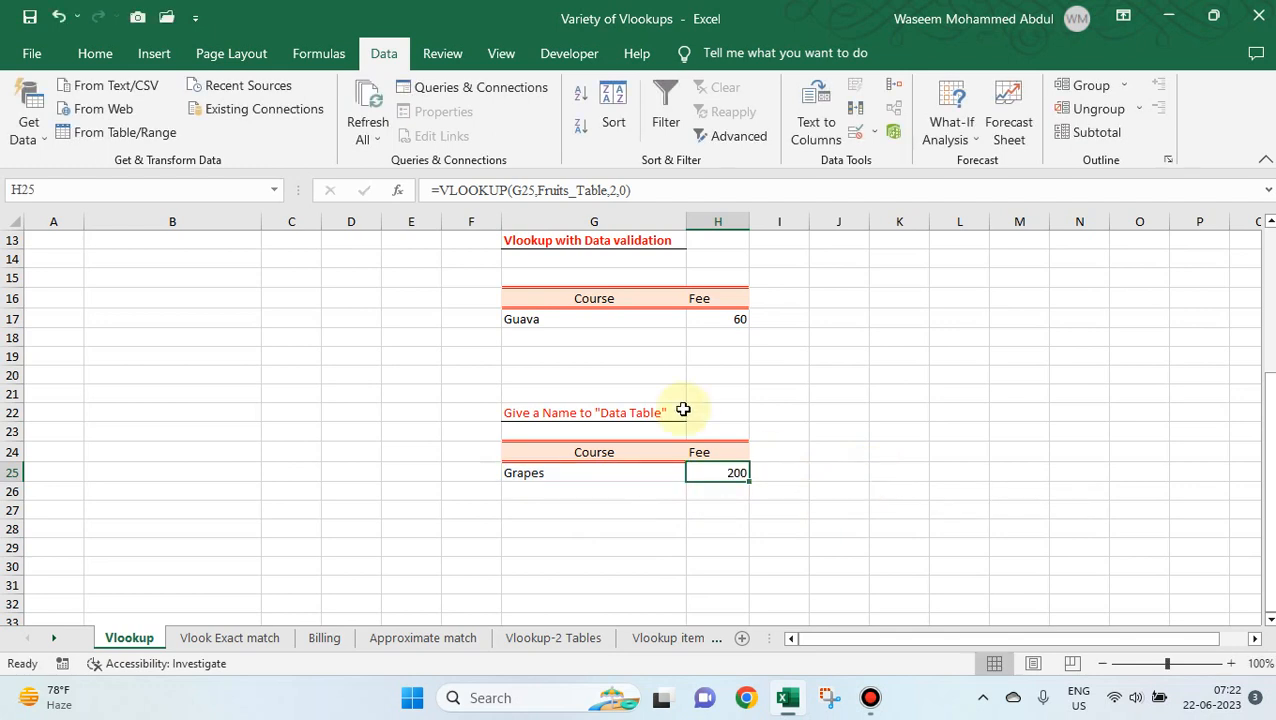
pyautogui.click(758, 320)
pyautogui.press('F2')
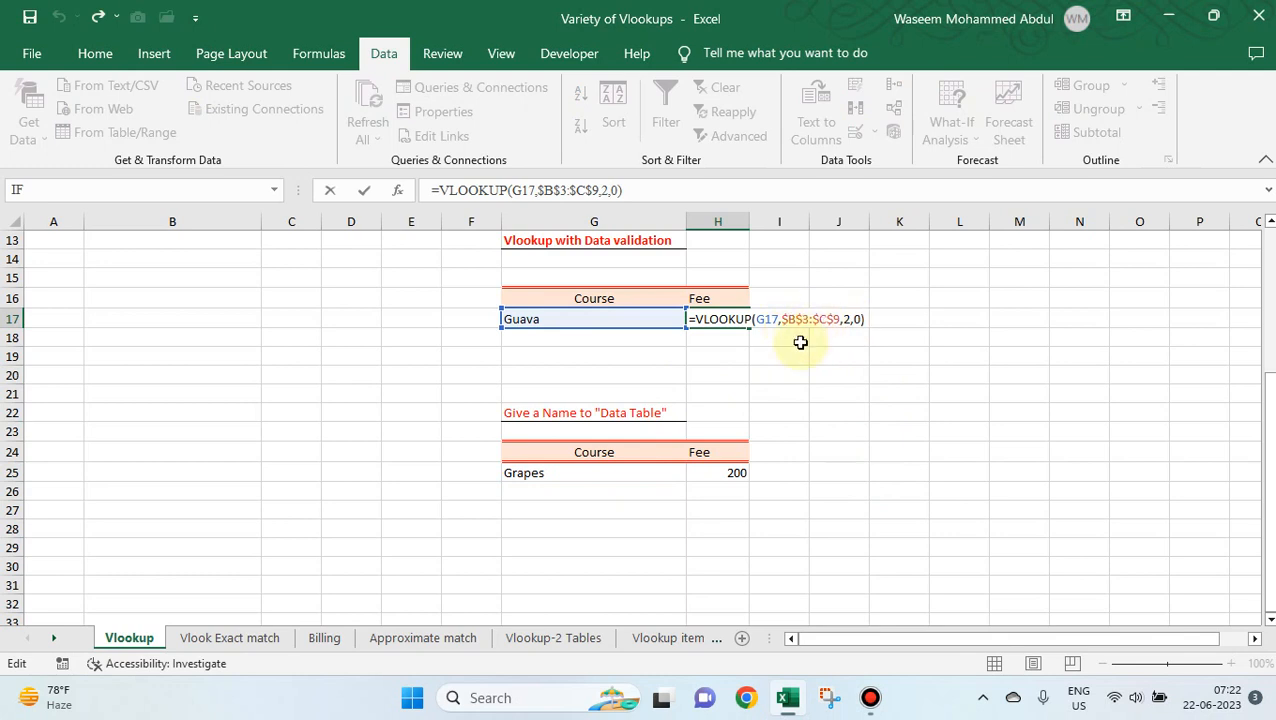
pyautogui.press('Escape')
pyautogui.click(714, 468)
pyautogui.press('F2')
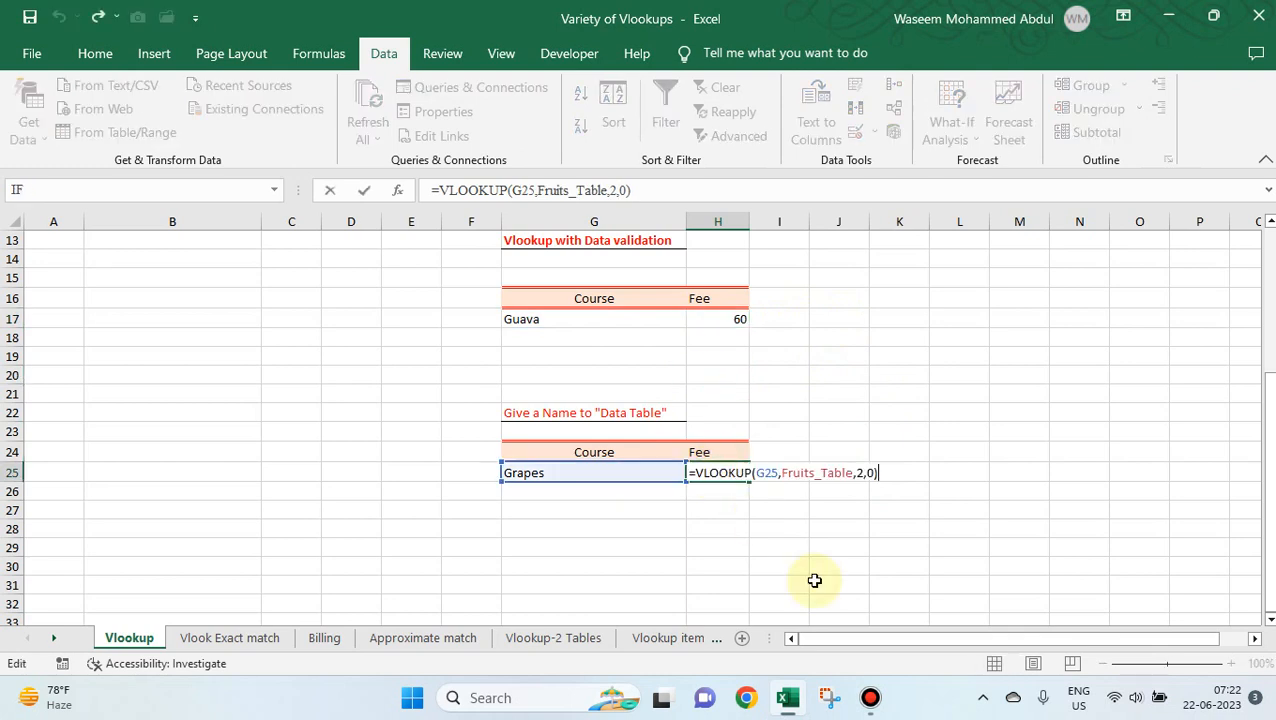
pyautogui.press('Escape')
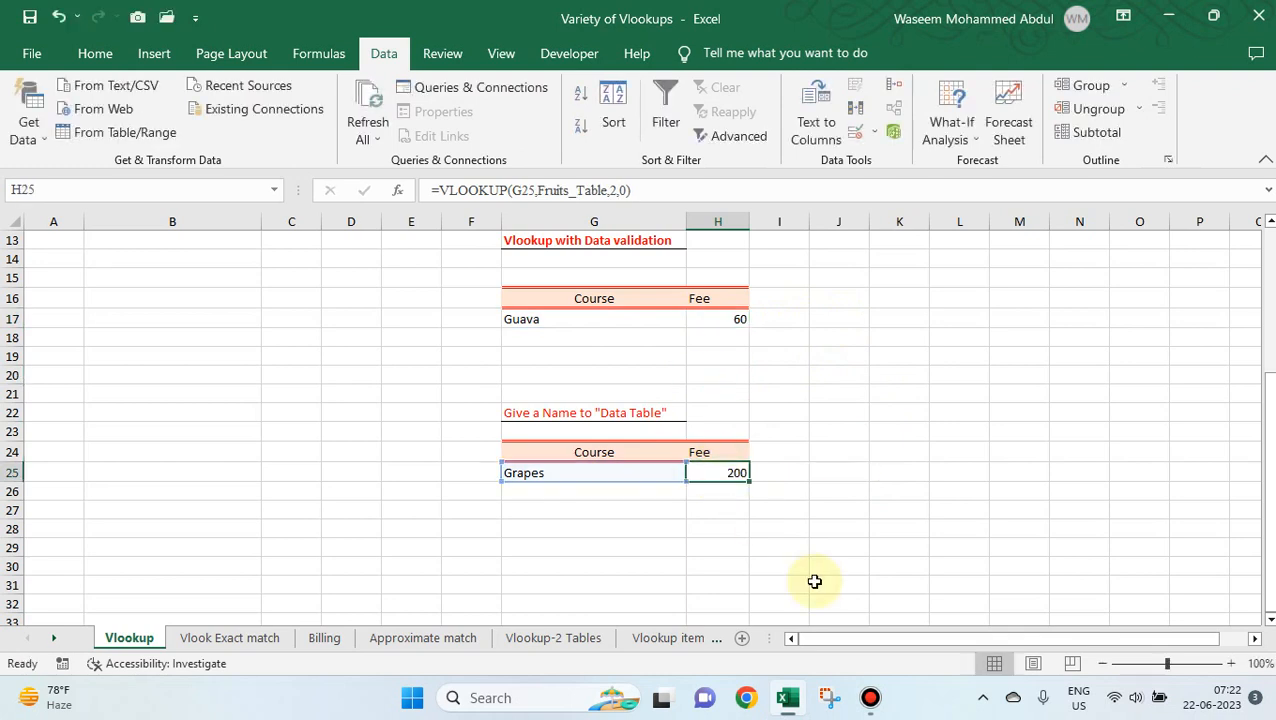
pyautogui.scroll(4, 815, 581)
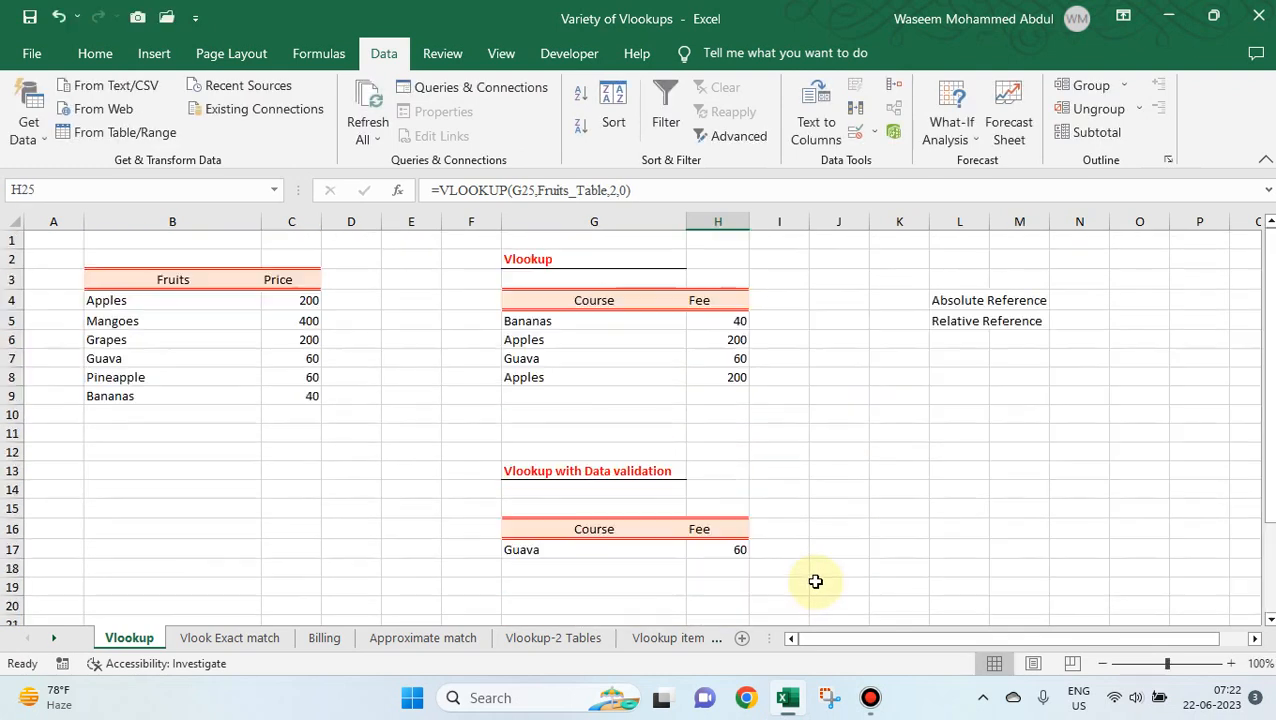
pyautogui.scroll(-1, 816, 581)
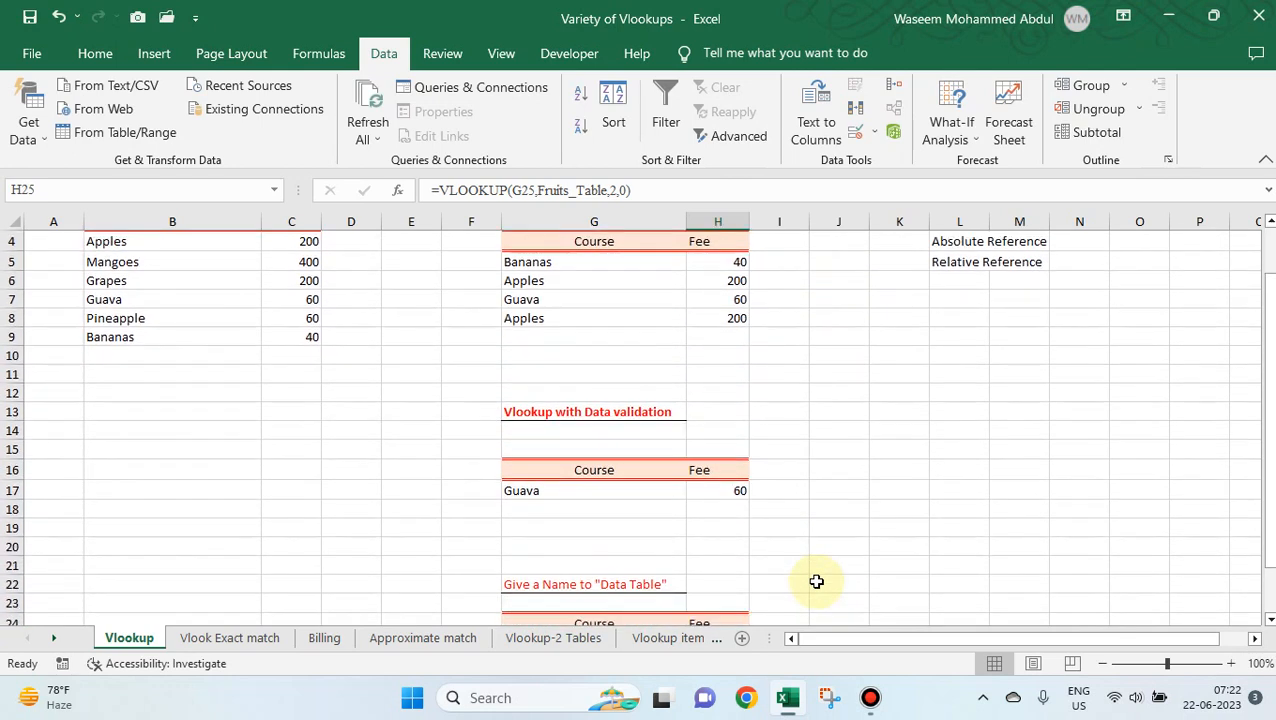
# Switch to the Billing sheet and move to the first Part No. cell B3
pyautogui.click(263, 640)
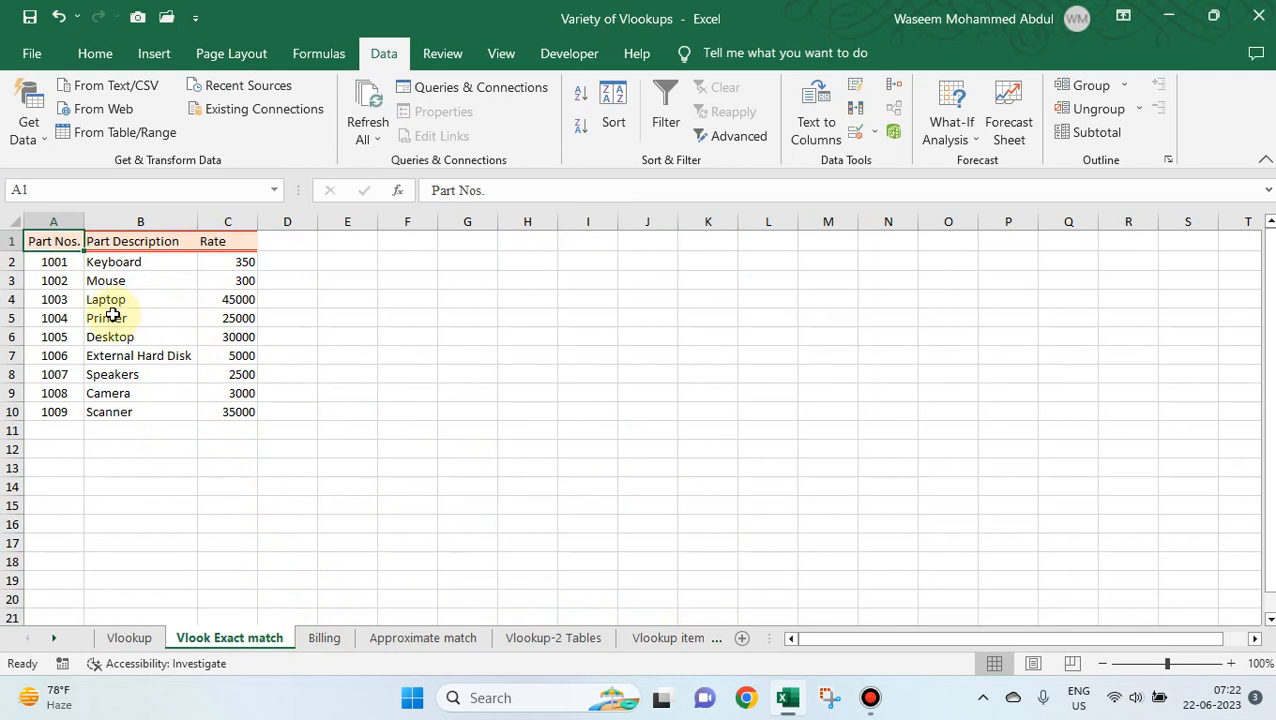
pyautogui.click(330, 640)
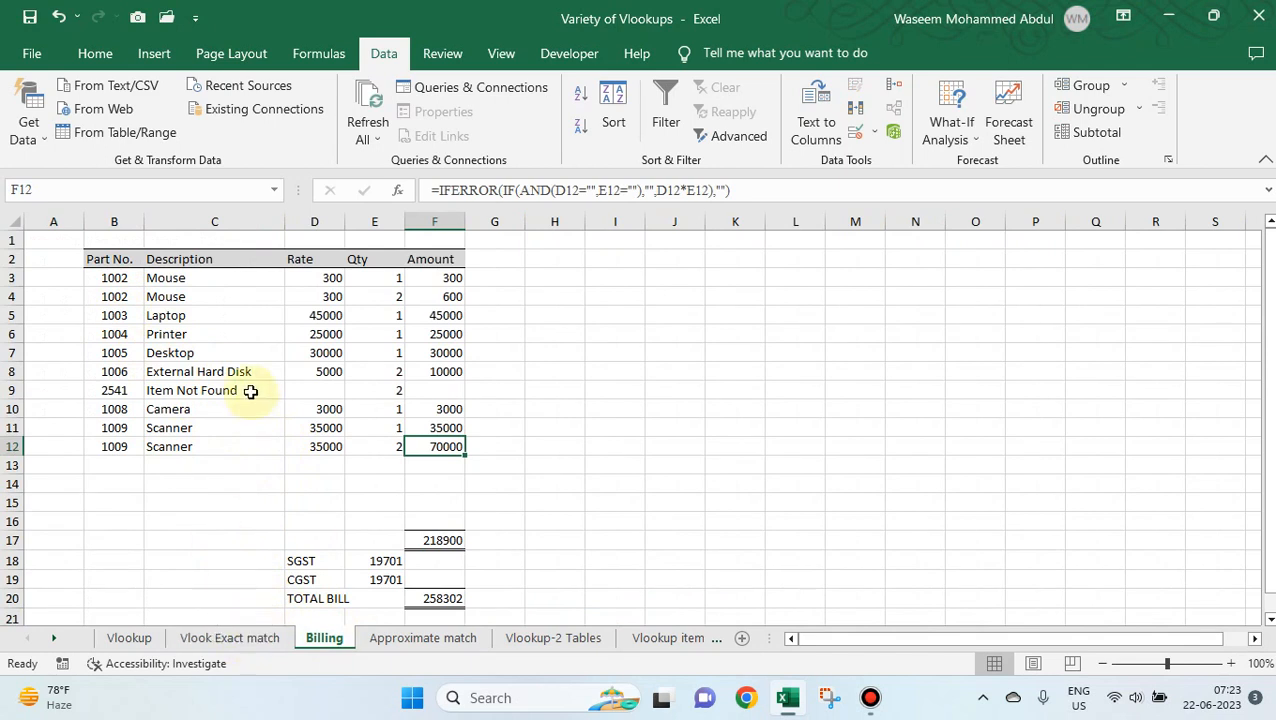
pyautogui.click(114, 278)
pyautogui.press('Up')
pyautogui.press('Right')
pyautogui.press('Right')
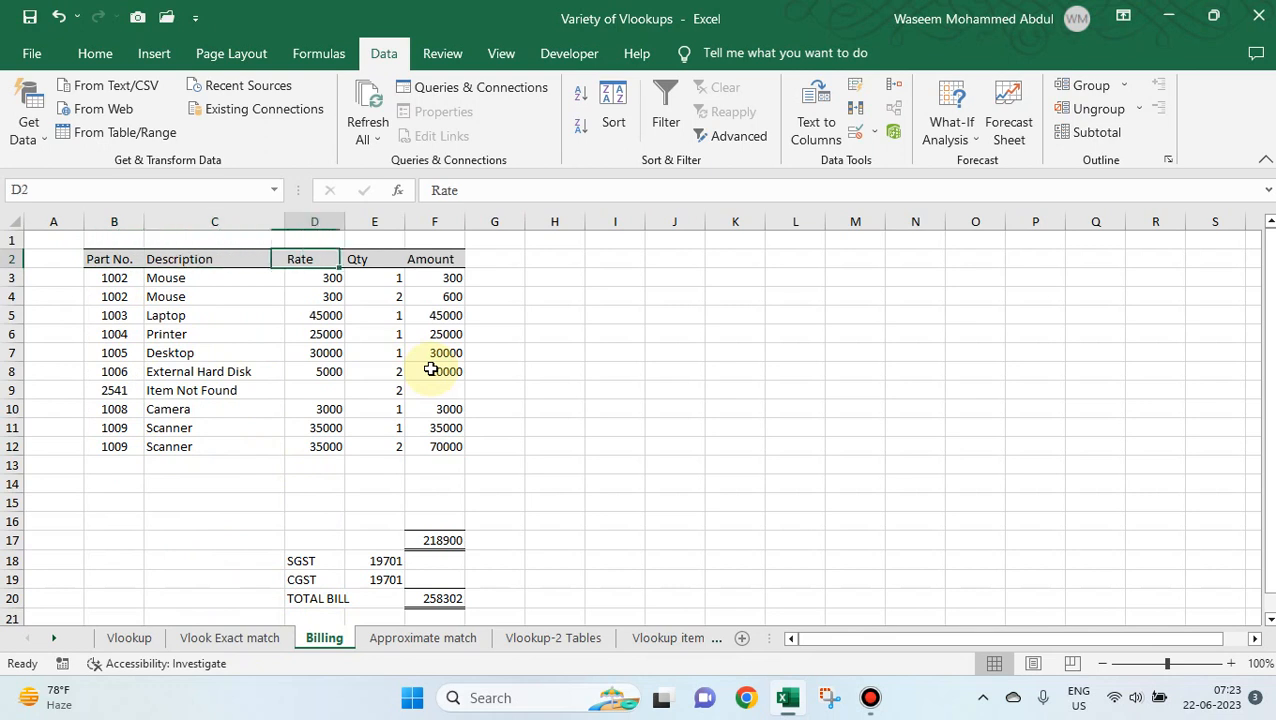
pyautogui.press('Right')
pyautogui.press('Left')
pyautogui.press('Left')
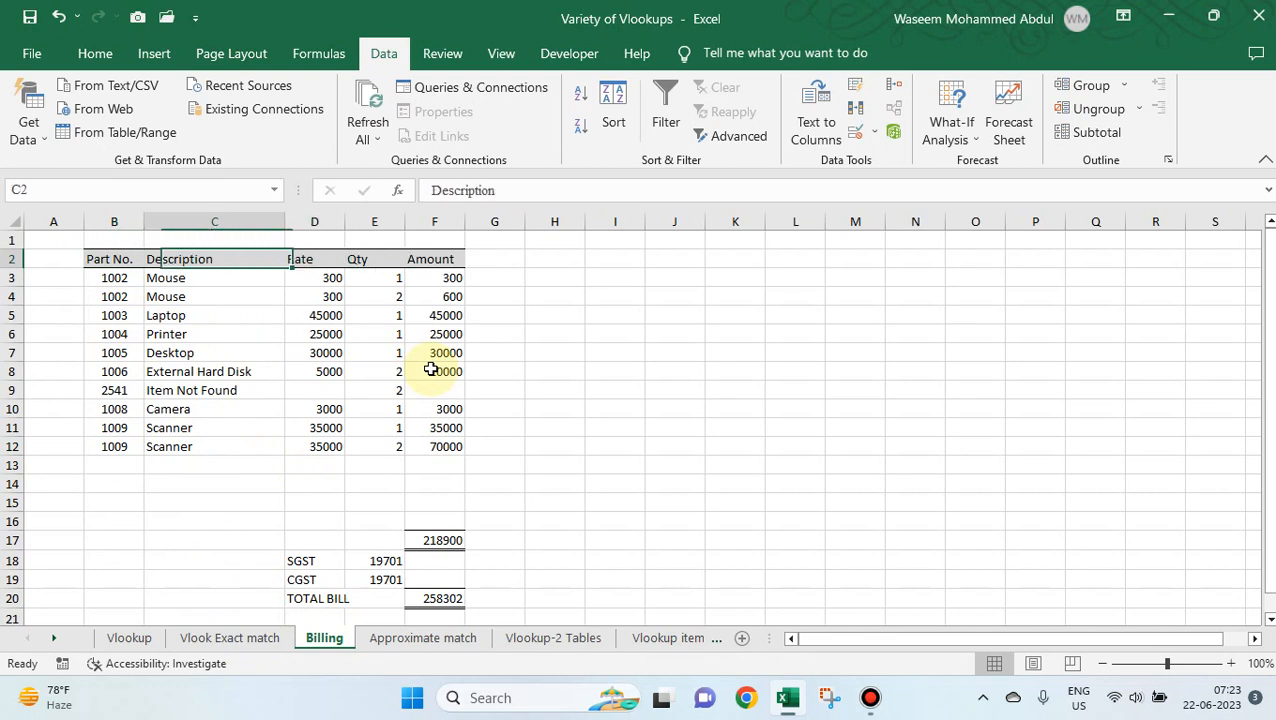
pyautogui.press('Left')
pyautogui.press('Down')
# Clear all billing rows and totals from B3:F21, leaving only the headings
pyautogui.hotkey('shift', 'Right')
pyautogui.hotkey('shift', 'Right')
pyautogui.hotkey('shift', 'Right')
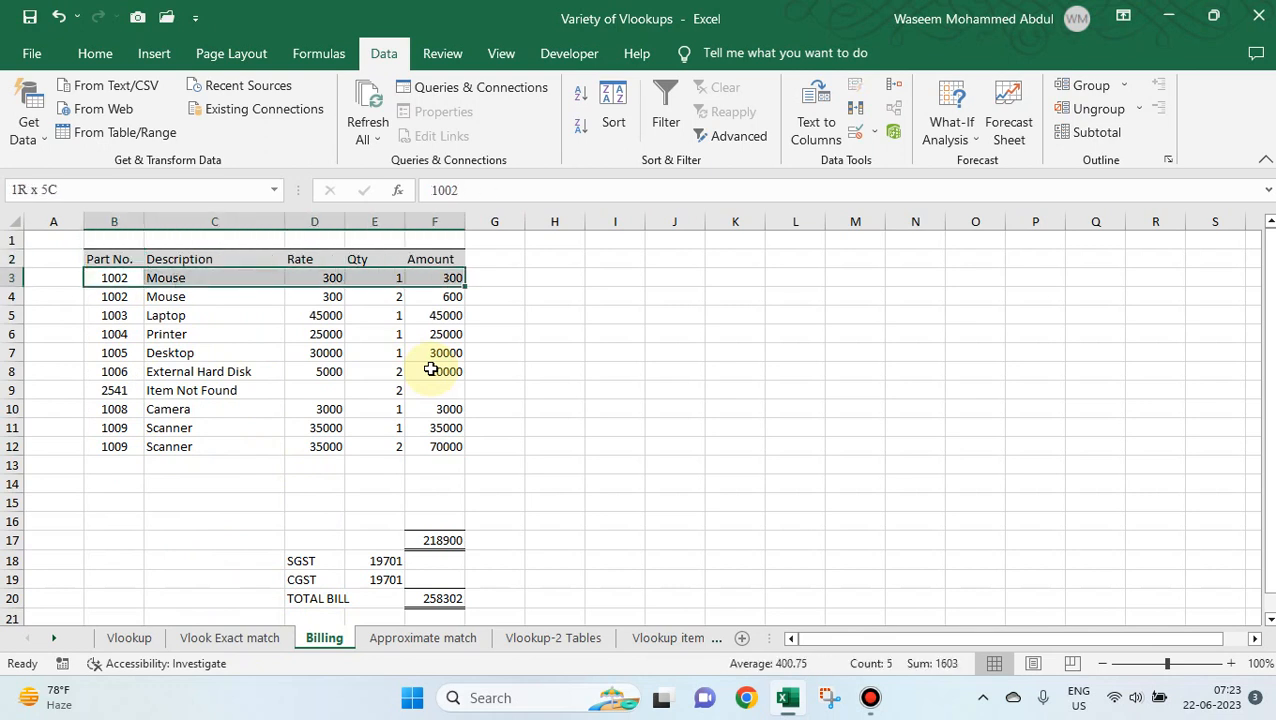
pyautogui.hotkey('shift', 'Down')
pyautogui.hotkey('shift', 'Down')
pyautogui.hotkey('shift', 'Down')
pyautogui.hotkey('shift', 'Down')
pyautogui.hotkey('shift', 'Down')
pyautogui.hotkey('shift', 'Down')
pyautogui.hotkey('shift', 'Down')
pyautogui.hotkey('shift', 'Down')
pyautogui.hotkey('shift', 'Down')
pyautogui.hotkey('shift', 'Down')
pyautogui.hotkey('shift', 'Down')
pyautogui.hotkey('shift', 'Down')
pyautogui.hotkey('shift', 'Down')
pyautogui.hotkey('shift', 'Down')
pyautogui.hotkey('shift', 'Down')
pyautogui.hotkey('shift', 'Down')
pyautogui.hotkey('shift', 'Down')
pyautogui.hotkey('shift', 'Down')
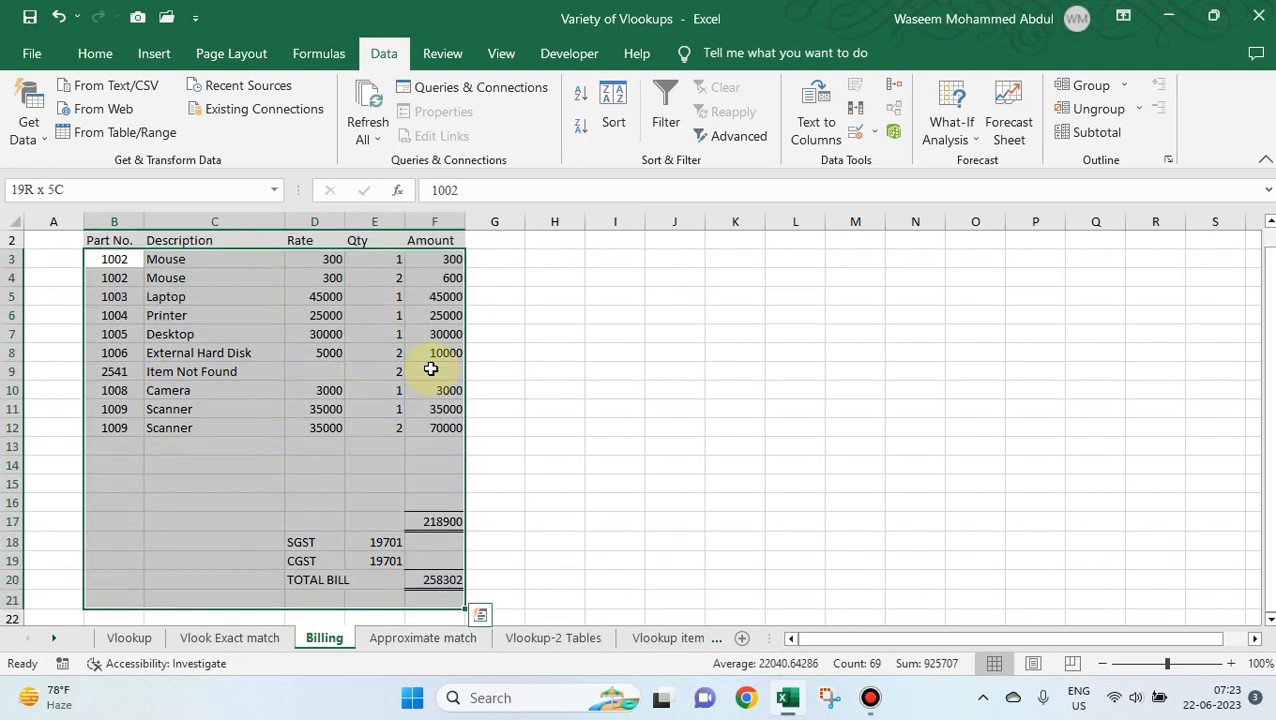
pyautogui.press('Delete')
pyautogui.press('Up')
pyautogui.press('Up')
pyautogui.press('Down')
pyautogui.press('Down')
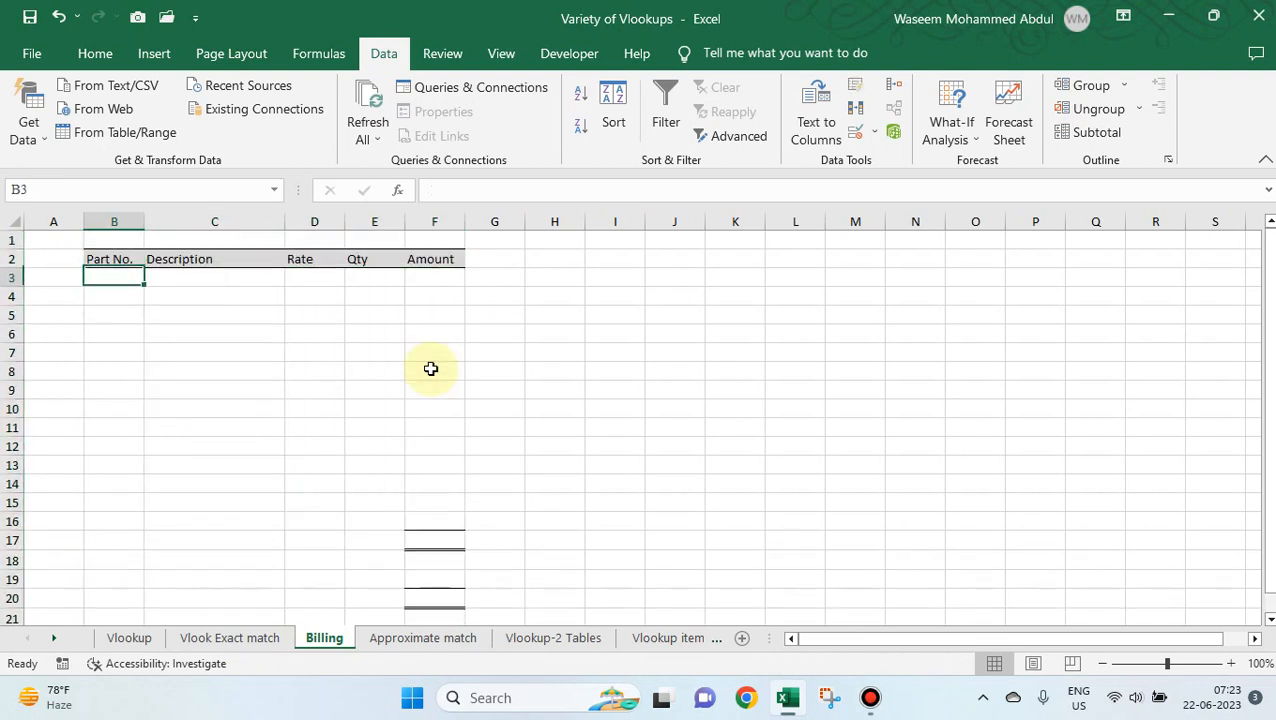
# Review the part numbers in the Vlook Exact match price list
pyautogui.hotkey('shift', 'Right')
pyautogui.hotkey('shift', 'Right')
pyautogui.hotkey('shift', 'Left')
pyautogui.hotkey('shift', 'Left')
pyautogui.hotkey('ctrl', 'pageup')
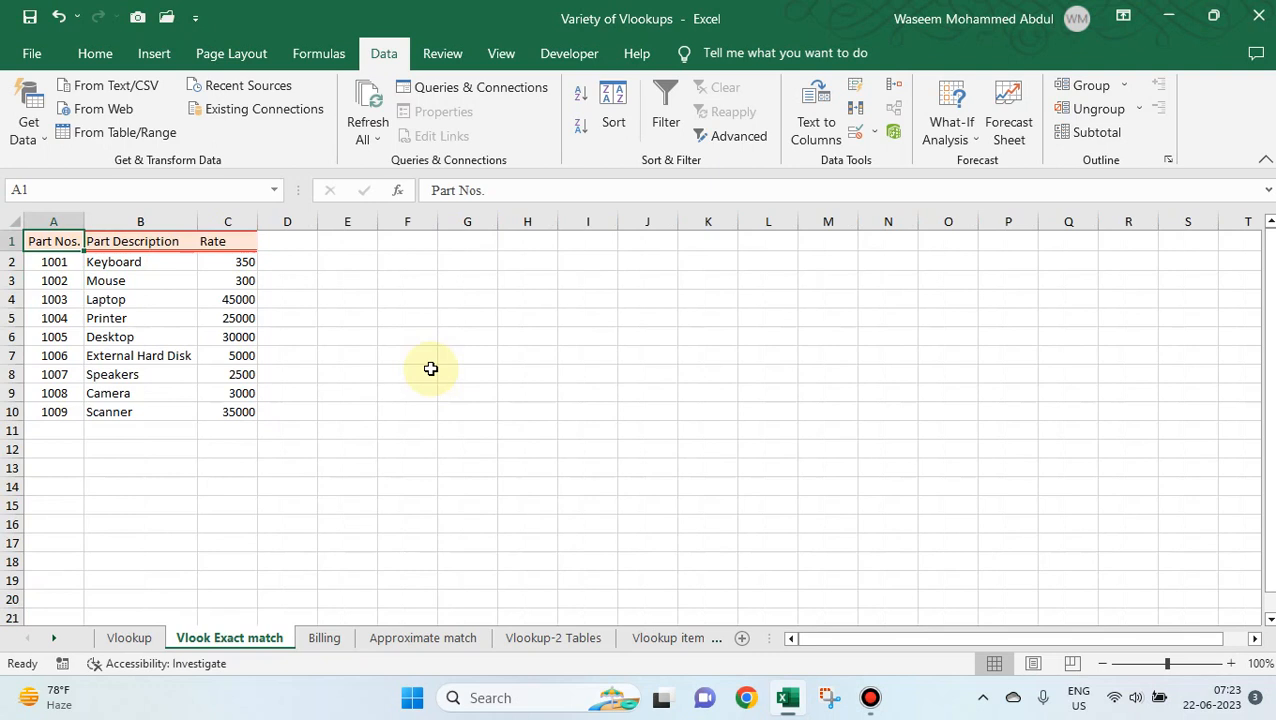
pyautogui.press('Down')
pyautogui.press('Down')
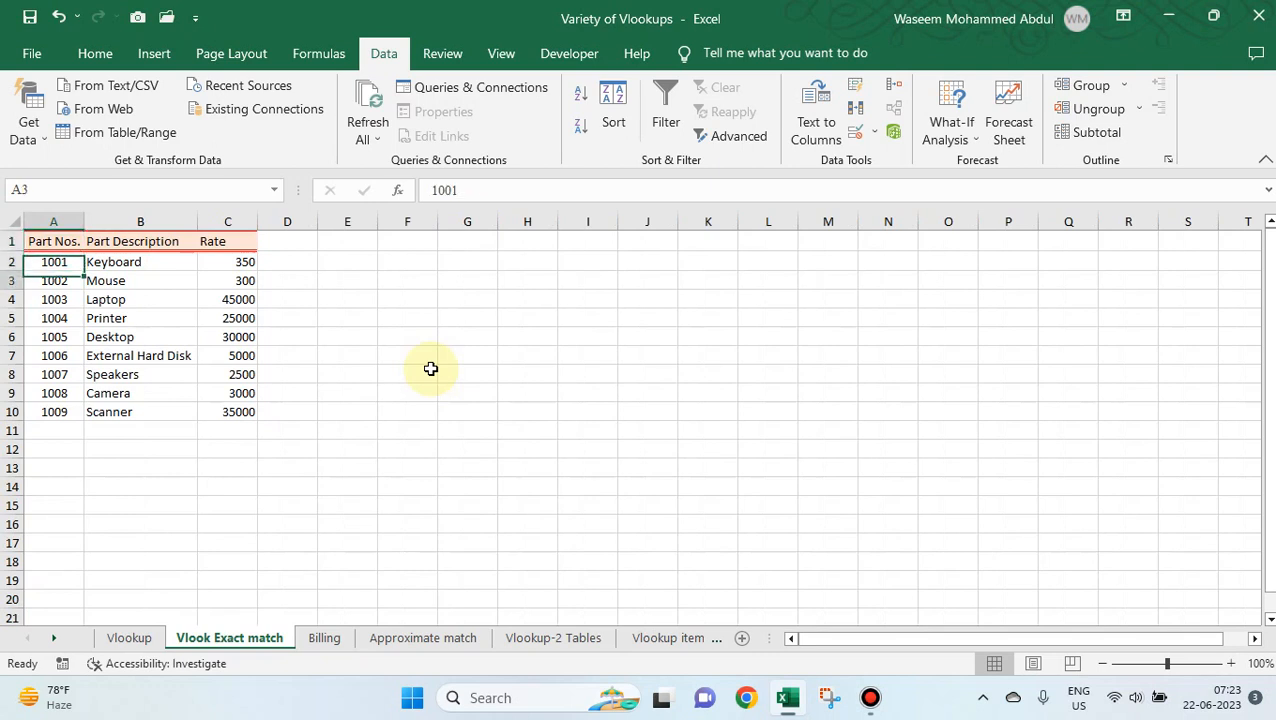
pyautogui.press('Down')
pyautogui.press('Down')
pyautogui.hotkey('ctrl', 'Down')
pyautogui.press('Up')
pyautogui.press('Up')
pyautogui.press('Up')
pyautogui.press('Up')
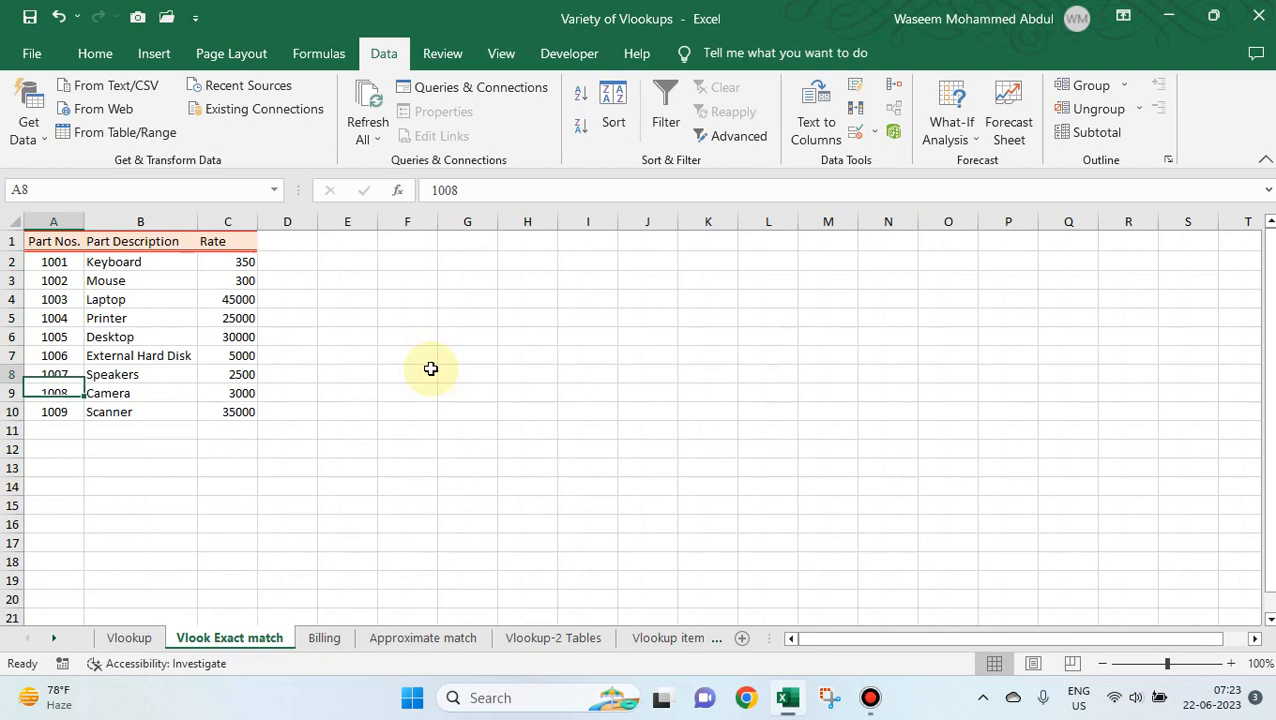
pyautogui.press('Up')
pyautogui.press('Up')
pyautogui.press('Up')
pyautogui.press('Up')
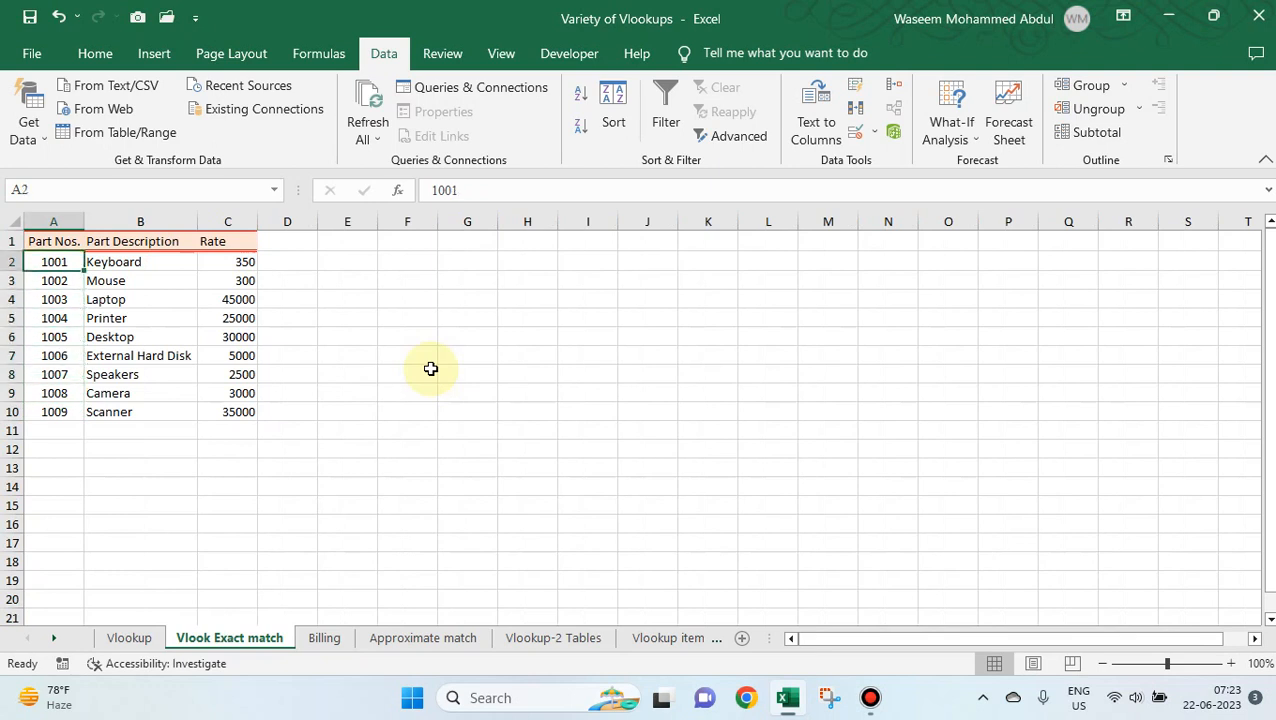
# Enter part number 1001 in Billing's B3
pyautogui.hotkey('ctrl', 'pagedown')
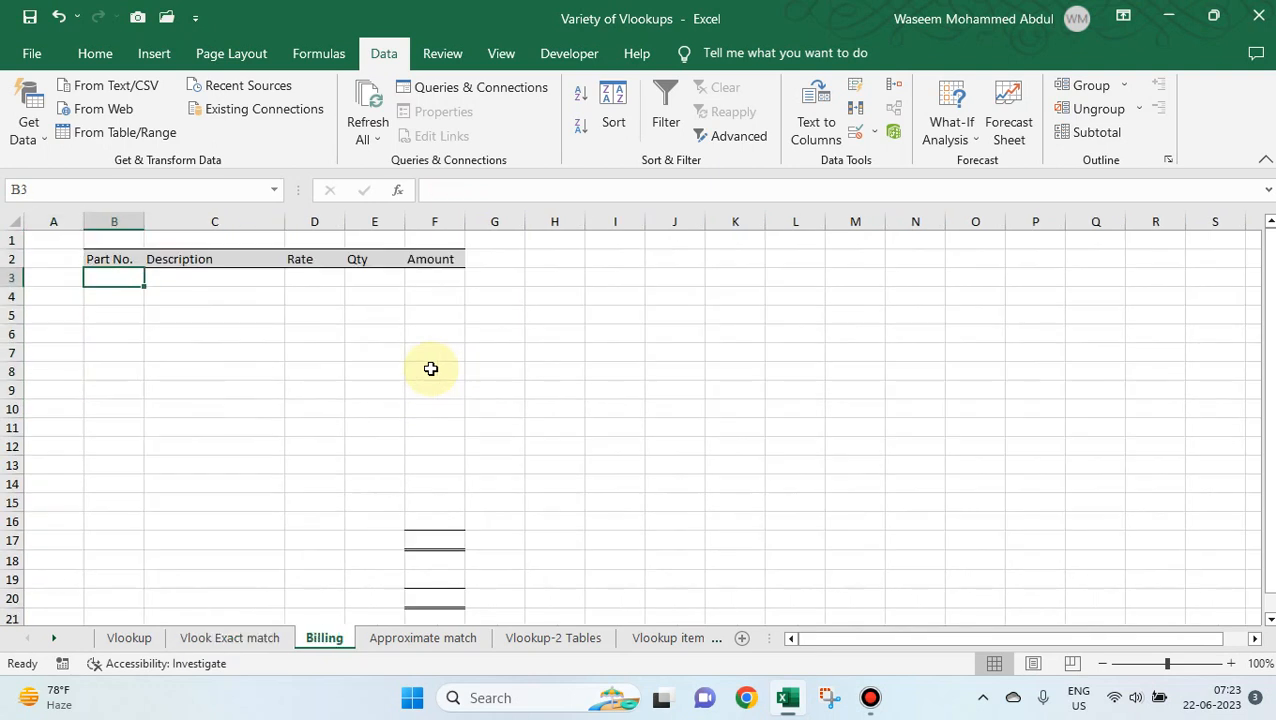
pyautogui.write('1001')
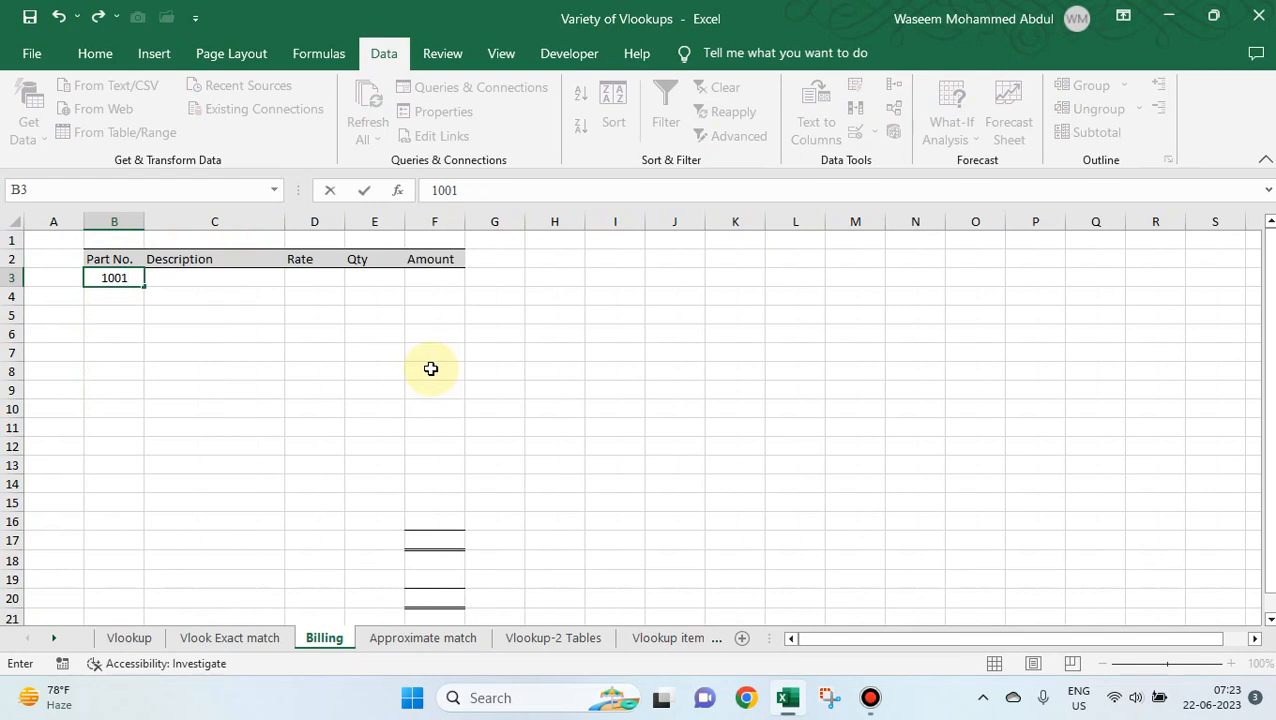
pyautogui.press('Tab')
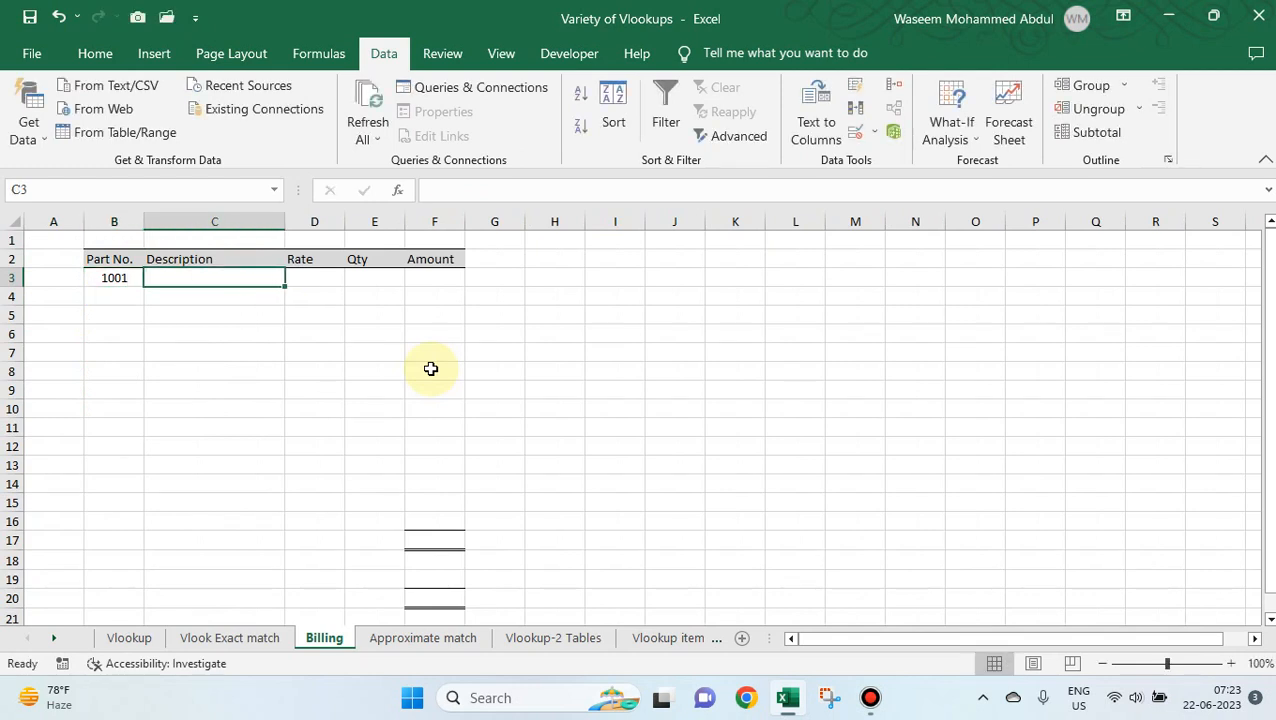
# Select the parts price table A1:C10 on Vlook Exact match
pyautogui.hotkey('ctrl', 'pageup')
pyautogui.press('Up')
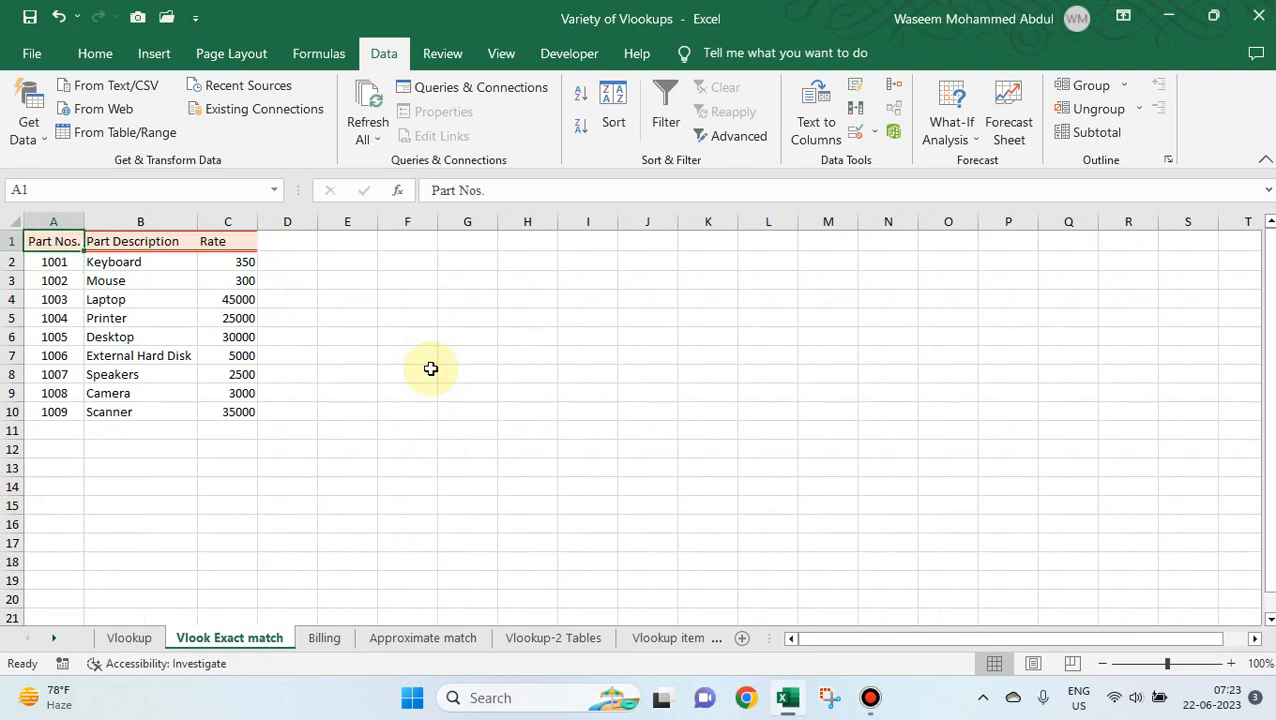
pyautogui.hotkey('shift', 'Right')
pyautogui.hotkey('shift', 'Right')
pyautogui.hotkey('shift', 'Down')
pyautogui.hotkey('shift', 'Down')
pyautogui.hotkey('shift', 'Down')
pyautogui.hotkey('shift', 'Down')
pyautogui.hotkey('shift', 'Down')
pyautogui.hotkey('shift', 'Down')
pyautogui.hotkey('shift', 'Down')
pyautogui.hotkey('shift', 'Down')
pyautogui.hotkey('shift', 'Down')
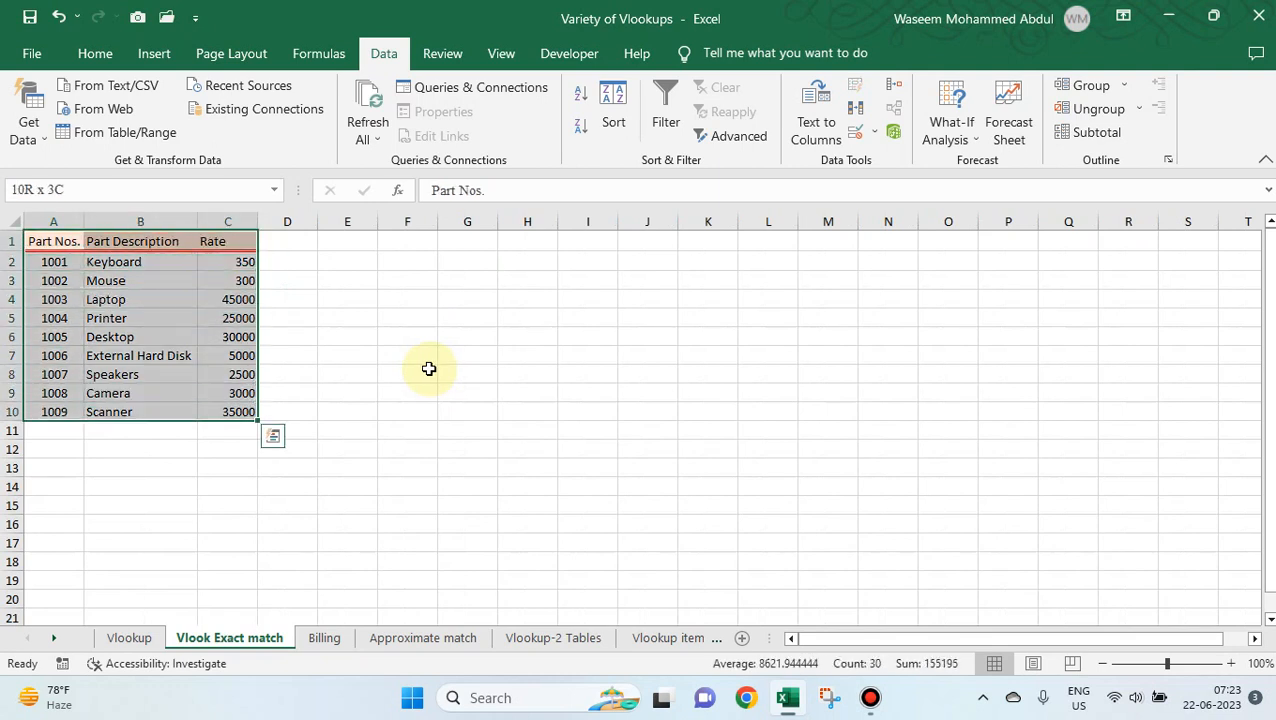
# Name the selected parts table Hardware_Table via the Name Box
pyautogui.click(141, 188)
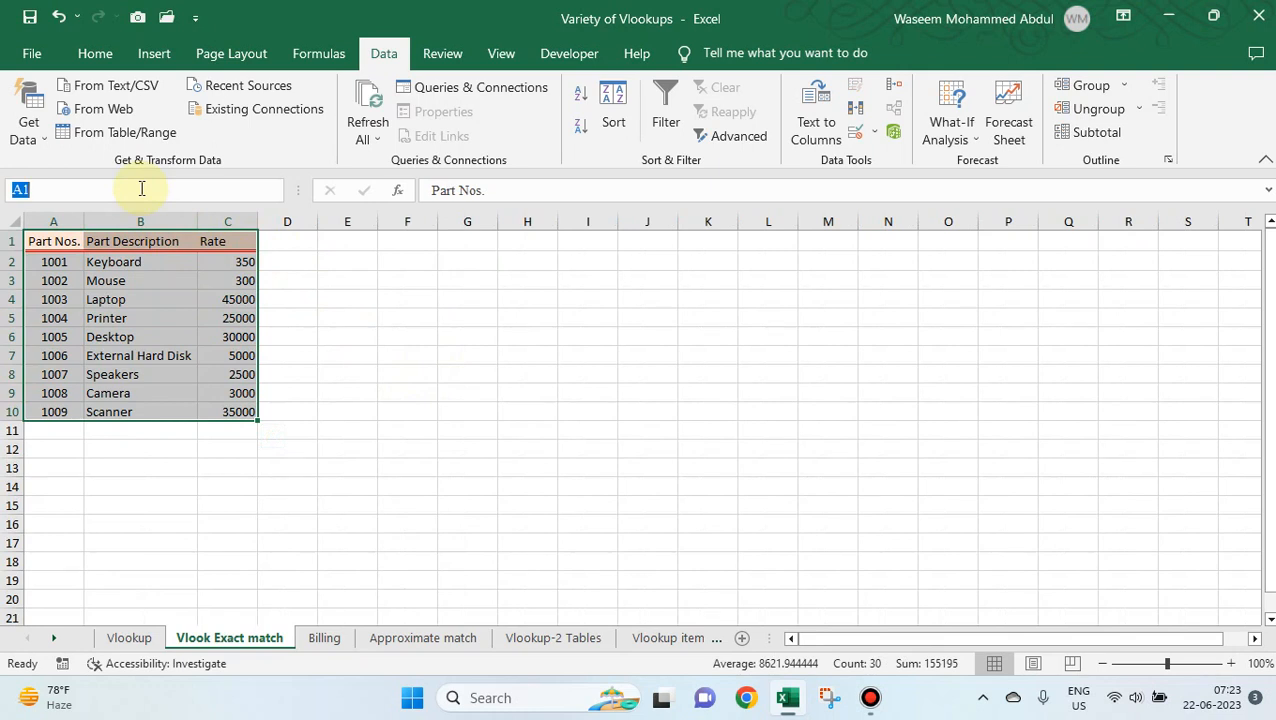
pyautogui.write('Hardware_Table')
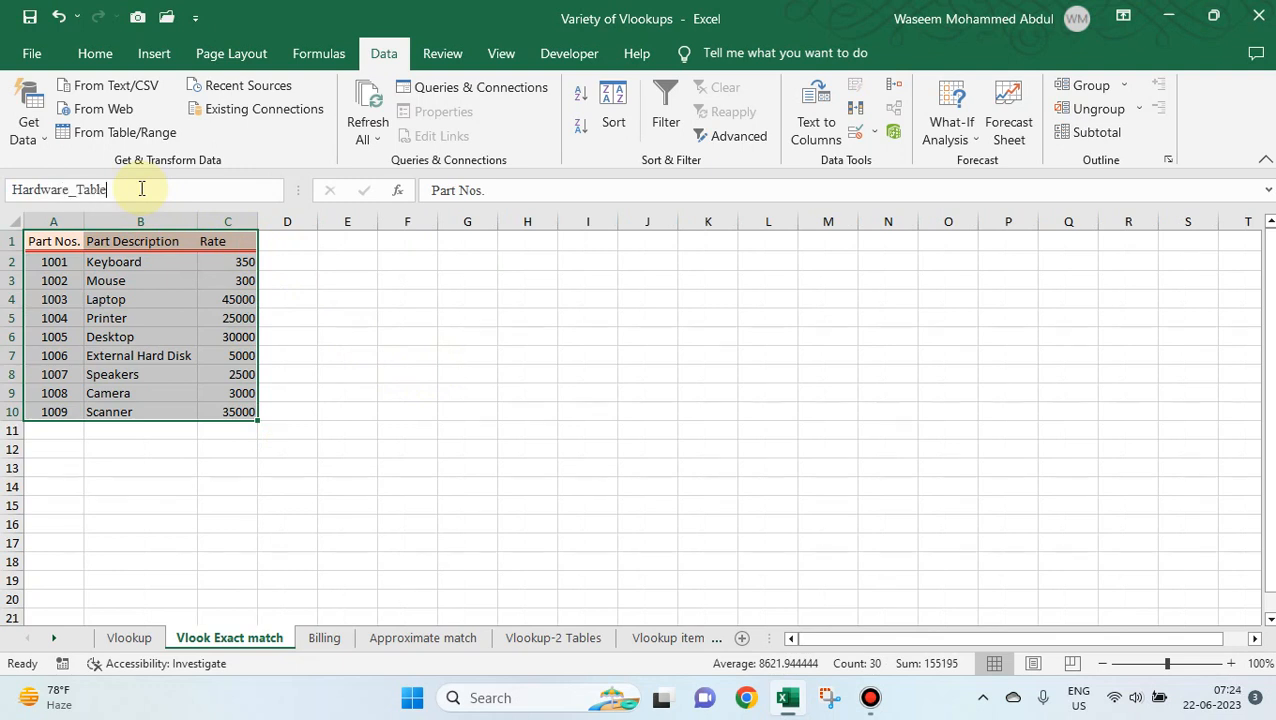
pyautogui.press('Return')
# Start a =VLOOKUP(B3, formula in Billing's Description cell C3
pyautogui.hotkey('ctrl', 'pagedown')
pyautogui.press('Left')
pyautogui.press('Right')
pyautogui.press('Left')
pyautogui.press('Right')
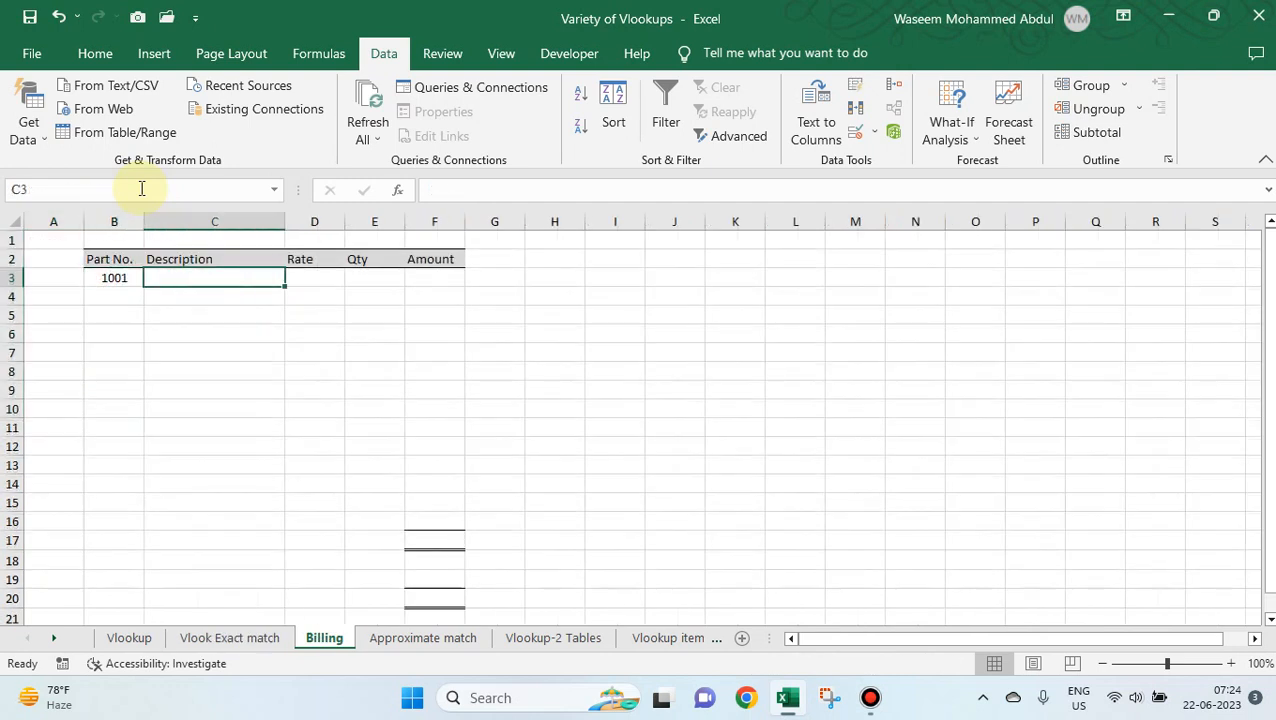
pyautogui.write('=VLOOKUP(')
pyautogui.press('Left')
# Complete C3 as =VLOOKUP(B3,Hardware_Table,2,0) to return Keyboard
pyautogui.write(',')
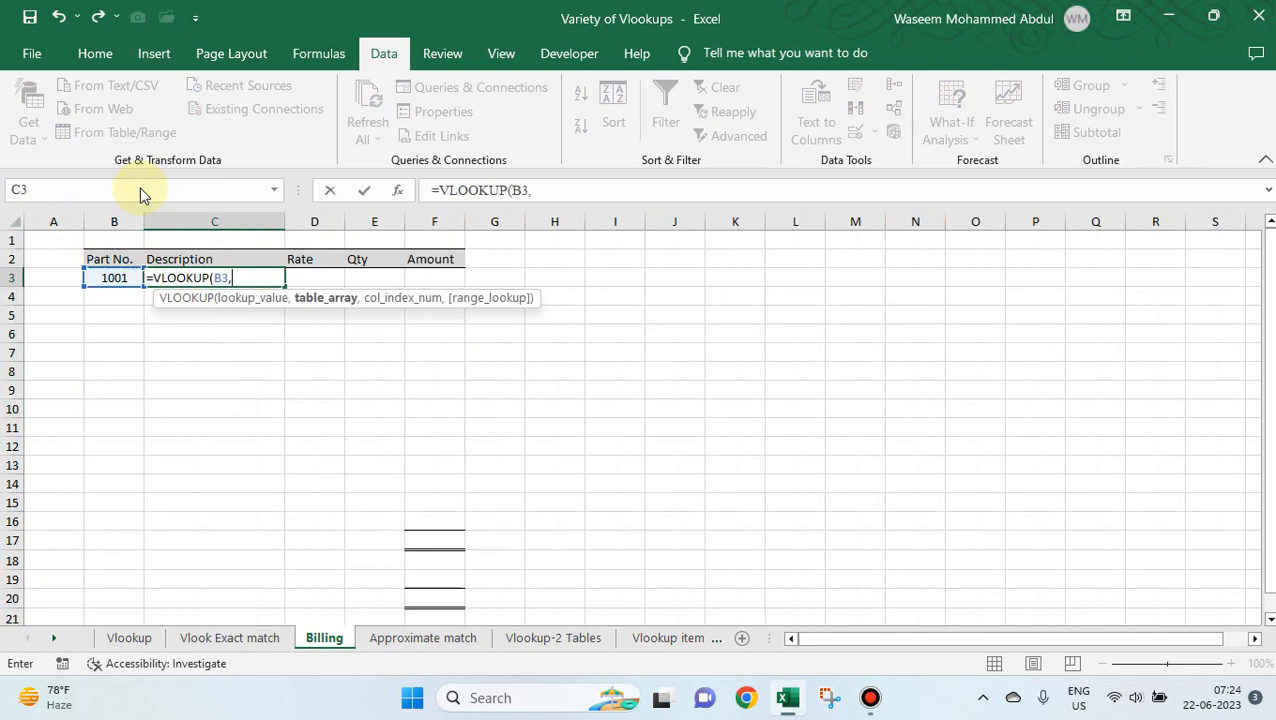
pyautogui.write('hard')
pyautogui.press('Tab')
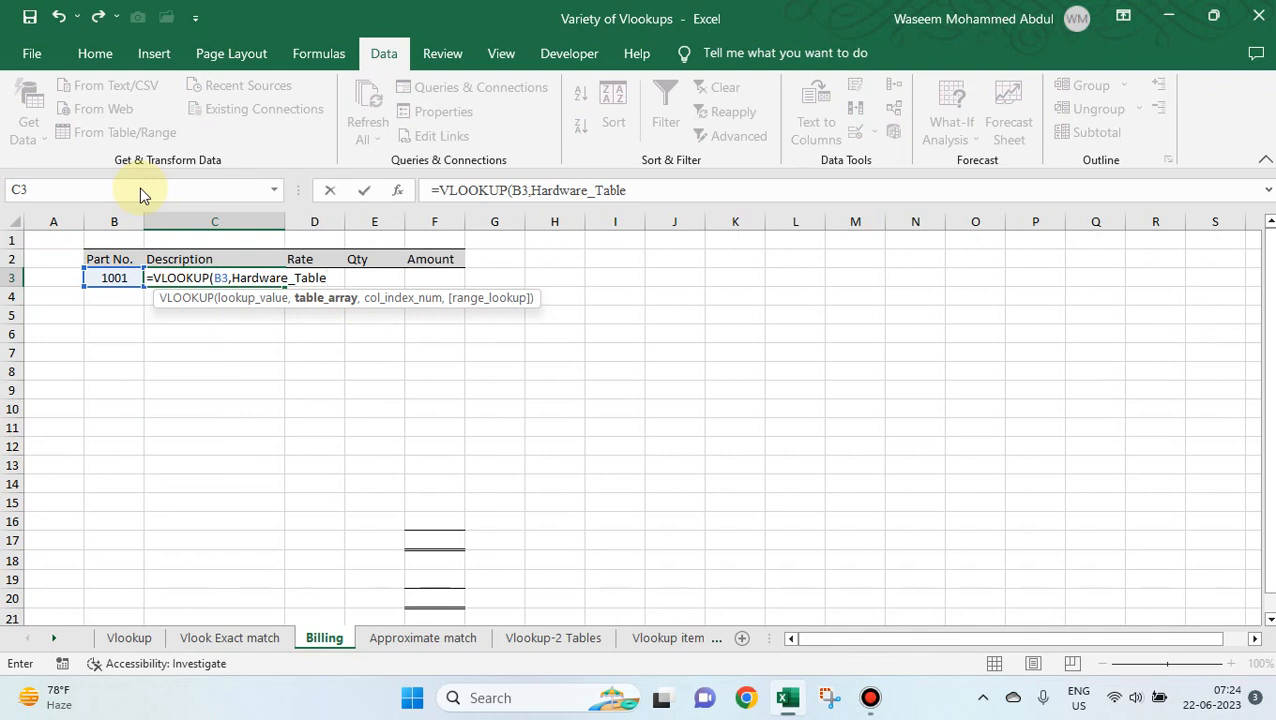
pyautogui.write(',')
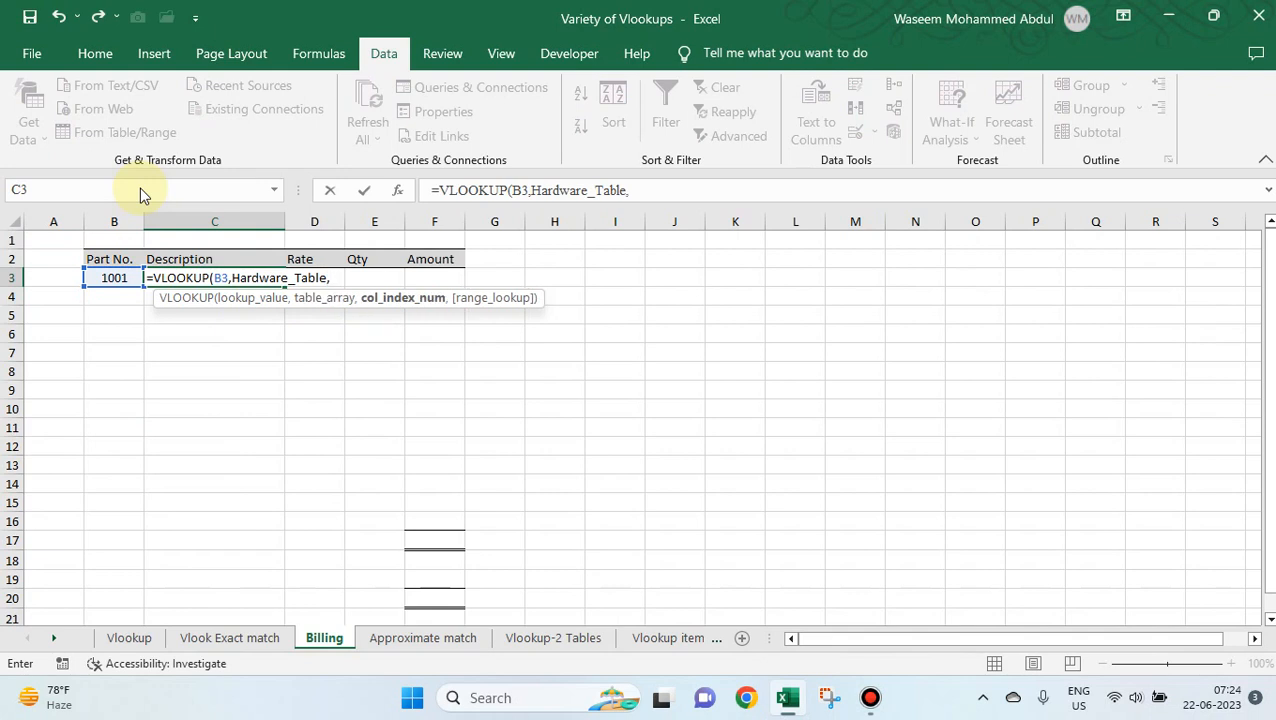
pyautogui.write('2,')
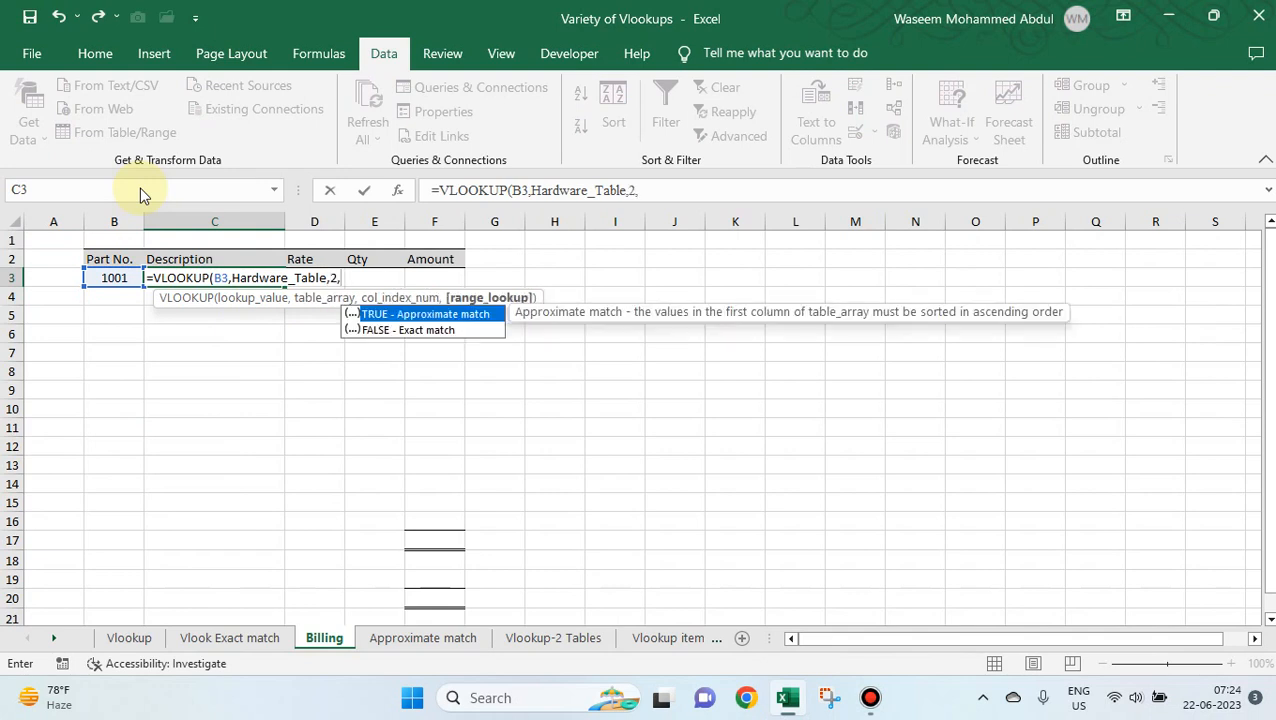
pyautogui.write('0)')
pyautogui.press('Tab')
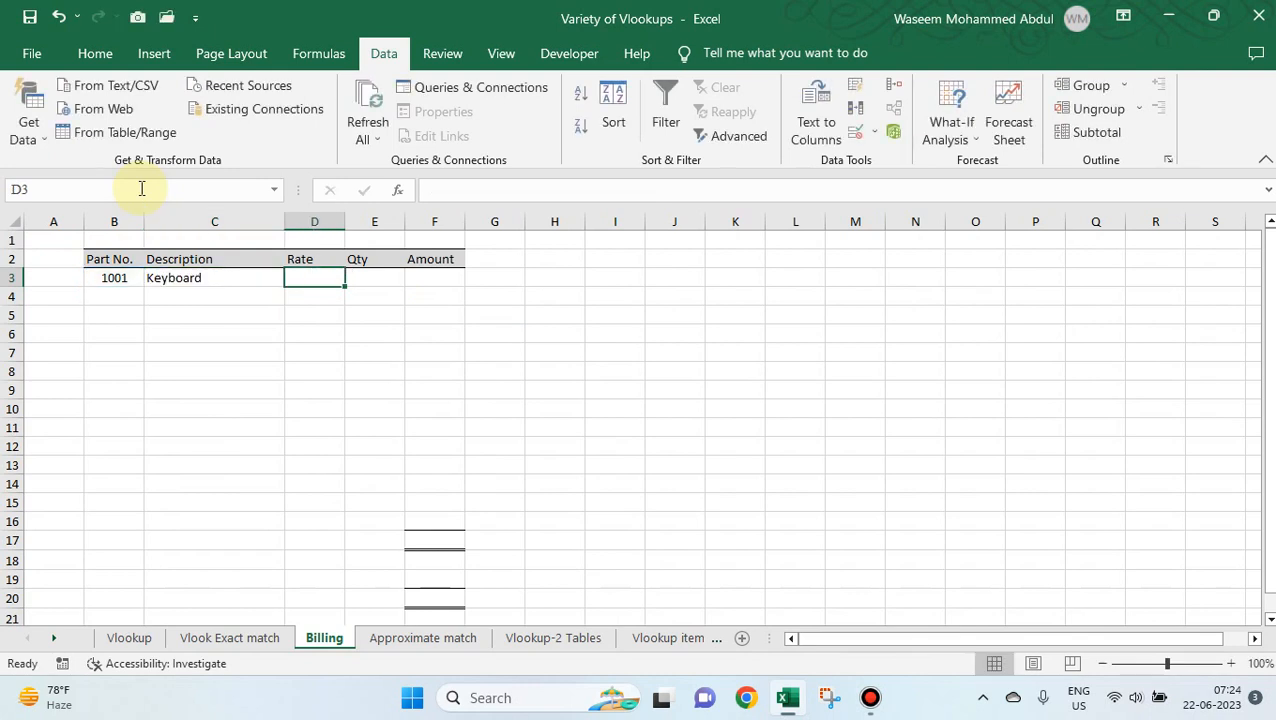
# Check the Part Description and Rate (350) columns on Vlook Exact match
pyautogui.hotkey('ctrl', 'pageup')
pyautogui.press('Down')
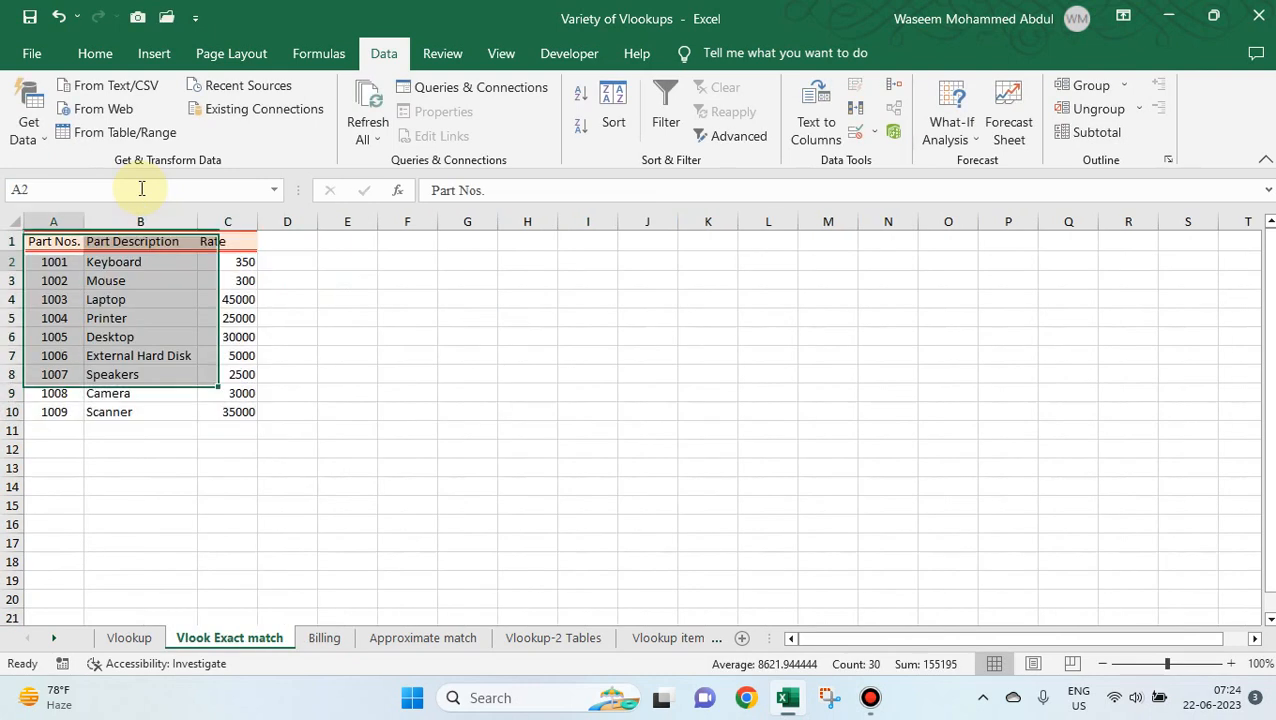
pyautogui.press('Right')
pyautogui.press('Right')
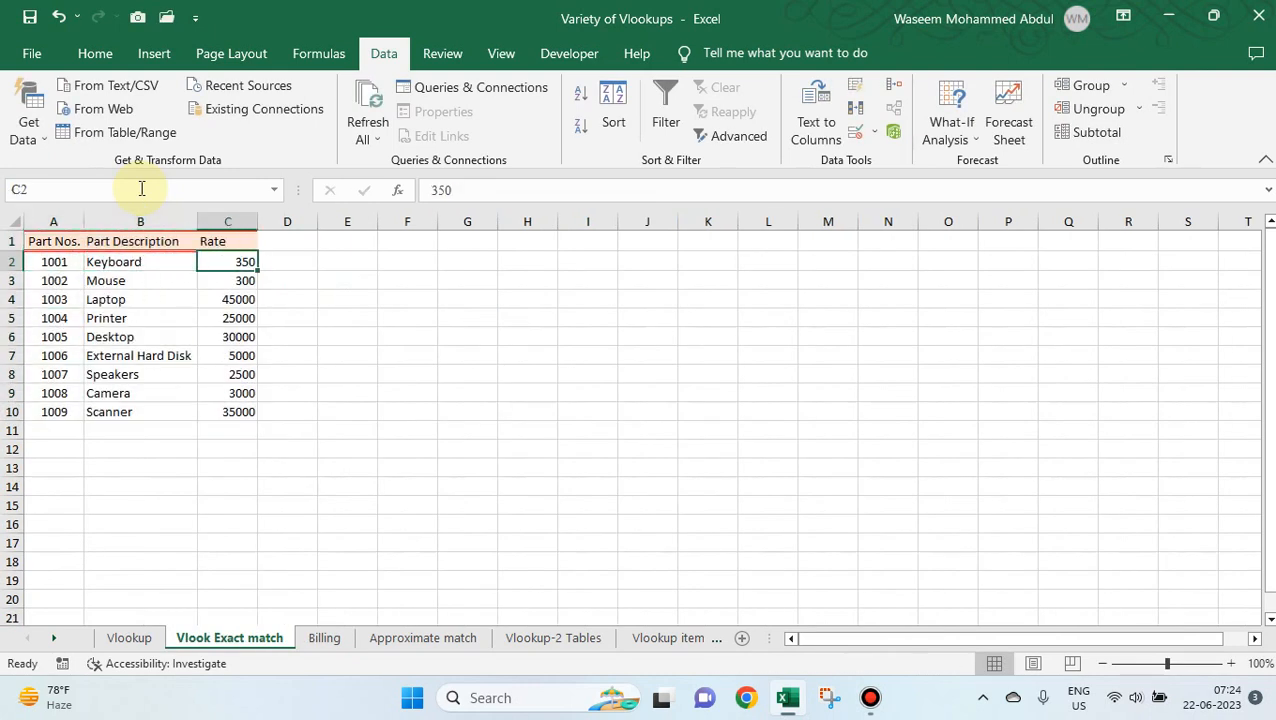
pyautogui.press('Left')
pyautogui.press('Left')
pyautogui.press('Right')
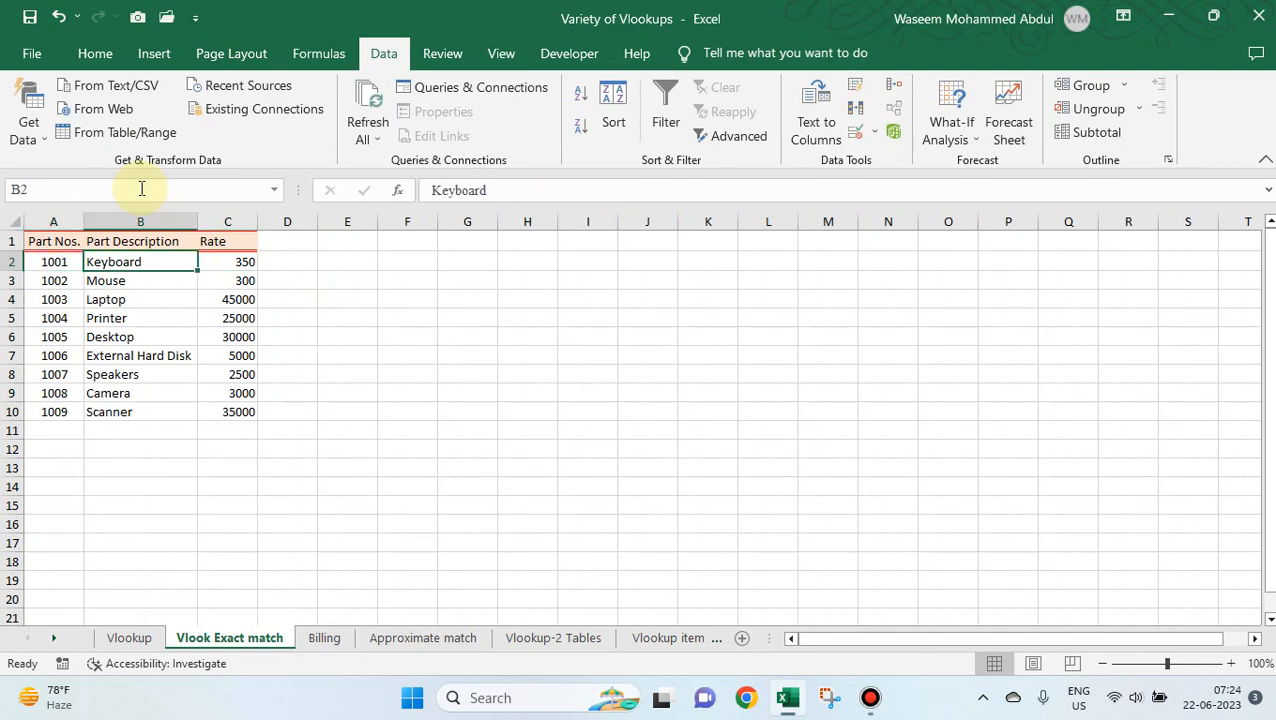
pyautogui.press('Right')
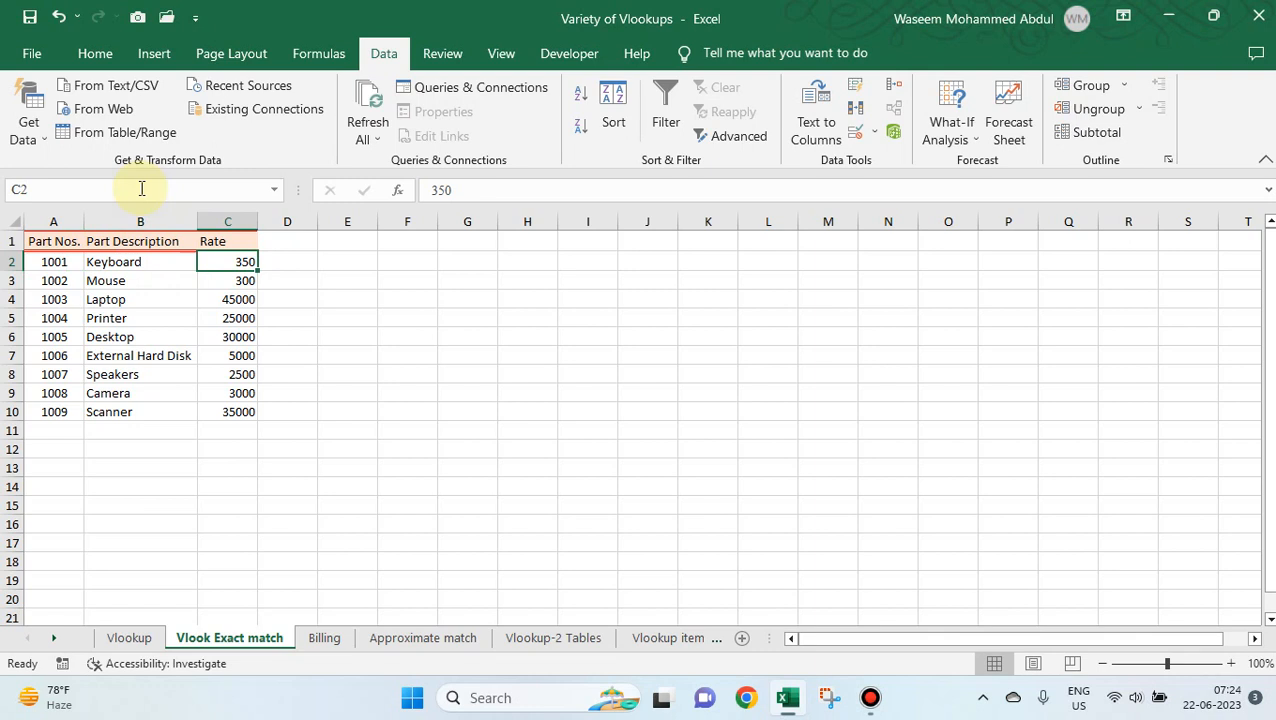
# Review C3's lookup formula arguments in edit mode
pyautogui.hotkey('ctrl', 'pagedown')
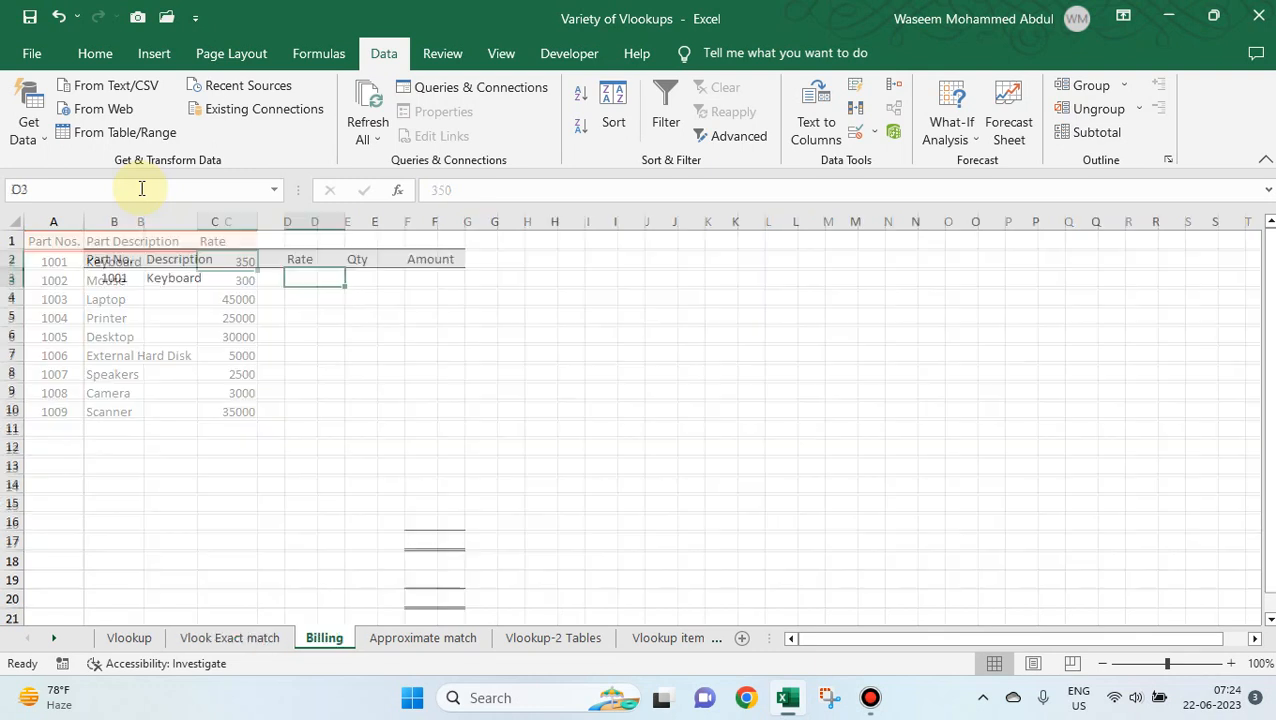
pyautogui.press('Left')
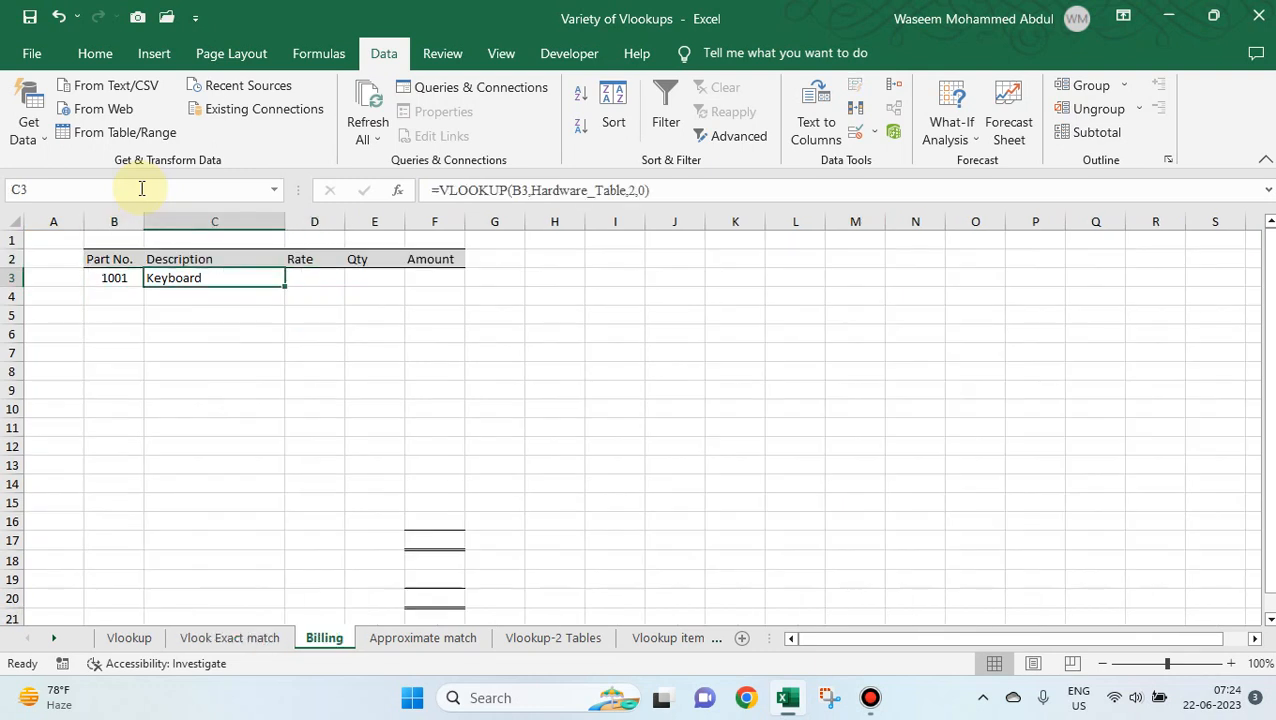
pyautogui.press('F2')
pyautogui.press('Left')
pyautogui.press('Left')
pyautogui.press('Left')
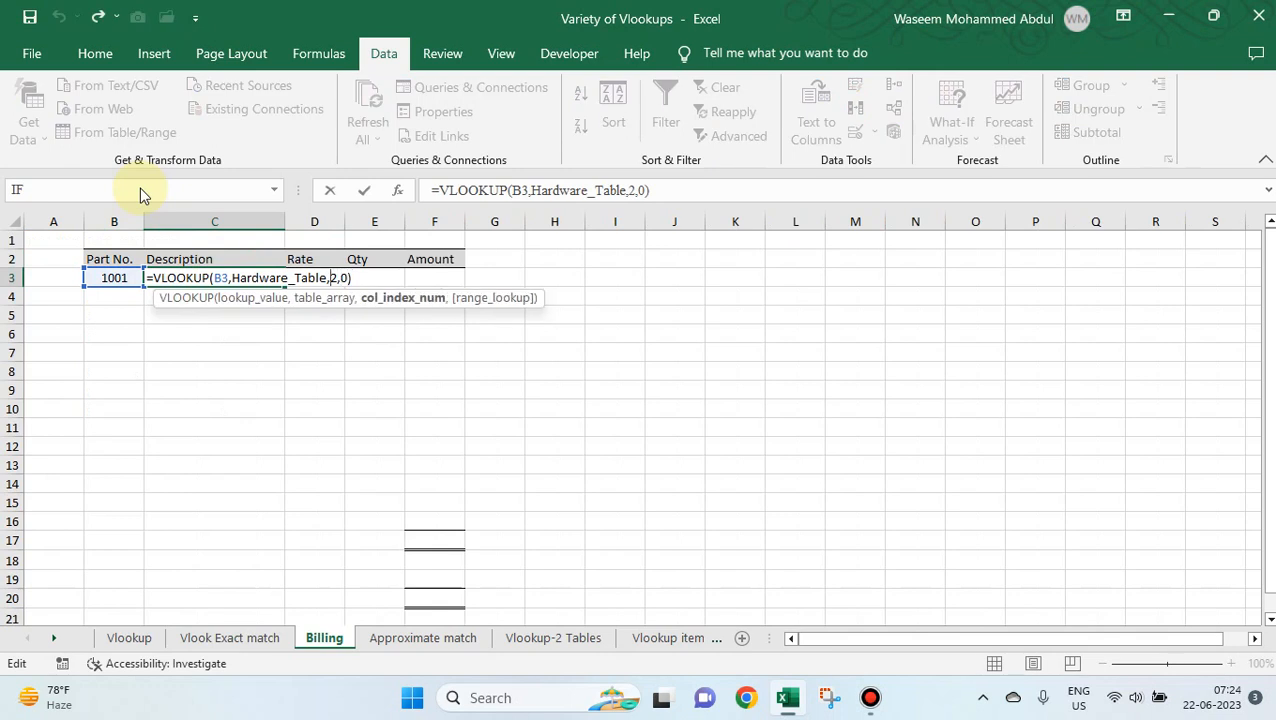
pyautogui.press('Left')
pyautogui.press('Left')
pyautogui.press('Left')
pyautogui.press('Left')
pyautogui.press('Left')
pyautogui.press('Left')
pyautogui.press('Left')
pyautogui.press('Right')
pyautogui.press('Right')
pyautogui.press('Right')
pyautogui.press('Right')
pyautogui.press('Right')
pyautogui.press('Right')
pyautogui.press('Right')
pyautogui.press('Right')
pyautogui.press('Right')
pyautogui.press('Right')
pyautogui.press('Right')
pyautogui.press('Right')
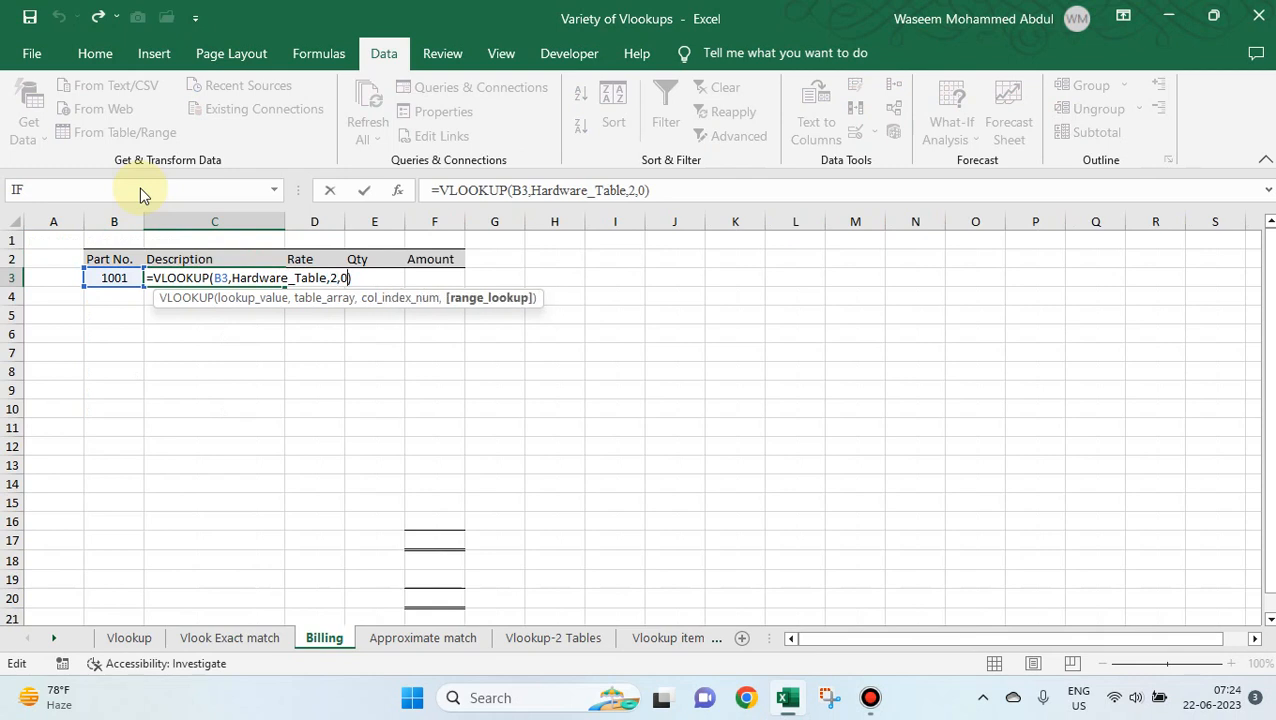
# Enter =VLOOKUP(B3,Hardware_Table,3,0) in D3, returning Rate 350 for part 1001
pyautogui.press('Tab')
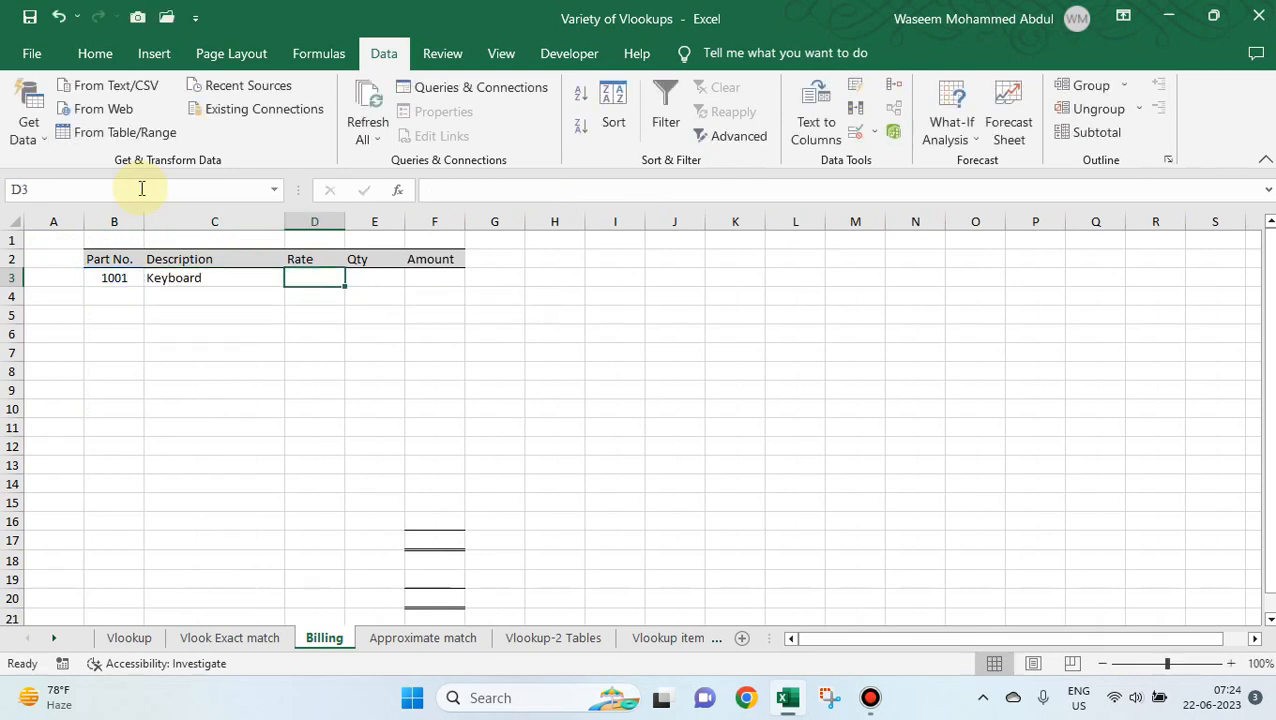
pyautogui.write('=vl')
pyautogui.press('Tab')
pyautogui.press('Left')
pyautogui.press('Left')
pyautogui.write(',')
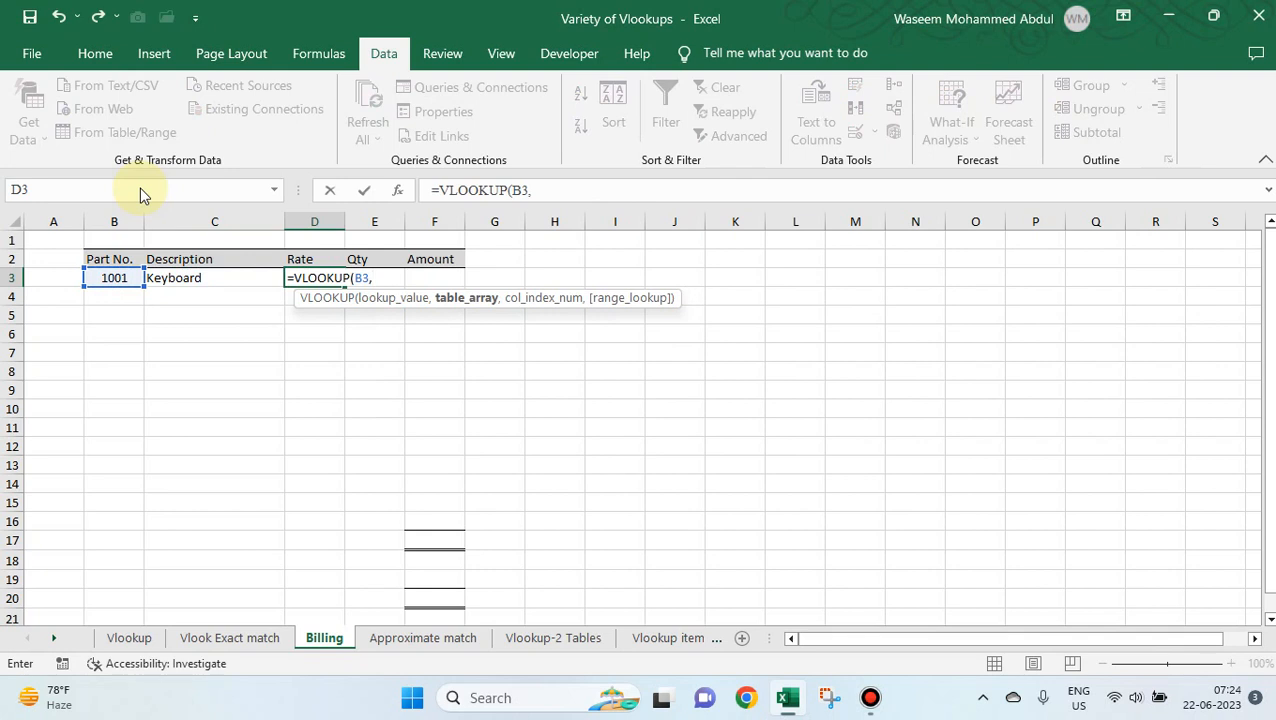
pyautogui.write('har')
pyautogui.press('Tab')
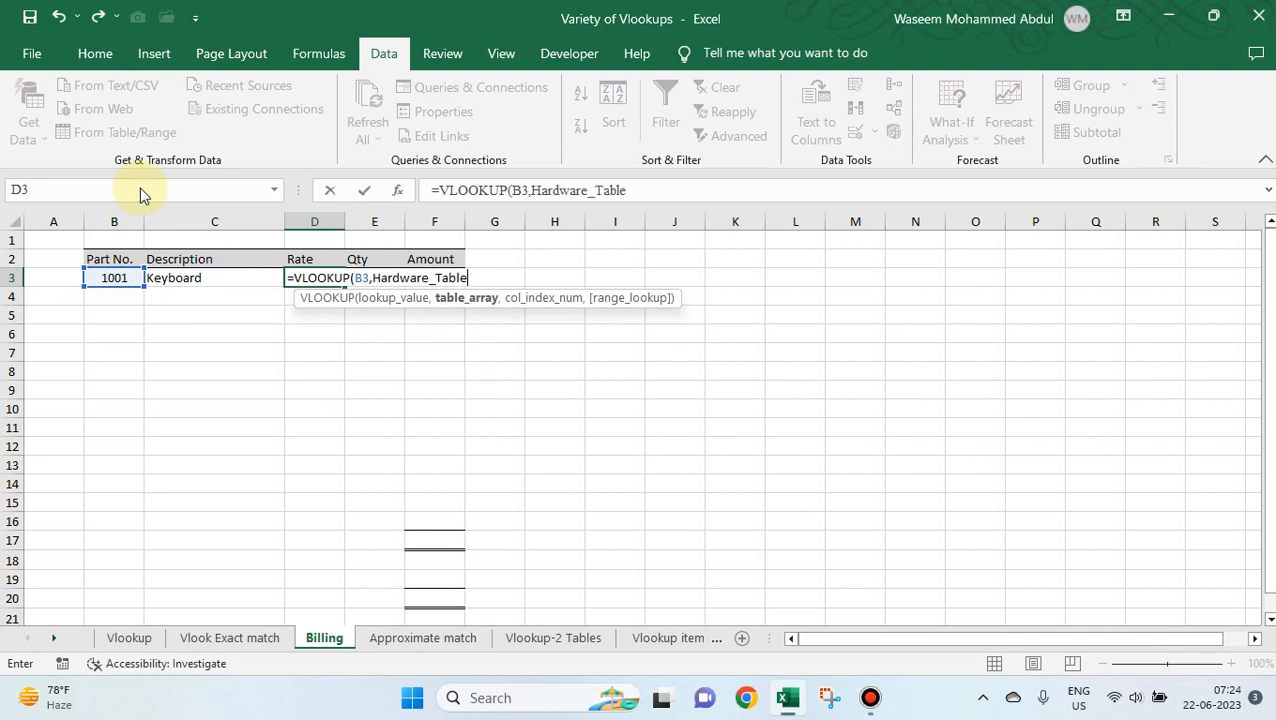
pyautogui.write(',')
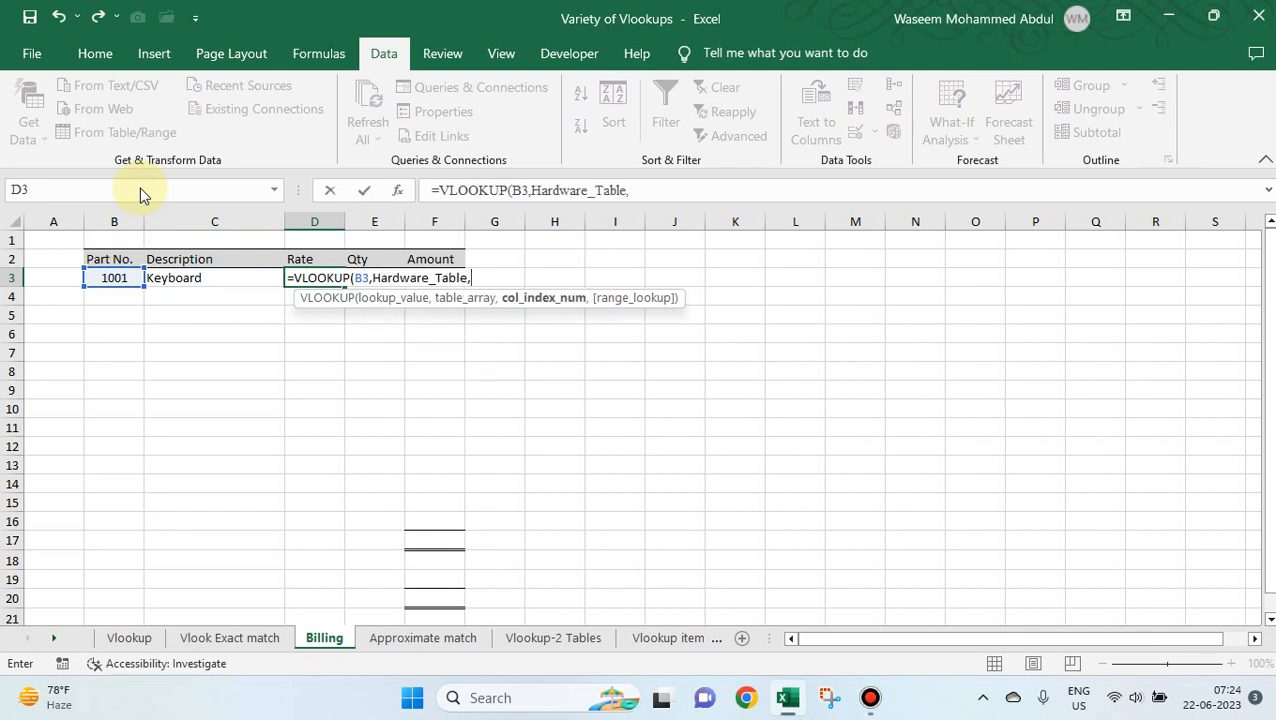
pyautogui.write('3,')
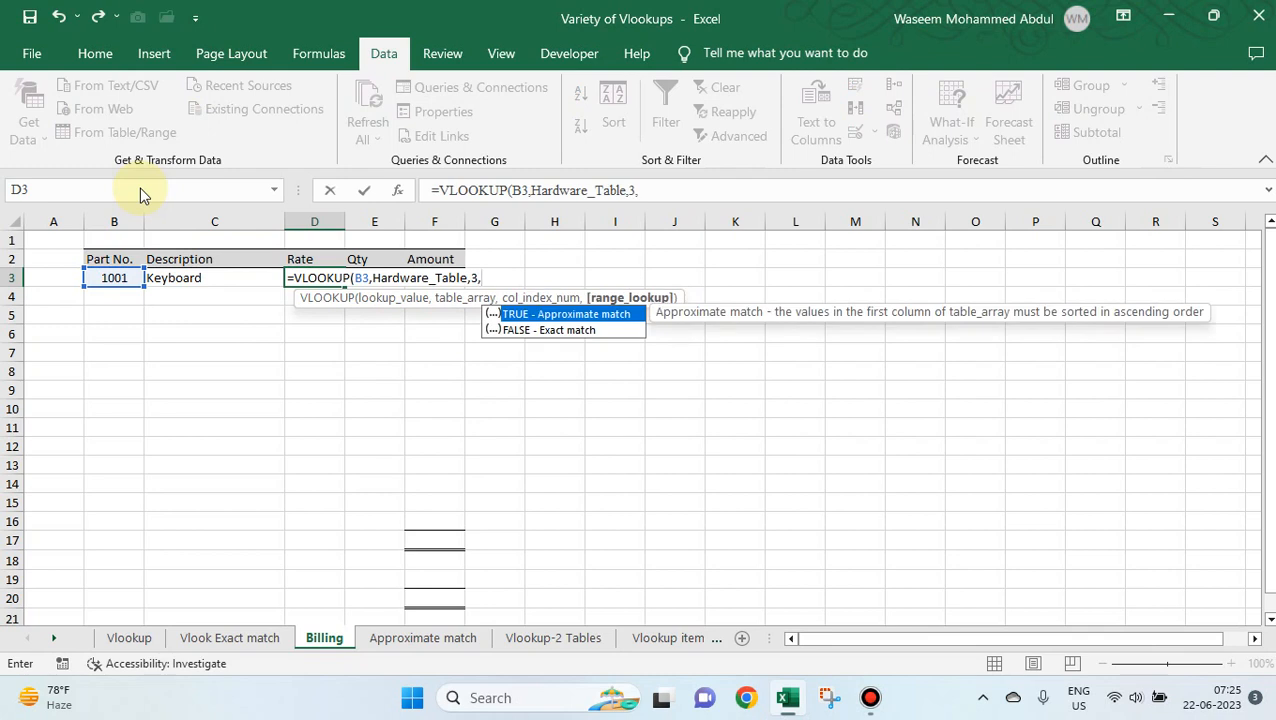
pyautogui.write('0)')
pyautogui.press('Tab')
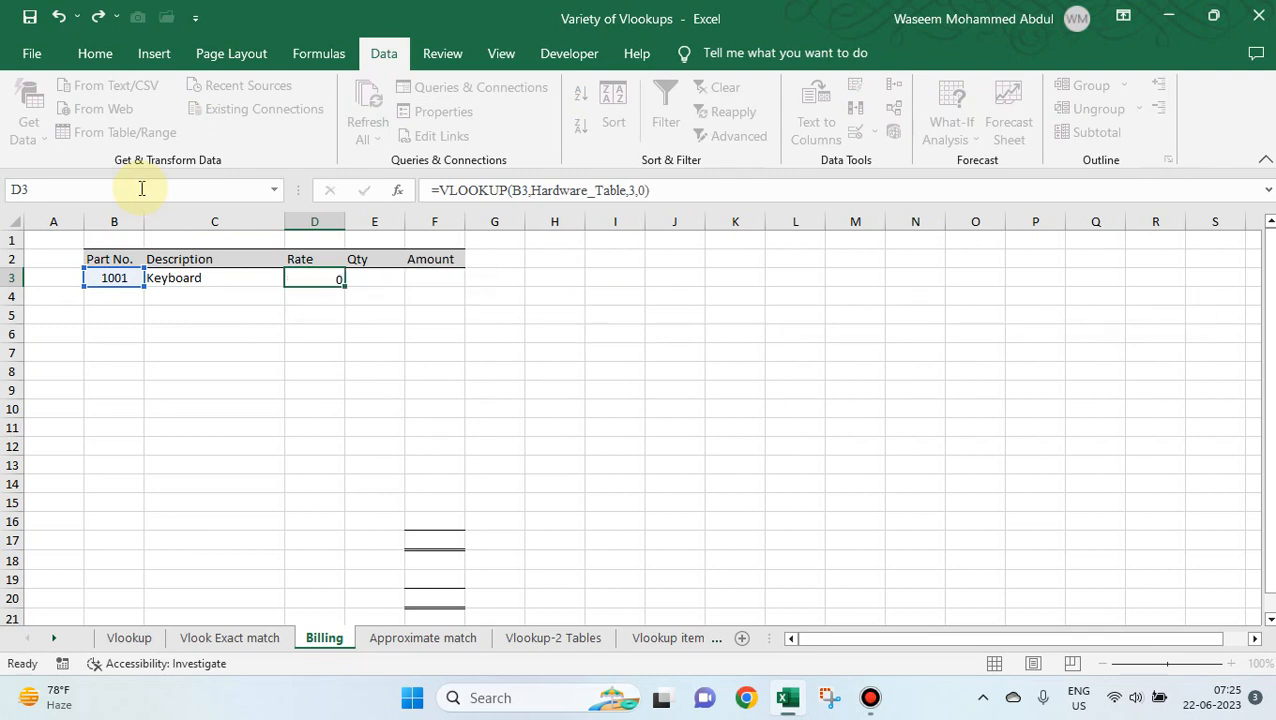
pyautogui.press('Left')
pyautogui.press('Left')
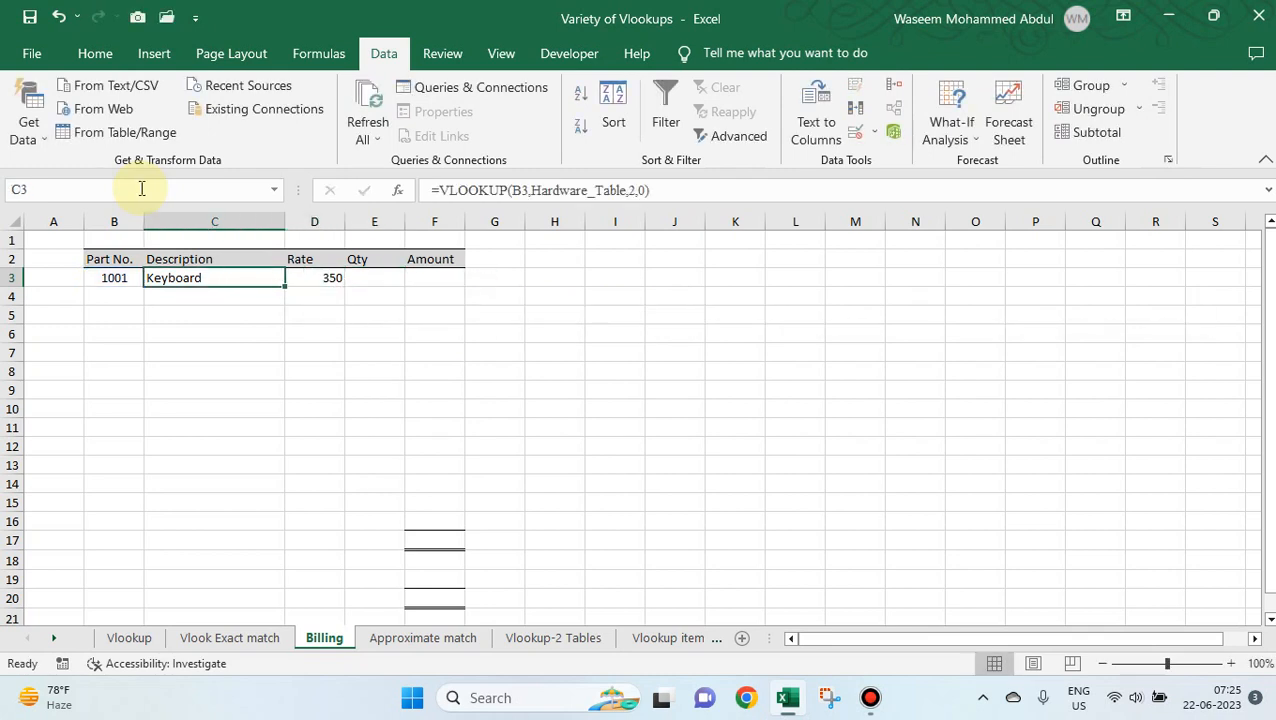
pyautogui.press('Right')
pyautogui.press('Right')
pyautogui.press('Right')
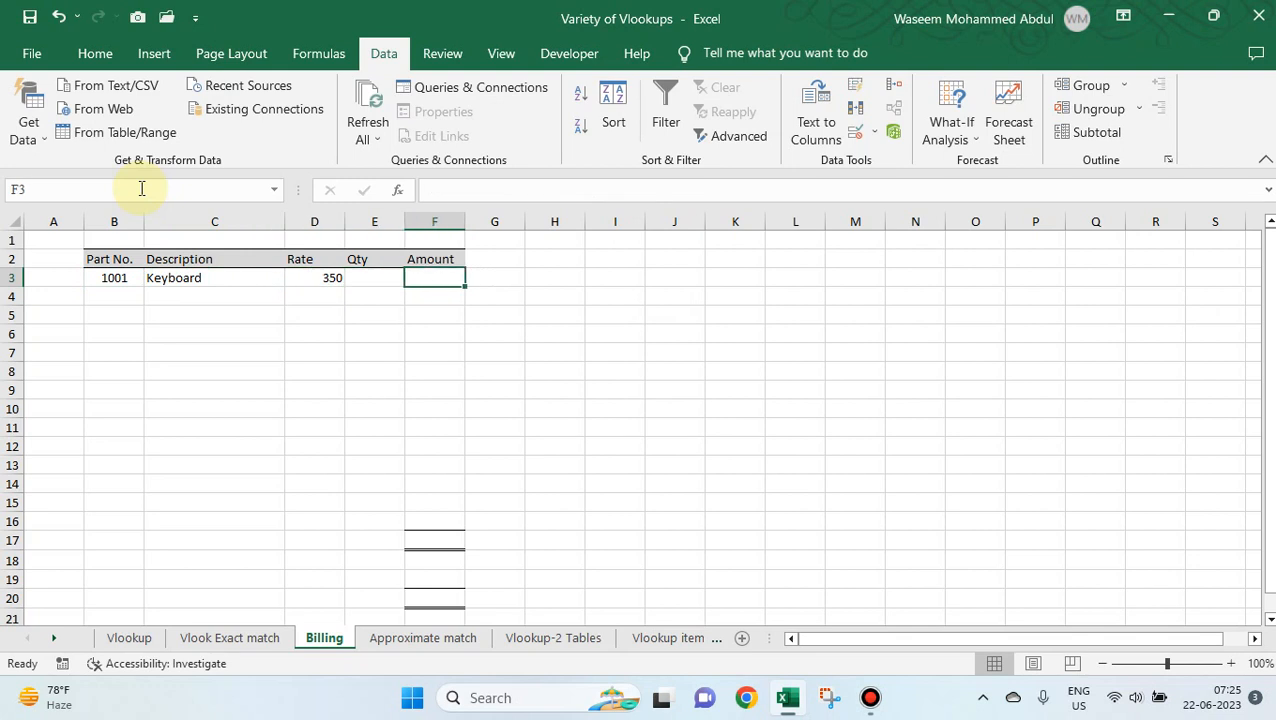
# Enter the Amount formula =D3*E3 in F3
pyautogui.write('=')
pyautogui.press('Left')
pyautogui.press('Left')
pyautogui.write('*')
pyautogui.press('Left')
pyautogui.press('Tab')
pyautogui.press('Left')
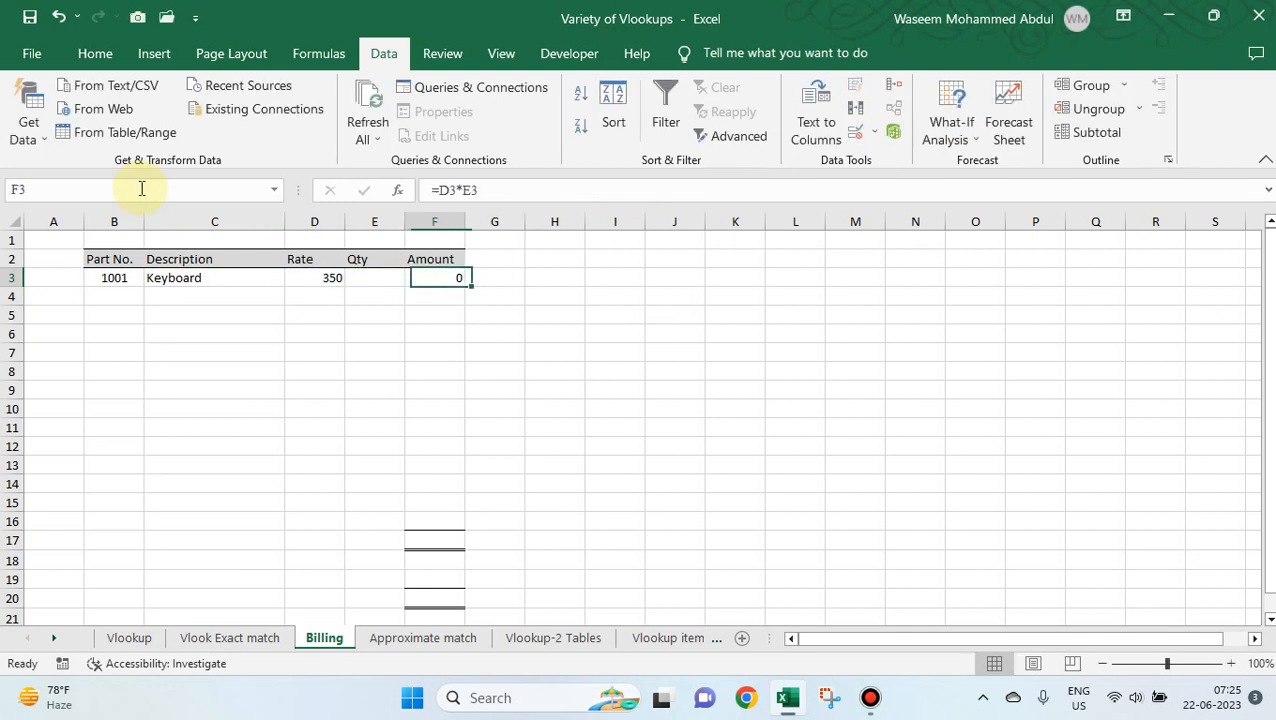
# Copy row 3's formulas C3:F3 down through rows 4–15
pyautogui.press('Left')
pyautogui.press('Left')
pyautogui.press('Left')
pyautogui.press('Left')
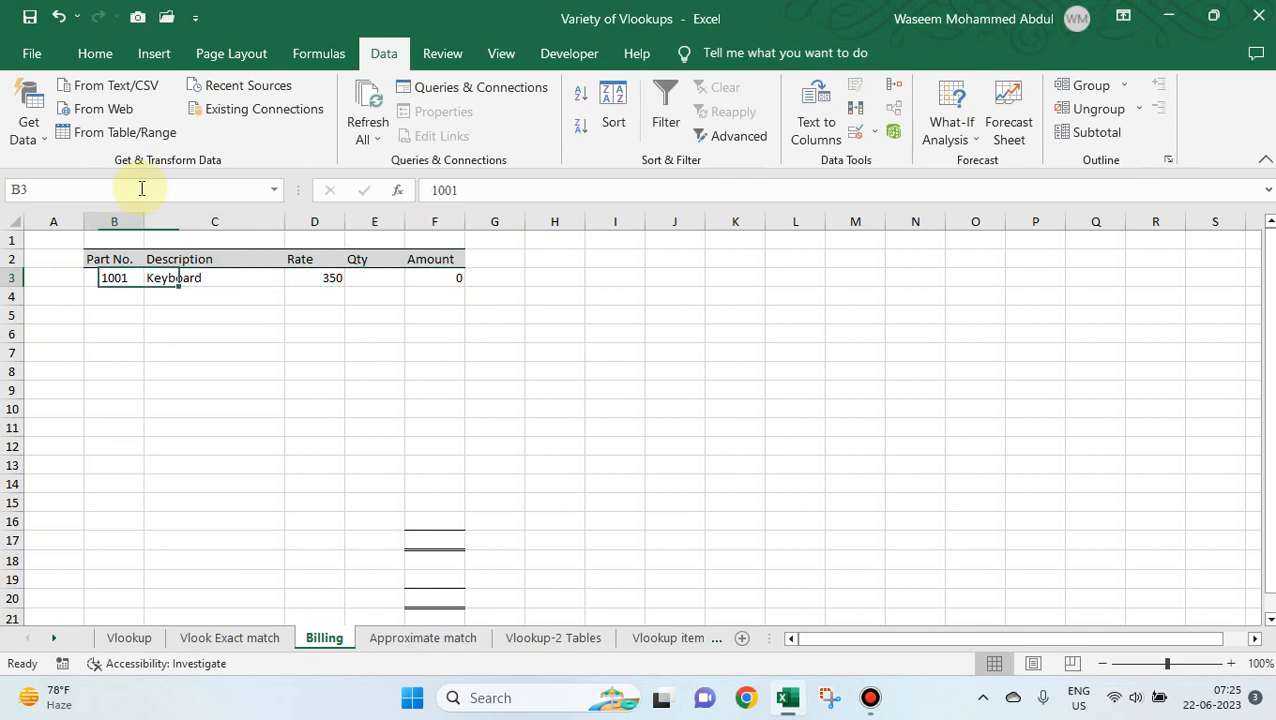
pyautogui.press('Right')
pyautogui.hotkey('shift', 'Right')
pyautogui.hotkey('shift', 'Right')
pyautogui.hotkey('shift', 'Right')
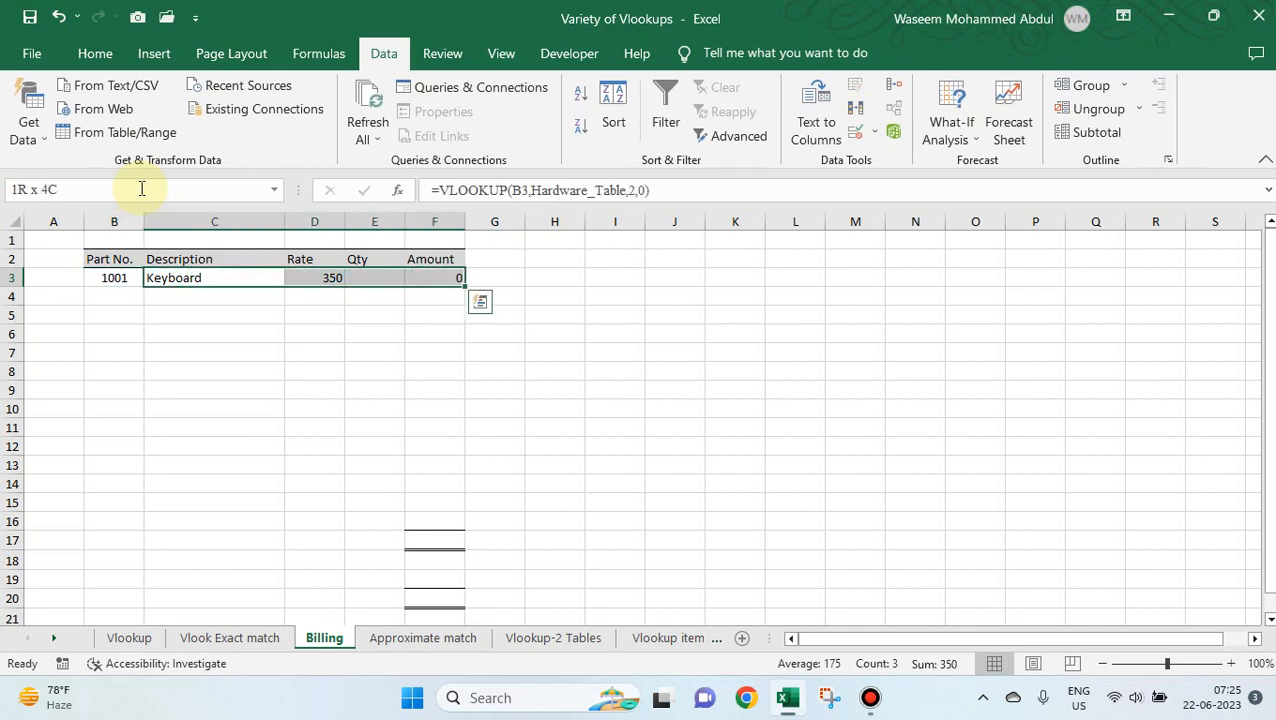
pyautogui.hotkey('ctrl', 'c')
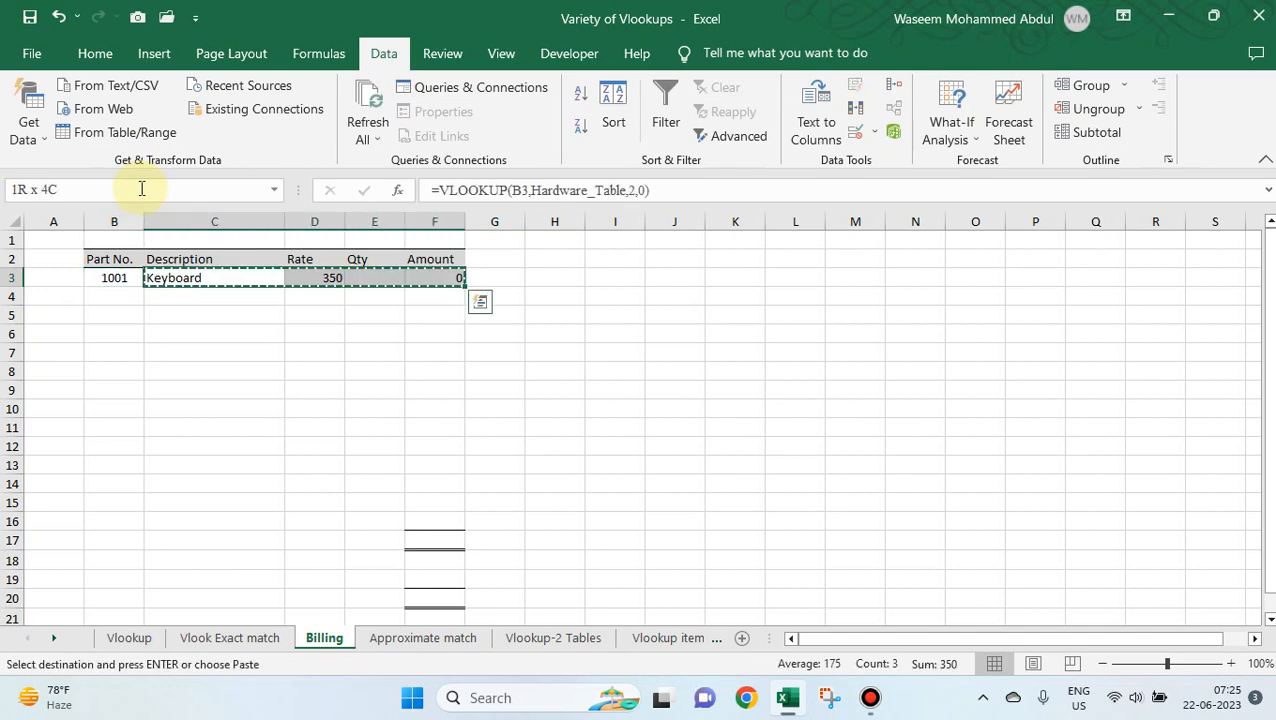
pyautogui.press('Down')
pyautogui.hotkey('shift', 'Down')
pyautogui.hotkey('shift', 'Down')
pyautogui.hotkey('shift', 'Down')
pyautogui.hotkey('shift', 'Down')
pyautogui.hotkey('shift', 'Down')
pyautogui.hotkey('shift', 'Down')
pyautogui.hotkey('shift', 'Down')
pyautogui.hotkey('shift', 'Down')
pyautogui.hotkey('shift', 'Down')
pyautogui.hotkey('shift', 'Down')
pyautogui.hotkey('shift', 'Down')
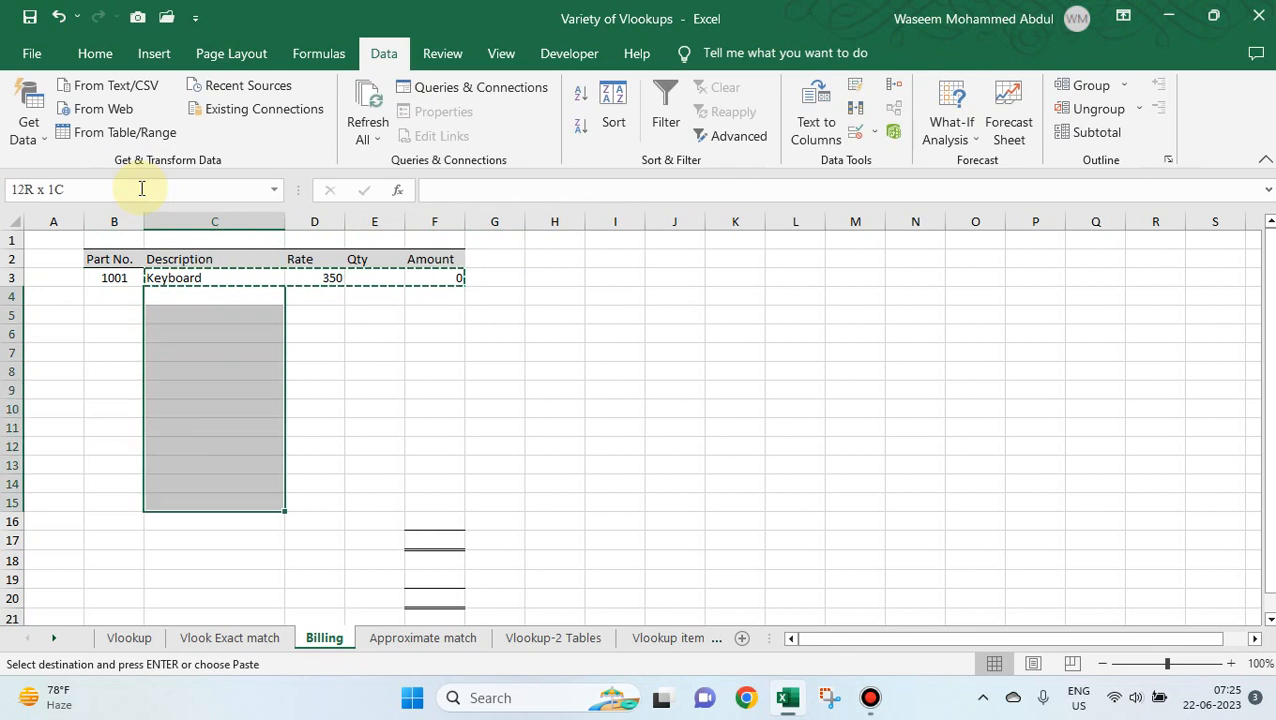
pyautogui.hotkey('ctrl', 'v')
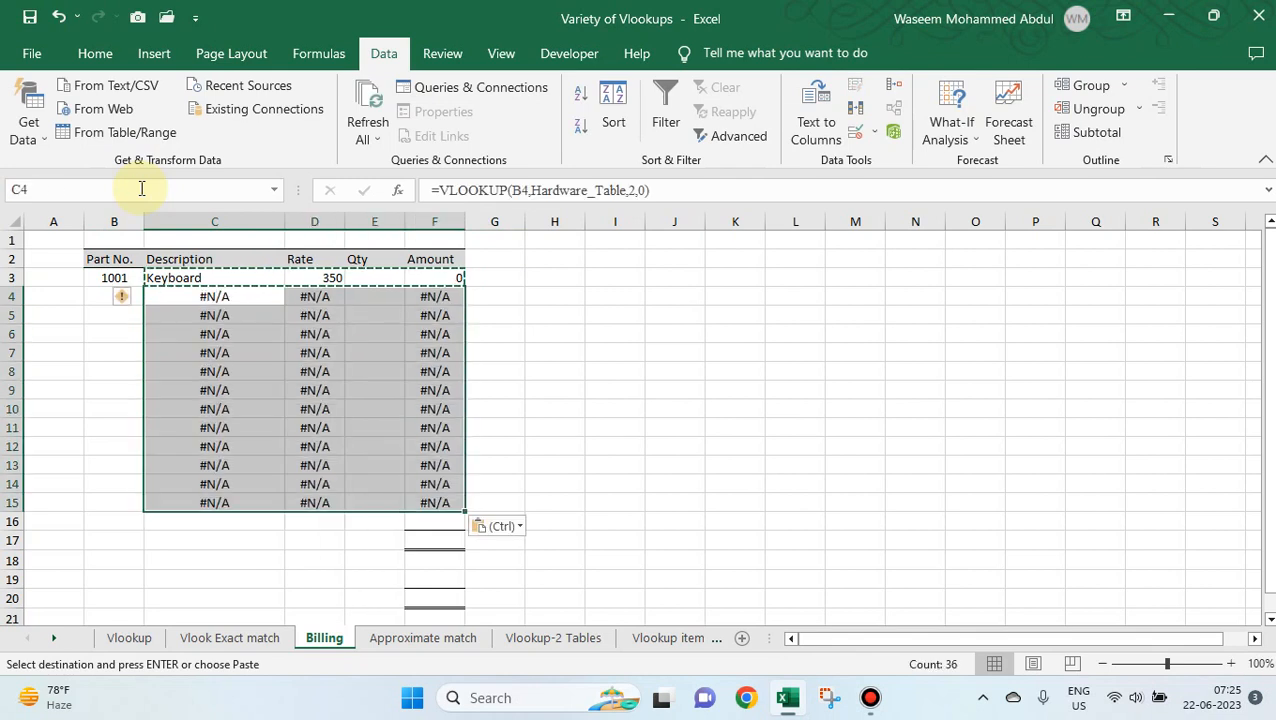
pyautogui.press('Up')
pyautogui.press('Down')
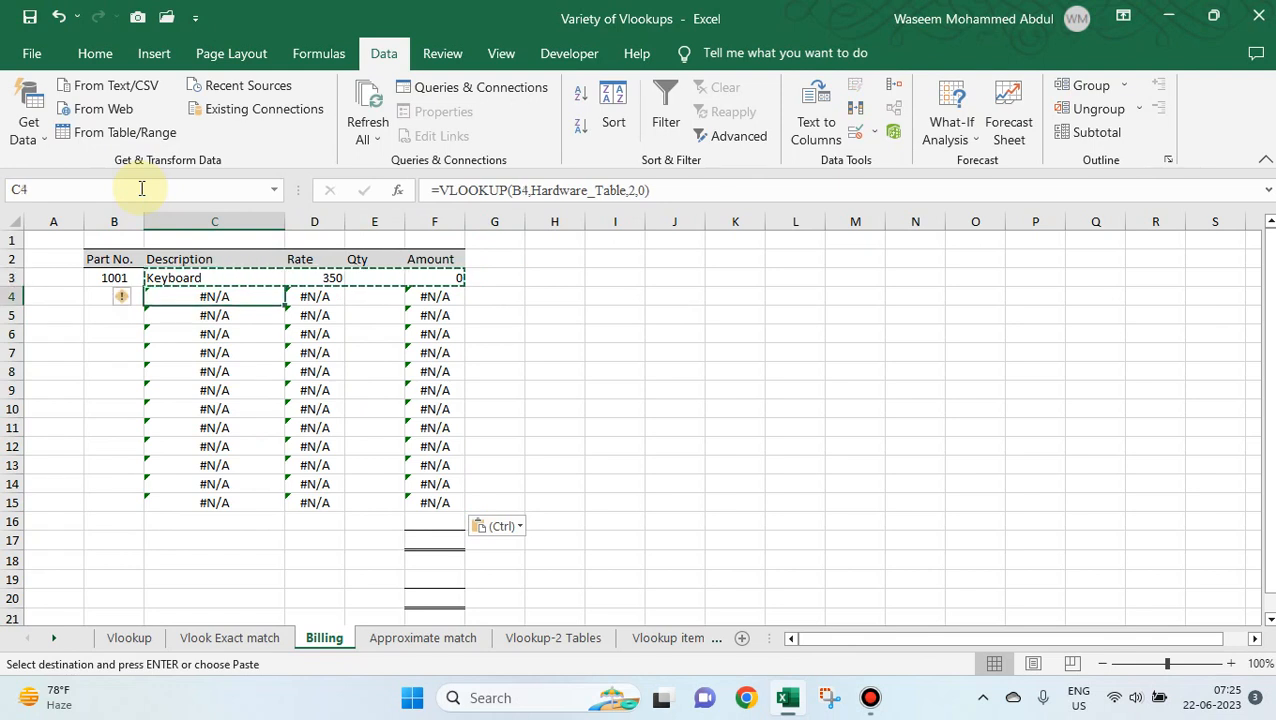
pyautogui.press('Left')
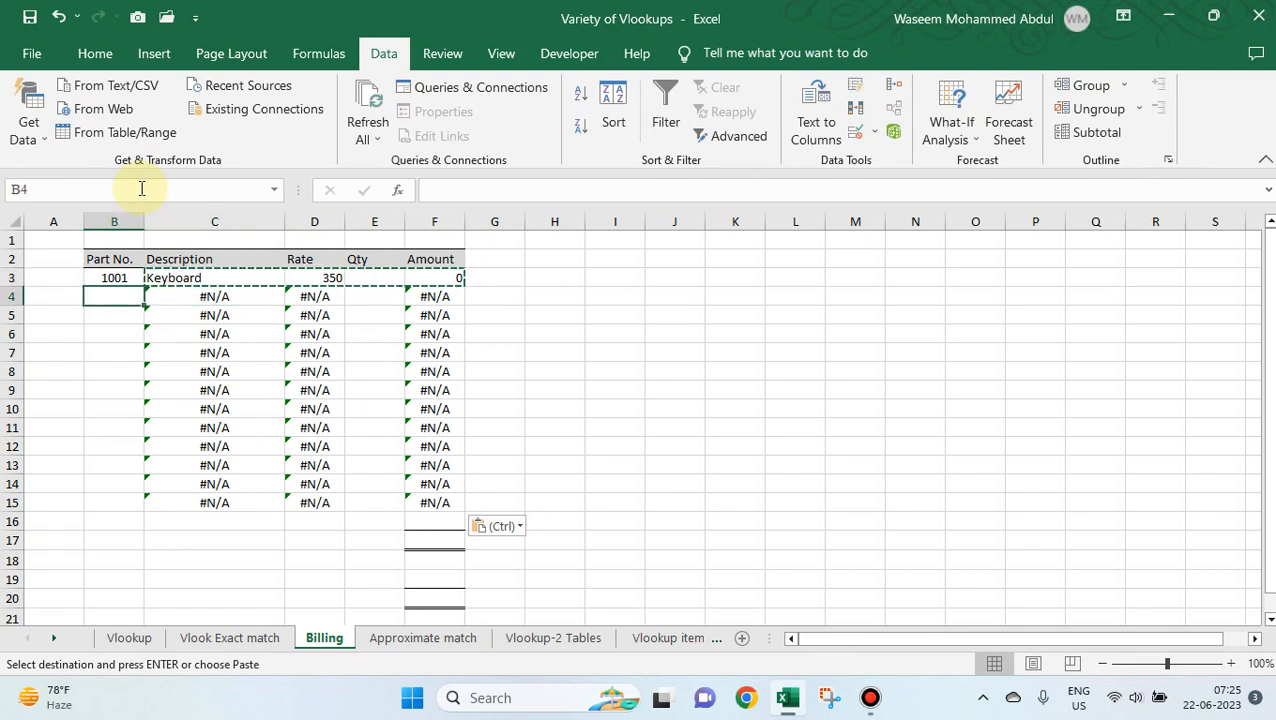
# Enter part 1002 in B4 and verify it looks up Mouse at Rate 300
pyautogui.write('1002')
pyautogui.hotkey('ctrl', 'Return')
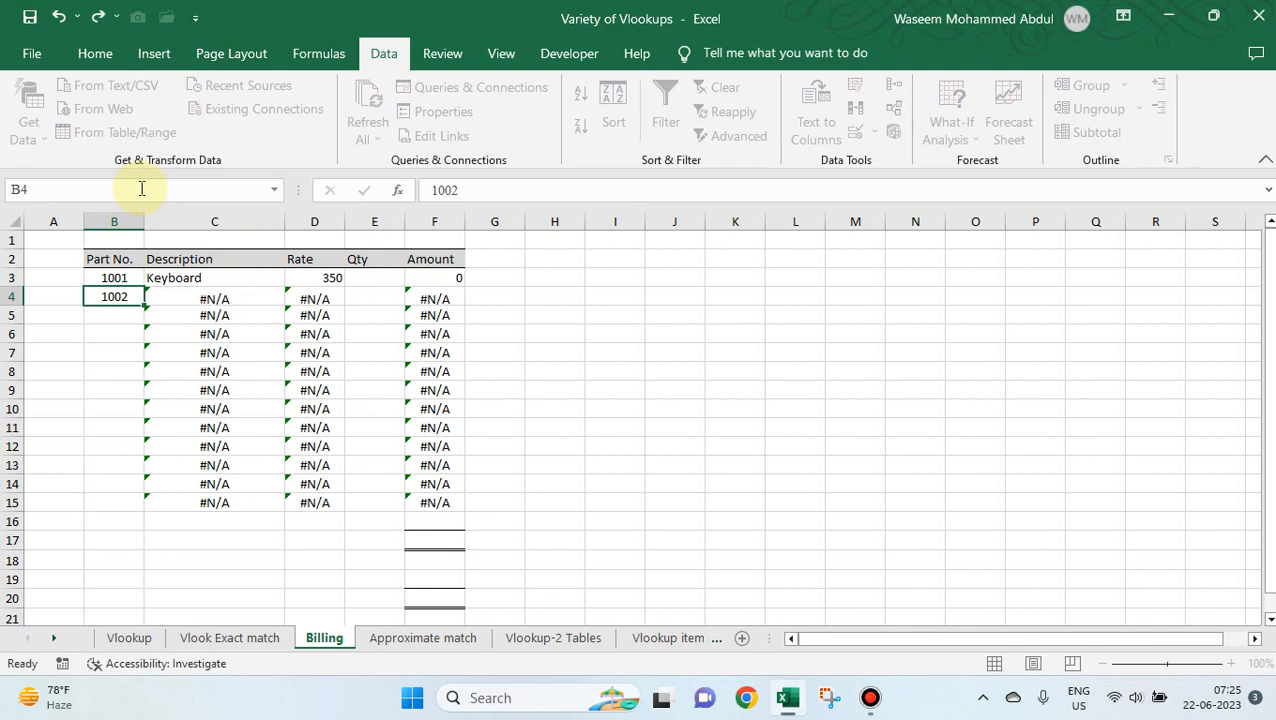
pyautogui.press('Right')
pyautogui.press('Right')
pyautogui.press('Left')
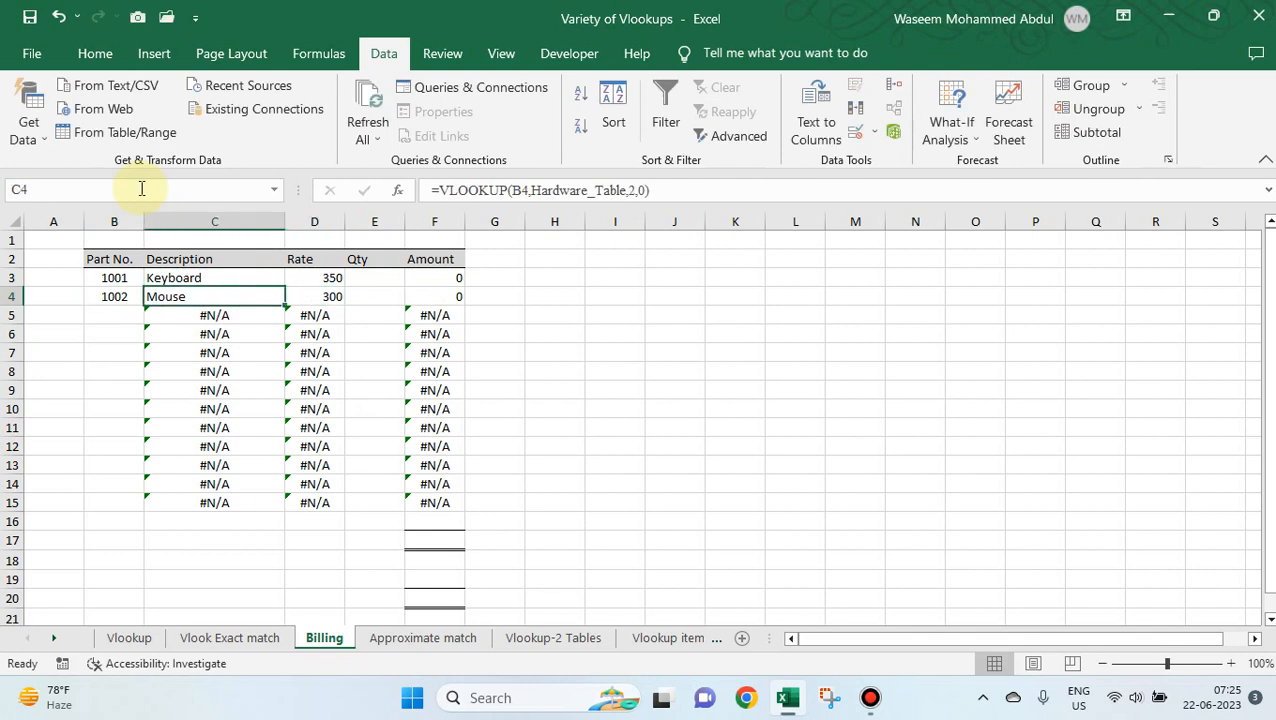
pyautogui.press('Left')
pyautogui.press('Right')
pyautogui.press('Right')
pyautogui.press('Right')
pyautogui.press('Right')
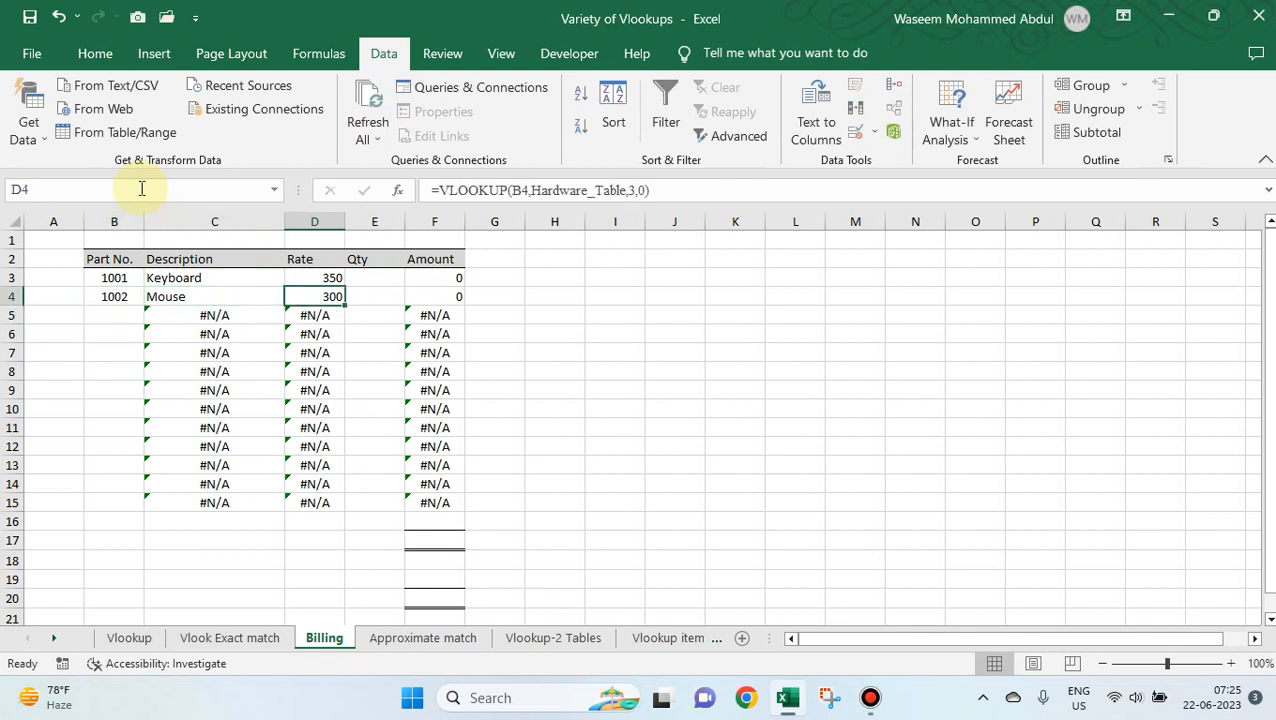
pyautogui.press('Left')
pyautogui.press('Left')
pyautogui.press('Left')
pyautogui.press('Down')
pyautogui.press('Down')
pyautogui.press('Down')
pyautogui.press('Down')
pyautogui.press('Down')
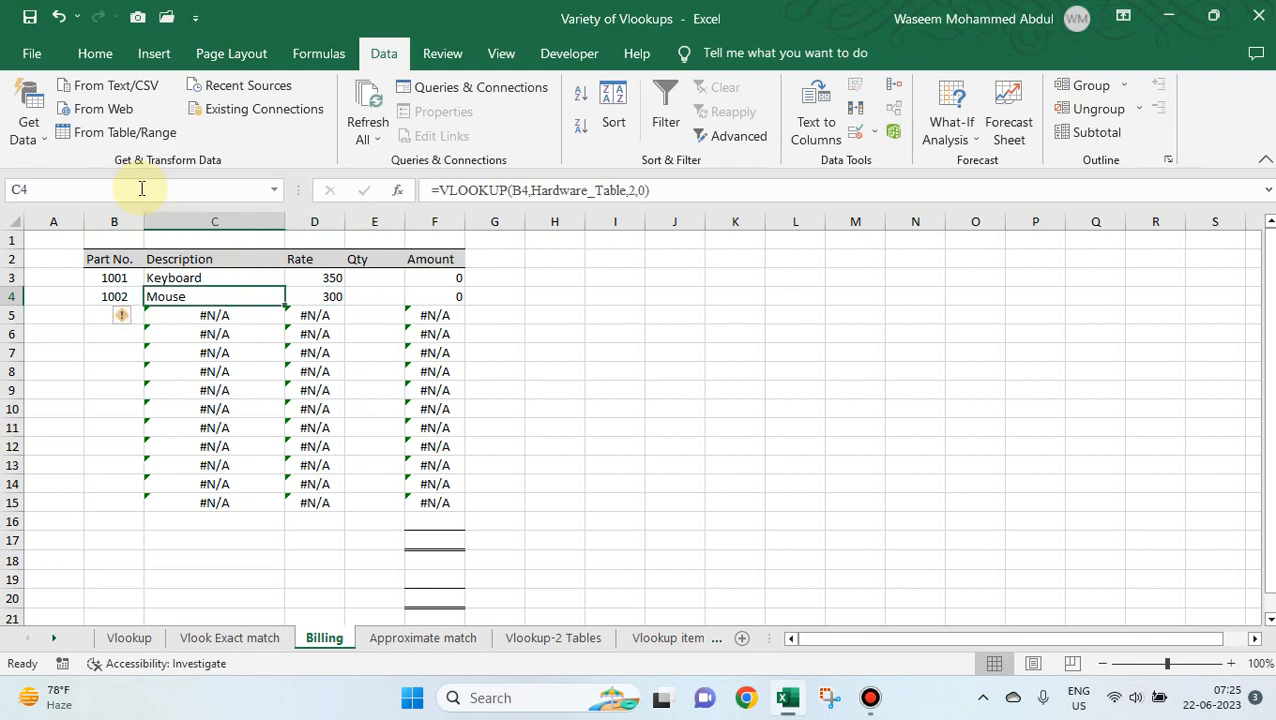
pyautogui.press('Down')
pyautogui.press('Down')
pyautogui.press('Down')
pyautogui.press('Down')
pyautogui.press('Down')
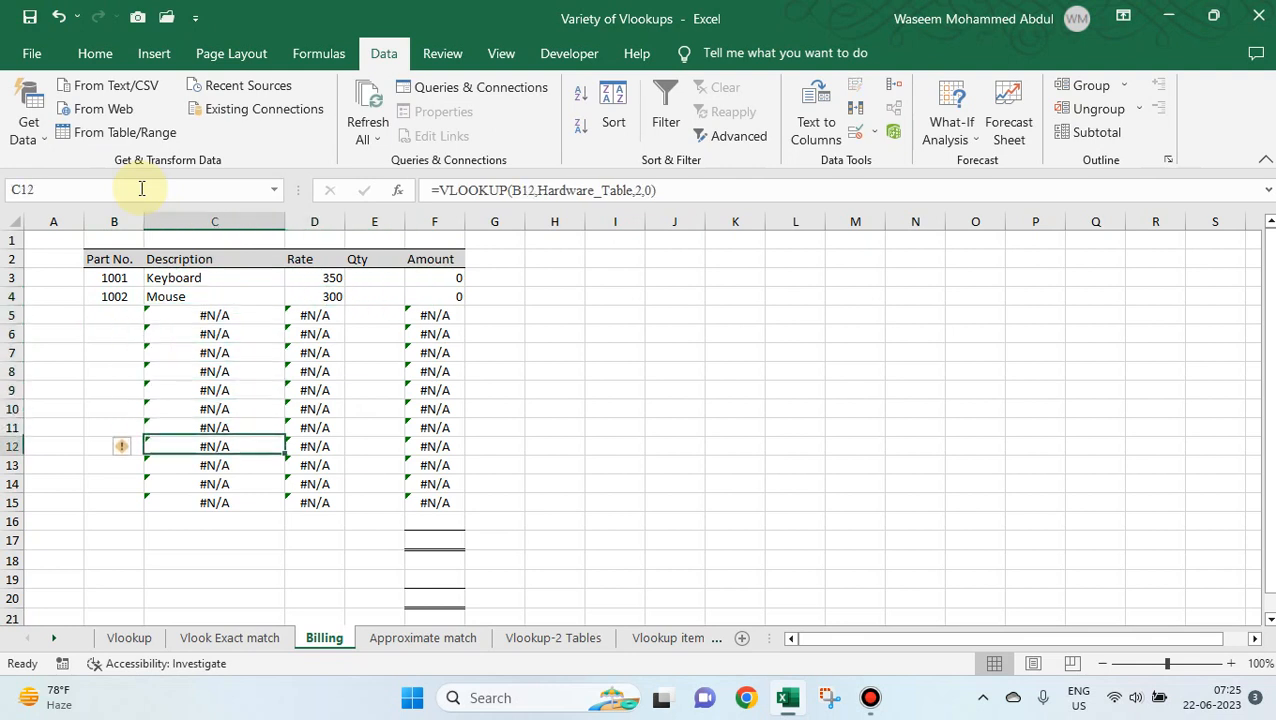
pyautogui.press('Up')
pyautogui.press('Up')
pyautogui.press('Up')
pyautogui.press('Up')
pyautogui.press('Up')
pyautogui.press('Up')
pyautogui.press('Up')
pyautogui.press('Up')
pyautogui.press('Up')
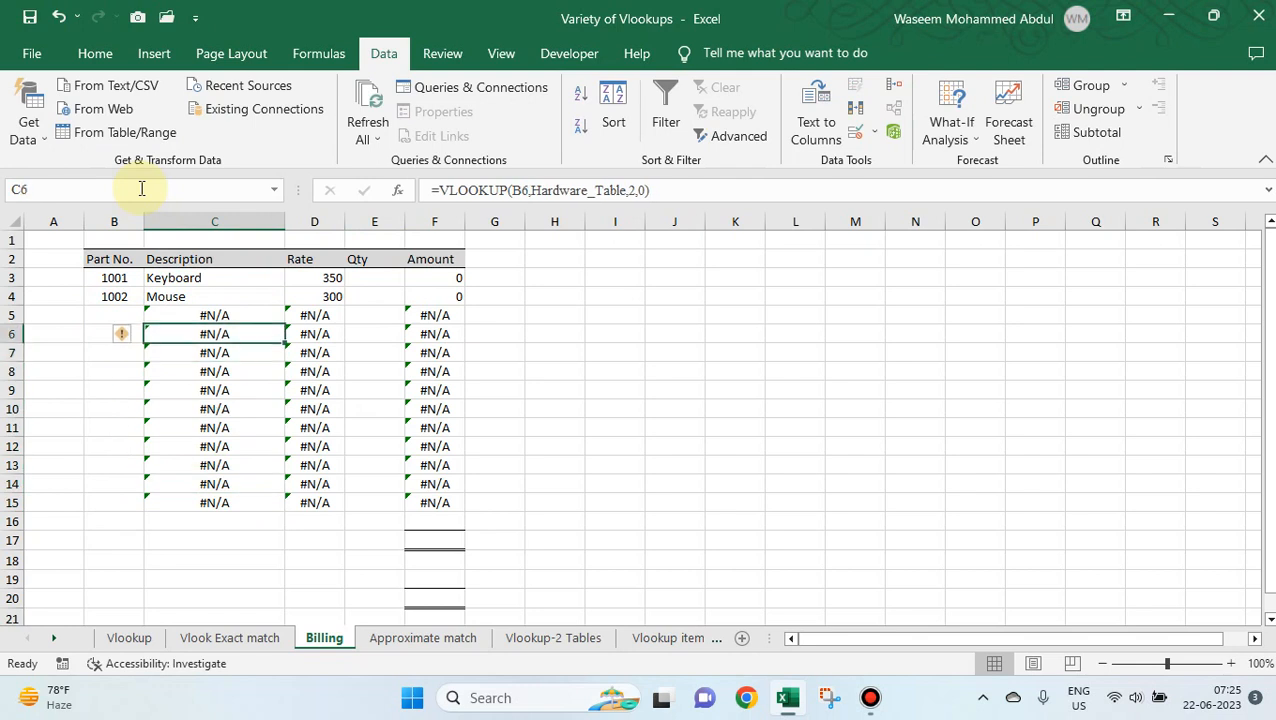
pyautogui.press('Up')
pyautogui.press('Up')
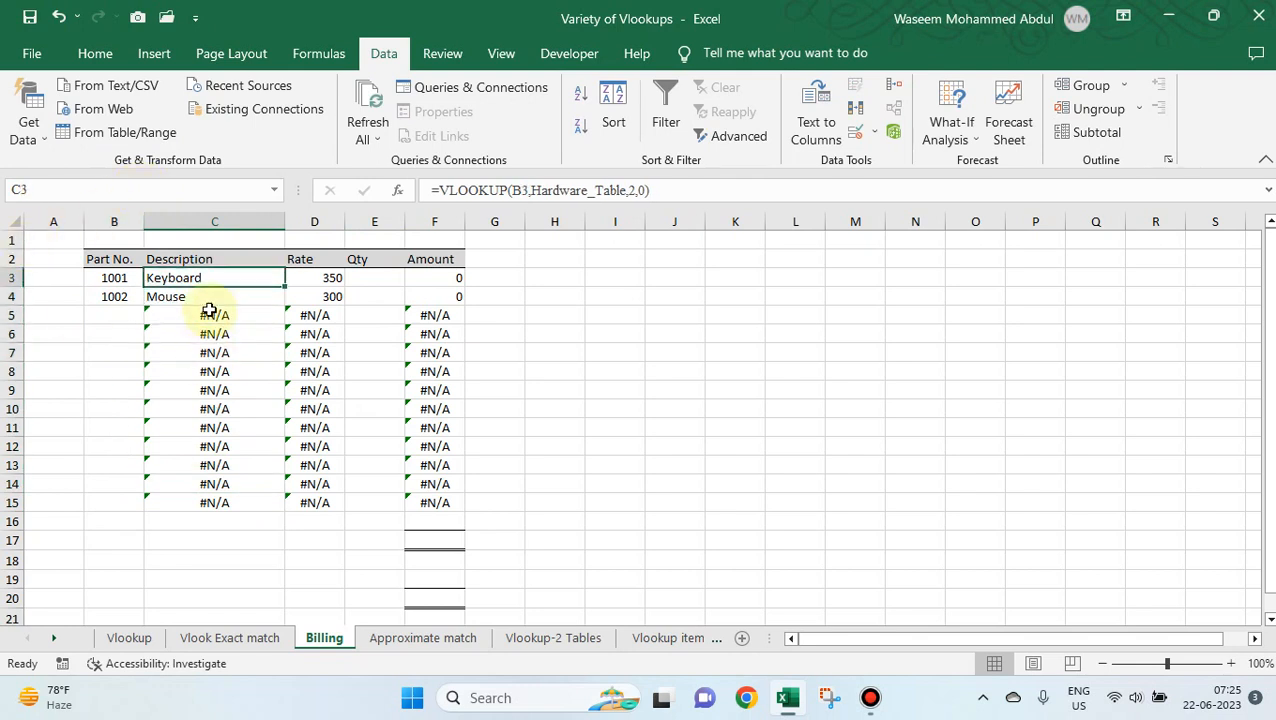
# Begin wrapping C3's lookup in =IF(B3="","", so blank part numbers show blank
pyautogui.click(436, 190)
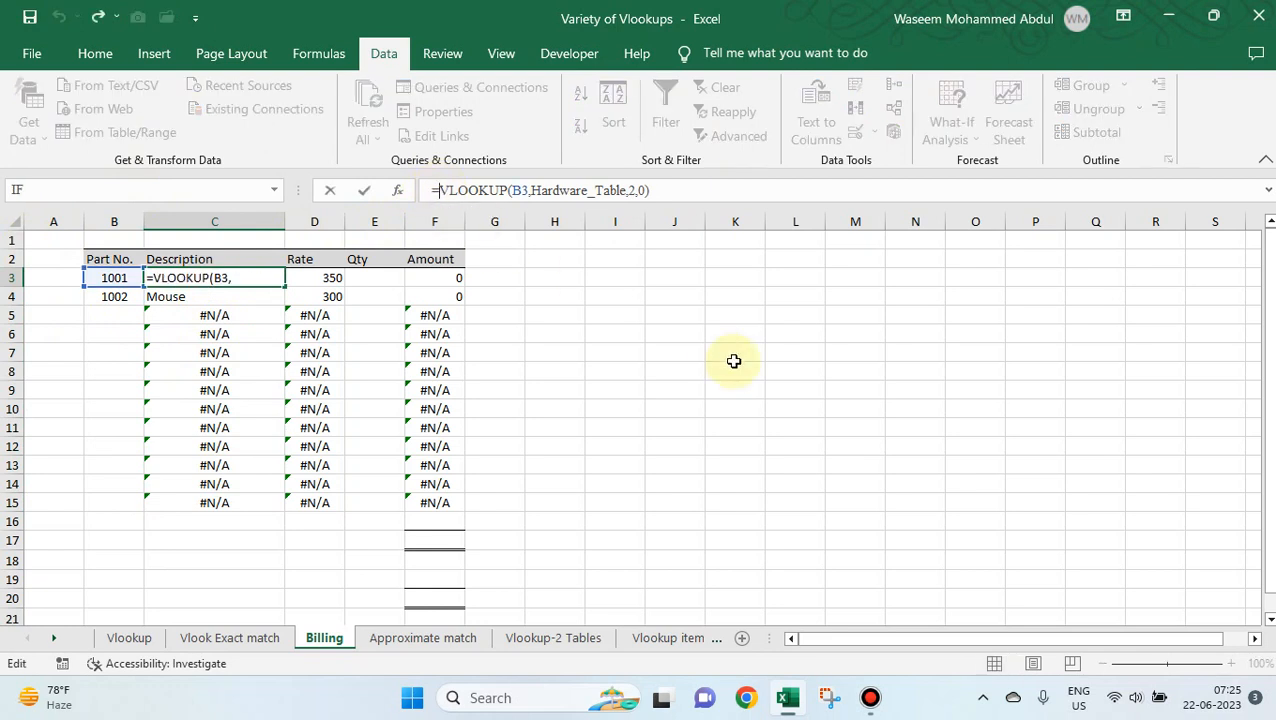
pyautogui.write('IF(')
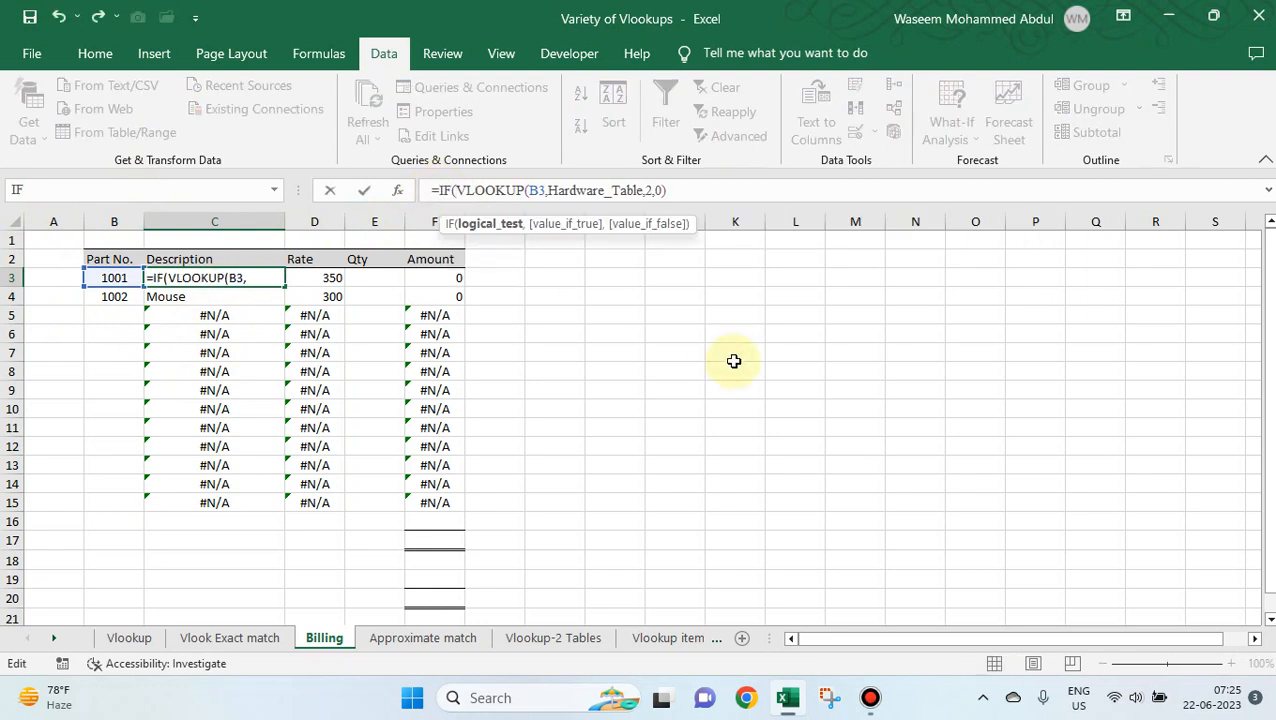
pyautogui.click(108, 278)
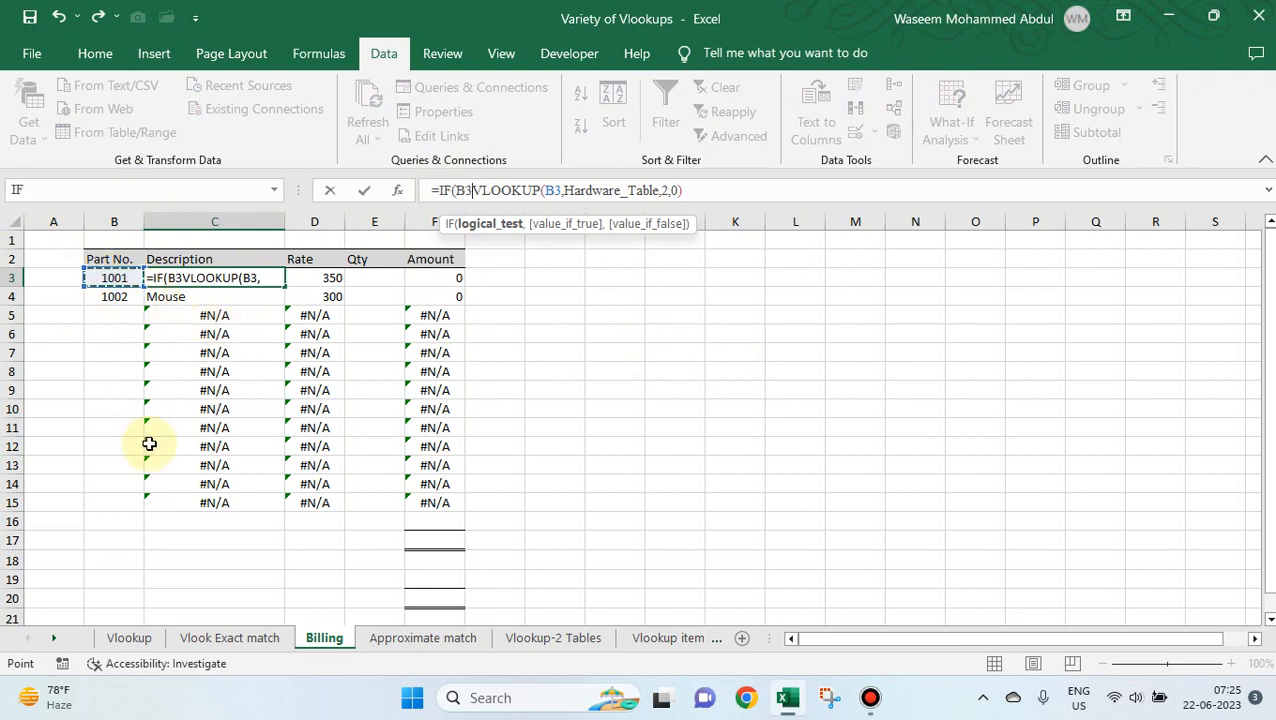
pyautogui.write('=')
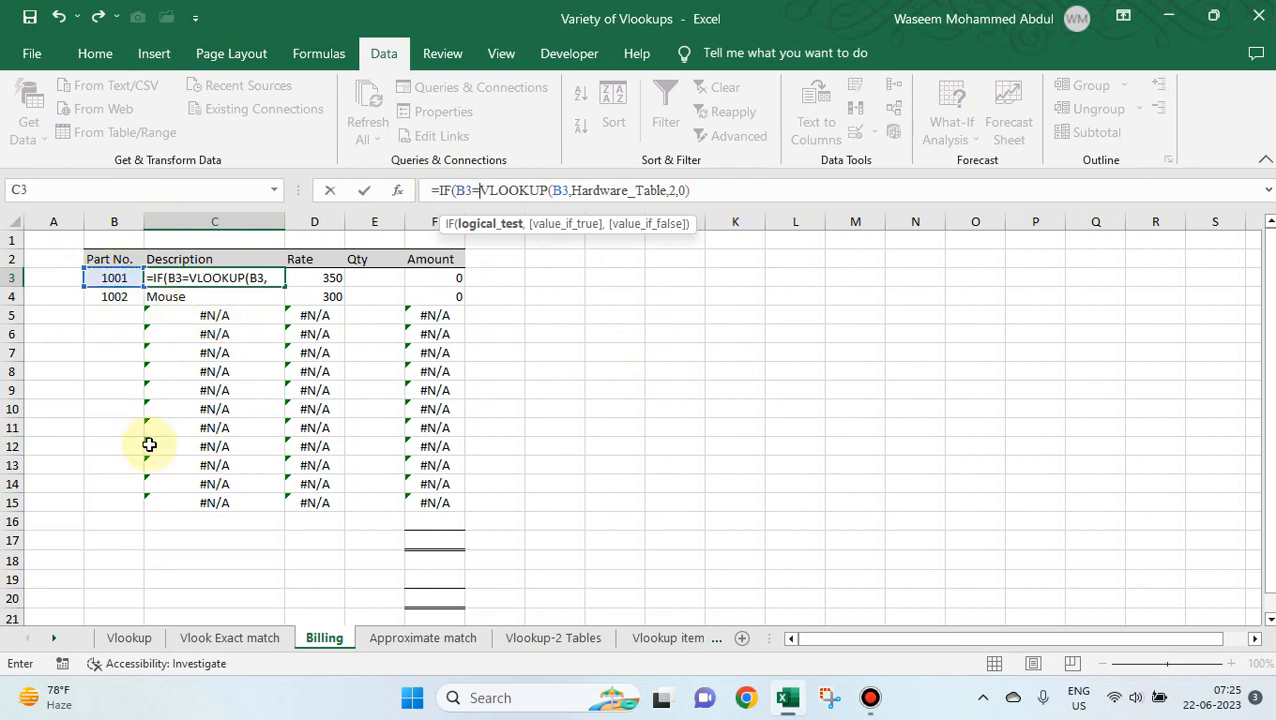
pyautogui.write('""')
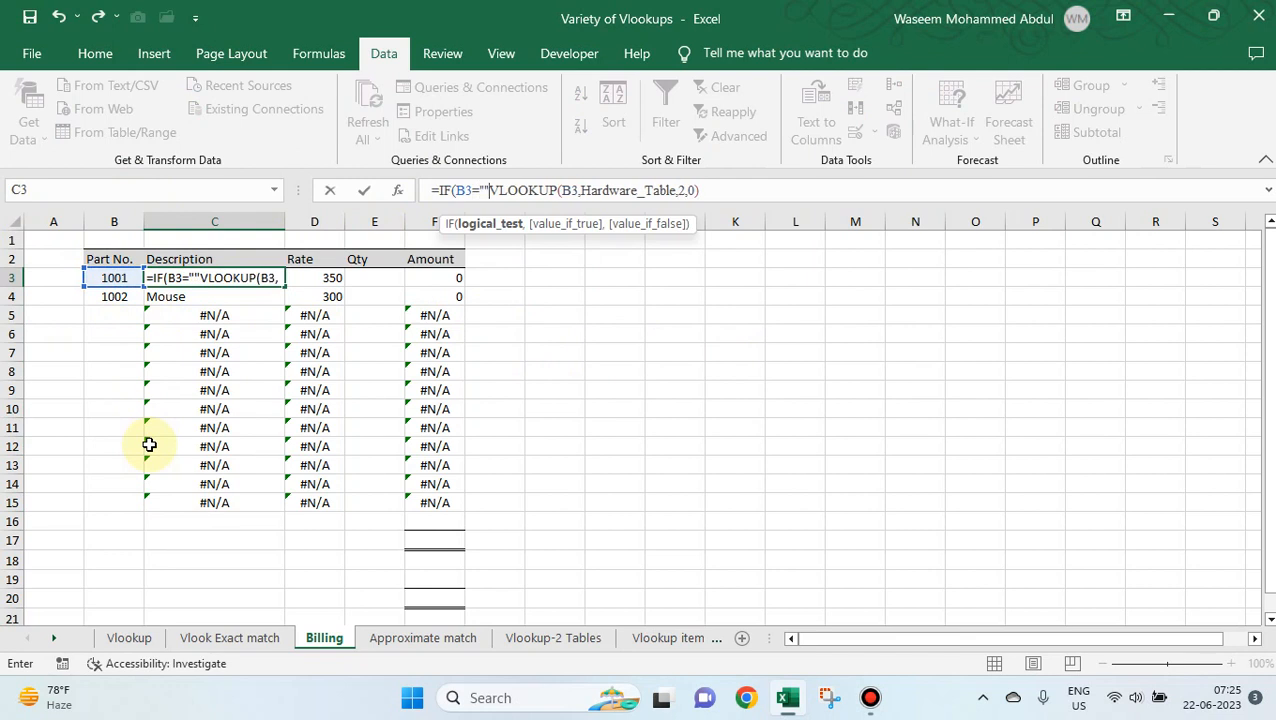
pyautogui.write(',')
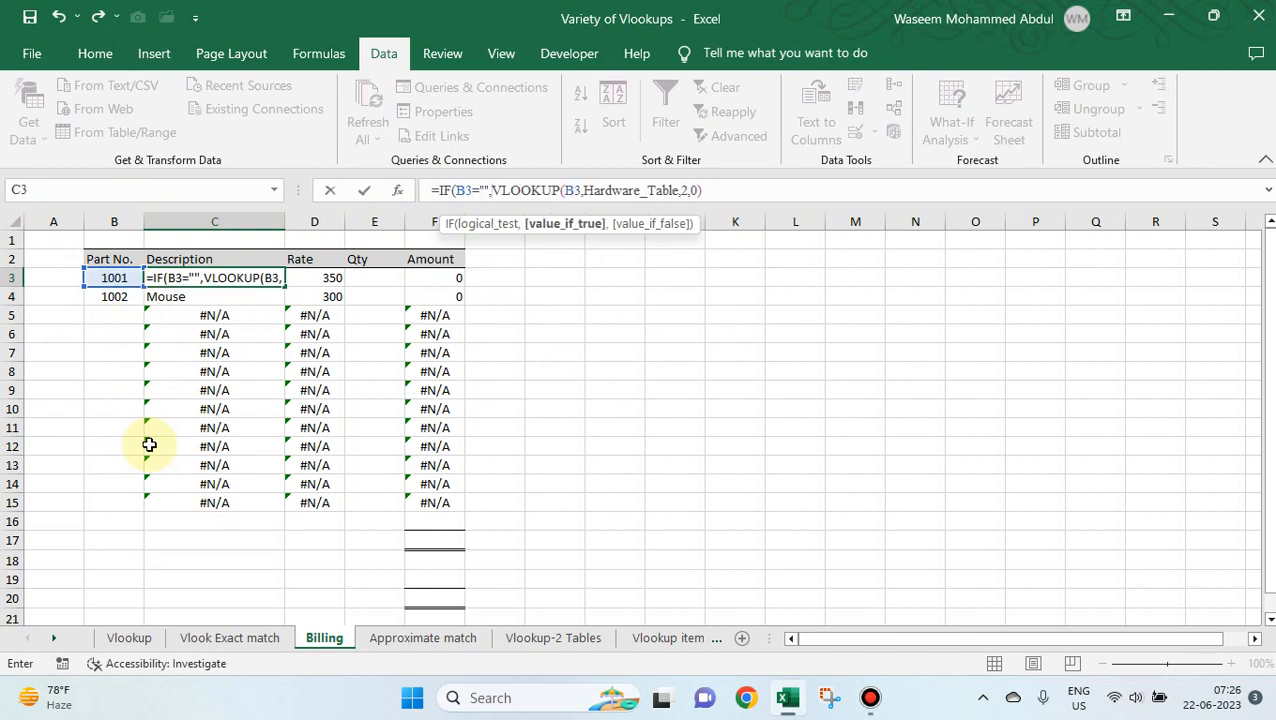
pyautogui.write('""')
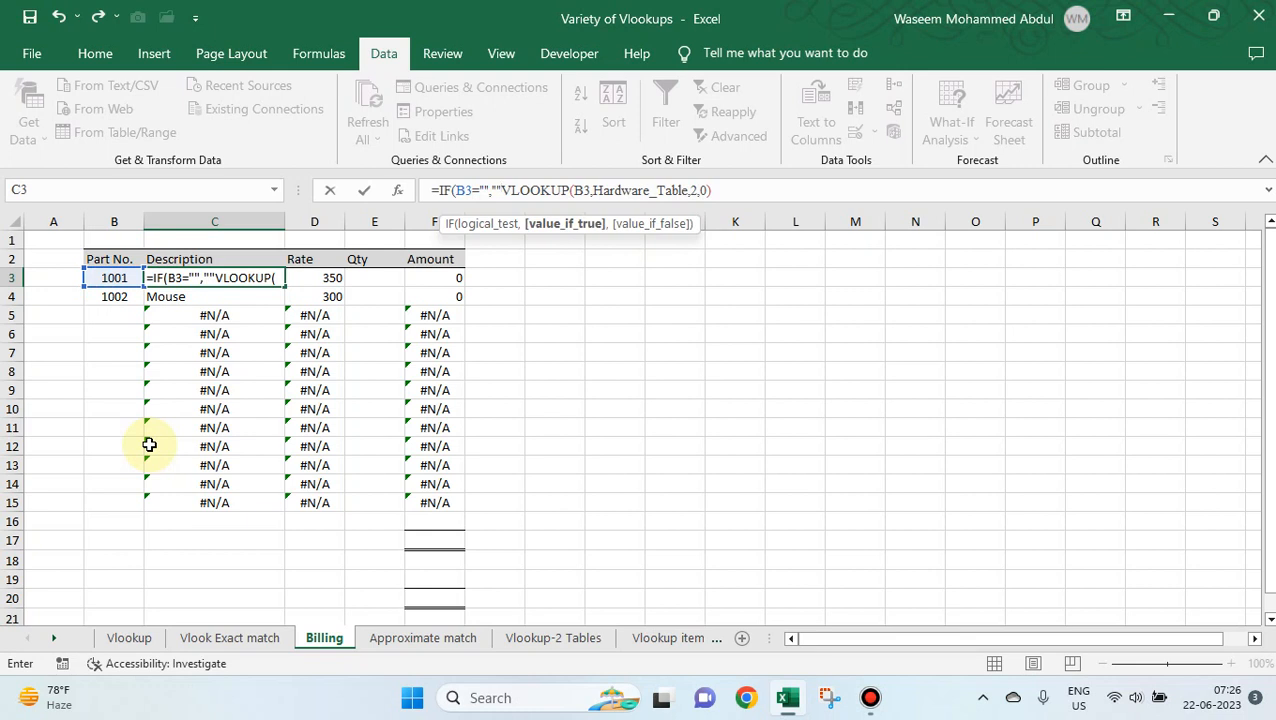
pyautogui.write(',')
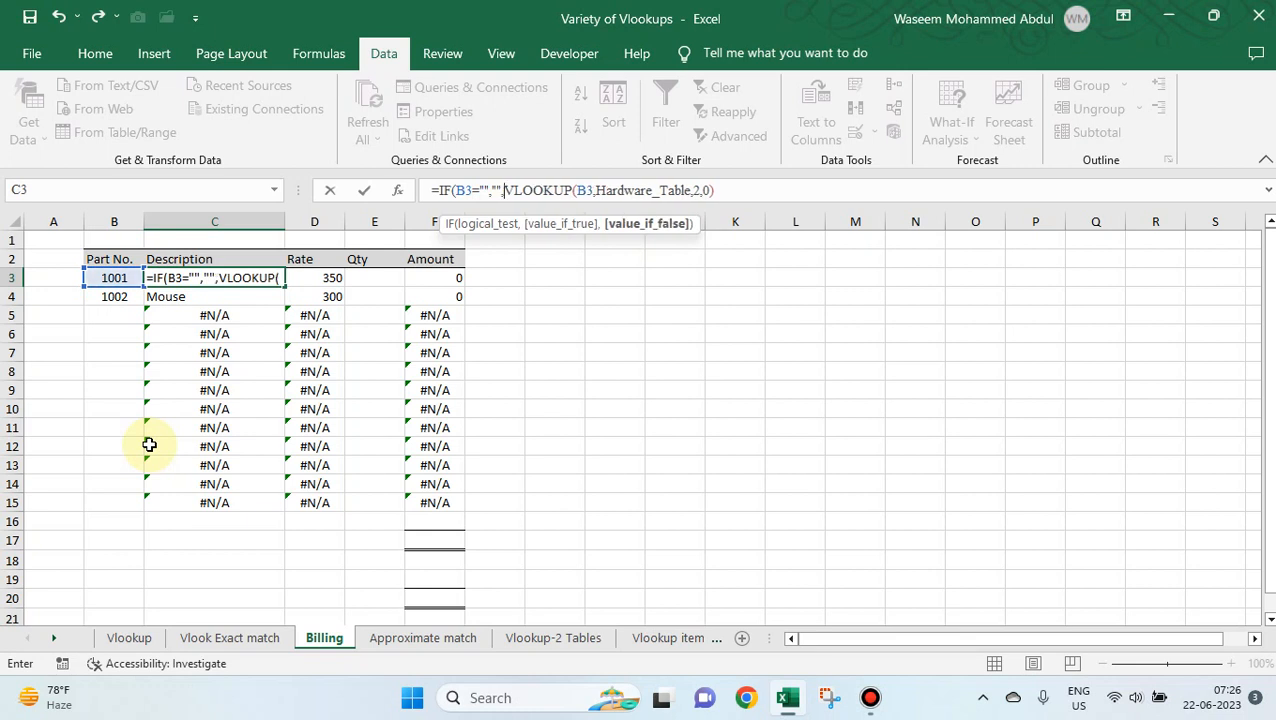
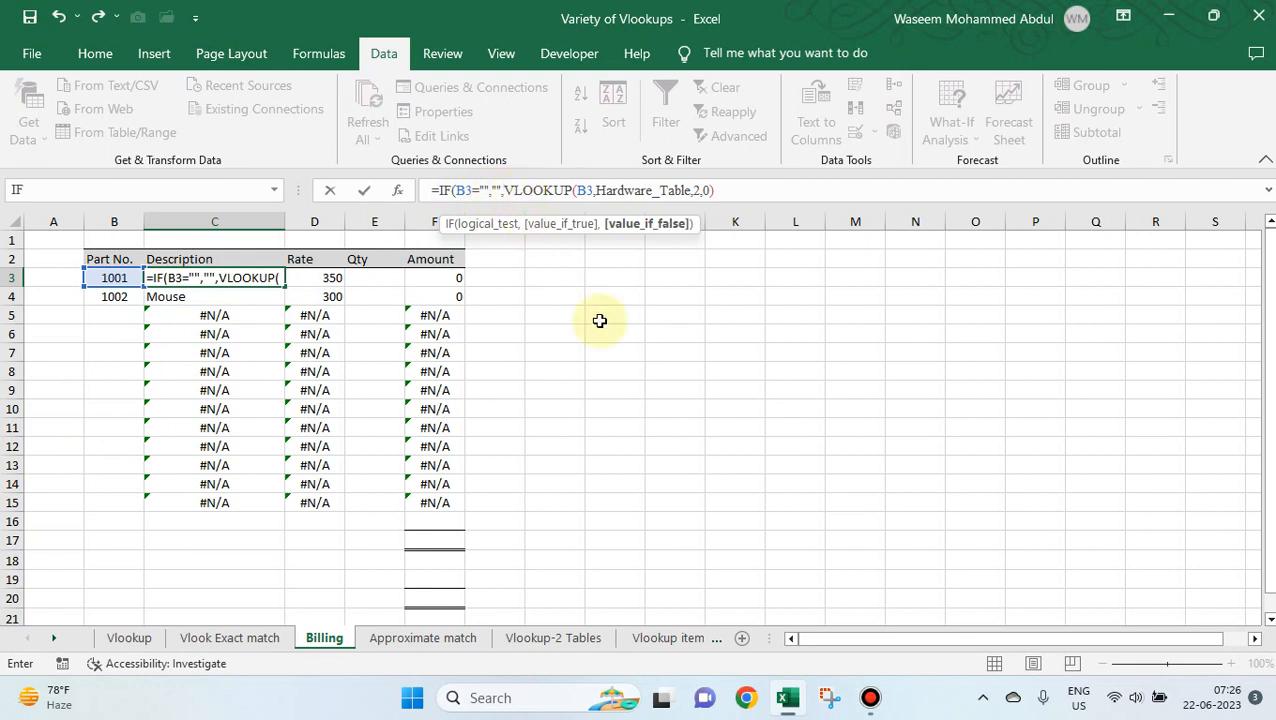
# Commit C3's =IF(B3="","",VLOOKUP(B3,Hardware_Table,2,0)) formula, accepting Excel's suggested correction
pyautogui.press('Return')
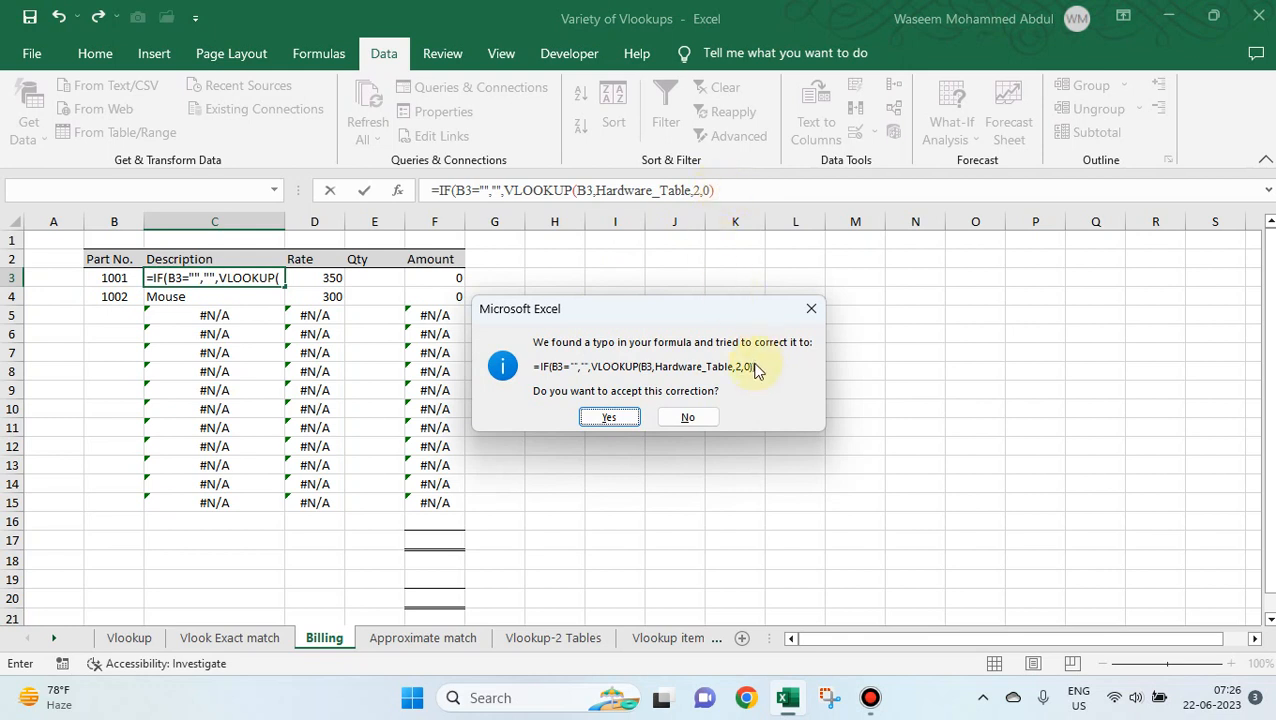
pyautogui.click(610, 418)
pyautogui.press('Left')
pyautogui.press('Left')
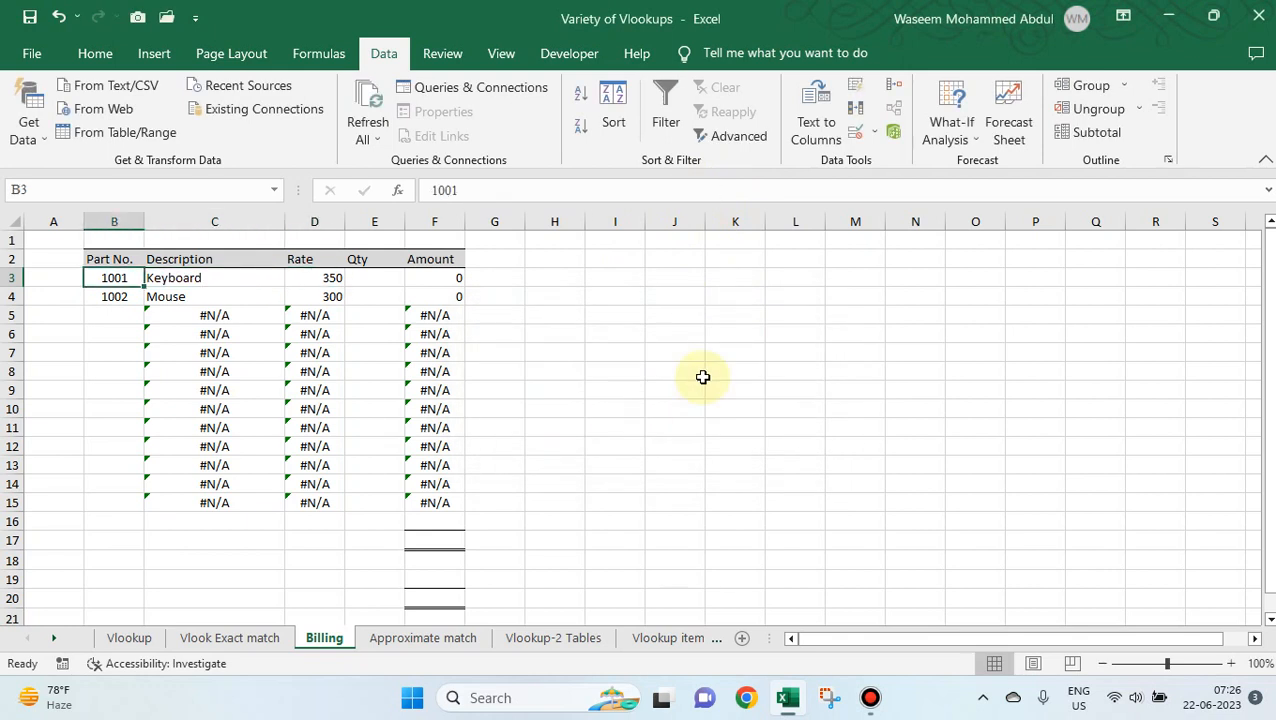
pyautogui.press('Right')
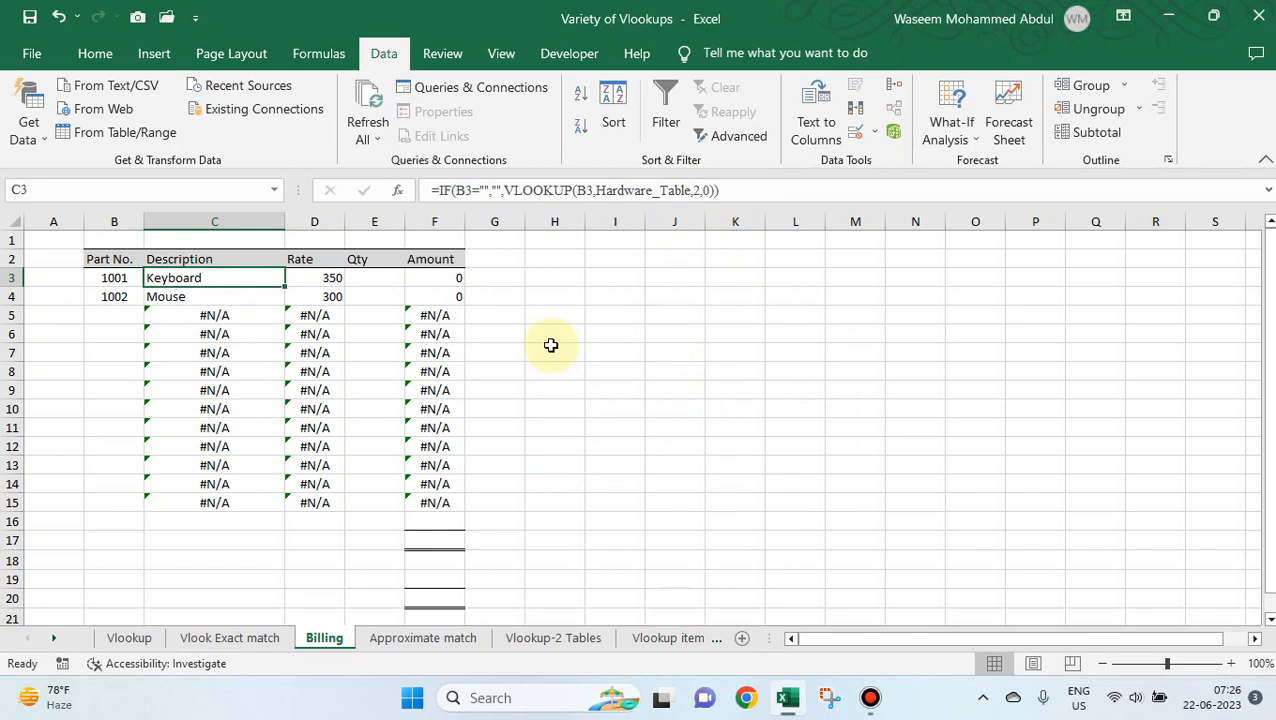
# Fill the IF/VLOOKUP description formula from C3 down to C15 and check C5's formula
pyautogui.moveTo(282, 287); pyautogui.dragTo(271, 512)
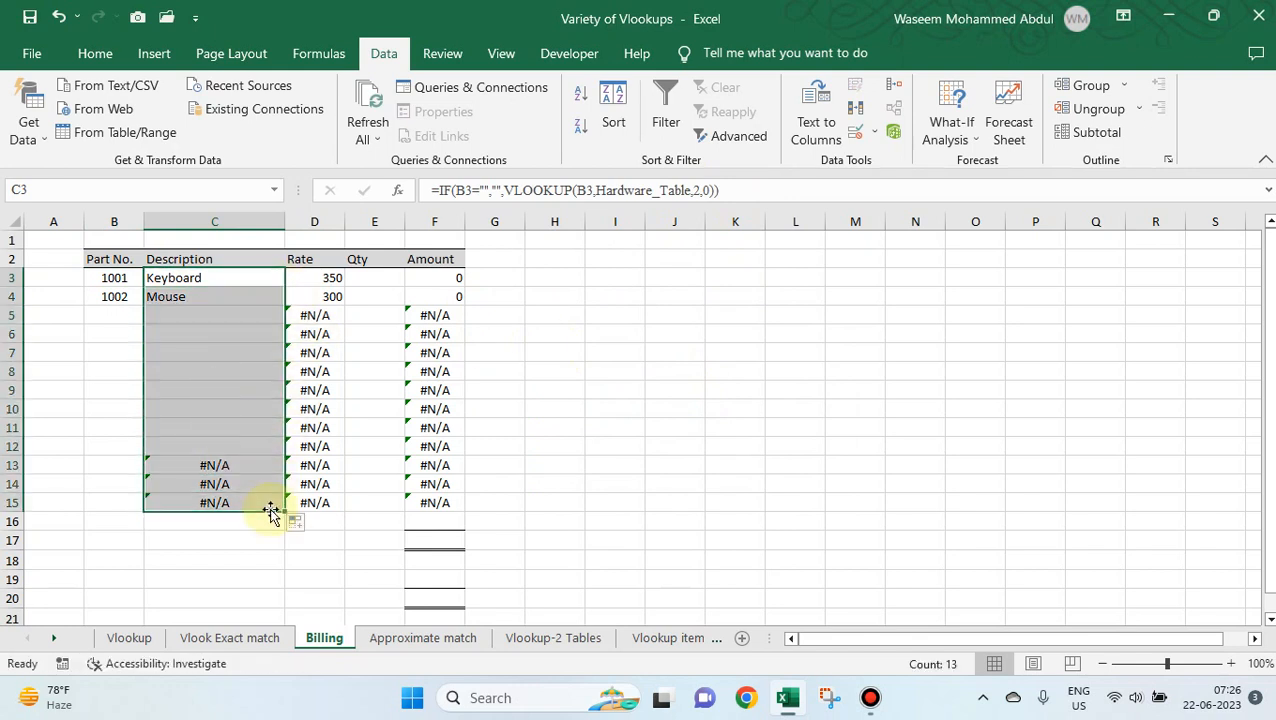
pyautogui.click(210, 282)
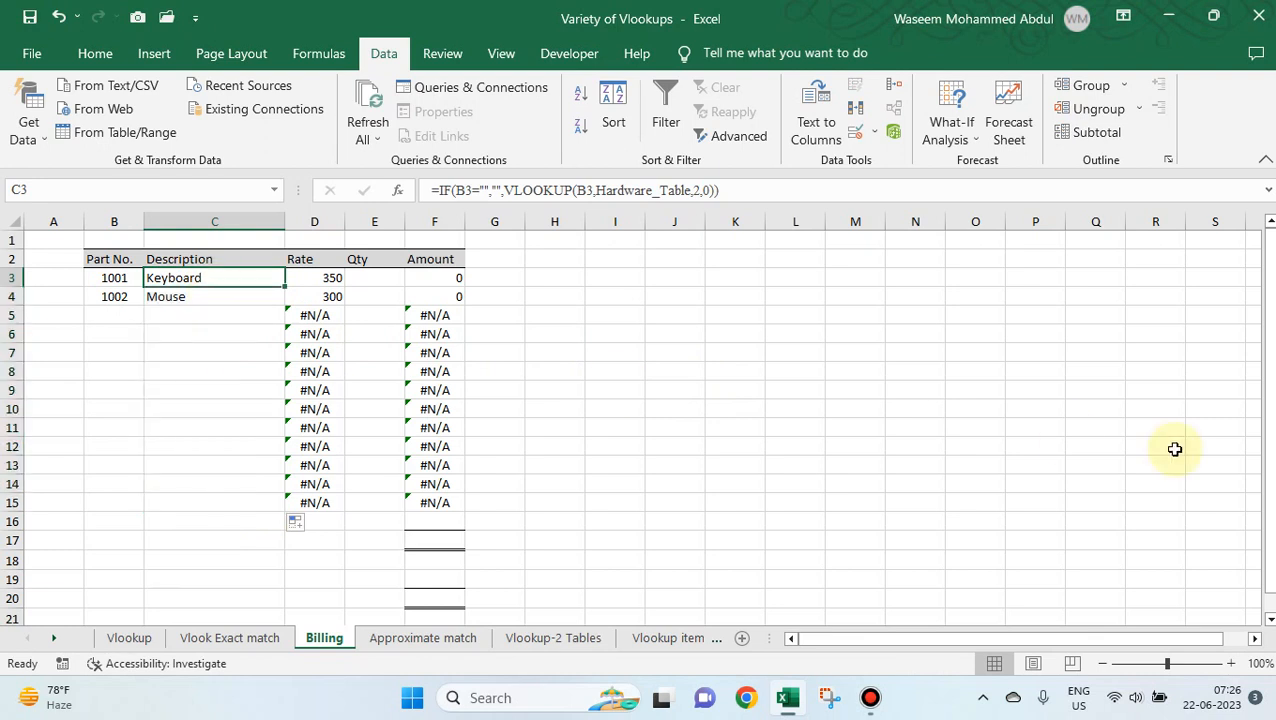
pyautogui.press('Left')
pyautogui.press('Down')
pyautogui.press('Down')
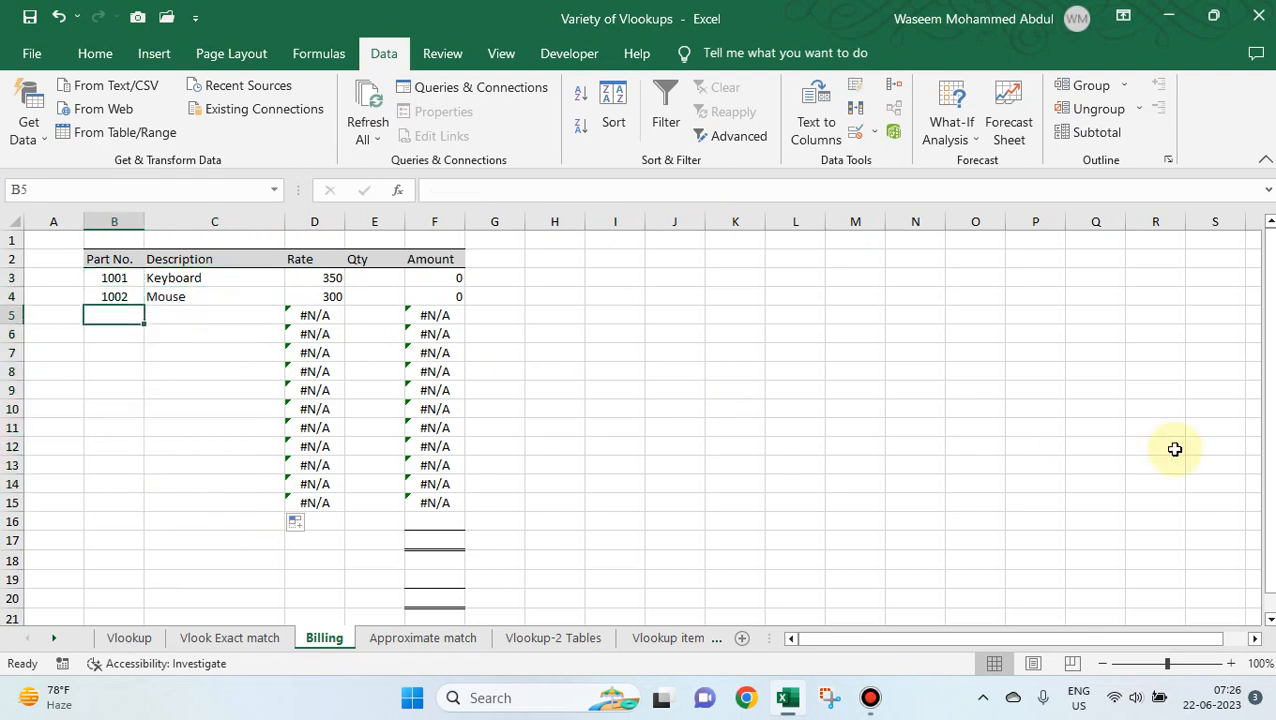
pyautogui.press('Right')
pyautogui.press('Left')
pyautogui.press('Right')
# Test the lookup with part 1003 in B5, then delete it so C5 stays blank
pyautogui.press('Left')
pyautogui.write('1003')
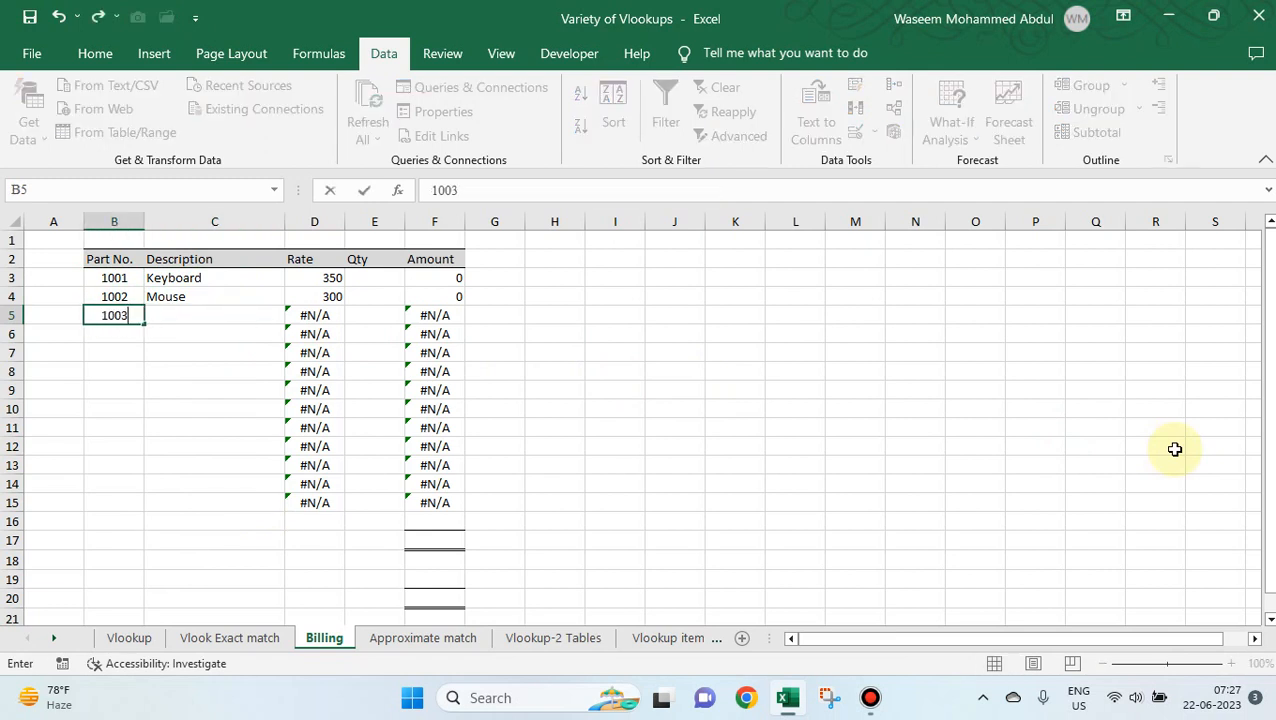
pyautogui.press('Right')
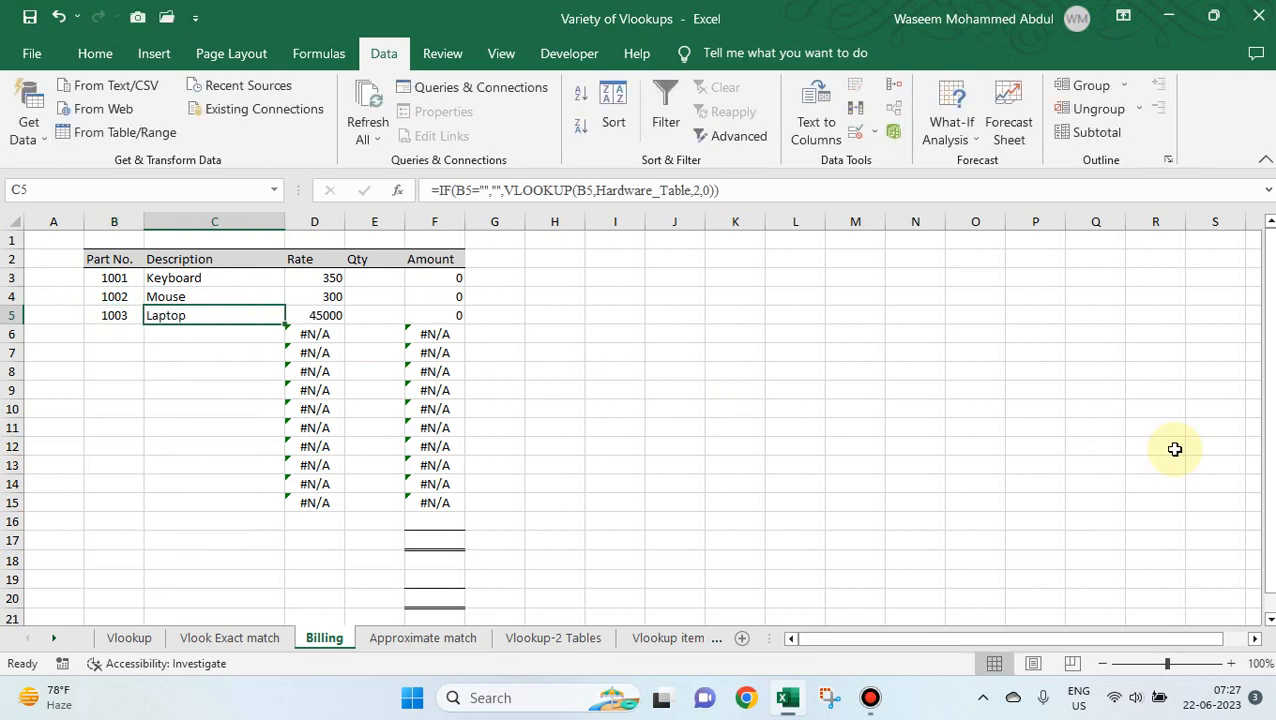
pyautogui.press('Left')
pyautogui.press('Delete')
pyautogui.press('Right')
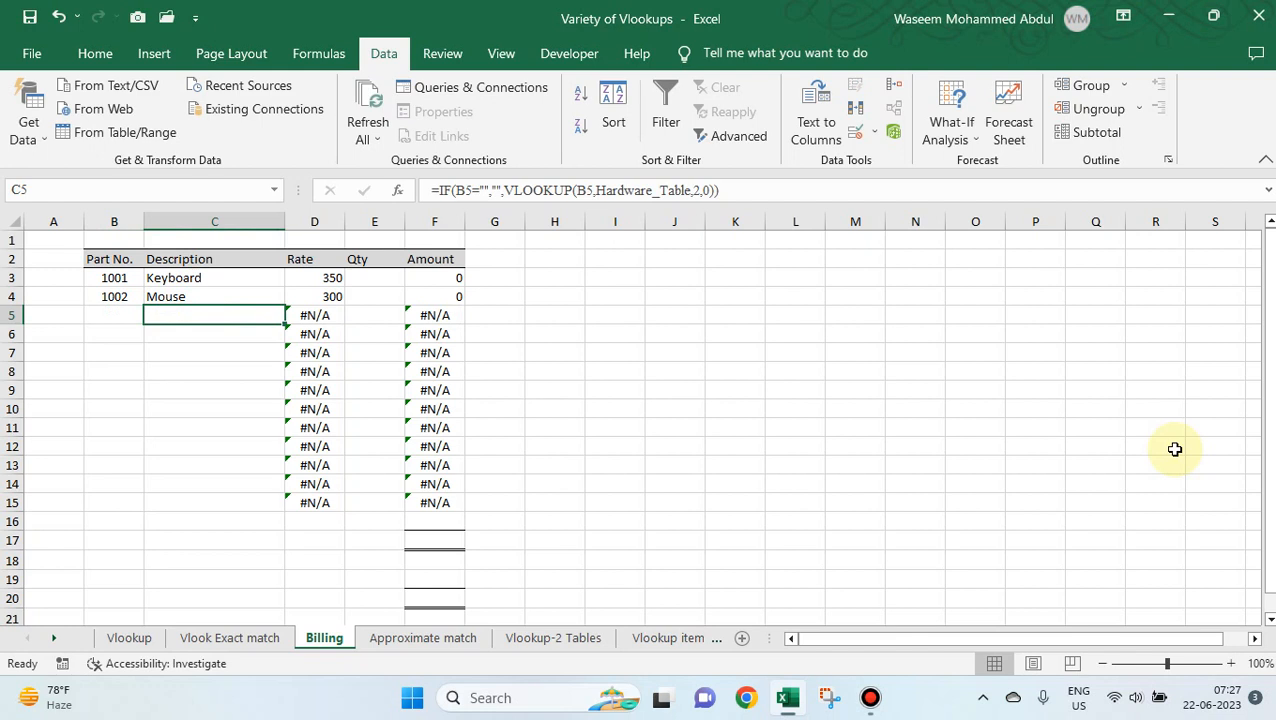
pyautogui.press('Up')
pyautogui.press('Up')
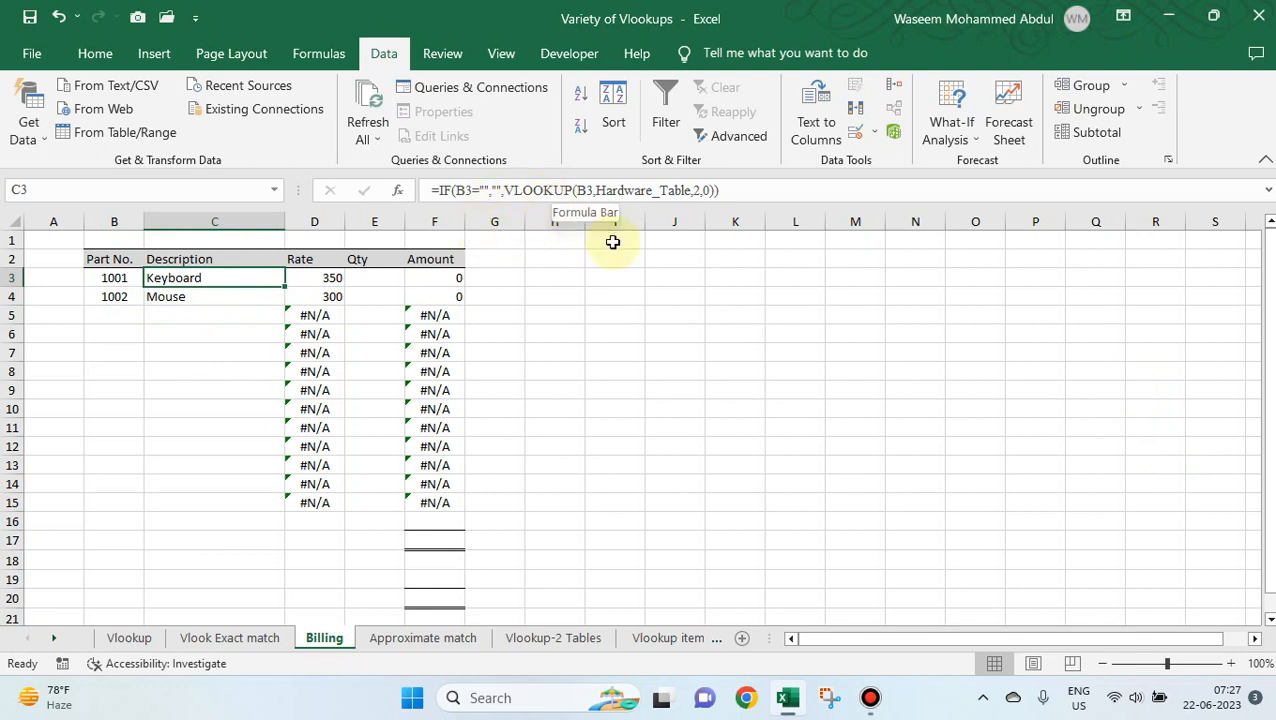
# Wrap D3's rate VLOOKUP in IF(B3="","",…) so empty part numbers give a blank rate
pyautogui.press('Right')
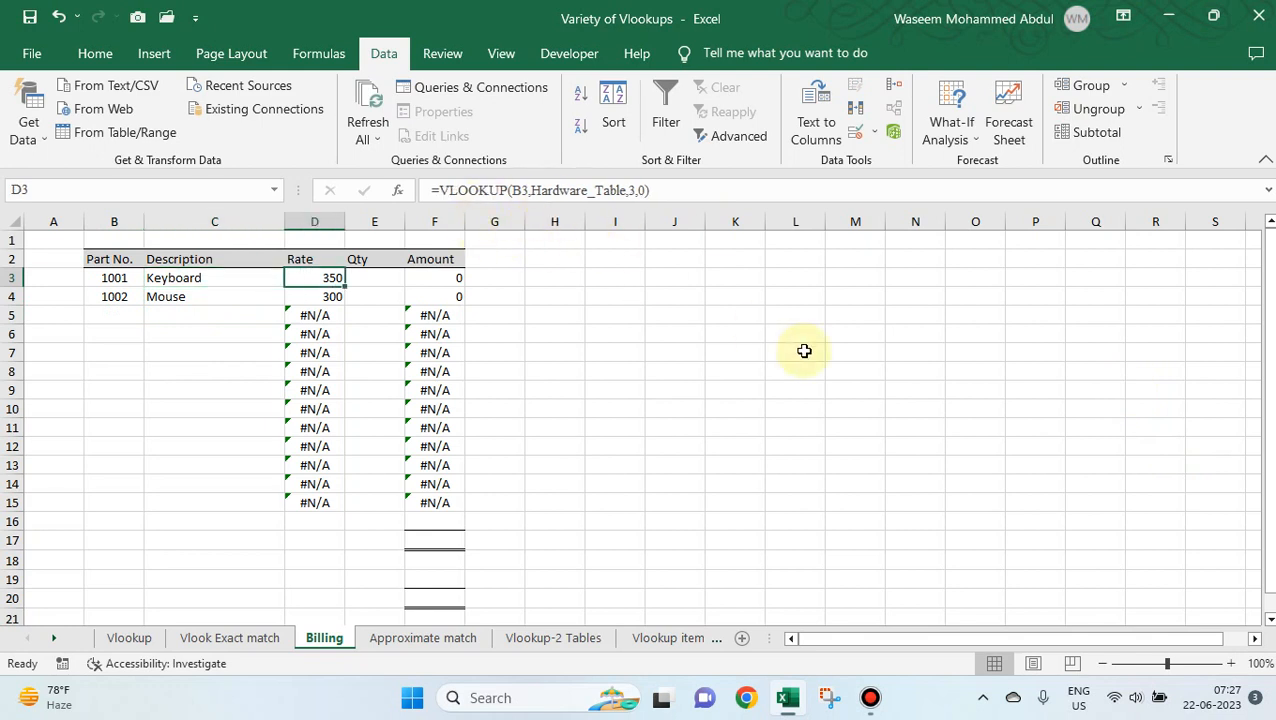
pyautogui.press('Down')
pyautogui.press('Down')
pyautogui.press('Down')
pyautogui.press('Up')
pyautogui.press('Up')
pyautogui.press('Up')
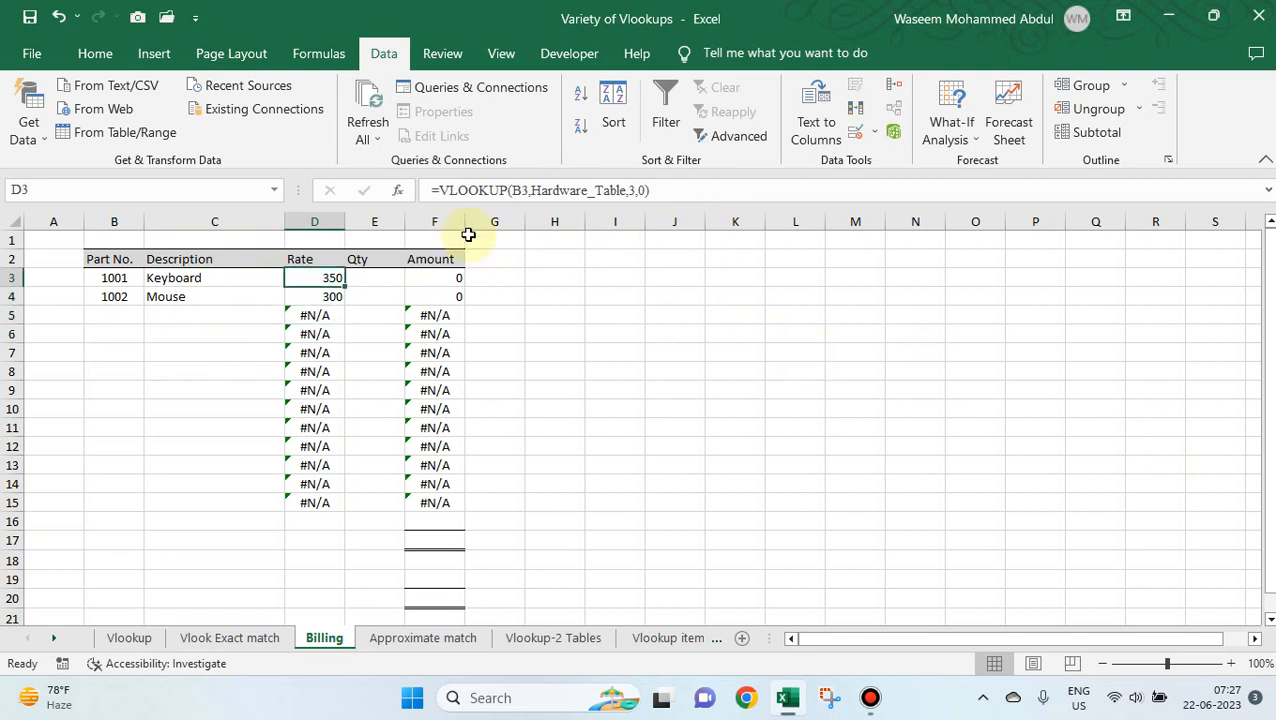
pyautogui.click(445, 190)
pyautogui.write('if')
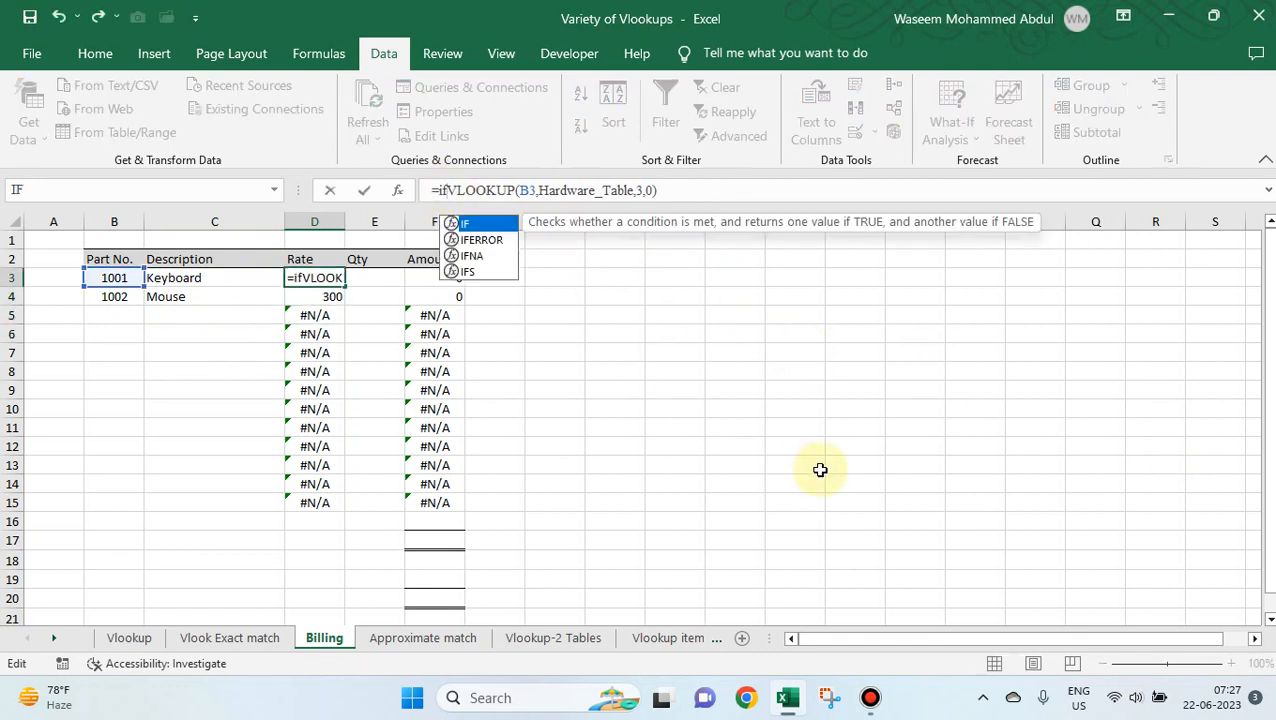
pyautogui.press('Tab')
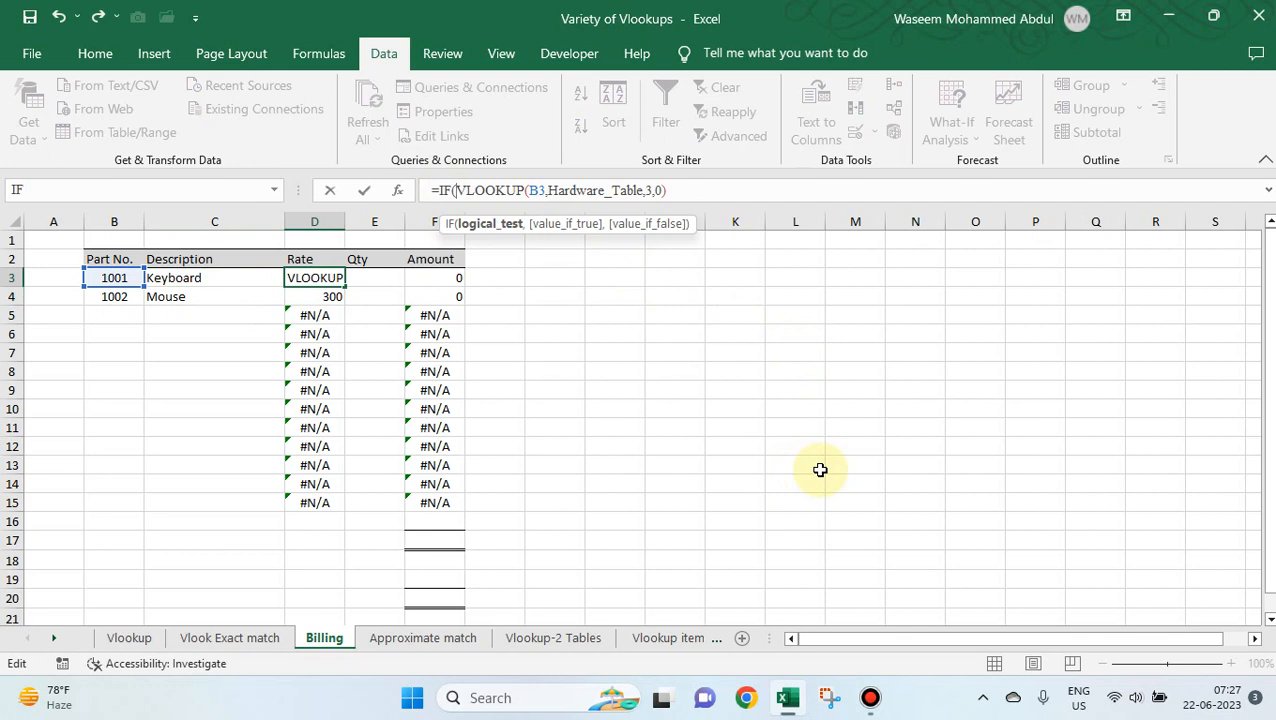
pyautogui.click(124, 280)
pyautogui.write('=""')
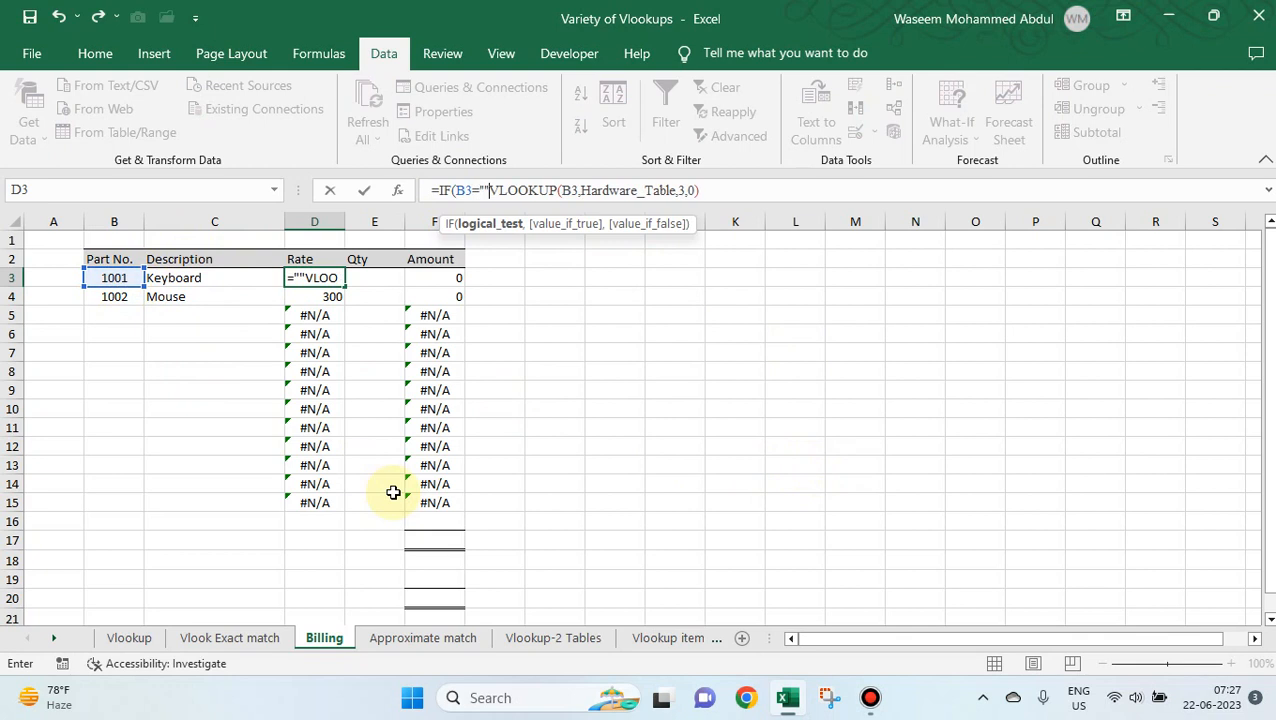
pyautogui.write(',"",')
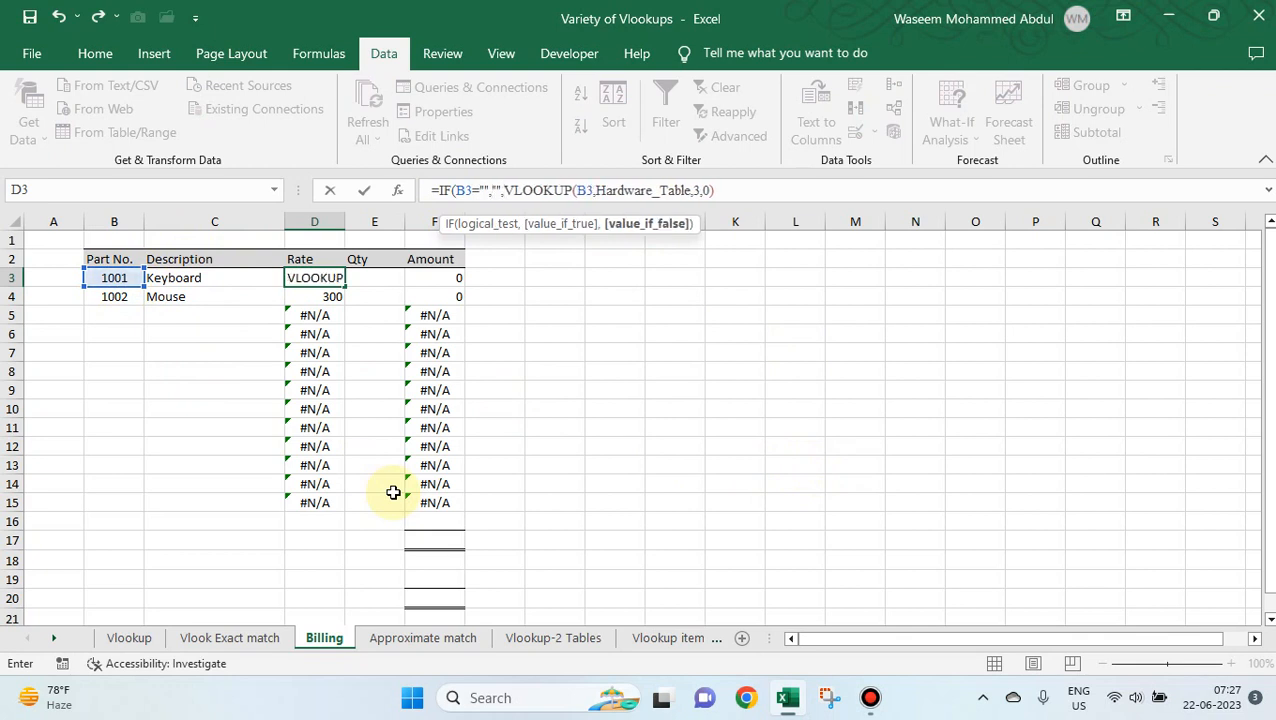
# Commit the revised D3 rate formula with the suggested correction and fill it down to D15
pyautogui.press('Return')
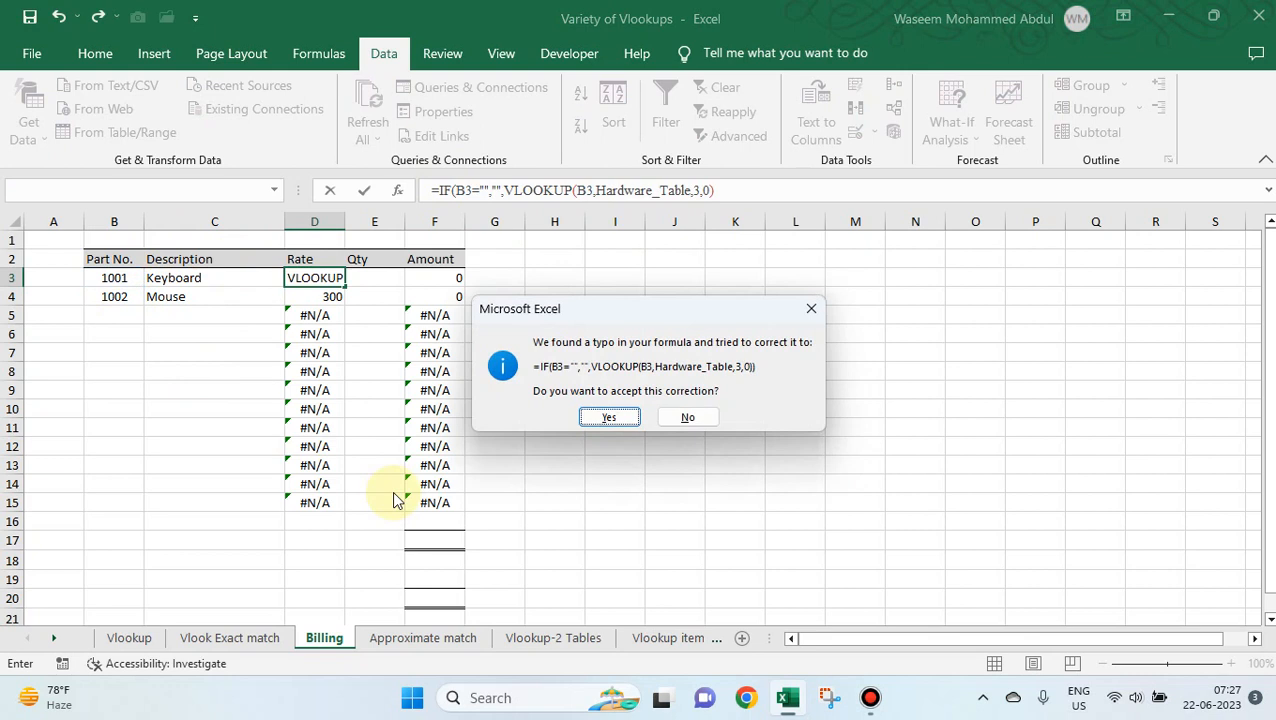
pyautogui.press('Return')
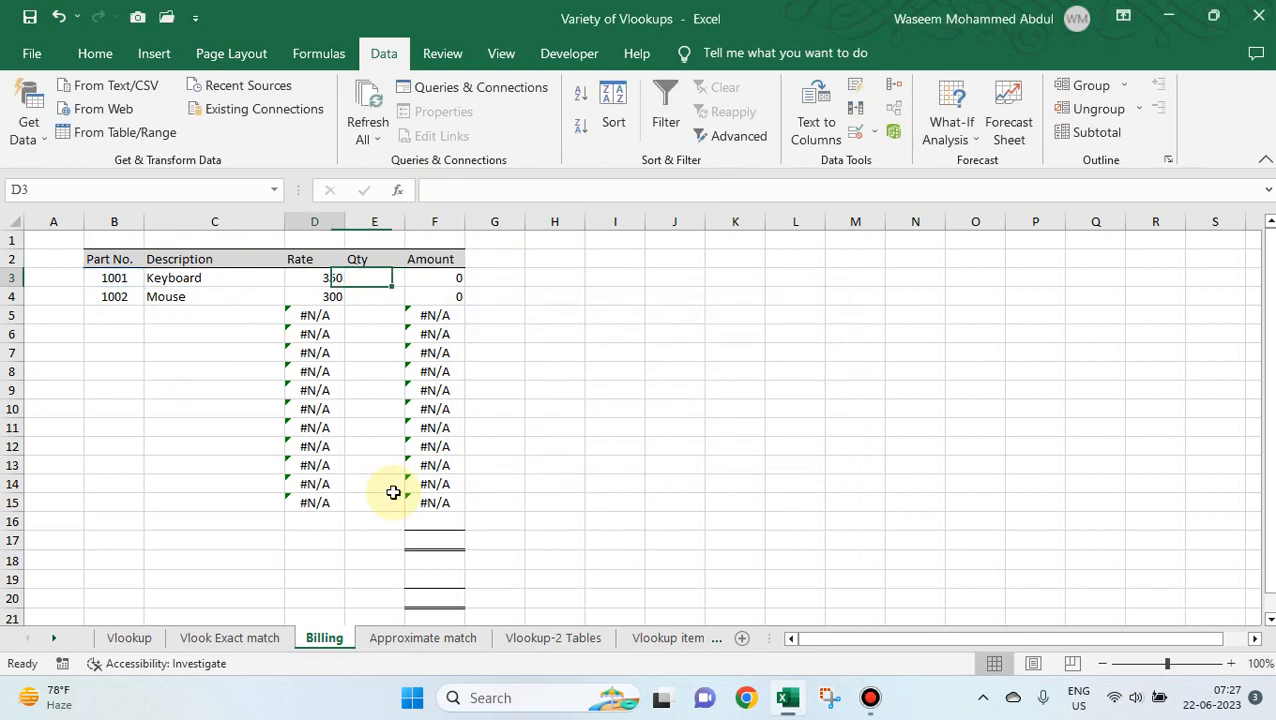
pyautogui.press('Right')
pyautogui.click(328, 280)
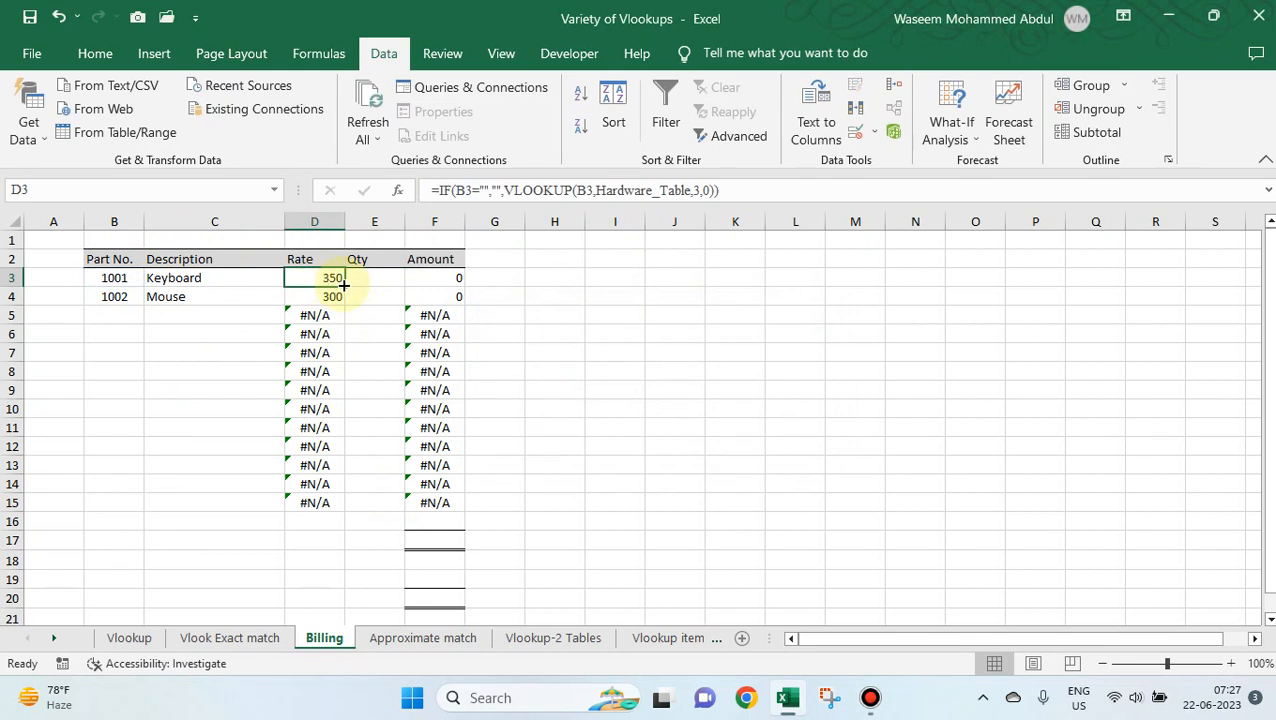
pyautogui.doubleClick(344, 285)
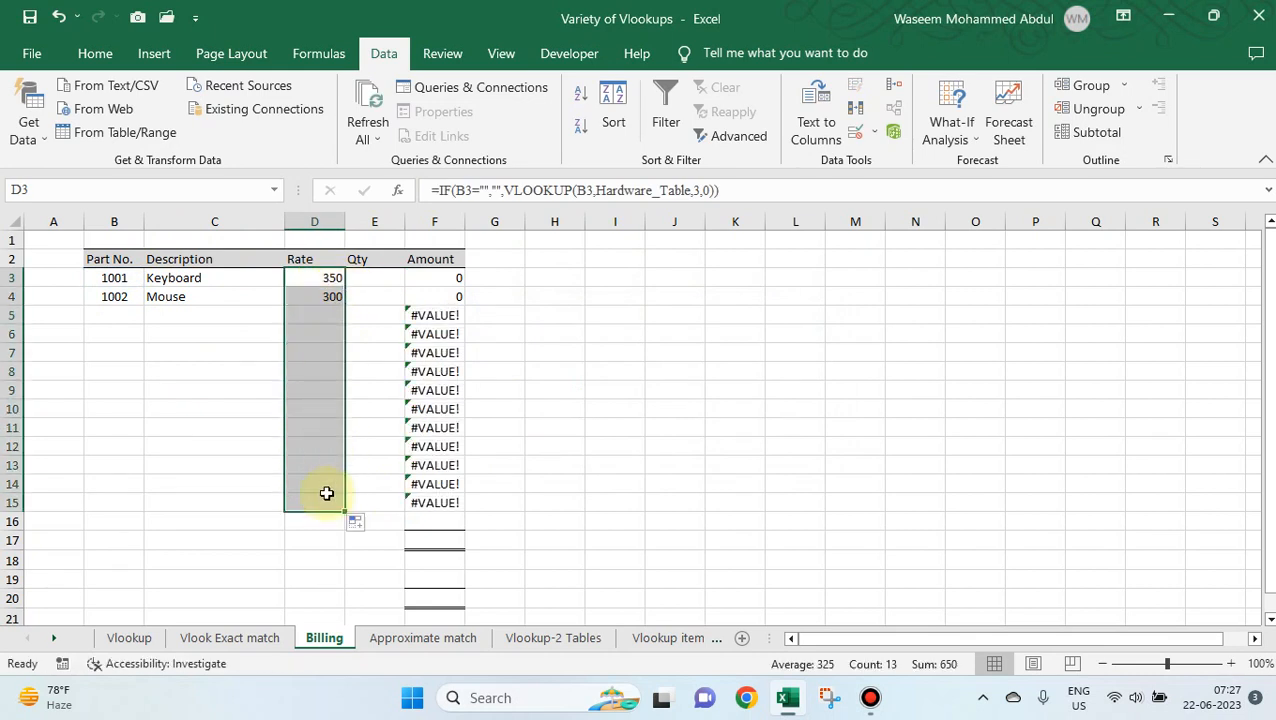
pyautogui.moveTo(299, 335); pyautogui.dragTo(307, 324)
pyautogui.click(314, 409)
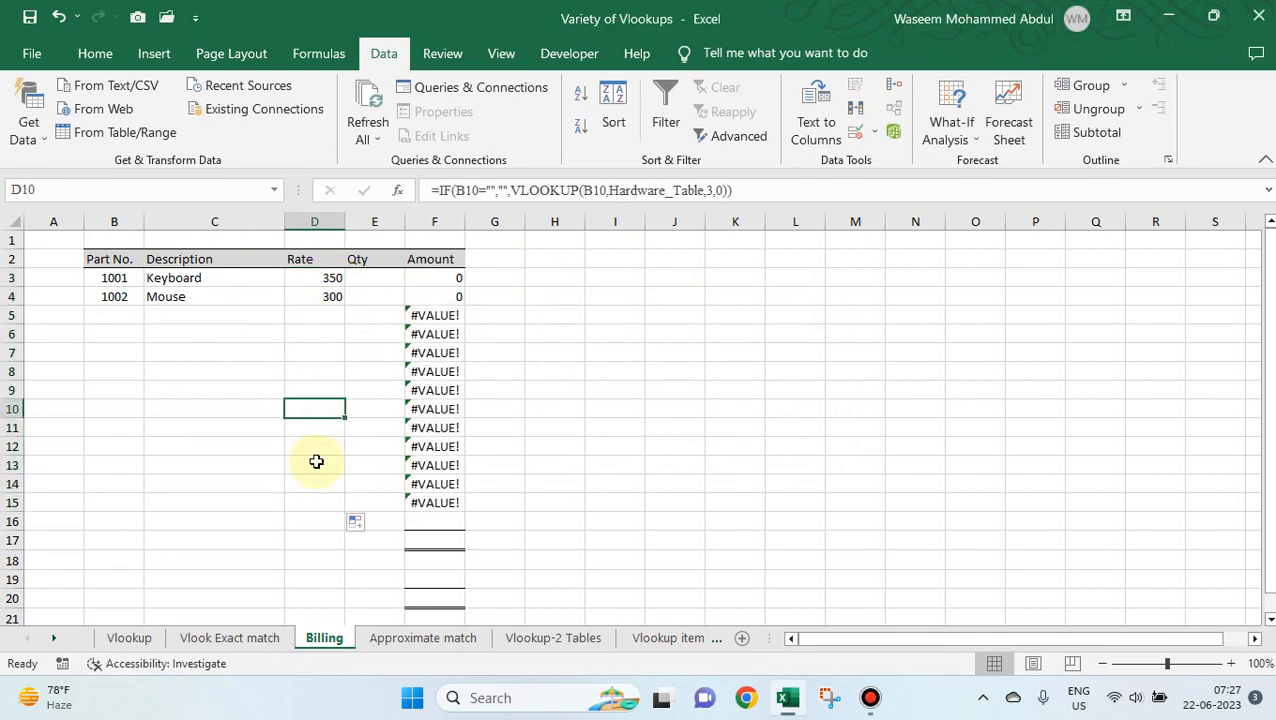
pyautogui.click(133, 408)
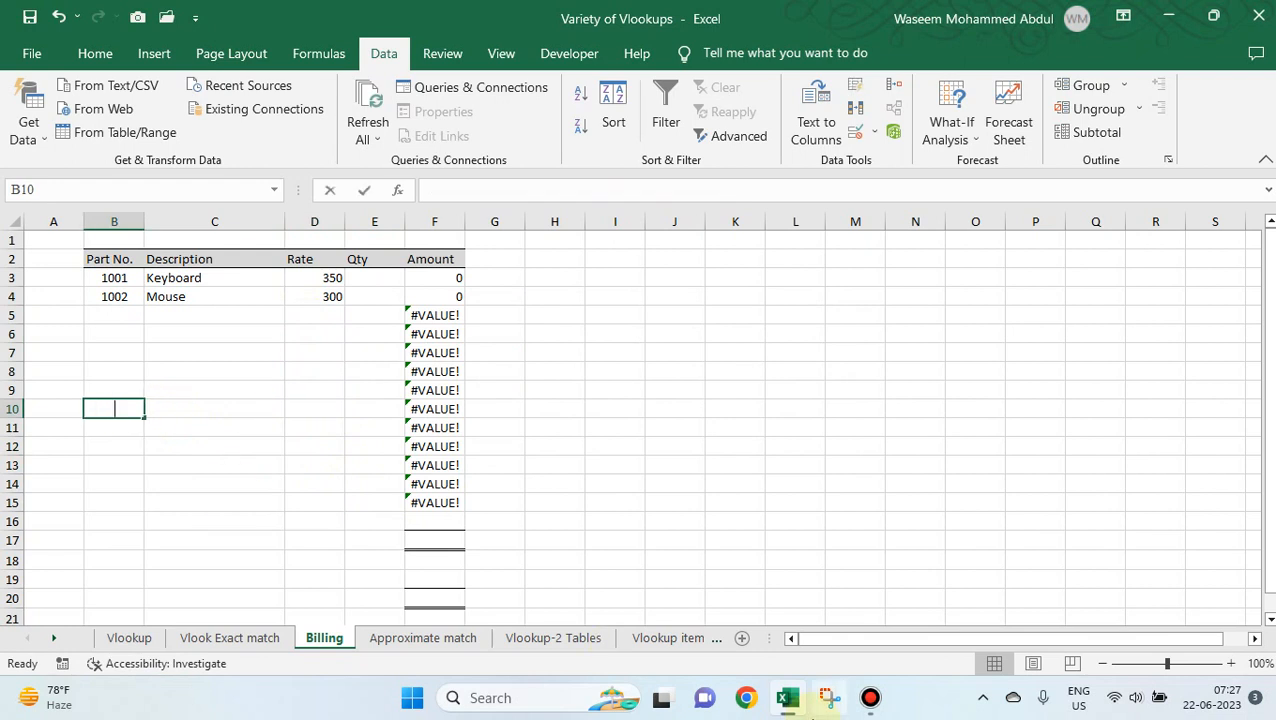
pyautogui.write('1005')
pyautogui.press('Tab')
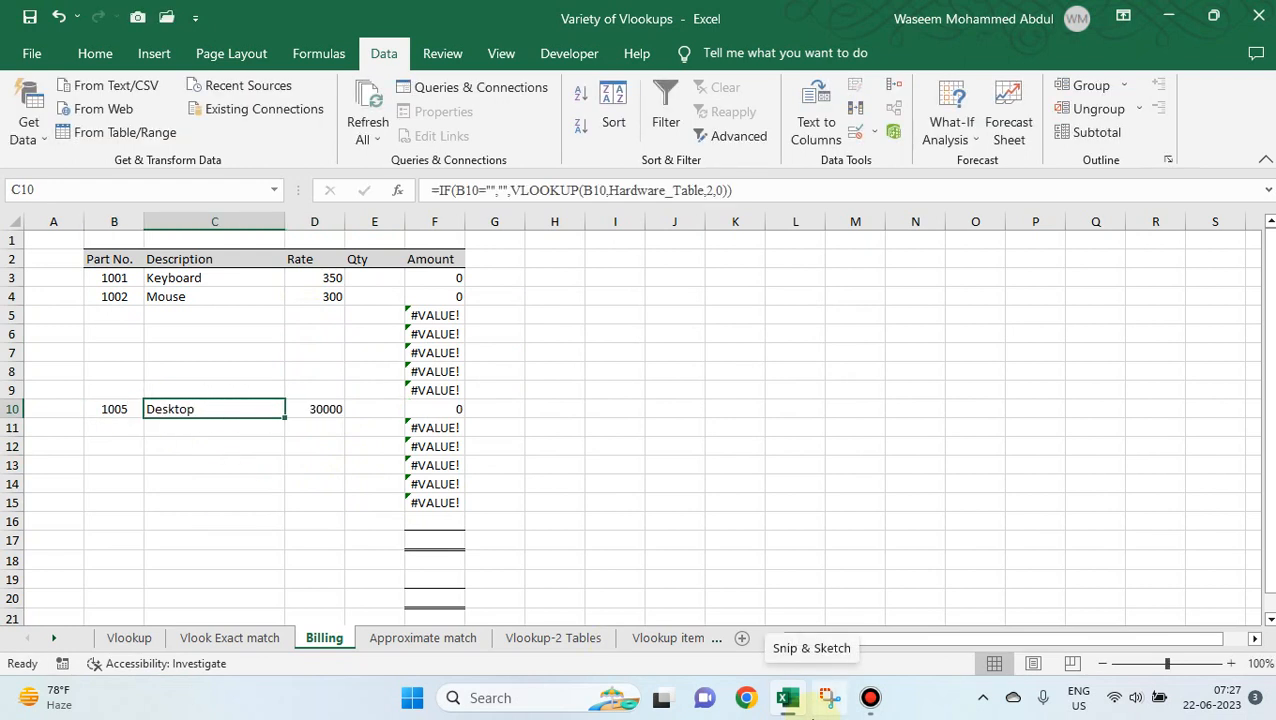
pyautogui.press('Right')
pyautogui.press('Left')
pyautogui.press('Right')
pyautogui.press('Left')
pyautogui.press('Left')
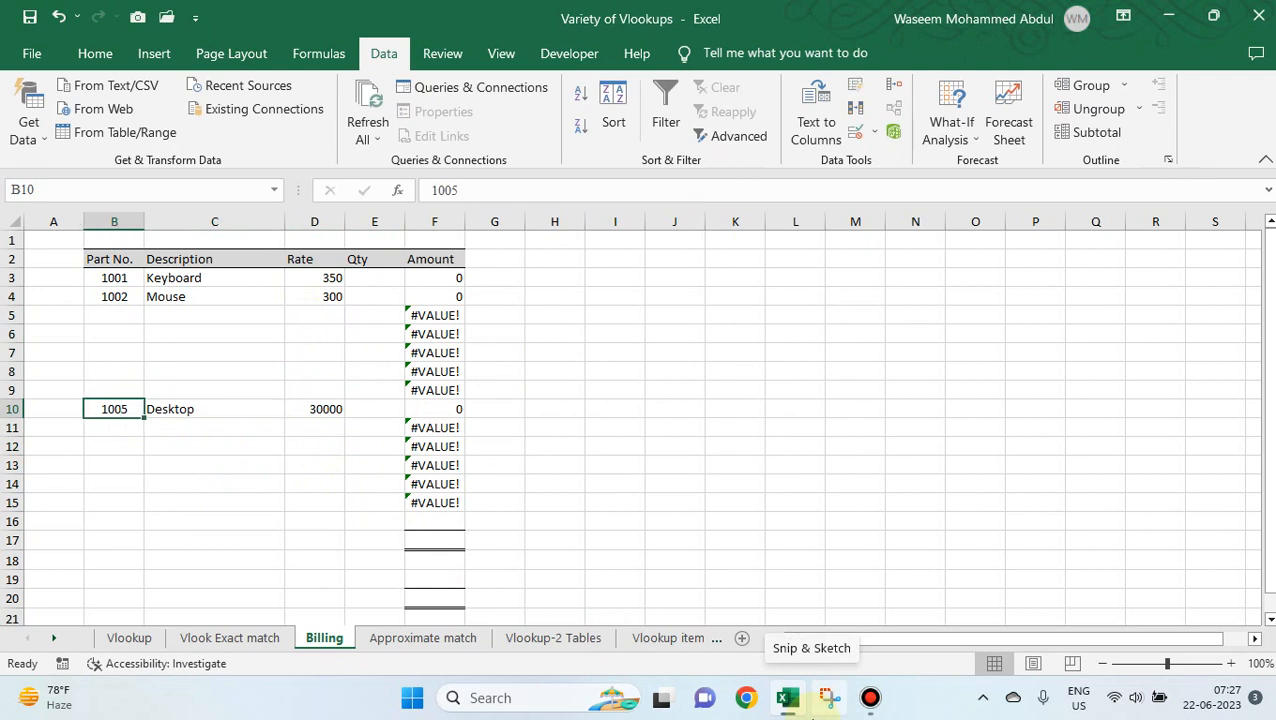
pyautogui.press('Delete')
pyautogui.press('Up')
pyautogui.press('Up')
pyautogui.press('Up')
pyautogui.press('Up')
pyautogui.press('Up')
pyautogui.press('Right')
pyautogui.press('Right')
pyautogui.press('Right')
pyautogui.press('Right')
pyautogui.press('Up')
pyautogui.press('Up')
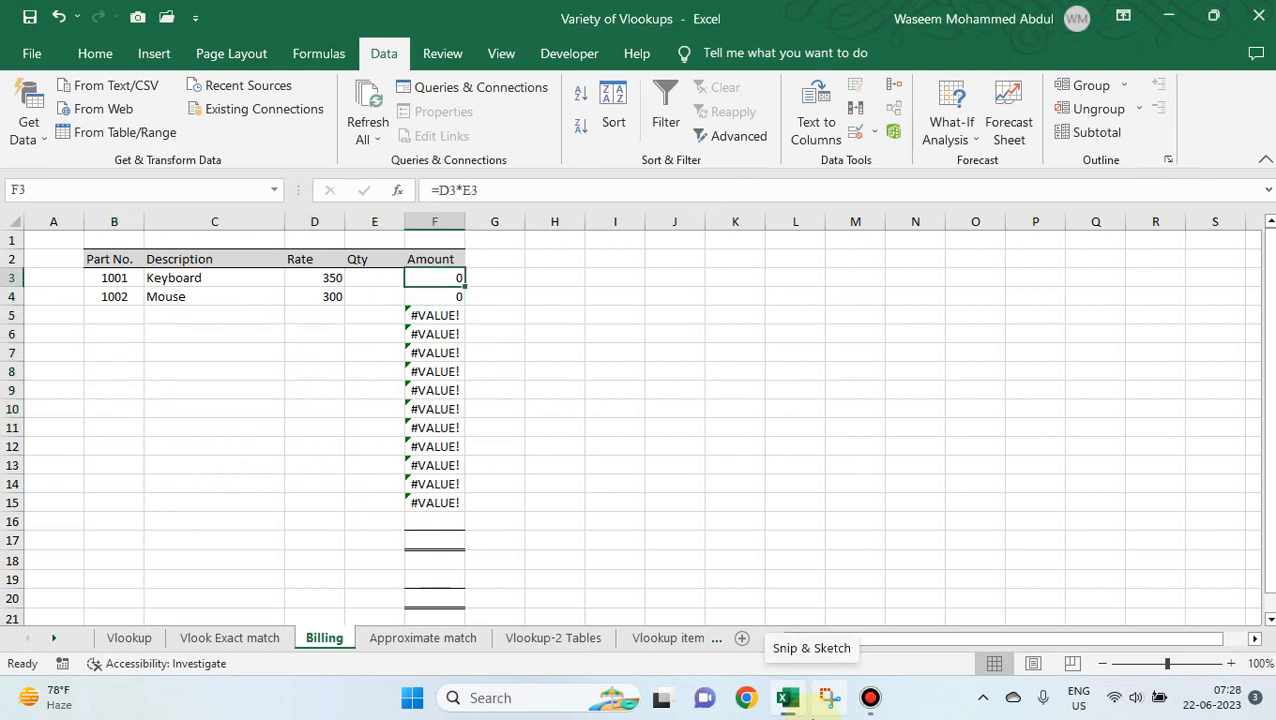
pyautogui.press('Left')
pyautogui.press('Left')
pyautogui.press('Right')
pyautogui.press('Right')
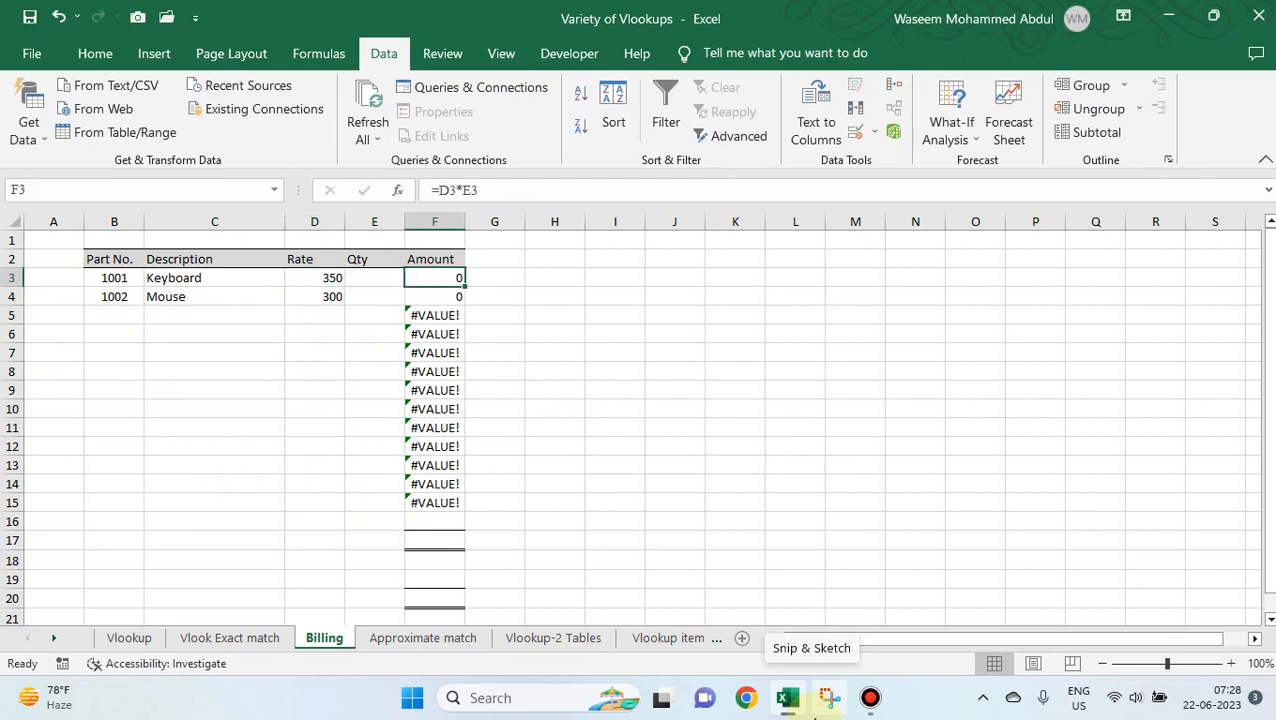
pyautogui.click(367, 283)
# Enter =IF(E3="","",D3*E3) in Amount cell F3 and fill it down to F15
pyautogui.click(440, 278)
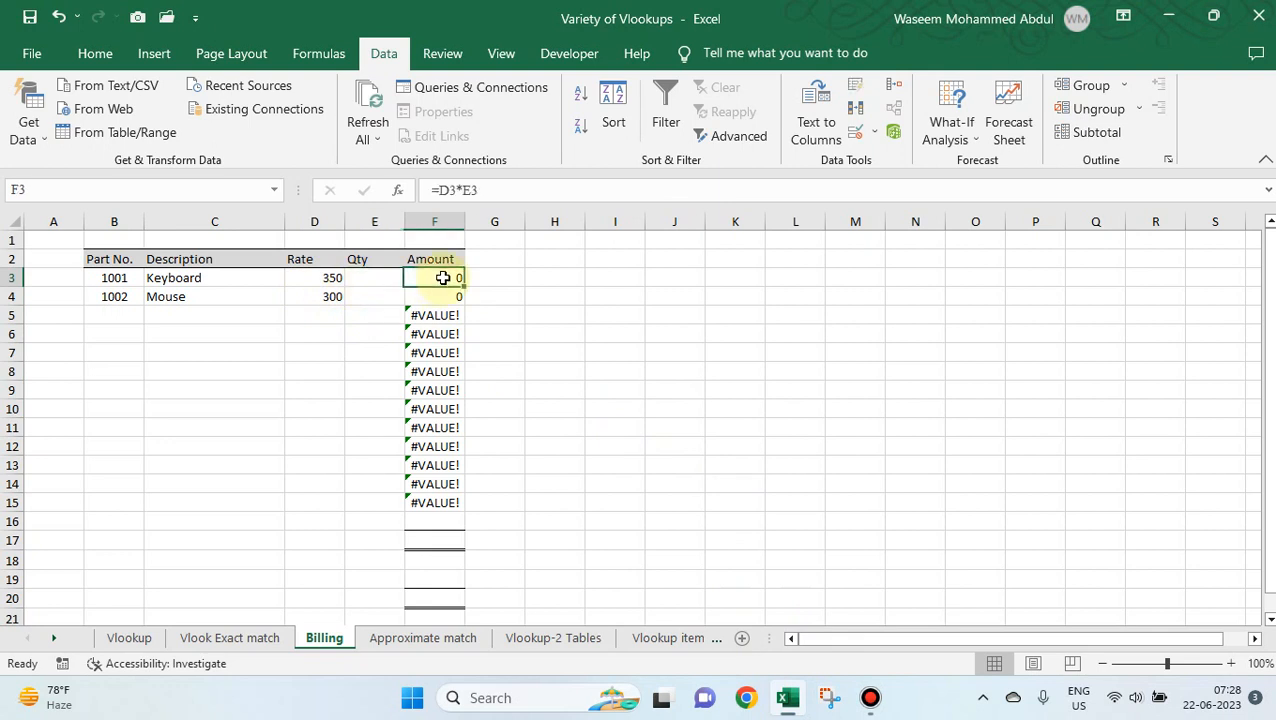
pyautogui.click(440, 190)
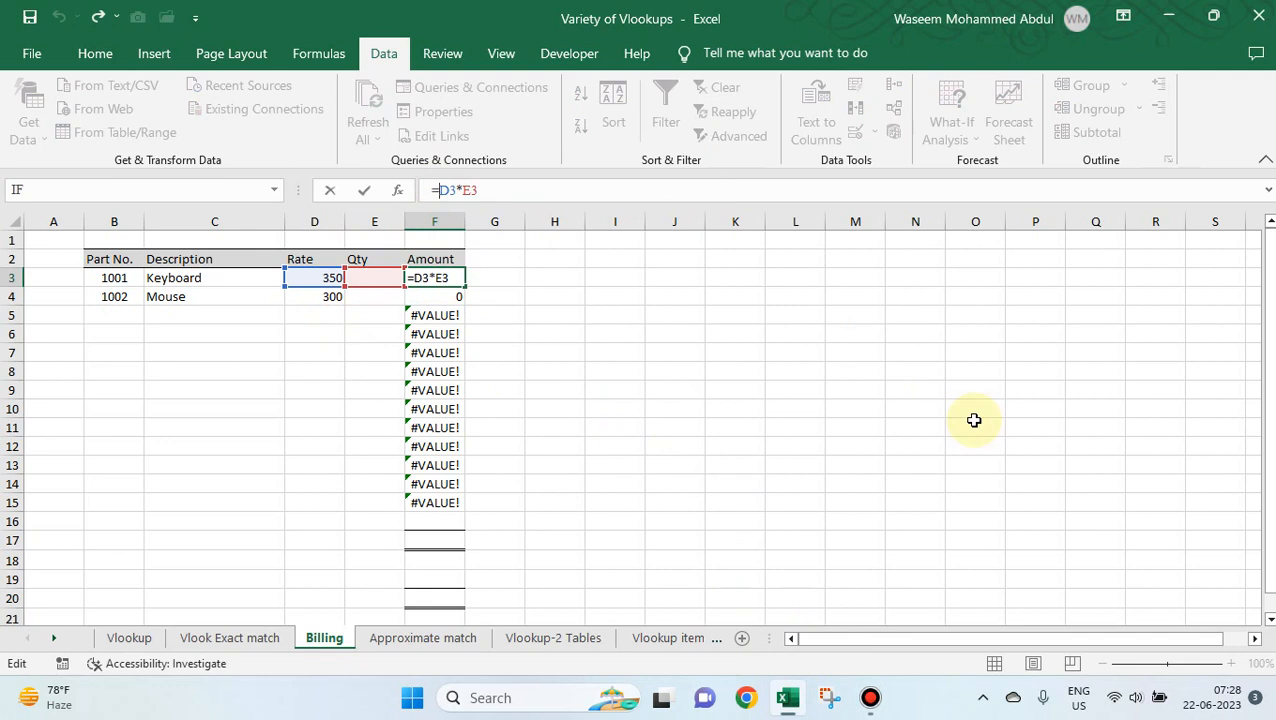
pyautogui.write('IF(')
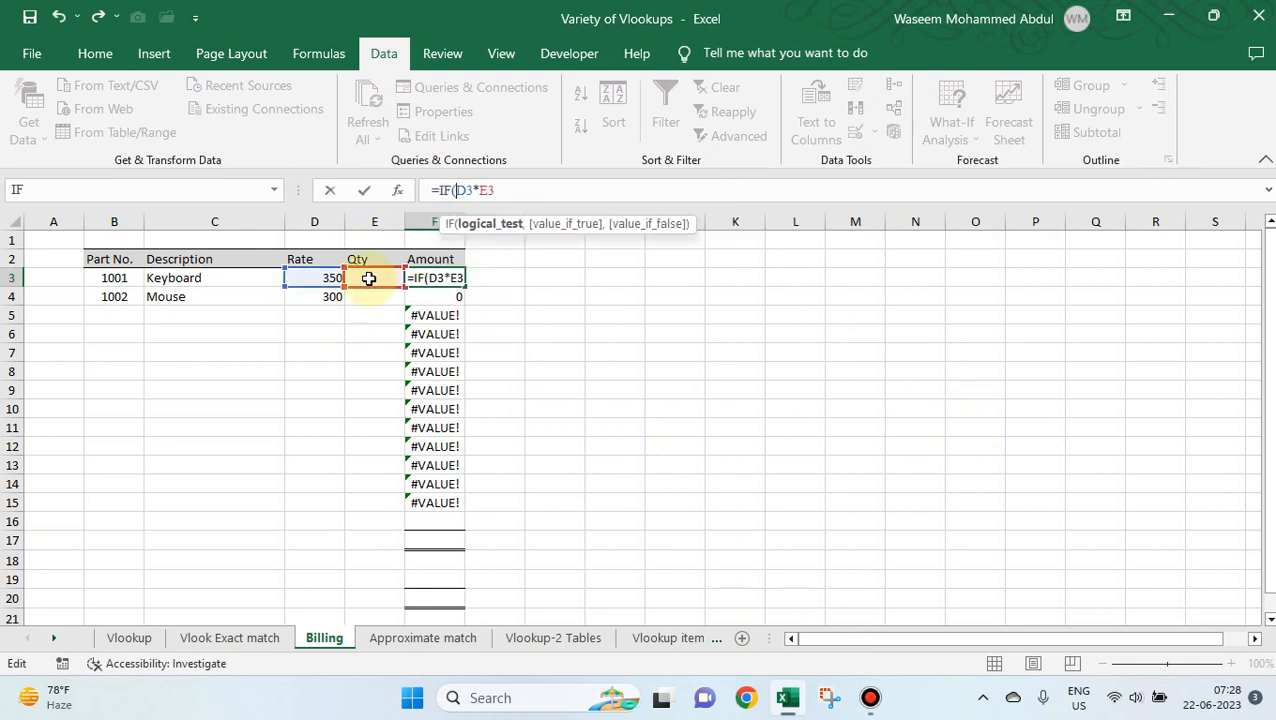
pyautogui.click(367, 280)
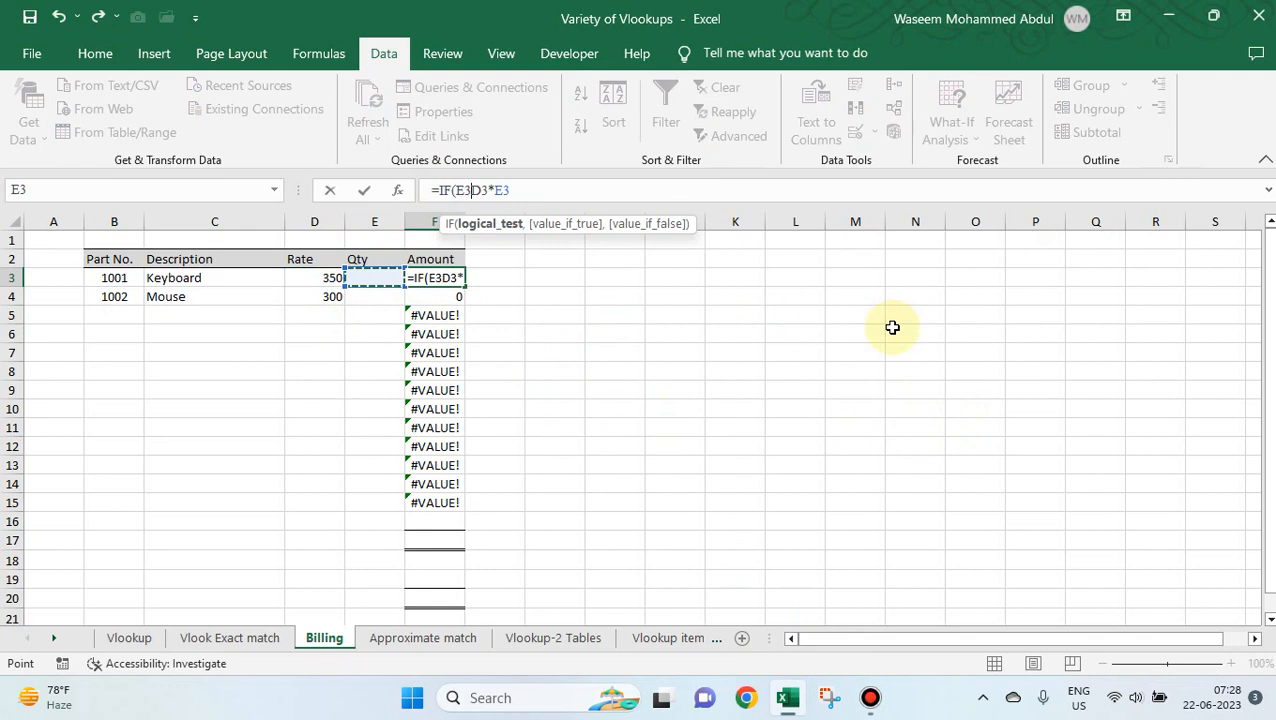
pyautogui.write('=""')
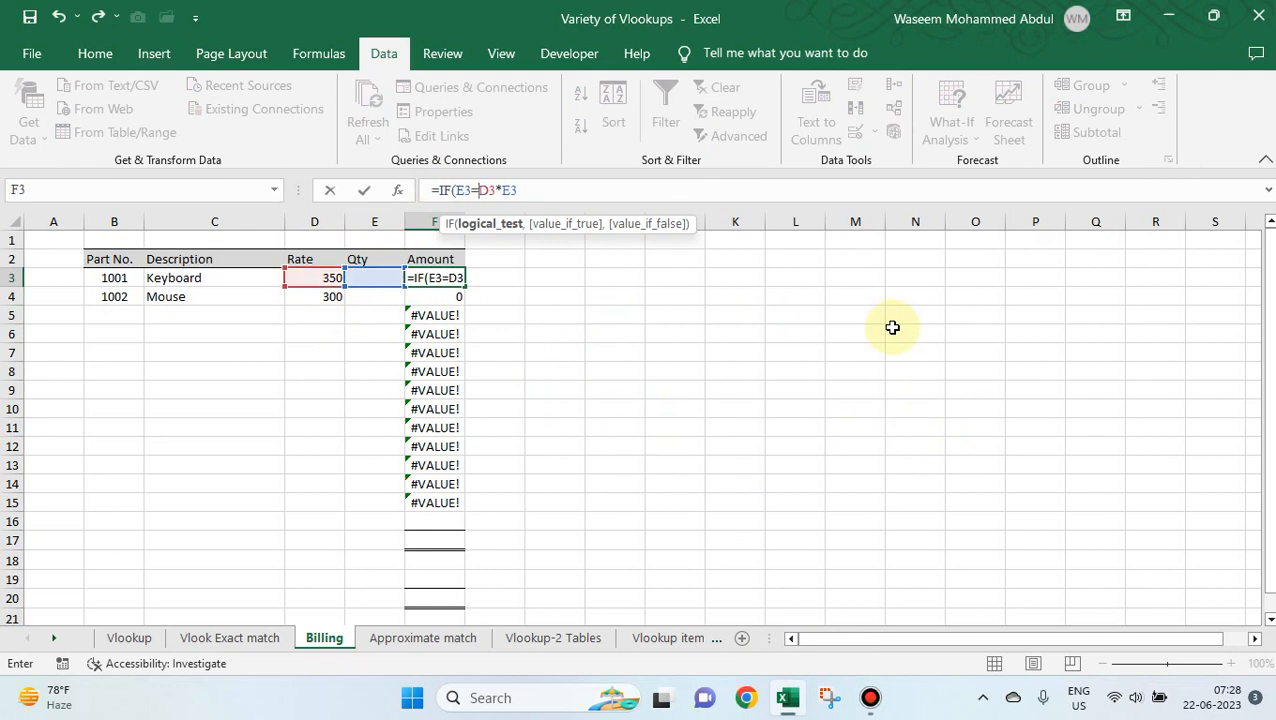
pyautogui.write(',')
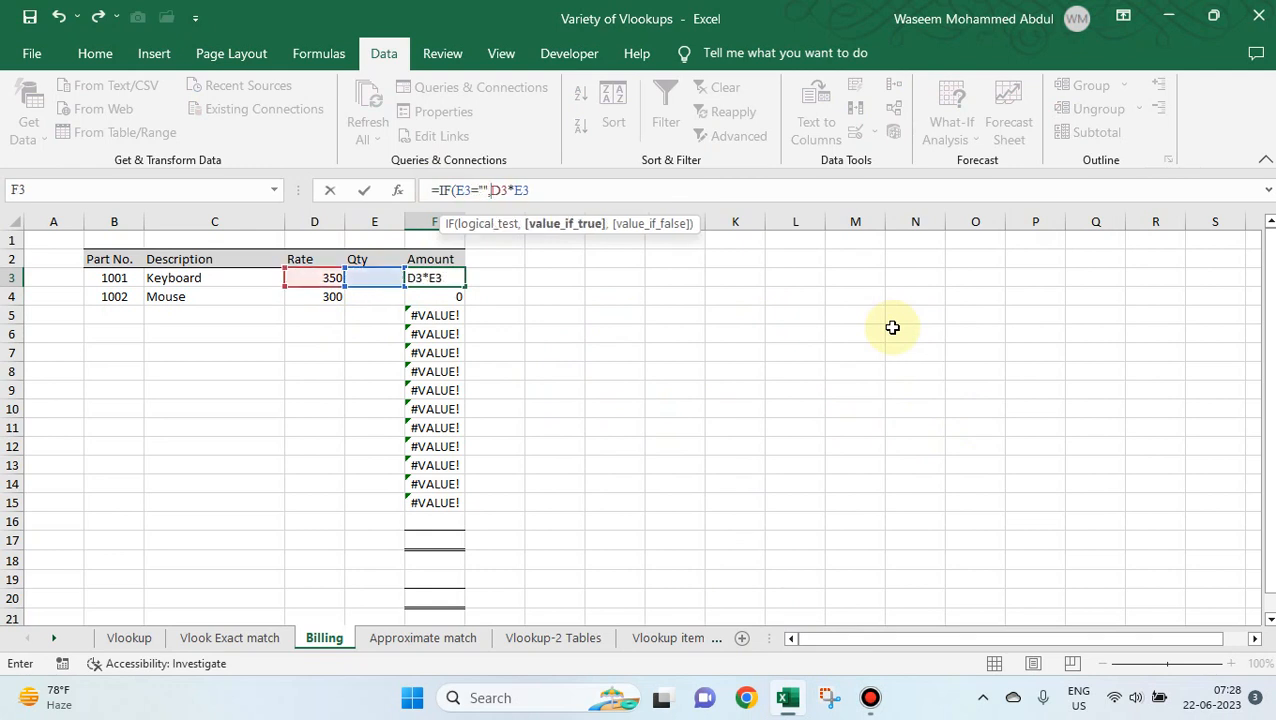
pyautogui.write('""')
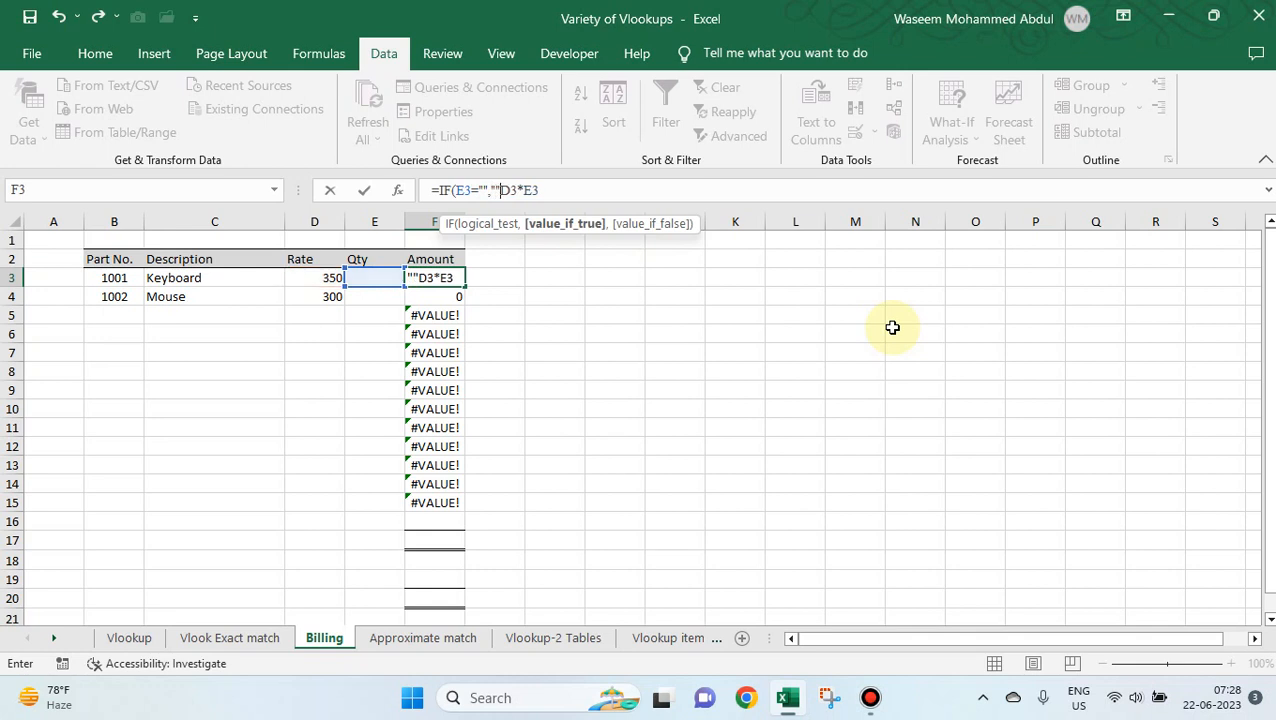
pyautogui.write(',')
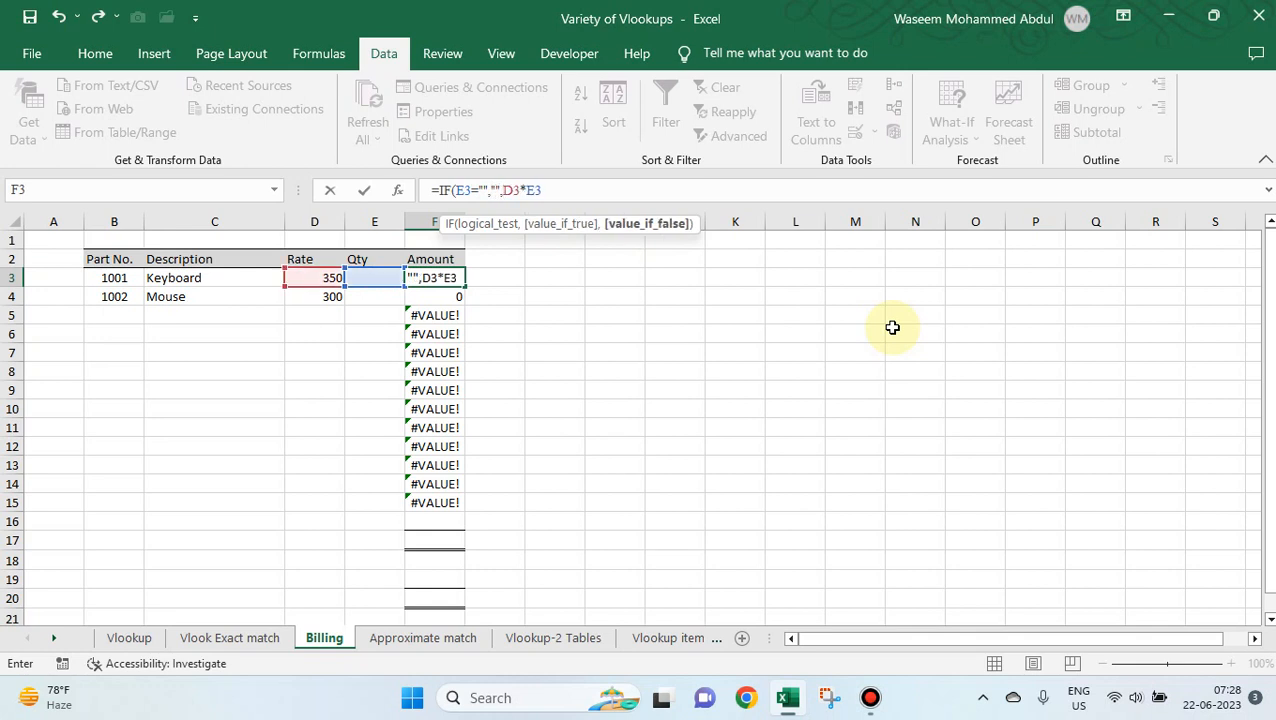
pyautogui.hotkey('ctrl', 'Return')
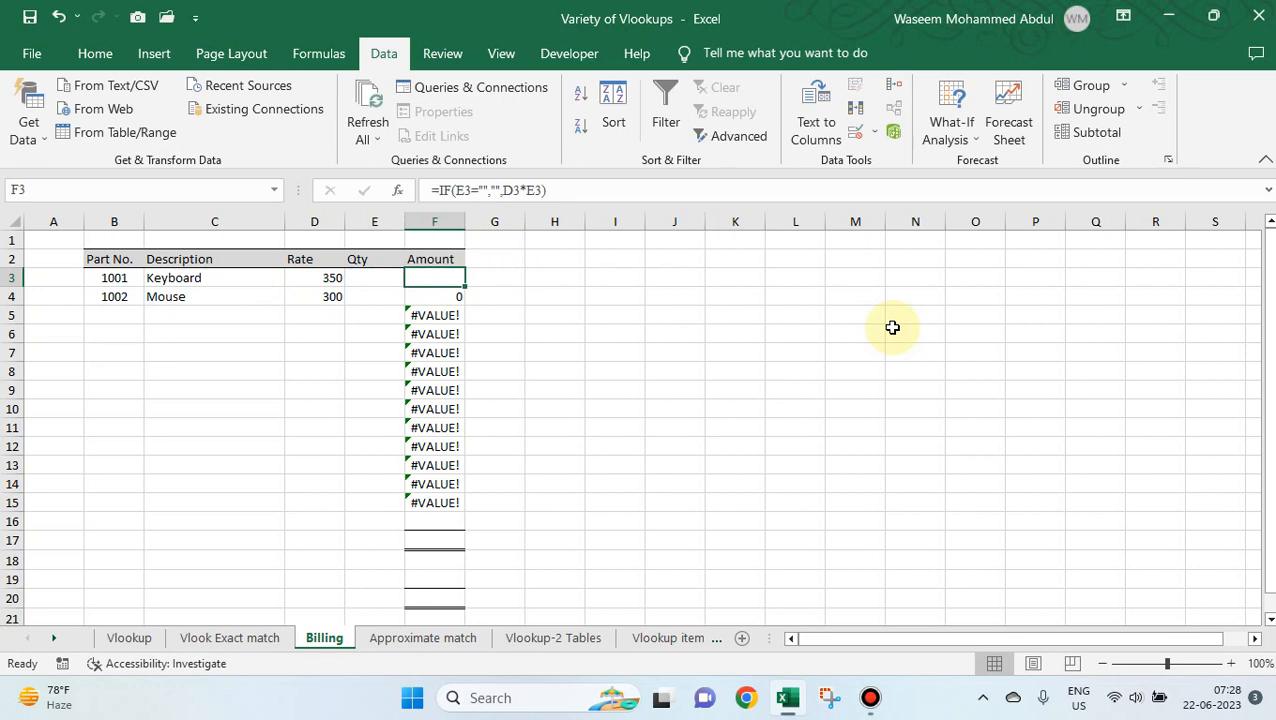
pyautogui.doubleClick(463, 286)
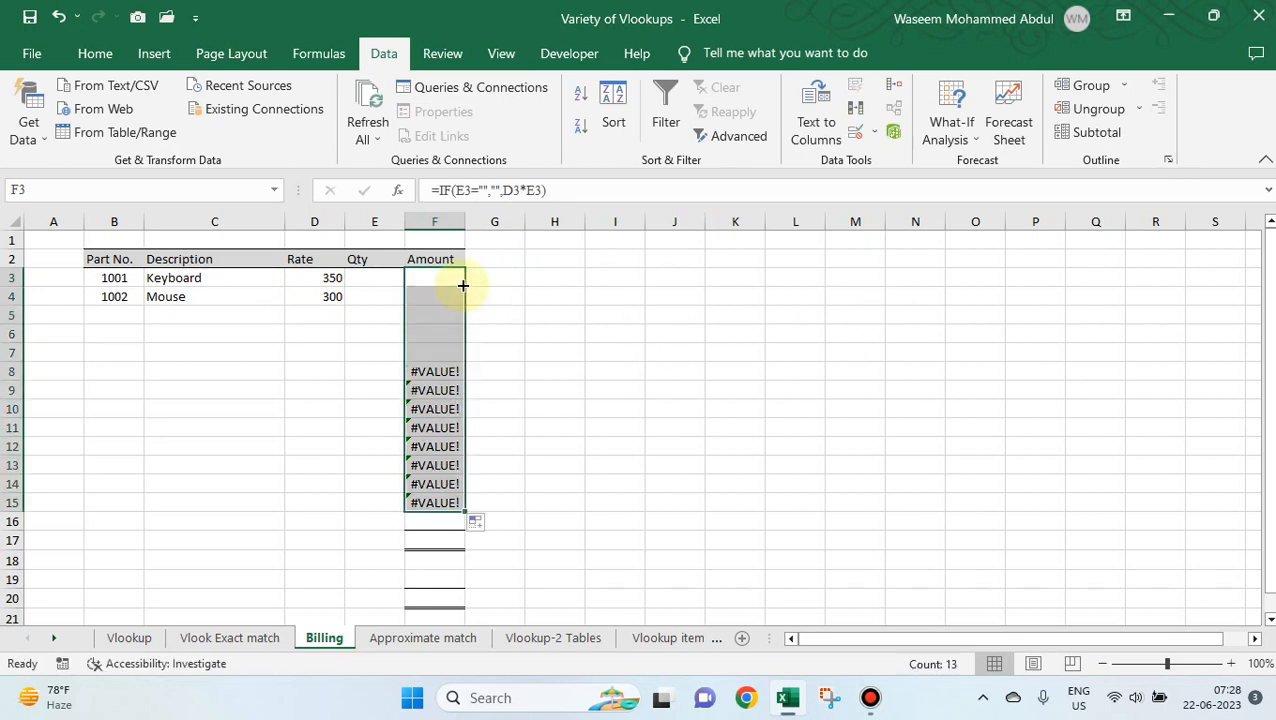
# Enter quantity 1 for Keyboard in E3 and 11 for Mouse in E4
pyautogui.click(366, 282)
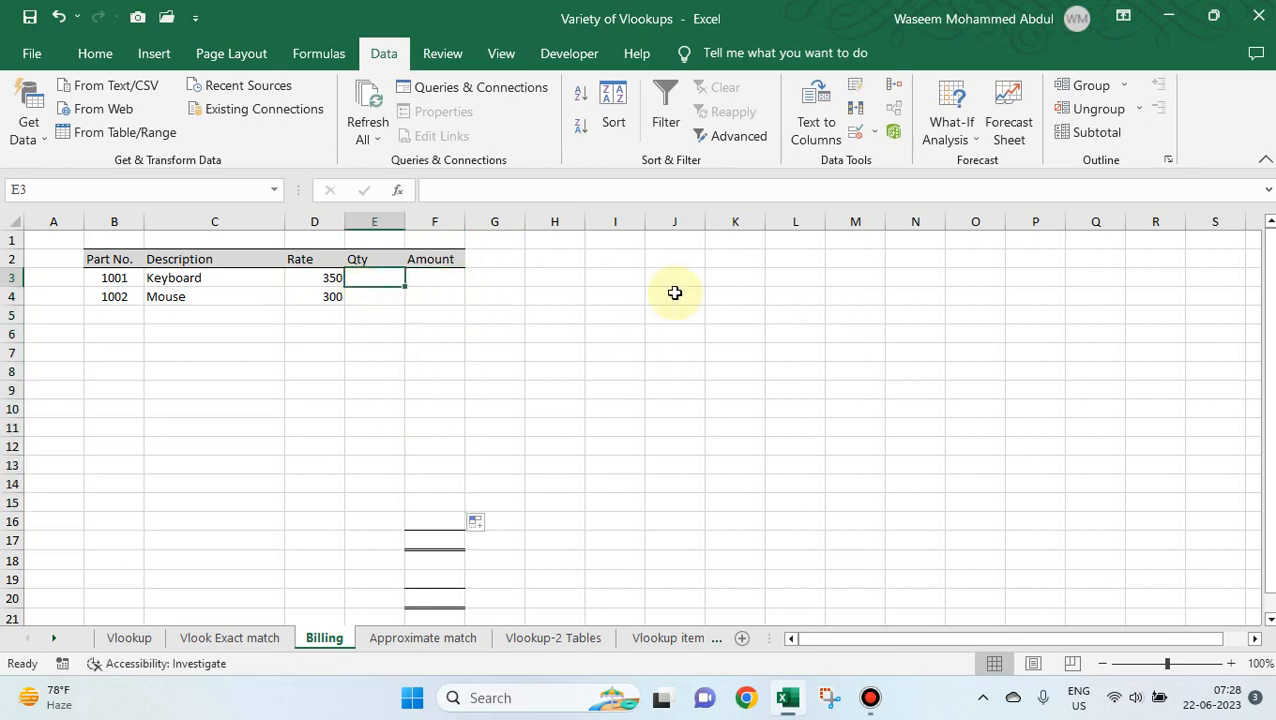
pyautogui.write('1')
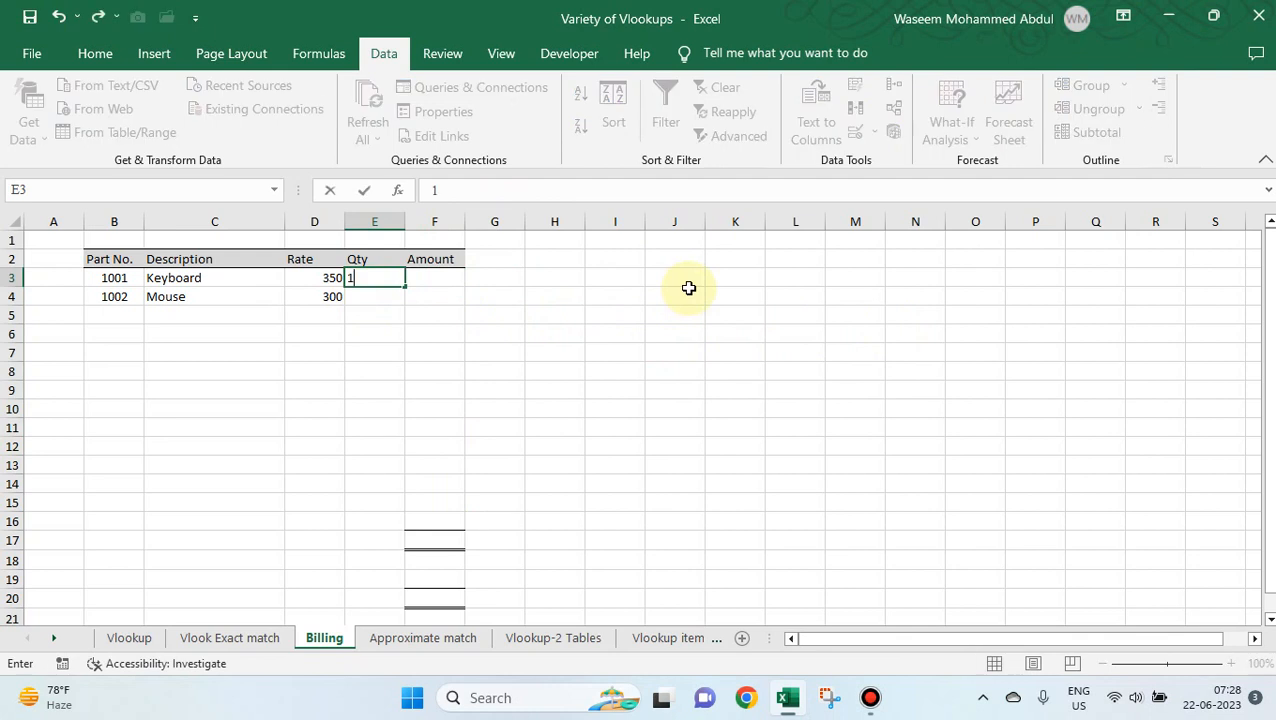
pyautogui.press('Tab')
pyautogui.press('Return')
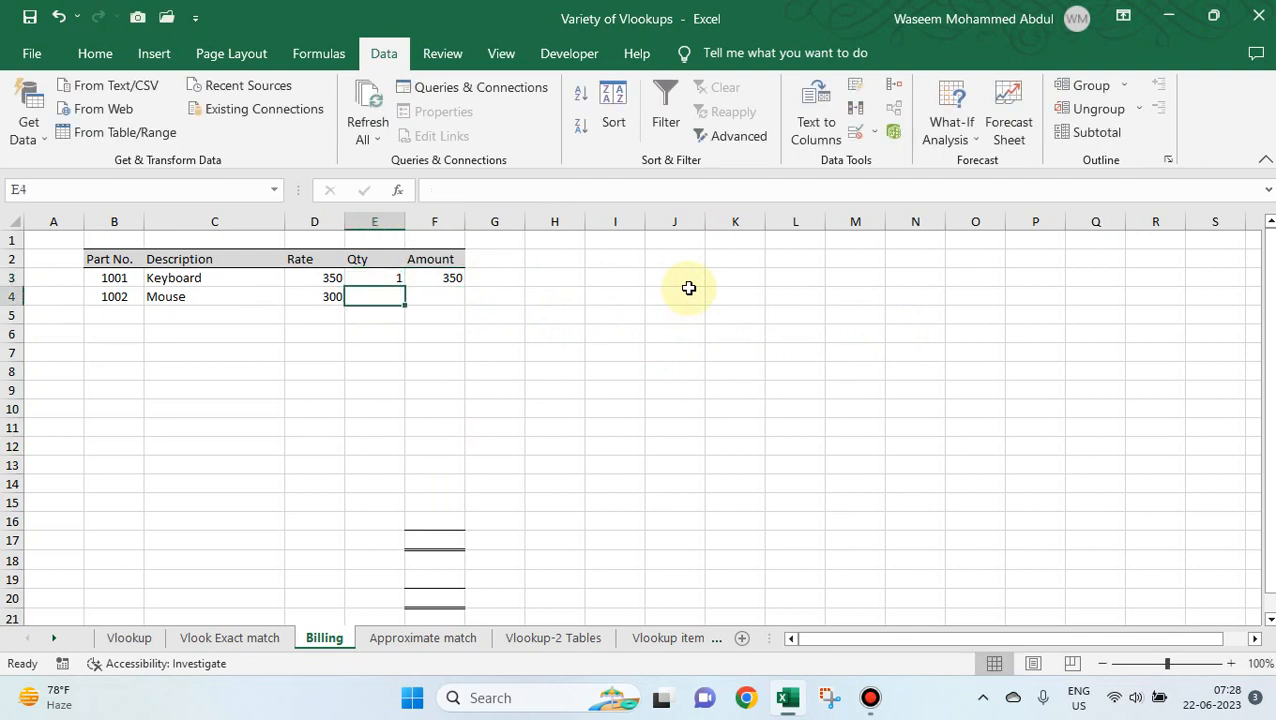
pyautogui.write('11')
pyautogui.press('Tab')
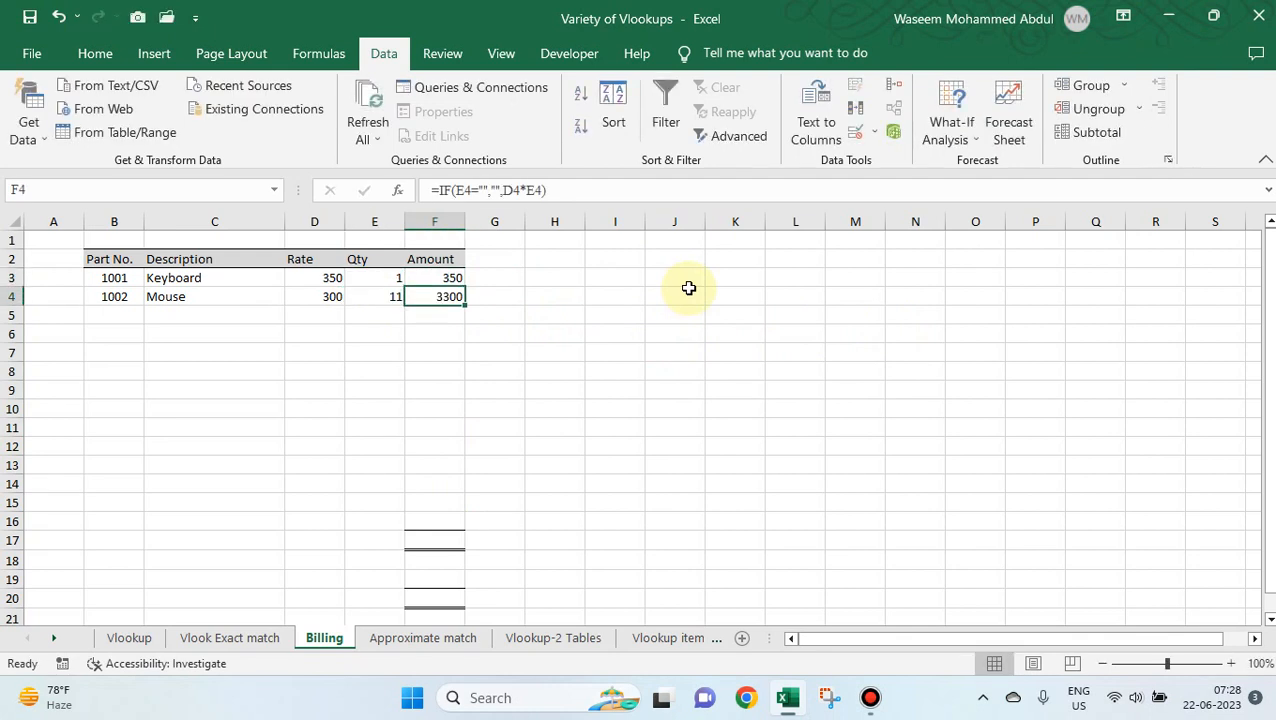
# Clear the D3 and D4 rates to test the Amount column, then undo both deletions
pyautogui.press('Left')
pyautogui.press('Up')
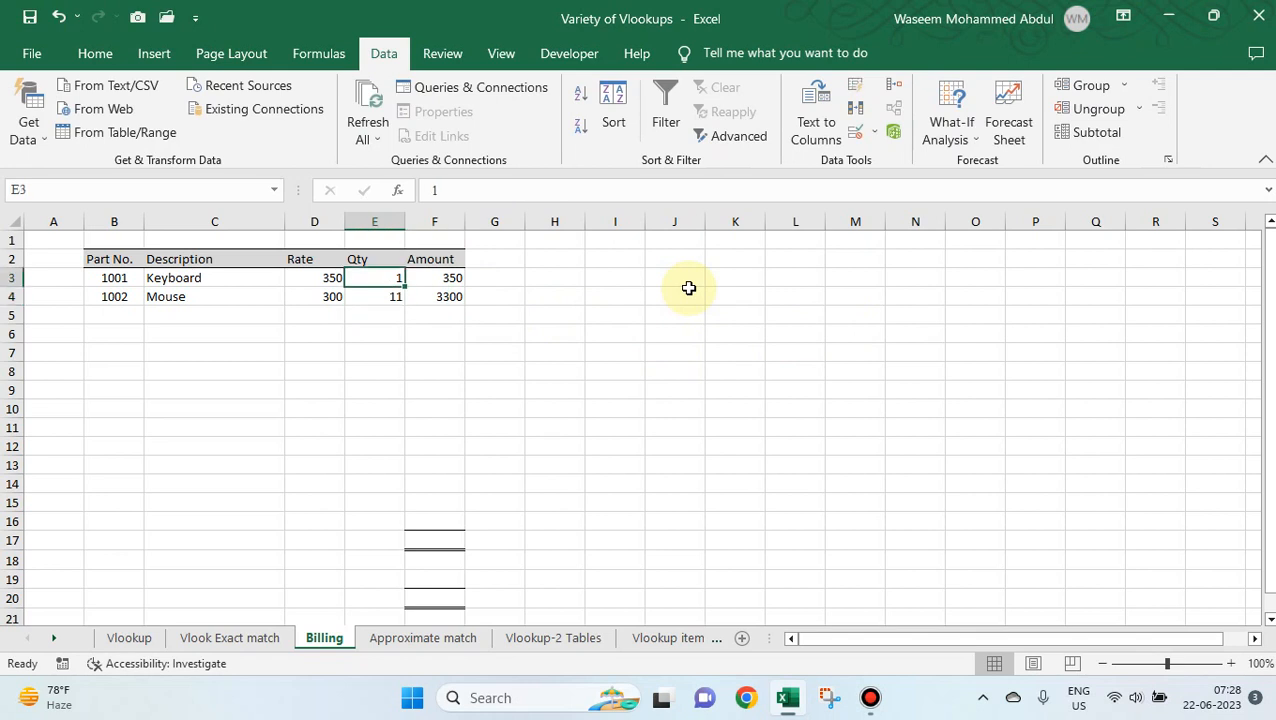
pyautogui.press('Left')
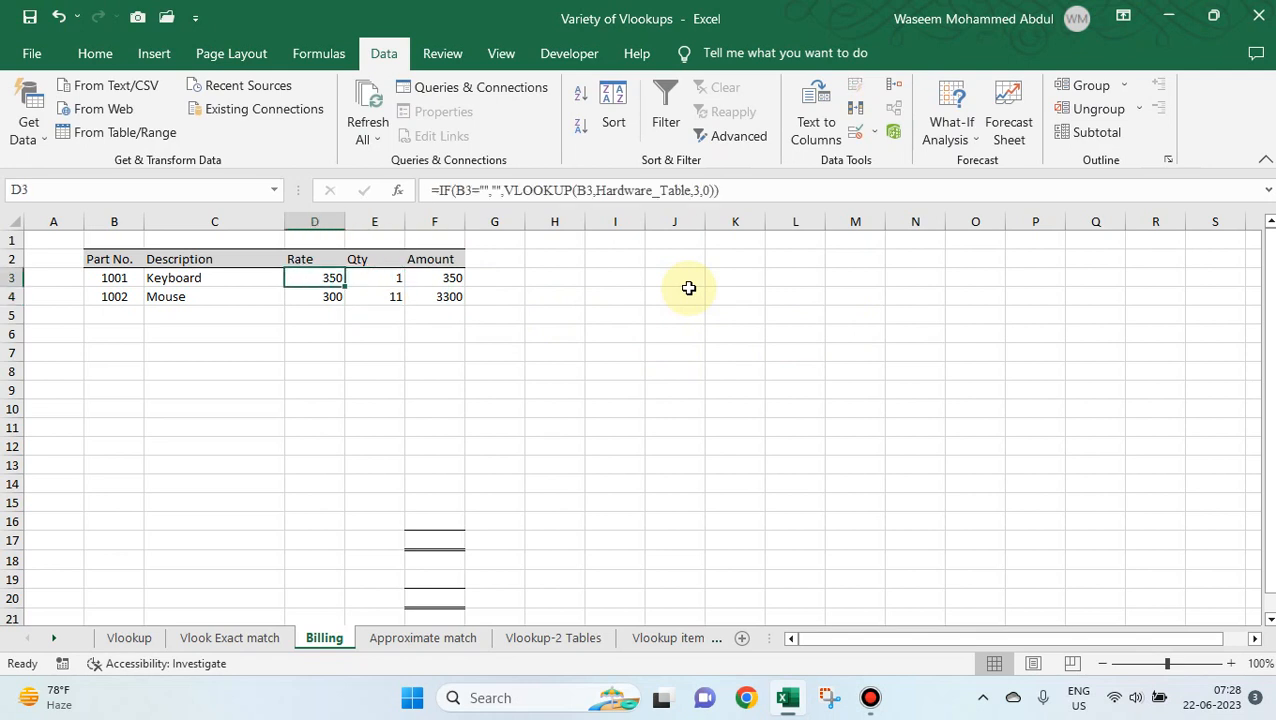
pyautogui.press('Delete')
pyautogui.press('Down')
pyautogui.press('Delete')
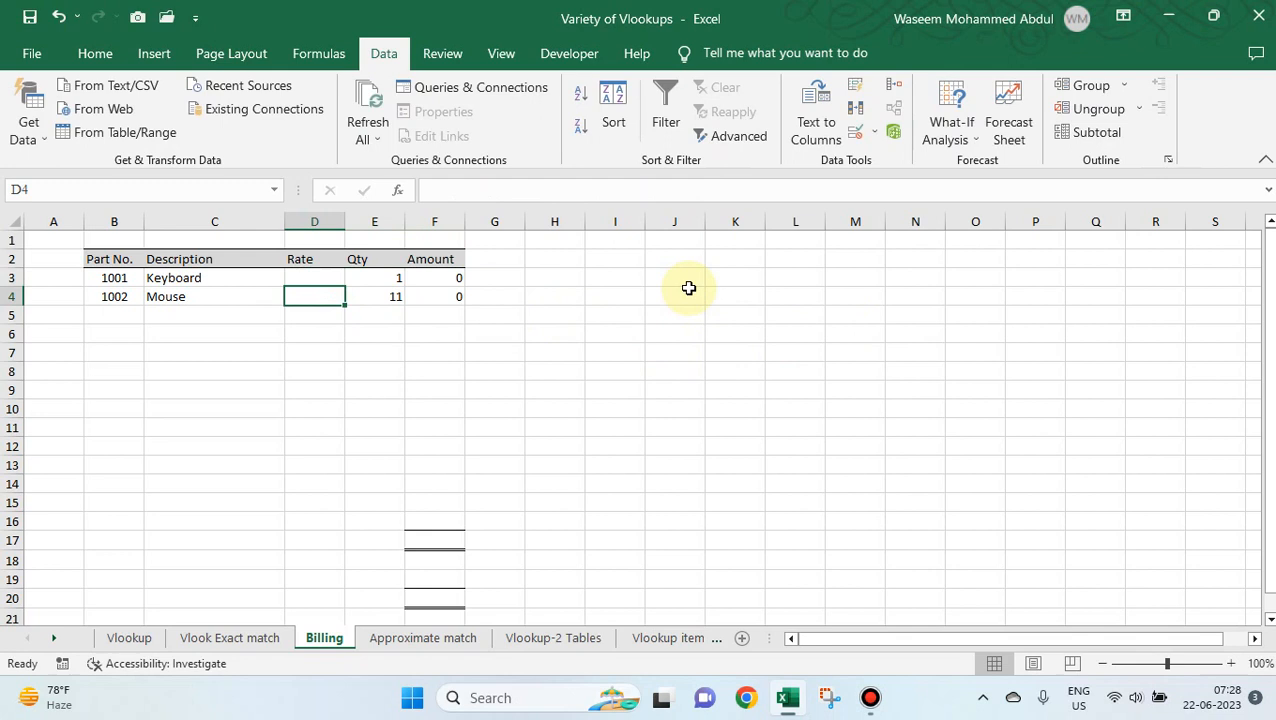
pyautogui.press('Up')
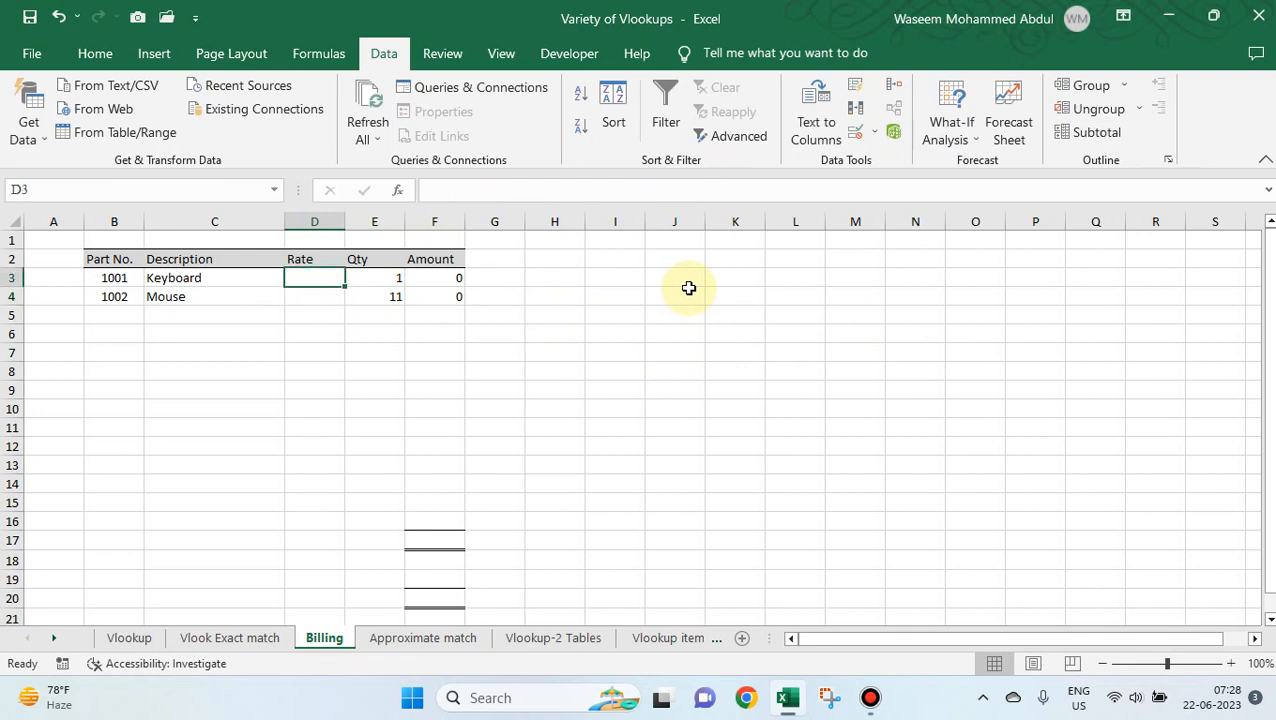
pyautogui.hotkey('ctrl', 'z')
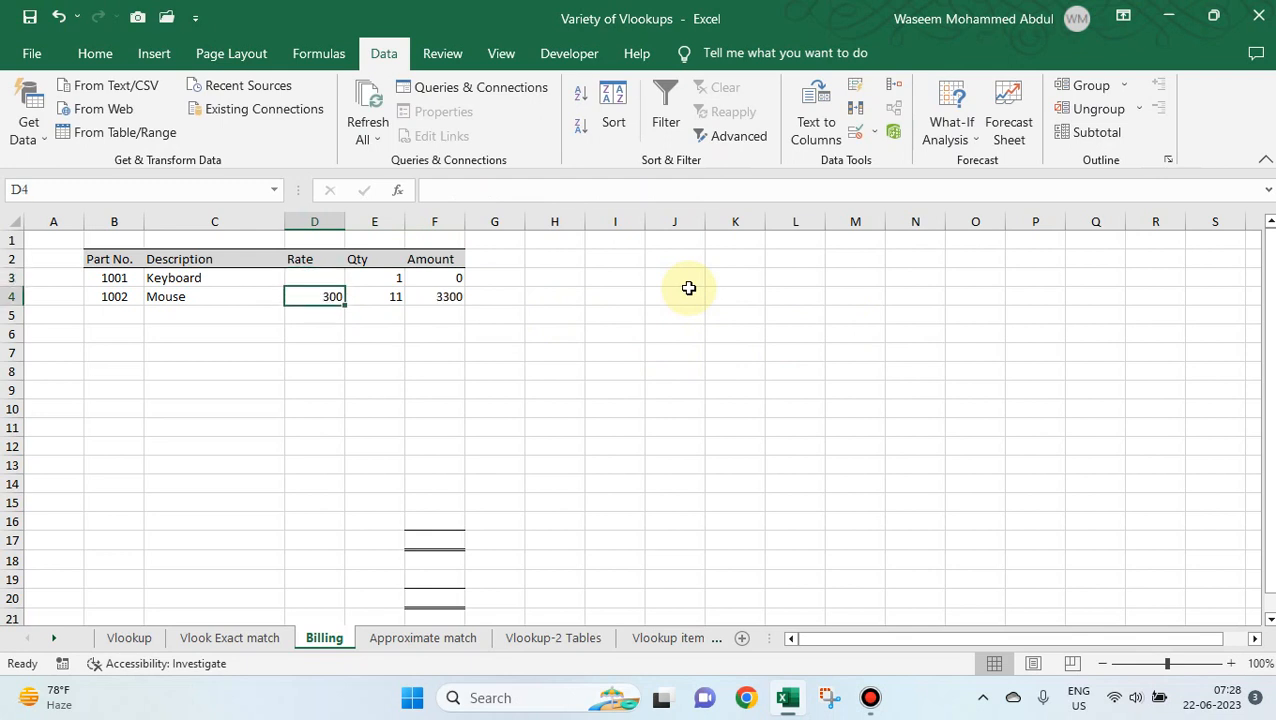
pyautogui.hotkey('ctrl', 'z')
# Move the selection down to F17 below the Amount column
pyautogui.press('Left')
pyautogui.press('Down')
pyautogui.press('Down')
pyautogui.press('Right')
pyautogui.press('Right')
pyautogui.press('Right')
pyautogui.press('Down')
pyautogui.press('Down')
pyautogui.press('Down')
pyautogui.press('Down')
pyautogui.press('Down')
pyautogui.press('Down')
pyautogui.press('Down')
pyautogui.press('Down')
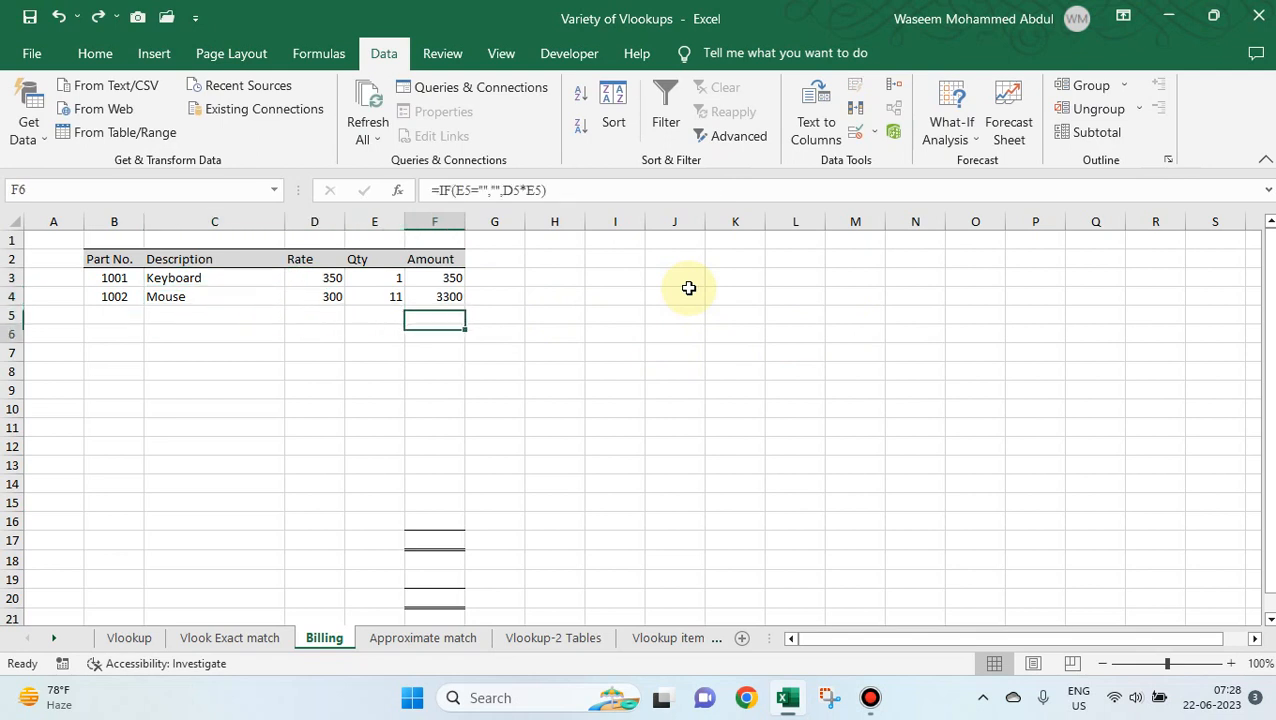
pyautogui.press('Down')
pyautogui.press('Down')
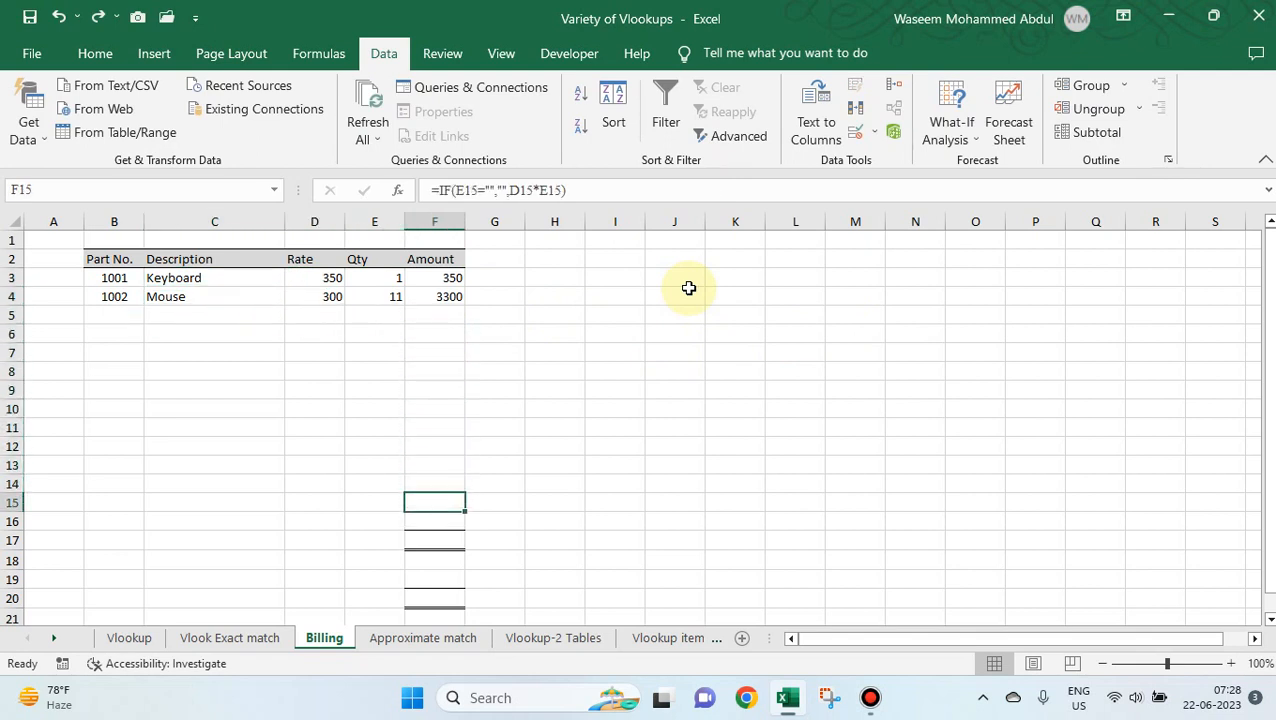
pyautogui.press('Left')
pyautogui.press('Down')
pyautogui.press('Down')
pyautogui.press('Right')
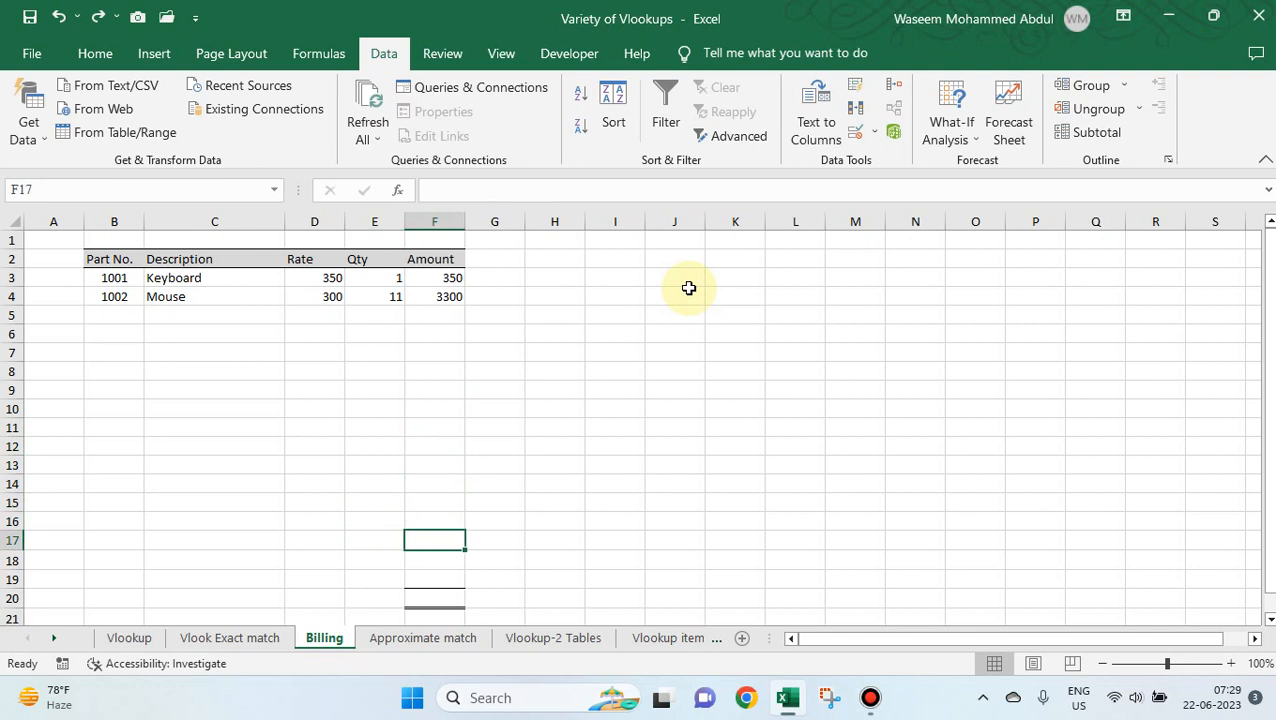
pyautogui.hotkey('alt', '=')
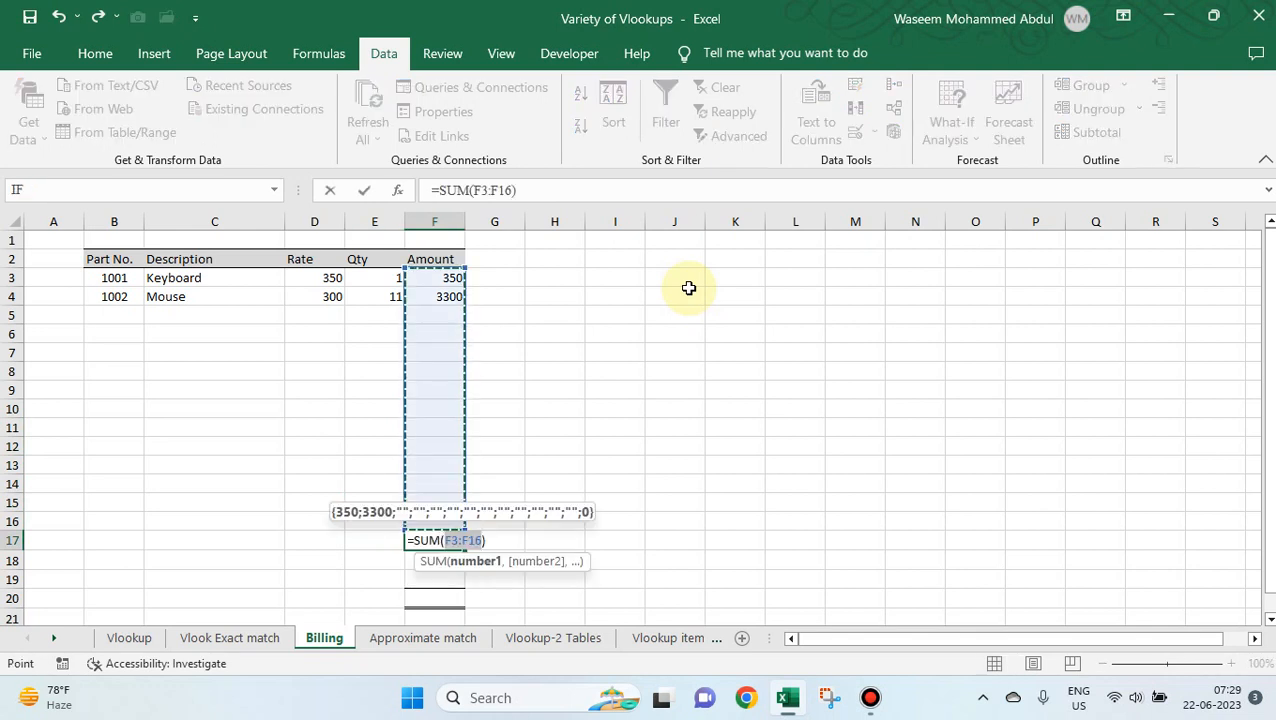
pyautogui.press('Tab')
pyautogui.press('Left')
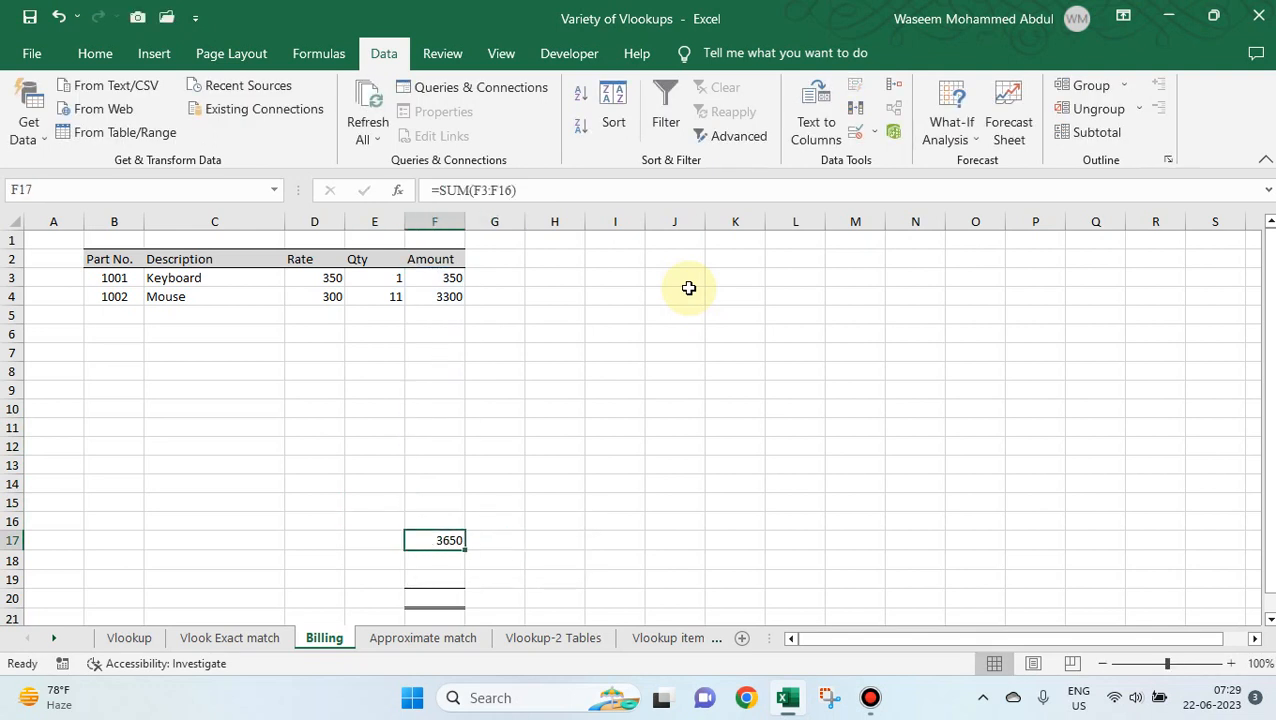
pyautogui.press('Left')
pyautogui.press('Down')
pyautogui.press('Down')
pyautogui.press('Down')
pyautogui.press('Down')
pyautogui.press('Down')
pyautogui.press('Down')
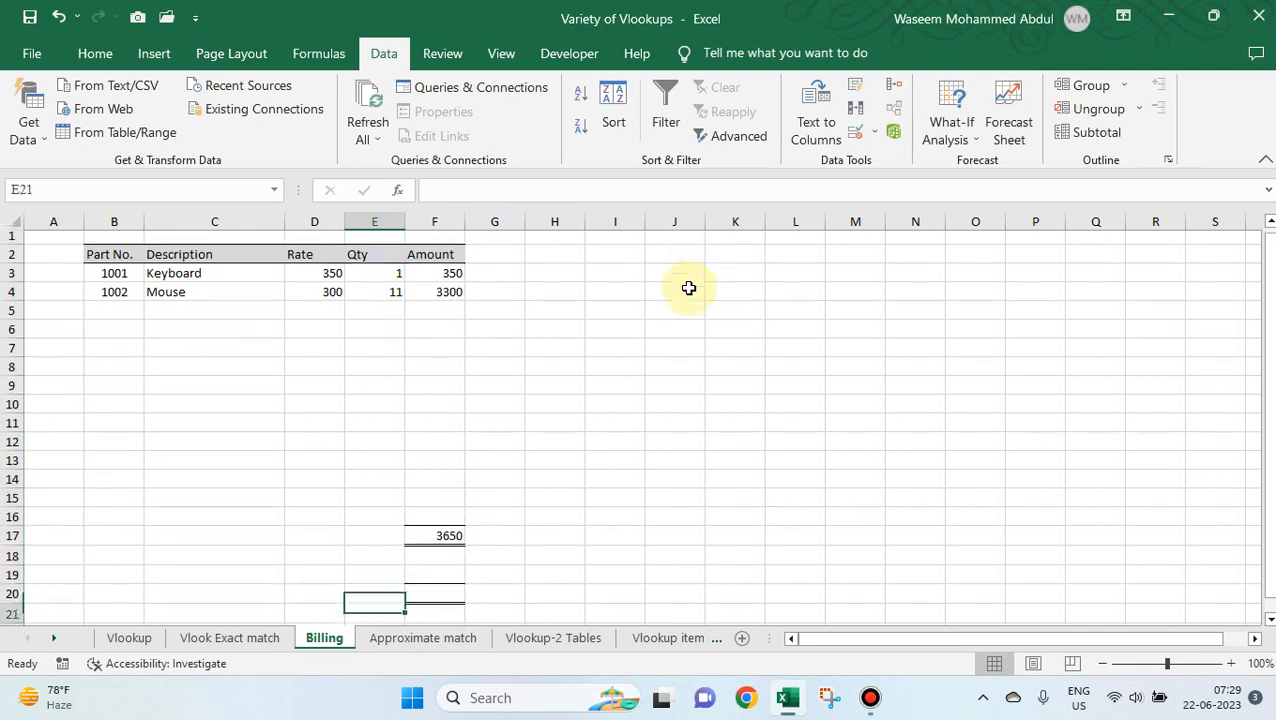
pyautogui.press('Up')
pyautogui.press('Up')
pyautogui.press('Up')
pyautogui.press('Up')
pyautogui.press('Up')
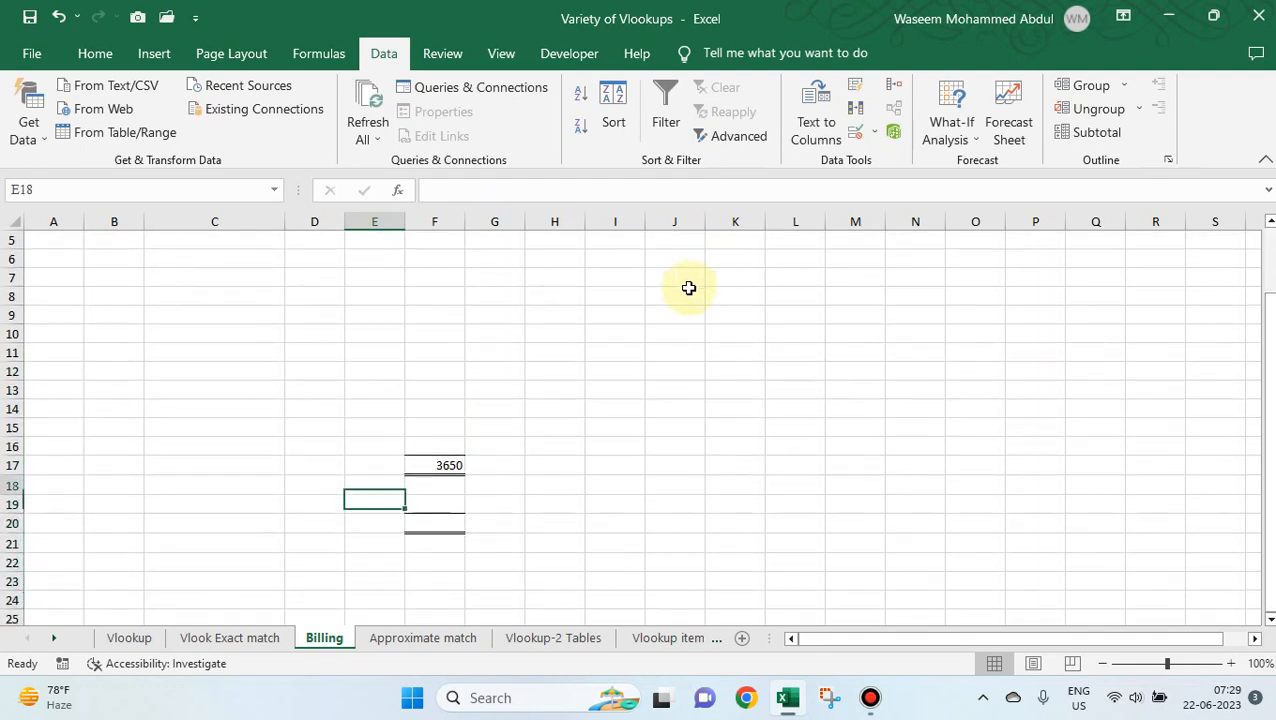
pyautogui.press('Left')
pyautogui.press('Left')
pyautogui.press('Right')
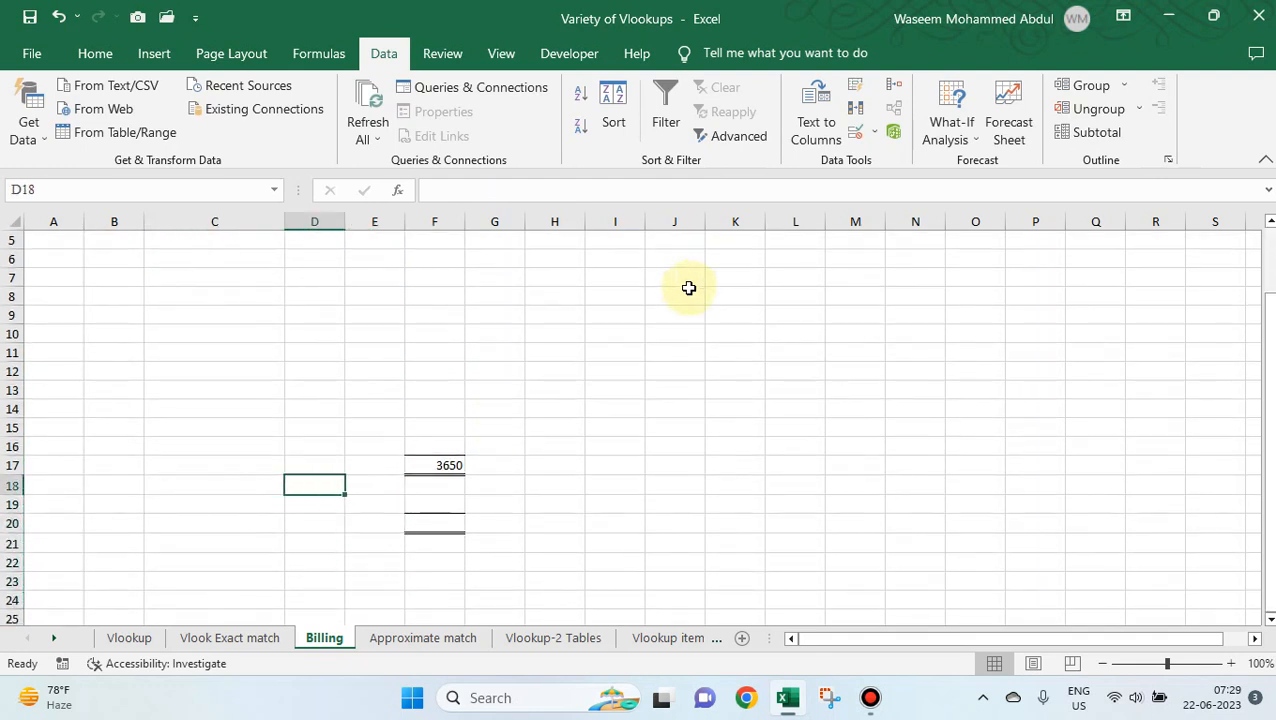
pyautogui.write('CGST')
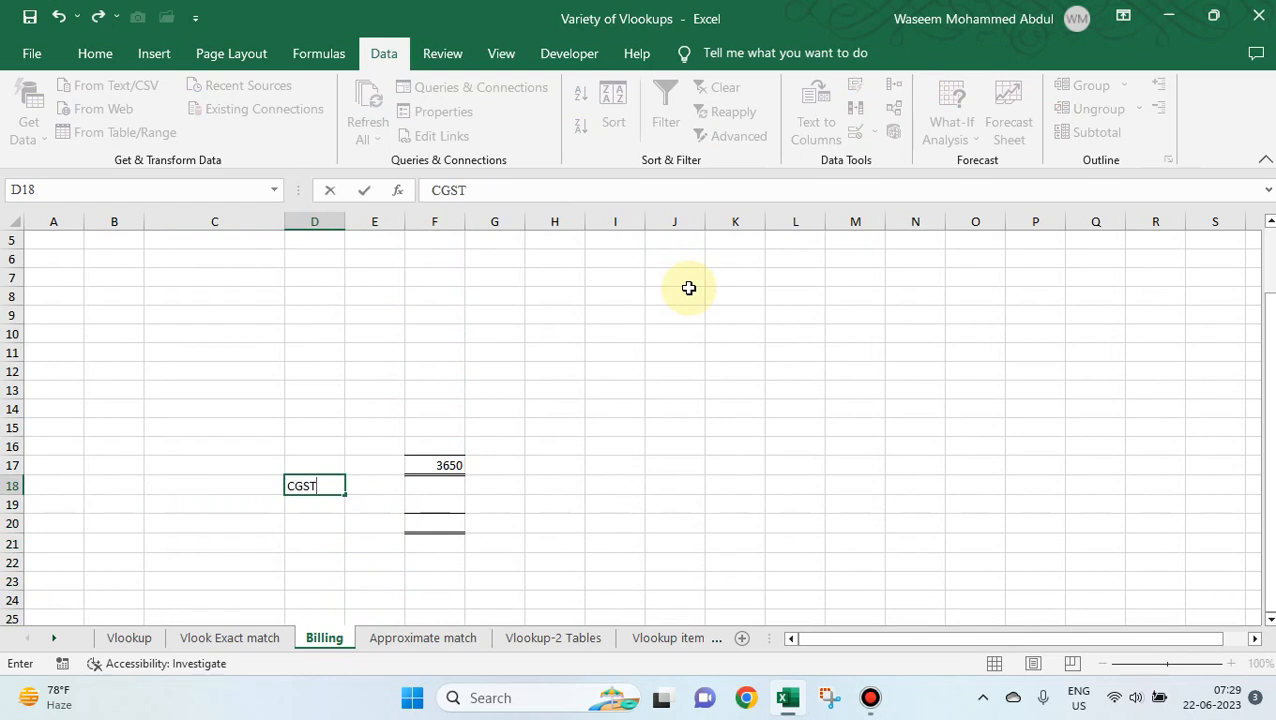
pyautogui.press('Tab')
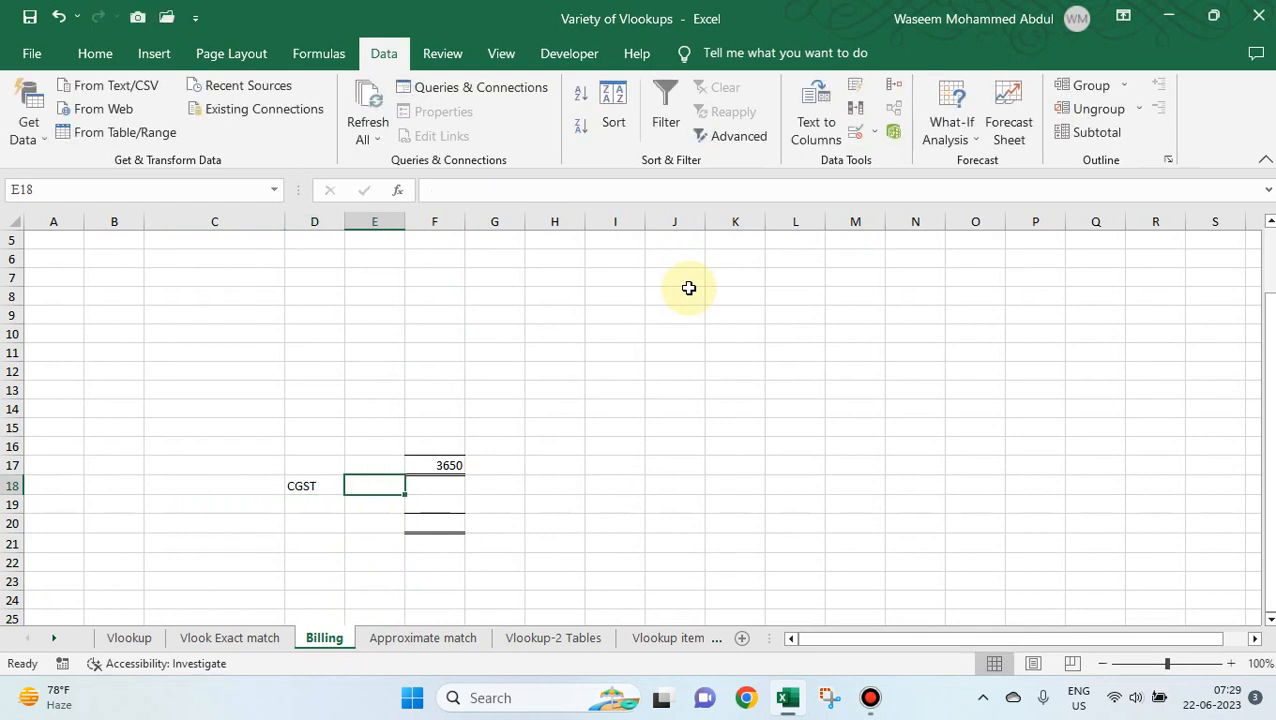
pyautogui.write('9')
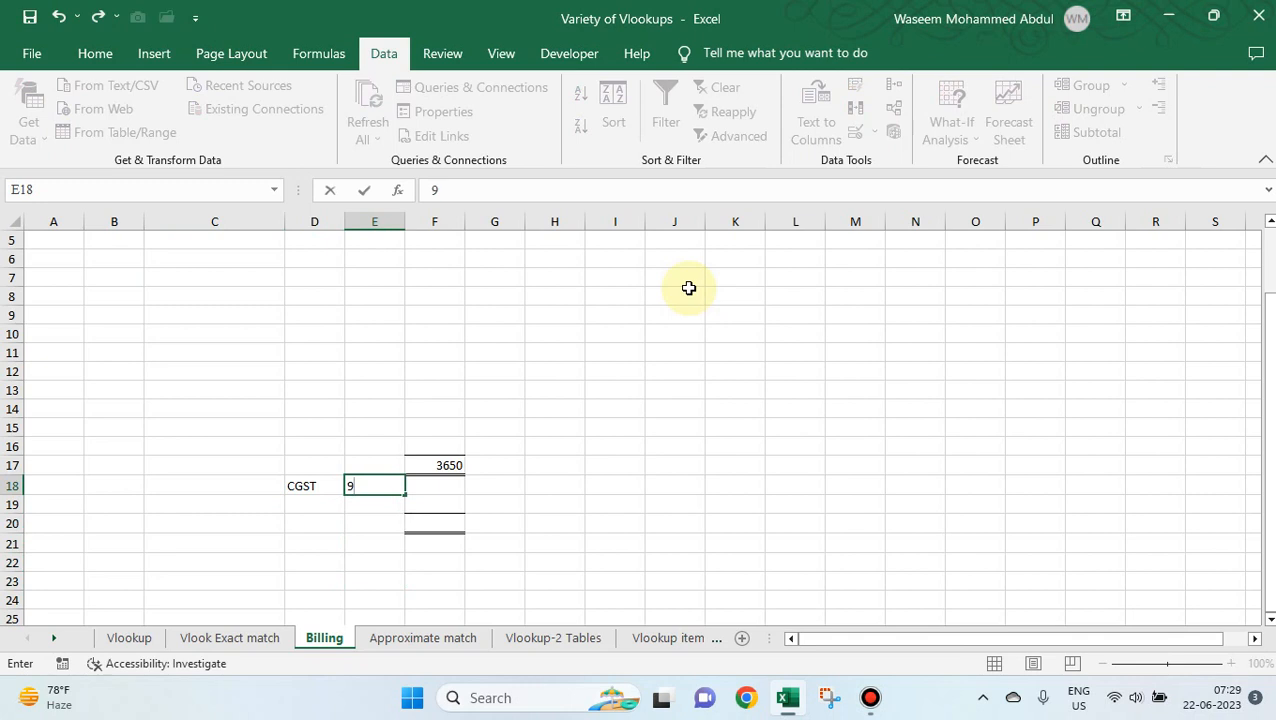
pyautogui.press('Escape')
pyautogui.press('Left')
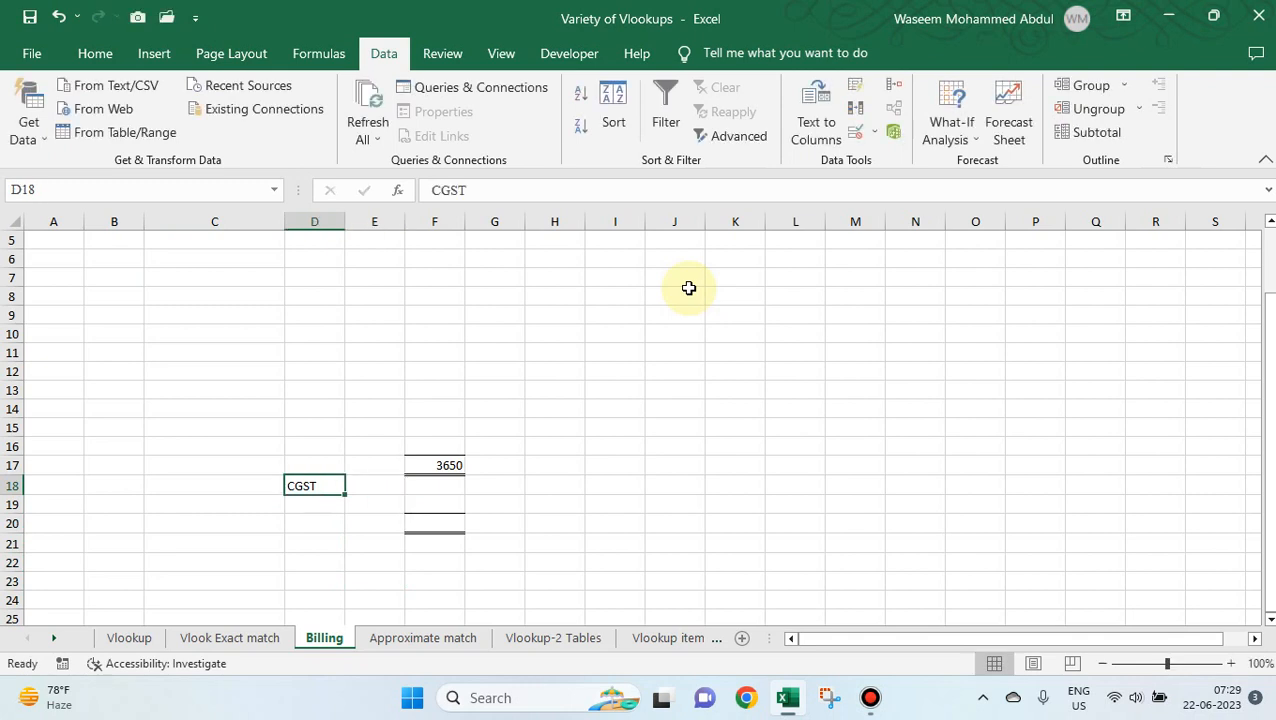
pyautogui.press('Right')
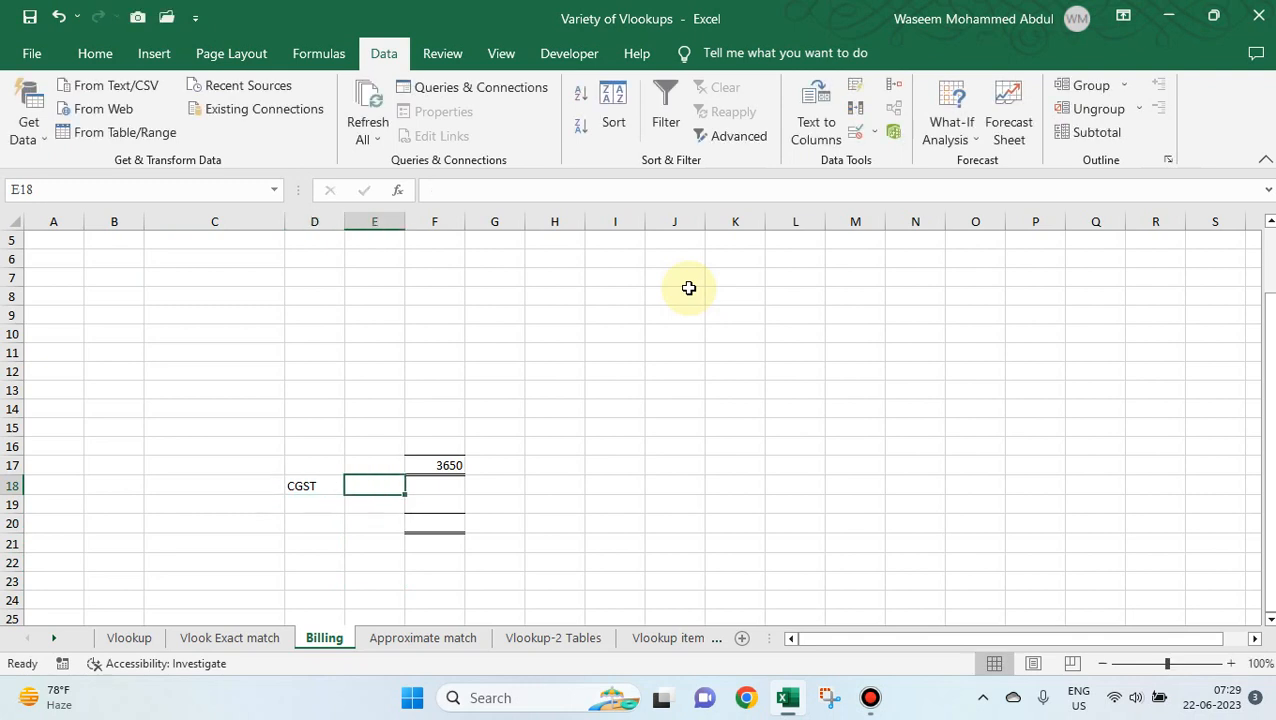
pyautogui.write('=')
pyautogui.press('Up')
pyautogui.press('Right')
pyautogui.write('*')
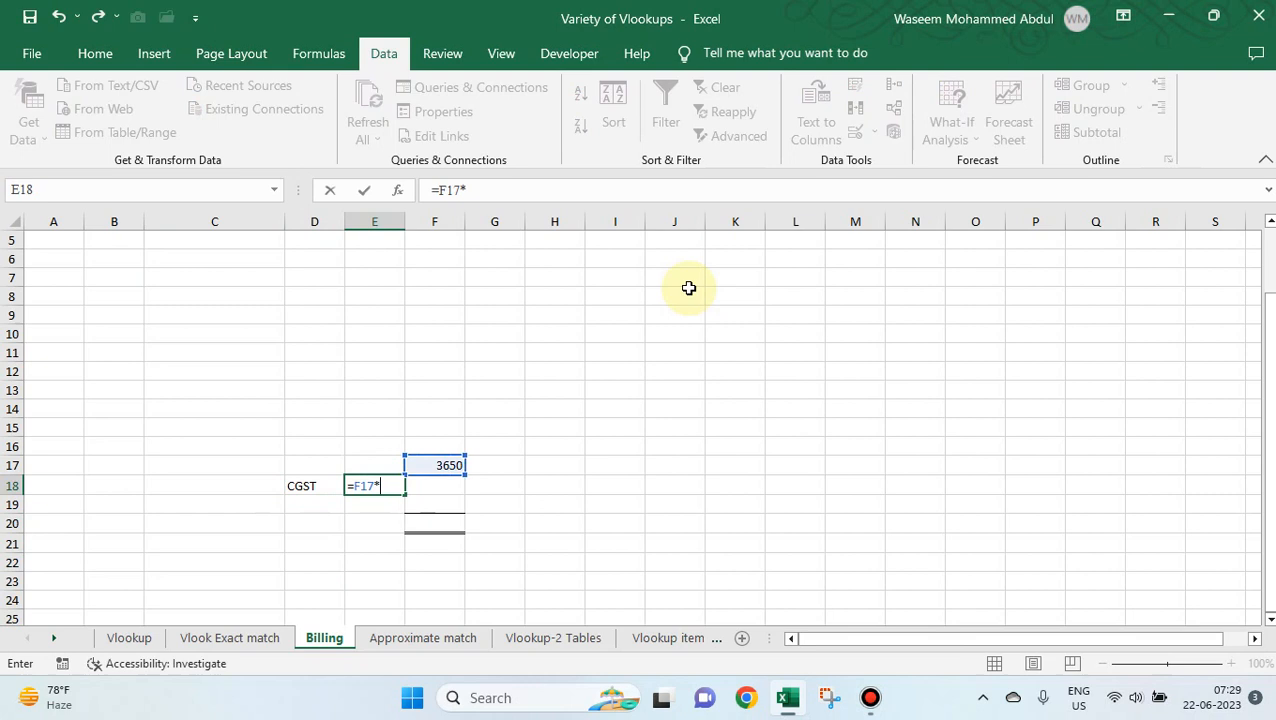
pyautogui.write('9/100')
pyautogui.press('Tab')
pyautogui.press('Return')
pyautogui.press('Left')
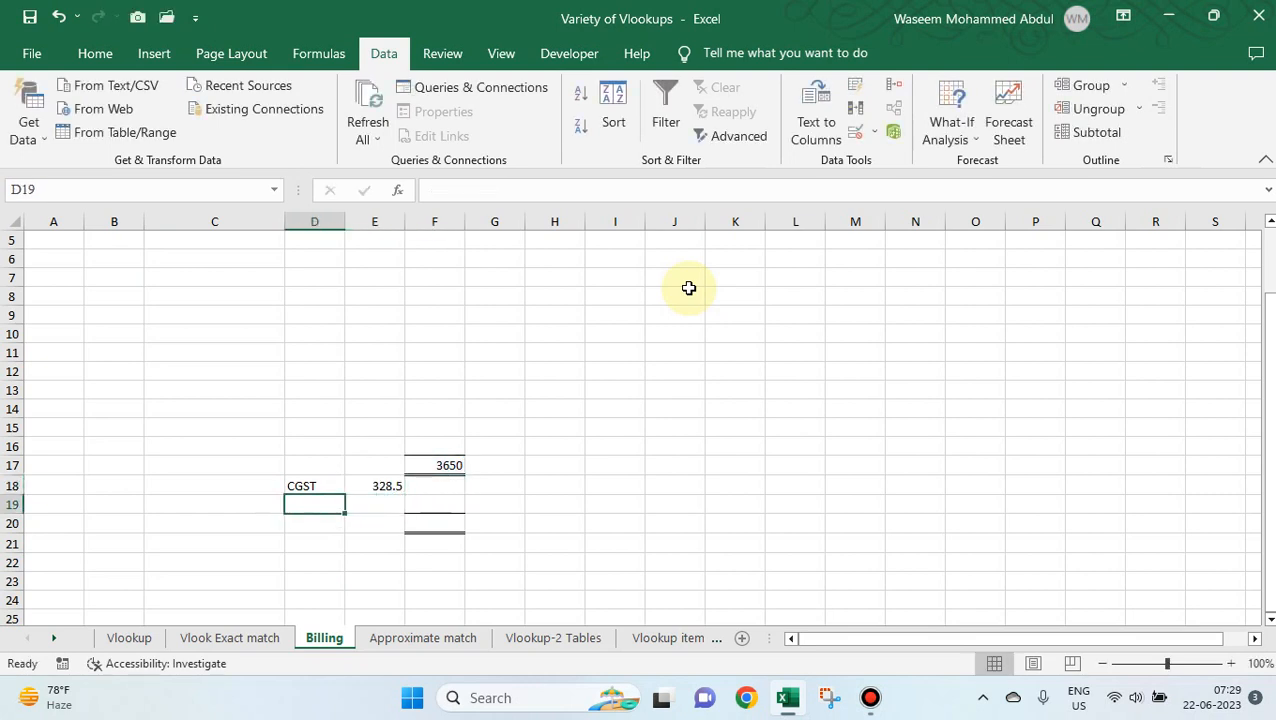
pyautogui.write('SGST')
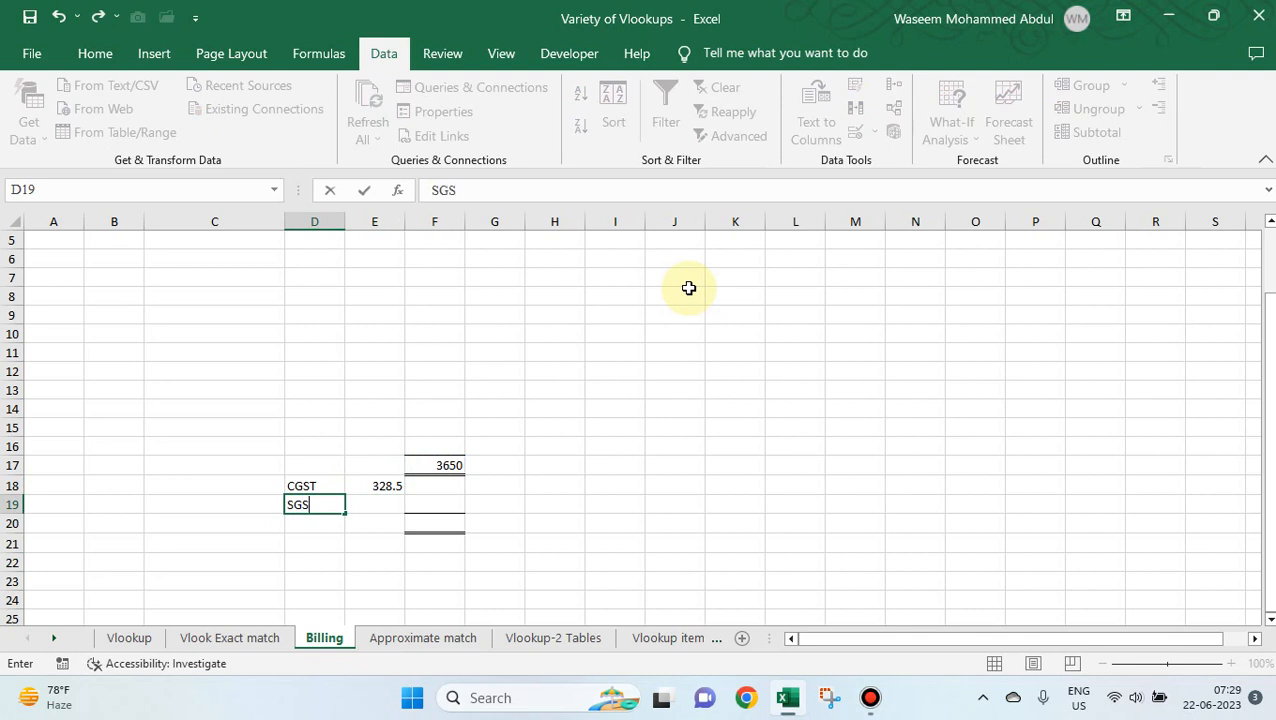
pyautogui.press('Tab')
pyautogui.write('=')
pyautogui.press('Up')
pyautogui.press('Up')
pyautogui.press('Right')
pyautogui.write('*9/100')
pyautogui.press('Tab')
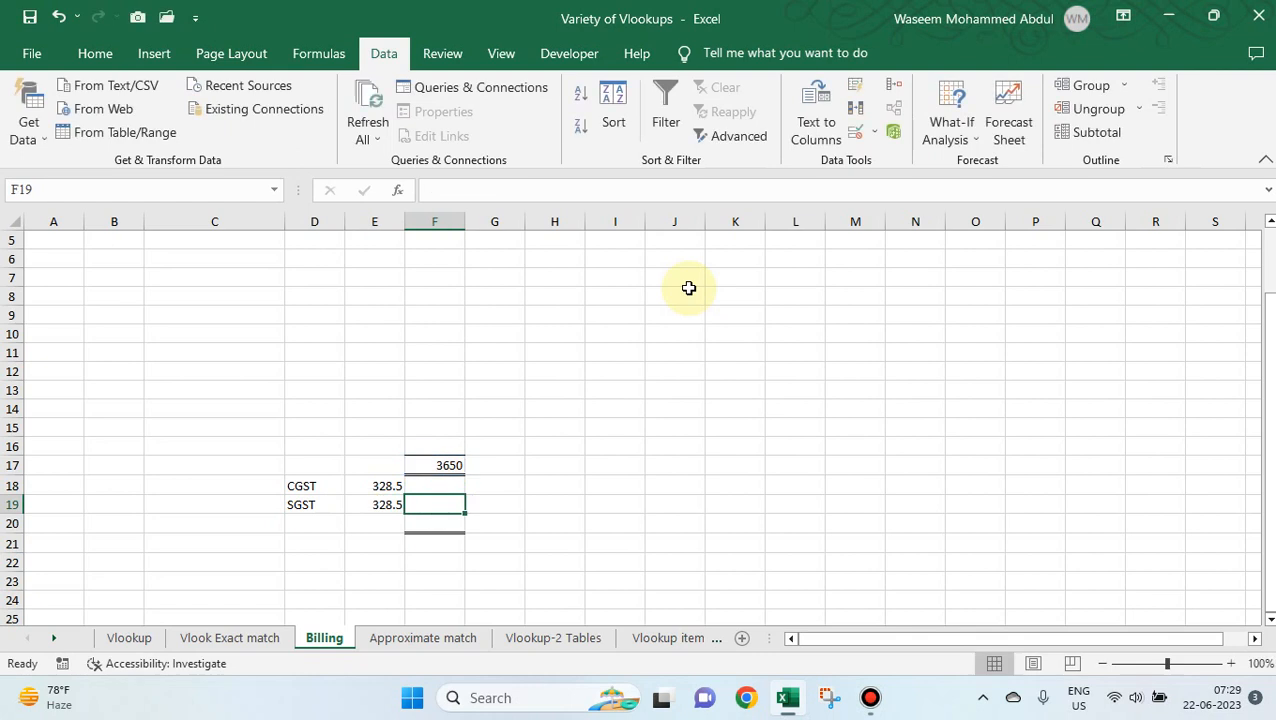
pyautogui.press('Down')
pyautogui.press('Down')
pyautogui.press('Up')
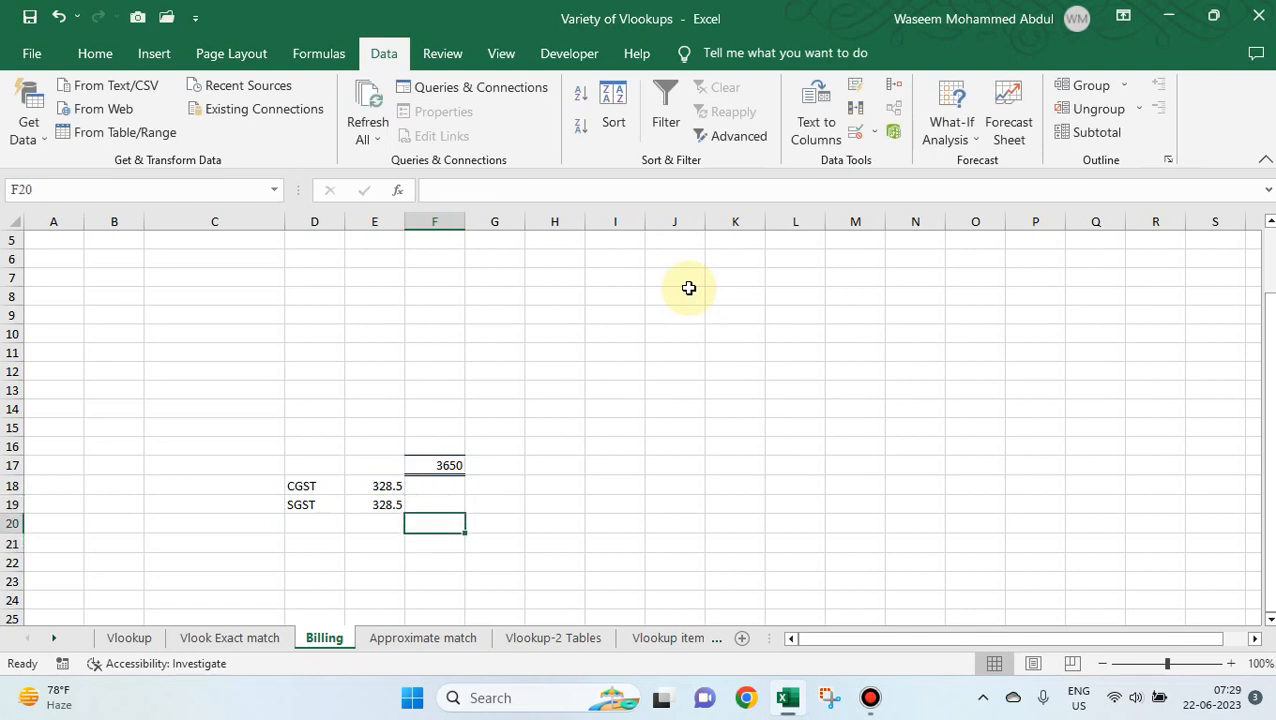
pyautogui.write('=')
pyautogui.press('Up')
pyautogui.press('Up')
pyautogui.press('Up')
pyautogui.write('+')
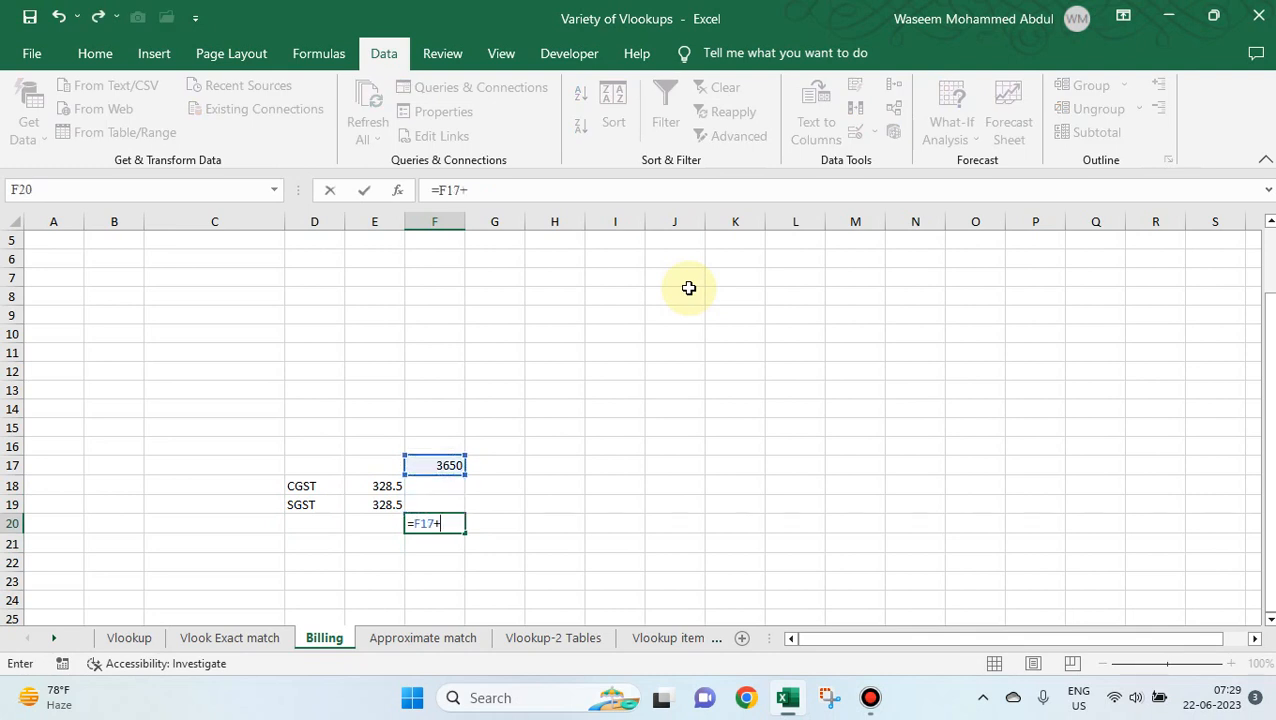
pyautogui.press('Up')
pyautogui.press('Up')
pyautogui.write('+')
pyautogui.press('Up')
pyautogui.press('Left')
pyautogui.press('Tab')
pyautogui.press('Left')
pyautogui.press('Left')
pyautogui.press('Left')
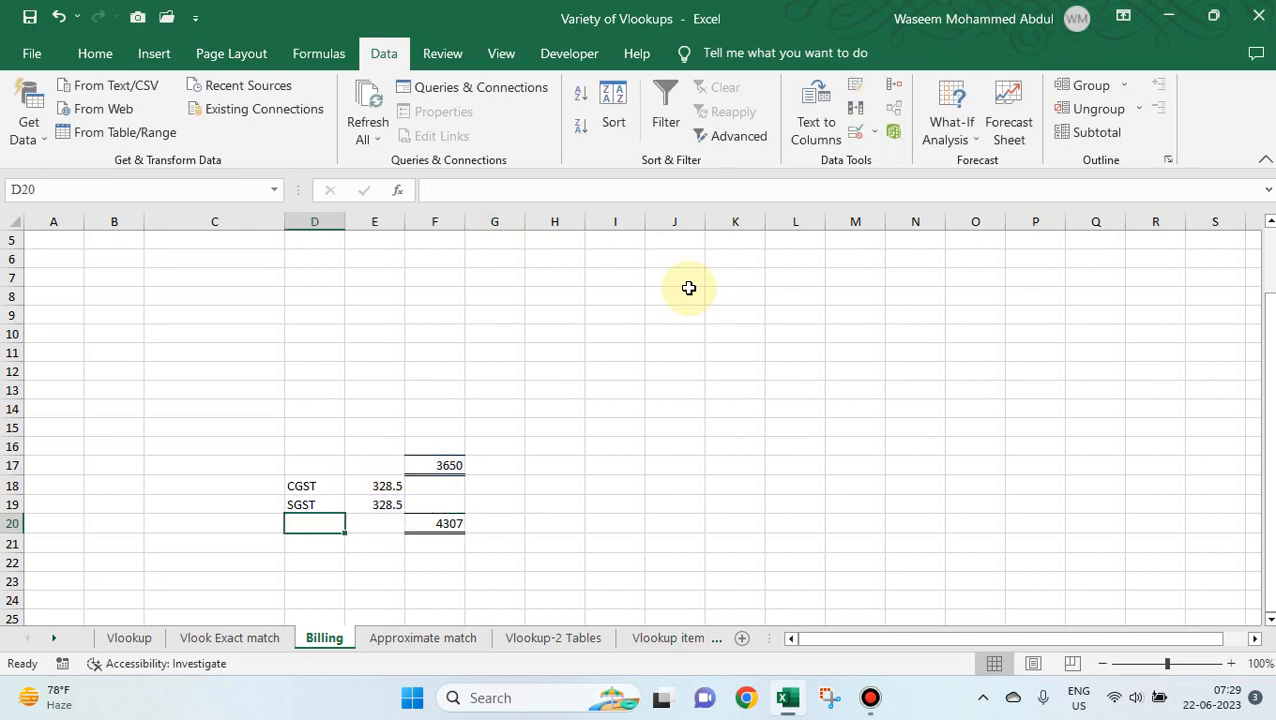
pyautogui.press('Up')
pyautogui.press('Up')
pyautogui.press('Up')
pyautogui.press('Up')
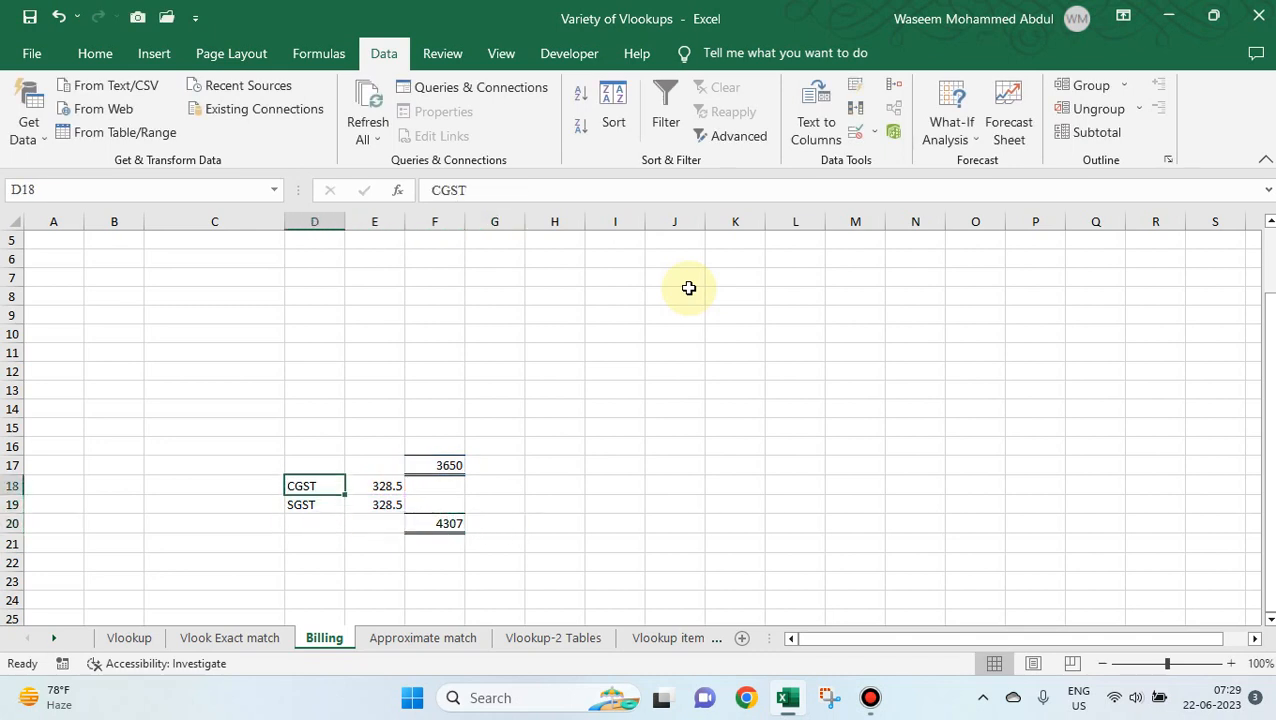
pyautogui.press('Up')
pyautogui.press('Up')
pyautogui.press('Up')
pyautogui.press('Up')
pyautogui.press('Up')
pyautogui.press('Up')
pyautogui.press('Up')
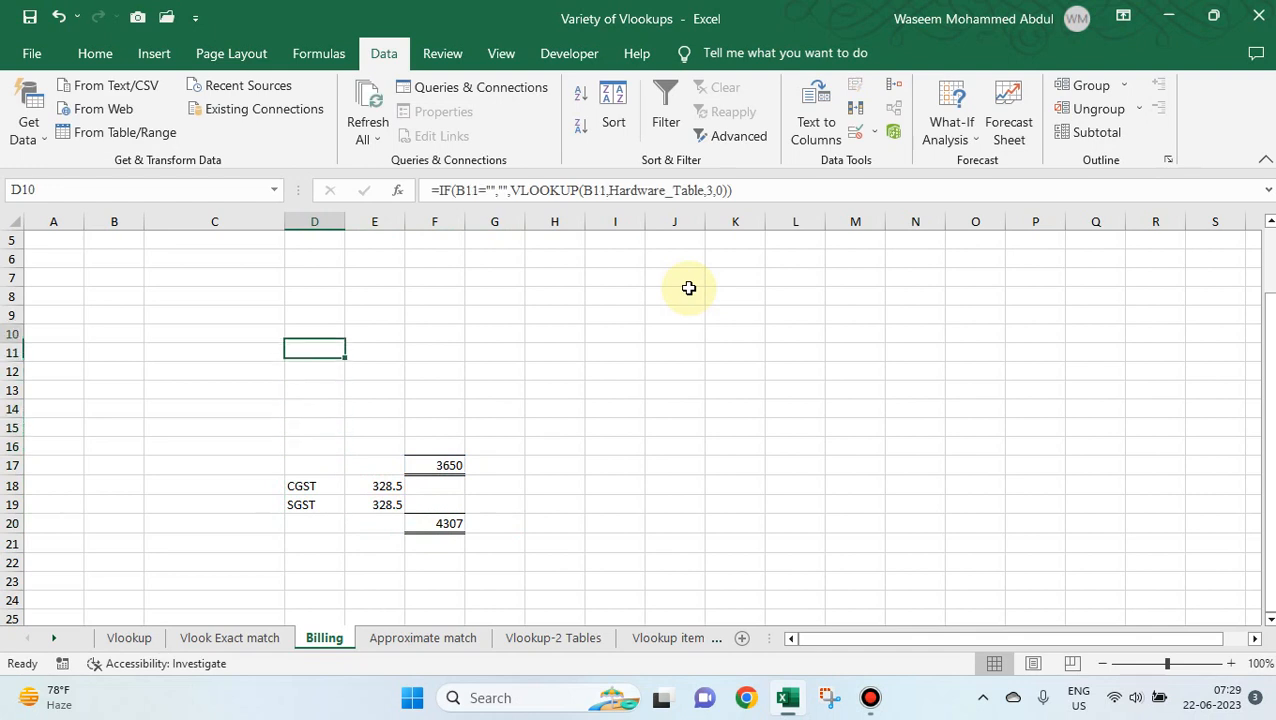
pyautogui.press('Up')
pyautogui.press('Up')
pyautogui.press('Up')
pyautogui.press('Up')
pyautogui.press('Up')
pyautogui.press('Up')
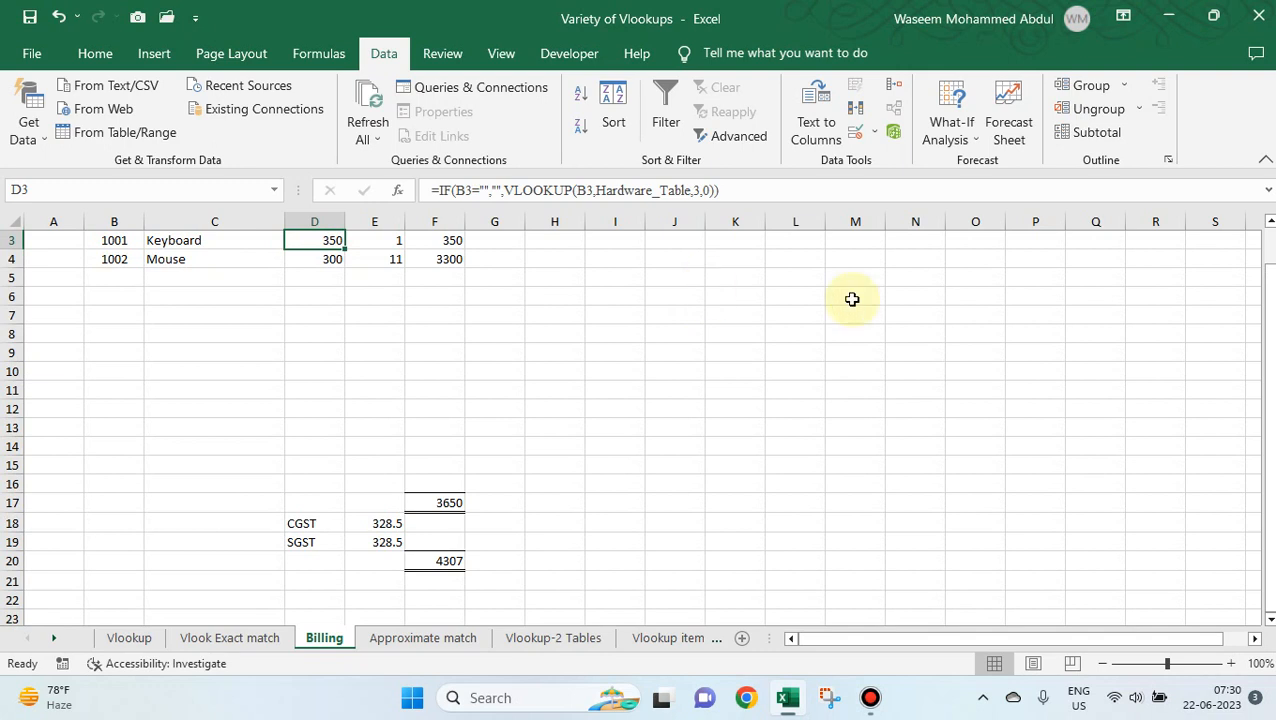
pyautogui.click(108, 278)
pyautogui.scroll(1, 170, 336)
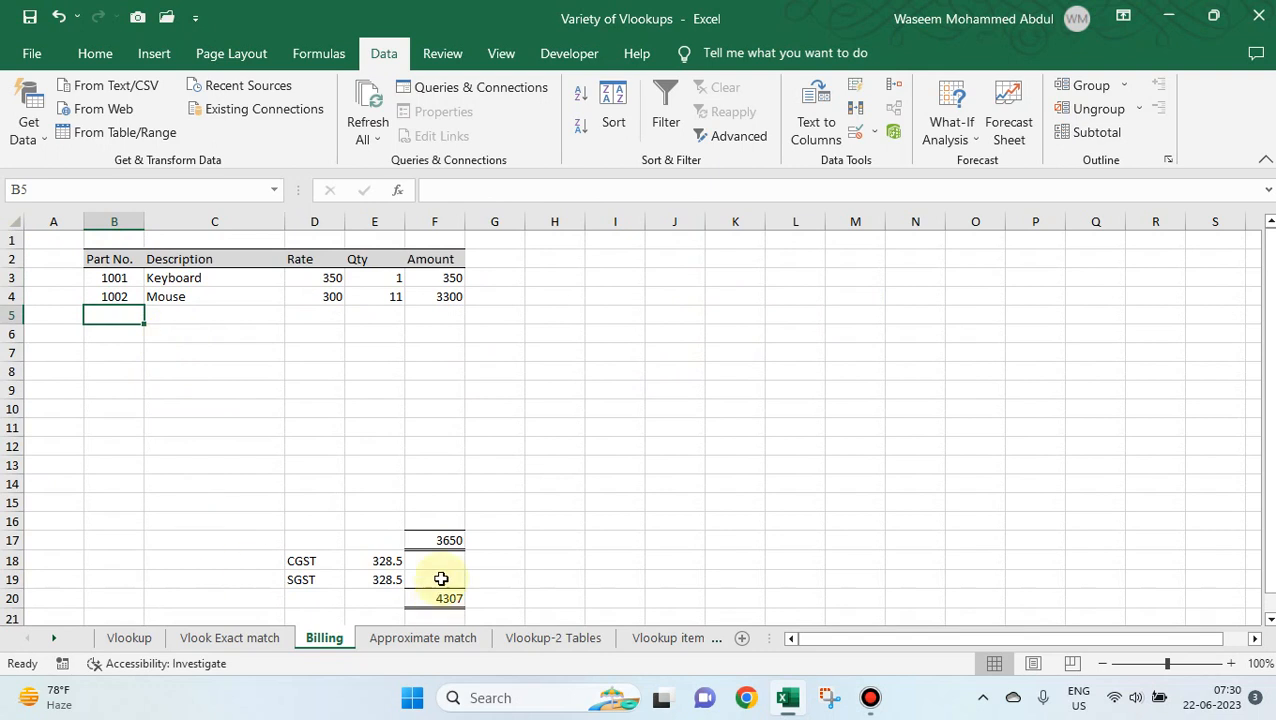
# On the Vlook Exact match sheet, select A1:C10 and enter Hardware_Table in the Name Box
pyautogui.click(255, 638)
pyautogui.moveTo(55, 237); pyautogui.dragTo(240, 412)
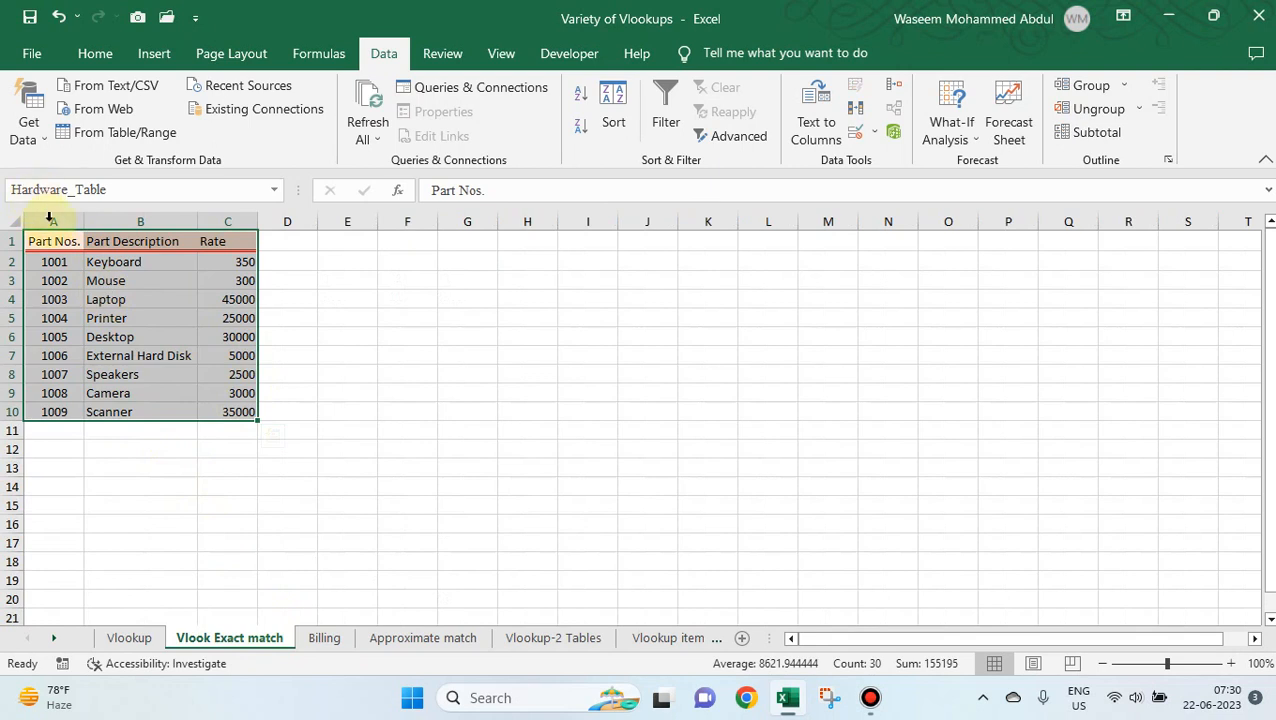
pyautogui.moveTo(54, 240); pyautogui.dragTo(235, 395)
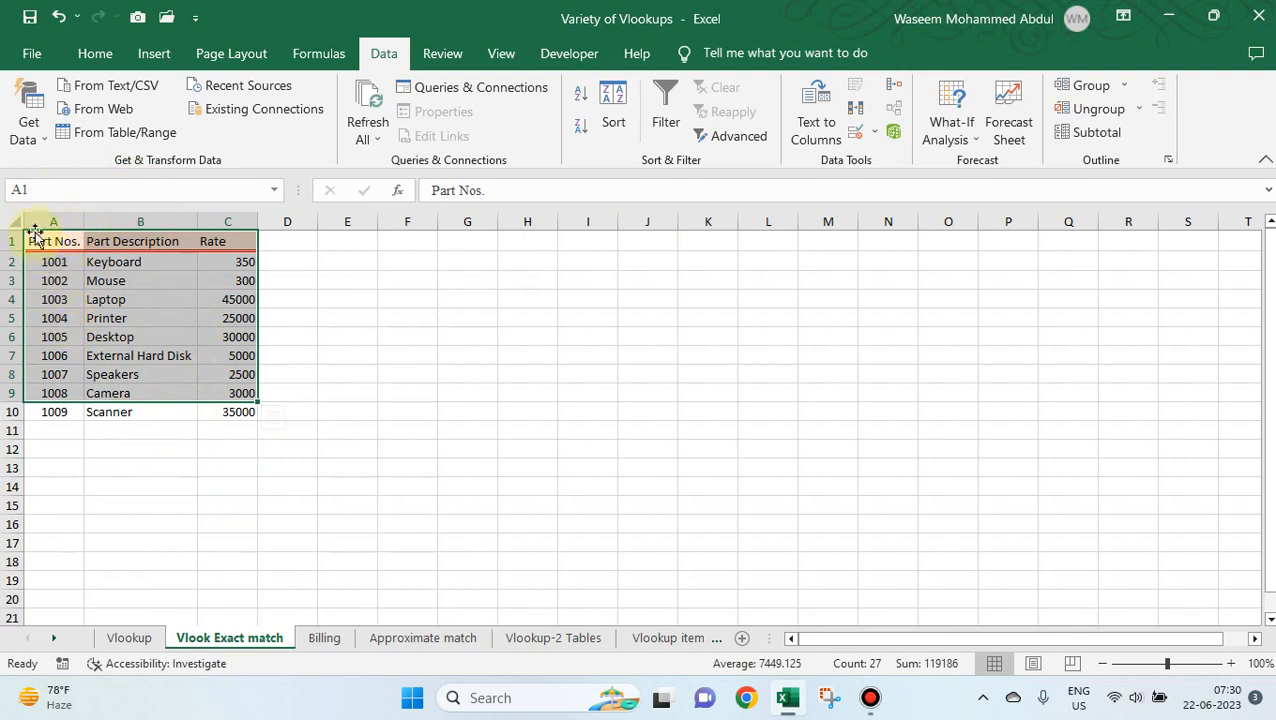
pyautogui.moveTo(31, 239); pyautogui.dragTo(219, 410)
pyautogui.click(60, 189)
pyautogui.write('Hardware_Table')
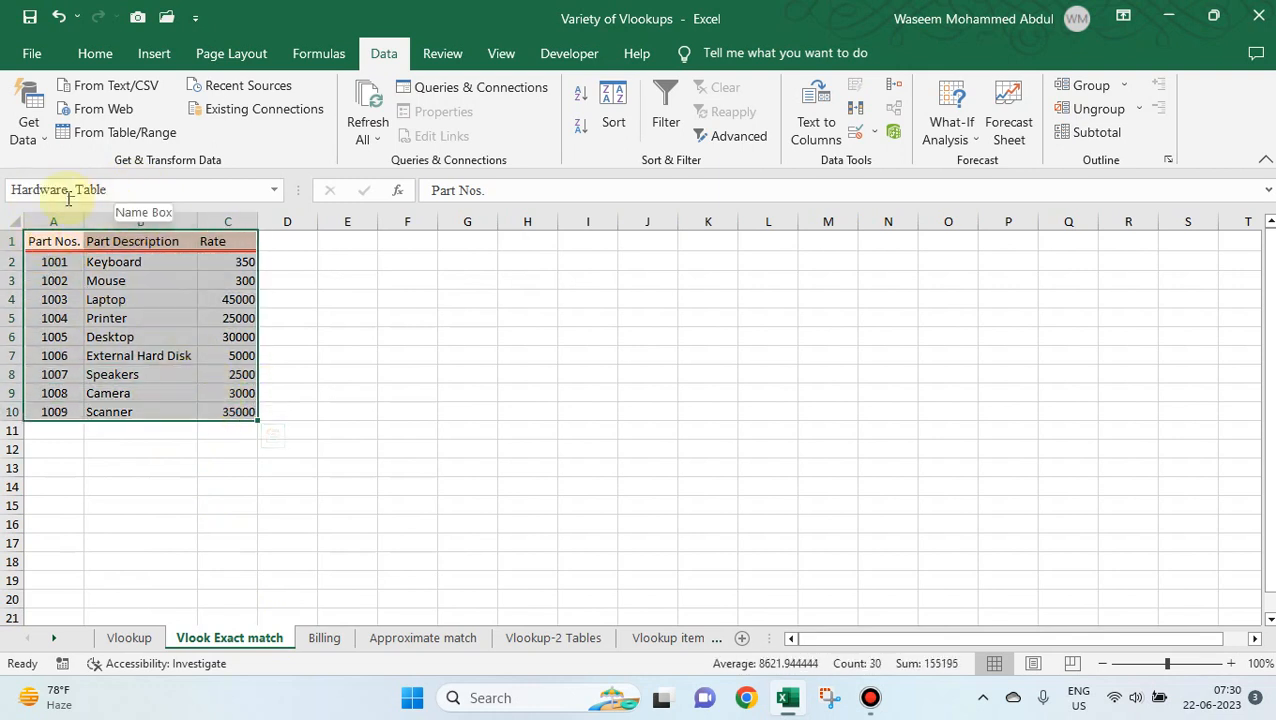
pyautogui.click(112, 316)
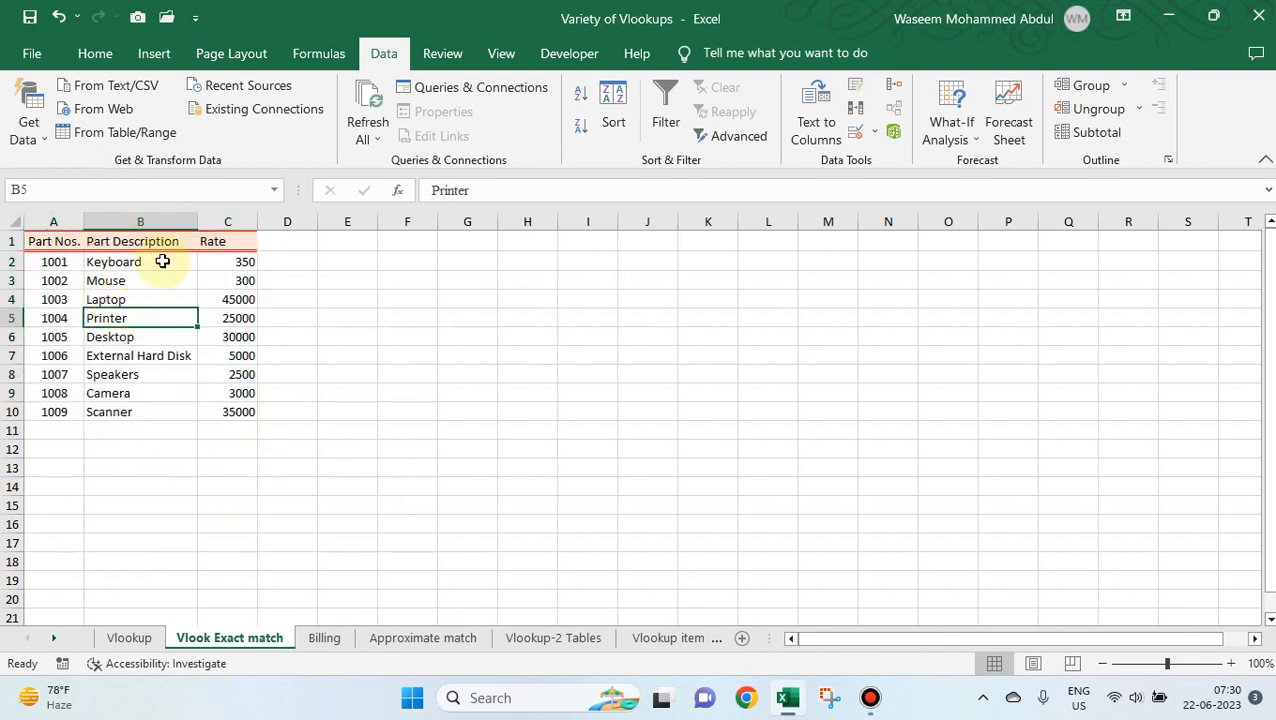
# Jump to Hardware_Table from the Name Box list, including from the Vlookup item not found sheet
pyautogui.click(273, 190)
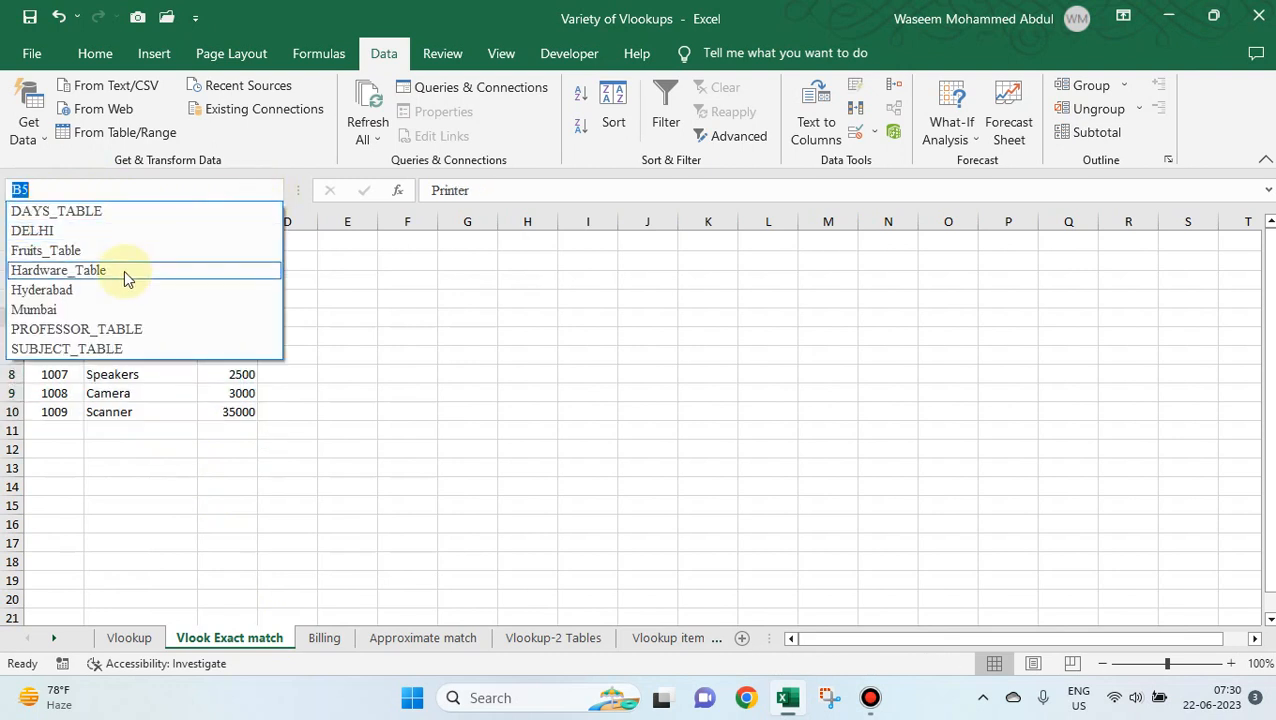
pyautogui.click(124, 270)
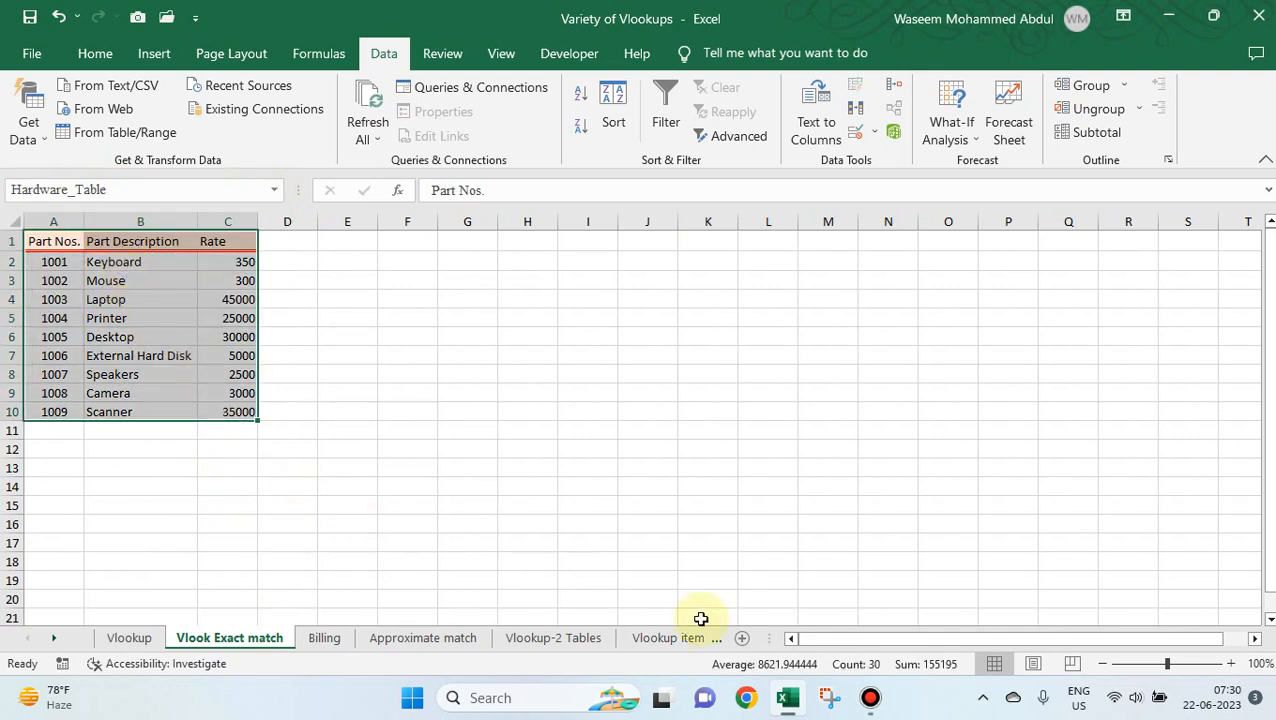
pyautogui.click(664, 638)
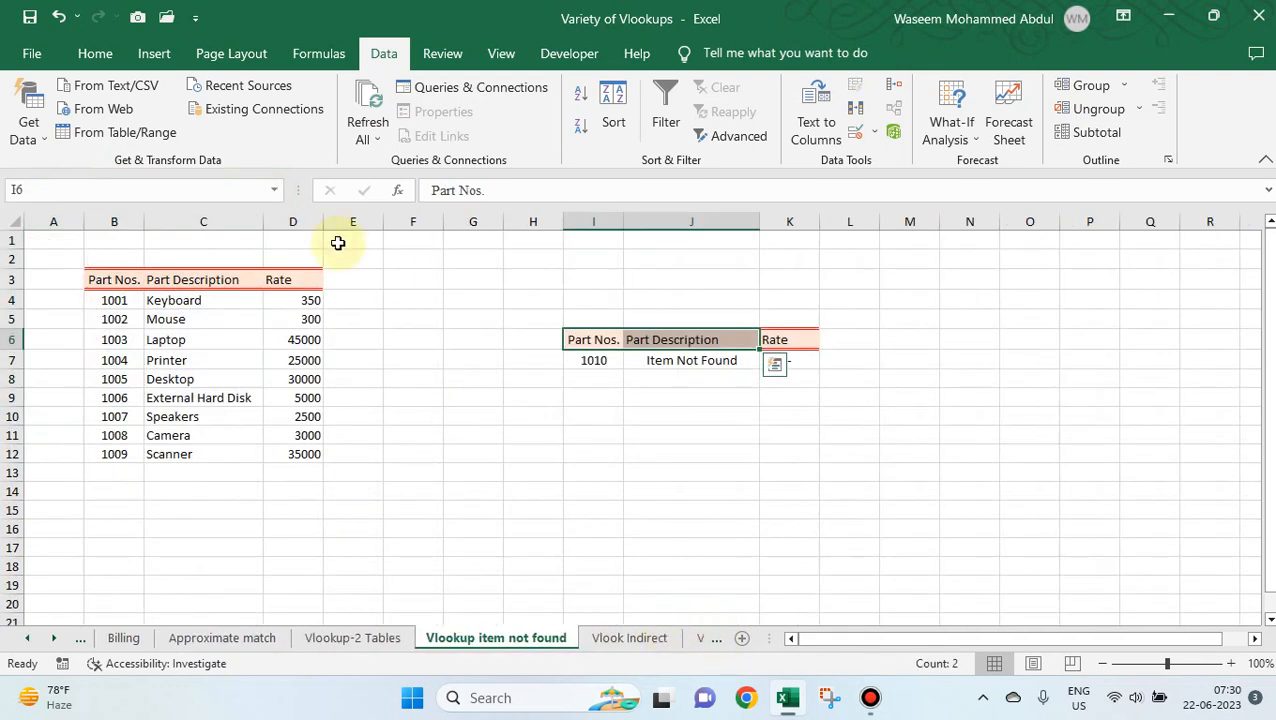
pyautogui.click(274, 190)
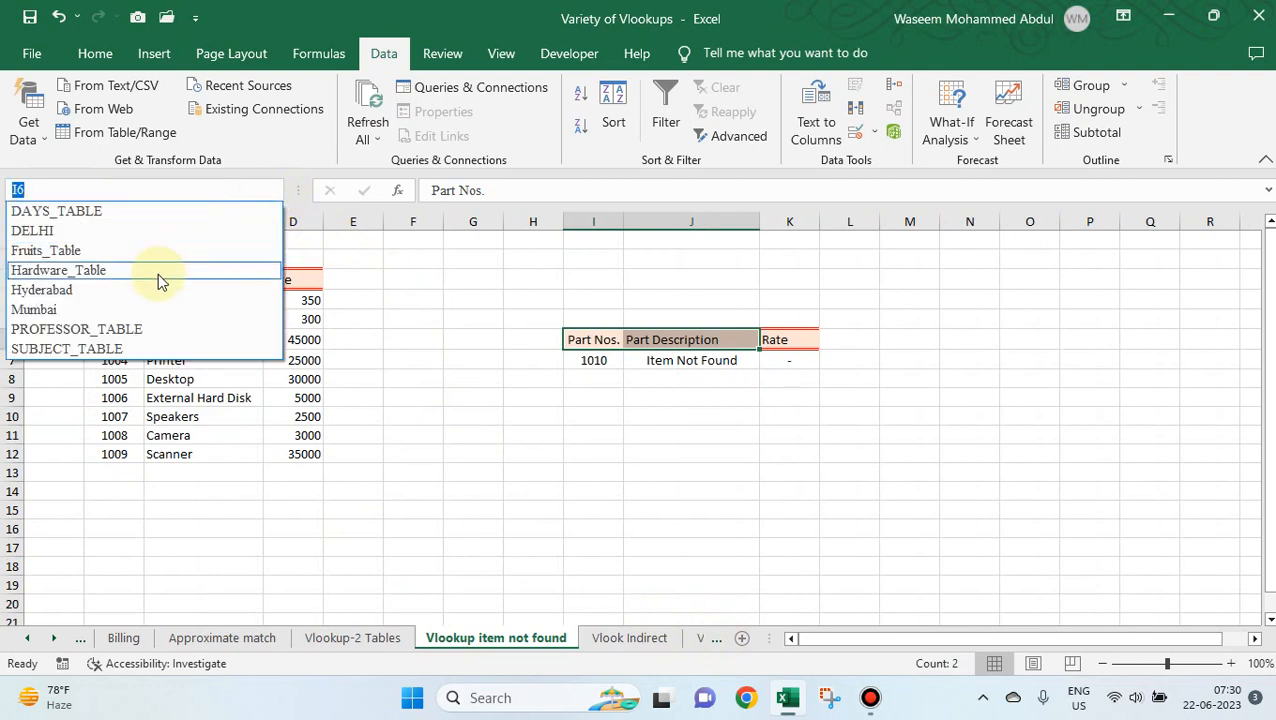
pyautogui.click(158, 273)
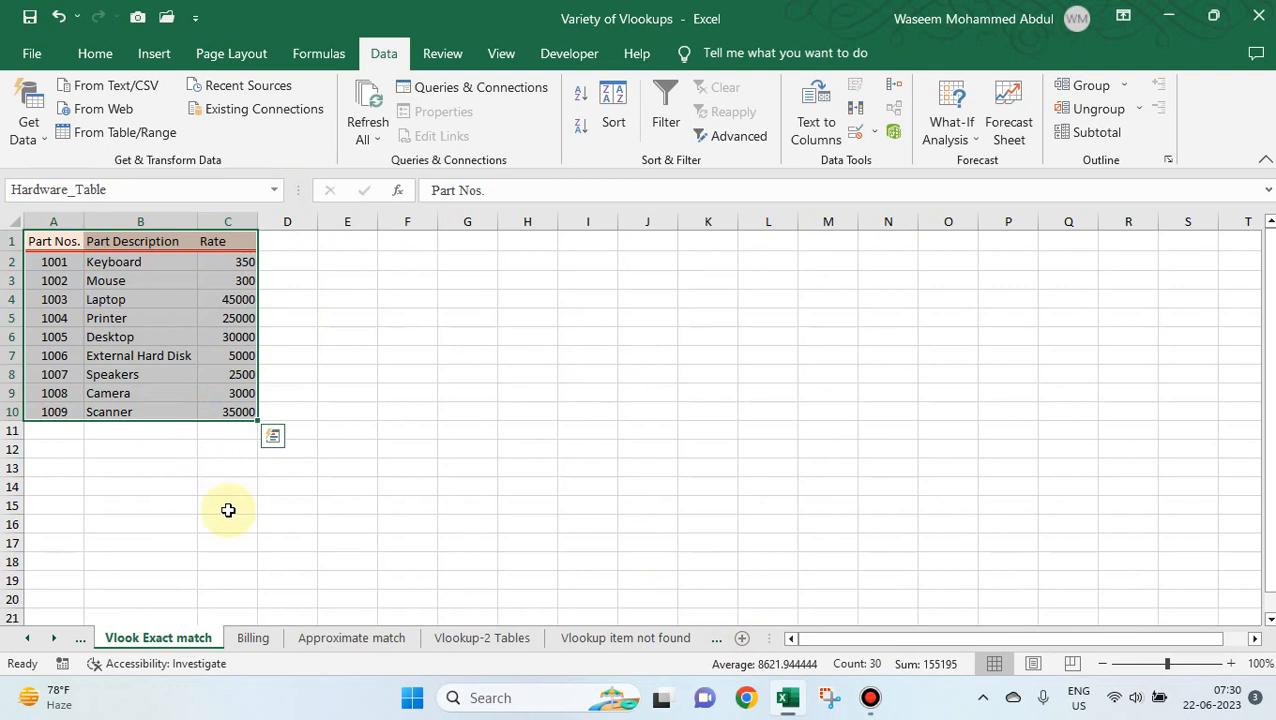
pyautogui.click(253, 638)
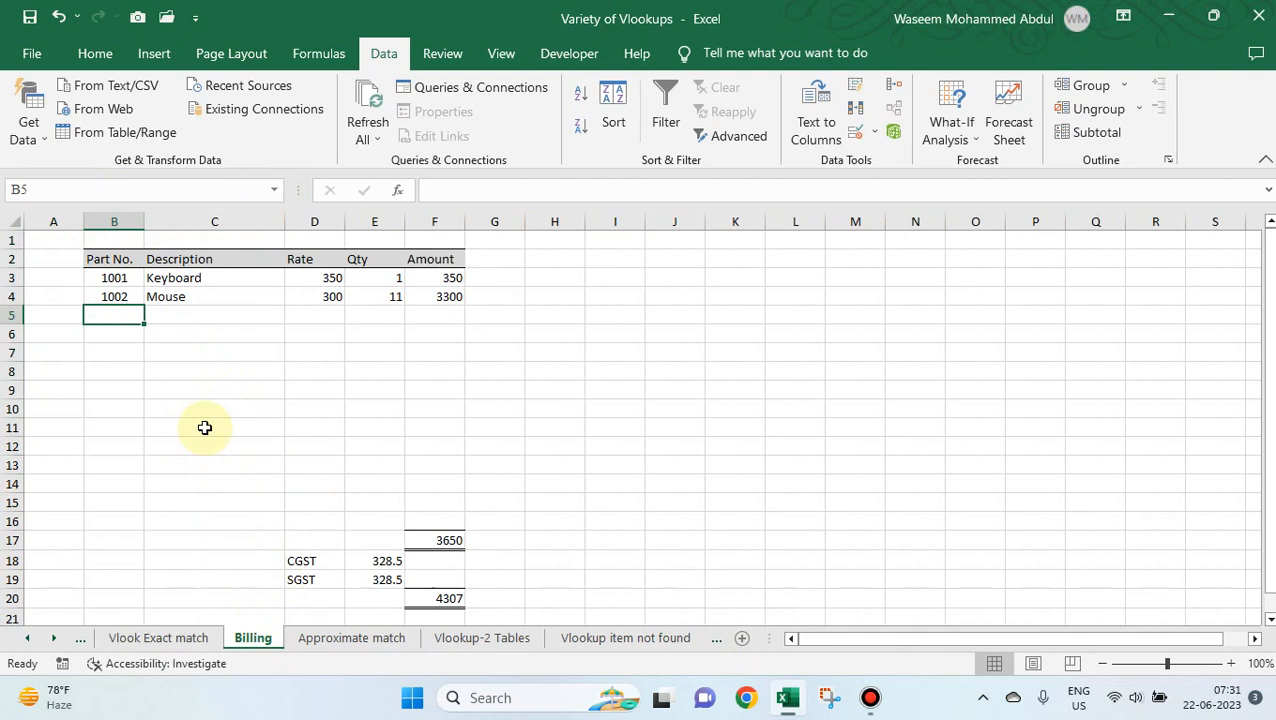
# Enter part number 1003 in row 5 so it looks up Laptop at rate 45000
pyautogui.press('Right')
pyautogui.press('Right')
pyautogui.press('Right')
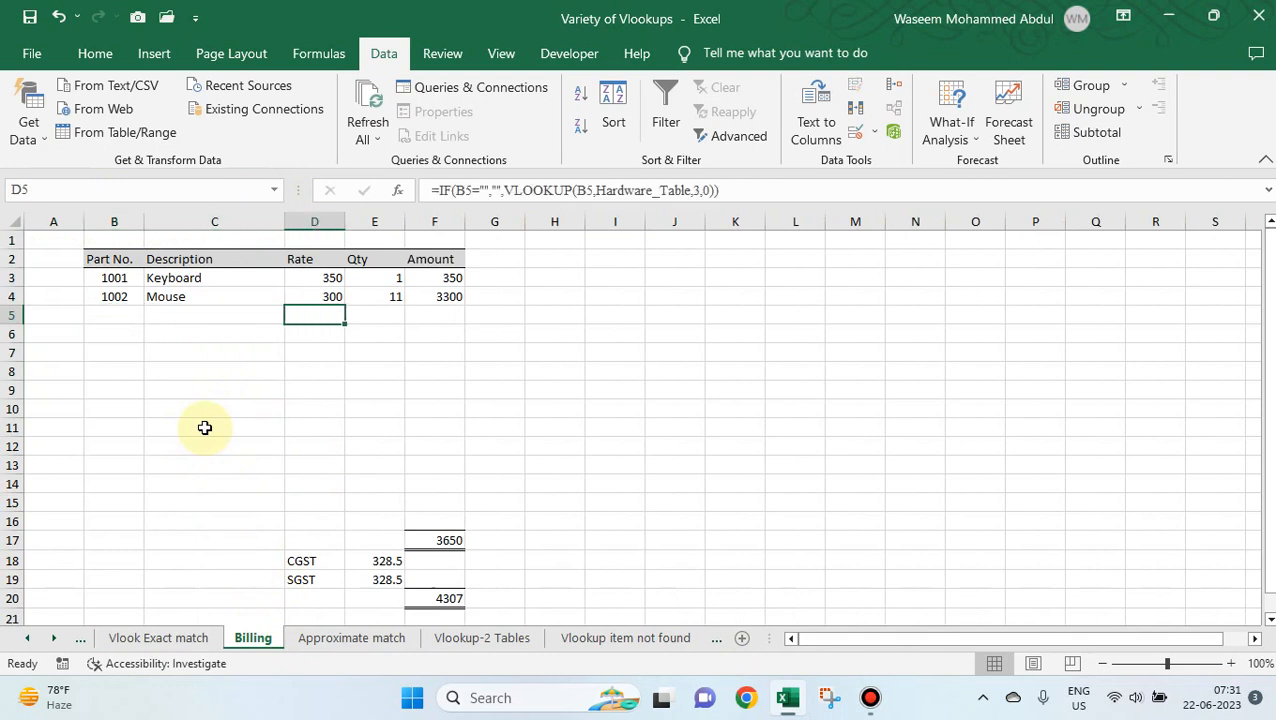
pyautogui.press('Right')
pyautogui.press('Right')
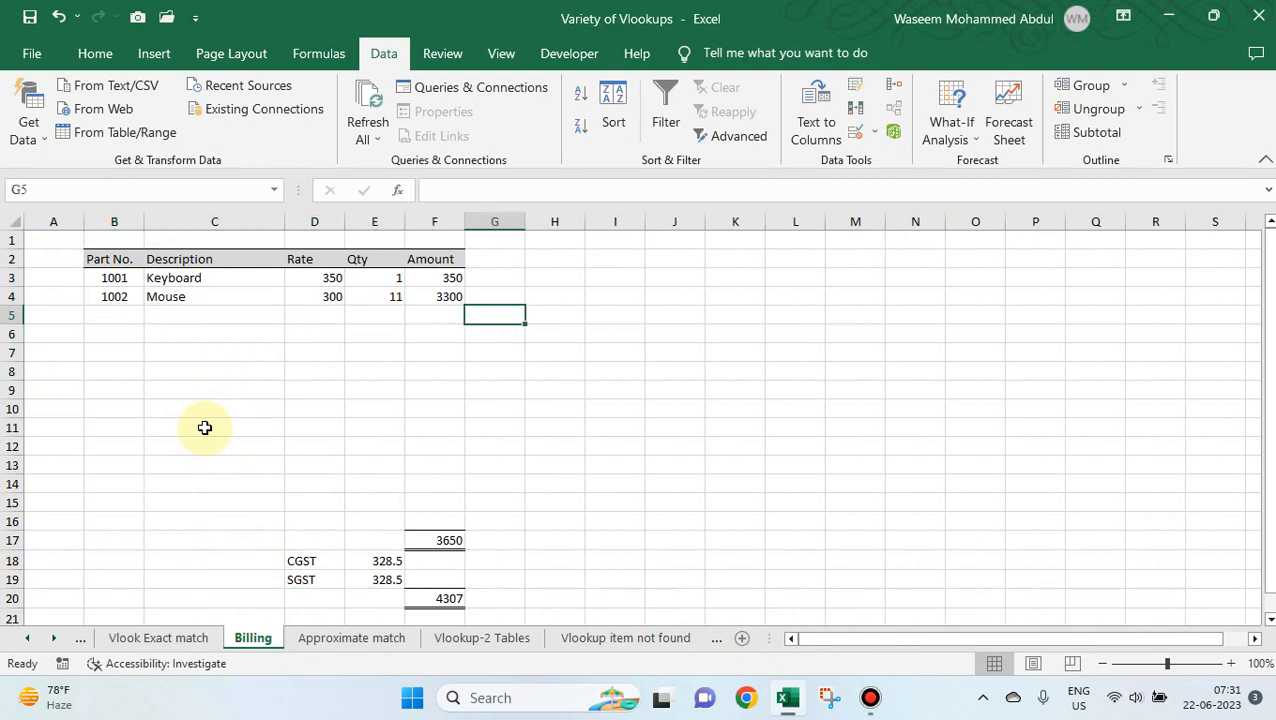
pyautogui.press('Left')
pyautogui.press('Left')
pyautogui.press('Left')
pyautogui.press('Left')
pyautogui.press('Left')
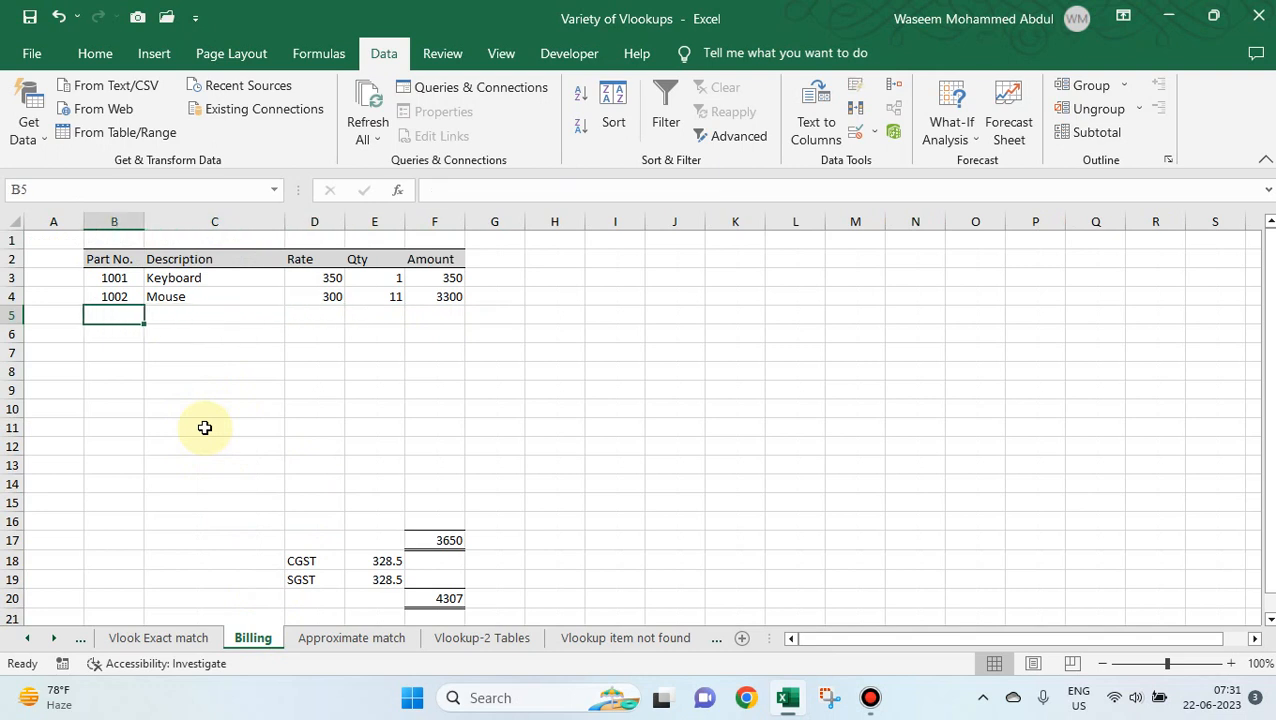
pyautogui.press('Down')
pyautogui.press('Down')
pyautogui.press('Down')
pyautogui.press('Down')
pyautogui.press('Down')
pyautogui.press('Down')
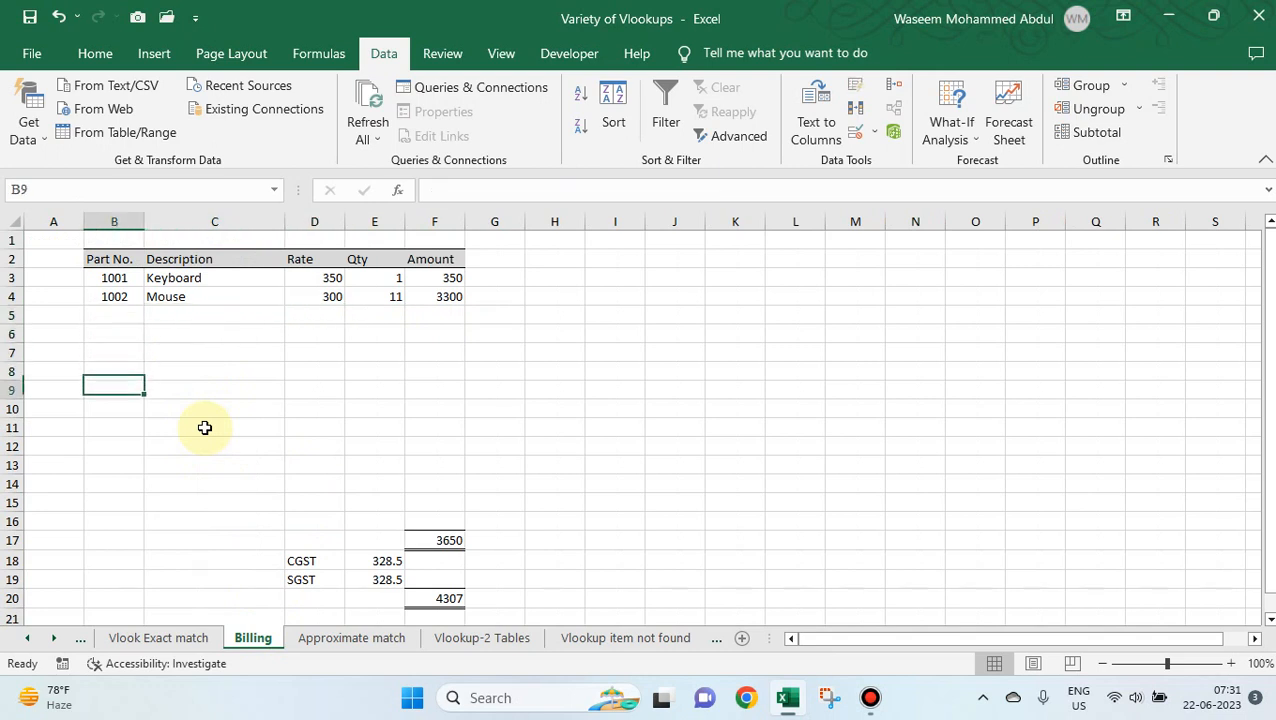
pyautogui.press('Up')
pyautogui.press('Up')
pyautogui.press('Up')
pyautogui.press('Up')
pyautogui.press('Up')
pyautogui.press('Up')
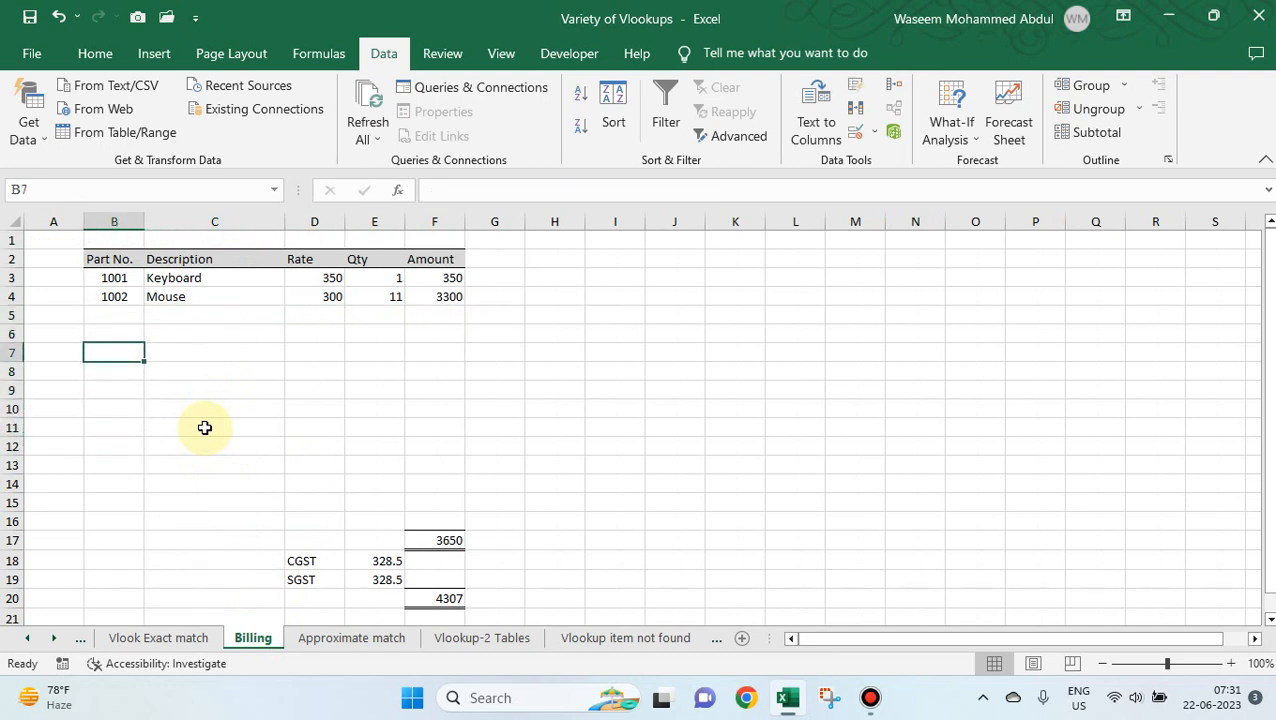
pyautogui.press('Right')
pyautogui.press('Right')
pyautogui.press('Right')
pyautogui.press('Left')
pyautogui.press('Left')
pyautogui.press('Left')
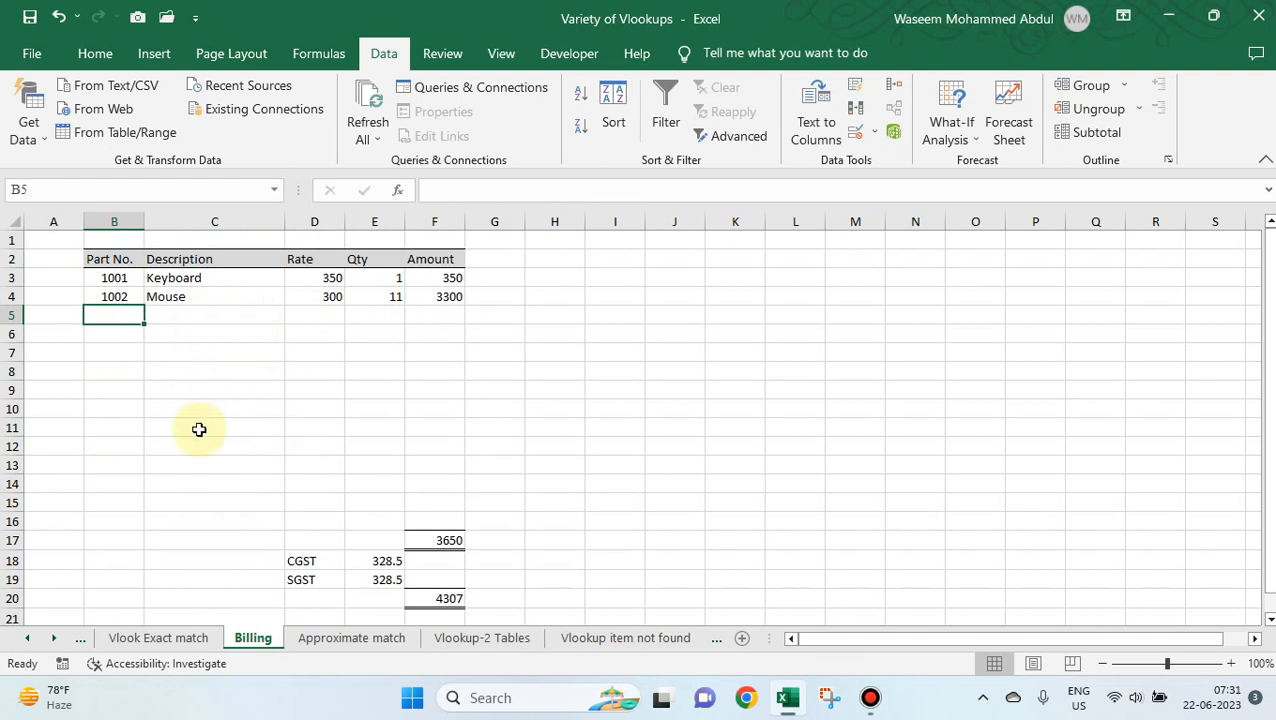
pyautogui.write('1003')
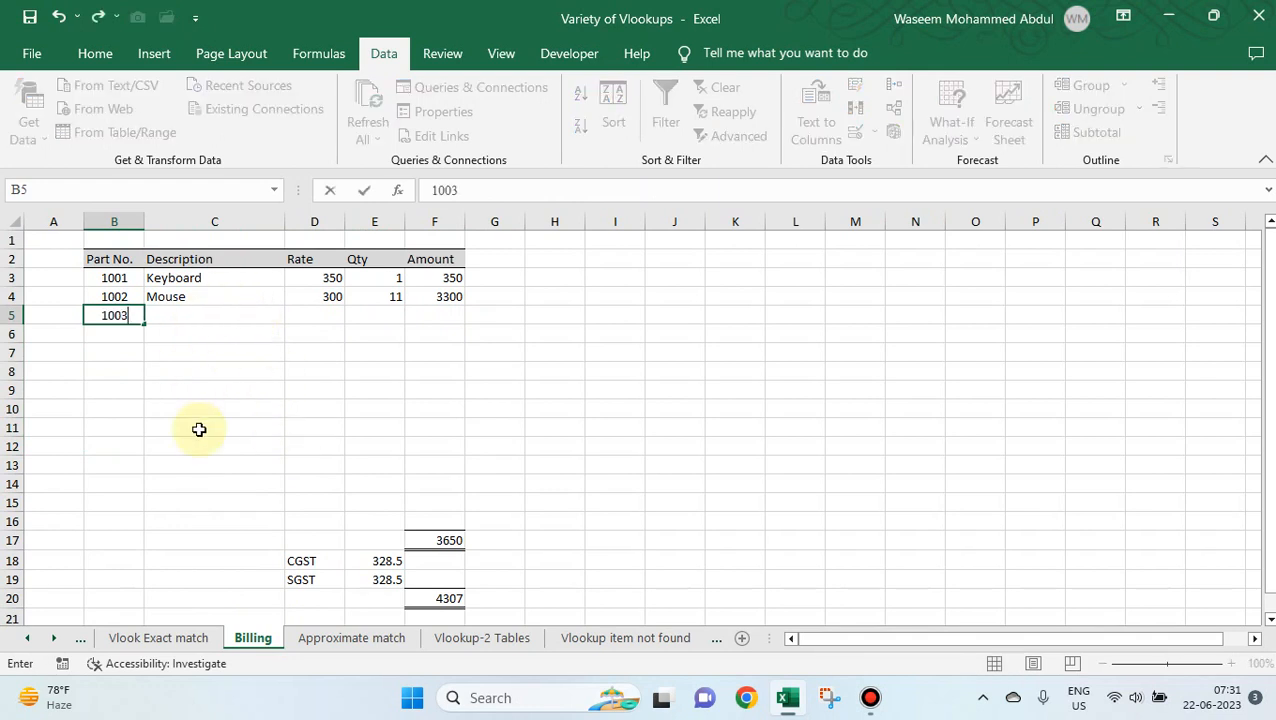
pyautogui.press('Tab')
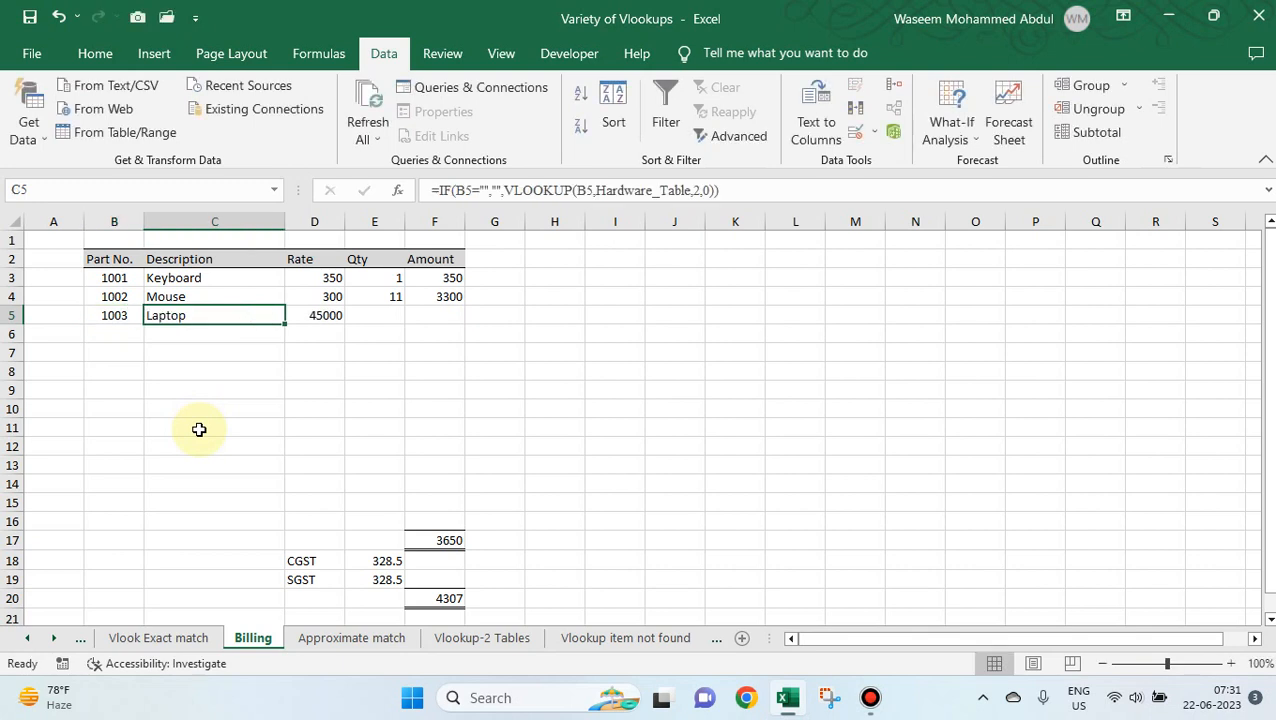
# Compare row 5's description, rate and Amount formulas, then select the Description and Rate columns
pyautogui.press('Up')
pyautogui.press('Down')
pyautogui.press('Right')
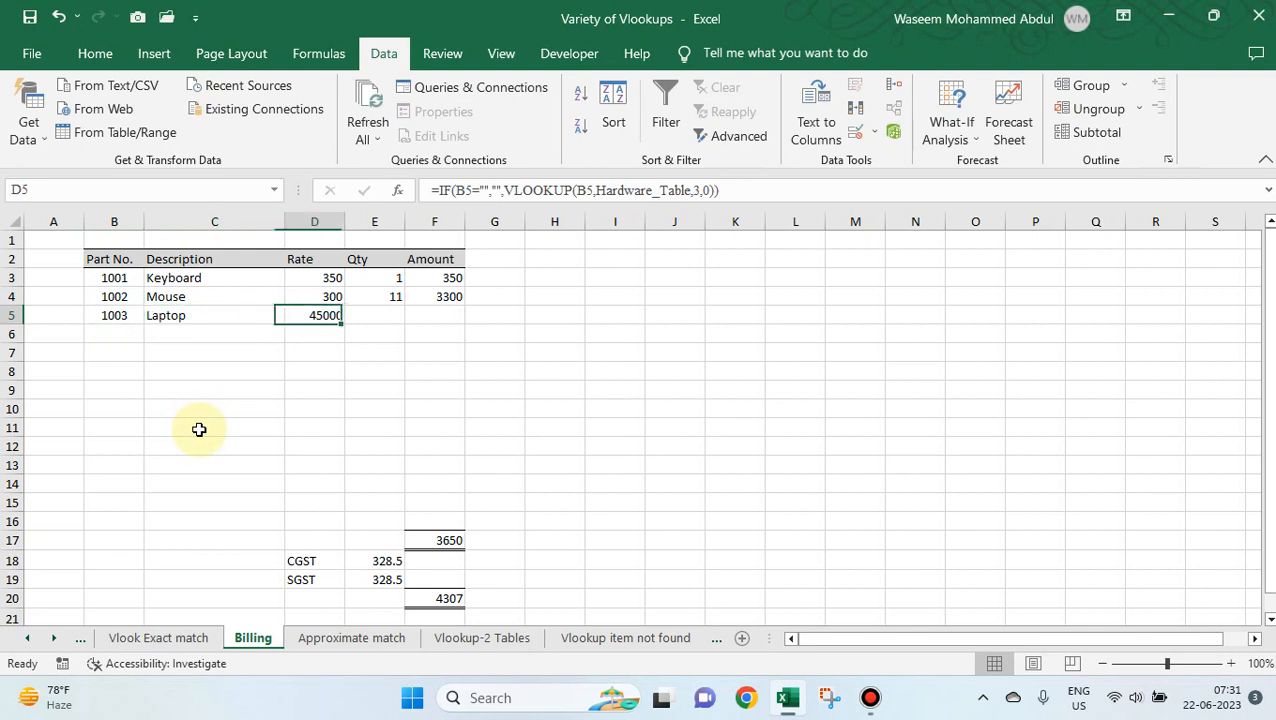
pyautogui.press('Left')
pyautogui.press('Right')
pyautogui.press('Left')
pyautogui.press('Right')
pyautogui.press('Left')
pyautogui.press('Right')
pyautogui.press('Right')
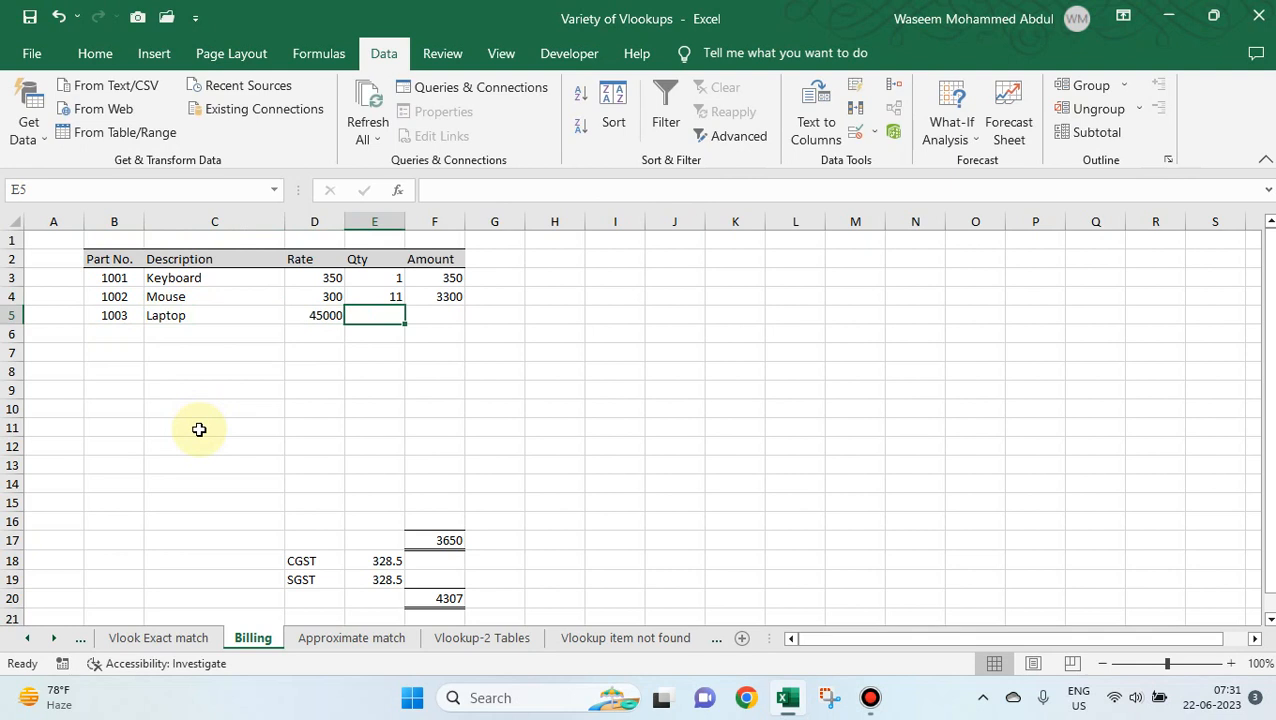
pyautogui.press('Right')
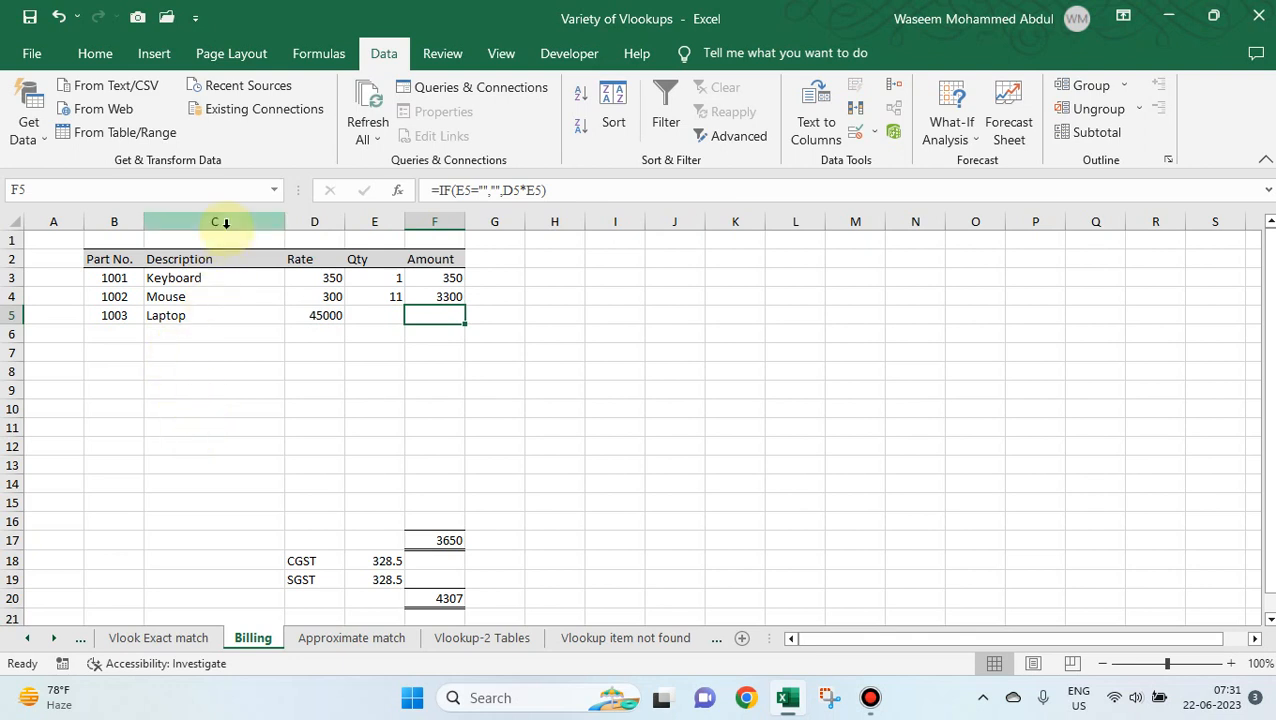
pyautogui.moveTo(226, 221); pyautogui.dragTo(300, 226)
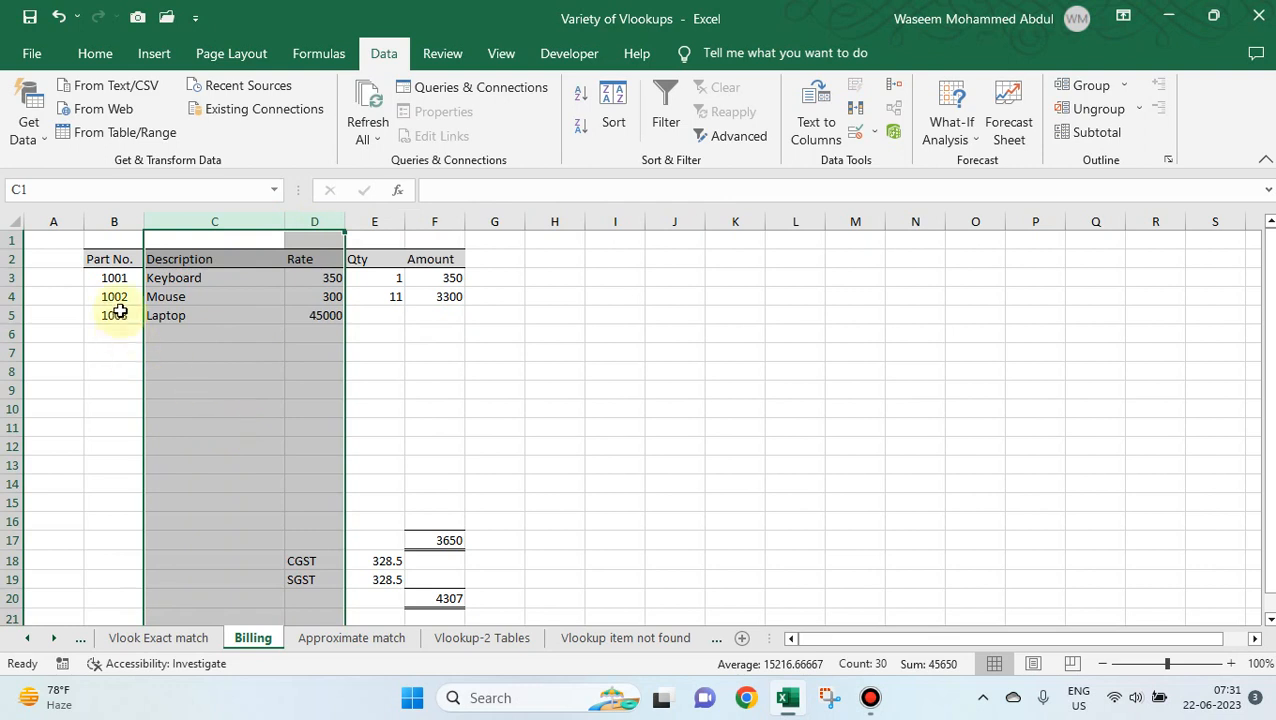
# Unlock the Part No. column B on the Format Cells Protection tab
pyautogui.click(117, 221)
pyautogui.moveTo(117, 221); pyautogui.dragTo(125, 305)
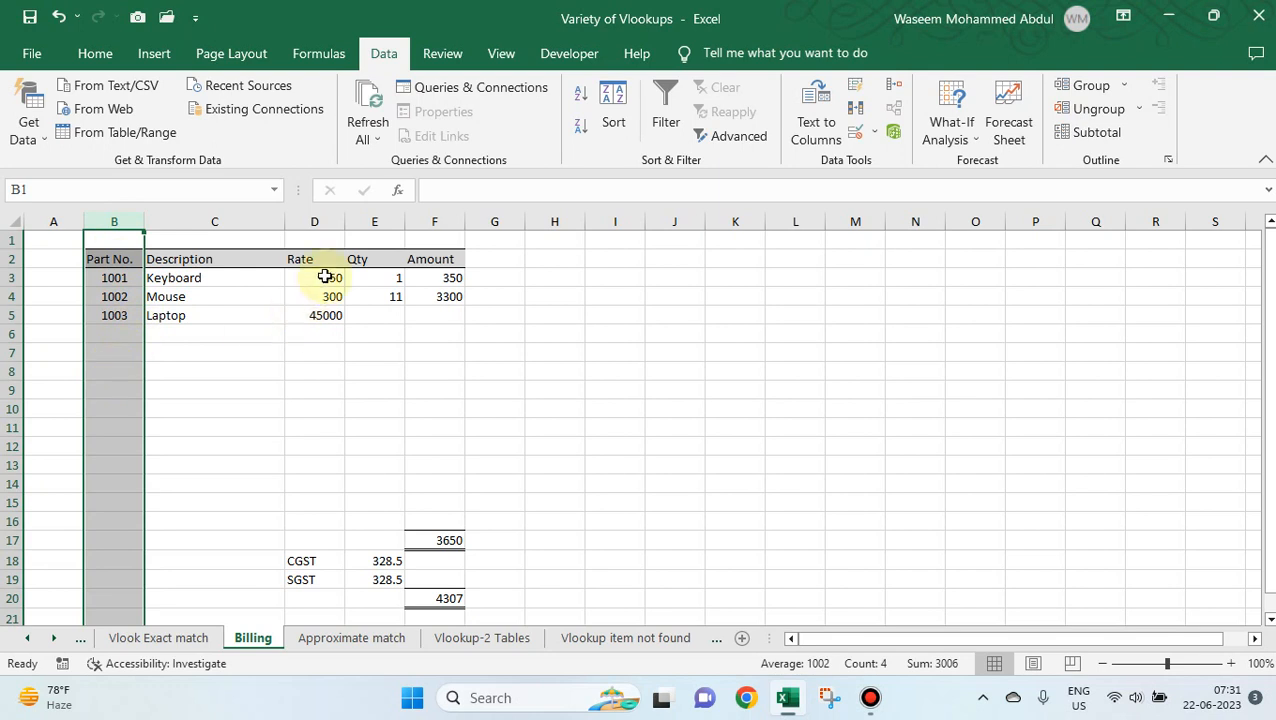
pyautogui.click(366, 221)
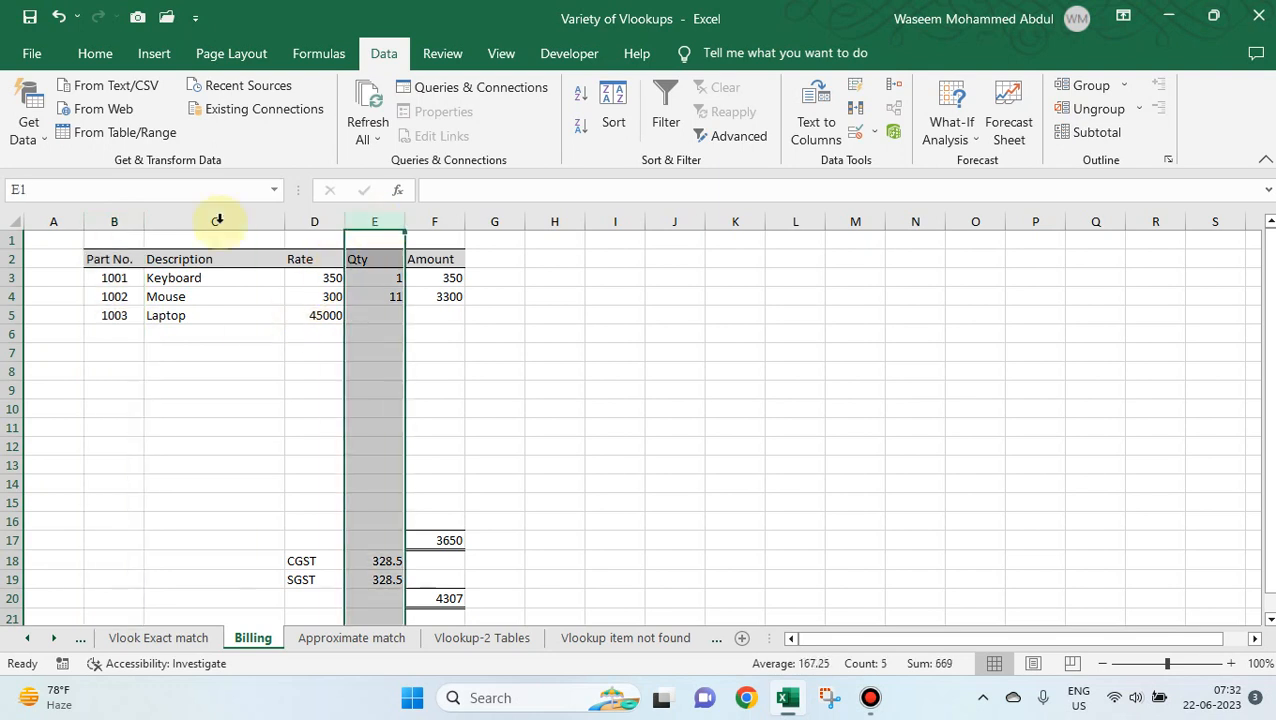
pyautogui.click(95, 221)
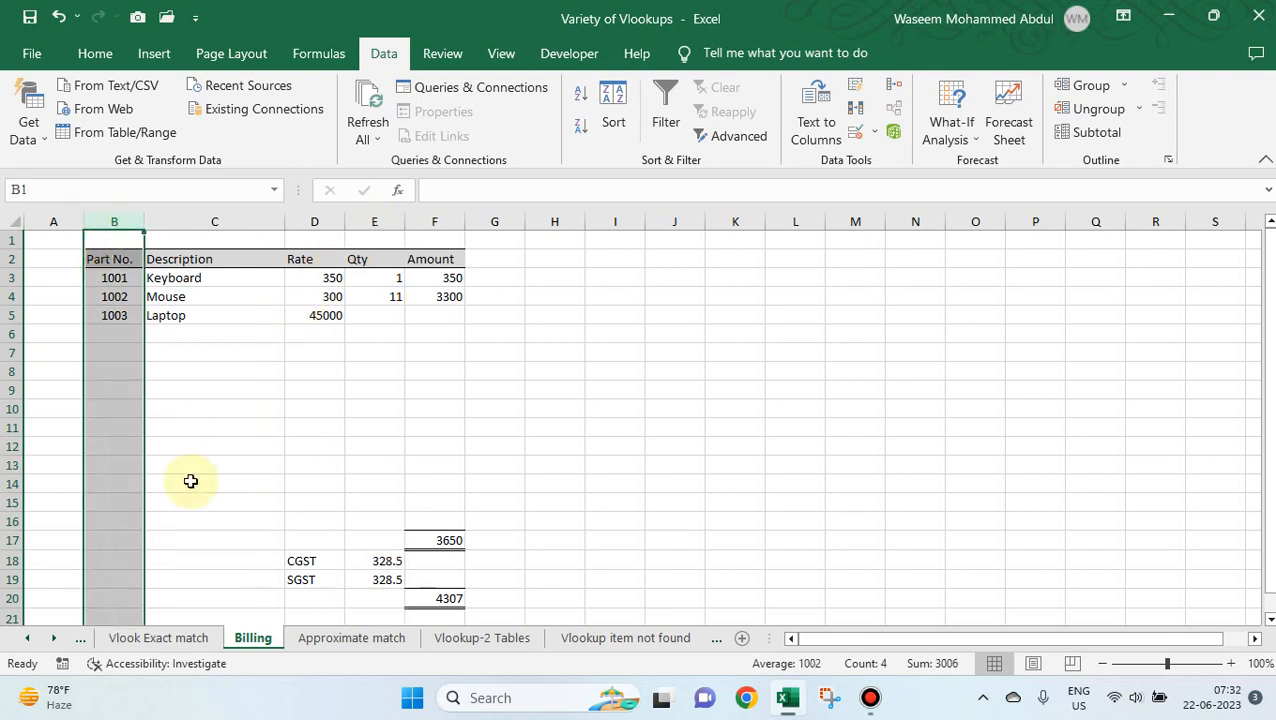
pyautogui.hotkey('ctrl', '1')
pyautogui.click(1064, 193)
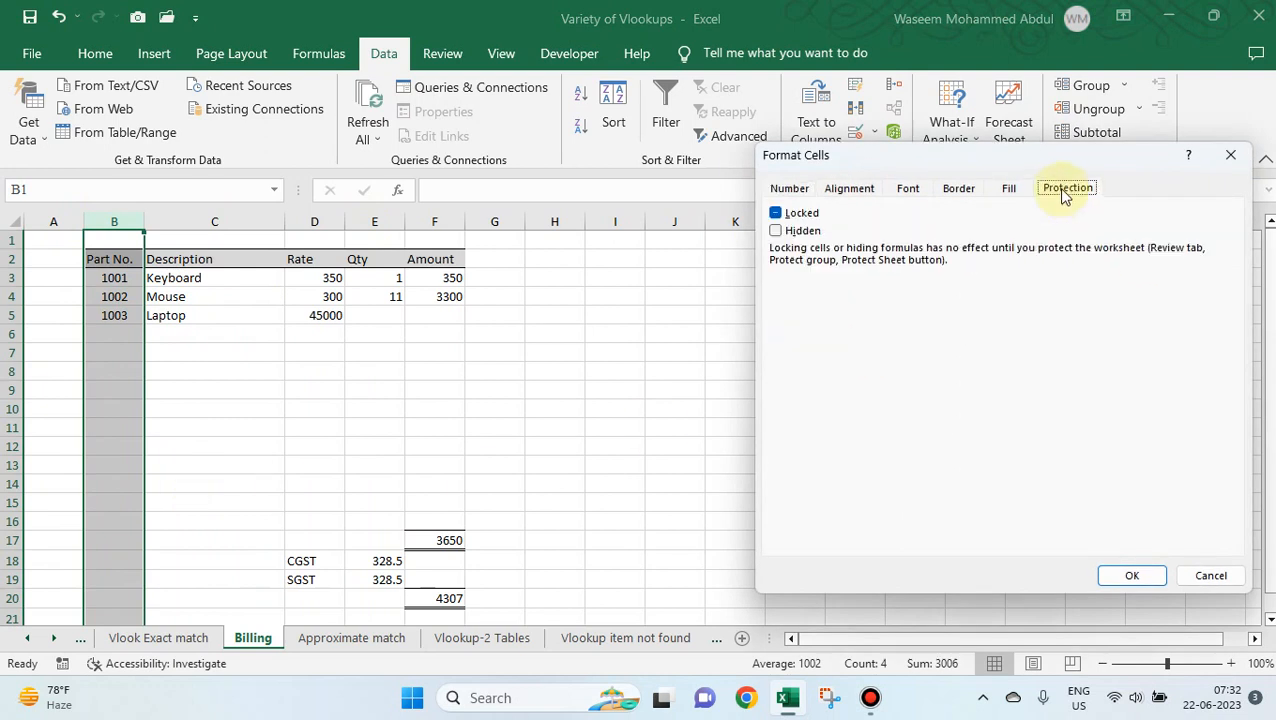
pyautogui.click(776, 214)
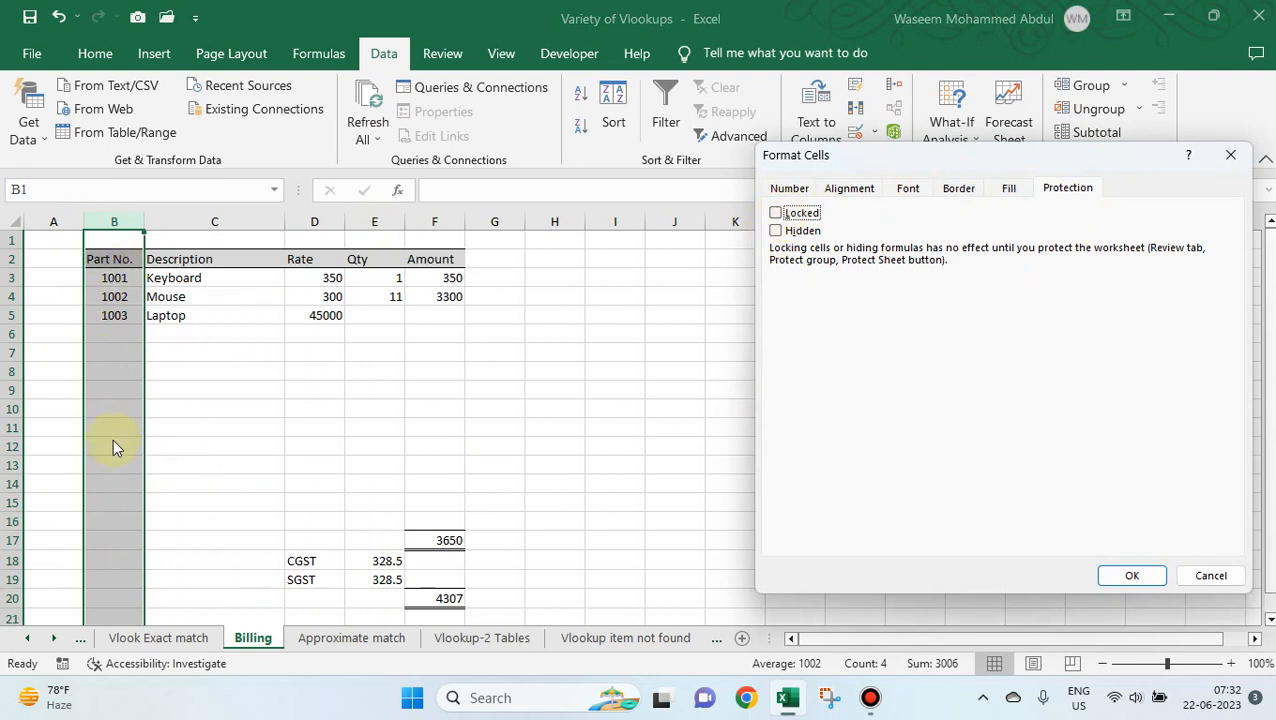
pyautogui.click(1128, 578)
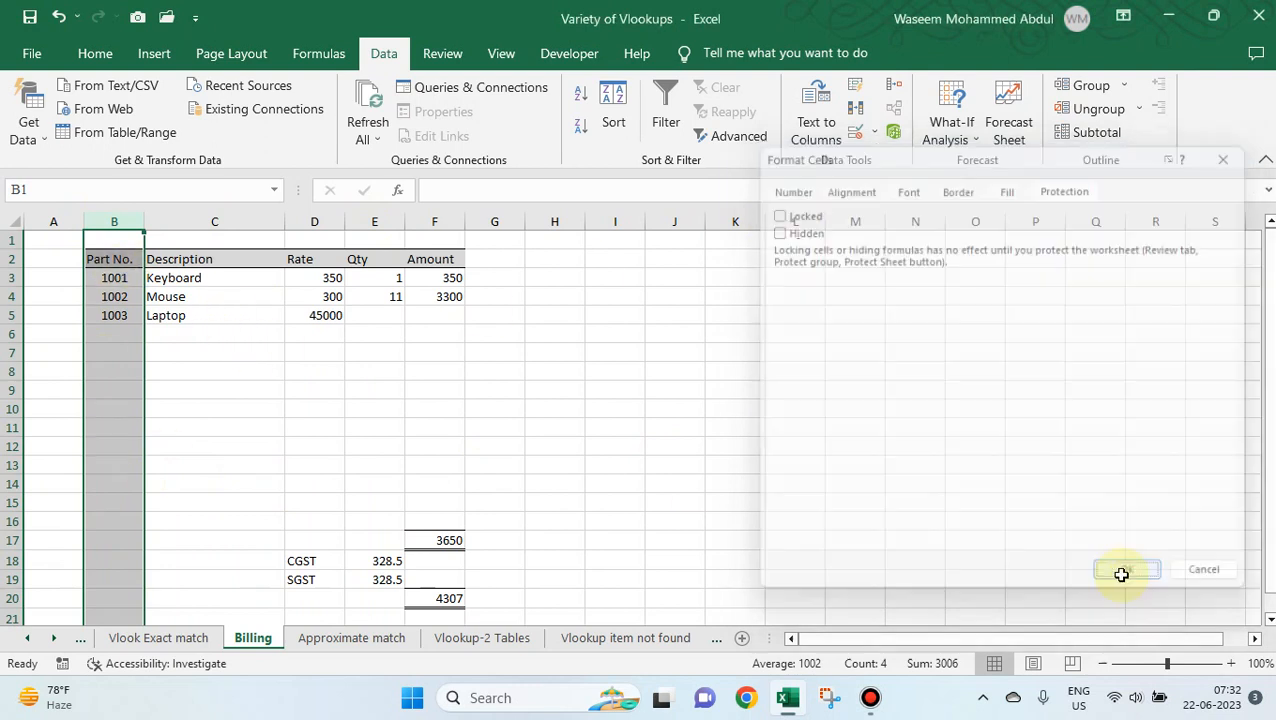
# Unlock the Qty column E the same way, then deselect it
pyautogui.click(388, 221)
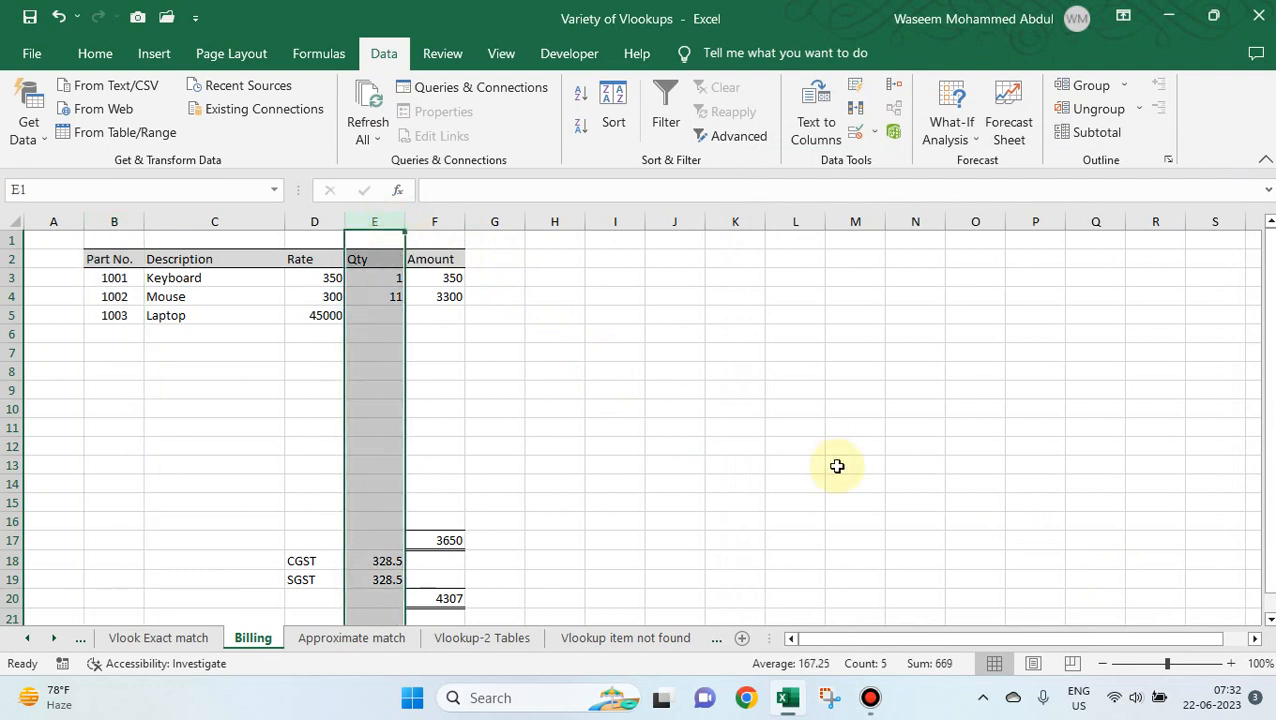
pyautogui.hotkey('ctrl', '1')
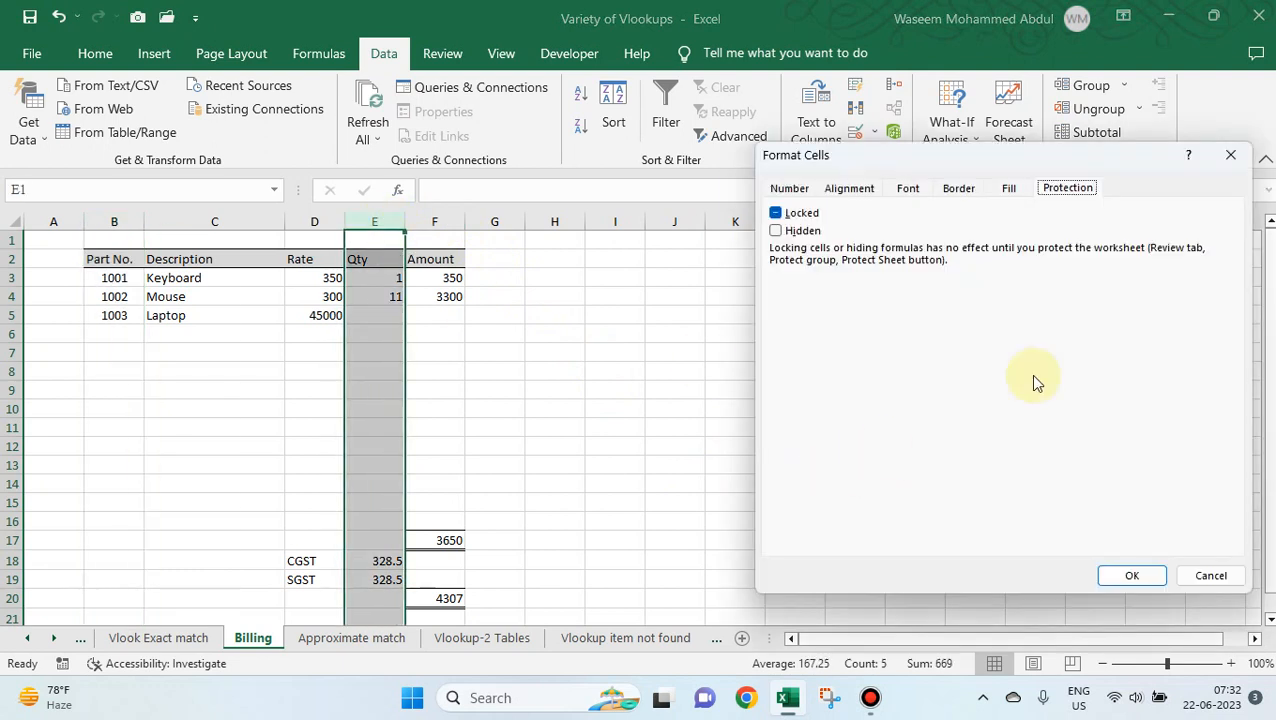
pyautogui.click(776, 214)
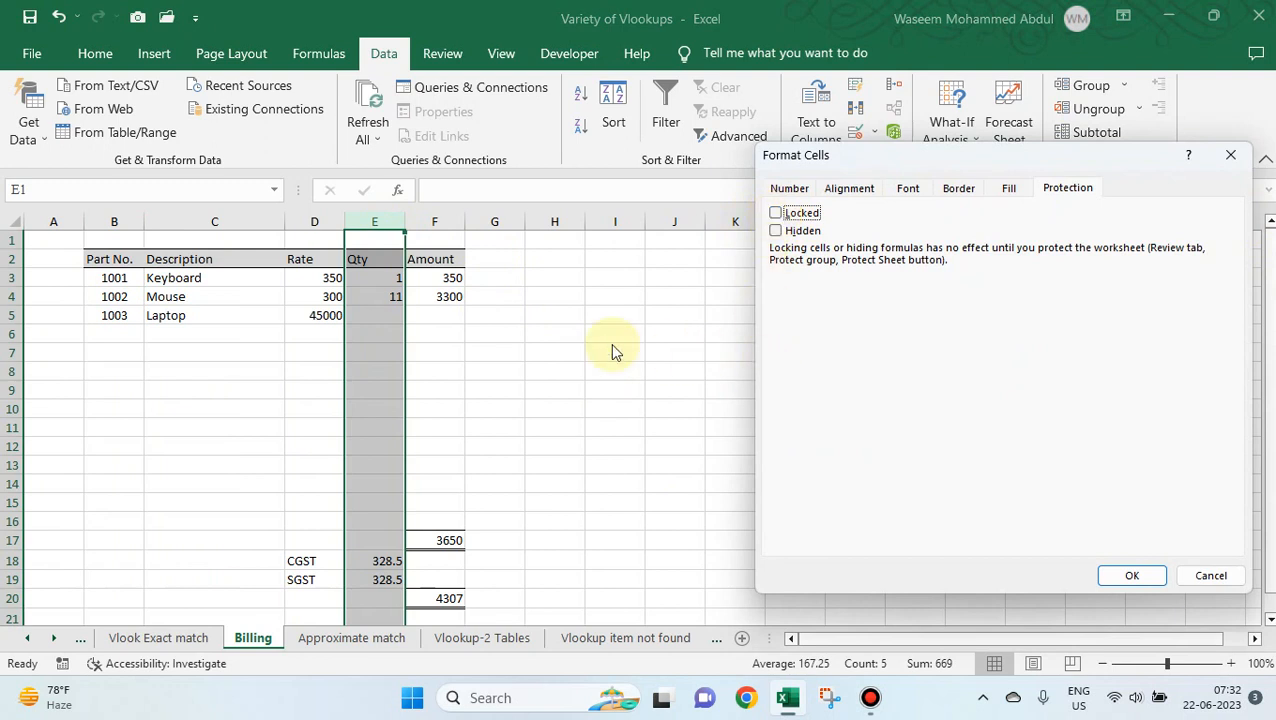
pyautogui.click(1134, 573)
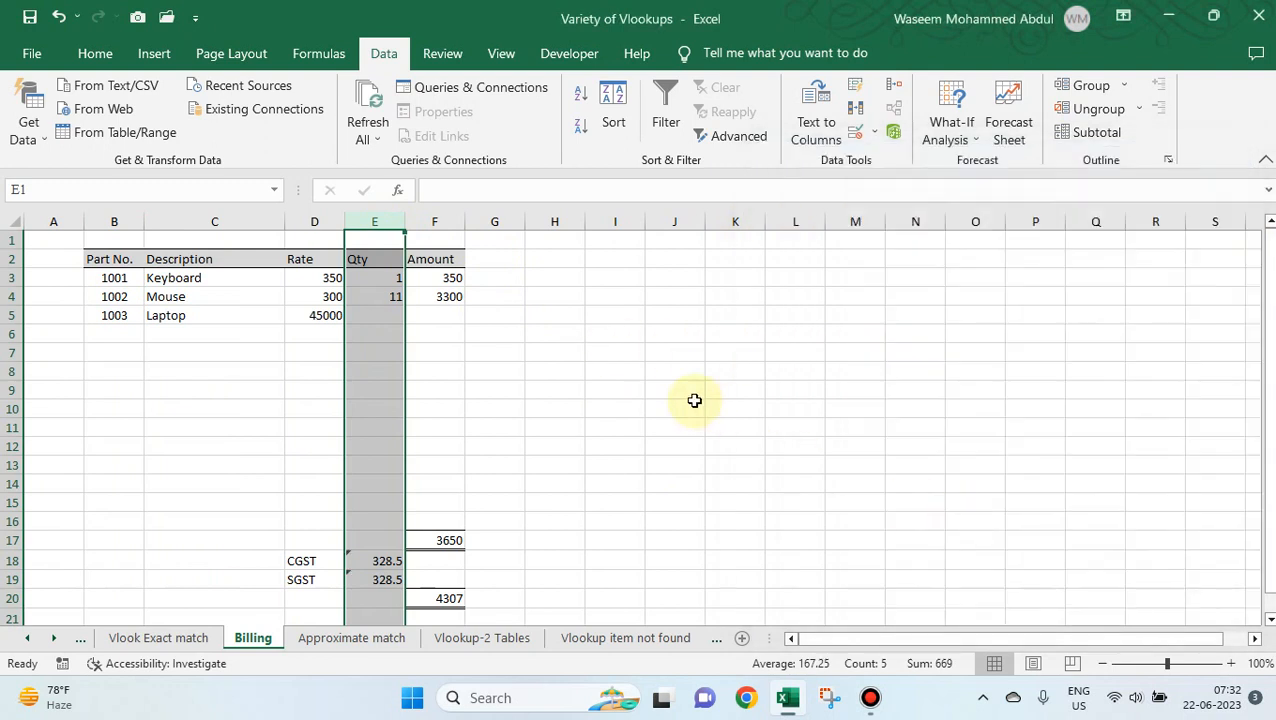
pyautogui.click(714, 372)
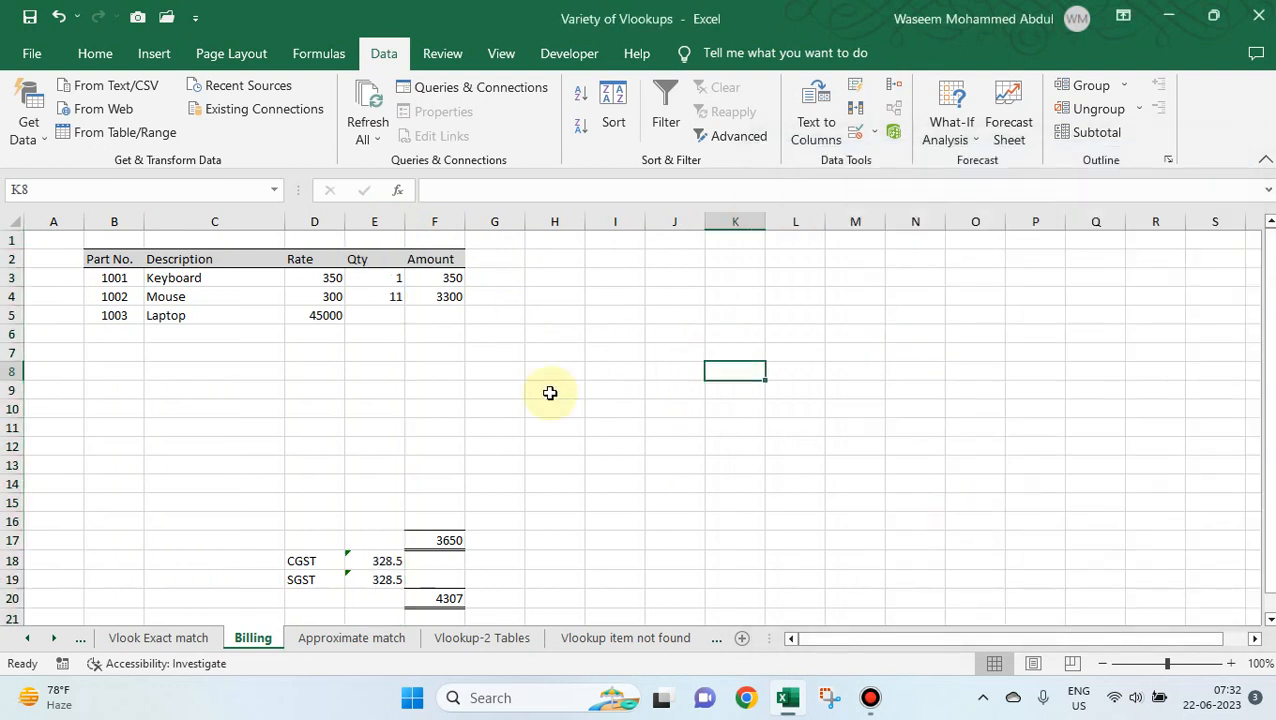
# Protect the Billing sheet from the Review tab with a password entered and confirmed
pyautogui.click(443, 55)
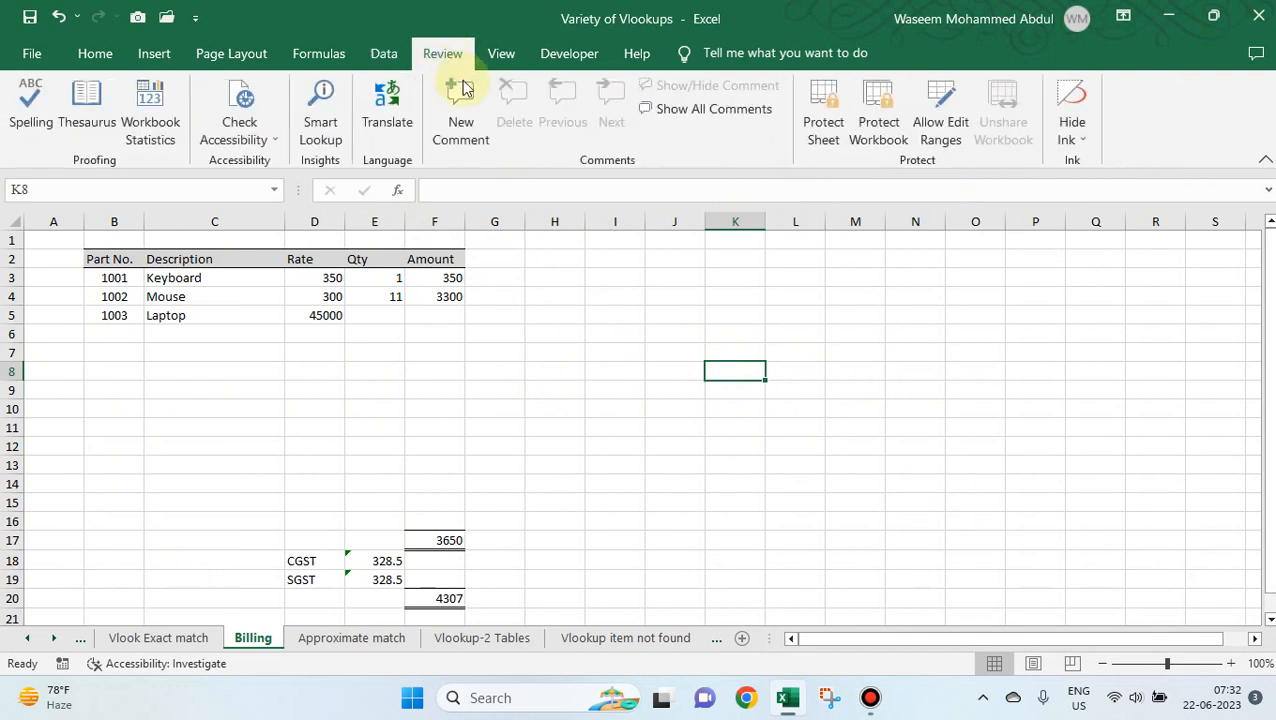
pyautogui.click(815, 127)
pyautogui.write('1')
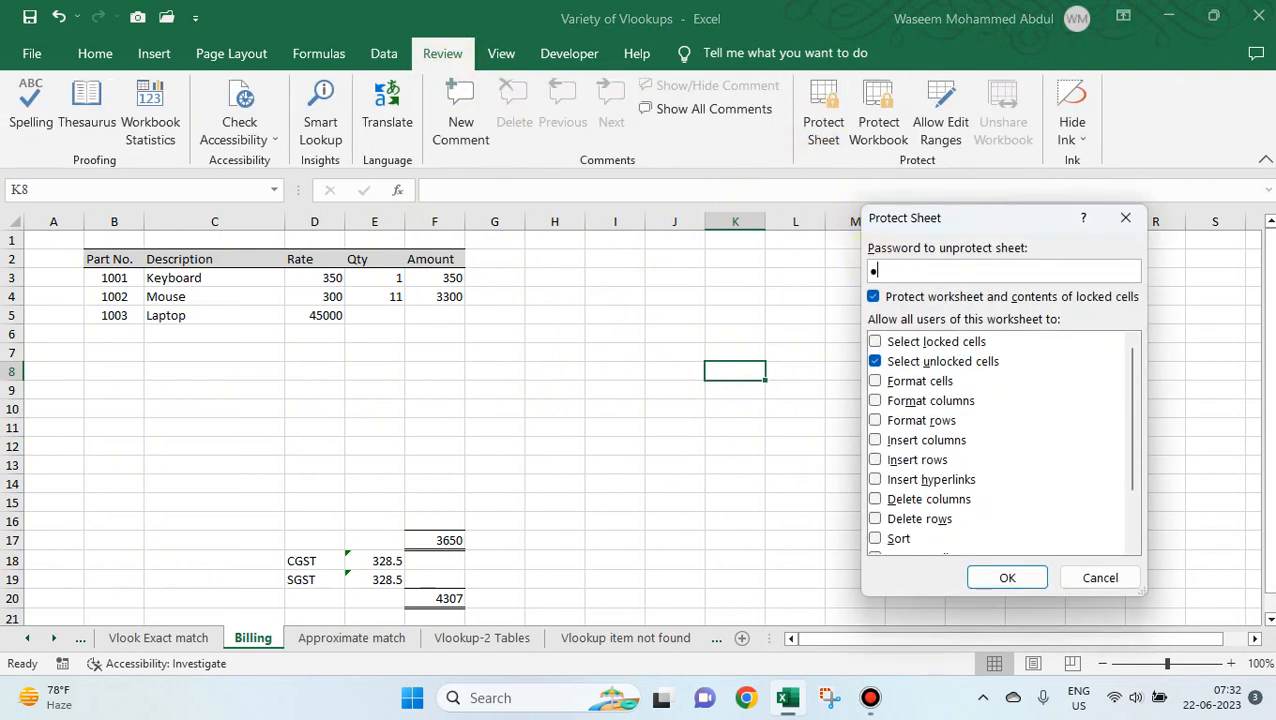
pyautogui.press('Return')
pyautogui.write('1')
pyautogui.press('Return')
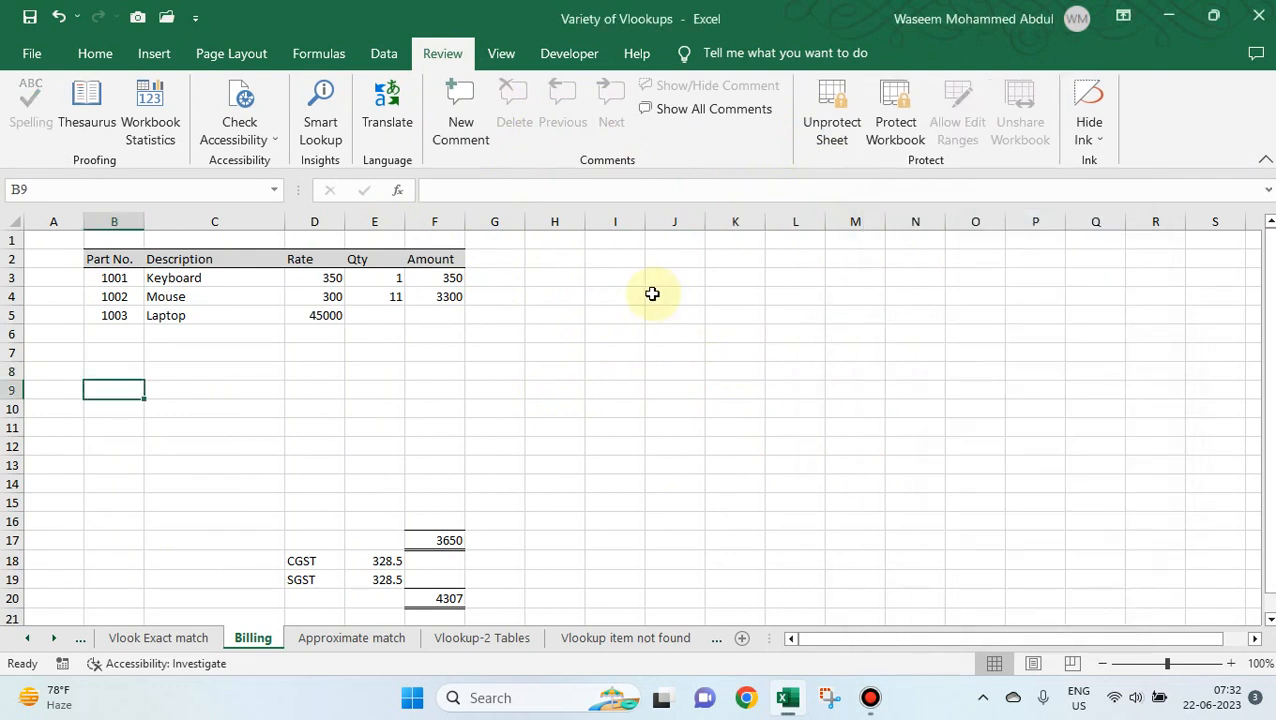
pyautogui.press('Up')
pyautogui.press('Up')
pyautogui.press('Up')
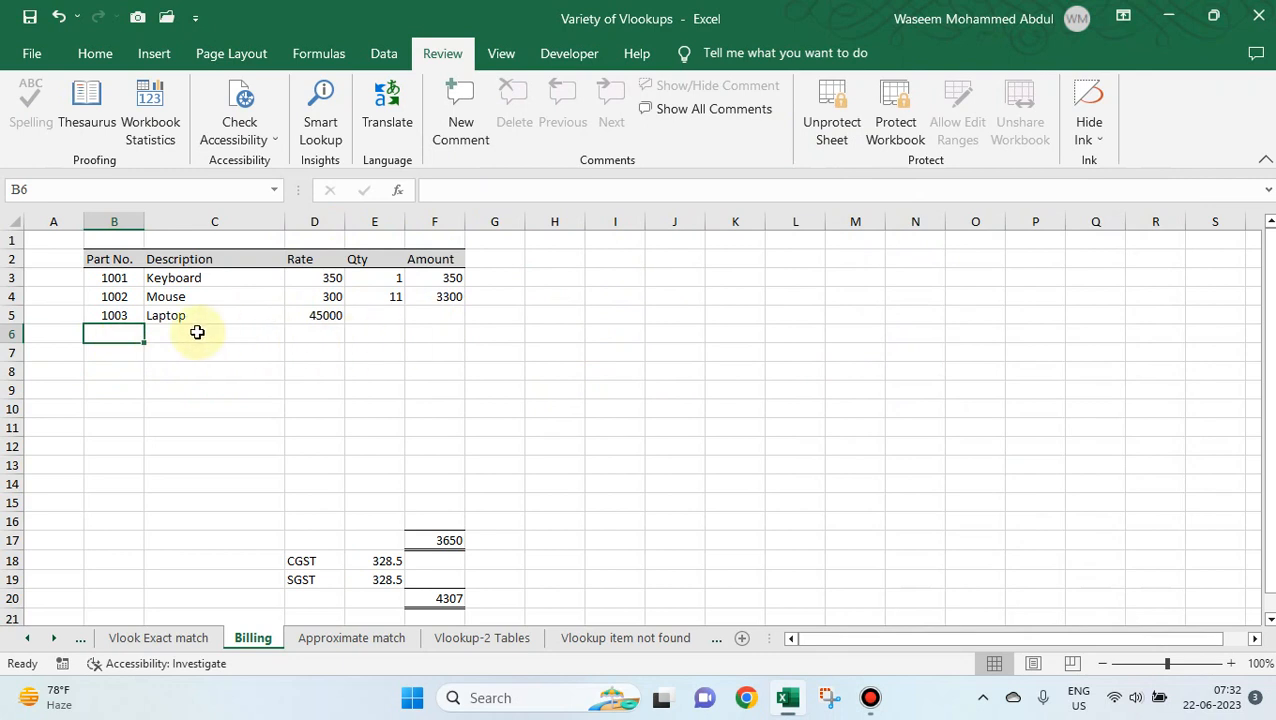
# Bill Printer 1004 (qty 2), External Hard Disk 1006 (qty 1) and Speakers 1007 (qty 1) in rows 5–7
pyautogui.click(106, 314)
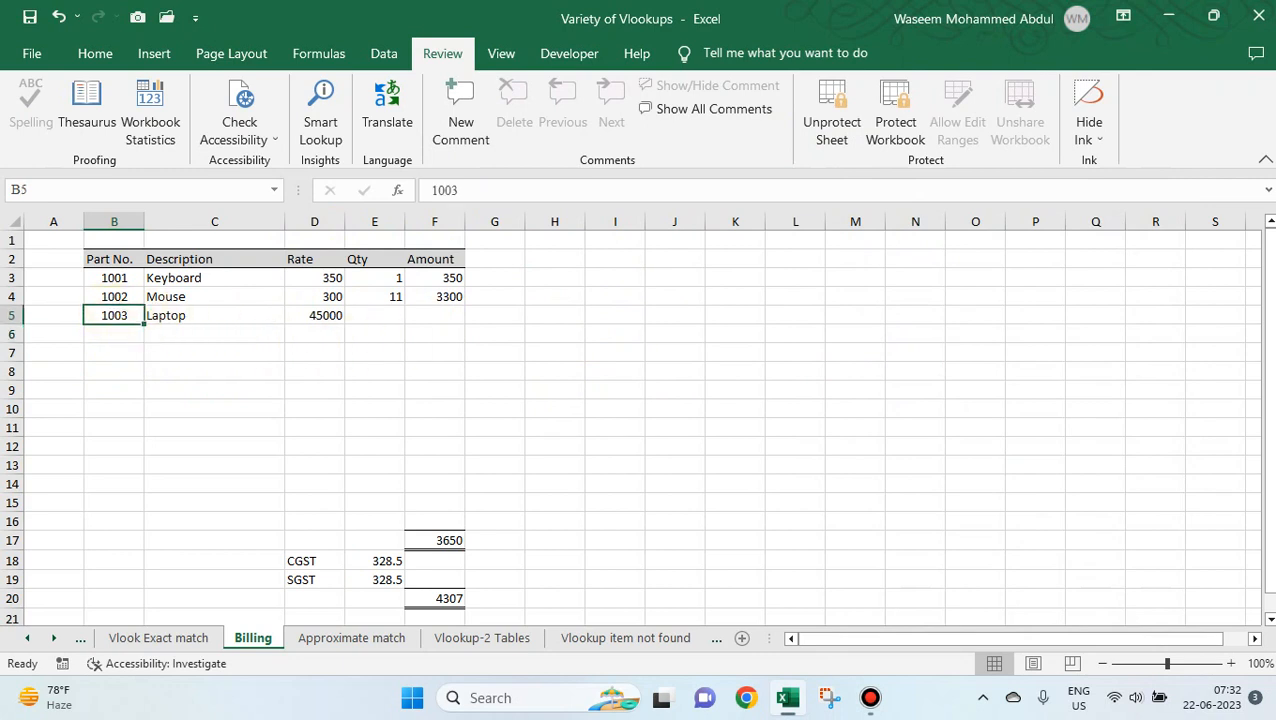
pyautogui.write('100')
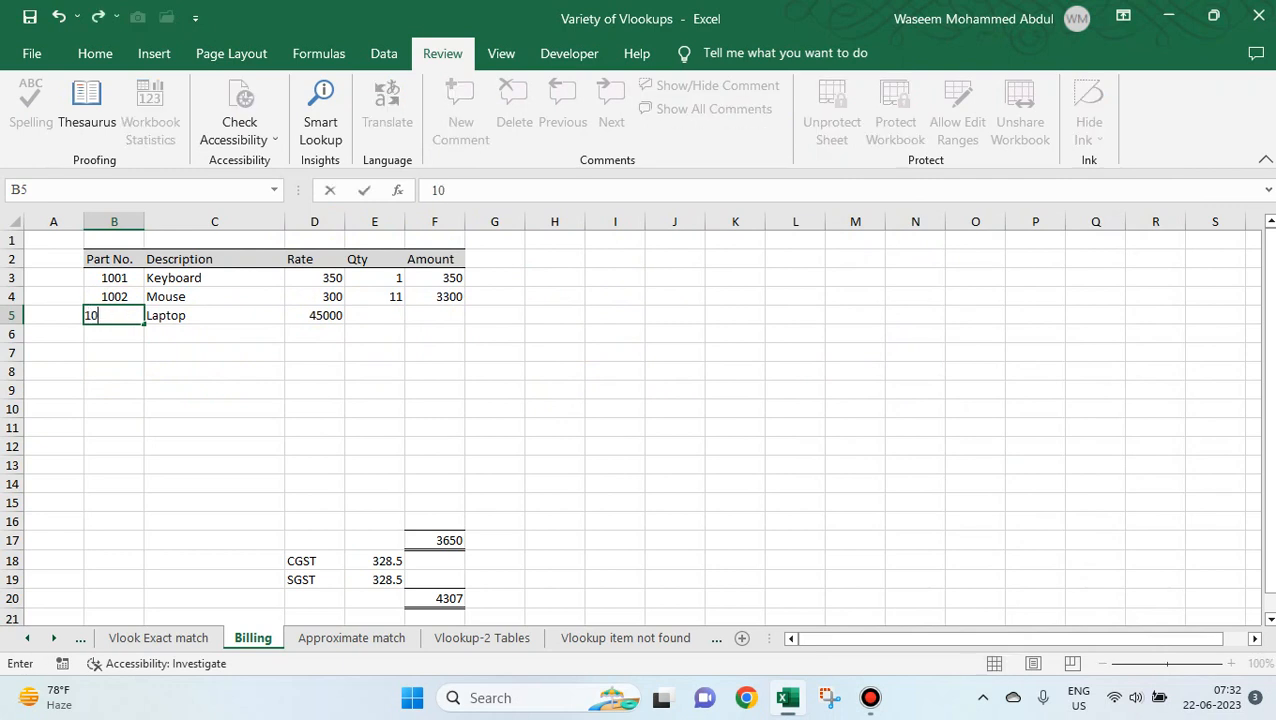
pyautogui.press('Tab')
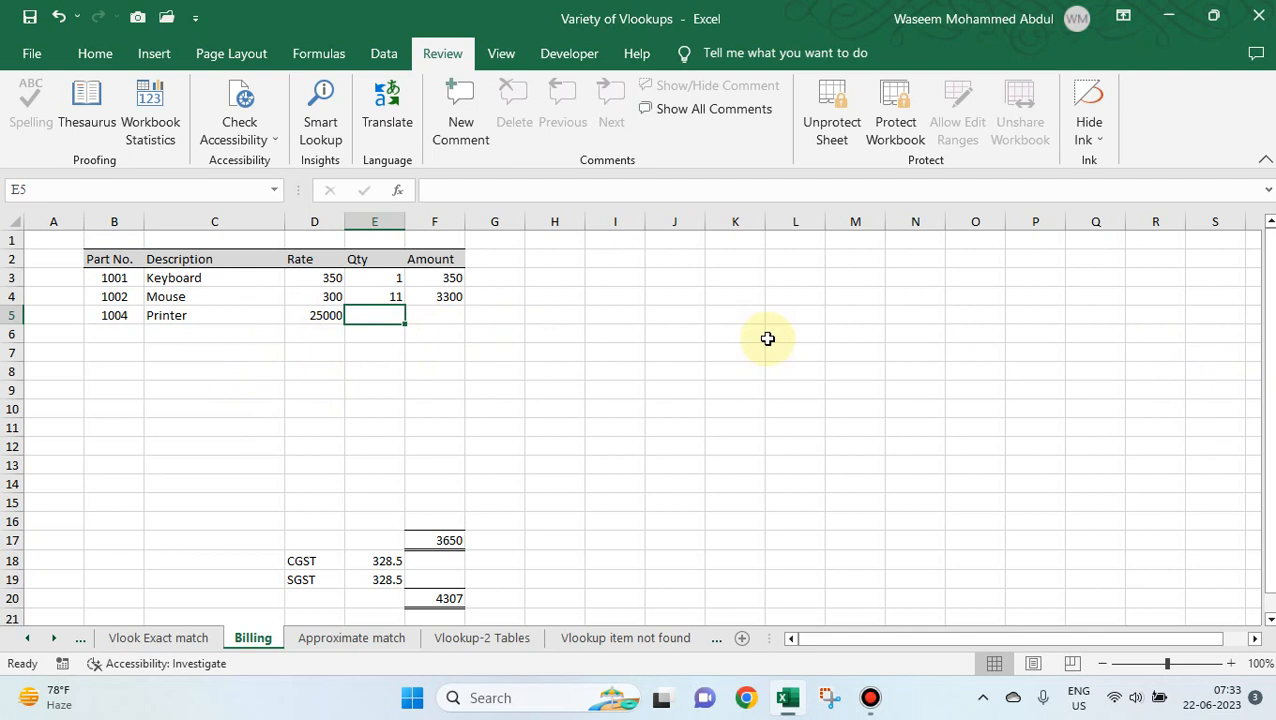
pyautogui.write('2')
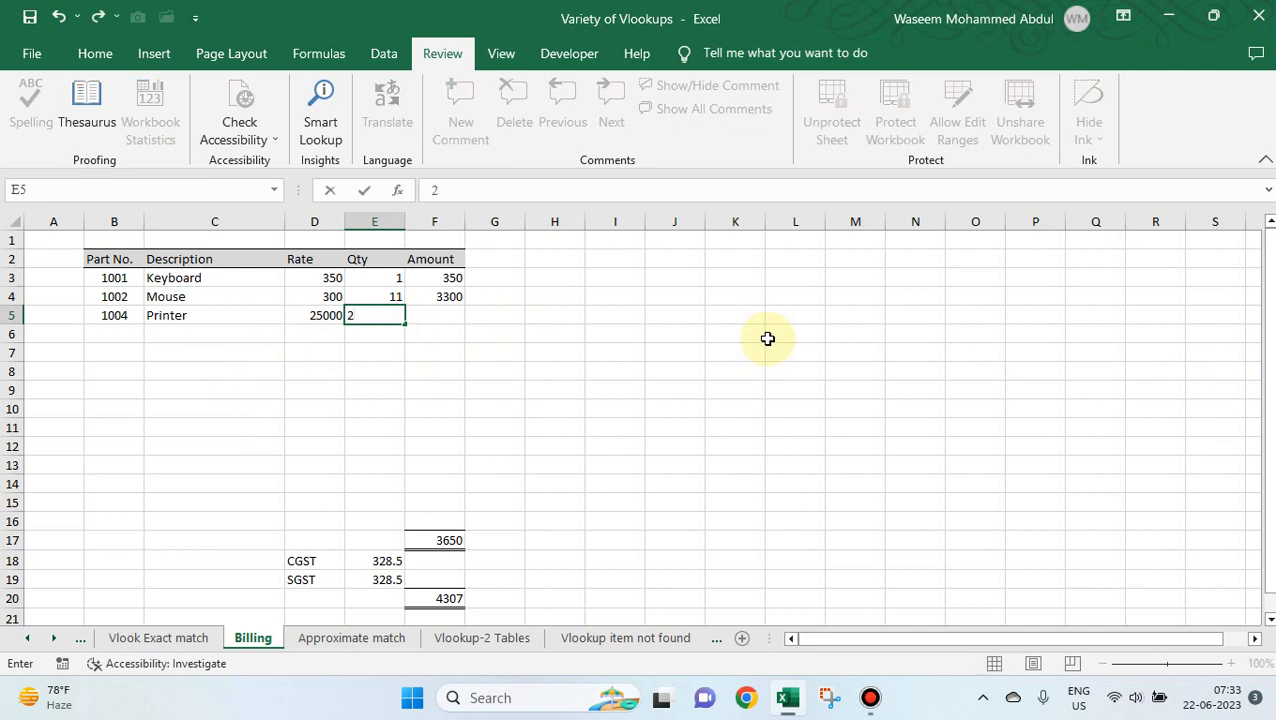
pyautogui.press('Return')
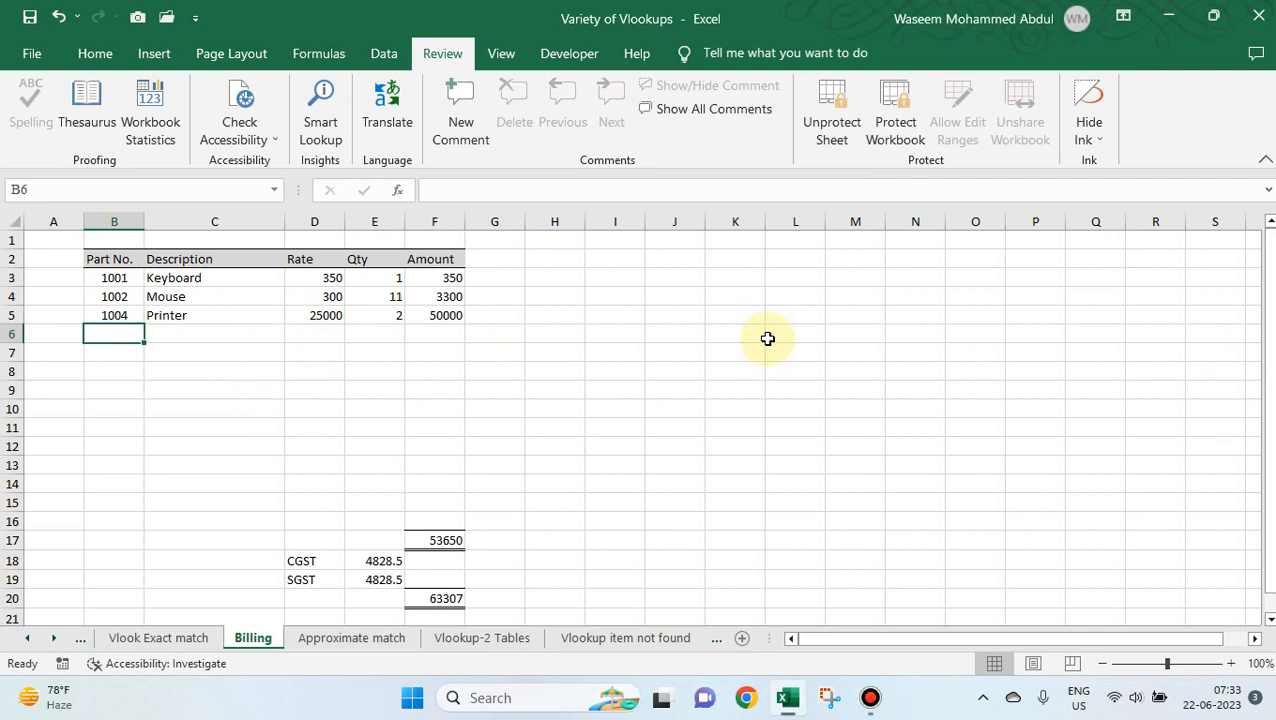
pyautogui.write('100')
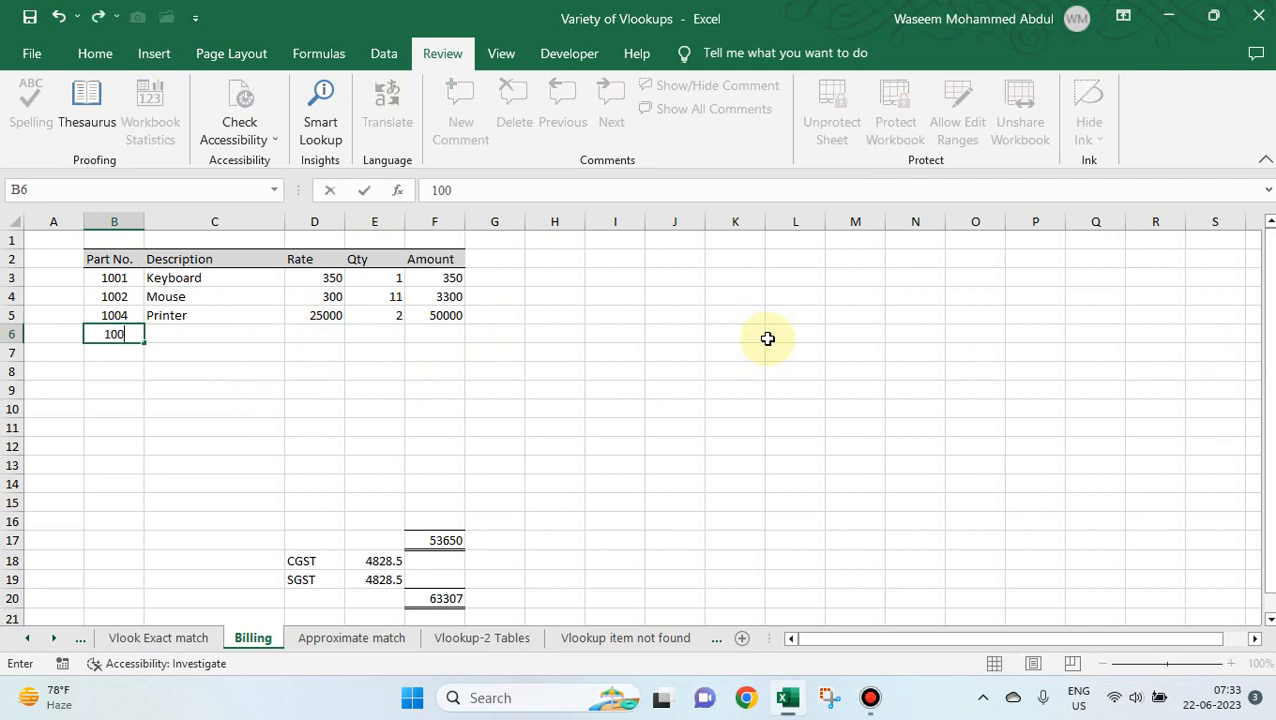
pyautogui.write('6')
pyautogui.press('Tab')
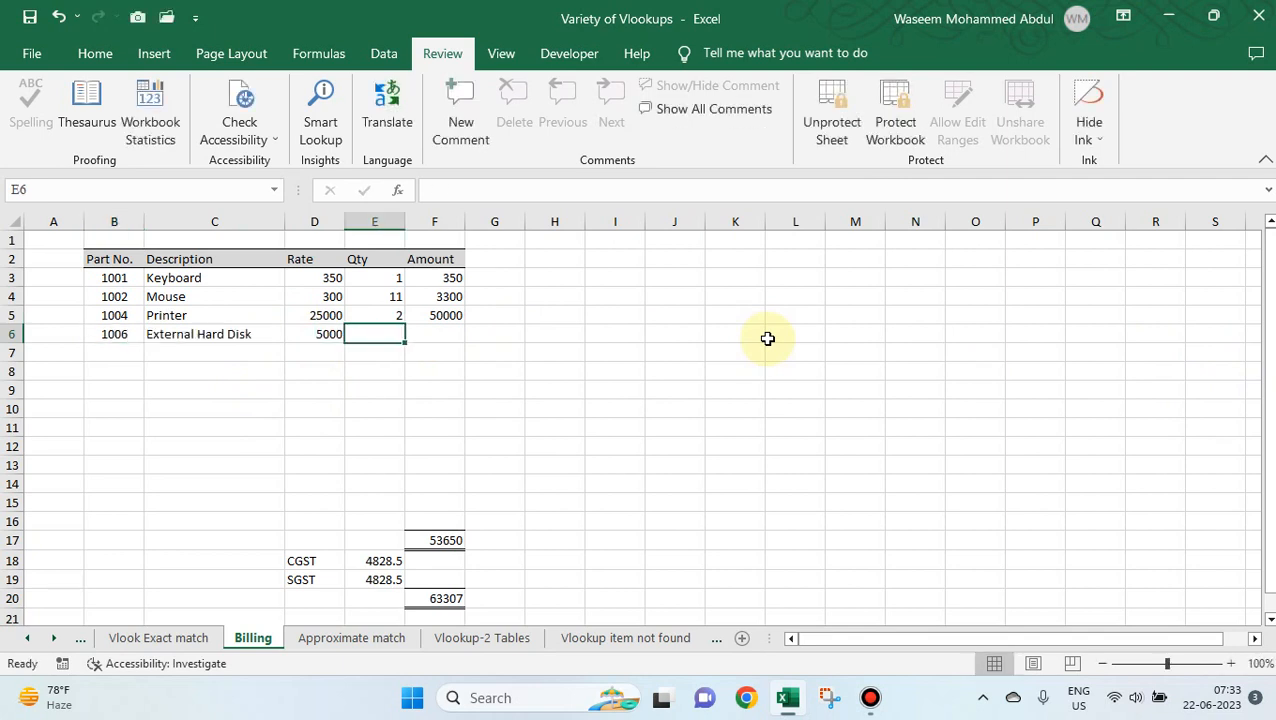
pyautogui.write('1')
pyautogui.press('Return')
pyautogui.write('1007')
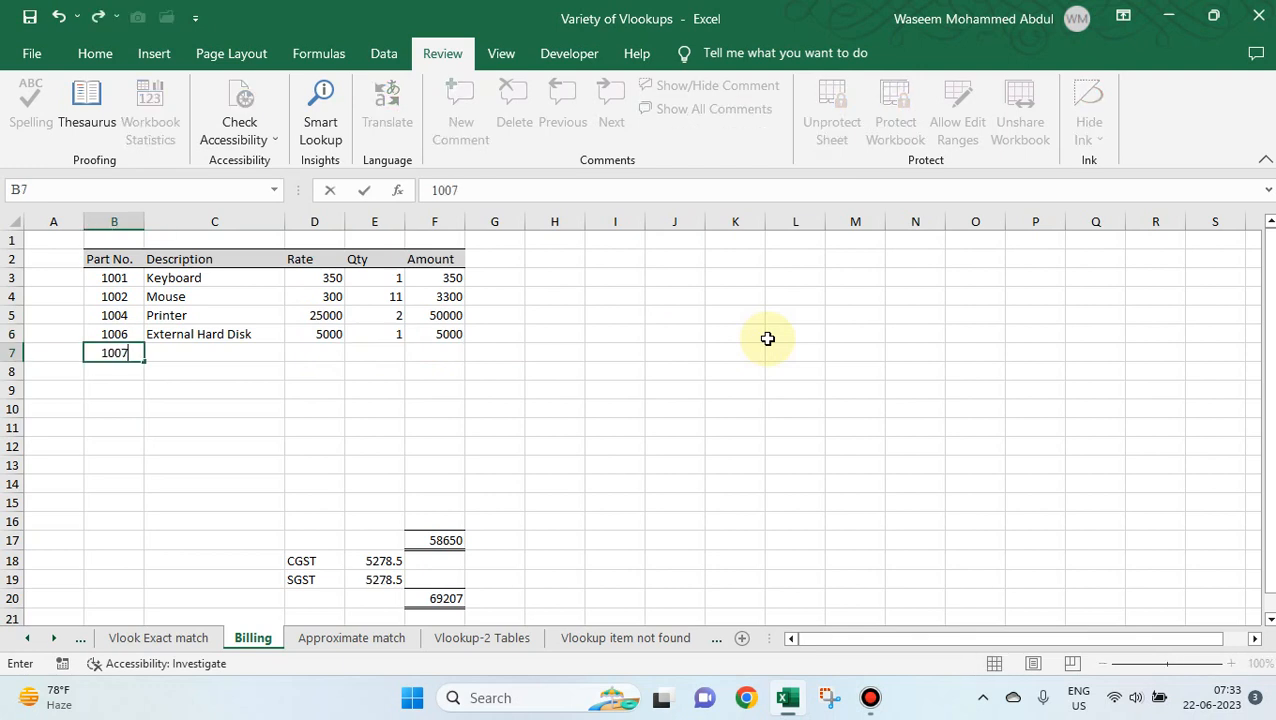
pyautogui.press('Tab')
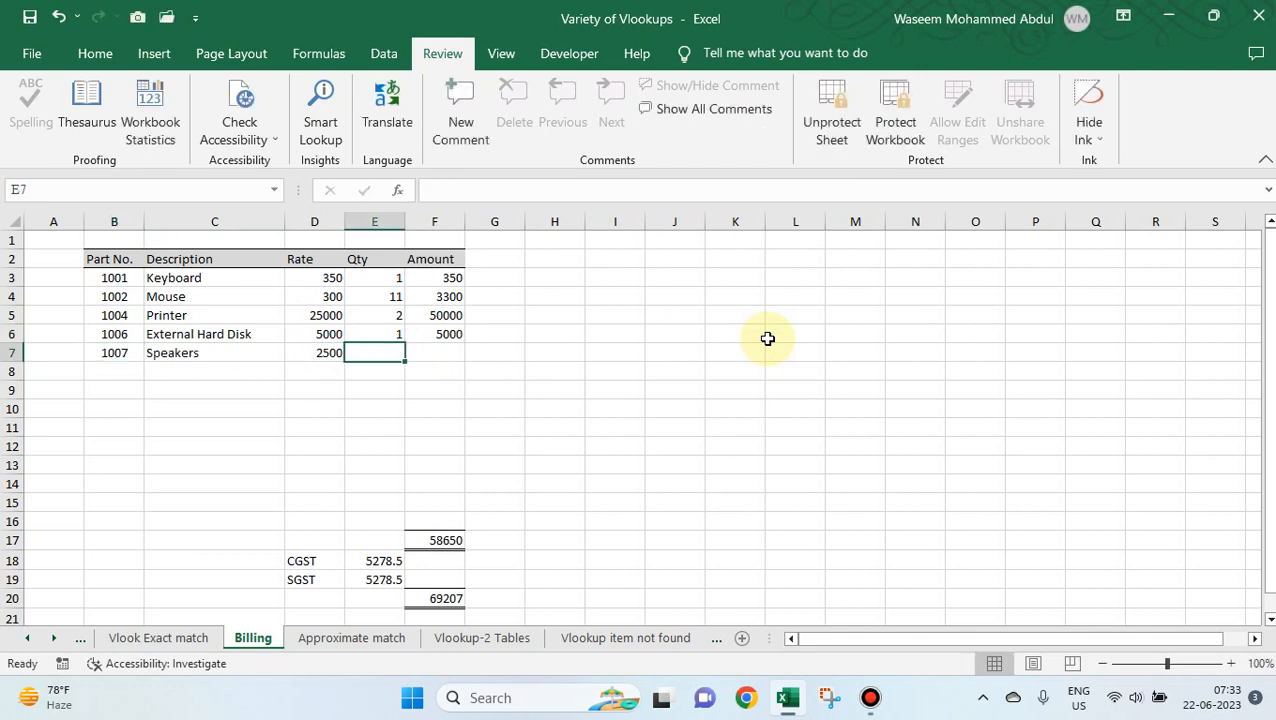
pyautogui.write('1')
pyautogui.press('Return')
# Add Camera 1008 (qty 2), Scanner 1009 (qty 1) and Keyboard 1001 (qty 5) in rows 8–10
pyautogui.write('1008')
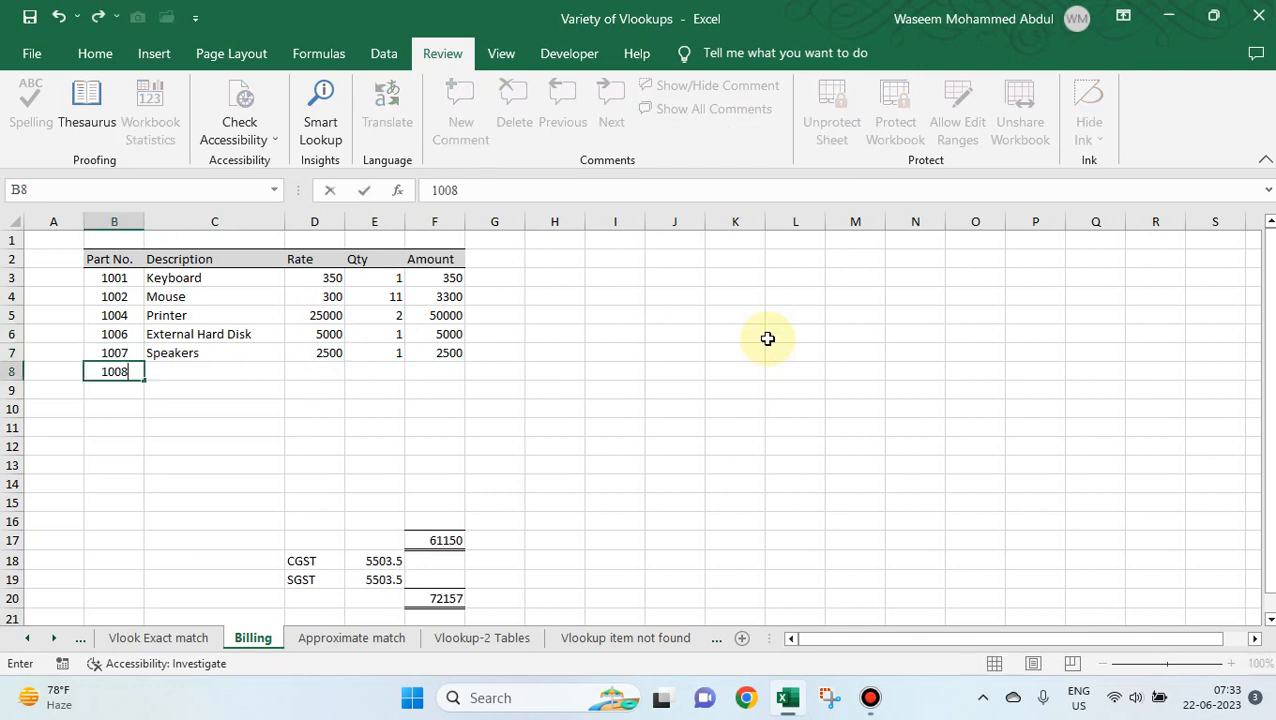
pyautogui.press('Tab')
pyautogui.write('2')
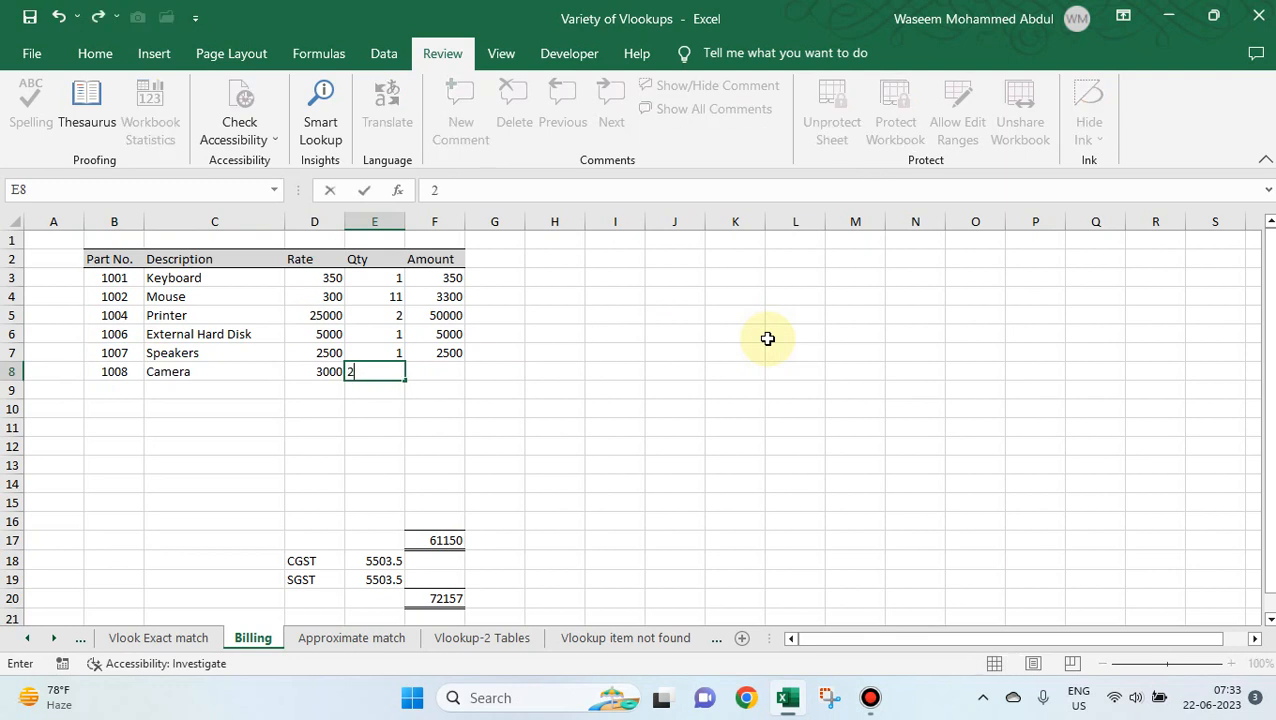
pyautogui.press('Return')
pyautogui.write('1009')
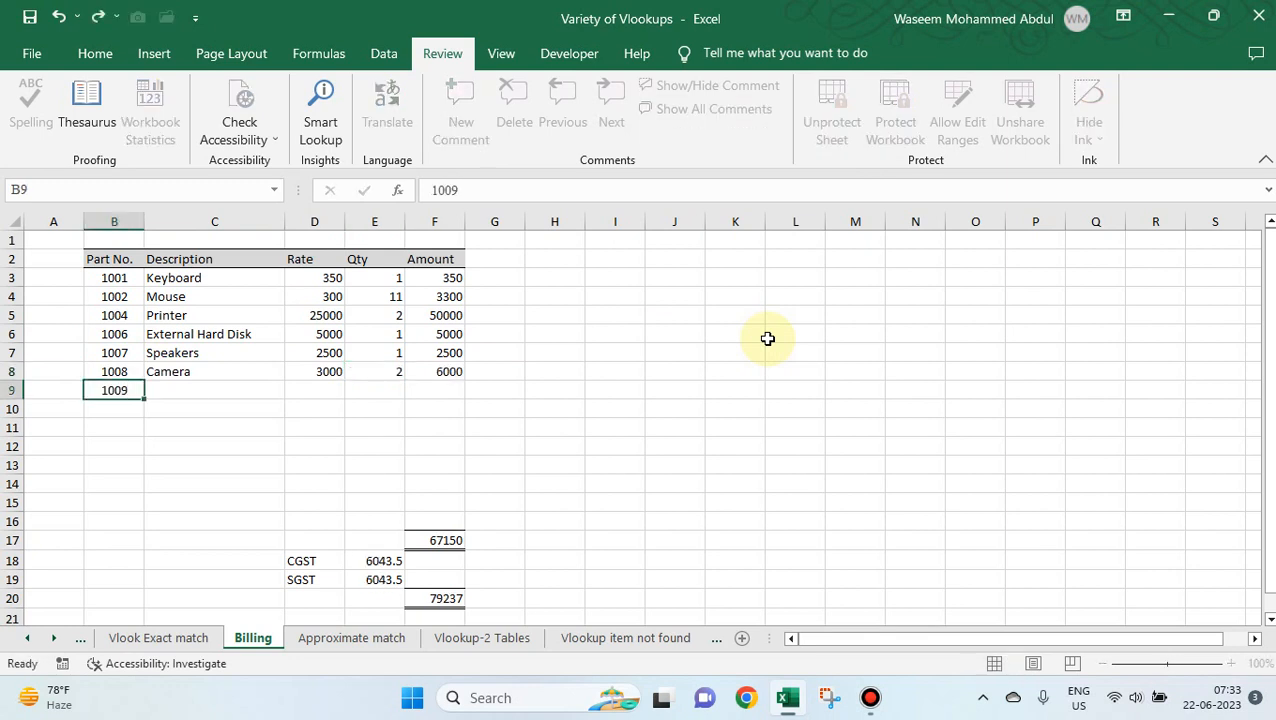
pyautogui.press('Tab')
pyautogui.write('1')
pyautogui.press('Return')
pyautogui.write('1001')
pyautogui.press('Tab')
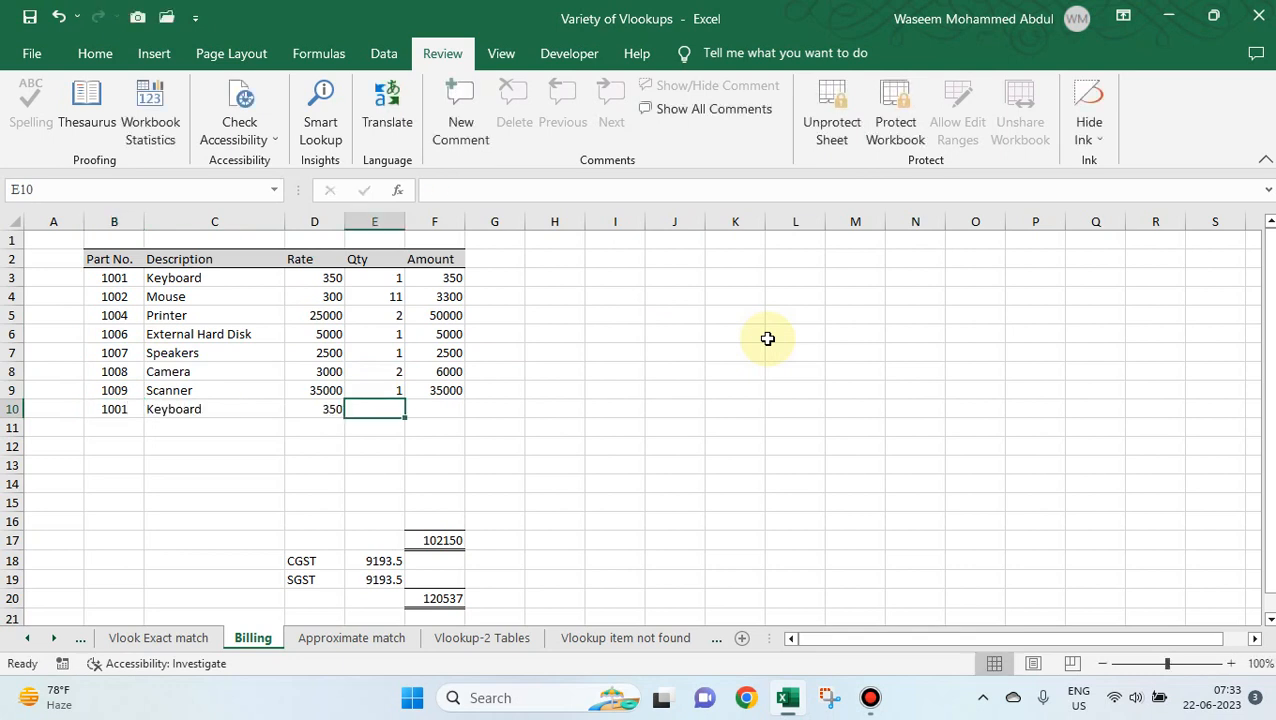
pyautogui.write('5')
pyautogui.press('Return')
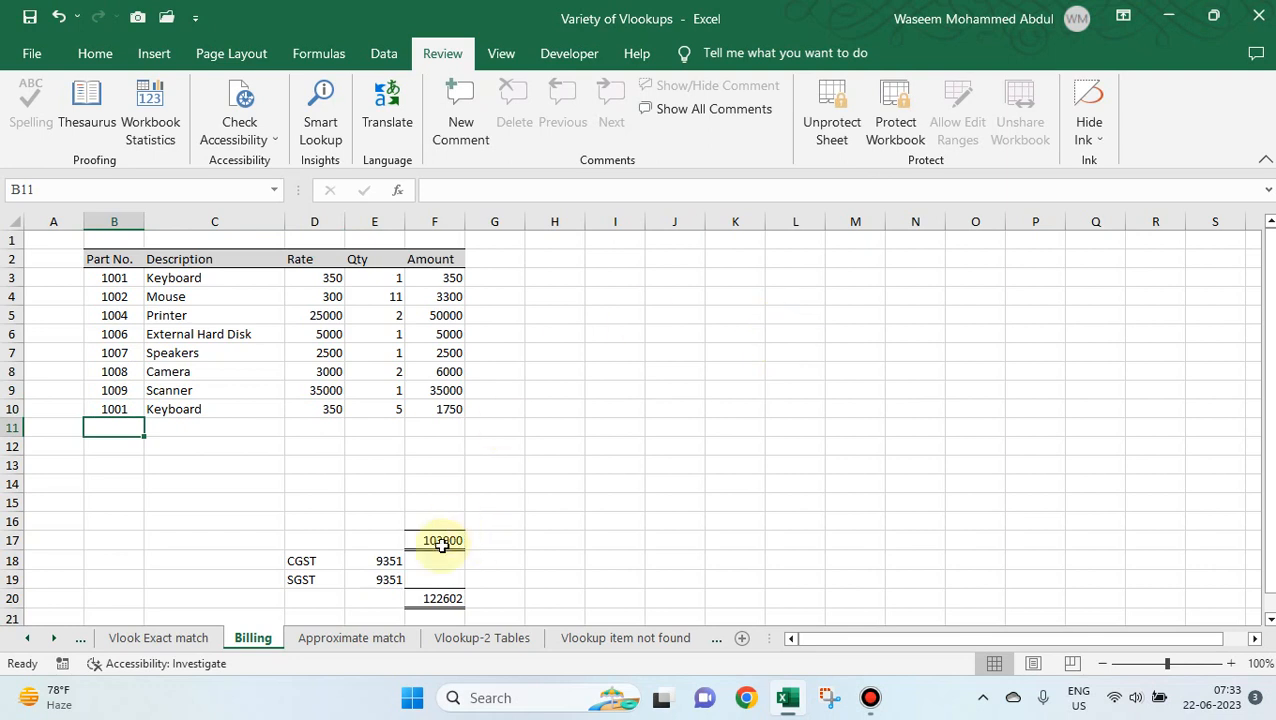
# Check the CGST formula in E18, then go back to the Vlook Exact match sheet
pyautogui.click(388, 561)
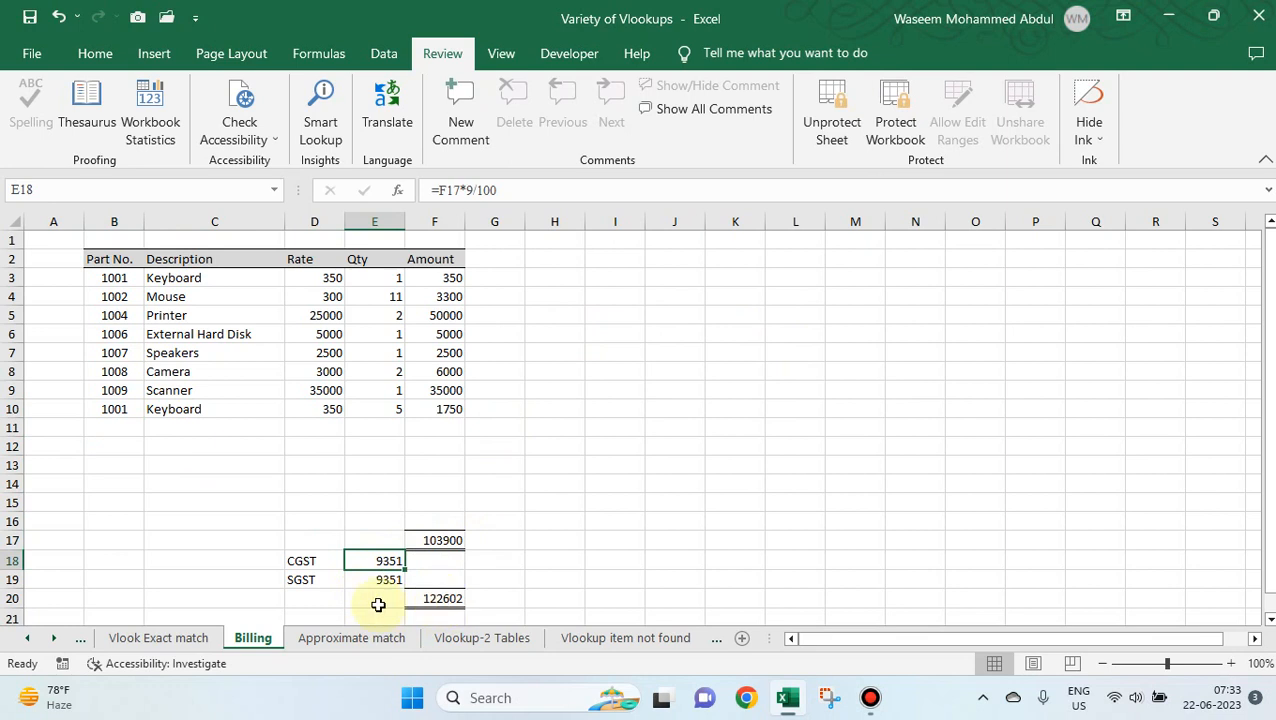
pyautogui.click(180, 642)
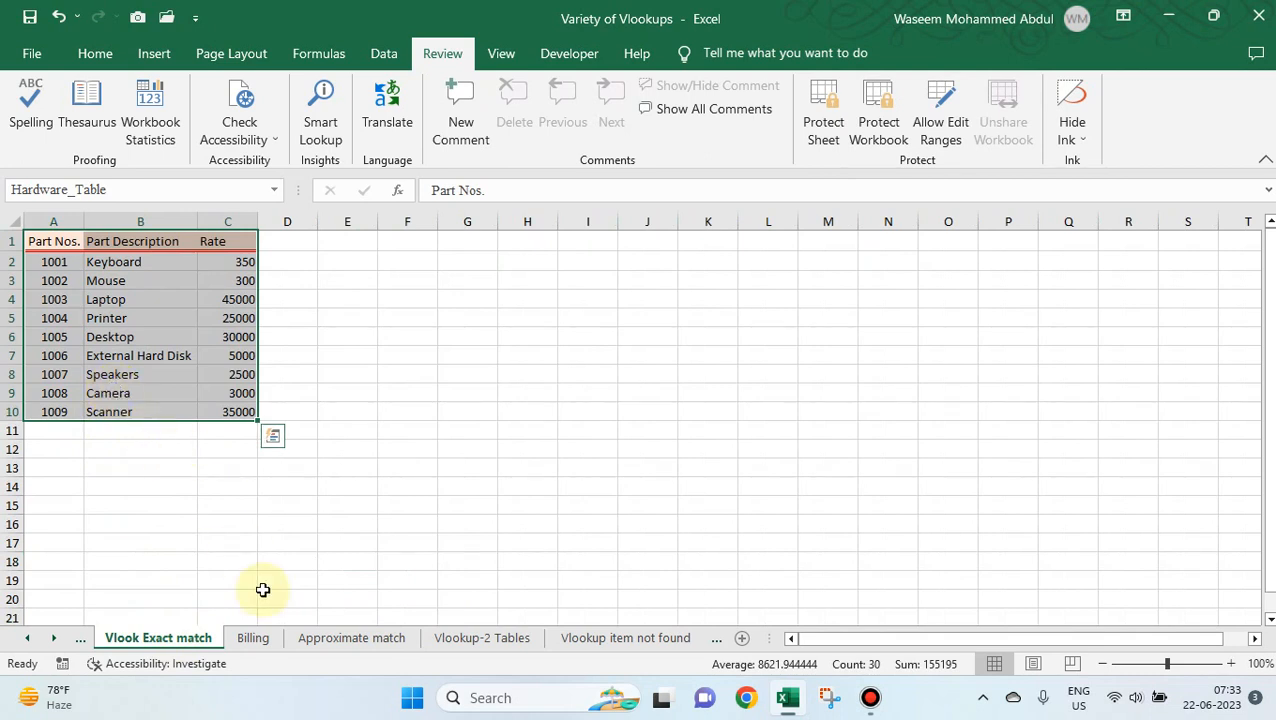
pyautogui.click(252, 638)
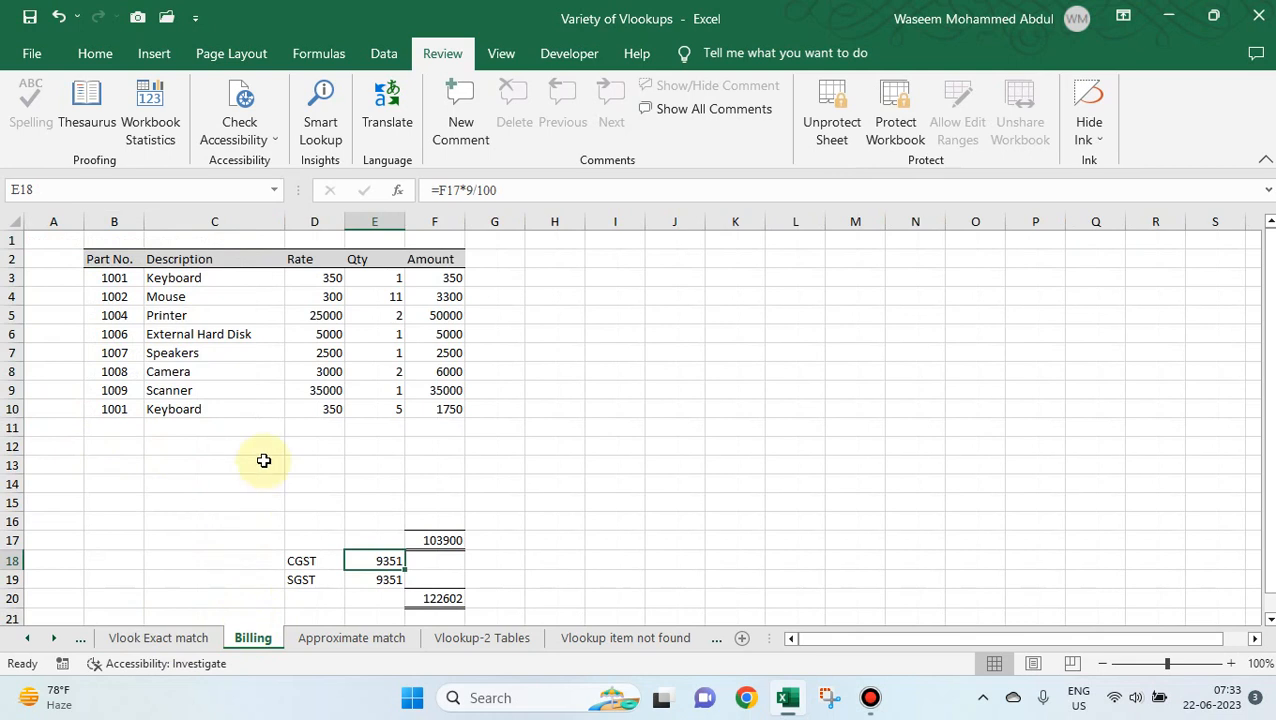
pyautogui.click(183, 641)
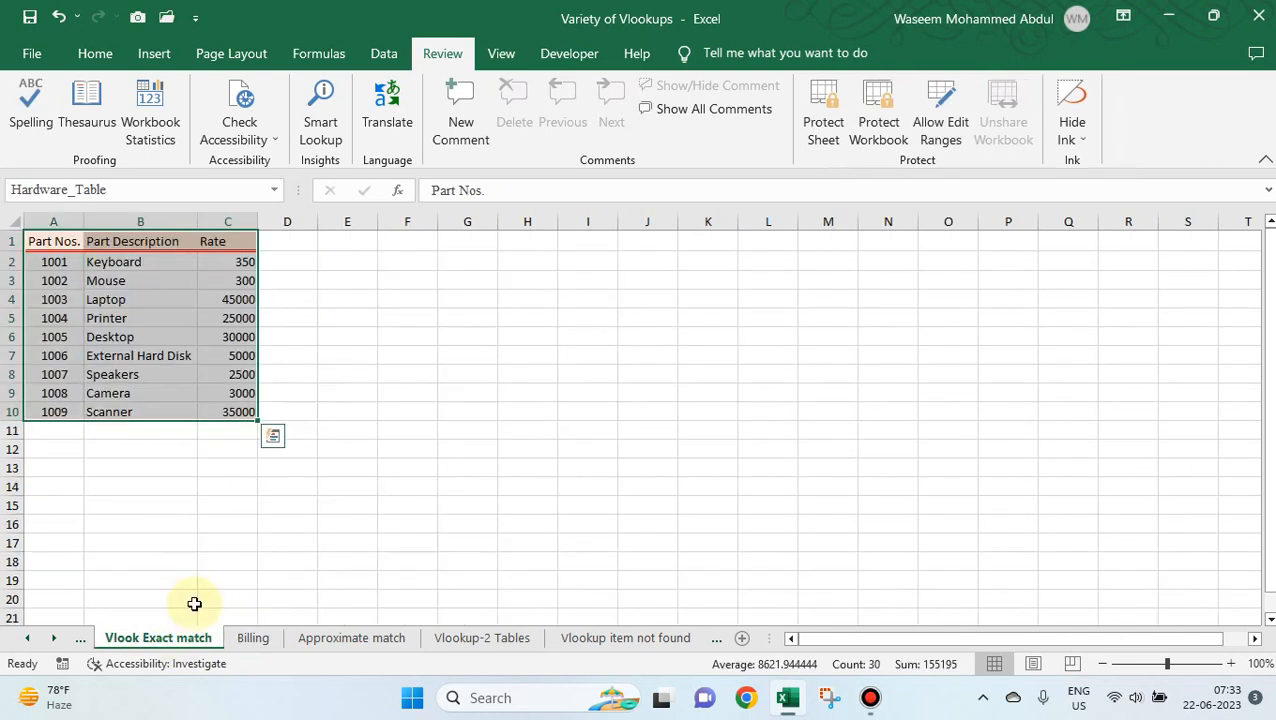
pyautogui.click(205, 596)
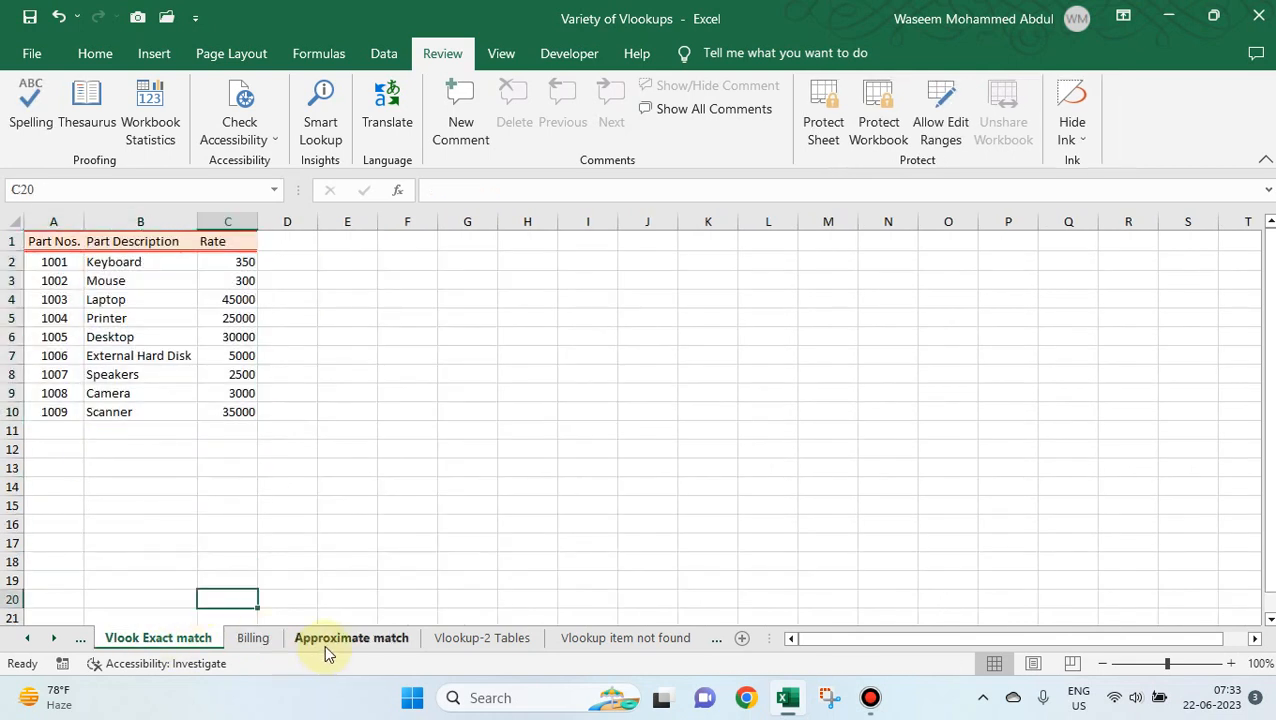
# On the Approximate match sheet, make the heading in C12 bold and red
pyautogui.click(328, 640)
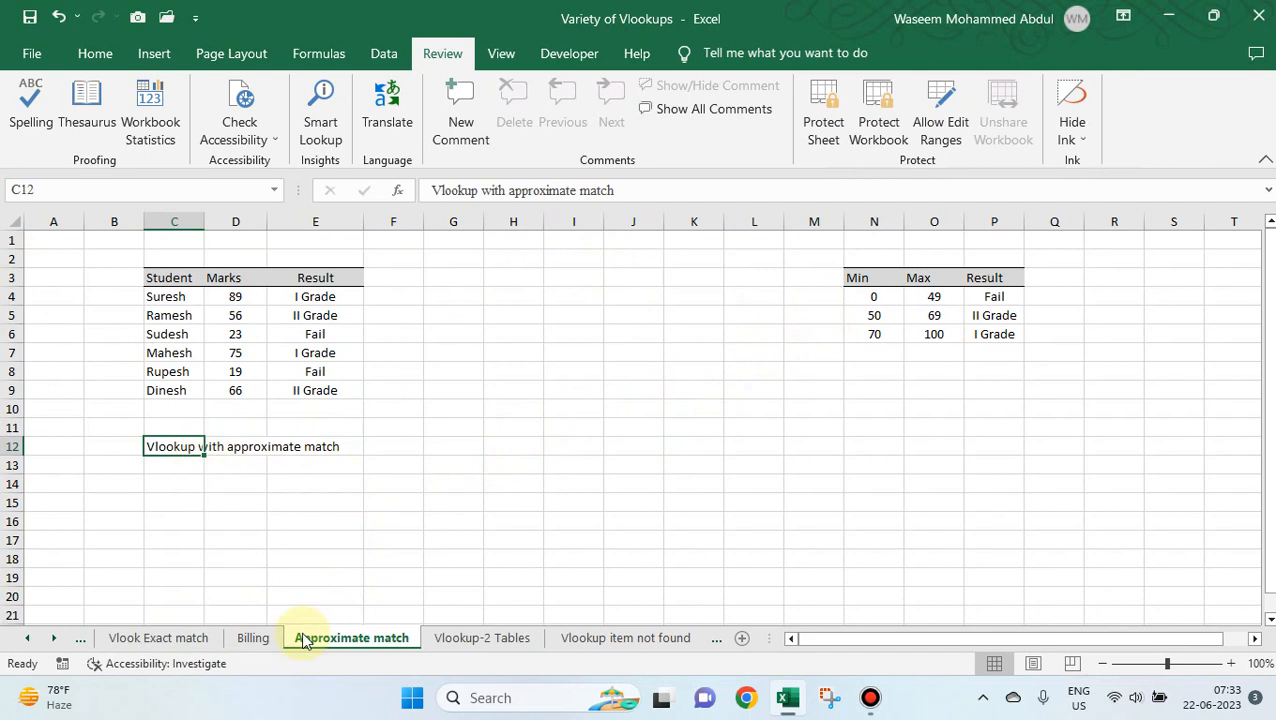
pyautogui.click(97, 55)
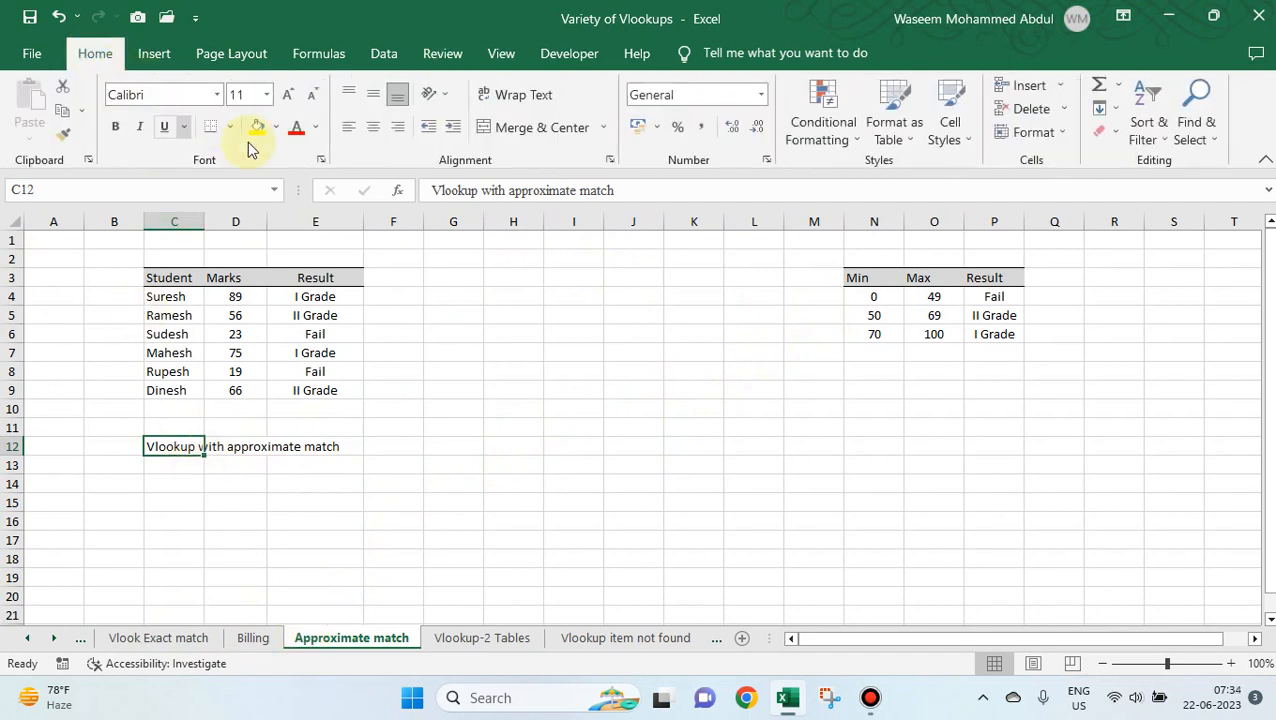
pyautogui.click(294, 127)
pyautogui.click(118, 132)
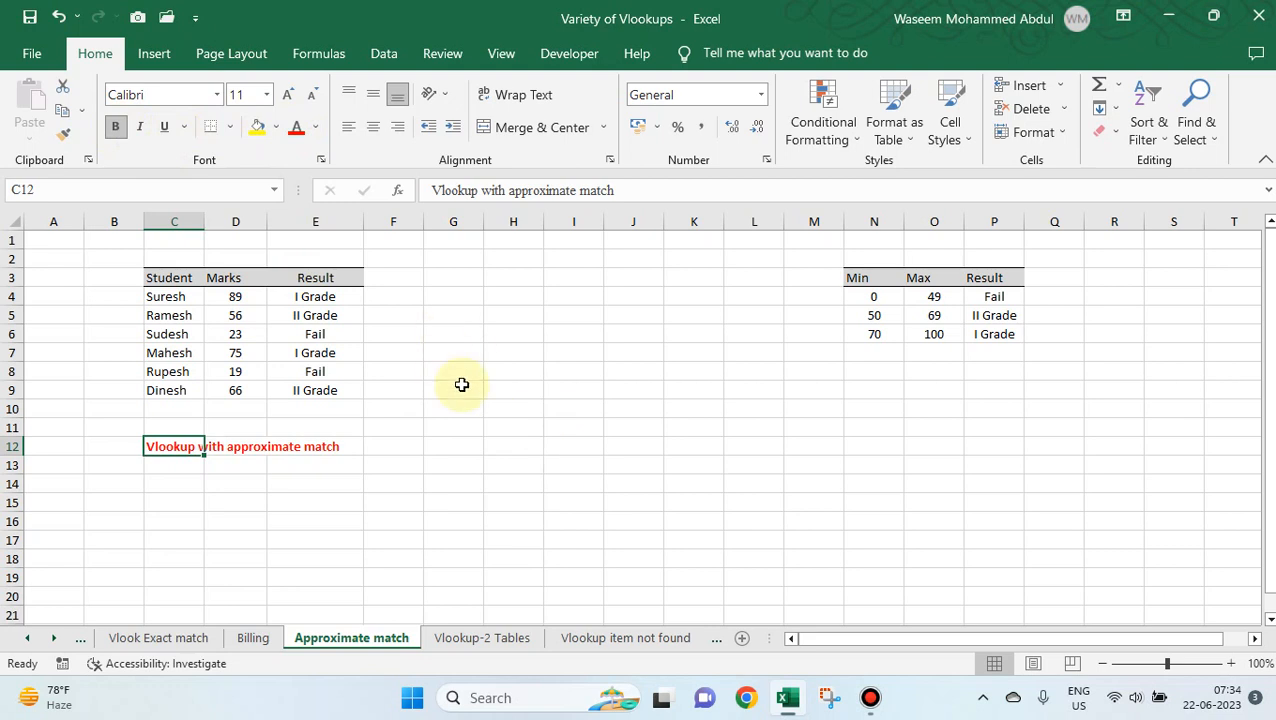
# Move the heading 'Vlookup with approximate match' up to cell G1
pyautogui.hotkey('ctrl', 'c')
pyautogui.click(472, 243)
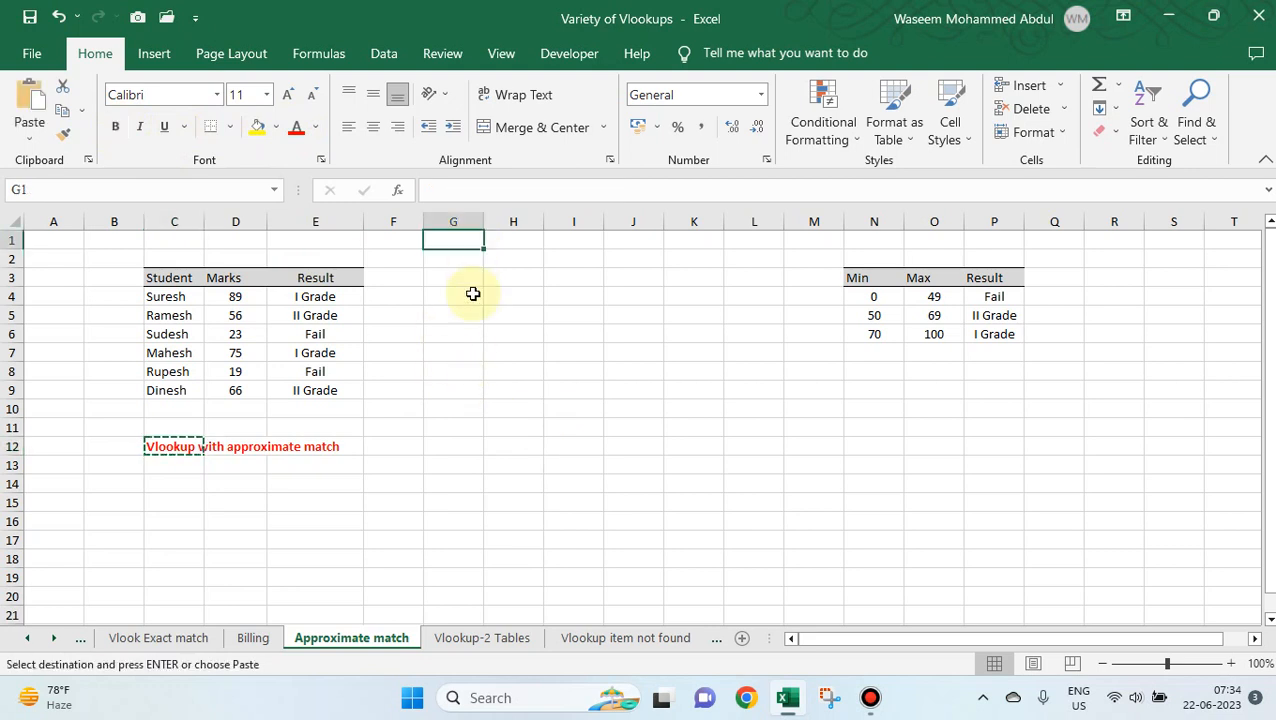
pyautogui.hotkey('ctrl', 'v')
pyautogui.click(500, 336)
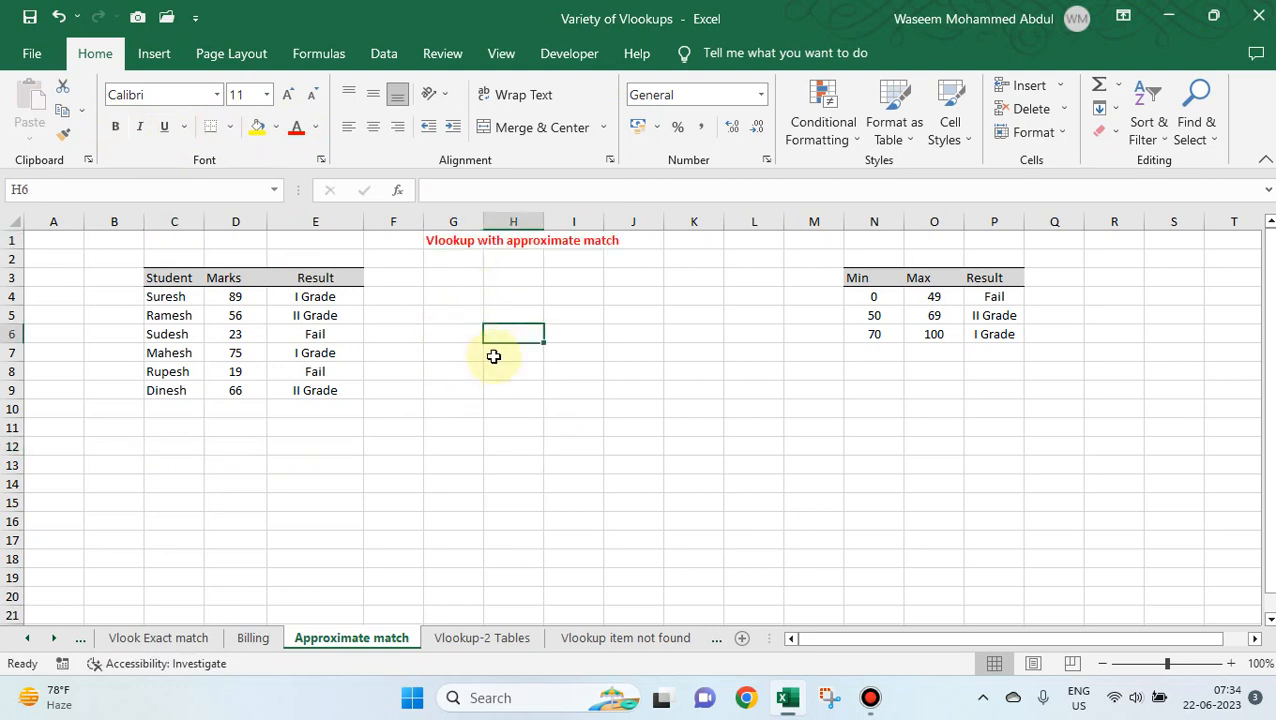
# Review the Min/Max values of each grade band in the grade table
pyautogui.click(882, 298)
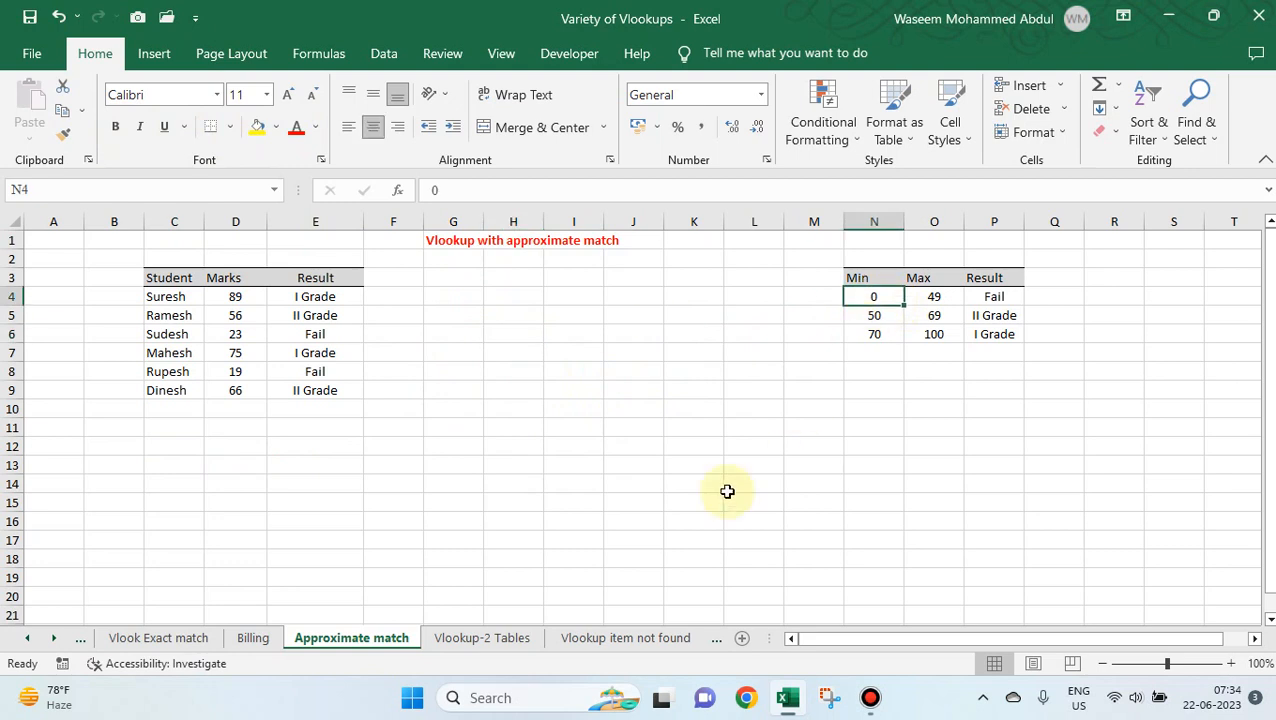
pyautogui.press('Right')
pyautogui.press('Right')
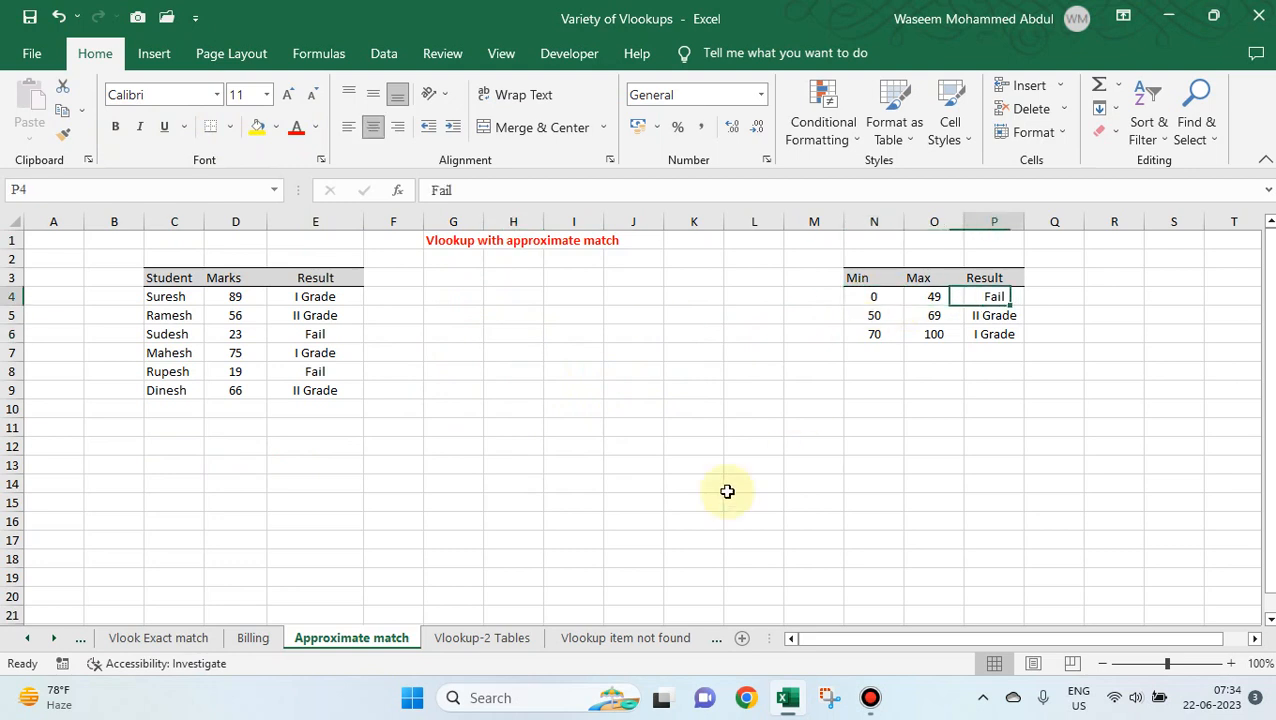
pyautogui.press('Left')
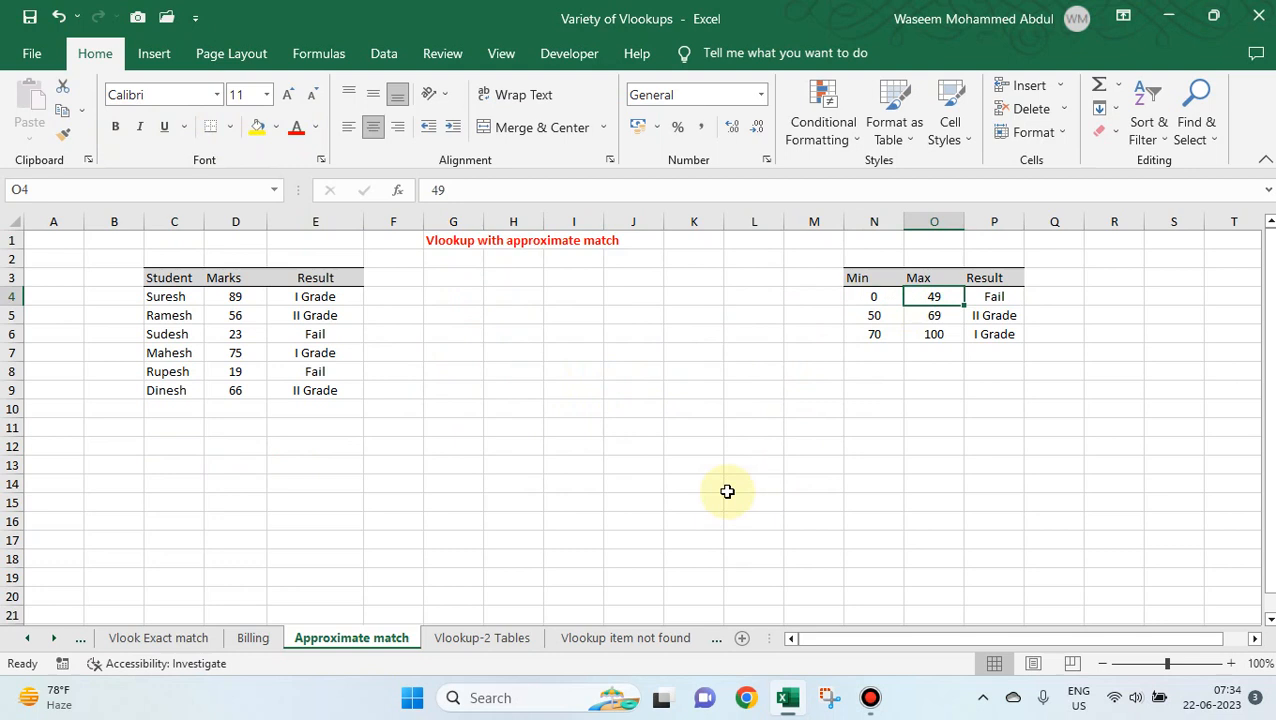
pyautogui.press('Left')
pyautogui.press('Right')
pyautogui.press('Right')
pyautogui.press('Left')
pyautogui.press('Left')
pyautogui.press('Down')
pyautogui.press('Right')
pyautogui.press('Right')
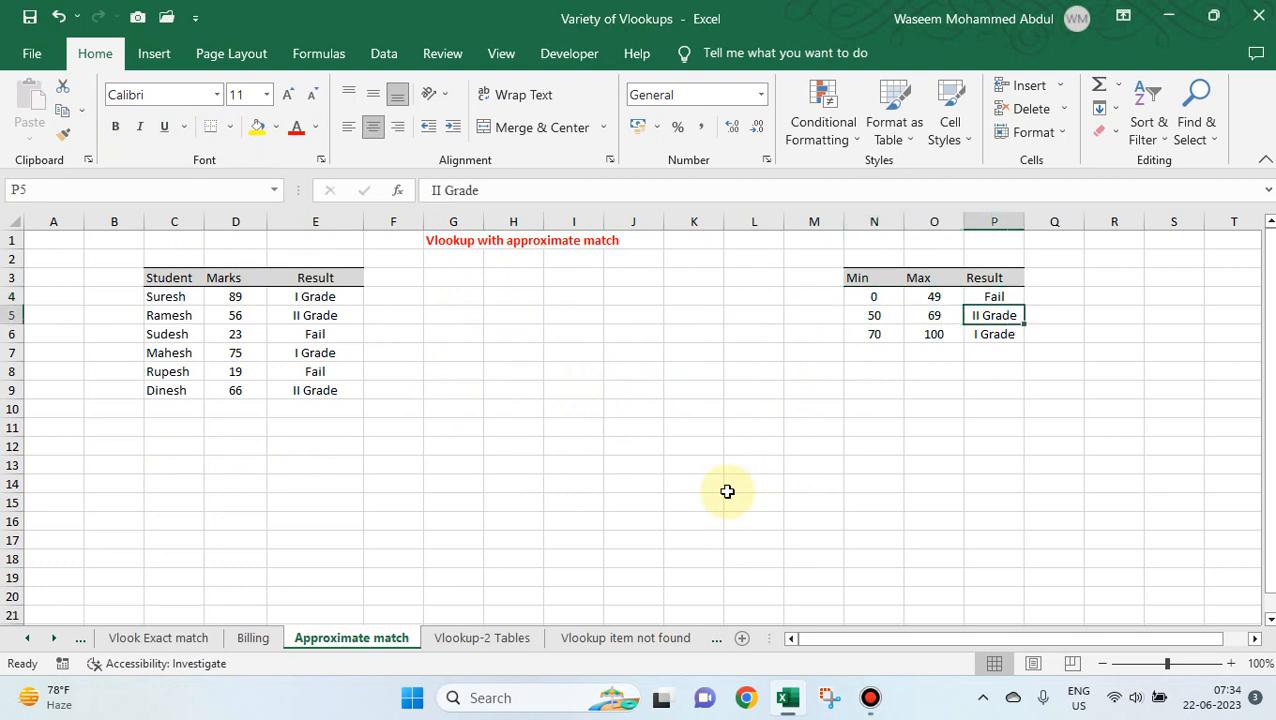
pyautogui.press('Left')
pyautogui.press('Left')
pyautogui.press('Down')
pyautogui.press('Right')
pyautogui.press('Right')
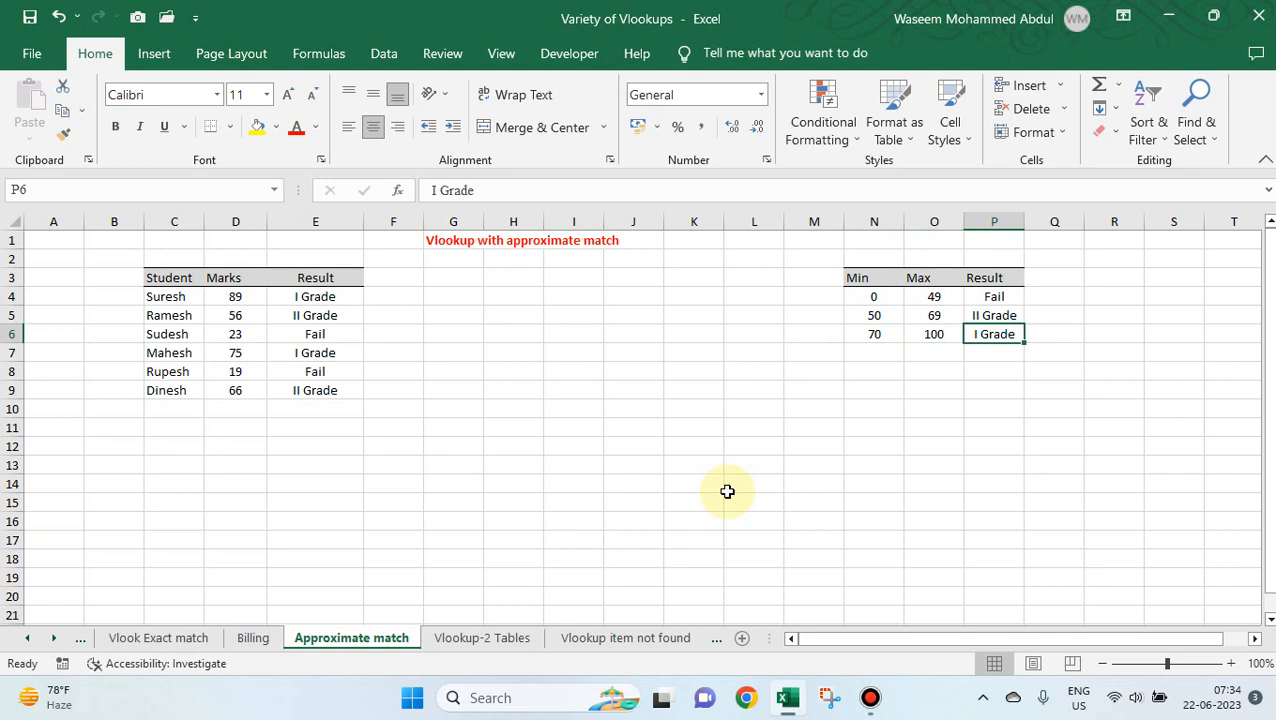
# Clear the existing grades from the Result cells E4:E9
pyautogui.press('Left')
pyautogui.press('Left')
pyautogui.press('Left')
pyautogui.press('Left')
pyautogui.press('Left')
pyautogui.press('Left')
pyautogui.press('Left')
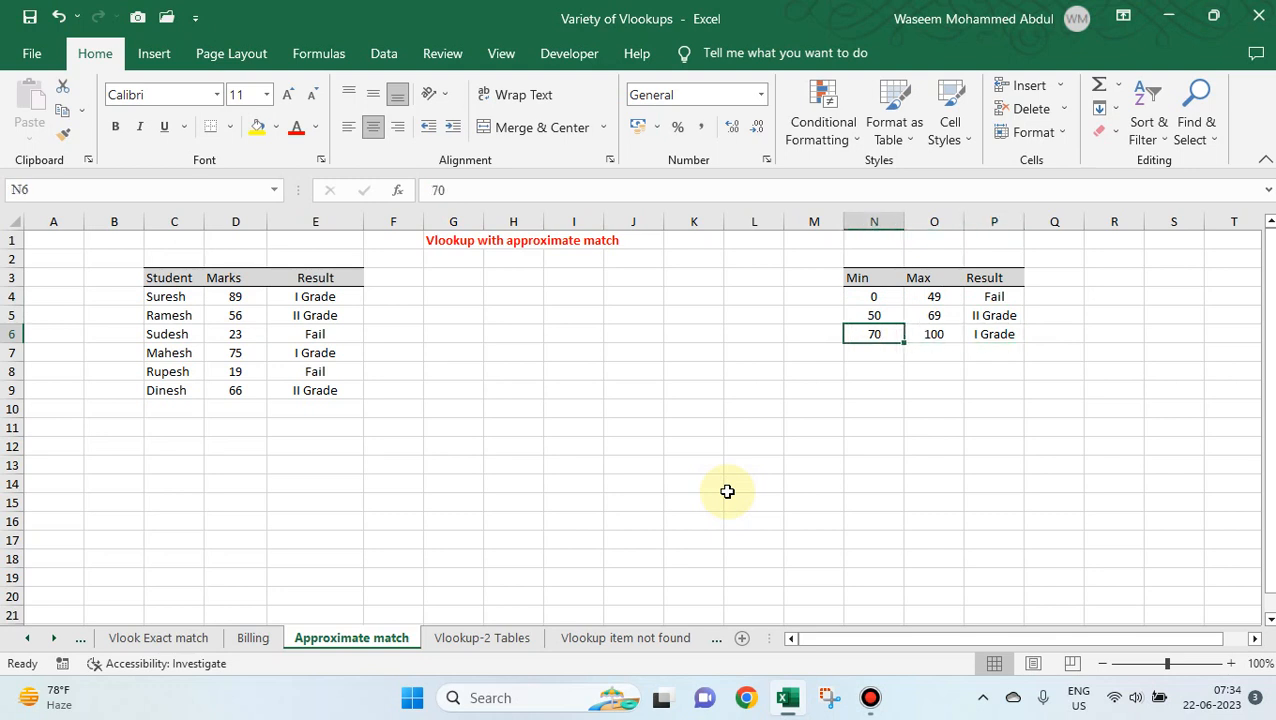
pyautogui.press('Left')
pyautogui.press('Left')
pyautogui.press('Left')
pyautogui.press('Left')
pyautogui.press('Left')
pyautogui.press('Left')
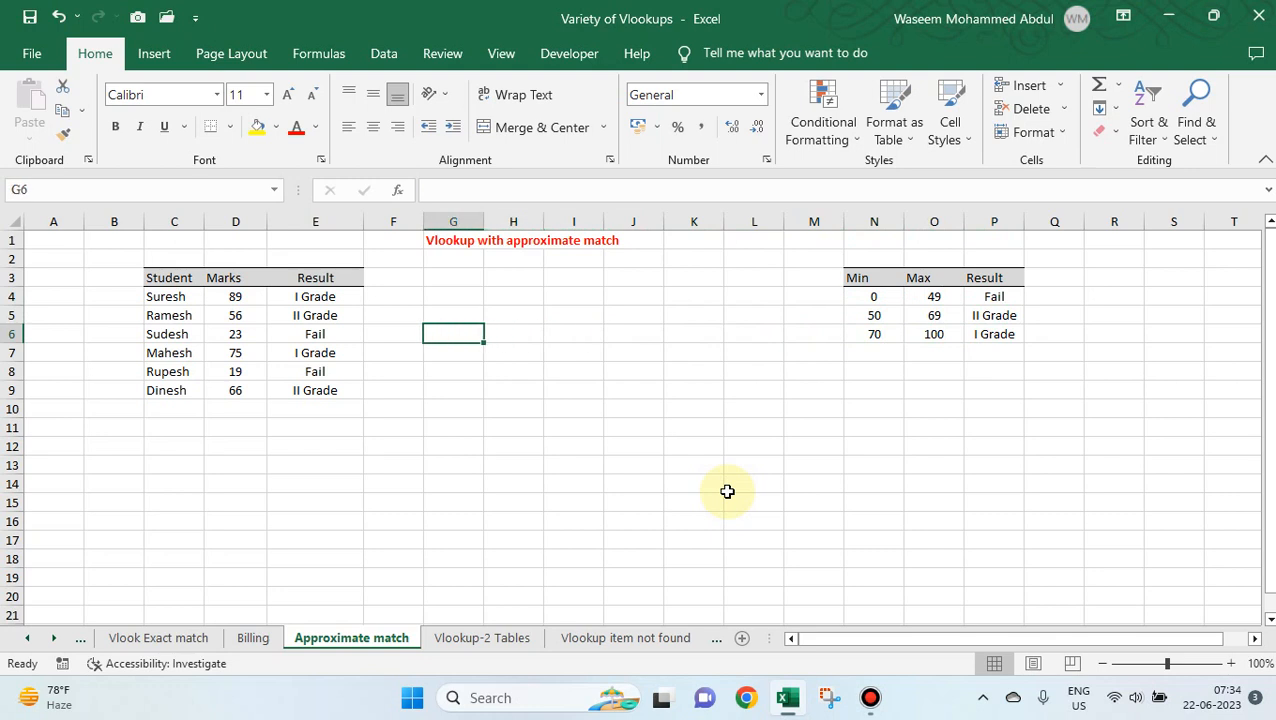
pyautogui.press('Up')
pyautogui.press('Up')
pyautogui.press('Up')
pyautogui.press('Down')
pyautogui.press('Down')
pyautogui.press('Up')
pyautogui.press('Up')
pyautogui.press('Right')
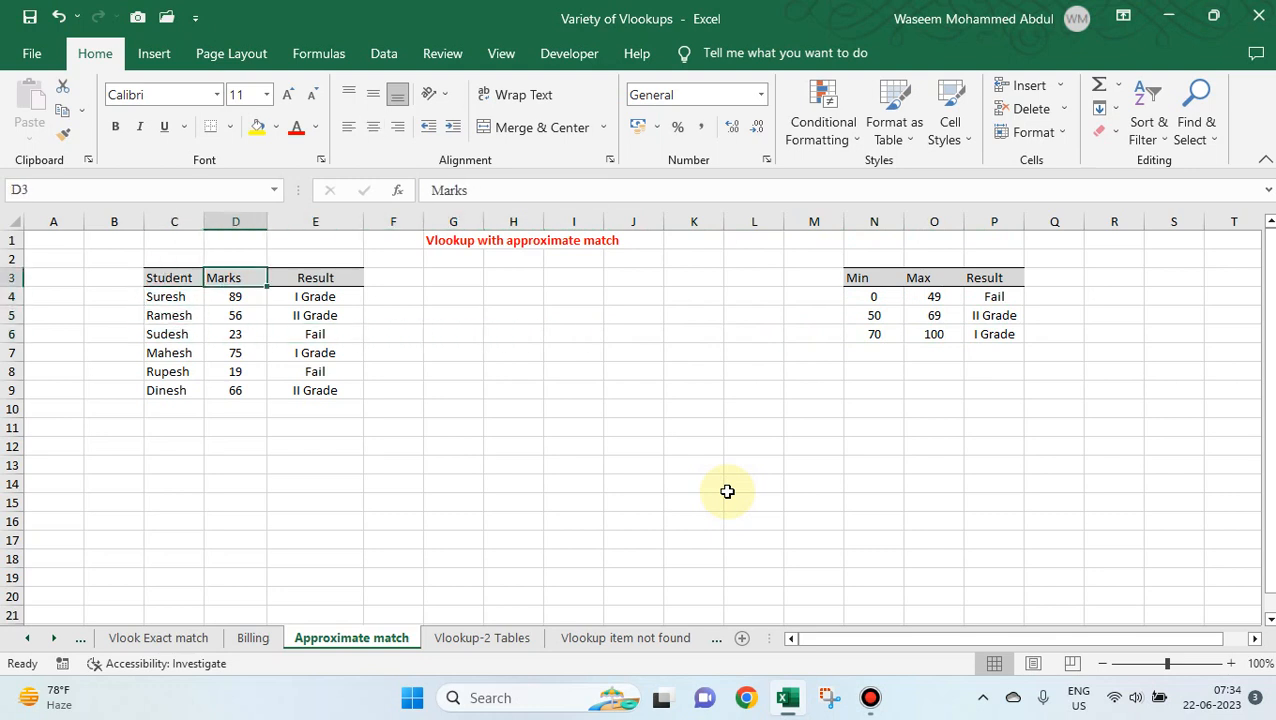
pyautogui.press('Right')
pyautogui.press('Down')
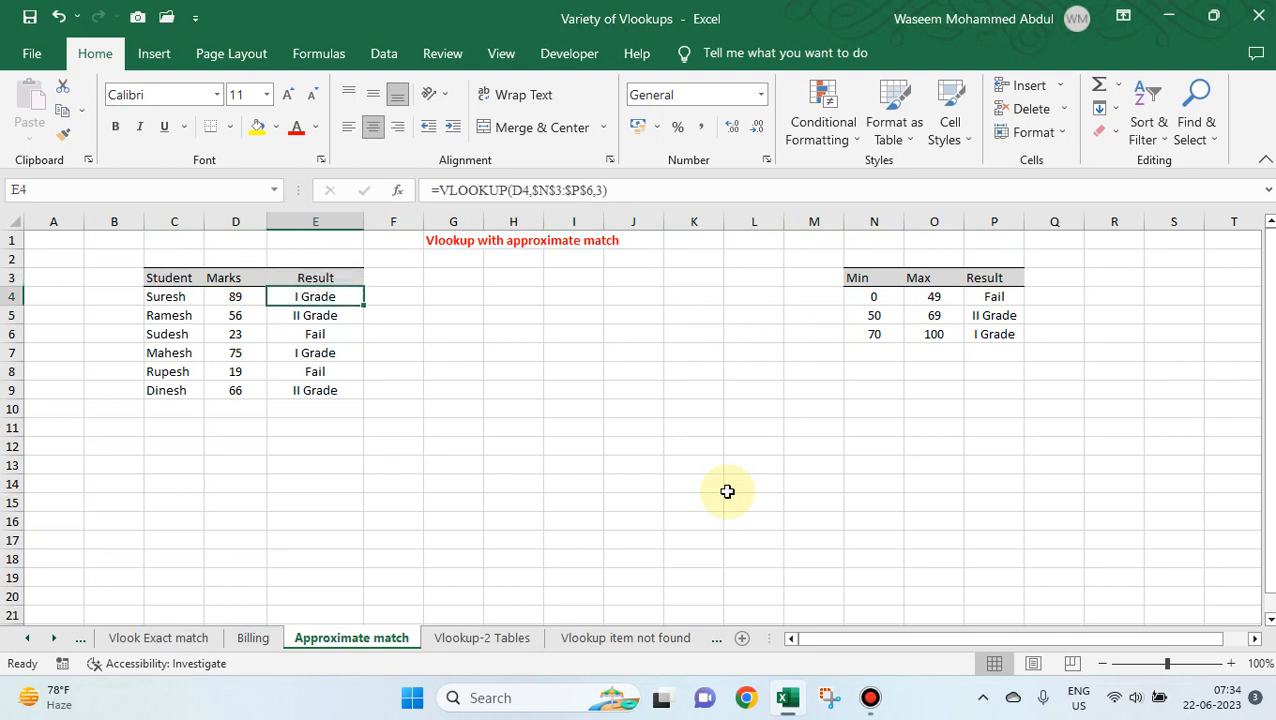
pyautogui.hotkey('ctrl', 'shift', 'Down')
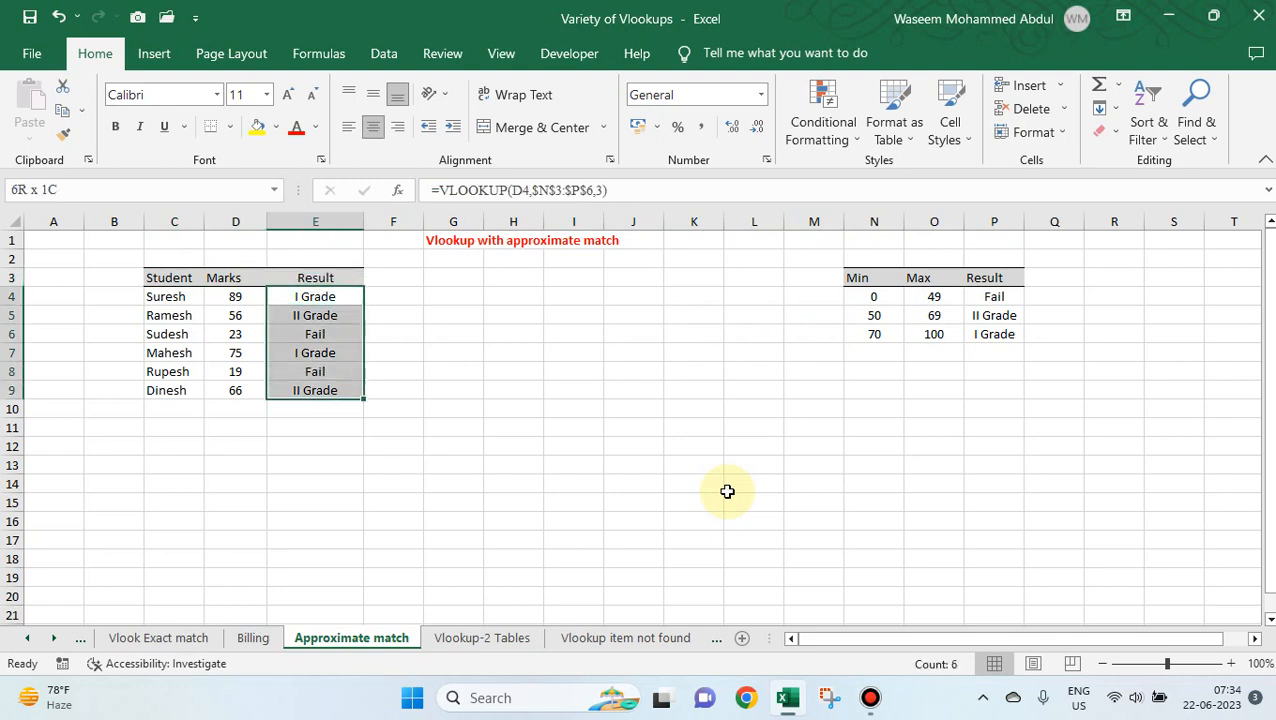
pyautogui.press('Delete')
# Look over the student names and marks beside the cleared Result column
pyautogui.press('Left')
pyautogui.press('Left')
pyautogui.press('Right')
pyautogui.press('Left')
pyautogui.press('Down')
pyautogui.press('Down')
pyautogui.press('Down')
pyautogui.press('Down')
pyautogui.press('Down')
pyautogui.press('Right')
pyautogui.press('Up')
pyautogui.press('Up')
pyautogui.press('Up')
pyautogui.press('Up')
pyautogui.press('Up')
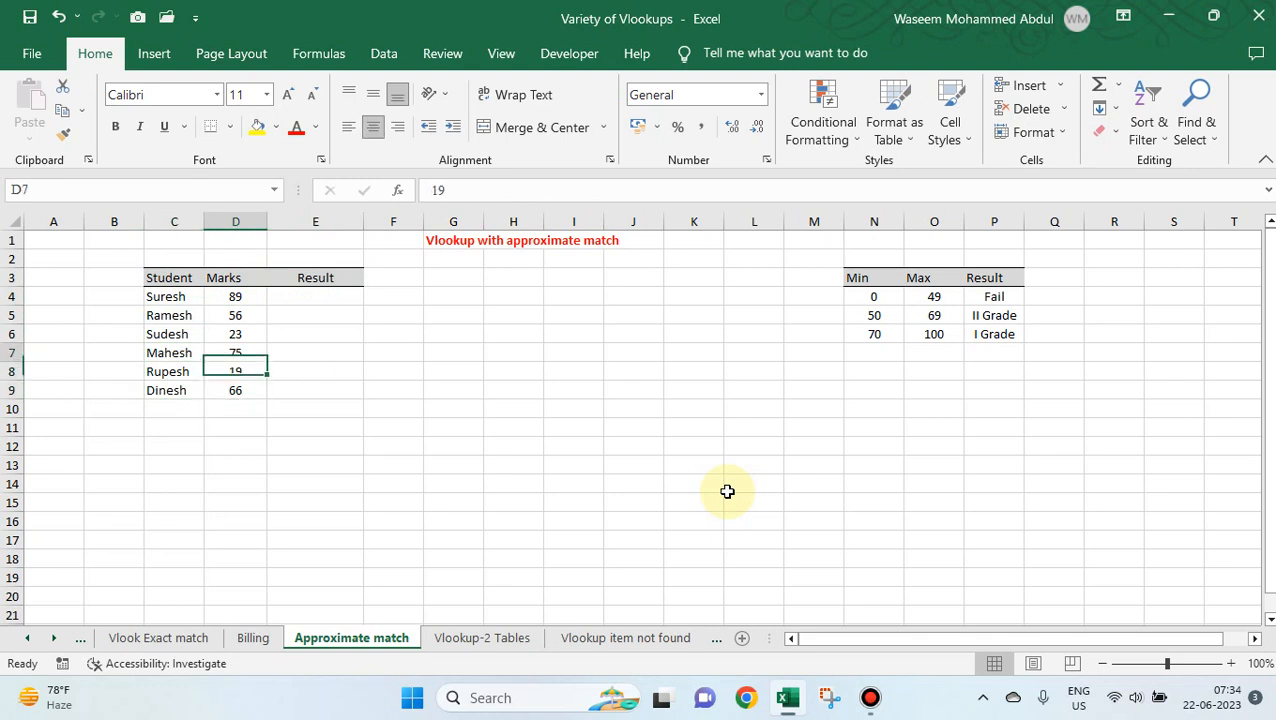
pyautogui.press('Left')
pyautogui.press('Right')
pyautogui.press('Right')
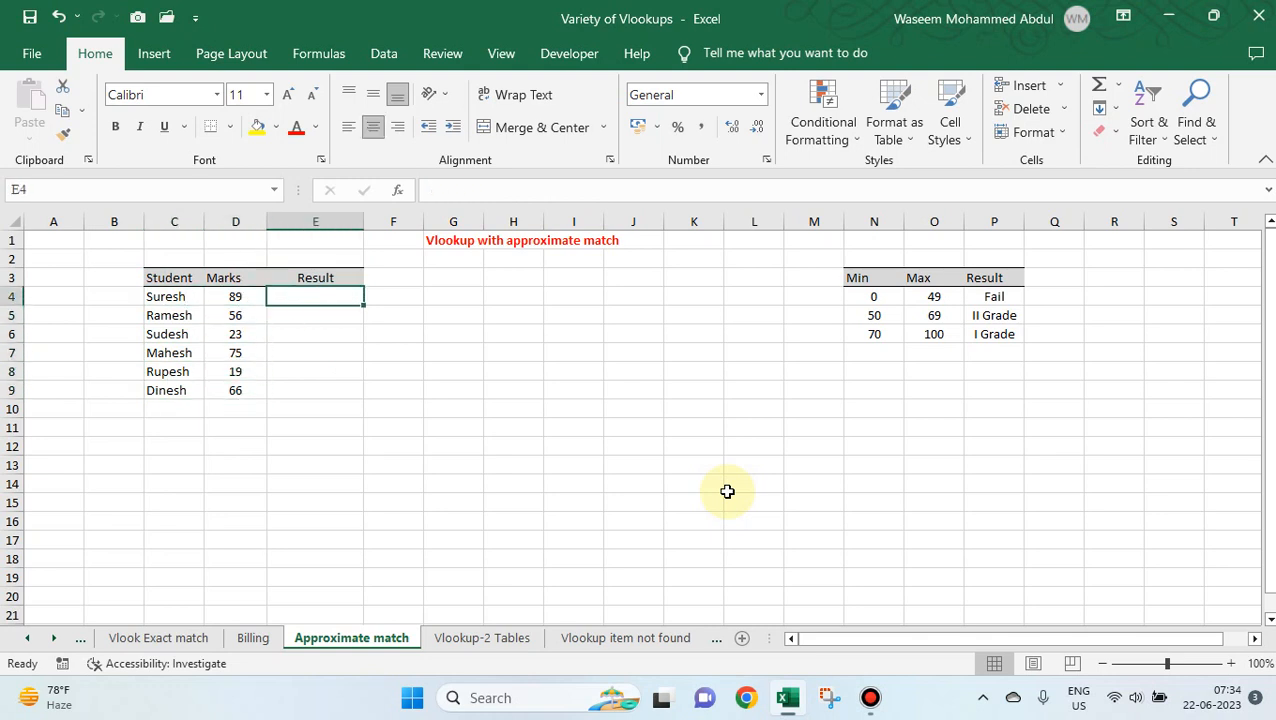
pyautogui.press('Left')
pyautogui.press('Left')
pyautogui.press('Right')
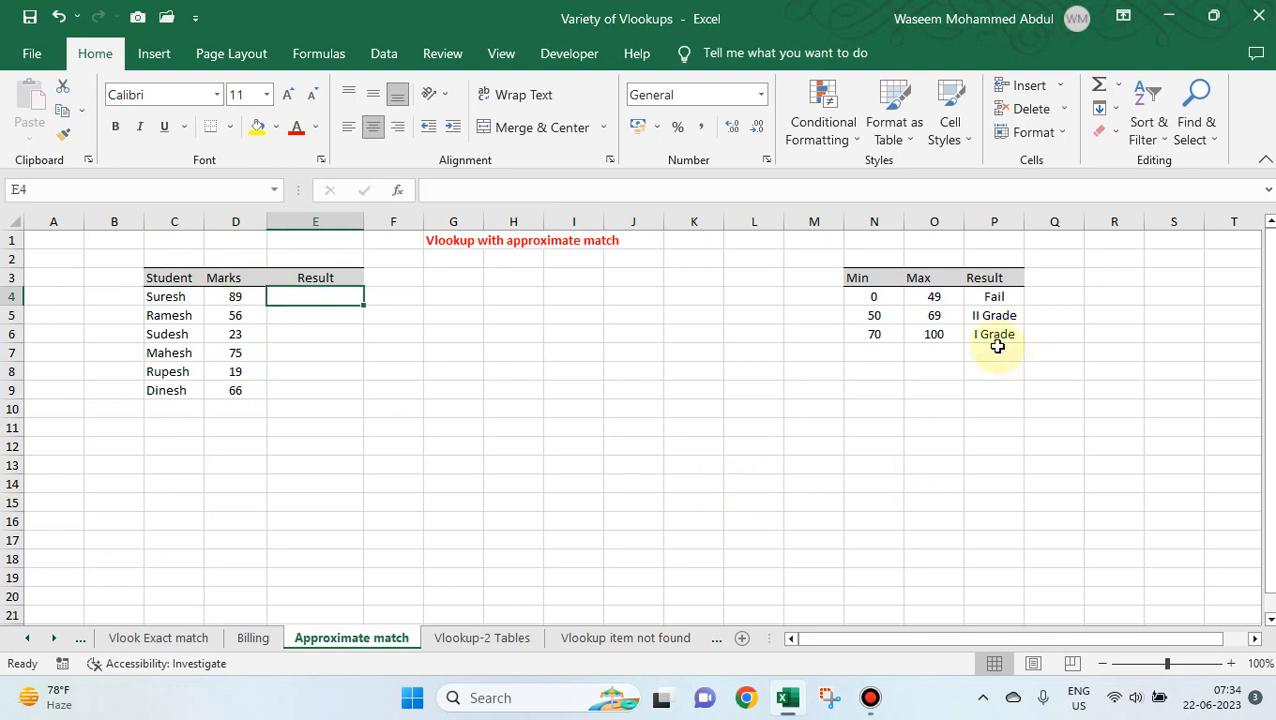
pyautogui.click(233, 372)
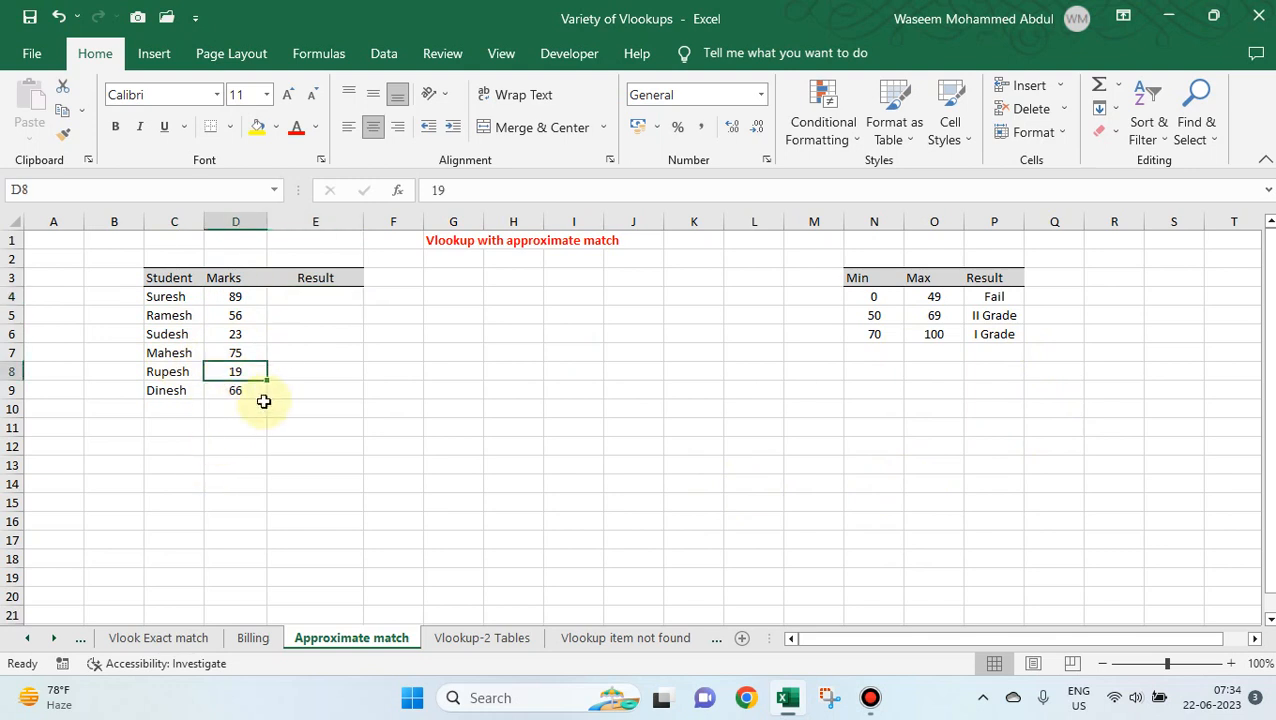
pyautogui.click(988, 295)
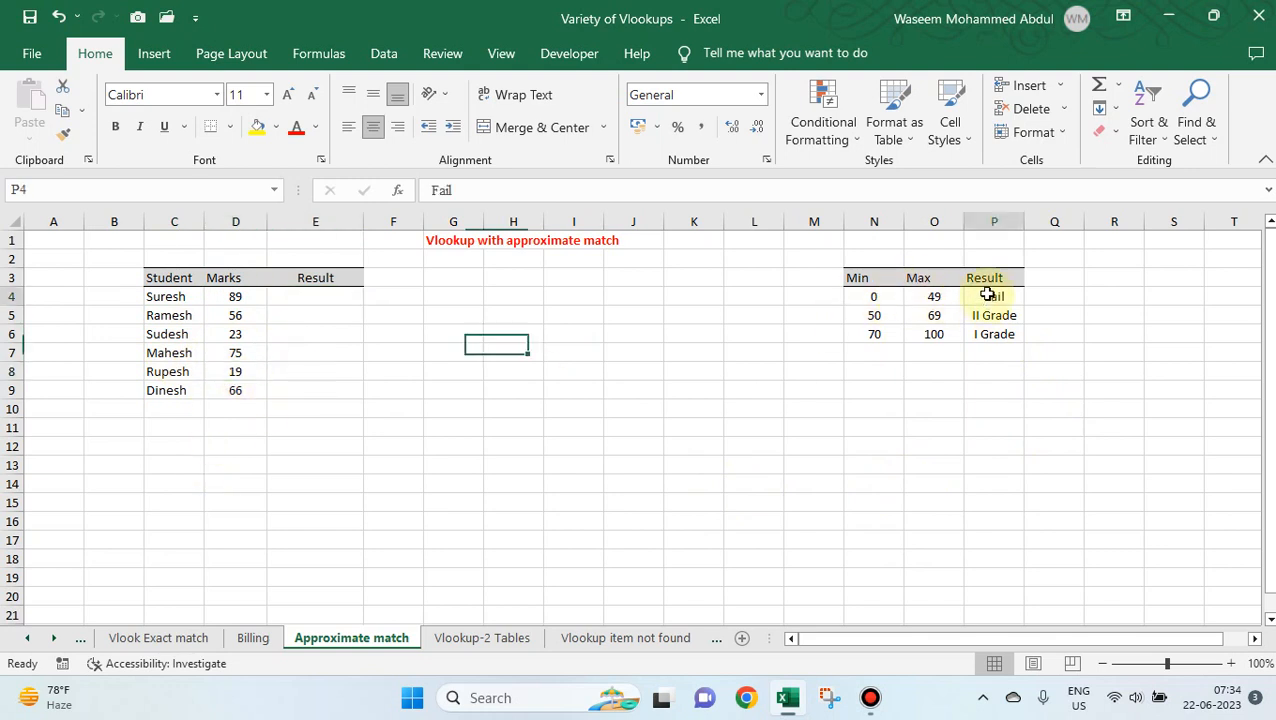
pyautogui.click(284, 295)
pyautogui.write('=')
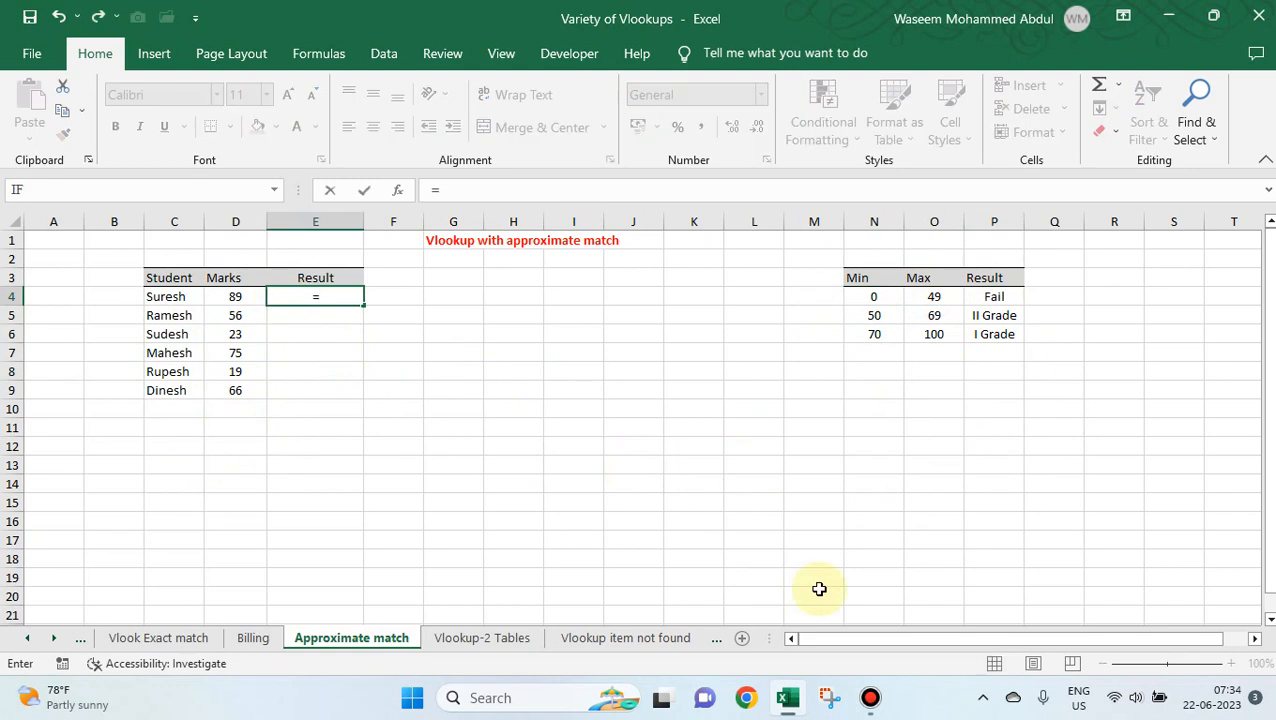
pyautogui.write('VL')
pyautogui.press('Tab')
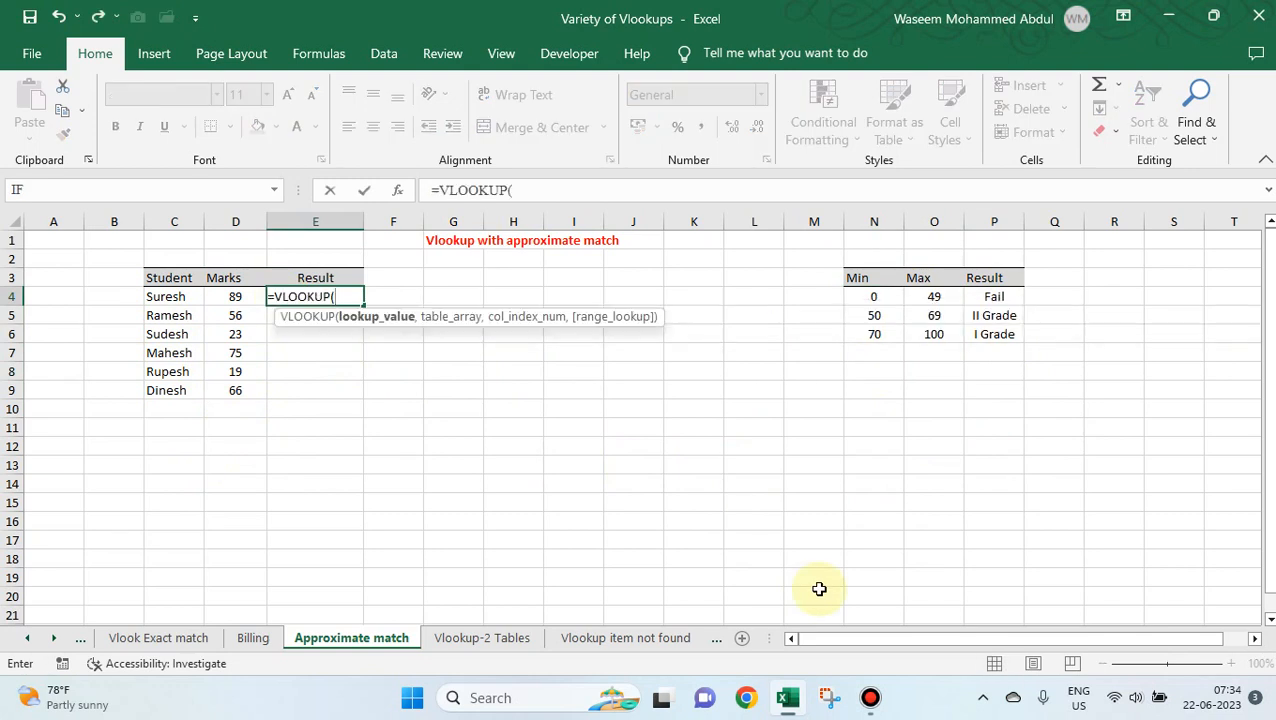
pyautogui.press('Left')
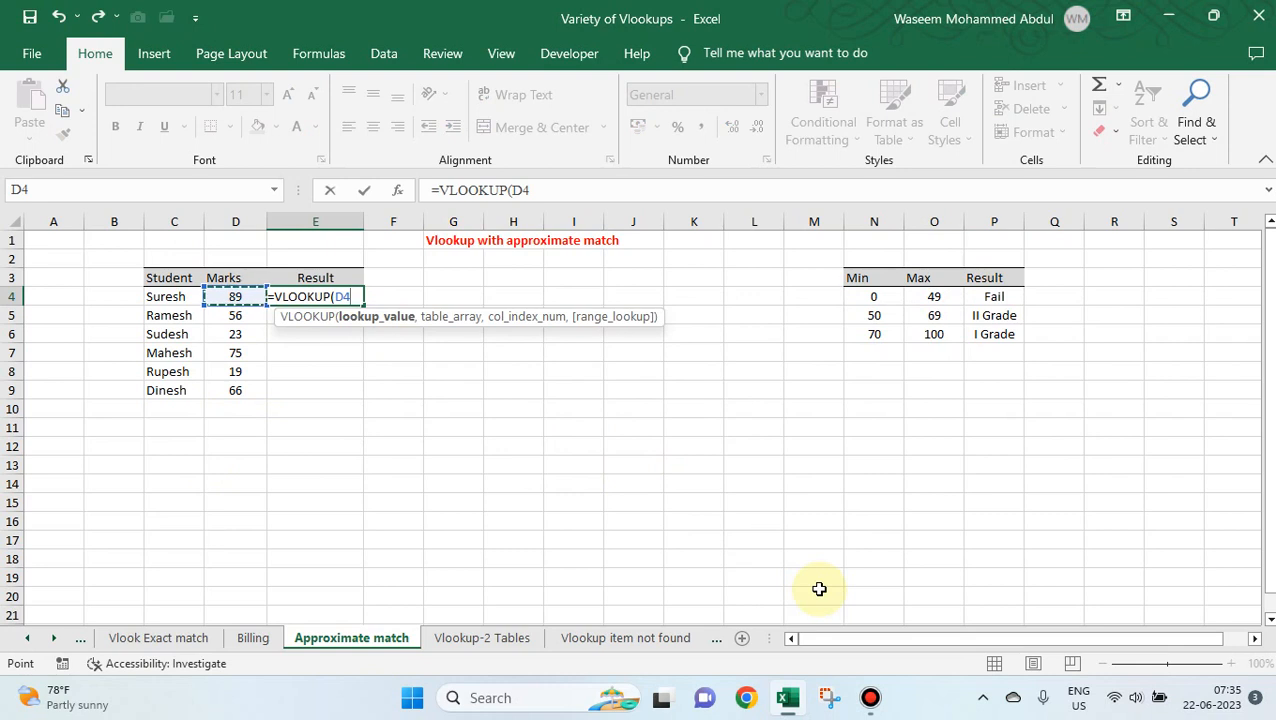
pyautogui.write(',')
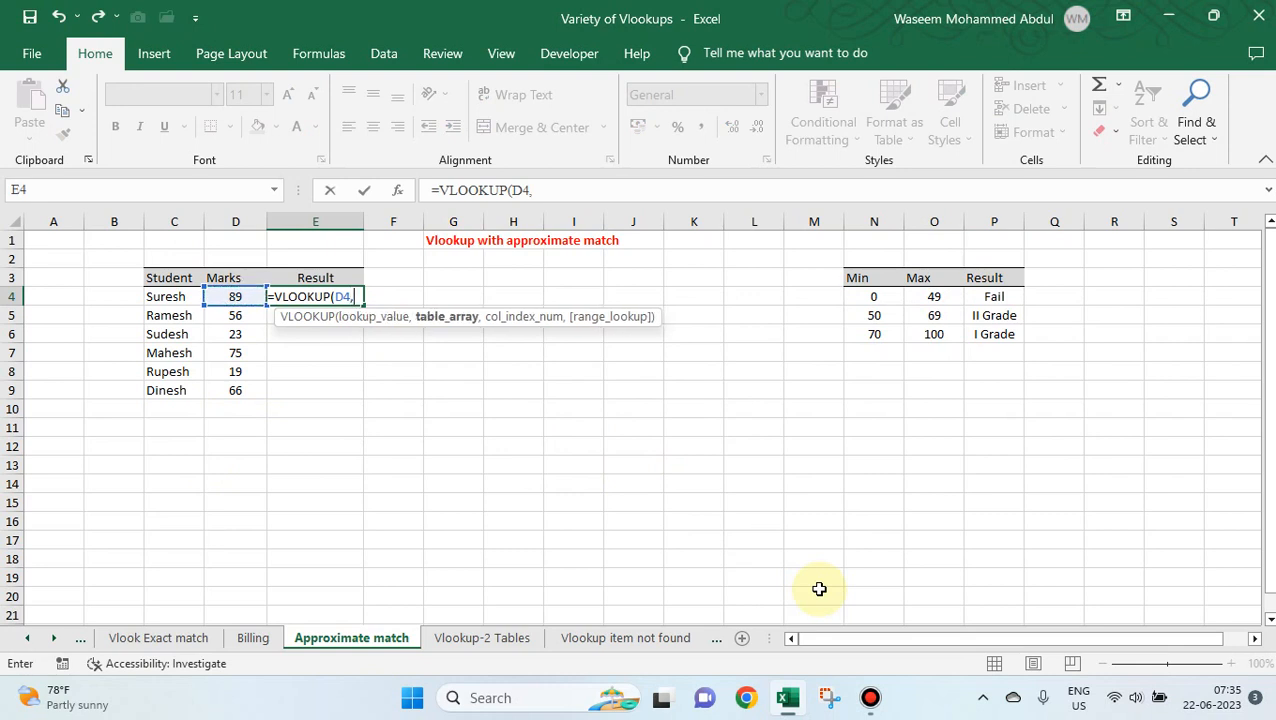
pyautogui.click(876, 281)
pyautogui.moveTo(883, 299); pyautogui.dragTo(957, 345)
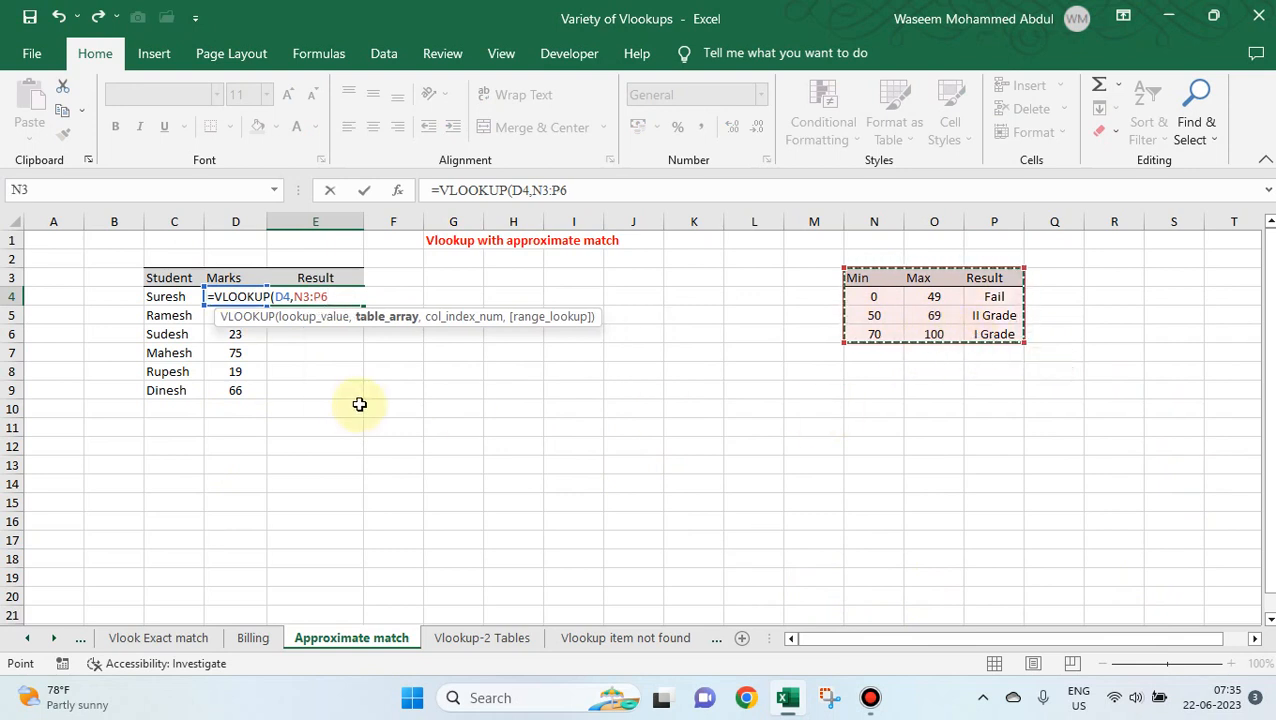
pyautogui.press('Escape')
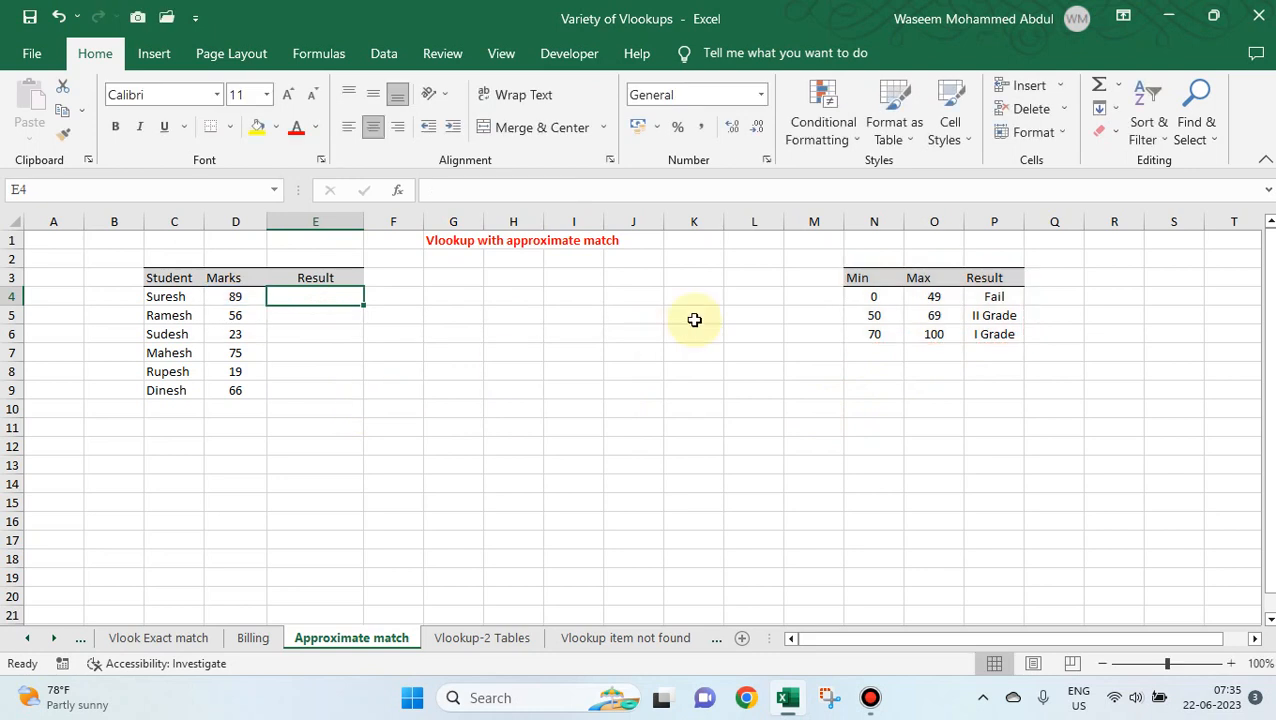
# Define the name MARKSTABLE for the grade table N3:P6, replacing the suggested name Min
pyautogui.click(860, 277)
pyautogui.moveTo(860, 277); pyautogui.dragTo(1010, 334)
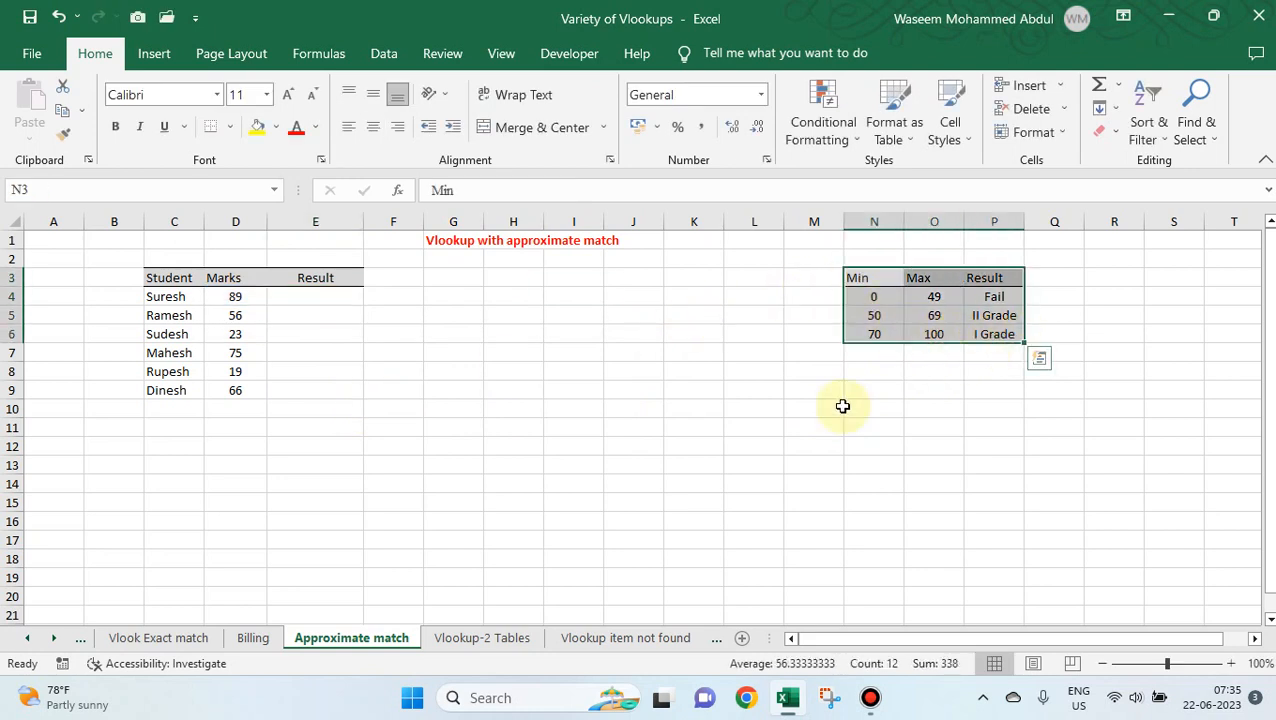
pyautogui.rightClick(908, 305)
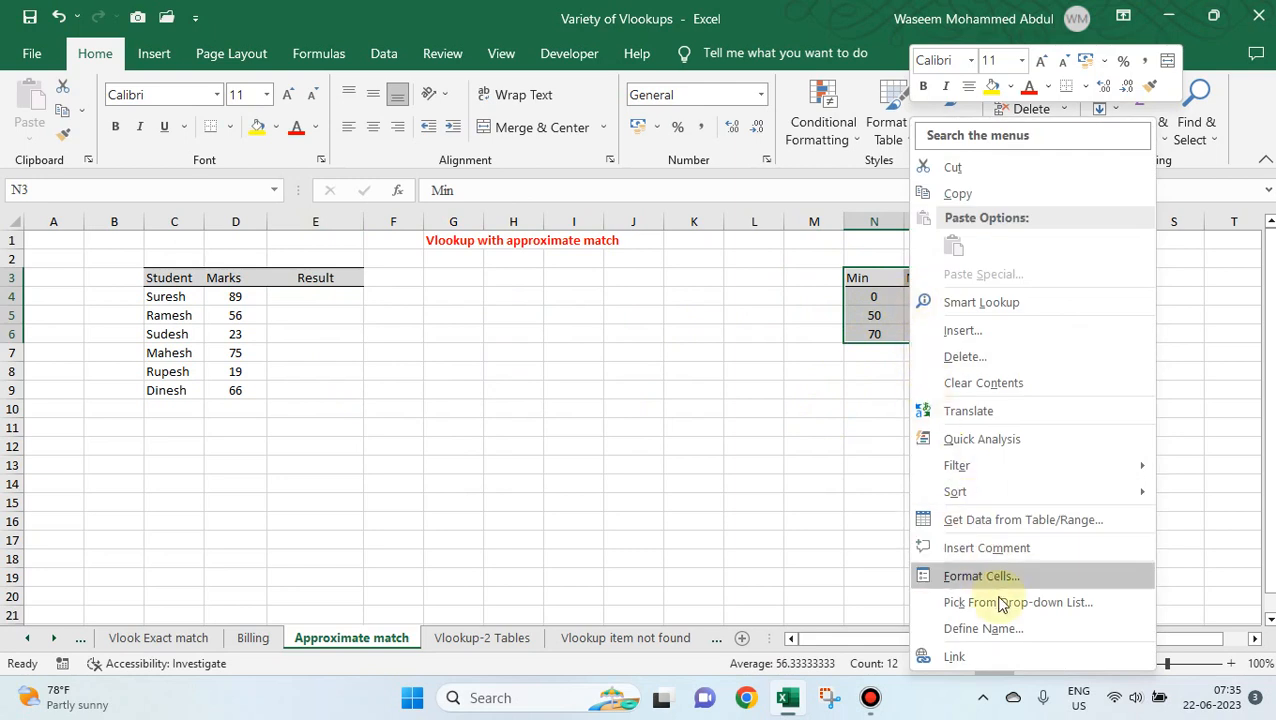
pyautogui.click(1008, 630)
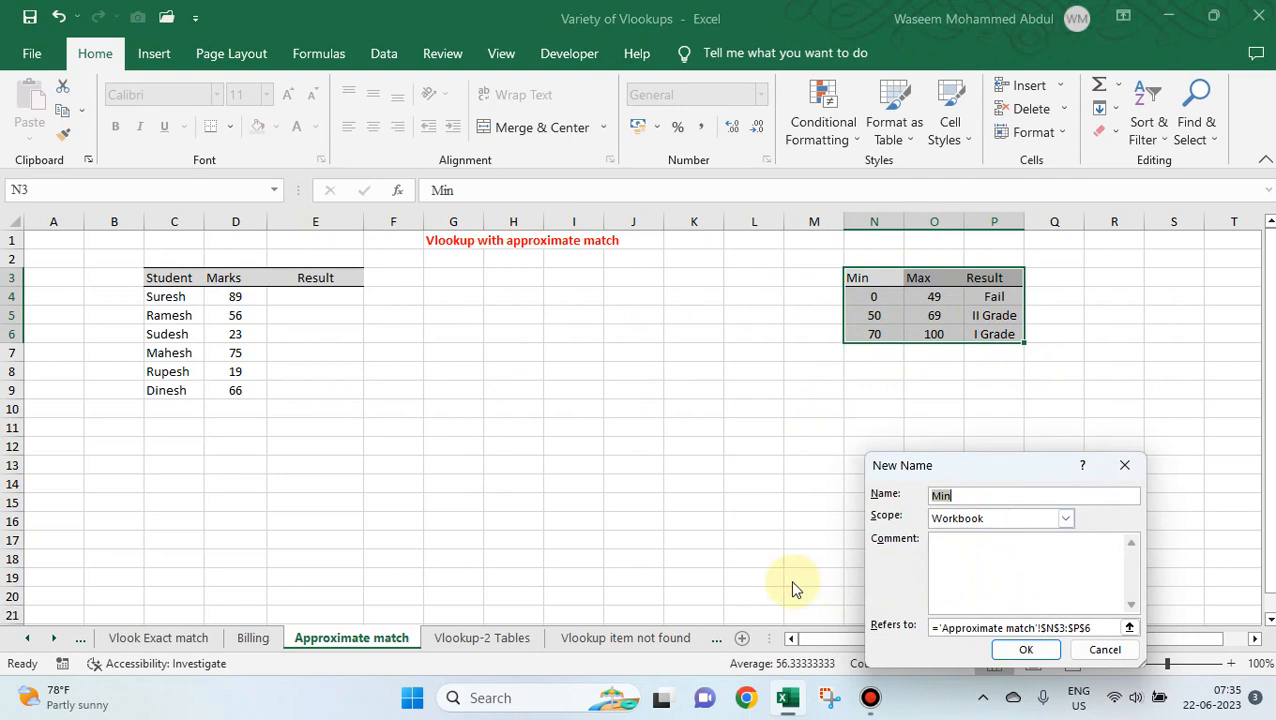
pyautogui.press('BackSpace')
pyautogui.press('BackSpace')
pyautogui.press('BackSpace')
pyautogui.write('MARKSTABLE')
pyautogui.press('Return')
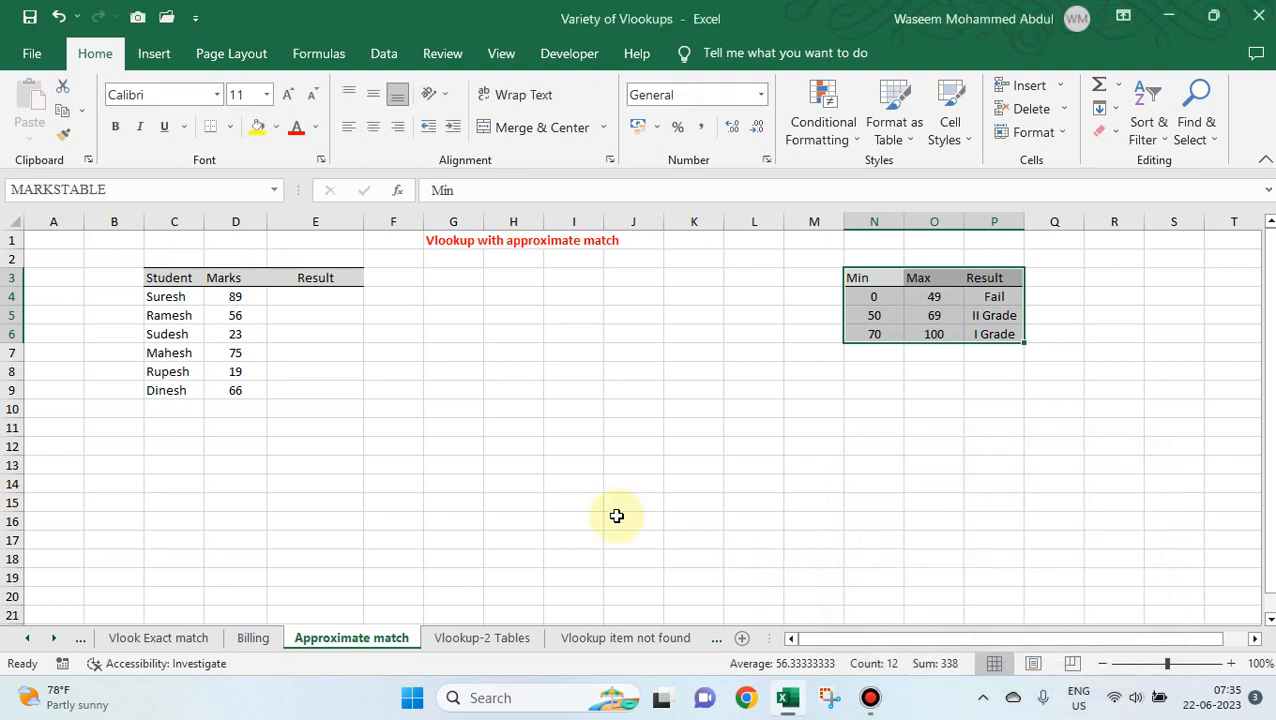
# Enter =VLOOKUP(D4,MARKSTABLE,3) in E4 with no match type, giving I Grade for 89 marks
pyautogui.click(327, 300)
pyautogui.write('=')
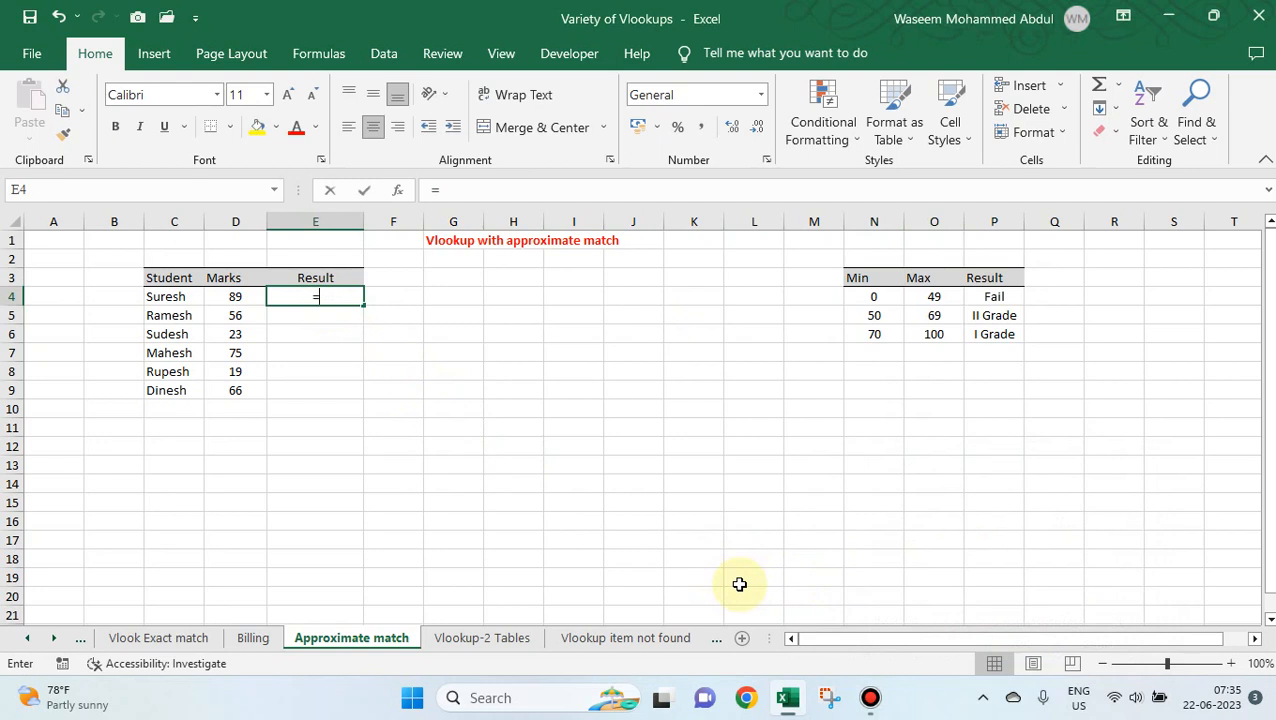
pyautogui.write('VLOOKUP(')
pyautogui.press('Left')
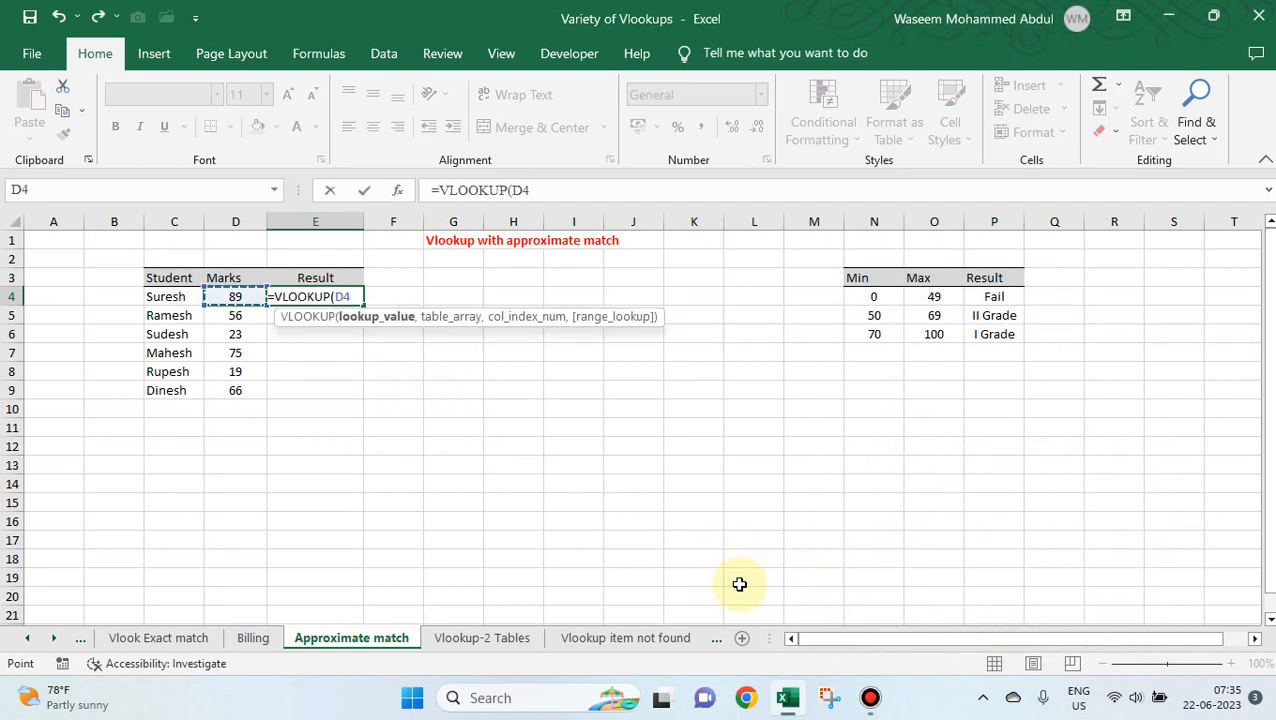
pyautogui.write(',MAR')
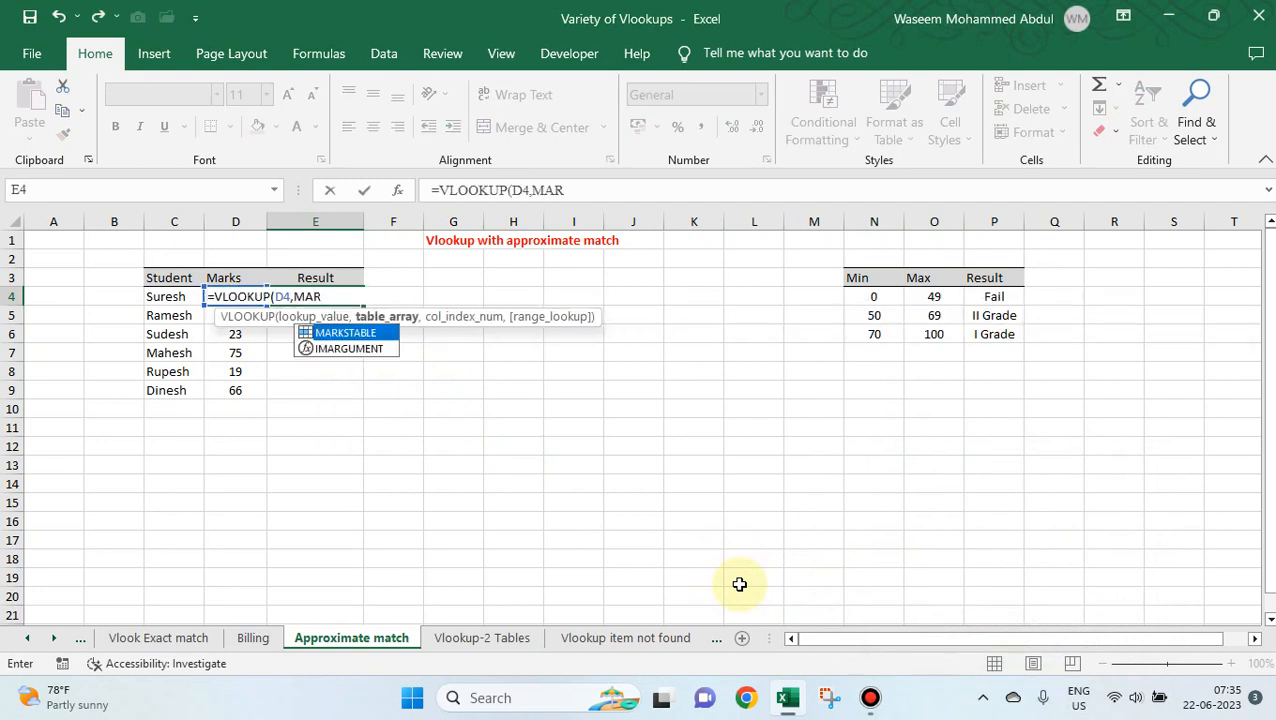
pyautogui.press('Tab')
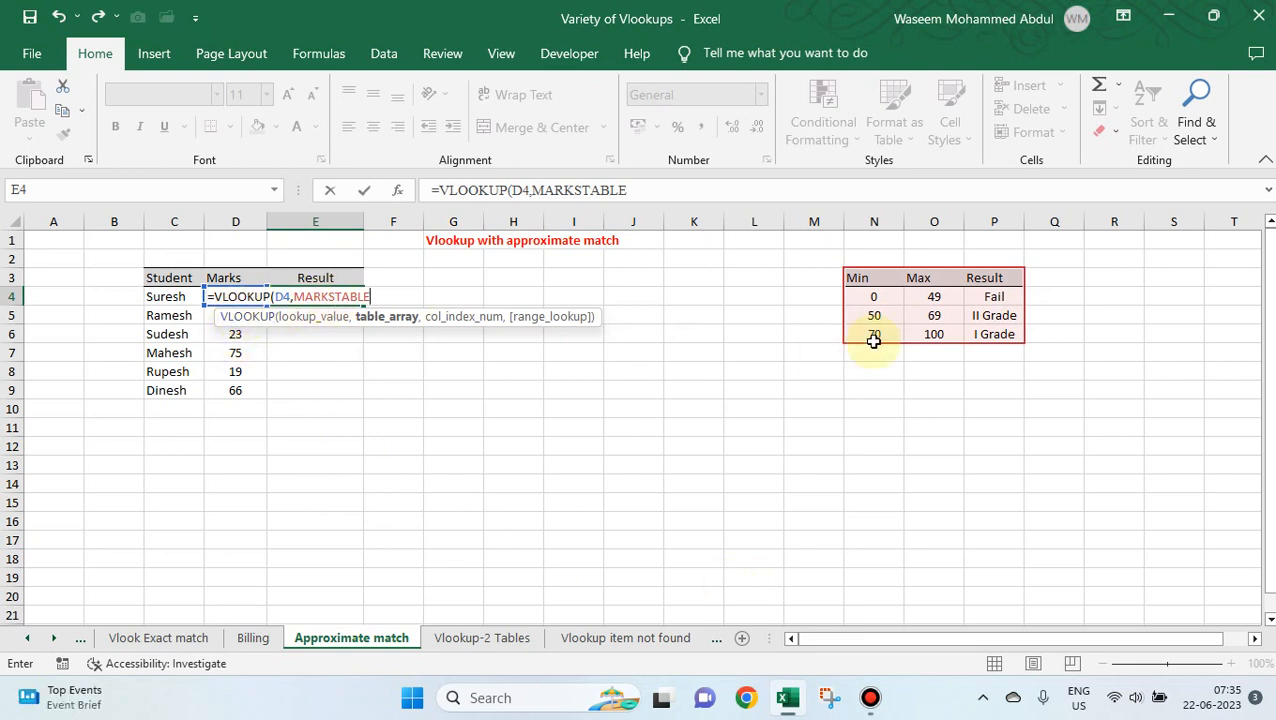
pyautogui.write(',')
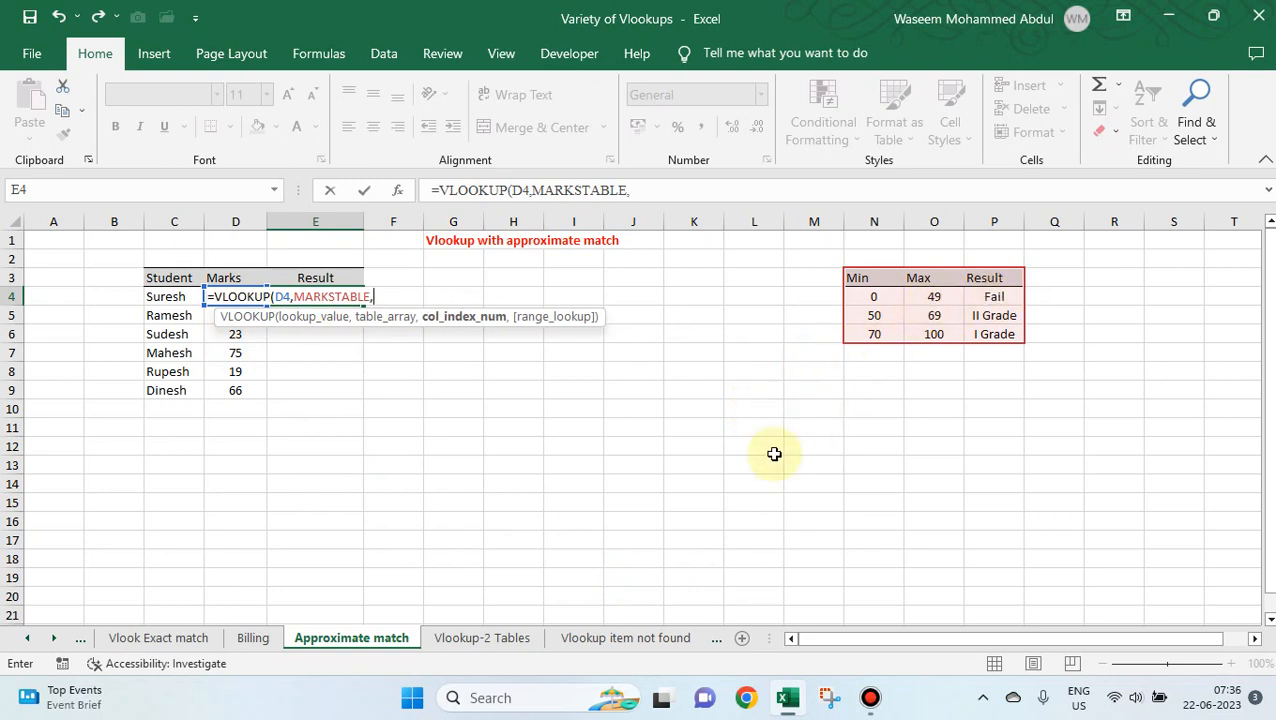
pyautogui.write('3,0')
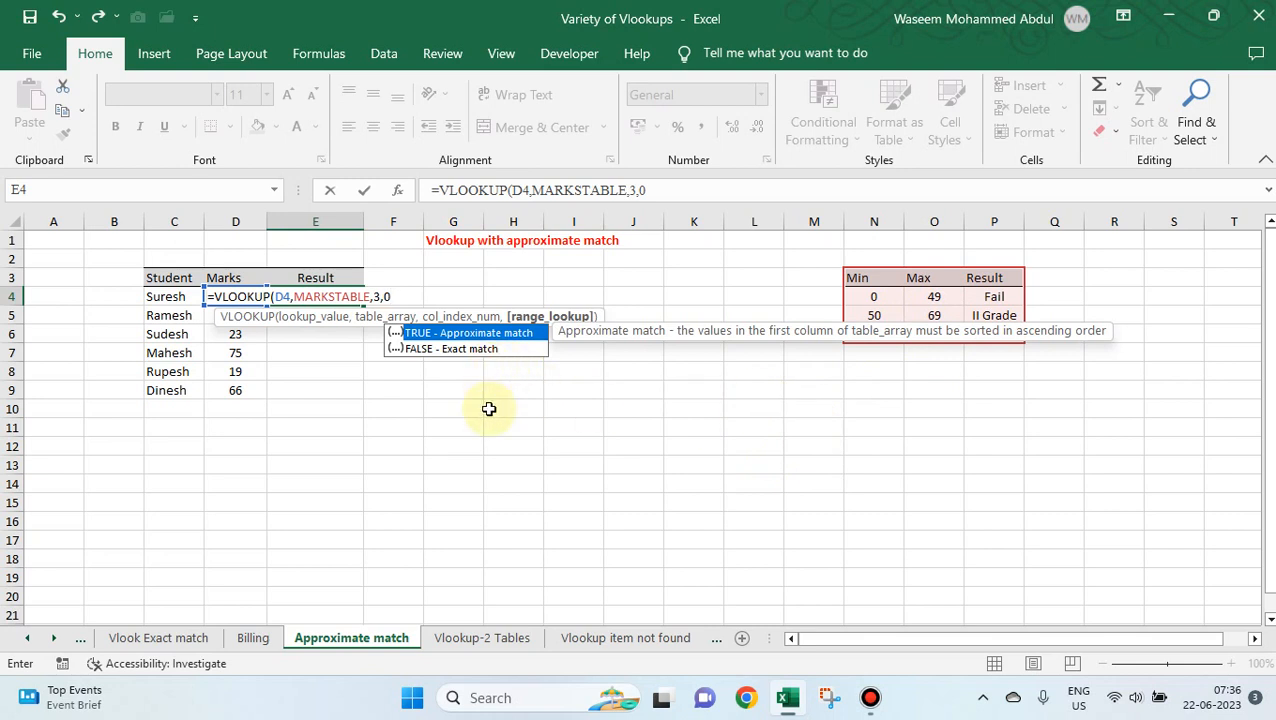
pyautogui.press('BackSpace')
pyautogui.press('BackSpace')
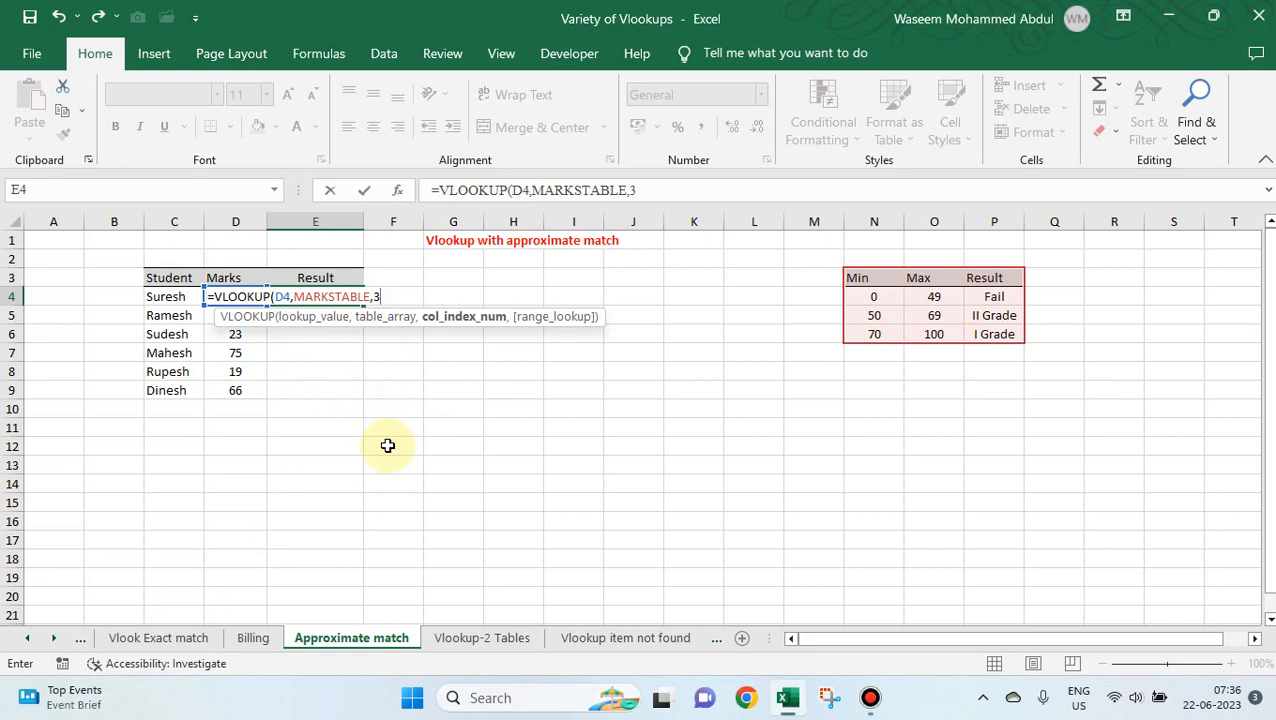
pyautogui.write(')')
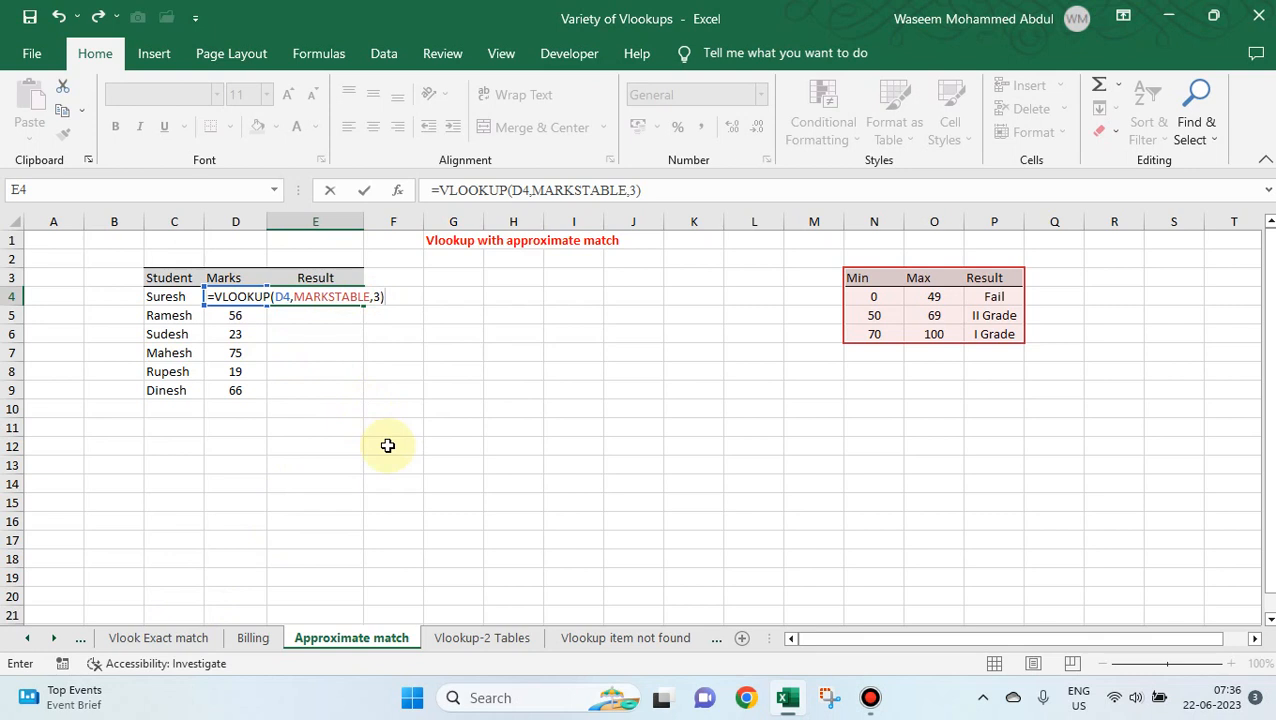
pyautogui.press('Tab')
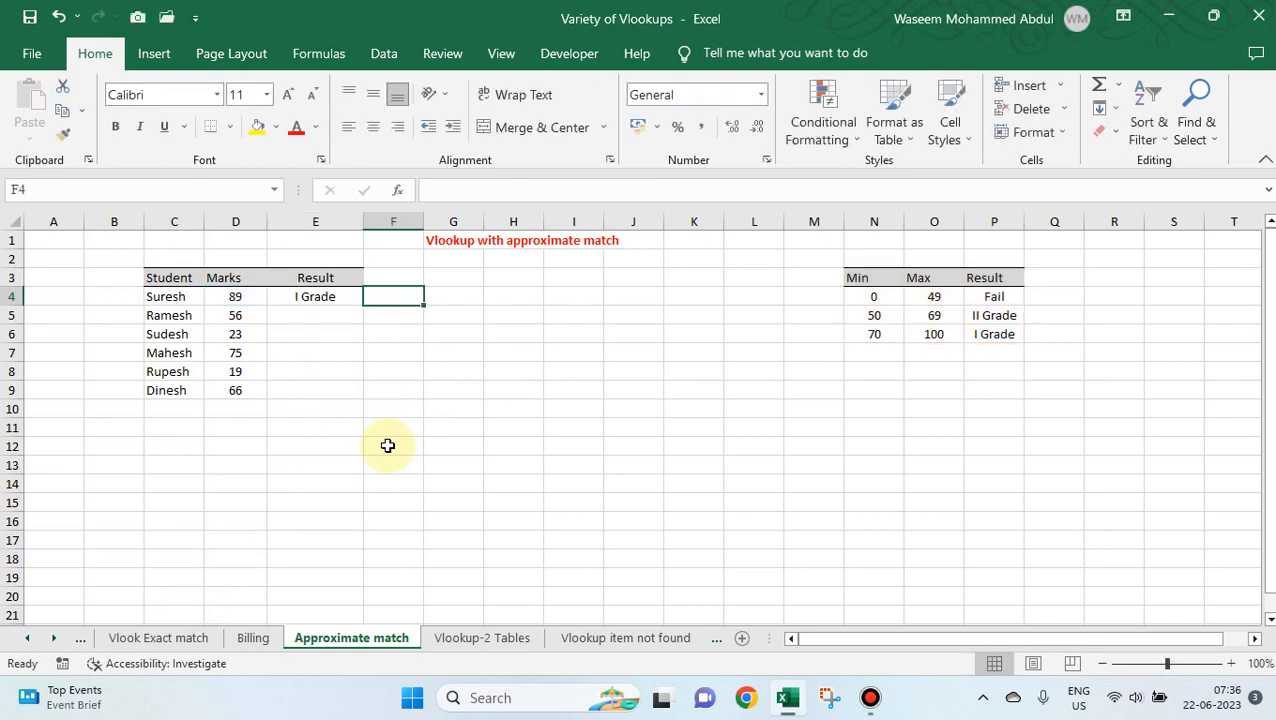
# Fill the grade formula from E4 down to E9 and compare the results with the marks
pyautogui.press('Left')
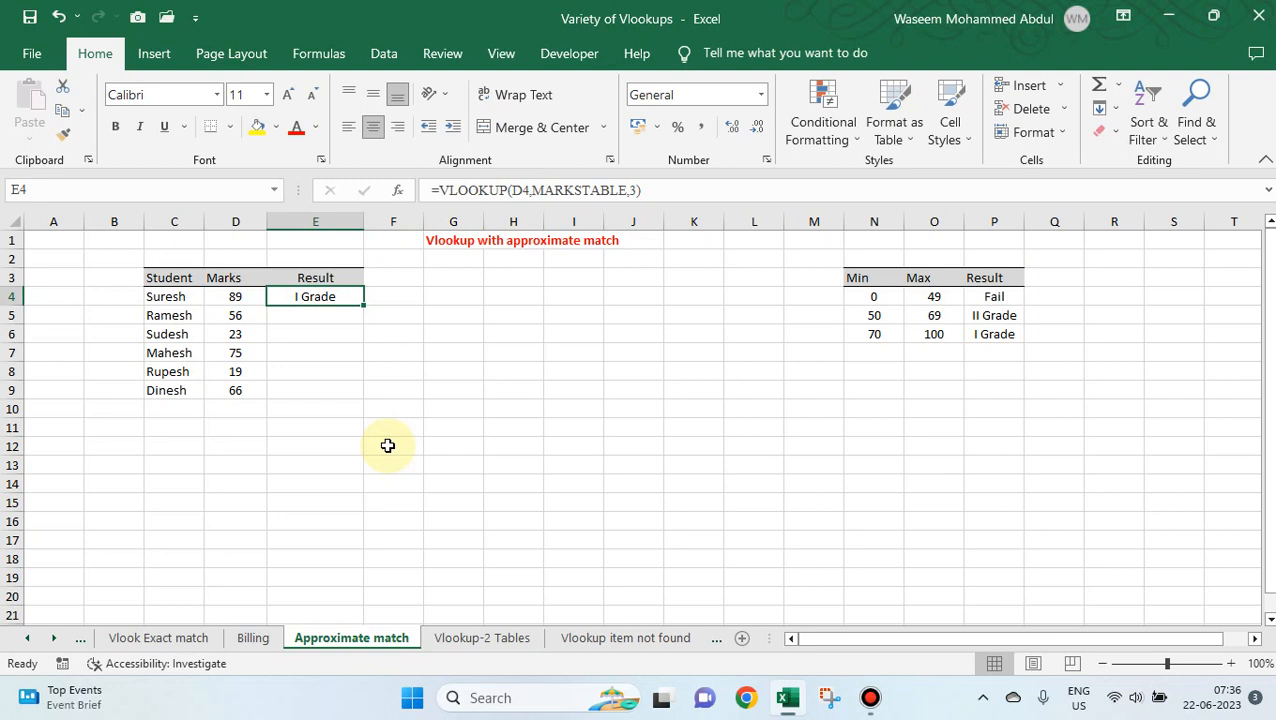
pyautogui.doubleClick(361, 307)
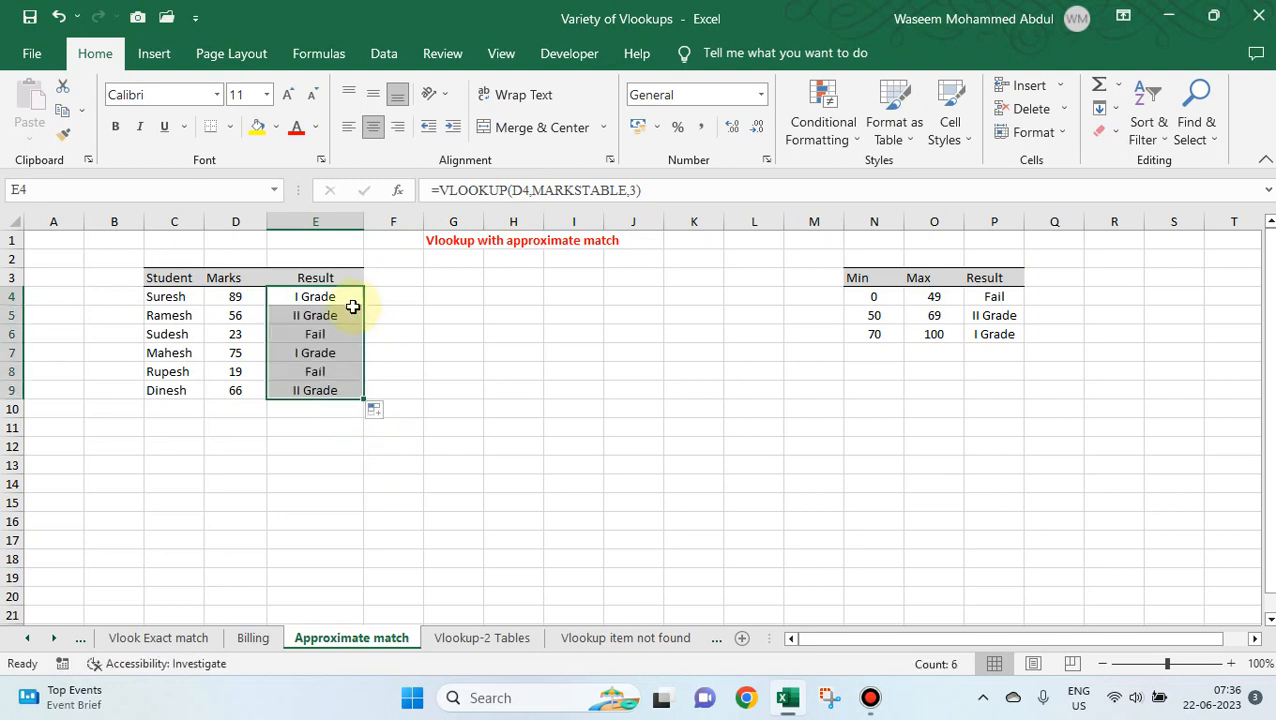
pyautogui.click(330, 334)
pyautogui.press('Left')
pyautogui.press('Right')
pyautogui.press('Left')
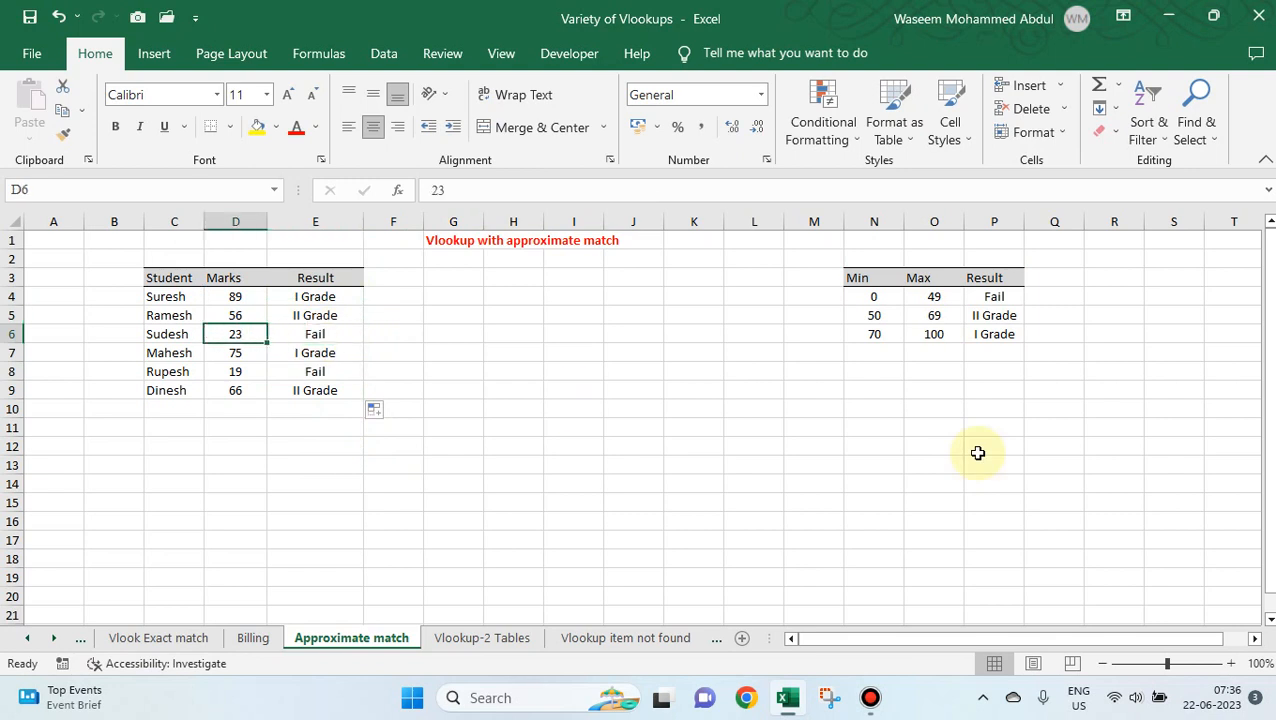
pyautogui.press('Right')
pyautogui.press('Down')
pyautogui.press('Down')
pyautogui.press('Down')
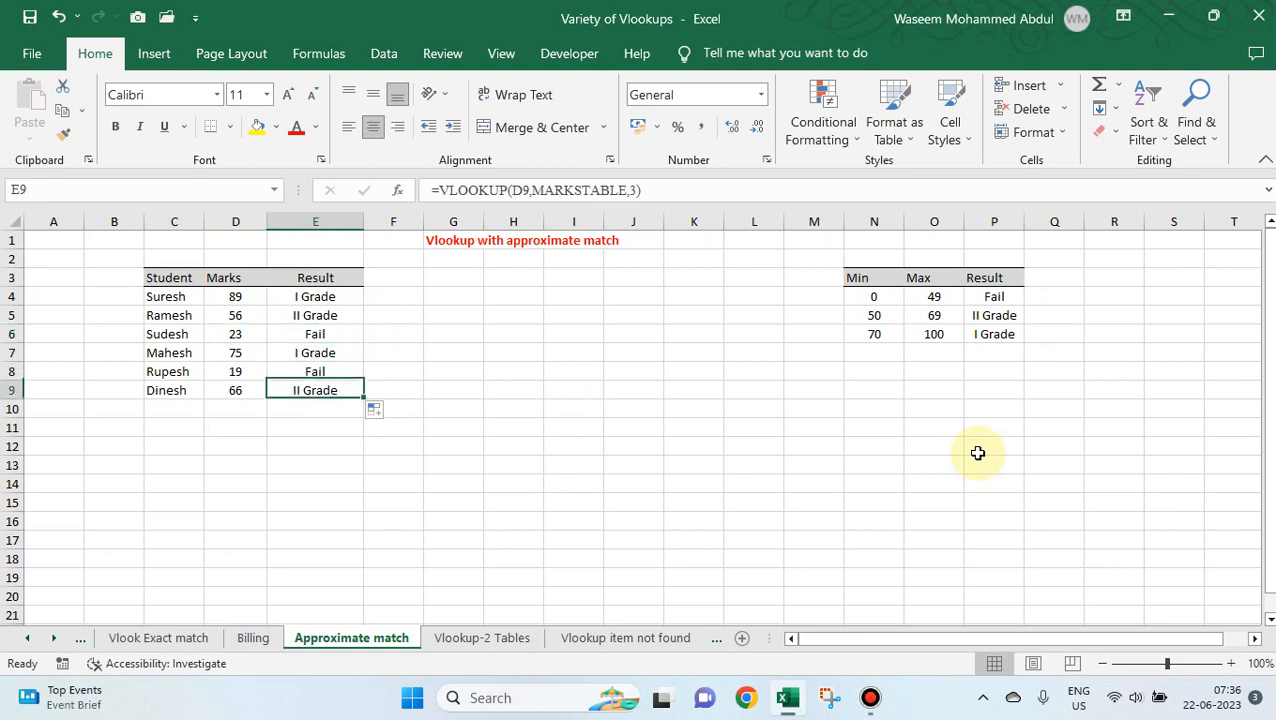
pyautogui.press('Left')
pyautogui.press('Left')
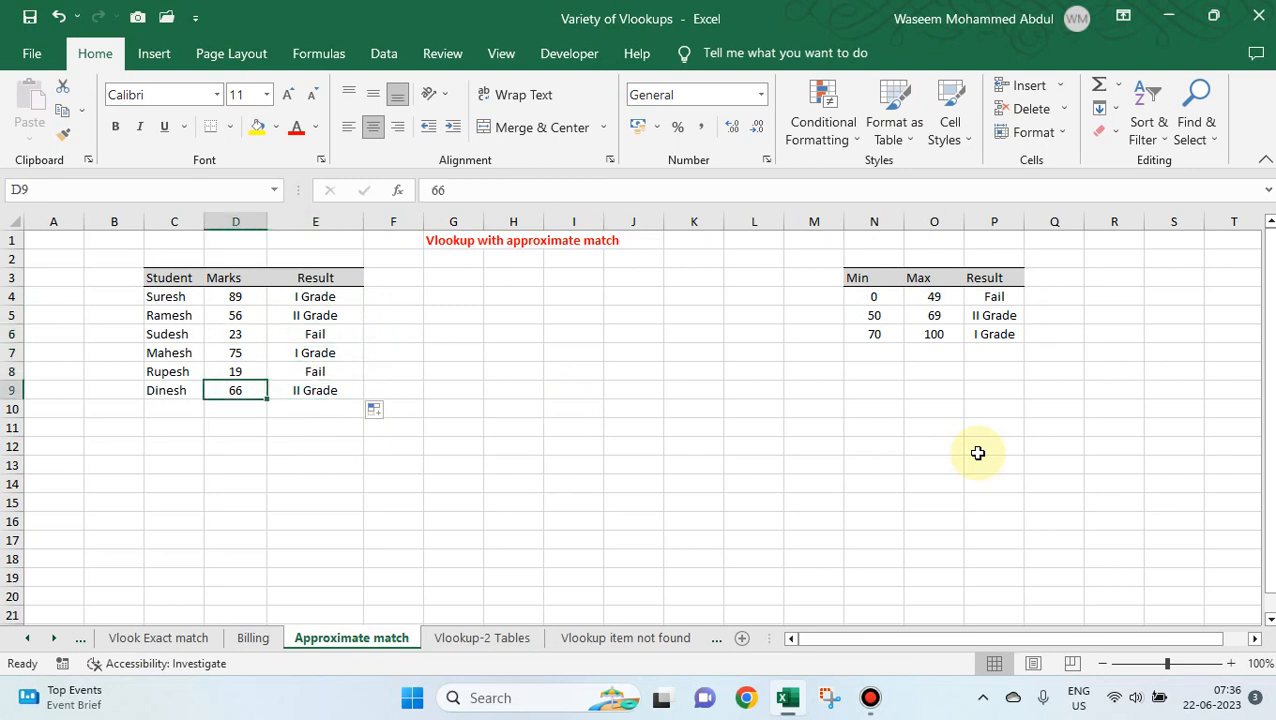
pyautogui.press('Right')
pyautogui.press('Up')
pyautogui.press('Up')
pyautogui.press('Up')
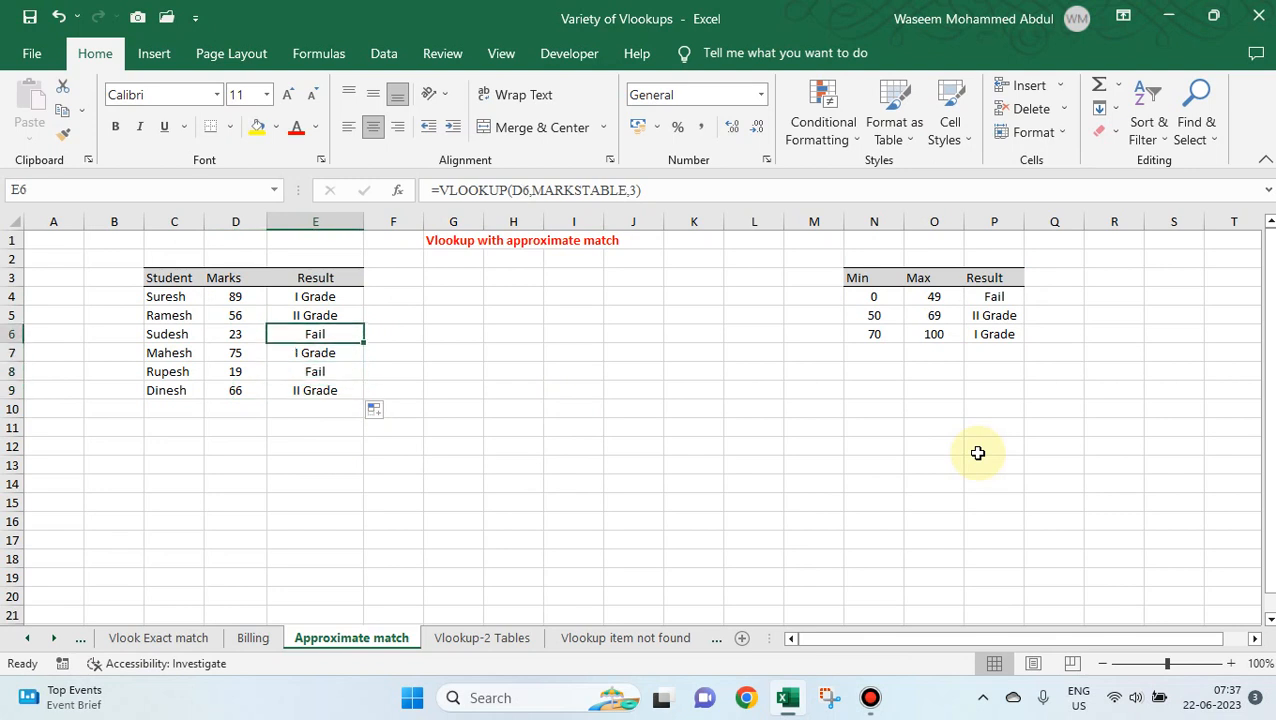
pyautogui.press('Left')
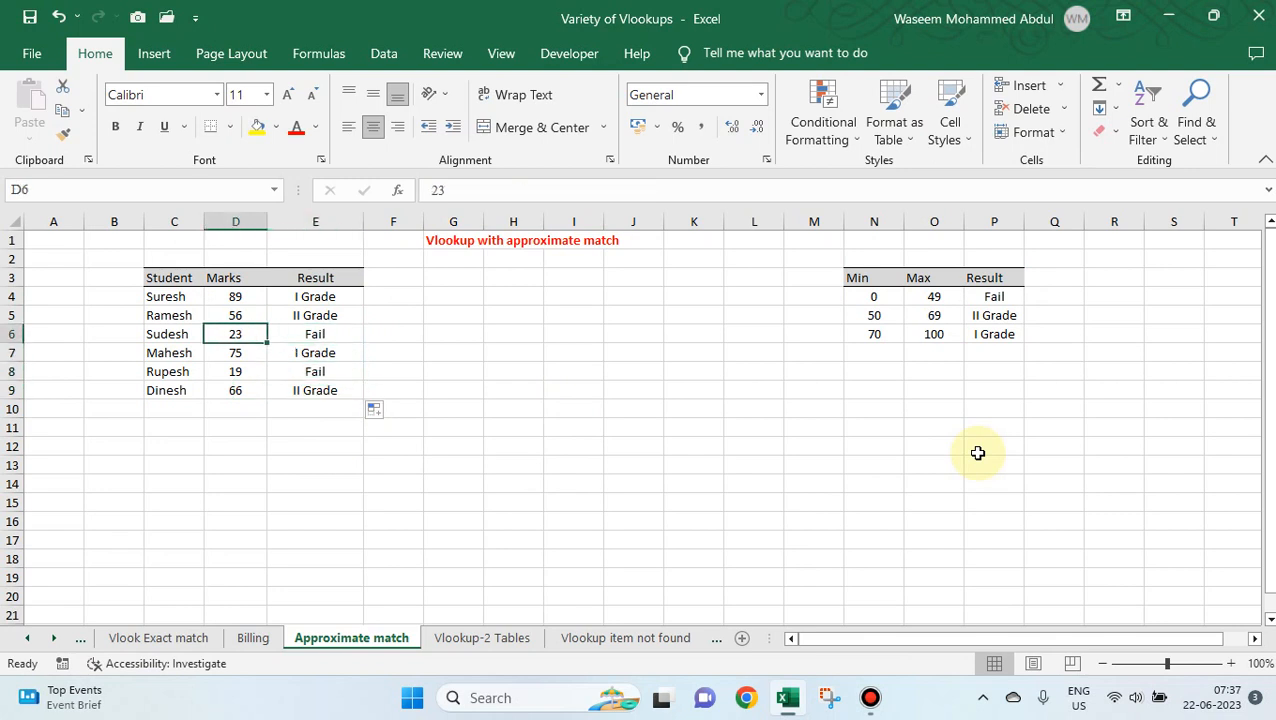
# Enter 49 as D6's marks and compare it with the band Max of 49
pyautogui.write('49')
pyautogui.press('Right')
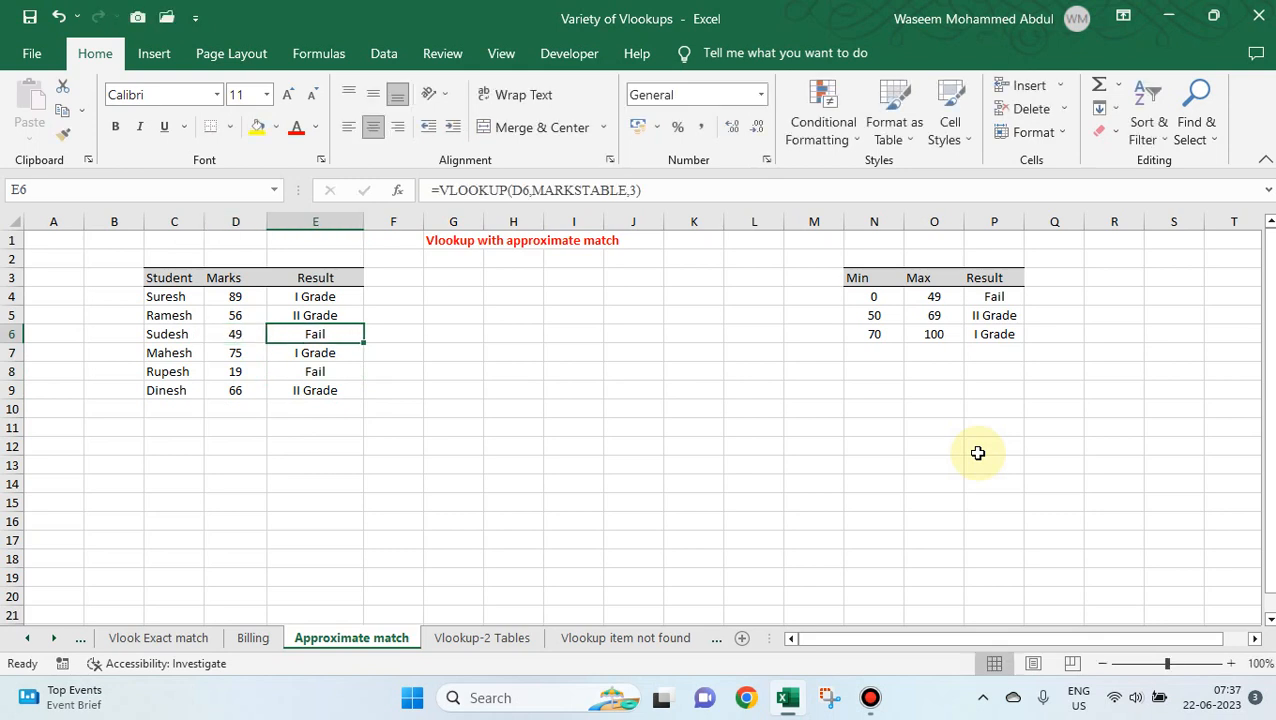
pyautogui.click(930, 298)
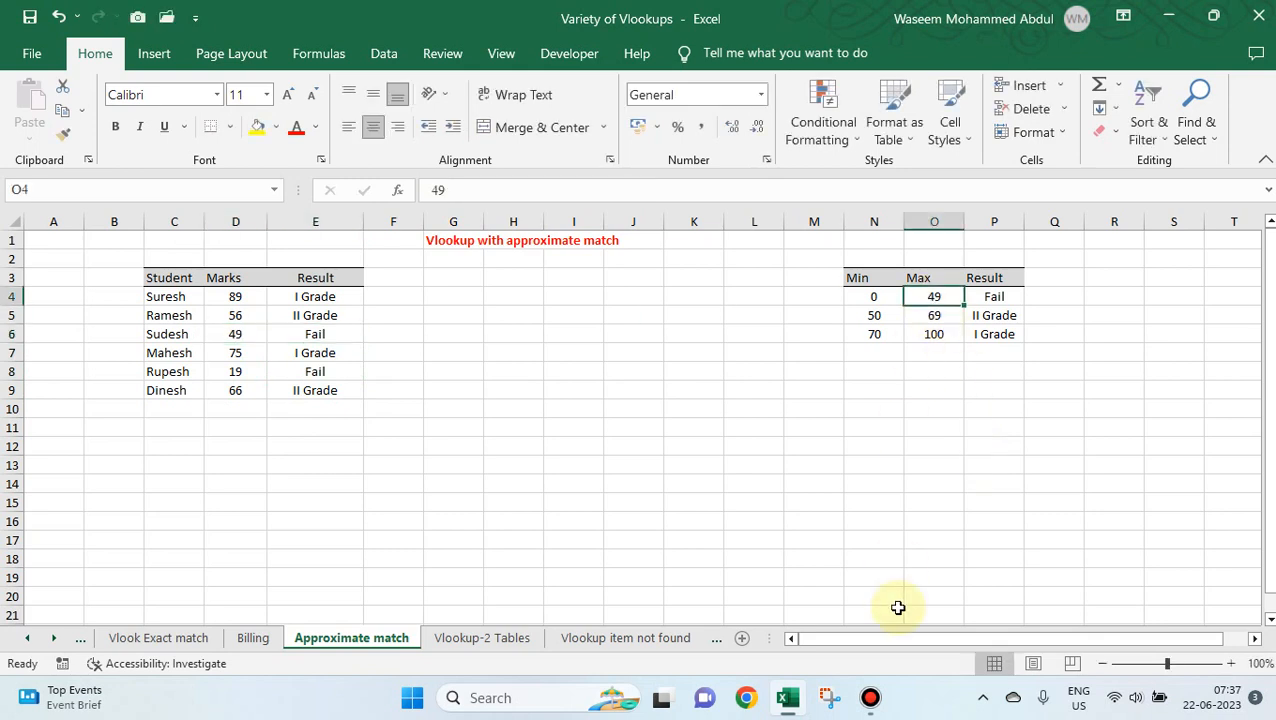
pyautogui.press('Left')
pyautogui.press('Left')
pyautogui.press('Left')
pyautogui.press('Left')
pyautogui.press('Left')
pyautogui.press('Left')
pyautogui.press('Left')
pyautogui.press('Left')
pyautogui.press('Left')
pyautogui.press('Left')
pyautogui.press('Down')
pyautogui.press('Left')
pyautogui.press('Down')
# Set the marks in D6 and D8 to 50, so both show II Grade
pyautogui.write('50')
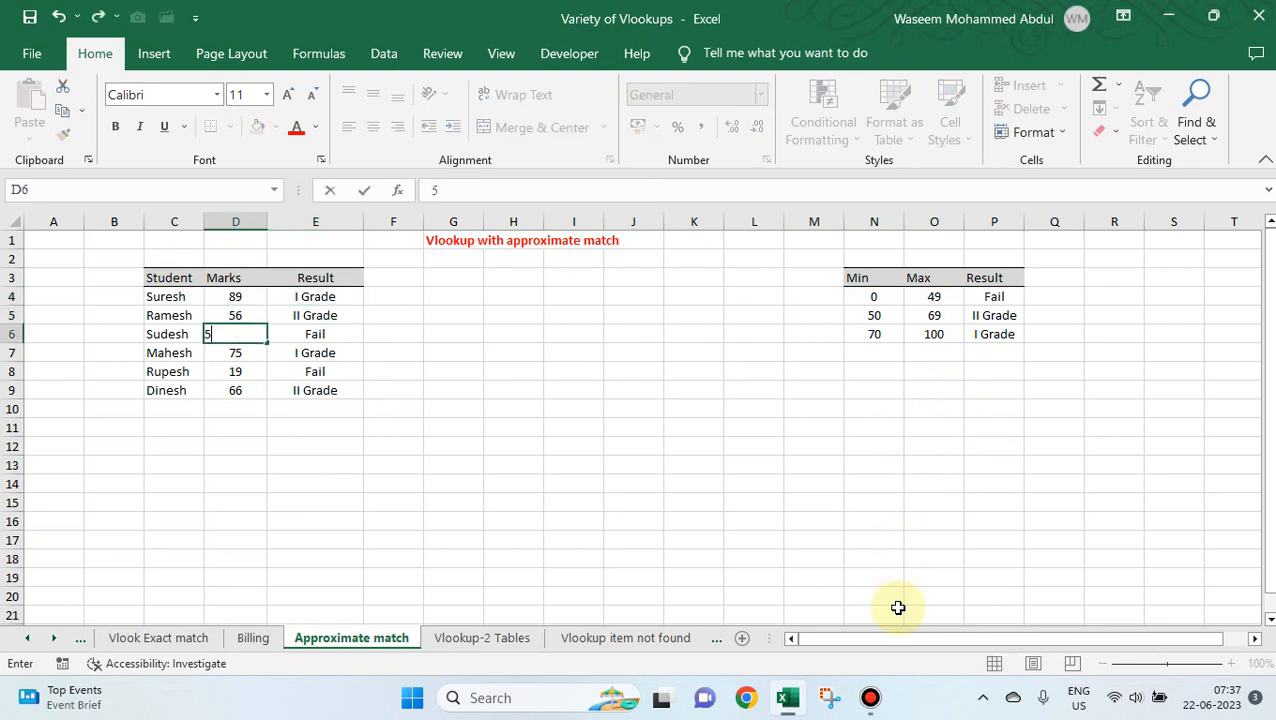
pyautogui.press('Right')
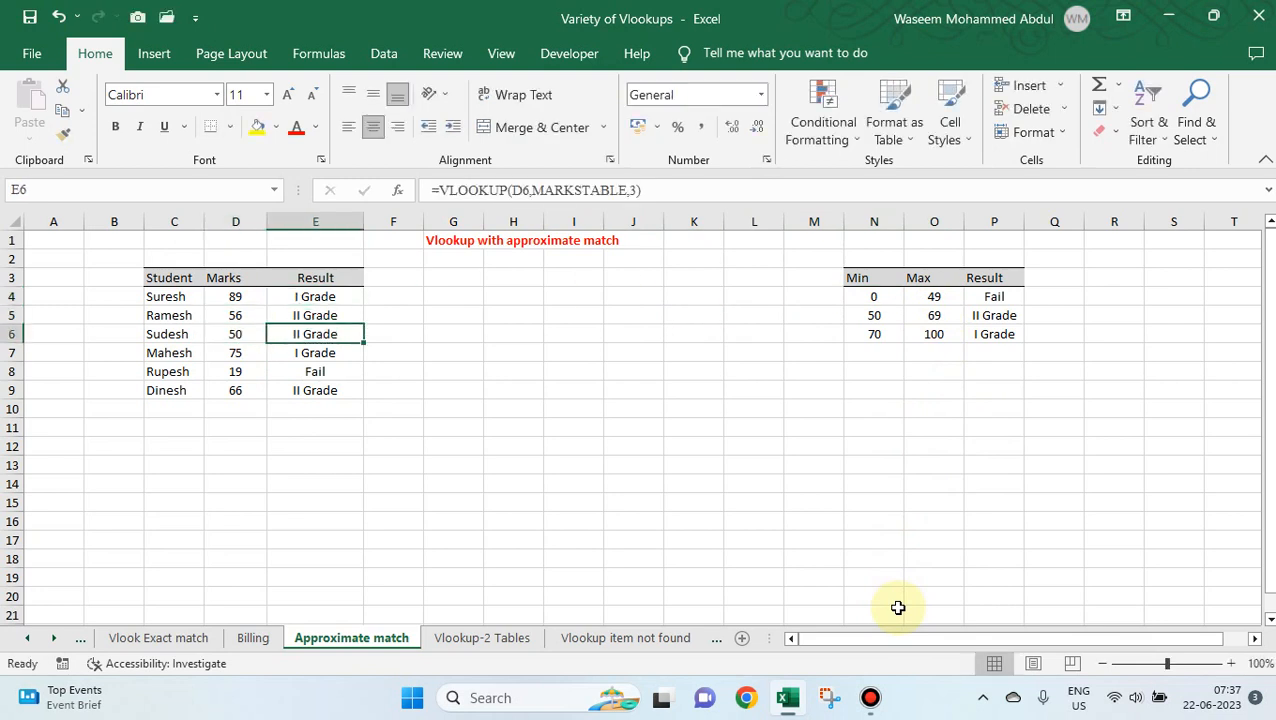
pyautogui.press('Left')
pyautogui.press('Down')
pyautogui.press('Down')
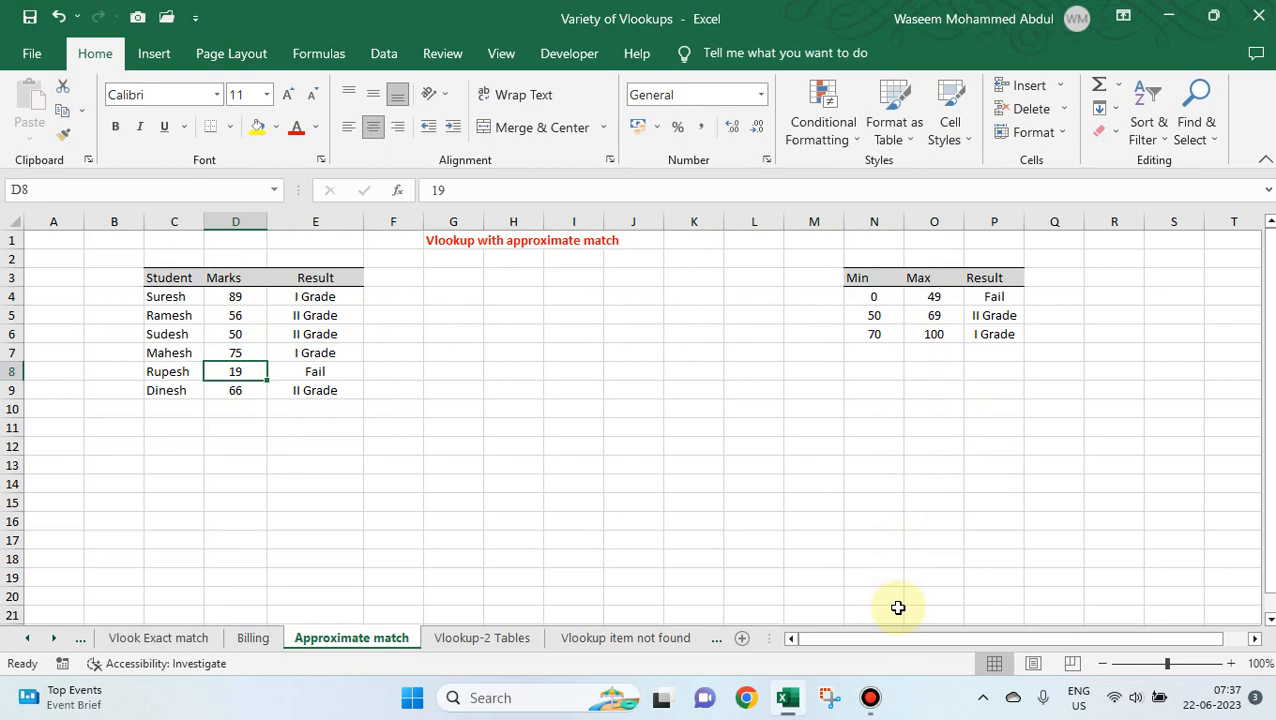
pyautogui.write('5')
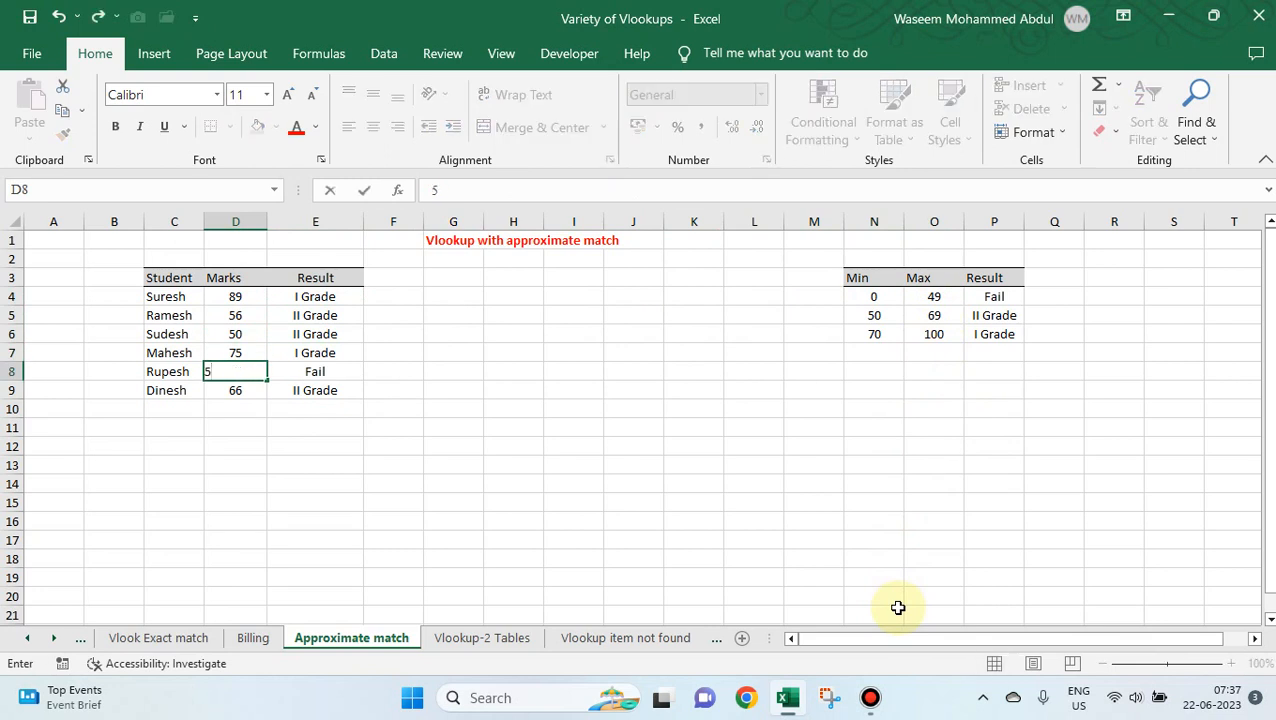
pyautogui.write('0')
pyautogui.press('Right')
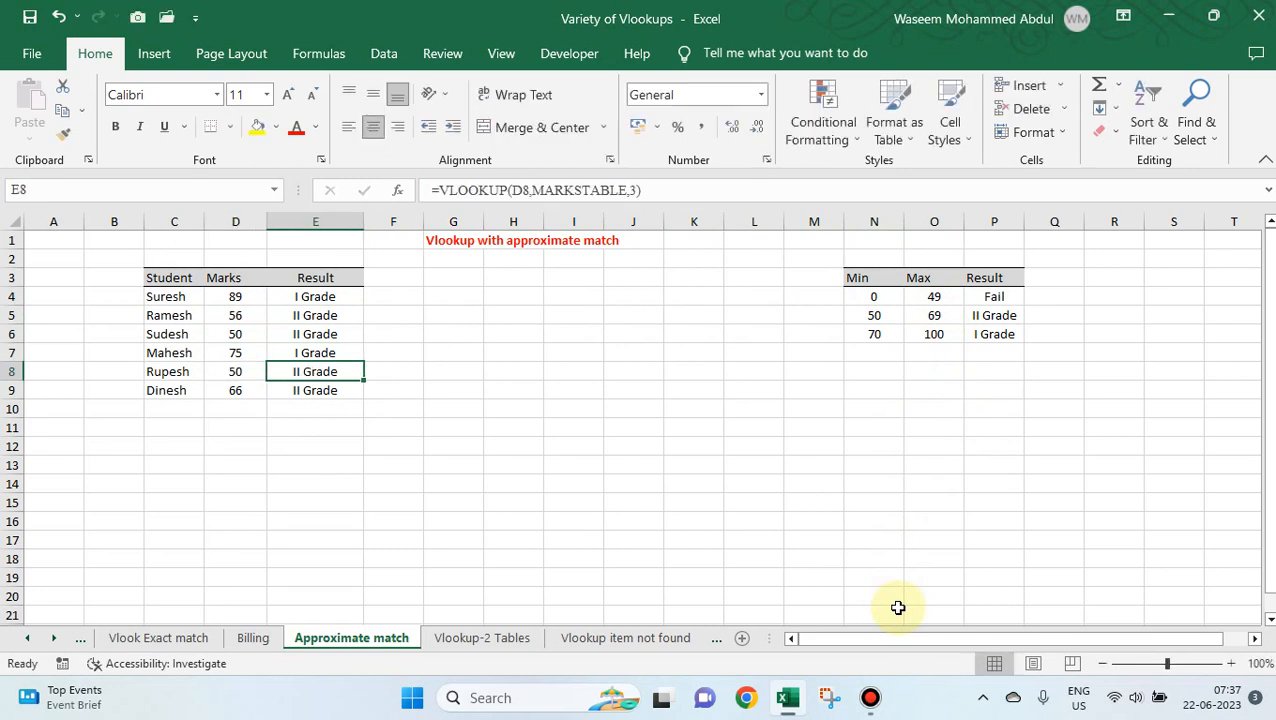
pyautogui.press('Up')
pyautogui.press('Up')
pyautogui.press('Up')
pyautogui.press('Up')
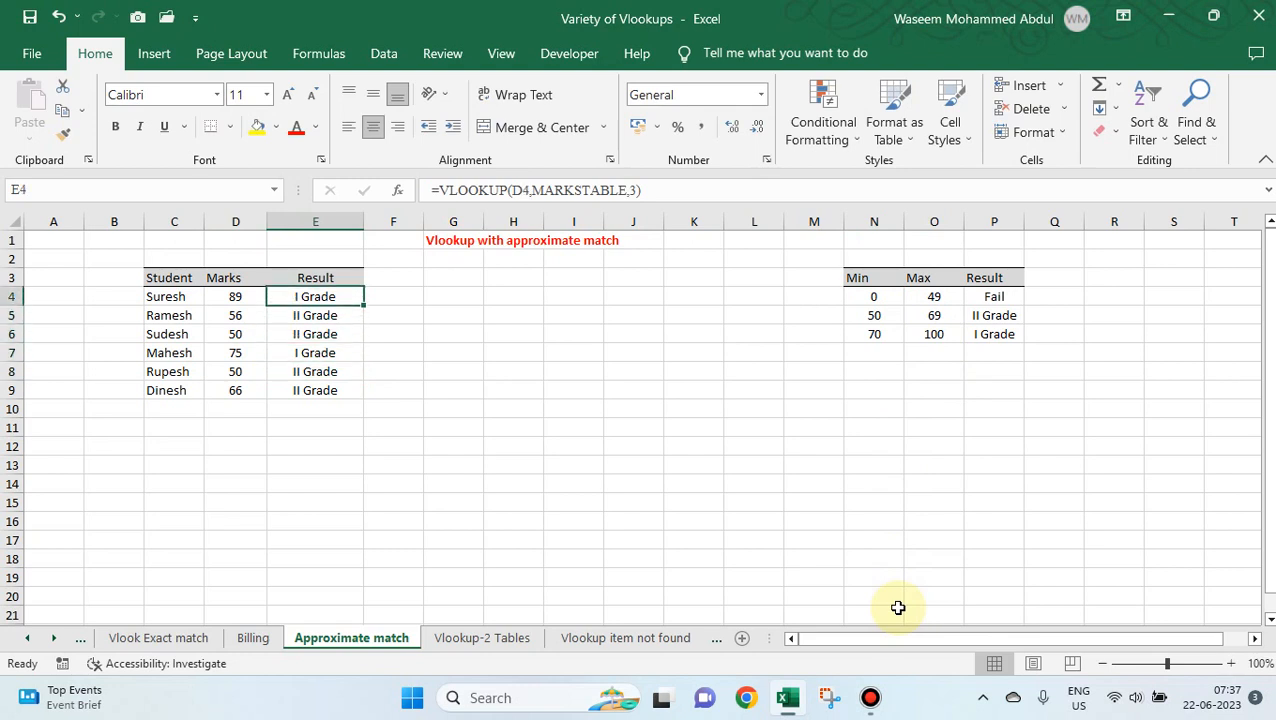
pyautogui.press('F2')
# Add the exact-match argument 0 to E4's VLOOKUP and copy it down to E9
pyautogui.press('Left')
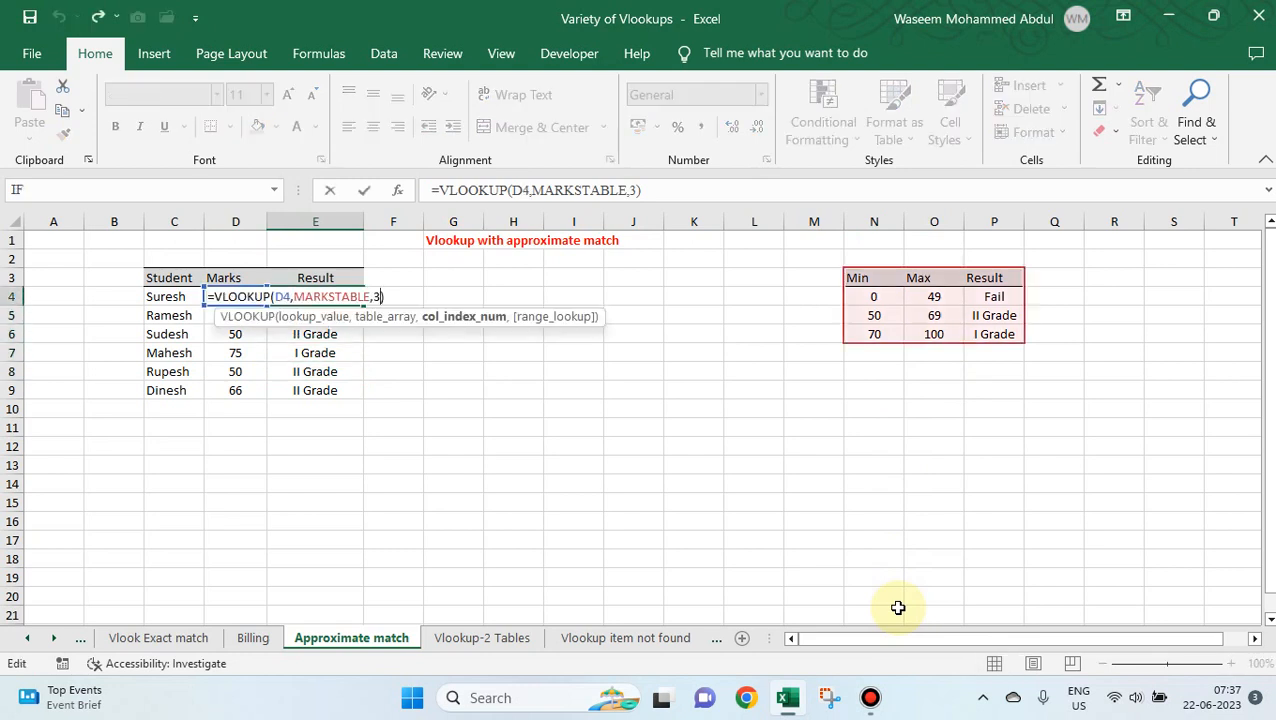
pyautogui.write(',')
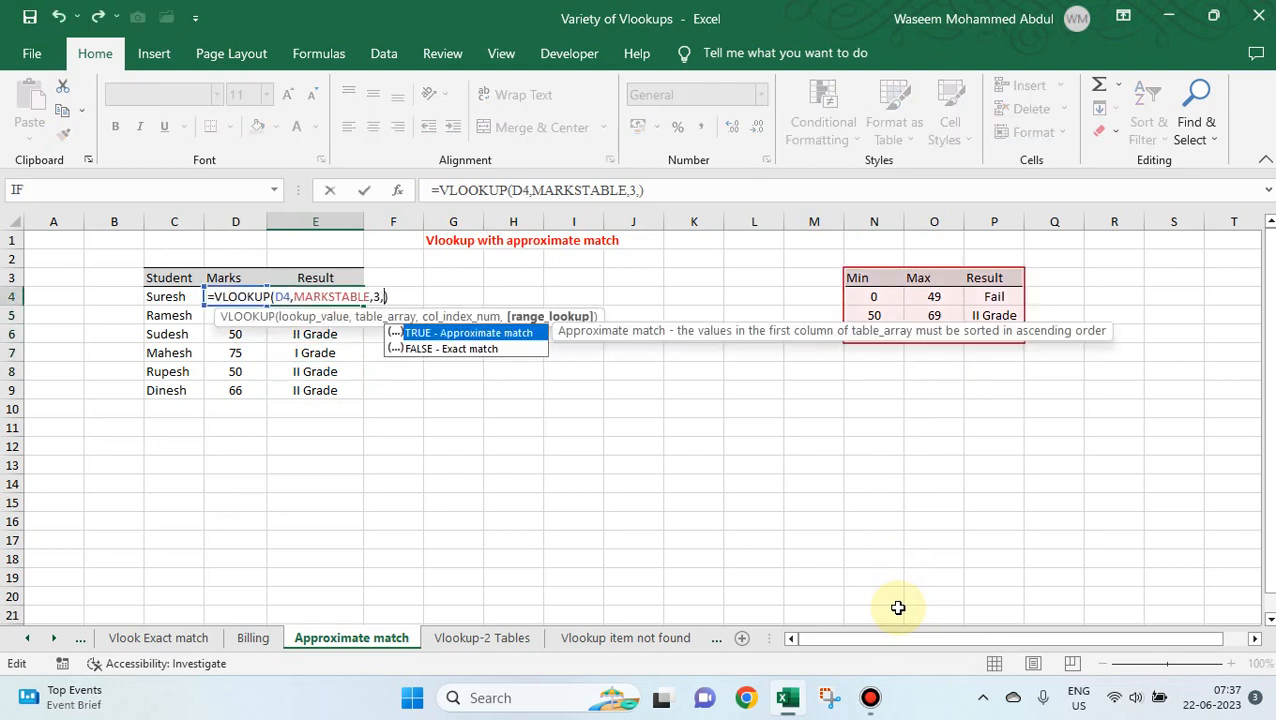
pyautogui.write('0')
pyautogui.press('Tab')
pyautogui.press('Left')
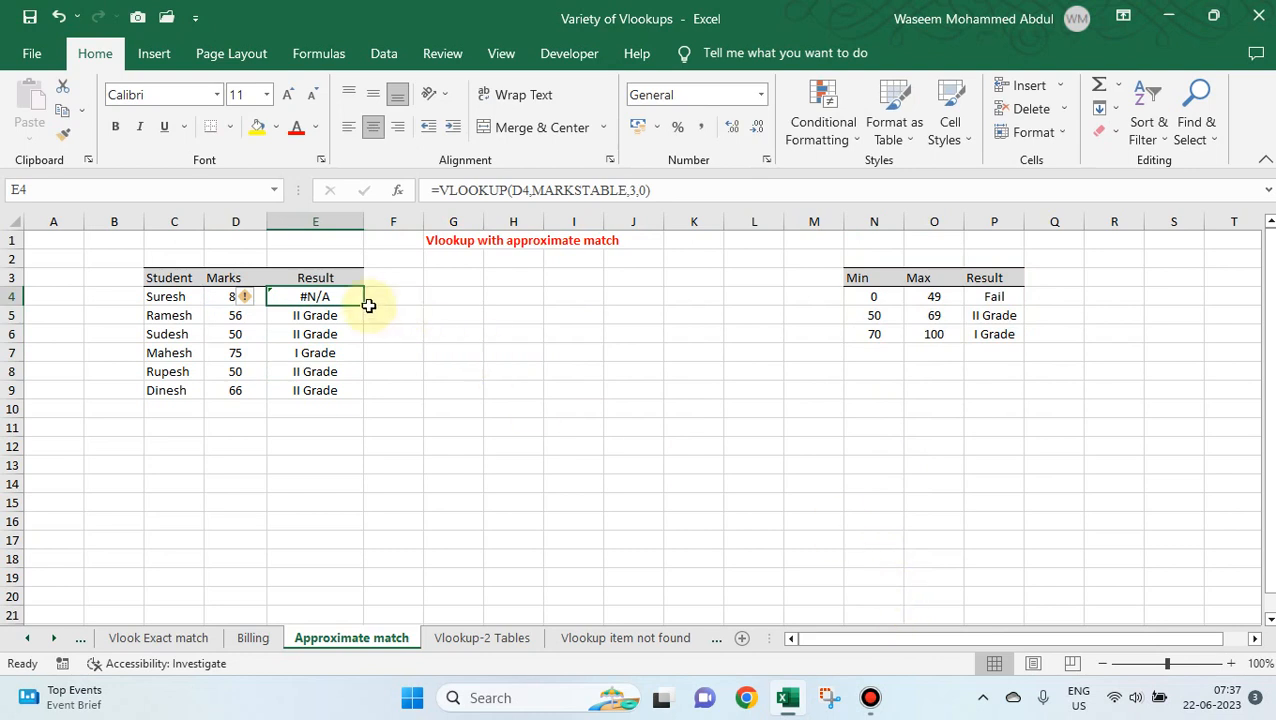
pyautogui.moveTo(362, 303); pyautogui.dragTo(362, 303)
pyautogui.doubleClick(362, 303)
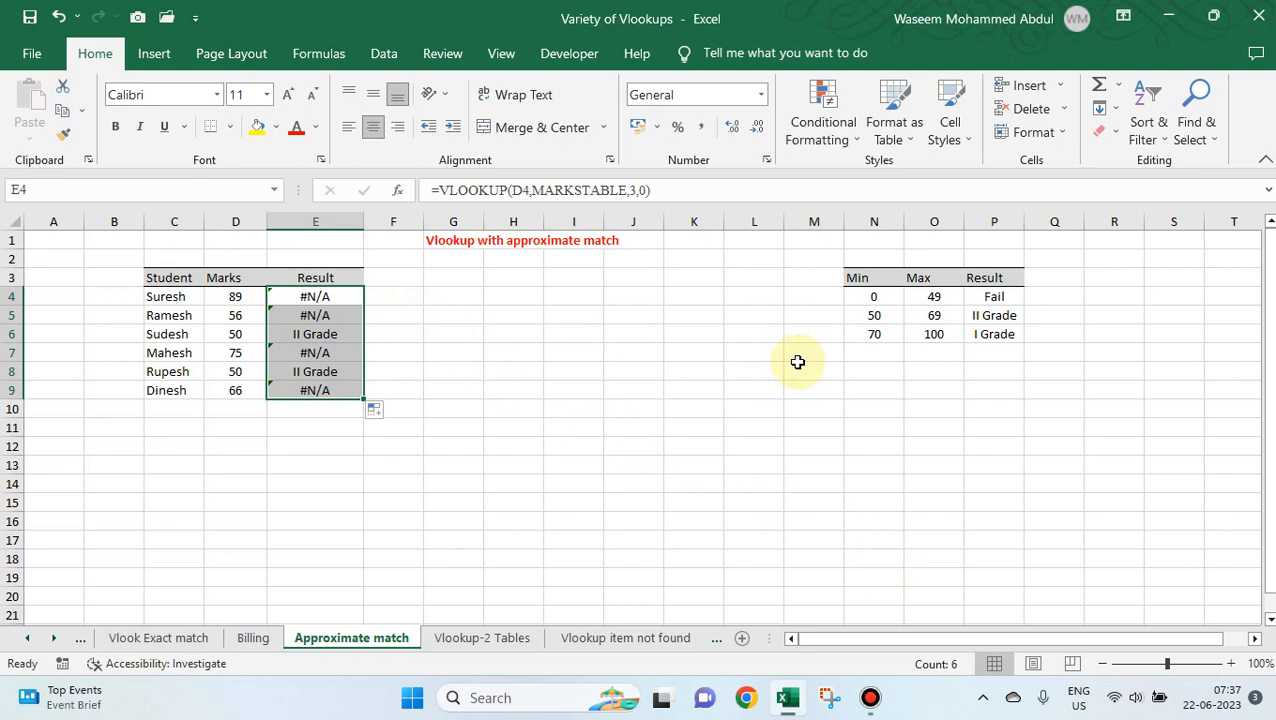
# Compare the #N/A results with D6's marks and the grade band Min of 50
pyautogui.press('Down')
pyautogui.press('Up')
pyautogui.press('Down')
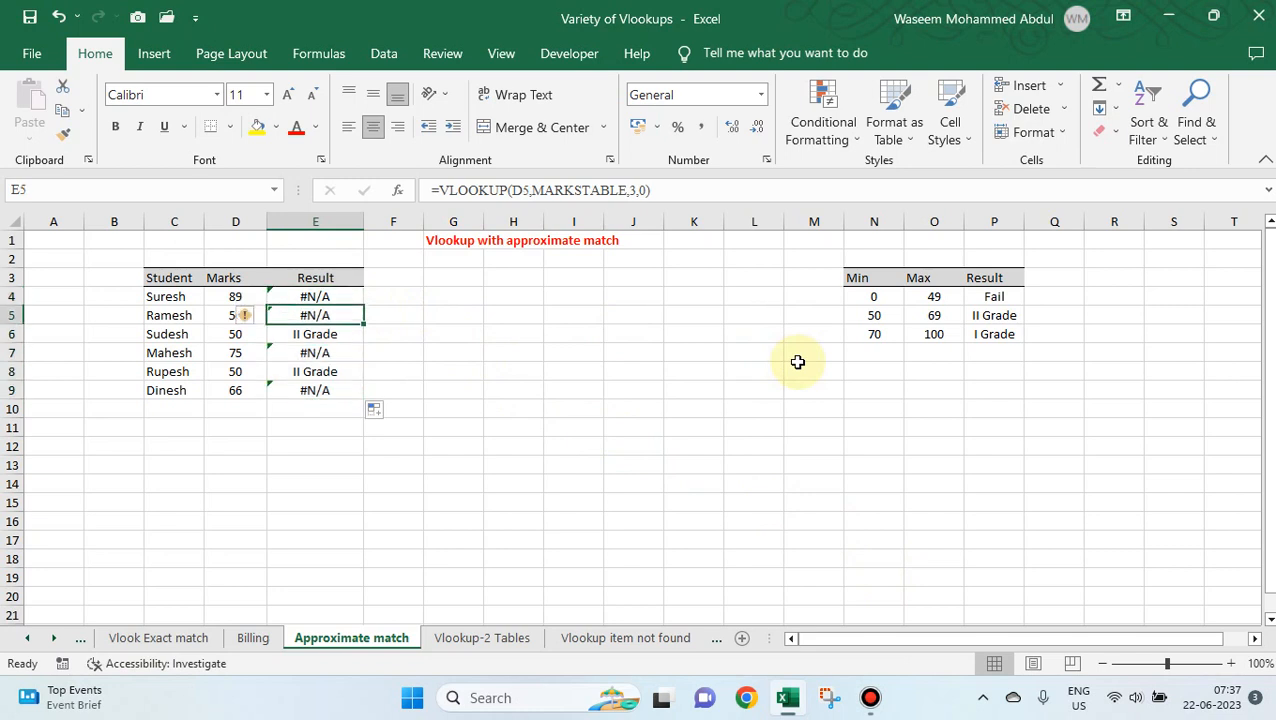
pyautogui.press('Down')
pyautogui.press('Left')
pyautogui.press('Right')
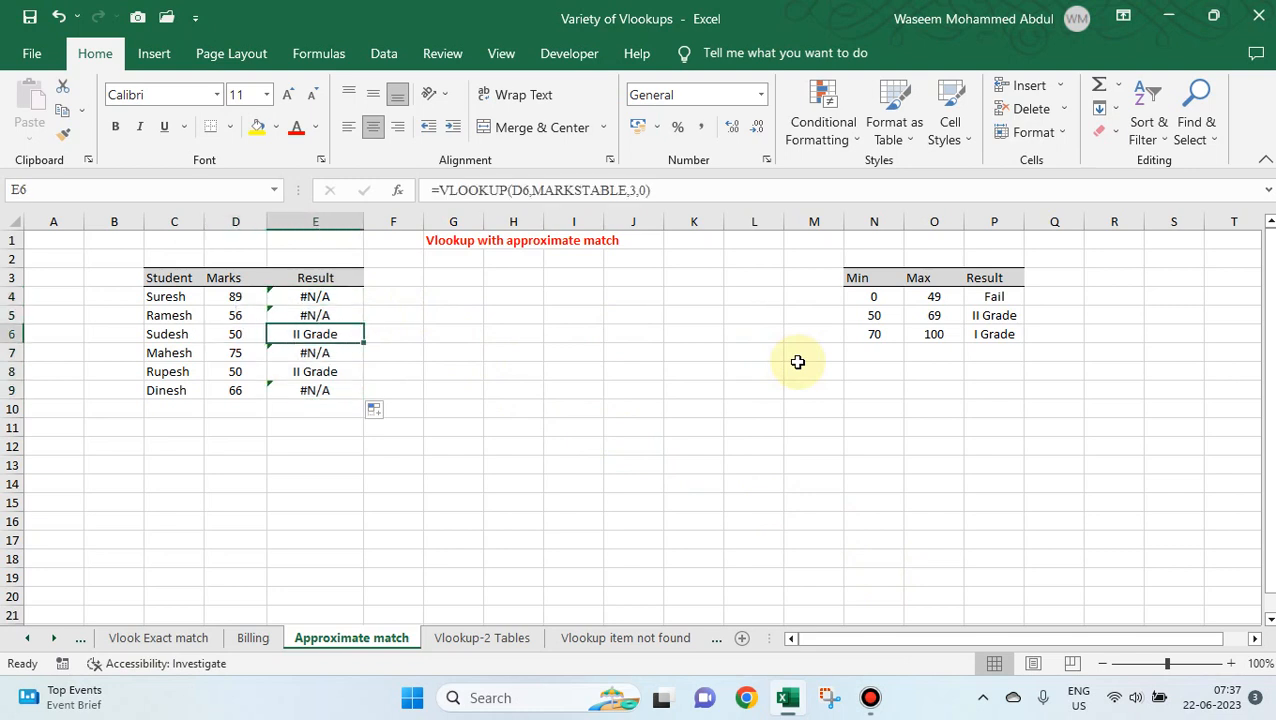
pyautogui.press('Left')
pyautogui.press('Right')
pyautogui.press('Right')
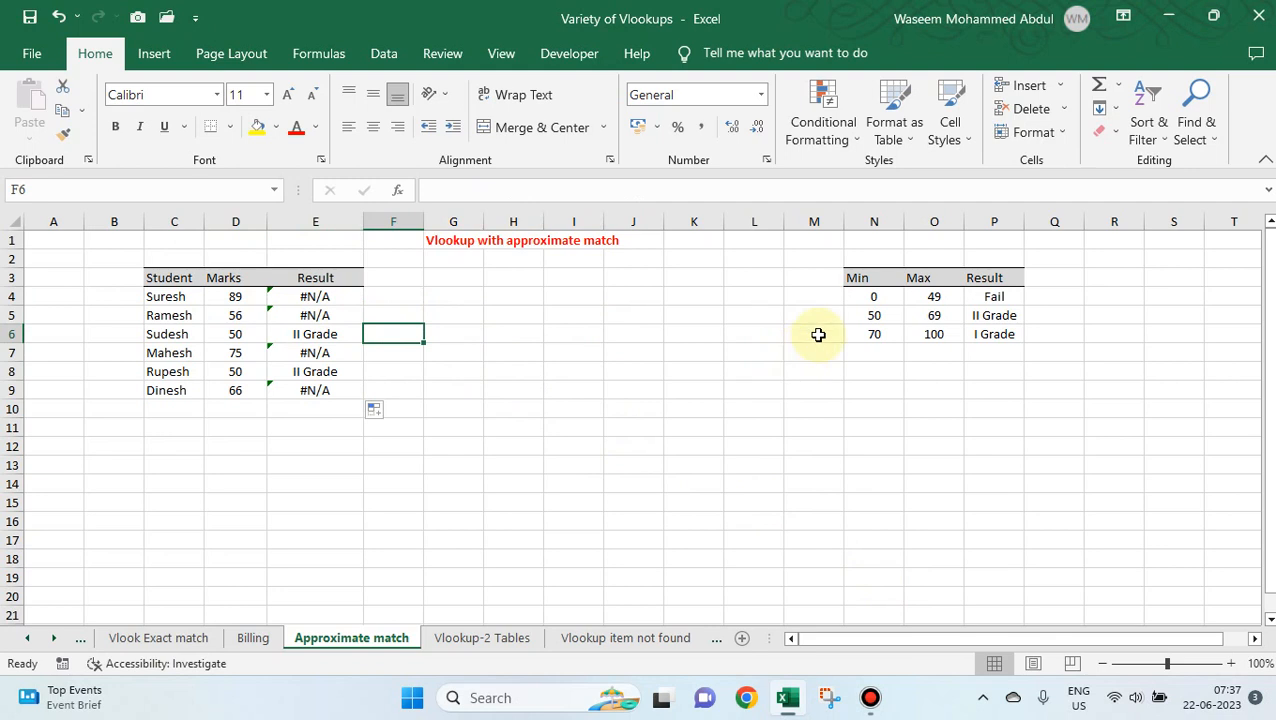
pyautogui.click(875, 316)
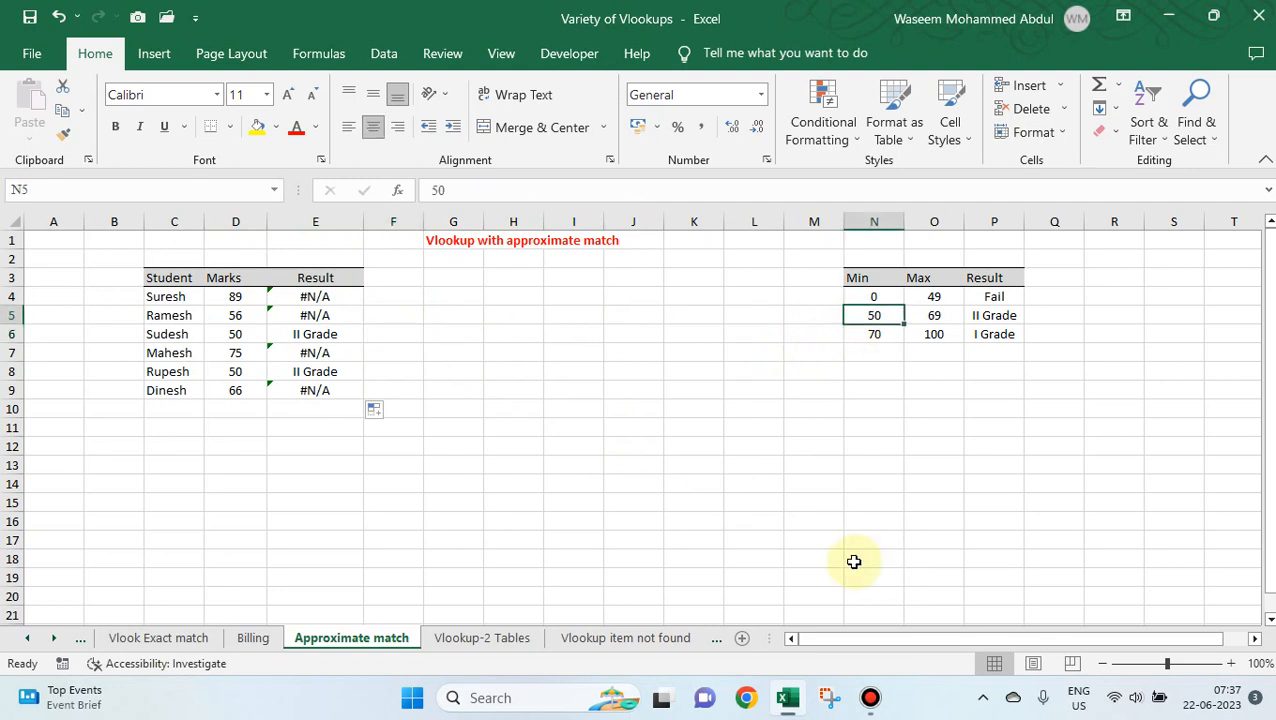
# Re-enter D6 as '50 and add a leading apostrophe to D8, storing both as text
pyautogui.click(236, 335)
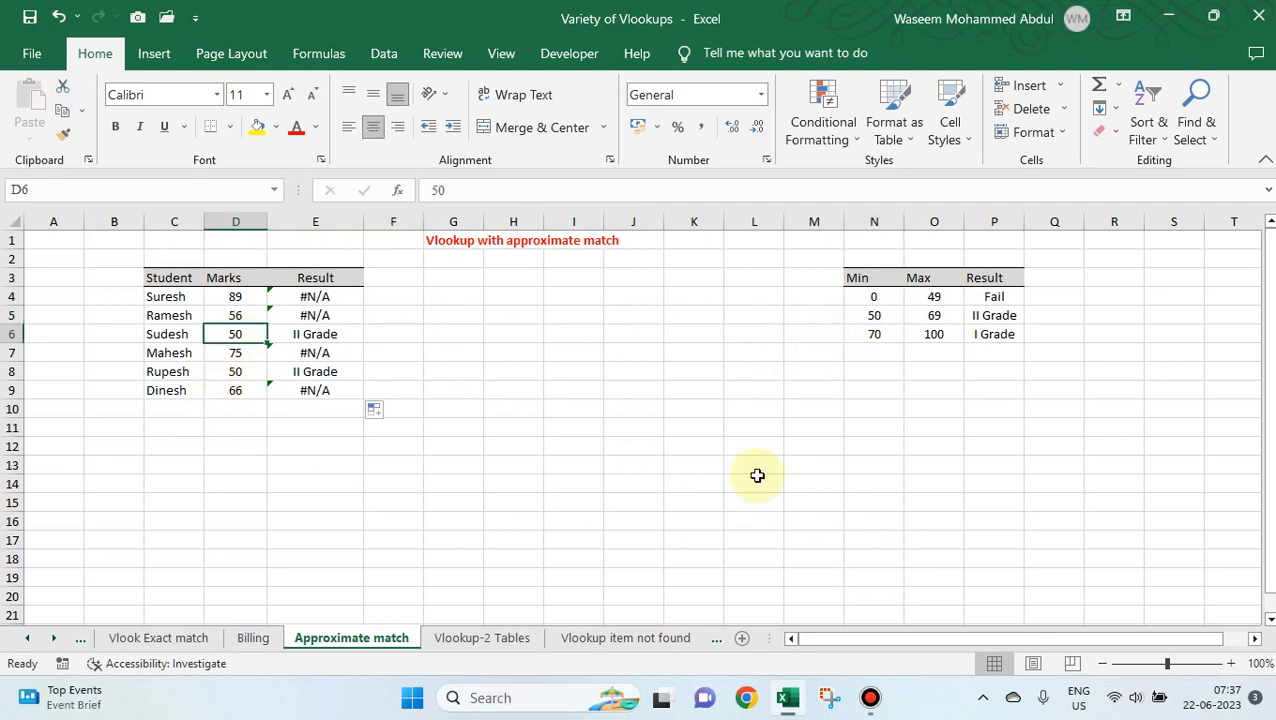
pyautogui.write("'50")
pyautogui.press('Tab')
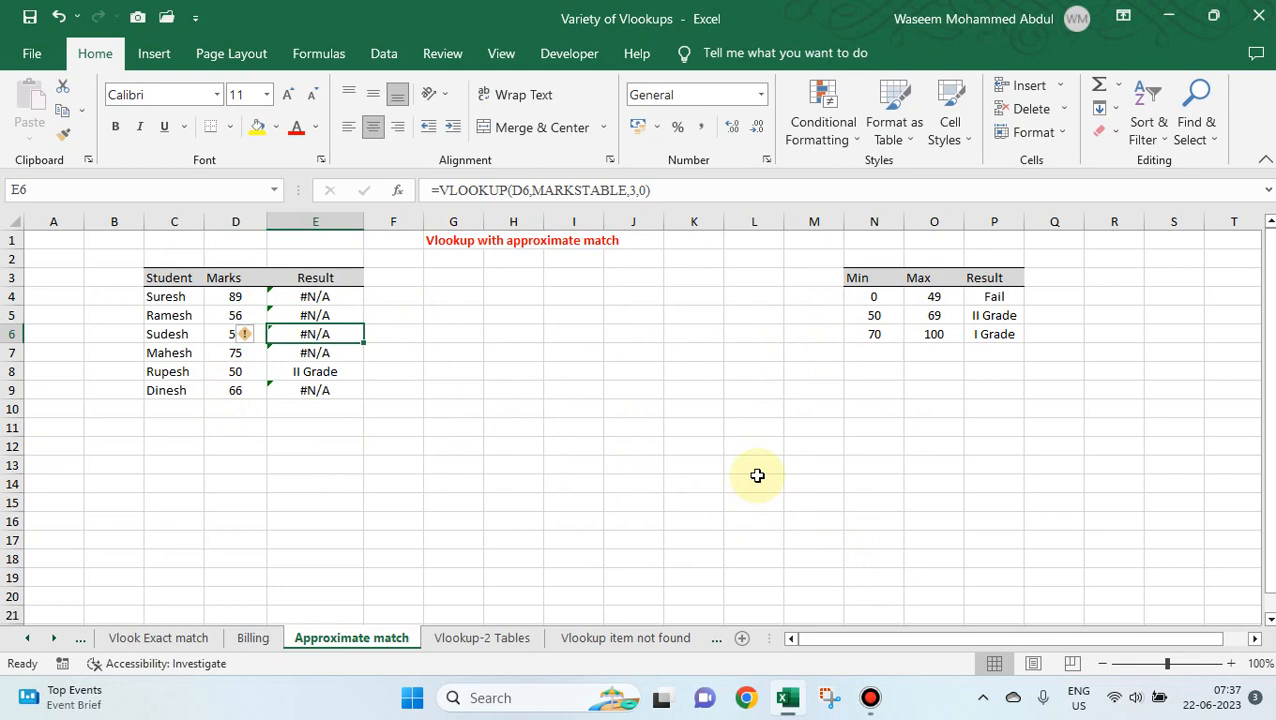
pyautogui.press('Down')
pyautogui.press('Down')
pyautogui.press('Left')
pyautogui.press('F2')
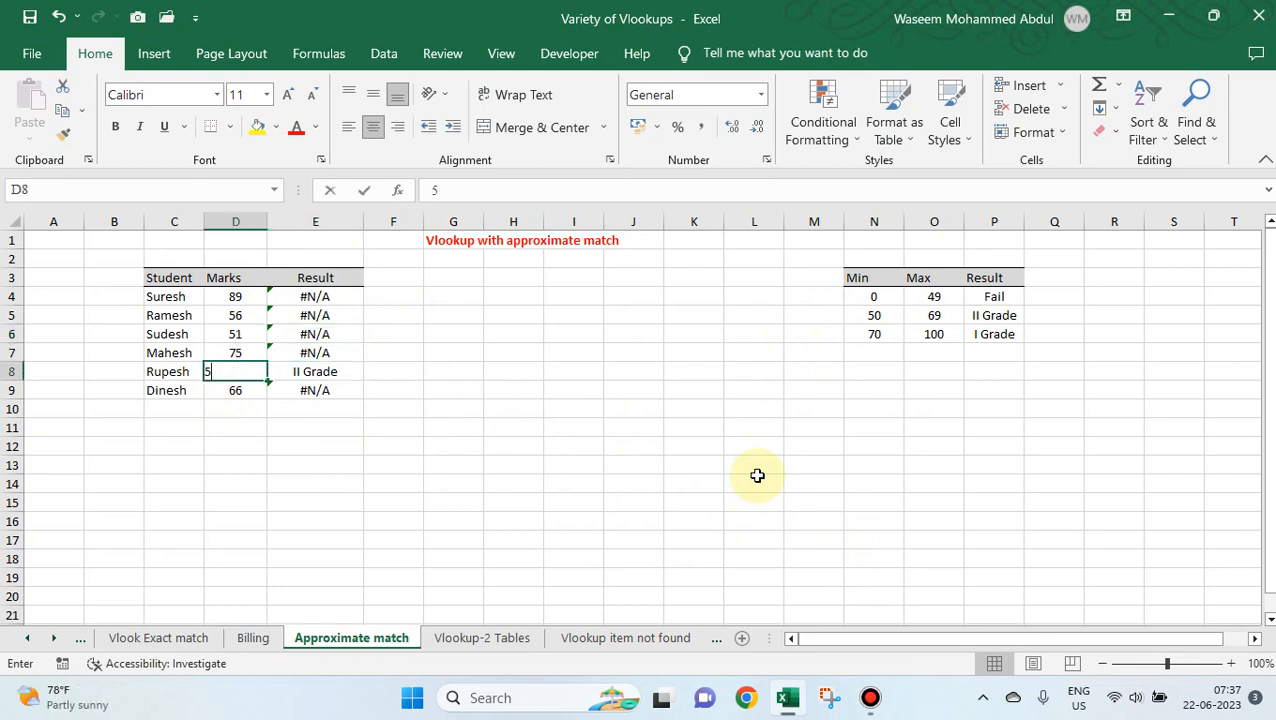
pyautogui.press('Home')
pyautogui.write("'")
pyautogui.press('Tab')
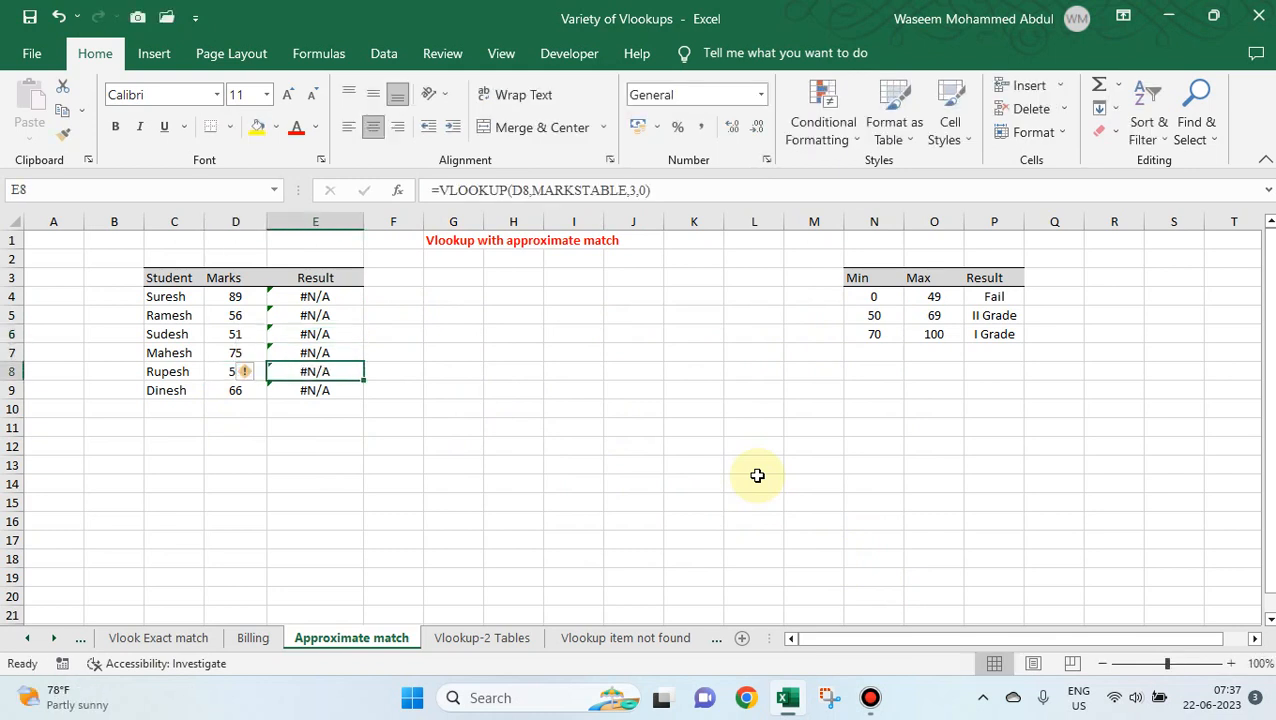
# Return to E4 and begin editing its formula to remove the exact-match 0
pyautogui.press('Left')
pyautogui.press('Up')
pyautogui.press('Up')
pyautogui.press('Up')
pyautogui.press('Up')
pyautogui.press('Right')
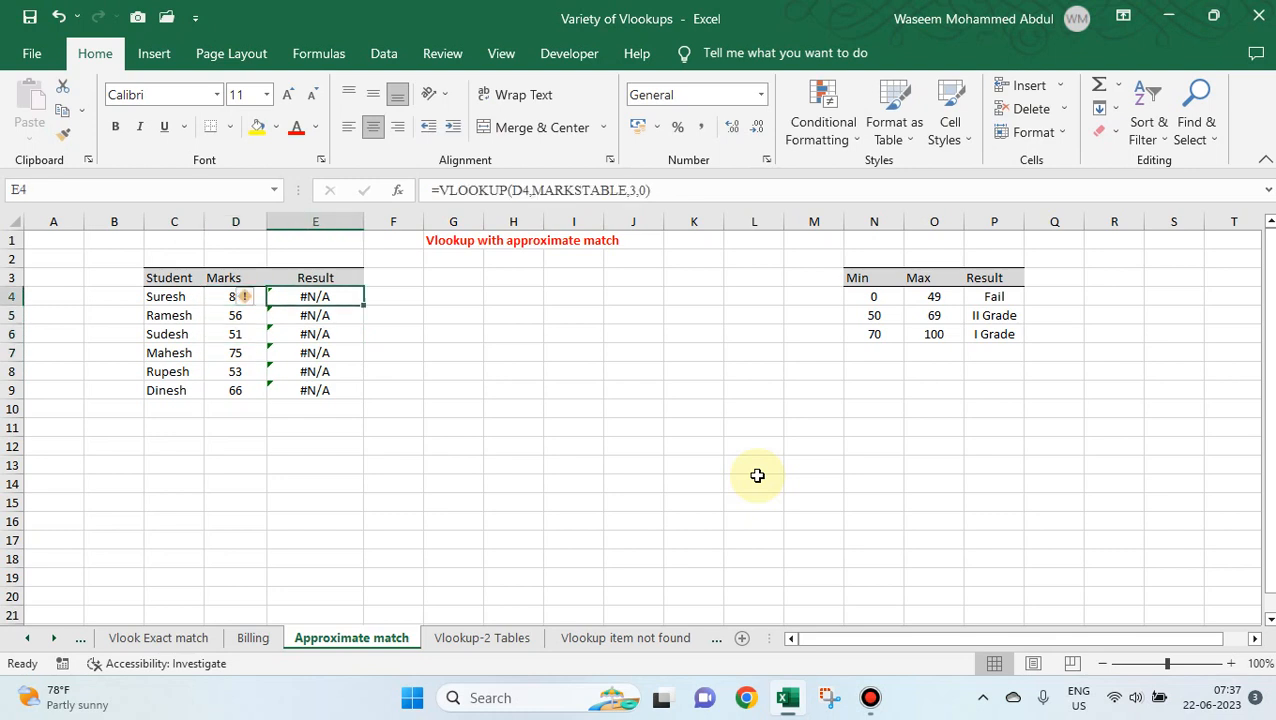
pyautogui.press('F2')
pyautogui.press('Left')
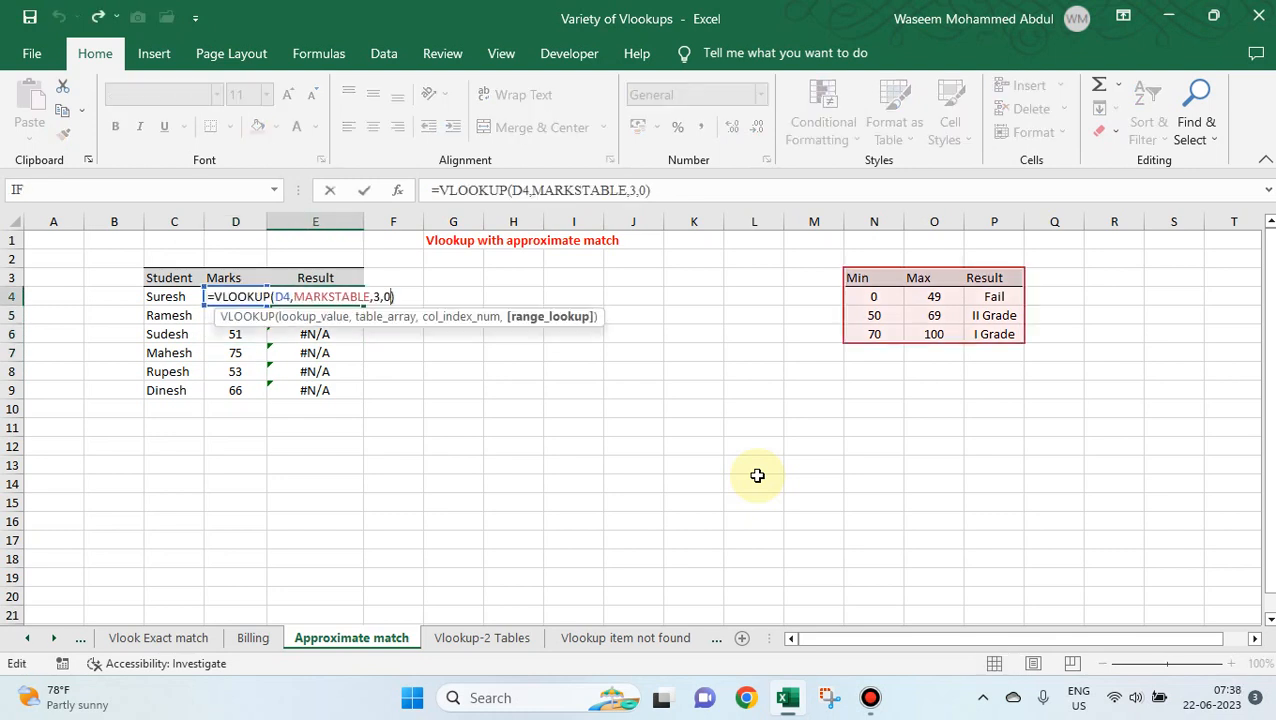
# Drop the exact-match 0 from E4's VLOOKUP and fill the approximate-match grade formula down to E9
pyautogui.press('BackSpace')
pyautogui.press('BackSpace')
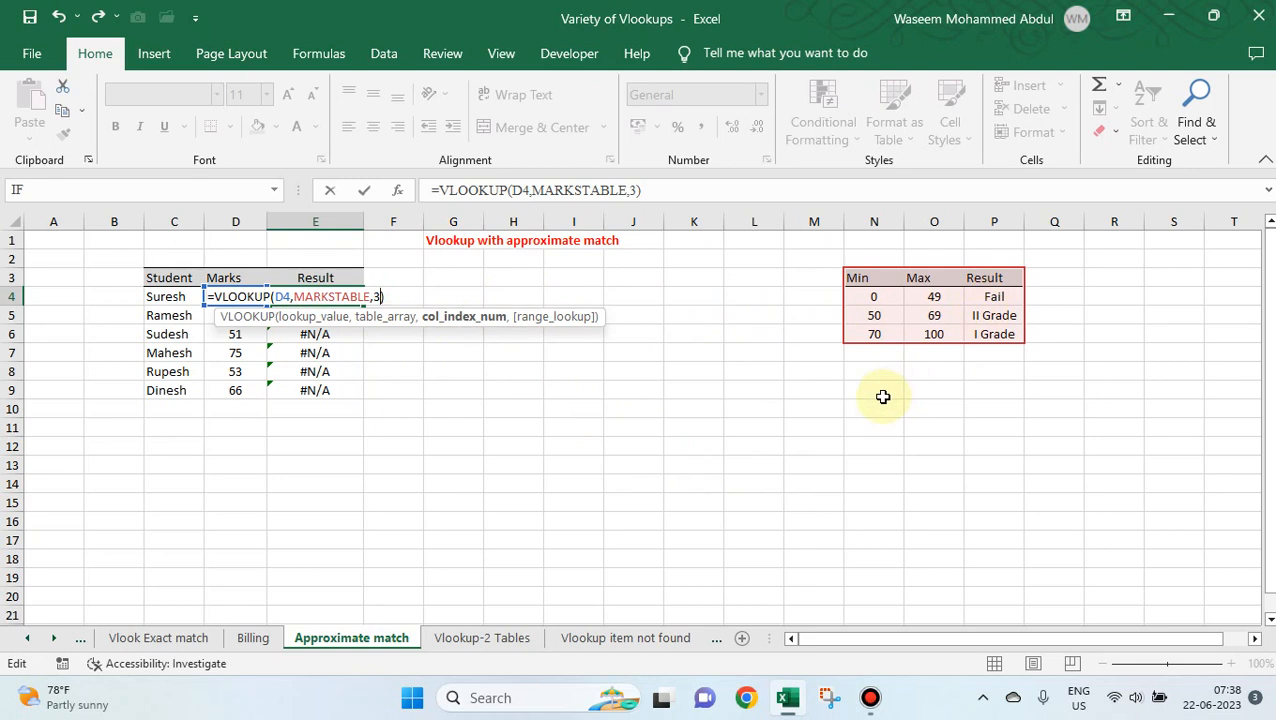
pyautogui.hotkey('ctrl', 'Return')
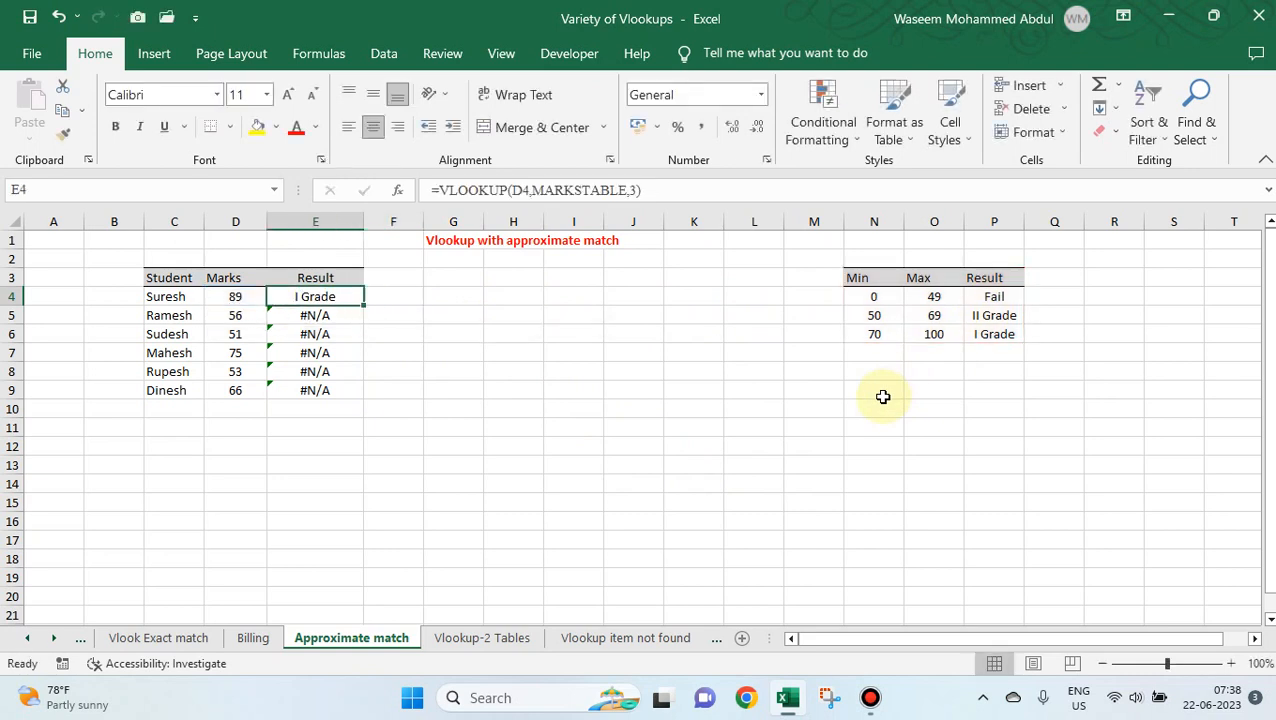
pyautogui.doubleClick(363, 301)
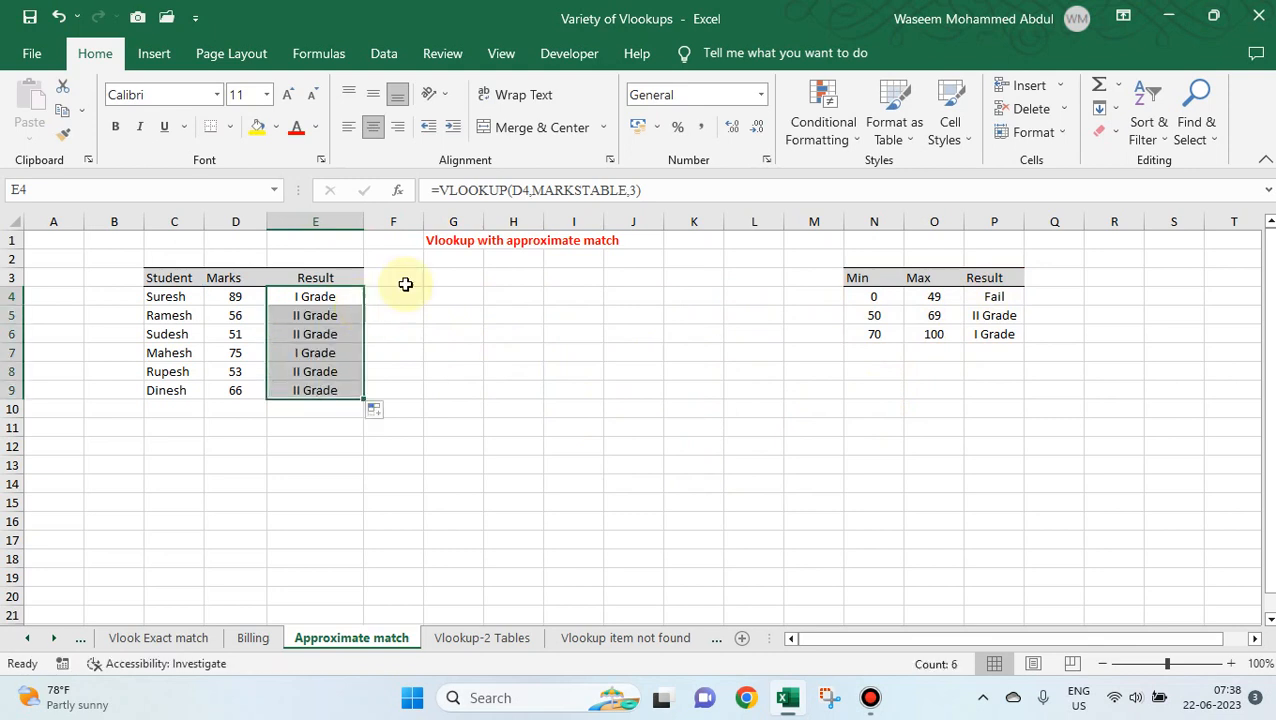
# Review the Min/Max/Result grade table, then switch to the Vlookup-2 Tables sheet
pyautogui.click(548, 243)
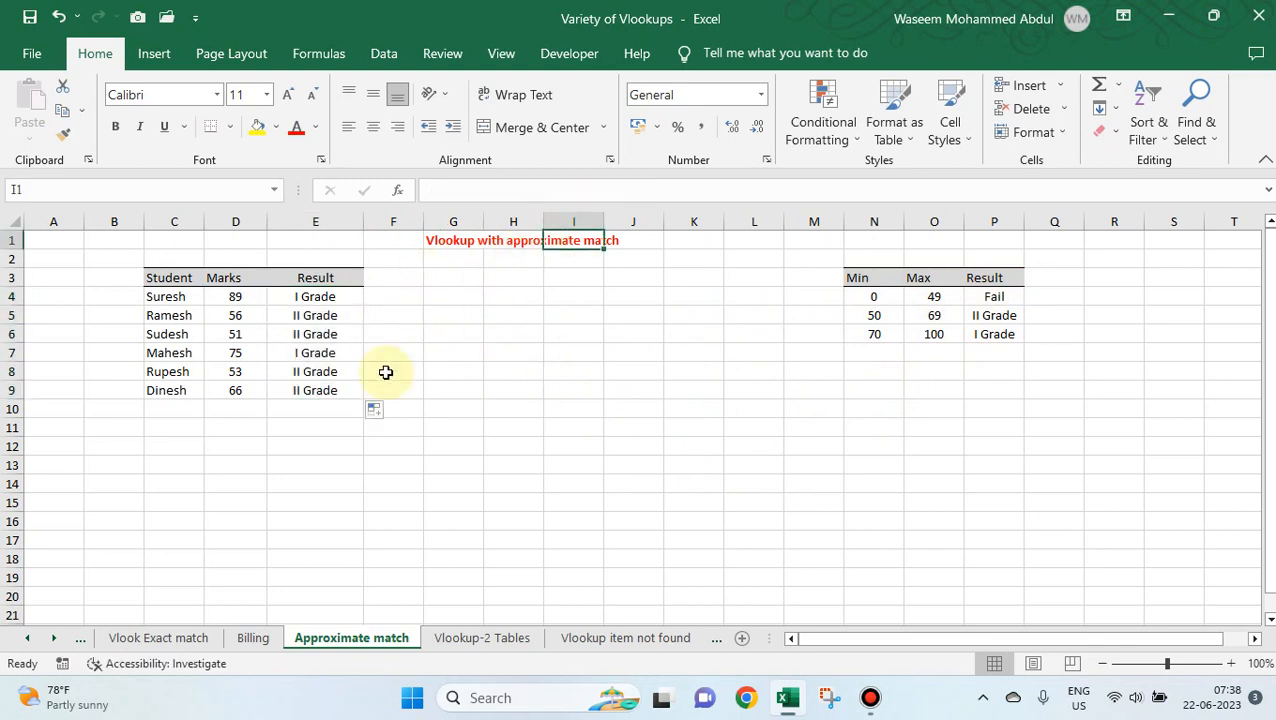
pyautogui.moveTo(868, 246); pyautogui.dragTo(1132, 410)
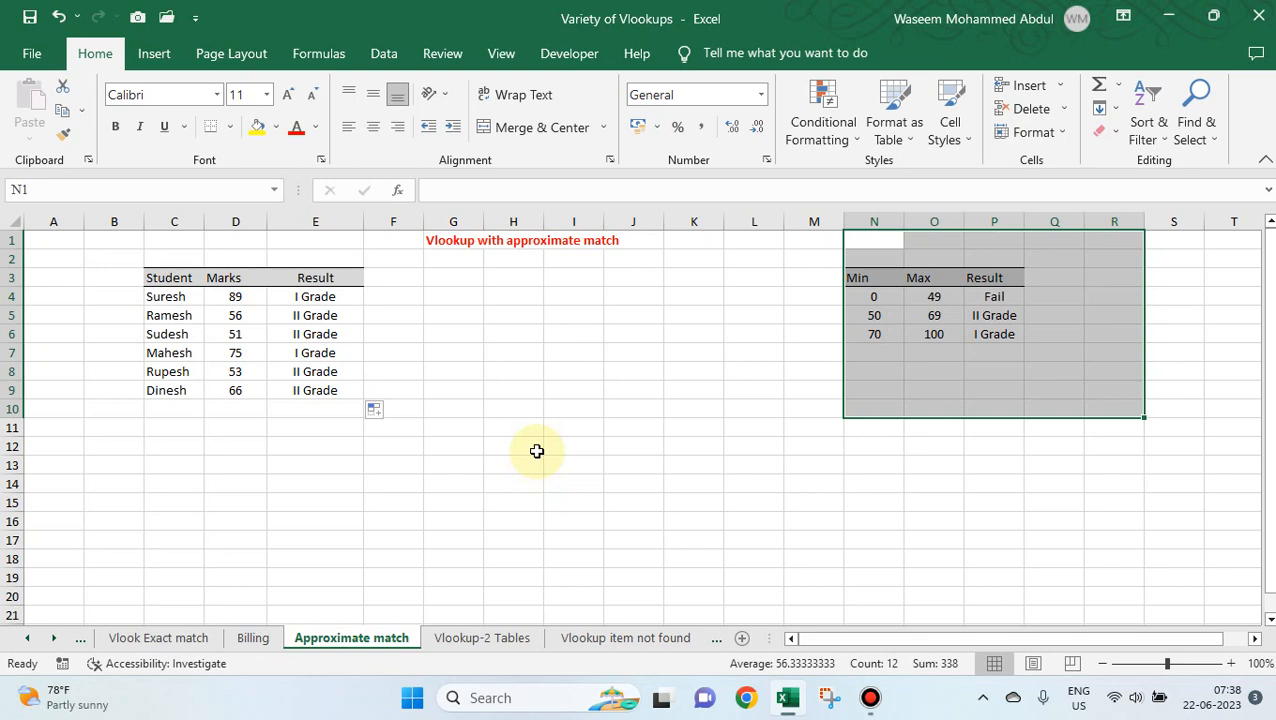
pyautogui.click(417, 481)
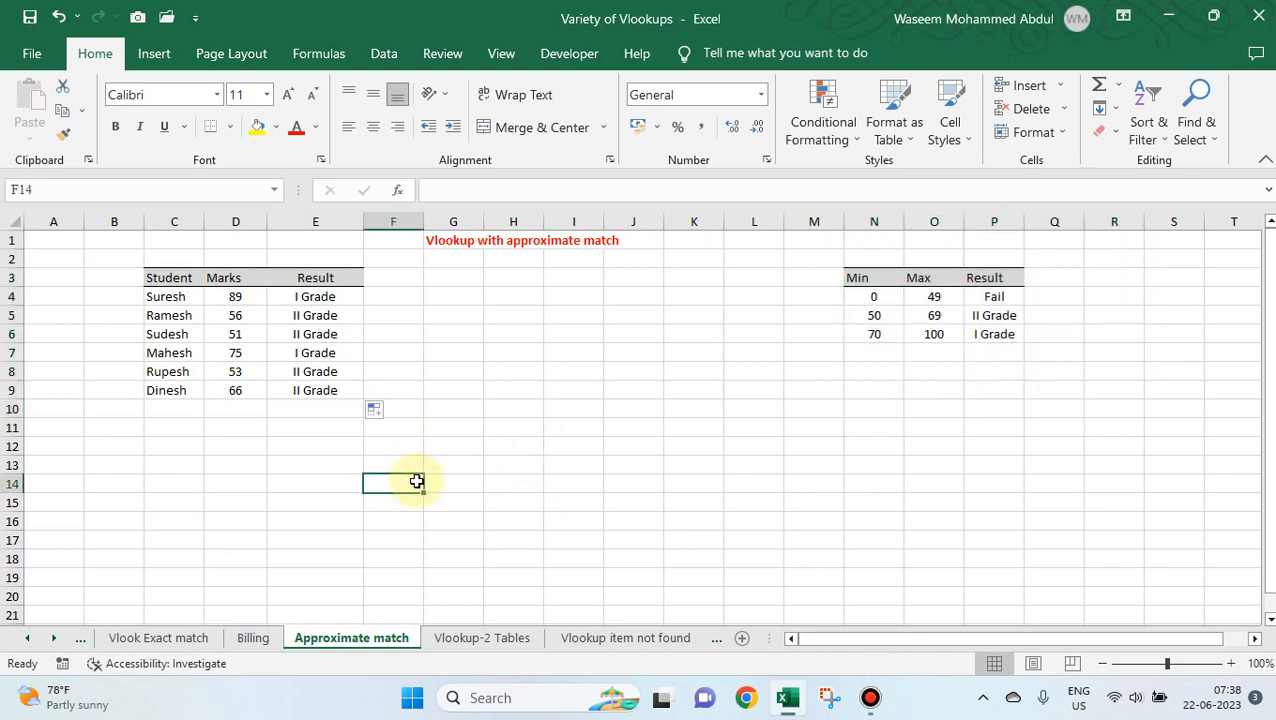
pyautogui.click(500, 640)
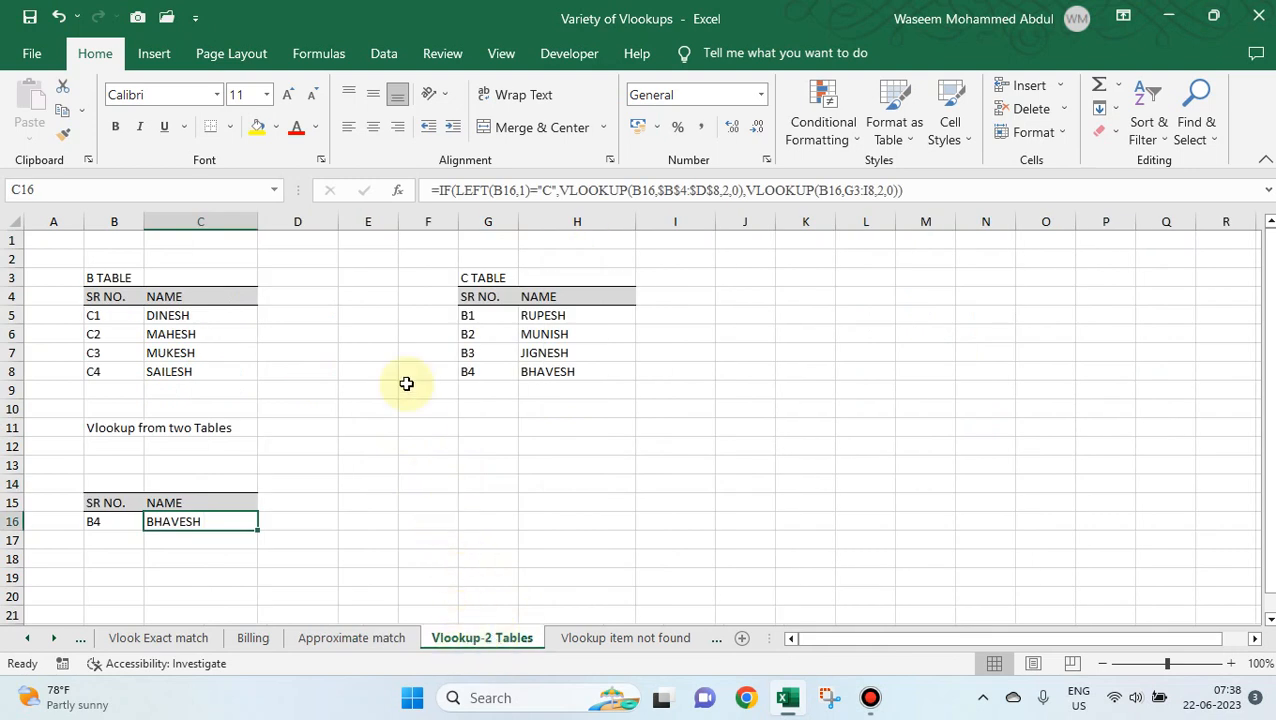
# Enter the title 'Vlookup from 2 Tables' in cell E1
pyautogui.click(382, 246)
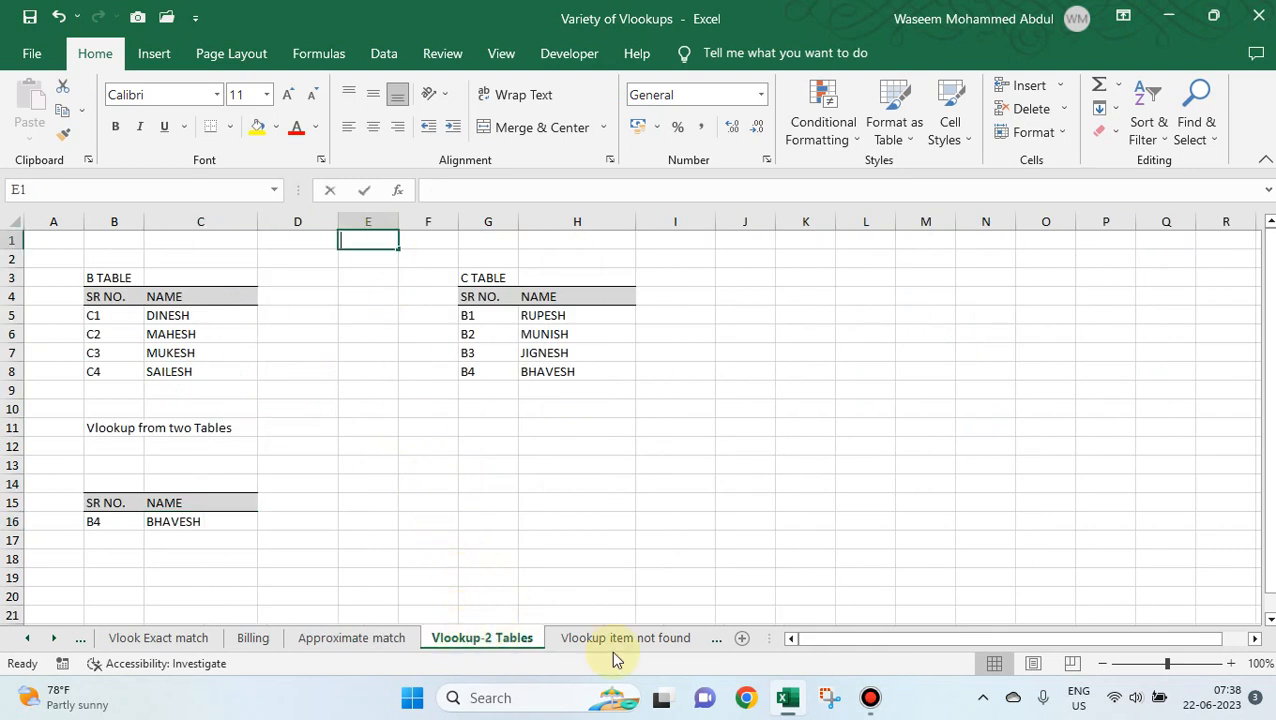
pyautogui.write('vLOOK')
pyautogui.press('BackSpace')
pyautogui.press('BackSpace')
pyautogui.press('BackSpace')
pyautogui.press('BackSpace')
pyautogui.press('BackSpace')
pyautogui.write('Vlookup from 2 Tables')
pyautogui.hotkey('ctrl', 'Return')
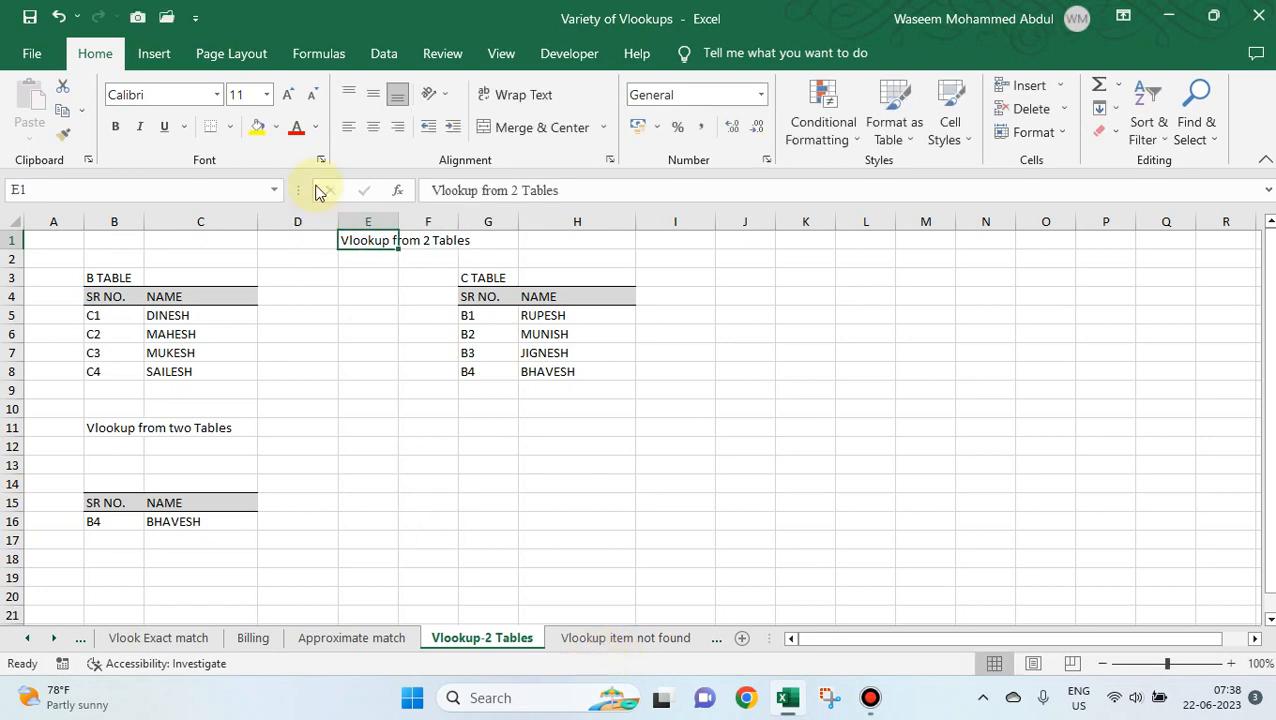
# Format the E1 title as red, bold, 14-point text
pyautogui.click(296, 127)
pyautogui.click(116, 127)
pyautogui.click(288, 94)
pyautogui.click(288, 94)
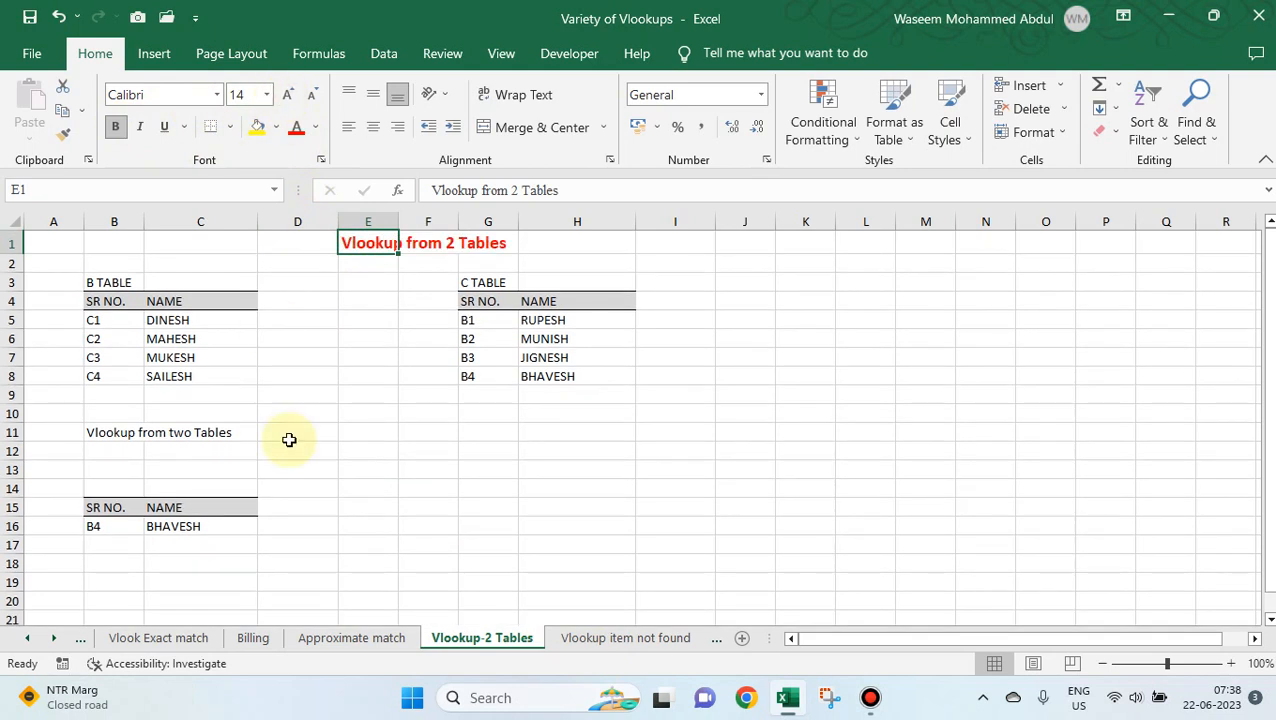
# Select the B table with its label to check its extent, then return to the SR NO. header
pyautogui.click(124, 300)
pyautogui.hotkey('shift', 'Right')
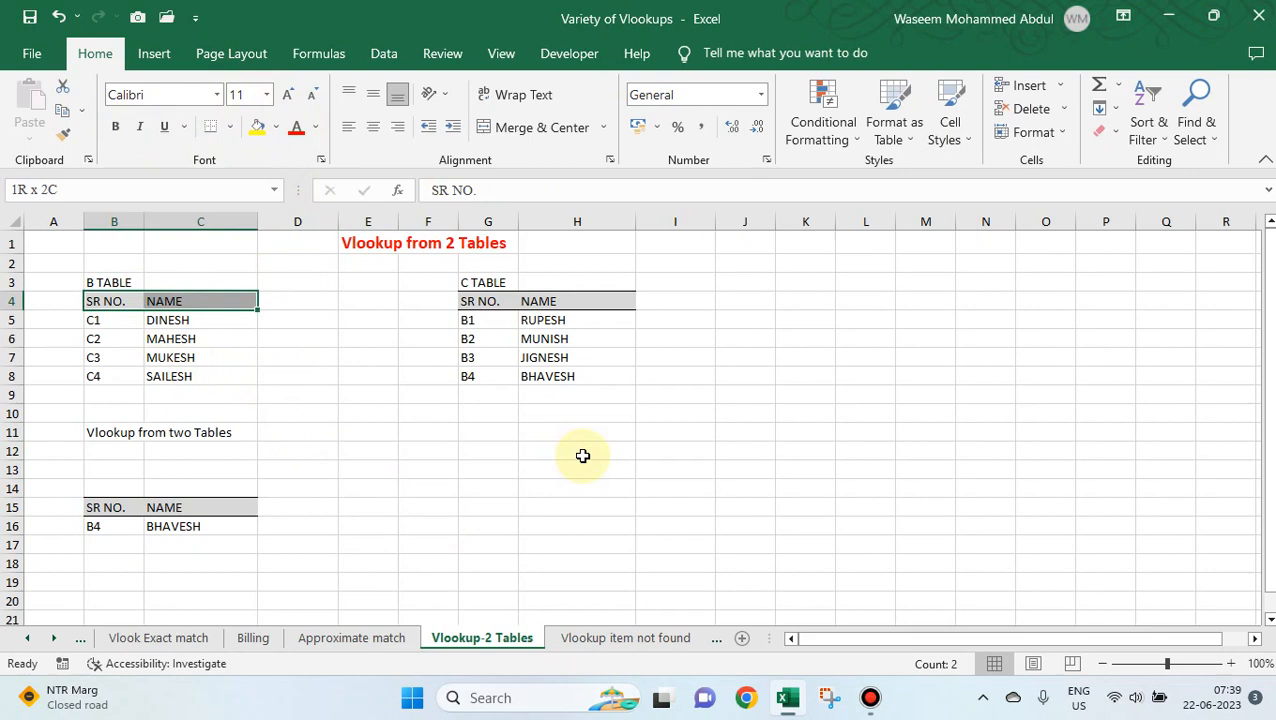
pyautogui.hotkey('shift', 'Down')
pyautogui.hotkey('shift', 'Down')
pyautogui.hotkey('shift', 'Down')
pyautogui.hotkey('shift', 'Down')
pyautogui.press('Up')
pyautogui.hotkey('shift', 'Right')
pyautogui.hotkey('shift', 'Down')
pyautogui.hotkey('shift', 'Down')
pyautogui.hotkey('shift', 'Down')
pyautogui.hotkey('shift', 'Down')
pyautogui.hotkey('shift', 'Down')
pyautogui.press('Up')
pyautogui.press('Down')
pyautogui.press('Down')
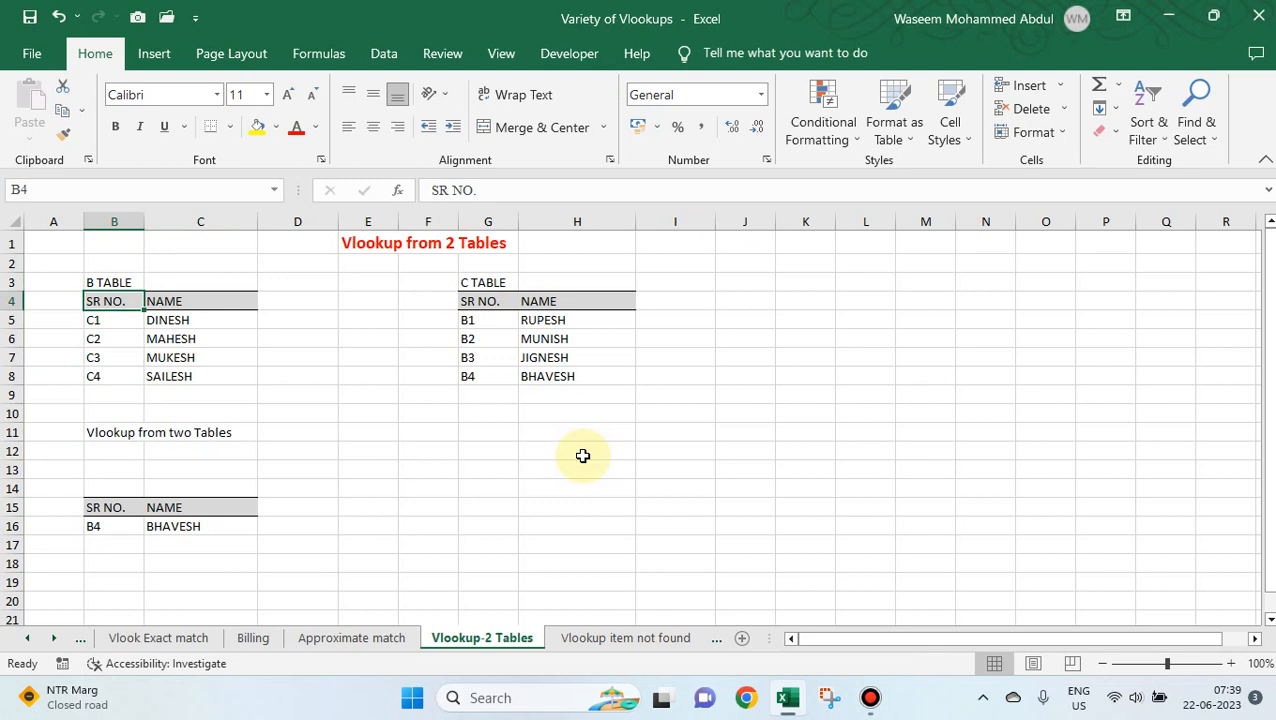
# Move through the B and C table codes to row 11 and clear the old 'Vlookup from two Tables' label
pyautogui.press('Right')
pyautogui.press('Right')
pyautogui.press('Right')
pyautogui.press('Right')
pyautogui.press('Right')
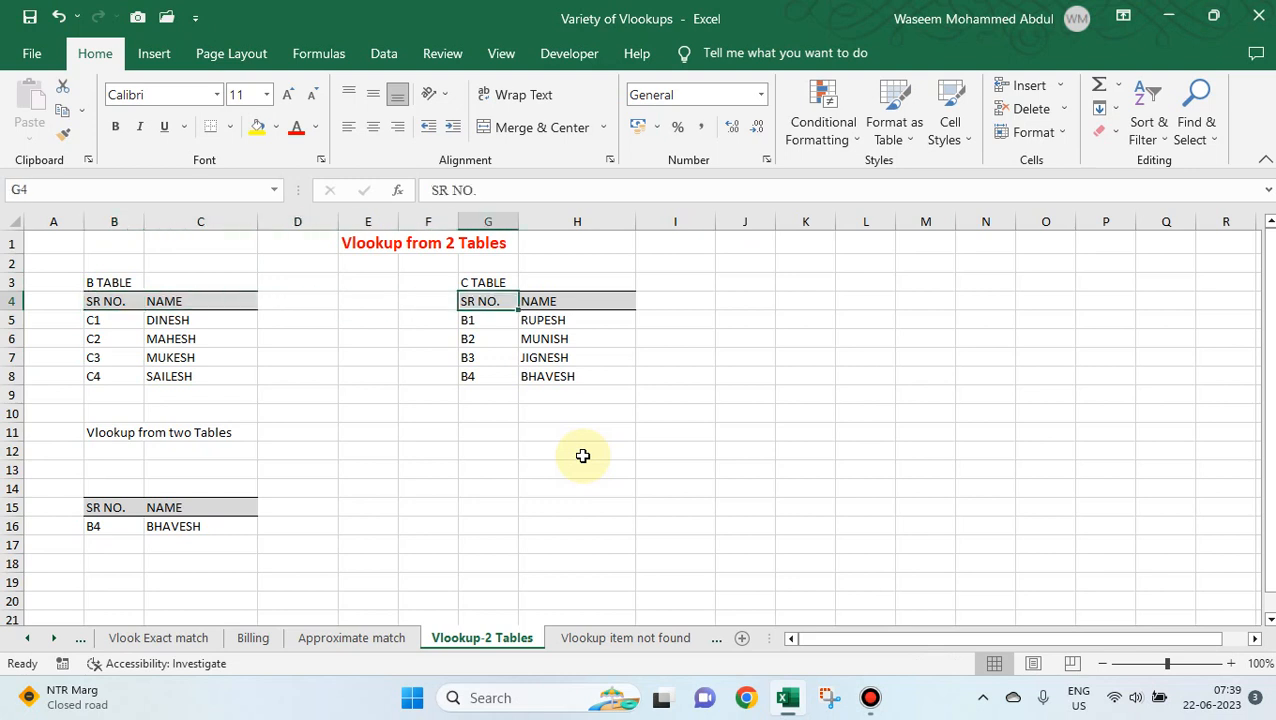
pyautogui.press('Left')
pyautogui.press('Left')
pyautogui.press('Left')
pyautogui.press('Left')
pyautogui.press('Left')
pyautogui.press('Down')
pyautogui.press('Down')
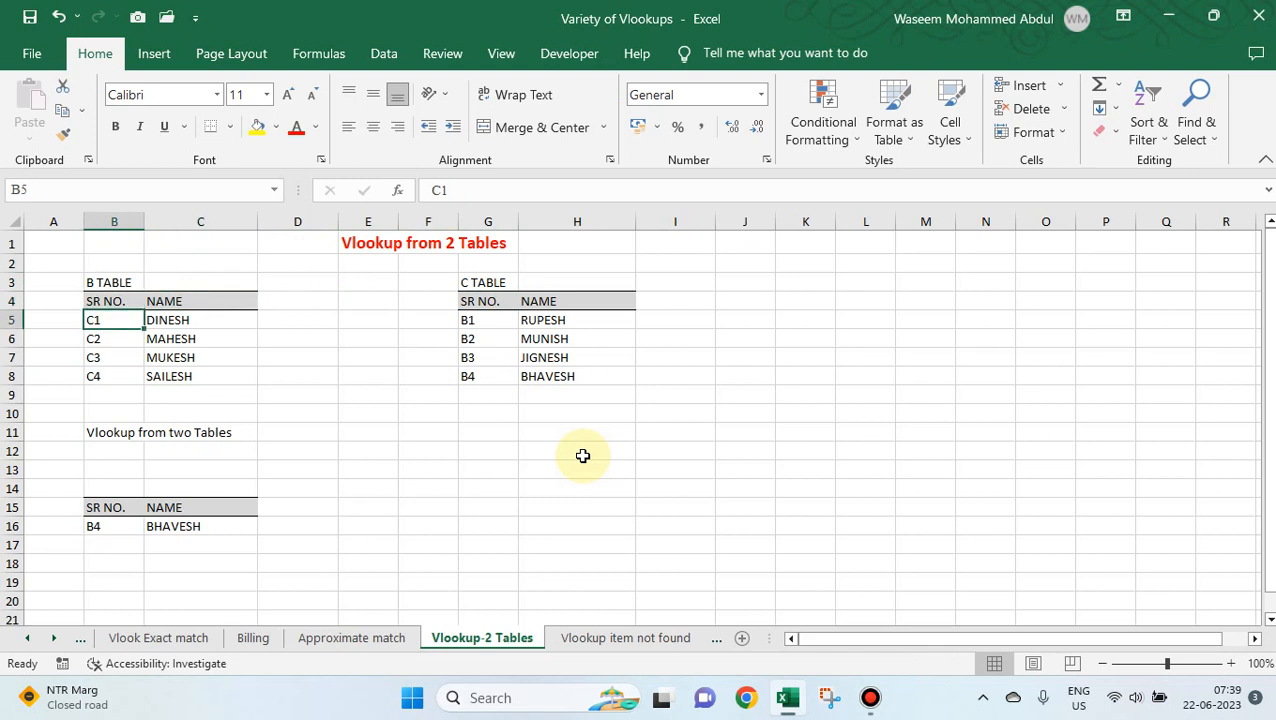
pyautogui.press('Down')
pyautogui.press('Up')
pyautogui.press('Up')
pyautogui.press('Right')
pyautogui.press('Right')
pyautogui.press('Right')
pyautogui.press('Right')
pyautogui.press('Right')
pyautogui.press('Down')
pyautogui.press('Down')
pyautogui.press('Down')
pyautogui.press('Down')
pyautogui.press('Down')
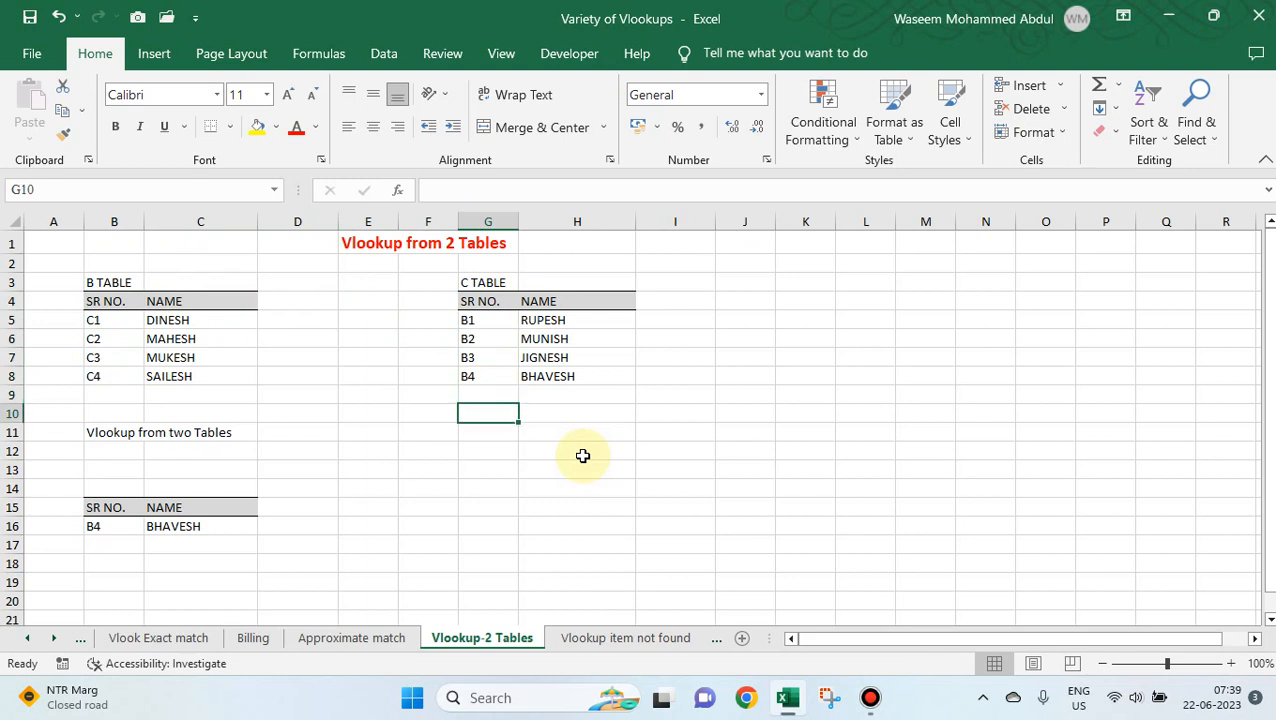
pyautogui.press('Down')
pyautogui.press('Left')
pyautogui.press('Left')
pyautogui.press('Left')
pyautogui.press('Left')
pyautogui.press('Left')
pyautogui.press('Delete')
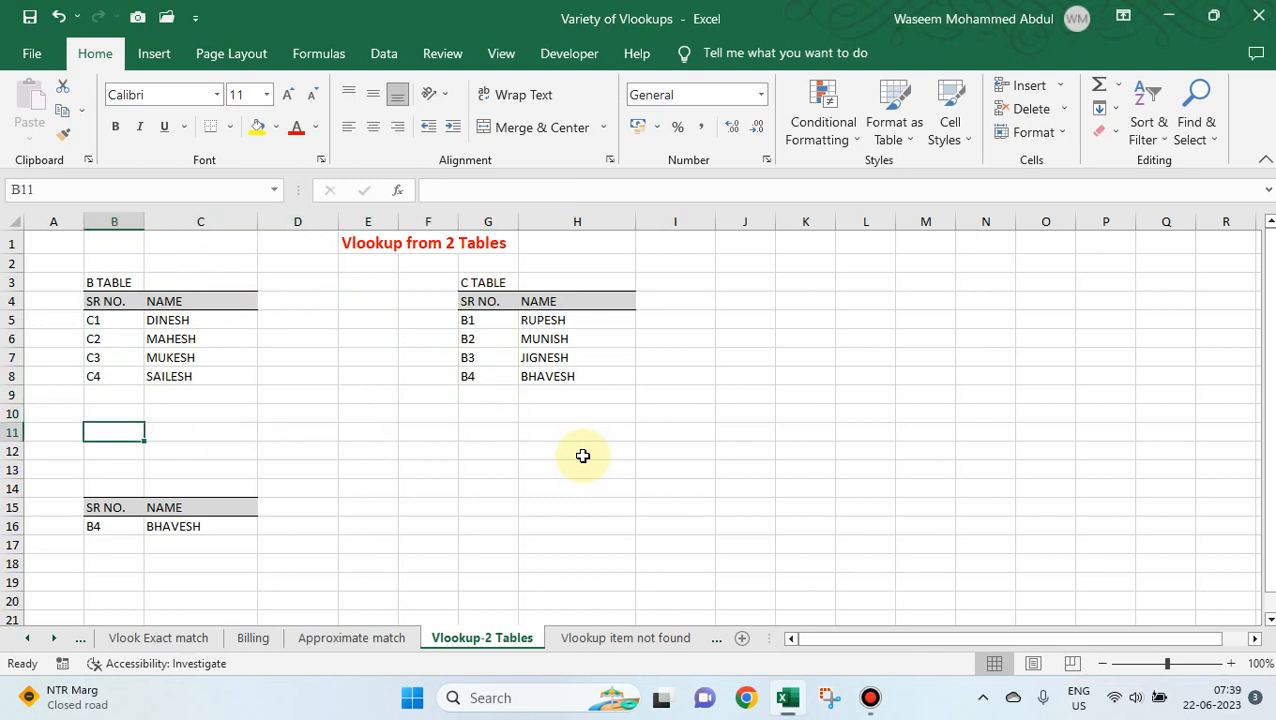
pyautogui.hotkey('alt', 'e')
# Delete empty row 11 as an entire row, then repeat with F4 to remove a second empty row
pyautogui.press('Escape')
pyautogui.press('Right')
pyautogui.press('Left')
pyautogui.hotkey('alt', 'e')
pyautogui.press('d')
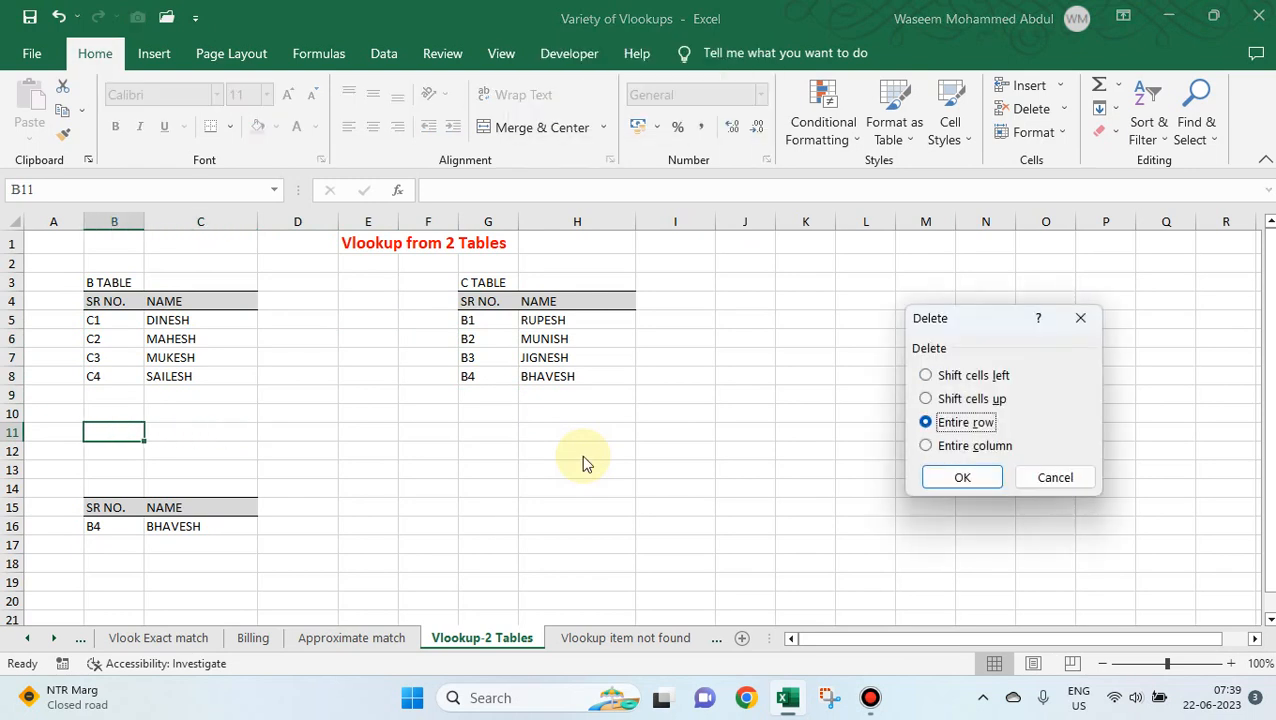
pyautogui.press('Return')
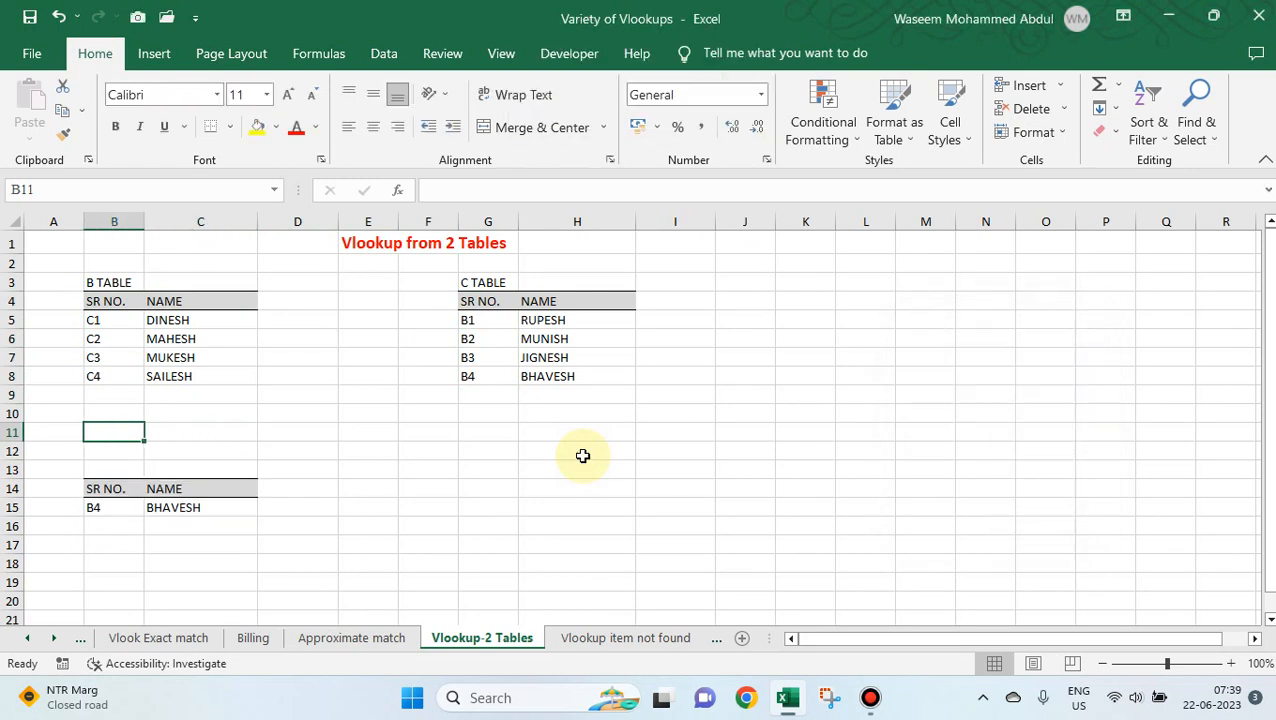
pyautogui.press('F4')
# Check that C14 returns BHAVESH for code B4, then look over the table codes
pyautogui.press('Down')
pyautogui.press('Down')
pyautogui.press('Down')
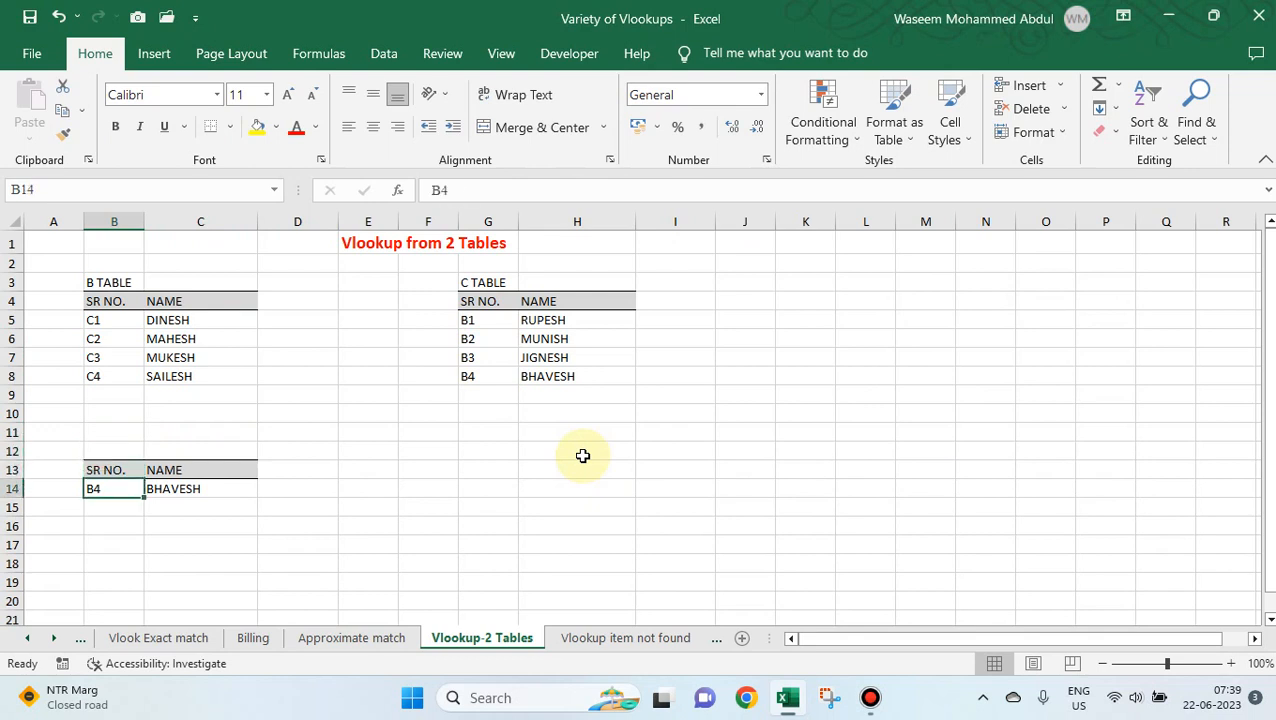
pyautogui.press('Right')
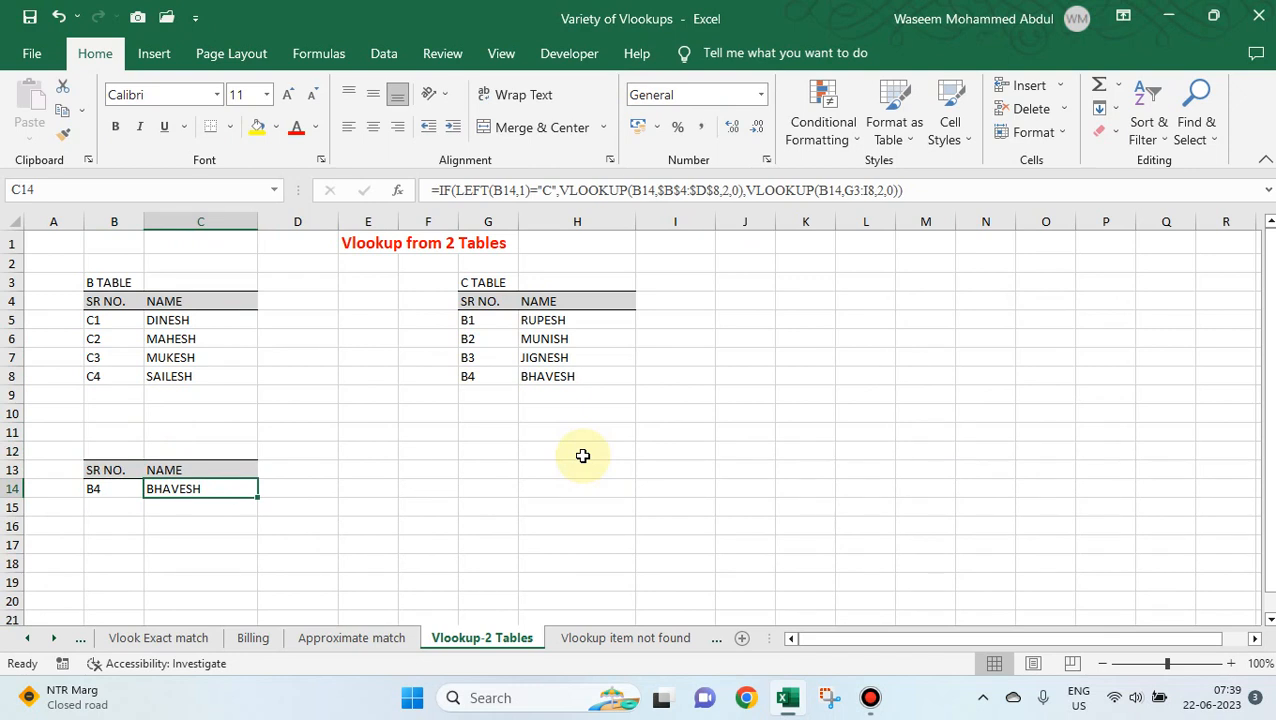
pyautogui.press('Up')
pyautogui.press('Up')
pyautogui.press('Up')
pyautogui.press('Up')
pyautogui.press('Up')
pyautogui.press('Up')
pyautogui.press('Up')
pyautogui.press('Up')
pyautogui.press('Up')
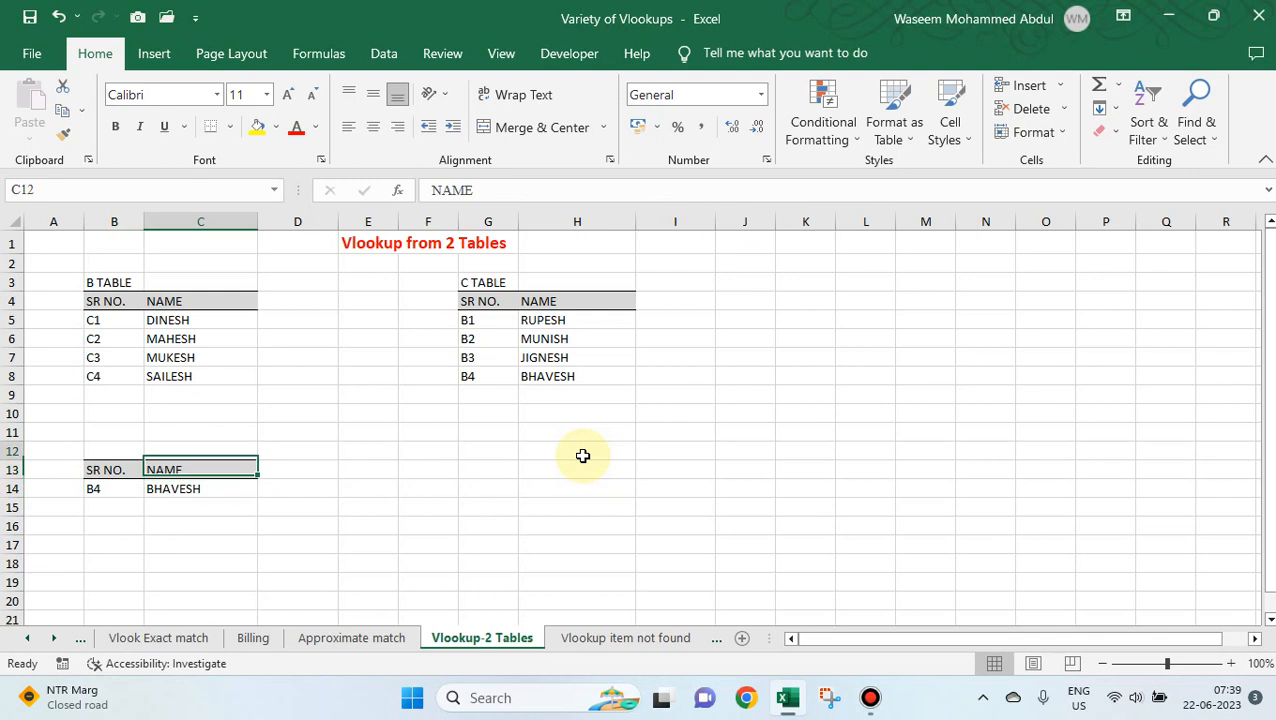
pyautogui.press('Left')
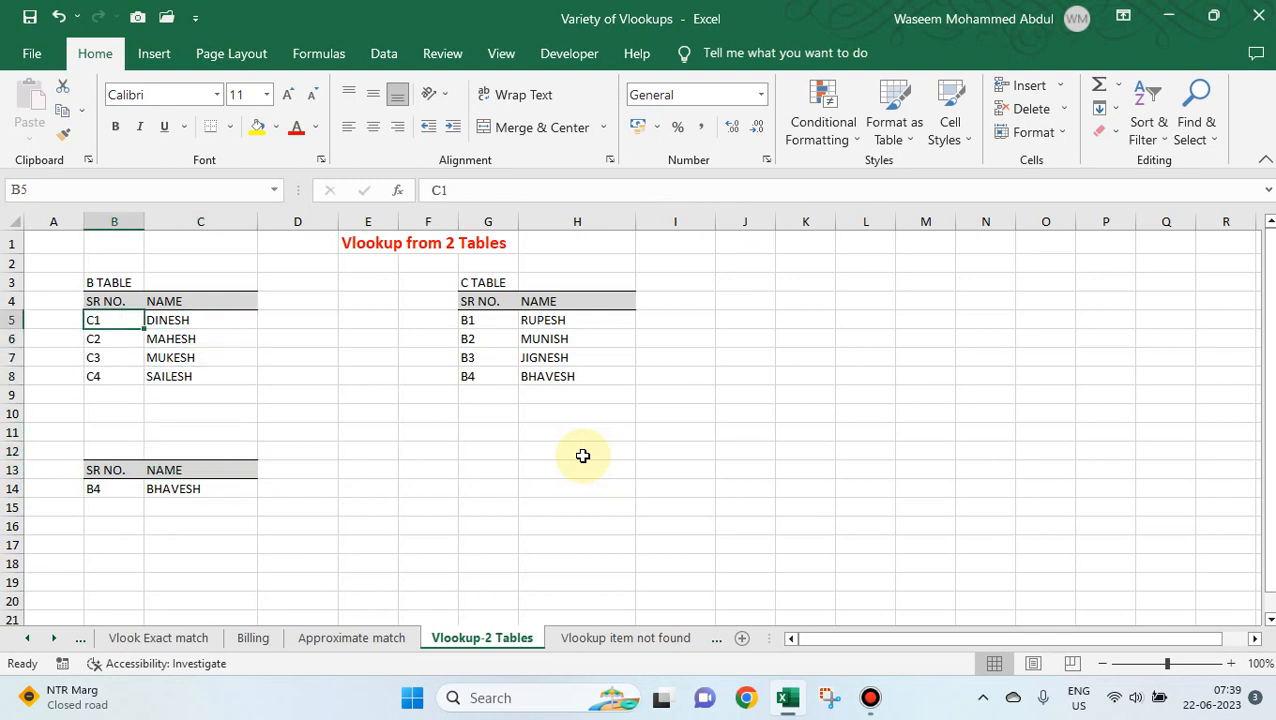
pyautogui.press('Right')
pyautogui.press('Right')
pyautogui.press('Right')
pyautogui.press('Left')
pyautogui.press('Left')
pyautogui.press('Left')
pyautogui.press('Left')
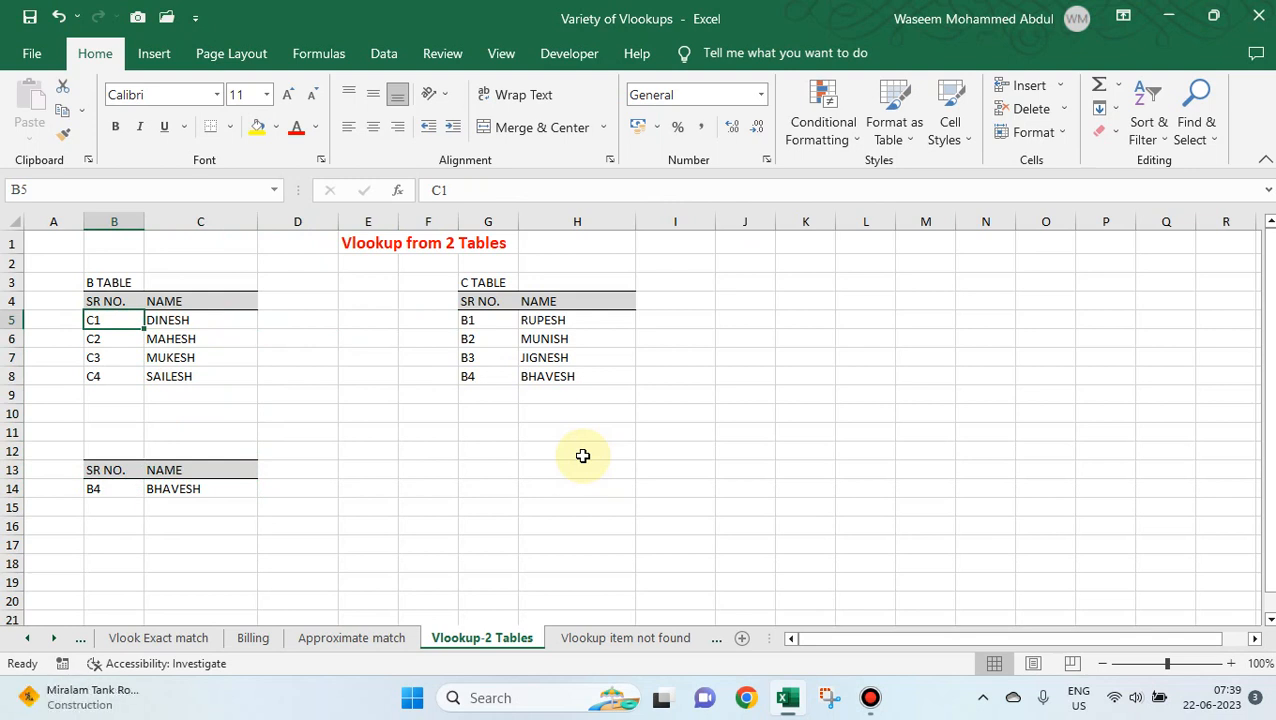
# Clear the IF/VLOOKUP formula from C14 beside code B4 and start a new formula there
pyautogui.press('Down')
pyautogui.press('Down')
pyautogui.press('Down')
pyautogui.press('Down')
pyautogui.press('Down')
pyautogui.press('Down')
pyautogui.press('Down')
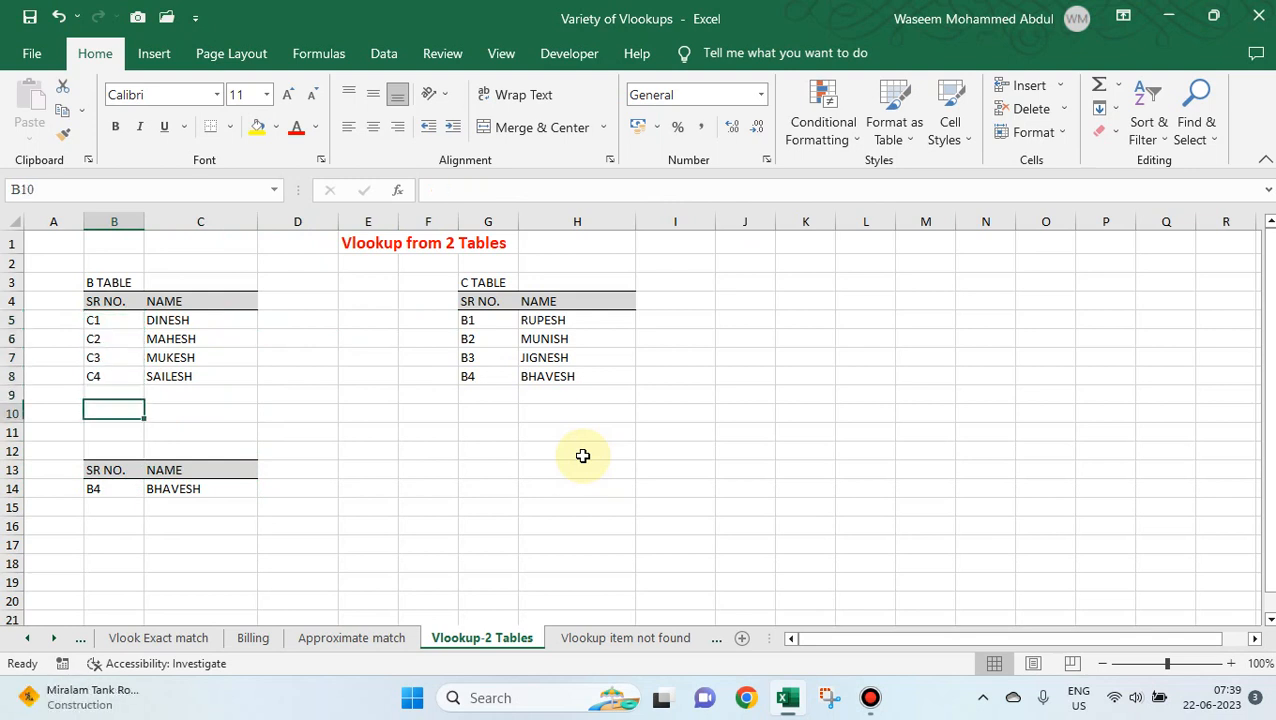
pyautogui.press('Down')
pyautogui.press('Down')
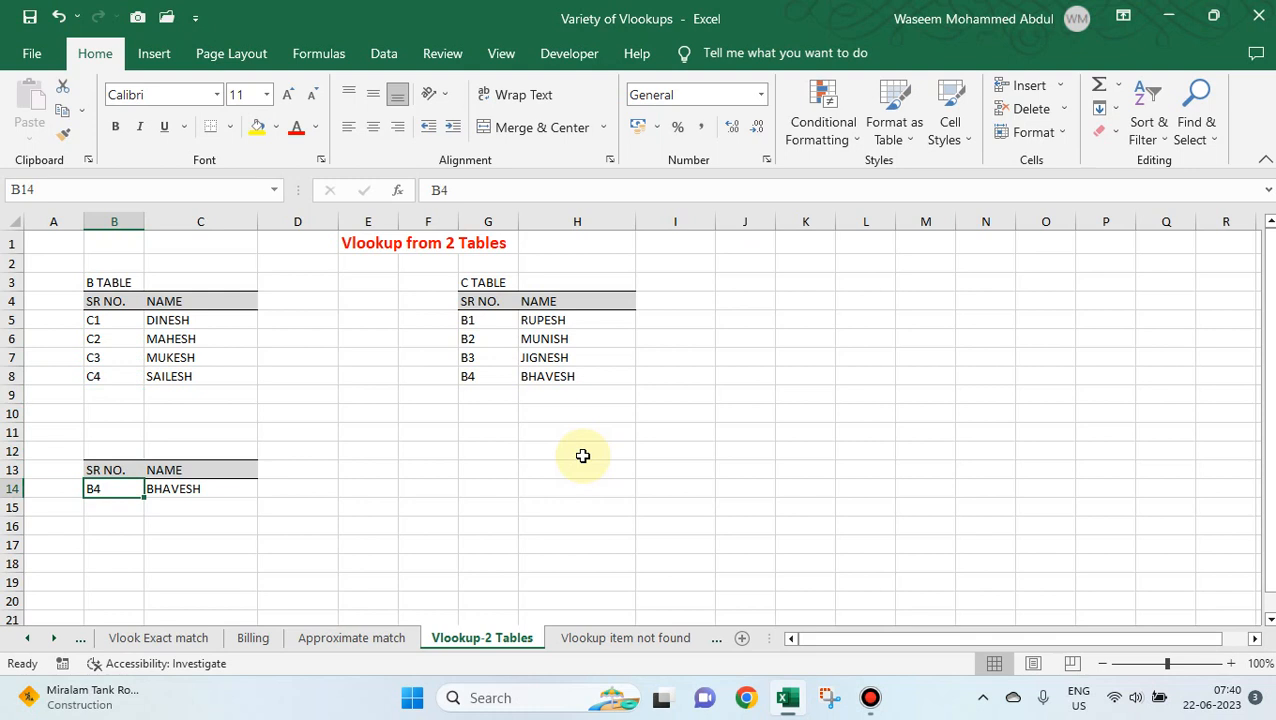
pyautogui.press('Right')
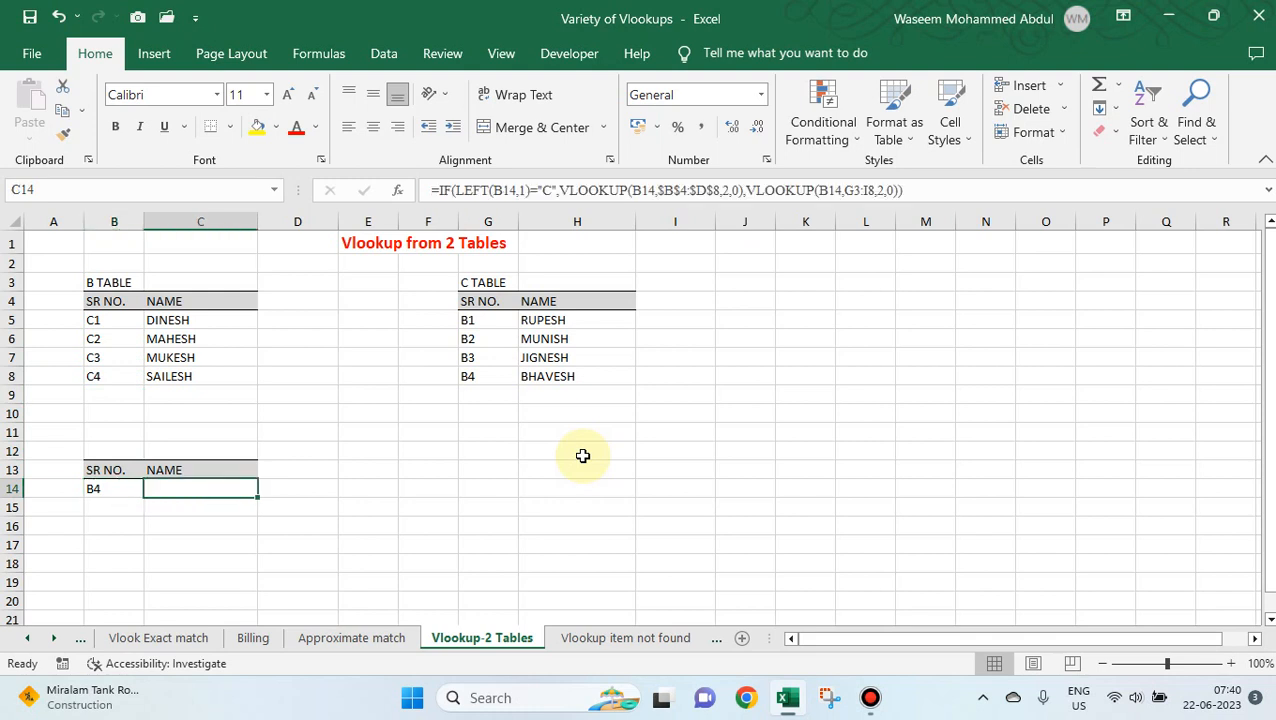
pyautogui.press('Delete')
pyautogui.press('Left')
pyautogui.press('Right')
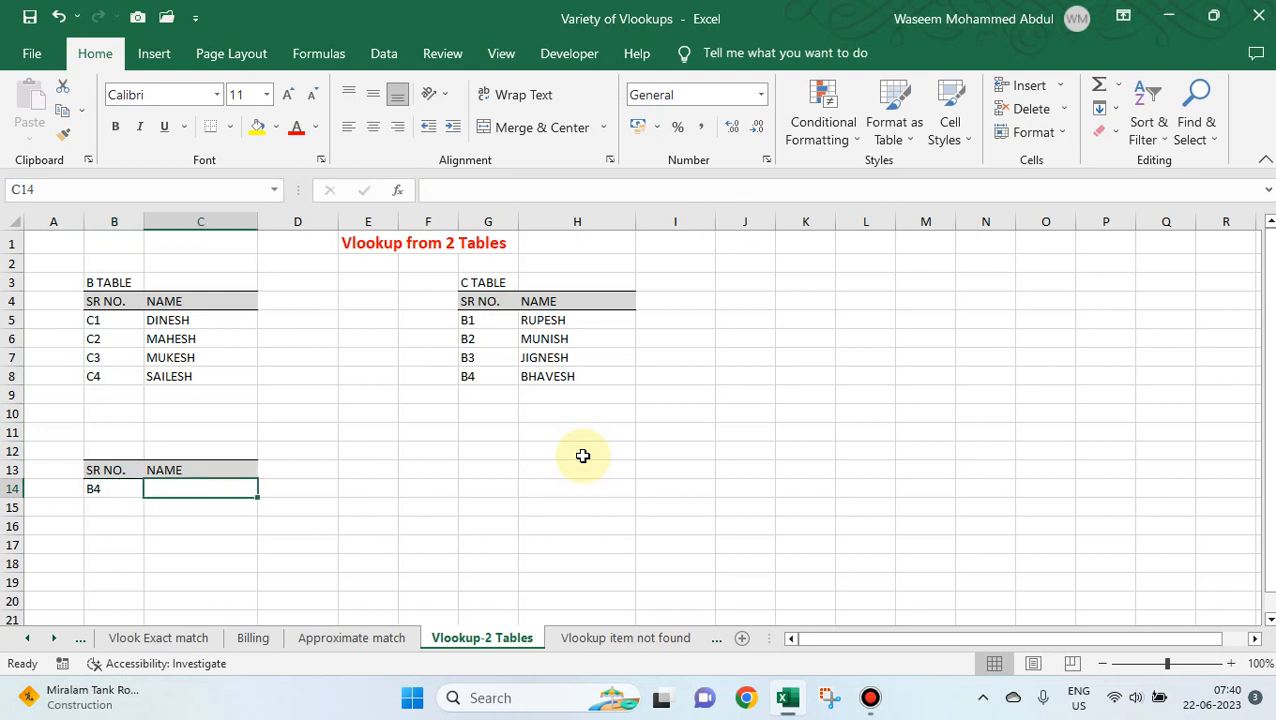
pyautogui.write('=find')
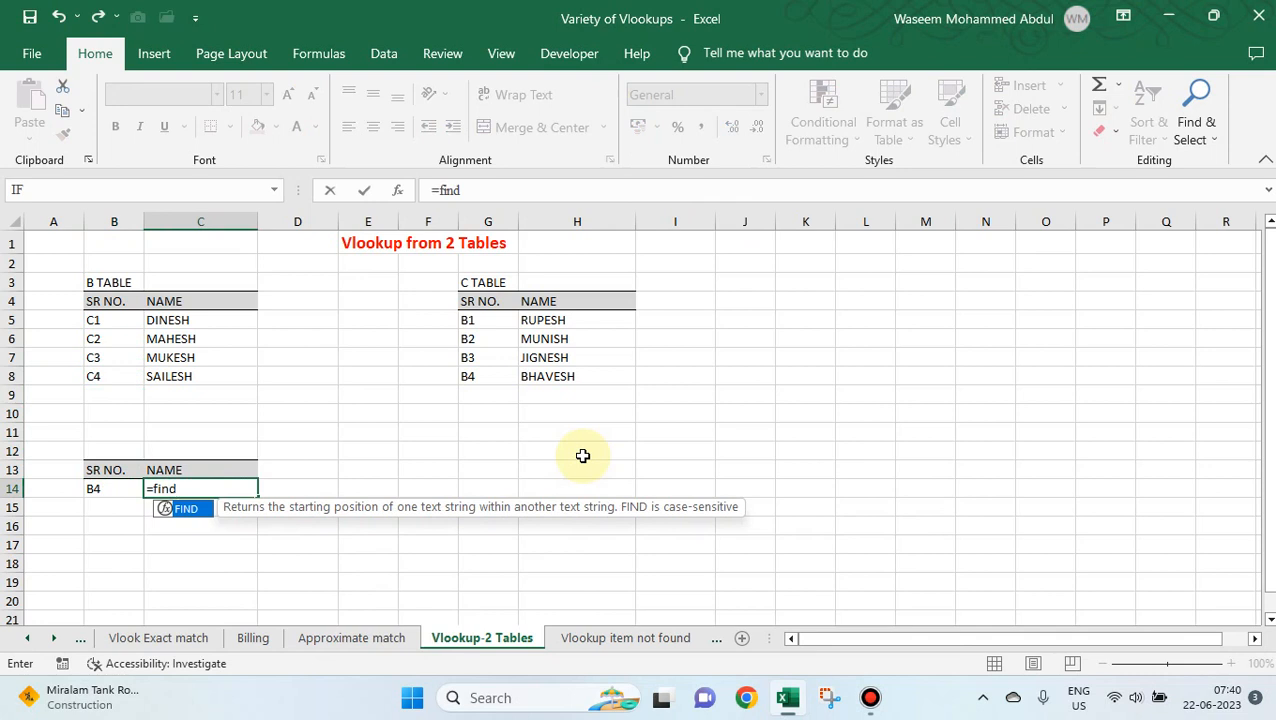
# Enter =LEFT(B14,1) in C14 to extract the first letter of the code
pyautogui.press('BackSpace')
pyautogui.press('BackSpace')
pyautogui.press('BackSpace')
pyautogui.press('BackSpace')
pyautogui.write('lef')
pyautogui.press('Tab')
pyautogui.press('Left')
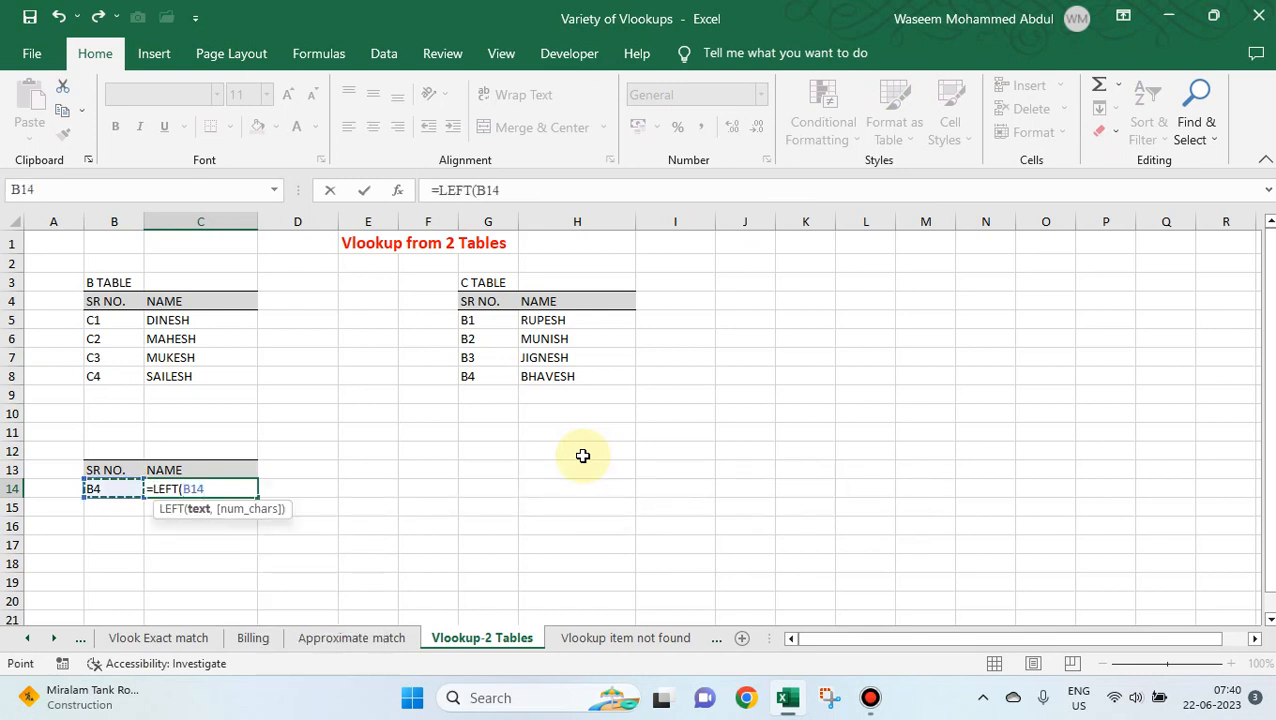
pyautogui.write(',')
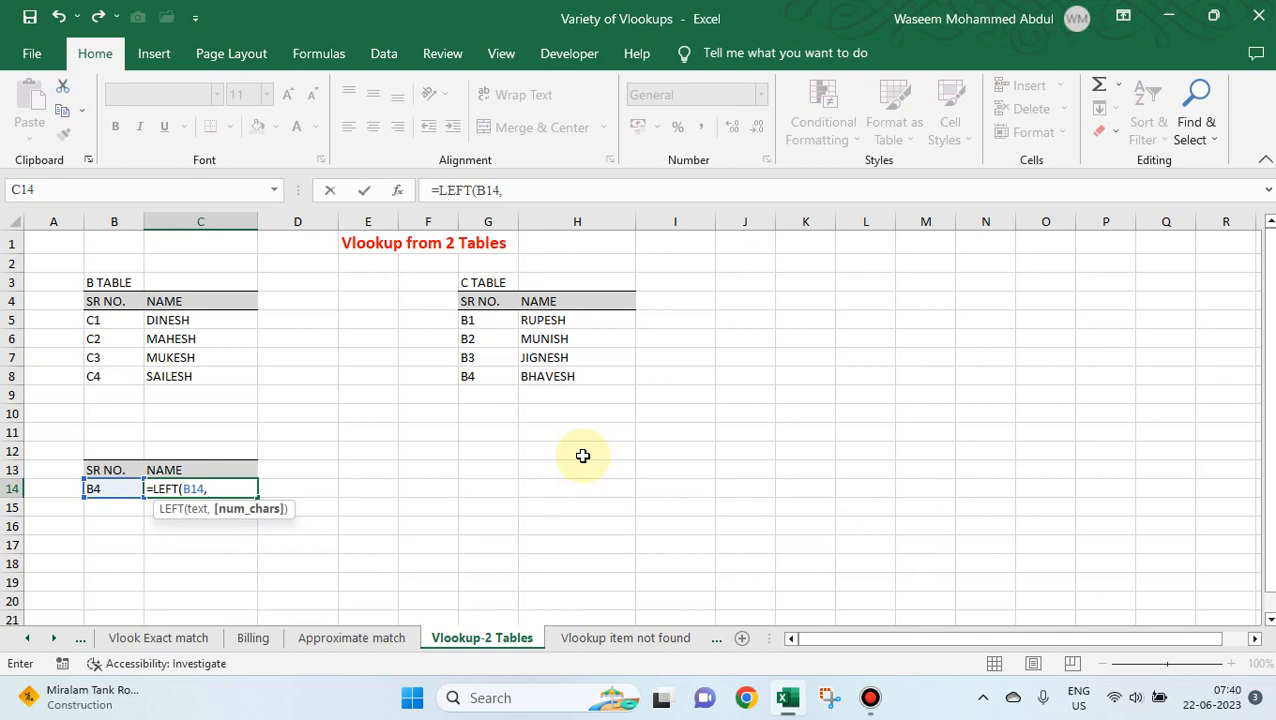
pyautogui.write('1)')
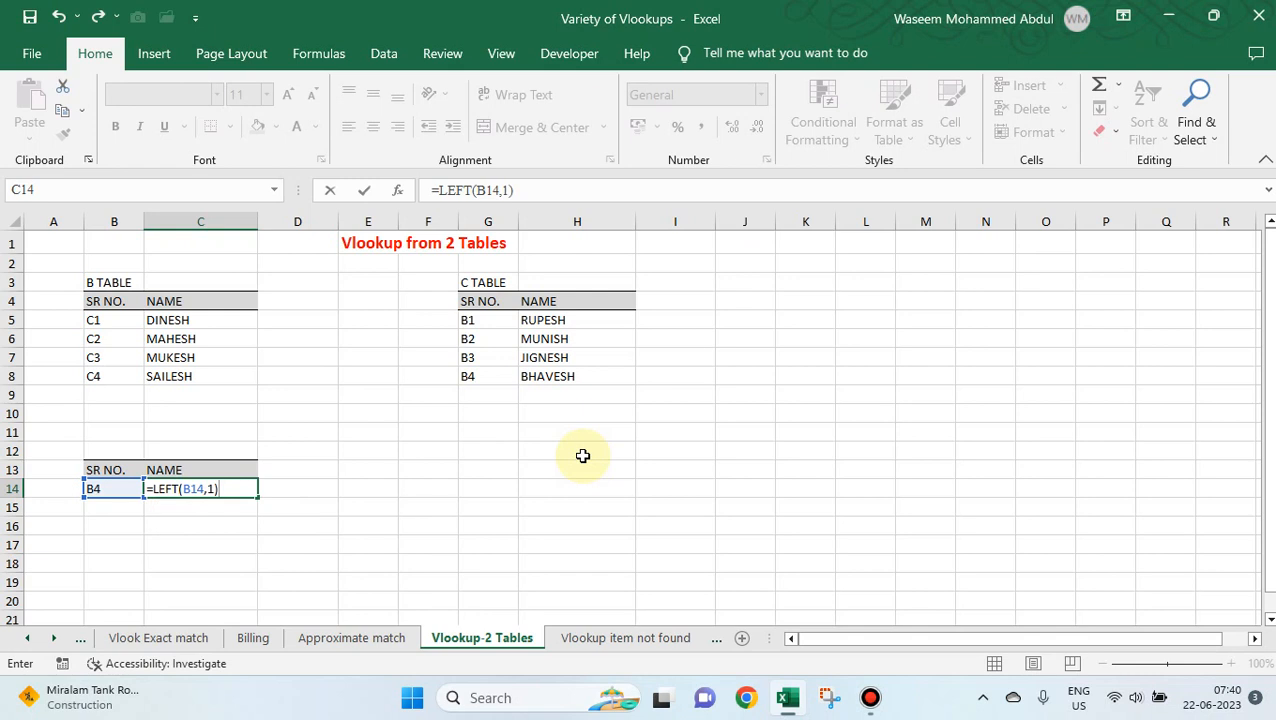
pyautogui.press('Tab')
# Change B14's code to c1 and then C2, checking that C14 returns C
pyautogui.press('Left')
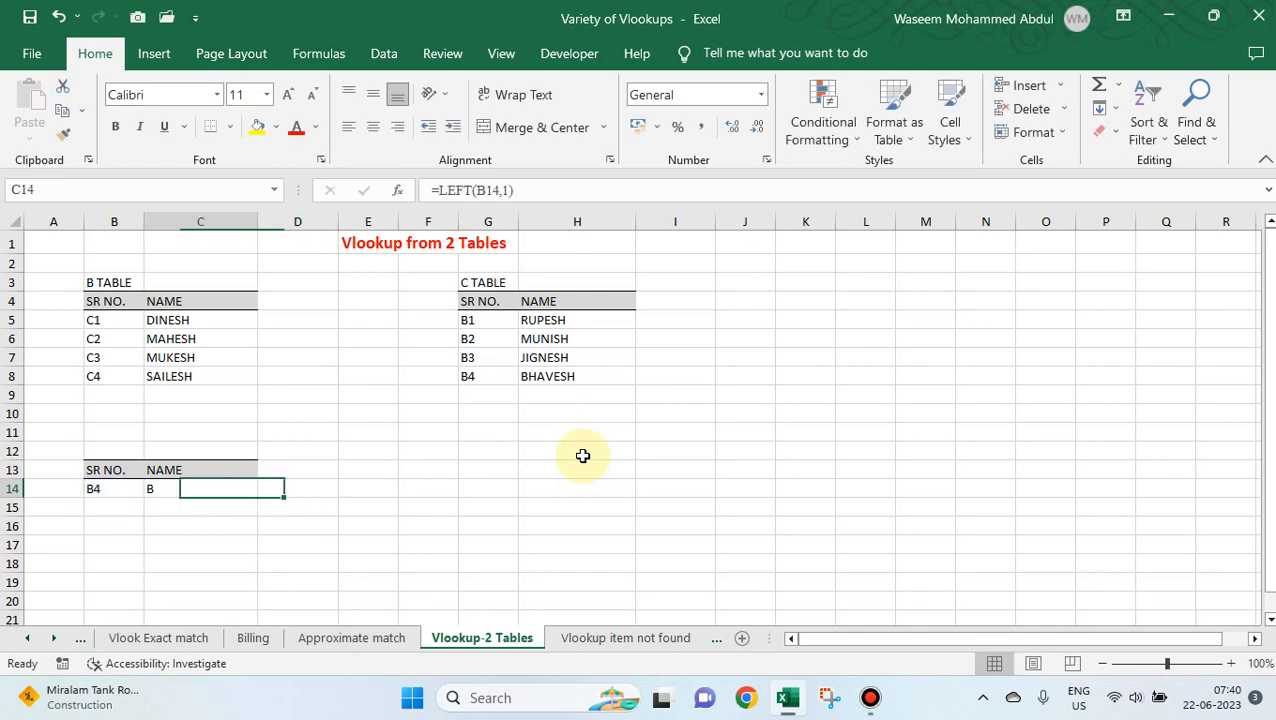
pyautogui.press('Left')
pyautogui.write('c1')
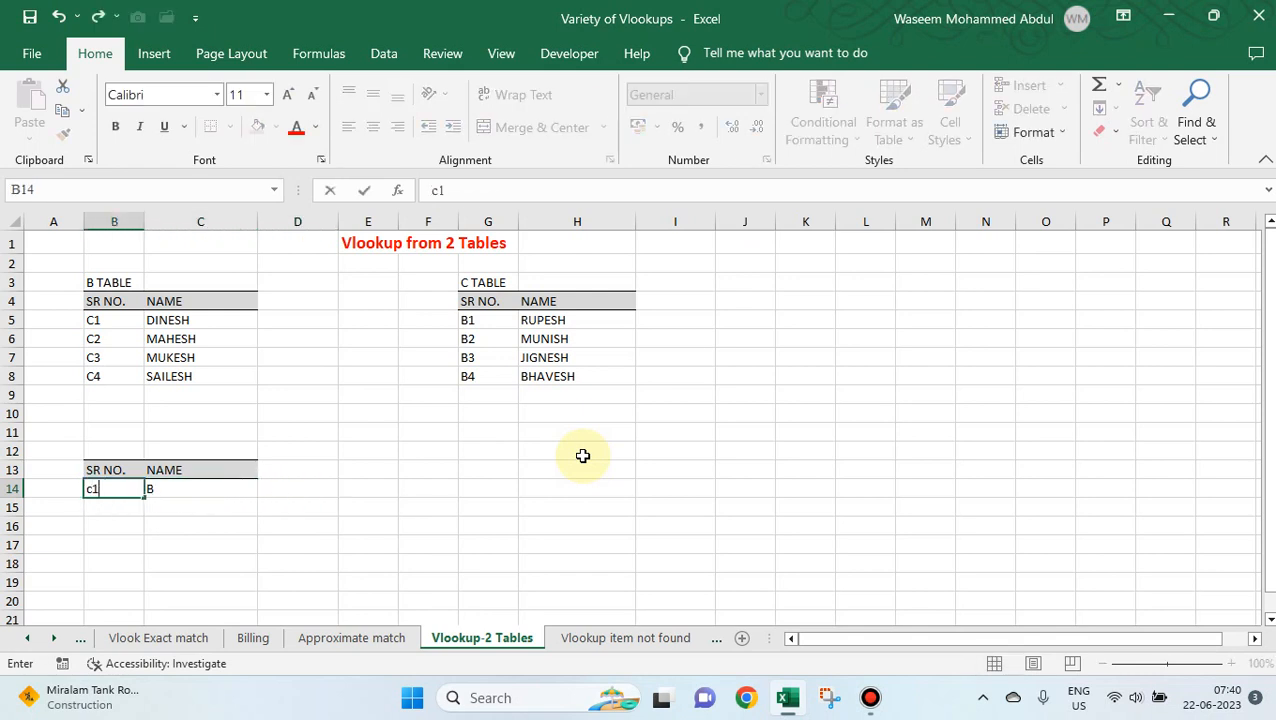
pyautogui.press('Return')
pyautogui.press('Up')
pyautogui.press('Right')
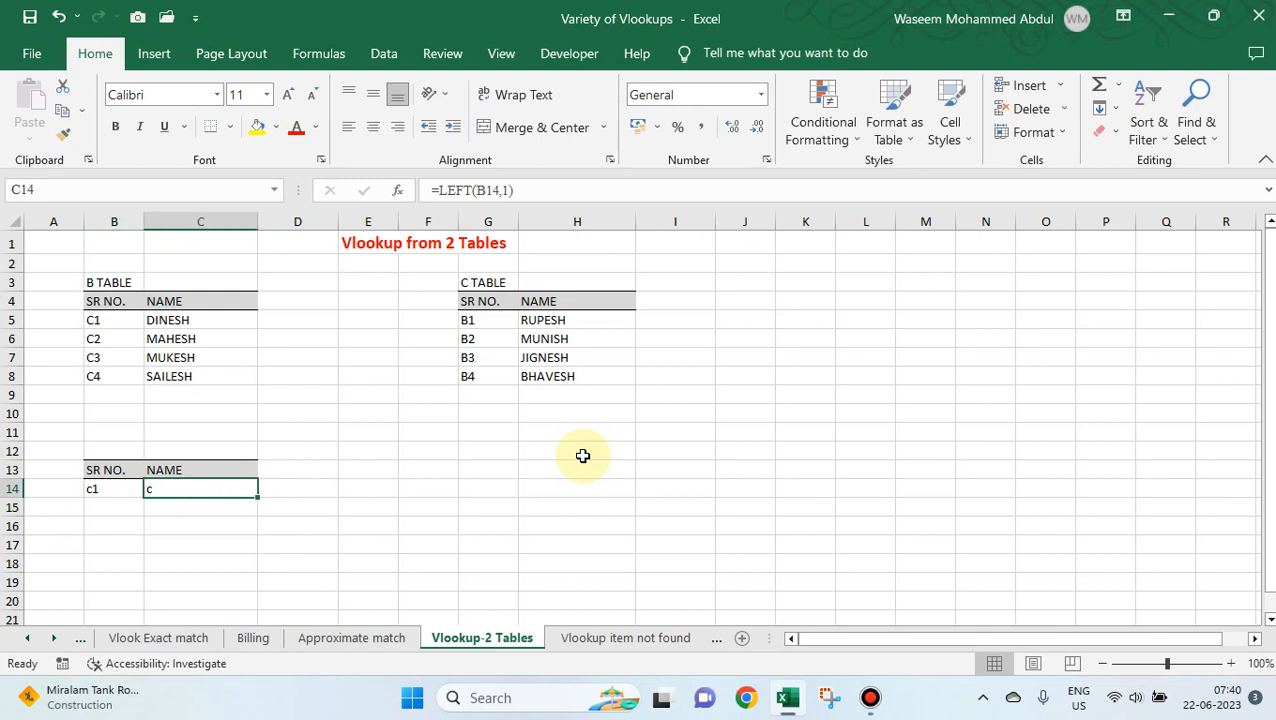
pyautogui.press('Left')
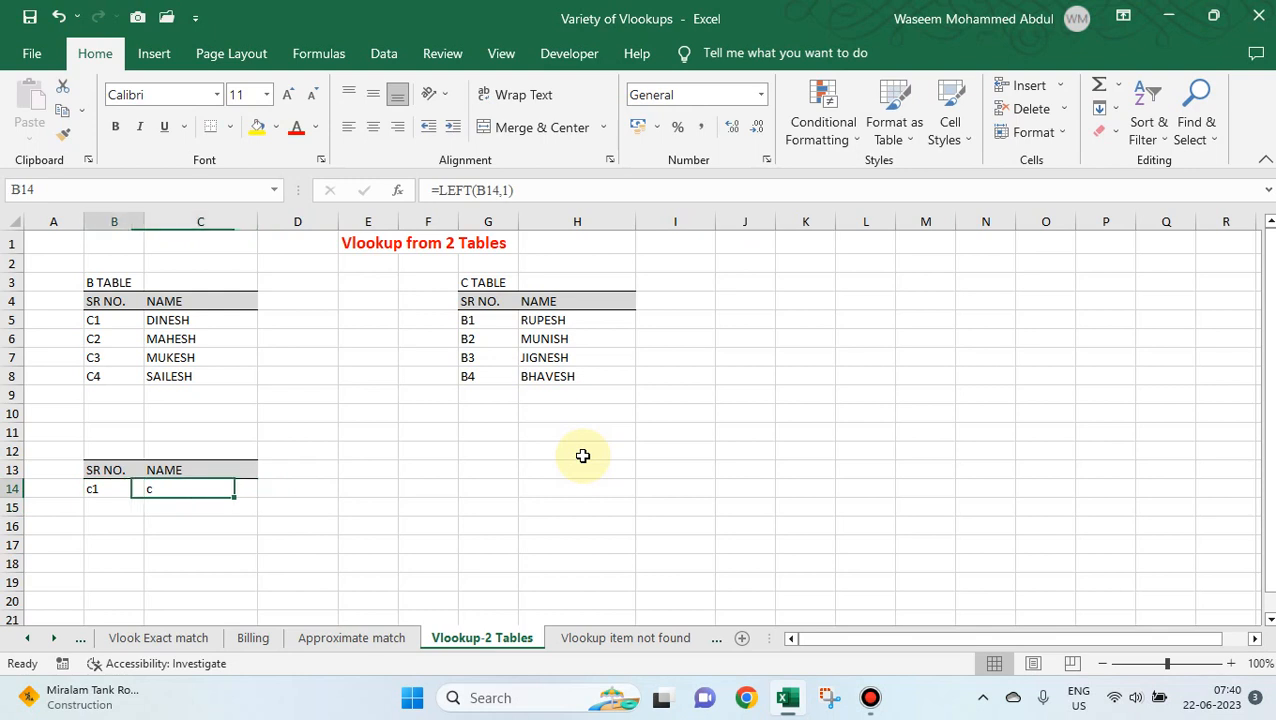
pyautogui.write('C2')
pyautogui.press('Right')
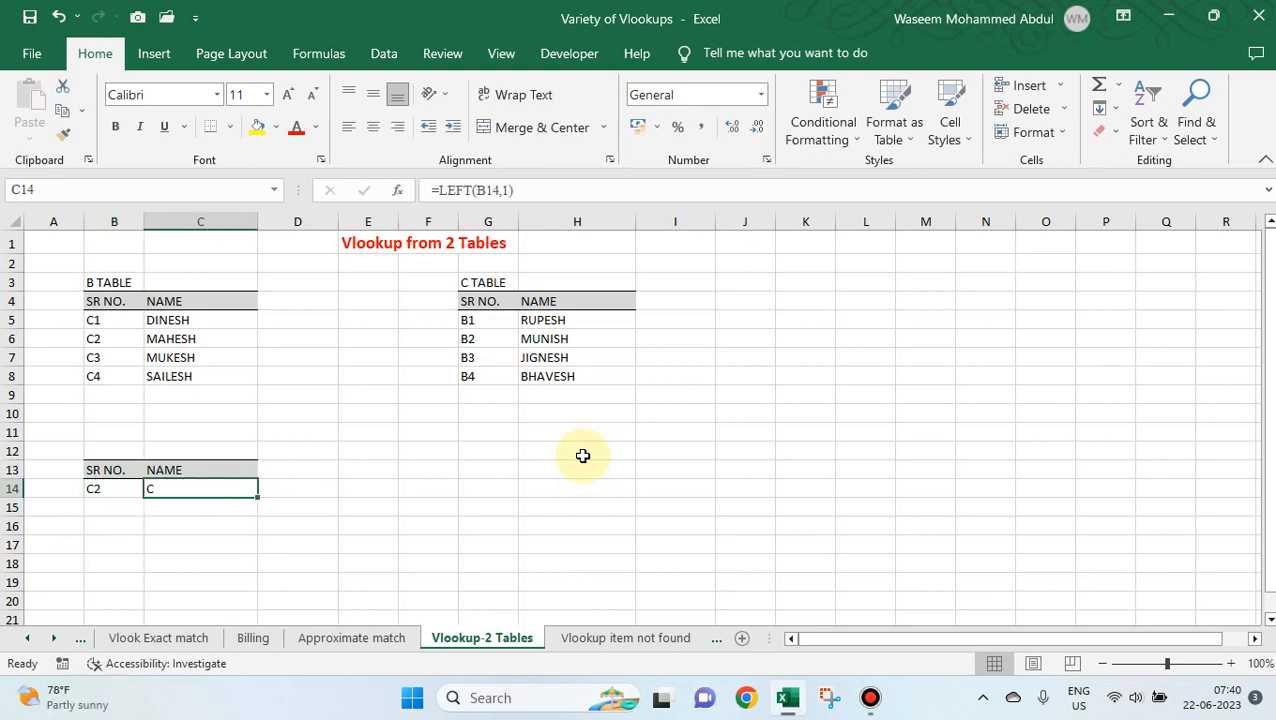
pyautogui.press('Left')
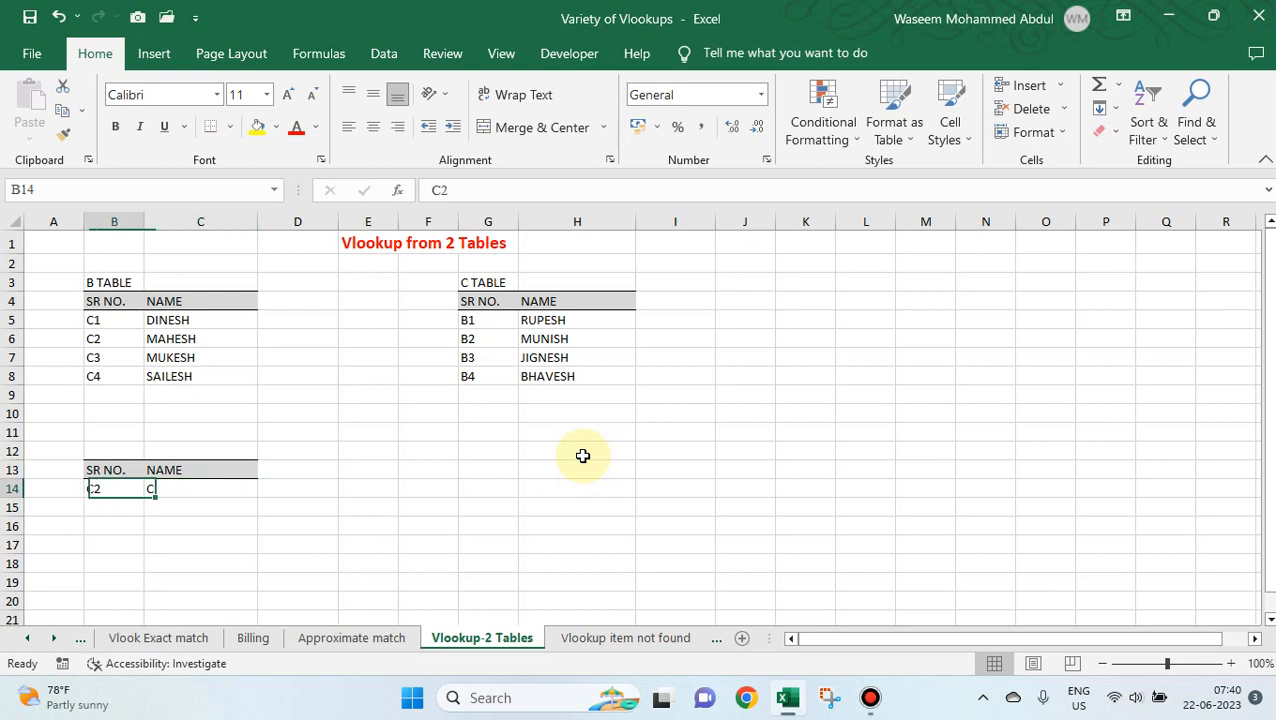
pyautogui.press('Right')
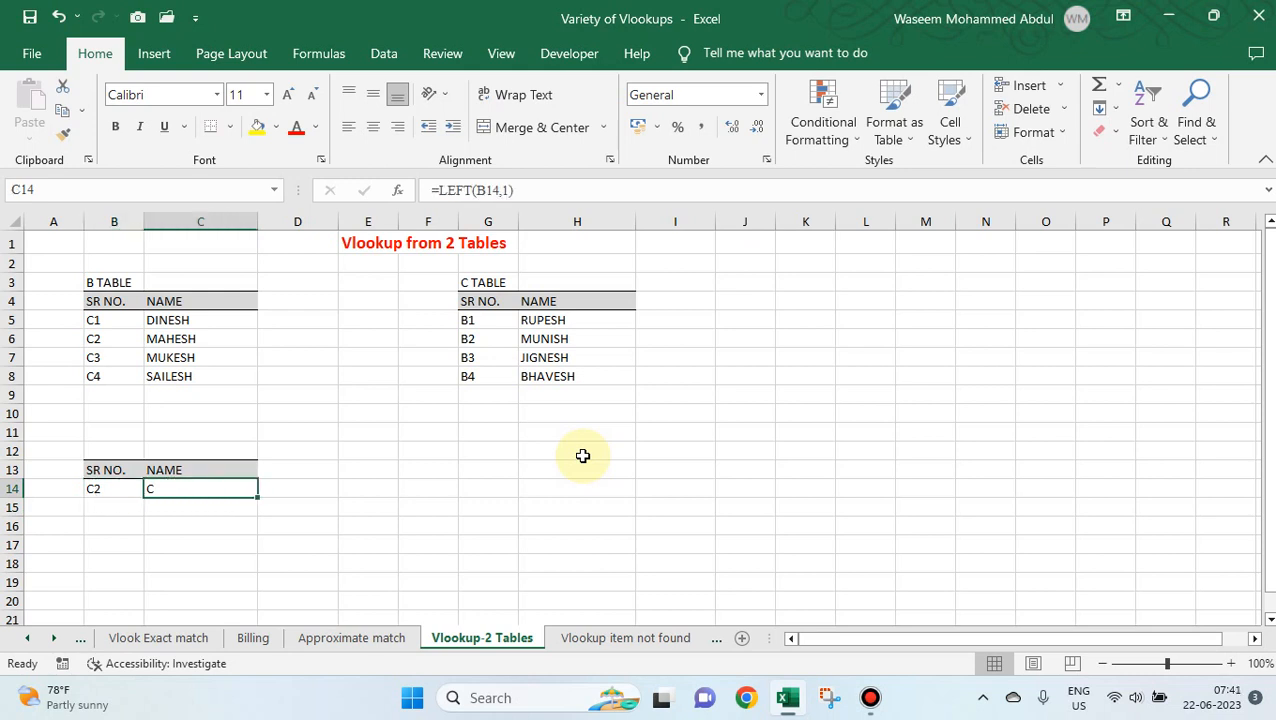
pyautogui.press('Left')
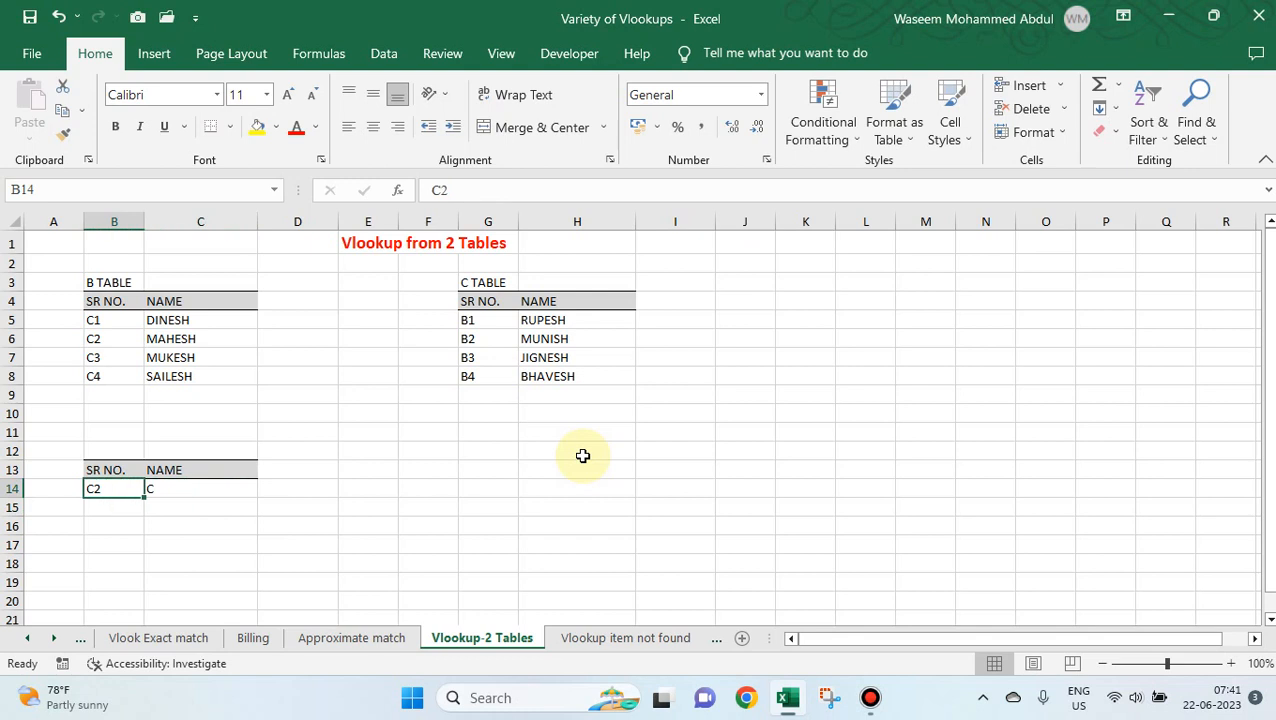
pyautogui.press('Right')
pyautogui.press('Right')
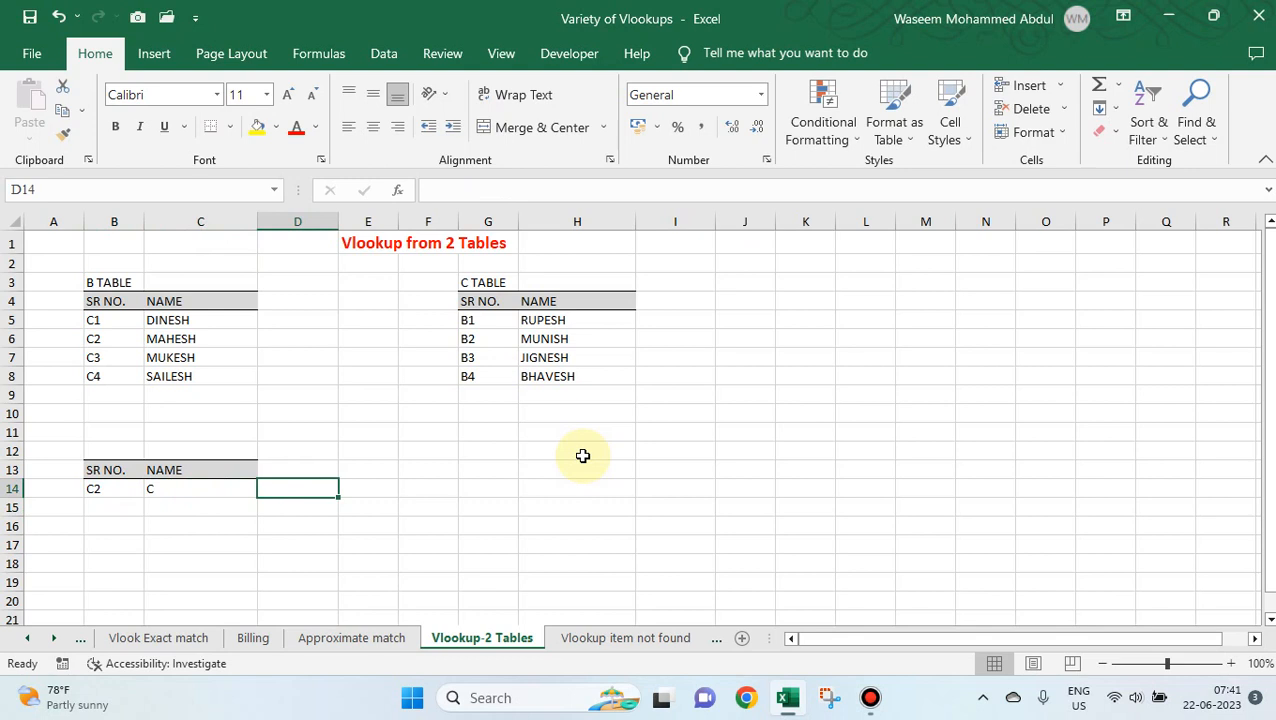
# Begin D14's formula as =IF(C14="C",VLOOKUP(B14, with B14 as the lookup value
pyautogui.write('=')
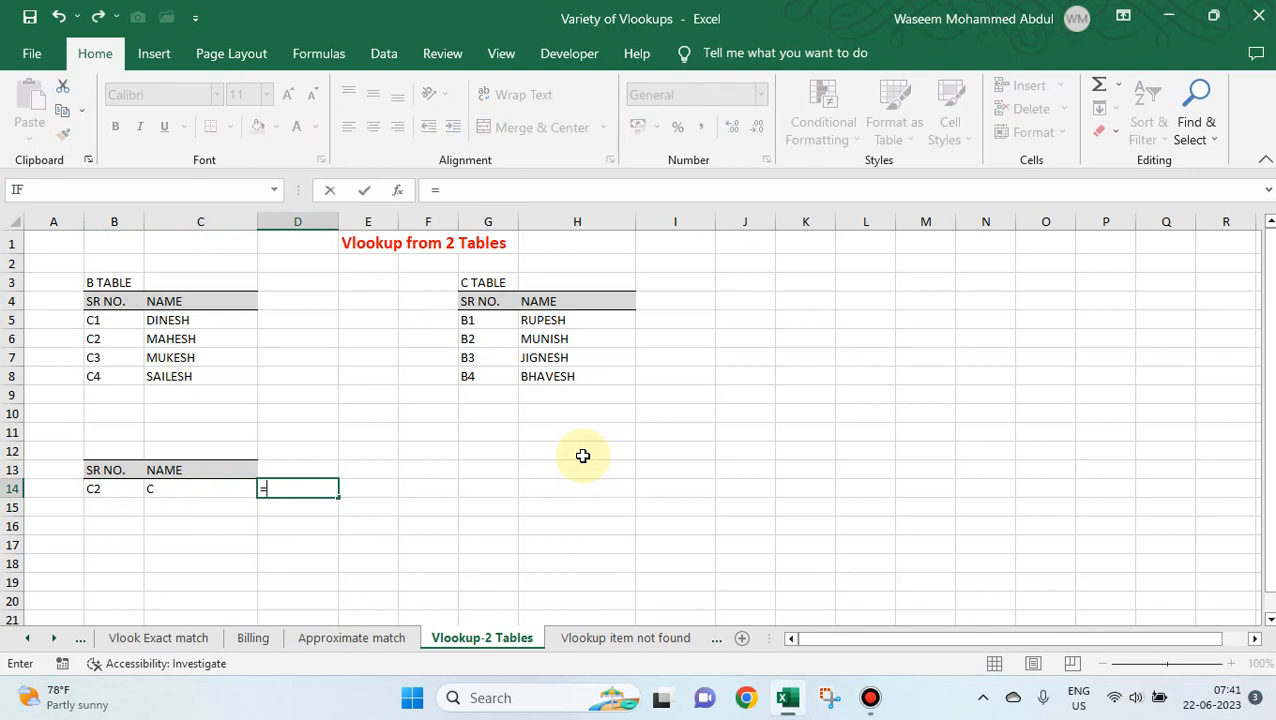
pyautogui.write('IF(')
pyautogui.press('Left')
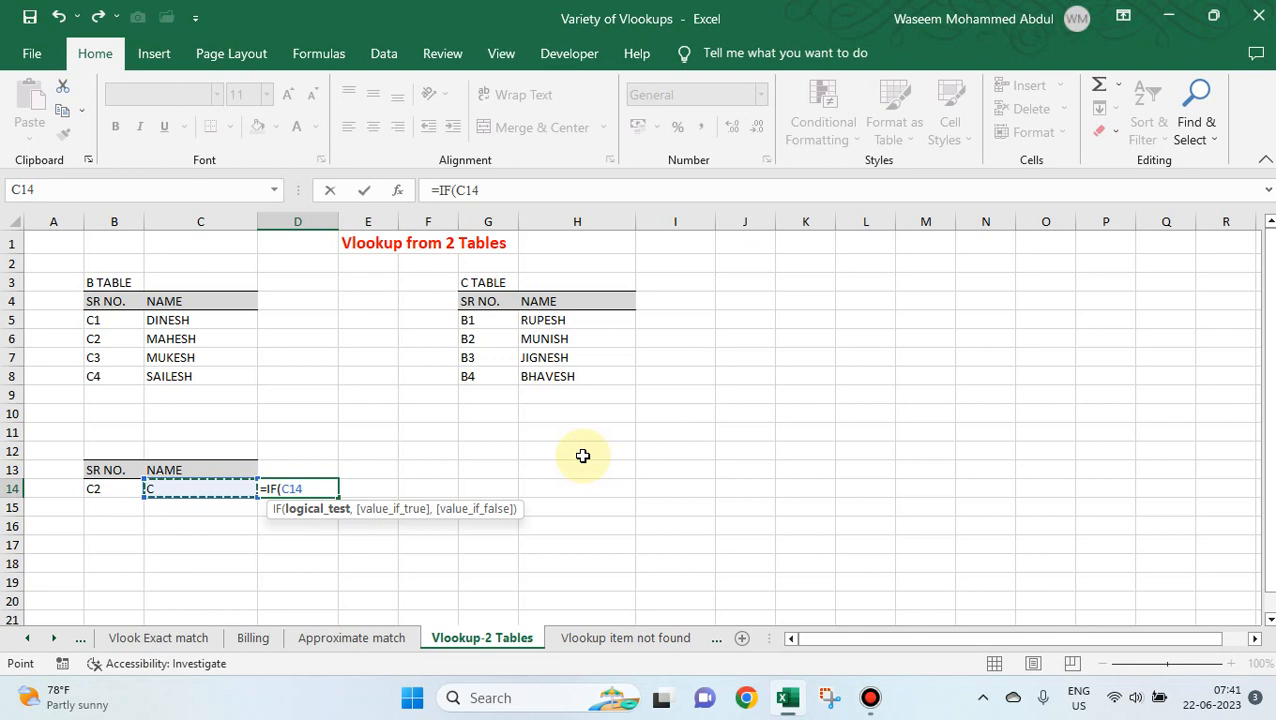
pyautogui.write('=')
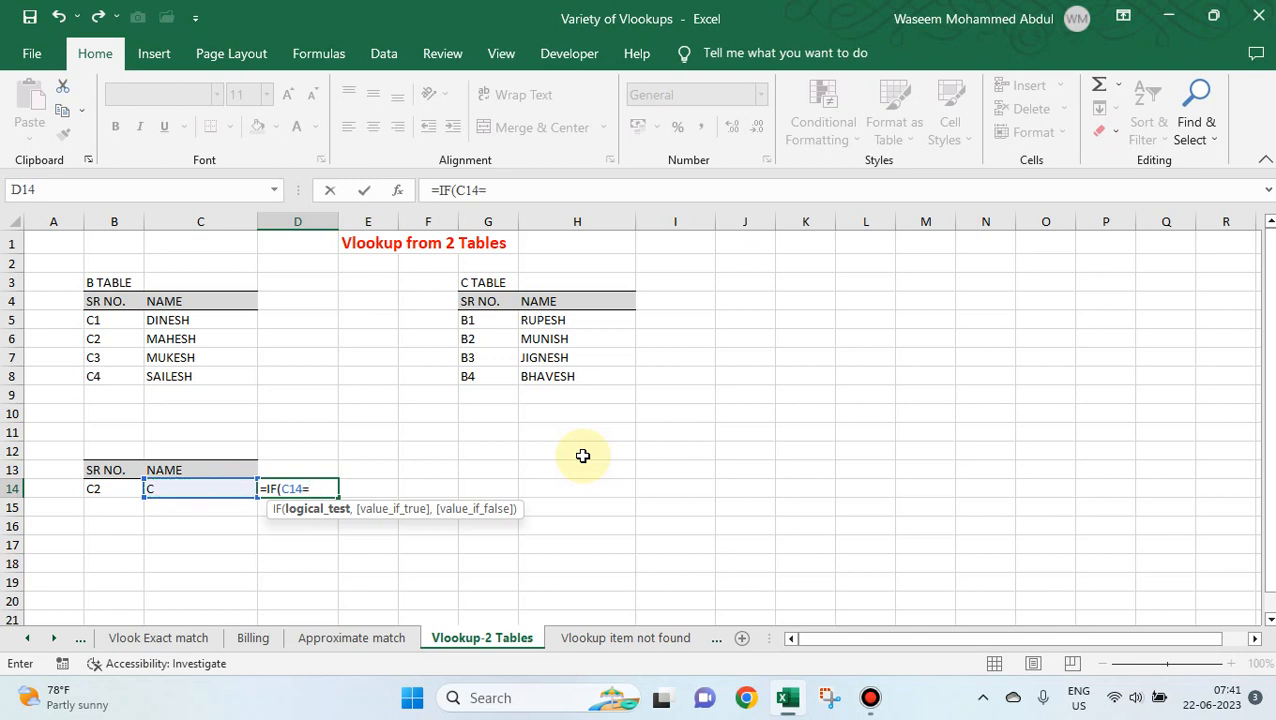
pyautogui.write('"C",VLOOKUP(')
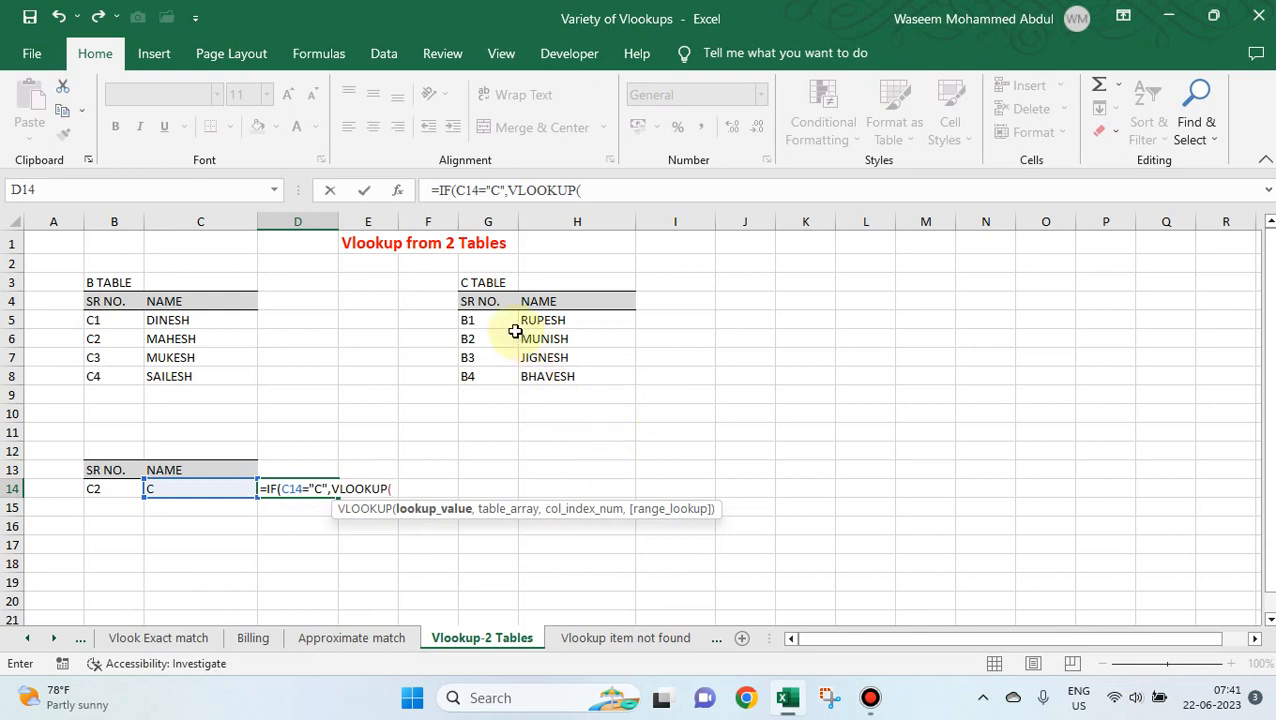
pyautogui.click(94, 488)
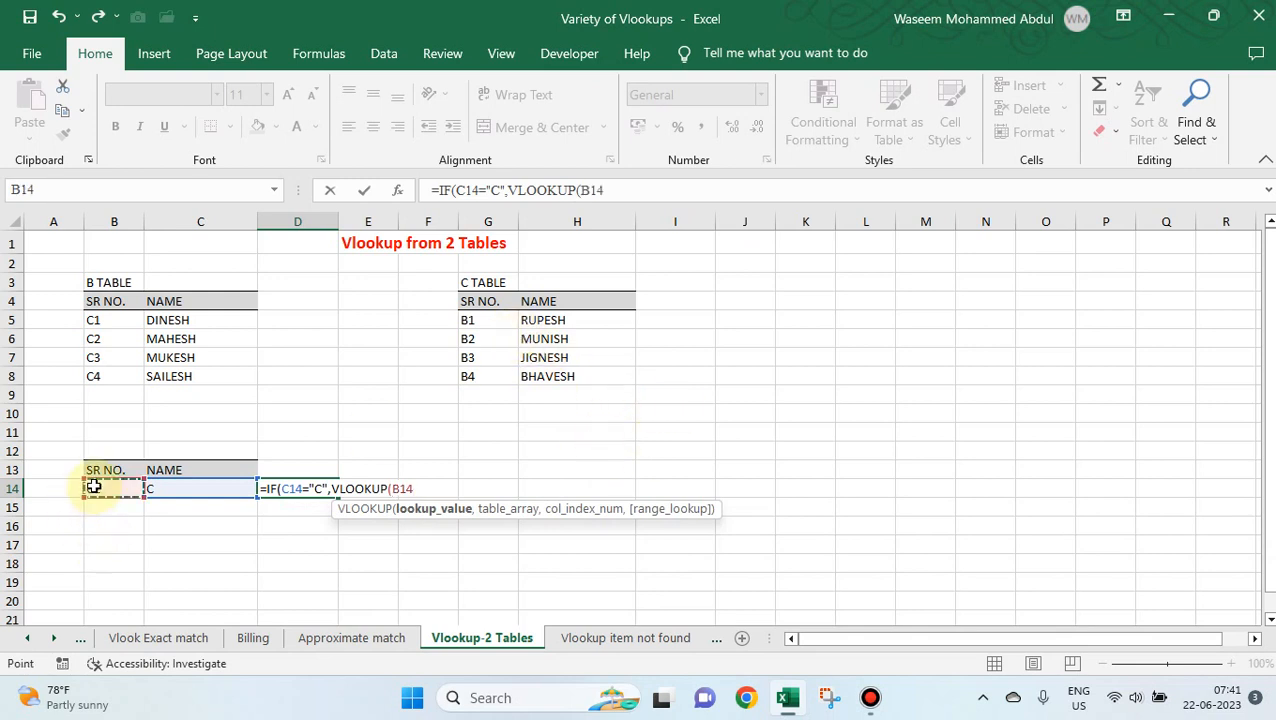
pyautogui.write(',')
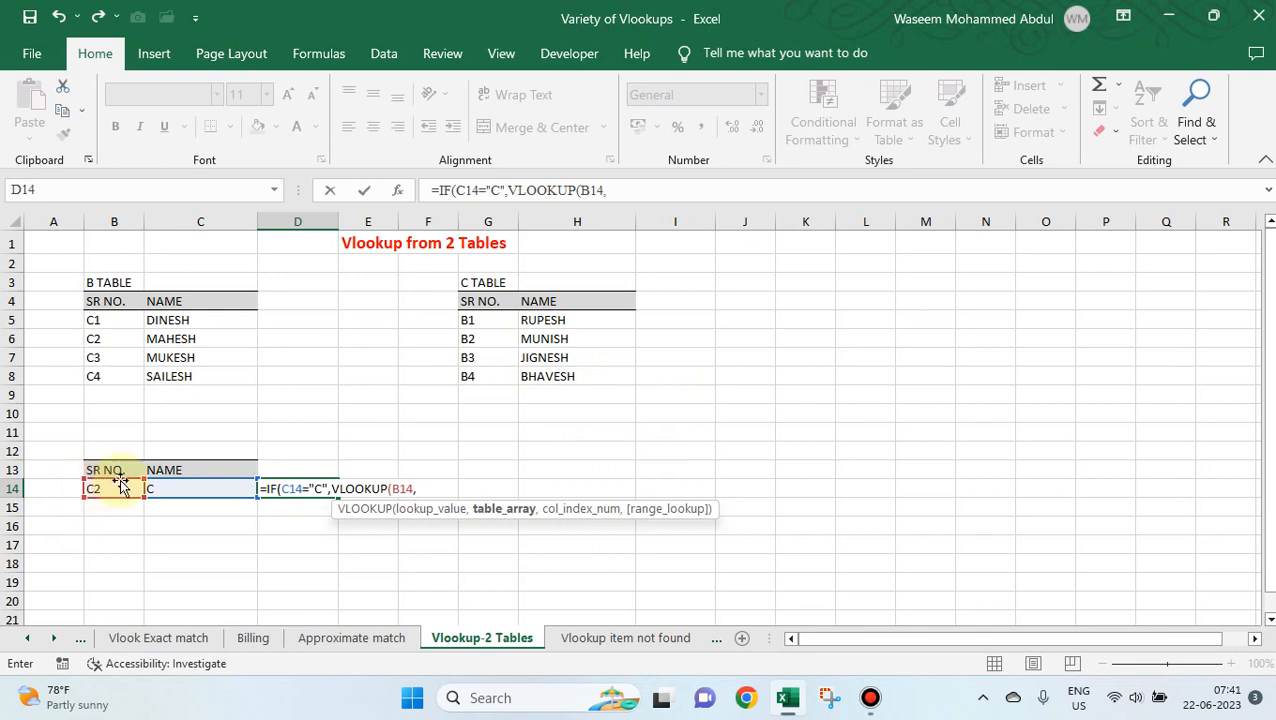
# Finish the VLOOKUP with absolute range $G$4:$H$8, column 2 and 0, accepting the bracket correction
pyautogui.moveTo(476, 304); pyautogui.dragTo(561, 372)
pyautogui.press('F4')
pyautogui.write(',')
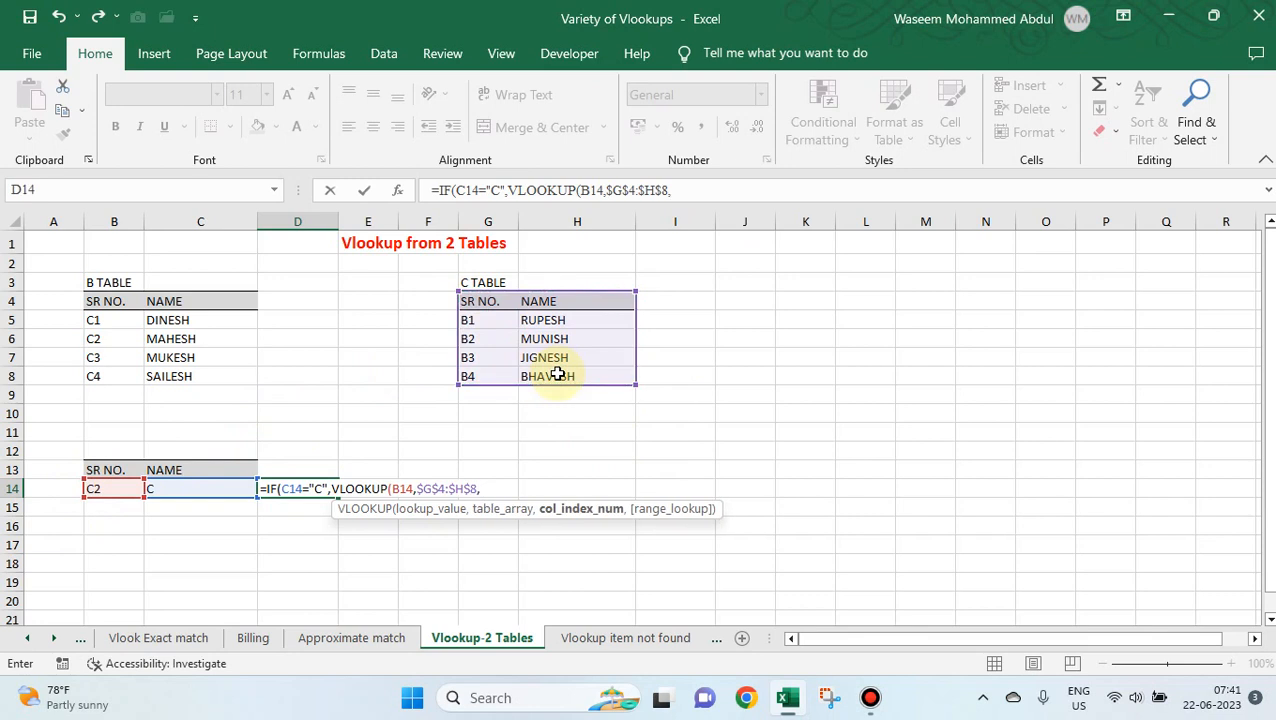
pyautogui.write('2,')
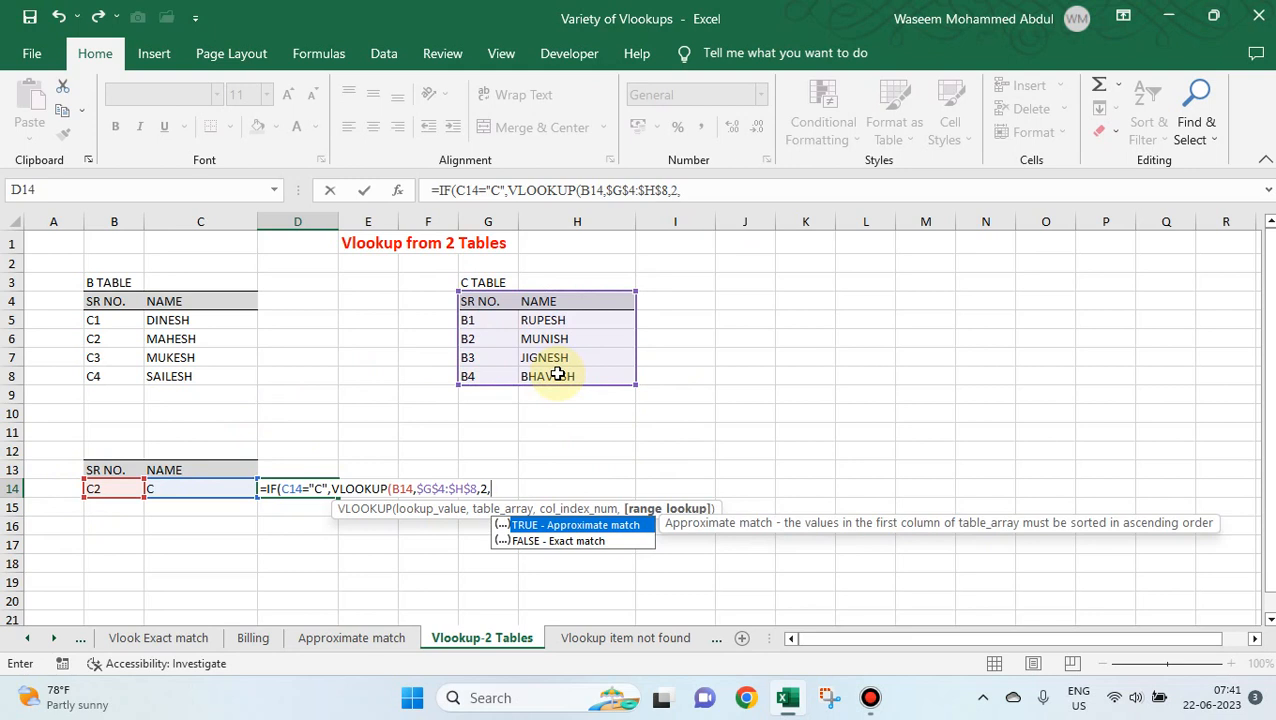
pyautogui.write('0)')
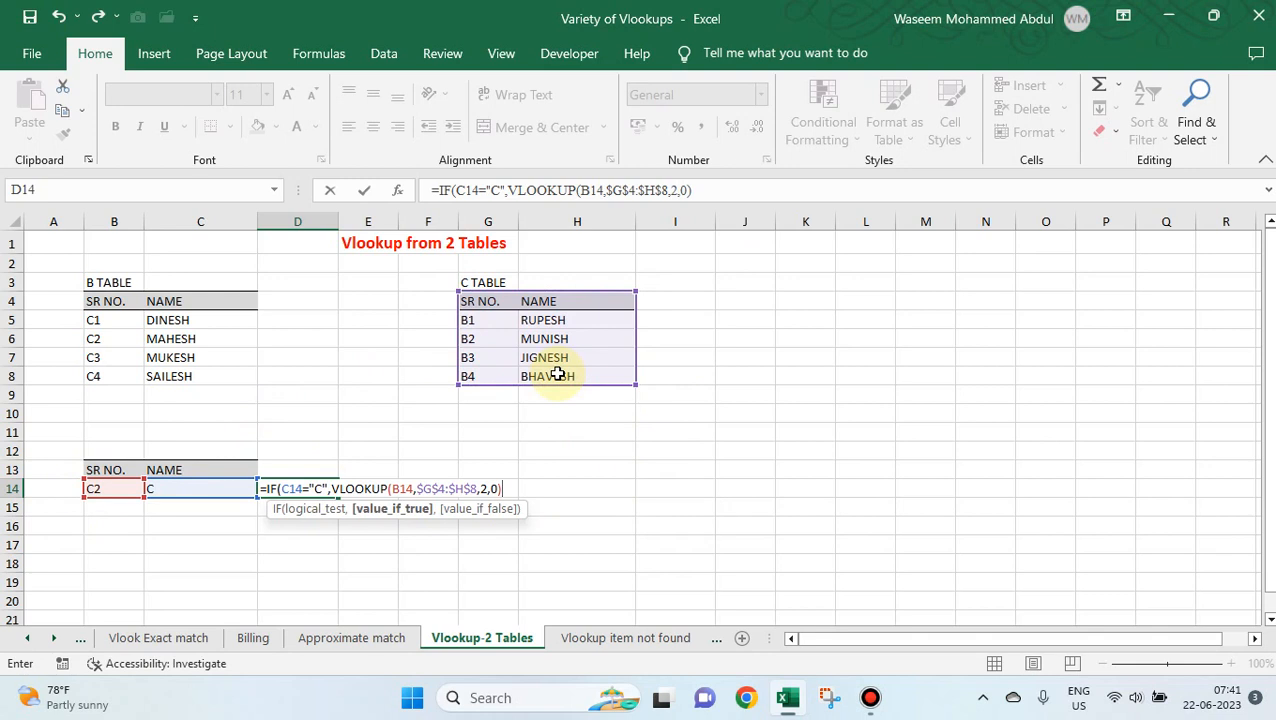
pyautogui.press('Return')
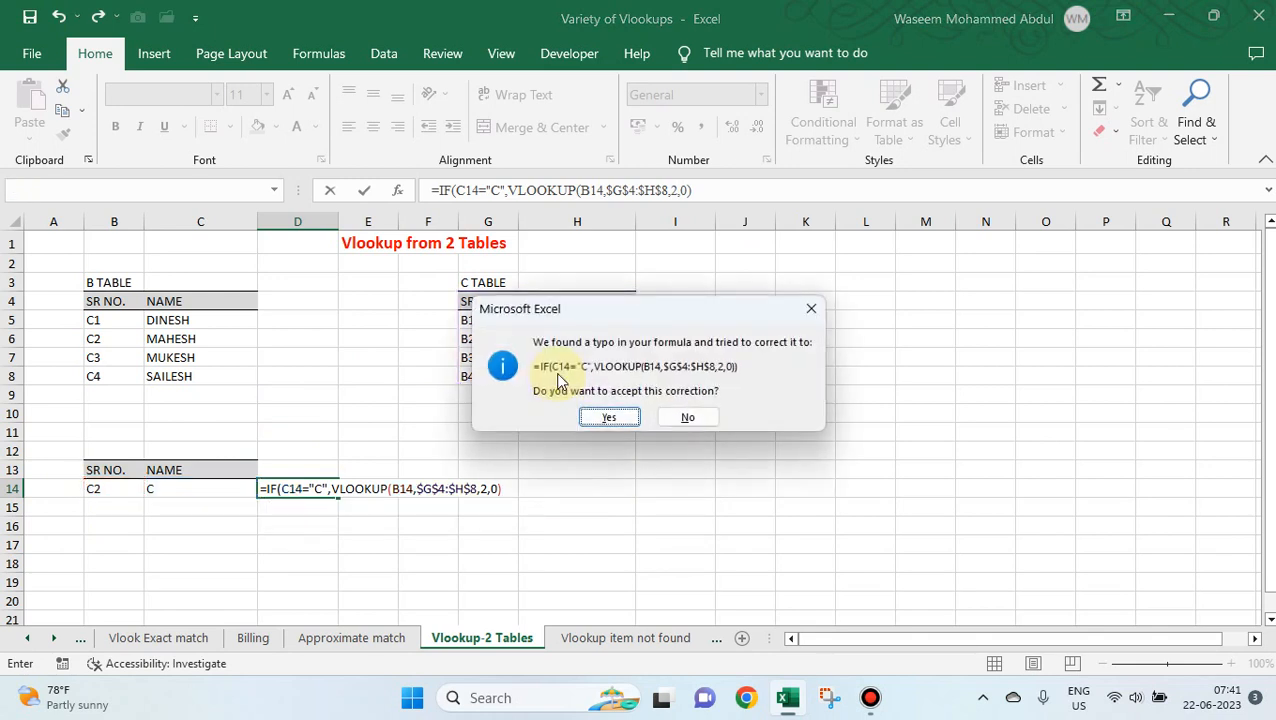
pyautogui.press('Return')
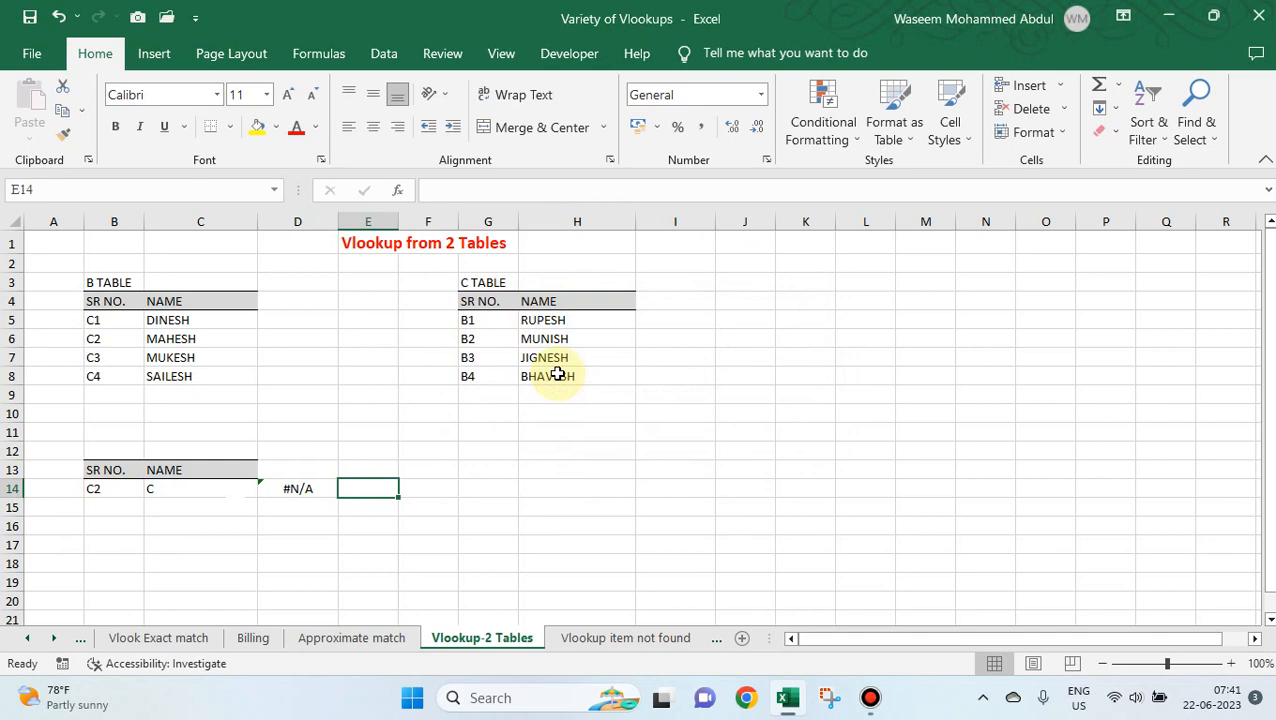
pyautogui.press('Left')
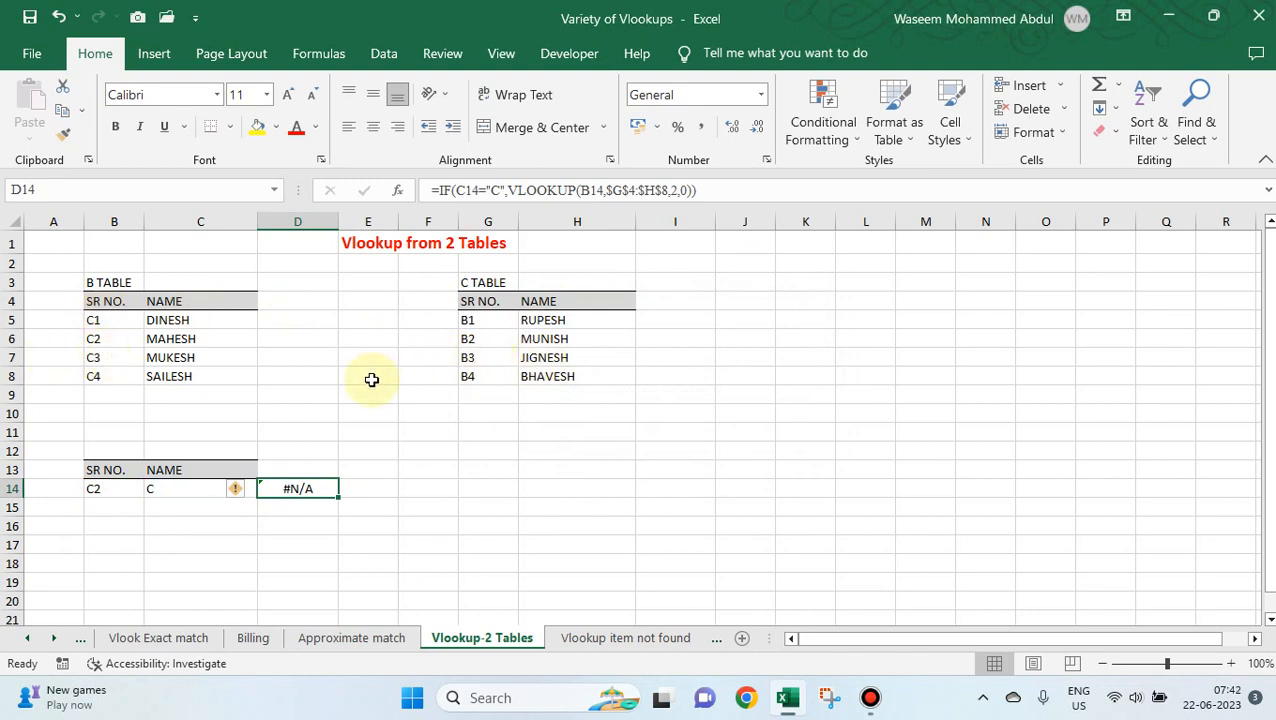
# Label the left table 'C Table' in B3 and the right table 'B Table' in G3
pyautogui.click(94, 284)
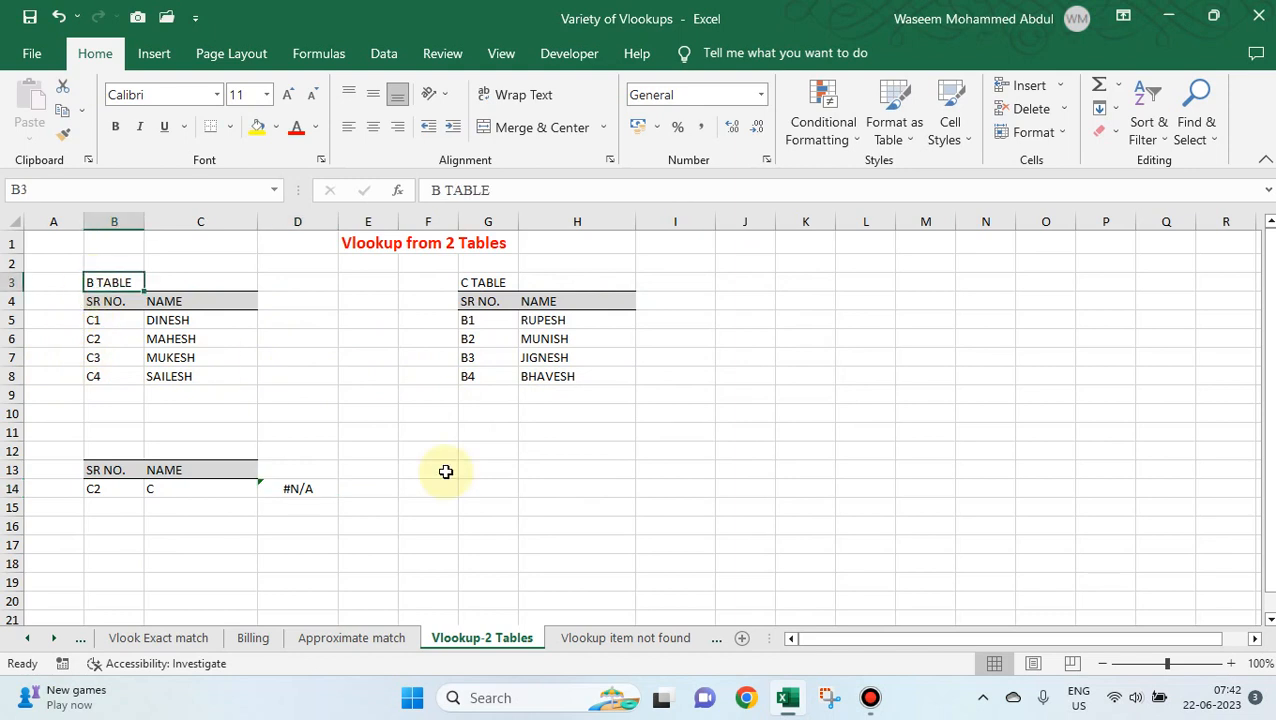
pyautogui.write('c')
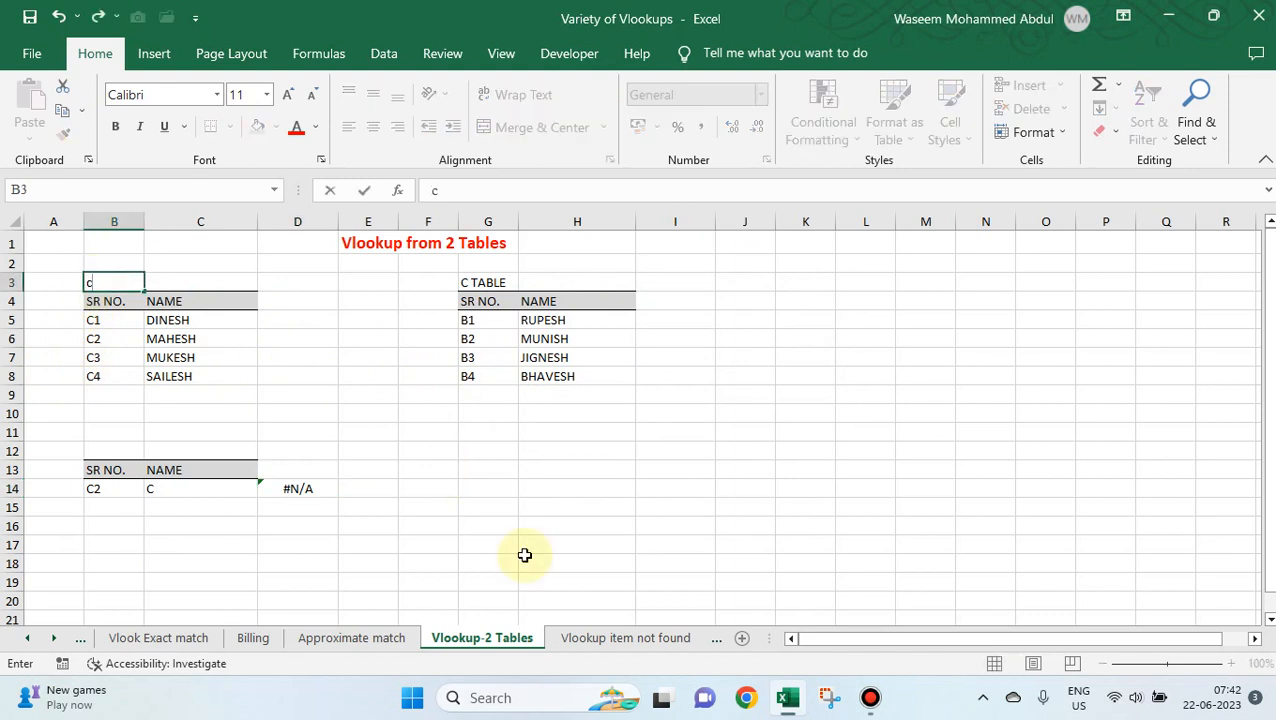
pyautogui.press('Escape')
pyautogui.write('C Table')
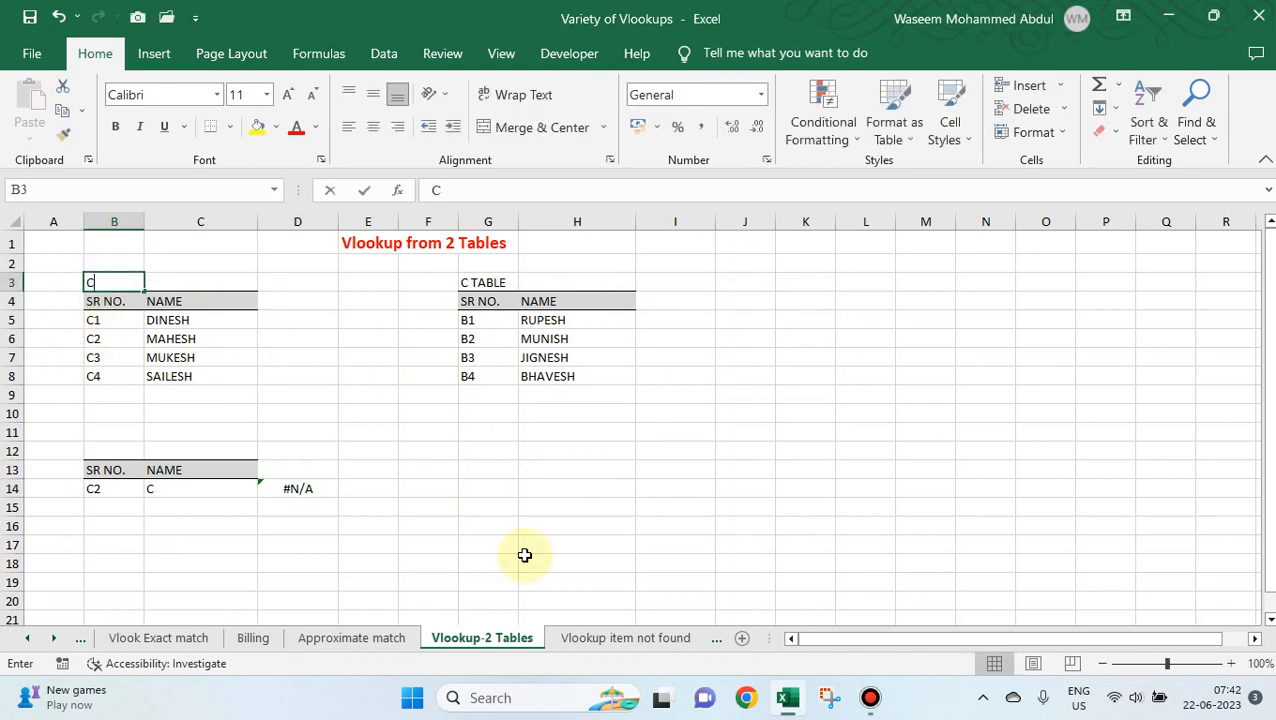
pyautogui.press('Tab')
pyautogui.press('Tab')
pyautogui.press('Tab')
pyautogui.press('Tab')
pyautogui.press('Tab')
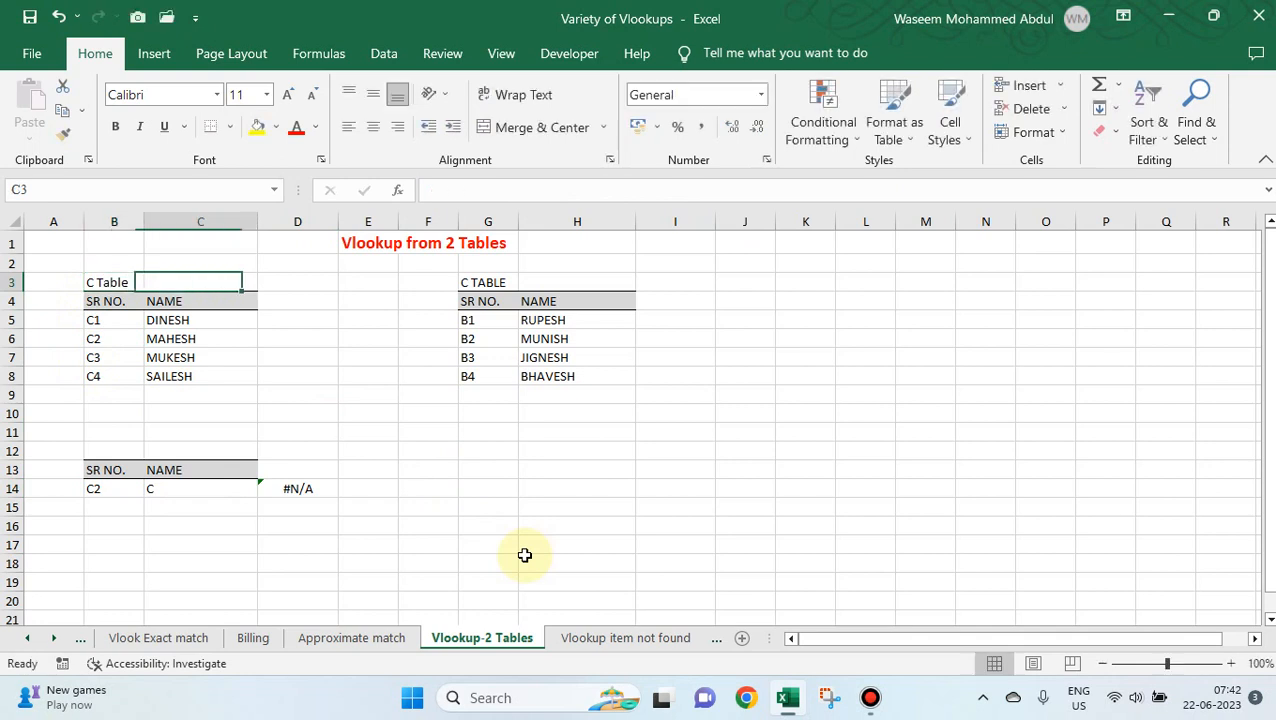
pyautogui.write('B Table')
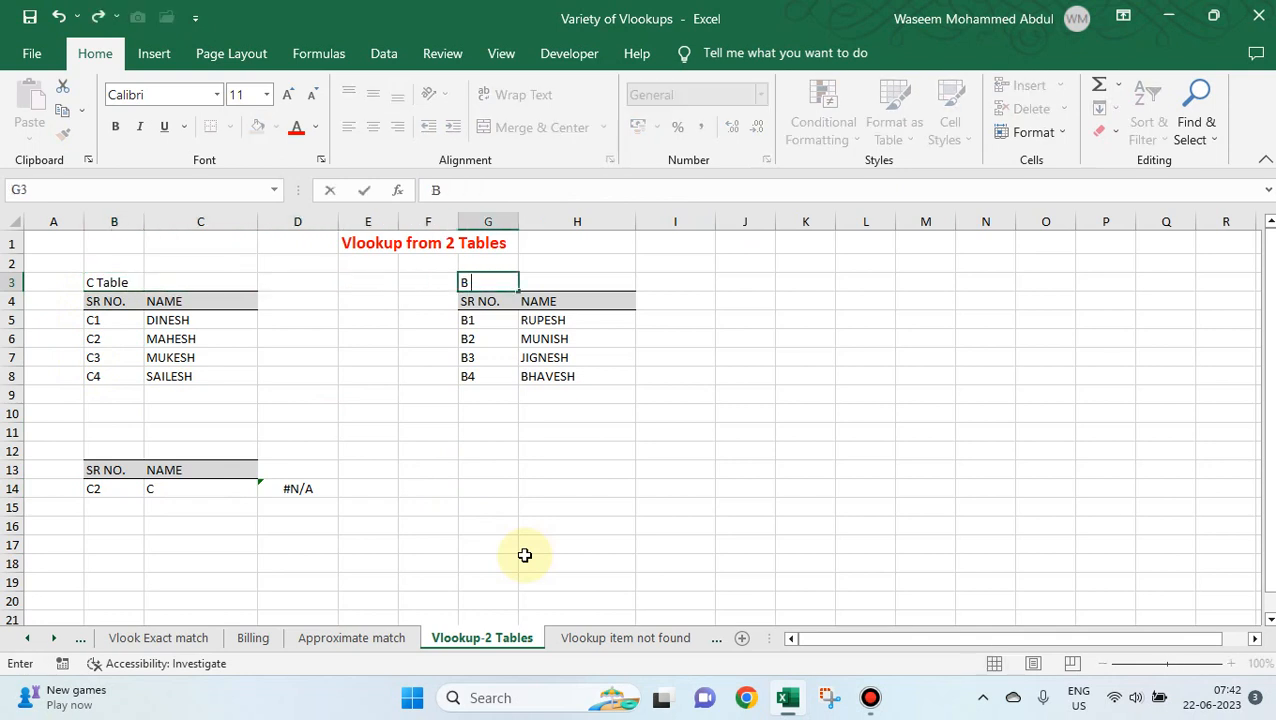
pyautogui.press('Tab')
# Open D14's IF/VLOOKUP formula for editing to review its references
pyautogui.press('Left')
pyautogui.press('Left')
pyautogui.press('Left')
pyautogui.press('Left')
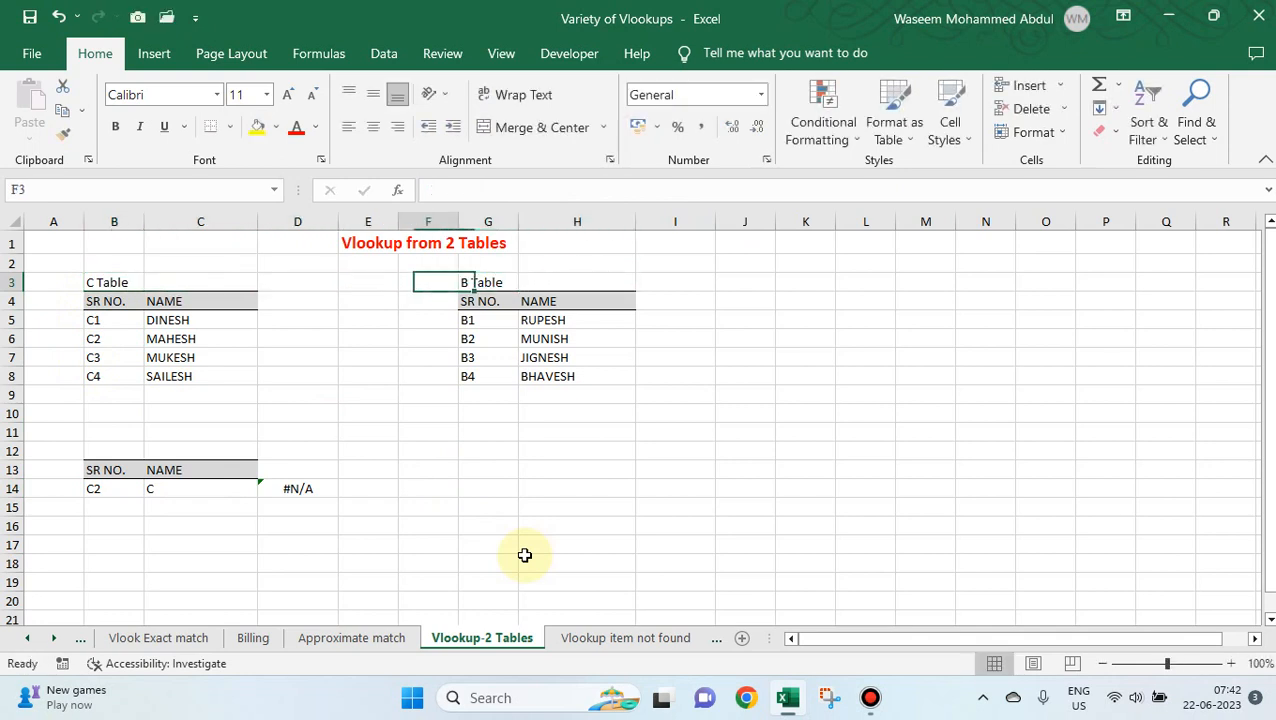
pyautogui.press('Down')
pyautogui.press('Down')
pyautogui.press('Down')
pyautogui.press('Down')
pyautogui.press('Down')
pyautogui.press('Down')
pyautogui.press('Down')
pyautogui.press('Down')
pyautogui.press('Down')
pyautogui.press('Down')
pyautogui.press('Down')
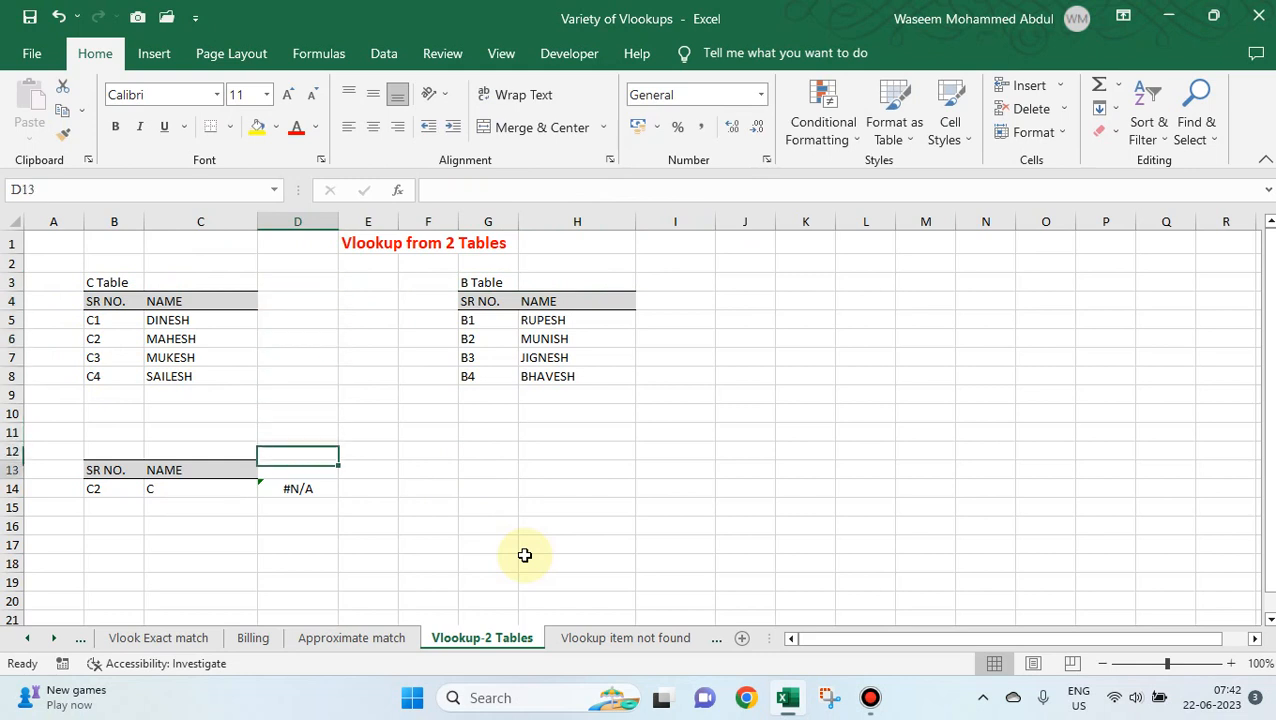
pyautogui.press('F2')
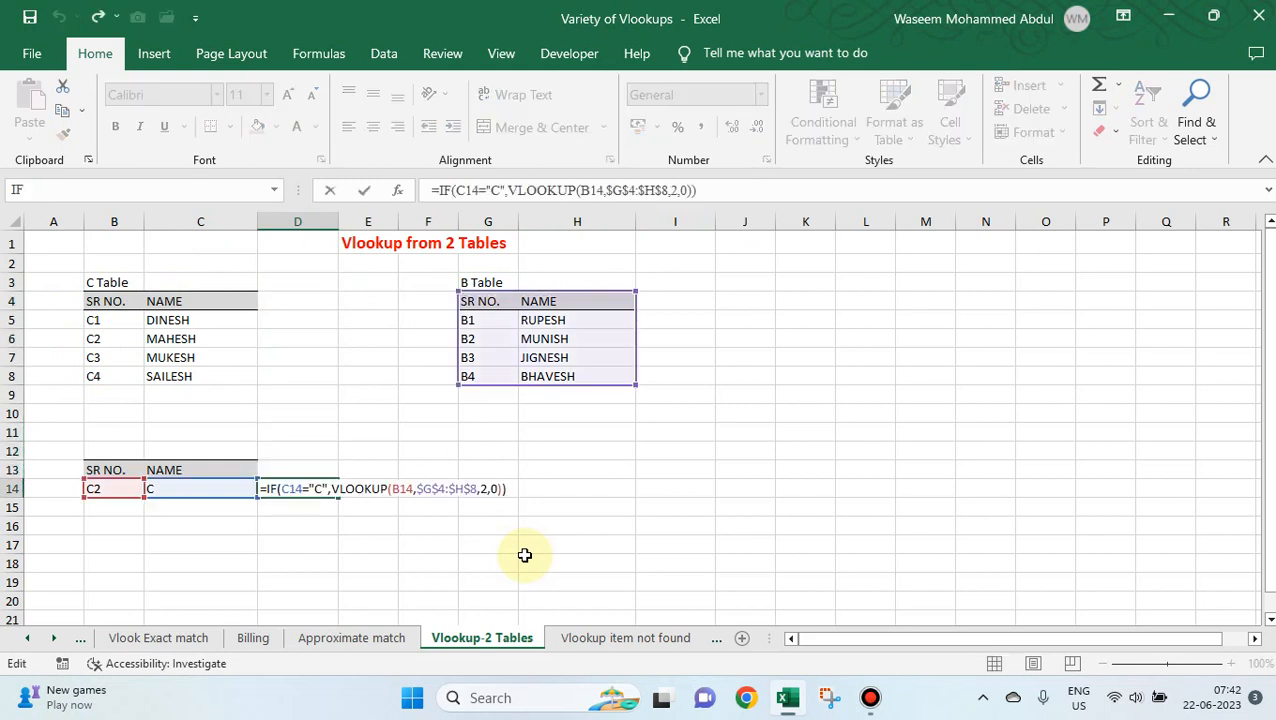
pyautogui.press('Left')
pyautogui.press('Left')
pyautogui.press('Left')
pyautogui.press('Left')
pyautogui.press('Left')
pyautogui.press('Left')
pyautogui.press('Left')
pyautogui.press('Left')
pyautogui.press('Left')
pyautogui.press('Left')
pyautogui.press('Left')
pyautogui.press('Left')
pyautogui.press('Left')
pyautogui.press('Left')
pyautogui.press('Left')
pyautogui.press('Left')
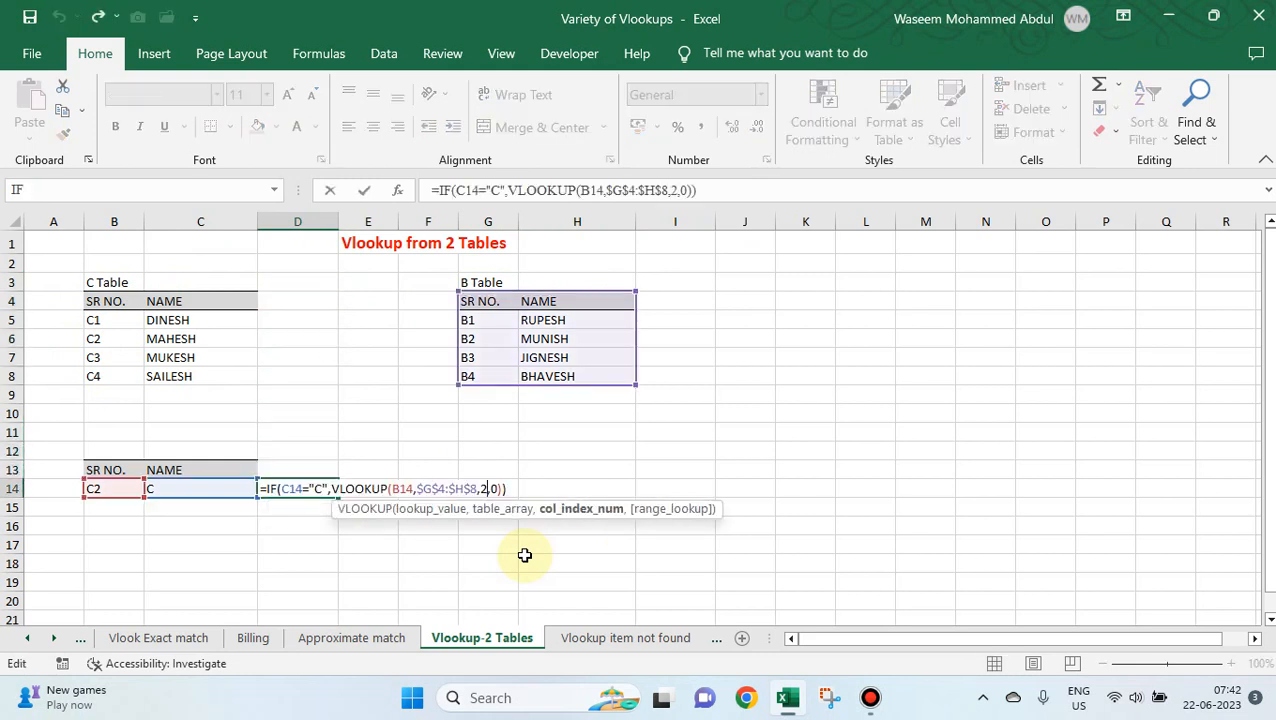
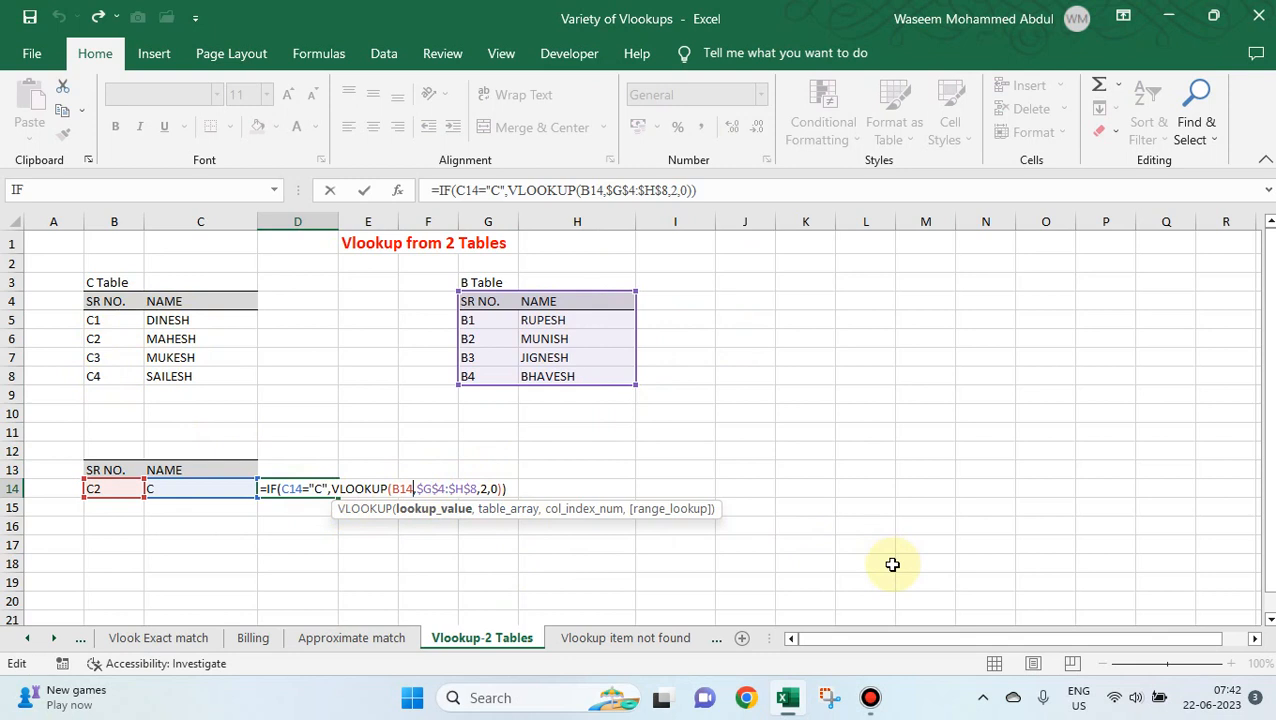
# Replace D14's lookup range with the absolute C Table range $B$4:$C$8 so it returns MAHESH
pyautogui.press('Right')
pyautogui.press('Delete')
pyautogui.press('Delete')
pyautogui.press('Delete')
pyautogui.press('Delete')
pyautogui.press('Delete')
pyautogui.press('Delete')
pyautogui.press('Delete')
pyautogui.press('Delete')
pyautogui.press('Delete')
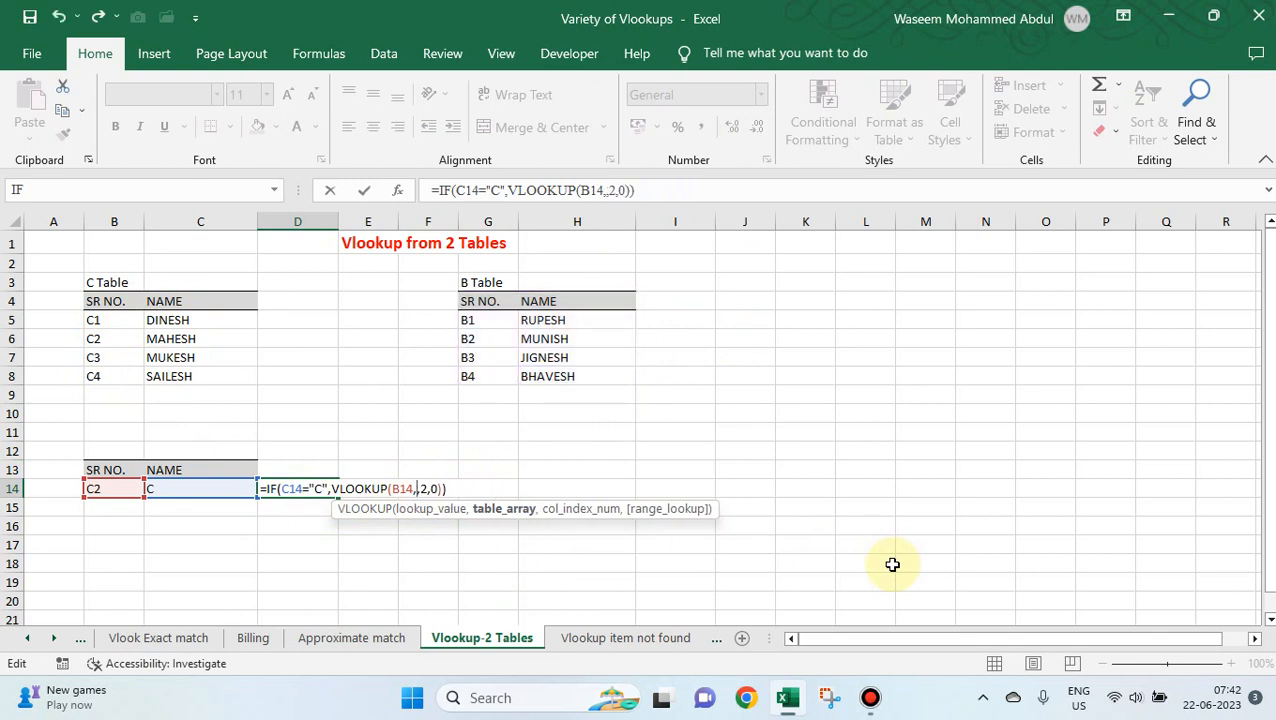
pyautogui.click(95, 305)
pyautogui.moveTo(95, 305); pyautogui.dragTo(173, 376)
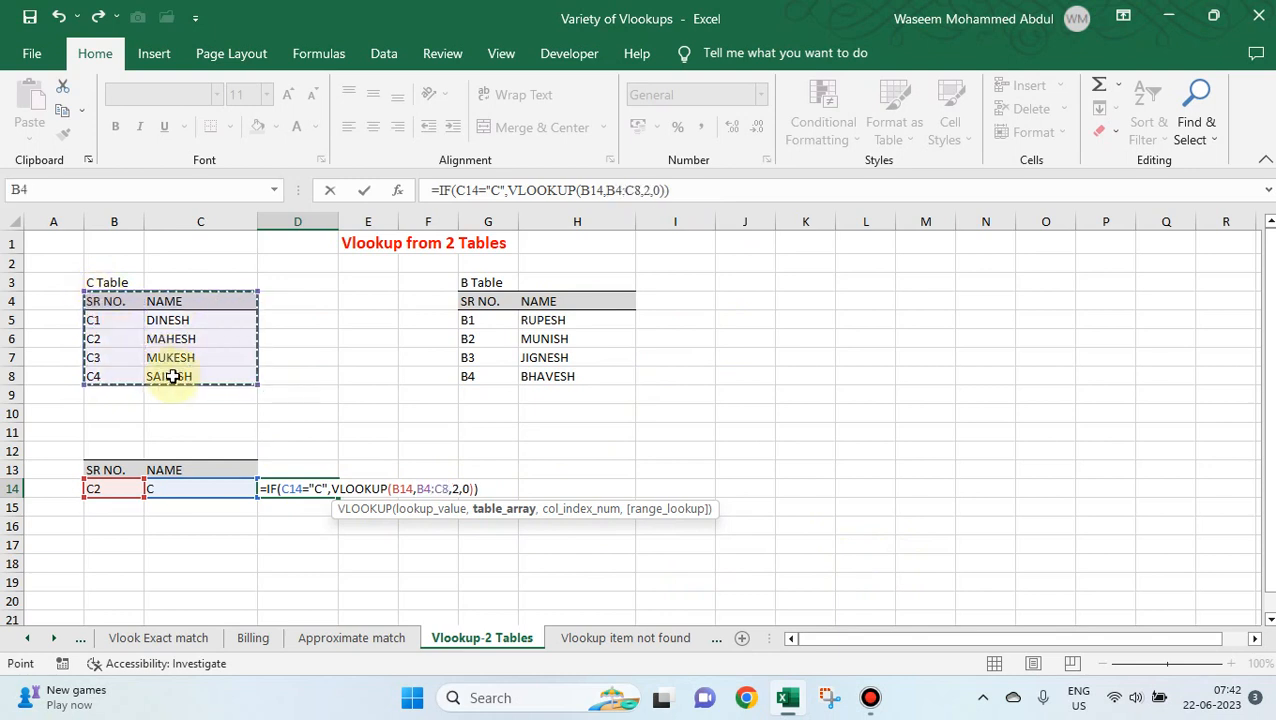
pyautogui.press('F4')
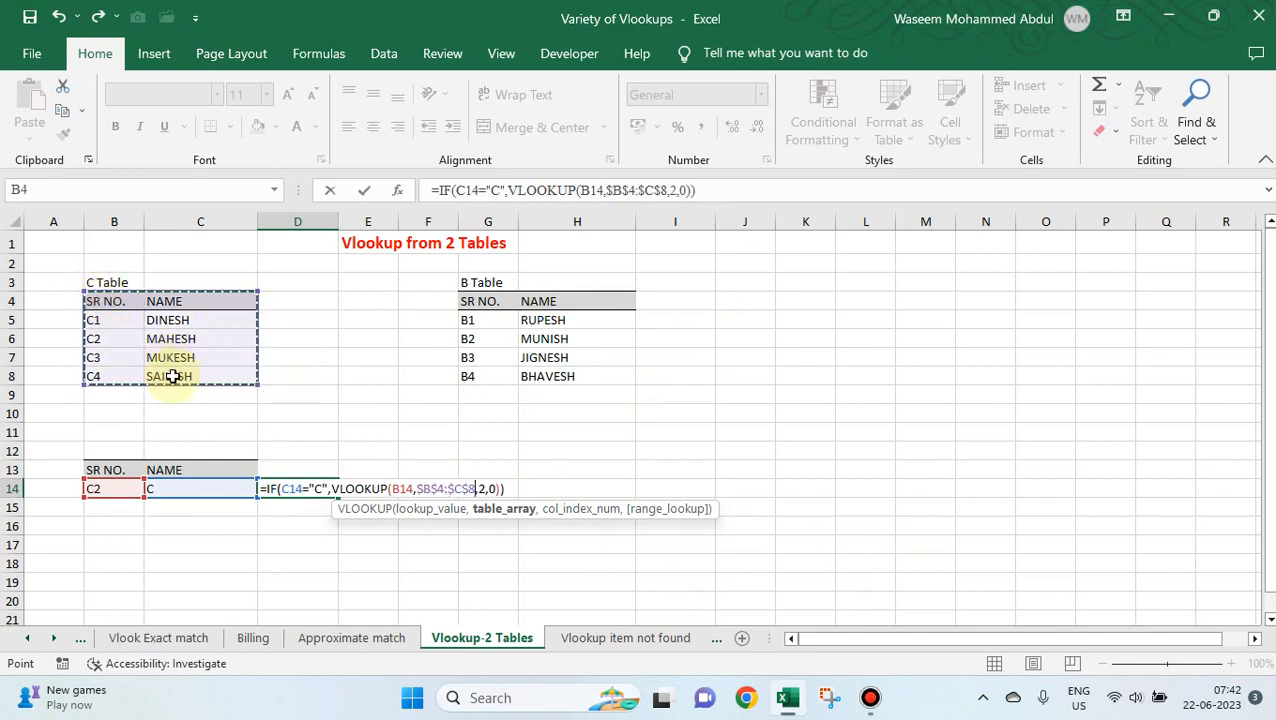
pyautogui.press('Tab')
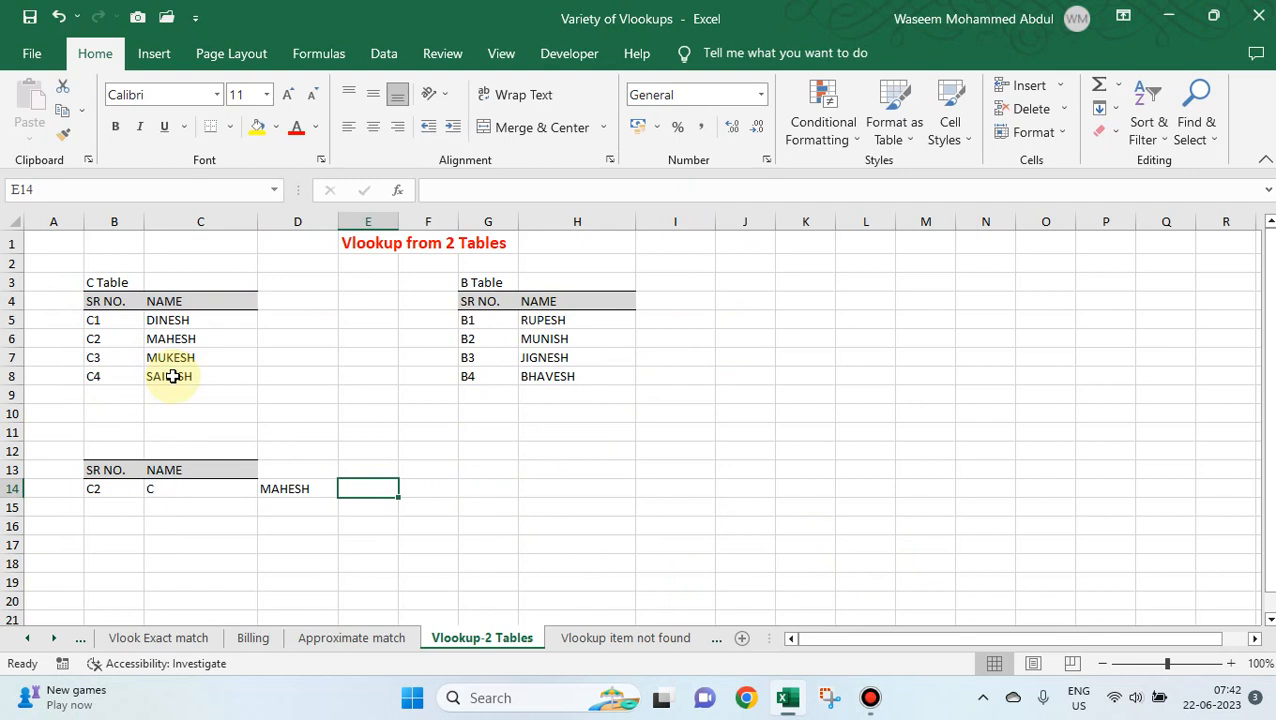
pyautogui.press('Left')
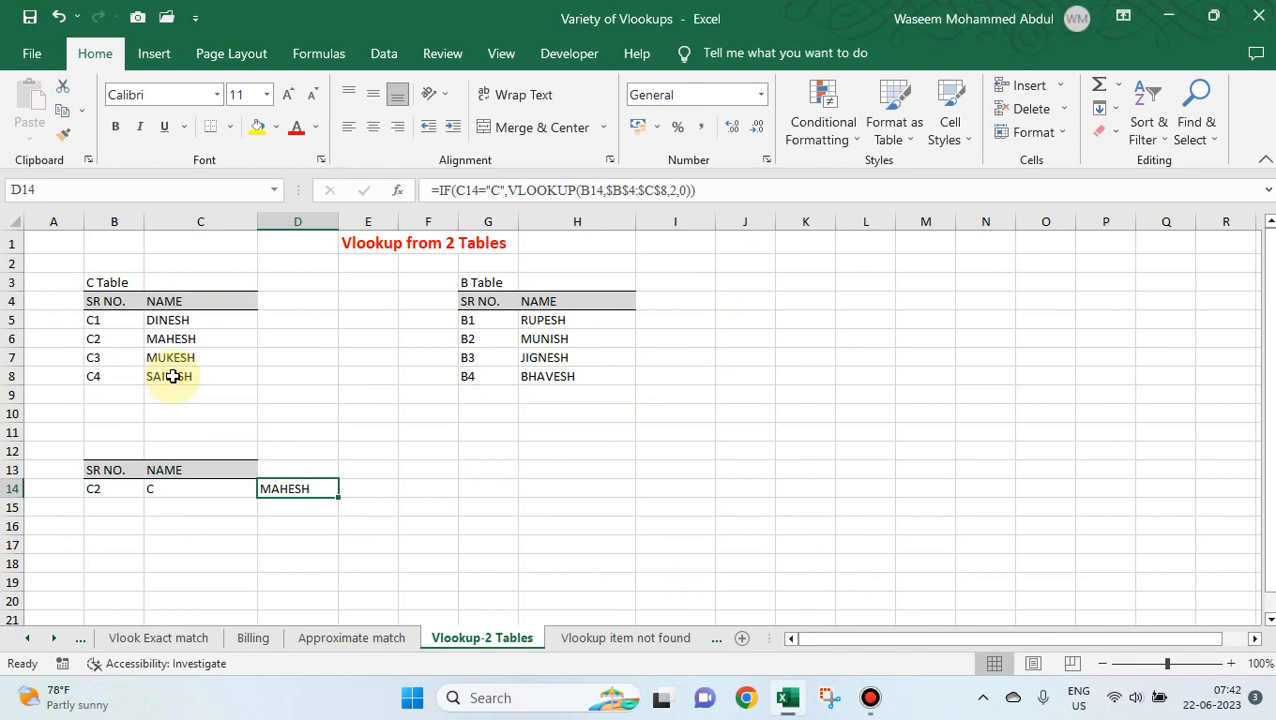
pyautogui.press('F2')
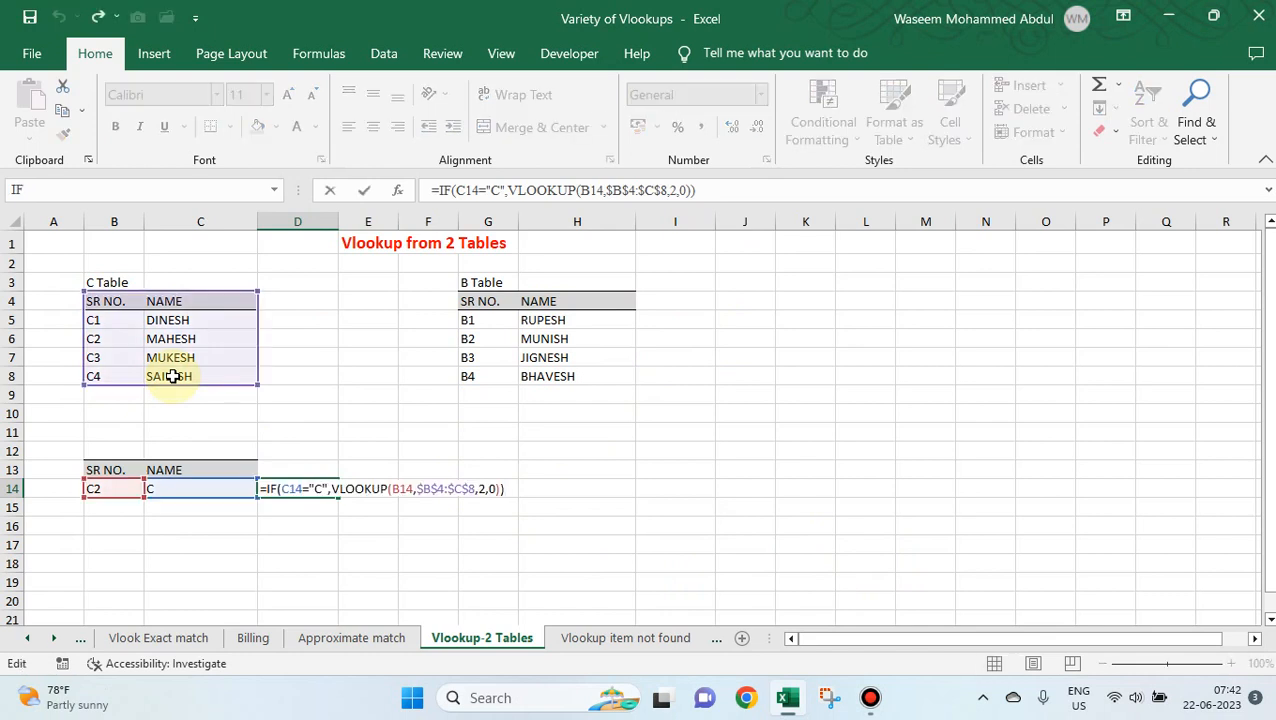
# Add the false branch VLOOKUP(B14,$G$4:$H$8,2,0) to D14's IF formula for the B Table
pyautogui.press('Left')
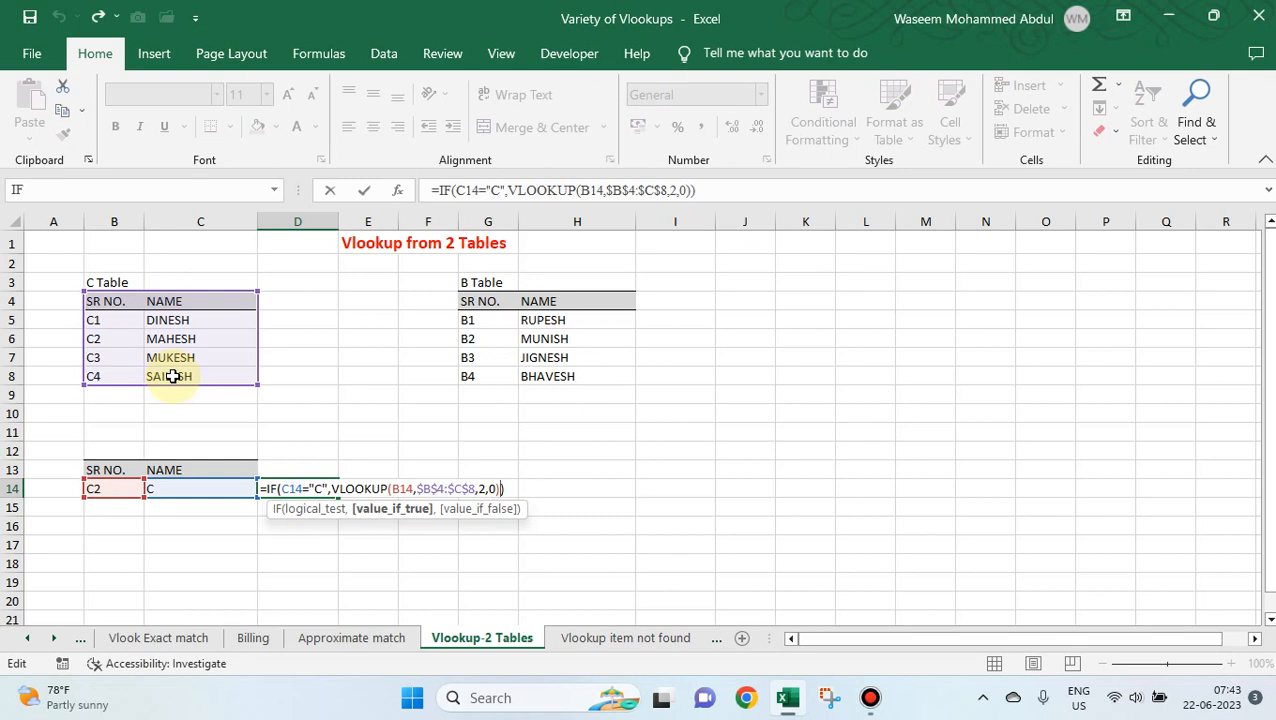
pyautogui.write(',')
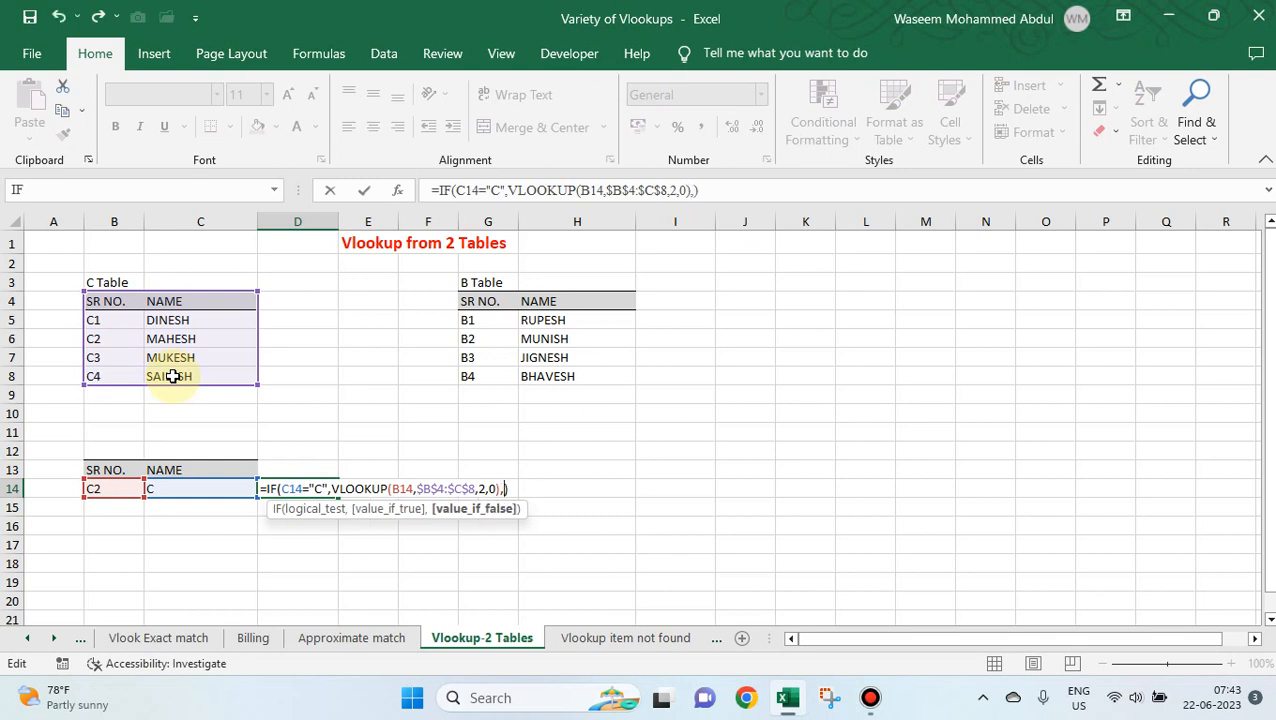
pyautogui.write('VLOOKUP(')
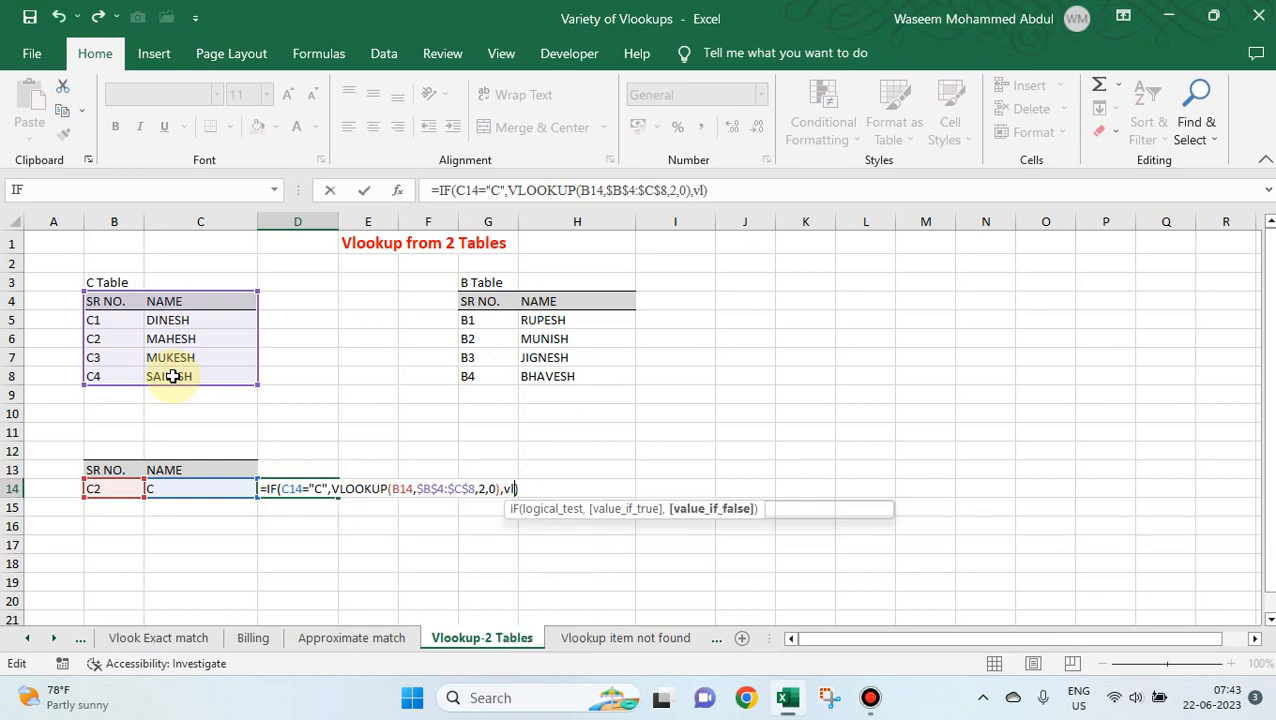
pyautogui.click(99, 489)
pyautogui.write(',')
pyautogui.moveTo(480, 301); pyautogui.dragTo(550, 377)
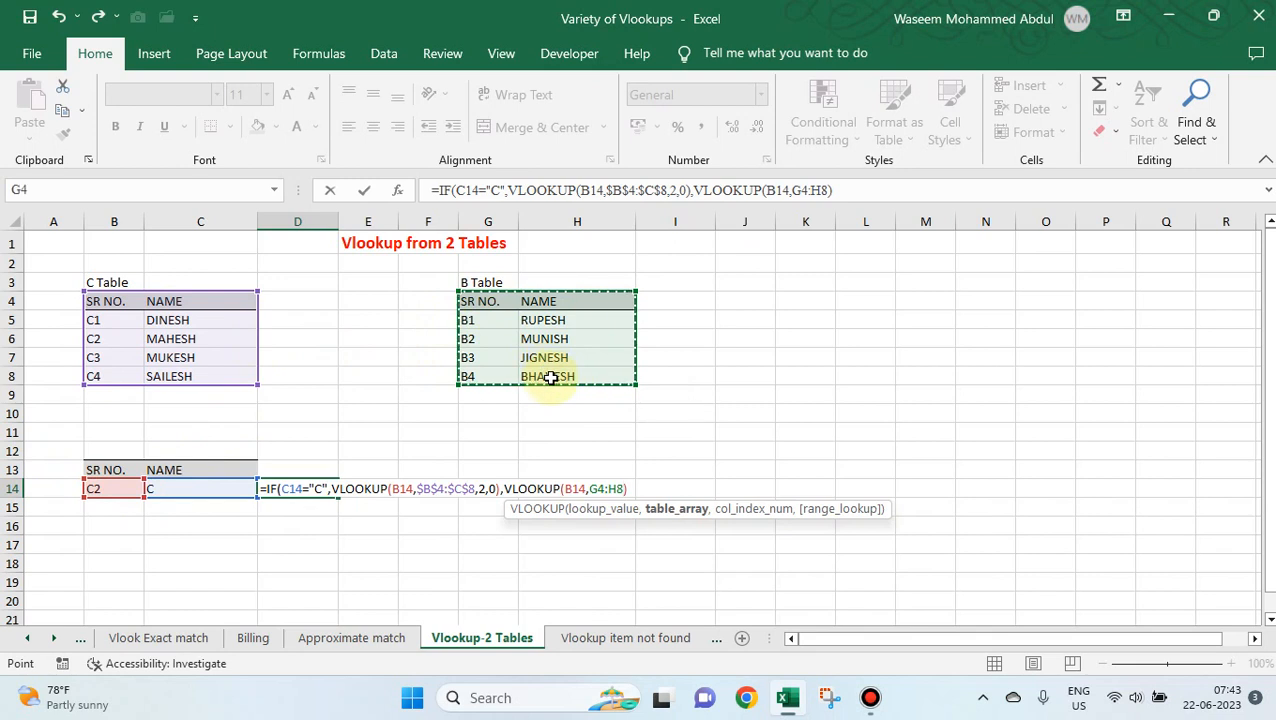
pyautogui.press('F4')
pyautogui.write(',2,')
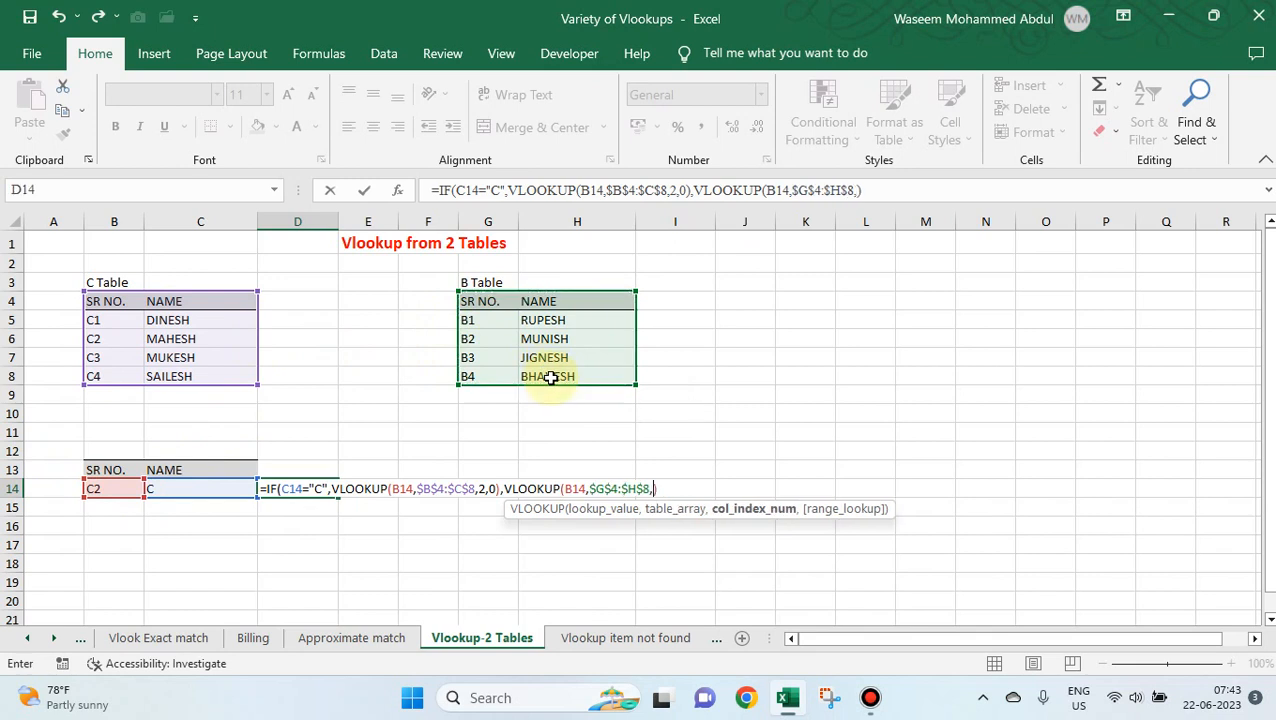
pyautogui.write(')')
pyautogui.press('BackSpace')
pyautogui.write('0))')
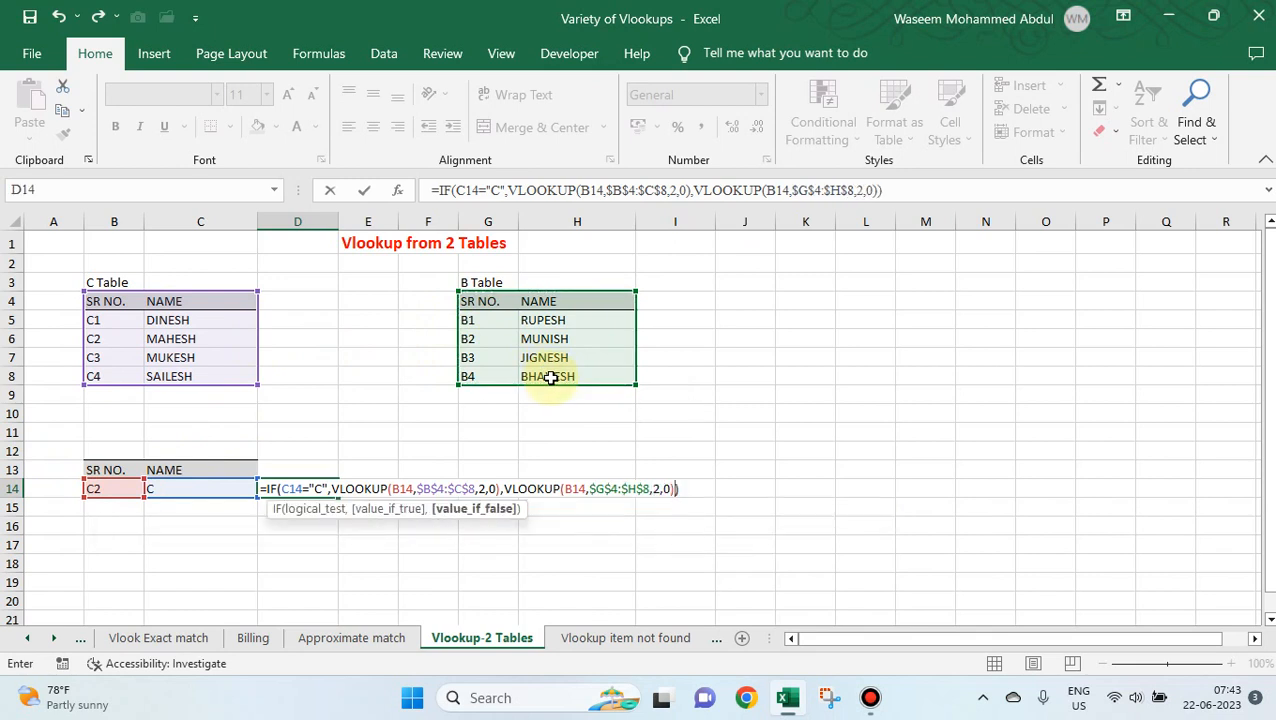
pyautogui.press('Tab')
pyautogui.press('Left')
pyautogui.press('Left')
pyautogui.press('Left')
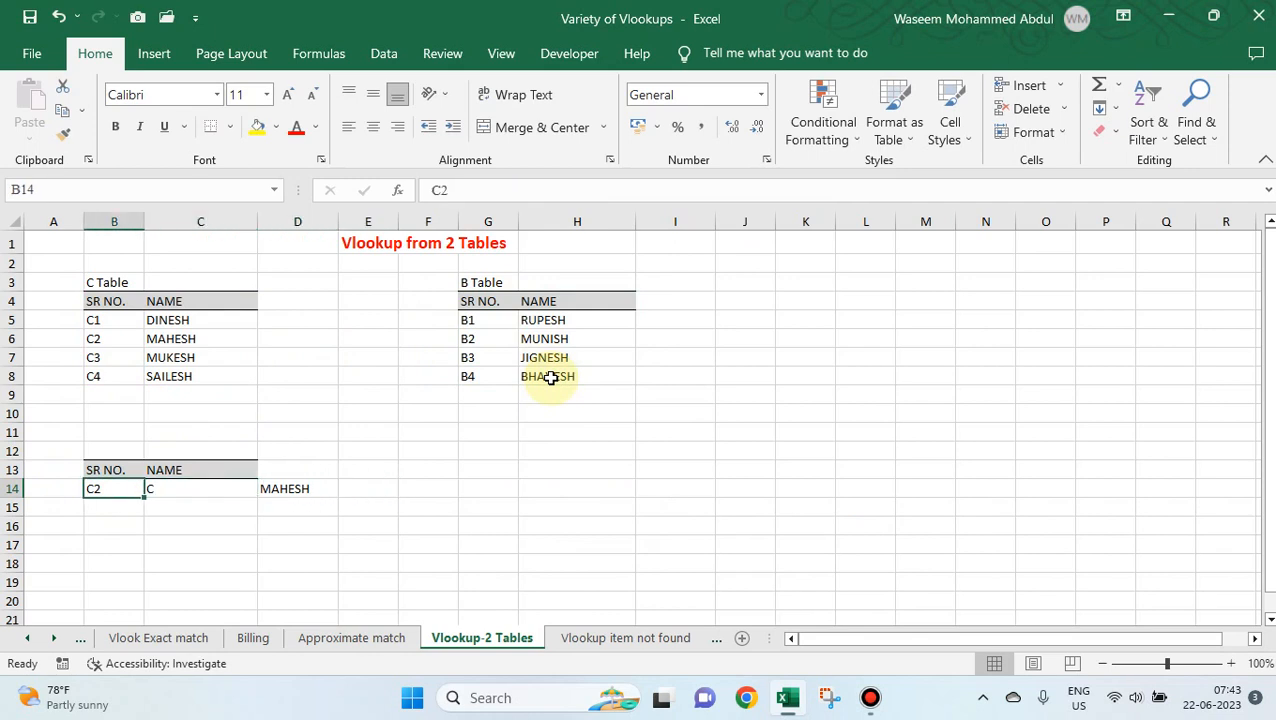
# Test code B4 in B14 and compare D14's result with BHAVESH in the B Table
pyautogui.write('B4')
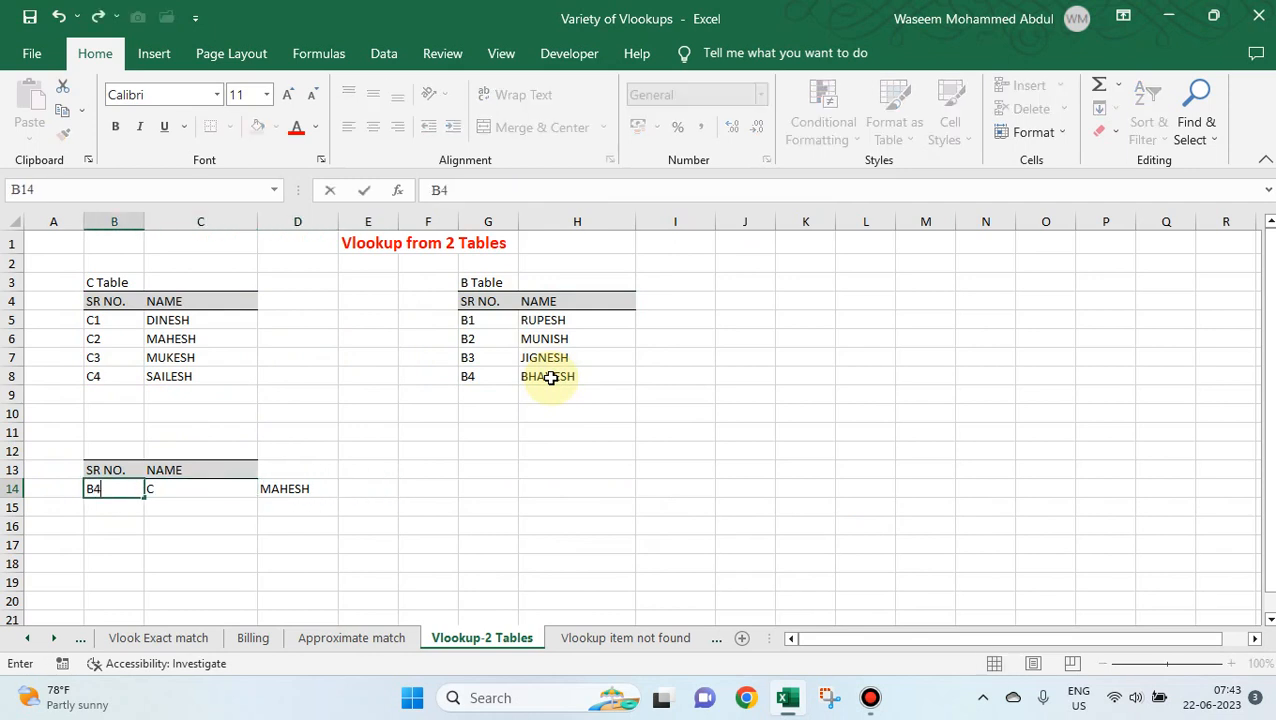
pyautogui.press('Tab')
pyautogui.press('Left')
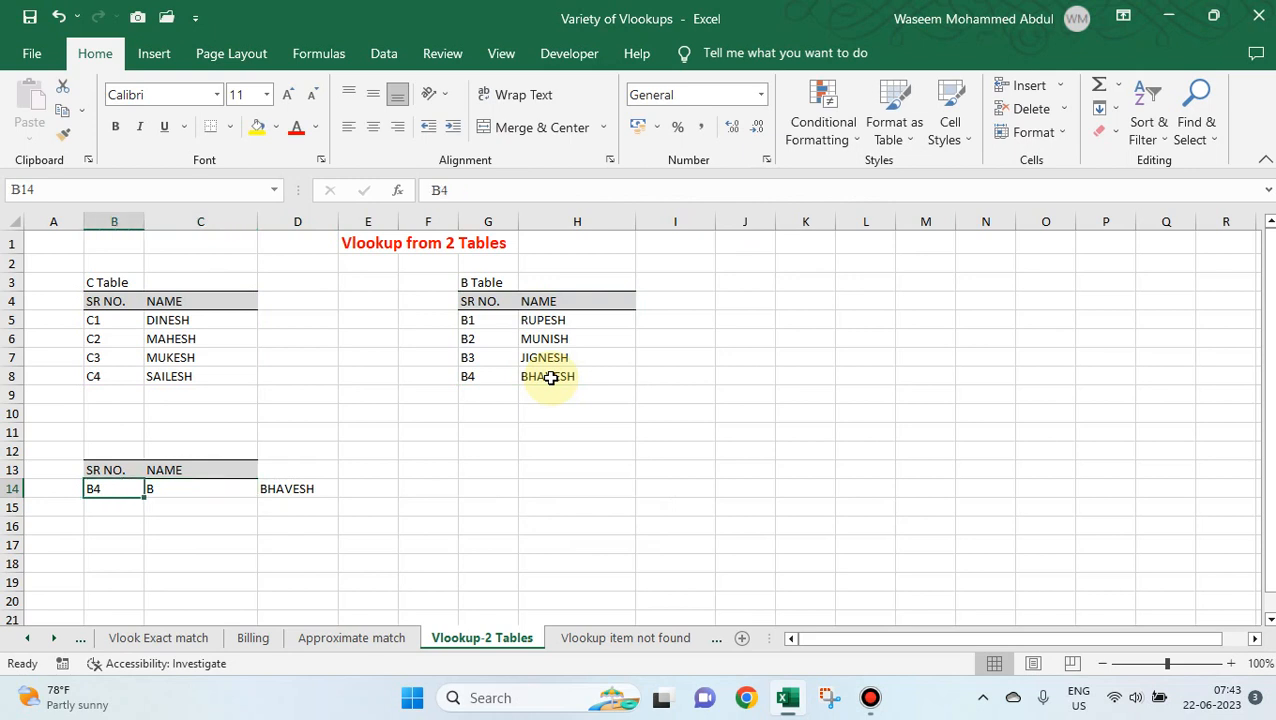
pyautogui.click(549, 377)
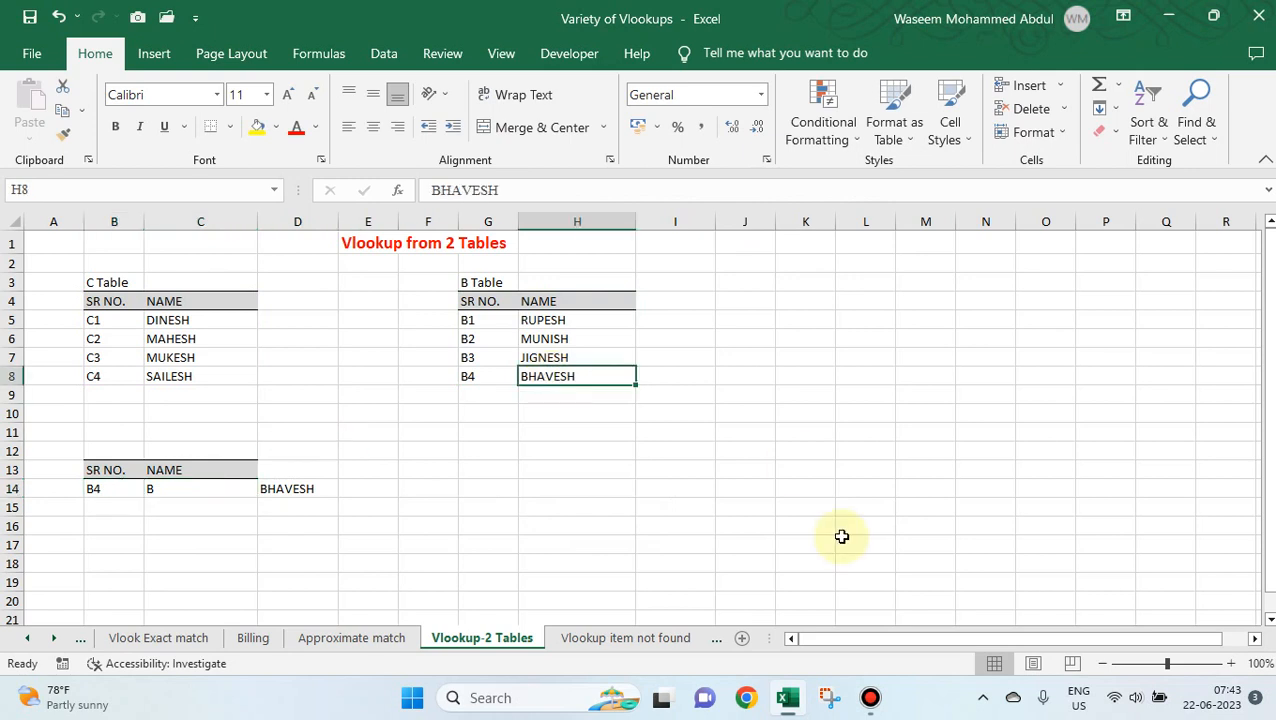
pyautogui.press('Left')
pyautogui.press('Left')
pyautogui.press('Left')
pyautogui.press('Left')
pyautogui.press('Left')
pyautogui.press('Down')
pyautogui.press('Down')
pyautogui.press('Down')
pyautogui.press('Down')
pyautogui.press('Down')
pyautogui.press('Down')
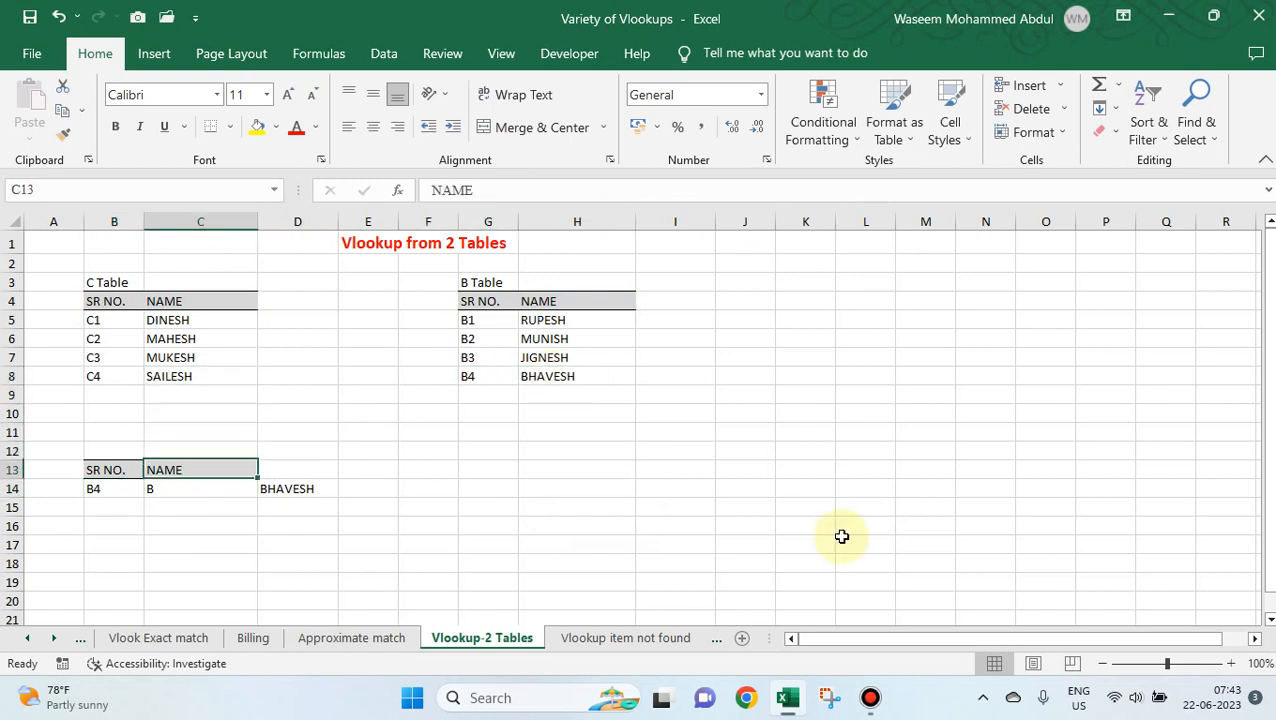
pyautogui.press('Left')
# Test code C1 in B14 and check the result against the C Table codes
pyautogui.write('C1')
pyautogui.press('Return')
pyautogui.press('Up')
pyautogui.press('Up')
pyautogui.press('Up')
pyautogui.press('Up')
pyautogui.press('Up')
pyautogui.press('Up')
pyautogui.press('Up')
pyautogui.press('Up')
pyautogui.press('Up')
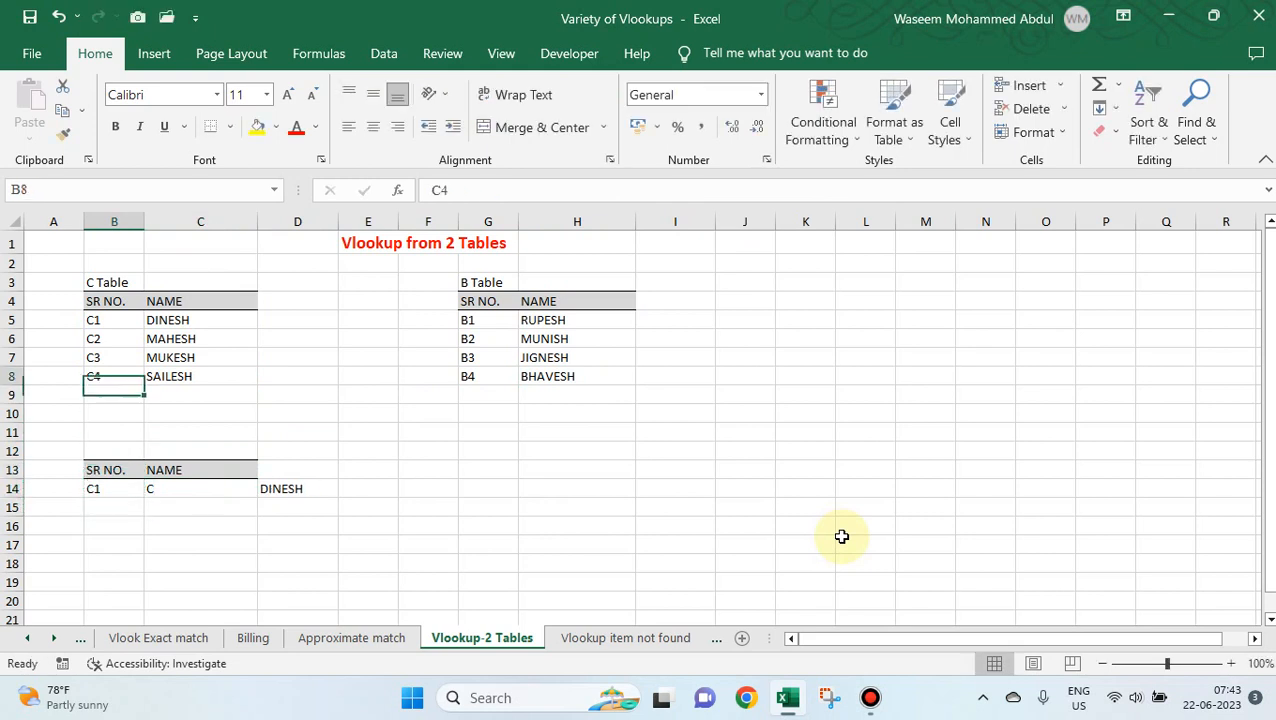
pyautogui.press('Up')
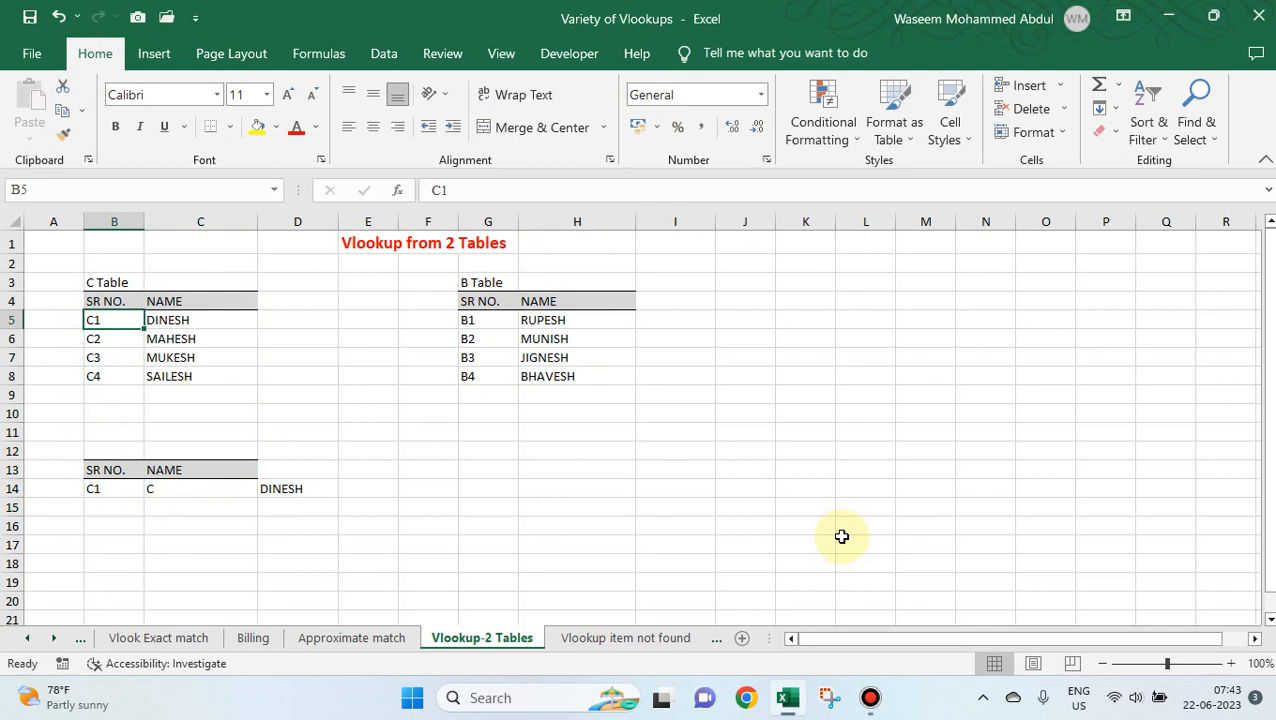
pyautogui.press('Down')
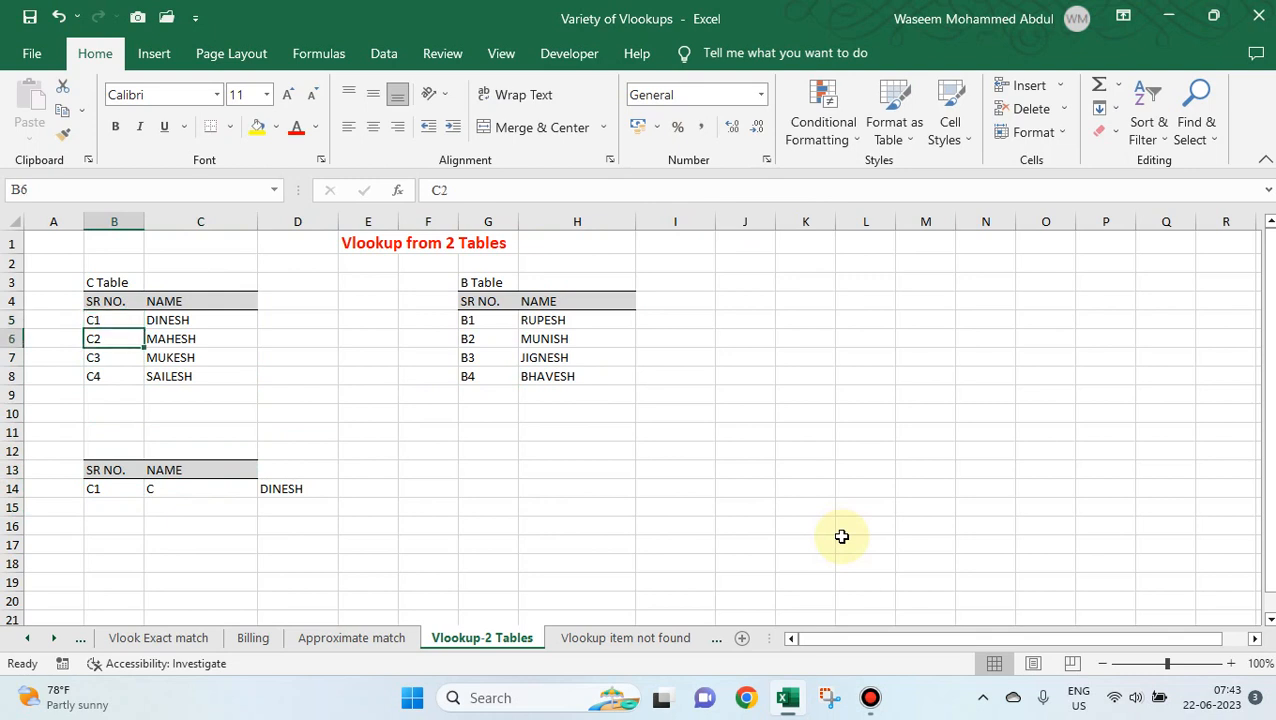
pyautogui.press('Down')
pyautogui.press('Down')
pyautogui.press('Down')
pyautogui.press('Down')
pyautogui.press('Down')
pyautogui.press('Down')
pyautogui.press('Down')
pyautogui.press('Down')
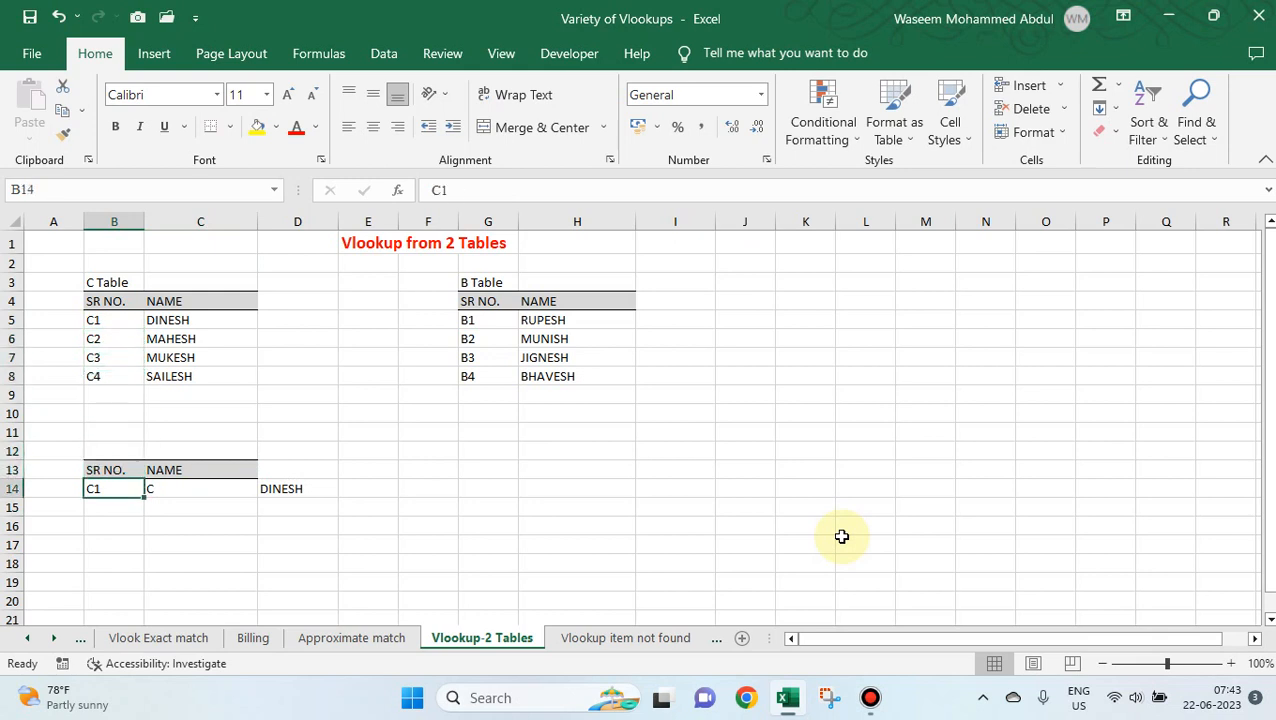
# Enter code B3 in B14 so D14 returns JIGNESH
pyautogui.write('B3')
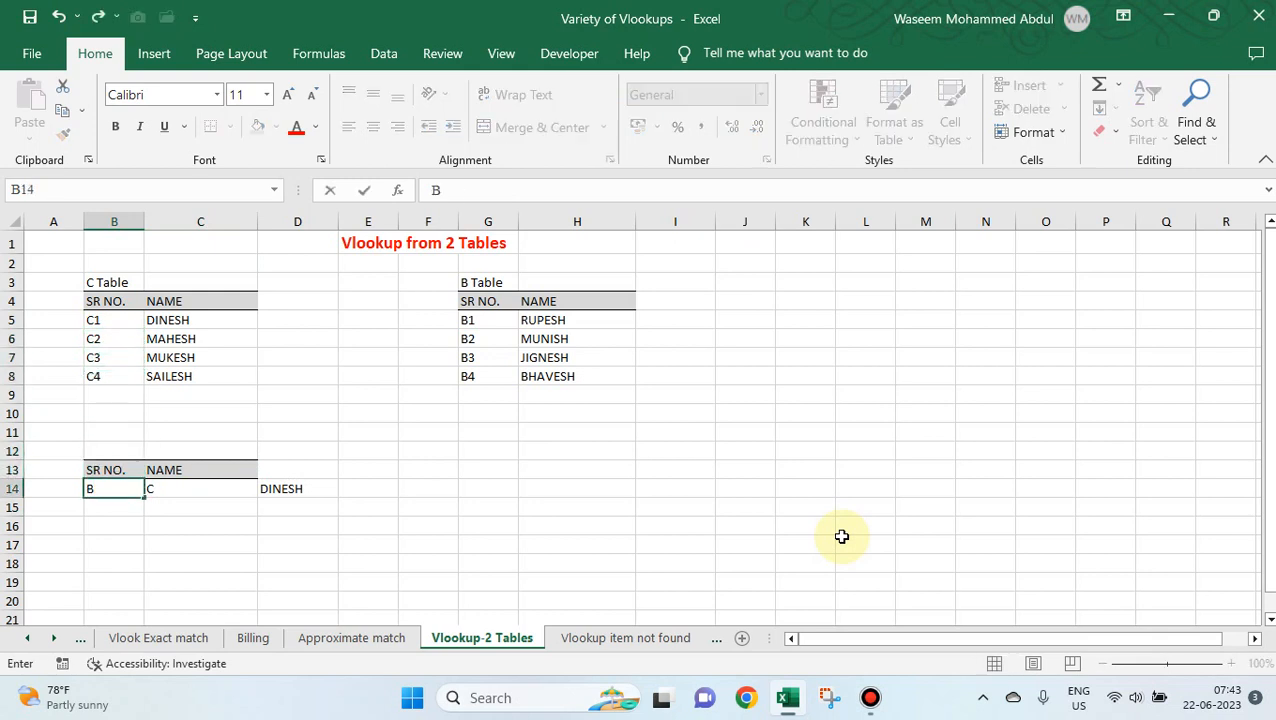
pyautogui.press('Return')
pyautogui.press('Up')
pyautogui.press('Up')
pyautogui.press('Up')
pyautogui.press('Up')
pyautogui.press('Up')
pyautogui.press('Up')
pyautogui.press('Up')
pyautogui.press('Up')
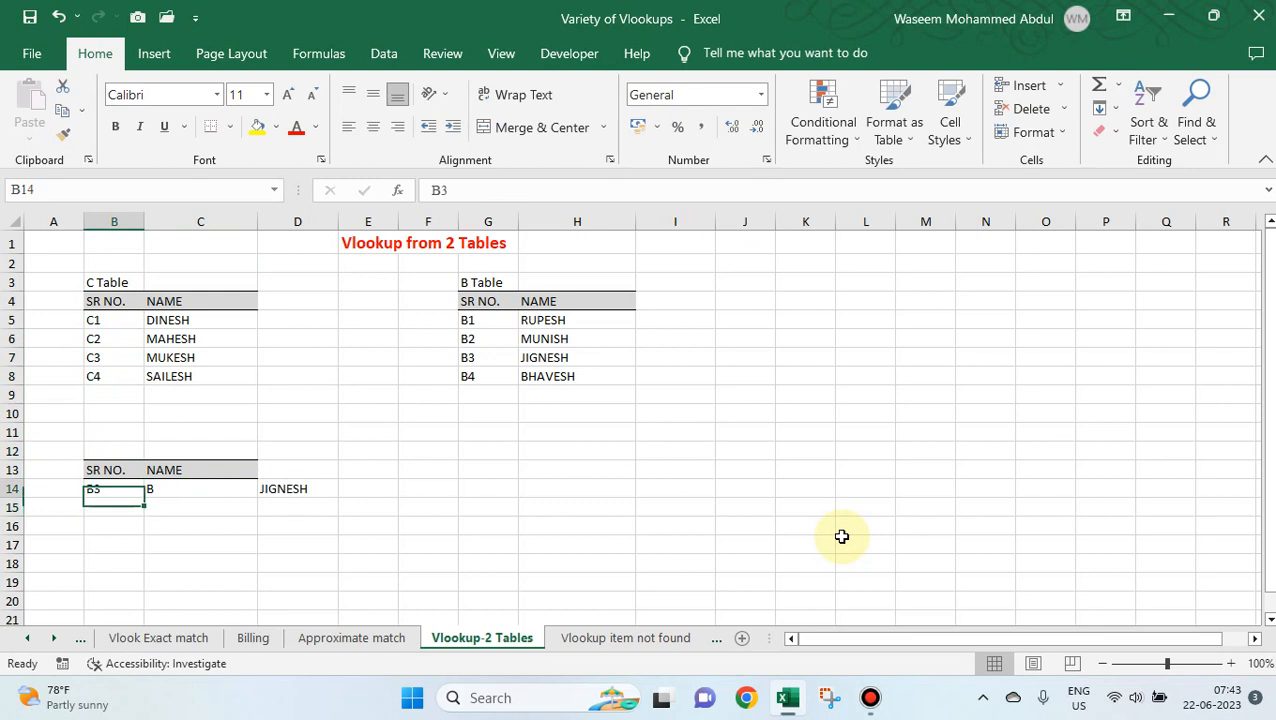
pyautogui.press('Up')
pyautogui.press('Up')
pyautogui.press('Down')
pyautogui.press('Down')
pyautogui.press('Down')
pyautogui.press('Right')
# Browse both tables and the C14 and D14 formulas to verify the lookup result
pyautogui.press('Up')
pyautogui.press('Up')
pyautogui.press('Up')
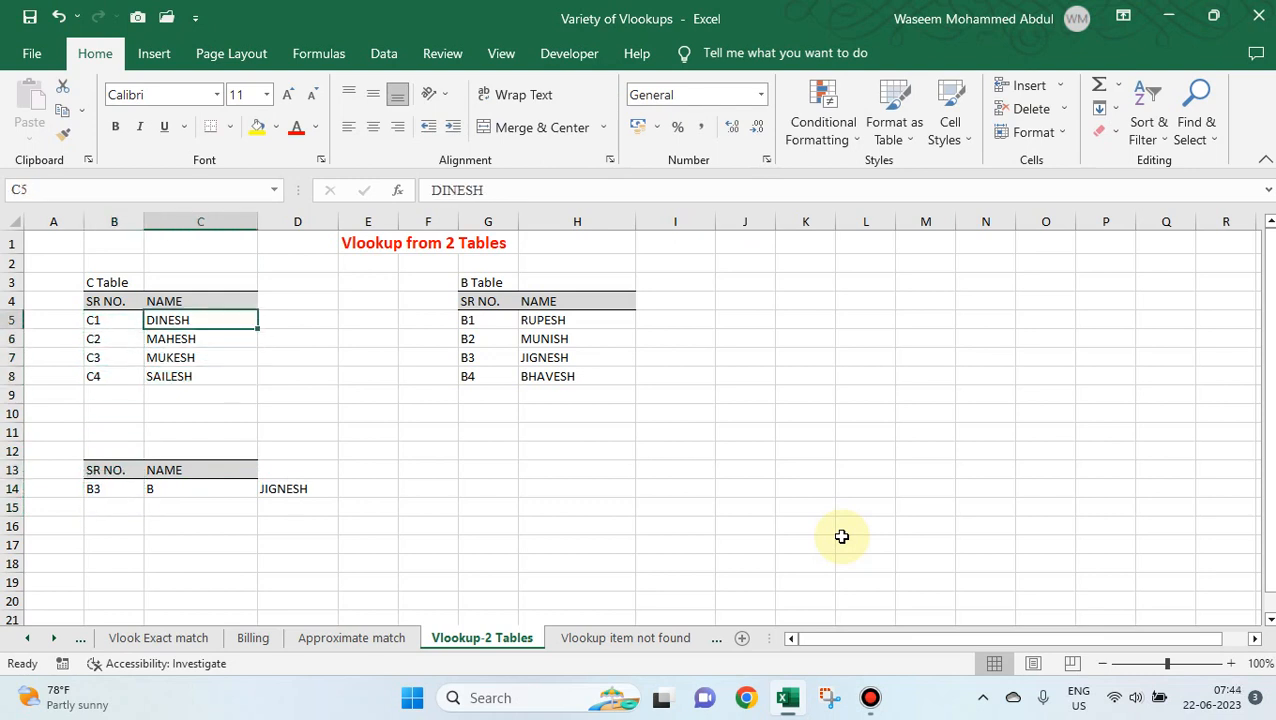
pyautogui.press('Right')
pyautogui.press('Right')
pyautogui.press('Right')
pyautogui.press('Right')
pyautogui.press('Right')
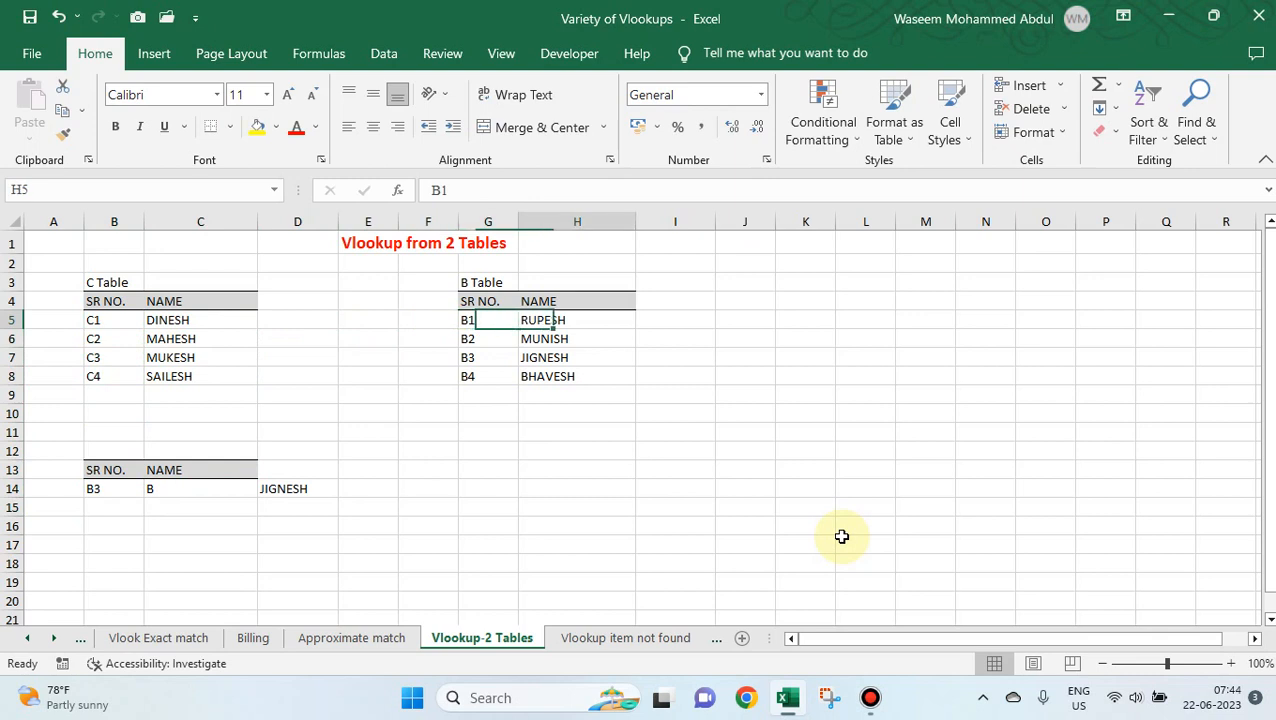
pyautogui.press('Left')
pyautogui.press('Left')
pyautogui.press('Left')
pyautogui.press('Left')
pyautogui.press('Left')
pyautogui.press('Left')
pyautogui.press('Right')
pyautogui.press('Down')
pyautogui.press('Down')
pyautogui.press('Left')
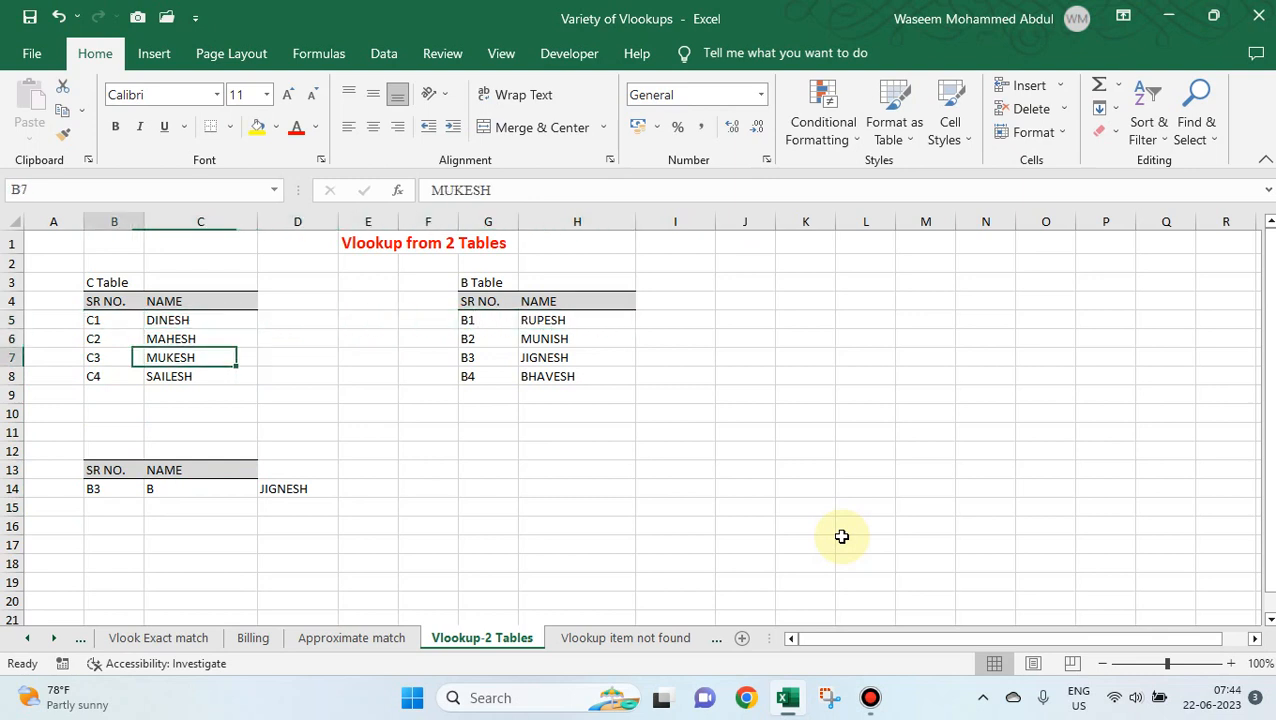
pyautogui.press('Up')
pyautogui.press('Right')
pyautogui.press('Right')
pyautogui.press('Right')
pyautogui.press('Right')
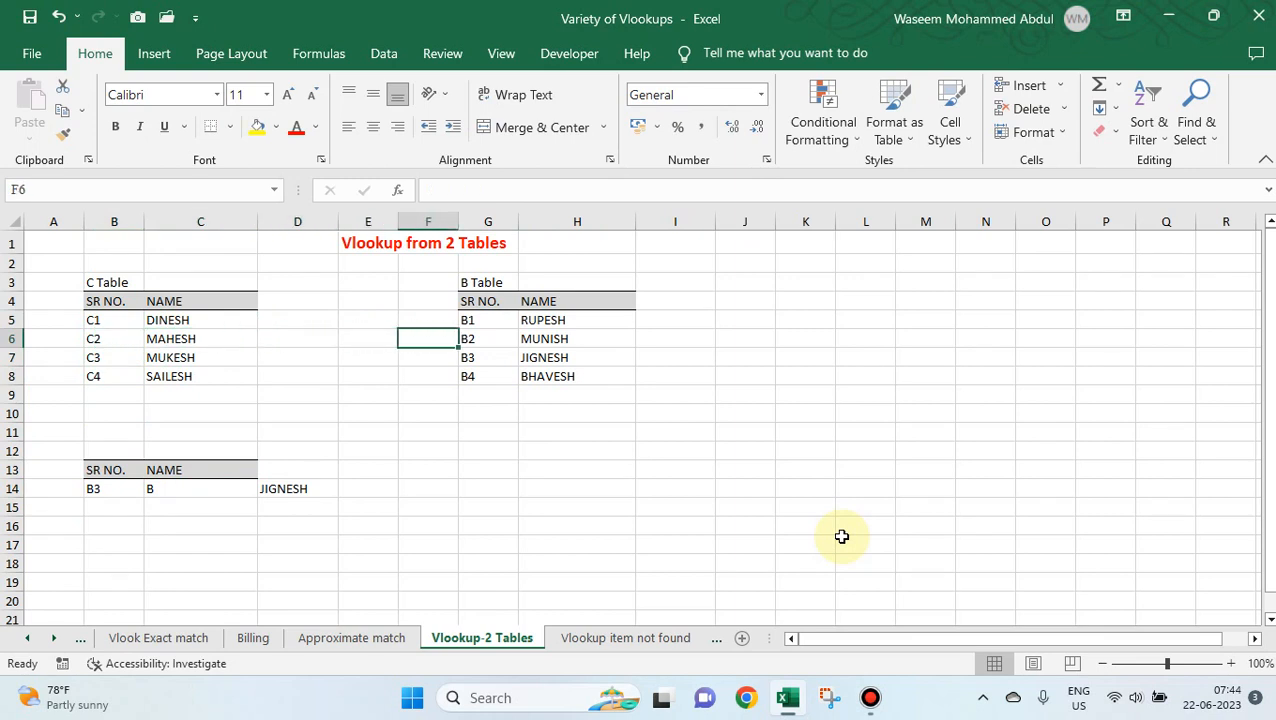
pyautogui.press('Left')
pyautogui.press('Left')
pyautogui.press('Left')
pyautogui.press('Left')
pyautogui.press('Left')
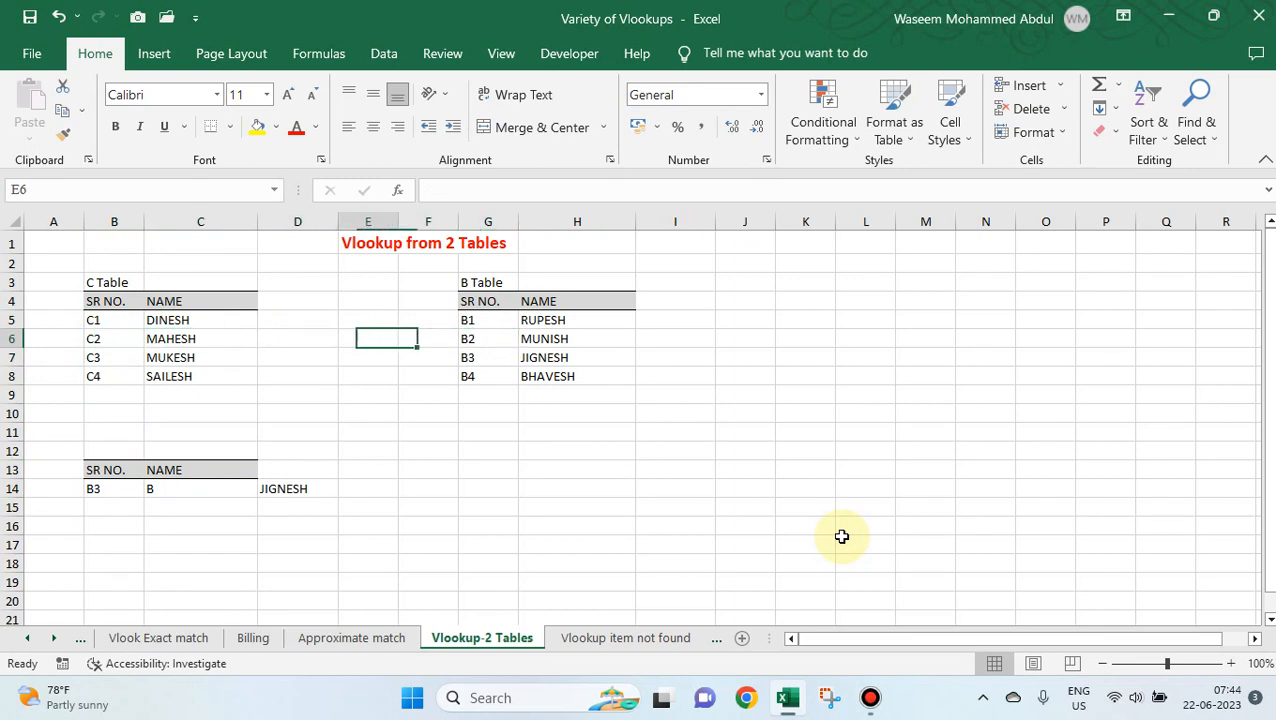
pyautogui.press('Up')
pyautogui.press('Right')
pyautogui.press('Left')
pyautogui.press('Down')
pyautogui.press('Down')
pyautogui.press('Down')
pyautogui.press('Down')
pyautogui.press('Down')
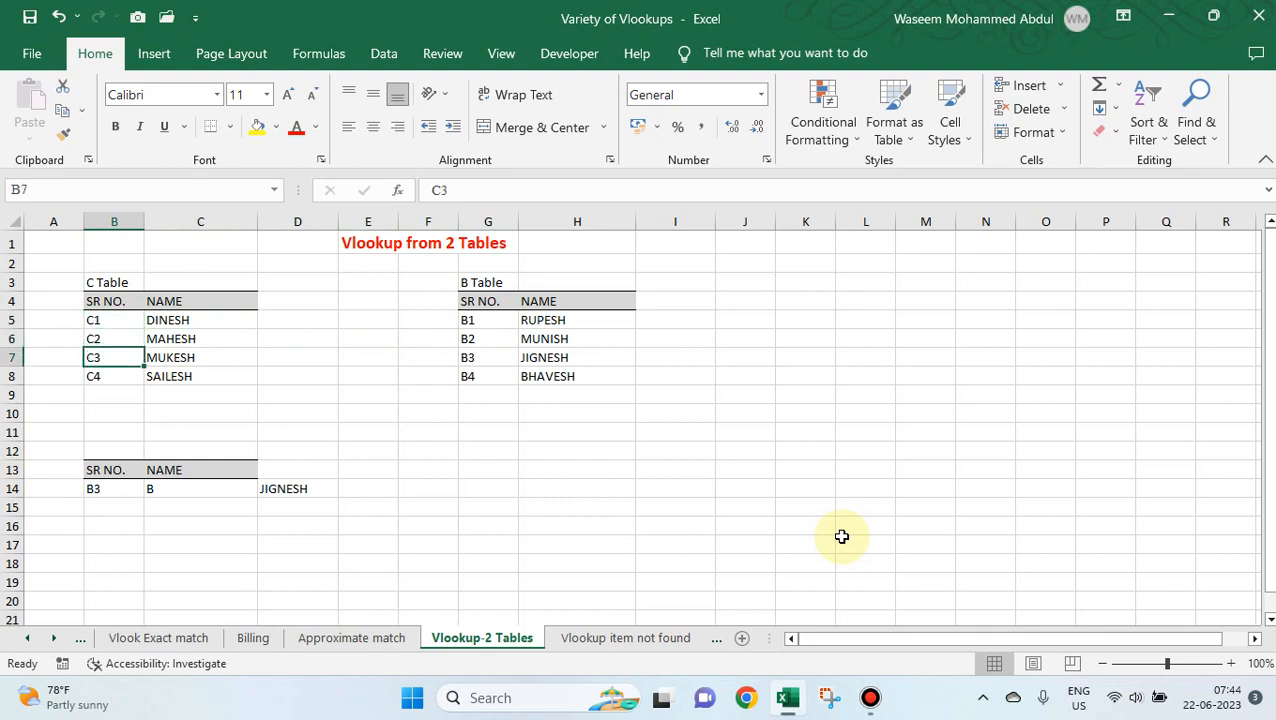
pyautogui.press('Down')
pyautogui.press('Down')
pyautogui.press('Down')
pyautogui.press('Down')
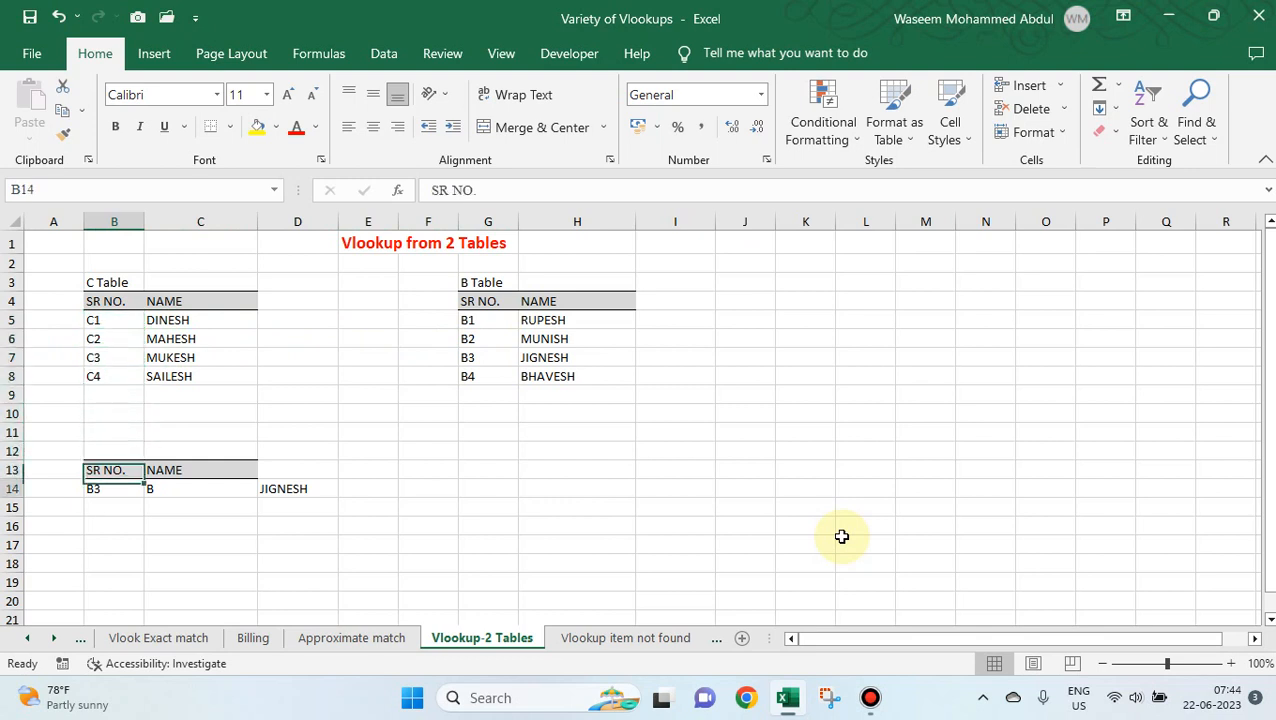
pyautogui.press('Right')
pyautogui.press('Right')
pyautogui.press('Left')
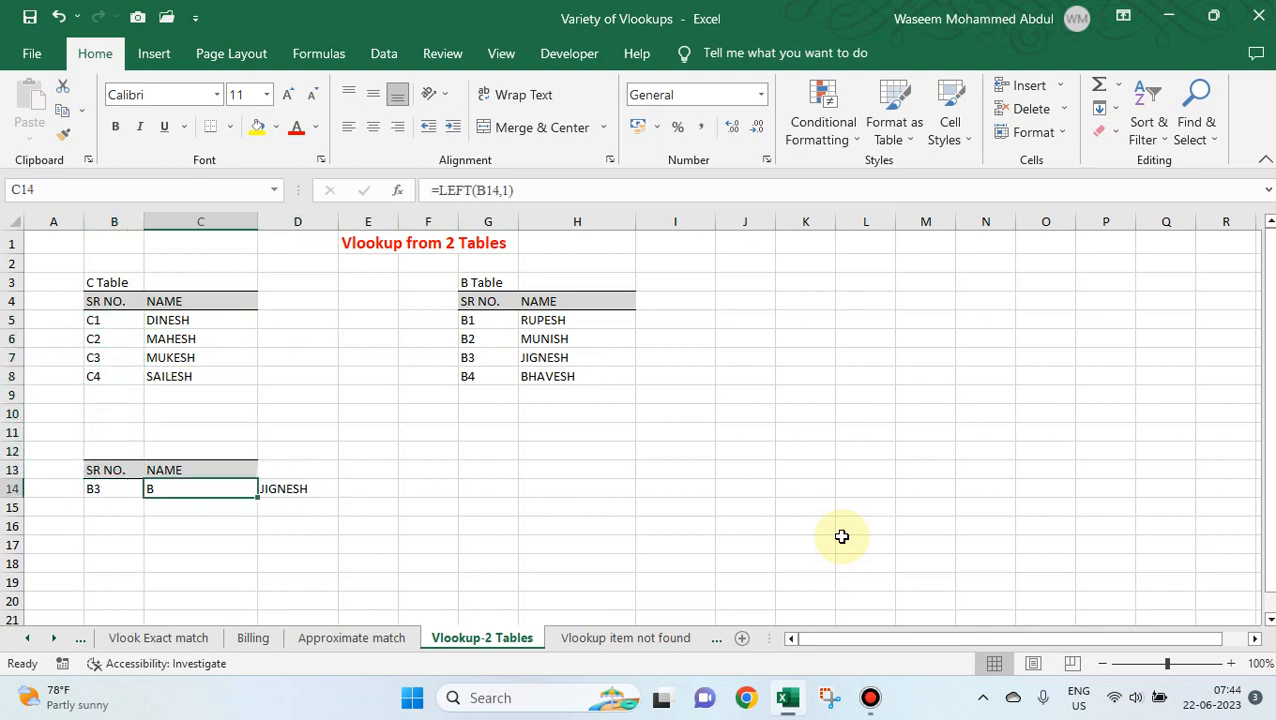
pyautogui.press('Right')
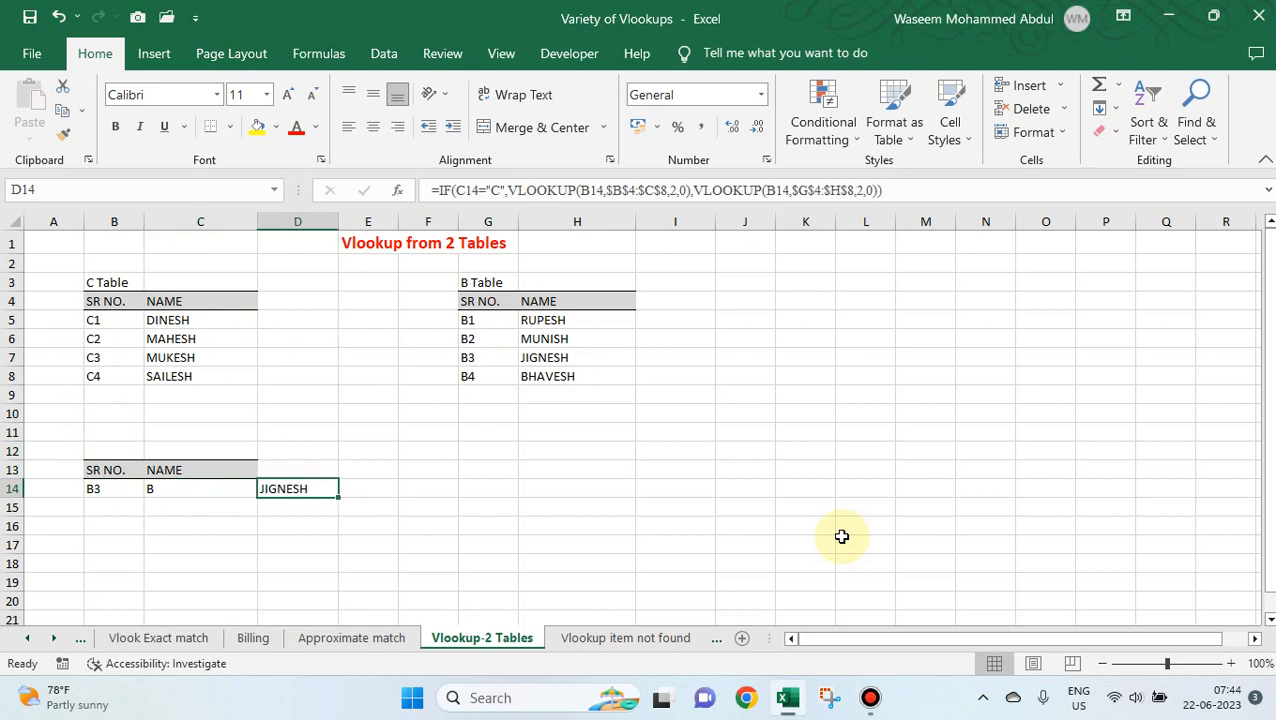
# Compare the LEFT helper formula in C14 with D14's lookup formula
pyautogui.press('Left')
pyautogui.press('Right')
pyautogui.press('Left')
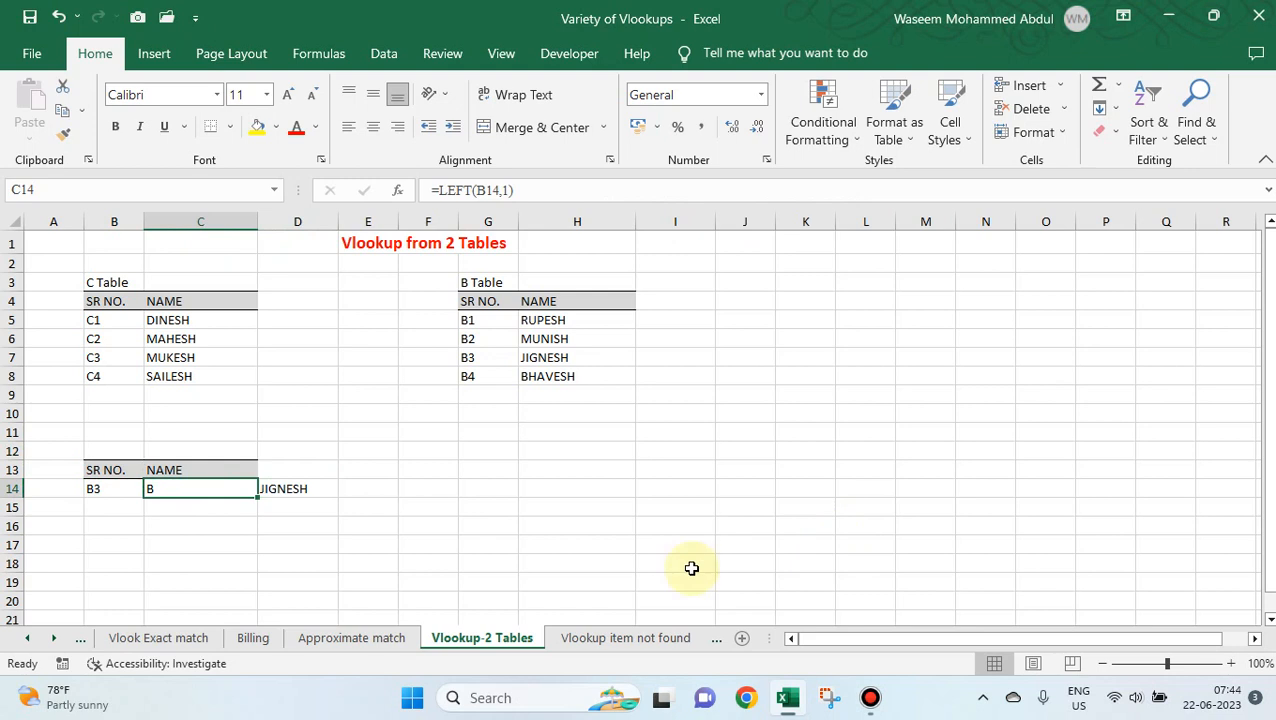
pyautogui.click(305, 491)
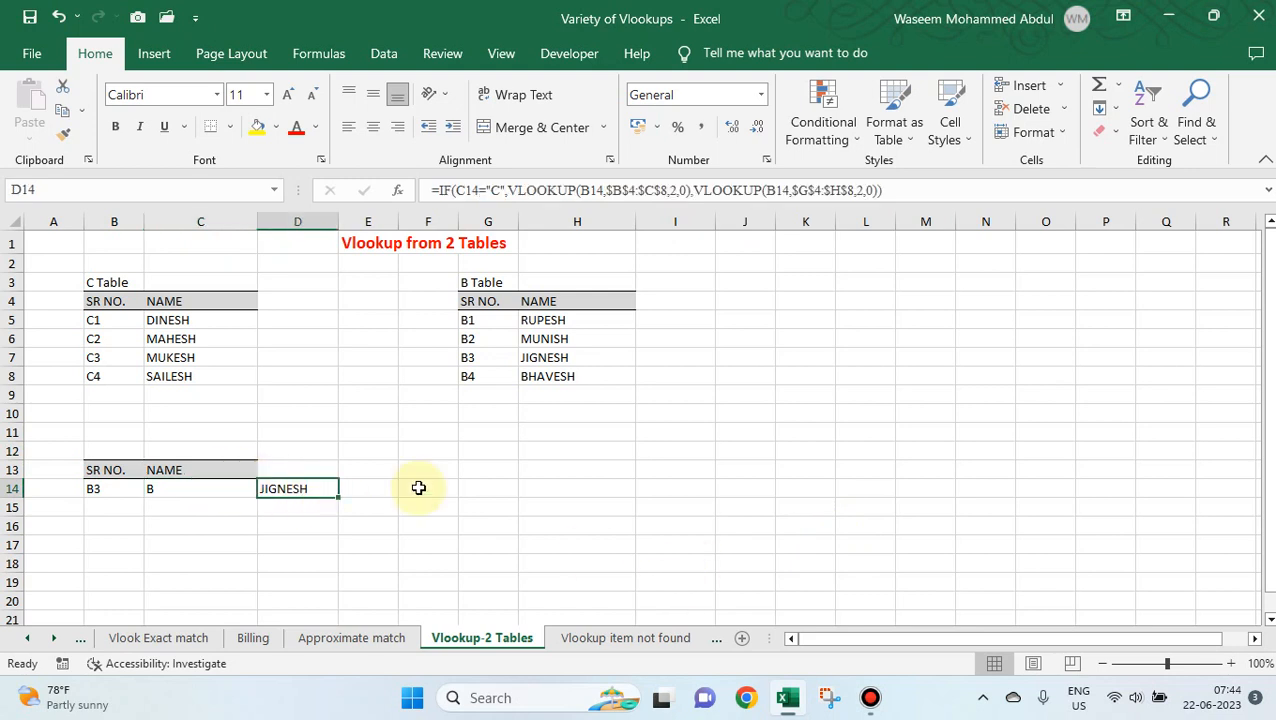
pyautogui.press('Left')
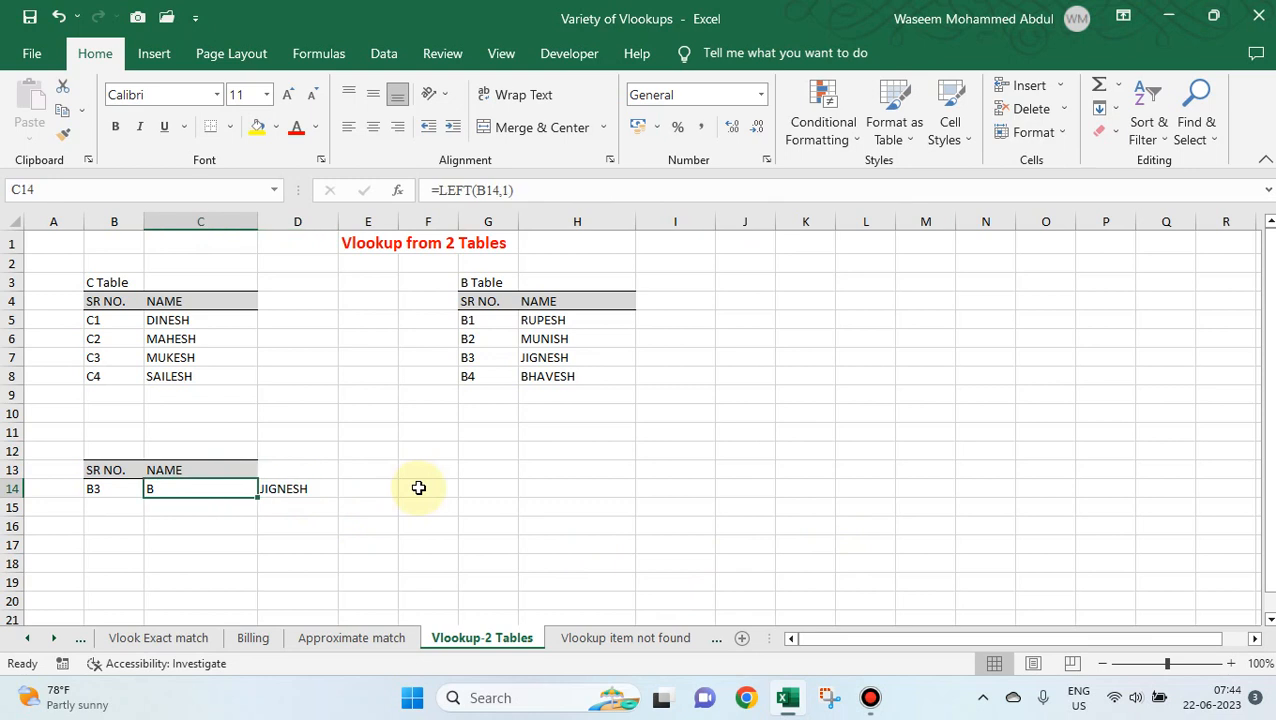
pyautogui.press('Right')
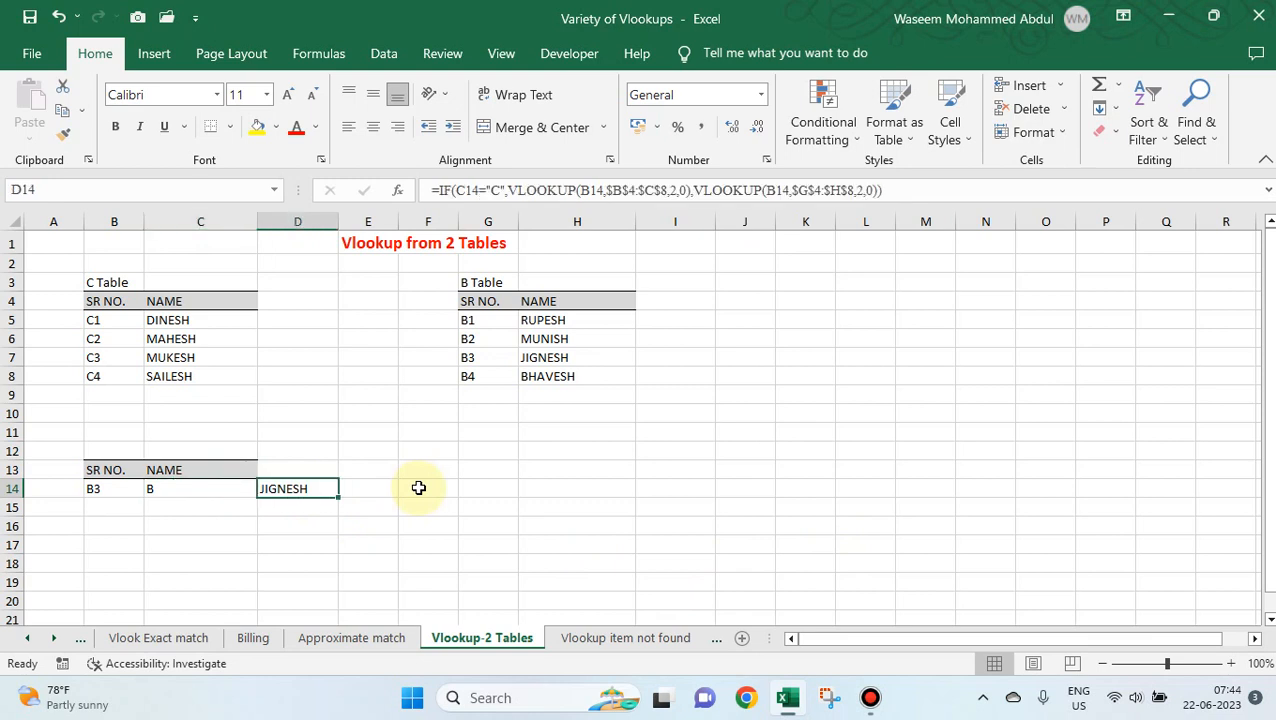
pyautogui.press('Left')
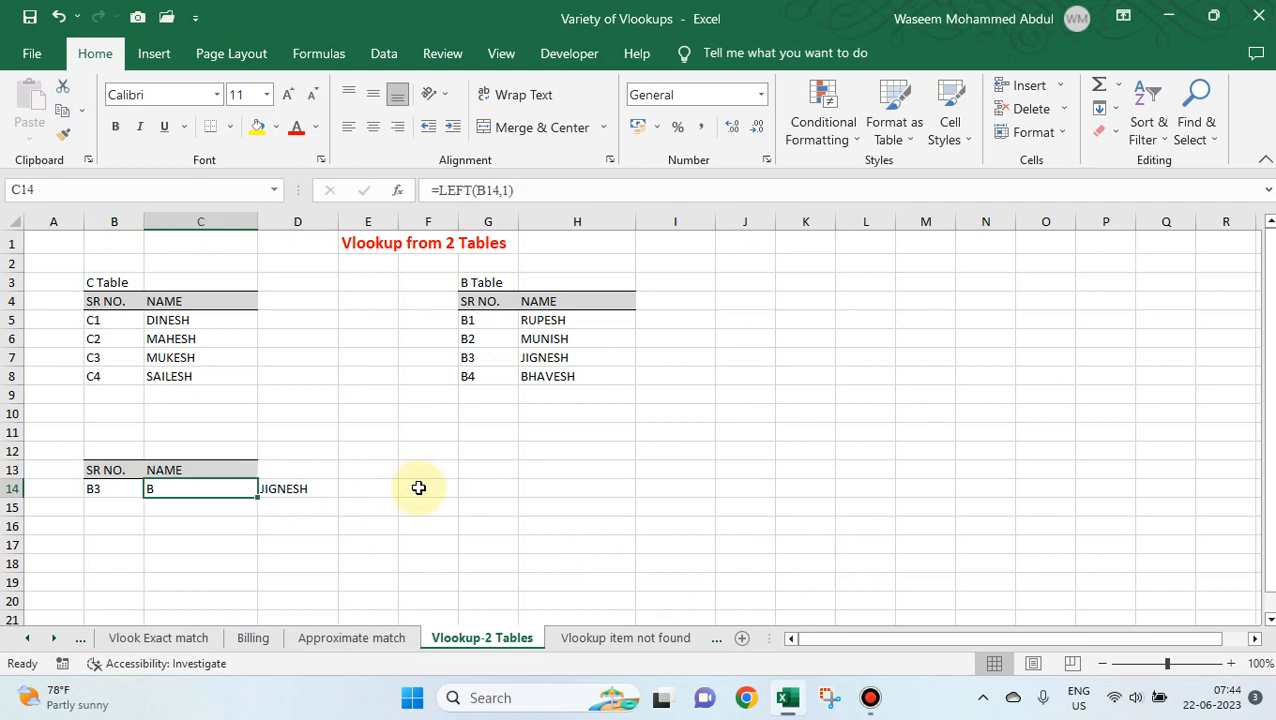
pyautogui.press('Right')
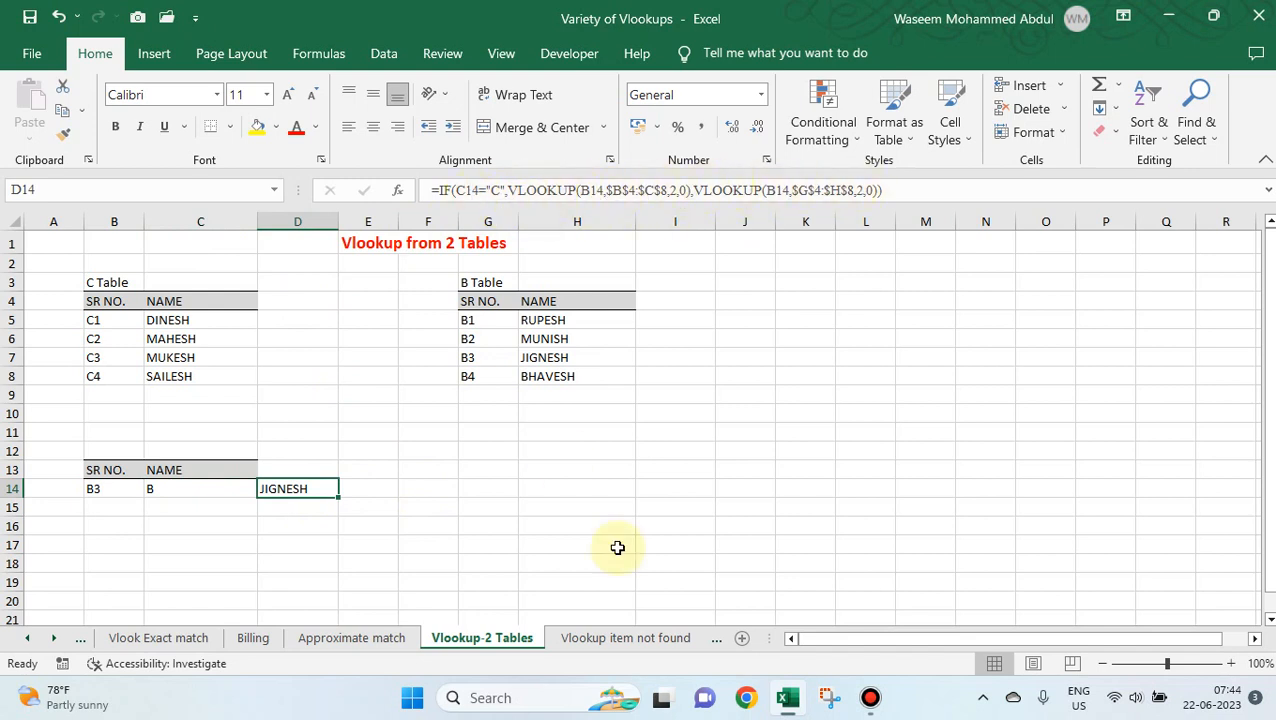
pyautogui.press('Left')
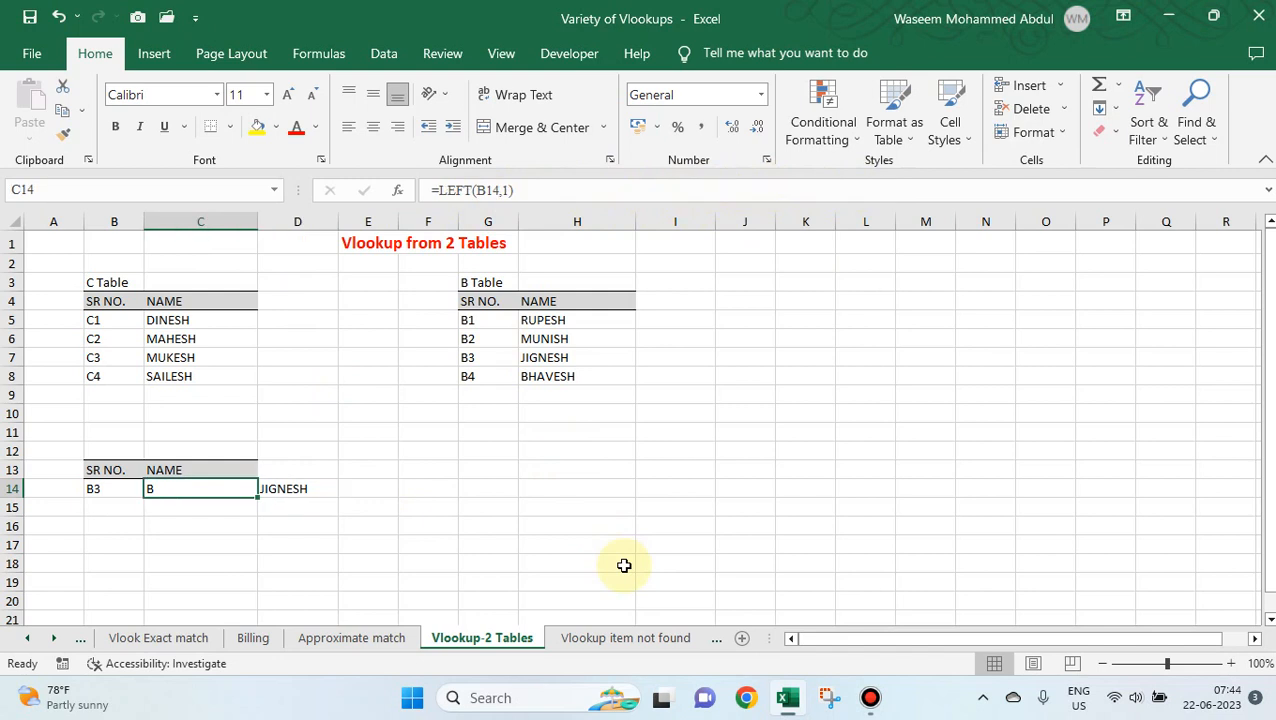
# Copy the LEFT(B14,1) expression from C14's formula without changing C14
pyautogui.press('F2')
pyautogui.press('Left')
pyautogui.hotkey('shift', 'Left')
pyautogui.hotkey('shift', 'Left')
pyautogui.hotkey('shift', 'Left')
pyautogui.hotkey('shift', 'Left')
pyautogui.hotkey('shift', 'Left')
pyautogui.hotkey('shift', 'Left')
pyautogui.hotkey('shift', 'Left')
pyautogui.hotkey('shift', 'Left')
pyautogui.hotkey('shift', 'Left')
pyautogui.hotkey('shift', 'Left')
pyautogui.hotkey('ctrl', 'c')
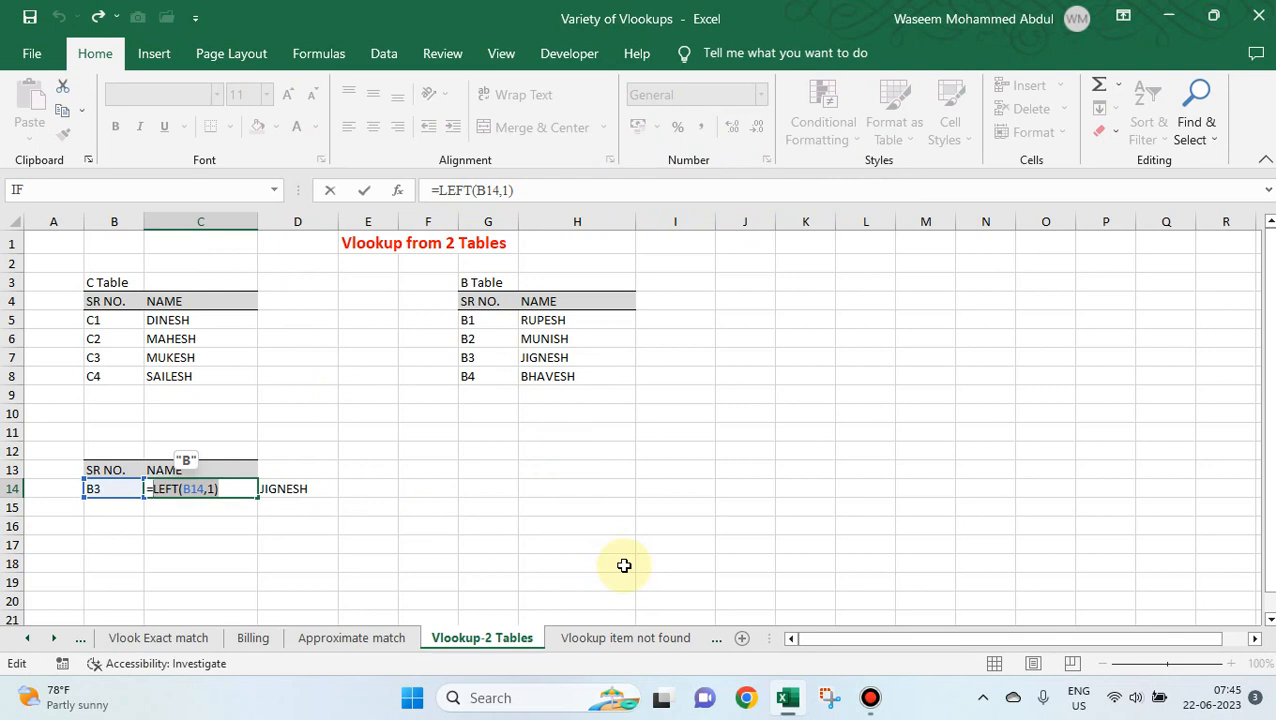
pyautogui.hotkey('ctrl', 'c')
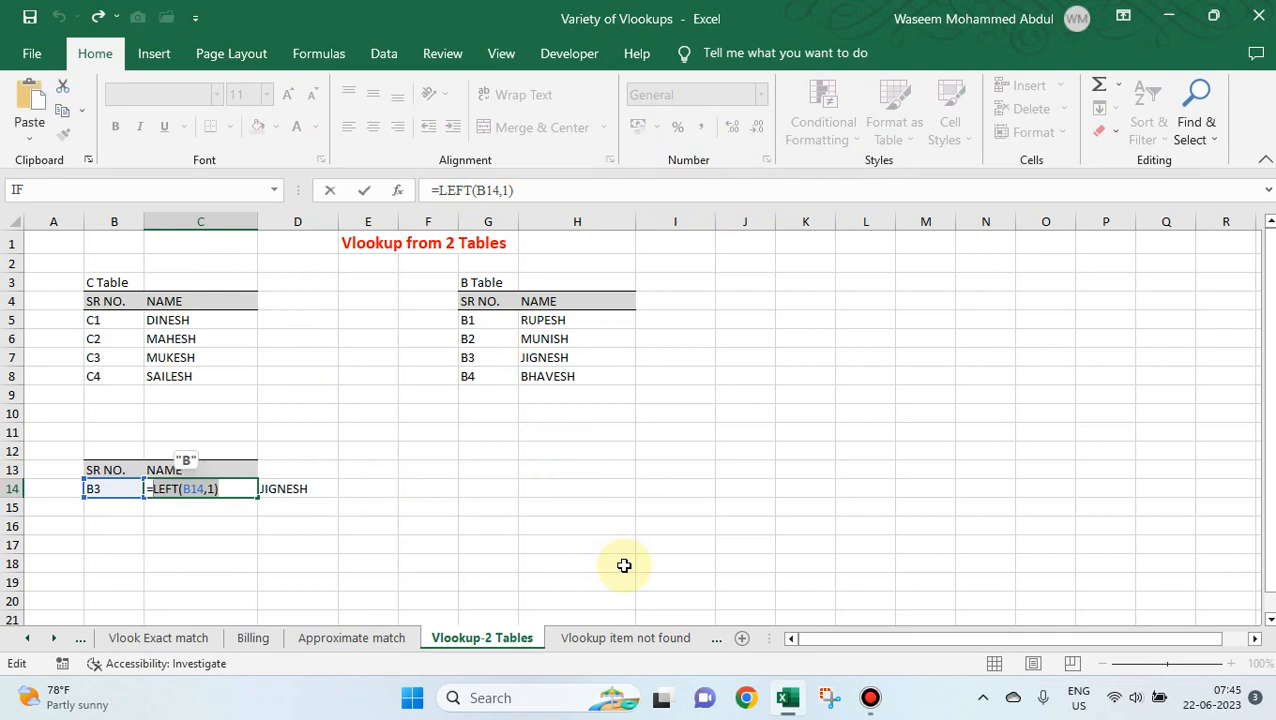
pyautogui.press('Escape')
# Replace the C14 reference in D14's IF test with LEFT(B14,1)
pyautogui.press('Right')
pyautogui.press('F2')
pyautogui.press('Left')
pyautogui.press('Left')
pyautogui.press('Left')
pyautogui.press('Left')
pyautogui.press('Left')
pyautogui.press('Left')
pyautogui.press('Left')
pyautogui.press('Left')
pyautogui.press('Left')
pyautogui.press('Left')
pyautogui.press('Left')
pyautogui.press('Left')
pyautogui.press('Left')
pyautogui.press('Left')
pyautogui.press('Left')
pyautogui.press('Left')
pyautogui.press('Left')
pyautogui.press('Left')
pyautogui.press('Left')
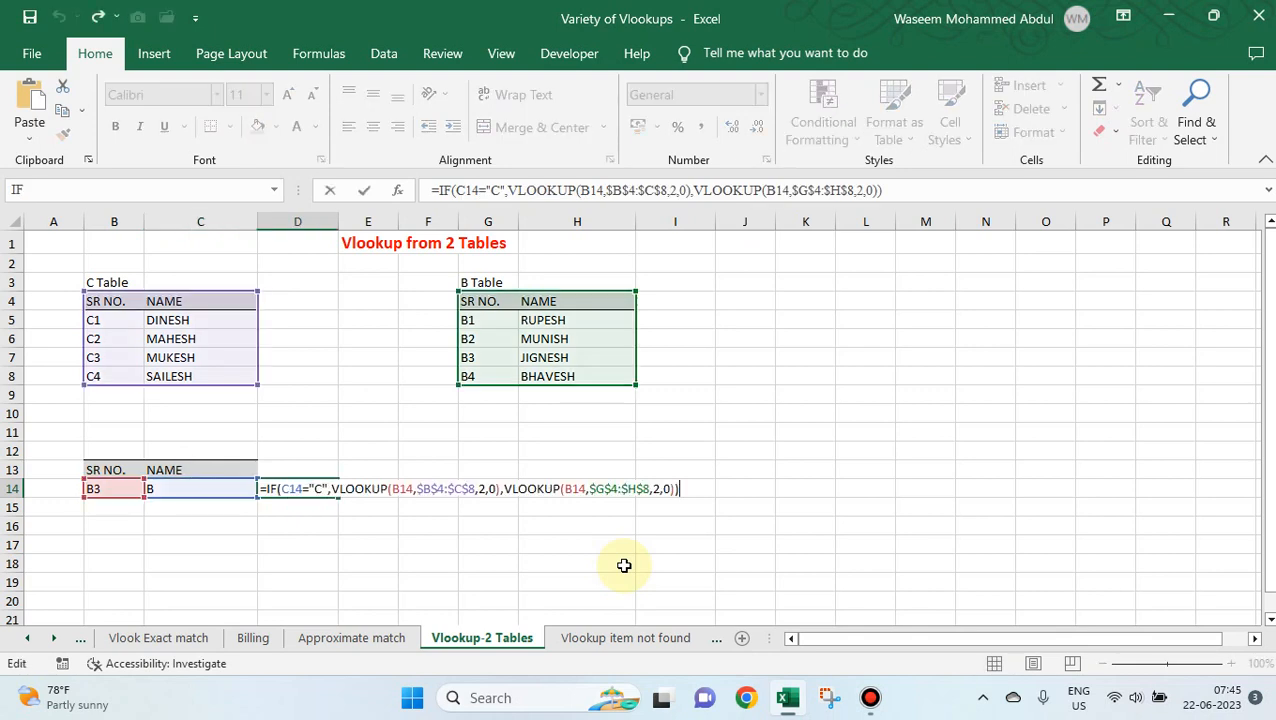
pyautogui.press('Left')
pyautogui.press('Left')
pyautogui.press('Left')
pyautogui.press('Left')
pyautogui.press('Left')
pyautogui.press('Left')
pyautogui.press('Left')
pyautogui.press('Left')
pyautogui.press('Left')
pyautogui.press('Left')
pyautogui.press('Left')
pyautogui.press('Left')
pyautogui.press('Left')
pyautogui.press('Left')
pyautogui.press('Left')
pyautogui.press('Left')
pyautogui.press('Left')
pyautogui.press('Left')
pyautogui.press('Left')
pyautogui.press('Left')
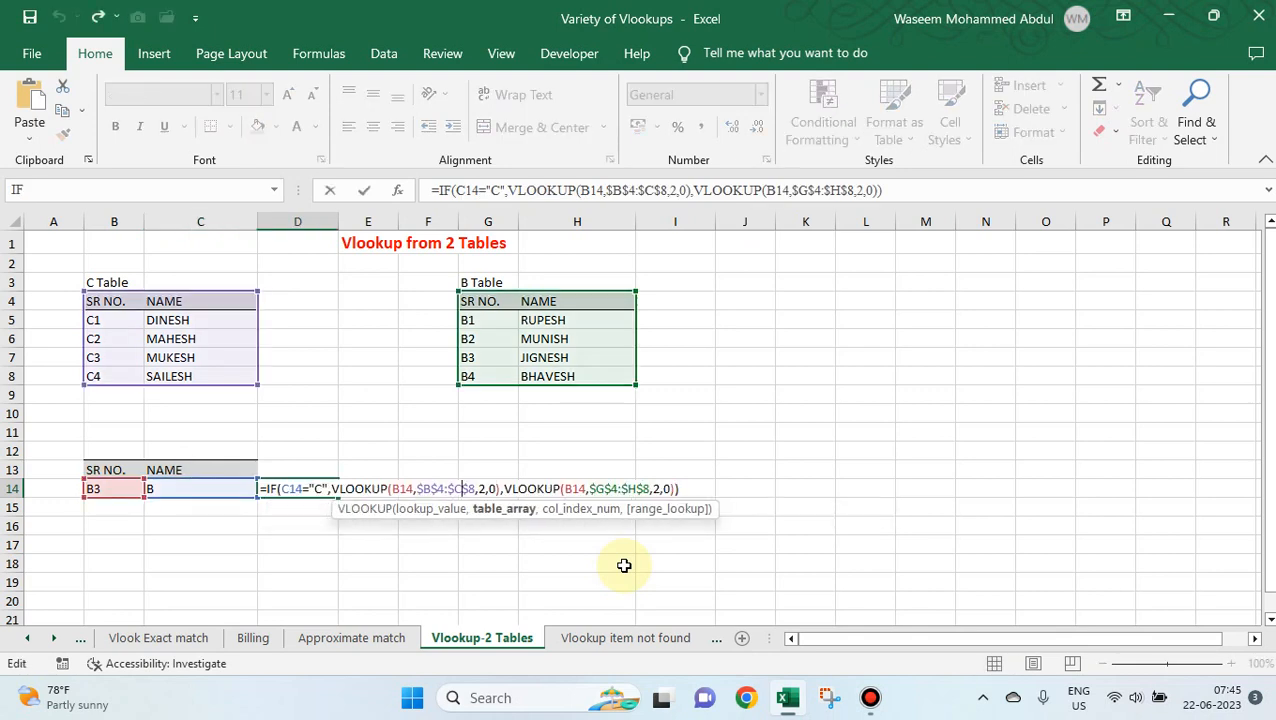
pyautogui.press('Left')
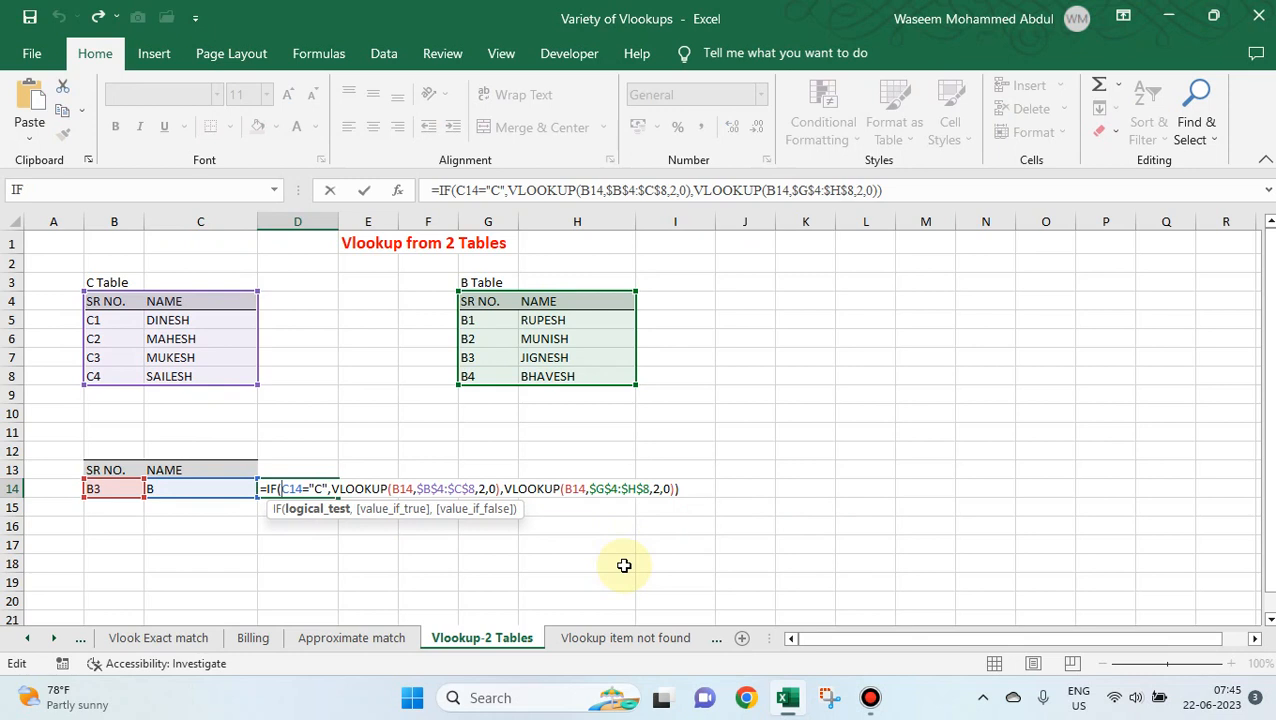
pyautogui.hotkey('shift', 'Right')
pyautogui.hotkey('shift', 'Right')
pyautogui.hotkey('shift', 'Right')
pyautogui.write('LEFT(B14,1)')
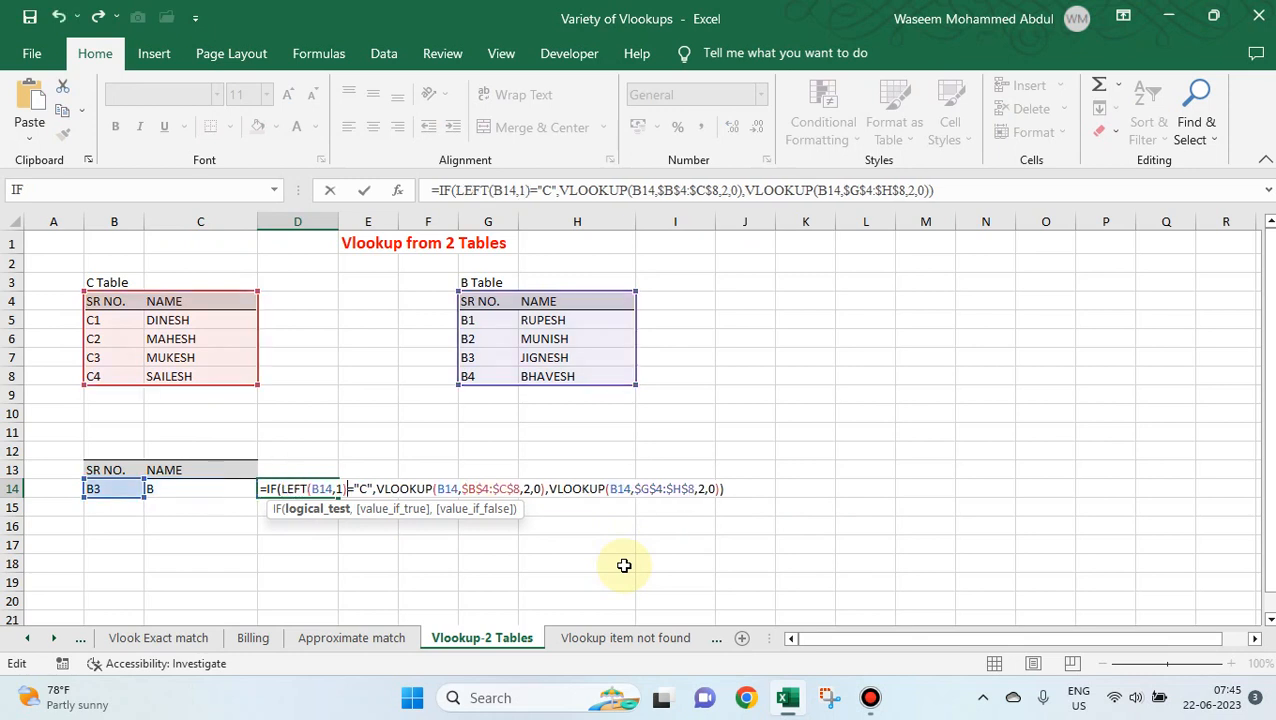
pyautogui.press('Tab')
# Clear the helper formula in C14, confirm D14 still returns JIGNESH, and cut D14
pyautogui.press('Left')
pyautogui.press('Left')
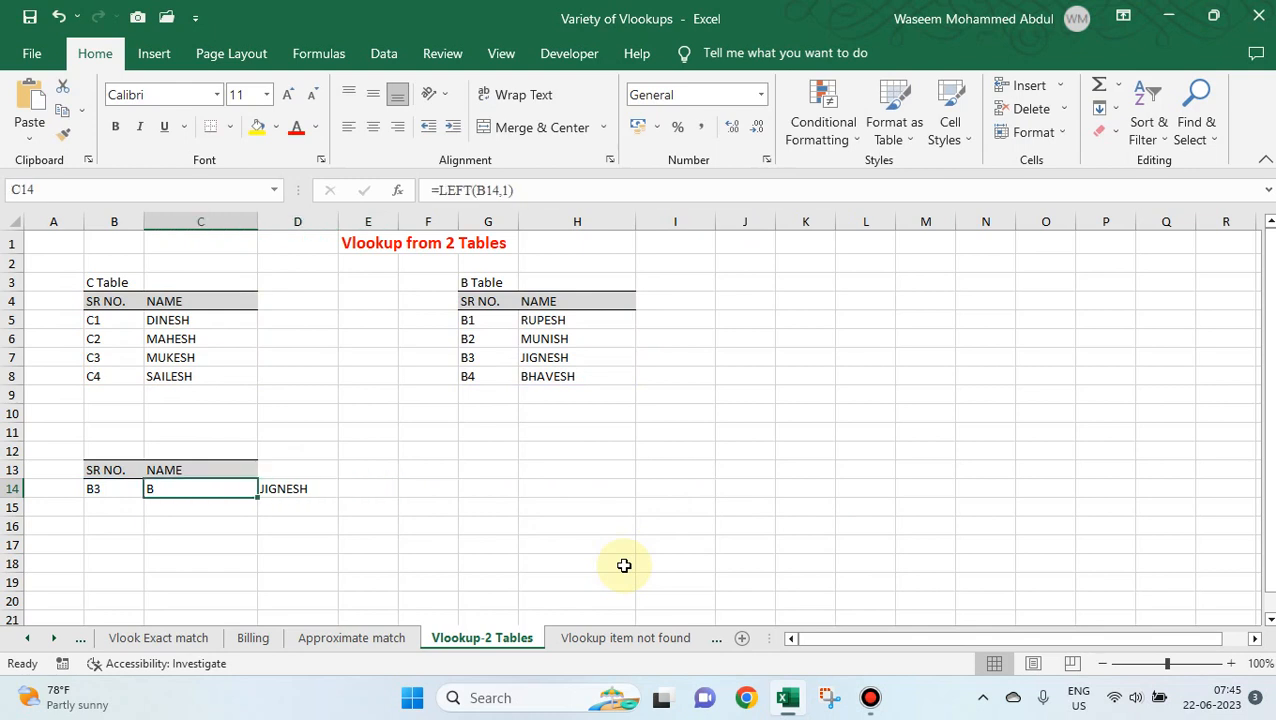
pyautogui.press('Delete')
pyautogui.press('Right')
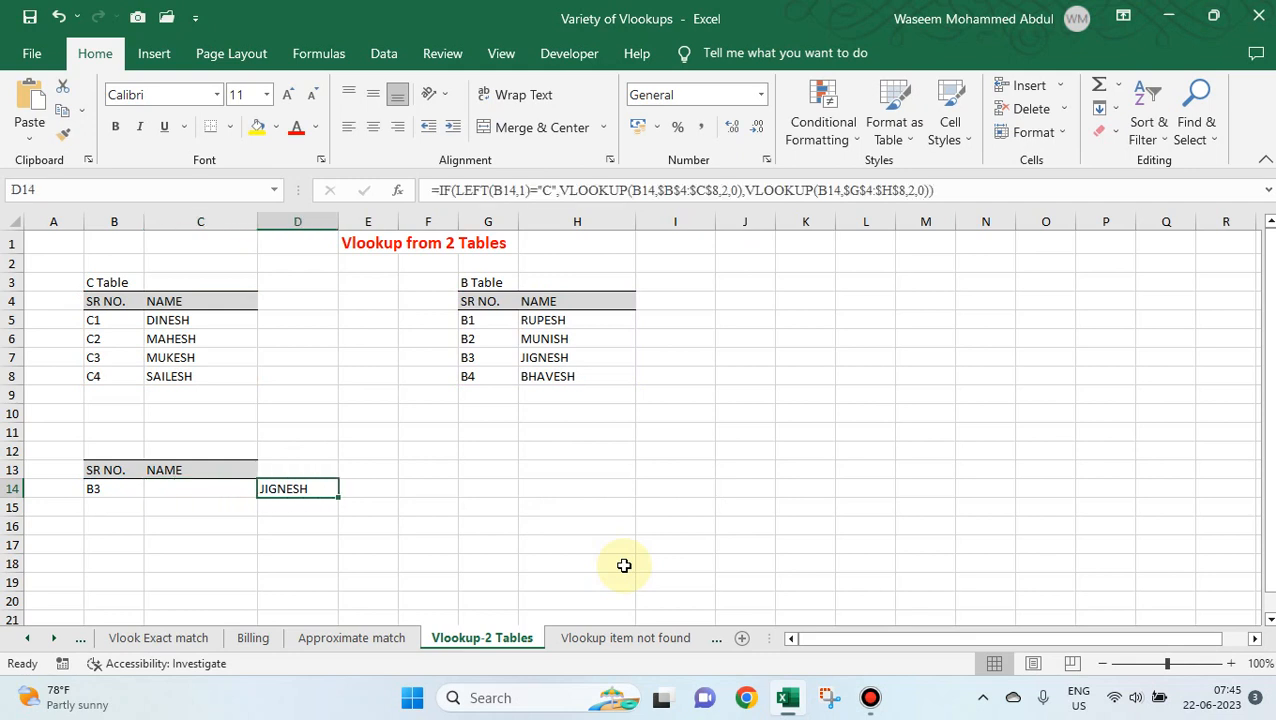
pyautogui.press('Left')
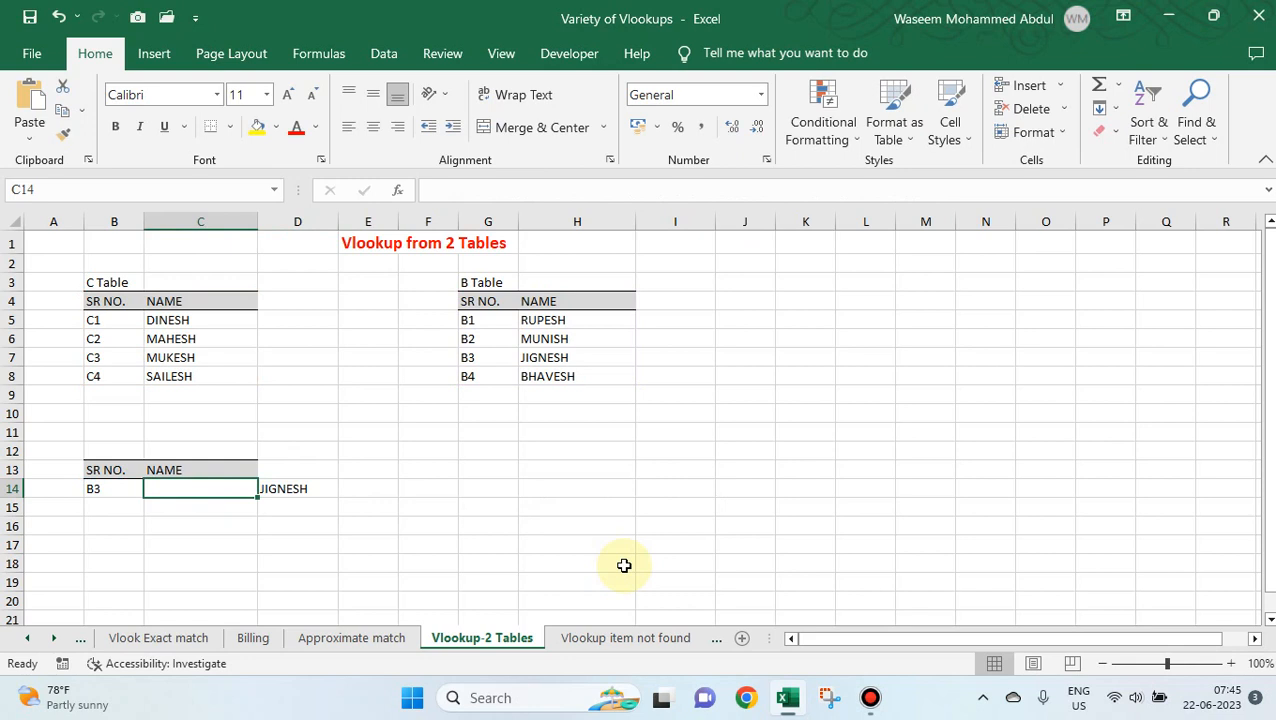
pyautogui.press('Right')
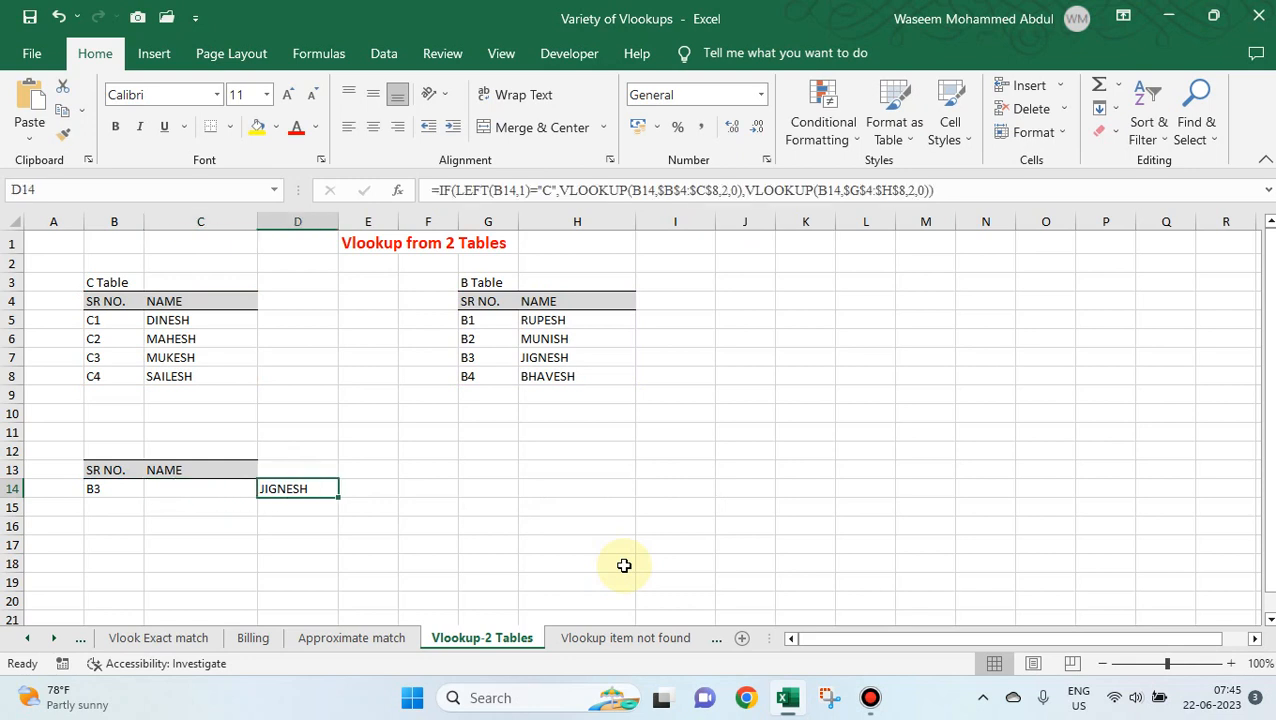
pyautogui.hotkey('ctrl', 'c')
pyautogui.press('Left')
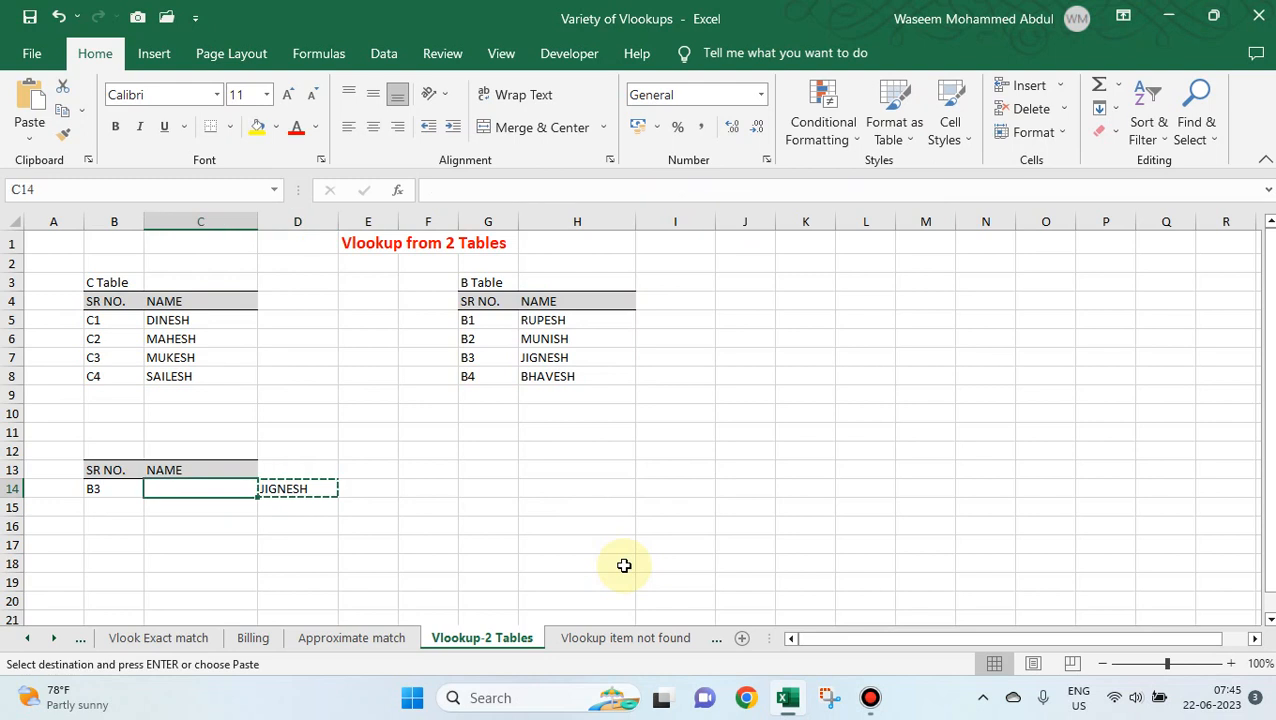
# Paste the lookup formula into C14 and test codes C1 (DINESH) and B1 (RUPESH) in B14
pyautogui.press('Return')
pyautogui.press('Left')
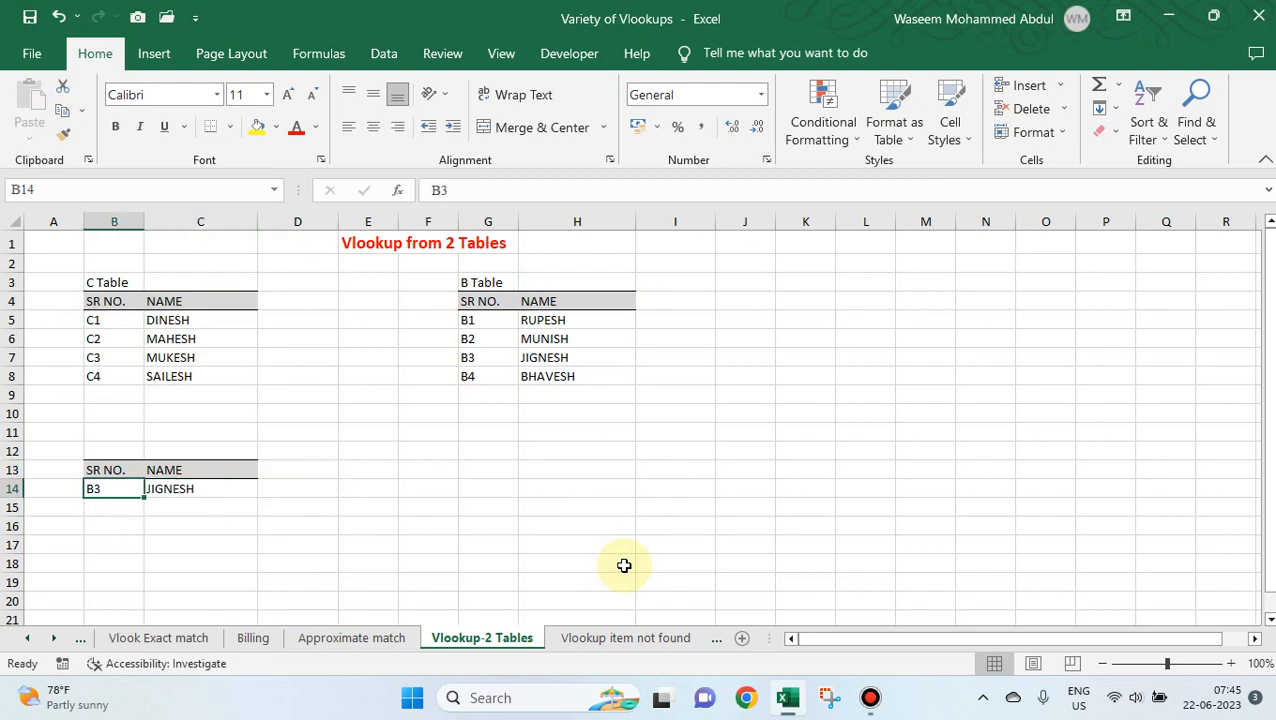
pyautogui.write('C1')
pyautogui.press('Return')
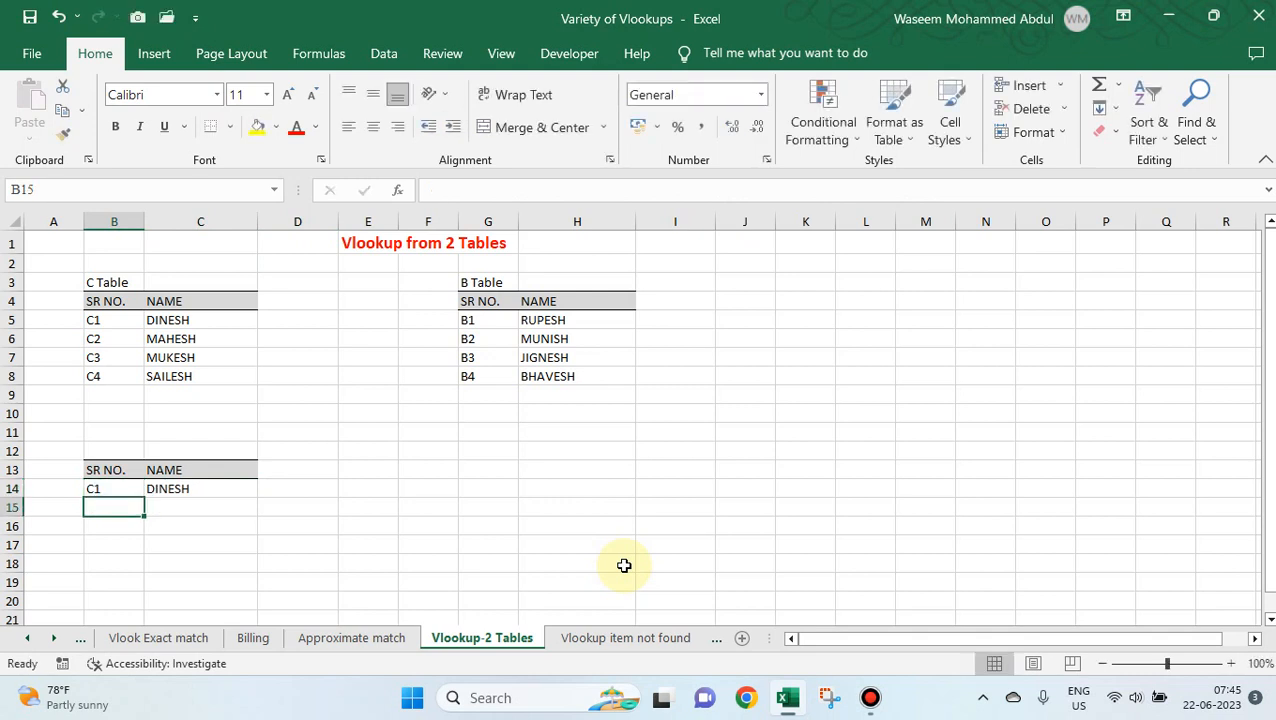
pyautogui.press('Up')
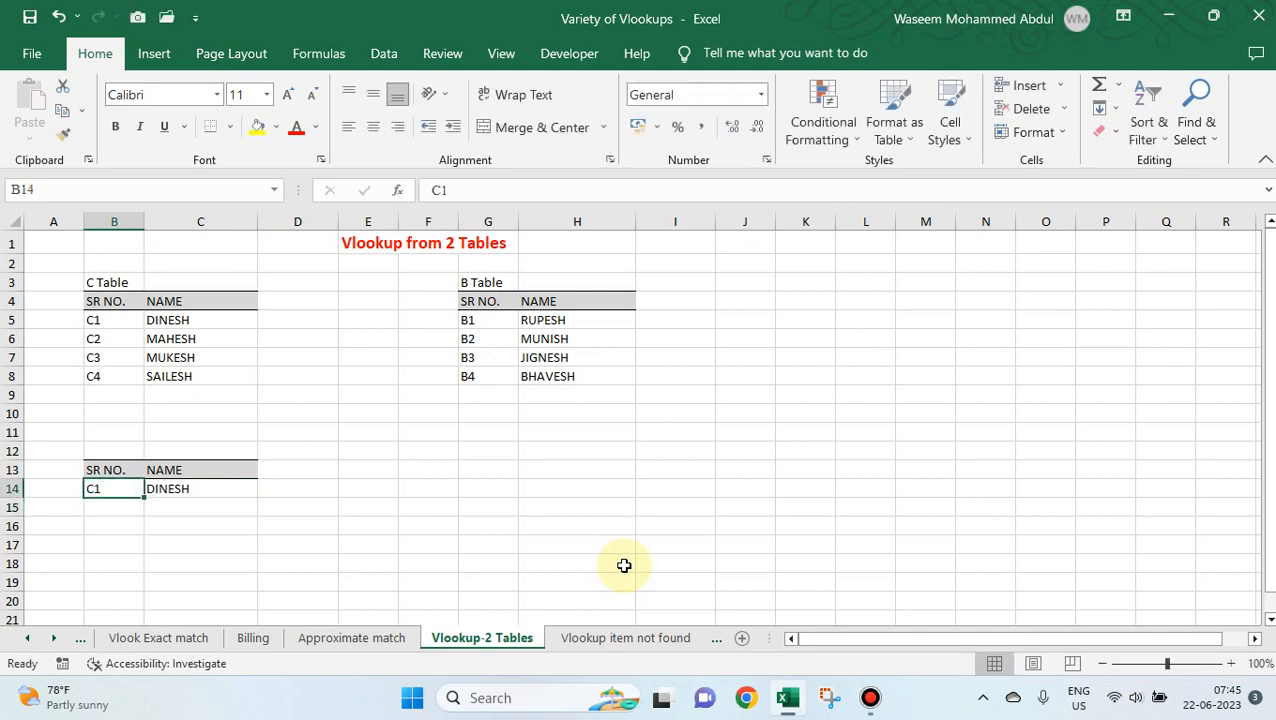
pyautogui.write('B1')
pyautogui.press('Return')
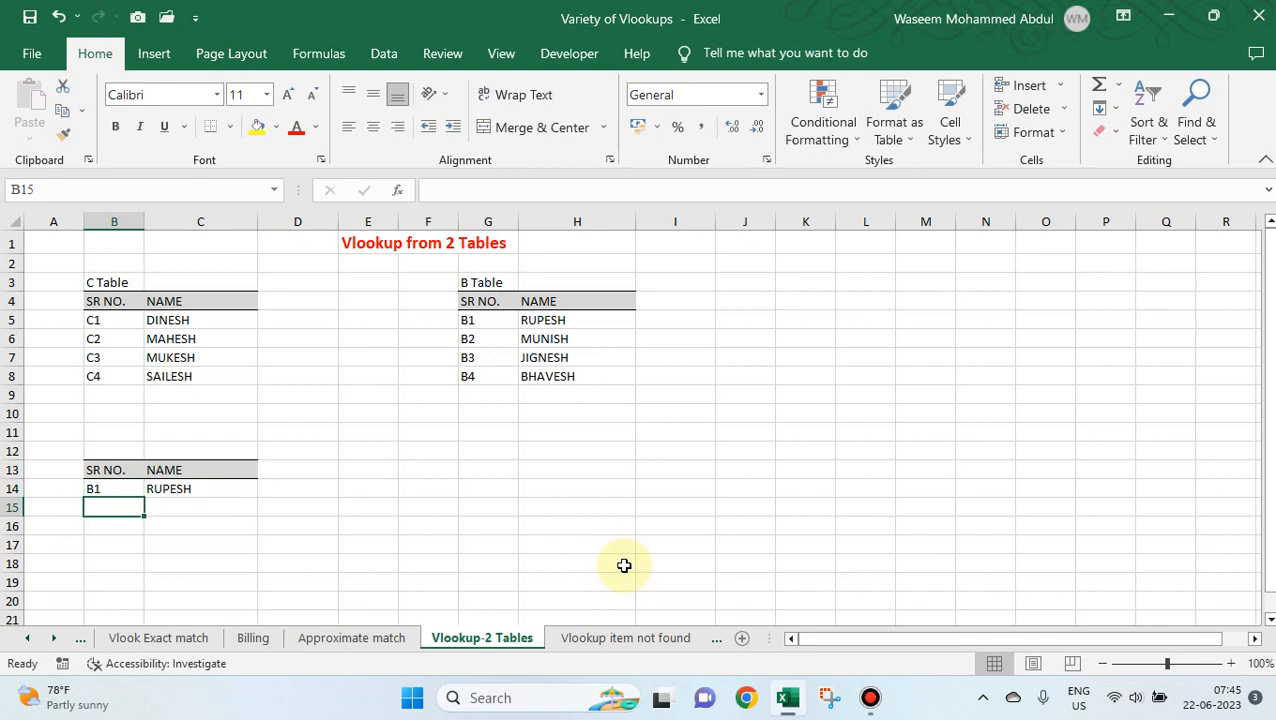
# Review C14's lookup ranges without changes, then go to the Vlookup item not found sheet
pyautogui.press('Up')
pyautogui.press('Right')
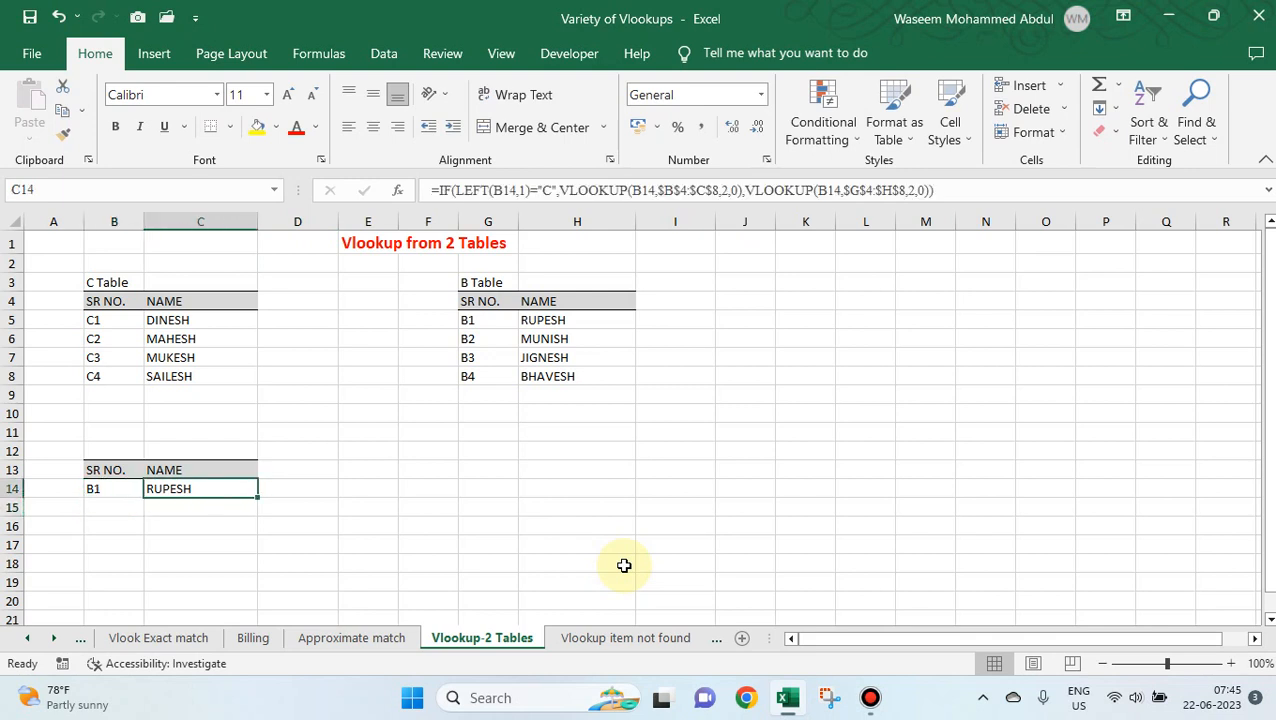
pyautogui.press('F2')
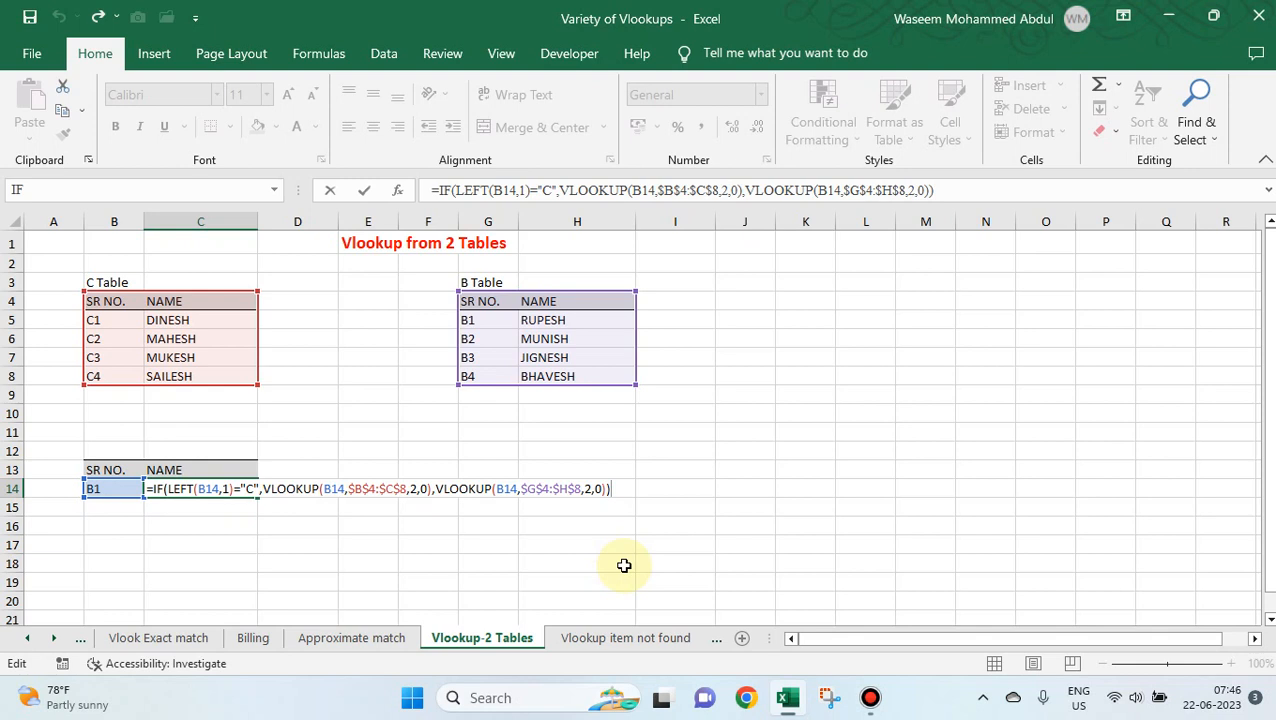
pyautogui.hotkey('ctrl', 'Return')
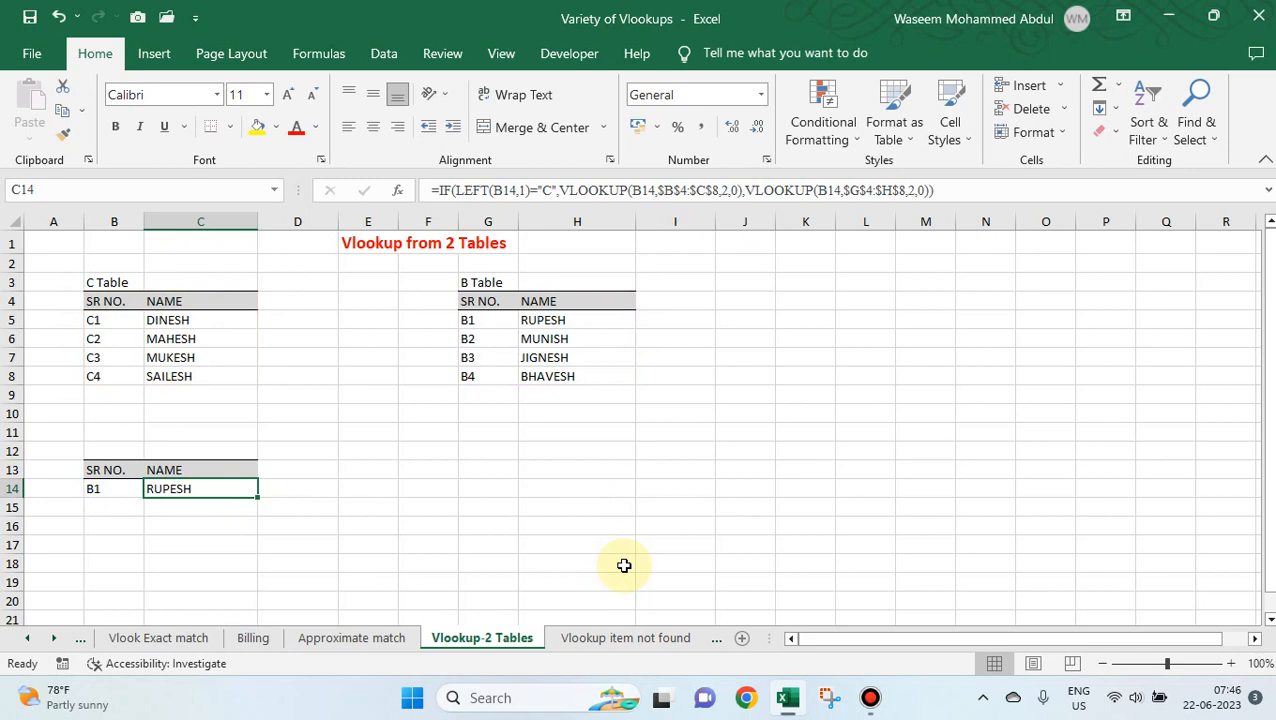
pyautogui.hotkey('ctrl', 'pagedown')
# Clear J7's IFERROR lookup formula and enter part number 1001 in I7
pyautogui.press('Down')
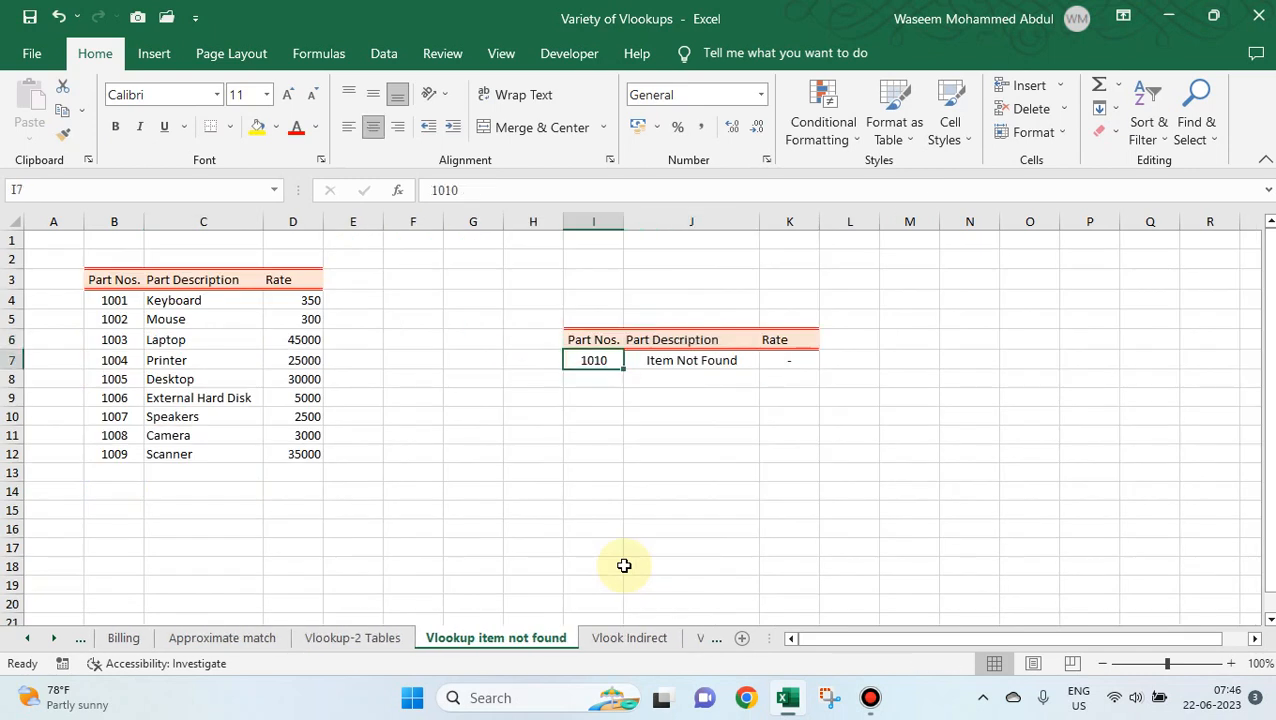
pyautogui.press('Right')
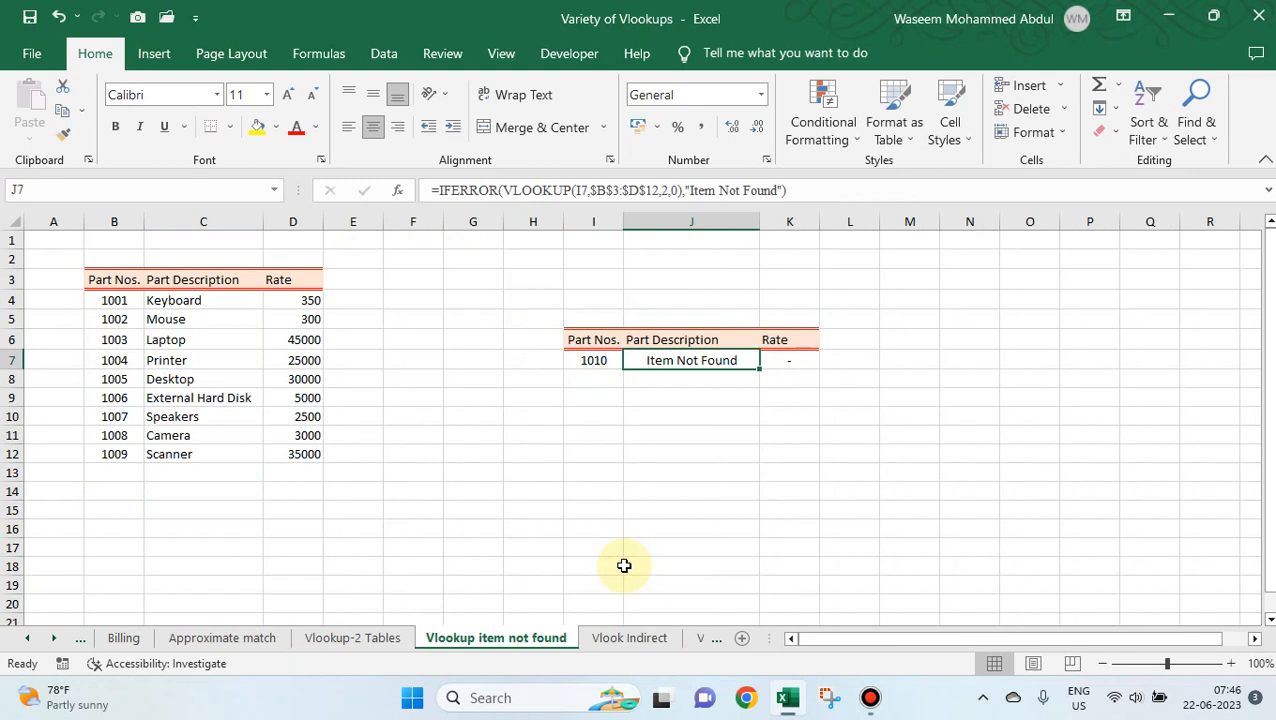
pyautogui.press('Delete')
pyautogui.press('Right')
pyautogui.press('Left')
pyautogui.press('Right')
pyautogui.press('Up')
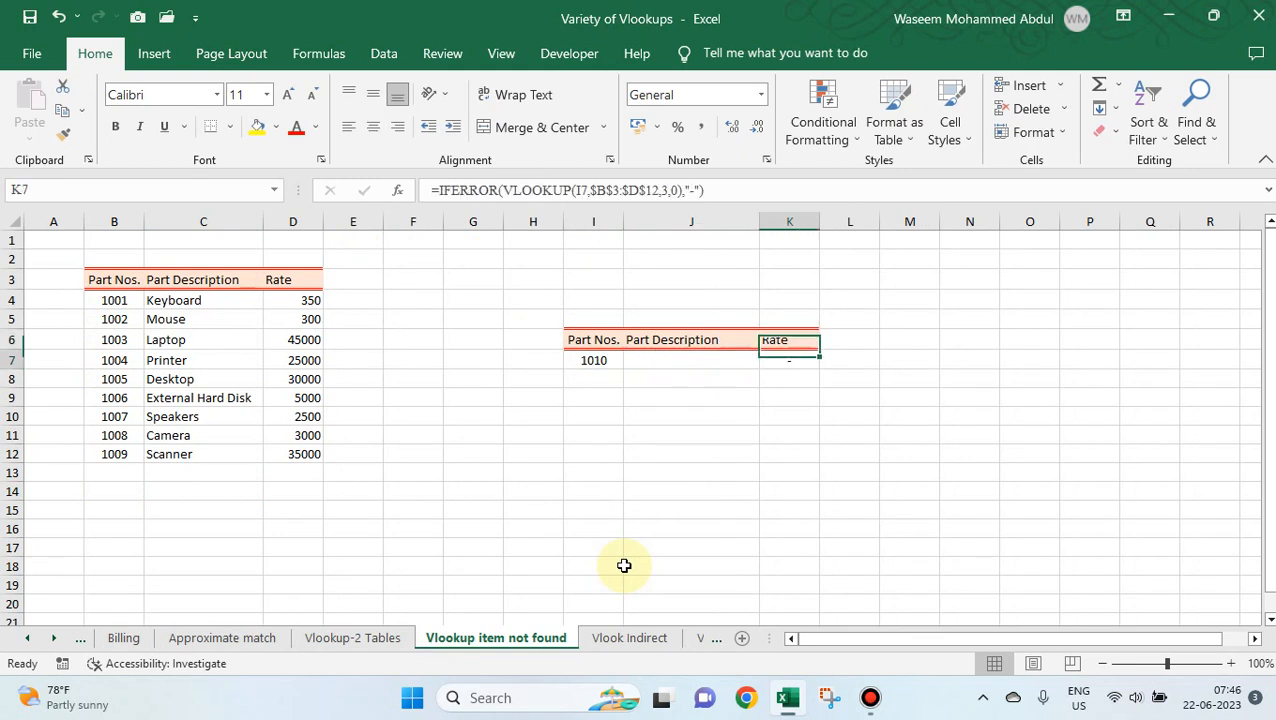
pyautogui.press('Left')
pyautogui.press('Left')
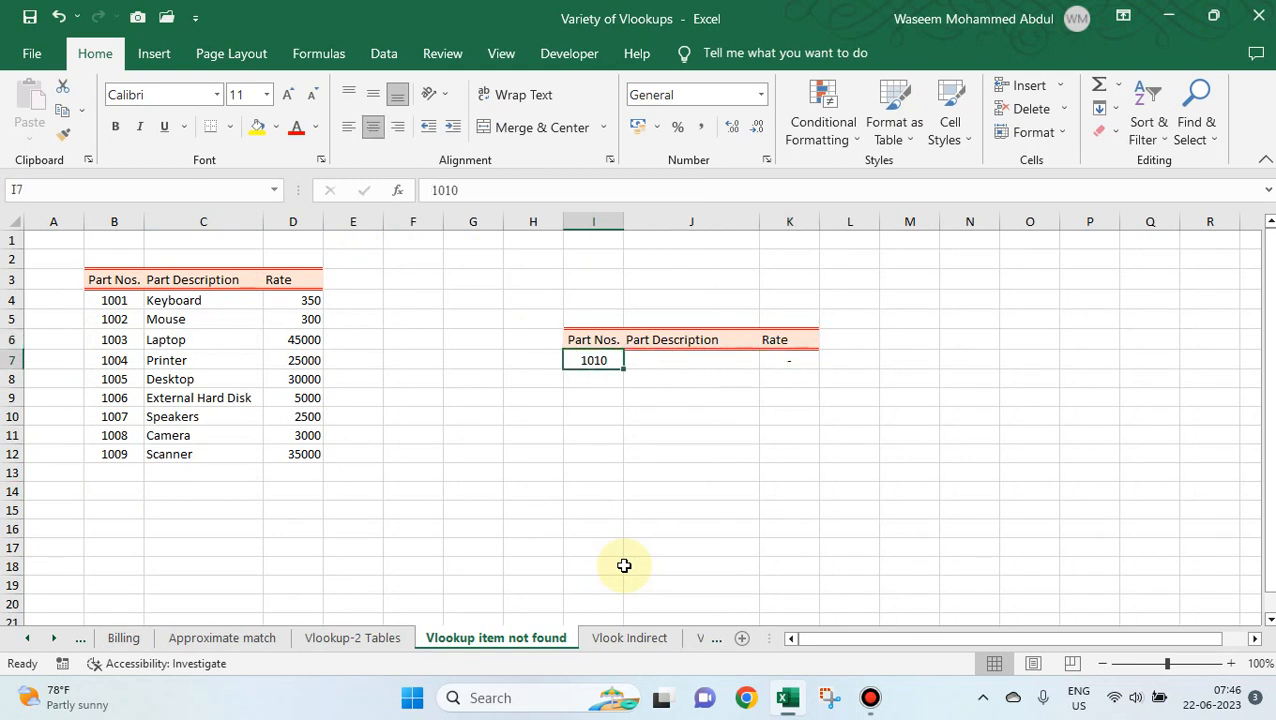
pyautogui.write('1001')
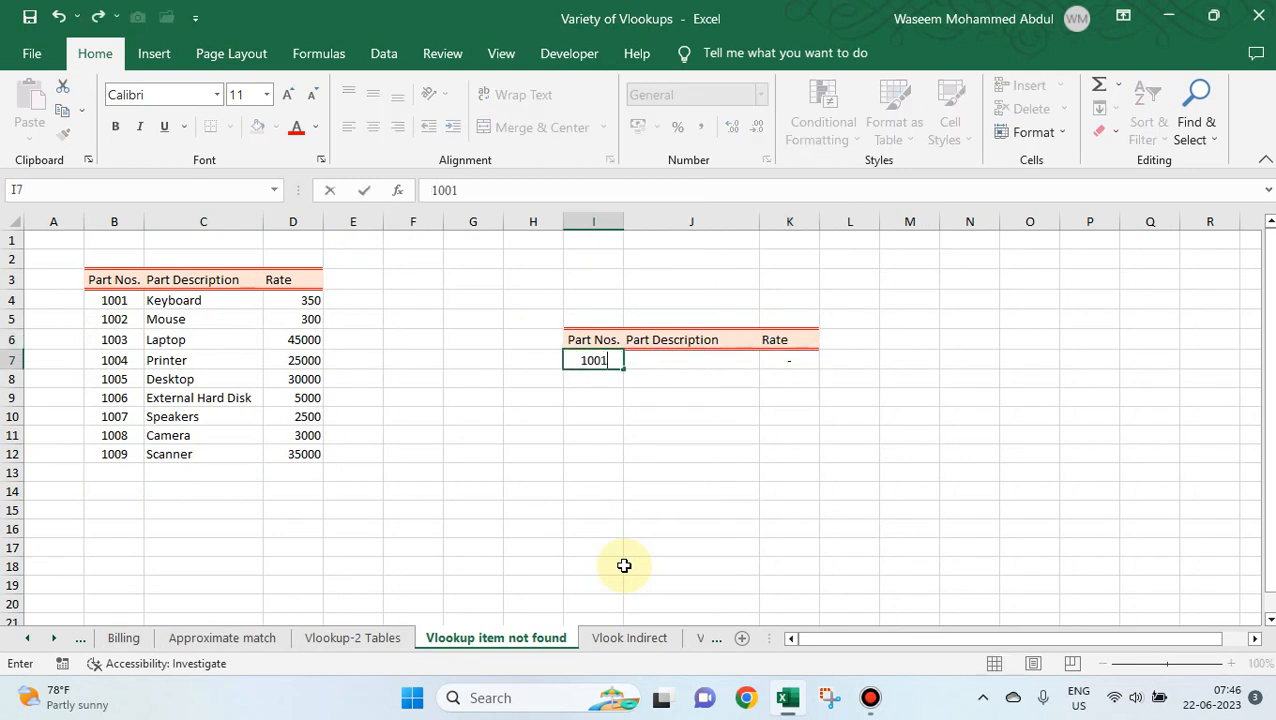
pyautogui.press('Right')
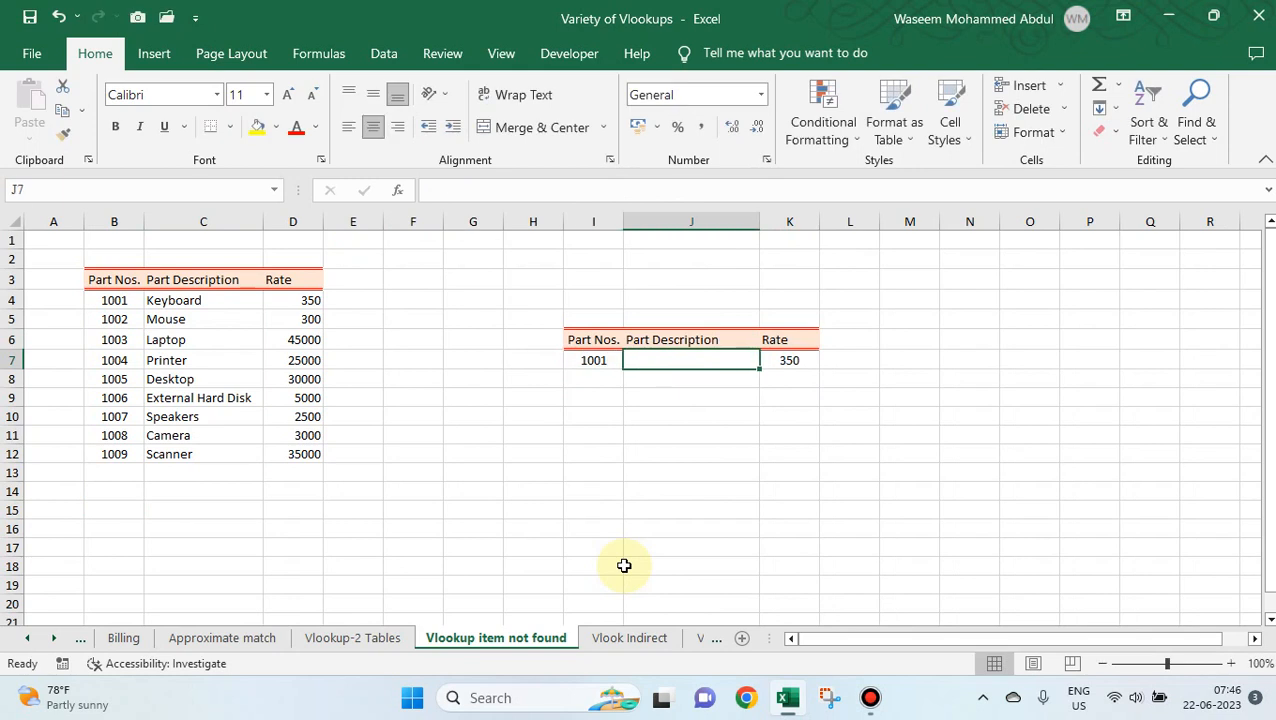
# Enter =VLOOKUP(I7,$B$3:$D$12,2,0) in J7, returning Keyboard for part 1001
pyautogui.write('=VLOOKUP(')
pyautogui.press('Left')
pyautogui.write(',')
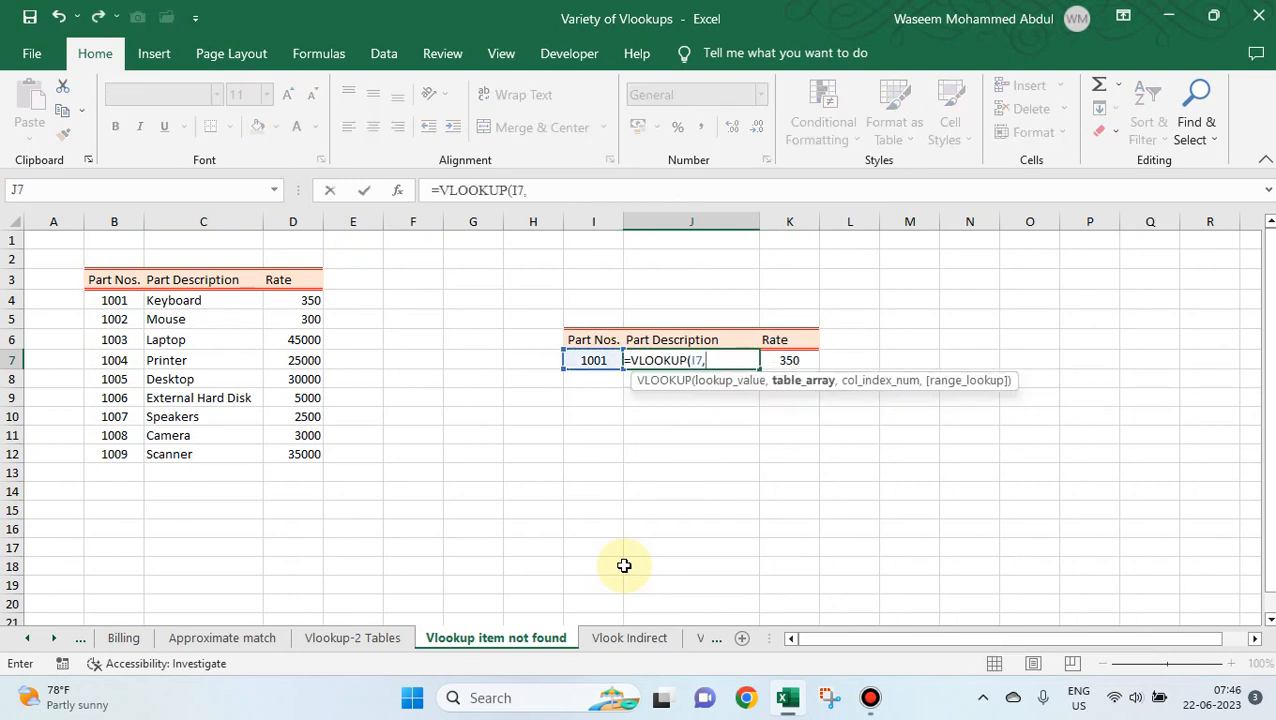
pyautogui.press('Left')
pyautogui.press('Left')
pyautogui.press('Left')
pyautogui.press('Left')
pyautogui.press('Left')
pyautogui.press('Left')
pyautogui.press('Left')
pyautogui.press('Left')
pyautogui.press('Up')
pyautogui.press('Up')
pyautogui.press('Up')
pyautogui.press('Up')
pyautogui.hotkey('shift', 'Right')
pyautogui.hotkey('shift', 'Down')
pyautogui.hotkey('shift', 'Down')
pyautogui.hotkey('shift', 'Down')
pyautogui.hotkey('shift', 'Down')
pyautogui.hotkey('shift', 'Down')
pyautogui.hotkey('shift', 'Down')
pyautogui.hotkey('shift', 'Down')
pyautogui.hotkey('shift', 'Down')
pyautogui.hotkey('shift', 'Down')
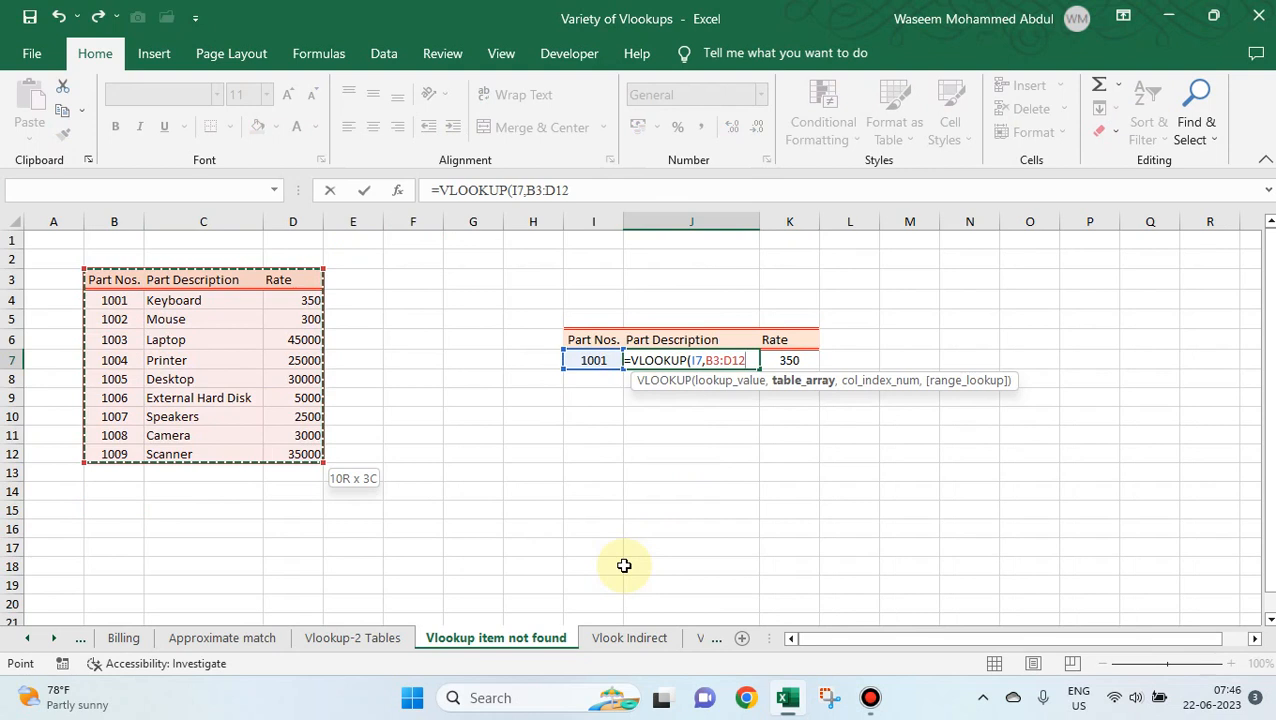
pyautogui.press('F4')
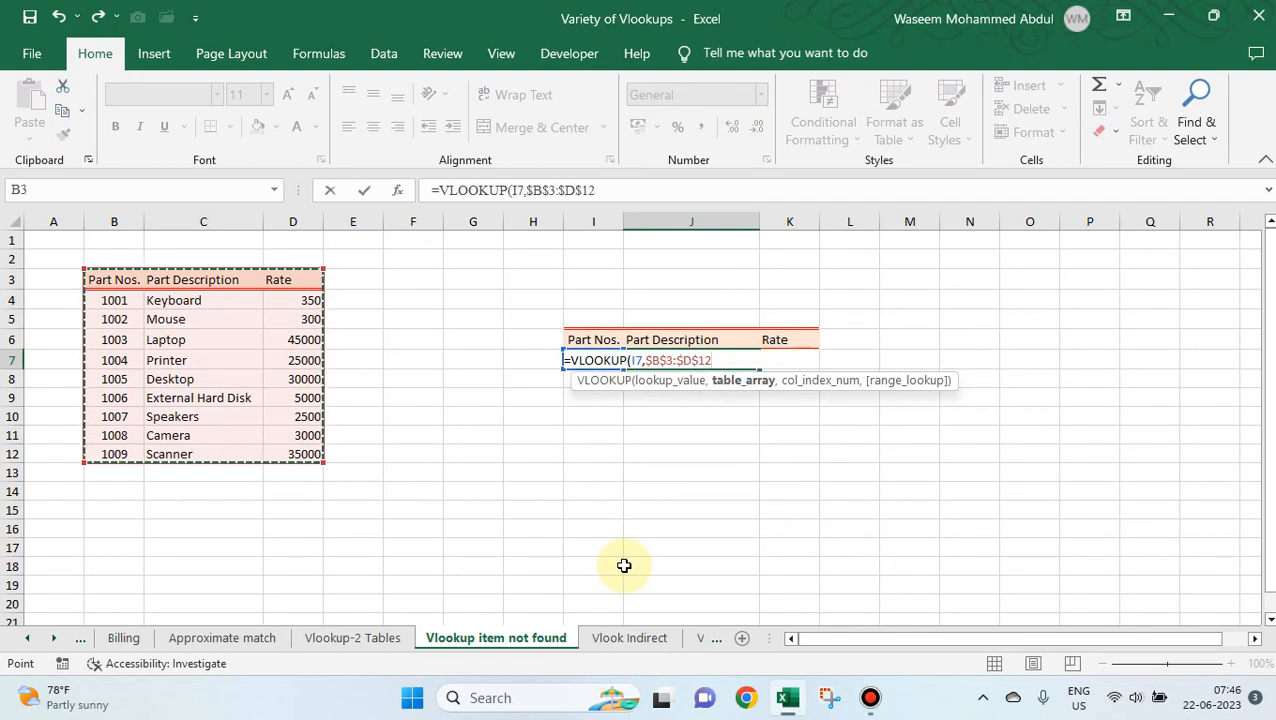
pyautogui.write(',')
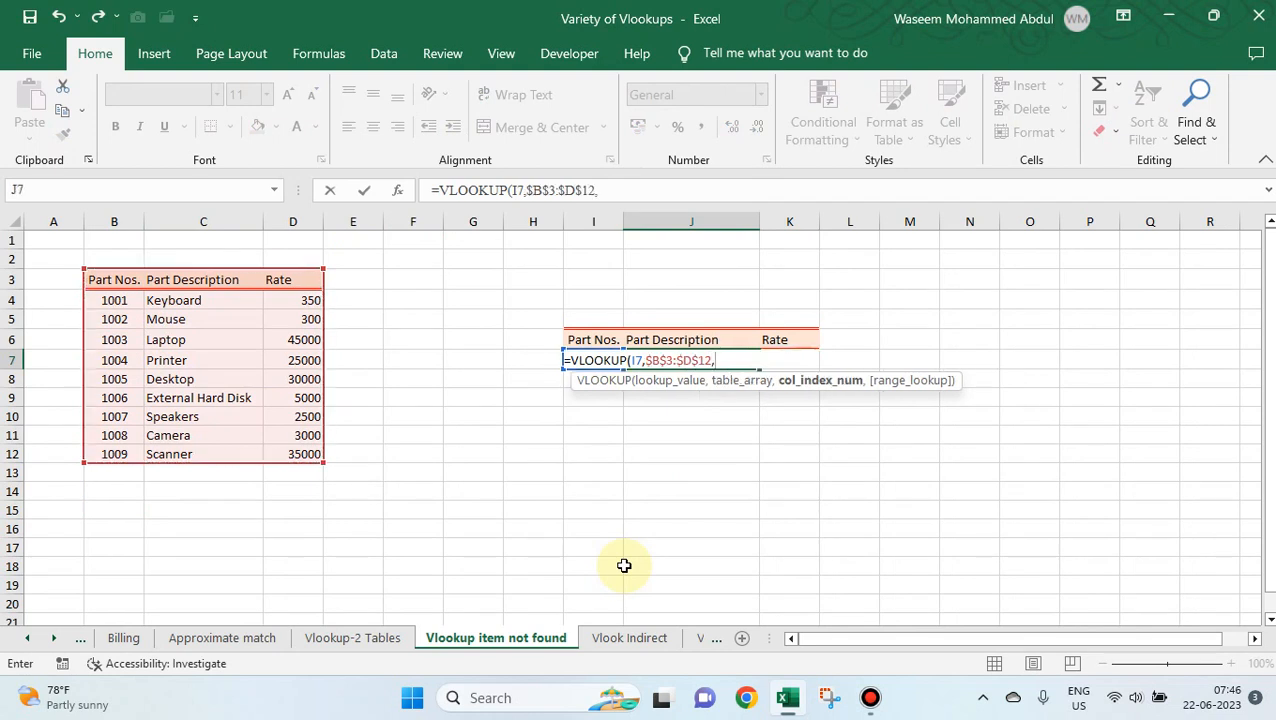
pyautogui.write('2,0)')
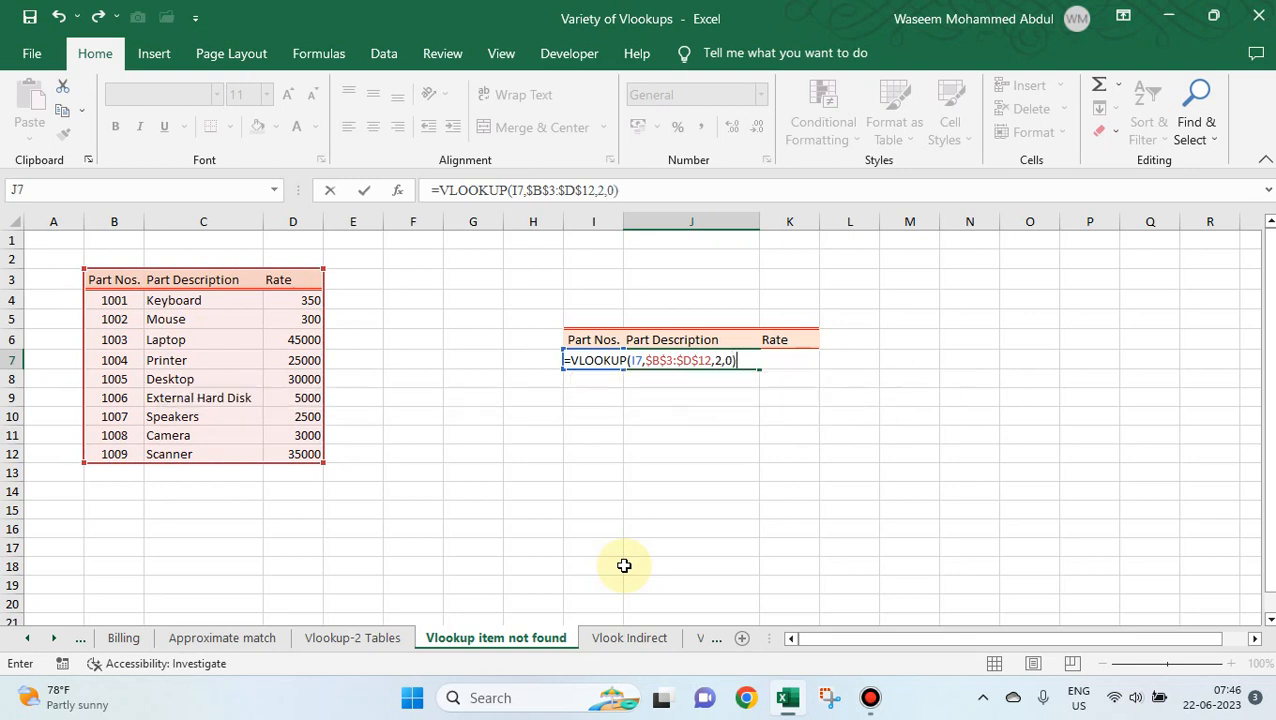
pyautogui.press('Tab')
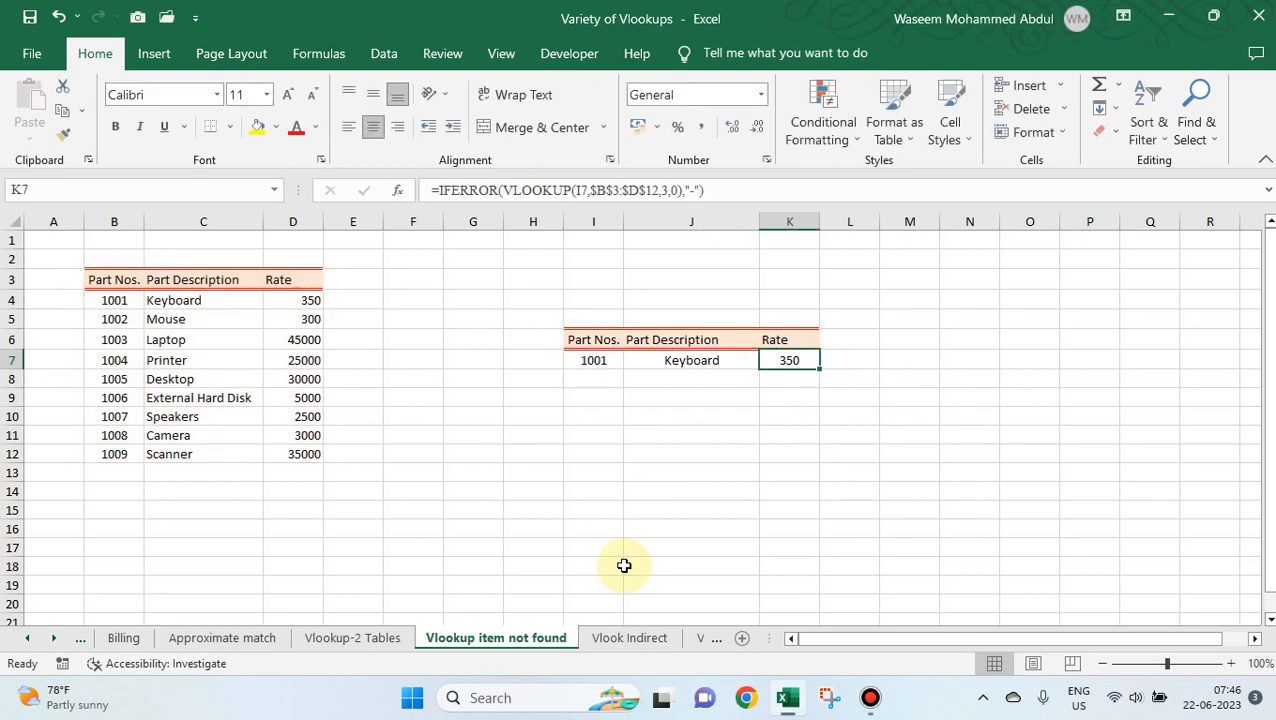
pyautogui.press('Left')
pyautogui.press('Left')
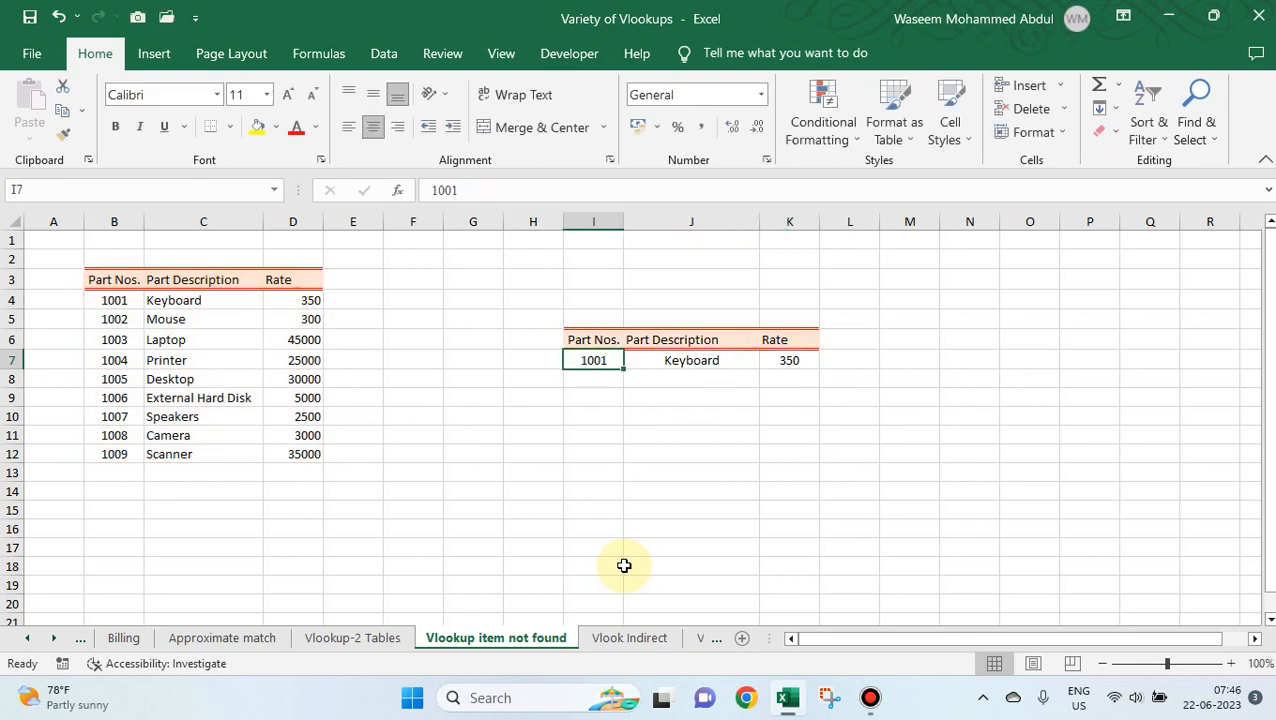
# Enter part number 1010 in I7 and compare the description and rate formulas
pyautogui.write('1')
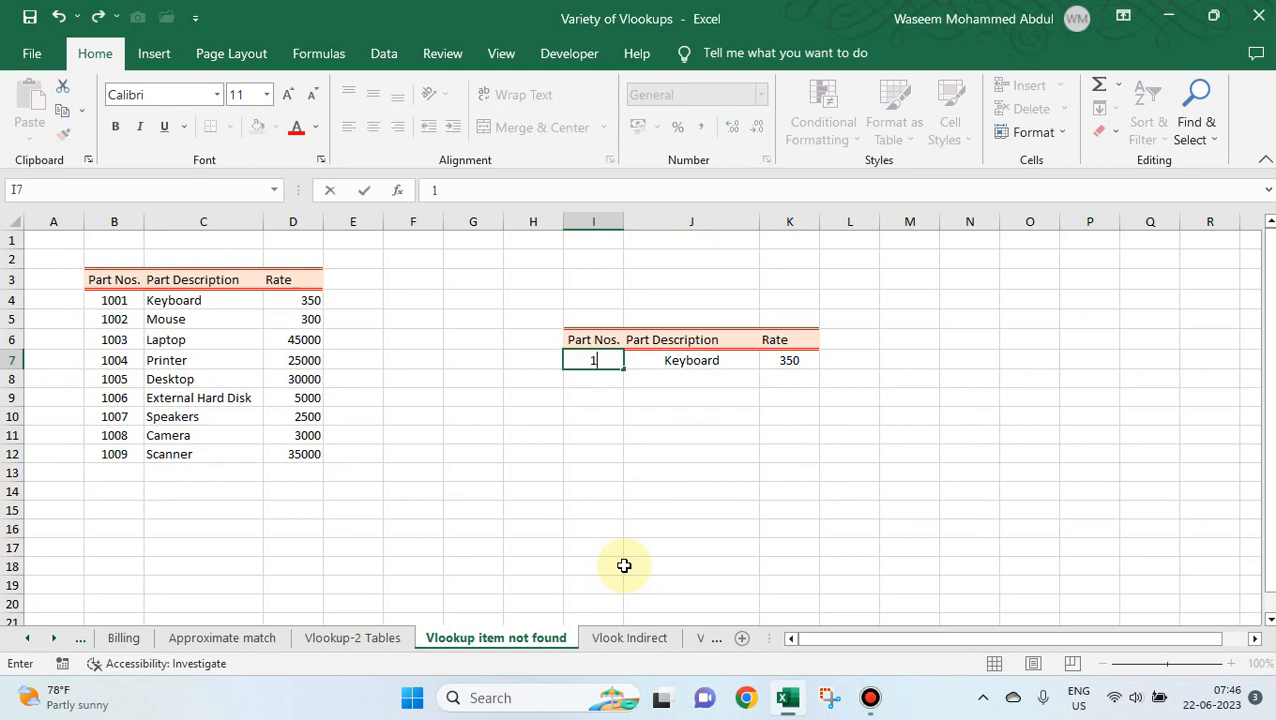
pyautogui.write('010')
pyautogui.press('Tab')
pyautogui.press('Right')
pyautogui.press('Left')
pyautogui.press('Right')
pyautogui.press('Left')
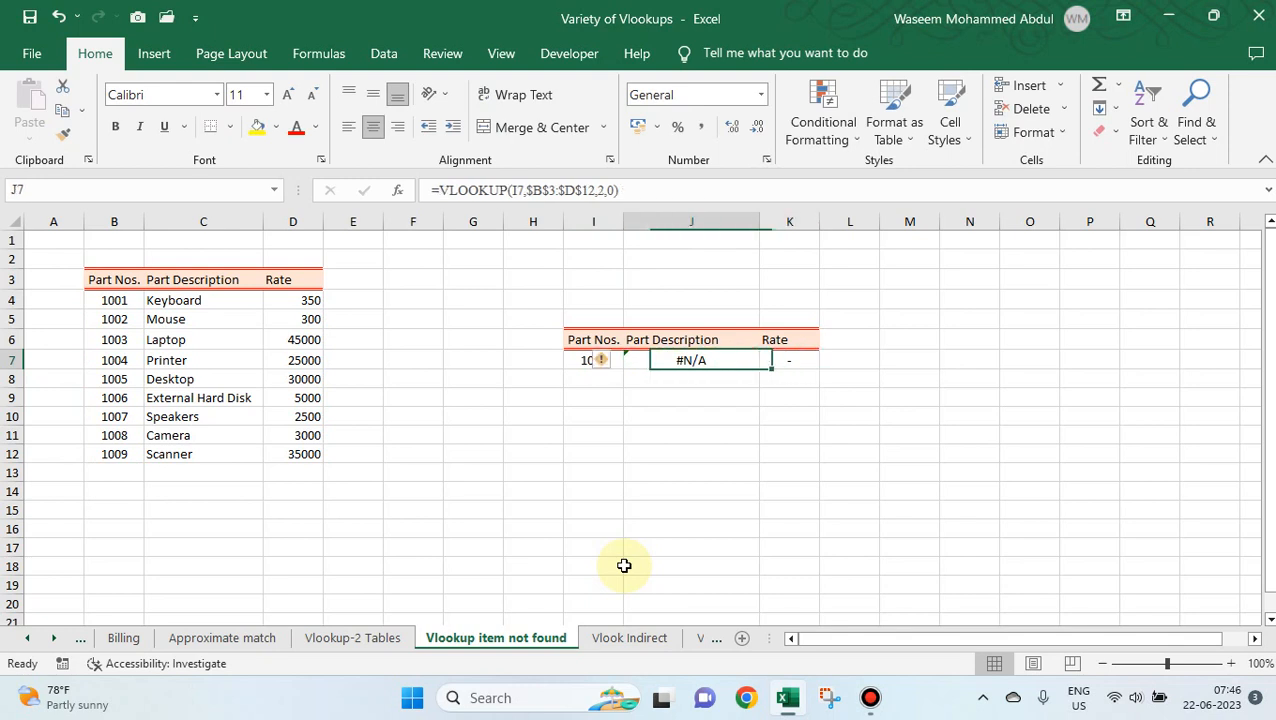
pyautogui.press('Down')
pyautogui.press('Up')
pyautogui.press('Left')
pyautogui.press('Right')
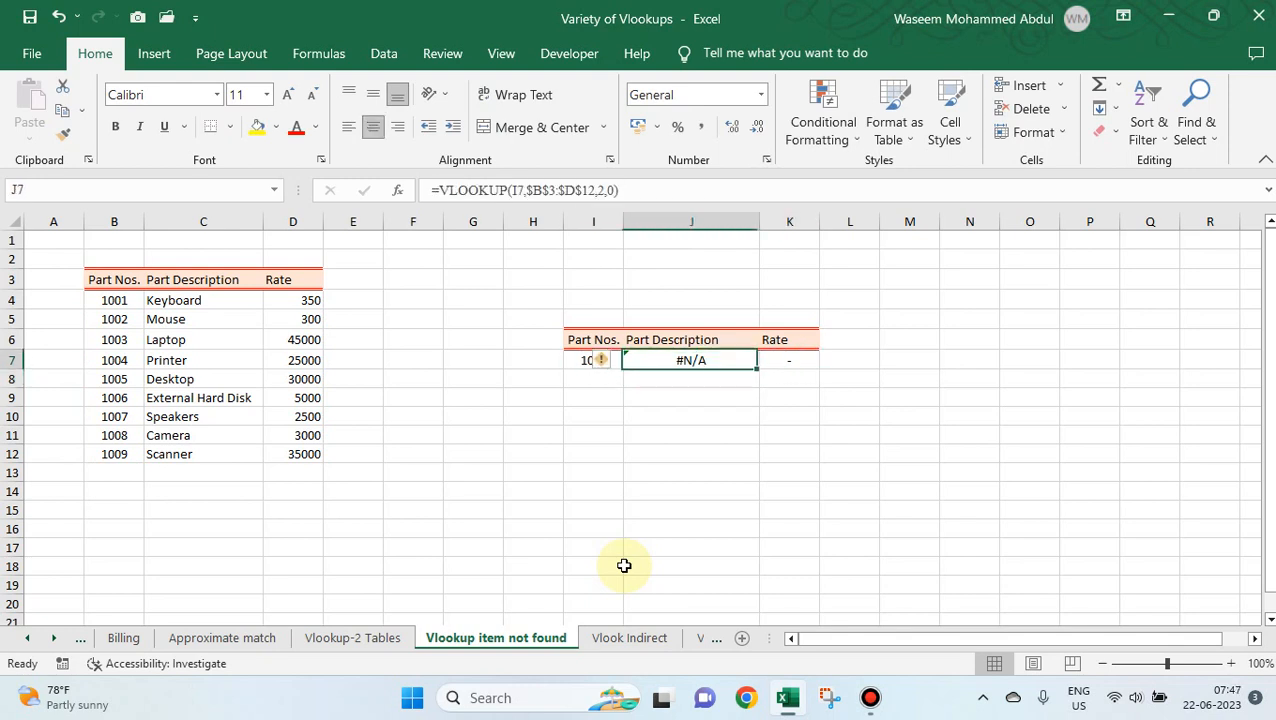
# Wrap J7's VLOOKUP in IFERROR with an empty "" error message
pyautogui.press('F2')
pyautogui.press('Left')
pyautogui.press('Left')
pyautogui.press('Left')
pyautogui.press('Left')
pyautogui.press('Left')
pyautogui.press('Left')
pyautogui.press('Left')
pyautogui.press('Left')
pyautogui.press('Left')
pyautogui.press('Left')
pyautogui.press('Left')
pyautogui.press('Left')
pyautogui.press('Left')
pyautogui.press('Left')
pyautogui.press('Left')
pyautogui.press('Left')
pyautogui.press('Left')
pyautogui.press('Left')
pyautogui.press('Left')
pyautogui.press('Left')
pyautogui.press('Left')
pyautogui.press('Left')
pyautogui.press('Left')
pyautogui.press('Left')
pyautogui.press('Left')
pyautogui.press('Left')
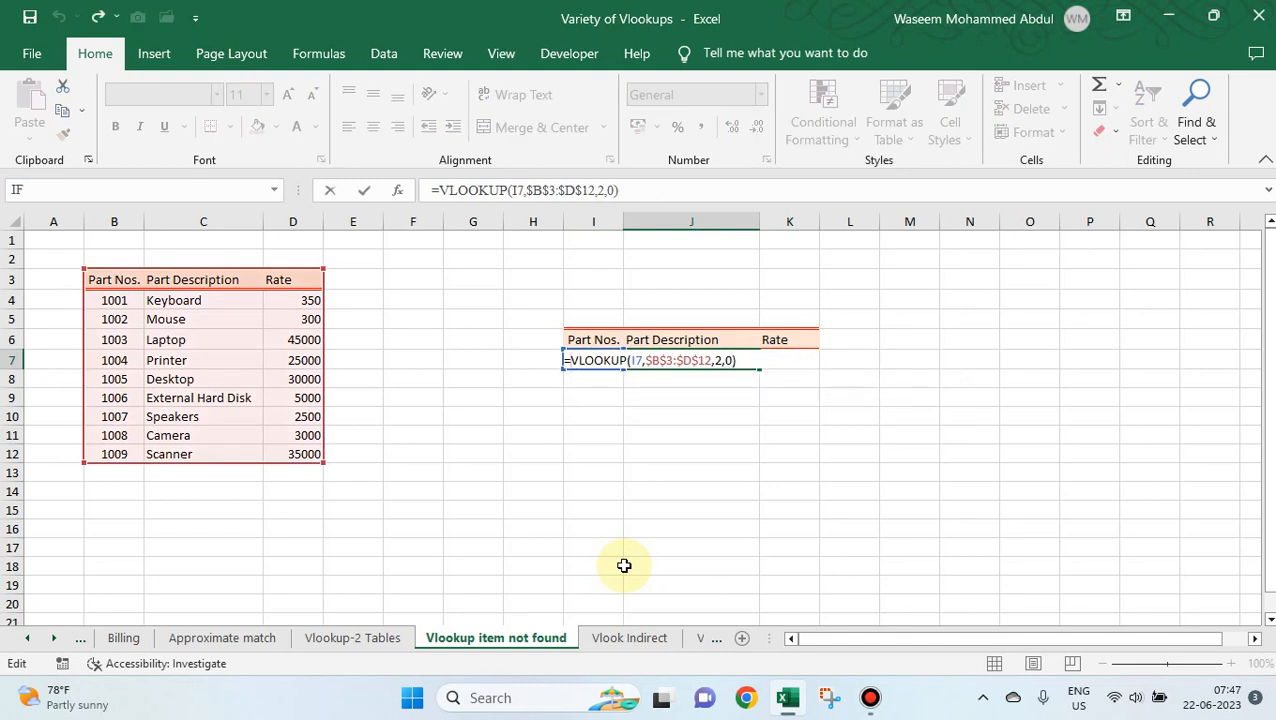
pyautogui.write('IFERROR(')
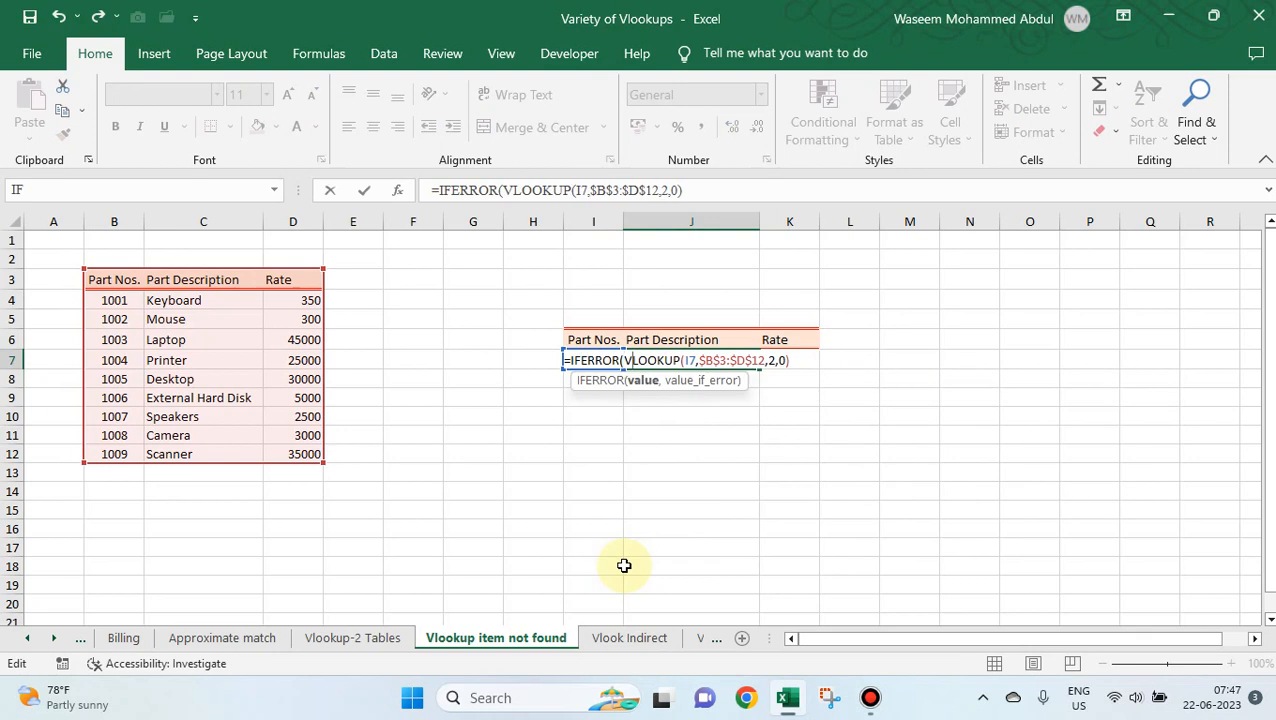
pyautogui.press('Right')
pyautogui.press('Right')
pyautogui.press('Right')
pyautogui.press('Right')
pyautogui.press('Right')
pyautogui.press('Right')
pyautogui.press('Right')
pyautogui.press('Right')
pyautogui.press('Right')
pyautogui.press('Right')
pyautogui.press('Right')
pyautogui.press('Right')
pyautogui.press('Right')
pyautogui.press('Right')
pyautogui.press('Right')
pyautogui.press('Right')
pyautogui.press('Right')
pyautogui.press('Right')
pyautogui.press('Right')
pyautogui.press('Right')
pyautogui.write(',"")')
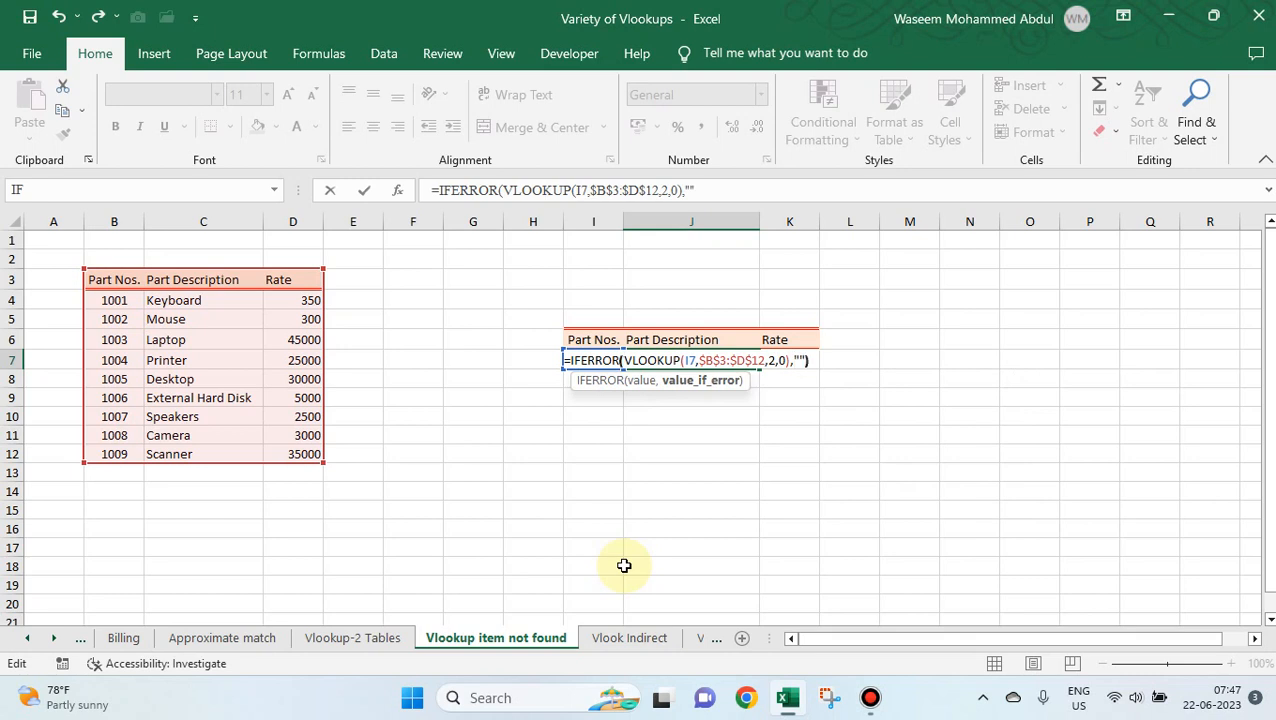
pyautogui.hotkey('shift', 'Tab')
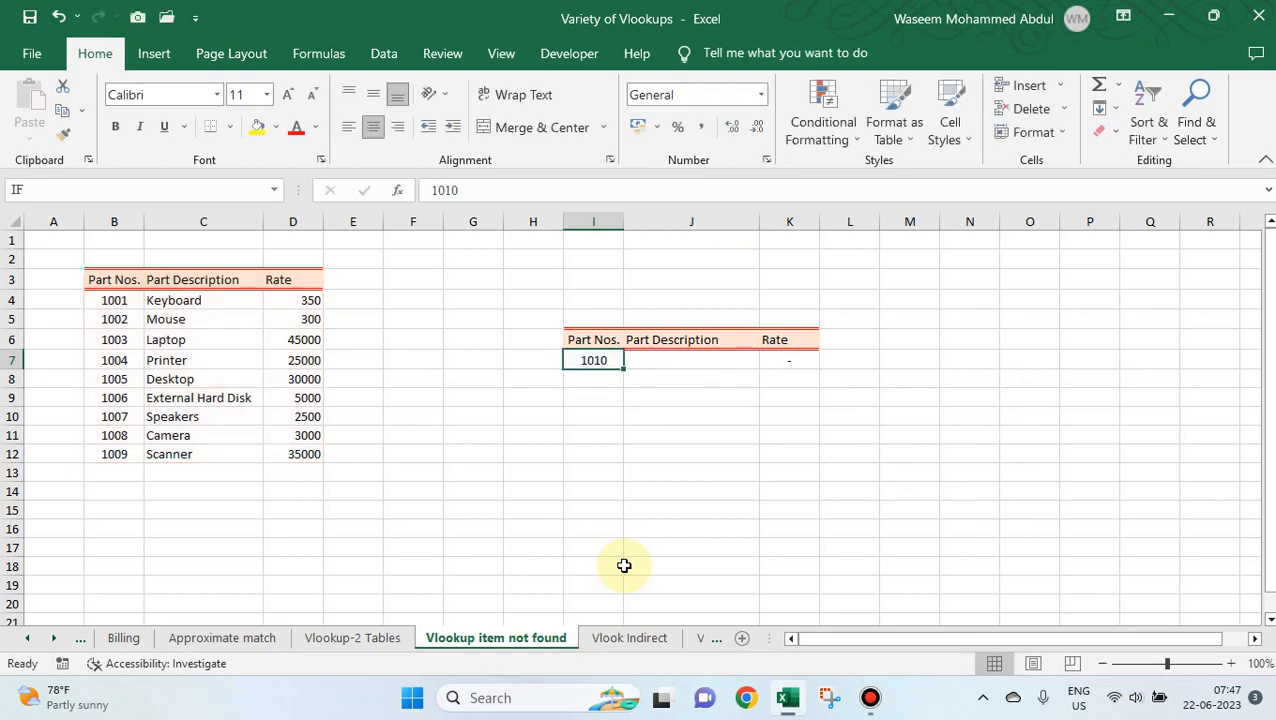
pyautogui.hotkey('shift', 'Right')
pyautogui.hotkey('shift', 'Right')
pyautogui.hotkey('shift', 'Left')
pyautogui.hotkey('shift', 'Left')
pyautogui.hotkey('shift', 'Left')
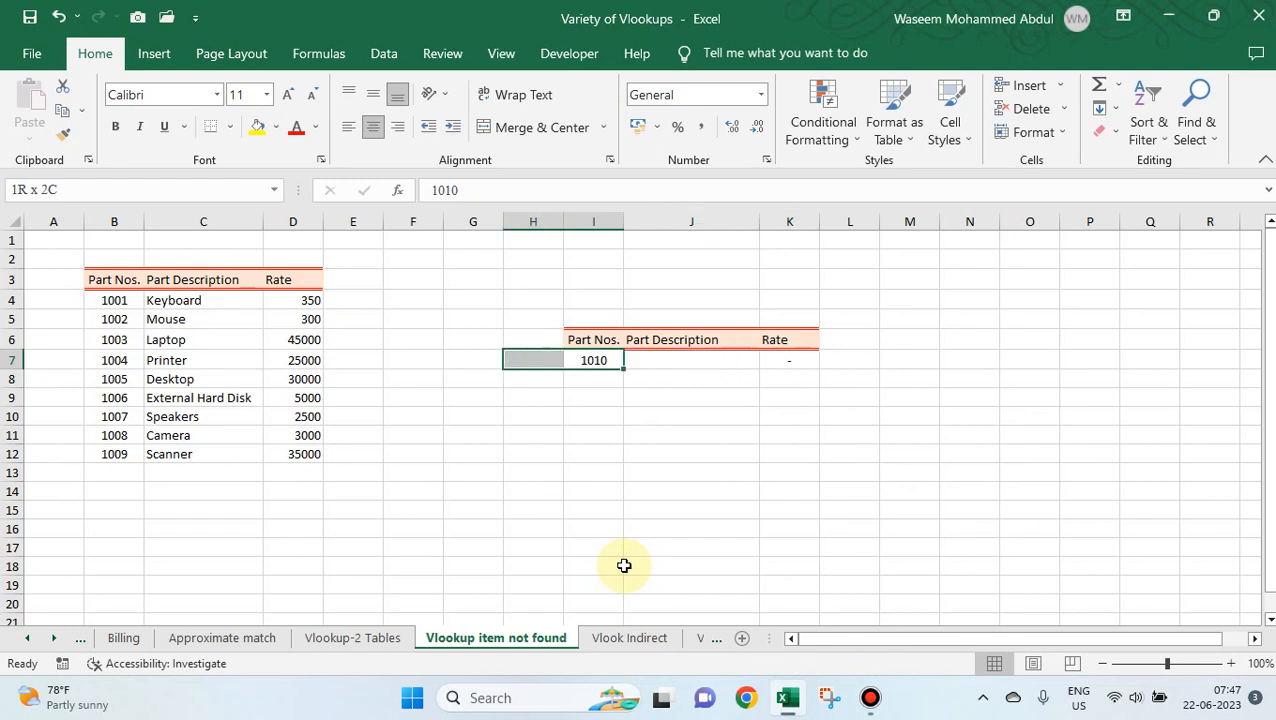
pyautogui.press('Right')
# Set J7's IFERROR message to 'Item Not Found'
pyautogui.press('F2')
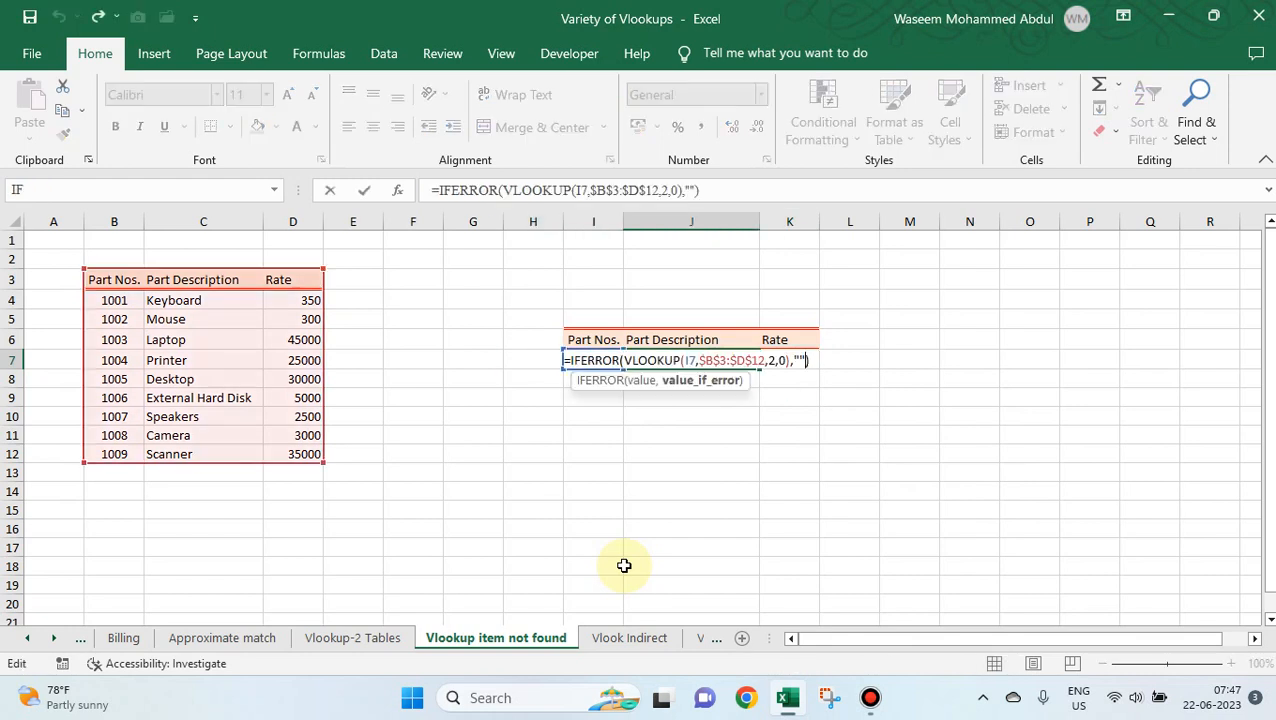
pyautogui.press('Left')
pyautogui.press('Left')
pyautogui.write('iTE')
pyautogui.press('BackSpace')
pyautogui.press('BackSpace')
pyautogui.press('BackSpace')
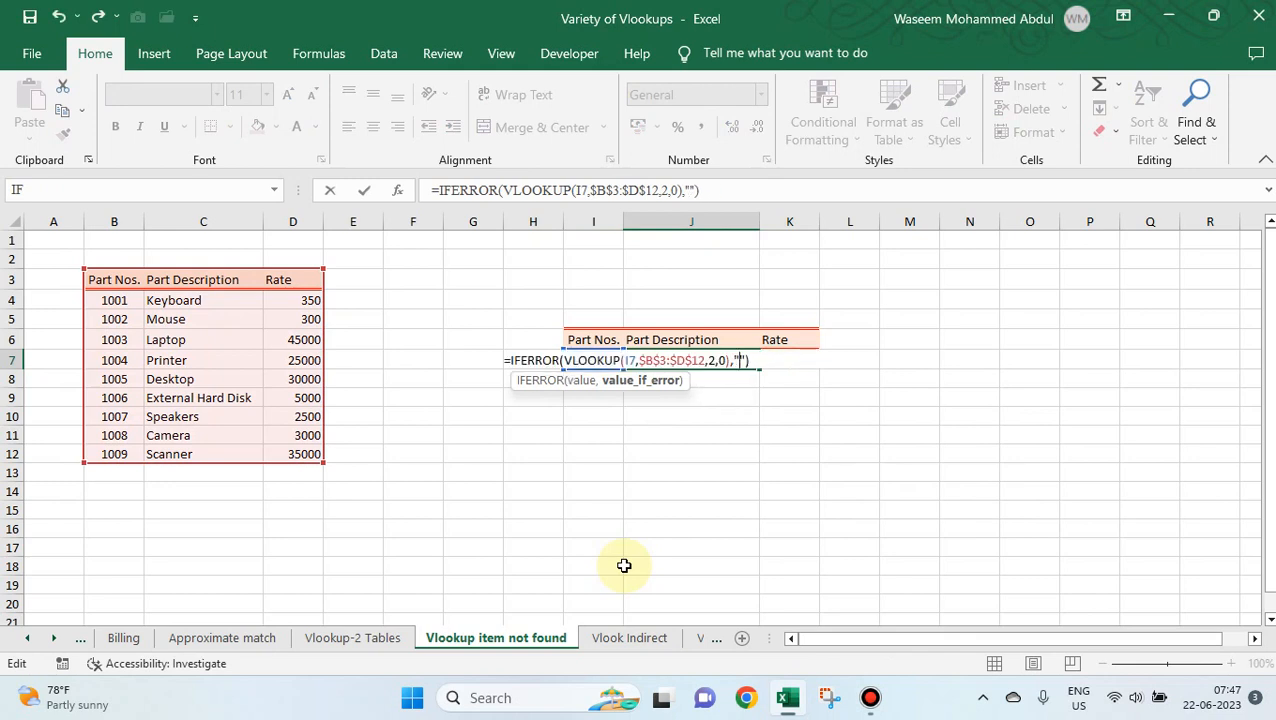
pyautogui.write('ITEM')
pyautogui.press('BackSpace')
pyautogui.press('BackSpace')
pyautogui.press('BackSpace')
pyautogui.press('BackSpace')
pyautogui.write('tem Not ')
pyautogui.write('Found')
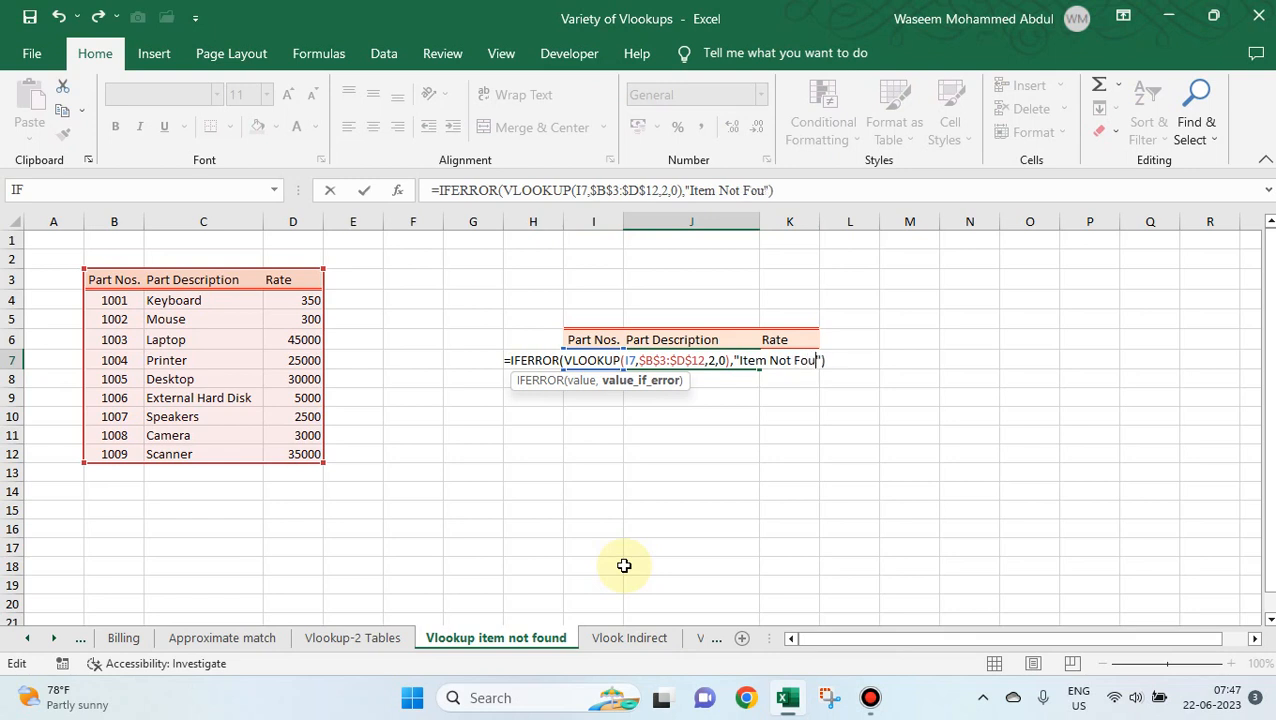
pyautogui.press('Tab')
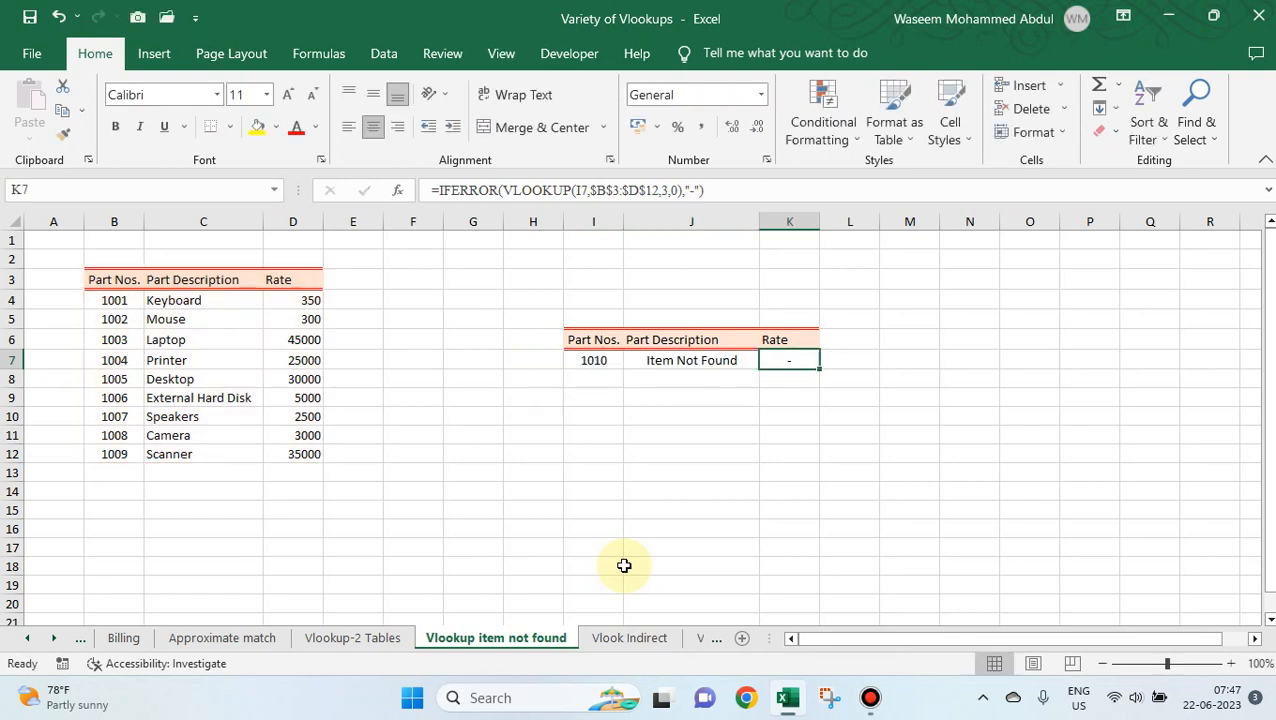
pyautogui.press('Left')
pyautogui.press('Left')
# Test part number 1009, which returns Scanner at a rate of 35000
pyautogui.write('1')
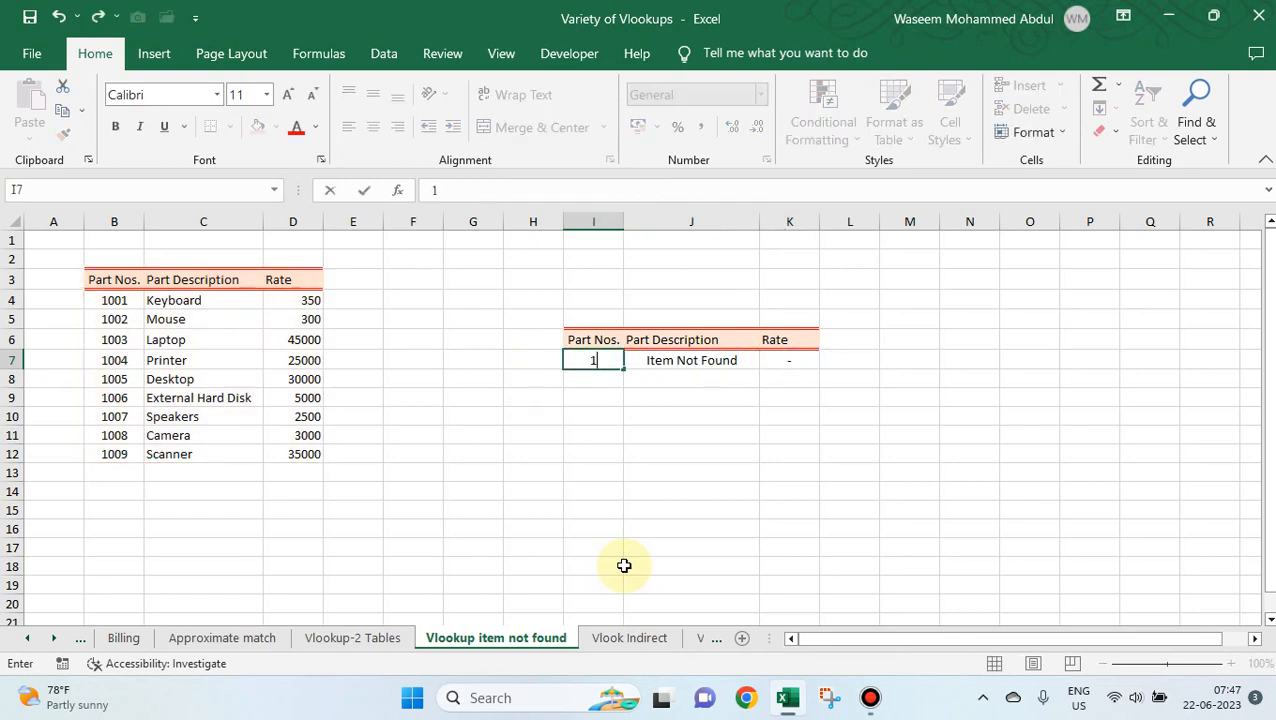
pyautogui.write('009')
pyautogui.press('Tab')
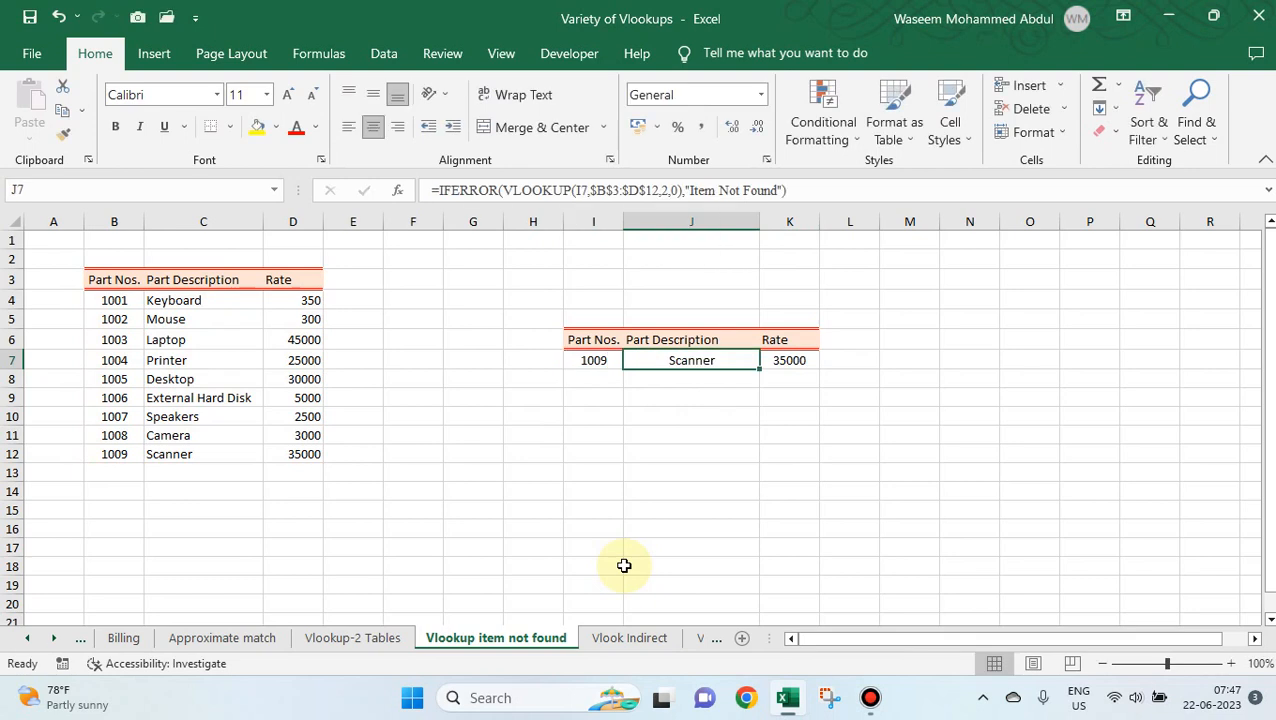
pyautogui.press('Right')
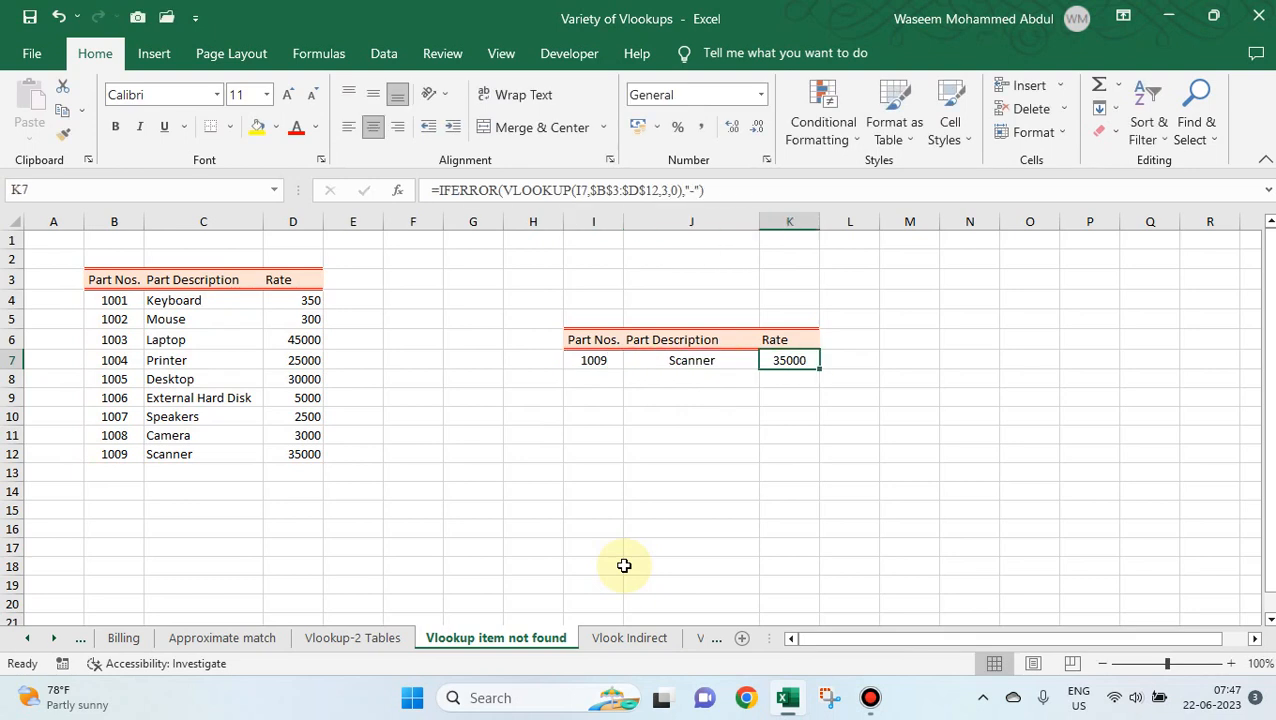
pyautogui.press('Left')
pyautogui.press('Left')
# Re-enter 1010, review J7's IFERROR formula unchanged, and move to the Vlook Indirect sheet
pyautogui.write('101')
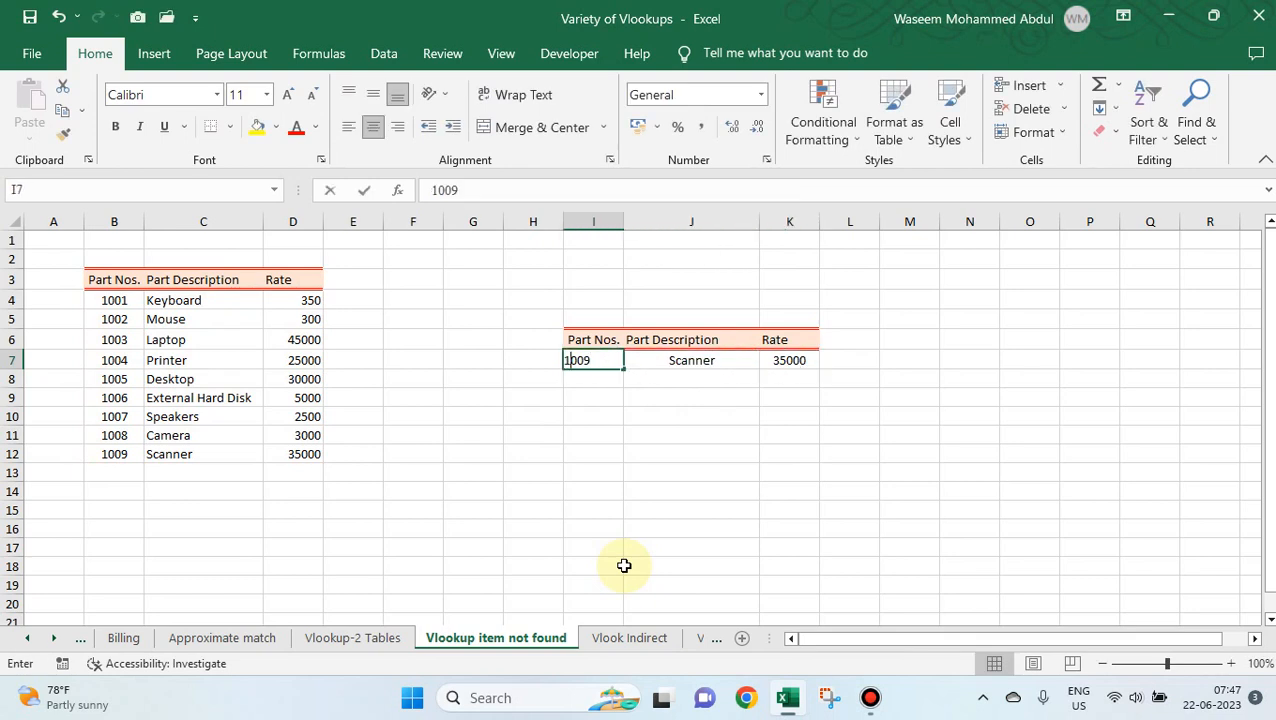
pyautogui.write('0')
pyautogui.press('Right')
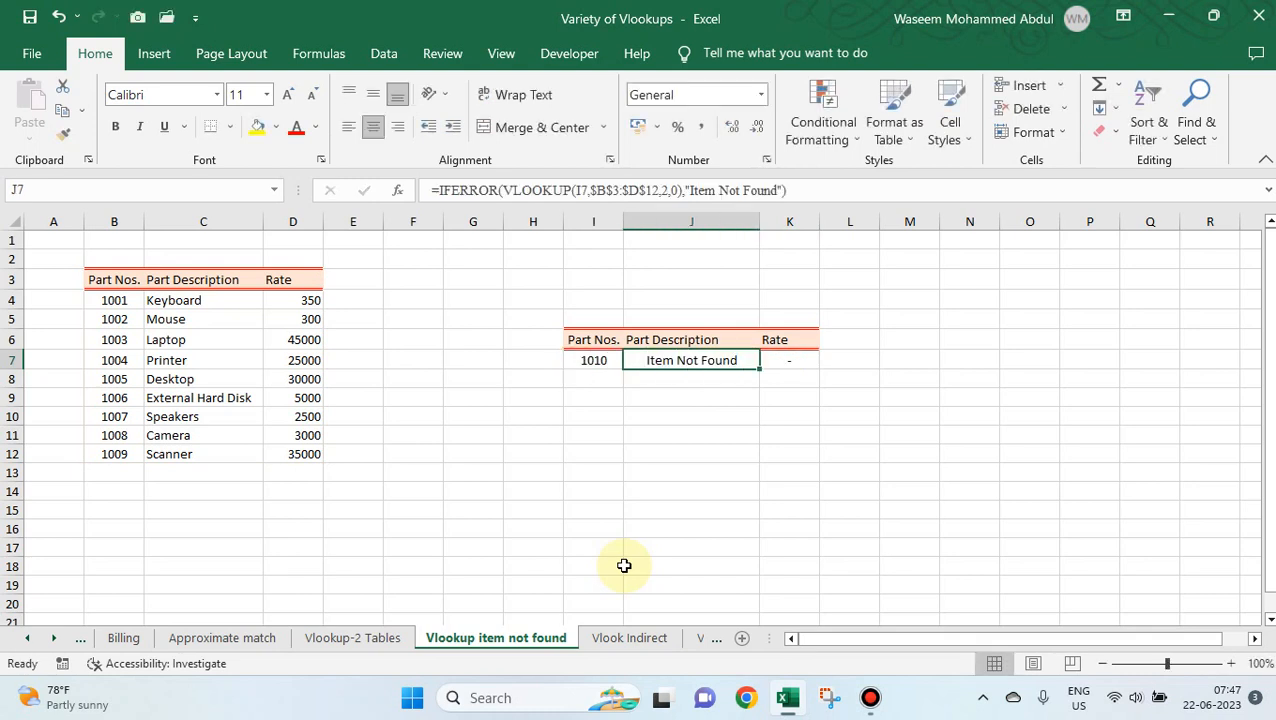
pyautogui.press('Down')
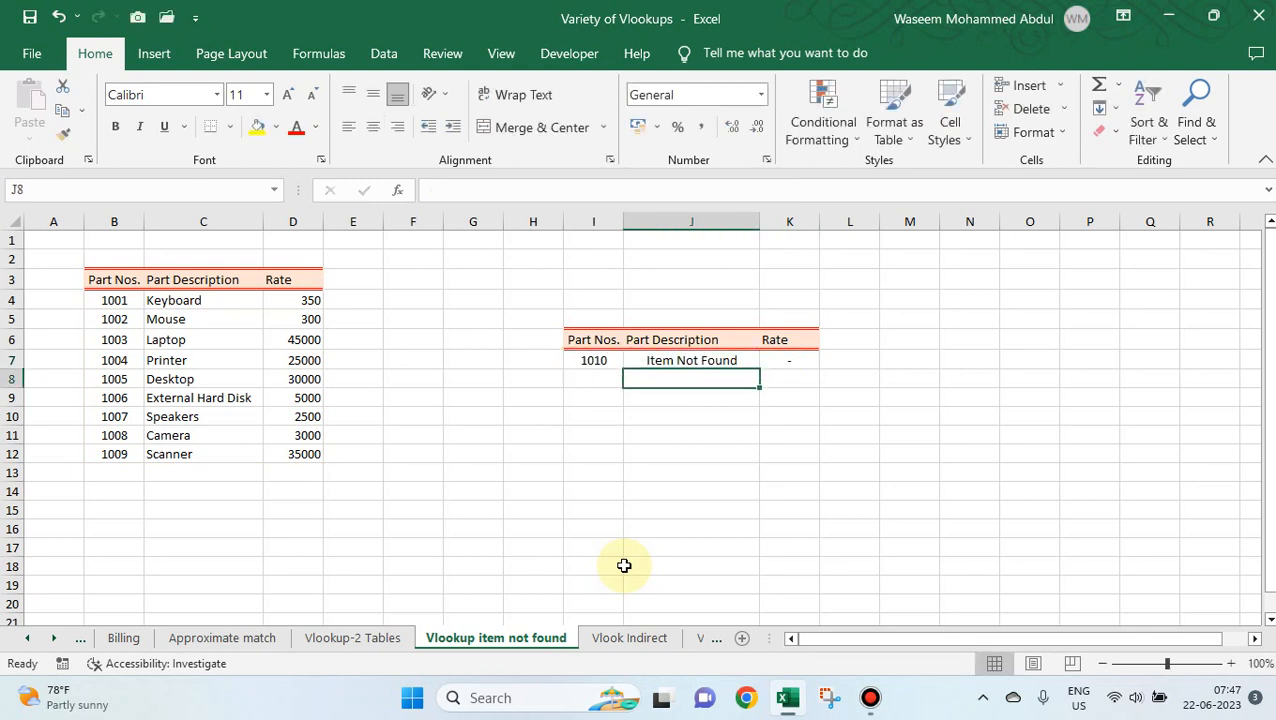
pyautogui.press('Up')
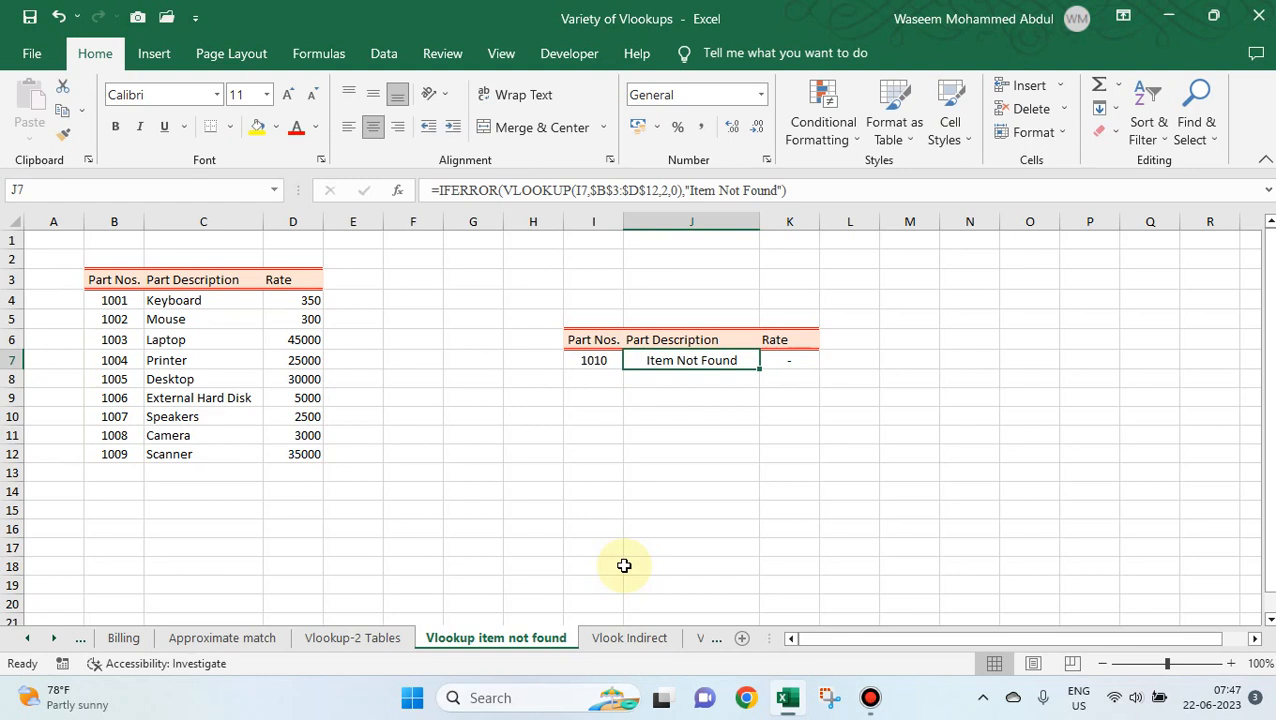
pyautogui.press('F2')
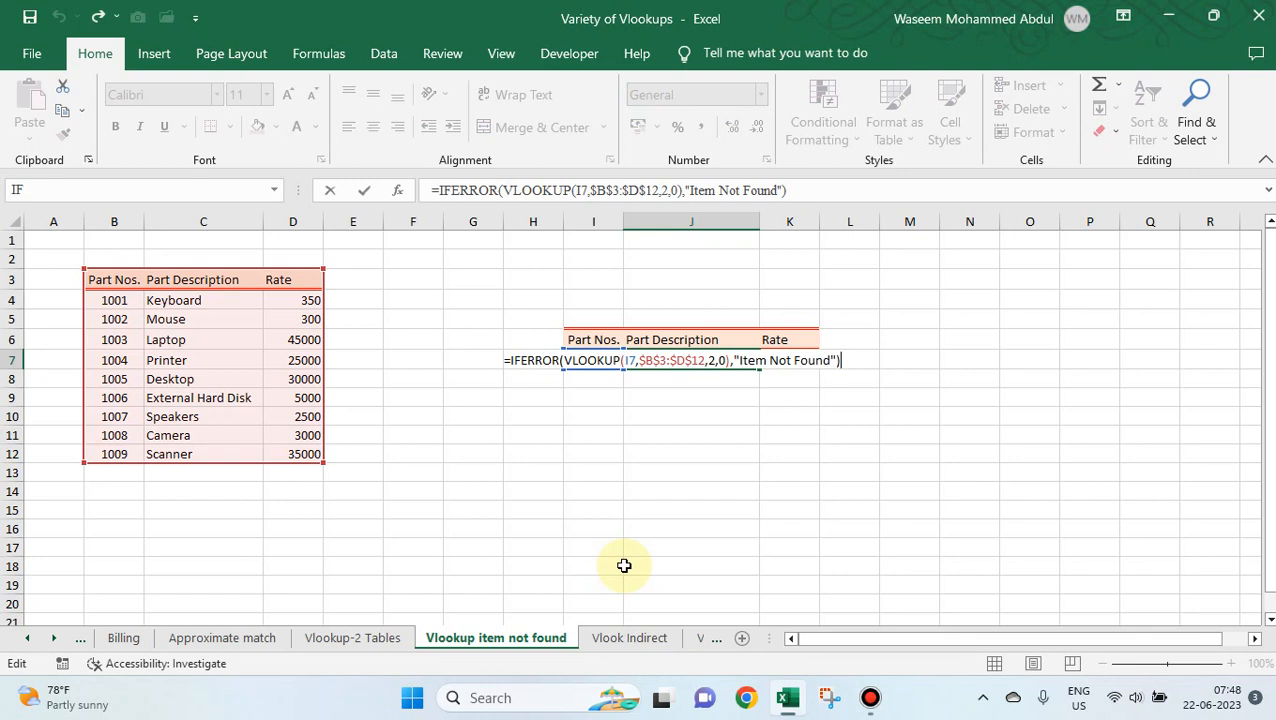
pyautogui.hotkey('ctrl', 'Return')
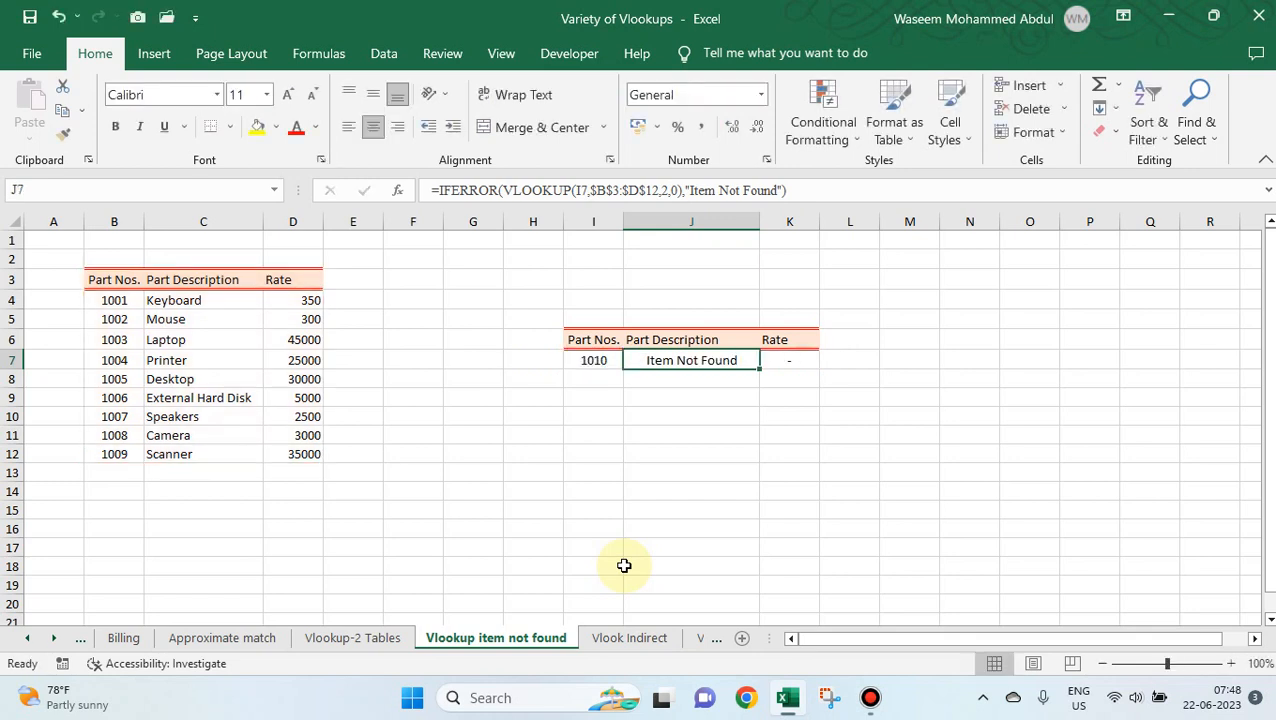
pyautogui.hotkey('ctrl', 'pagedown')
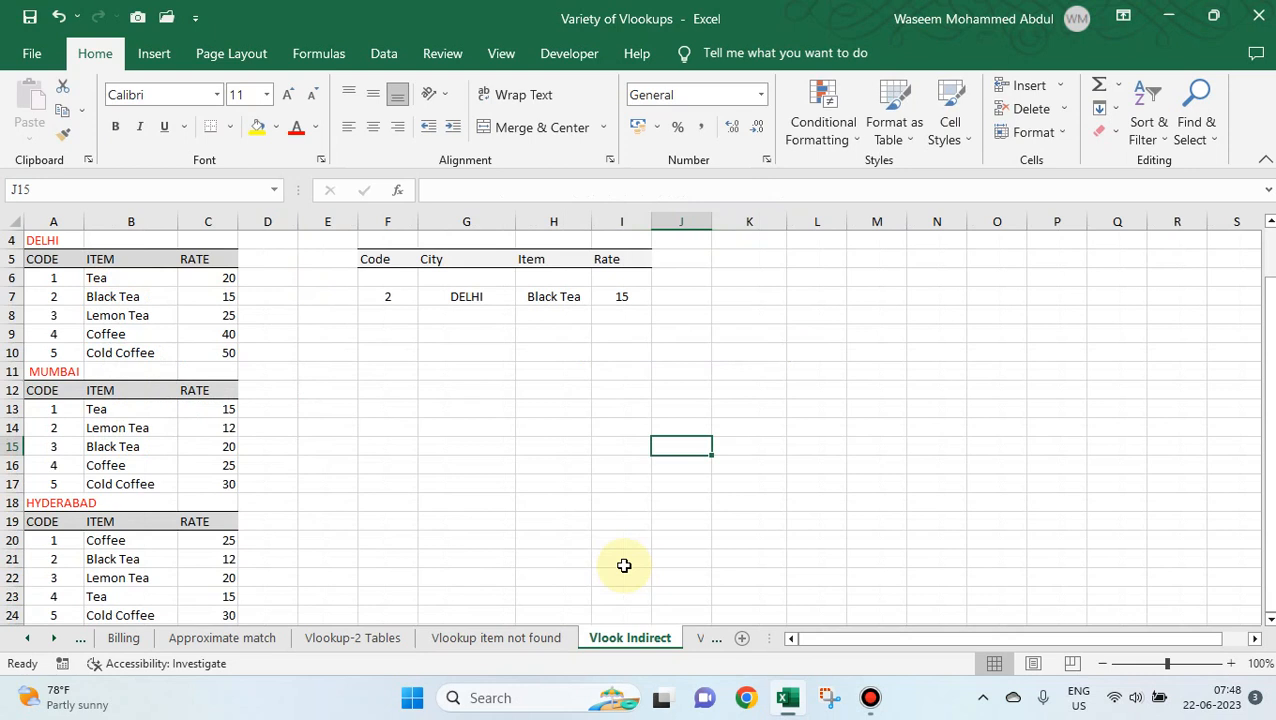
# Format the VLOOKUP WITH INDIRECT title in B2 as bold red text
pyautogui.press('Left')
pyautogui.press('Left')
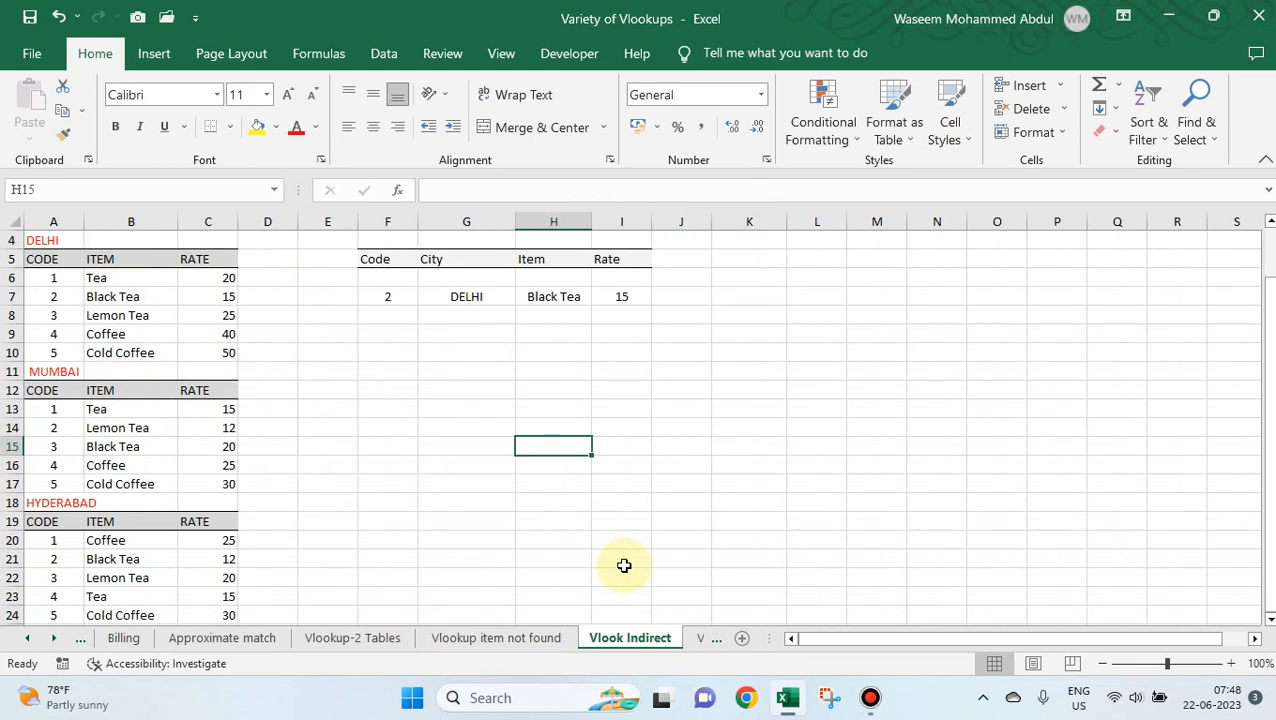
pyautogui.press('Left')
pyautogui.press('Left')
pyautogui.press('Left')
pyautogui.press('Left')
pyautogui.press('Left')
pyautogui.press('Left')
pyautogui.press('Left')
pyautogui.press('Up')
pyautogui.press('Up')
pyautogui.press('Up')
pyautogui.press('Up')
pyautogui.press('Up')
pyautogui.press('Up')
pyautogui.press('Up')
pyautogui.press('Up')
pyautogui.press('Up')
pyautogui.press('Up')
pyautogui.press('Down')
pyautogui.press('Down')
pyautogui.press('Down')
pyautogui.press('Down')
pyautogui.press('Down')
pyautogui.press('Down')
pyautogui.press('Down')
pyautogui.press('Down')
pyautogui.press('Down')
pyautogui.press('Down')
pyautogui.press('Down')
pyautogui.press('Down')
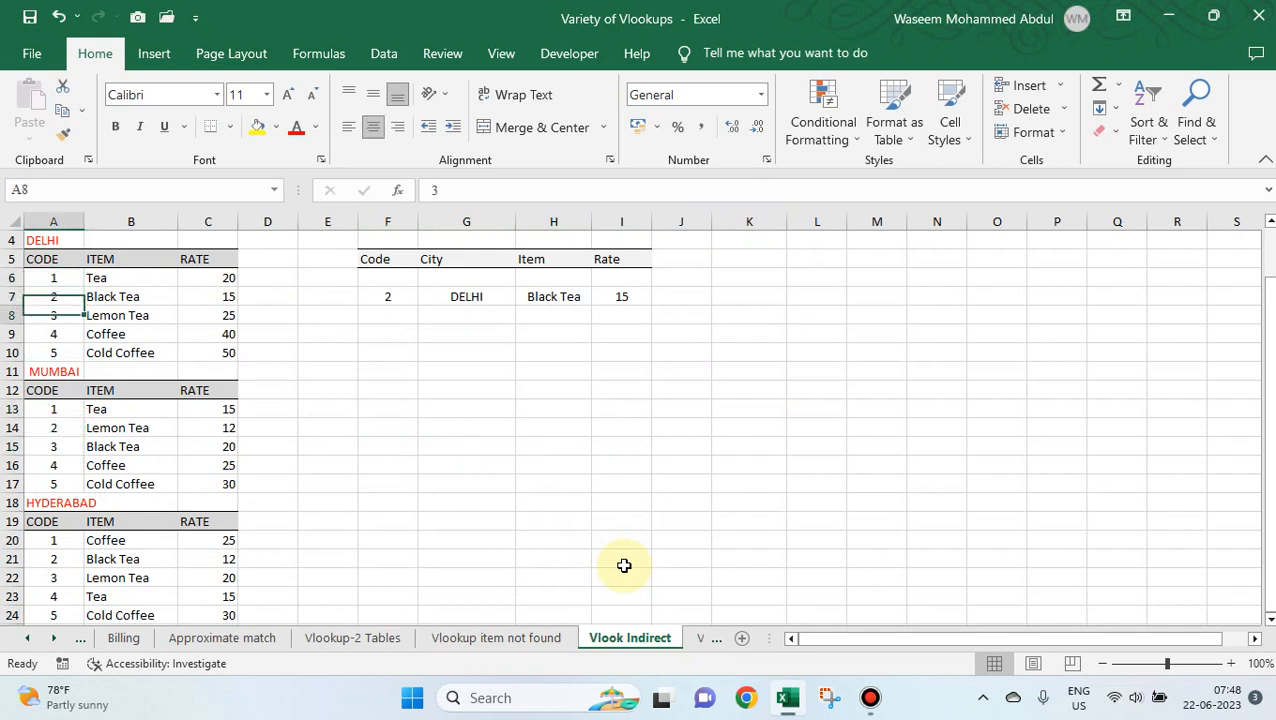
pyautogui.press('Down')
pyautogui.press('Down')
pyautogui.press('Down')
pyautogui.press('Down')
pyautogui.press('Down')
pyautogui.press('Down')
pyautogui.press('Down')
pyautogui.press('Down')
pyautogui.press('Down')
pyautogui.press('Down')
pyautogui.press('Down')
pyautogui.press('Down')
pyautogui.press('Down')
pyautogui.press('Down')
pyautogui.press('Down')
pyautogui.press('Up')
pyautogui.press('Up')
pyautogui.press('Up')
pyautogui.press('Up')
pyautogui.press('Up')
pyautogui.press('Up')
pyautogui.press('Up')
pyautogui.press('Up')
pyautogui.press('Up')
pyautogui.press('Up')
pyautogui.press('Up')
pyautogui.press('Up')
pyautogui.press('Up')
pyautogui.press('Up')
pyautogui.press('Up')
pyautogui.press('Up')
pyautogui.press('Up')
pyautogui.press('Up')
pyautogui.press('Up')
pyautogui.press('Up')
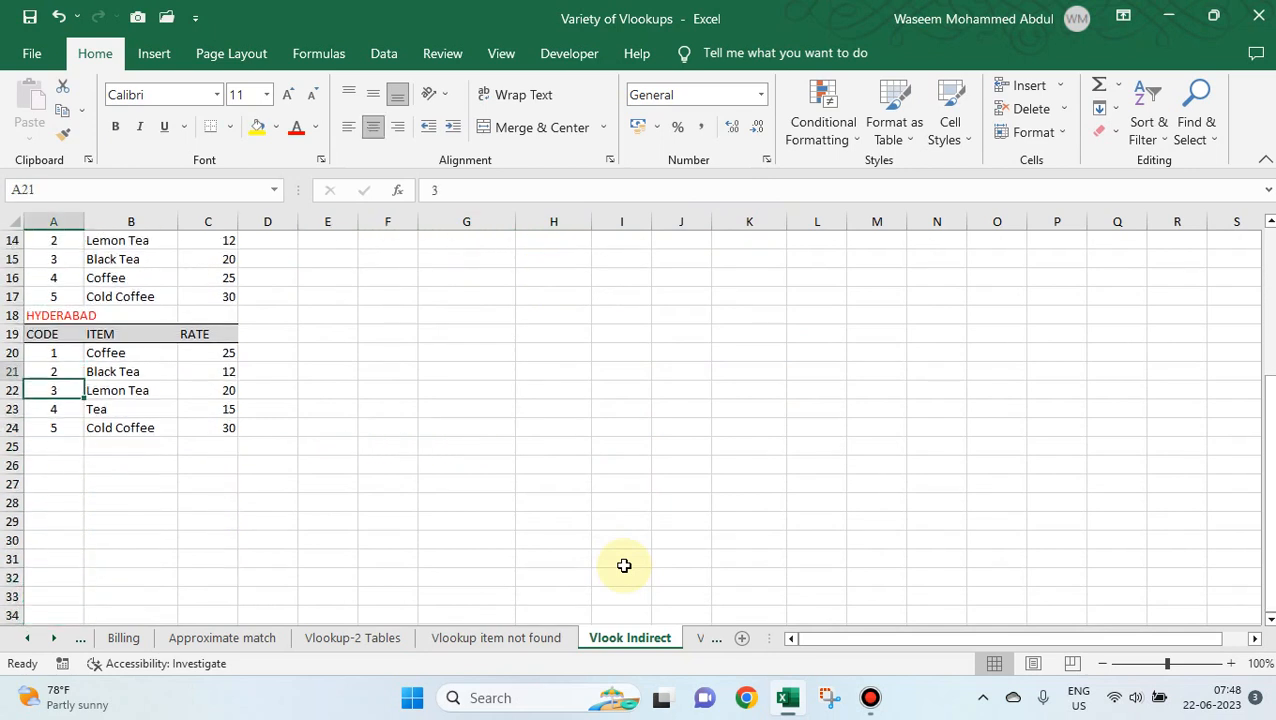
pyautogui.press('Up')
pyautogui.press('Up')
pyautogui.press('Up')
pyautogui.press('Up')
pyautogui.press('Up')
pyautogui.press('Up')
pyautogui.press('Down')
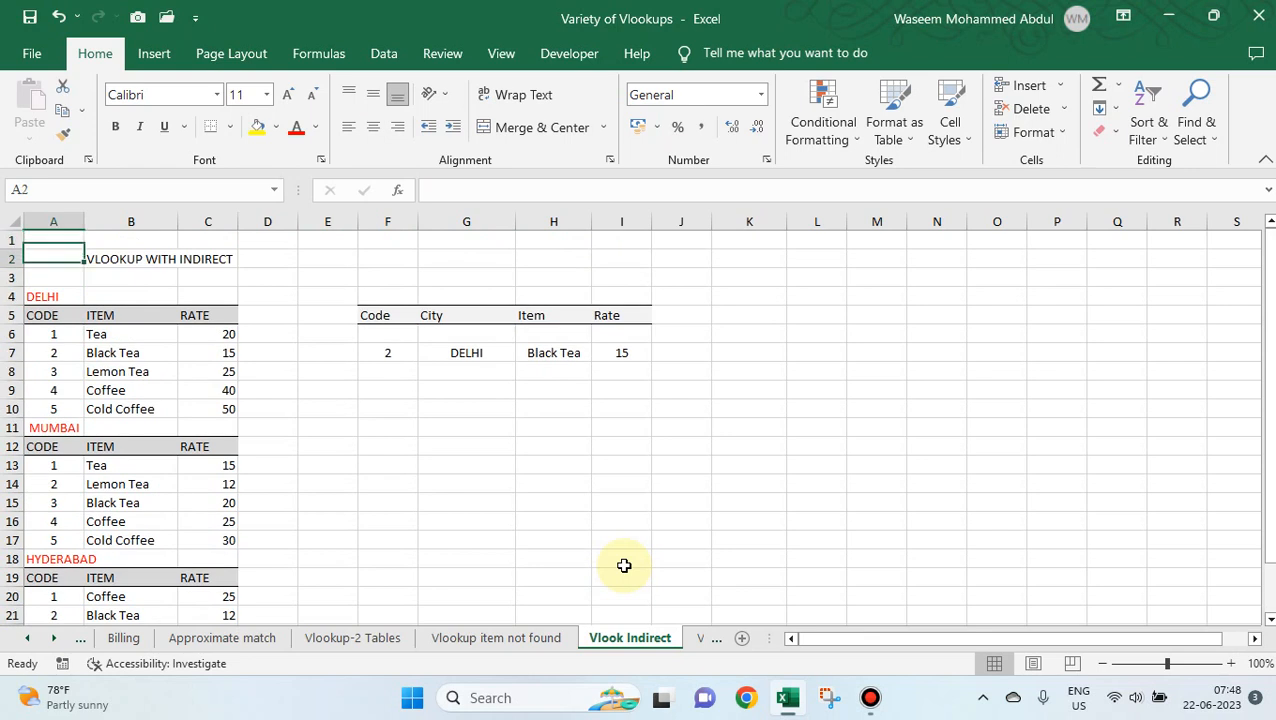
pyautogui.press('Right')
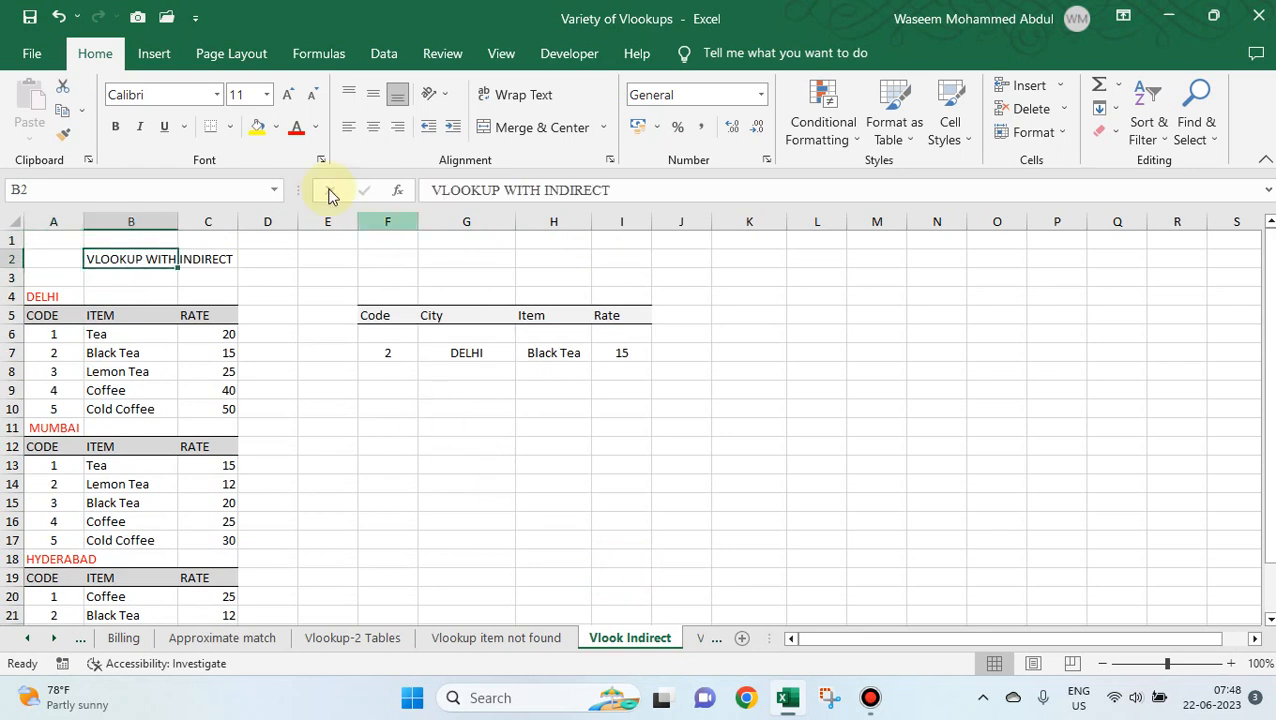
pyautogui.click(296, 127)
pyautogui.click(121, 126)
pyautogui.click(413, 495)
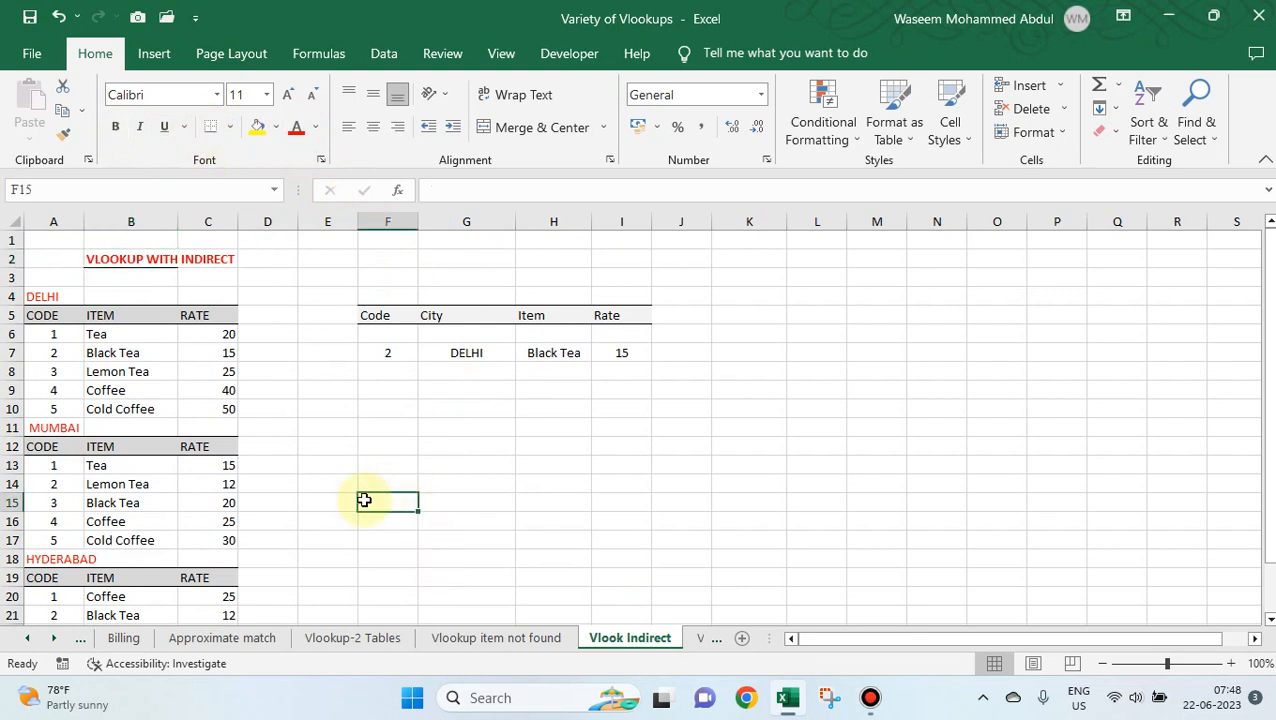
pyautogui.click(214, 260)
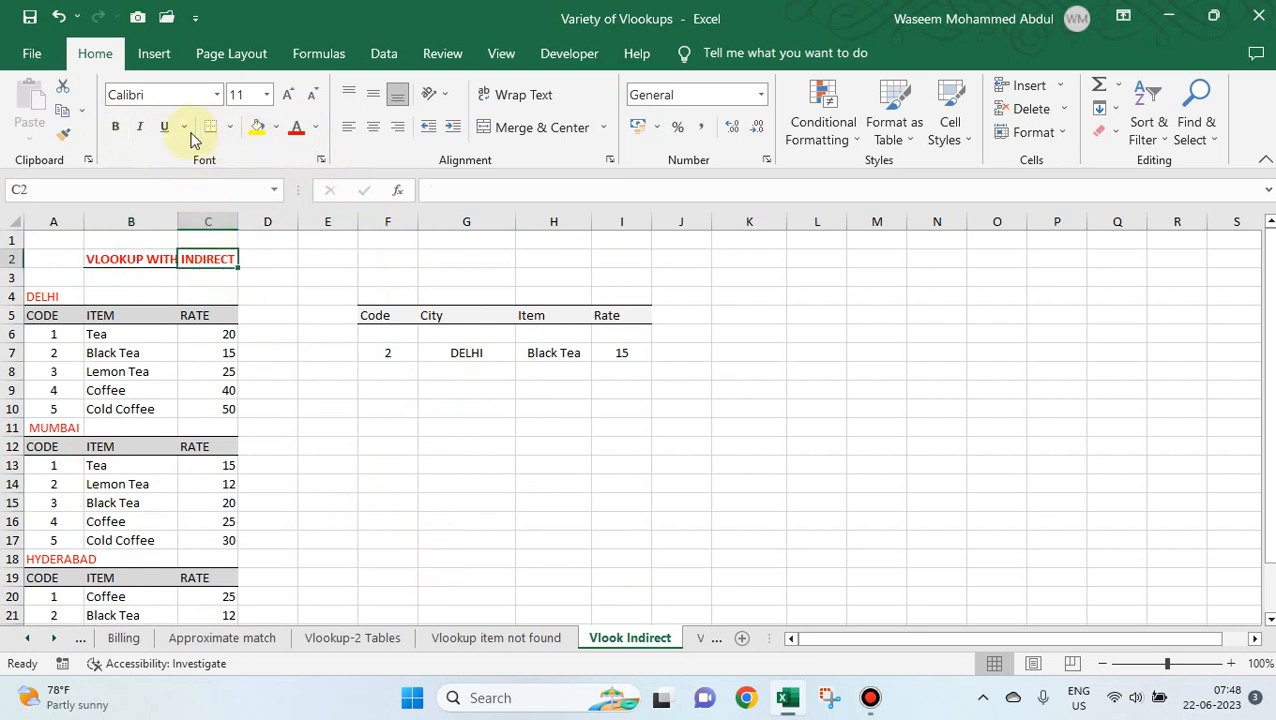
pyautogui.click(404, 462)
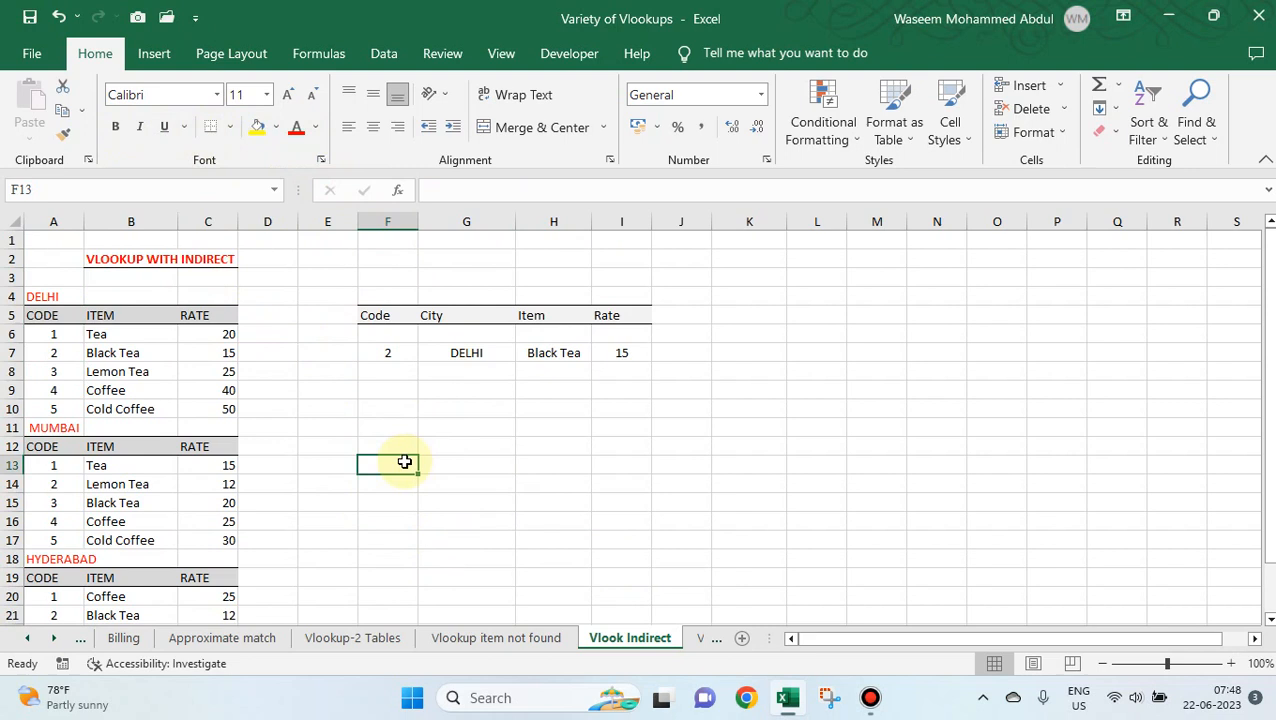
# Select the DELHI table to show its range name in the Name Box
pyautogui.press('Left')
pyautogui.press('Left')
pyautogui.press('Left')
pyautogui.press('Left')
pyautogui.press('Up')
pyautogui.press('Up')
pyautogui.press('Up')
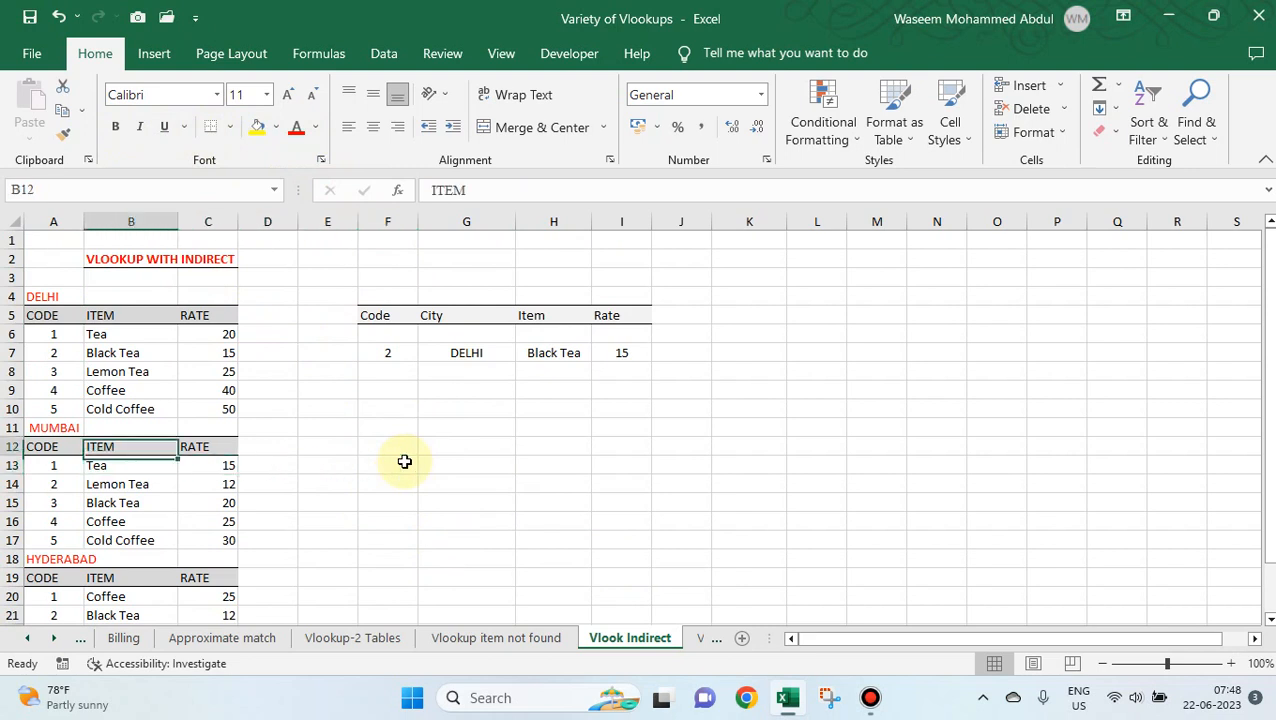
pyautogui.press('Up')
pyautogui.press('Up')
pyautogui.press('Up')
pyautogui.press('Up')
pyautogui.press('Up')
pyautogui.press('Left')
pyautogui.hotkey('shift', 'Right')
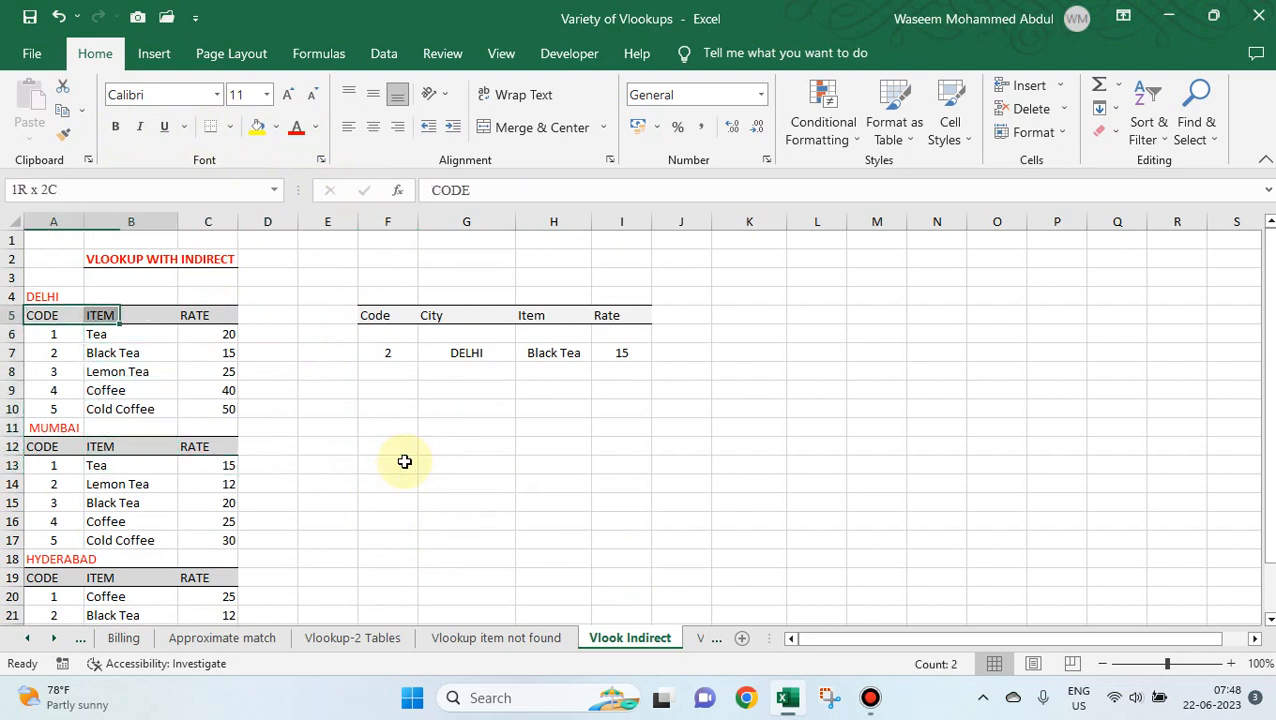
pyautogui.hotkey('shift', 'Right')
pyautogui.hotkey('shift', 'Down')
pyautogui.hotkey('shift', 'Down')
pyautogui.hotkey('shift', 'Down')
pyautogui.hotkey('shift', 'Down')
pyautogui.hotkey('shift', 'Down')
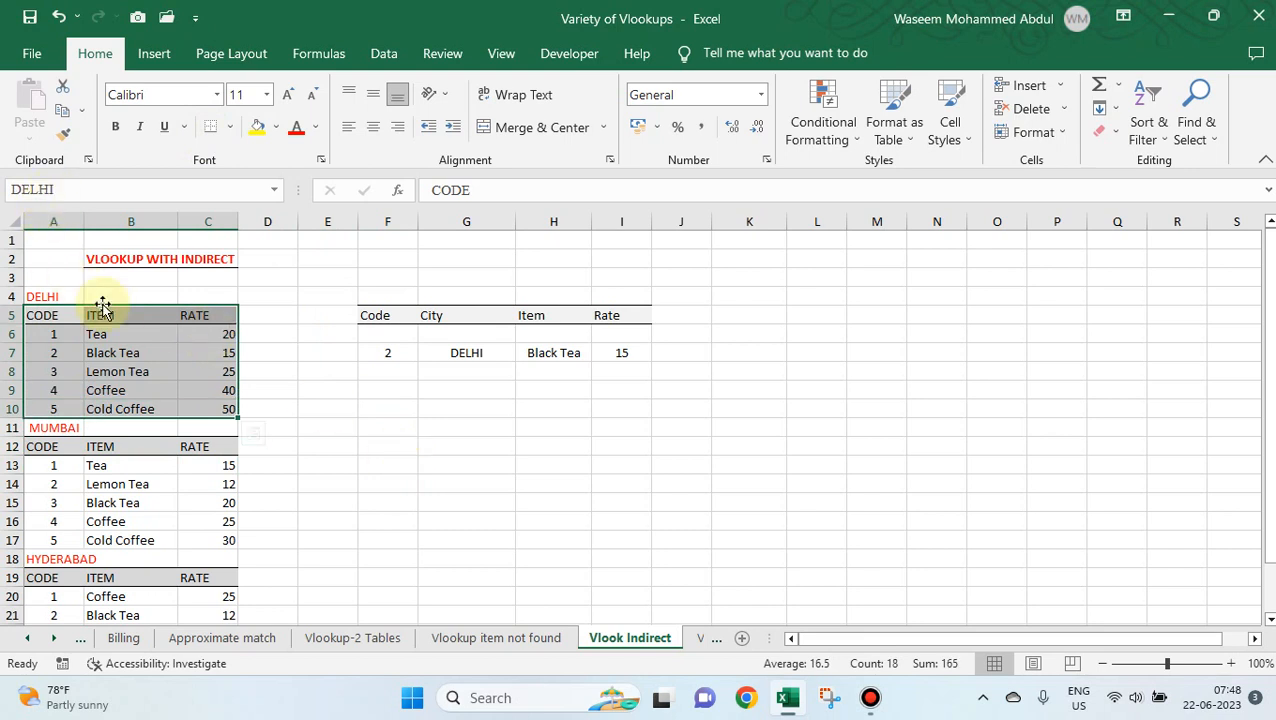
# Select the MUMBAI and HYDERABAD tables to confirm their range names
pyautogui.click(74, 447)
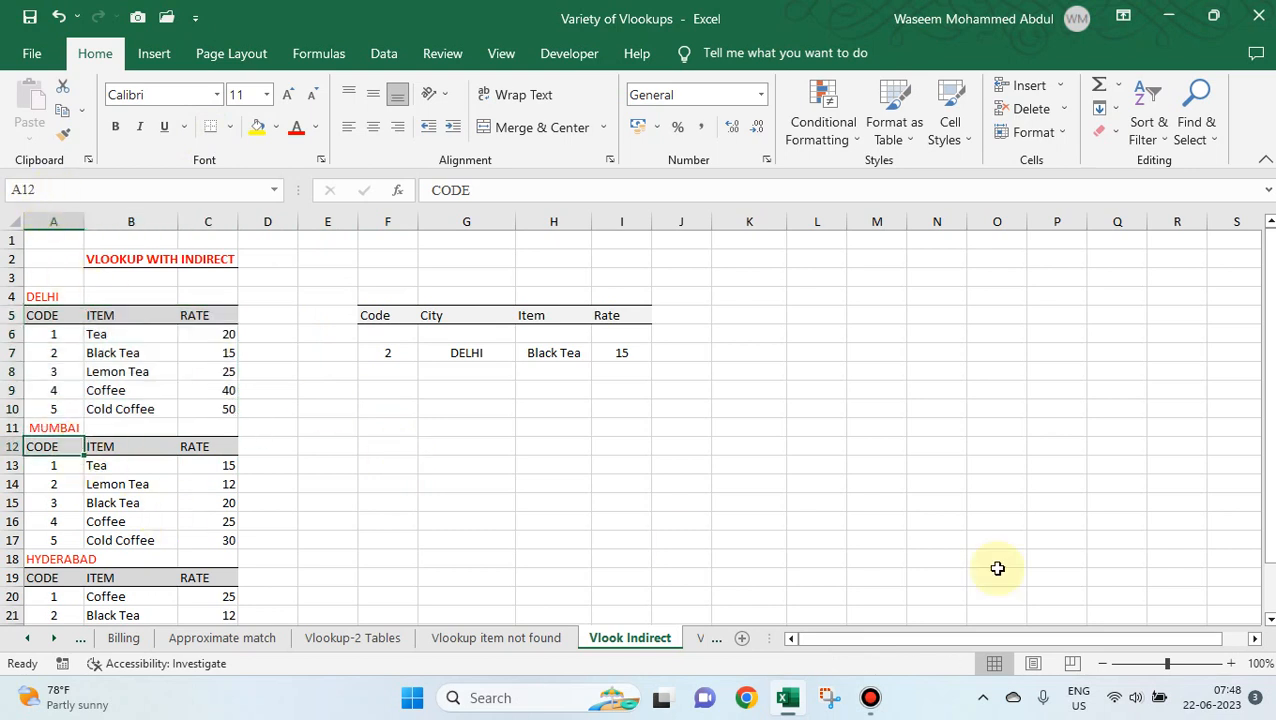
pyautogui.hotkey('shift', 'Right')
pyautogui.hotkey('shift', 'Right')
pyautogui.hotkey('shift', 'Down')
pyautogui.hotkey('shift', 'Down')
pyautogui.hotkey('shift', 'Down')
pyautogui.hotkey('shift', 'Down')
pyautogui.hotkey('shift', 'Down')
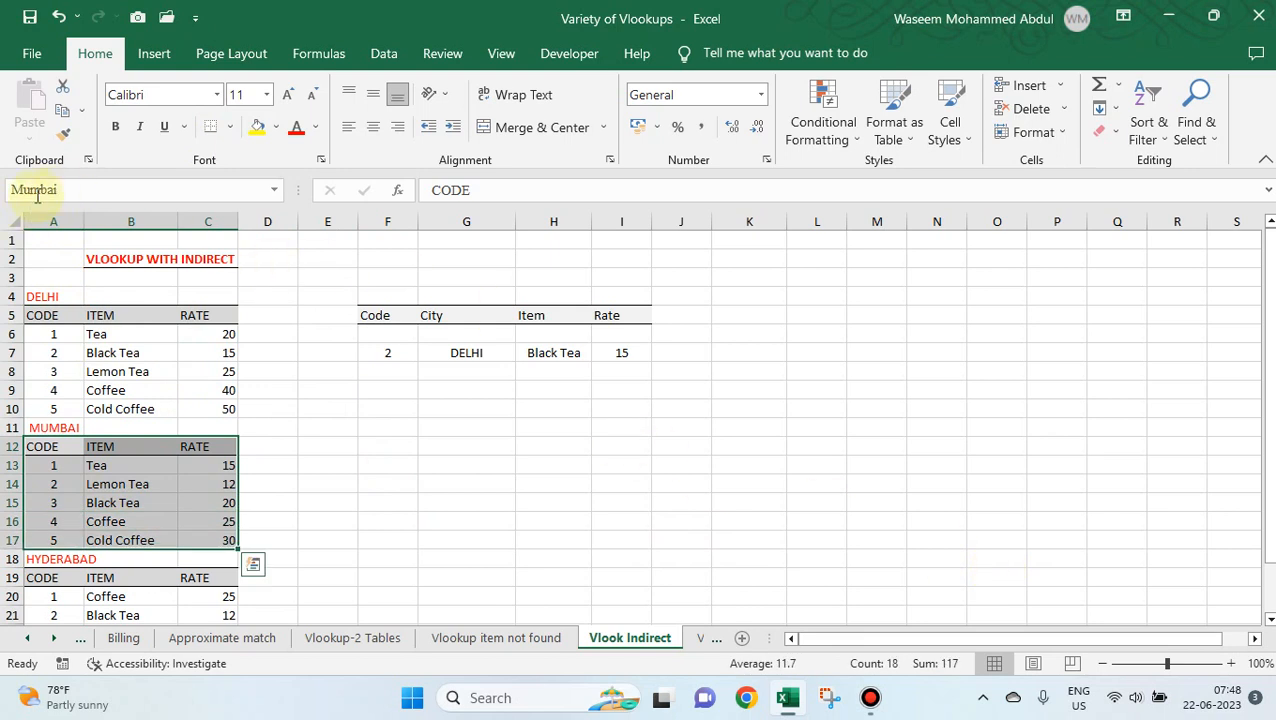
pyautogui.scroll(-4, 288, 433)
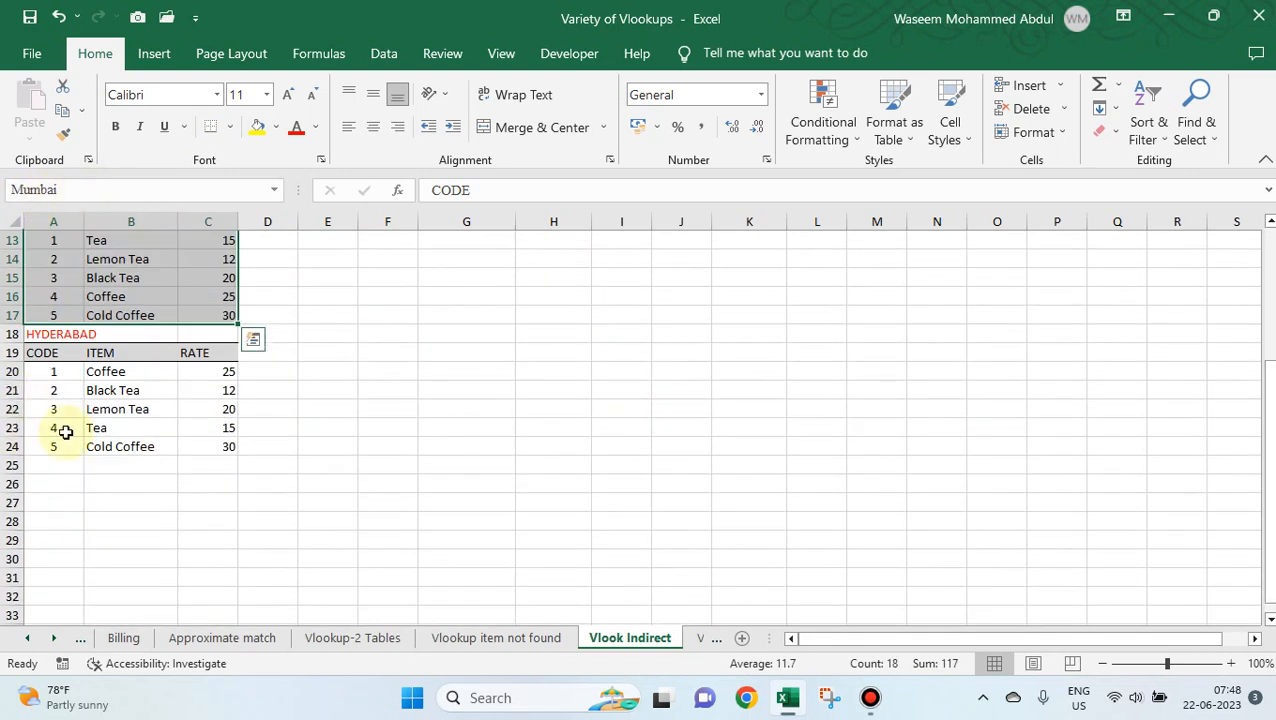
pyautogui.click(56, 358)
pyautogui.hotkey('shift', 'Right')
pyautogui.hotkey('shift', 'Right')
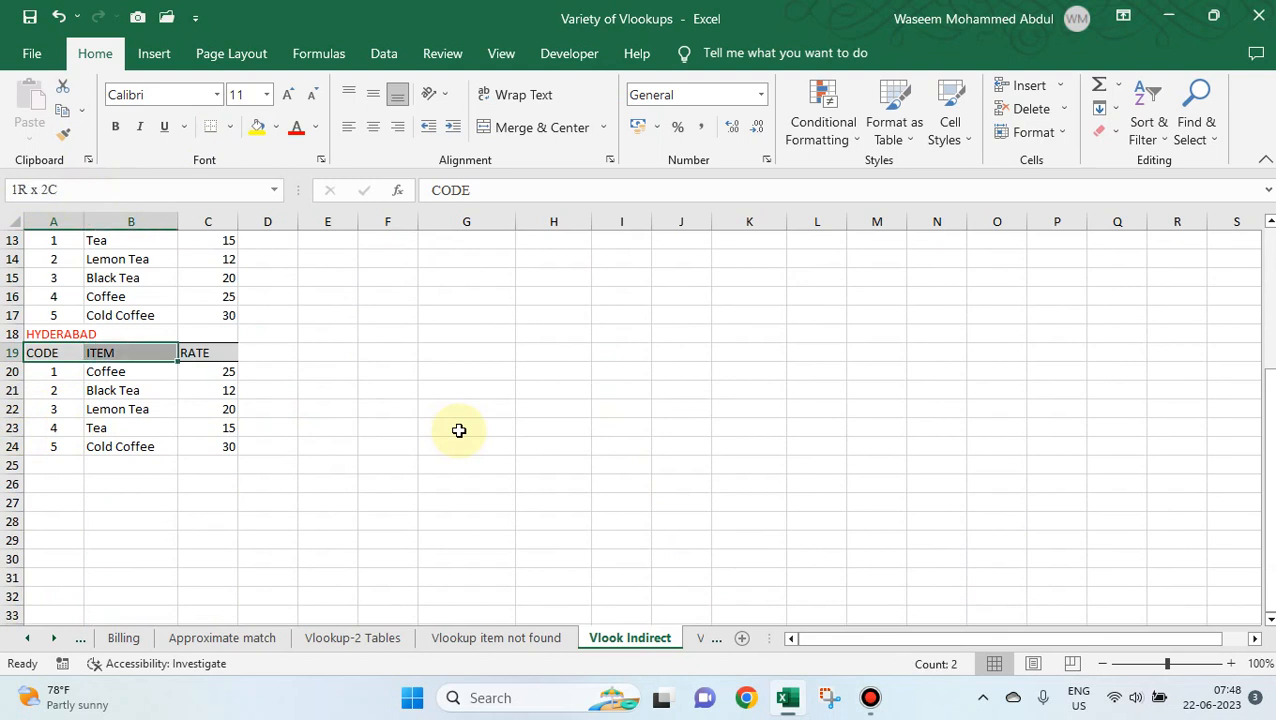
pyautogui.hotkey('shift', 'Down')
pyautogui.hotkey('shift', 'Down')
pyautogui.hotkey('shift', 'Down')
pyautogui.hotkey('shift', 'Down')
pyautogui.hotkey('shift', 'Down')
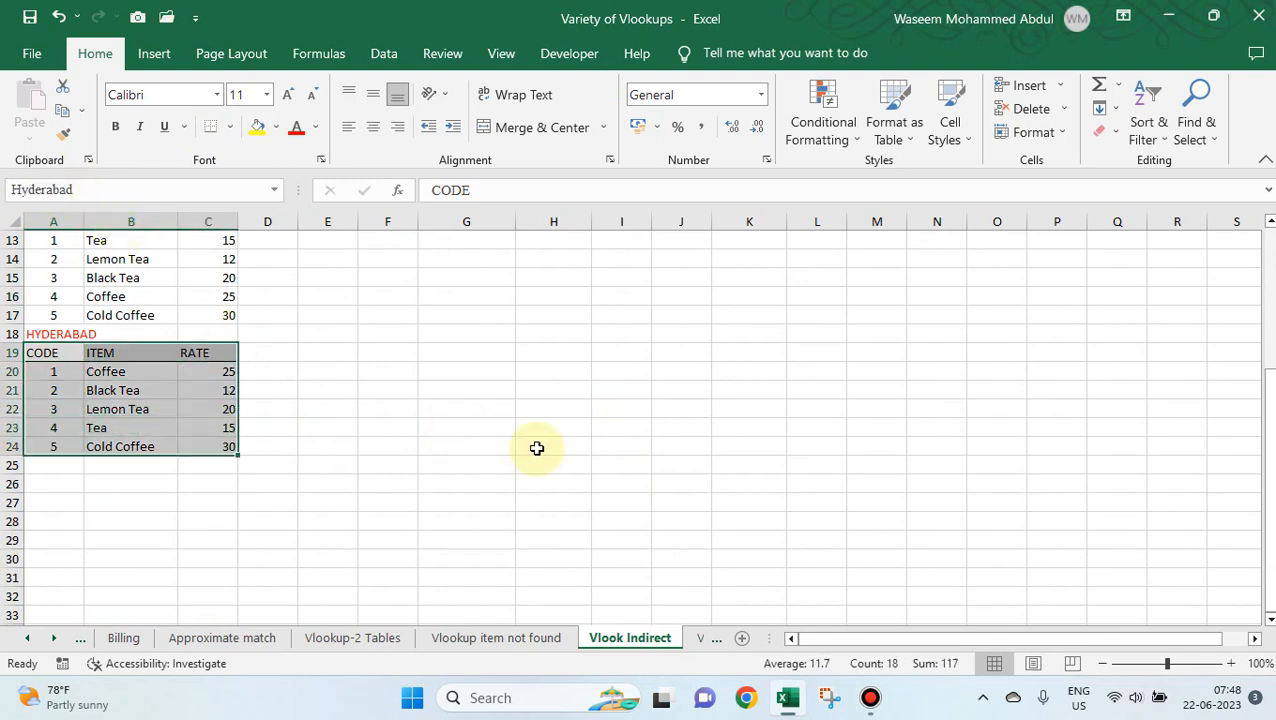
pyautogui.scroll(4, 535, 446)
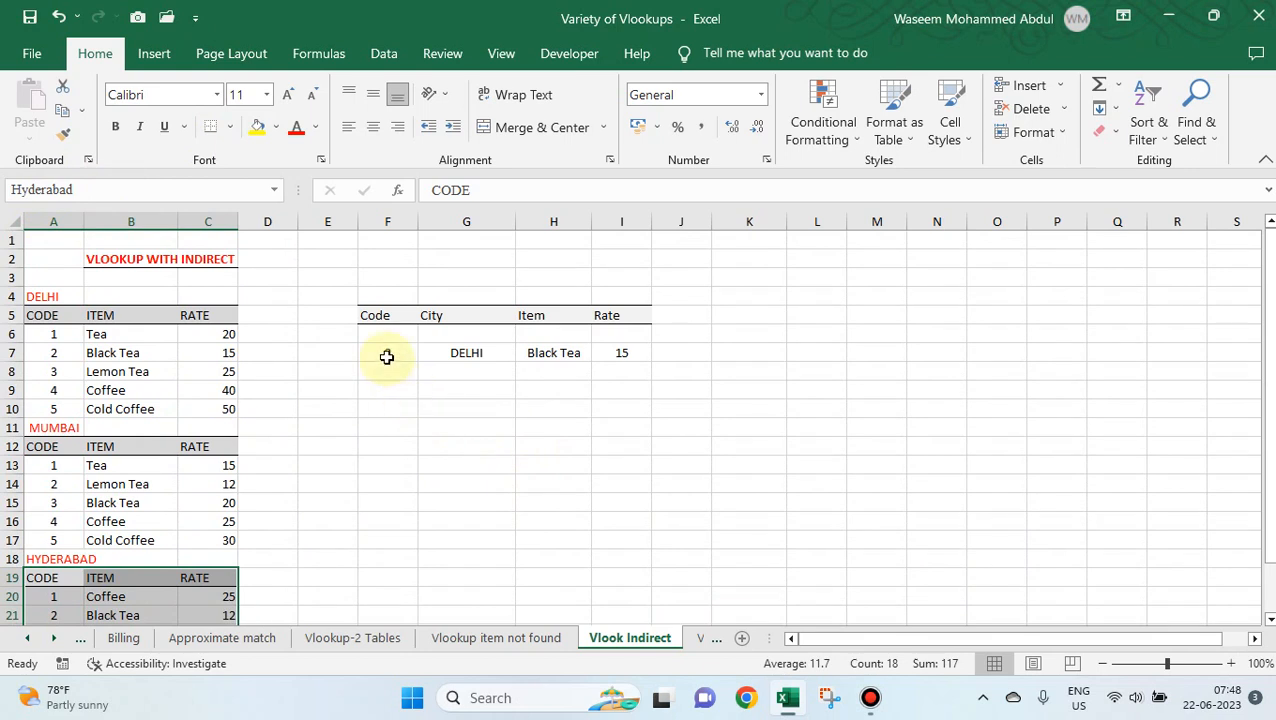
# Delete the City, Item and Rate entries in G7:I7 beside code 2
pyautogui.click(461, 357)
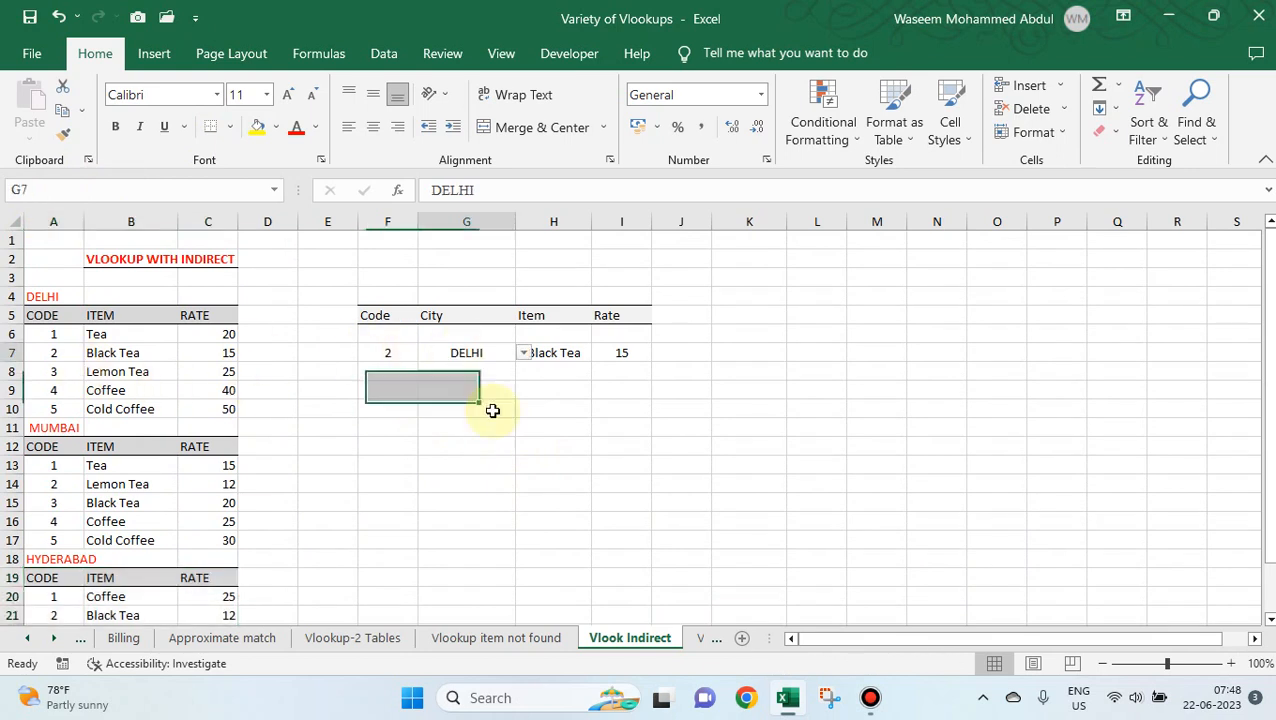
pyautogui.press('Delete')
pyautogui.press('Right')
pyautogui.press('Delete')
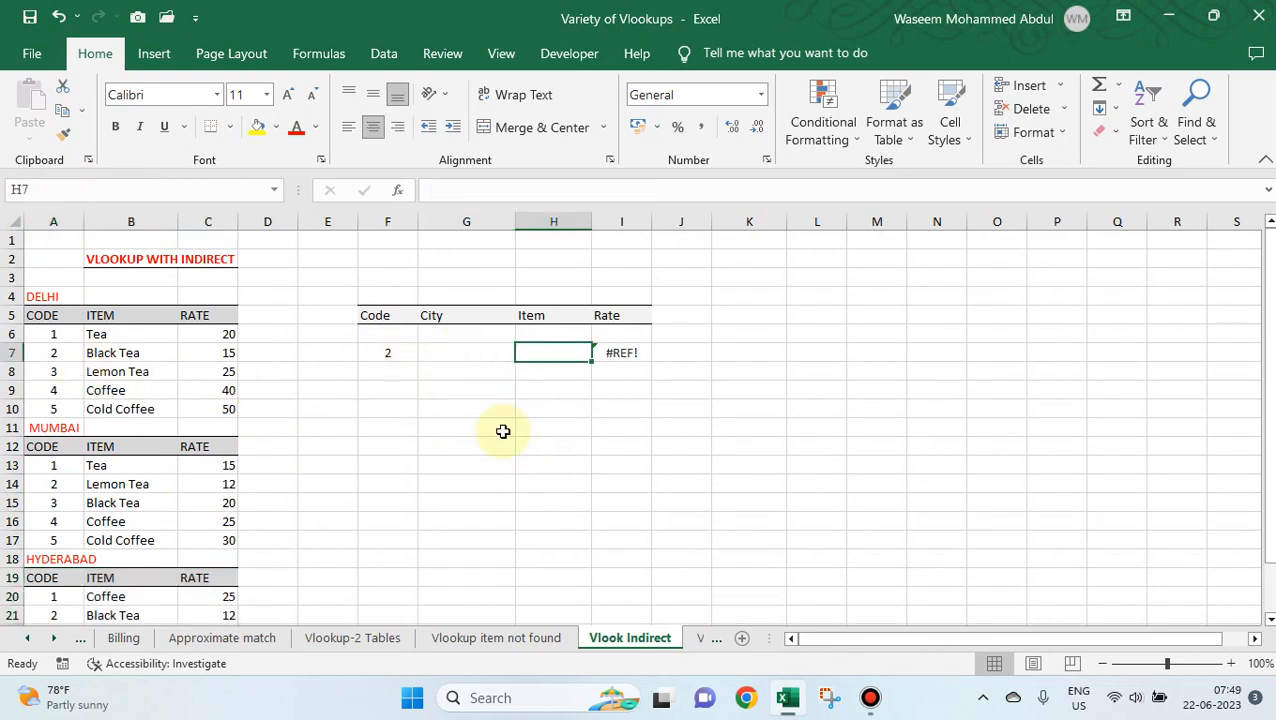
pyautogui.press('Right')
pyautogui.press('Delete')
pyautogui.press('Left')
pyautogui.press('Left')
pyautogui.press('Left')
pyautogui.press('Right')
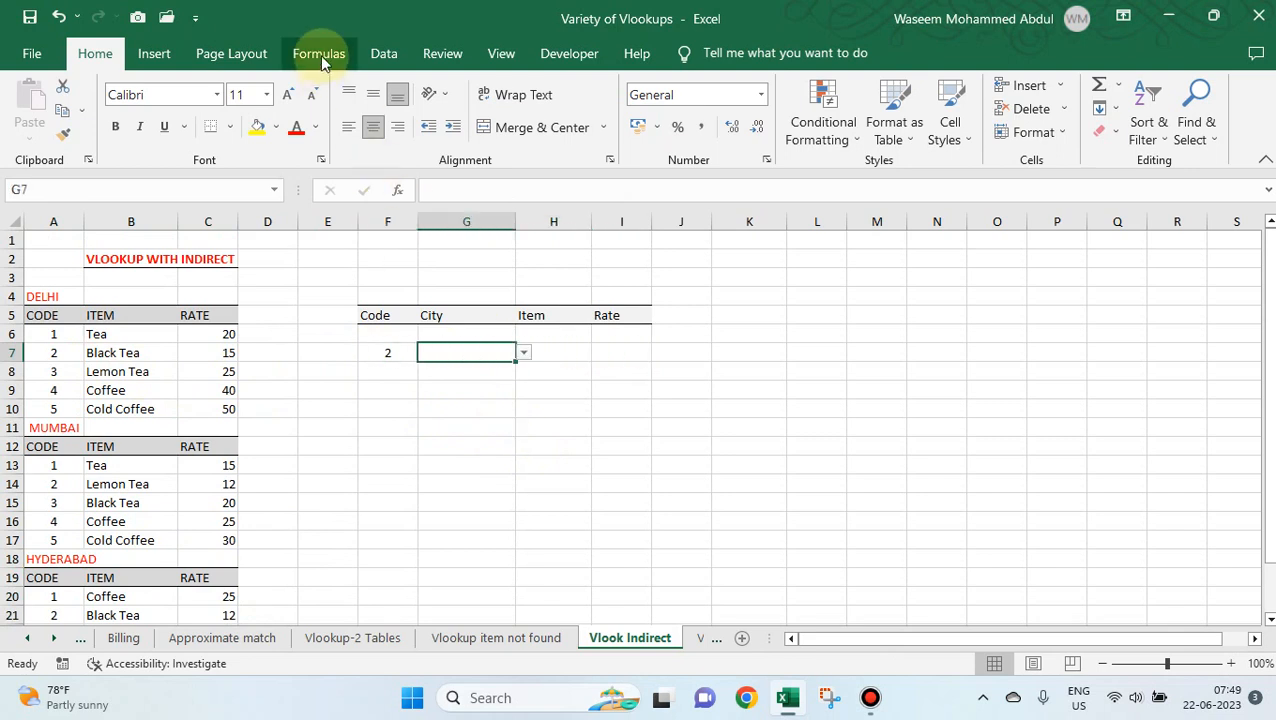
# Remove the city drop-down list from G7 with Data Validation's Clear All
pyautogui.click(383, 49)
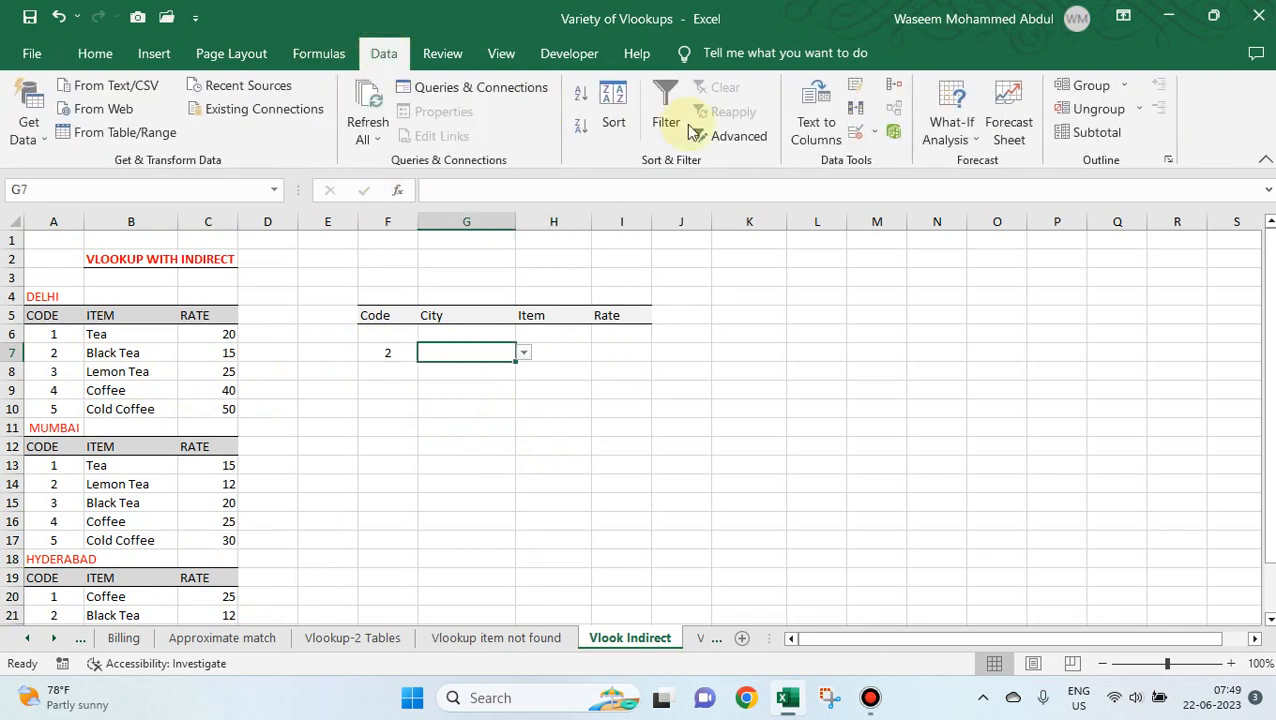
pyautogui.click(856, 131)
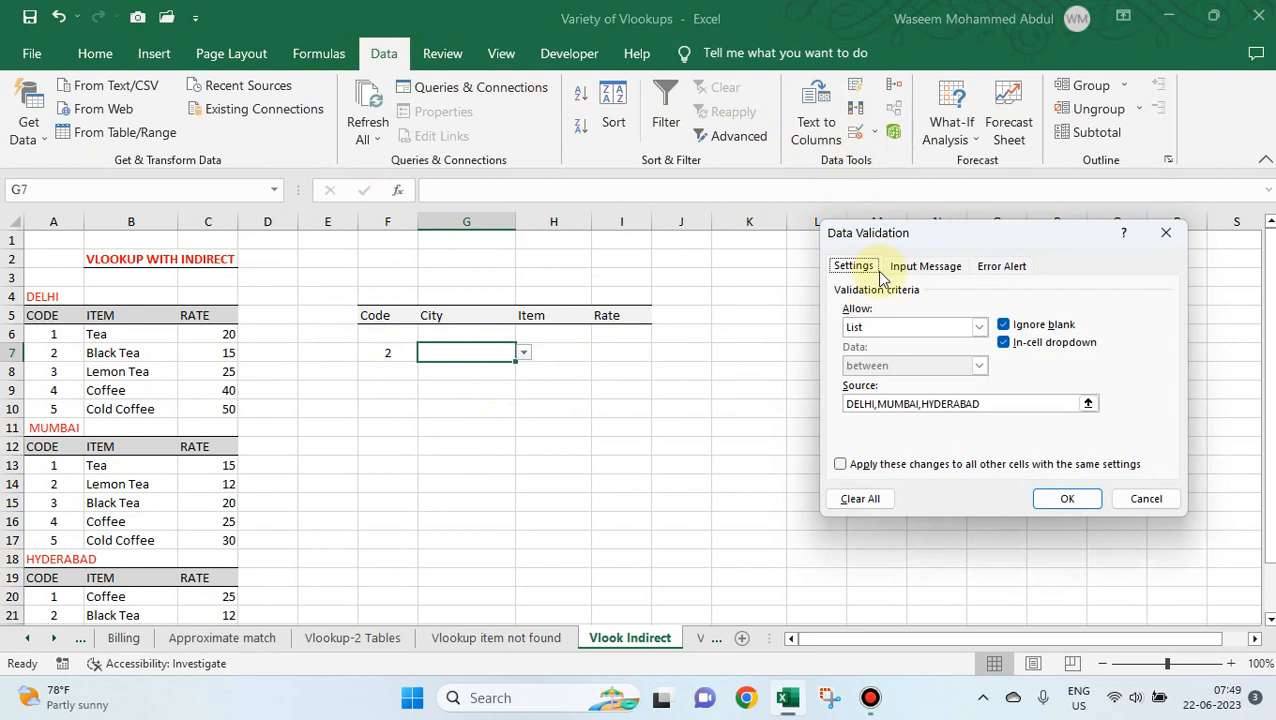
pyautogui.click(862, 498)
pyautogui.click(1062, 499)
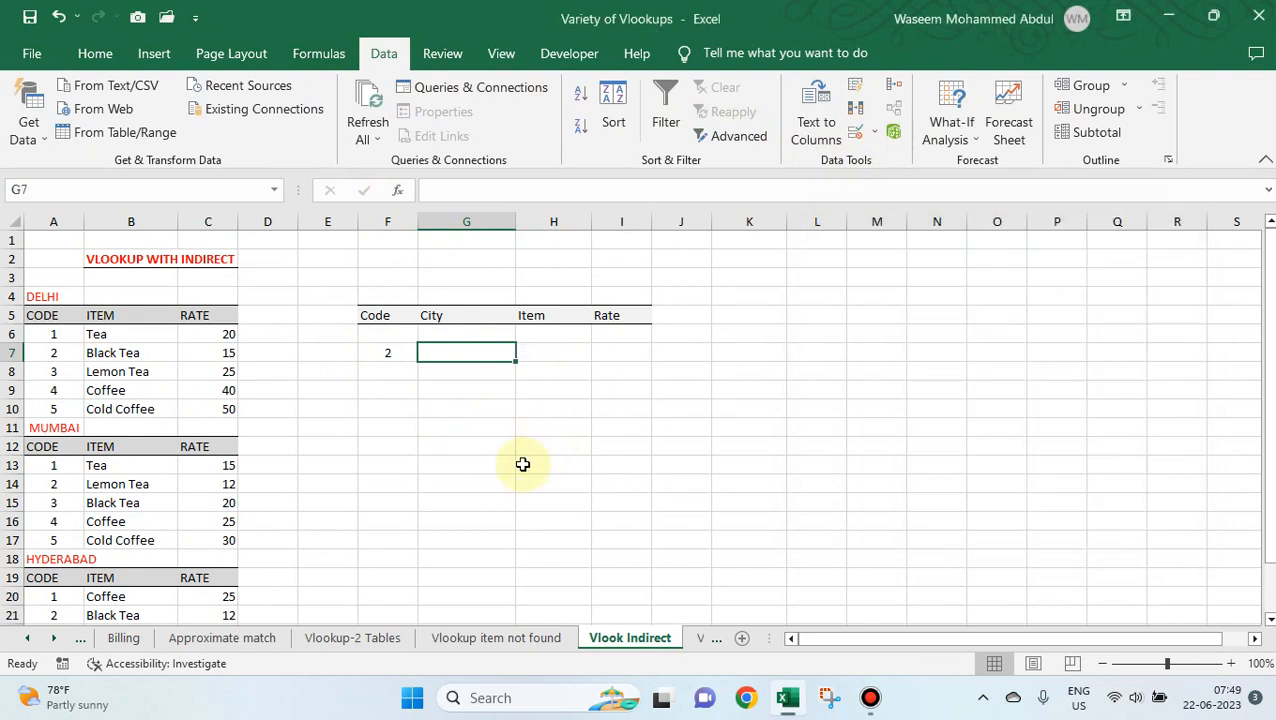
pyautogui.press('Left')
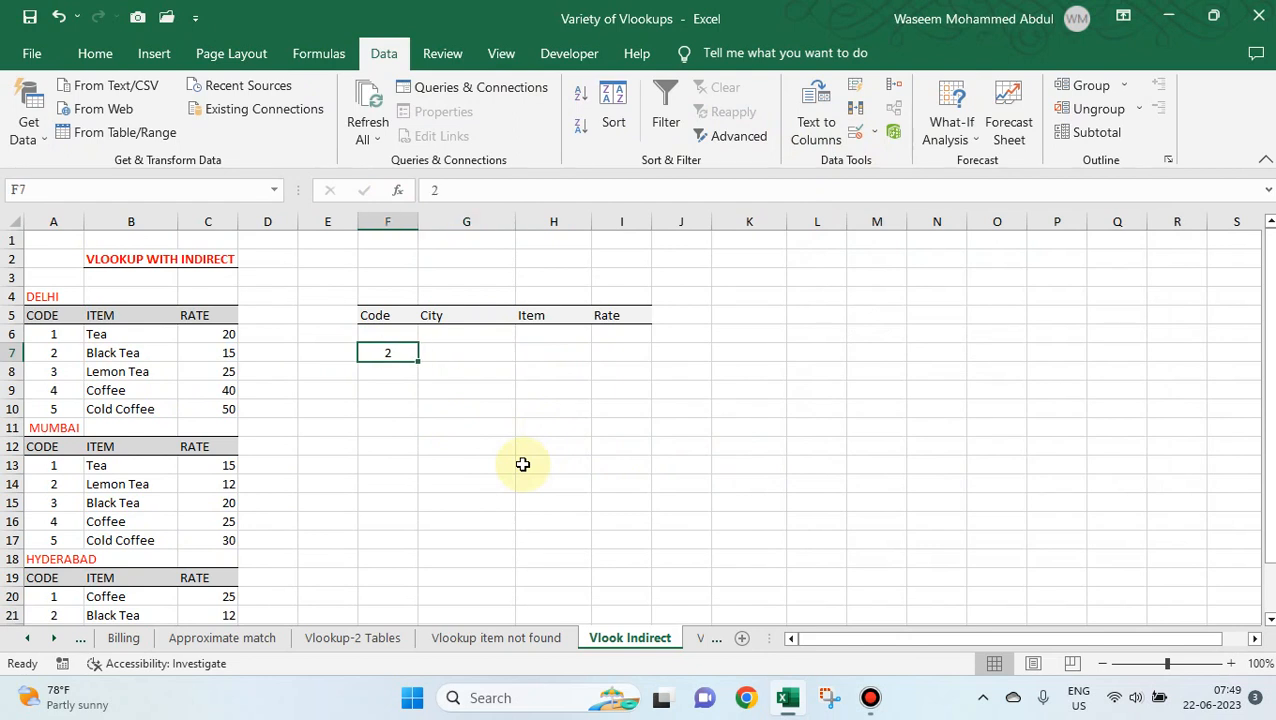
# Compare Black Tea rates in the DELHI and HYDERABAD tables, where Hyderabad's is 12
pyautogui.press('Left')
pyautogui.press('Left')
pyautogui.press('Left')
pyautogui.press('Left')
pyautogui.press('Left')
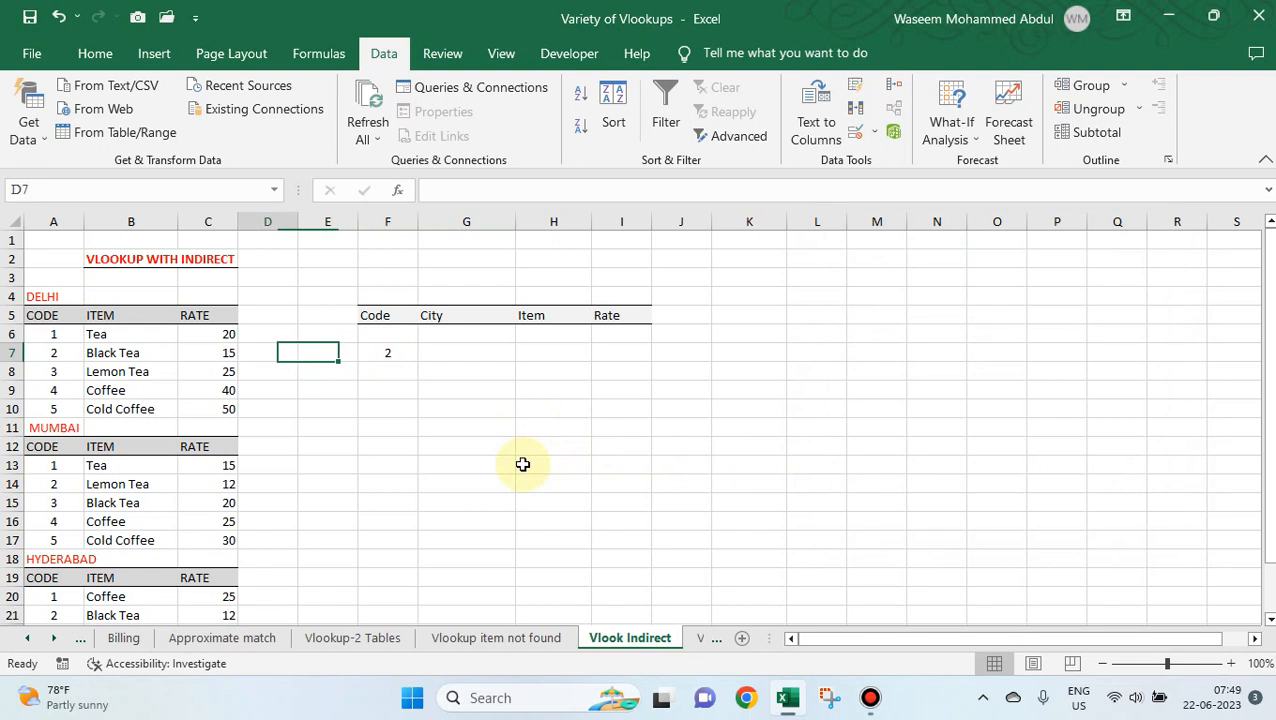
pyautogui.press('Right')
pyautogui.press('Down')
pyautogui.press('Down')
pyautogui.press('Down')
pyautogui.press('Down')
pyautogui.press('Down')
pyautogui.press('Down')
pyautogui.press('Down')
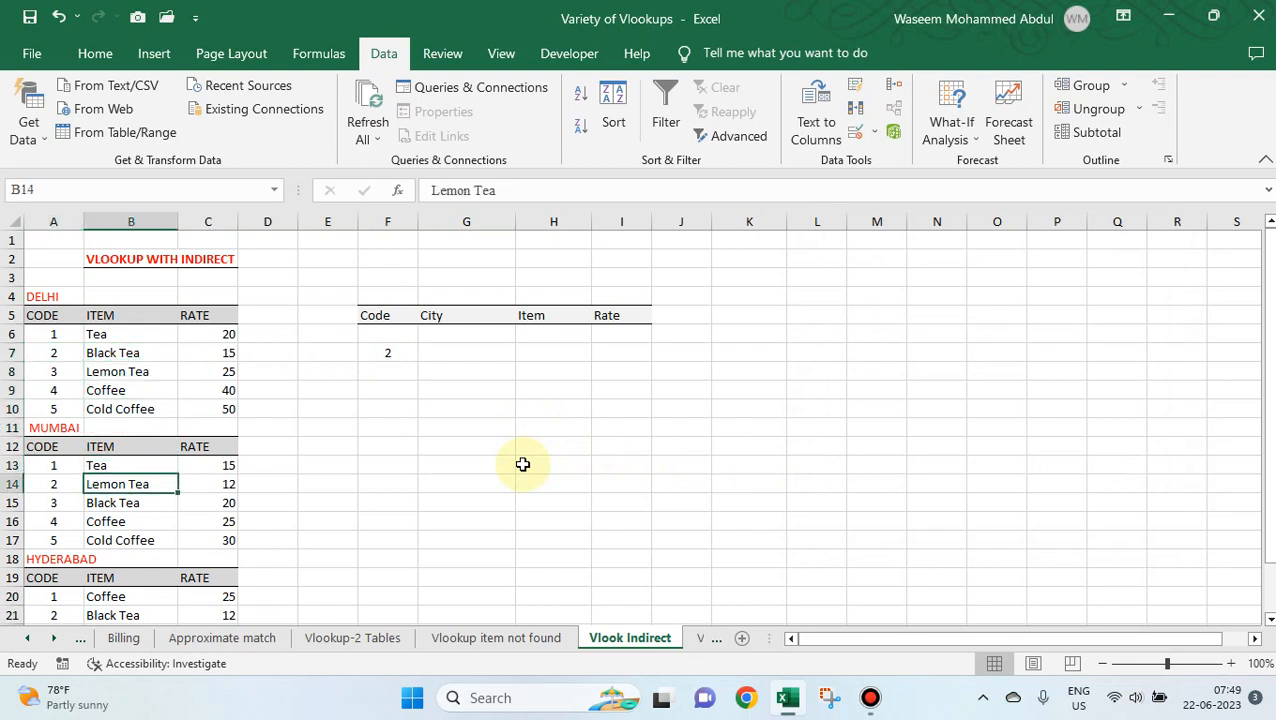
pyautogui.press('Down')
pyautogui.press('Down')
pyautogui.press('Down')
pyautogui.press('Down')
pyautogui.press('Down')
pyautogui.press('Down')
pyautogui.press('Down')
pyautogui.press('Down')
pyautogui.press('Down')
pyautogui.press('Down')
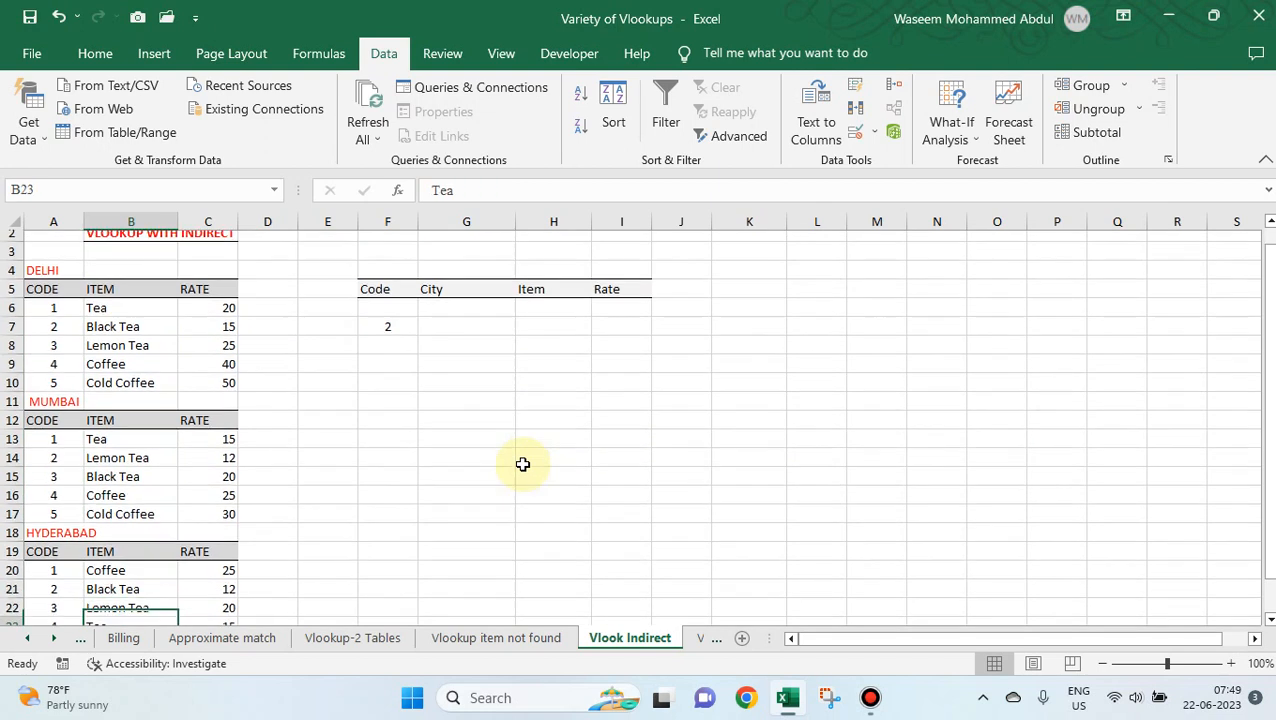
pyautogui.press('Up')
pyautogui.press('Up')
pyautogui.press('Up')
pyautogui.press('Right')
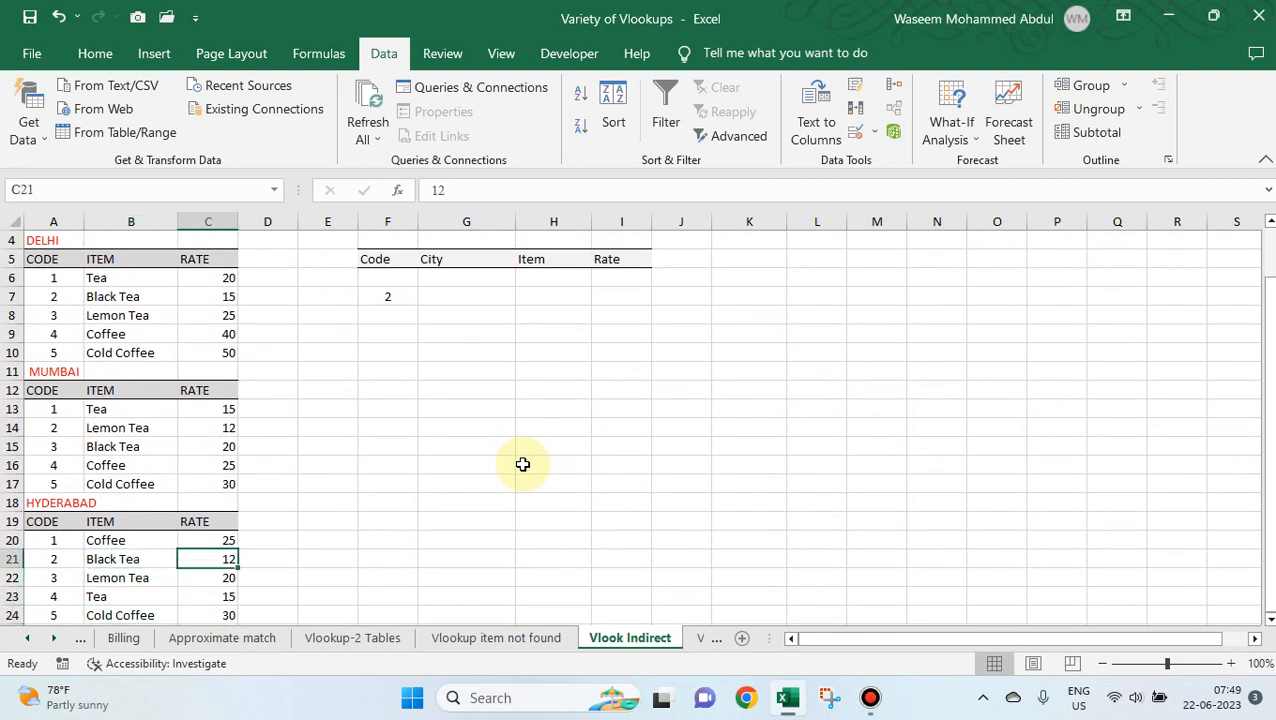
pyautogui.press('Left')
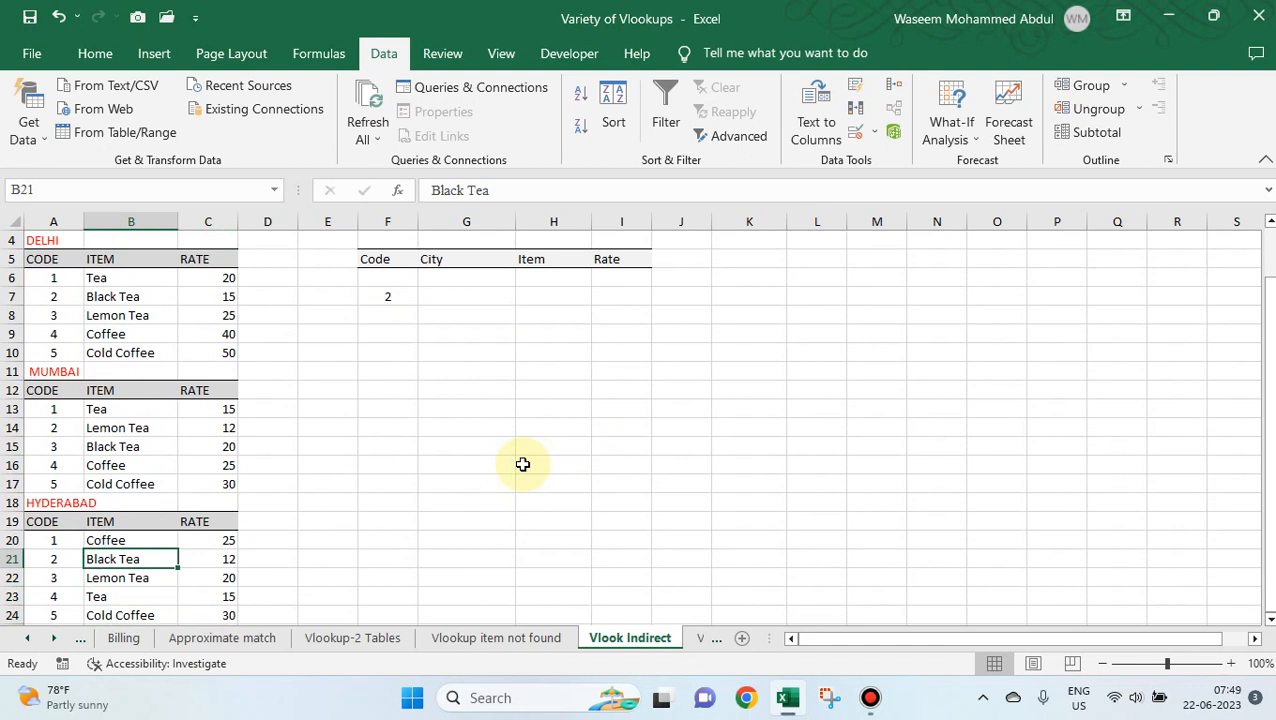
pyautogui.press('Right')
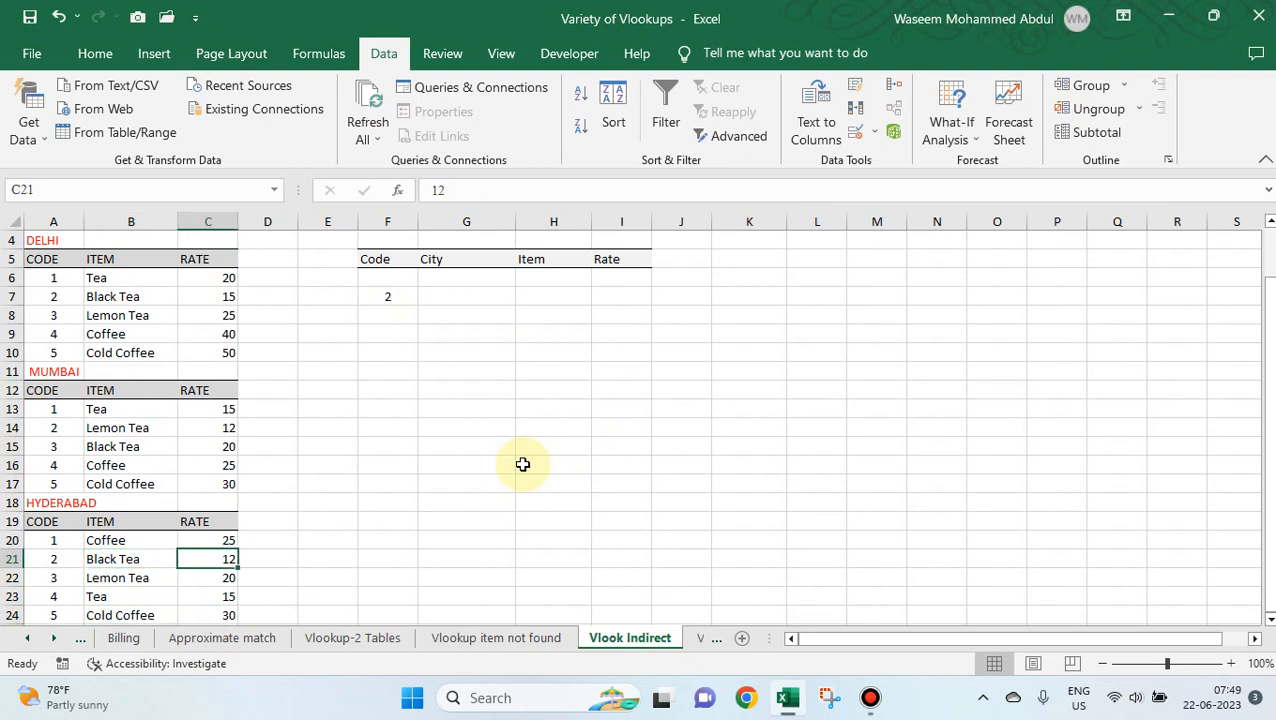
pyautogui.press('Up')
pyautogui.press('Up')
pyautogui.press('Up')
pyautogui.press('Up')
pyautogui.press('Up')
pyautogui.press('Up')
pyautogui.press('Up')
pyautogui.press('Up')
pyautogui.press('Up')
pyautogui.press('Up')
pyautogui.press('Up')
pyautogui.press('Up')
pyautogui.press('Up')
pyautogui.press('Up')
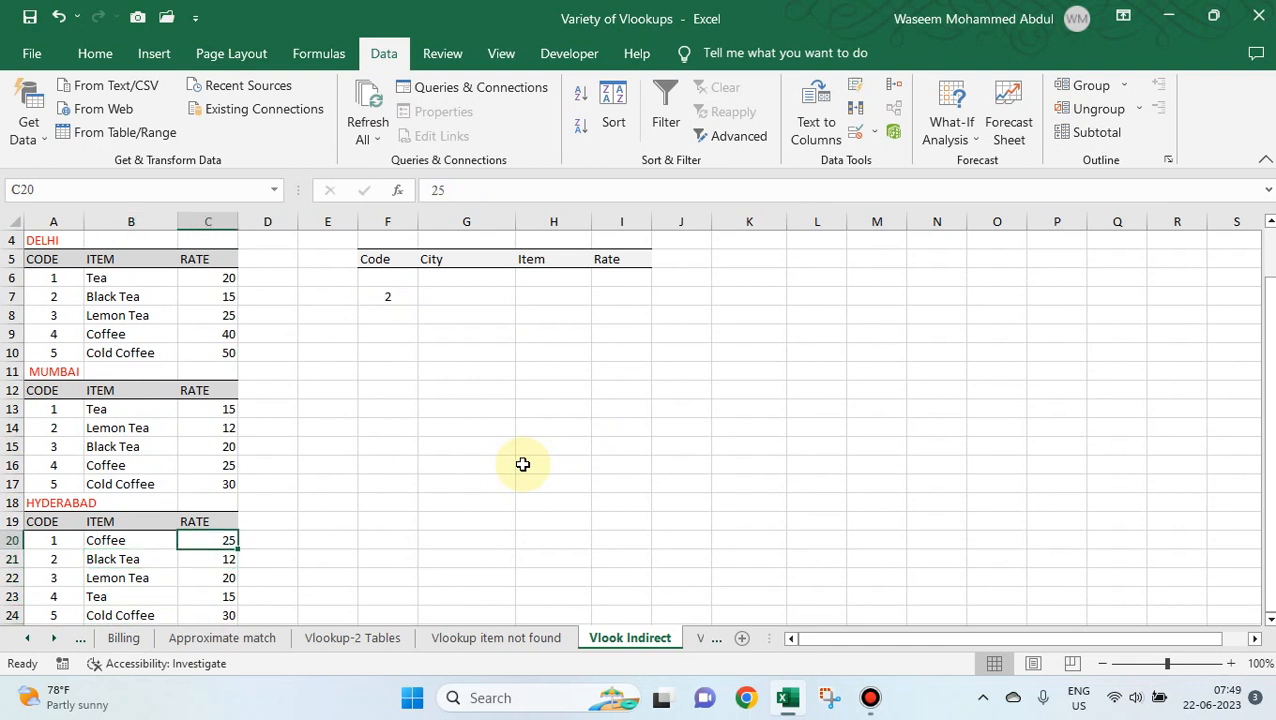
pyautogui.press('Down')
pyautogui.press('Down')
pyautogui.press('Down')
pyautogui.press('Down')
pyautogui.press('Down')
pyautogui.press('Down')
pyautogui.press('Down')
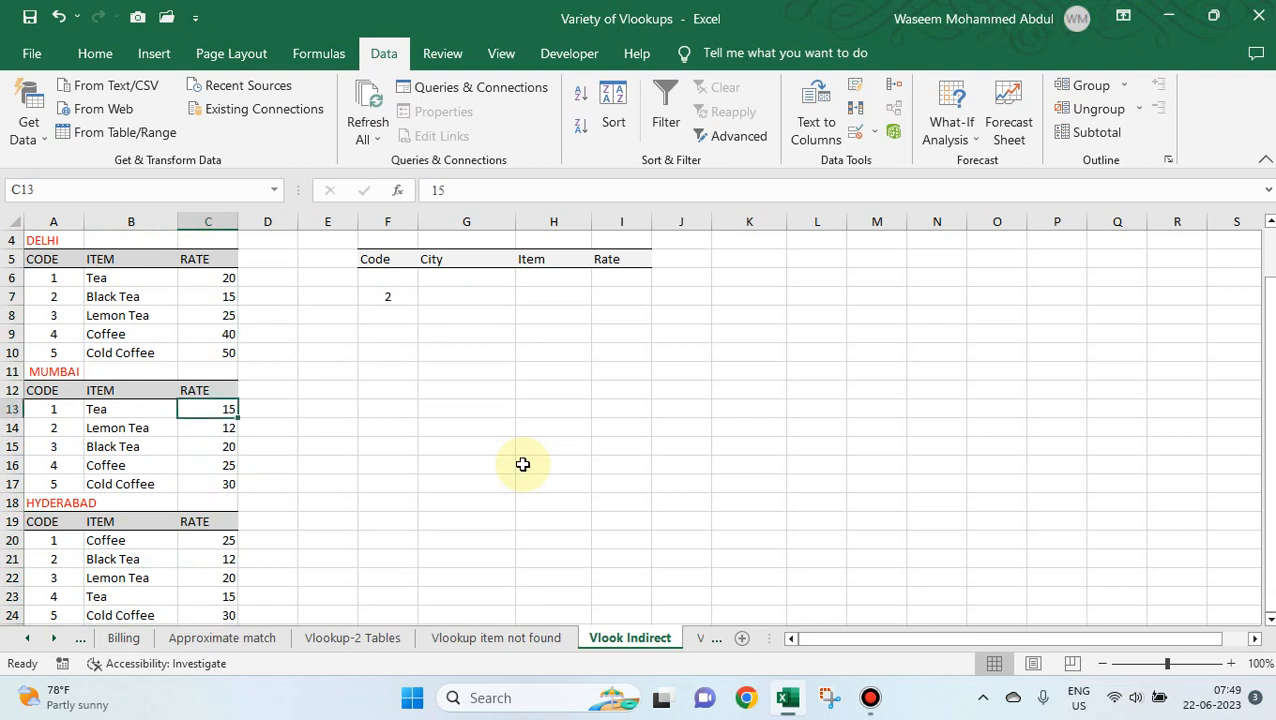
pyautogui.press('Up')
pyautogui.press('Up')
pyautogui.press('Up')
pyautogui.press('Up')
pyautogui.press('Up')
pyautogui.press('Up')
pyautogui.press('Up')
pyautogui.press('Up')
pyautogui.press('Up')
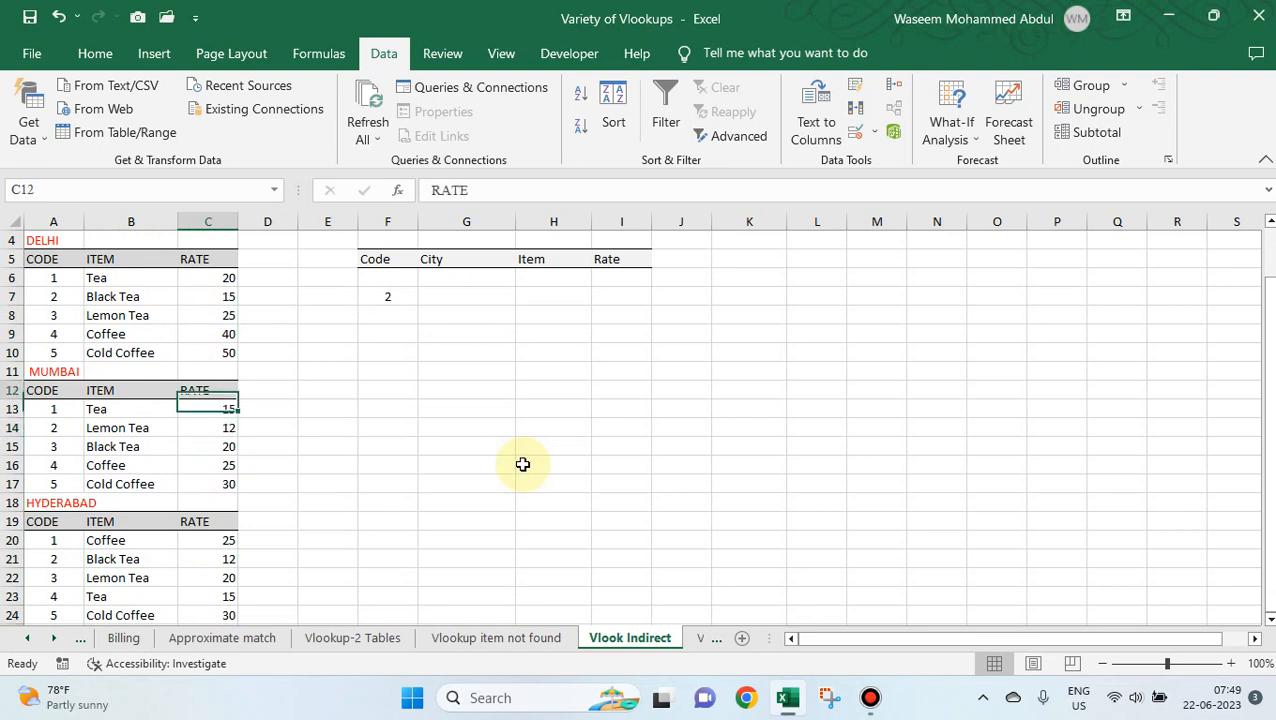
pyautogui.press('Up')
pyautogui.press('Up')
pyautogui.press('Up')
pyautogui.press('Down')
pyautogui.press('Down')
pyautogui.press('Down')
pyautogui.press('Down')
pyautogui.press('Down')
pyautogui.press('Right')
pyautogui.press('Right')
pyautogui.press('Right')
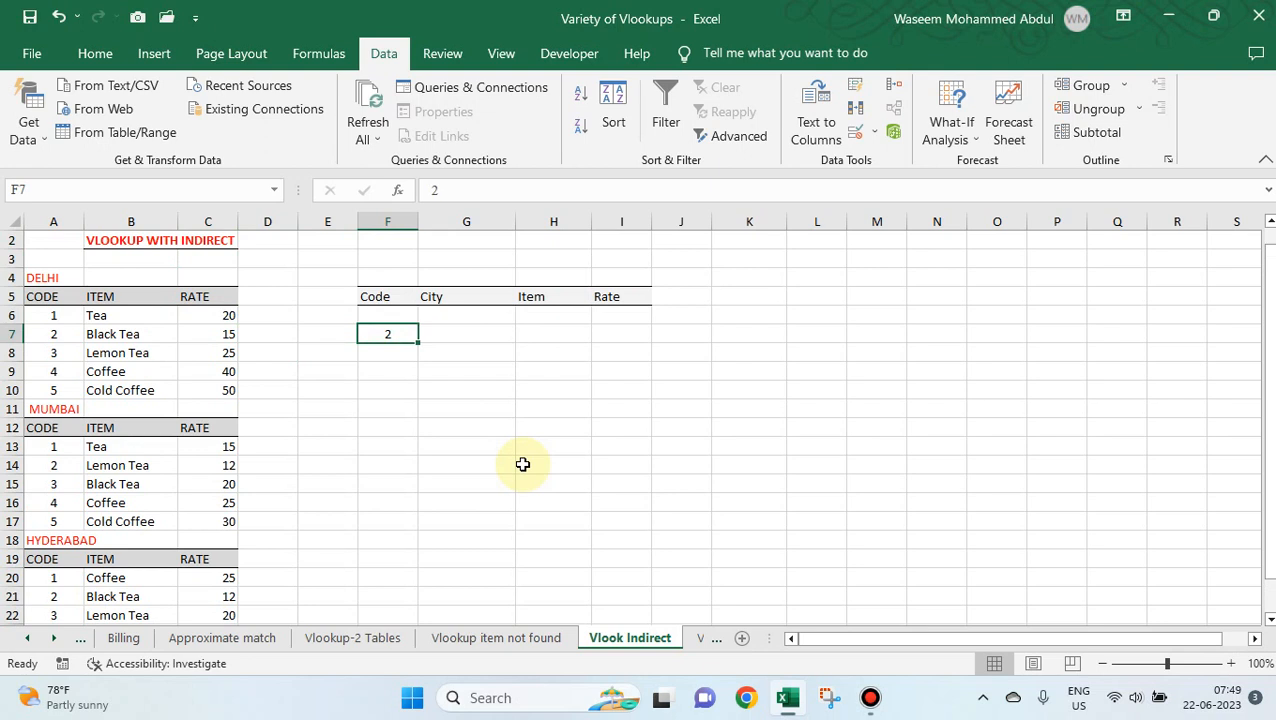
# Type DELHI as the city in G7 beside code 2
pyautogui.press('Right')
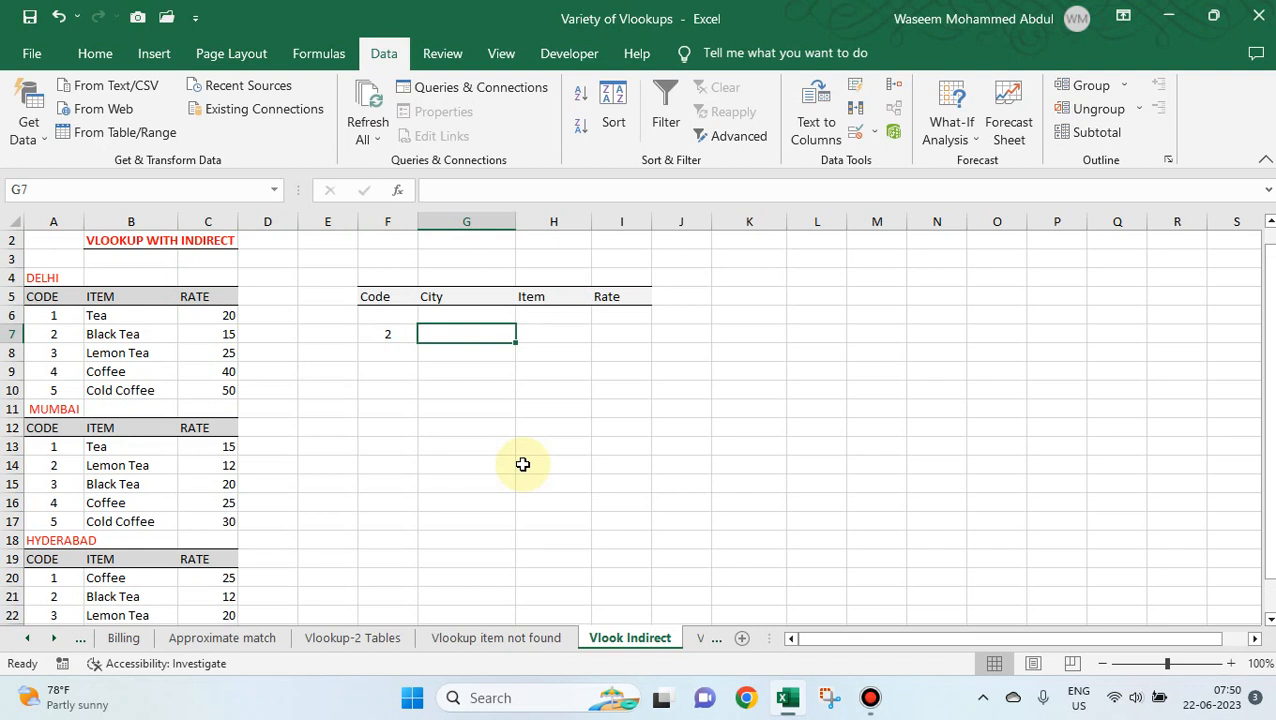
pyautogui.write('DELHI\\')
pyautogui.press('BackSpace')
pyautogui.press('Tab')
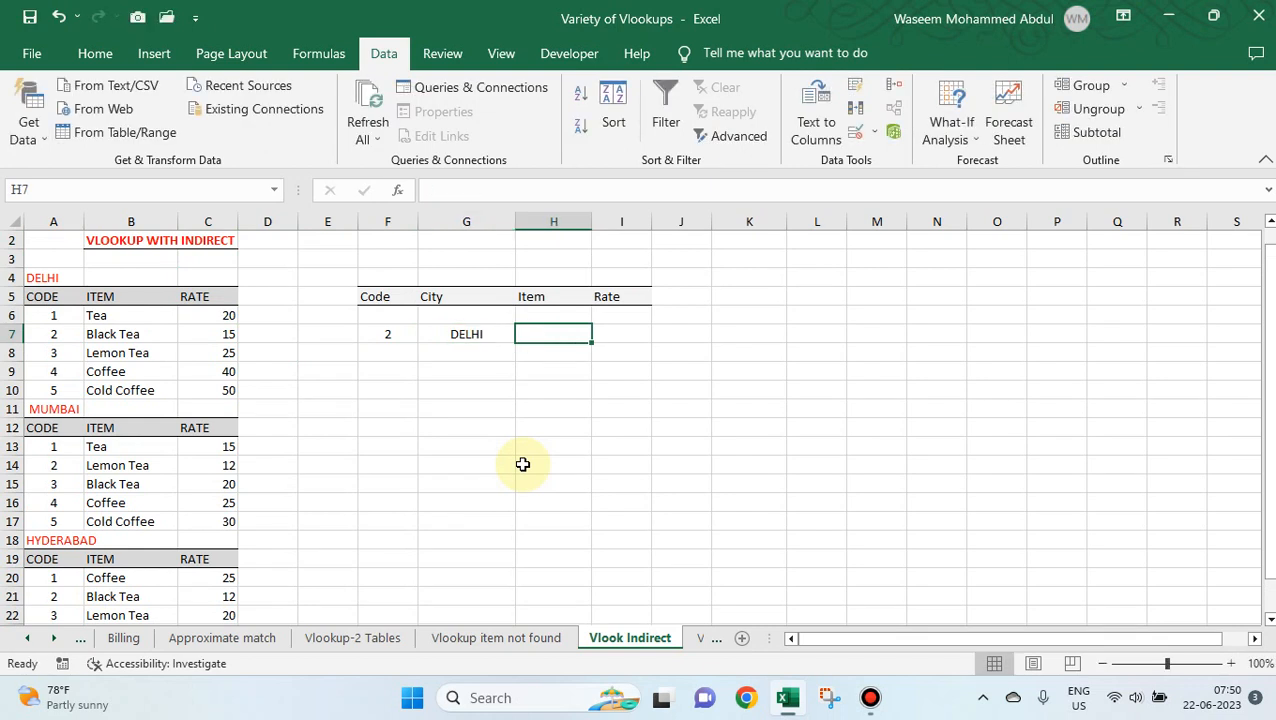
pyautogui.press('Left')
pyautogui.press('Right')
# Enter =VLOOKUP(F7,DELHI,2,0) in H7 so it returns Black Tea
pyautogui.write('=vl')
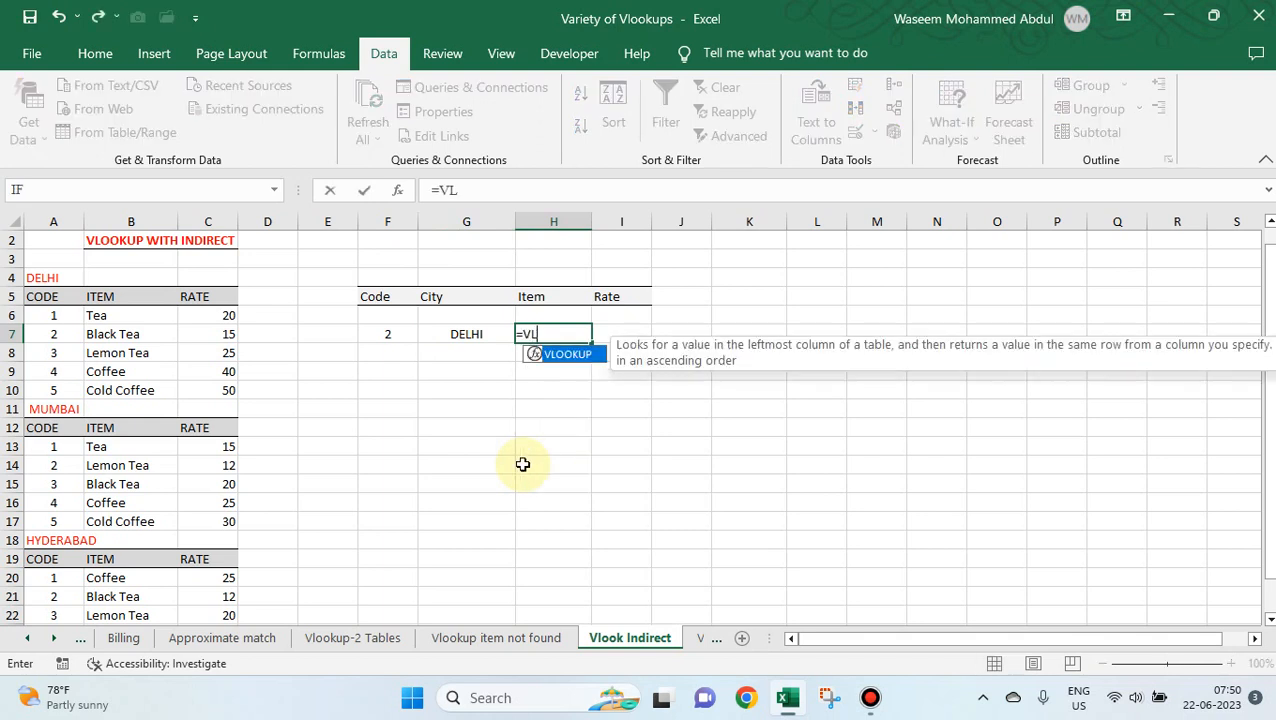
pyautogui.press('Tab')
pyautogui.press('Left')
pyautogui.press('Left')
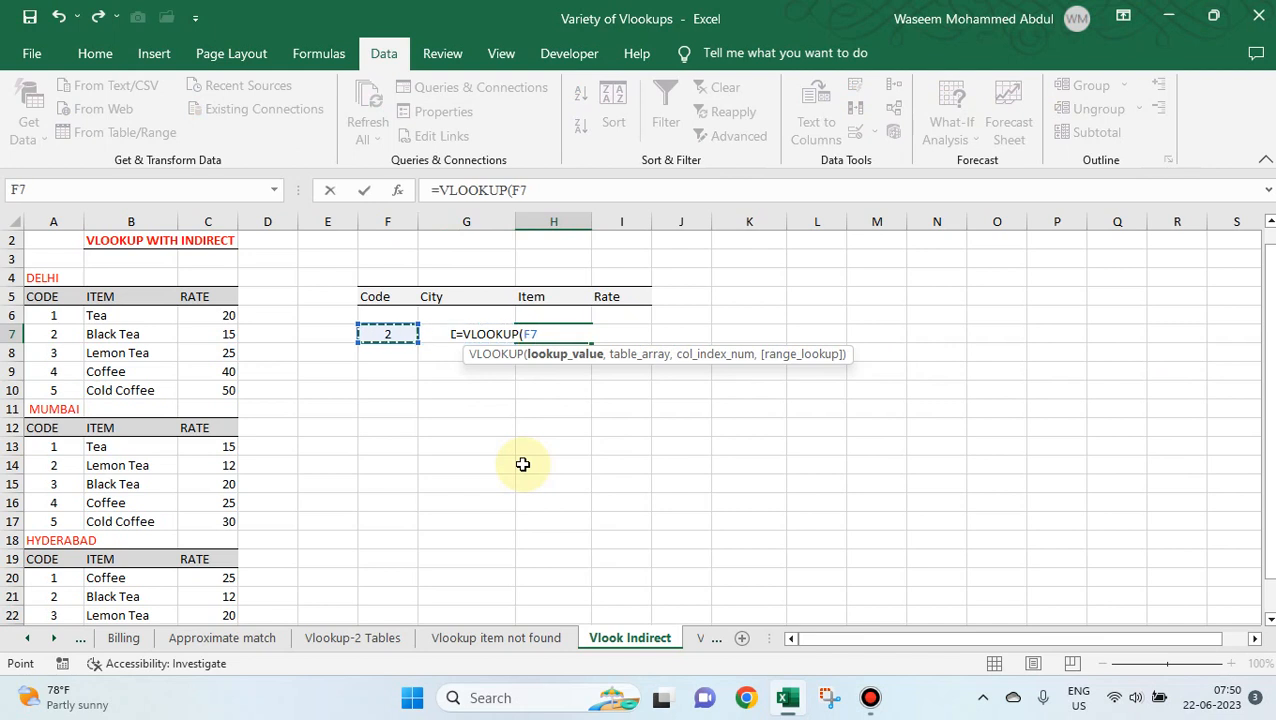
pyautogui.write(',')
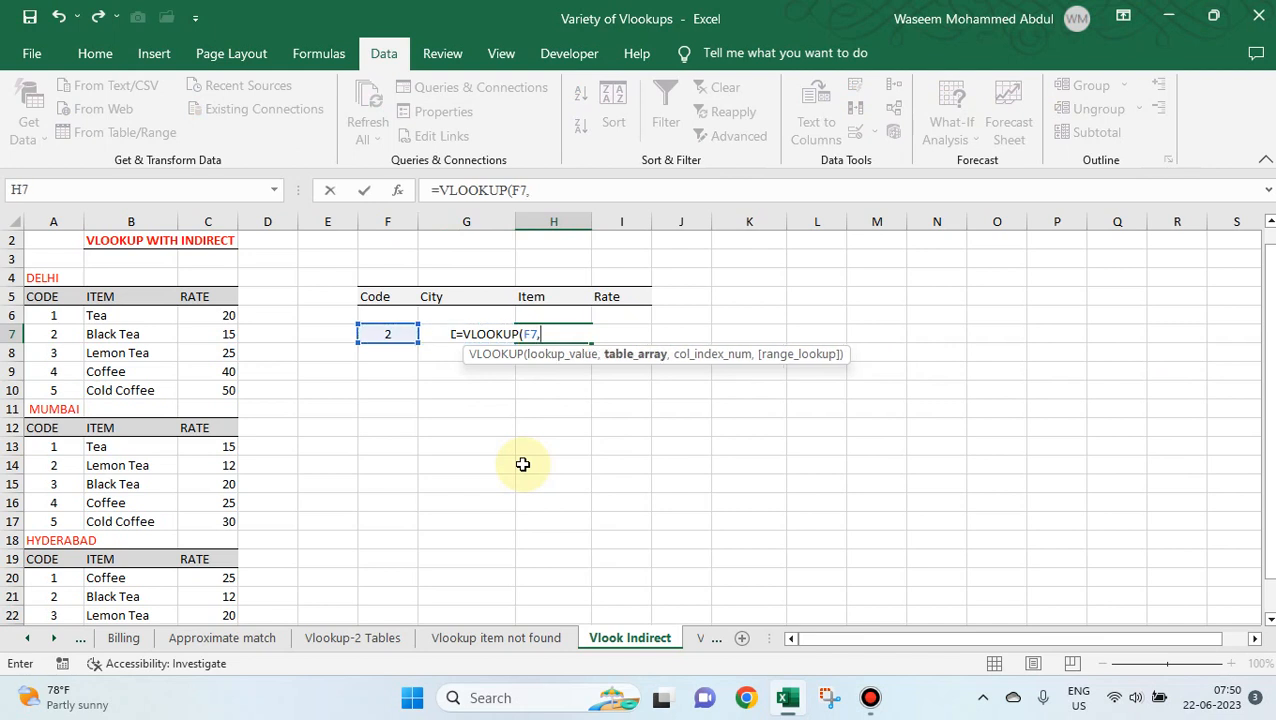
pyautogui.write('D')
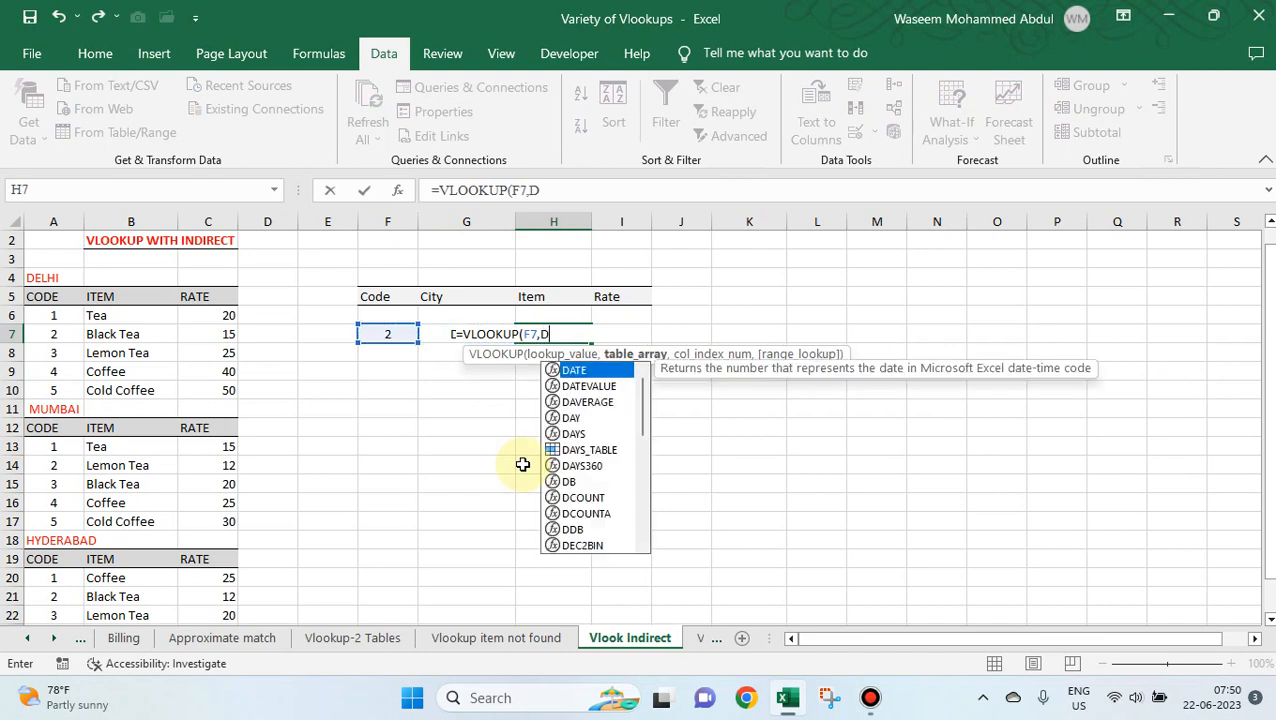
pyautogui.write('ELHI')
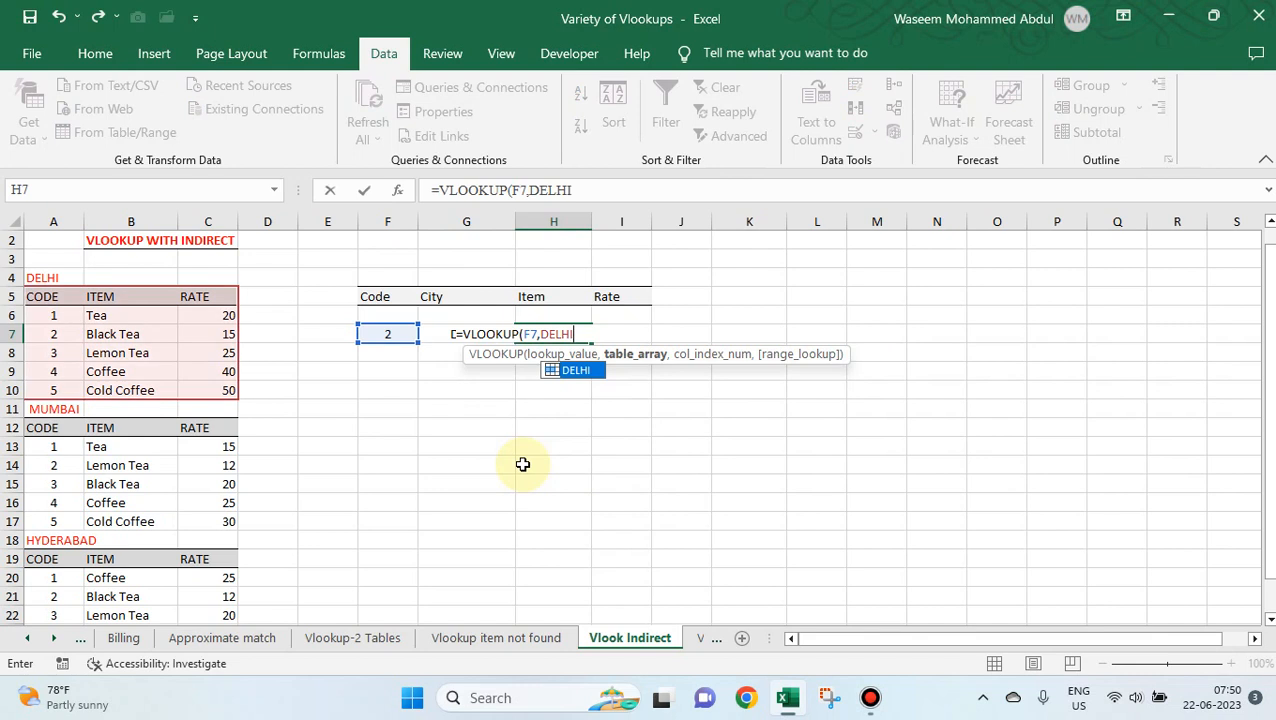
pyautogui.write(',')
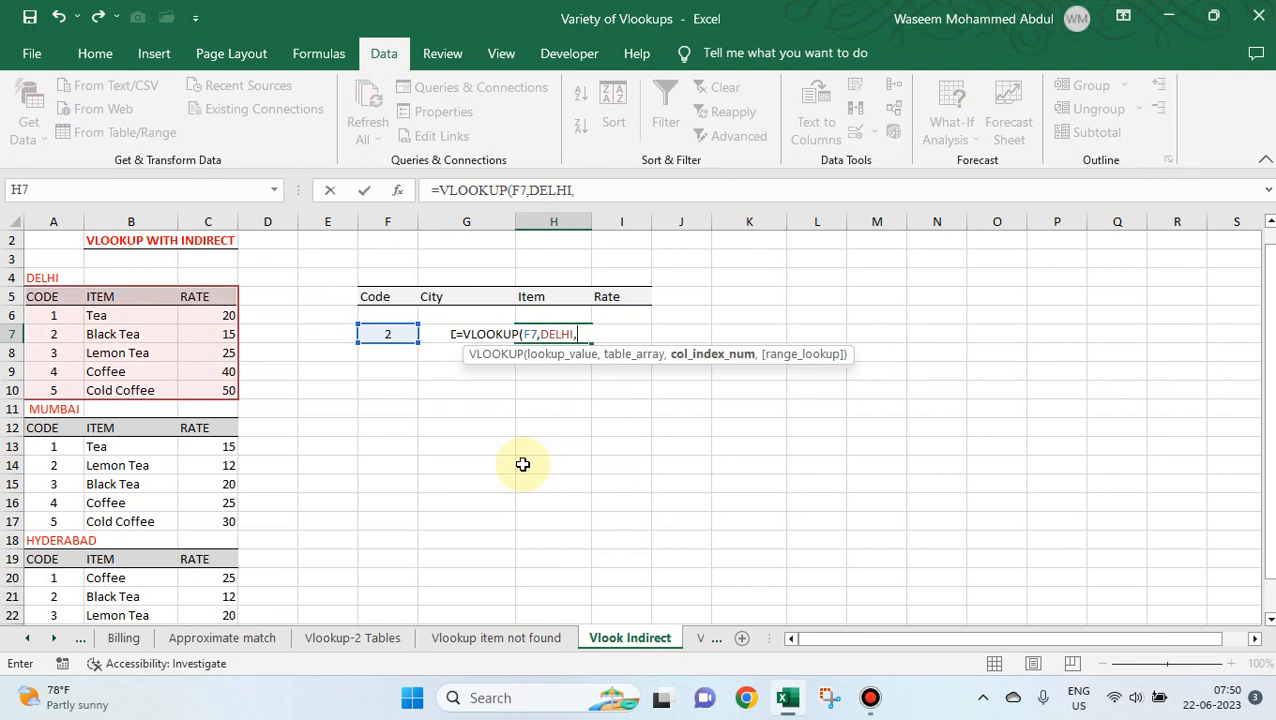
pyautogui.write('2,0)')
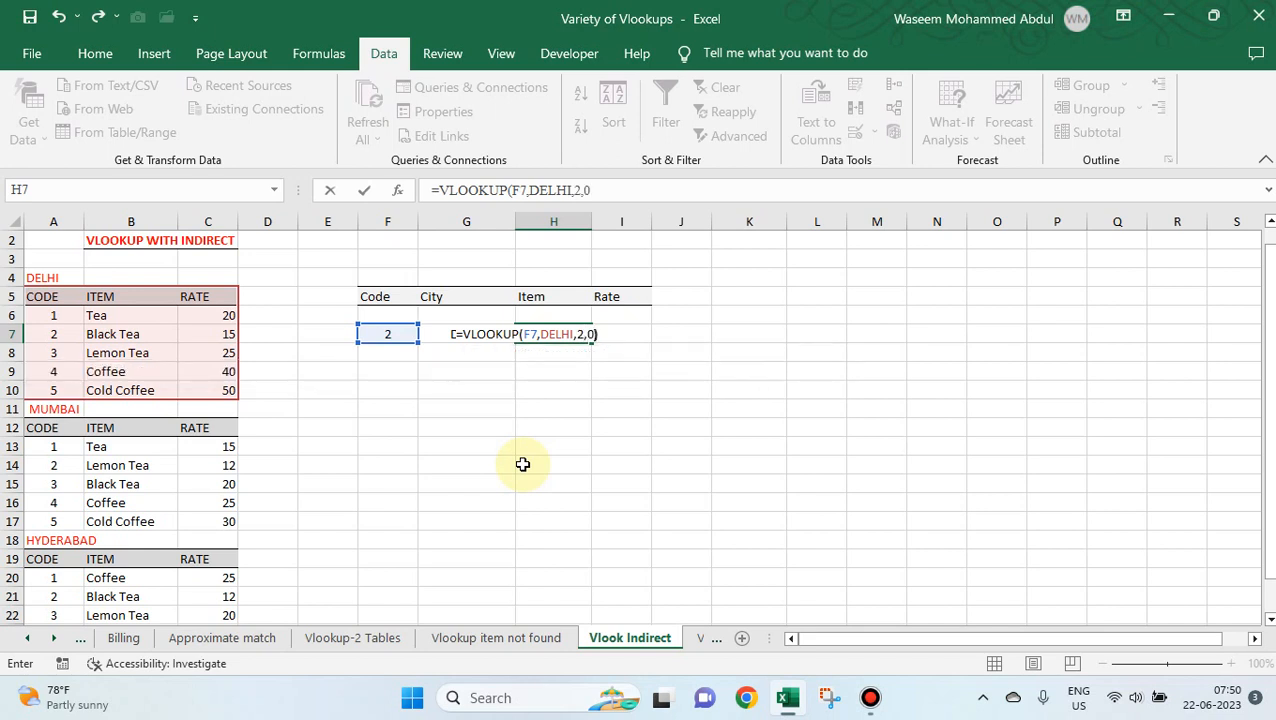
pyautogui.press('Tab')
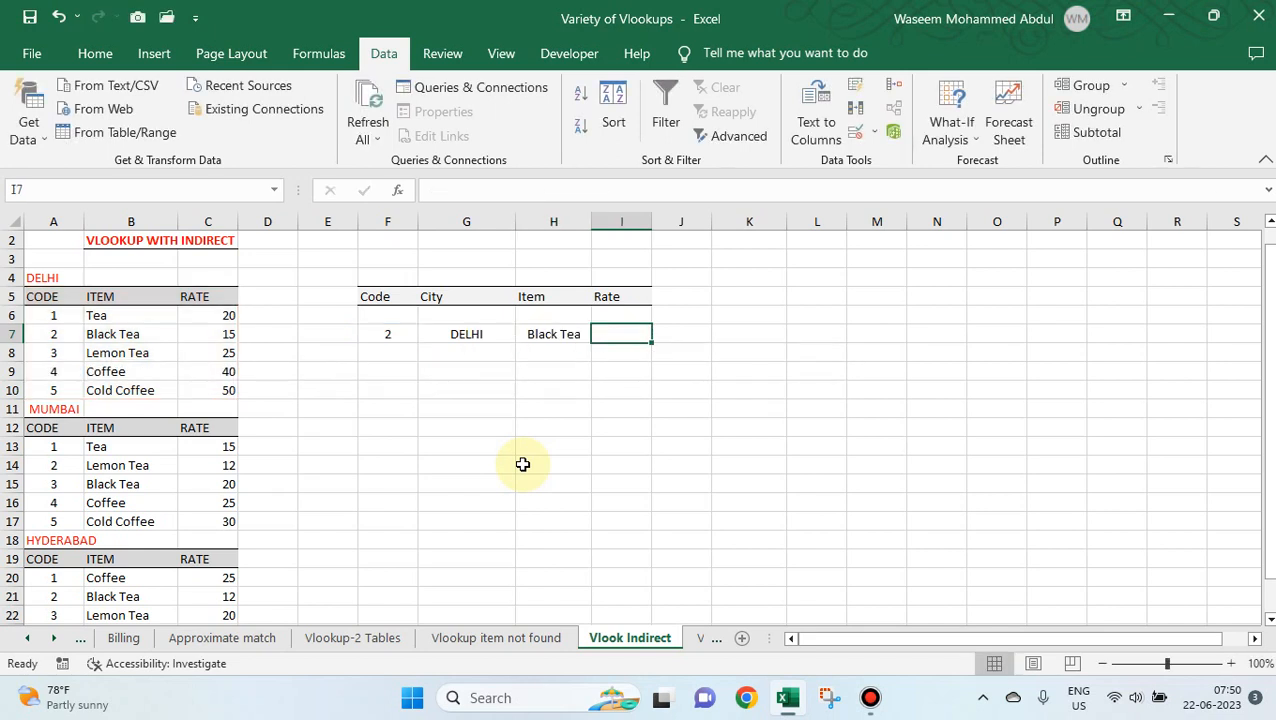
# Clear the mistaken =VL entry from the Rate cell I7
pyautogui.write('=VL')
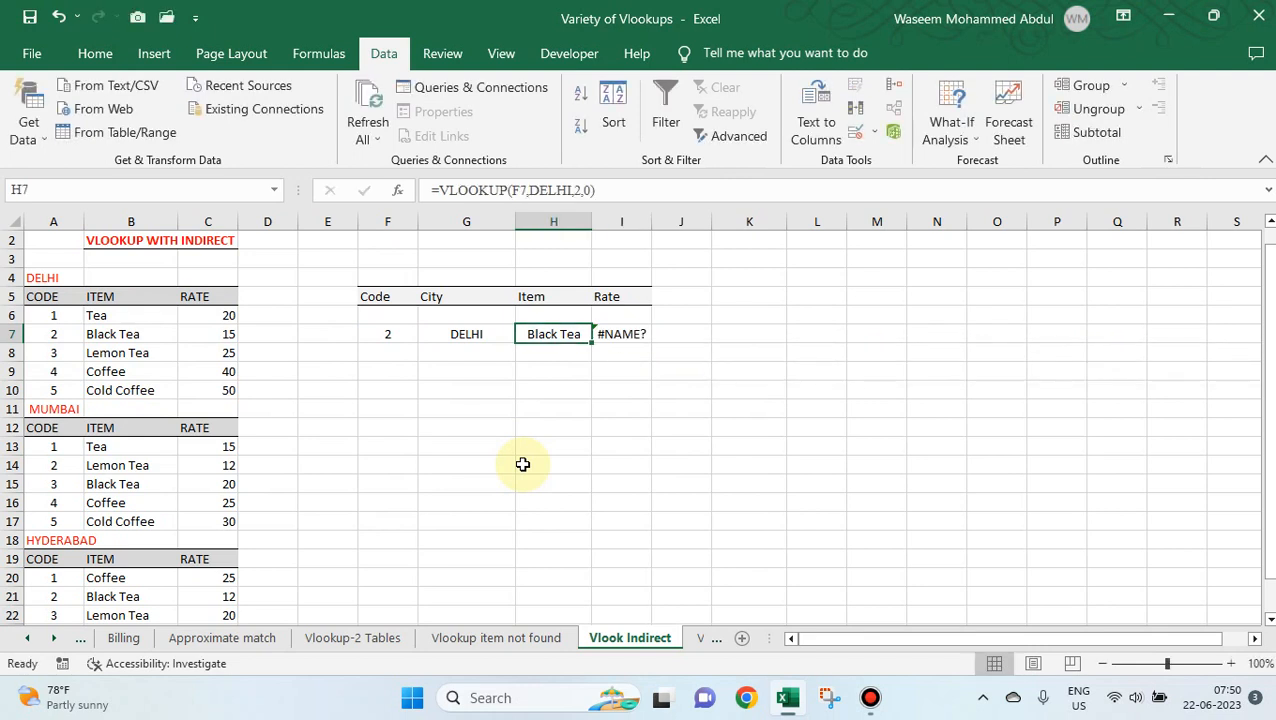
pyautogui.press('Right')
pyautogui.press('Delete')
pyautogui.press('Left')
pyautogui.press('Left')
pyautogui.press('Left')
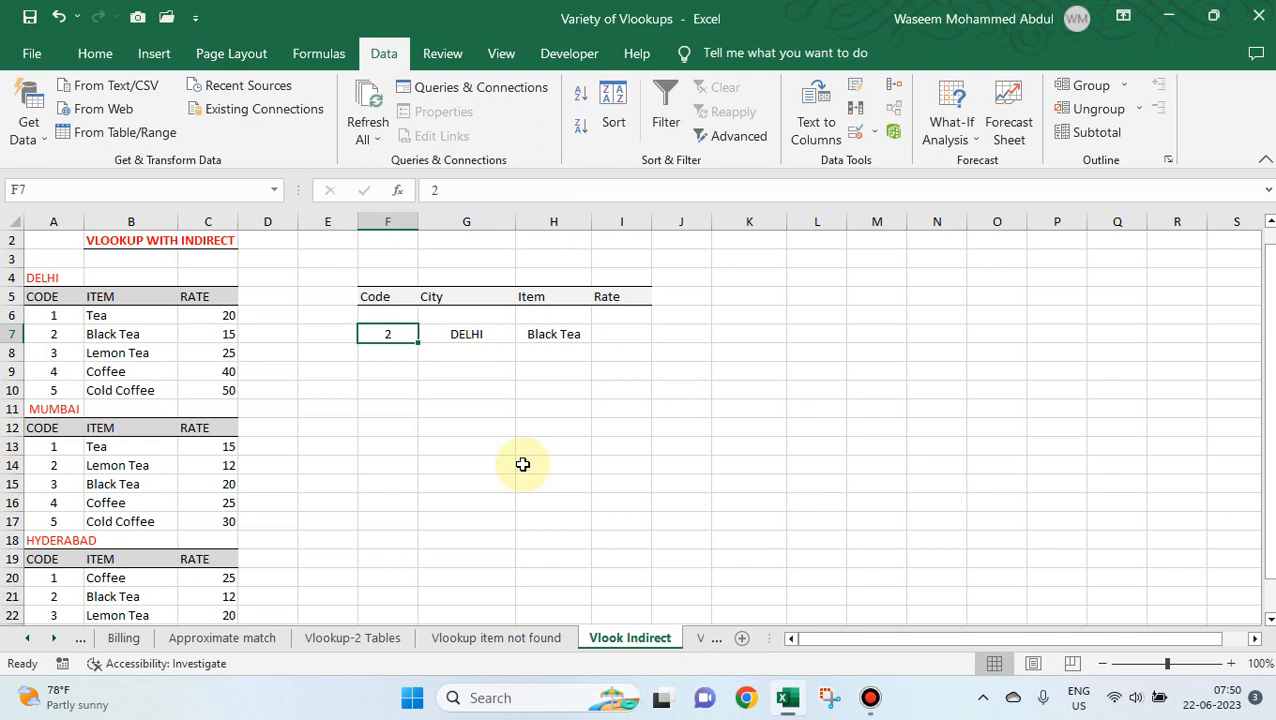
pyautogui.press('Right')
# Change G7 to MUMBAI and locate Lemon Tea, code 2, in the MUMBAI table
pyautogui.press('Left')
pyautogui.press('Right')
pyautogui.write('MUMBAI')
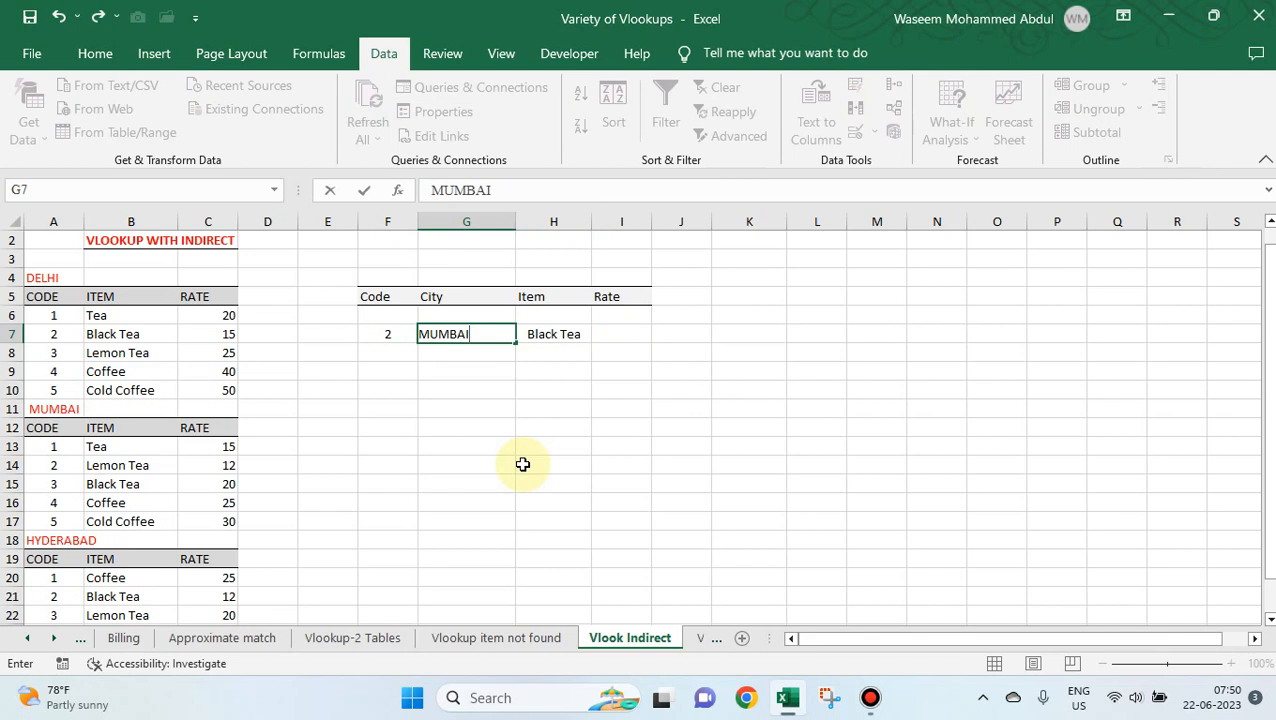
pyautogui.press('Right')
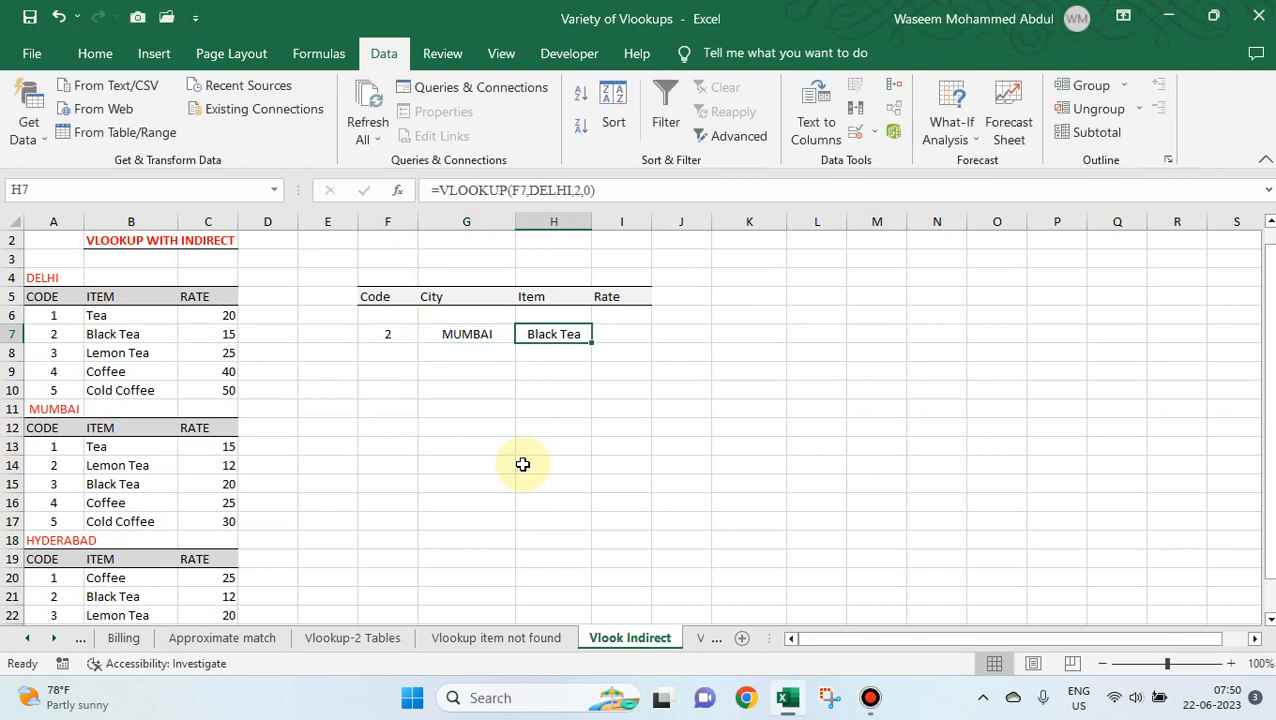
pyautogui.press('Left')
pyautogui.press('Left')
pyautogui.press('Left')
pyautogui.press('Left')
pyautogui.press('Left')
pyautogui.press('Down')
pyautogui.press('Down')
pyautogui.press('Down')
pyautogui.press('Down')
pyautogui.press('Down')
pyautogui.press('Down')
pyautogui.press('Down')
pyautogui.press('Left')
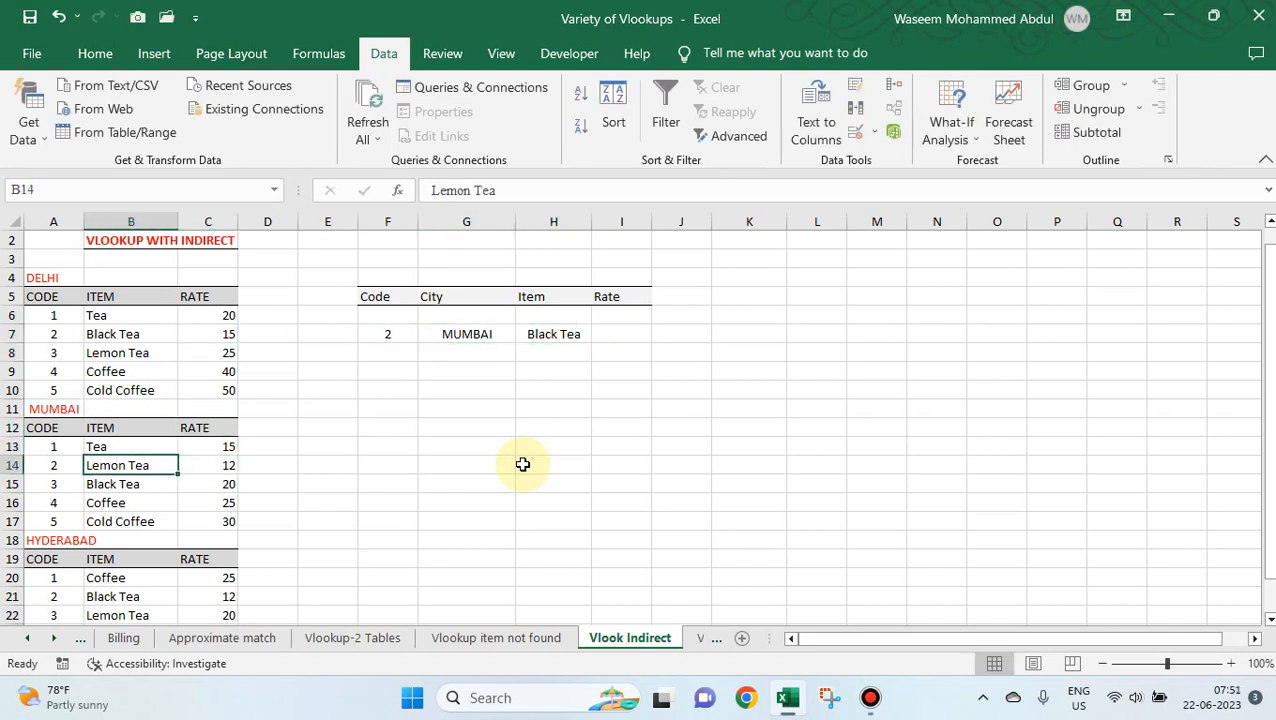
pyautogui.press('Right')
pyautogui.press('Right')
pyautogui.press('Right')
pyautogui.press('Right')
pyautogui.press('Right')
pyautogui.press('Up')
pyautogui.press('Up')
pyautogui.press('Up')
pyautogui.press('Up')
pyautogui.press('Up')
pyautogui.press('Up')
pyautogui.press('Up')
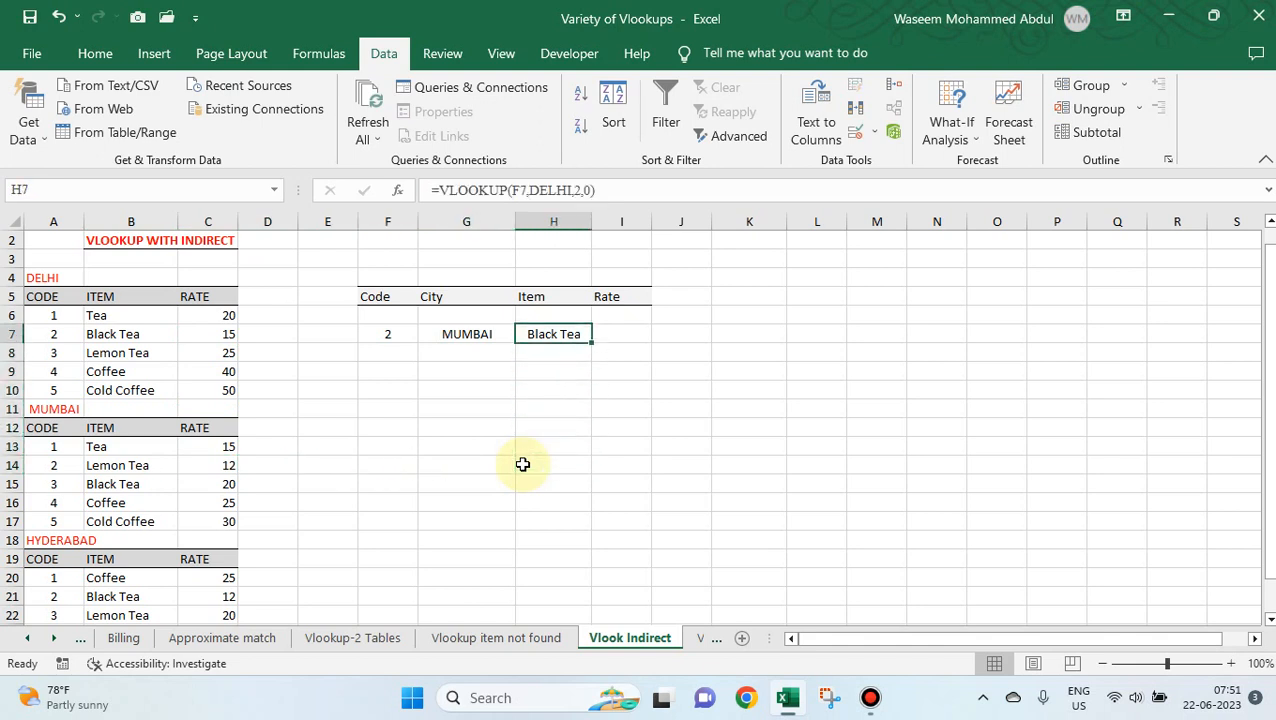
pyautogui.press('F2')
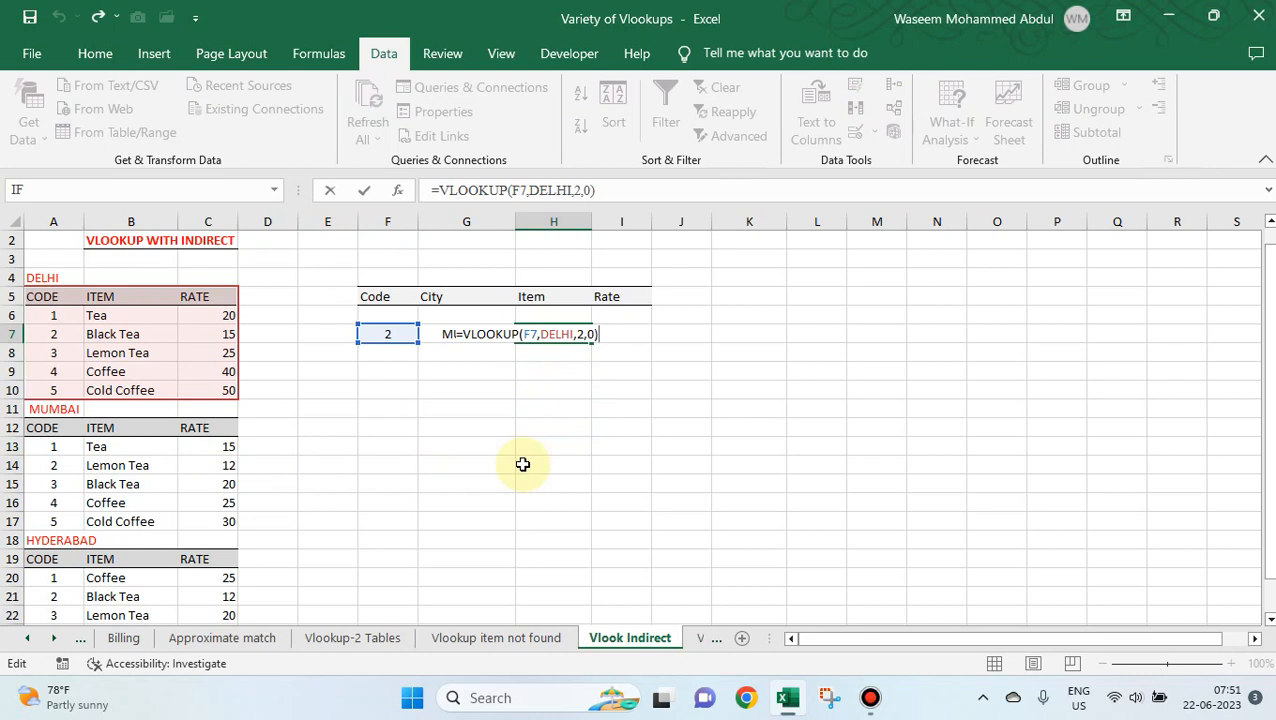
# Replace DELHI with INDIRECT(G7) in H7, making =VLOOKUP(F7,INDIRECT(G7),2,0) return Lemon Tea
pyautogui.press('Left')
pyautogui.press('Left')
pyautogui.press('Left')
pyautogui.press('Left')
pyautogui.press('Left')
pyautogui.press('Left')
pyautogui.press('Left')
pyautogui.press('Left')
pyautogui.press('Left')
pyautogui.press('Left')
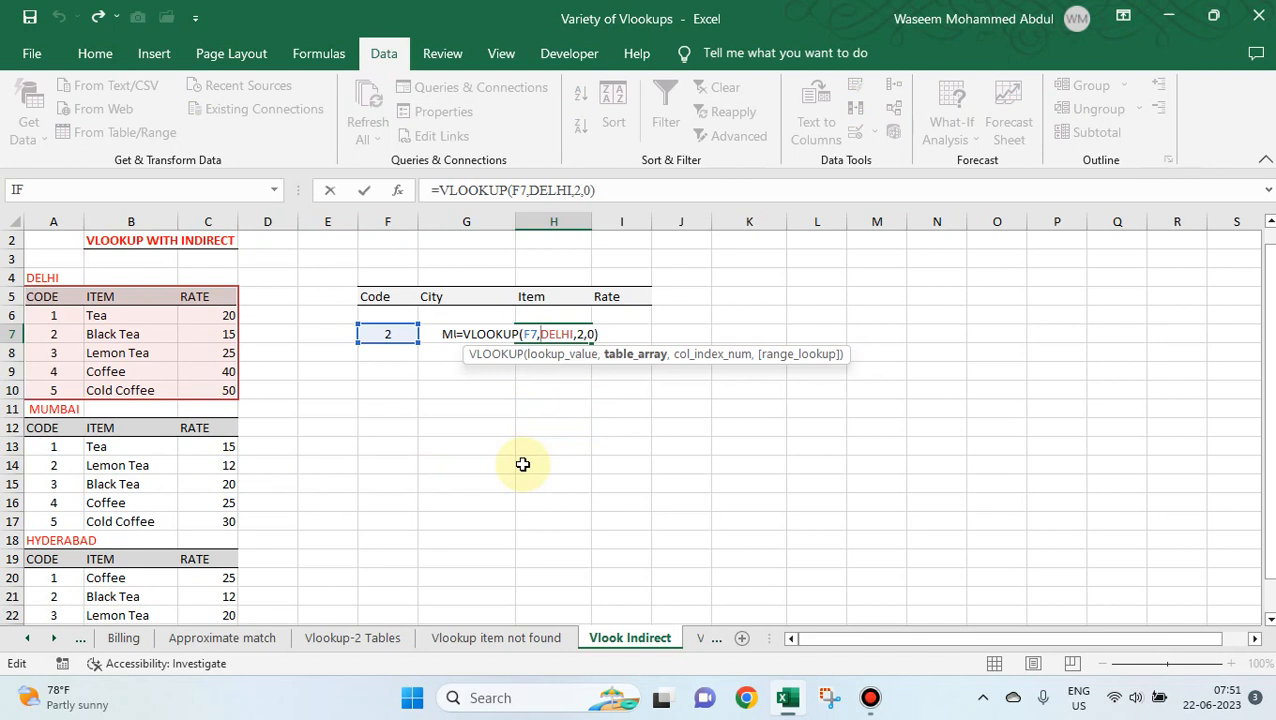
pyautogui.write('IND')
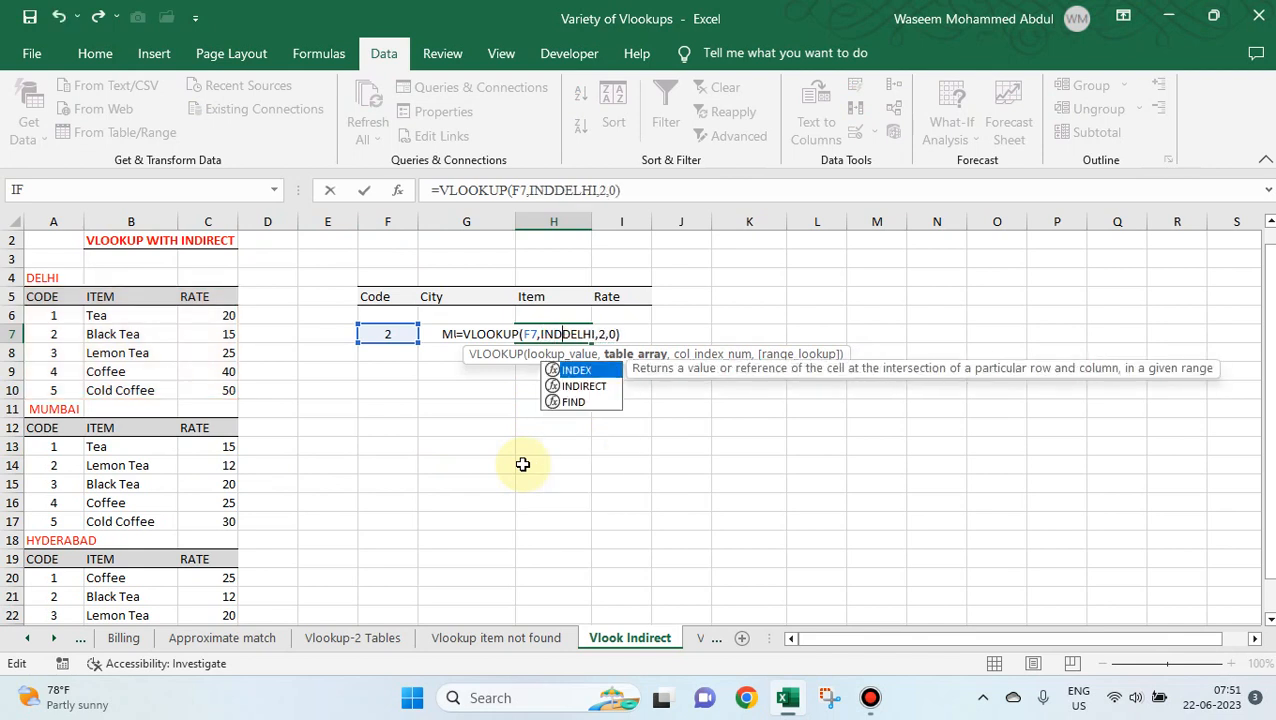
pyautogui.press('Down')
pyautogui.press('Tab')
pyautogui.press('Delete')
pyautogui.press('Delete')
pyautogui.press('Delete')
pyautogui.press('Delete')
pyautogui.press('Delete')
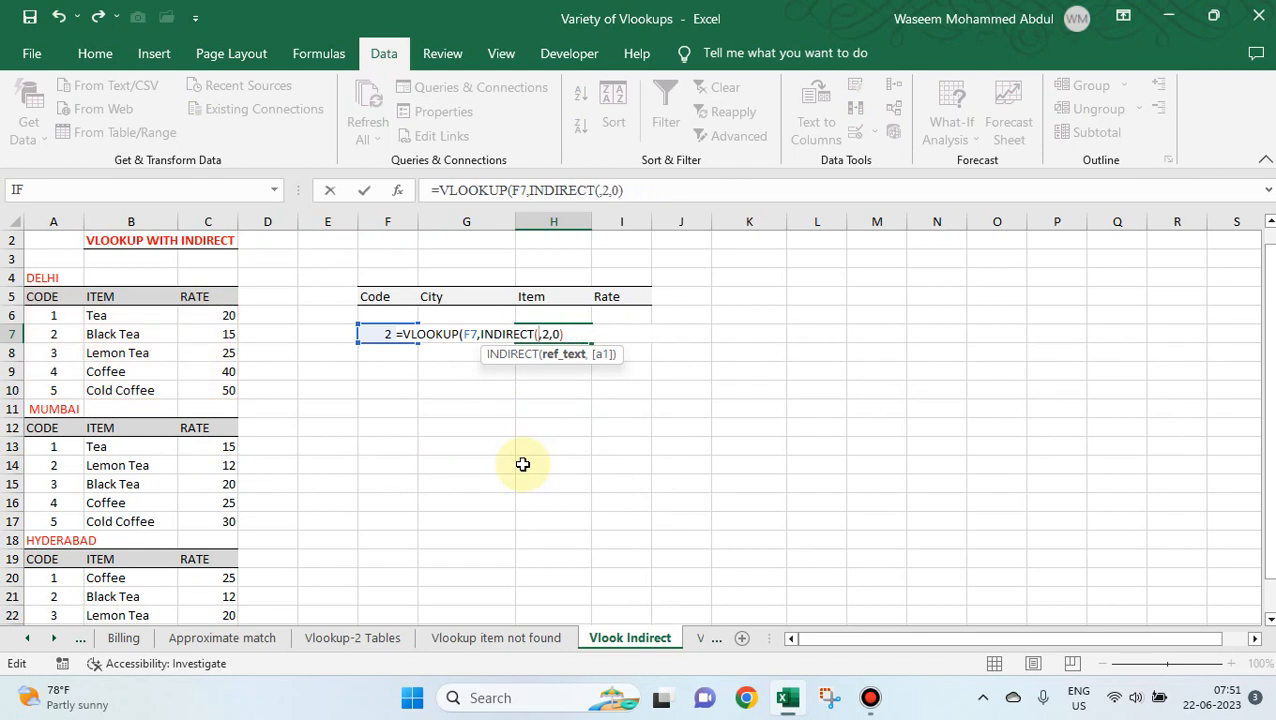
pyautogui.click(462, 356)
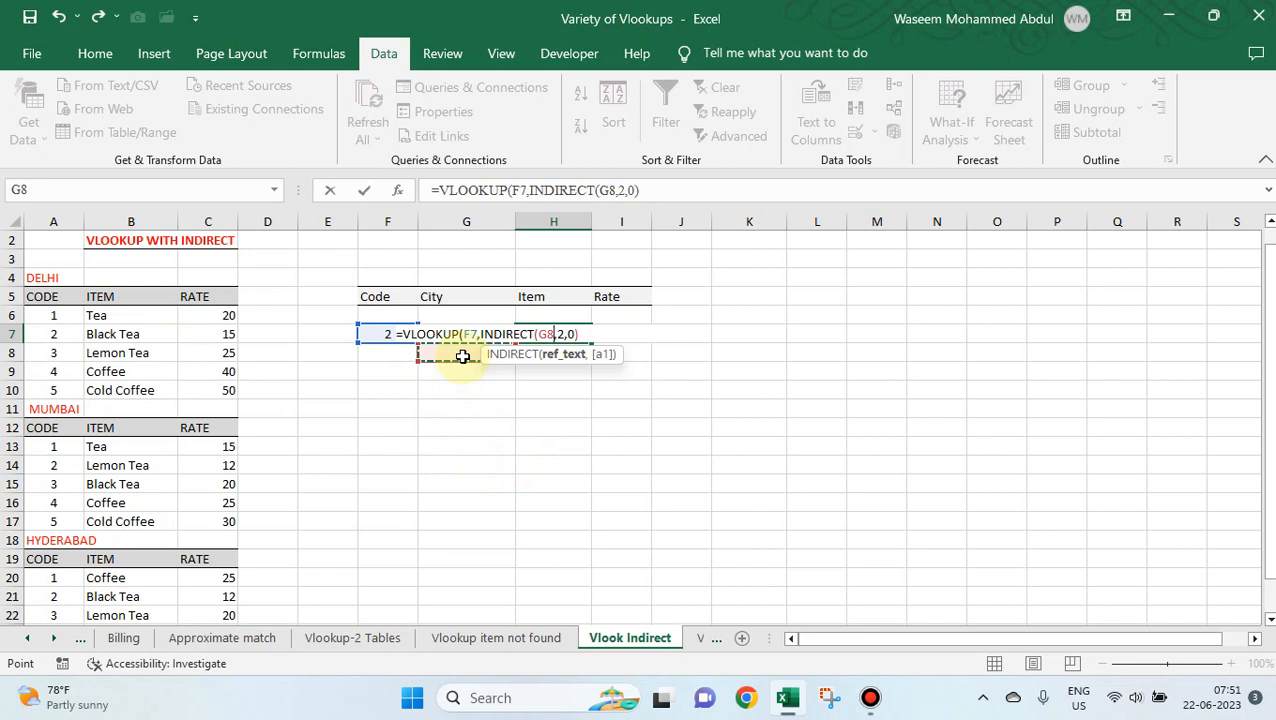
pyautogui.press('Up')
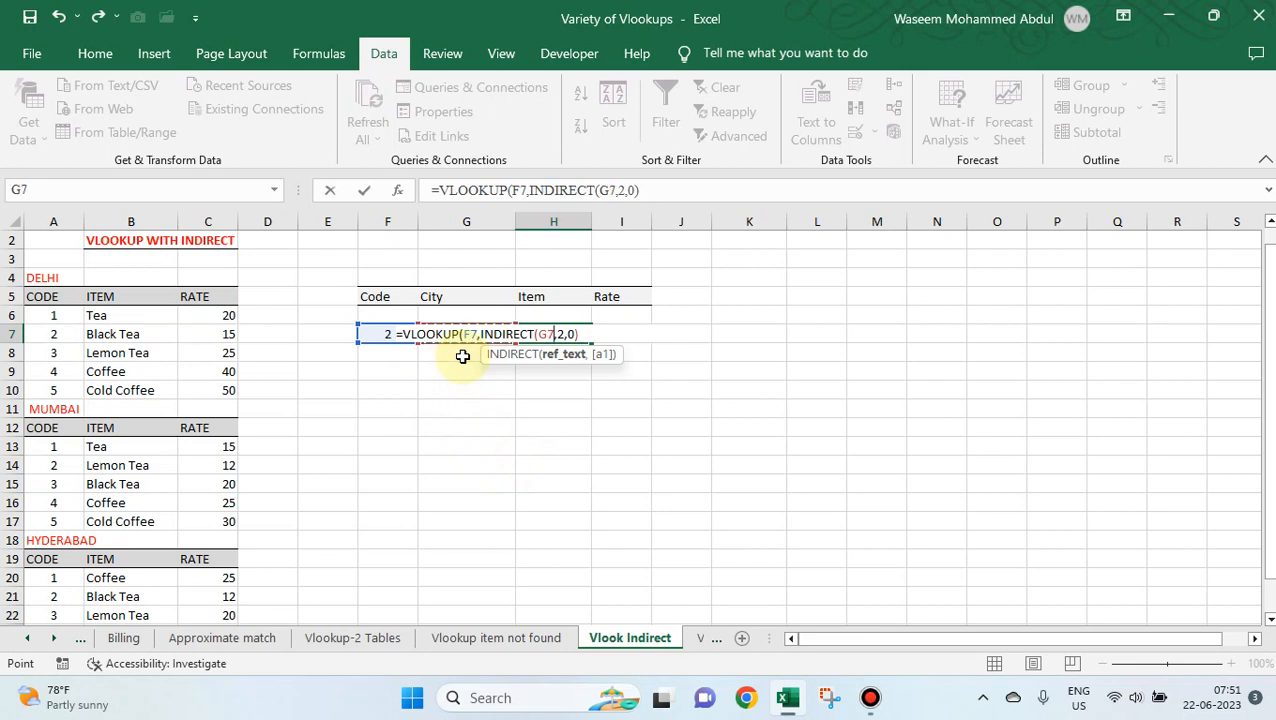
pyautogui.write(')')
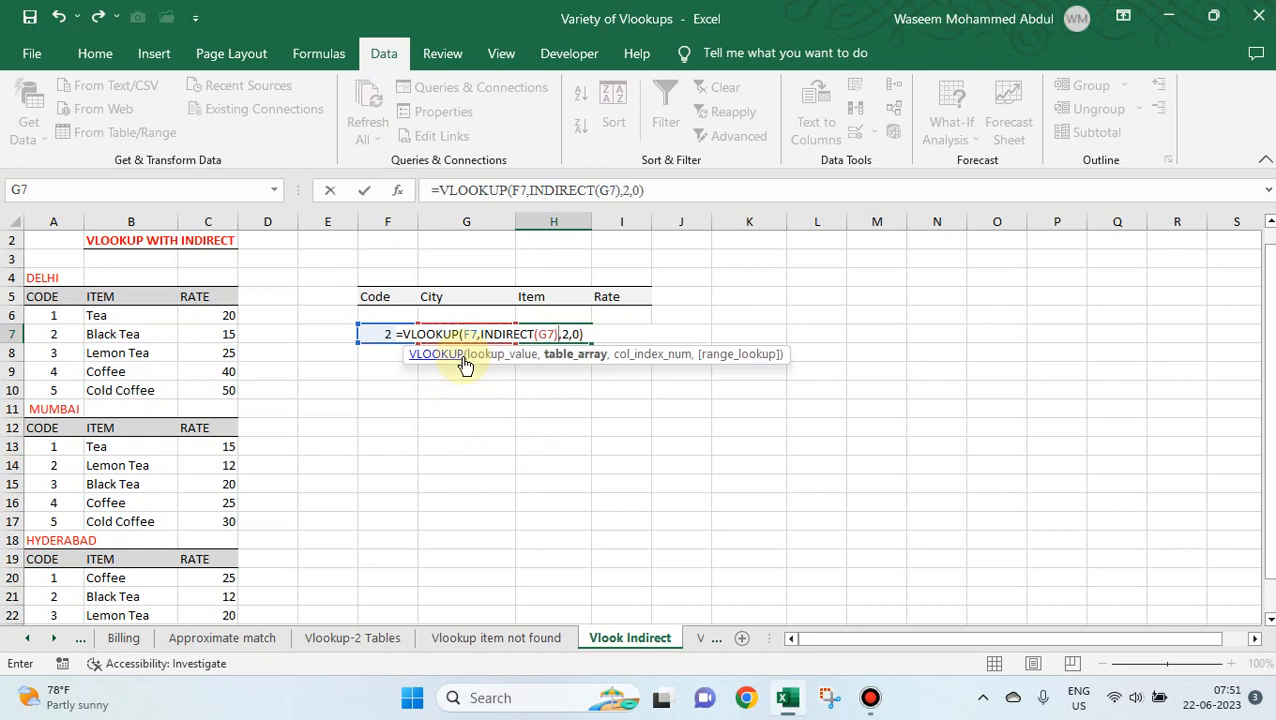
pyautogui.press('Tab')
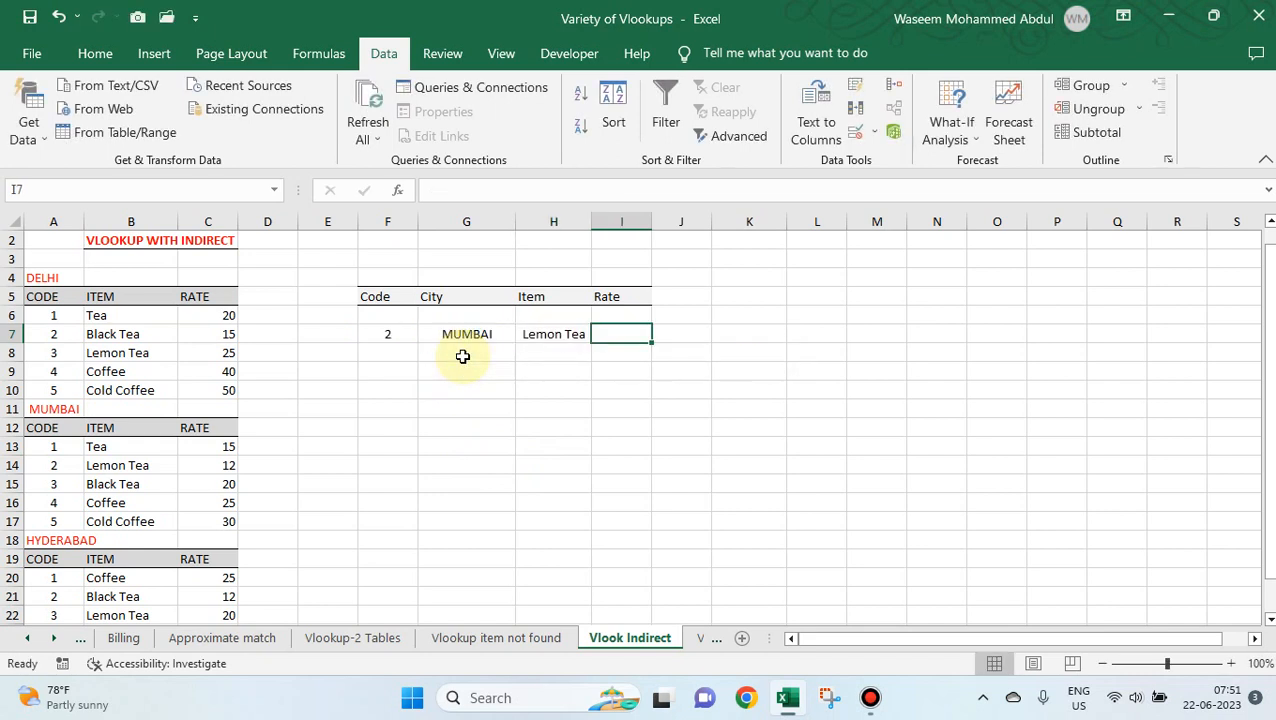
pyautogui.press('Left')
pyautogui.press('Left')
pyautogui.press('Left')
# Enter DELHI as the city in G7
pyautogui.press('Right')
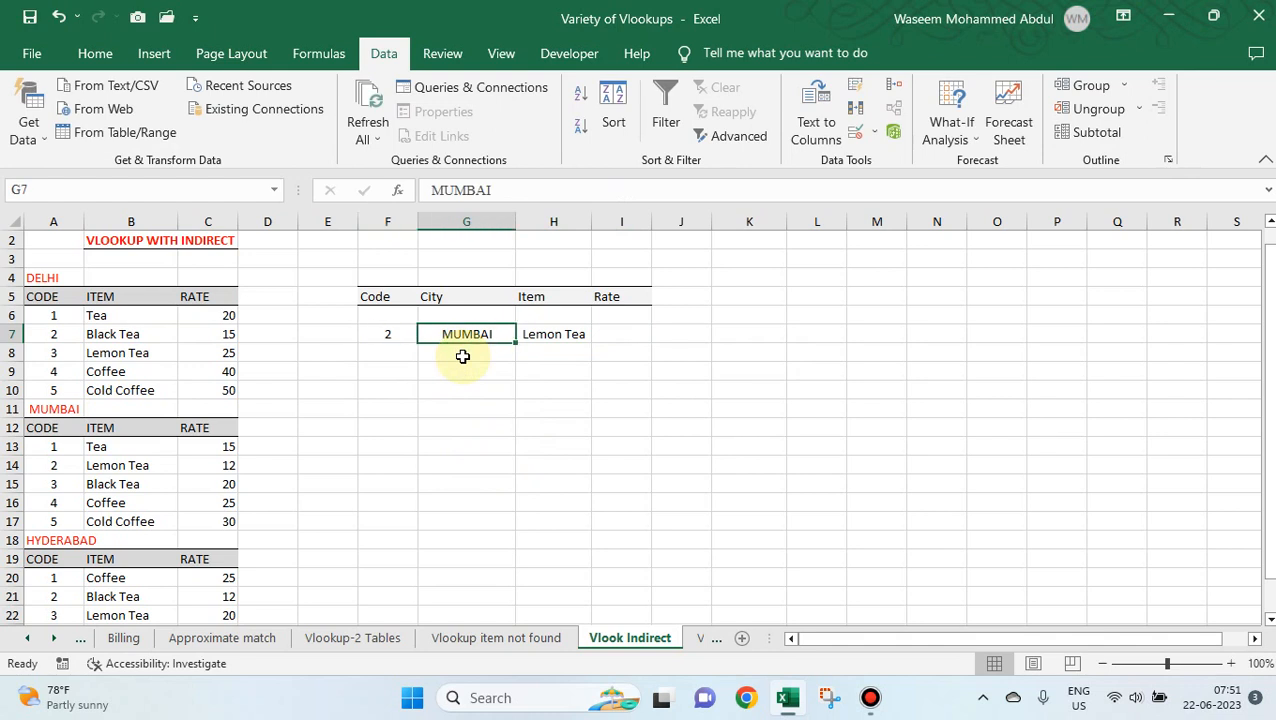
pyautogui.write('DELHI')
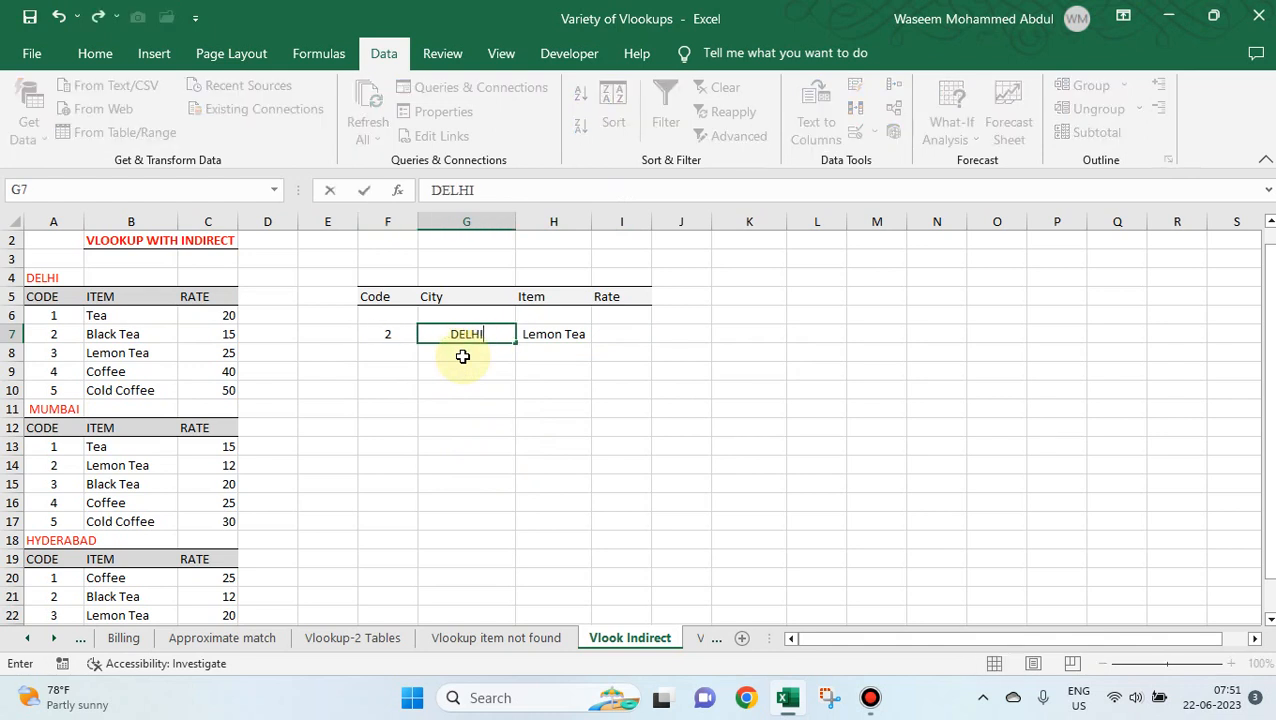
pyautogui.press('Tab')
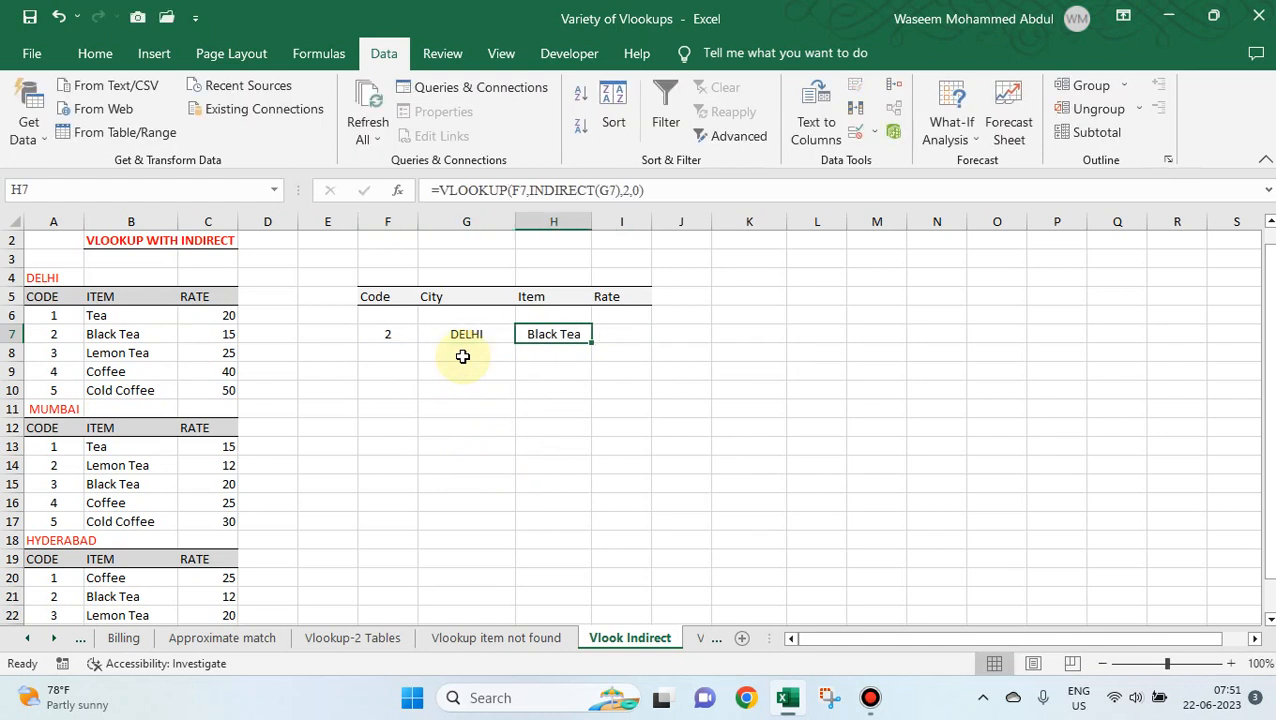
# Compare the code 2 rows of the DELHI table (Black Tea) and the MUMBAI table (Lemon Tea)
pyautogui.press('Left')
pyautogui.press('Left')
pyautogui.press('Right')
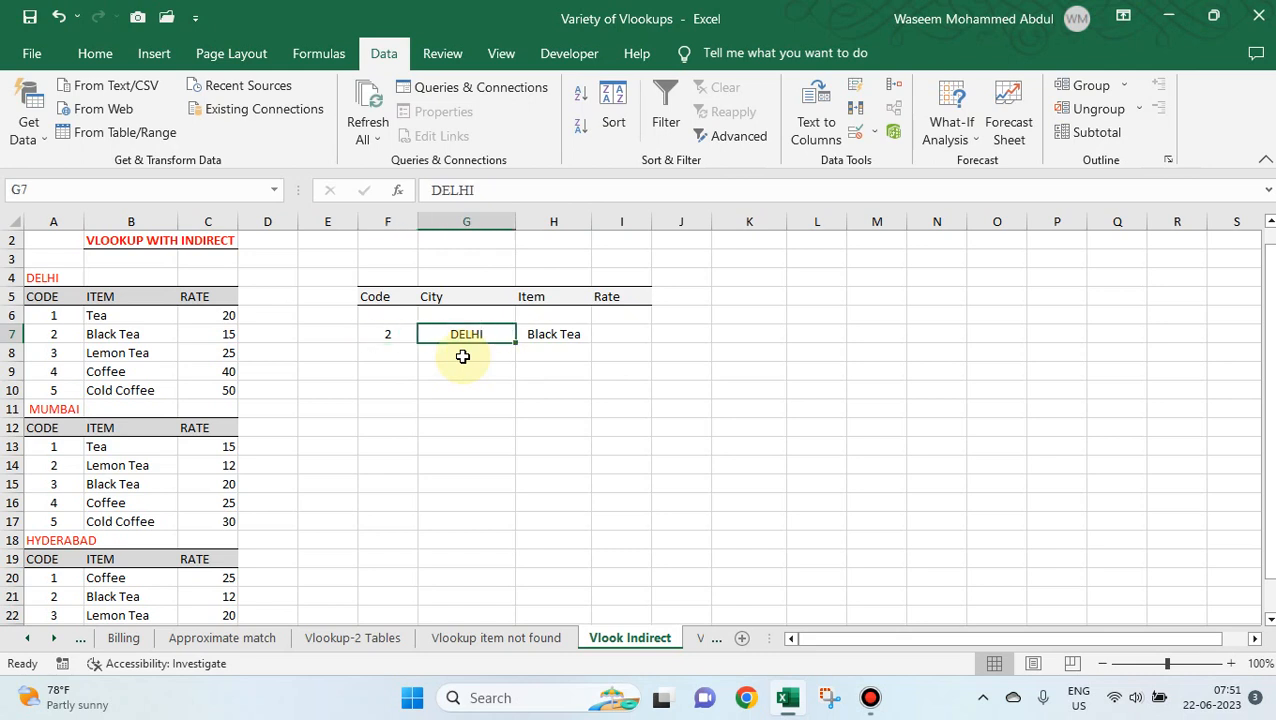
pyautogui.press('Left')
pyautogui.press('Left')
pyautogui.press('Left')
pyautogui.press('Left')
pyautogui.press('Left')
pyautogui.press('Left')
pyautogui.press('Up')
pyautogui.press('Down')
pyautogui.press('Right')
pyautogui.press('Left')
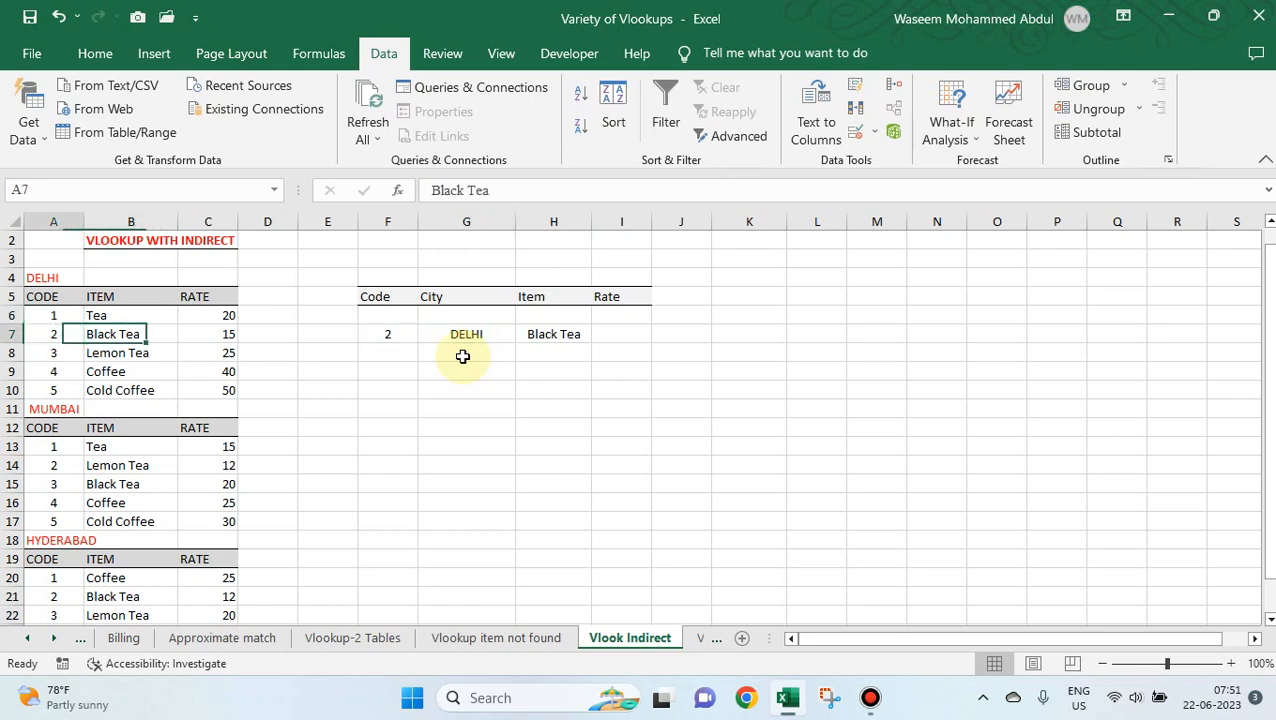
pyautogui.press('Down')
pyautogui.press('Down')
pyautogui.press('Down')
pyautogui.press('Down')
pyautogui.press('Down')
pyautogui.press('Down')
pyautogui.press('Down')
pyautogui.press('Left')
pyautogui.press('Right')
pyautogui.press('Left')
pyautogui.press('Right')
pyautogui.press('Left')
pyautogui.press('Left')
pyautogui.press('Right')
pyautogui.press('Right')
pyautogui.press('Right')
pyautogui.press('Right')
pyautogui.press('Up')
pyautogui.press('Up')
pyautogui.press('Up')
pyautogui.press('Up')
pyautogui.press('Up')
pyautogui.press('Up')
pyautogui.press('Up')
pyautogui.press('Right')
pyautogui.press('Right')
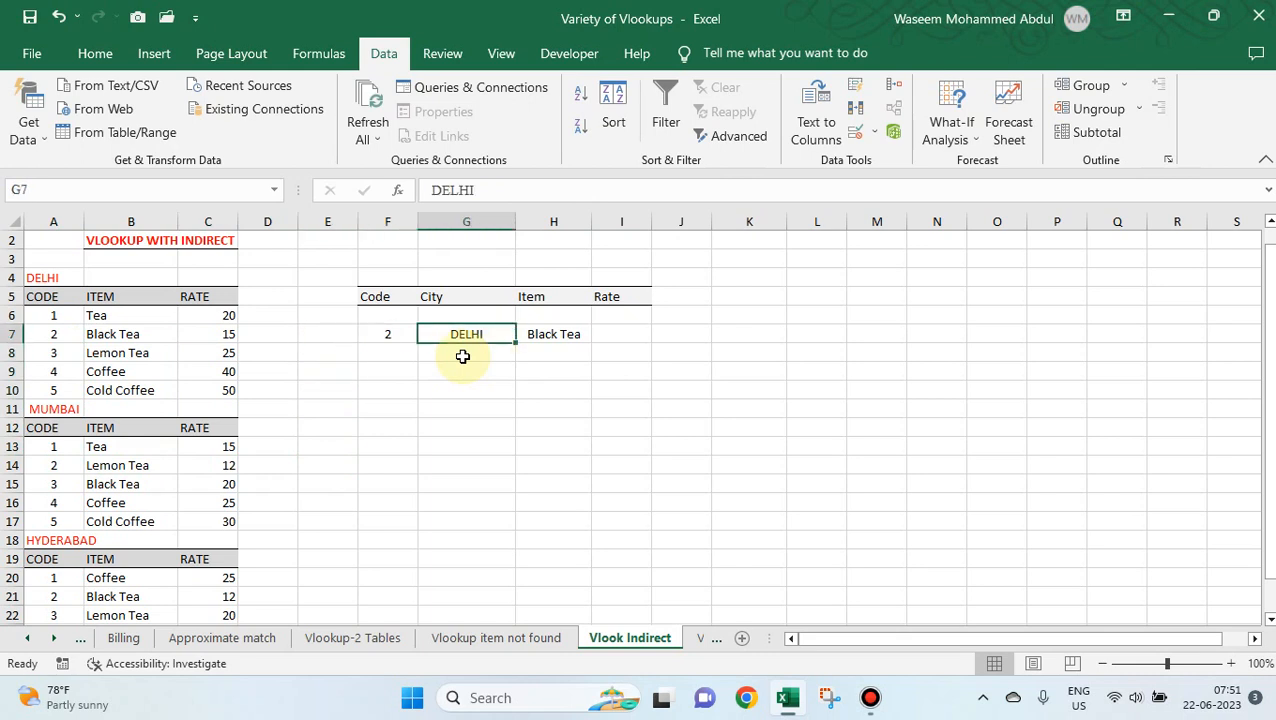
# Change the city to MUMBAI and review H7's =VLOOKUP(F7,INDIRECT(G7),2,0) returning Lemon Tea
pyautogui.write('MUMBAI')
pyautogui.press('Tab')
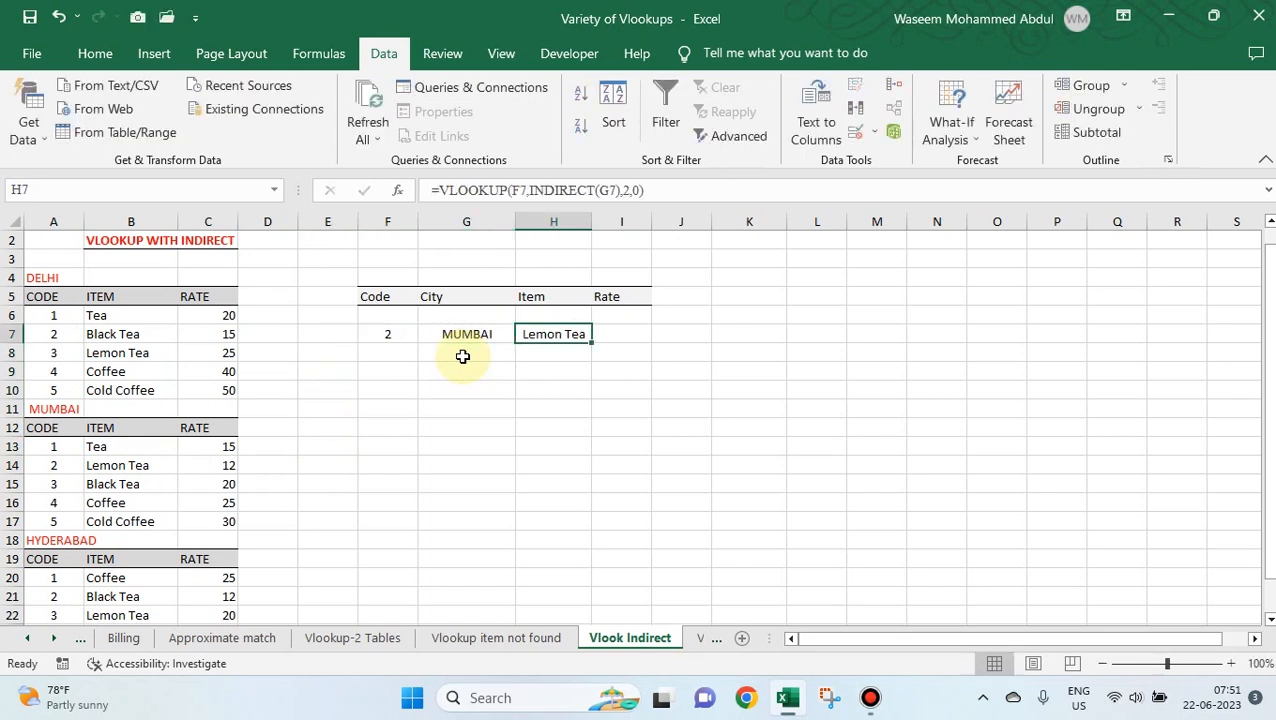
pyautogui.press('Left')
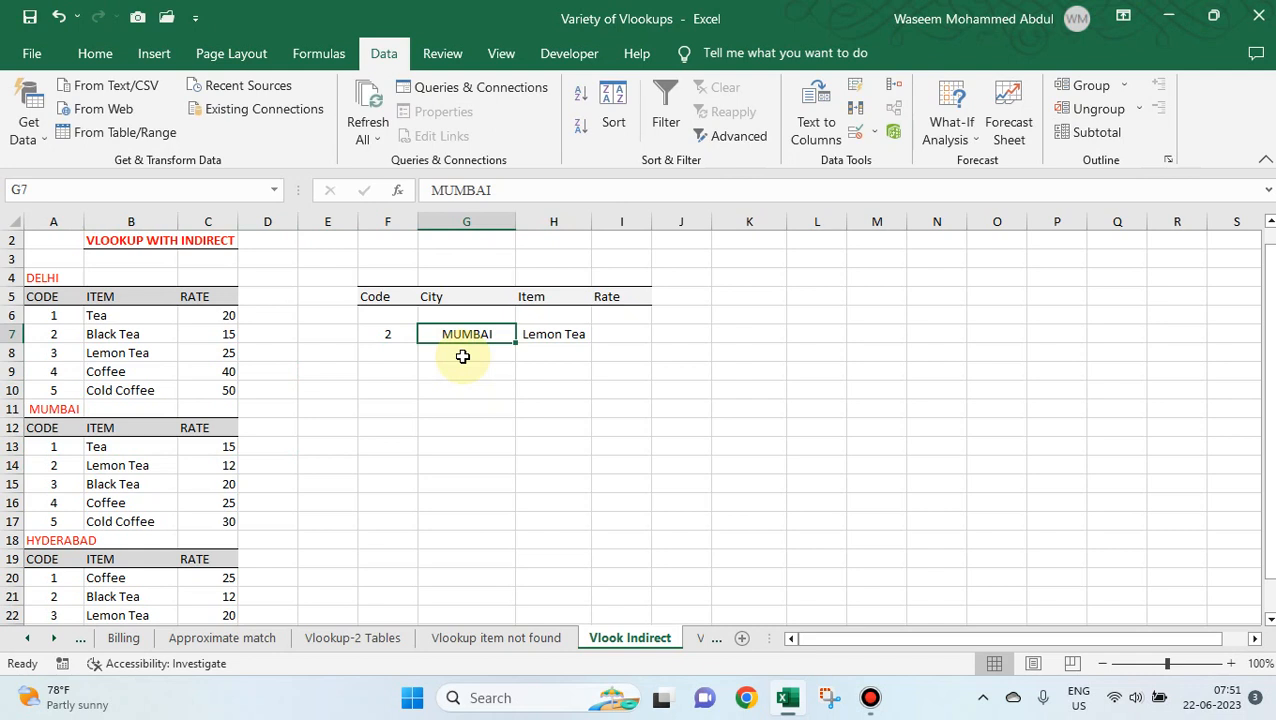
pyautogui.press('Right')
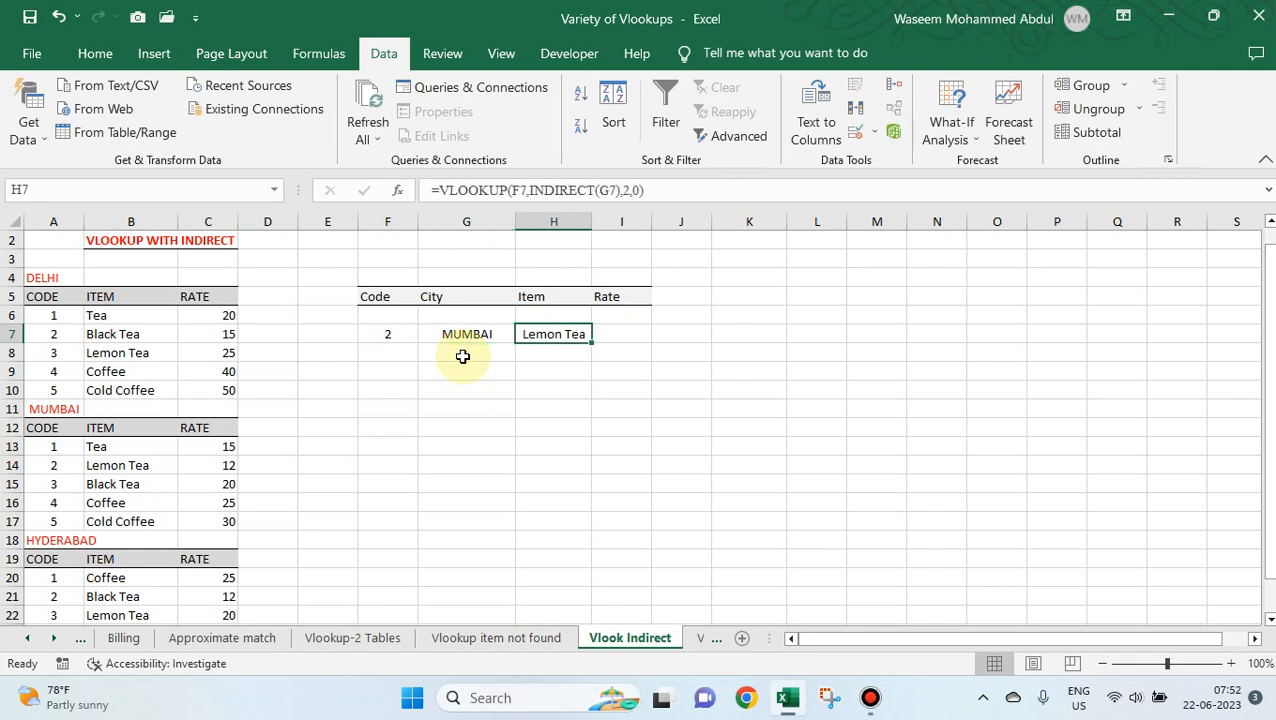
pyautogui.press('F2')
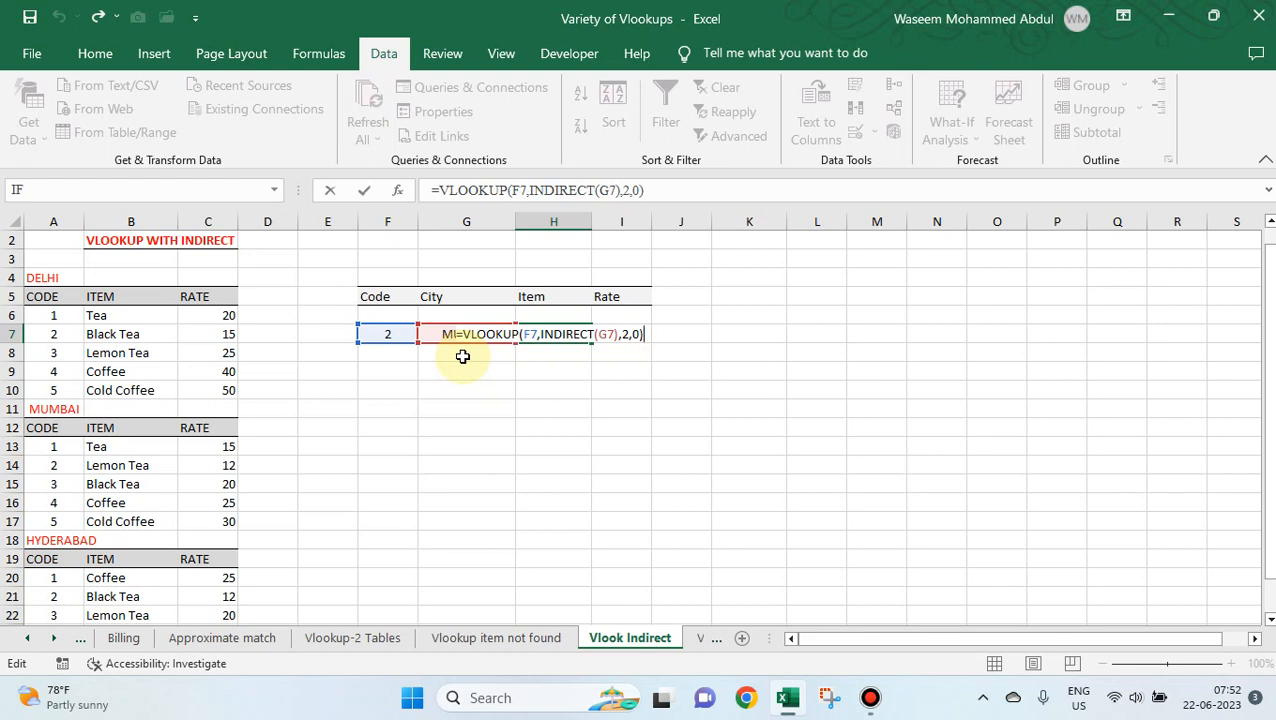
pyautogui.press('Tab')
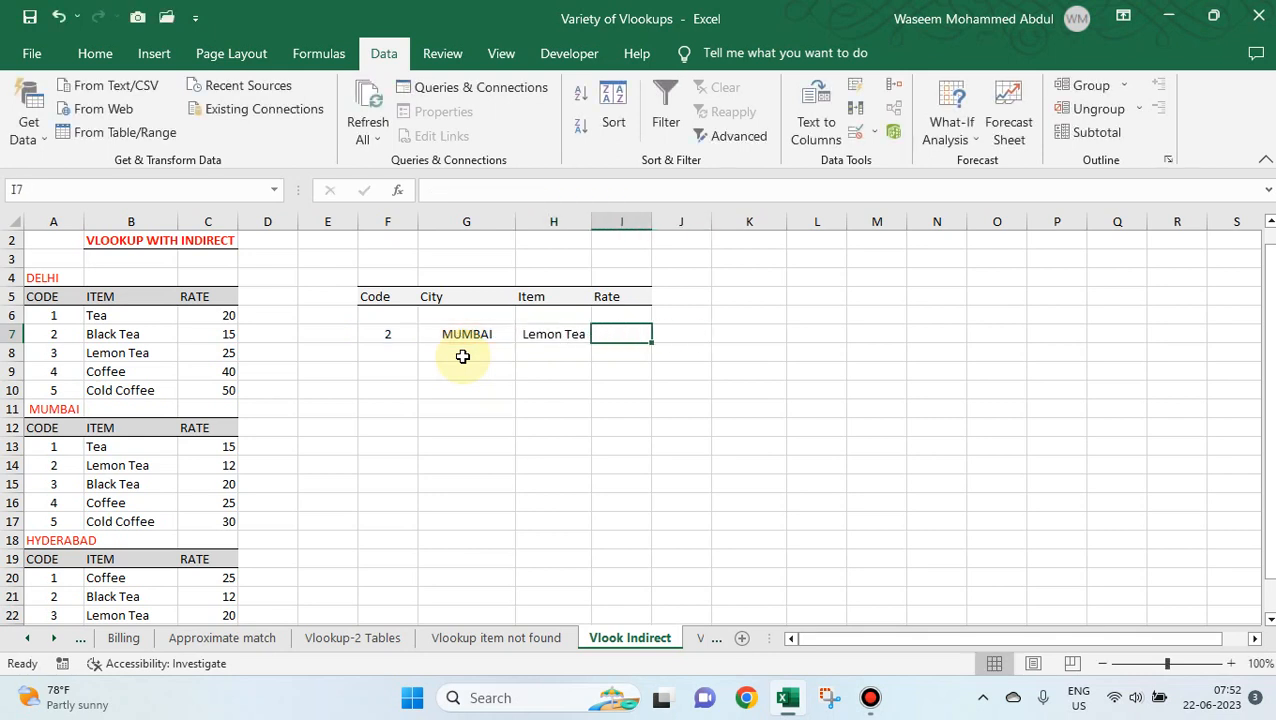
# Enter =VLOOKUP(F7,INDIRECT(G7),3,0) in Rate cell I7, returning 12 for MUMBAI code 2
pyautogui.write('=VLOOKUP(')
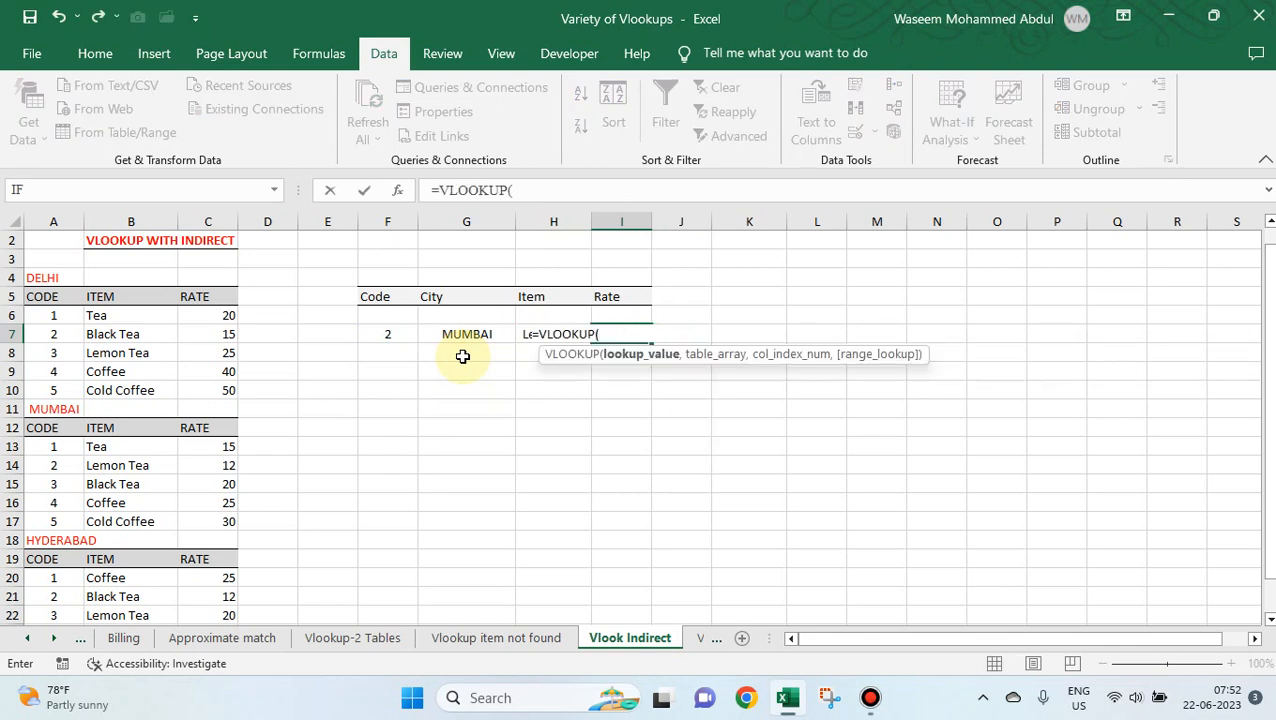
pyautogui.press('Escape')
pyautogui.write('=VLOOKUP(')
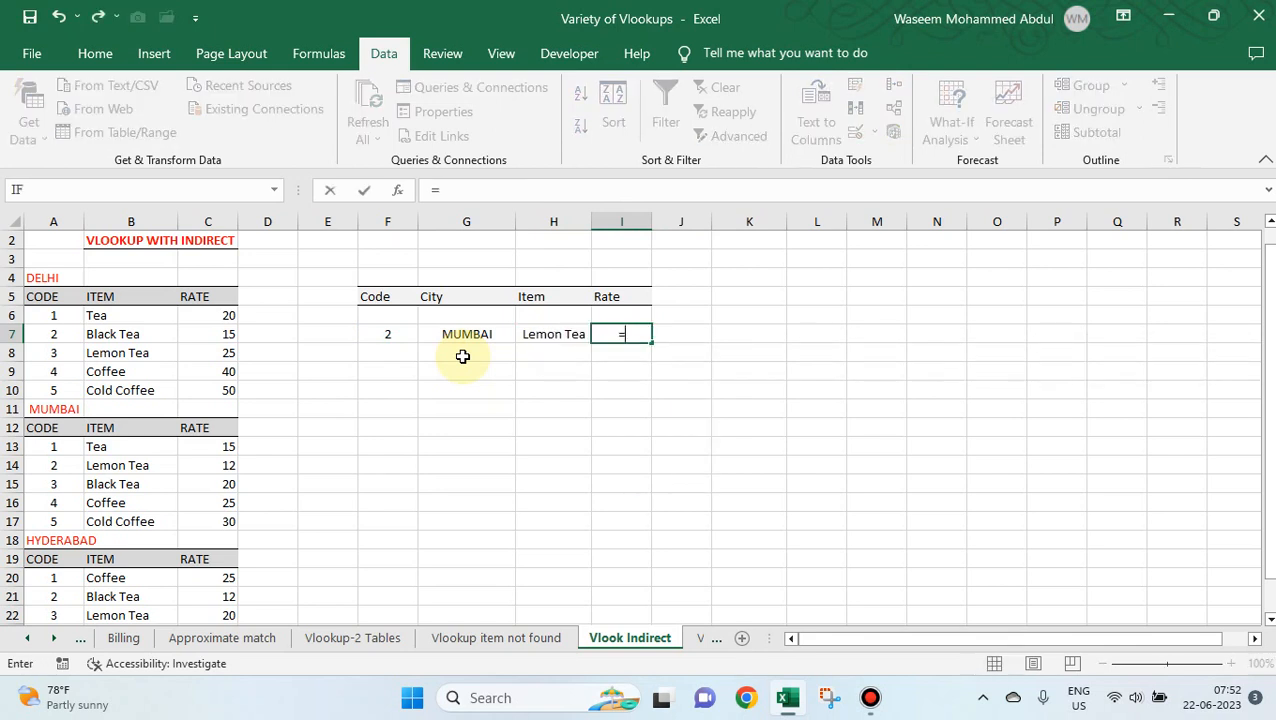
pyautogui.press('Left')
pyautogui.press('Left')
pyautogui.press('Left')
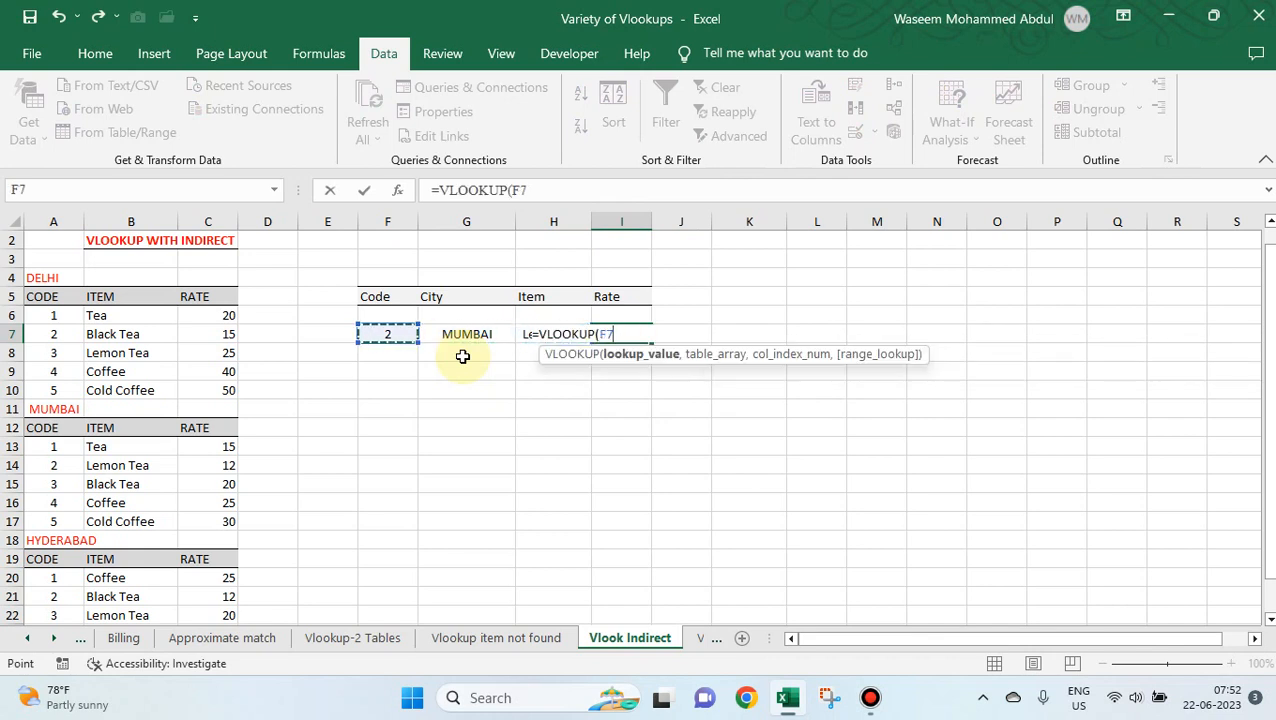
pyautogui.write(',')
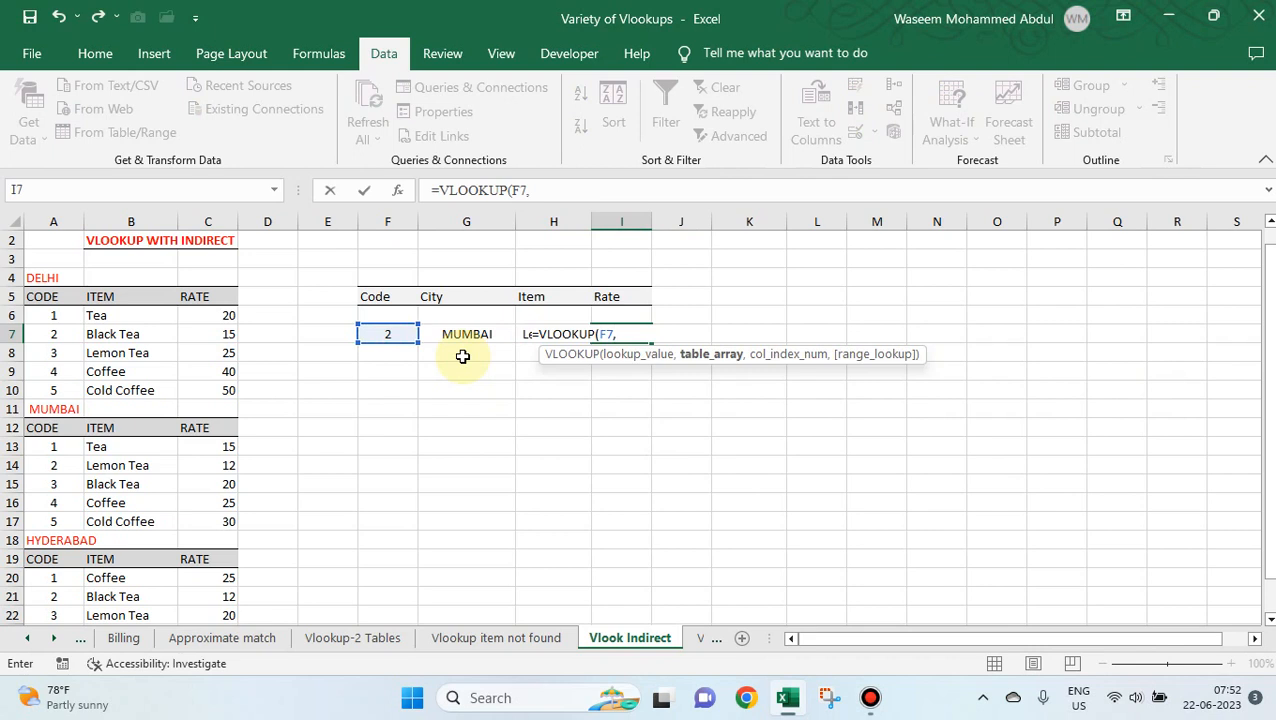
pyautogui.write('INDI')
pyautogui.press('Tab')
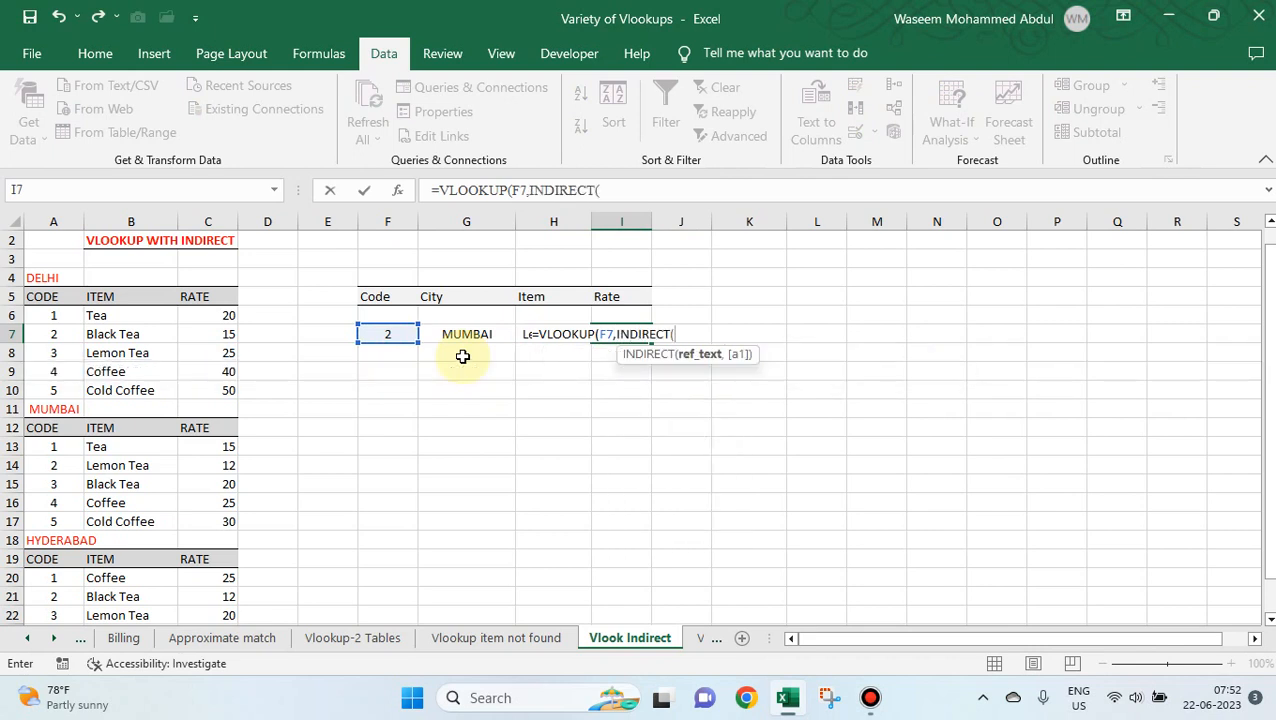
pyautogui.press('Left')
pyautogui.press('Left')
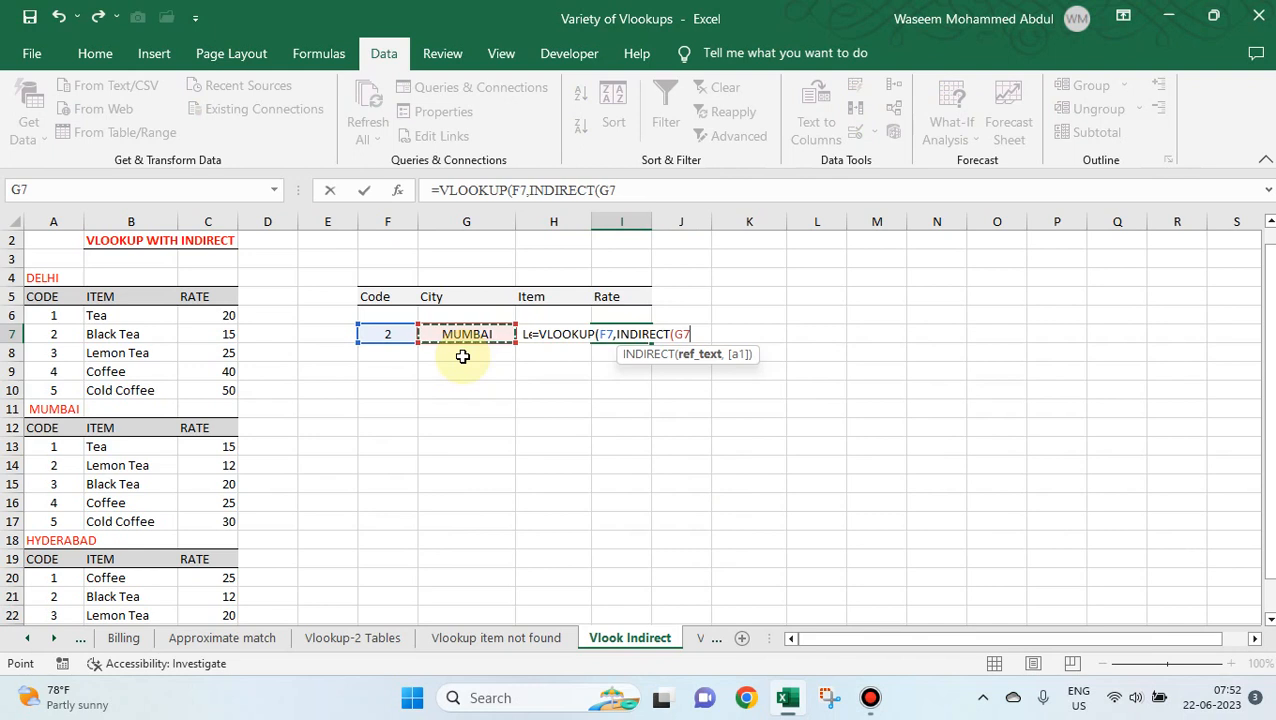
pyautogui.write('),')
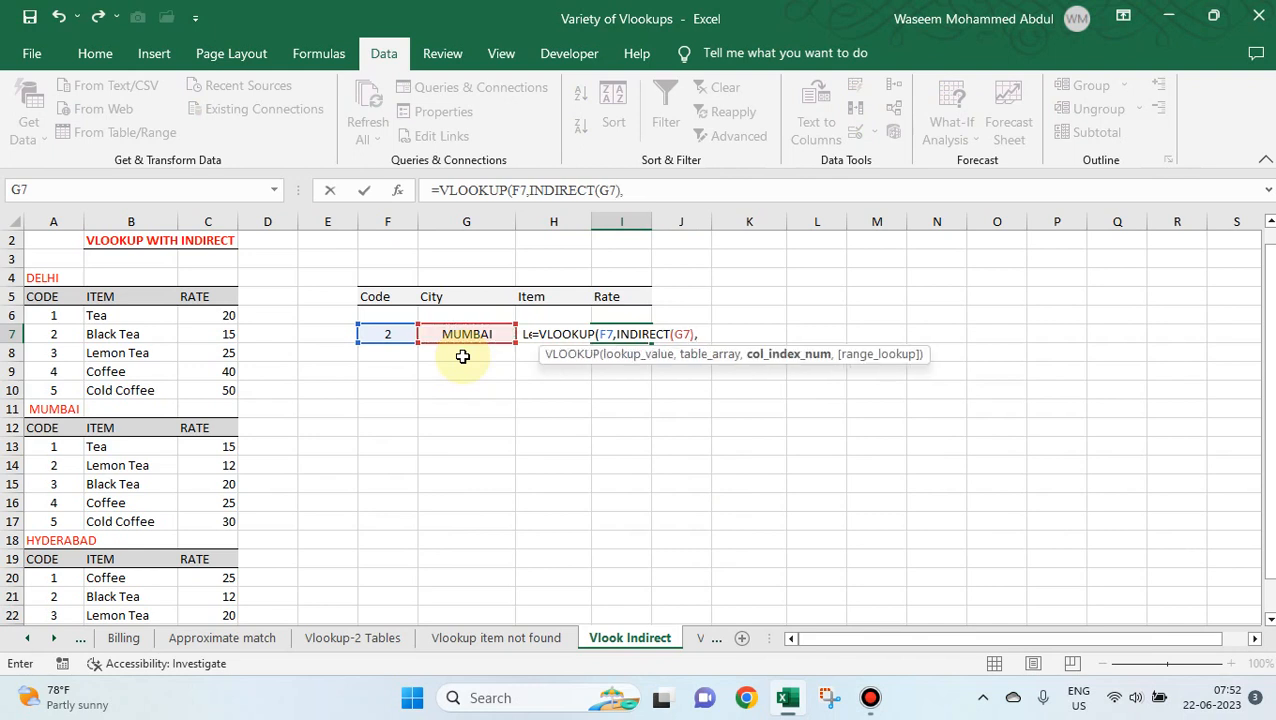
pyautogui.write('3,')
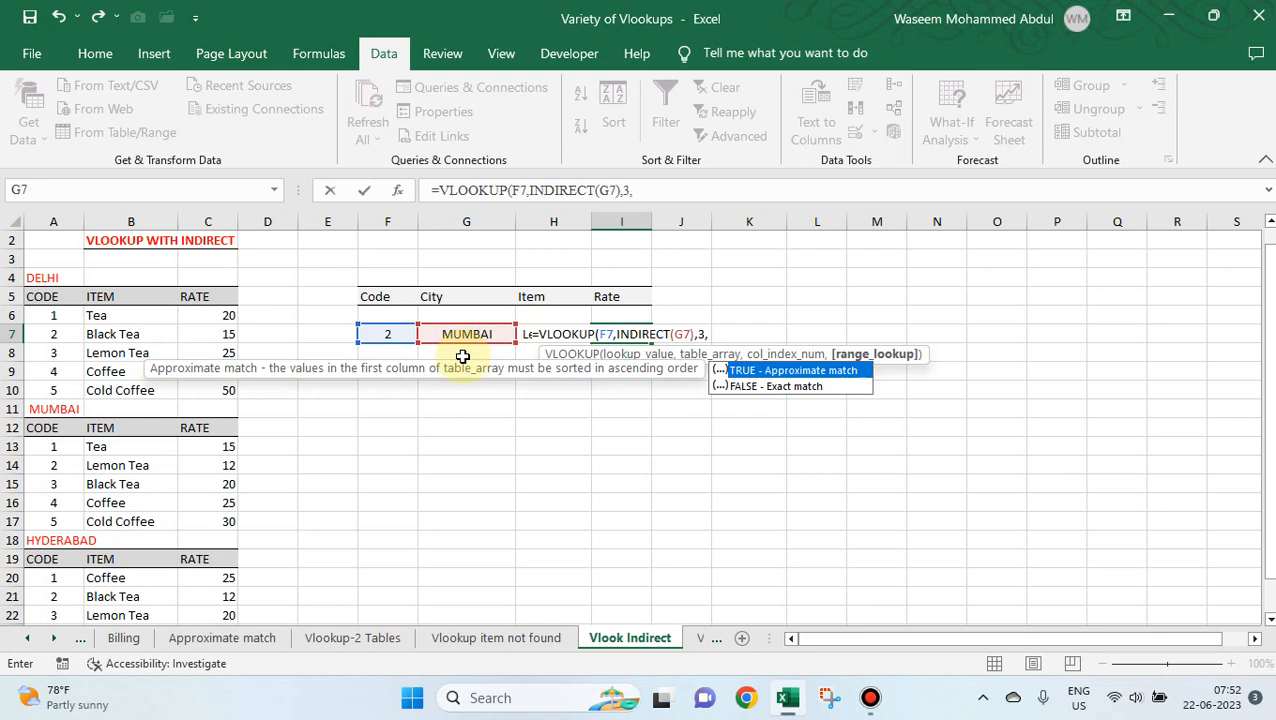
pyautogui.write('0)')
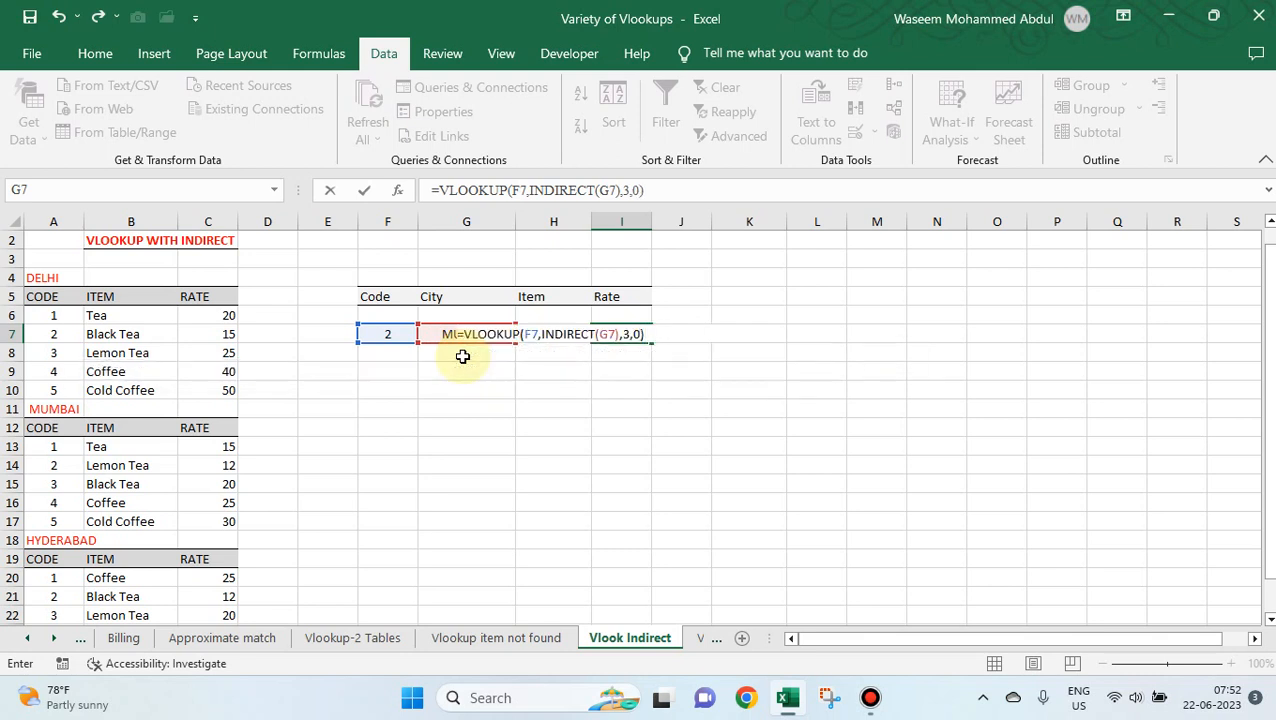
pyautogui.press('Tab')
pyautogui.press('Left')
pyautogui.press('Left')
pyautogui.press('Left')
pyautogui.press('Left')
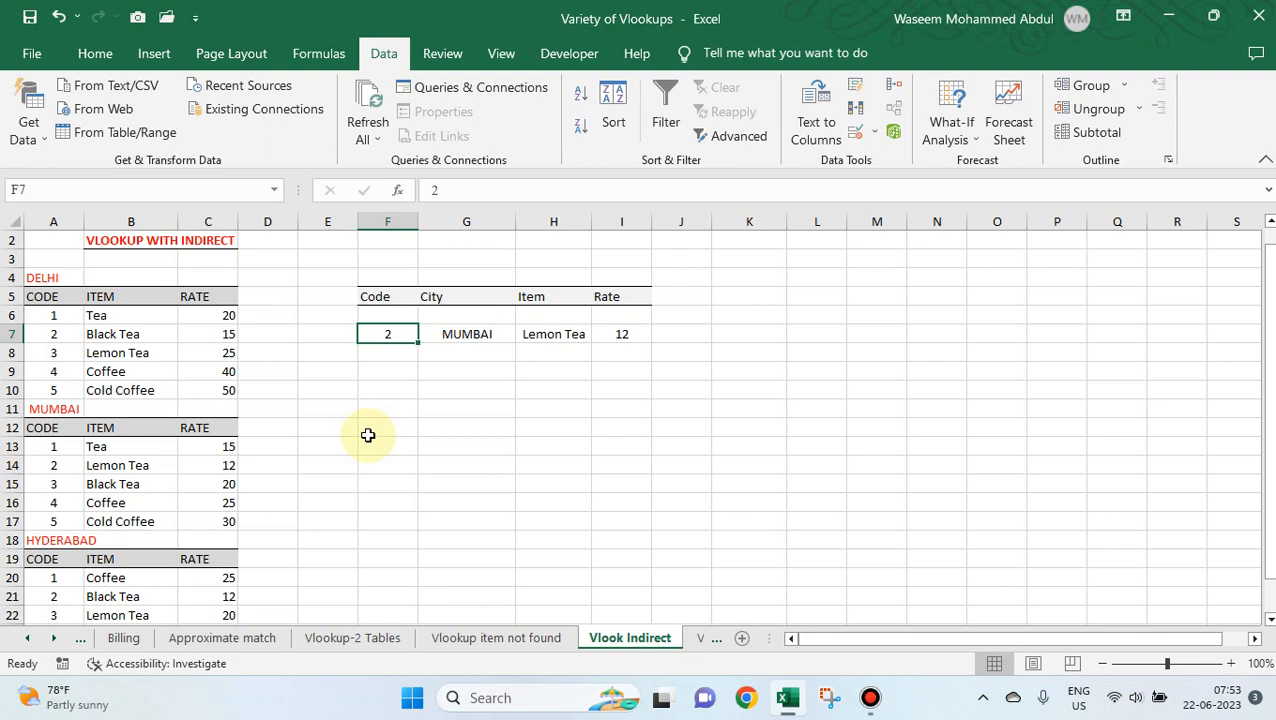
# Set the city to HYDERABAD and change the HYDERABAD Black Tea rate in C21 to 15
pyautogui.press('Right')
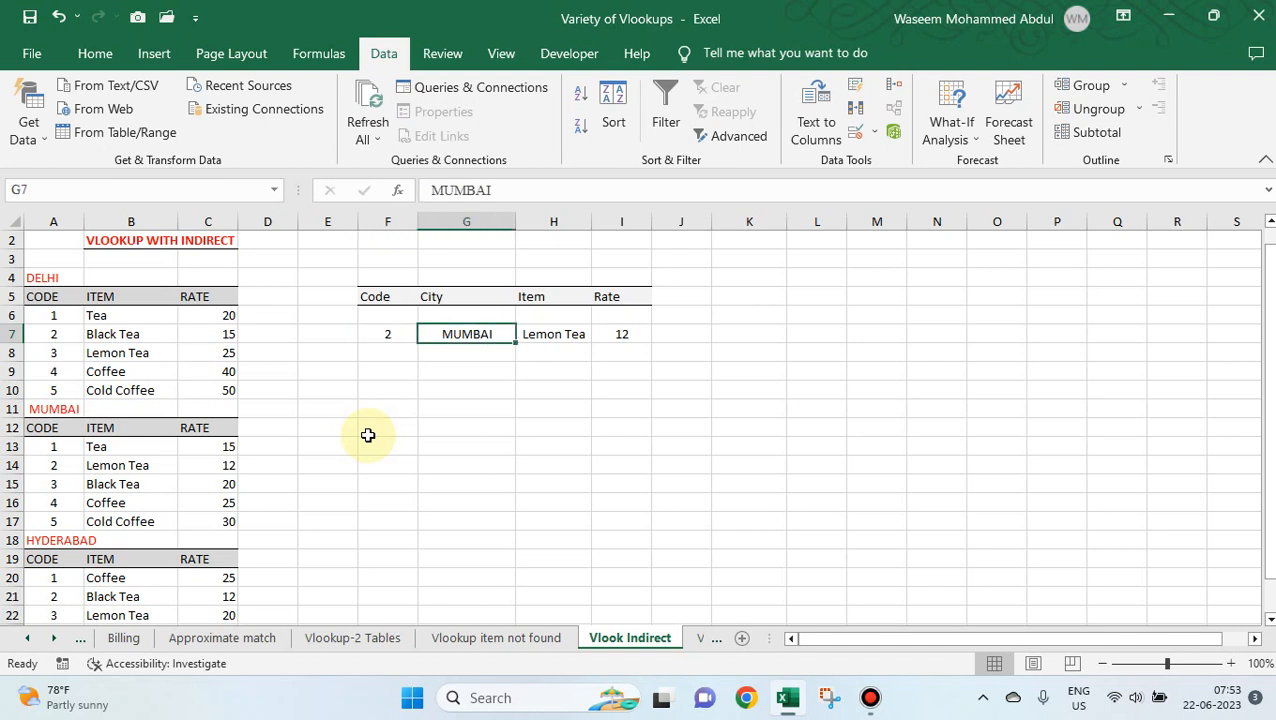
pyautogui.write('HYDERABAD')
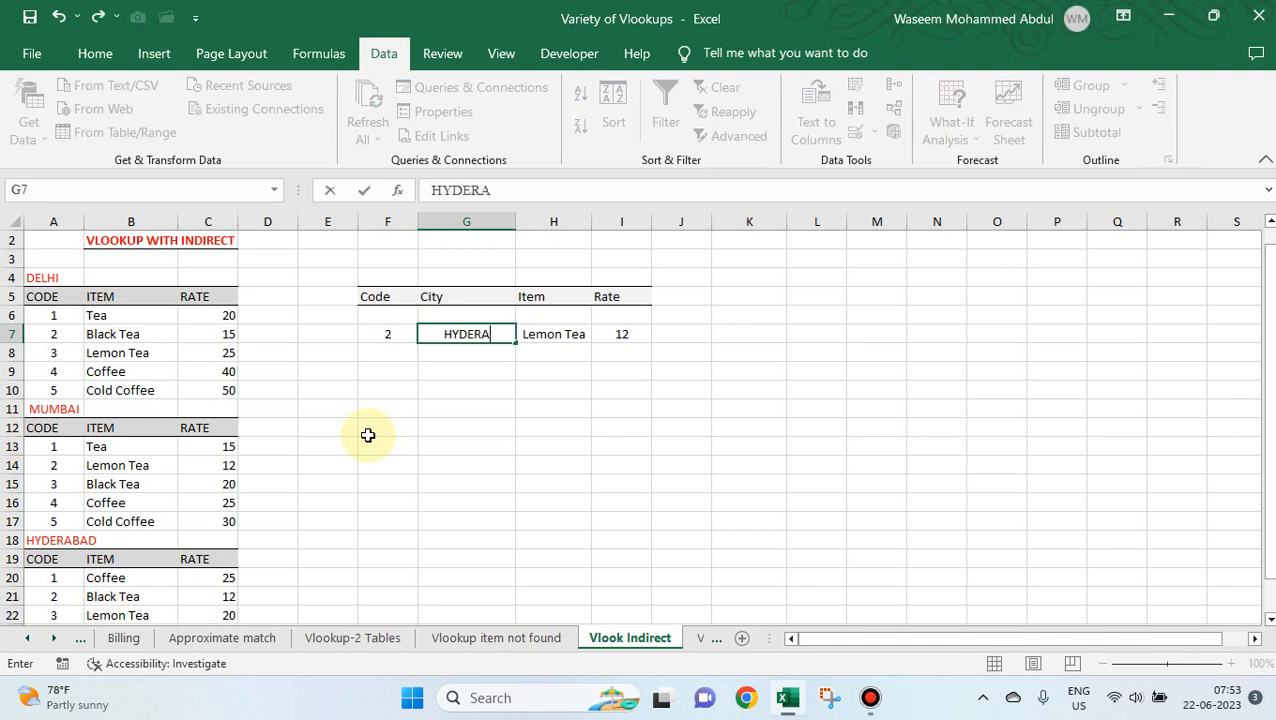
pyautogui.press('Tab')
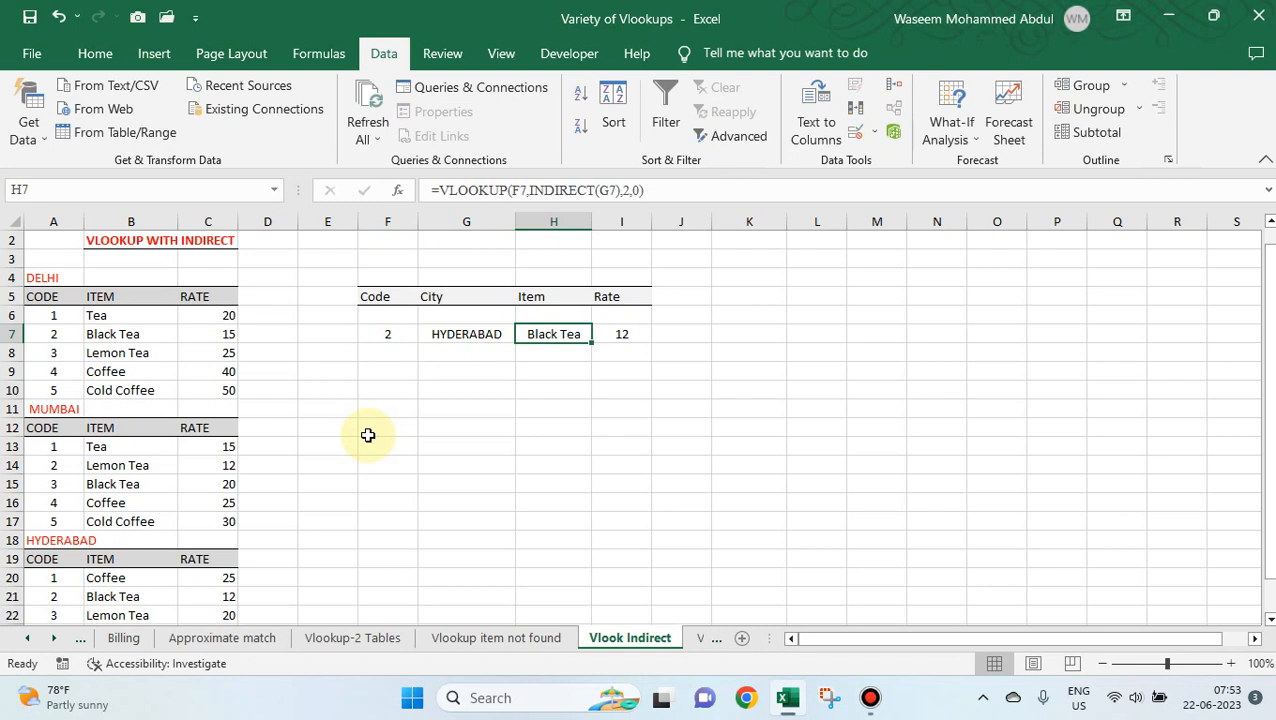
pyautogui.press('Return')
pyautogui.click(226, 600)
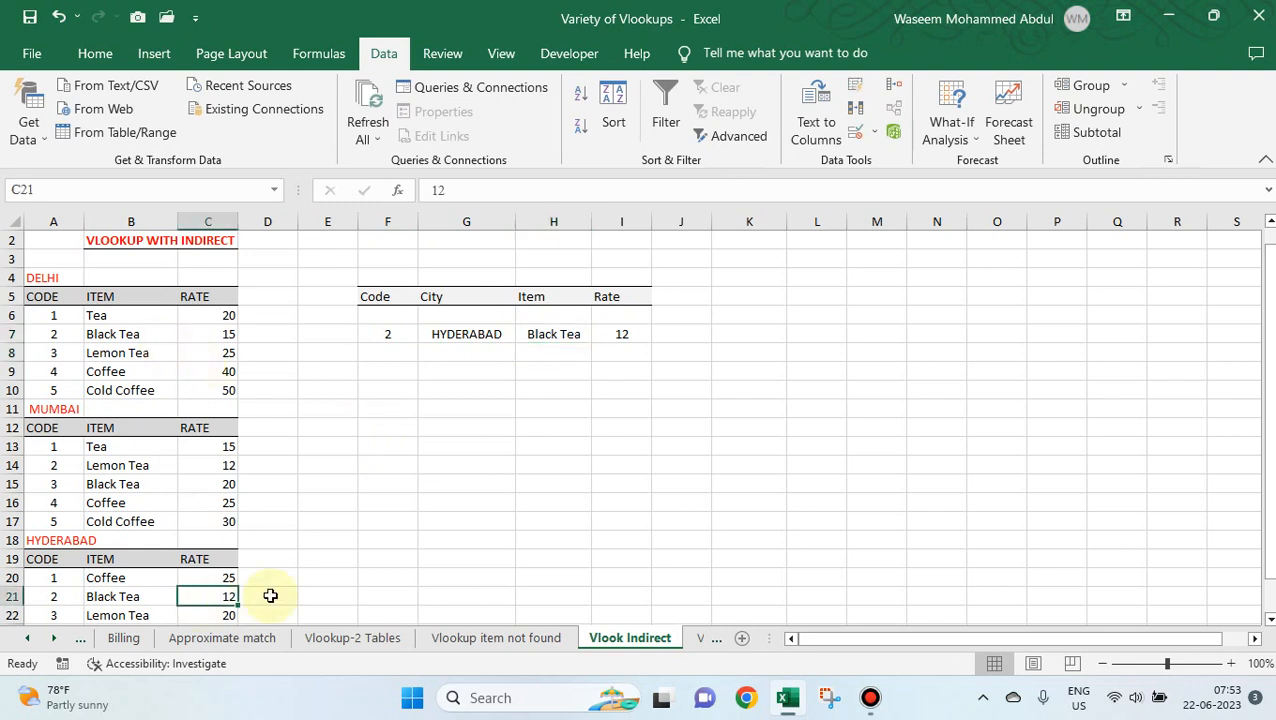
pyautogui.write('15')
pyautogui.press('Tab')
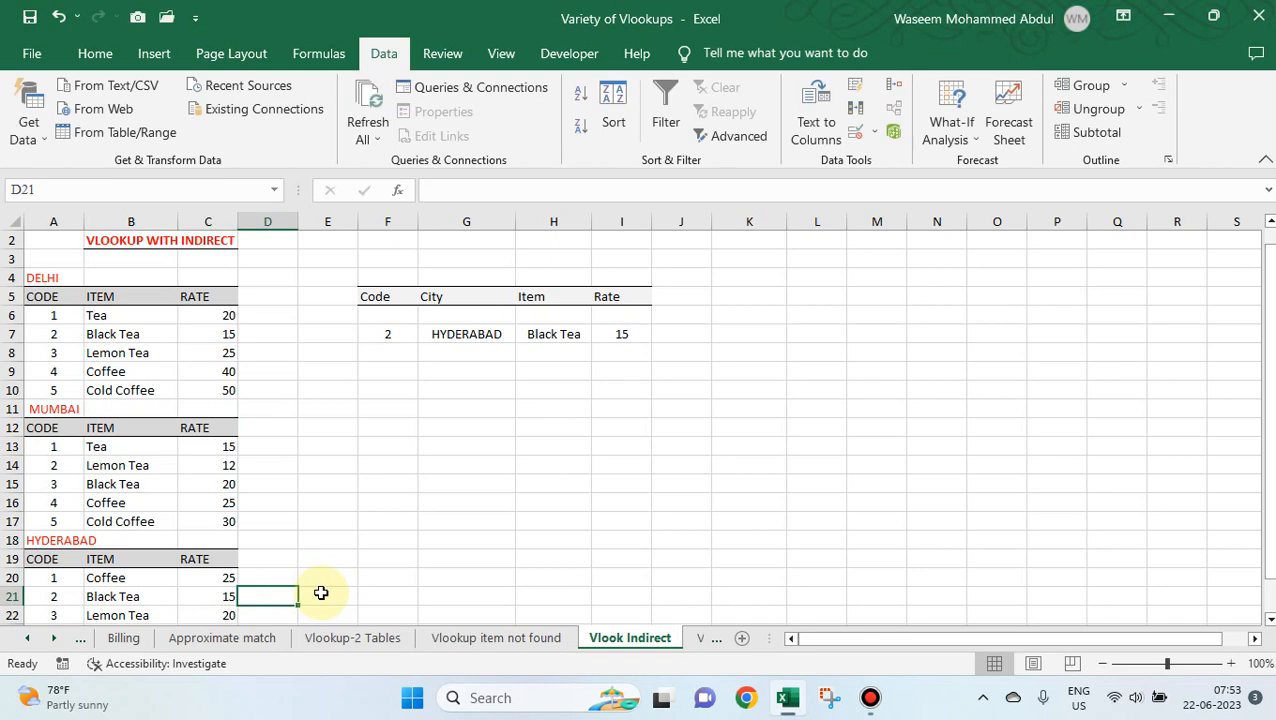
# Change the code in F7 to 4 and the city in G7 to DELHI
pyautogui.press('Up')
pyautogui.press('Up')
pyautogui.press('Up')
pyautogui.press('Up')
pyautogui.press('Up')
pyautogui.press('Up')
pyautogui.press('Up')
pyautogui.press('Up')
pyautogui.press('Up')
pyautogui.press('Up')
pyautogui.press('Up')
pyautogui.press('Up')
pyautogui.press('Up')
pyautogui.press('Up')
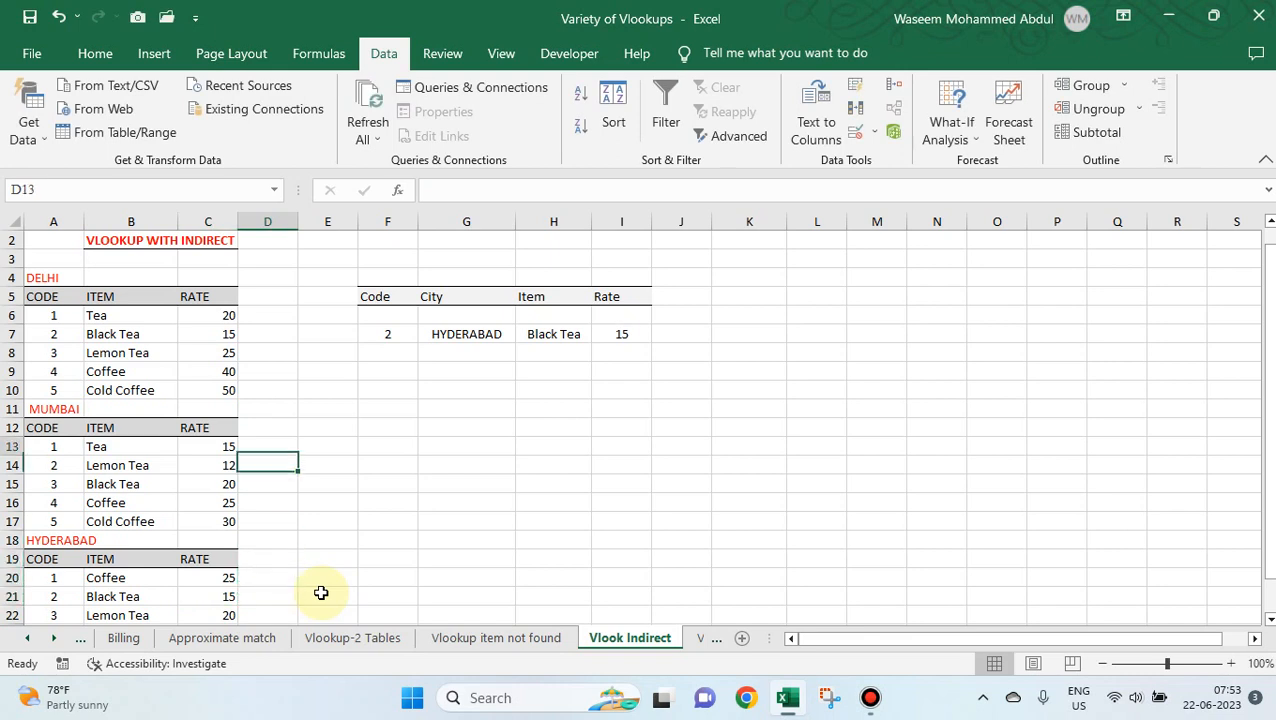
pyautogui.press('Right')
pyautogui.press('Right')
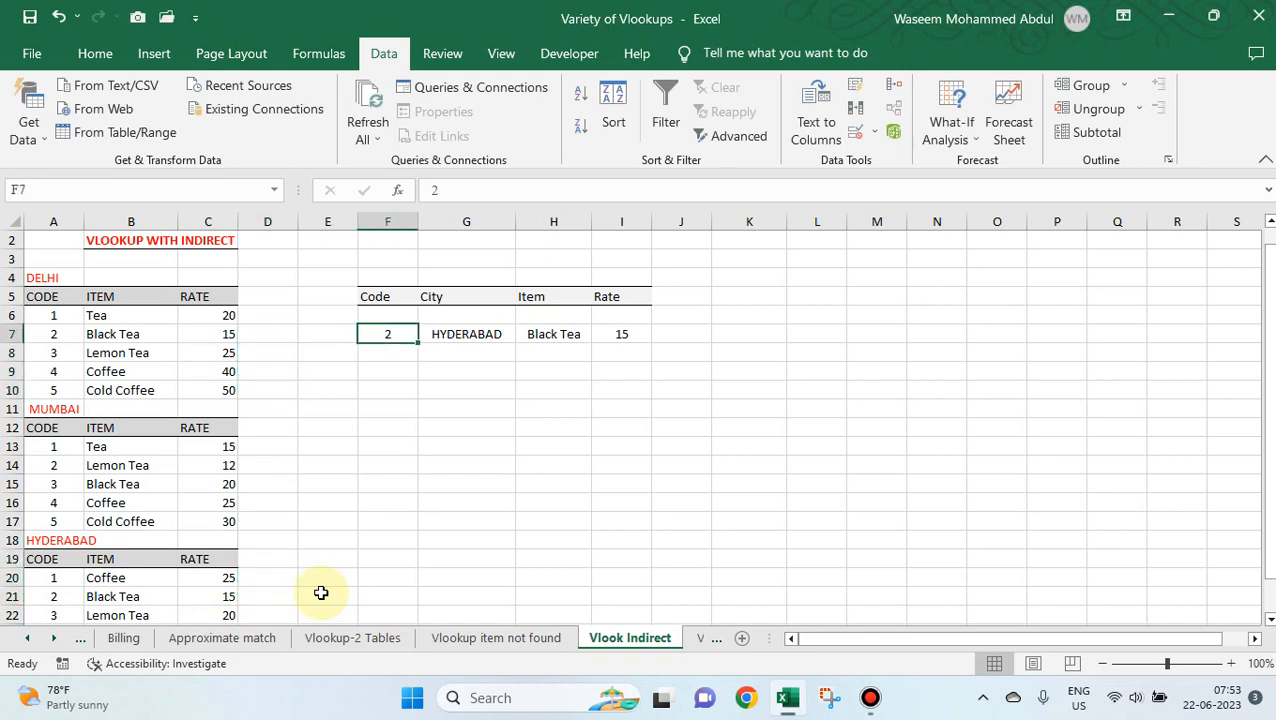
pyautogui.press('F2')
pyautogui.press('BackSpace')
pyautogui.write('4')
pyautogui.press('Return')
pyautogui.press('Up')
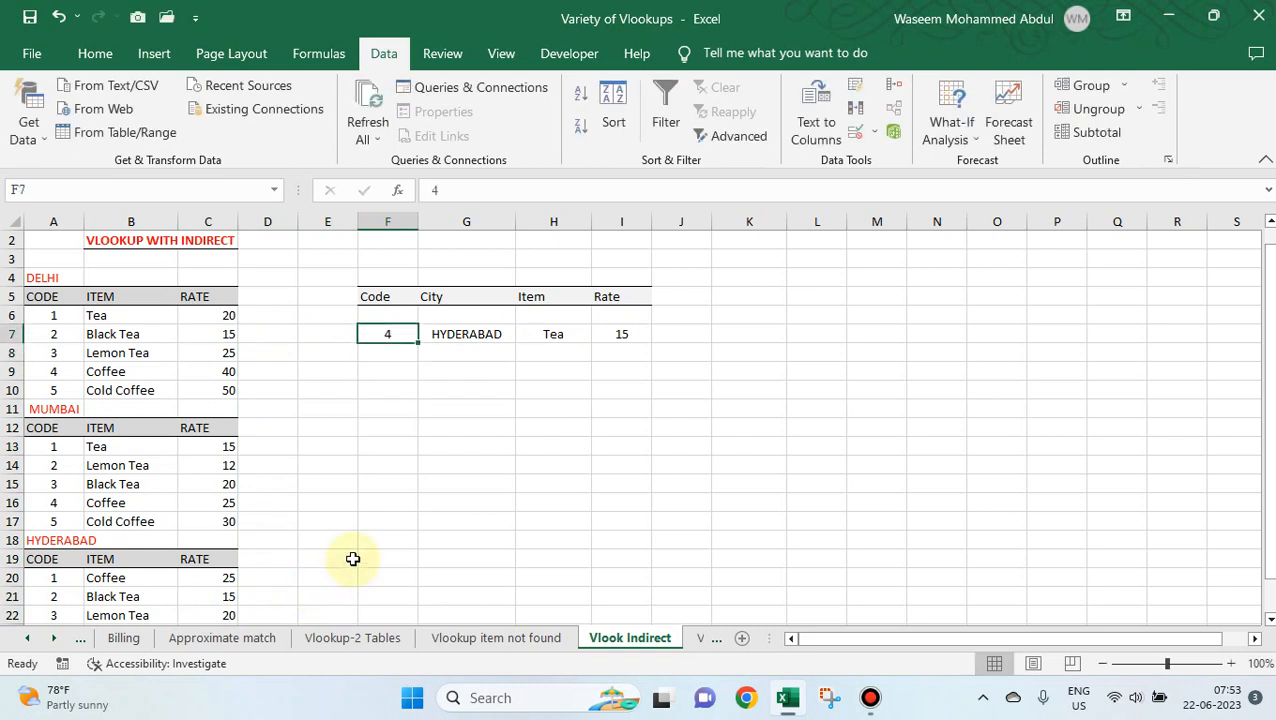
pyautogui.scroll(-1, 350, 560)
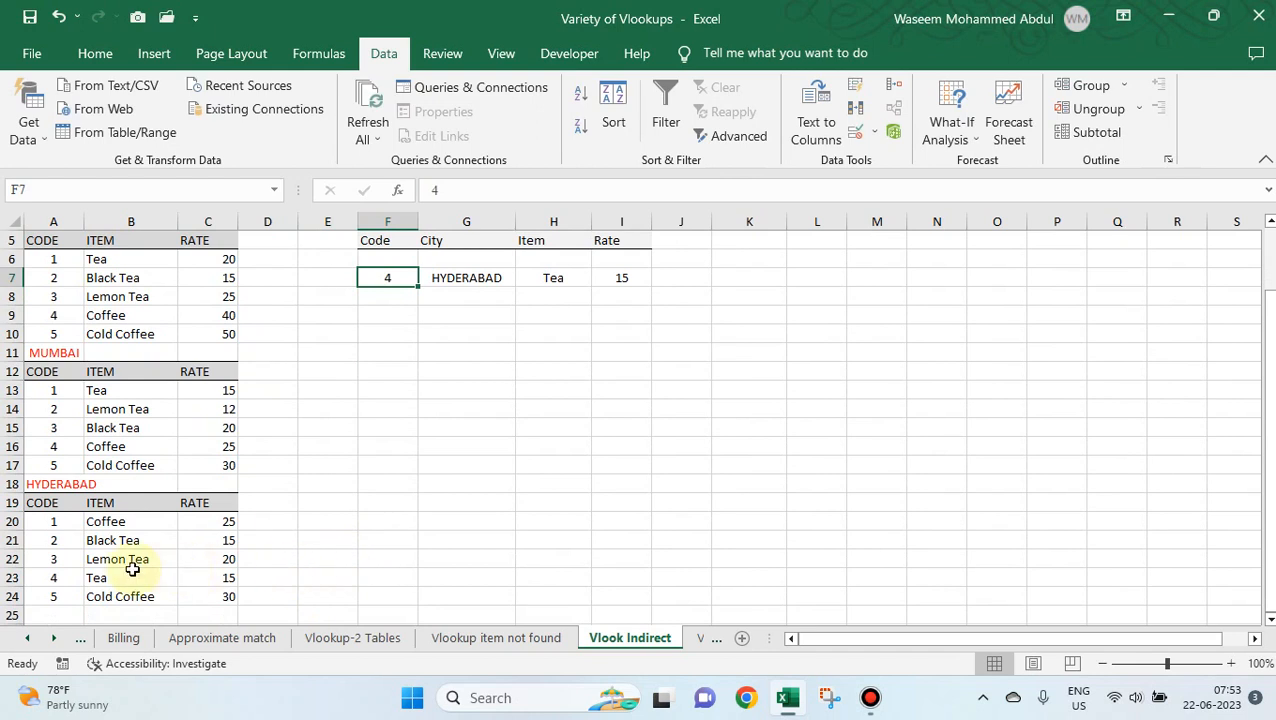
pyautogui.click(468, 282)
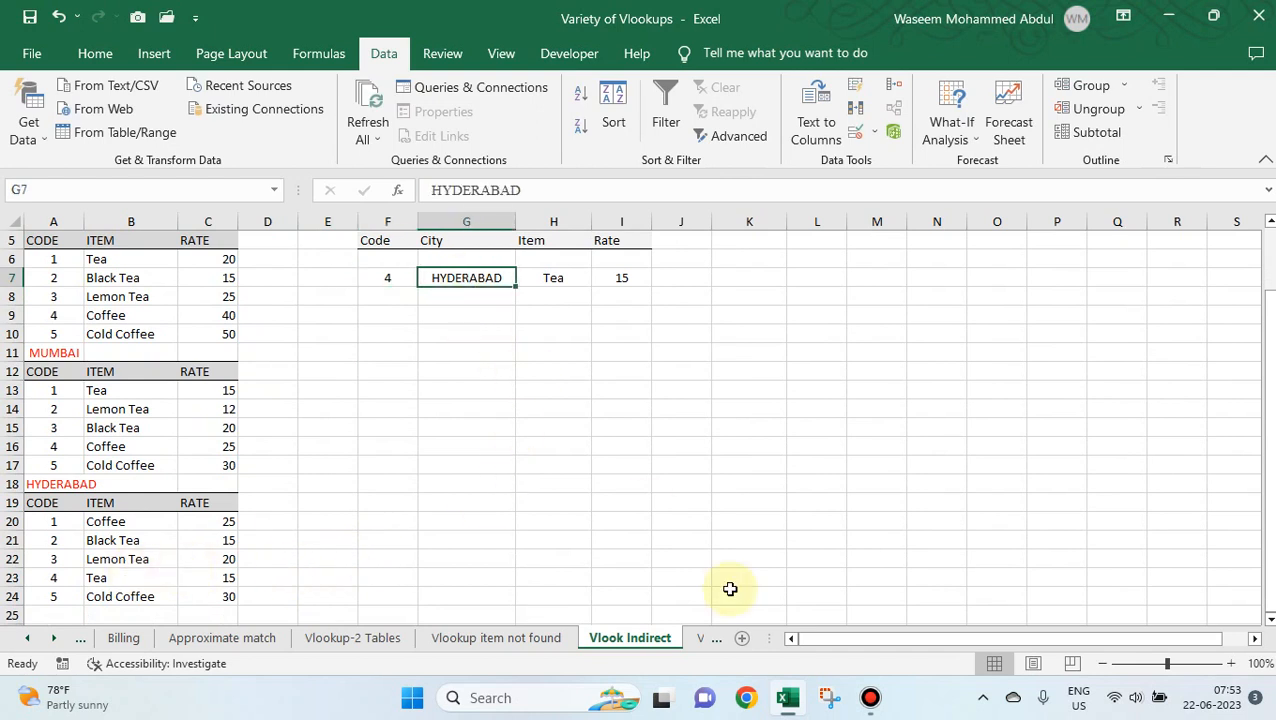
pyautogui.write('DELHI')
pyautogui.press('Tab')
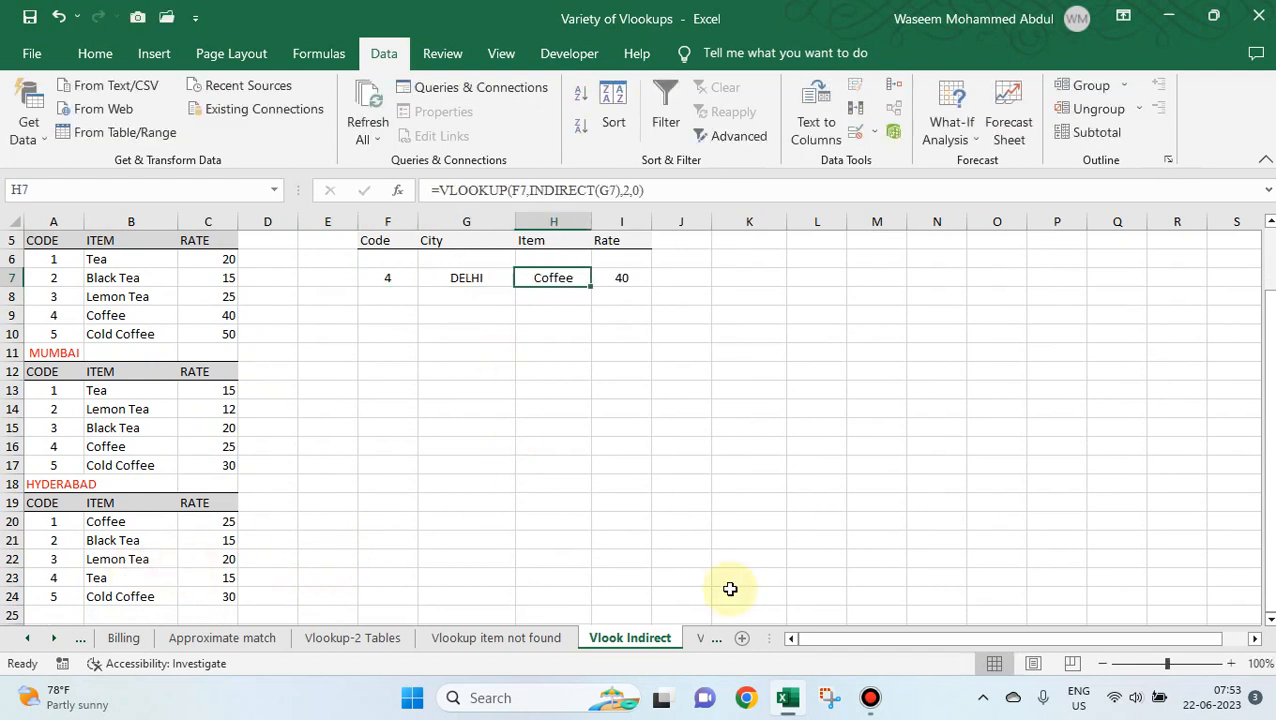
# Review the Item and Rate lookup formulas in H7 and I7, leaving them unchanged
pyautogui.press('Left')
pyautogui.press('Left')
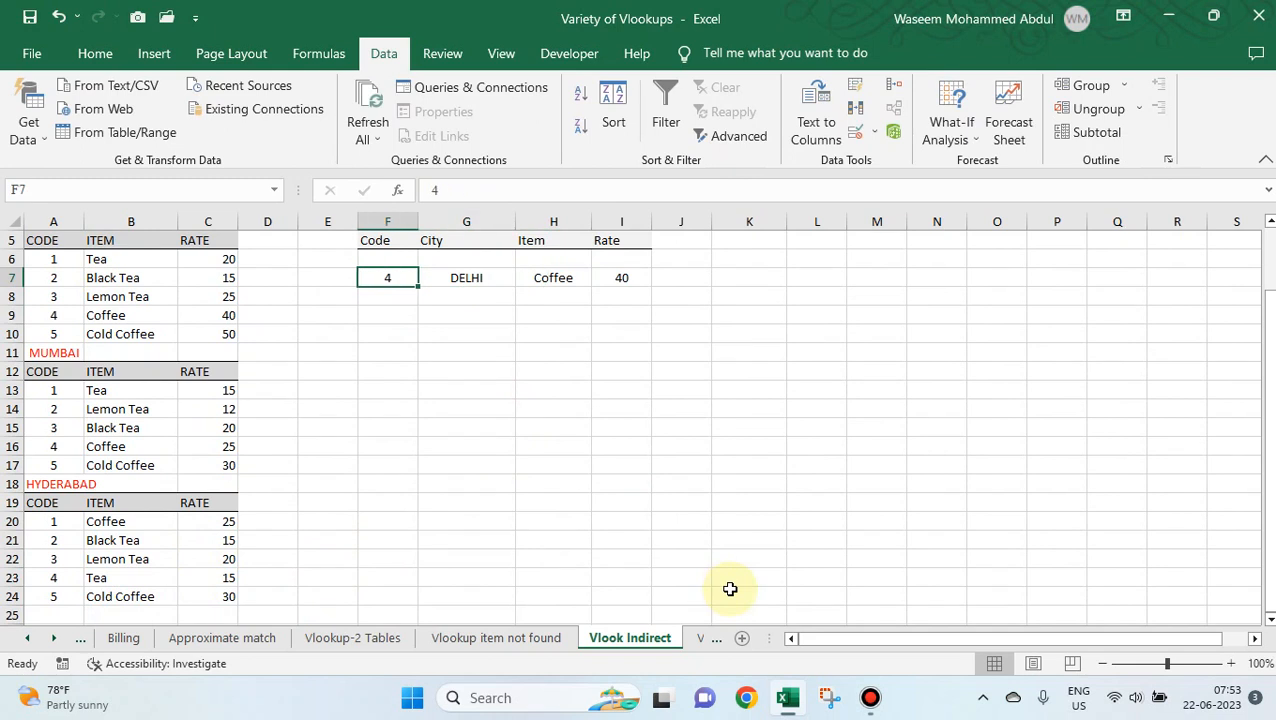
pyautogui.press('Right')
pyautogui.press('Right')
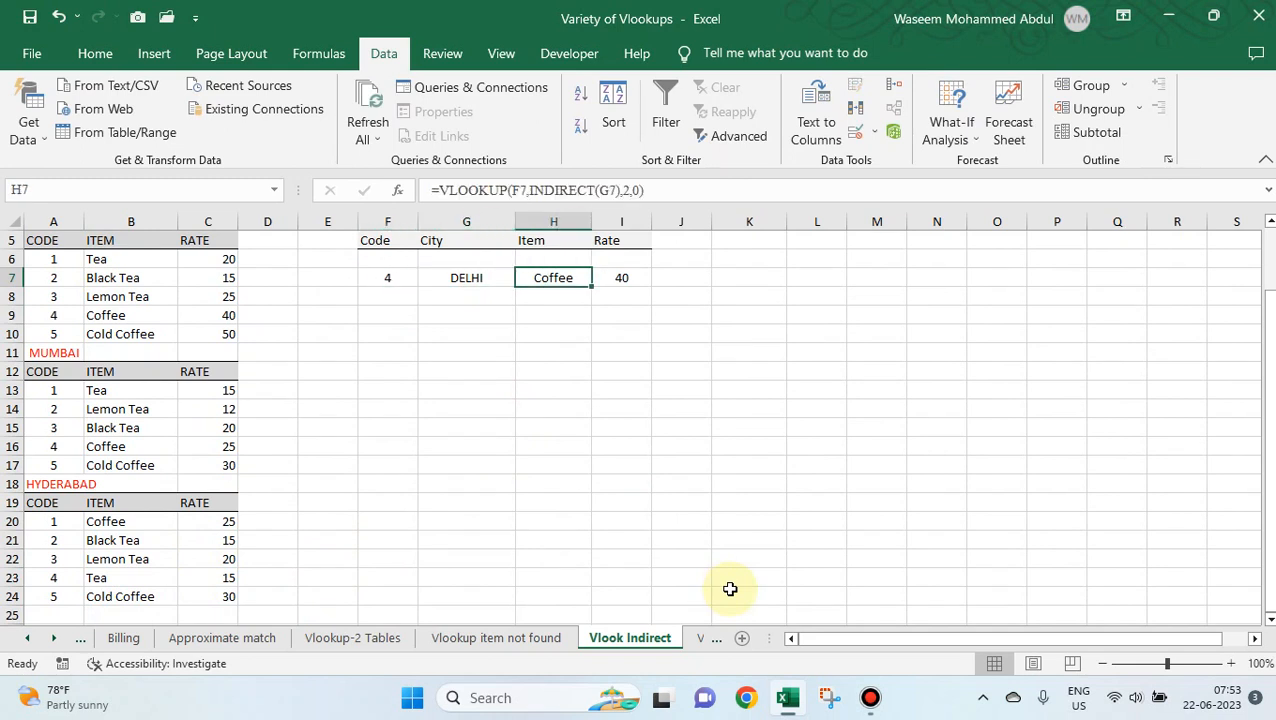
pyautogui.press('Right')
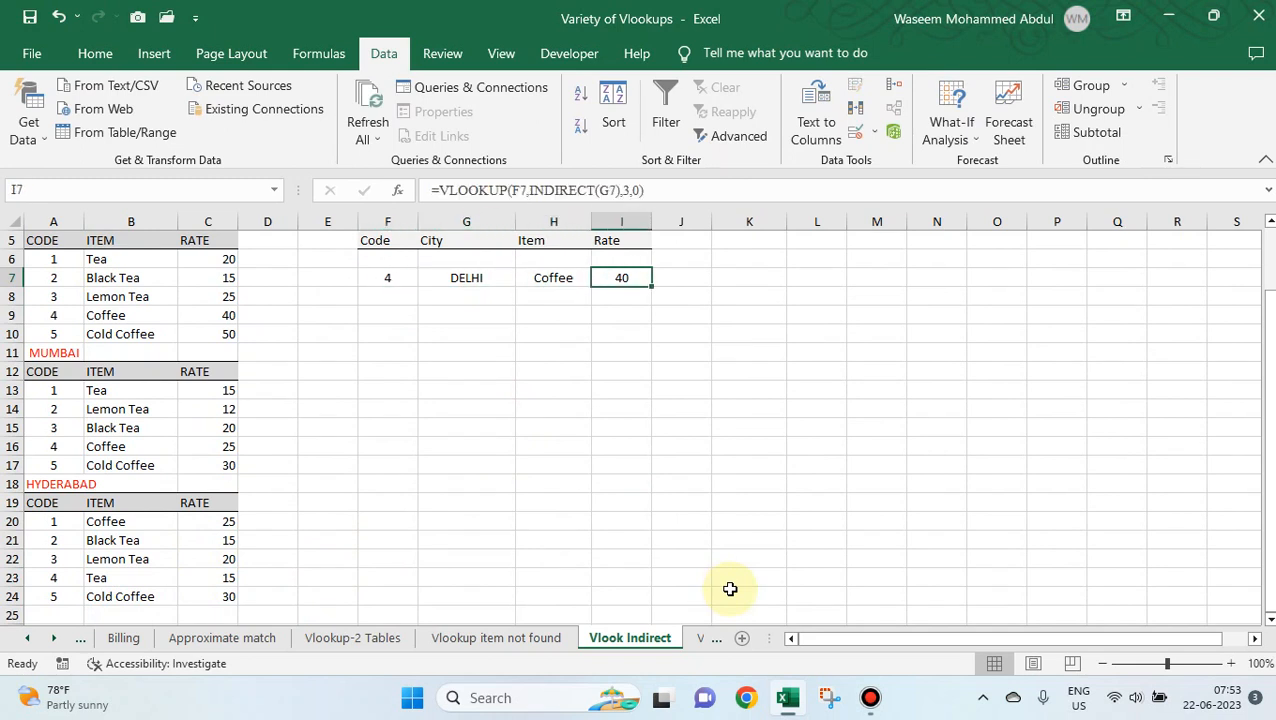
pyautogui.press('Left')
pyautogui.press('Left')
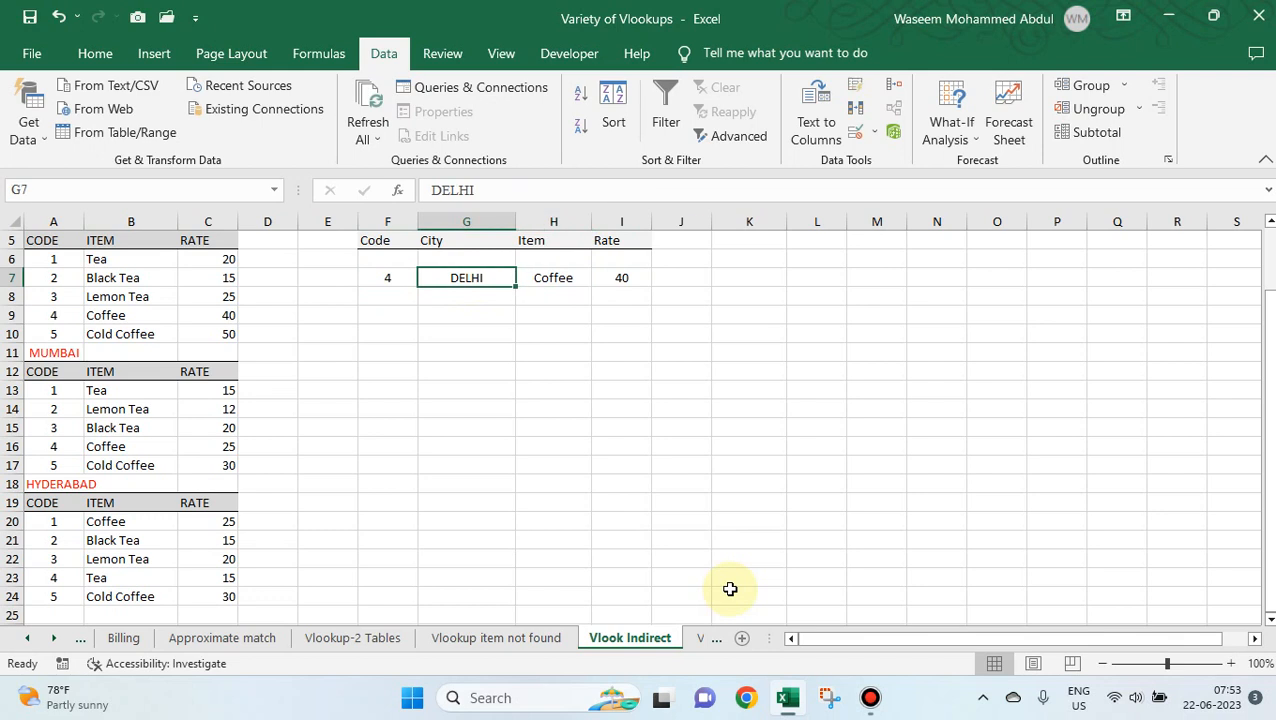
pyautogui.scroll(2, 683, 498)
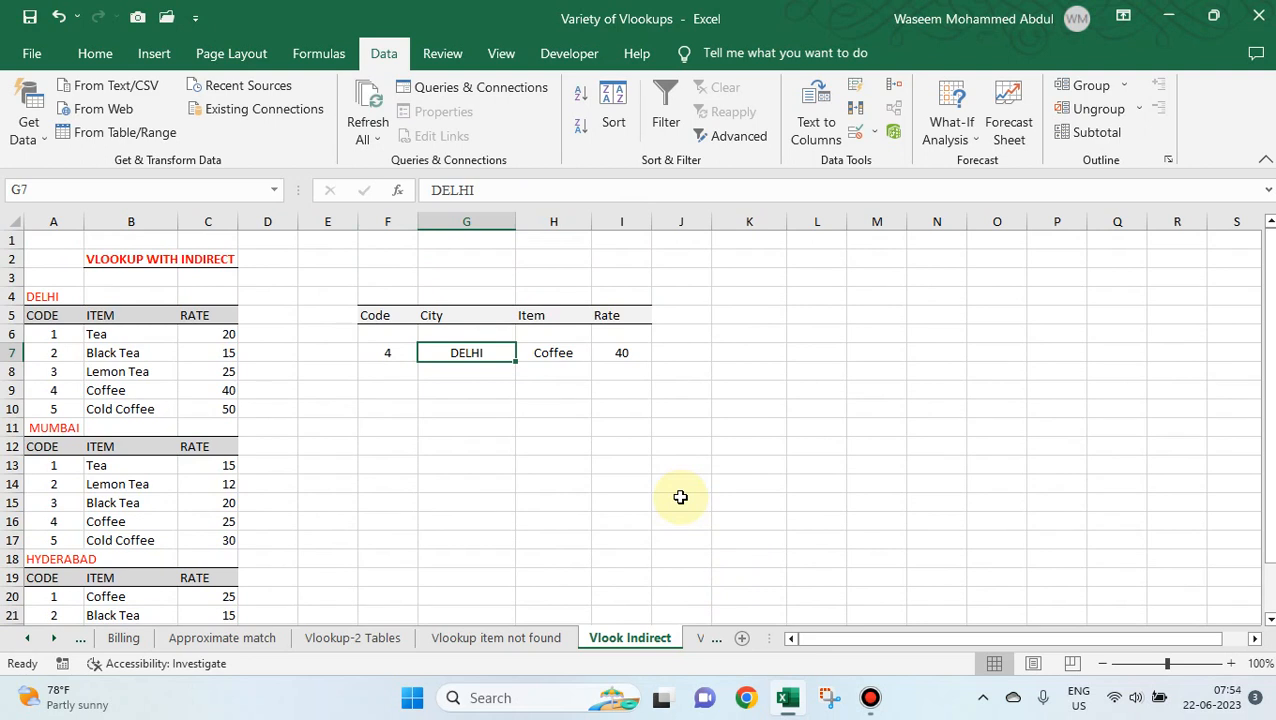
pyautogui.press('Right')
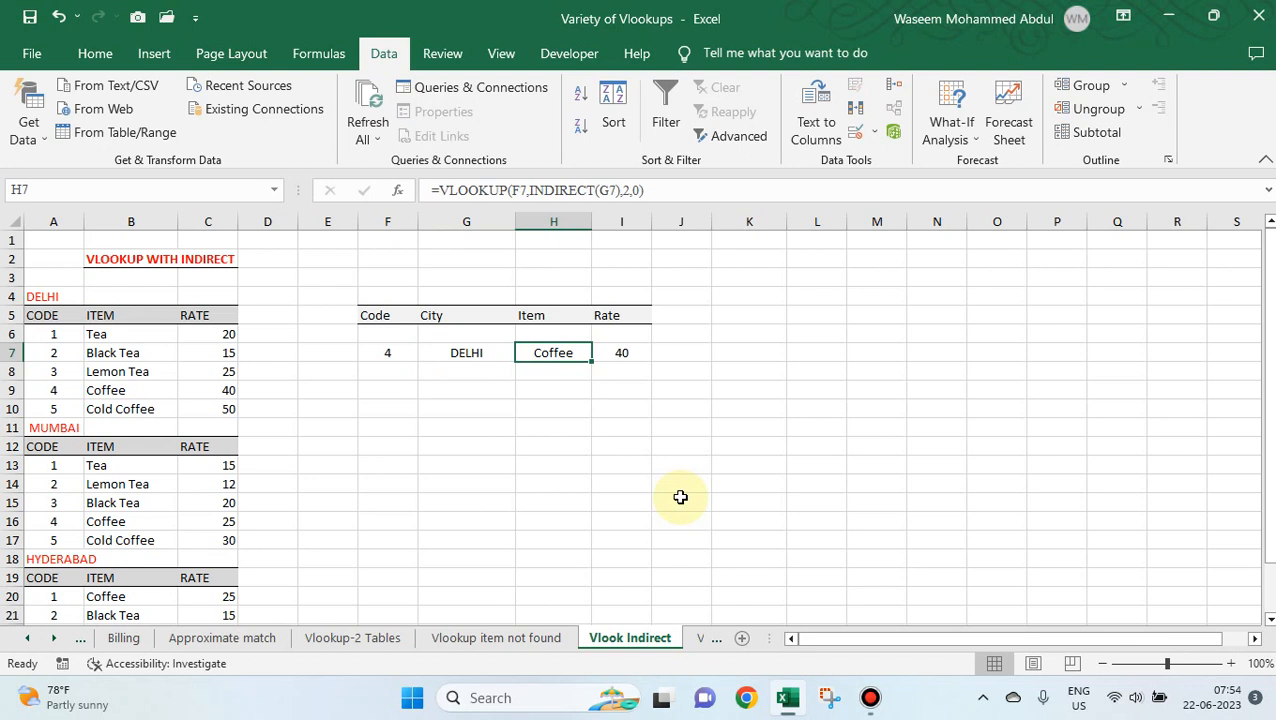
pyautogui.press('F2')
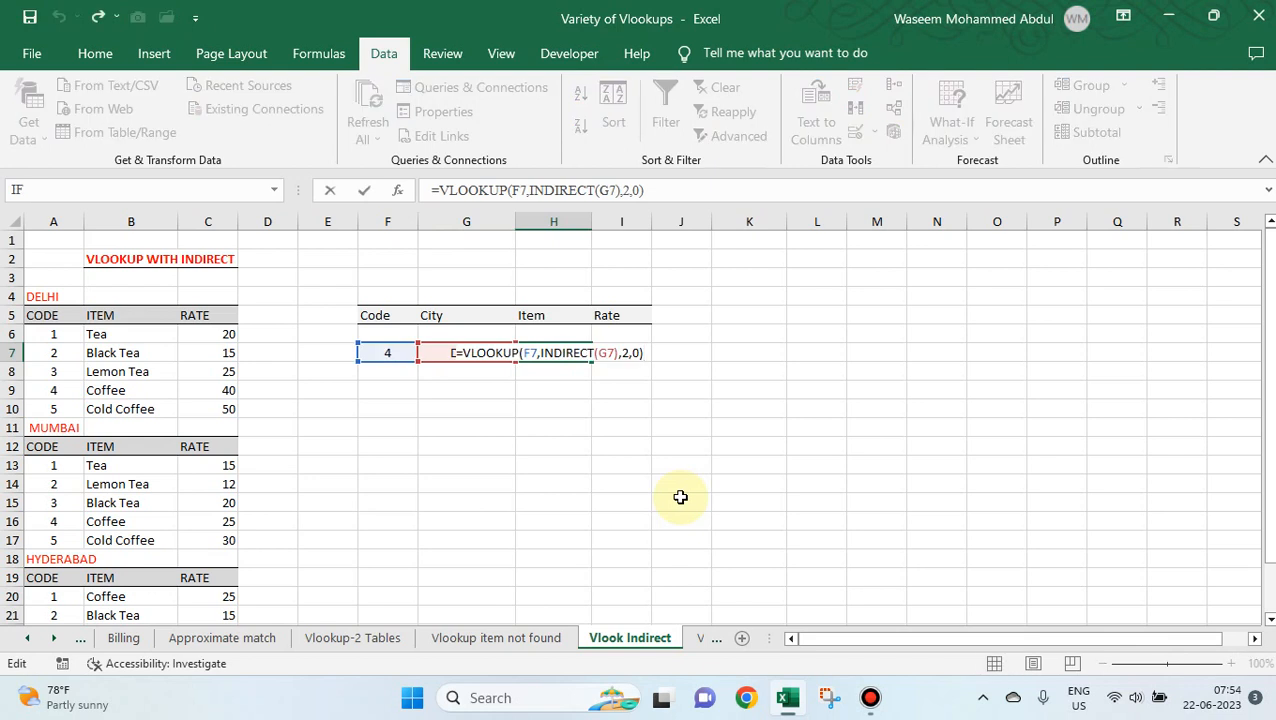
pyautogui.hotkey('ctrl', 'Return')
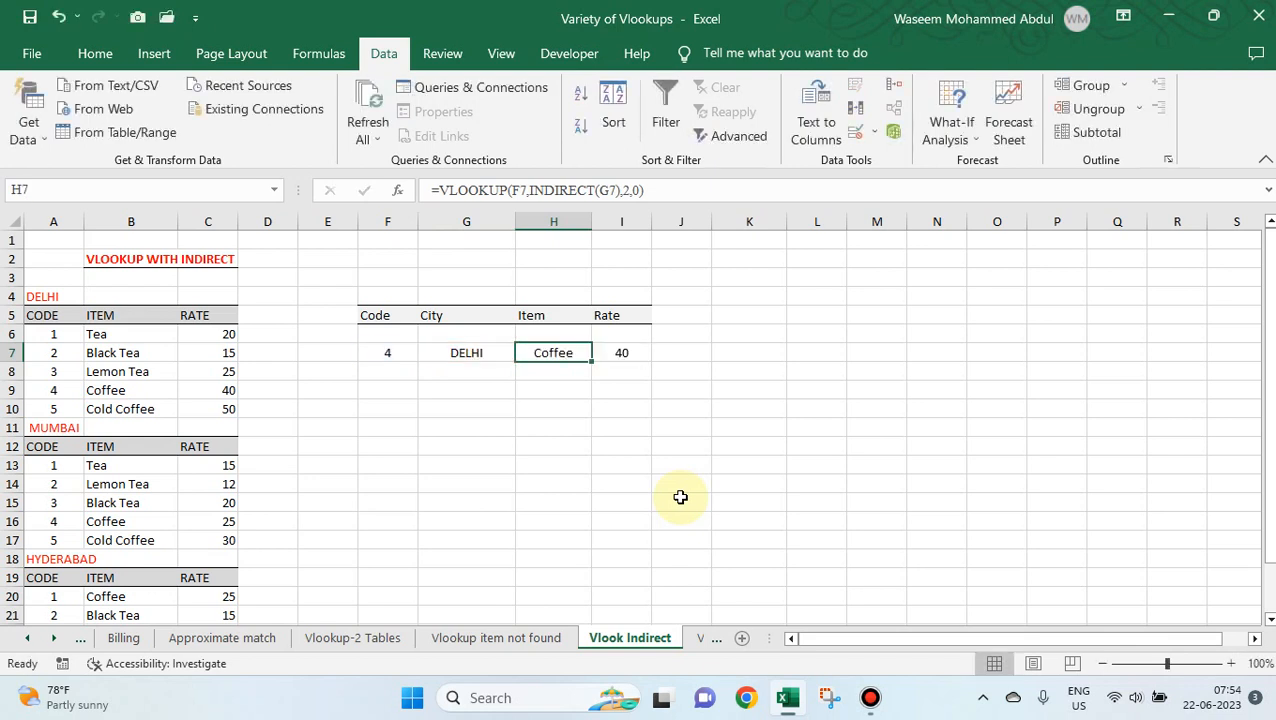
# Go to the VLOOKUP WITH INDIRECT title and switch to the Vlookup different sheet
pyautogui.press('Left')
pyautogui.press('Left')
pyautogui.press('Left')
pyautogui.press('Left')
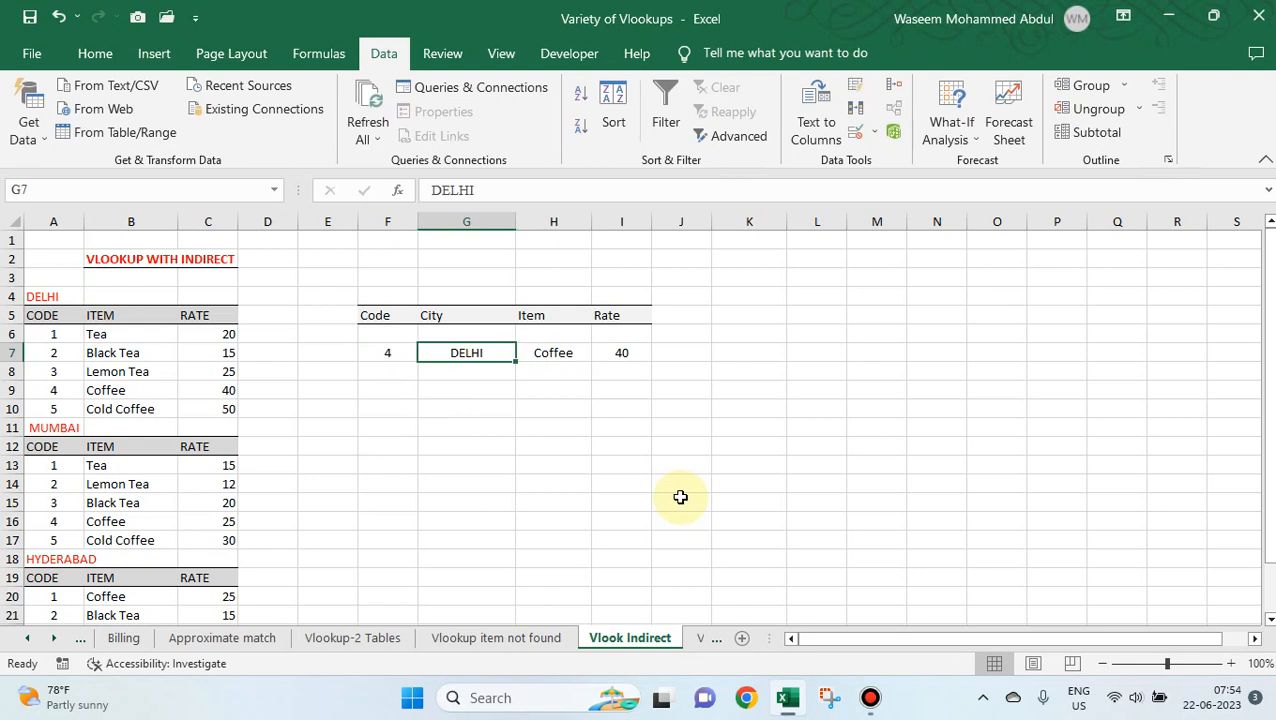
pyautogui.press('Up')
pyautogui.press('Up')
pyautogui.press('Up')
pyautogui.press('Up')
pyautogui.press('Up')
pyautogui.press('Left')
pyautogui.press('Left')
pyautogui.press('Left')
pyautogui.press('Right')
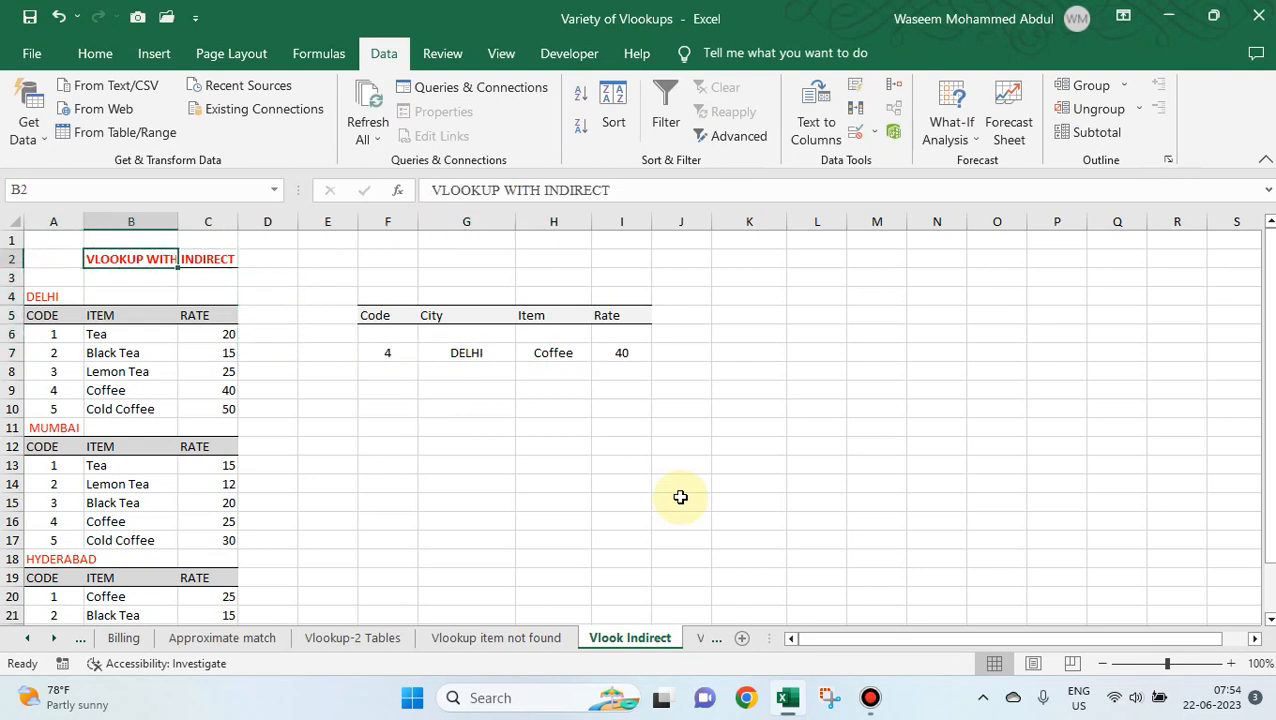
pyautogui.hotkey('ctrl', 'pagedown')
pyautogui.press('Down')
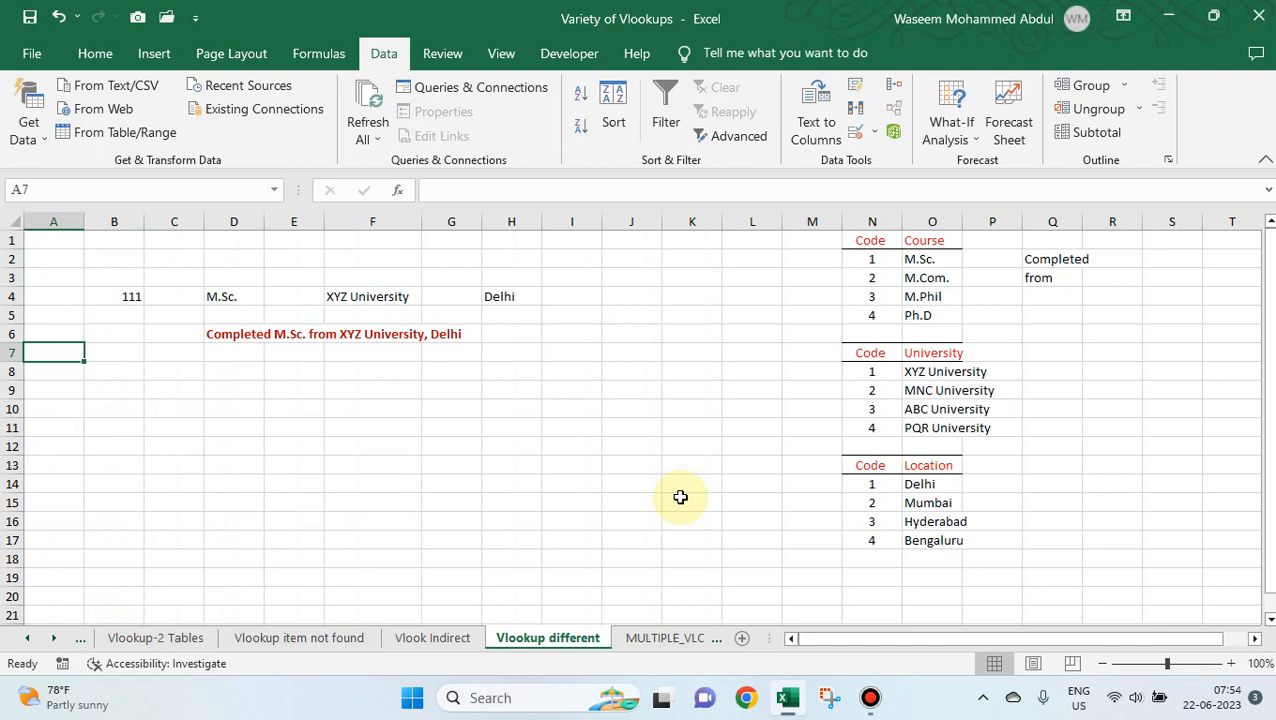
# Replace code 111 in B4 with 222
pyautogui.press('Up')
pyautogui.press('Up')
pyautogui.press('Up')
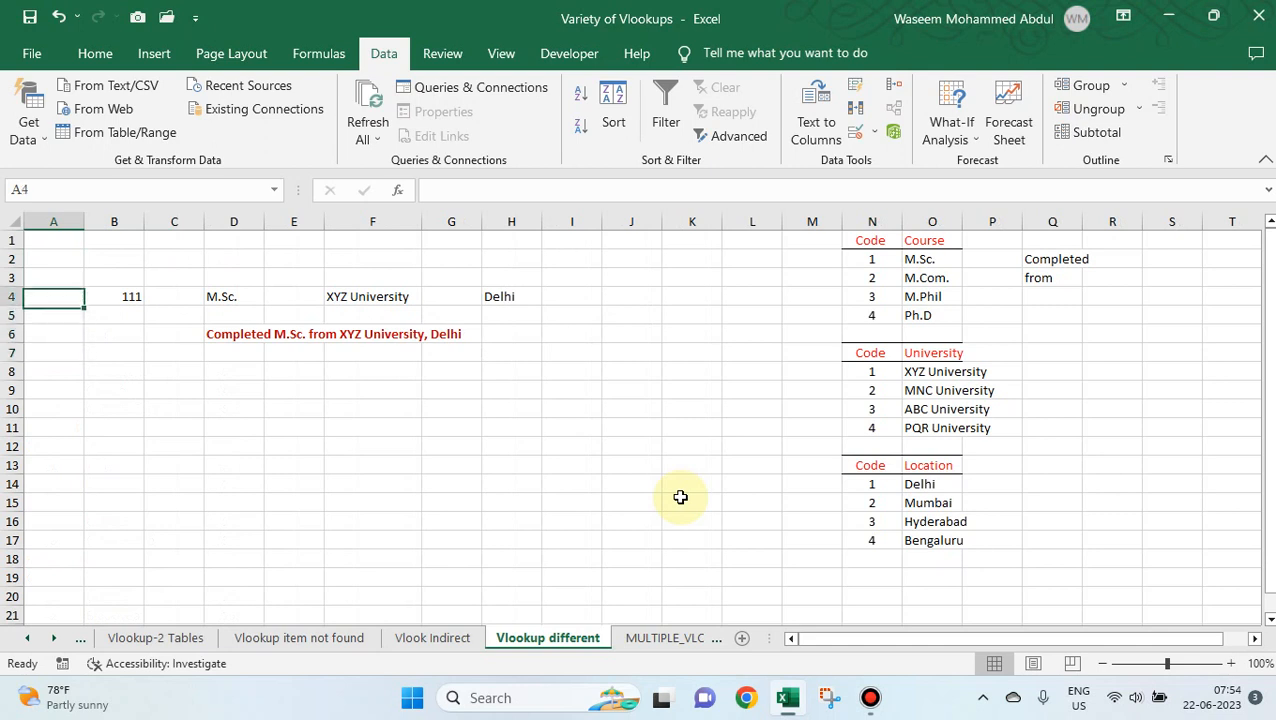
pyautogui.press('Right')
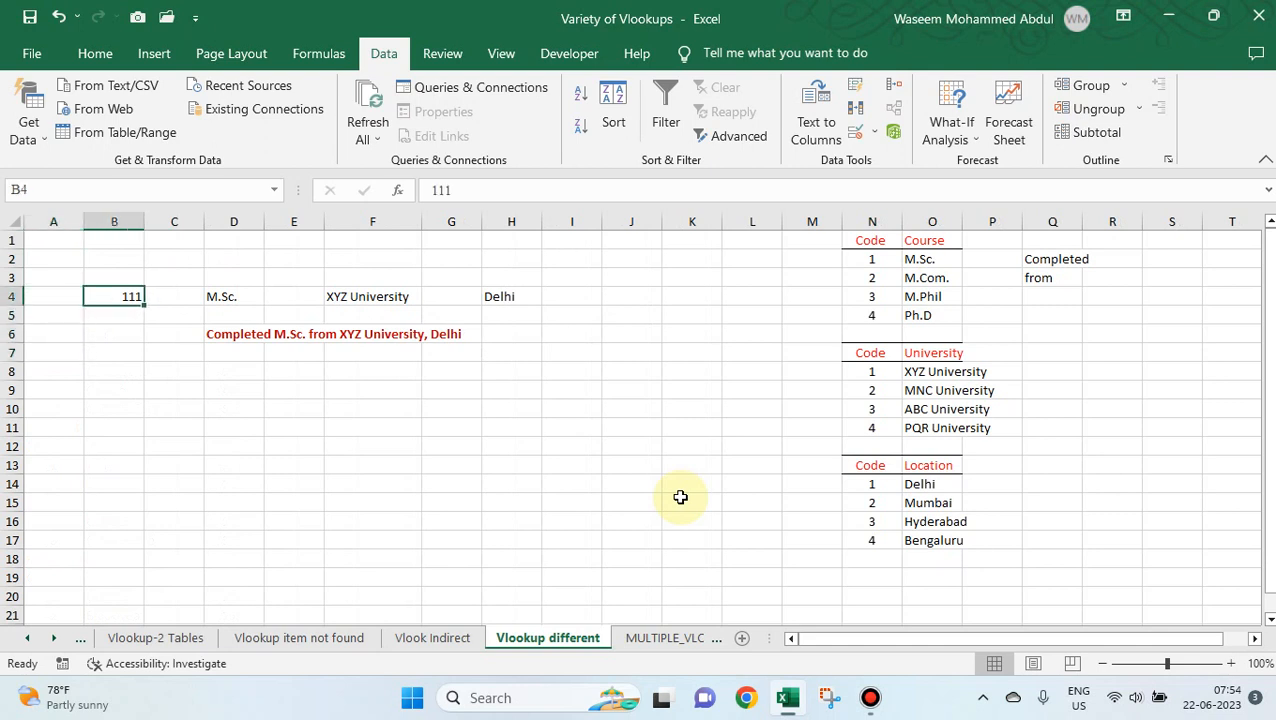
pyautogui.press('Right')
pyautogui.press('Right')
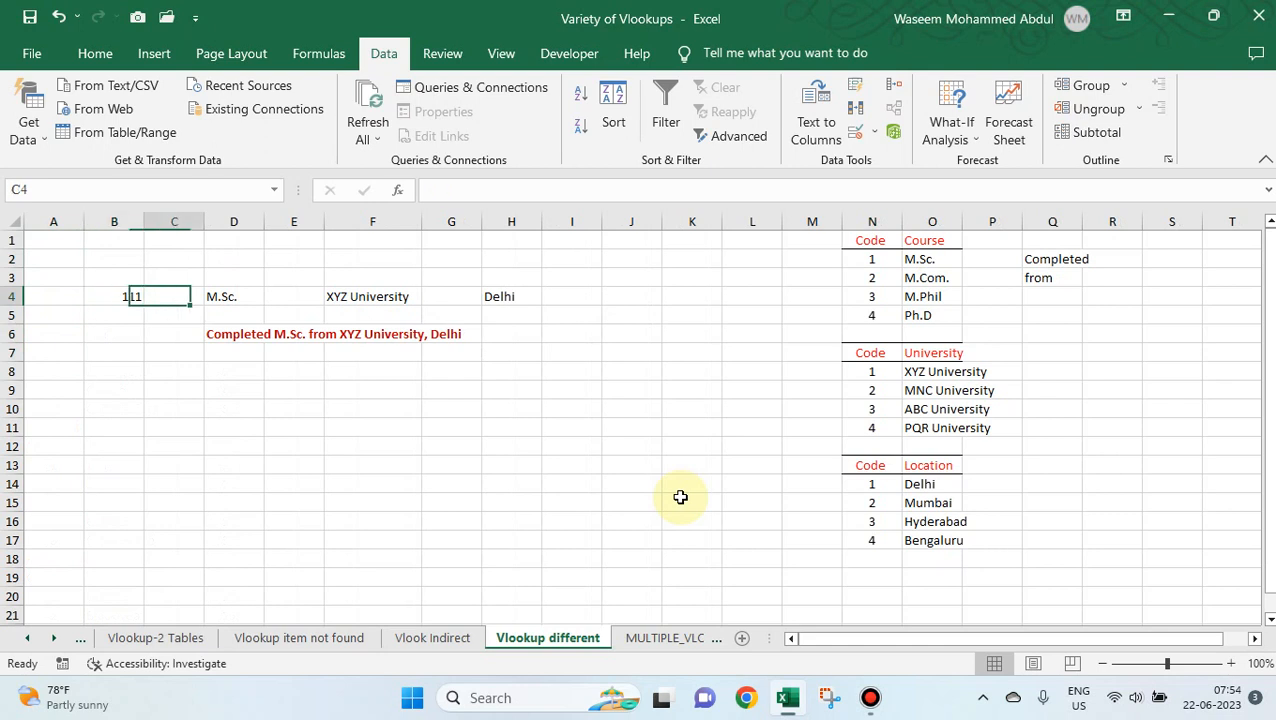
pyautogui.press('Left')
pyautogui.press('Left')
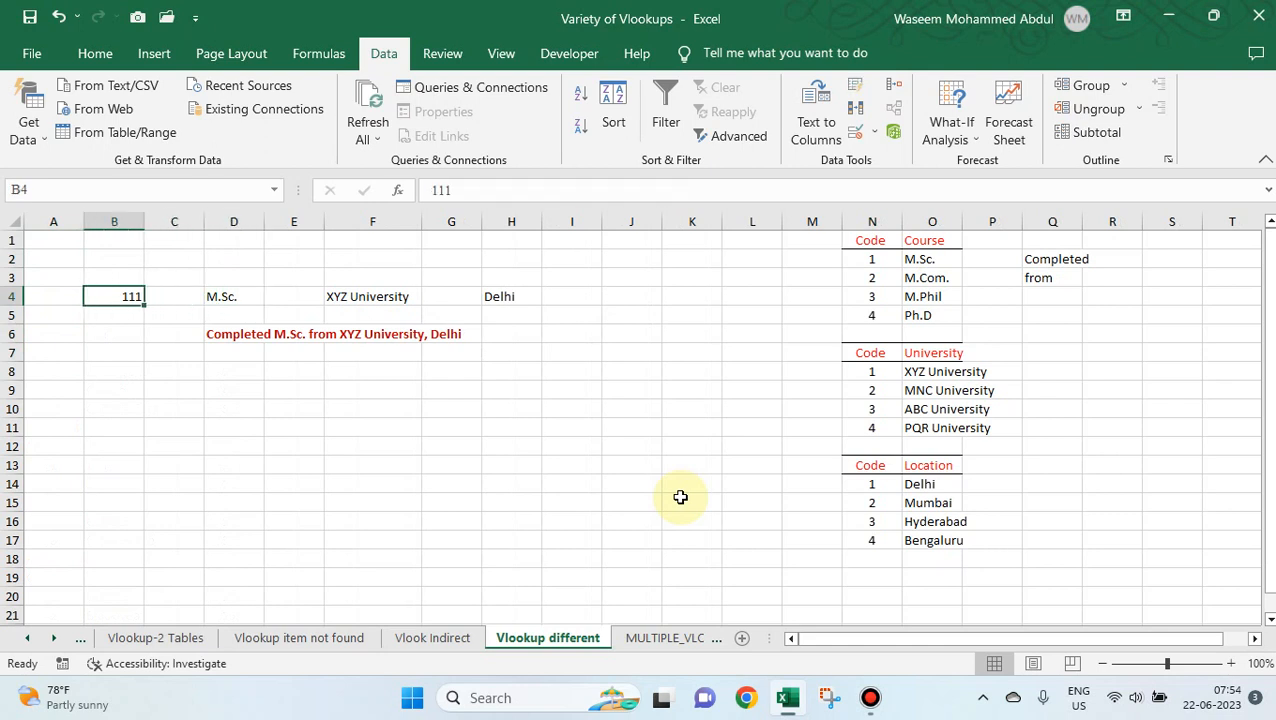
pyautogui.write('222')
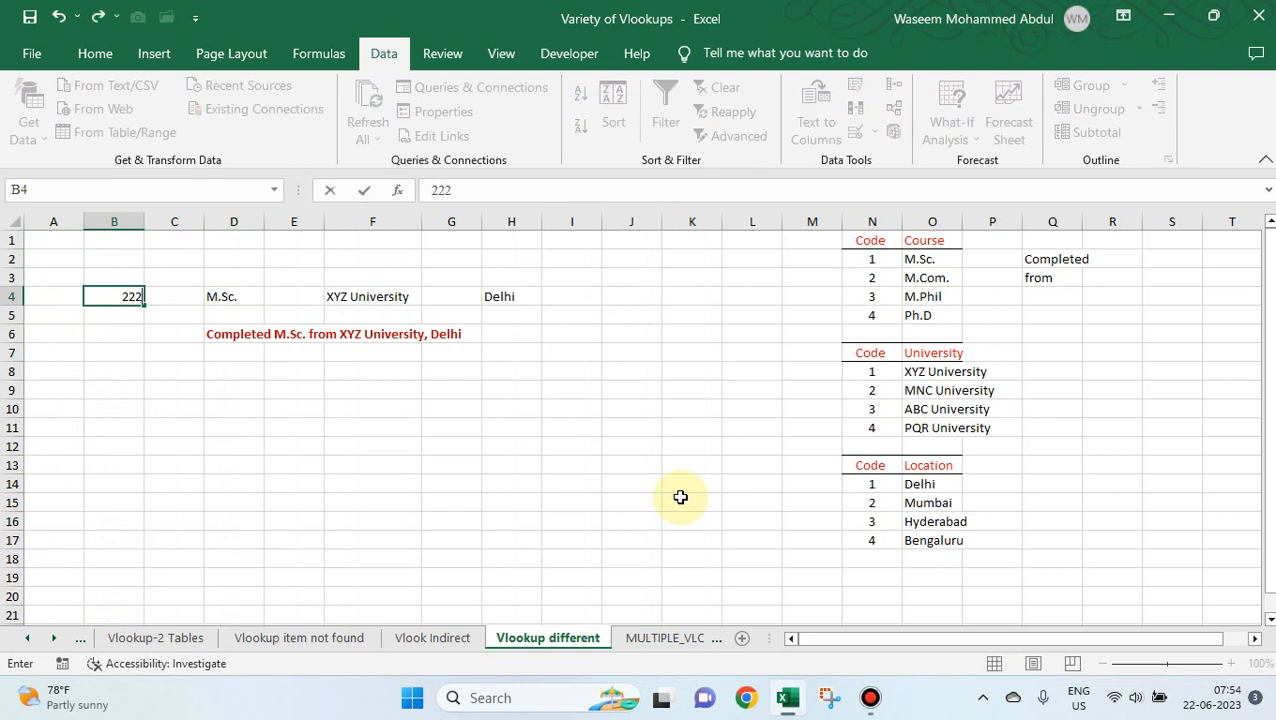
pyautogui.press('Tab')
# Trace the sentence's sources: Completed and from in Q2/Q3, M.Com., MNC University and Mumbai
pyautogui.press('Down')
pyautogui.press('Down')
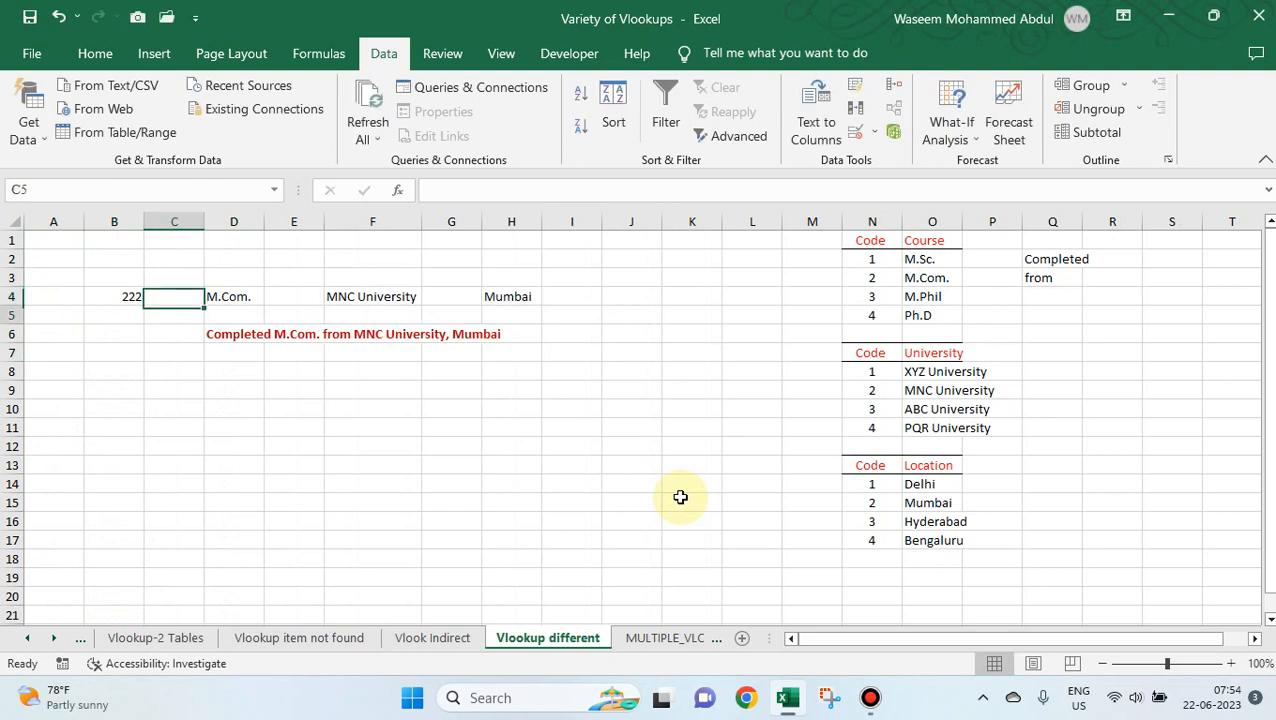
pyautogui.press('Right')
pyautogui.press('Right')
pyautogui.press('Right')
pyautogui.press('Right')
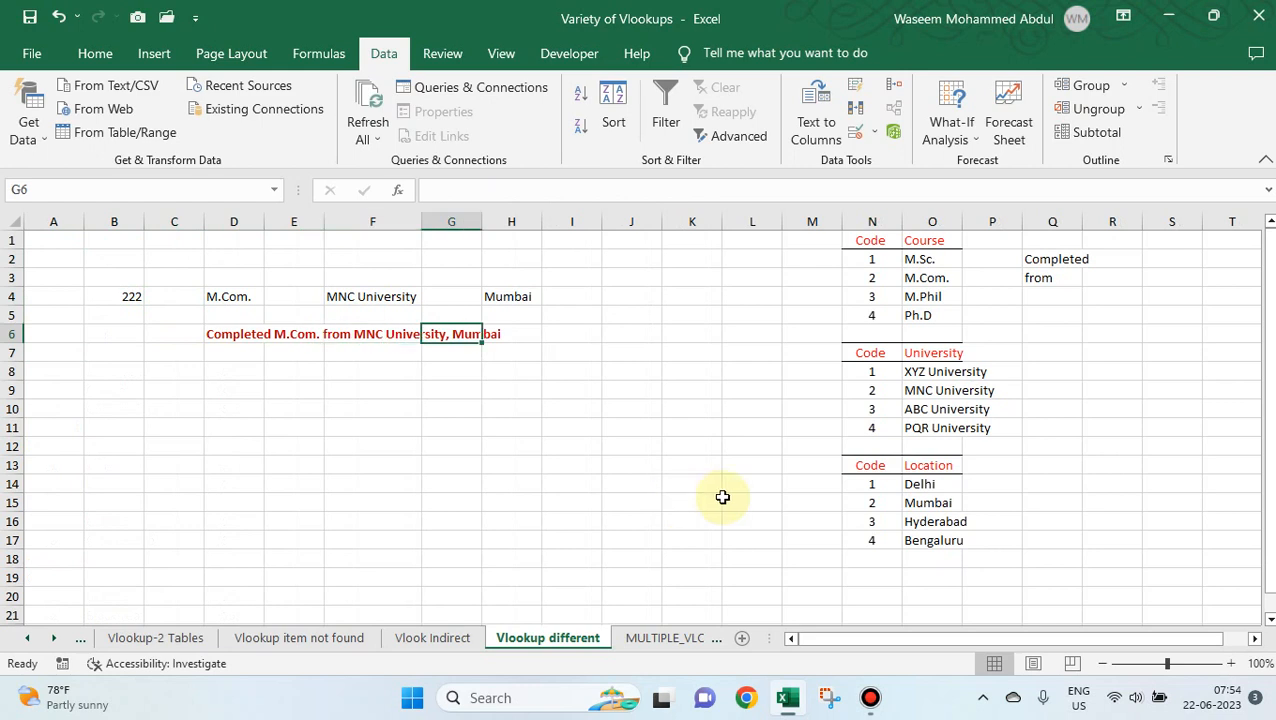
pyautogui.click(1030, 263)
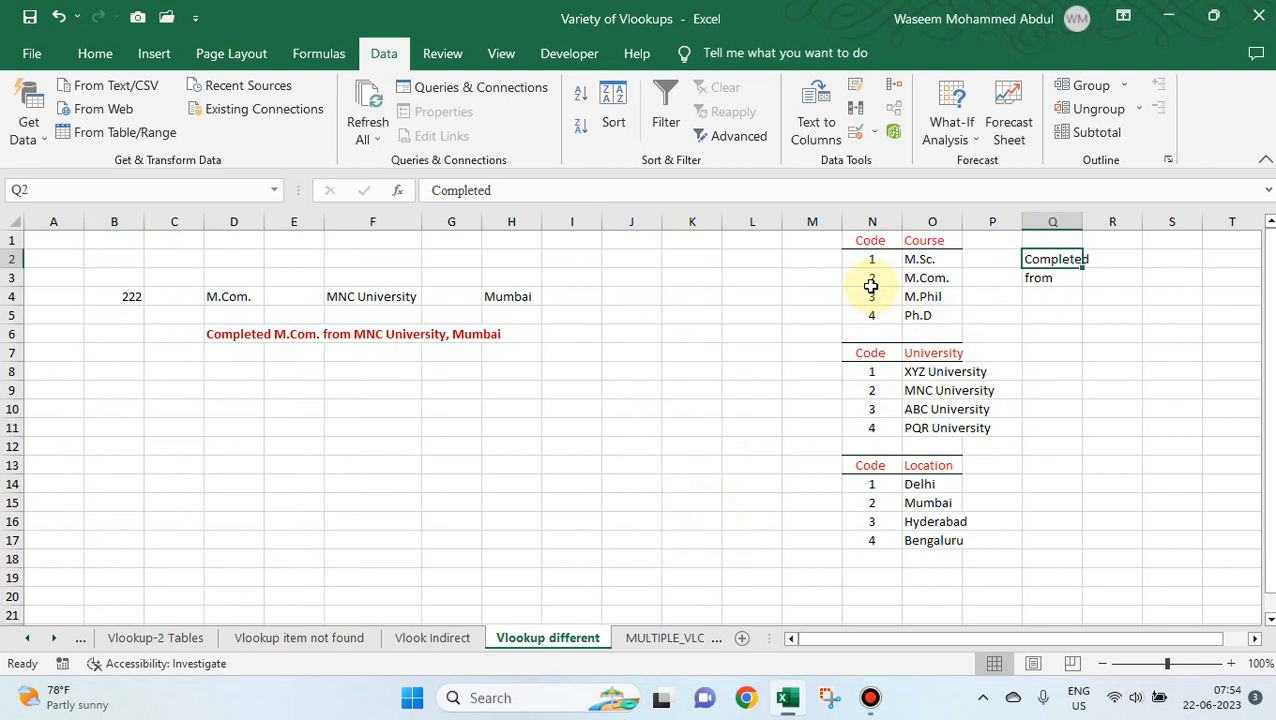
pyautogui.click(905, 279)
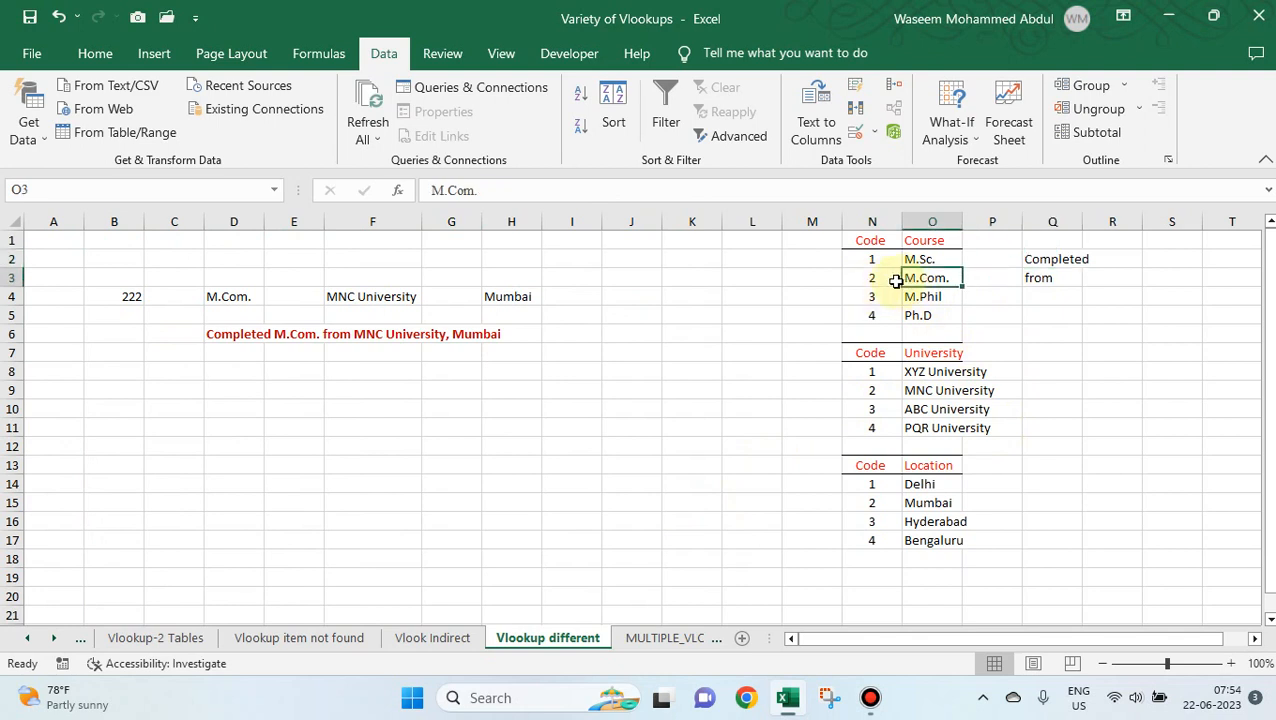
pyautogui.click(914, 392)
pyautogui.click(924, 505)
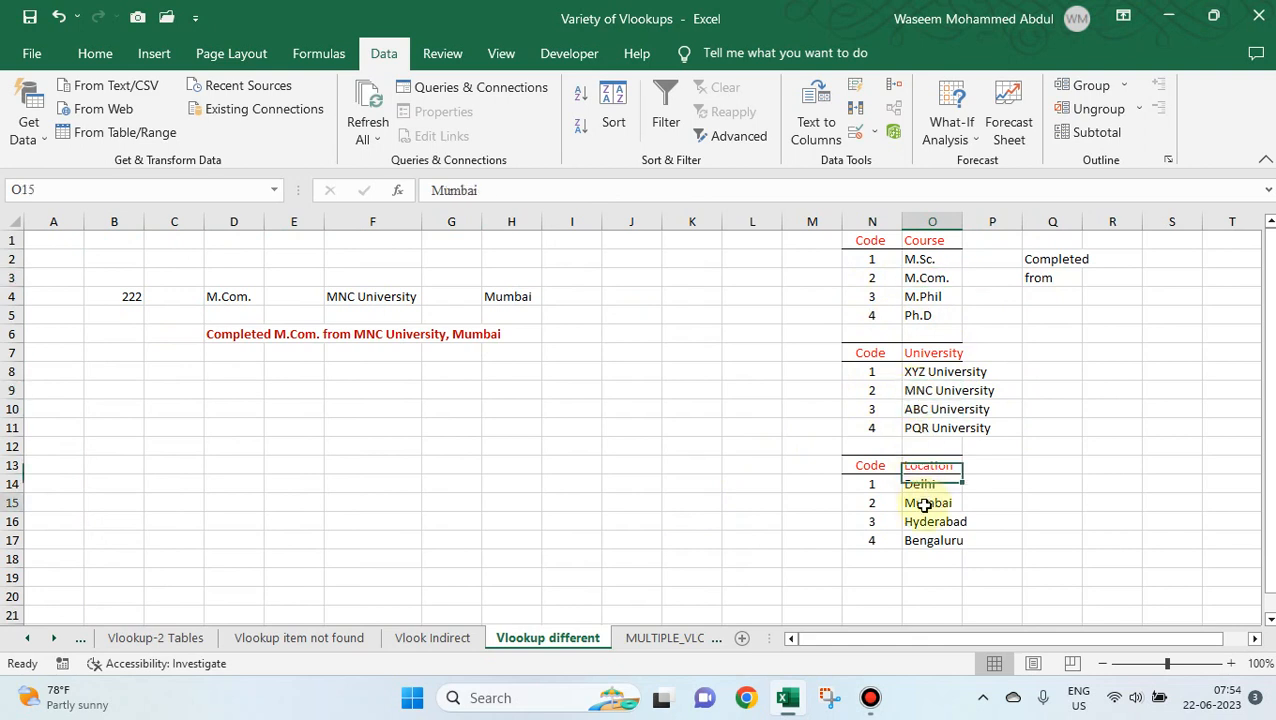
pyautogui.click(1054, 258)
pyautogui.click(927, 278)
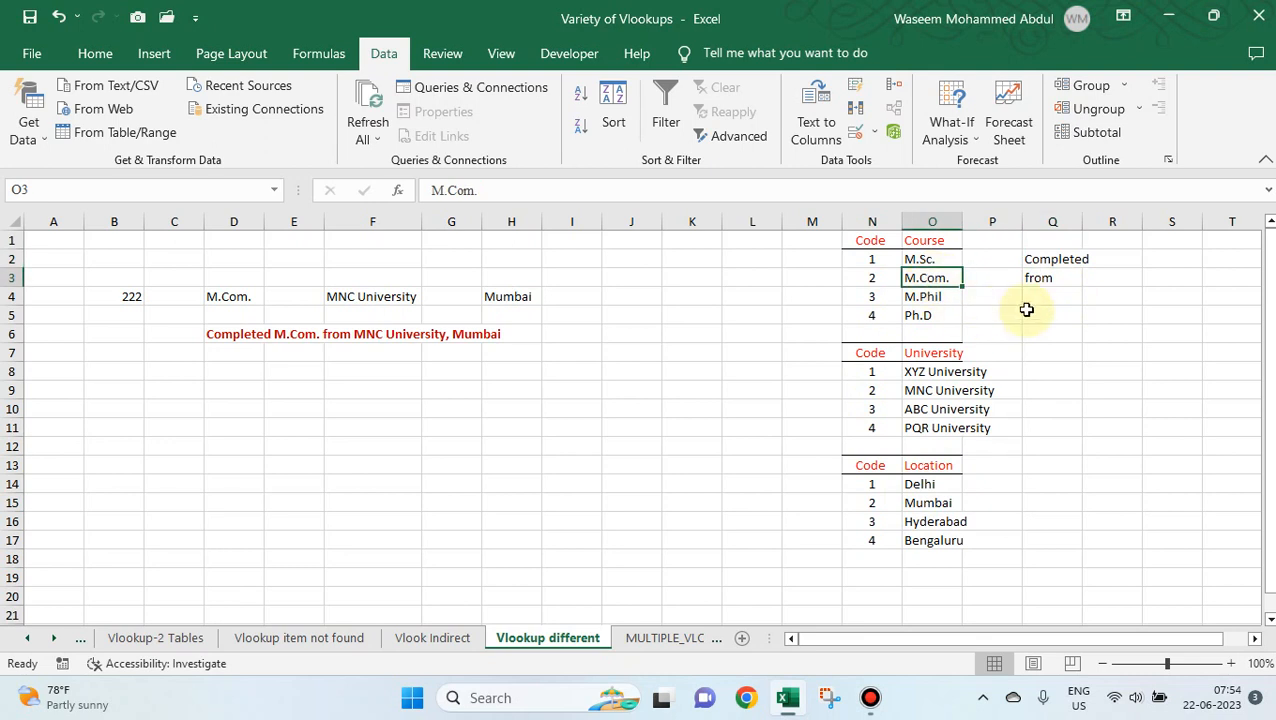
pyautogui.click(1050, 277)
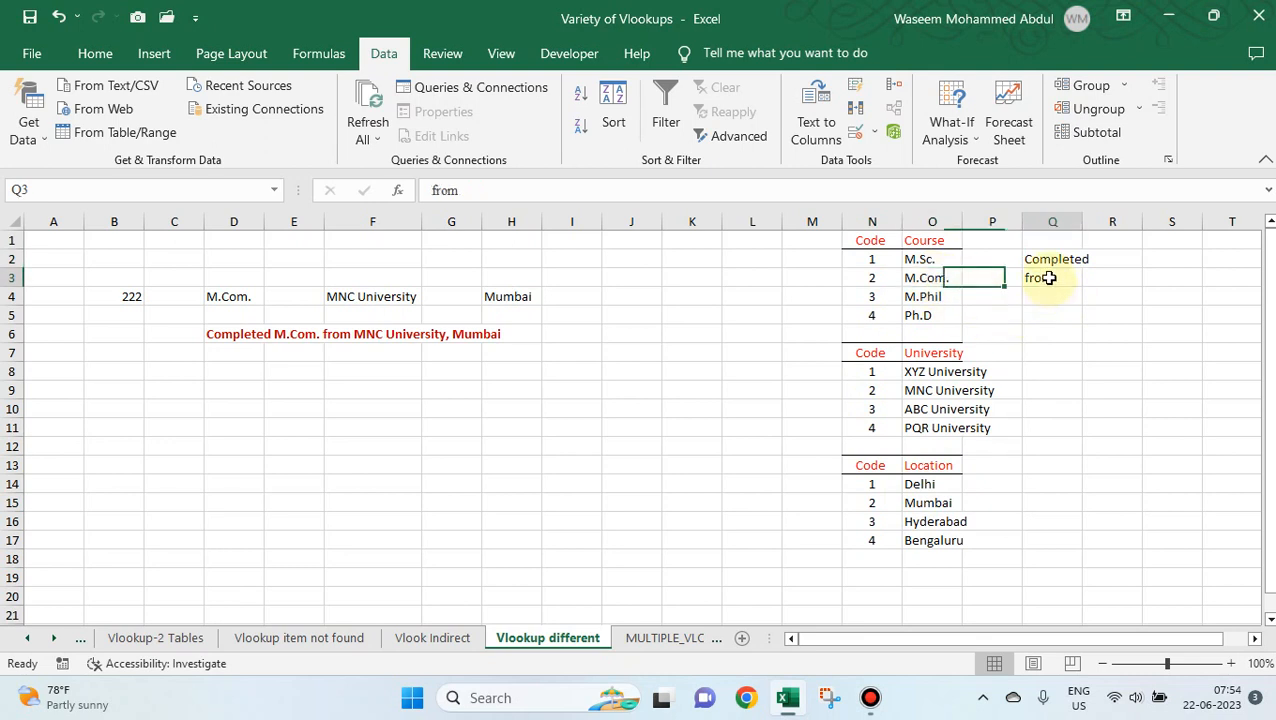
pyautogui.click(937, 390)
pyautogui.click(940, 500)
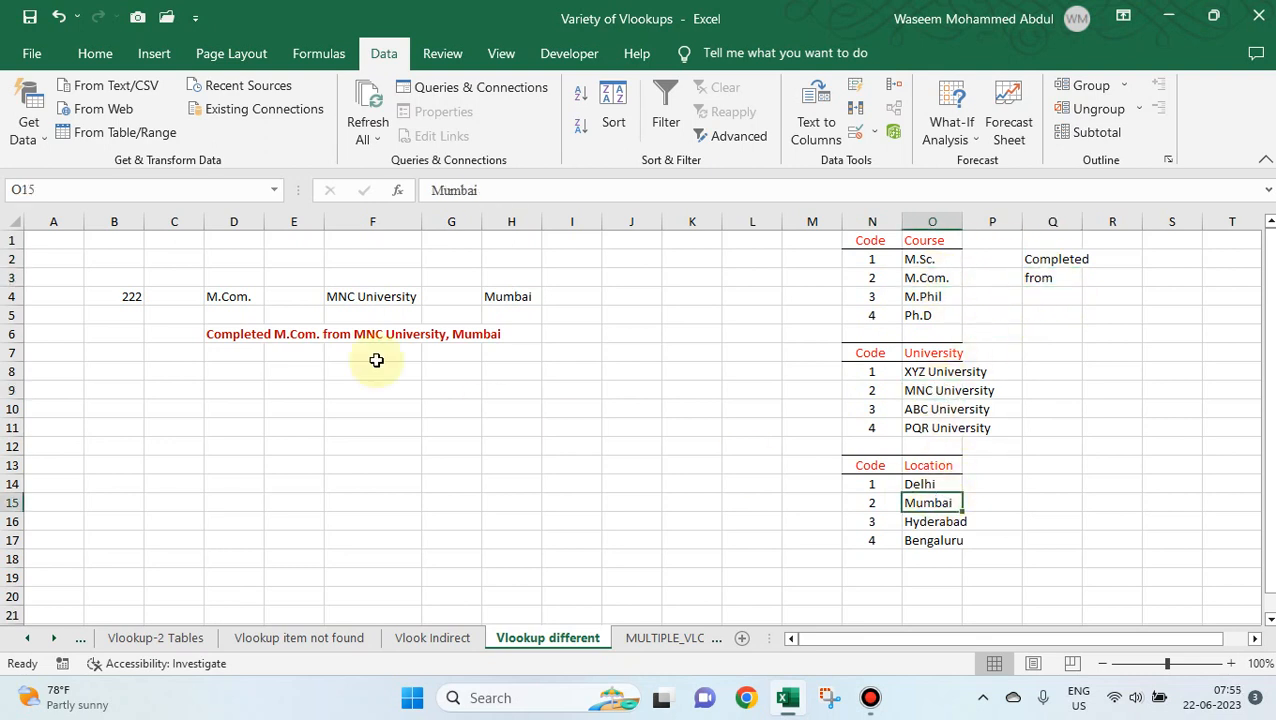
# Enter code 333 in B4 and point out M.Phil, ABC University and Hyderabad in the tables
pyautogui.click(128, 296)
pyautogui.write('3')
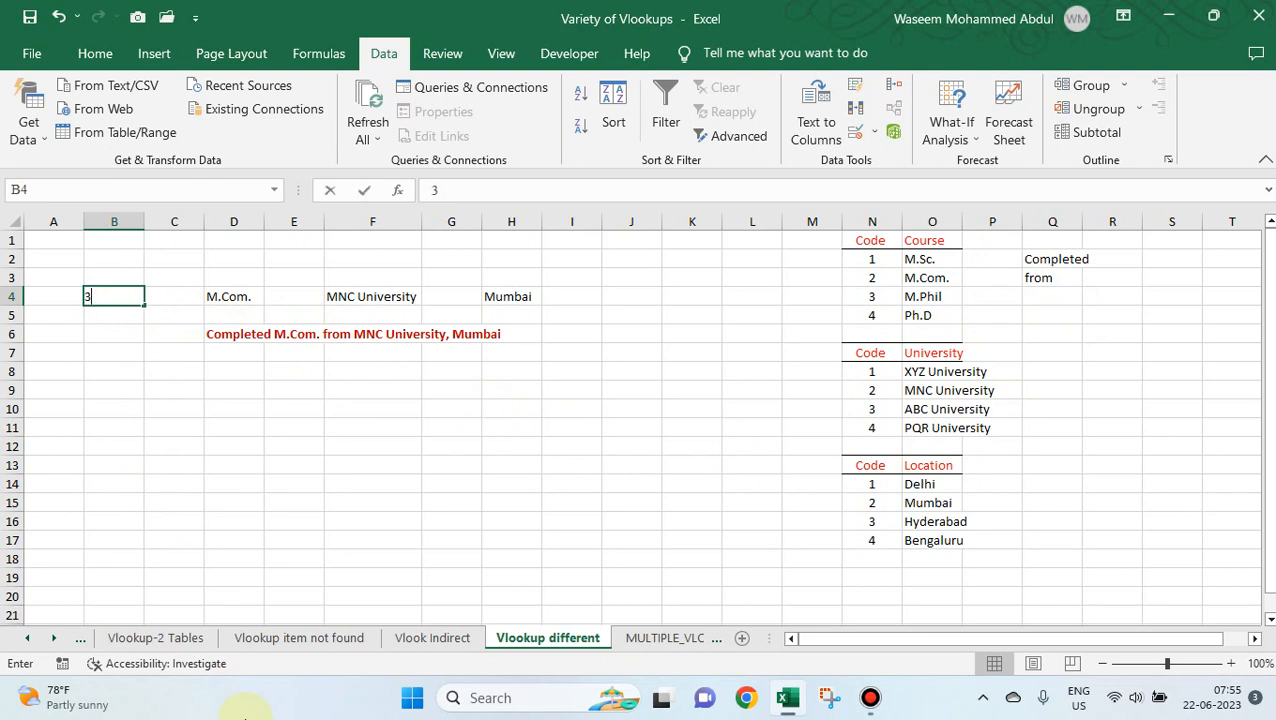
pyautogui.write('33')
pyautogui.press('Tab')
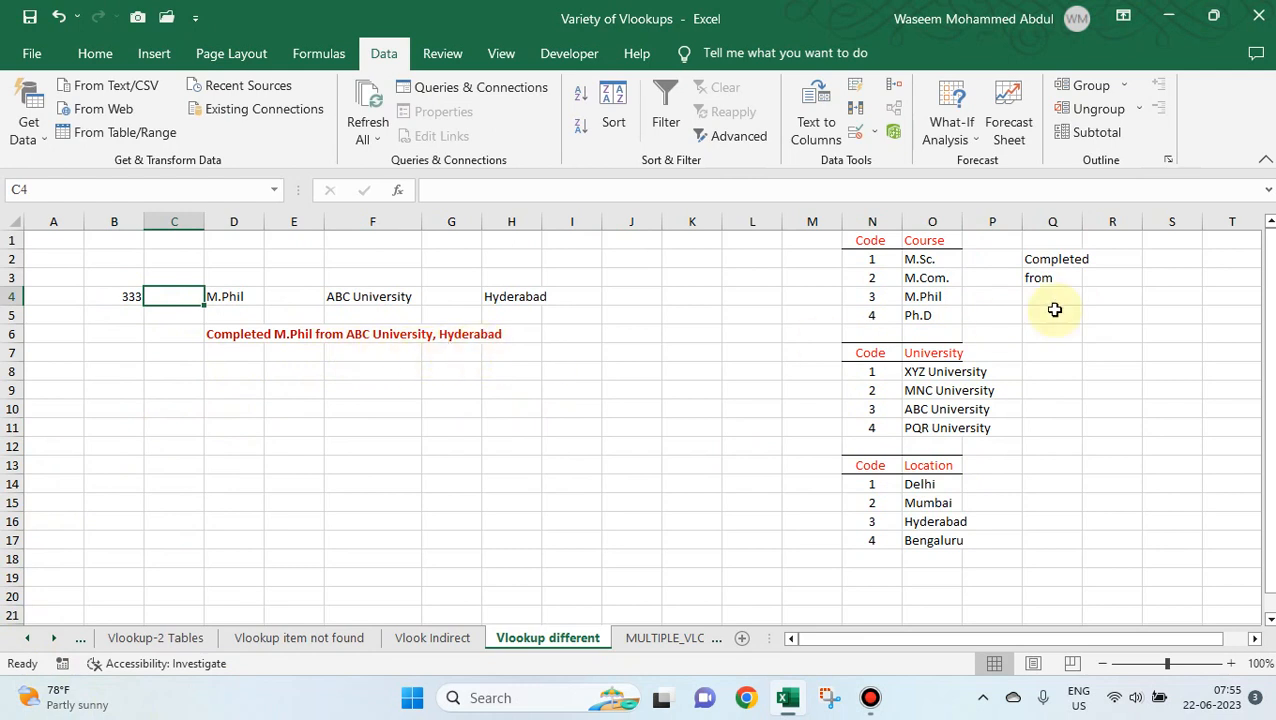
pyautogui.click(1060, 263)
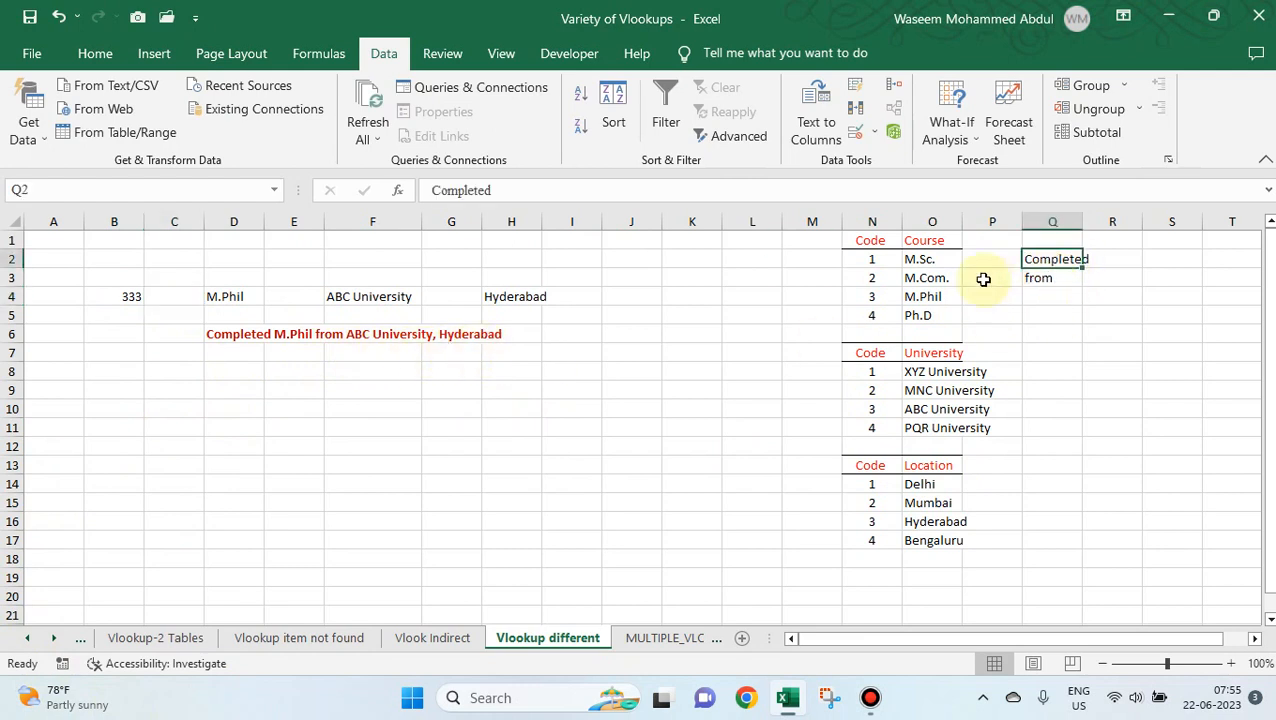
pyautogui.click(930, 298)
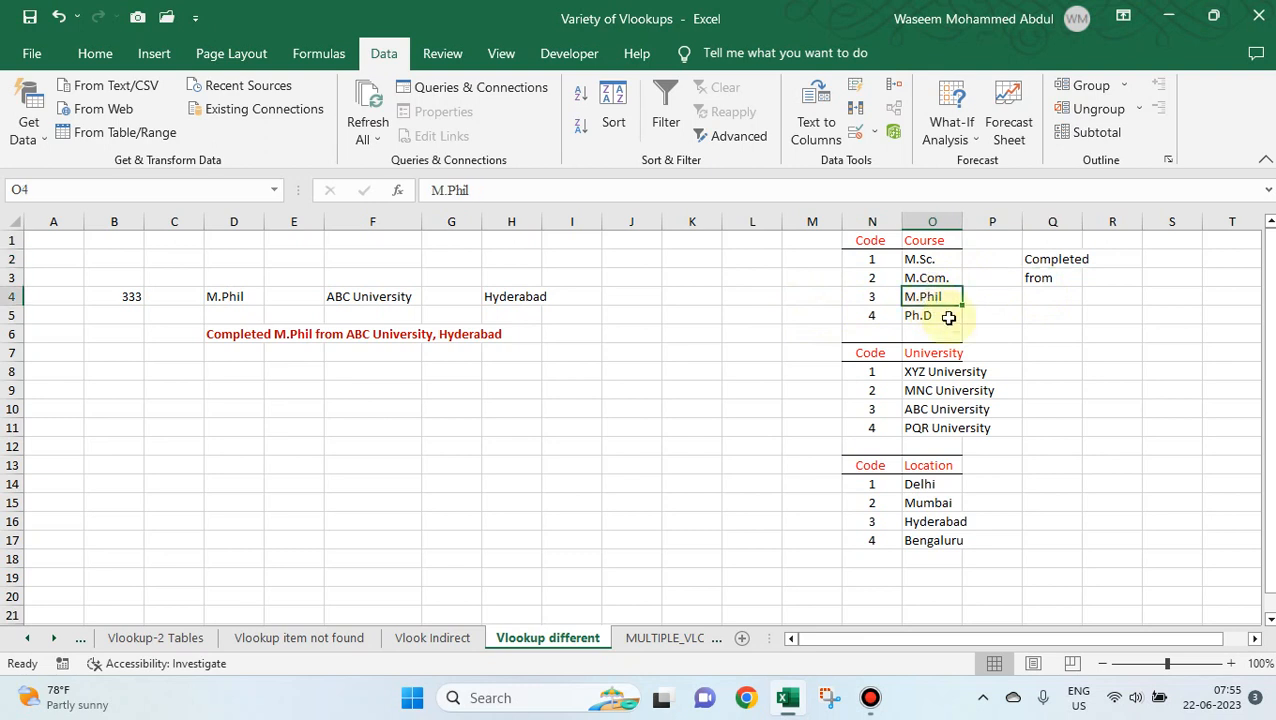
pyautogui.click(1029, 277)
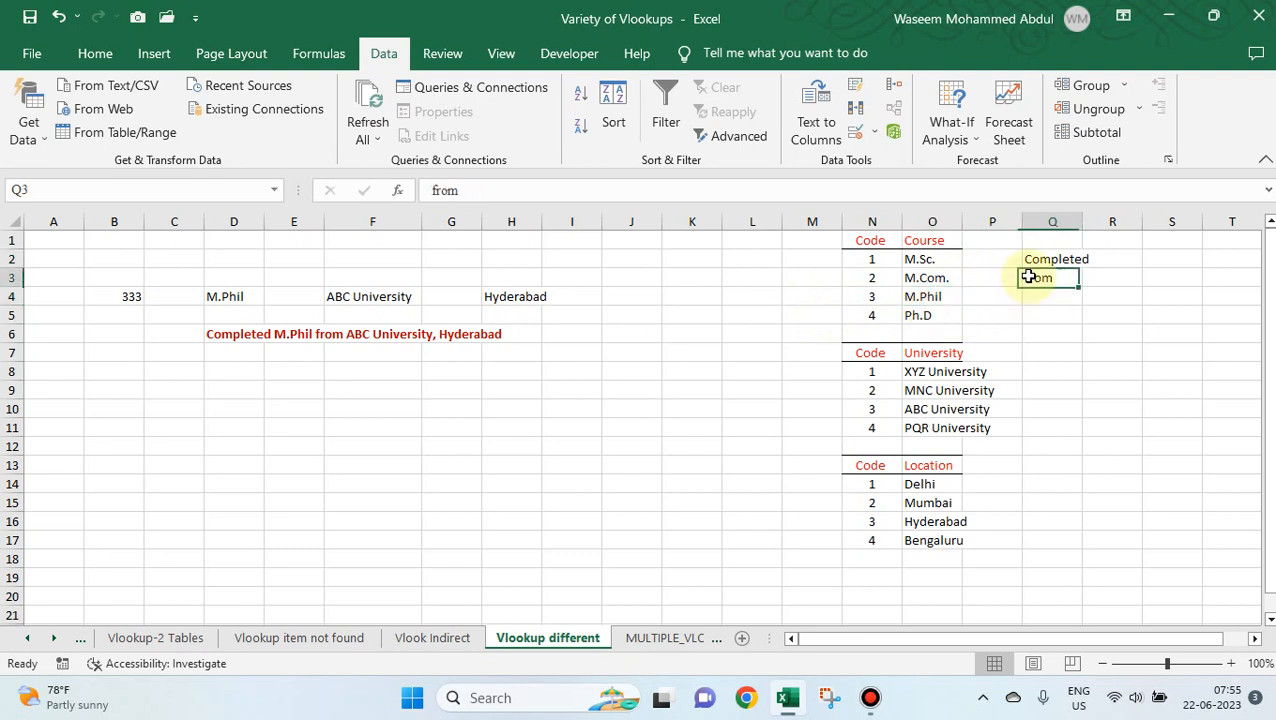
pyautogui.click(920, 411)
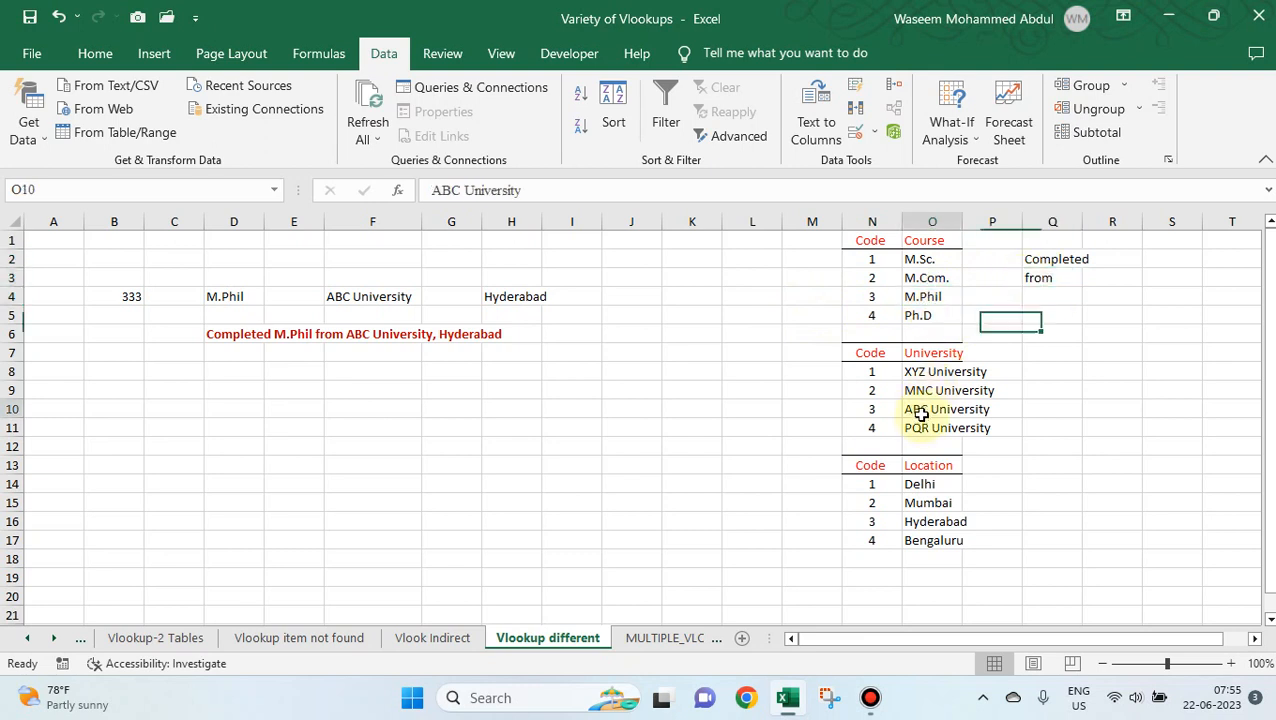
pyautogui.click(920, 522)
# Change the code to 123 and point out M.Sc., MNC University and the matching location
pyautogui.click(126, 295)
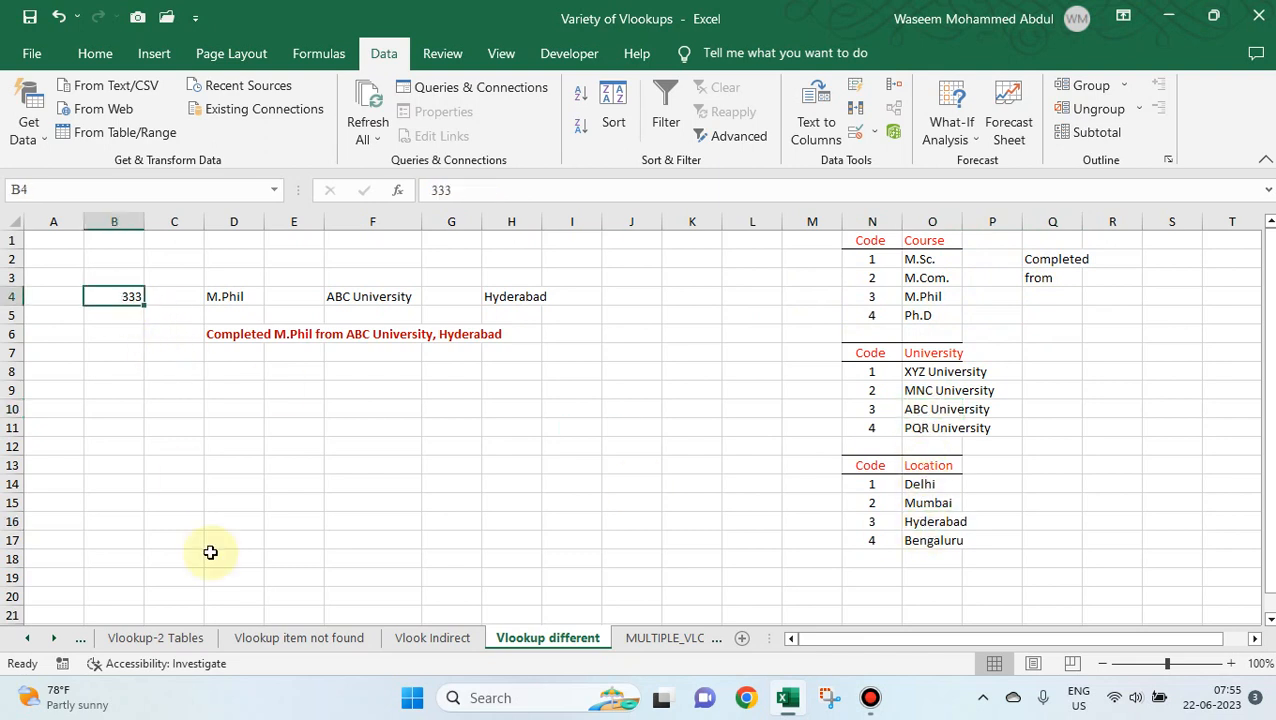
pyautogui.write('123')
pyautogui.press('Tab')
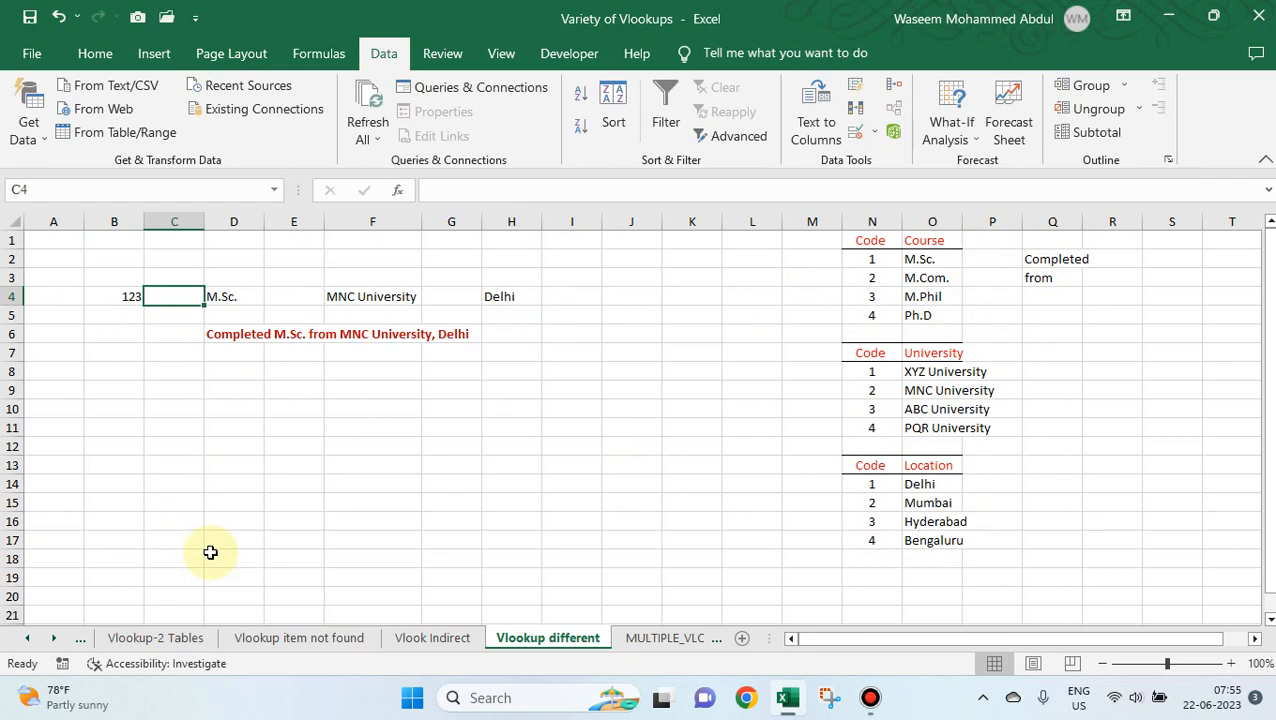
pyautogui.click(917, 261)
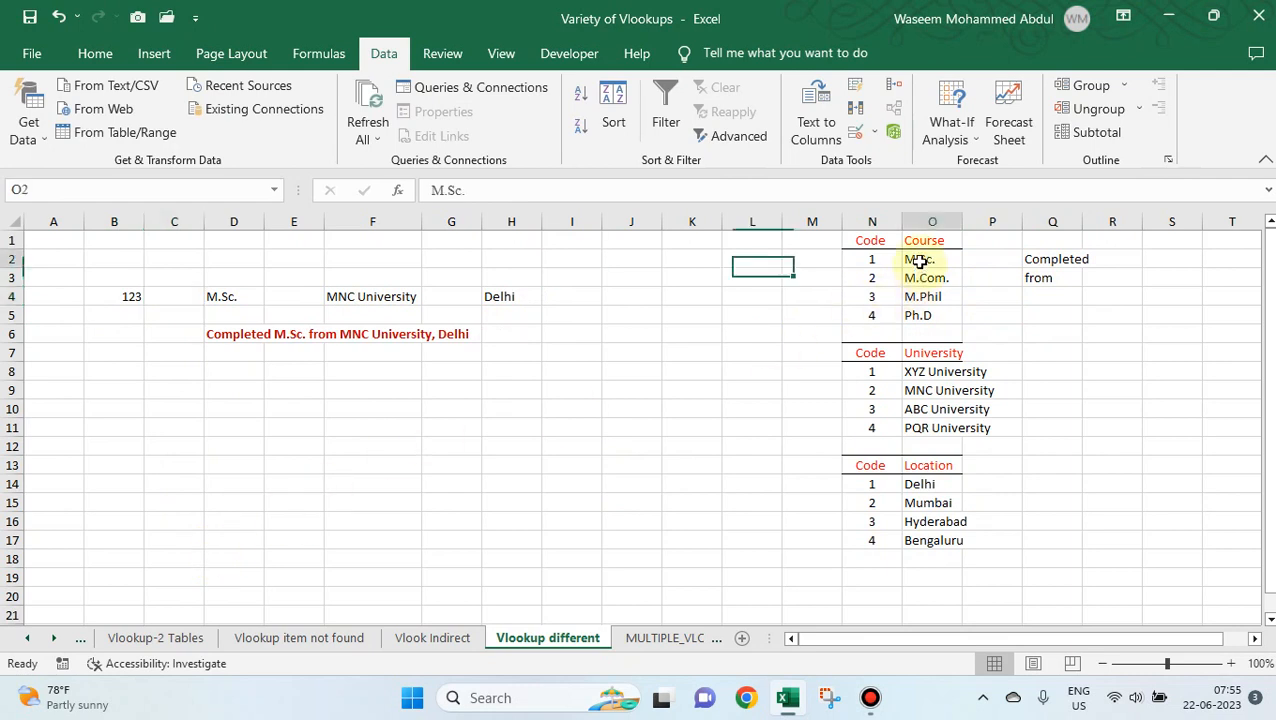
pyautogui.click(918, 391)
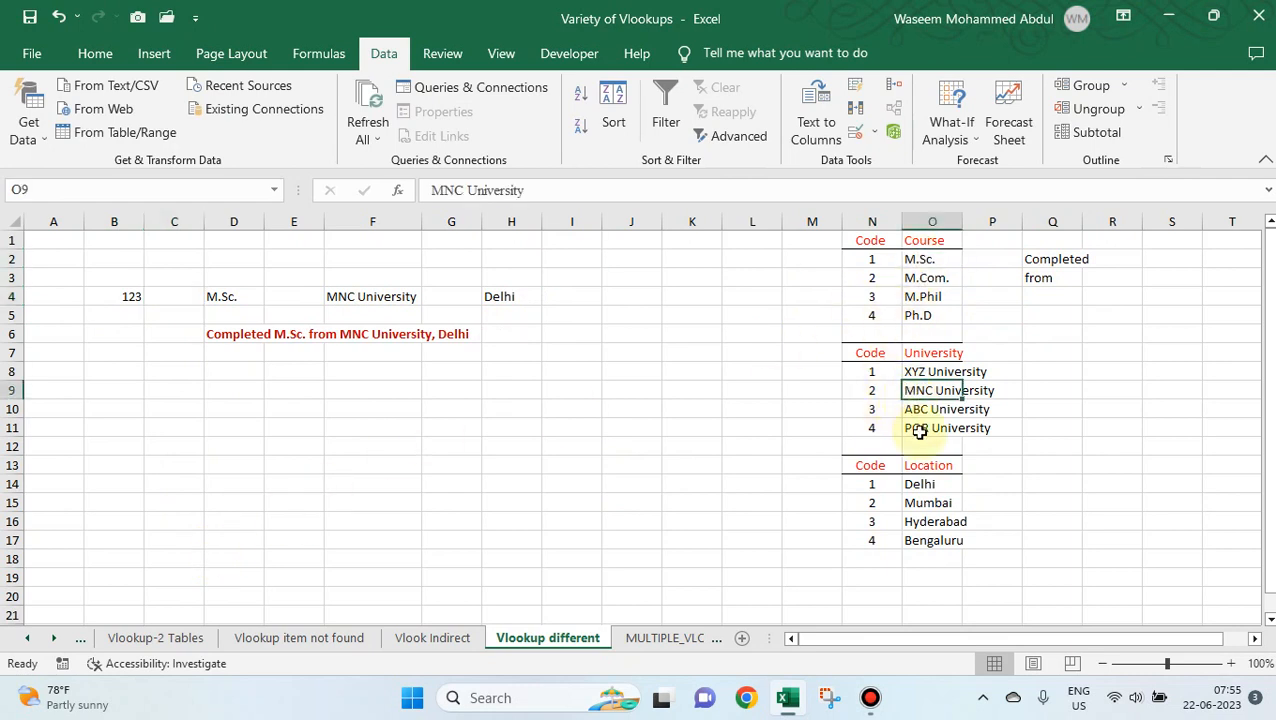
pyautogui.click(916, 522)
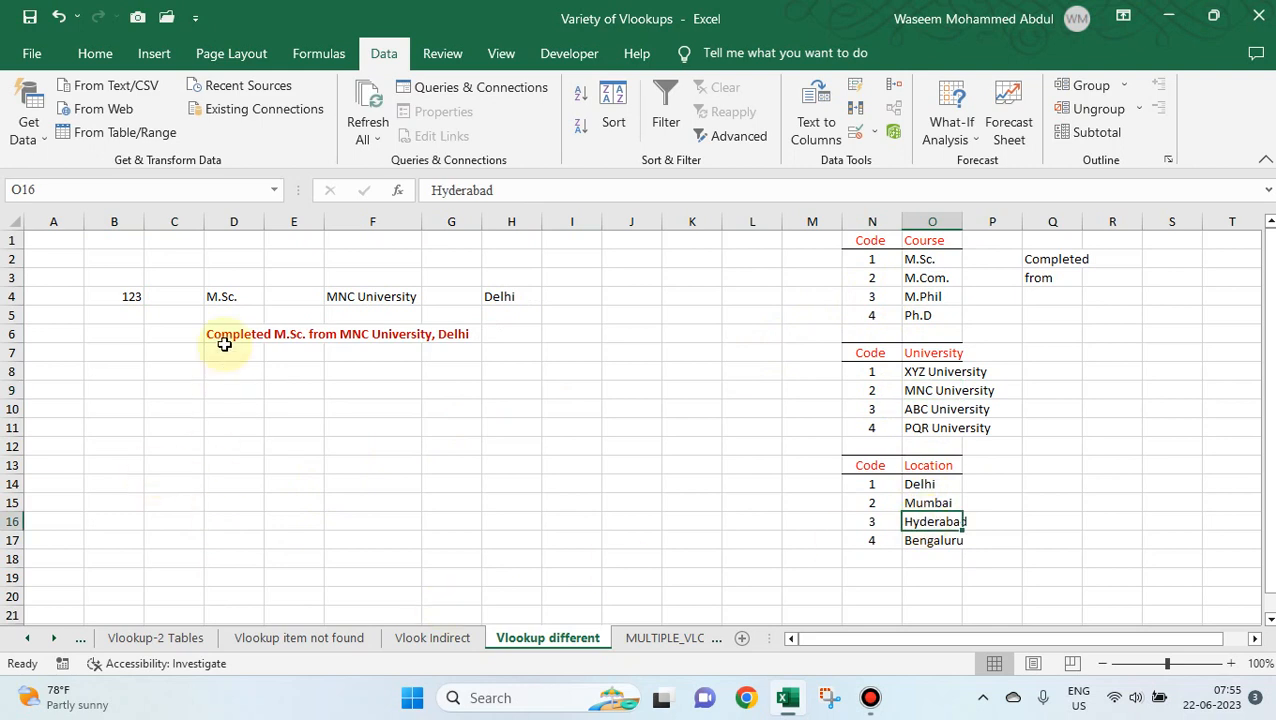
pyautogui.click(114, 299)
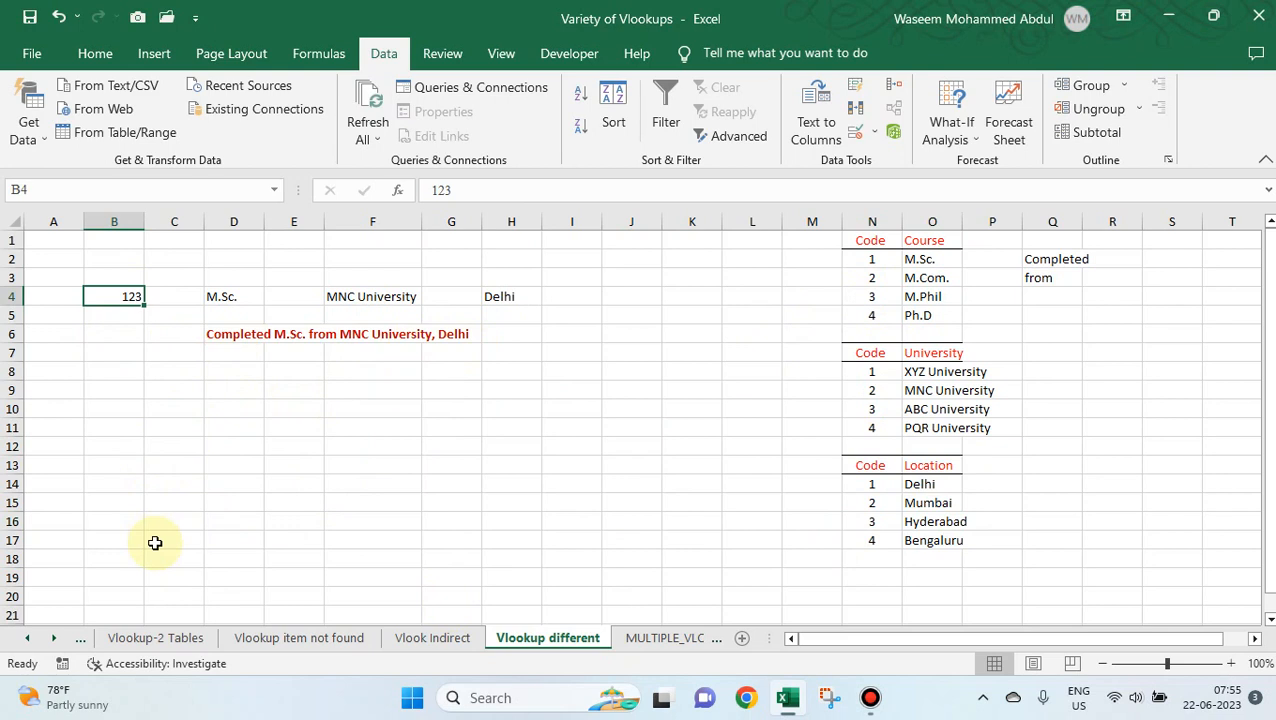
# Open D4's course formula =VLOOKUP(LEFT(B4,1)+0,$N$1:$O$5,2,0) for editing
pyautogui.press('Right')
pyautogui.press('Right')
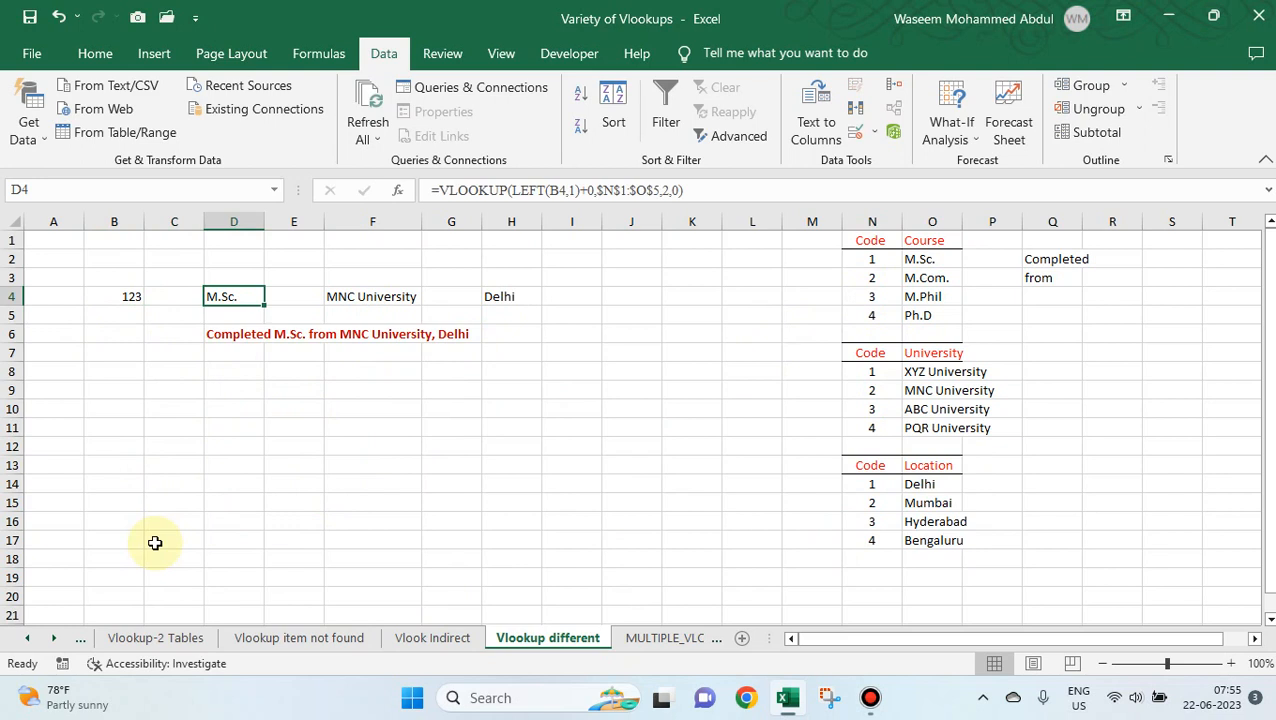
pyautogui.press('F2')
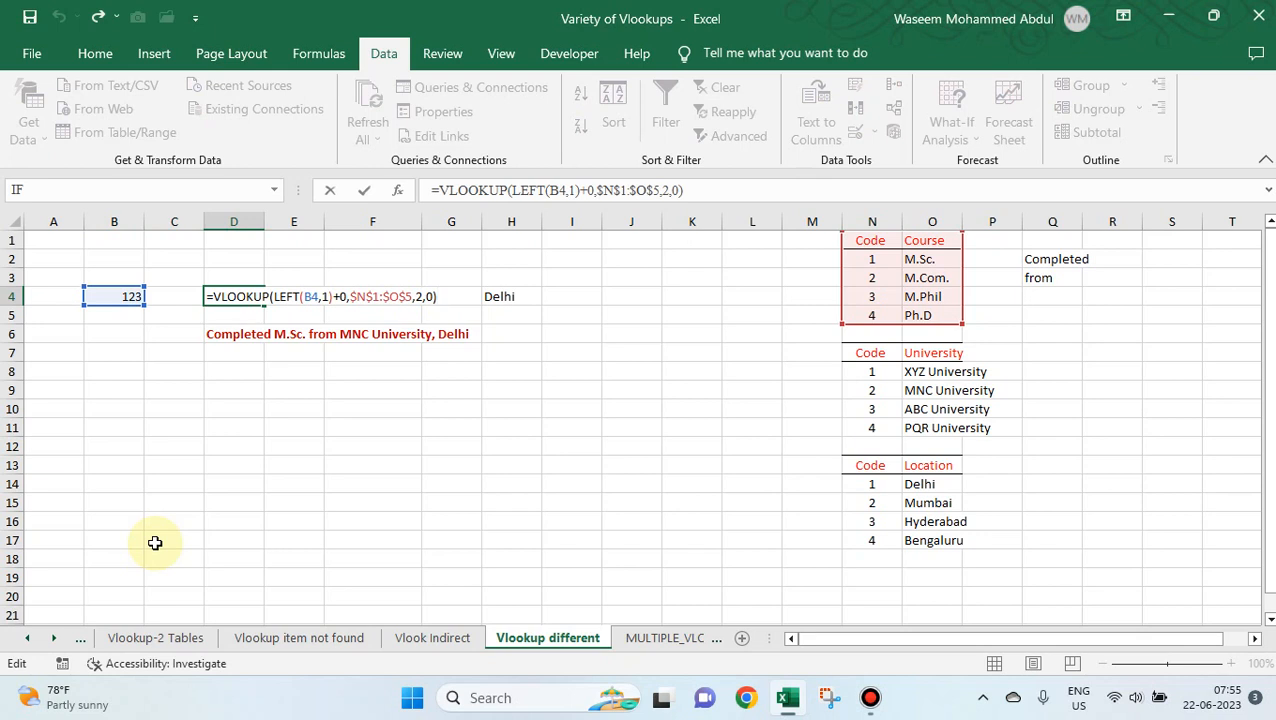
# Confirm D4's course formula, then delete the old lookup results and sentence in D4:H6
pyautogui.hotkey('ctrl', 'Return')
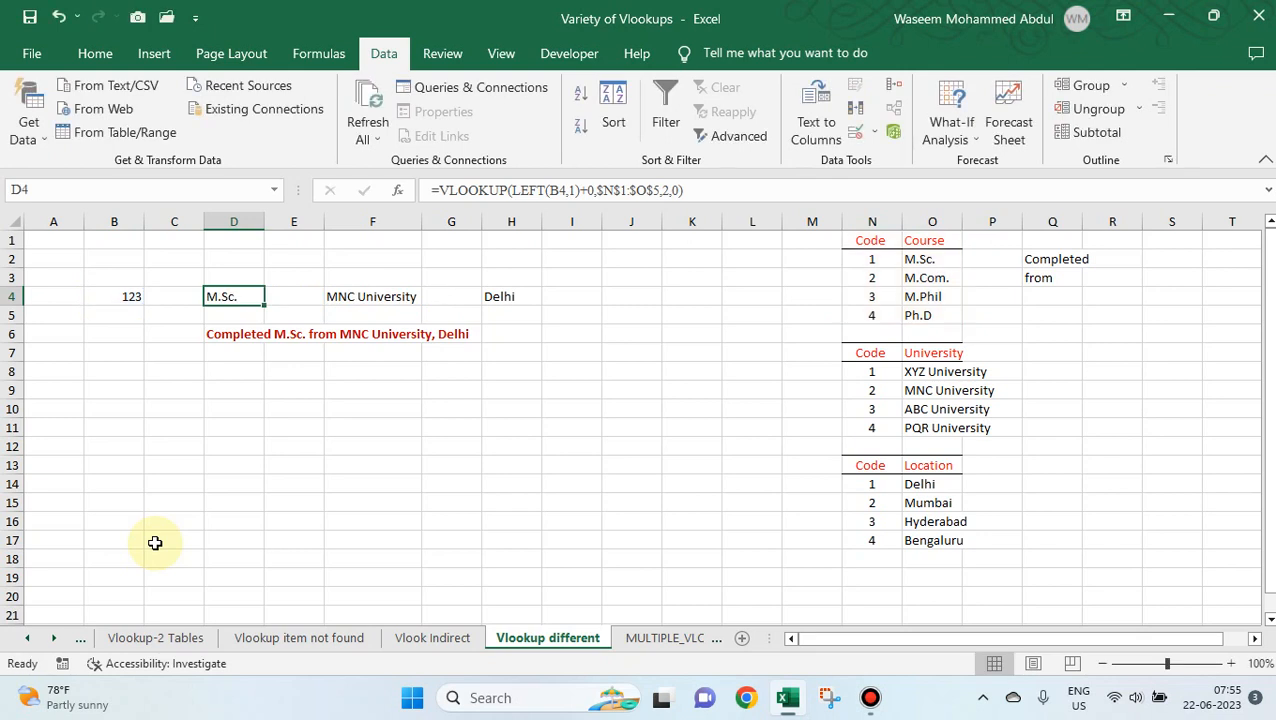
pyautogui.hotkey('shift', 'Right')
pyautogui.hotkey('shift', 'Right')
pyautogui.hotkey('shift', 'Right')
pyautogui.hotkey('shift', 'Right')
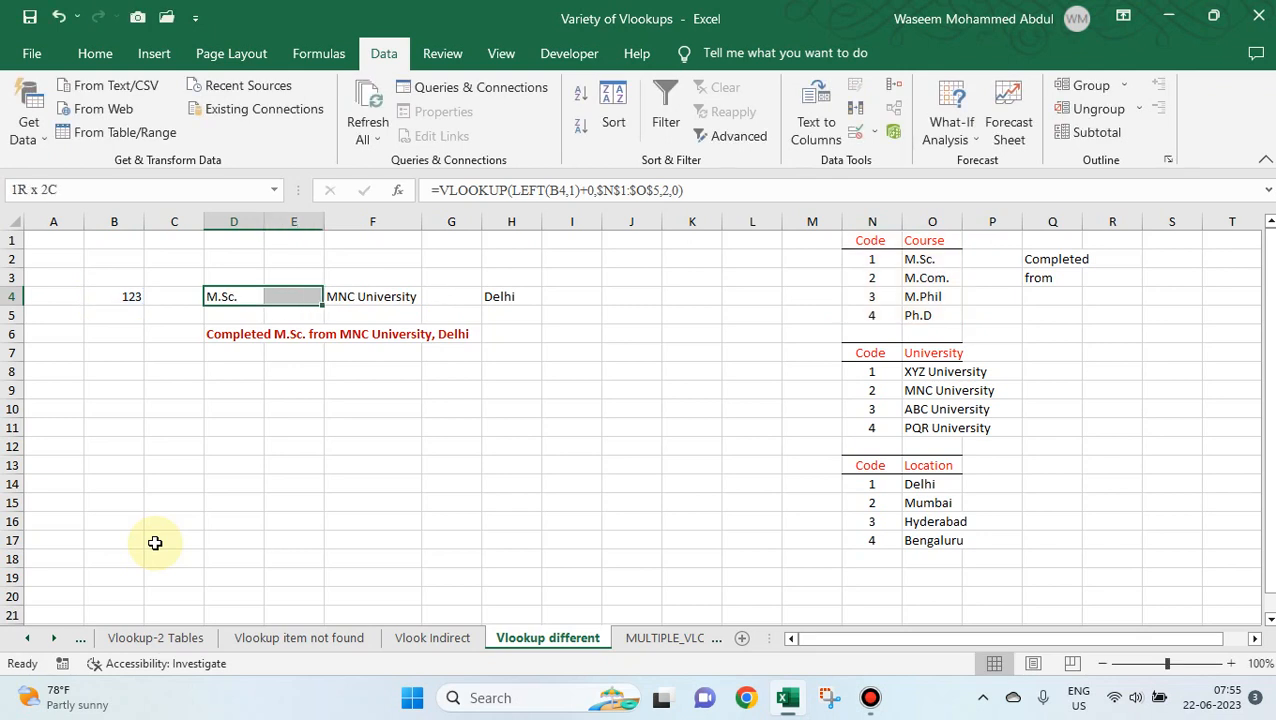
pyautogui.hotkey('shift', 'Down')
pyautogui.hotkey('shift', 'Down')
pyautogui.press('Delete')
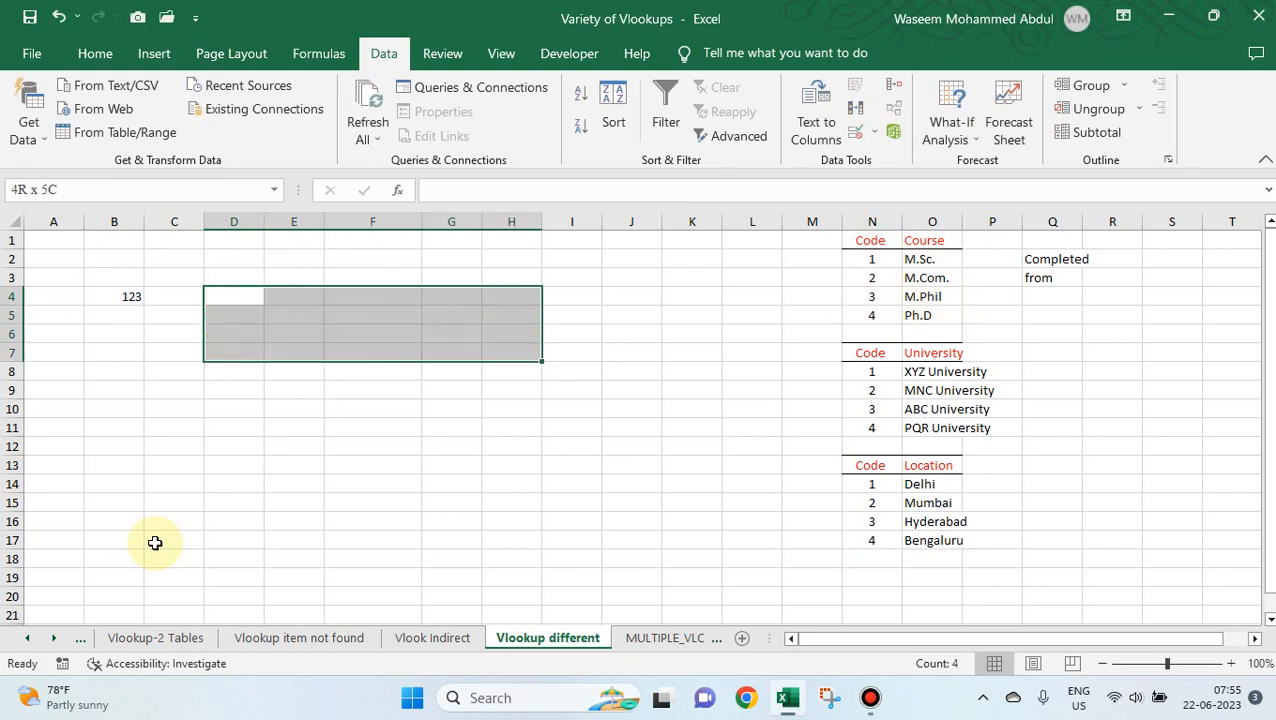
pyautogui.press('Left')
# Enter =LEFT(B4,1) in D4 so it returns 1, the first digit of 123
pyautogui.press('Right')
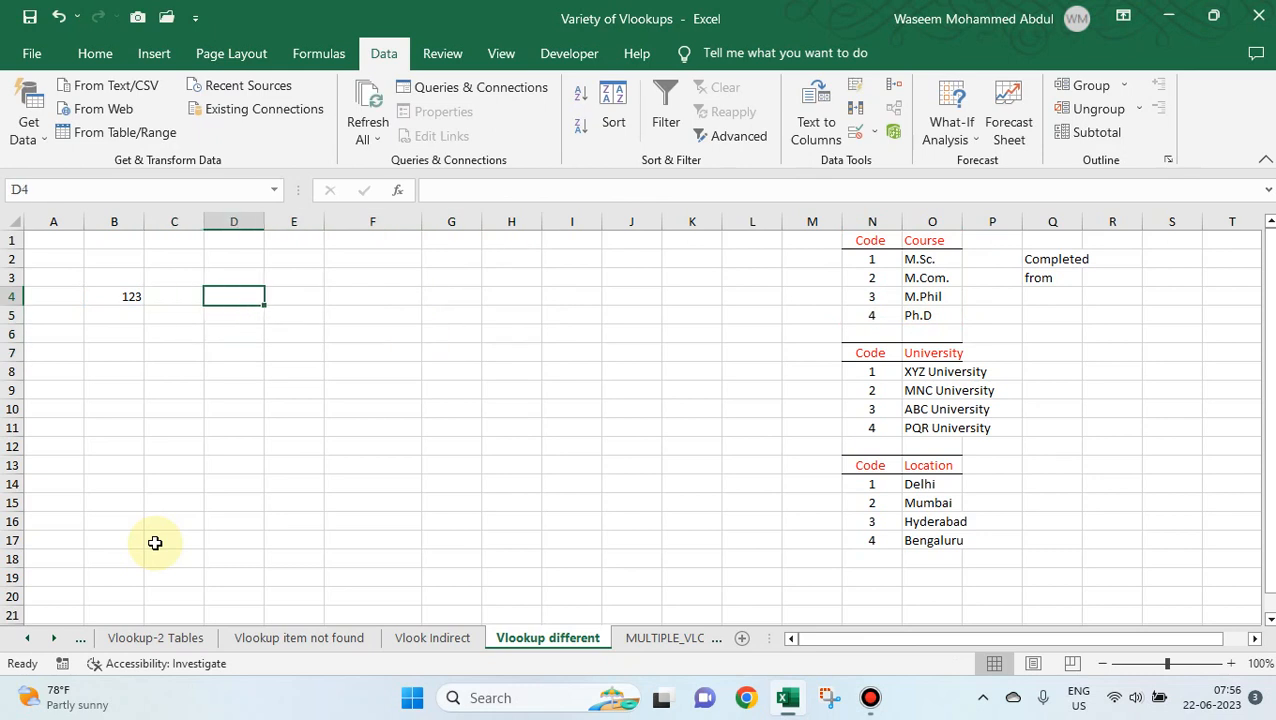
pyautogui.write('=')
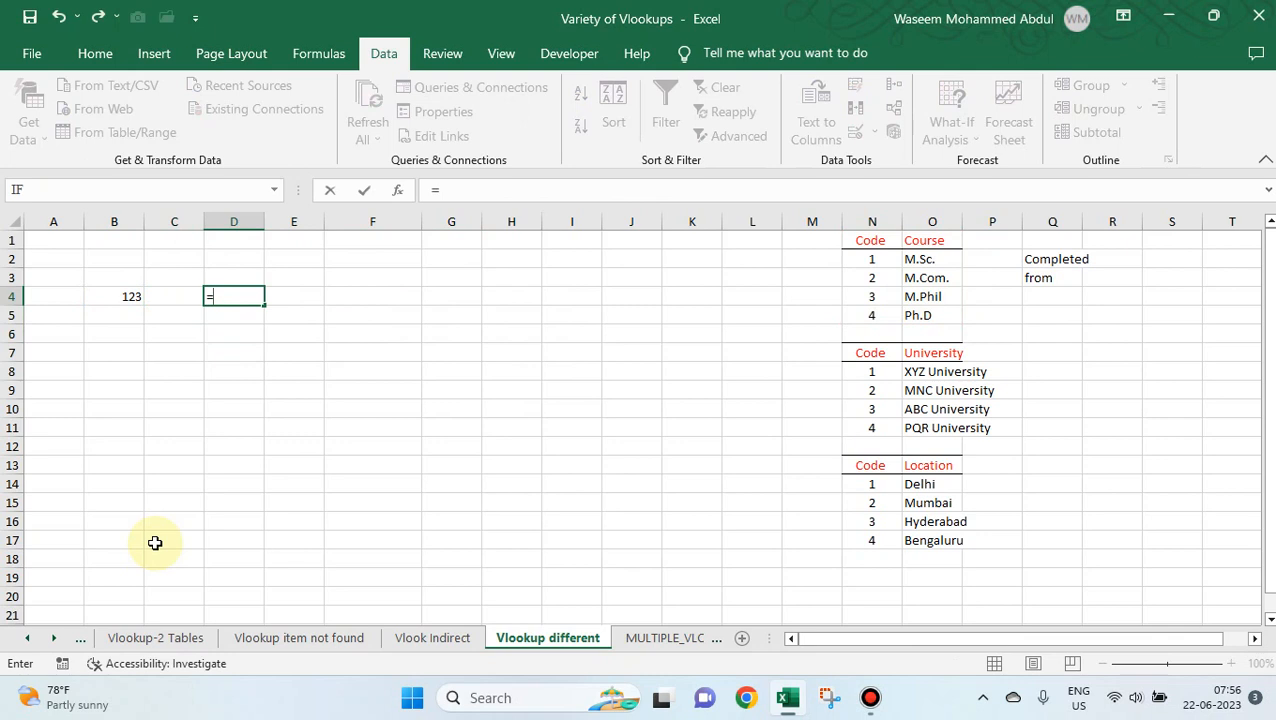
pyautogui.write('LE')
pyautogui.press('Tab')
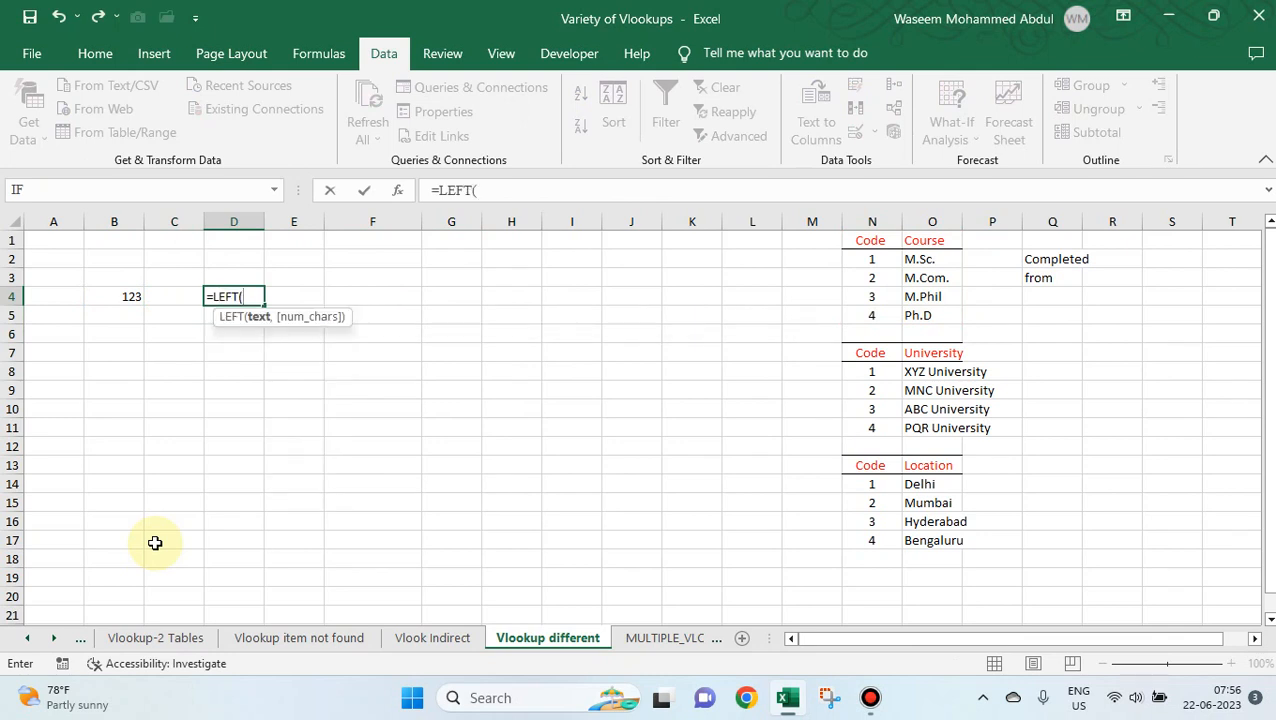
pyautogui.press('Left')
pyautogui.press('Left')
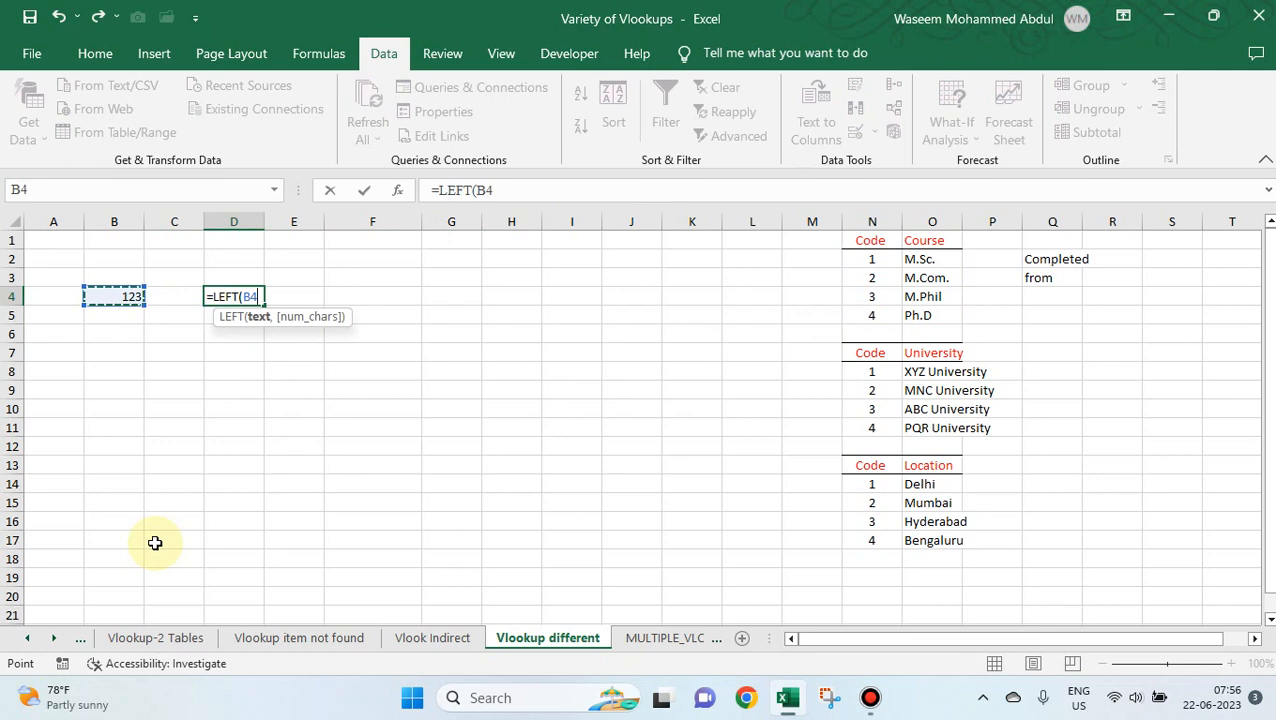
pyautogui.write(',1')
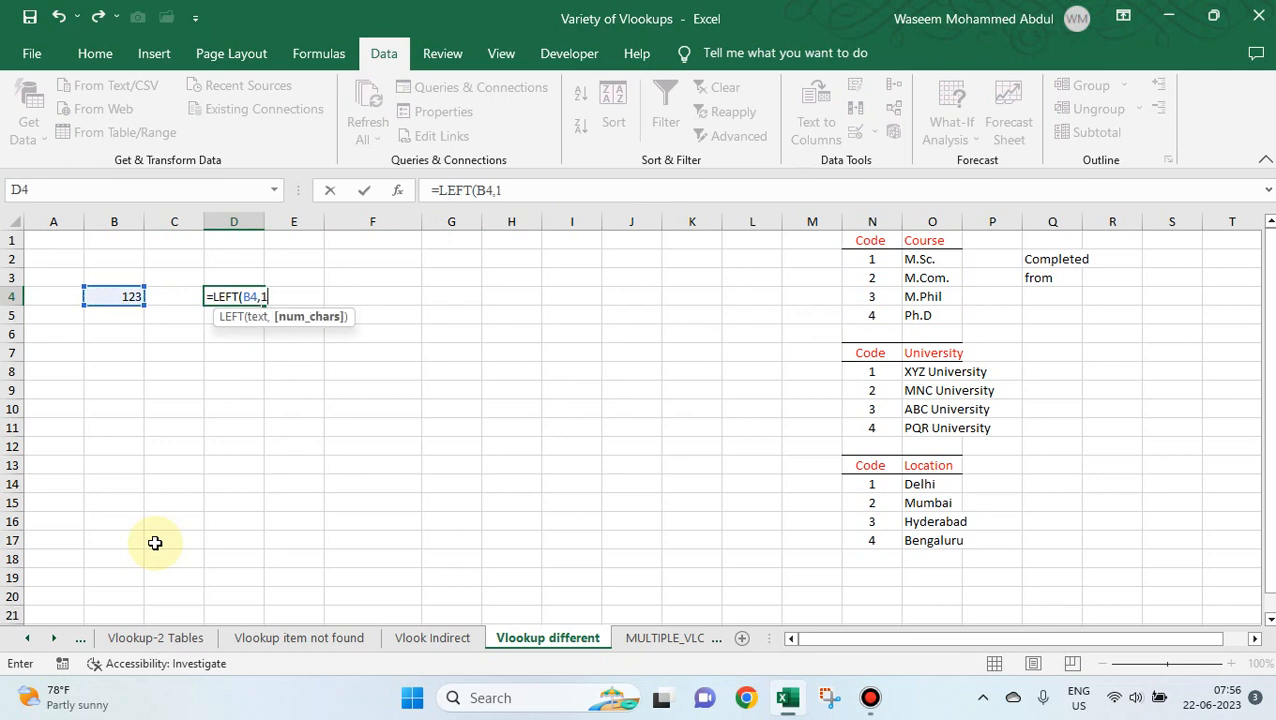
pyautogui.write(')')
pyautogui.press('Tab')
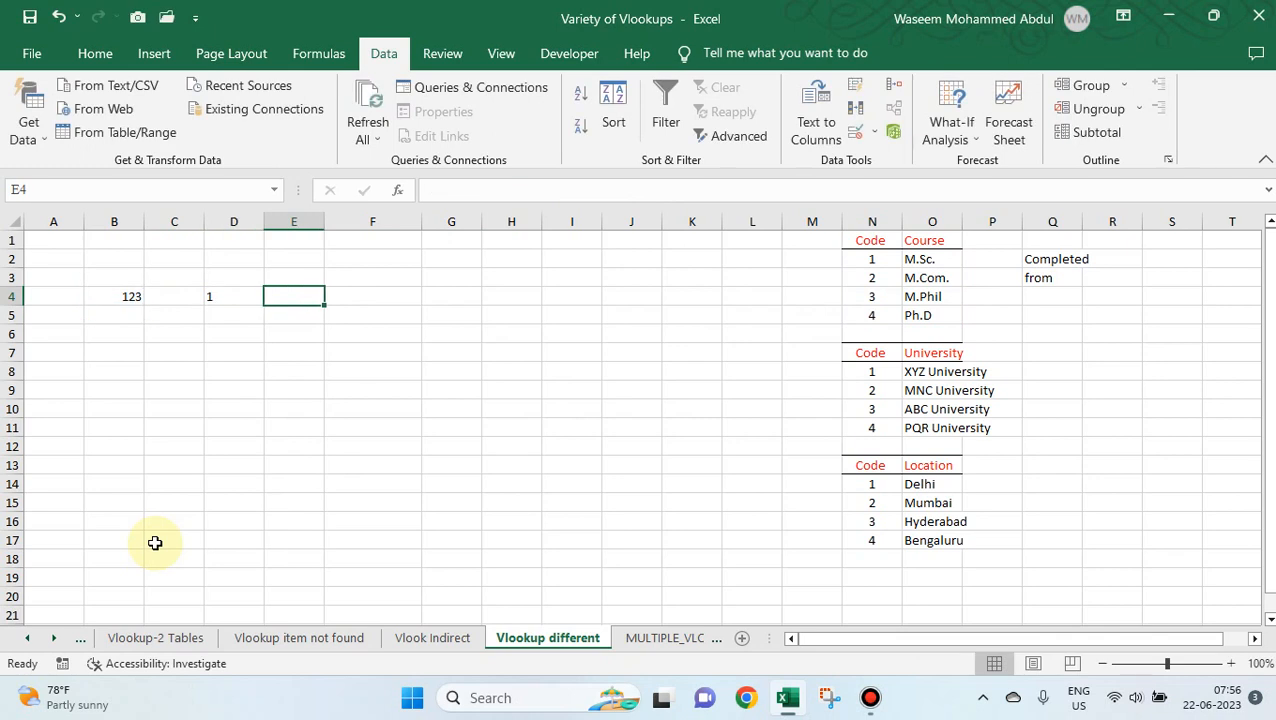
pyautogui.press('Left')
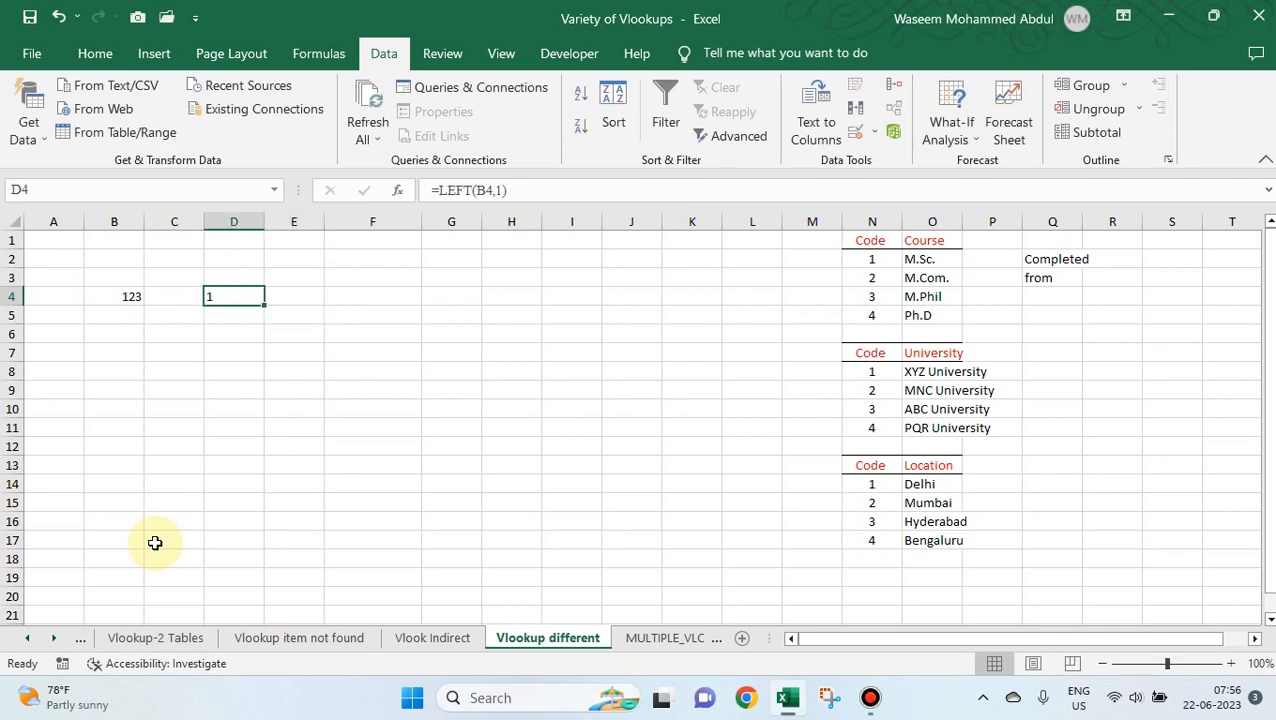
pyautogui.press('Down')
pyautogui.press('Down')
pyautogui.press('Right')
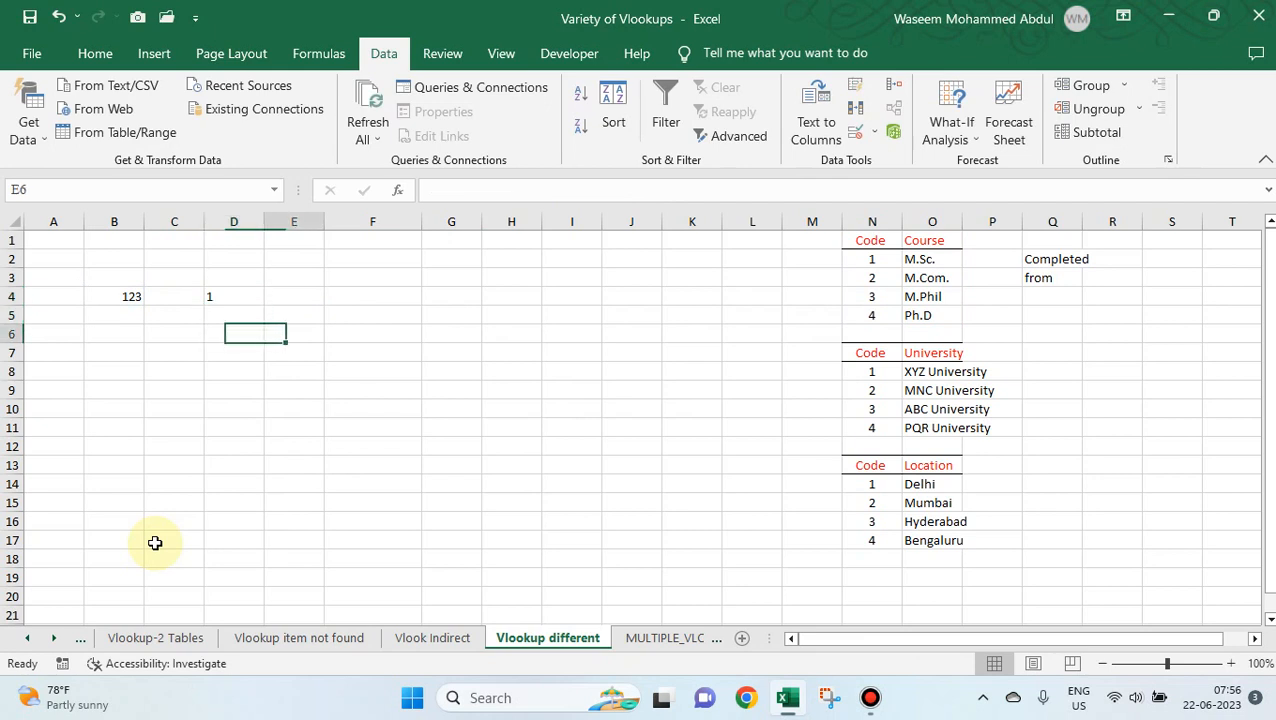
pyautogui.write('1')
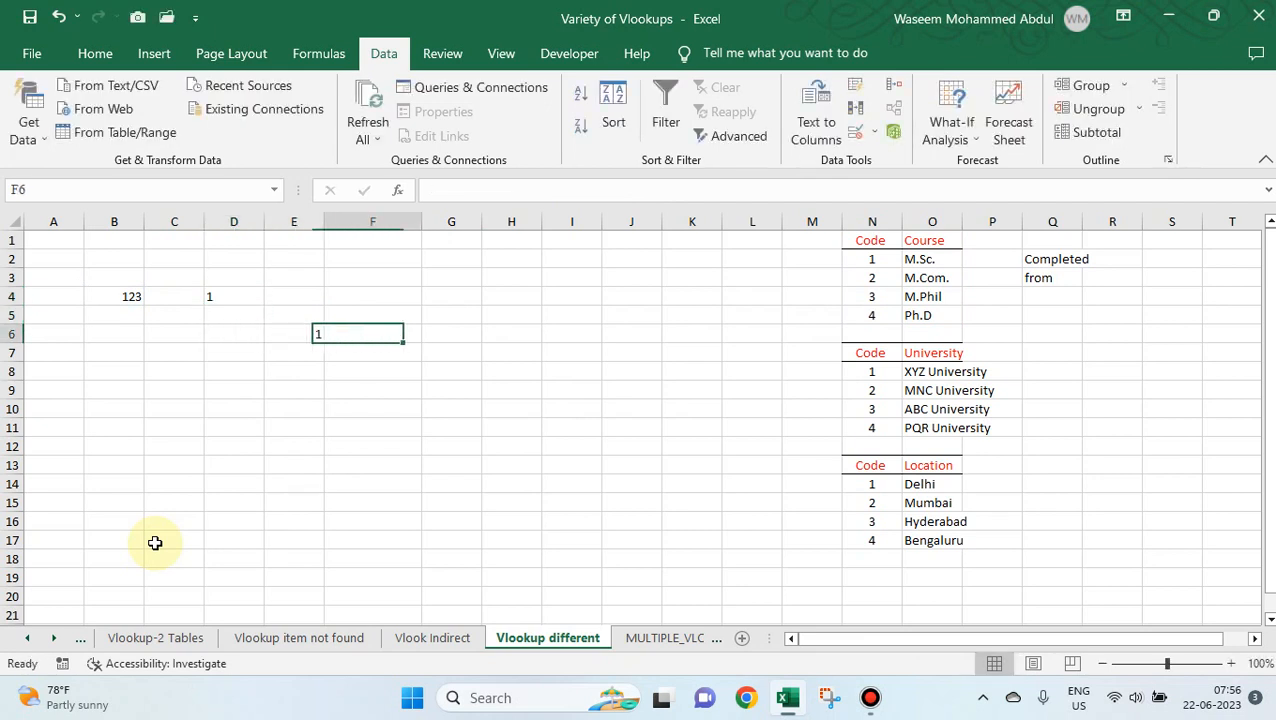
pyautogui.hotkey('ctrl', 'Return')
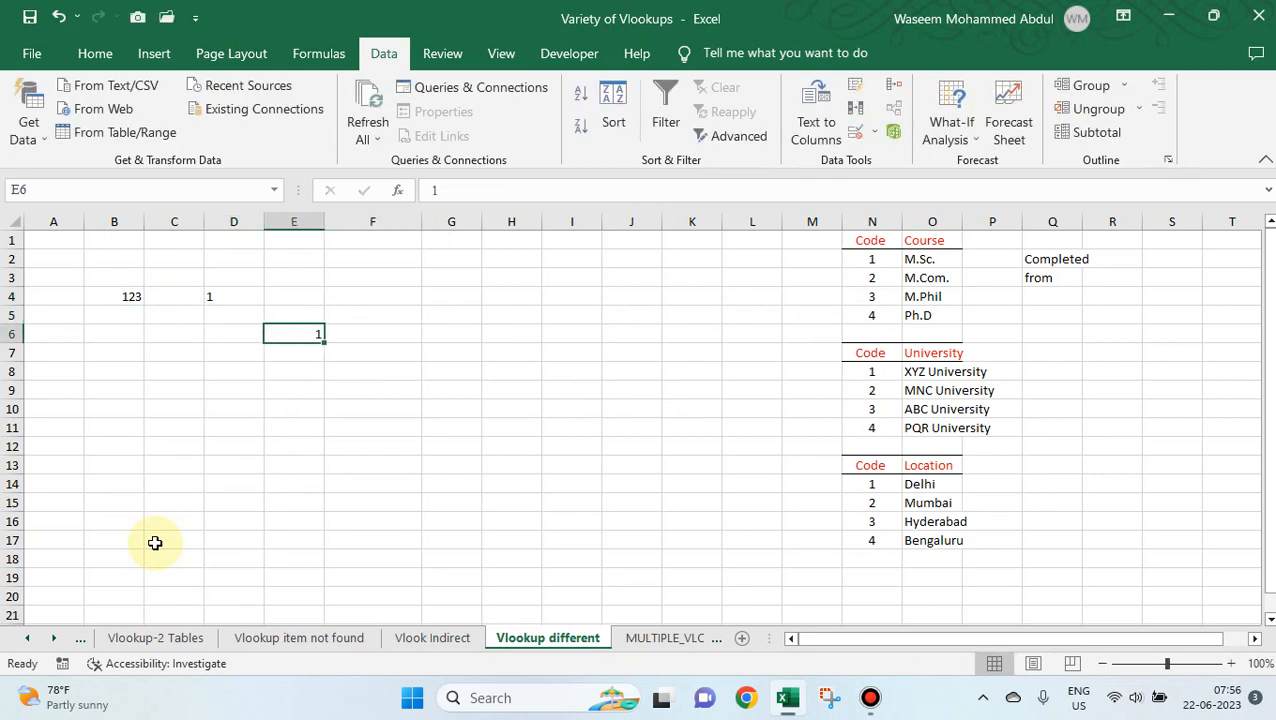
pyautogui.press('Down')
pyautogui.write('TEST')
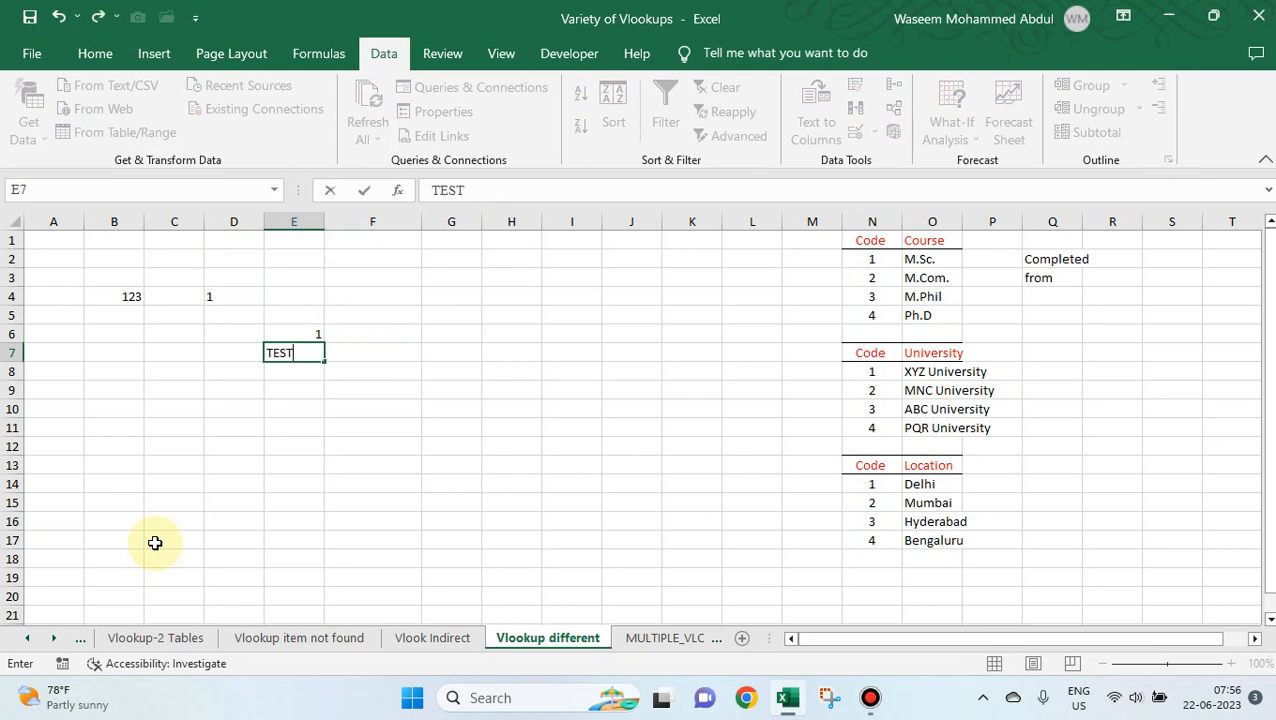
pyautogui.press('Return')
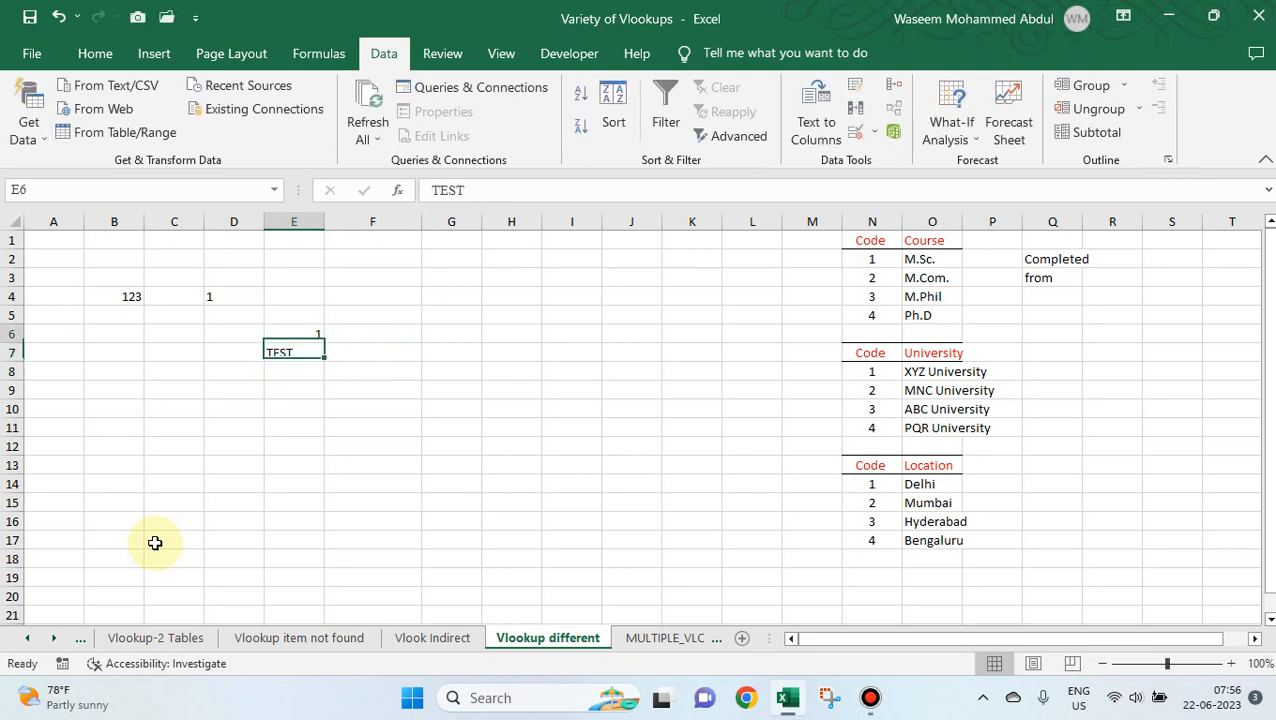
pyautogui.hotkey('shift', 'Up')
pyautogui.press('Delete')
pyautogui.press('Left')
pyautogui.press('Up')
pyautogui.press('Up')
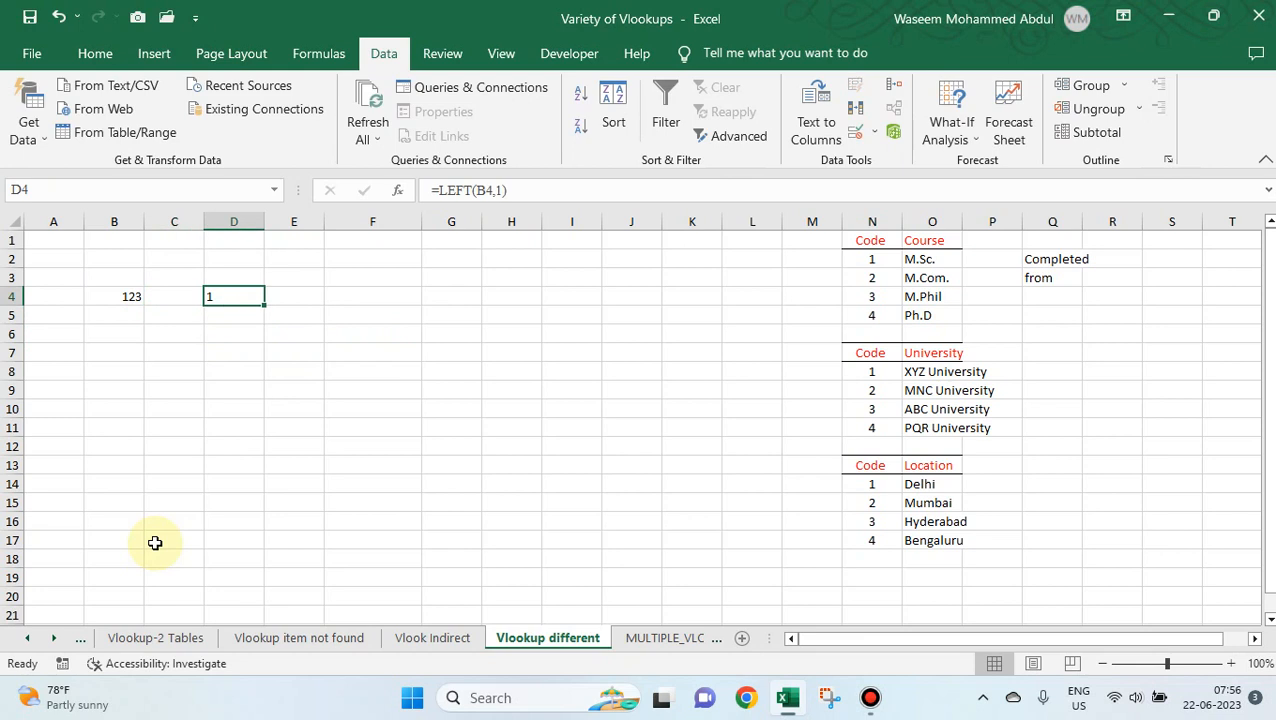
pyautogui.press('Right')
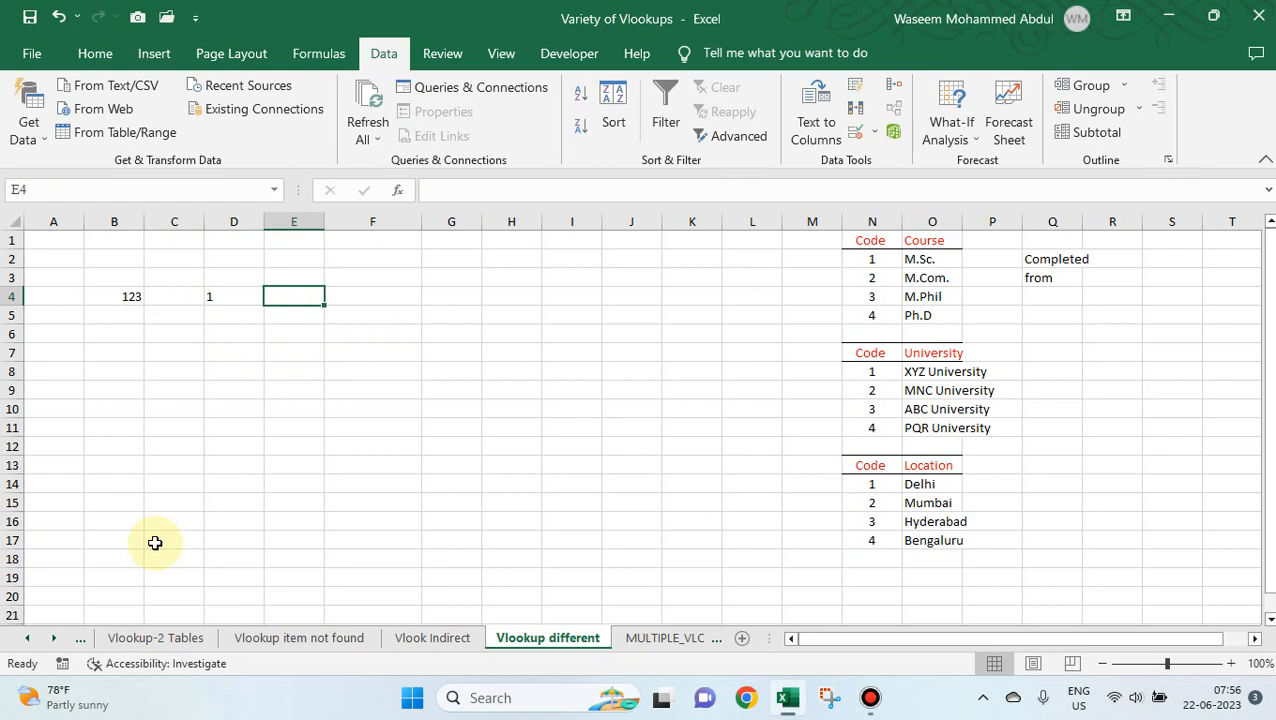
pyautogui.press('Left')
pyautogui.press('Left')
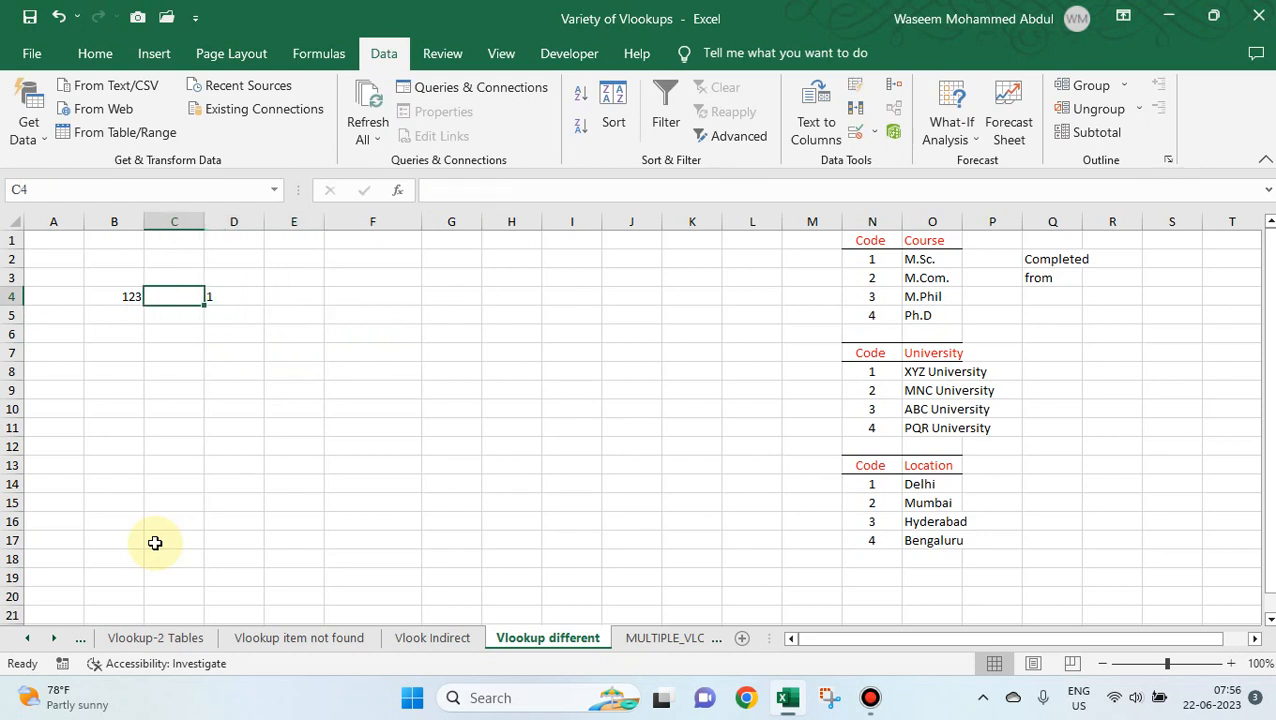
pyautogui.press('Right')
pyautogui.press('Right')
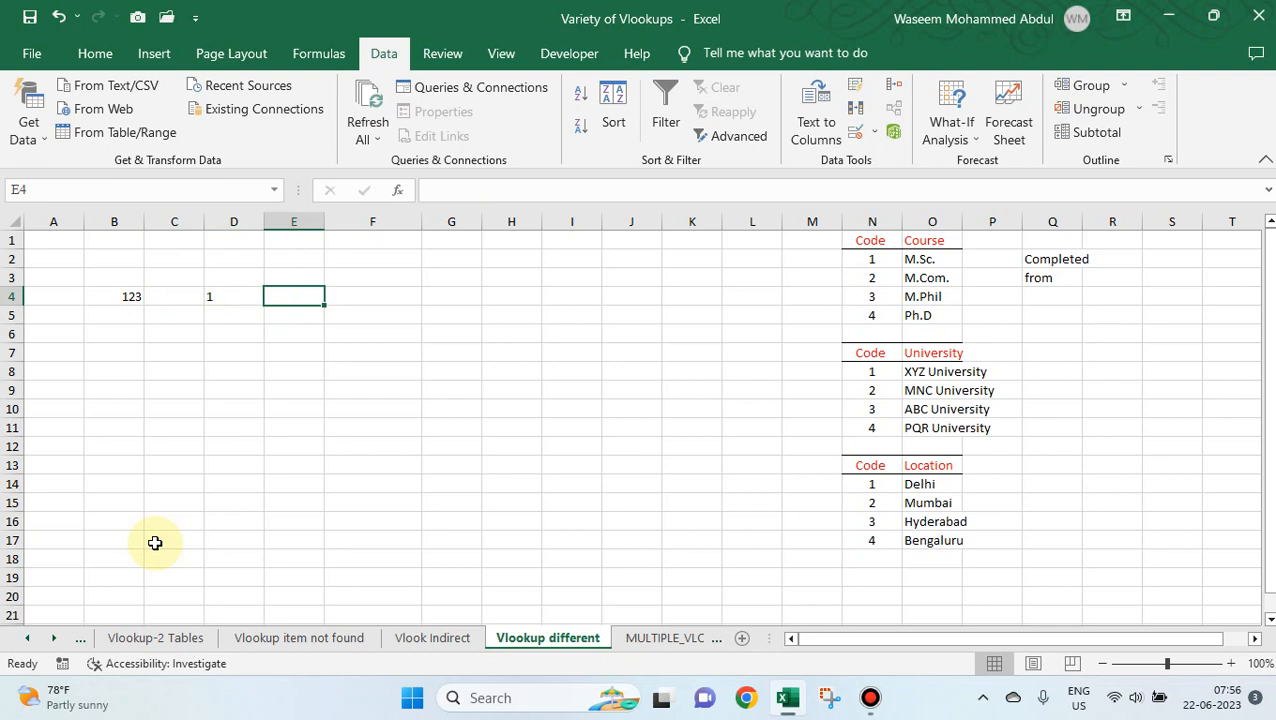
# Enter =VLOOKUP(D4,$N$1:$O$5,2,0) in E4 against the Course table; it returns #N/A
pyautogui.click(871, 242)
pyautogui.moveTo(878, 260); pyautogui.dragTo(906, 293)
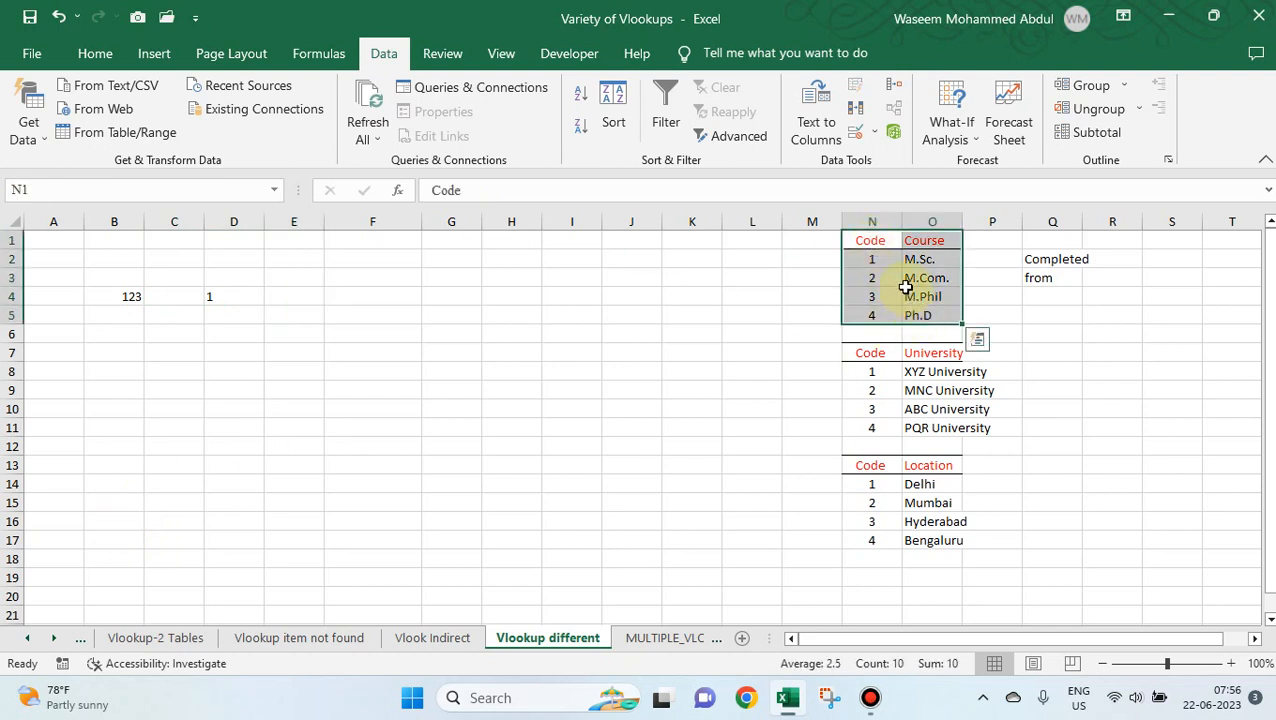
pyautogui.click(291, 295)
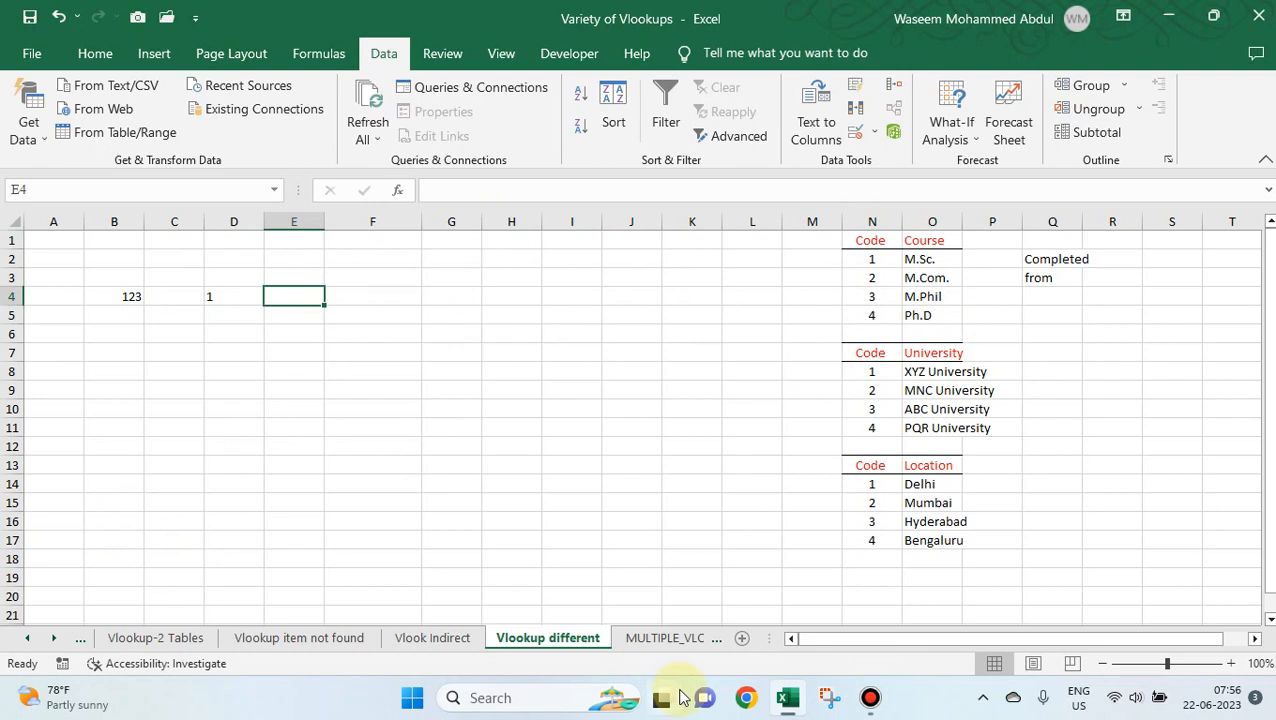
pyautogui.write('=VLOOKUP(')
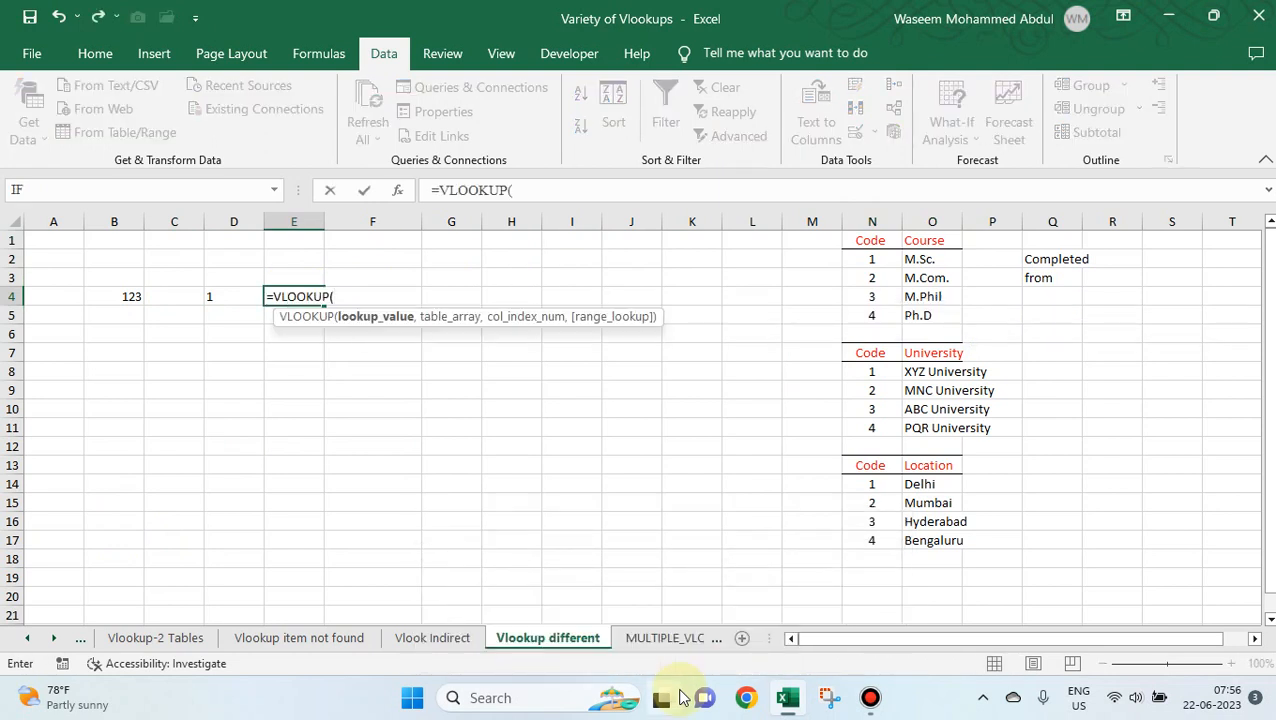
pyautogui.press('Left')
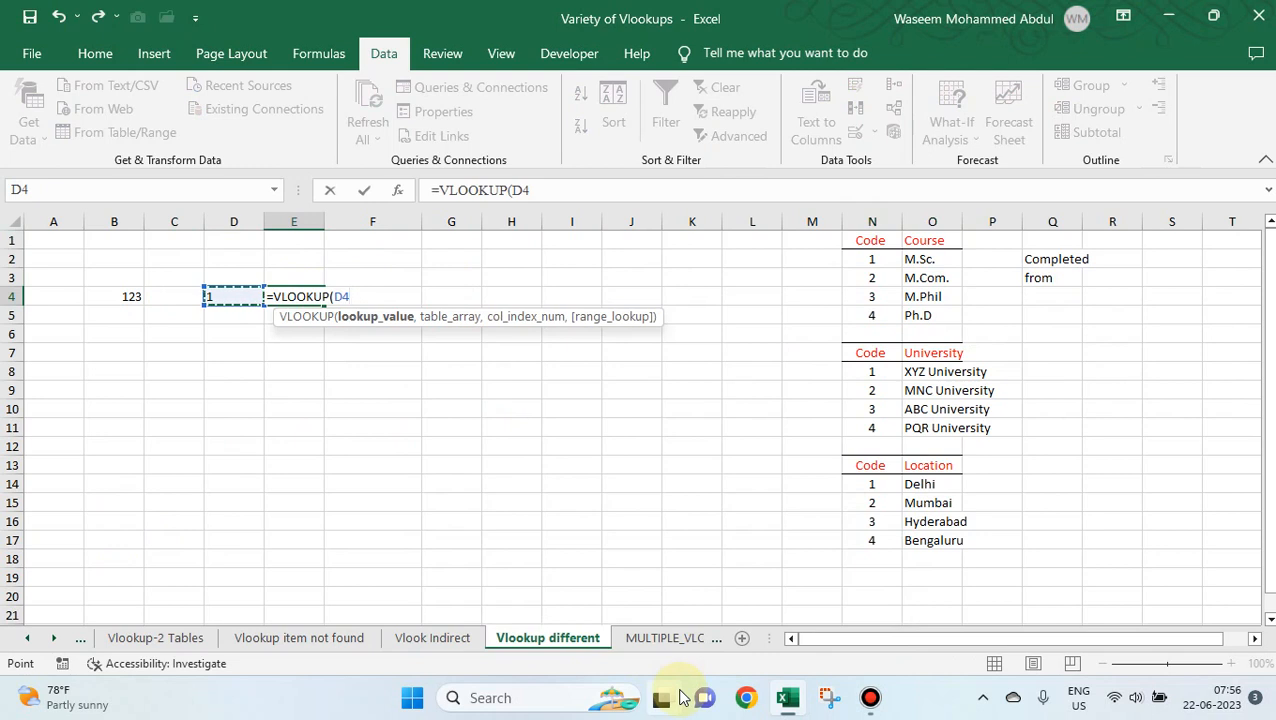
pyautogui.write(',')
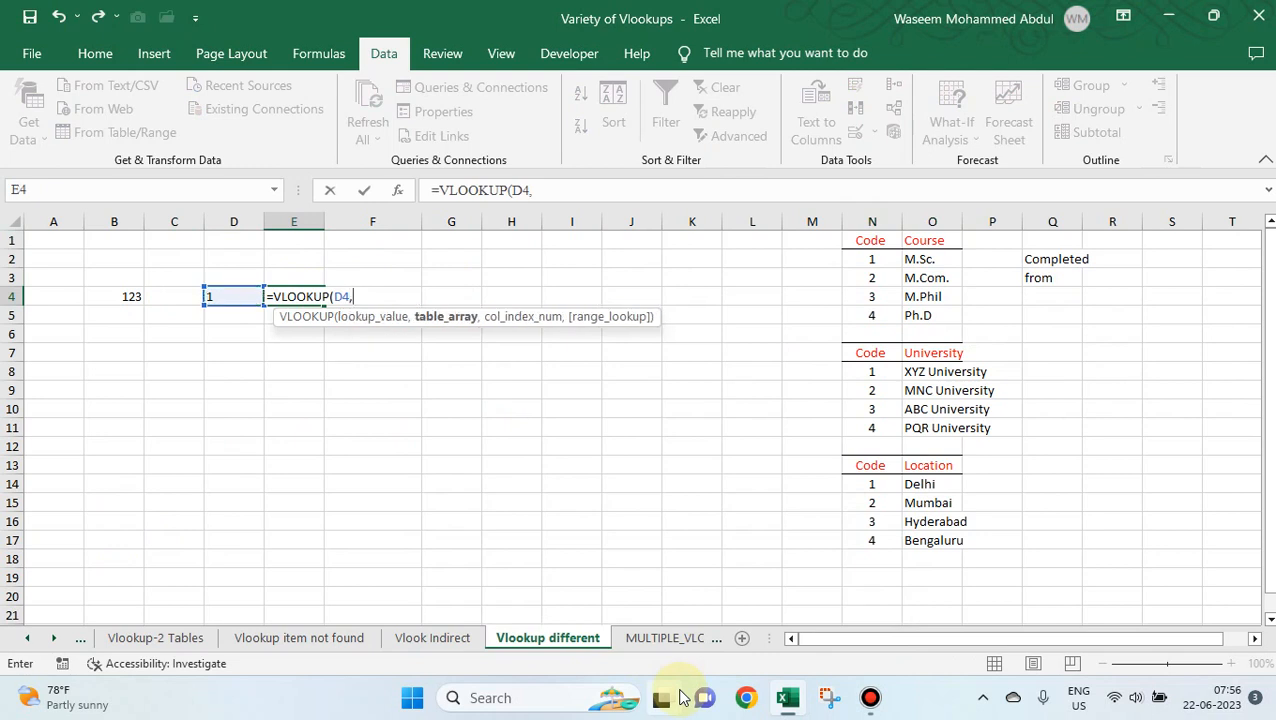
pyautogui.click(873, 240)
pyautogui.moveTo(873, 240); pyautogui.dragTo(920, 313)
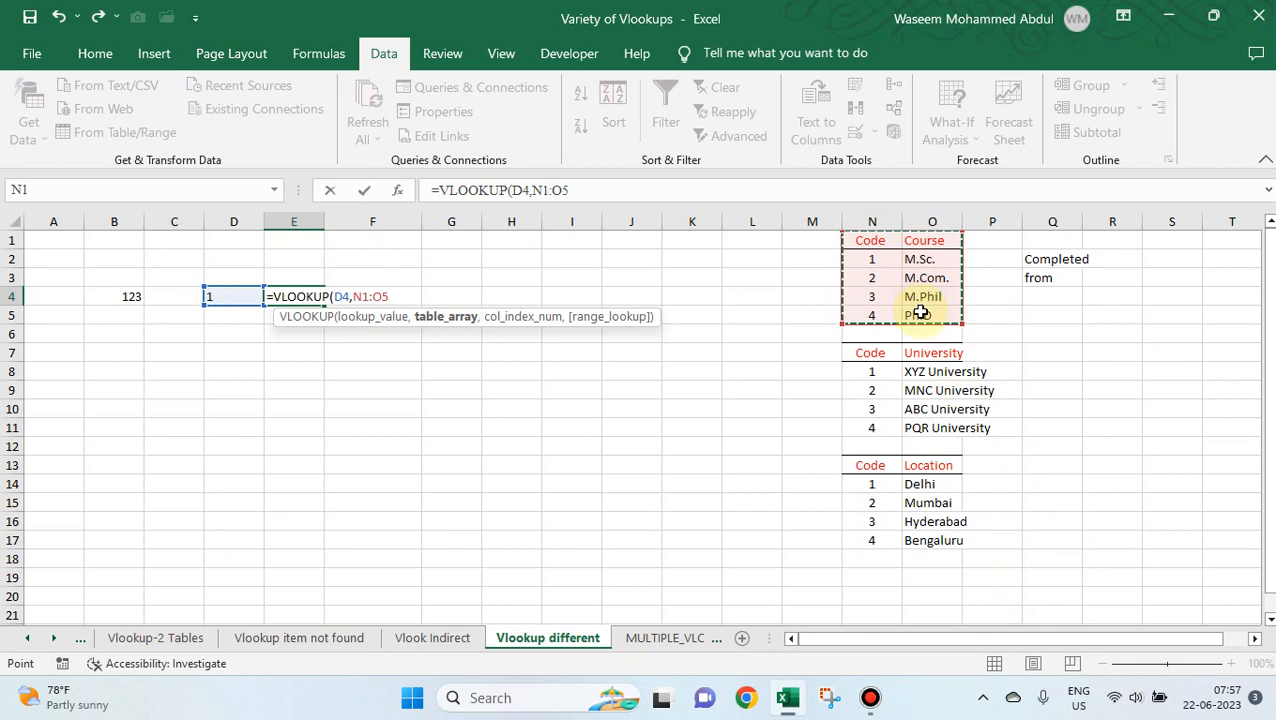
pyautogui.press('F4')
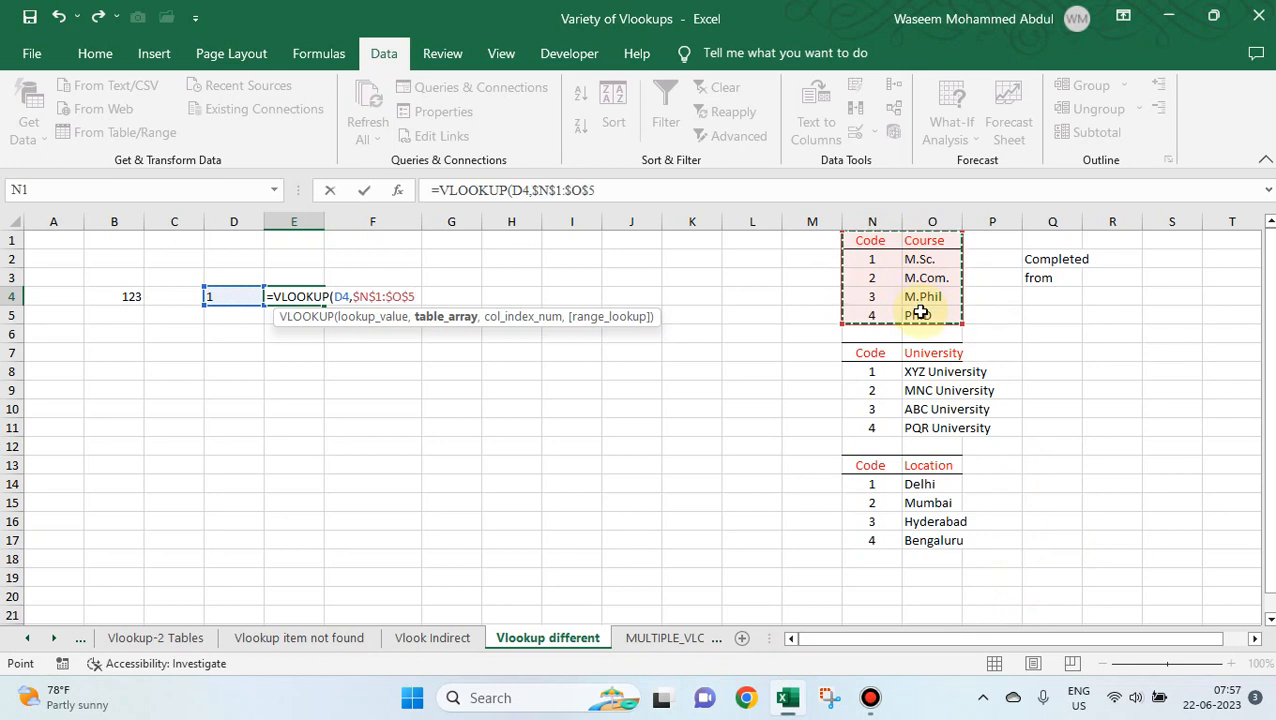
pyautogui.write(',')
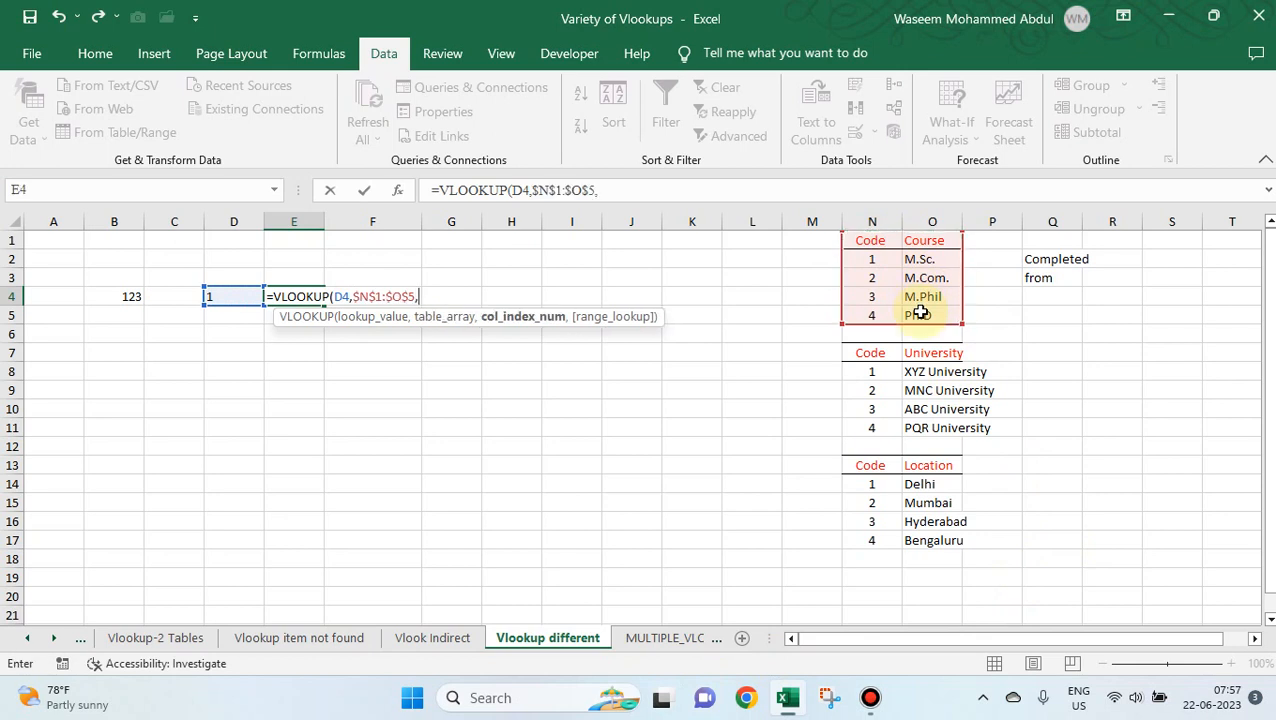
pyautogui.write('2,0')
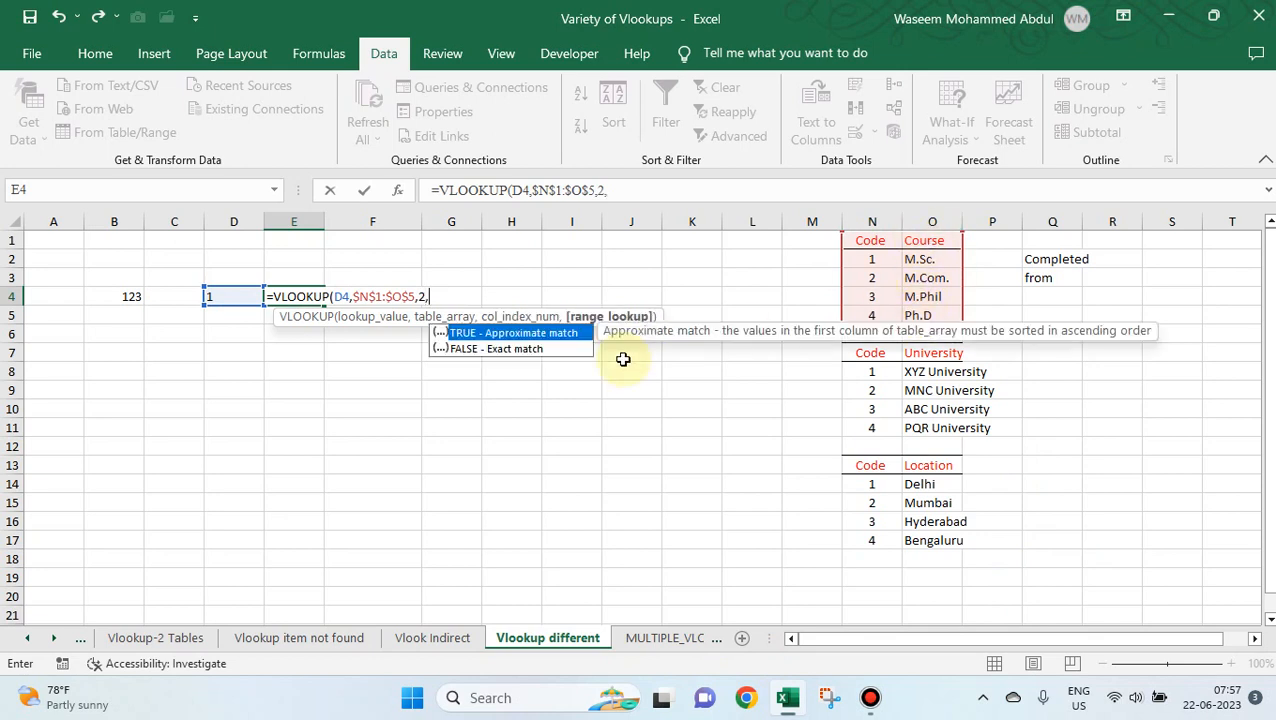
pyautogui.write(')')
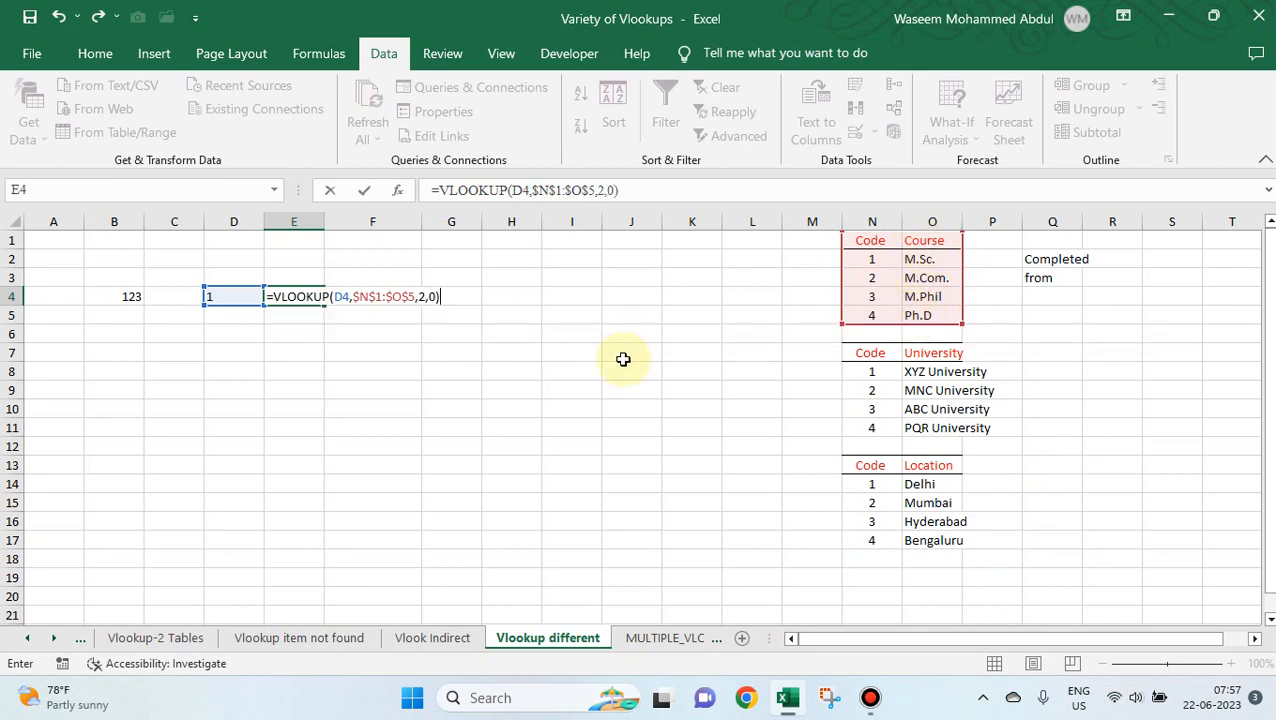
pyautogui.press('Tab')
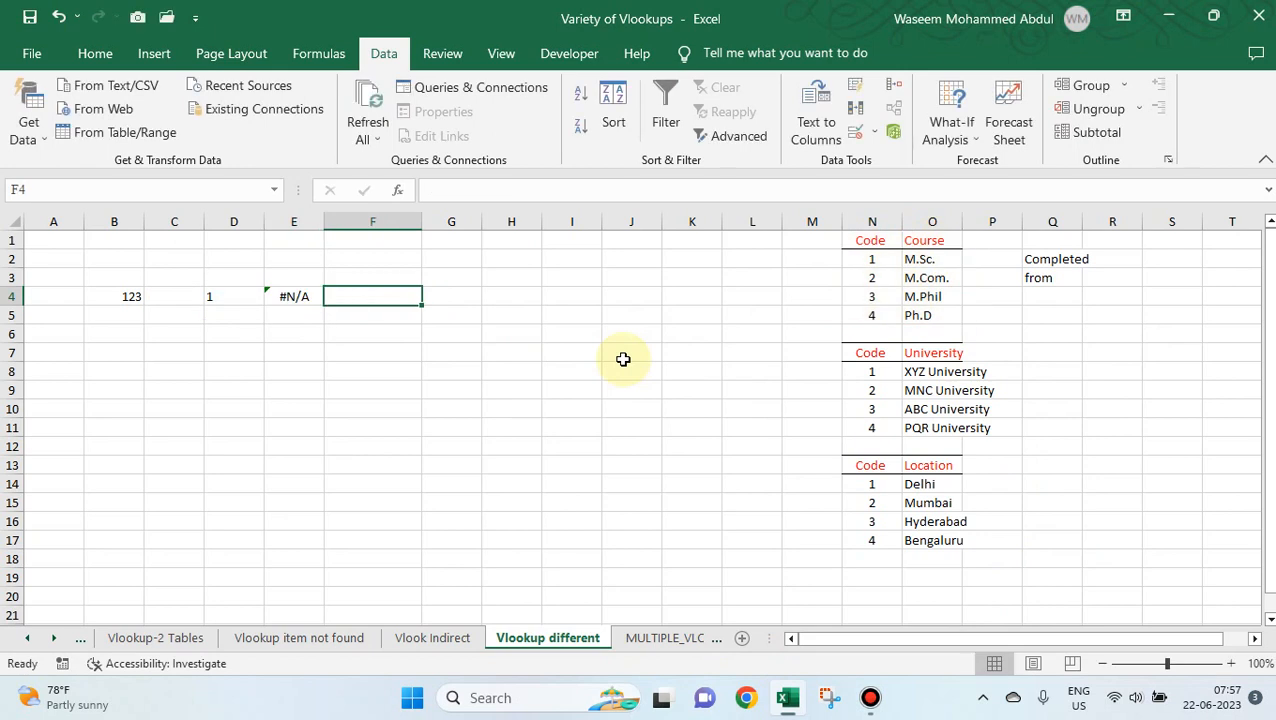
pyautogui.press('Left')
pyautogui.press('Left')
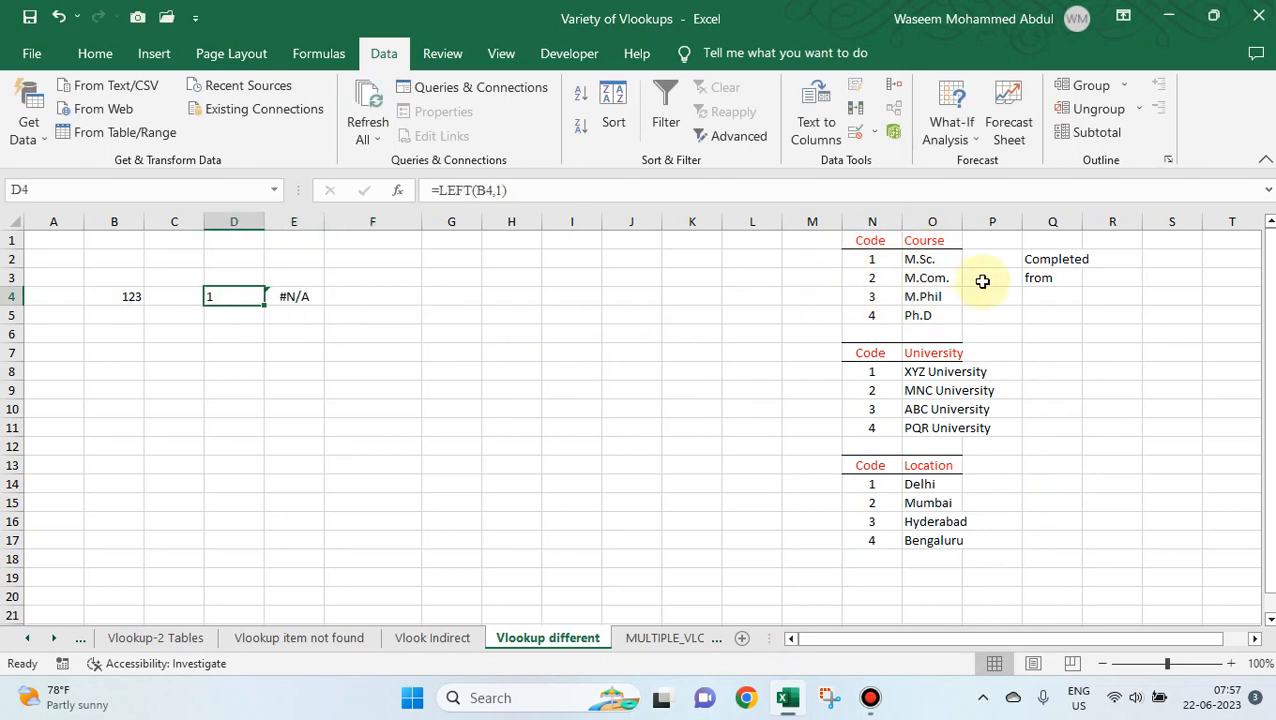
# Review the numeric codes listed in column N of the Course table
pyautogui.click(872, 263)
pyautogui.click(867, 295)
pyautogui.click(860, 314)
pyautogui.click(872, 276)
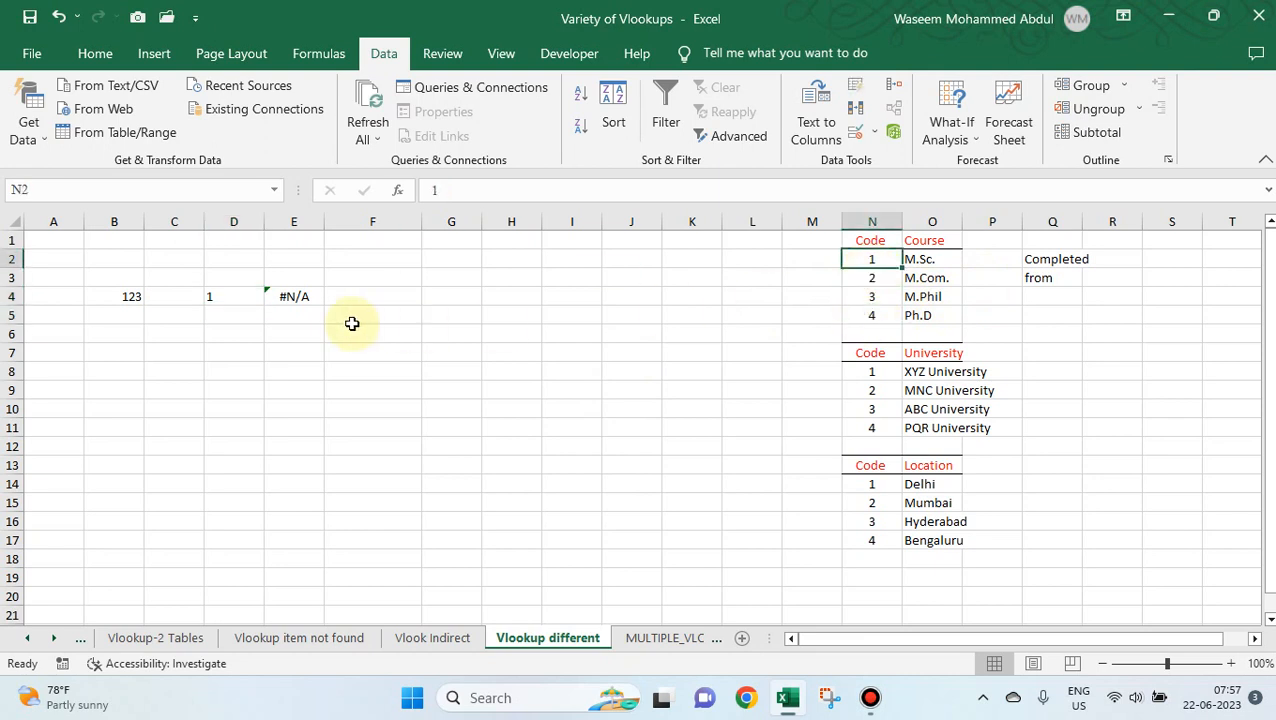
pyautogui.click(233, 296)
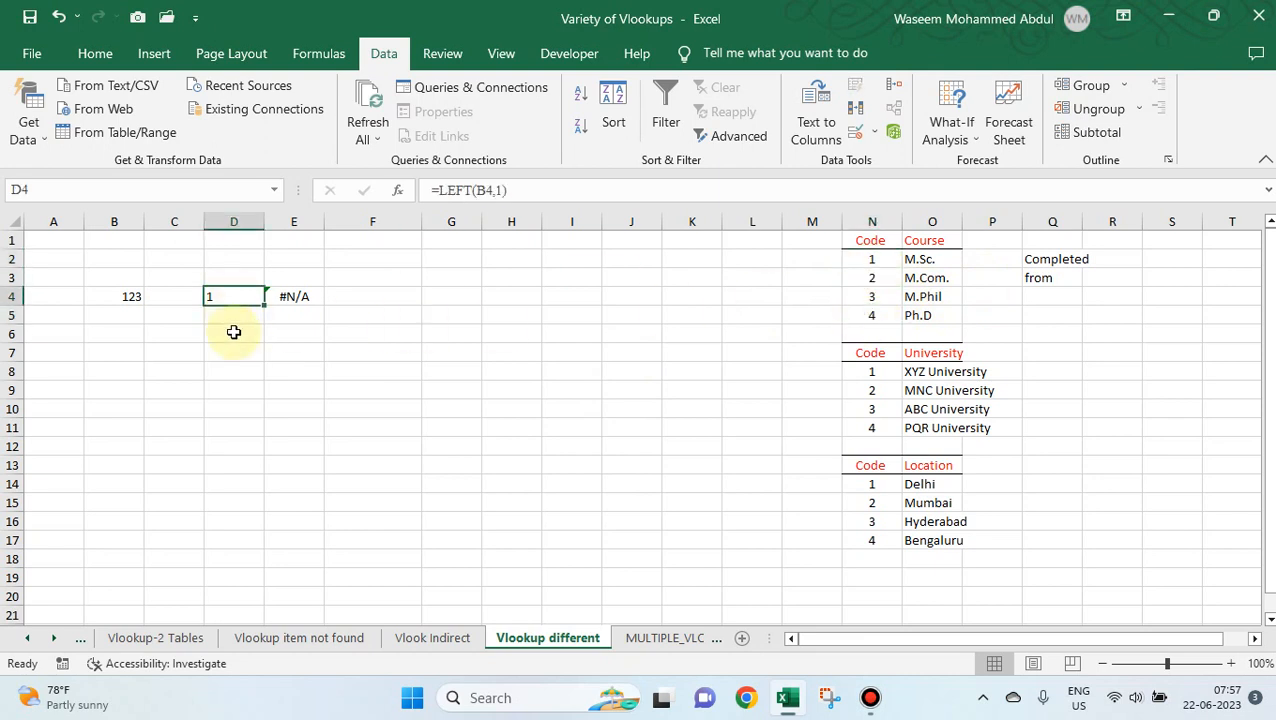
# Change D4 to =LEFT(B4,1)+0 so E4's lookup returns M.Sc
pyautogui.click(524, 192)
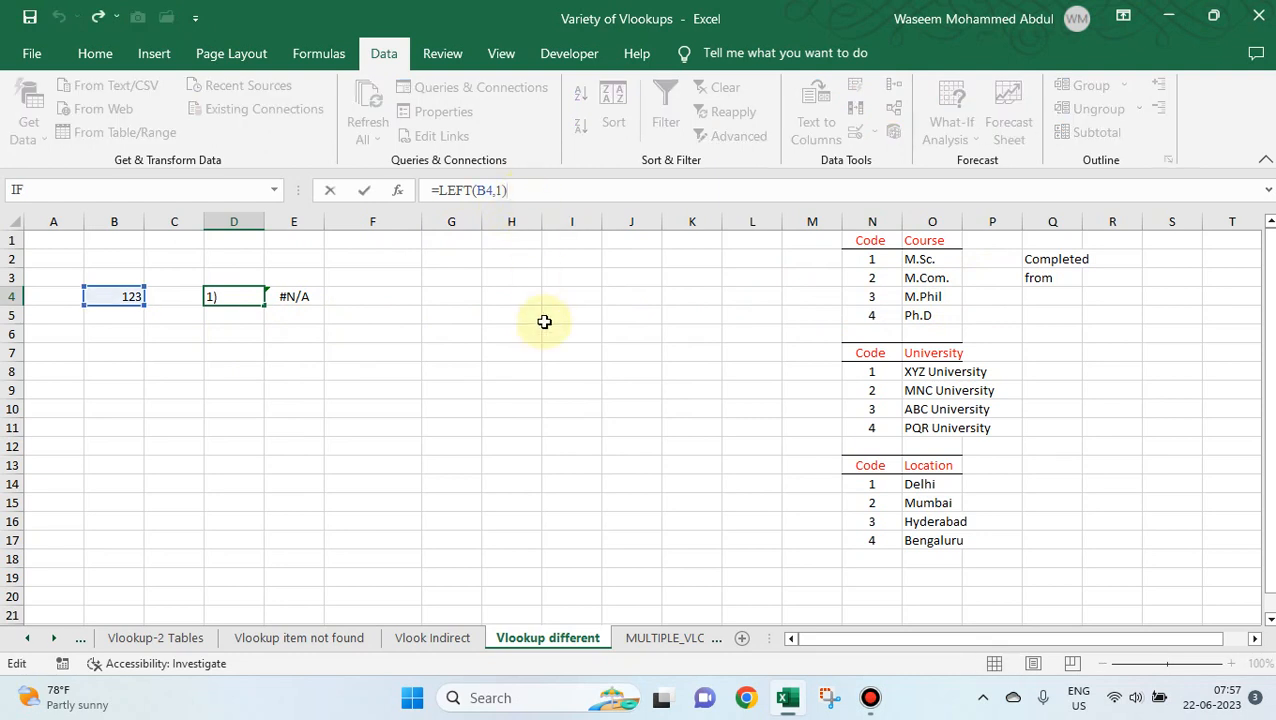
pyautogui.write('+0')
pyautogui.press('Tab')
pyautogui.press('Left')
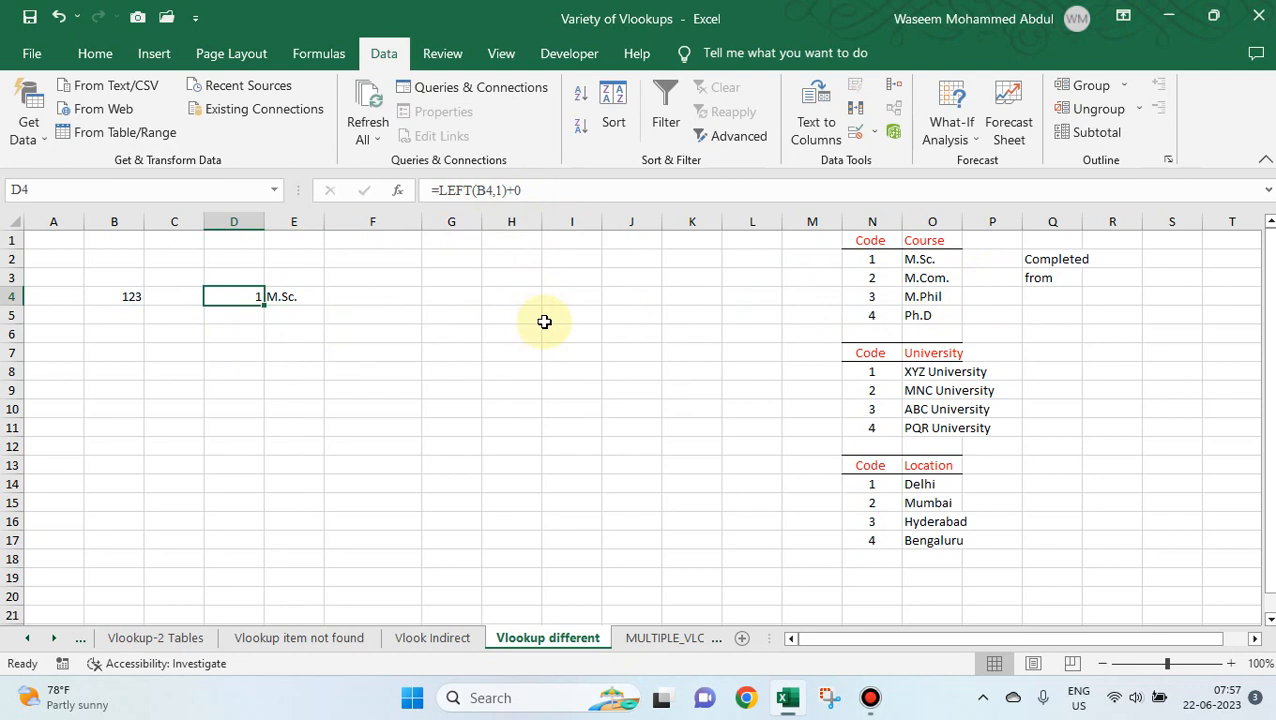
pyautogui.press('F2')
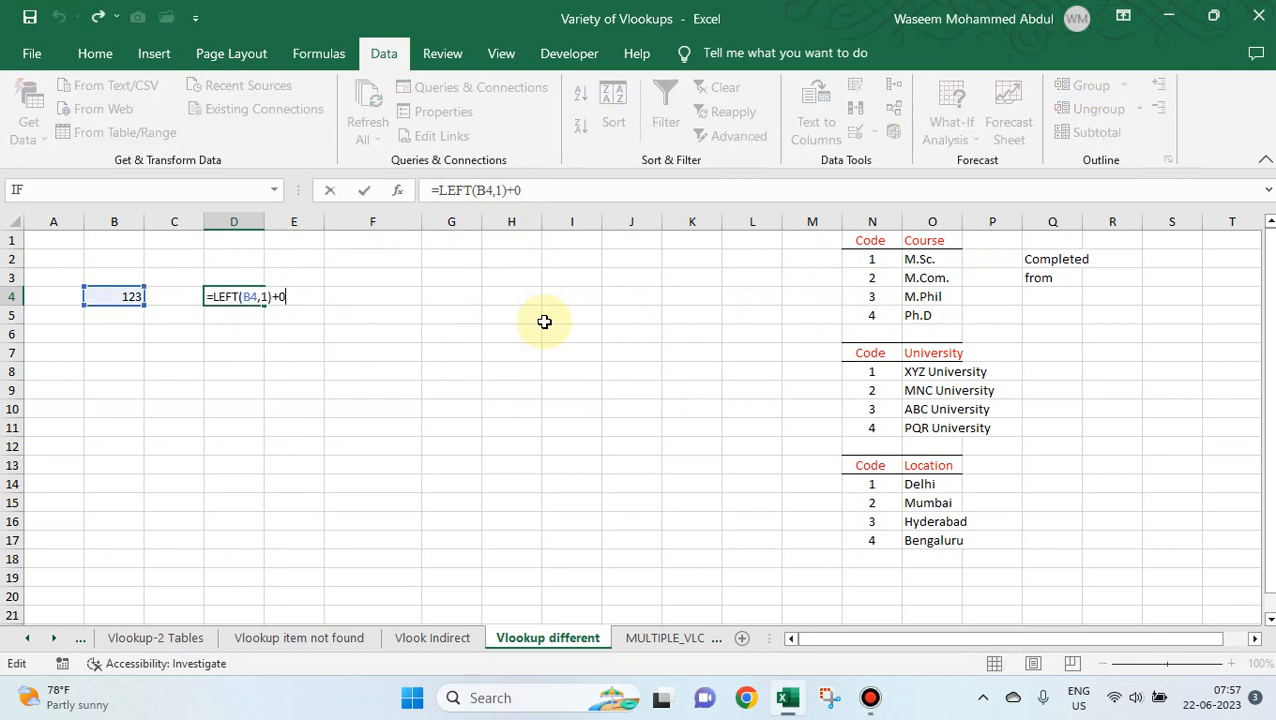
pyautogui.press('Tab')
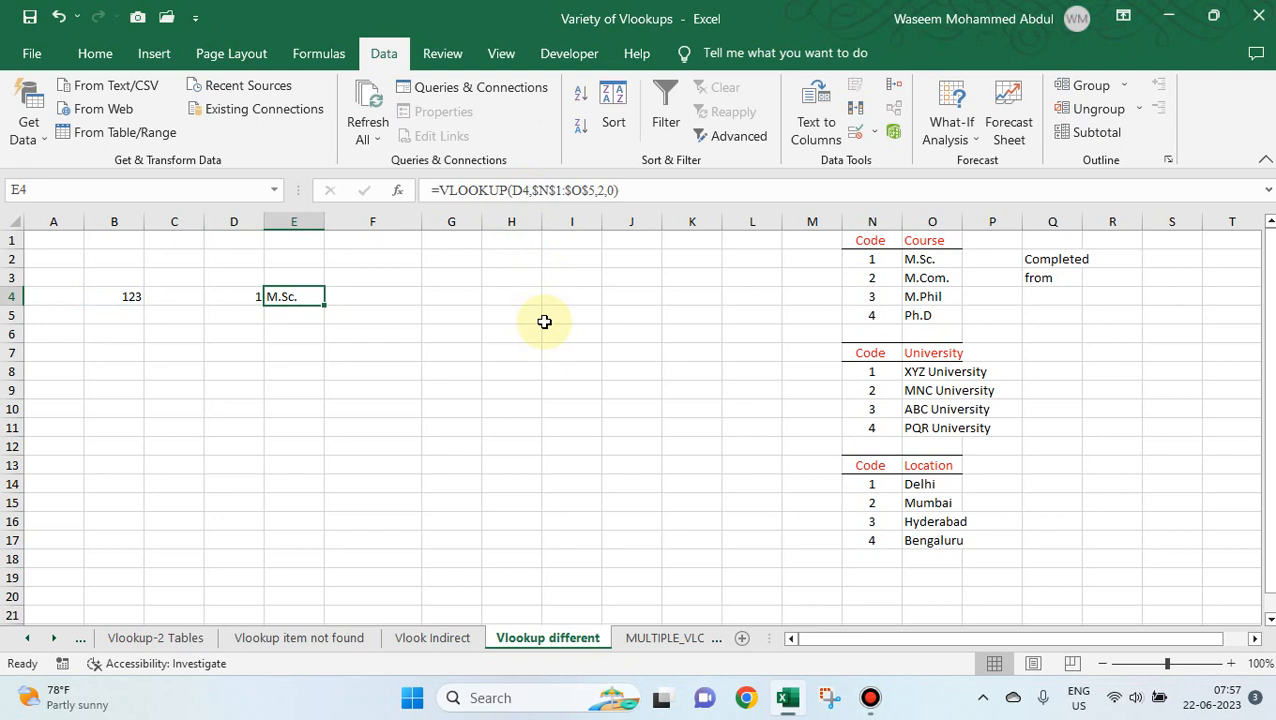
pyautogui.press('Left')
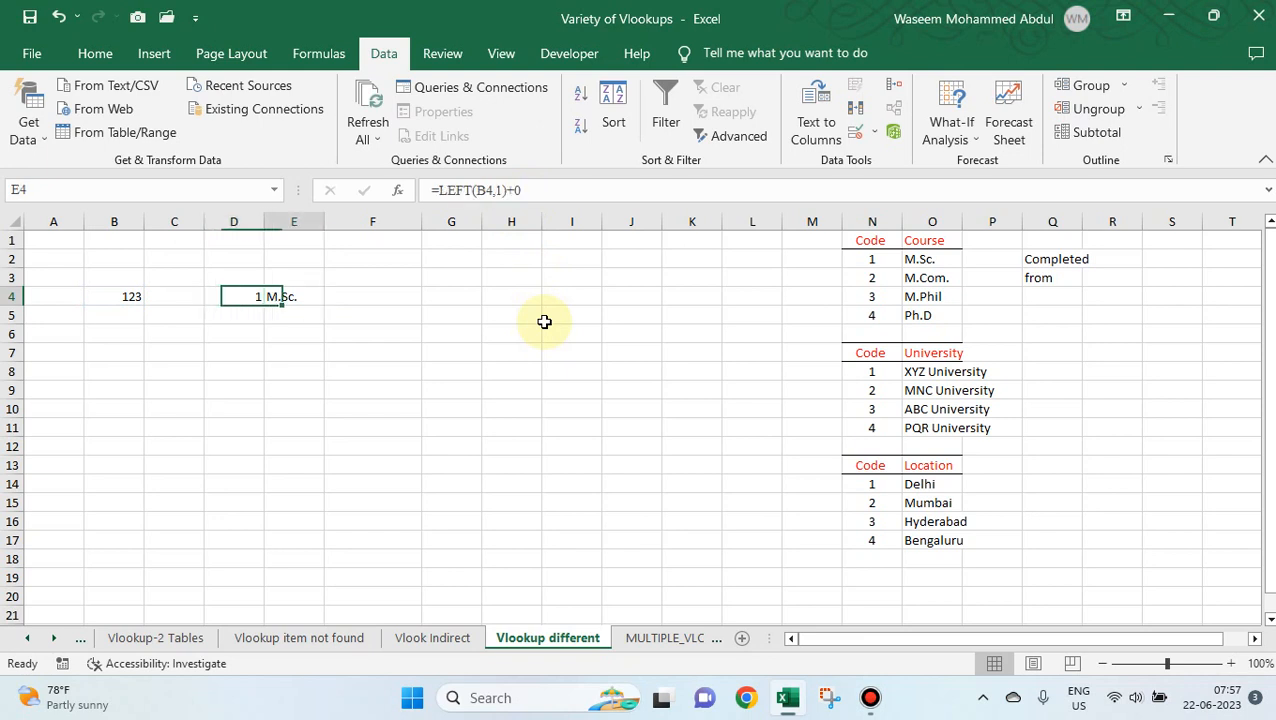
pyautogui.press('Right')
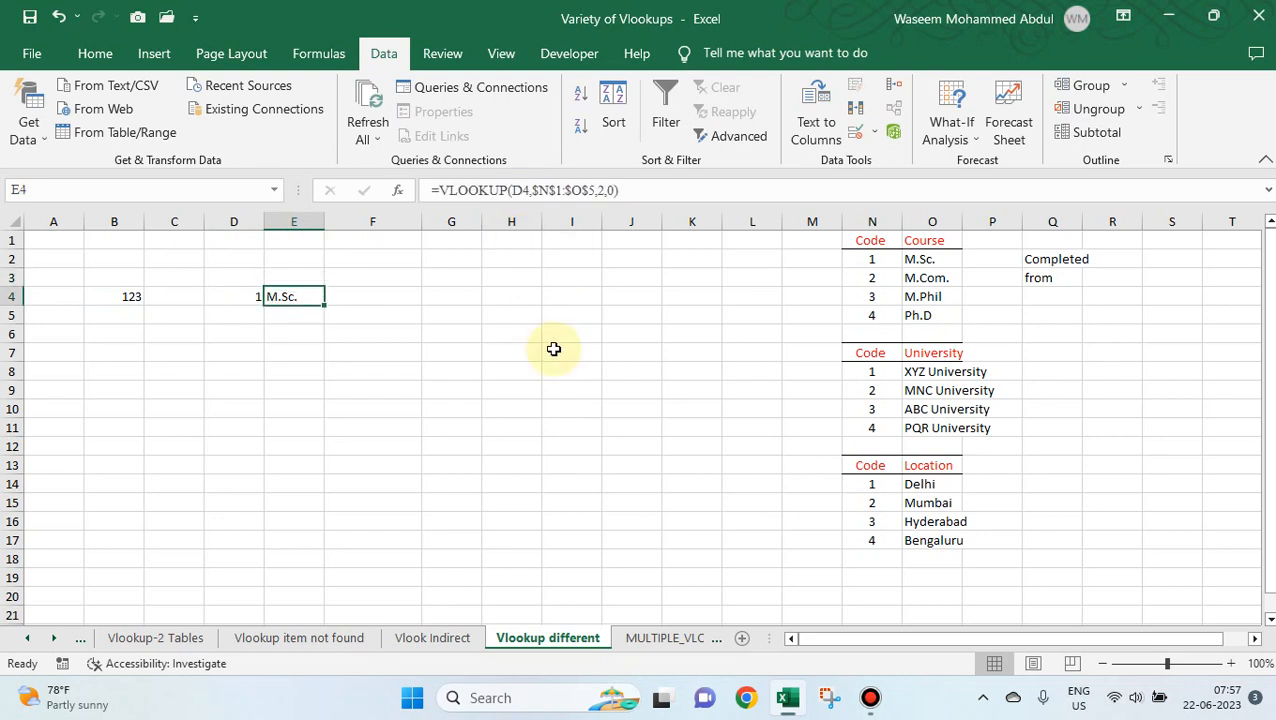
pyautogui.press('Left')
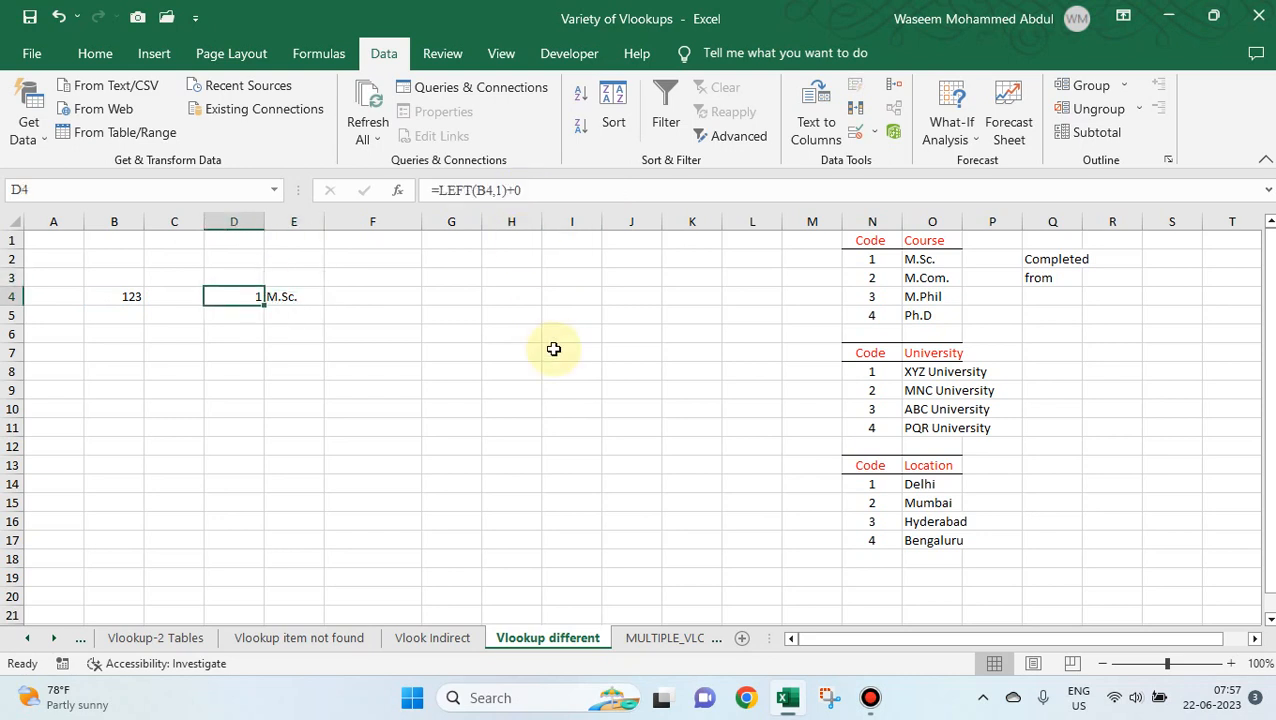
# Replace D4 in E4's VLOOKUP with LEFT(B4,1)+0 copied from D4, then clear D4
pyautogui.press('F2')
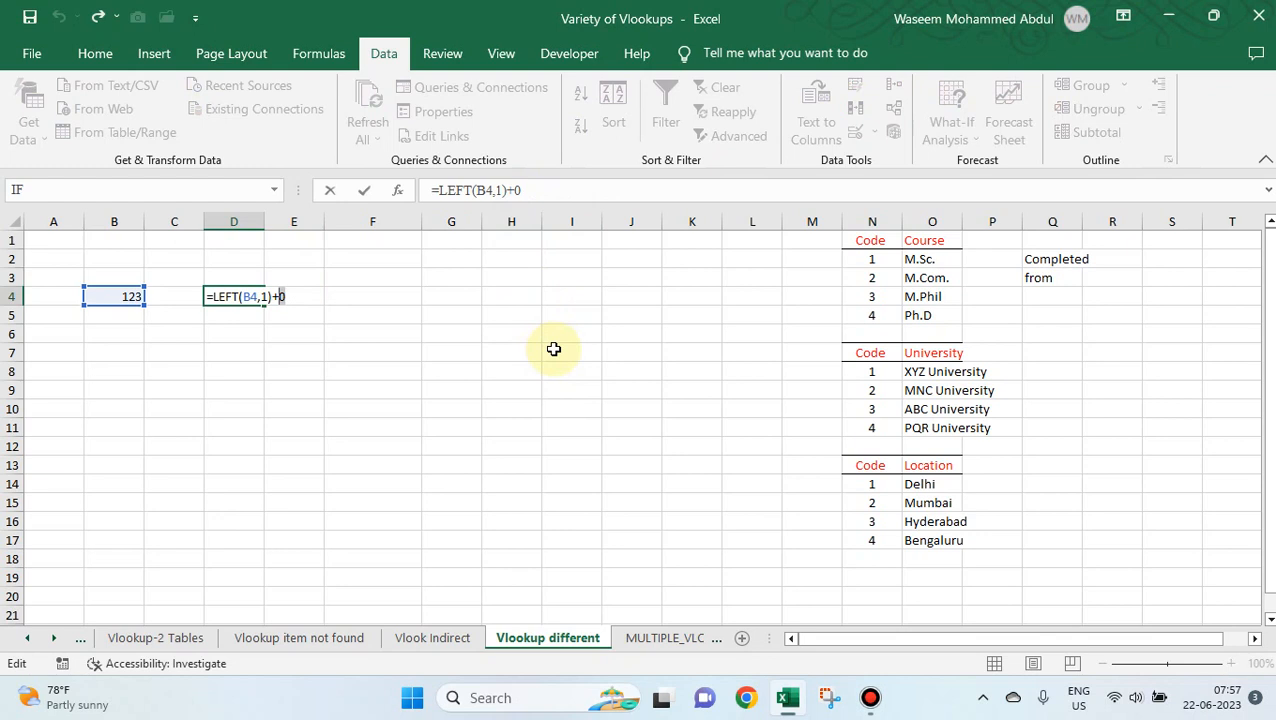
pyautogui.hotkey('shift', 'Left')
pyautogui.hotkey('shift', 'Left')
pyautogui.hotkey('shift', 'Left')
pyautogui.hotkey('shift', 'Left')
pyautogui.hotkey('shift', 'Left')
pyautogui.hotkey('shift', 'Left')
pyautogui.hotkey('shift', 'Left')
pyautogui.hotkey('shift', 'Left')
pyautogui.hotkey('shift', 'Left')
pyautogui.hotkey('shift', 'Left')
pyautogui.hotkey('shift', 'Left')
pyautogui.hotkey('shift', 'Left')
pyautogui.hotkey('ctrl', 'c')
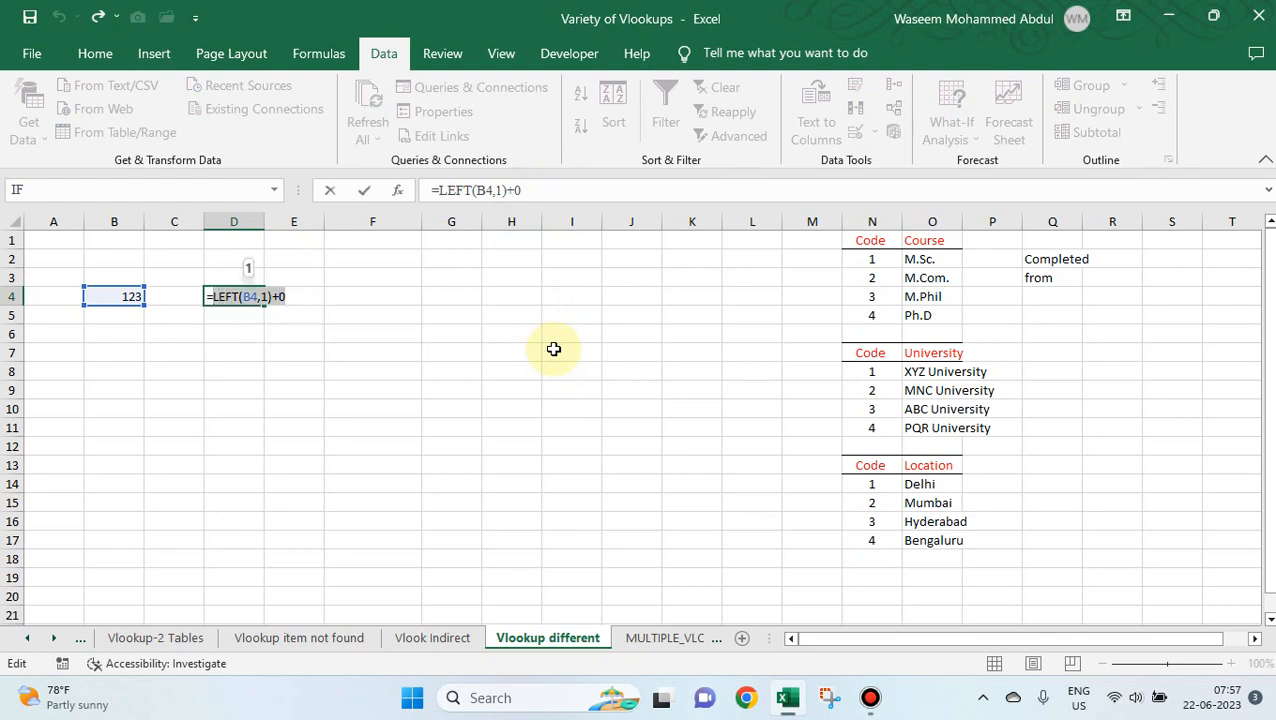
pyautogui.press('Escape')
pyautogui.press('Right')
pyautogui.press('F2')
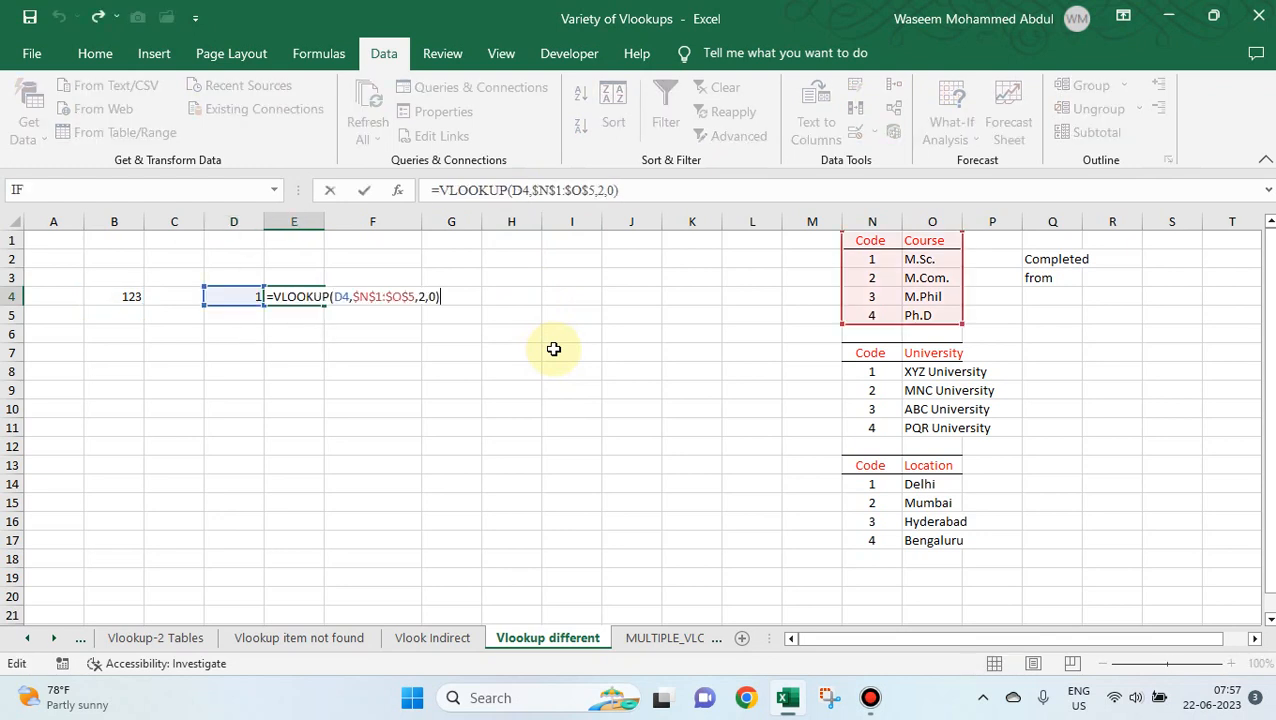
pyautogui.press('Left')
pyautogui.press('Left')
pyautogui.press('Left')
pyautogui.press('Left')
pyautogui.press('Left')
pyautogui.press('Left')
pyautogui.press('Left')
pyautogui.press('Left')
pyautogui.press('Left')
pyautogui.press('Left')
pyautogui.press('Left')
pyautogui.press('Left')
pyautogui.press('Left')
pyautogui.press('Left')
pyautogui.press('Left')
pyautogui.press('Left')
pyautogui.press('Left')
pyautogui.hotkey('shift', 'Right')
pyautogui.hotkey('shift', 'Right')
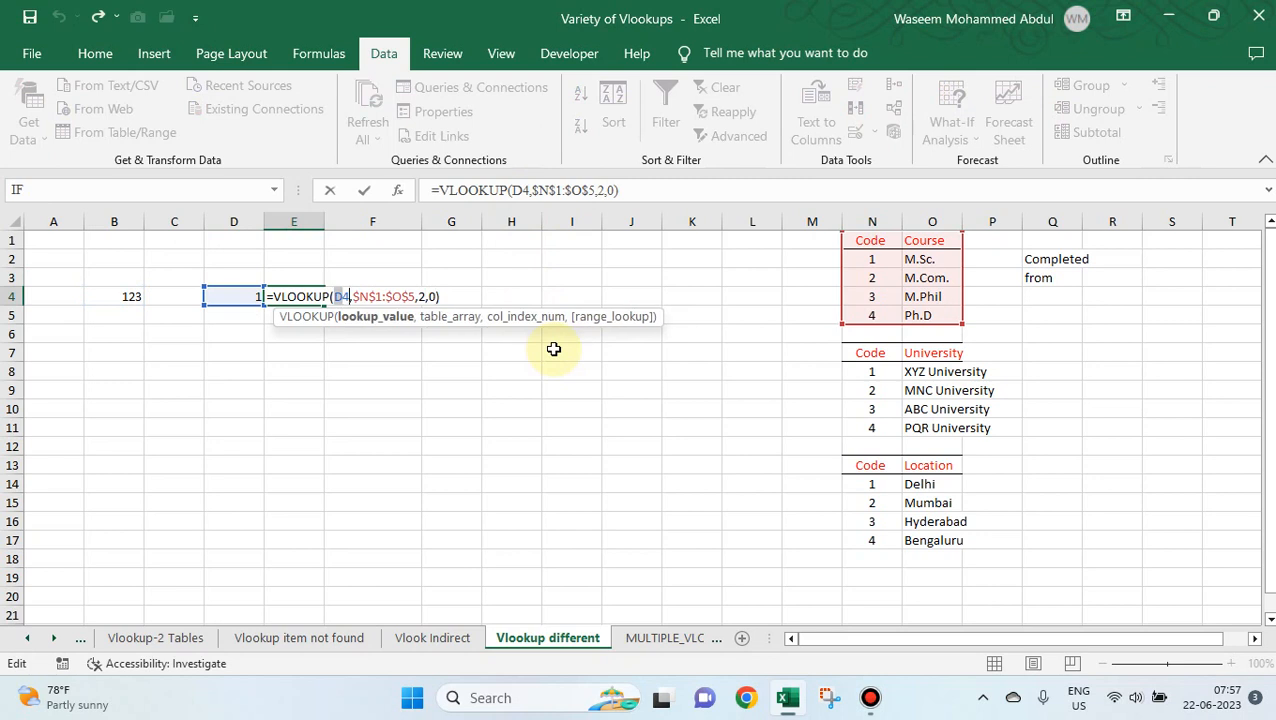
pyautogui.hotkey('ctrl', 'v')
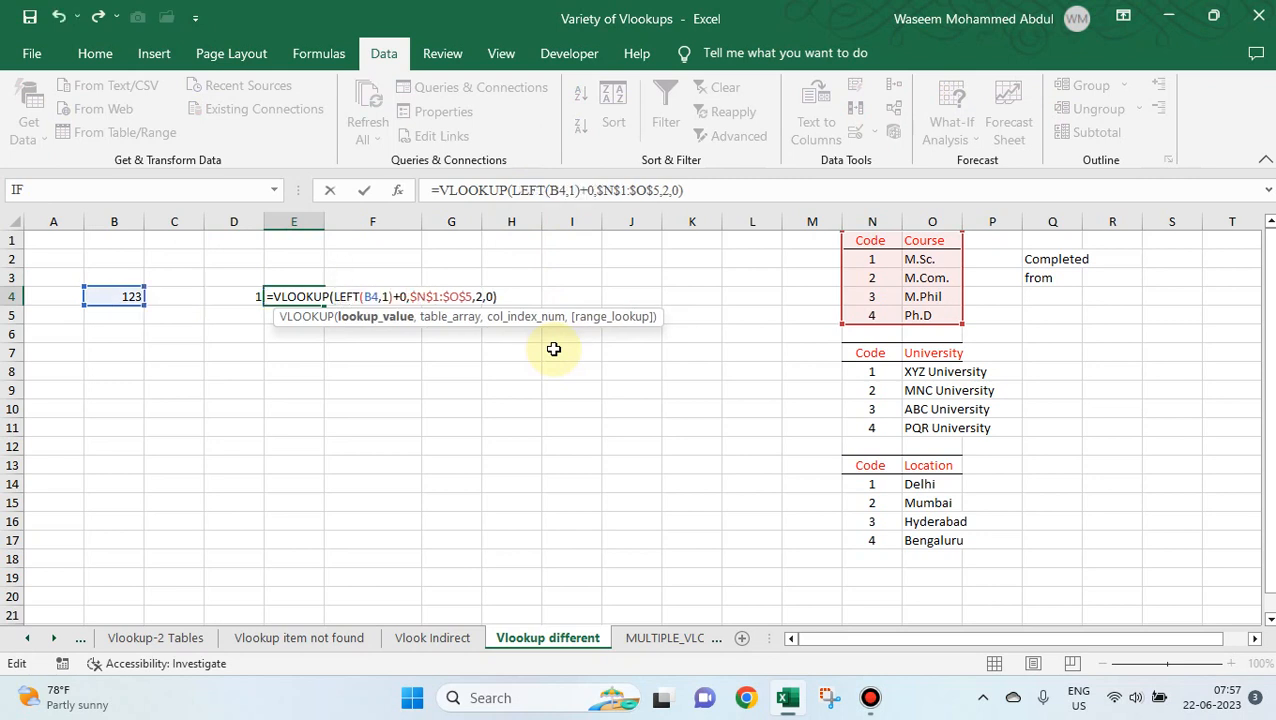
pyautogui.hotkey('ctrl', 'Return')
pyautogui.press('Left')
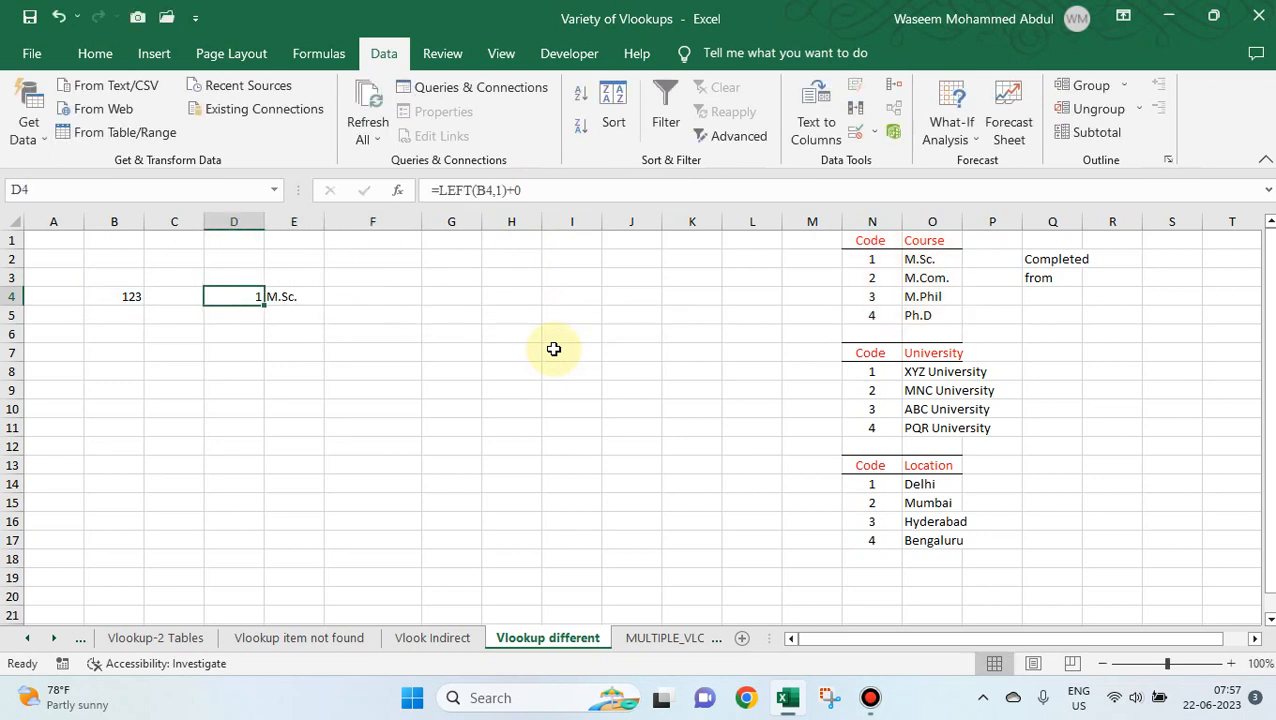
pyautogui.press('Delete')
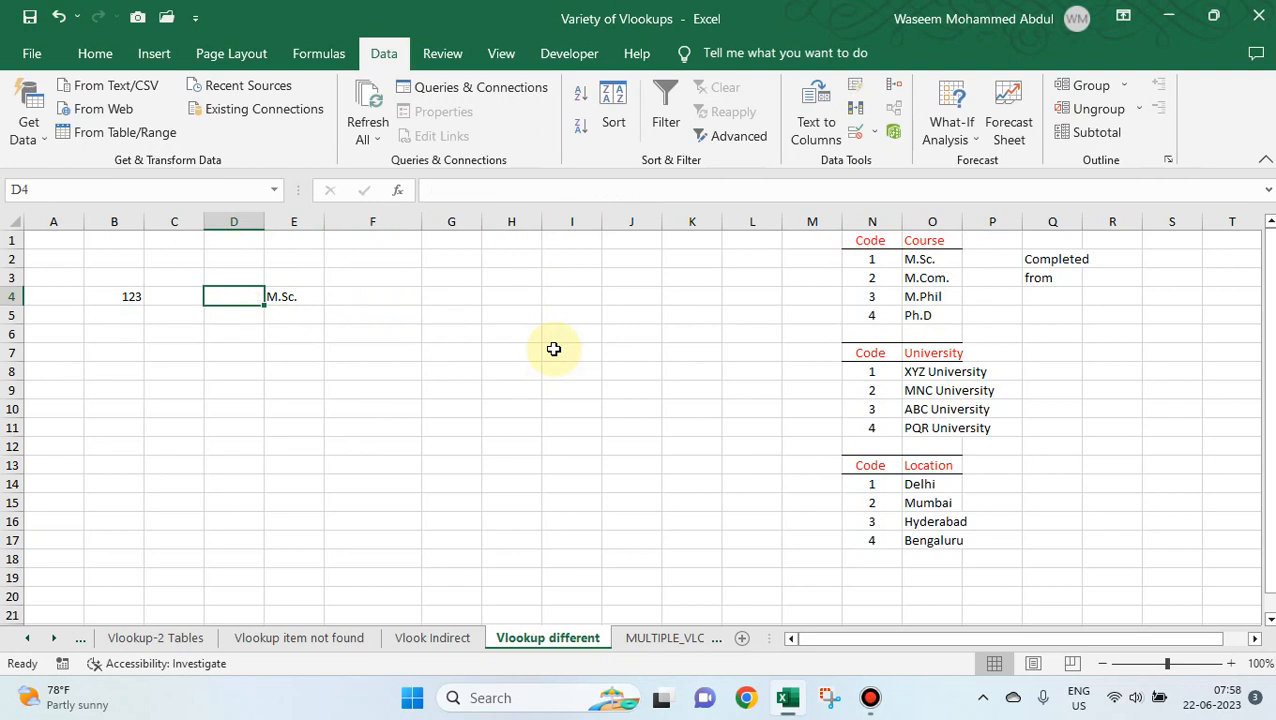
# Move the nested lookup formula from E4 into D4
pyautogui.press('Right')
pyautogui.hotkey('ctrl', 'x')
pyautogui.press('Left')
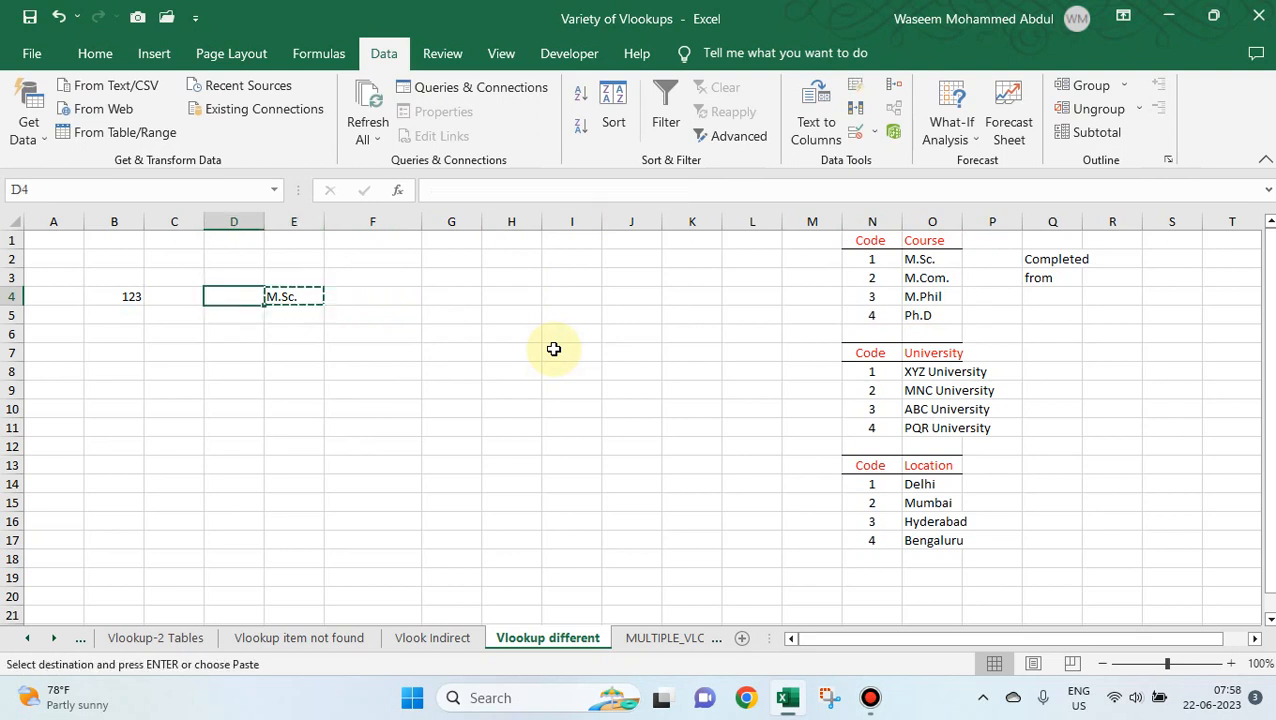
pyautogui.hotkey('ctrl', 'v')
# Change B4 to 222 and confirm code 2 gives M.Com. in the tables
pyautogui.press('Left')
pyautogui.press('Left')
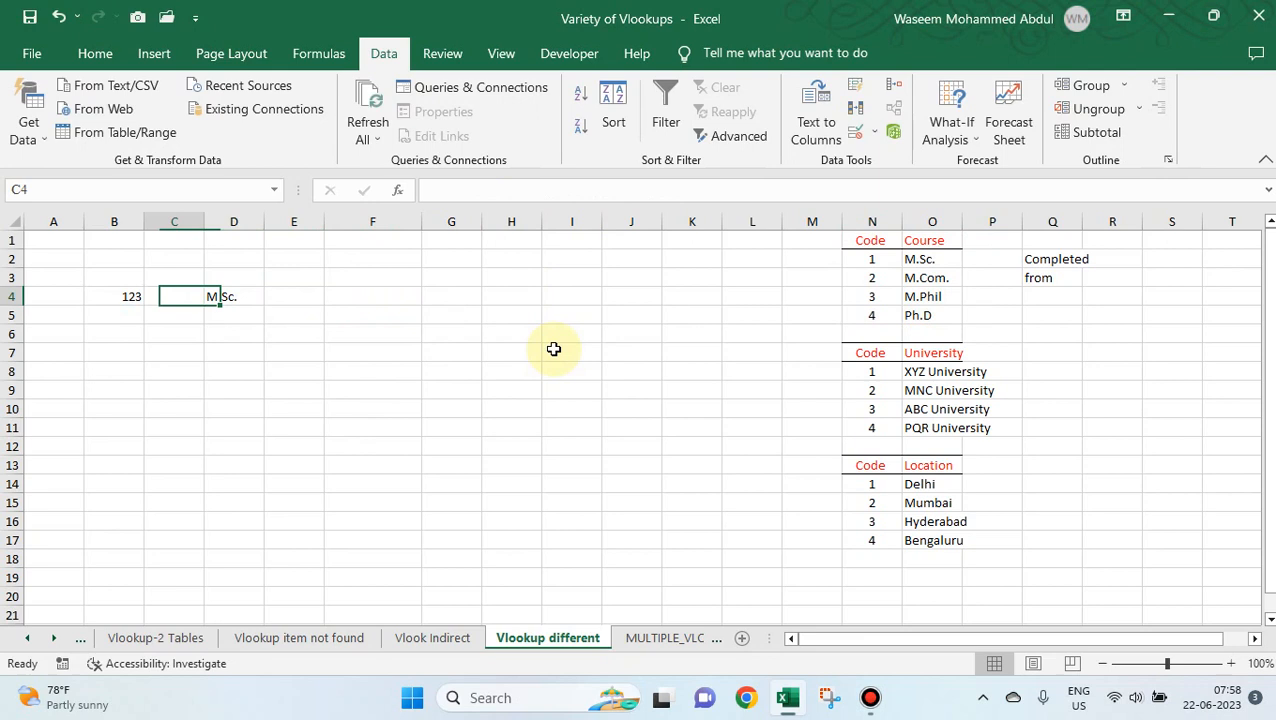
pyautogui.write('222')
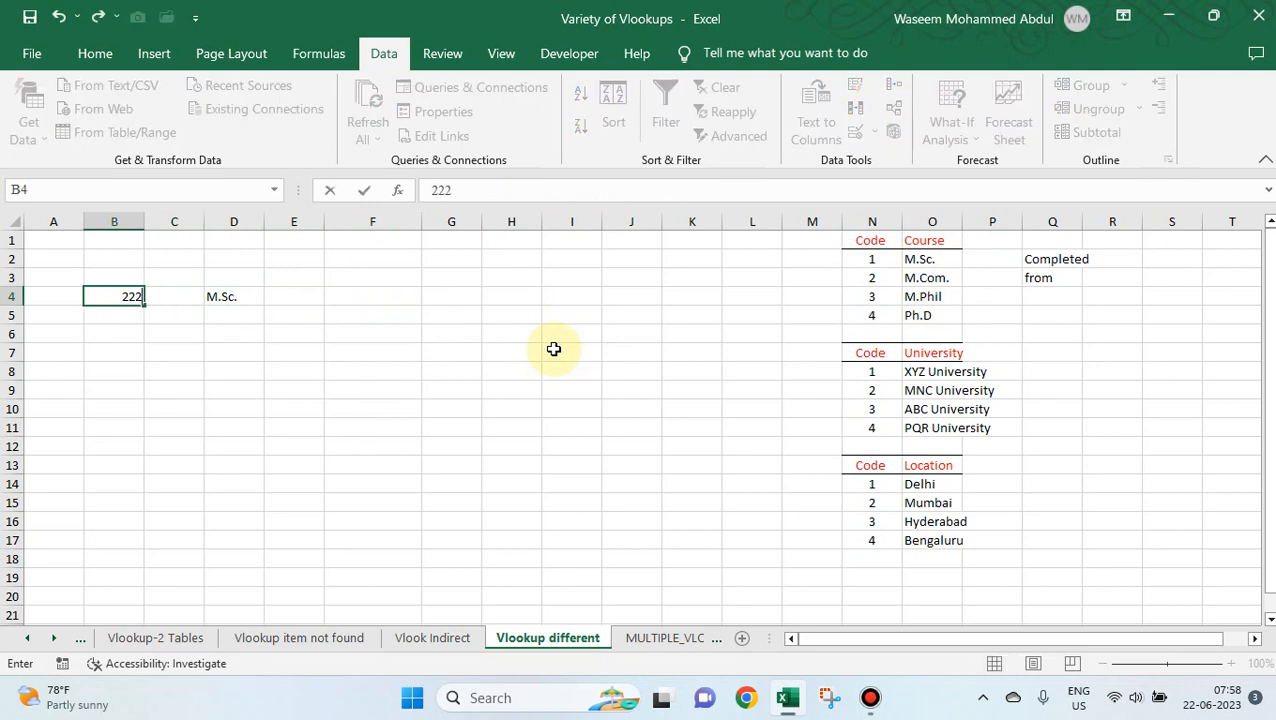
pyautogui.press('Right')
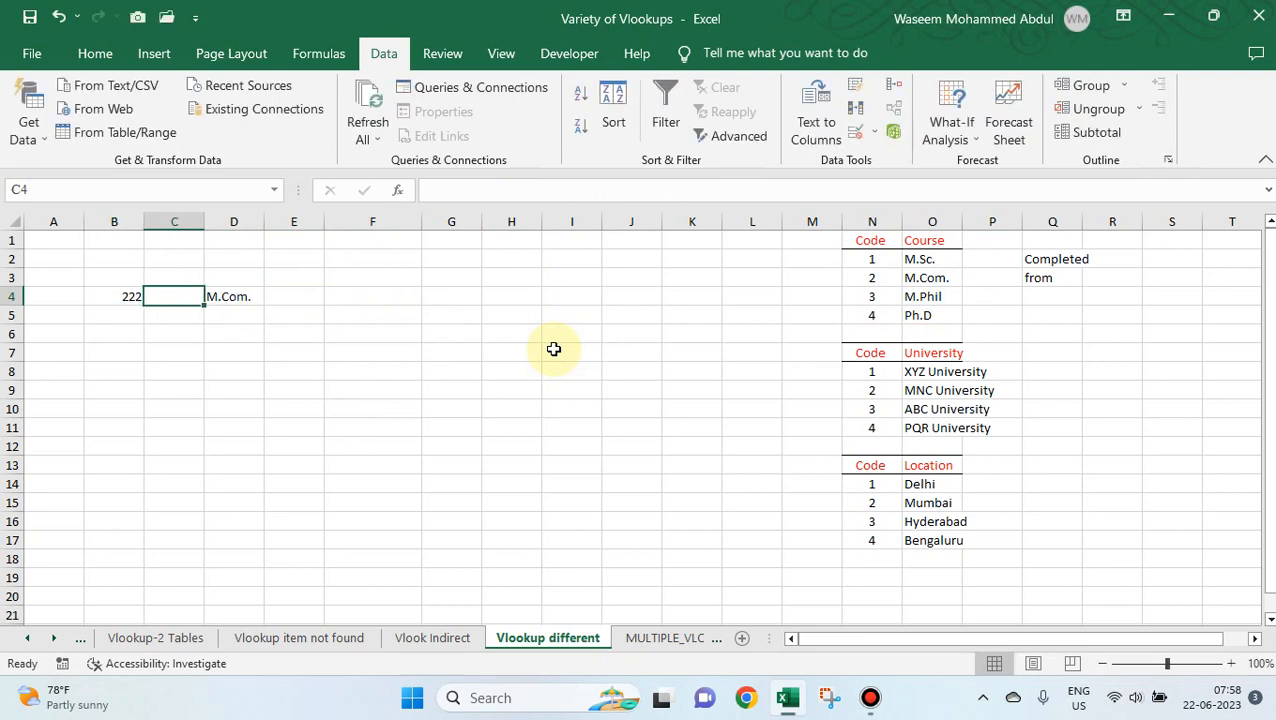
pyautogui.click(895, 279)
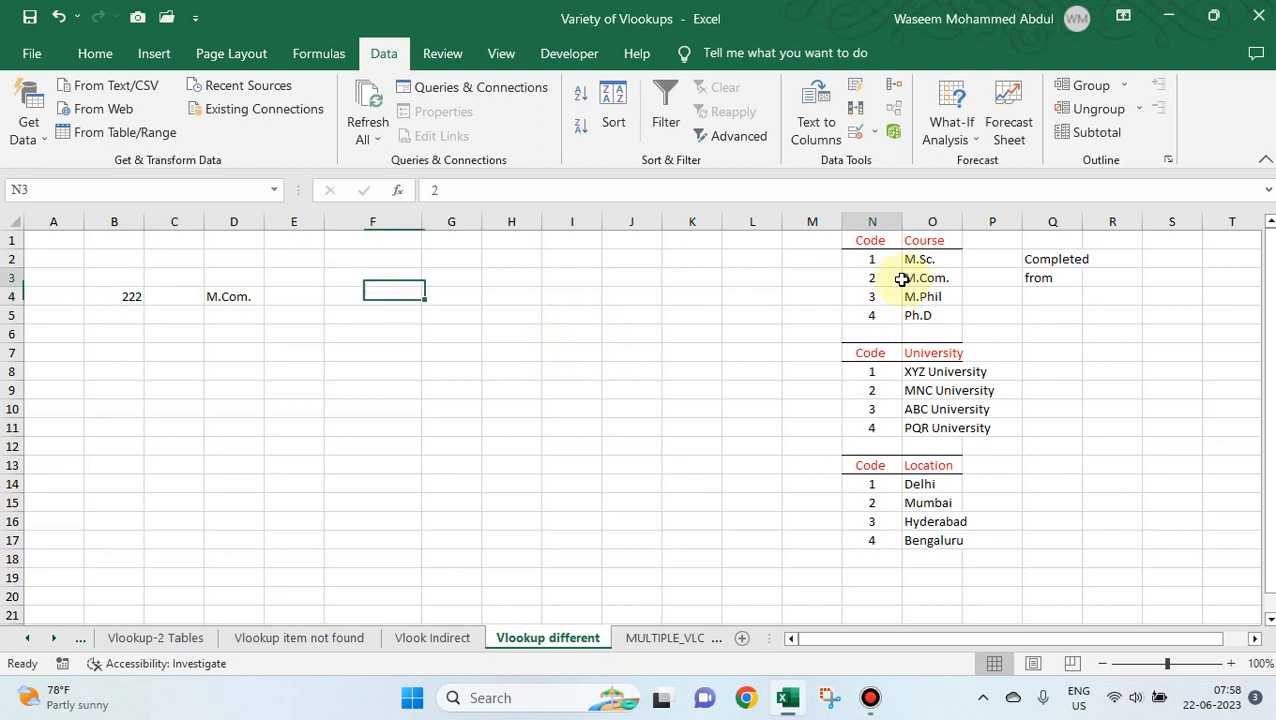
pyautogui.click(920, 392)
pyautogui.click(905, 505)
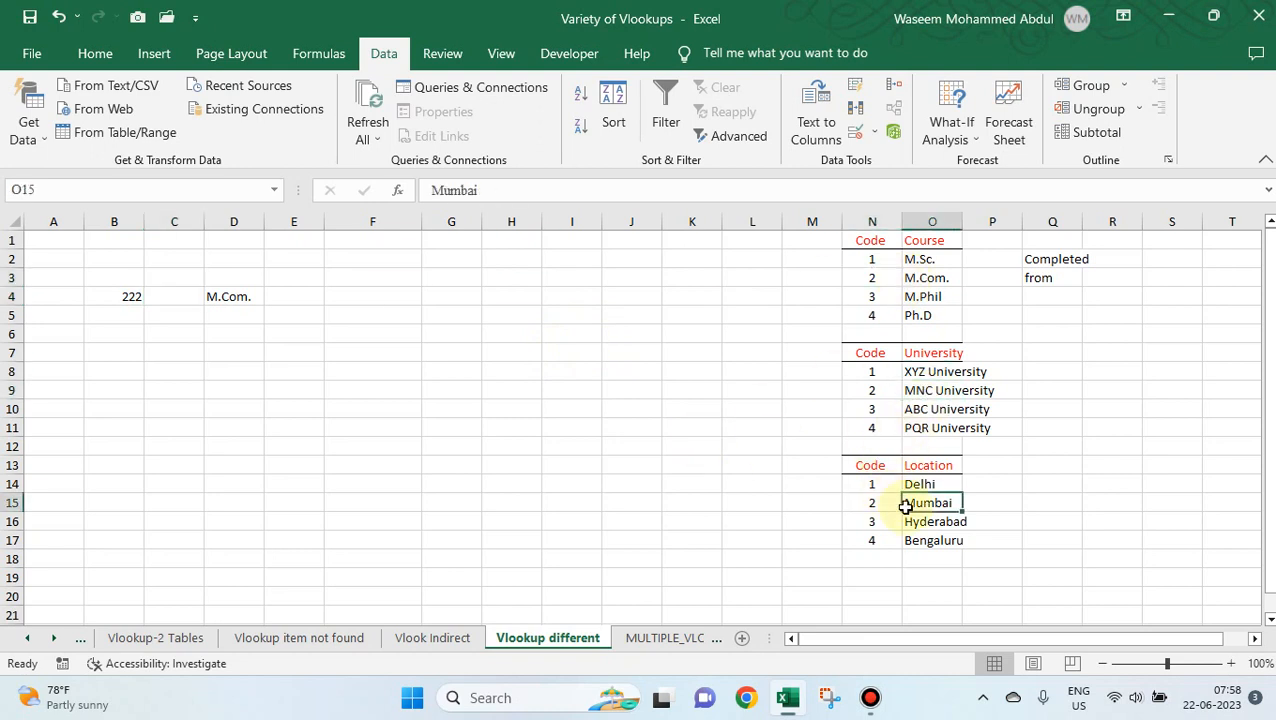
pyautogui.click(138, 294)
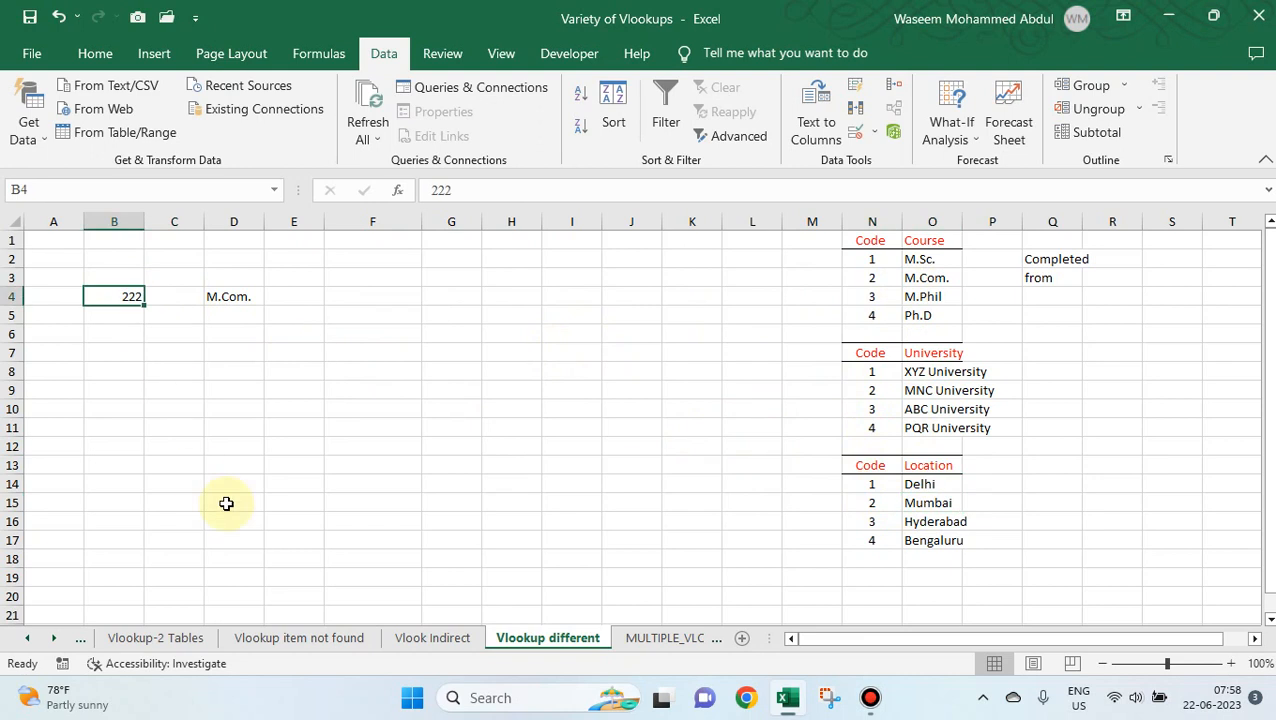
pyautogui.press('Right')
pyautogui.press('Right')
pyautogui.press('Right')
pyautogui.press('Right')
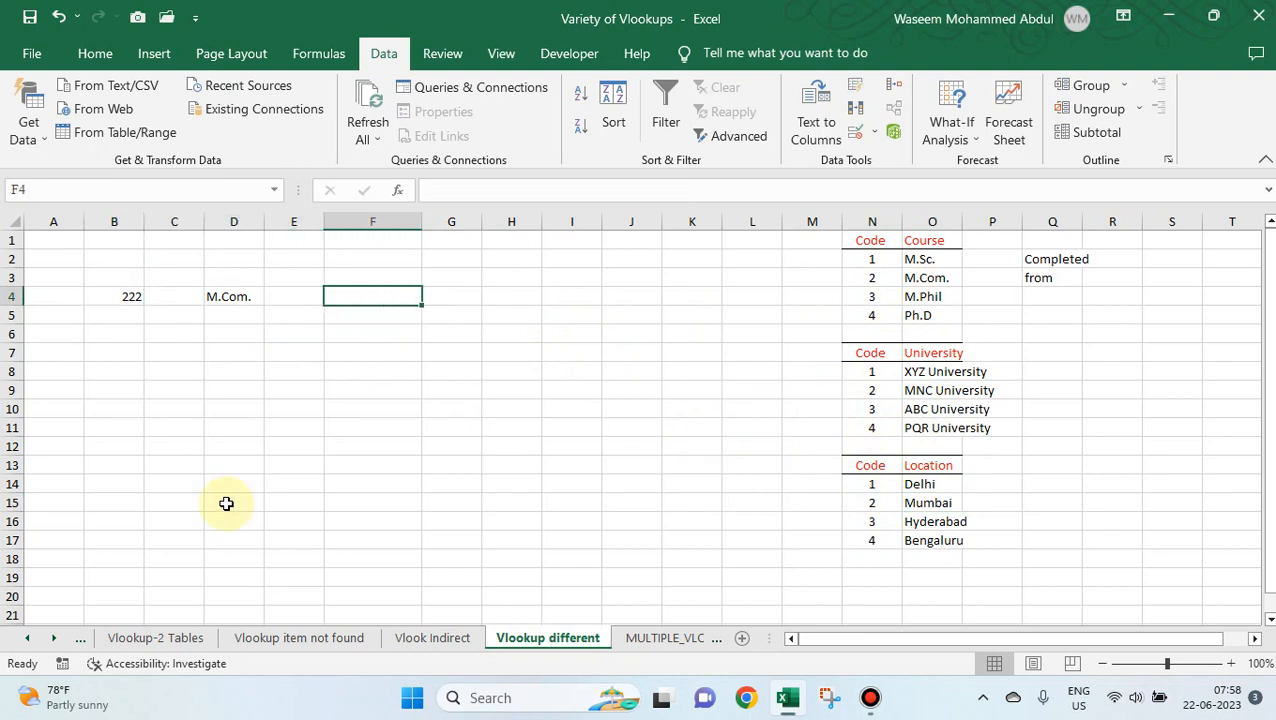
pyautogui.press('Left')
pyautogui.press('Left')
pyautogui.press('Left')
pyautogui.press('Left')
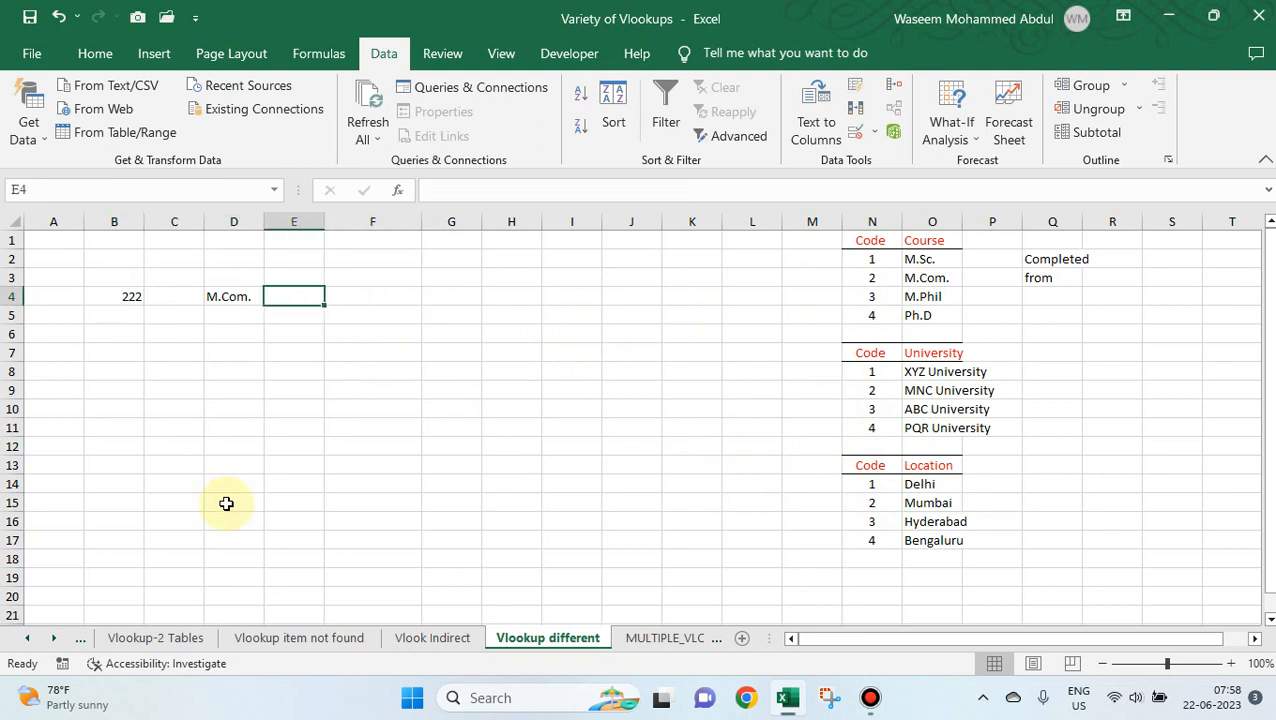
pyautogui.press('Right')
pyautogui.press('Right')
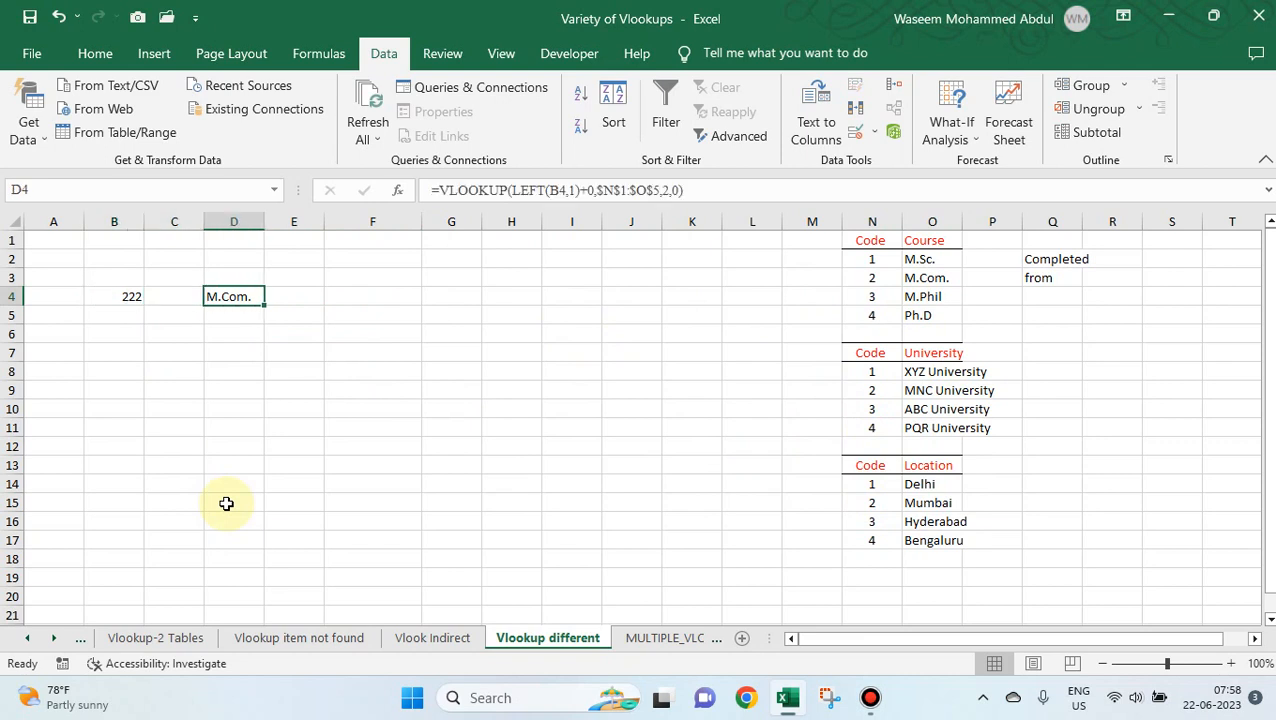
pyautogui.press('Right')
pyautogui.press('Right')
# Enter =MID(B4,2,1) in F4 to take the code's middle digit
pyautogui.write('=M')
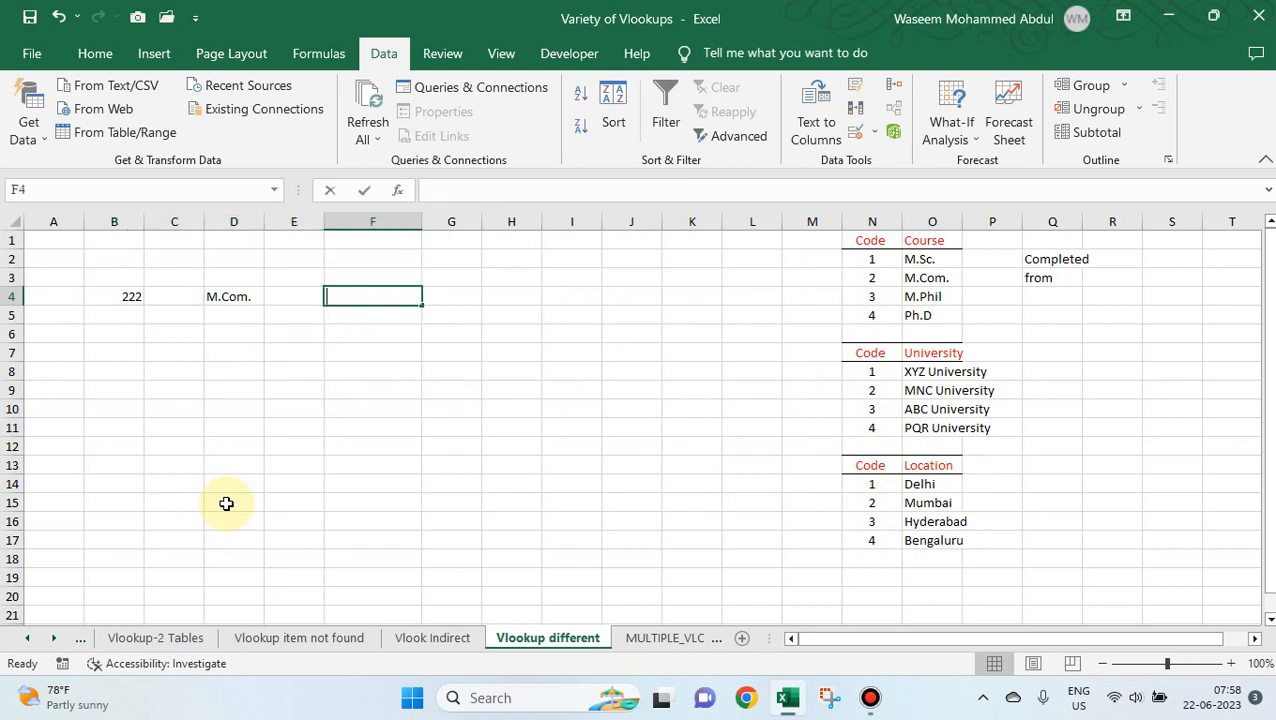
pyautogui.write('ID')
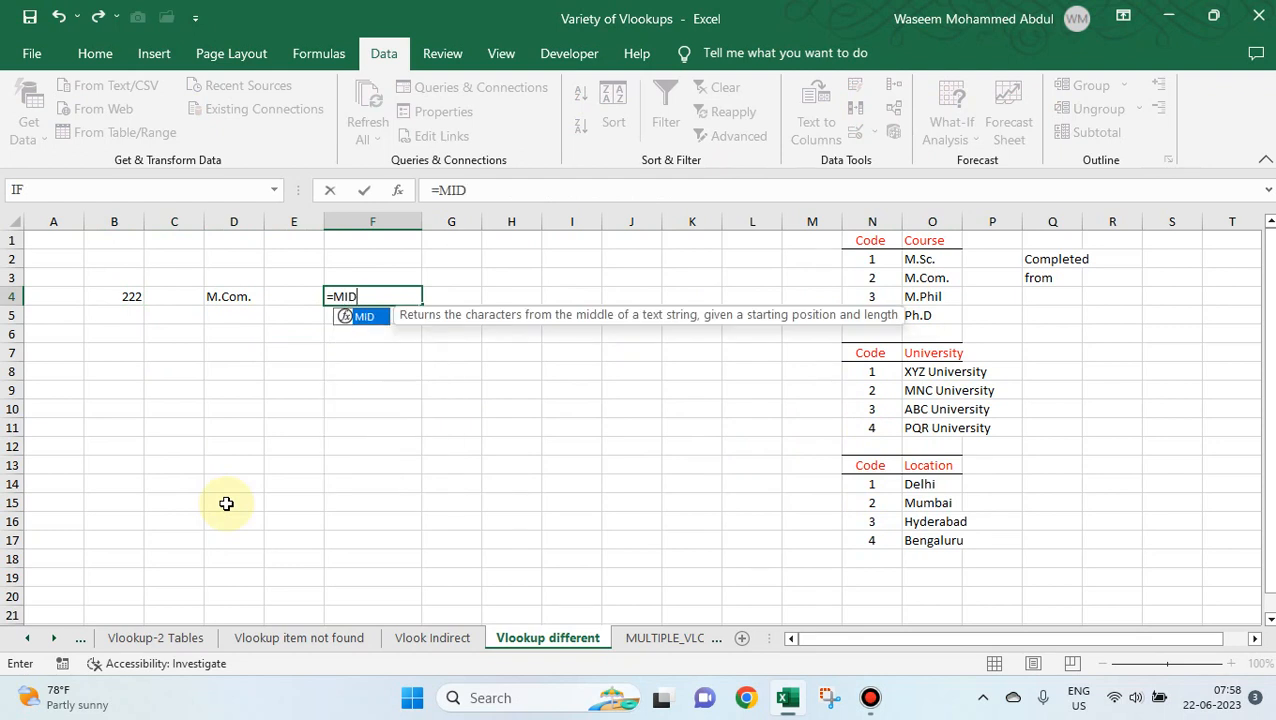
pyautogui.write('(')
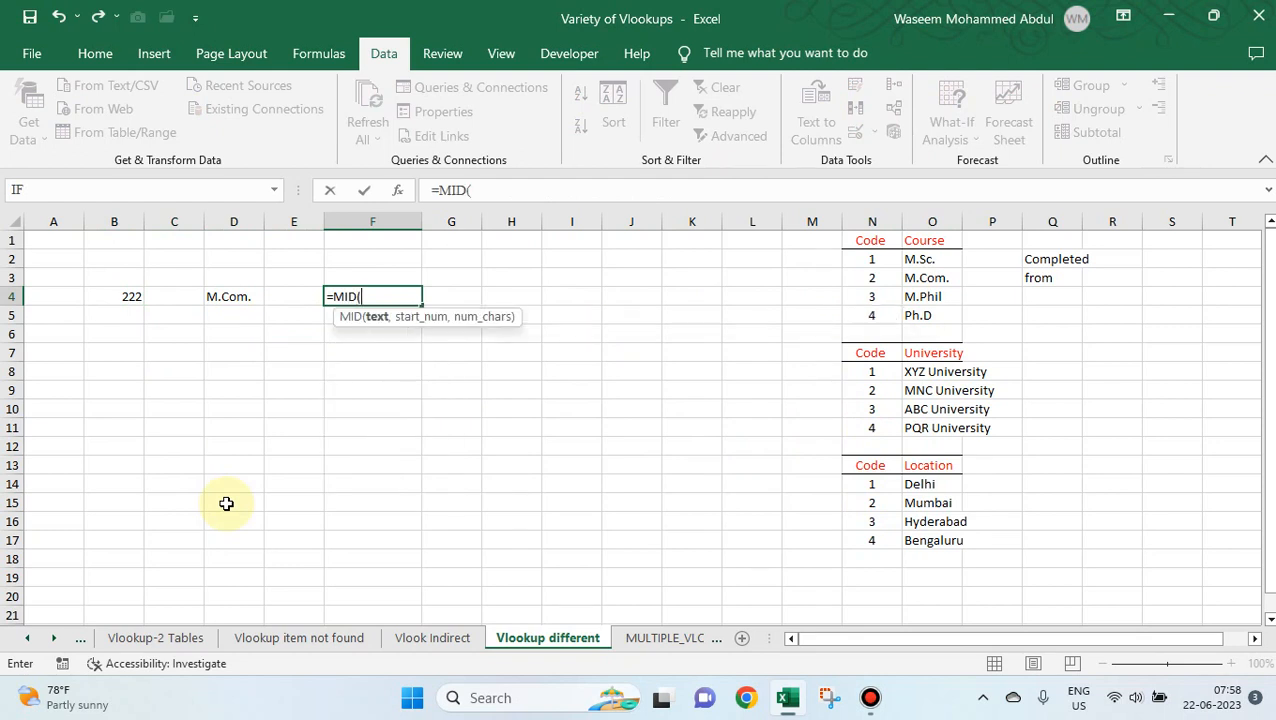
pyautogui.press('Left')
pyautogui.press('Left')
pyautogui.press('Left')
pyautogui.press('Left')
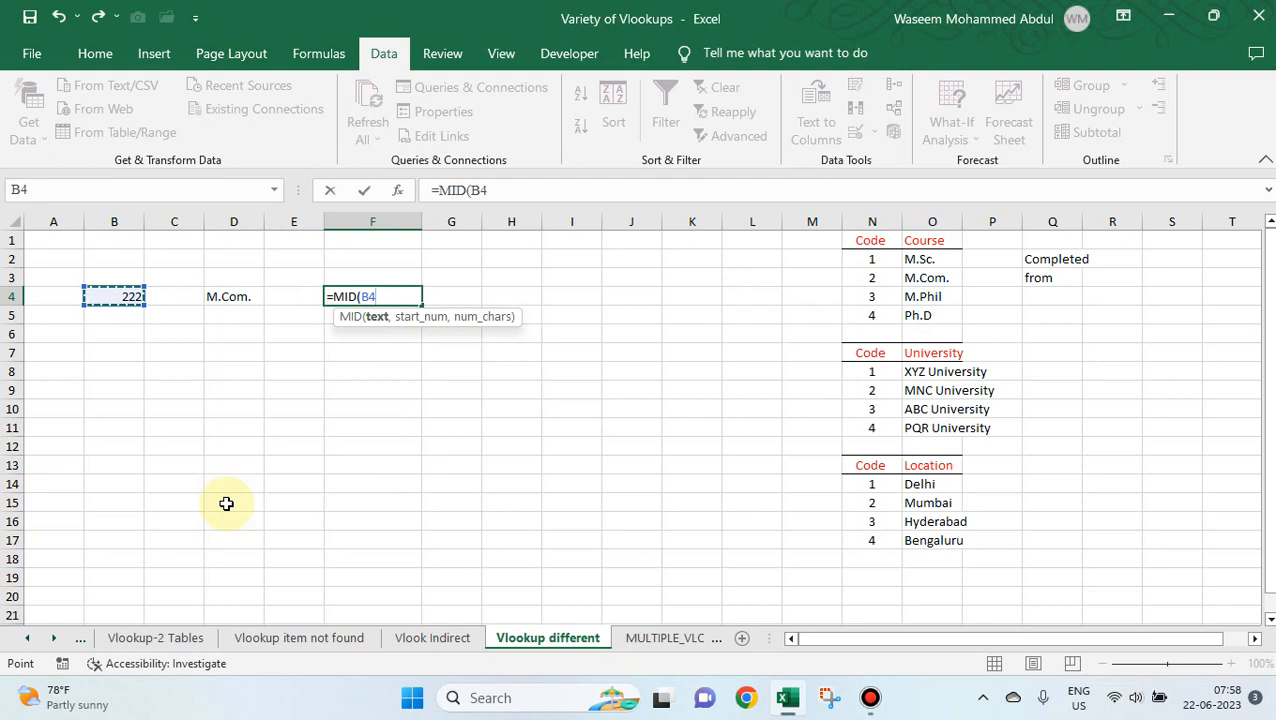
pyautogui.write(',2,')
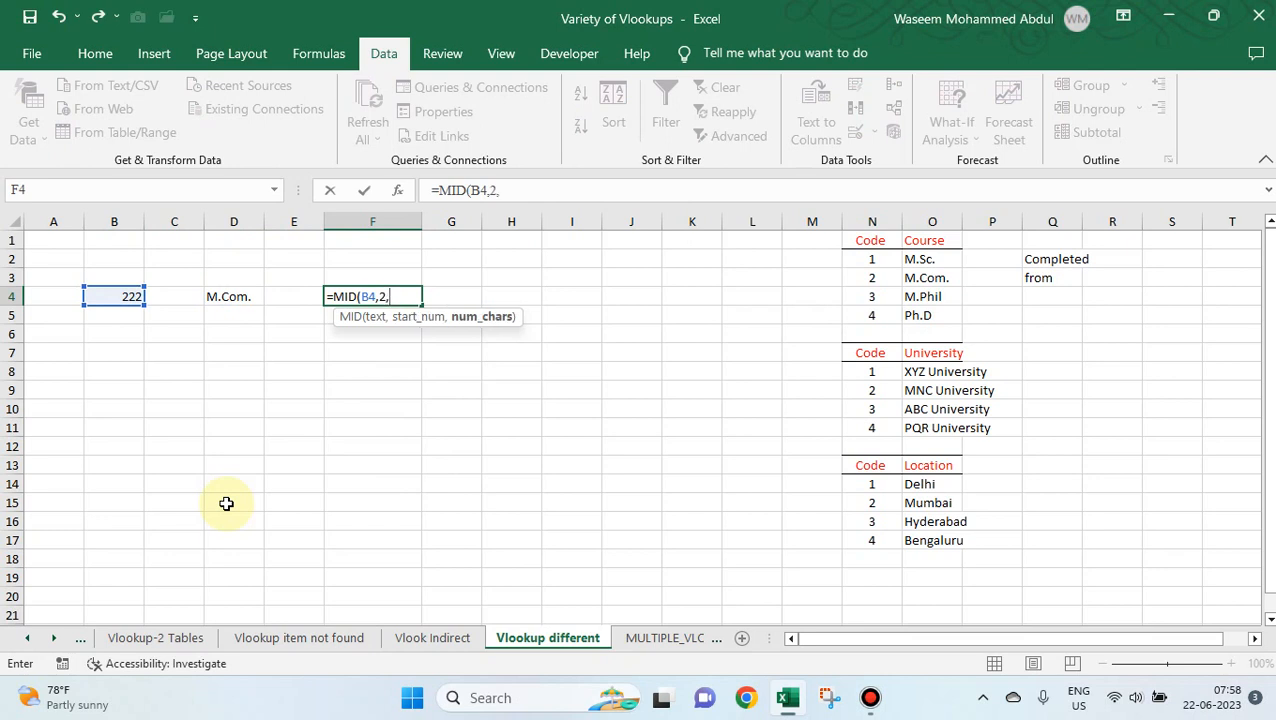
pyautogui.write('1)')
pyautogui.press('Tab')
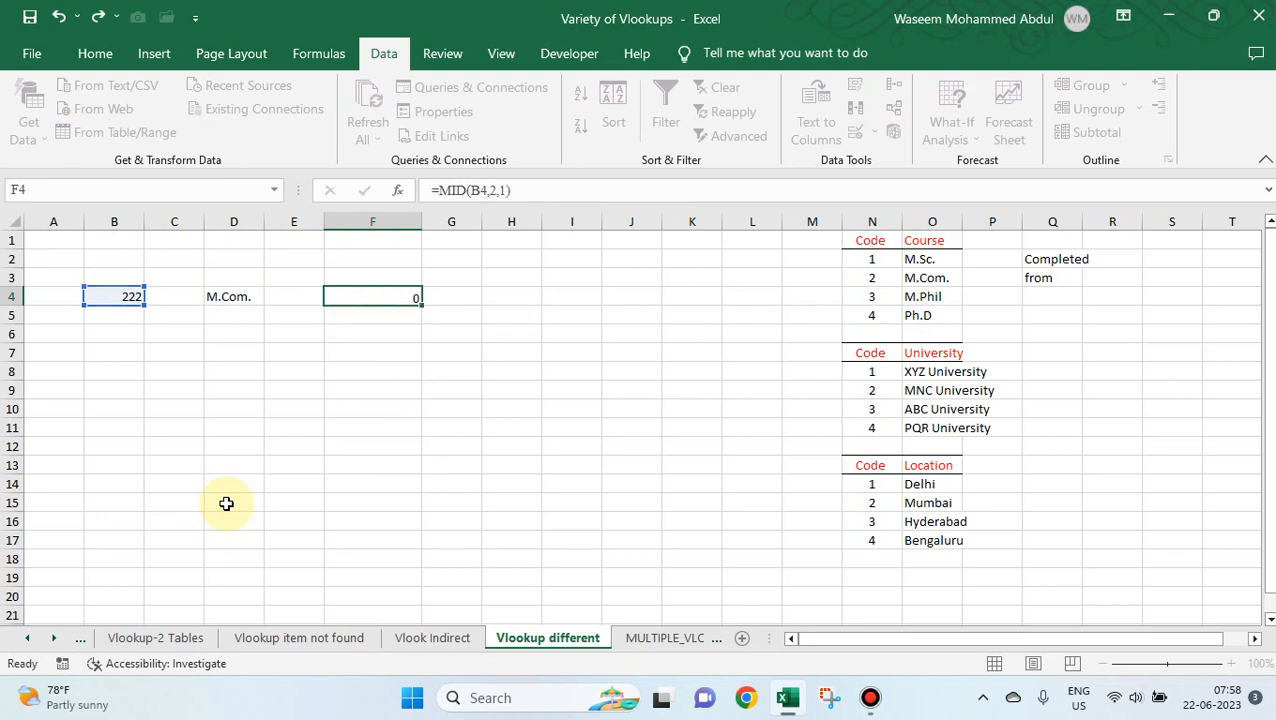
# Change B4 to 131 and check that F4's MID formula returns 3
pyautogui.press('Left')
pyautogui.press('Left')
pyautogui.press('Left')
pyautogui.press('Left')
pyautogui.press('Left')
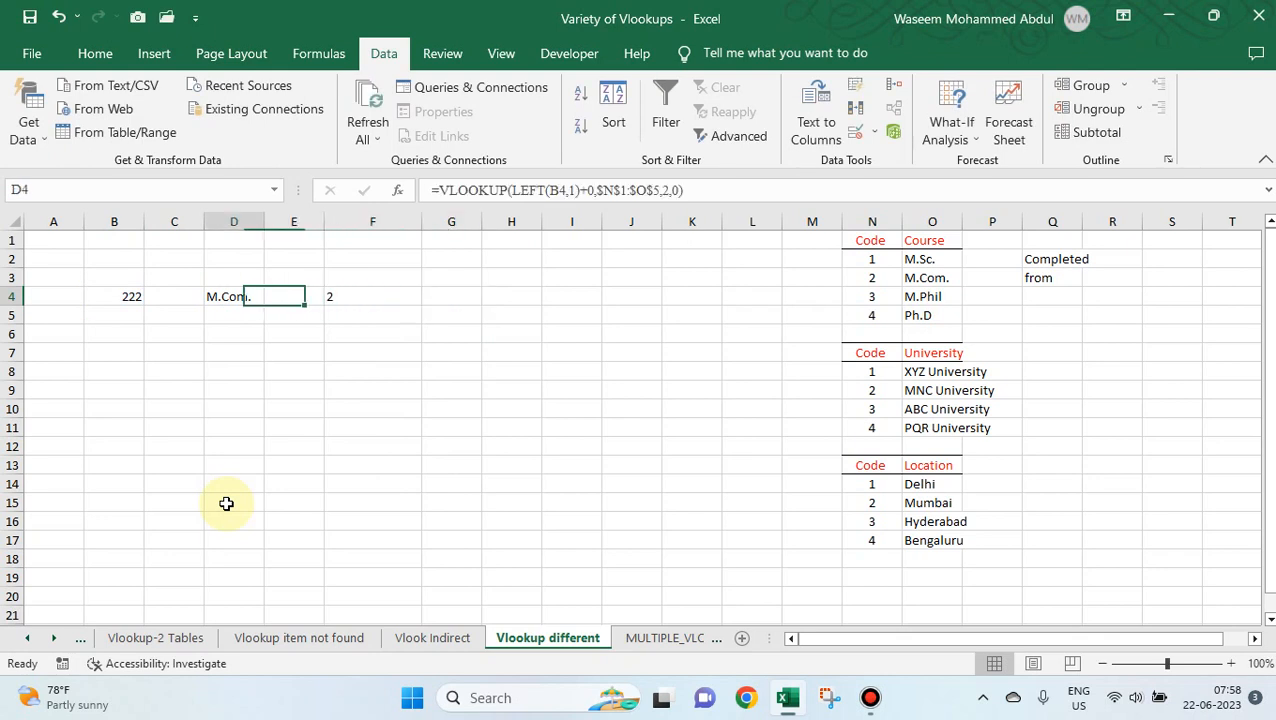
pyautogui.write('131')
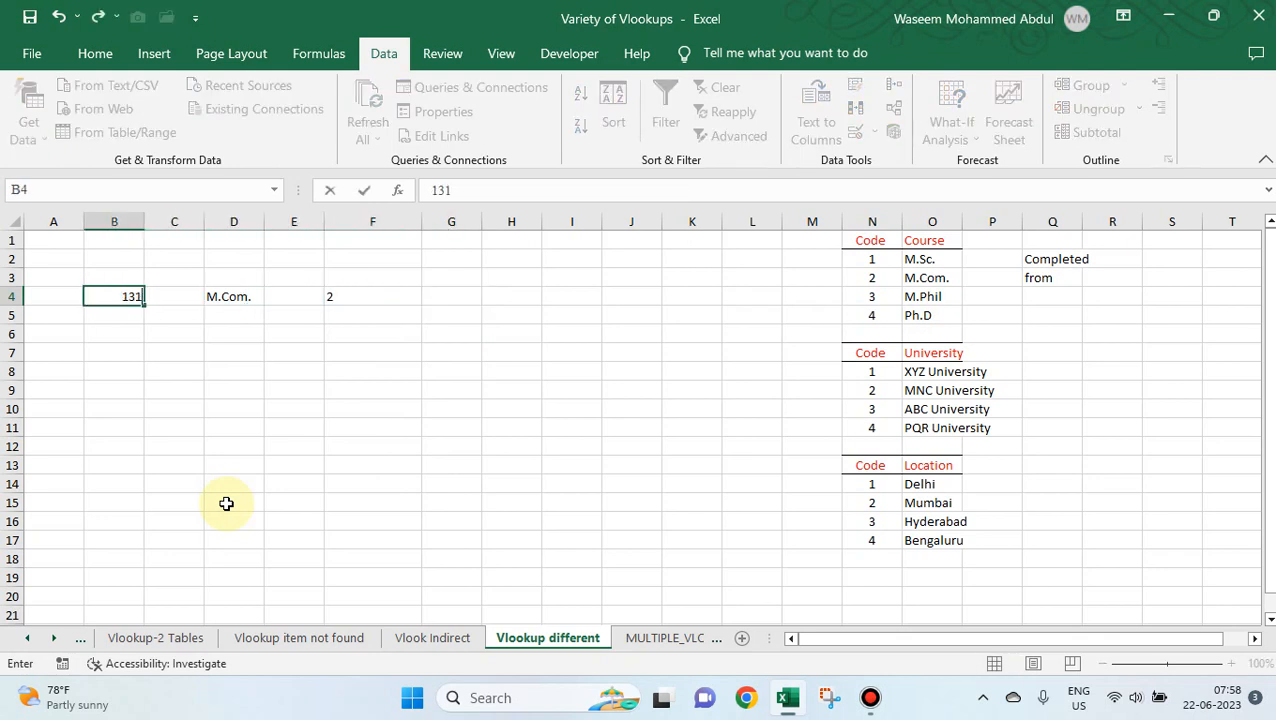
pyautogui.press('Tab')
pyautogui.press('Right')
pyautogui.press('Right')
pyautogui.press('Right')
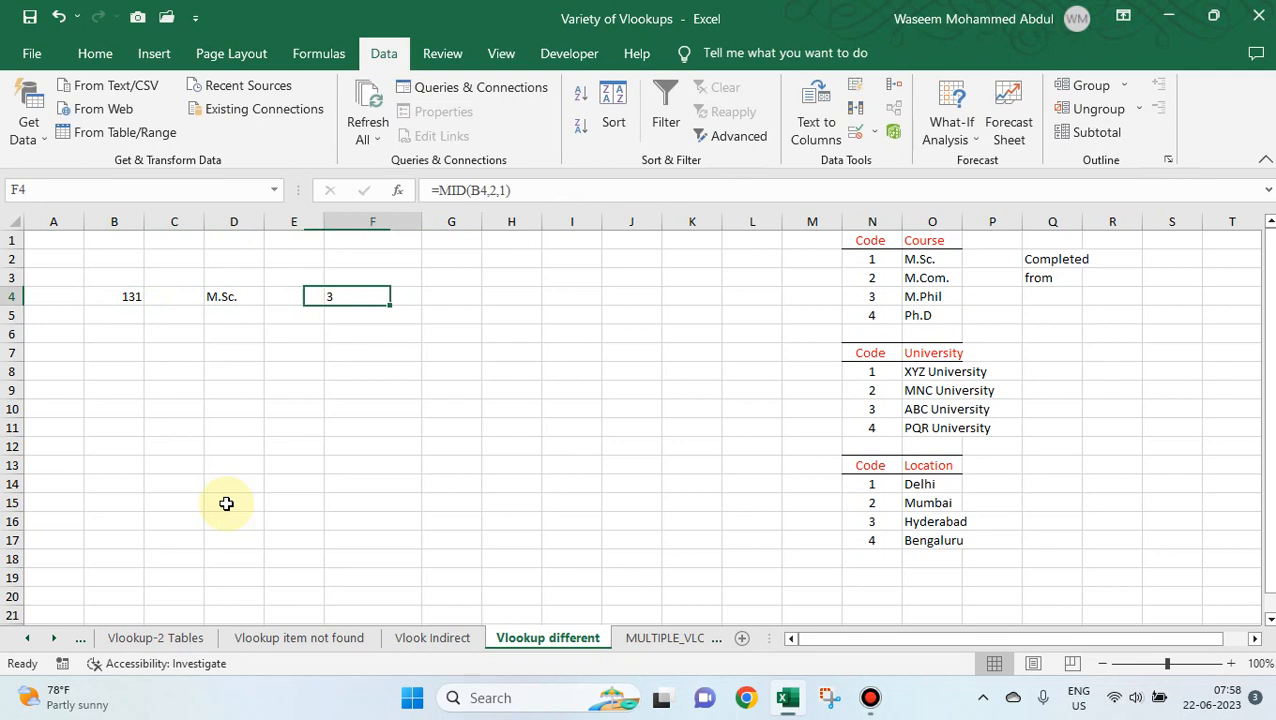
pyautogui.press('F2')
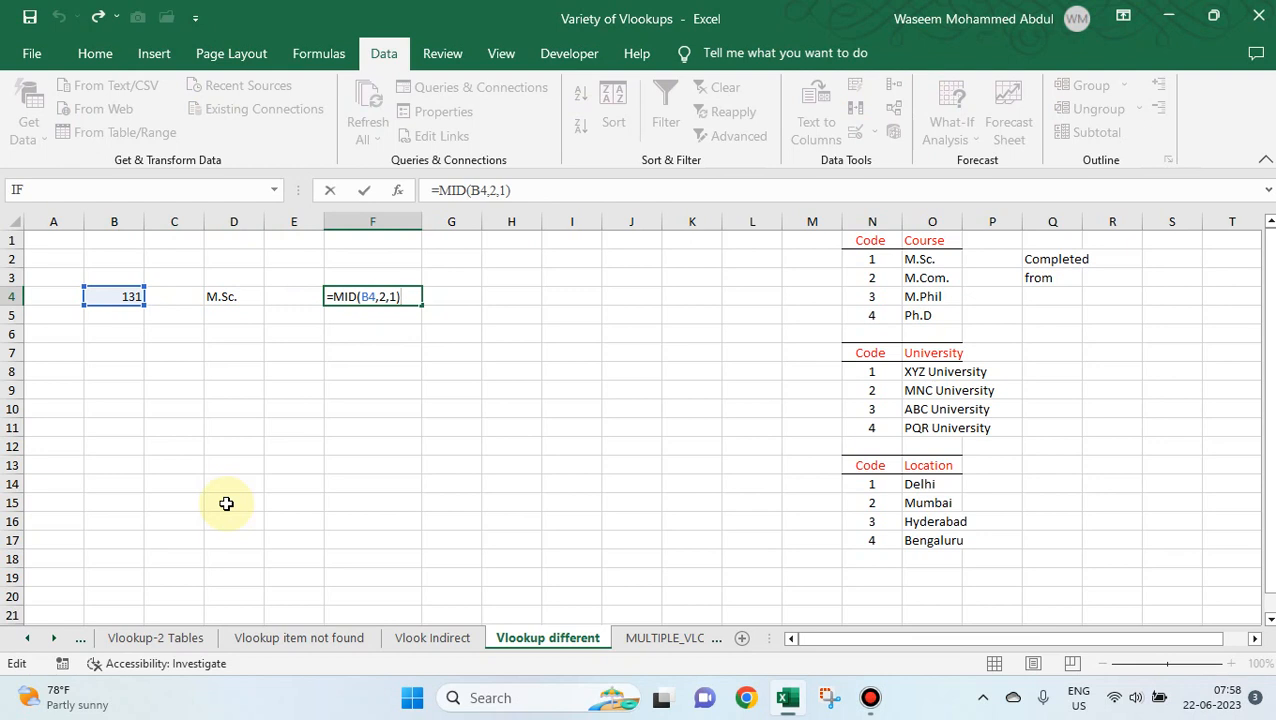
pyautogui.press('Escape')
pyautogui.press('Right')
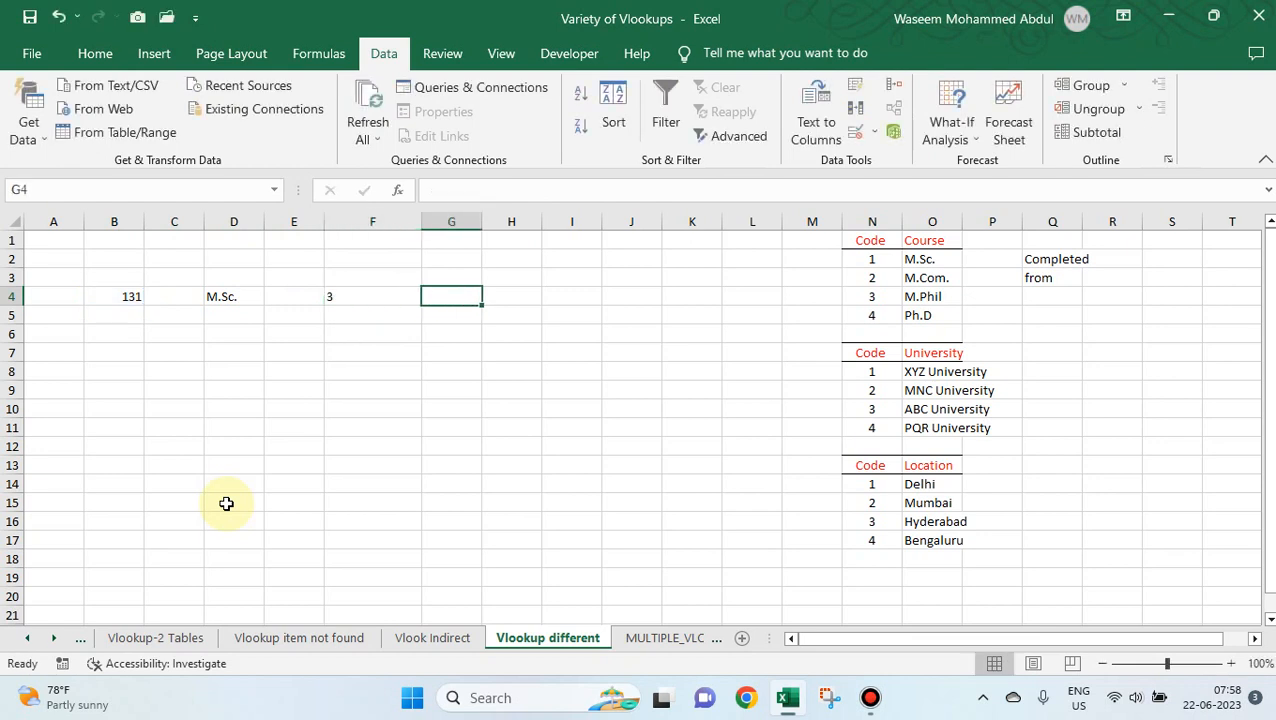
# Enter =VLOOKUP(F4,$N$7:$O$11,2,0) in G4 against the University table
pyautogui.write('=VL')
pyautogui.press('Tab')
pyautogui.press('Left')
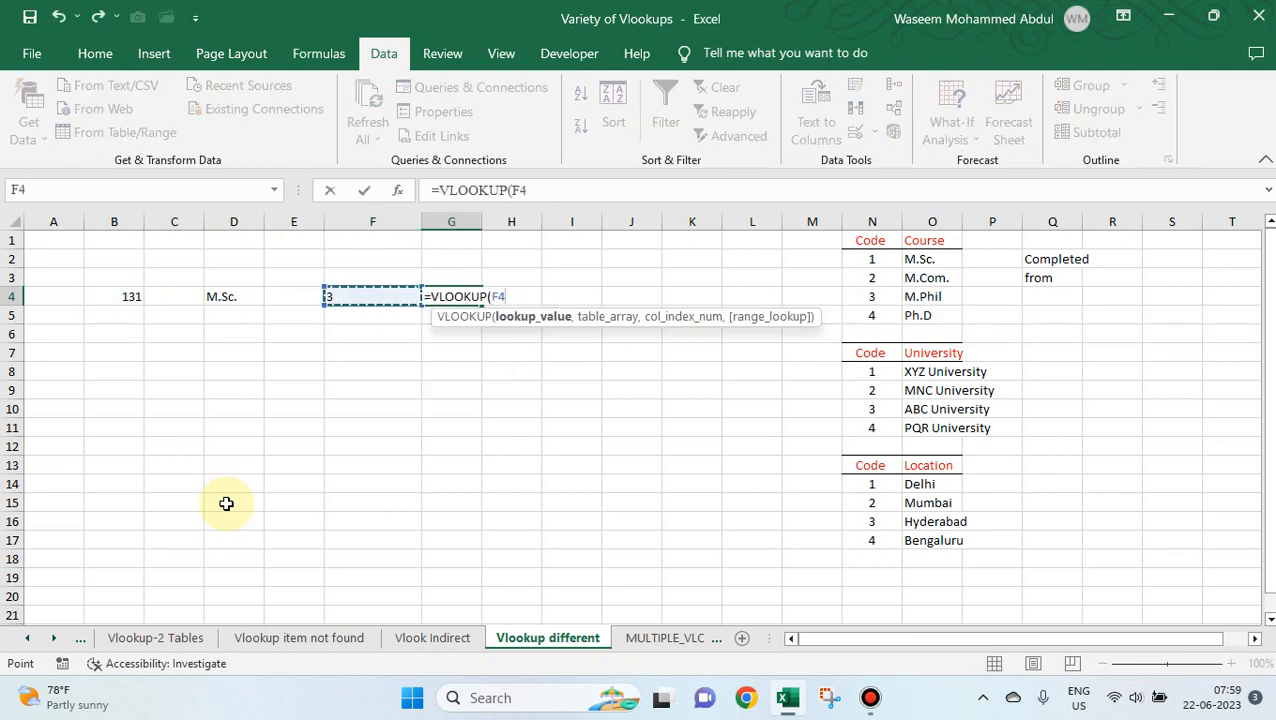
pyautogui.write(',')
pyautogui.press('Right')
pyautogui.press('Right')
pyautogui.press('Right')
pyautogui.press('Right')
pyautogui.press('Down')
pyautogui.press('Down')
pyautogui.press('Down')
pyautogui.press('Right')
pyautogui.press('Right')
pyautogui.press('Right')
pyautogui.hotkey('shift', 'Right')
pyautogui.hotkey('shift', 'Down')
pyautogui.hotkey('shift', 'Down')
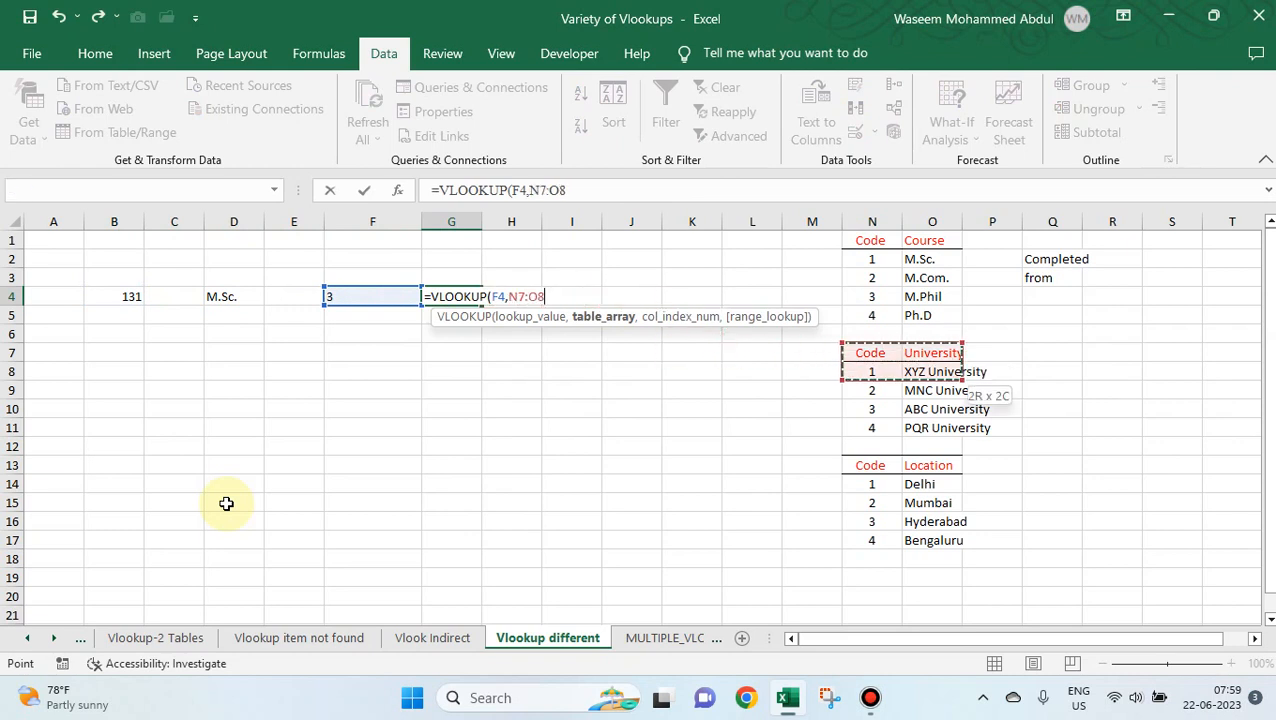
pyautogui.hotkey('shift', 'Down')
pyautogui.hotkey('shift', 'Down')
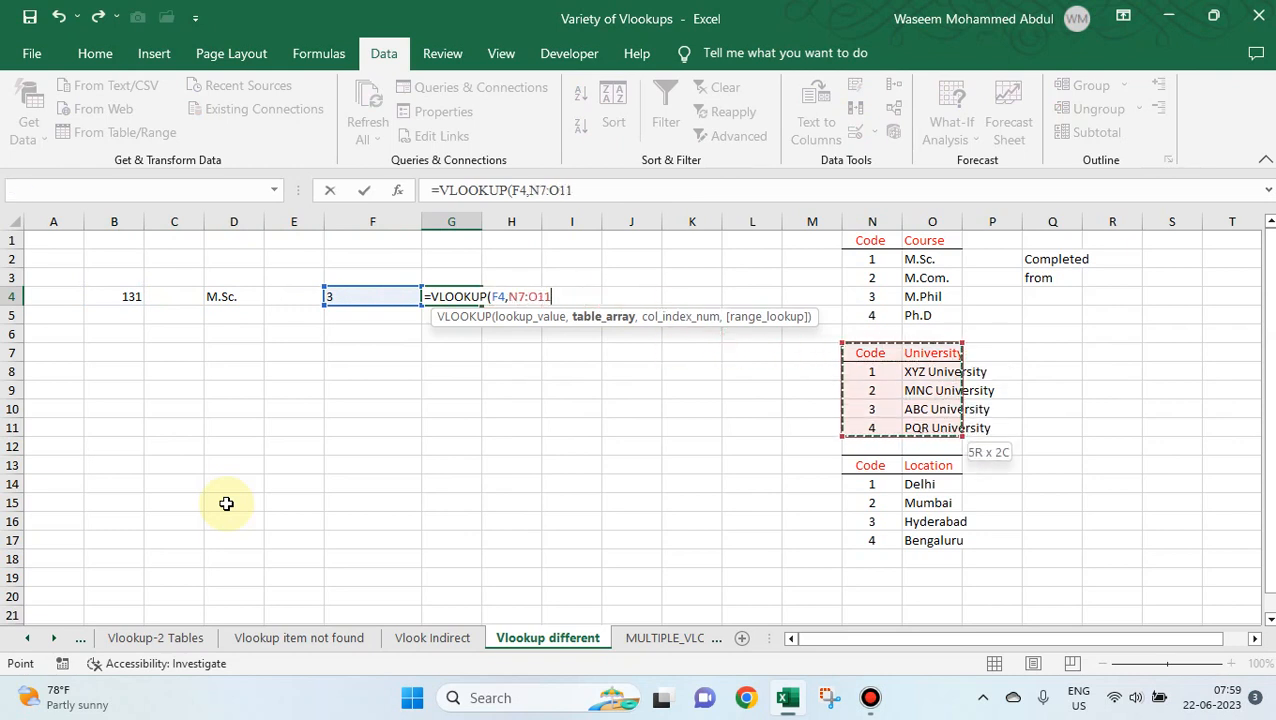
pyautogui.press('F4')
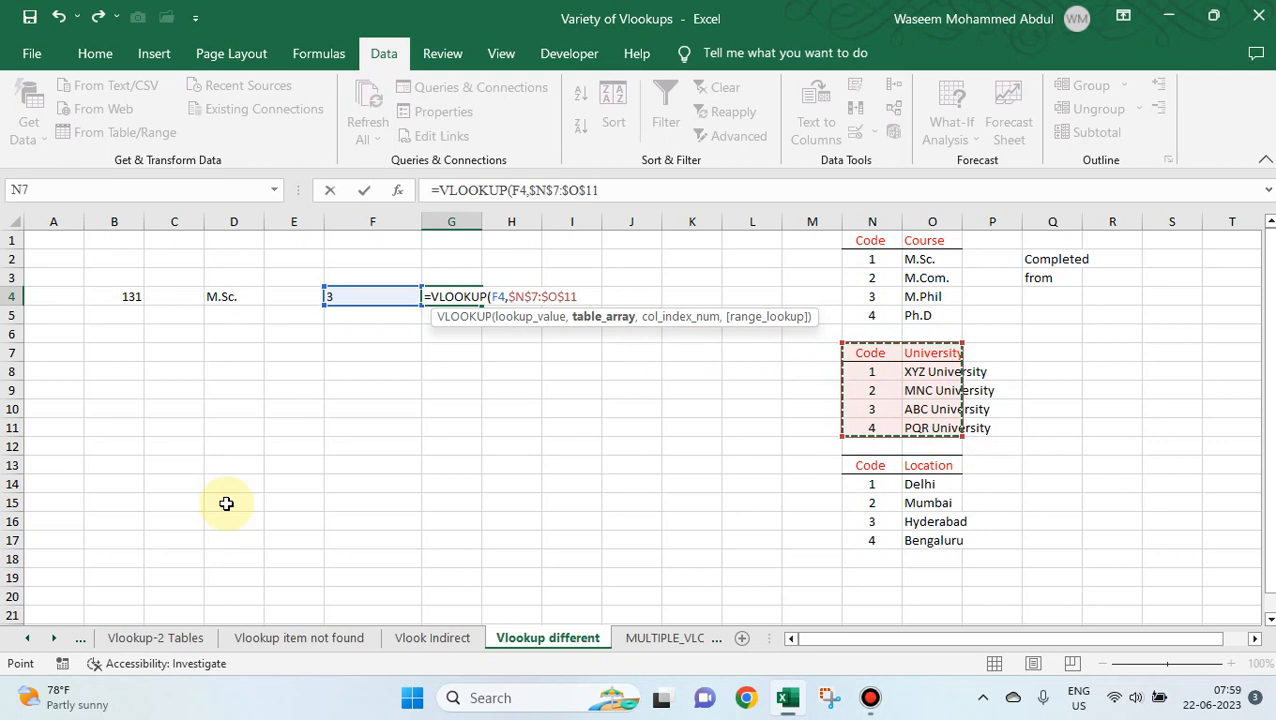
pyautogui.write(',')
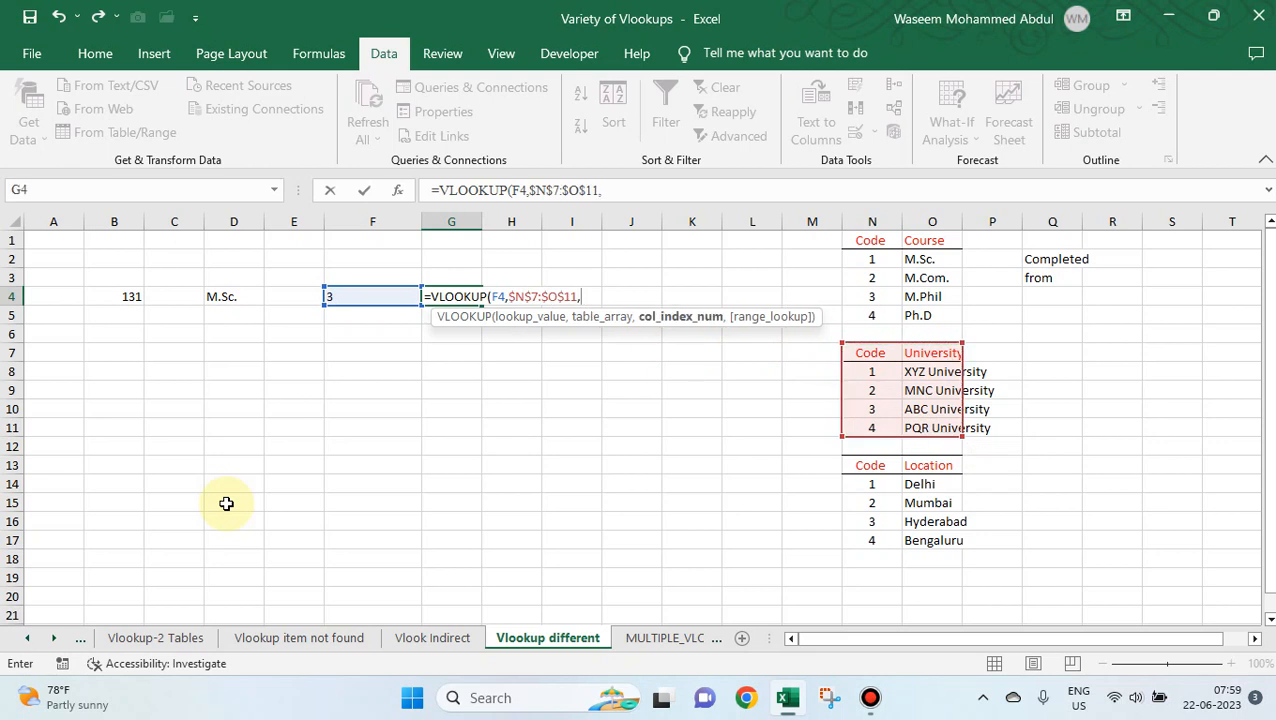
pyautogui.write('2,')
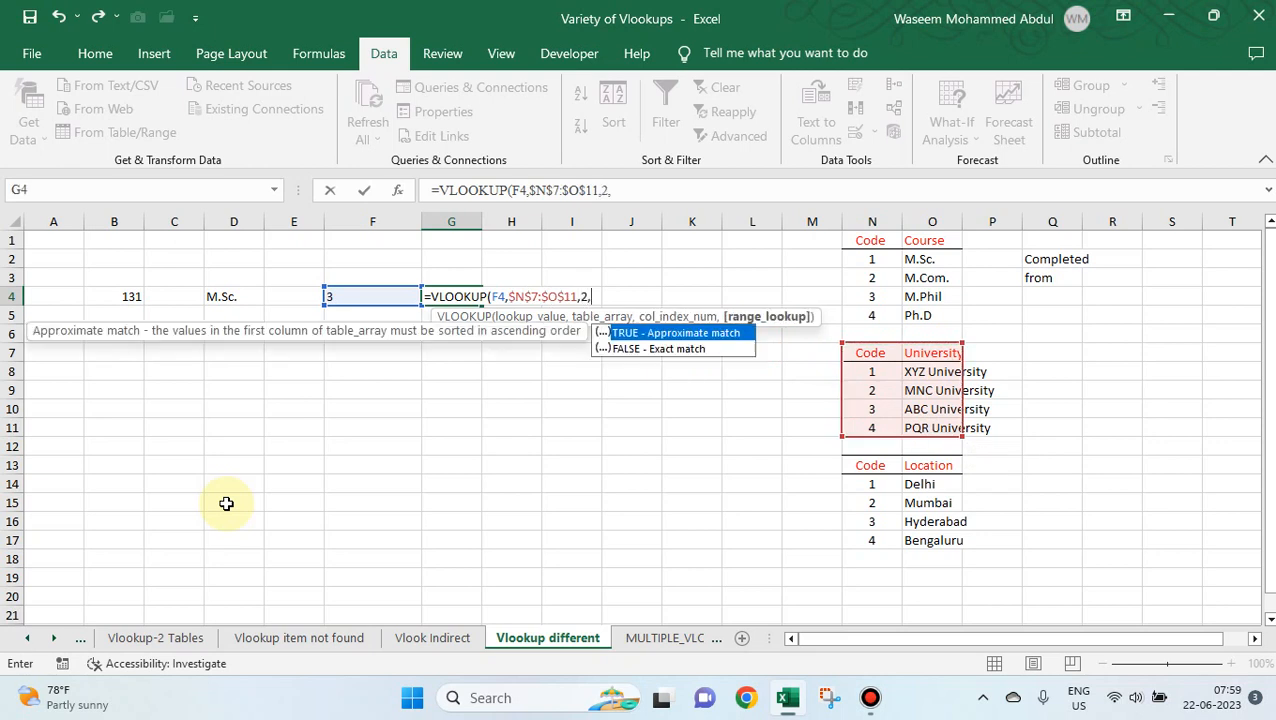
pyautogui.write('0)')
pyautogui.press('Tab')
# Append +0 to F4's MID formula to make the digit numeric
pyautogui.press('Left')
pyautogui.press('Left')
pyautogui.press('F2')
pyautogui.write('+0')
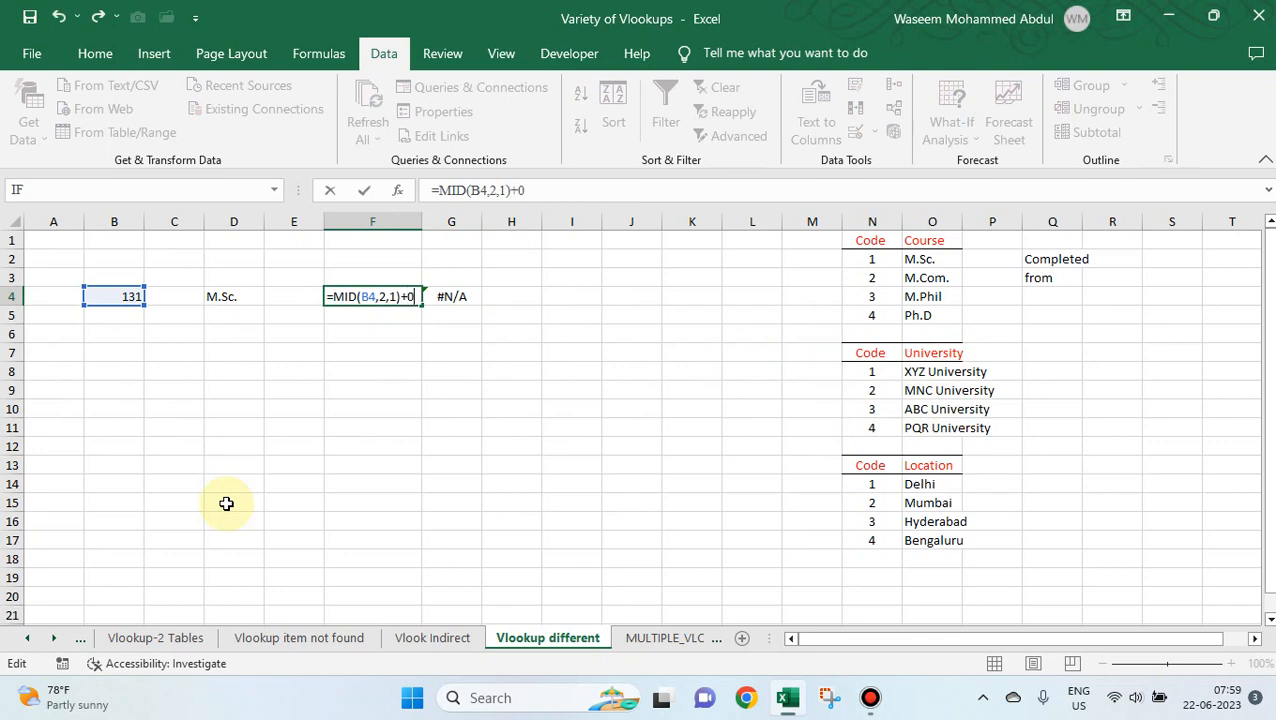
pyautogui.press('Tab')
# Replace F4 in G4's lookup with MID(B4,2,1)+0, showing ABC University
pyautogui.press('Left')
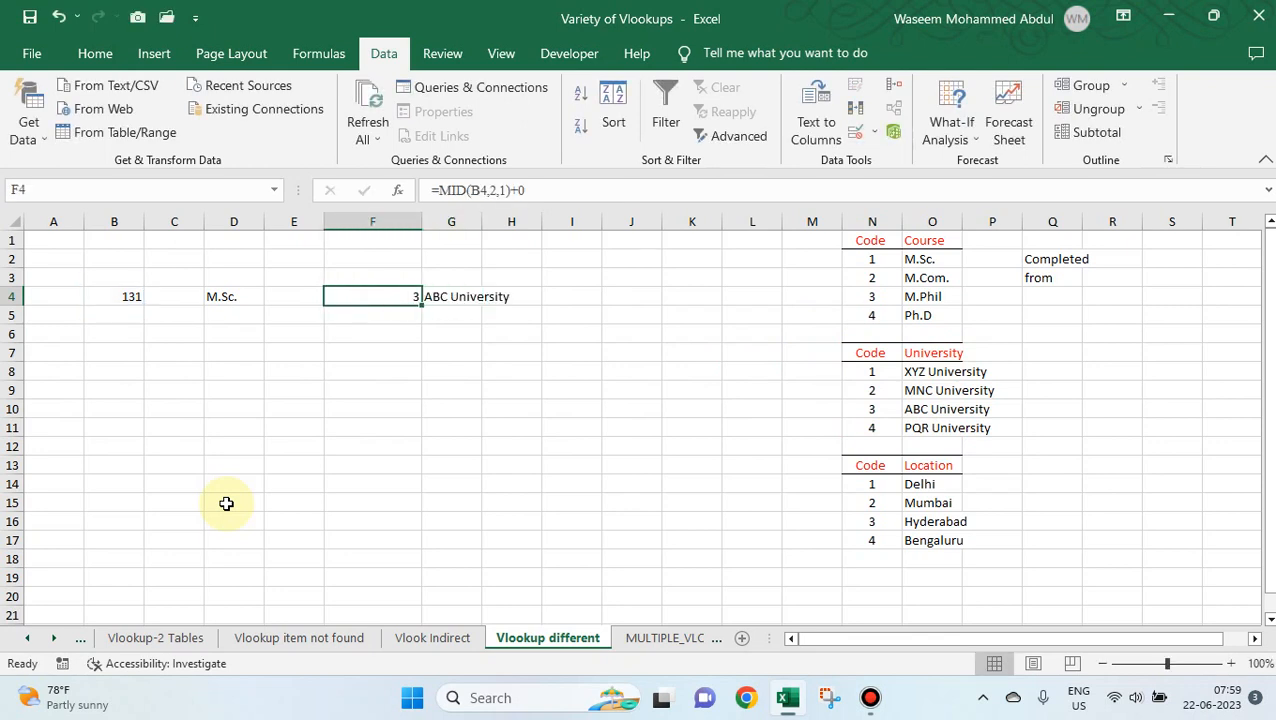
pyautogui.press('F2')
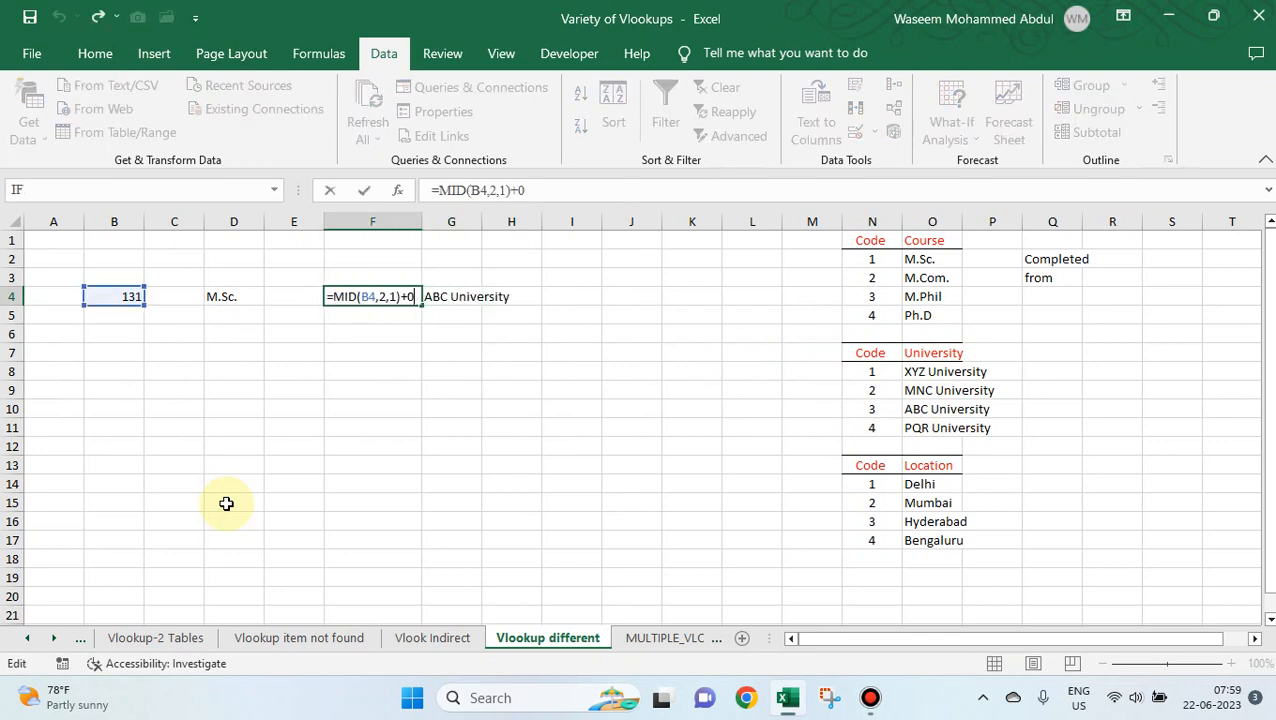
pyautogui.hotkey('shift', 'Left')
pyautogui.hotkey('shift', 'Left')
pyautogui.hotkey('shift', 'Left')
pyautogui.hotkey('shift', 'Left')
pyautogui.hotkey('shift', 'Left')
pyautogui.hotkey('shift', 'Left')
pyautogui.hotkey('shift', 'Left')
pyautogui.hotkey('shift', 'Left')
pyautogui.hotkey('shift', 'Left')
pyautogui.hotkey('shift', 'Left')
pyautogui.hotkey('shift', 'Left')
pyautogui.hotkey('shift', 'Left')
pyautogui.hotkey('shift', 'Left')
pyautogui.hotkey('ctrl', 'c')
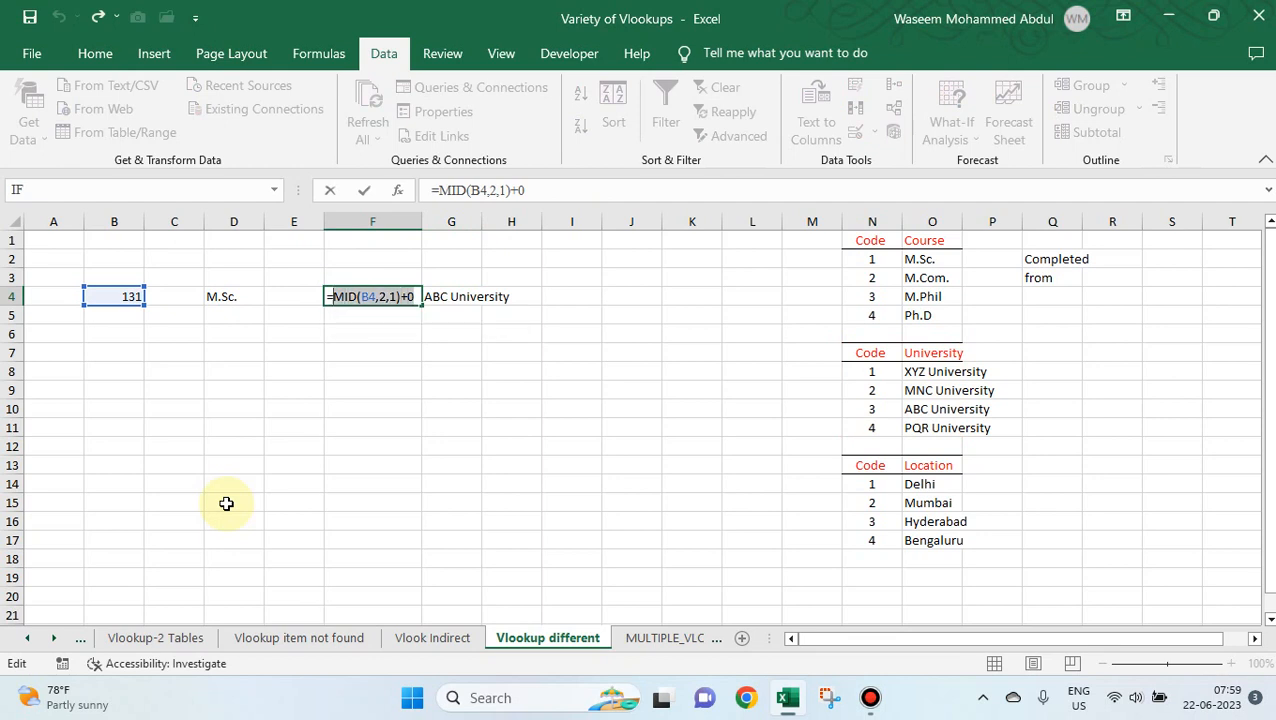
pyautogui.press('Escape')
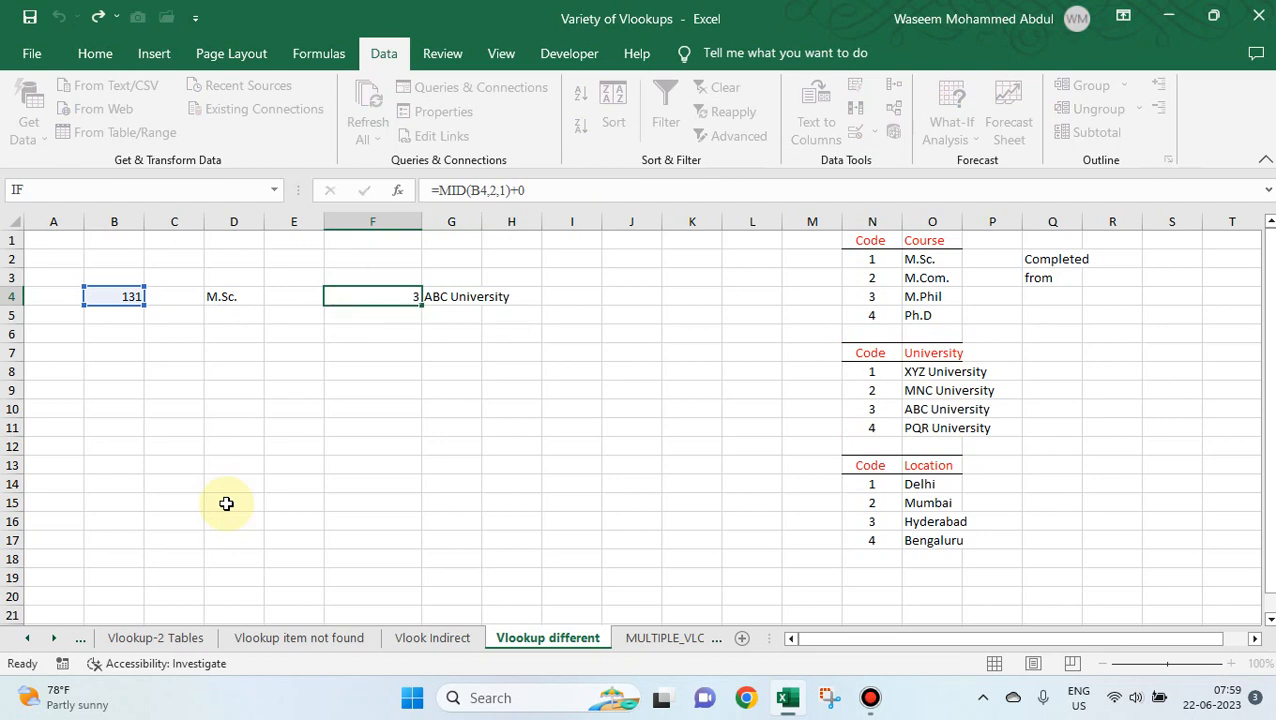
pyautogui.press('Right')
pyautogui.press('F2')
pyautogui.press('Left')
pyautogui.press('Left')
pyautogui.press('Left')
pyautogui.press('Left')
pyautogui.press('Left')
pyautogui.press('Left')
pyautogui.press('Left')
pyautogui.press('Left')
pyautogui.press('Left')
pyautogui.press('Left')
pyautogui.press('Left')
pyautogui.press('Left')
pyautogui.press('Left')
pyautogui.press('Left')
pyautogui.press('Left')
pyautogui.press('Left')
pyautogui.press('Left')
pyautogui.press('Left')
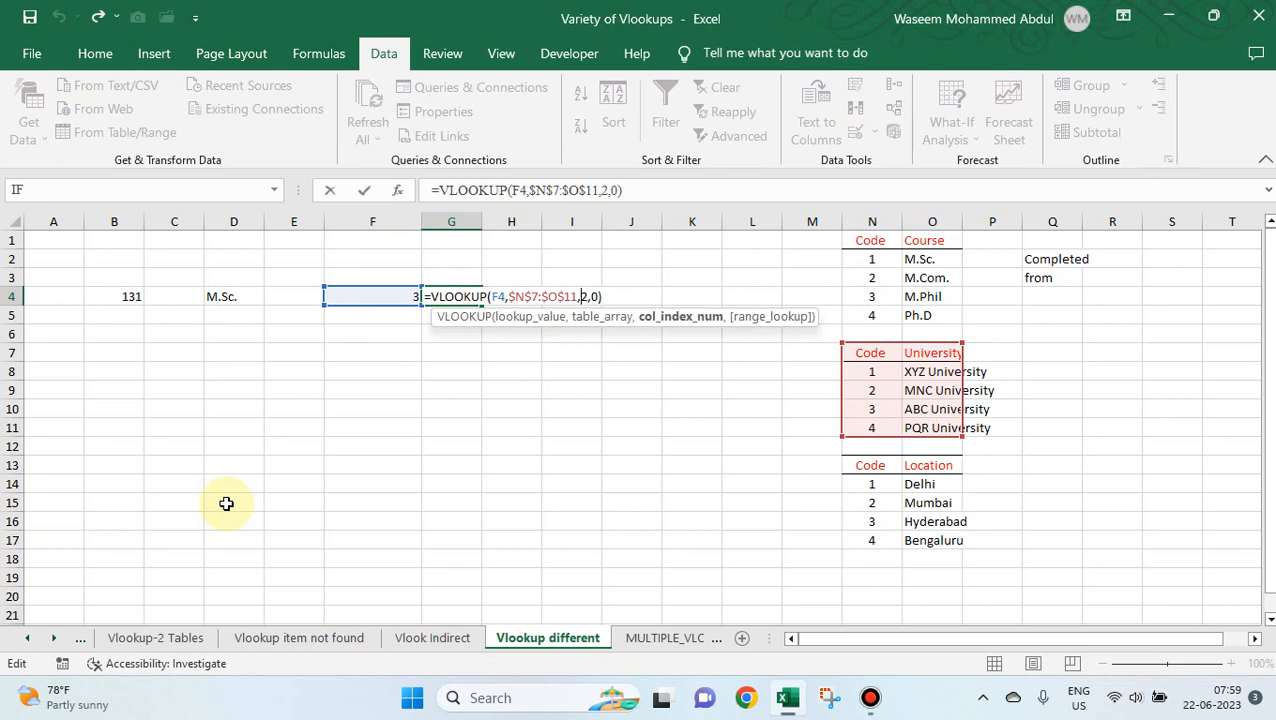
pyautogui.hotkey('shift', 'Right')
pyautogui.hotkey('shift', 'Right')
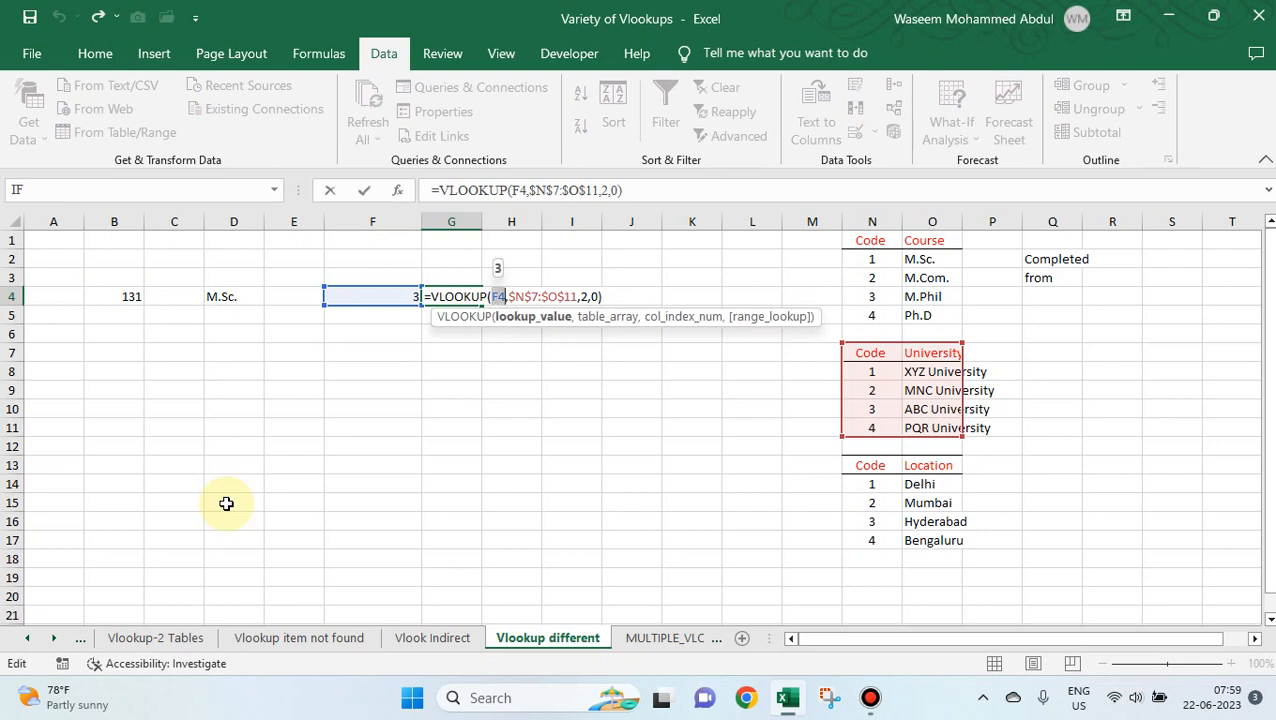
pyautogui.hotkey('ctrl', 'v')
pyautogui.press('Tab')
pyautogui.press('Left')
pyautogui.press('Left')
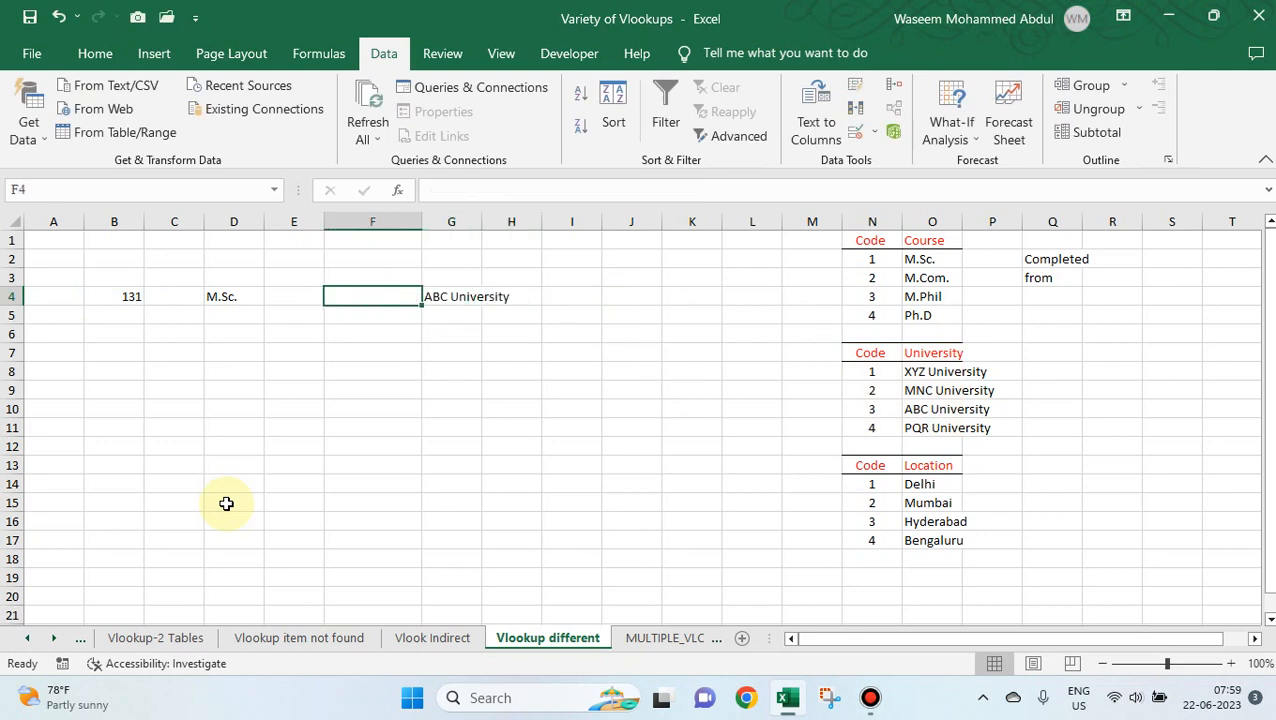
pyautogui.press('Right')
pyautogui.hotkey('ctrl', 'c')
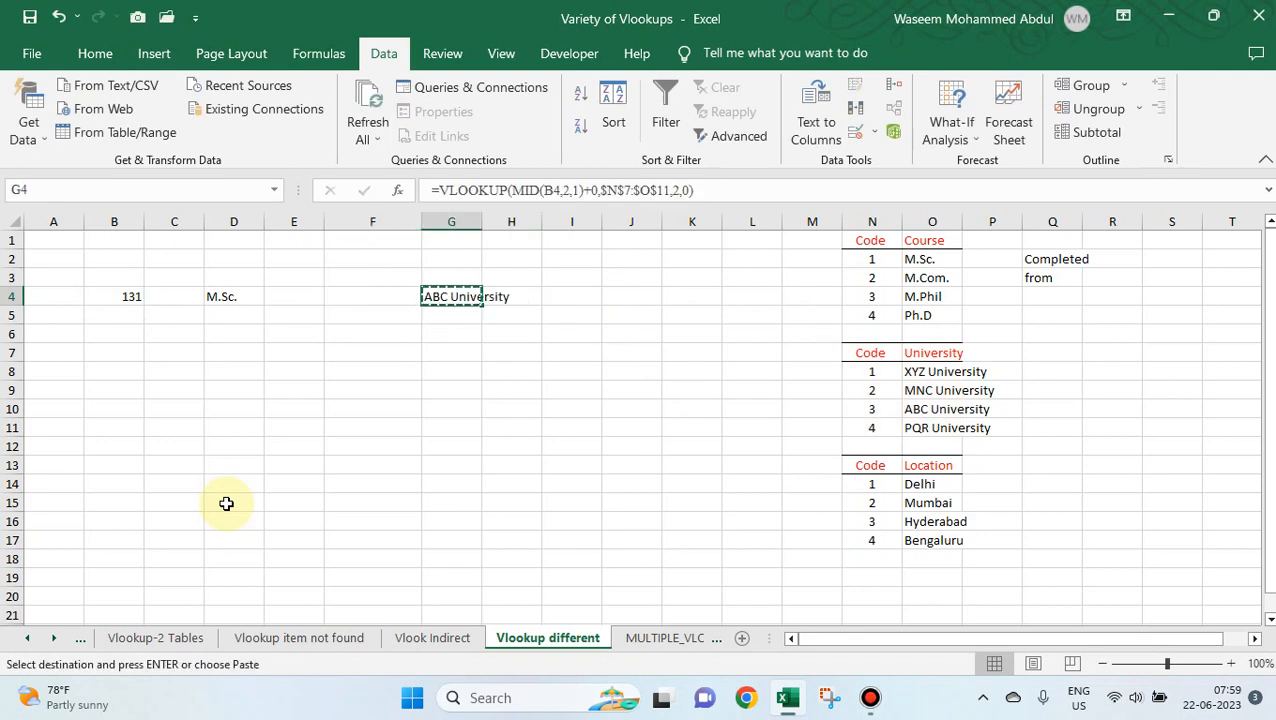
pyautogui.press('Left')
pyautogui.press('Left')
pyautogui.press('Return')
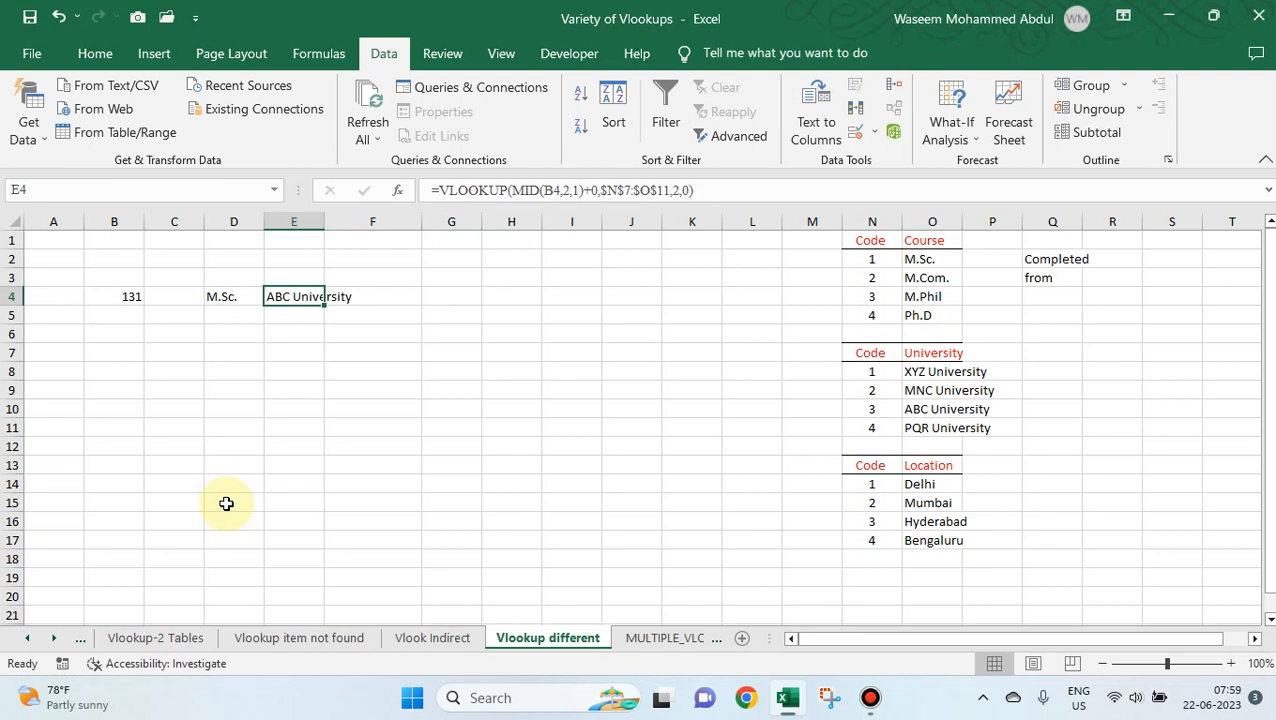
pyautogui.press('Left')
pyautogui.press('Left')
pyautogui.press('Left')
pyautogui.write('111')
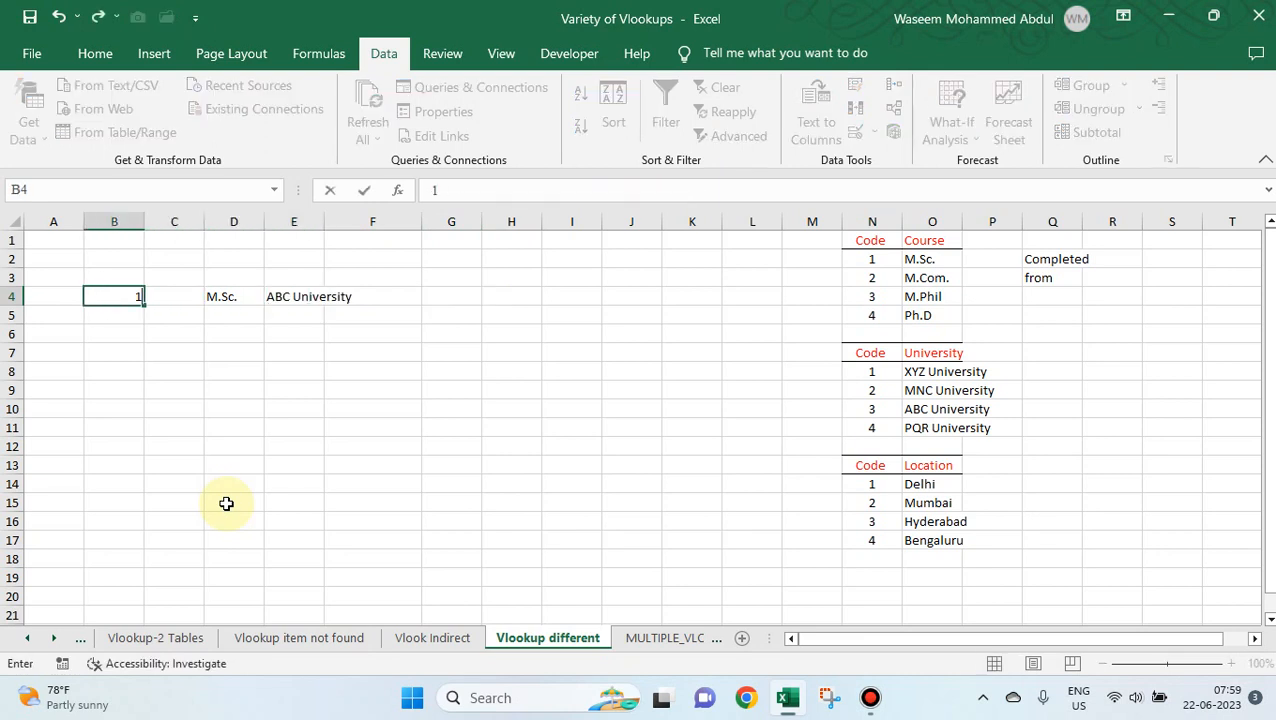
pyautogui.press('Right')
pyautogui.press('Right')
pyautogui.press('Right')
pyautogui.press('Right')
pyautogui.press('Right')
pyautogui.press('Right')
pyautogui.press('Right')
pyautogui.press('Right')
pyautogui.press('Right')
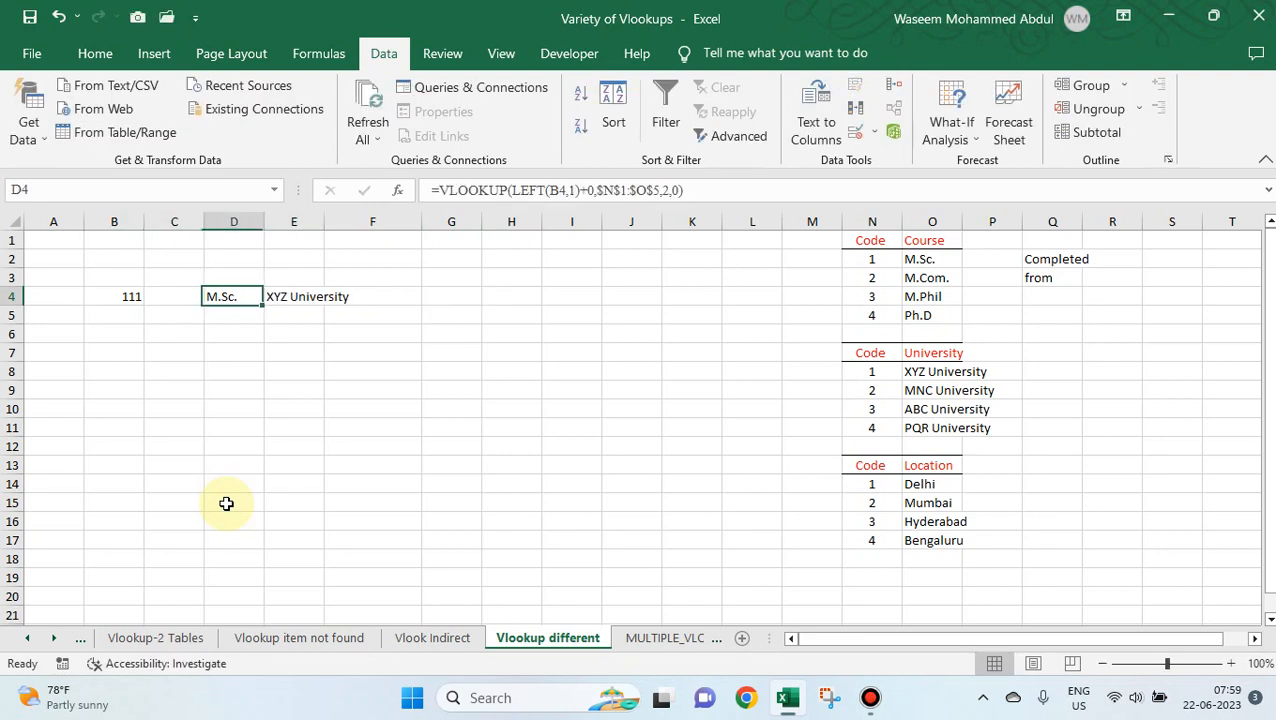
pyautogui.press('Right')
pyautogui.press('Right')
pyautogui.press('Right')
pyautogui.press('Up')
pyautogui.press('Right')
pyautogui.press('Down')
pyautogui.press('Down')
pyautogui.press('Down')
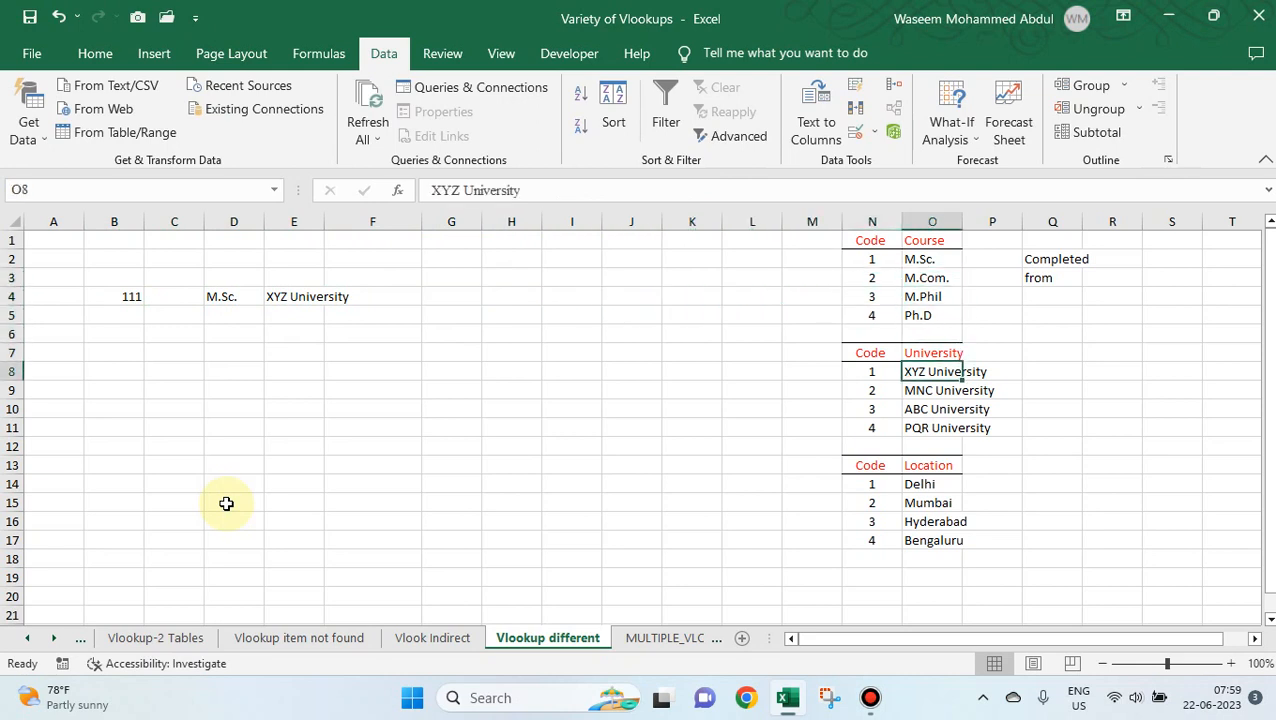
pyautogui.press('Left')
pyautogui.press('Left')
pyautogui.press('Left')
pyautogui.press('Left')
pyautogui.press('Left')
pyautogui.press('Left')
pyautogui.press('Left')
pyautogui.press('Up')
pyautogui.press('Up')
pyautogui.press('Up')
pyautogui.press('Up')
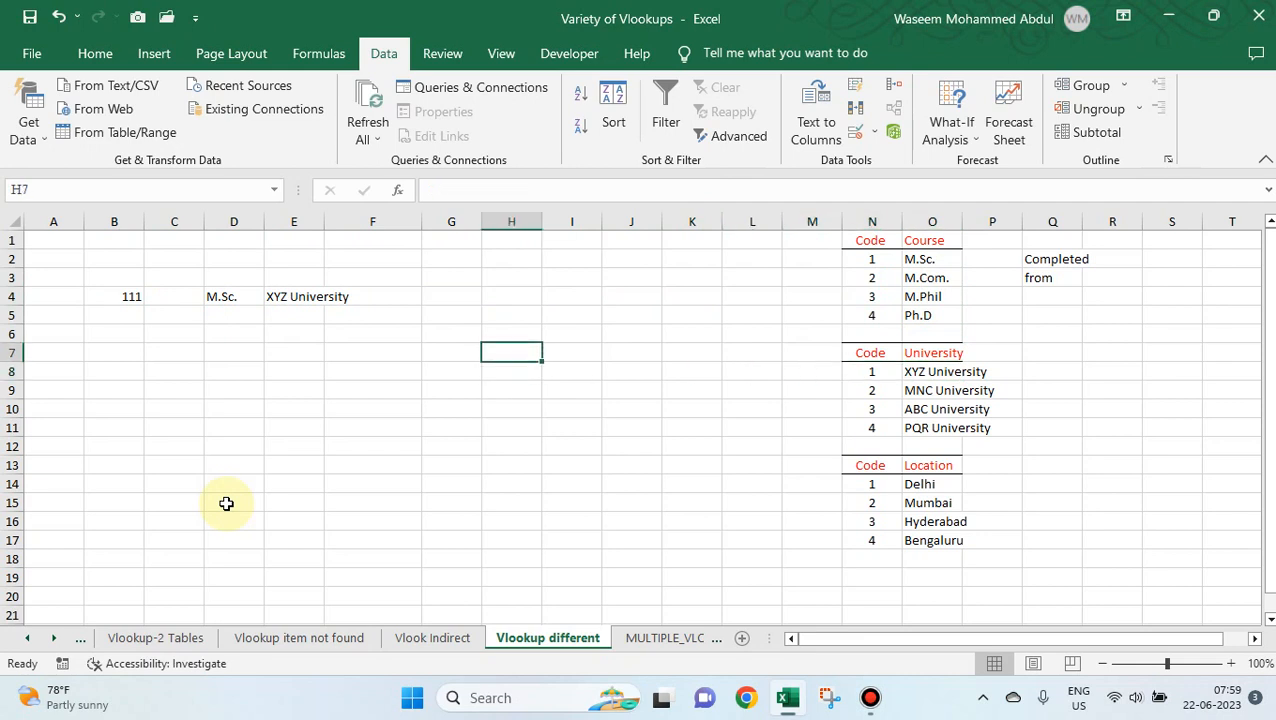
pyautogui.press('Left')
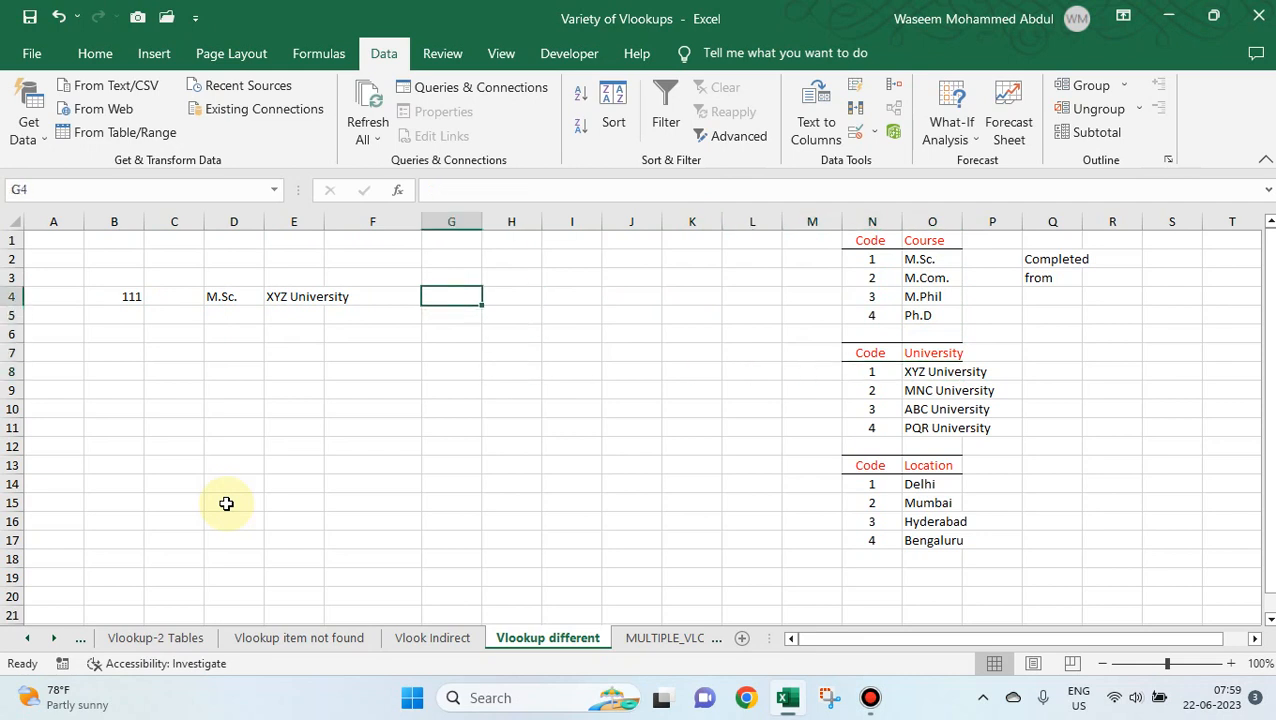
# Enter =RIGHT(B4,1) in G4 to take the code's last digit
pyautogui.write('=')
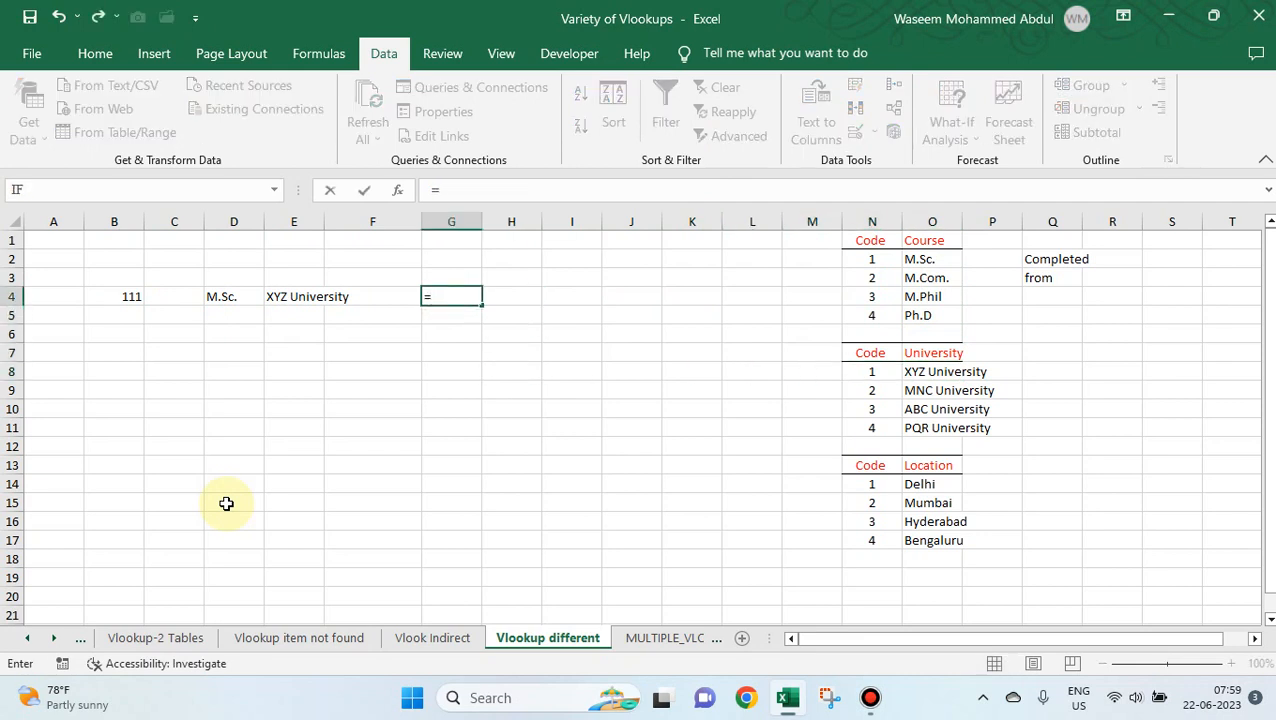
pyautogui.write('LE')
pyautogui.press('BackSpace')
pyautogui.press('BackSpace')
pyautogui.write('RI')
pyautogui.press('Tab')
pyautogui.press('Left')
pyautogui.press('Left')
pyautogui.press('Left')
pyautogui.press('Left')
pyautogui.press('Left')
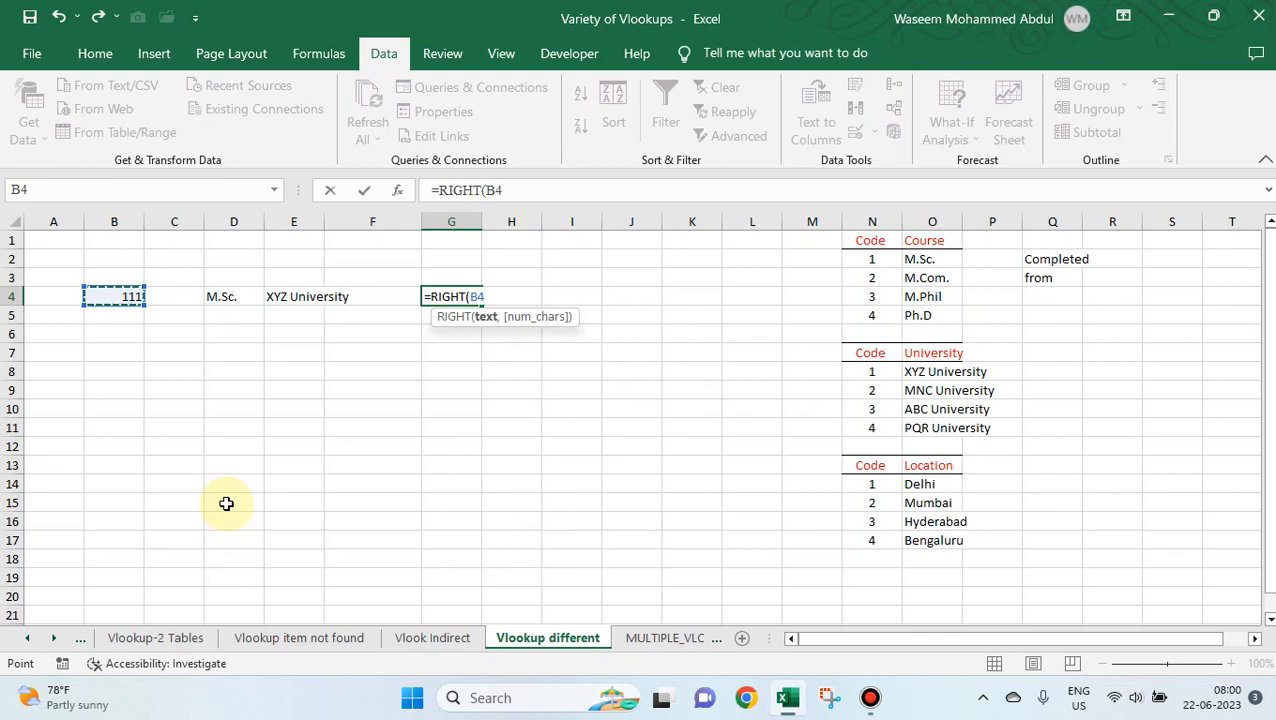
pyautogui.write(',1')
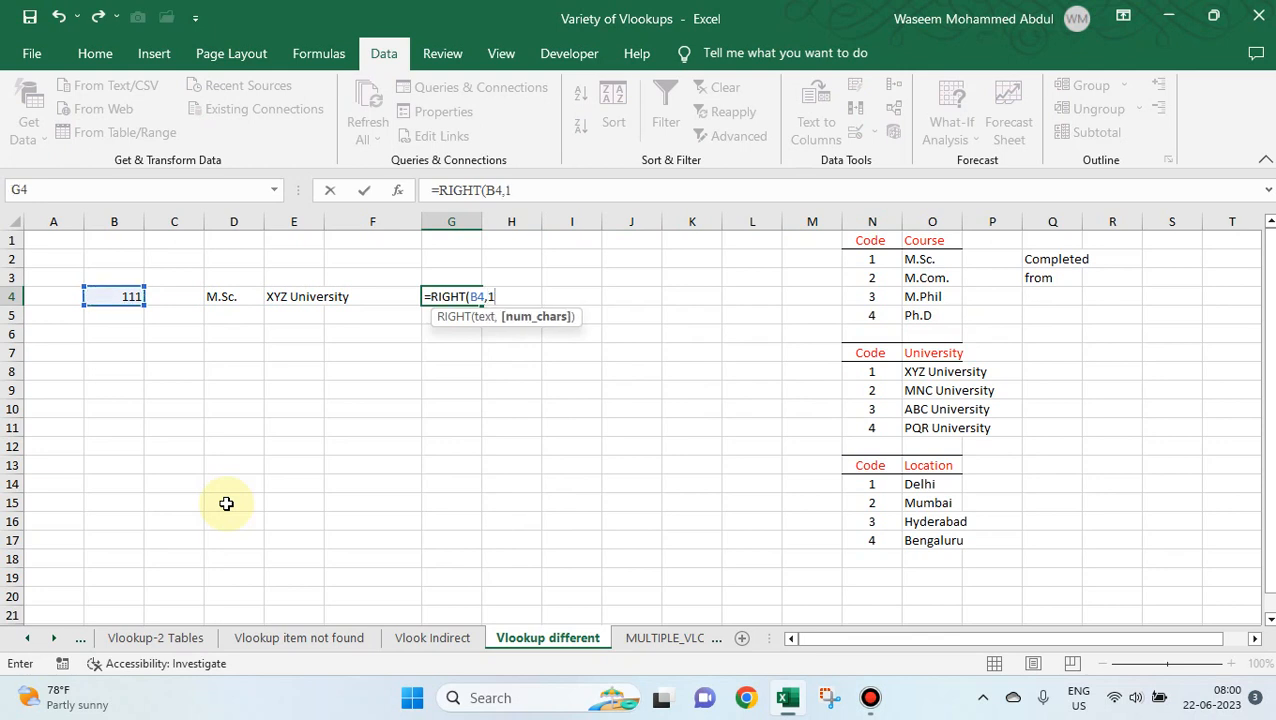
pyautogui.write(')')
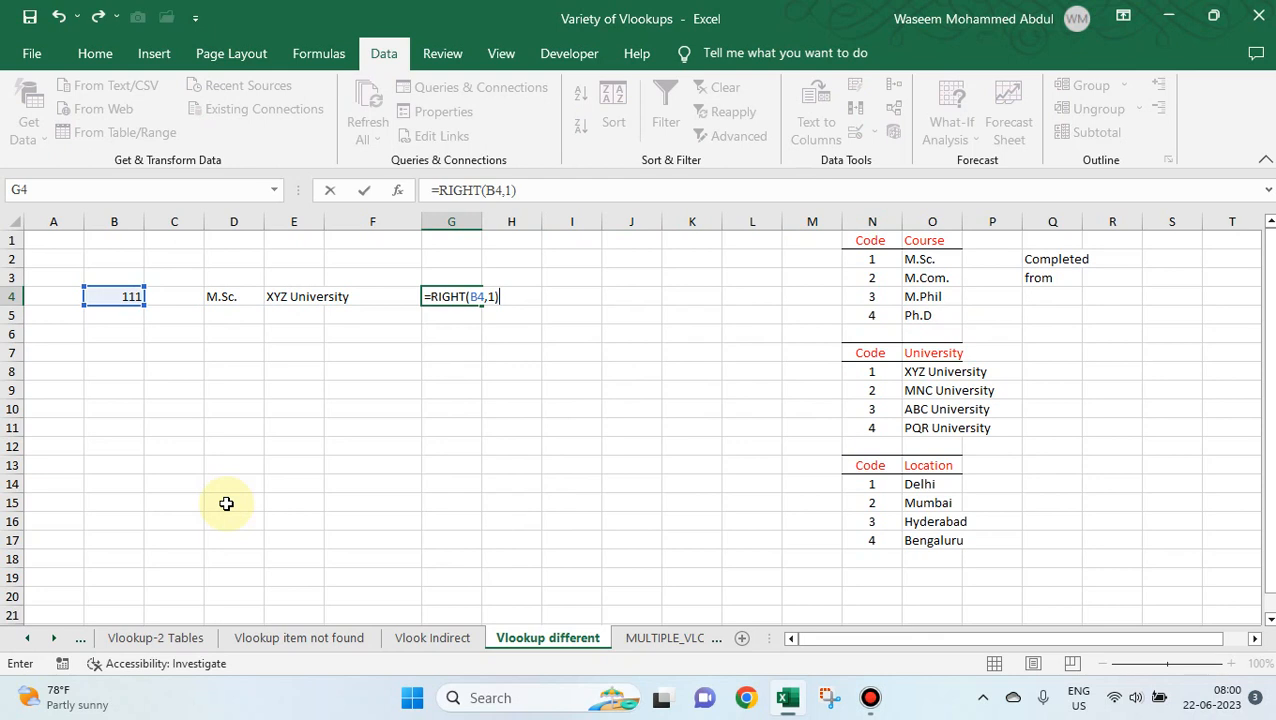
pyautogui.press('Tab')
pyautogui.press('Left')
# Change the code in B4 to 123, so E4 shows MNC University
pyautogui.press('Home')
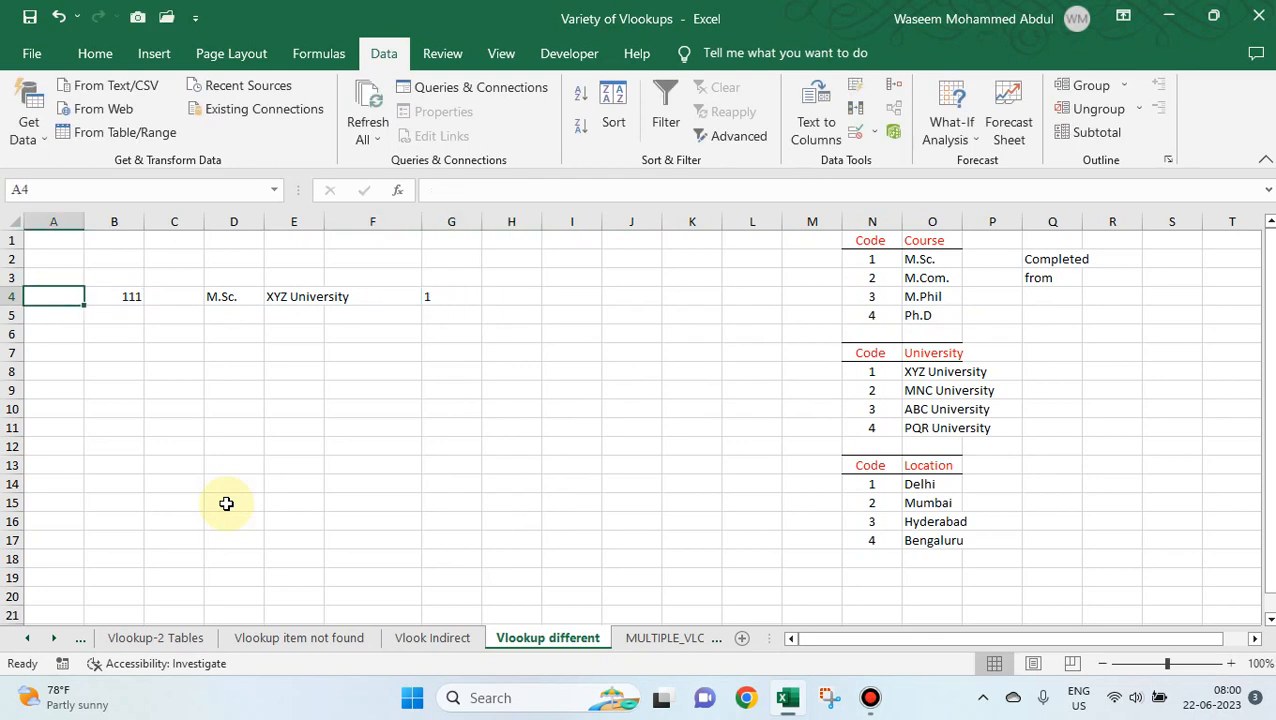
pyautogui.press('Right')
pyautogui.write('123')
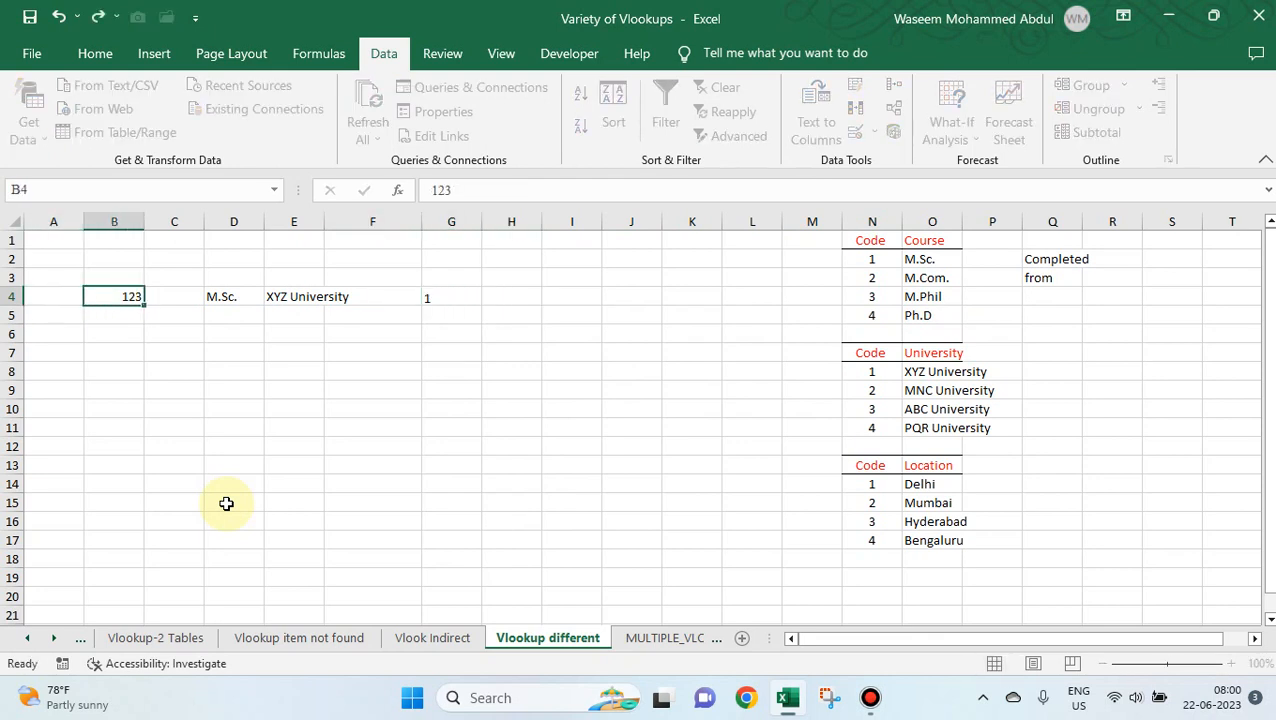
pyautogui.press('Right')
pyautogui.press('Right')
pyautogui.press('Right')
pyautogui.press('Right')
pyautogui.press('Right')
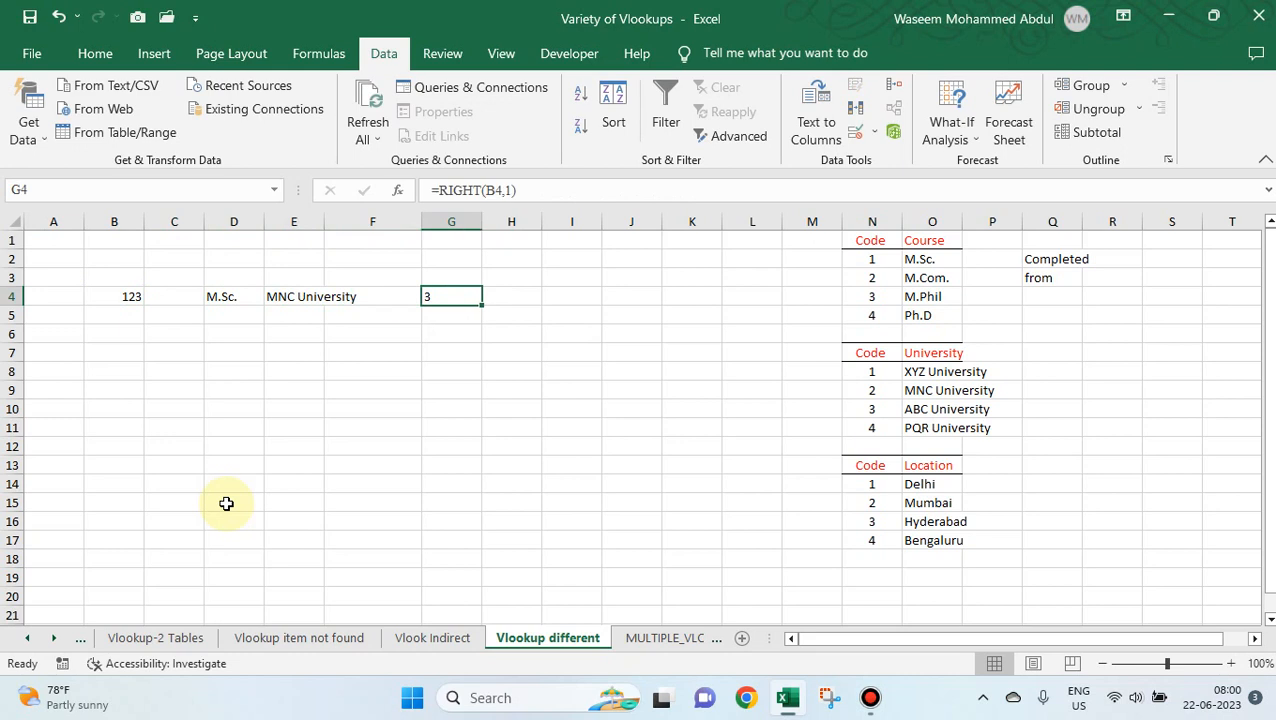
# Append +0 to G4's RIGHT formula so it returns the number 3
pyautogui.press('F2')
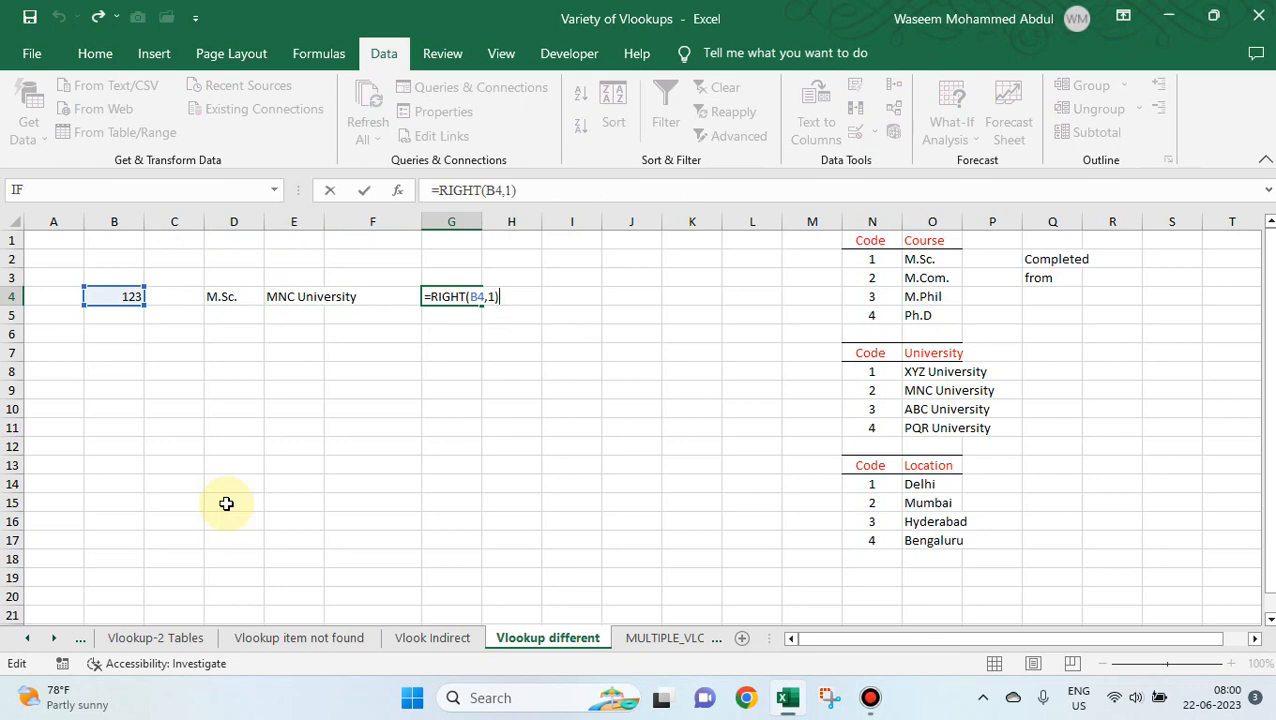
pyautogui.write('+0')
pyautogui.press('Tab')
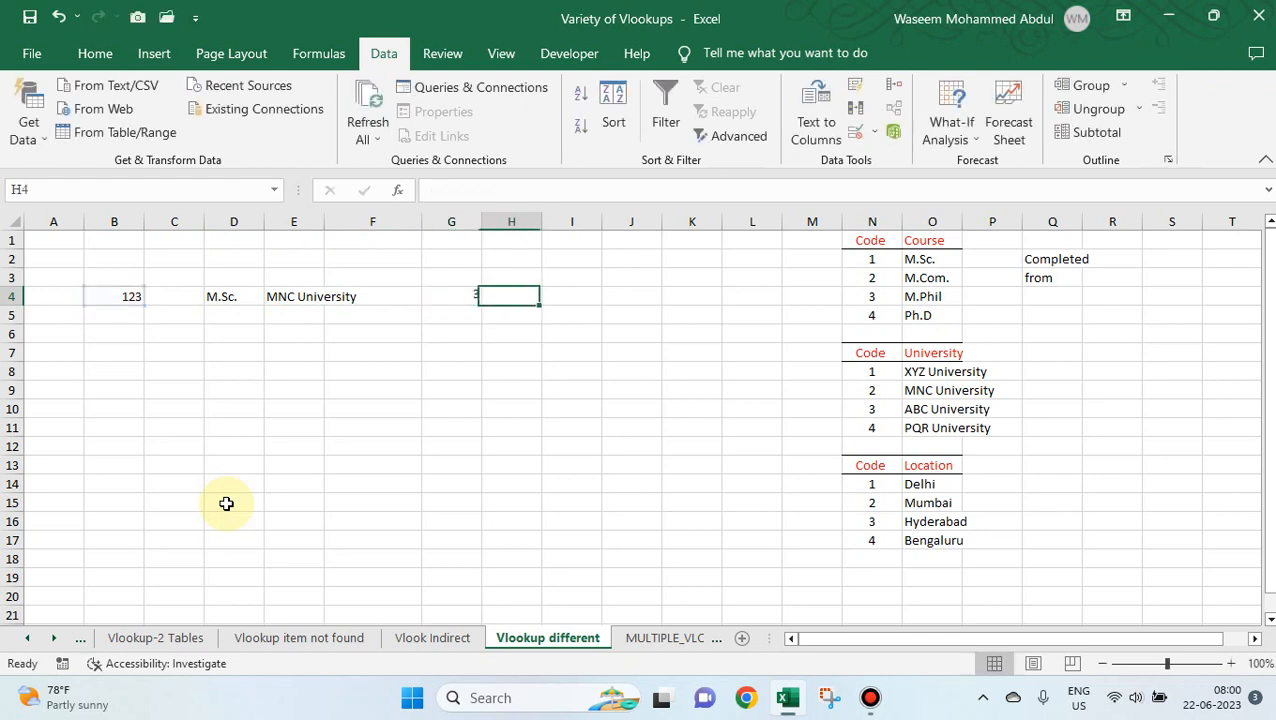
# Enter =VLOOKUP(G4,$N$13:$O$17,2,0) in H4 on the Location table, showing Hyderabad
pyautogui.write('=VLOOKUP(')
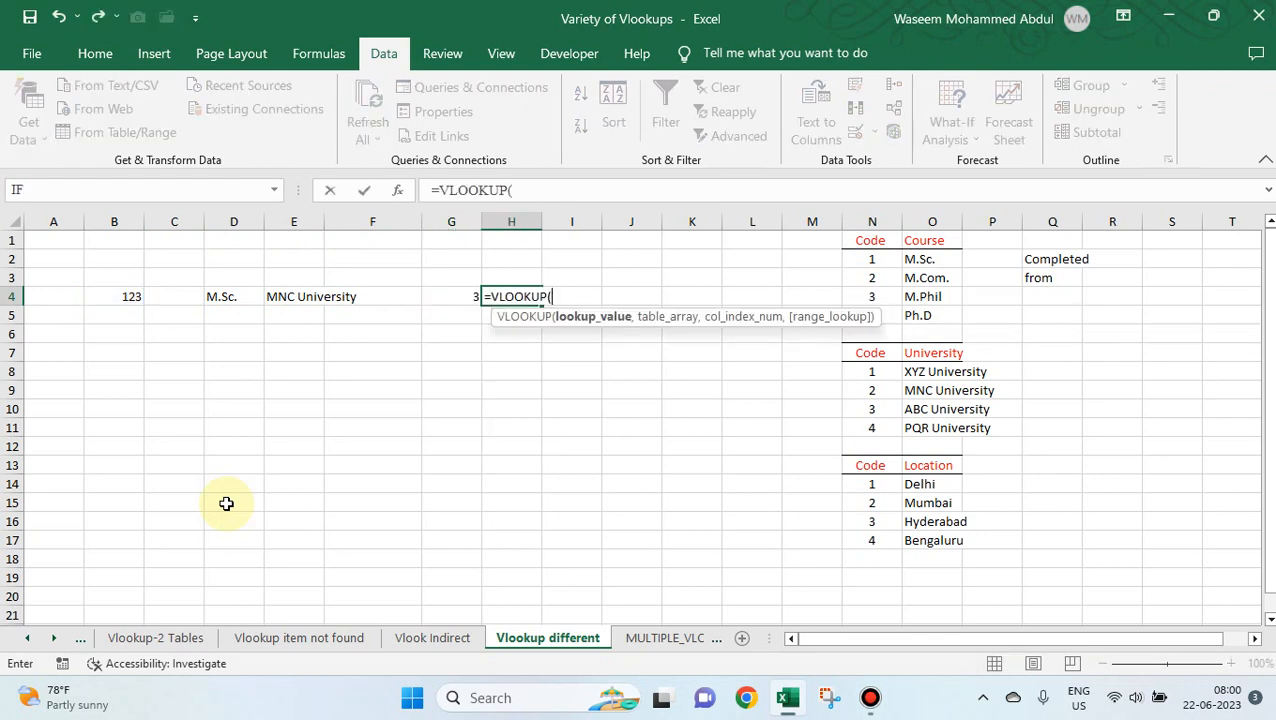
pyautogui.press('Left')
pyautogui.write(',')
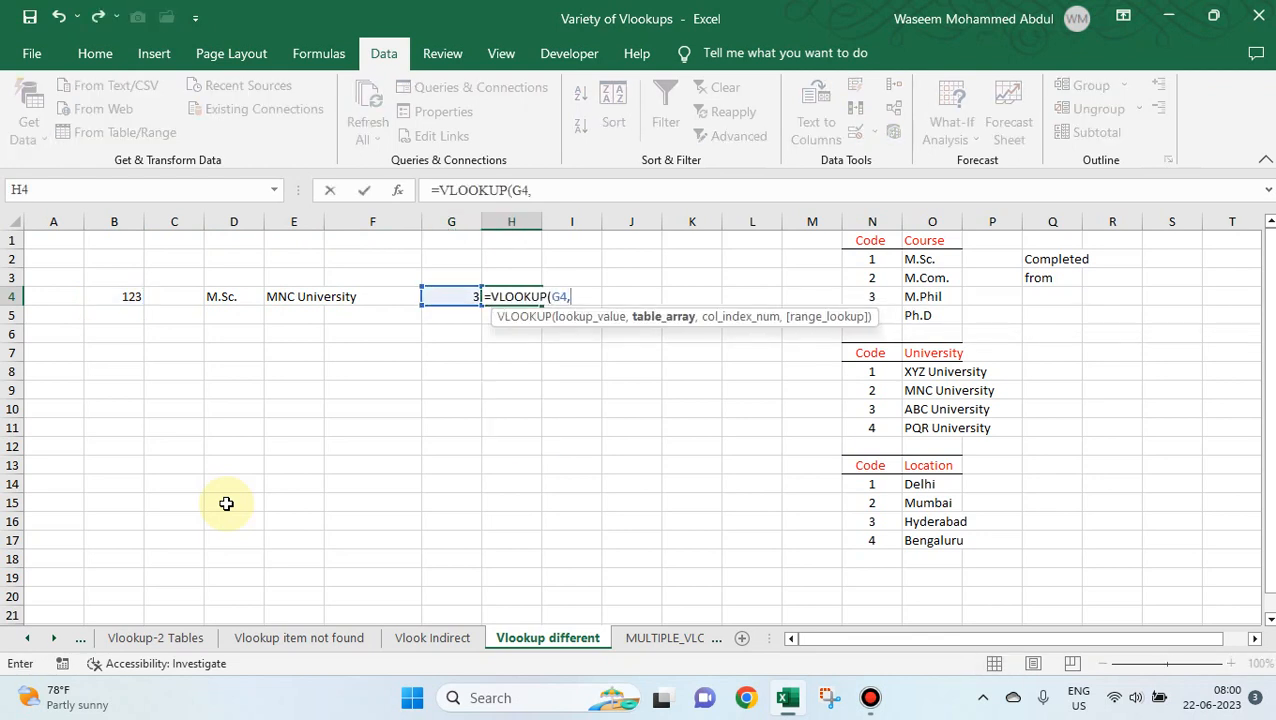
pyautogui.press('Right')
pyautogui.press('Right')
pyautogui.press('Right')
pyautogui.press('Down')
pyautogui.press('Down')
pyautogui.press('Down')
pyautogui.press('Down')
pyautogui.press('Down')
pyautogui.press('Down')
pyautogui.press('Down')
pyautogui.press('Down')
pyautogui.press('Down')
pyautogui.press('Down')
pyautogui.press('Right')
pyautogui.press('Right')
pyautogui.press('Right')
pyautogui.press('Up')
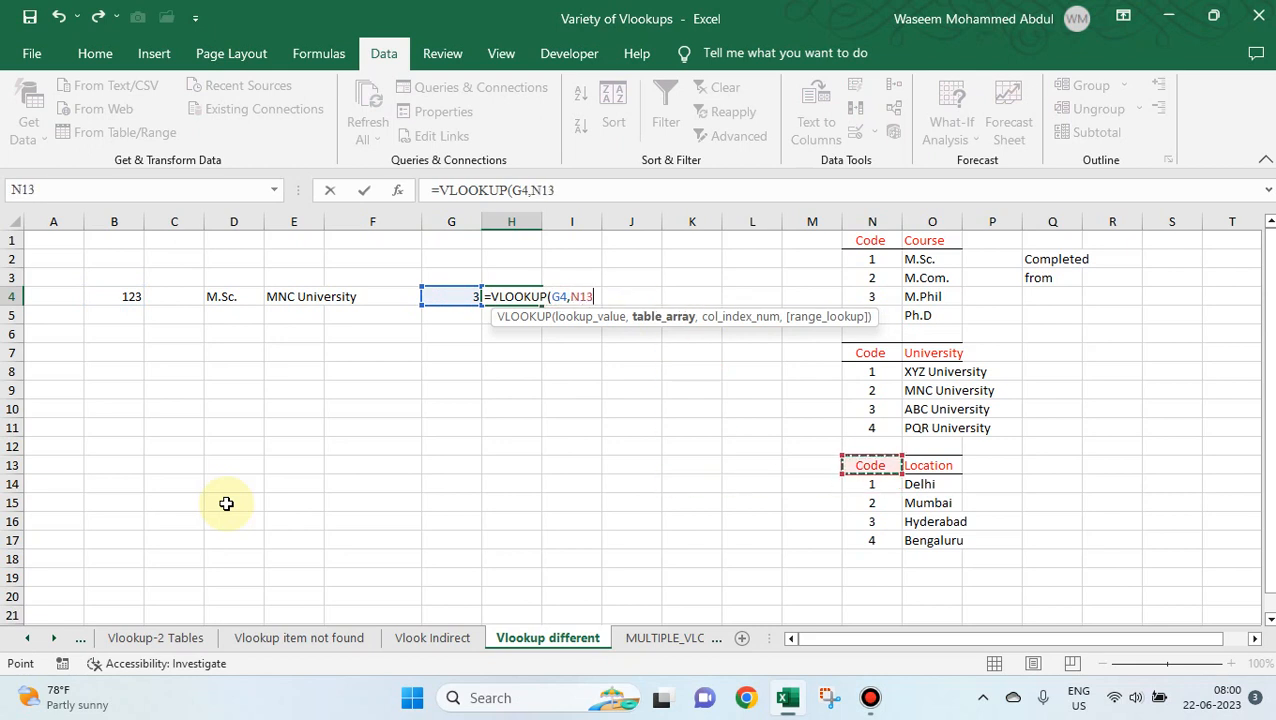
pyautogui.hotkey('shift', 'Right')
pyautogui.hotkey('shift', 'Down')
pyautogui.hotkey('shift', 'Down')
pyautogui.hotkey('shift', 'Down')
pyautogui.hotkey('shift', 'Down')
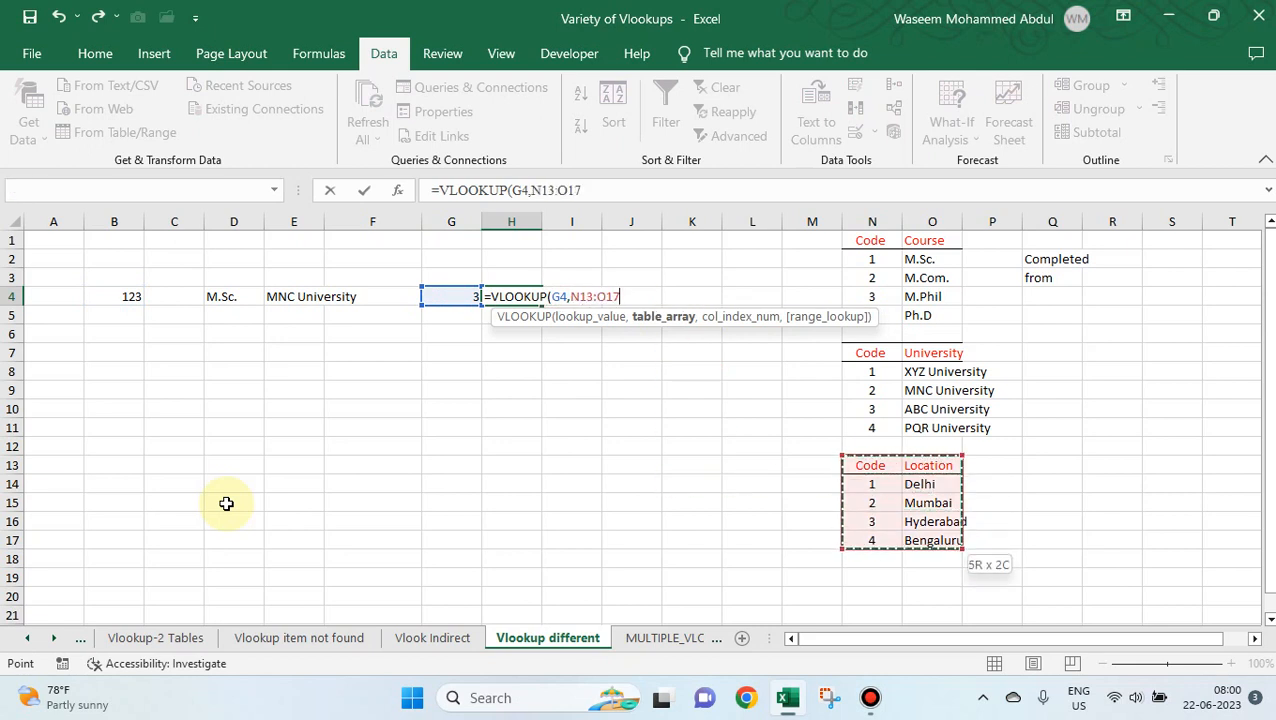
pyautogui.press('F4')
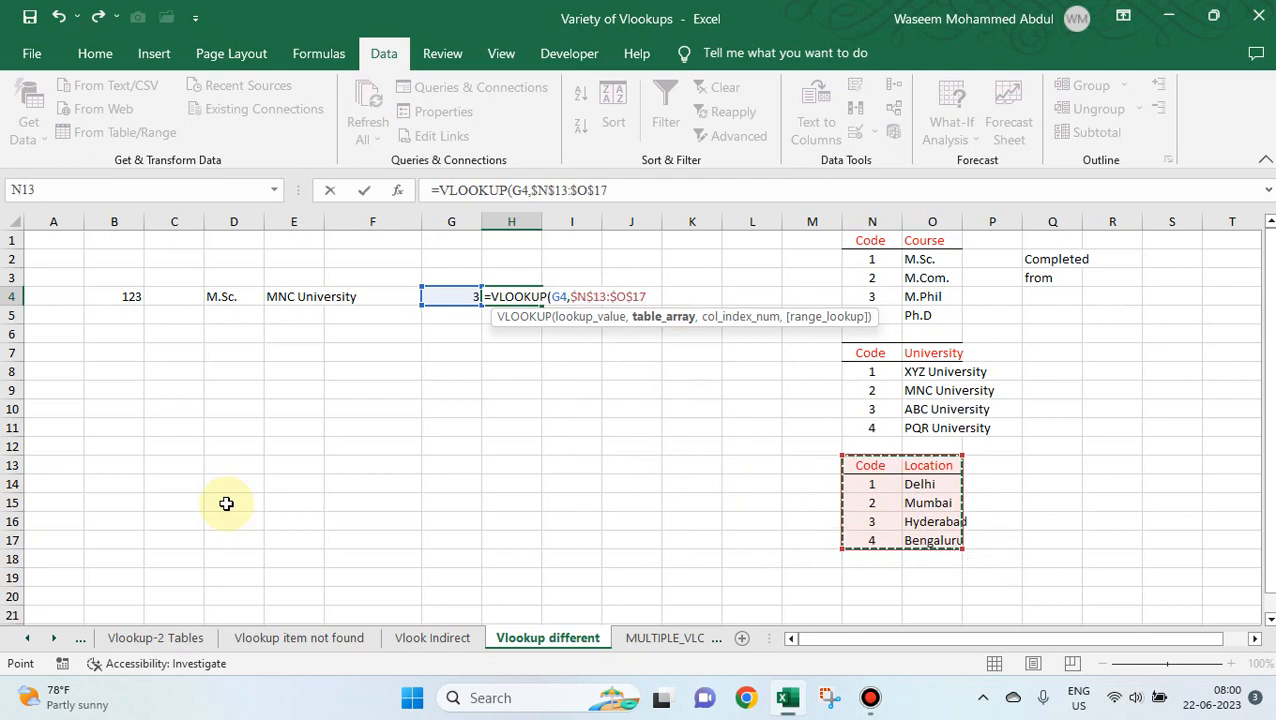
pyautogui.write(',2')
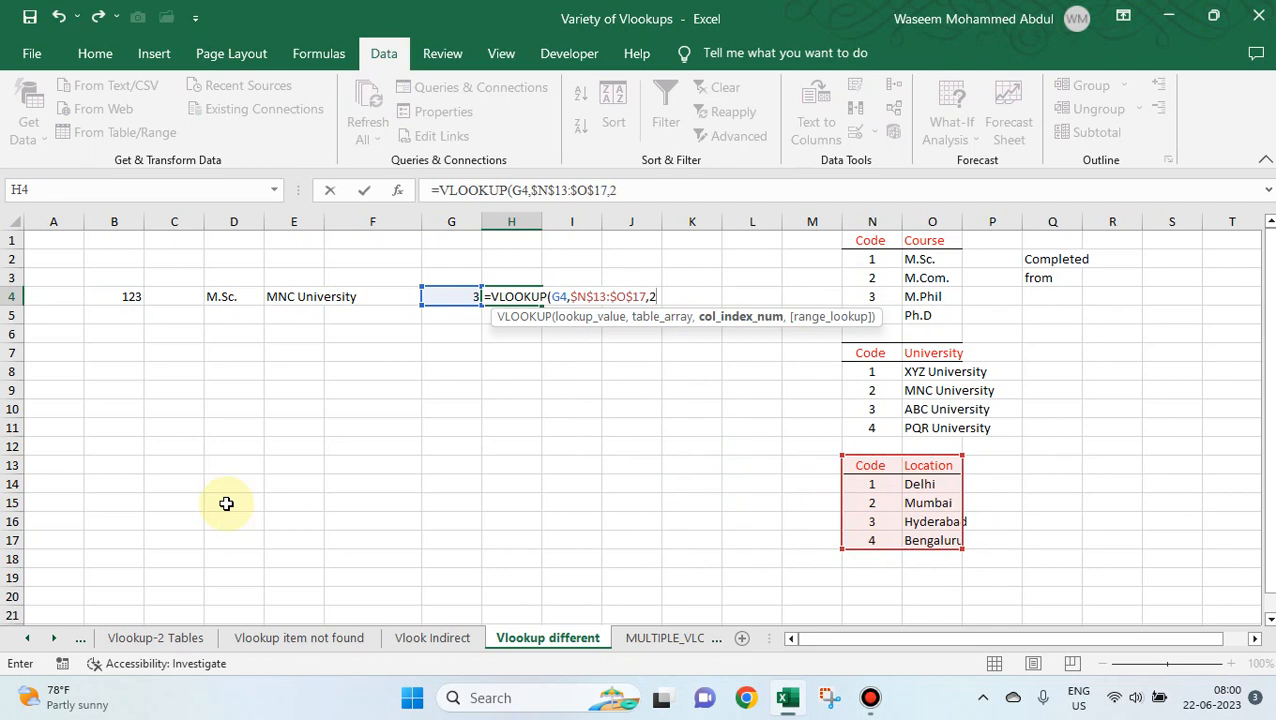
pyautogui.write(',0)')
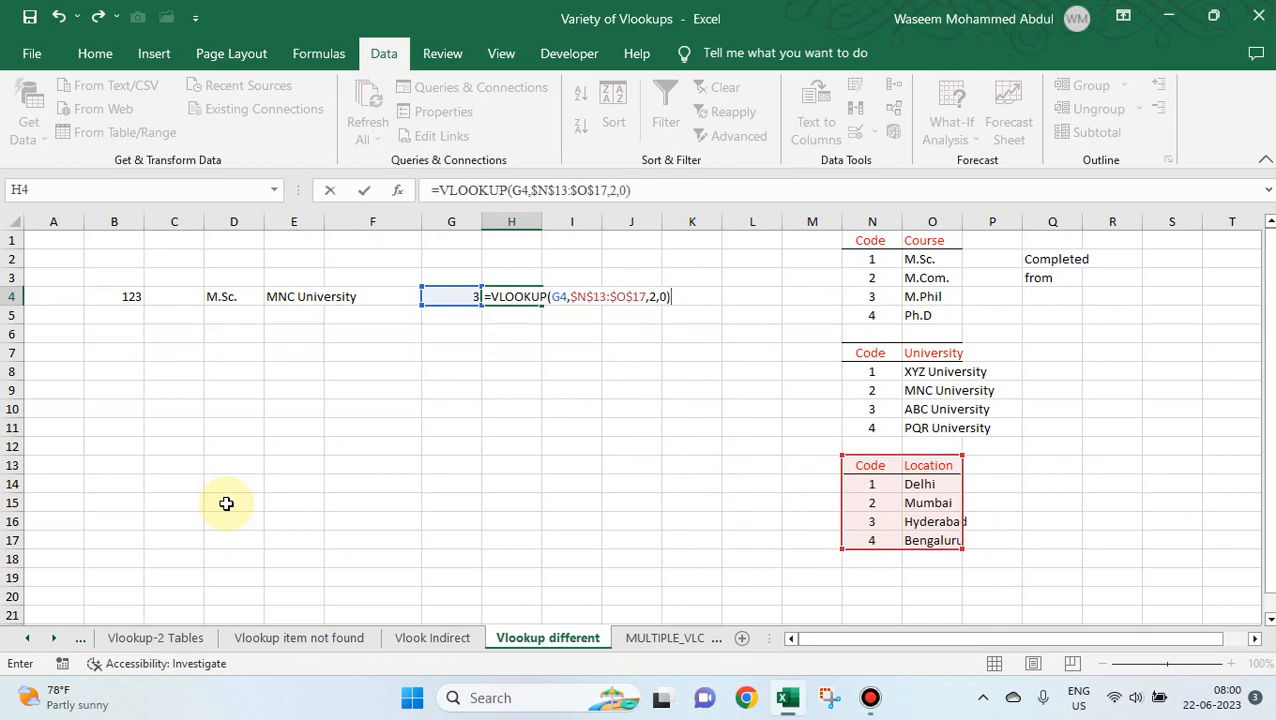
pyautogui.press('Tab')
# Review H4's lookup formula without changes, then return to G4
pyautogui.hotkey('shift', 'Tab')
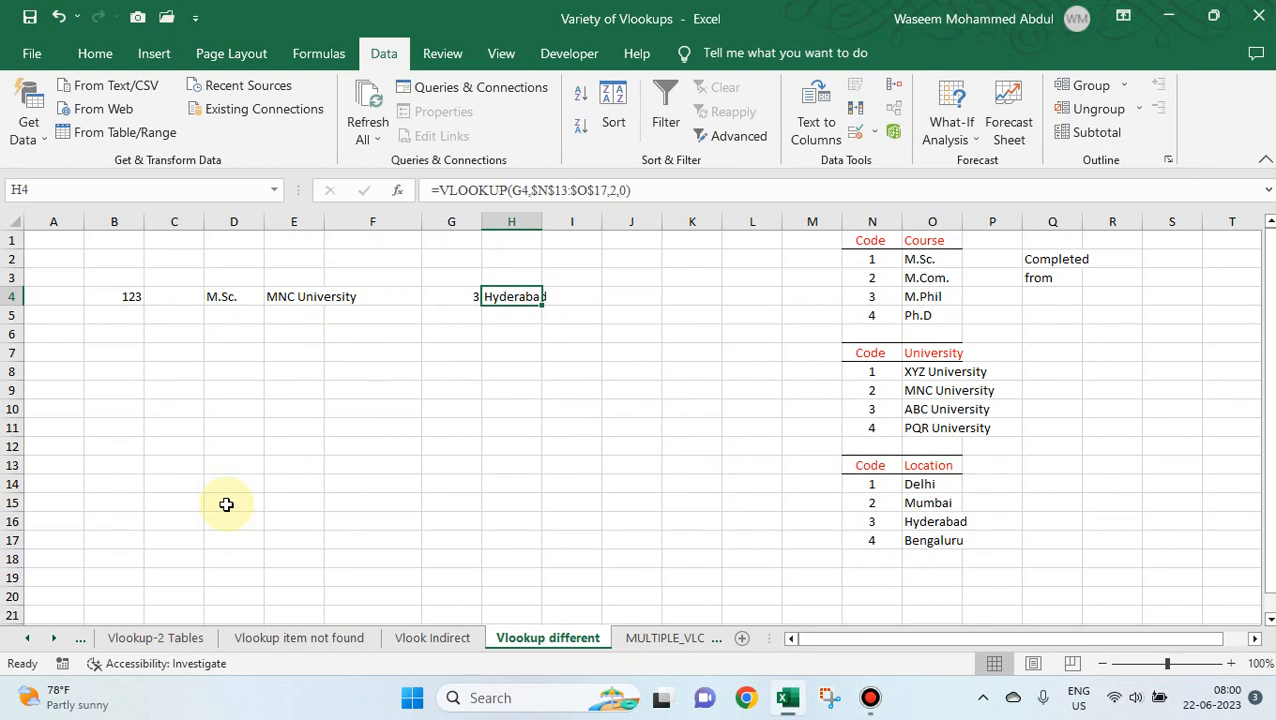
pyautogui.press('F2')
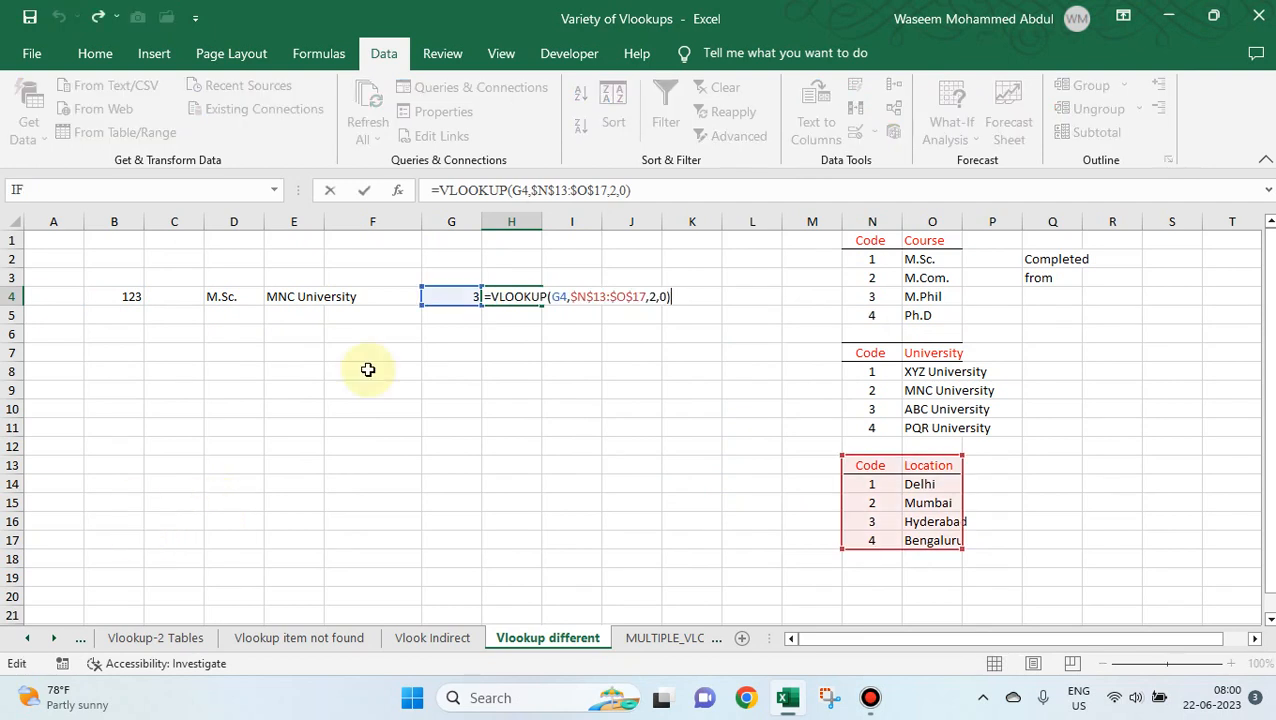
pyautogui.press('Return')
pyautogui.press('Up')
pyautogui.press('Left')
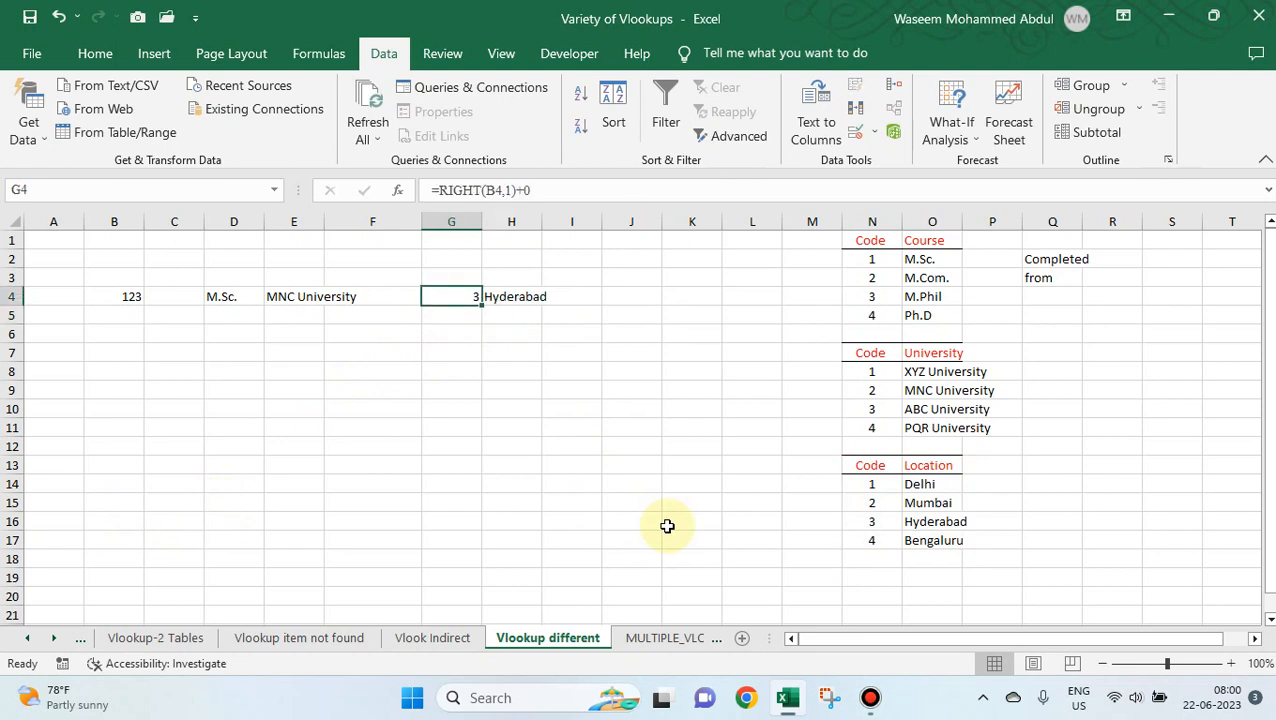
# Select the RIGHT(B4,1)+0 expression in G4's formula, leaving G4 unchanged
pyautogui.press('F2')
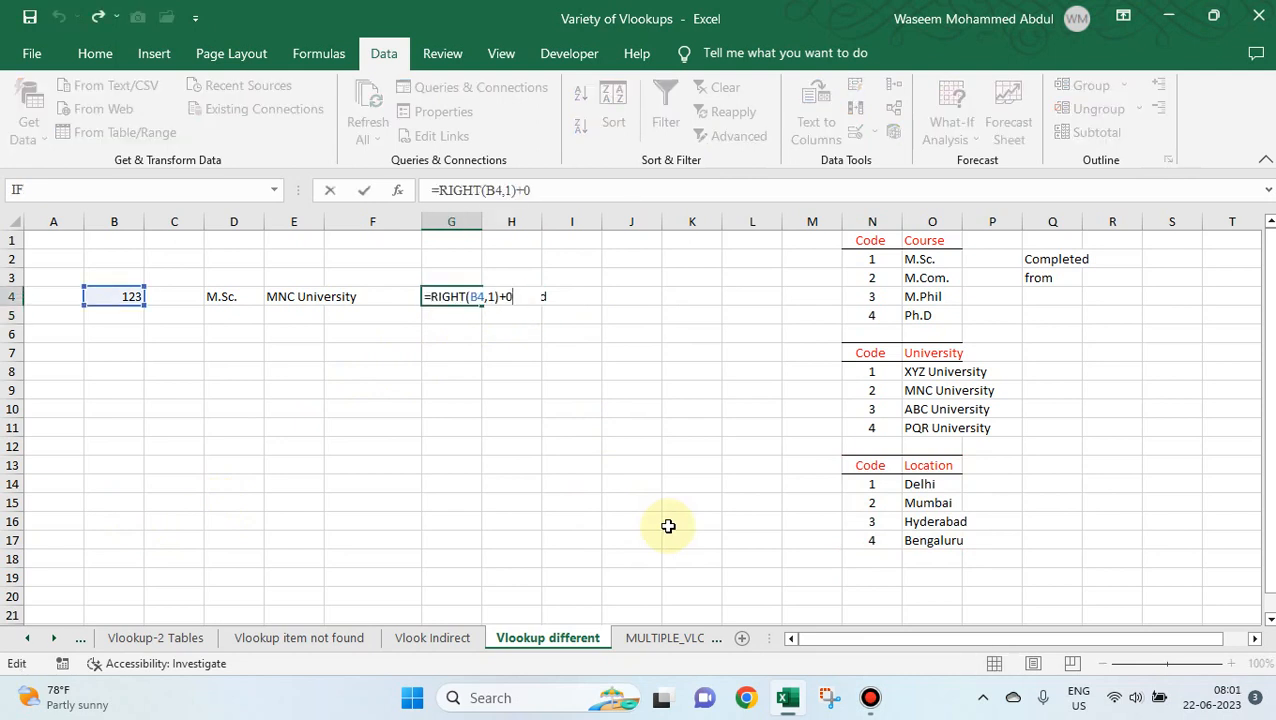
pyautogui.hotkey('shift', 'Left')
pyautogui.hotkey('shift', 'Left')
pyautogui.hotkey('shift', 'Left')
pyautogui.hotkey('shift', 'Left')
pyautogui.hotkey('shift', 'Left')
pyautogui.hotkey('shift', 'Left')
pyautogui.hotkey('shift', 'Left')
pyautogui.hotkey('shift', 'Left')
pyautogui.hotkey('shift', 'Left')
pyautogui.hotkey('shift', 'Left')
pyautogui.hotkey('shift', 'Left')
pyautogui.hotkey('shift', 'Left')
pyautogui.hotkey('shift', 'Left')
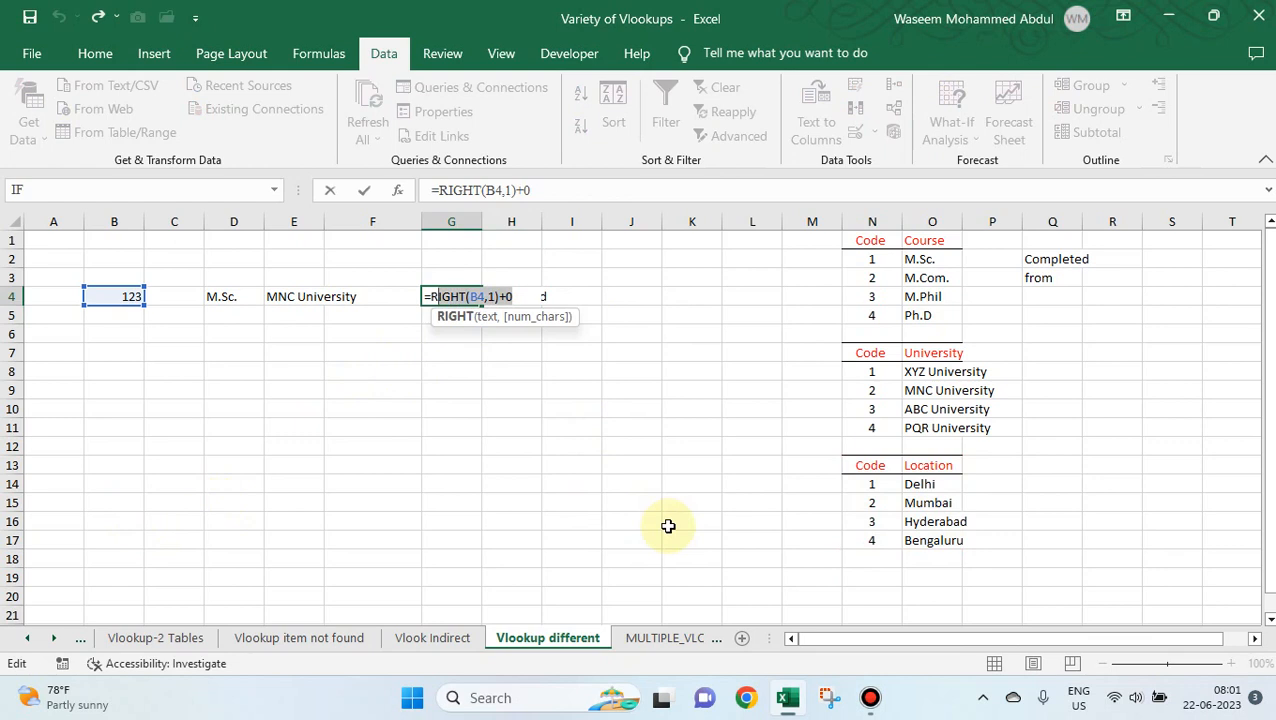
pyautogui.hotkey('shift', 'Left')
pyautogui.hotkey('ctrl', 'c')
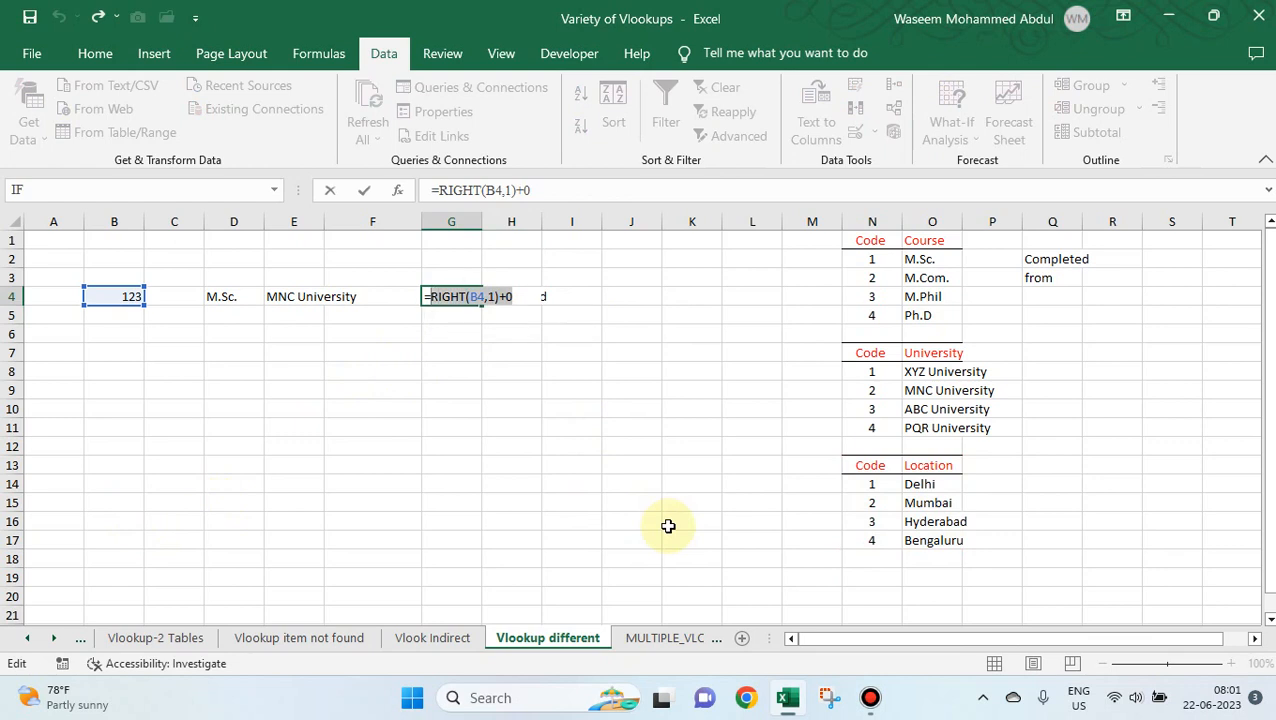
pyautogui.press('Escape')
# Replace the G4 reference in H4's VLOOKUP with RIGHT(B4,1)+0
pyautogui.press('Right')
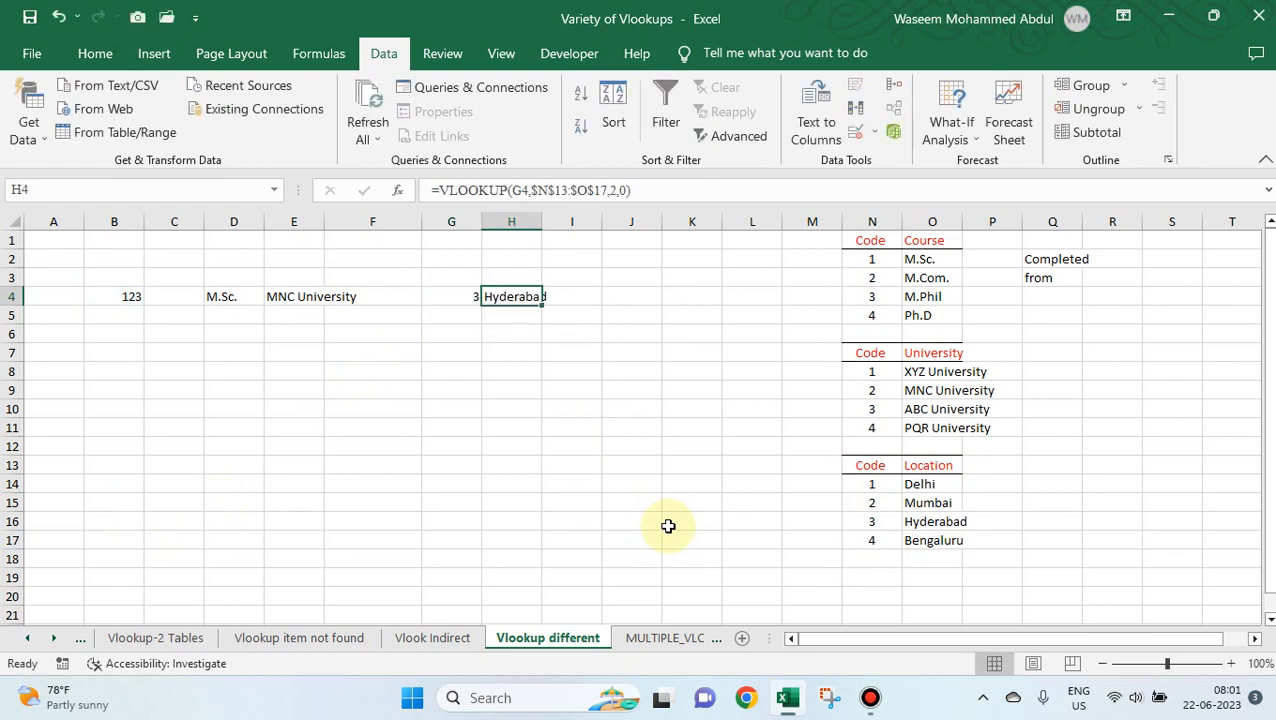
pyautogui.press('F2')
pyautogui.press('Left')
pyautogui.press('Left')
pyautogui.press('Left')
pyautogui.press('Left')
pyautogui.press('Left')
pyautogui.press('Left')
pyautogui.press('Left')
pyautogui.press('Left')
pyautogui.press('Left')
pyautogui.press('Left')
pyautogui.press('Left')
pyautogui.press('Left')
pyautogui.press('Left')
pyautogui.press('Left')
pyautogui.press('Left')
pyautogui.press('Left')
pyautogui.press('Left')
pyautogui.press('Left')
pyautogui.press('Left')
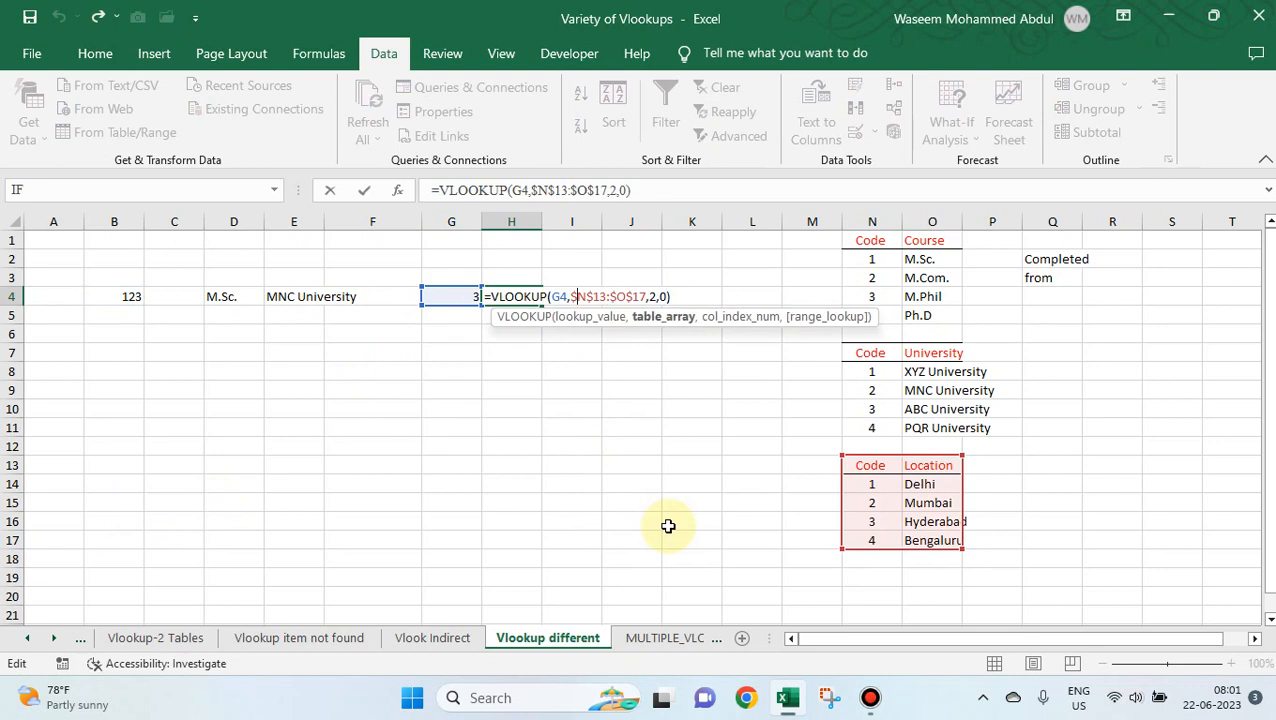
pyautogui.hotkey('shift', 'Right')
pyautogui.hotkey('shift', 'Right')
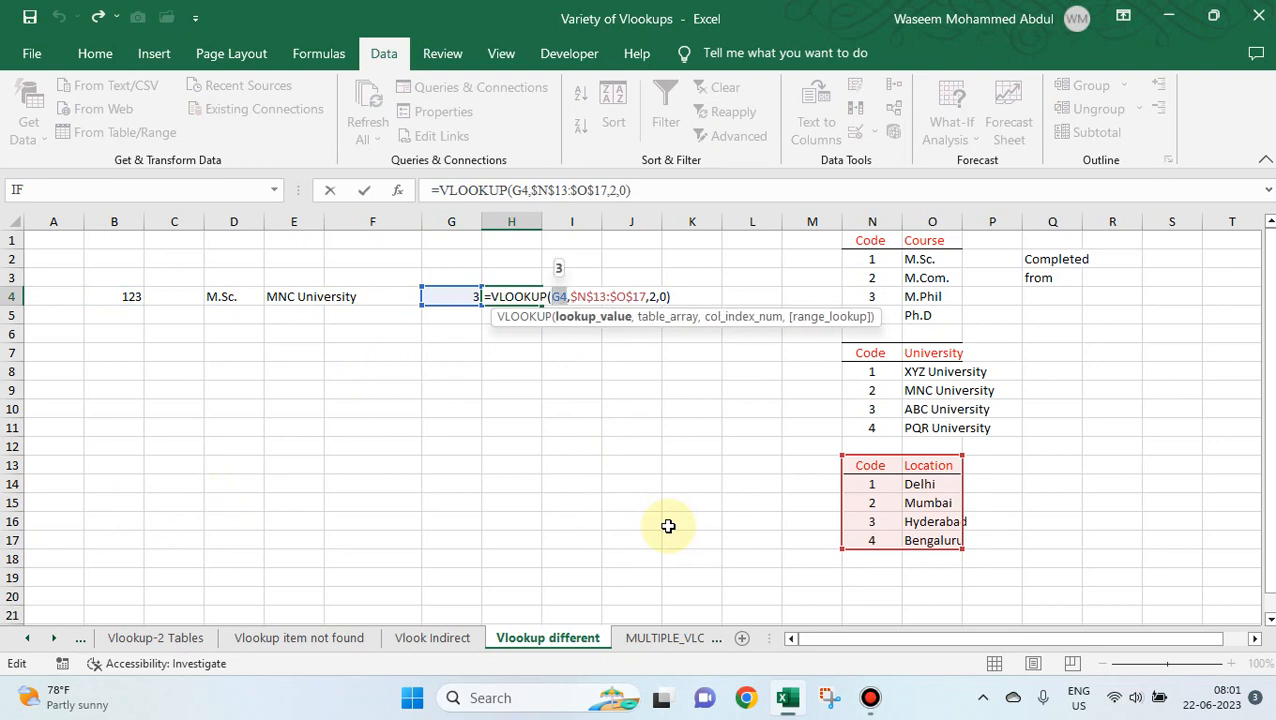
pyautogui.hotkey('ctrl', 'v')
pyautogui.hotkey('ctrl', 'Return')
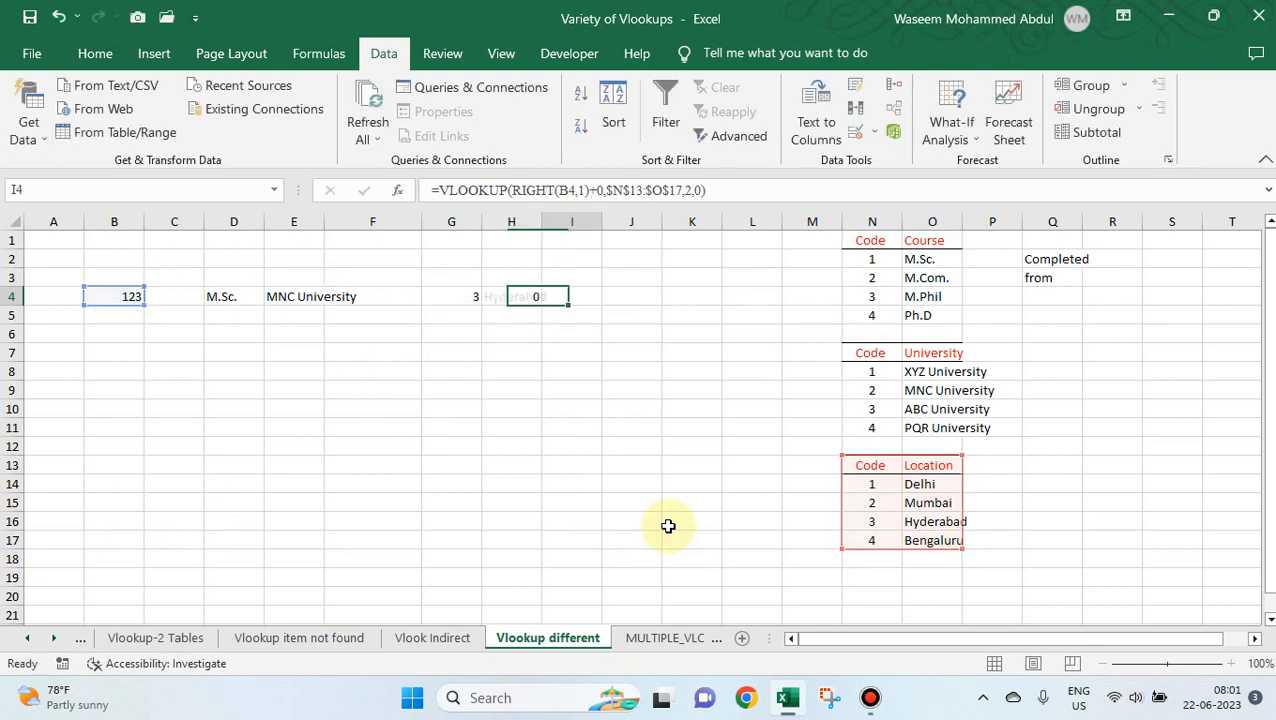
# Clear the G4 helper cell and copy H4's location lookup
pyautogui.press('Left')
pyautogui.press('Delete')
pyautogui.press('Right')
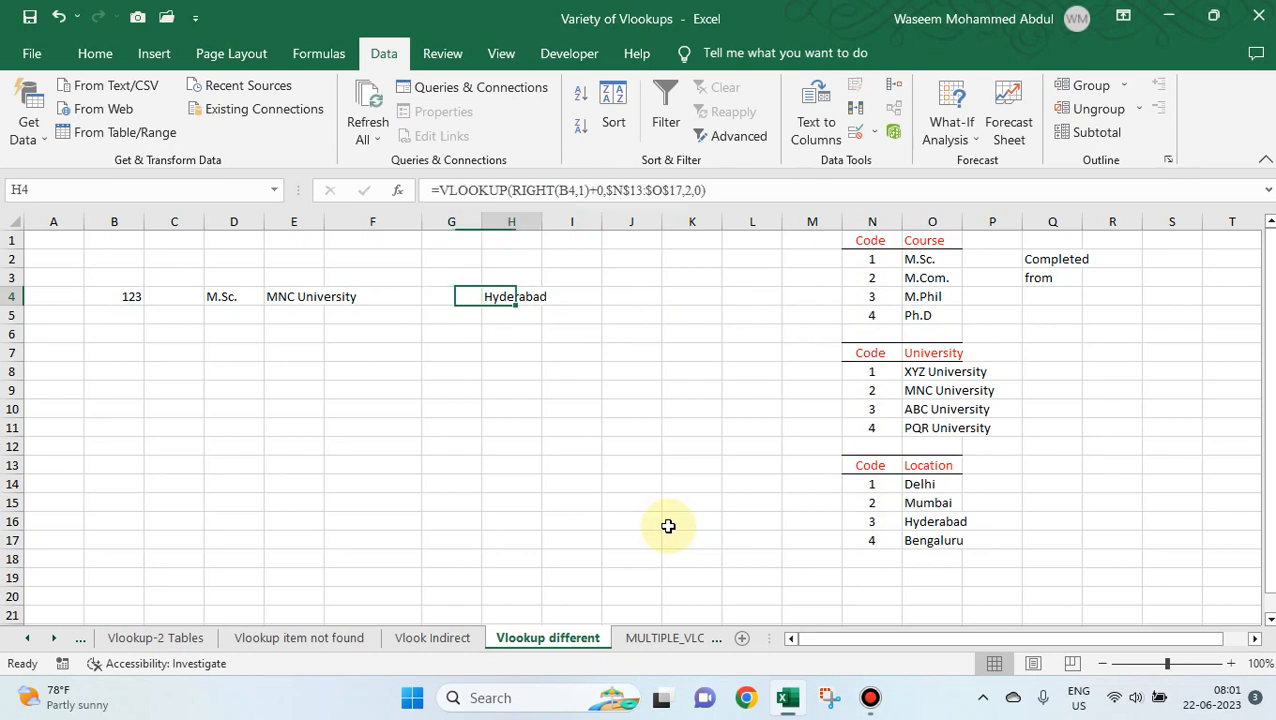
pyautogui.hotkey('ctrl', 'c')
# Place the location lookup formula into G4
pyautogui.press('Left')
pyautogui.press('Left')
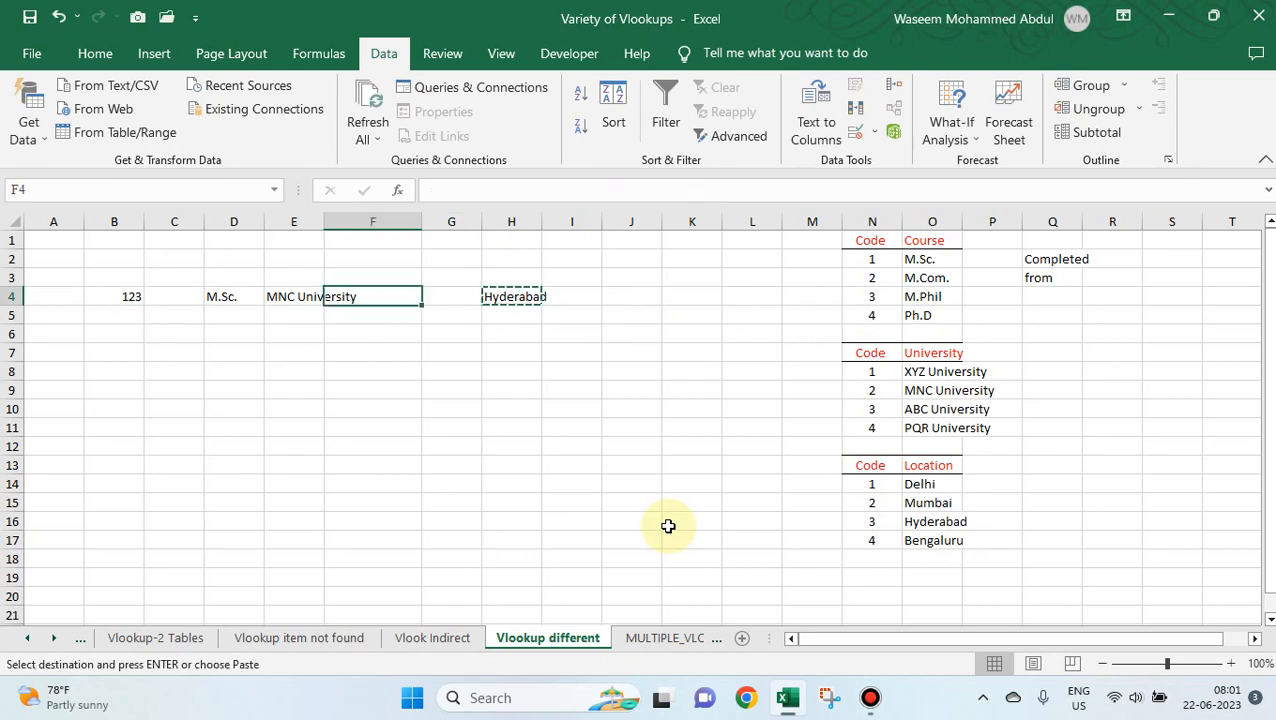
pyautogui.press('Return')
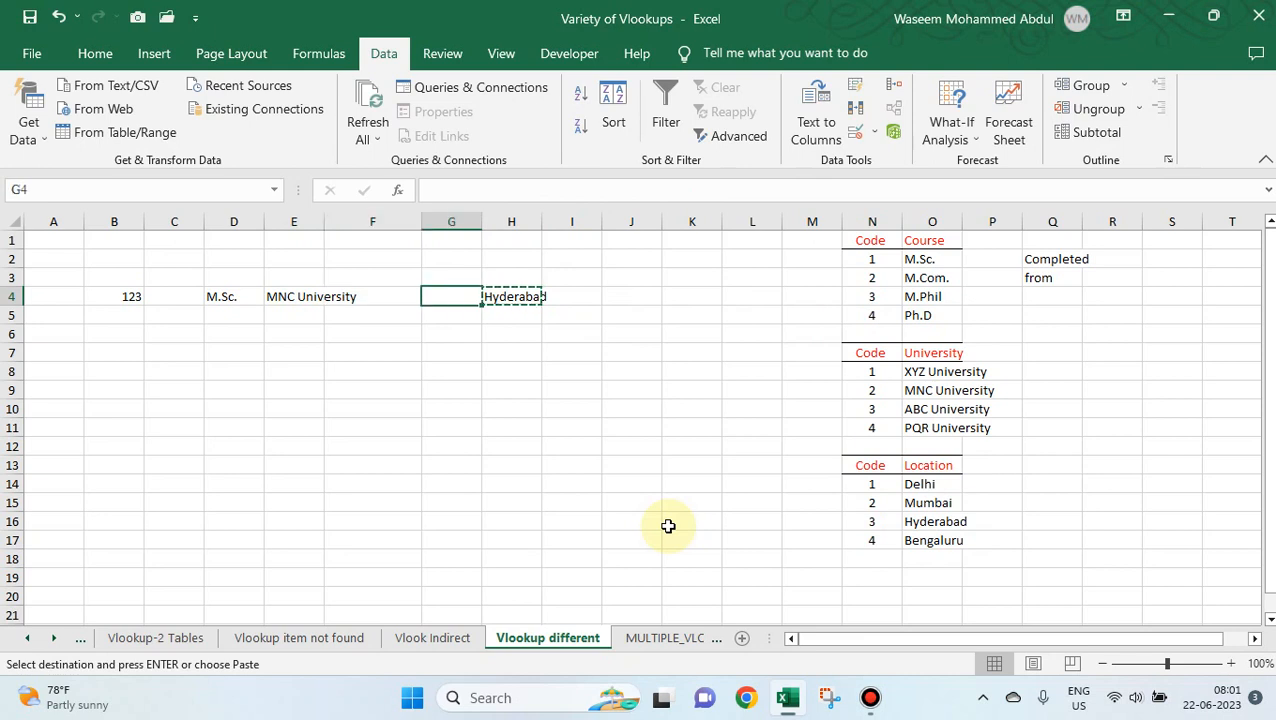
pyautogui.press('Left')
pyautogui.press('Left')
pyautogui.press('Down')
pyautogui.press('Down')
pyautogui.press('Down')
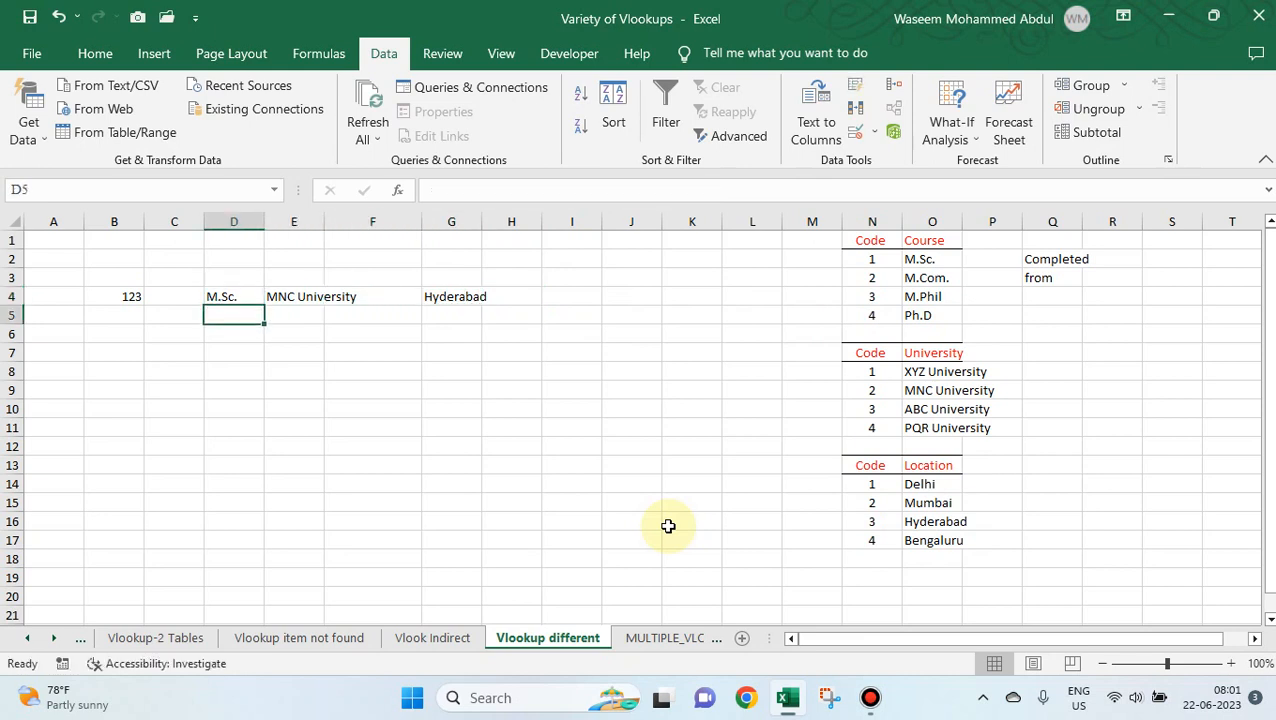
pyautogui.press('Left')
pyautogui.press('Left')
# Enter code 111 in B4 to get M.Sc., XYZ University and Delhi
pyautogui.press('Up')
pyautogui.press('Up')
pyautogui.press('Up')
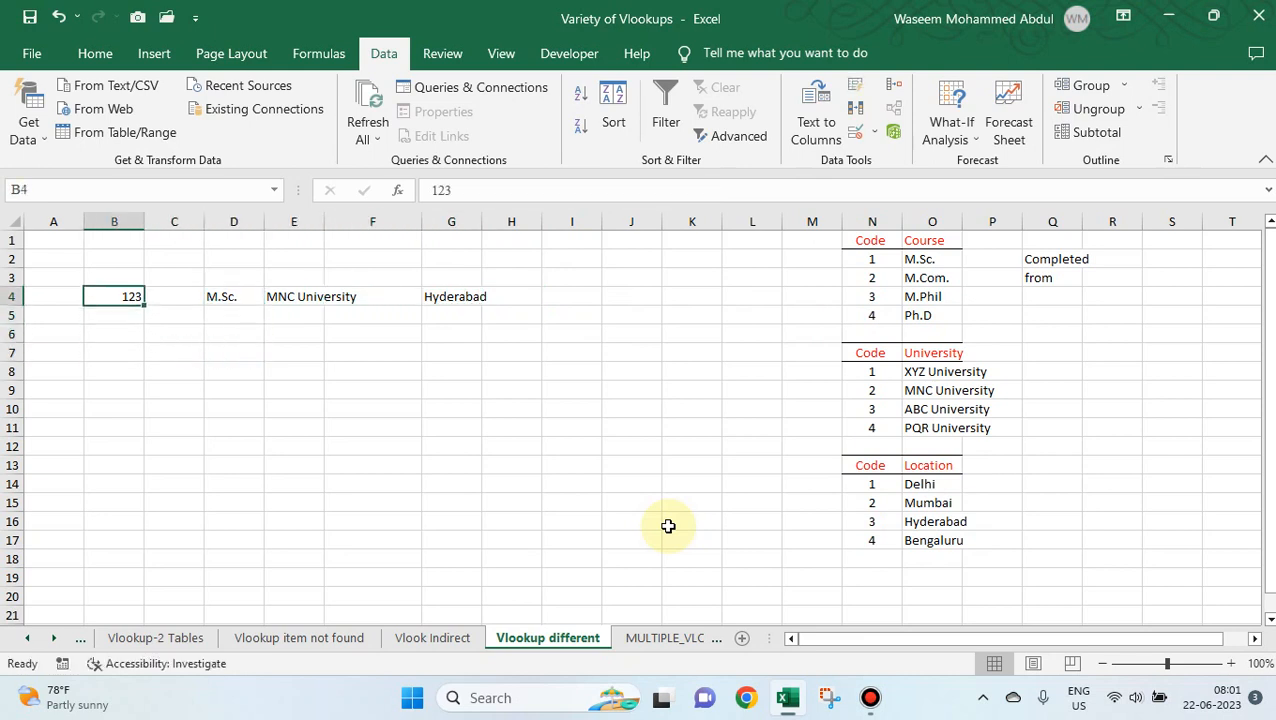
pyautogui.write('111')
pyautogui.press('Tab')
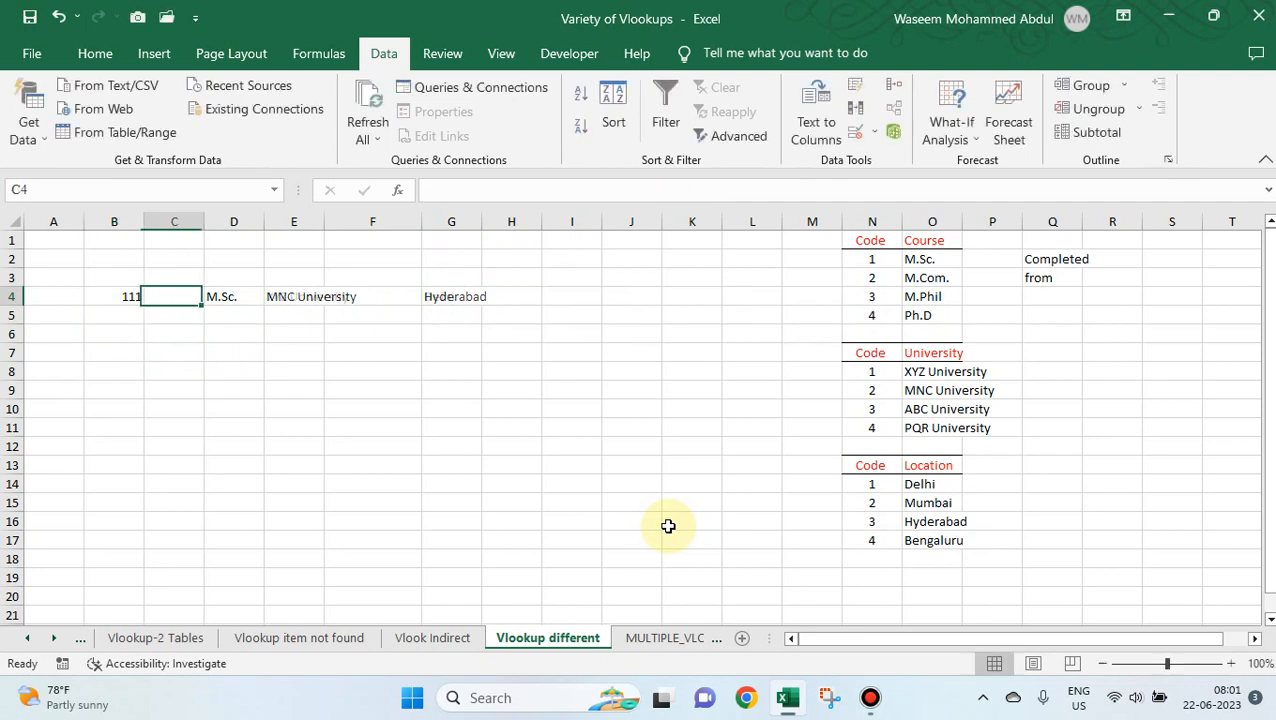
pyautogui.press('Down')
pyautogui.press('Down')
pyautogui.press('Right')
pyautogui.press('Down')
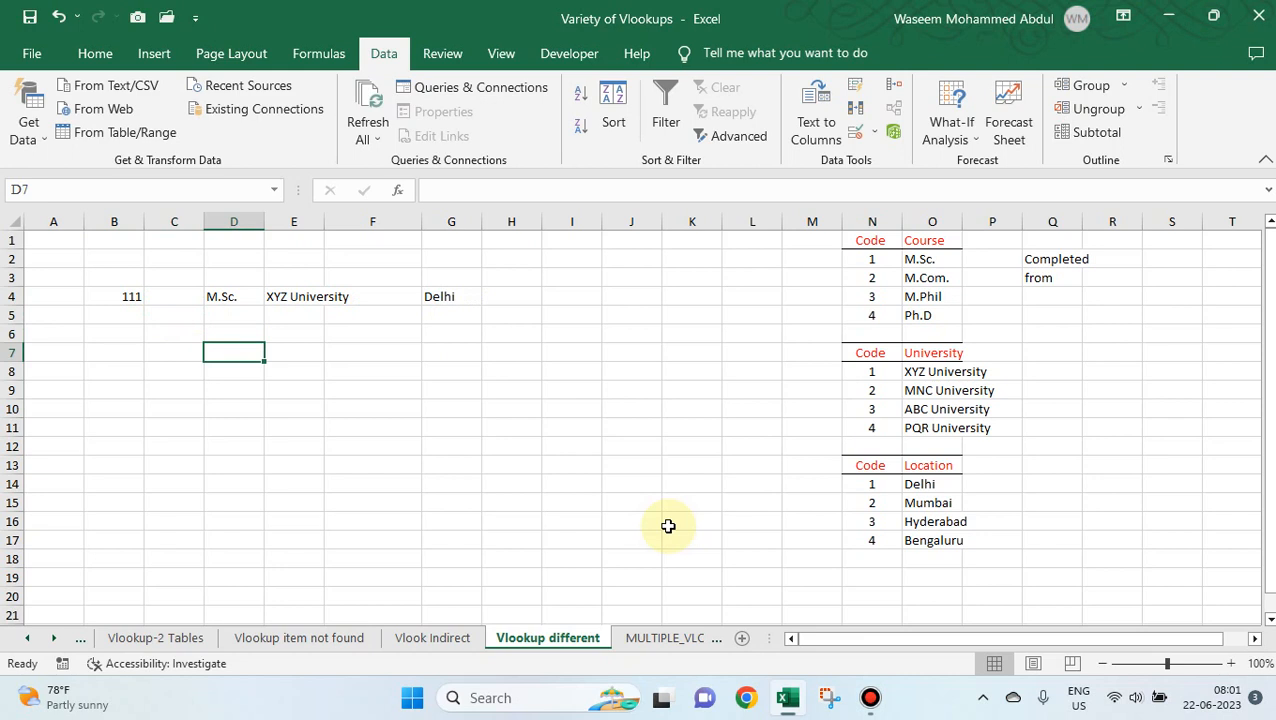
# Build D7's sentence formula =Q2&" "&D4&" "&Q3&" "&E4&" "&Q4&" "&G4
pyautogui.write('=')
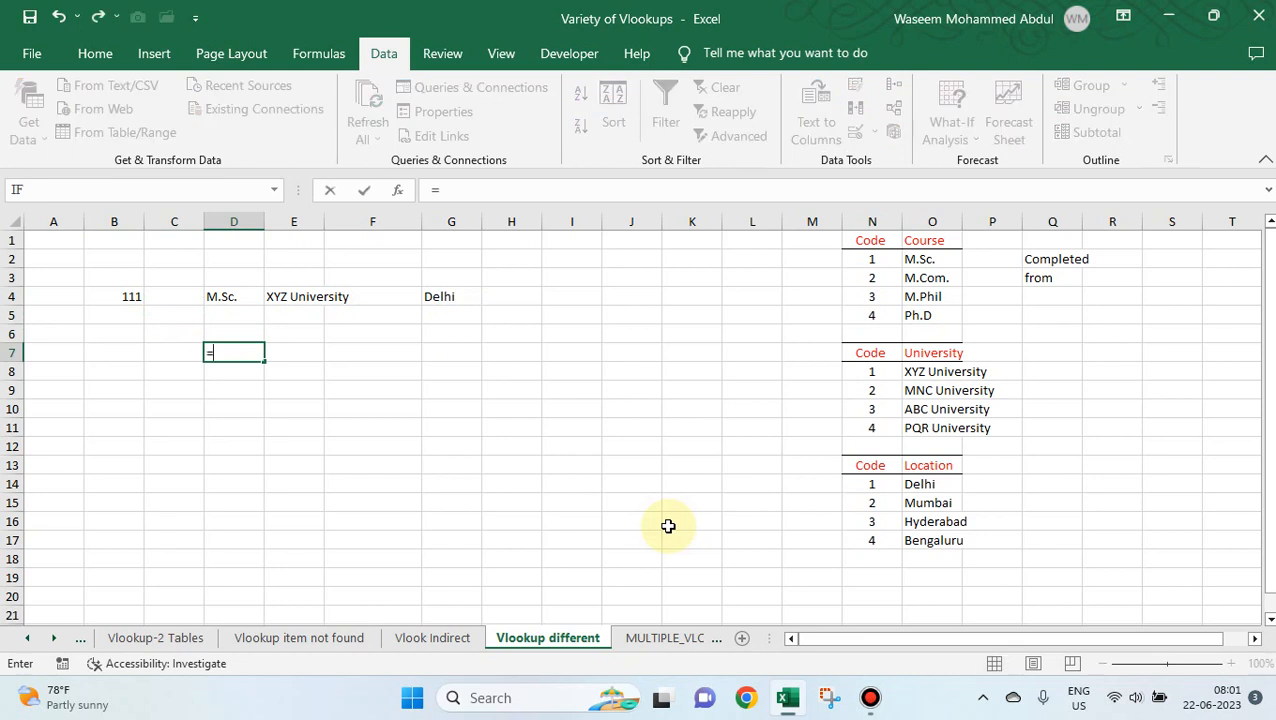
pyautogui.click(1055, 259)
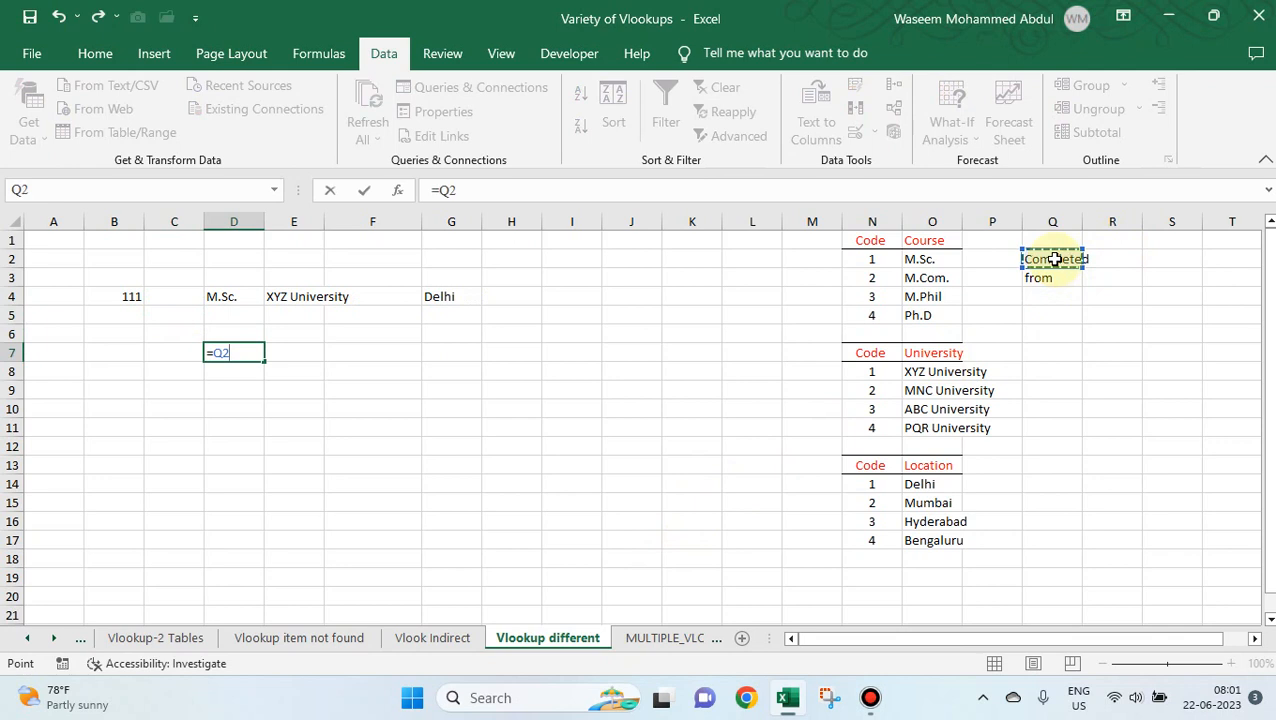
pyautogui.write('&" "&')
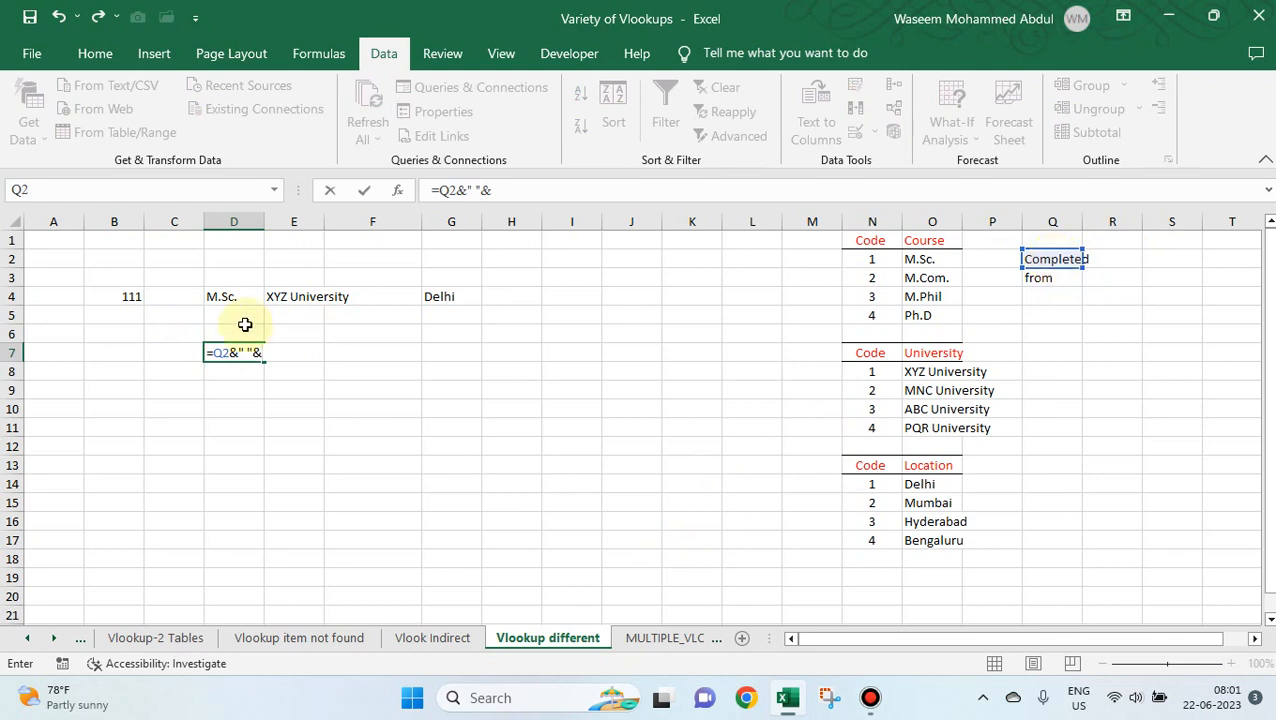
pyautogui.click(214, 296)
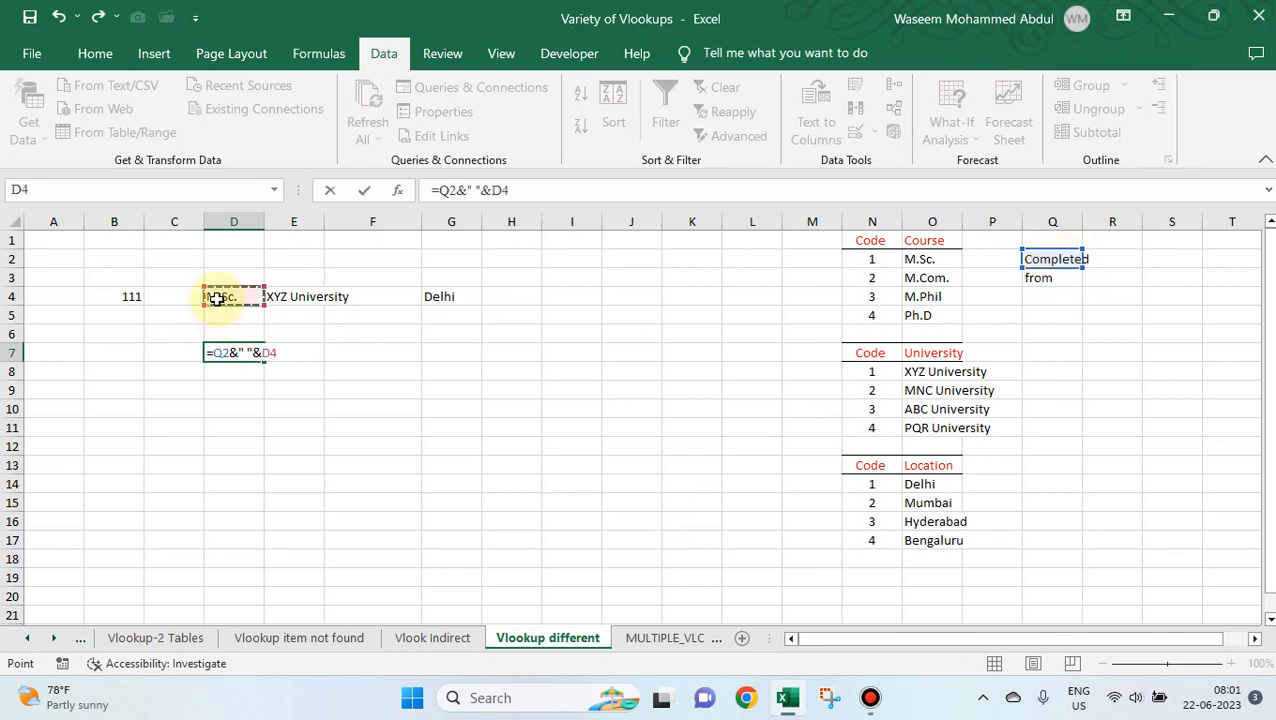
pyautogui.write('&" "&')
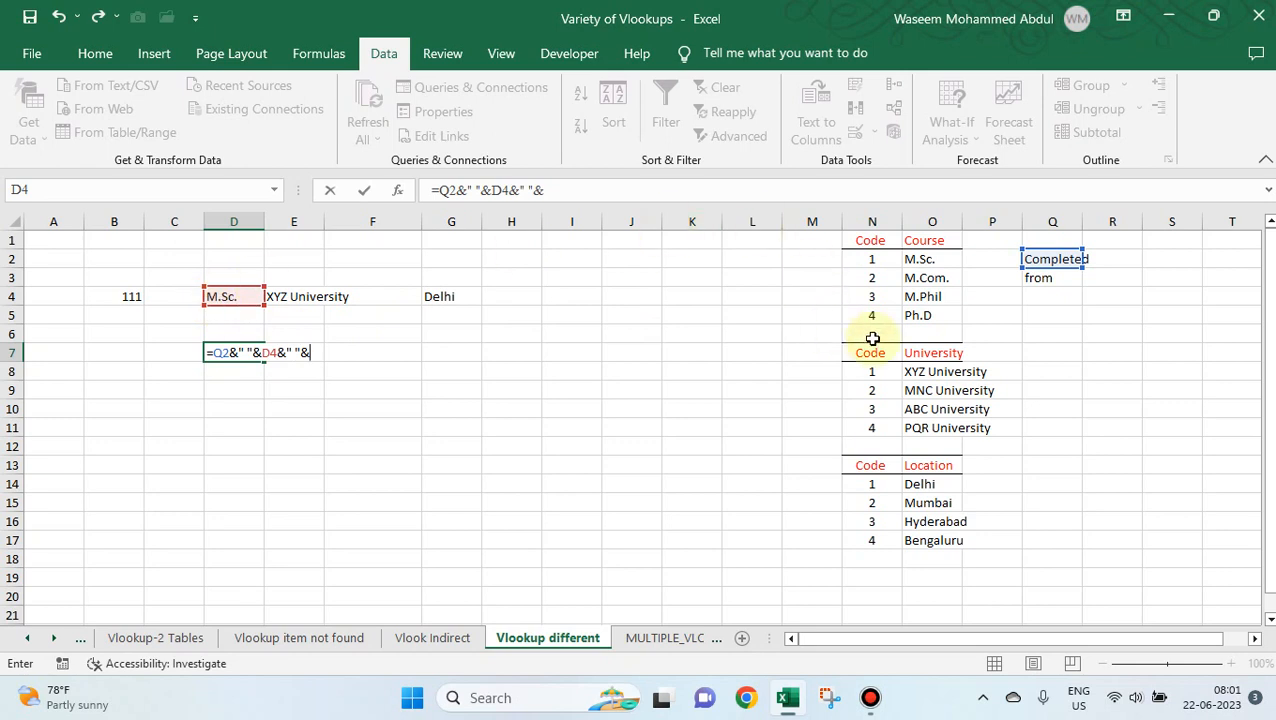
pyautogui.click(1045, 278)
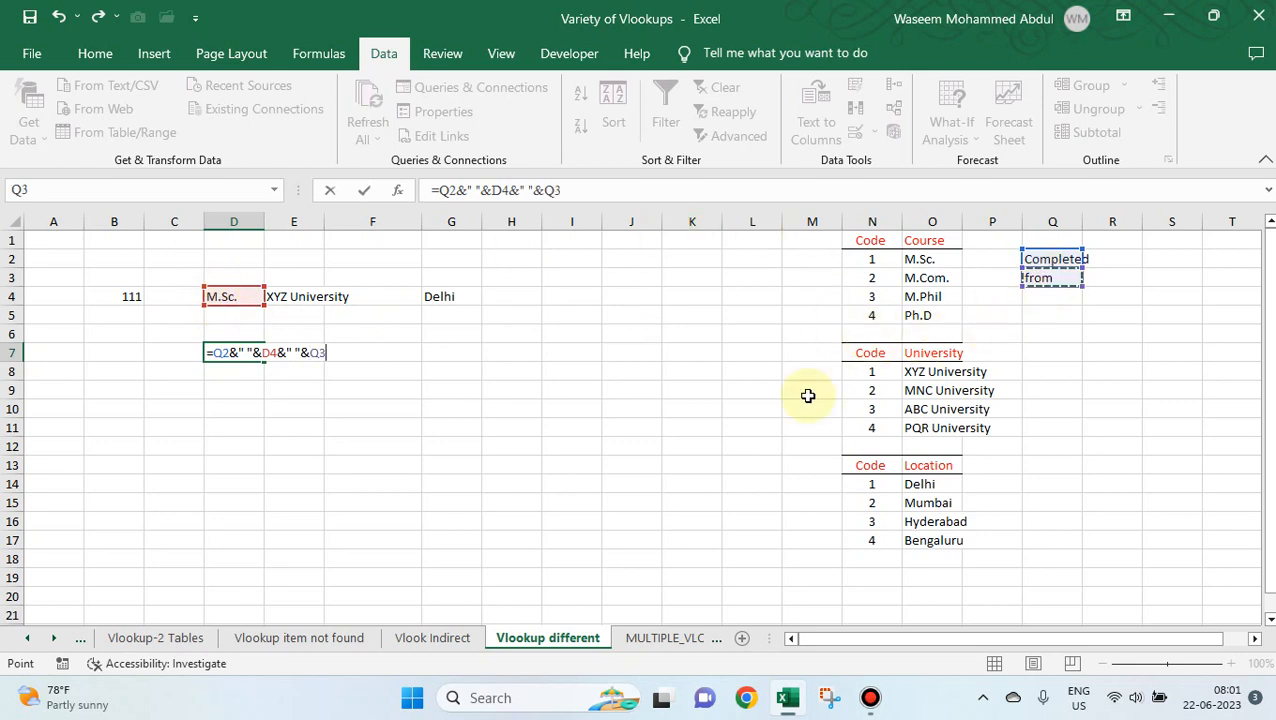
pyautogui.write('&" "&')
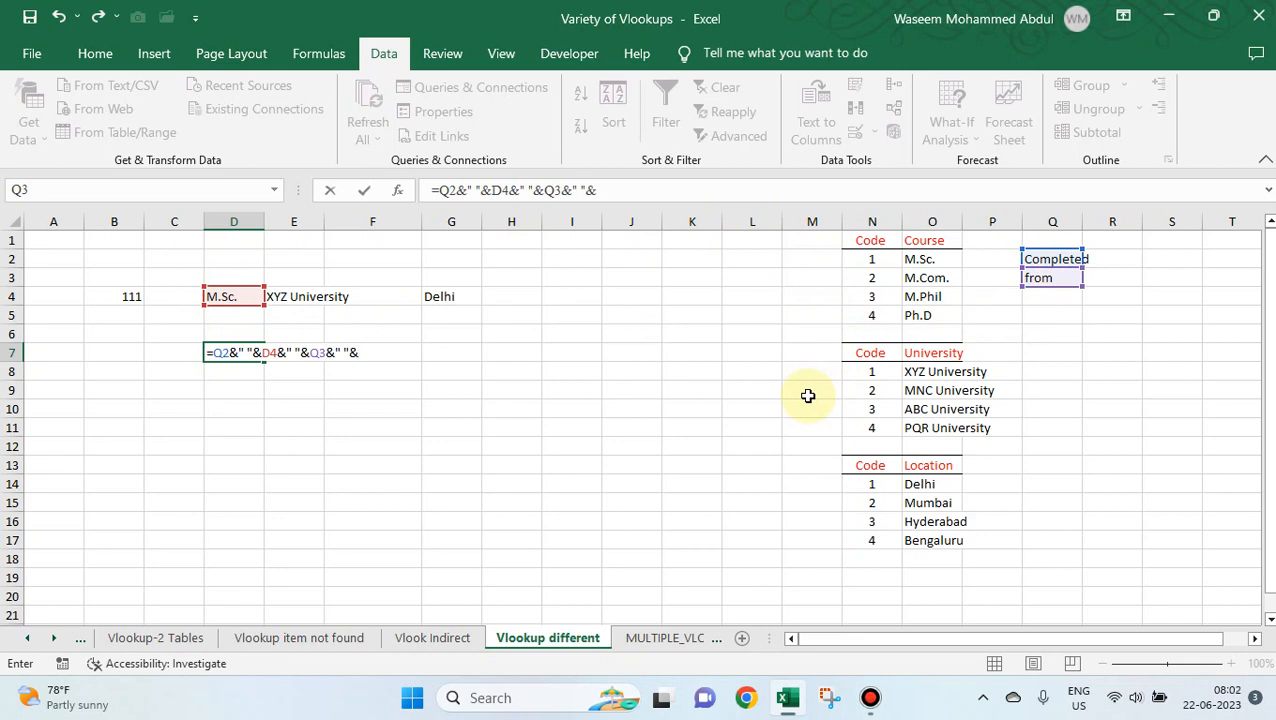
pyautogui.click(300, 297)
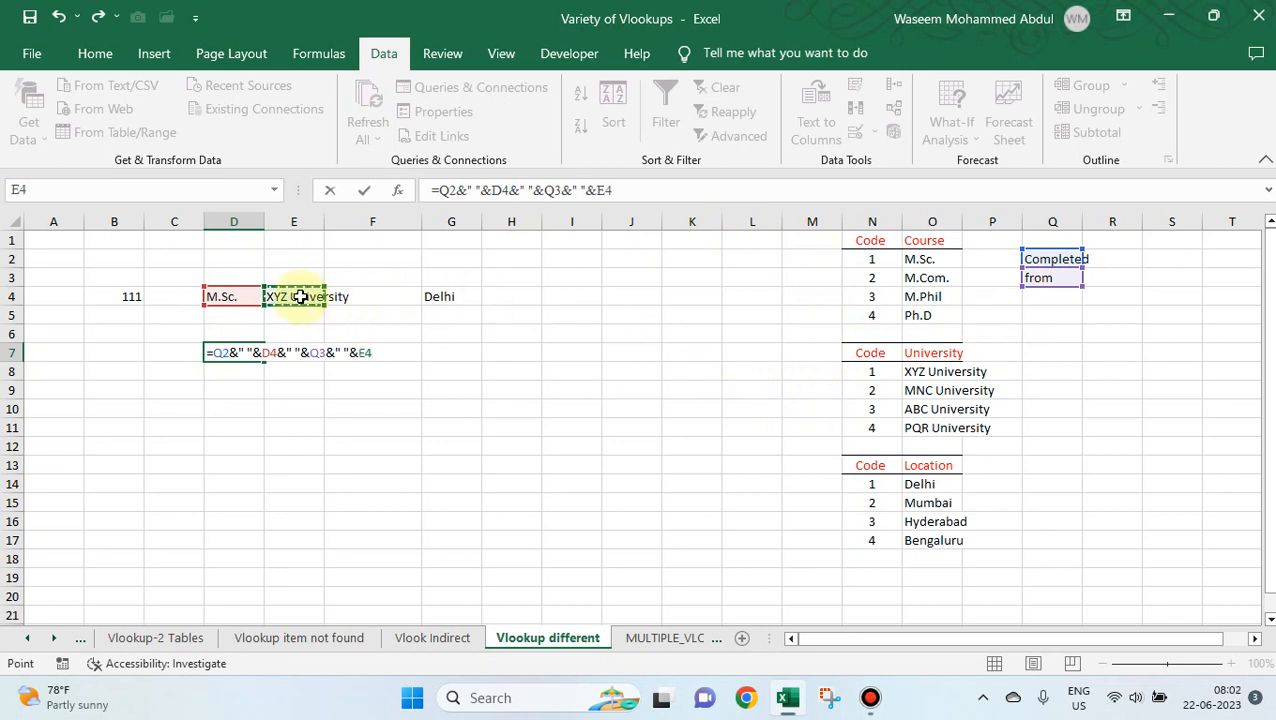
pyautogui.write('&" "&')
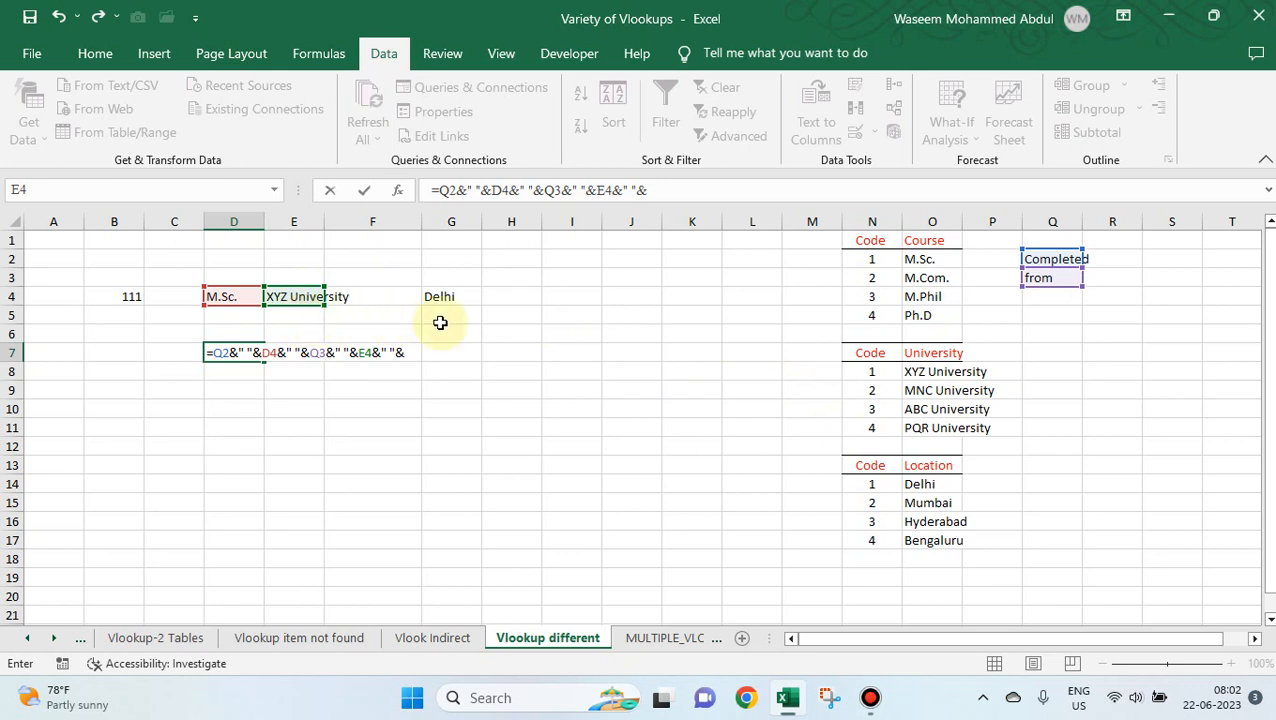
pyautogui.click(1061, 299)
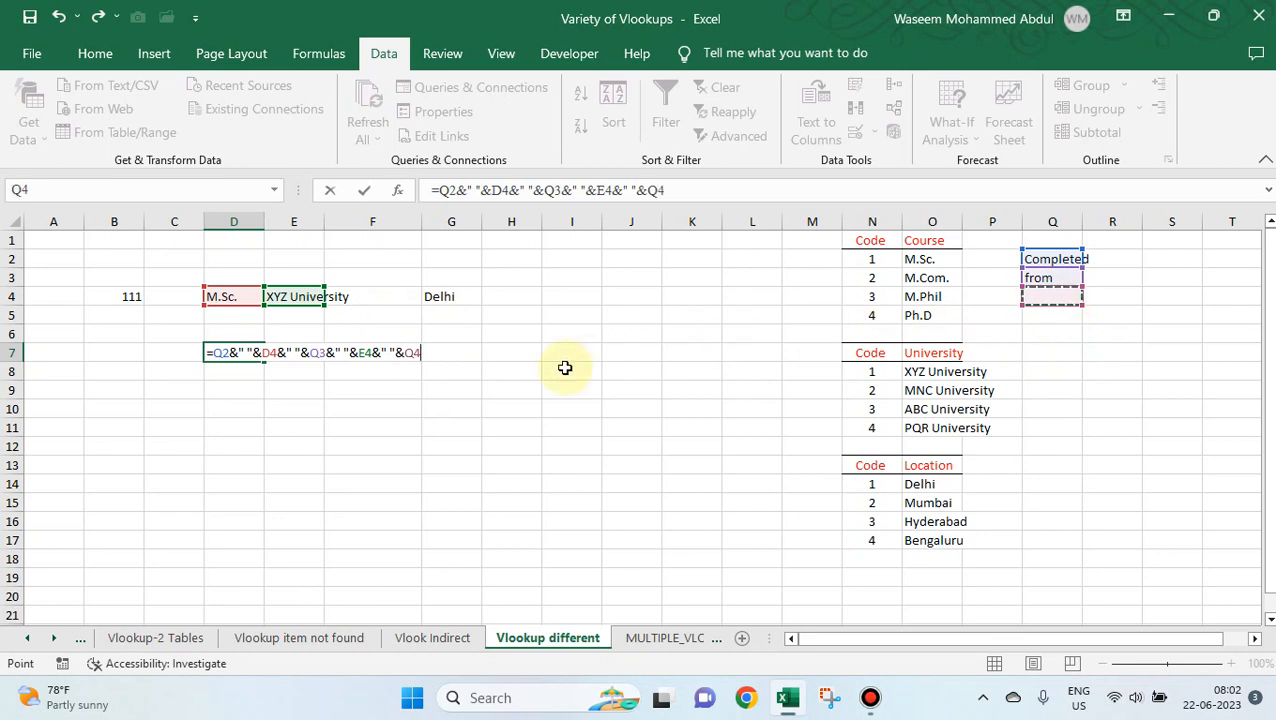
pyautogui.write('&')
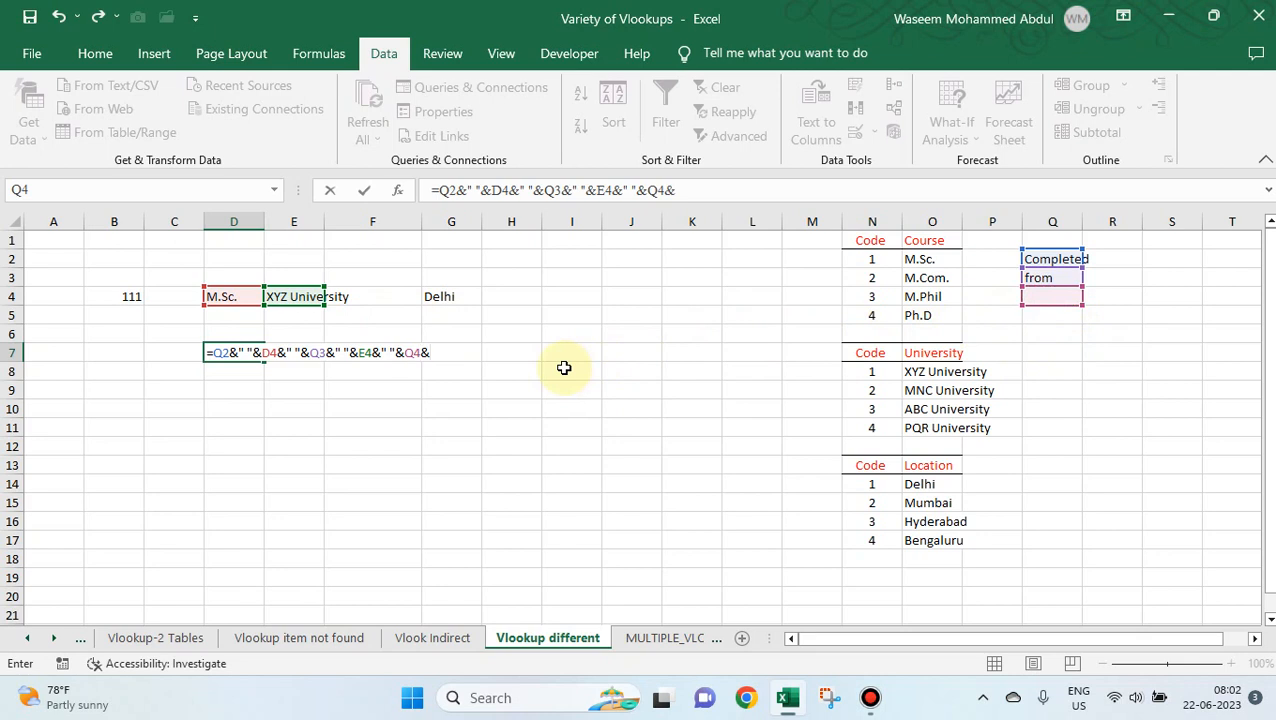
pyautogui.write('" "&')
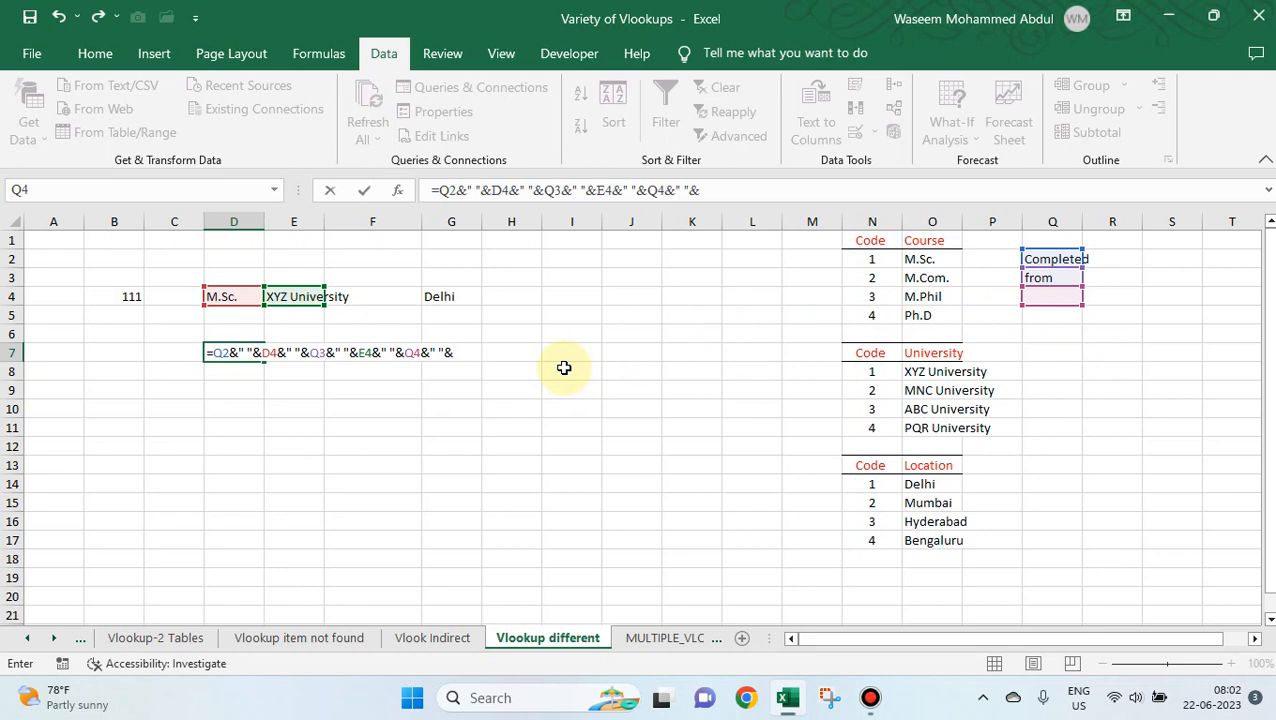
pyautogui.click(438, 296)
pyautogui.press('Tab')
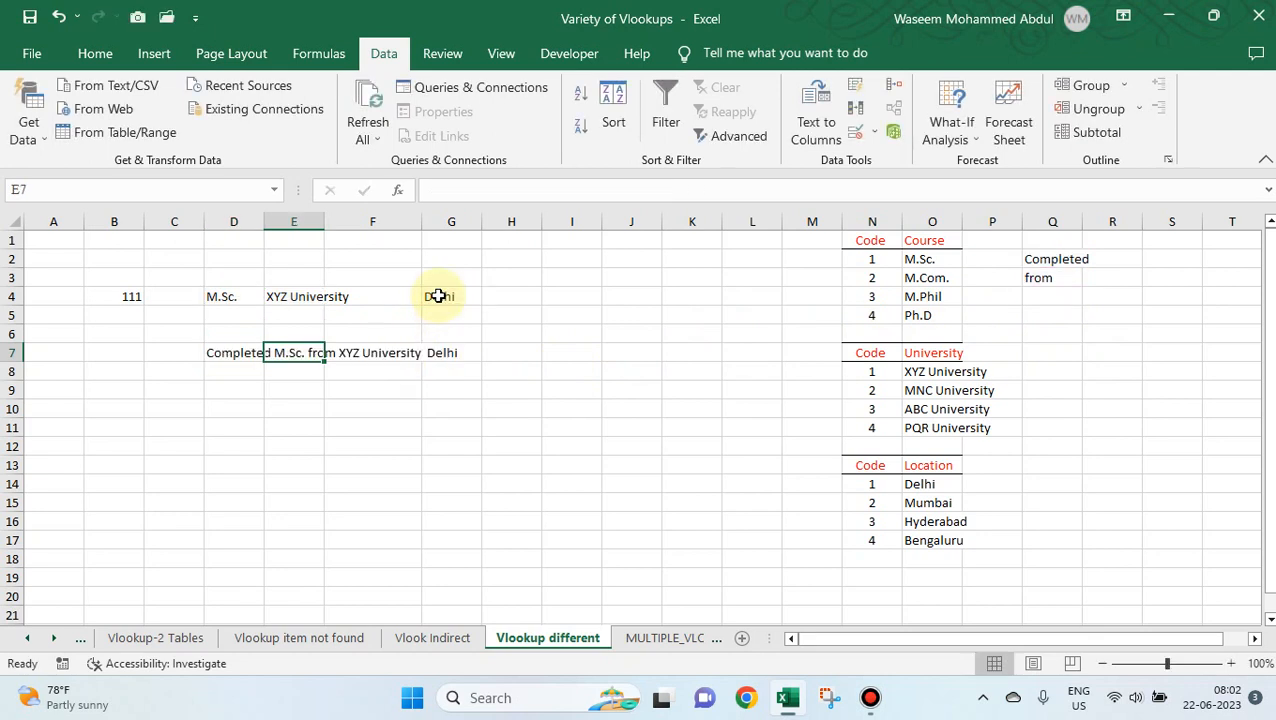
# Put a comma in Q4 as the sentence separator
pyautogui.press('Left')
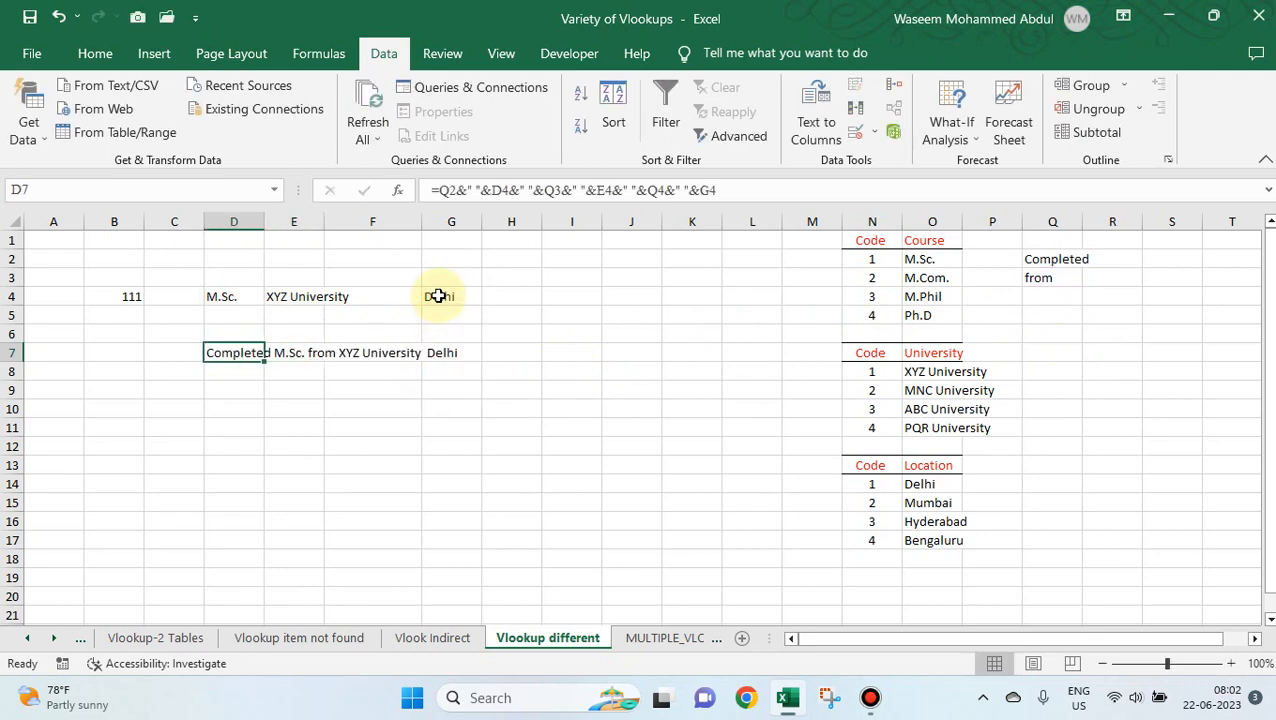
pyautogui.click(1034, 300)
pyautogui.write(',')
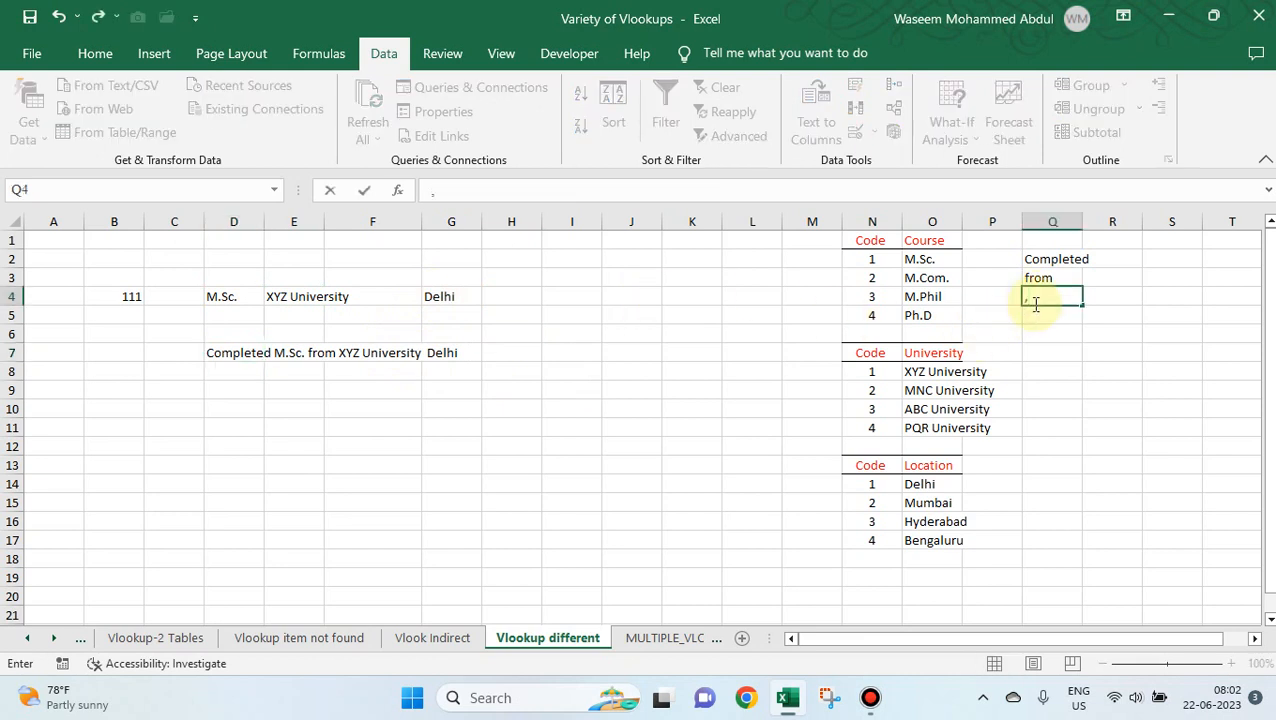
pyautogui.press('Tab')
# Trace M.Sc., XYZ University and Delhi in the lookup tables for code 111
pyautogui.press('Left')
pyautogui.press('Left')
pyautogui.press('Left')
pyautogui.press('Left')
pyautogui.press('Left')
pyautogui.press('Left')
pyautogui.press('Left')
pyautogui.press('Left')
pyautogui.press('Left')
pyautogui.press('Left')
pyautogui.press('Left')
pyautogui.press('Left')
pyautogui.press('Left')
pyautogui.press('Left')
pyautogui.press('Left')
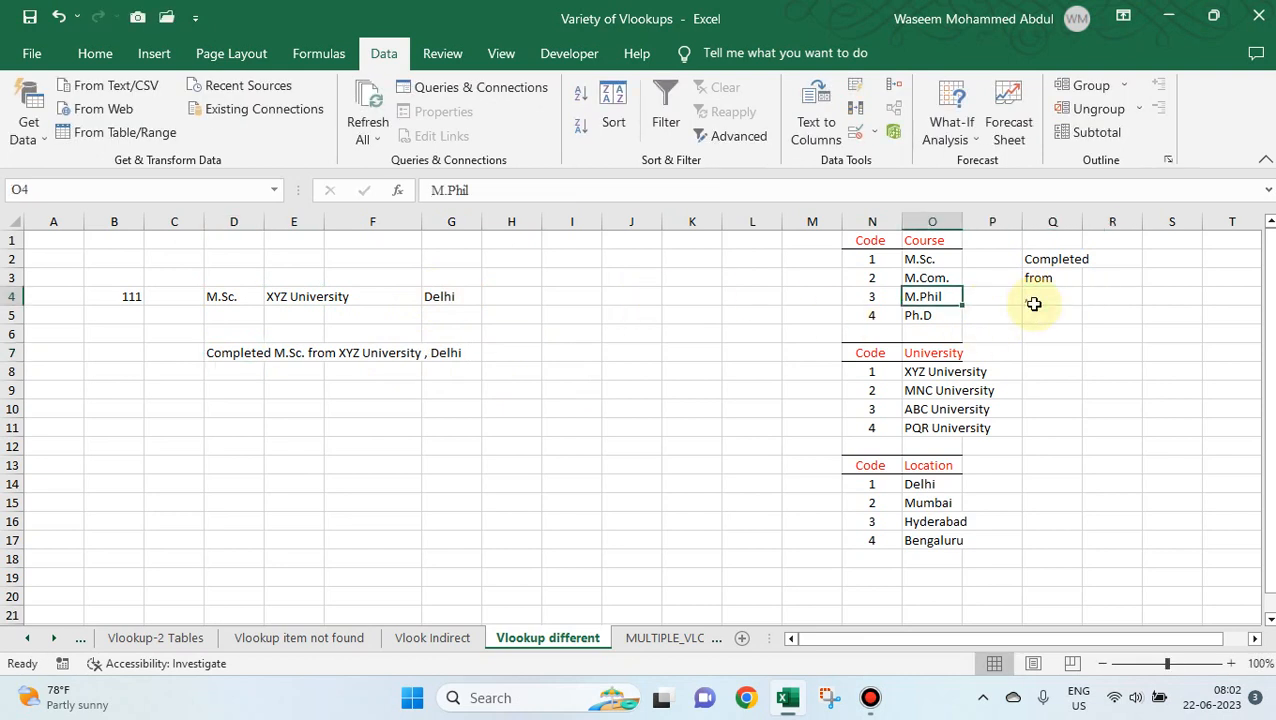
pyautogui.press('Left')
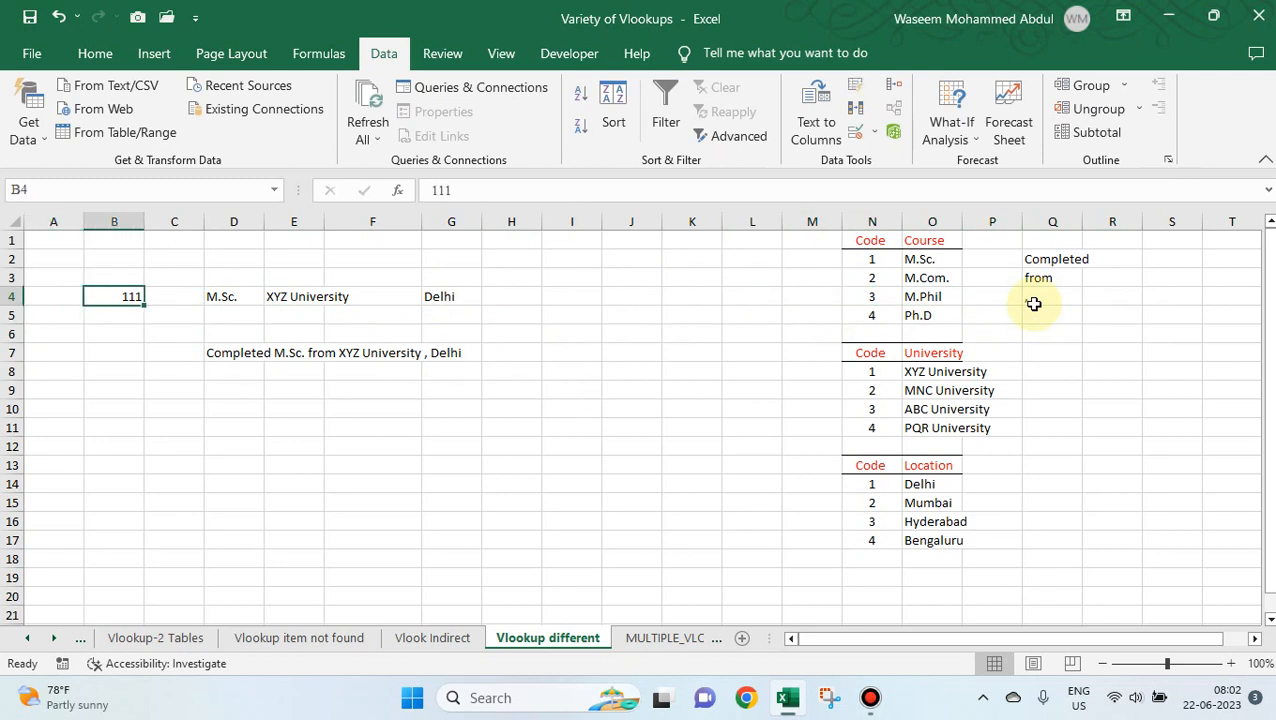
pyautogui.click(922, 262)
pyautogui.click(914, 371)
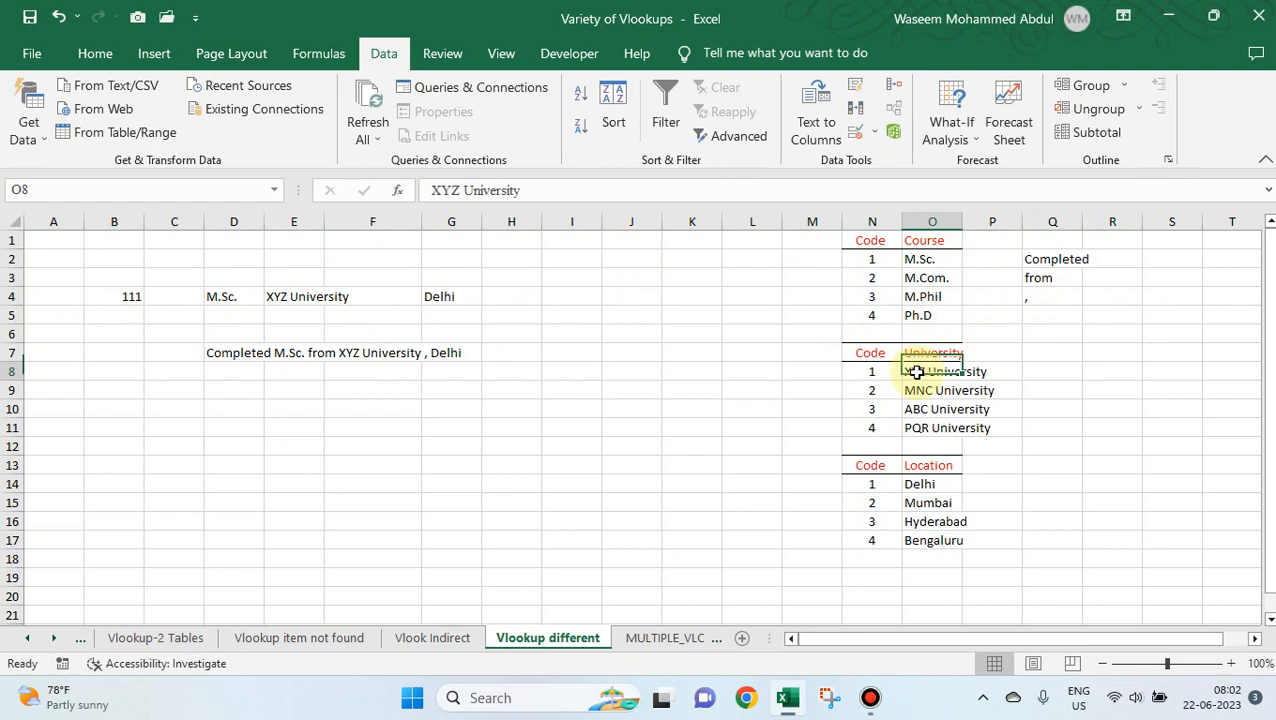
pyautogui.click(912, 482)
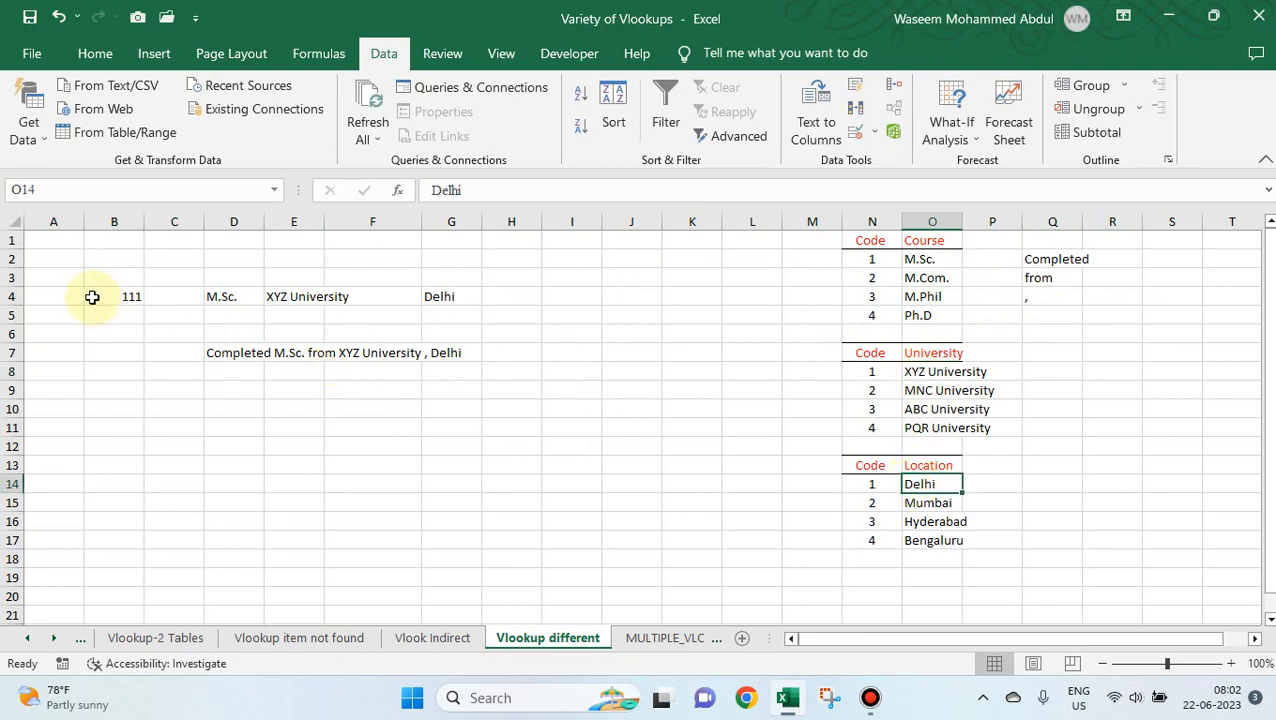
# Change B4 to code 222 and trace M.Com., MNC University and Mumbai
pyautogui.click(96, 296)
pyautogui.write('222')
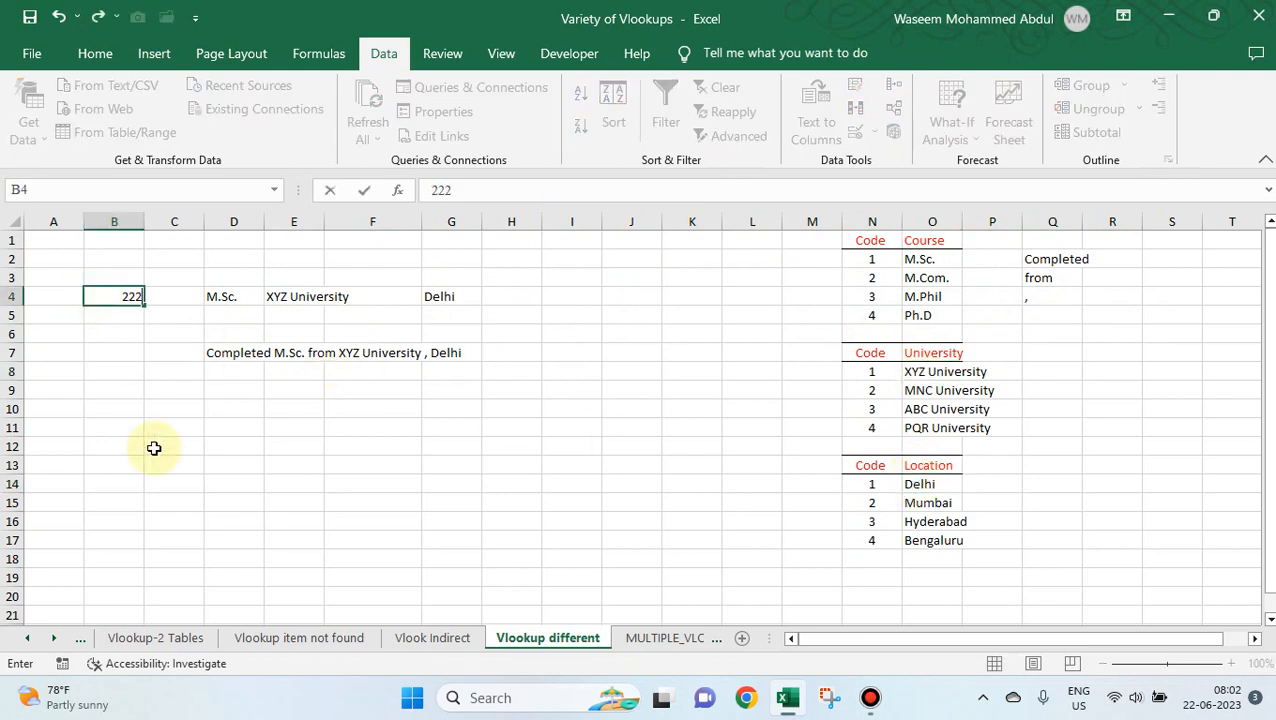
pyautogui.press('Tab')
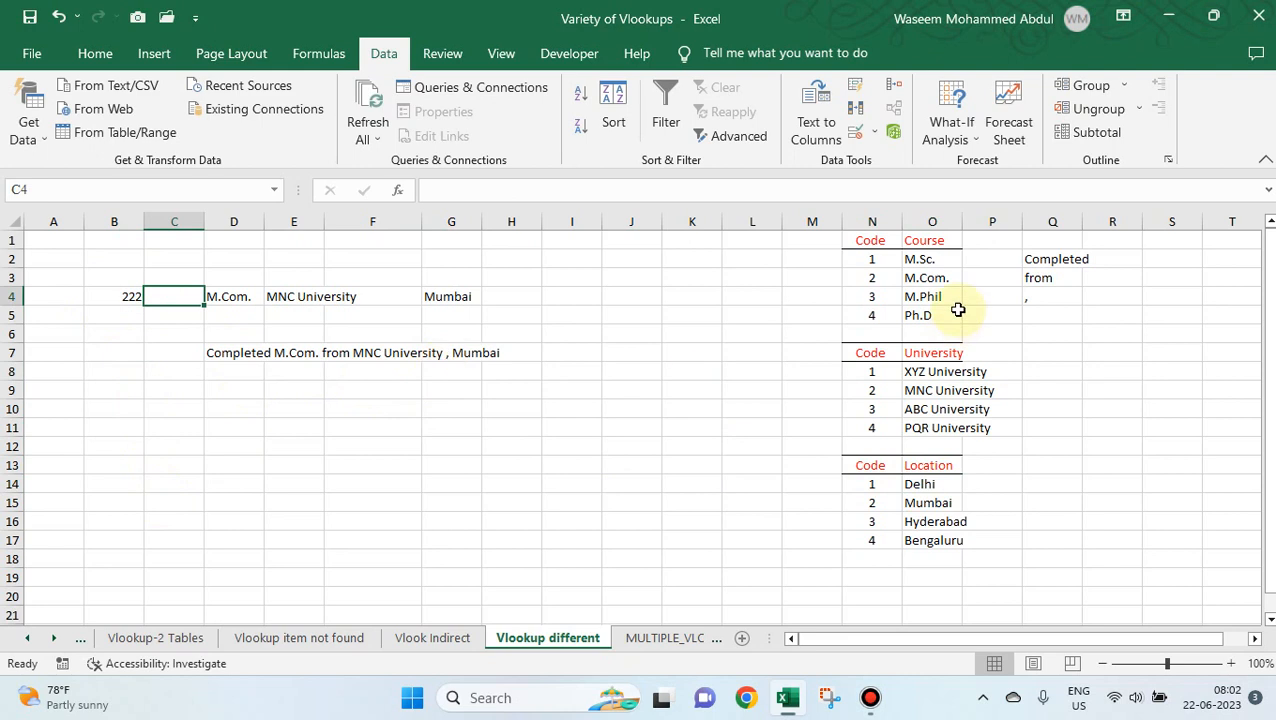
pyautogui.click(927, 282)
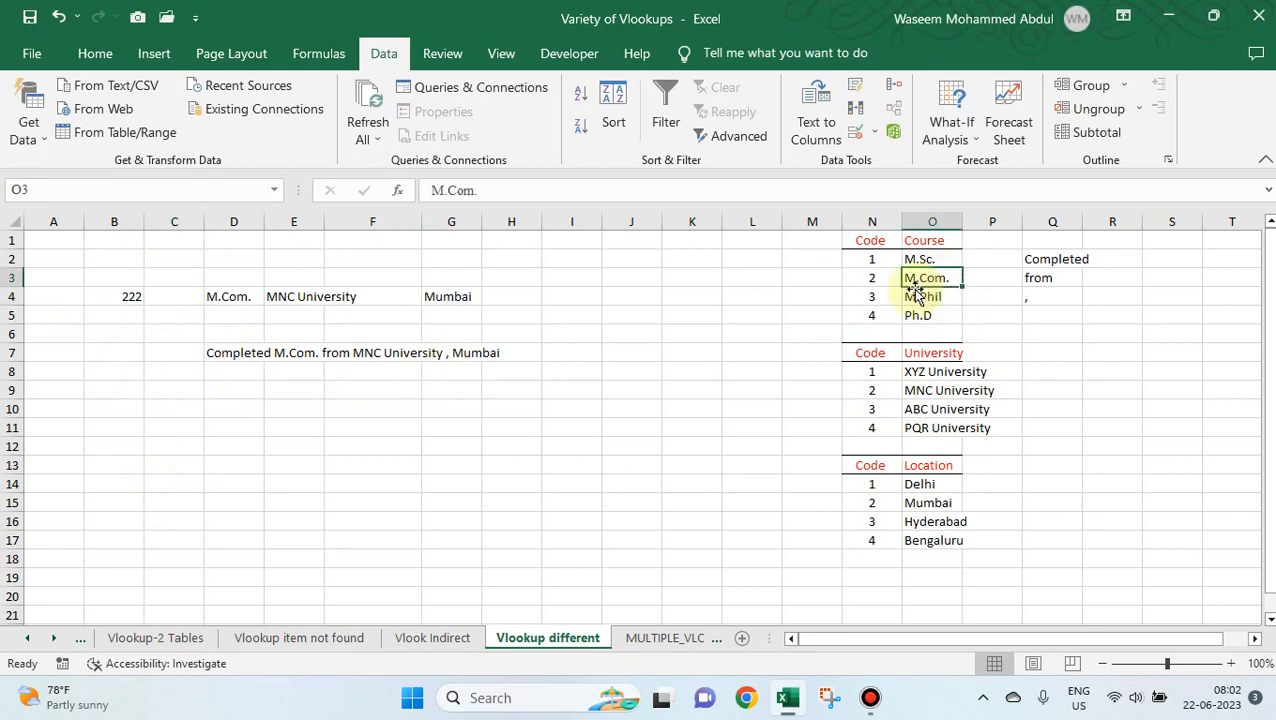
pyautogui.click(920, 391)
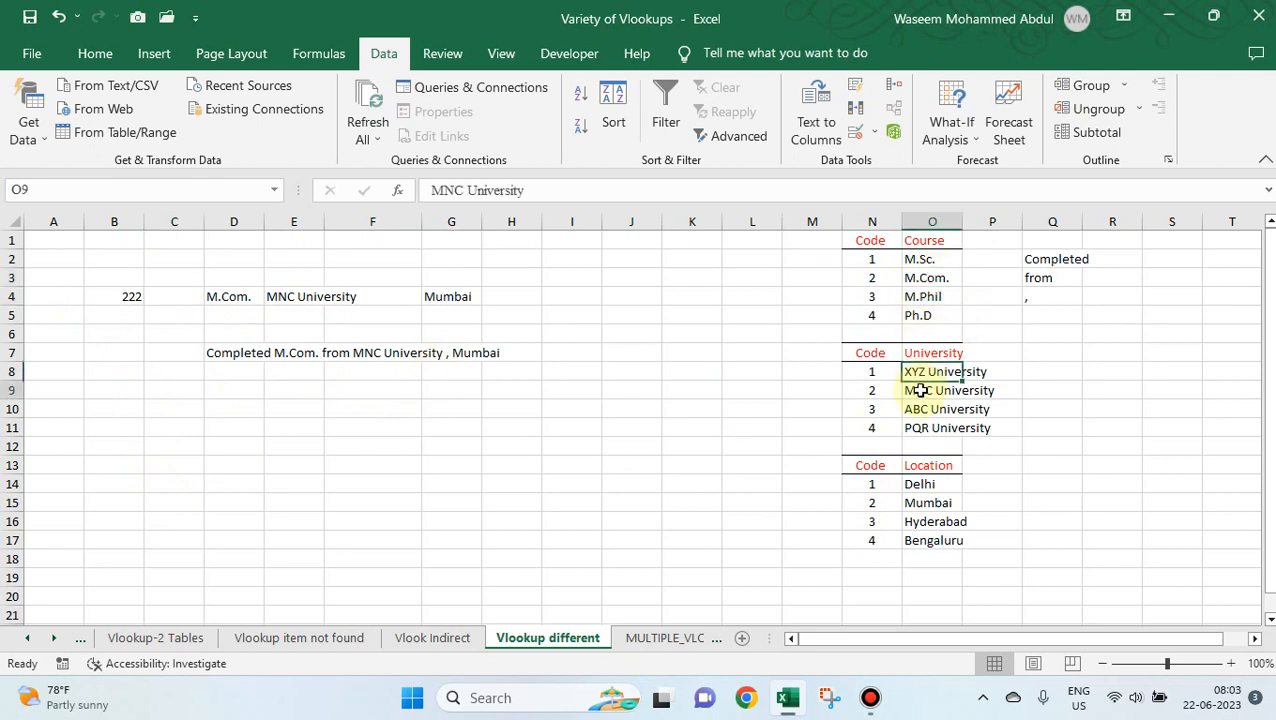
pyautogui.click(920, 500)
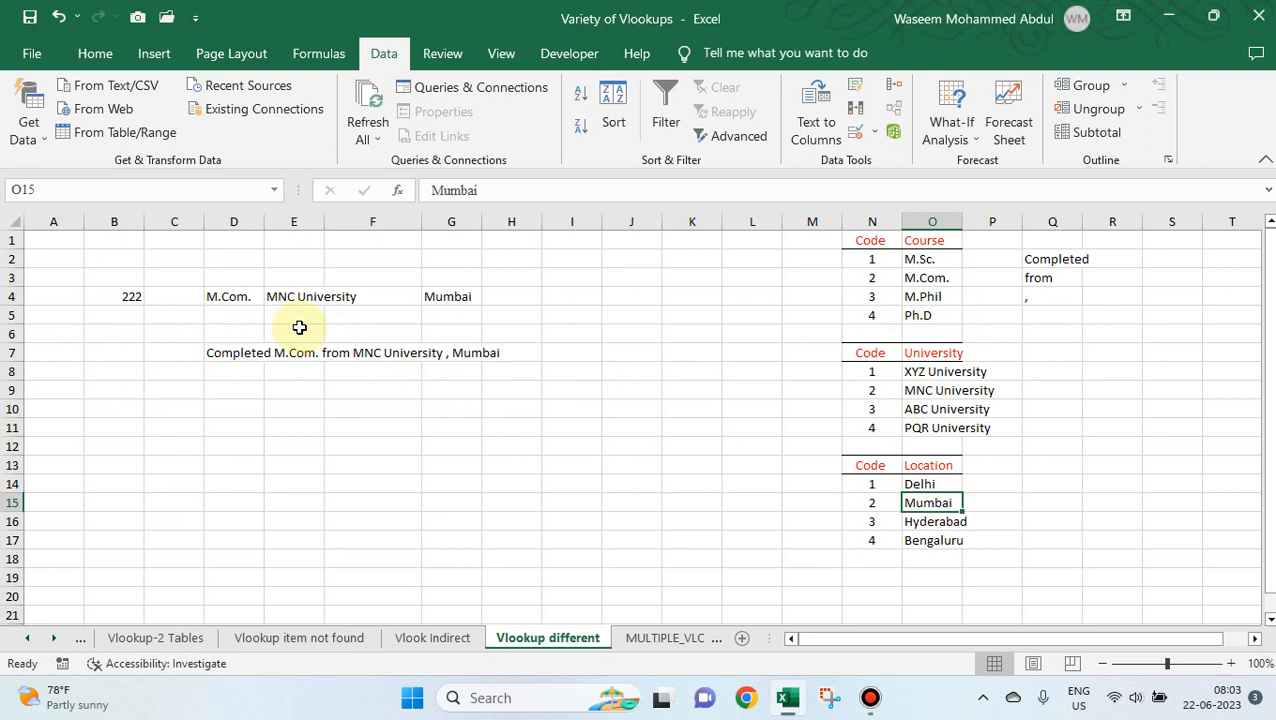
# Change B4 to code 333 and trace M.Phil, code 3 and Hyderabad
pyautogui.click(117, 297)
pyautogui.write('333')
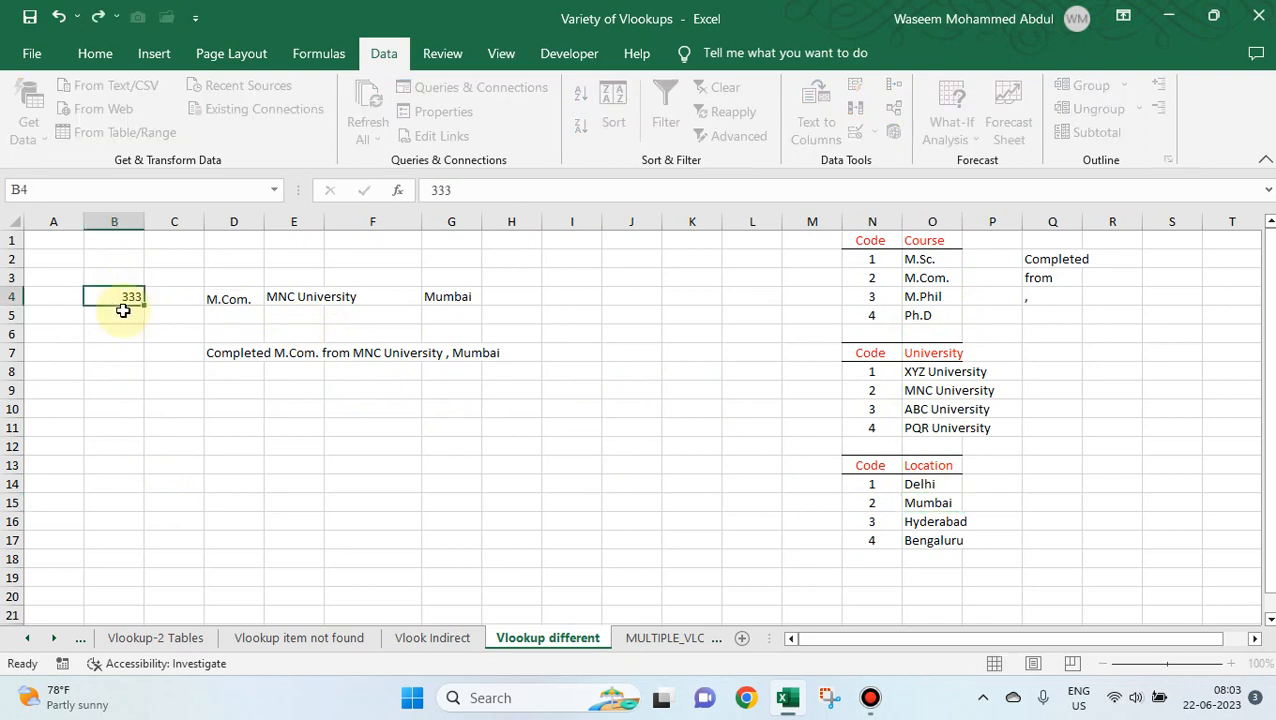
pyautogui.press('Tab')
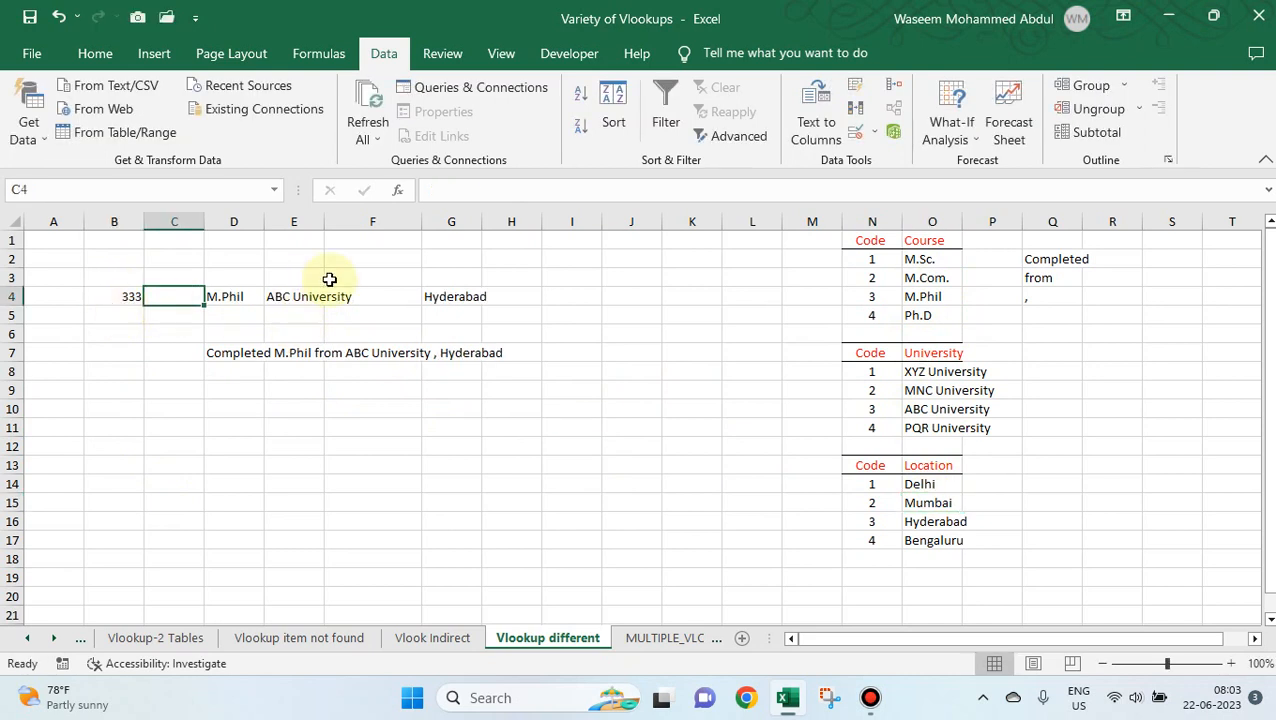
pyautogui.click(917, 296)
pyautogui.click(898, 409)
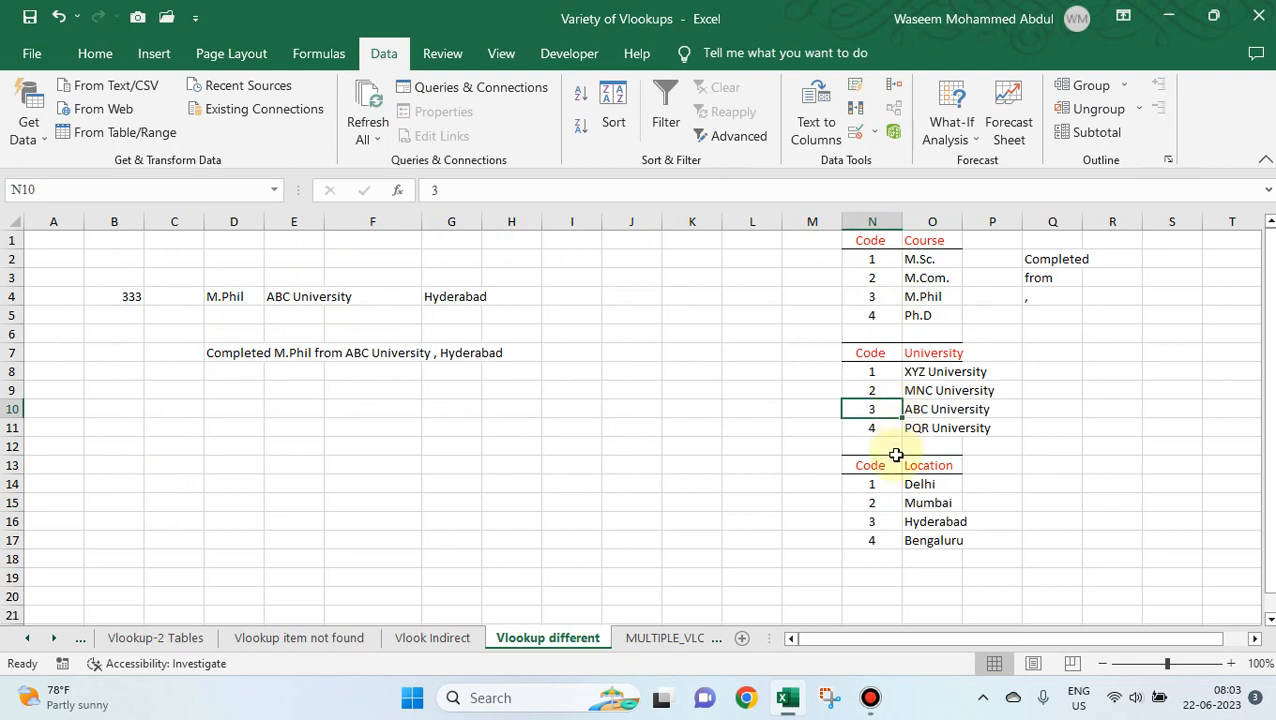
pyautogui.click(920, 522)
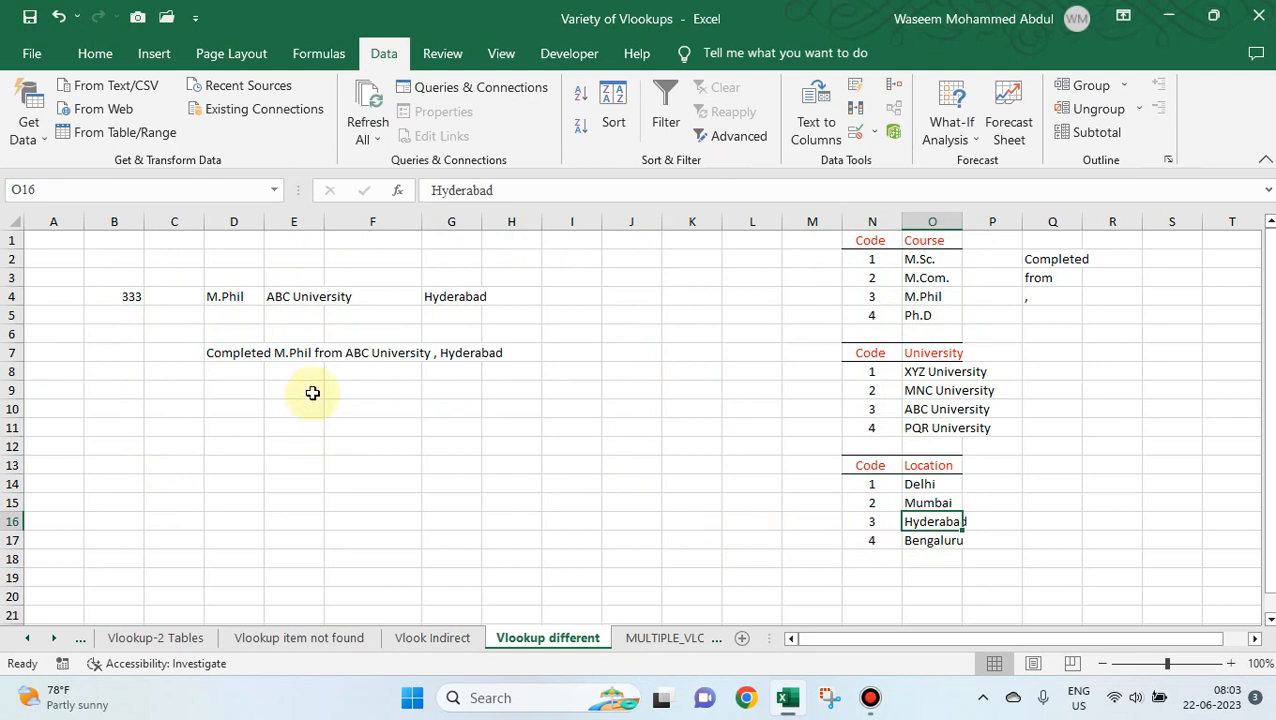
# Review the LEFT, MID and RIGHT-based lookups in D4, E4 and G4
pyautogui.click(225, 297)
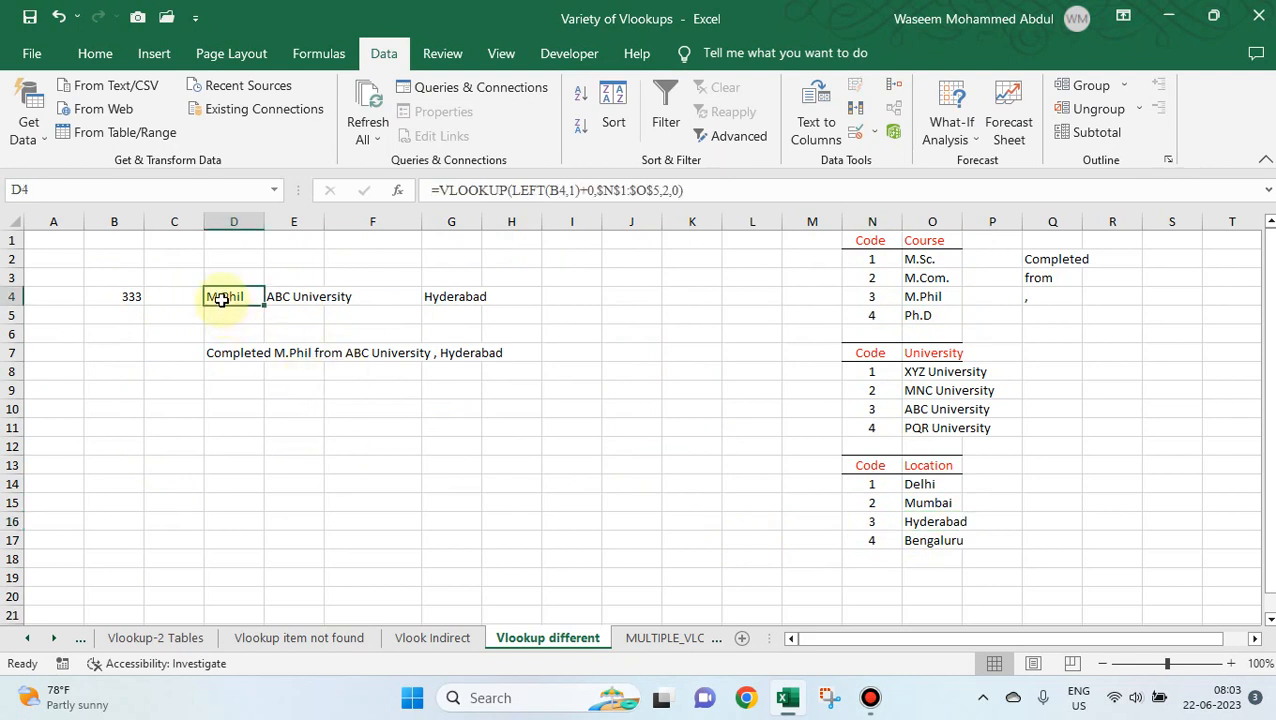
pyautogui.click(295, 297)
pyautogui.click(448, 297)
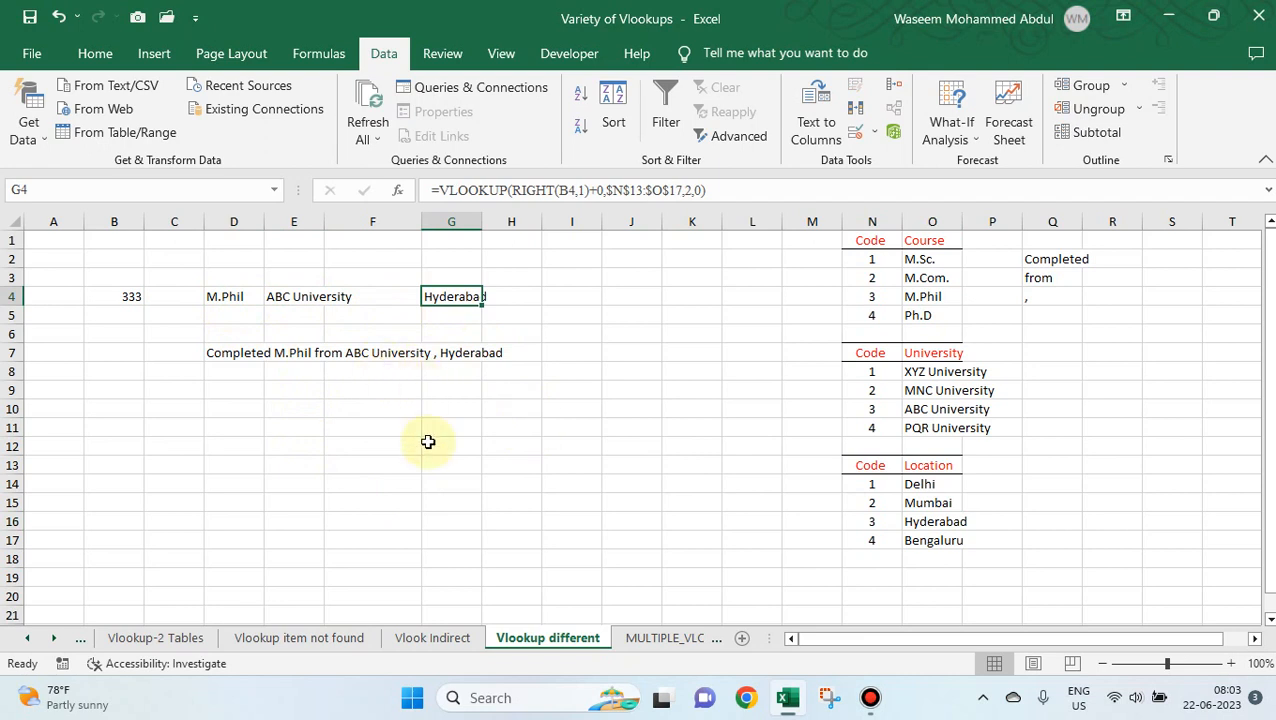
pyautogui.click(621, 497)
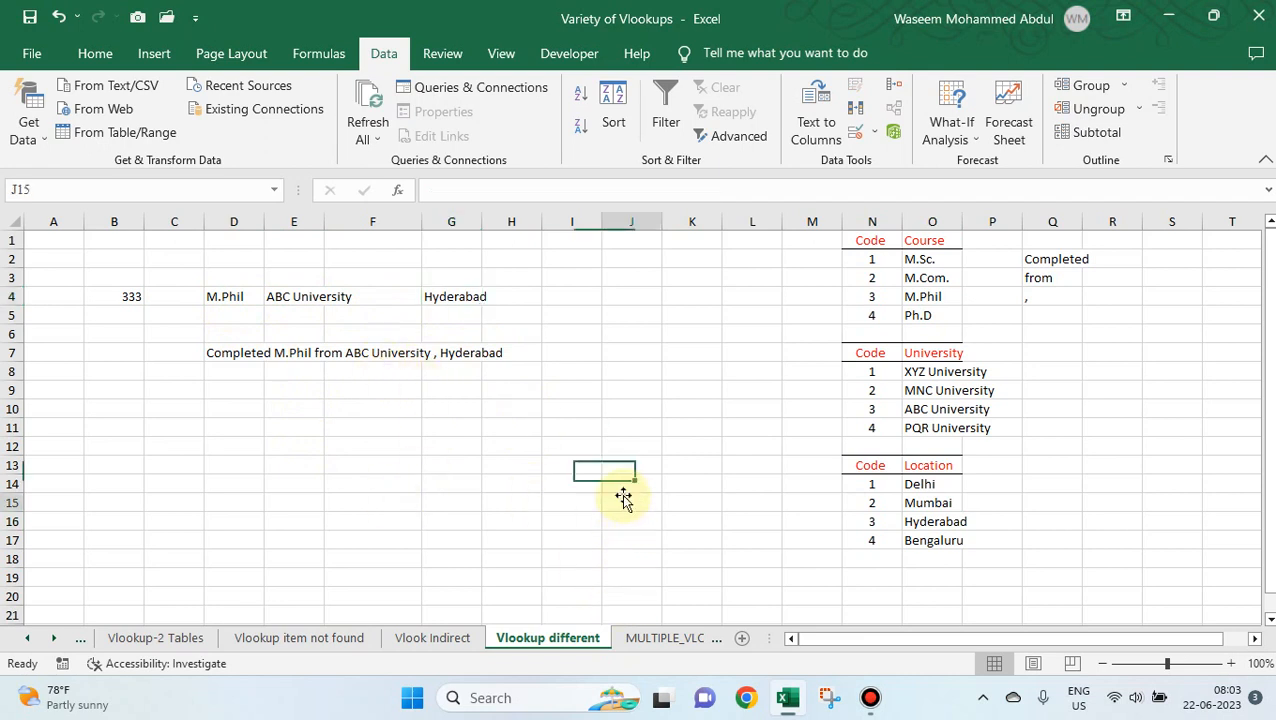
pyautogui.hotkey('ctrl', 'pagedown')
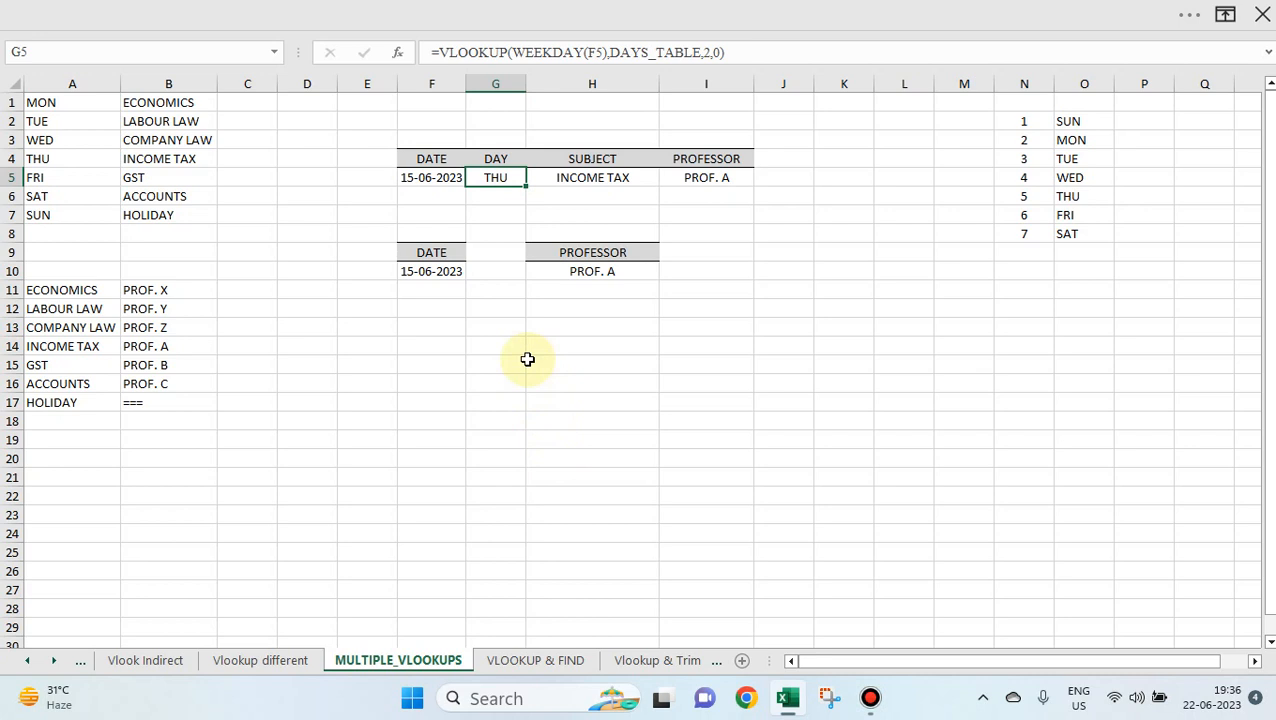
# Review the weekday, subject and professor lookup formulas in G5, H5 and I5
pyautogui.press('Right')
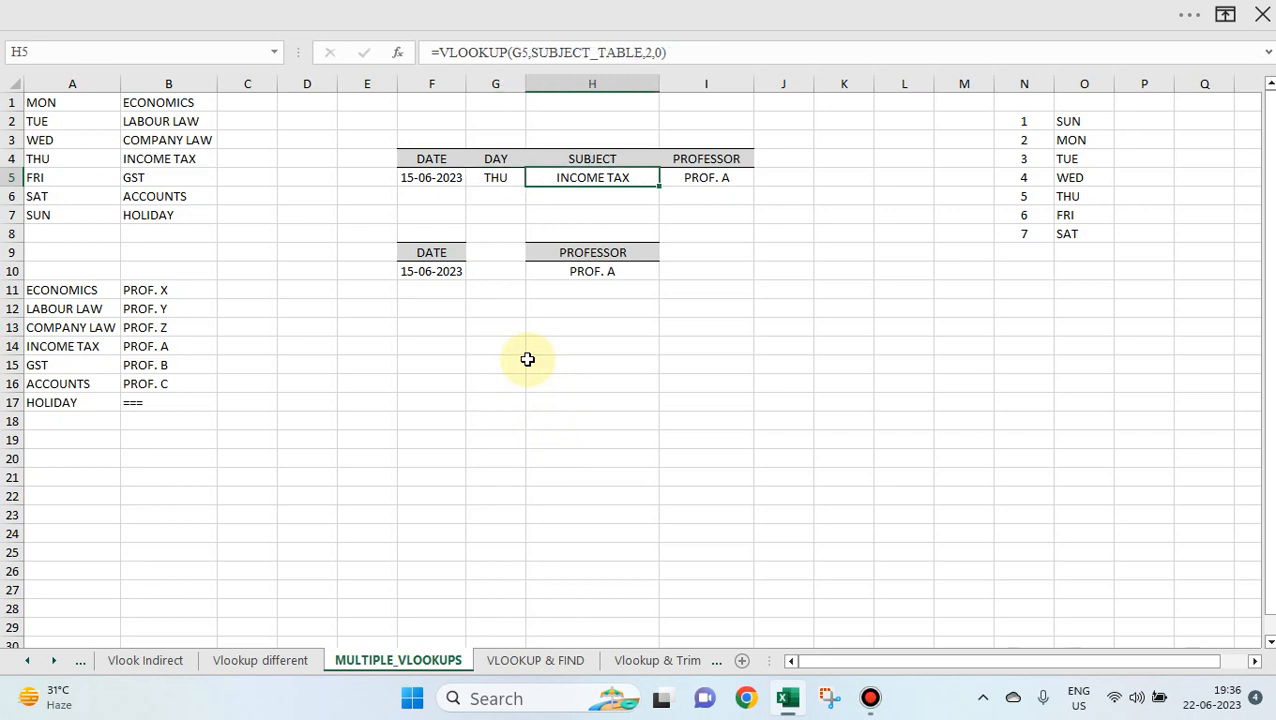
pyautogui.press('Right')
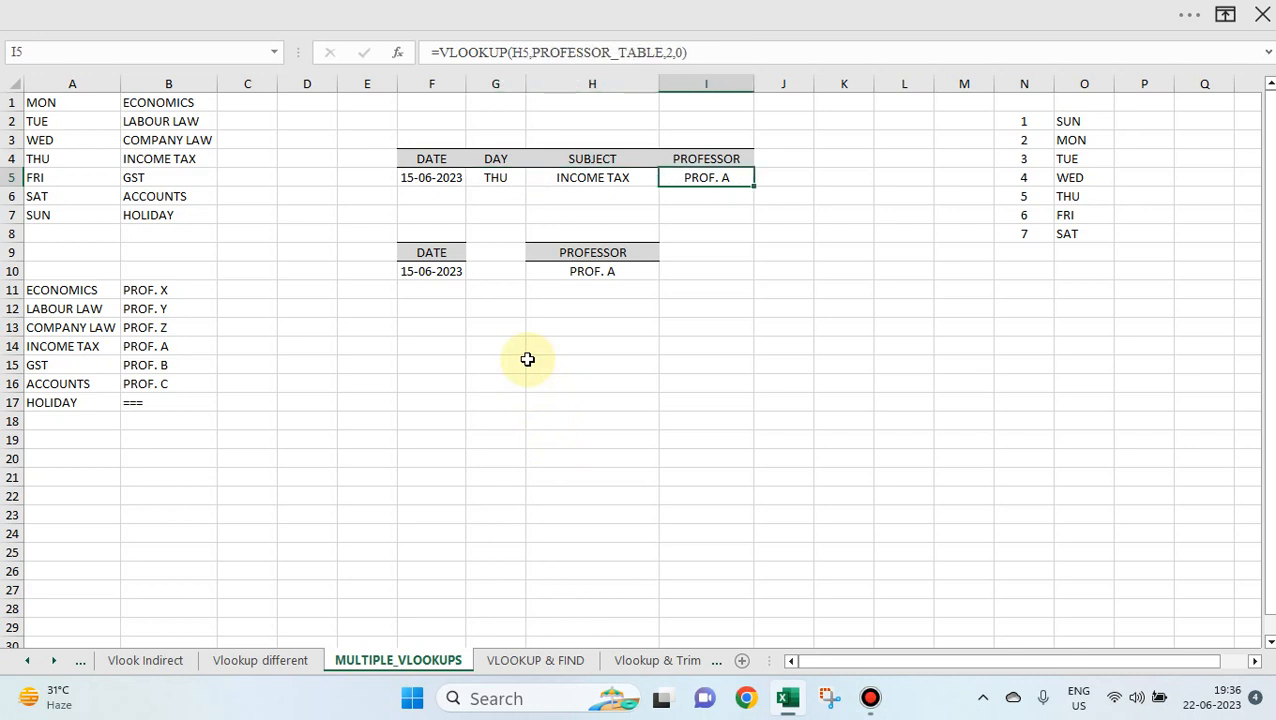
pyautogui.press('Left')
pyautogui.press('Left')
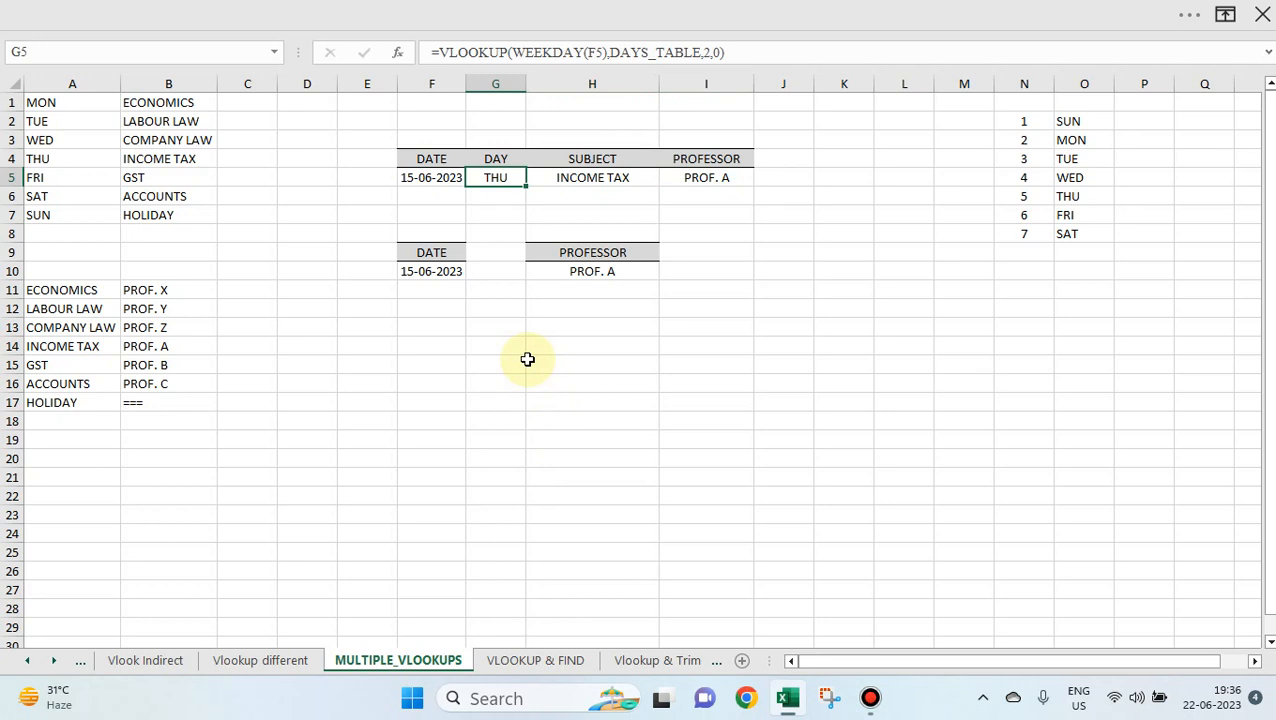
pyautogui.press('Left')
pyautogui.press('Left')
pyautogui.press('Left')
pyautogui.press('Left')
pyautogui.press('Left')
pyautogui.press('Left')
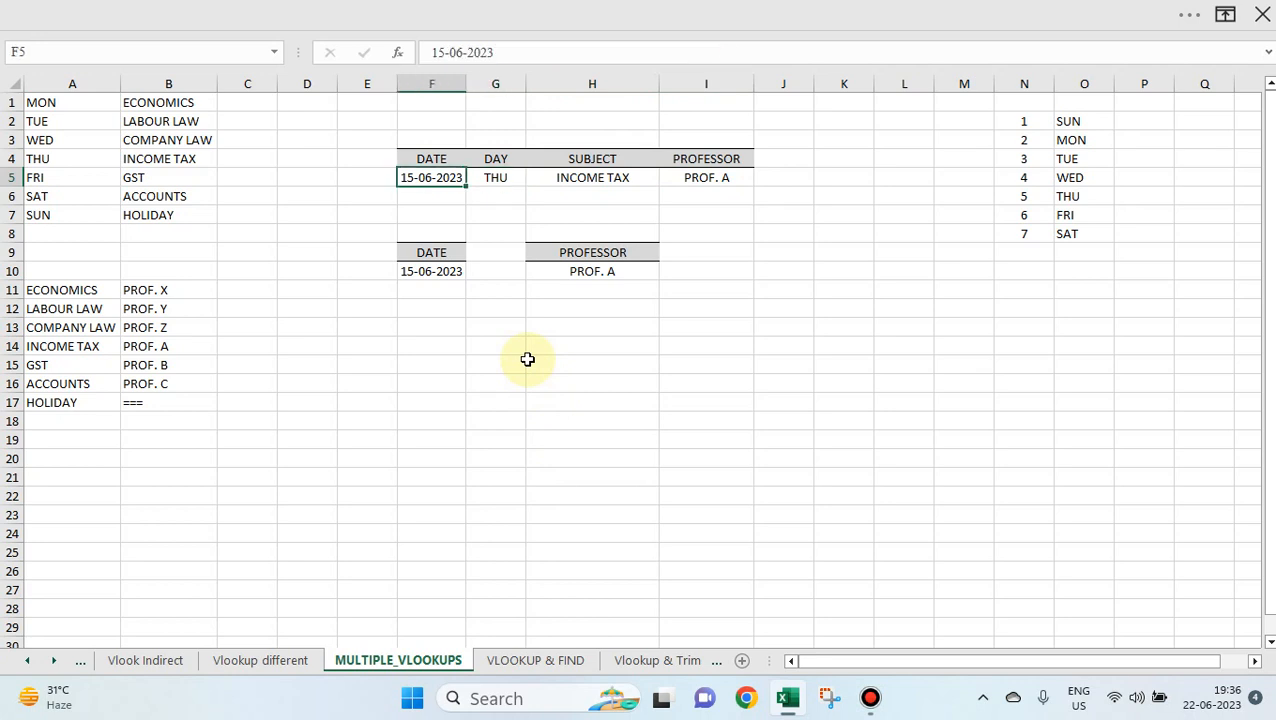
# Walk through the day table's subjects from ECONOMICS for MON to ACCOUNTS for SAT
pyautogui.press('Up')
pyautogui.press('Up')
pyautogui.press('Up')
pyautogui.press('Up')
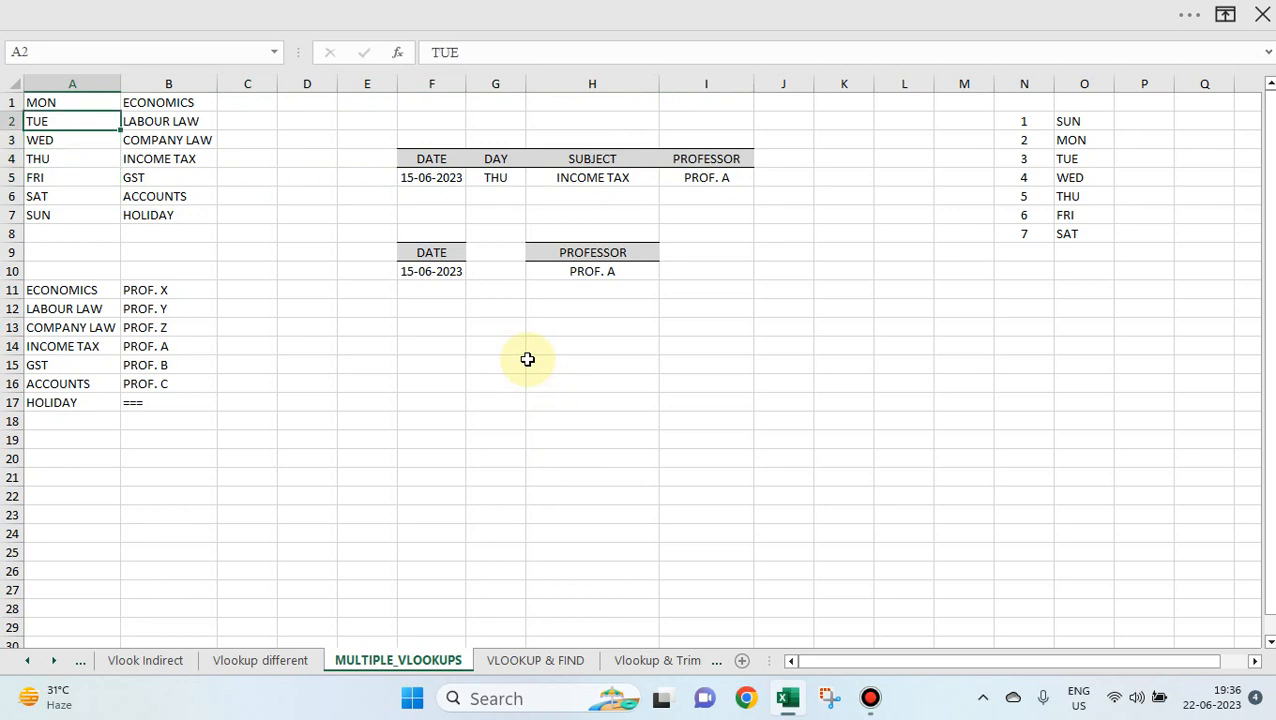
pyautogui.press('Down')
pyautogui.press('Down')
pyautogui.press('Down')
pyautogui.press('Down')
pyautogui.press('Down')
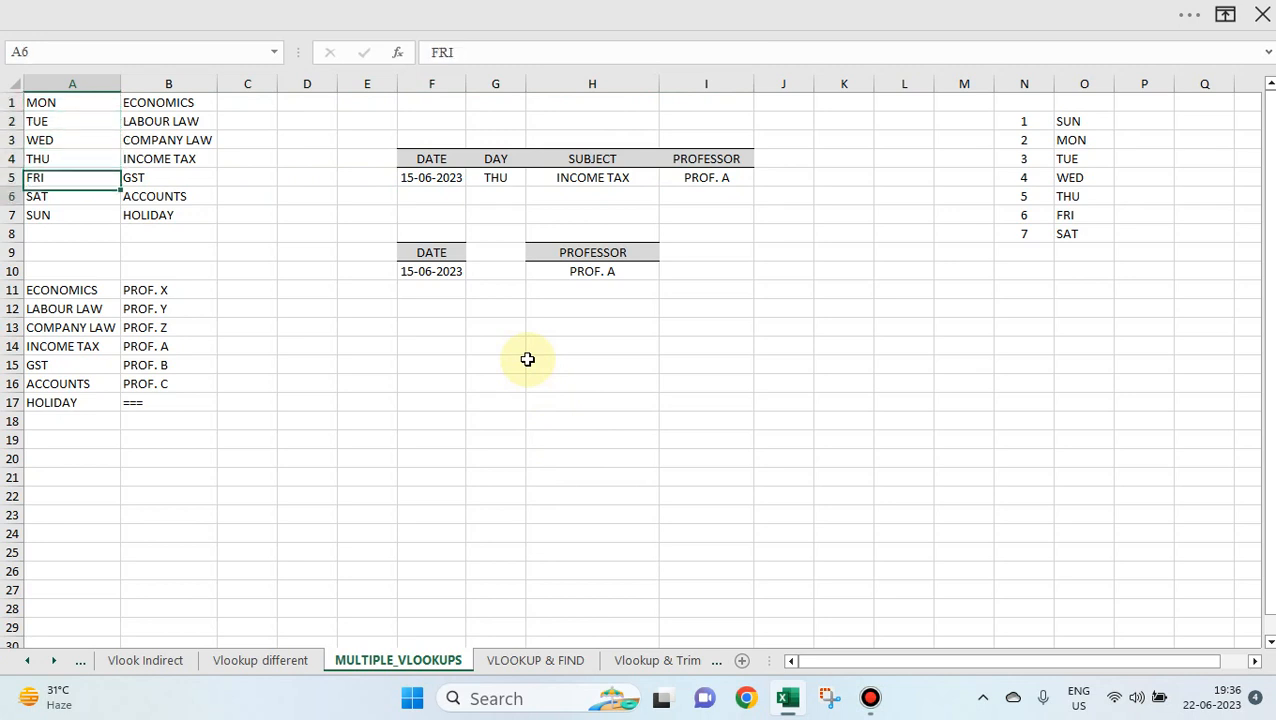
pyautogui.press('Up')
pyautogui.press('Up')
pyautogui.press('Up')
pyautogui.press('Up')
pyautogui.press('Up')
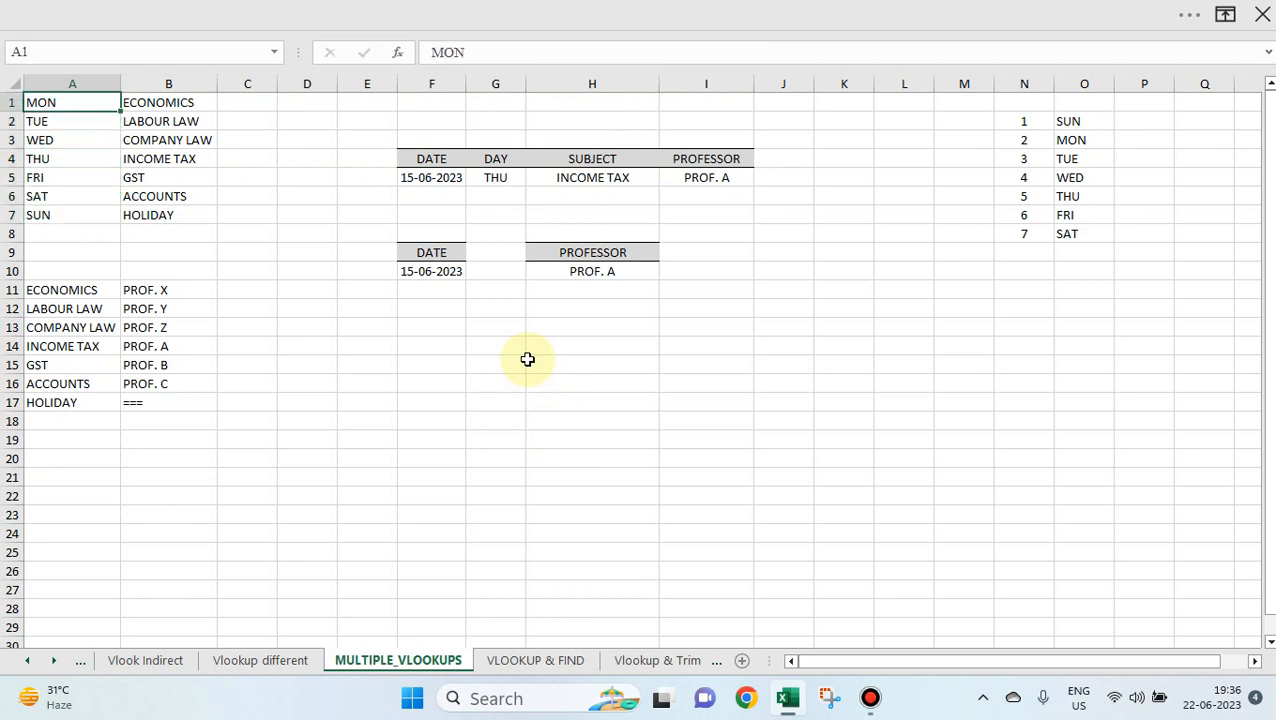
pyautogui.press('Right')
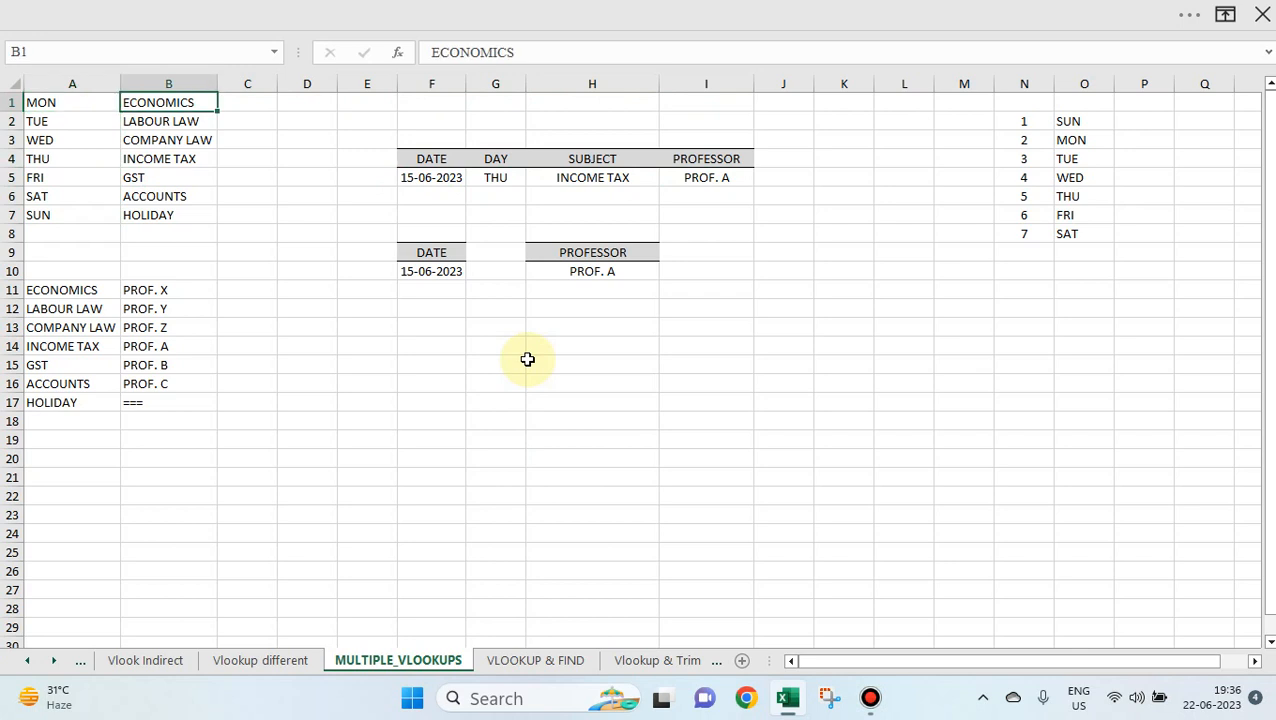
pyautogui.press('Left')
pyautogui.press('Right')
pyautogui.press('Down')
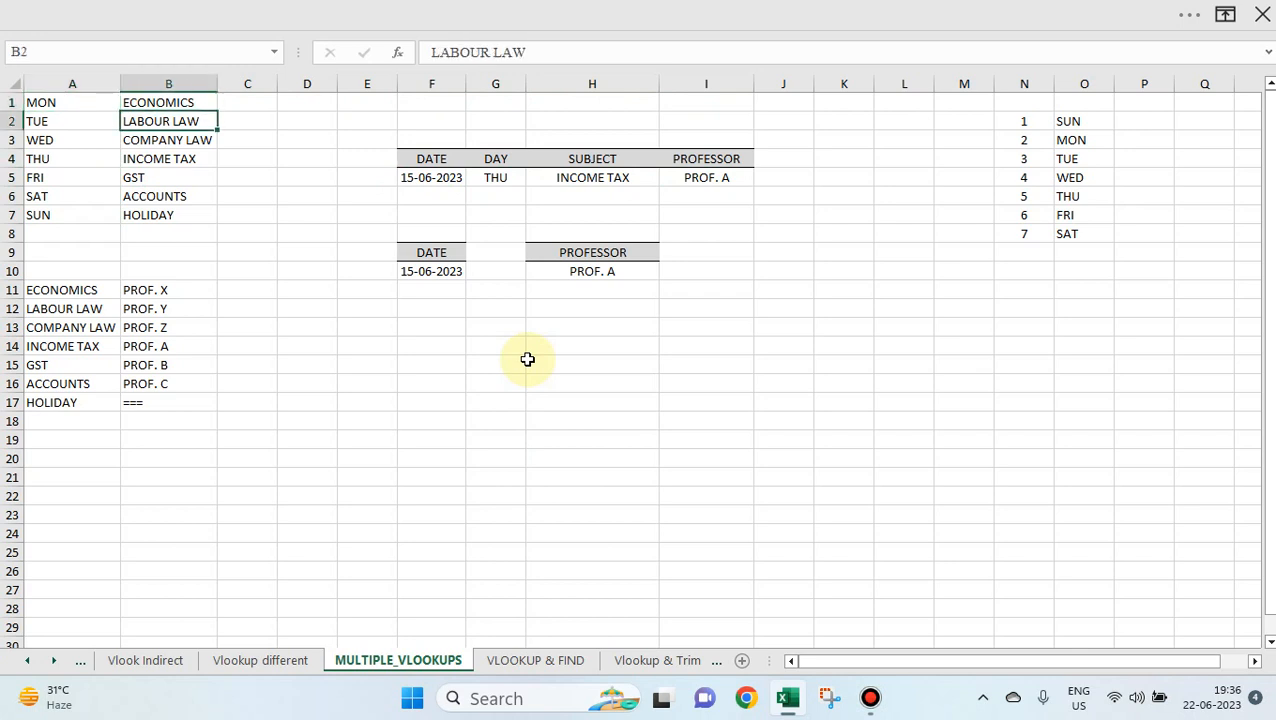
pyautogui.press('Down')
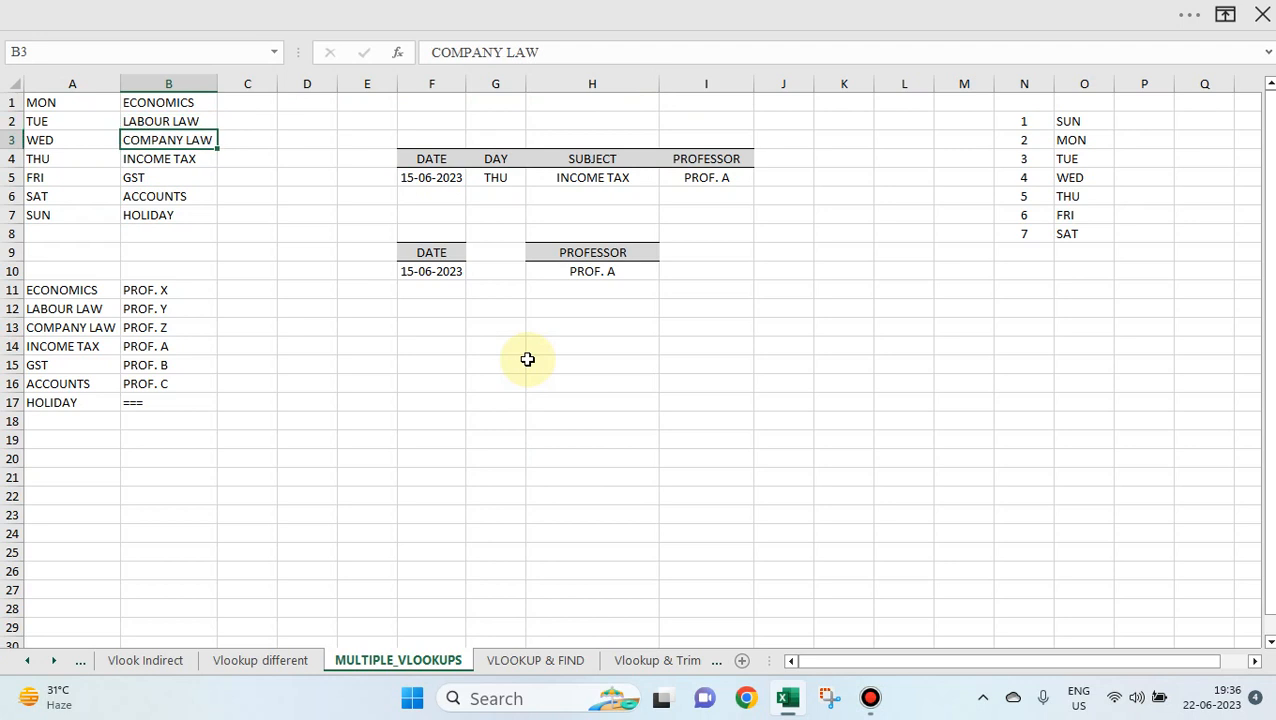
pyautogui.press('Down')
pyautogui.press('Down')
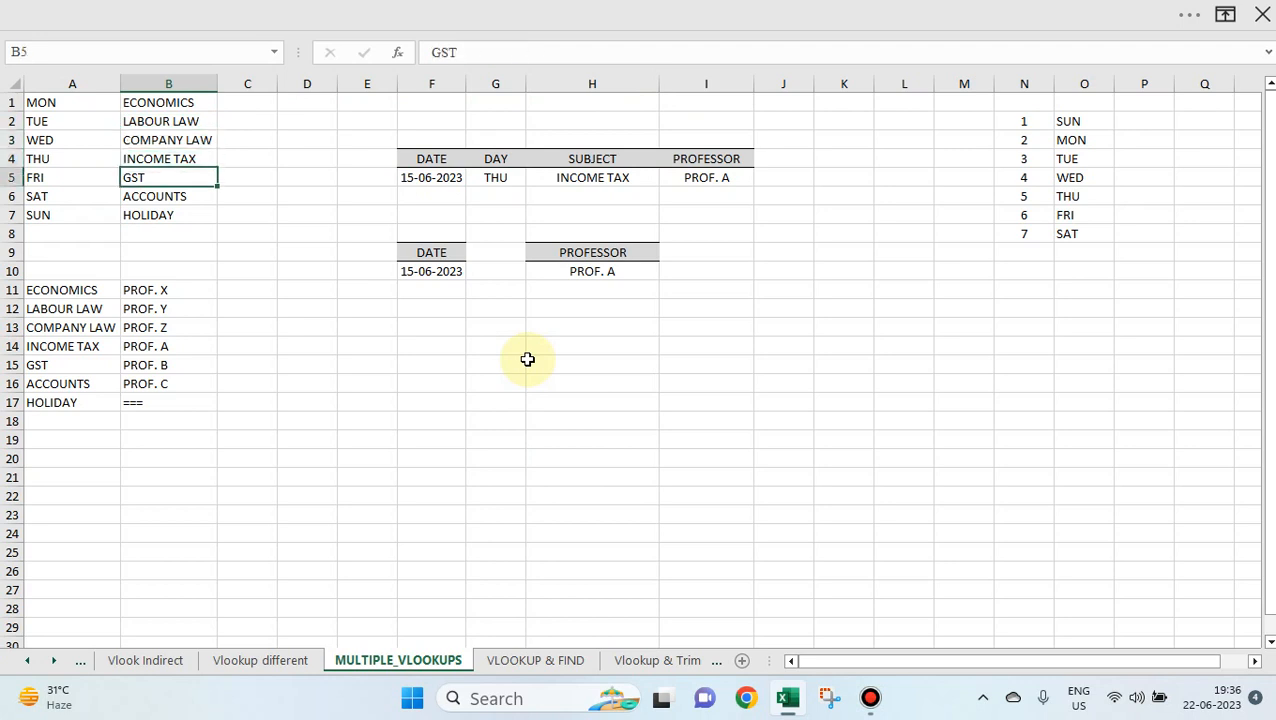
pyautogui.press('Down')
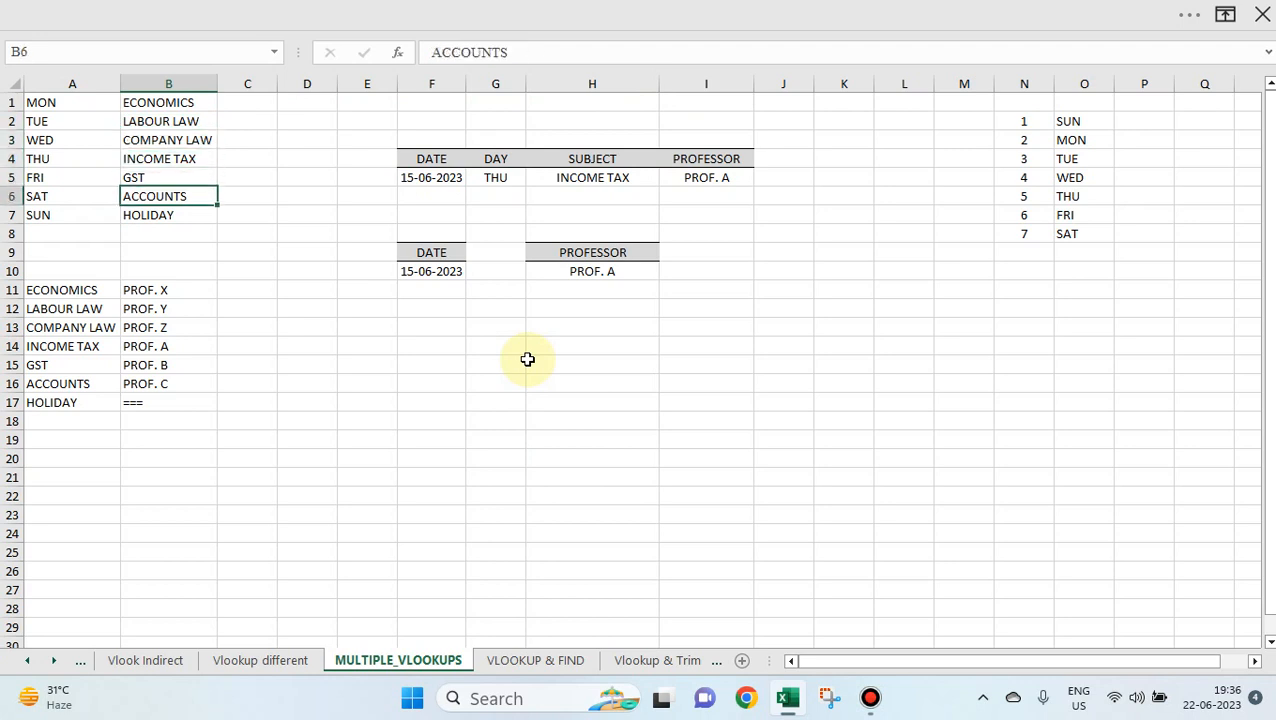
pyautogui.press('Down')
pyautogui.press('Down')
pyautogui.press('Down')
pyautogui.press('Down')
pyautogui.press('Down')
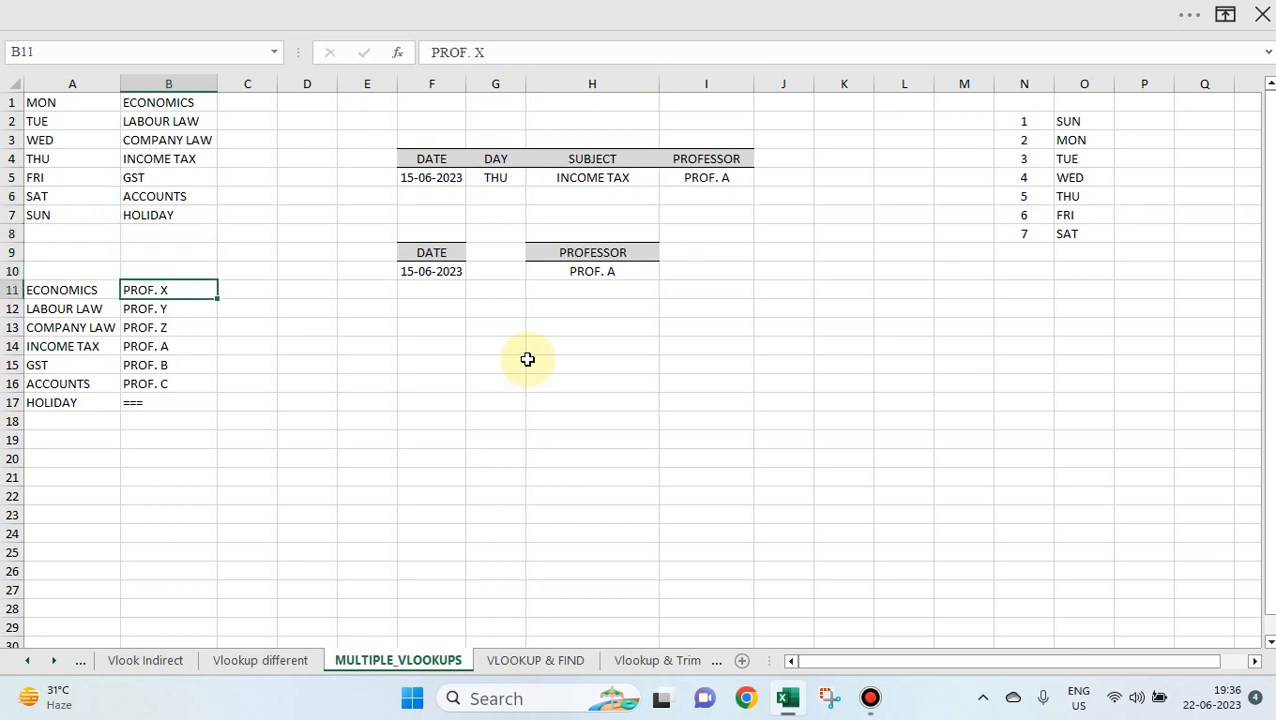
# Return to Friday's subject cell GST and start typing over it
pyautogui.press('Left')
pyautogui.press('Up')
pyautogui.press('Up')
pyautogui.press('Up')
pyautogui.press('Up')
pyautogui.press('Up')
pyautogui.press('Up')
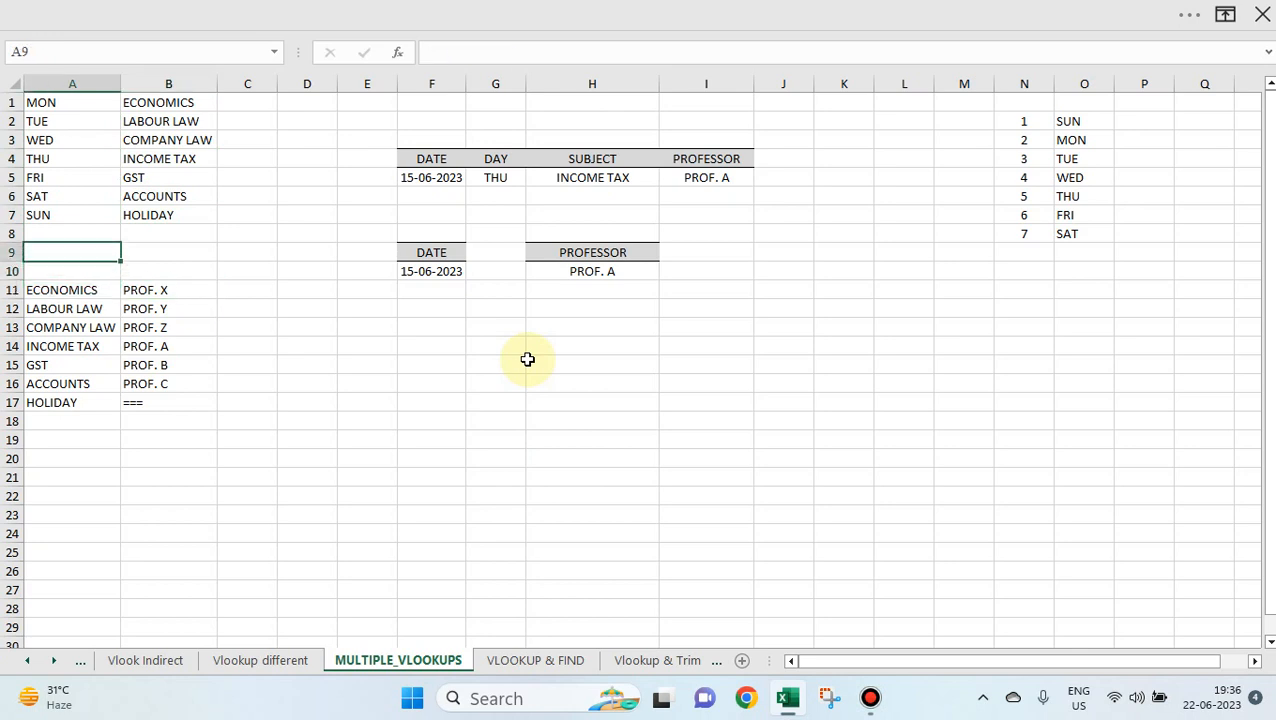
pyautogui.press('Right')
pyautogui.write('in')
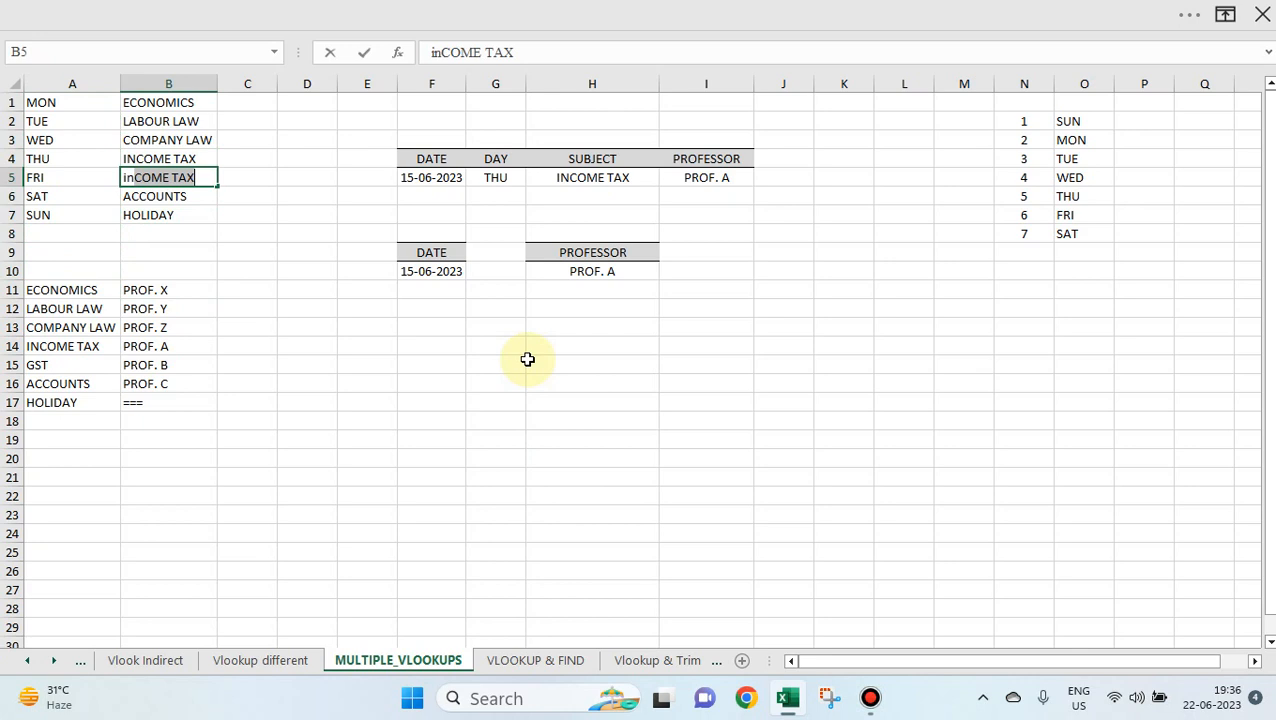
pyautogui.write('dex')
pyautogui.press('BackSpace')
pyautogui.press('BackSpace')
pyautogui.press('BackSpace')
pyautogui.press('BackSpace')
pyautogui.press('BackSpace')
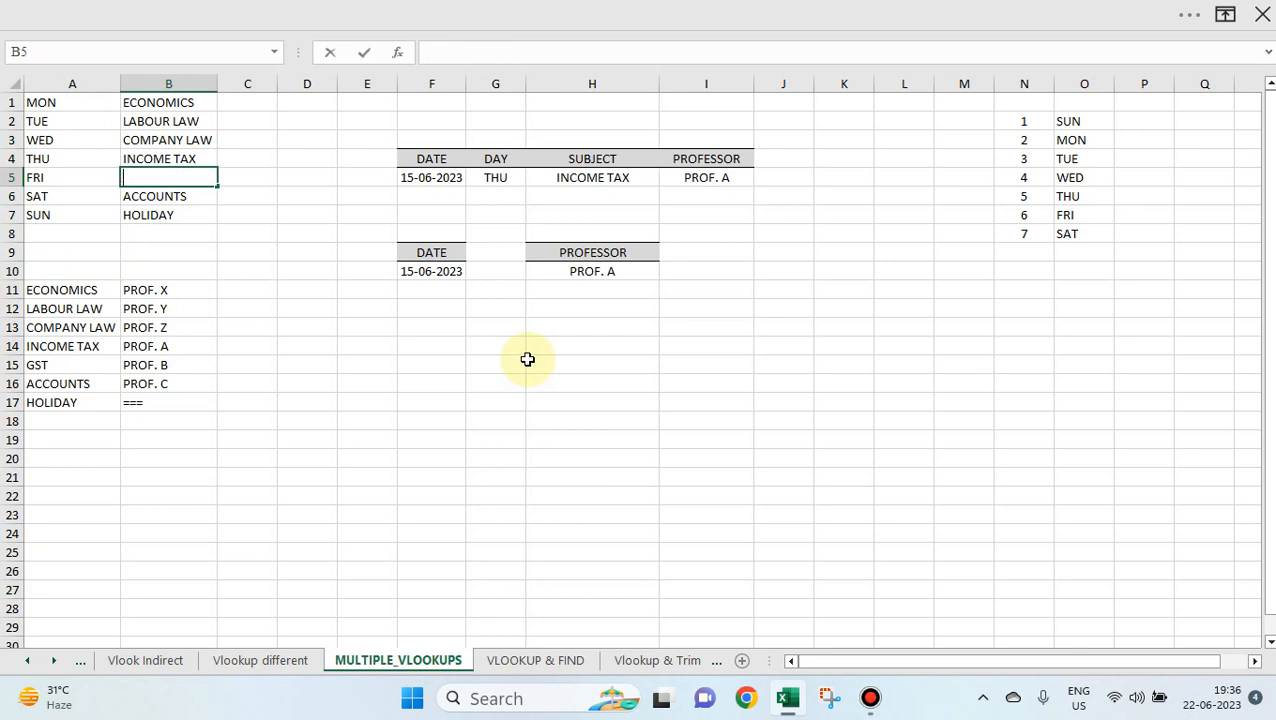
pyautogui.write('INDIRECT TAX')
pyautogui.press('Tab')
pyautogui.press('Up')
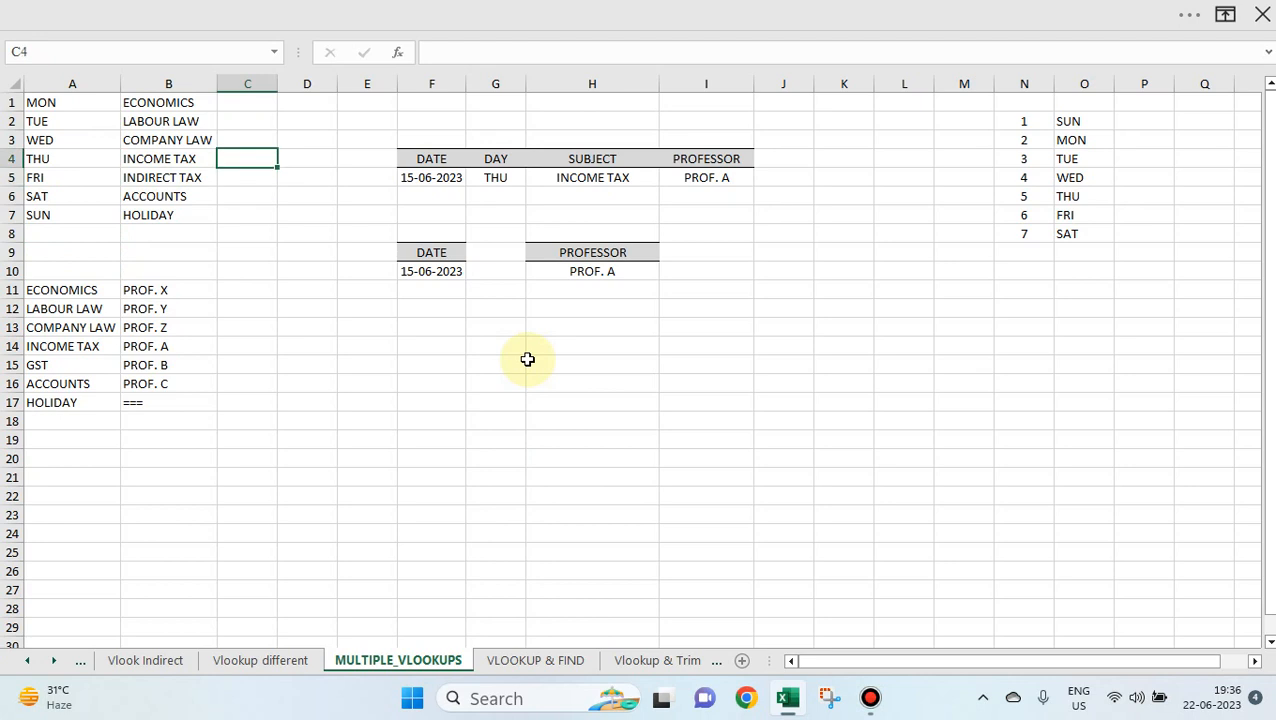
pyautogui.press('Left')
pyautogui.write('DIRECT TAX')
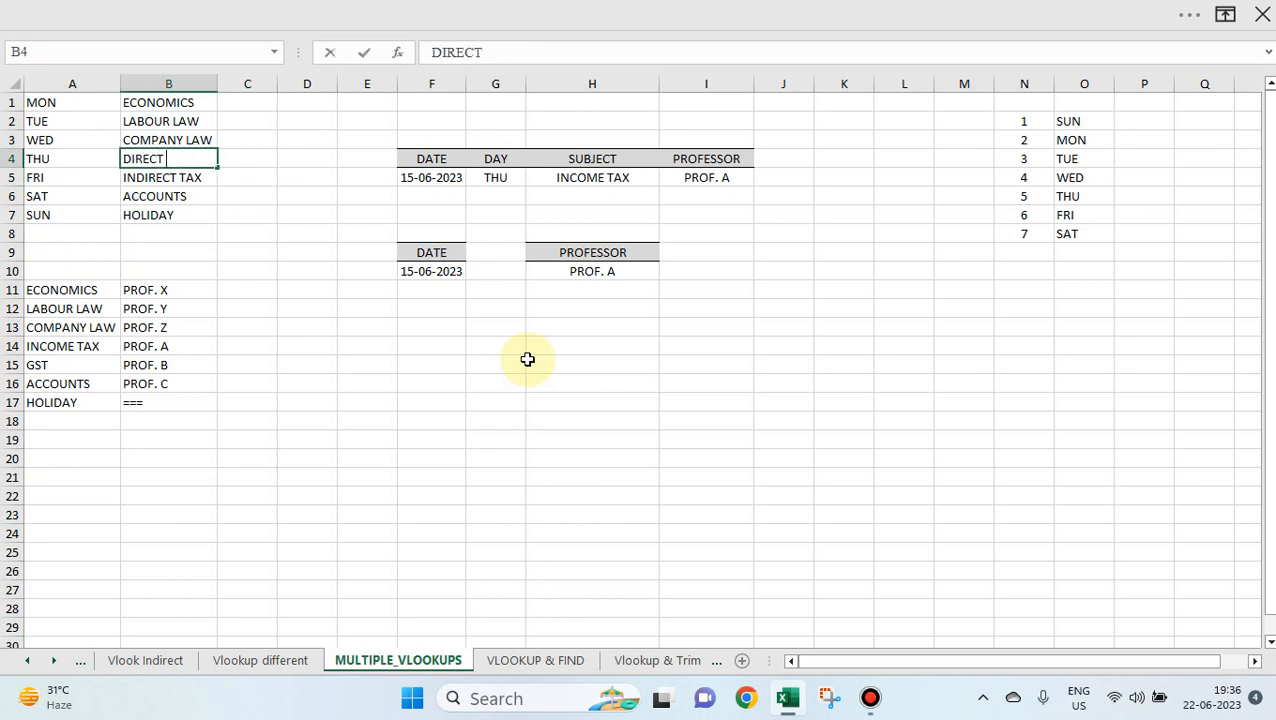
pyautogui.press('Tab')
pyautogui.press('Left')
pyautogui.press('Left')
pyautogui.press('Down')
pyautogui.press('Down')
pyautogui.press('Down')
pyautogui.press('Down')
pyautogui.press('Down')
pyautogui.press('Down')
pyautogui.press('Down')
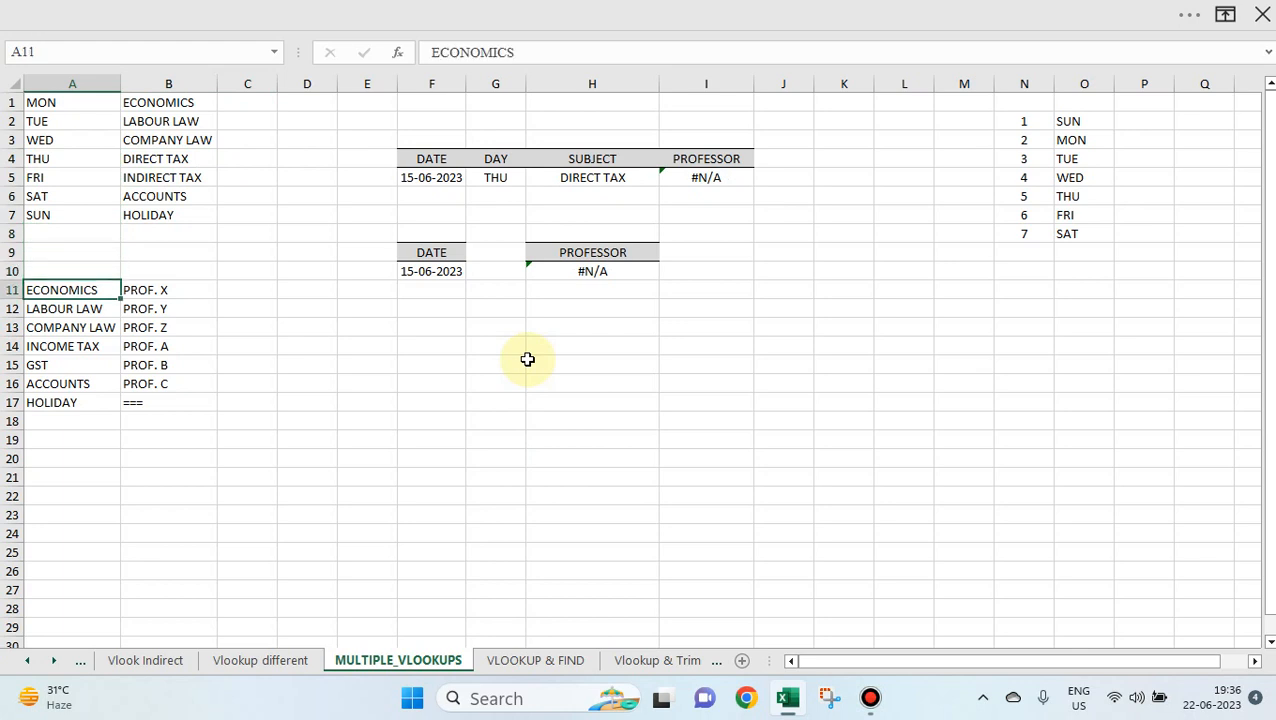
pyautogui.press('Down')
pyautogui.press('Down')
pyautogui.press('Down')
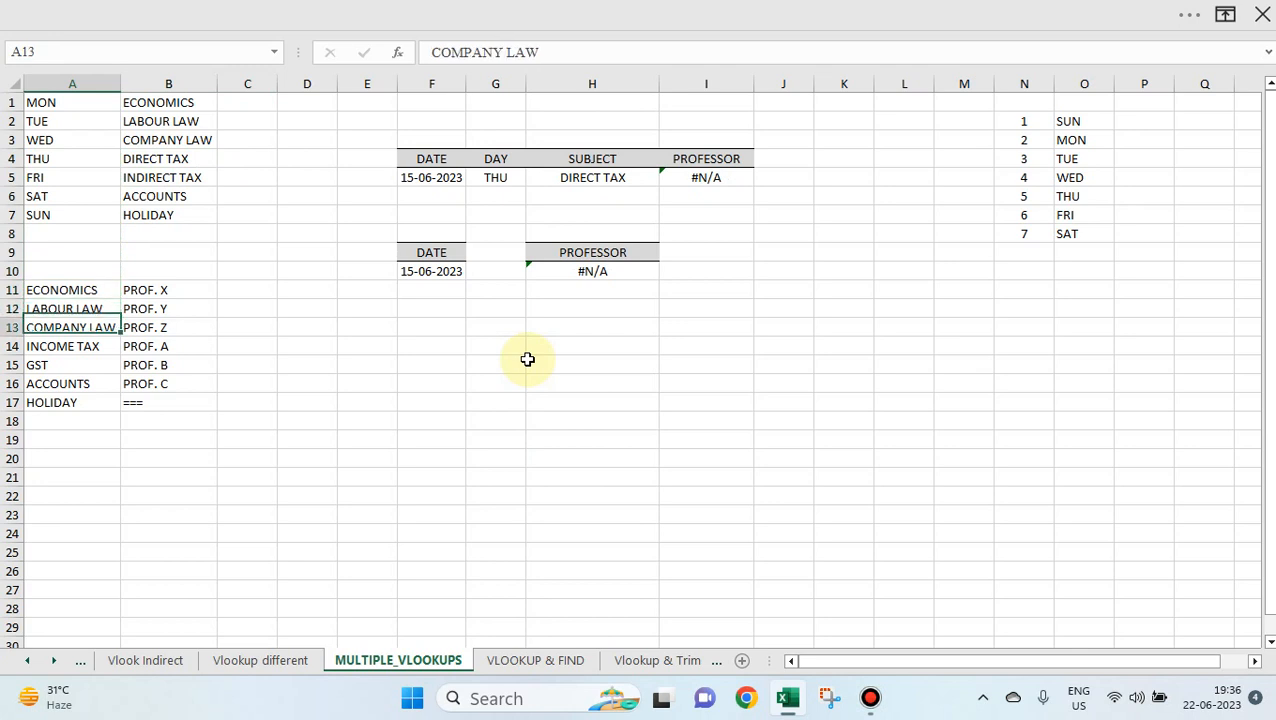
# Rename INCOME TAX to DIRECT TAX and GST to INDIRECT TAX in the professor table
pyautogui.press('Right')
pyautogui.press('Left')
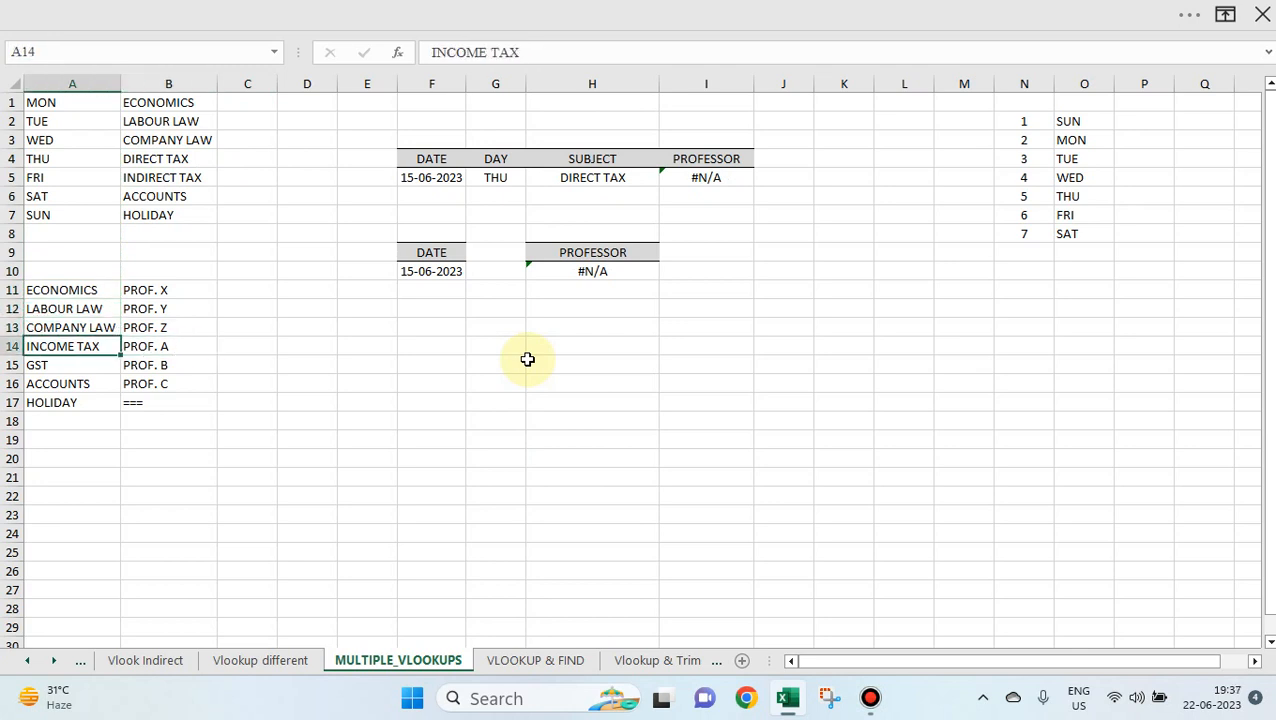
pyautogui.write('DIRE')
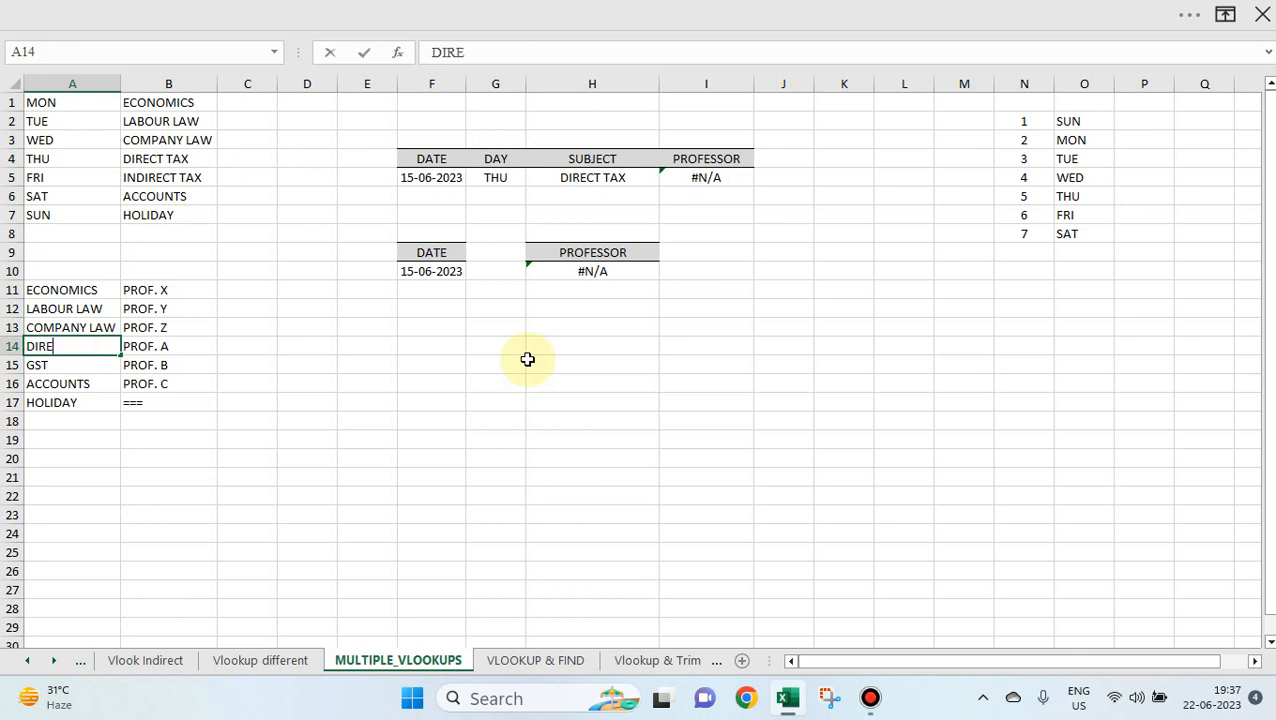
pyautogui.write('CT TAX')
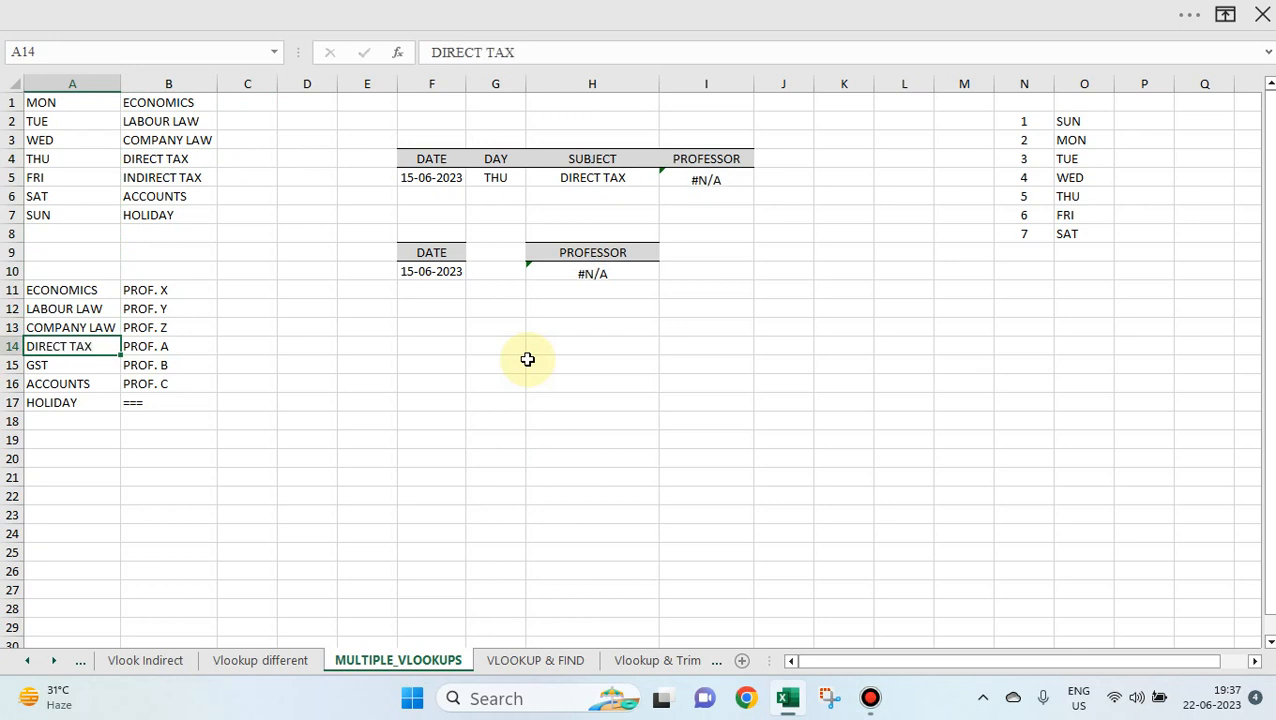
pyautogui.press('Tab')
pyautogui.press('Left')
pyautogui.press('Down')
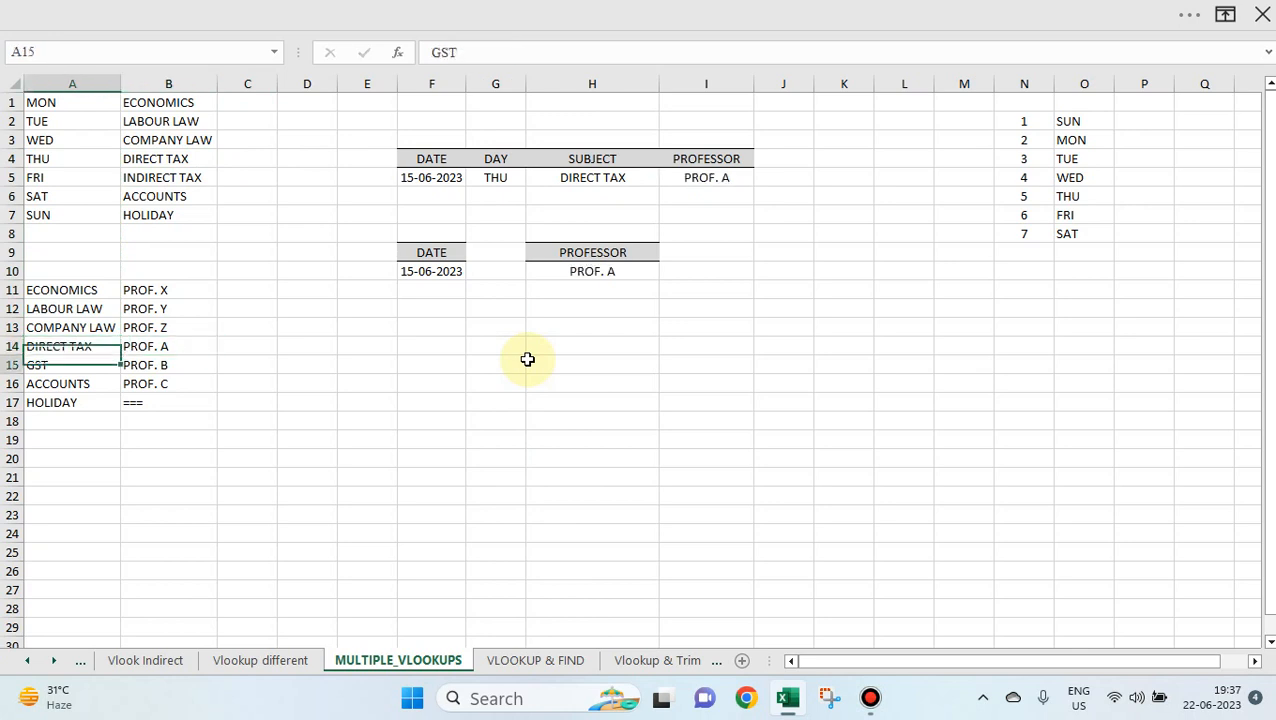
pyautogui.write('INDIRECT TAX')
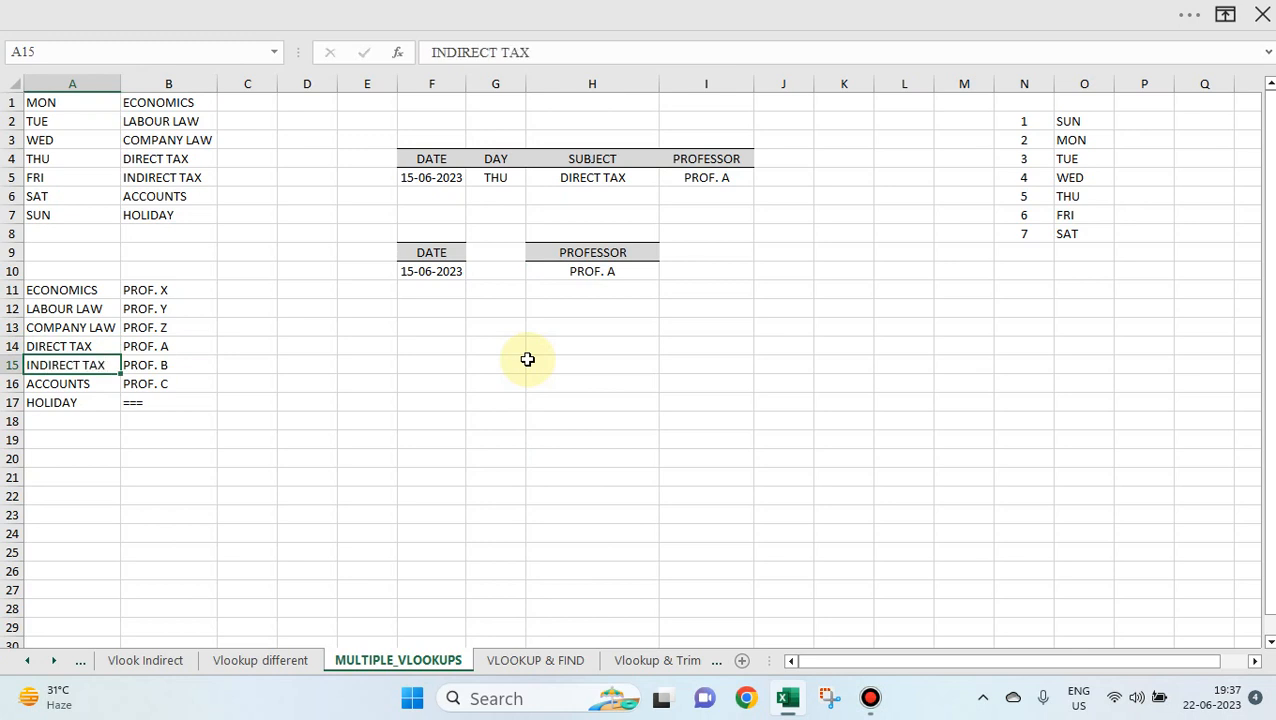
pyautogui.press('Tab')
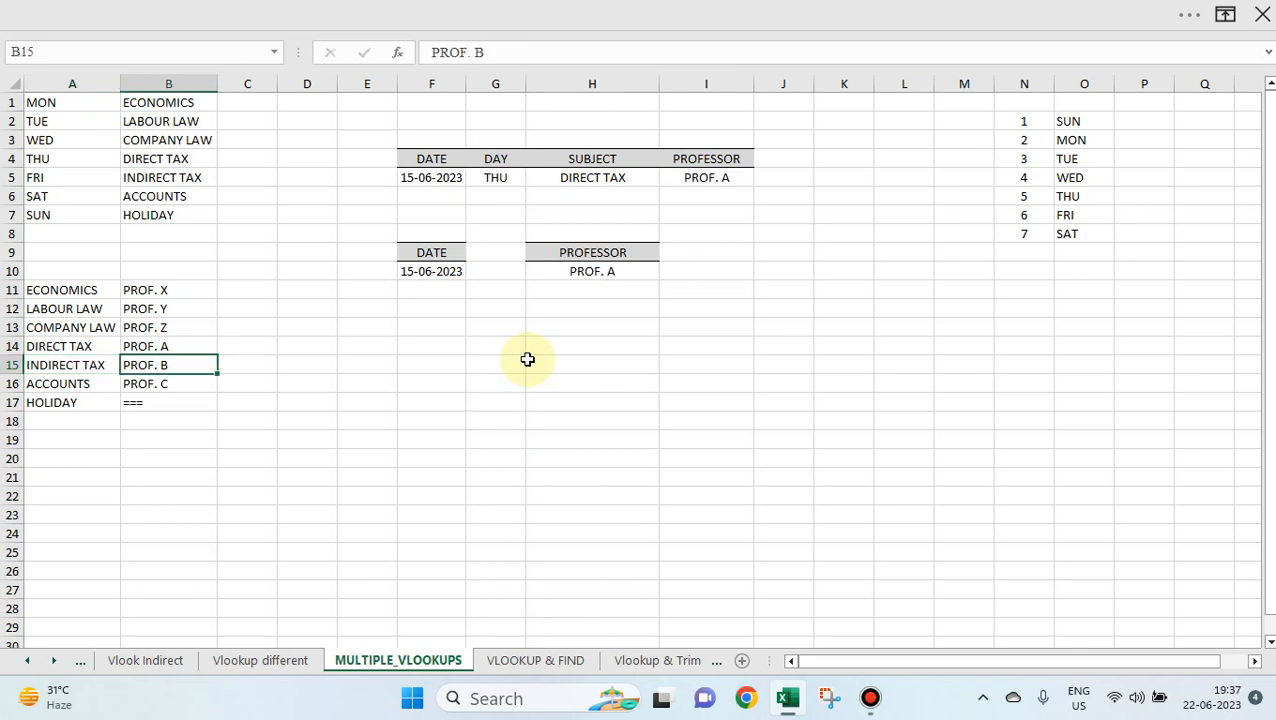
# Review the professors for the renamed subjects and the HOLIDAY placeholder
pyautogui.press('Left')
pyautogui.press('Right')
pyautogui.press('Up')
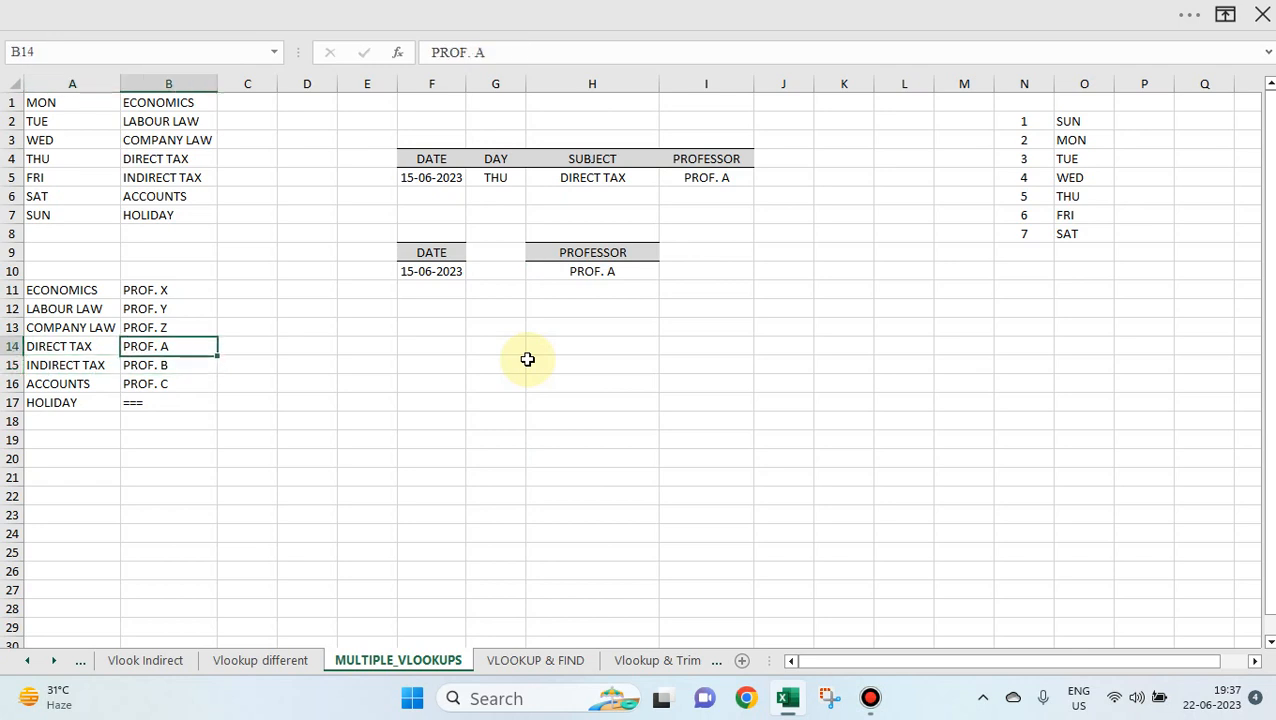
pyautogui.press('Up')
pyautogui.press('Up')
pyautogui.press('Up')
pyautogui.press('Down')
pyautogui.press('Down')
pyautogui.press('Down')
pyautogui.press('Down')
pyautogui.press('Down')
pyautogui.press('Down')
pyautogui.press('Left')
pyautogui.press('Right')
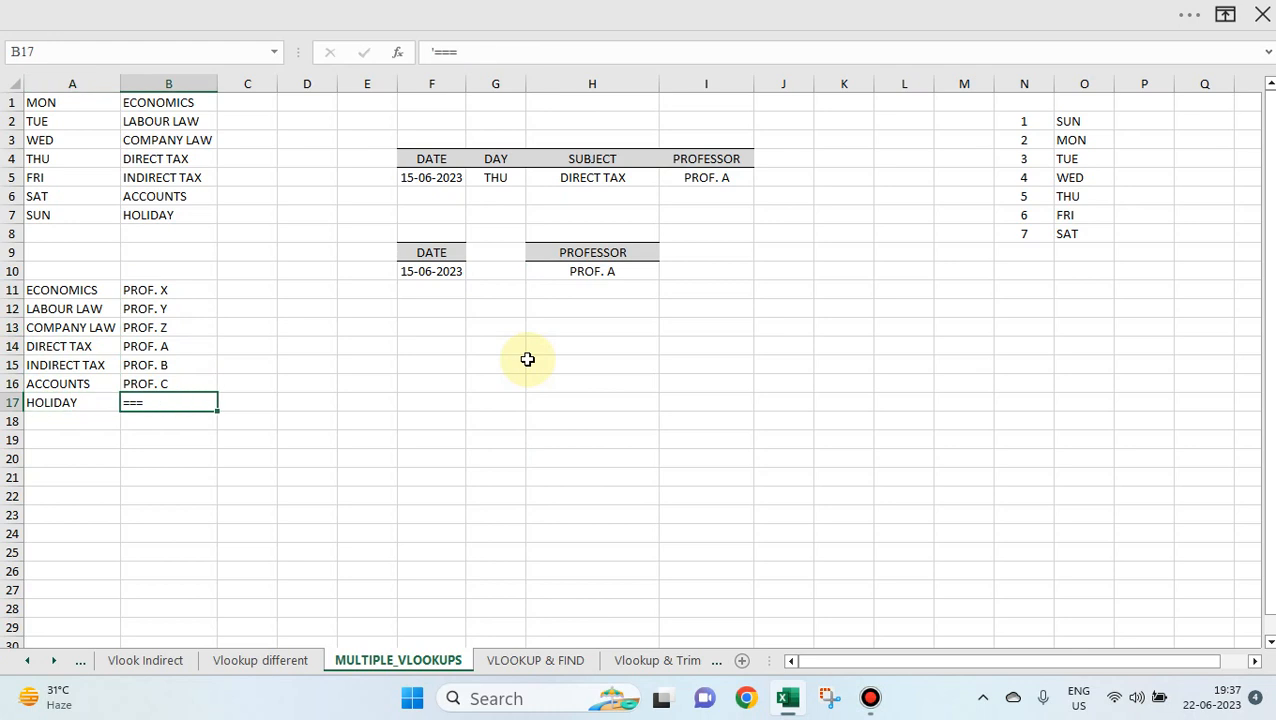
pyautogui.press('Up')
pyautogui.press('Up')
pyautogui.press('Up')
pyautogui.press('Up')
pyautogui.press('Up')
pyautogui.press('Up')
pyautogui.press('Up')
pyautogui.press('Up')
pyautogui.press('Up')
pyautogui.press('Up')
pyautogui.press('Up')
pyautogui.press('Right')
pyautogui.press('Right')
pyautogui.press('Right')
pyautogui.press('Right')
pyautogui.press('Down')
pyautogui.press('Down')
pyautogui.press('Down')
pyautogui.press('Down')
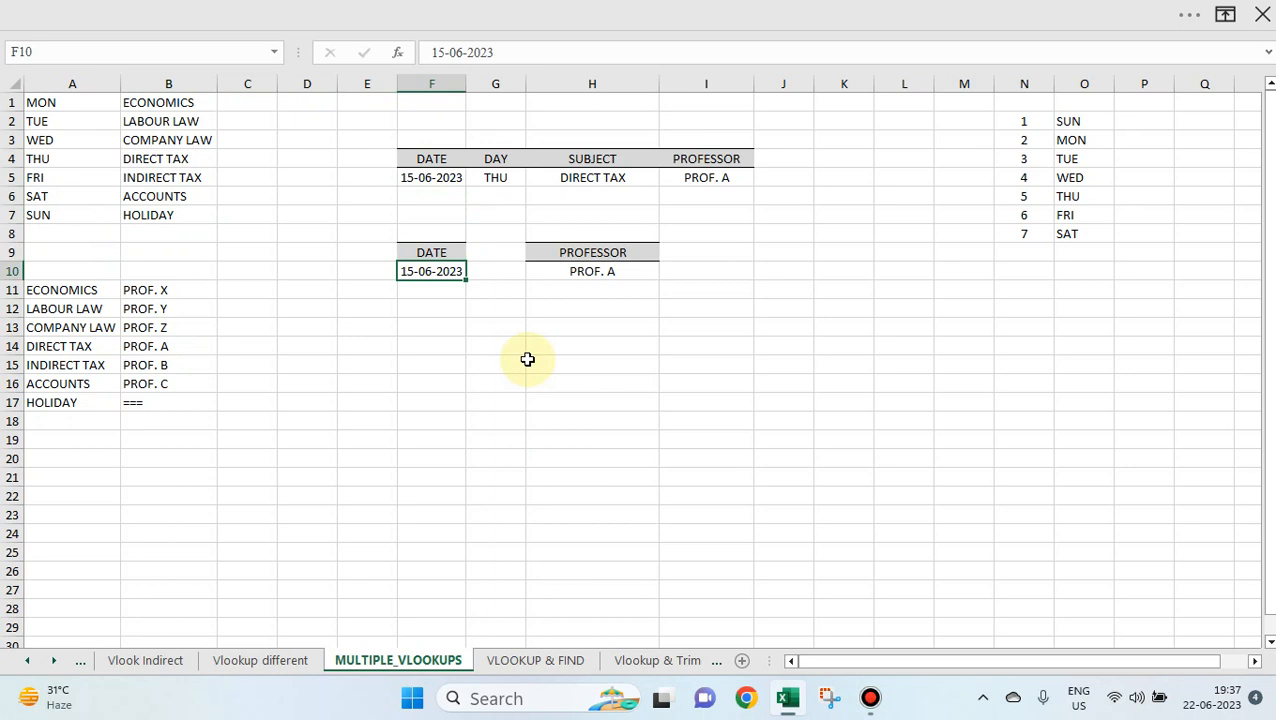
# Trace WED to COMPANY LAW to PROF. Z across the two tables
pyautogui.click(62, 134)
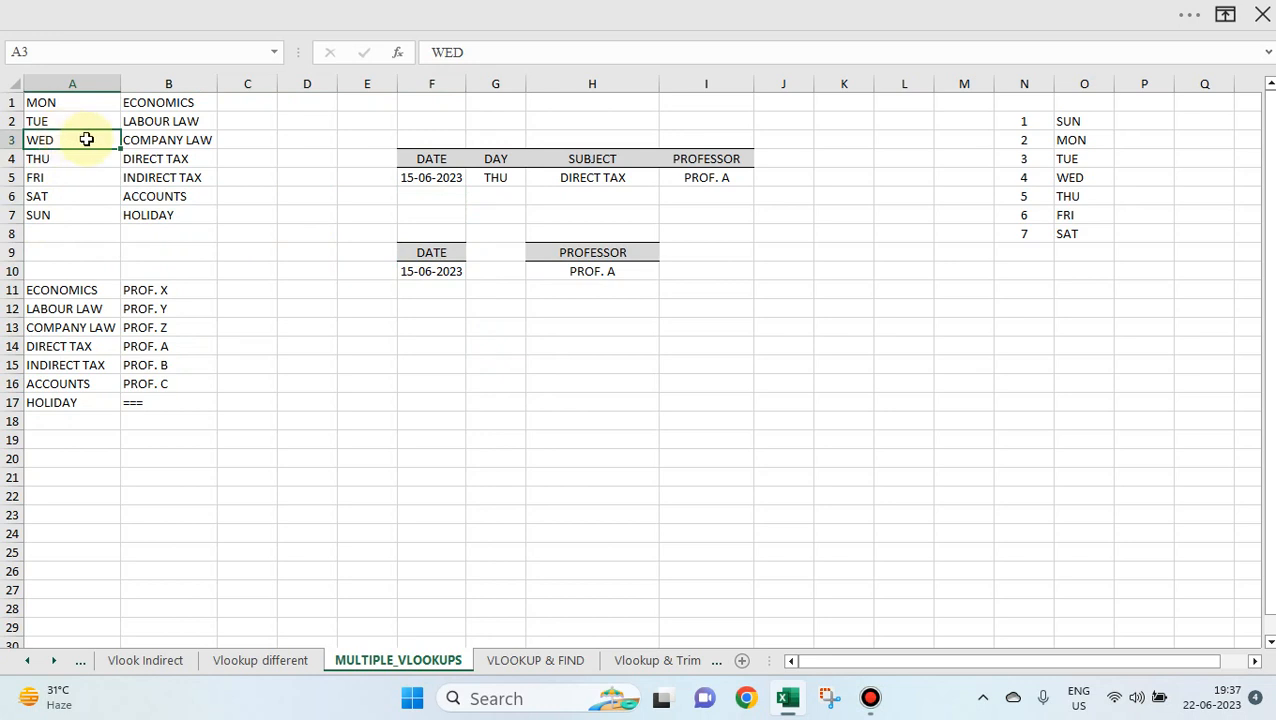
pyautogui.click(167, 142)
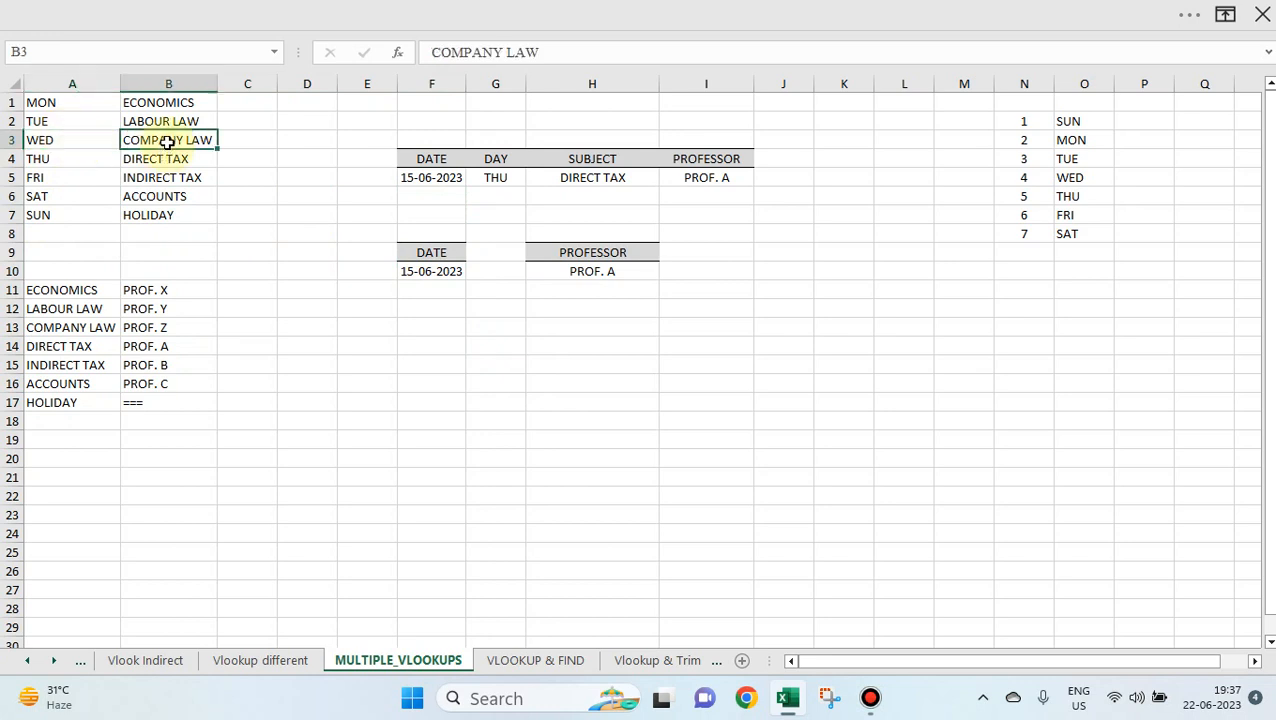
pyautogui.click(57, 325)
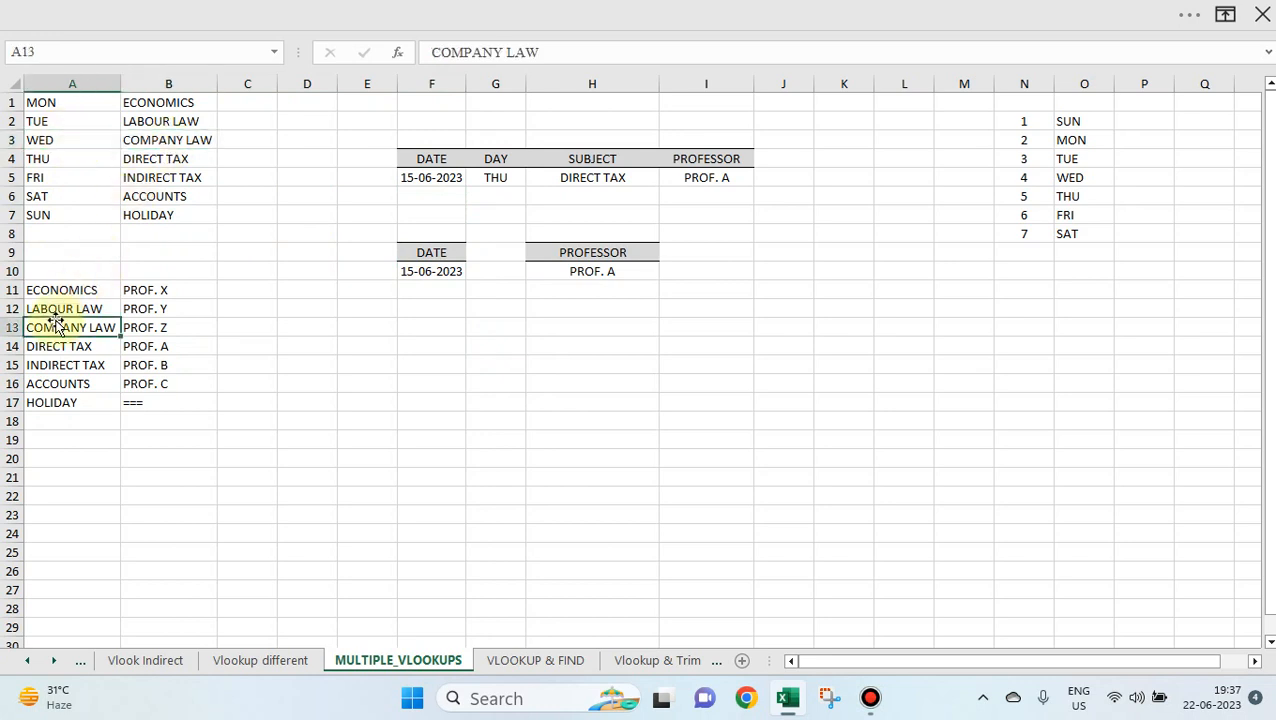
pyautogui.click(160, 322)
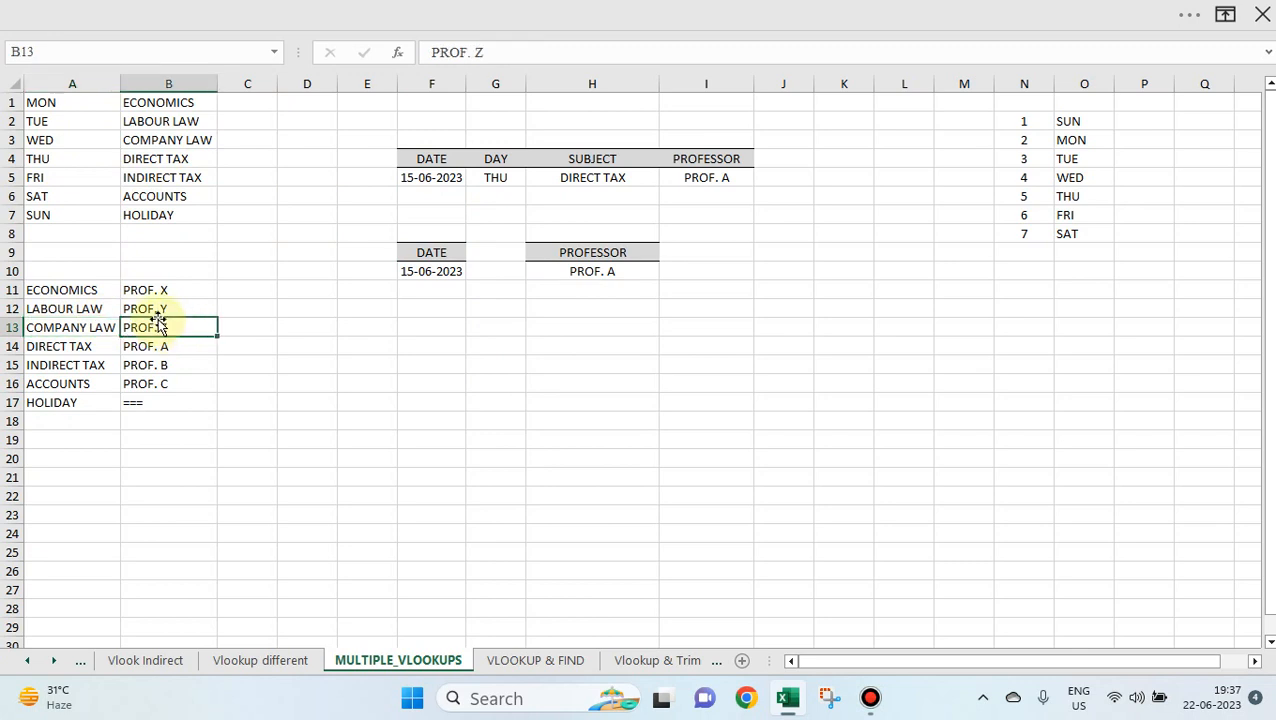
pyautogui.click(412, 273)
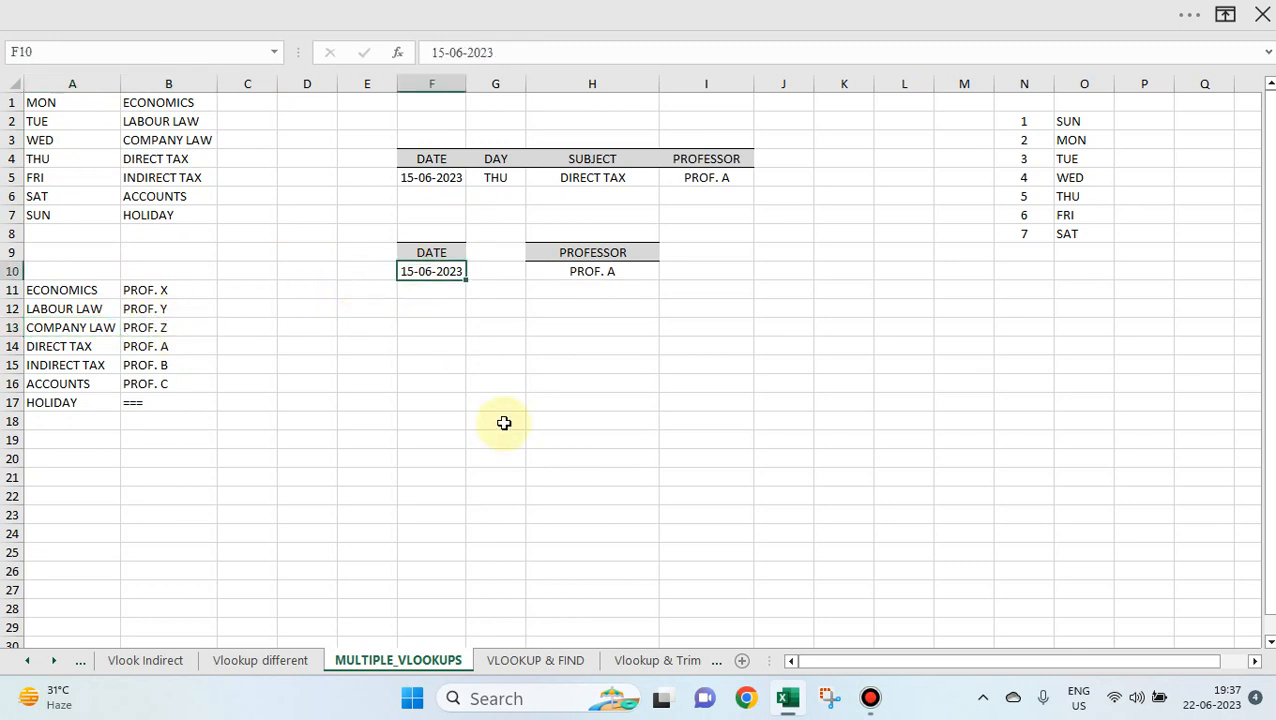
# Inspect the nested professor lookup and row 5's day, subject and professor formulas
pyautogui.press('Right')
pyautogui.press('Right')
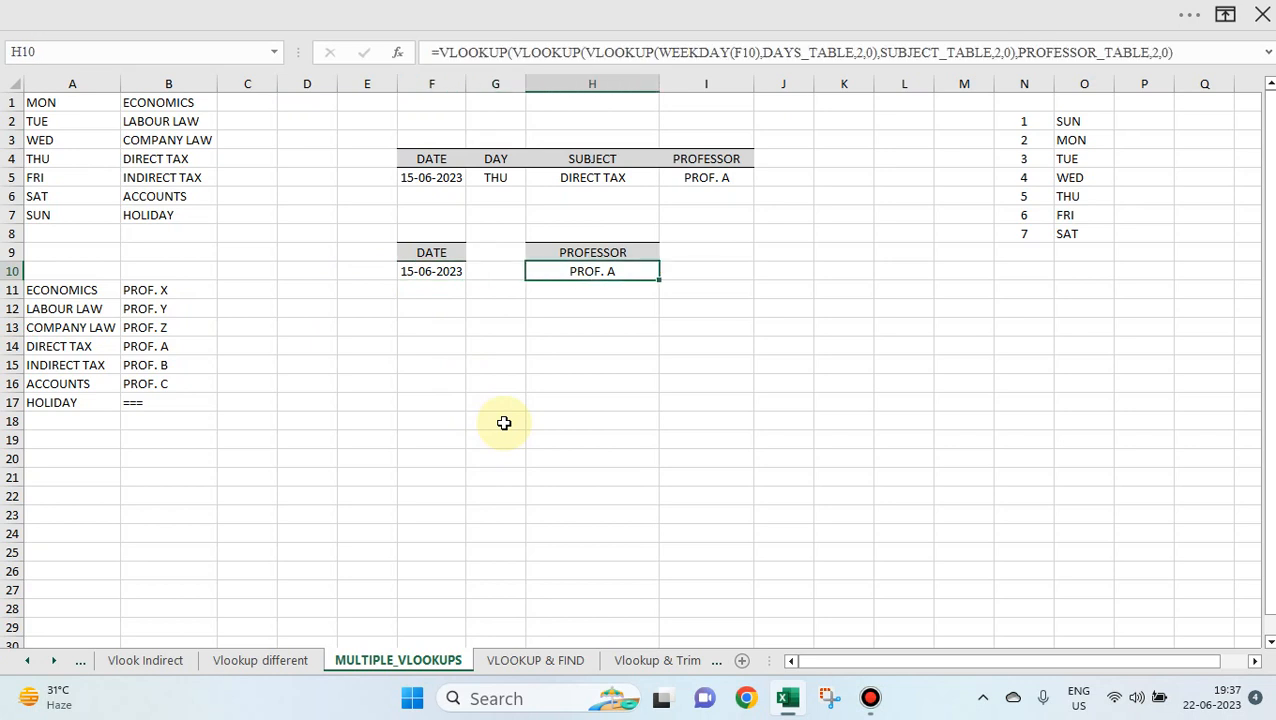
pyautogui.press('Left')
pyautogui.press('Left')
pyautogui.press('Up')
pyautogui.press('Up')
pyautogui.press('Up')
pyautogui.press('Up')
pyautogui.press('Up')
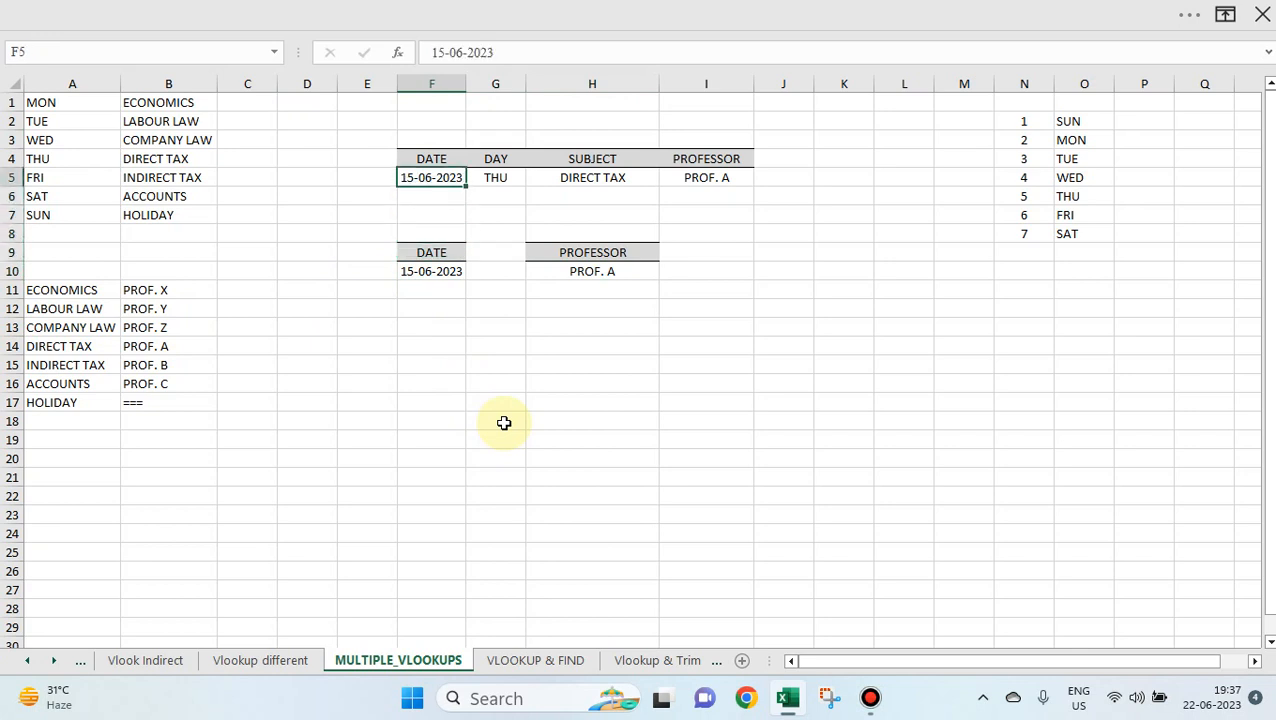
pyautogui.press('Right')
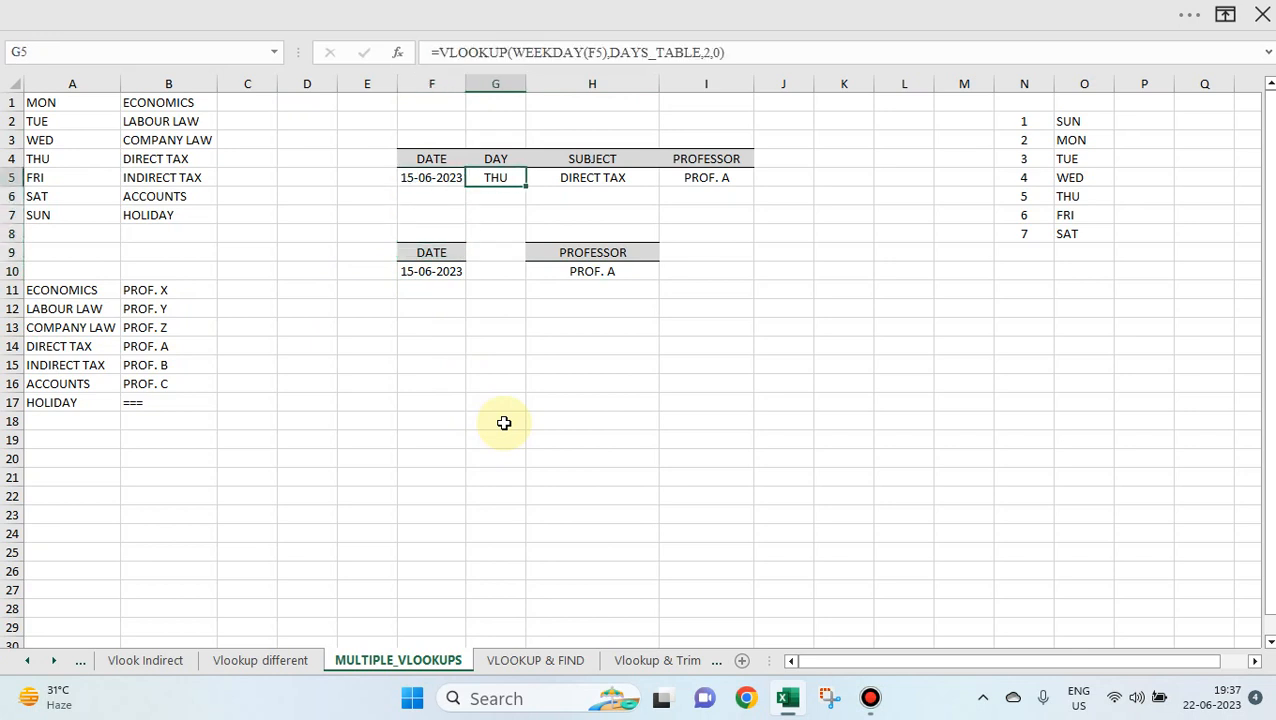
pyautogui.press('Right')
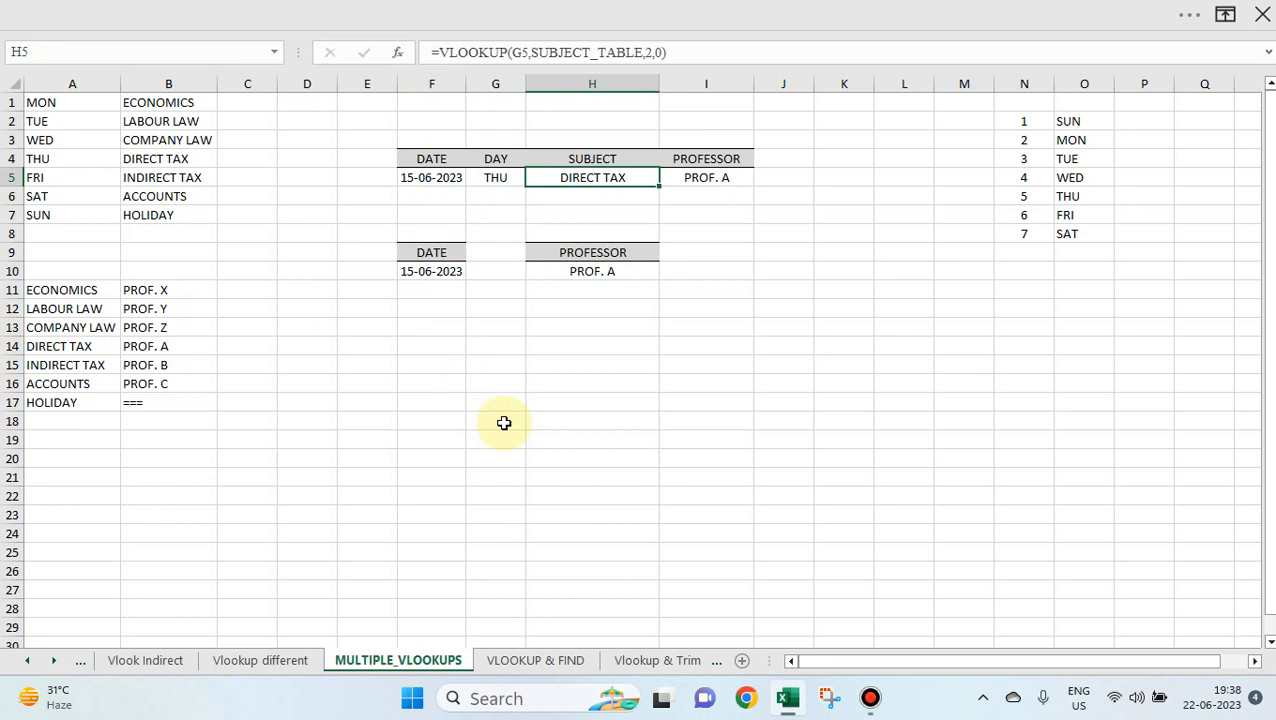
pyautogui.press('Right')
pyautogui.press('Left')
pyautogui.press('Left')
pyautogui.press('Left')
# Clear the day, subject and professor results in G5:I5
pyautogui.press('Right')
pyautogui.hotkey('shift', 'Right')
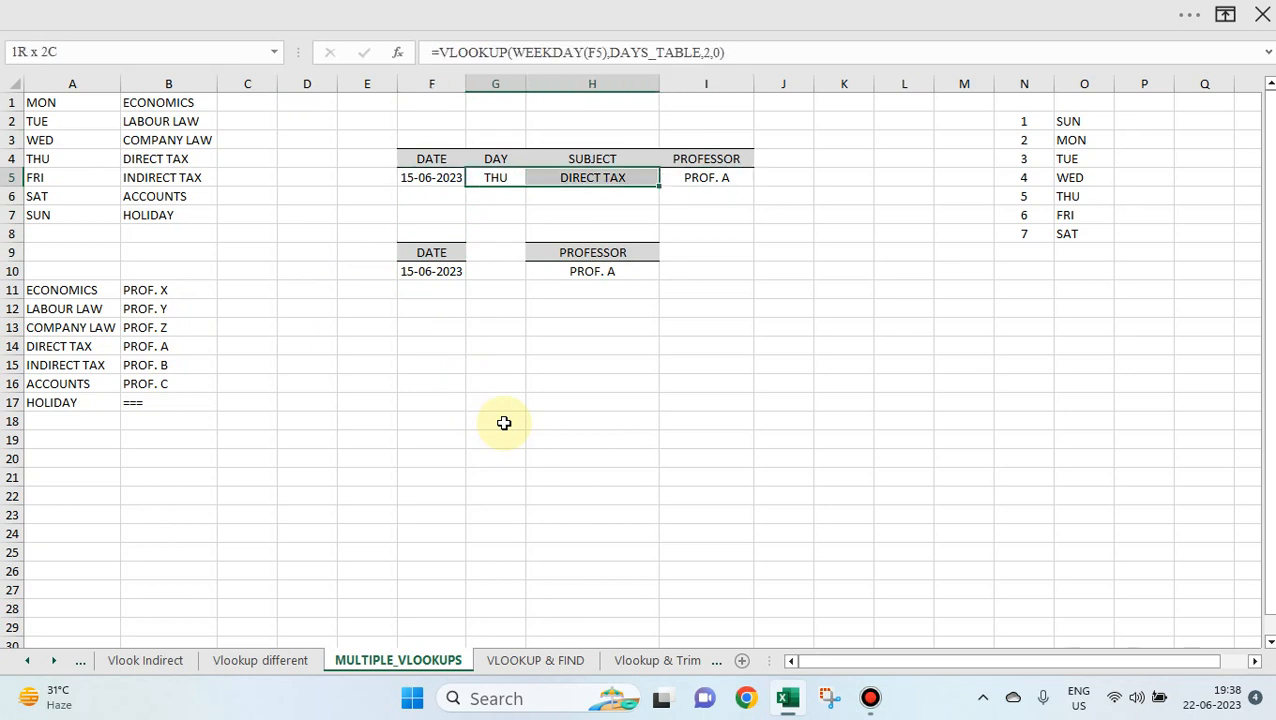
pyautogui.hotkey('shift', 'Right')
pyautogui.press('Delete')
pyautogui.press('Left')
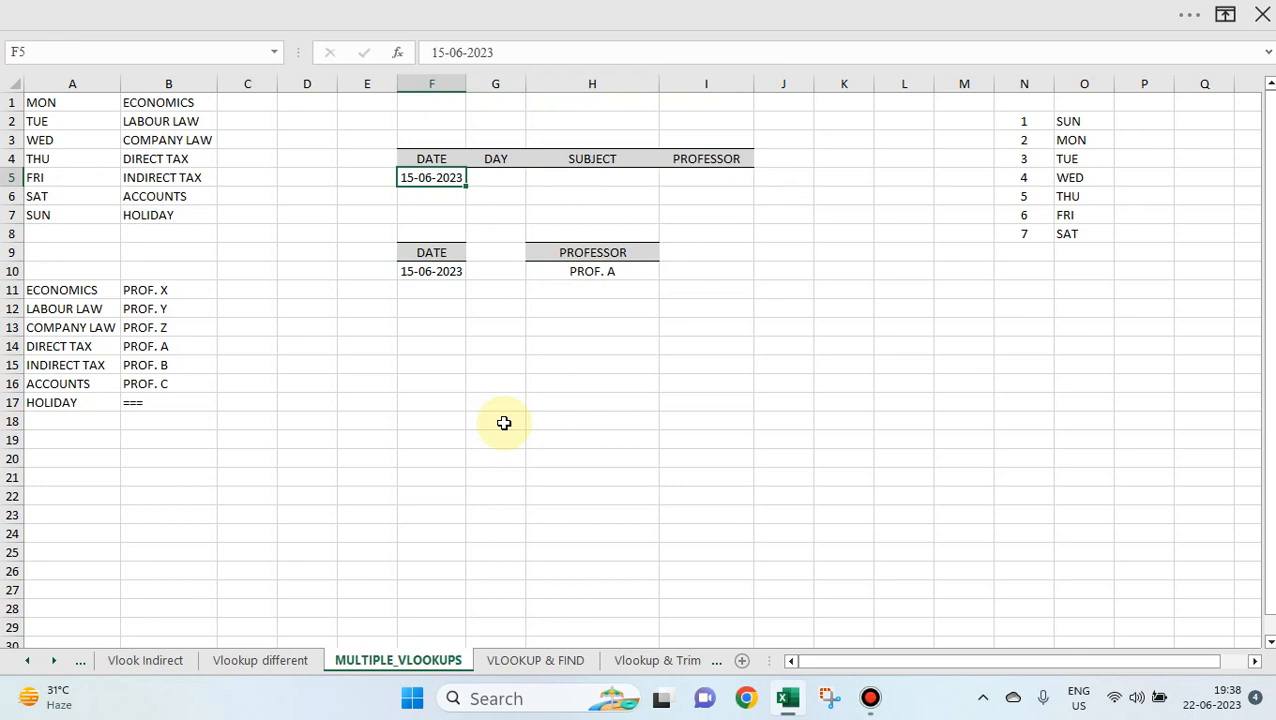
# Replace F5's date 15-06-2023 with 22/6/2023
pyautogui.press('Right')
pyautogui.press('Left')
pyautogui.write('22')
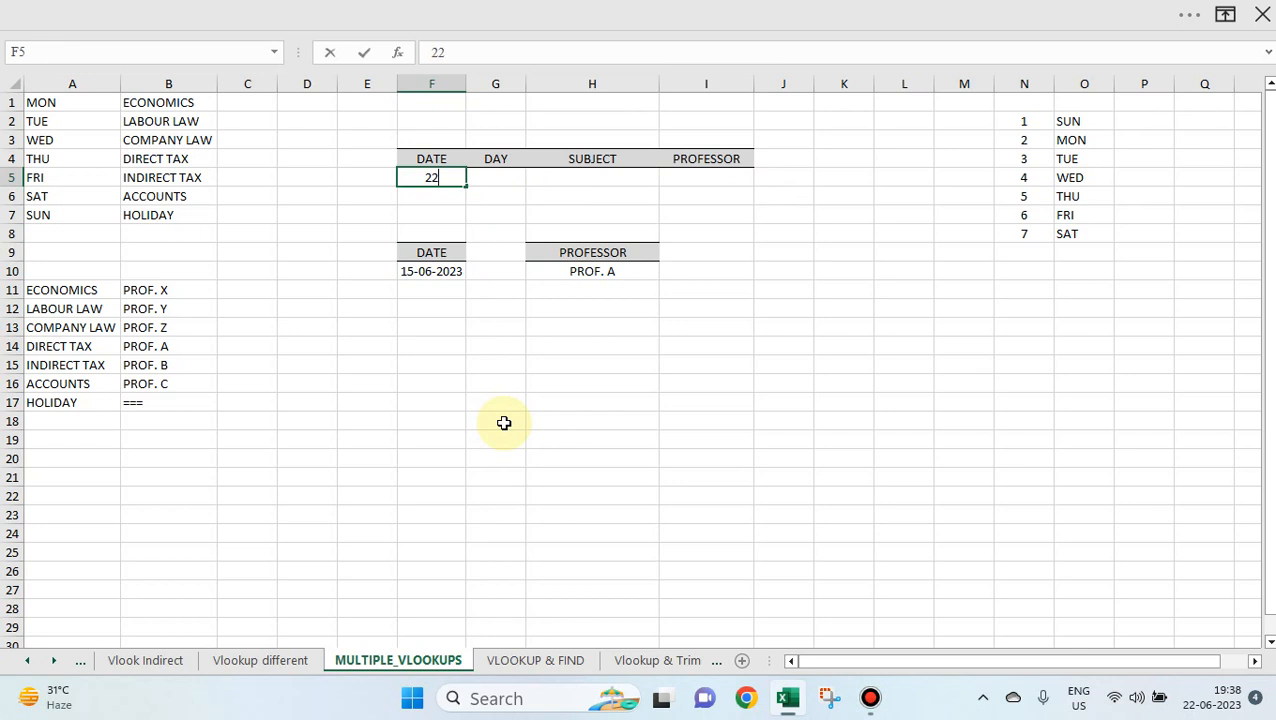
pyautogui.write('/6/2023')
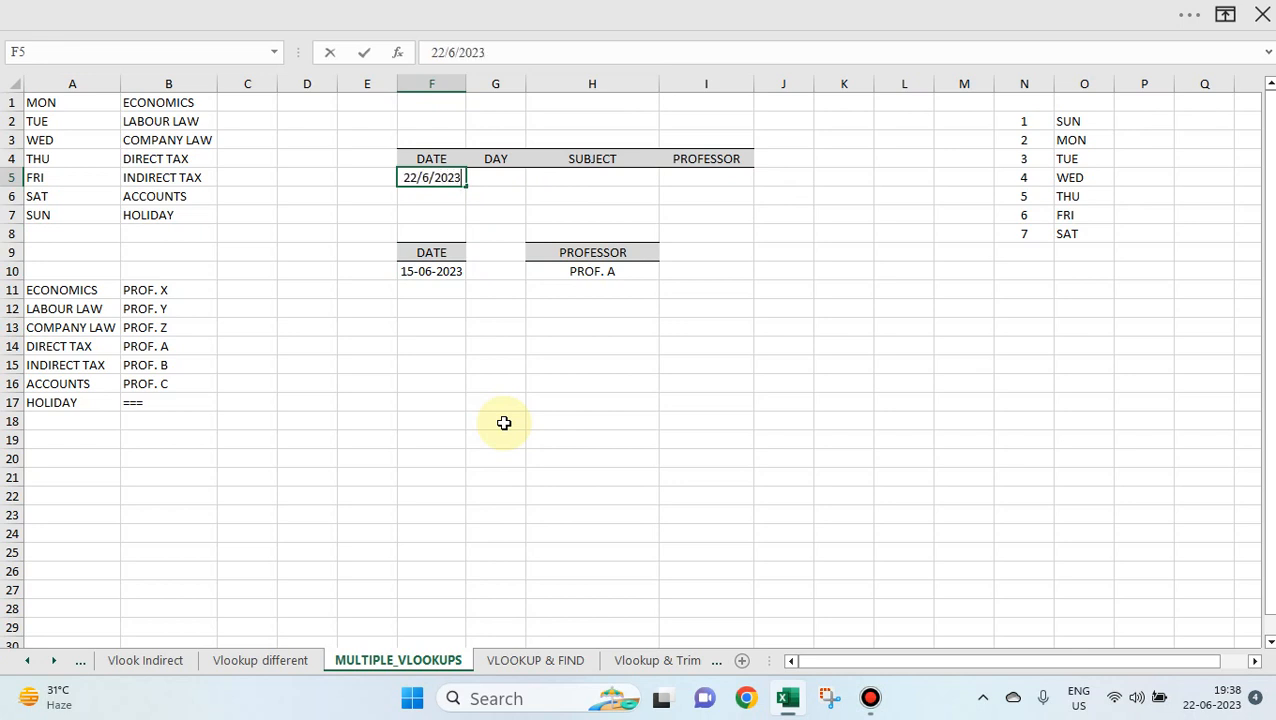
pyautogui.press('Tab')
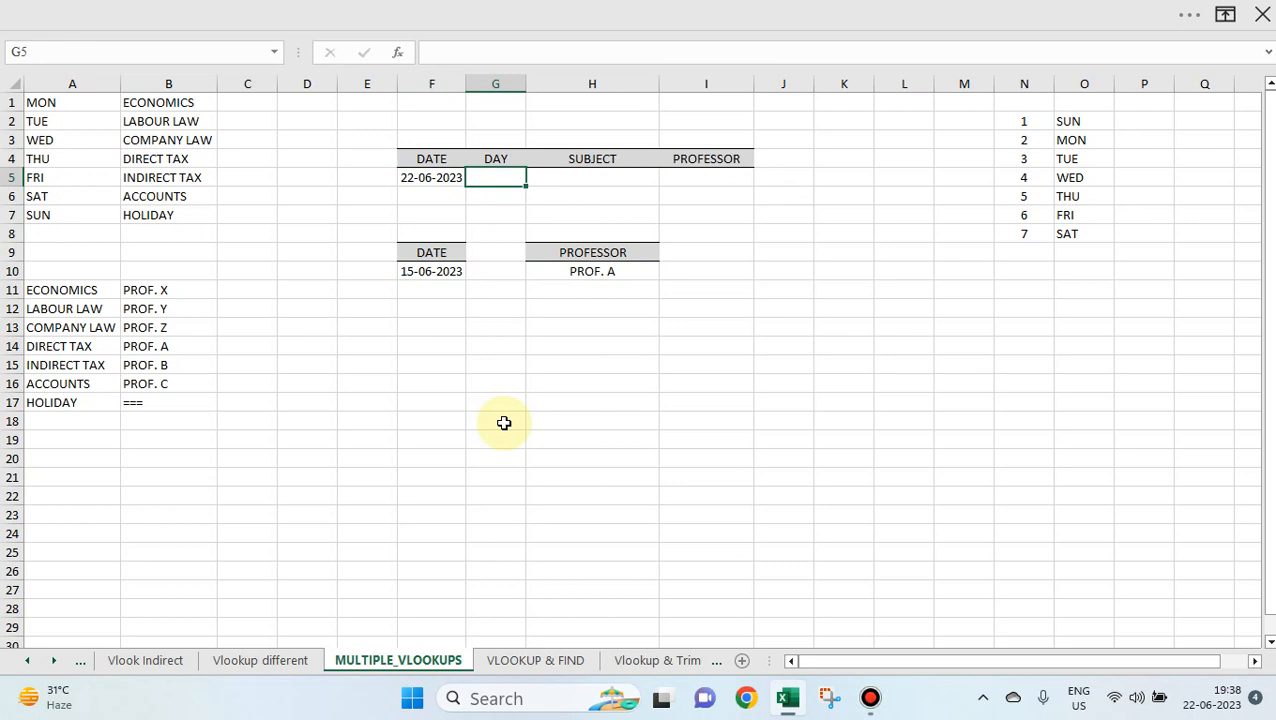
pyautogui.press('Left')
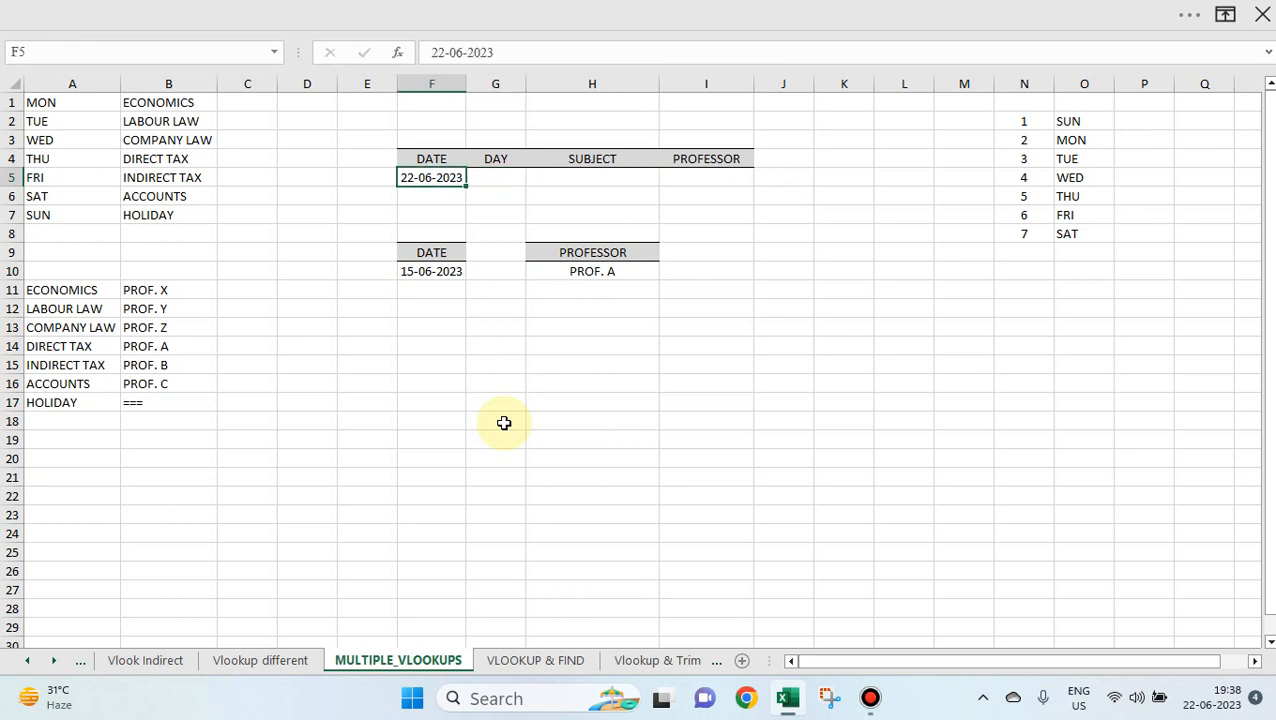
pyautogui.press('Right')
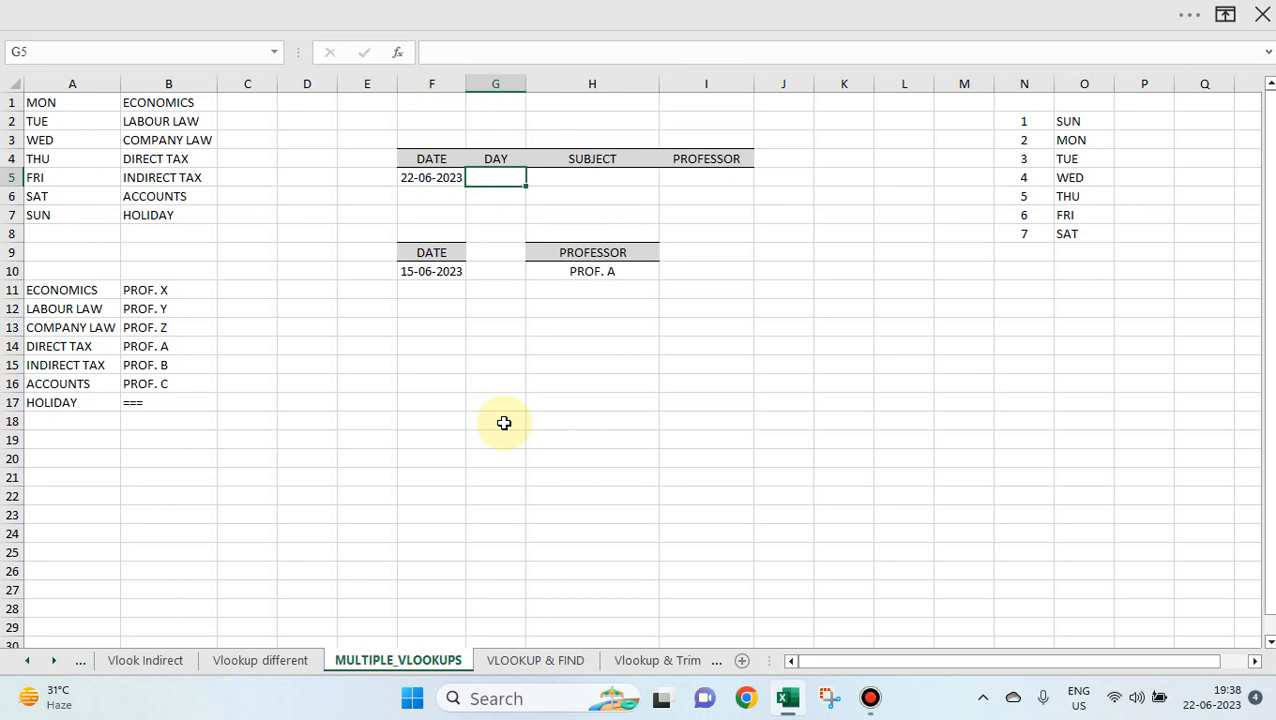
pyautogui.click(1004, 119)
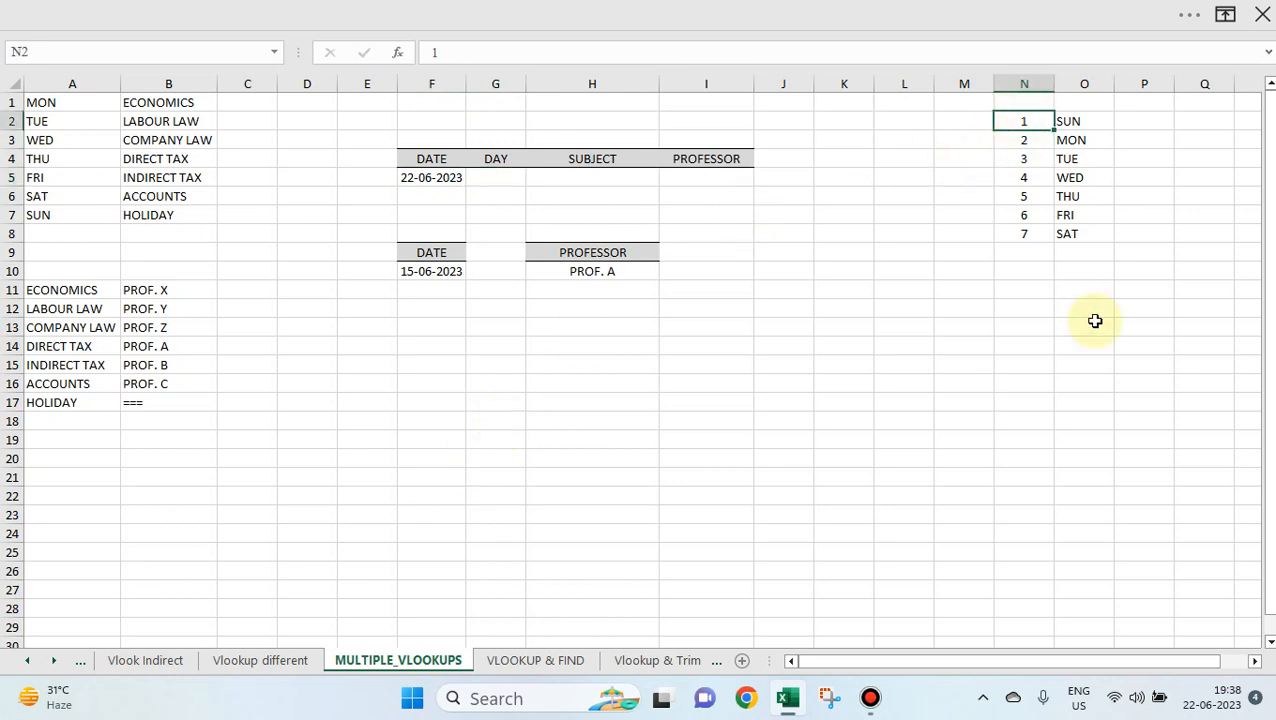
pyautogui.press('Right')
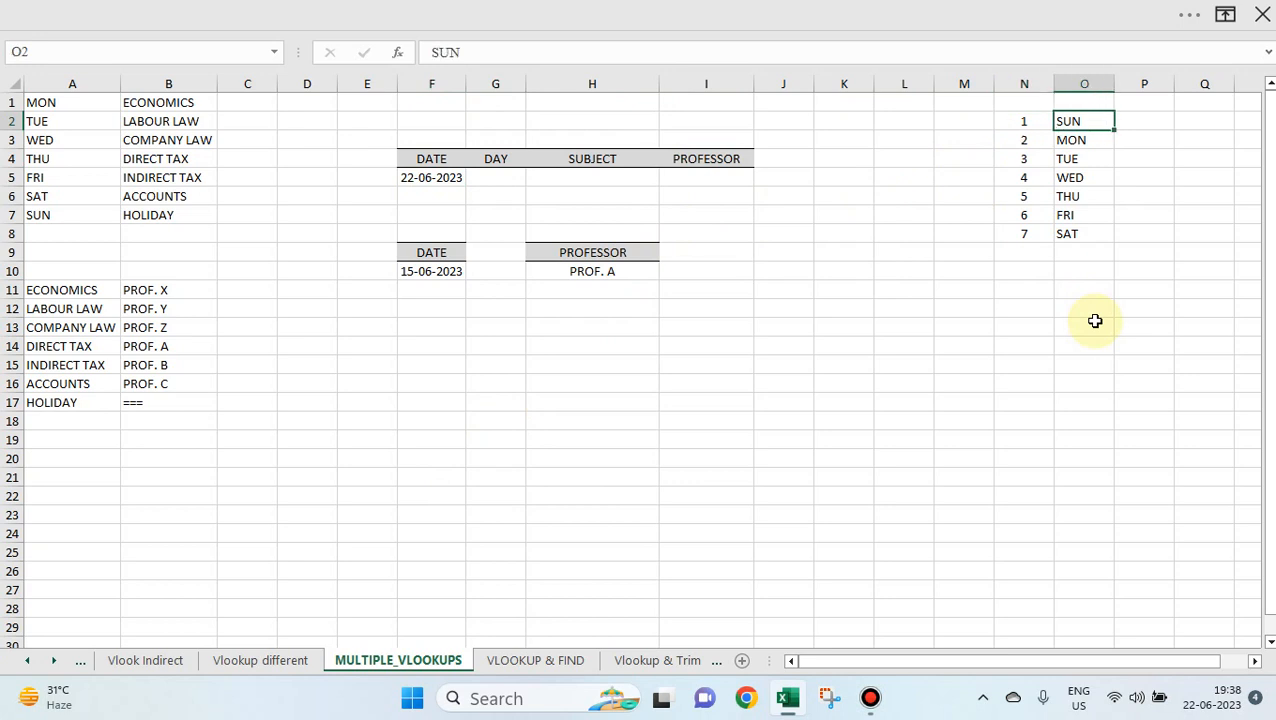
pyautogui.press('Left')
pyautogui.press('Down')
pyautogui.press('Right')
pyautogui.press('Left')
pyautogui.press('Left')
pyautogui.press('Left')
pyautogui.press('Left')
pyautogui.press('Left')
pyautogui.press('Left')
pyautogui.press('Left')
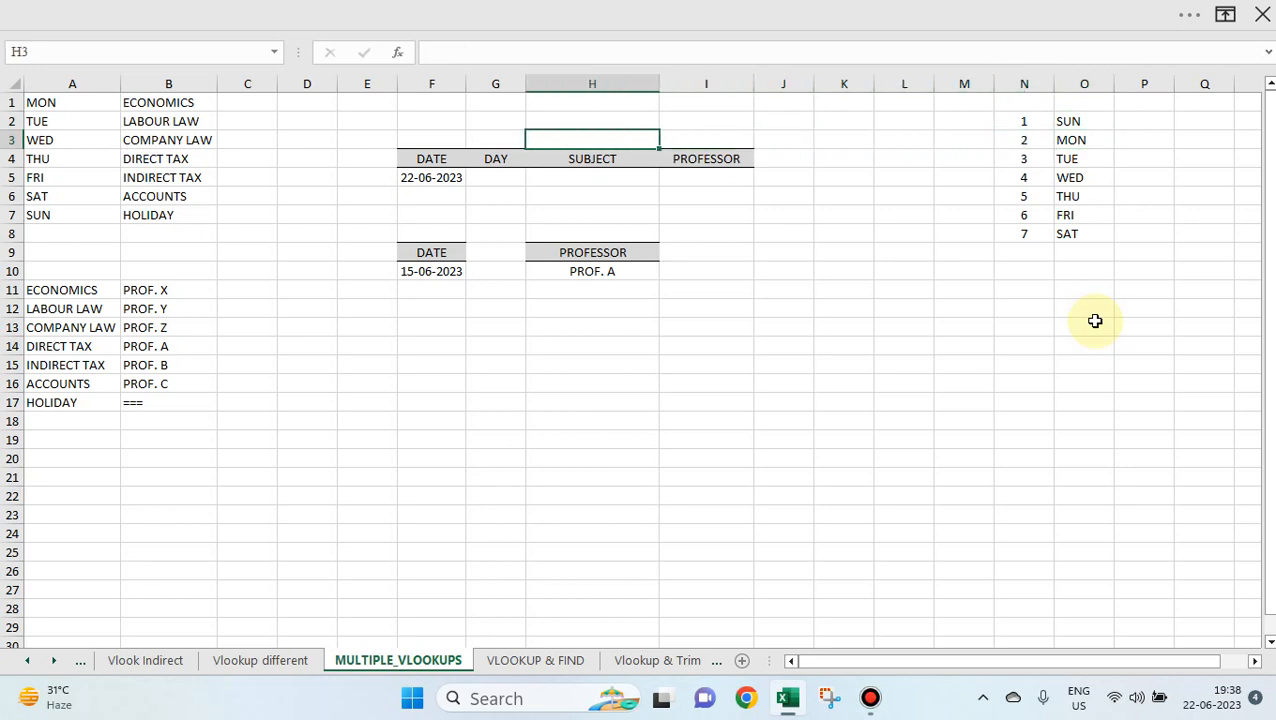
pyautogui.press('Down')
pyautogui.press('Down')
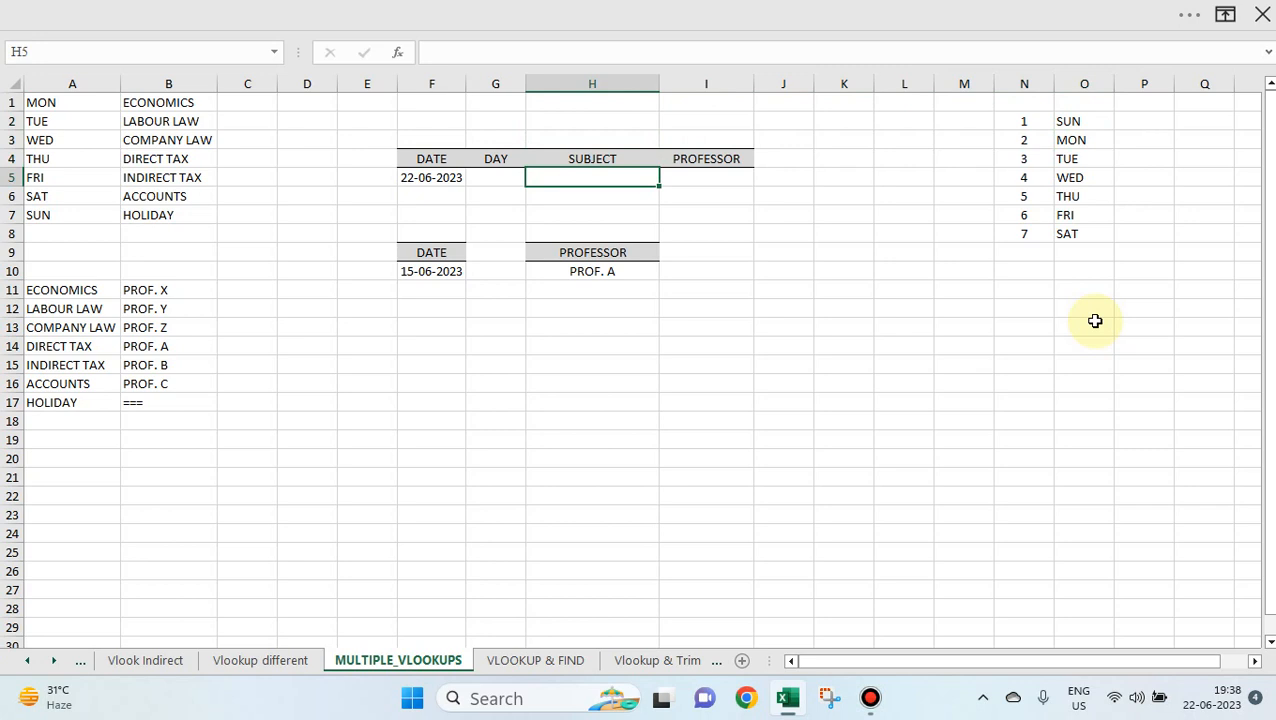
pyautogui.press('Left')
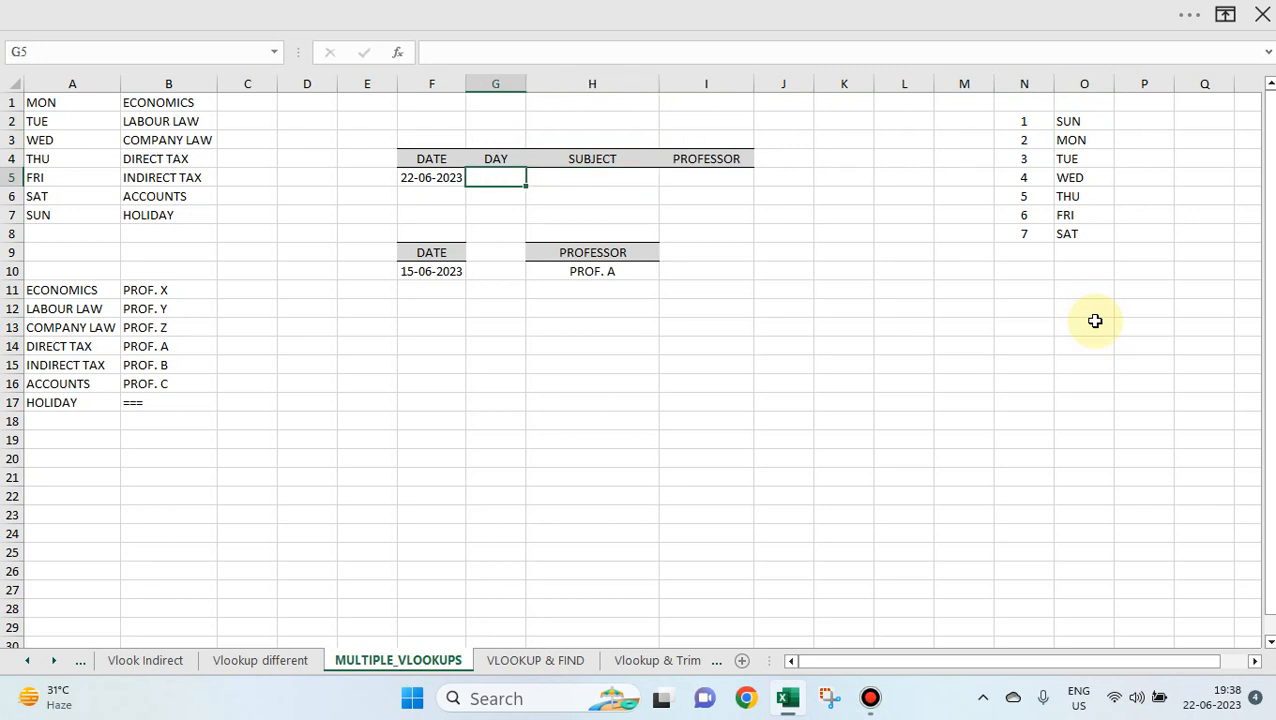
# Enter =WEEKDAY(F5) in G5, returning 5 for the date 22-06-2023
pyautogui.write('=WEEKDAY(F5')
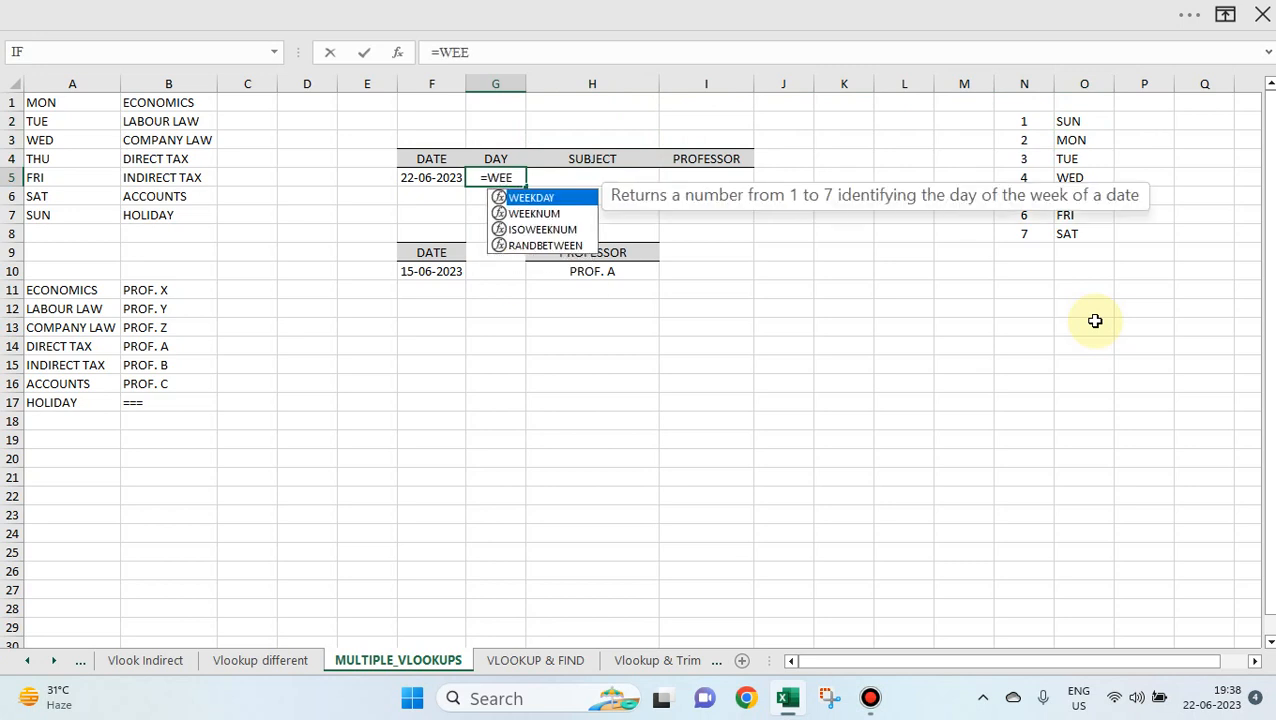
pyautogui.press('Tab')
pyautogui.write('F5')
pyautogui.press('Tab')
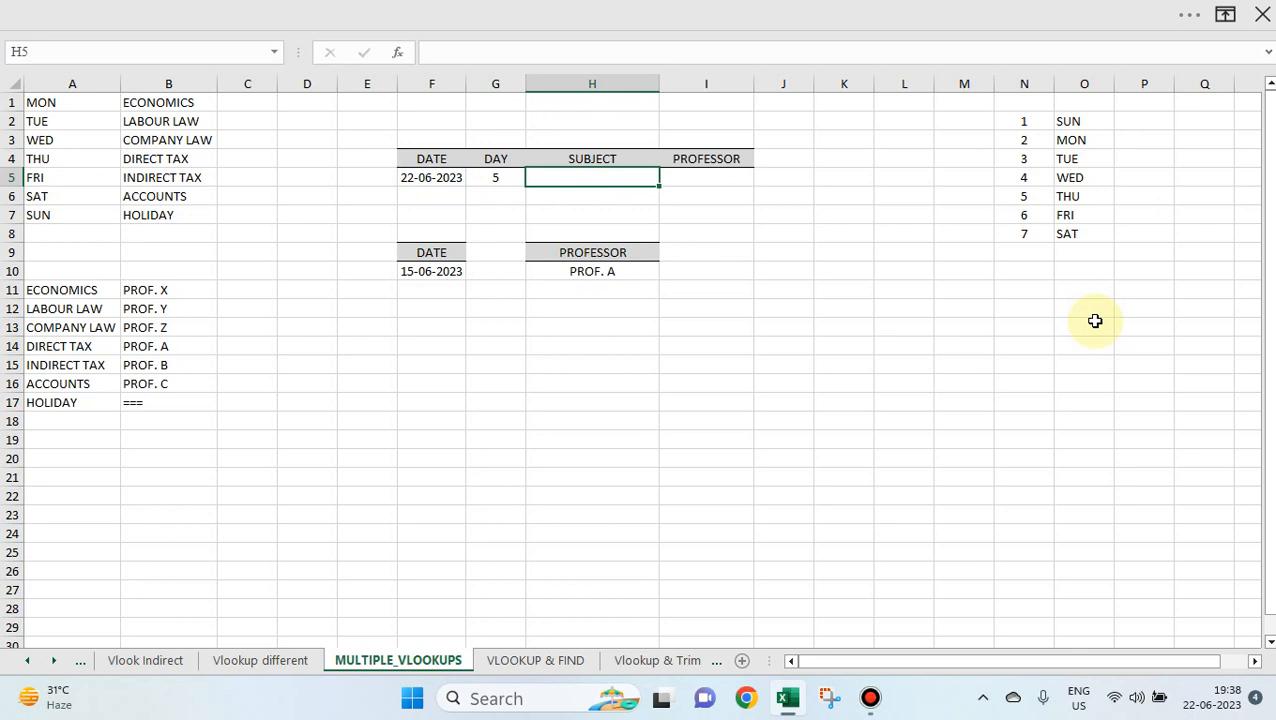
# Check in the days table that weekday 5 maps to THU, ending on the SUBJECT cell H5
pyautogui.press('Left')
pyautogui.press('Right')
pyautogui.press('Right')
pyautogui.press('Right')
pyautogui.press('Right')
pyautogui.press('Right')
pyautogui.press('Right')
pyautogui.press('Down')
pyautogui.press('Right')
pyautogui.press('Right')
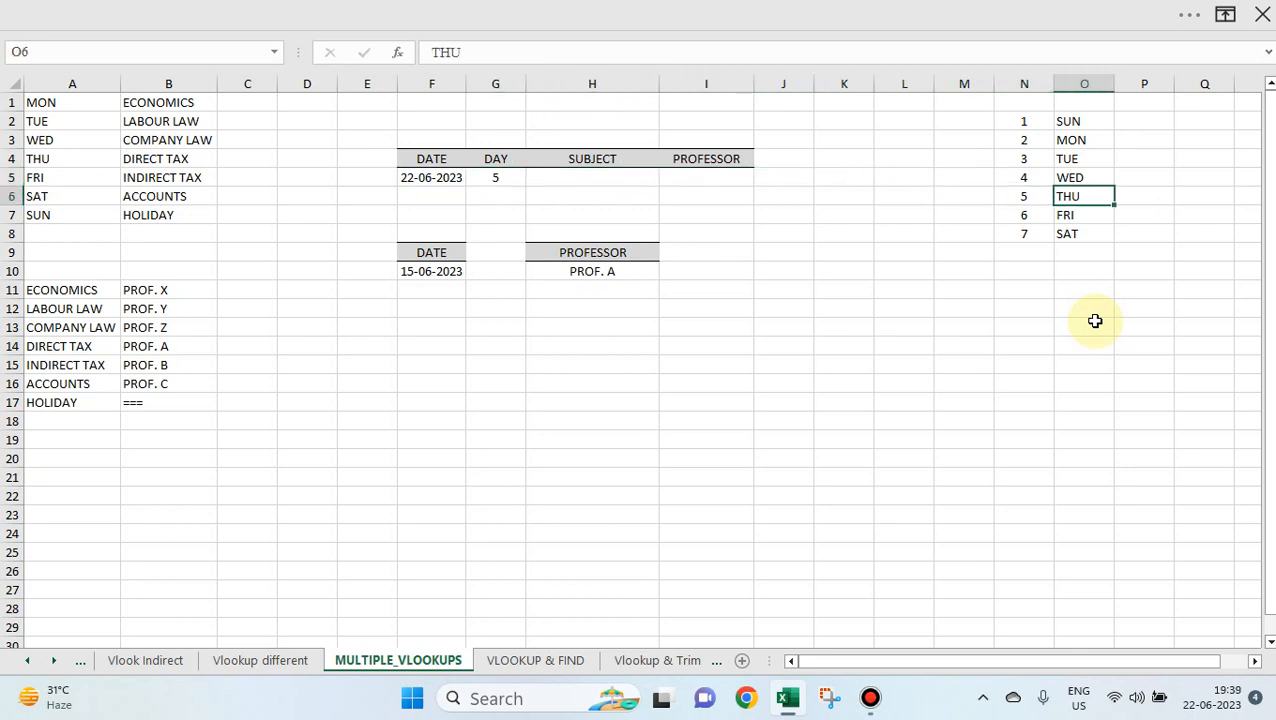
pyautogui.press('Left')
pyautogui.press('Up')
pyautogui.press('Up')
pyautogui.press('Up')
pyautogui.press('Up')
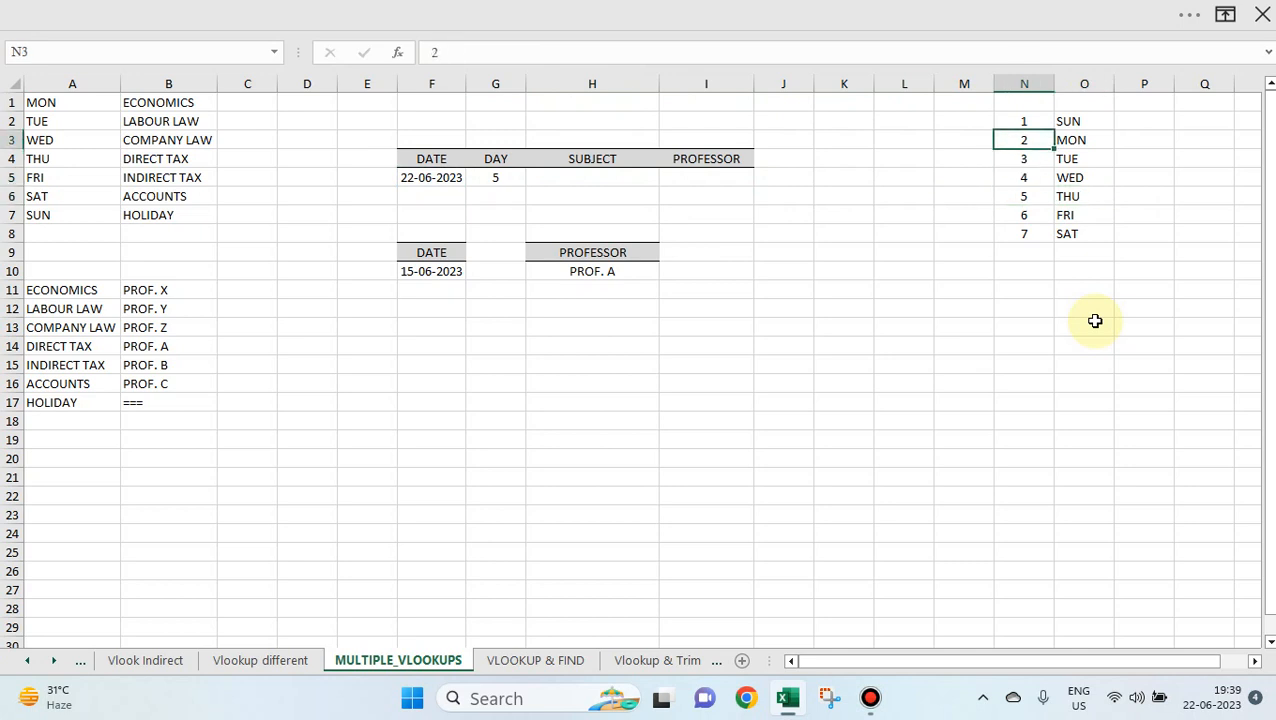
pyautogui.press('Right')
pyautogui.press('Down')
pyautogui.press('Down')
pyautogui.press('Down')
pyautogui.press('Down')
pyautogui.press('Down')
pyautogui.press('Down')
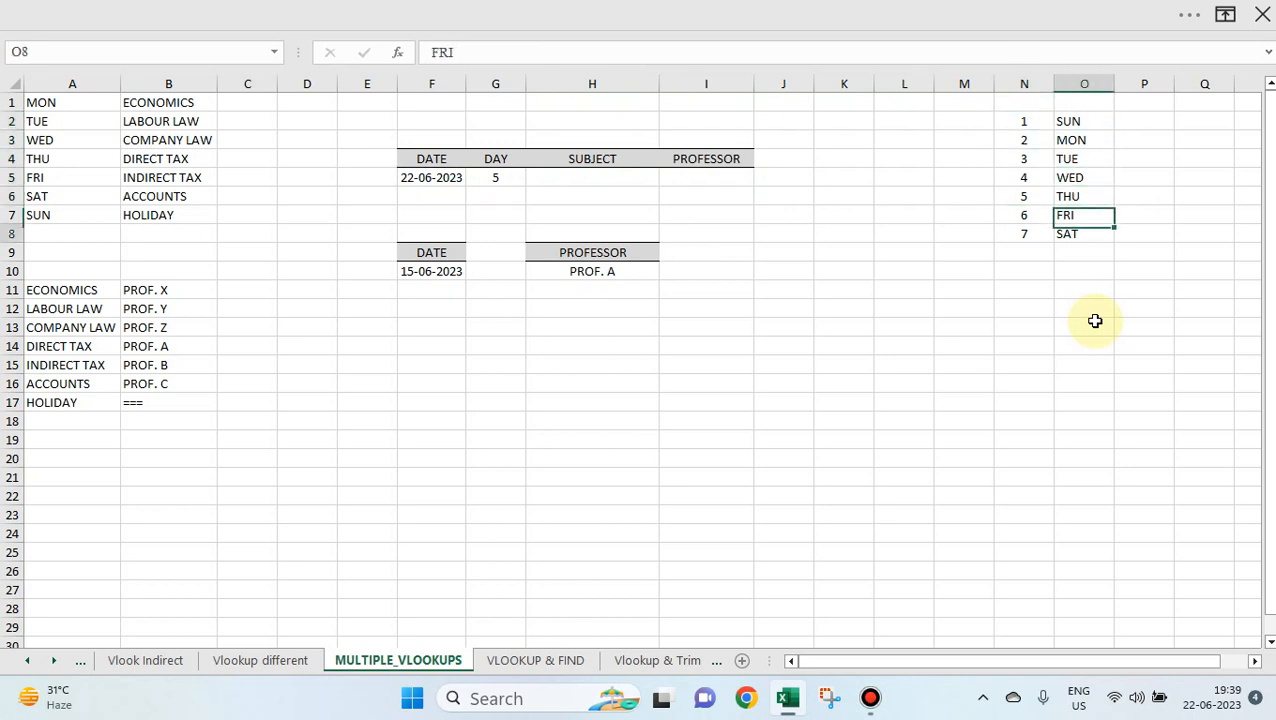
pyautogui.press('Left')
pyautogui.press('Up')
pyautogui.press('Up')
pyautogui.press('Up')
pyautogui.press('Up')
pyautogui.press('Up')
pyautogui.press('Left')
pyautogui.press('Left')
pyautogui.press('Left')
pyautogui.press('Left')
pyautogui.press('Left')
pyautogui.press('Left')
pyautogui.press('Left')
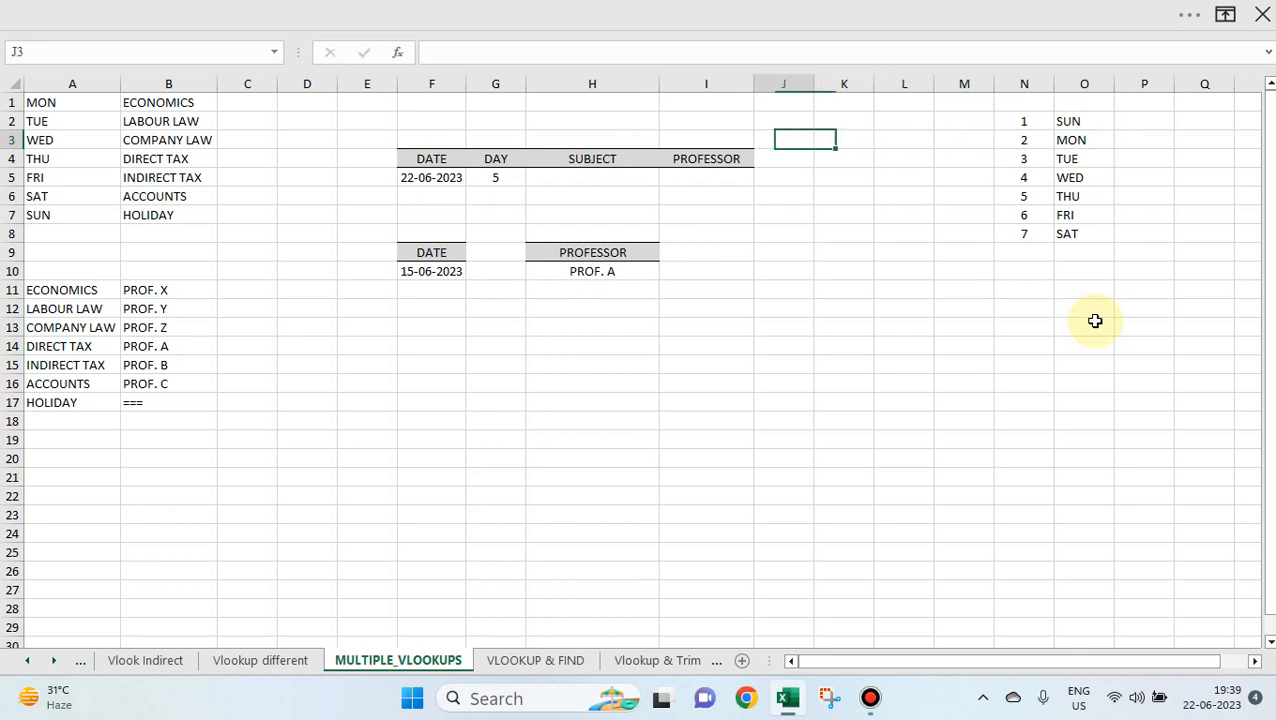
pyautogui.press('Down')
pyautogui.press('Down')
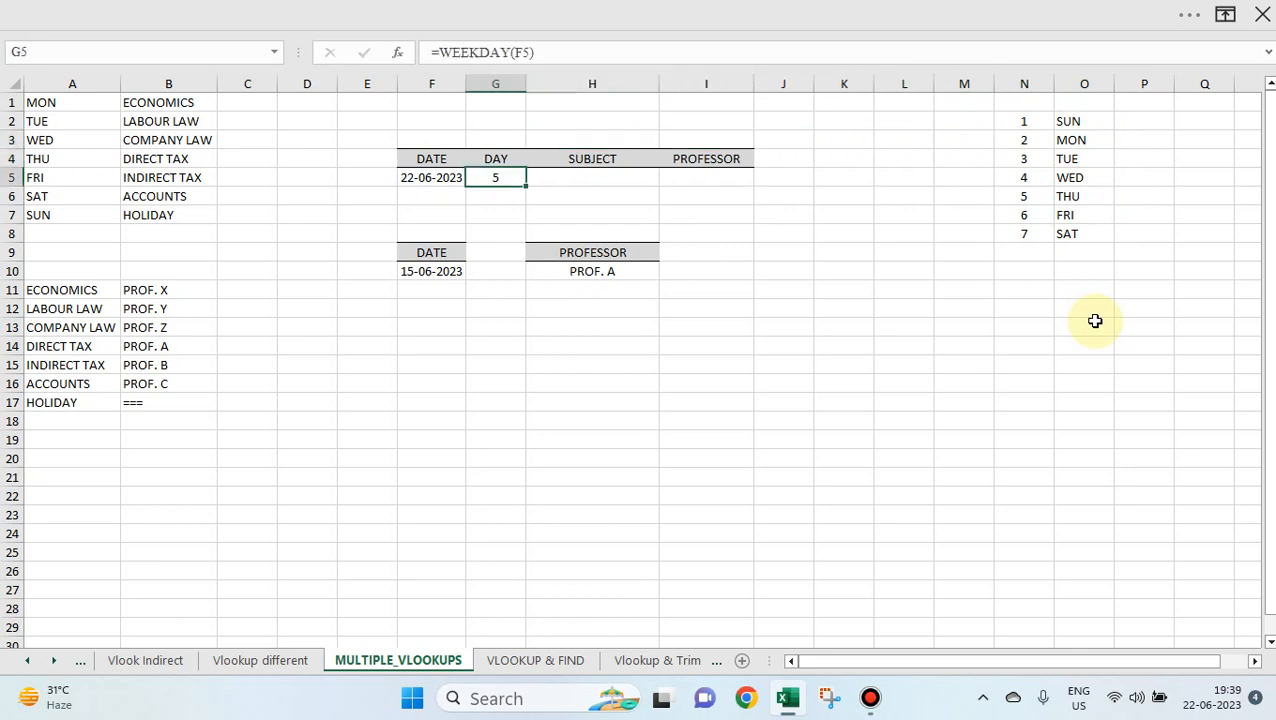
pyautogui.press('Right')
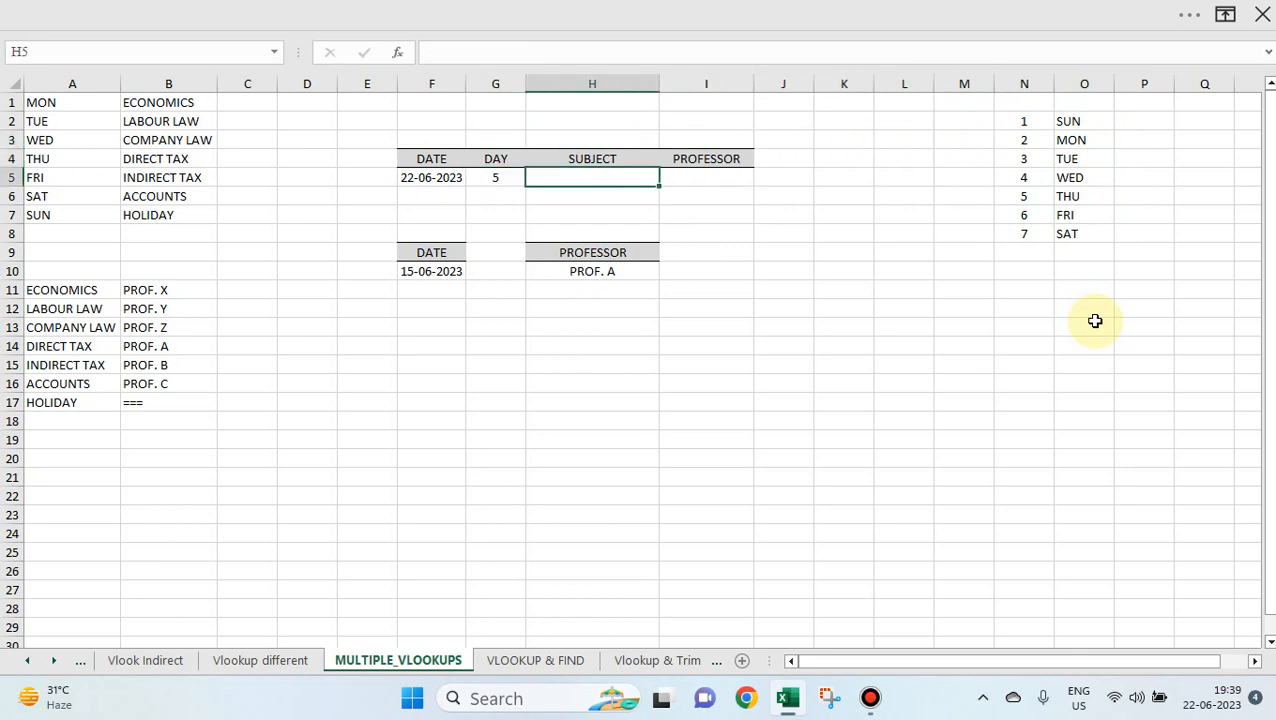
# Enter =VLOOKUP(G5,DAYS_TABLE,2,0) in H5 over N2:O8 to return the day name
pyautogui.write('=VLOOKUP(')
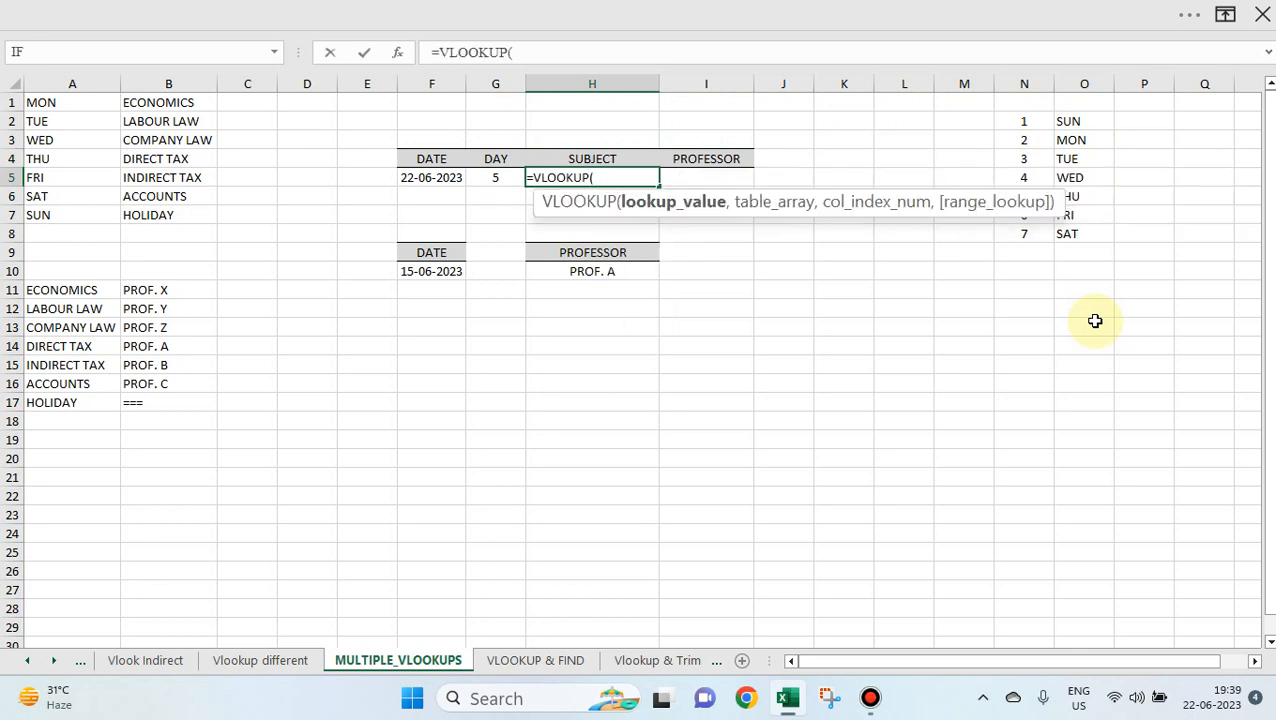
pyautogui.press('Left')
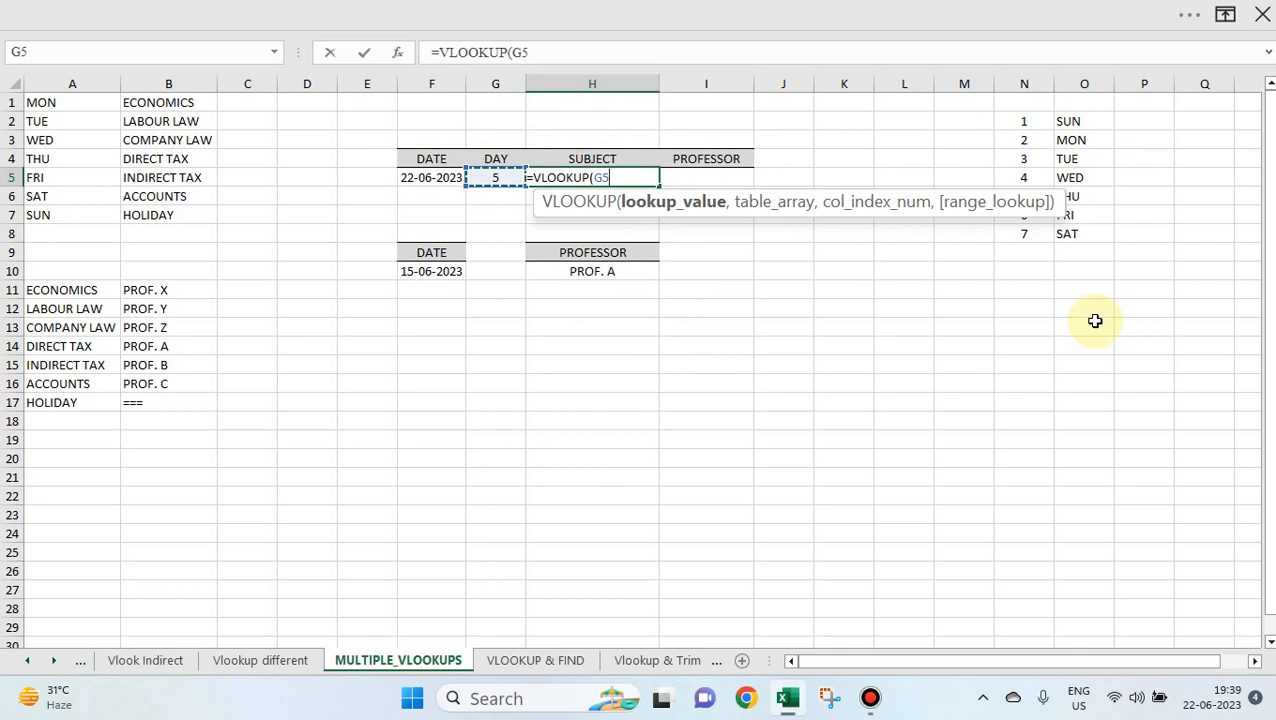
pyautogui.write(',')
pyautogui.press('Right')
pyautogui.press('Right')
pyautogui.press('Right')
pyautogui.press('Right')
pyautogui.press('Right')
pyautogui.press('Right')
pyautogui.press('Up')
pyautogui.press('Up')
pyautogui.press('Up')
pyautogui.hotkey('shift', 'Right')
pyautogui.hotkey('shift', 'Down')
pyautogui.hotkey('shift', 'Down')
pyautogui.hotkey('shift', 'Down')
pyautogui.hotkey('shift', 'Down')
pyautogui.hotkey('shift', 'Down')
pyautogui.hotkey('shift', 'Down')
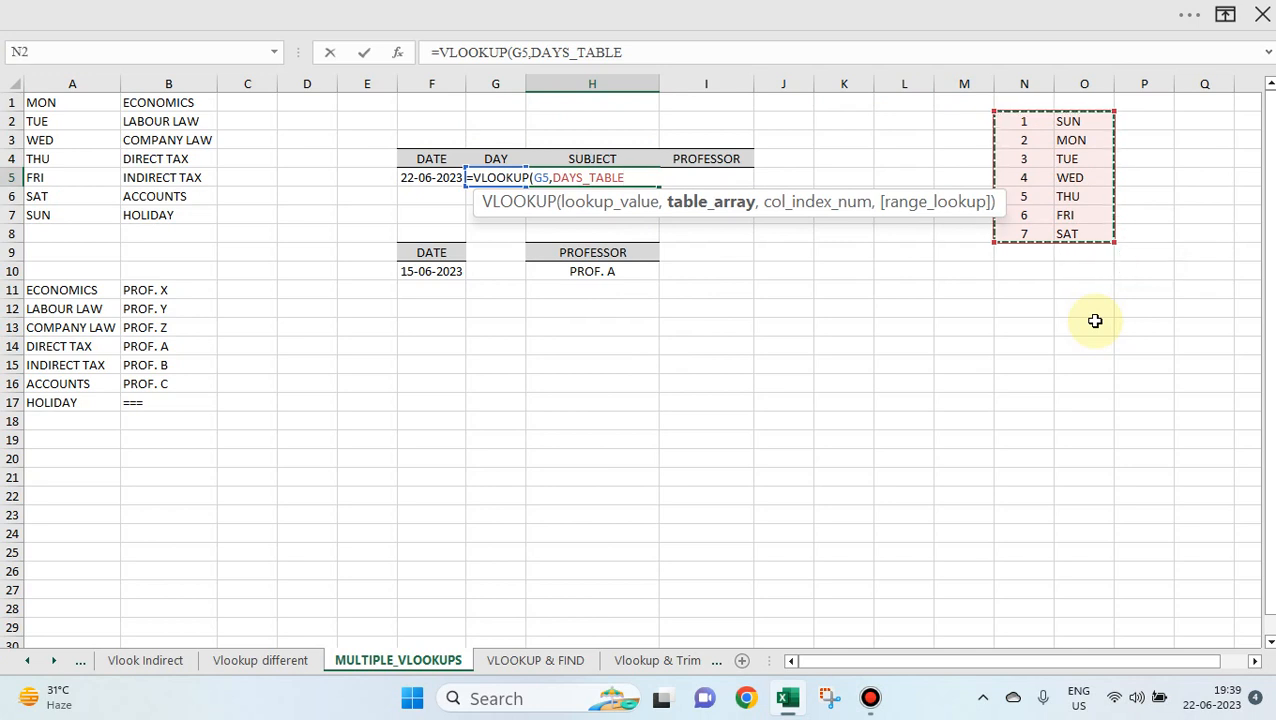
pyautogui.write(',')
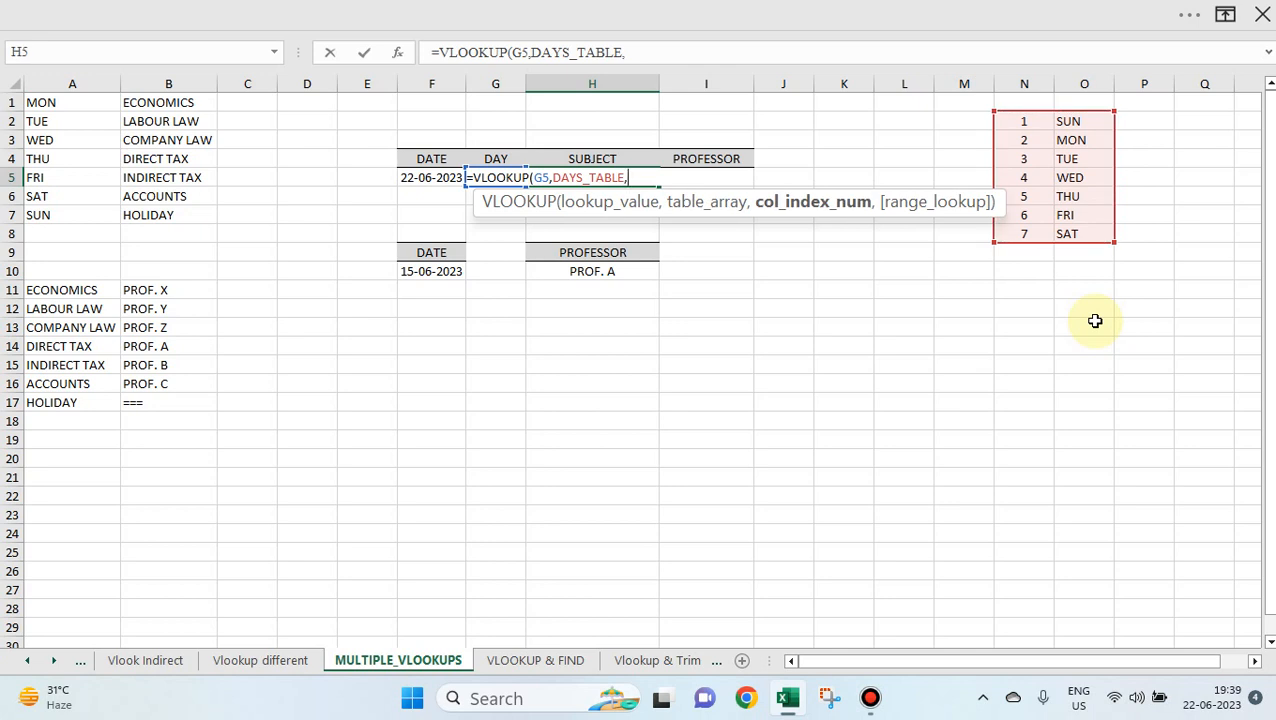
pyautogui.write('2,')
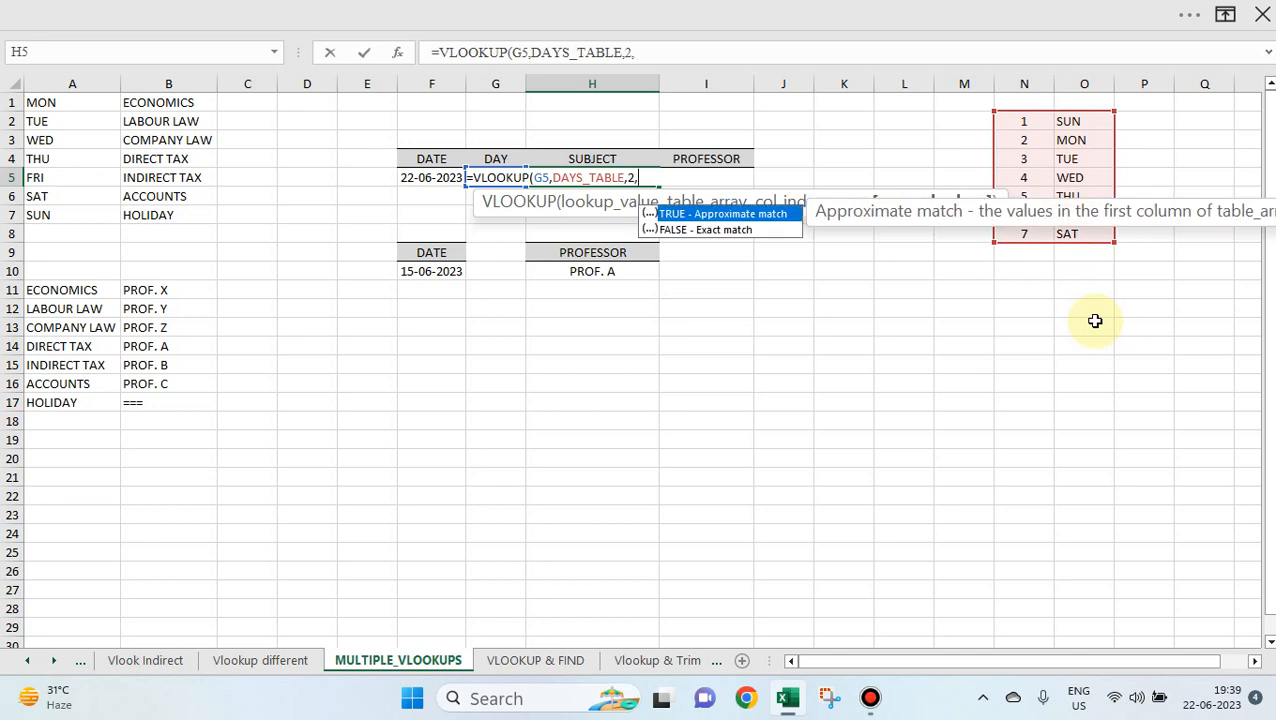
pyautogui.write('0)')
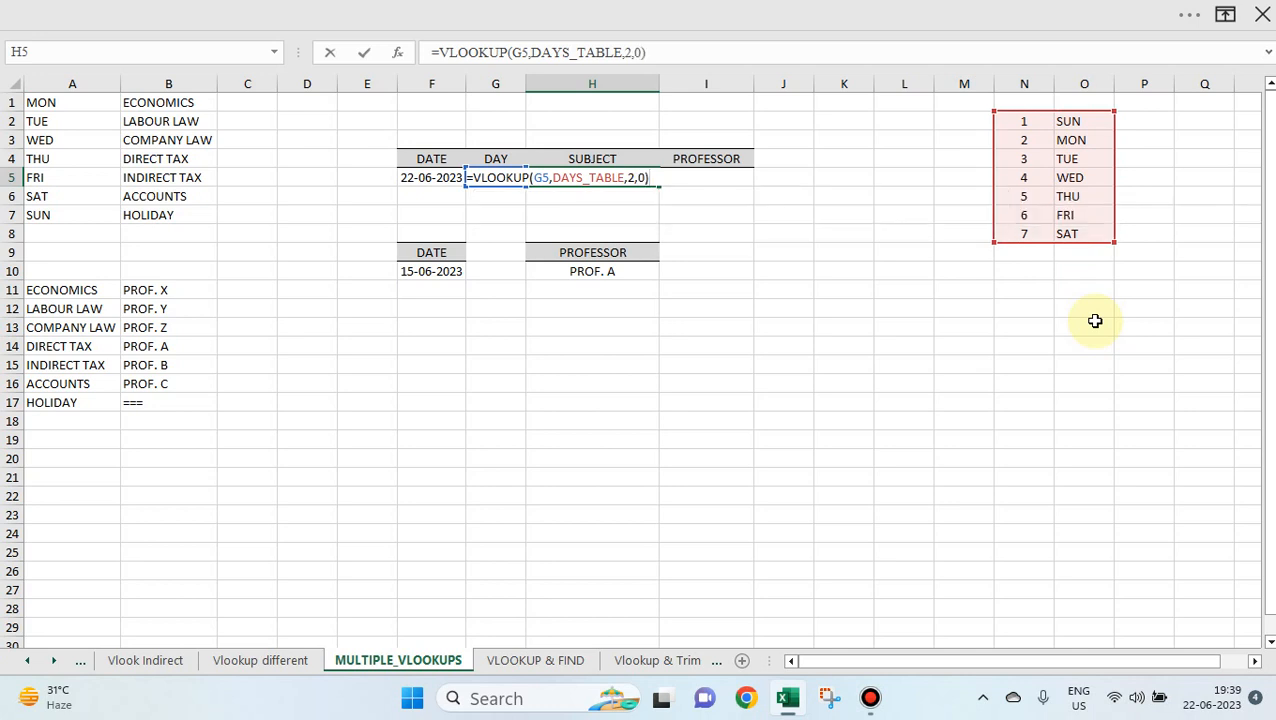
pyautogui.press('Tab')
# Review the WEEKDAY formula in G5 and the VLOOKUP result THU in H5
pyautogui.press('Left')
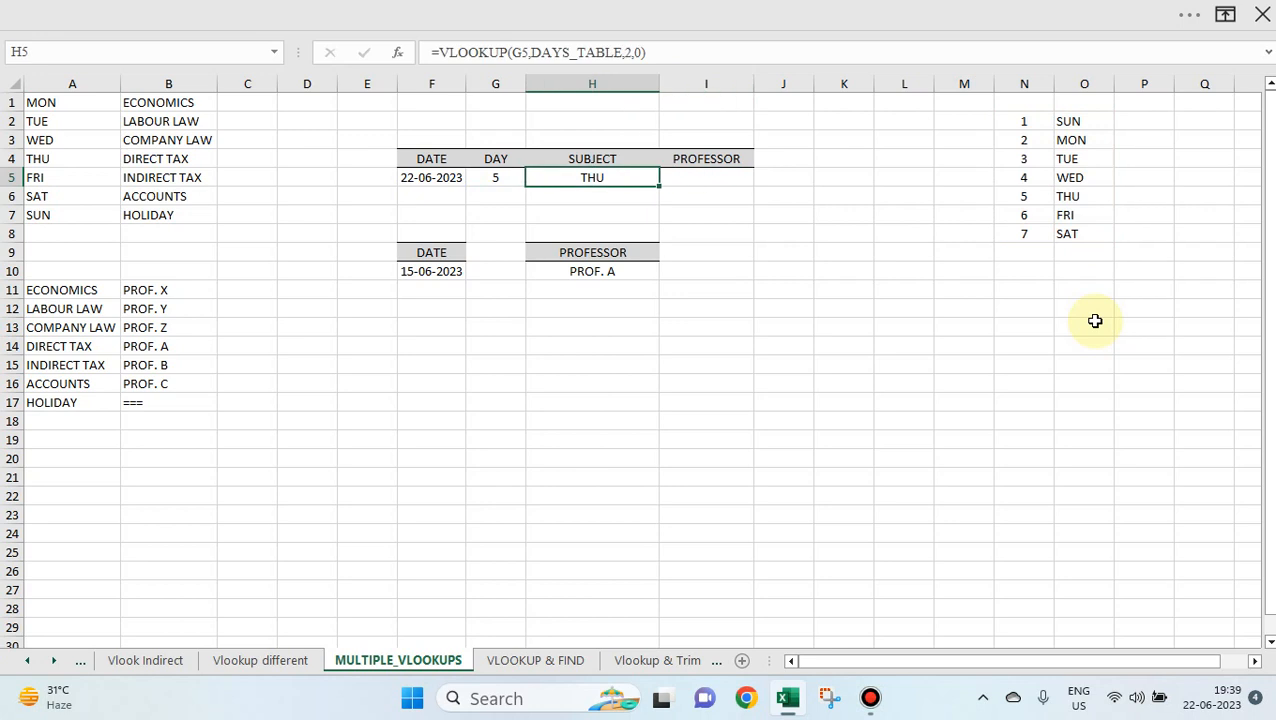
pyautogui.press('Up')
pyautogui.press('Right')
pyautogui.press('Left')
pyautogui.press('Down')
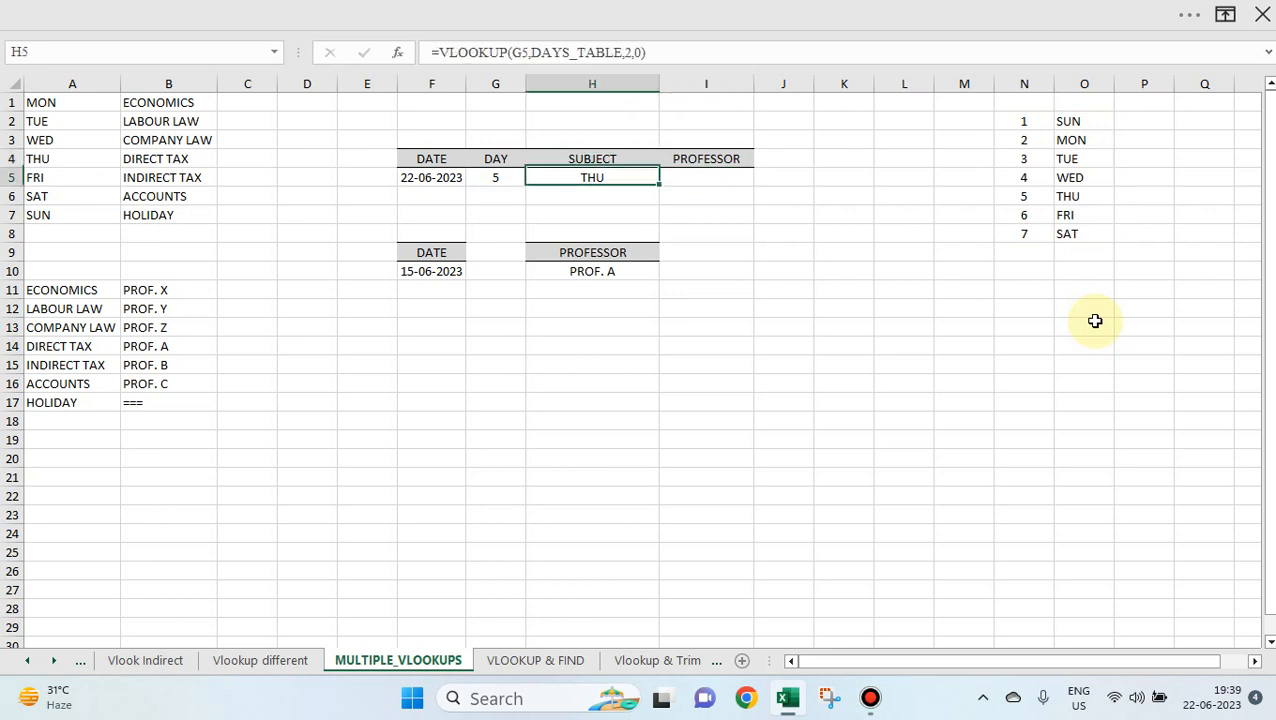
pyautogui.press('Left')
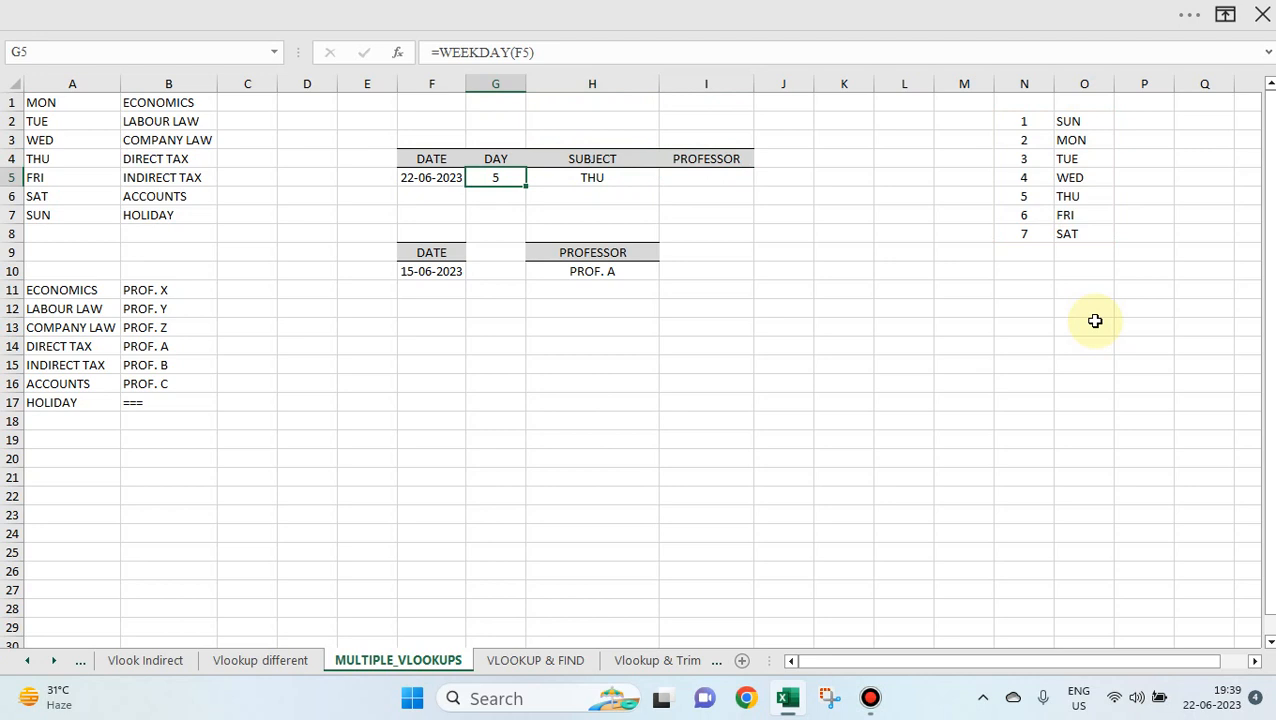
pyautogui.press('Right')
pyautogui.press('Left')
pyautogui.press('Right')
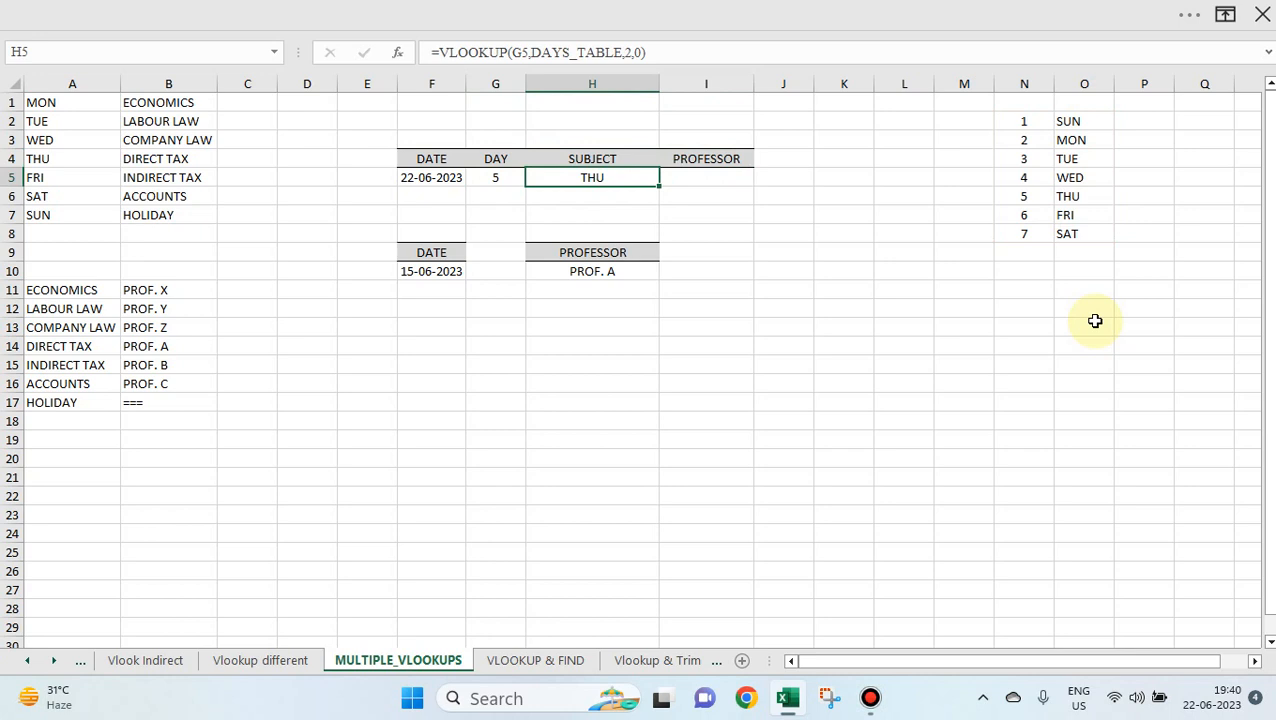
pyautogui.press('Right')
pyautogui.press('Right')
pyautogui.press('Right')
pyautogui.press('Right')
pyautogui.press('Right')
pyautogui.press('Right')
pyautogui.press('Right')
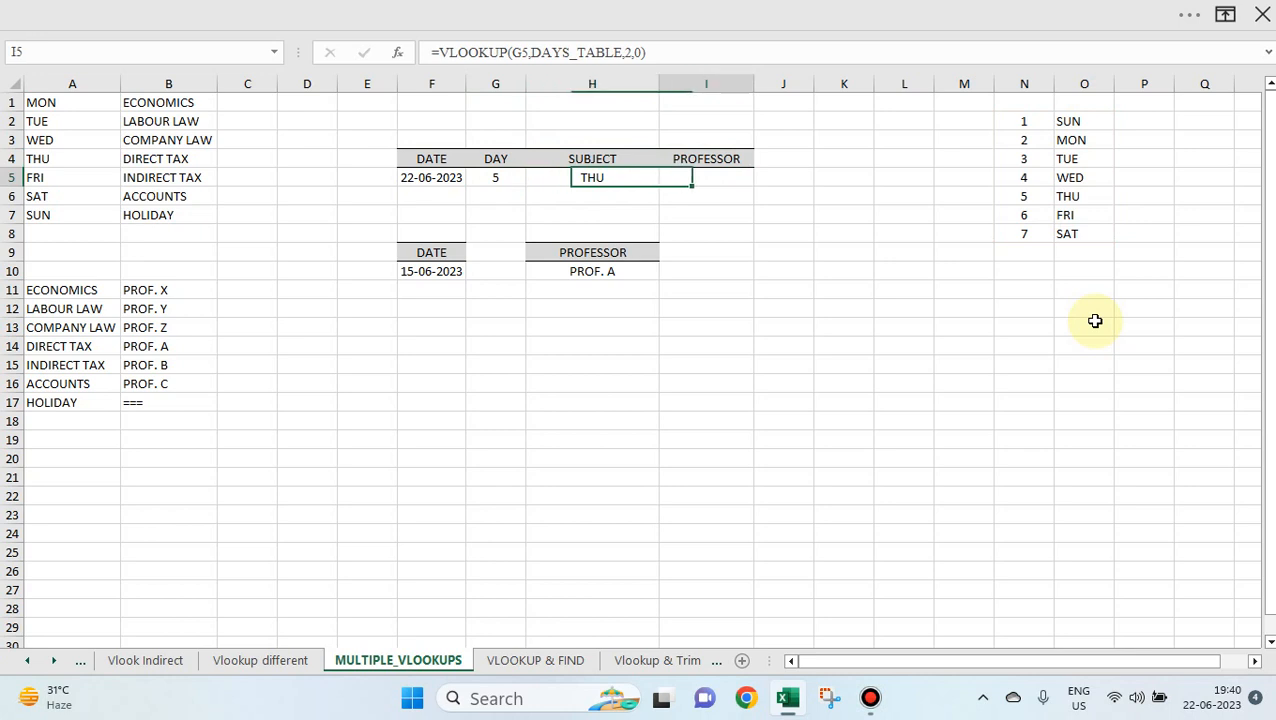
pyautogui.press('Left')
pyautogui.press('Left')
pyautogui.press('Left')
pyautogui.press('Left')
pyautogui.press('Left')
pyautogui.press('Left')
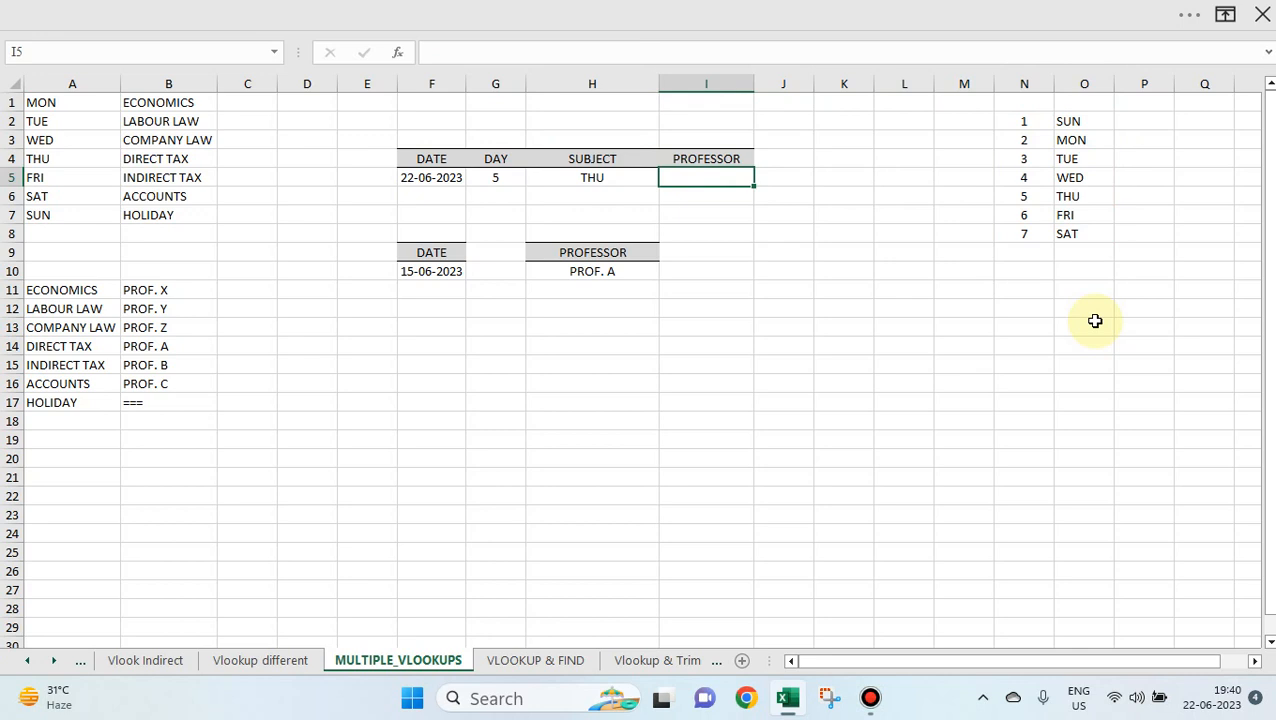
pyautogui.press('Left')
pyautogui.press('Left')
pyautogui.press('Left')
pyautogui.press('Left')
pyautogui.press('Left')
pyautogui.press('Left')
pyautogui.press('Left')
pyautogui.press('Left')
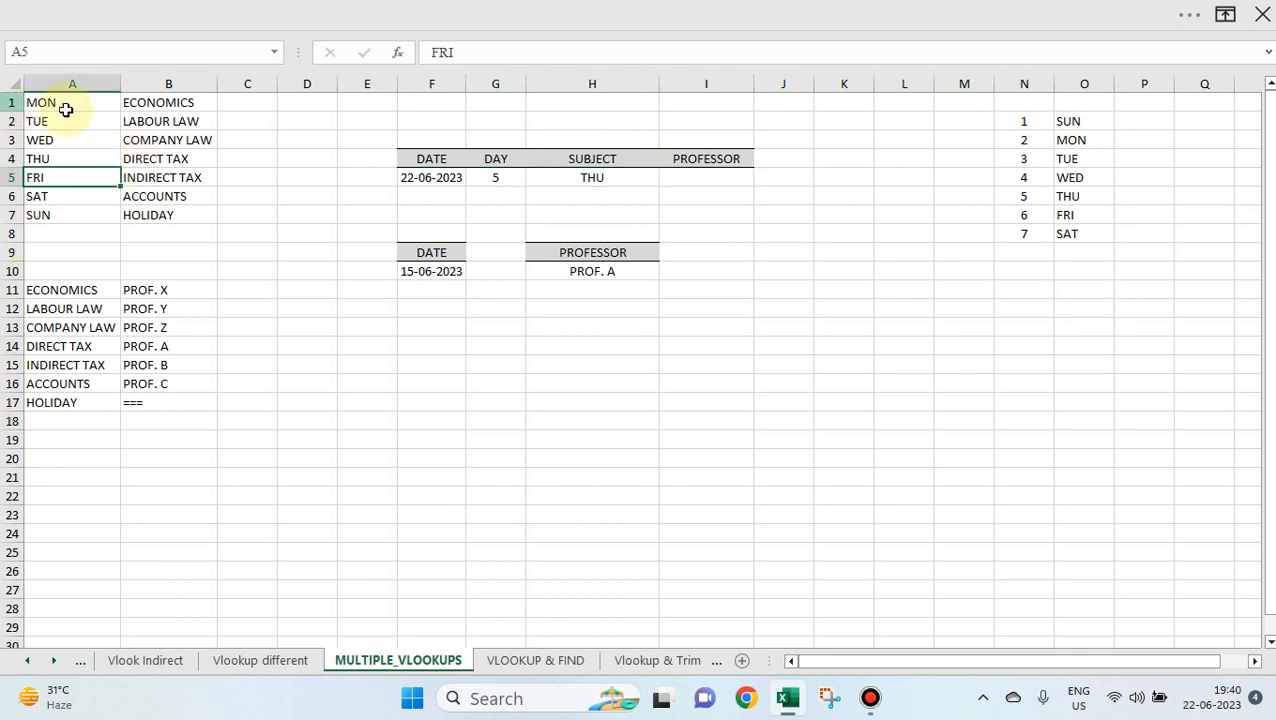
# After confirming THU's subject is DIRECT TAX, start =VLOOKUP(H5,A1:B7 in I5 for the professor
pyautogui.click(67, 158)
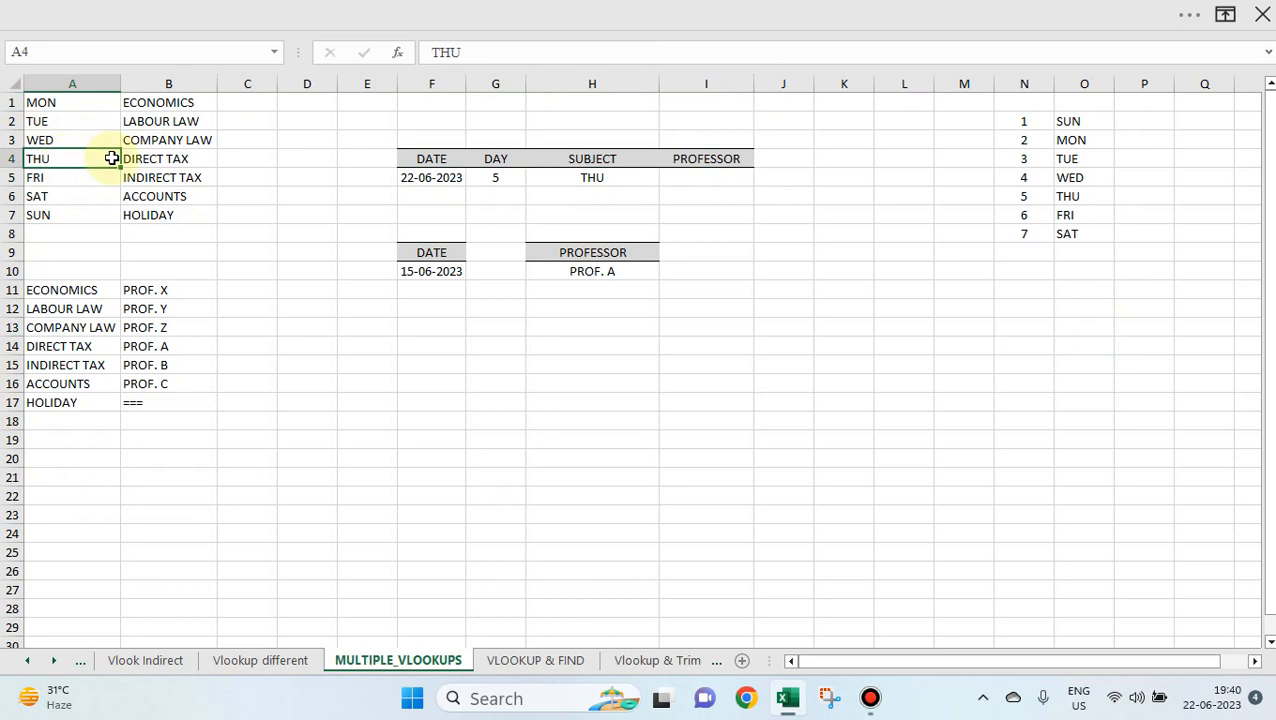
pyautogui.click(155, 158)
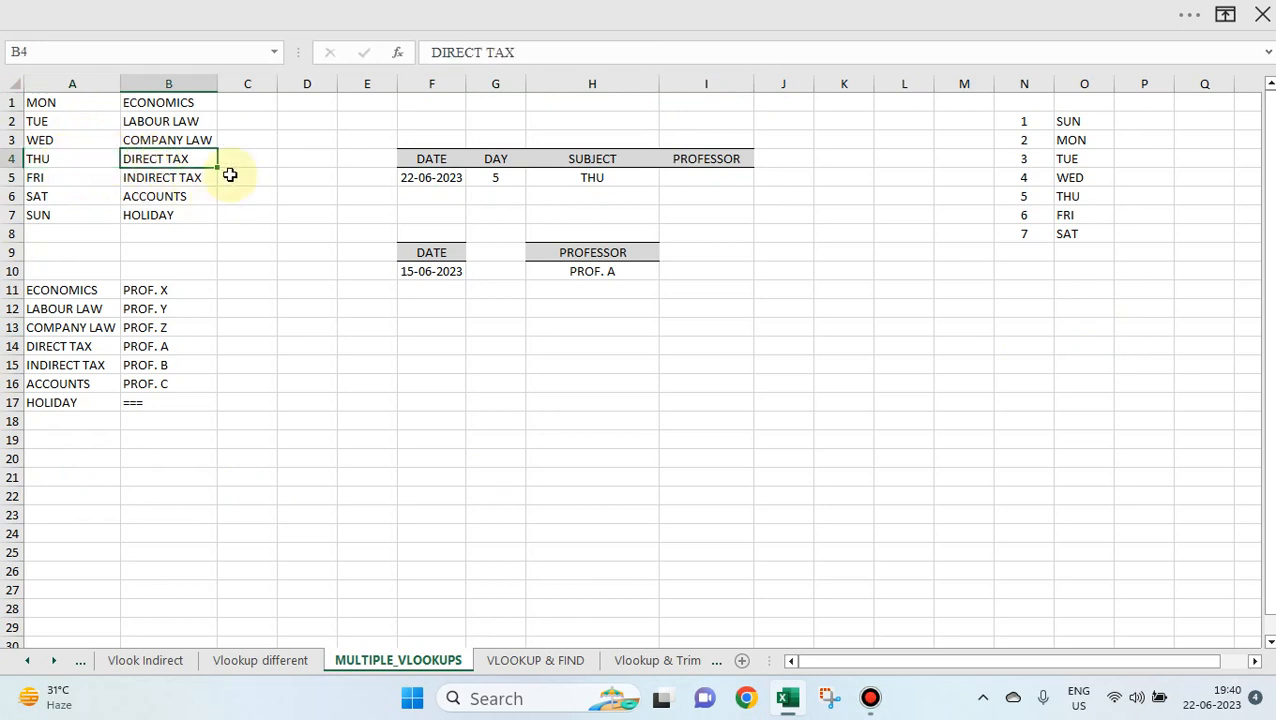
pyautogui.click(688, 184)
pyautogui.write('=VLOOKUP(')
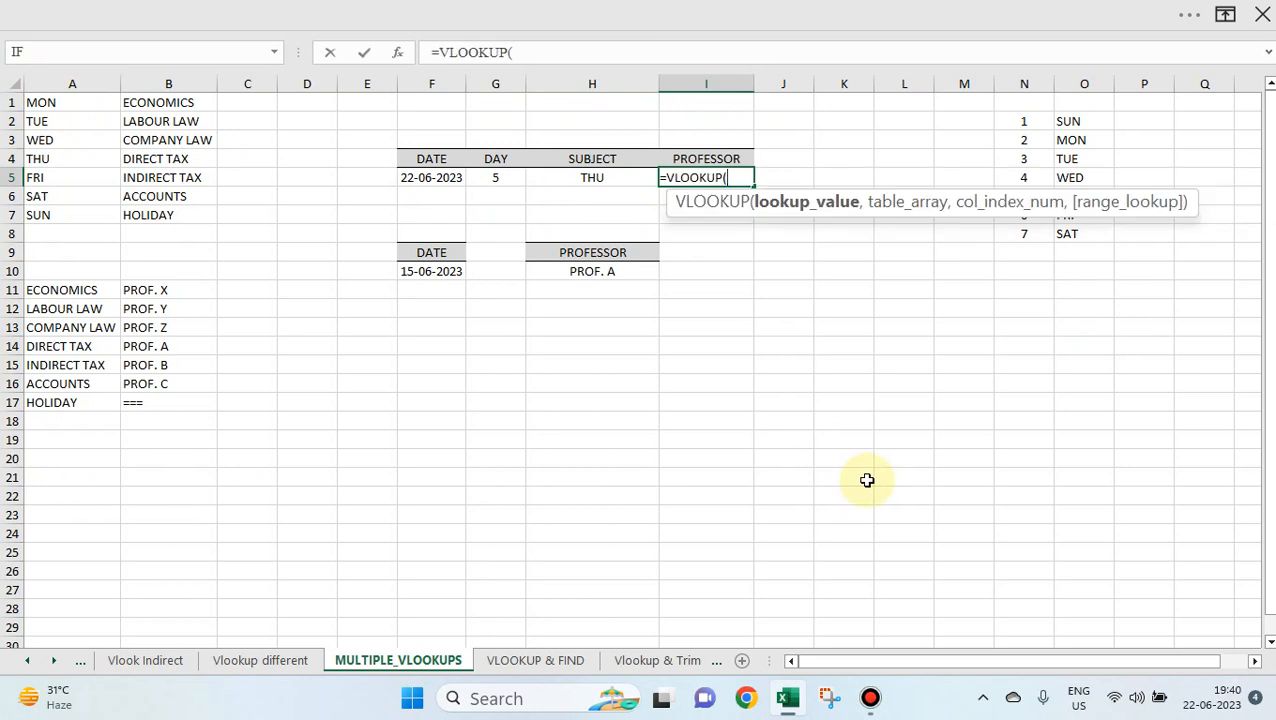
pyautogui.press('Left')
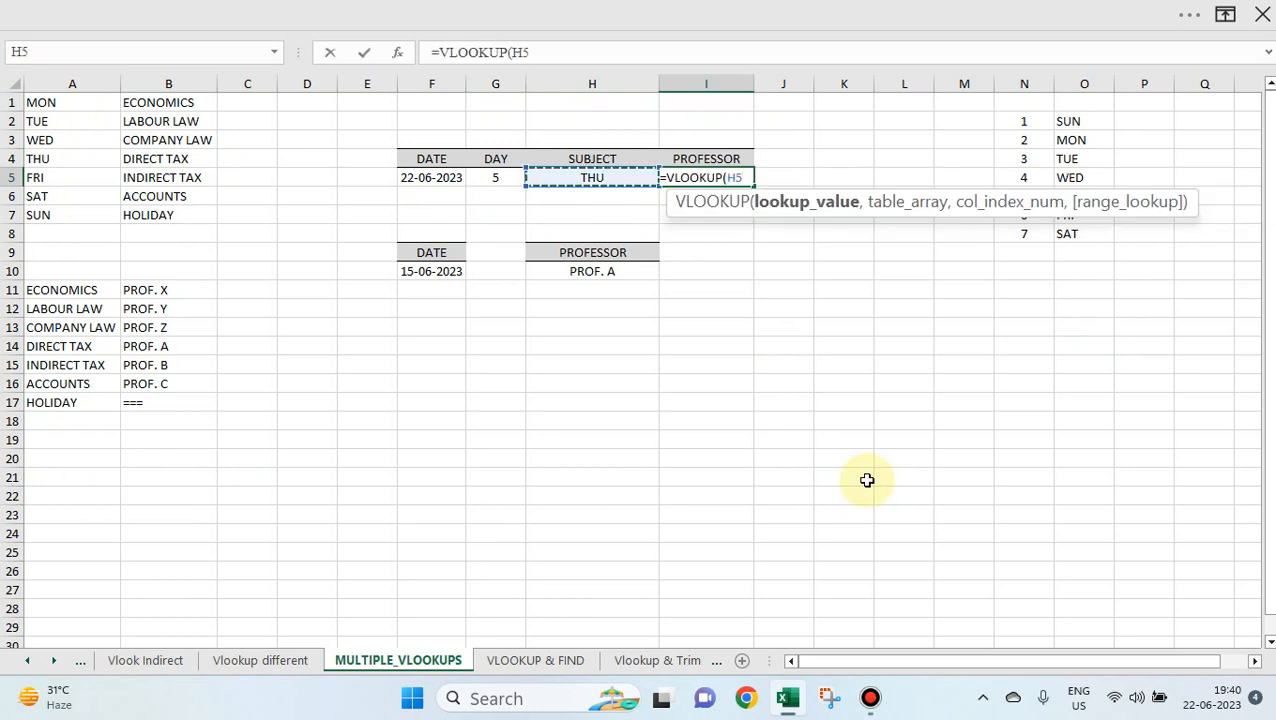
pyautogui.write(',')
pyautogui.press('Left')
pyautogui.press('Left')
pyautogui.press('Left')
pyautogui.press('Left')
pyautogui.press('Left')
pyautogui.press('Left')
pyautogui.press('Left')
pyautogui.press('Up')
pyautogui.press('Up')
pyautogui.press('Up')
pyautogui.press('Up')
pyautogui.hotkey('shift', 'Right')
pyautogui.hotkey('shift', 'Down')
pyautogui.hotkey('shift', 'Down')
pyautogui.hotkey('shift', 'Down')
pyautogui.hotkey('shift', 'Down')
pyautogui.hotkey('shift', 'Down')
pyautogui.hotkey('shift', 'Down')
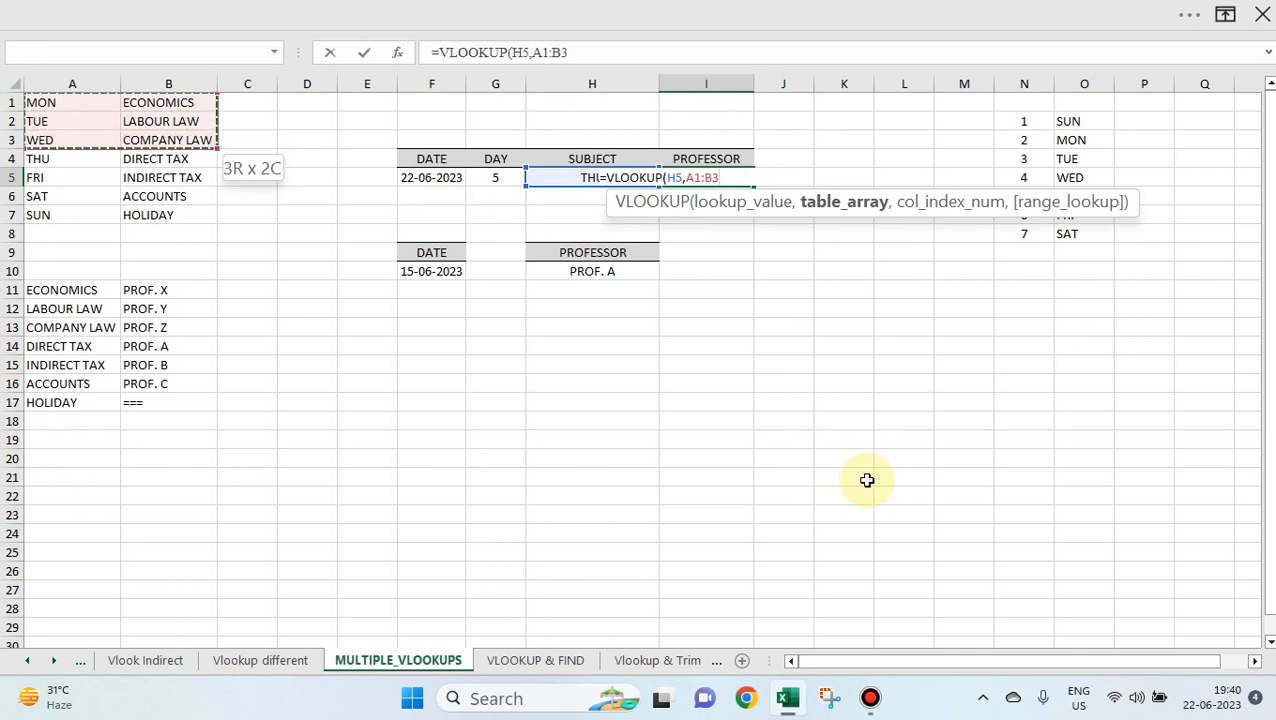
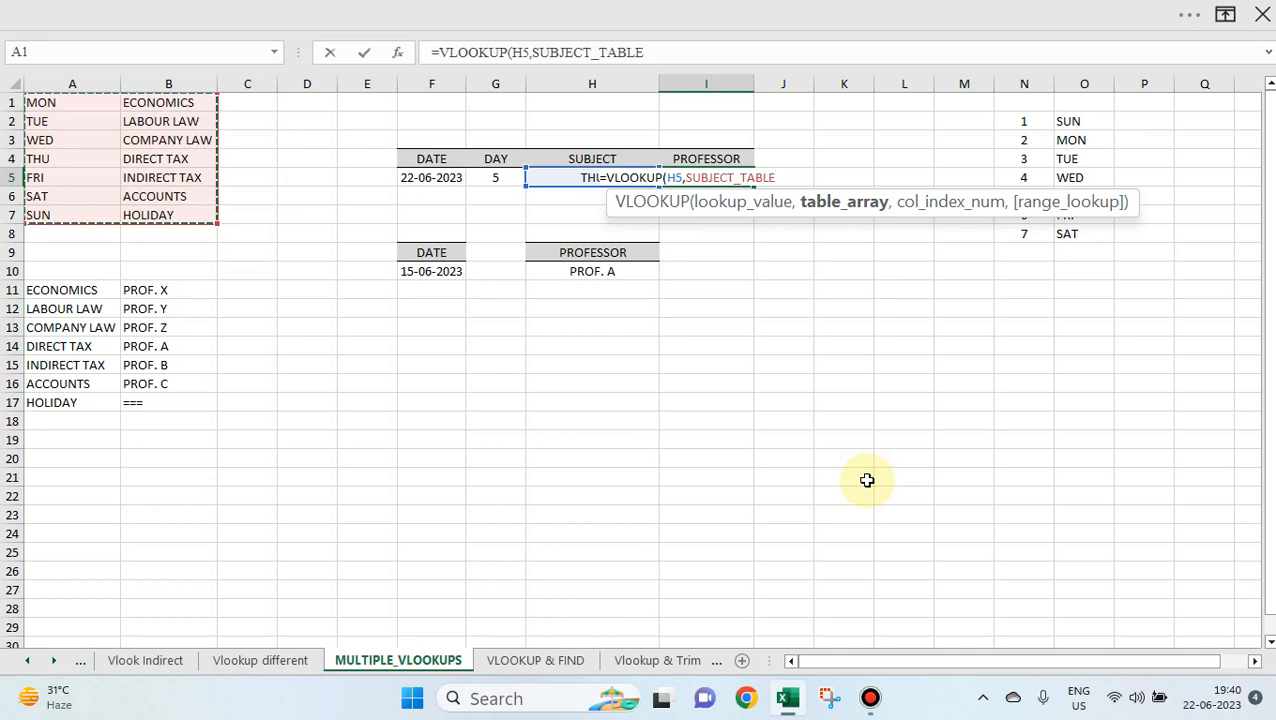
# Complete I5 as =VLOOKUP(H5,SUBJECT_TABLE,2,0) with an exact match
pyautogui.write(',')
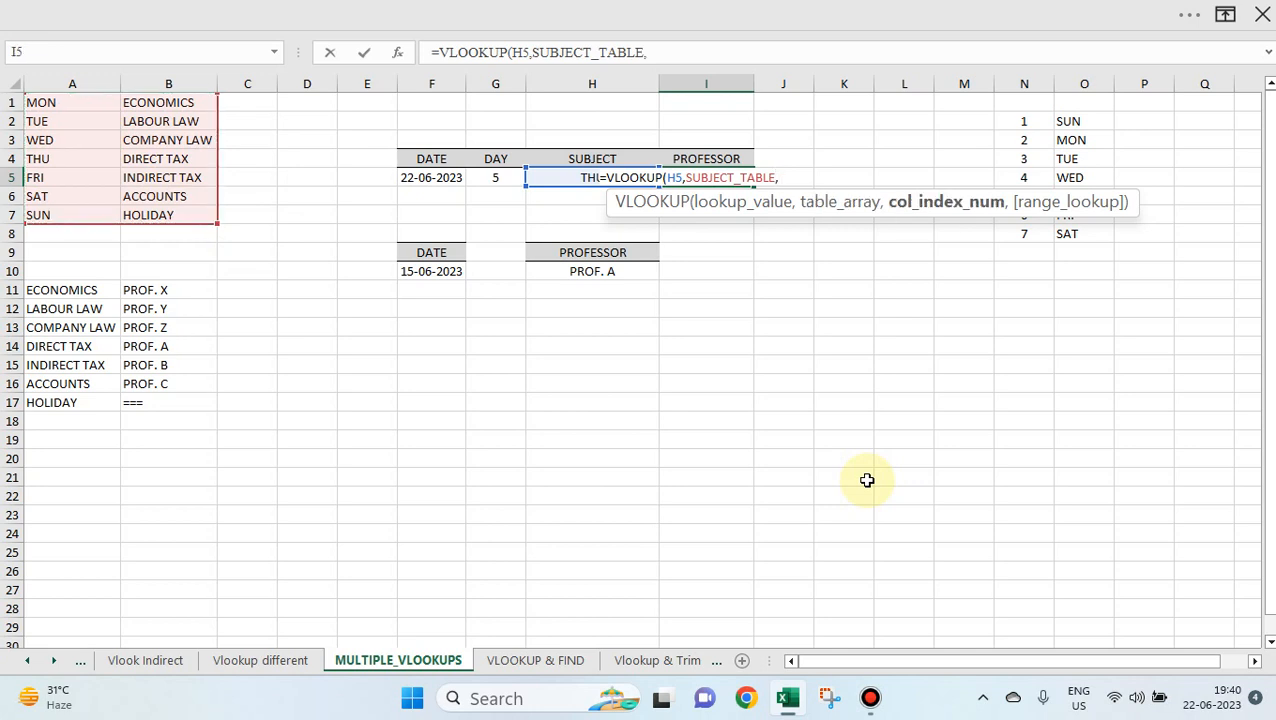
pyautogui.write('2,')
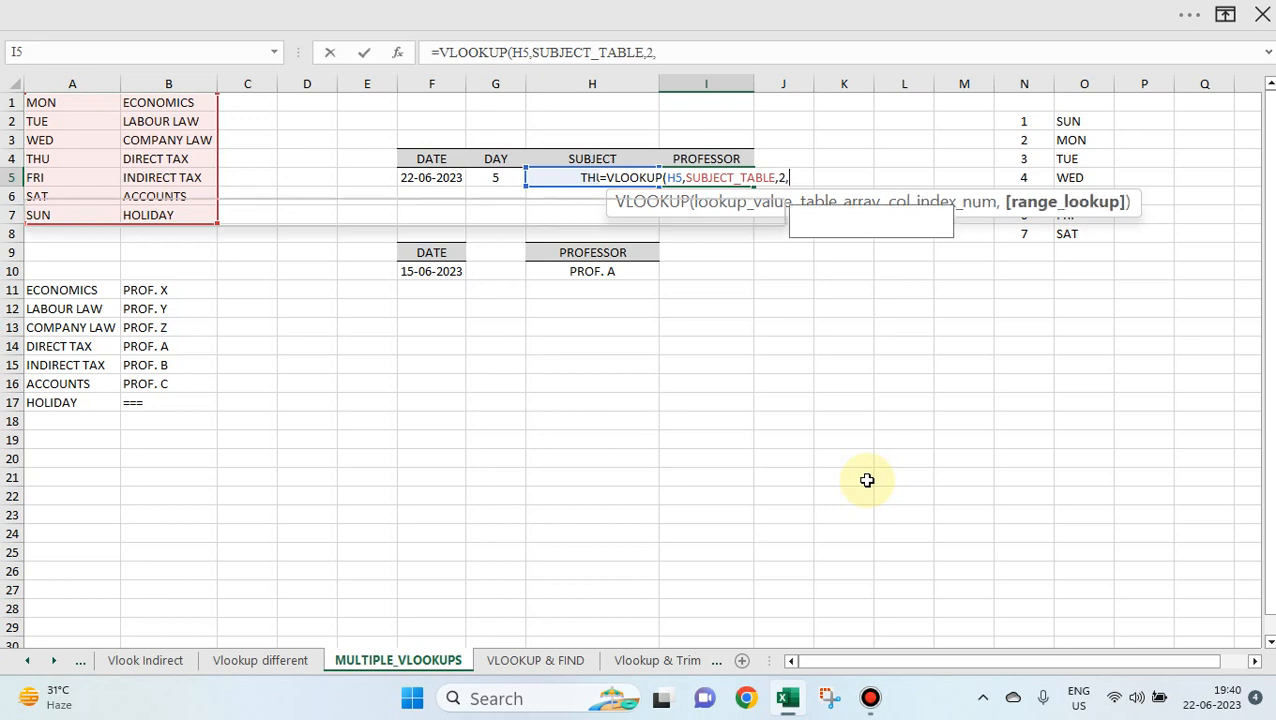
pyautogui.write(')')
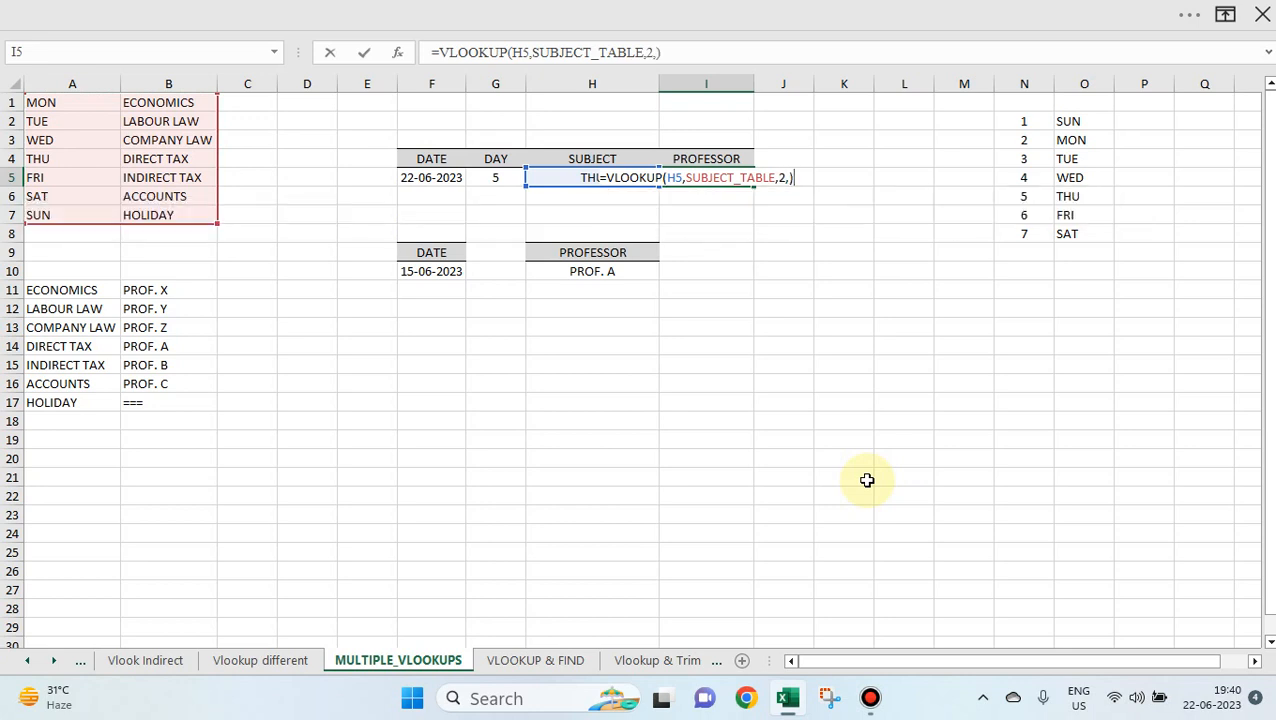
pyautogui.press('BackSpace')
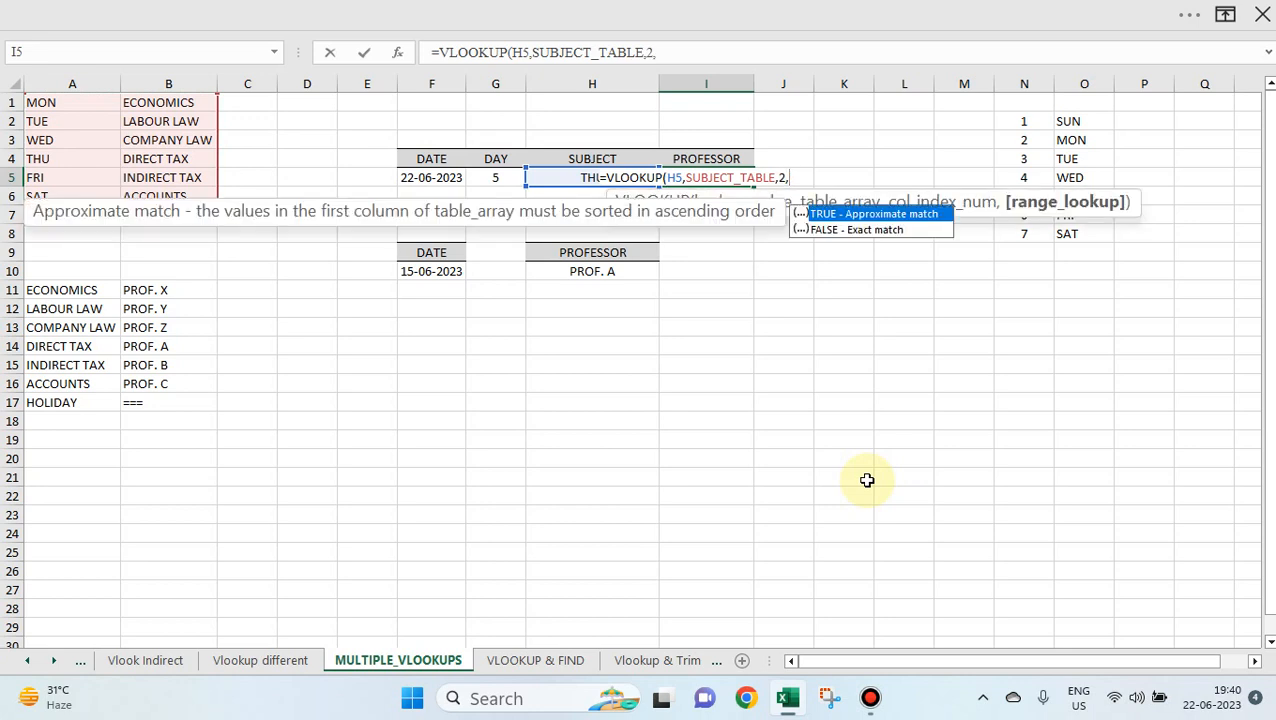
pyautogui.write(')')
pyautogui.press('BackSpace')
pyautogui.write('0)')
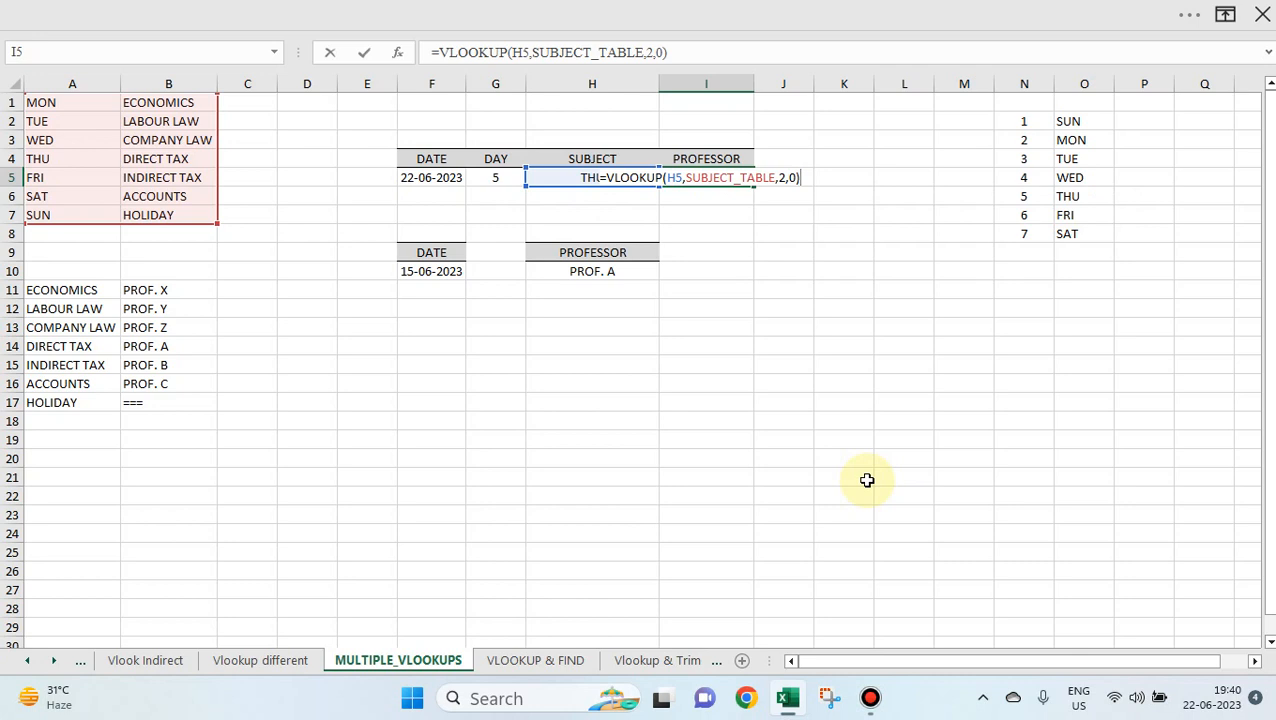
pyautogui.press('Tab')
# Check that THU maps to DIRECT TAX in the day-subject table, finishing on J5
pyautogui.press('Left')
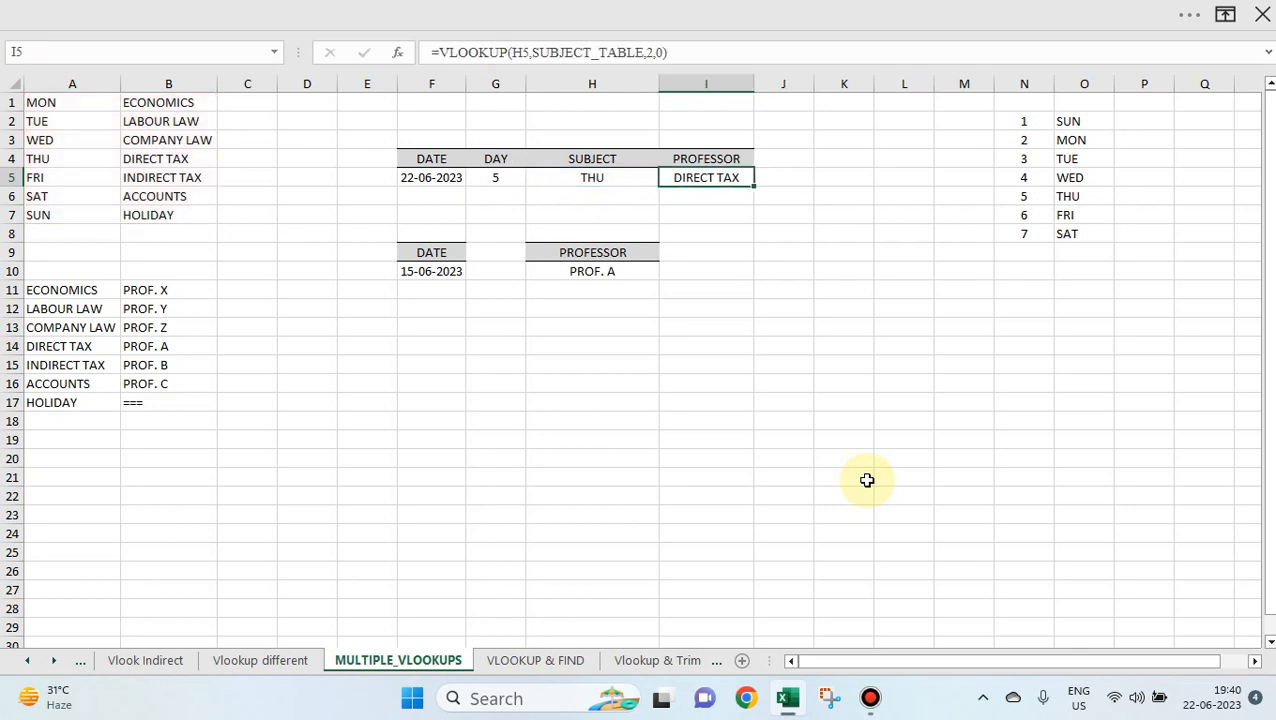
pyautogui.press('Left')
pyautogui.press('Left')
pyautogui.press('Left')
pyautogui.press('Left')
pyautogui.press('Left')
pyautogui.press('Left')
pyautogui.press('Left')
pyautogui.press('Left')
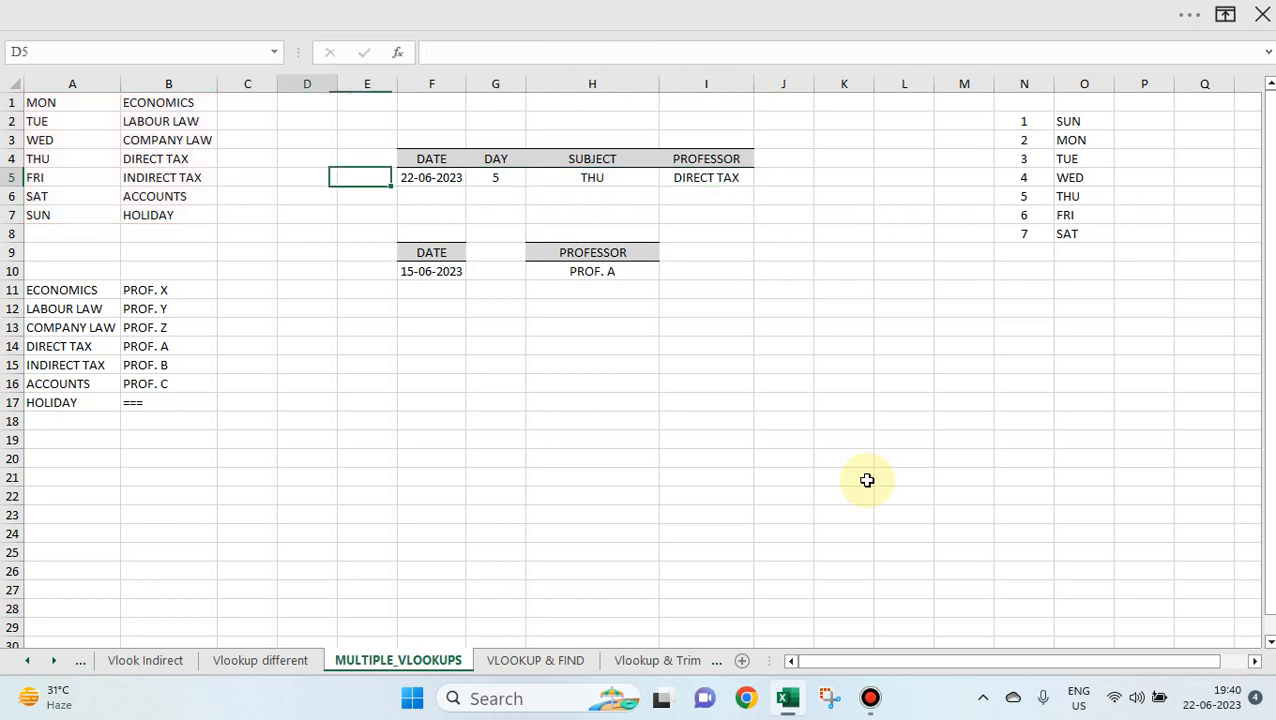
pyautogui.press('Up')
pyautogui.press('Right')
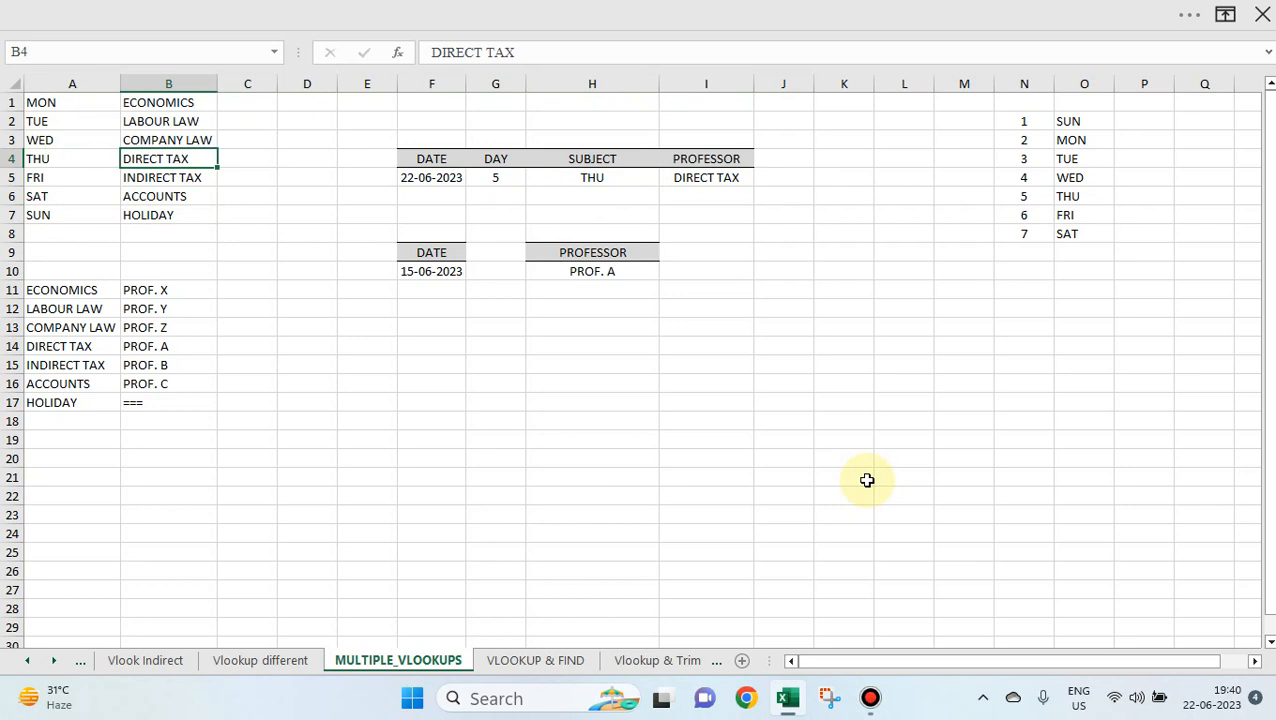
pyautogui.press('Down')
pyautogui.press('Down')
pyautogui.press('Down')
pyautogui.press('Down')
pyautogui.press('Down')
pyautogui.press('Down')
pyautogui.press('Down')
pyautogui.press('Down')
pyautogui.press('Down')
pyautogui.press('Down')
pyautogui.press('Right')
pyautogui.press('Right')
pyautogui.press('Right')
pyautogui.press('Right')
pyautogui.press('Right')
pyautogui.press('Up')
pyautogui.press('Up')
pyautogui.press('Up')
pyautogui.press('Up')
pyautogui.press('Up')
pyautogui.press('Up')
pyautogui.press('Up')
pyautogui.press('Up')
pyautogui.press('Up')
pyautogui.press('Right')
pyautogui.press('Right')
pyautogui.press('Right')
pyautogui.press('Right')
pyautogui.press('Left')
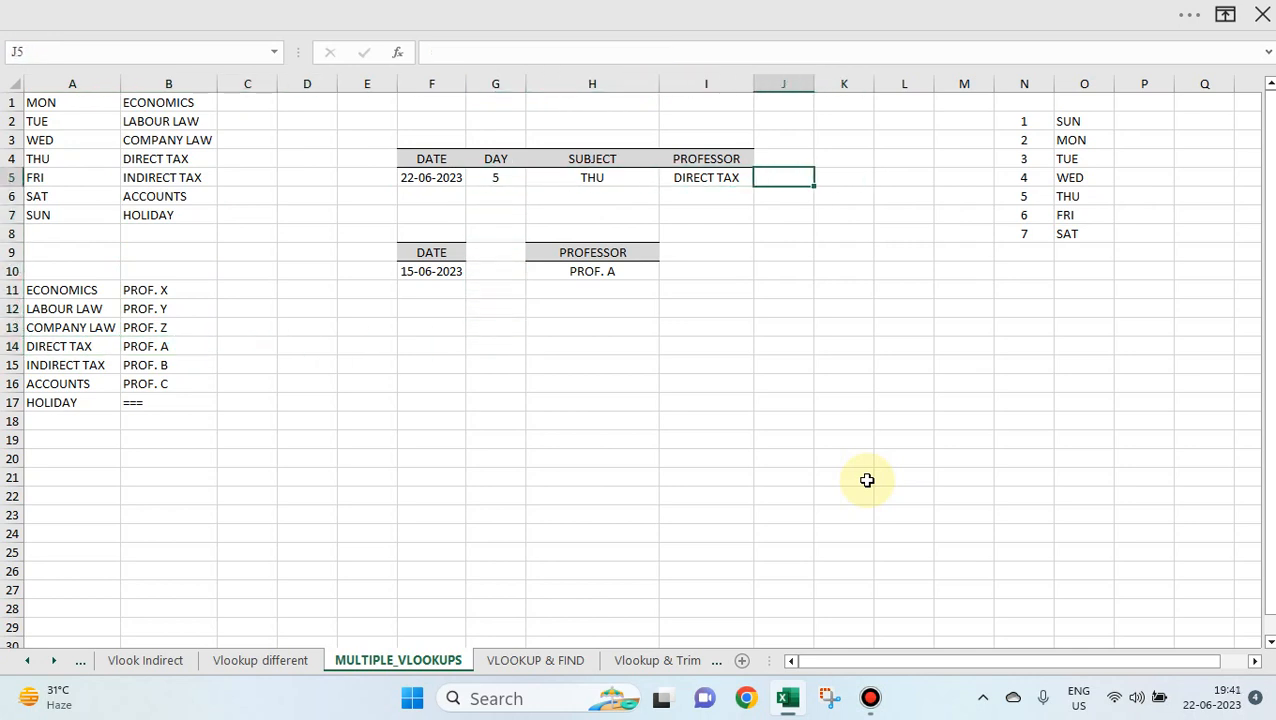
# Enter =VLOOKUP(I5,PROFESSOR_TABLE,2,0) in J5 over A11:B17, returning PROF. A for DIRECT TAX
pyautogui.write('=VL')
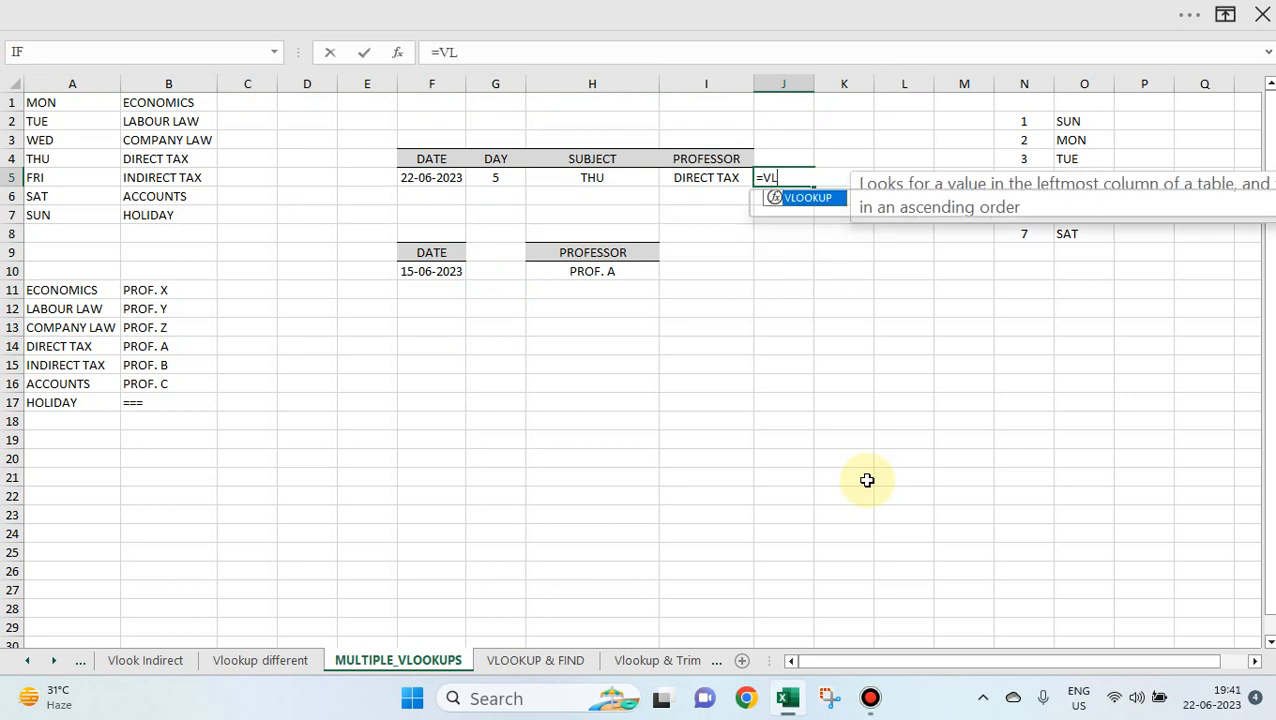
pyautogui.press('Tab')
pyautogui.press('Left')
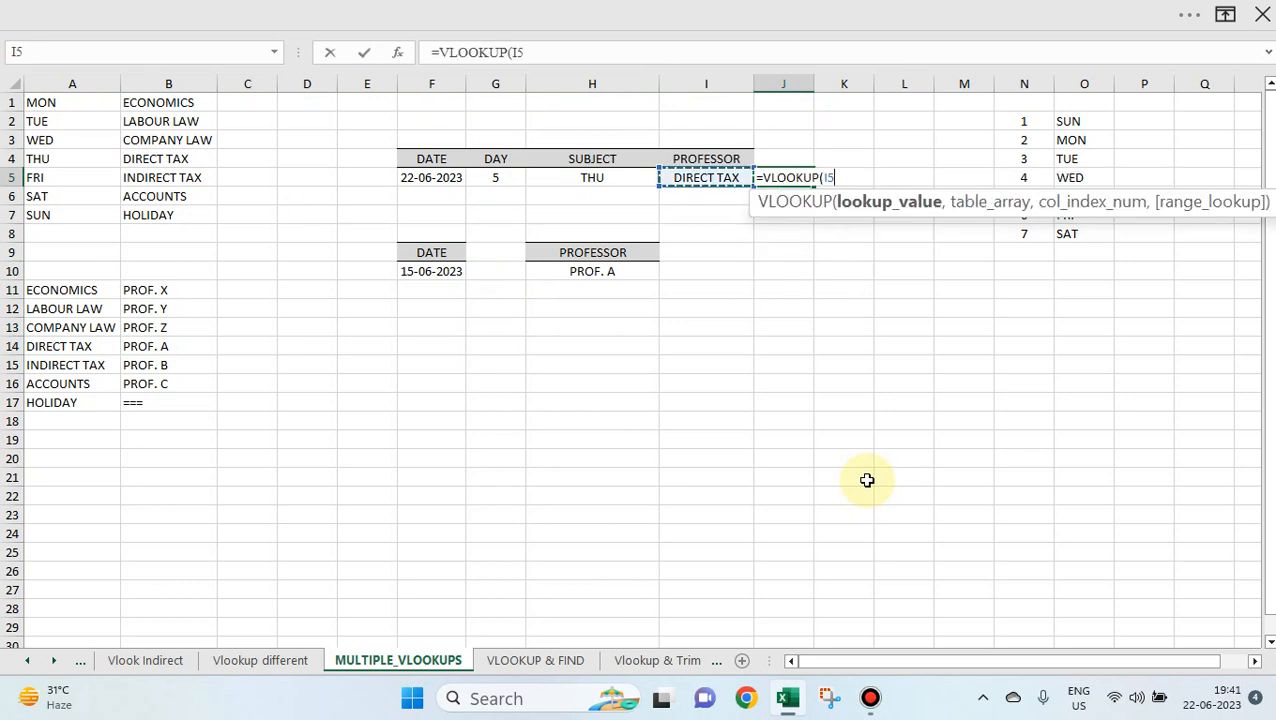
pyautogui.write(',')
pyautogui.press('Down')
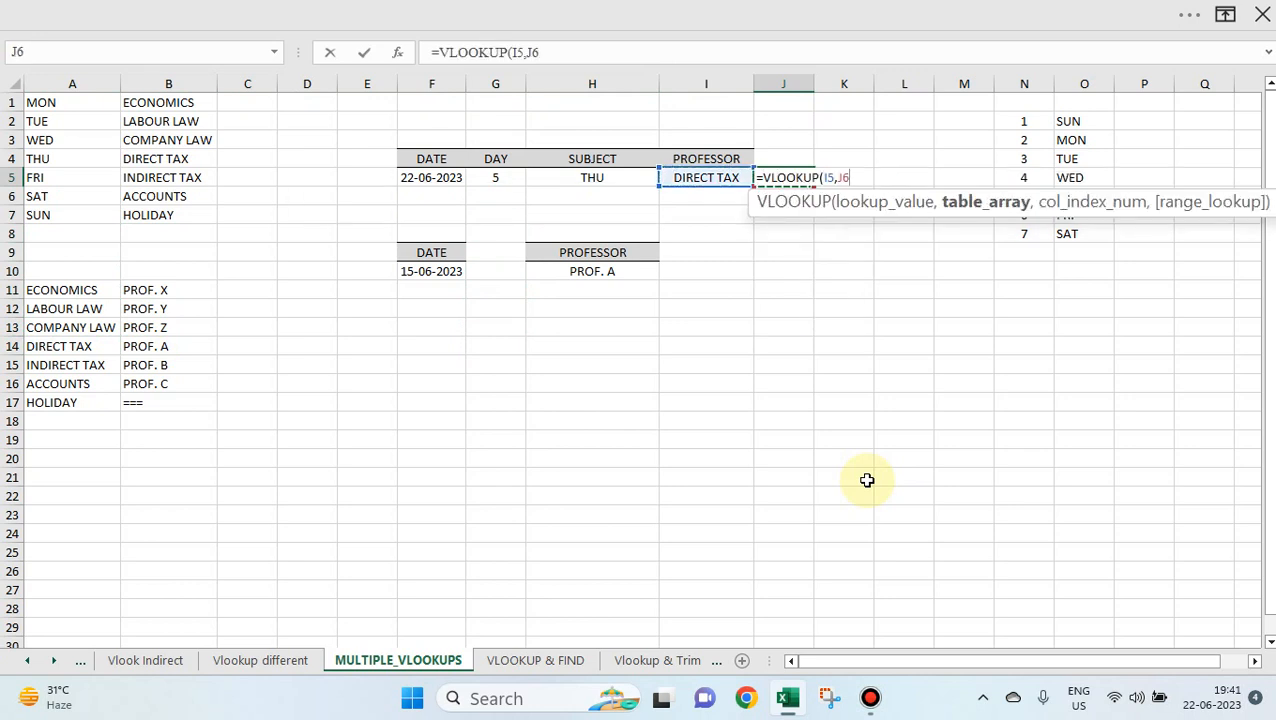
pyautogui.press('Left')
pyautogui.press('Left')
pyautogui.press('Left')
pyautogui.press('Left')
pyautogui.press('Left')
pyautogui.press('Left')
pyautogui.press('Left')
pyautogui.press('Left')
pyautogui.press('Left')
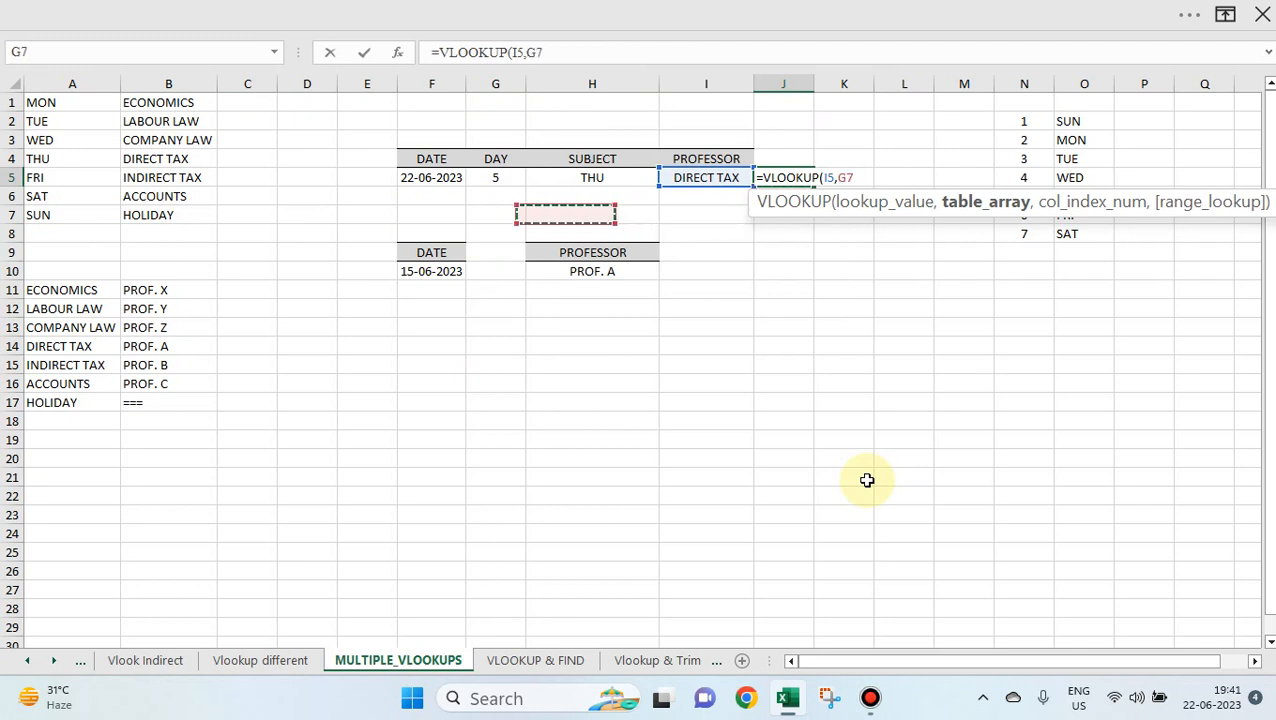
pyautogui.press('Down')
pyautogui.press('Down')
pyautogui.press('Down')
pyautogui.press('Down')
pyautogui.hotkey('shift', 'Right')
pyautogui.hotkey('shift', 'Down')
pyautogui.hotkey('shift', 'Down')
pyautogui.hotkey('shift', 'Down')
pyautogui.hotkey('shift', 'Down')
pyautogui.hotkey('shift', 'Down')
pyautogui.hotkey('shift', 'Down')
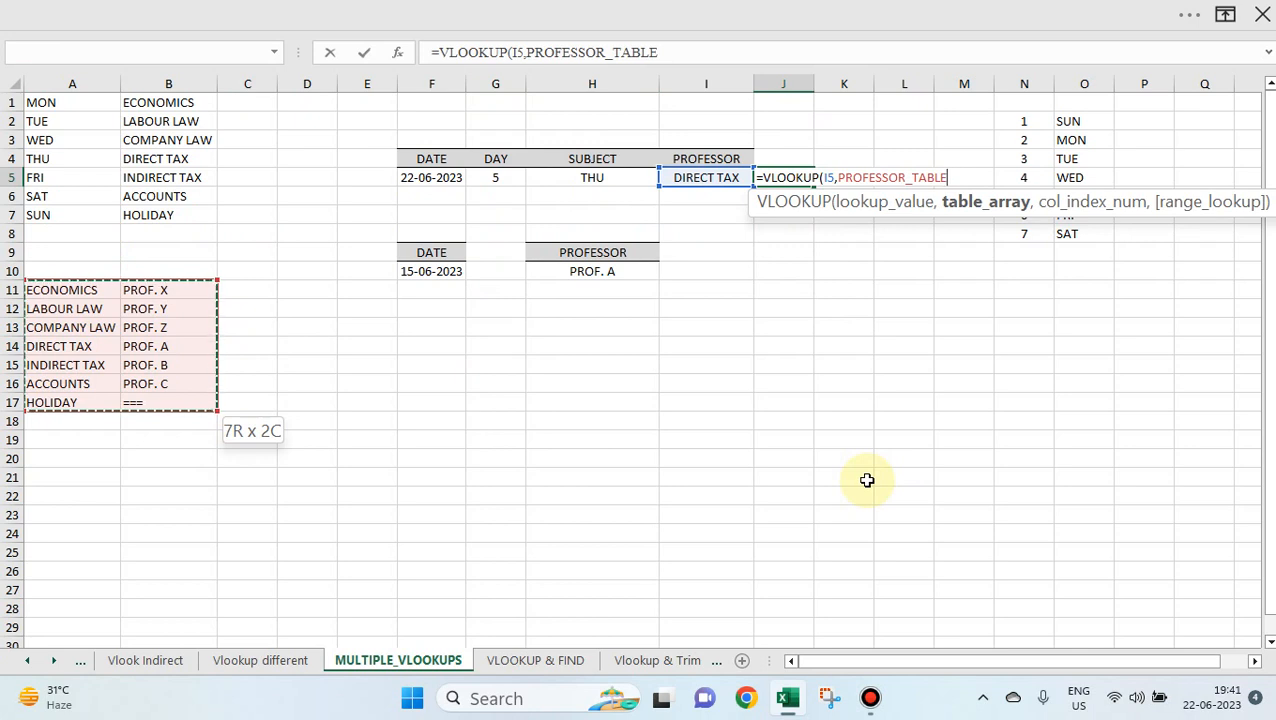
pyautogui.write(',2,0)')
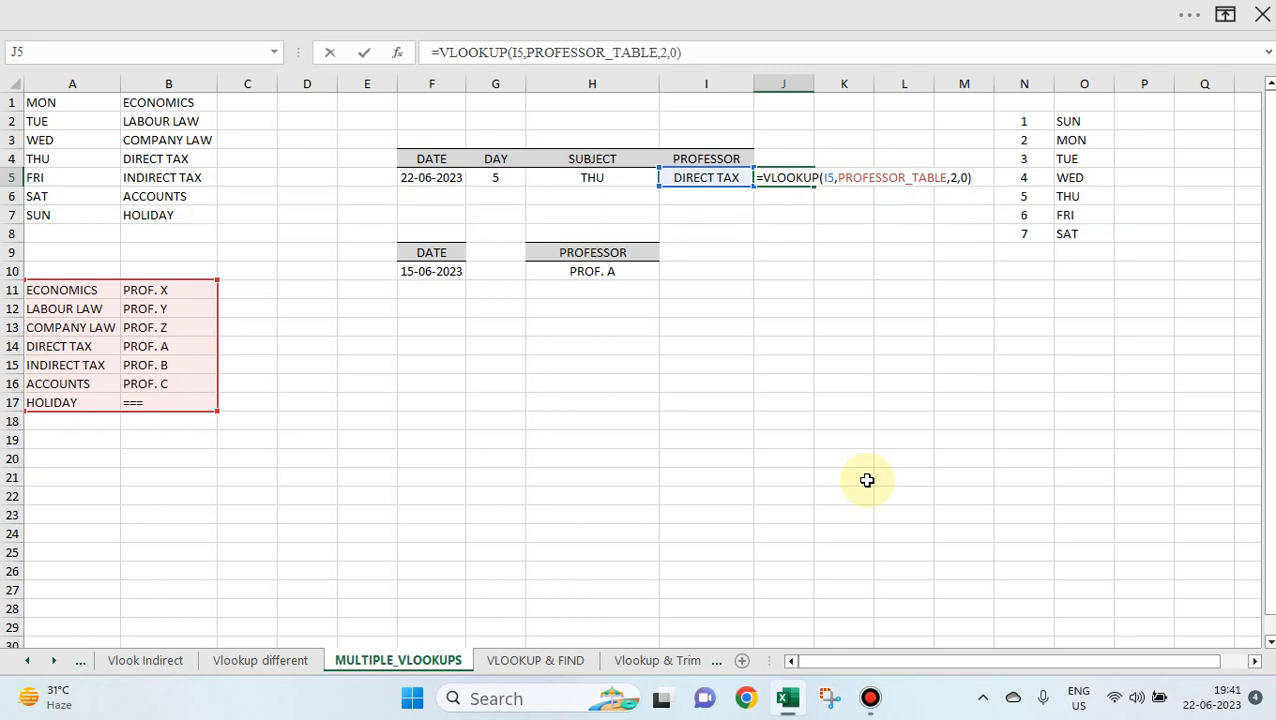
pyautogui.press('Tab')
pyautogui.press('Left')
pyautogui.press('Left')
pyautogui.press('Left')
pyautogui.press('Left')
pyautogui.press('Left')
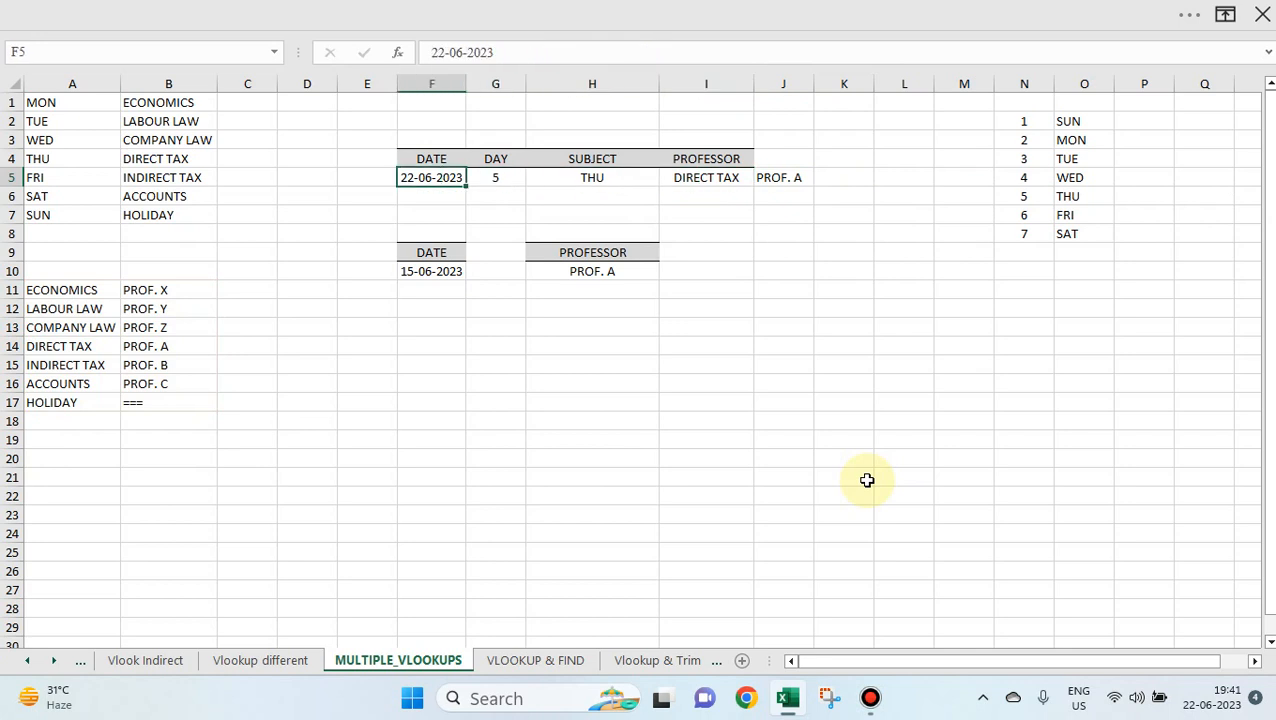
# Change the date in F5 to 21-06-2023, giving day 4 and WED
pyautogui.write('21')
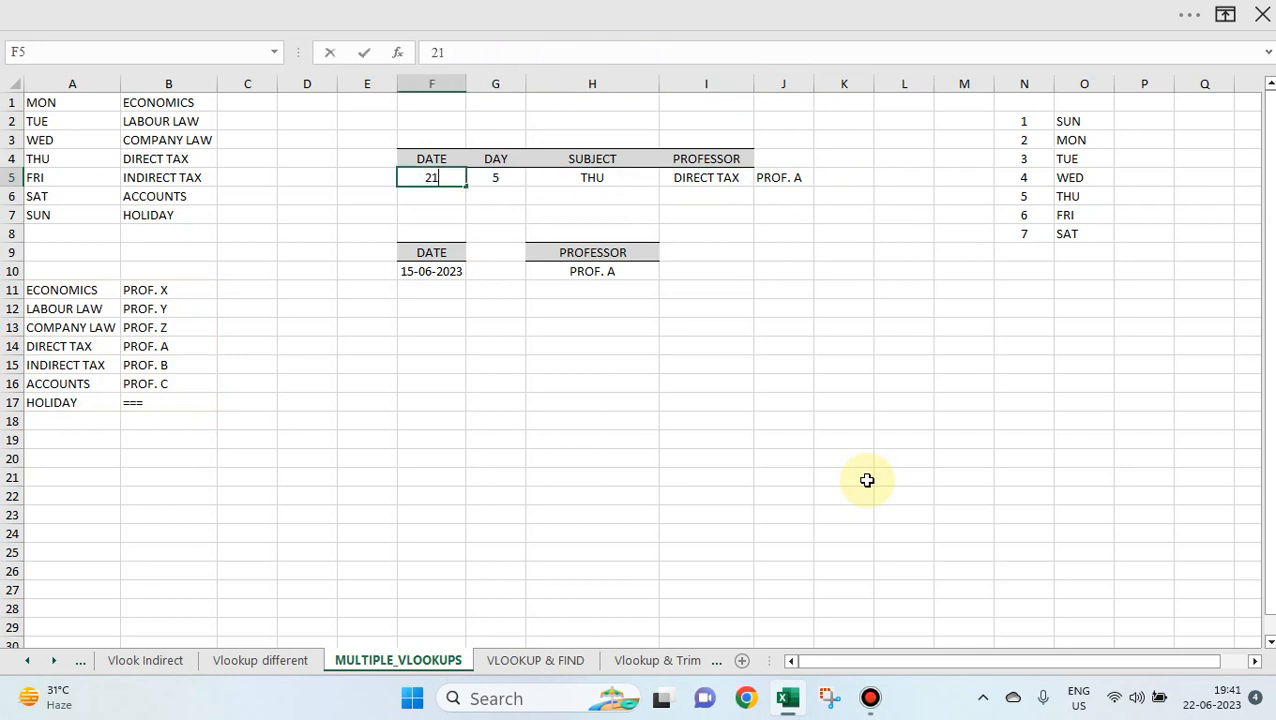
pyautogui.write('/6/2023')
pyautogui.press('Tab')
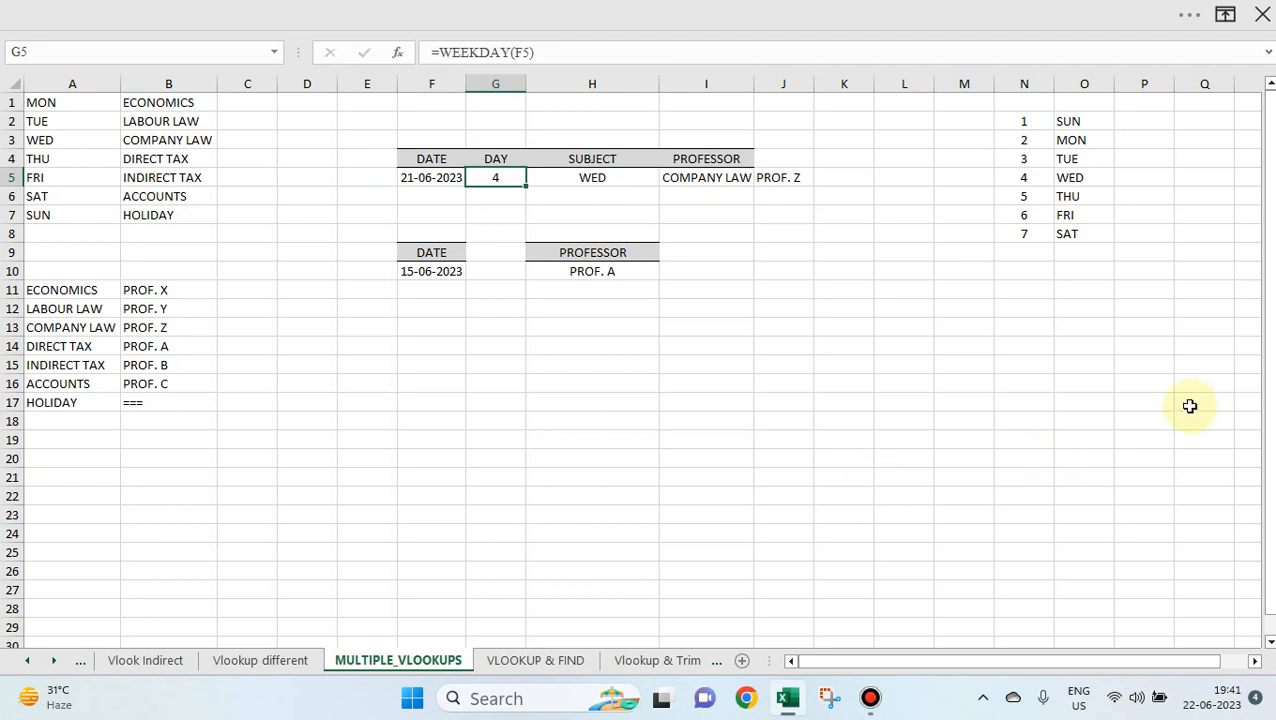
pyautogui.click(1070, 184)
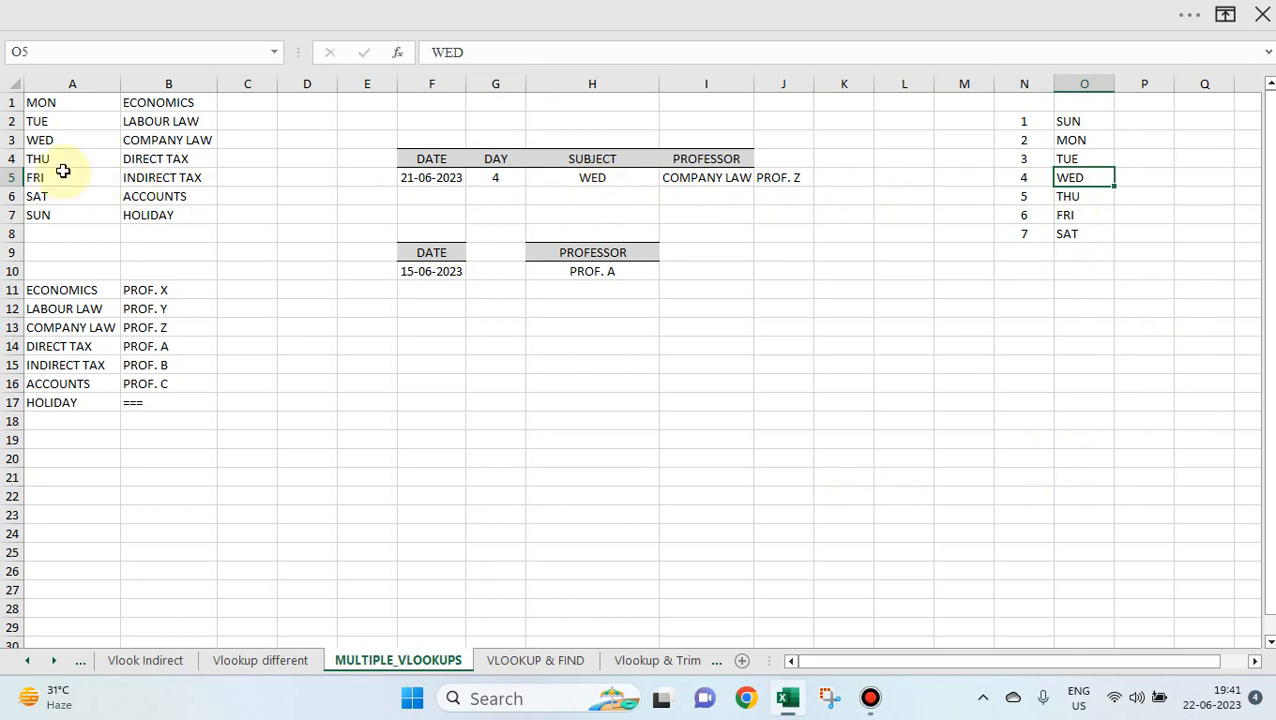
# Verify WED maps to COMPANY LAW and PROF. Z in the tables and the I5 and J5 formulas
pyautogui.click(72, 140)
pyautogui.click(150, 145)
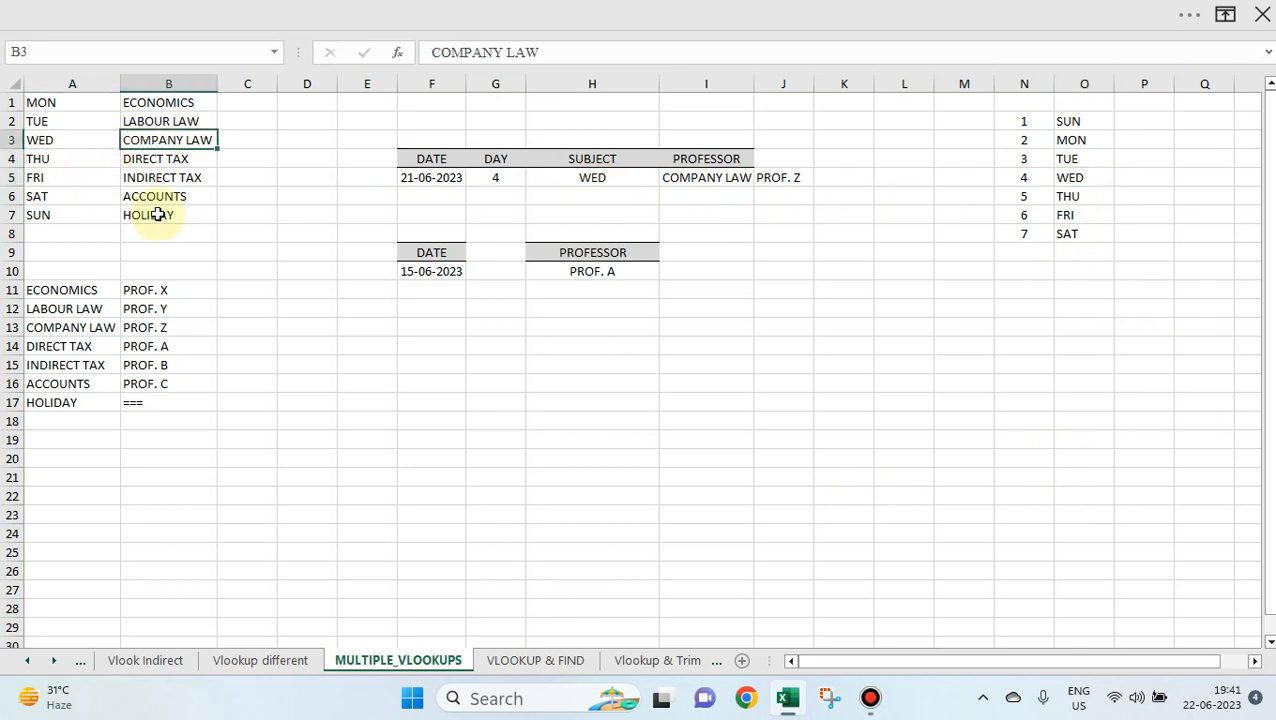
pyautogui.click(684, 180)
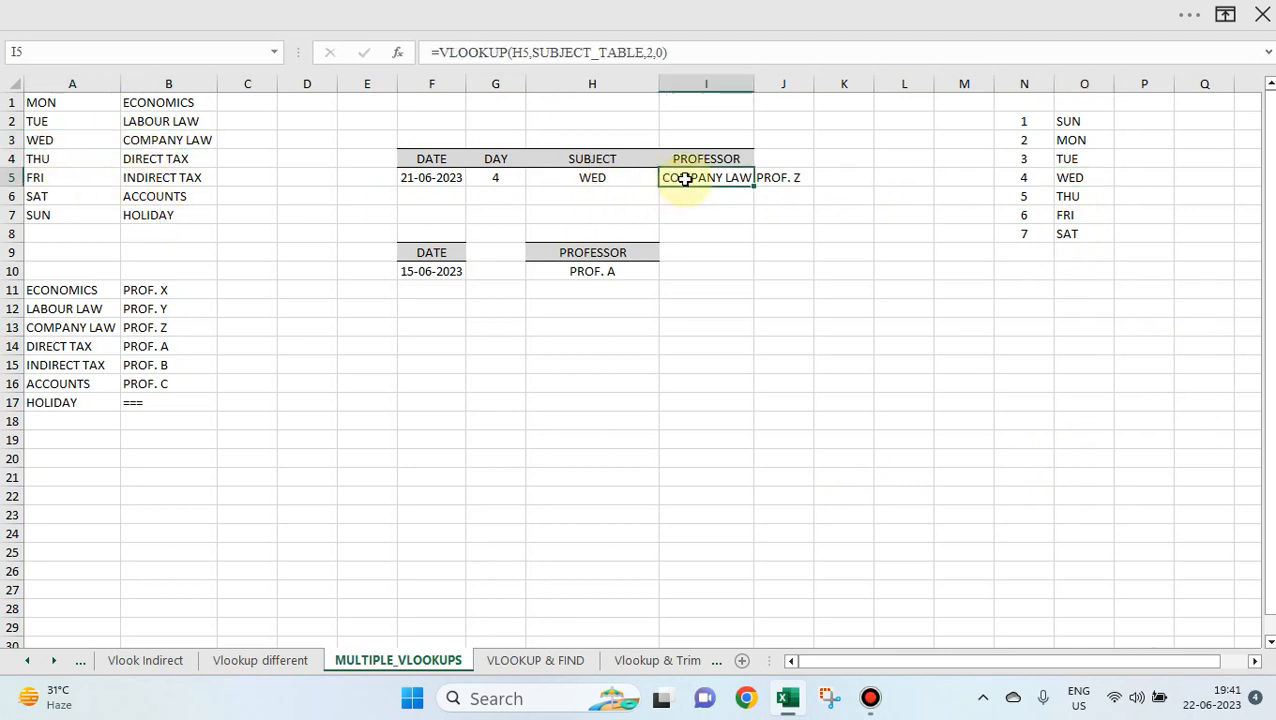
pyautogui.click(63, 332)
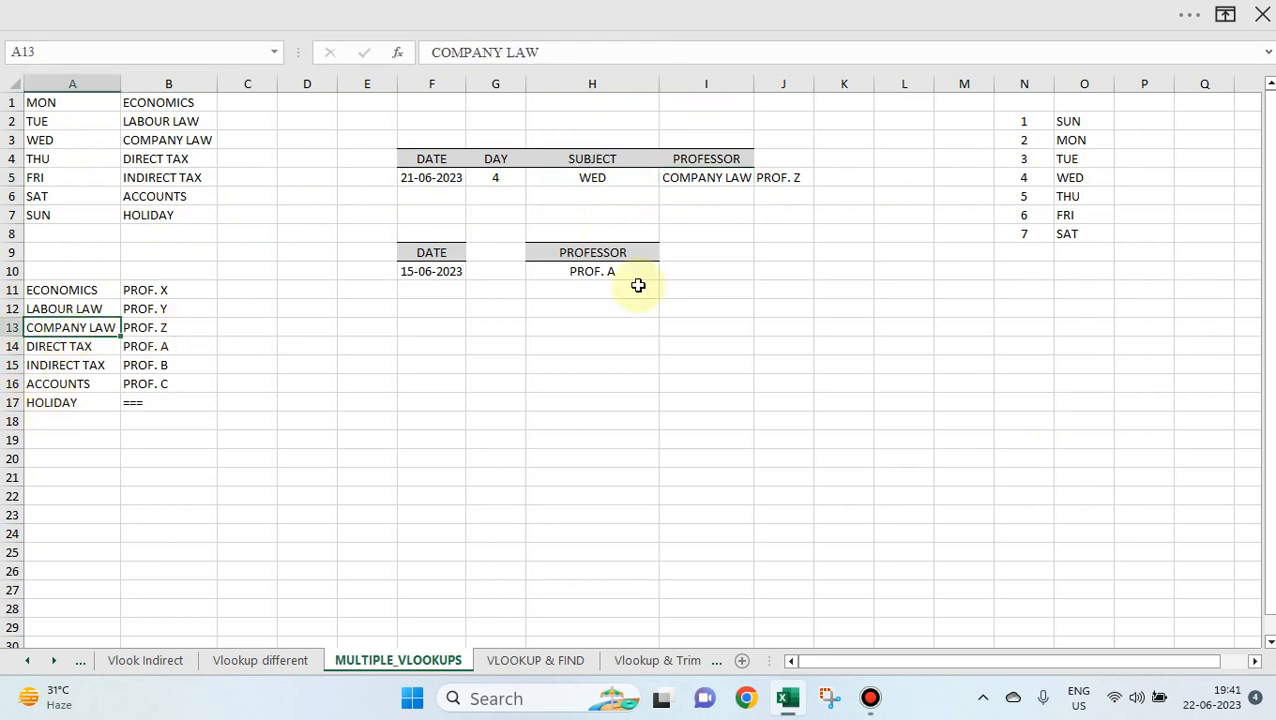
pyautogui.click(790, 178)
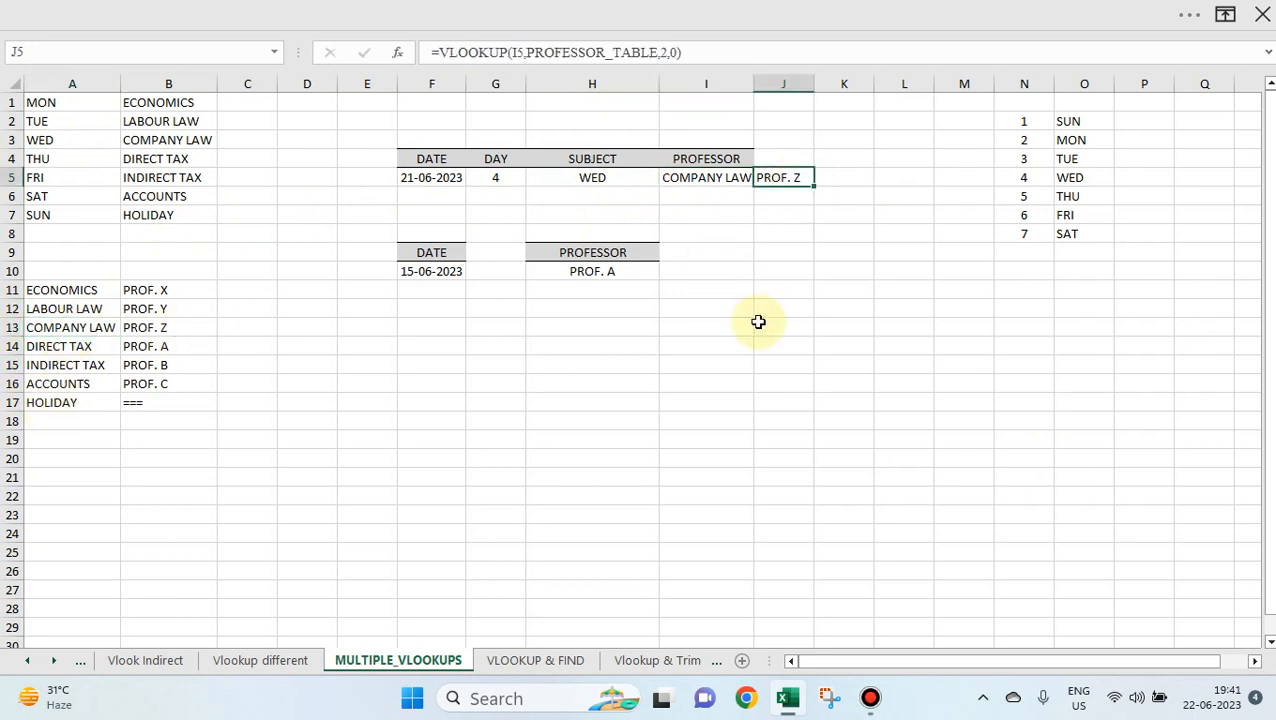
pyautogui.press('Left')
pyautogui.press('Left')
pyautogui.press('Left')
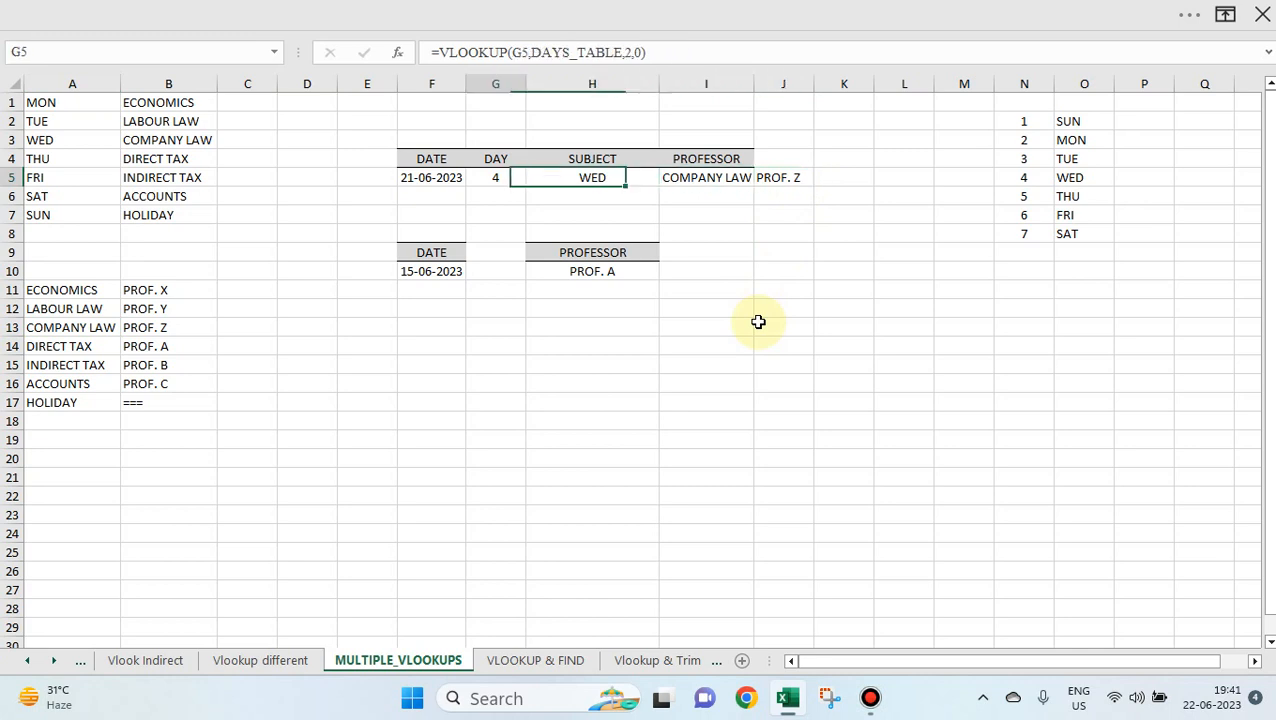
pyautogui.press('Right')
pyautogui.press('Left')
pyautogui.press('Right')
pyautogui.press('Right')
pyautogui.press('Right')
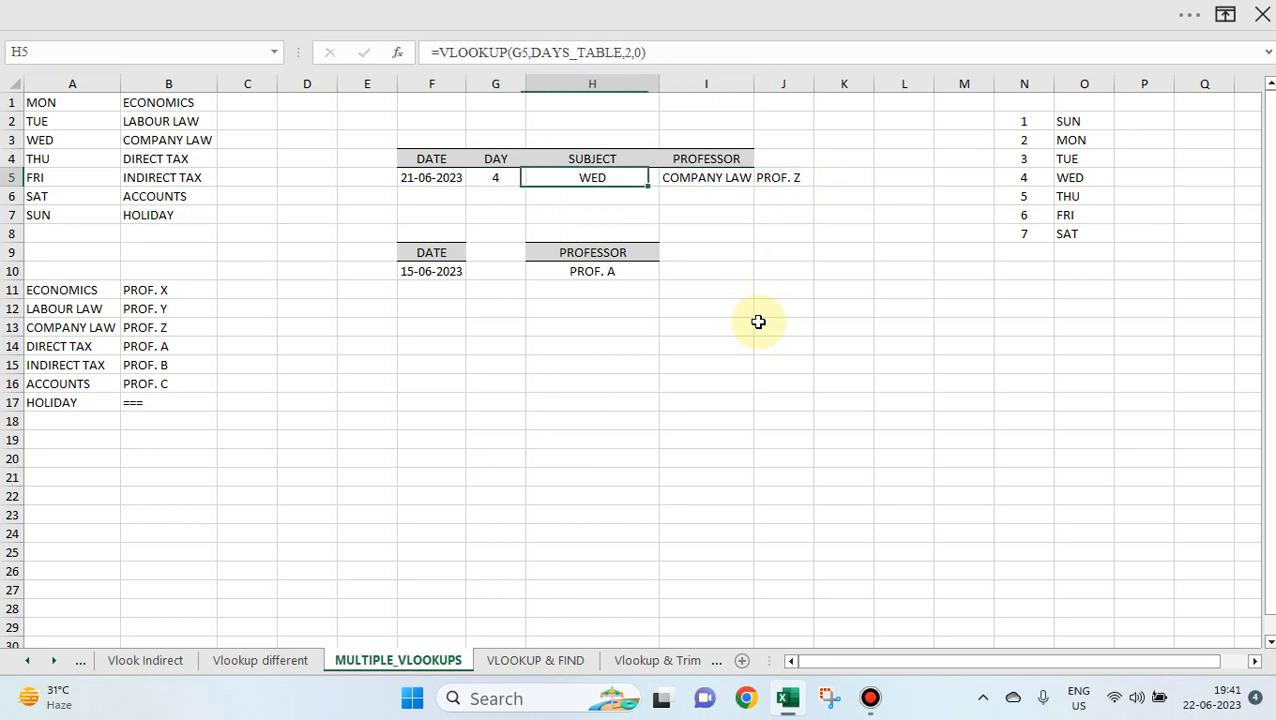
pyautogui.press('Left')
pyautogui.press('Left')
pyautogui.press('Left')
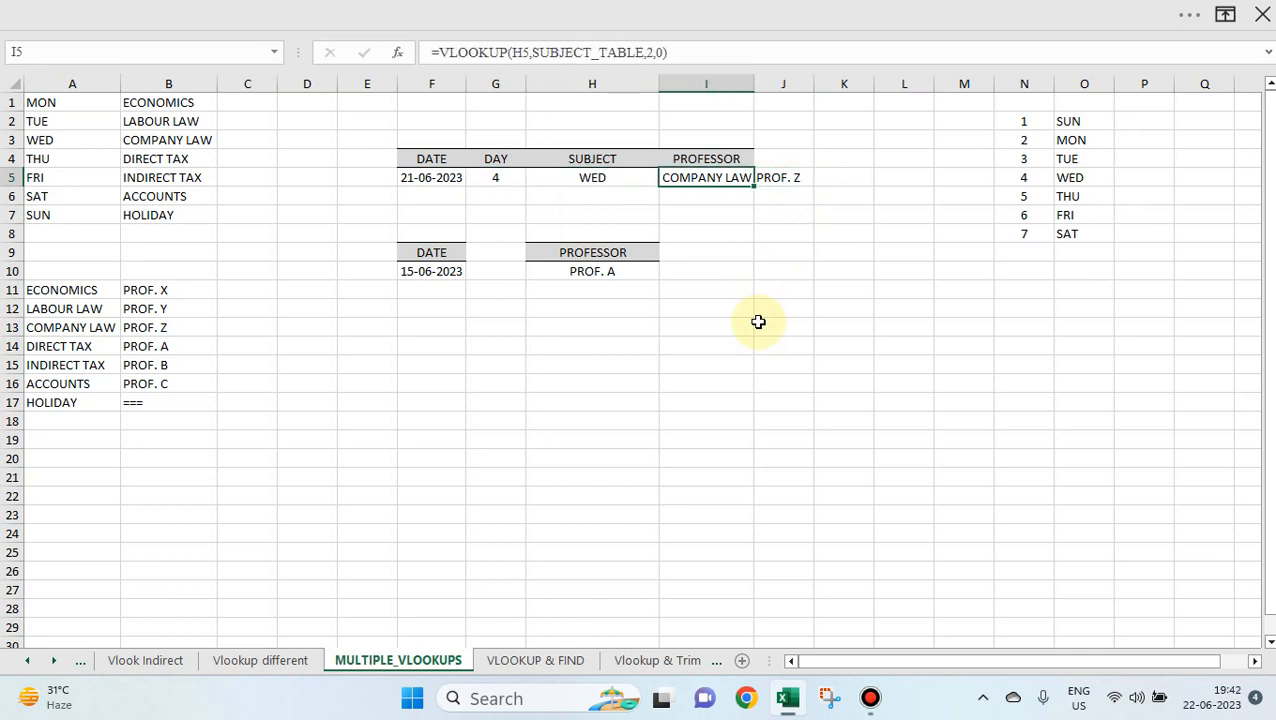
pyautogui.press('Right')
pyautogui.press('Right')
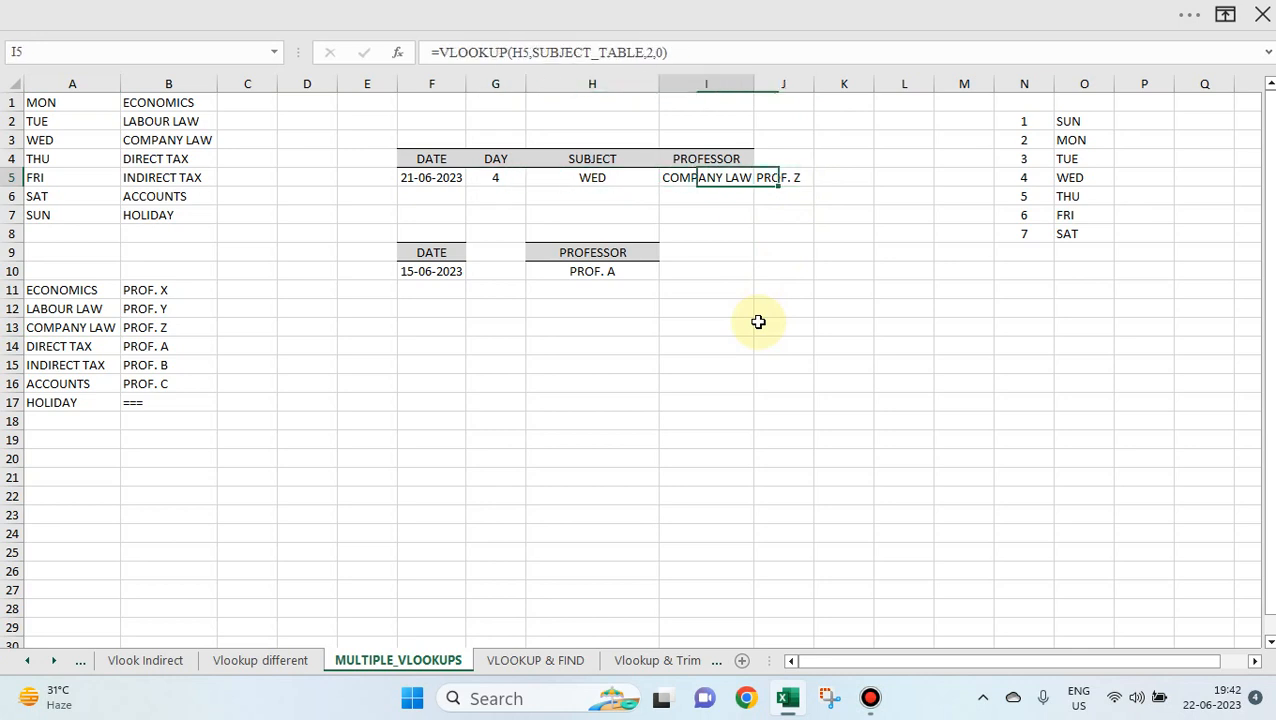
pyautogui.press('Left')
pyautogui.press('Left')
pyautogui.press('Right')
pyautogui.press('Left')
pyautogui.press('Right')
pyautogui.press('Right')
pyautogui.press('Right')
pyautogui.press('Left')
pyautogui.press('Left')
pyautogui.press('Left')
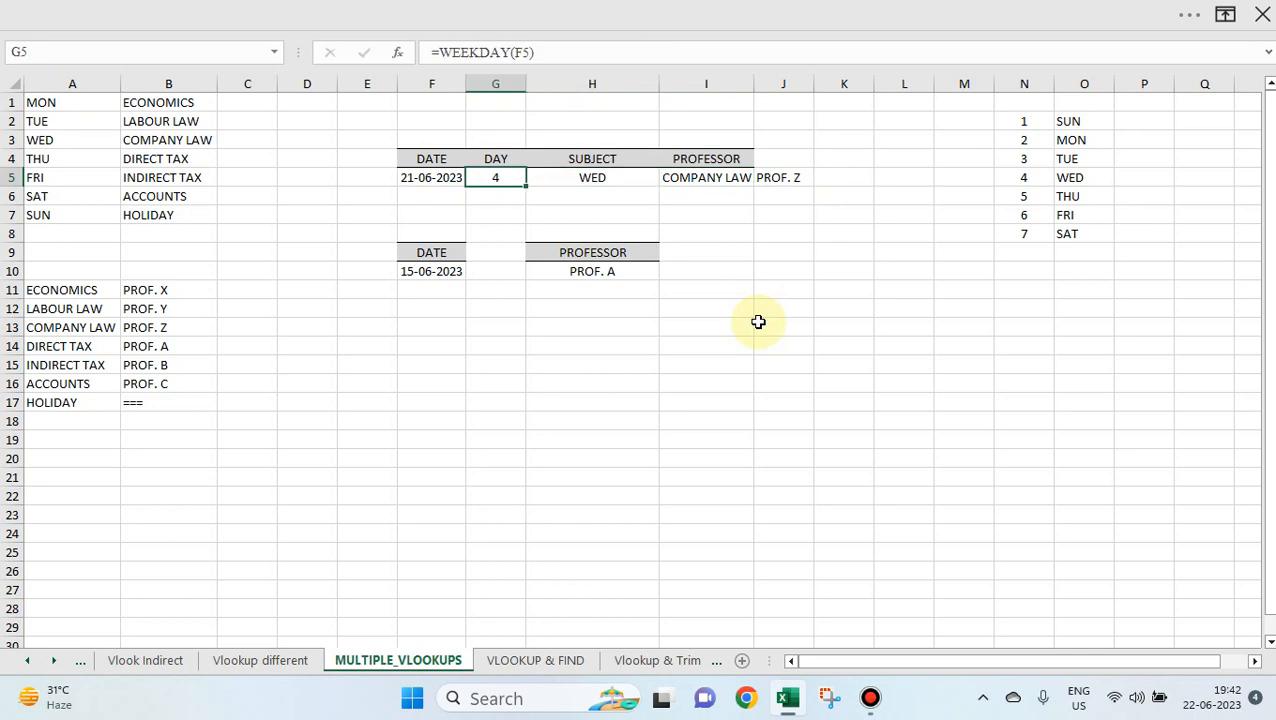
pyautogui.press('Right')
pyautogui.press('Left')
pyautogui.press('Right')
pyautogui.press('Right')
pyautogui.press('Right')
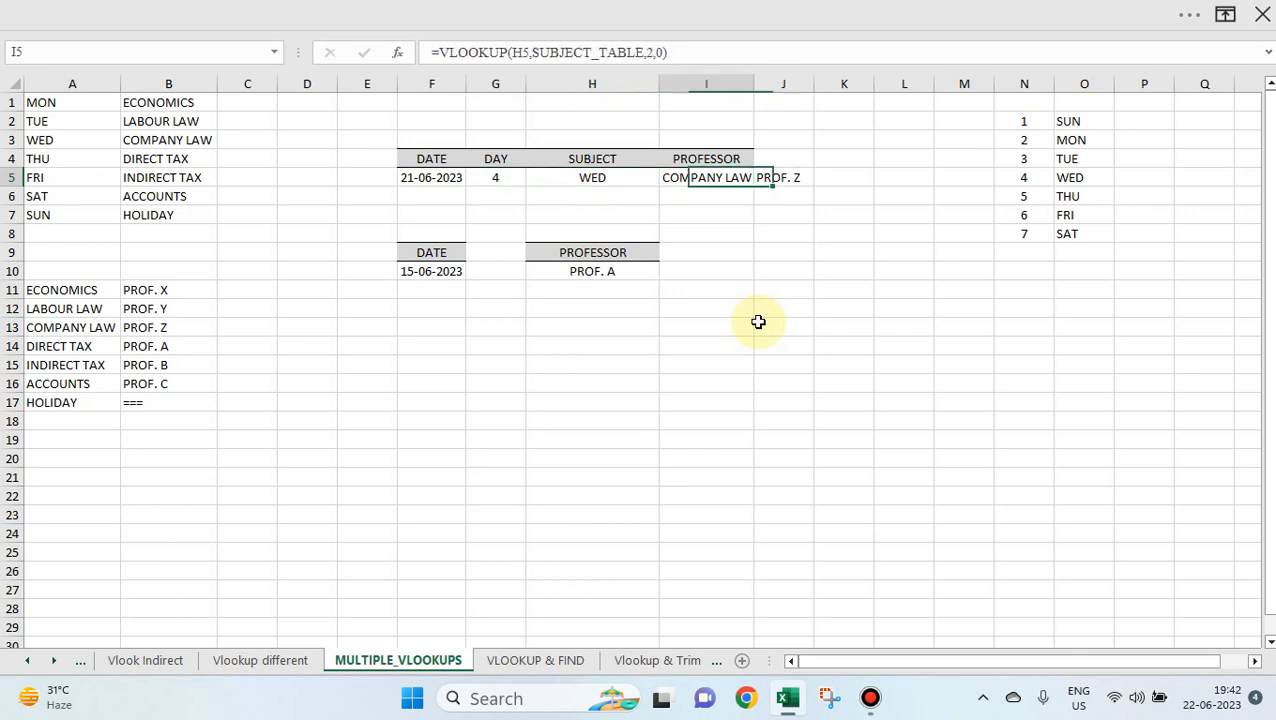
pyautogui.press('Left')
pyautogui.press('Left')
pyautogui.press('Left')
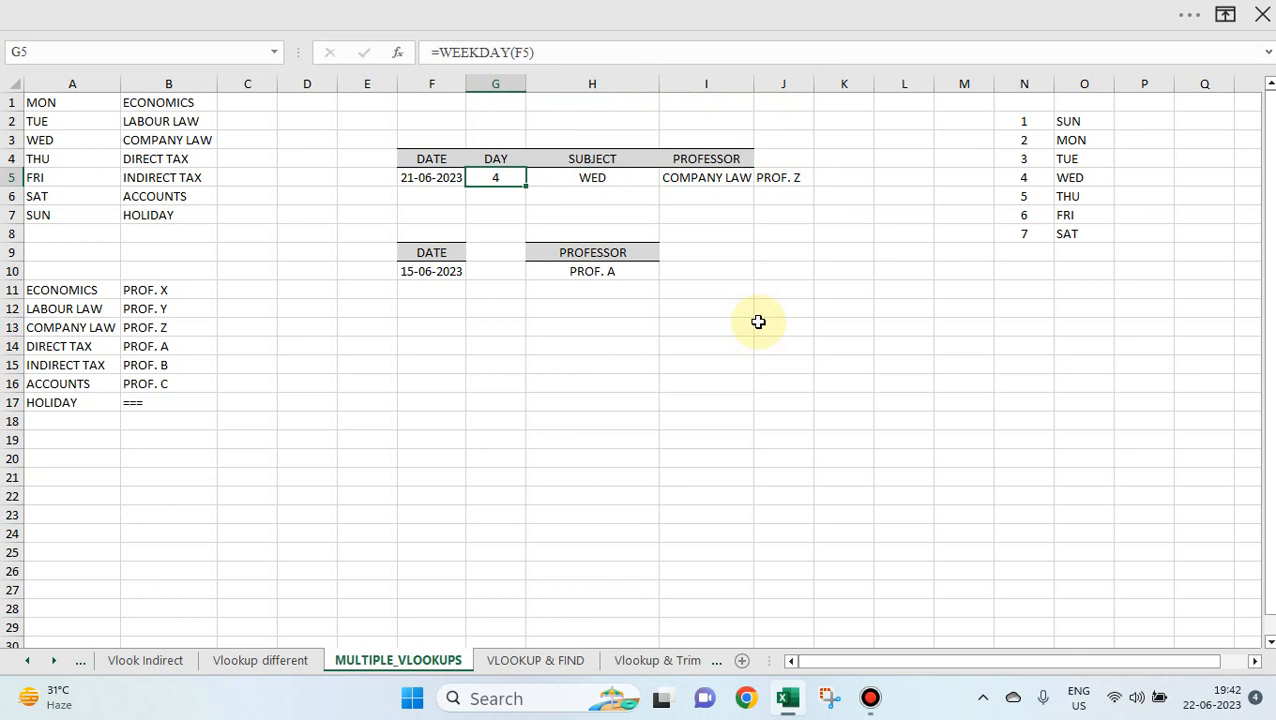
pyautogui.press('Up')
pyautogui.press('Up')
pyautogui.press('Up')
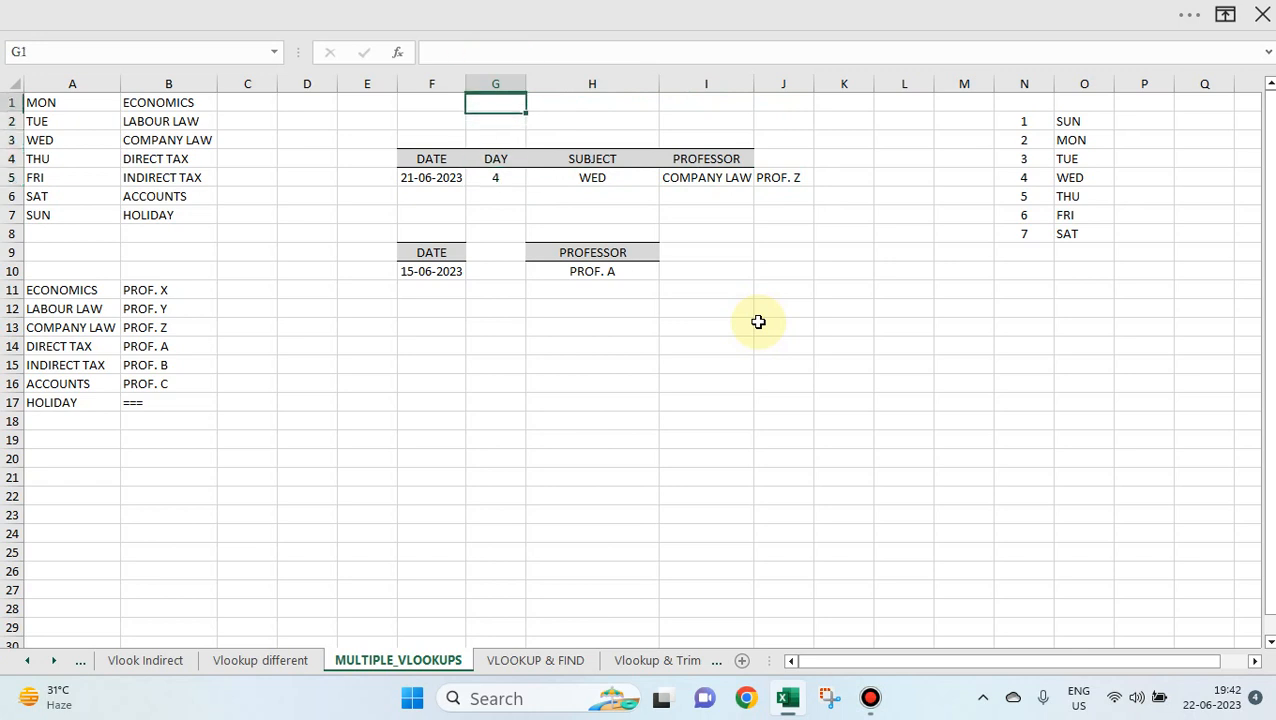
pyautogui.press('Down')
pyautogui.press('Down')
pyautogui.press('Down')
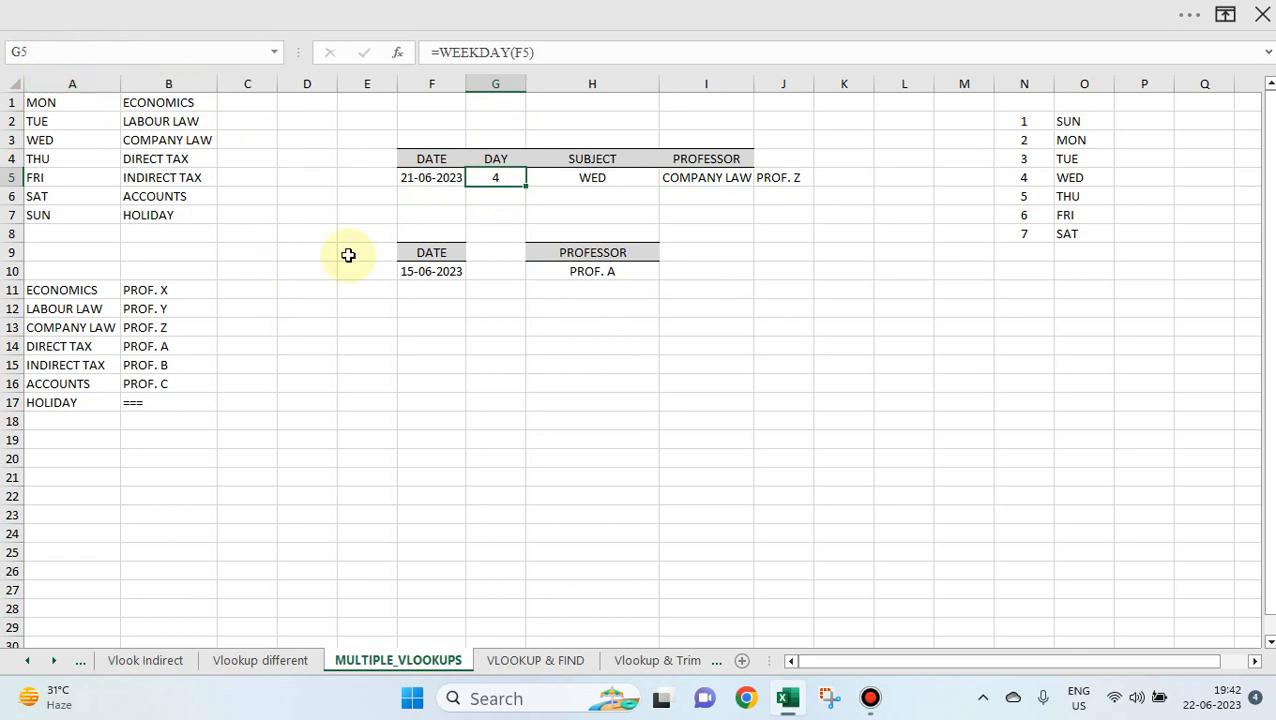
# Replace the G5 lookup value in H5's VLOOKUP with WEEKDAY(F5), still returning WED
pyautogui.press('F2')
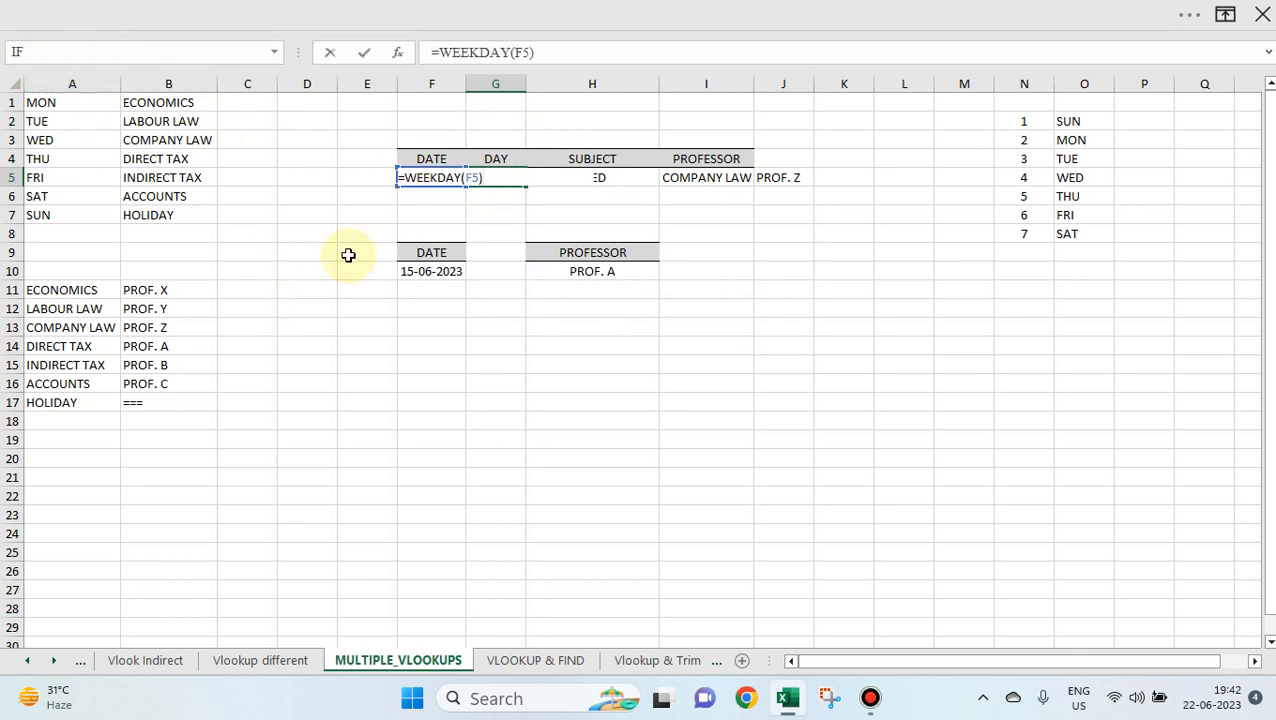
pyautogui.hotkey('shift', 'Left')
pyautogui.hotkey('shift', 'Left')
pyautogui.hotkey('shift', 'Left')
pyautogui.hotkey('shift', 'Left')
pyautogui.hotkey('shift', 'Left')
pyautogui.hotkey('shift', 'Left')
pyautogui.hotkey('shift', 'Left')
pyautogui.hotkey('shift', 'Left')
pyautogui.hotkey('shift', 'Left')
pyautogui.hotkey('shift', 'Left')
pyautogui.hotkey('shift', 'Left')
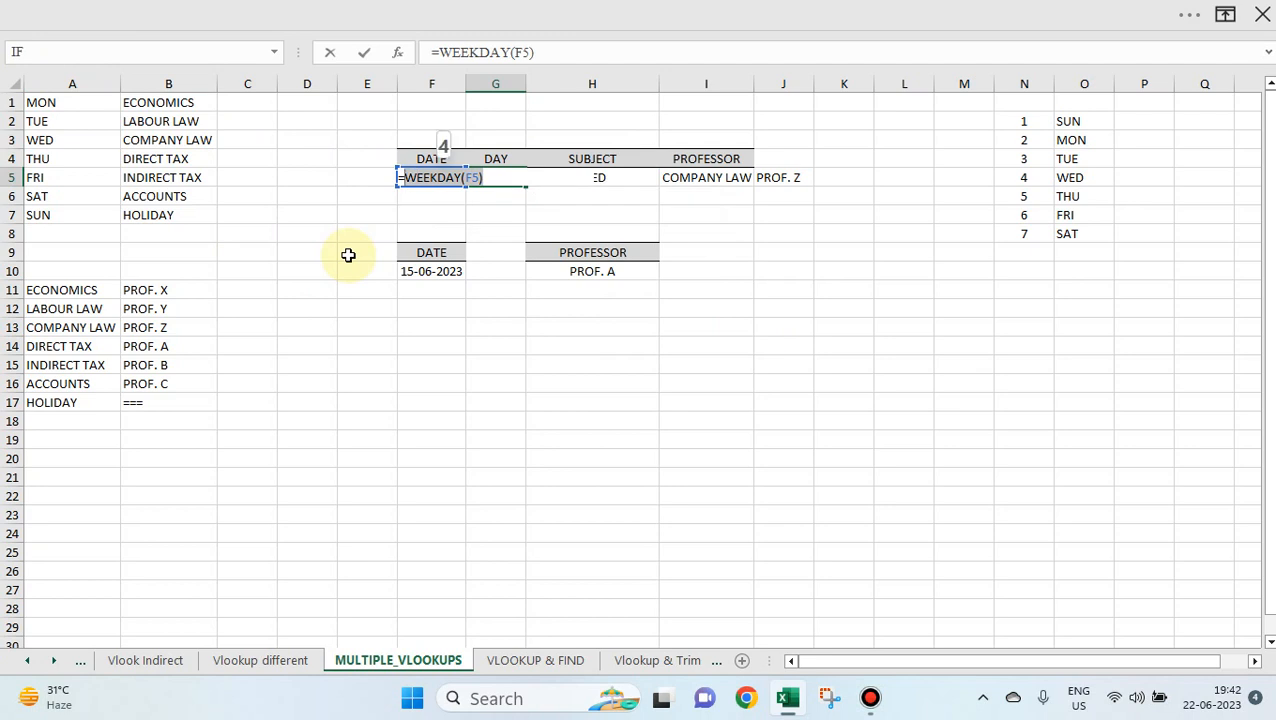
pyautogui.press('Tab')
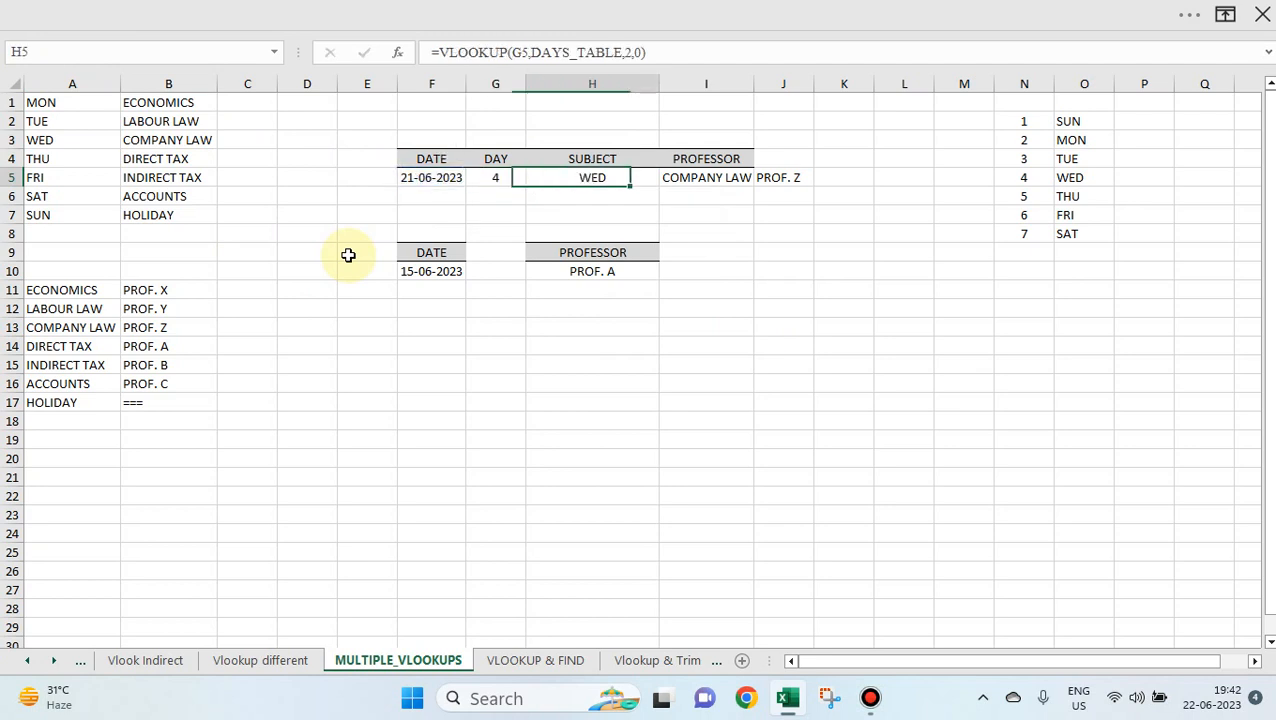
pyautogui.press('F2')
pyautogui.press('Left')
pyautogui.press('Left')
pyautogui.press('Left')
pyautogui.press('Left')
pyautogui.press('Left')
pyautogui.press('Left')
pyautogui.press('Left')
pyautogui.press('Left')
pyautogui.press('Left')
pyautogui.press('Left')
pyautogui.press('Left')
pyautogui.press('Left')
pyautogui.press('Left')
pyautogui.press('Left')
pyautogui.press('Left')
pyautogui.press('Left')
pyautogui.press('Left')
pyautogui.press('Left')
pyautogui.hotkey('shift', 'Right')
pyautogui.hotkey('shift', 'Right')
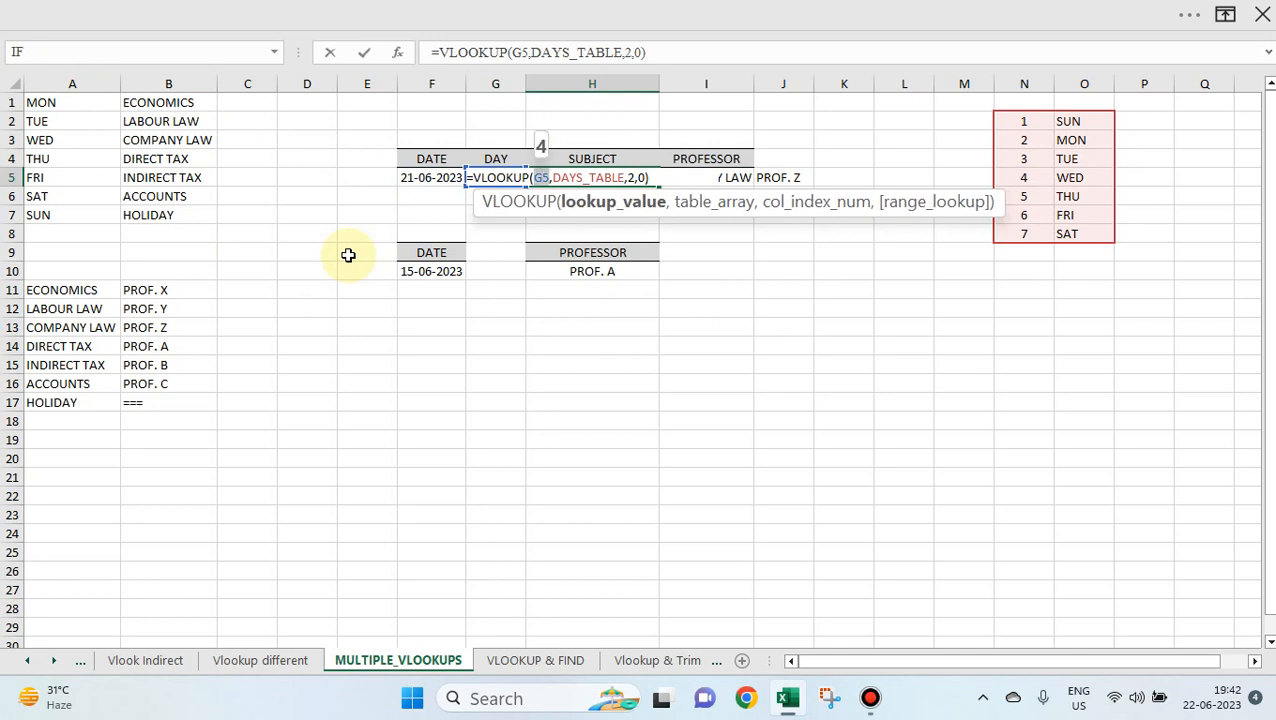
pyautogui.write('WEEKDAY(F5)')
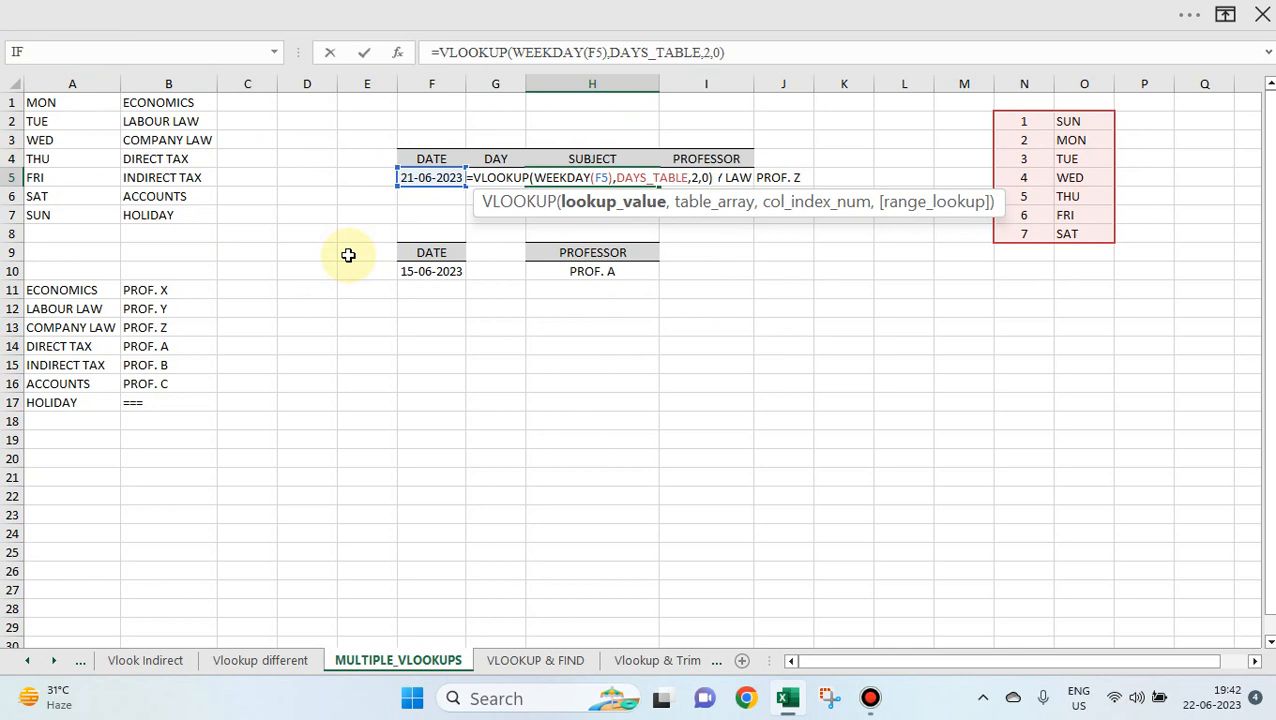
pyautogui.press('Tab')
pyautogui.press('Left')
pyautogui.press('Right')
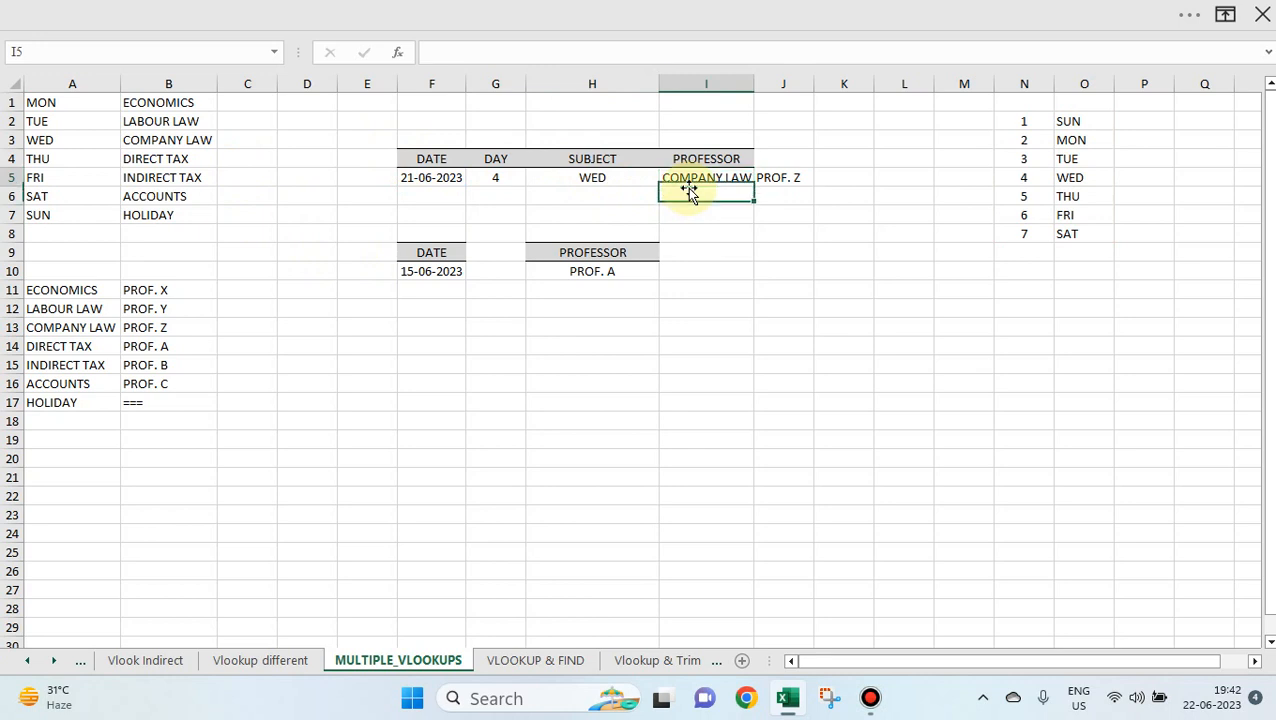
pyautogui.press('Right')
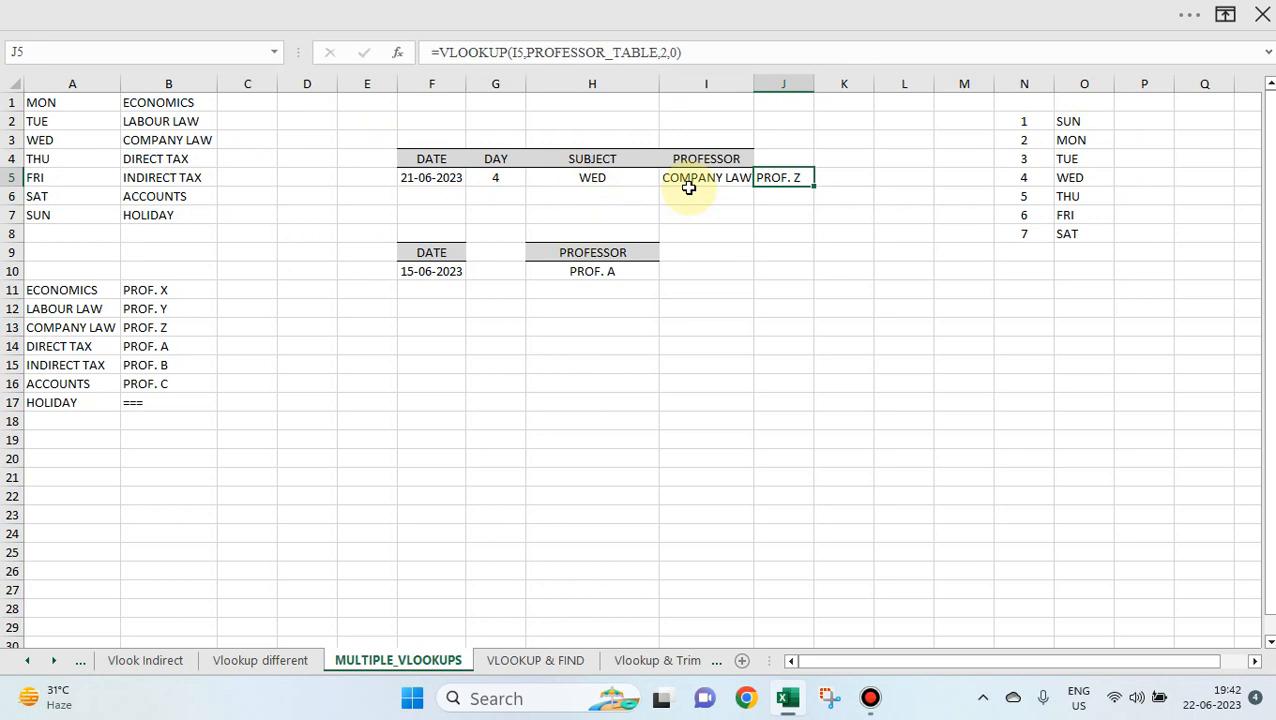
# Clear the DAY cell G5, leaving H5 showing WED
pyautogui.press('Left')
pyautogui.press('Left')
pyautogui.press('Left')
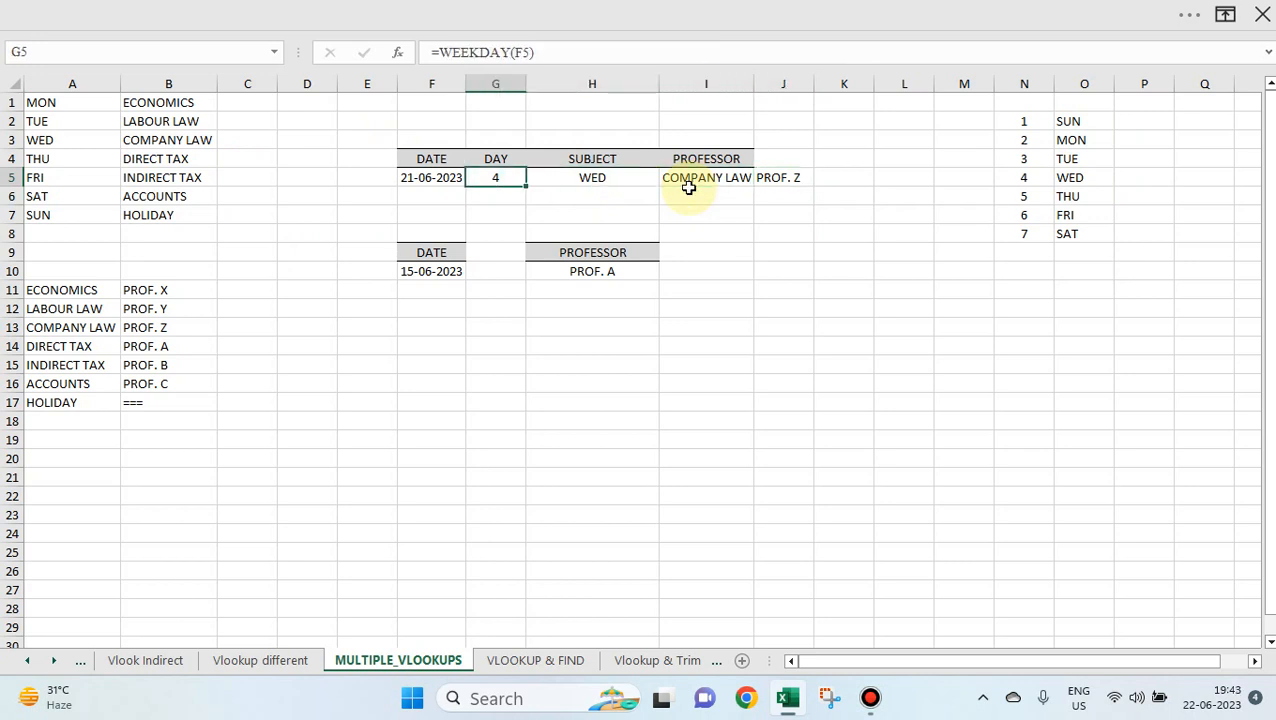
pyautogui.press('Delete')
pyautogui.press('Right')
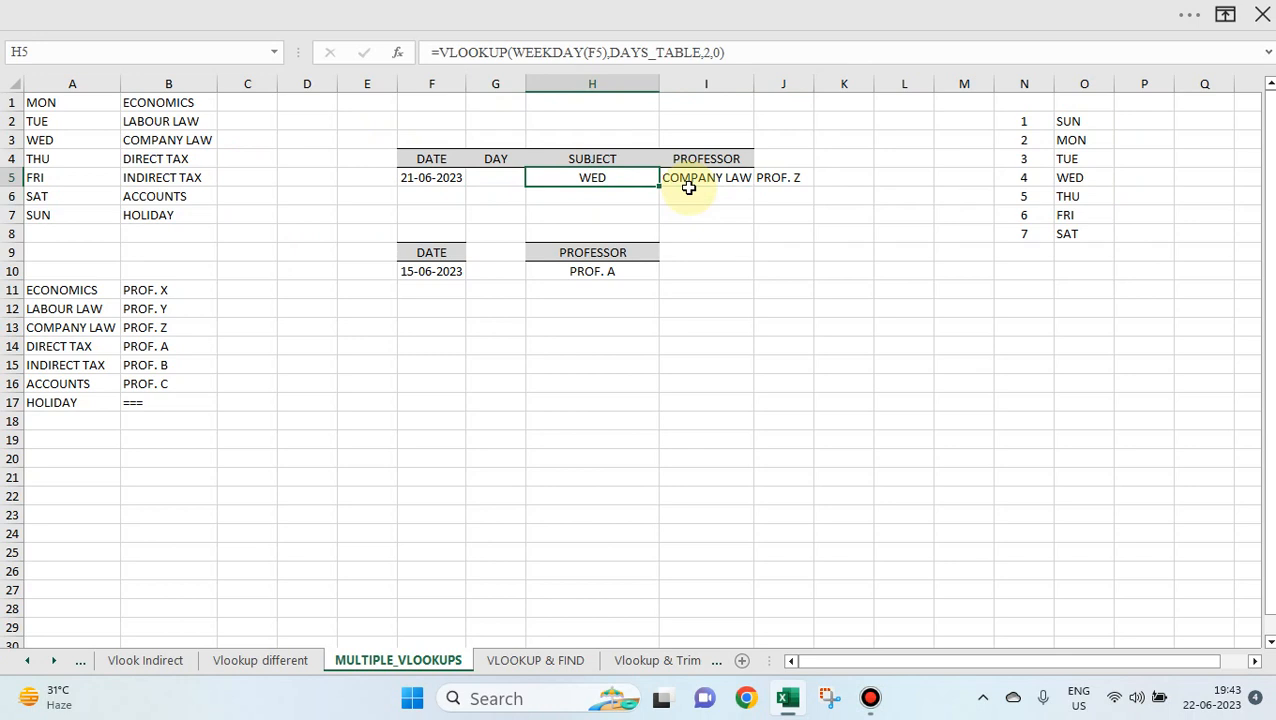
pyautogui.press('Down')
pyautogui.press('Up')
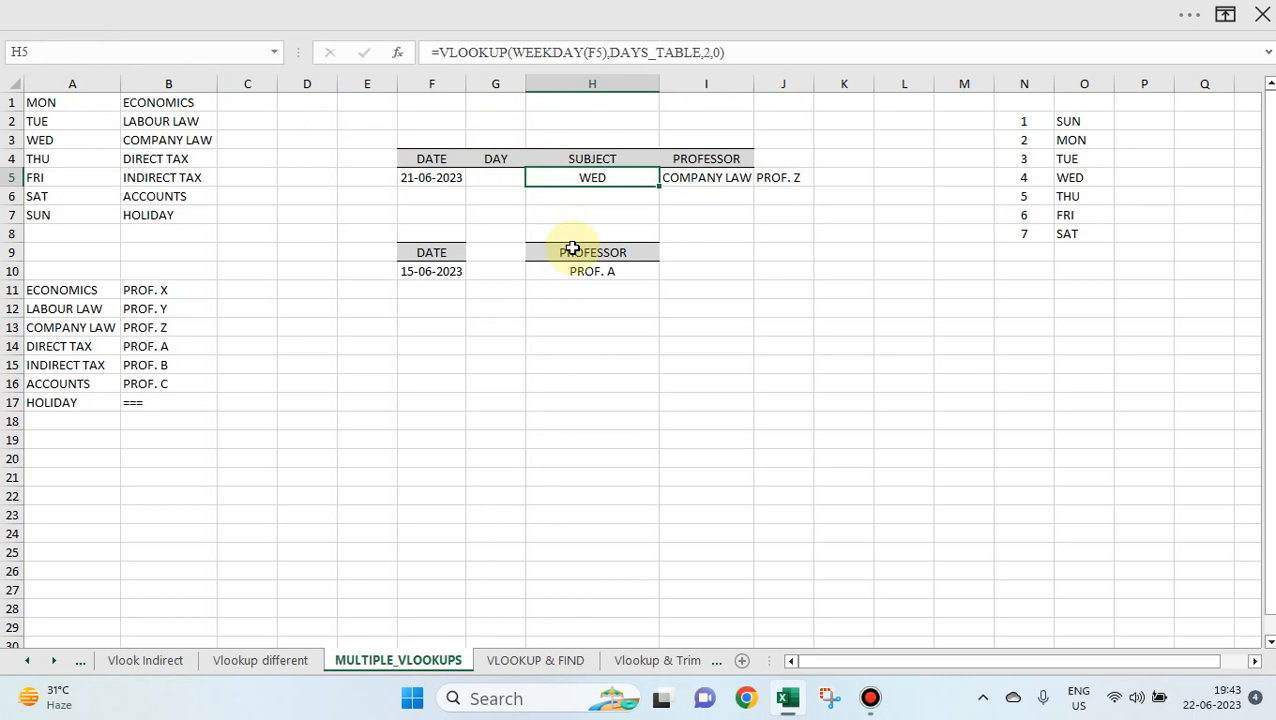
# Paste H5's WEEKDAY lookup over the H5 reference in I5, nesting it in the subject lookup
pyautogui.press('F2')
pyautogui.hotkey('shift', 'Left')
pyautogui.hotkey('shift', 'Left')
pyautogui.hotkey('shift', 'Left')
pyautogui.hotkey('shift', 'Left')
pyautogui.hotkey('shift', 'Left')
pyautogui.hotkey('shift', 'Left')
pyautogui.hotkey('shift', 'Left')
pyautogui.hotkey('shift', 'Left')
pyautogui.hotkey('shift', 'Left')
pyautogui.hotkey('shift', 'Left')
pyautogui.hotkey('shift', 'Left')
pyautogui.hotkey('shift', 'Left')
pyautogui.hotkey('shift', 'Left')
pyautogui.hotkey('shift', 'Left')
pyautogui.hotkey('shift', 'Left')
pyautogui.hotkey('shift', 'Left')
pyautogui.hotkey('shift', 'Left')
pyautogui.hotkey('shift', 'Left')
pyautogui.hotkey('shift', 'Left')
pyautogui.hotkey('shift', 'Left')
pyautogui.hotkey('shift', 'Left')
pyautogui.hotkey('shift', 'Left')
pyautogui.hotkey('shift', 'Left')
pyautogui.hotkey('shift', 'Left')
pyautogui.hotkey('shift', 'Left')
pyautogui.hotkey('shift', 'Left')
pyautogui.hotkey('shift', 'Left')
pyautogui.hotkey('shift', 'Left')
pyautogui.hotkey('shift', 'Left')
pyautogui.hotkey('shift', 'Left')
pyautogui.hotkey('ctrl', 'c')
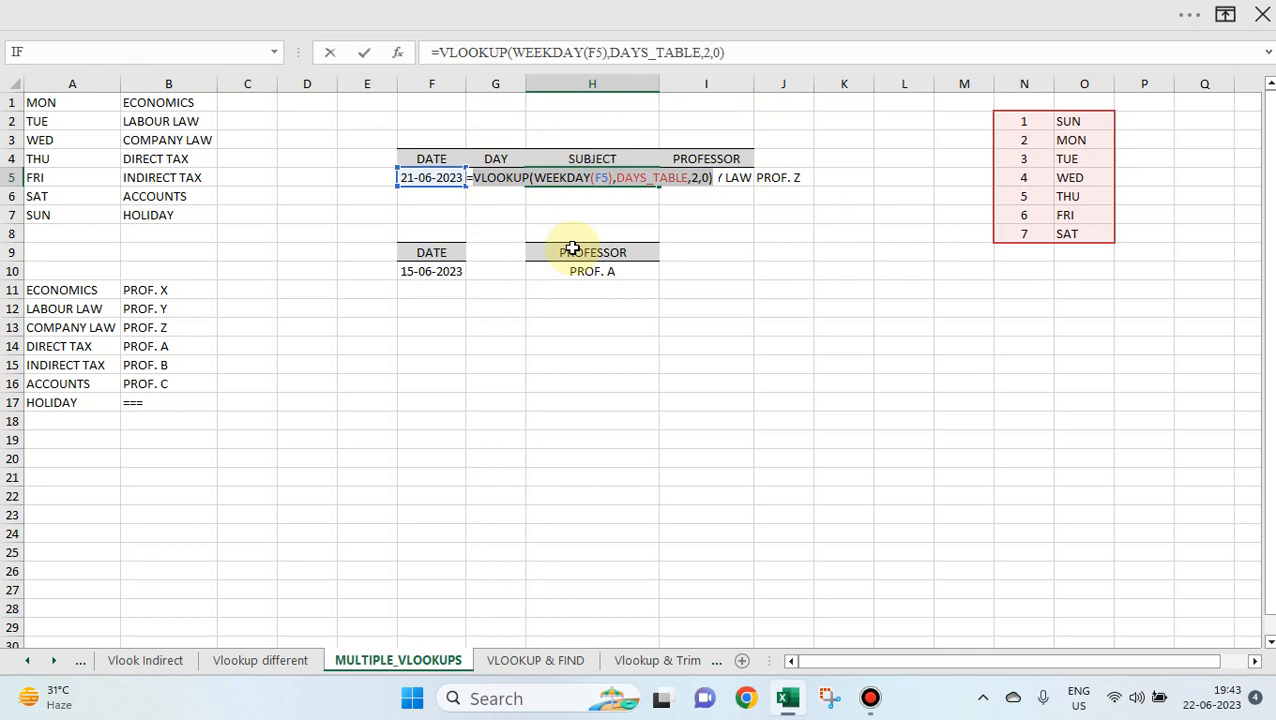
pyautogui.press('Escape')
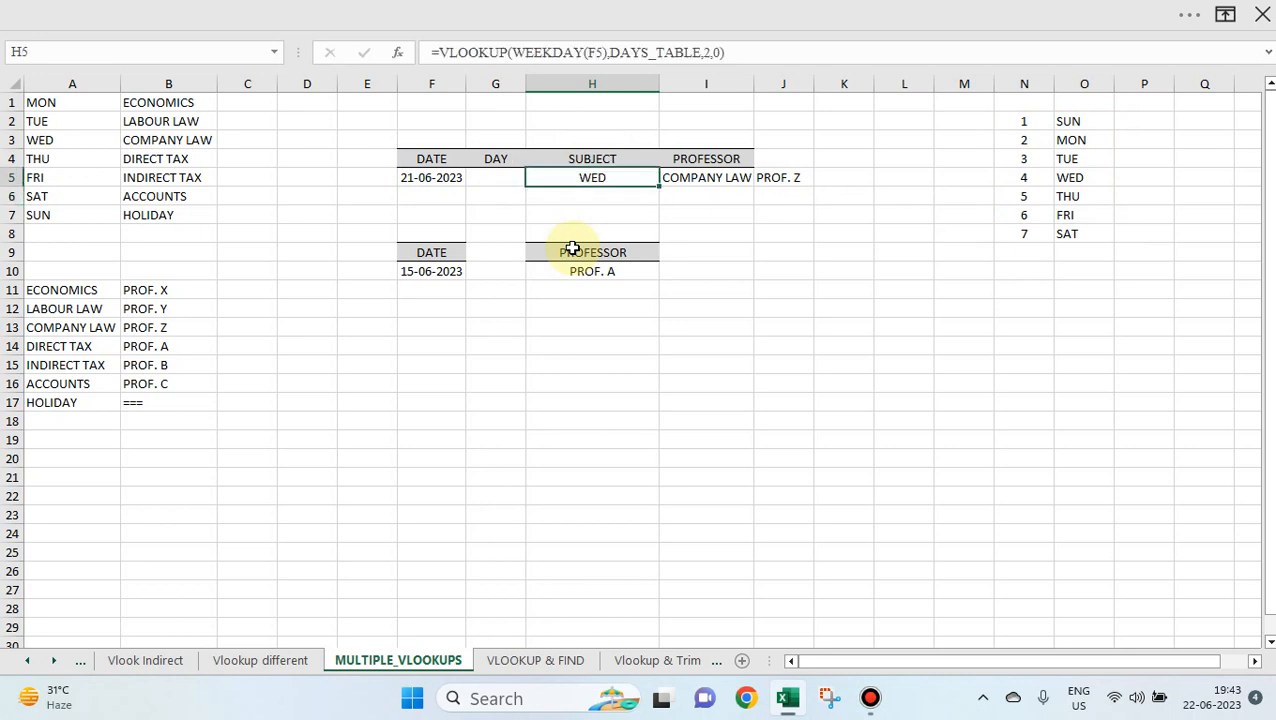
pyautogui.press('Right')
pyautogui.press('F2')
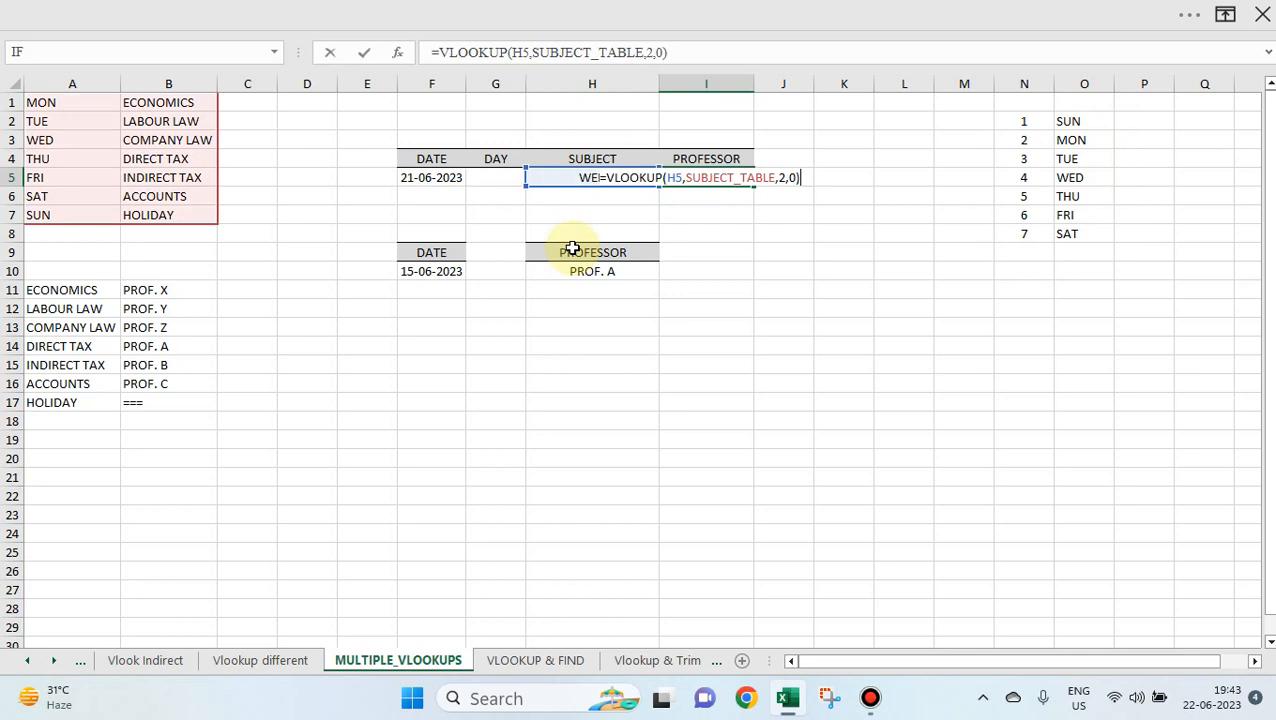
pyautogui.press('Left')
pyautogui.press('Left')
pyautogui.press('Left')
pyautogui.press('Left')
pyautogui.press('Left')
pyautogui.press('Left')
pyautogui.press('Left')
pyautogui.press('Left')
pyautogui.press('Left')
pyautogui.press('Left')
pyautogui.press('Left')
pyautogui.press('Left')
pyautogui.press('Left')
pyautogui.press('Left')
pyautogui.press('Left')
pyautogui.press('Left')
pyautogui.press('Left')
pyautogui.press('Left')
pyautogui.press('Left')
pyautogui.press('Left')
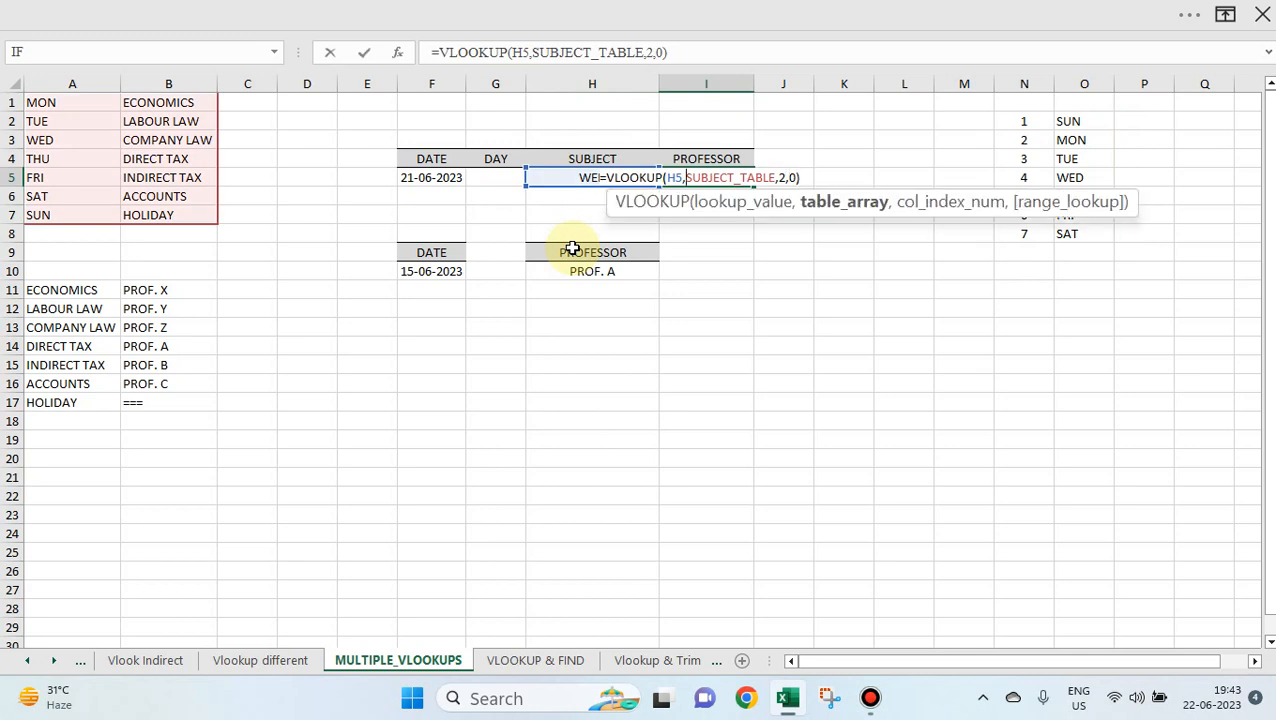
pyautogui.hotkey('shift', 'Right')
pyautogui.hotkey('shift', 'Right')
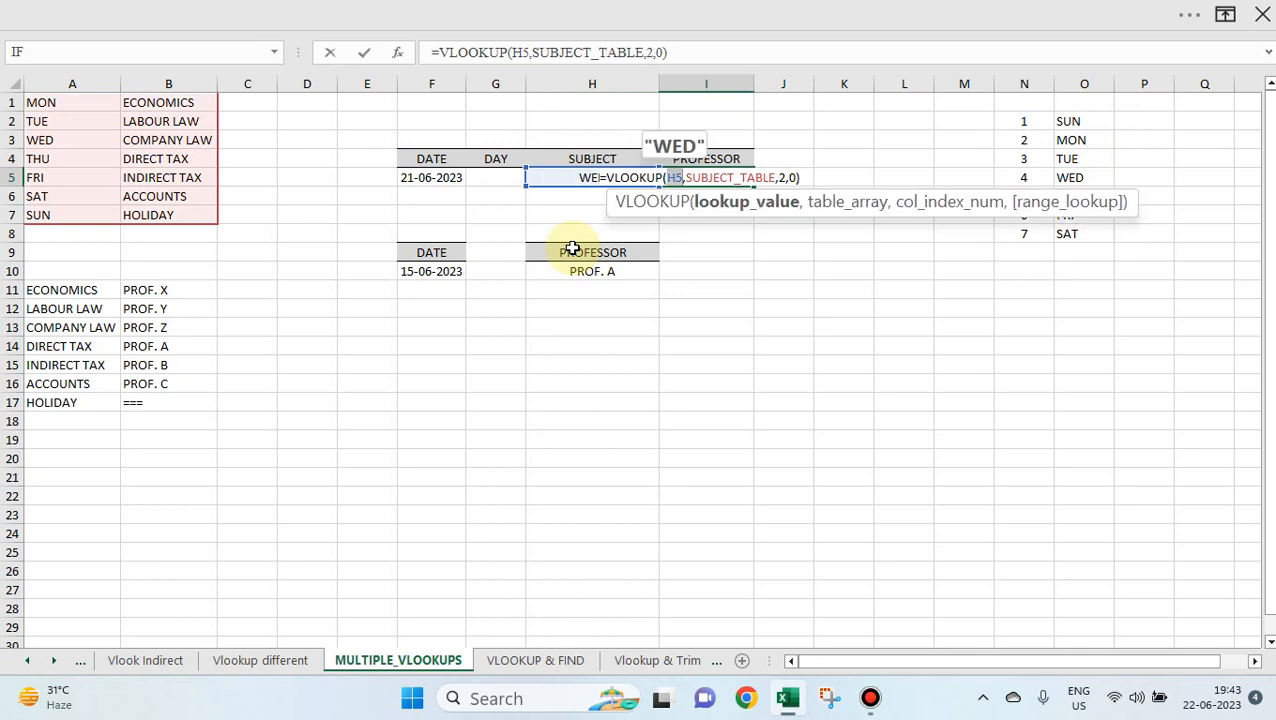
pyautogui.hotkey('ctrl', 'v')
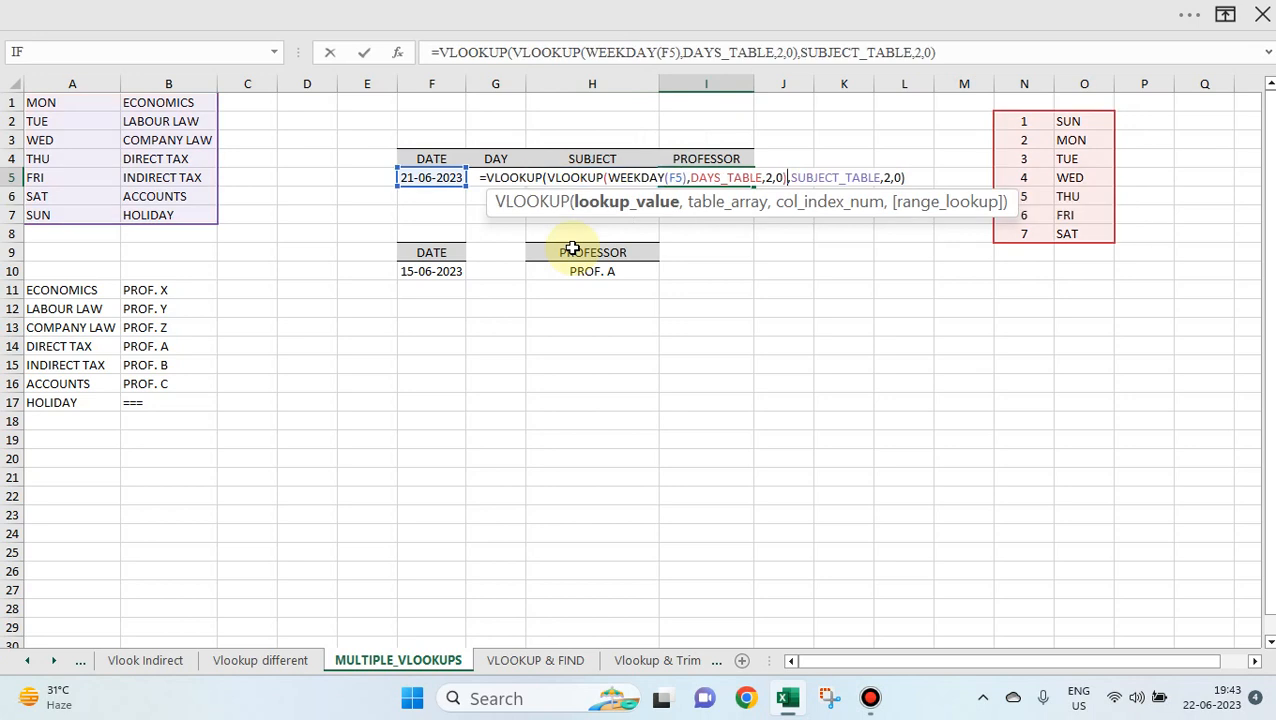
pyautogui.press('Tab')
pyautogui.press('Left')
pyautogui.press('Right')
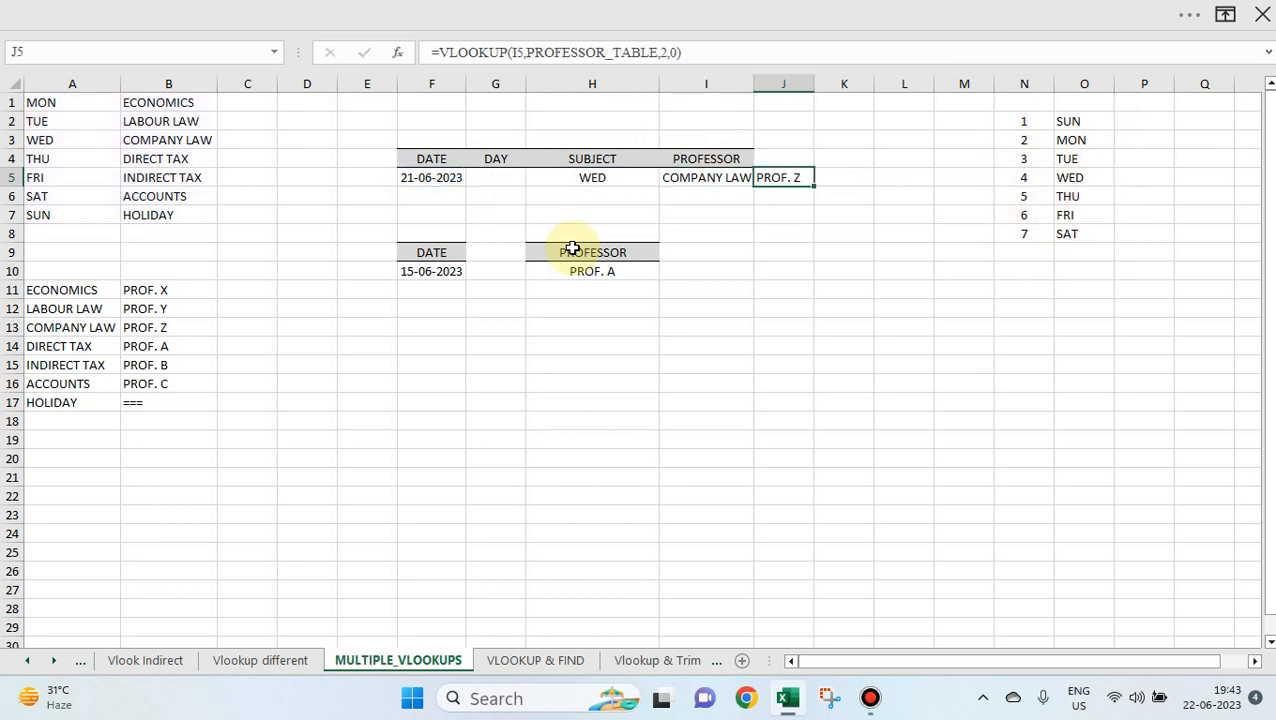
# Clear the SUBJECT cell H5; I5 still returns COMPANY LAW
pyautogui.press('Right')
pyautogui.press('Left')
pyautogui.press('Right')
pyautogui.press('Left')
pyautogui.press('Left')
pyautogui.press('Left')
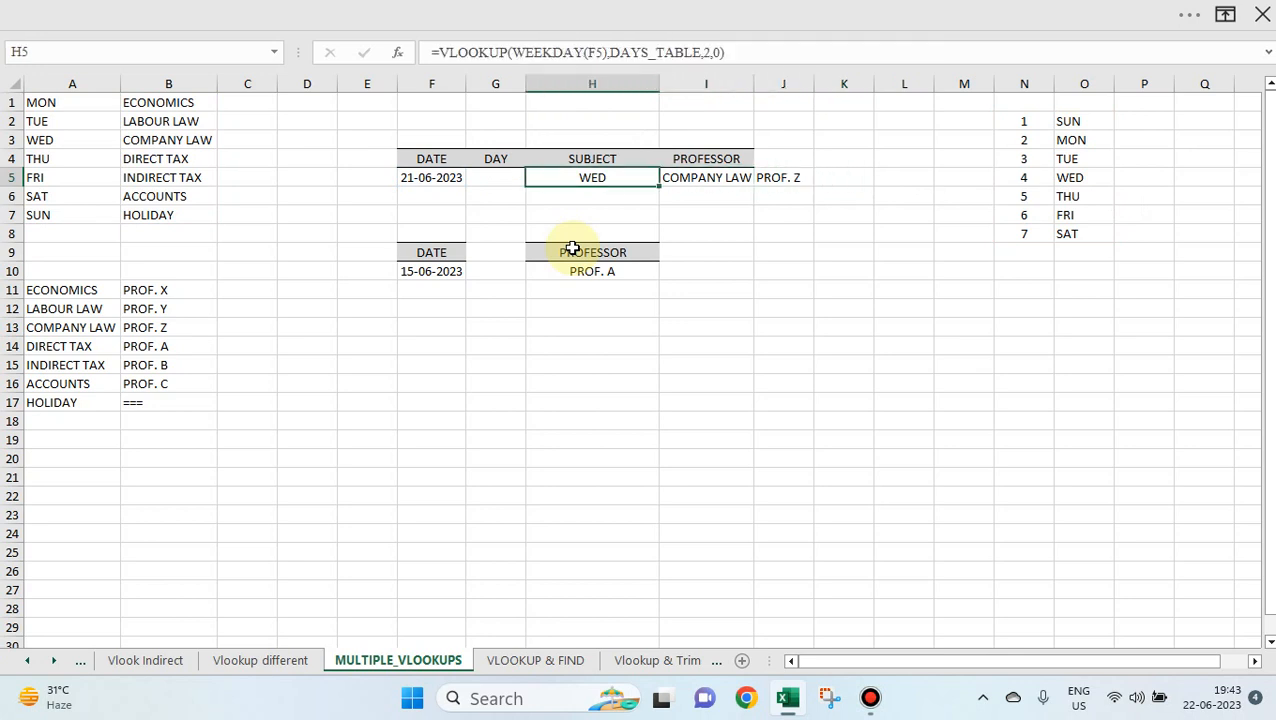
pyautogui.press('Delete')
pyautogui.press('Right')
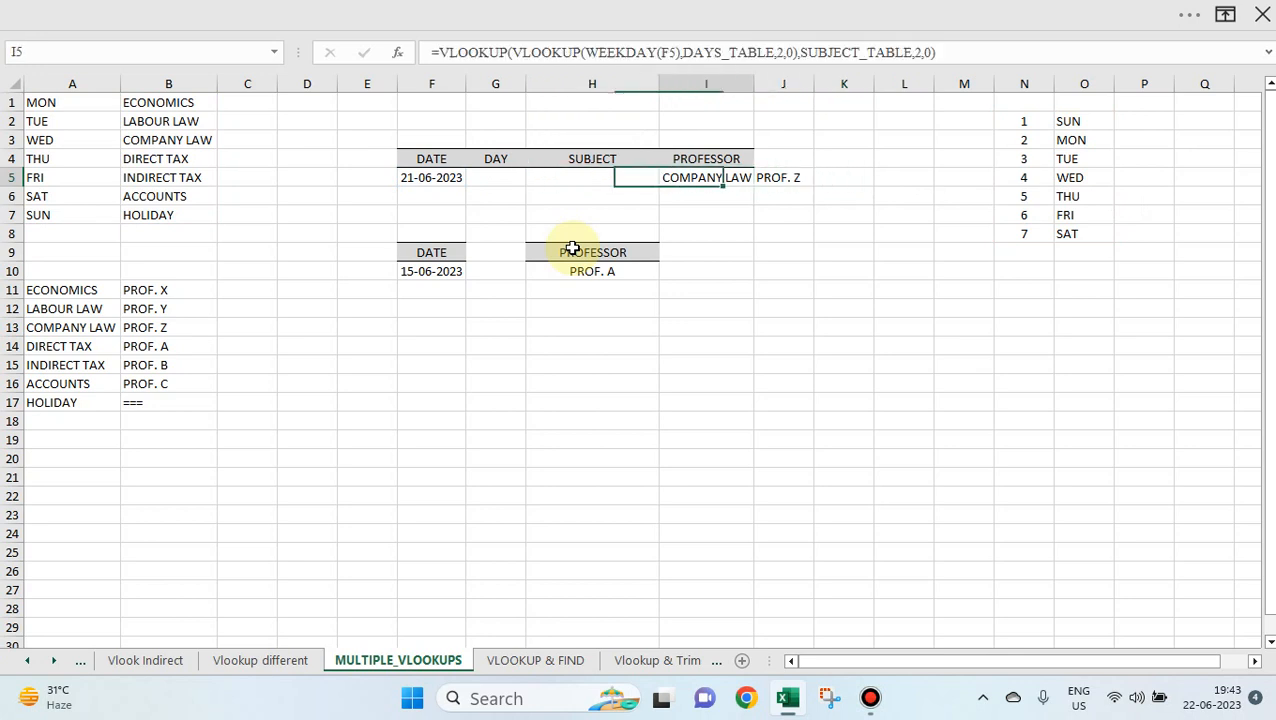
pyautogui.press('Right')
pyautogui.press('Left')
# Copy I5's whole nested formula text for use in J5
pyautogui.press('F2')
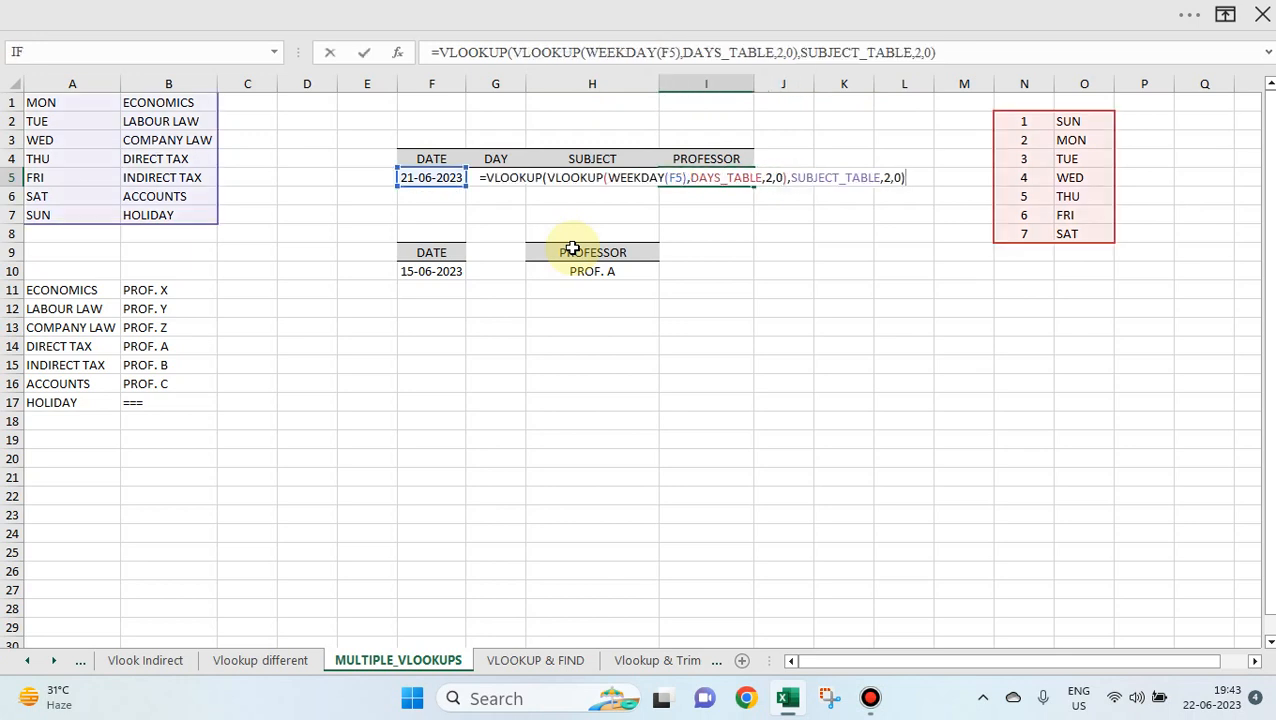
pyautogui.hotkey('shift', 'Left')
pyautogui.hotkey('shift', 'Left')
pyautogui.hotkey('shift', 'Left')
pyautogui.hotkey('shift', 'Left')
pyautogui.hotkey('shift', 'Left')
pyautogui.hotkey('shift', 'Left')
pyautogui.hotkey('shift', 'Left')
pyautogui.hotkey('shift', 'Left')
pyautogui.hotkey('shift', 'Left')
pyautogui.hotkey('shift', 'Left')
pyautogui.hotkey('shift', 'Left')
pyautogui.hotkey('shift', 'Left')
pyautogui.hotkey('shift', 'Left')
pyautogui.hotkey('shift', 'Left')
pyautogui.hotkey('shift', 'Left')
pyautogui.hotkey('shift', 'Left')
pyautogui.hotkey('shift', 'Left')
pyautogui.hotkey('shift', 'Left')
pyautogui.hotkey('shift', 'Left')
pyautogui.hotkey('shift', 'Left')
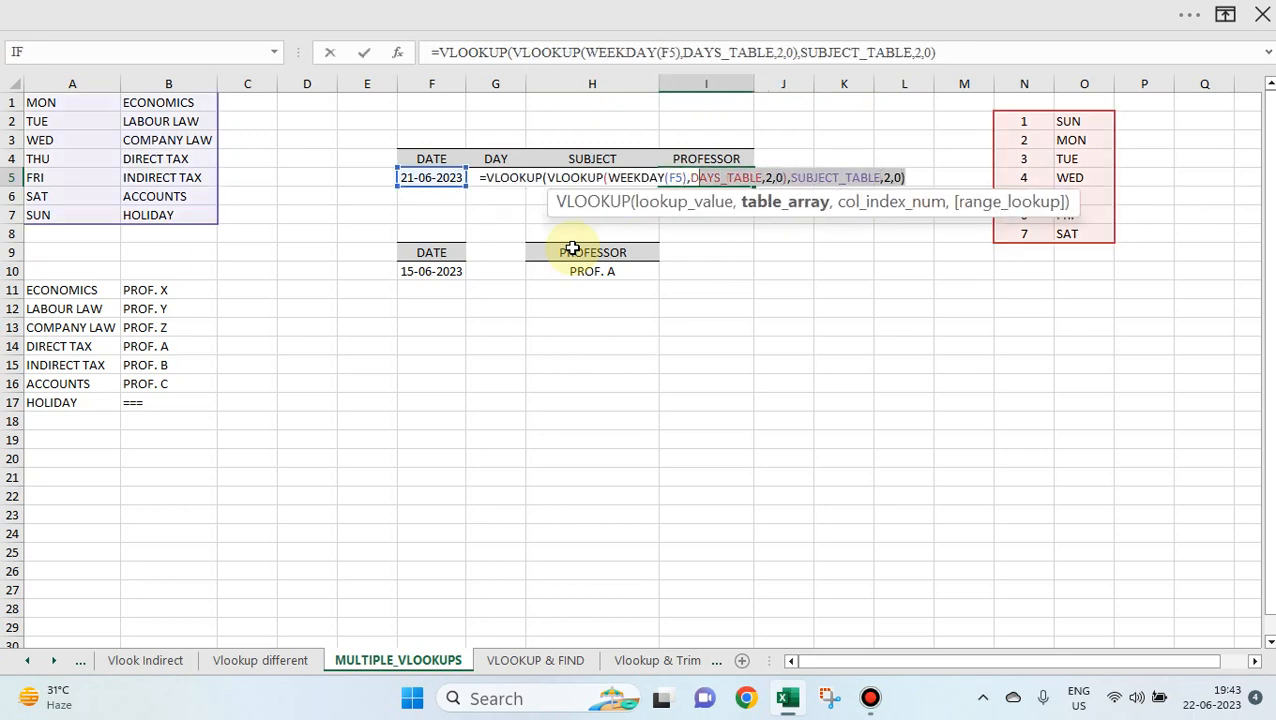
pyautogui.hotkey('shift', 'Left')
pyautogui.hotkey('shift', 'Left')
pyautogui.hotkey('shift', 'Left')
pyautogui.hotkey('shift', 'Left')
pyautogui.hotkey('shift', 'Left')
pyautogui.hotkey('shift', 'Left')
pyautogui.hotkey('shift', 'Left')
pyautogui.hotkey('shift', 'Left')
pyautogui.hotkey('shift', 'Left')
pyautogui.hotkey('shift', 'Left')
pyautogui.hotkey('shift', 'Left')
pyautogui.hotkey('shift', 'Left')
pyautogui.hotkey('shift', 'Left')
pyautogui.hotkey('shift', 'Left')
pyautogui.hotkey('shift', 'Left')
pyautogui.hotkey('shift', 'Left')
pyautogui.hotkey('shift', 'Left')
pyautogui.hotkey('shift', 'Left')
pyautogui.hotkey('shift', 'Left')
pyautogui.hotkey('shift', 'Left')
pyautogui.hotkey('ctrl', 'c')
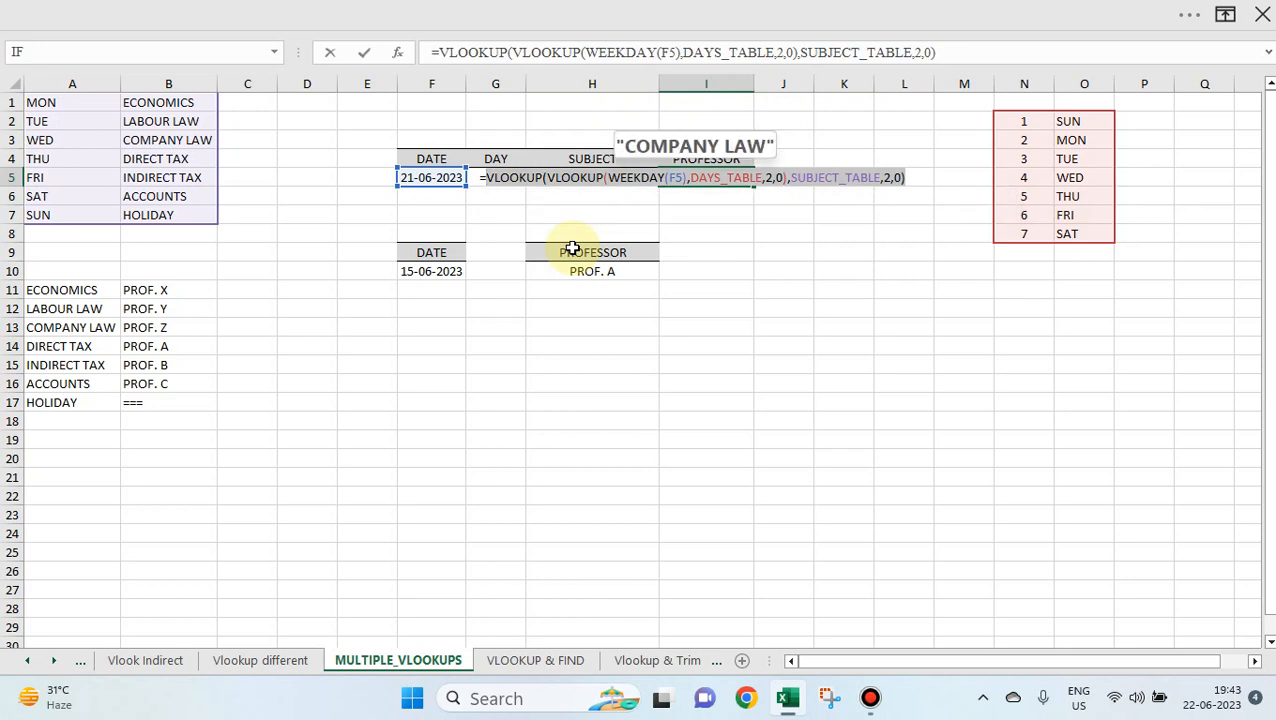
pyautogui.press('Escape')
pyautogui.press('Up')
pyautogui.press('Down')
pyautogui.press('Right')
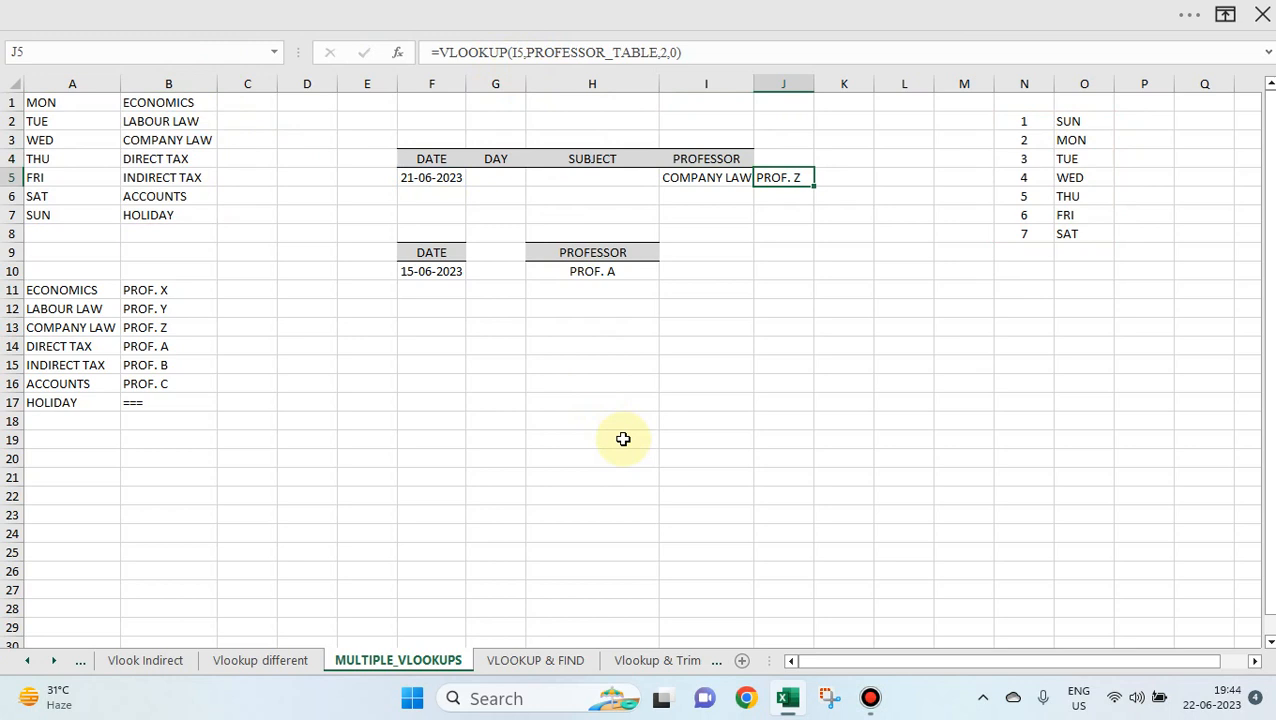
# Replace I5 in J5's formula with the nested subject lookup, still returning PROF. Z
pyautogui.press('F2')
pyautogui.press('Left')
pyautogui.press('Left')
pyautogui.press('Left')
pyautogui.press('Left')
pyautogui.press('Left')
pyautogui.press('Left')
pyautogui.press('Left')
pyautogui.press('Left')
pyautogui.press('Left')
pyautogui.press('Left')
pyautogui.press('Left')
pyautogui.press('Left')
pyautogui.press('Left')
pyautogui.press('Left')
pyautogui.press('Left')
pyautogui.press('Left')
pyautogui.press('Left')
pyautogui.press('Left')
pyautogui.press('Left')
pyautogui.press('Left')
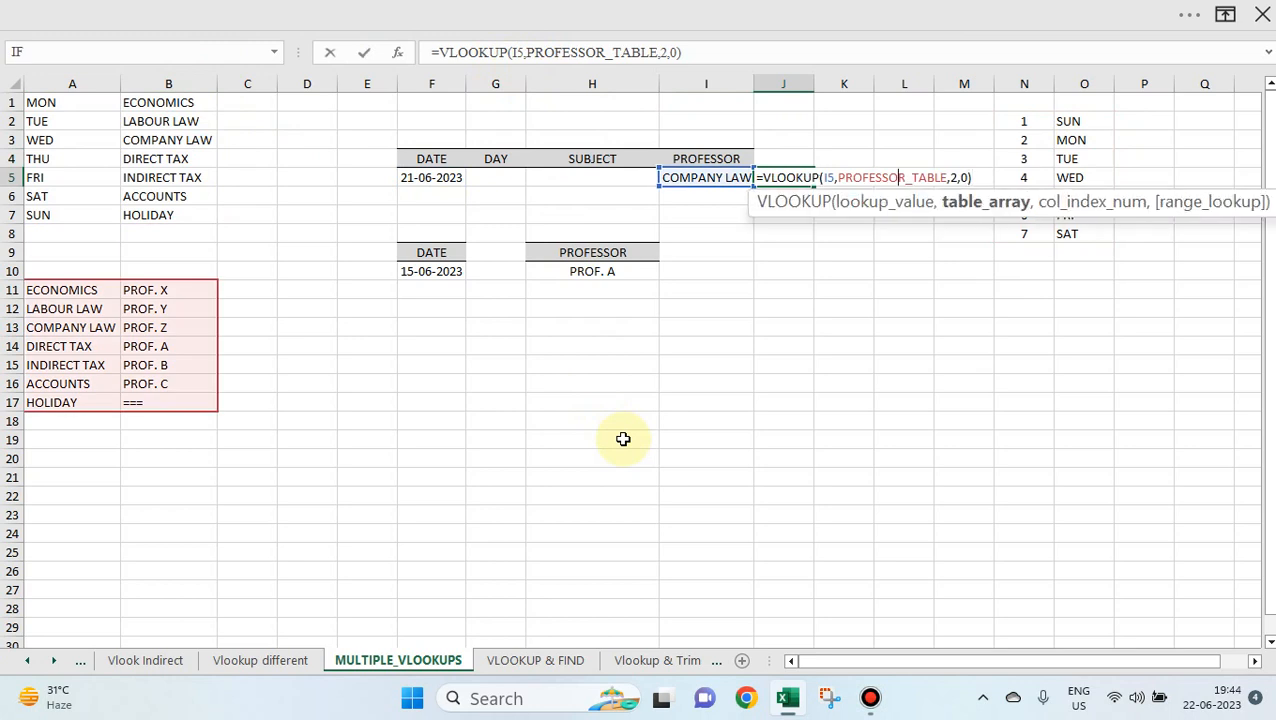
pyautogui.hotkey('shift', 'Right')
pyautogui.hotkey('shift', 'Right')
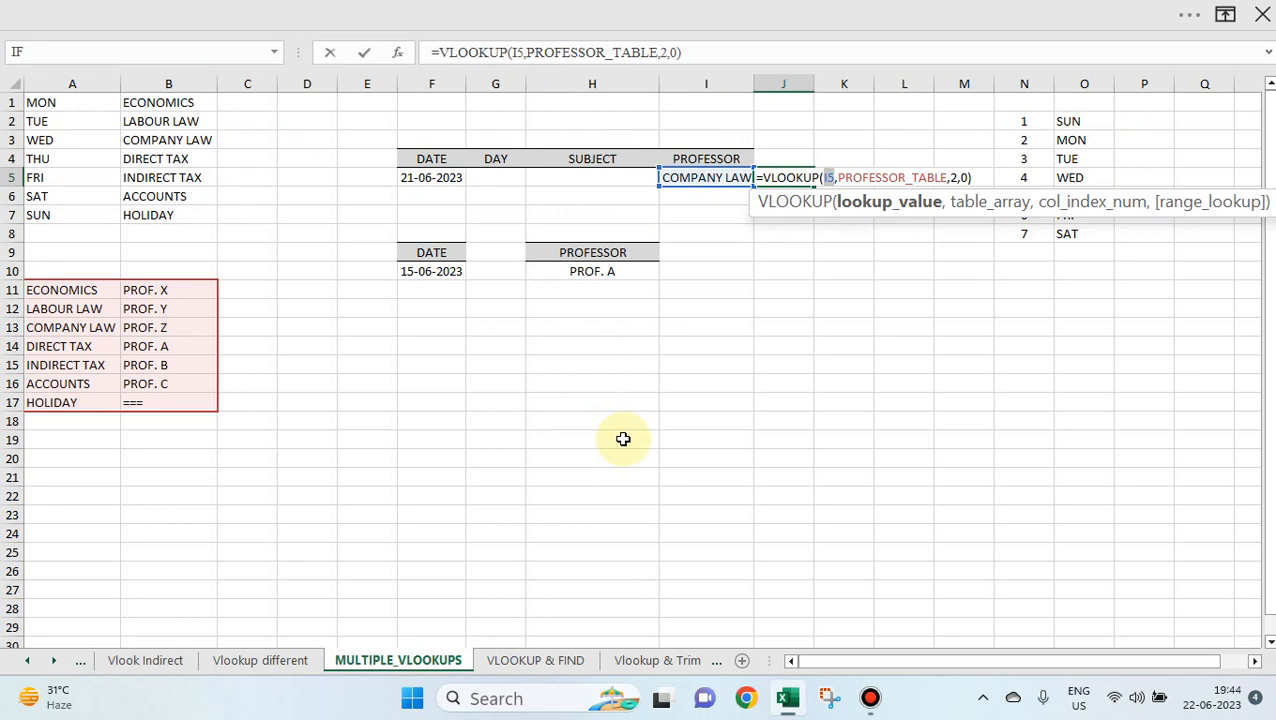
pyautogui.hotkey('ctrl', 'v')
pyautogui.hotkey('ctrl', 'Return')
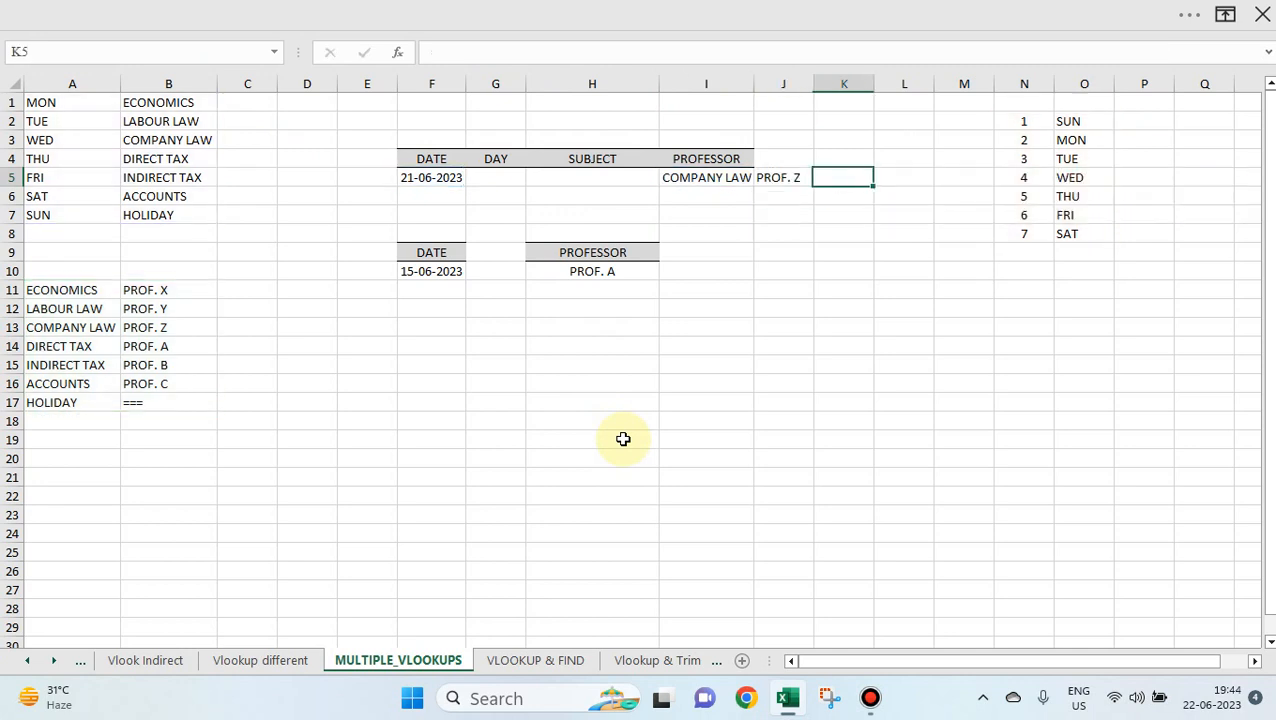
# Test clearing I5 against J5's PROF. Z result, then undo the deletion
pyautogui.press('Left')
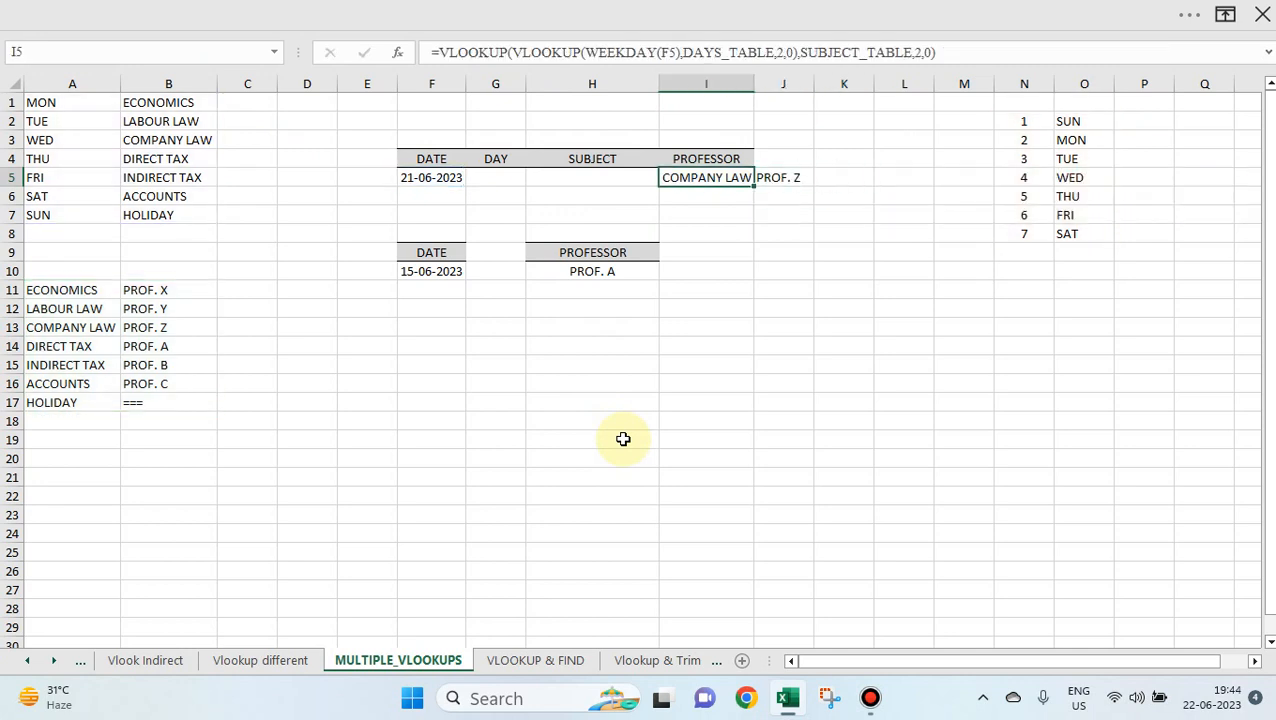
pyautogui.press('Right')
pyautogui.press('Left')
pyautogui.press('Delete')
pyautogui.press('Right')
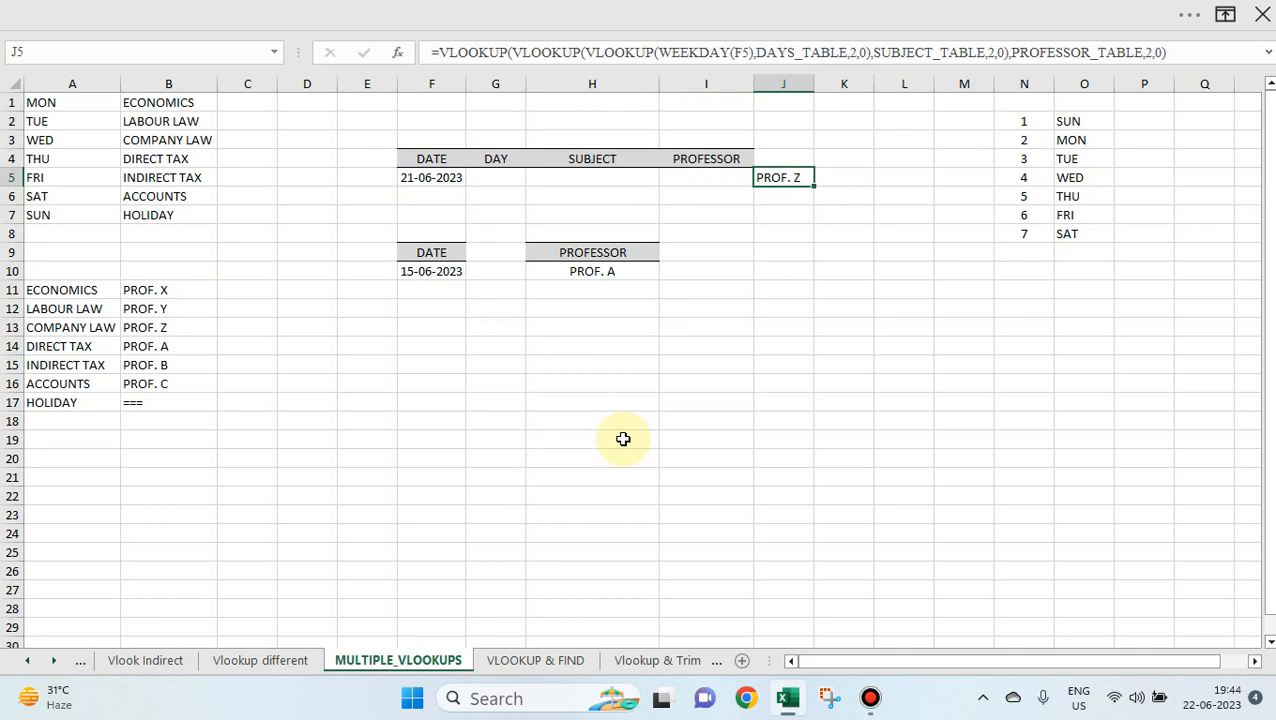
pyautogui.hotkey('ctrl', 'z')
# Paste the nested formula text into G5, then undo that paste
pyautogui.press('Left')
pyautogui.press('Left')
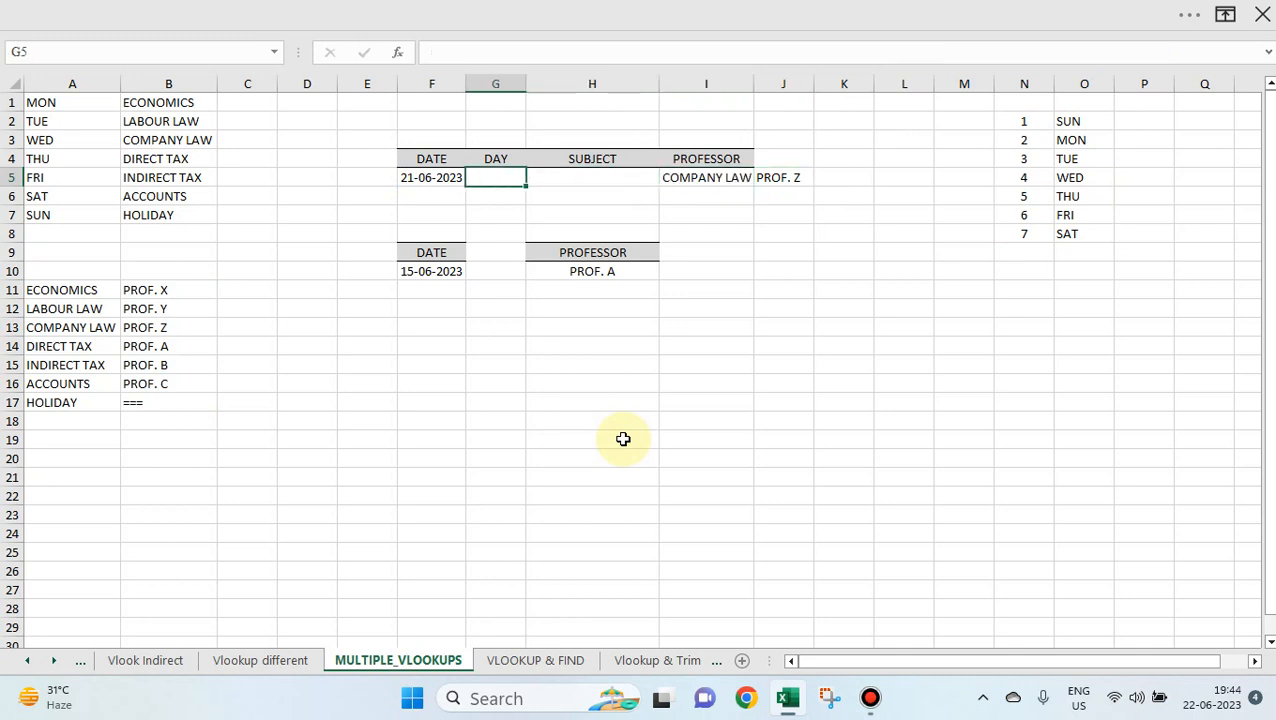
pyautogui.hotkey('ctrl', 'v')
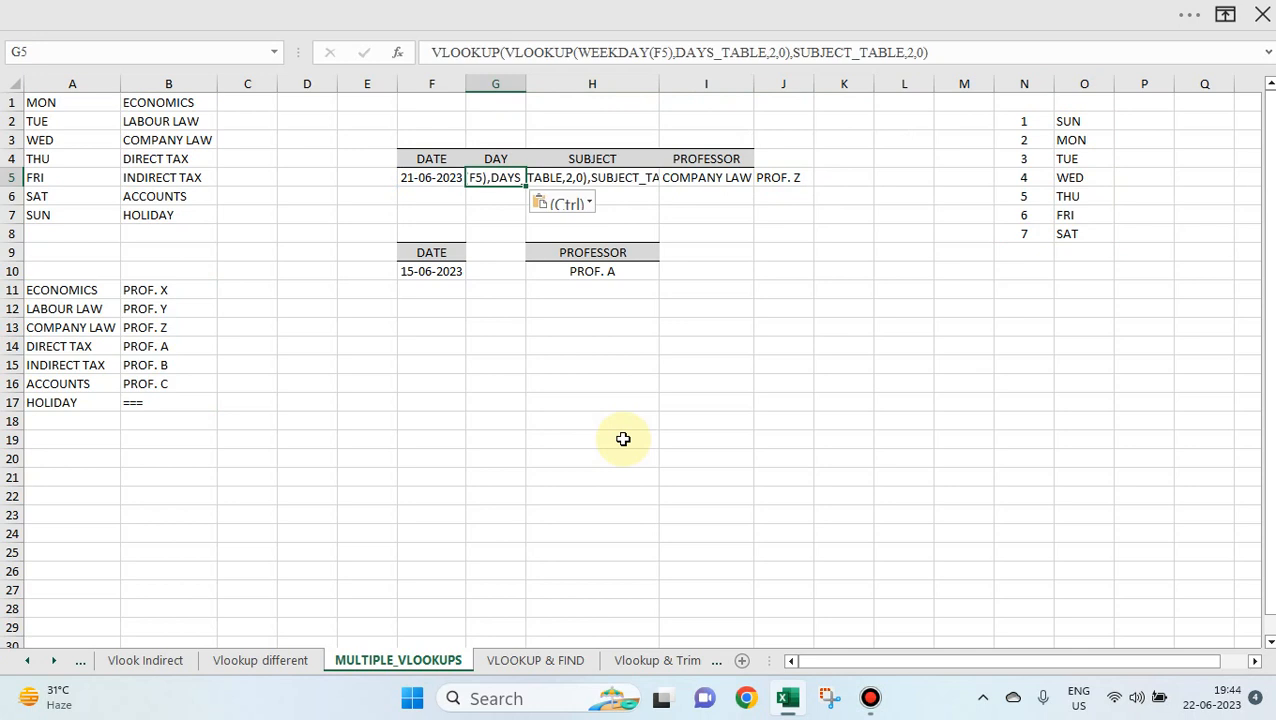
pyautogui.press('Right')
pyautogui.press('Left')
pyautogui.press('Right')
pyautogui.press('Right')
pyautogui.hotkey('ctrl', 'z')
# Clear I5 and move J5's triple-nested formula into G5, returning PROF. Z
pyautogui.press('Right')
pyautogui.press('Right')
pyautogui.press('Right')
pyautogui.press('Left')
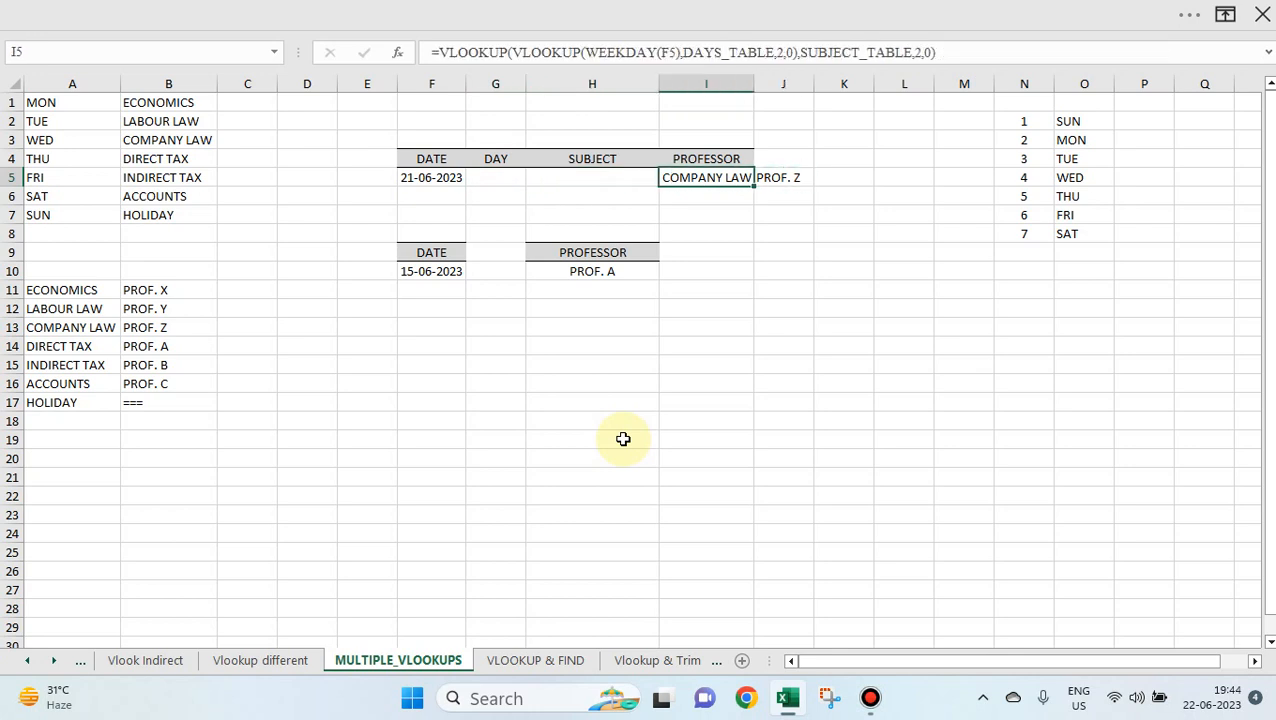
pyautogui.press('Right')
pyautogui.press('Left')
pyautogui.press('Delete')
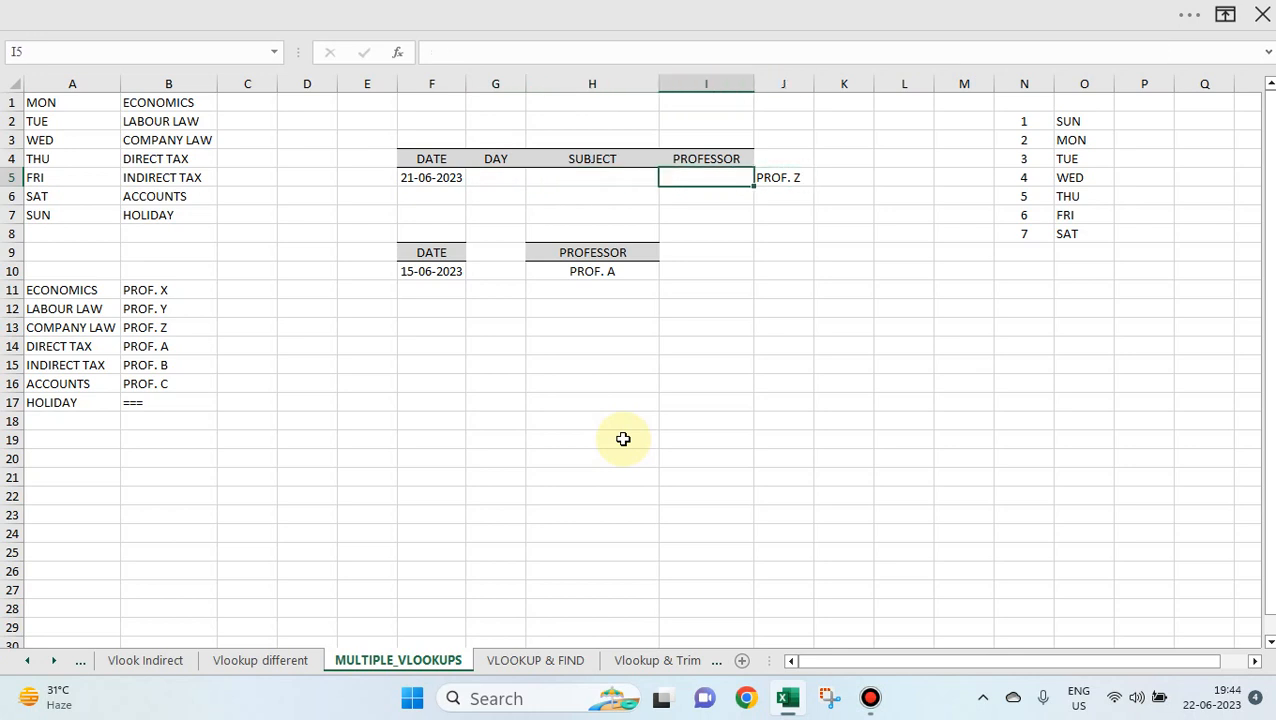
pyautogui.press('Right')
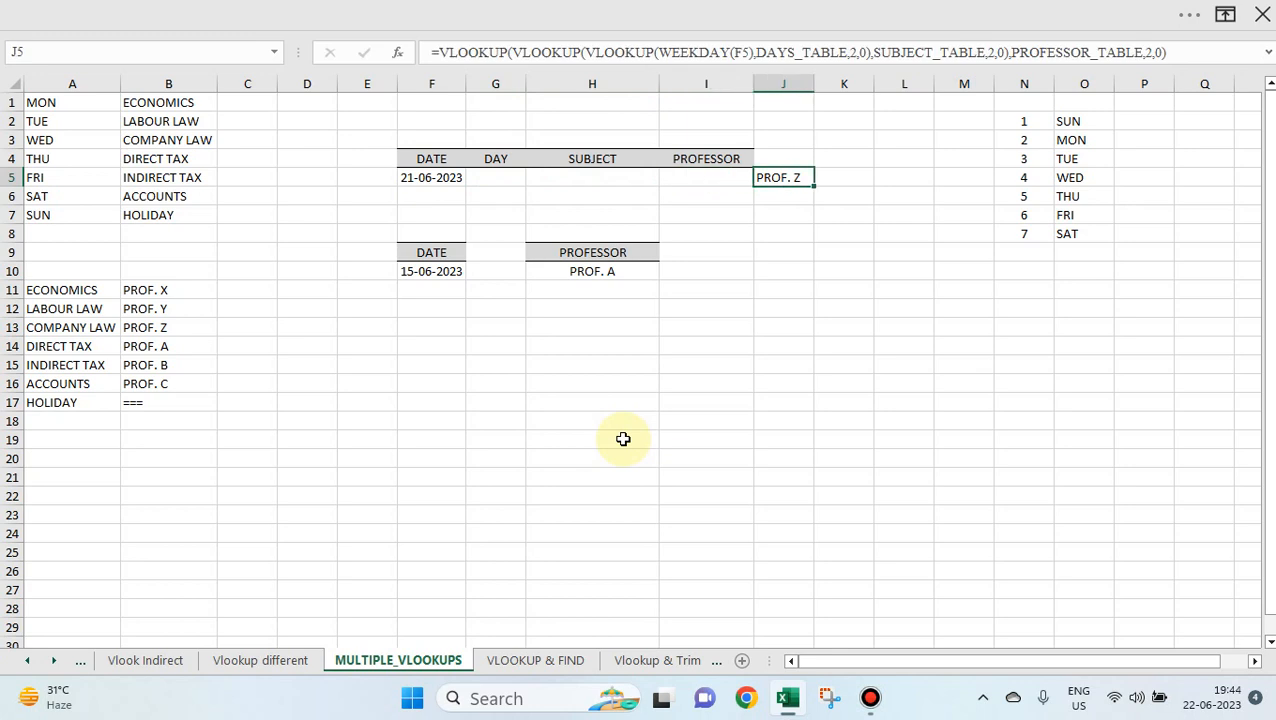
pyautogui.hotkey('ctrl', 'c')
pyautogui.press('Left')
pyautogui.press('Left')
pyautogui.press('Left')
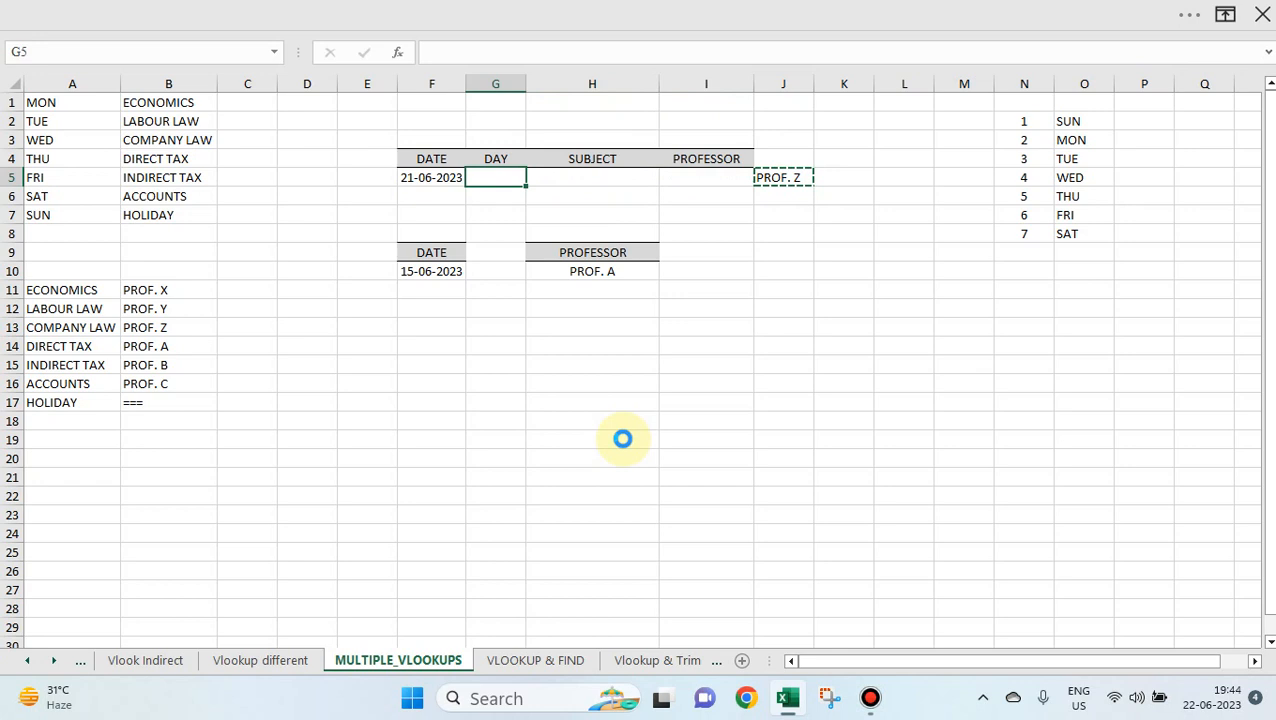
pyautogui.hotkey('ctrl', 'v')
pyautogui.press('Right')
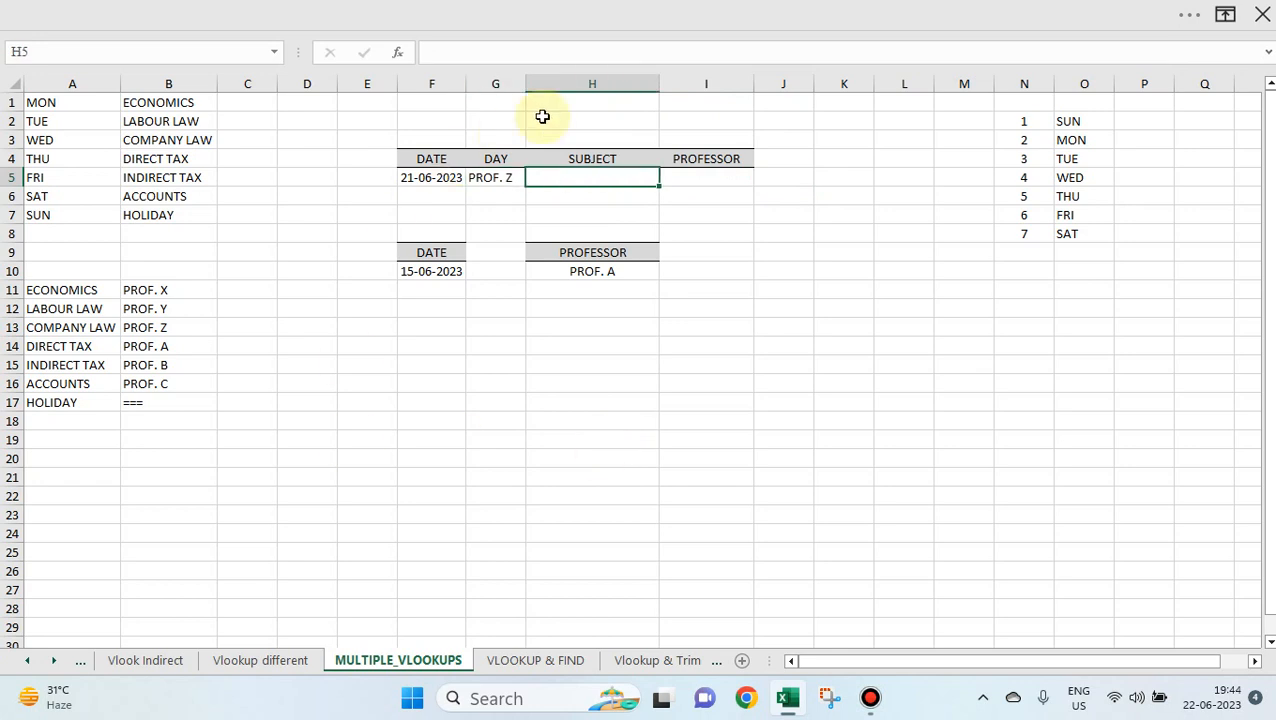
# Delete entire columns H and I holding SUBJECT and PROFESSOR, then widen column G
pyautogui.moveTo(592, 120); pyautogui.dragTo(709, 328)
pyautogui.rightClick(621, 233)
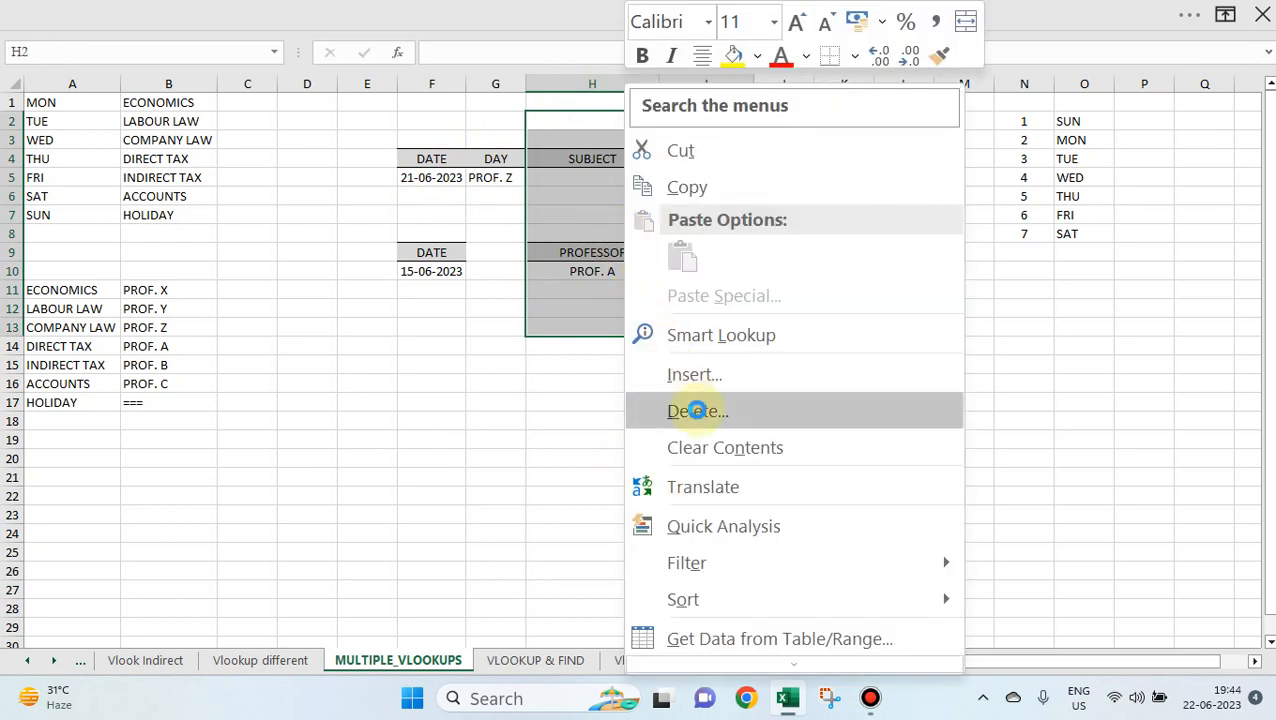
pyautogui.click(700, 418)
pyautogui.click(660, 491)
pyautogui.click(639, 534)
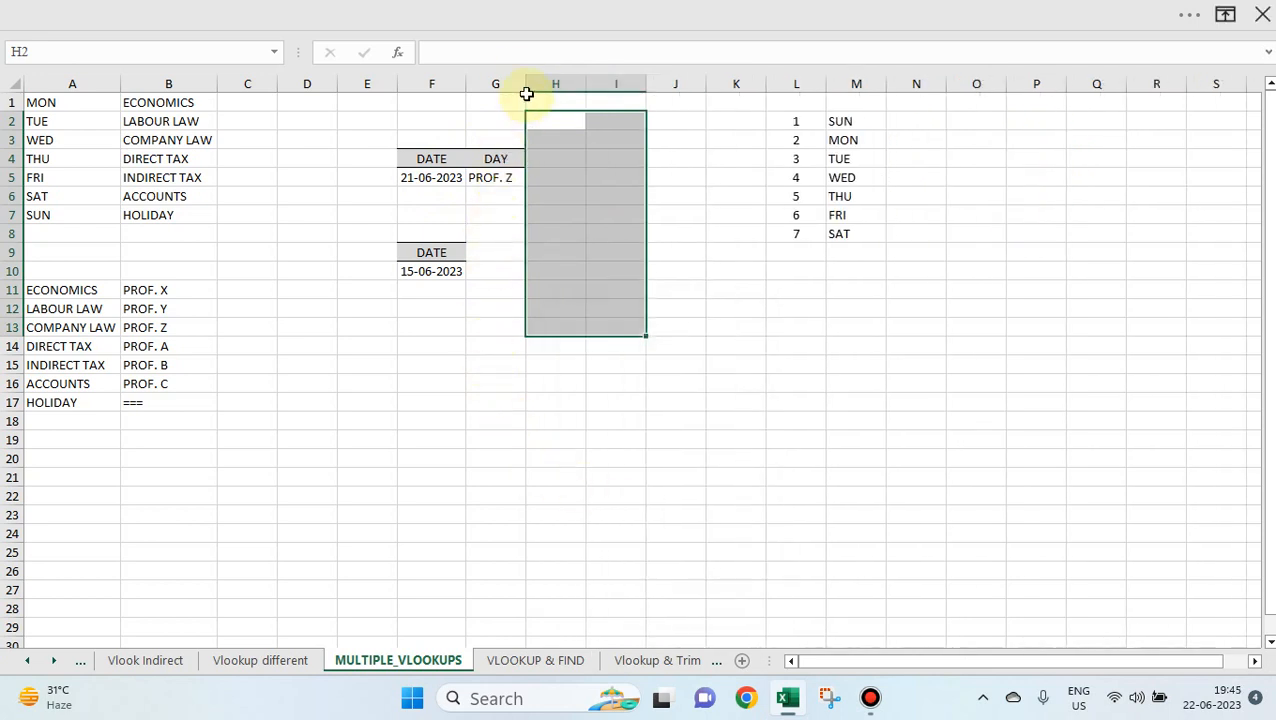
pyautogui.click(512, 312)
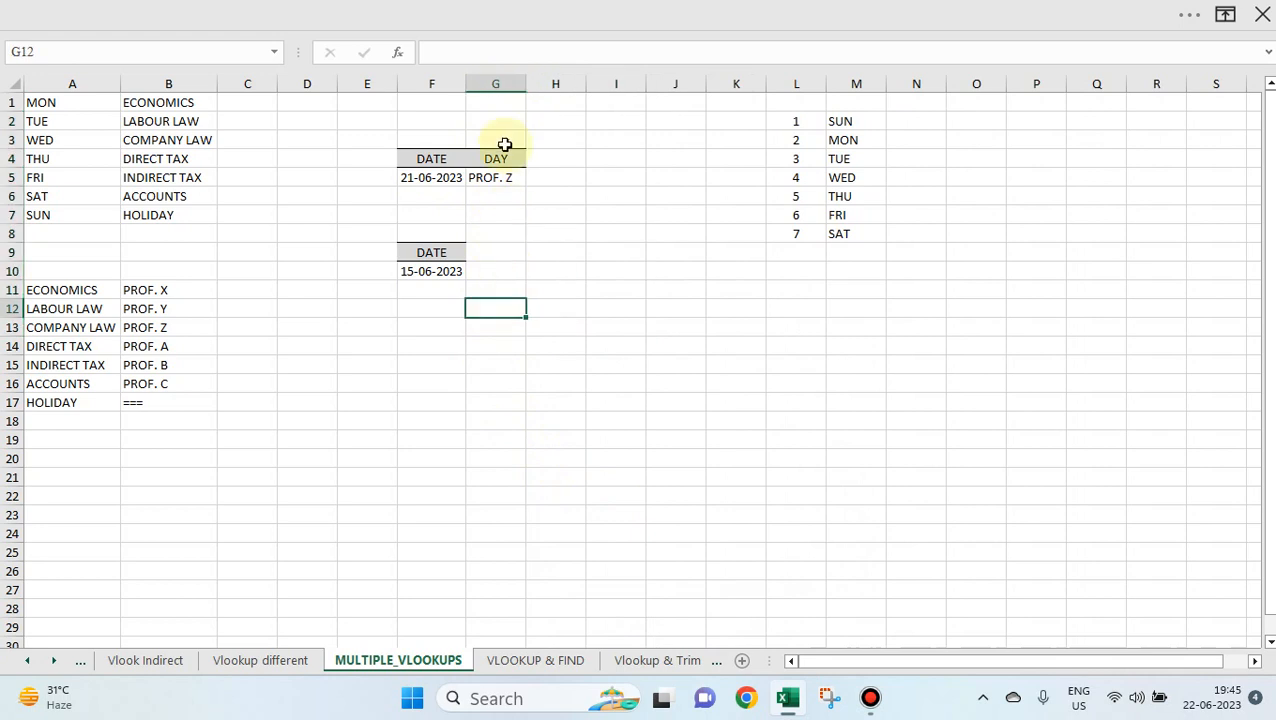
pyautogui.moveTo(527, 84); pyautogui.dragTo(561, 85)
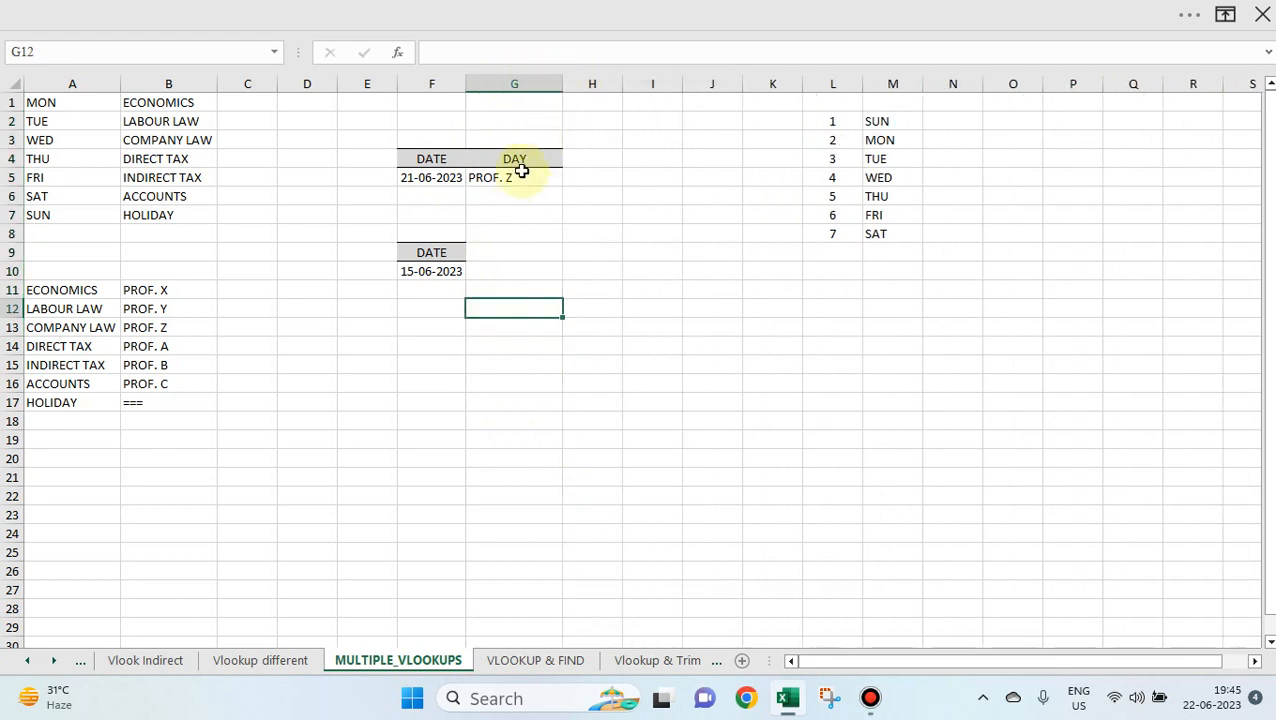
# Show the full ribbon and centre PROF. Z in G5 vertically and horizontally
pyautogui.click(515, 177)
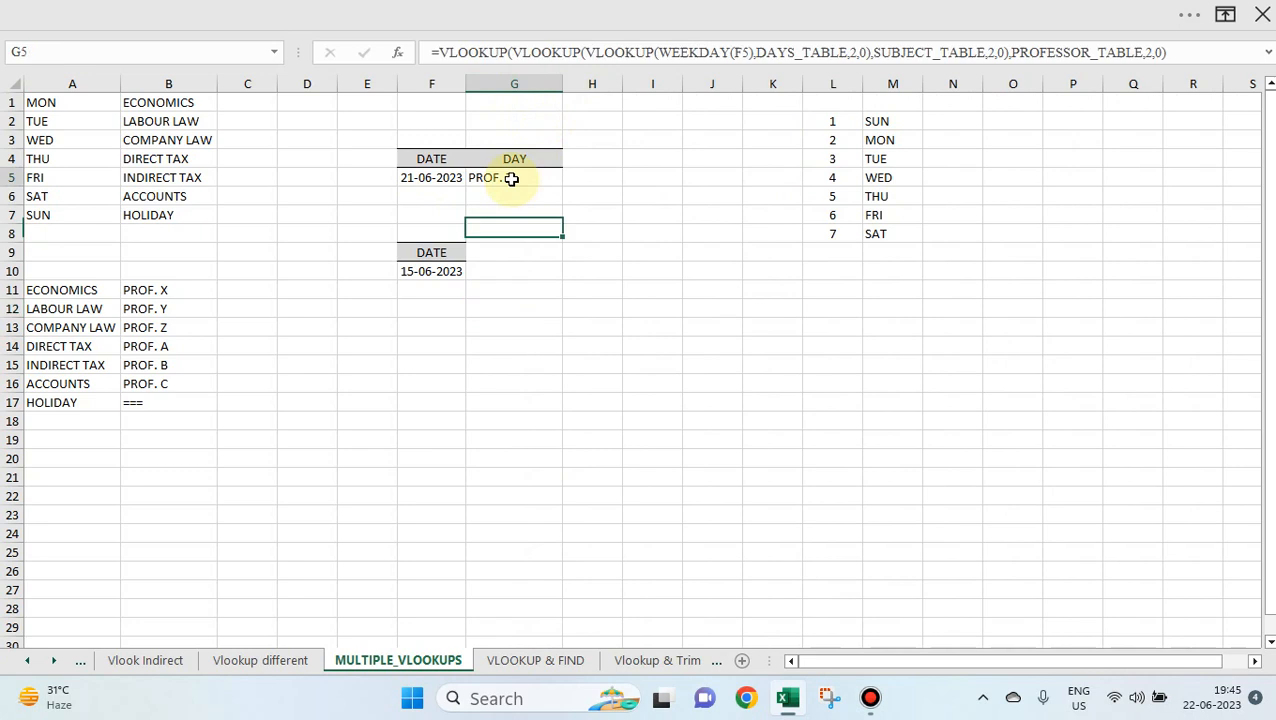
pyautogui.click(1225, 14)
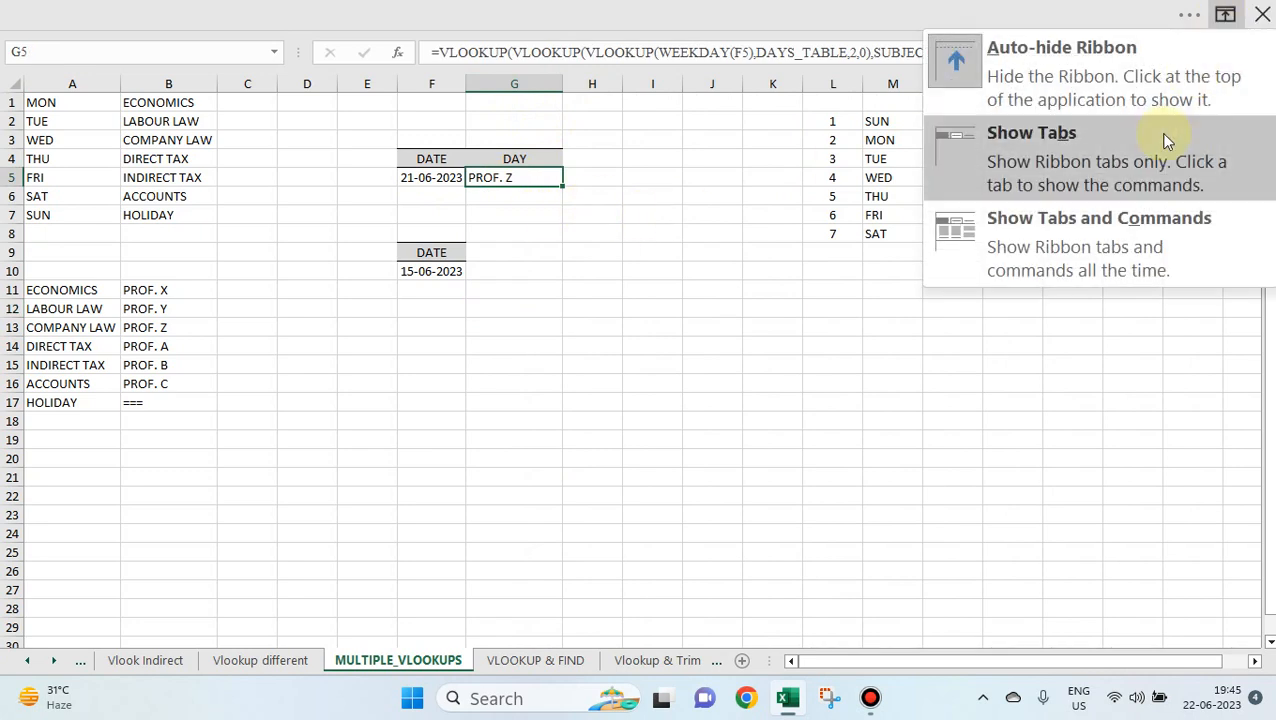
pyautogui.click(1068, 240)
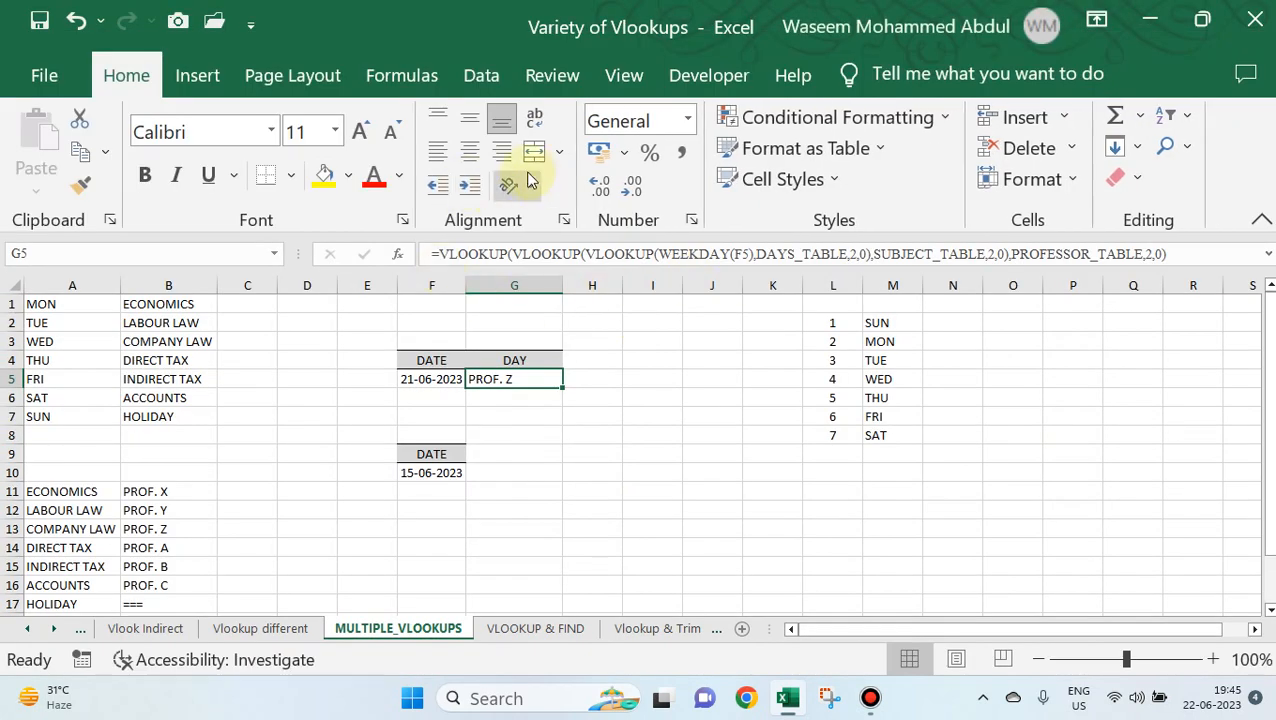
pyautogui.click(469, 150)
pyautogui.click(469, 118)
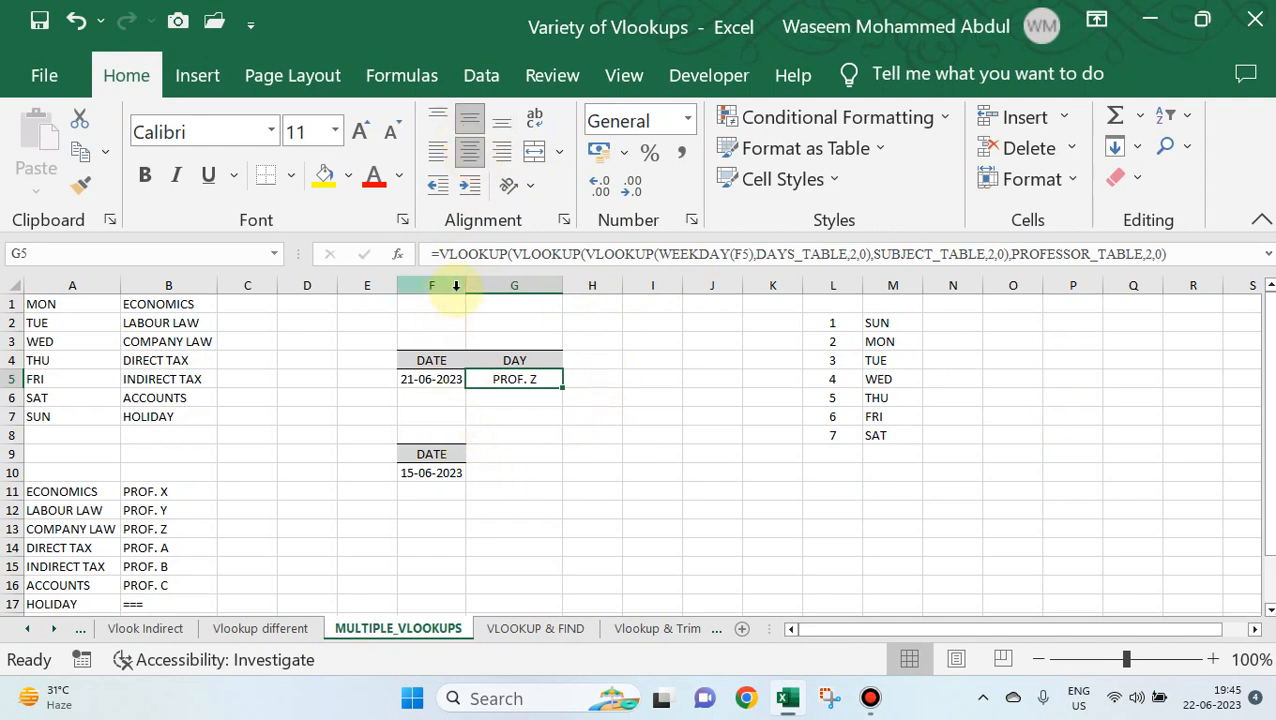
# Widen column F and set G12 to Times New Roman, size 16
pyautogui.moveTo(464, 285); pyautogui.dragTo(503, 285)
pyautogui.click(597, 508)
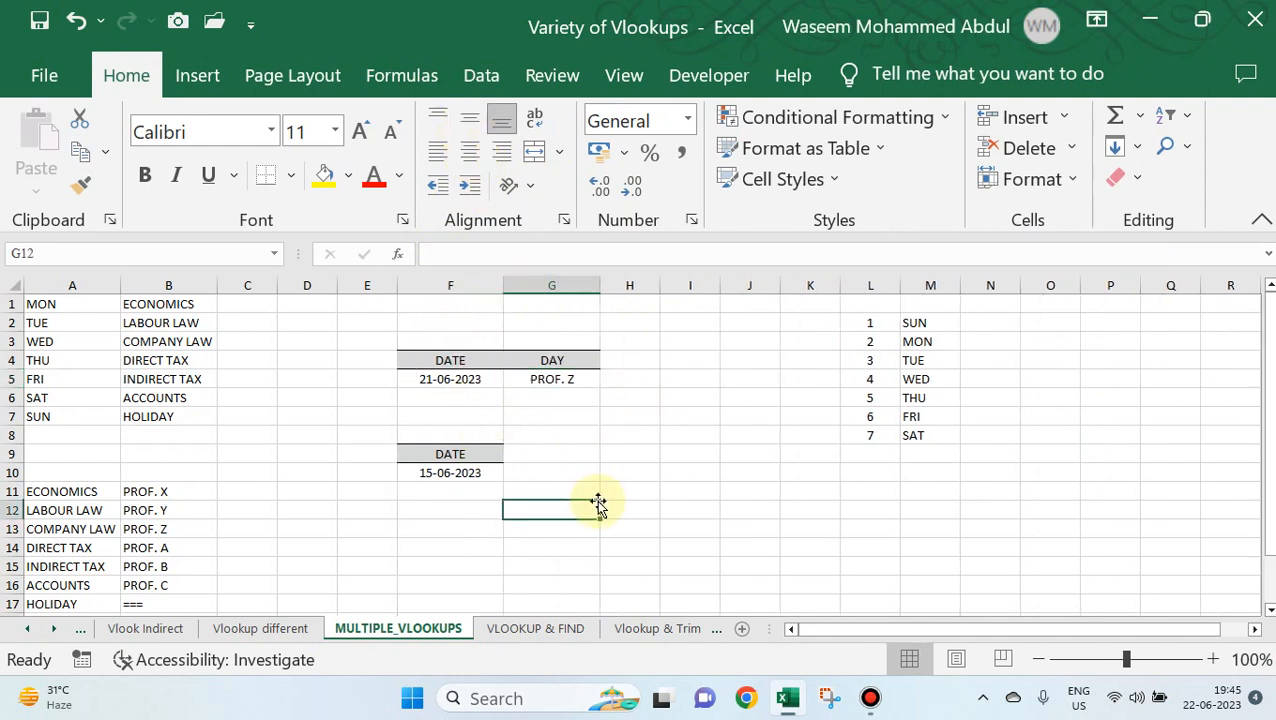
pyautogui.click(218, 138)
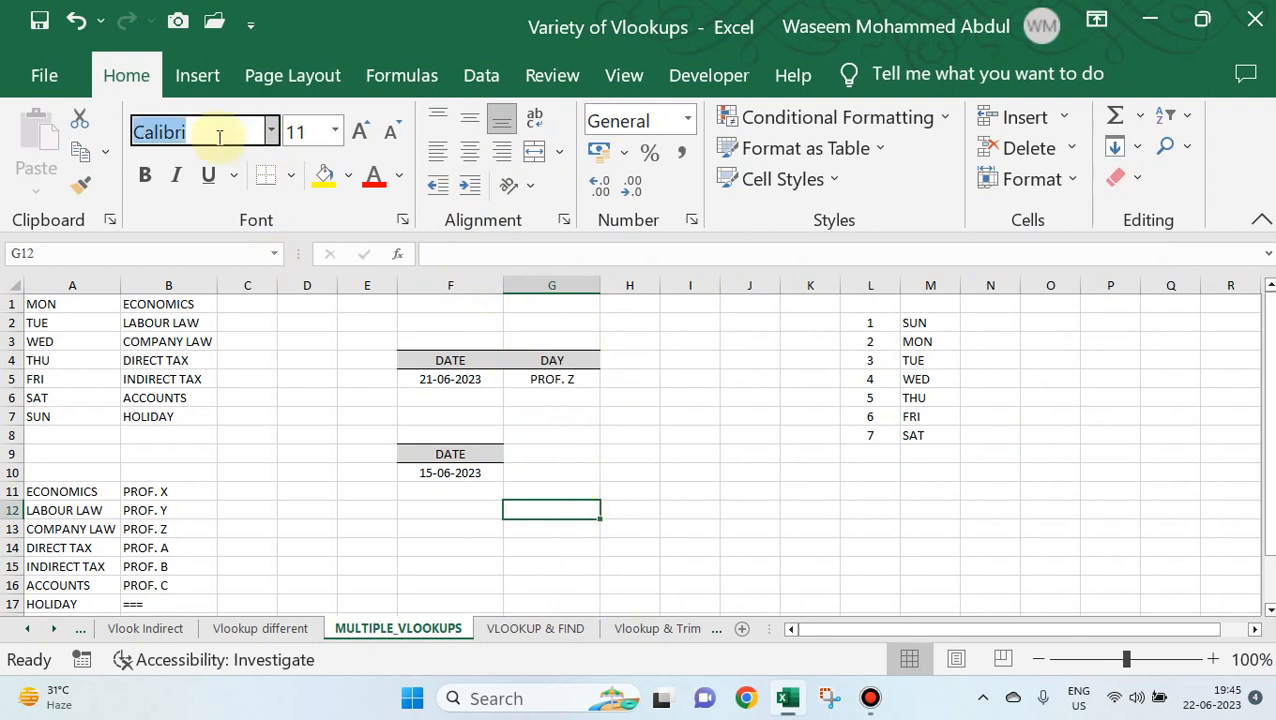
pyautogui.write('Times New Rom')
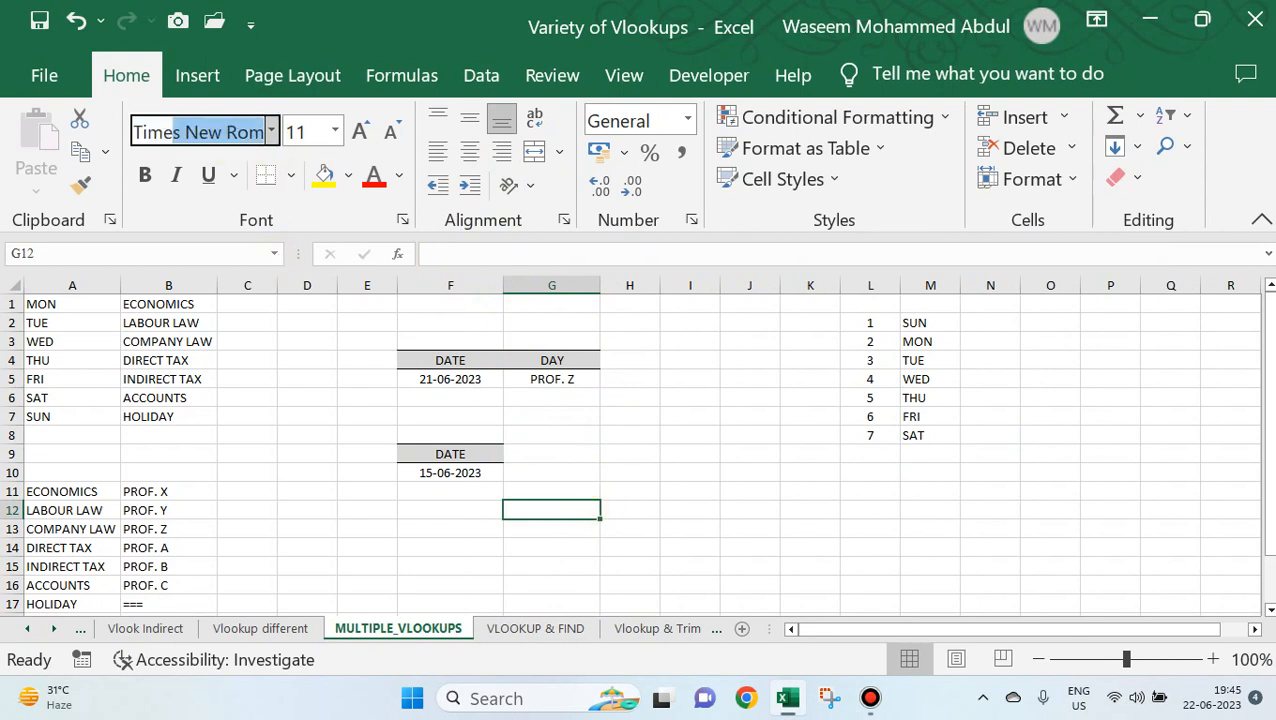
pyautogui.press('Tab')
pyautogui.write('16')
pyautogui.press('Return')
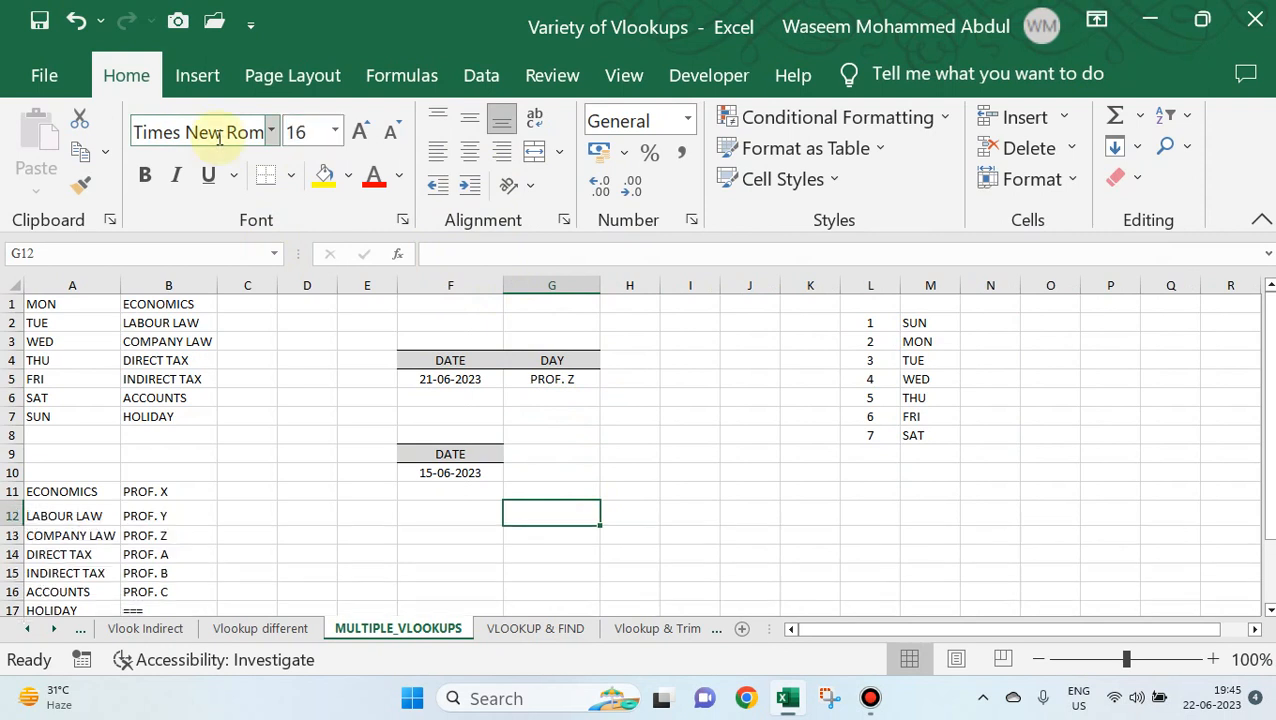
# Apply Times New Roman size 16 to the whole worksheet
pyautogui.hotkey('ctrl', 'a')
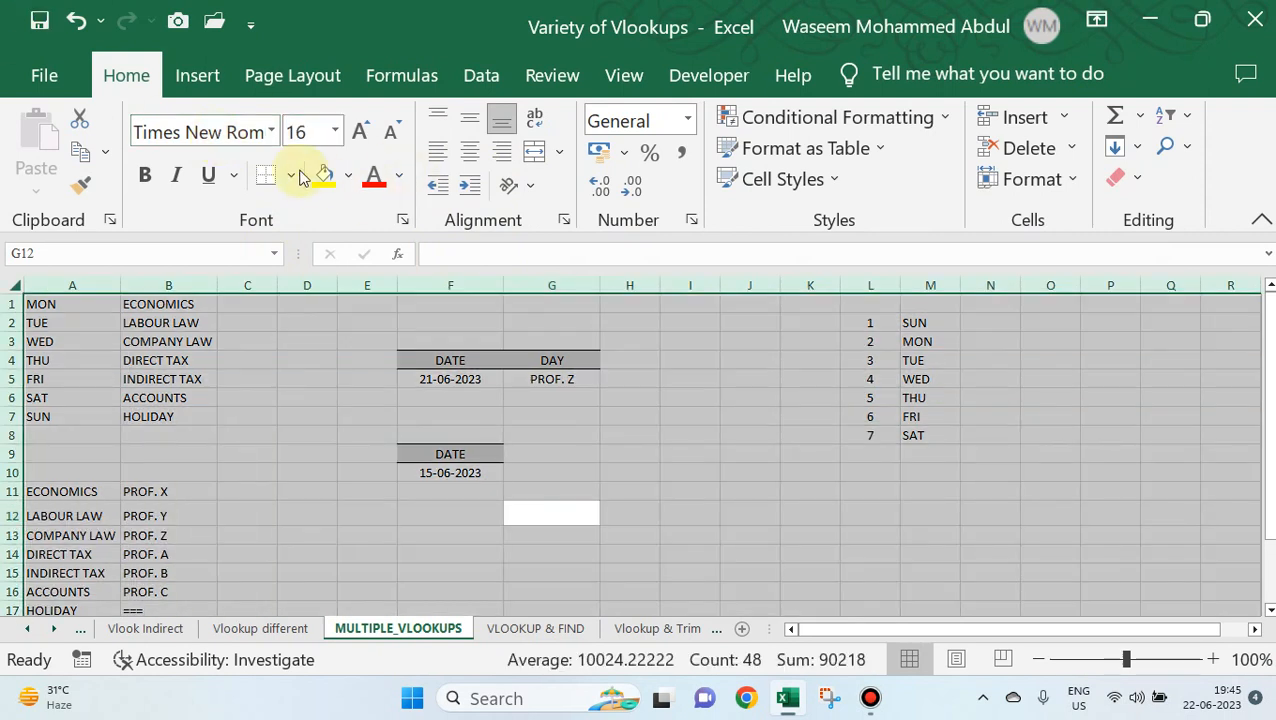
pyautogui.click(200, 131)
pyautogui.press('Tab')
pyautogui.write('16')
pyautogui.press('Return')
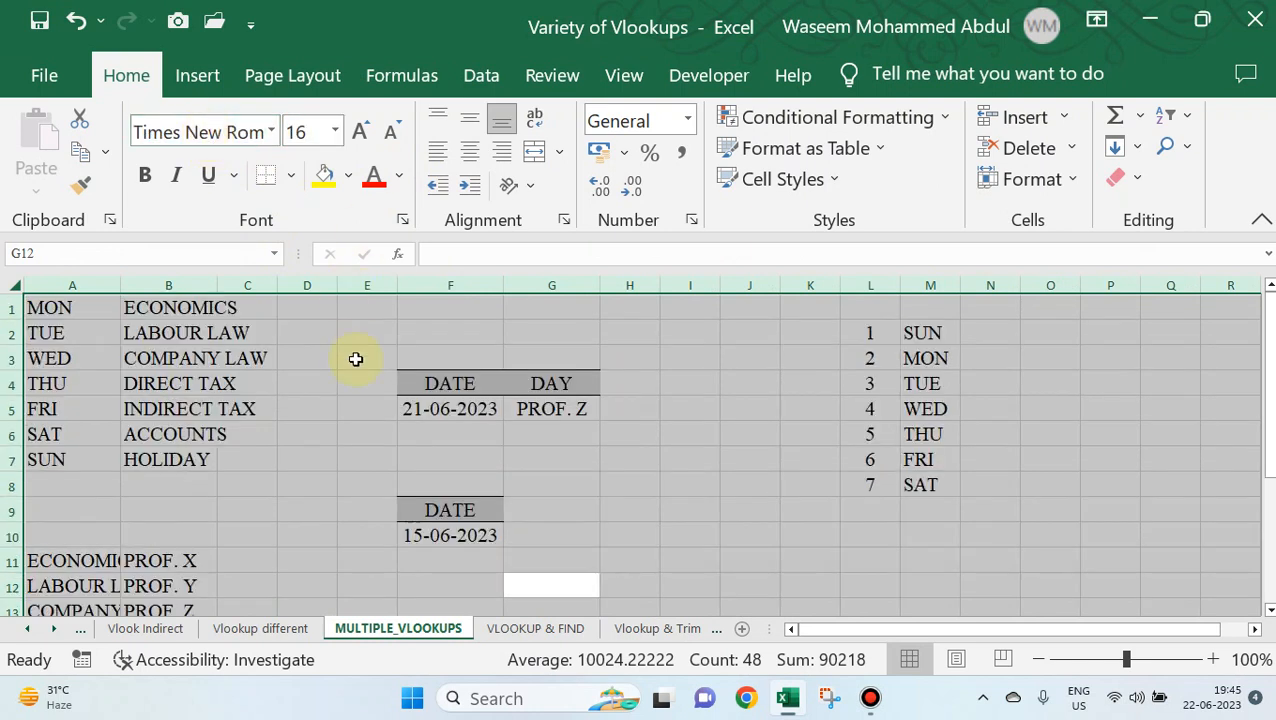
pyautogui.click(634, 489)
# Clear All from the lower DATE block F8:F11
pyautogui.scroll(-1, 636, 492)
pyautogui.scroll(1, 636, 492)
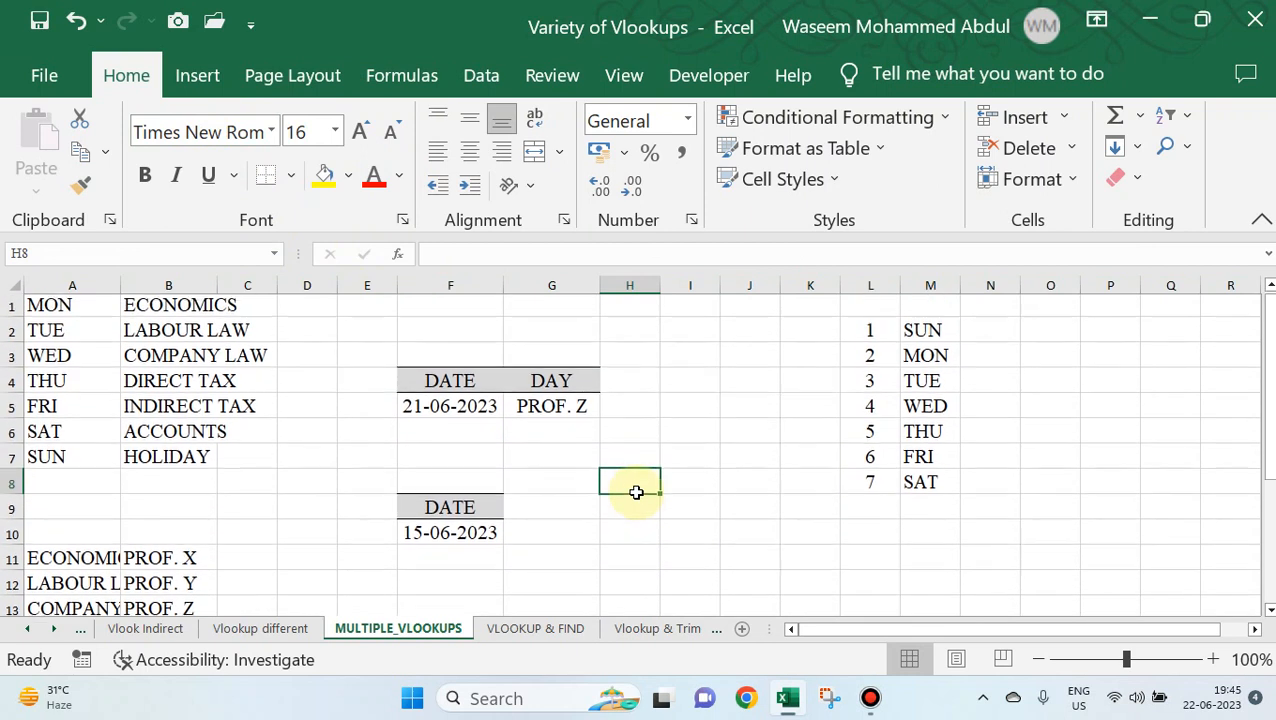
pyautogui.moveTo(447, 486); pyautogui.dragTo(458, 562)
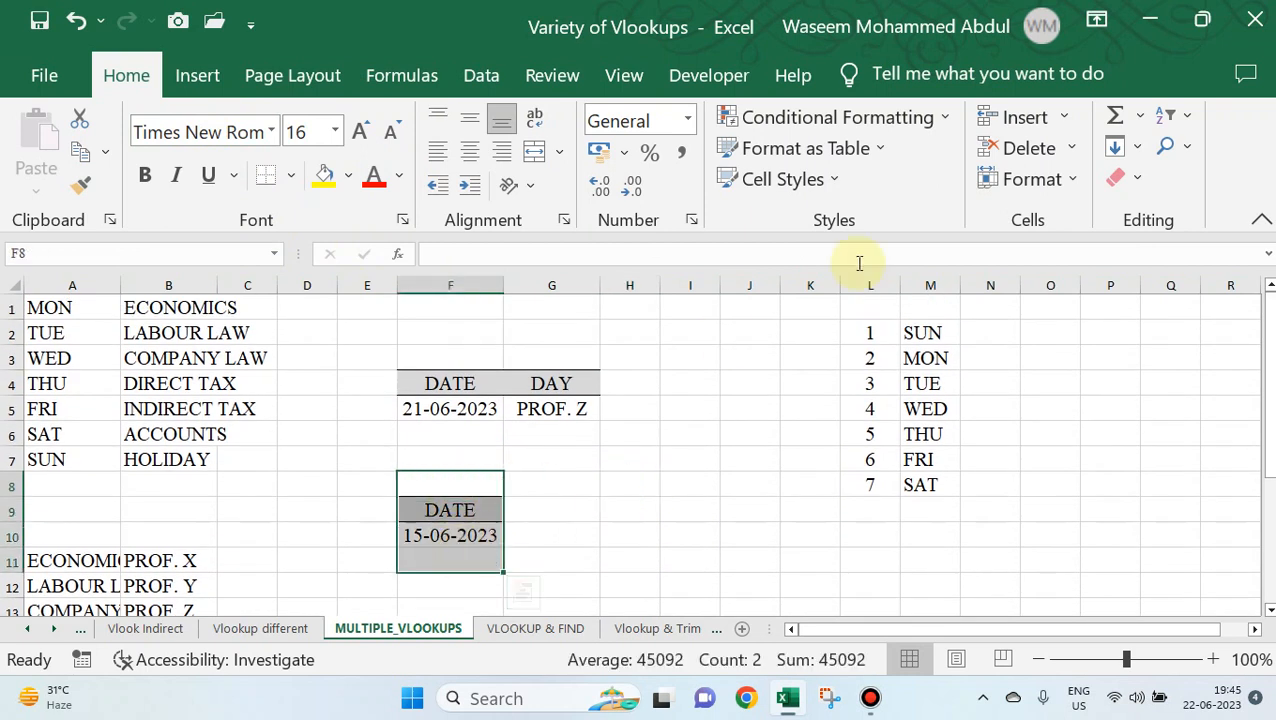
pyautogui.click(1120, 178)
pyautogui.click(1116, 214)
pyautogui.click(688, 503)
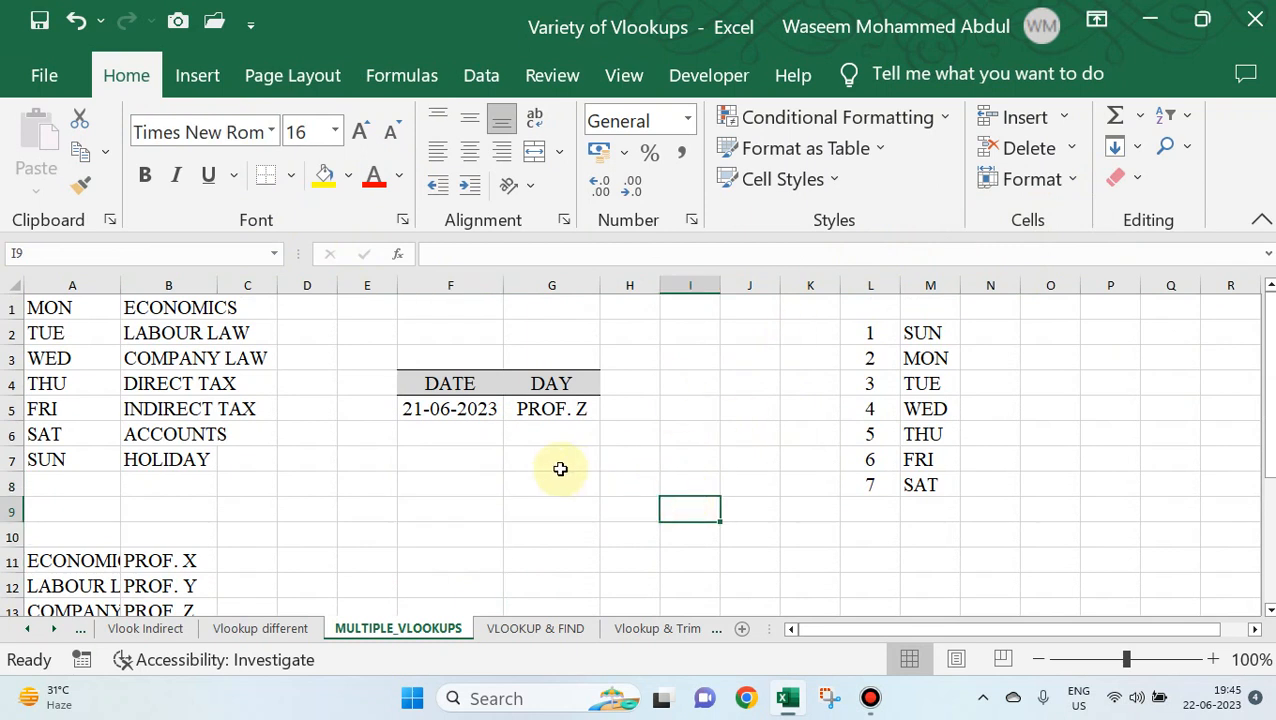
pyautogui.click(1096, 20)
pyautogui.click(1090, 58)
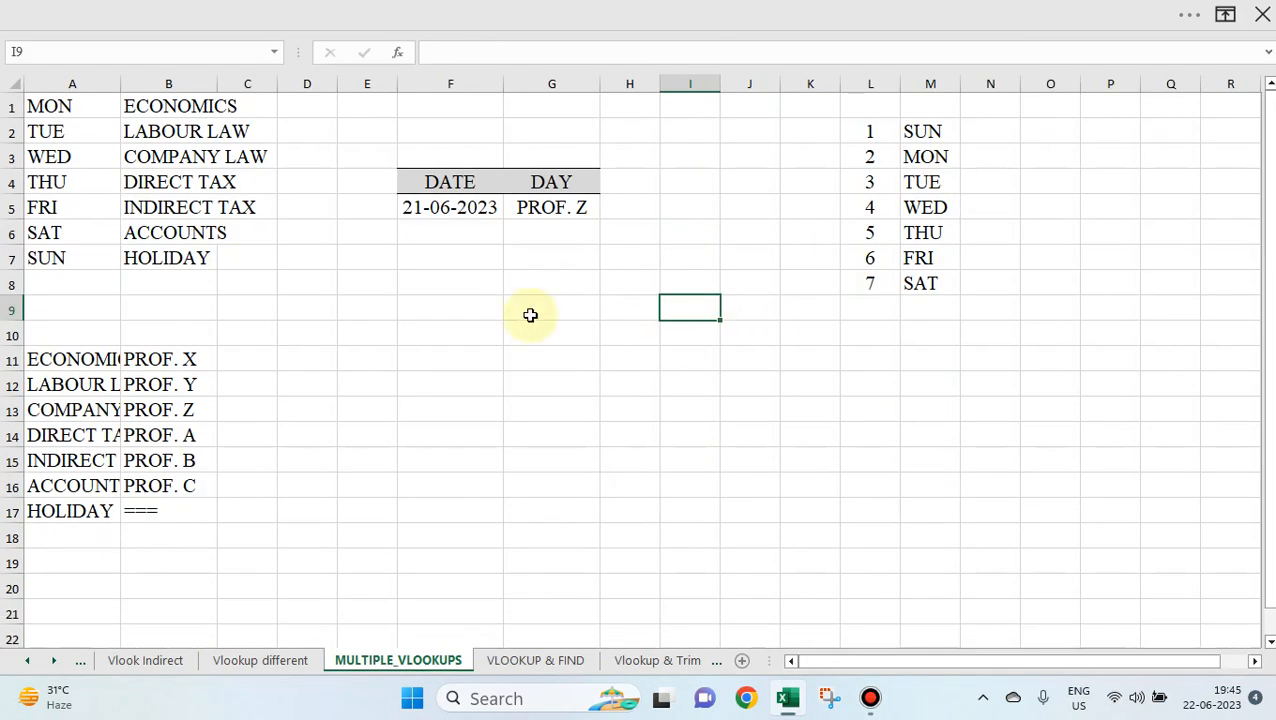
pyautogui.click(530, 207)
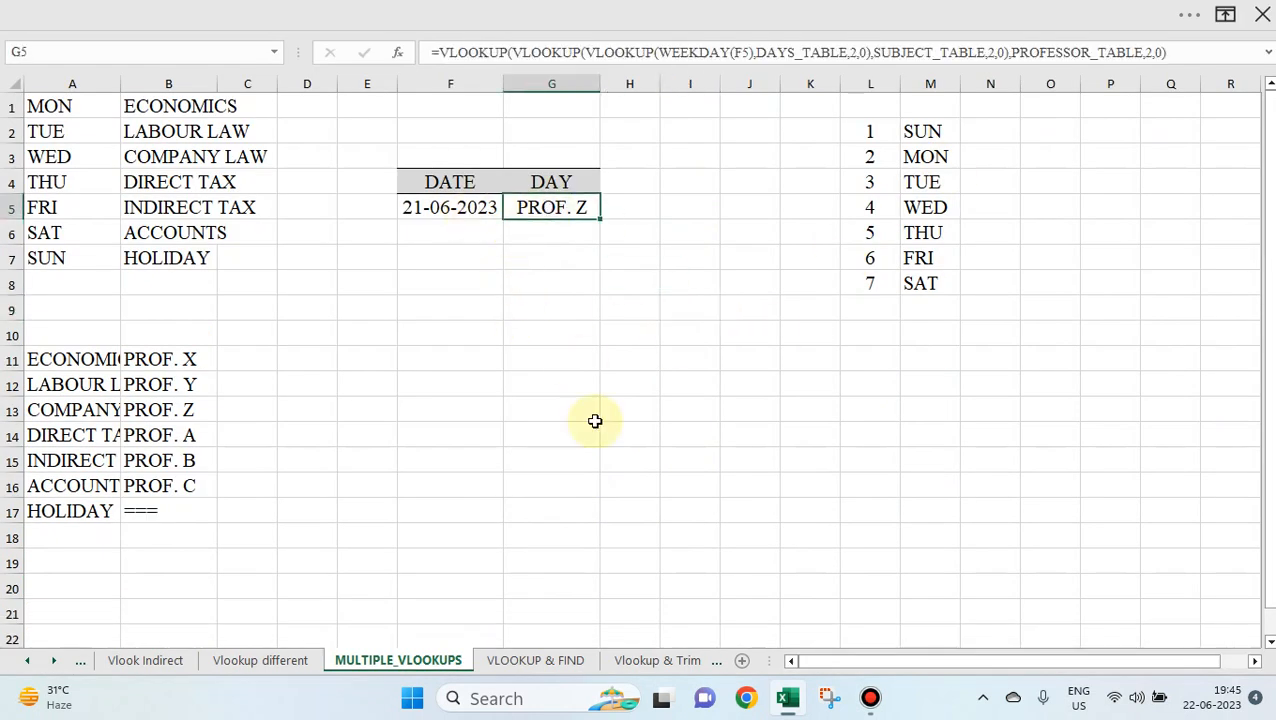
pyautogui.press('Right')
pyautogui.press('Right')
pyautogui.press('Right')
pyautogui.press('Right')
pyautogui.press('Right')
pyautogui.press('Right')
pyautogui.press('Right')
pyautogui.press('Right')
pyautogui.press('Right')
pyautogui.press('Right')
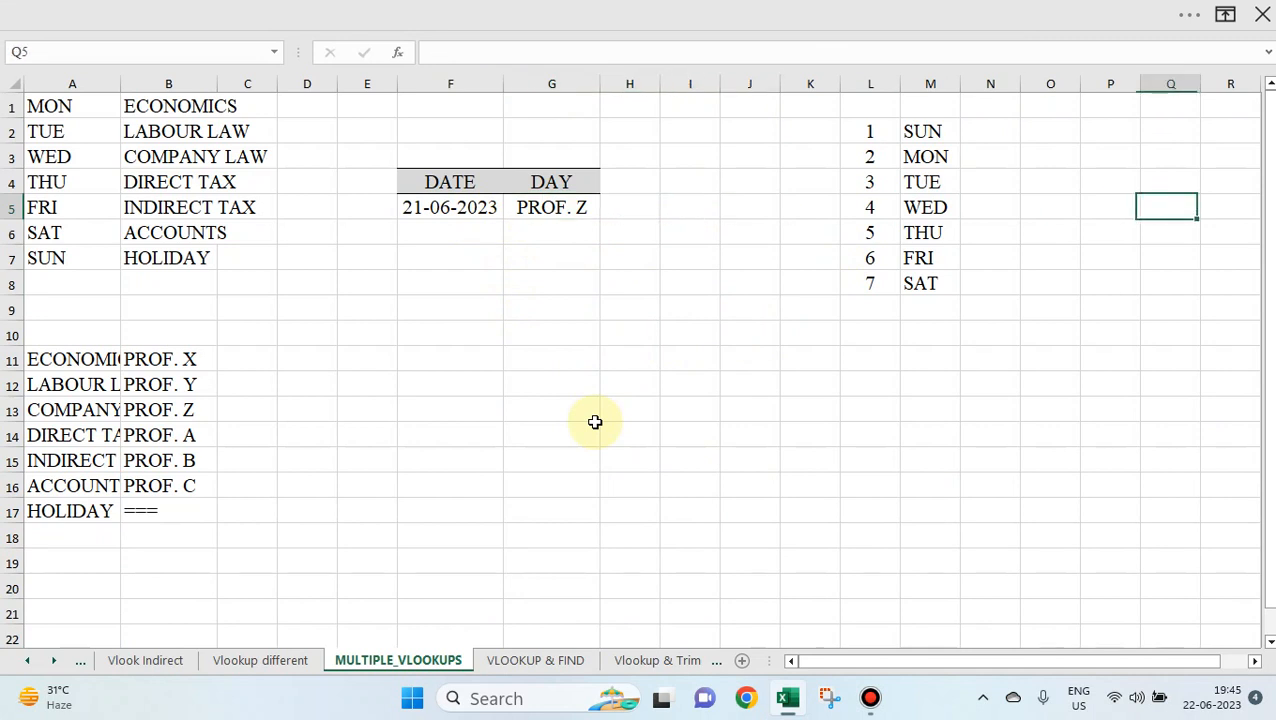
pyautogui.press('Right')
pyautogui.press('Left')
pyautogui.press('Left')
pyautogui.press('Left')
pyautogui.press('Left')
pyautogui.press('Left')
pyautogui.press('Left')
pyautogui.press('Left')
pyautogui.press('Left')
pyautogui.press('Left')
pyautogui.press('Left')
pyautogui.press('Left')
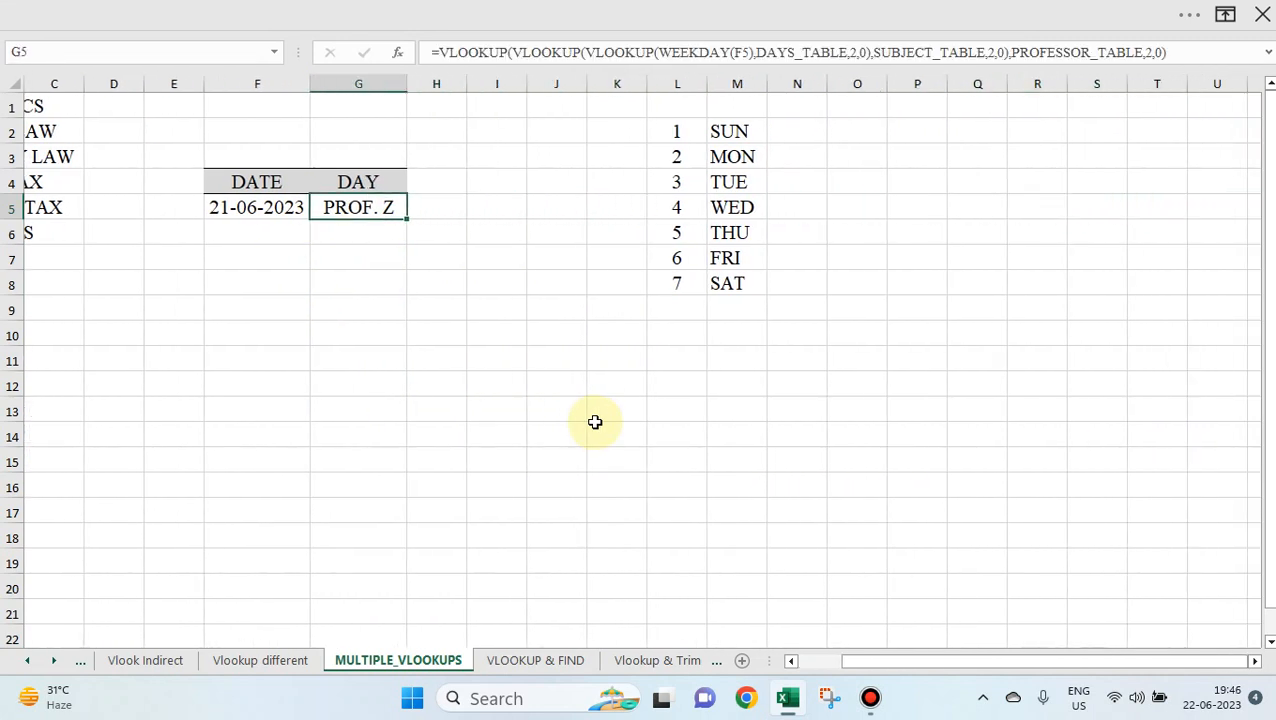
pyautogui.press('F2')
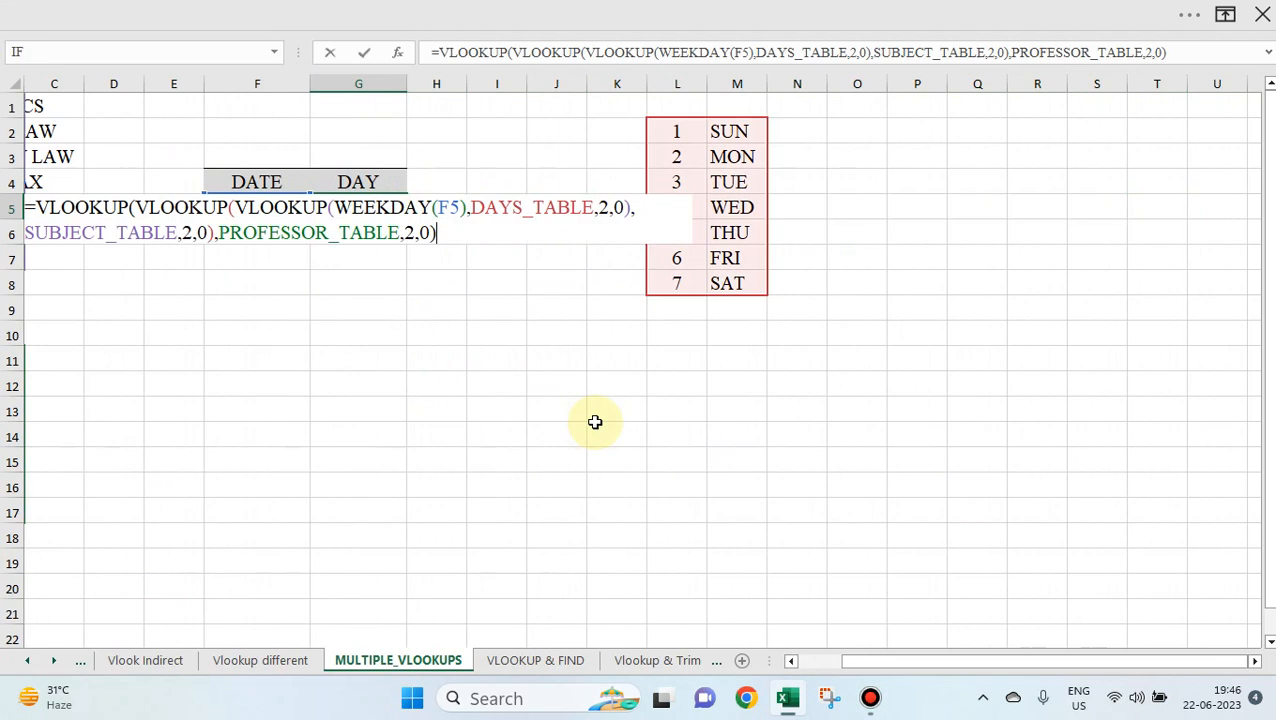
pyautogui.press('Tab')
pyautogui.press('Right')
pyautogui.press('Right')
pyautogui.press('Right')
pyautogui.press('Right')
pyautogui.press('Right')
pyautogui.press('Right')
pyautogui.press('Right')
pyautogui.press('Right')
pyautogui.press('Right')
pyautogui.press('Right')
pyautogui.press('Right')
pyautogui.press('Right')
pyautogui.press('Right')
pyautogui.press('Right')
pyautogui.press('Right')
pyautogui.press('Right')
pyautogui.press('Right')
pyautogui.press('Left')
pyautogui.press('Left')
pyautogui.press('Left')
pyautogui.press('Left')
pyautogui.press('Left')
pyautogui.press('Left')
pyautogui.press('Left')
pyautogui.press('Left')
pyautogui.press('Left')
pyautogui.press('Left')
pyautogui.press('Left')
pyautogui.press('Left')
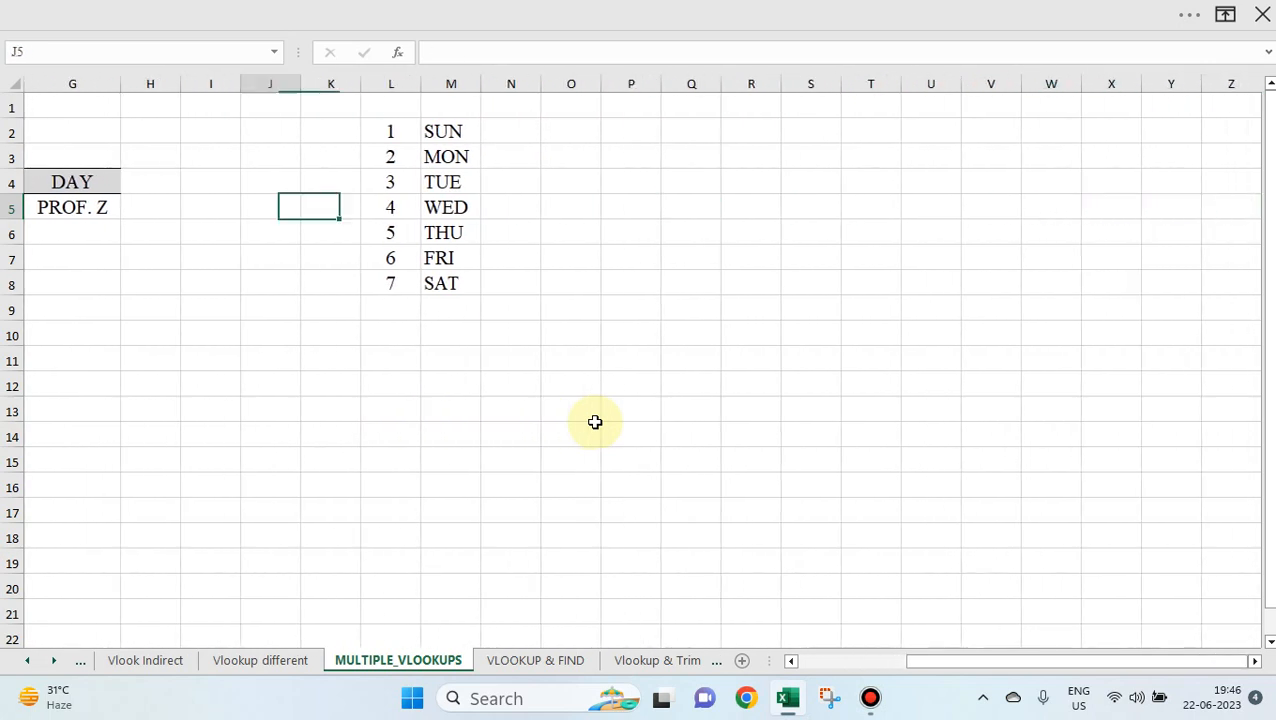
pyautogui.press('Left')
pyautogui.press('Left')
pyautogui.press('Left')
pyautogui.press('Left')
pyautogui.press('Left')
pyautogui.press('Left')
pyautogui.press('F2')
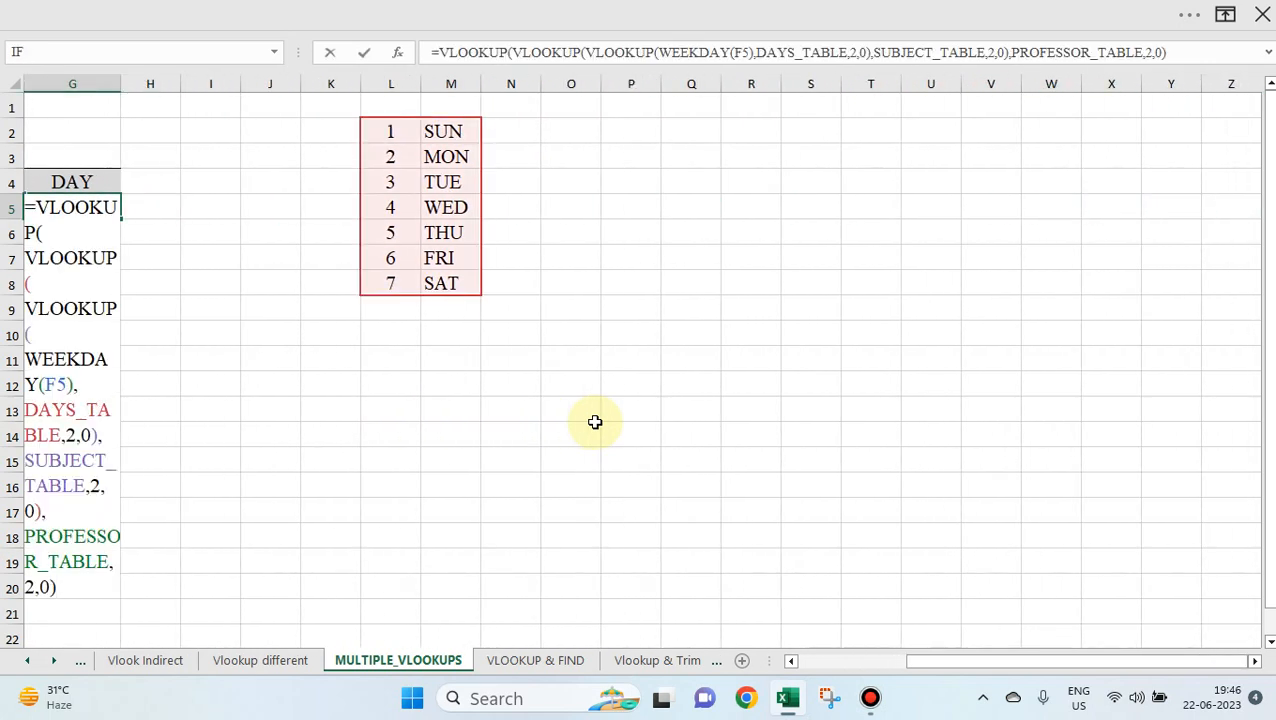
pyautogui.press('Escape')
pyautogui.press('Left')
pyautogui.press('Left')
pyautogui.press('Left')
pyautogui.press('Right')
pyautogui.press('Right')
pyautogui.press('Right')
pyautogui.press('Left')
pyautogui.press('Left')
pyautogui.press('Left')
pyautogui.press('Left')
pyautogui.press('Left')
pyautogui.press('Left')
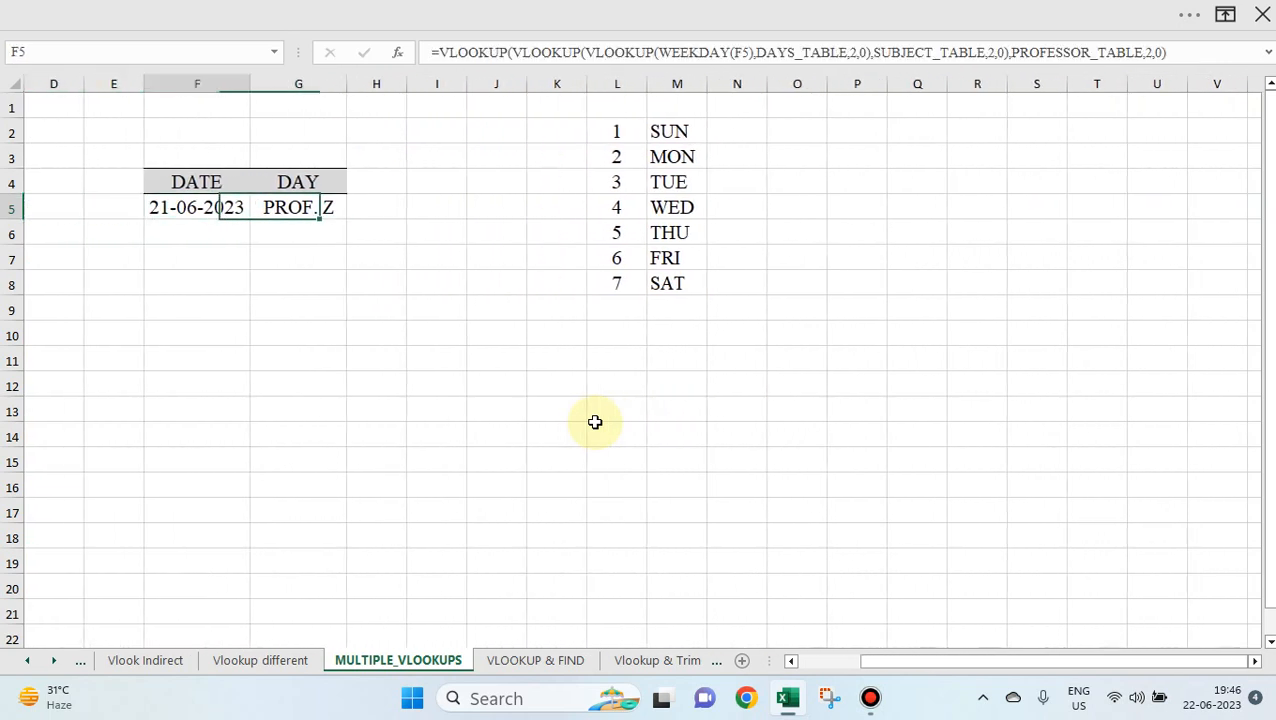
pyautogui.press('Right')
pyautogui.press('Right')
pyautogui.press('Right')
pyautogui.press('Right')
pyautogui.press('Right')
pyautogui.press('Right')
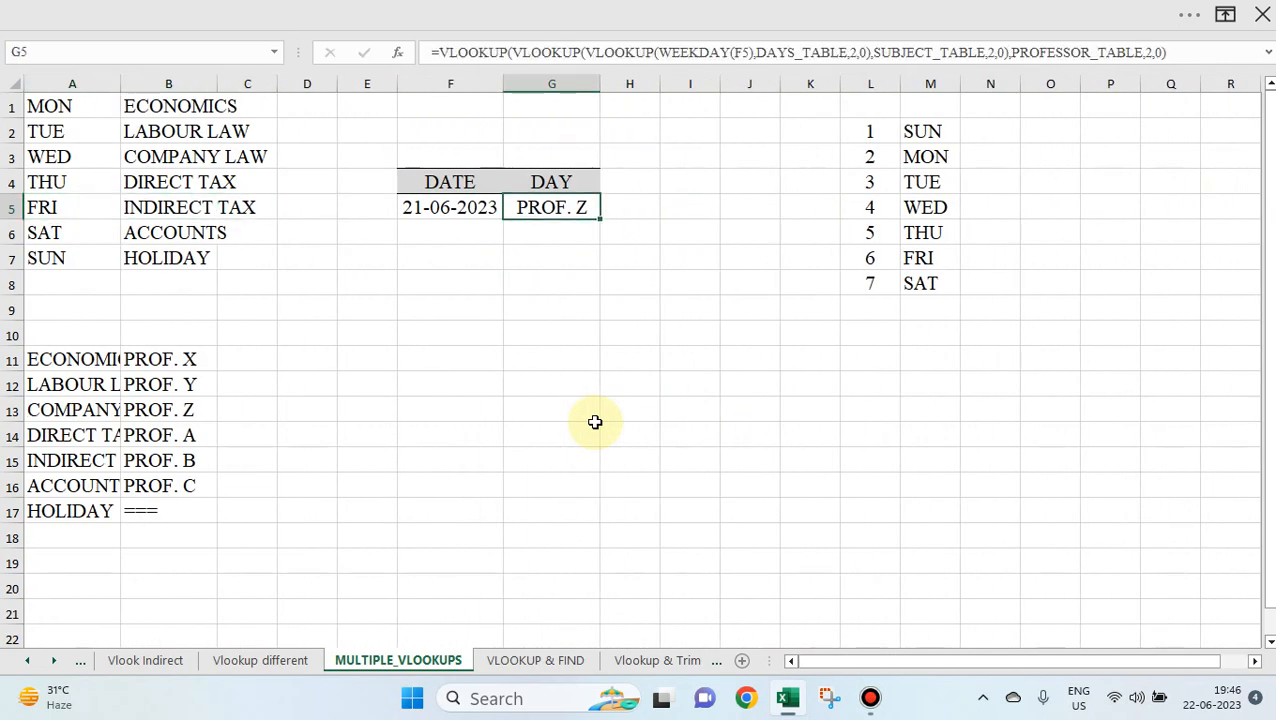
pyautogui.press('F2')
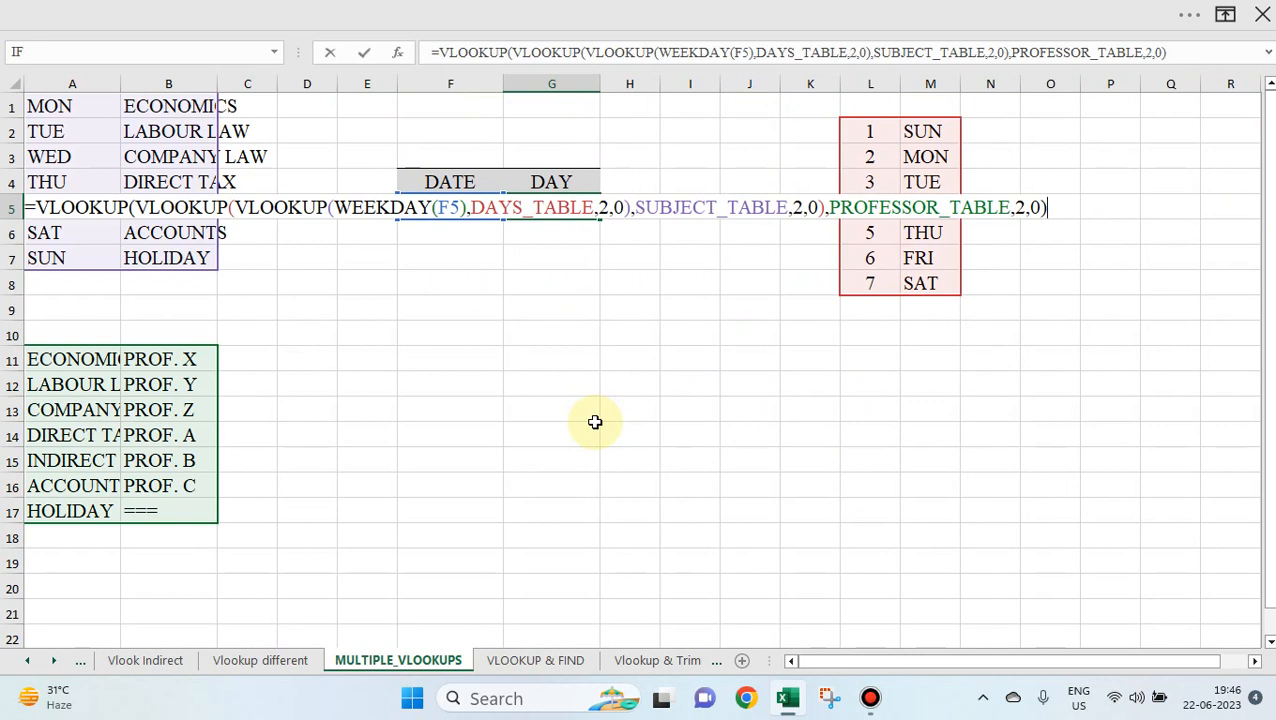
pyautogui.press('Escape')
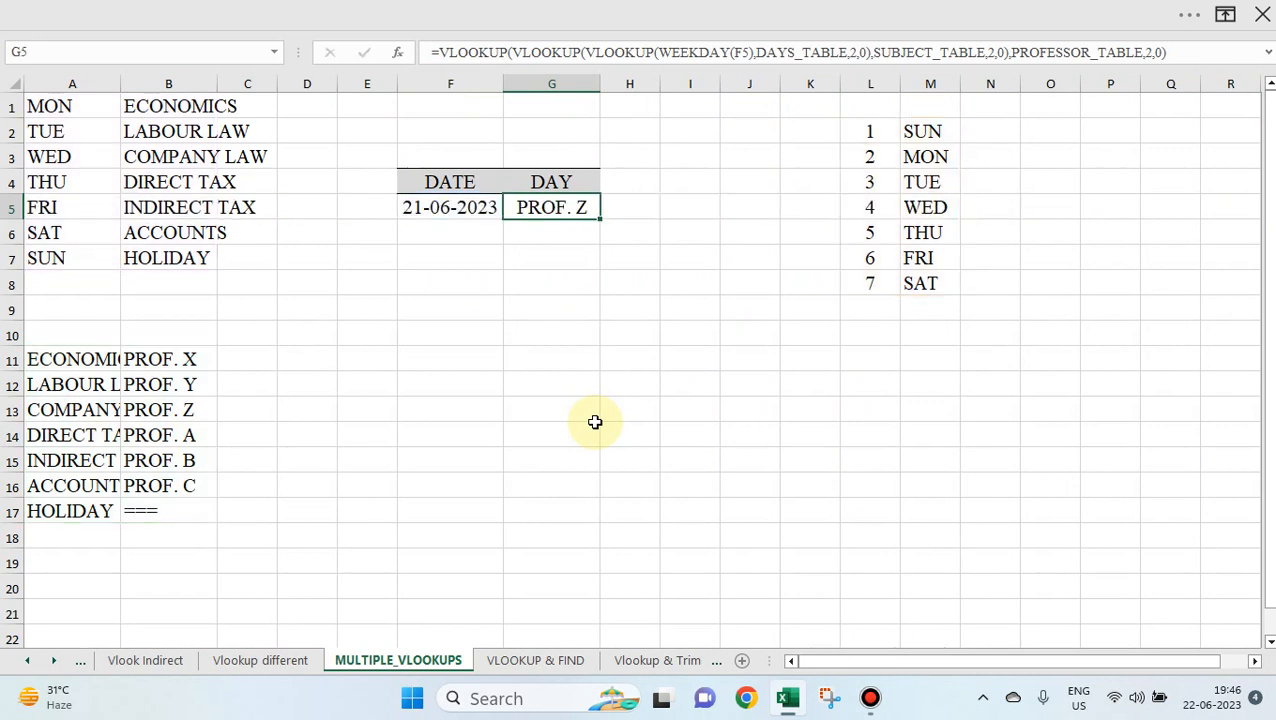
pyautogui.click(1268, 55)
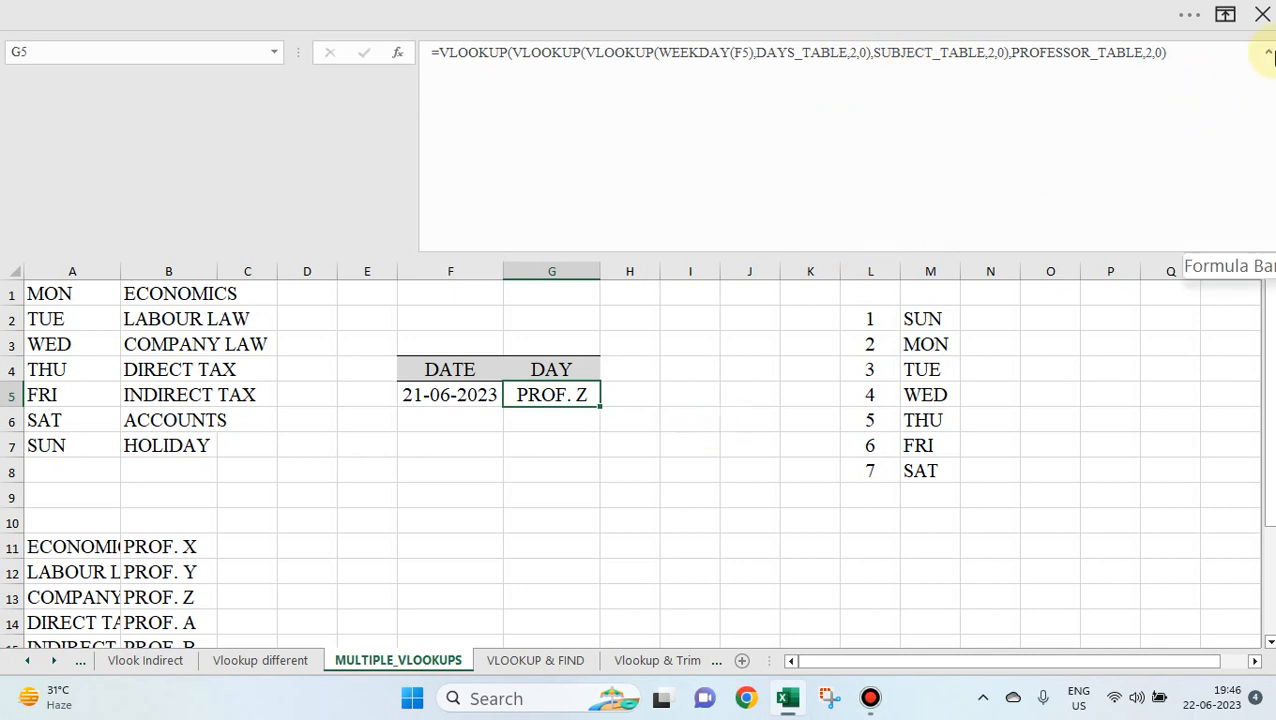
pyautogui.click(1268, 56)
pyautogui.click(441, 208)
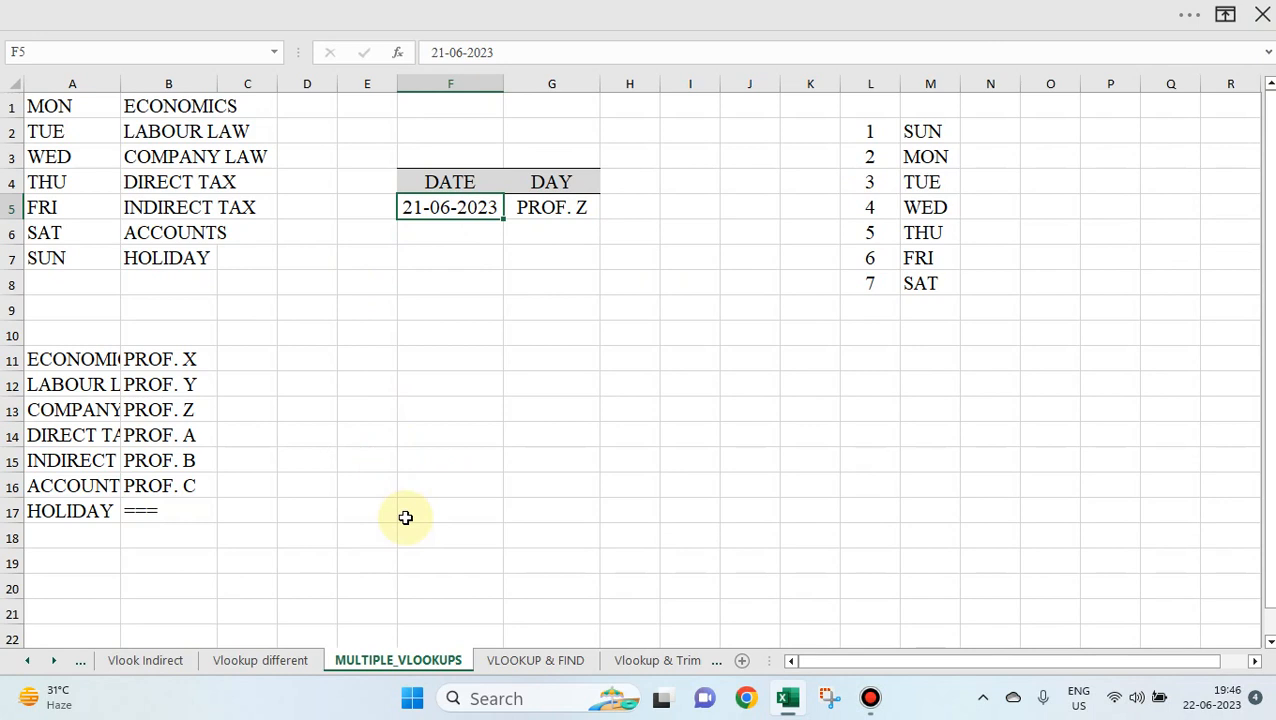
# Check the calendar, then enter 30/6/2023 as the date in F5
pyautogui.click(1207, 706)
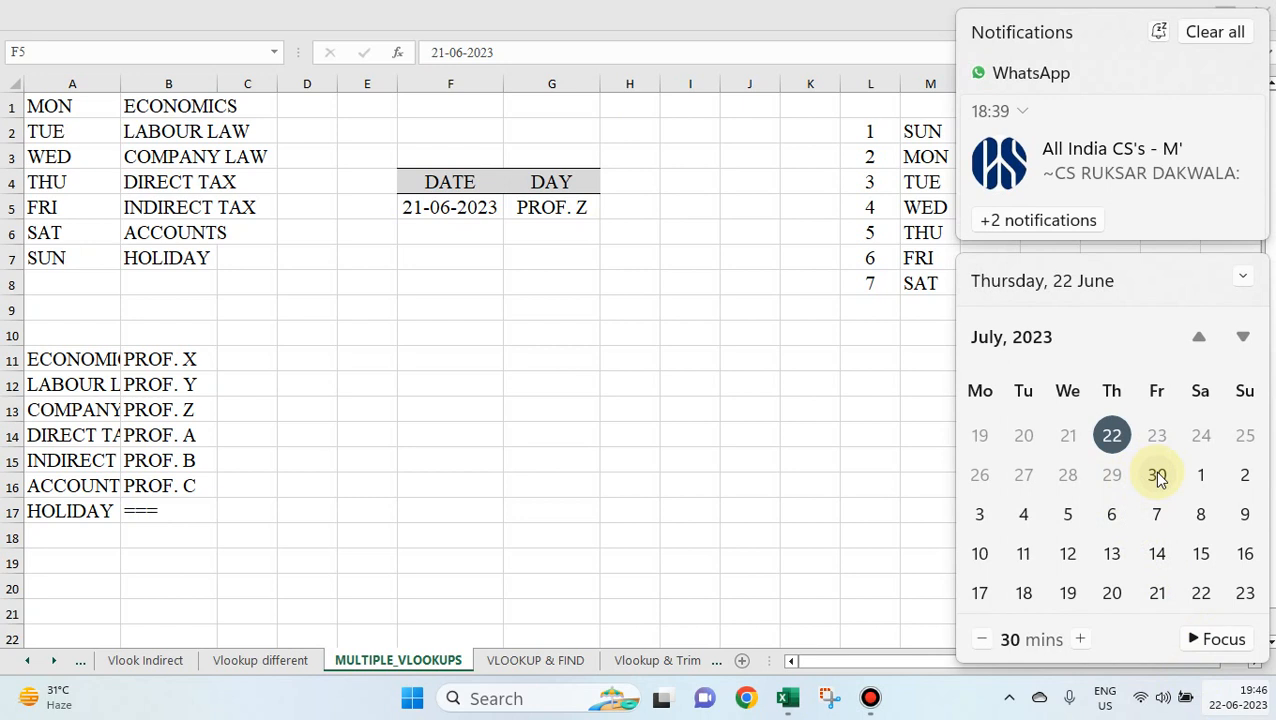
pyautogui.click(444, 218)
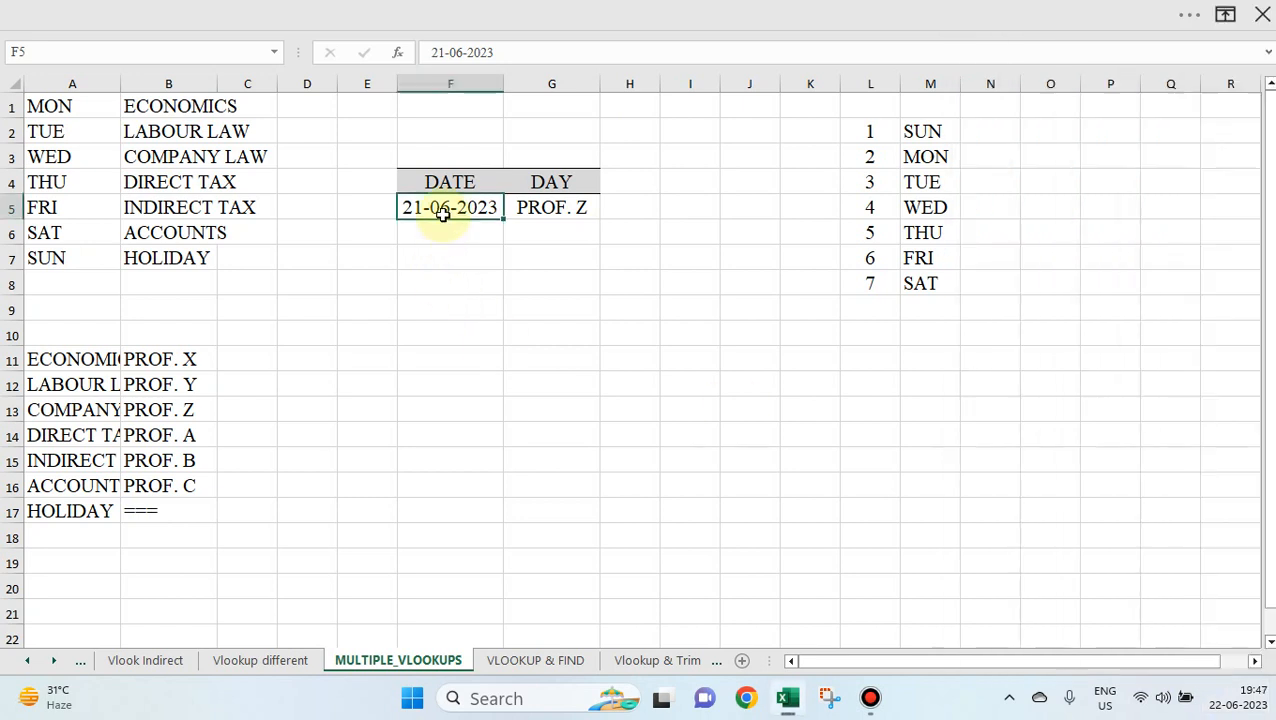
pyautogui.write('30/6/2023')
pyautogui.press('Tab')
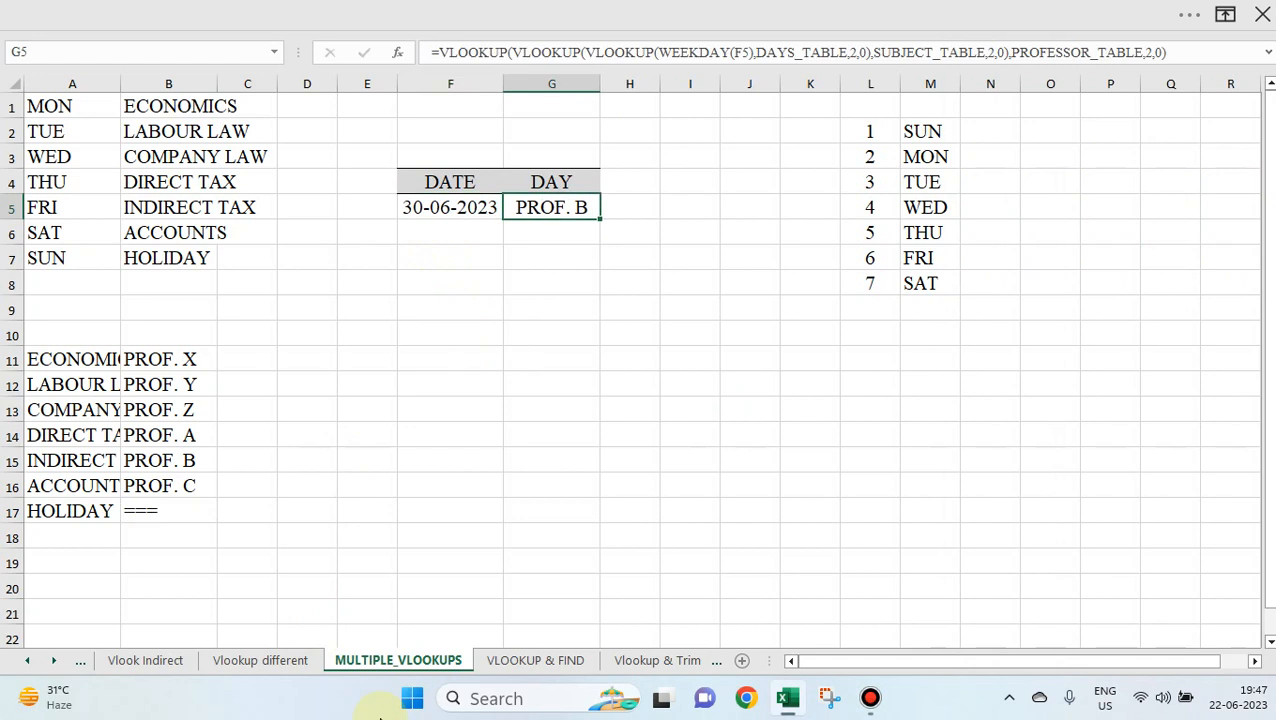
# Move through the professor list down to INDIRECT TAX in A15 to verify the result
pyautogui.press('Left')
pyautogui.press('Left')
pyautogui.press('Left')
pyautogui.press('Left')
pyautogui.press('Left')
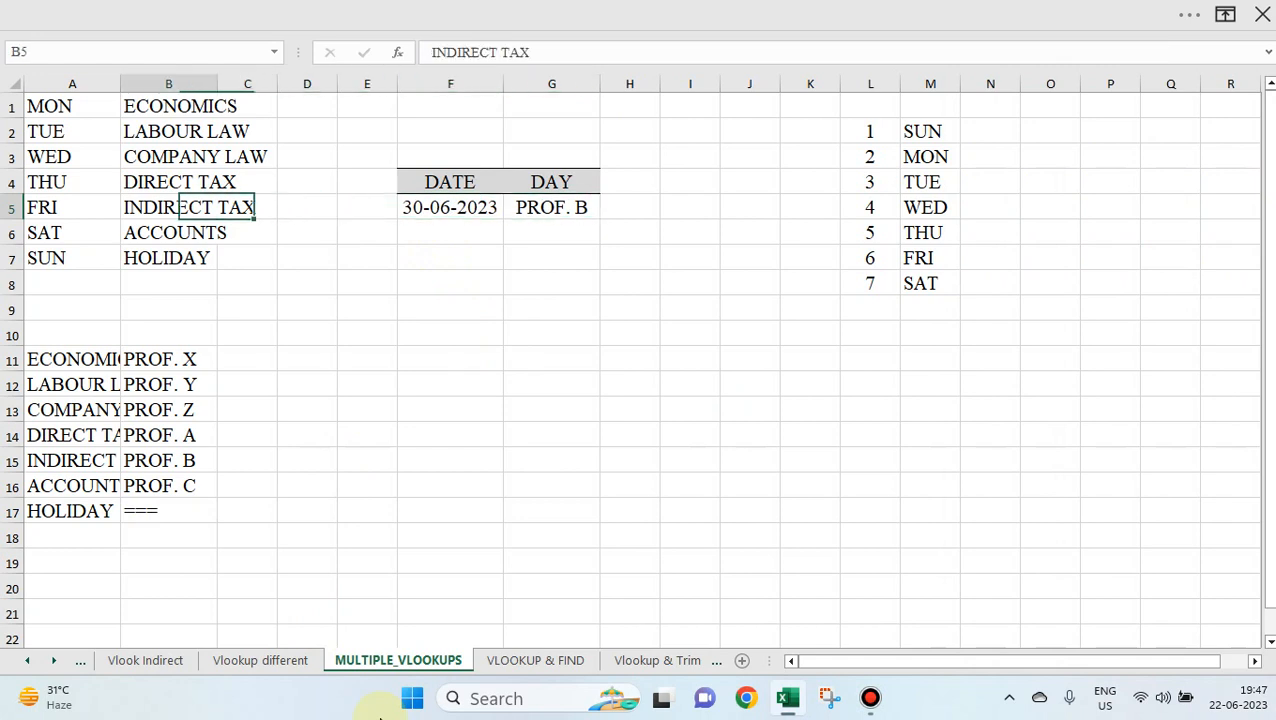
pyautogui.press('Down')
pyautogui.press('Down')
pyautogui.press('Down')
pyautogui.press('Down')
pyautogui.press('Down')
pyautogui.press('Down')
pyautogui.press('Down')
pyautogui.press('Down')
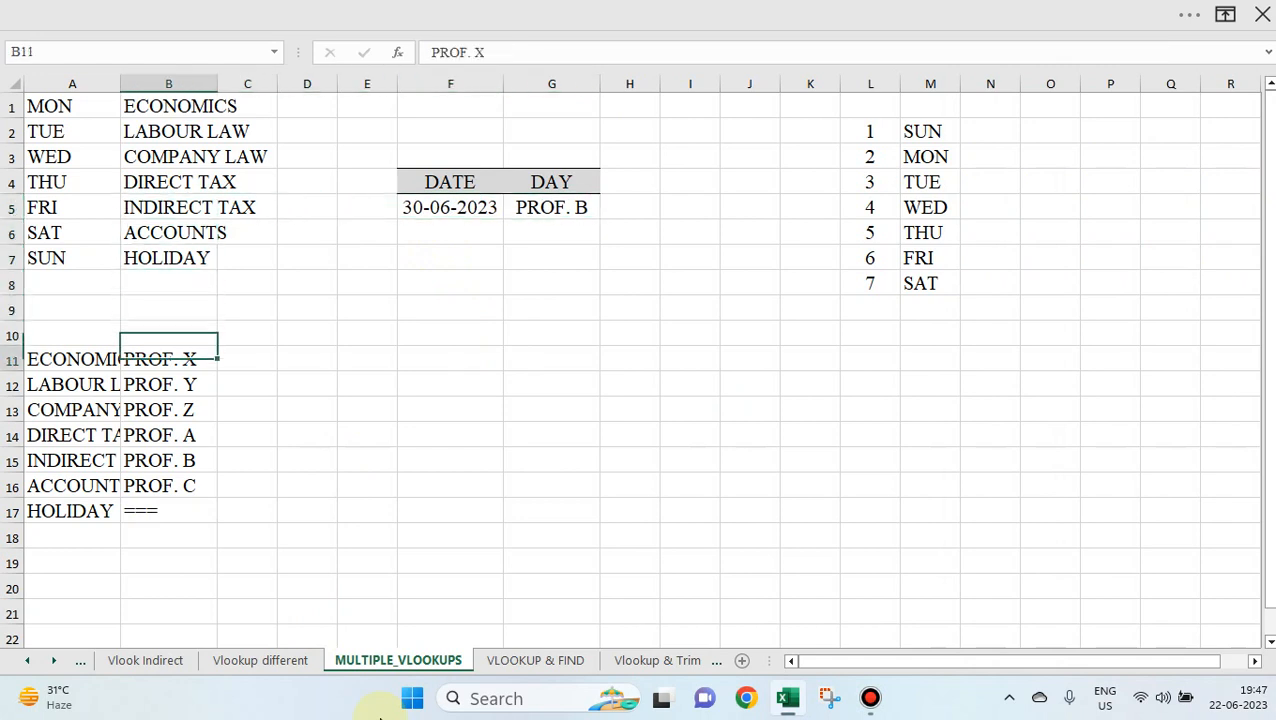
pyautogui.press('Down')
pyautogui.press('Down')
pyautogui.press('Left')
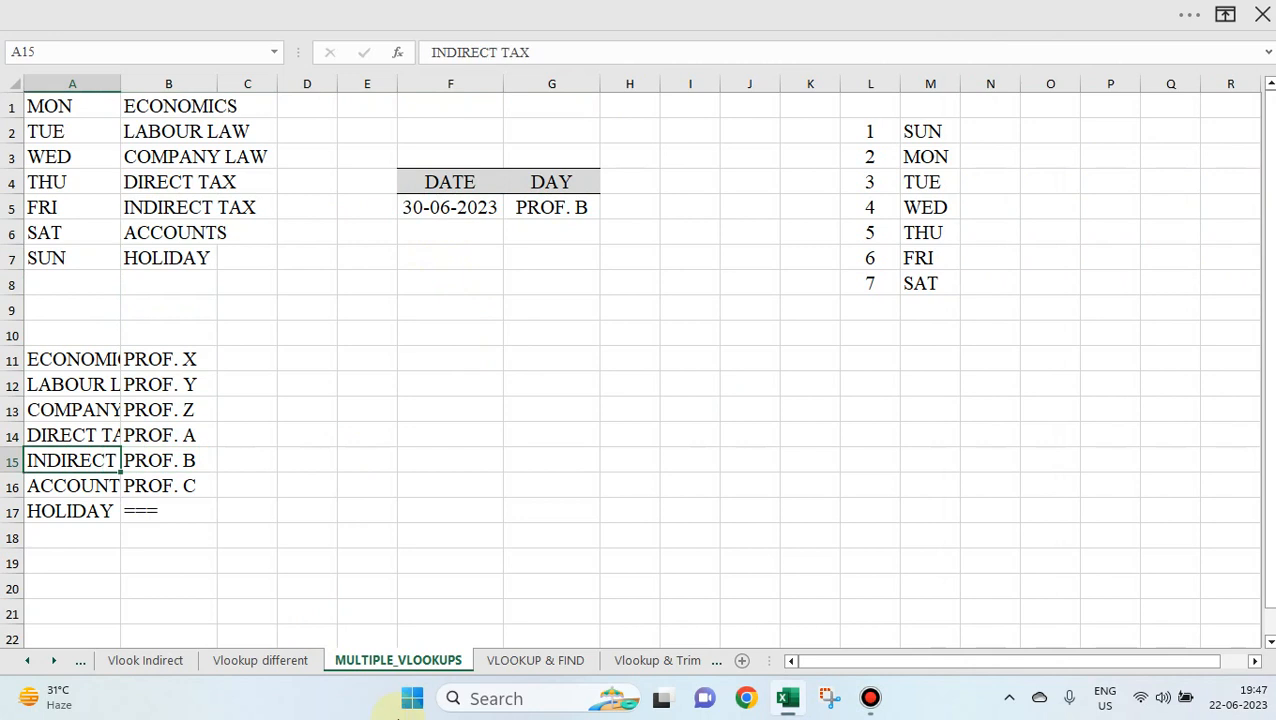
# AutoFit columns A and B so COMPANY LAW and INDIRECT TAX show fully, then reselect G5
pyautogui.click(557, 213)
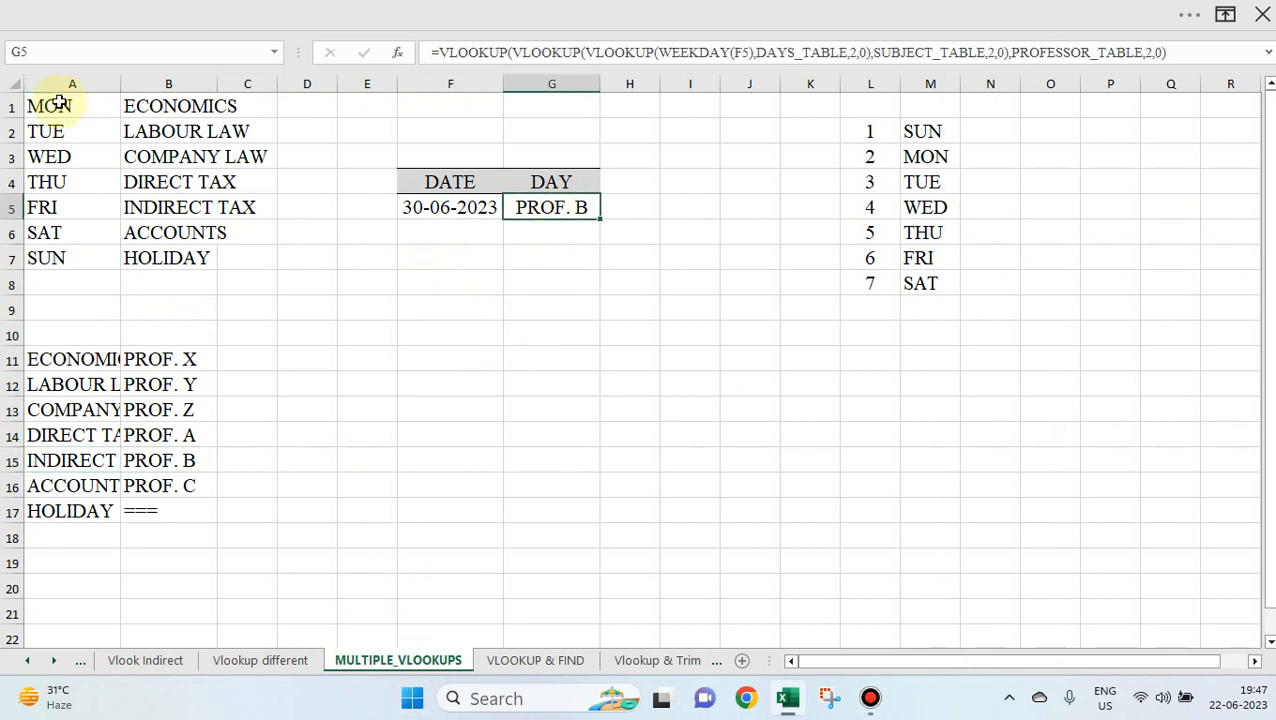
pyautogui.doubleClick(120, 84)
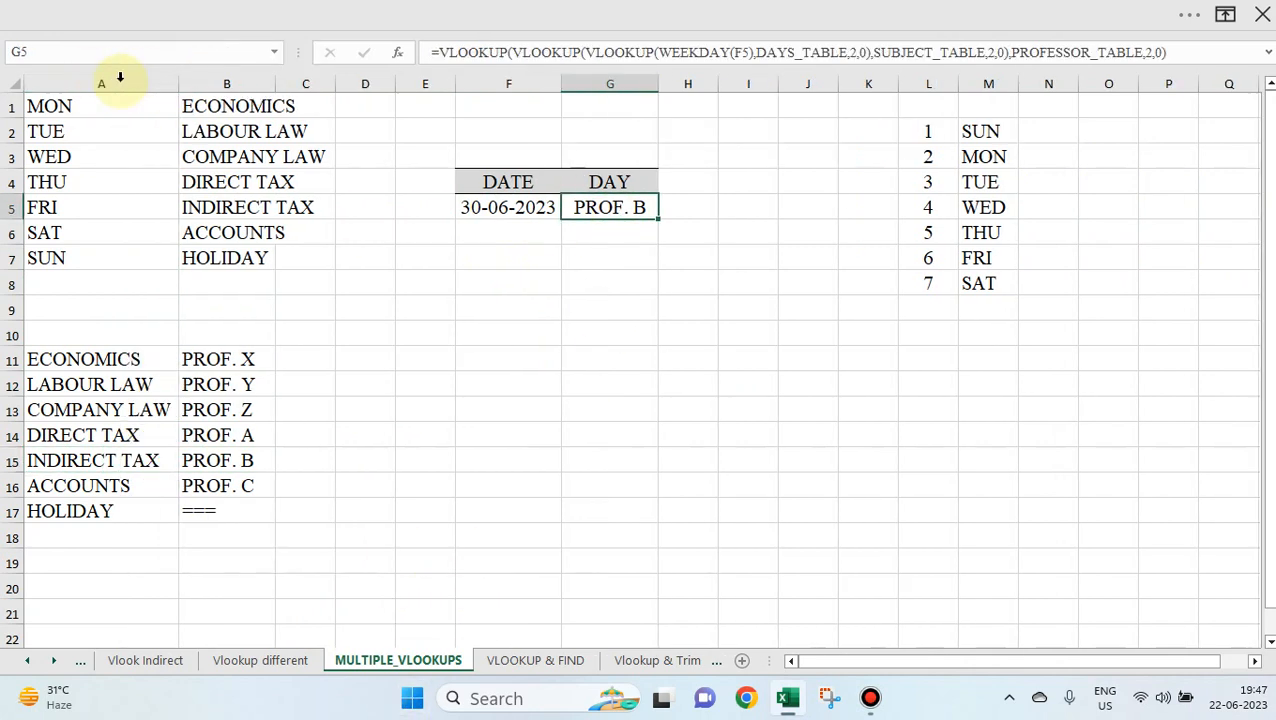
pyautogui.doubleClick(275, 84)
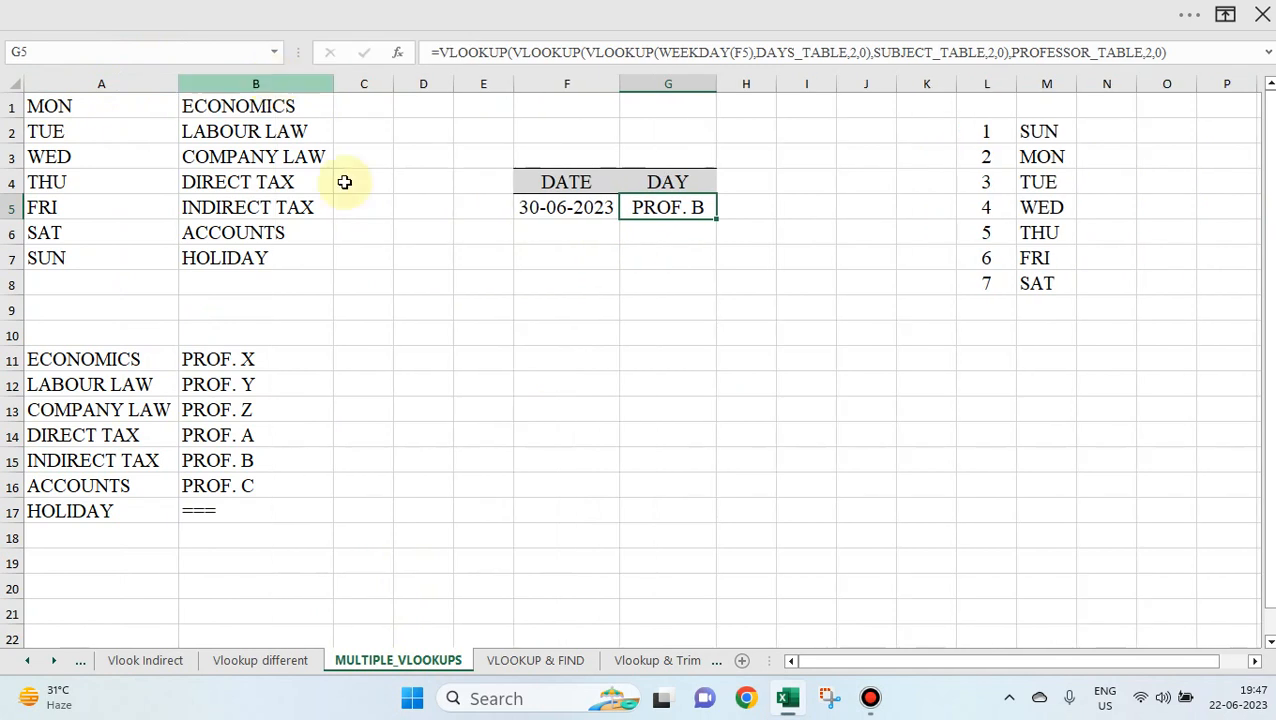
pyautogui.click(571, 325)
pyautogui.click(652, 212)
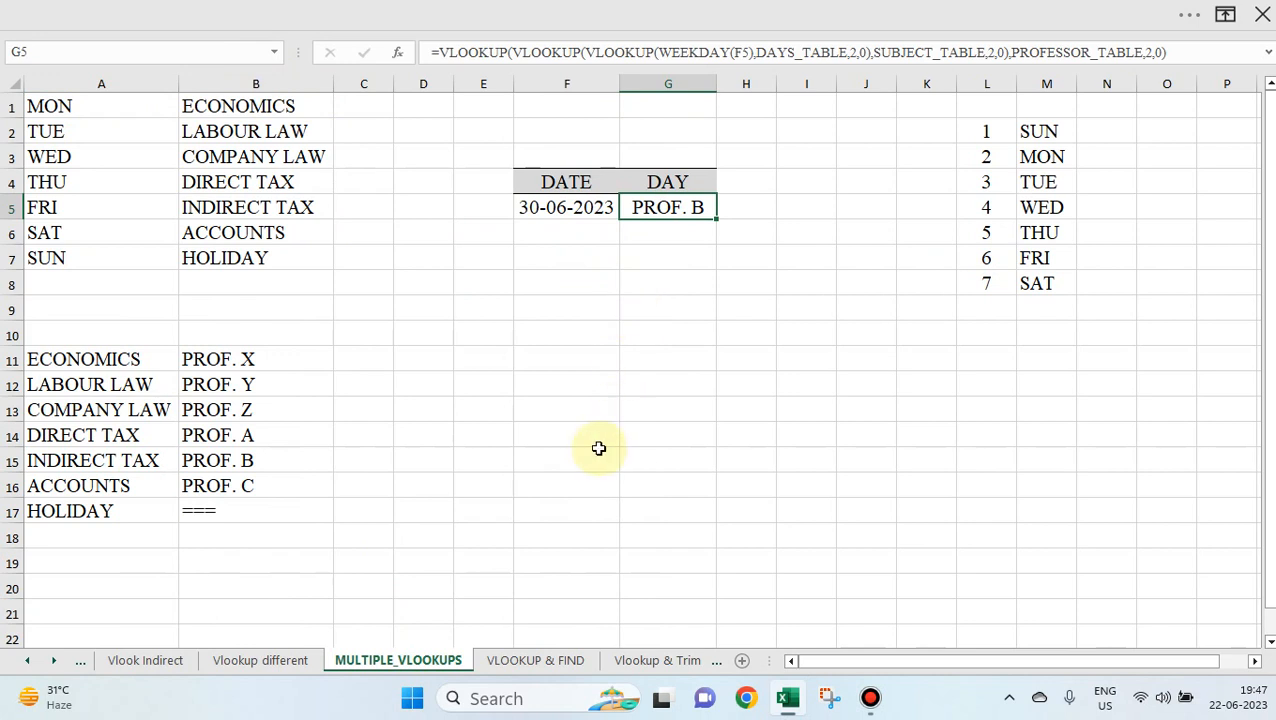
# Go to the VLOOKUP & FIND sheet and set the ribbon to Show Tabs and Commands
pyautogui.click(537, 662)
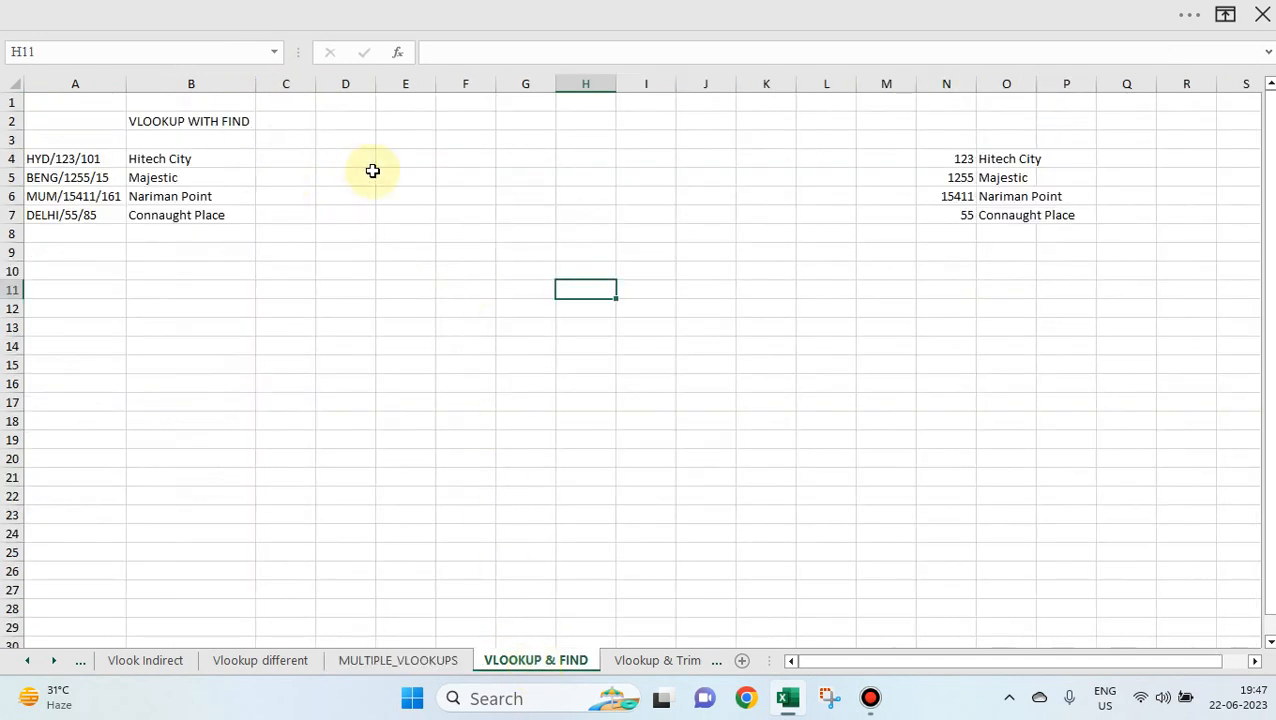
pyautogui.click(1219, 22)
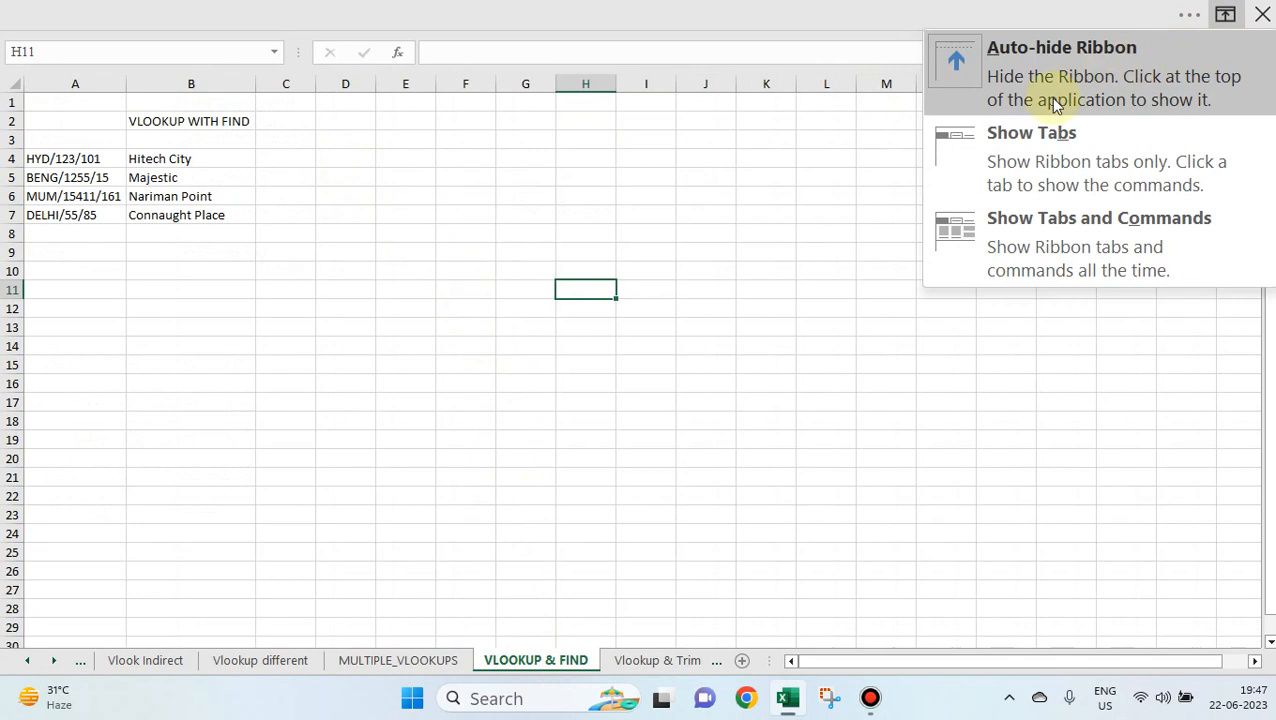
pyautogui.click(1030, 249)
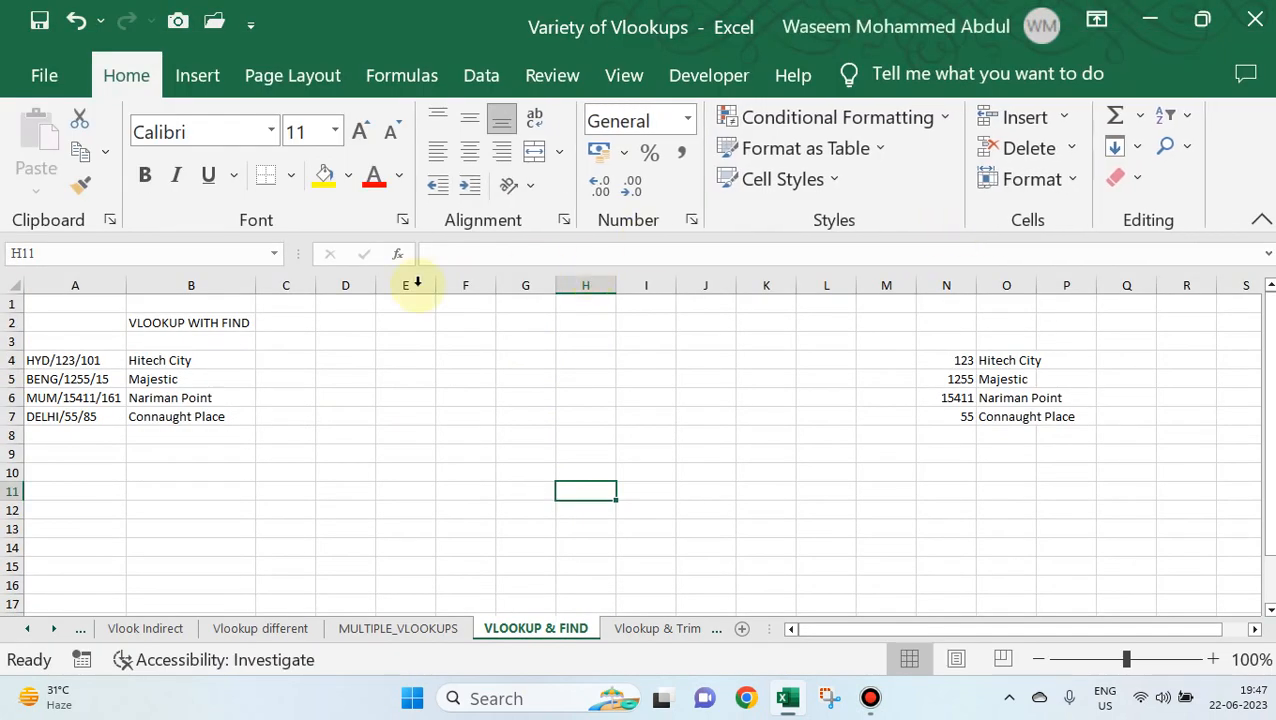
# Set the whole sheet's font to Times New Roman, size 16
pyautogui.click(359, 392)
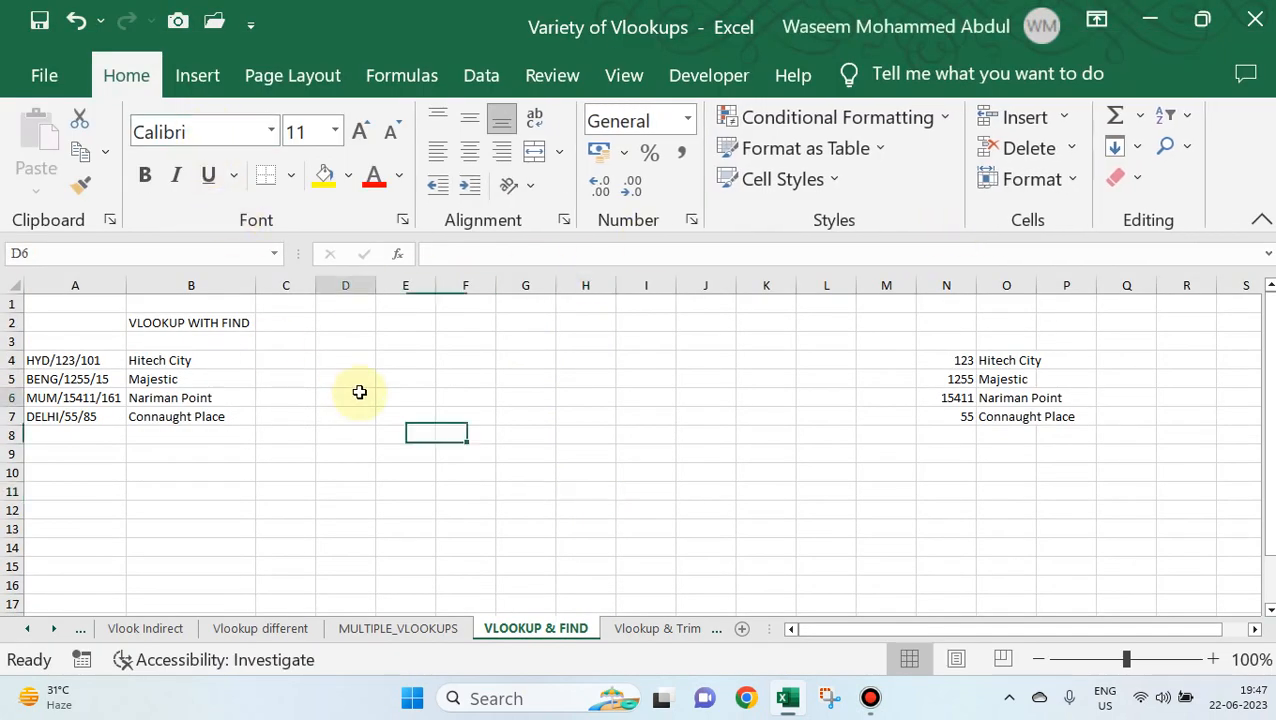
pyautogui.hotkey('ctrl', 'a')
pyautogui.click(234, 133)
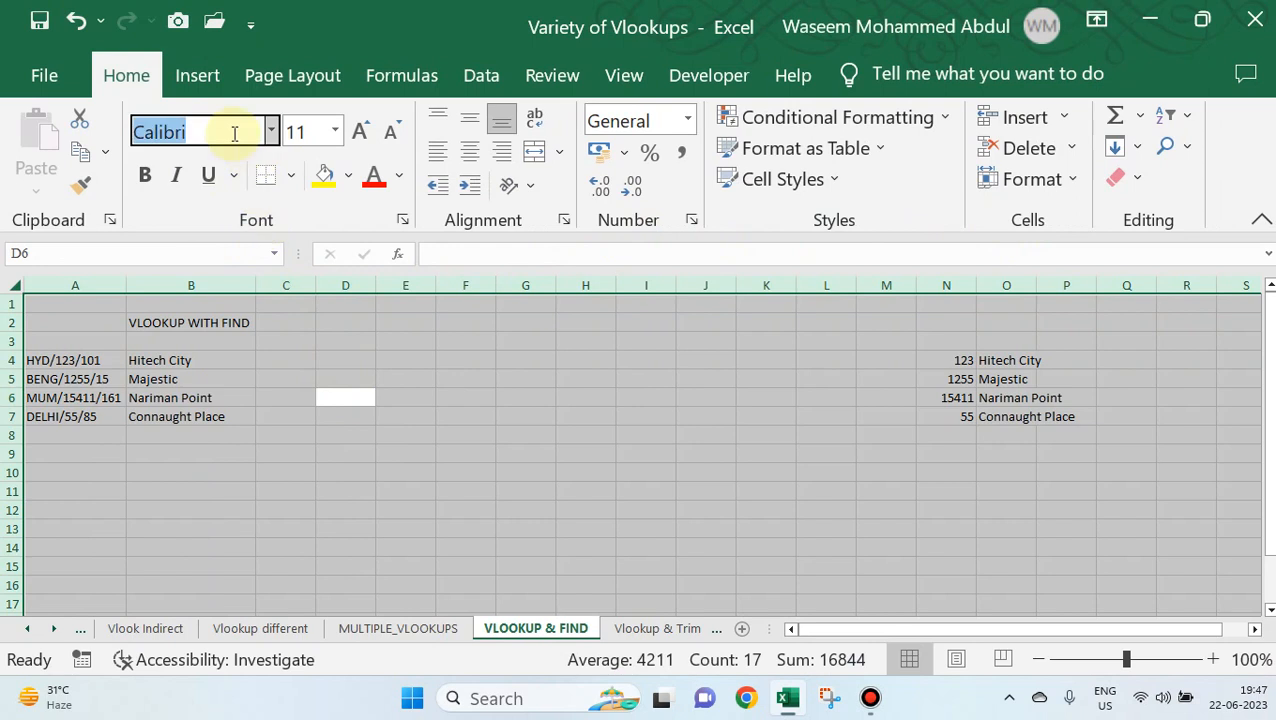
pyautogui.write('Times New Rom')
pyautogui.press('Tab')
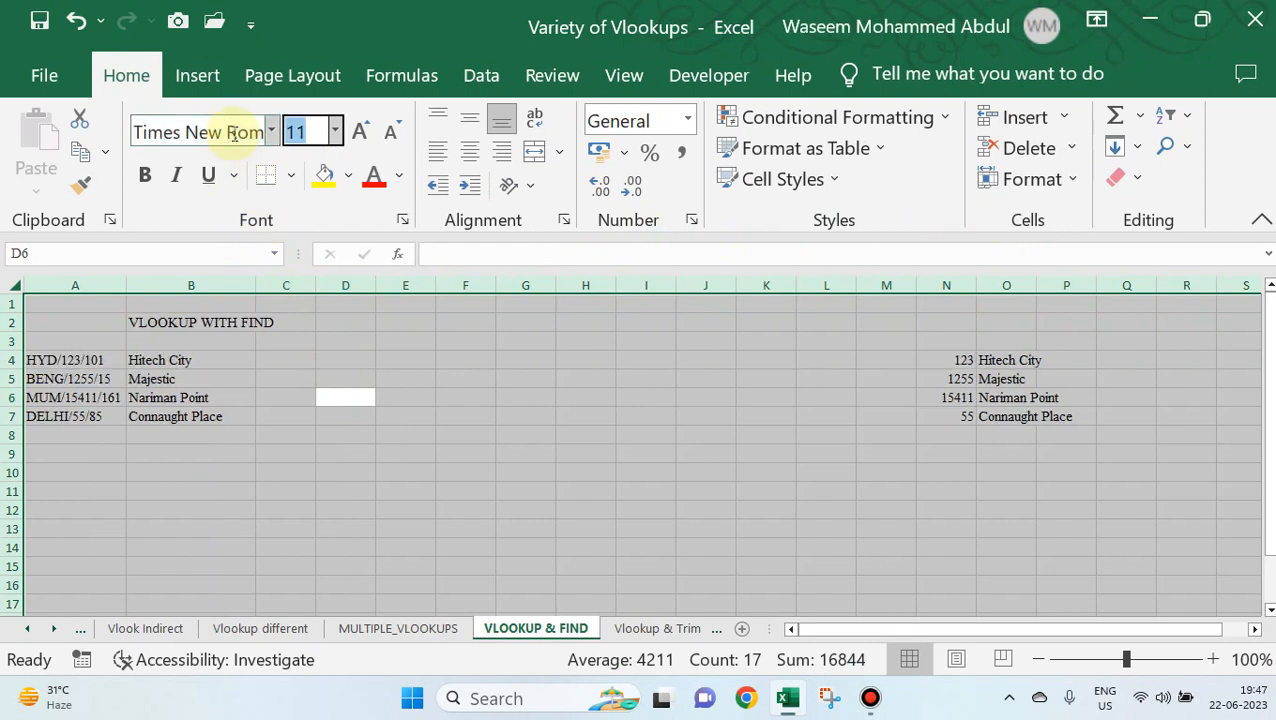
pyautogui.write('16')
pyautogui.press('Return')
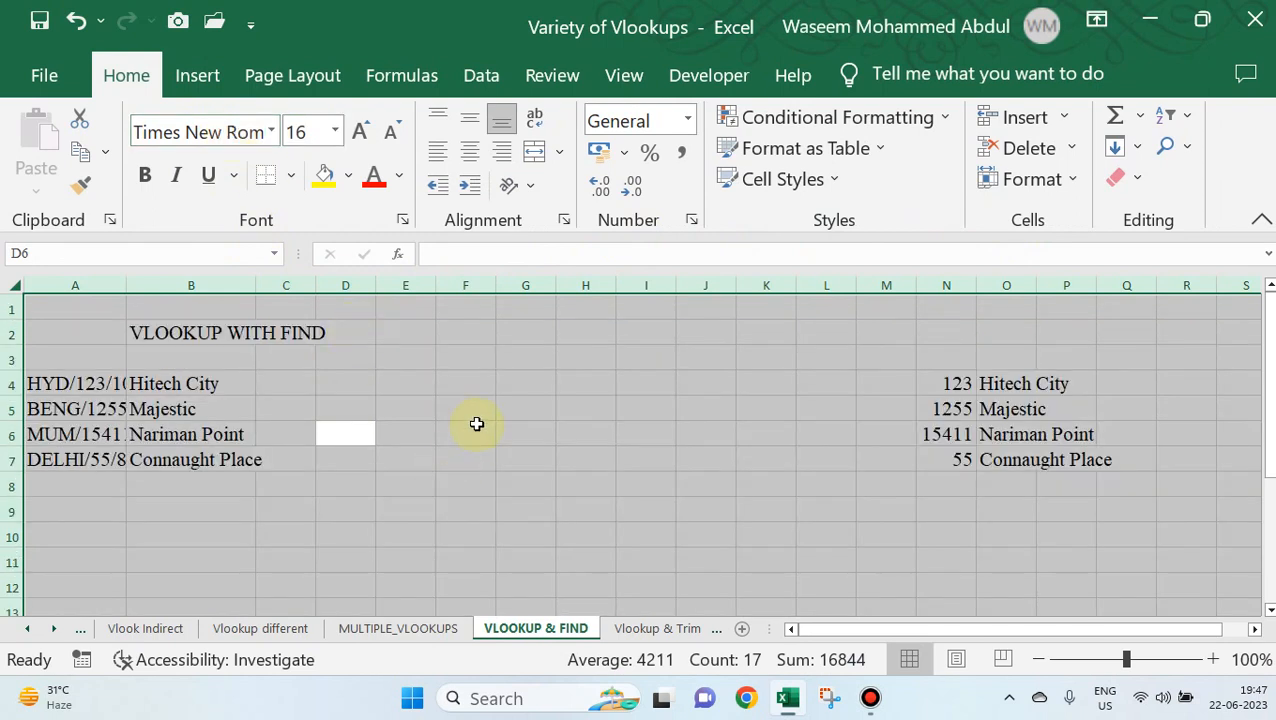
# AutoFit columns A and O so the codes and Connaught Place show fully
pyautogui.click(477, 424)
pyautogui.moveTo(126, 284); pyautogui.dragTo(126, 284)
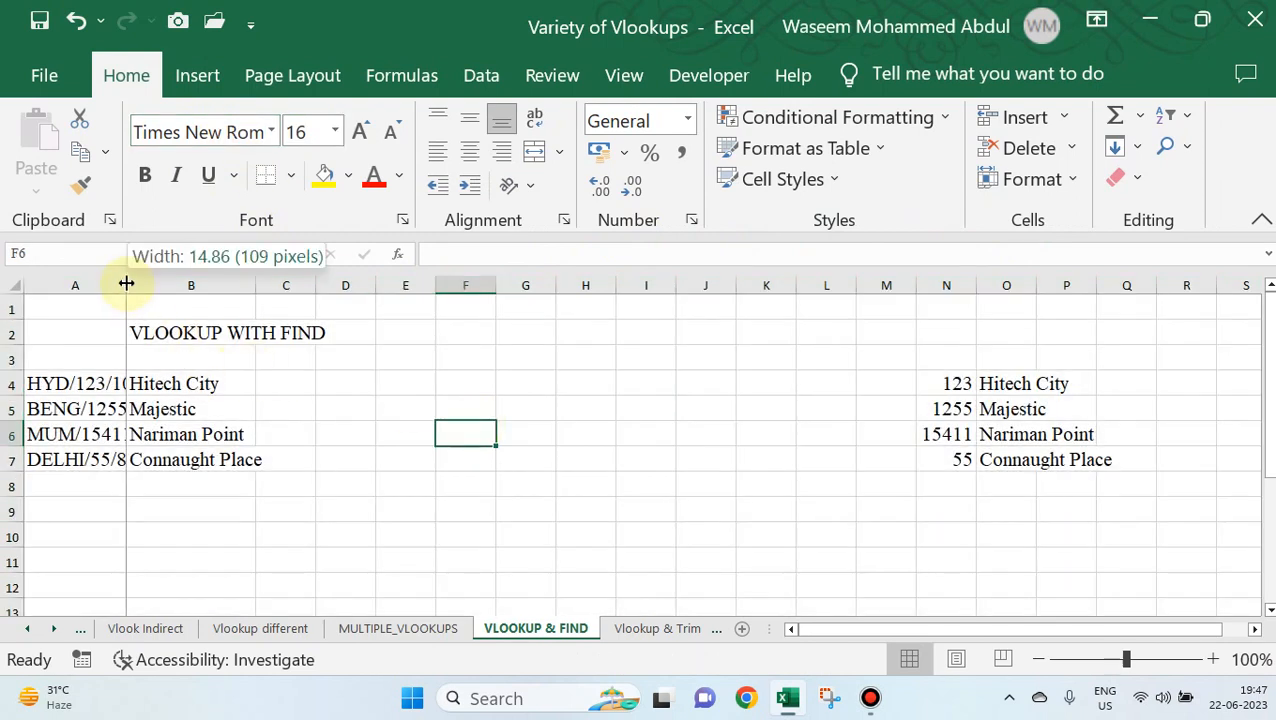
pyautogui.doubleClick(126, 284)
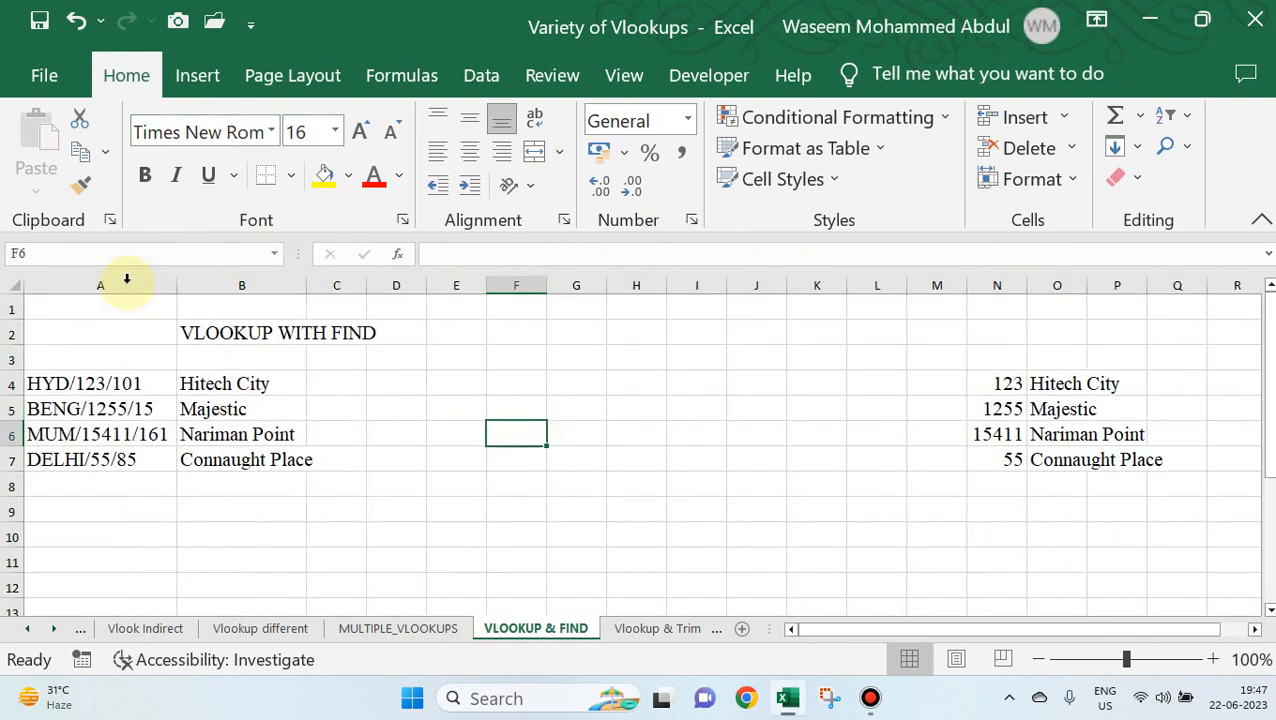
pyautogui.doubleClick(1086, 286)
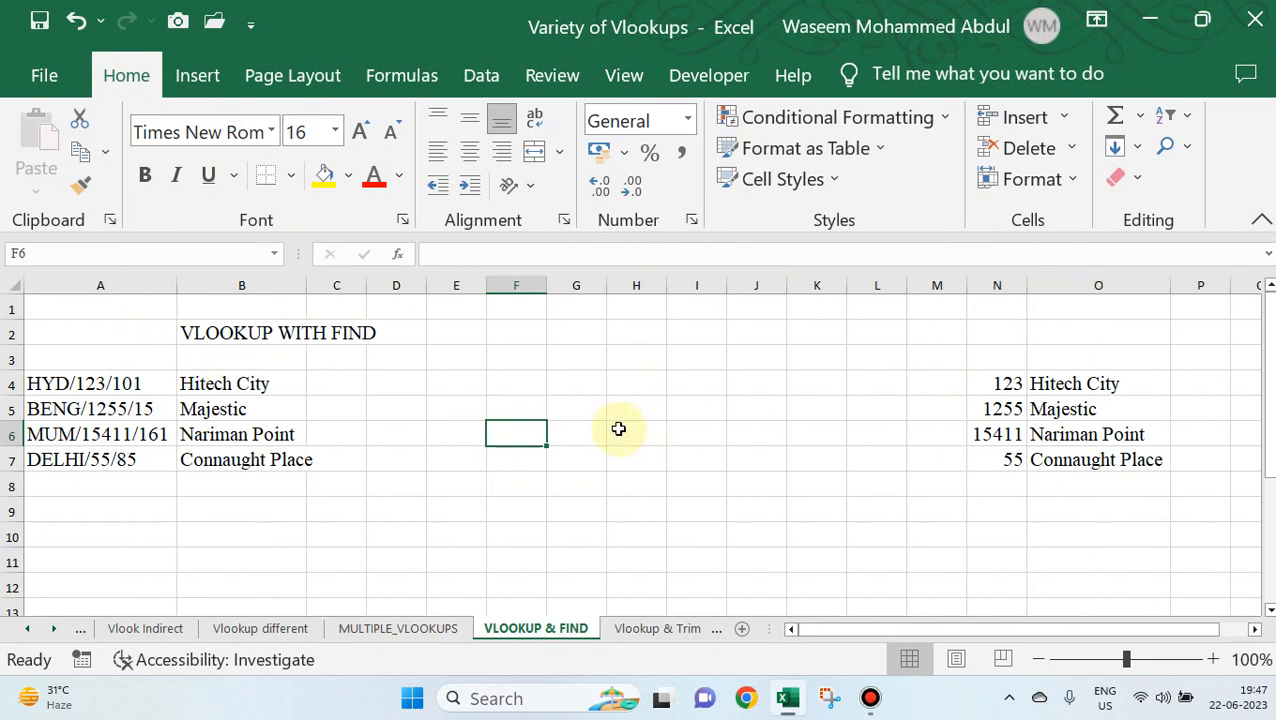
# Make the VLOOKUP WITH FIND title in B2 red and widen column C to about 10.86
pyautogui.click(246, 334)
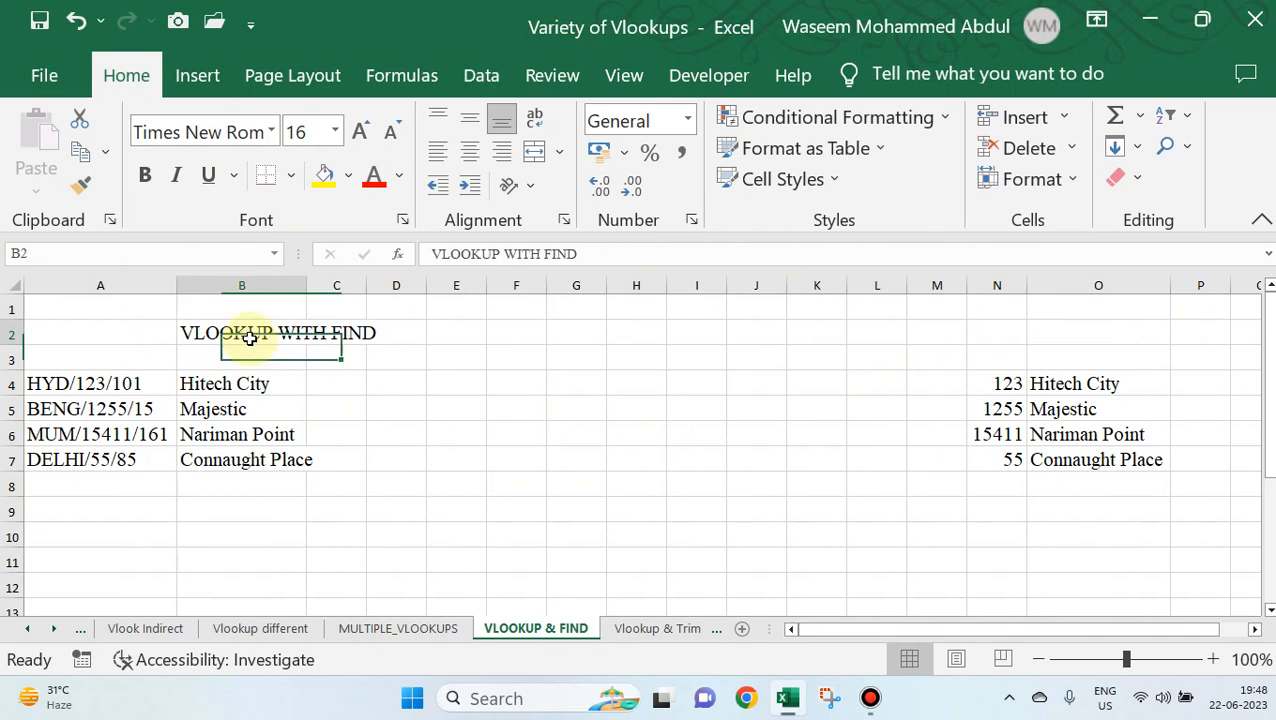
pyautogui.click(374, 177)
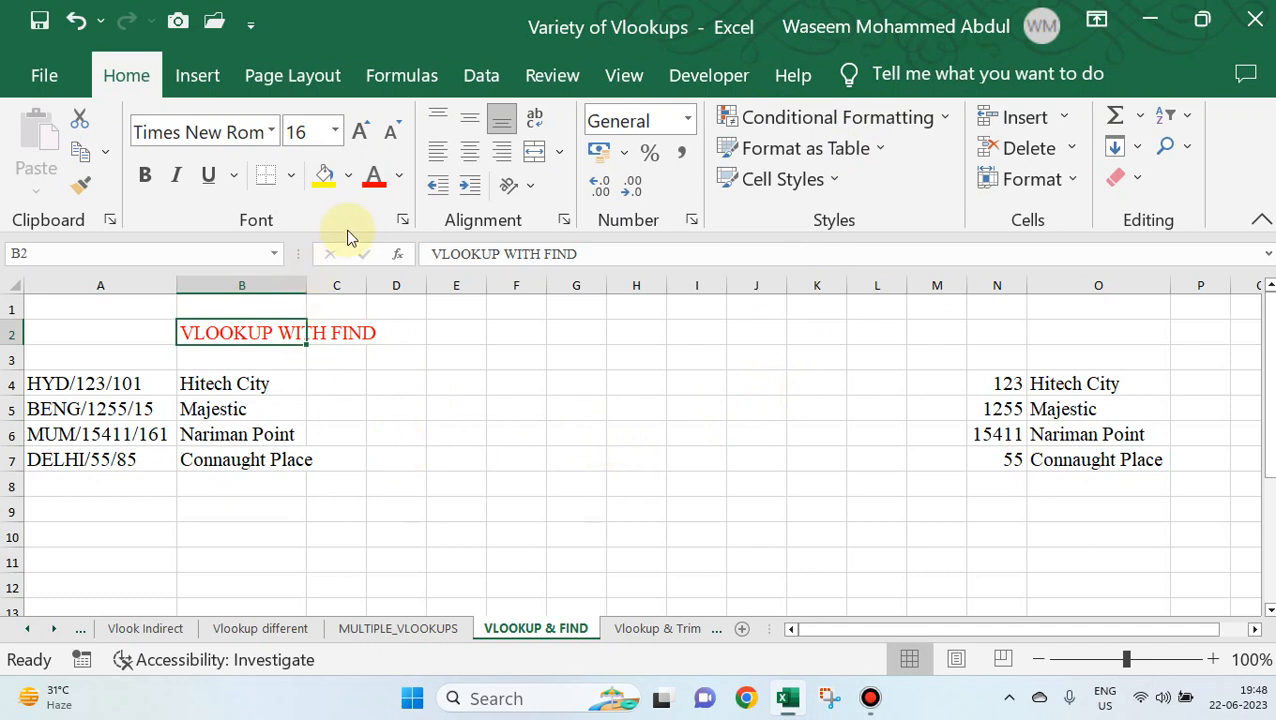
pyautogui.click(315, 384)
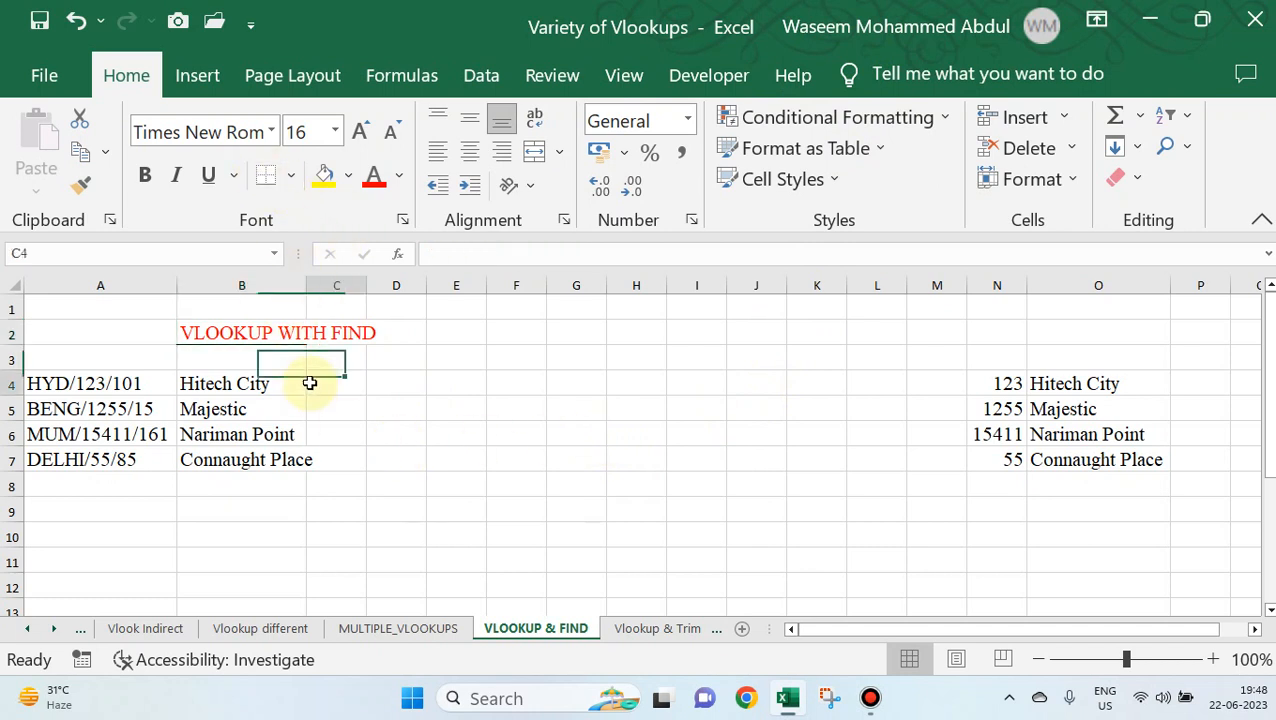
pyautogui.click(327, 333)
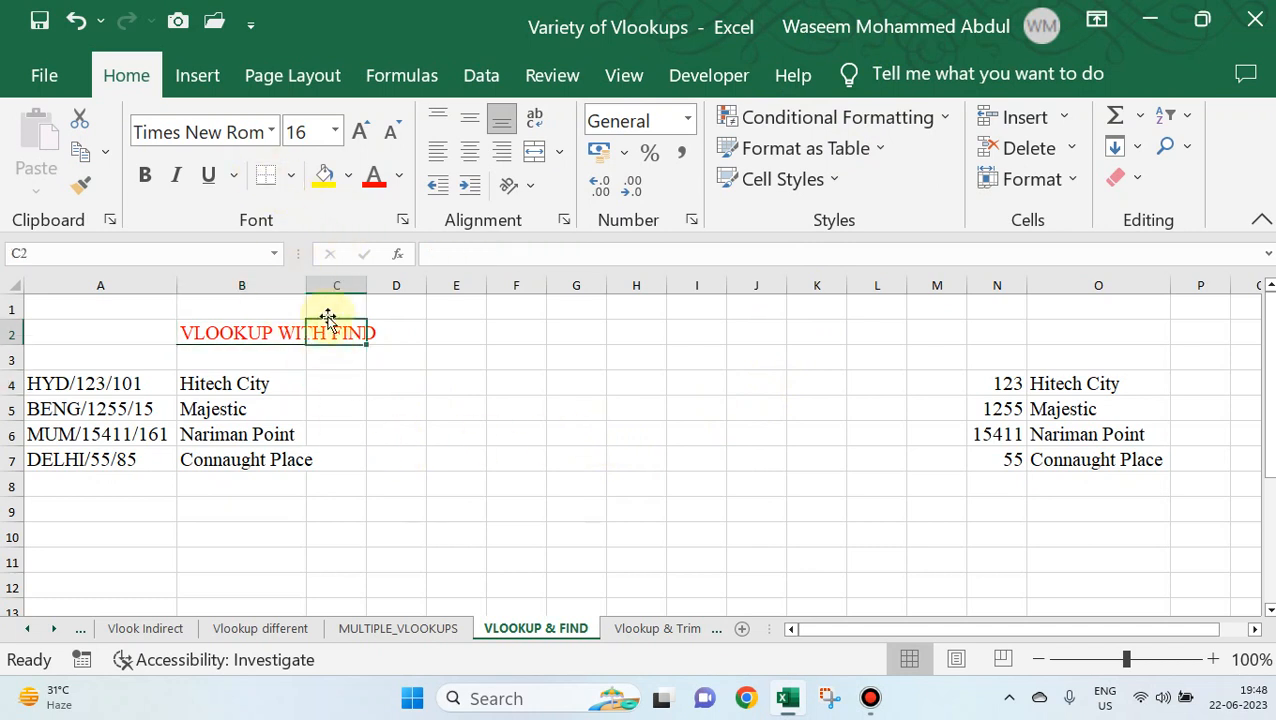
pyautogui.click(366, 283)
pyautogui.moveTo(366, 283); pyautogui.dragTo(384, 285)
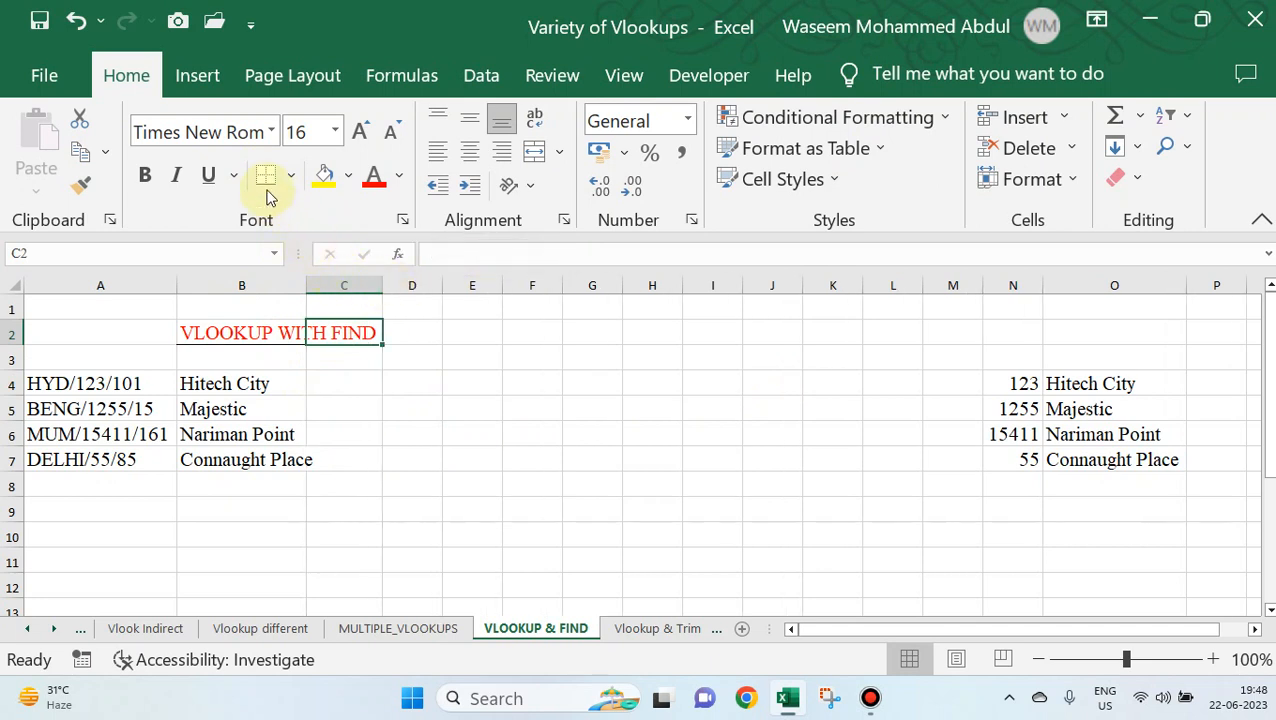
# Fit column B to the VLOOKUP WITH FIND title and select the empty columns between the tables
pyautogui.click(413, 402)
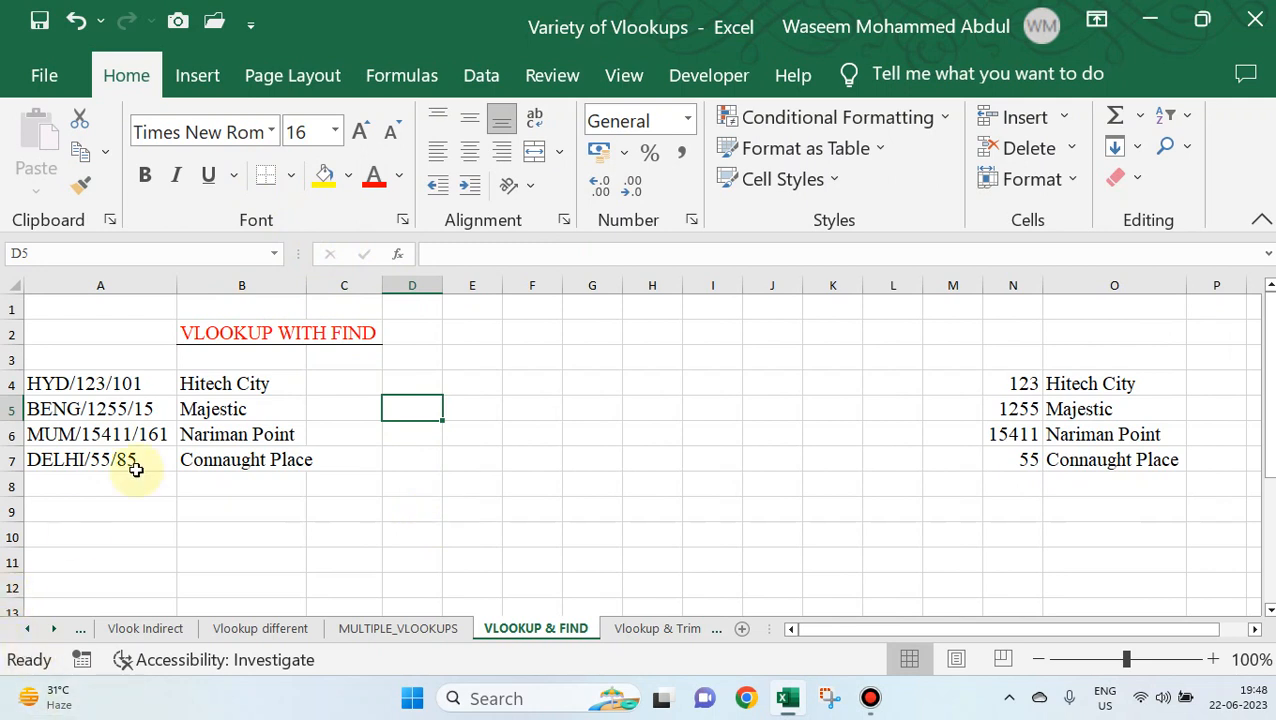
pyautogui.click(212, 340)
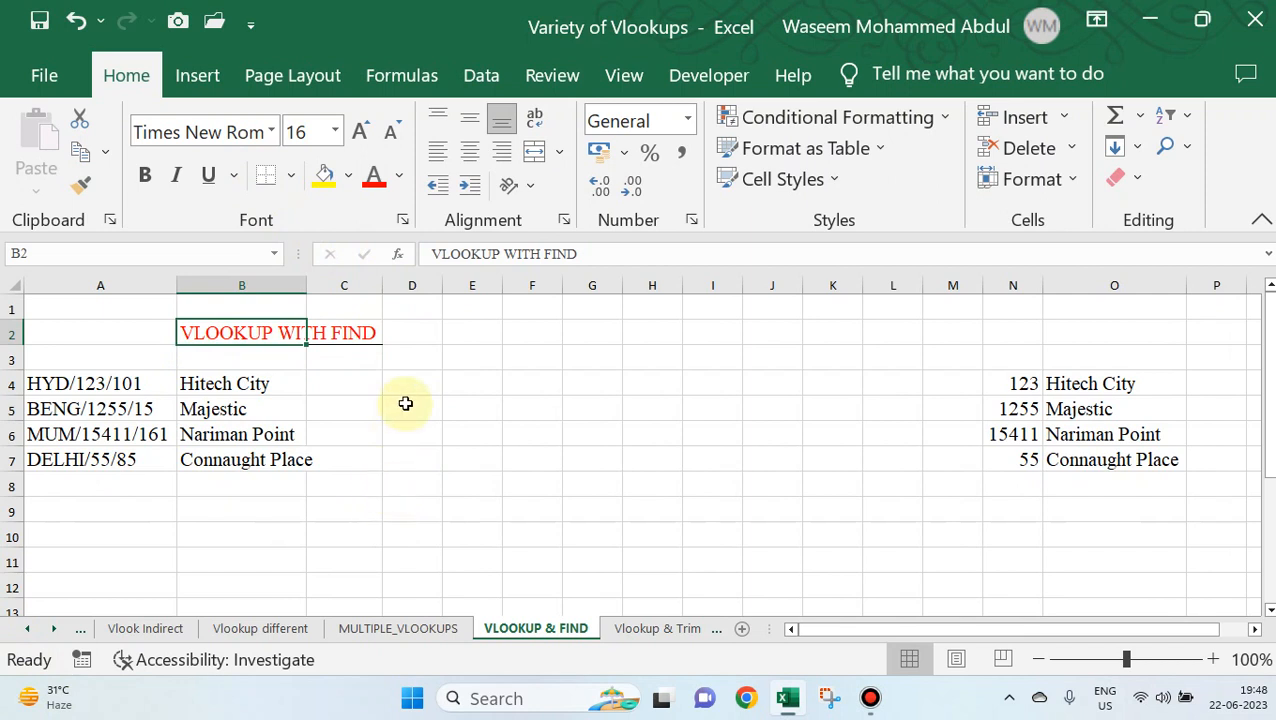
pyautogui.doubleClick(306, 289)
pyautogui.click(407, 440)
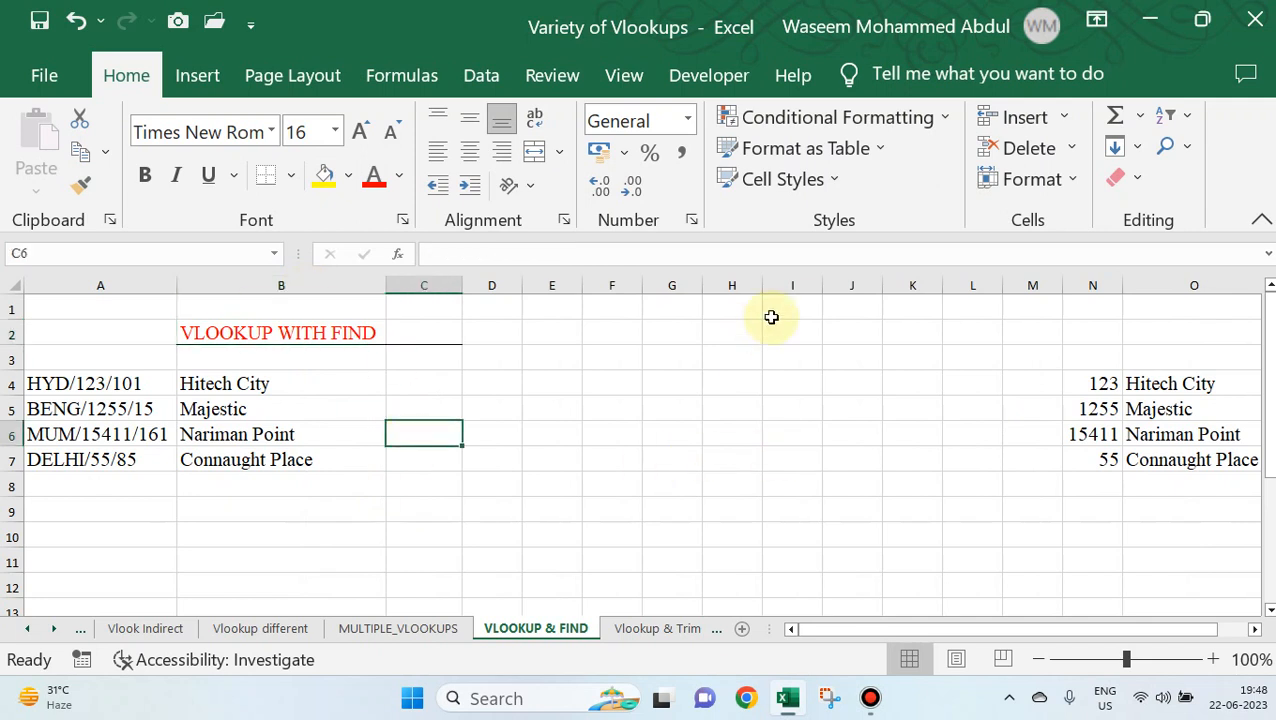
pyautogui.moveTo(672, 286); pyautogui.dragTo(792, 300)
# Delete the selected empty columns so the lookup table moves to K:L
pyautogui.rightClick(743, 330)
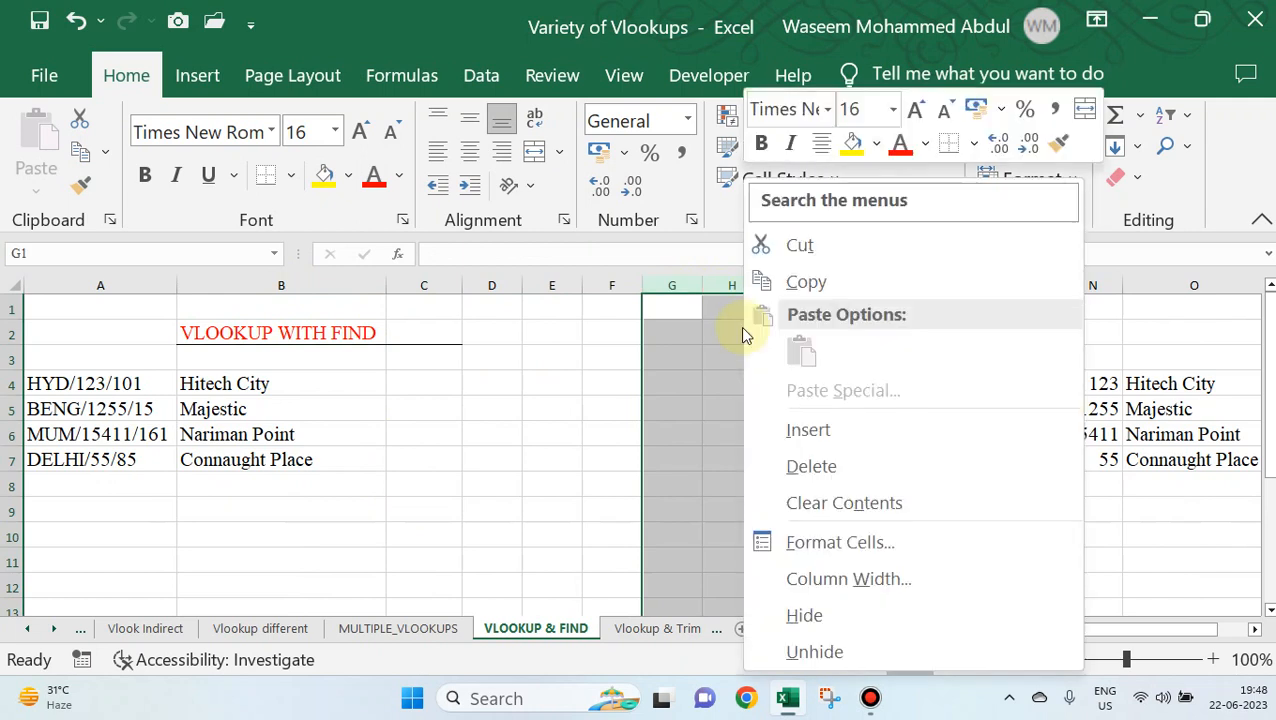
pyautogui.click(792, 475)
pyautogui.click(763, 486)
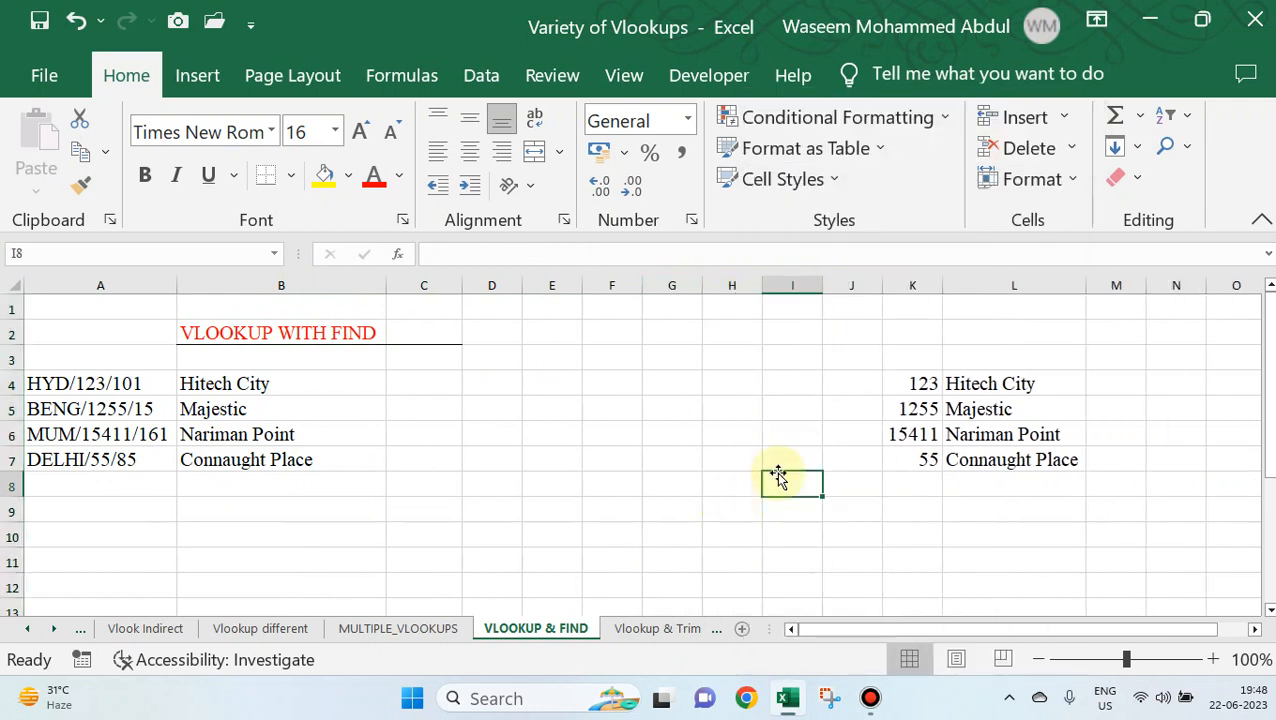
# Review the K4:L7 lookup table: 123 Hitech City, 1255 Majestic, 15411, 55 Connaught Place
pyautogui.click(900, 385)
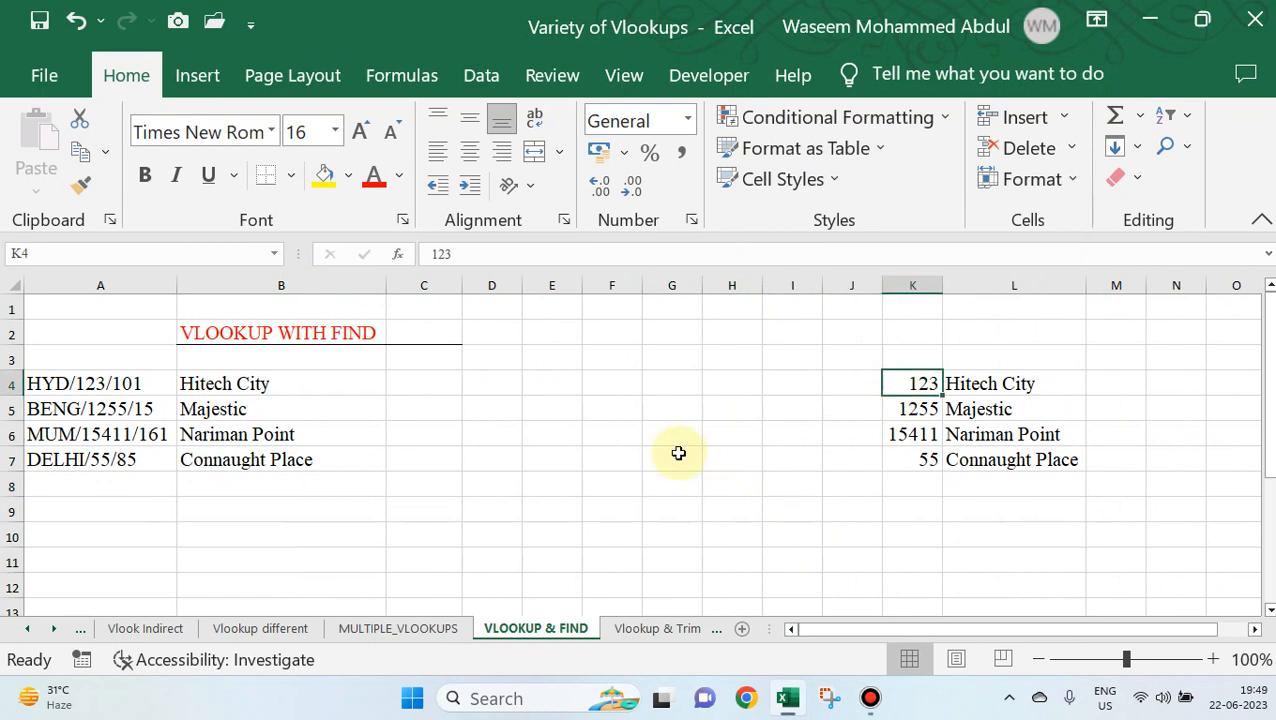
pyautogui.press('Up')
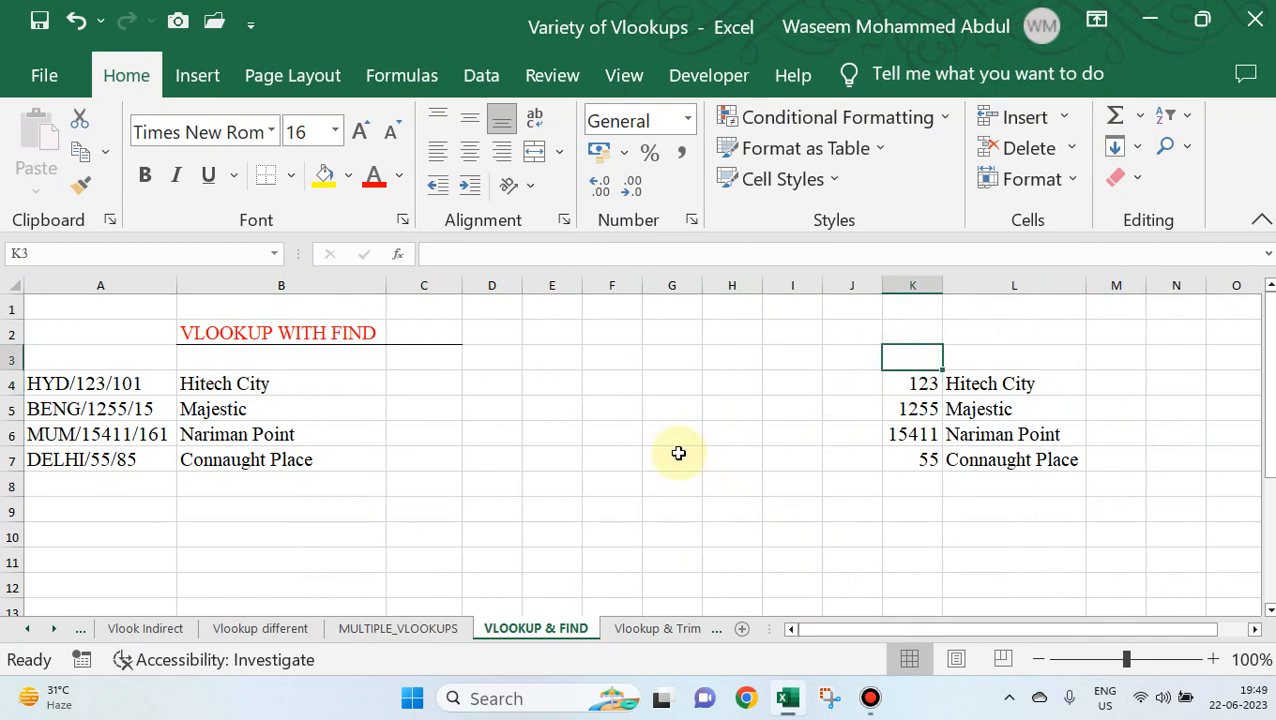
pyautogui.press('Down')
pyautogui.press('Right')
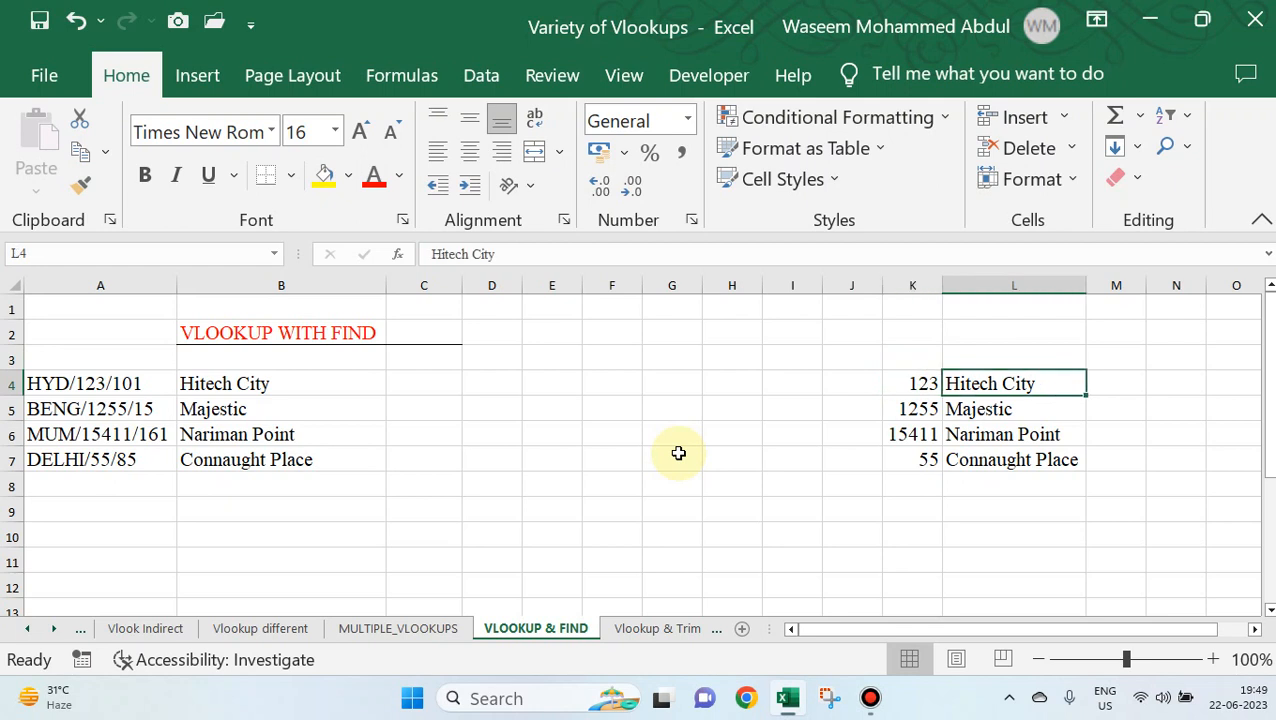
pyautogui.press('Left')
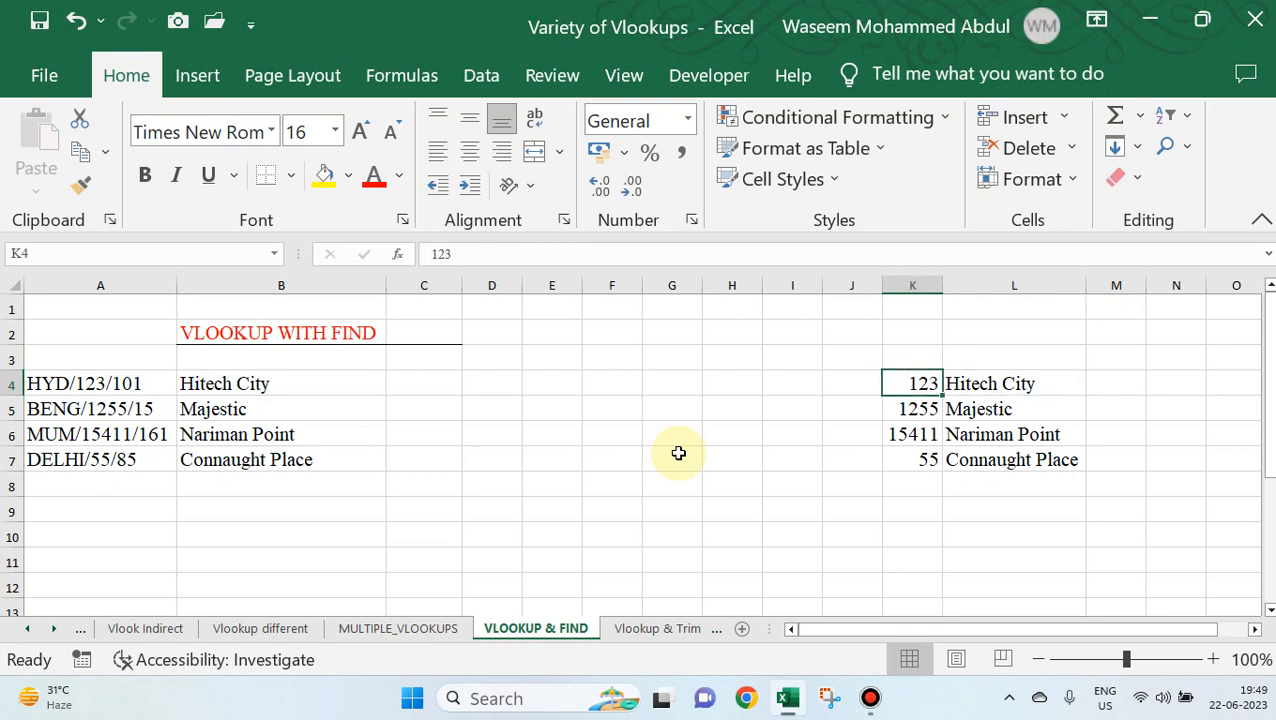
pyautogui.press('Right')
pyautogui.press('Left')
pyautogui.press('Down')
pyautogui.press('Right')
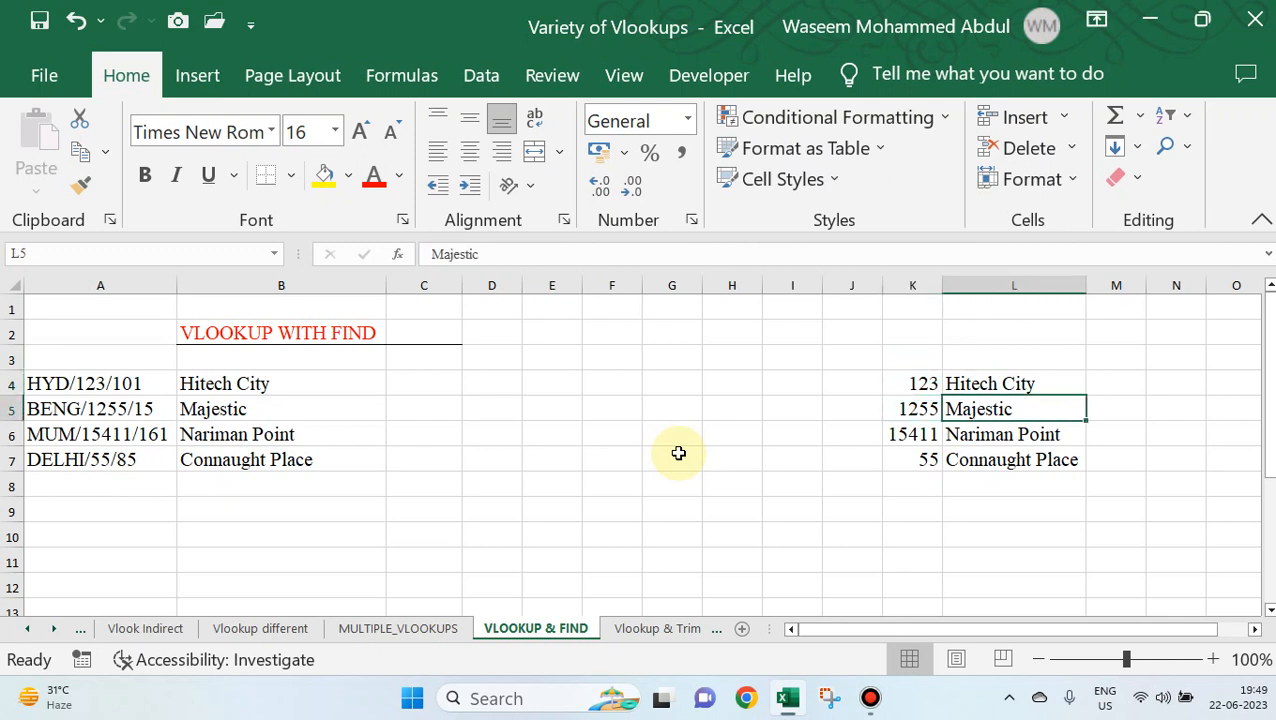
pyautogui.press('Left')
pyautogui.press('Down')
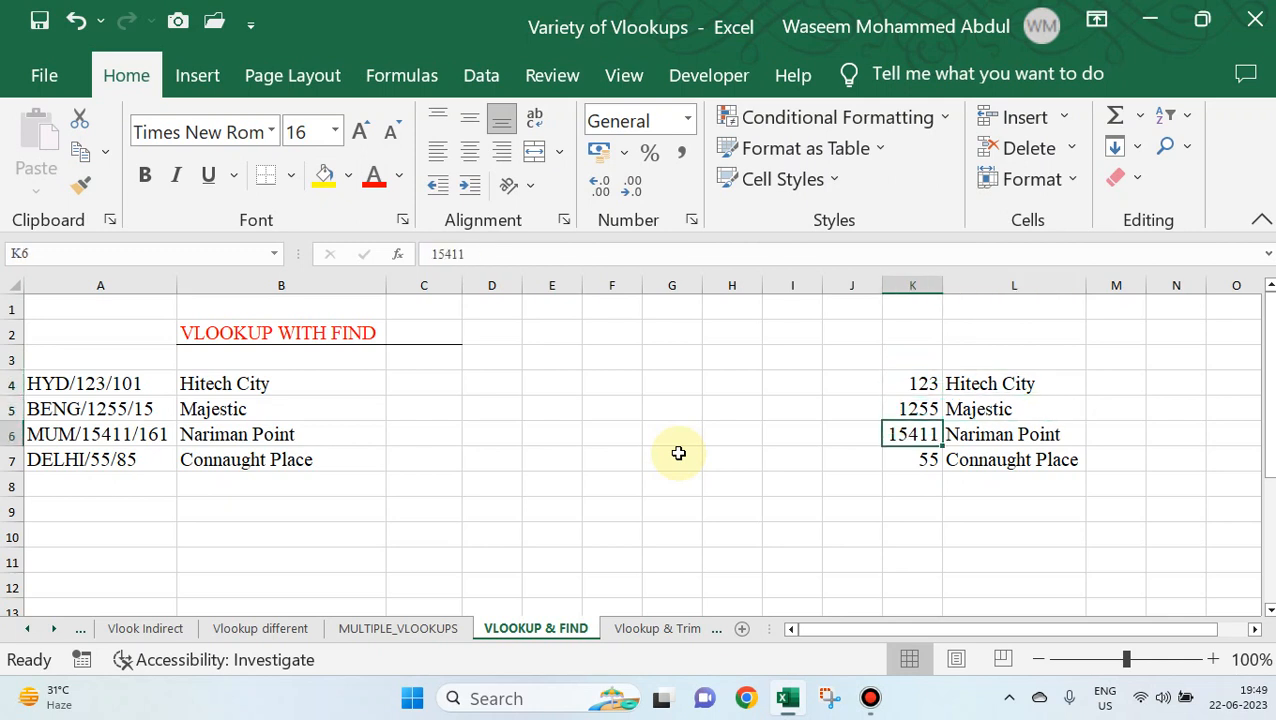
pyautogui.press('Right')
pyautogui.press('Left')
pyautogui.press('Down')
pyautogui.press('Right')
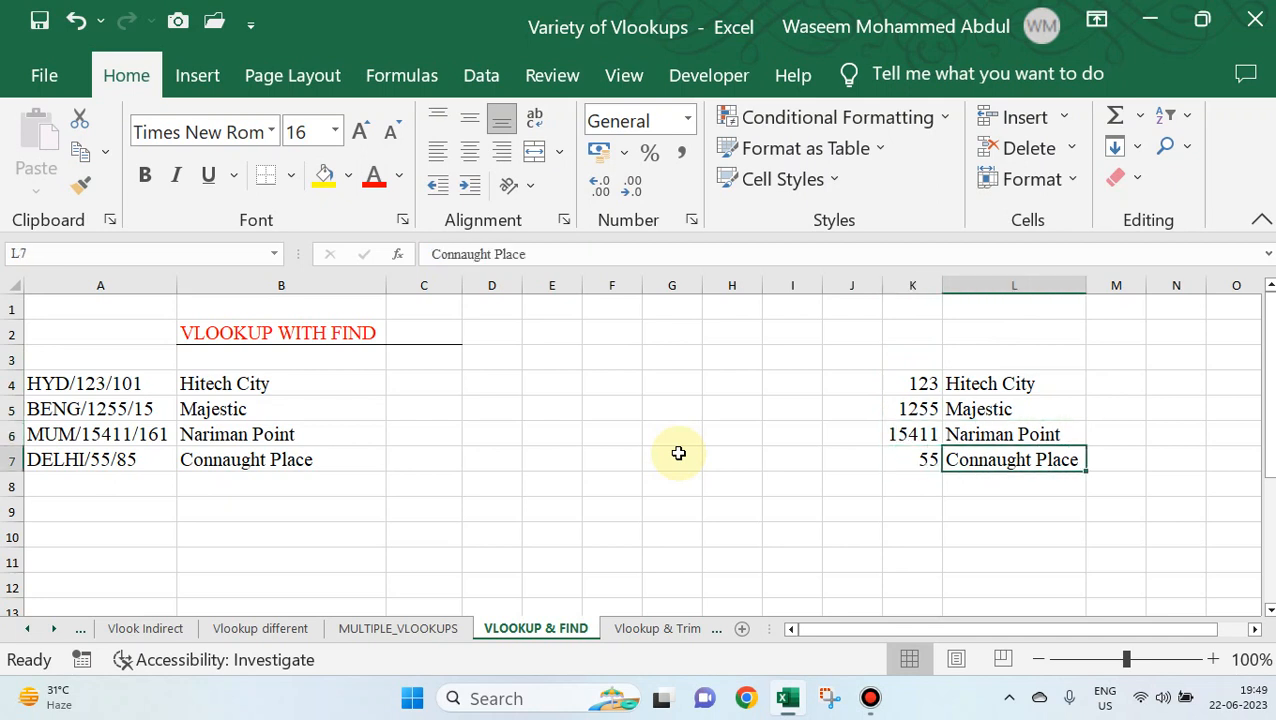
# Compare the first codes in column A, starting from HYD/123/101, against the lookup codes
pyautogui.press('Left')
pyautogui.press('Left')
pyautogui.press('Left')
pyautogui.press('Left')
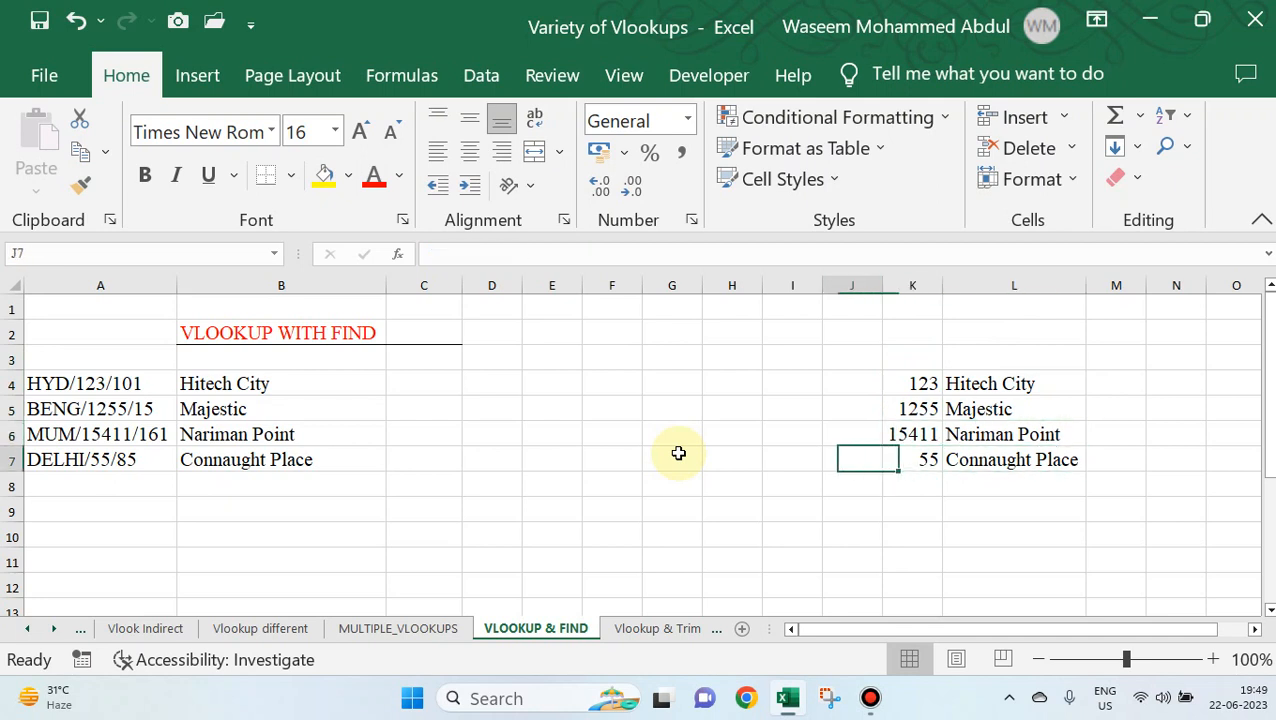
pyautogui.press('Left')
pyautogui.press('Left')
pyautogui.press('Left')
pyautogui.press('Left')
pyautogui.press('Left')
pyautogui.press('Left')
pyautogui.press('Left')
pyautogui.press('Up')
pyautogui.press('Up')
pyautogui.press('Up')
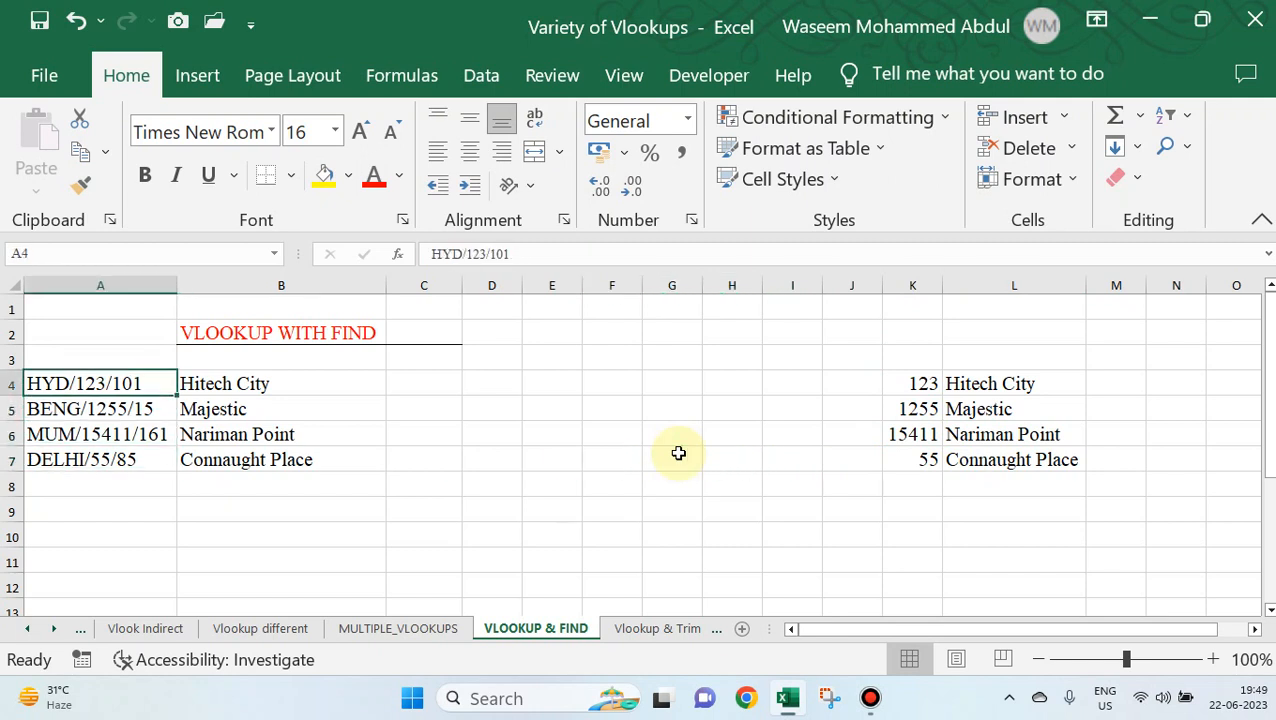
pyautogui.press('Right')
pyautogui.press('Right')
pyautogui.press('Right')
pyautogui.press('Right')
pyautogui.press('Right')
pyautogui.press('Right')
pyautogui.press('Right')
pyautogui.press('Right')
pyautogui.press('Right')
pyautogui.press('Right')
pyautogui.press('Left')
pyautogui.press('Left')
pyautogui.press('Left')
pyautogui.press('Left')
pyautogui.press('Left')
pyautogui.press('Left')
pyautogui.press('Left')
pyautogui.press('Left')
pyautogui.press('Left')
pyautogui.press('Left')
pyautogui.press('Down')
pyautogui.press('Up')
pyautogui.press('Down')
pyautogui.press('Up')
# Clear the existing VLOOKUP results in B4:B7
pyautogui.press('Right')
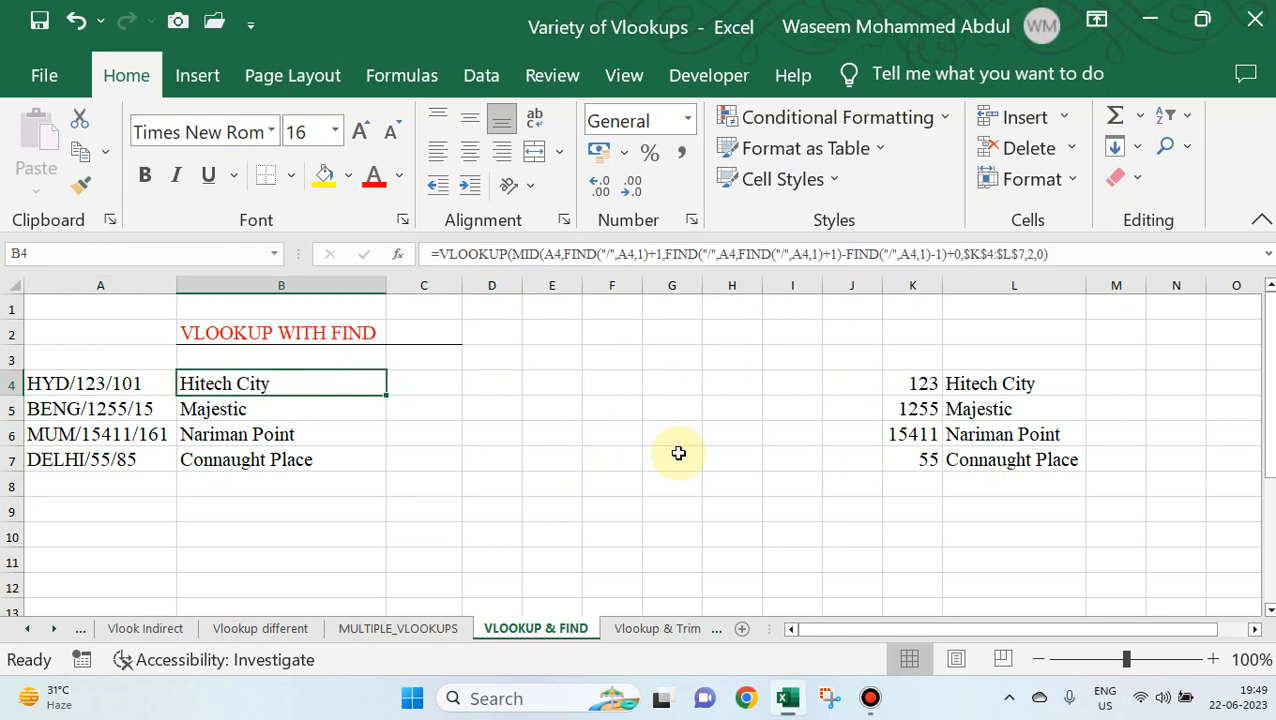
pyautogui.hotkey('shift', 'Down')
pyautogui.hotkey('shift', 'Down')
pyautogui.hotkey('shift', 'Down')
pyautogui.press('Delete')
pyautogui.press('Left')
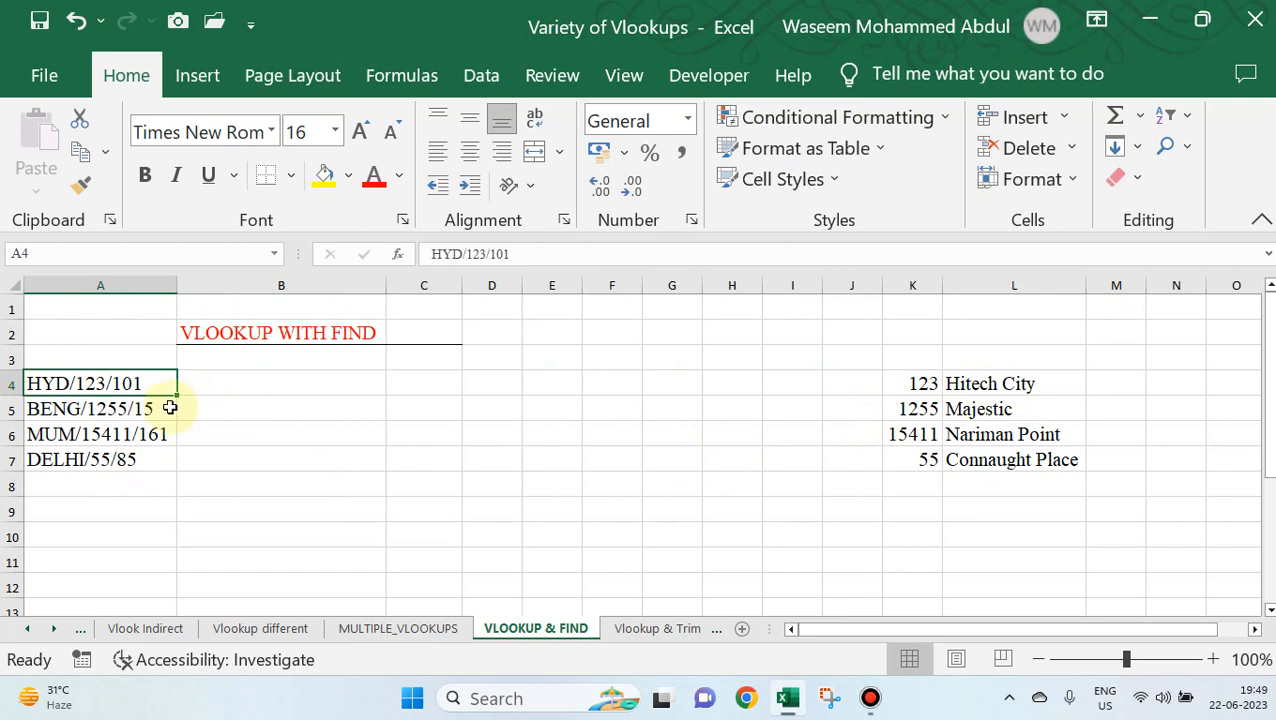
pyautogui.click(129, 413)
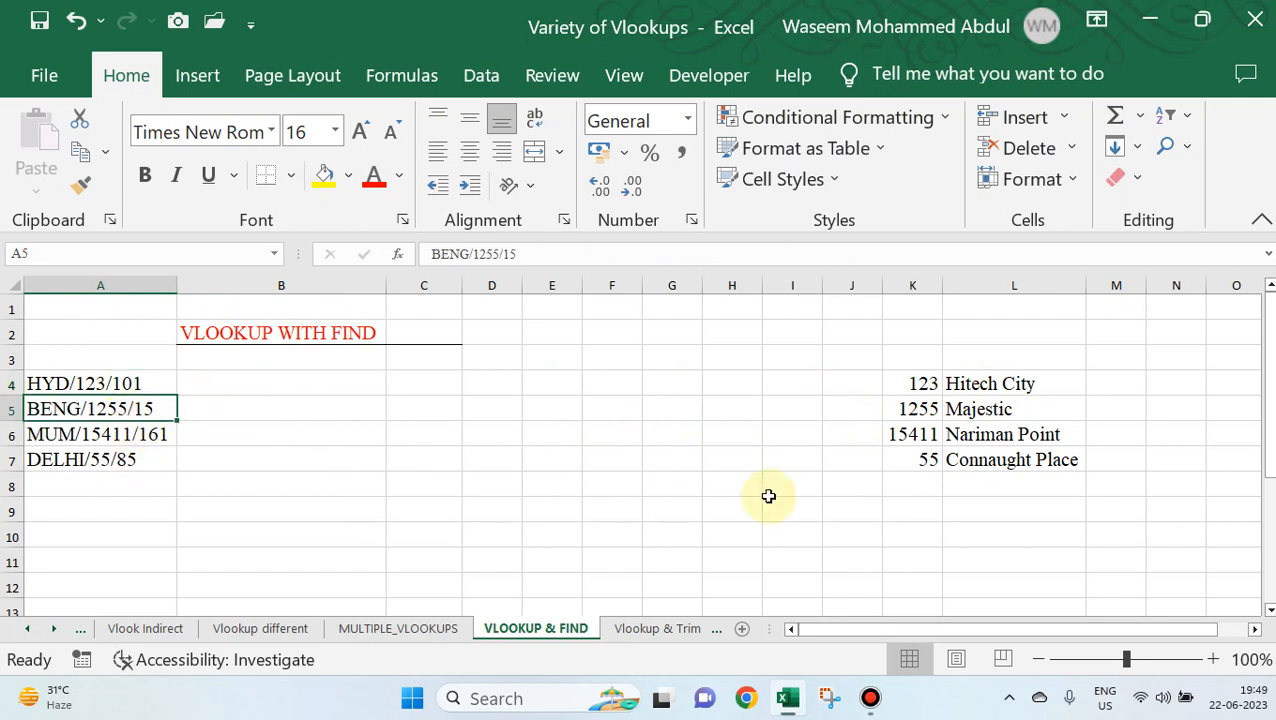
pyautogui.click(972, 413)
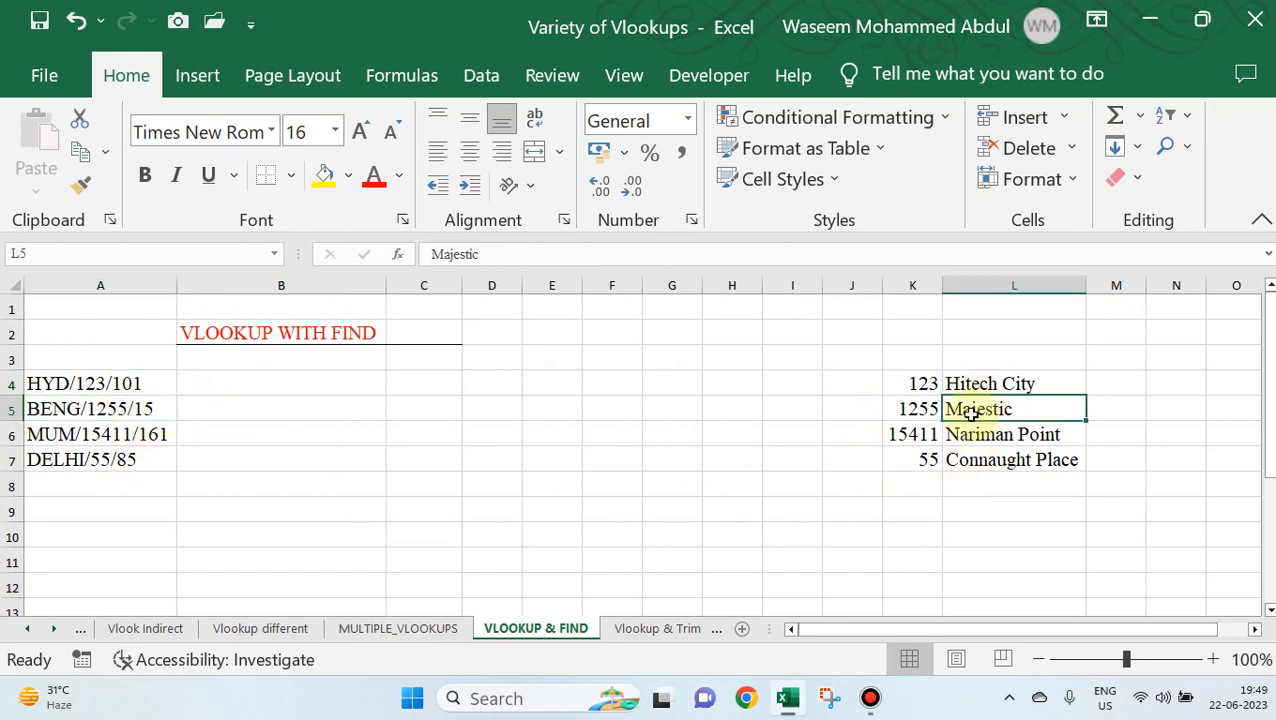
pyautogui.click(130, 436)
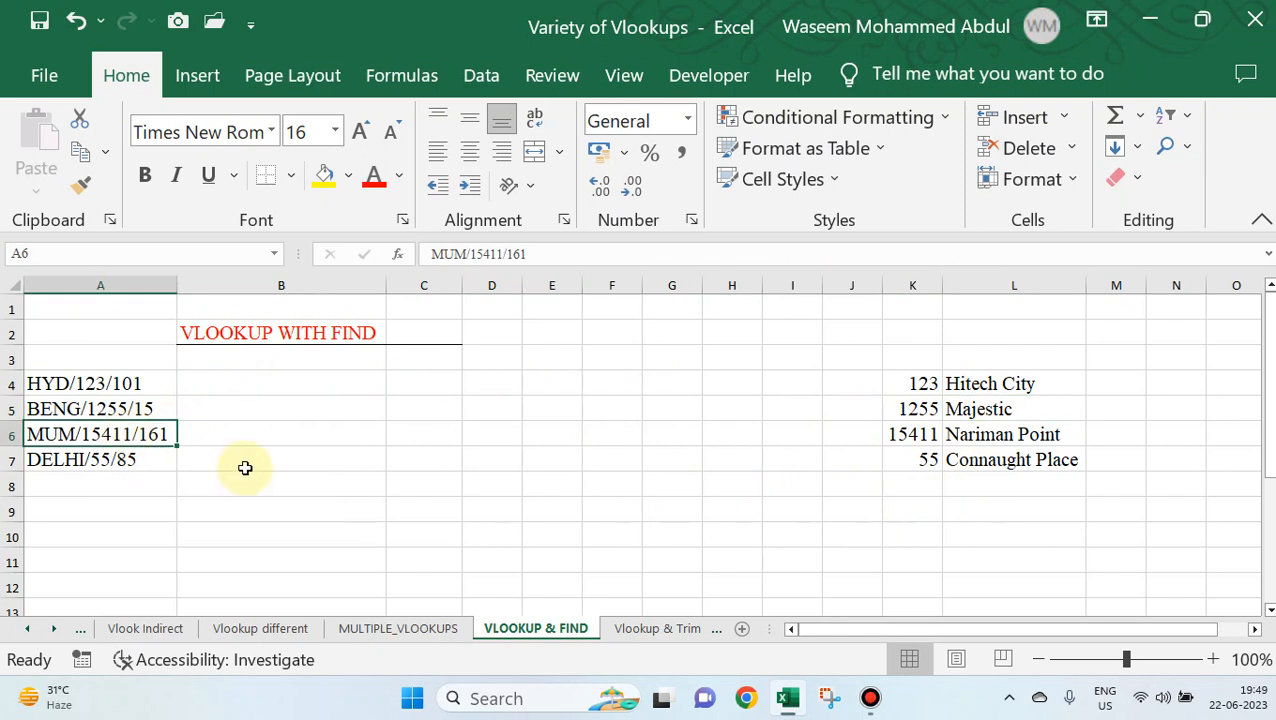
pyautogui.click(972, 436)
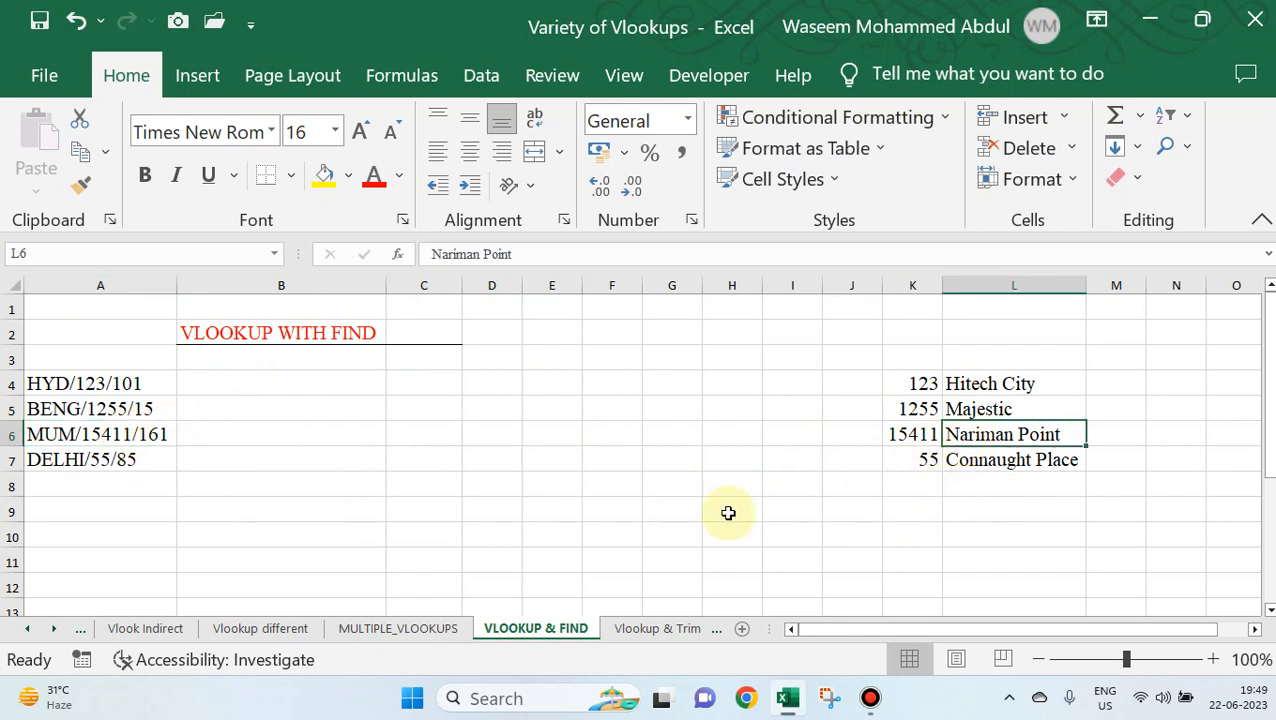
pyautogui.click(122, 459)
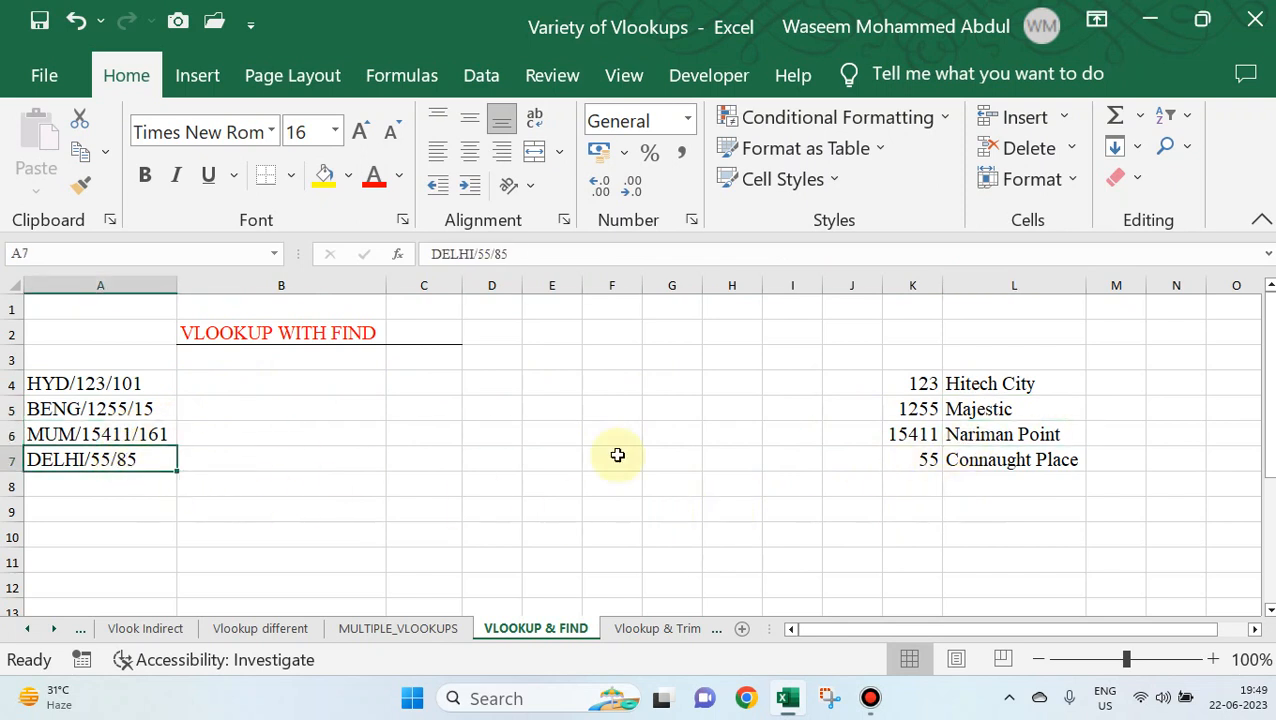
pyautogui.click(1055, 459)
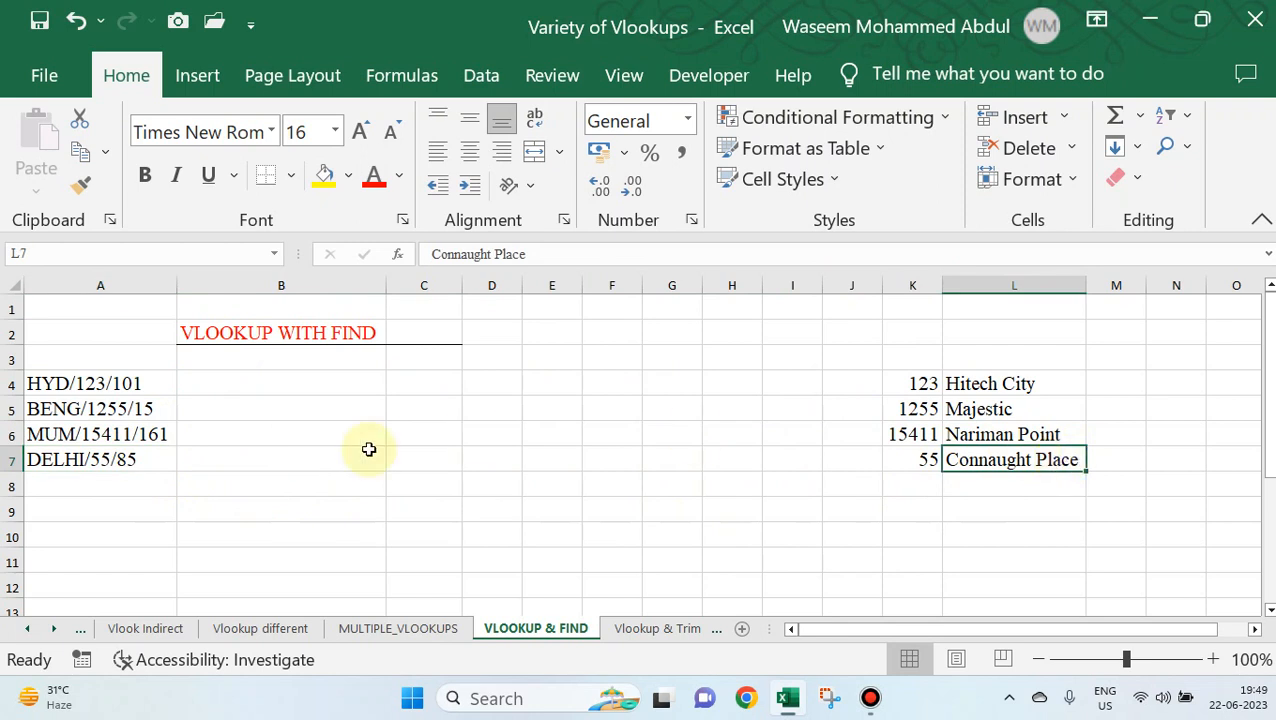
pyautogui.click(250, 388)
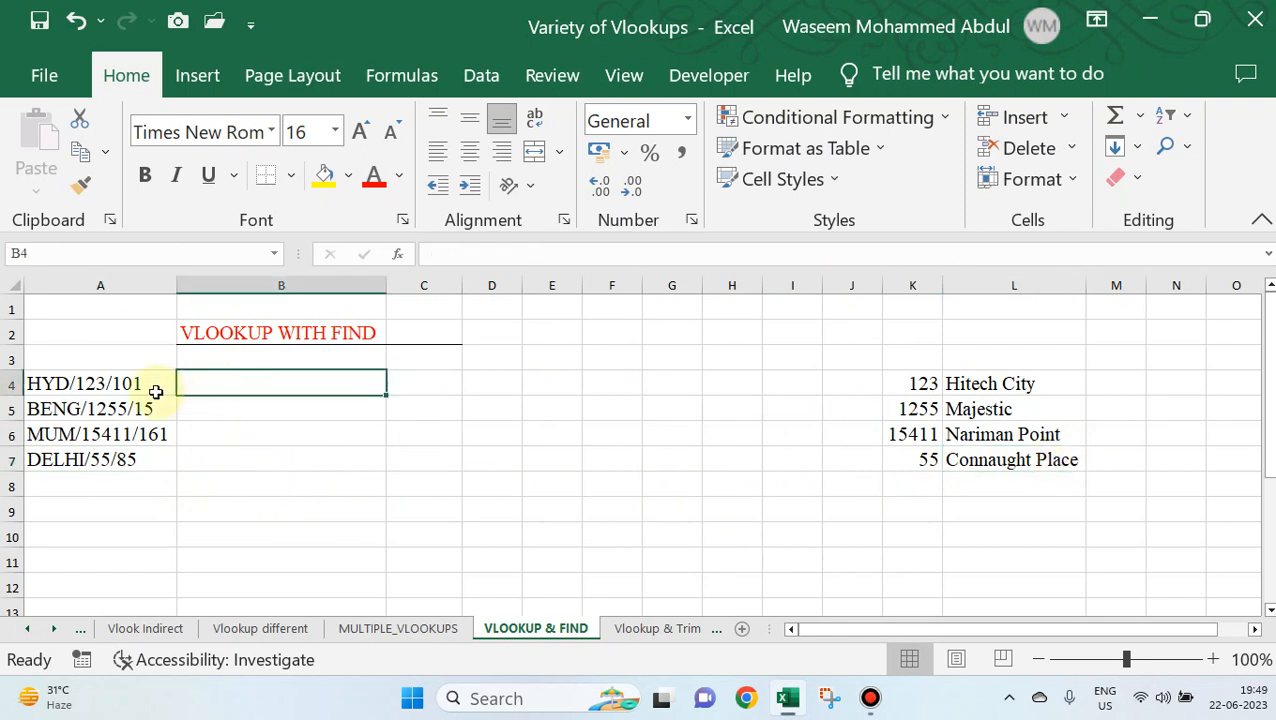
pyautogui.click(125, 380)
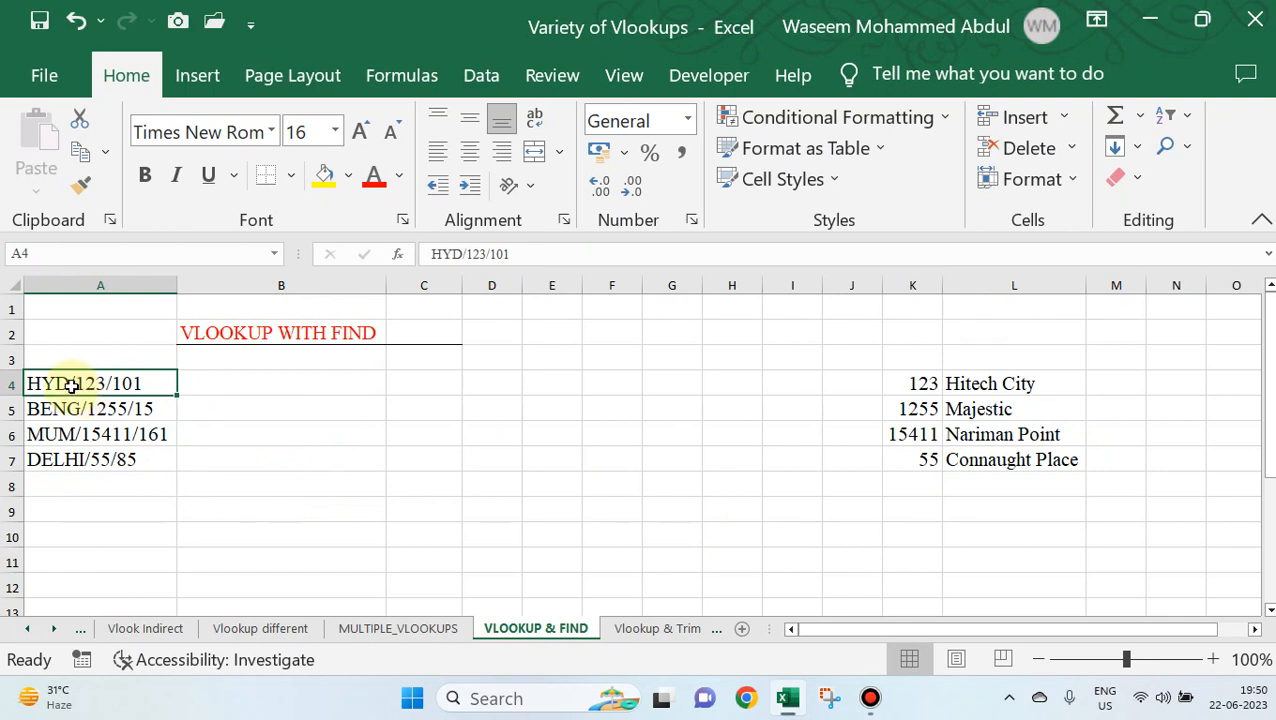
pyautogui.click(162, 402)
pyautogui.press('Up')
pyautogui.click(162, 402)
pyautogui.press('Up')
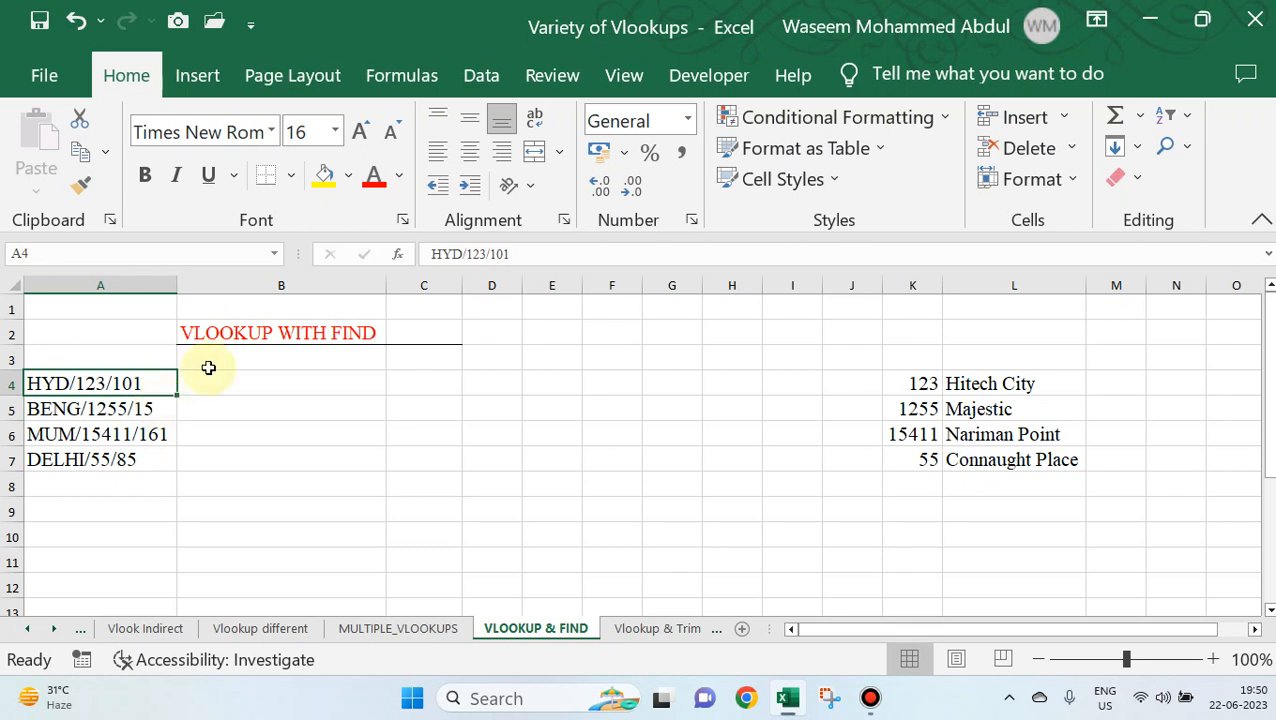
pyautogui.click(99, 407)
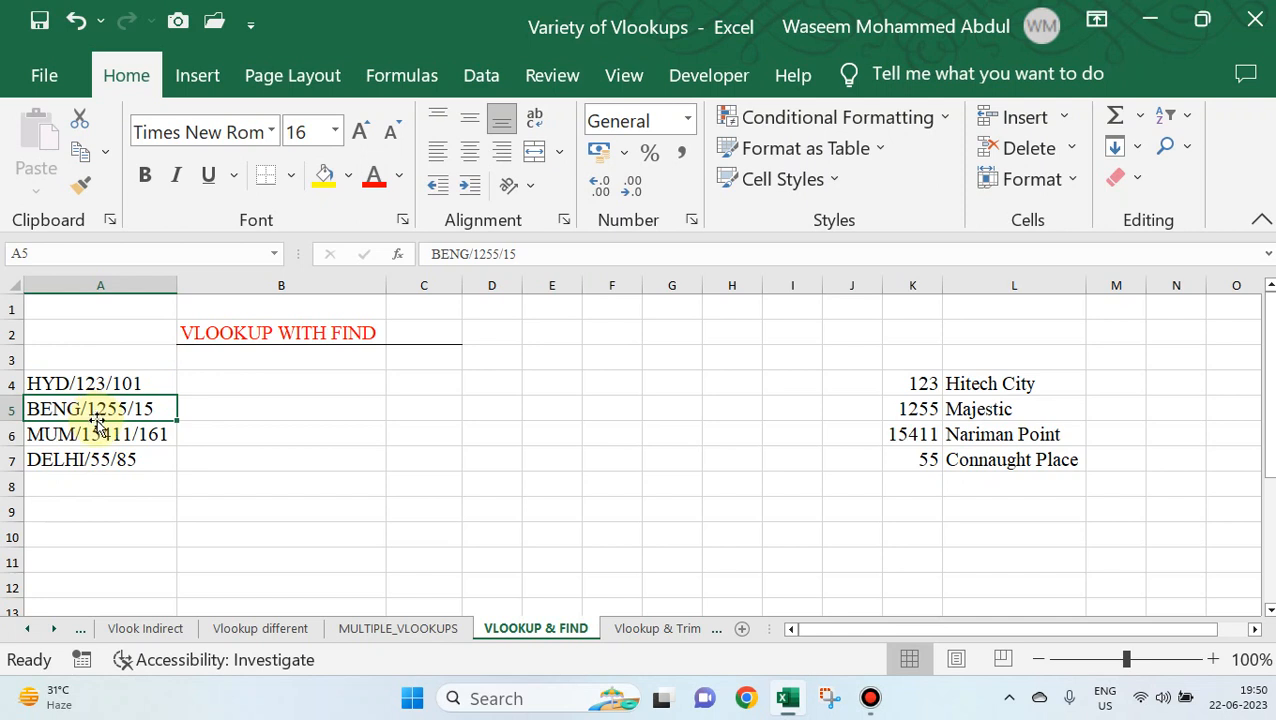
pyautogui.click(100, 438)
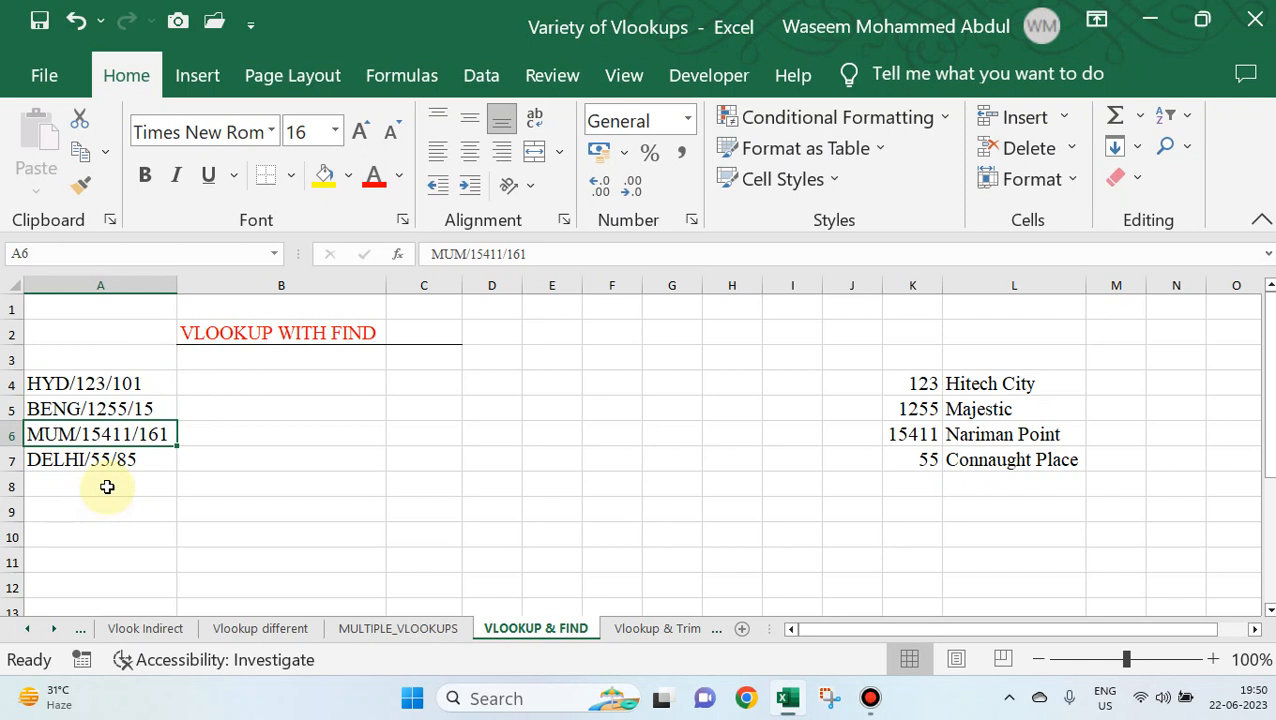
pyautogui.click(95, 465)
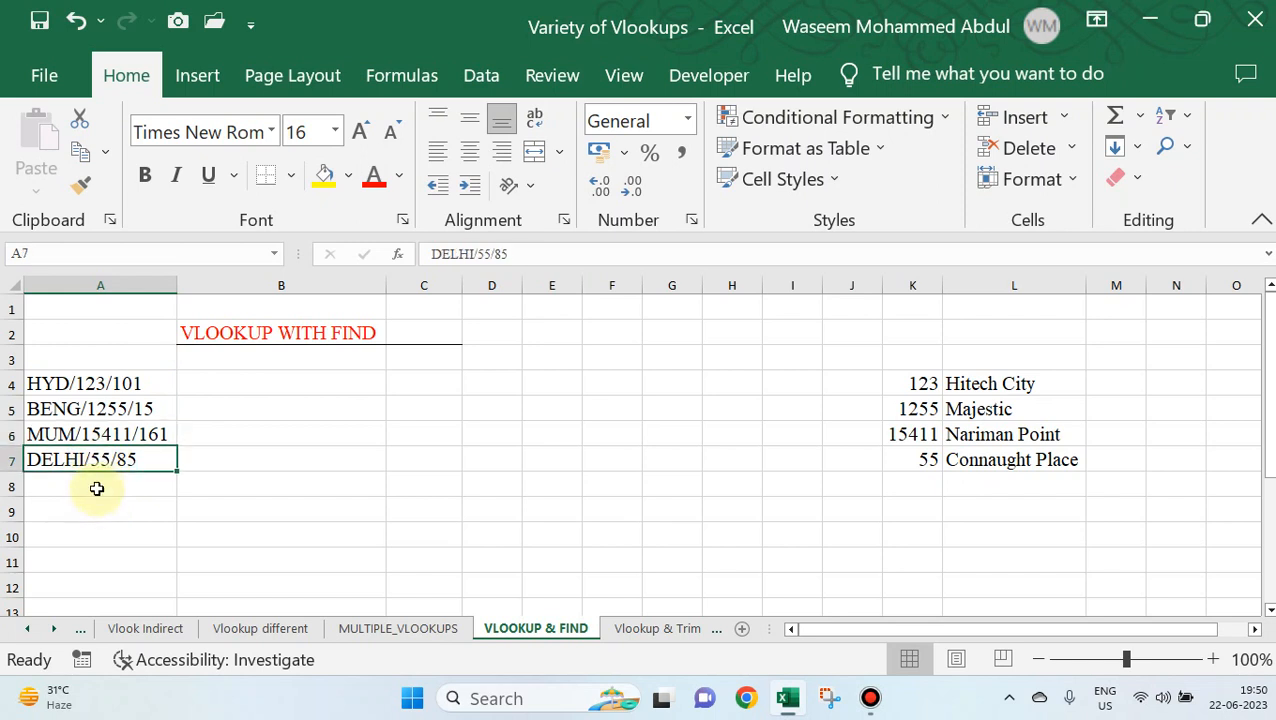
pyautogui.click(114, 383)
pyautogui.click(105, 406)
pyautogui.click(103, 463)
pyautogui.click(128, 384)
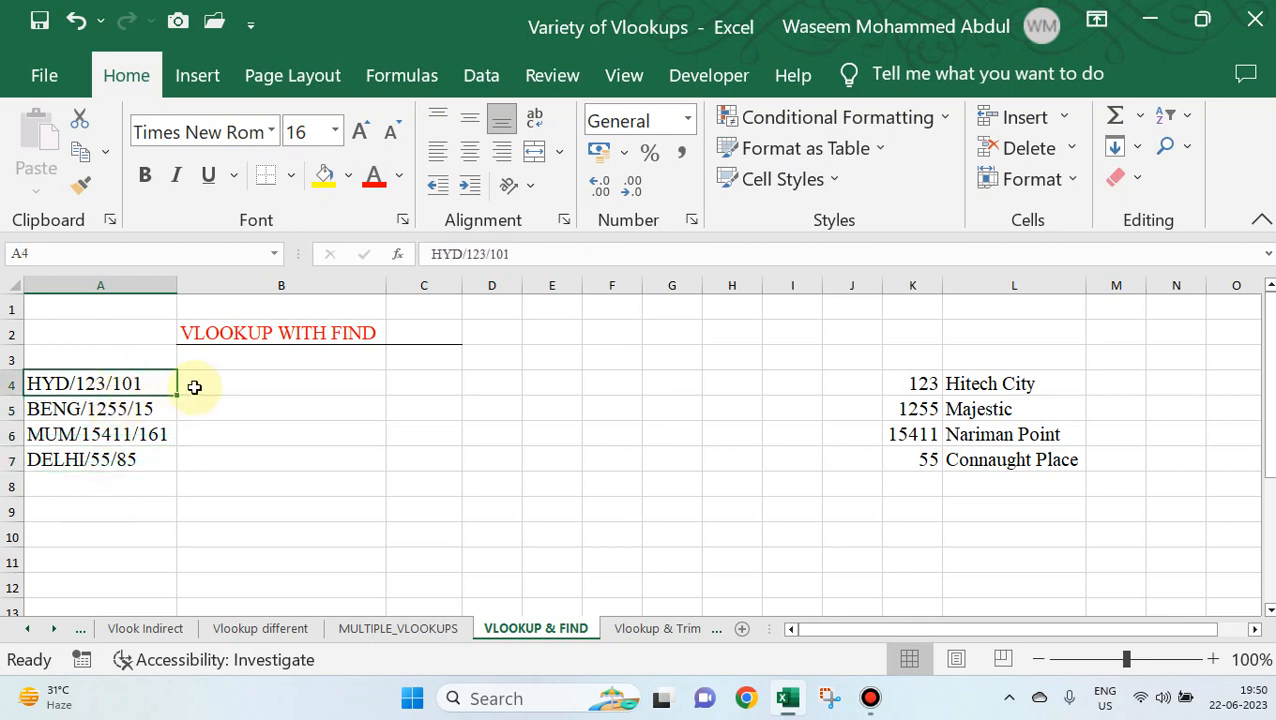
pyautogui.click(195, 384)
pyautogui.click(97, 390)
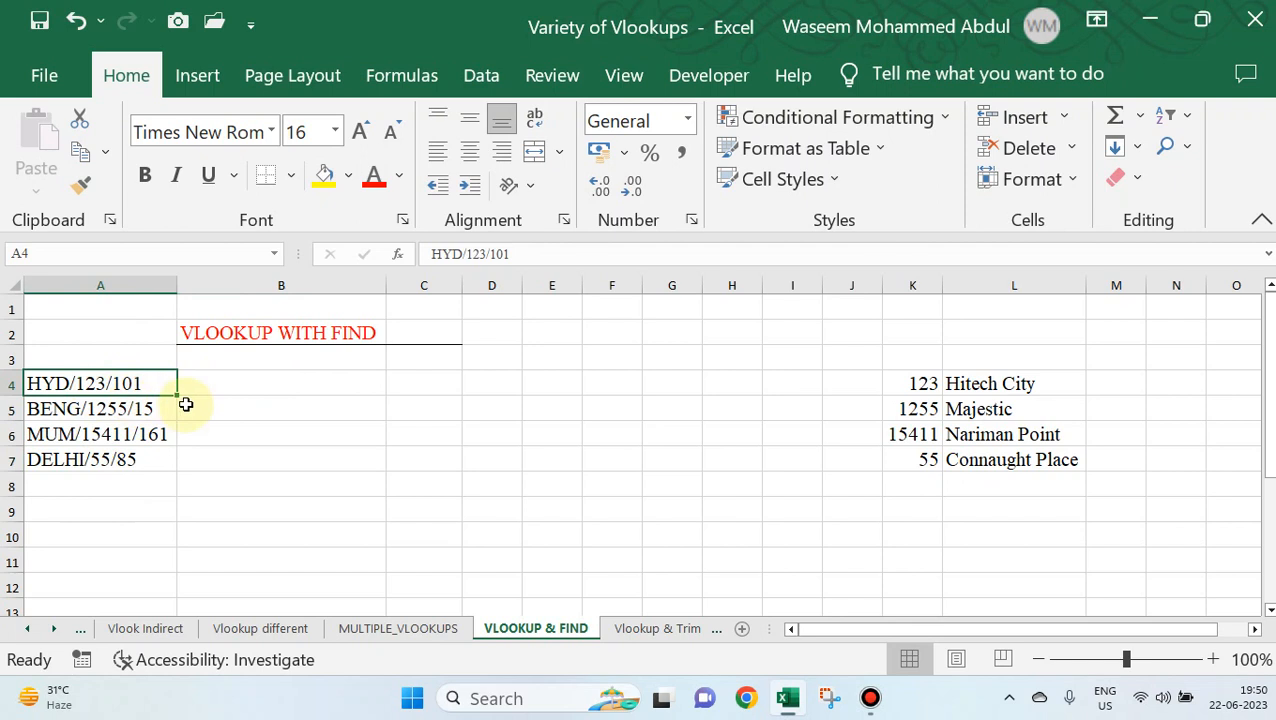
pyautogui.click(188, 402)
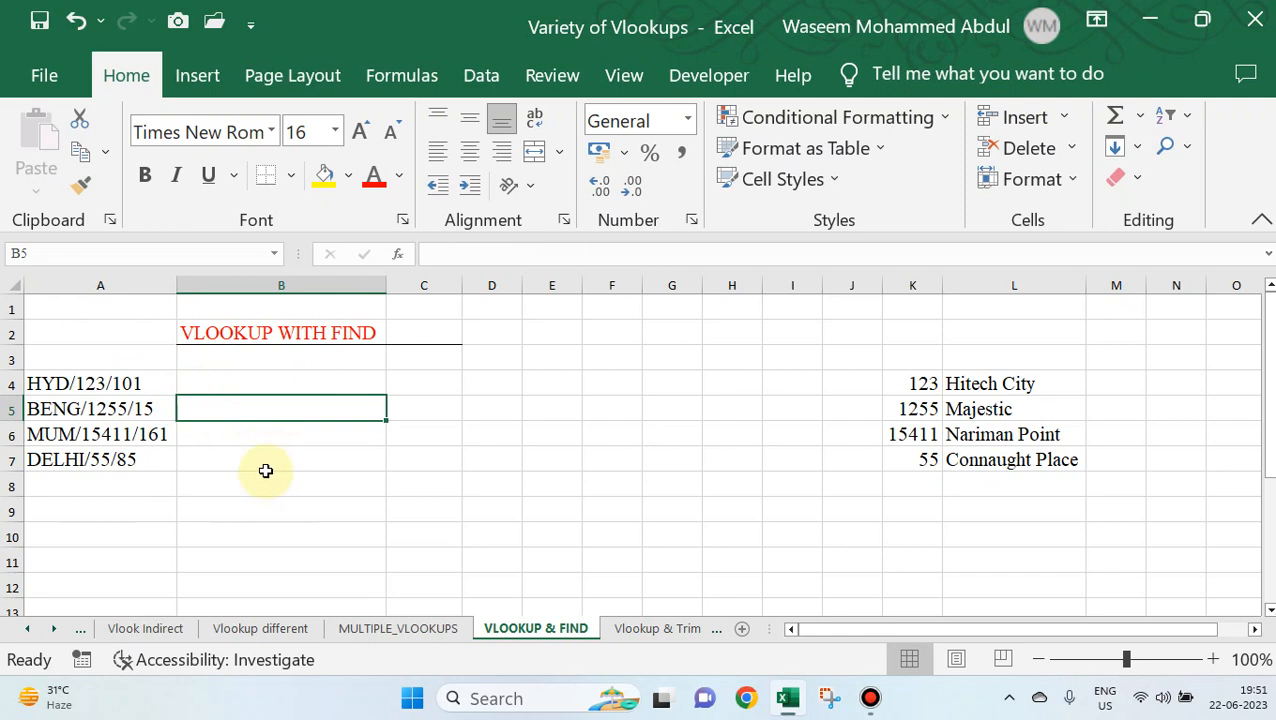
pyautogui.click(239, 385)
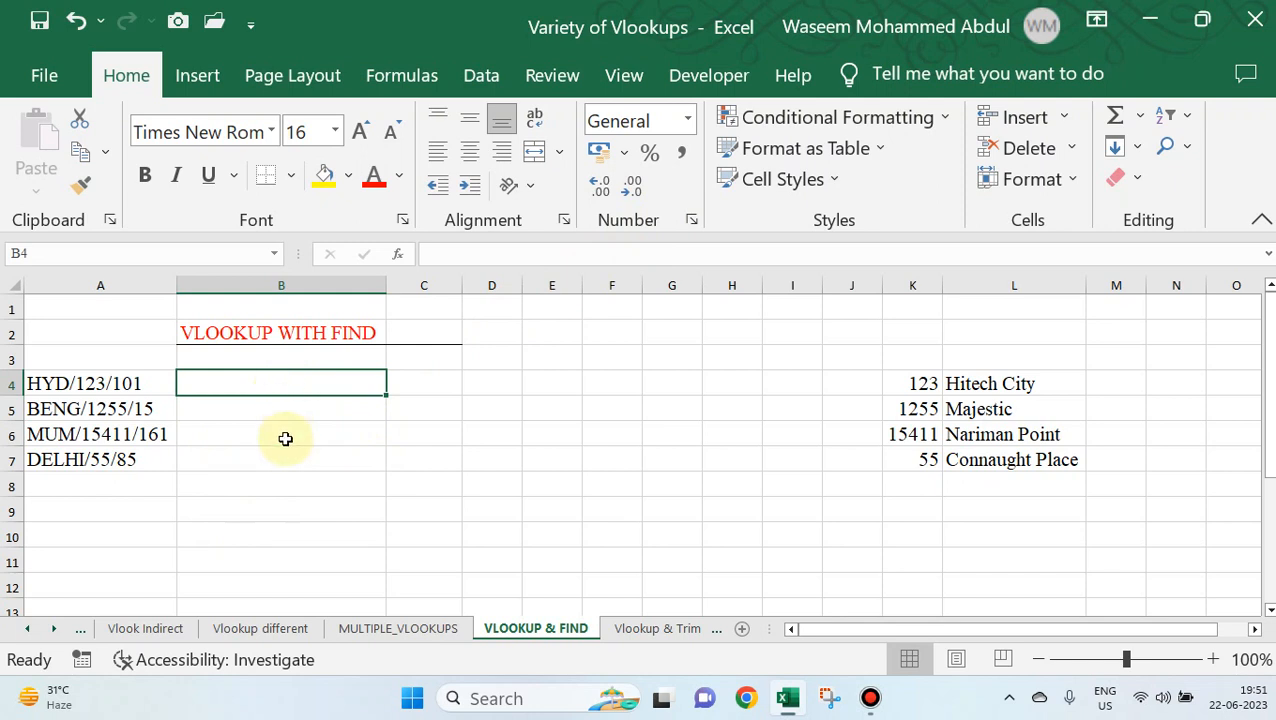
# Enter example numbers 123 and 1255 in B4:B5, then Flash Fill B6:B7 with Ctrl+E
pyautogui.write('123')
pyautogui.press('Tab')
pyautogui.press('Left')
pyautogui.press('Down')
pyautogui.write('1255')
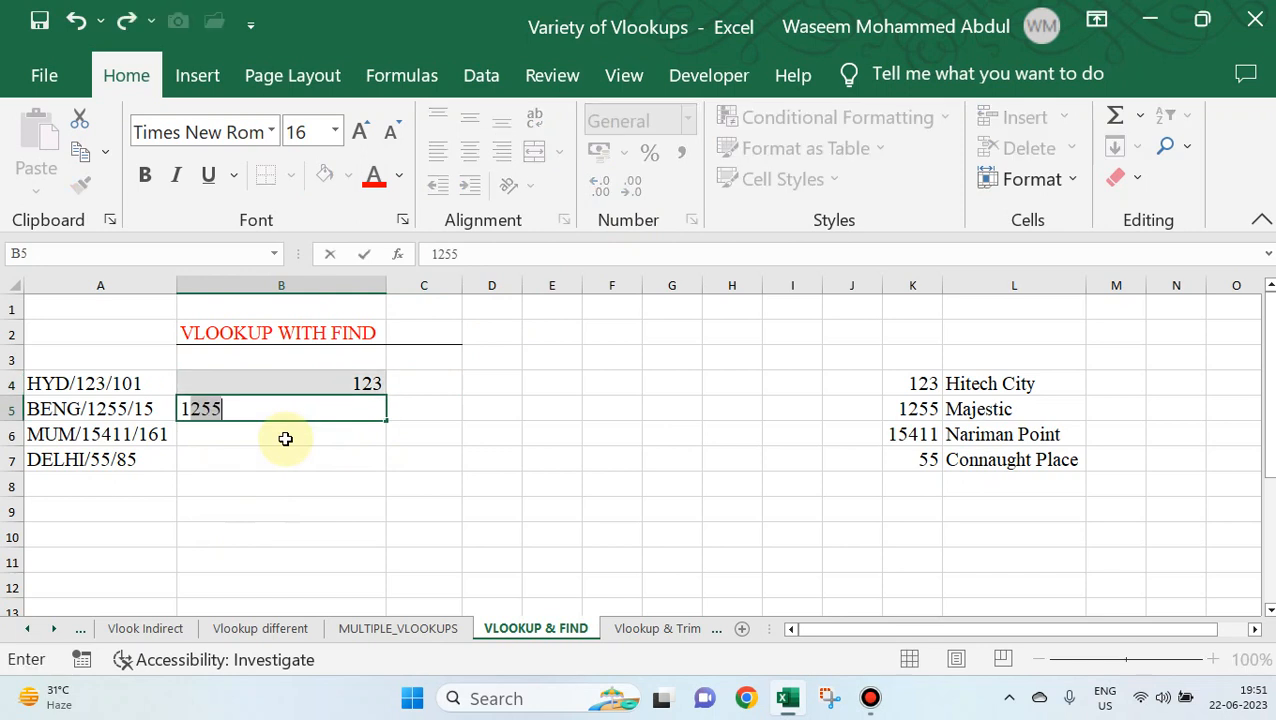
pyautogui.press('Tab')
pyautogui.press('Left')
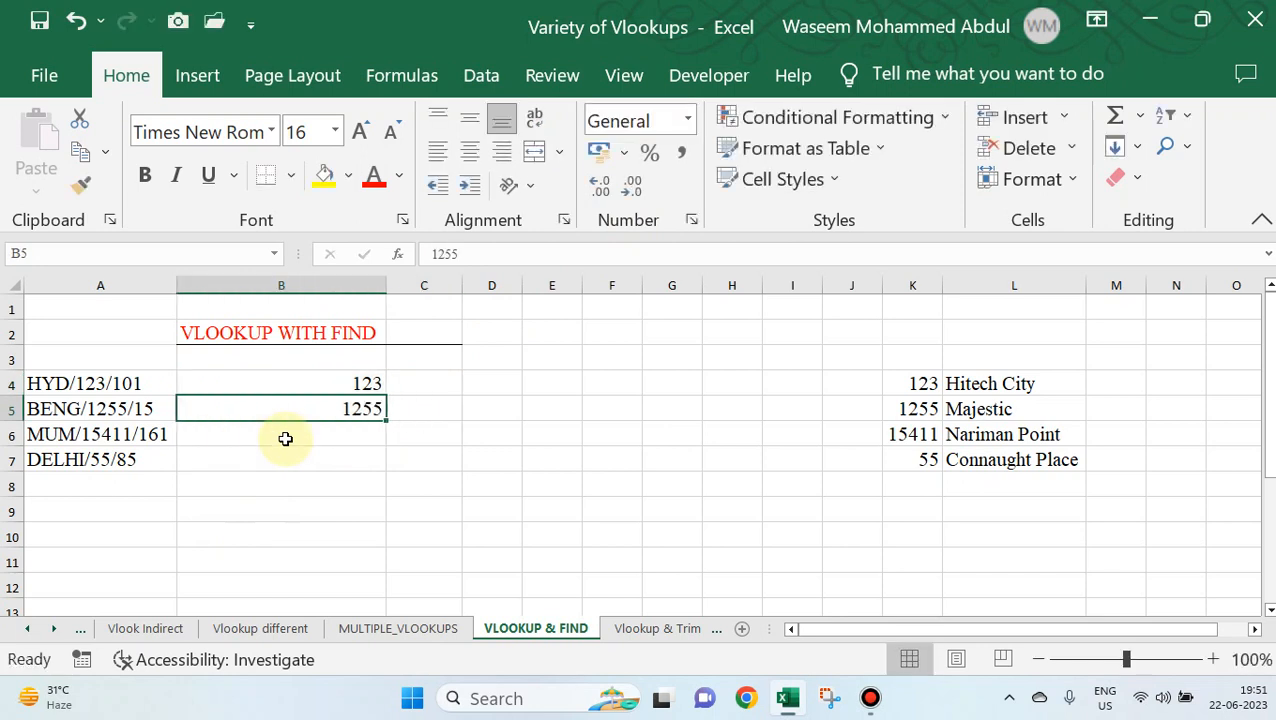
pyautogui.press('Down')
pyautogui.hotkey('ctrl', 'e')
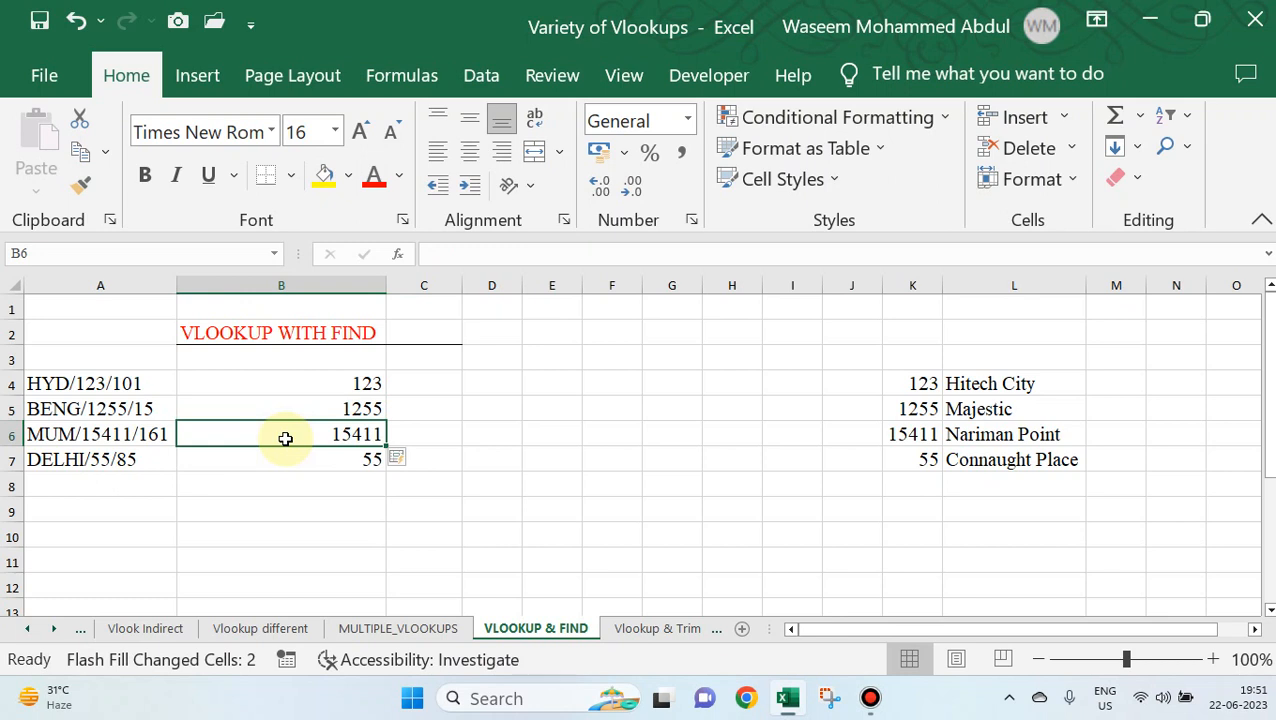
# Compare the filled values with their source codes in column A, such as HYD/123/101
pyautogui.press('Left')
pyautogui.press('Right')
pyautogui.press('Left')
pyautogui.press('Up')
pyautogui.press('Up')
pyautogui.press('Down')
pyautogui.press('Up')
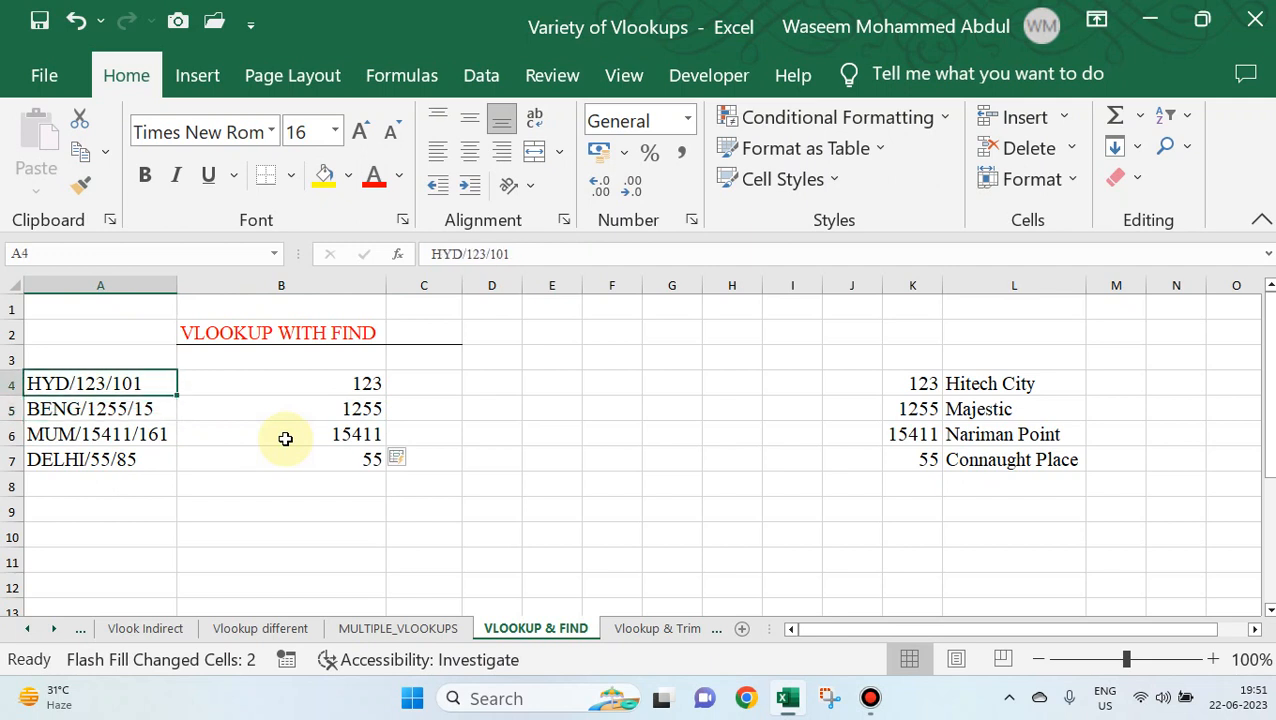
pyautogui.press('Down')
# Verify the extracted numbers 123, 1255, 15411 and 55 against the codes in column A
pyautogui.press('Up')
pyautogui.press('Right')
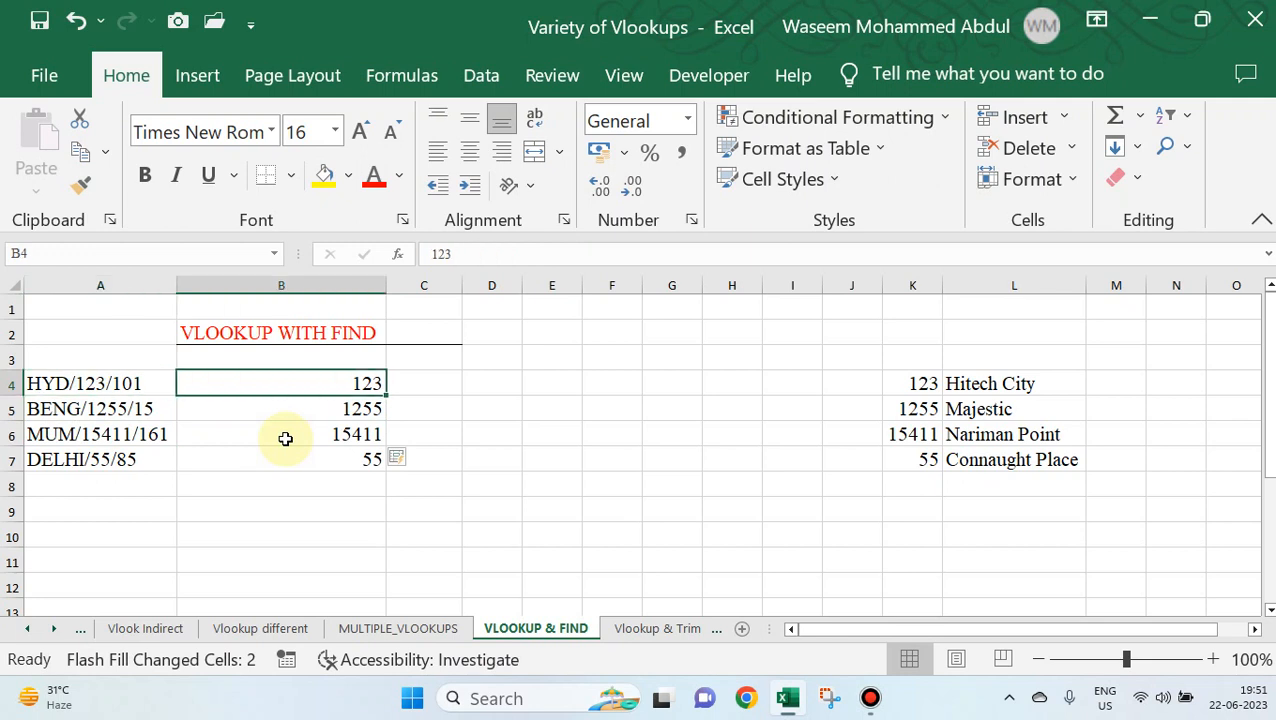
pyautogui.press('Down')
pyautogui.press('Left')
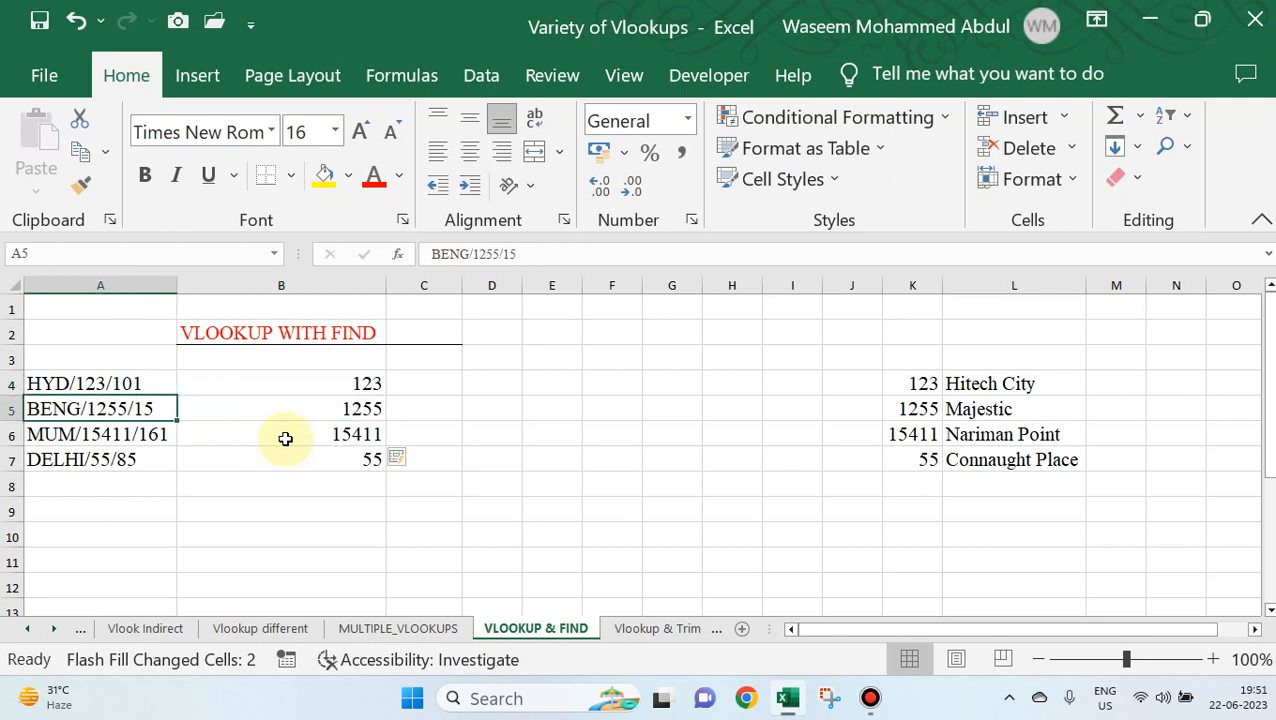
pyautogui.press('Right')
pyautogui.press('Down')
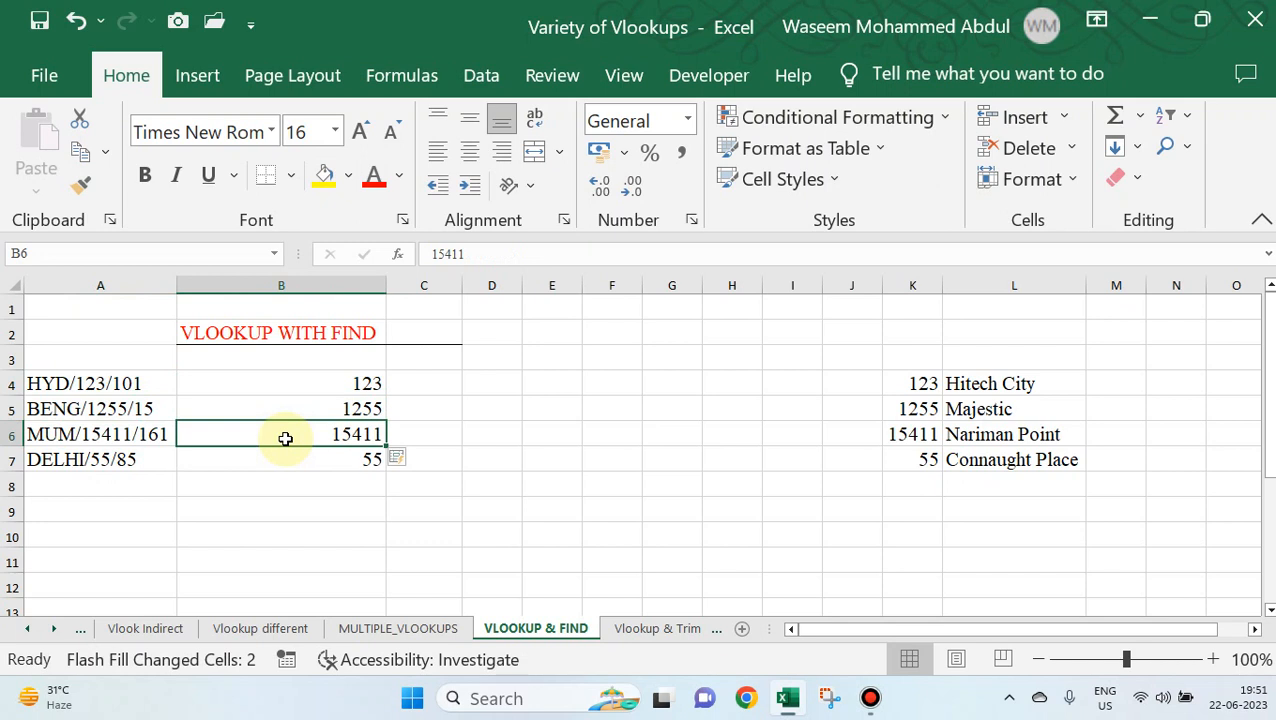
pyautogui.press('Up')
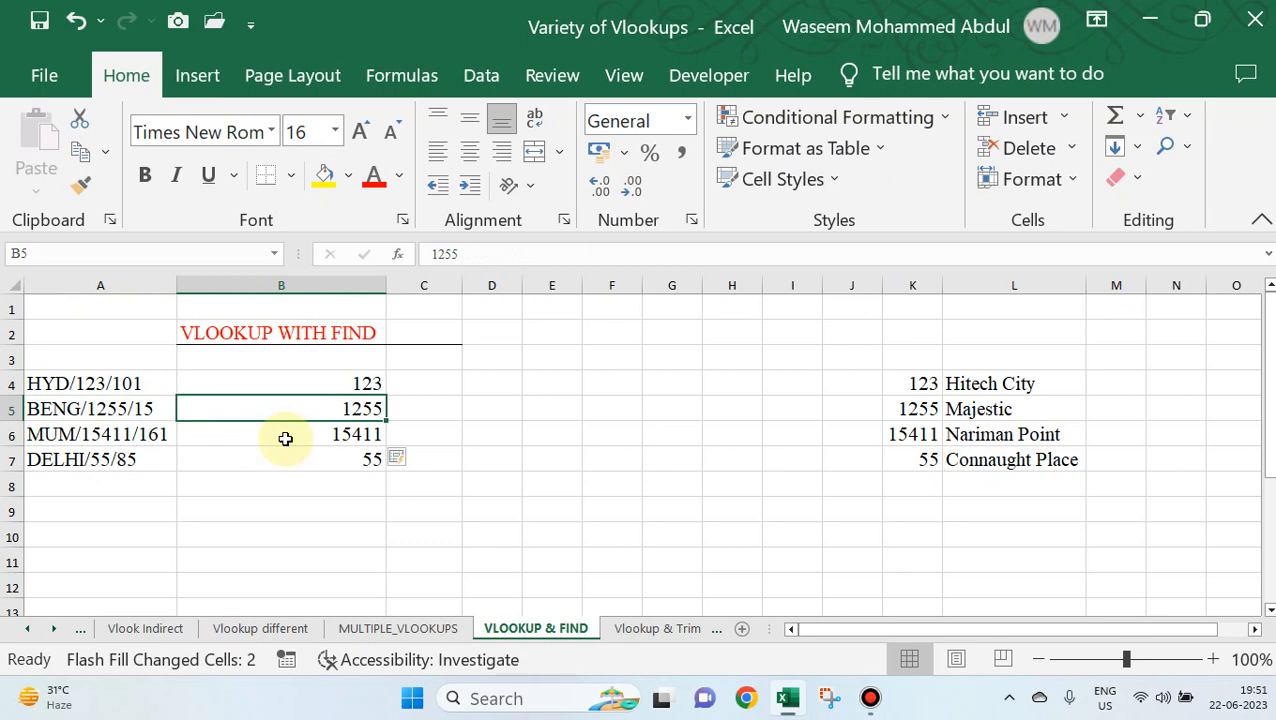
pyautogui.press('Left')
pyautogui.press('Right')
pyautogui.press('Down')
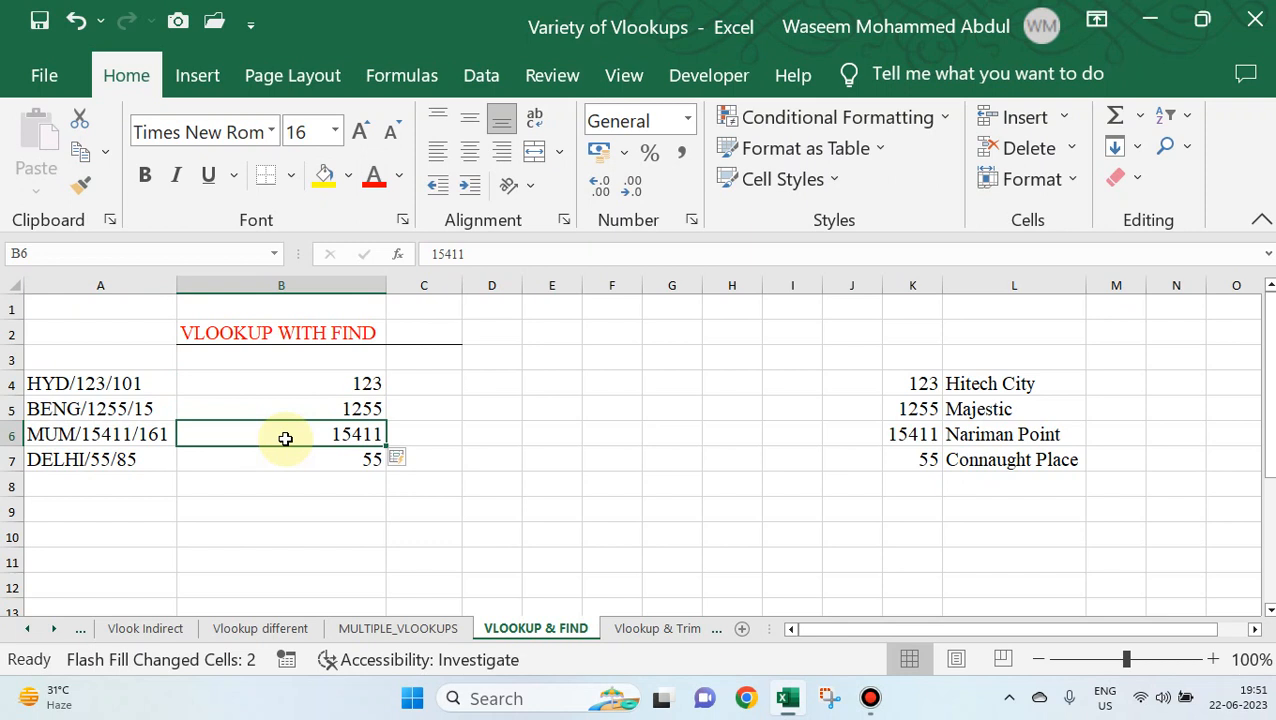
pyautogui.press('Down')
pyautogui.press('Up')
pyautogui.press('Down')
pyautogui.press('Up')
pyautogui.press('Up')
pyautogui.press('Up')
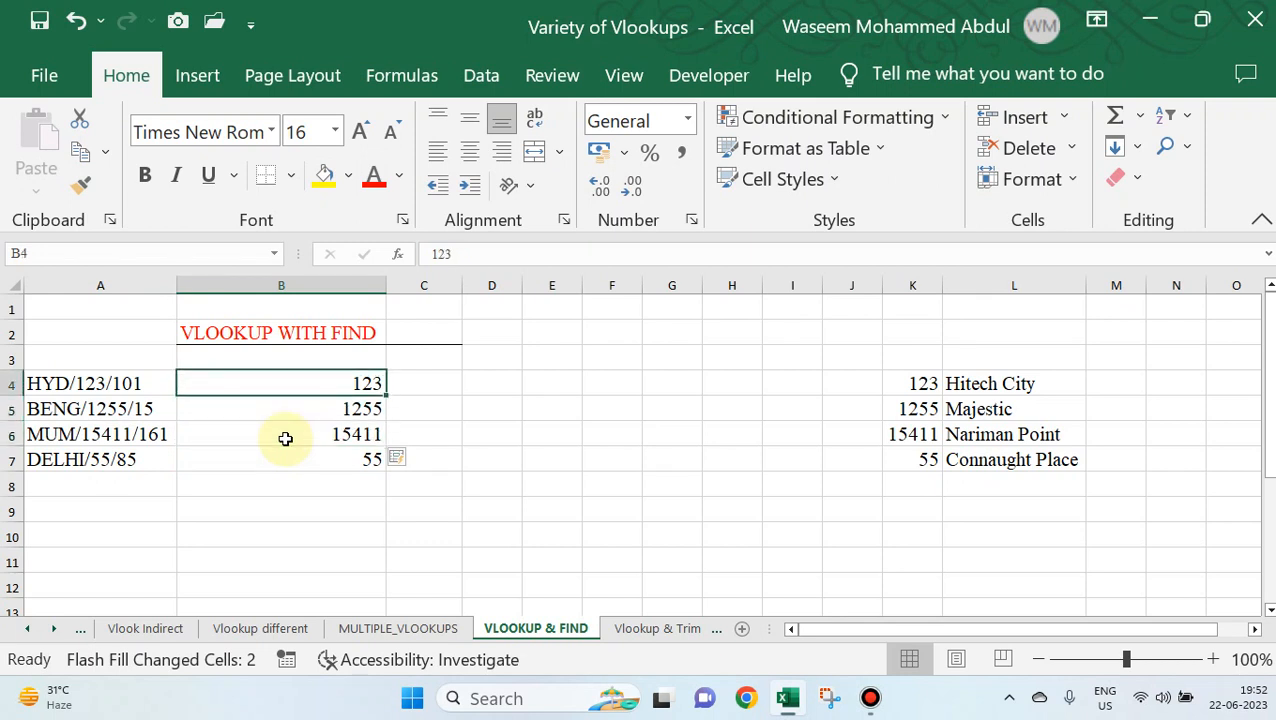
# Recheck 15411 and 55 in B6:B7, then drag column B's border to narrow it
pyautogui.press('Down')
pyautogui.press('Down')
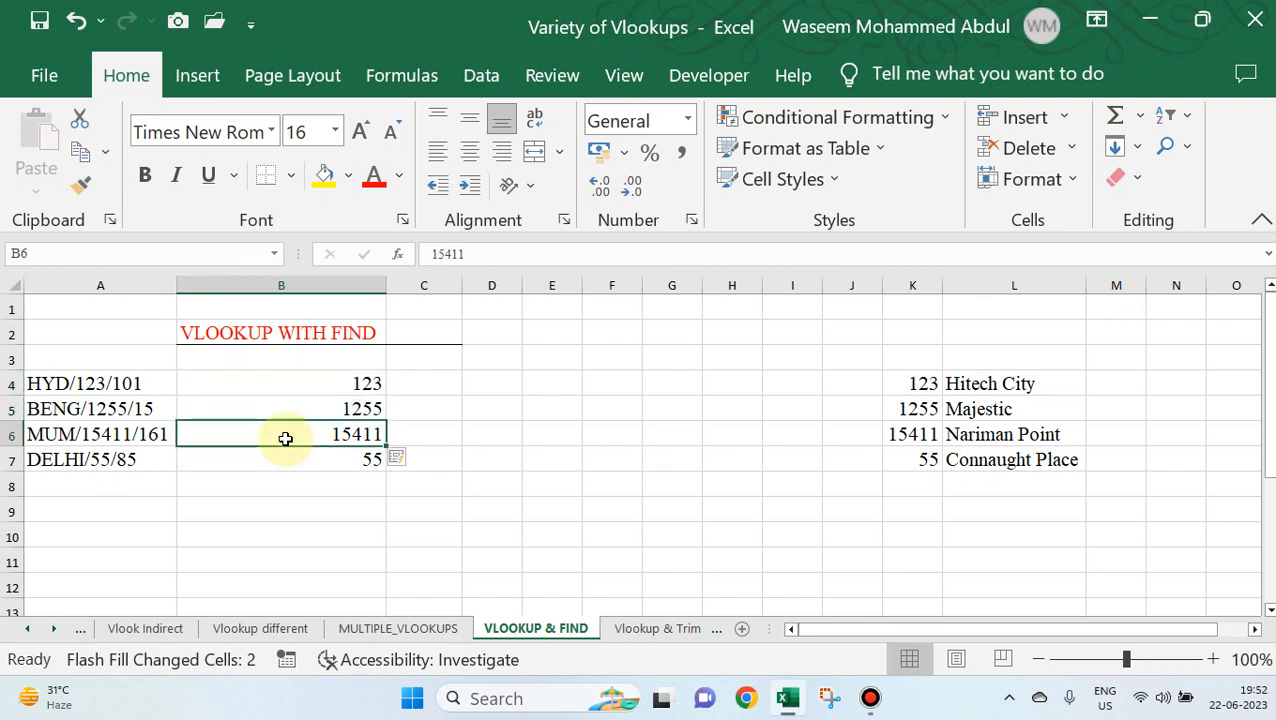
pyautogui.press('Down')
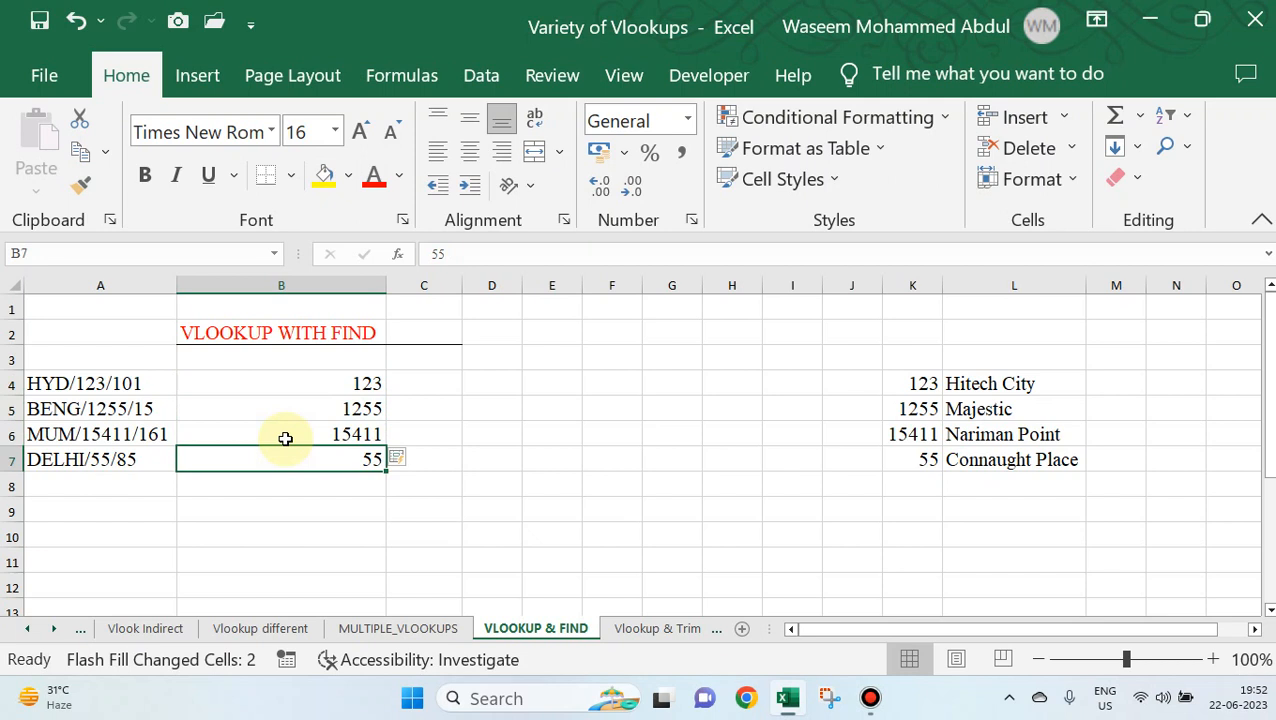
pyautogui.click(285, 438)
pyautogui.press('Down')
pyautogui.press('Up')
pyautogui.press('Up')
pyautogui.press('Up')
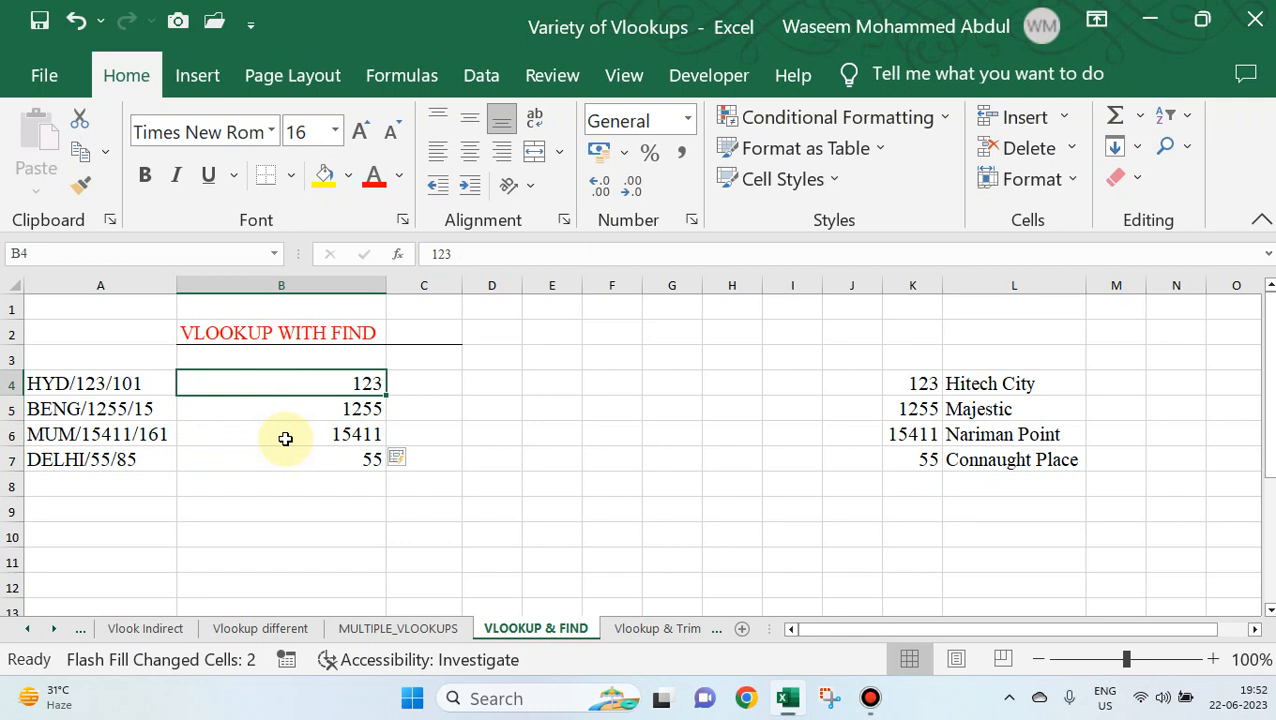
pyautogui.press('Right')
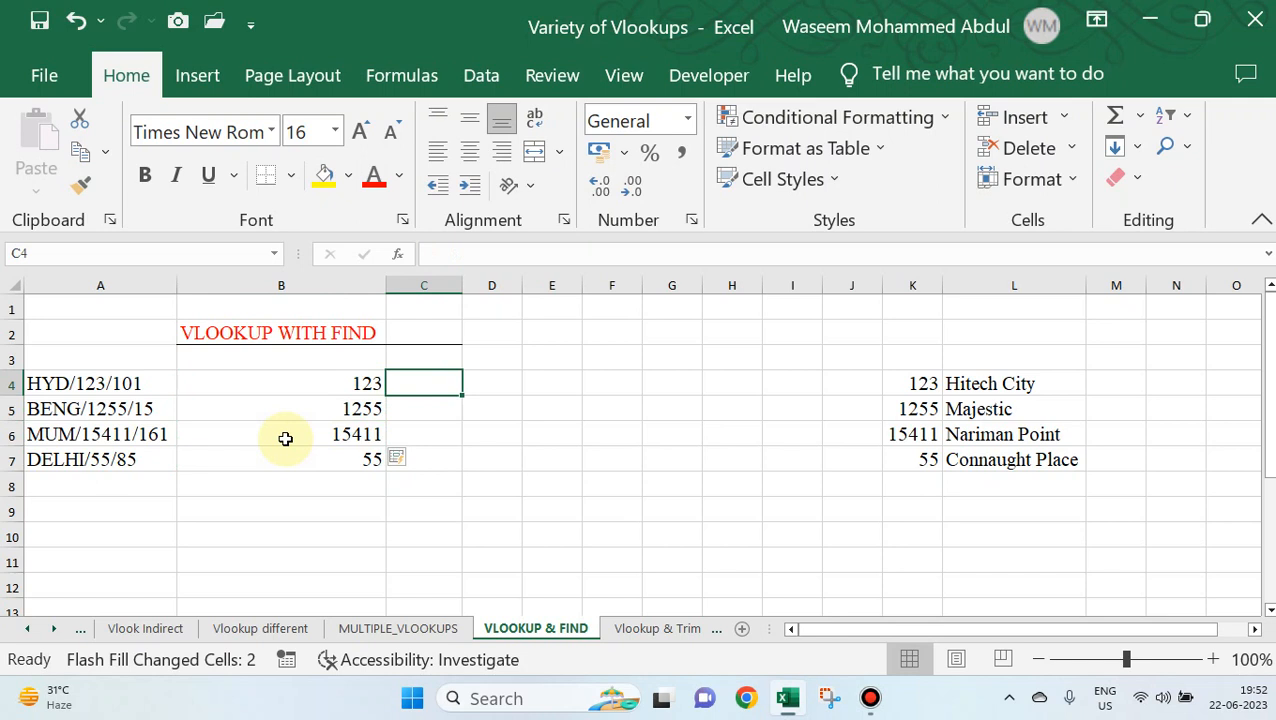
pyautogui.moveTo(383, 286); pyautogui.dragTo(288, 287)
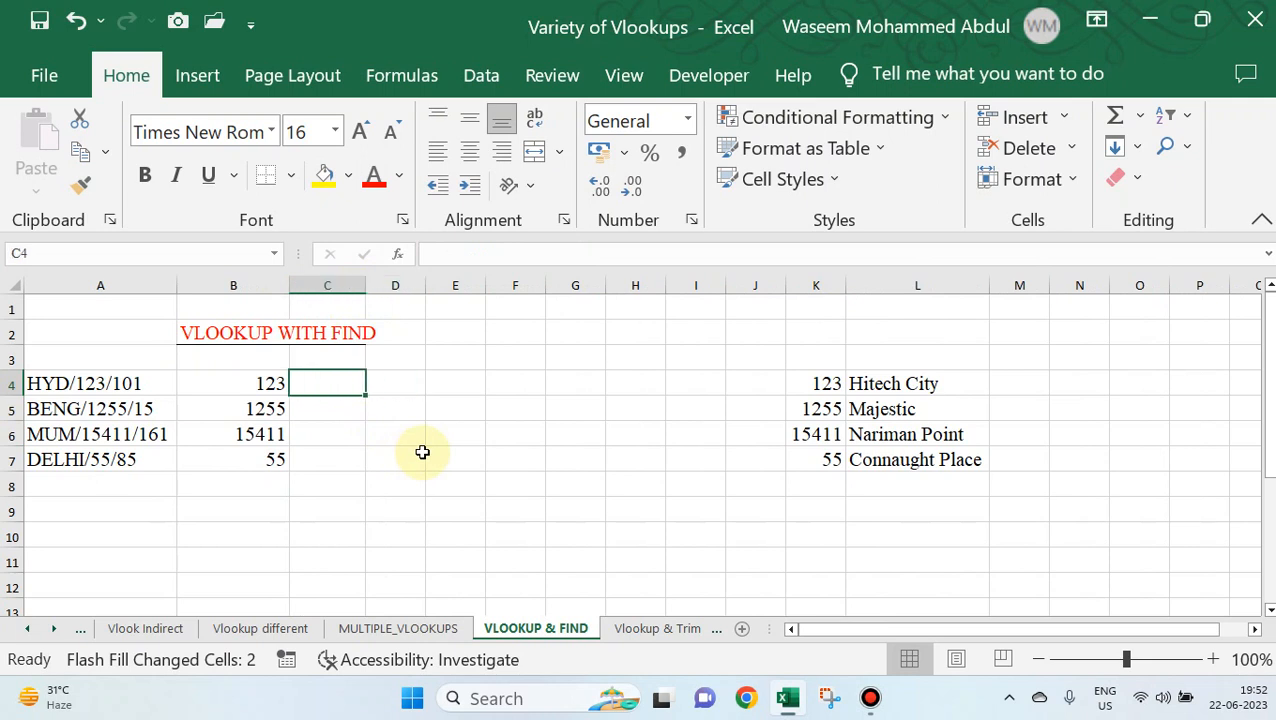
# Enter =VLOOKUP(B4,$K$4:$L$7,2,0) in C4 with the table range locked as absolute
pyautogui.write('=')
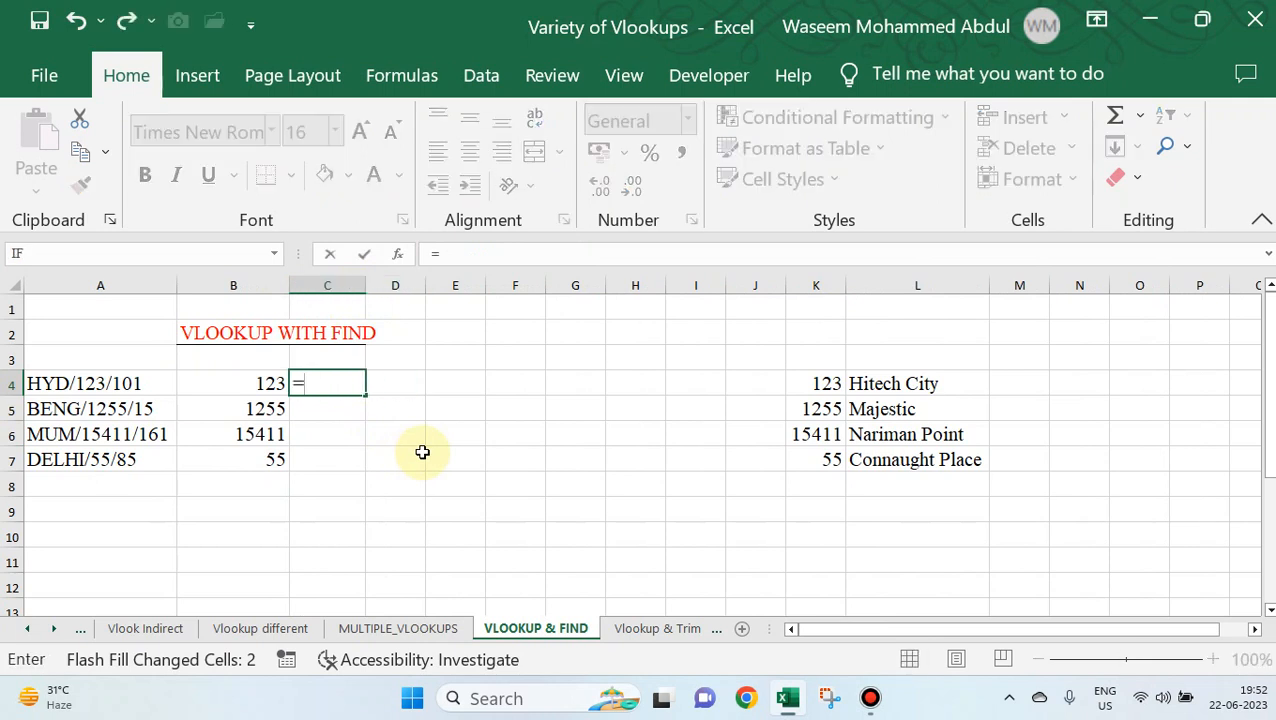
pyautogui.write('VL')
pyautogui.press('Tab')
pyautogui.press('Left')
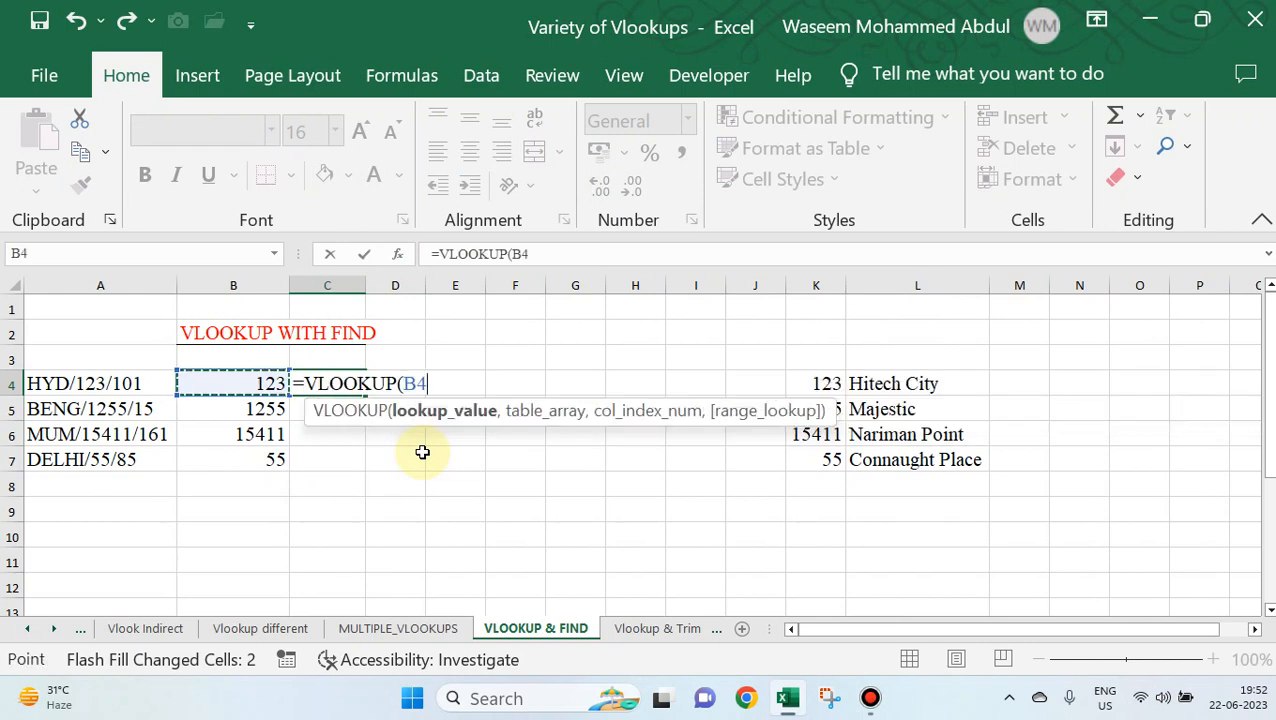
pyautogui.write(',')
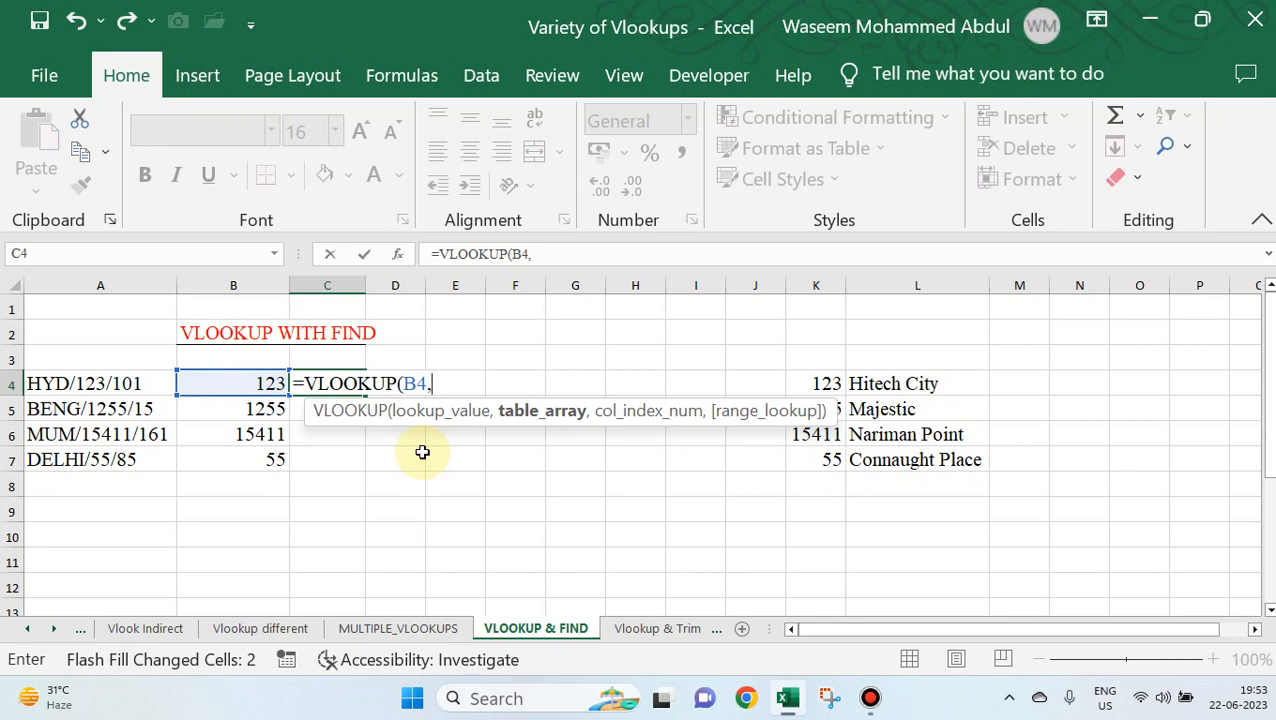
pyautogui.press('Right')
pyautogui.press('Right')
pyautogui.press('Right')
pyautogui.press('Right')
pyautogui.press('Right')
pyautogui.press('Right')
pyautogui.press('Right')
pyautogui.press('Right')
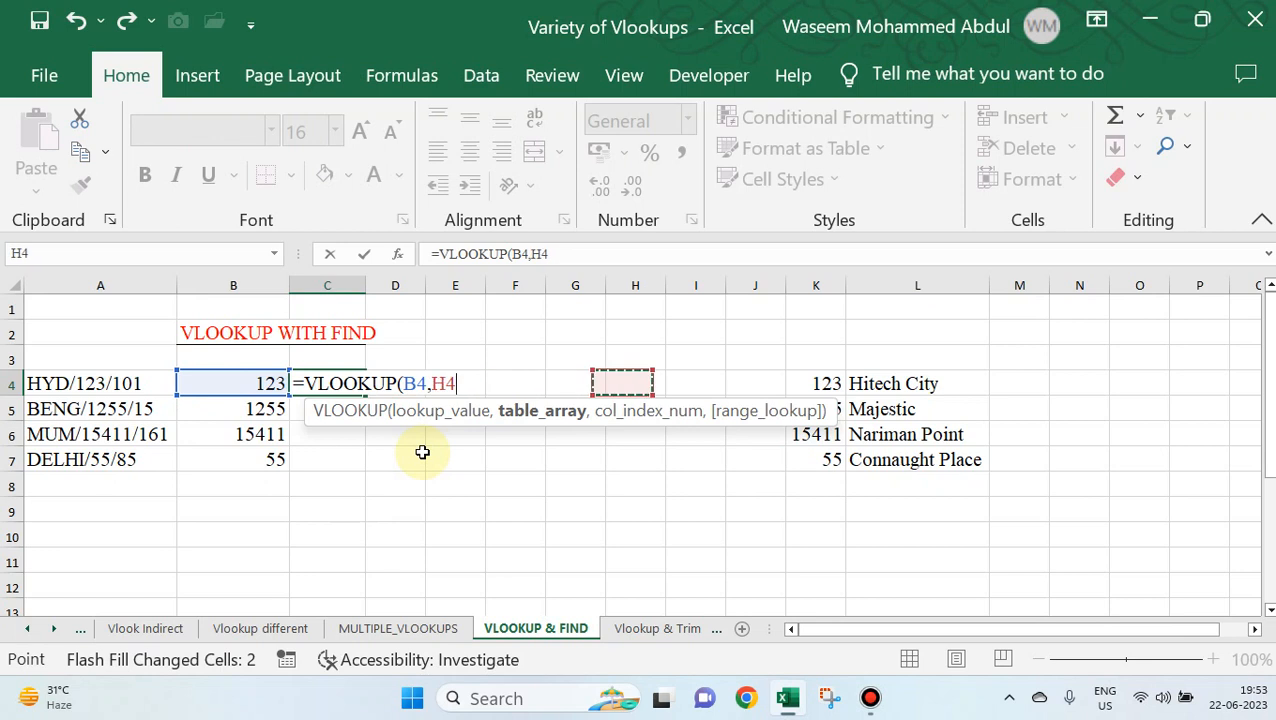
pyautogui.hotkey('shift', 'Right')
pyautogui.hotkey('shift', 'Down')
pyautogui.hotkey('shift', 'Down')
pyautogui.hotkey('shift', 'Down')
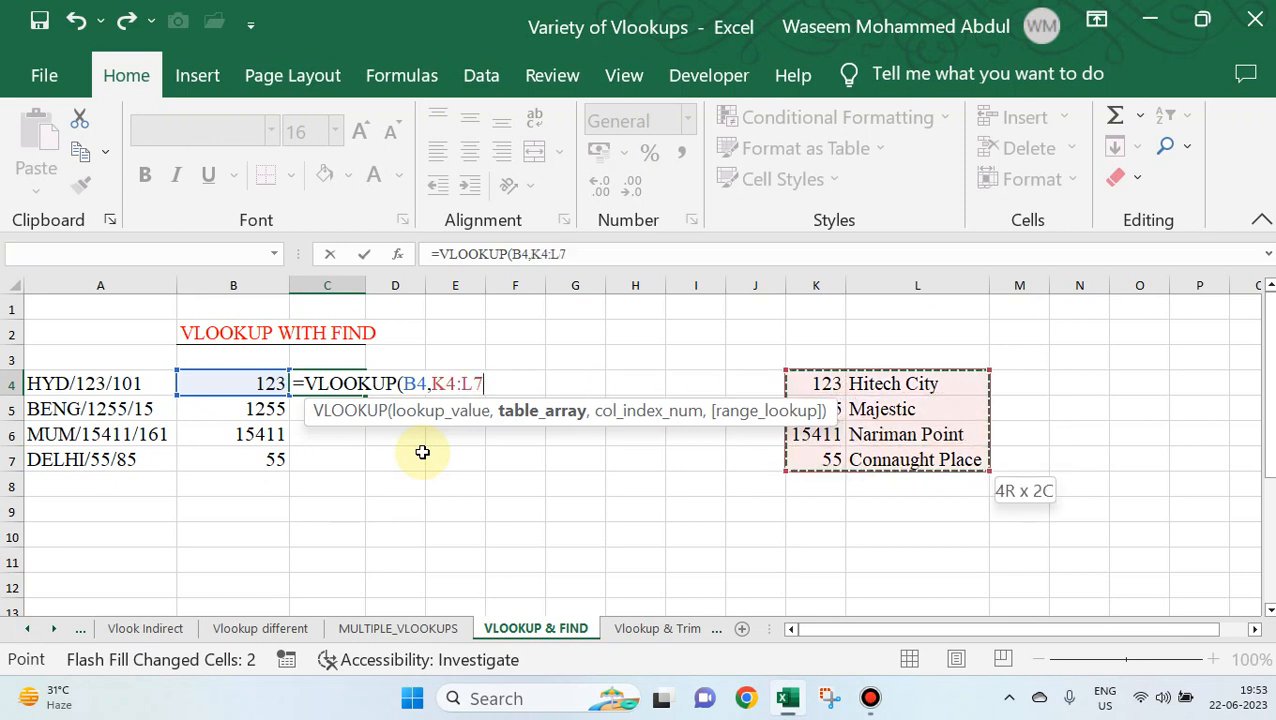
pyautogui.press('F4')
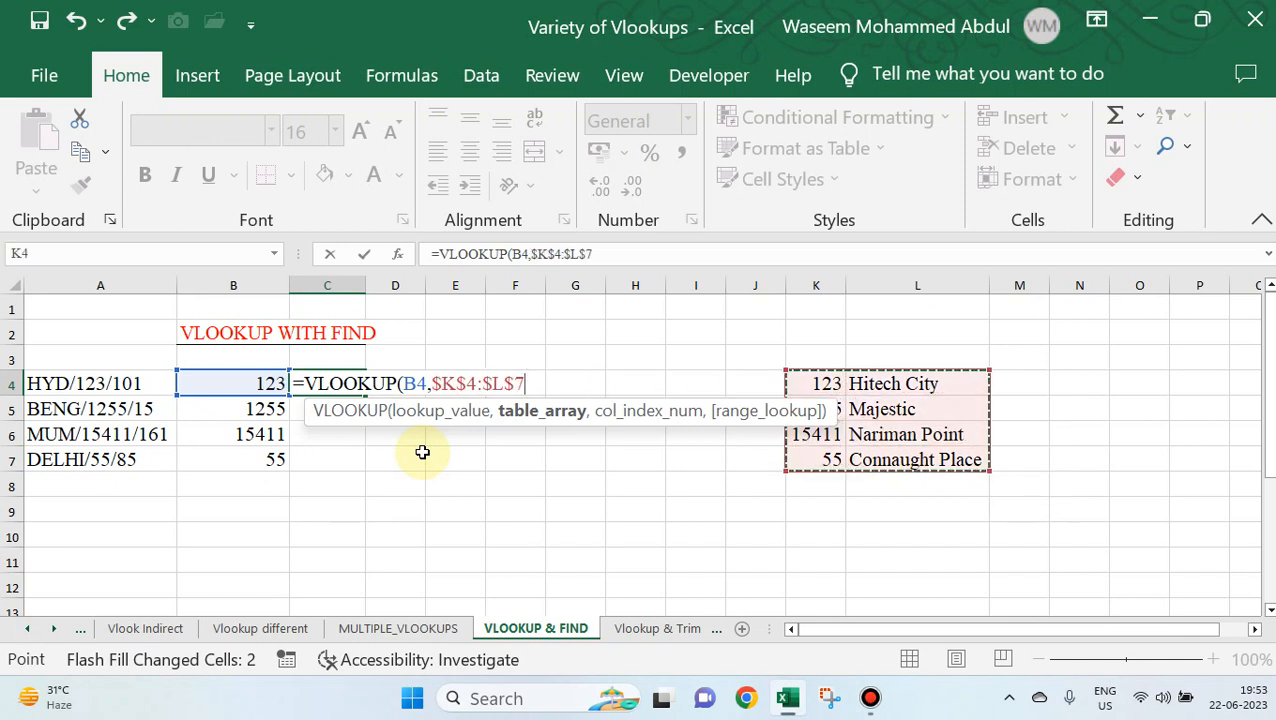
pyautogui.write(',')
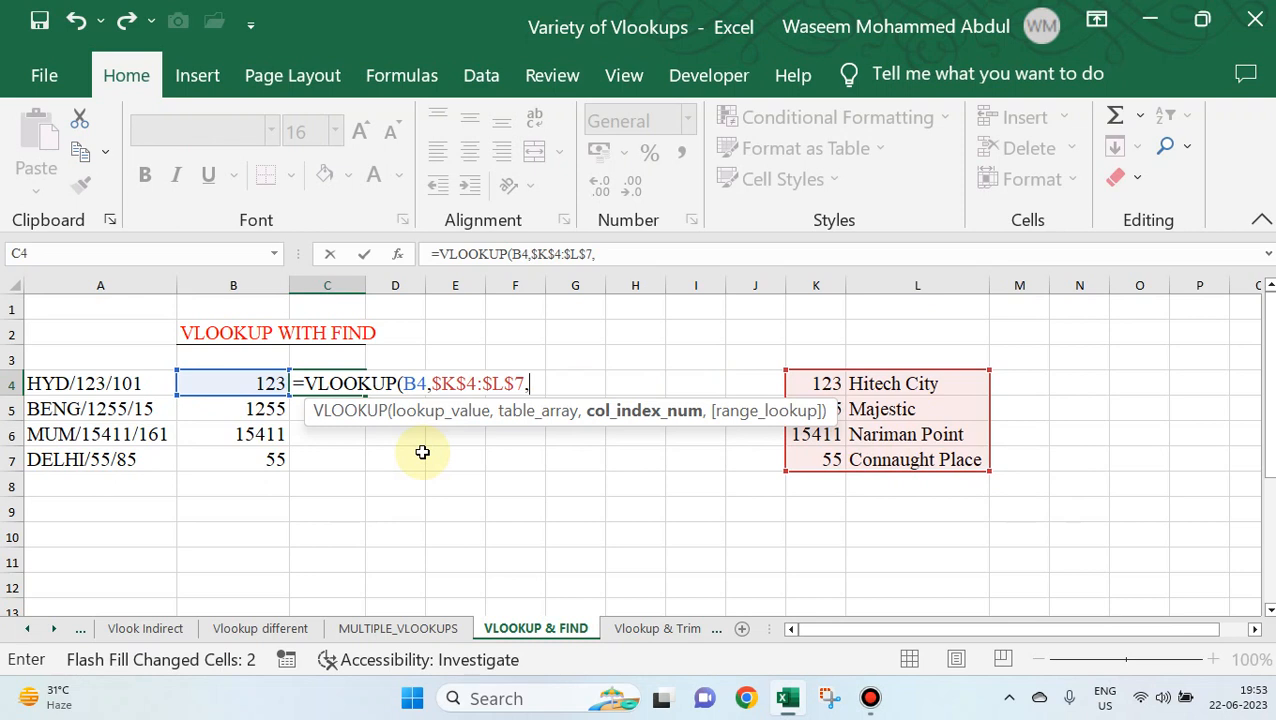
pyautogui.write('2,')
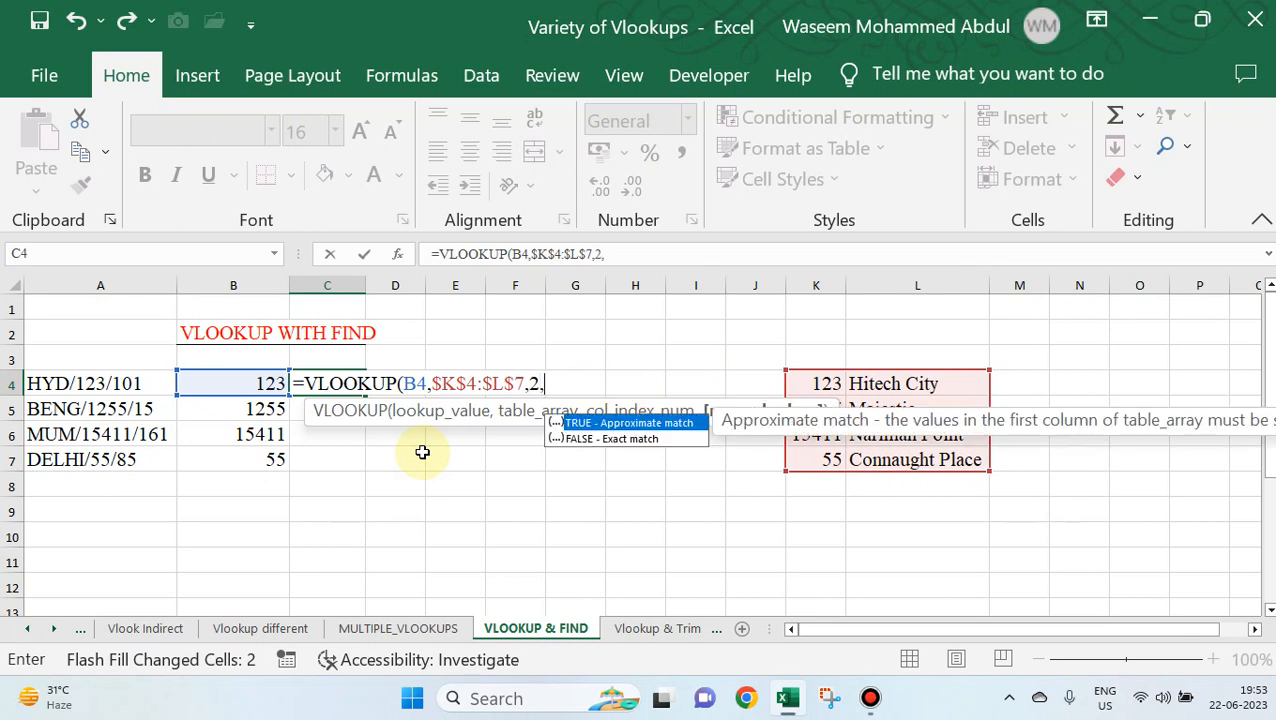
pyautogui.write('0)')
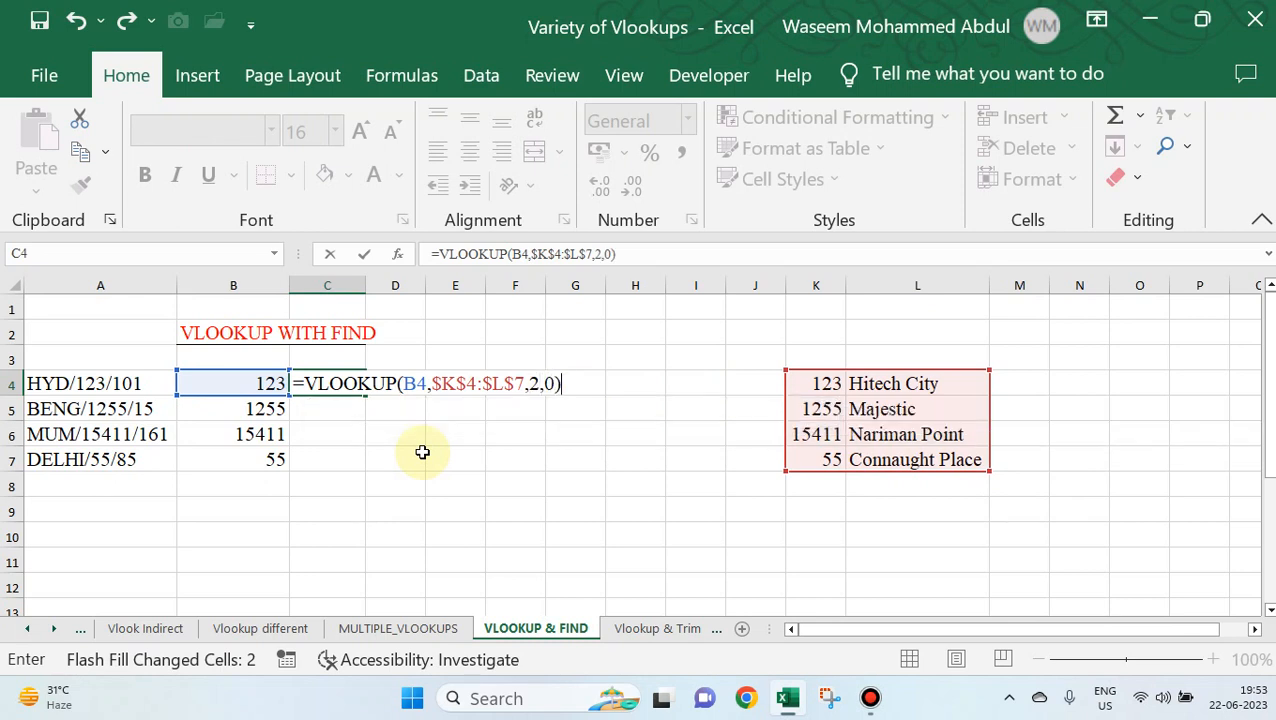
pyautogui.hotkey('ctrl', 'Return')
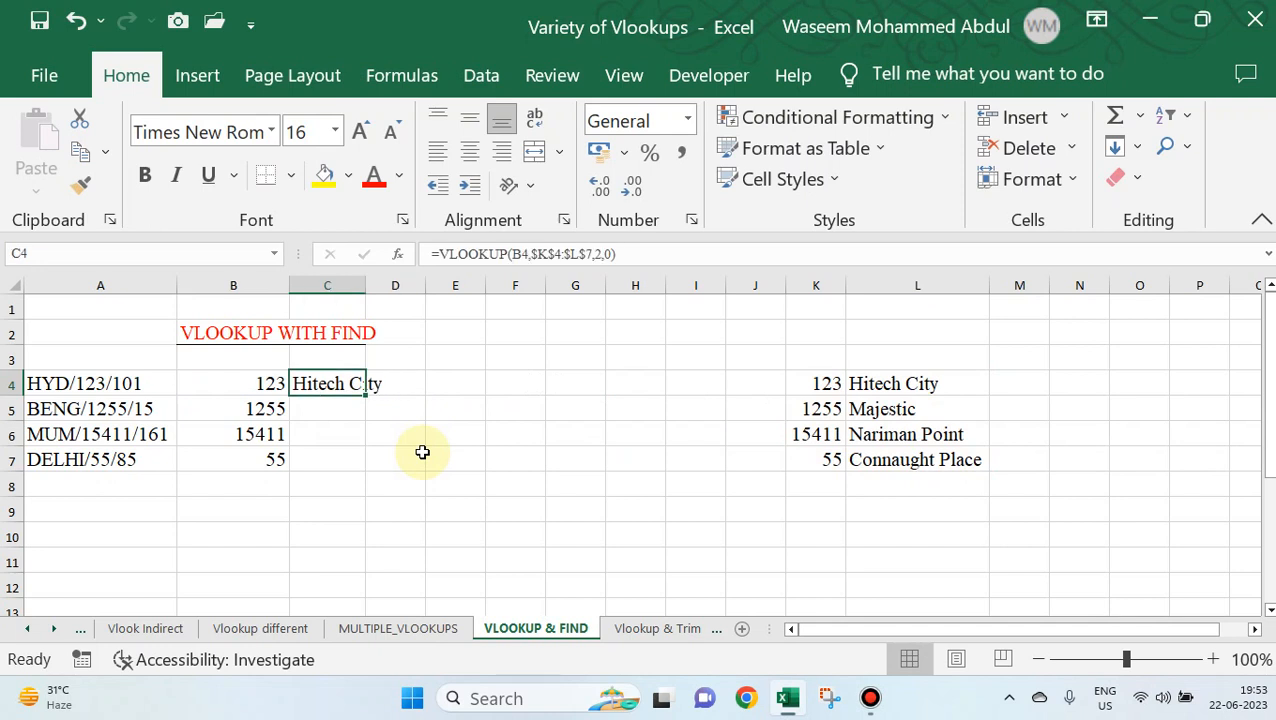
# Copy the lookup down to C7 and AutoFit column C to the longest place name
pyautogui.doubleClick(366, 285)
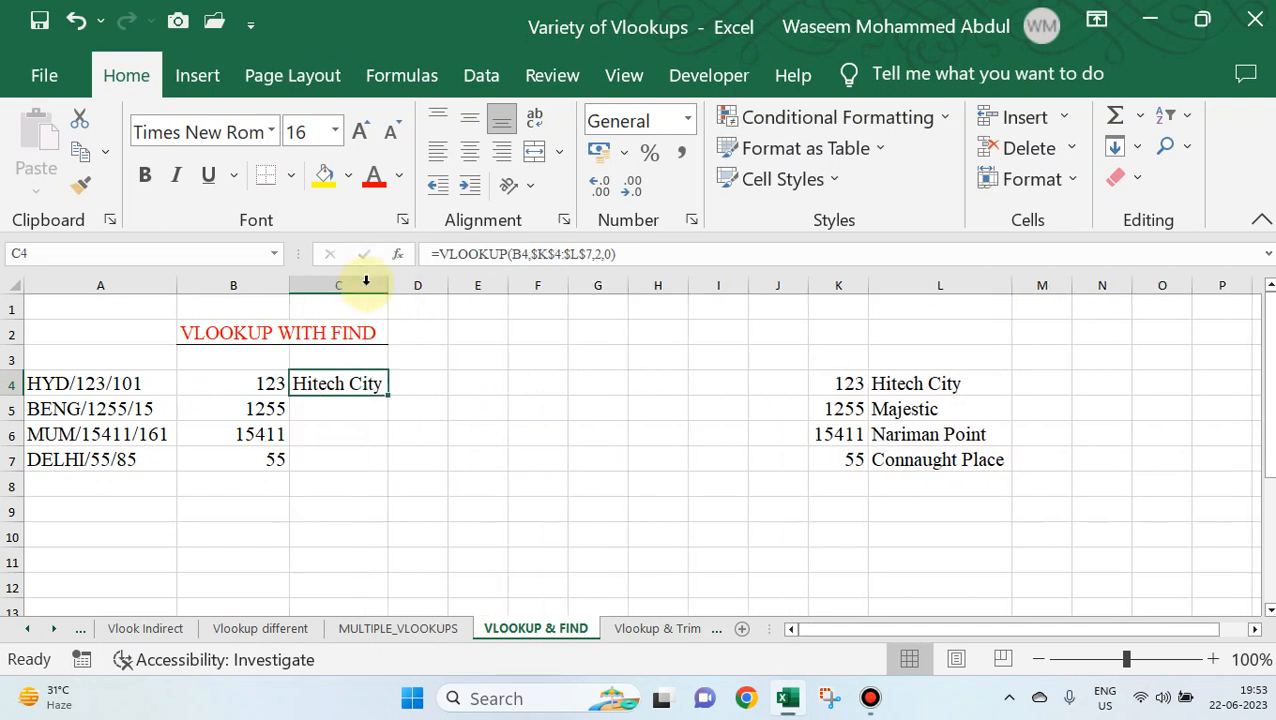
pyautogui.doubleClick(389, 394)
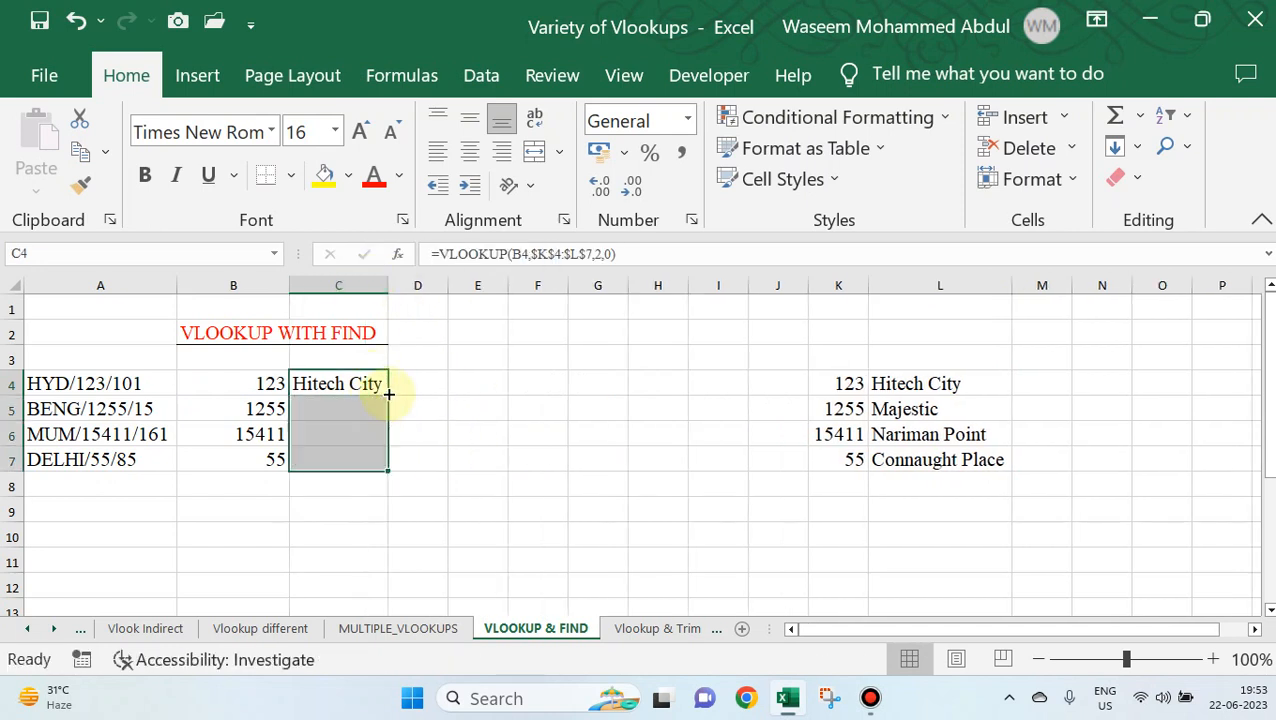
pyautogui.doubleClick(392, 287)
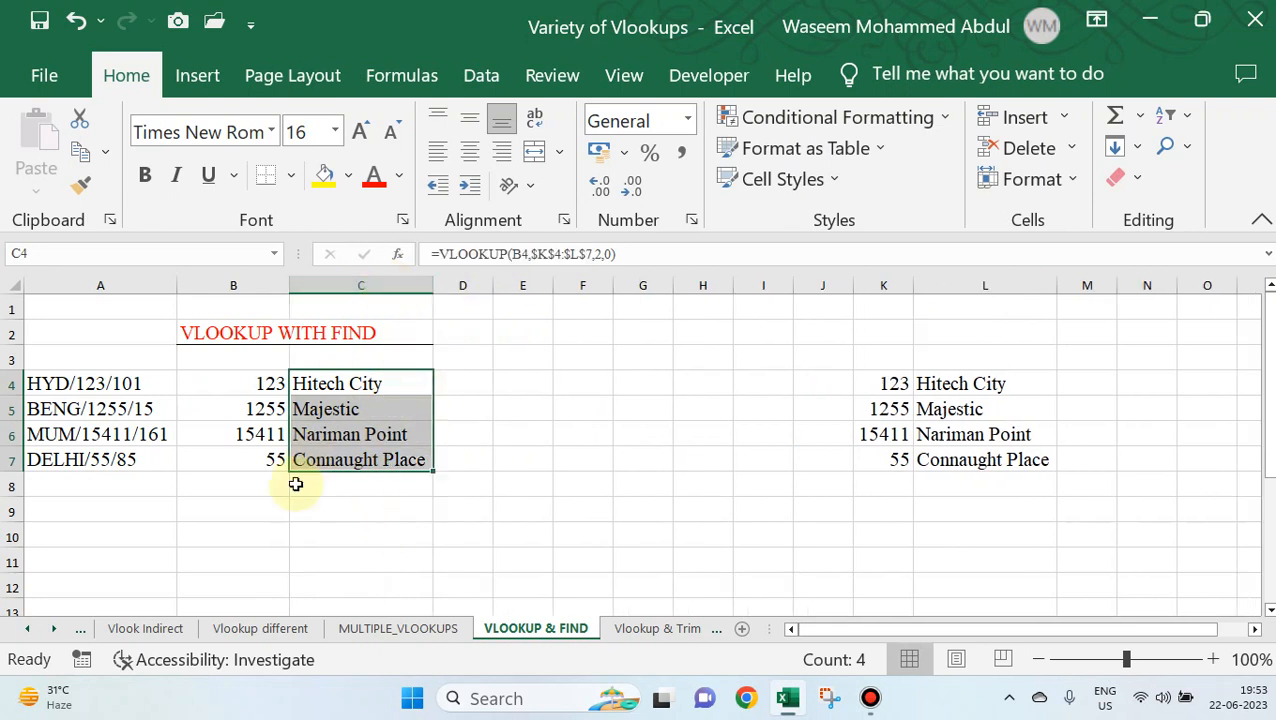
pyautogui.click(275, 514)
pyautogui.click(345, 390)
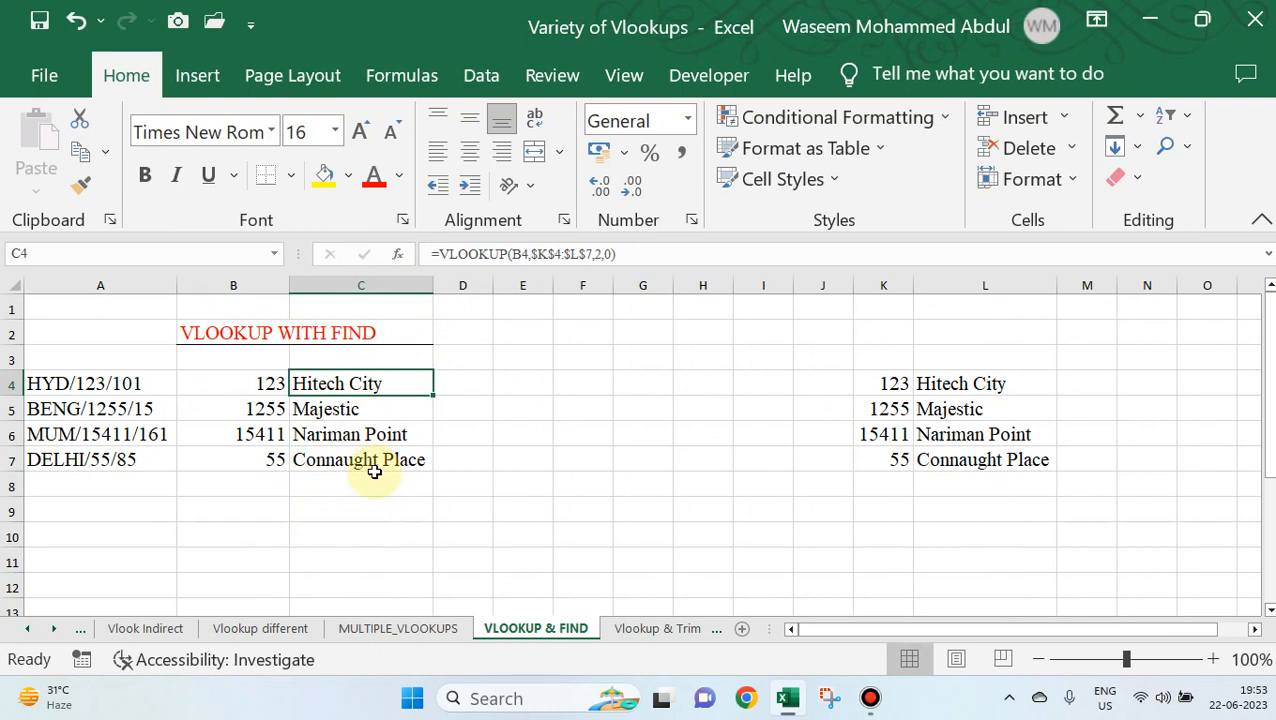
# Look over row 4's code, number 123 and formula, then switch to the Vlookup & Trim sheet
pyautogui.press('Left')
pyautogui.press('Left')
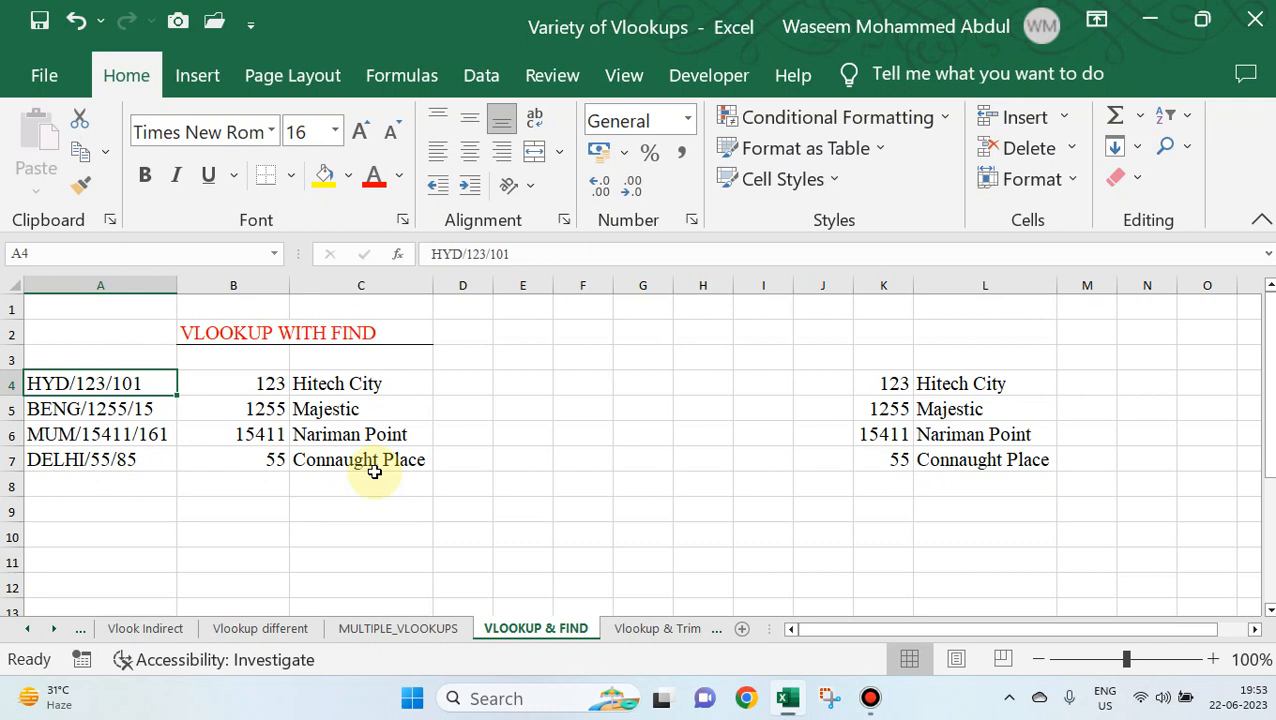
pyautogui.press('Right')
pyautogui.press('Right')
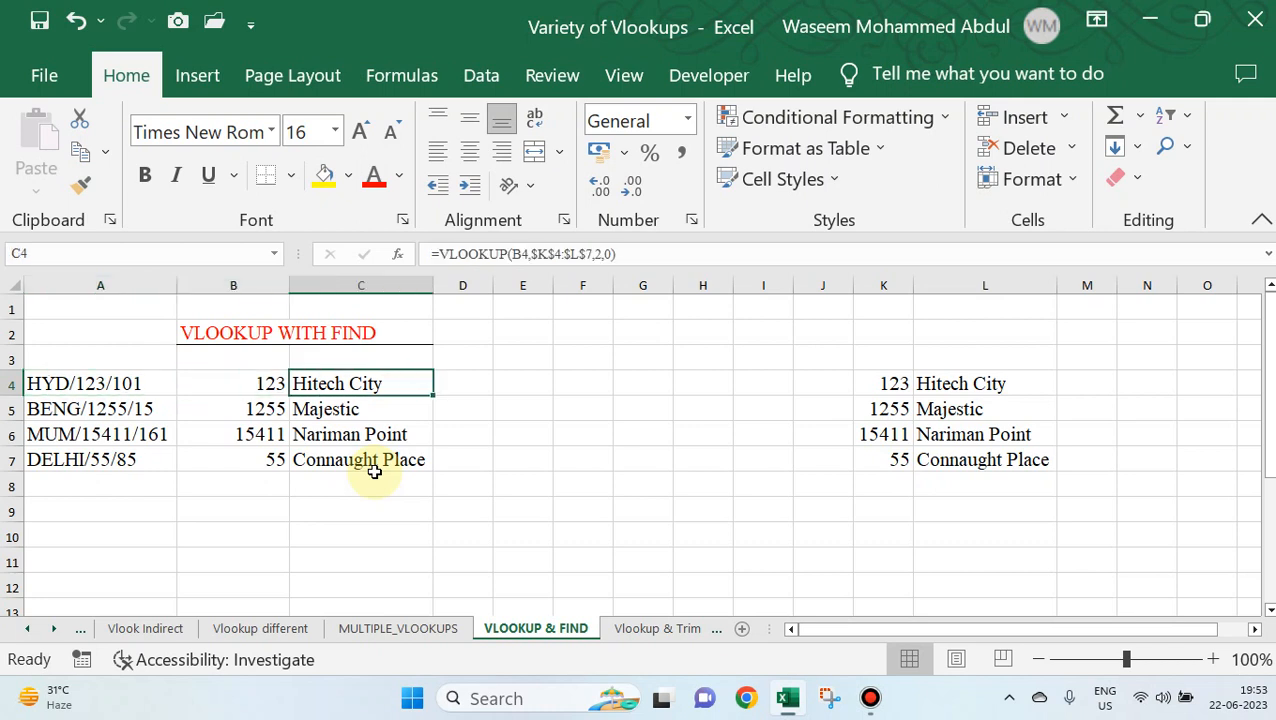
pyautogui.press('Left')
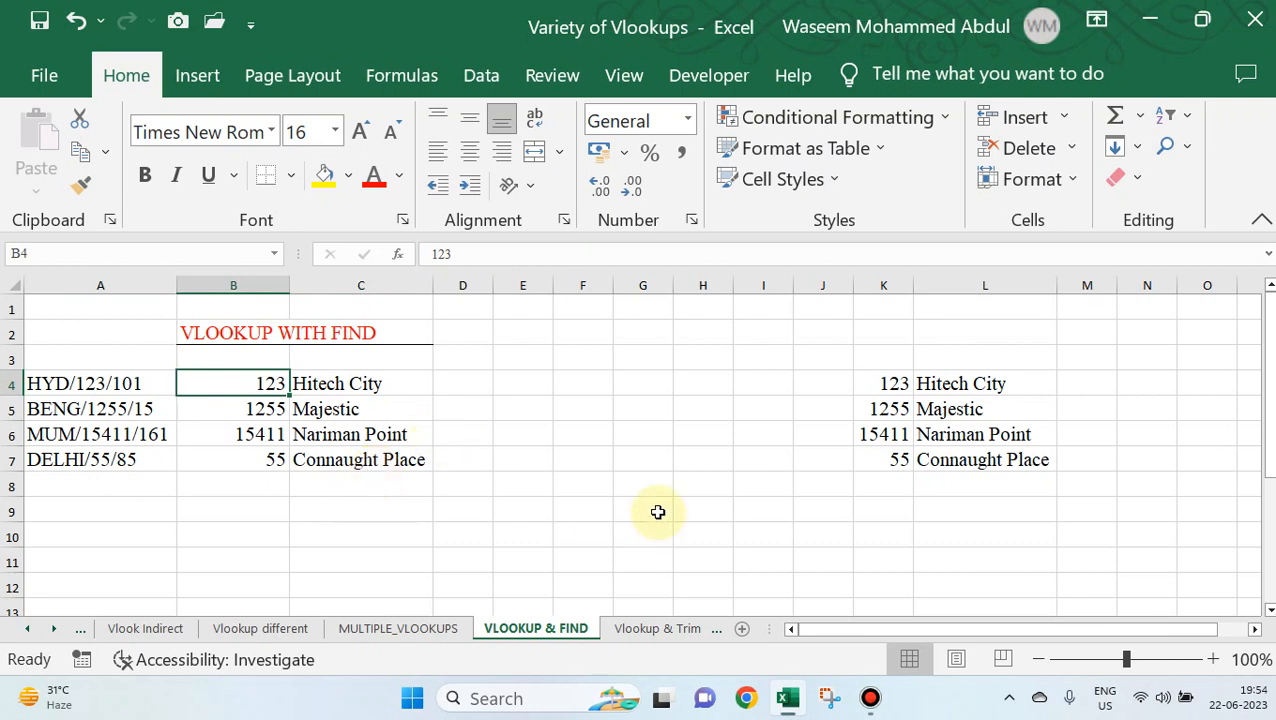
pyautogui.click(640, 629)
# Set the entire Vlookup & Trim sheet to Times New Roman, size 16
pyautogui.click(400, 512)
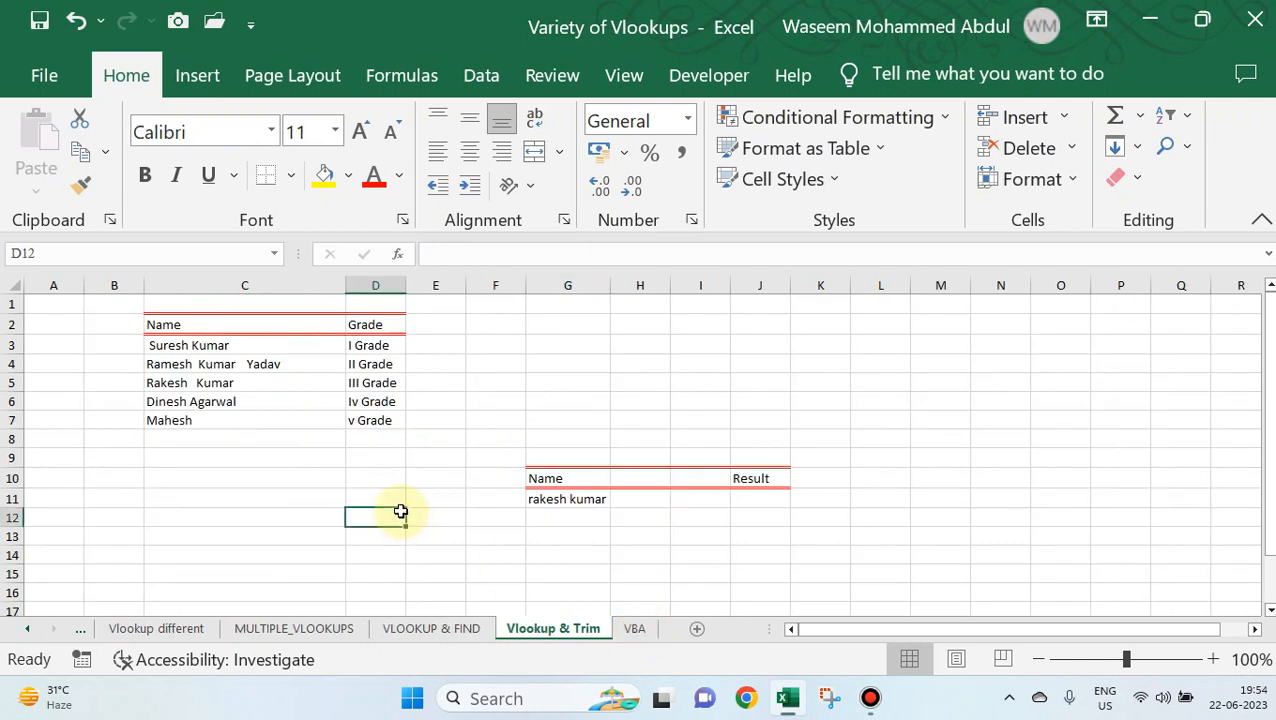
pyautogui.hotkey('ctrl', 'a')
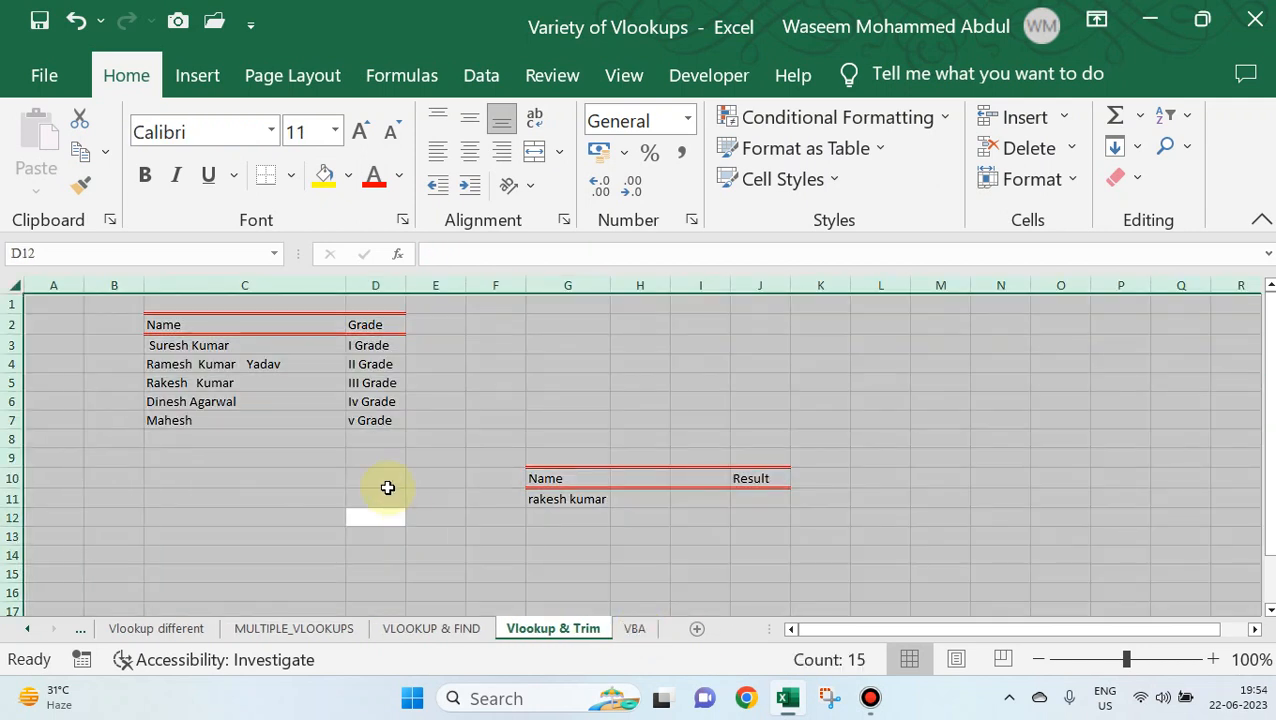
pyautogui.click(222, 131)
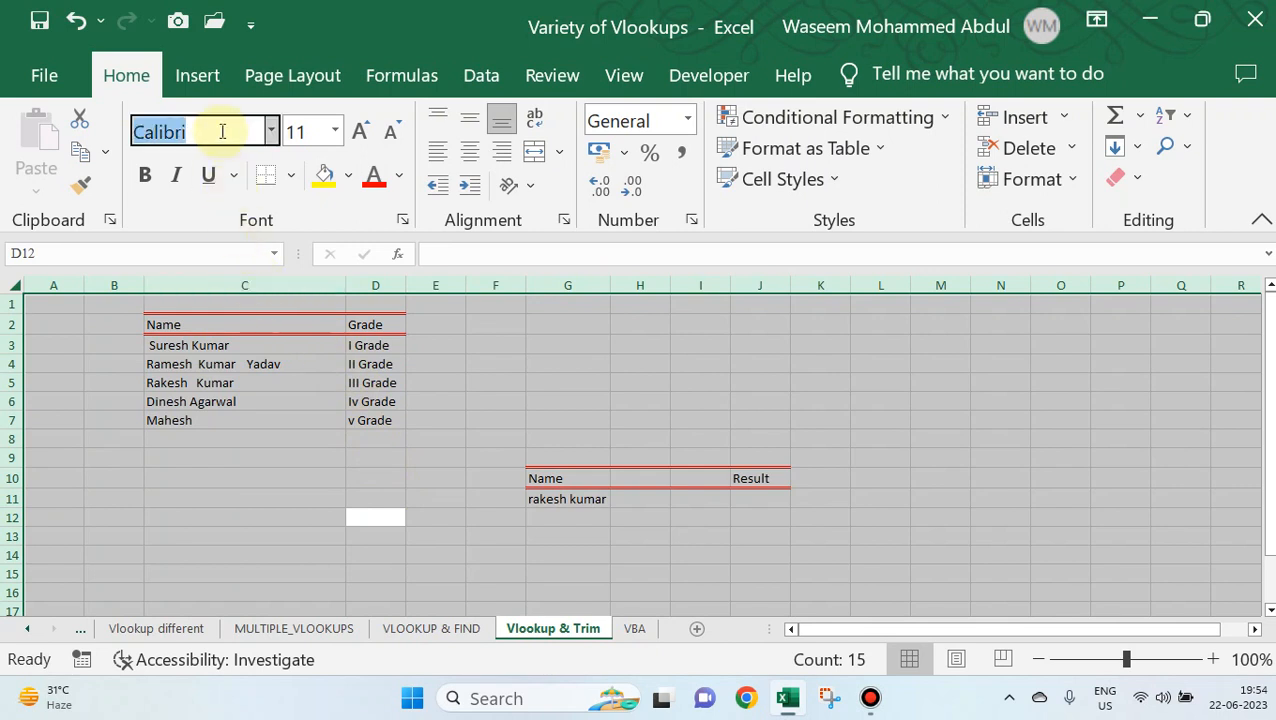
pyautogui.write('ti')
pyautogui.press('Tab')
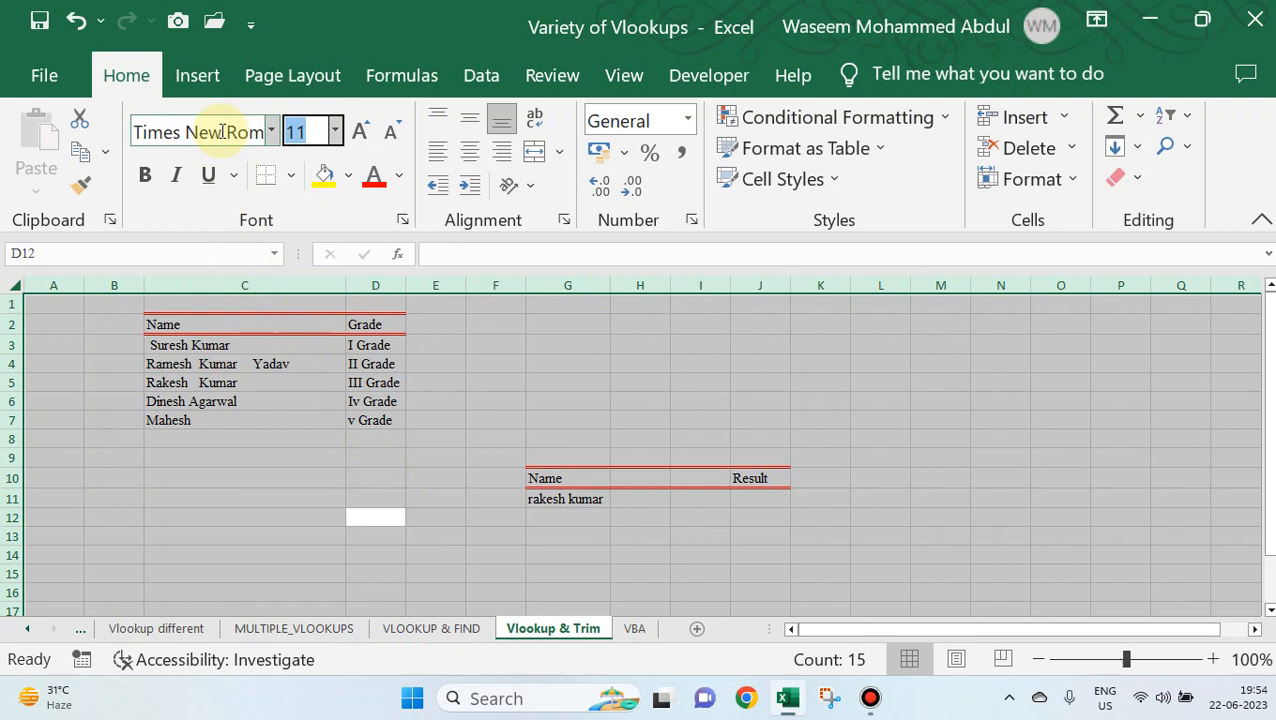
pyautogui.write('16')
pyautogui.press('Return')
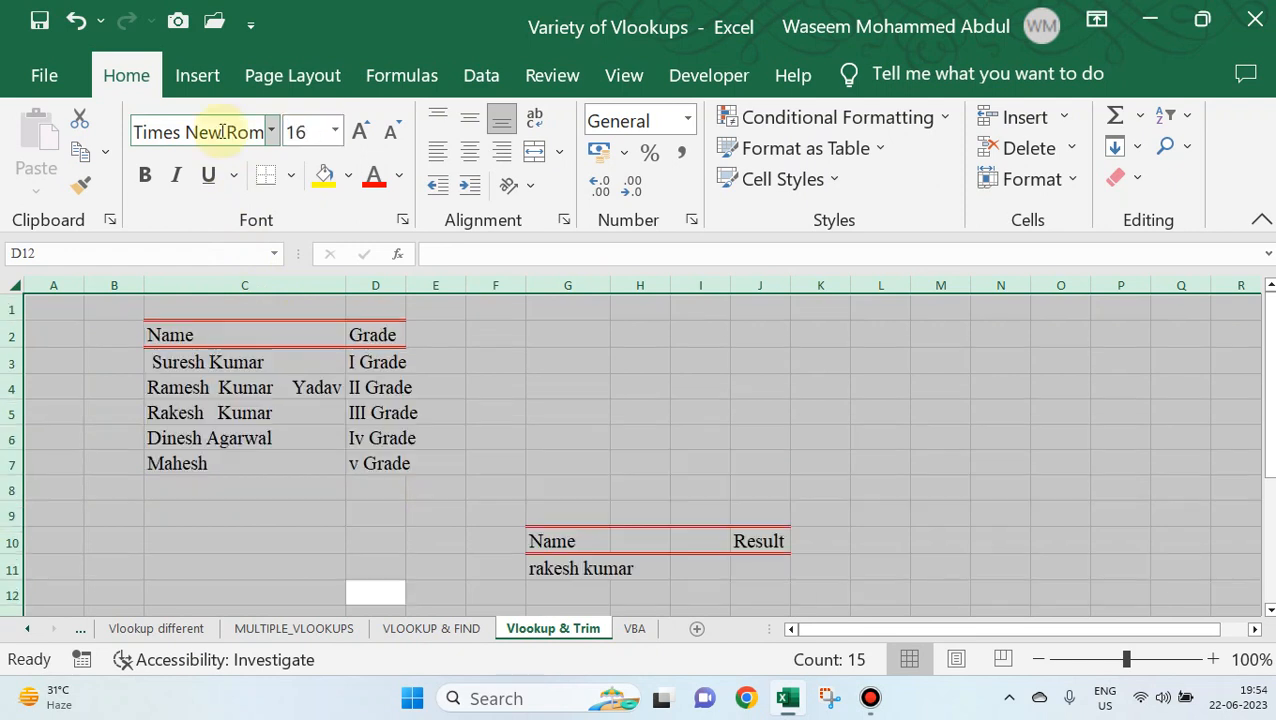
# Widen the Grade column D and select the Name and Grade table C2:D7
pyautogui.click(528, 384)
pyautogui.moveTo(417, 297)
pyautogui.mouseDown()
pyautogui.moveTo(407, 283)
pyautogui.moveTo(423, 300)
pyautogui.mouseUp()
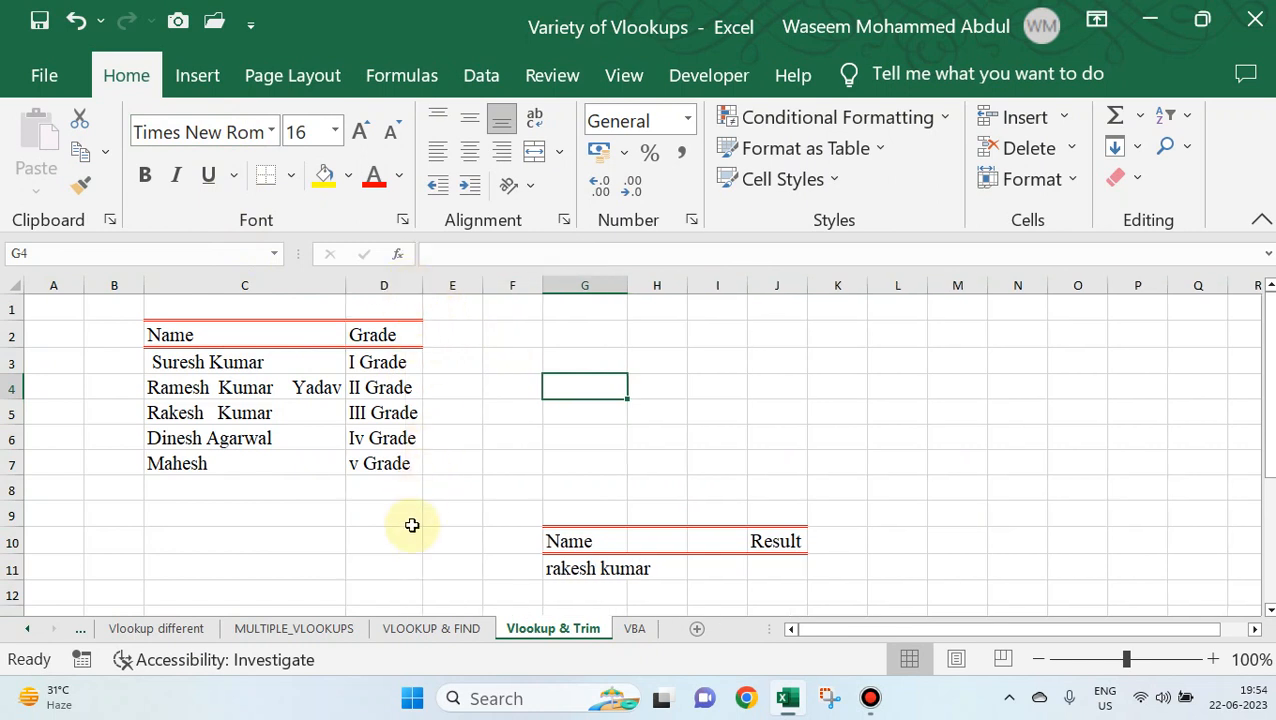
pyautogui.scroll(-1, 407, 535)
pyautogui.scroll(1, 407, 535)
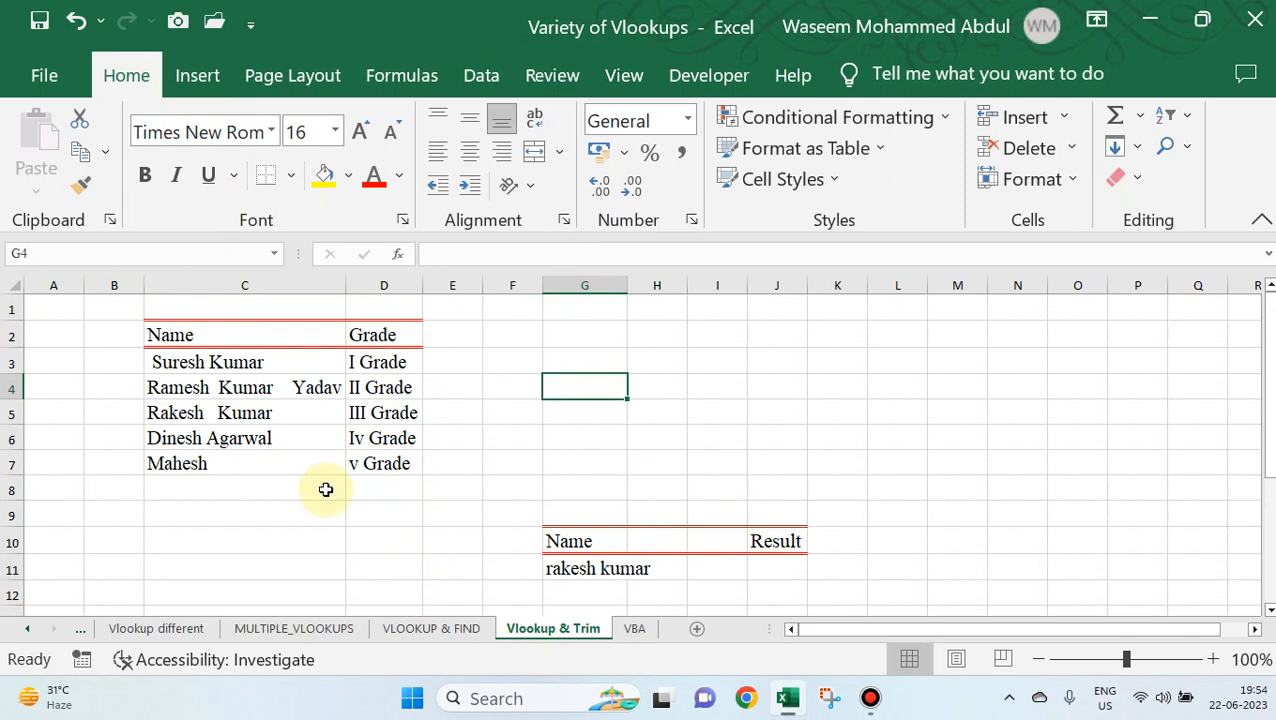
pyautogui.click(222, 341)
pyautogui.moveTo(230, 378); pyautogui.dragTo(360, 456)
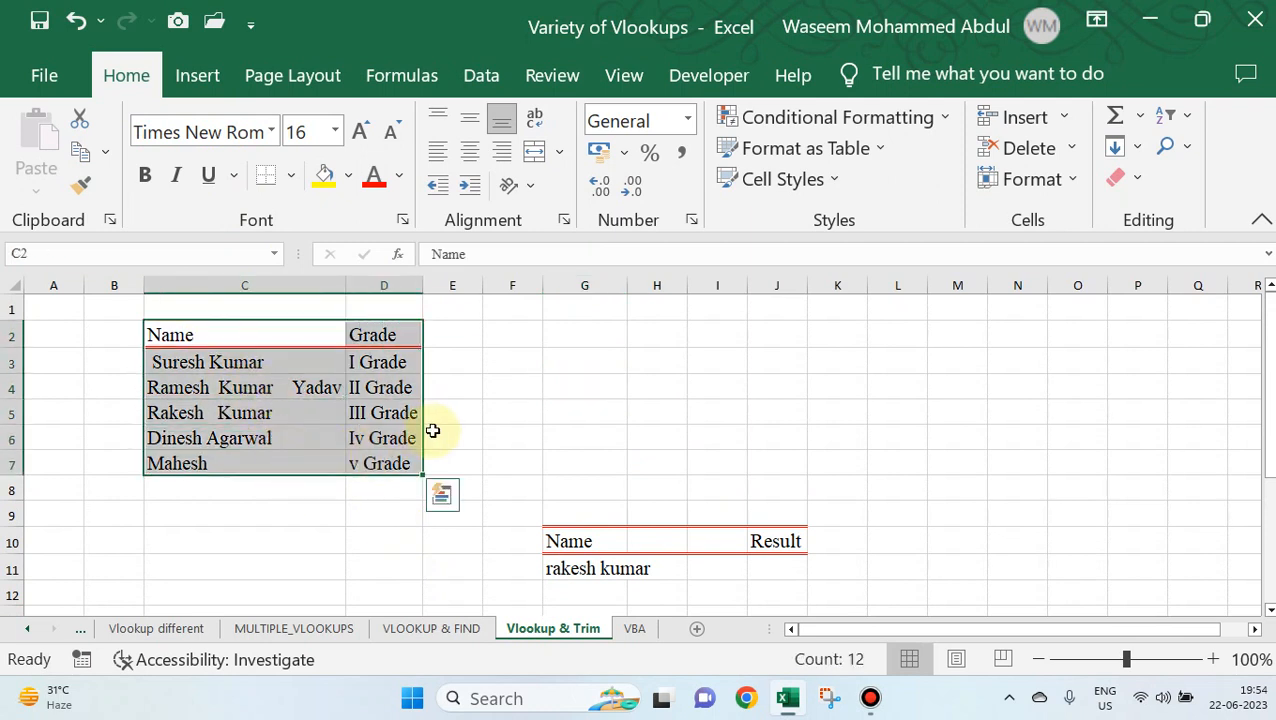
pyautogui.click(578, 569)
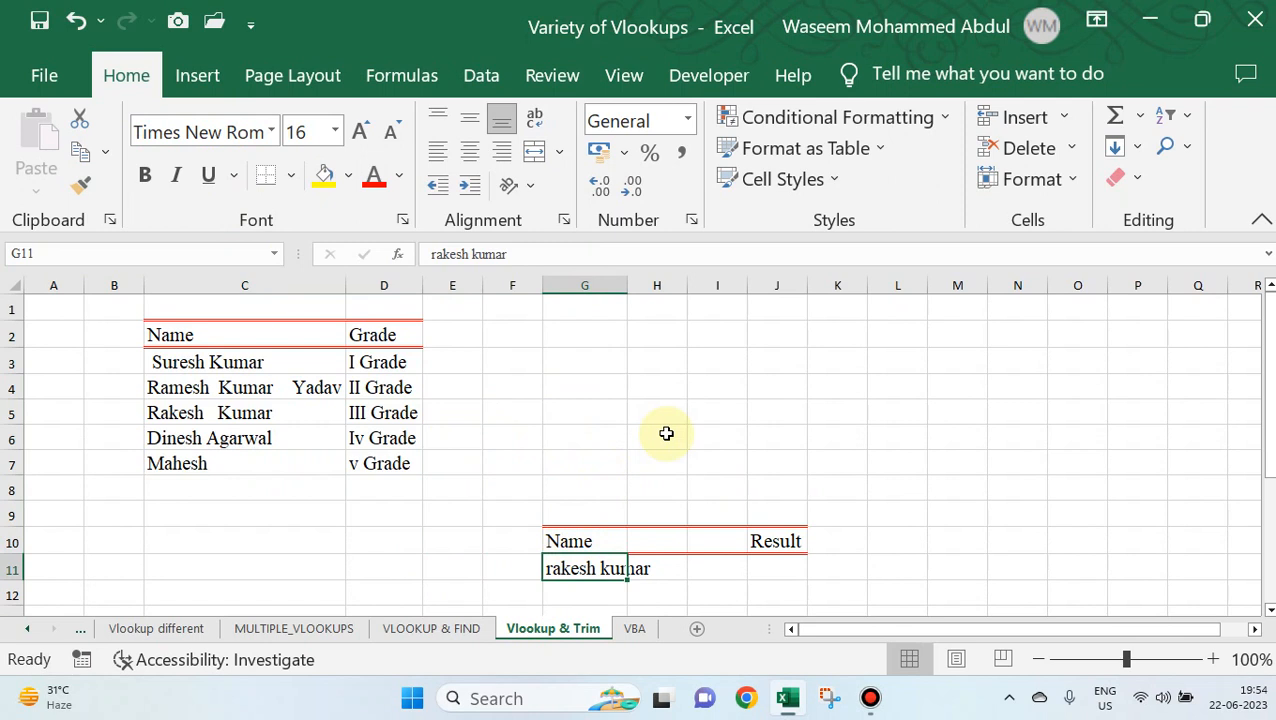
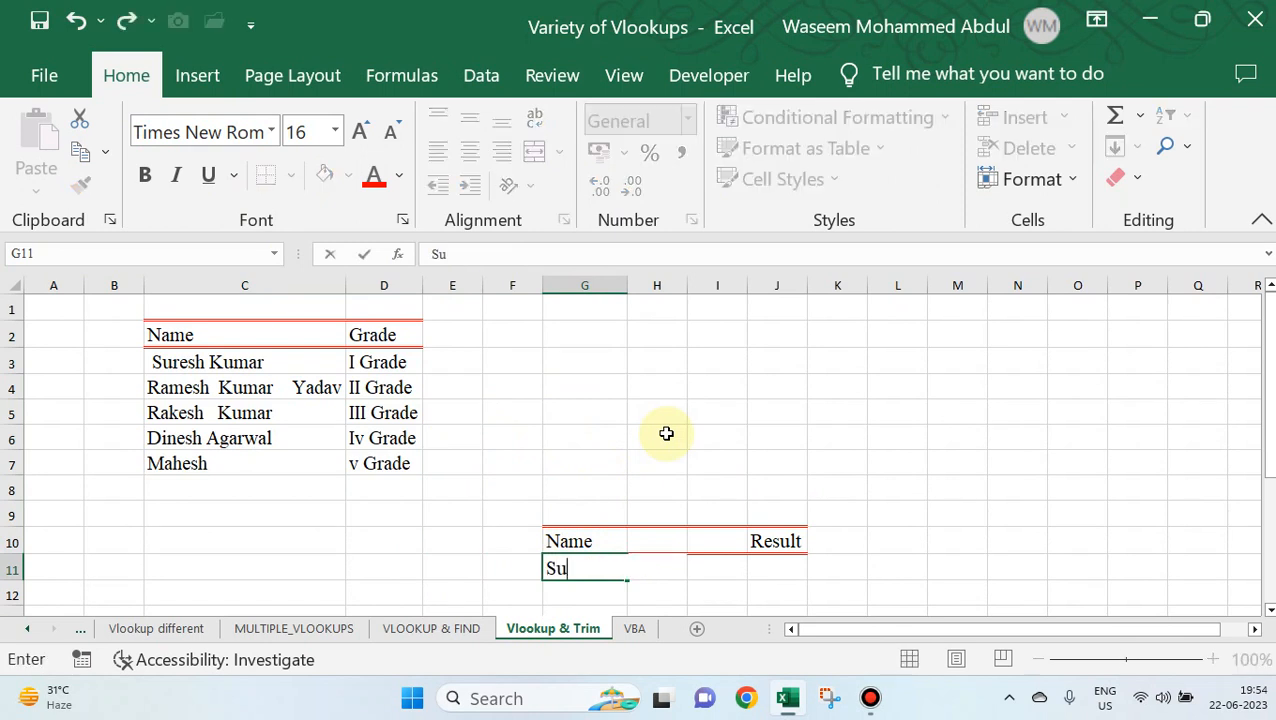
pyautogui.press('Right')
pyautogui.press('Right')
pyautogui.press('Right')
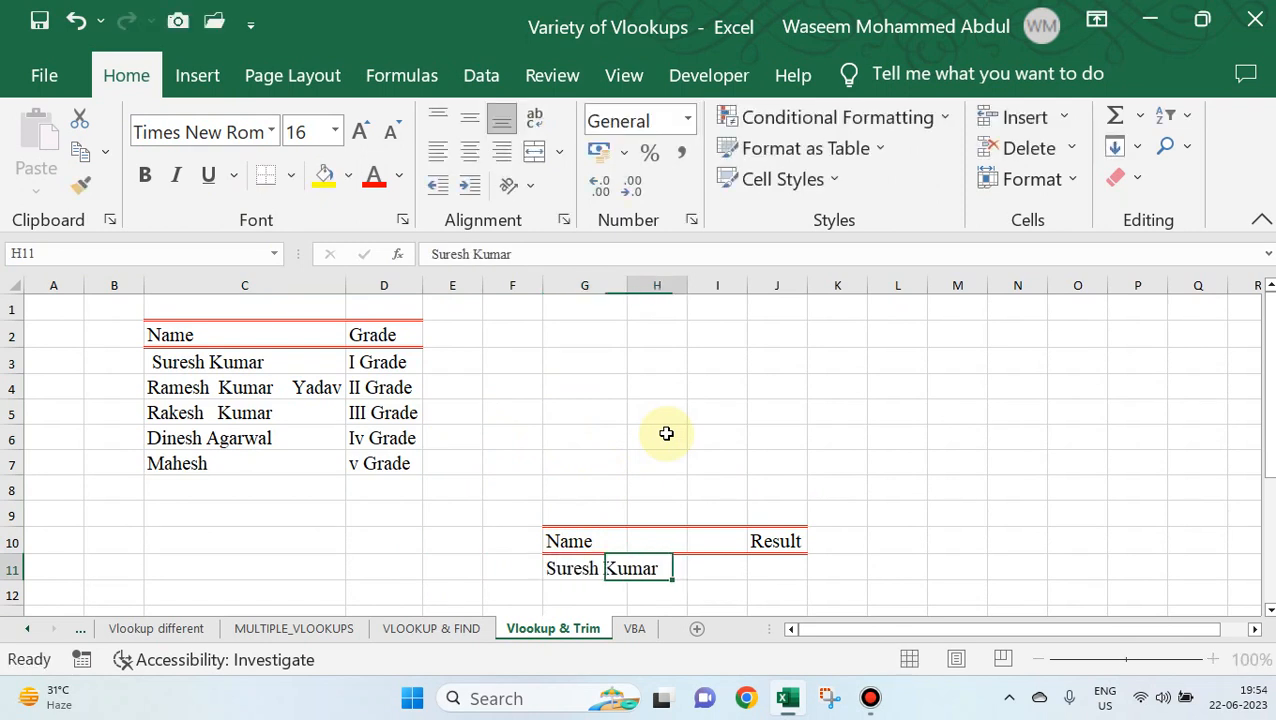
# Start a VLOOKUP formula in J11 using G11 as the lookup value
pyautogui.write('=vl')
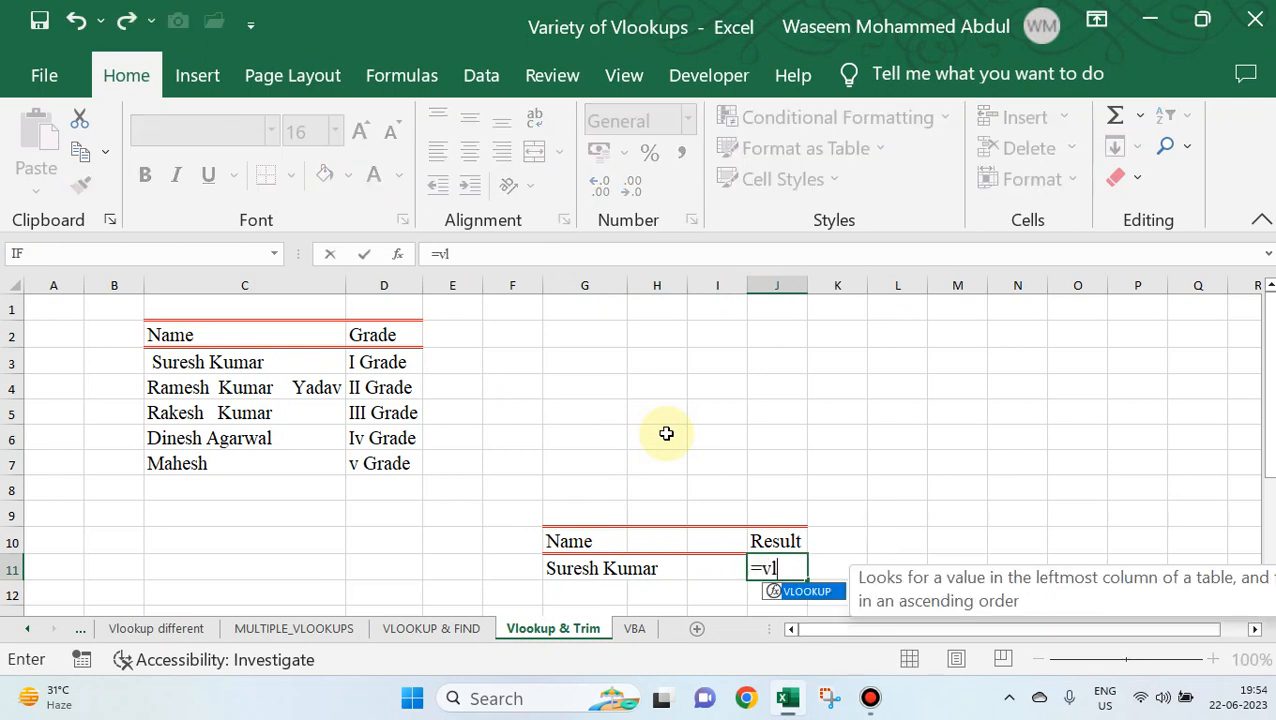
pyautogui.press('Tab')
pyautogui.press('Left')
pyautogui.press('Left')
pyautogui.press('Left')
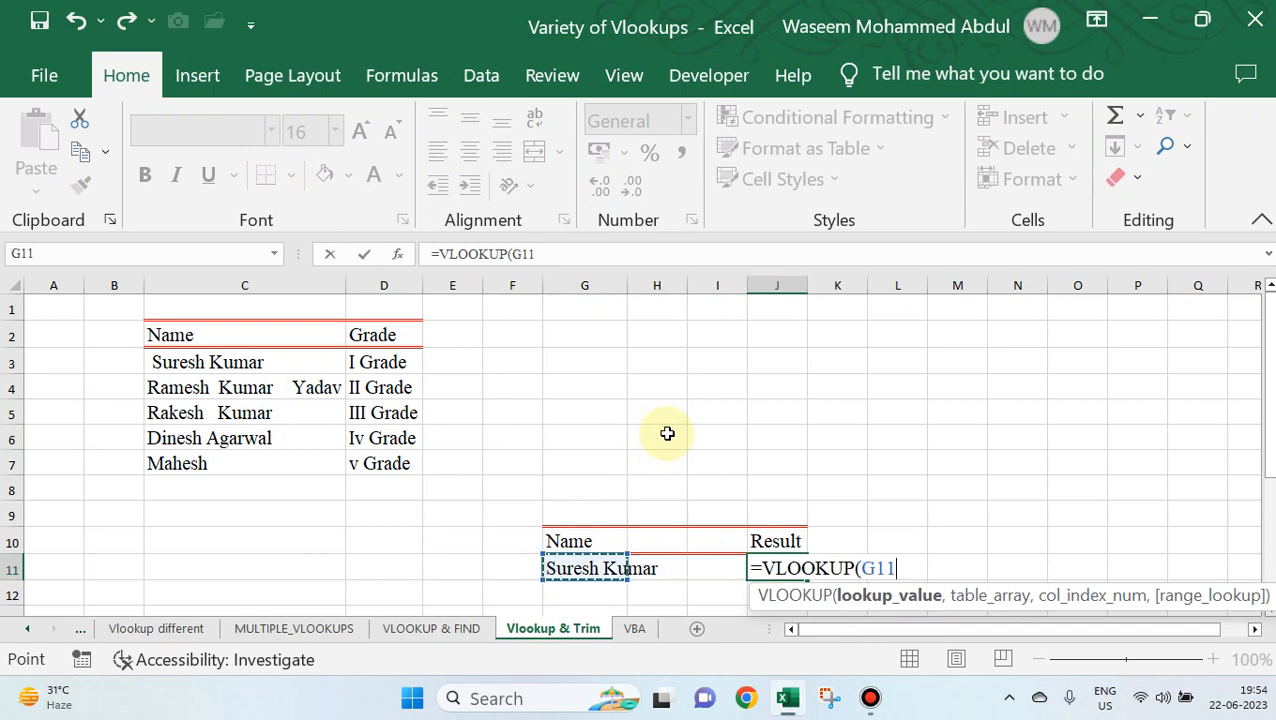
pyautogui.click(863, 600)
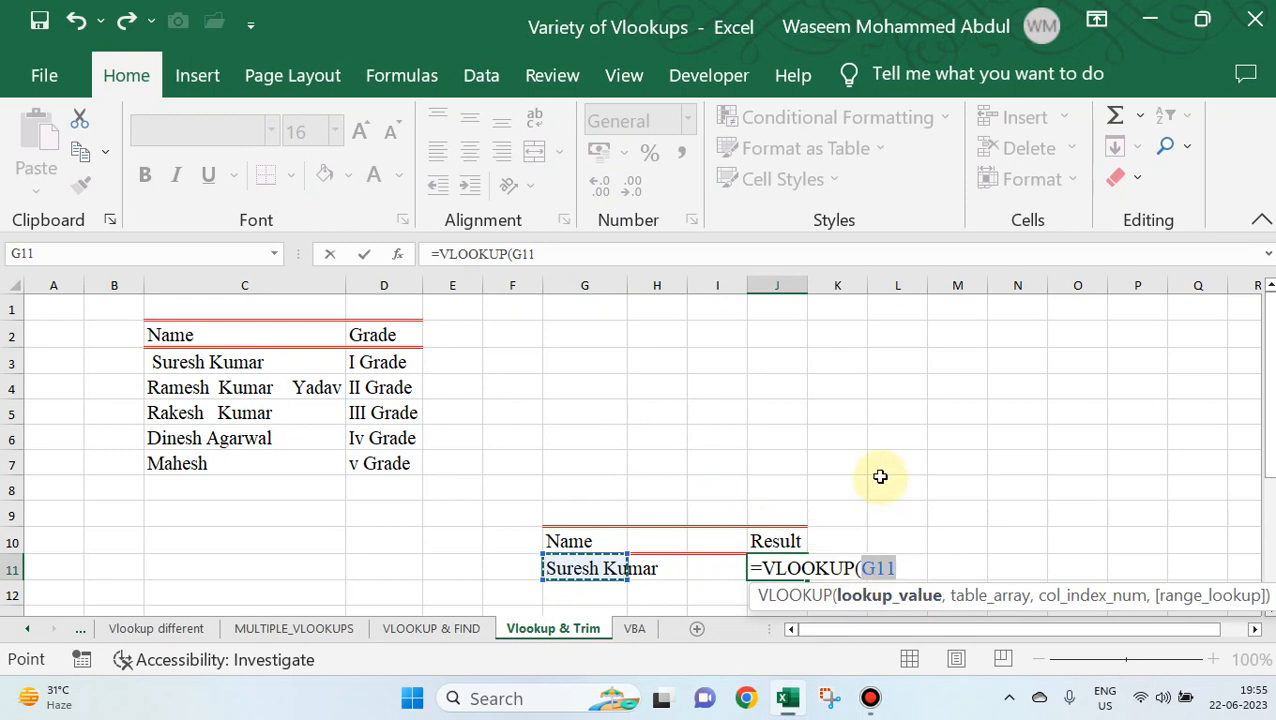
pyautogui.write(',')
pyautogui.press('BackSpace')
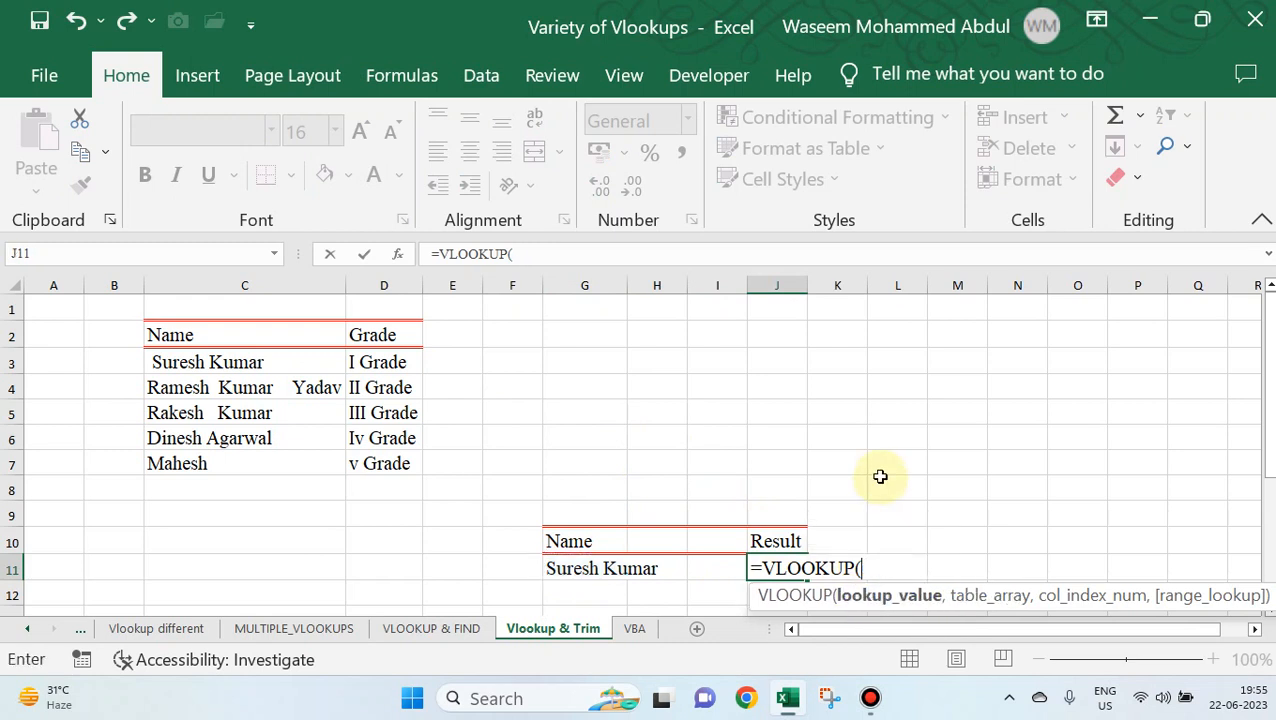
pyautogui.click(612, 570)
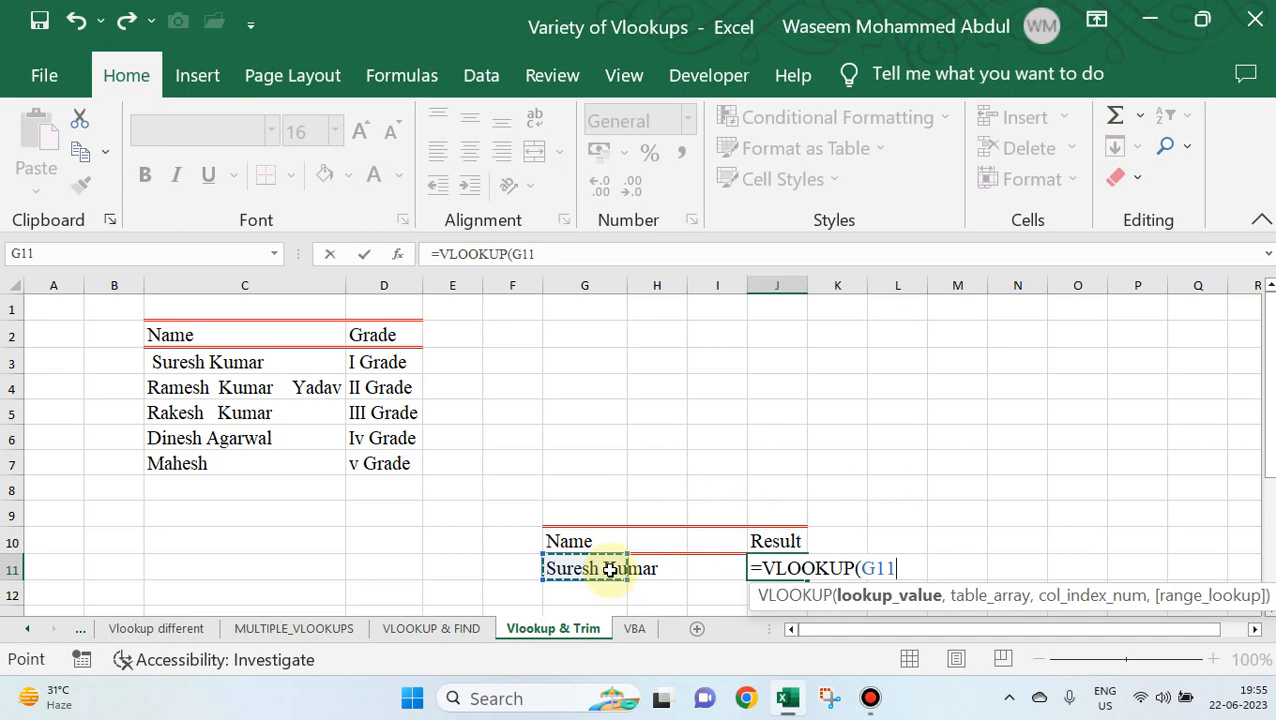
pyautogui.write(',')
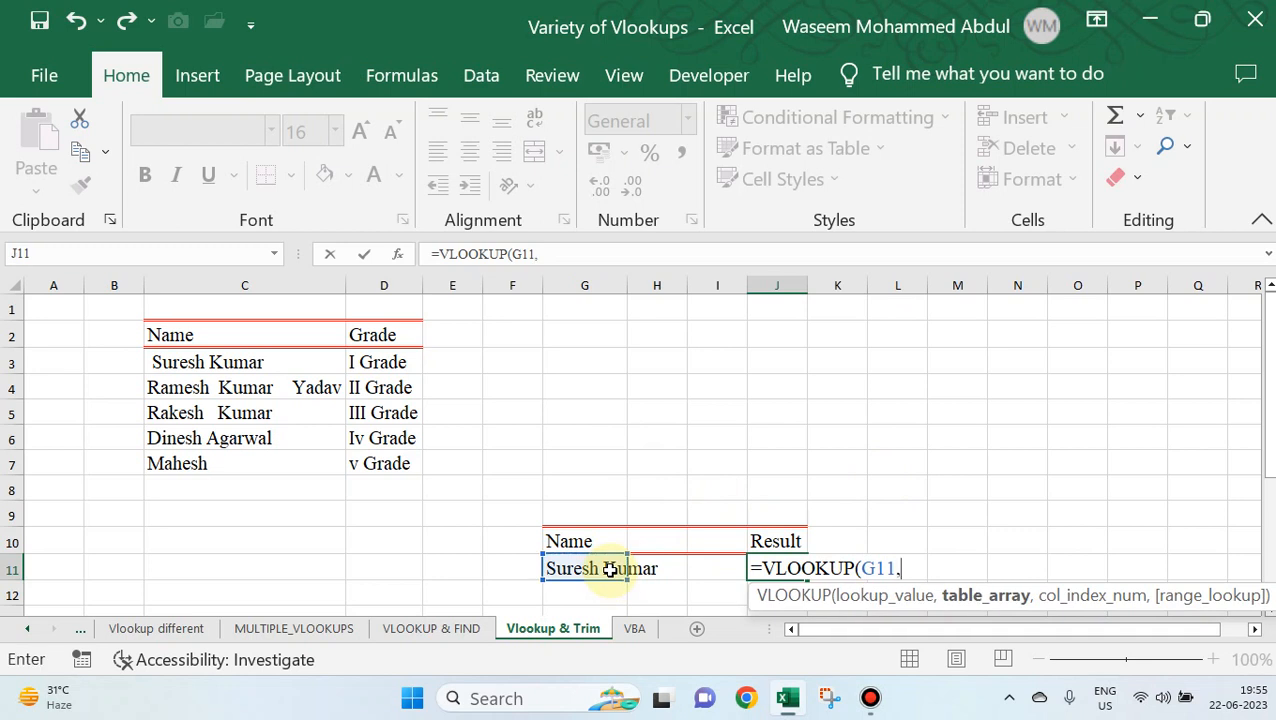
# Finish the formula as =VLOOKUP(G11,$C$2:$D$7,2,0), which returns #N/A
pyautogui.moveTo(197, 333); pyautogui.dragTo(347, 459)
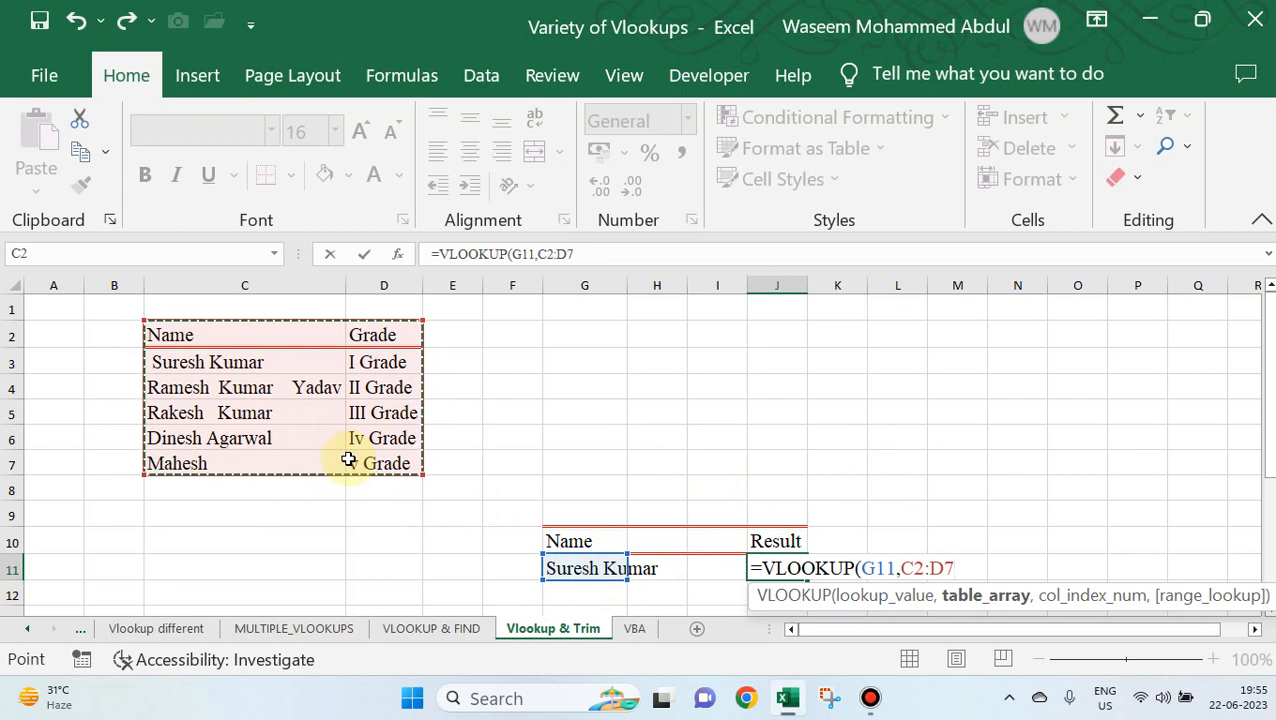
pyautogui.press('F4')
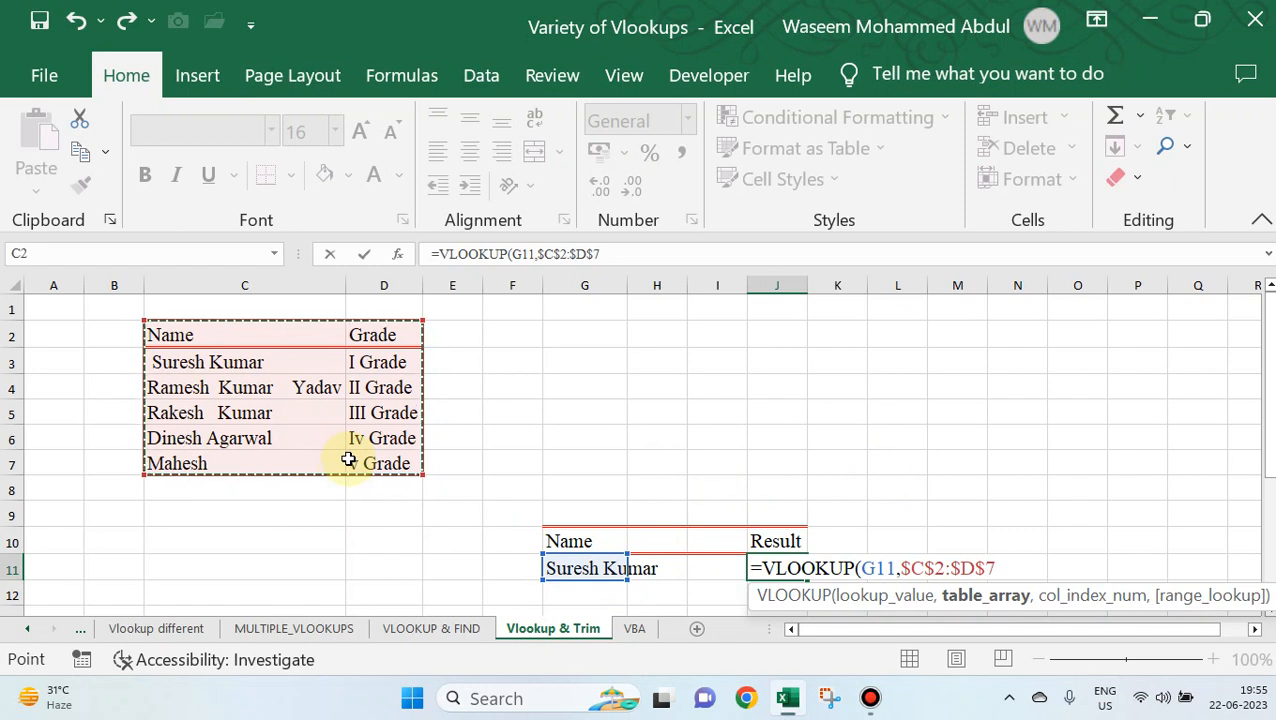
pyautogui.write(',')
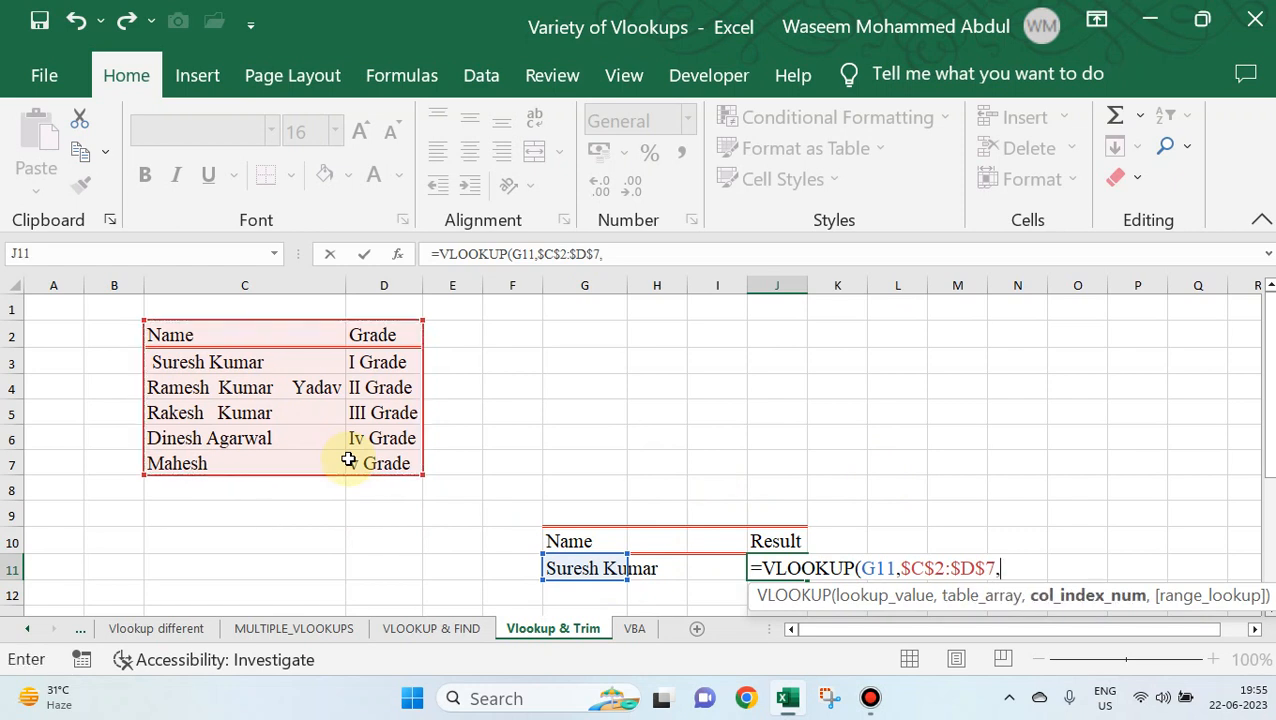
pyautogui.write('2,')
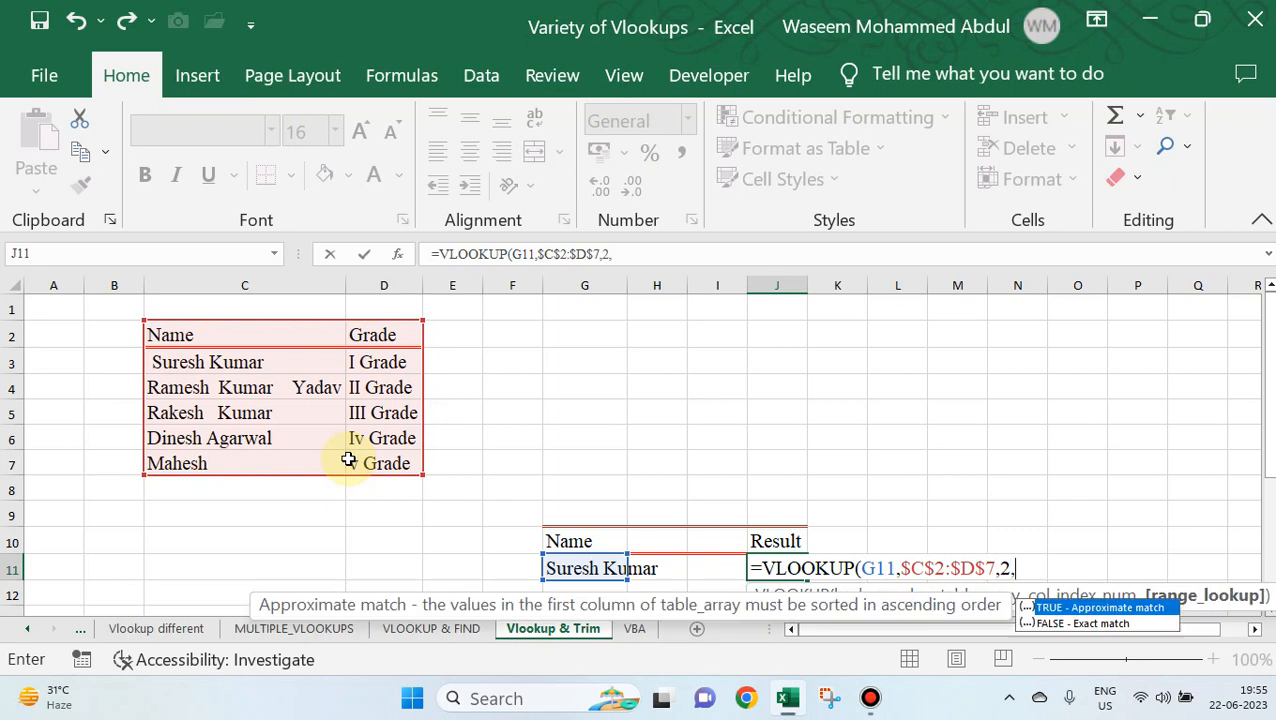
pyautogui.write('0)')
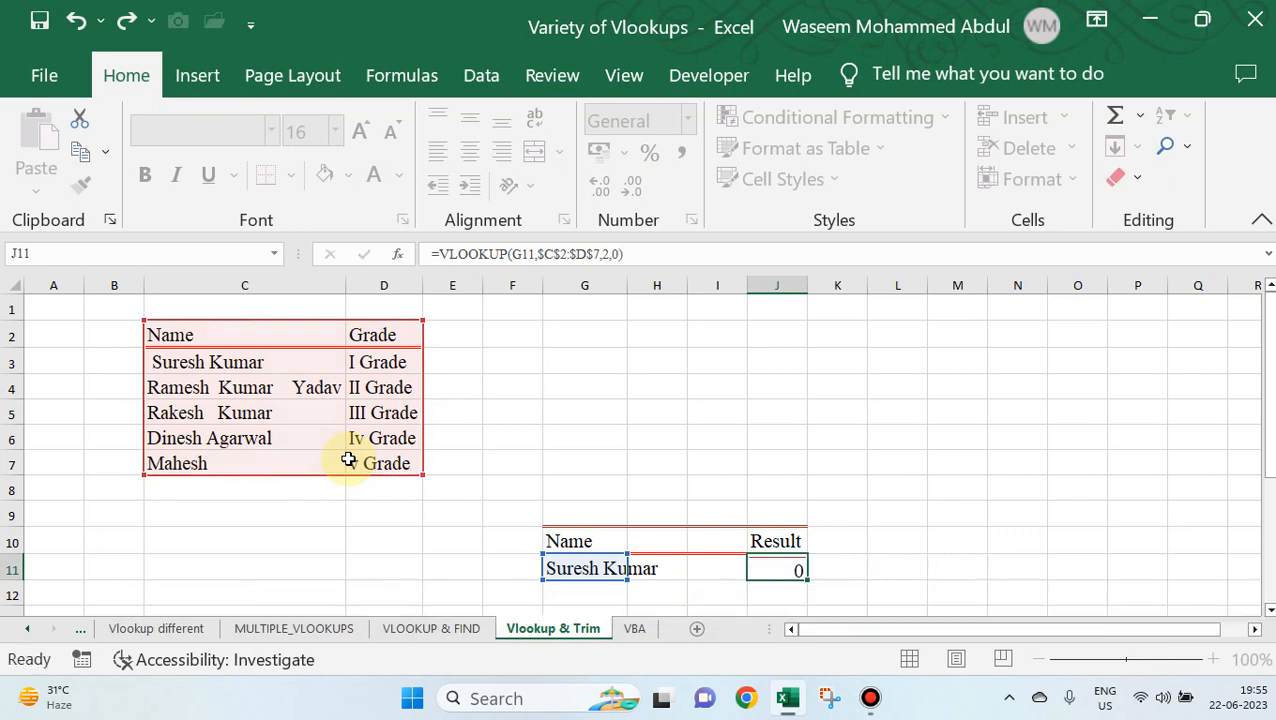
pyautogui.press('Tab')
pyautogui.press('Left')
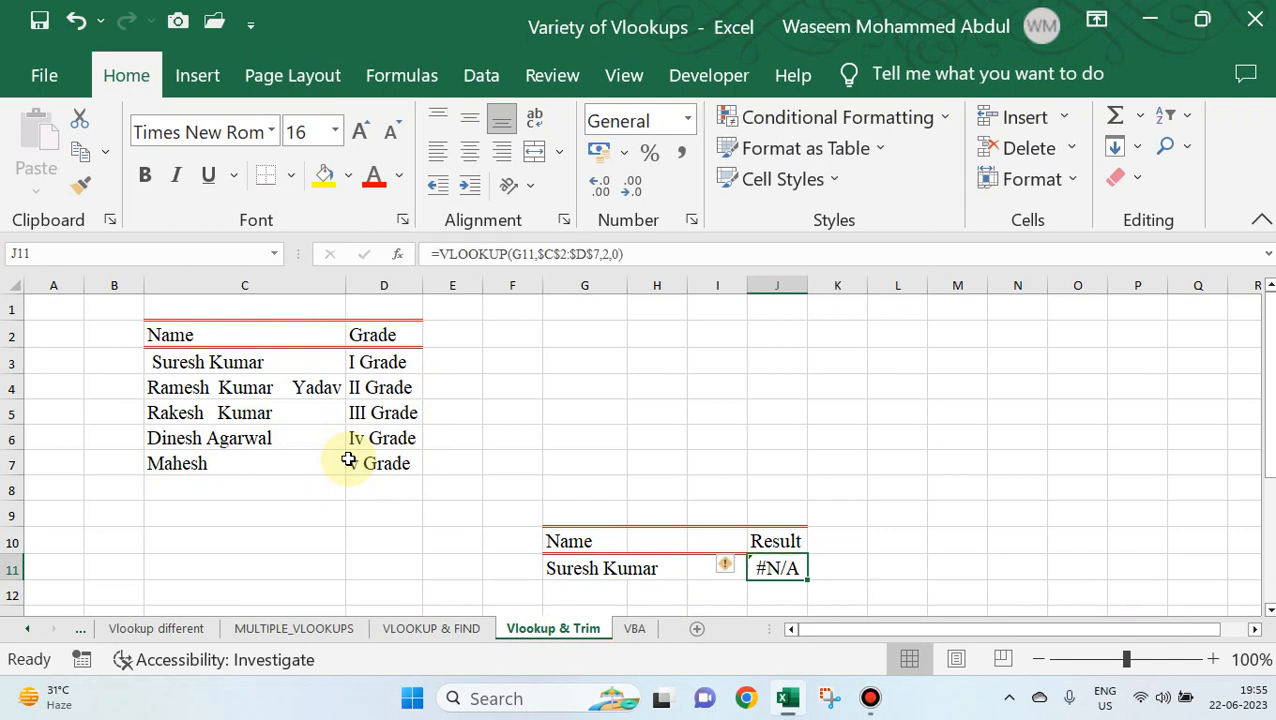
pyautogui.press('Left')
pyautogui.press('Left')
pyautogui.press('Left')
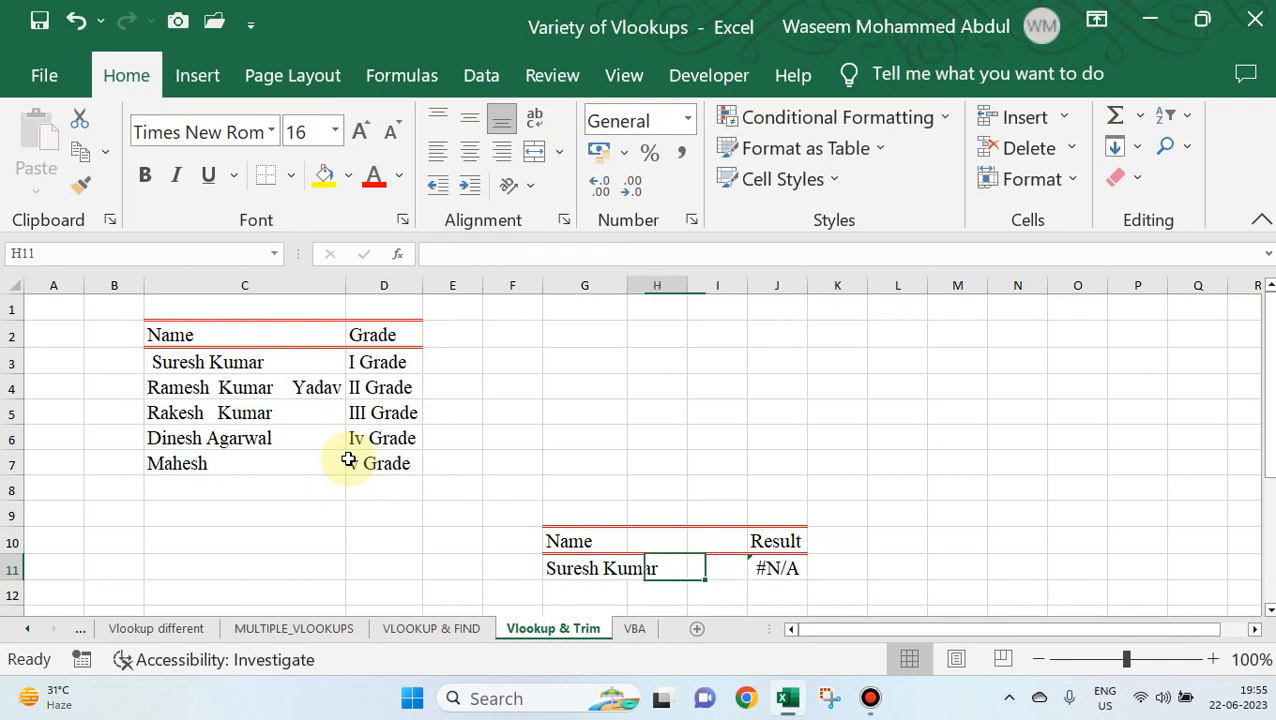
pyautogui.press('Left')
pyautogui.press('Left')
pyautogui.press('Left')
pyautogui.press('Left')
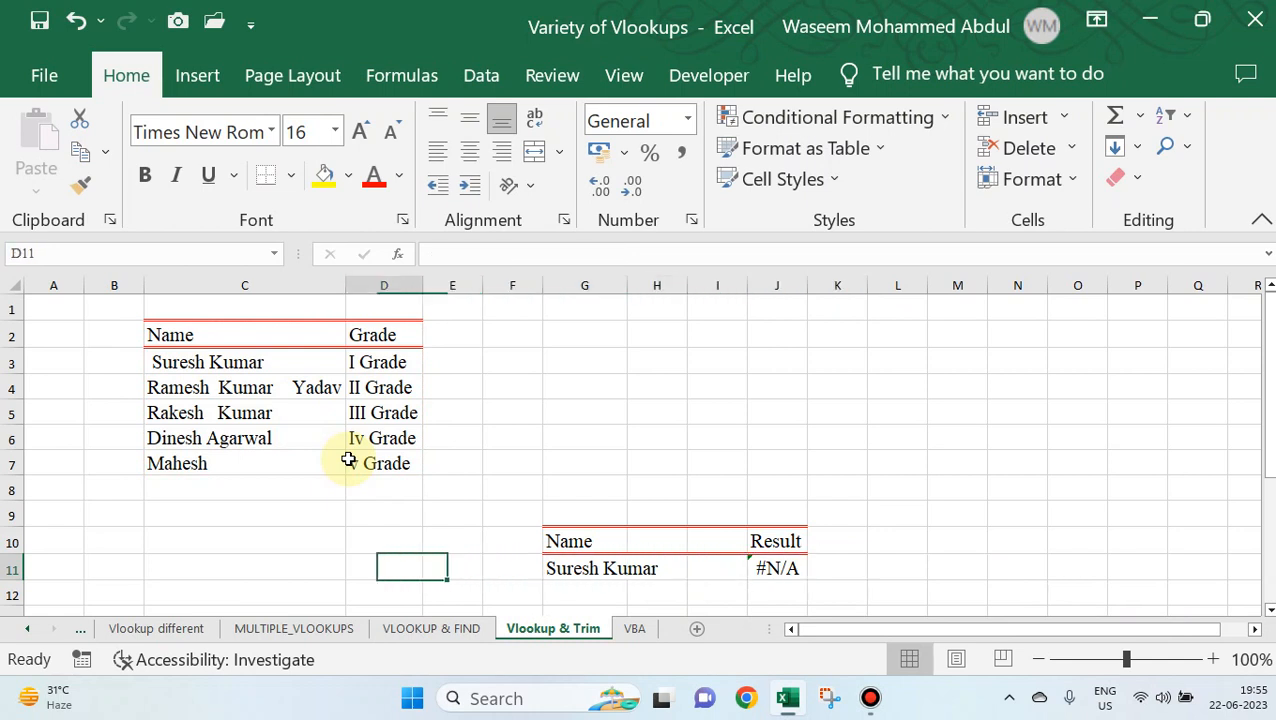
pyautogui.press('Up')
pyautogui.press('Up')
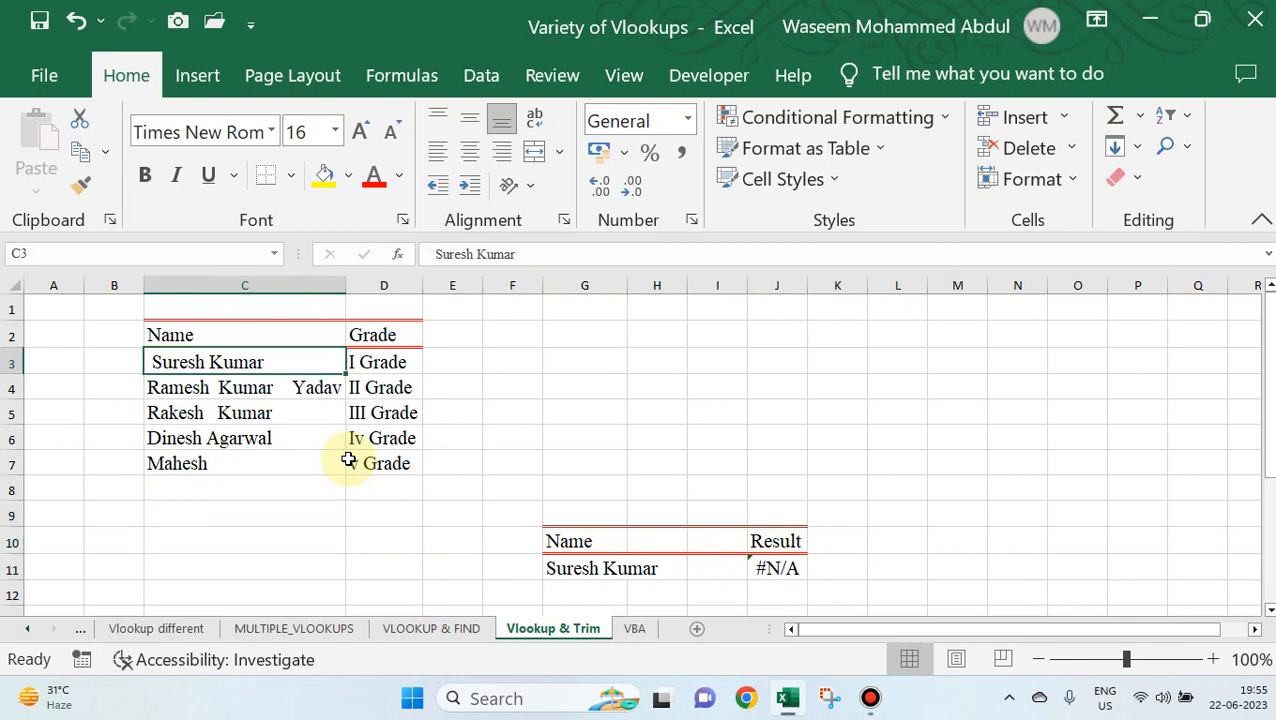
pyautogui.click(429, 256)
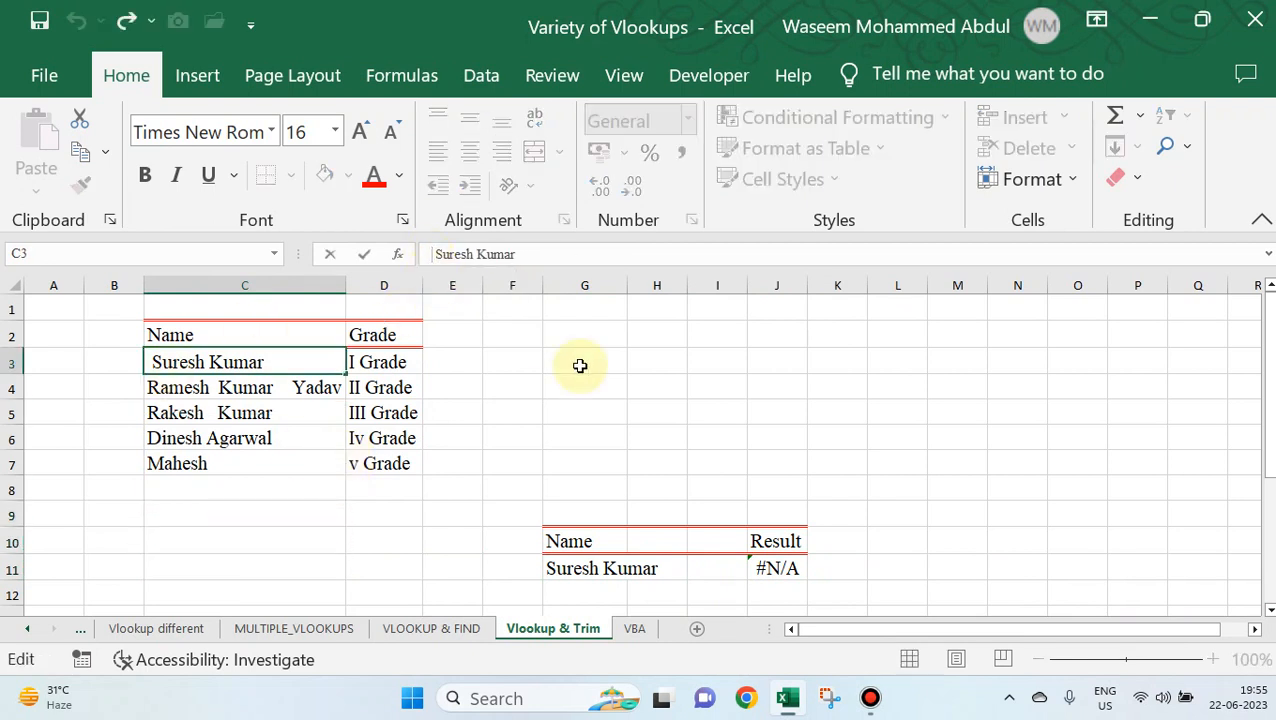
pyautogui.press('Delete')
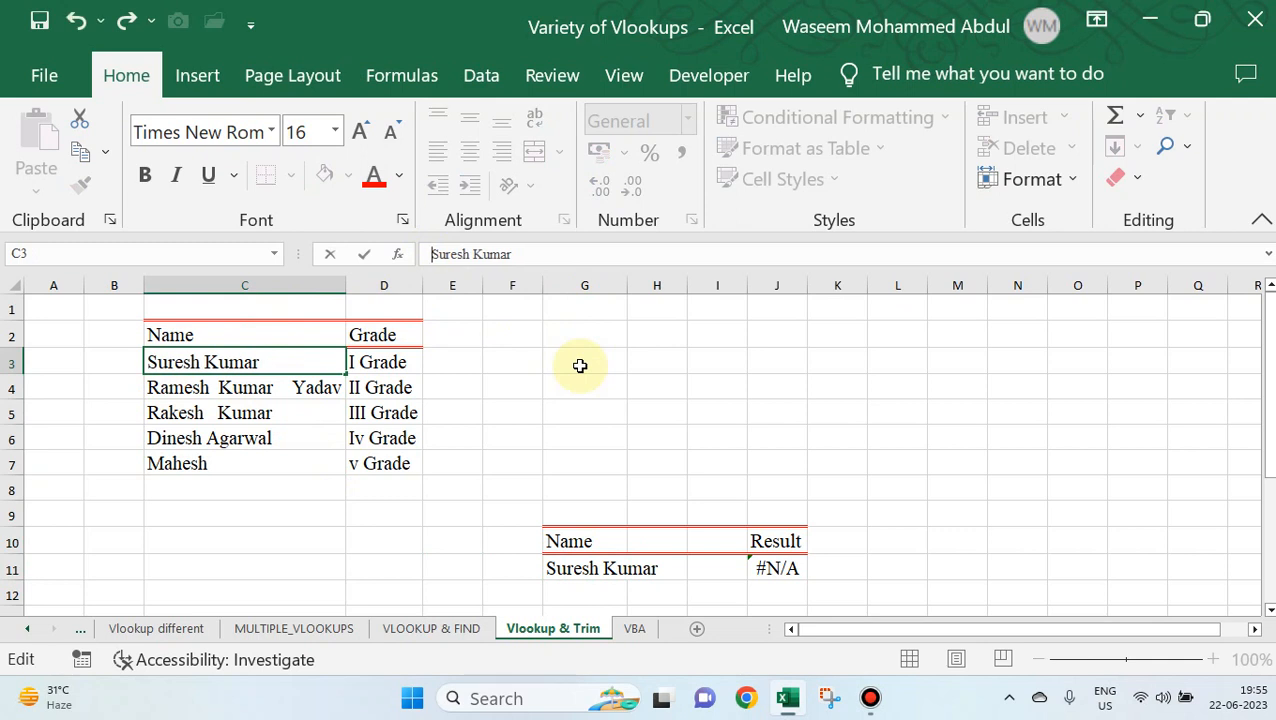
pyautogui.press('Tab')
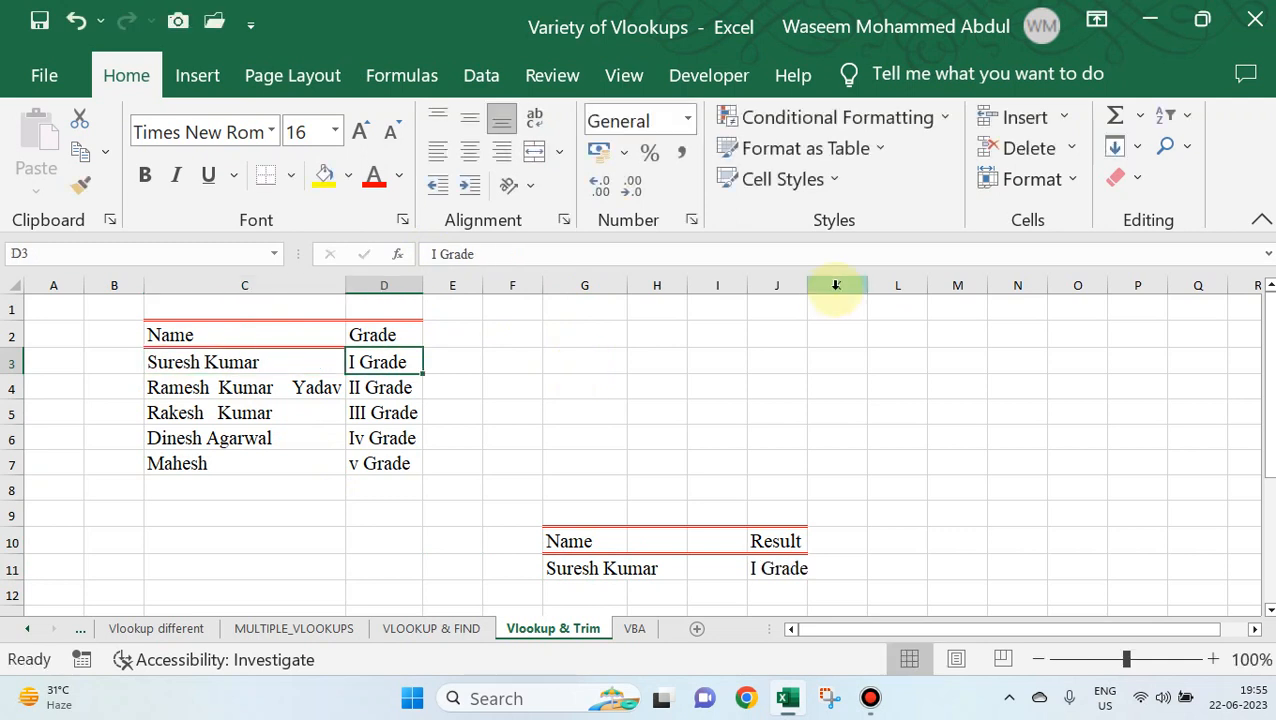
pyautogui.moveTo(809, 285); pyautogui.dragTo(839, 286)
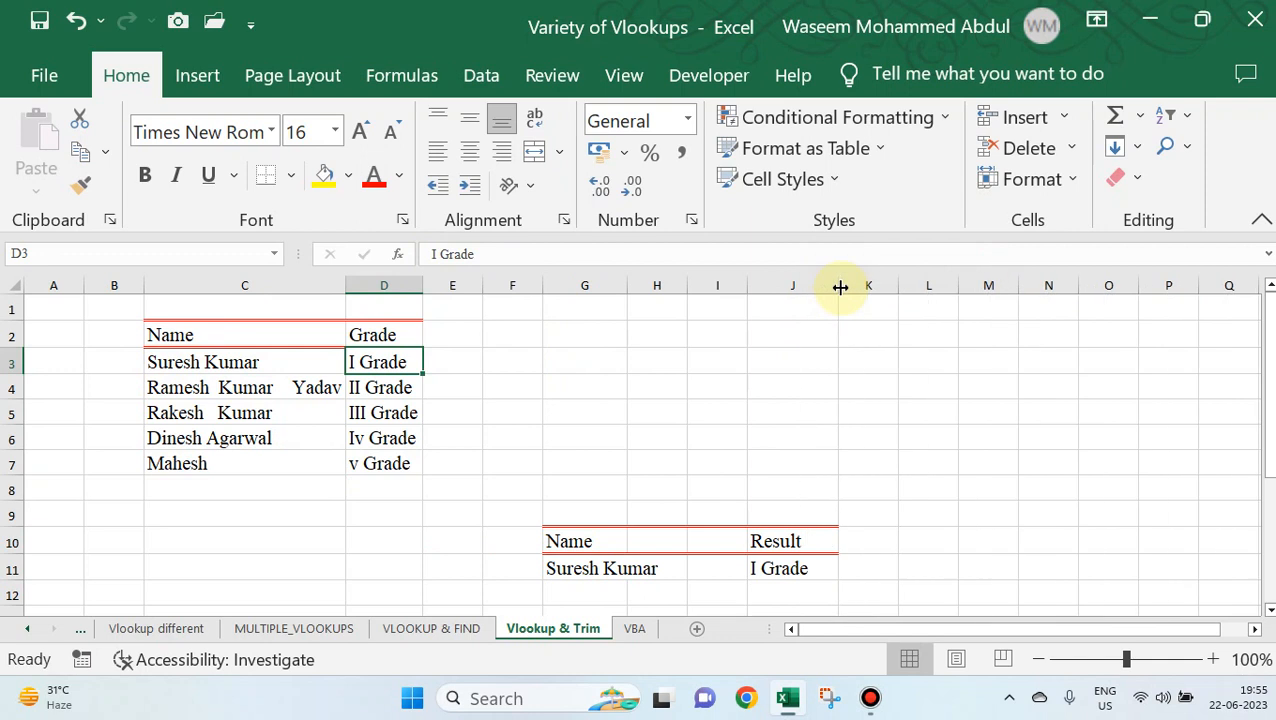
pyautogui.click(225, 379)
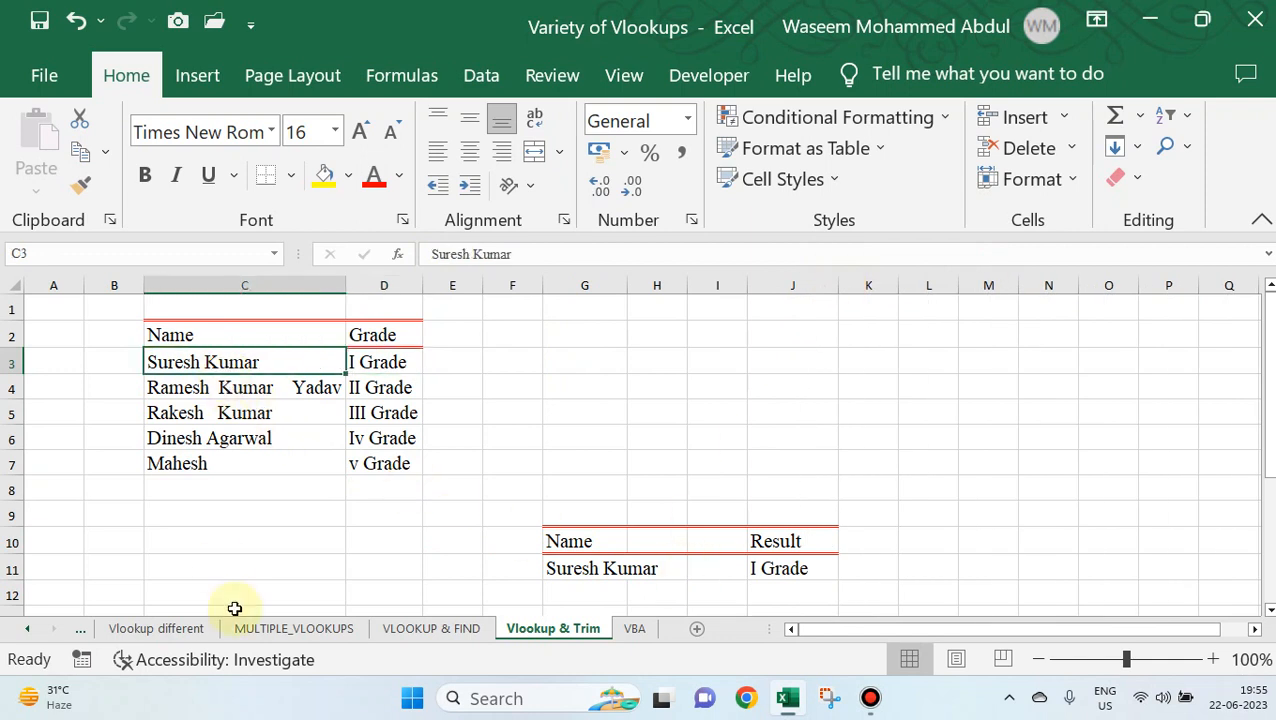
pyautogui.press('Down')
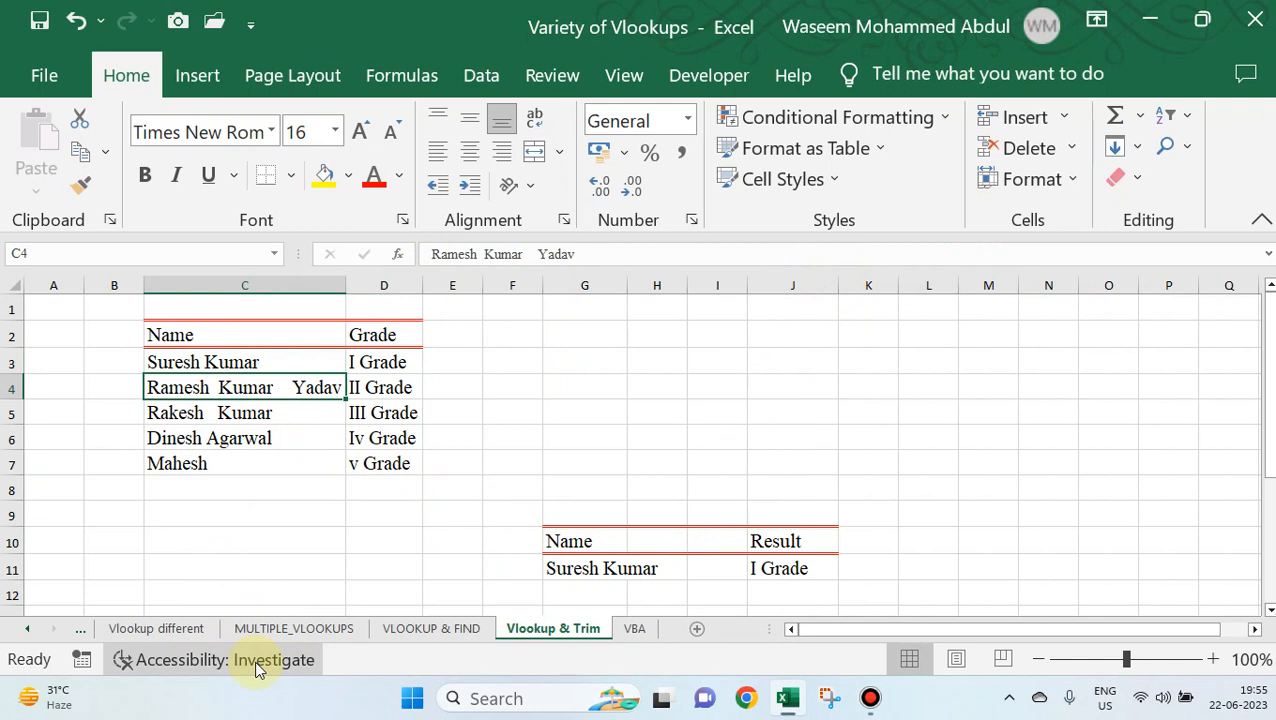
pyautogui.press('Up')
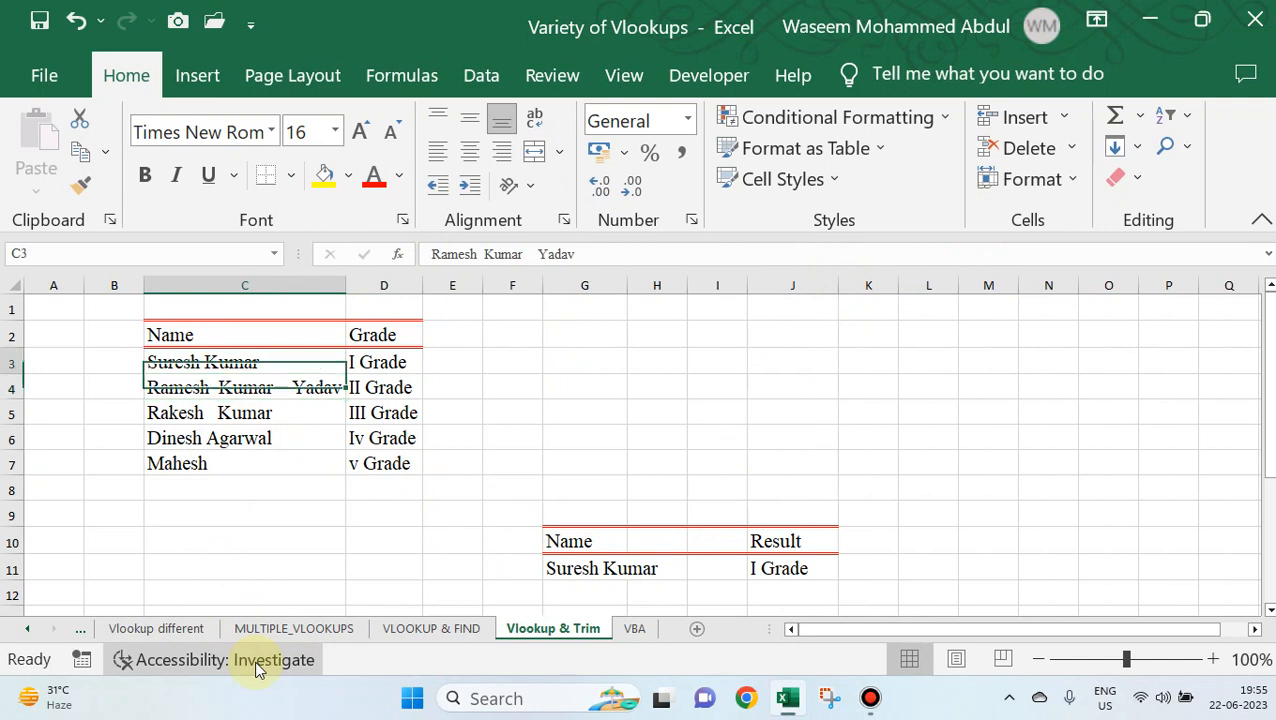
pyautogui.press('Down')
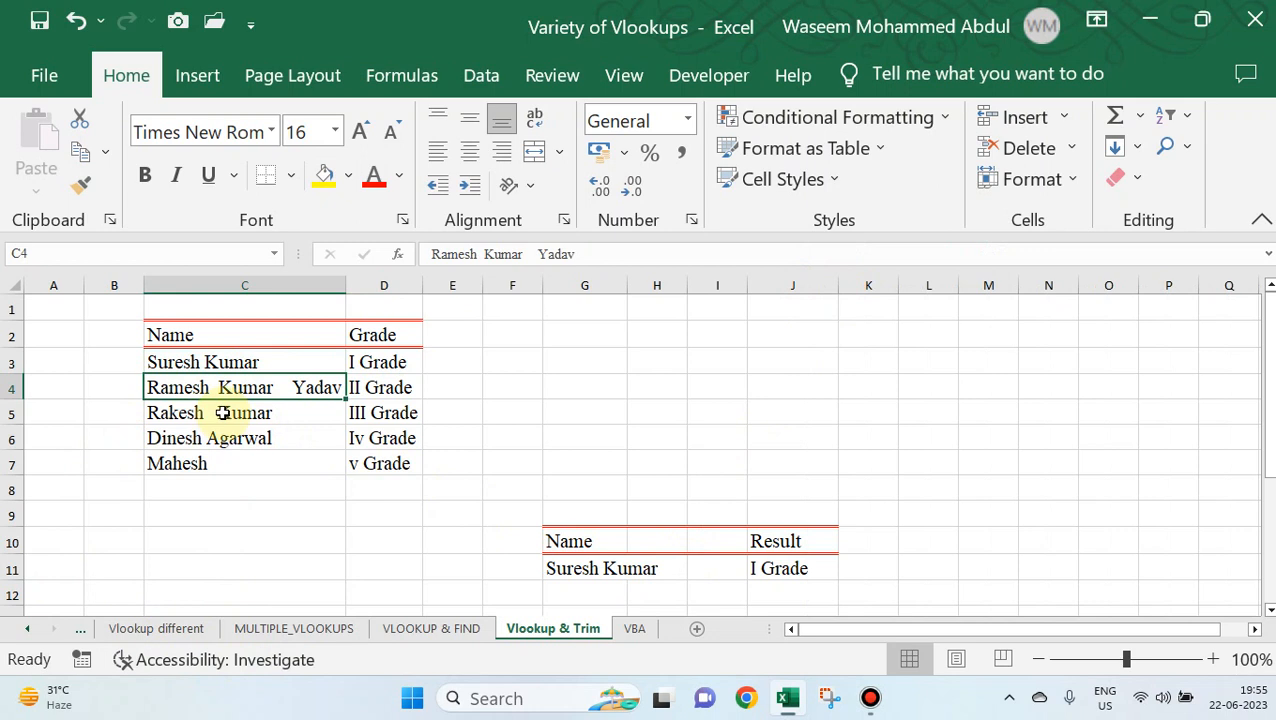
pyautogui.click(532, 254)
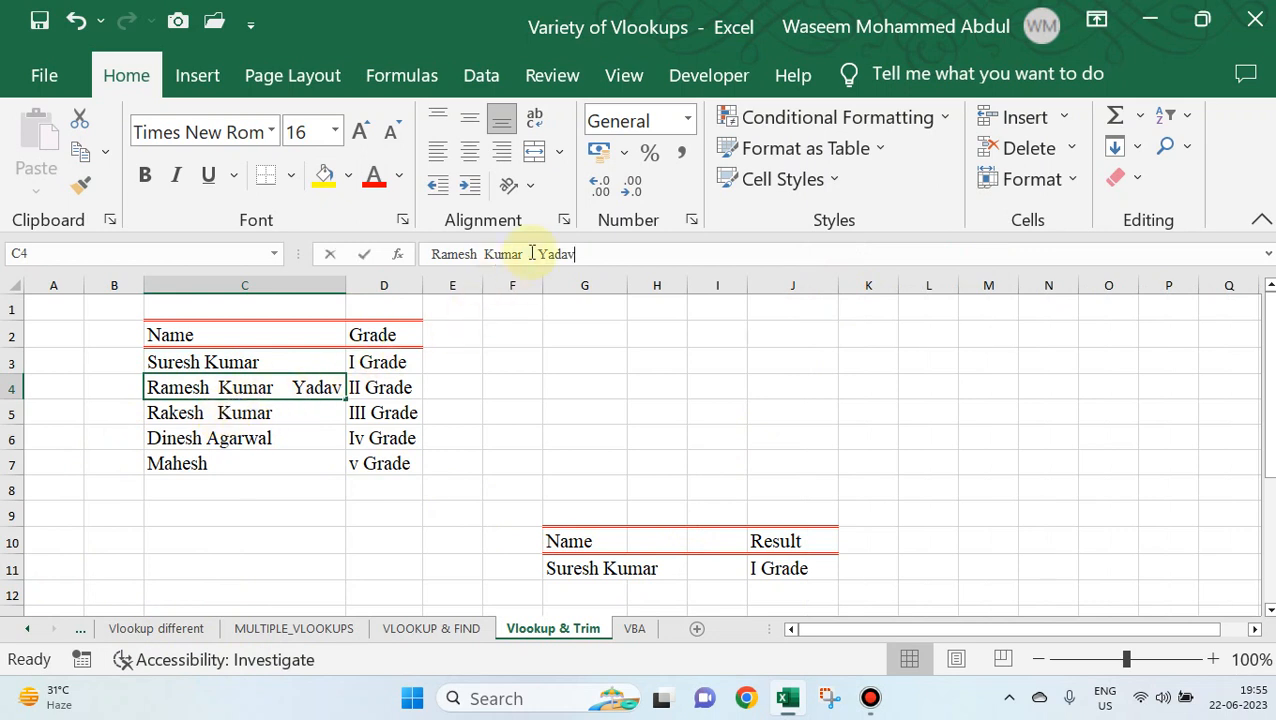
pyautogui.click(532, 254)
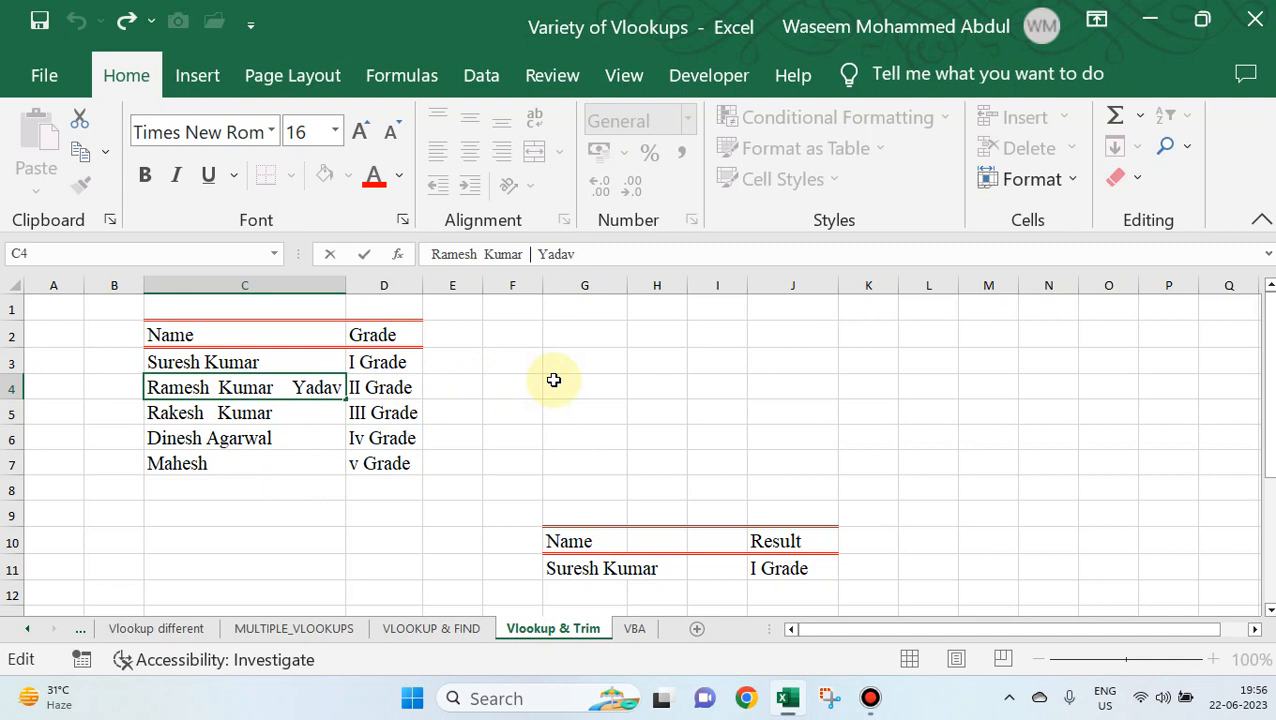
pyautogui.press('Tab')
pyautogui.press('Left')
pyautogui.press('Up')
pyautogui.press('Down')
pyautogui.press('Down')
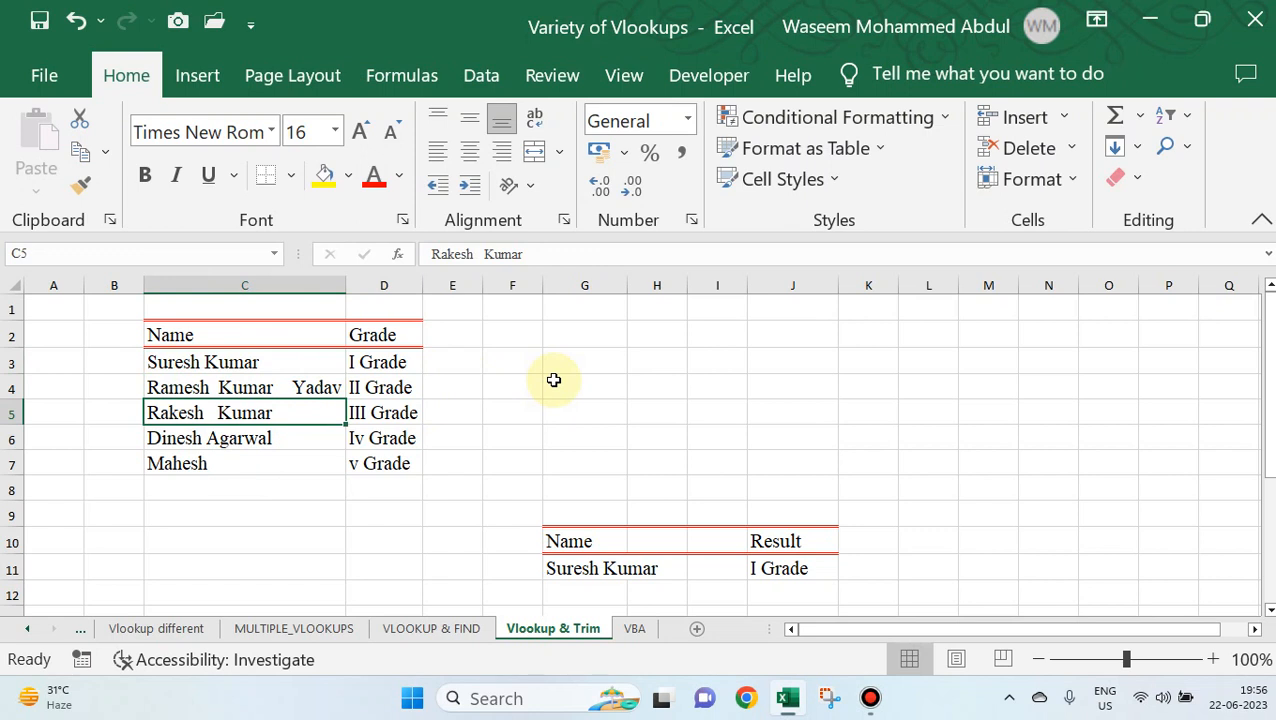
pyautogui.press('Down')
pyautogui.press('Down')
pyautogui.press('Down')
pyautogui.press('Down')
pyautogui.press('Down')
pyautogui.press('Down')
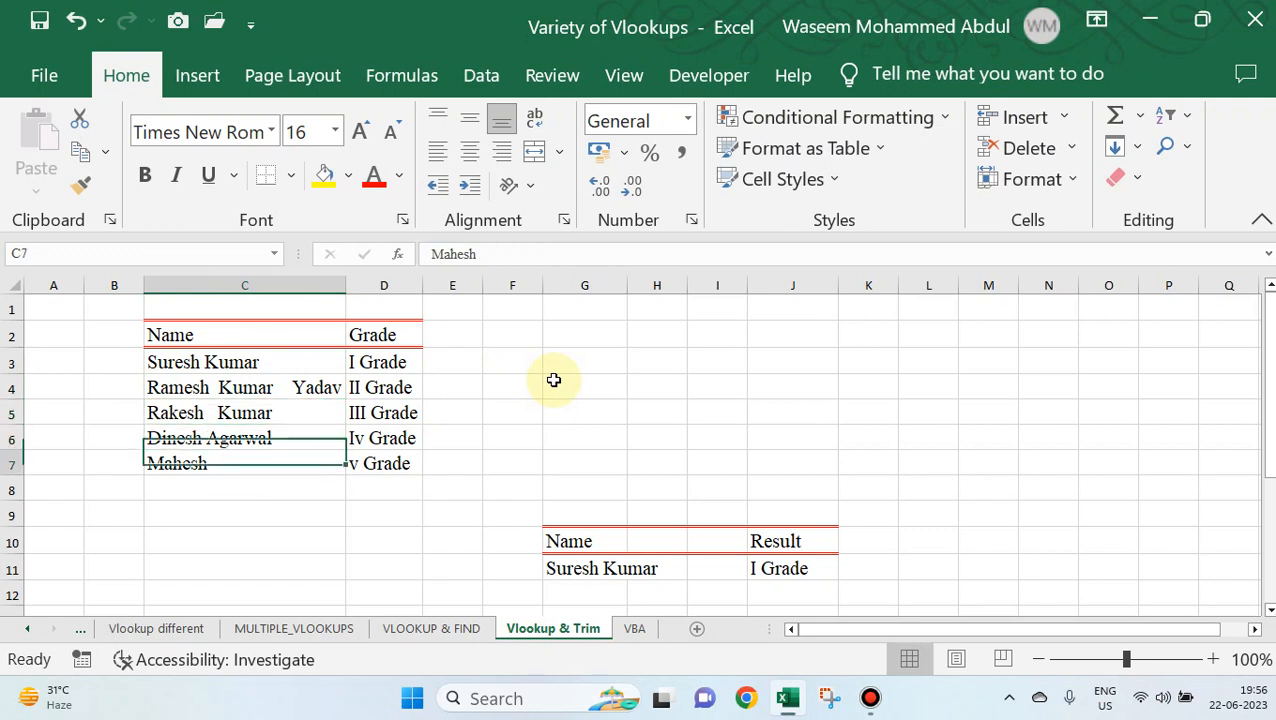
pyautogui.press('Right')
pyautogui.press('Right')
pyautogui.press('Right')
pyautogui.press('Right')
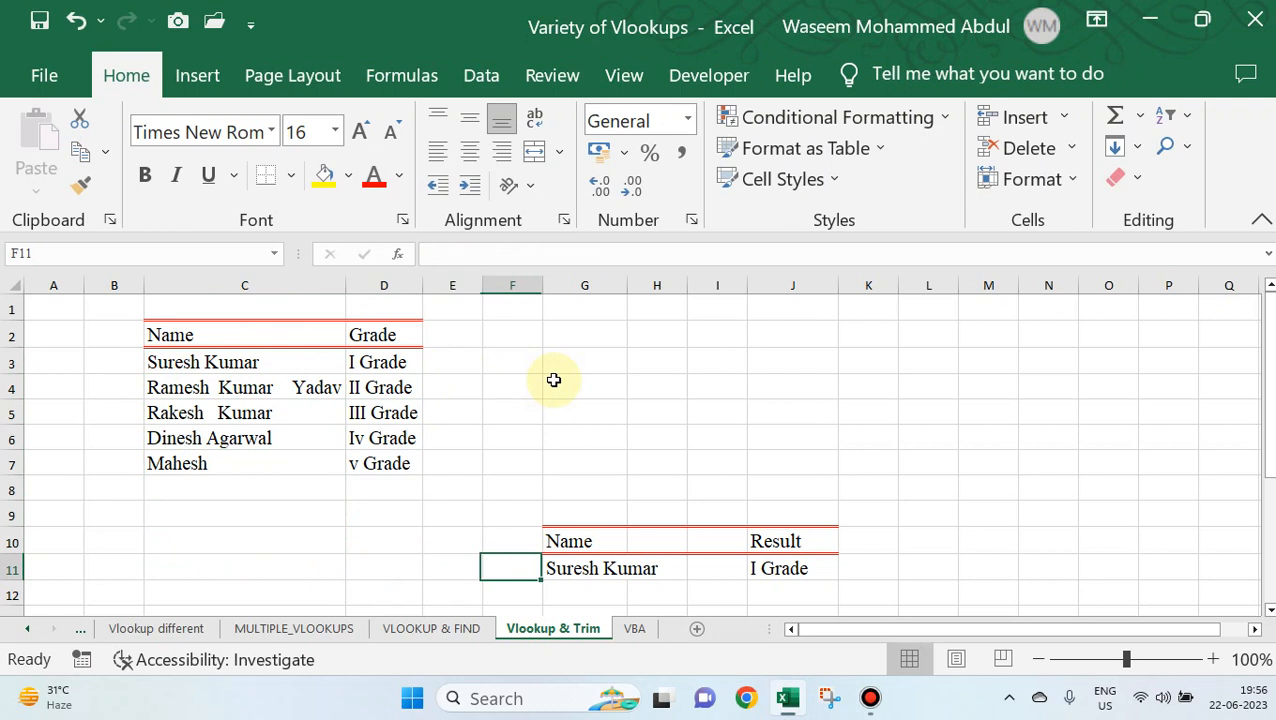
pyautogui.press('Left')
pyautogui.press('Left')
pyautogui.press('Left')
pyautogui.press('Left')
pyautogui.press('Up')
pyautogui.press('Up')
pyautogui.press('Up')
pyautogui.press('Up')
pyautogui.press('Up')
pyautogui.press('Up')
pyautogui.press('Up')
pyautogui.press('Up')
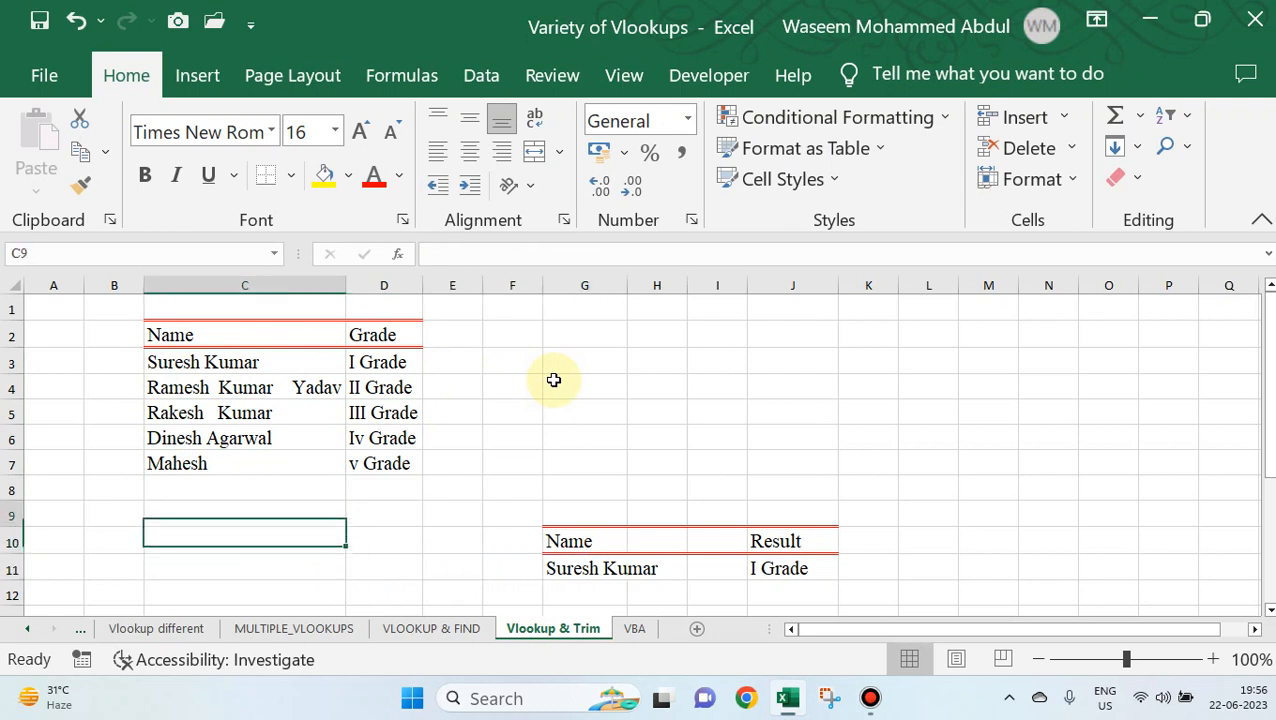
pyautogui.press('F2')
pyautogui.press('Left')
pyautogui.press('Left')
pyautogui.press('Left')
pyautogui.press('Left')
pyautogui.press('Left')
pyautogui.press('Left')
pyautogui.press('Left')
pyautogui.press('Left')
pyautogui.press('Left')
pyautogui.press('Left')
pyautogui.press('Left')
pyautogui.press('Left')
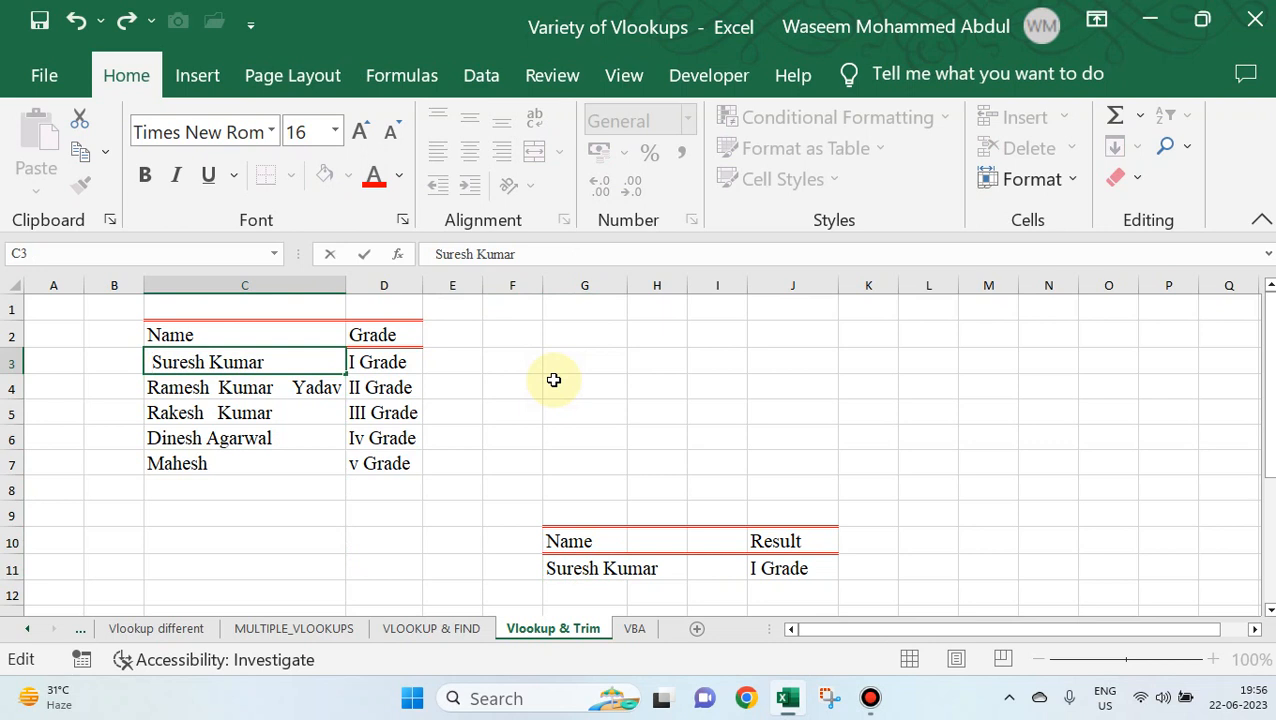
pyautogui.press('Tab')
pyautogui.press('Left')
pyautogui.press('Left')
pyautogui.press('Right')
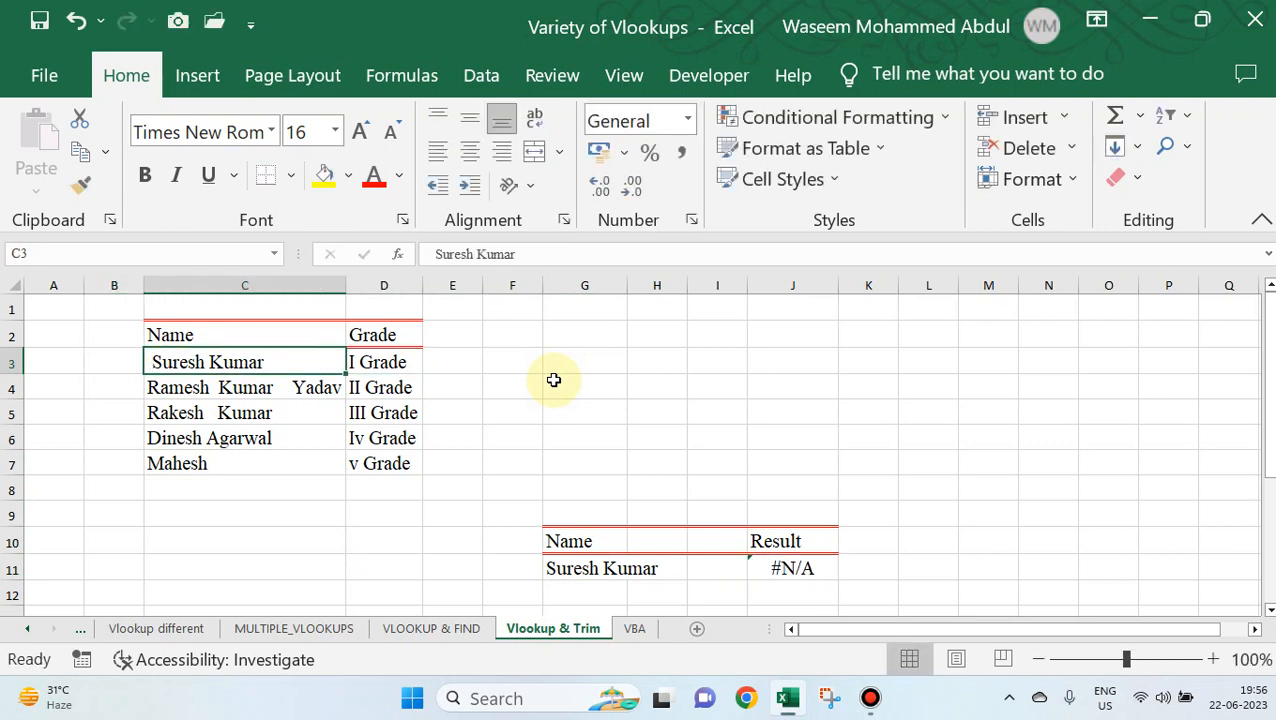
pyautogui.click(431, 254)
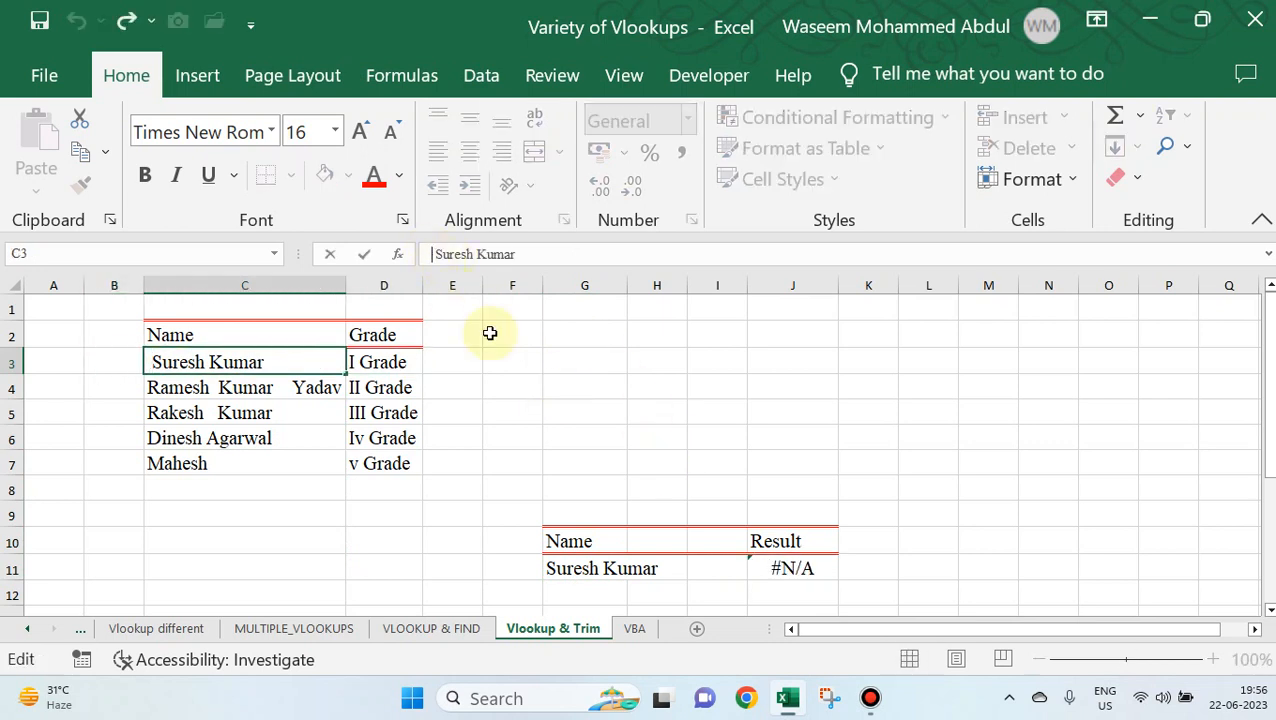
pyautogui.click(762, 568)
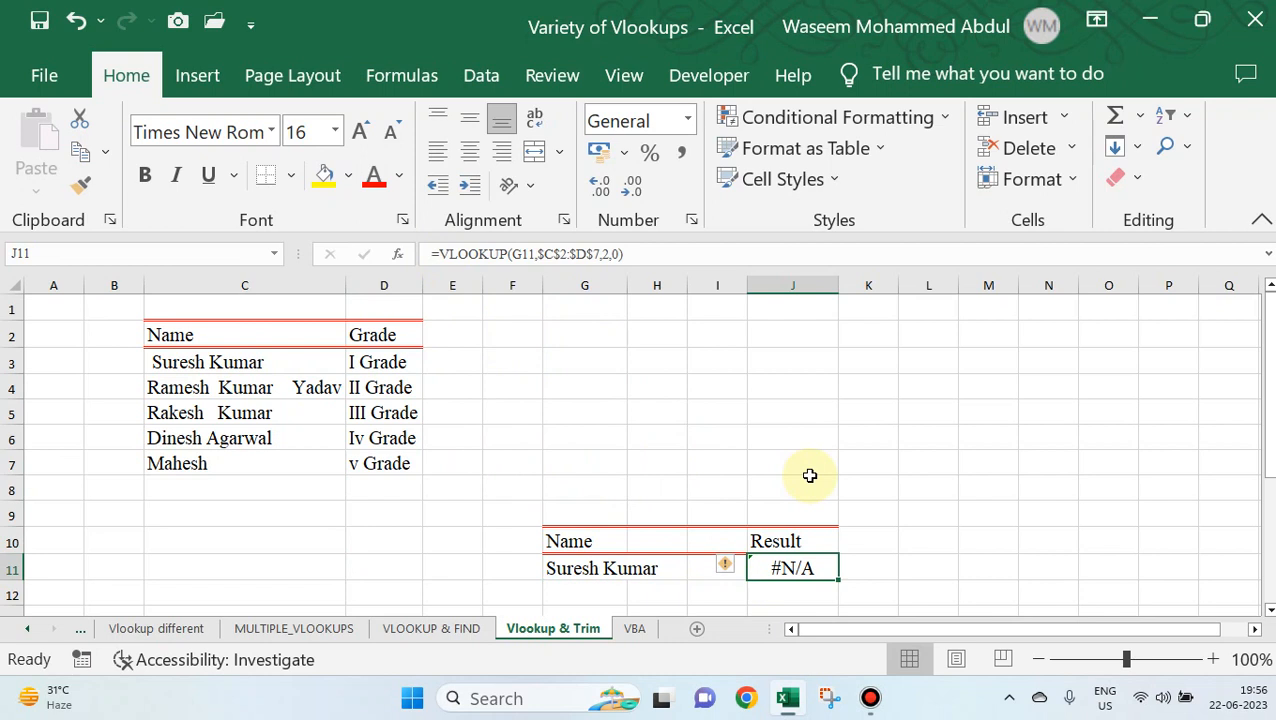
pyautogui.click(157, 364)
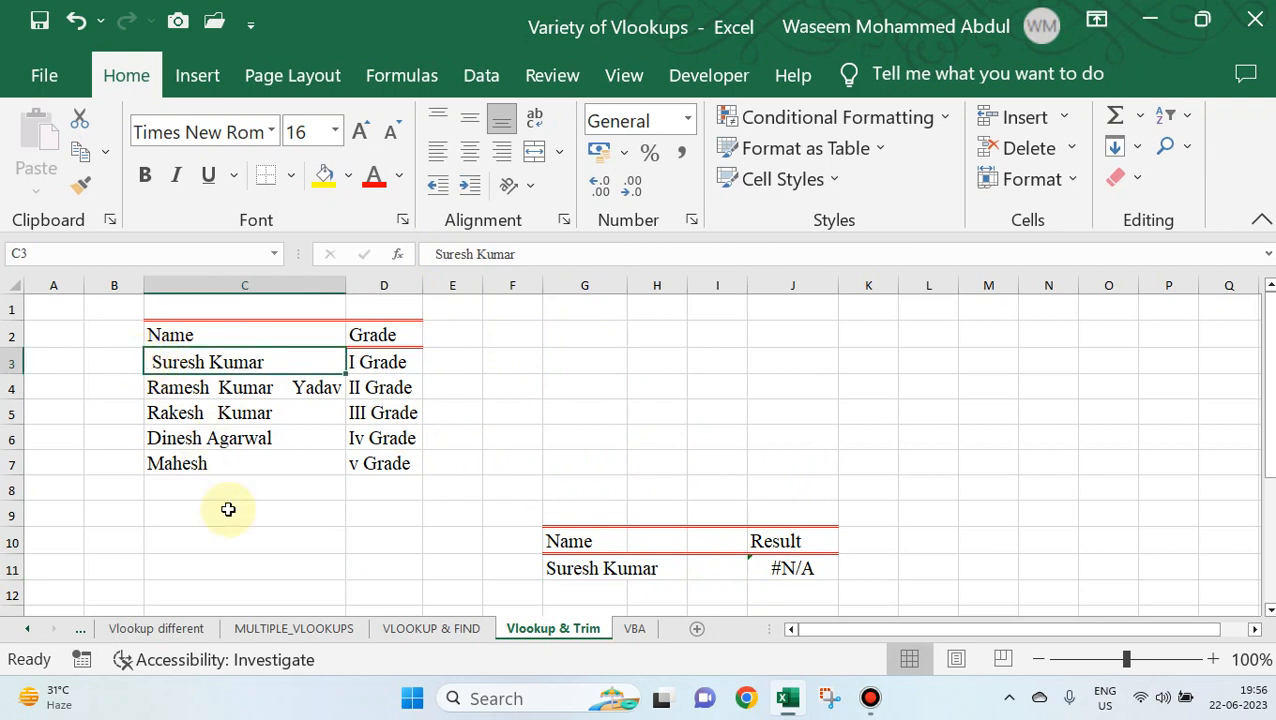
pyautogui.press('F2')
pyautogui.hotkey('ctrl', 'Left')
pyautogui.press('Home')
pyautogui.press('Delete')
pyautogui.press('Tab')
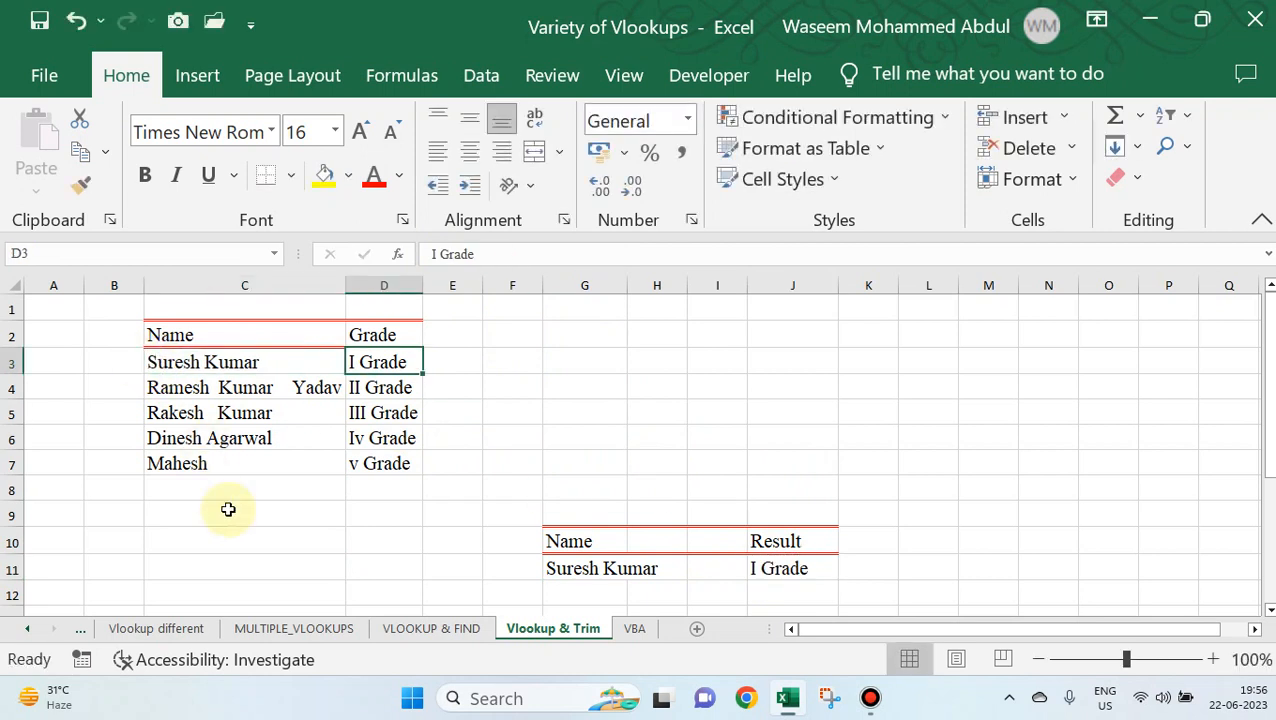
pyautogui.click(594, 569)
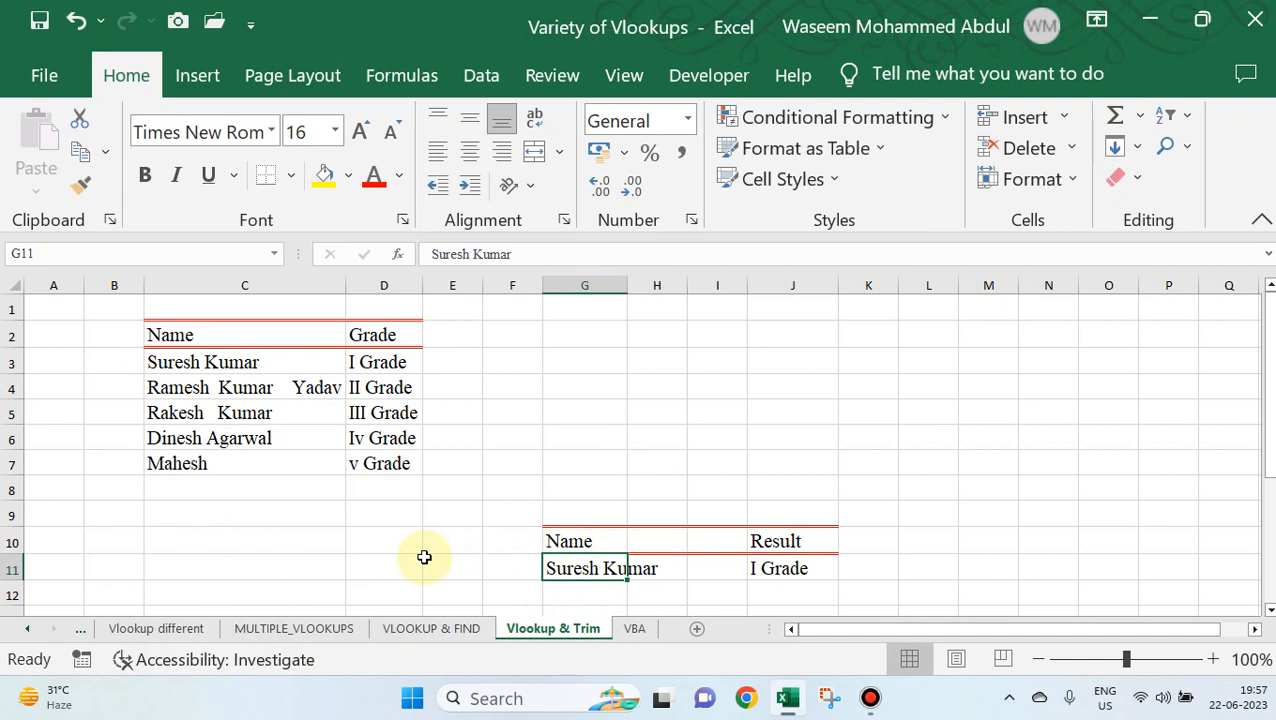
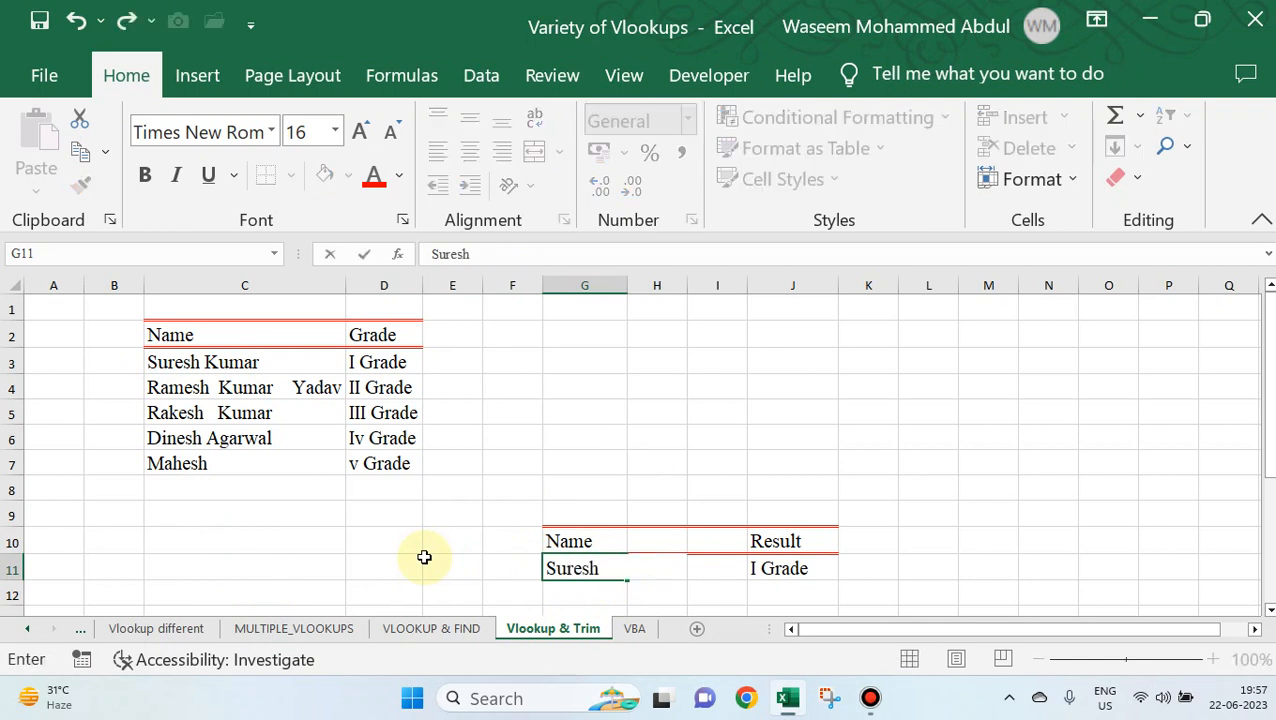
pyautogui.hotkey('ctrl', 'Return')
pyautogui.press('Tab')
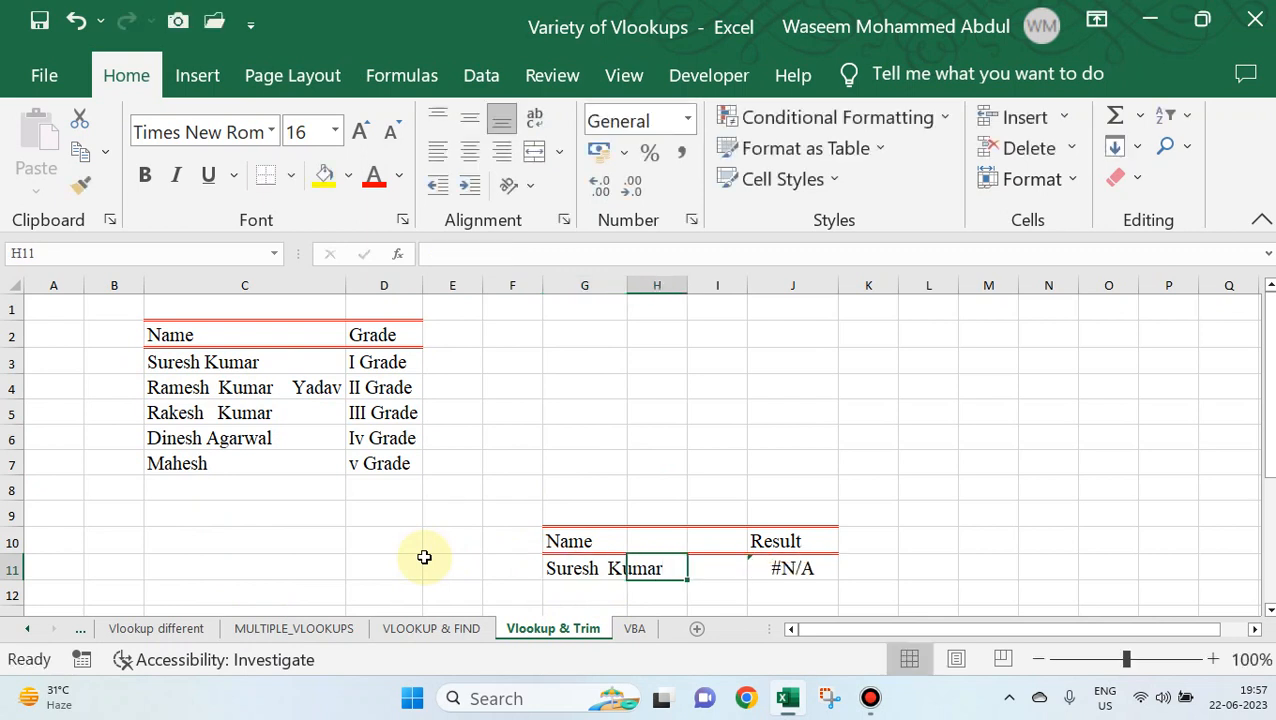
# Inspect J11's unchanged VLOOKUP formula and its #N/A result for the double-spaced name
pyautogui.click(774, 568)
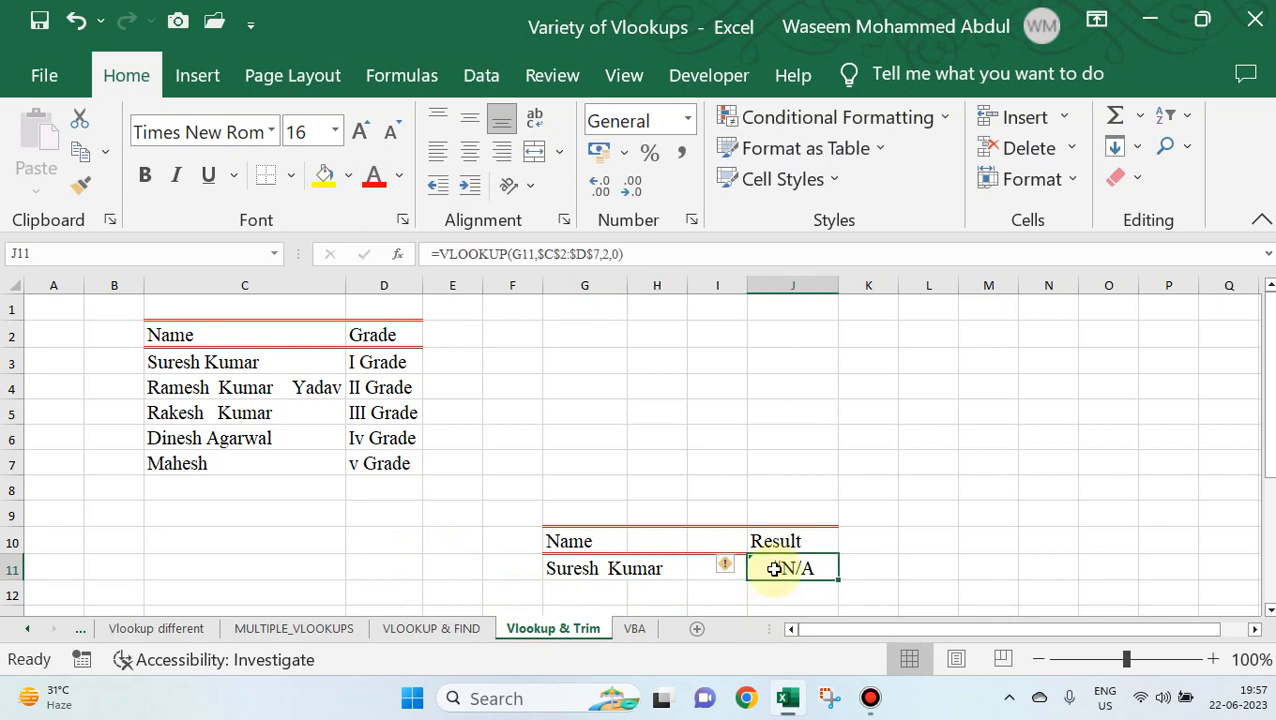
pyautogui.doubleClick(774, 568)
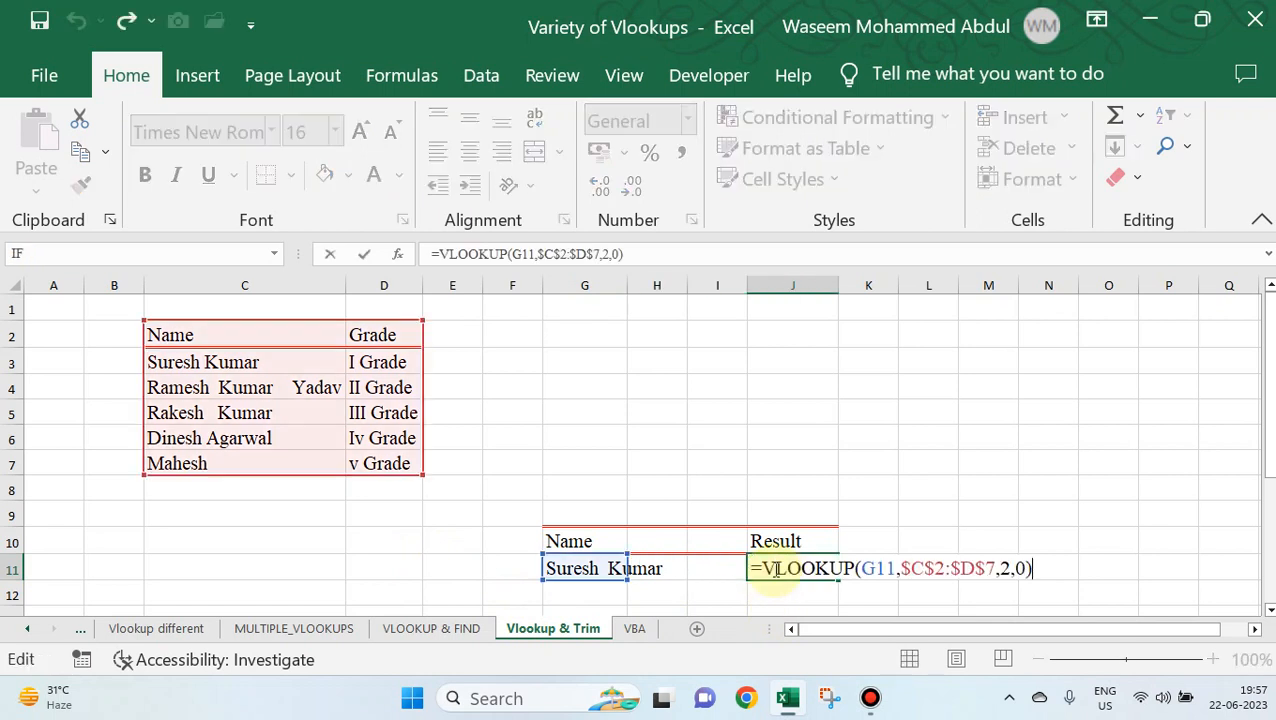
pyautogui.click(874, 568)
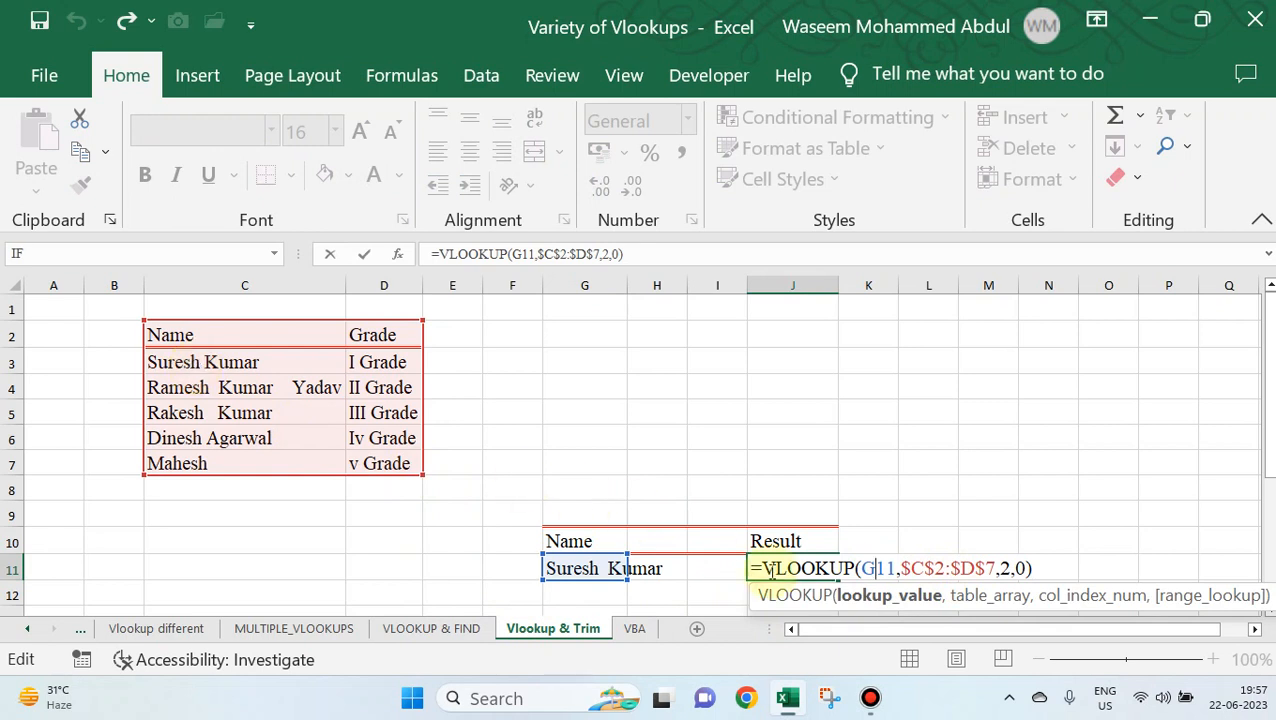
pyautogui.hotkey('ctrl', 'Return')
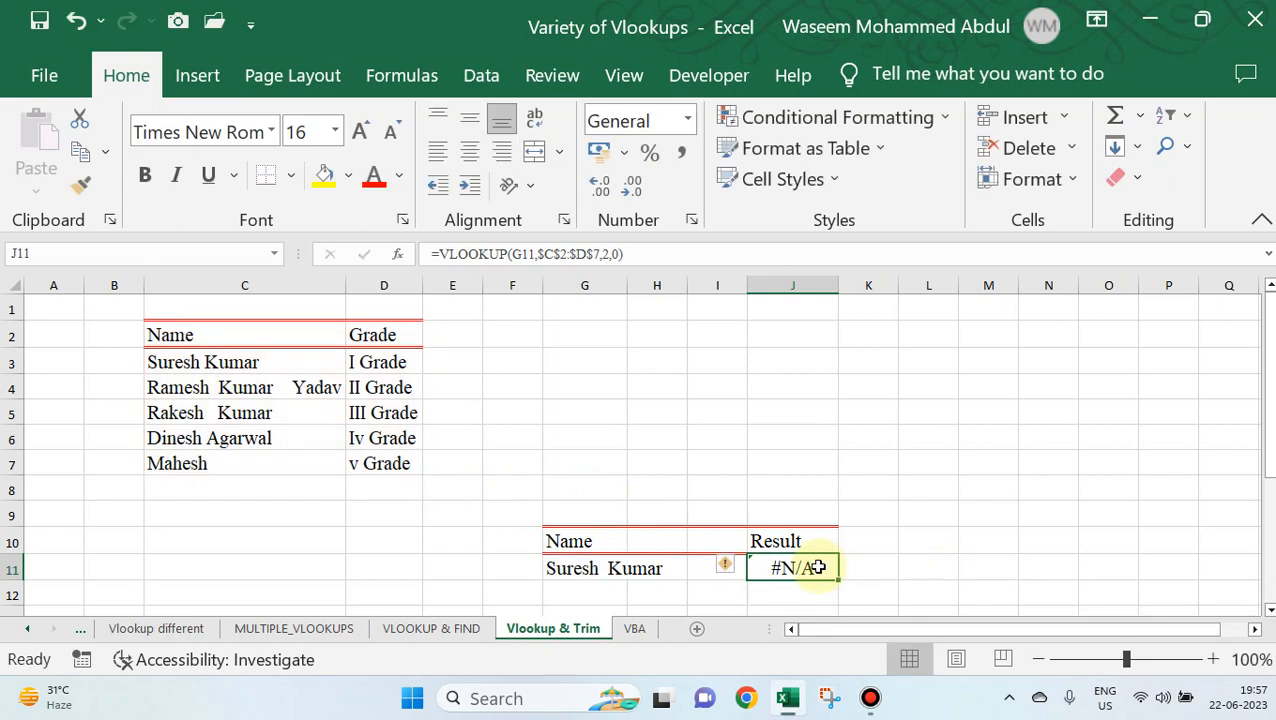
pyautogui.click(567, 568)
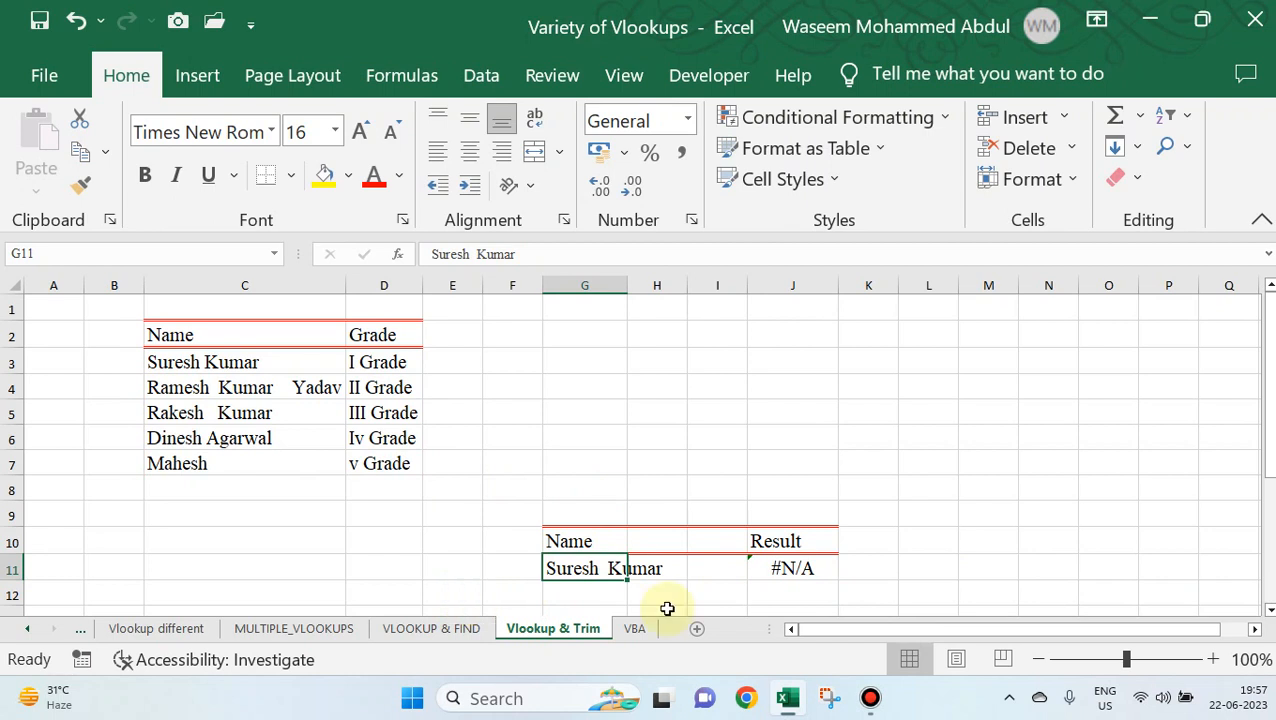
pyautogui.click(797, 569)
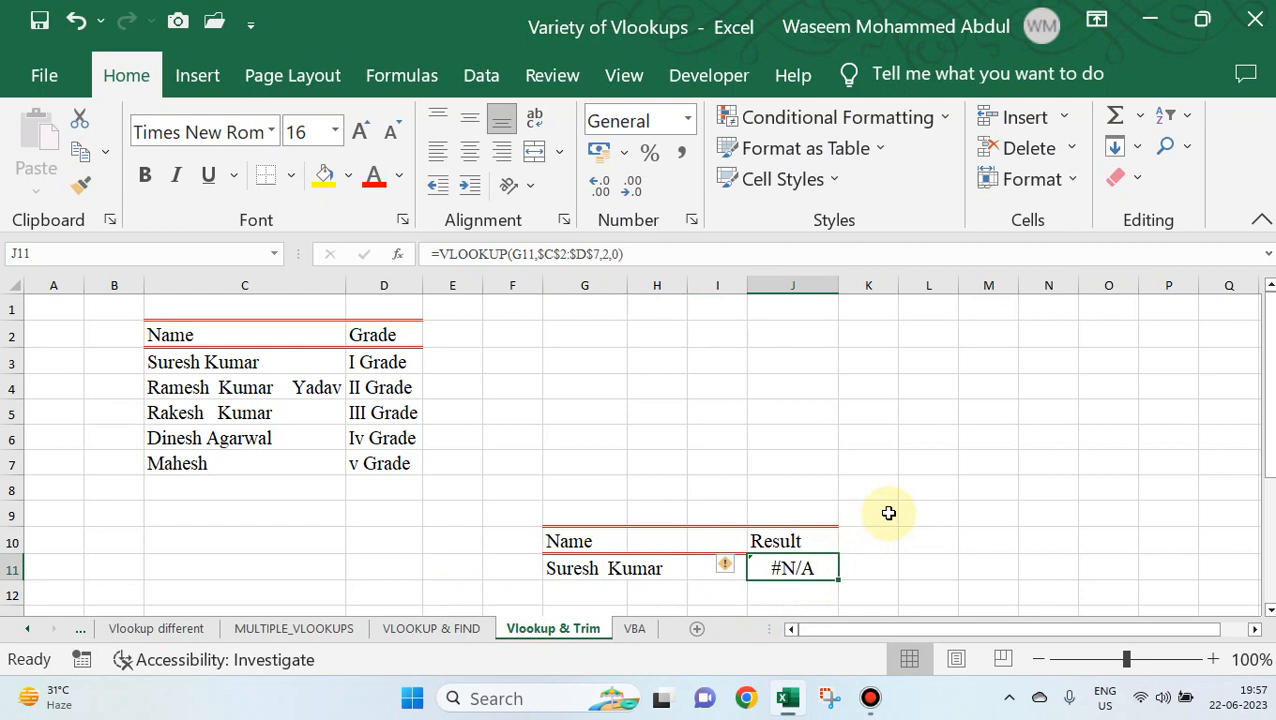
# Wrap the G11 lookup value in TRIM so J11 reads =VLOOKUP(trim(G11),$C$2:$D$7,2,0)
pyautogui.press('F2')
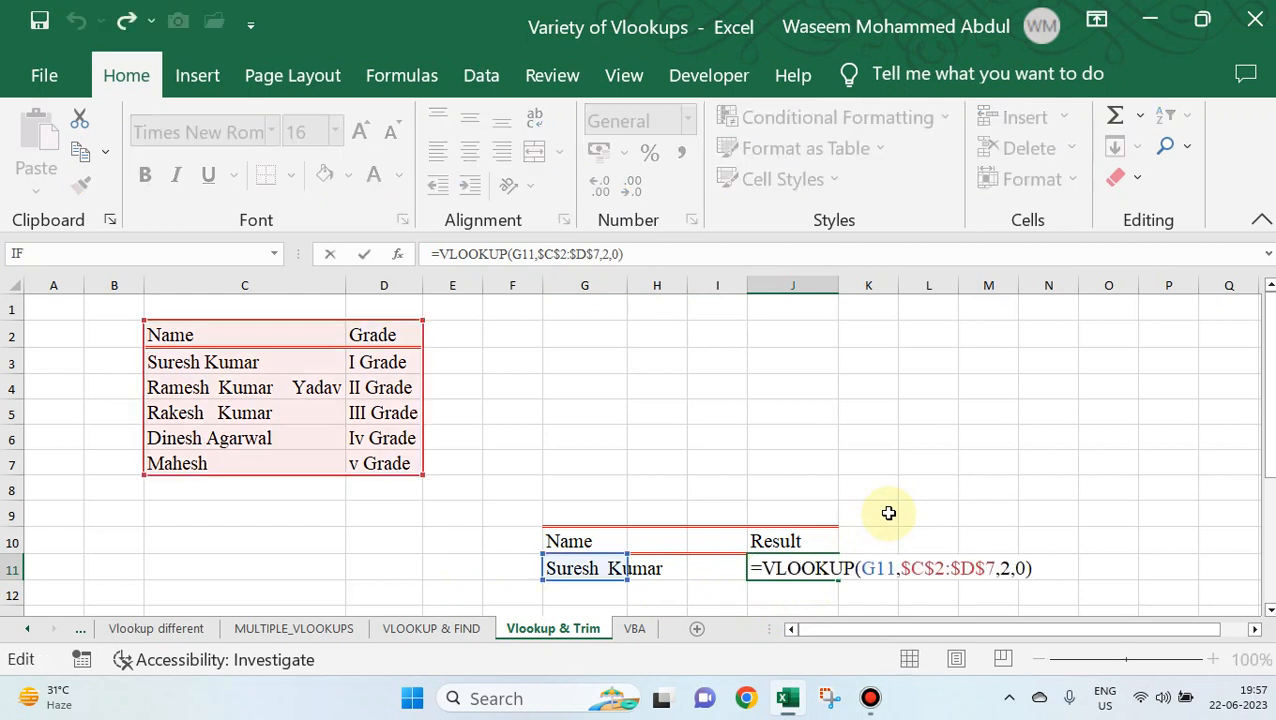
pyautogui.press('Left')
pyautogui.press('Left')
pyautogui.press('Left')
pyautogui.press('Left')
pyautogui.press('Left')
pyautogui.press('Left')
pyautogui.press('Left')
pyautogui.press('Left')
pyautogui.press('Left')
pyautogui.press('Left')
pyautogui.press('Left')
pyautogui.press('Left')
pyautogui.press('Left')
pyautogui.press('Left')
pyautogui.press('Left')
pyautogui.press('Left')
pyautogui.press('Left')
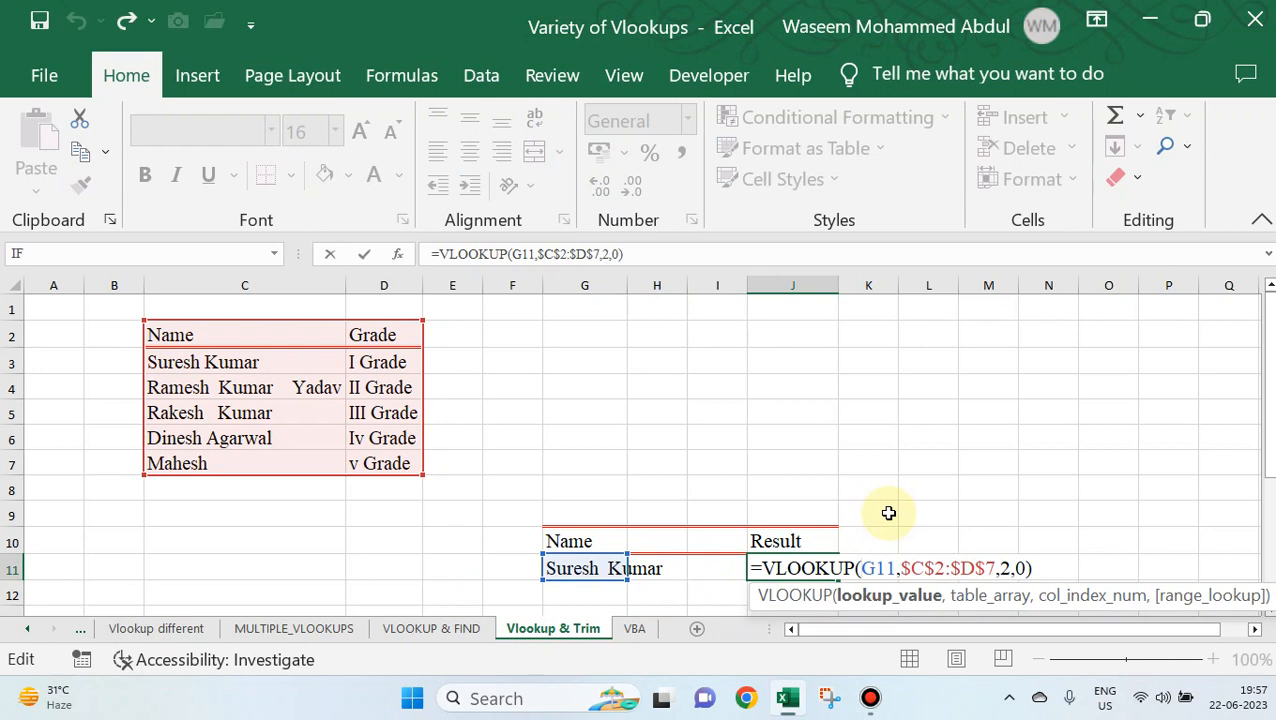
pyautogui.write('trim')
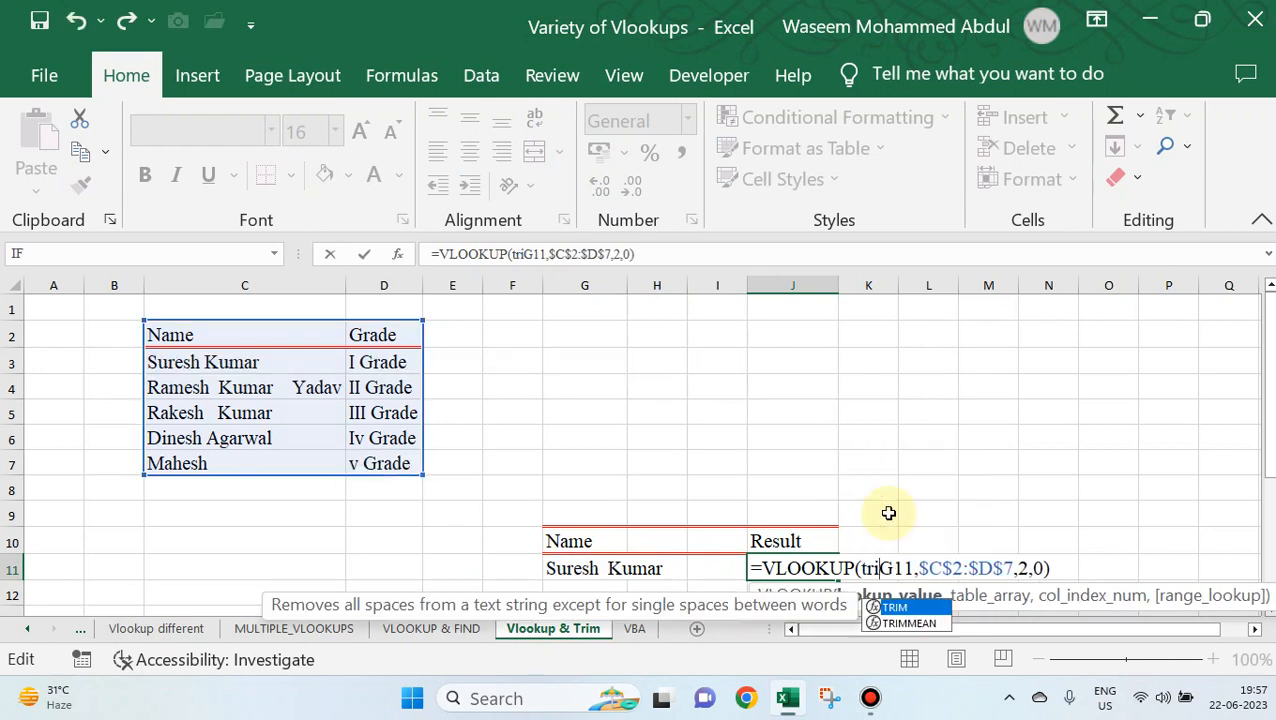
pyautogui.write('(')
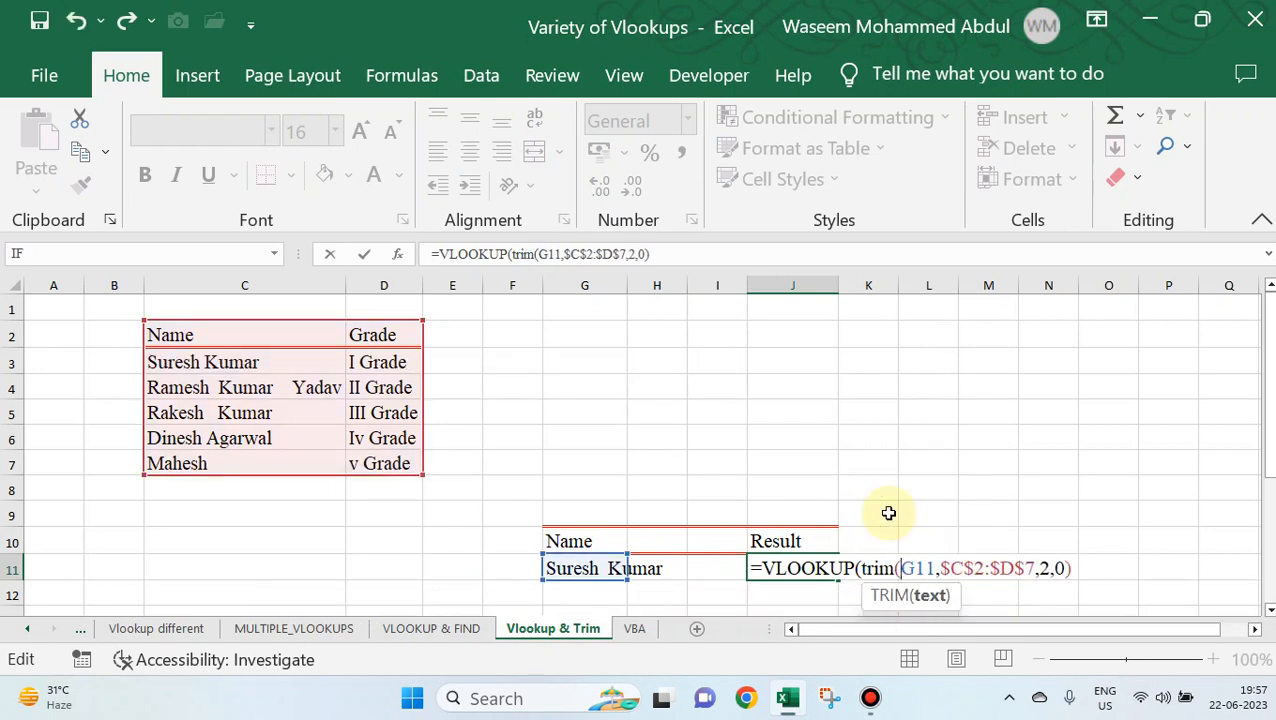
pyautogui.press('Right')
pyautogui.press('Right')
pyautogui.press('Right')
pyautogui.write(')')
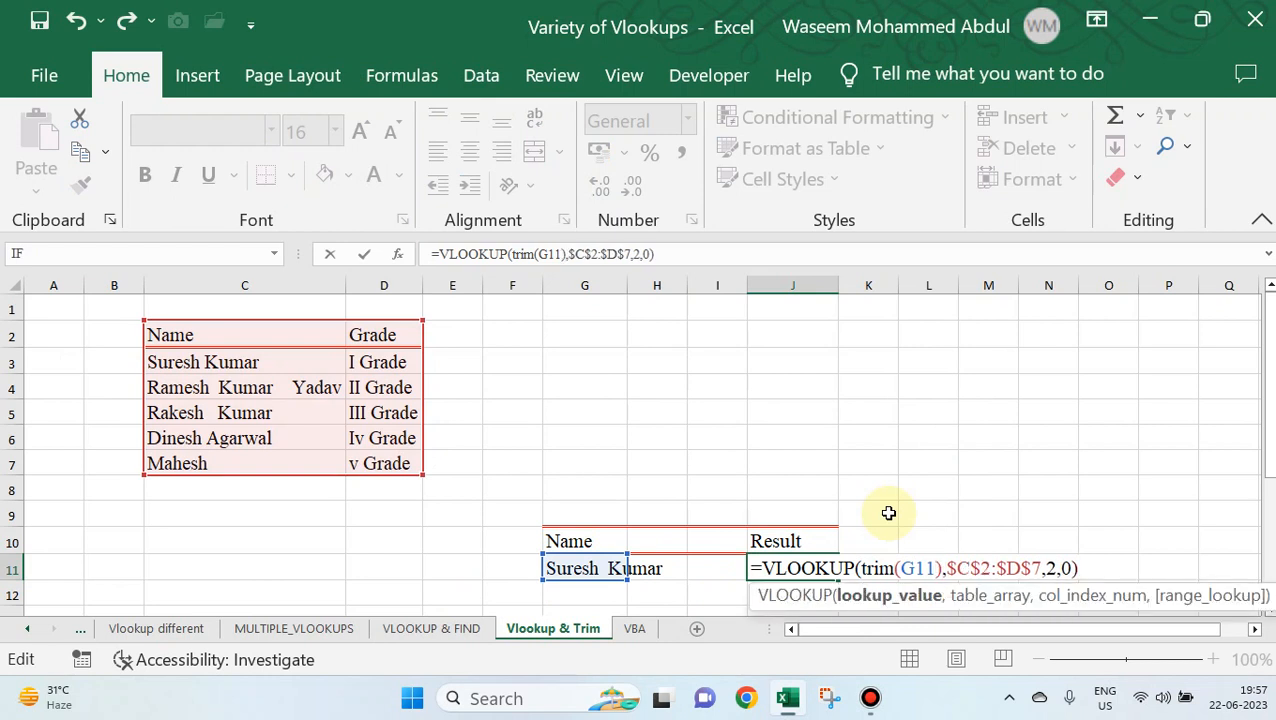
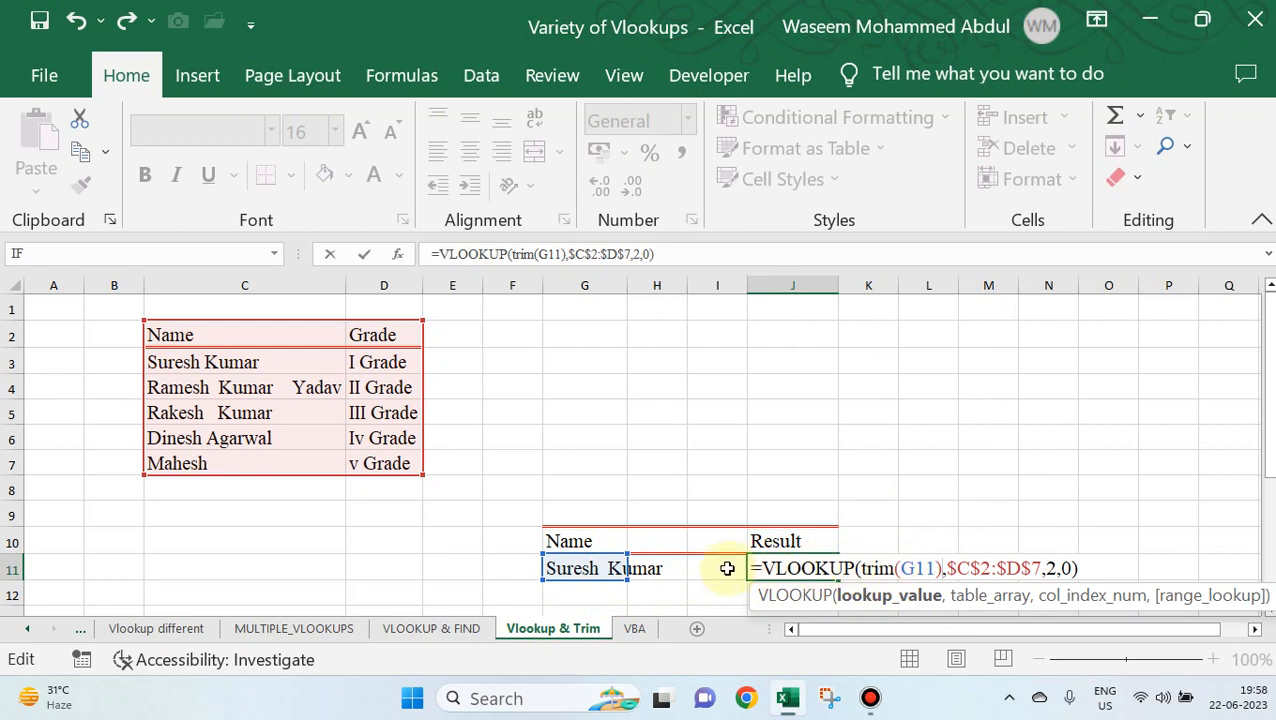
# Wrap the table range in TRIM so J11 reads =VLOOKUP(TRIM(G11),TRIM($C$2:$D$7),2,0)
pyautogui.click(948, 567)
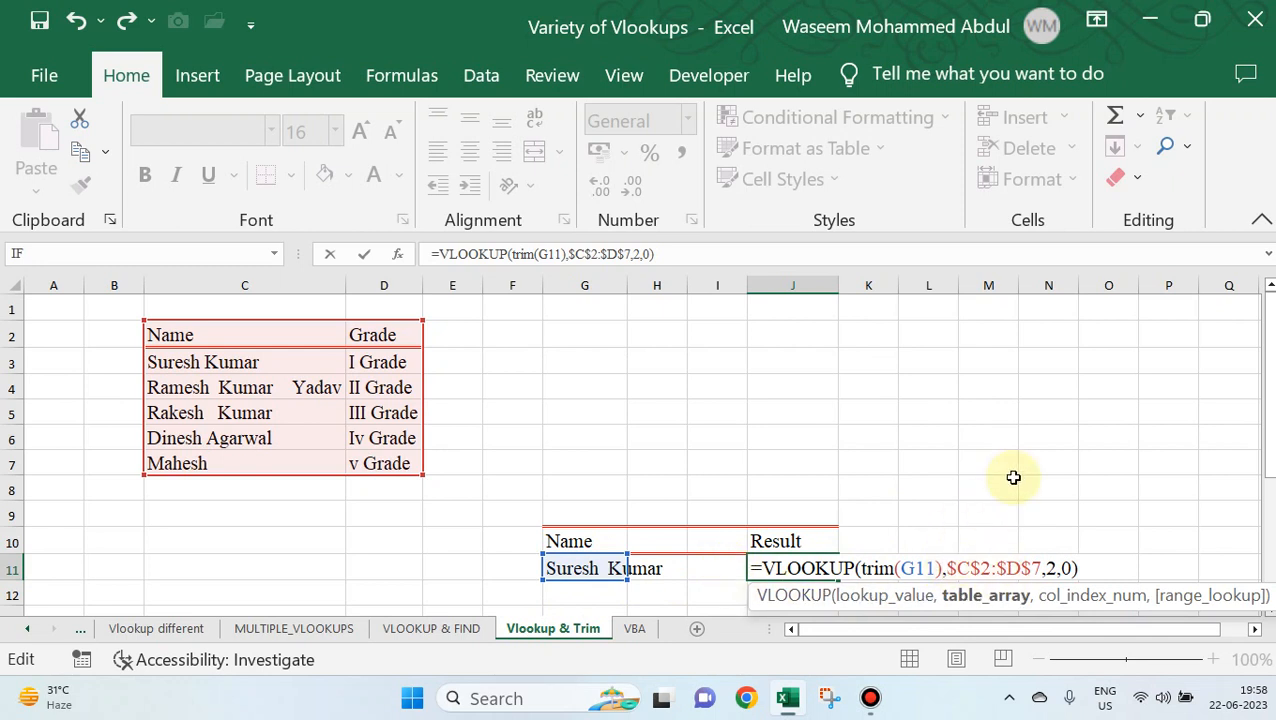
pyautogui.write('trim')
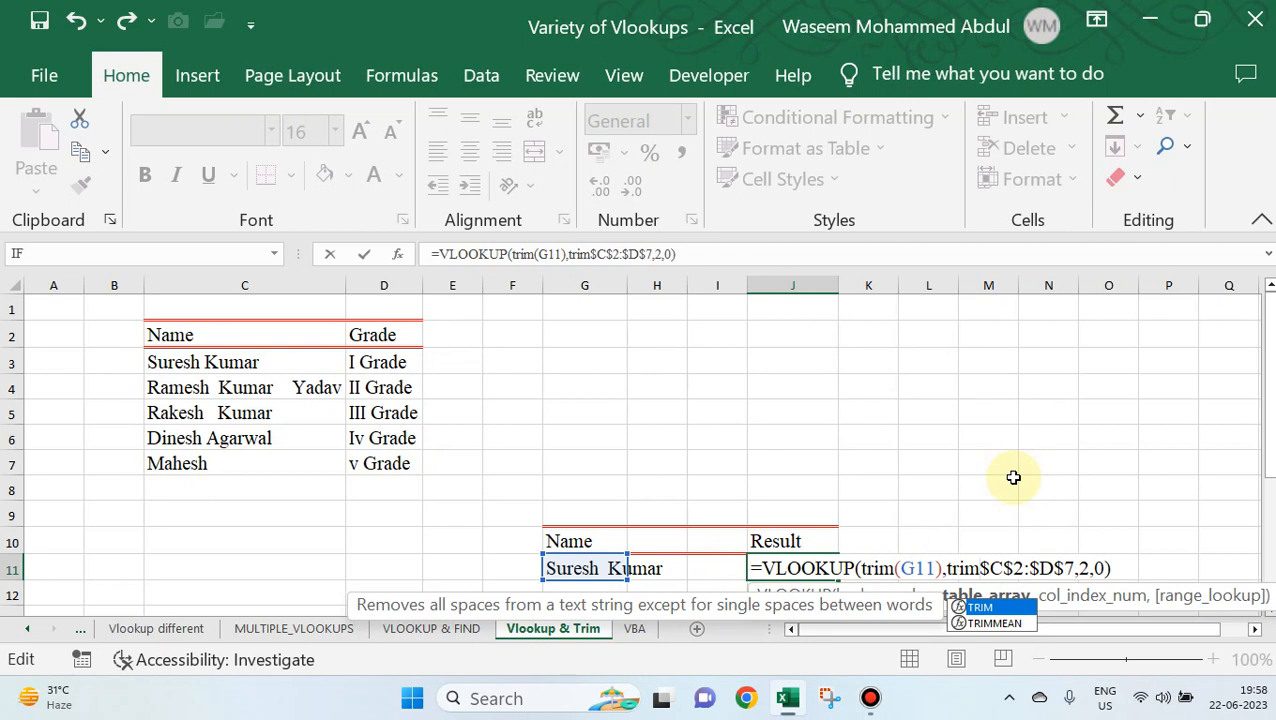
pyautogui.write('(')
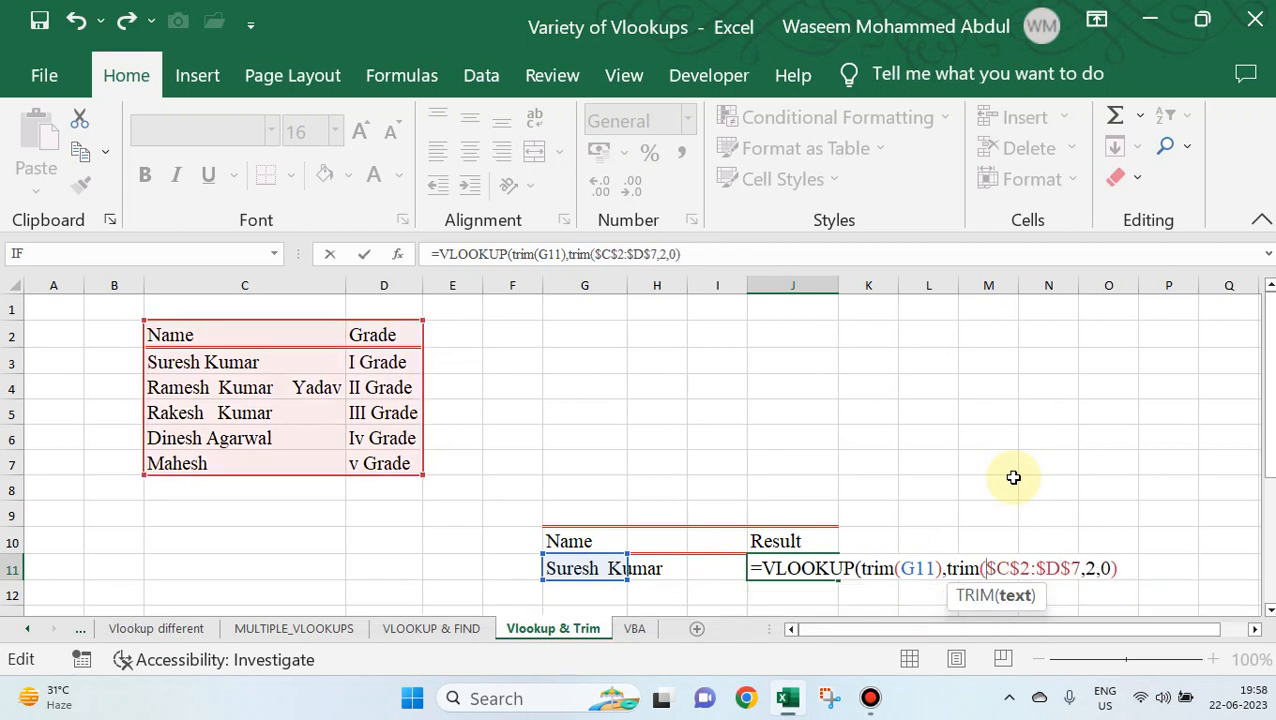
pyautogui.click(1080, 567)
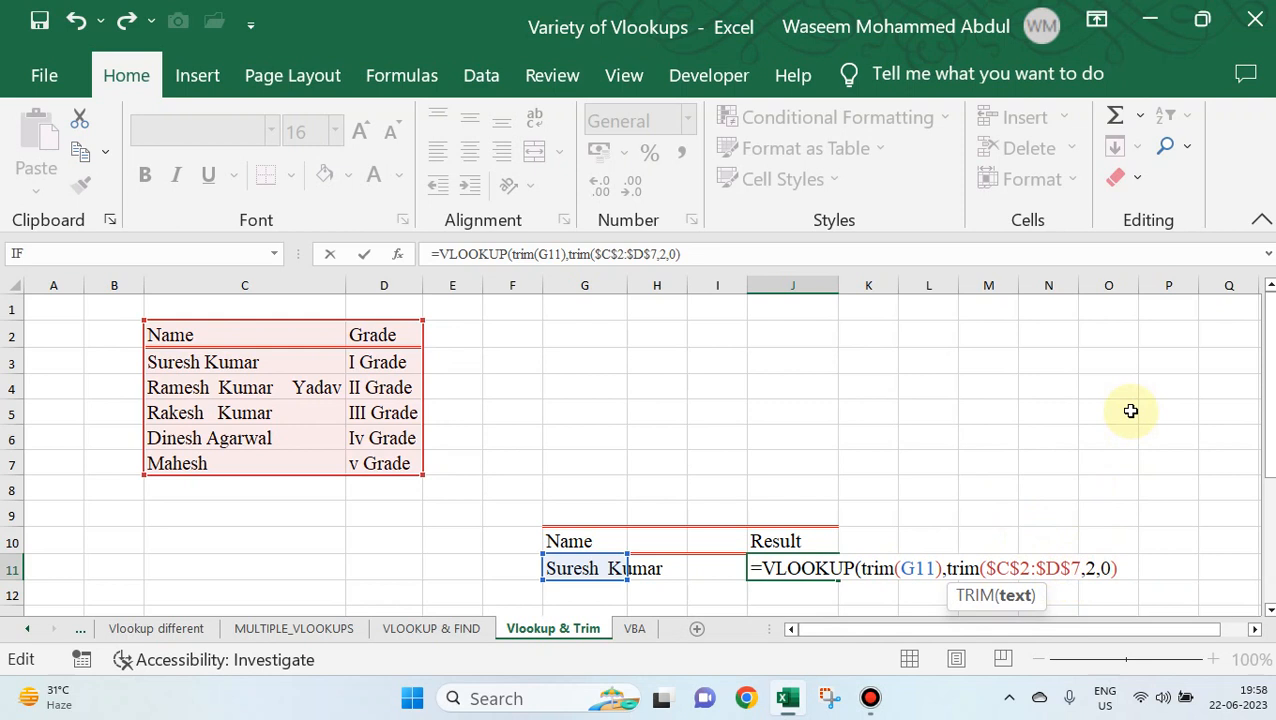
pyautogui.write(')')
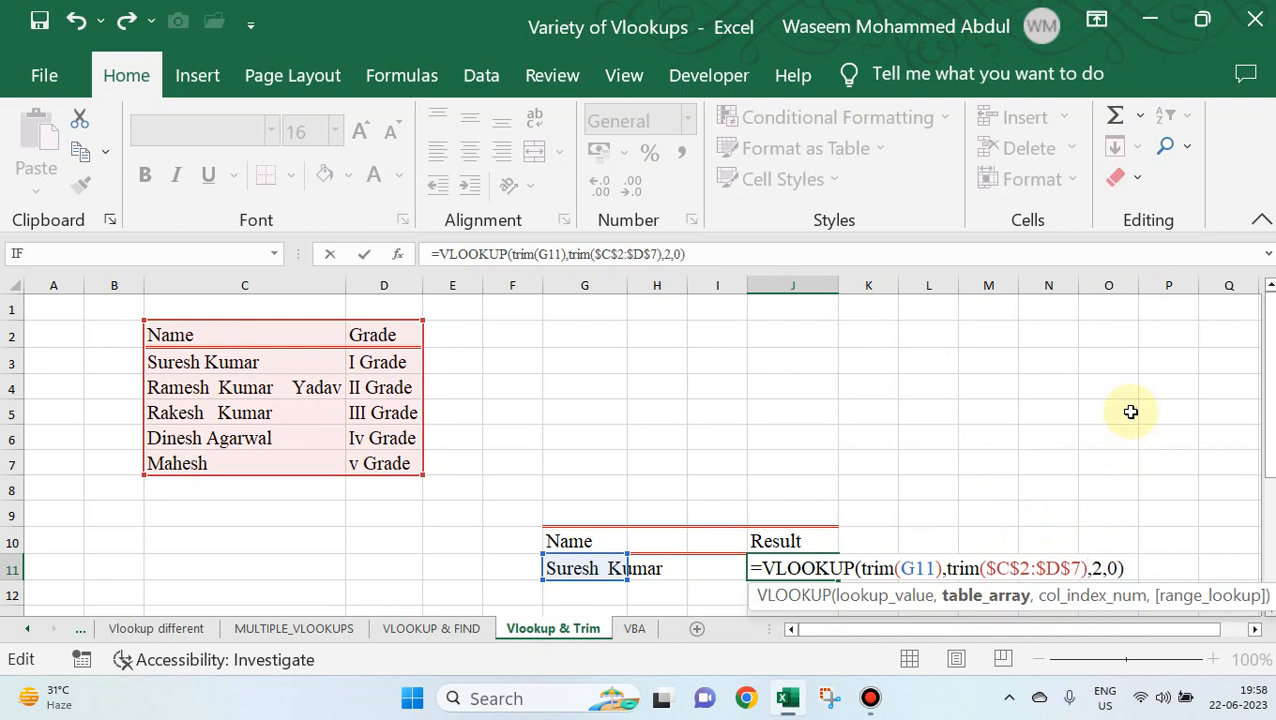
pyautogui.press('Tab')
pyautogui.press('Left')
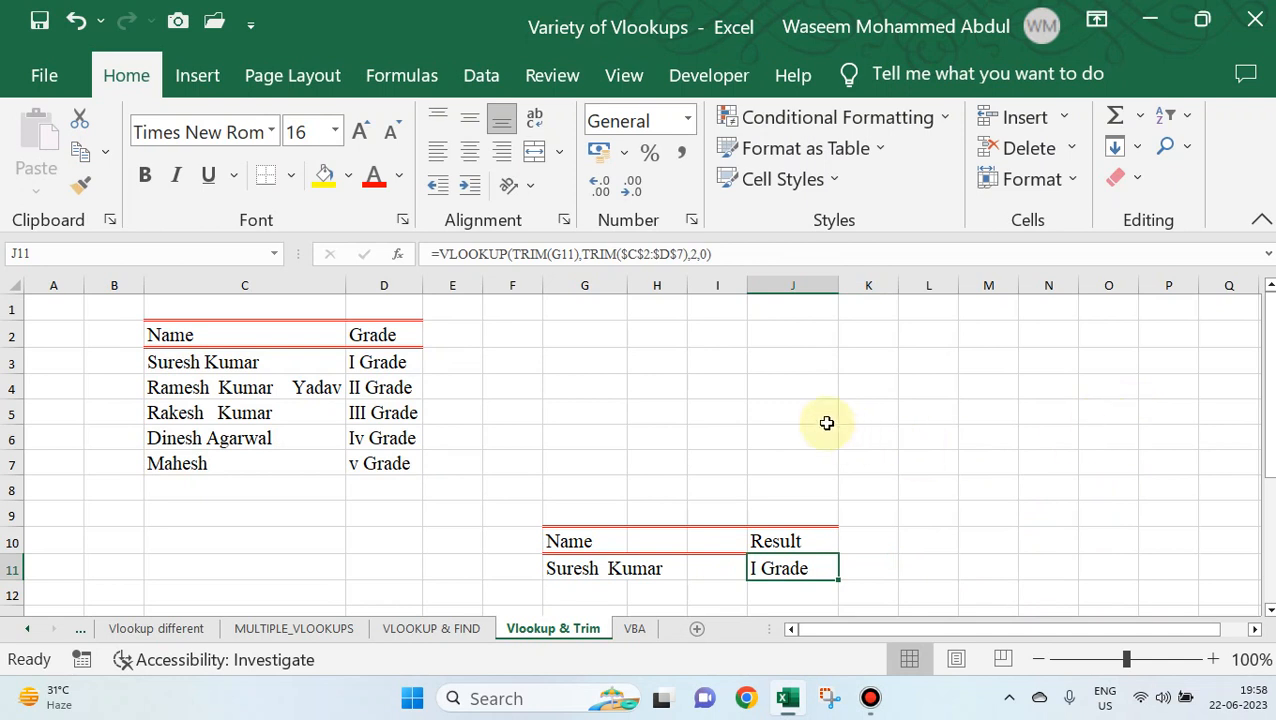
pyautogui.click(585, 567)
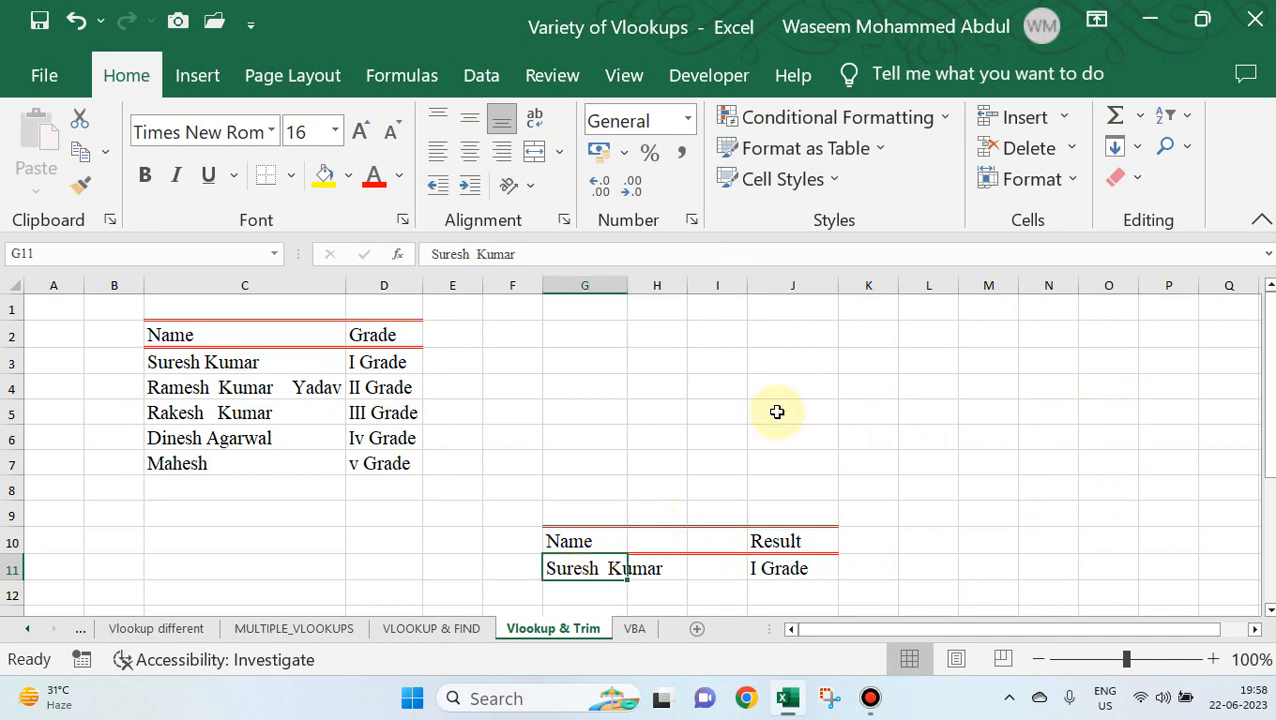
pyautogui.press('F2')
pyautogui.hotkey('ctrl', 'Left')
pyautogui.hotkey('ctrl', 'Left')
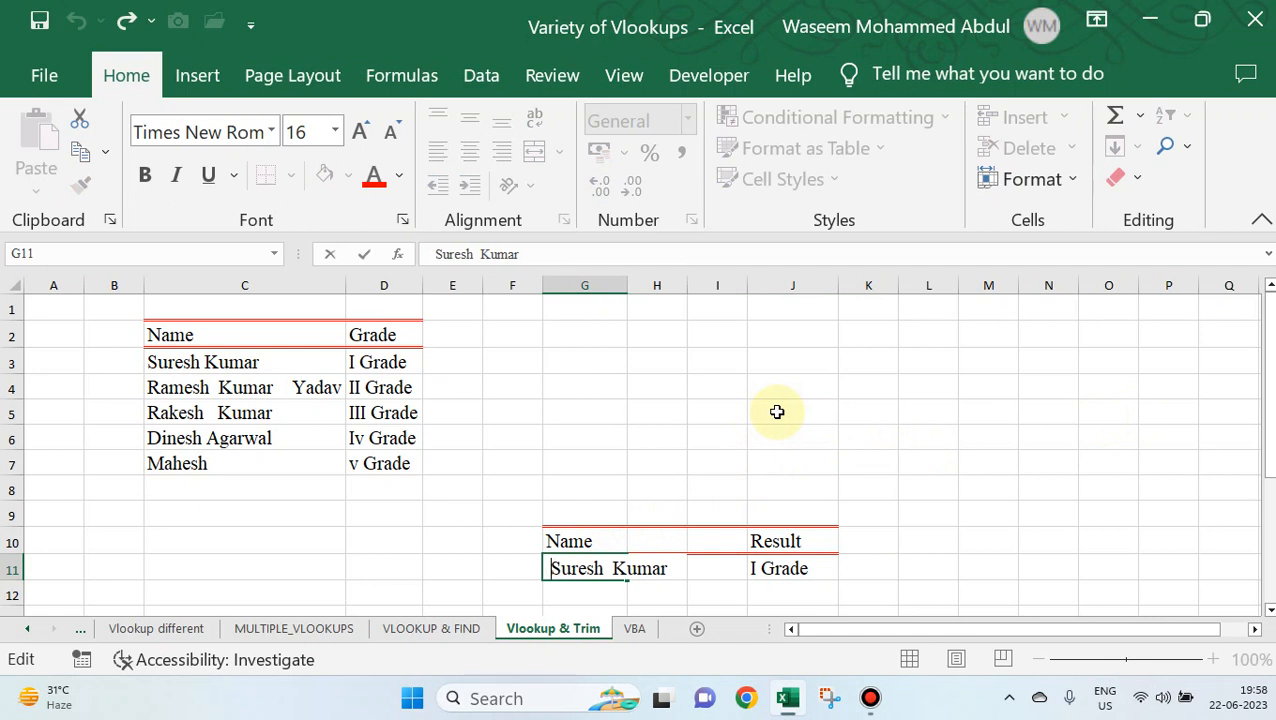
pyautogui.press('Tab')
pyautogui.press('Left')
pyautogui.press('Right')
pyautogui.press('Right')
pyautogui.press('Right')
pyautogui.press('Left')
pyautogui.press('Left')
pyautogui.press('Left')
pyautogui.press('Left')
pyautogui.press('Left')
pyautogui.press('Left')
pyautogui.press('Left')
pyautogui.press('Left')
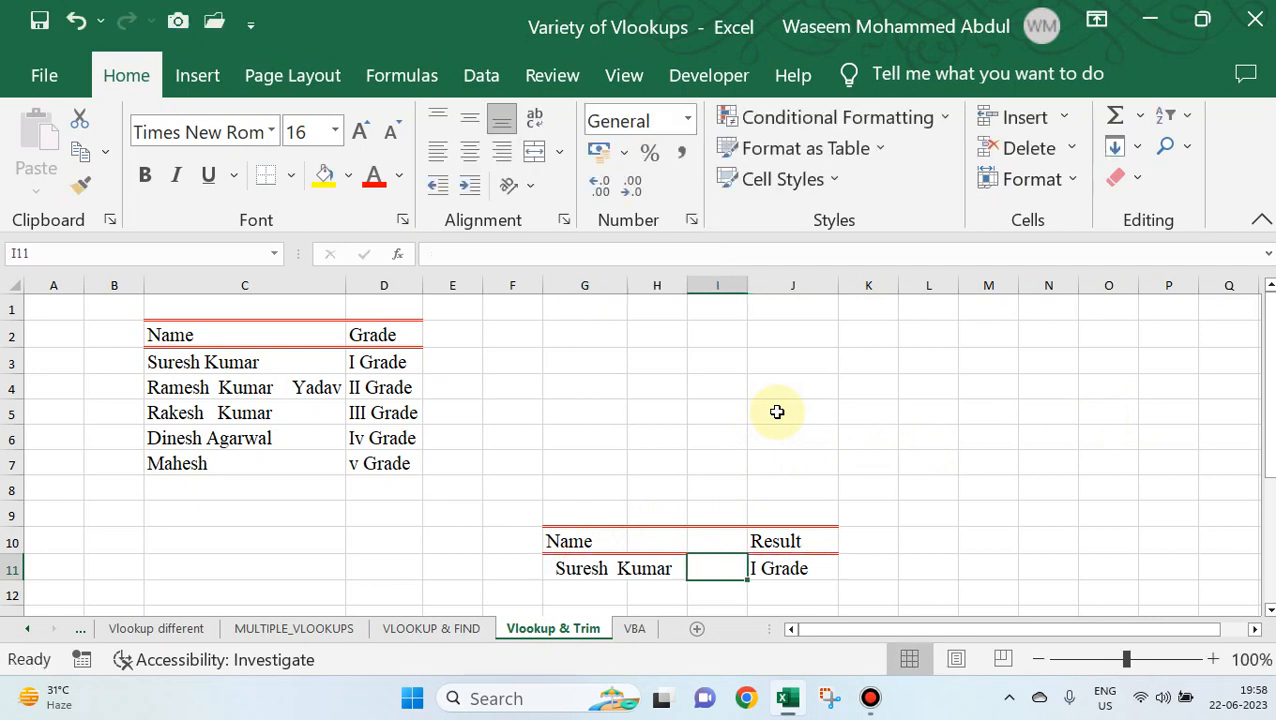
pyautogui.press('Left')
pyautogui.press('Up')
pyautogui.press('Up')
pyautogui.press('Up')
pyautogui.press('Up')
pyautogui.press('Up')
pyautogui.press('Up')
pyautogui.press('Up')
pyautogui.press('Up')
pyautogui.press('Right')
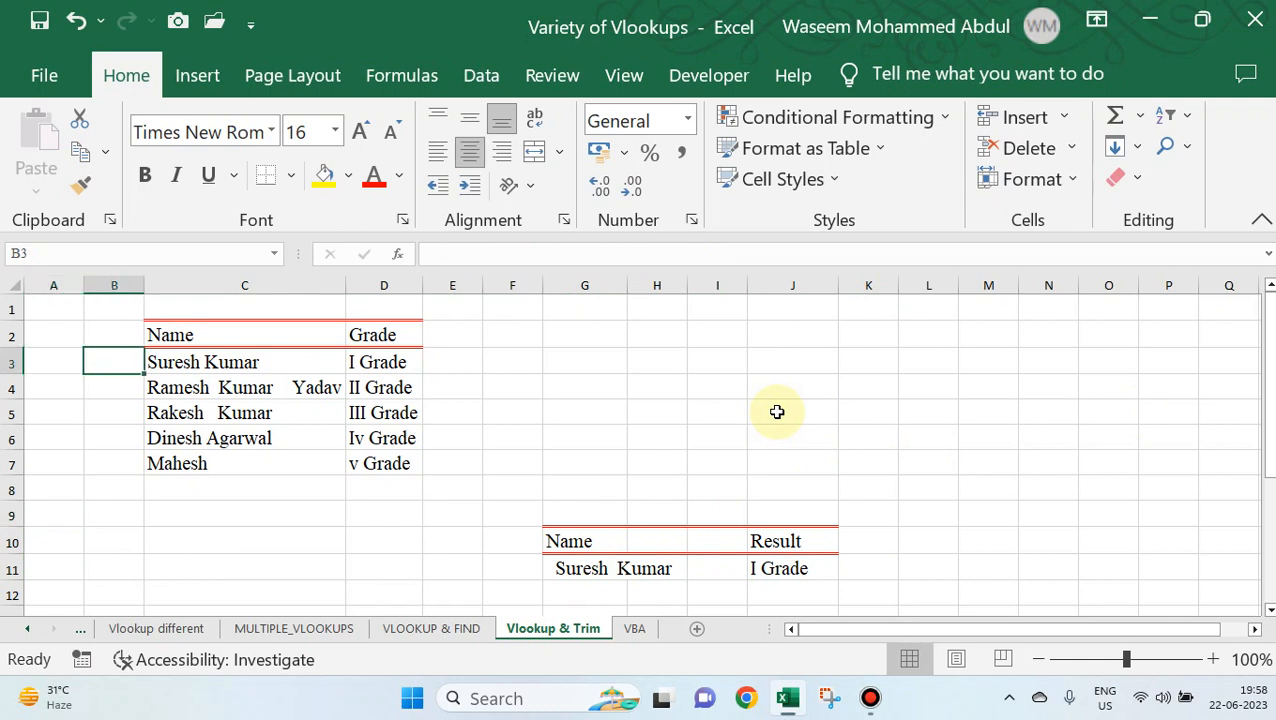
pyautogui.press('Right')
pyautogui.press('F2')
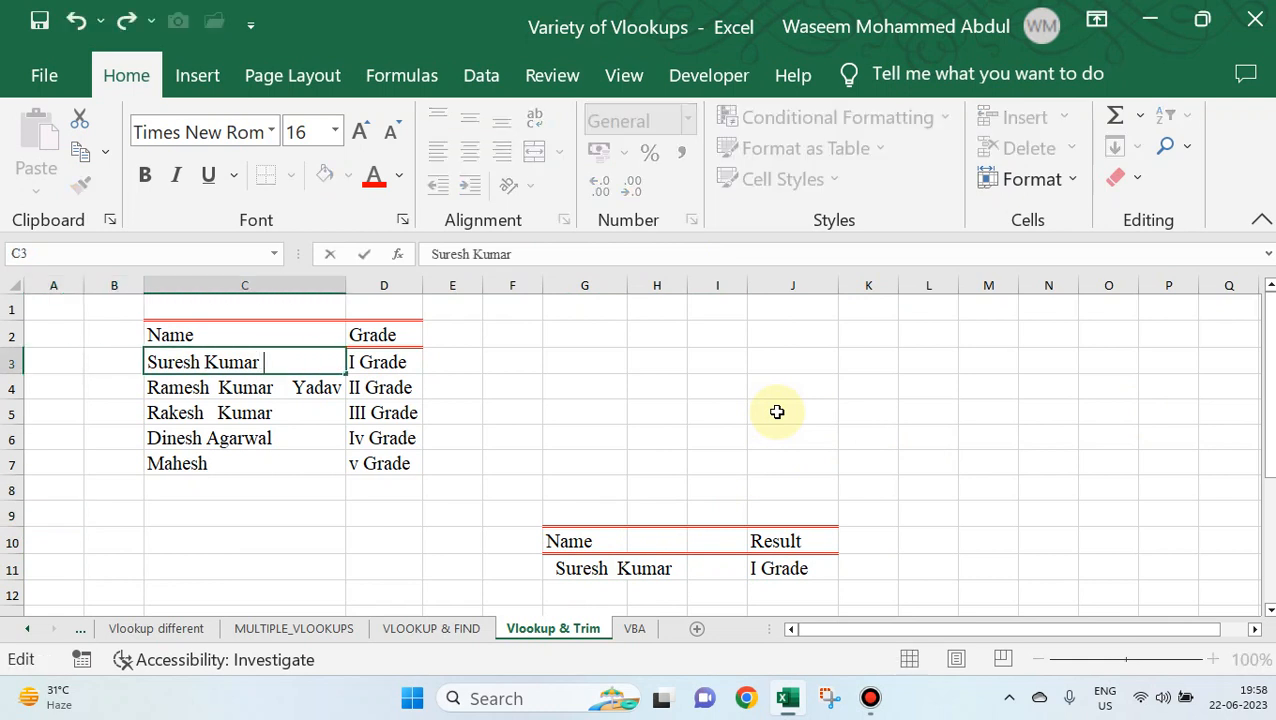
pyautogui.press('Left')
pyautogui.press('Left')
pyautogui.press('Left')
pyautogui.press('Left')
pyautogui.press('Left')
pyautogui.press('Left')
pyautogui.press('Left')
pyautogui.press('Left')
pyautogui.press('Left')
pyautogui.press('Right')
pyautogui.press('Home')
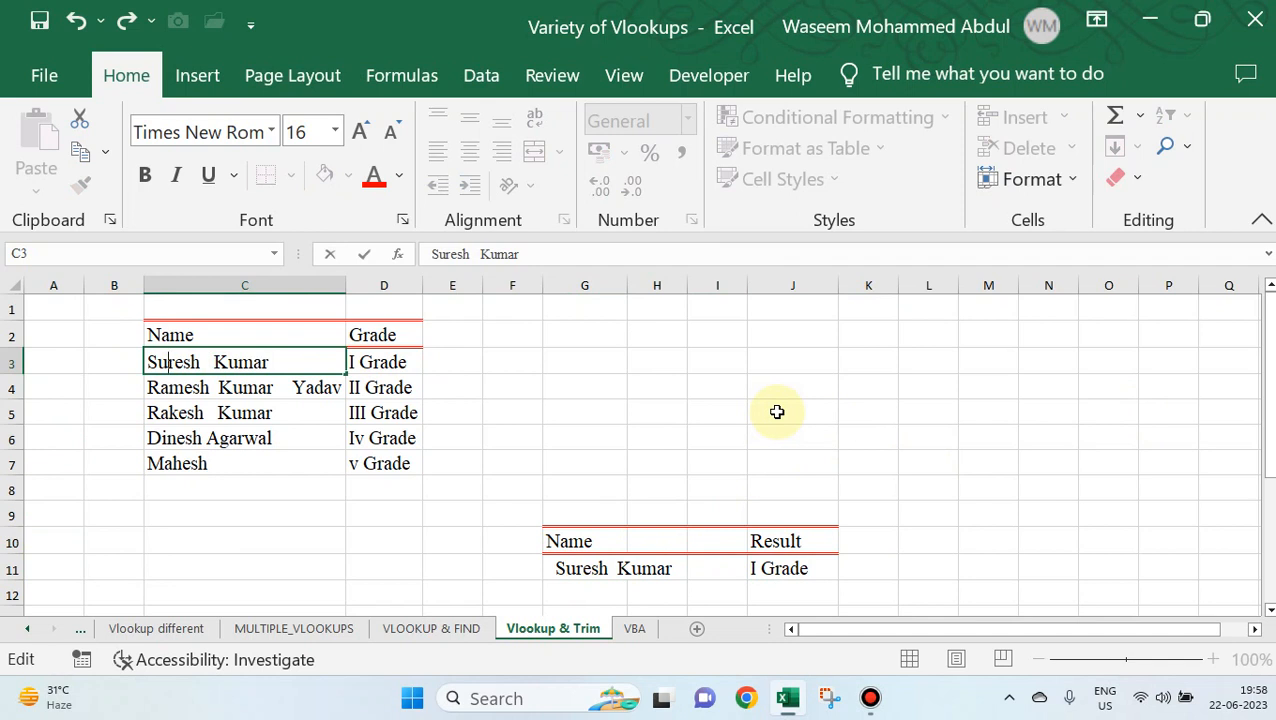
pyautogui.hotkey('ctrl', 'Return')
# Check that J11 still returns I Grade for the spaced-out name
pyautogui.press('Right')
pyautogui.press('Down')
pyautogui.press('Down')
pyautogui.press('Down')
pyautogui.press('Down')
pyautogui.press('Down')
pyautogui.press('Down')
pyautogui.press('Down')
pyautogui.press('Down')
pyautogui.press('Down')
pyautogui.press('Right')
pyautogui.press('Right')
pyautogui.press('Right')
pyautogui.press('Up')
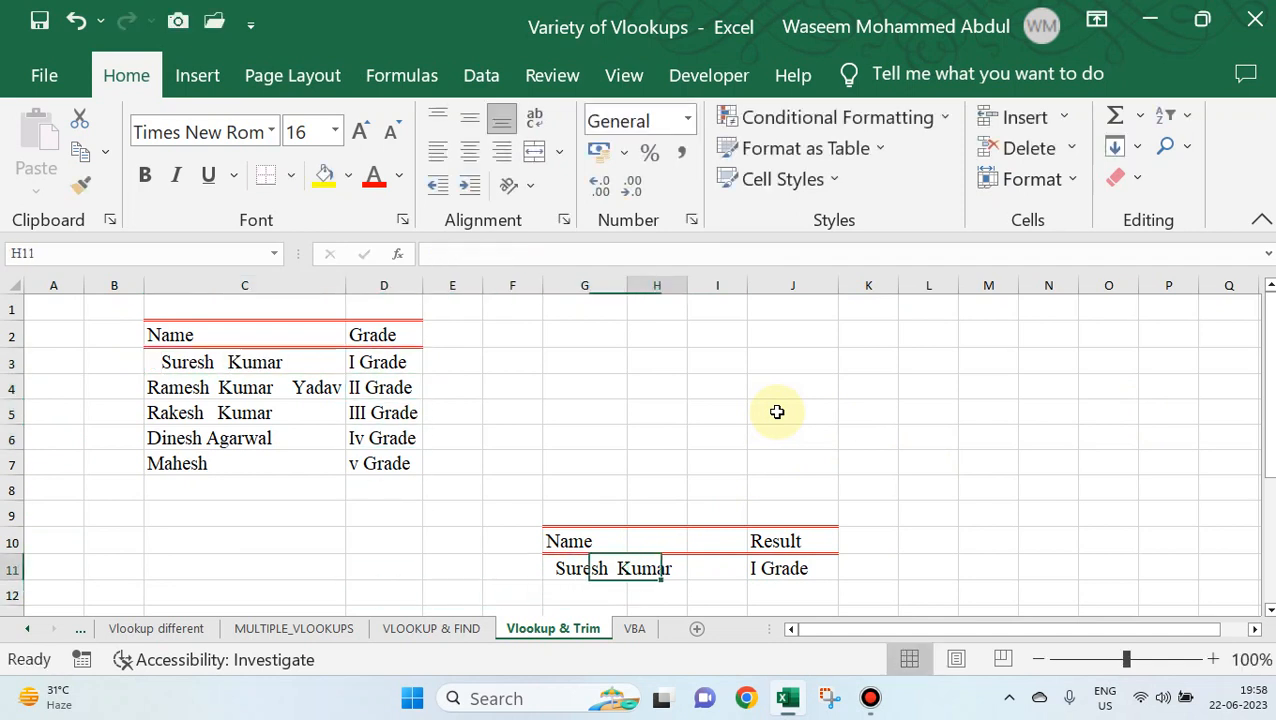
pyautogui.press('Right')
pyautogui.press('Right')
pyautogui.press('Right')
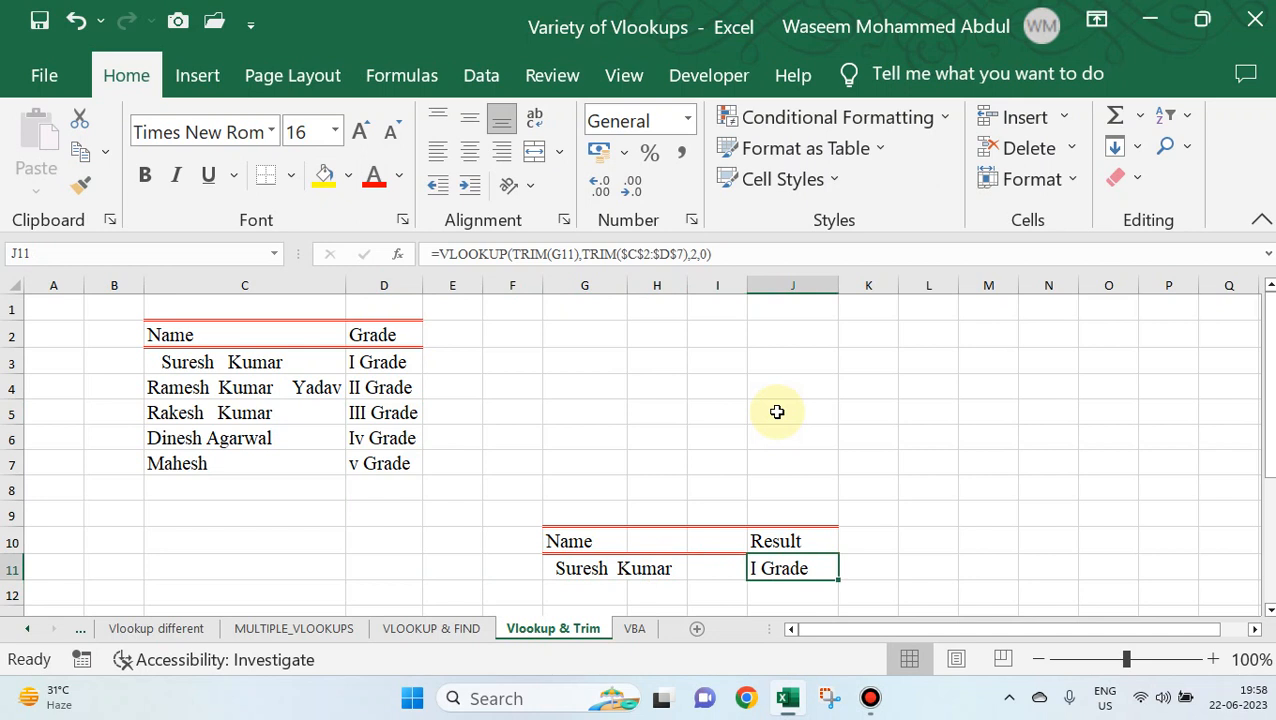
# Review the spaced names in C3 and G11, then bring up J11's formula for editing
pyautogui.press('Left')
pyautogui.press('Left')
pyautogui.press('Left')
pyautogui.press('Left')
pyautogui.press('Left')
pyautogui.press('Up')
pyautogui.press('Up')
pyautogui.press('Up')
pyautogui.press('Up')
pyautogui.press('Up')
pyautogui.press('Up')
pyautogui.press('Left')
pyautogui.press('Left')
pyautogui.press('Left')
pyautogui.press('Up')
pyautogui.press('Up')
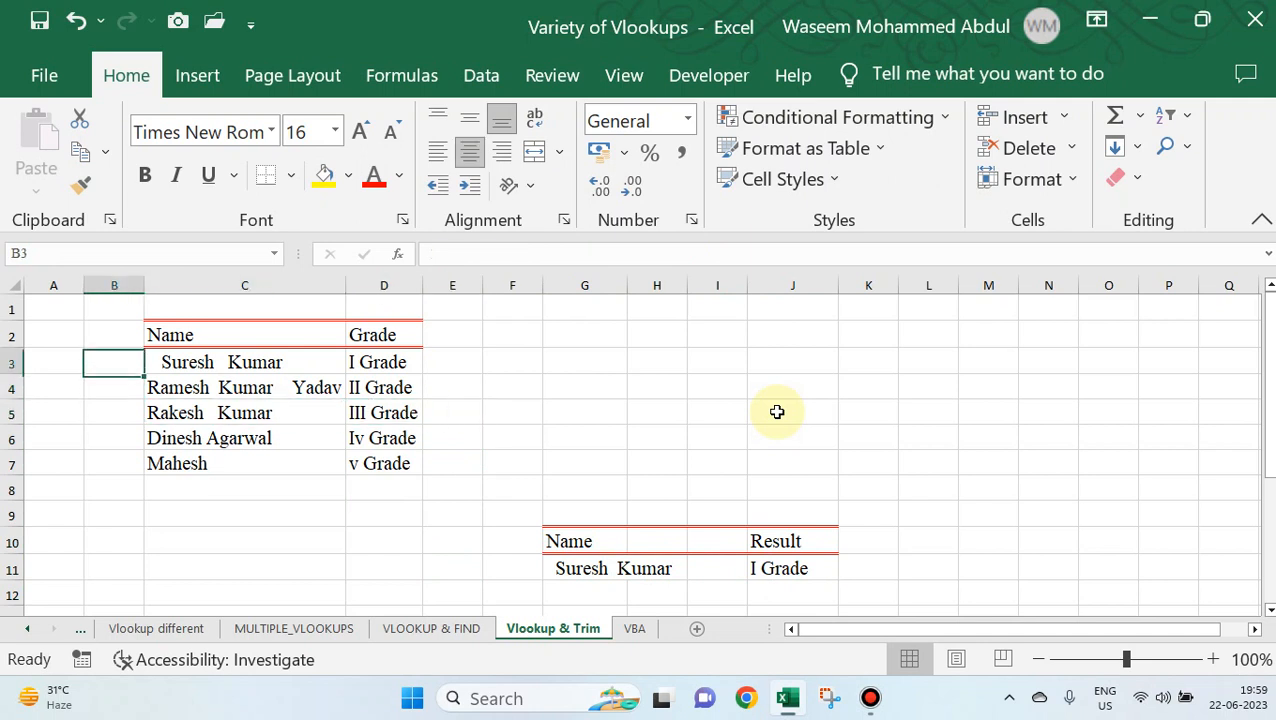
pyautogui.press('Right')
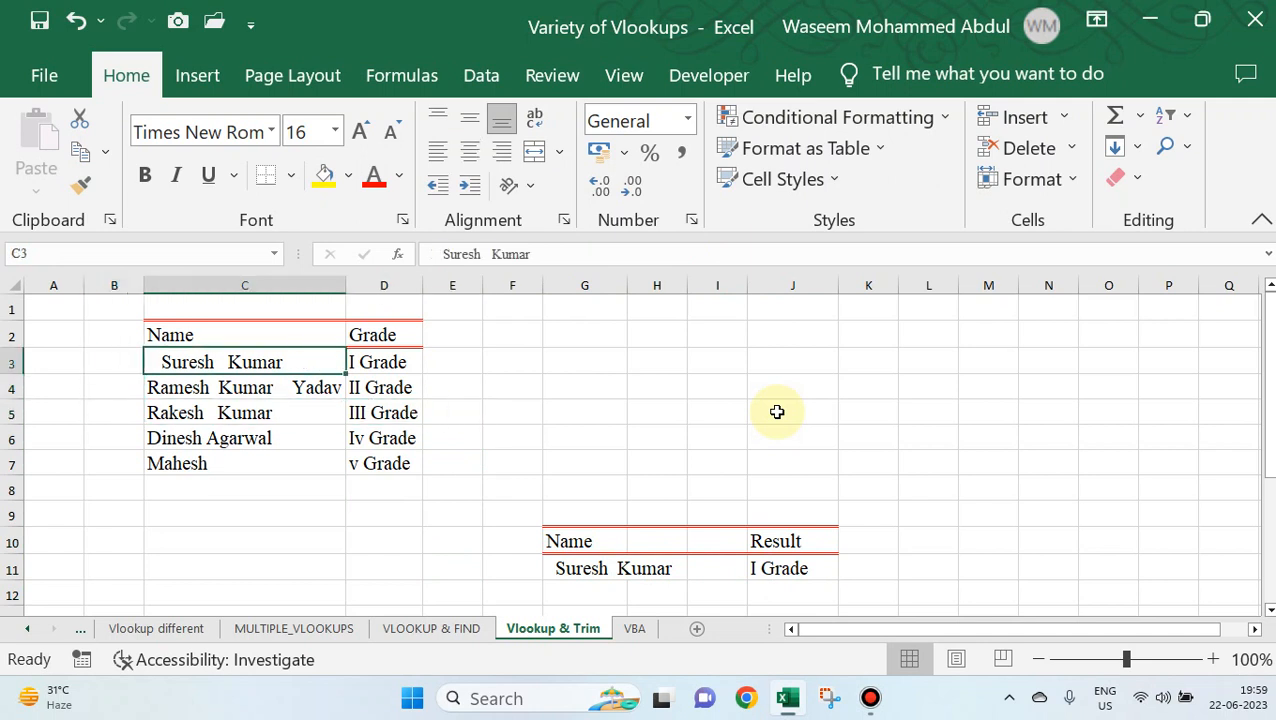
pyautogui.press('Down')
pyautogui.press('Down')
pyautogui.press('Down')
pyautogui.press('Down')
pyautogui.press('Down')
pyautogui.press('Down')
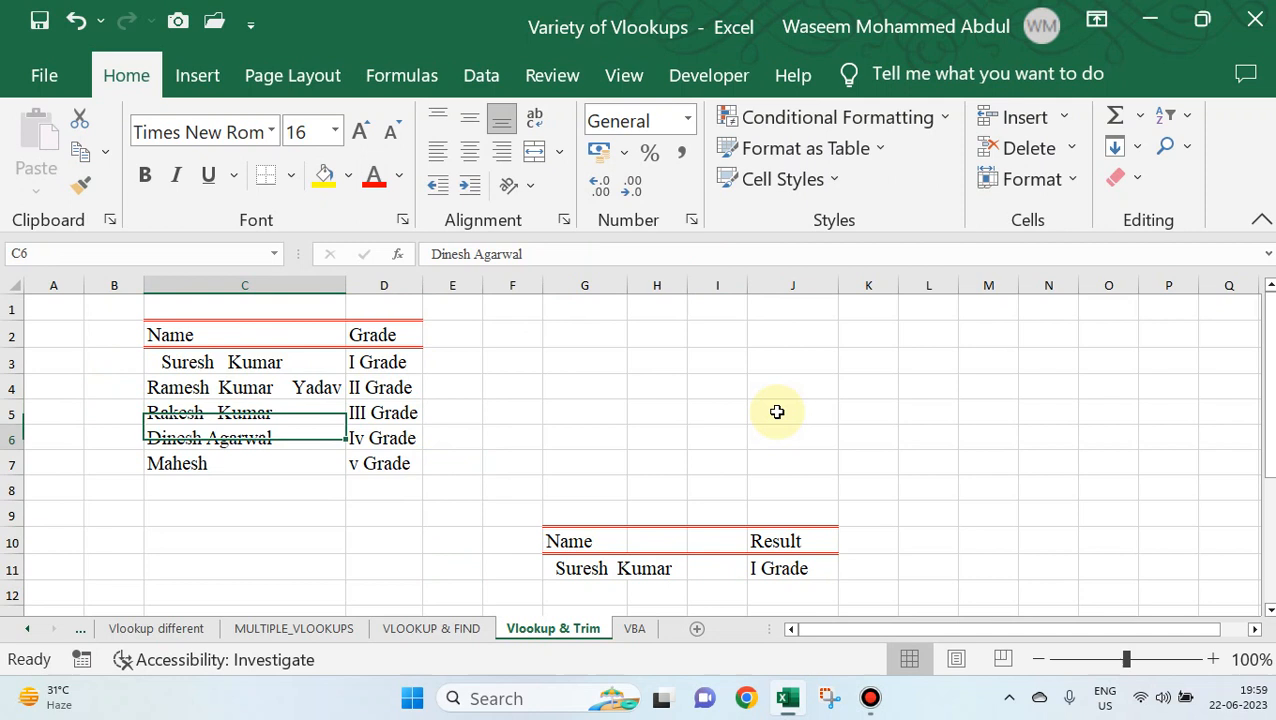
pyautogui.press('Down')
pyautogui.press('Down')
pyautogui.press('Right')
pyautogui.press('Right')
pyautogui.press('Right')
pyautogui.press('Right')
pyautogui.press('Right')
pyautogui.press('Left')
pyautogui.press('Right')
pyautogui.press('Left')
pyautogui.press('Right')
pyautogui.press('Left')
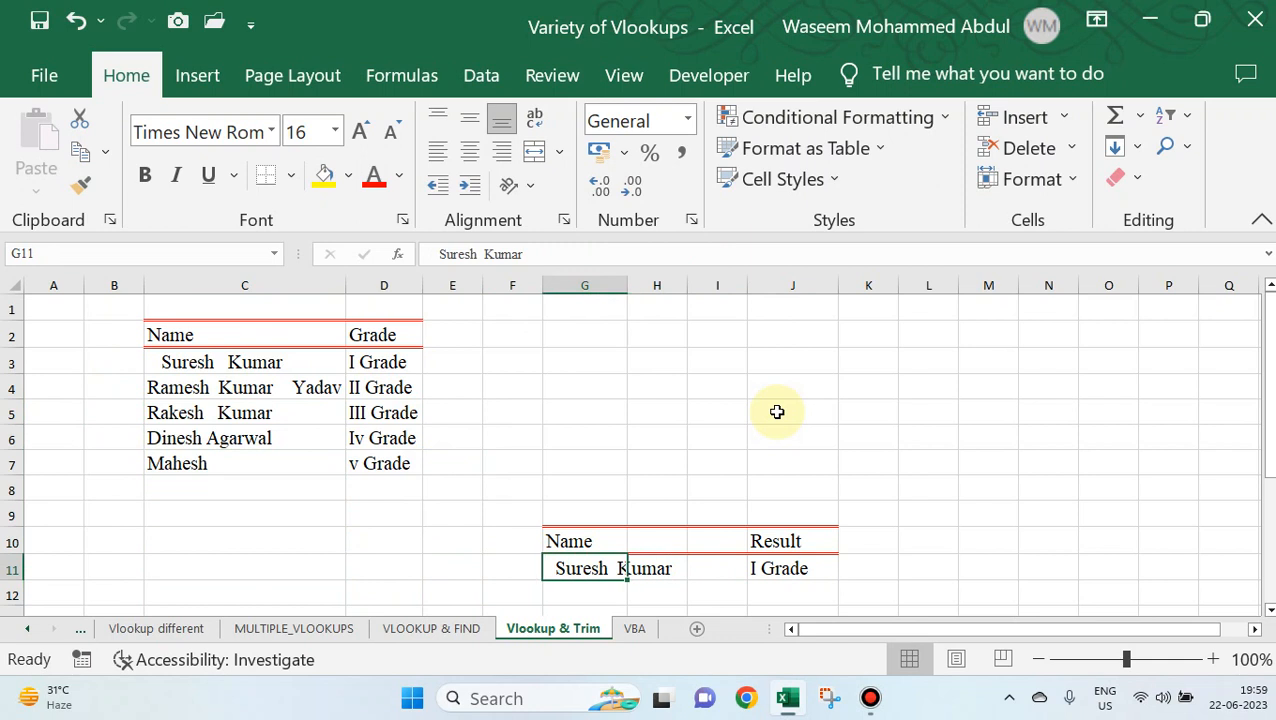
pyautogui.press('Left')
pyautogui.press('Left')
pyautogui.press('Left')
pyautogui.press('Left')
pyautogui.press('Left')
pyautogui.press('Left')
pyautogui.press('Up')
pyautogui.press('Up')
pyautogui.press('Up')
pyautogui.press('Up')
pyautogui.press('Up')
pyautogui.press('Up')
pyautogui.press('Right')
pyautogui.press('Right')
pyautogui.press('Left')
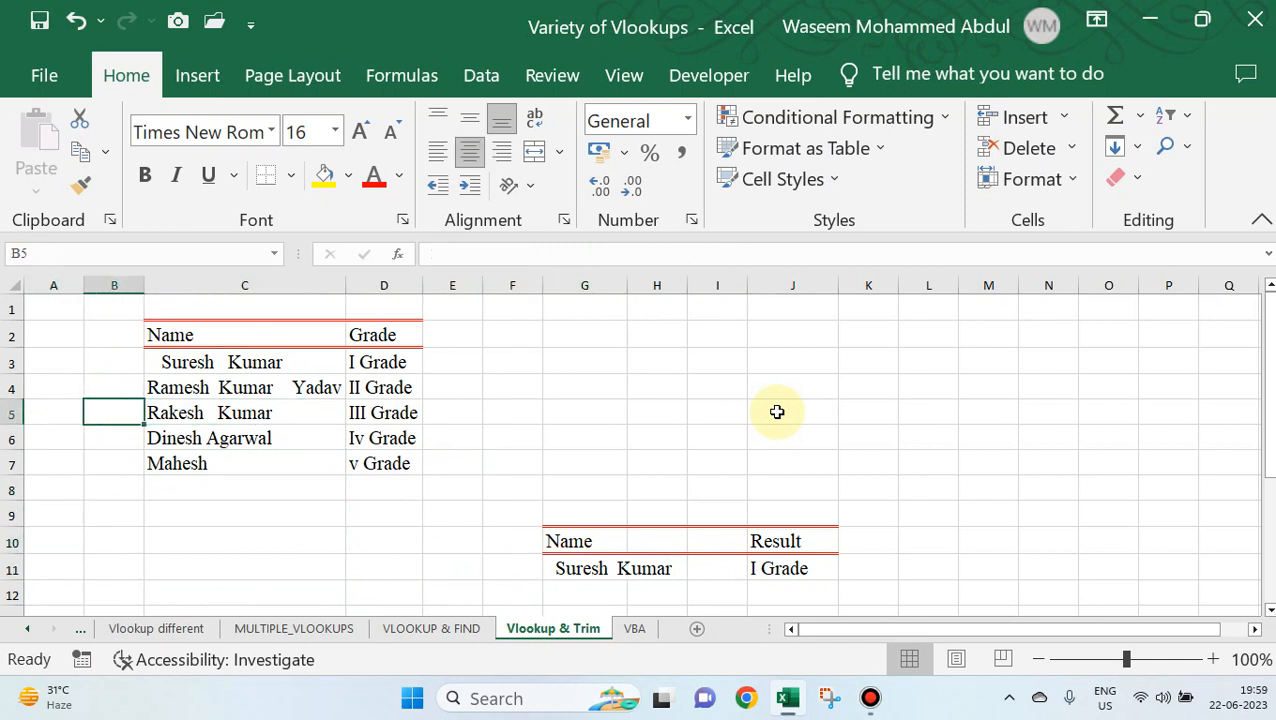
pyautogui.press('Up')
pyautogui.press('Up')
pyautogui.press('Right')
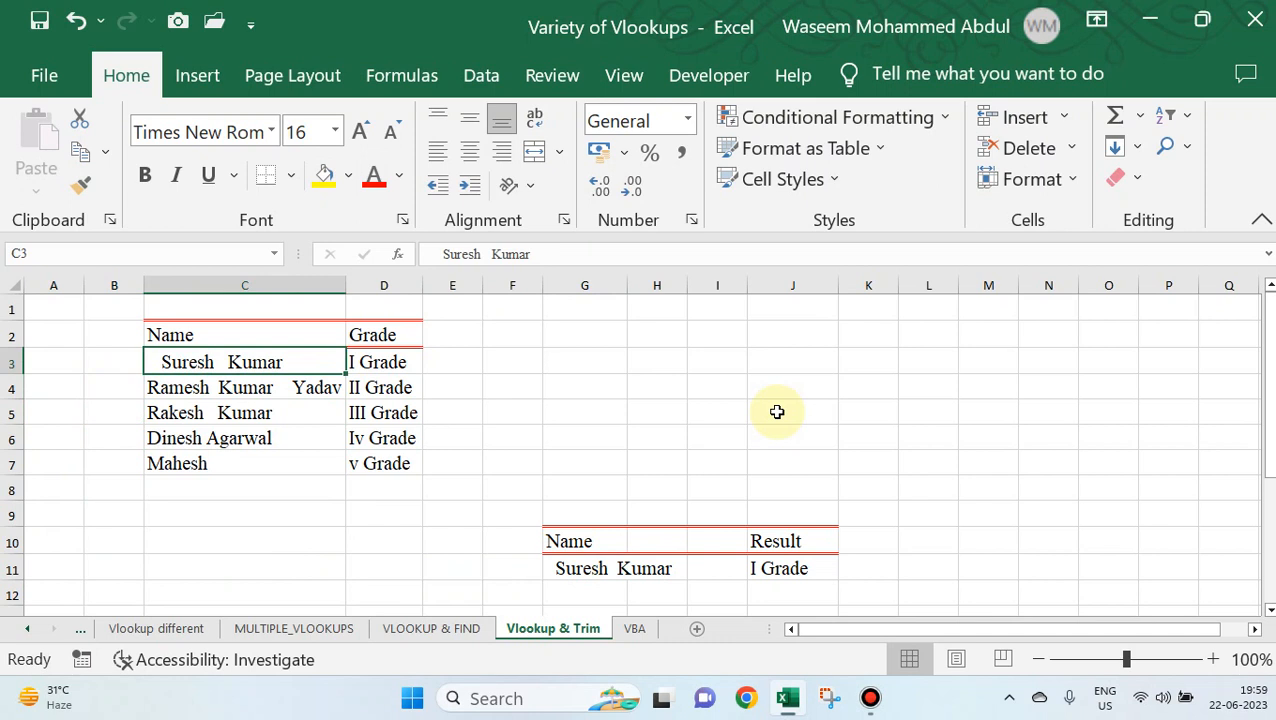
pyautogui.press('Down')
pyautogui.press('Down')
pyautogui.press('Down')
pyautogui.press('Down')
pyautogui.press('Down')
pyautogui.press('Down')
pyautogui.press('Down')
pyautogui.press('Down')
pyautogui.press('Down')
pyautogui.press('Down')
pyautogui.press('Up')
pyautogui.press('Up')
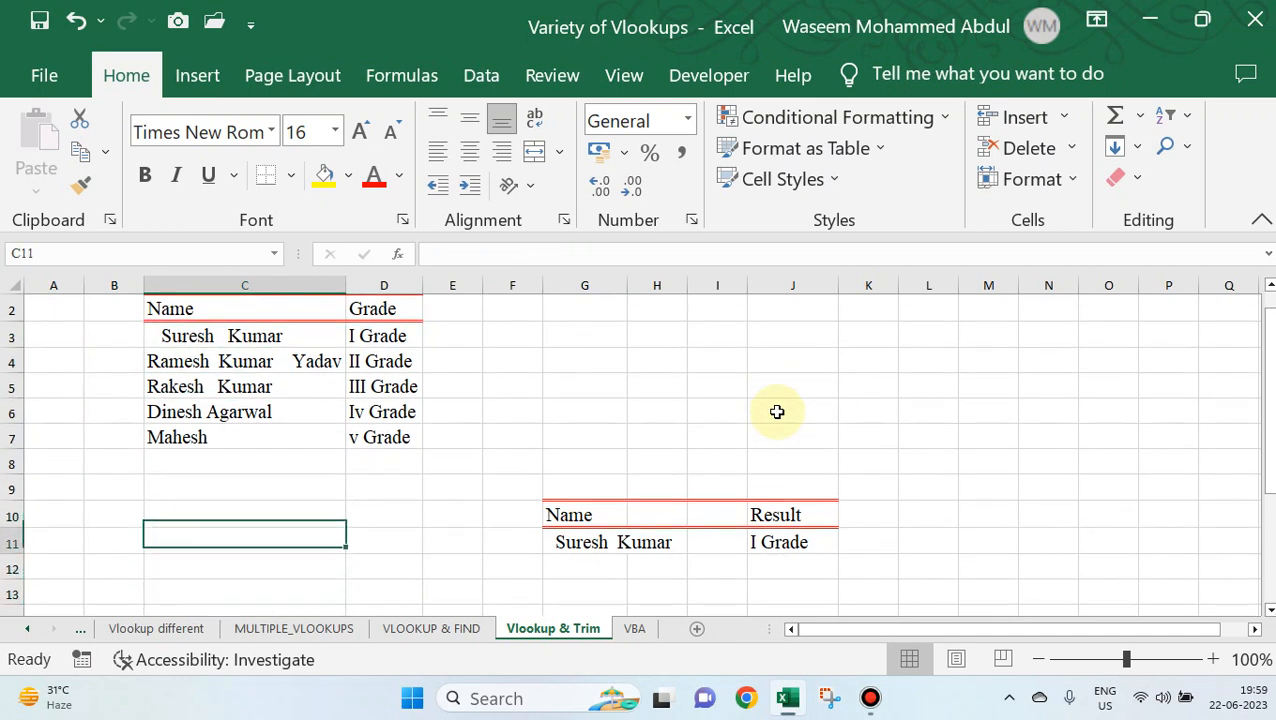
pyautogui.press('Right')
pyautogui.press('Right')
pyautogui.press('Right')
pyautogui.press('Right')
pyautogui.press('Right')
pyautogui.press('Right')
pyautogui.press('Right')
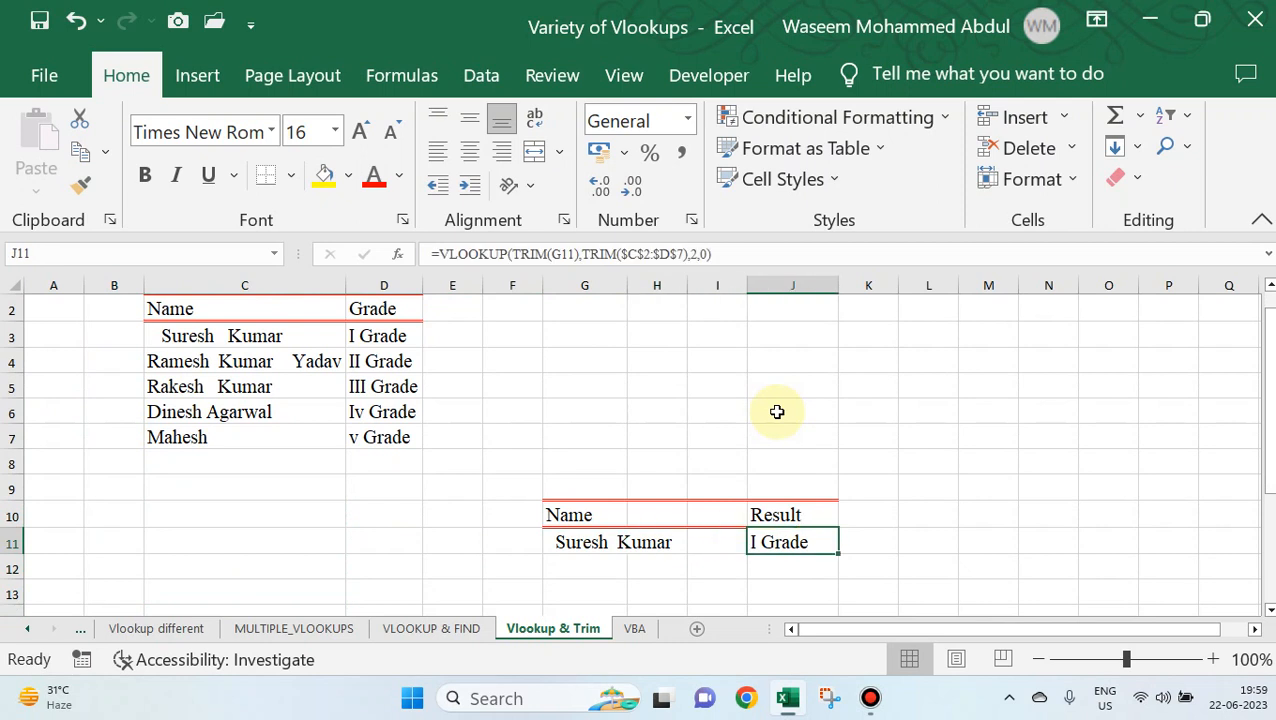
pyautogui.press('F2')
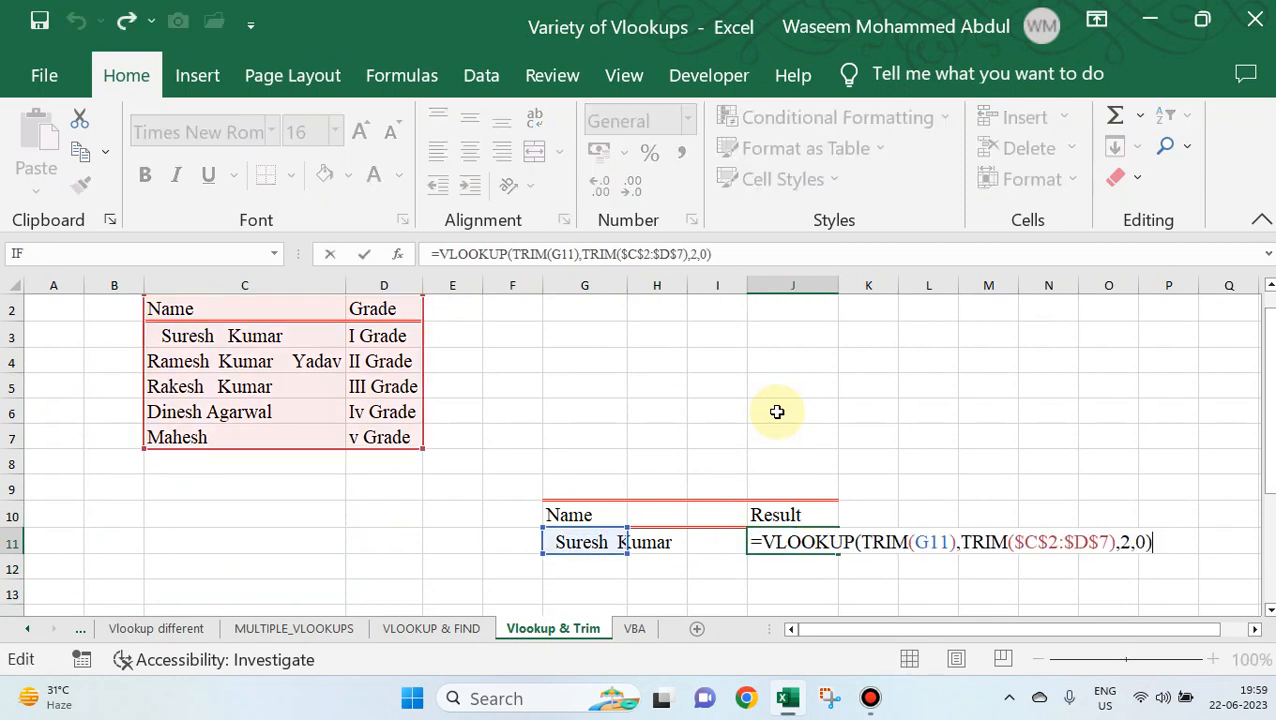
# Inspect the TRIM(G11) and TRIM($C$2:$D$7) arguments in J11, leaving the formula unchanged
pyautogui.click(910, 541)
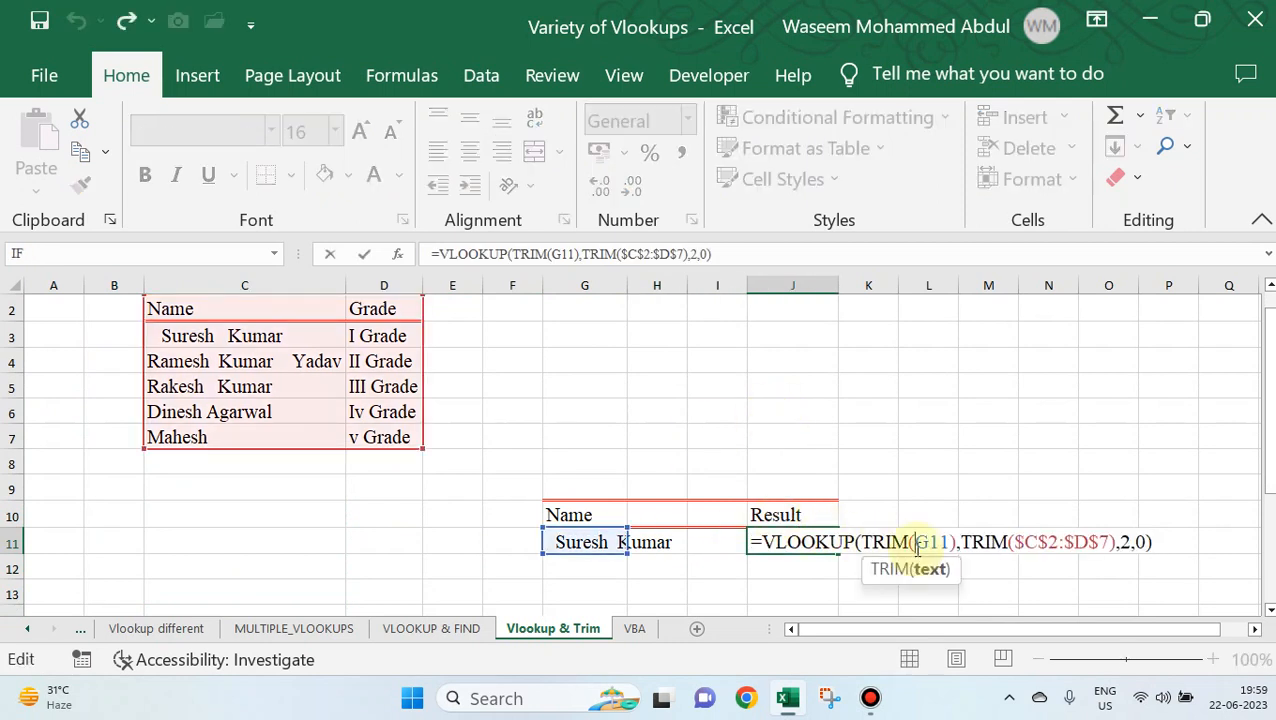
pyautogui.click(840, 541)
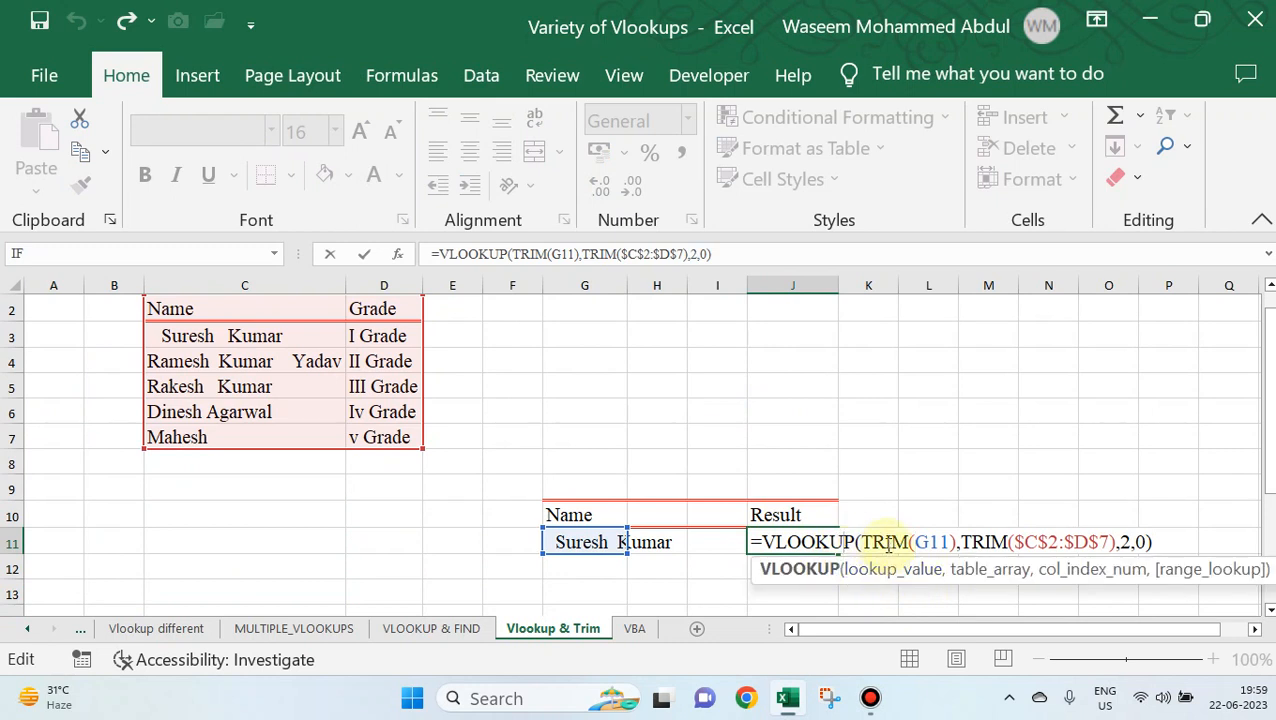
pyautogui.click(976, 570)
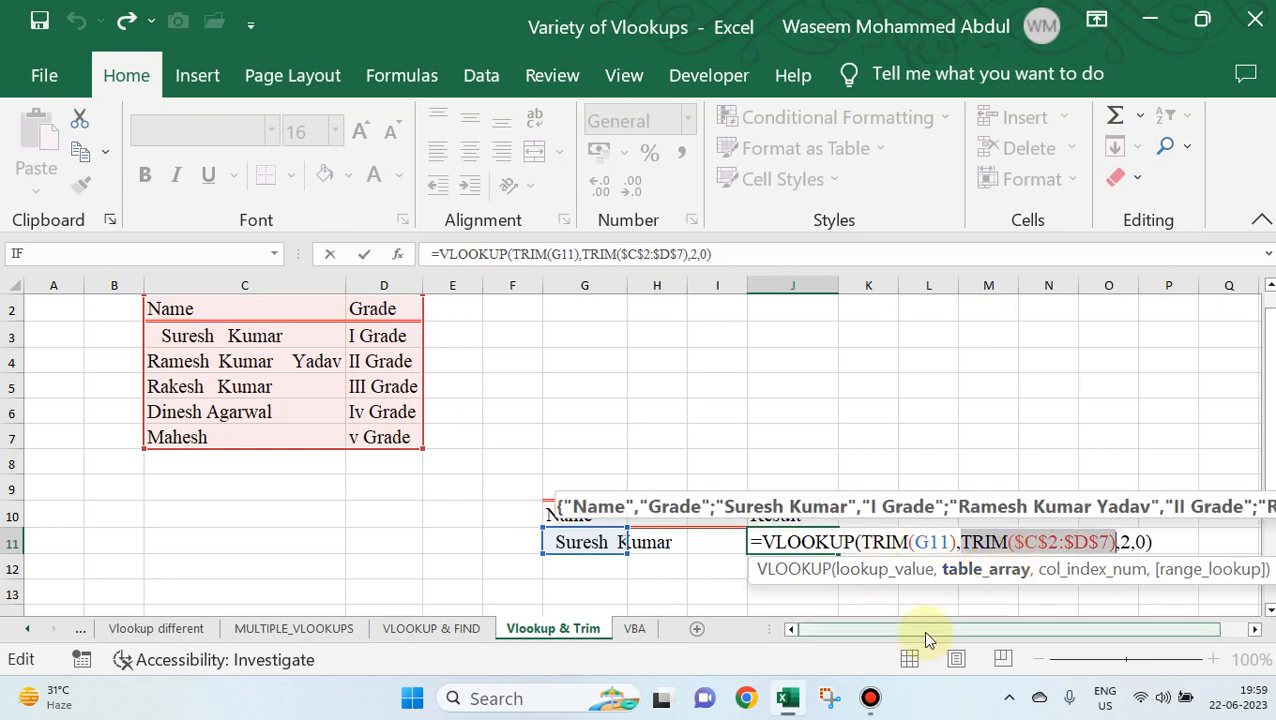
pyautogui.press('Escape')
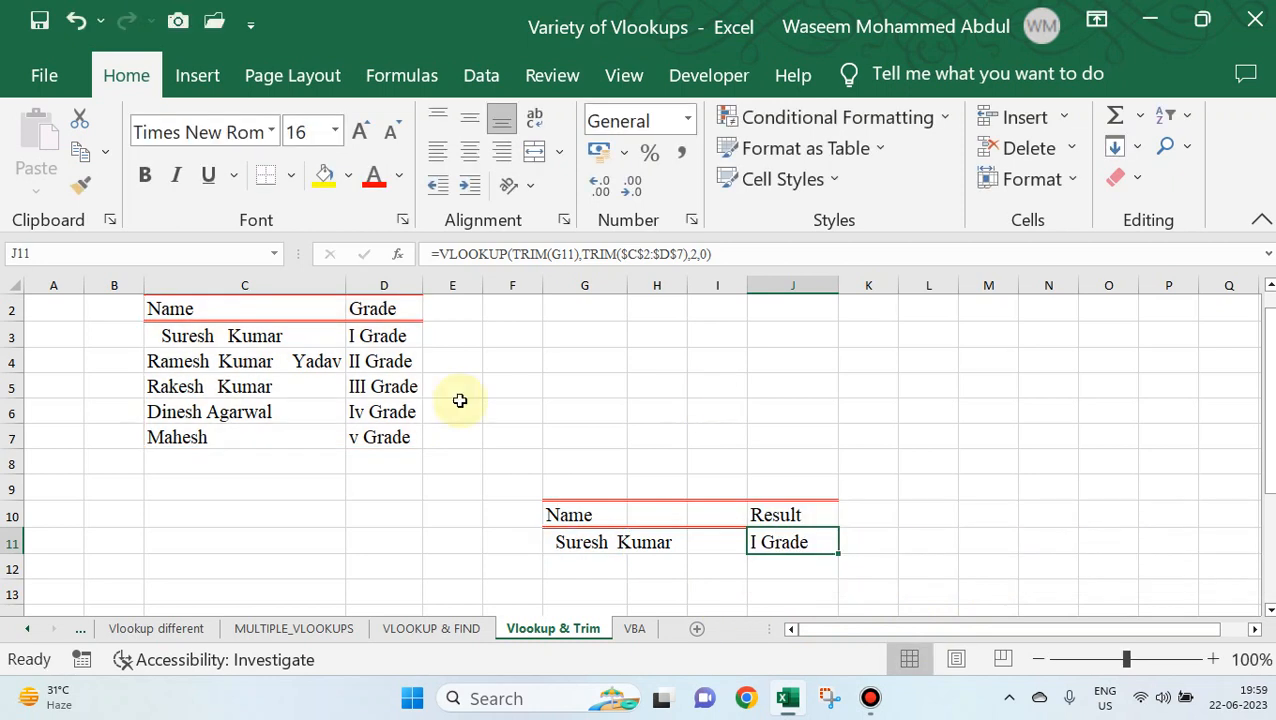
pyautogui.press('Left')
pyautogui.press('Left')
pyautogui.press('Left')
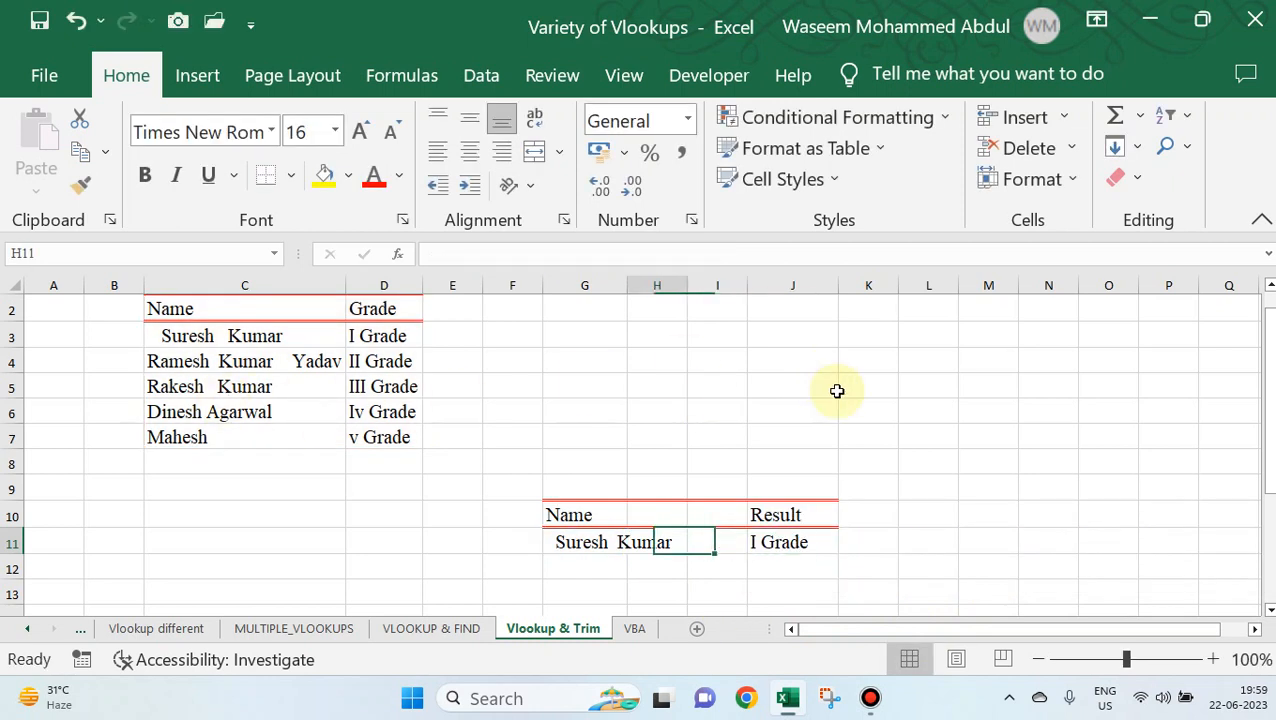
pyautogui.press('Left')
pyautogui.press('Left')
pyautogui.press('Left')
pyautogui.press('Left')
pyautogui.press('Left')
pyautogui.press('Up')
pyautogui.press('Up')
pyautogui.press('Up')
pyautogui.press('Up')
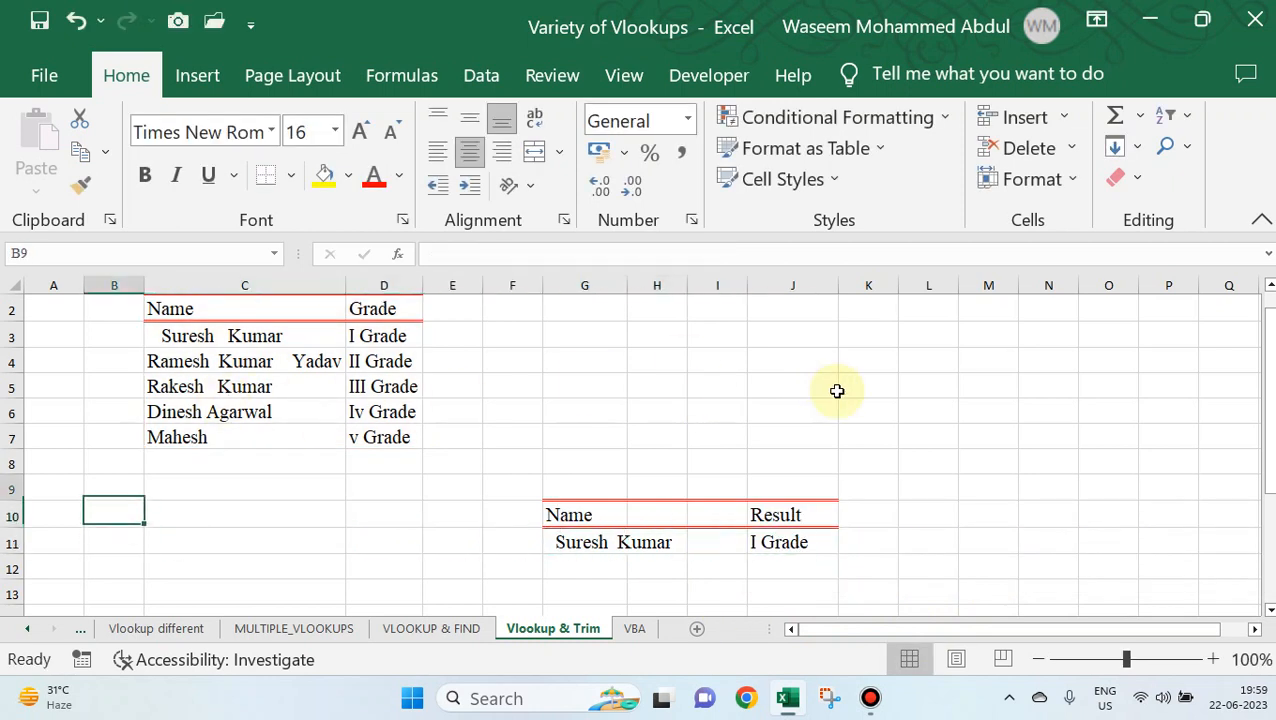
pyautogui.press('Up')
pyautogui.press('Right')
pyautogui.press('F2')
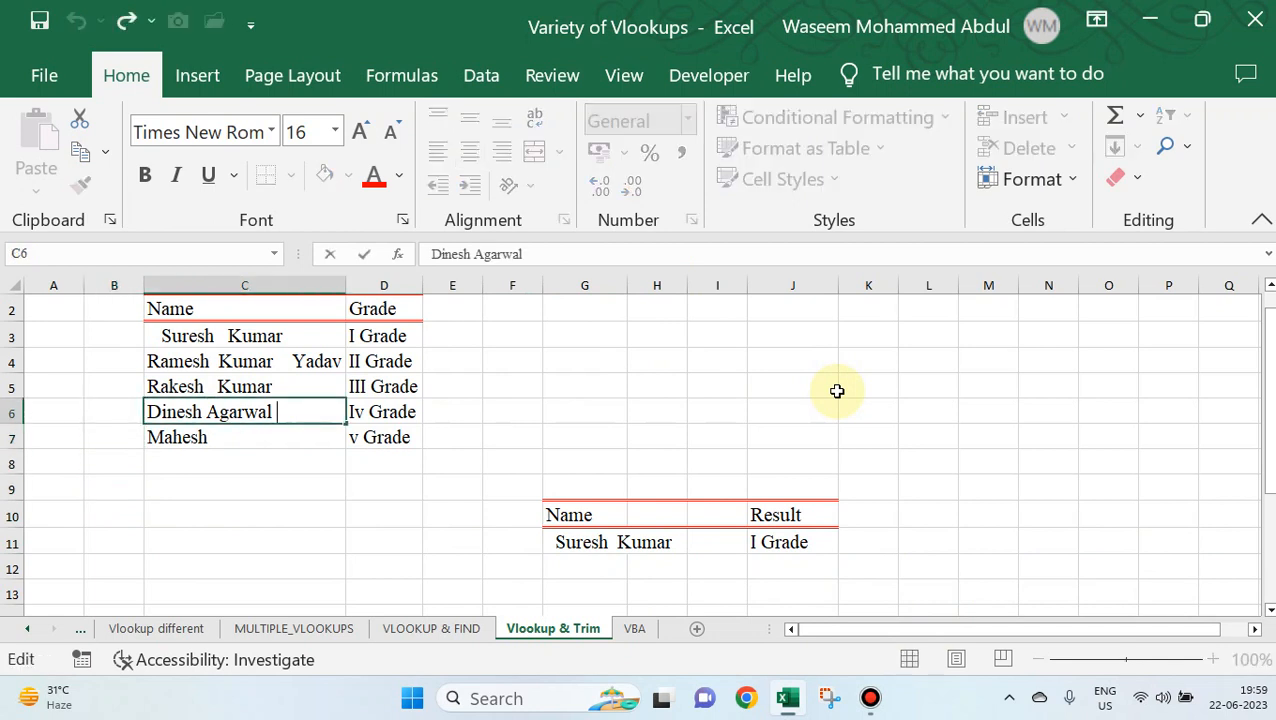
pyautogui.press('Left')
pyautogui.press('Left')
pyautogui.press('Left')
pyautogui.press('Left')
pyautogui.press('Left')
pyautogui.press('Left')
pyautogui.press('Left')
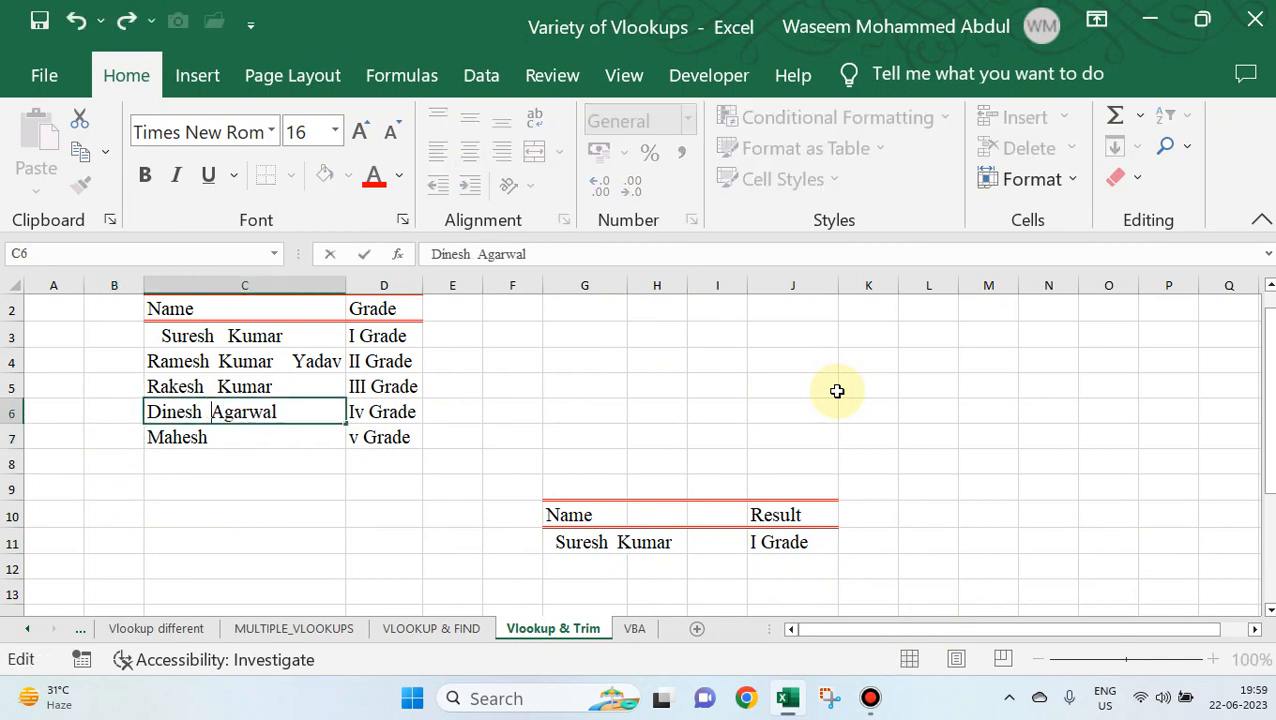
pyautogui.press('Home')
pyautogui.press('Tab')
pyautogui.press('Down')
pyautogui.press('Down')
pyautogui.press('Down')
pyautogui.press('Down')
pyautogui.press('Down')
pyautogui.press('Down')
pyautogui.press('Right')
pyautogui.press('Right')
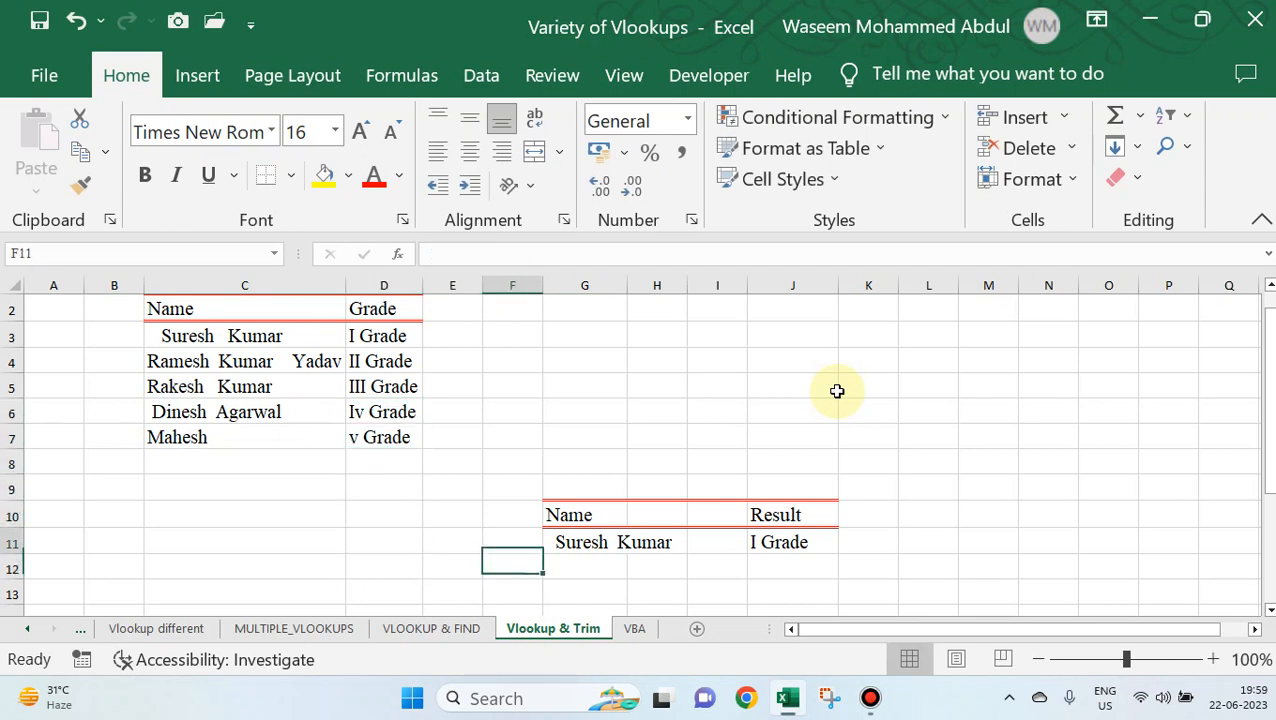
pyautogui.press('Up')
pyautogui.press('Right')
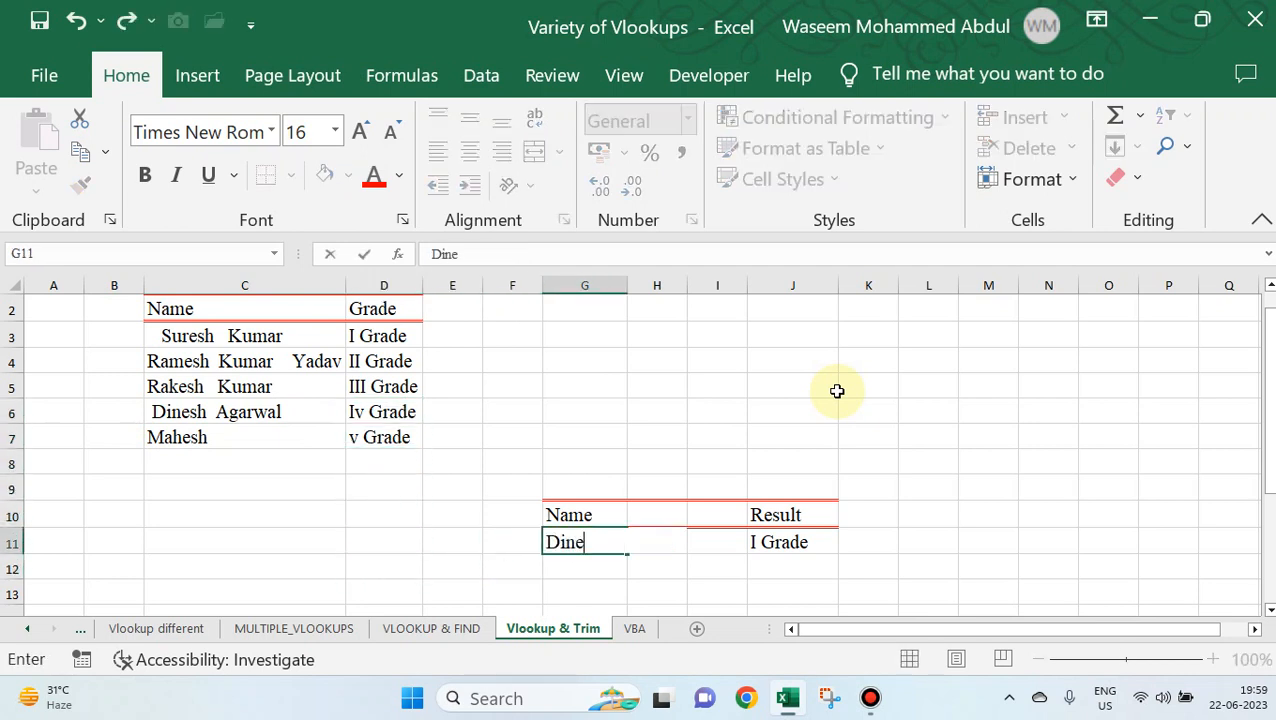
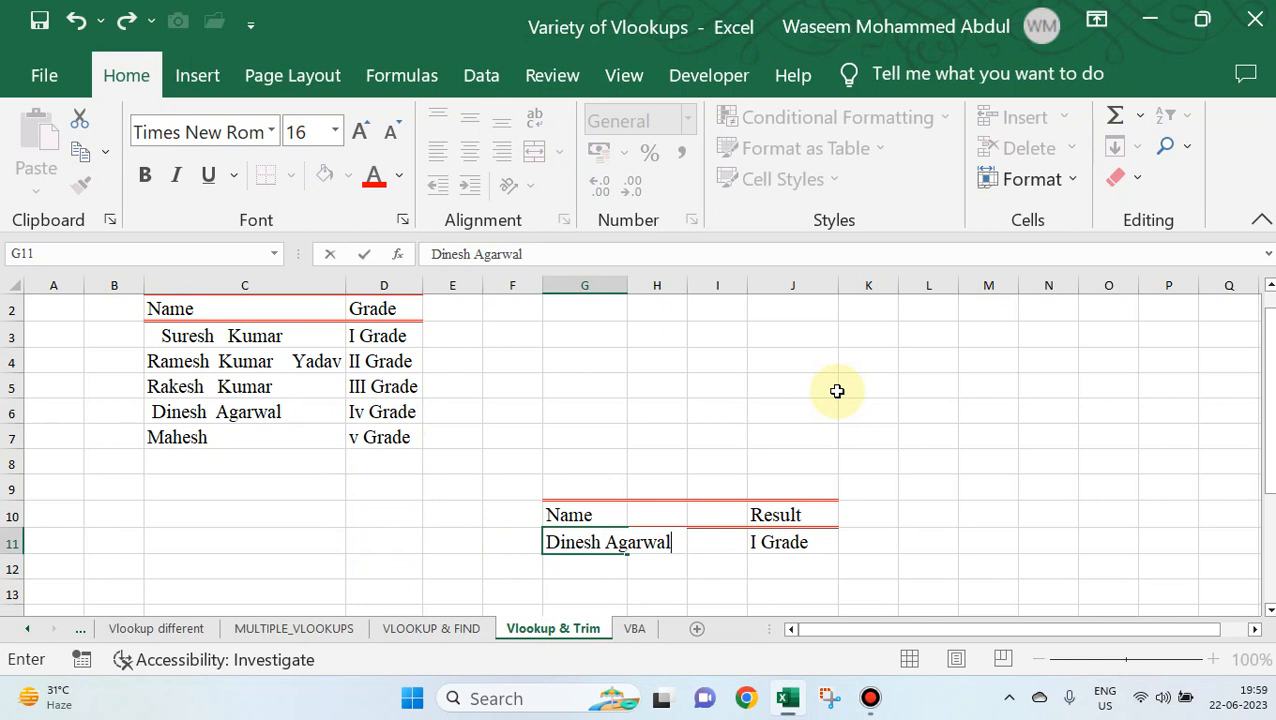
pyautogui.press('Right')
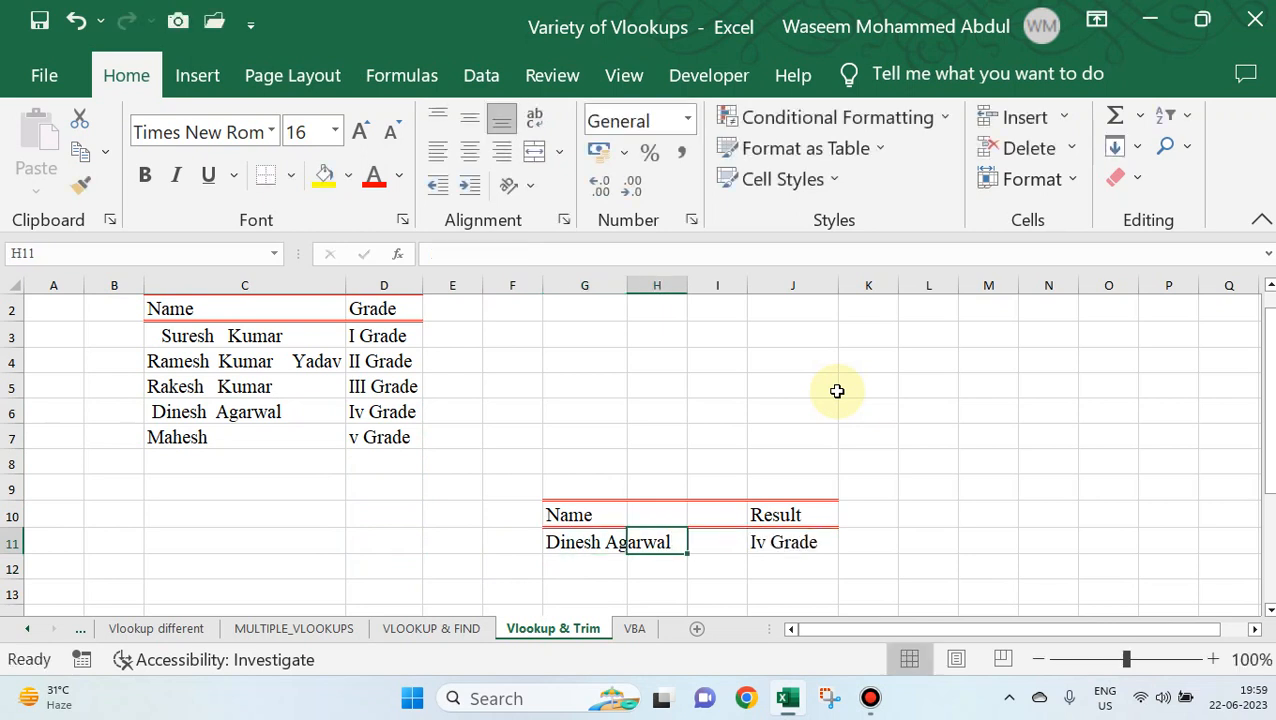
pyautogui.press('Left')
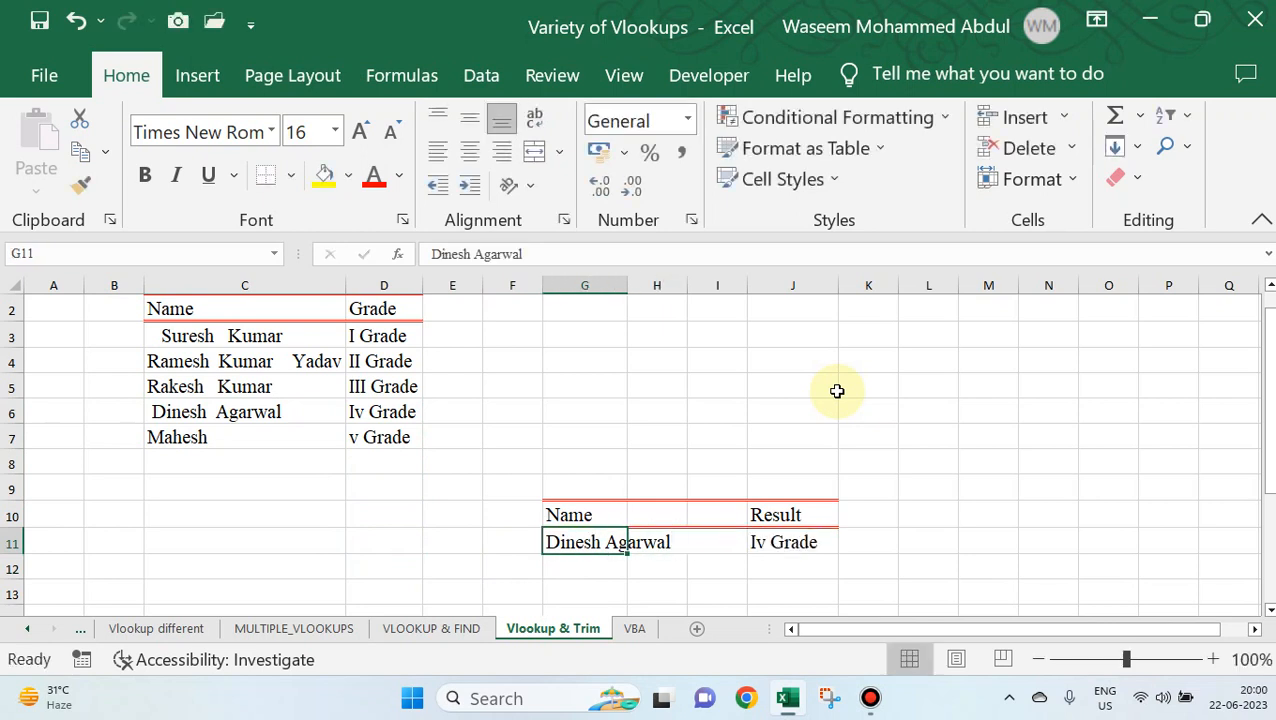
pyautogui.write('Dine')
pyautogui.press('BackSpace')
pyautogui.press('BackSpace')
pyautogui.press('BackSpace')
pyautogui.press('BackSpace')
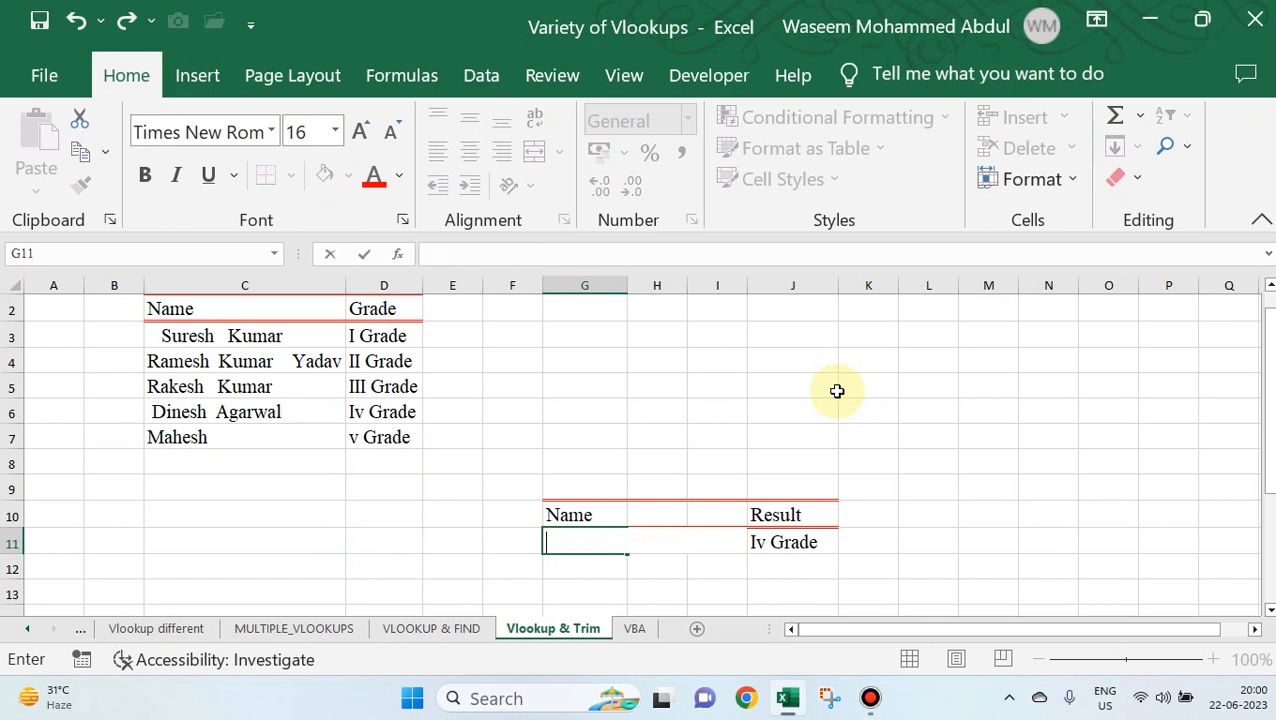
pyautogui.press('Tab')
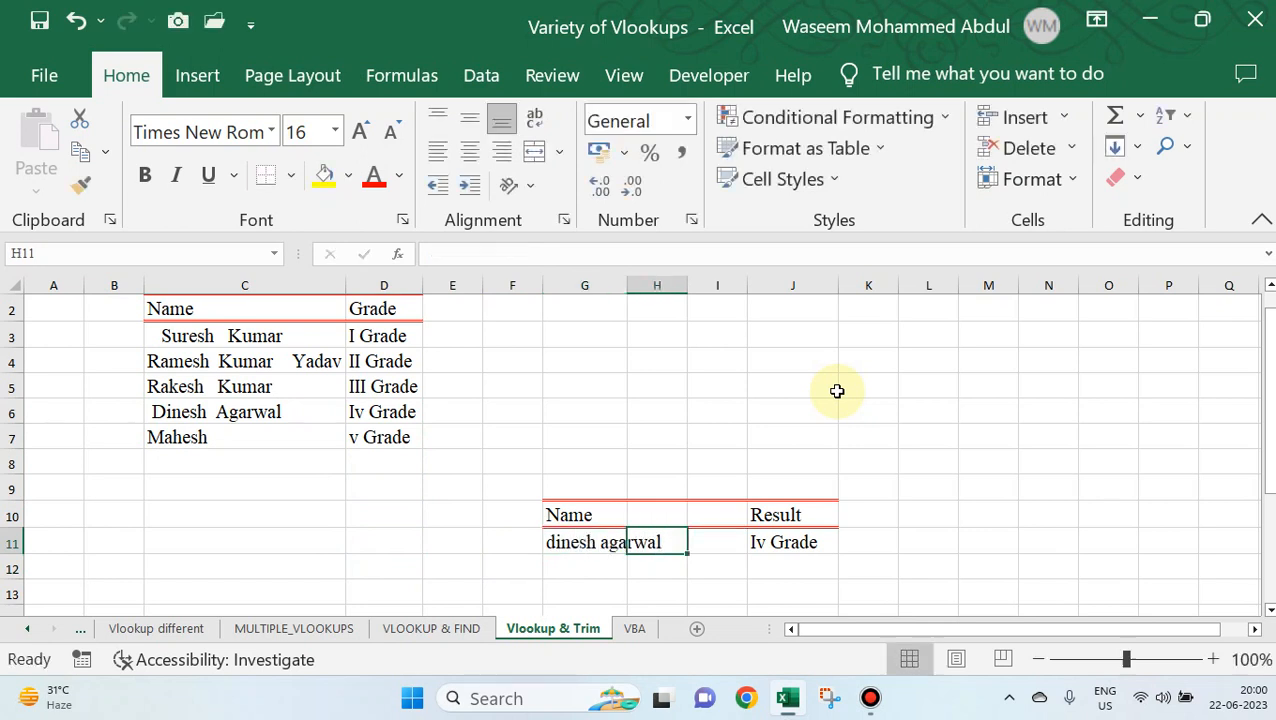
# Enter 'mahesh' in G11 padded with leading and trailing spaces, still returning v Grade
pyautogui.press('Left')
pyautogui.write('mahesh')
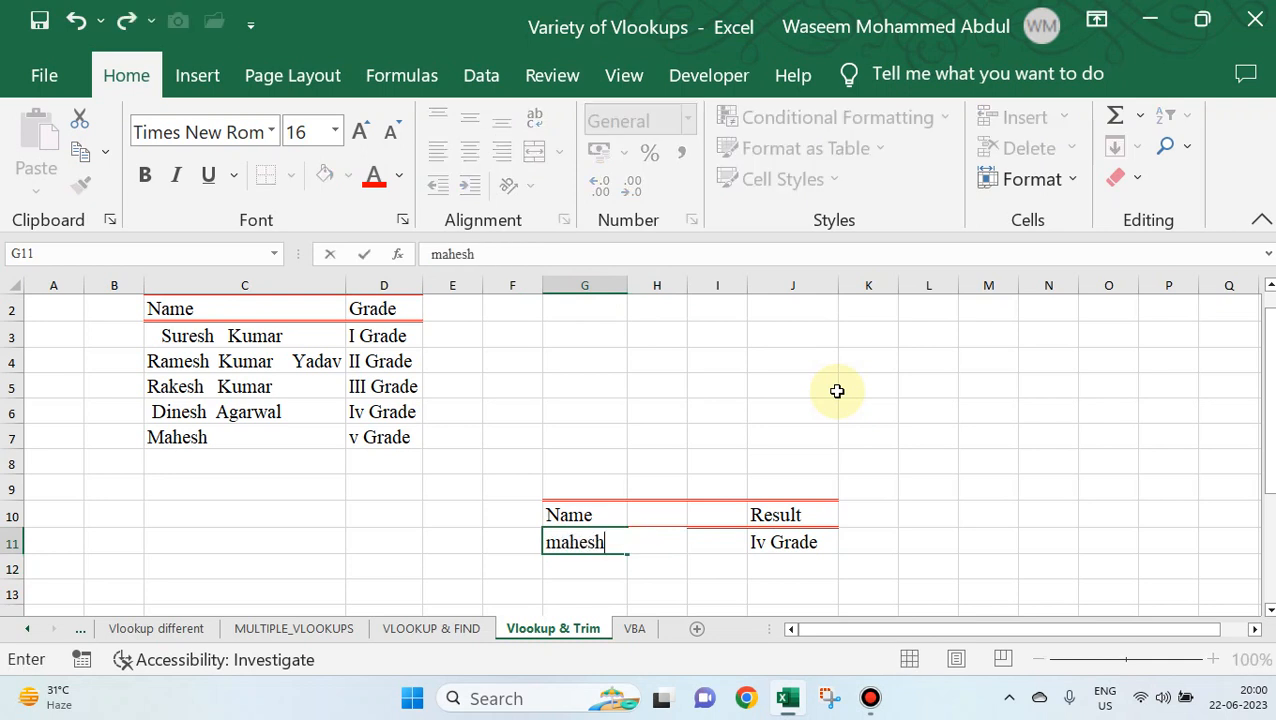
pyautogui.press('Tab')
pyautogui.write('\\')
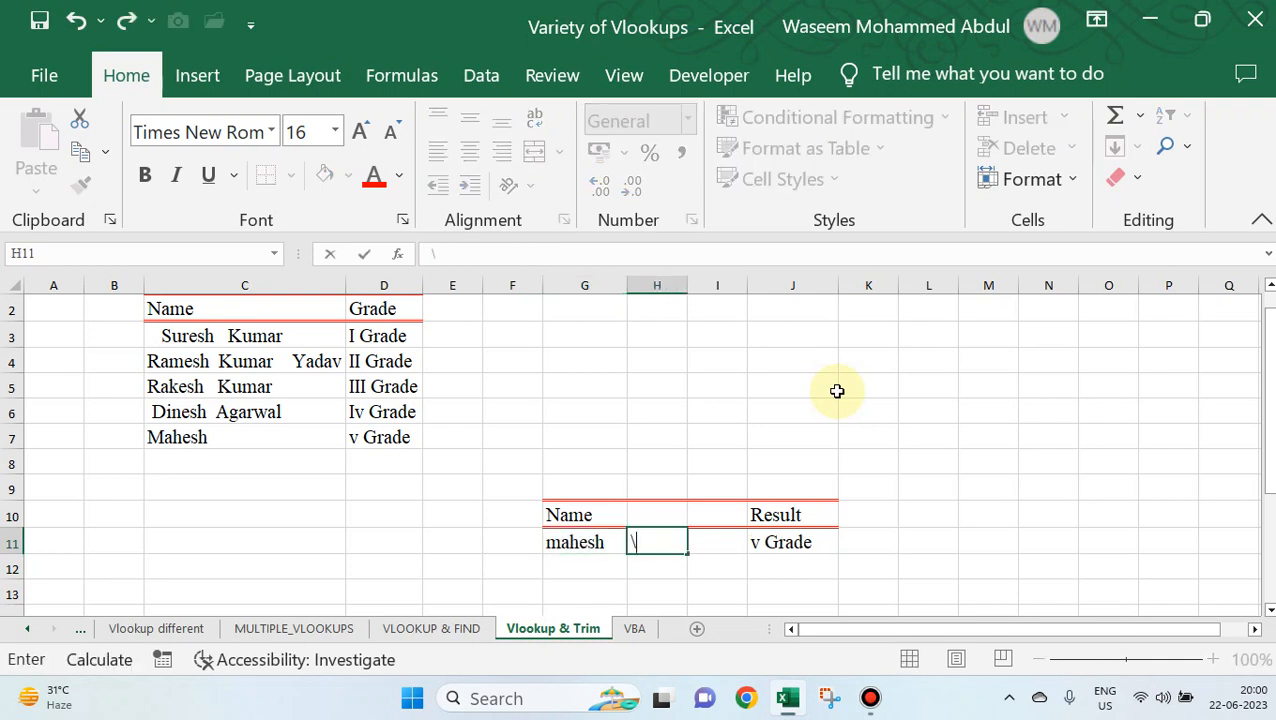
pyautogui.press('BackSpace')
pyautogui.press('Left')
pyautogui.press('Left')
pyautogui.press('Right')
pyautogui.press('F2')
pyautogui.press('Left')
pyautogui.press('Left')
pyautogui.press('Left')
pyautogui.press('Left')
pyautogui.press('Left')
pyautogui.press('Left')
pyautogui.press('Tab')
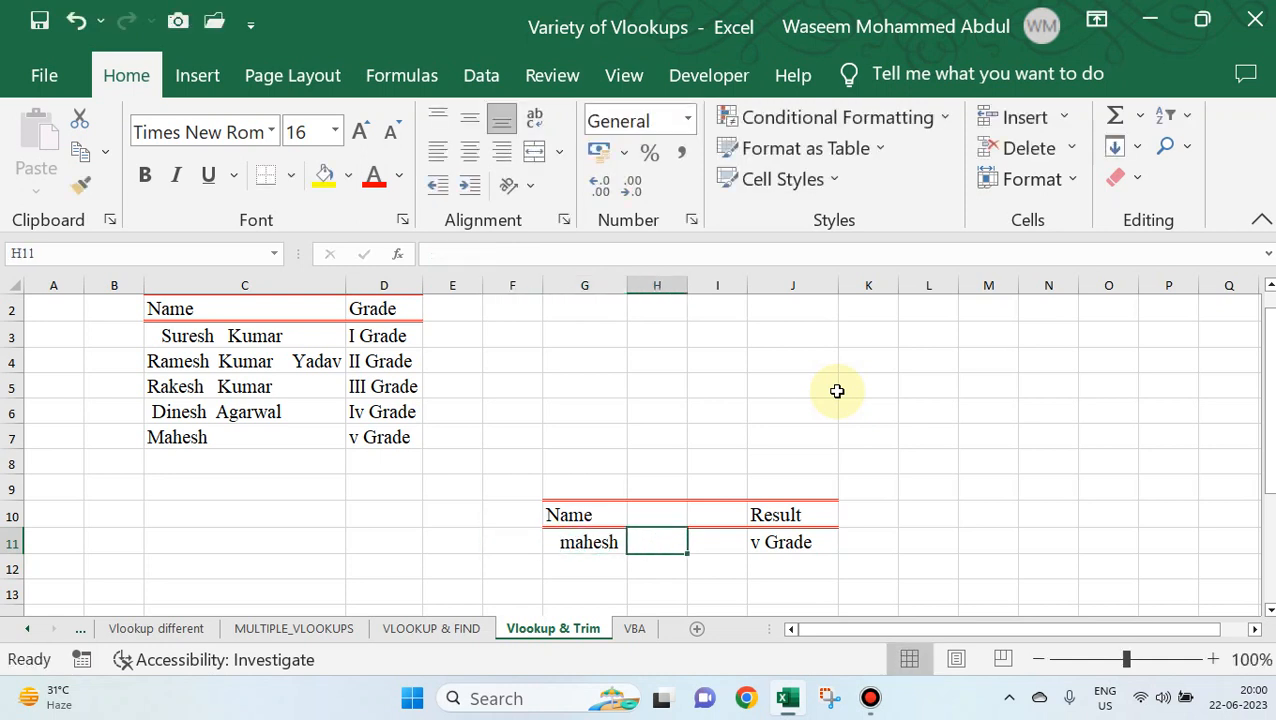
pyautogui.press('Left')
pyautogui.press('F2')
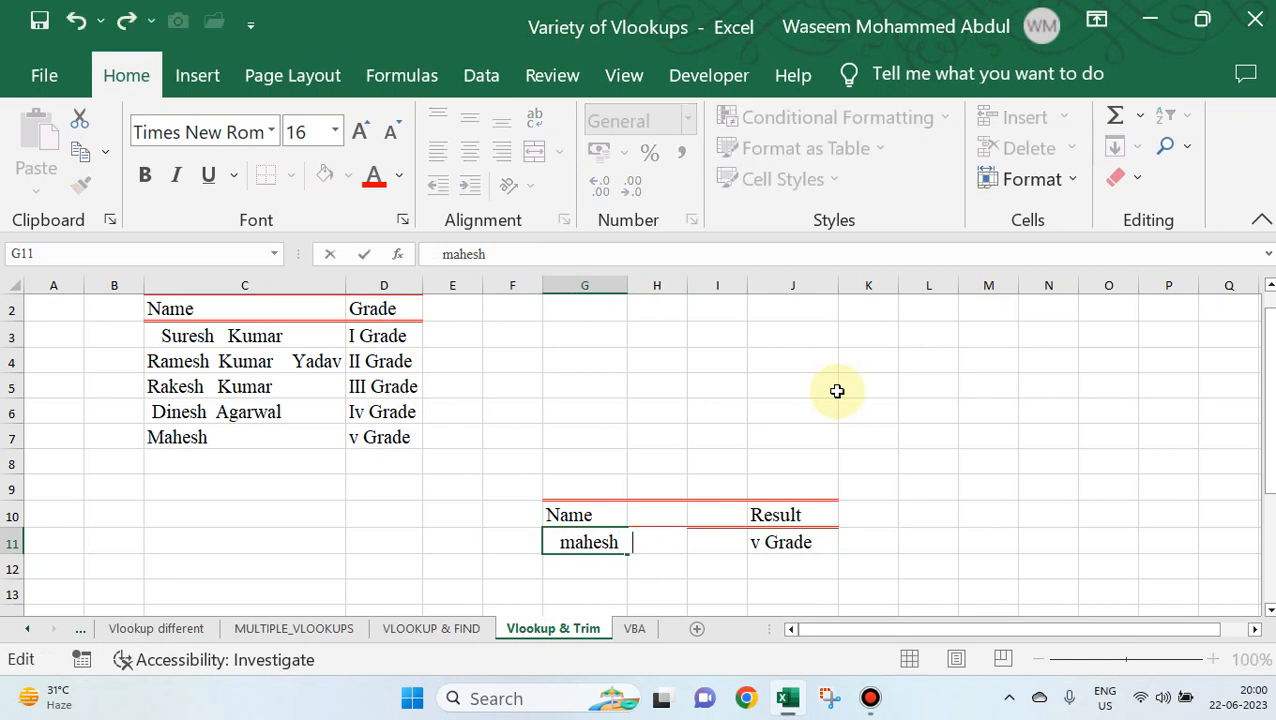
pyautogui.press('Tab')
pyautogui.press('Left')
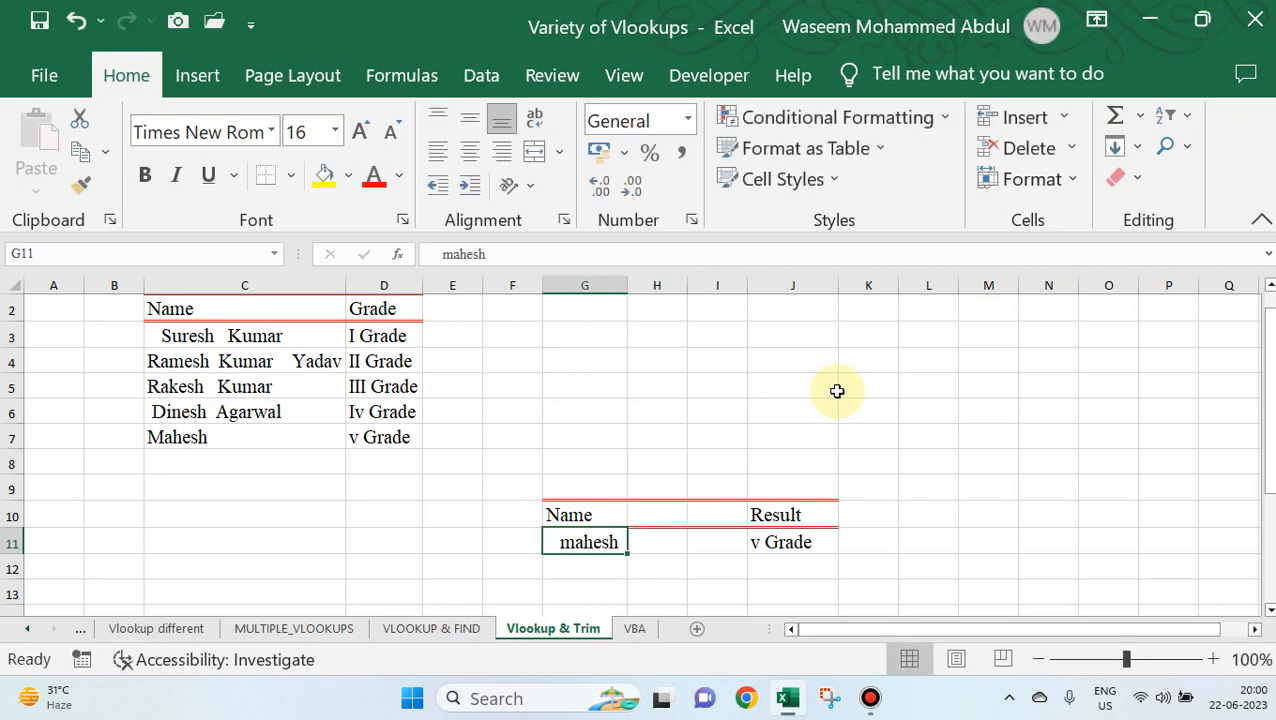
# Glance over the source name list, then switch to the VBA sheet
pyautogui.press('Left')
pyautogui.press('Left')
pyautogui.press('Left')
pyautogui.press('Left')
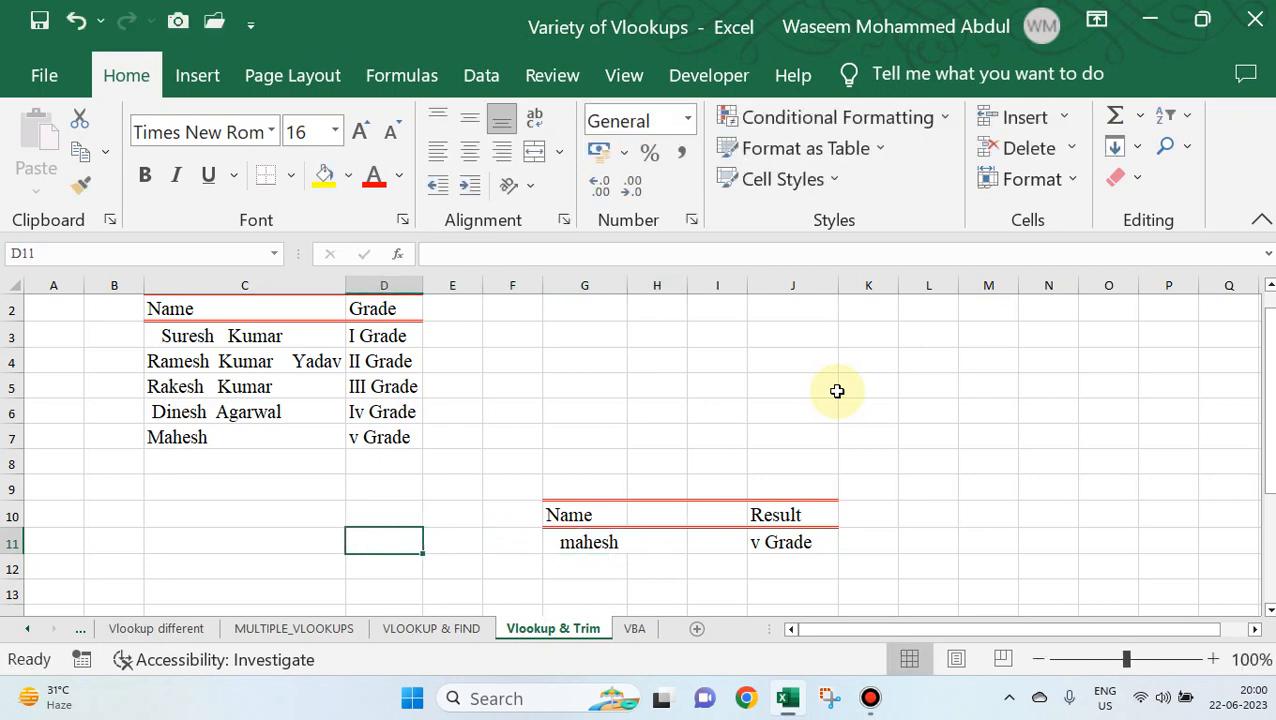
pyautogui.press('Up')
pyautogui.press('Up')
pyautogui.press('Up')
pyautogui.press('Up')
pyautogui.press('Up')
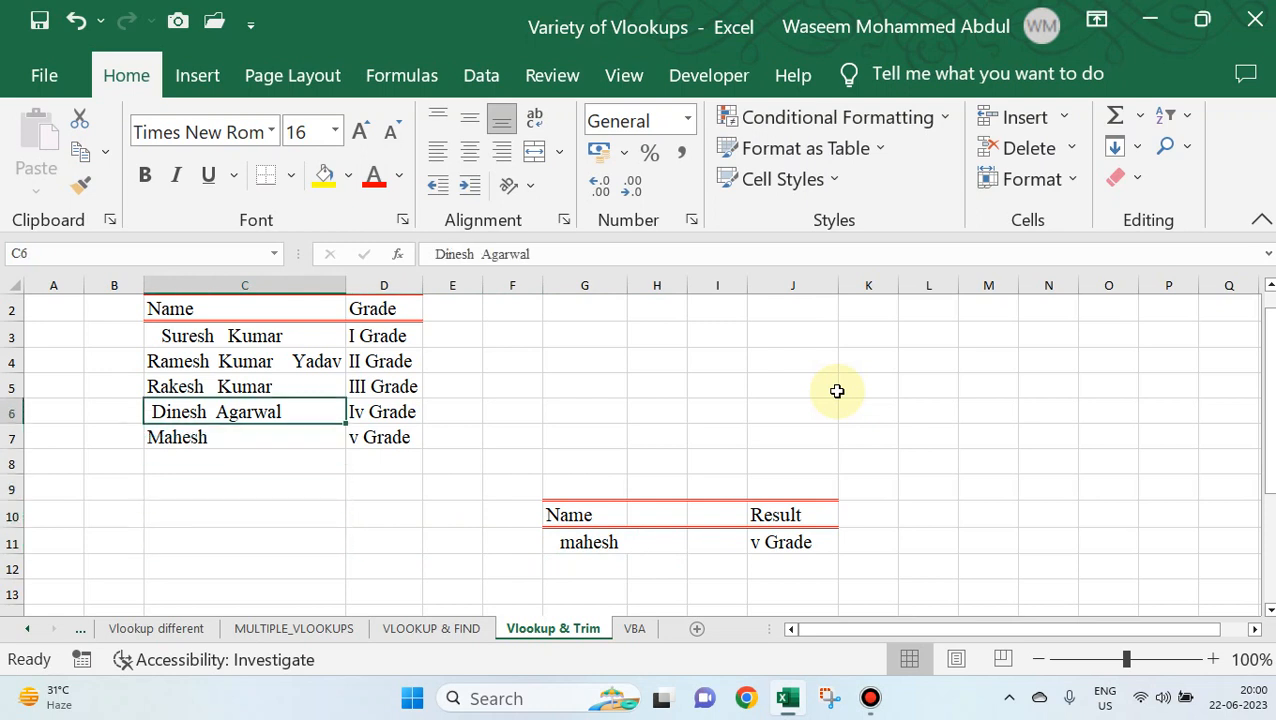
pyautogui.press('Down')
pyautogui.press('Down')
pyautogui.press('Down')
pyautogui.press('Down')
pyautogui.press('Down')
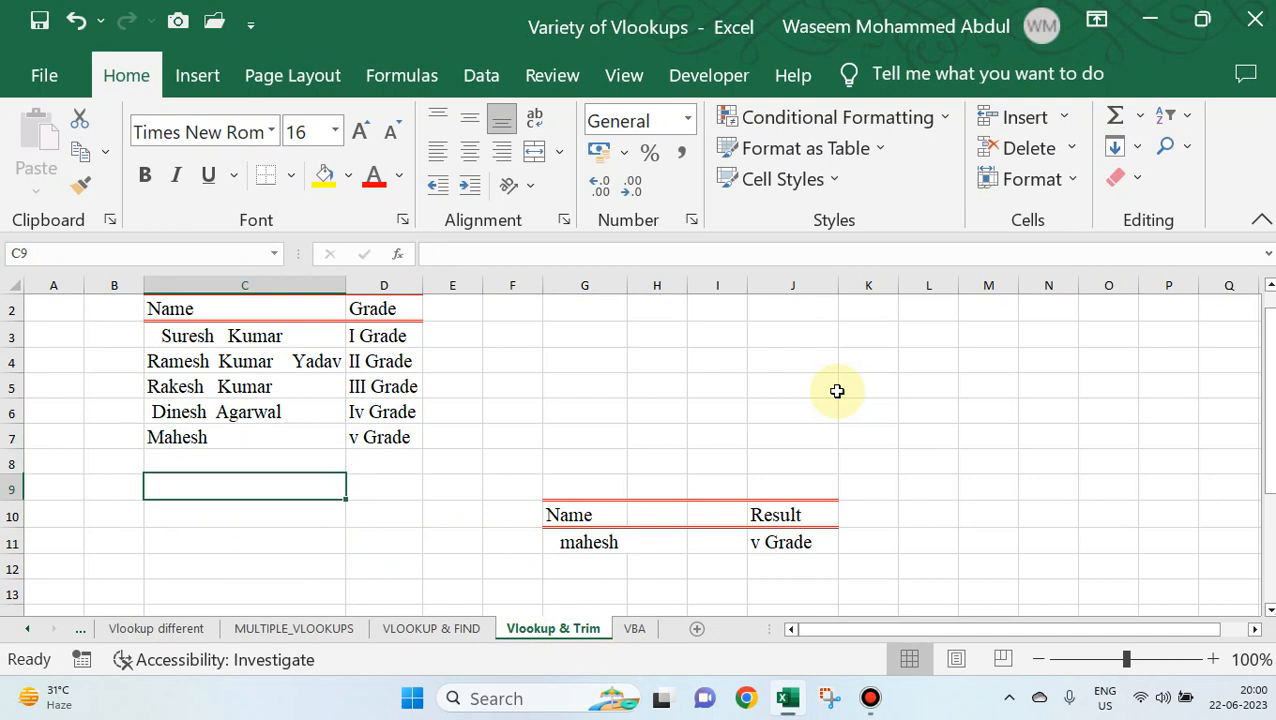
pyautogui.press('Right')
pyautogui.press('Right')
pyautogui.press('Right')
pyautogui.press('Right')
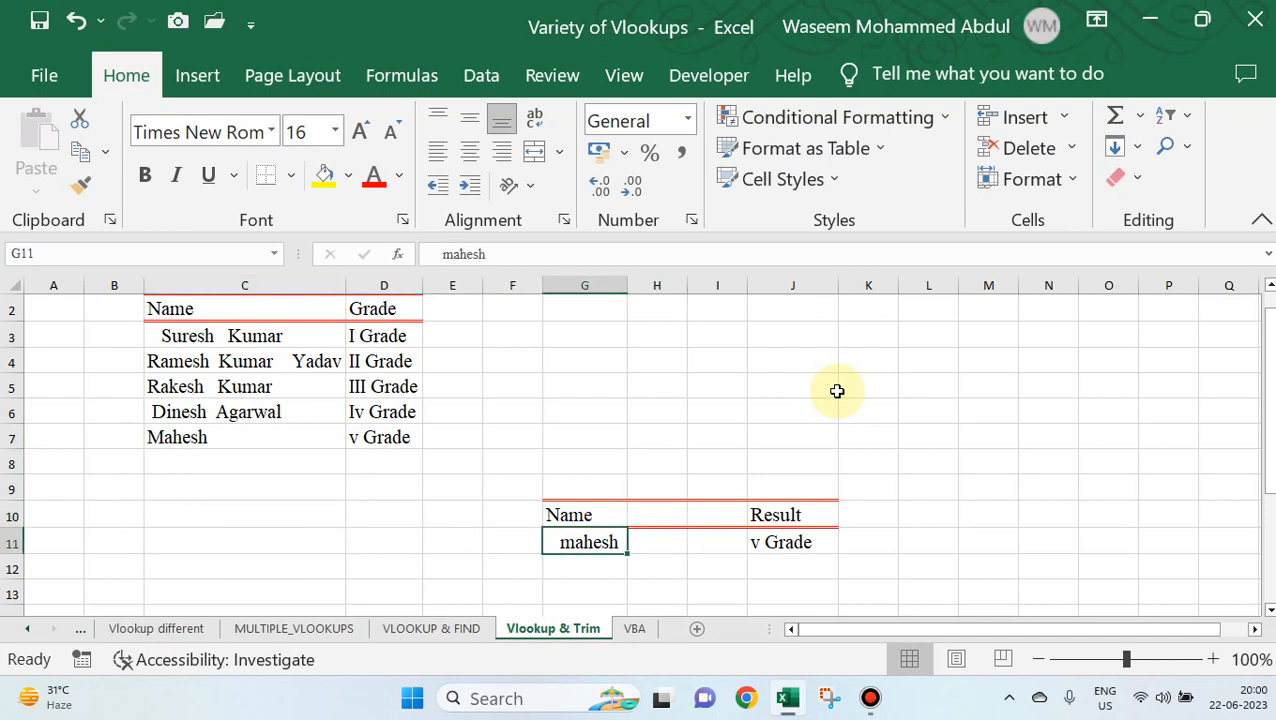
pyautogui.click(634, 629)
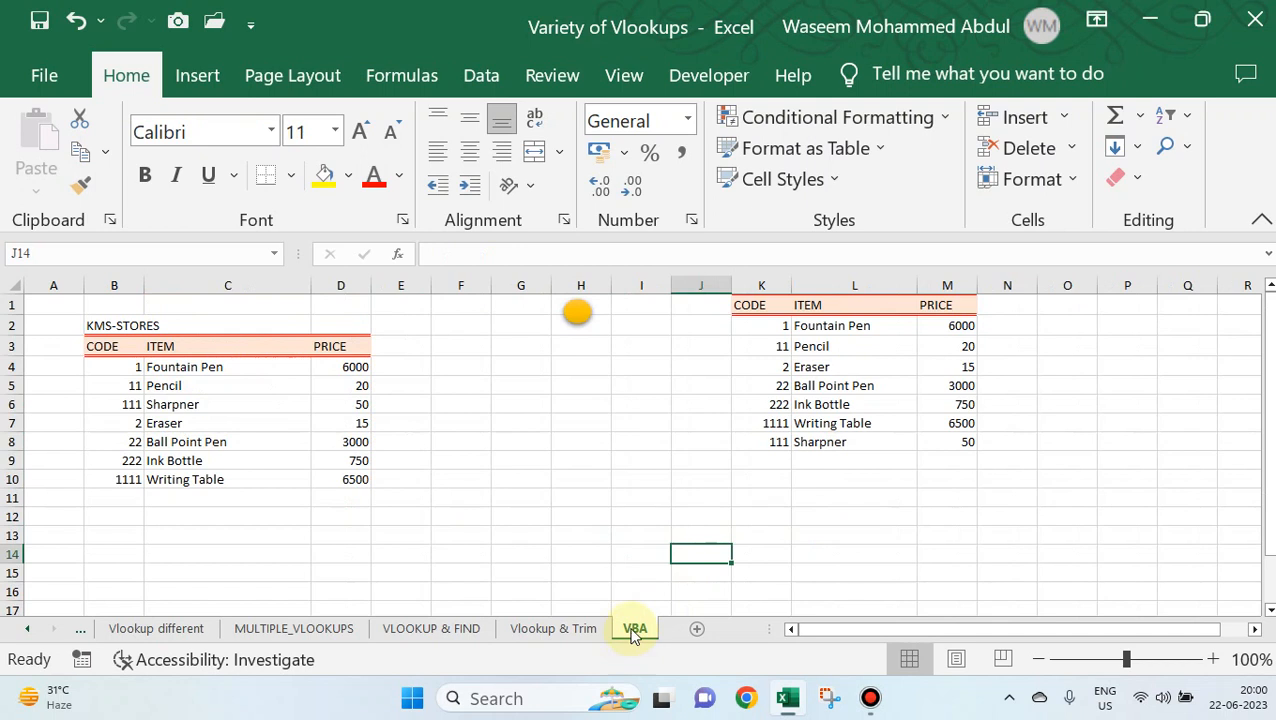
# Clear the previously billed rows K2:M10 from the bill table
pyautogui.moveTo(772, 329); pyautogui.dragTo(963, 488)
pyautogui.press('Delete')
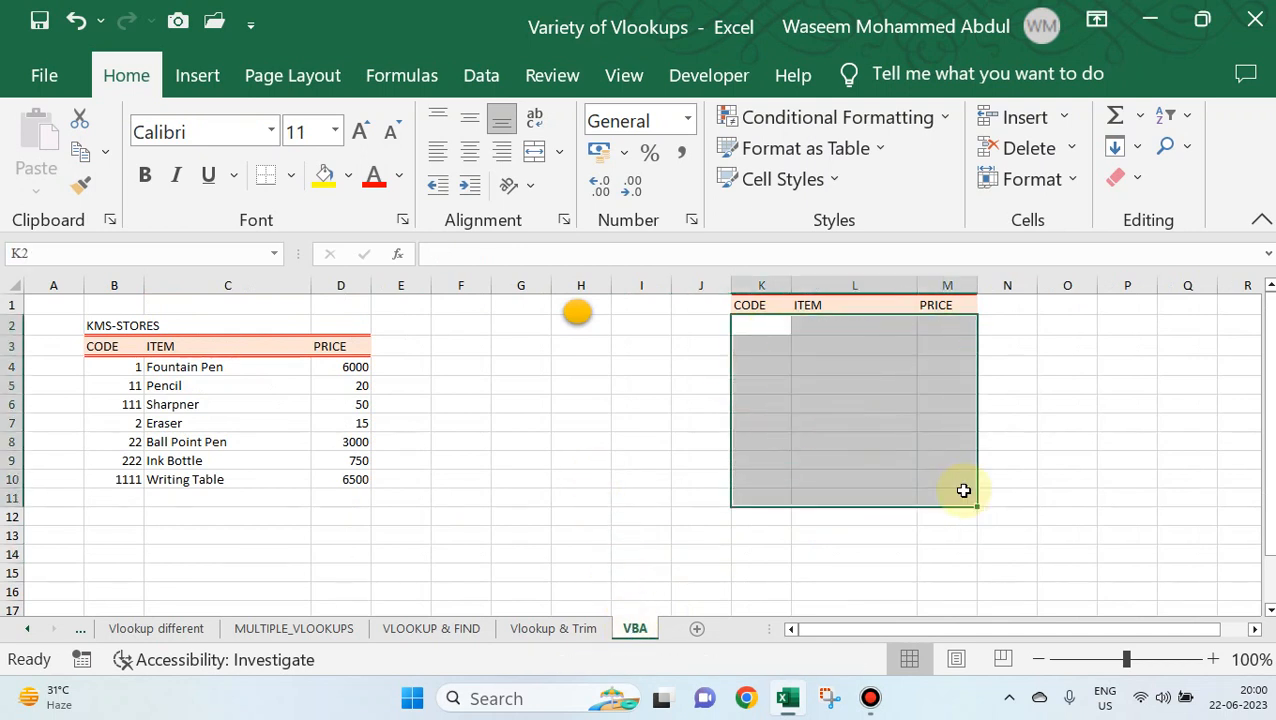
pyautogui.press('Left')
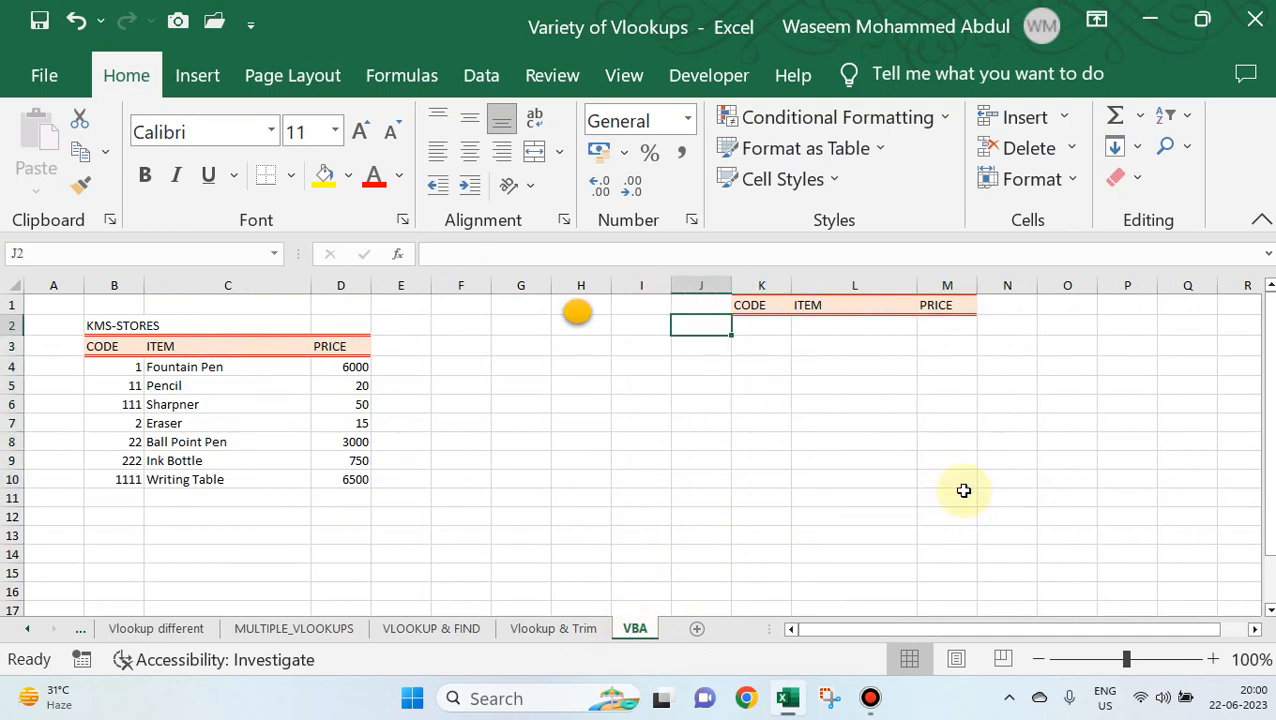
pyautogui.click(587, 481)
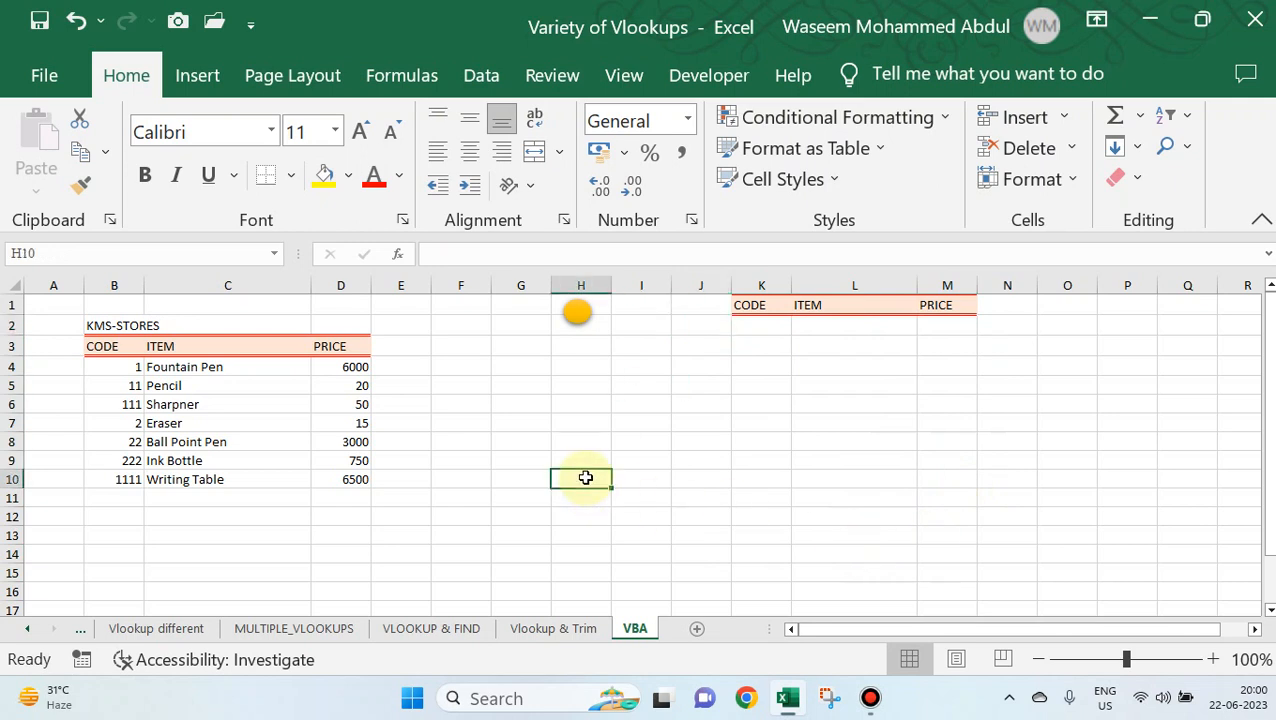
# Cycle through the sheet tabs back to VBA and launch the Billing form from the yellow macro button
pyautogui.click(176, 629)
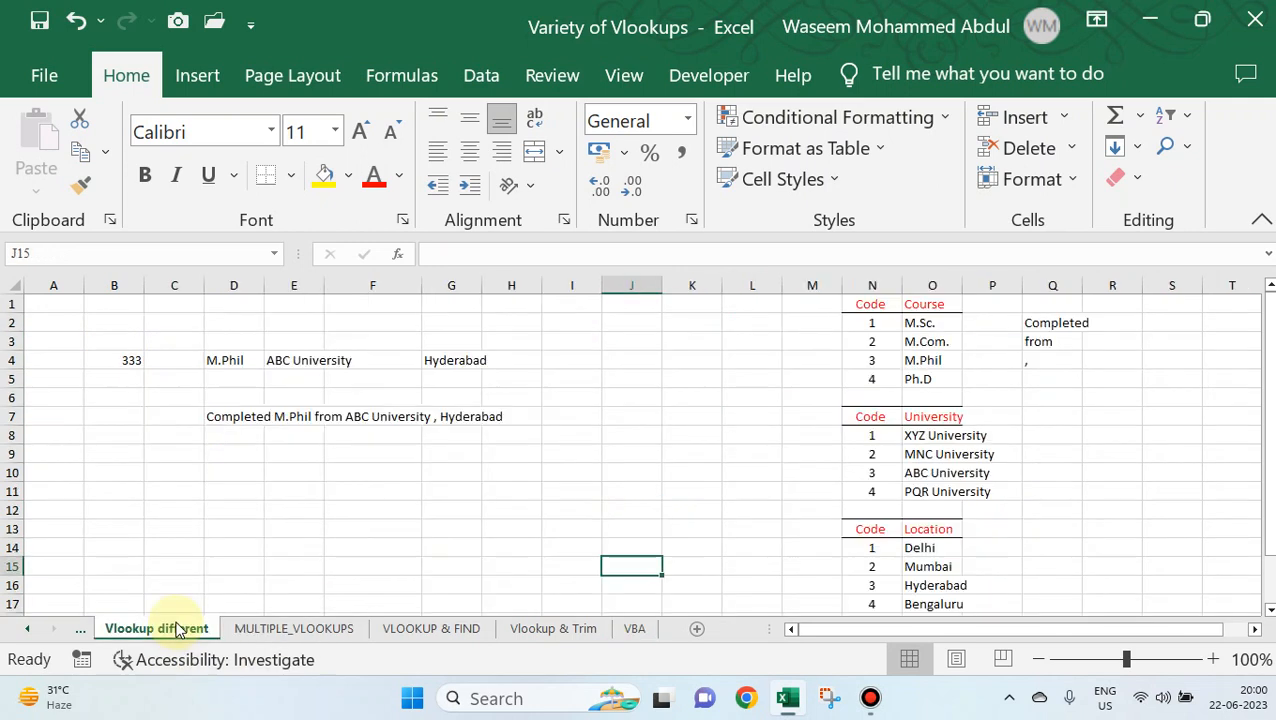
pyautogui.click(306, 629)
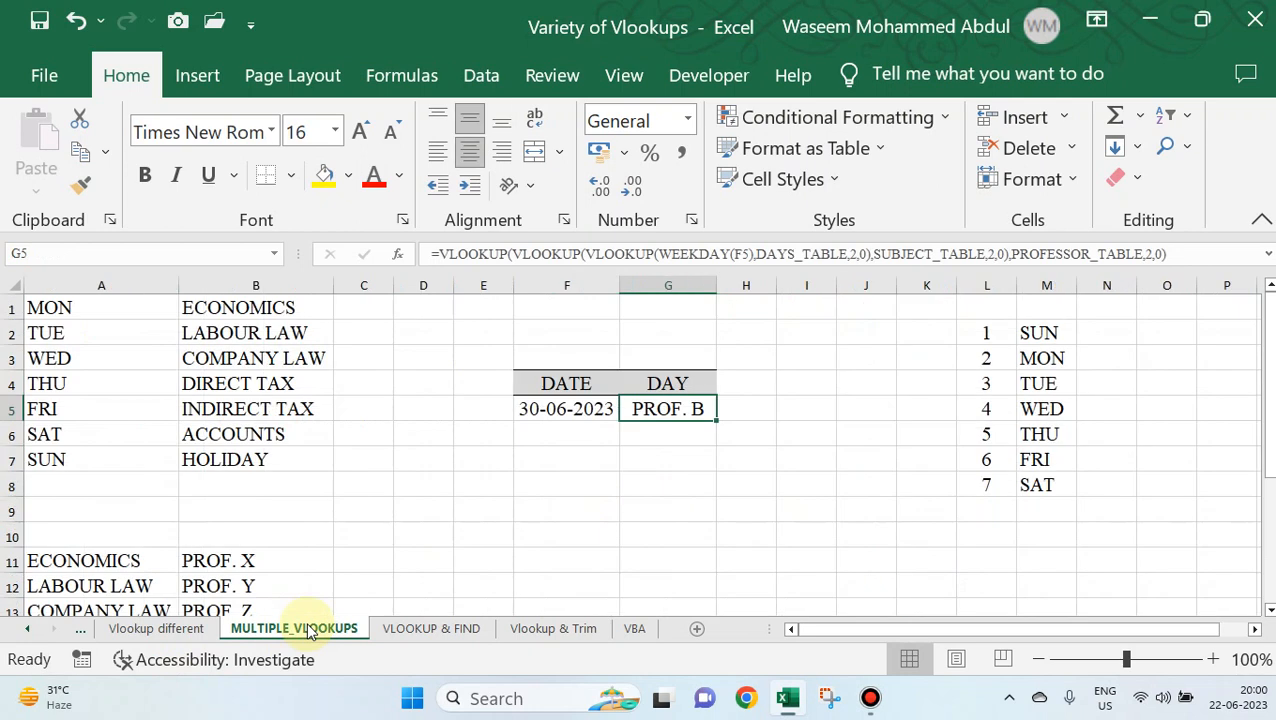
pyautogui.click(425, 630)
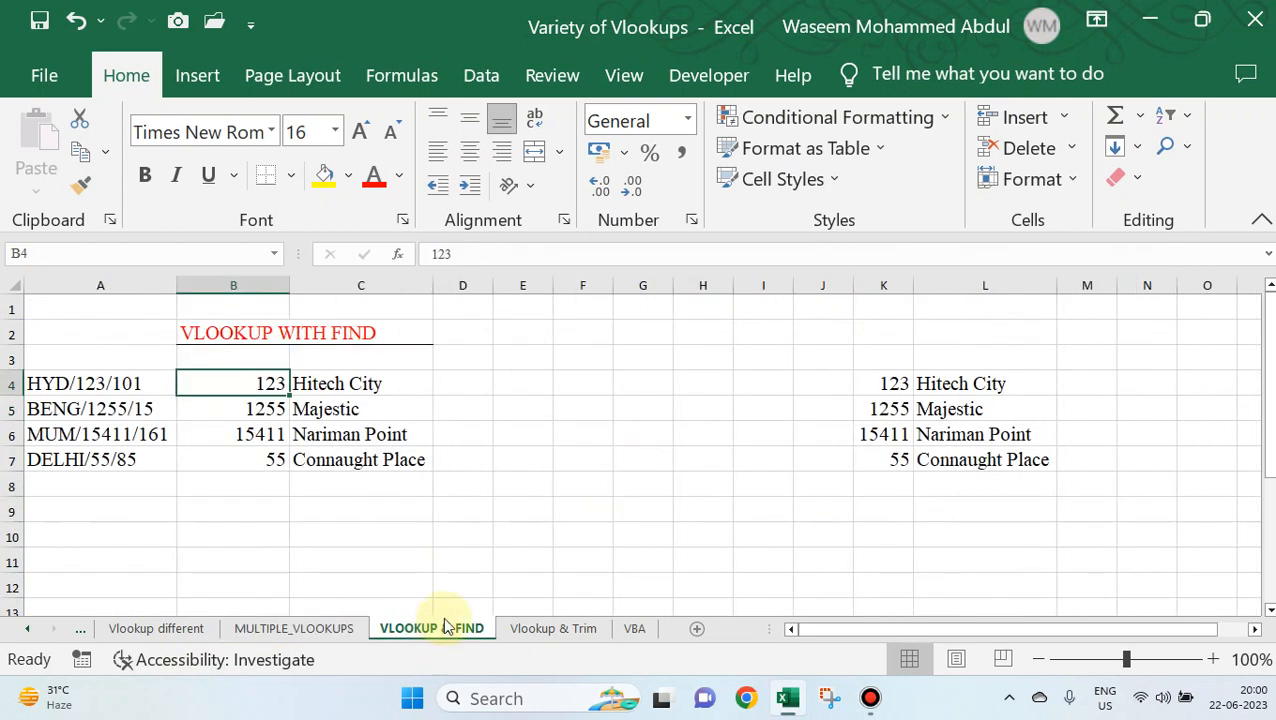
pyautogui.click(560, 629)
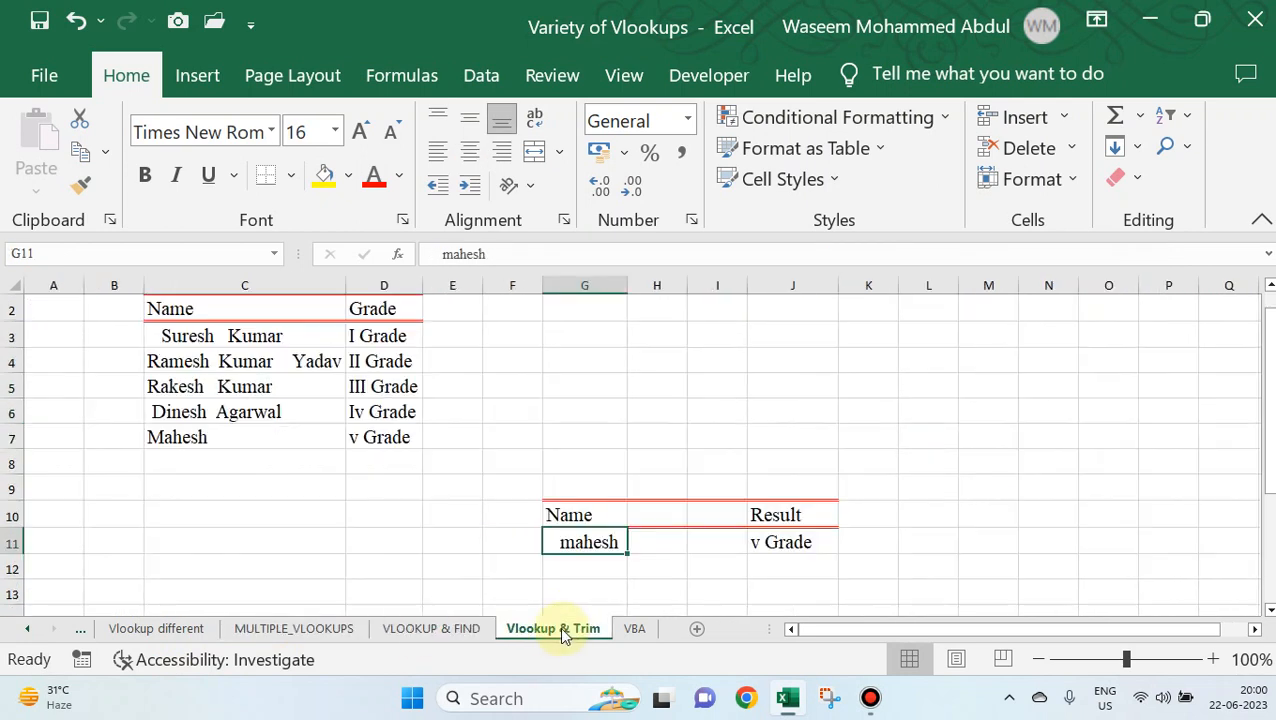
pyautogui.click(634, 629)
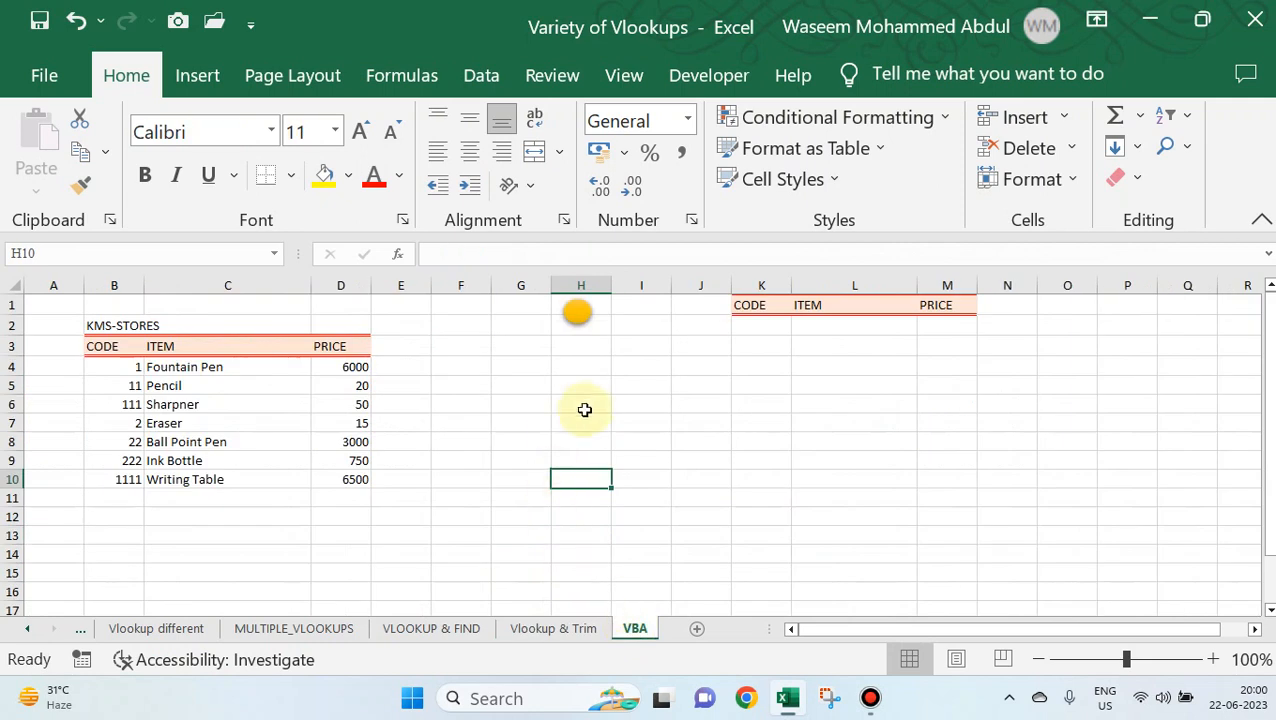
pyautogui.click(578, 312)
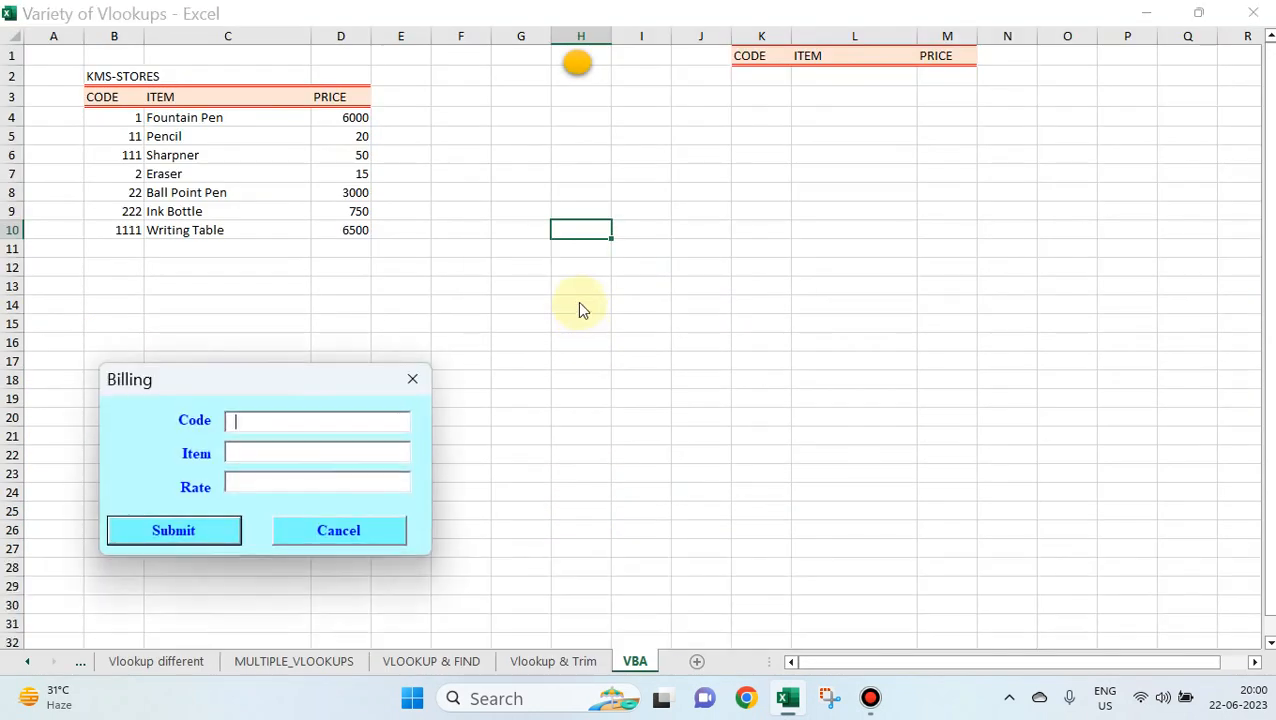
# Close and relaunch the Billing form twice, leaving it open with empty fields
pyautogui.press('Escape')
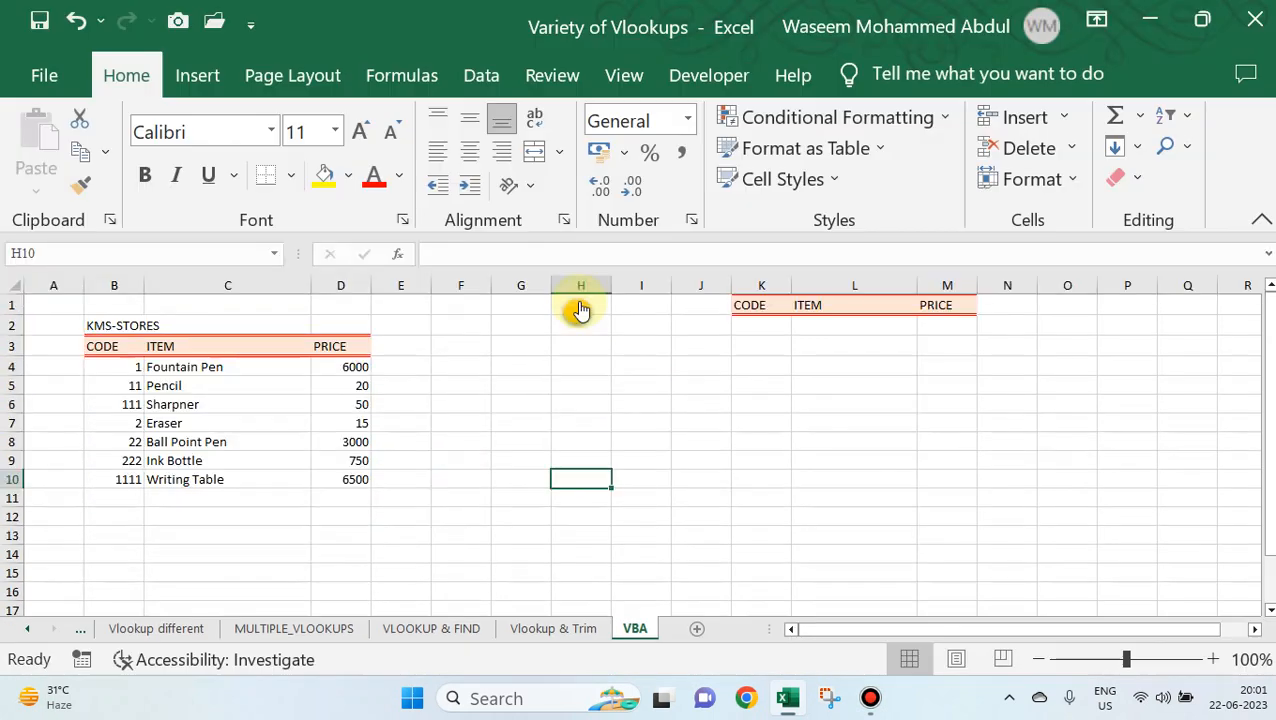
pyautogui.click(577, 318)
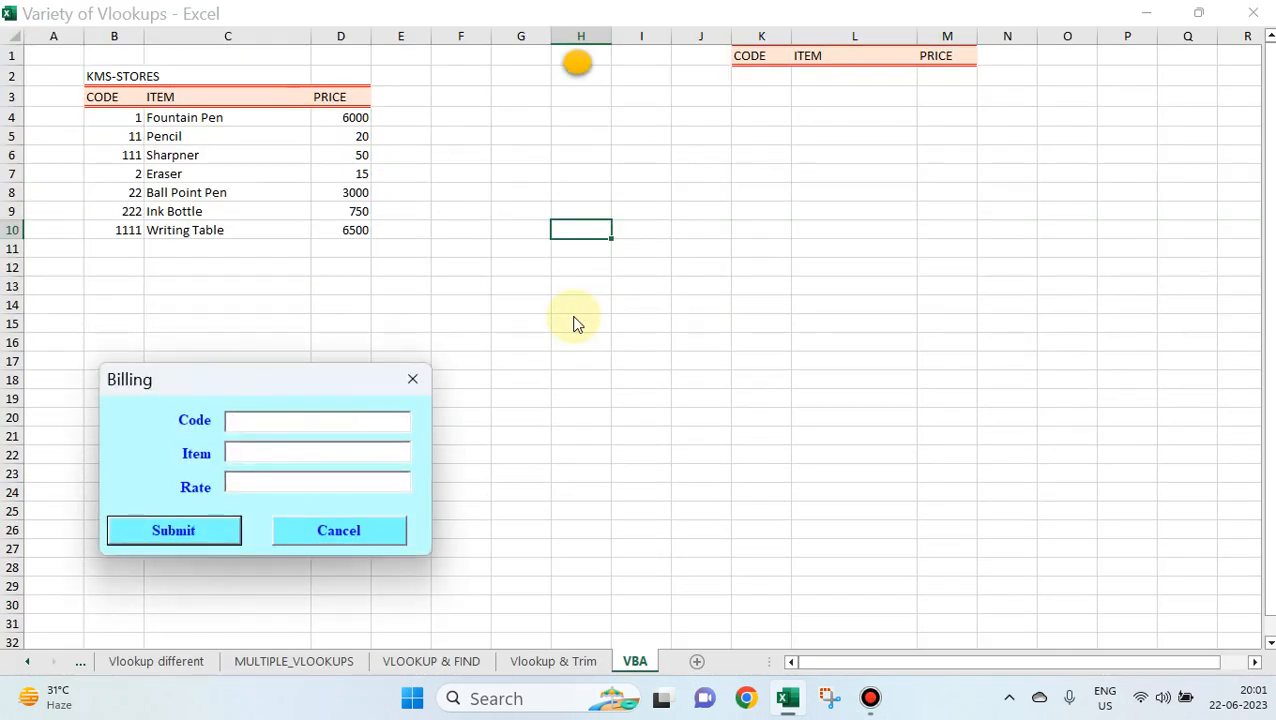
pyautogui.press('Escape')
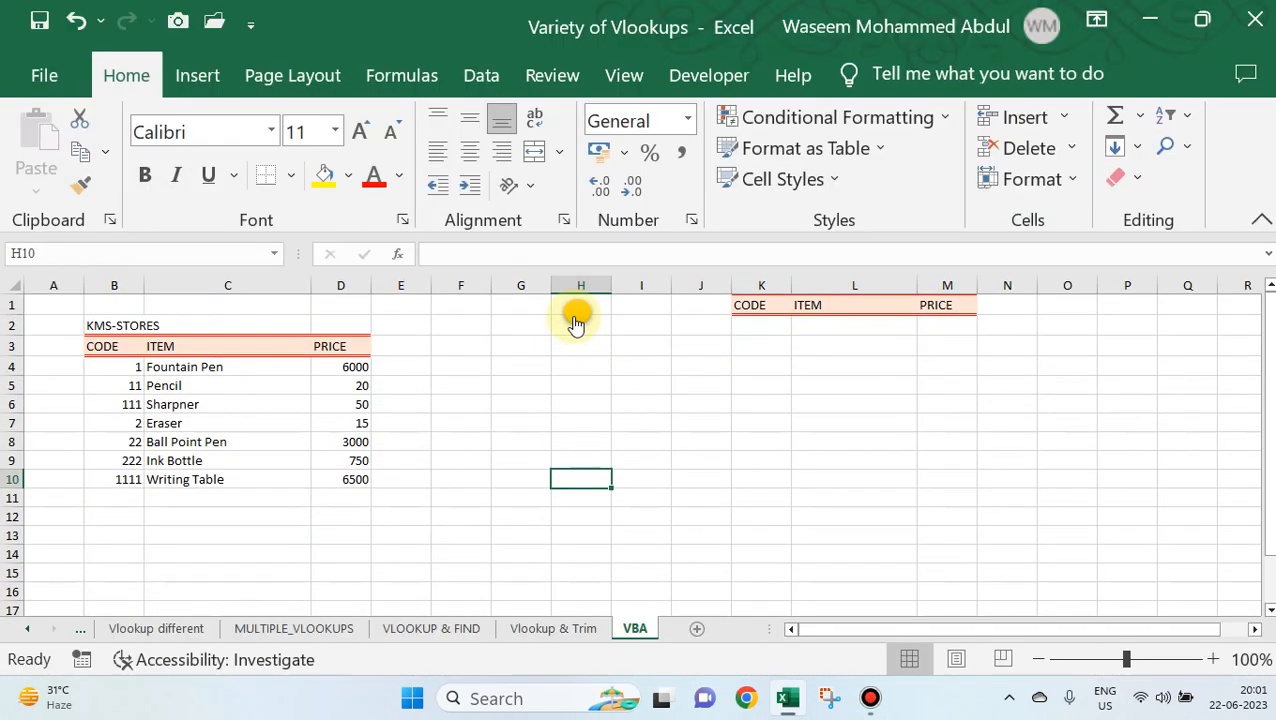
pyautogui.click(577, 318)
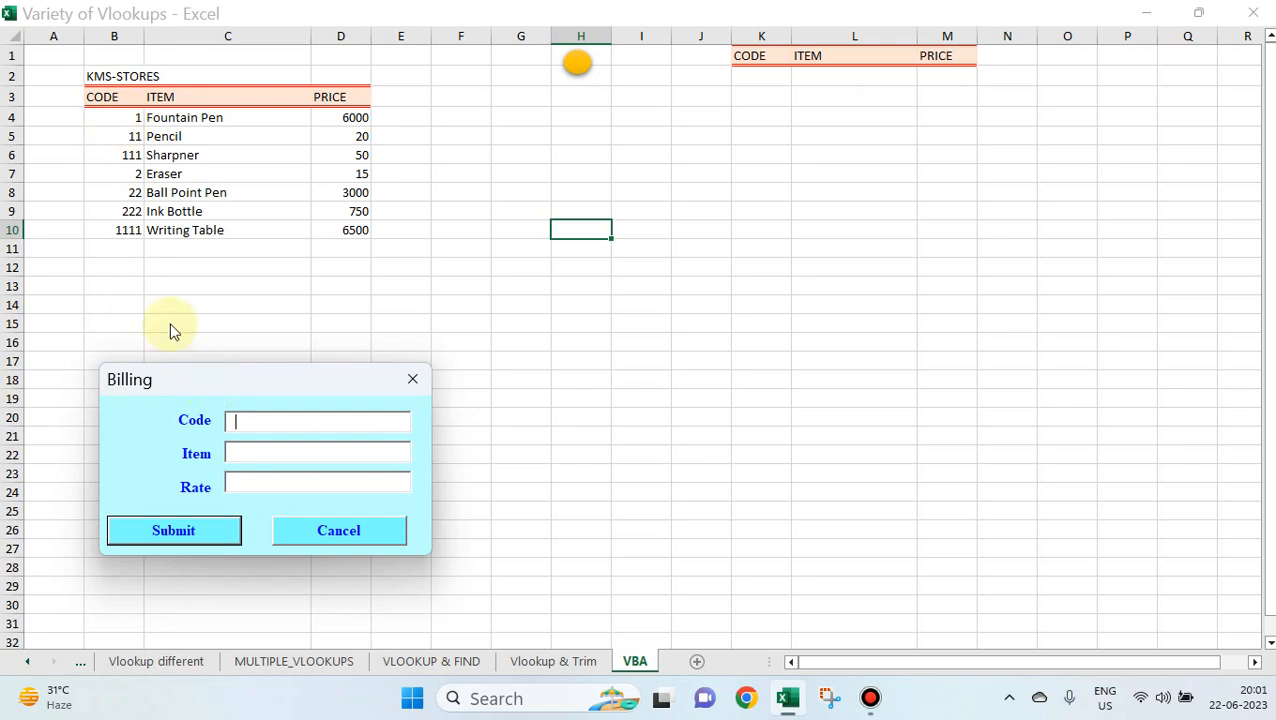
# Bill codes 11, 222 and 1111 (Pencil, Ink Bottle, Writing Table) through the form, then close it
pyautogui.write('1')
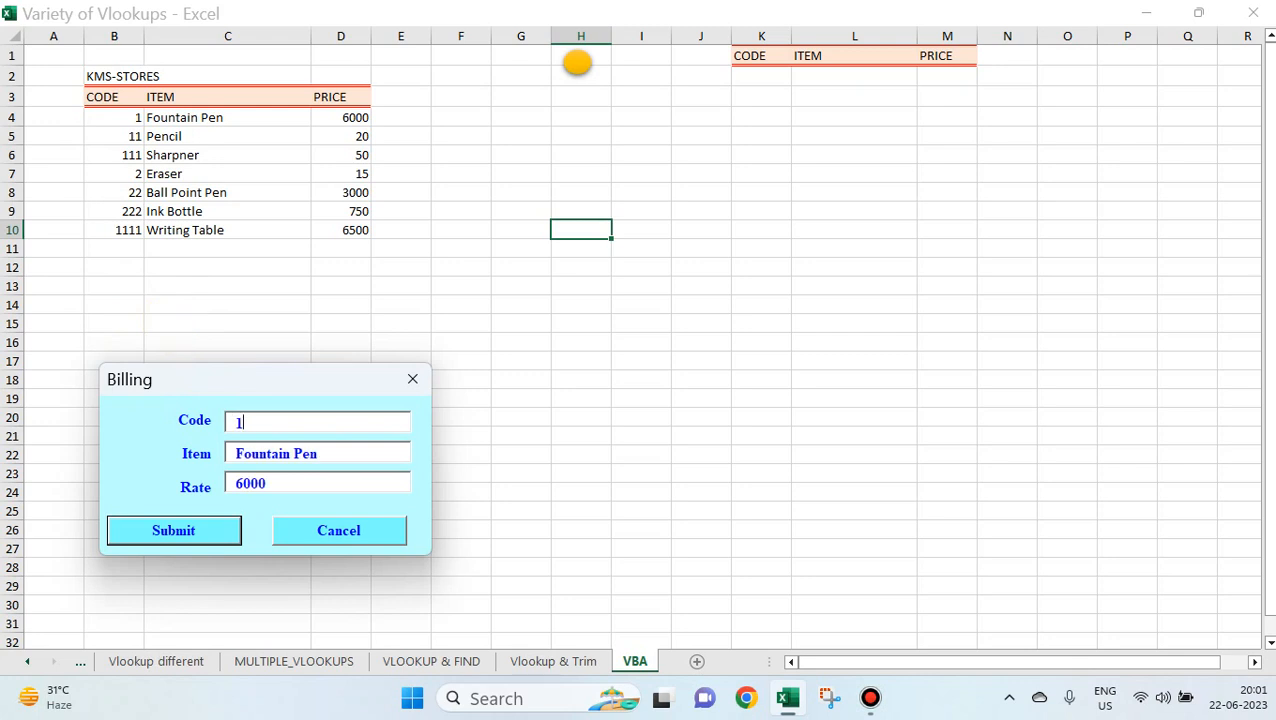
pyautogui.press('BackSpace')
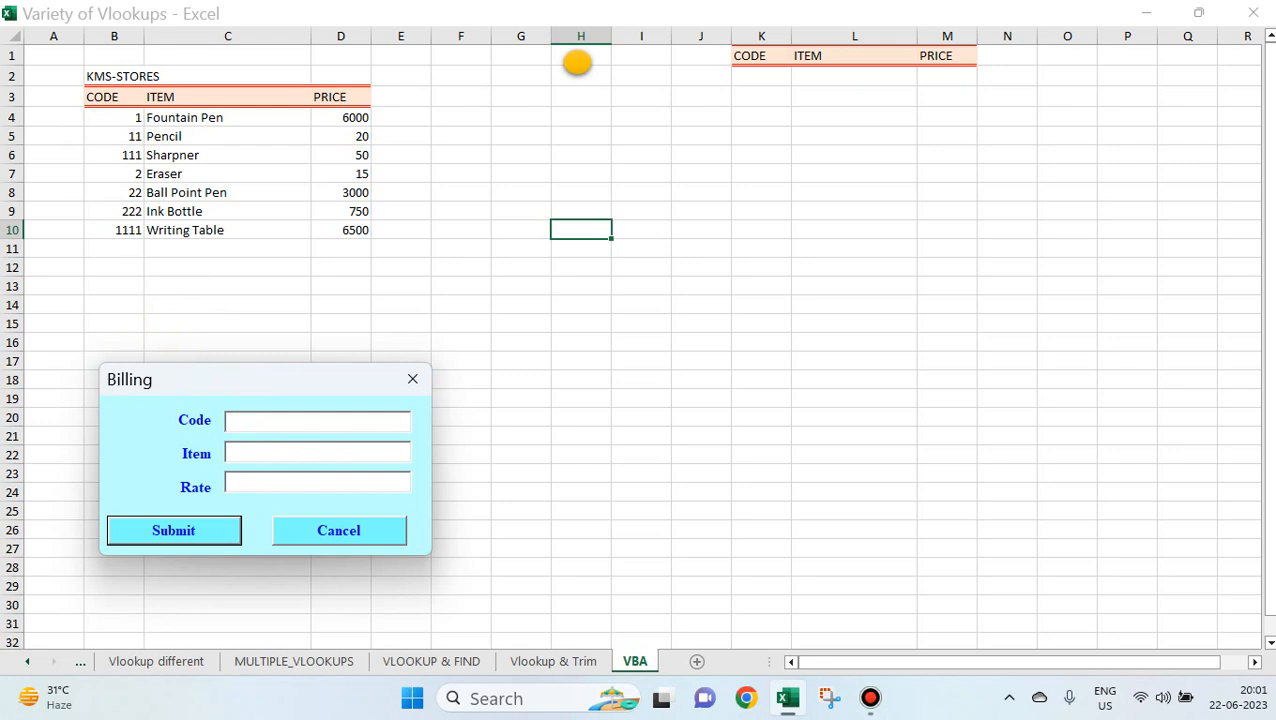
pyautogui.write('11')
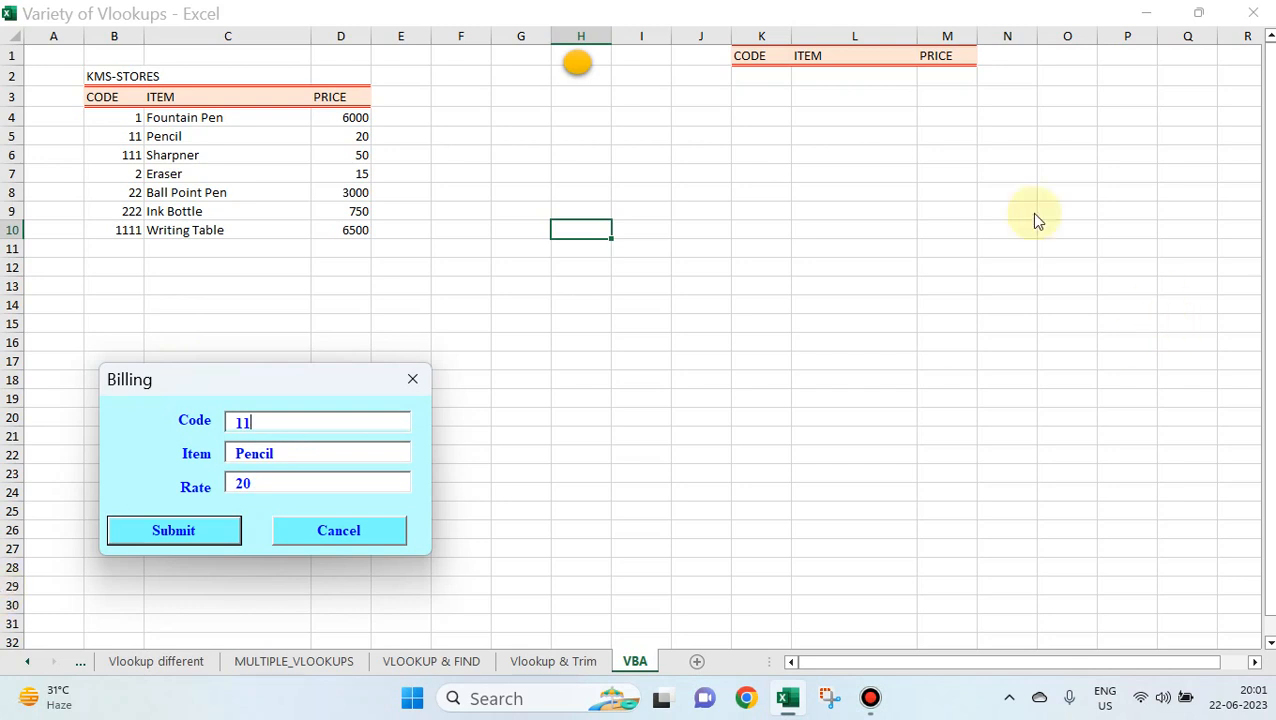
pyautogui.press('Return')
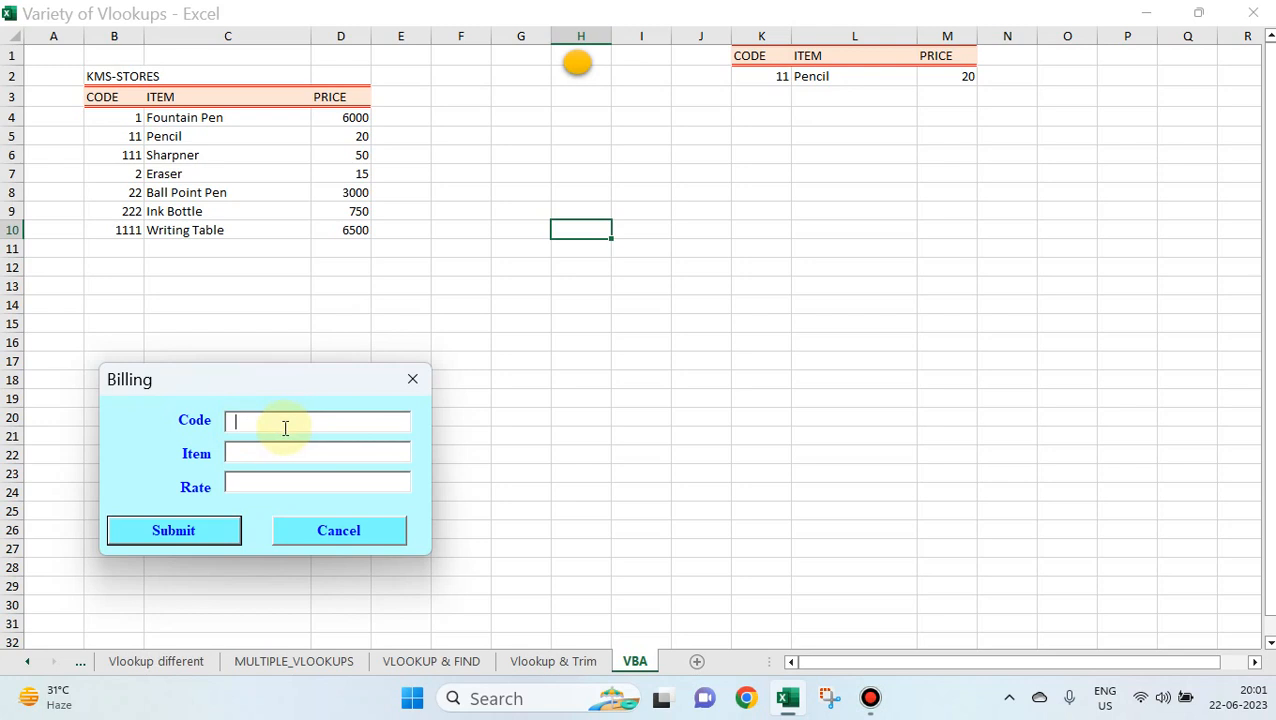
pyautogui.write('222')
pyautogui.press('BackSpace')
pyautogui.press('BackSpace')
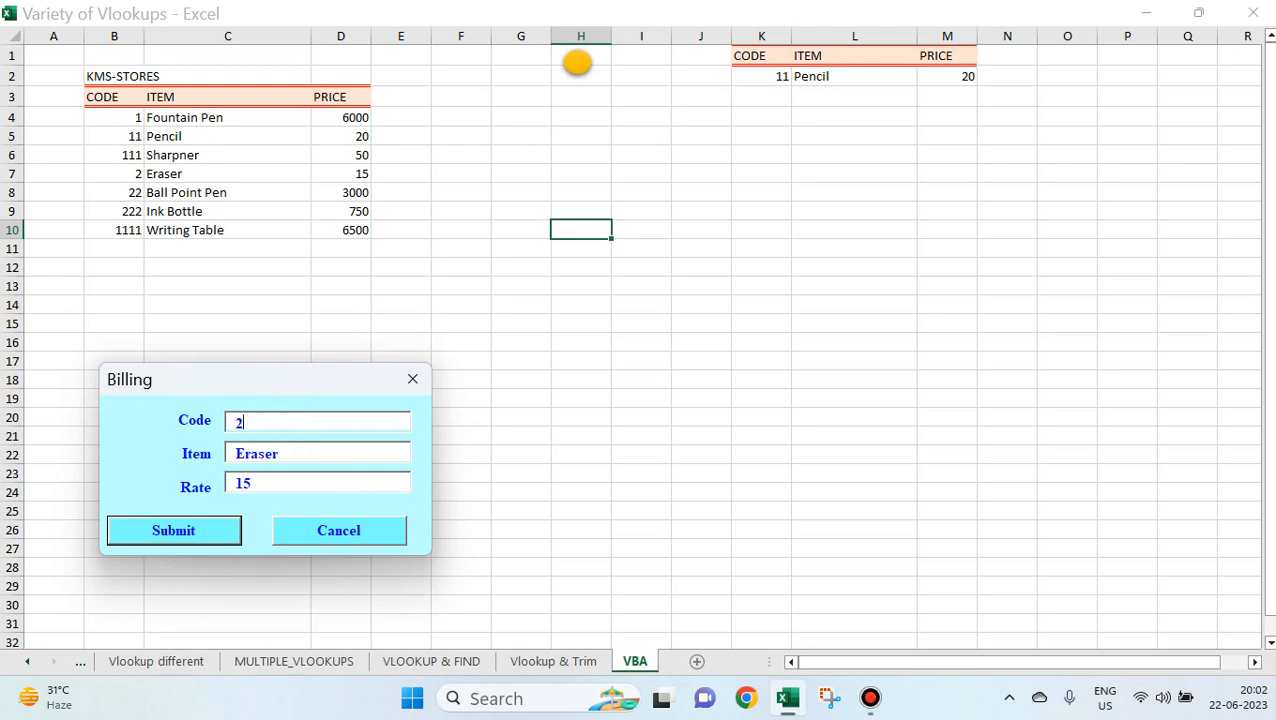
pyautogui.write('2')
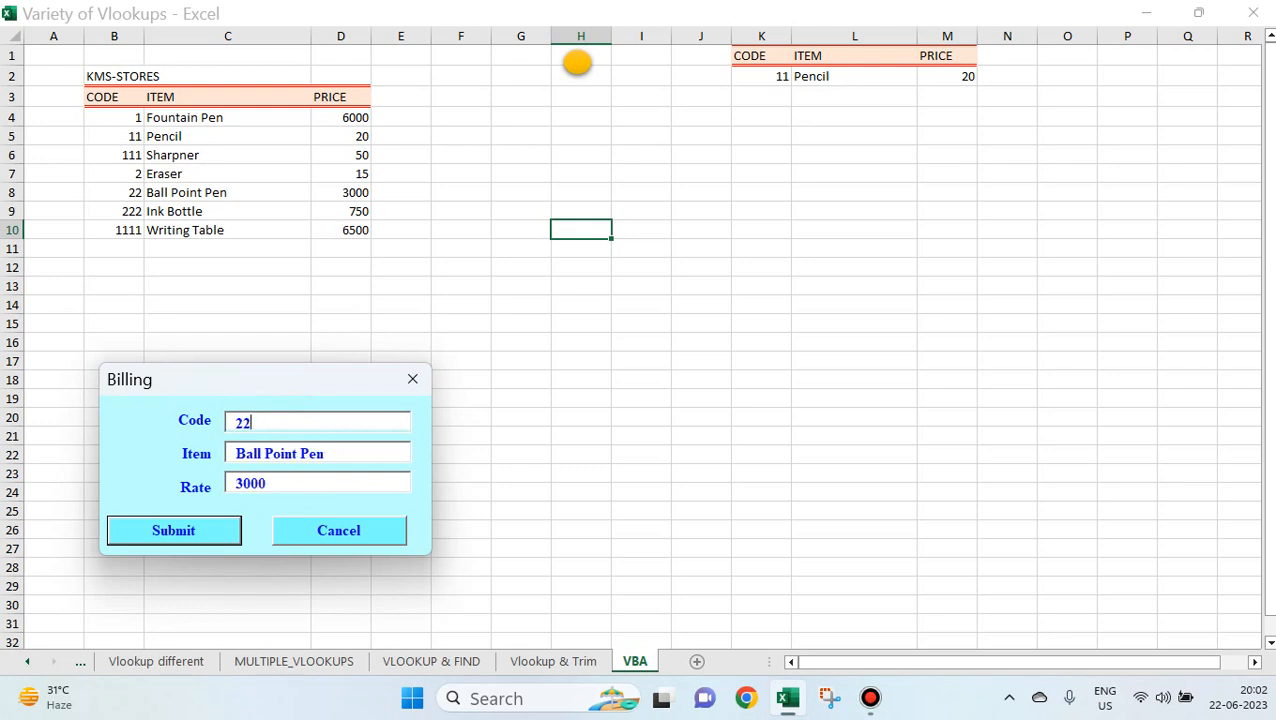
pyautogui.write('2')
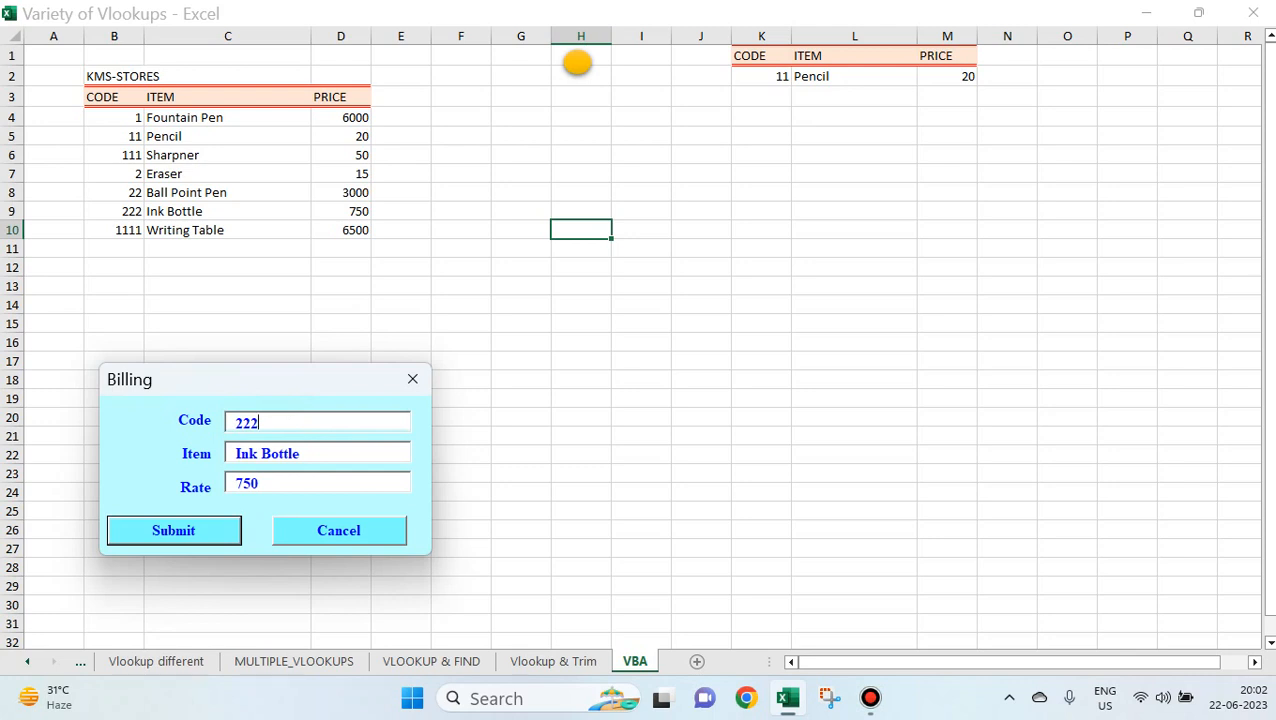
pyautogui.press('Return')
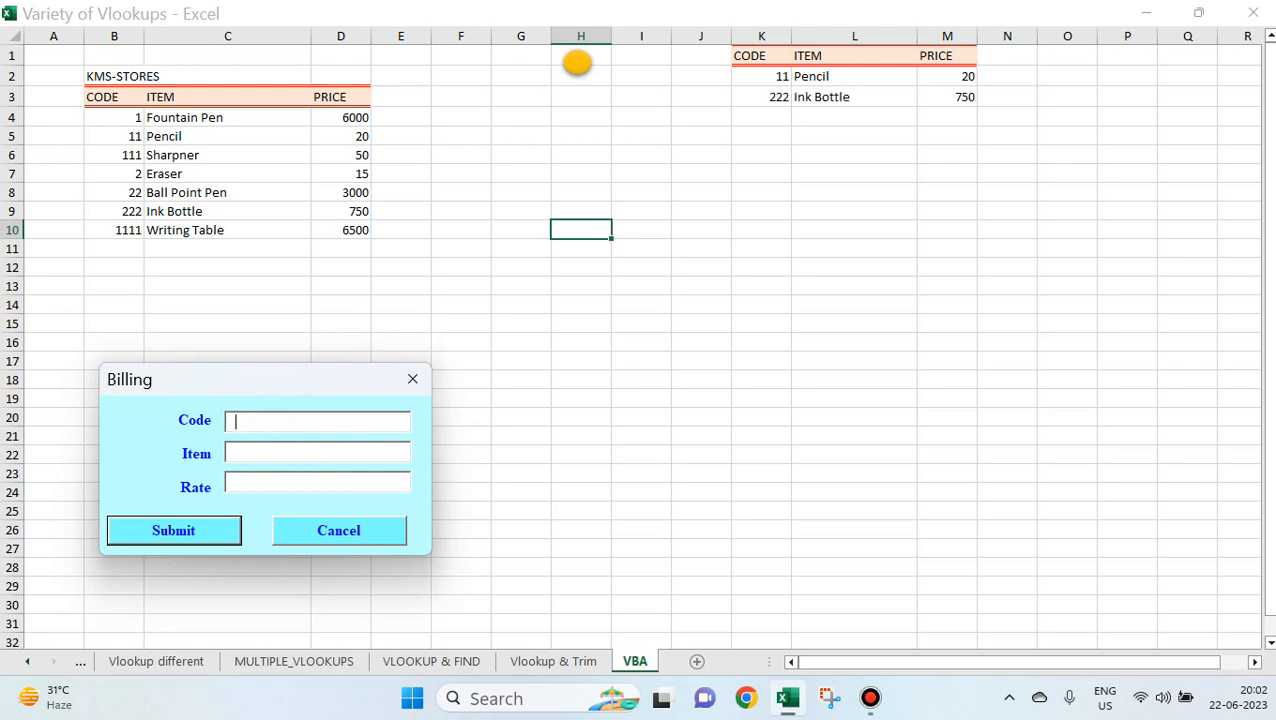
pyautogui.write('1')
pyautogui.write('111')
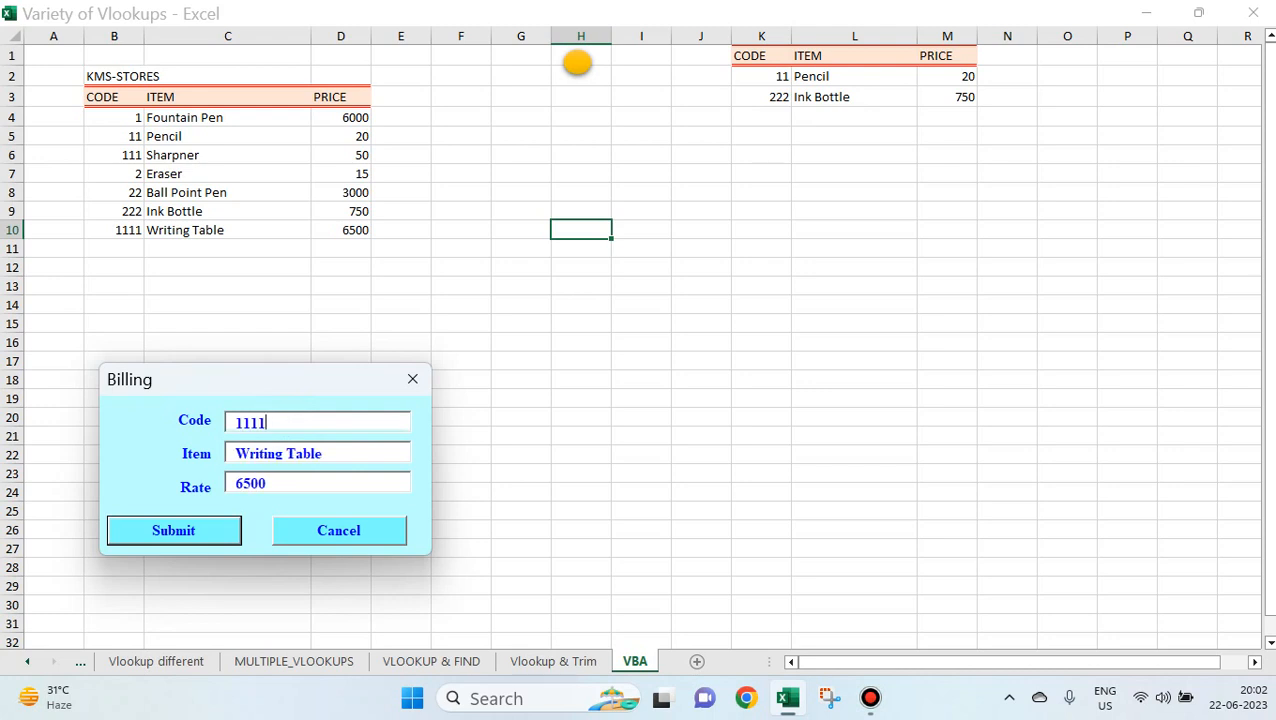
pyautogui.press('Return')
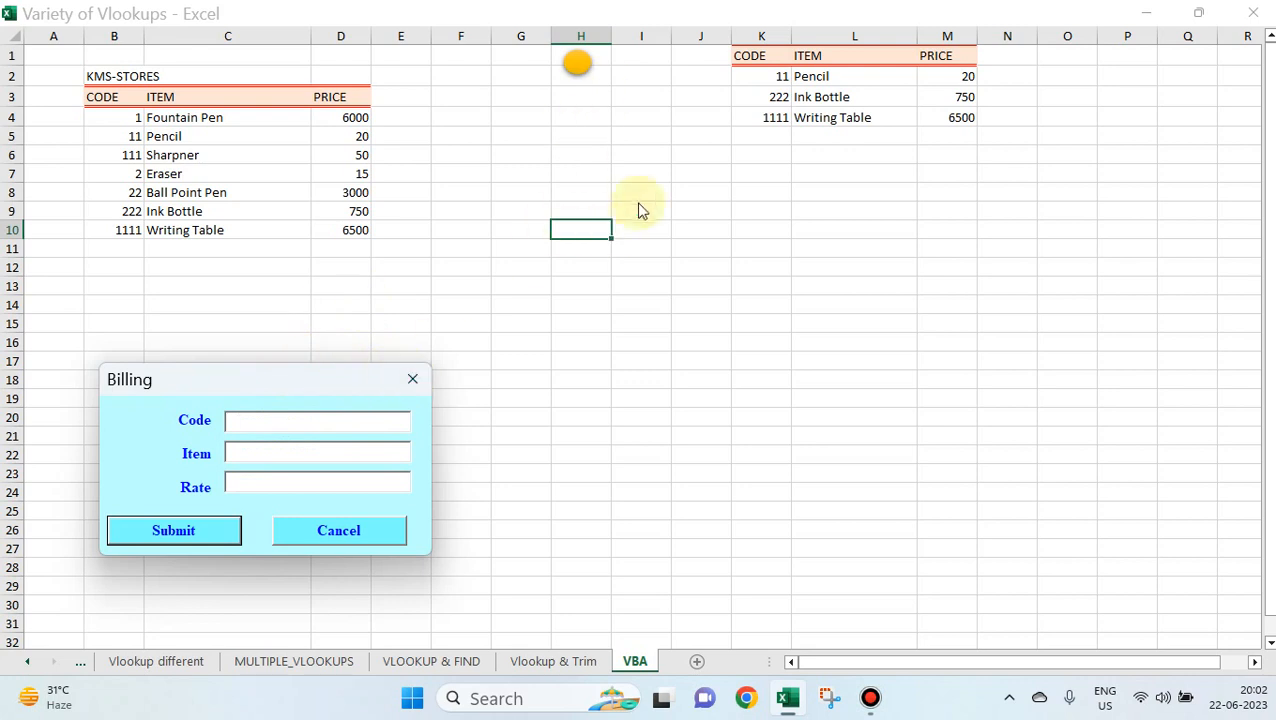
pyautogui.press('Escape')
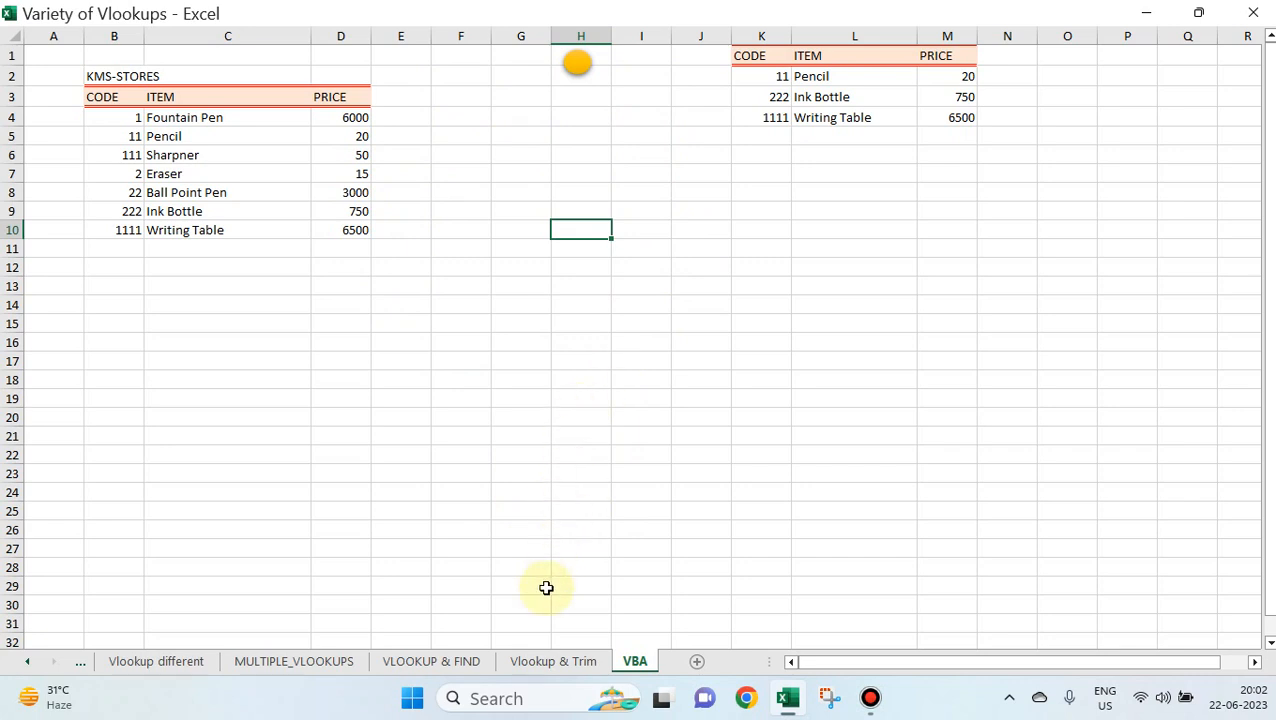
# Return to the Vlookup & Trim sheet, where padded mahesh in G11 returns v Grade
pyautogui.click(521, 662)
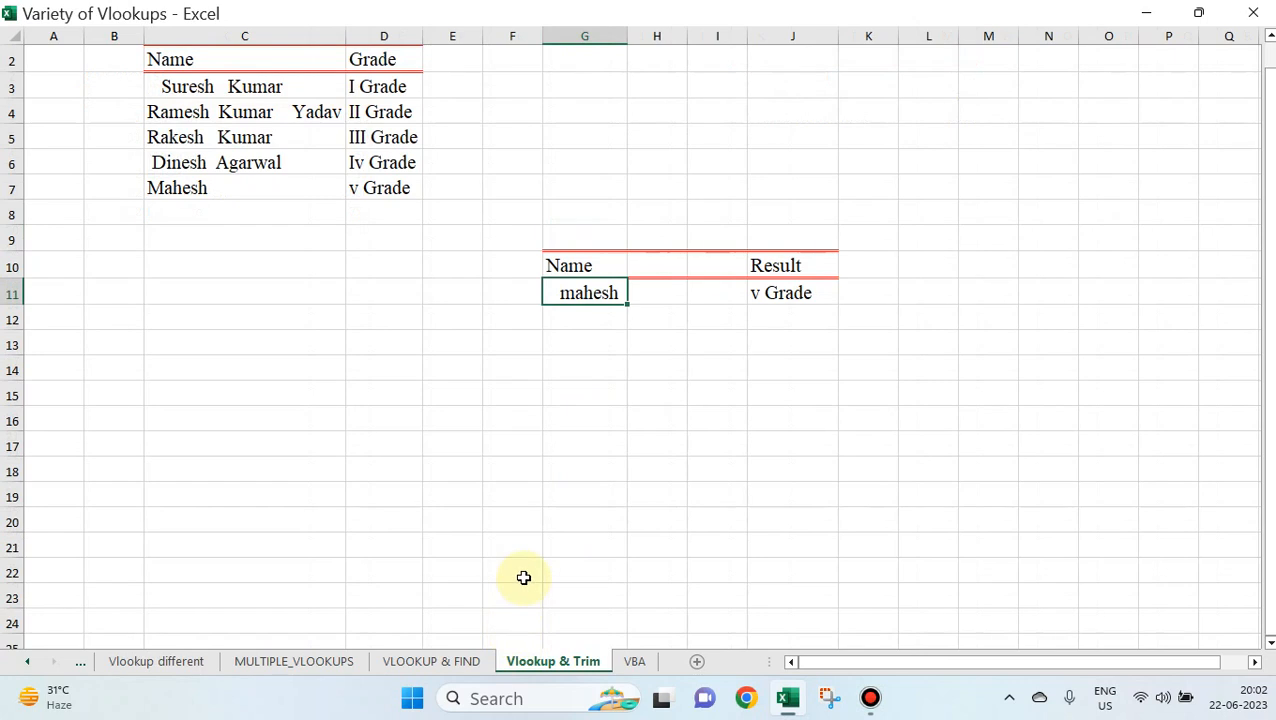
# Step back through the sheets to the first Vlookup sheet, then forward again with Ctrl+PageDown
pyautogui.hotkey('ctrl', 'pageup')
pyautogui.hotkey('ctrl', 'pageup')
pyautogui.hotkey('ctrl', 'pageup')
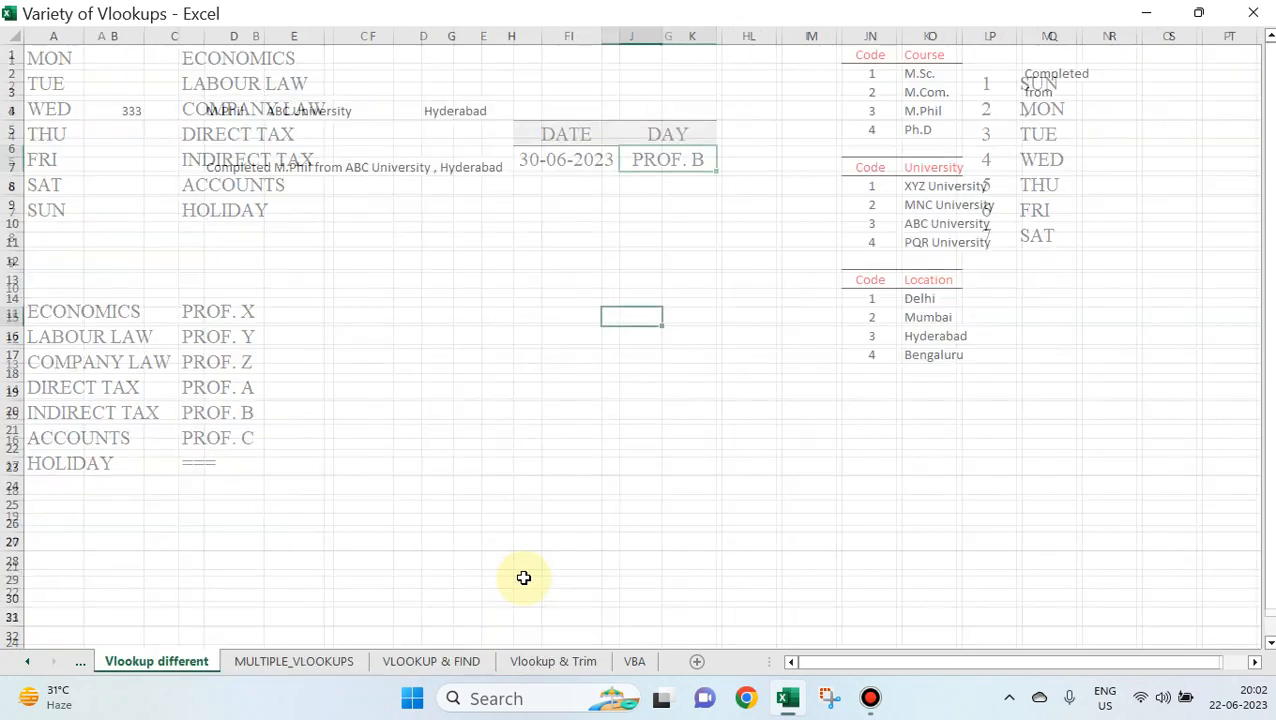
pyautogui.hotkey('ctrl', 'pageup')
pyautogui.hotkey('ctrl', 'pageup')
pyautogui.hotkey('ctrl', 'pageup')
pyautogui.hotkey('ctrl', 'pageup')
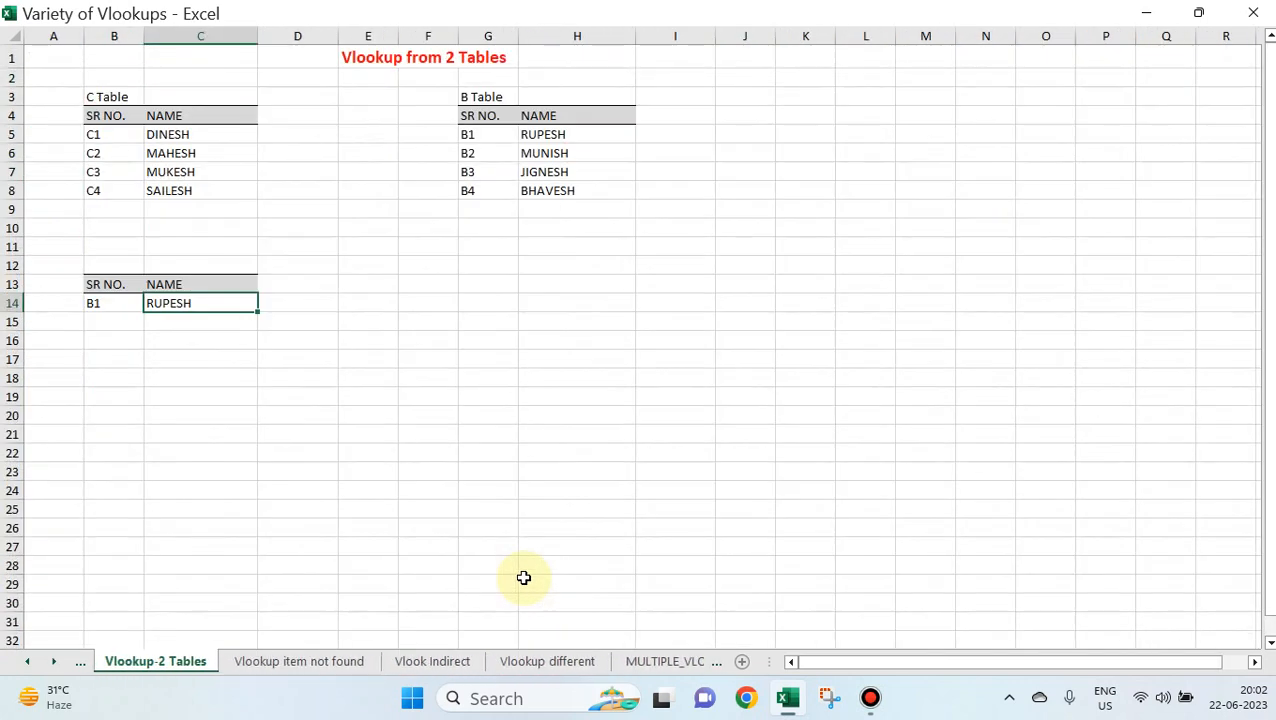
pyautogui.hotkey('ctrl', 'pageup')
pyautogui.hotkey('ctrl', 'pageup')
pyautogui.hotkey('ctrl', 'pageup')
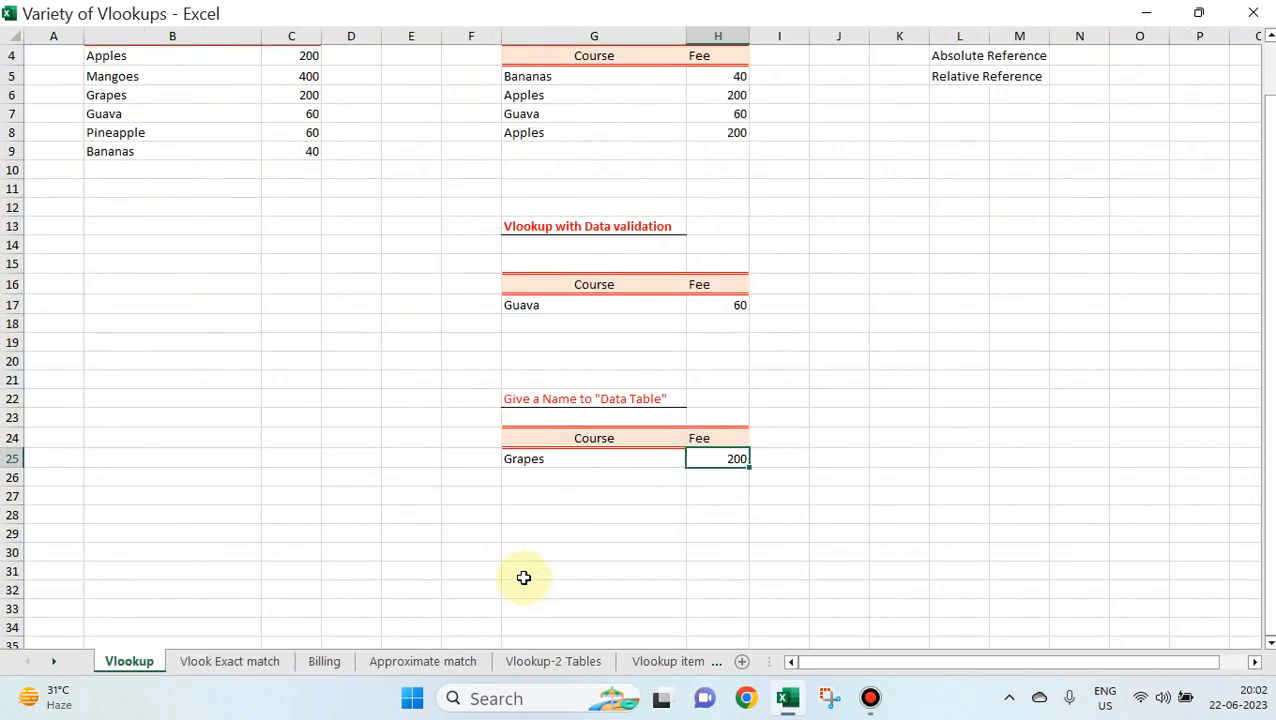
pyautogui.hotkey('ctrl', 'pagedown')
pyautogui.hotkey('ctrl', 'pagedown')
pyautogui.hotkey('ctrl', 'pagedown')
pyautogui.hotkey('ctrl', 'pagedown')
pyautogui.hotkey('ctrl', 'pagedown')
pyautogui.hotkey('ctrl', 'pagedown')
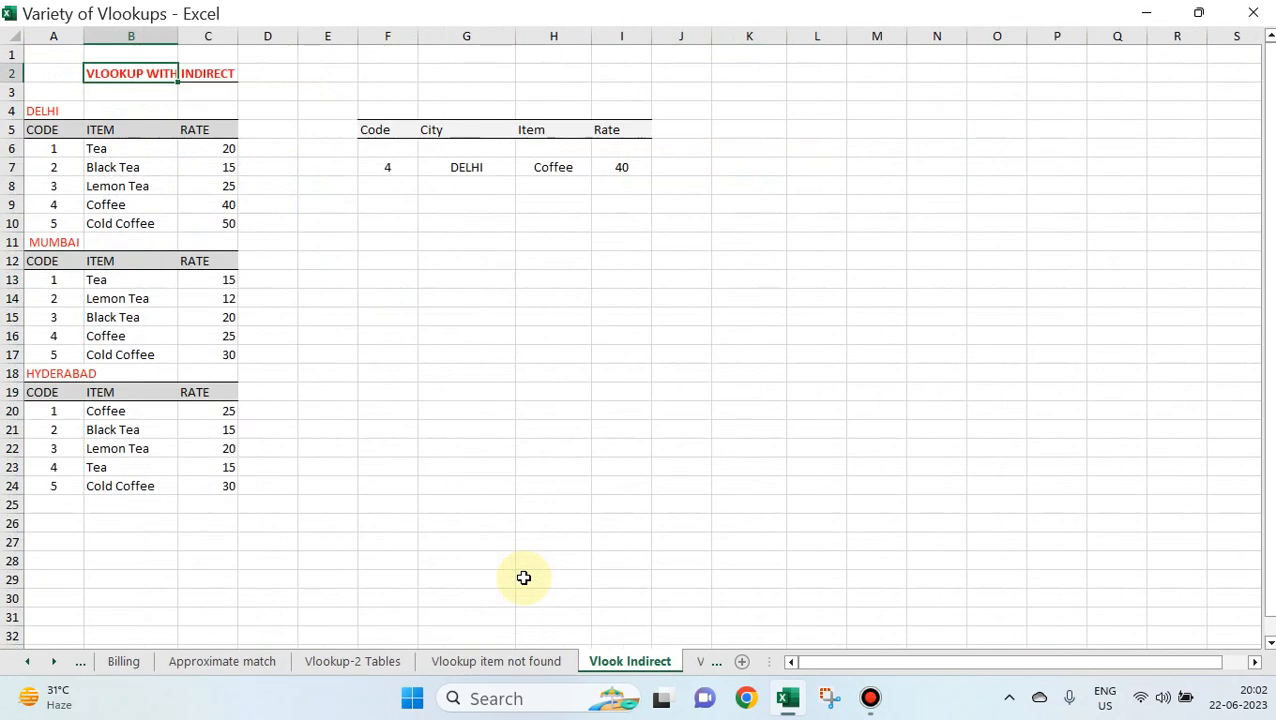
pyautogui.hotkey('ctrl', 'pagedown')
pyautogui.hotkey('ctrl', 'pagedown')
pyautogui.hotkey('ctrl', 'pagedown')
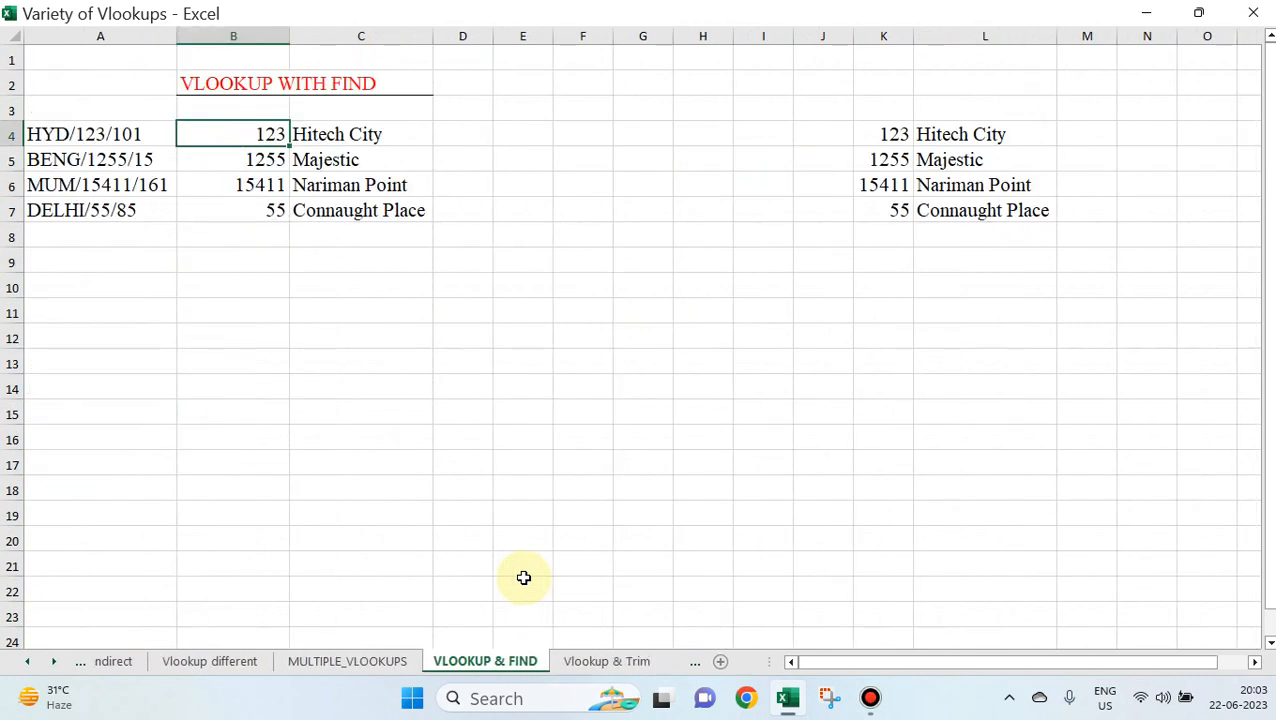
pyautogui.hotkey('ctrl', 'pagedown')
pyautogui.hotkey('ctrl', 'pagedown')
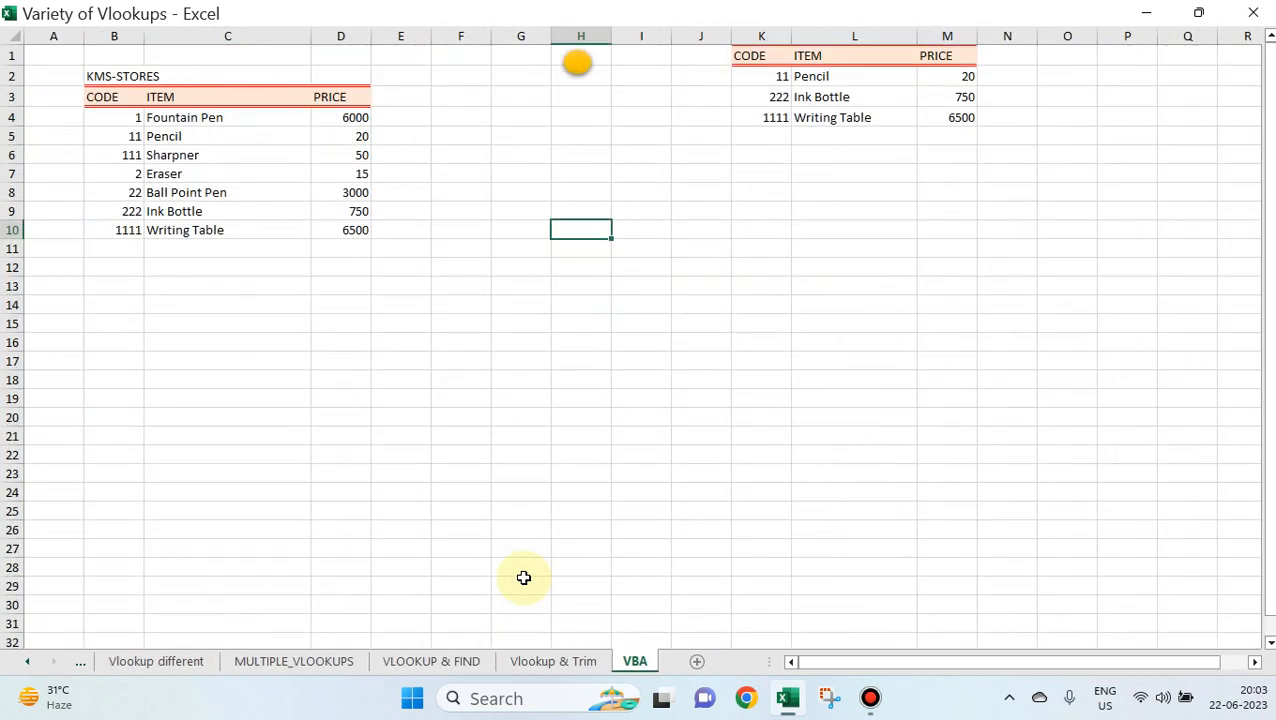